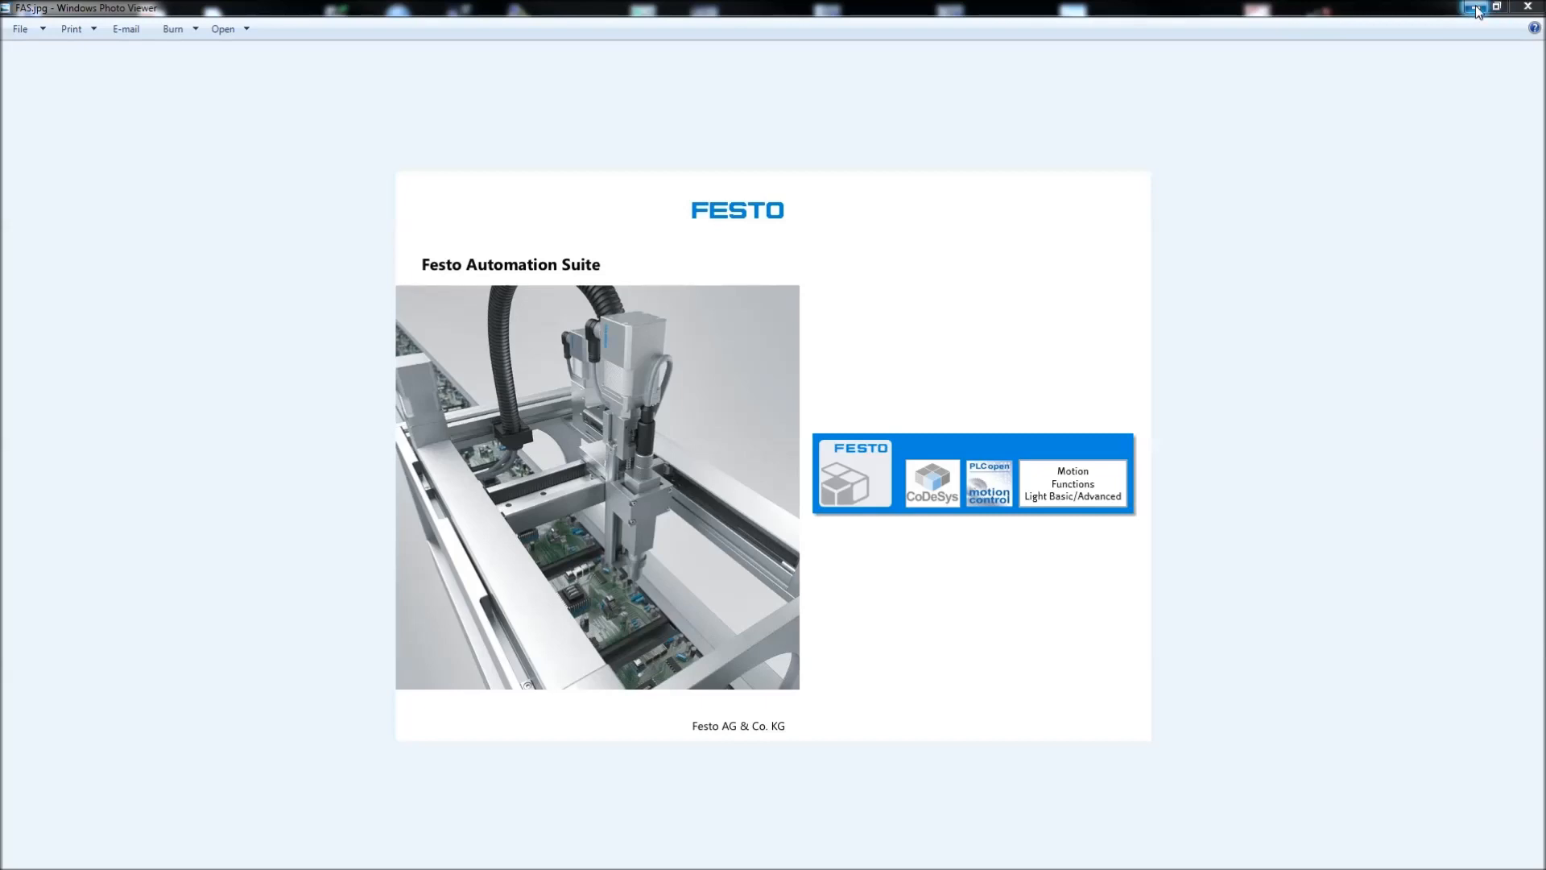
# - Minimise the image viewer and locate the FAS and CoDeSys V3.5.10.04 shortcuts on the desktop
pyautogui.click(1534, 9)
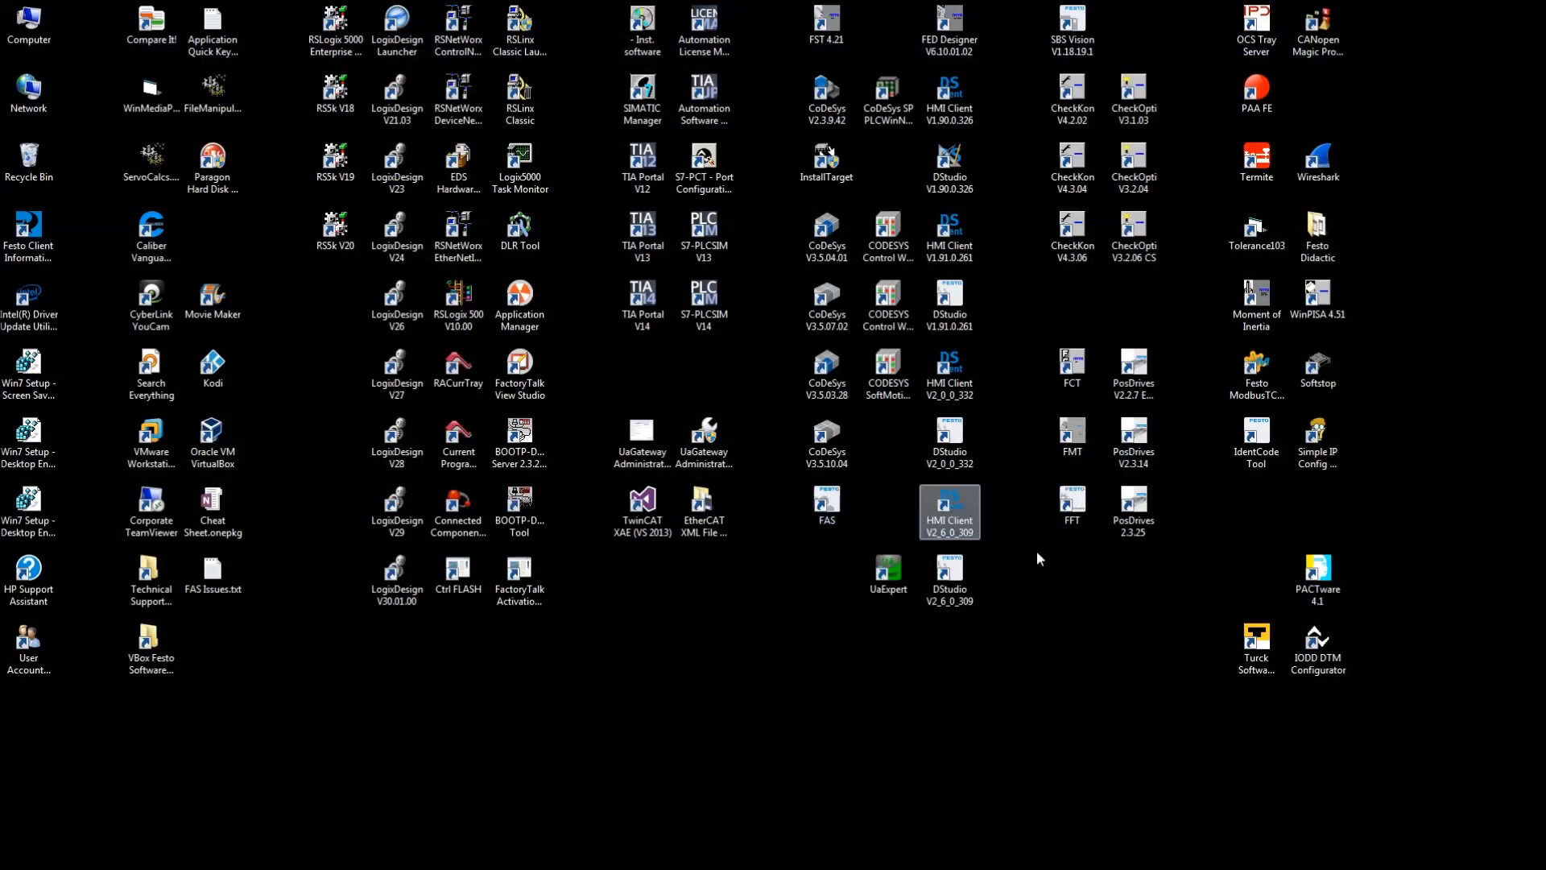
pyautogui.click(832, 514)
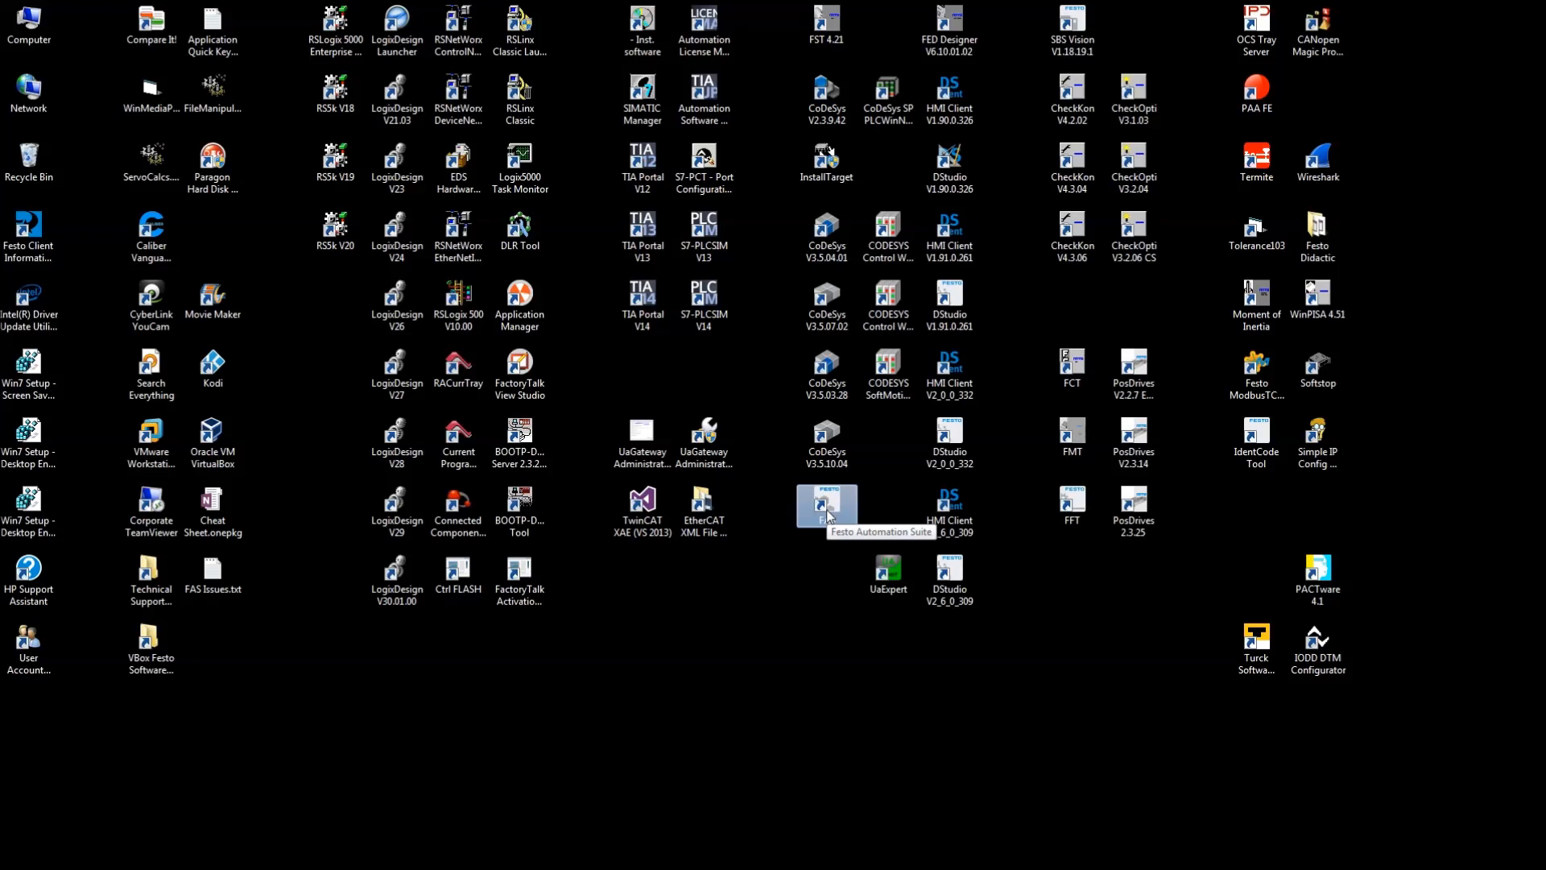
pyautogui.click(835, 450)
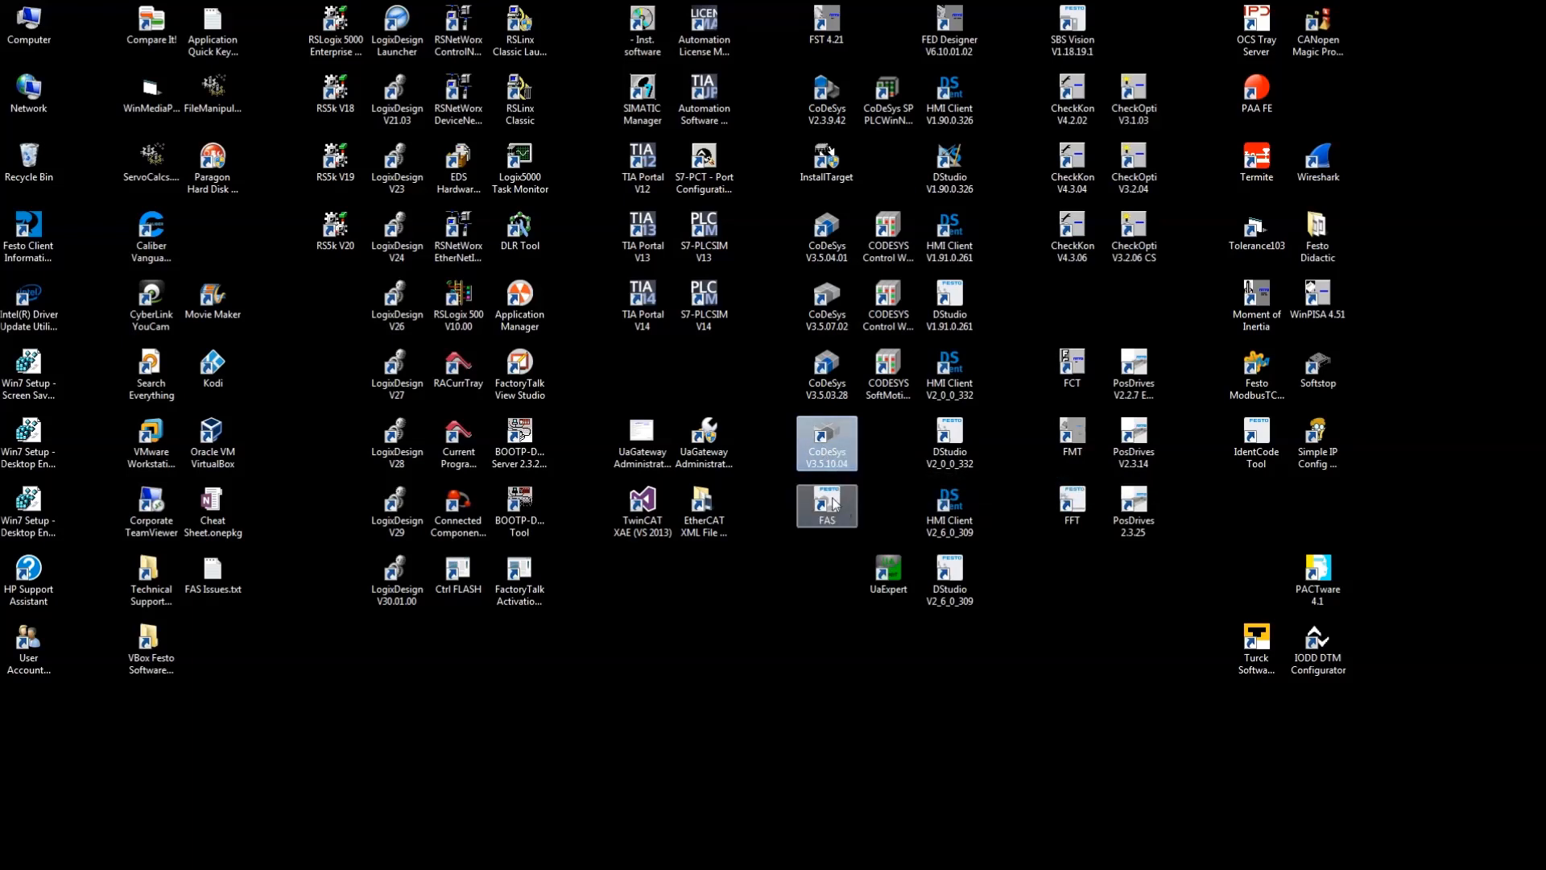
# - Launch the FFT Festo Field Device Tool to list the networked devices, and minimise its window
pyautogui.click(1080, 503)
pyautogui.doubleClick(1074, 508)
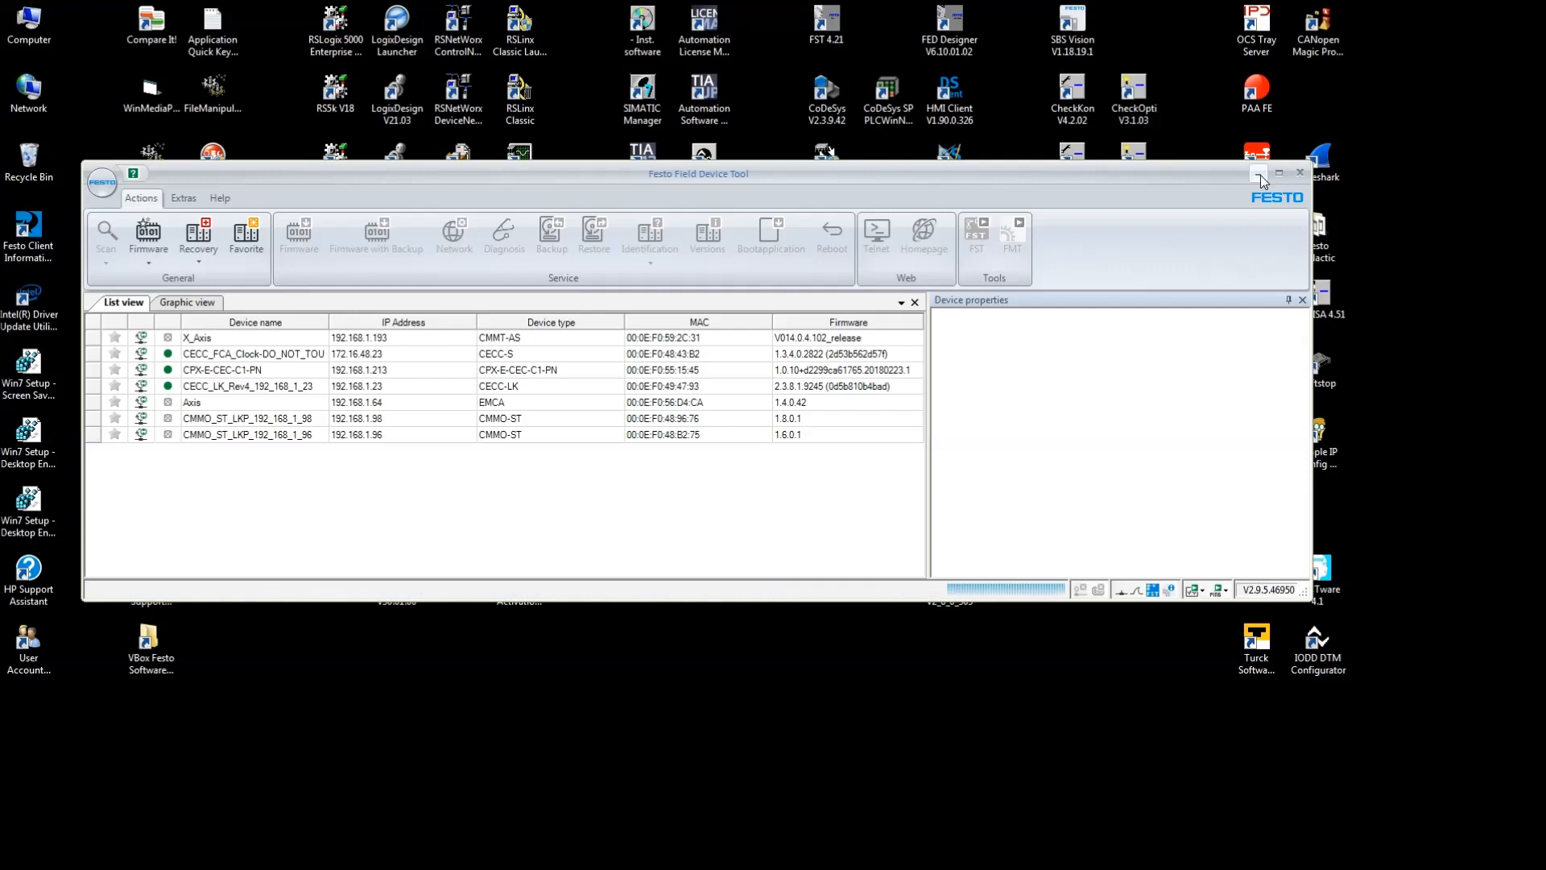
pyautogui.click(1259, 175)
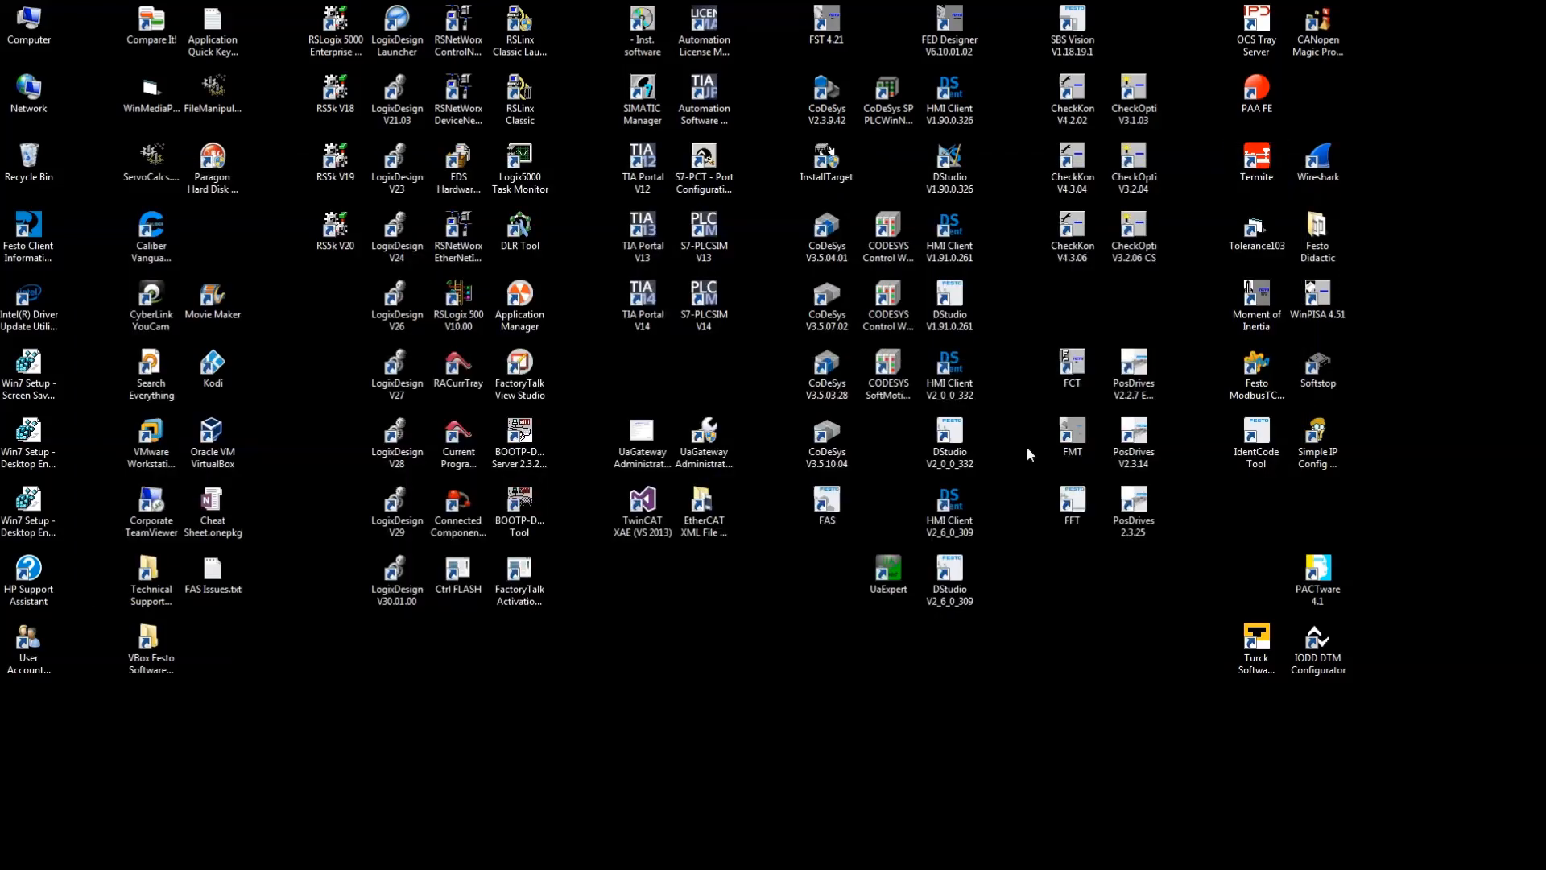
# - Launch FMT and establish an online TCP/IP connection to the valve terminal found at 192.168.1.213
pyautogui.doubleClick(1080, 439)
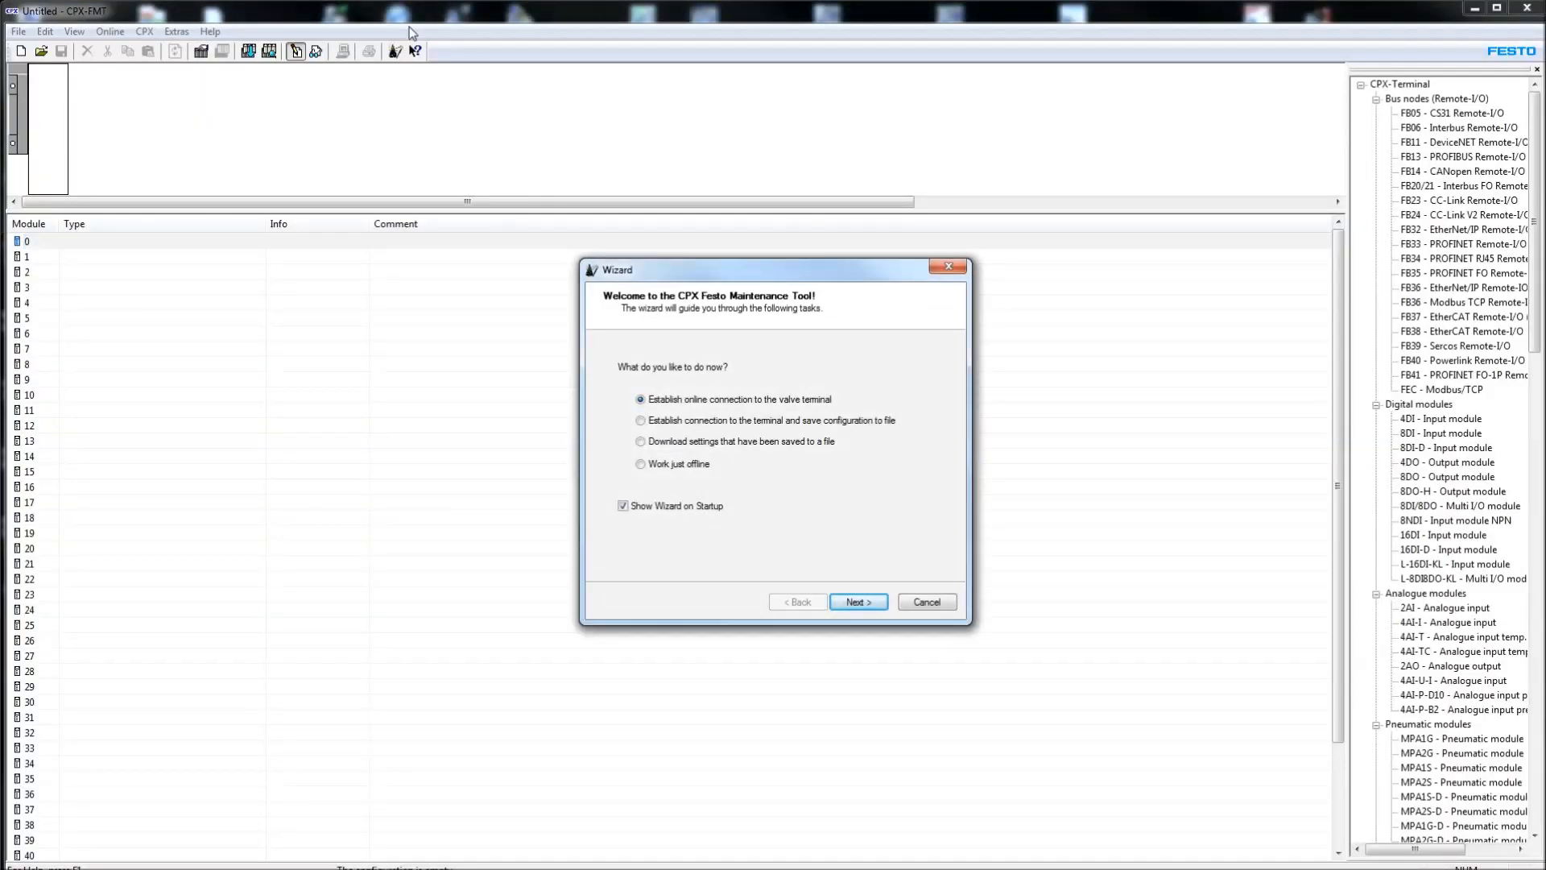
pyautogui.click(871, 606)
pyautogui.click(780, 536)
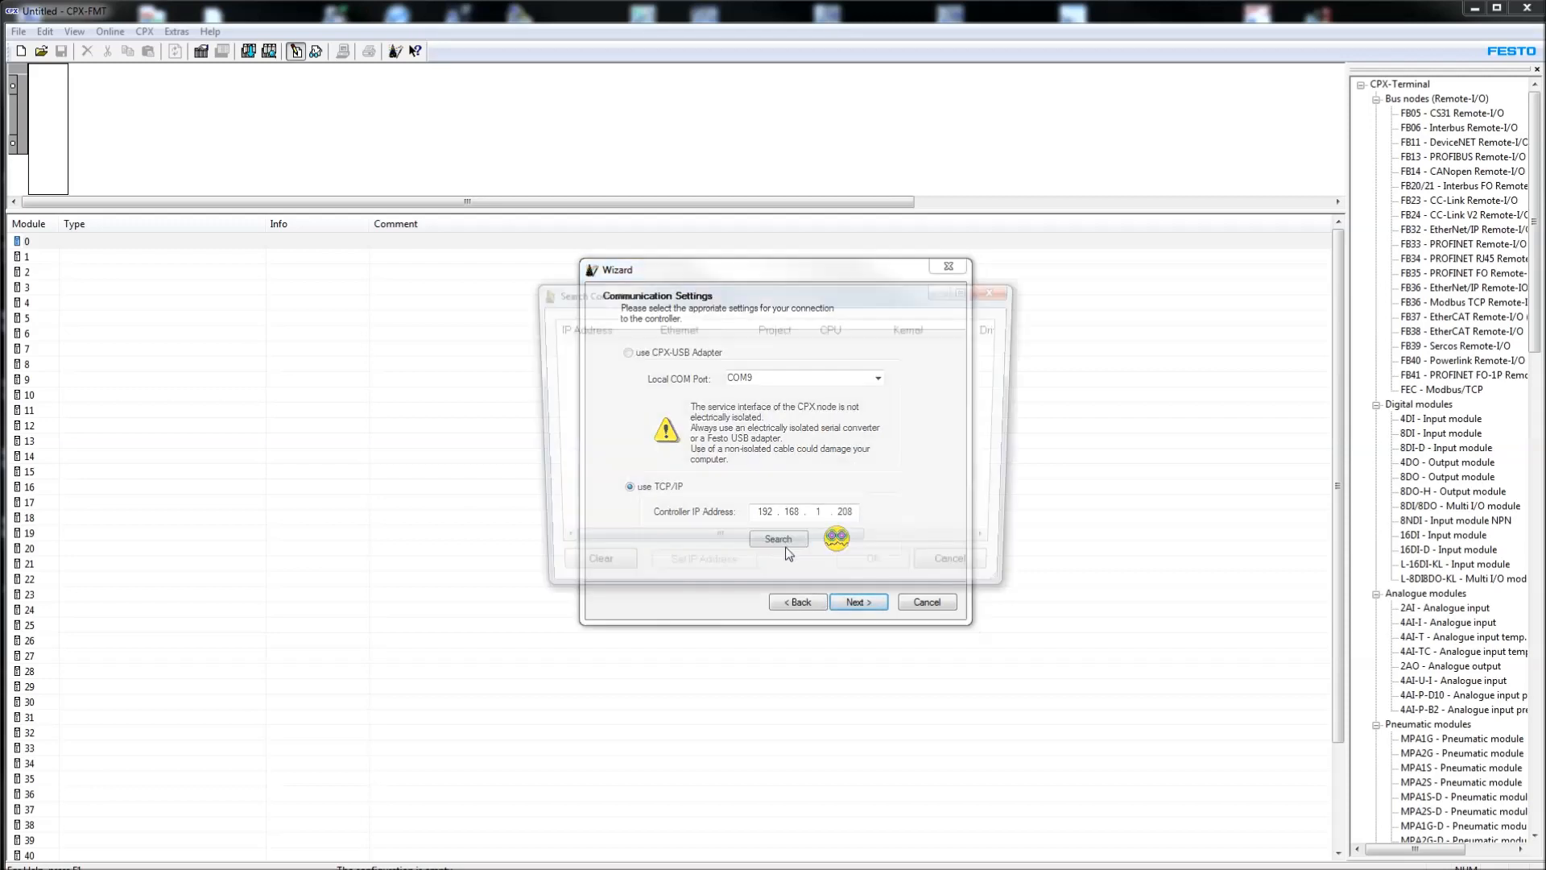
pyautogui.click(596, 346)
pyautogui.click(882, 573)
pyautogui.click(880, 602)
pyautogui.click(832, 601)
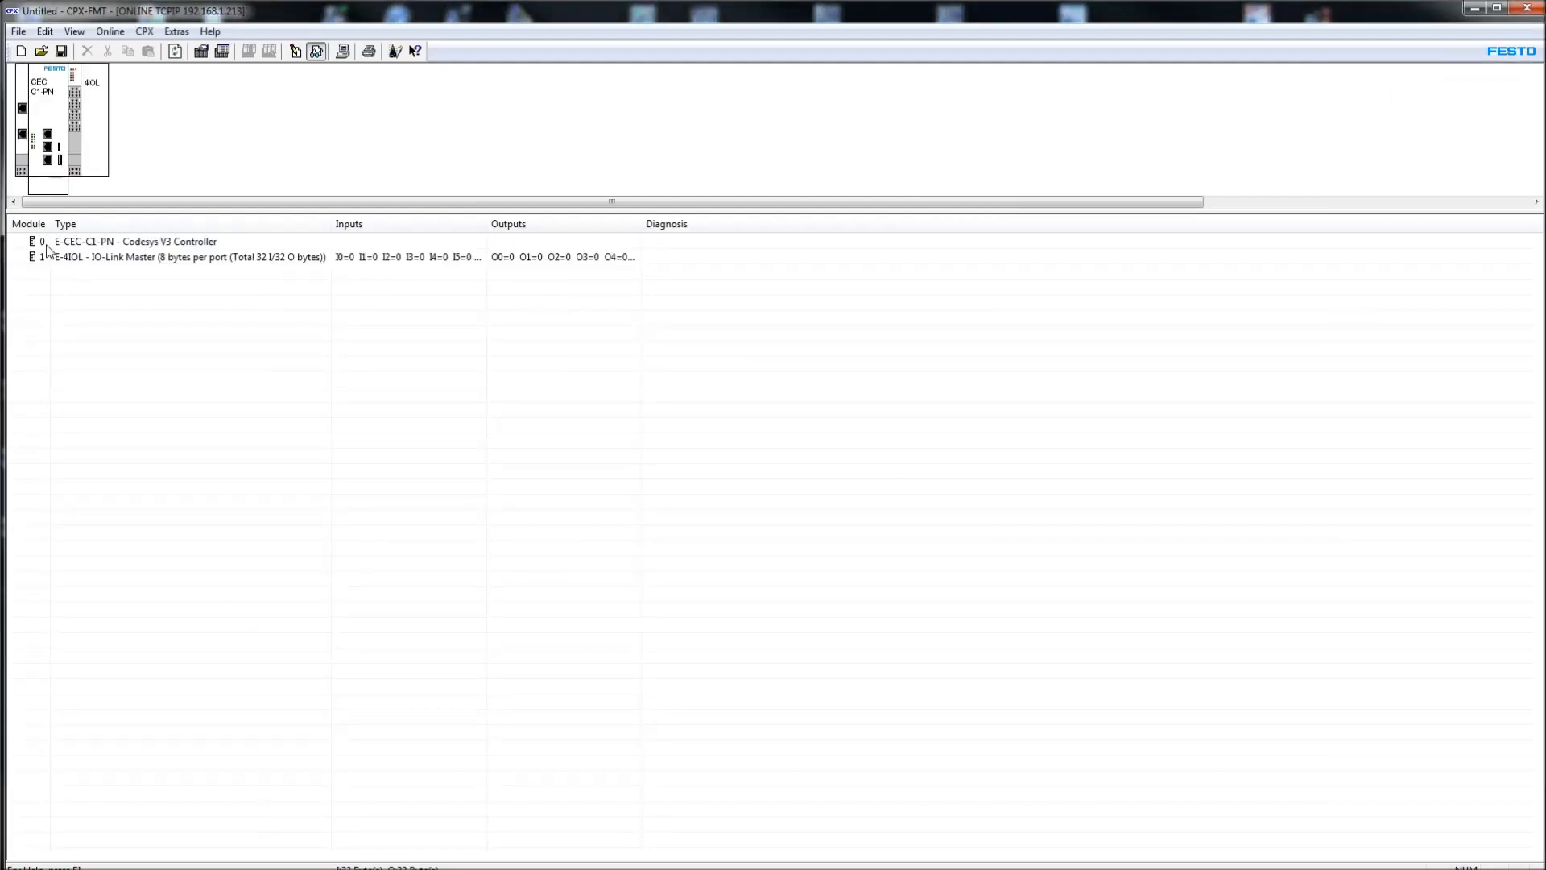
# - Inspect the CEC-C1-PN controller and the 4IOL IO-Link module in the terminal graphic, and minimise the maintenance tool
pyautogui.click(56, 142)
pyautogui.click(82, 114)
pyautogui.click(20, 121)
pyautogui.click(1474, 10)
# - Launch the Festo Configuration Tool from the FCT shortcut and fit its window to the visible screen
pyautogui.click(1084, 367)
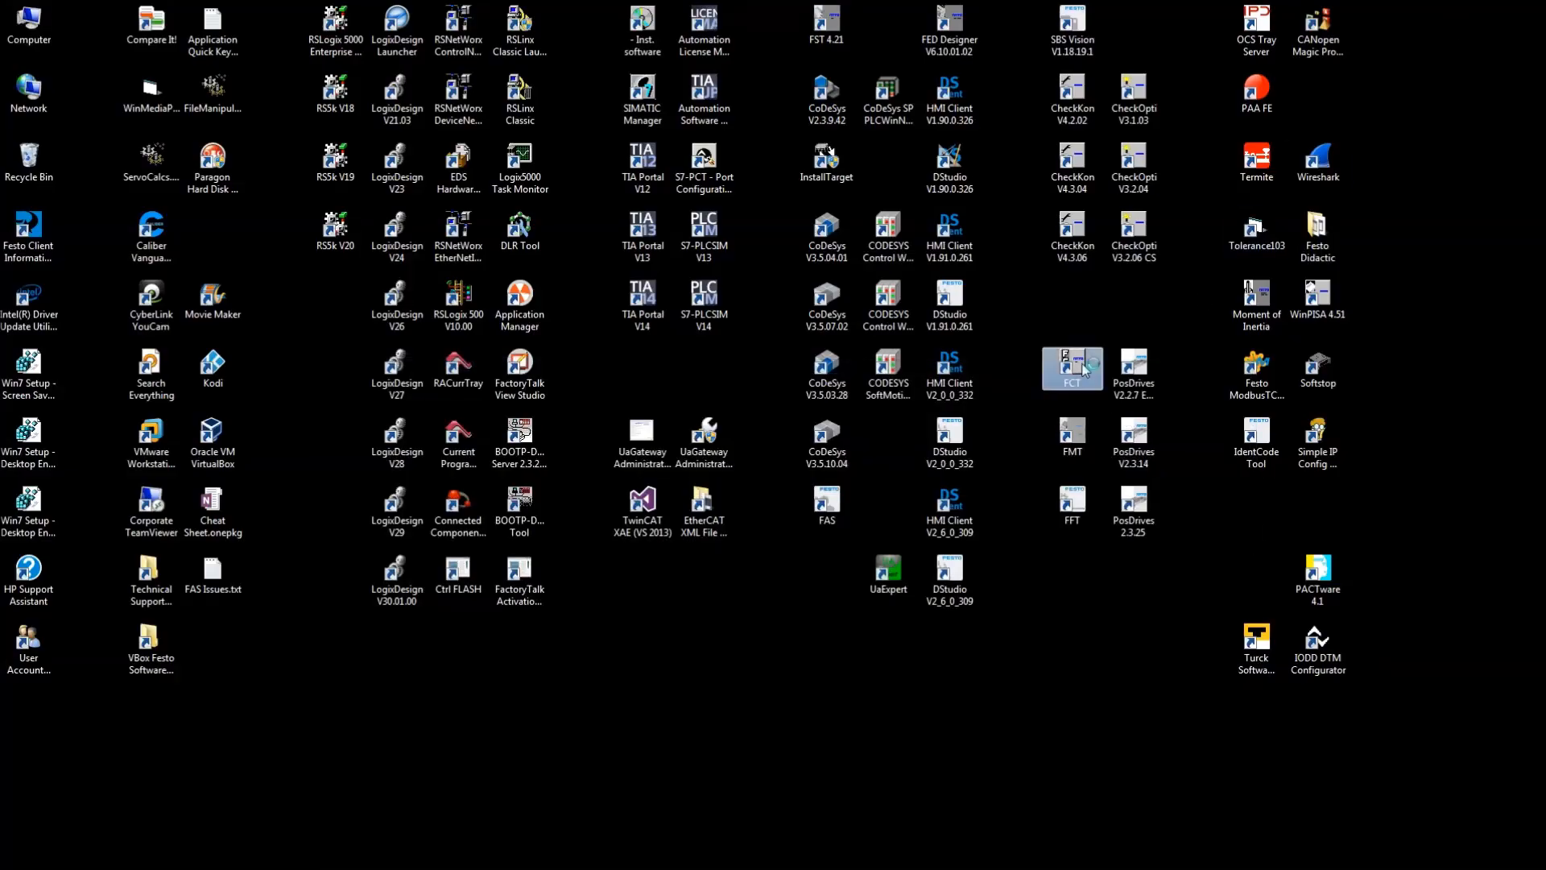
pyautogui.doubleClick(1084, 367)
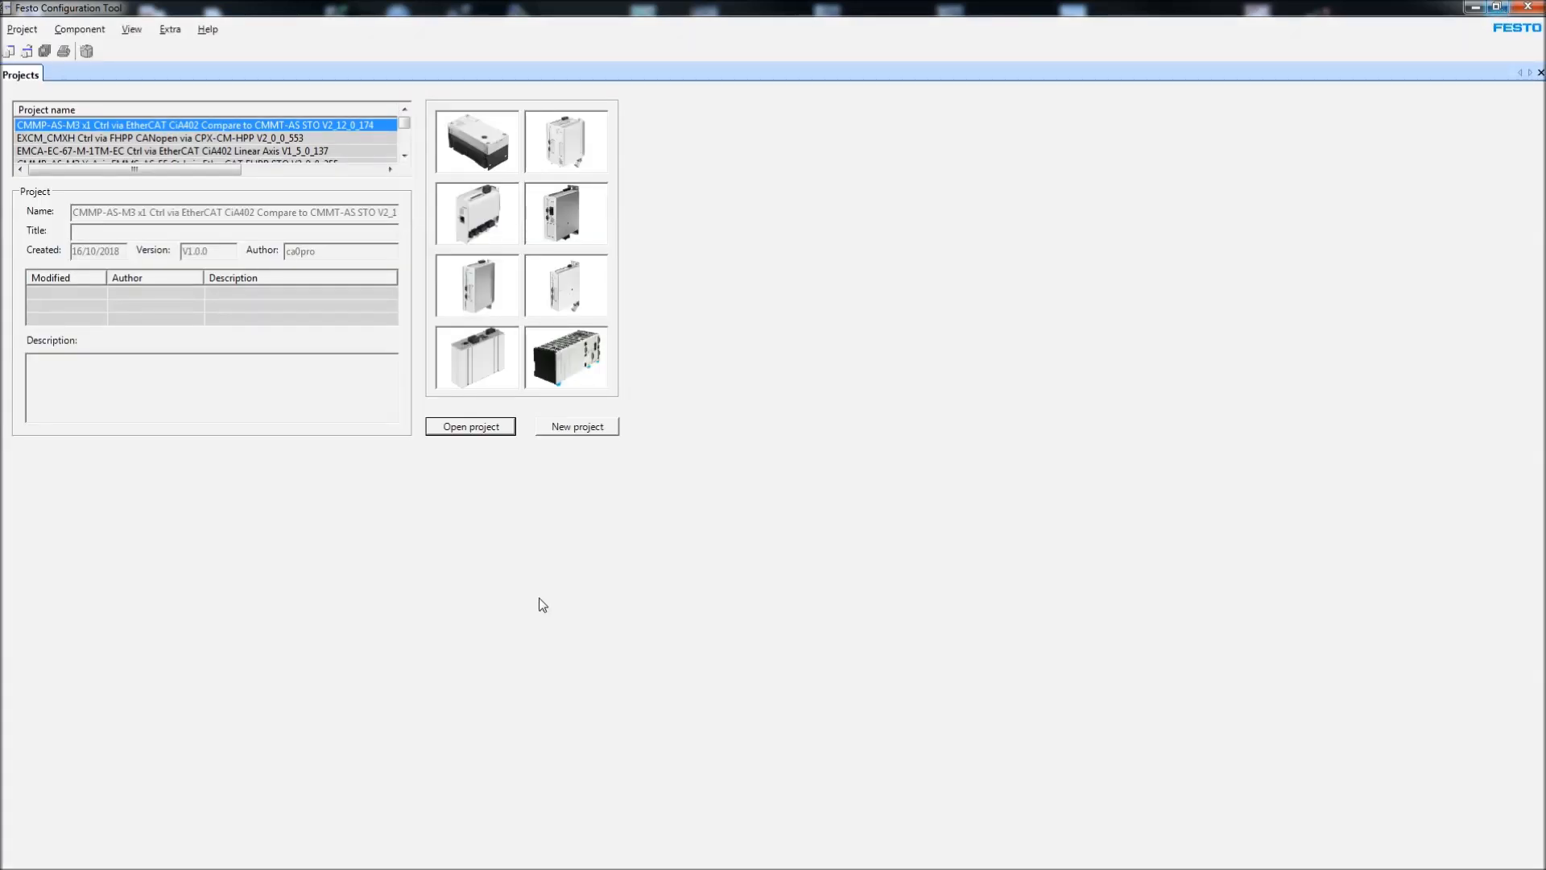
pyautogui.click(1494, 10)
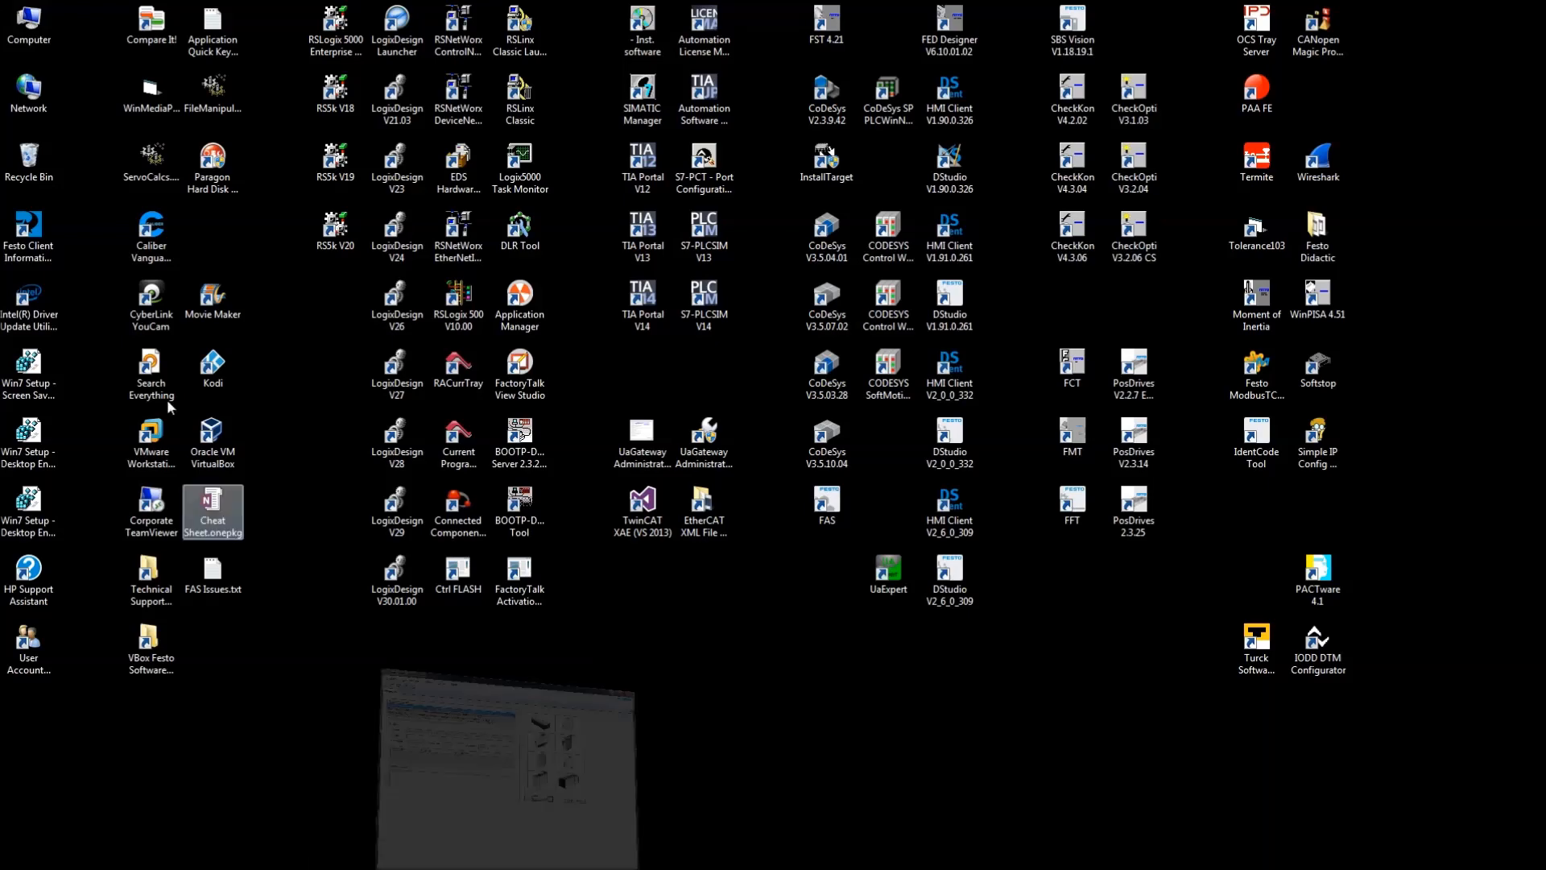
pyautogui.moveTo(684, 865); pyautogui.dragTo(673, 14)
pyautogui.moveTo(804, 860); pyautogui.dragTo(1538, 866)
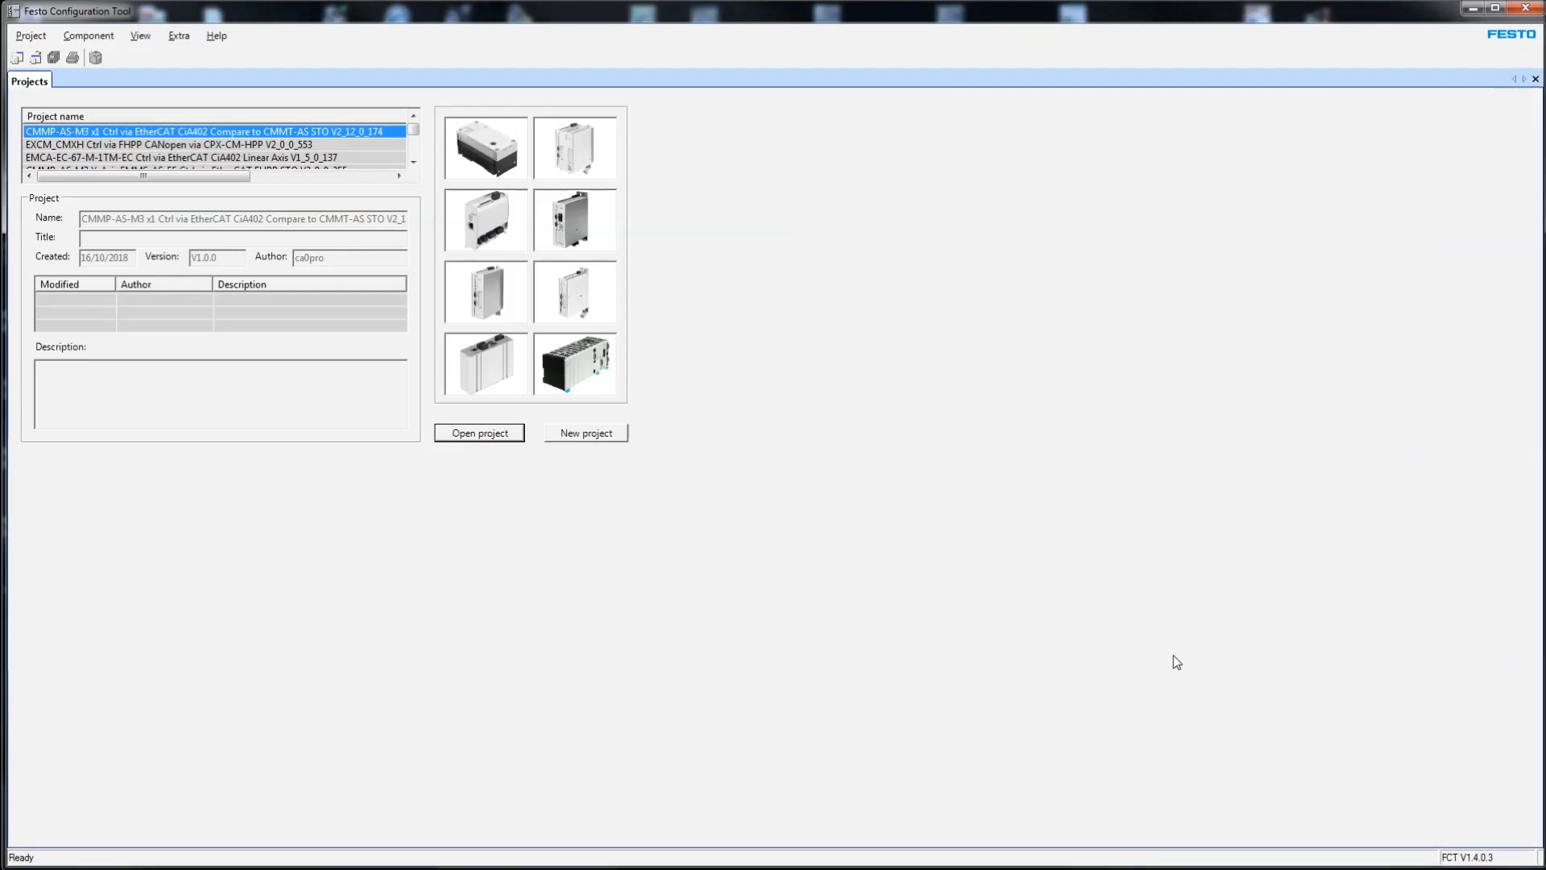
# - Review the complete list of installed plug-ins and their versions in the Festo Configuration Tool, and close it
pyautogui.click(214, 35)
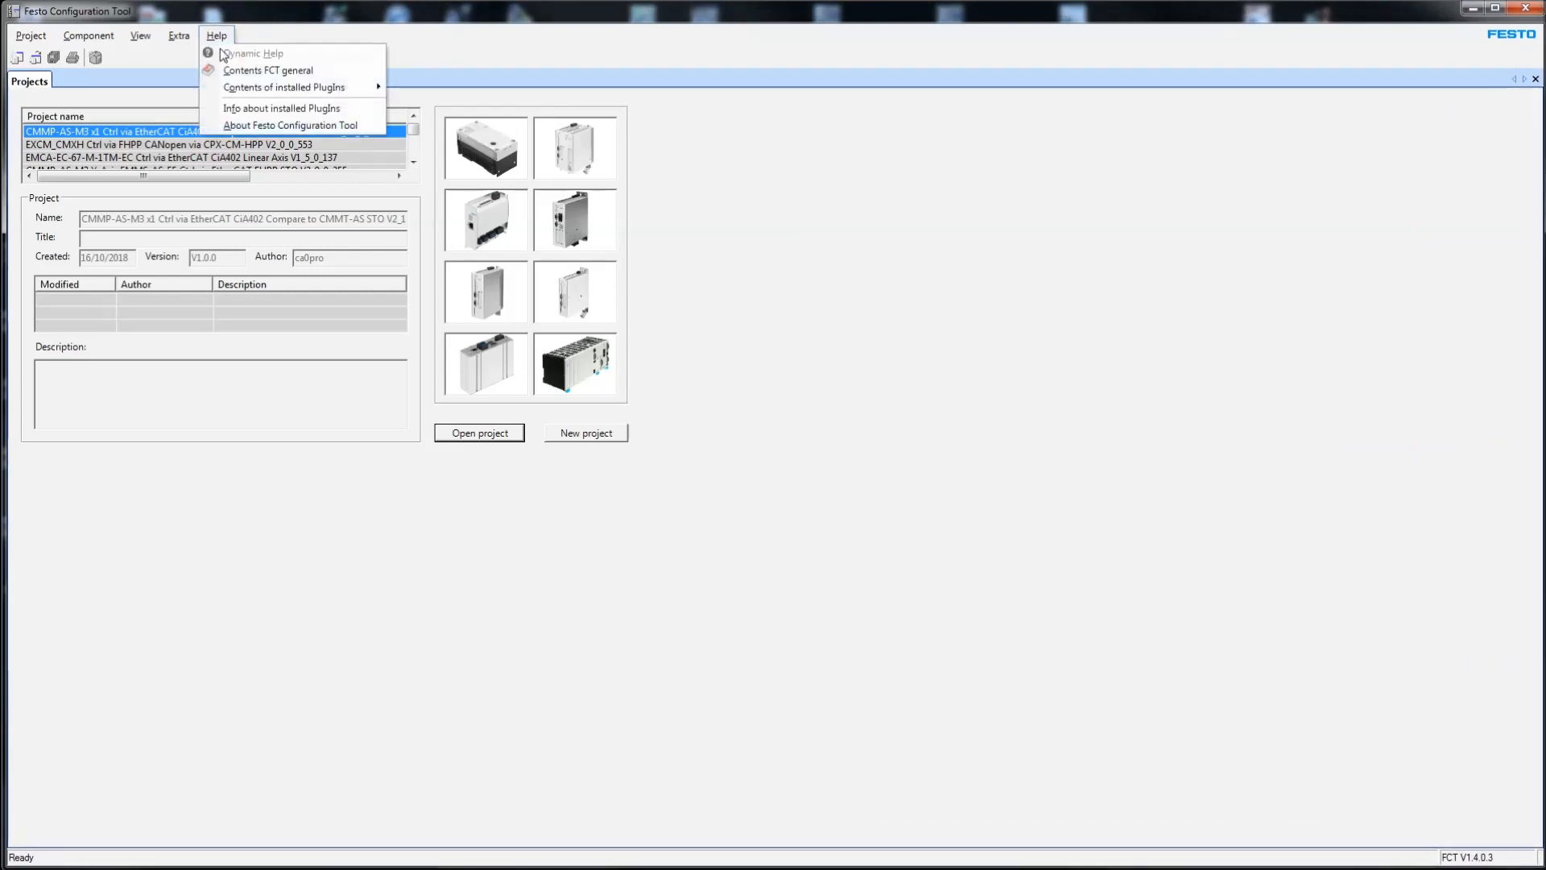
pyautogui.click(268, 113)
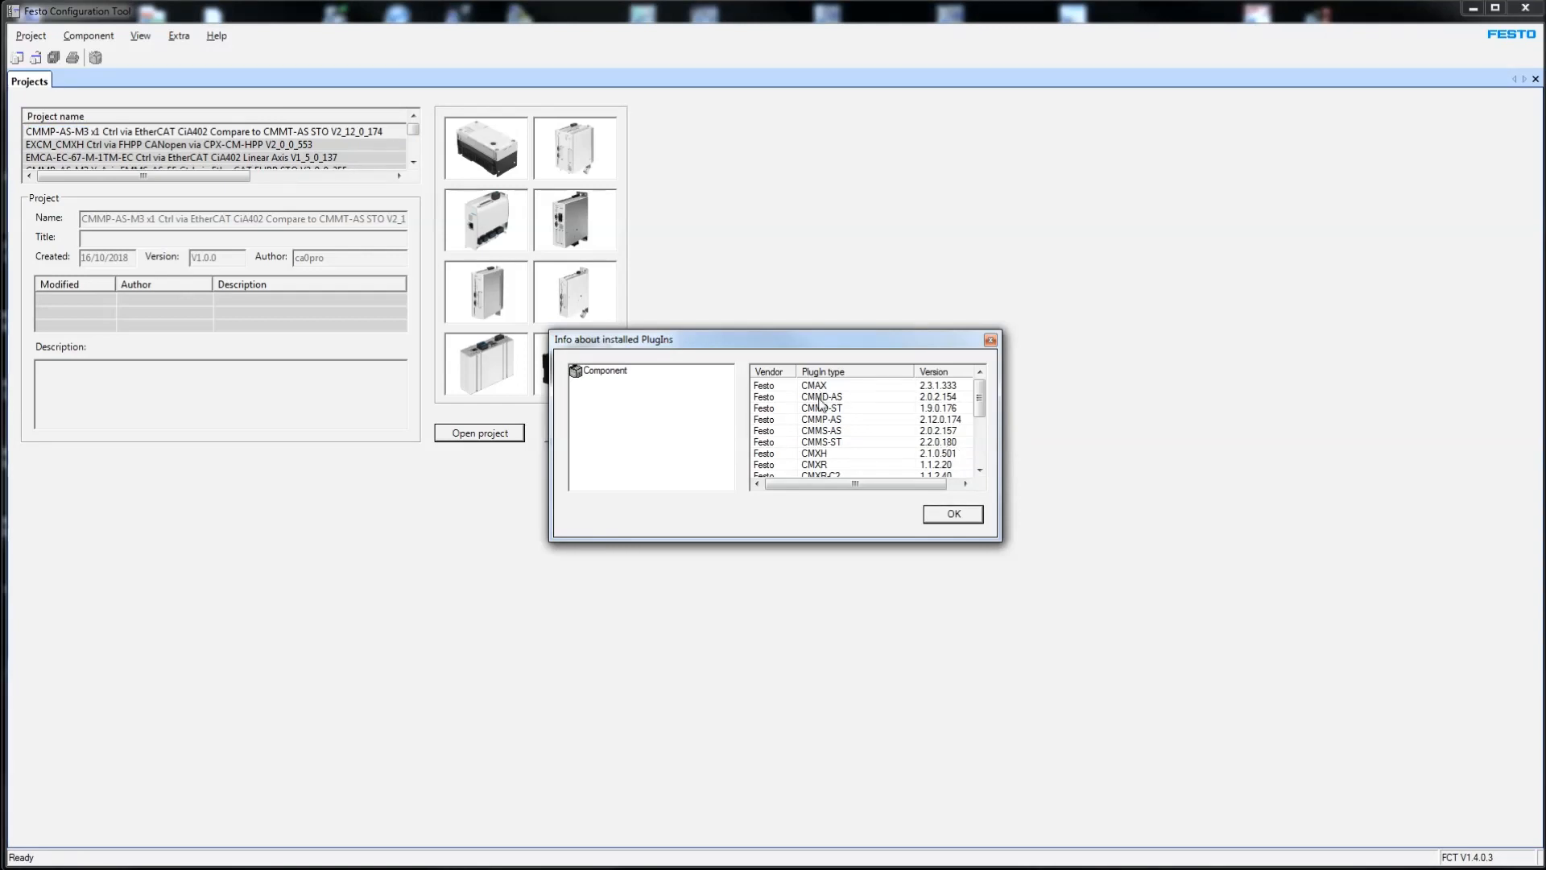
pyautogui.moveTo(981, 407); pyautogui.dragTo(982, 425)
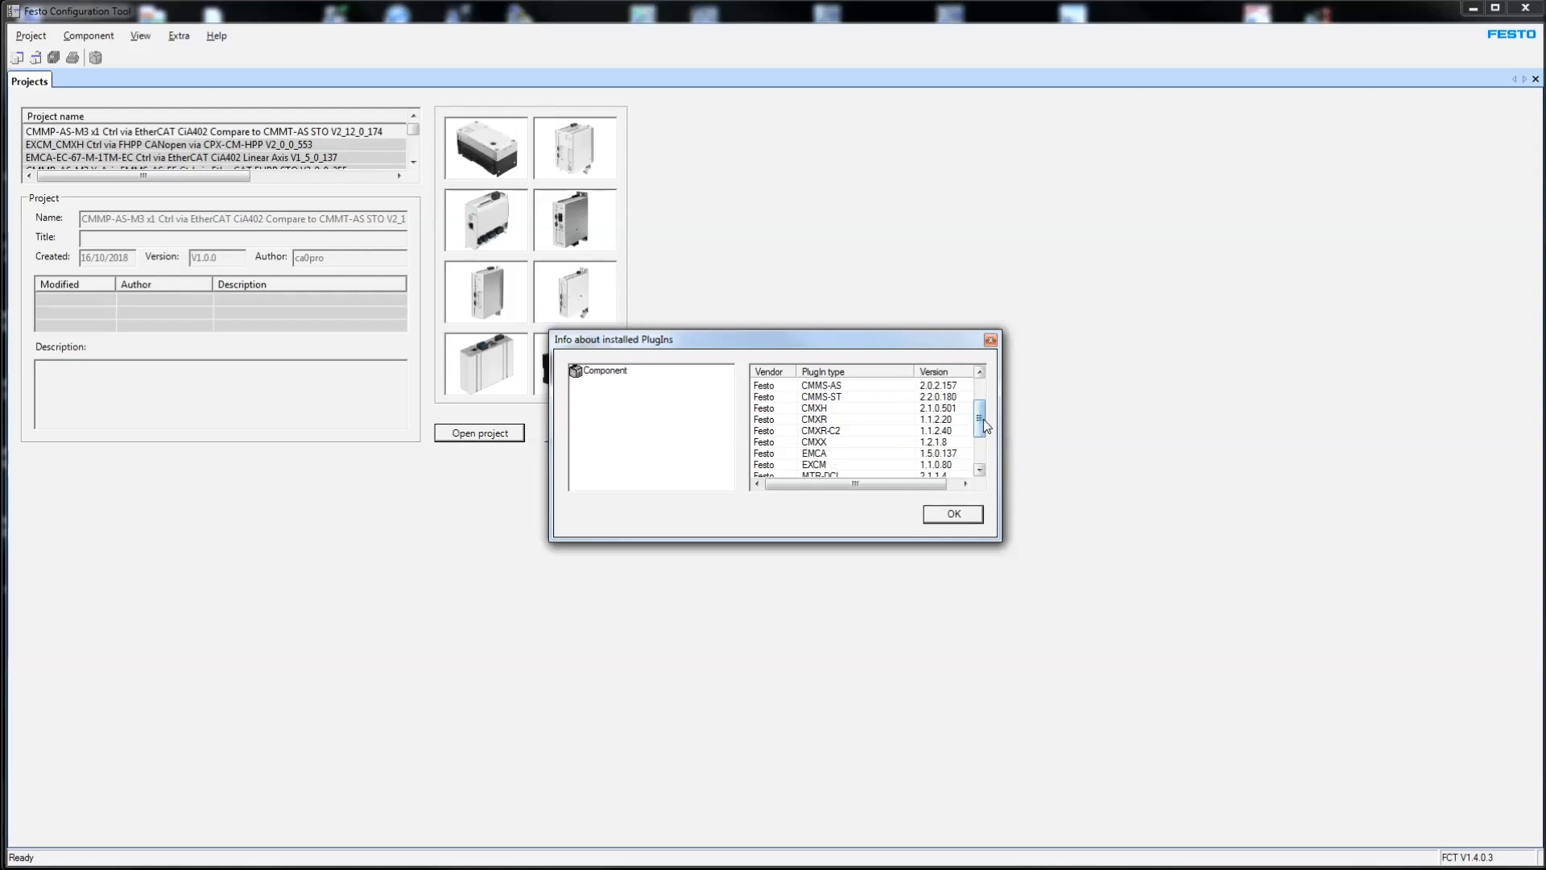
pyautogui.moveTo(983, 425); pyautogui.dragTo(987, 453)
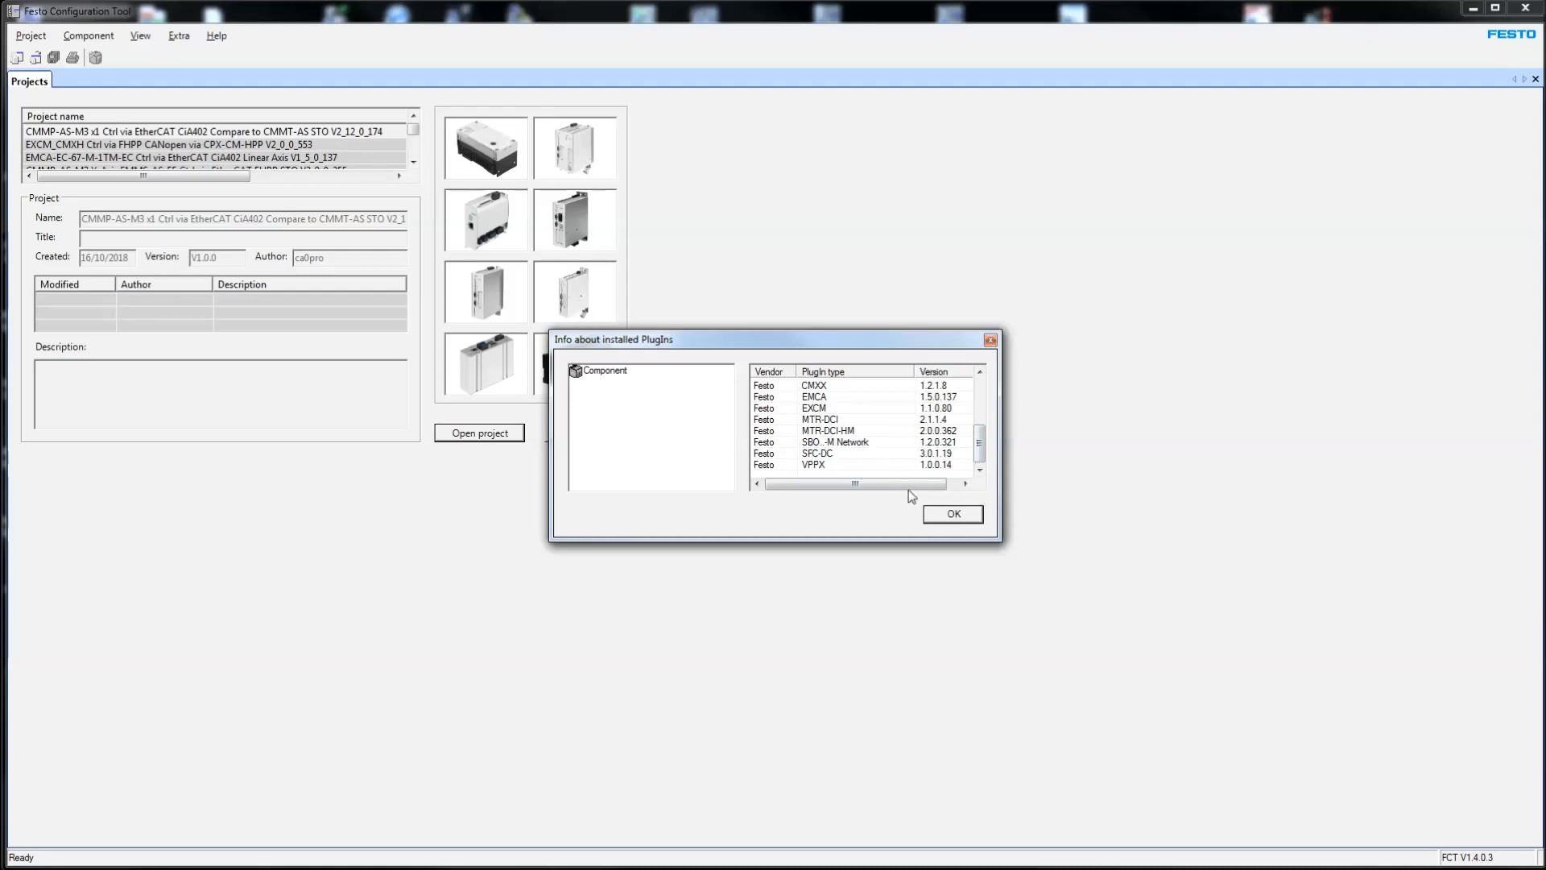
pyautogui.click(943, 516)
# - Open the CMMP-AS-M3 x1 EtherCAT CiA402 project in FCT, and launch the Festo Automation Suite from the desktop
pyautogui.doubleClick(161, 132)
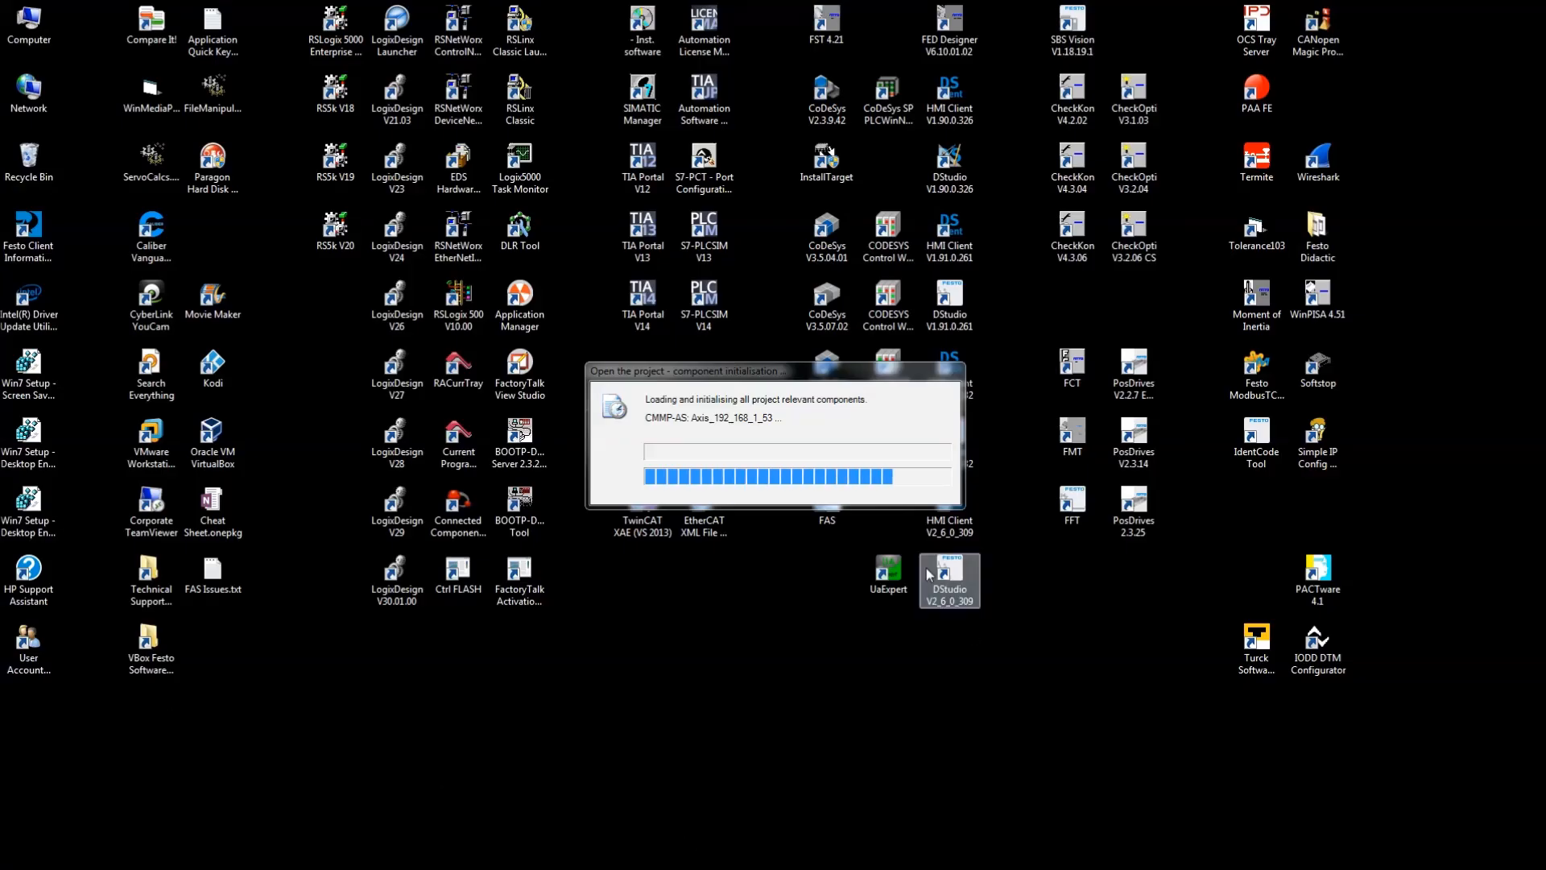
pyautogui.doubleClick(827, 504)
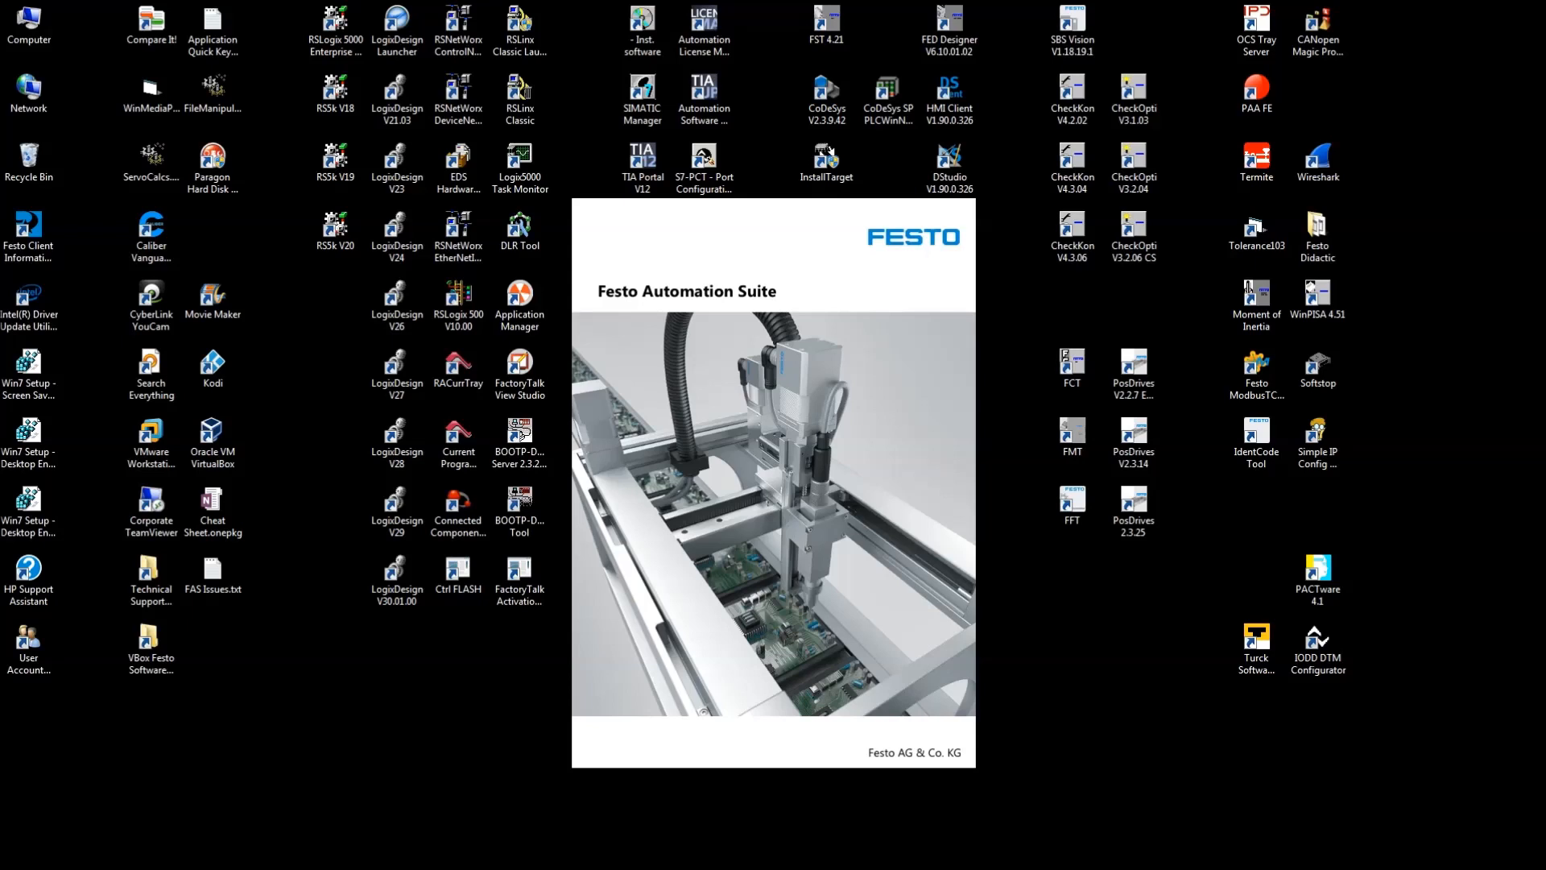
# - Switch to the Chrome browser and examine the Support Portal search and page address for controller CPX-E-CEC-C1-PN, part 4252741
pyautogui.moveTo(726, 868)
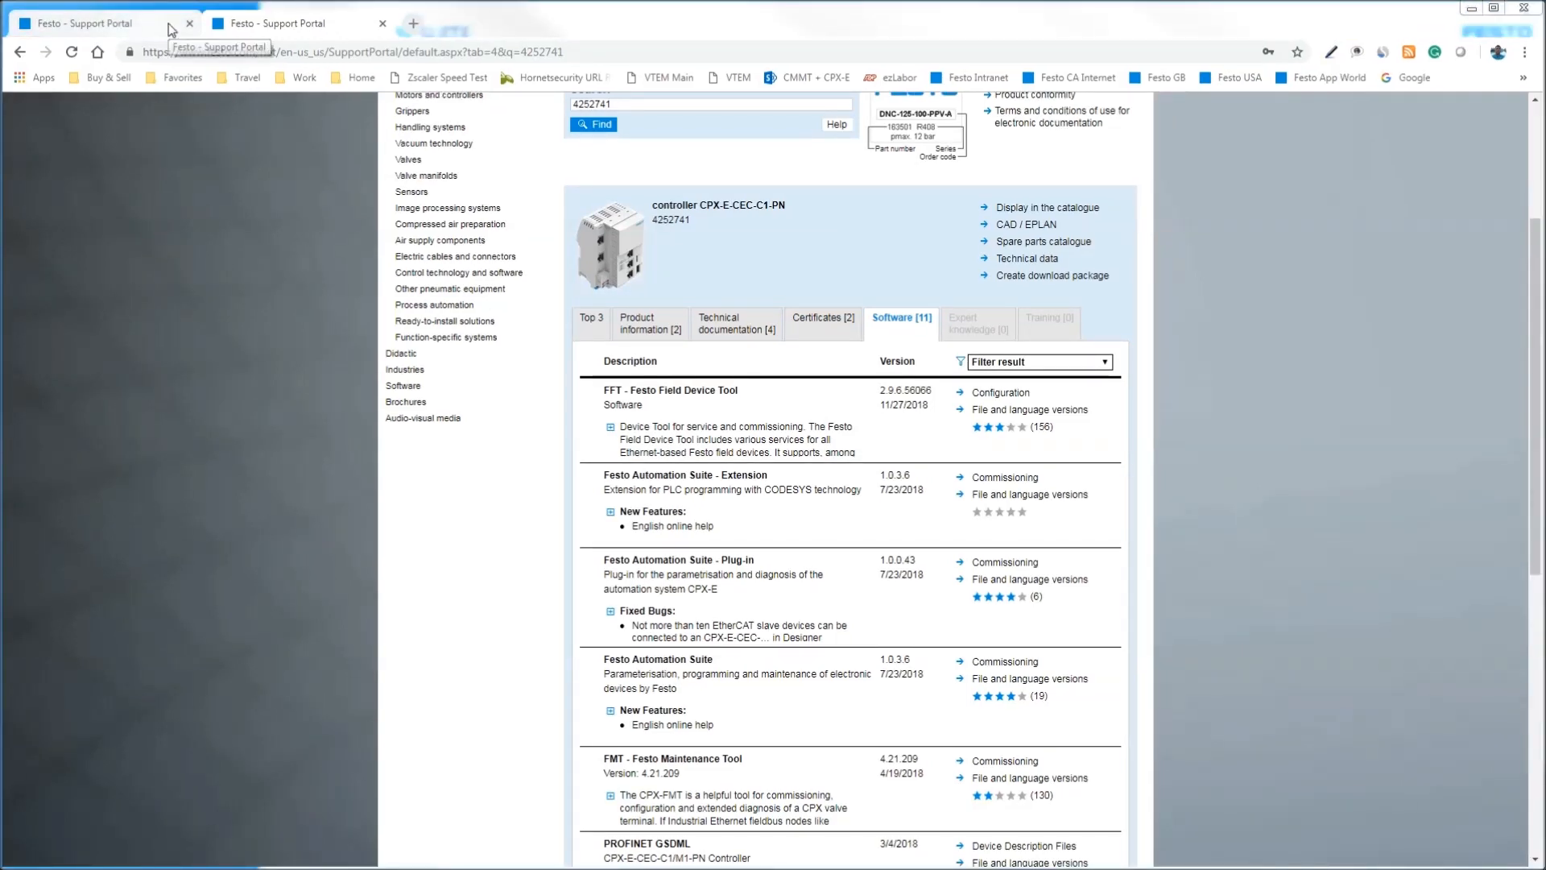
pyautogui.scroll(3, 750, 177)
pyautogui.click(648, 349)
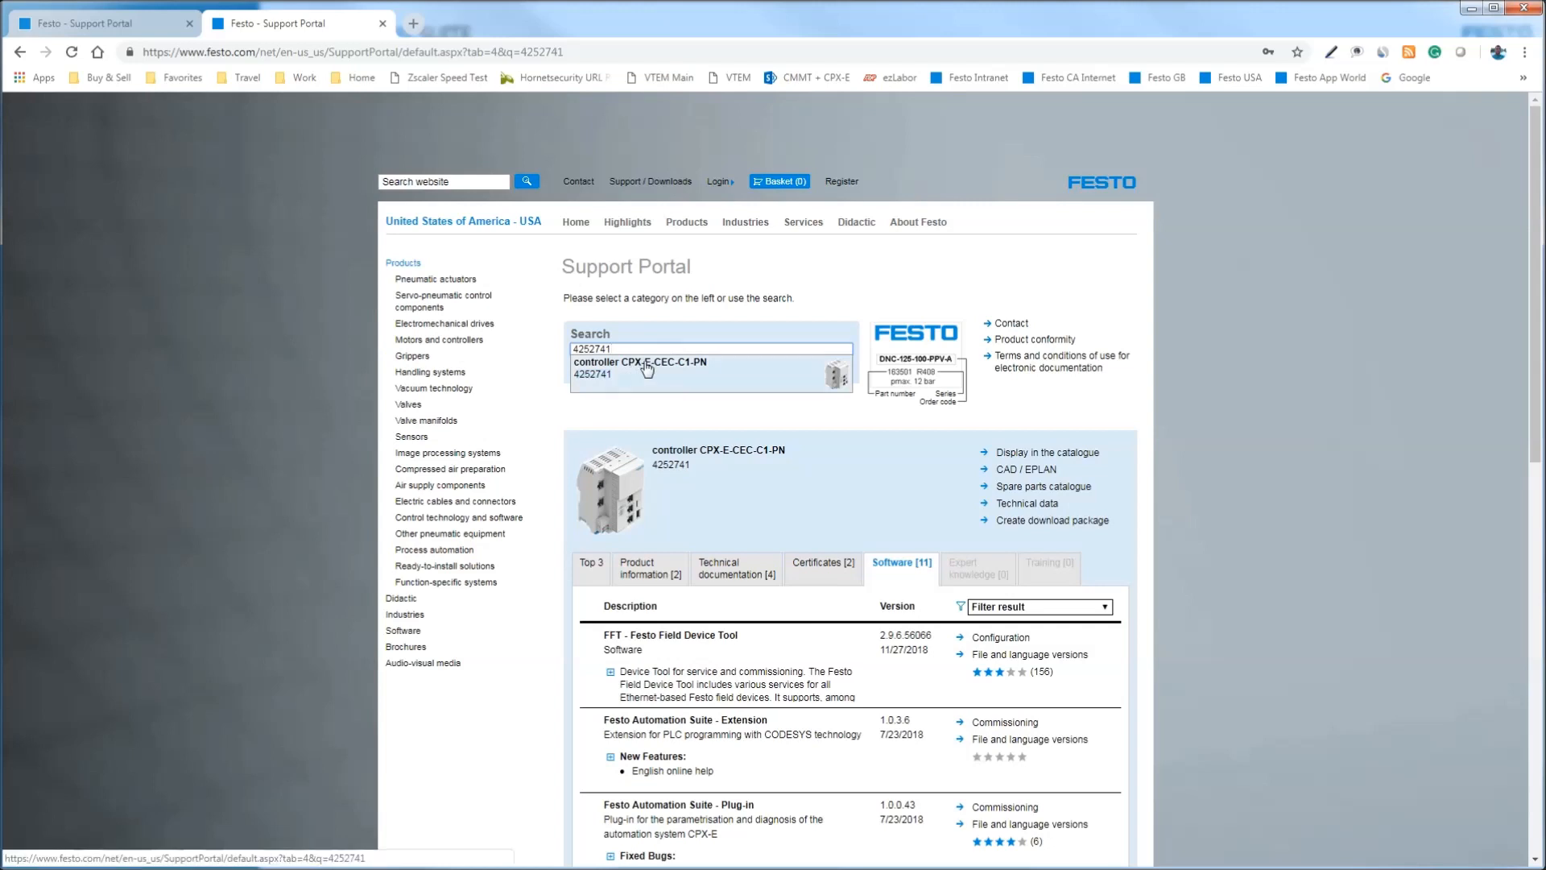
pyautogui.click(346, 52)
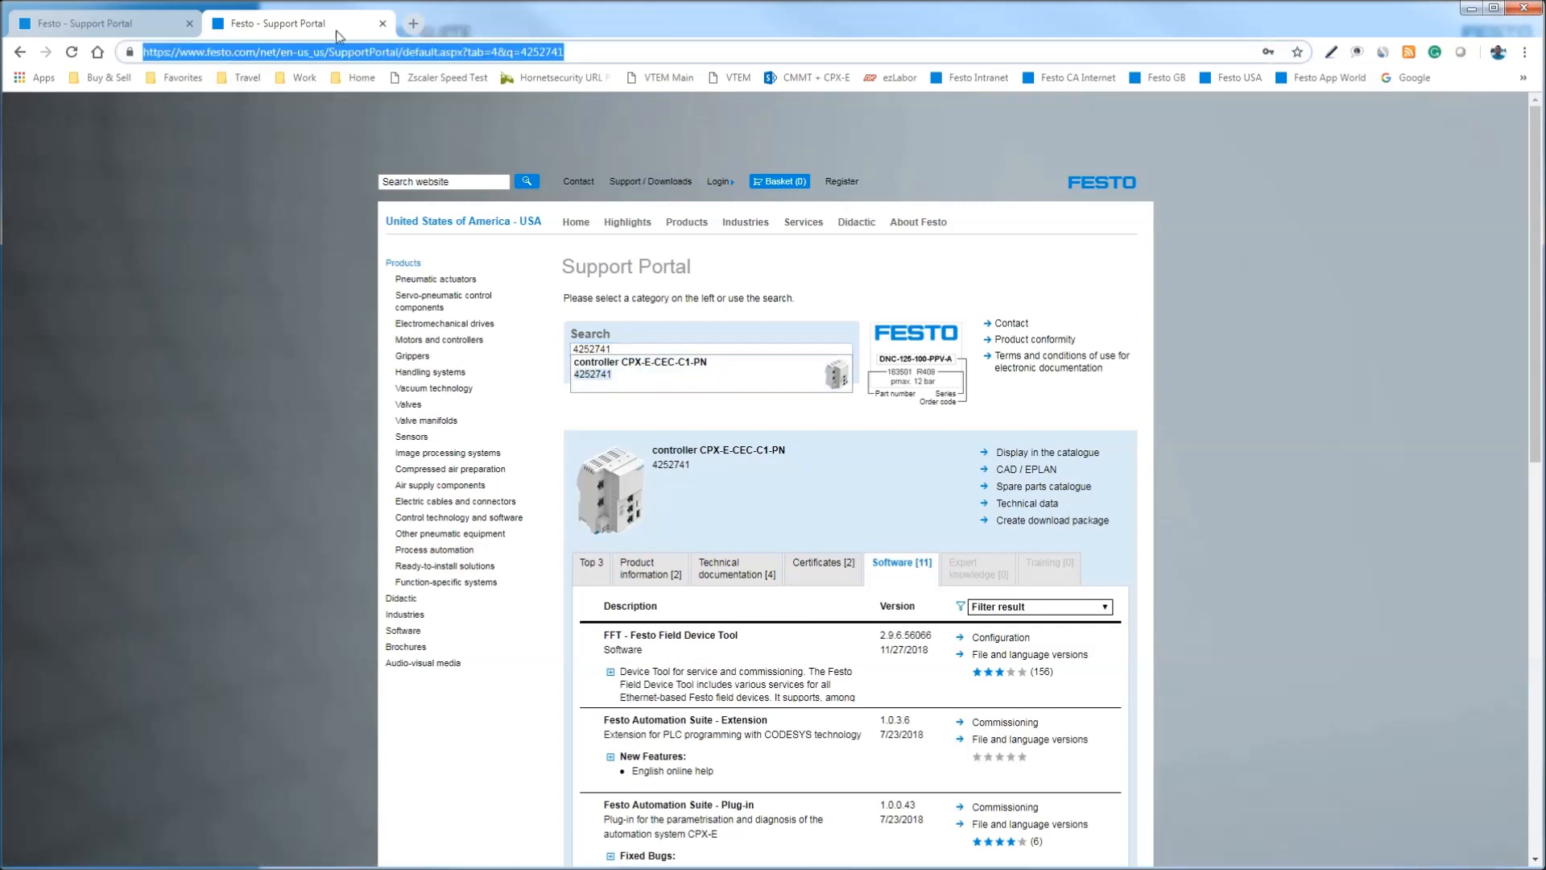
pyautogui.click(413, 23)
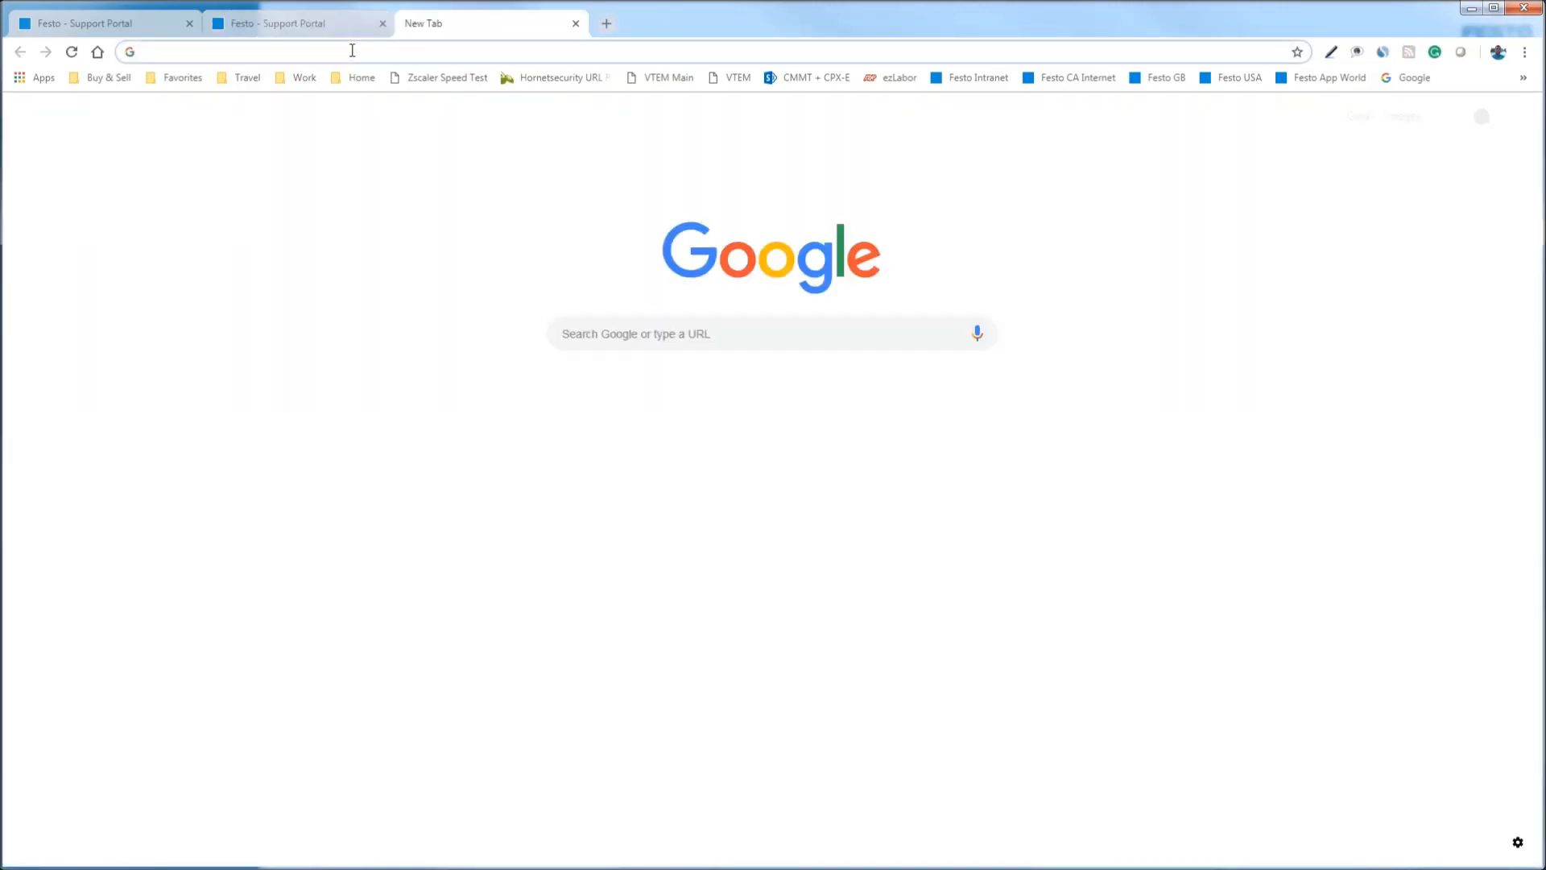
pyautogui.write('www.festo.com')
pyautogui.press('Return')
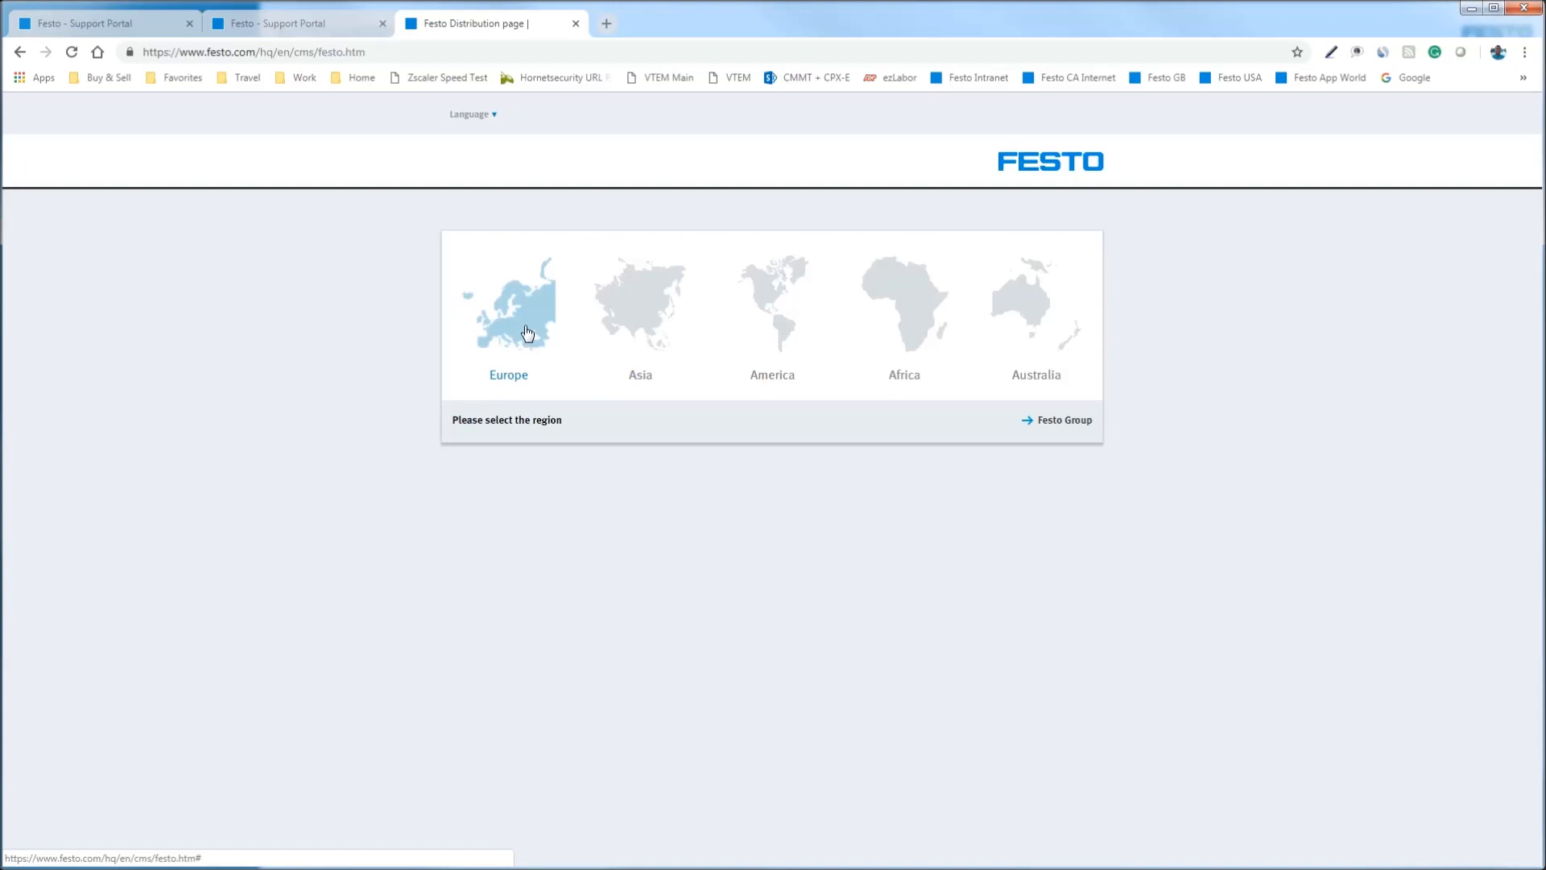
pyautogui.click(749, 345)
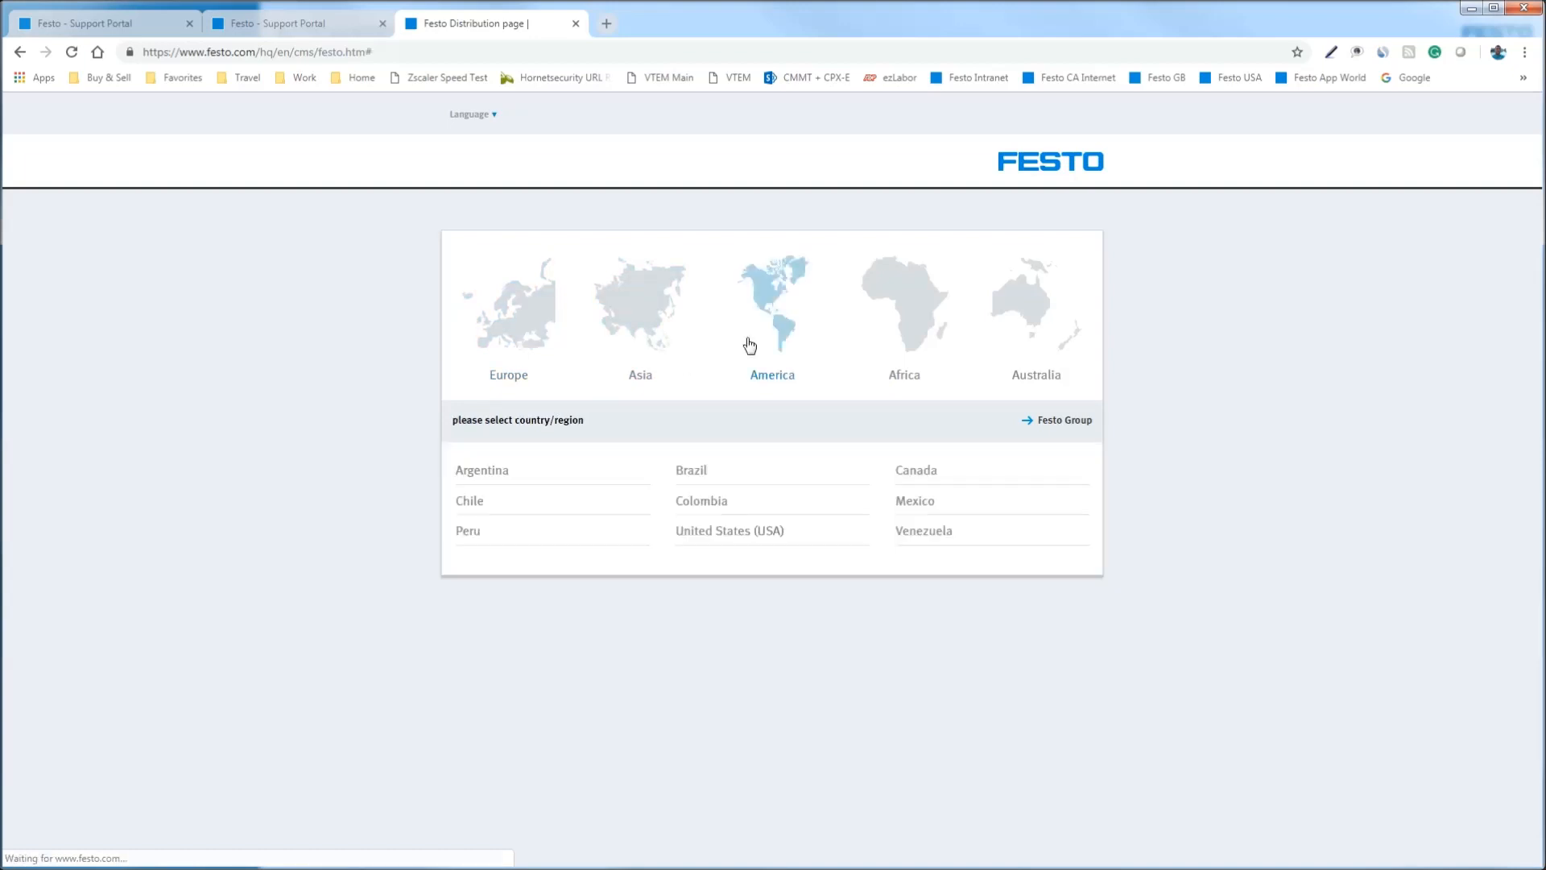
pyautogui.click(921, 474)
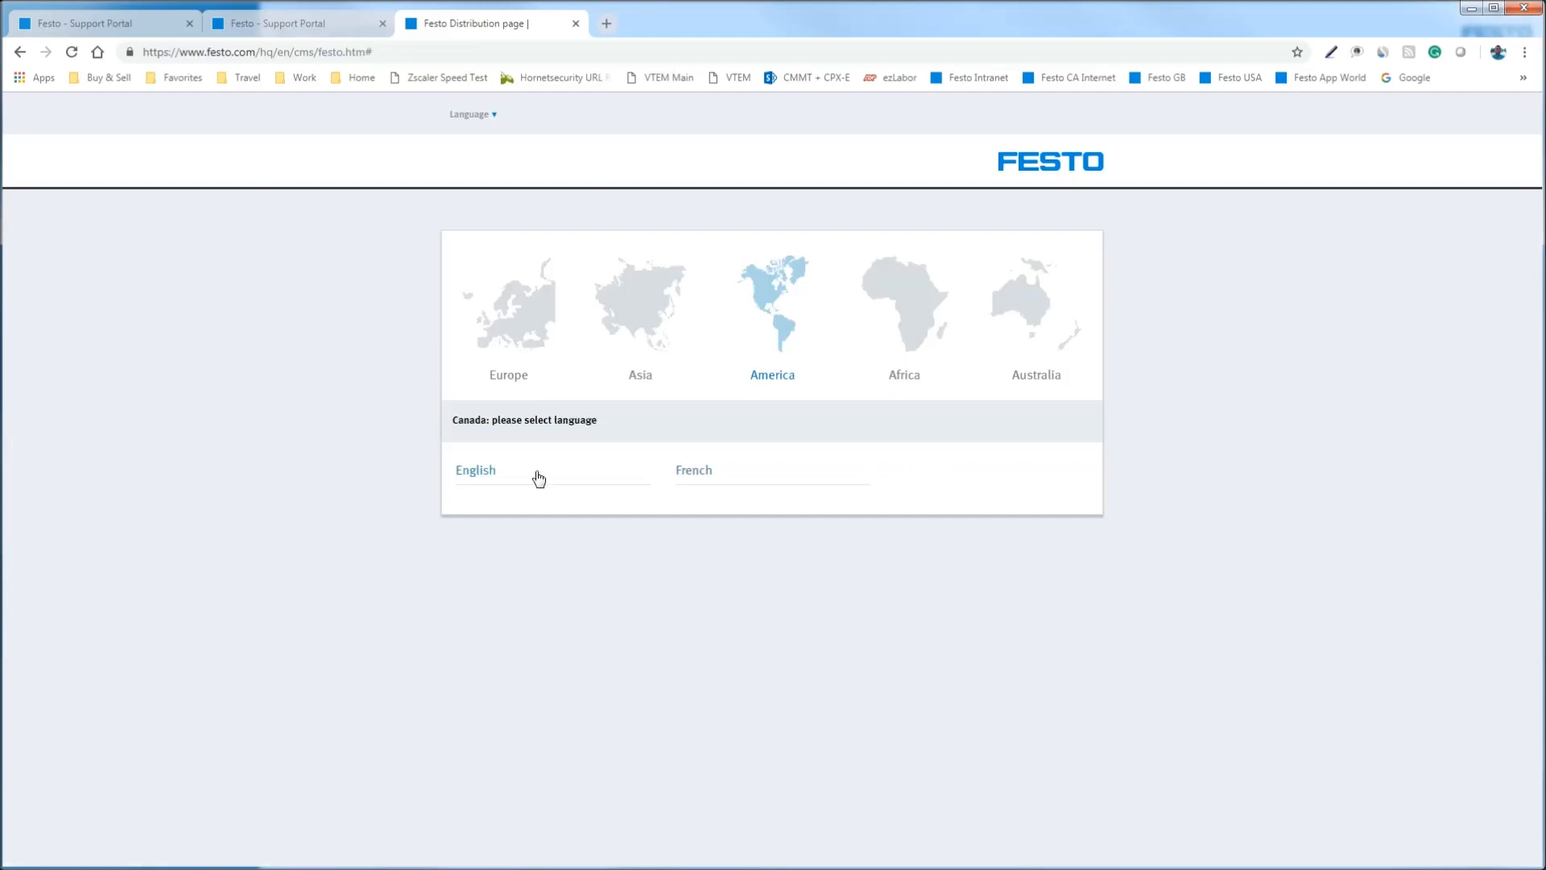
pyautogui.click(459, 475)
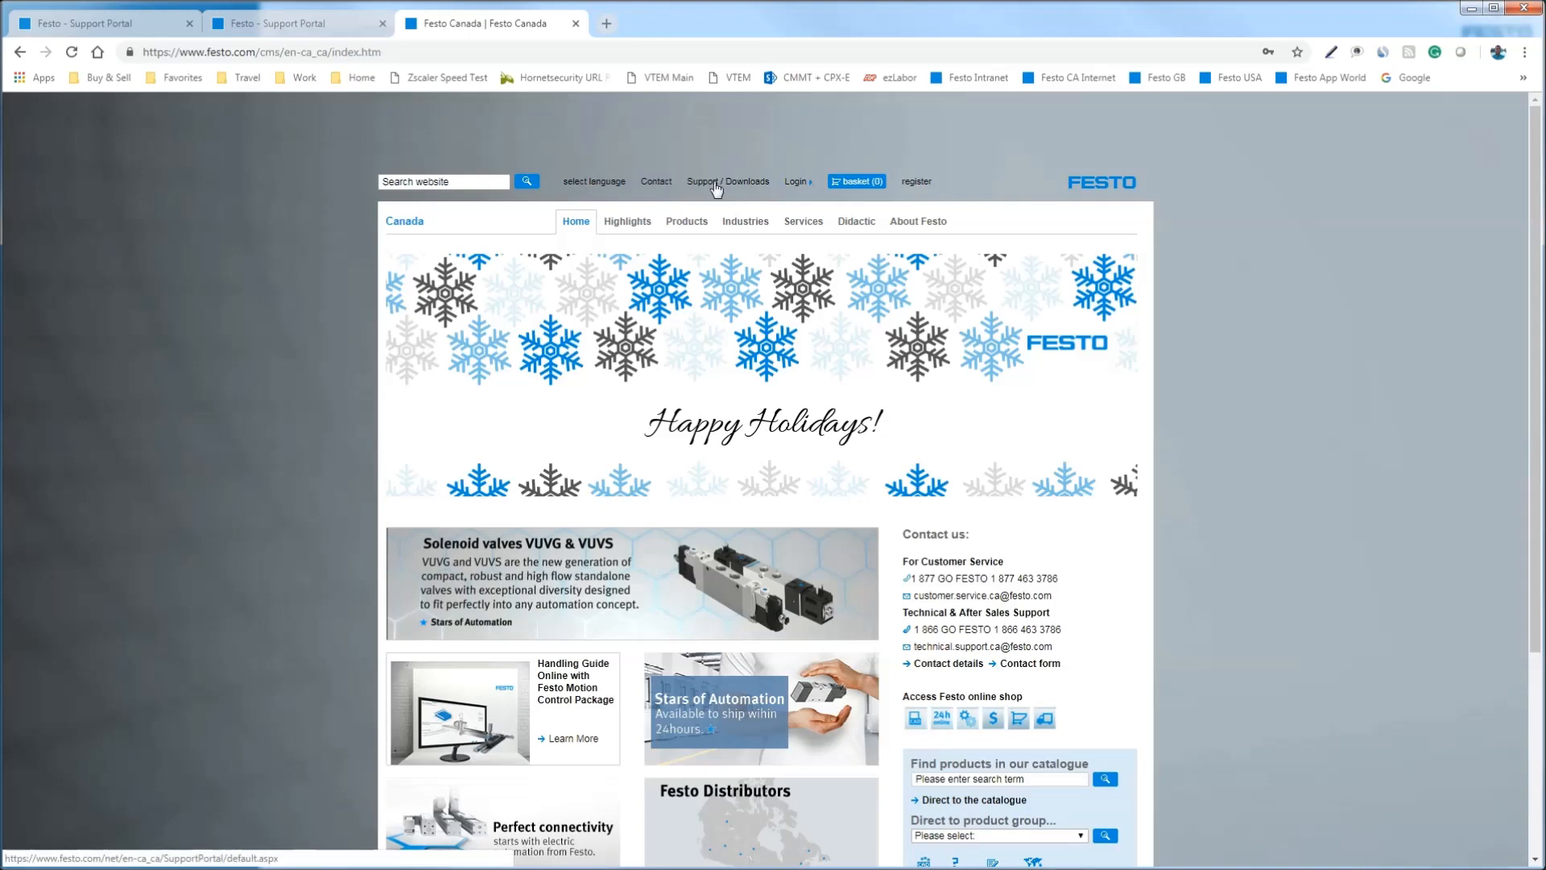
# - Compare the already open Support Portal tabs, and open the Support / Downloads page of the Canadian site
pyautogui.click(104, 23)
pyautogui.click(273, 24)
pyautogui.click(441, 25)
pyautogui.click(731, 185)
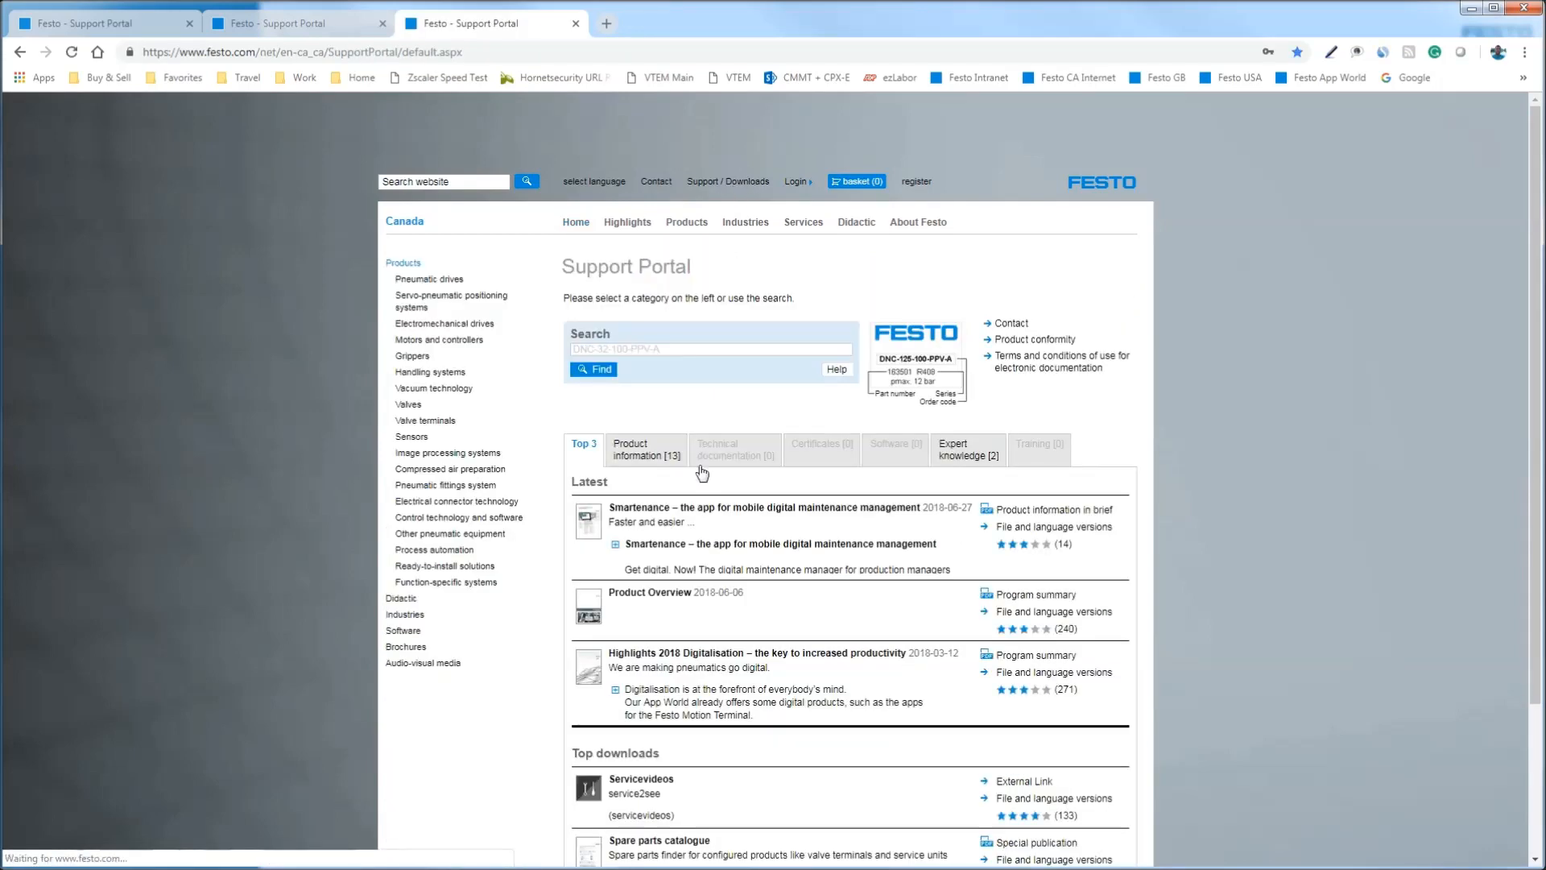
# - Search the first US Support Portal tab for "automation", choose Software FESTO AUTOMATION SUITE and expand its release notes
pyautogui.click(316, 23)
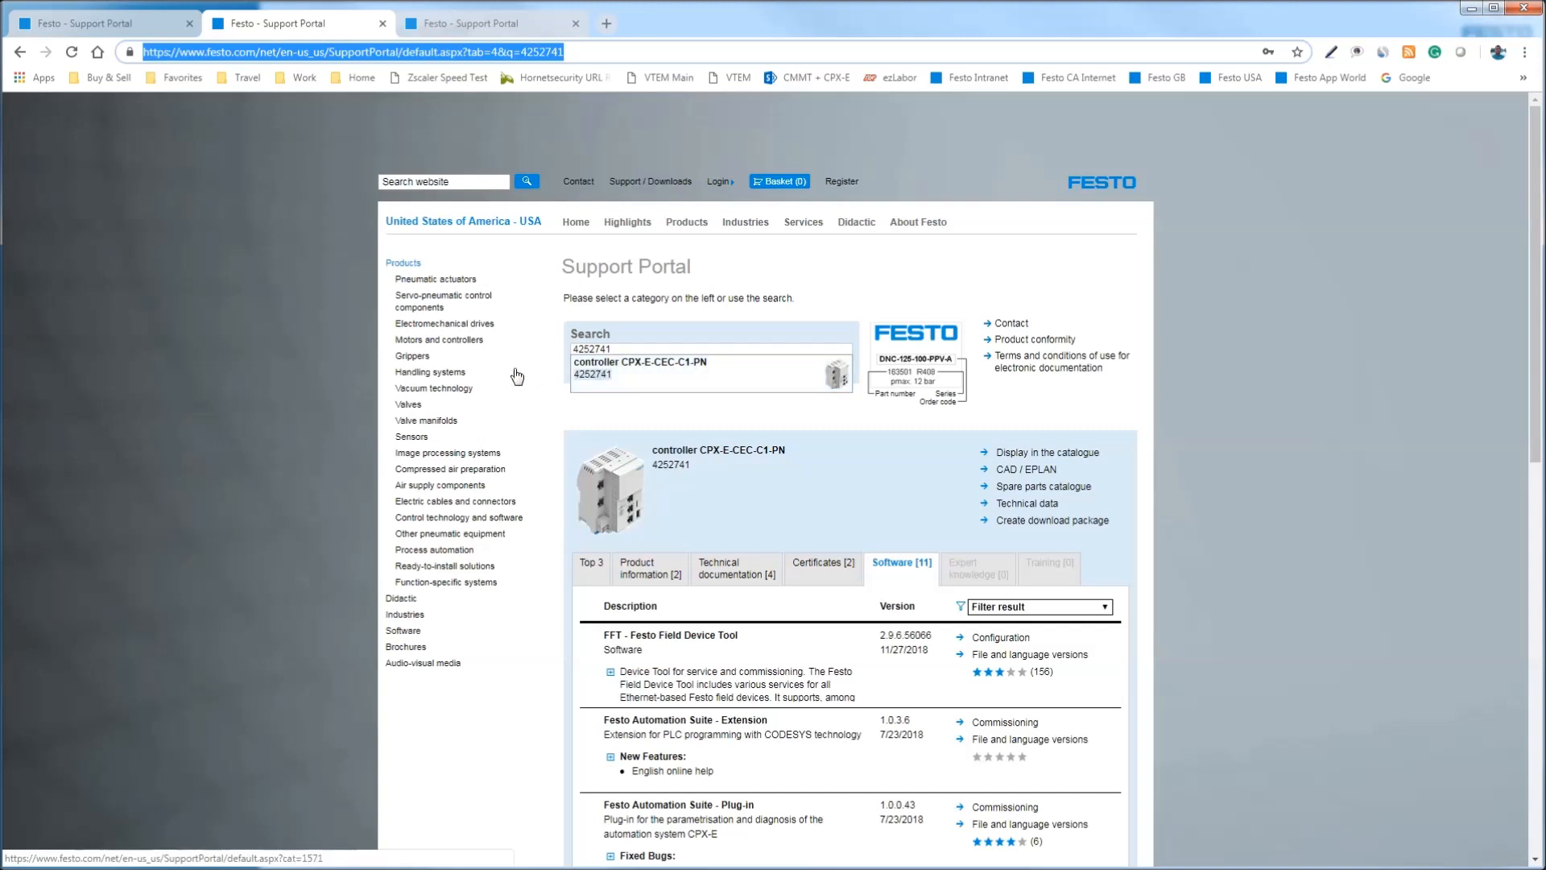
pyautogui.click(71, 19)
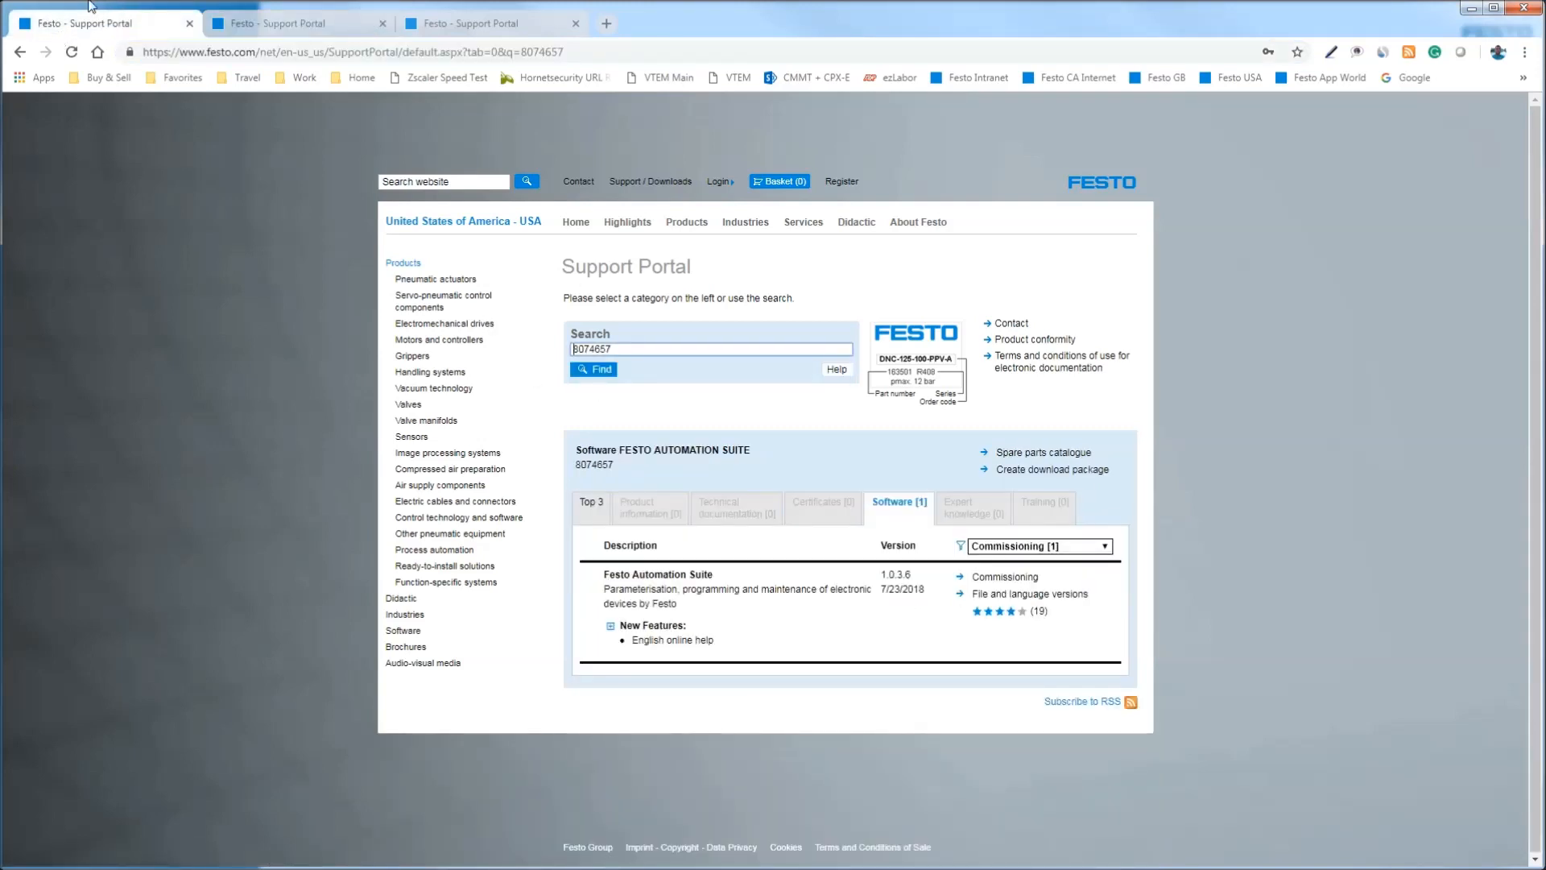
pyautogui.doubleClick(623, 349)
pyautogui.write('automation')
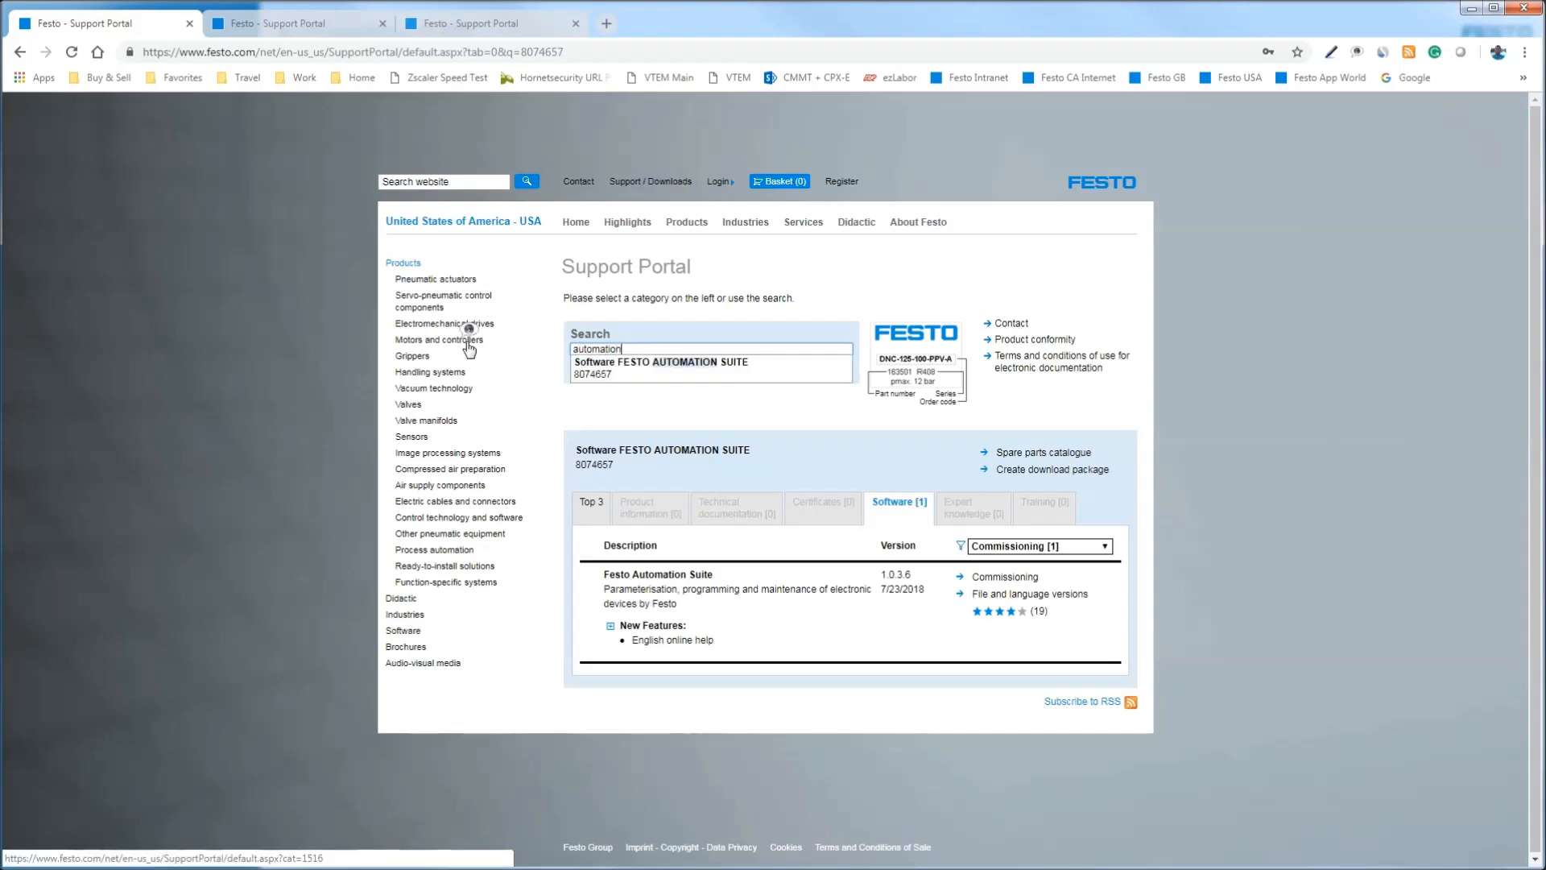
pyautogui.click(729, 367)
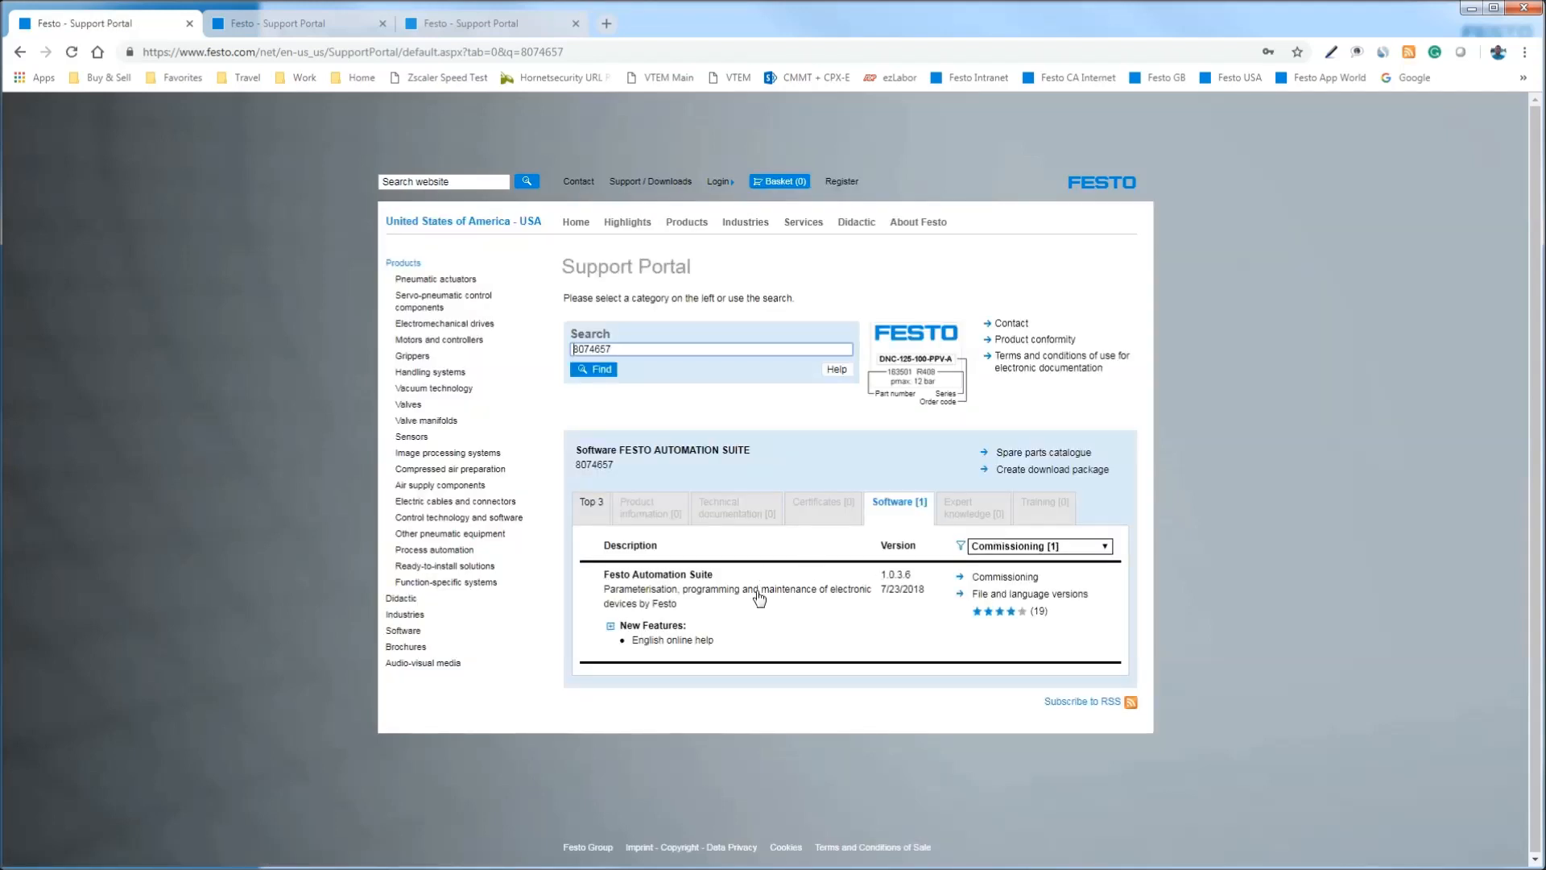
pyautogui.click(610, 626)
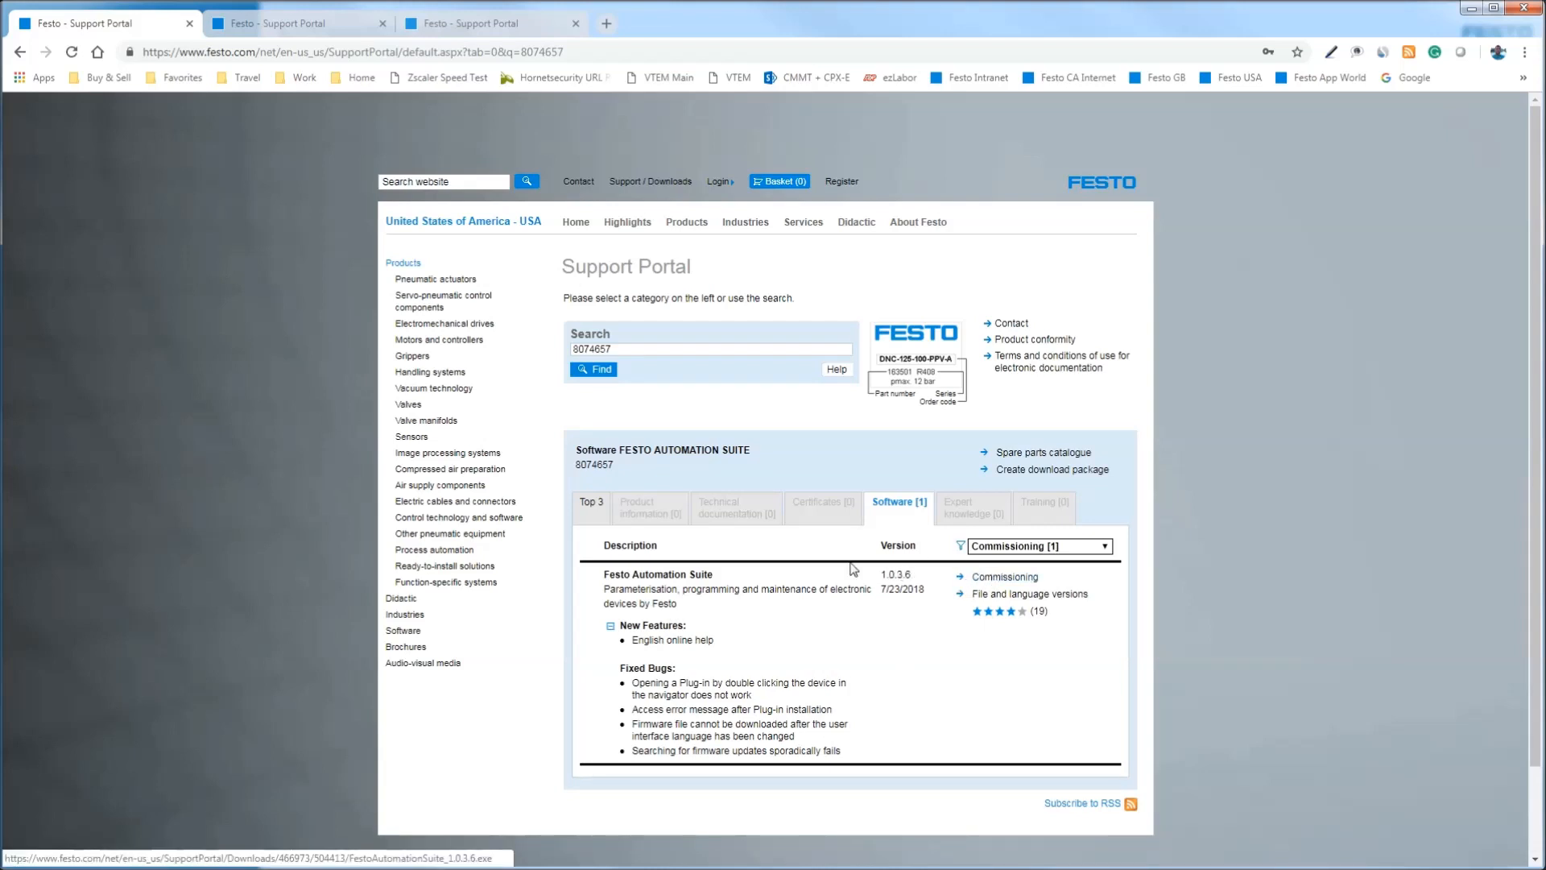
# - Search the Canadian Support Portal for "CMMT-AS" and choose the servo drive CMMT-AS-C4-3A-EC-S1, part 5340820
pyautogui.click(310, 23)
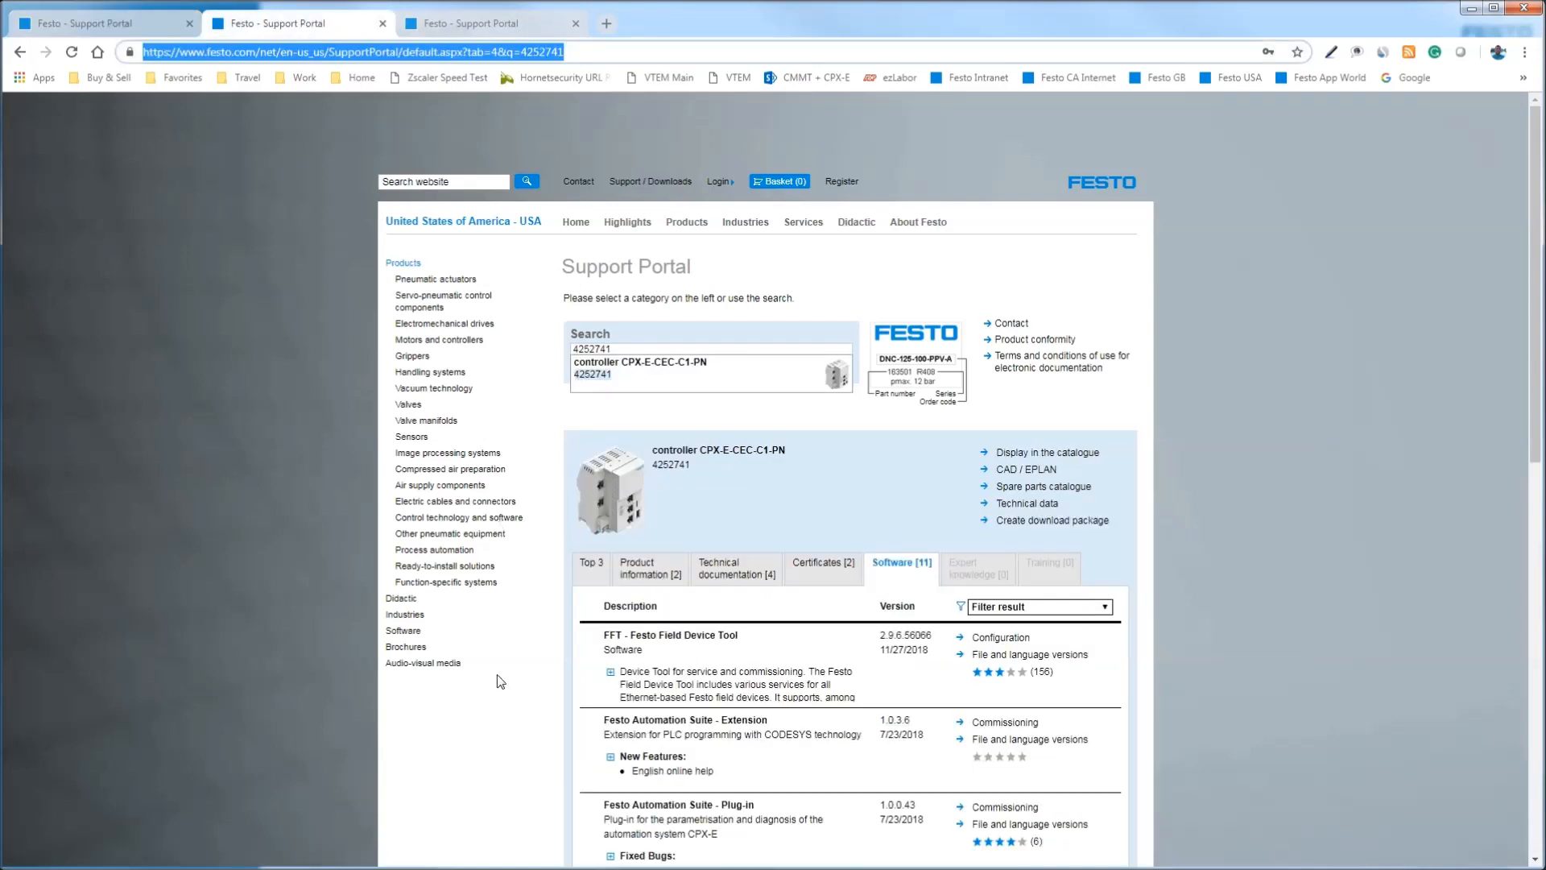
pyautogui.click(508, 709)
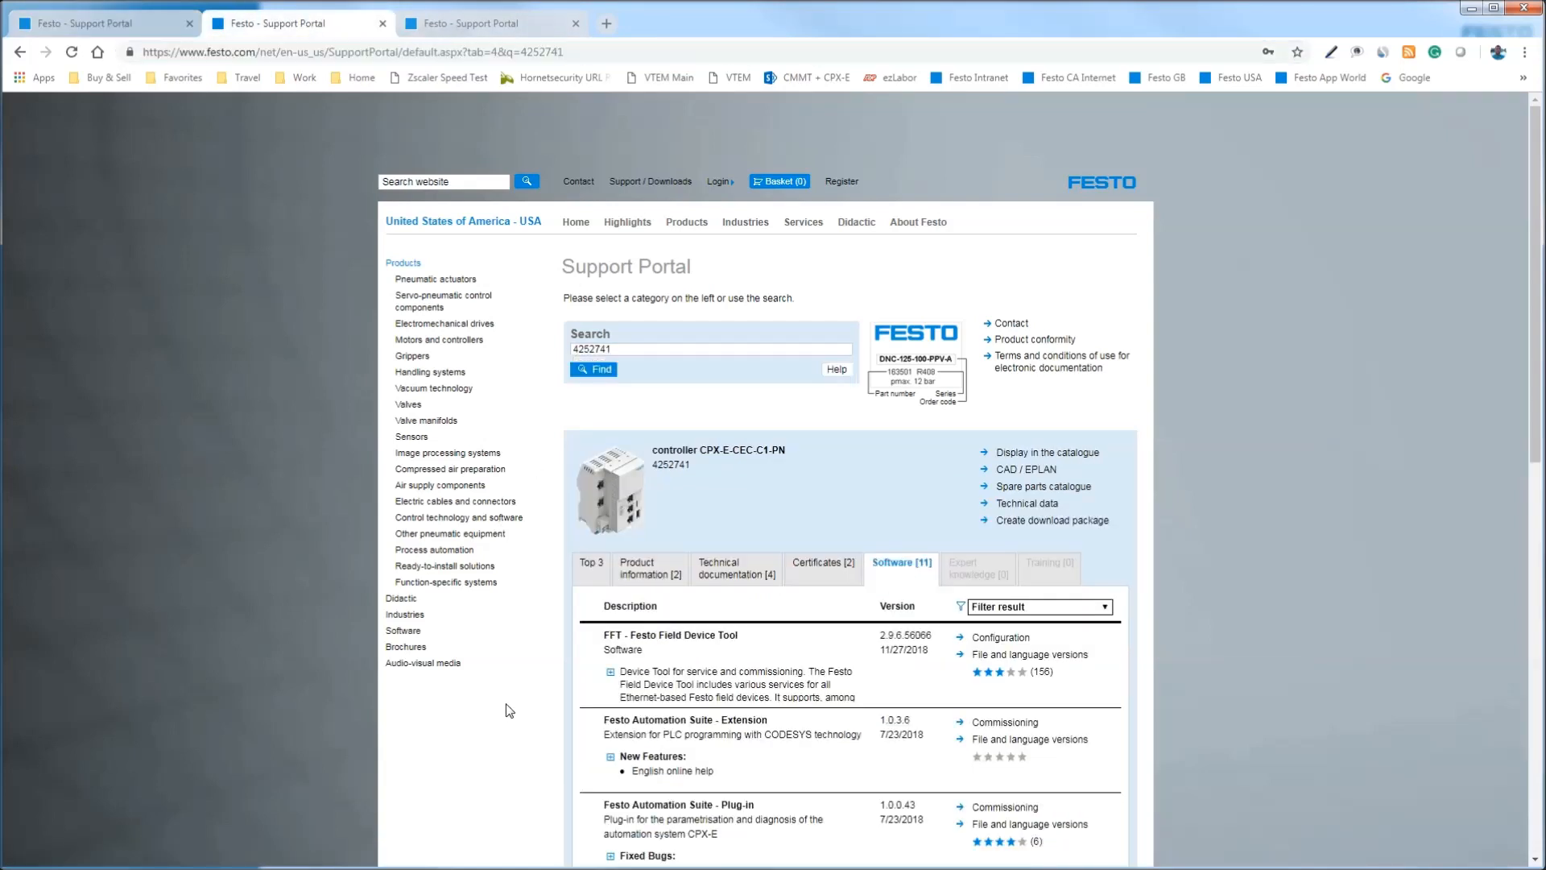
pyautogui.click(456, 24)
pyautogui.click(628, 351)
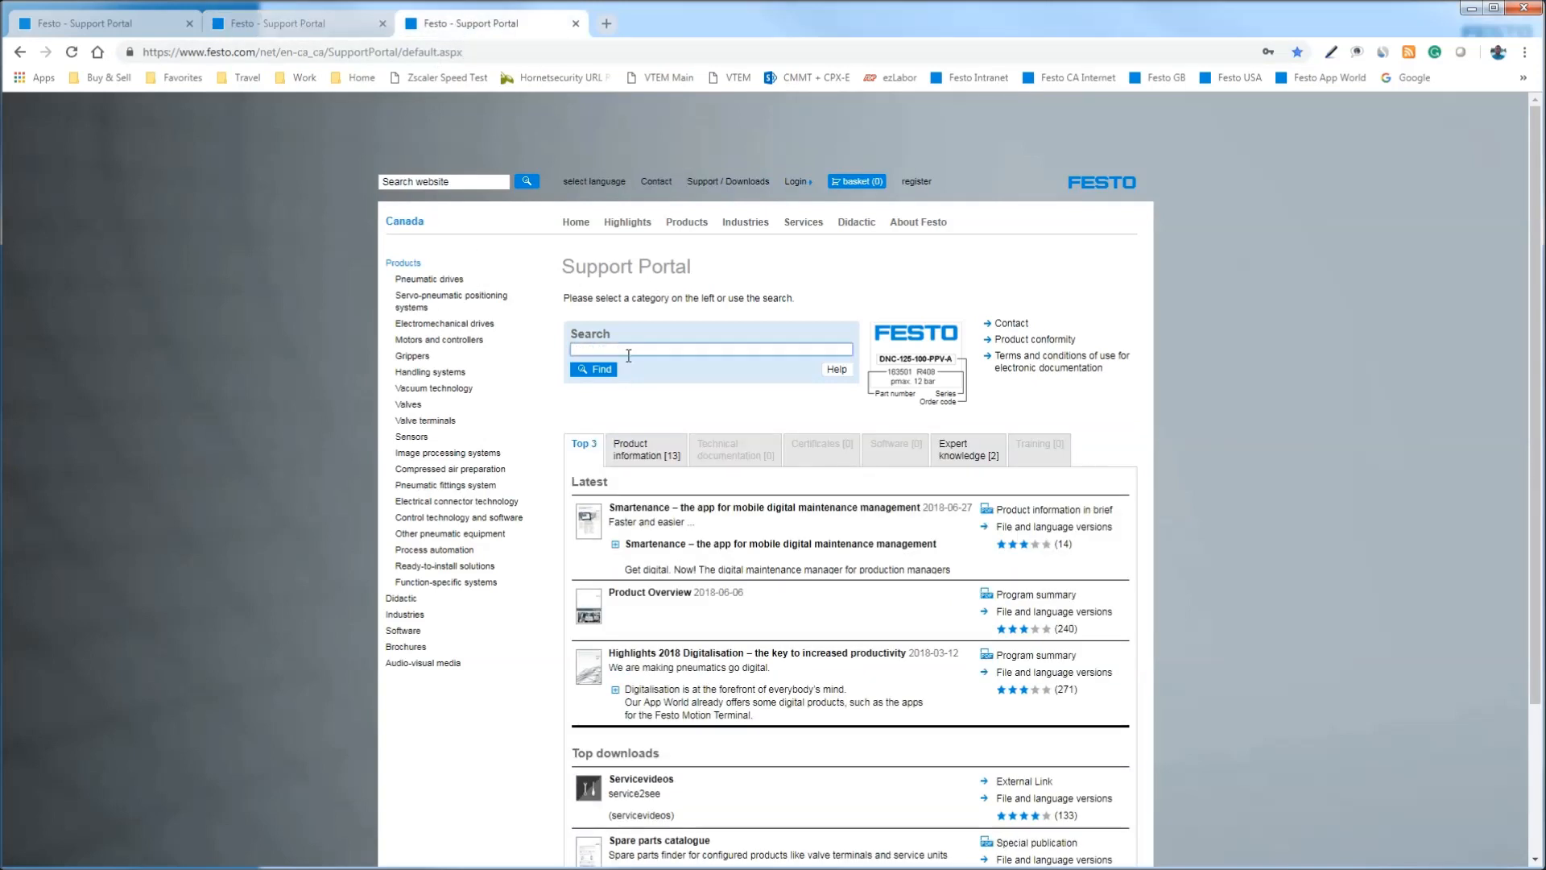
pyautogui.write('CMMT-AS')
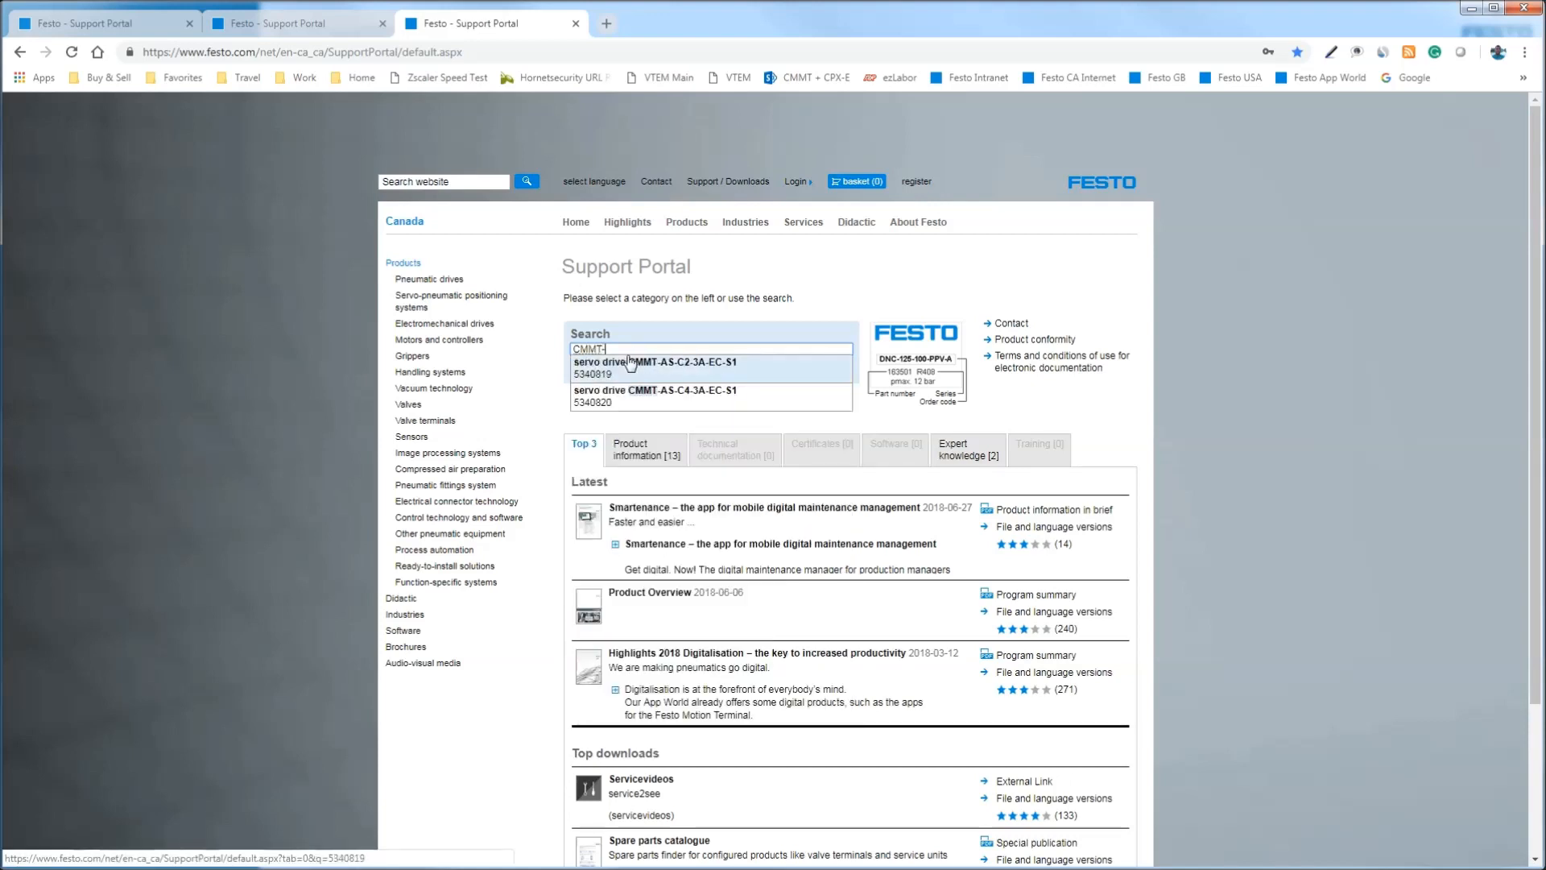
pyautogui.click(834, 416)
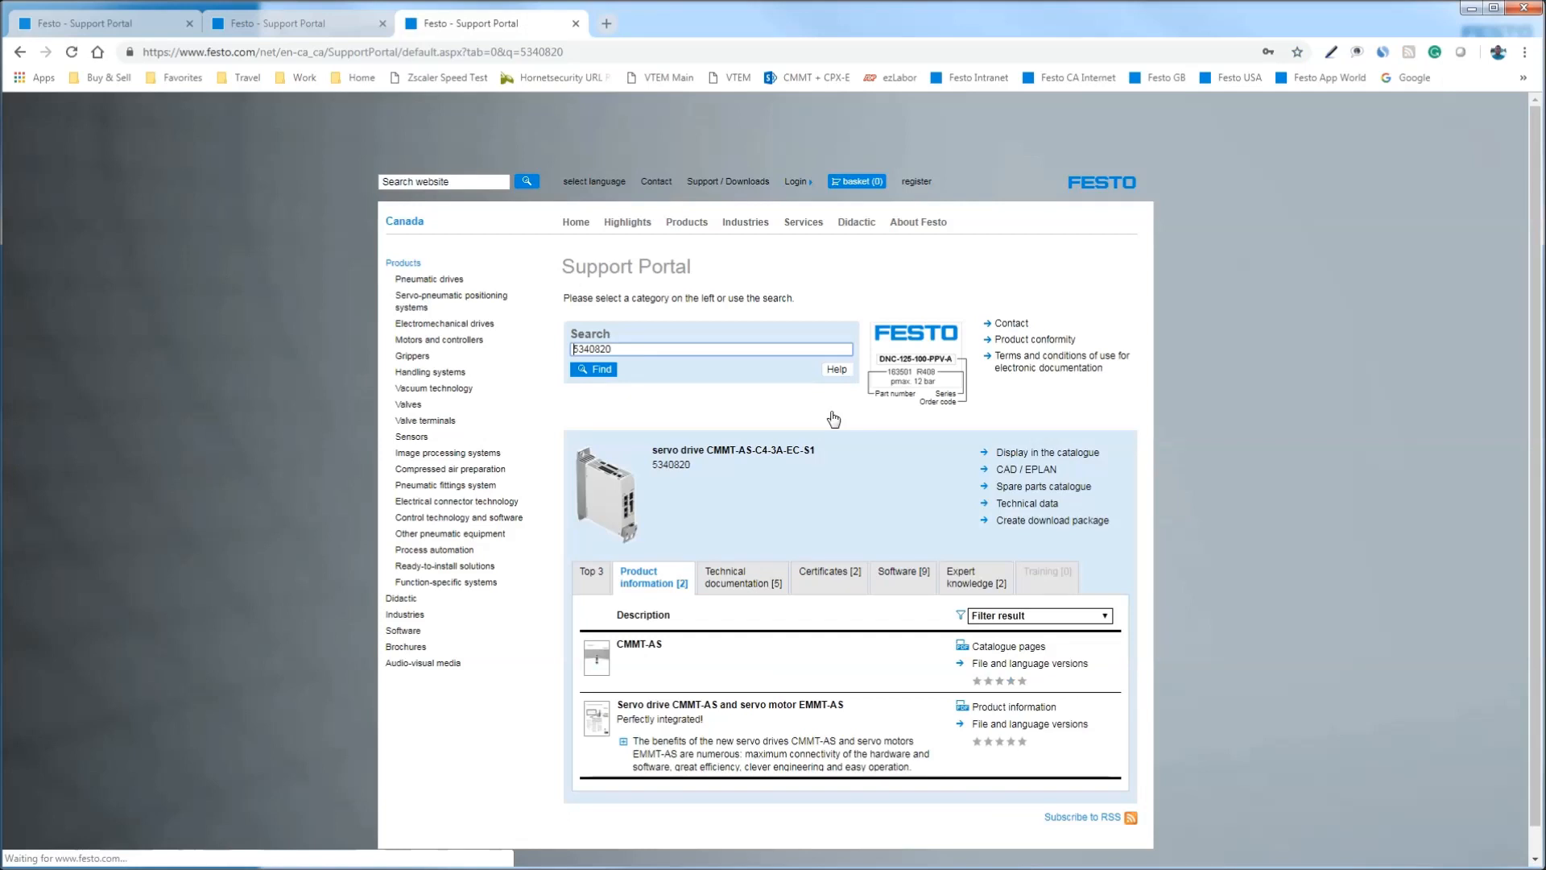
# - In a duplicate of the servo drive's browser tab, search for "CPX-E-EC", choose the matching bus module and open its software downloads
pyautogui.rightClick(494, 20)
pyautogui.click(535, 78)
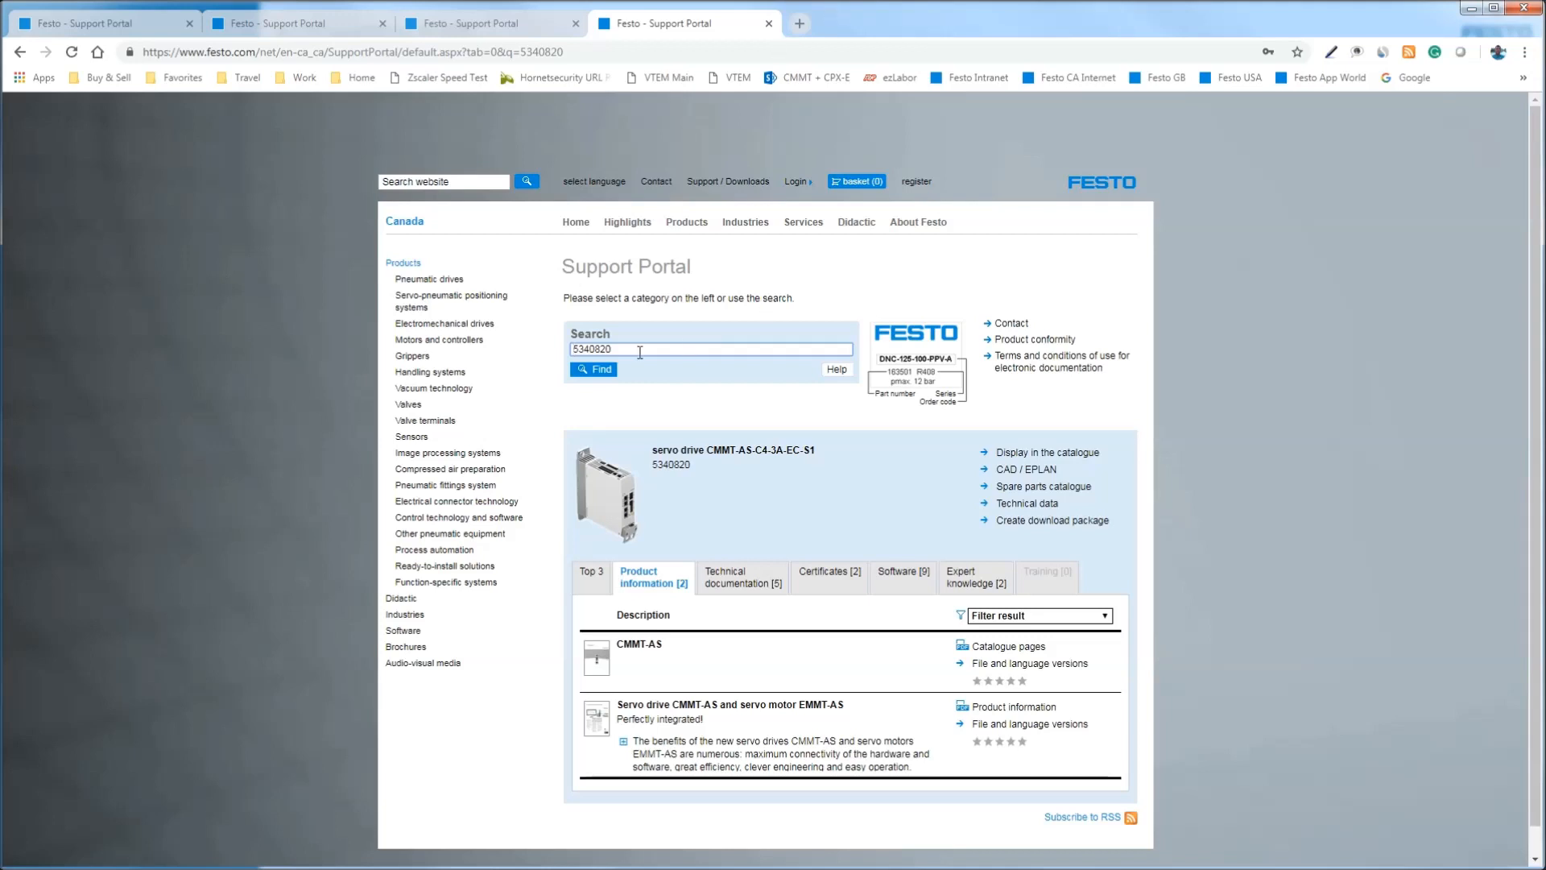
pyautogui.hotkey('ctrl', 'a')
pyautogui.write('CPX-E-EC')
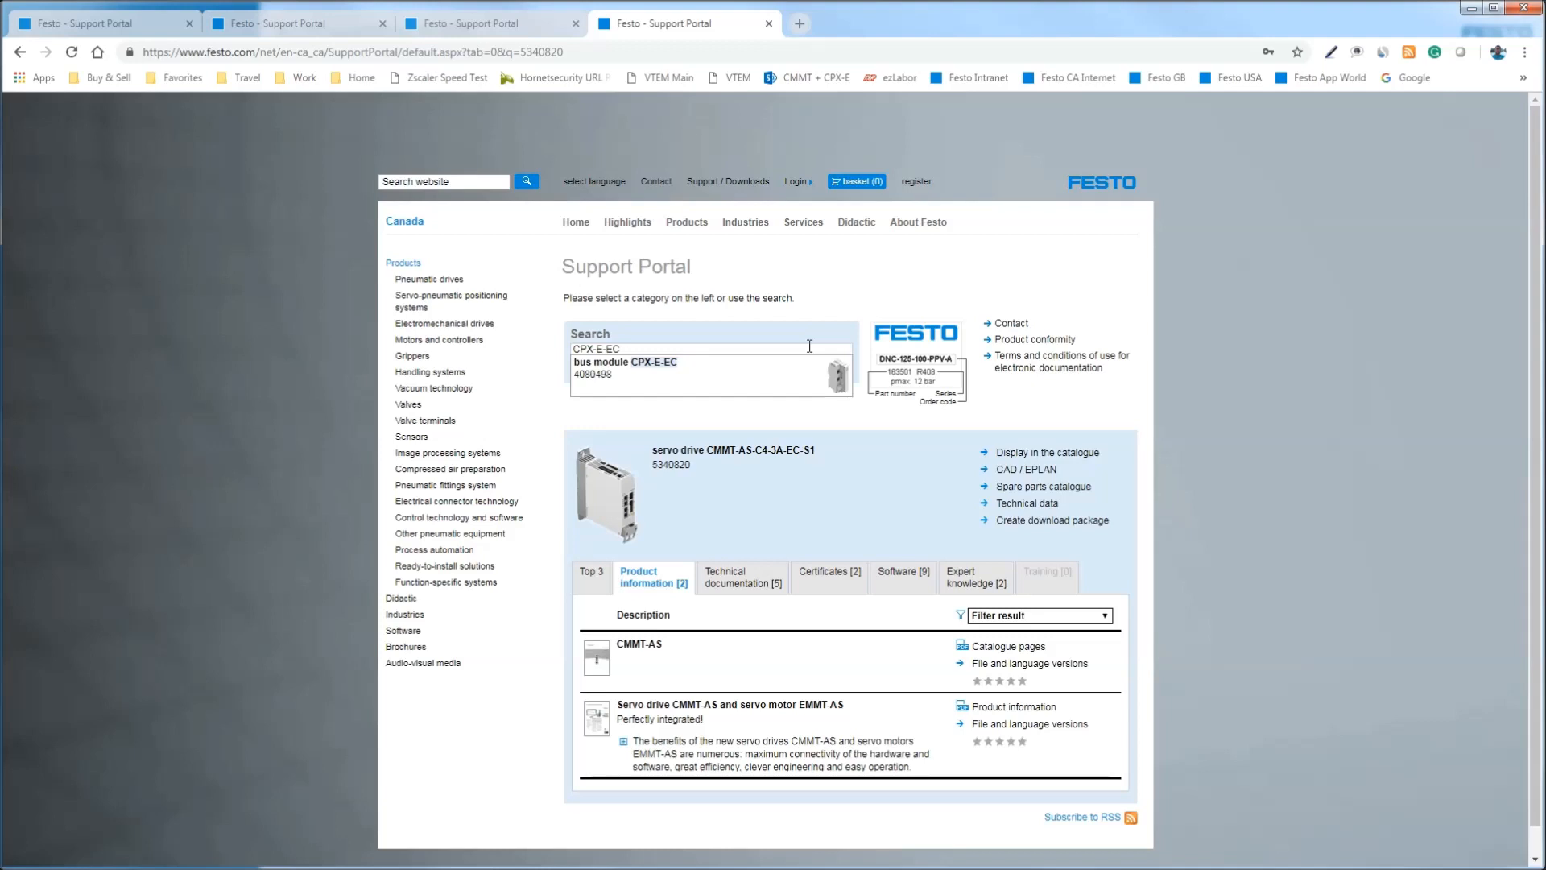
pyautogui.click(844, 390)
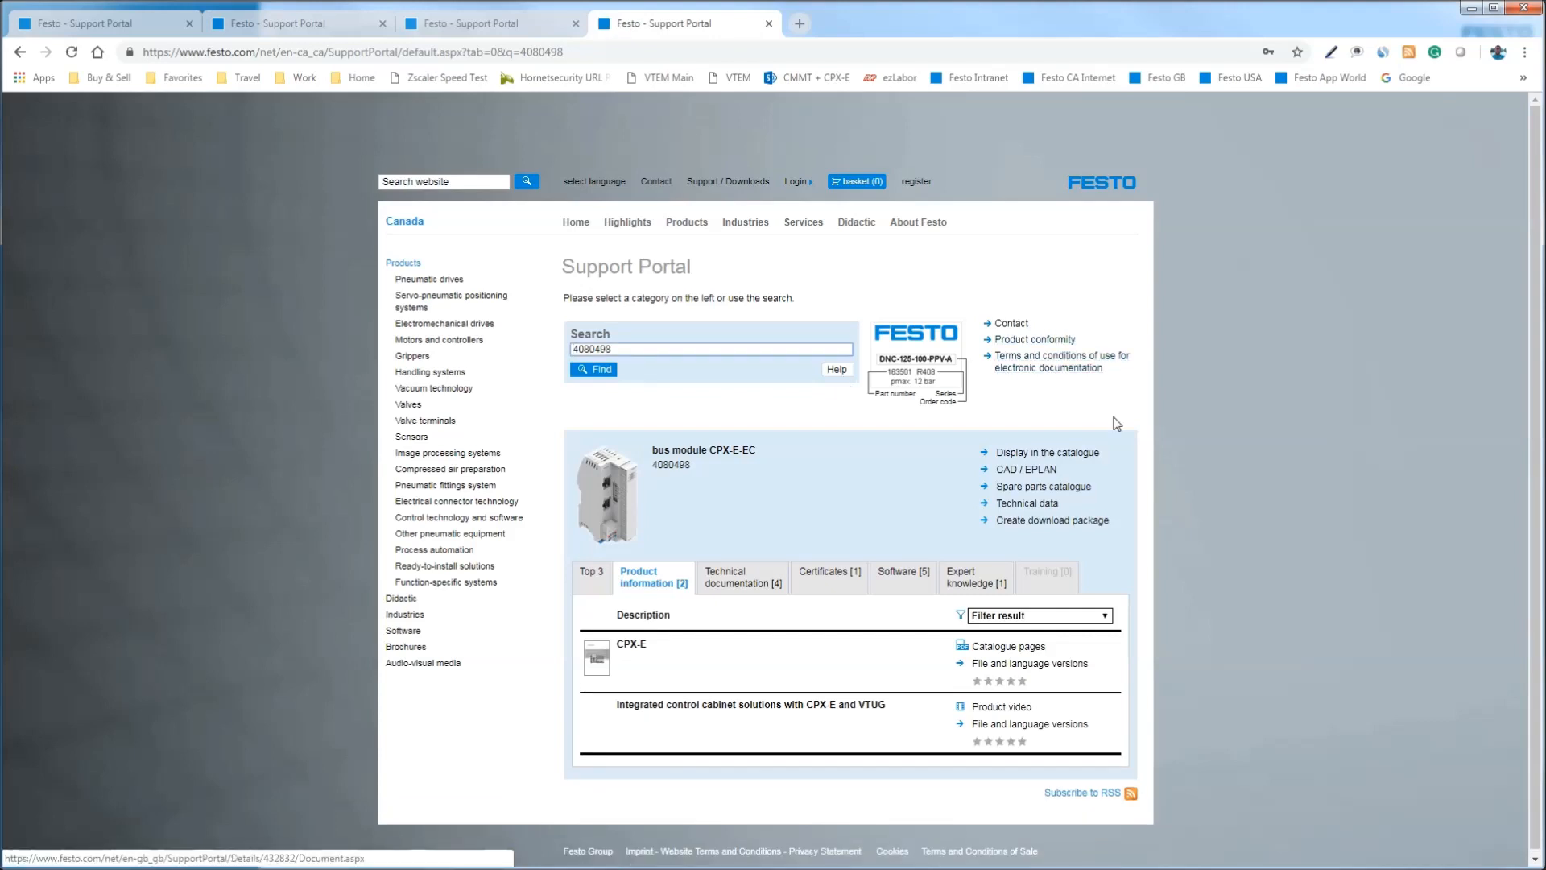
pyautogui.click(1050, 520)
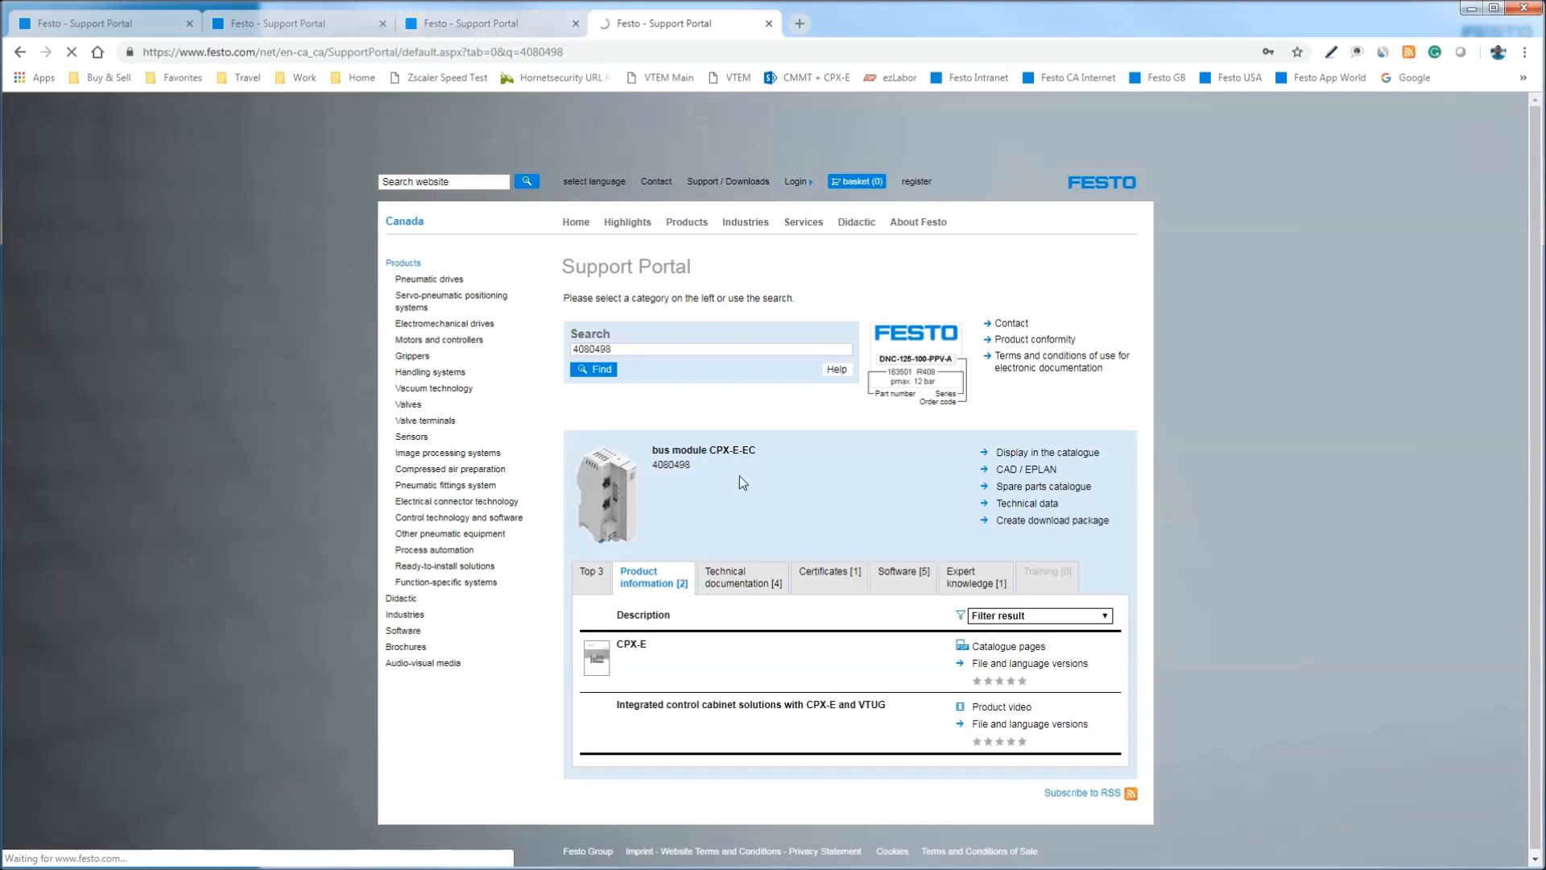
# - Compare the open Support Portal tabs for the CPX-E controller, bus module, servo drive and Festo Automation Suite
pyautogui.click(279, 25)
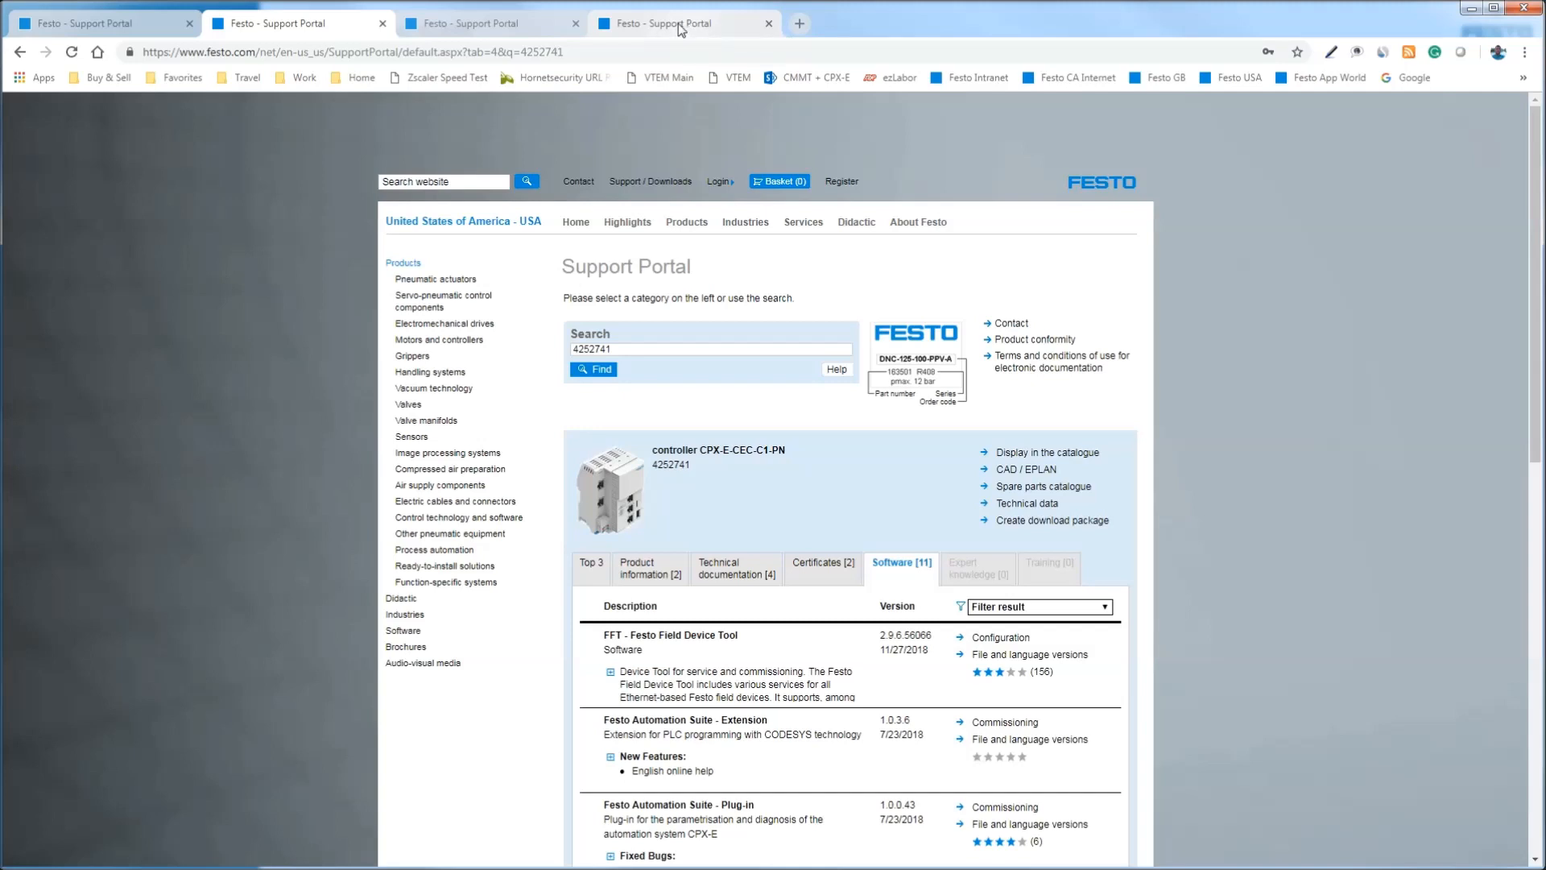
pyautogui.click(681, 30)
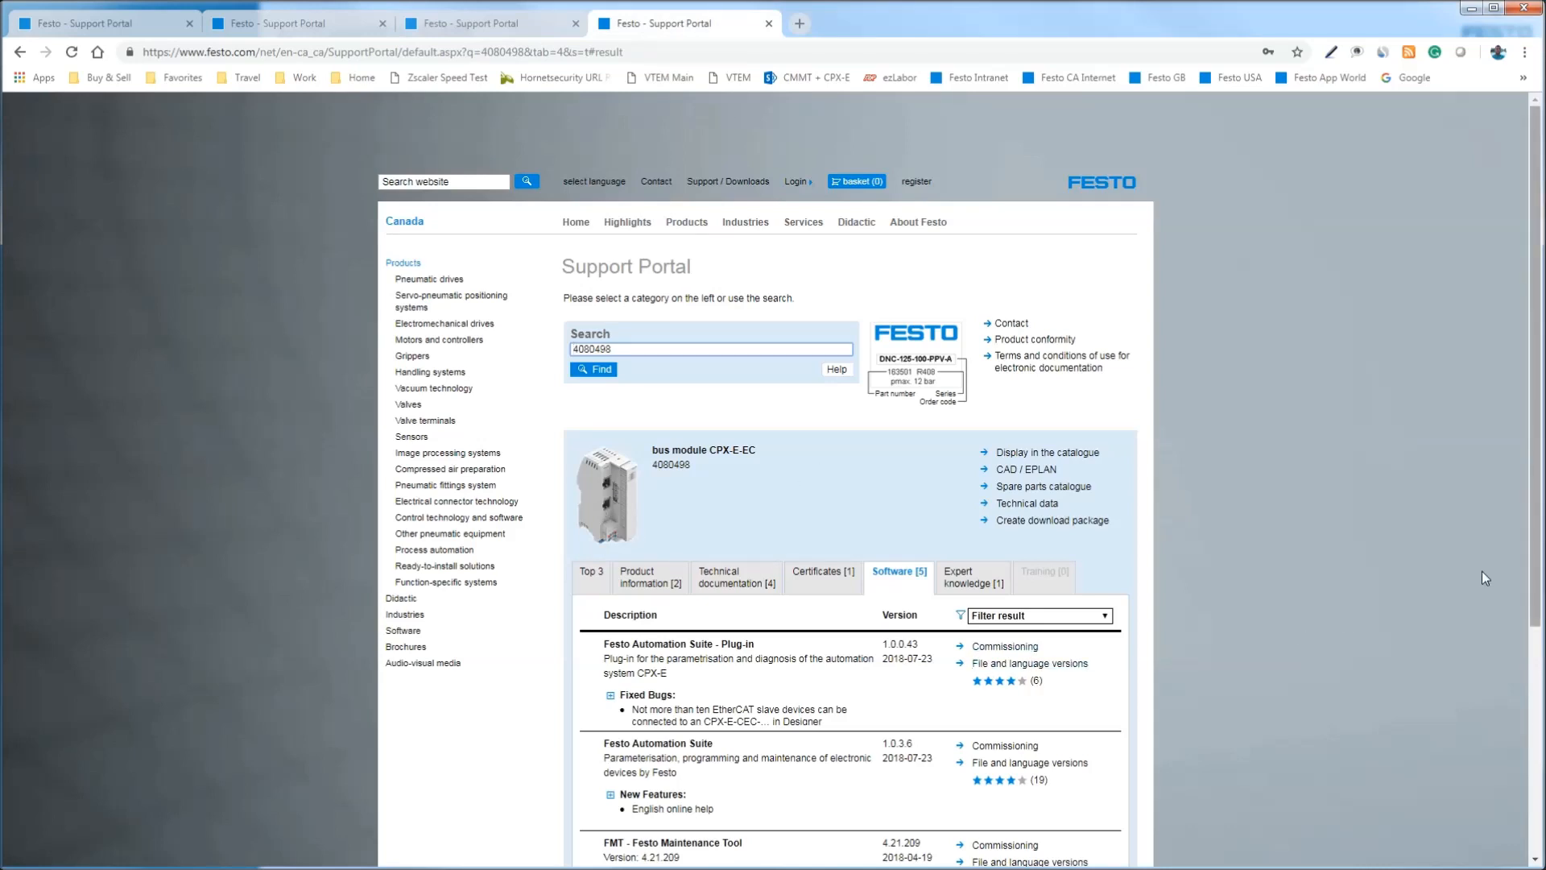
pyautogui.click(439, 24)
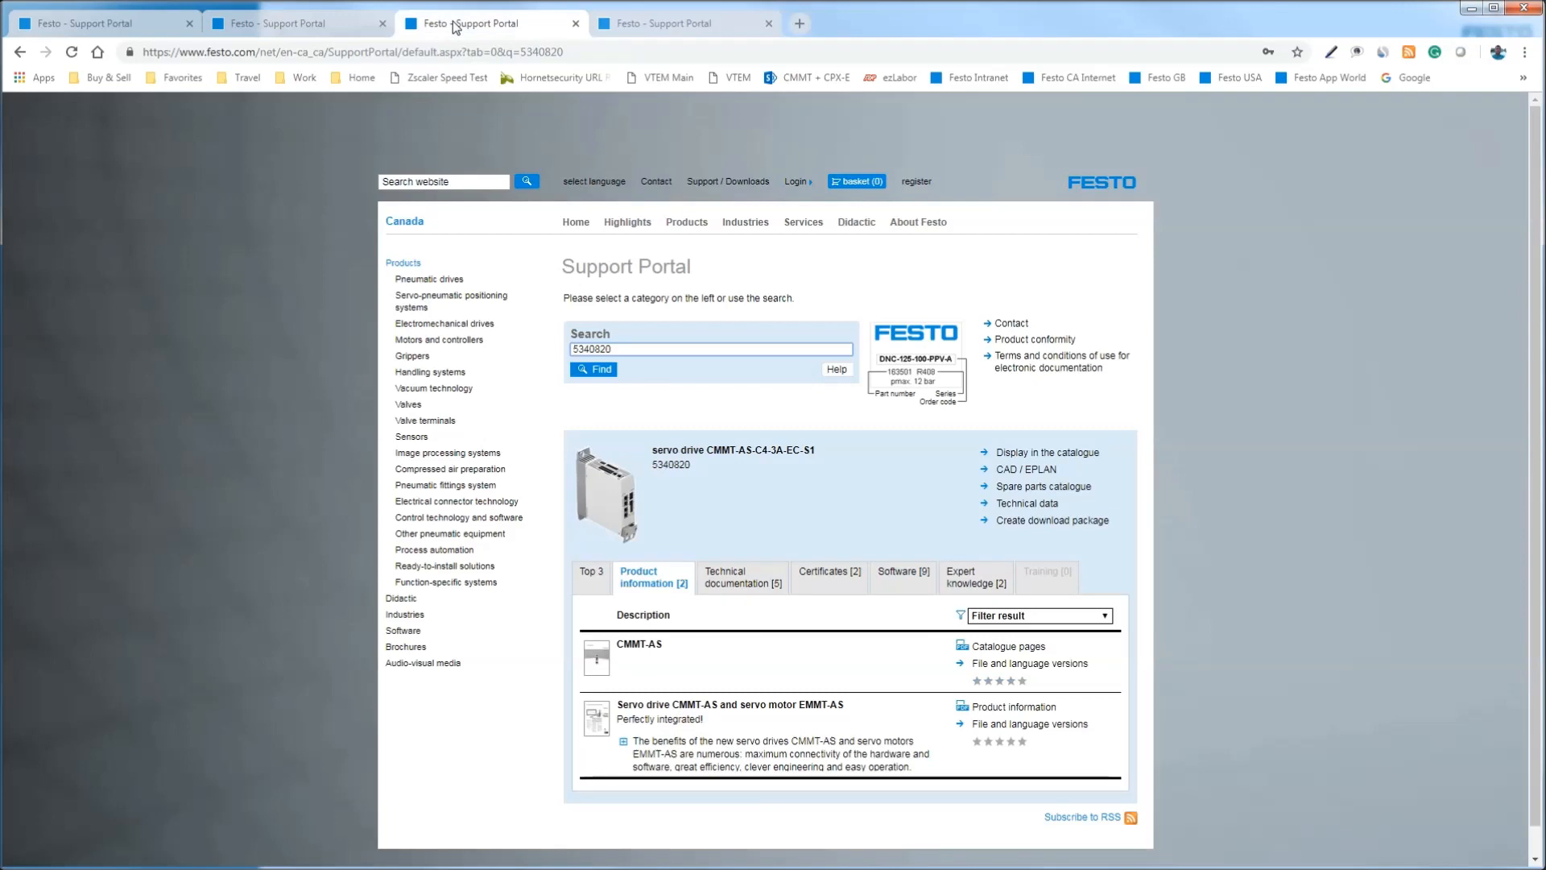
pyautogui.click(297, 24)
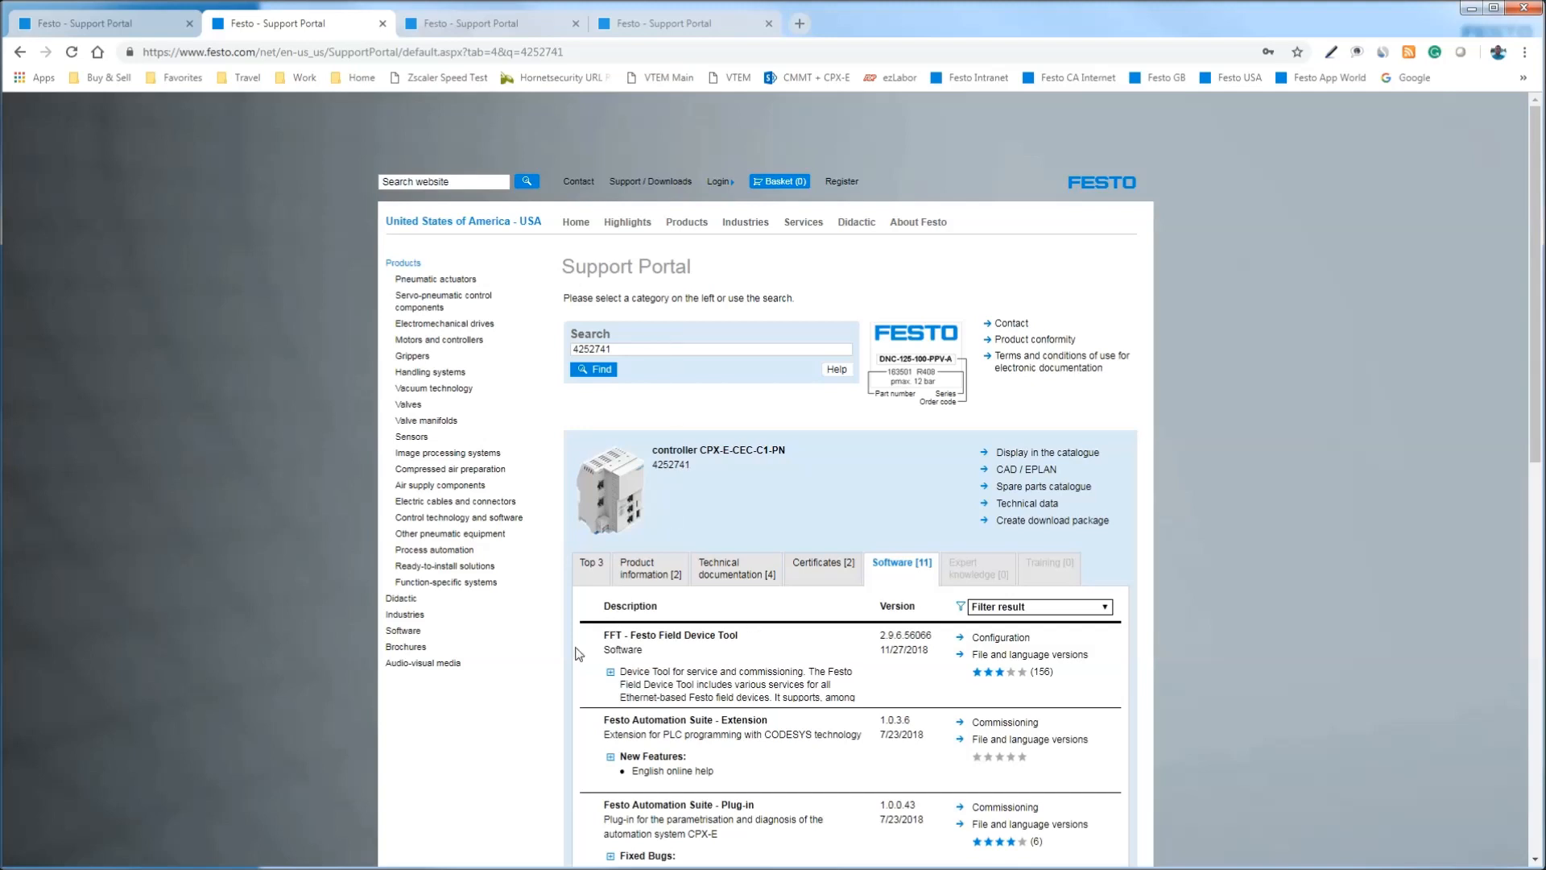
pyautogui.click(133, 25)
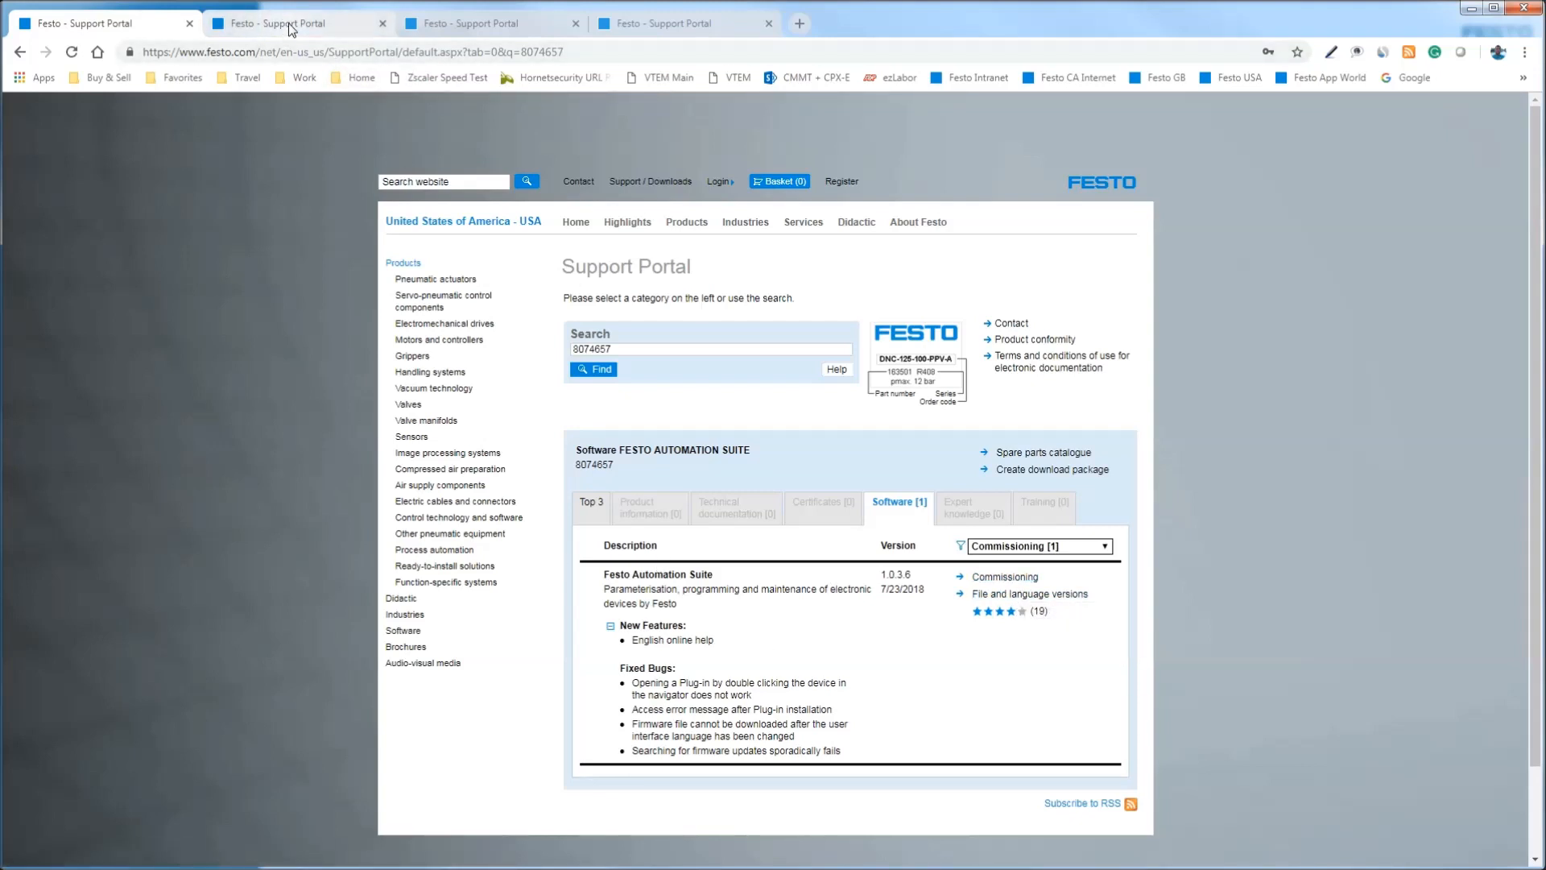
# - Open the software downloads of servo drive CMMT-AS-C4-3A-EC-S1 and review the list down to the Festo Automation Suite entries
pyautogui.click(465, 30)
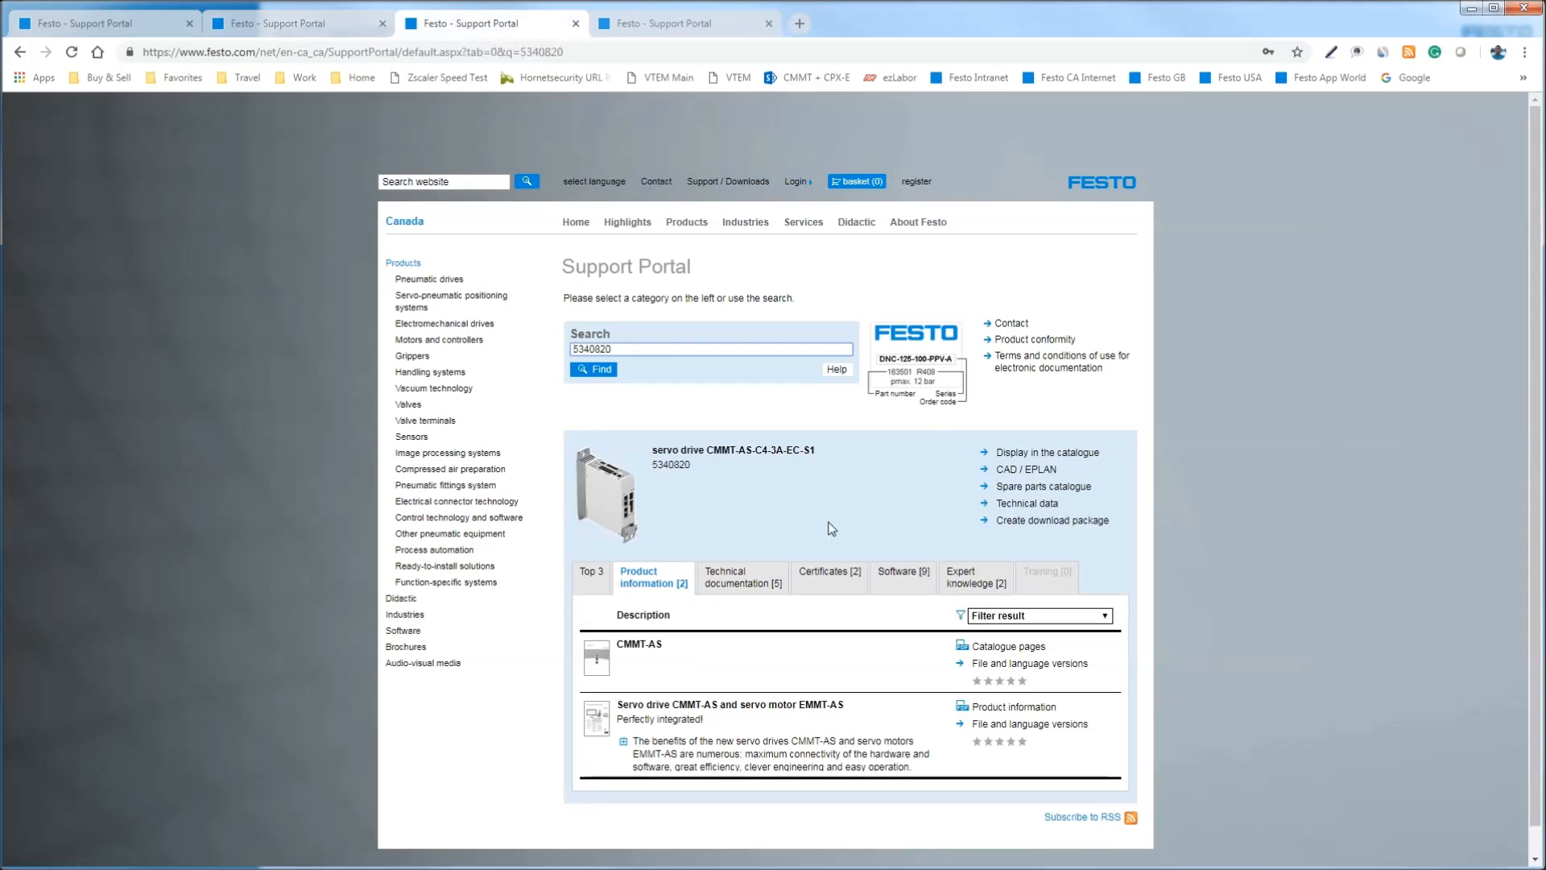
pyautogui.click(902, 578)
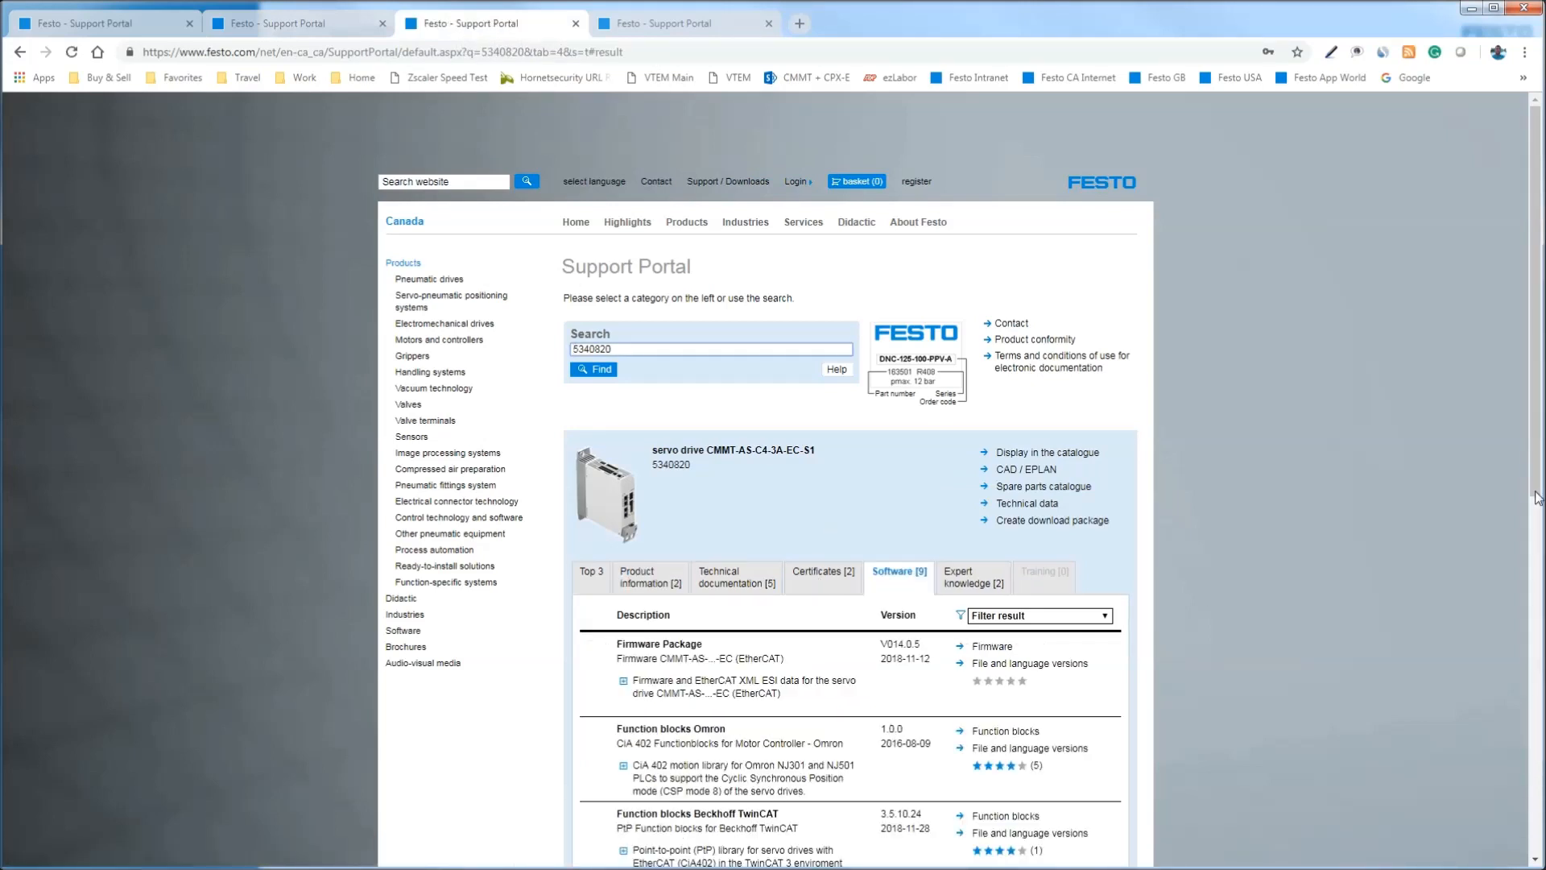
pyautogui.scroll(-2, 1530, 525)
pyautogui.moveTo(1530, 525); pyautogui.dragTo(1493, 815)
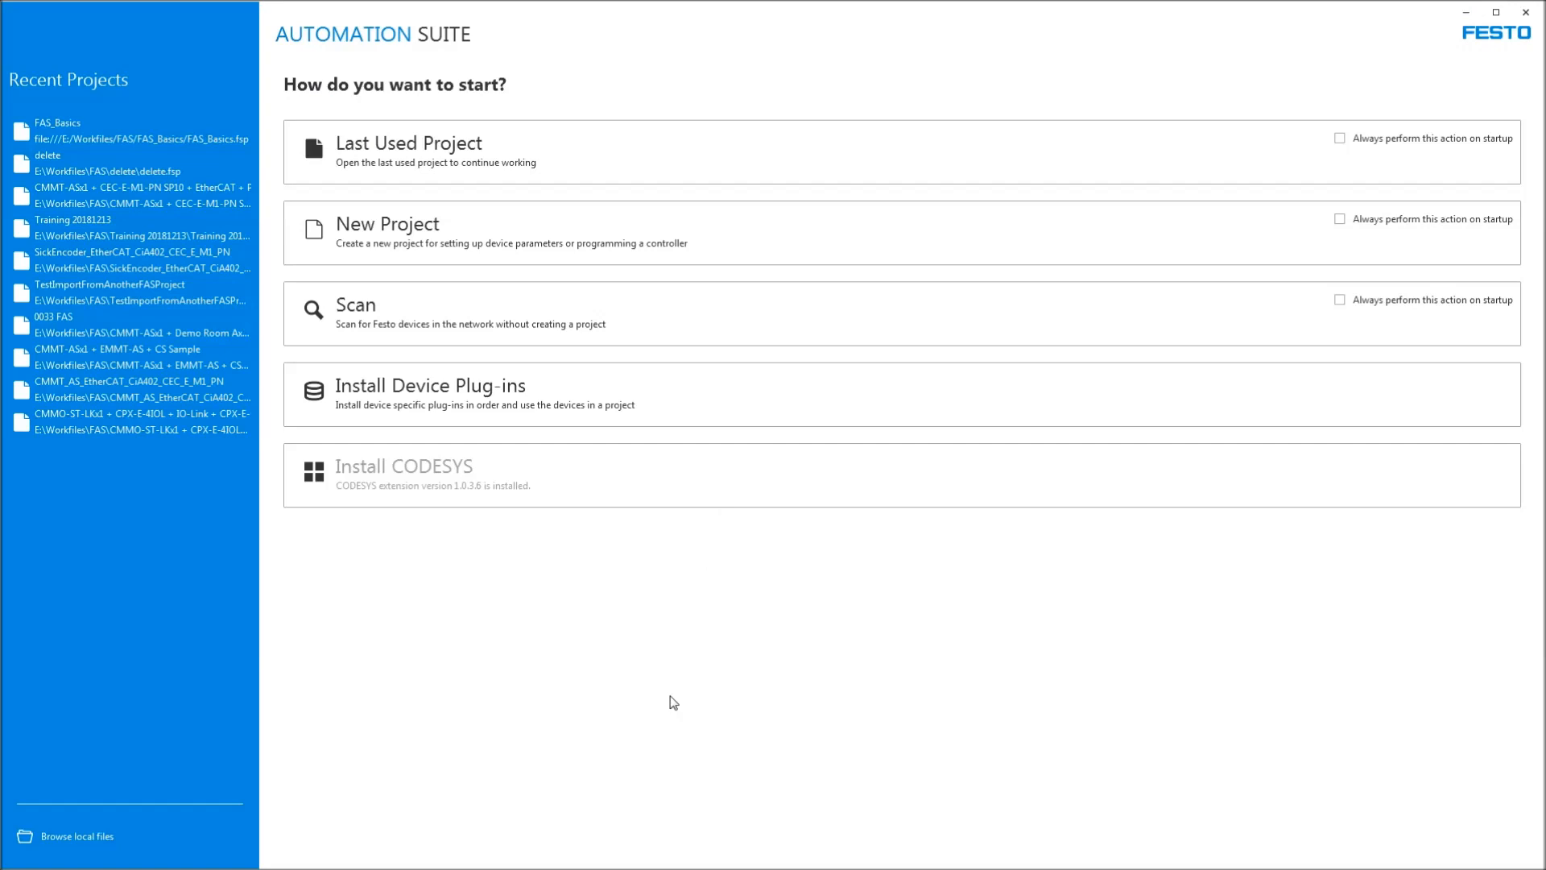
# - Examine the plug-in and extension repositories in Festo Automation Suite, and expand the CMMT-AS plug-in's release notes in Chrome
pyautogui.click(471, 401)
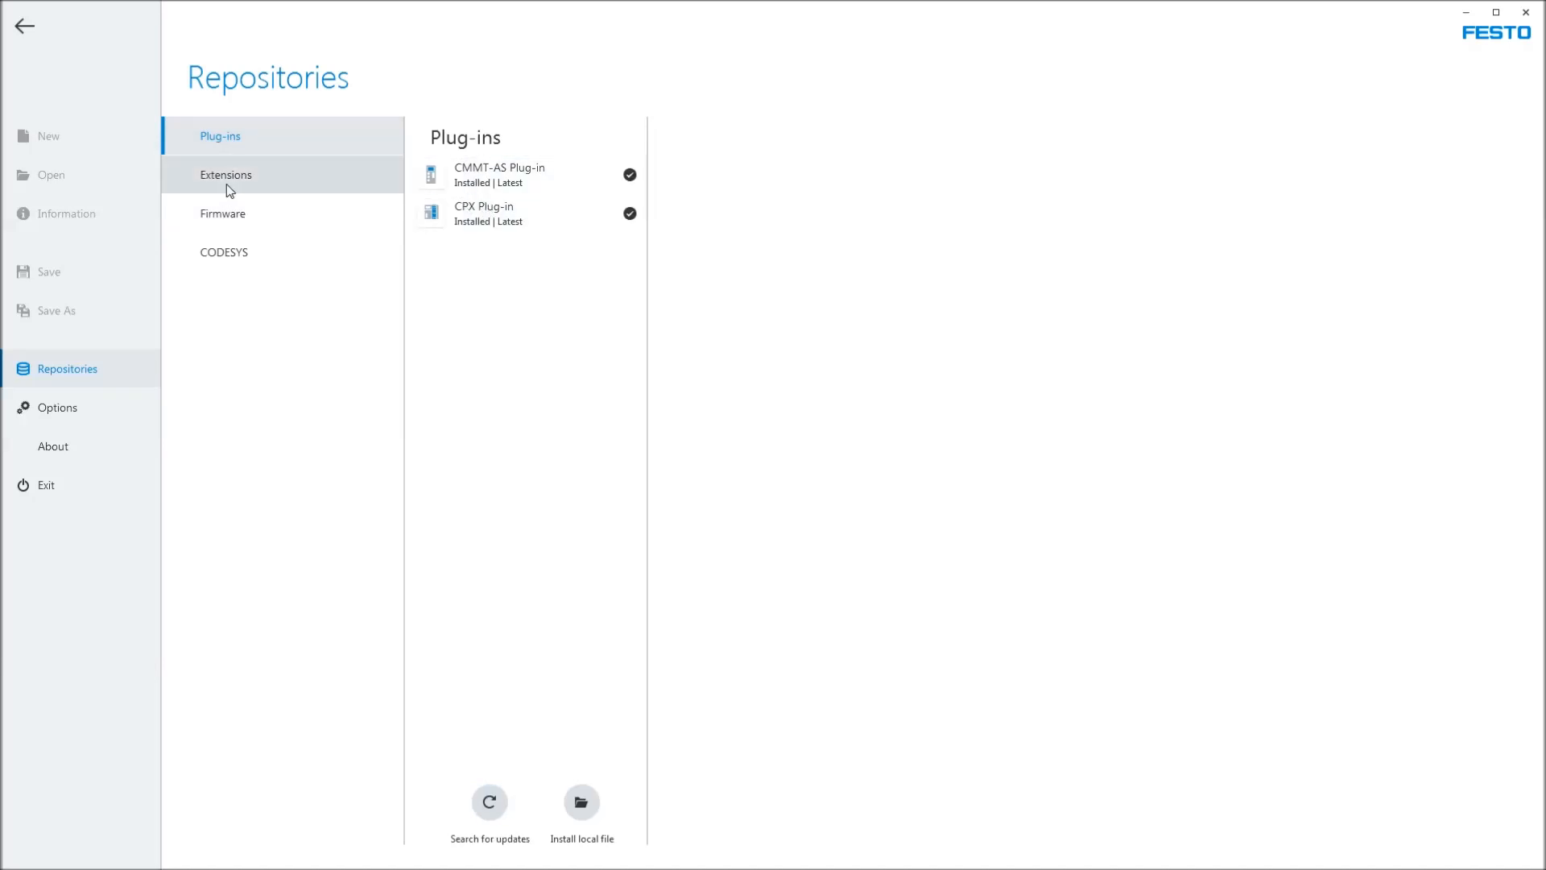
pyautogui.click(254, 178)
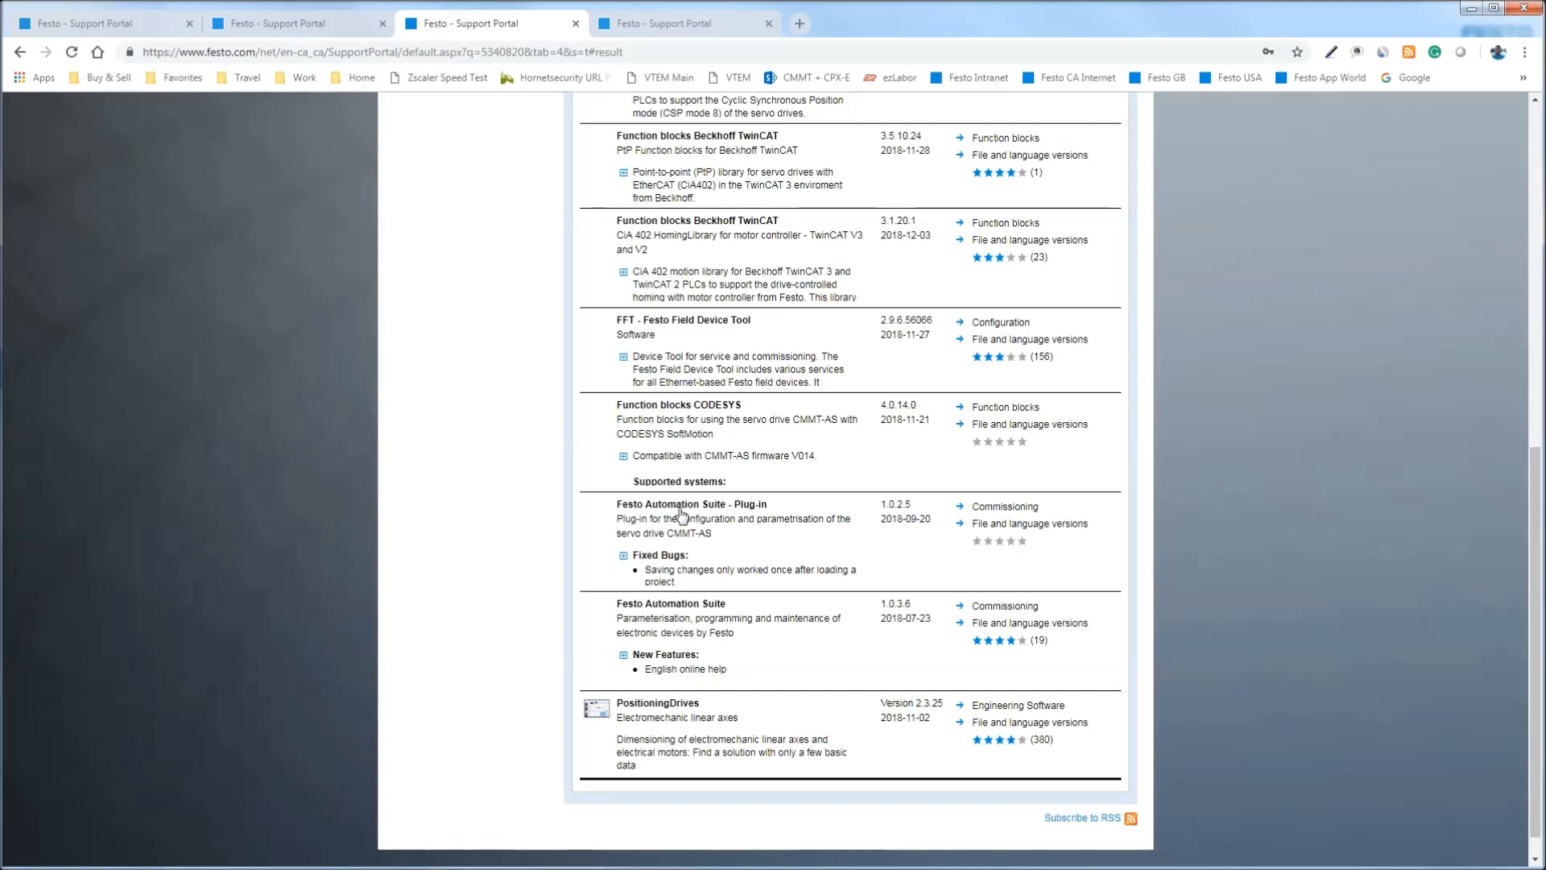
pyautogui.click(623, 557)
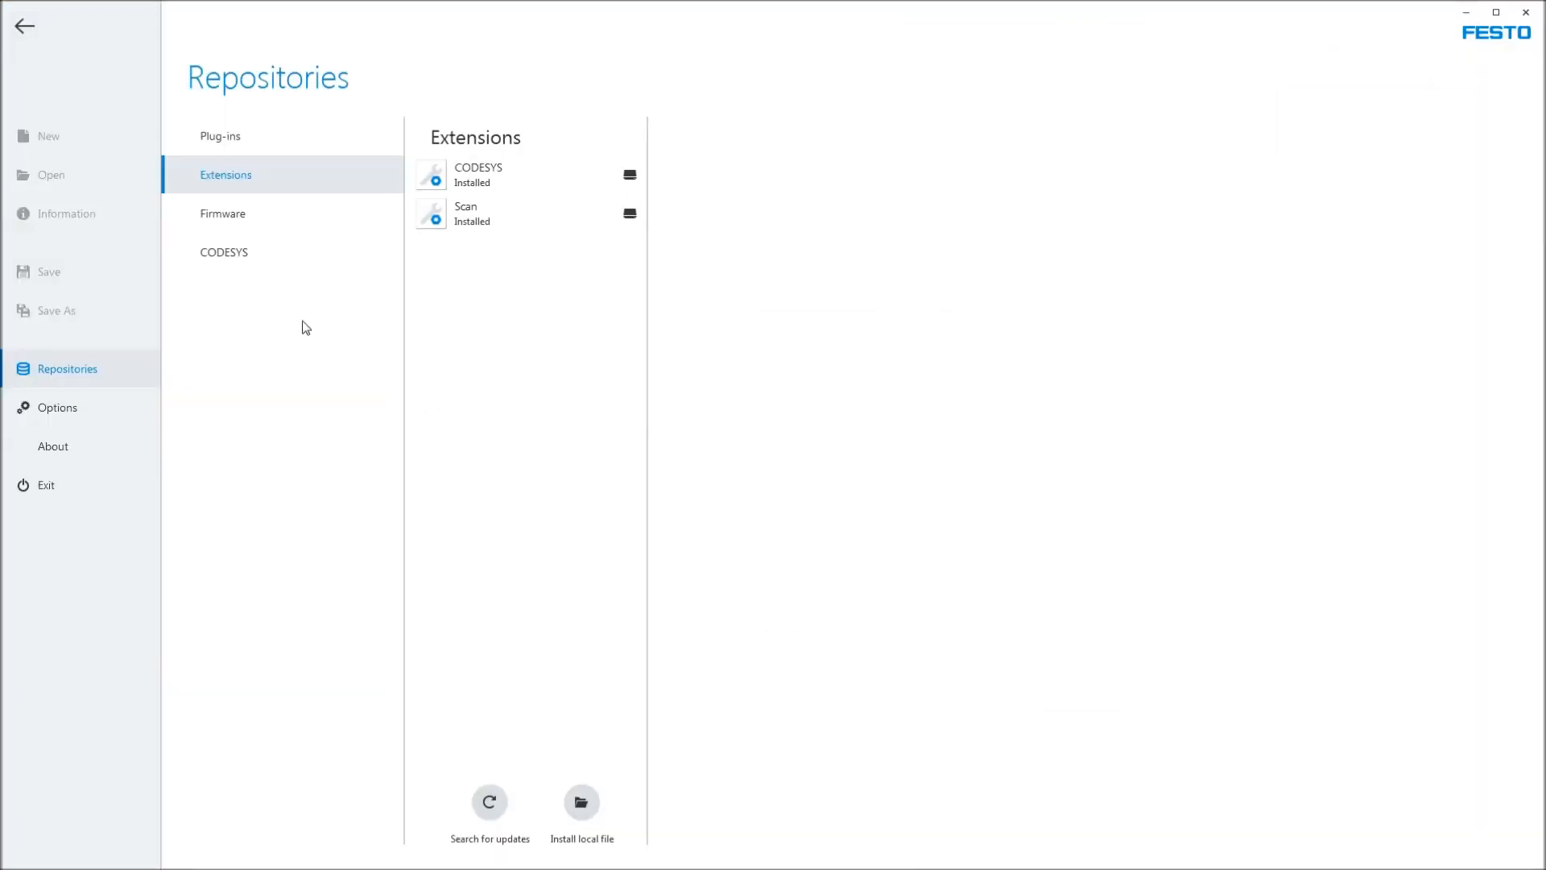
# - Search for plug-in updates in the Festo Automation Suite repositories and examine the CMMT-AS Plug-in details
pyautogui.click(230, 135)
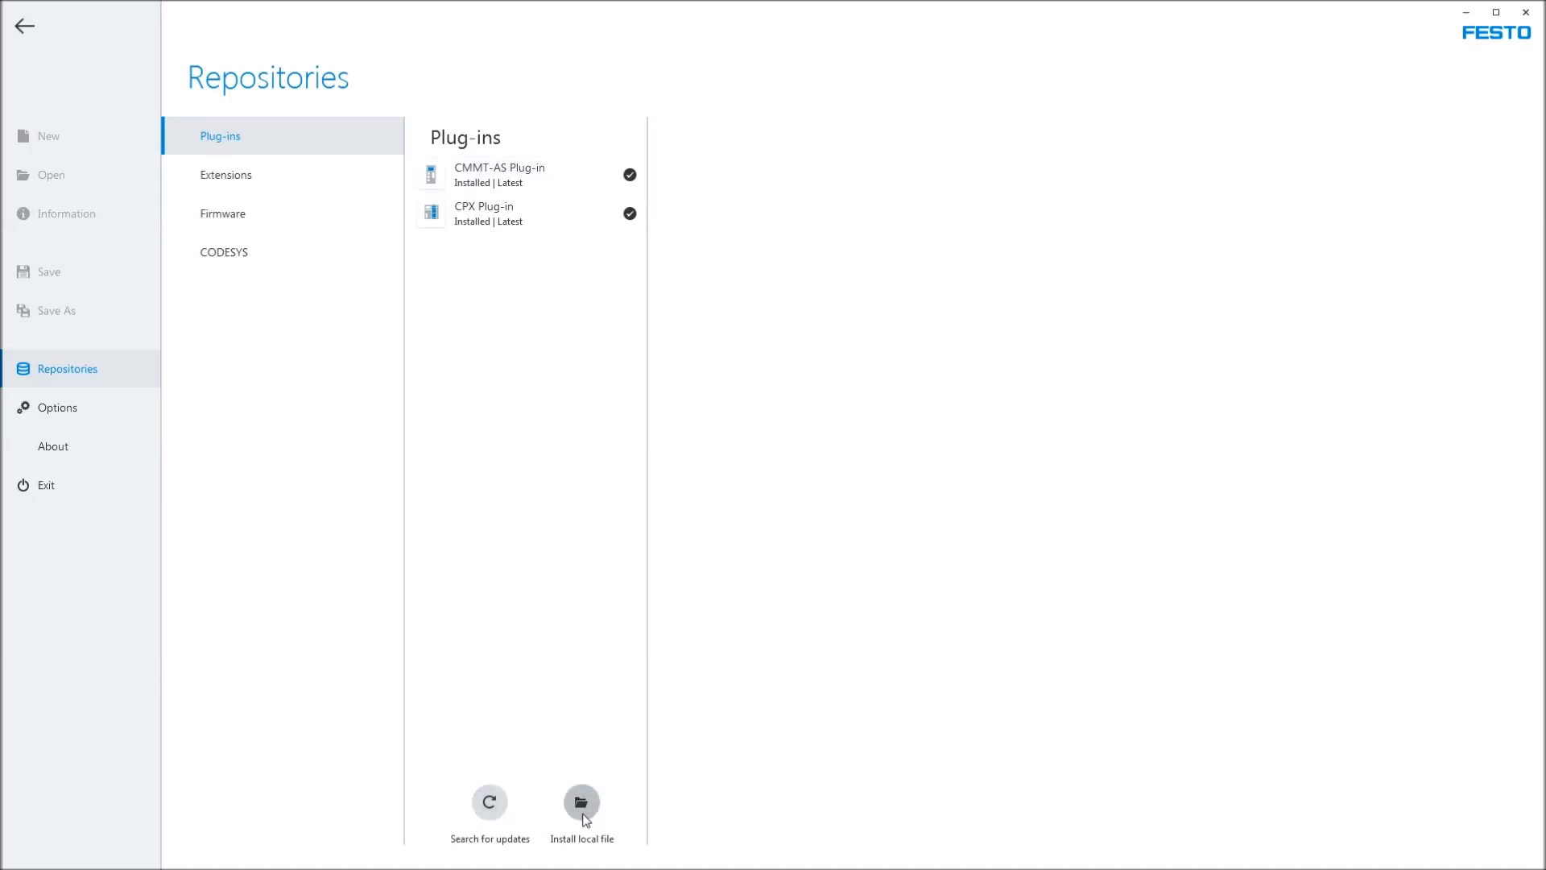
pyautogui.click(519, 193)
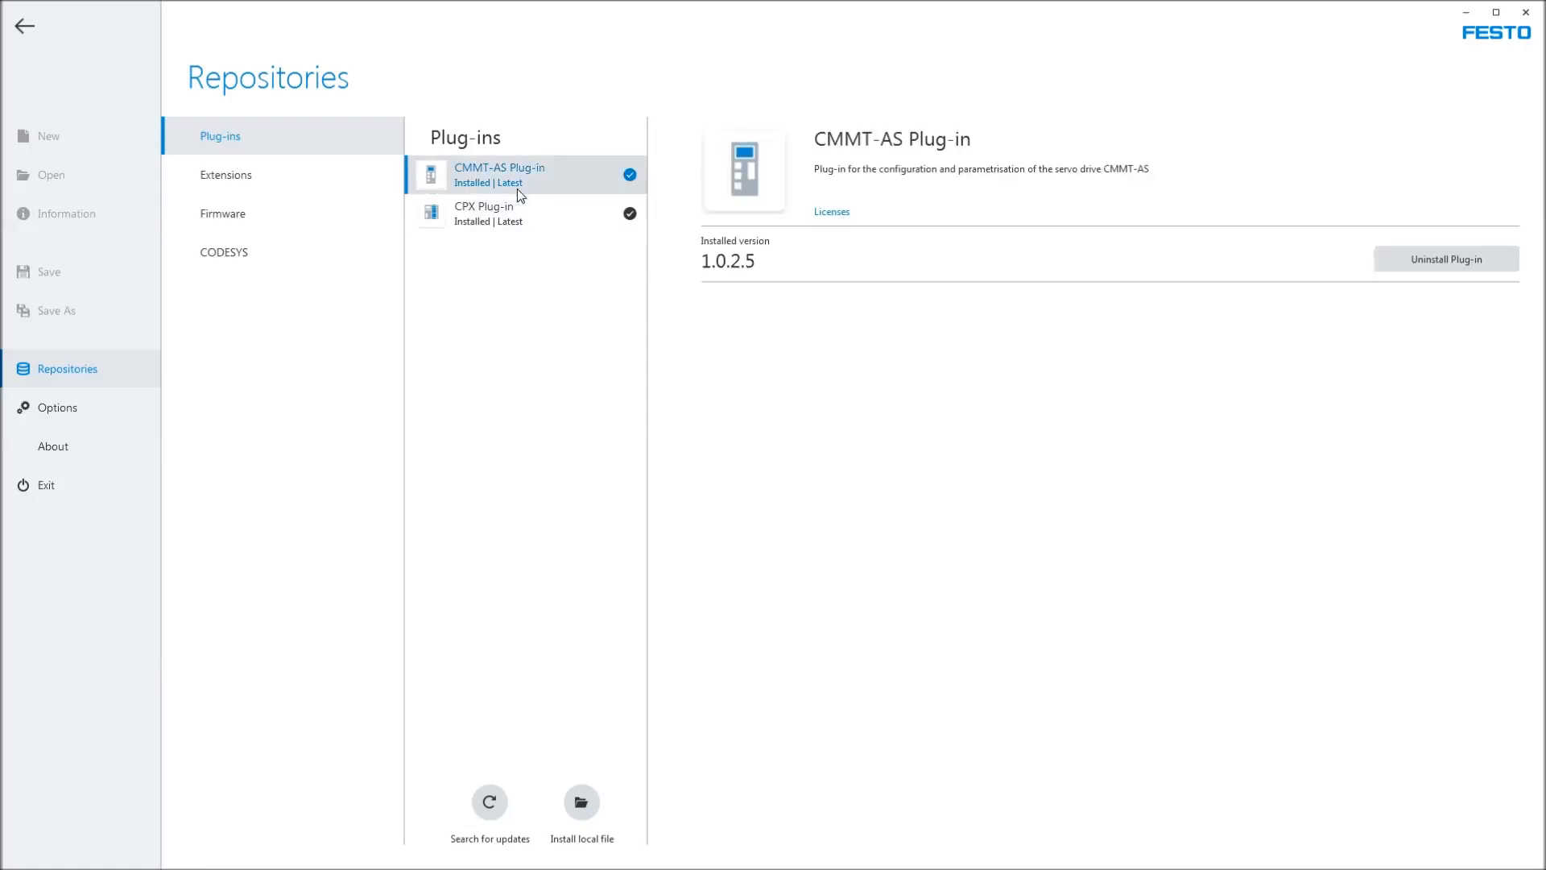
pyautogui.click(488, 806)
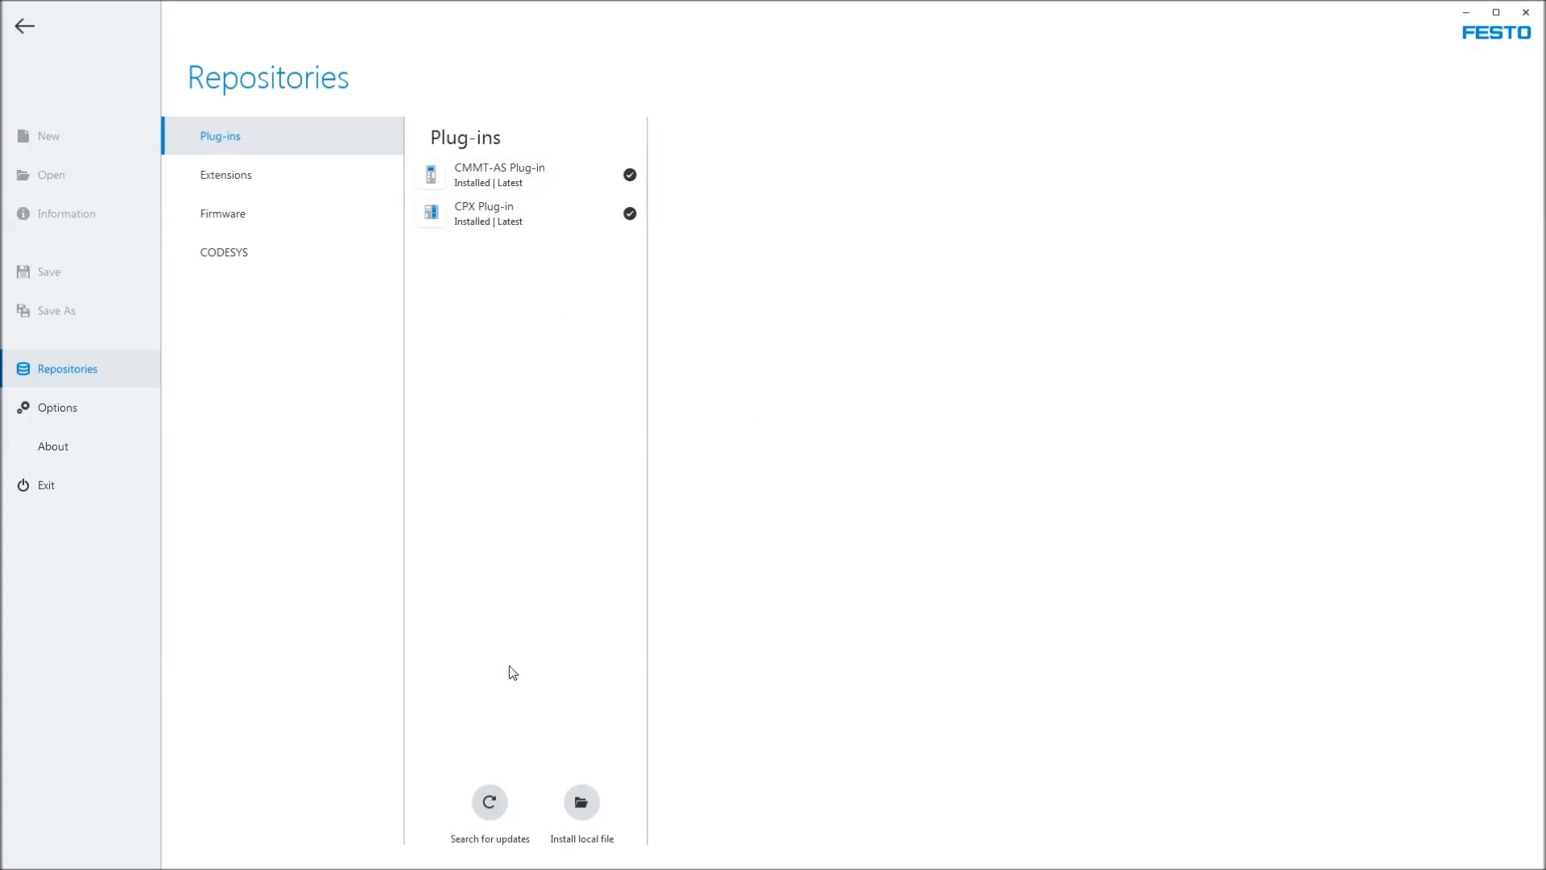
pyautogui.click(620, 172)
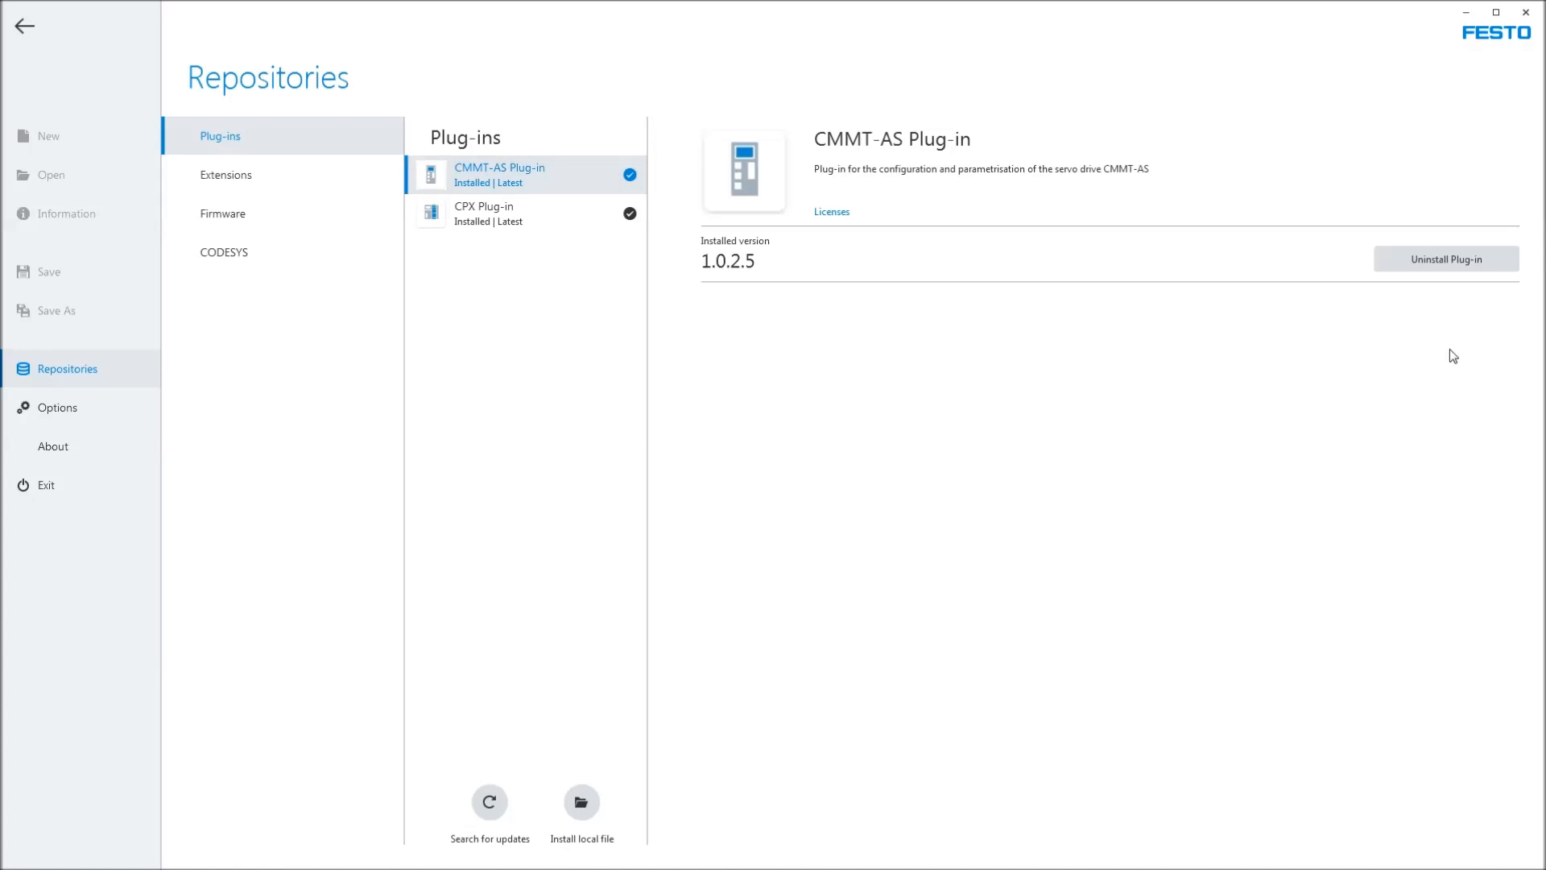
# - Search for extension updates and examine the details of the CODESYS and Scan extensions
pyautogui.click(259, 171)
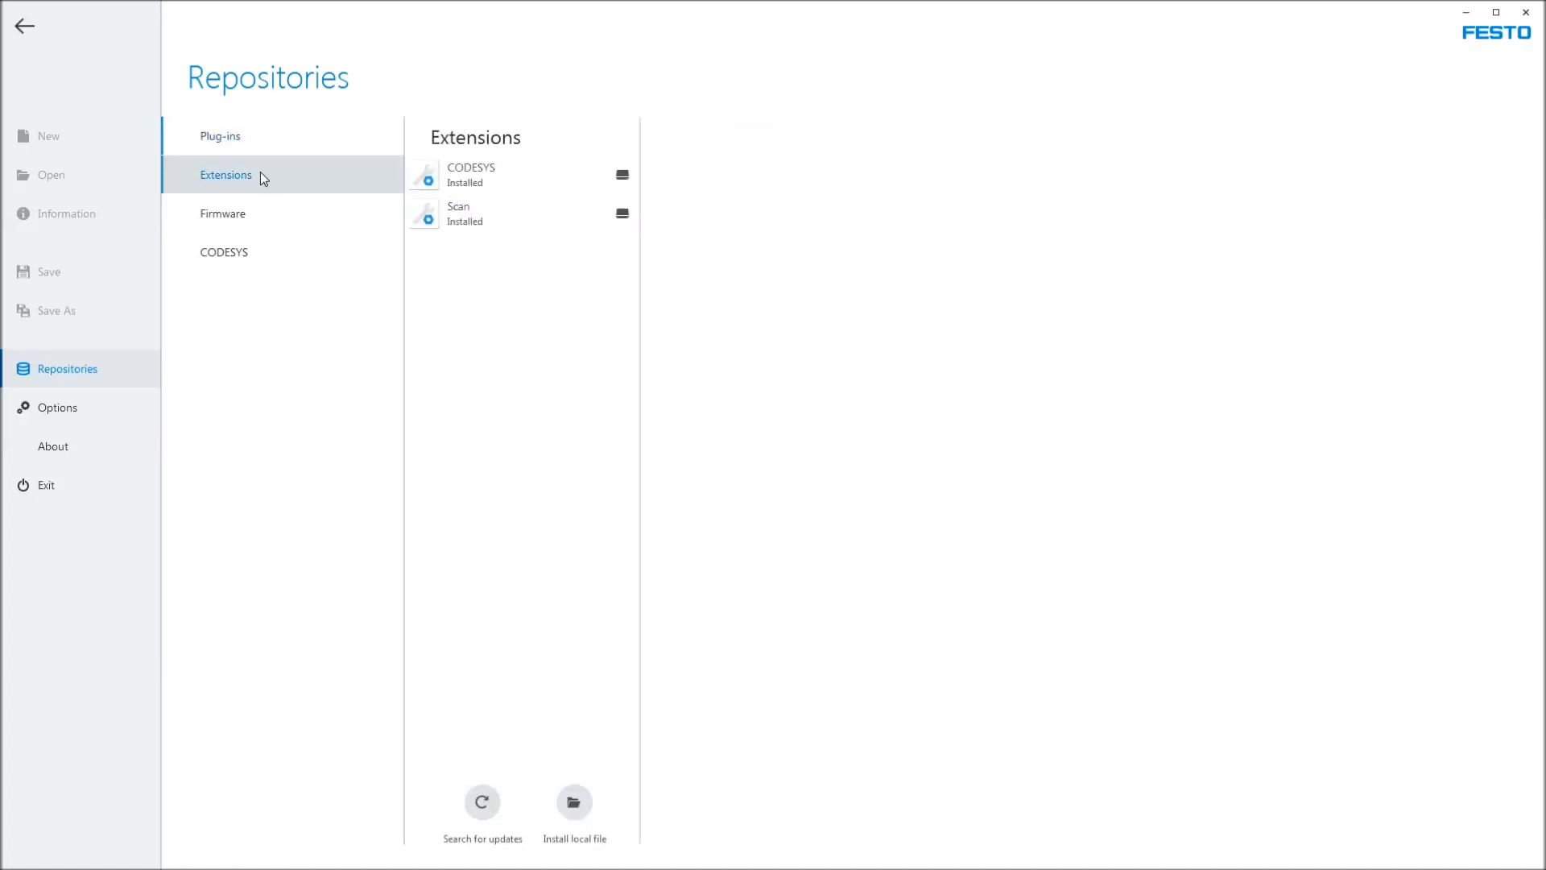
pyautogui.click(481, 811)
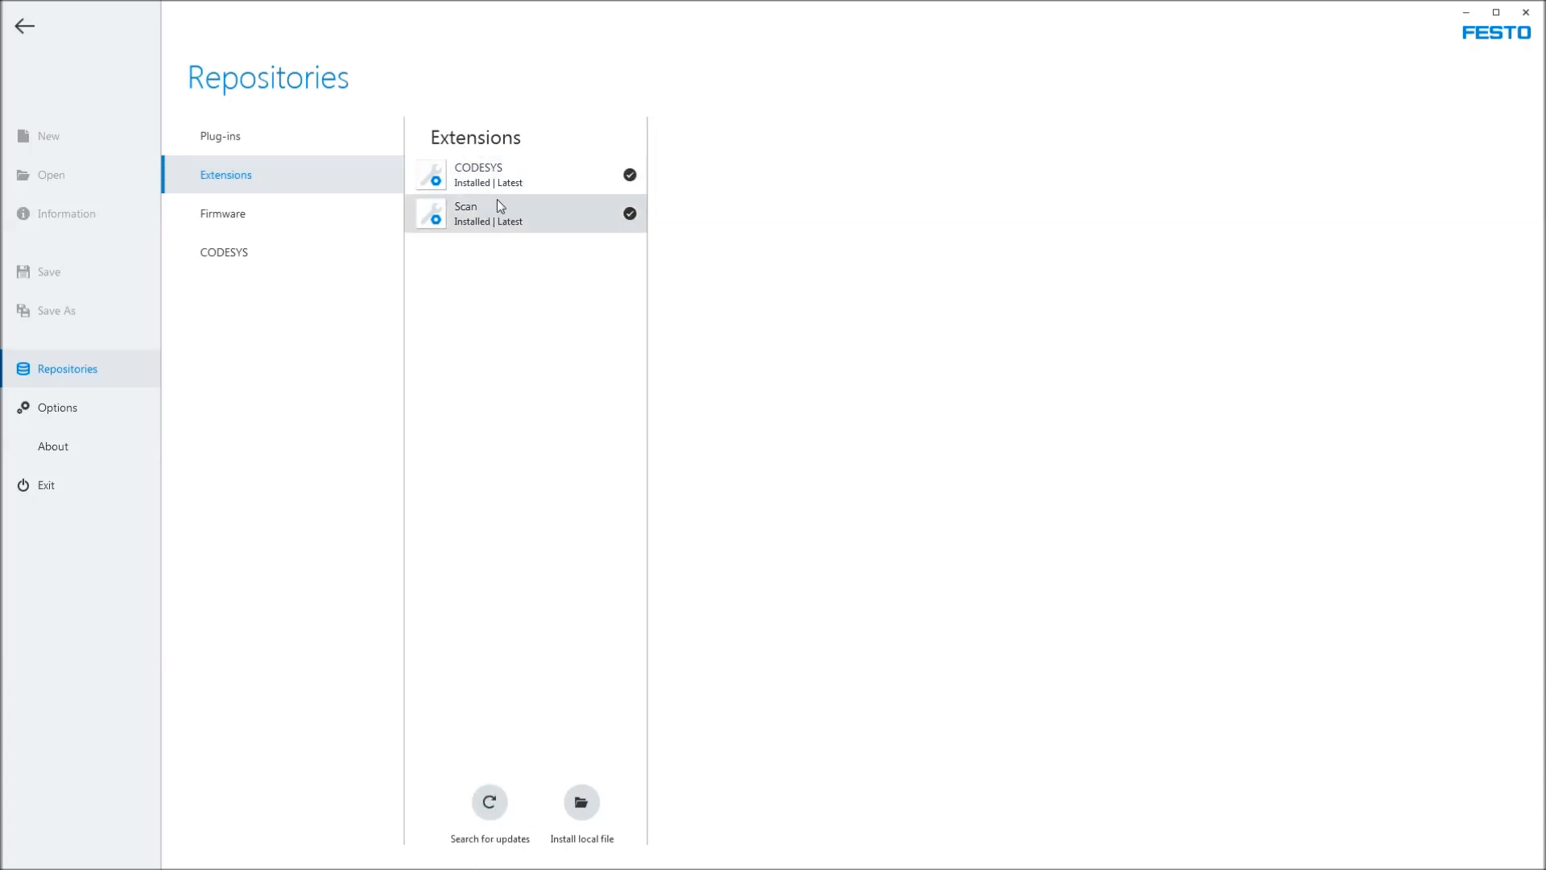
pyautogui.click(497, 175)
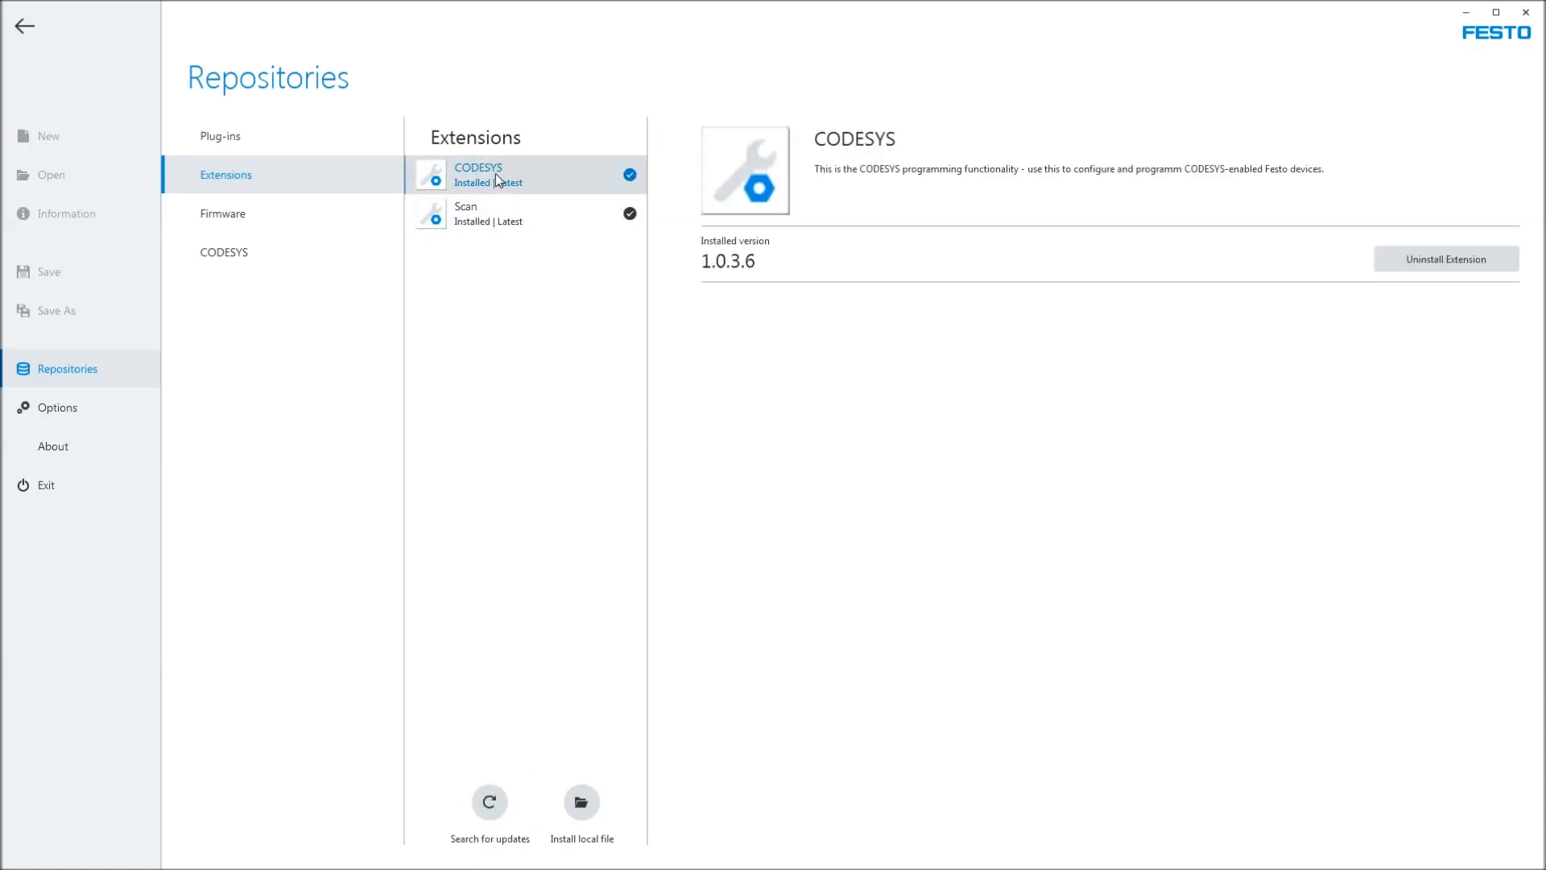
pyautogui.click(500, 215)
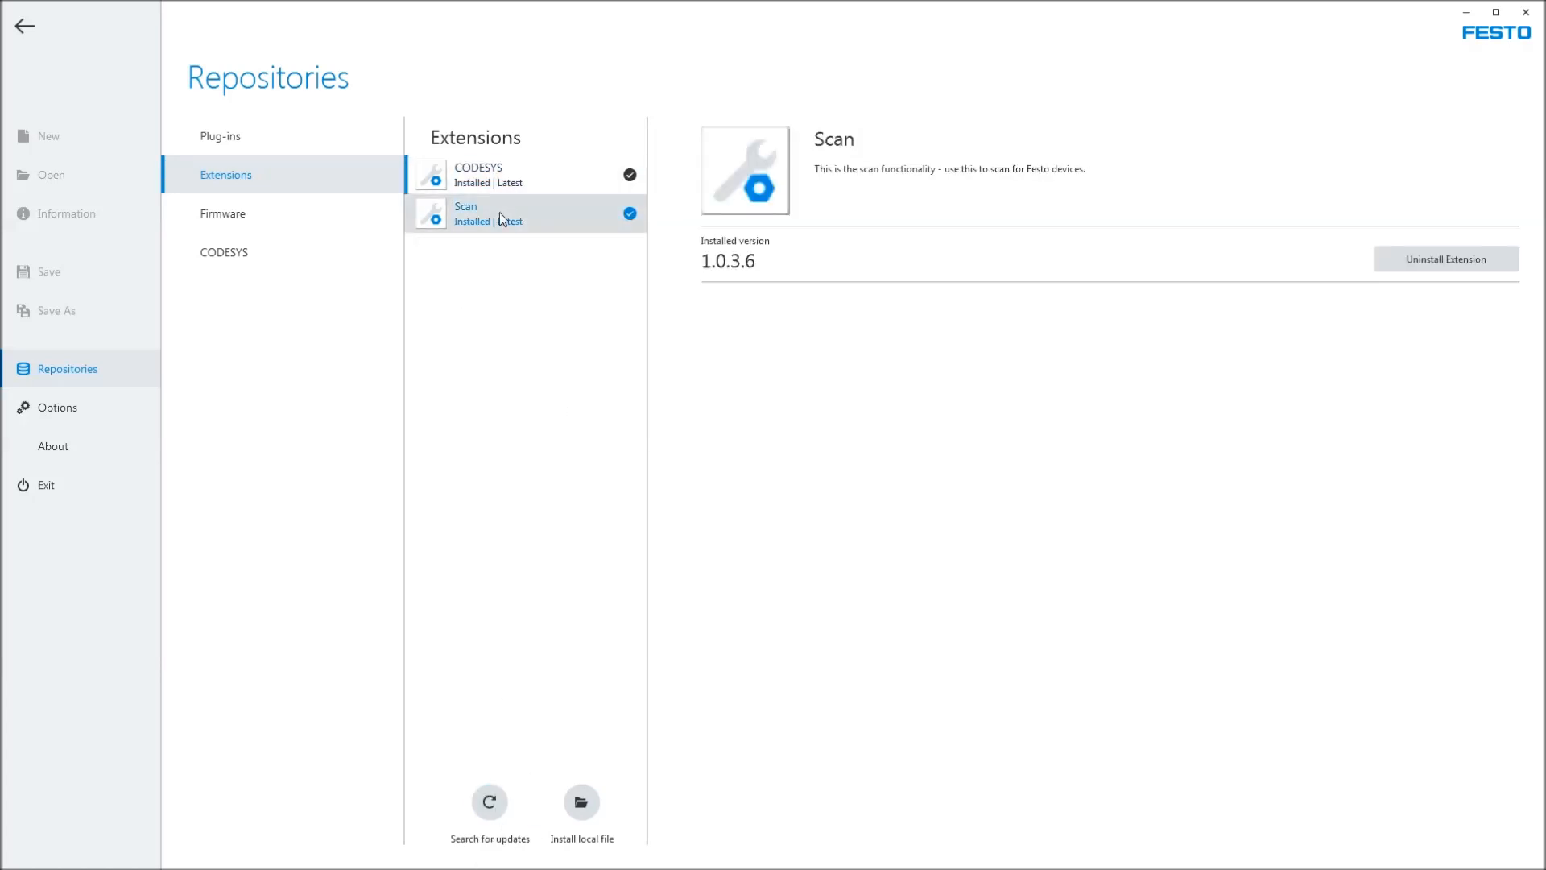
# - View the CPX Plug-in details, and highlight the Festo Automation Suite - Extension entry in Chrome among the CPX-E-CEC-C1-PN controller's software downloads
pyautogui.click(229, 137)
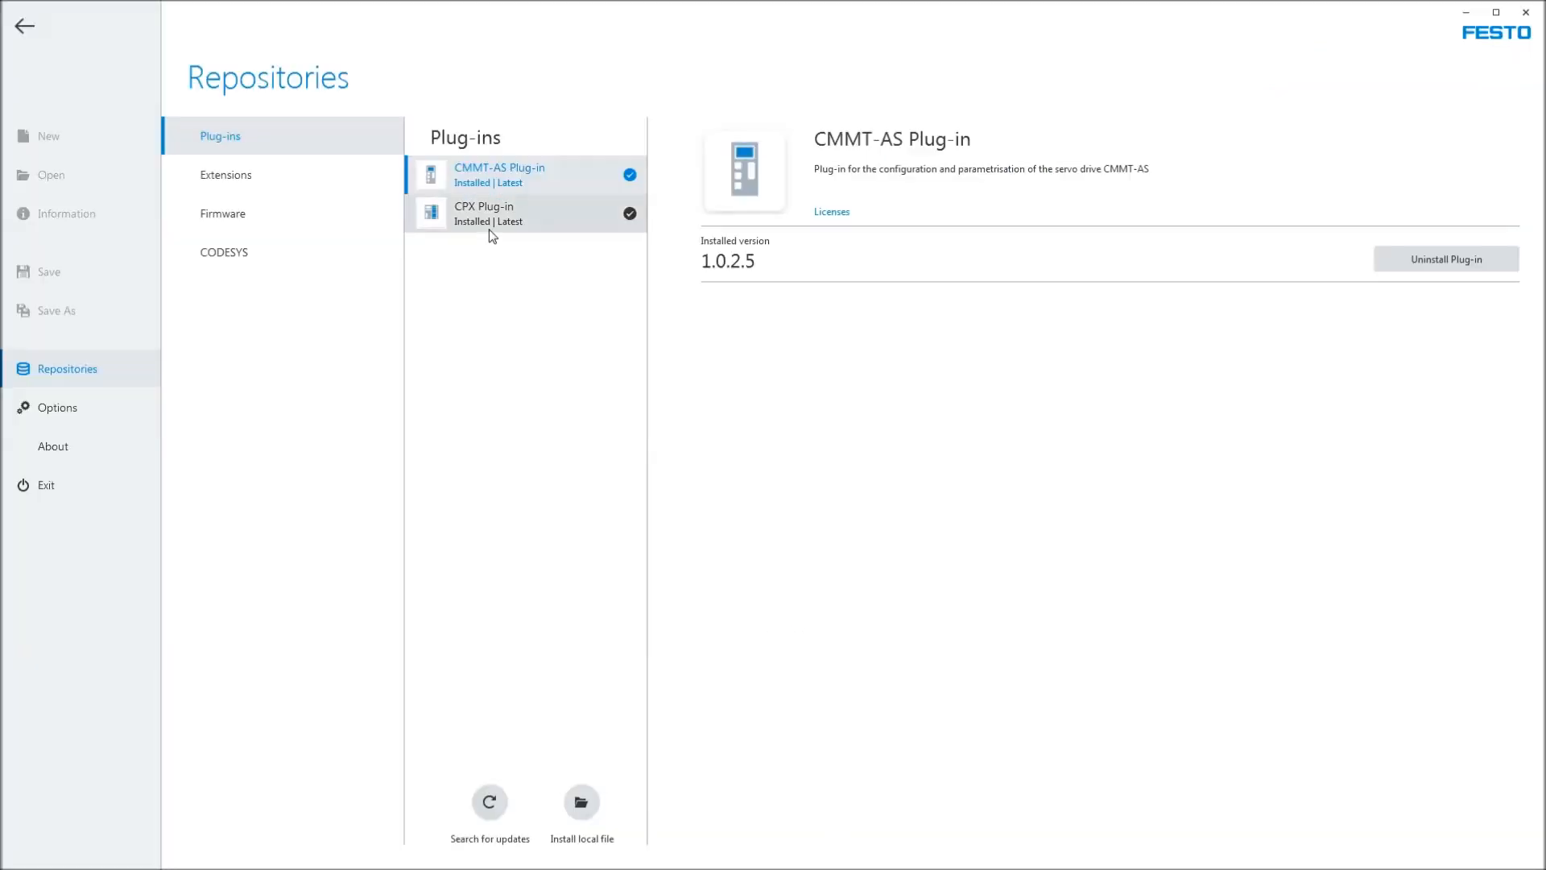
pyautogui.click(502, 216)
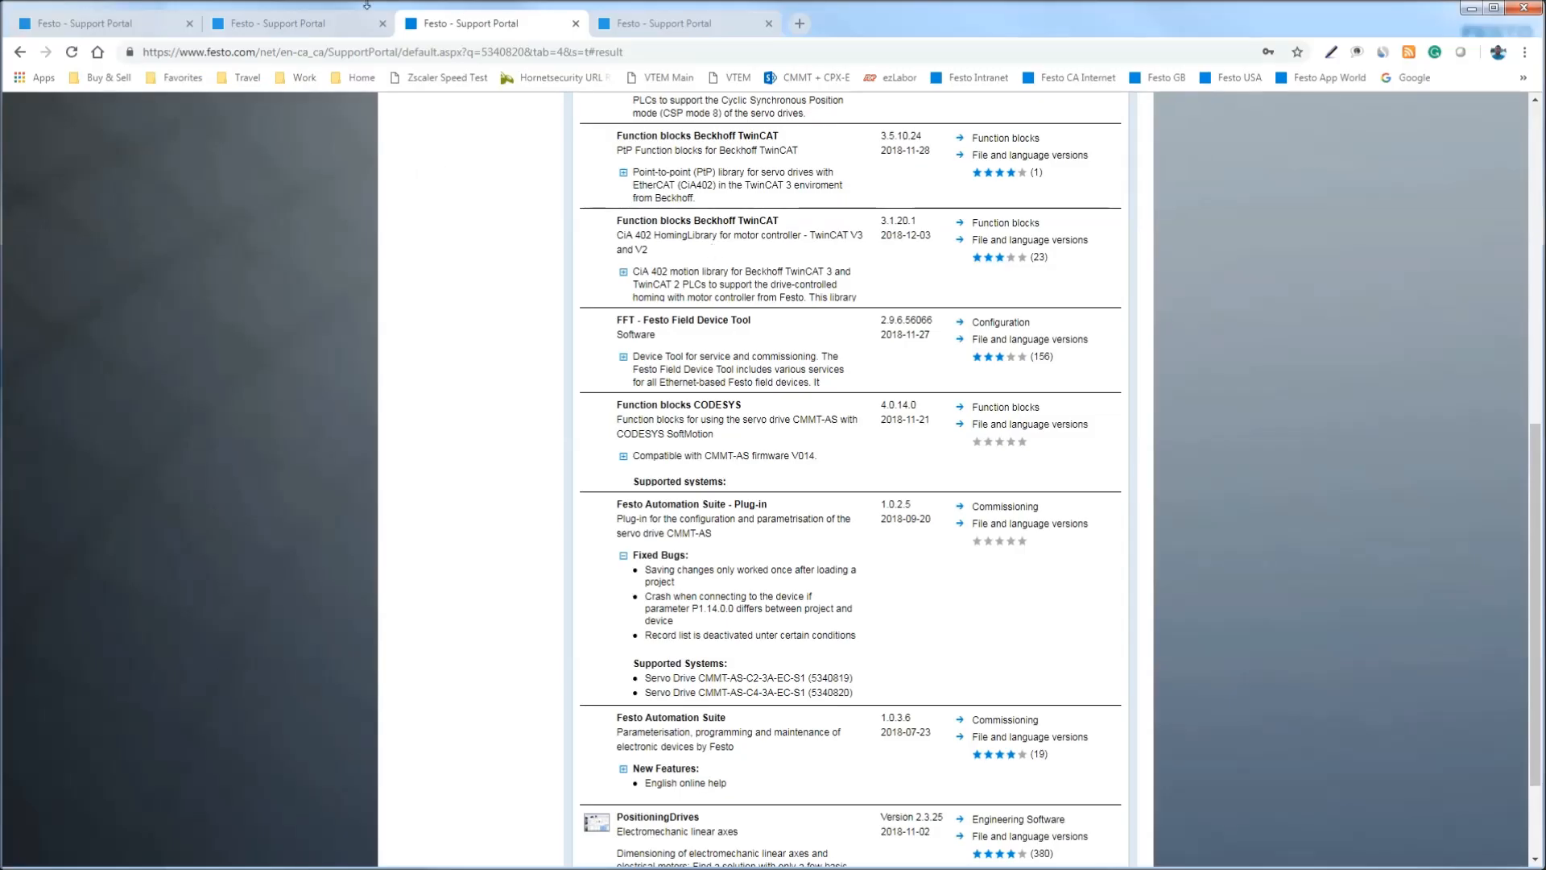
pyautogui.click(278, 22)
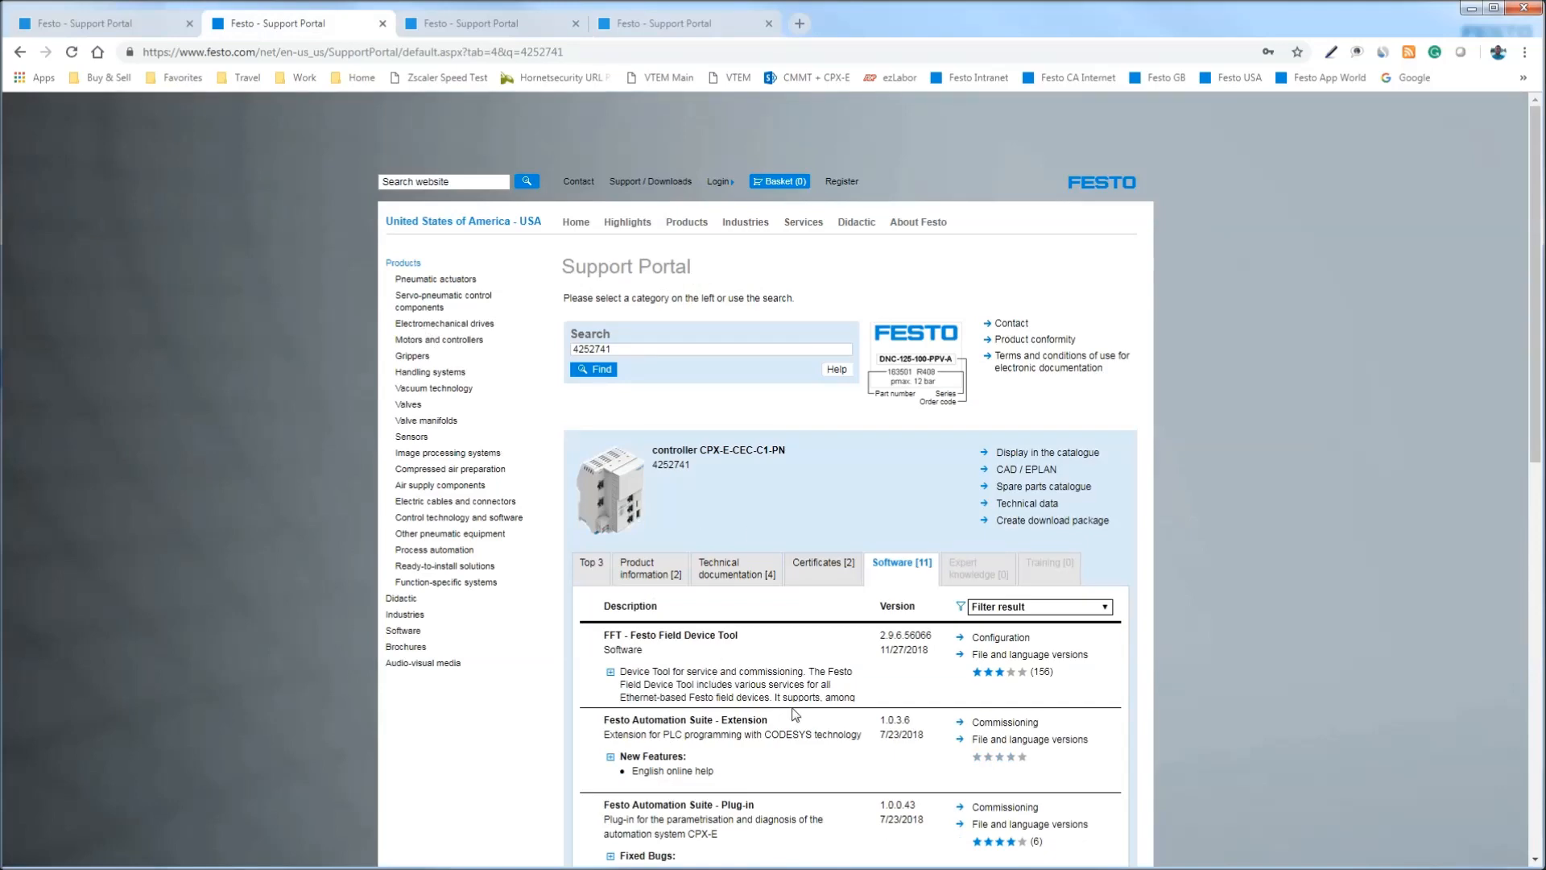
pyautogui.scroll(-3, 805, 715)
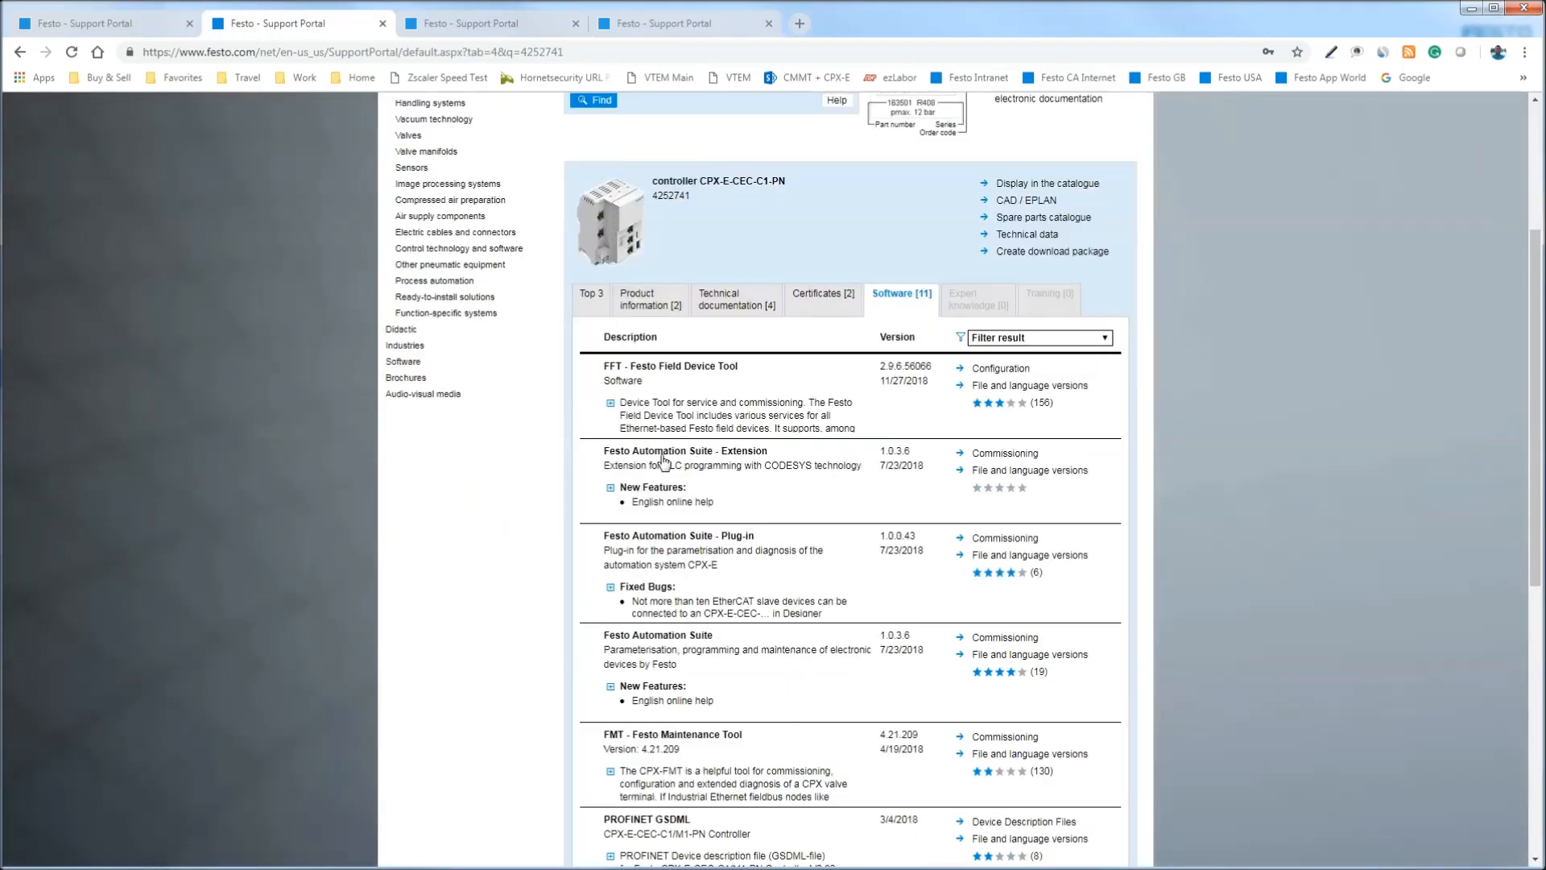
pyautogui.moveTo(605, 450); pyautogui.dragTo(769, 452)
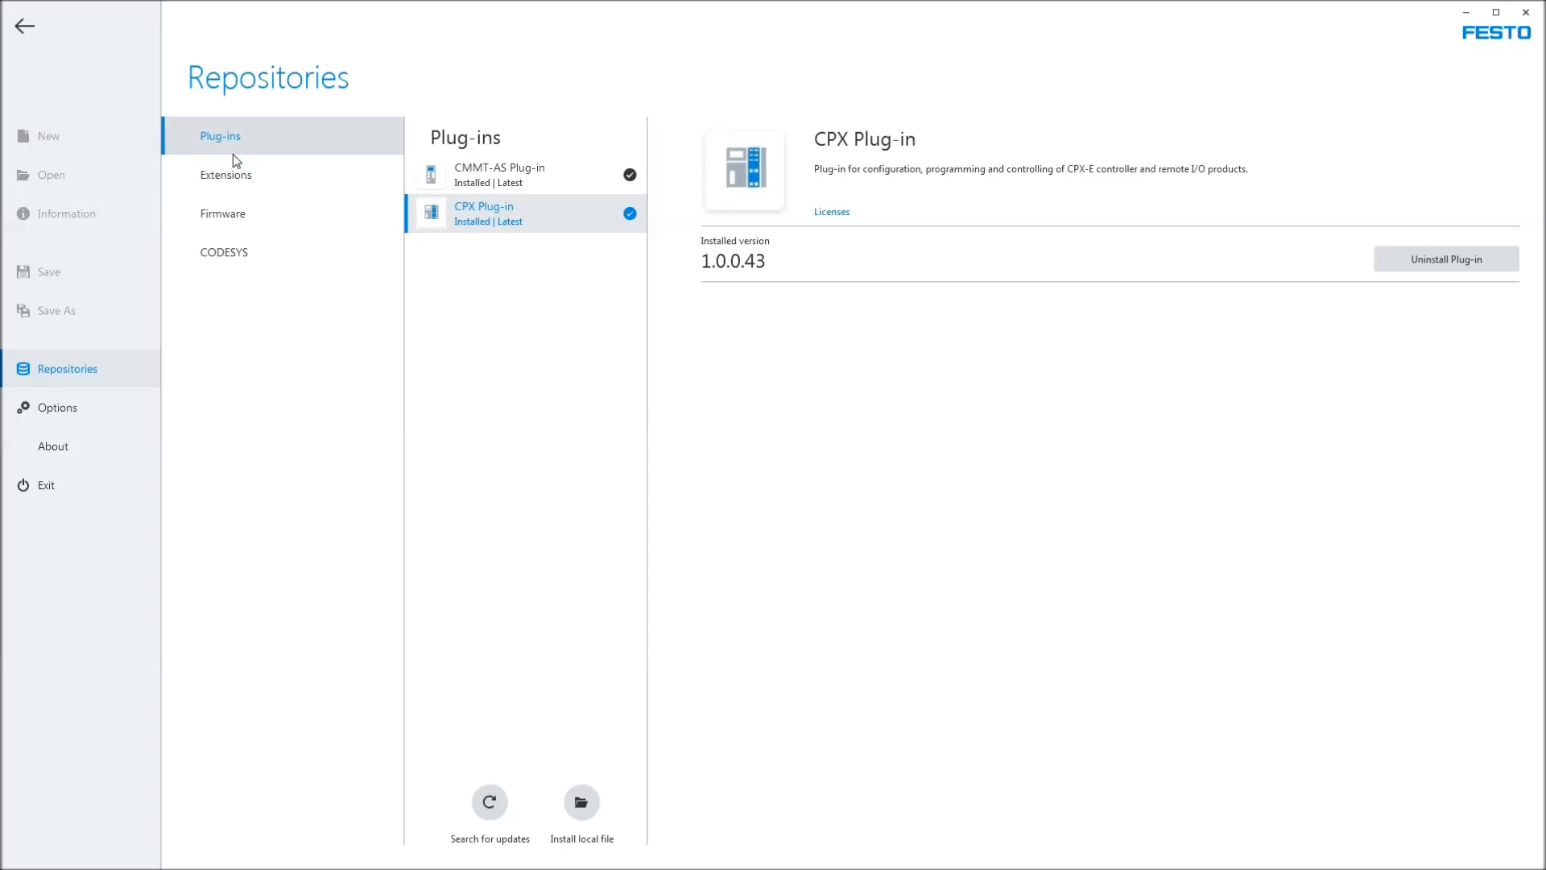
# - View the CODESYS extension details in Festo Automation Suite, and highlight the CPX-E plug-in entry in the controller's download list in Chrome
pyautogui.click(239, 174)
pyautogui.click(495, 179)
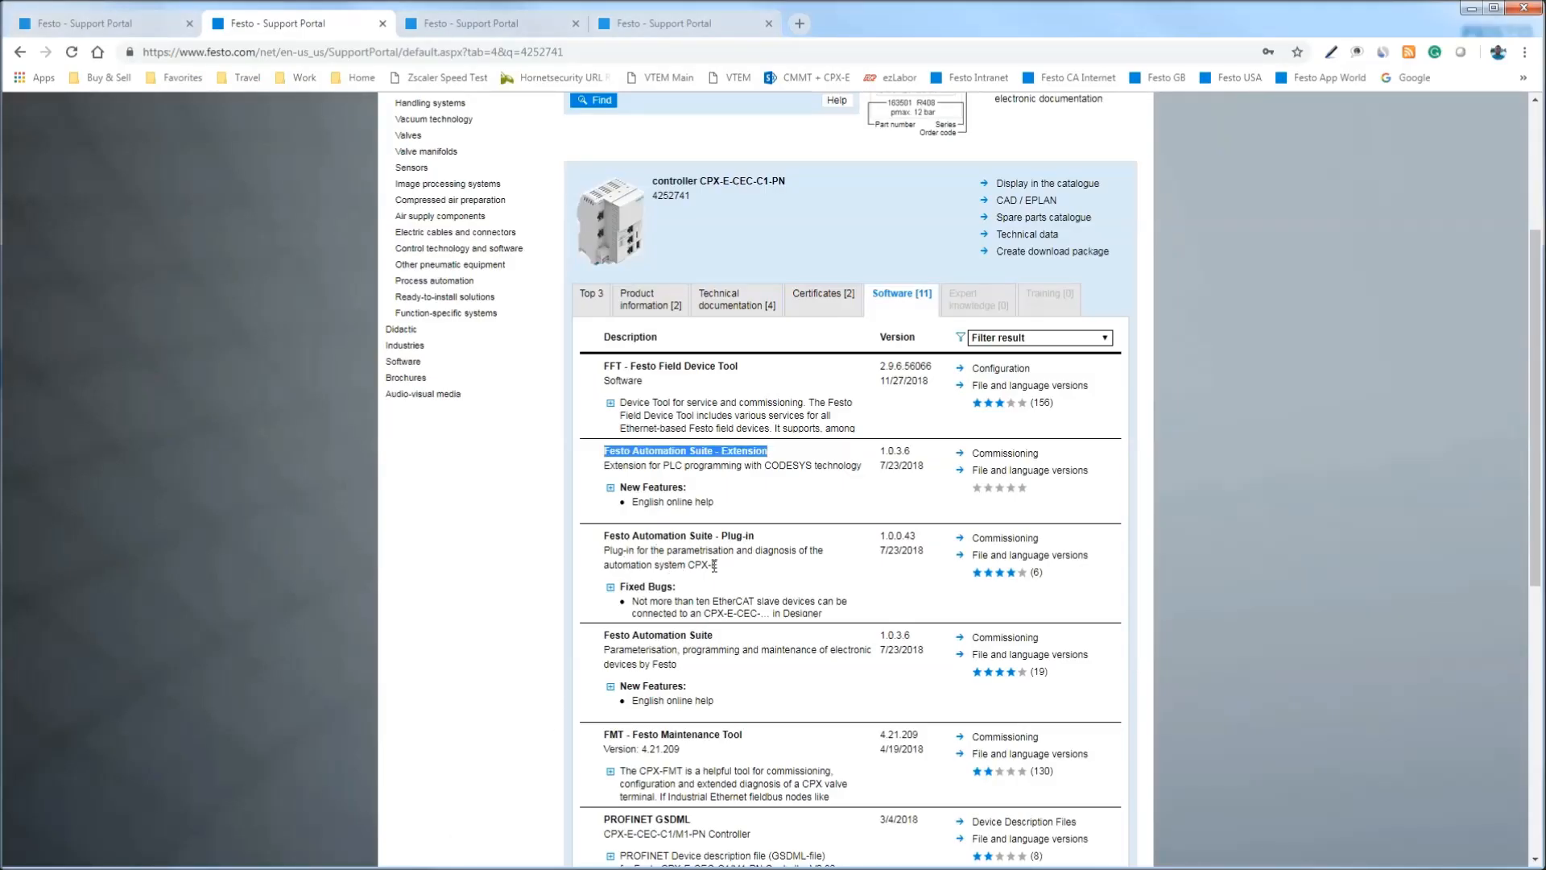
pyautogui.moveTo(729, 572); pyautogui.dragTo(592, 524)
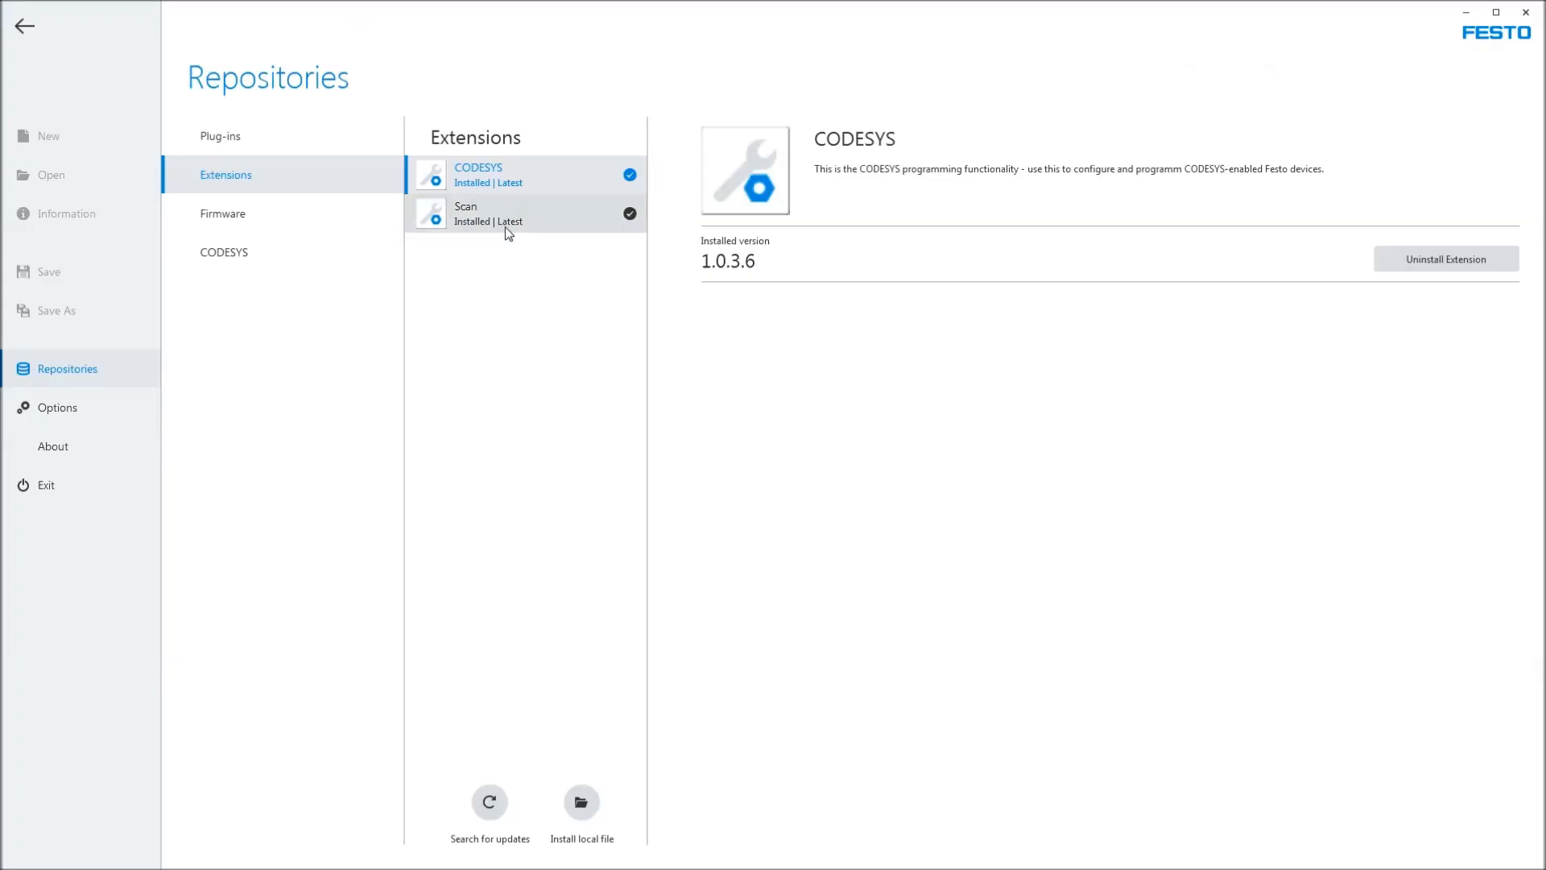
# - Review the CMMT-AS and CPX Plug-in details in the repositories, and return to the CODESYS extension details
pyautogui.click(259, 147)
pyautogui.click(488, 190)
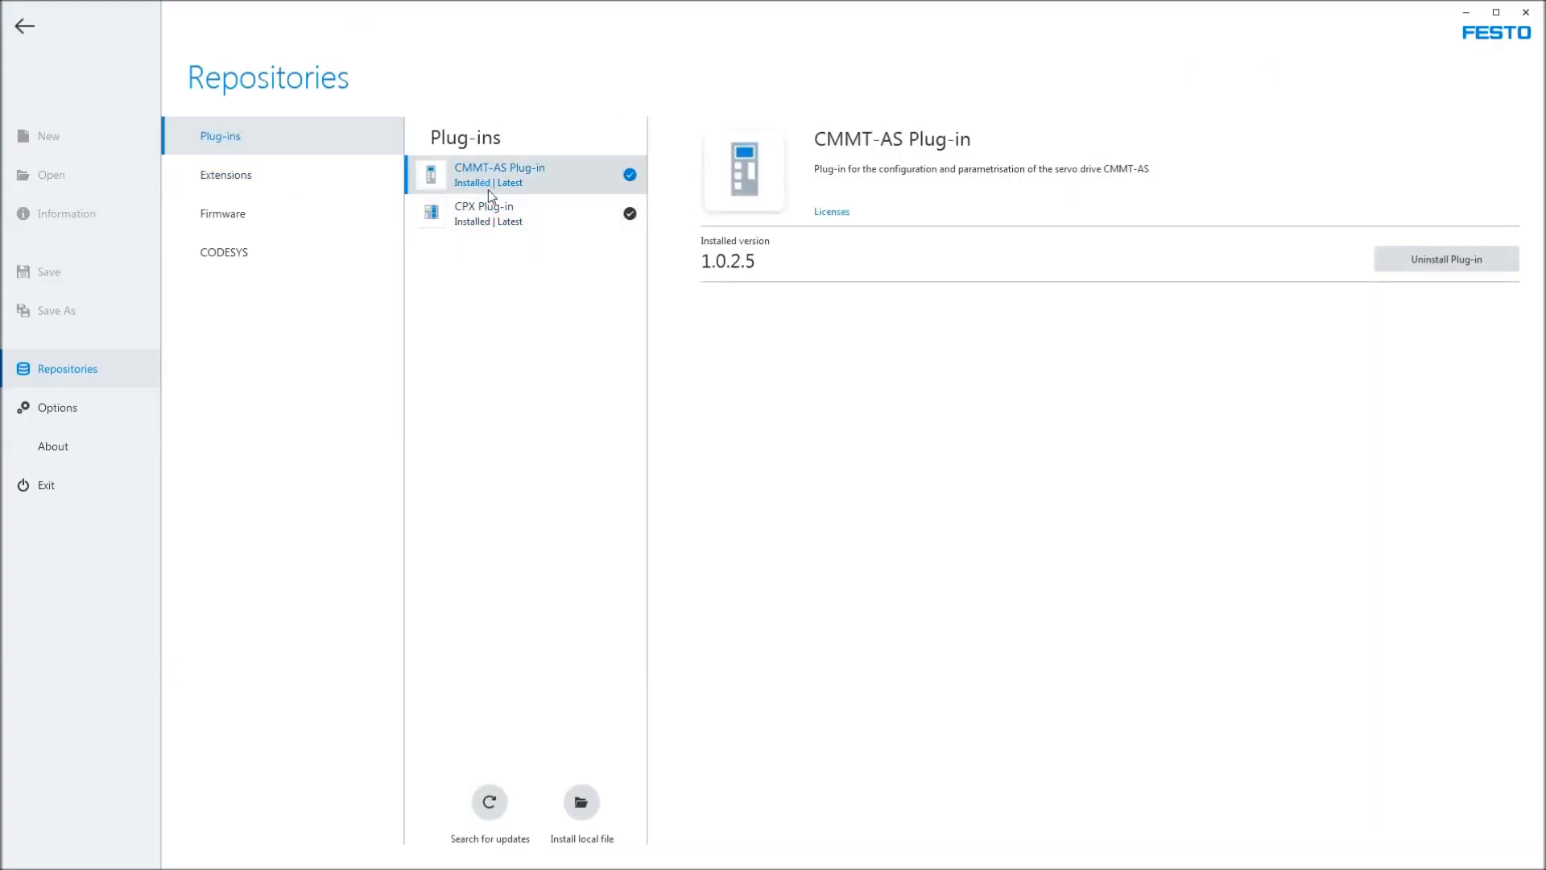
pyautogui.click(493, 214)
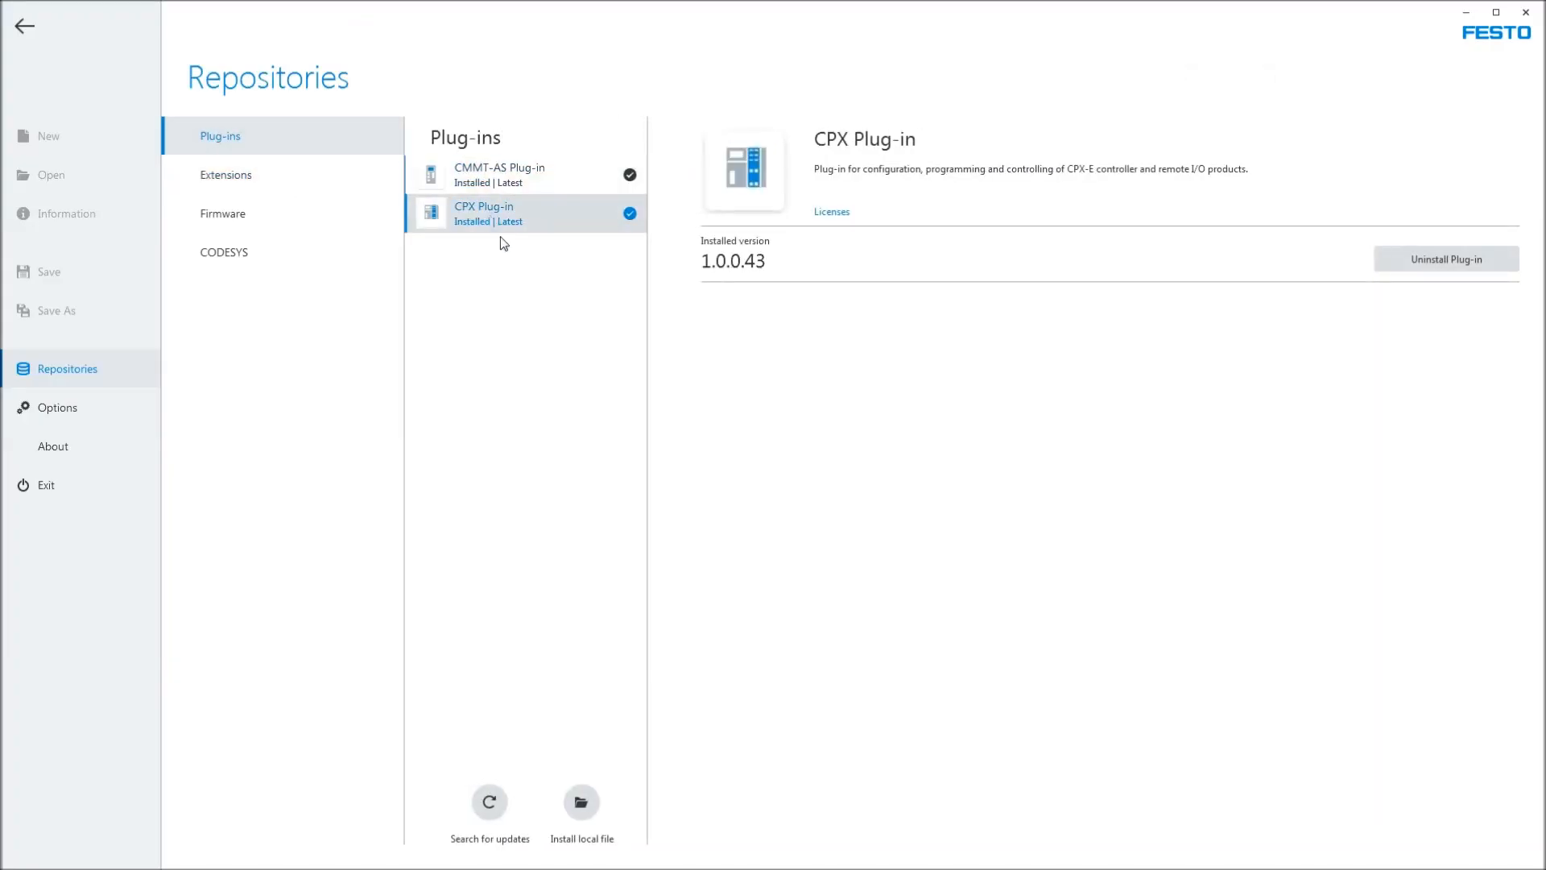
pyautogui.click(253, 175)
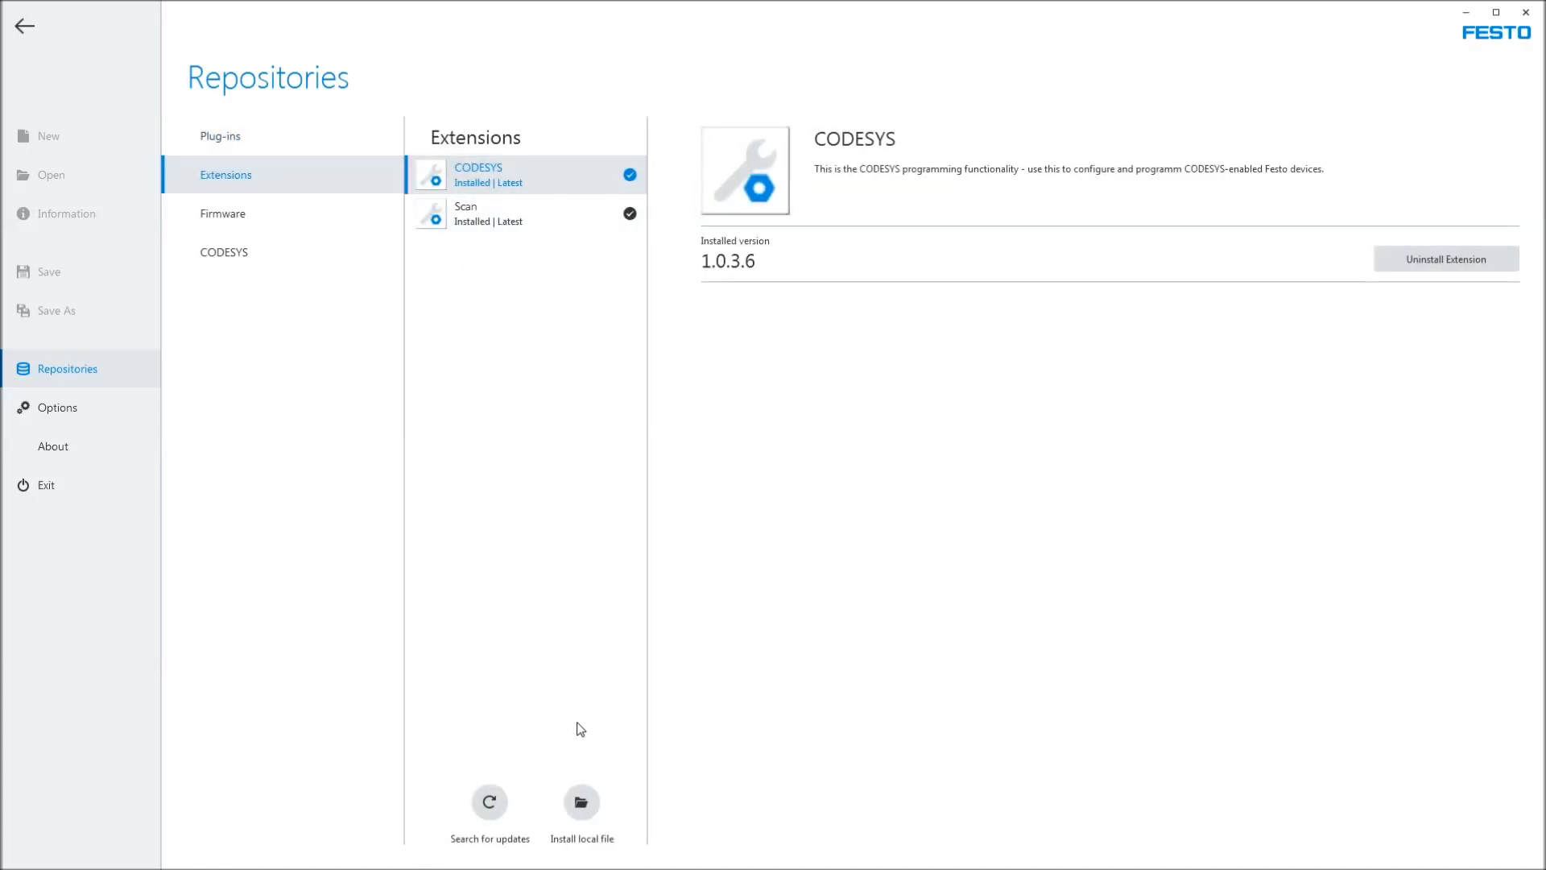
# - Search for firmware updates in the repositories, expand the CDPX family and examine the firmware versions for CDPX-X-A-S-10
pyautogui.click(234, 220)
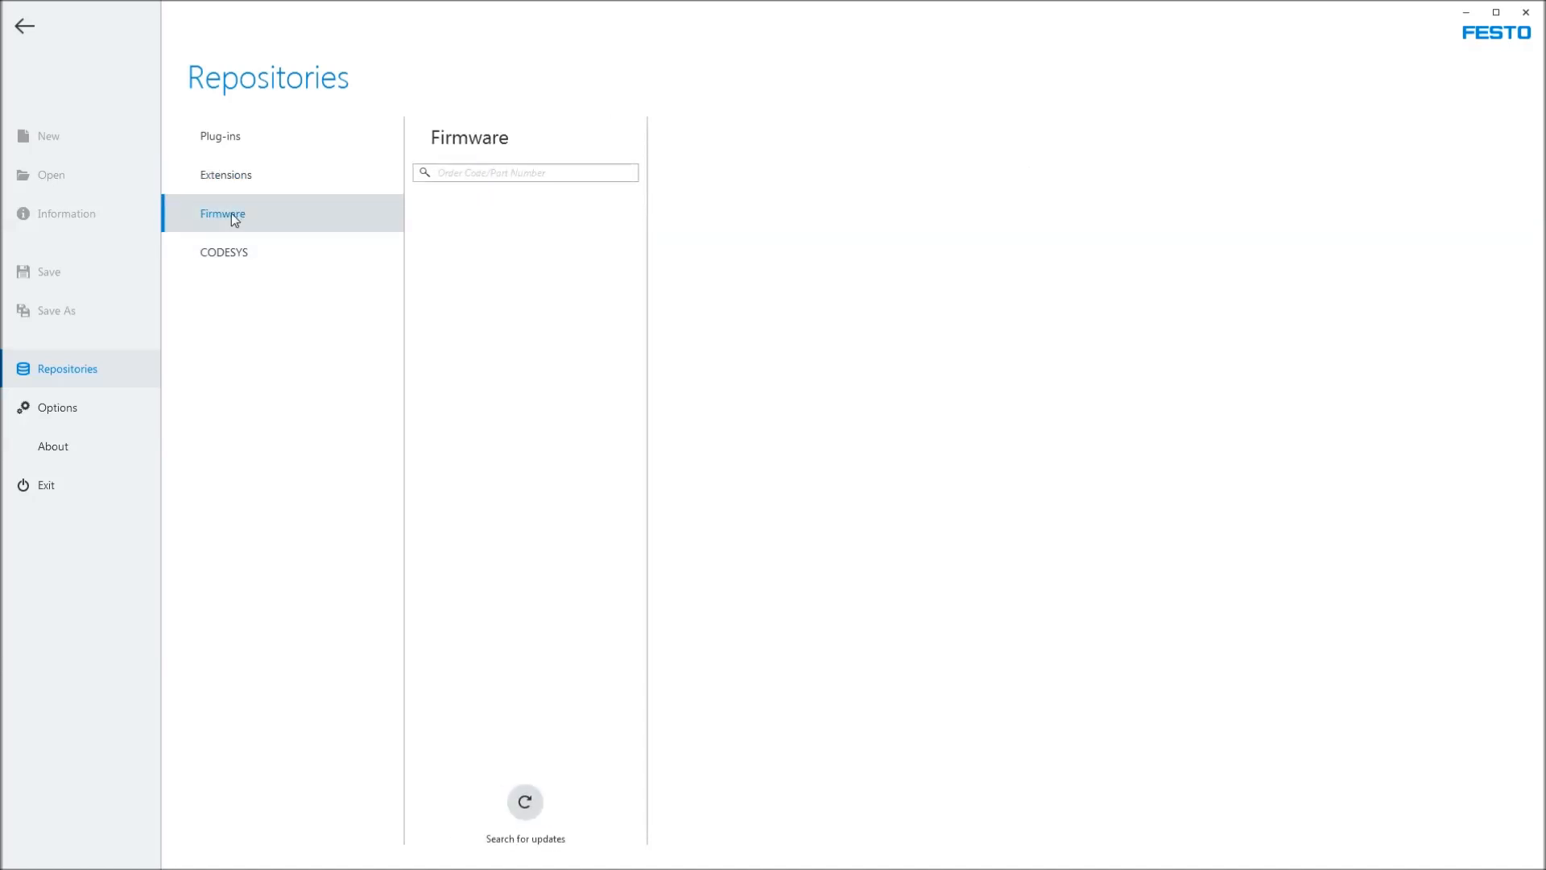
pyautogui.click(520, 812)
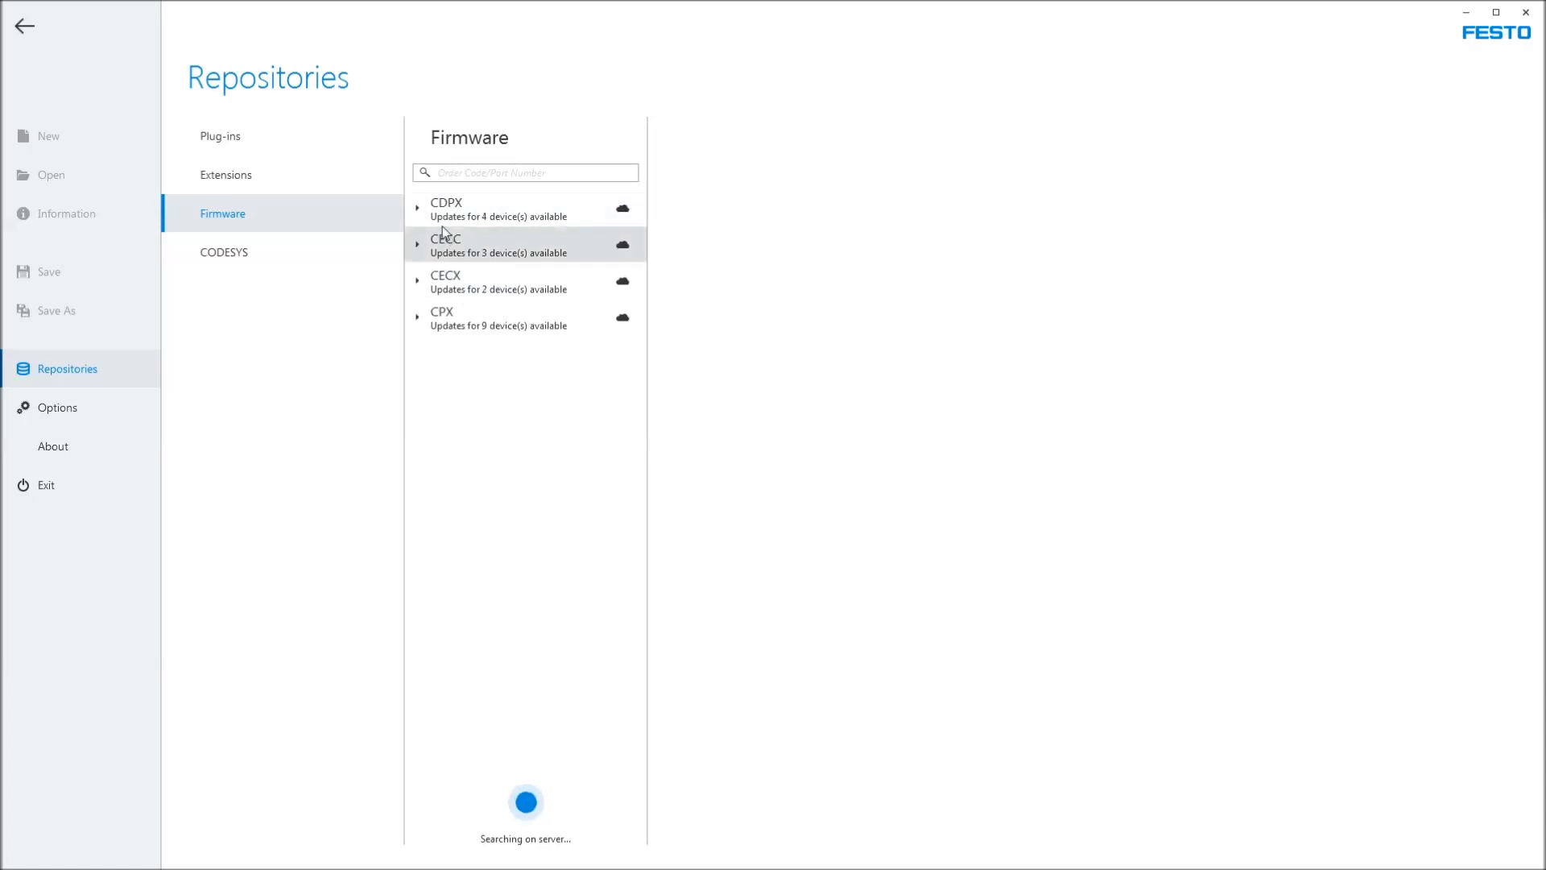
pyautogui.click(417, 208)
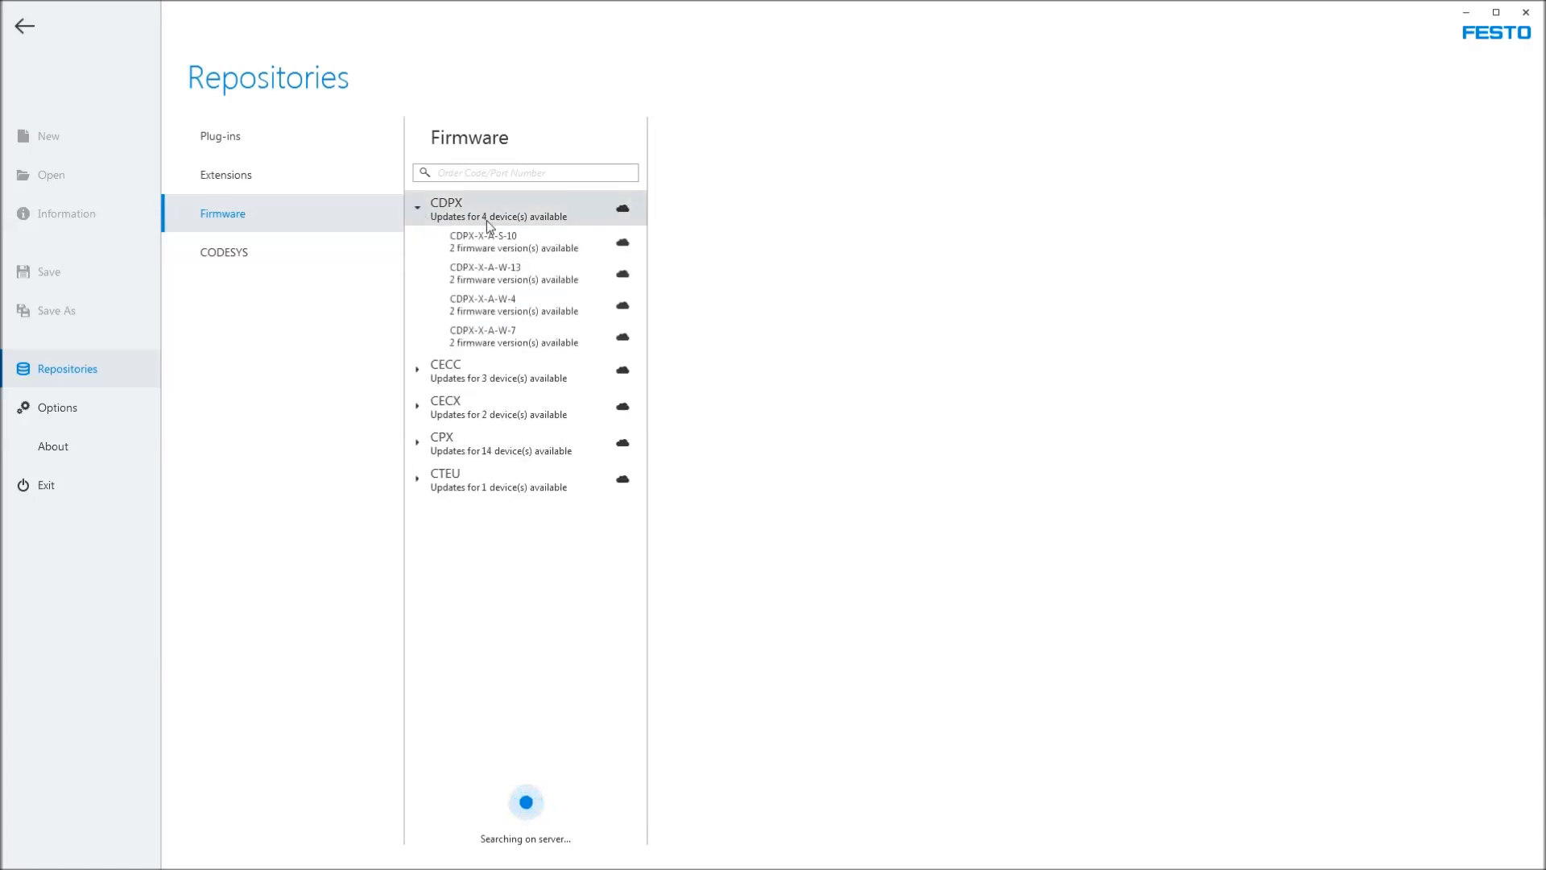
pyautogui.click(615, 248)
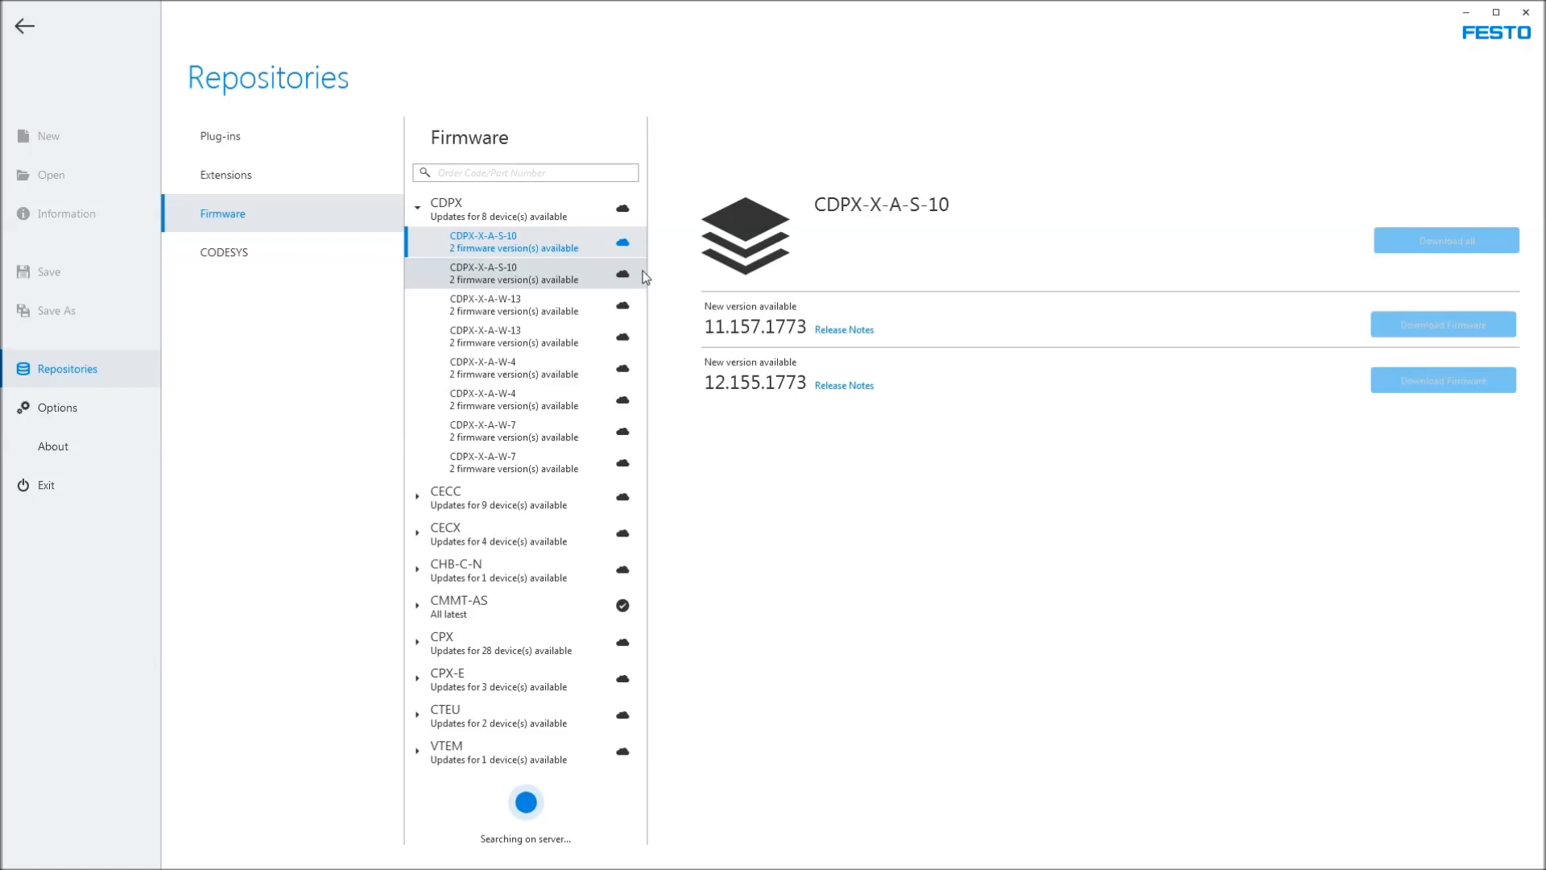
pyautogui.click(506, 219)
pyautogui.click(499, 237)
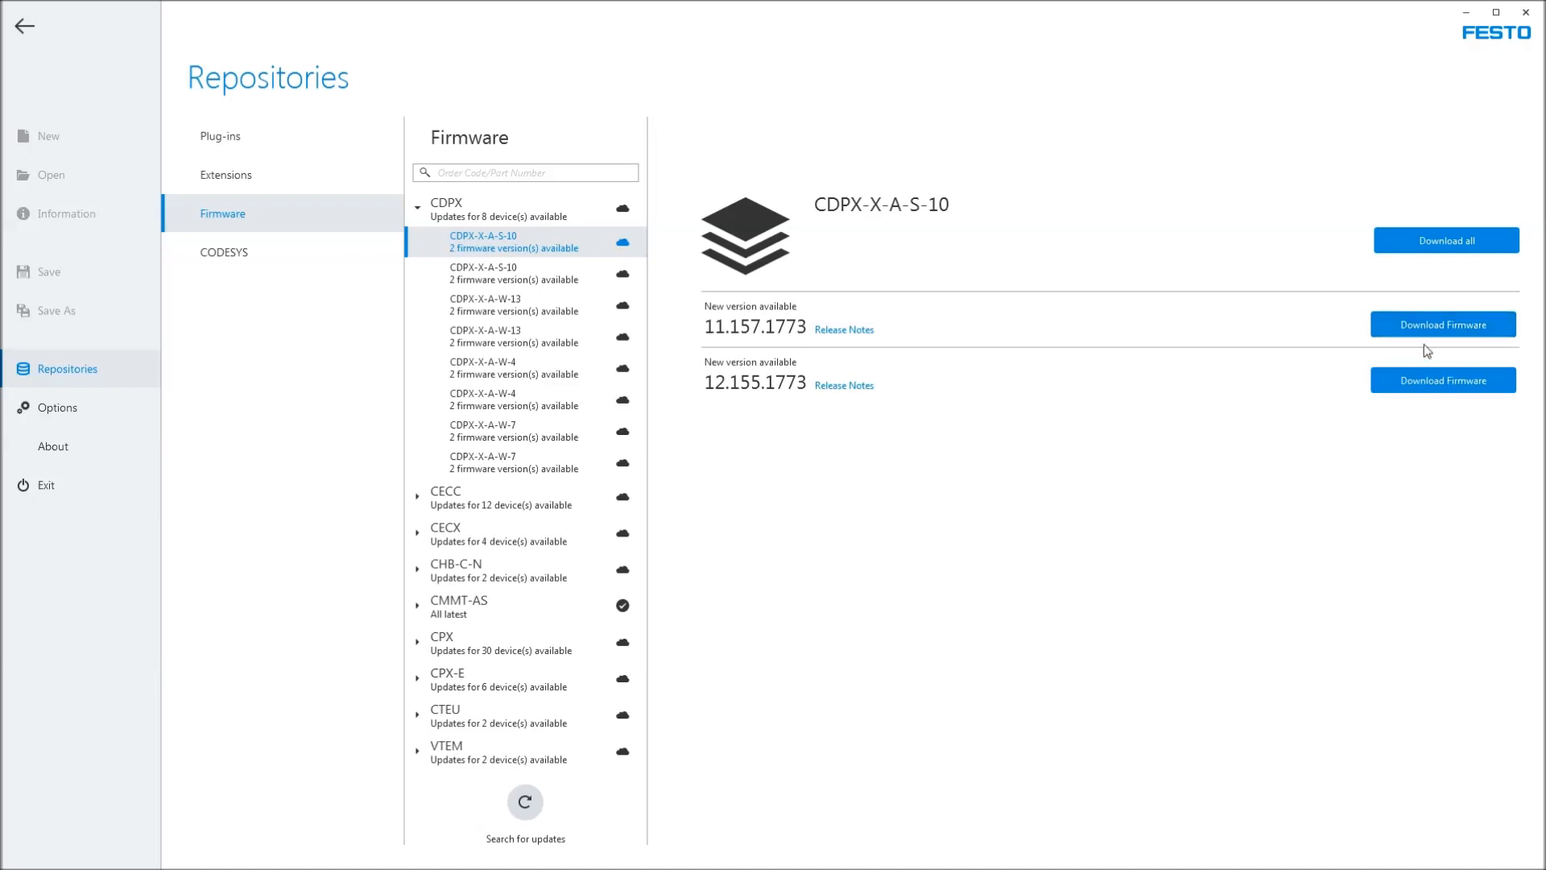
# - Revisit the CODESYS extension and CPX Plug-in, and check for an update to Festo Automation Suite itself before returning to the repositories
pyautogui.click(250, 177)
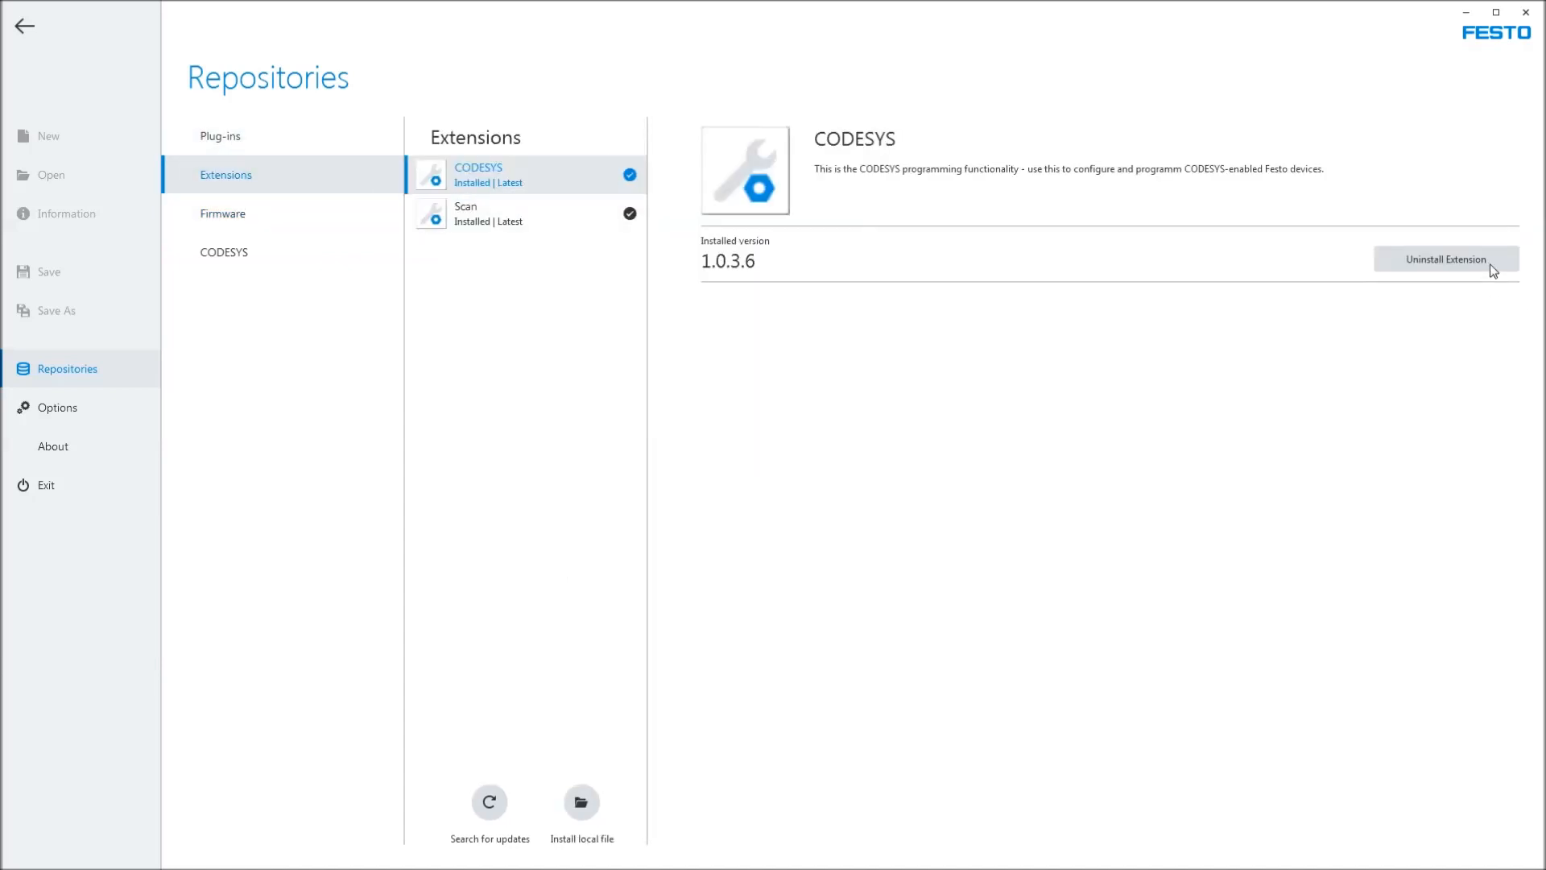
pyautogui.click(221, 136)
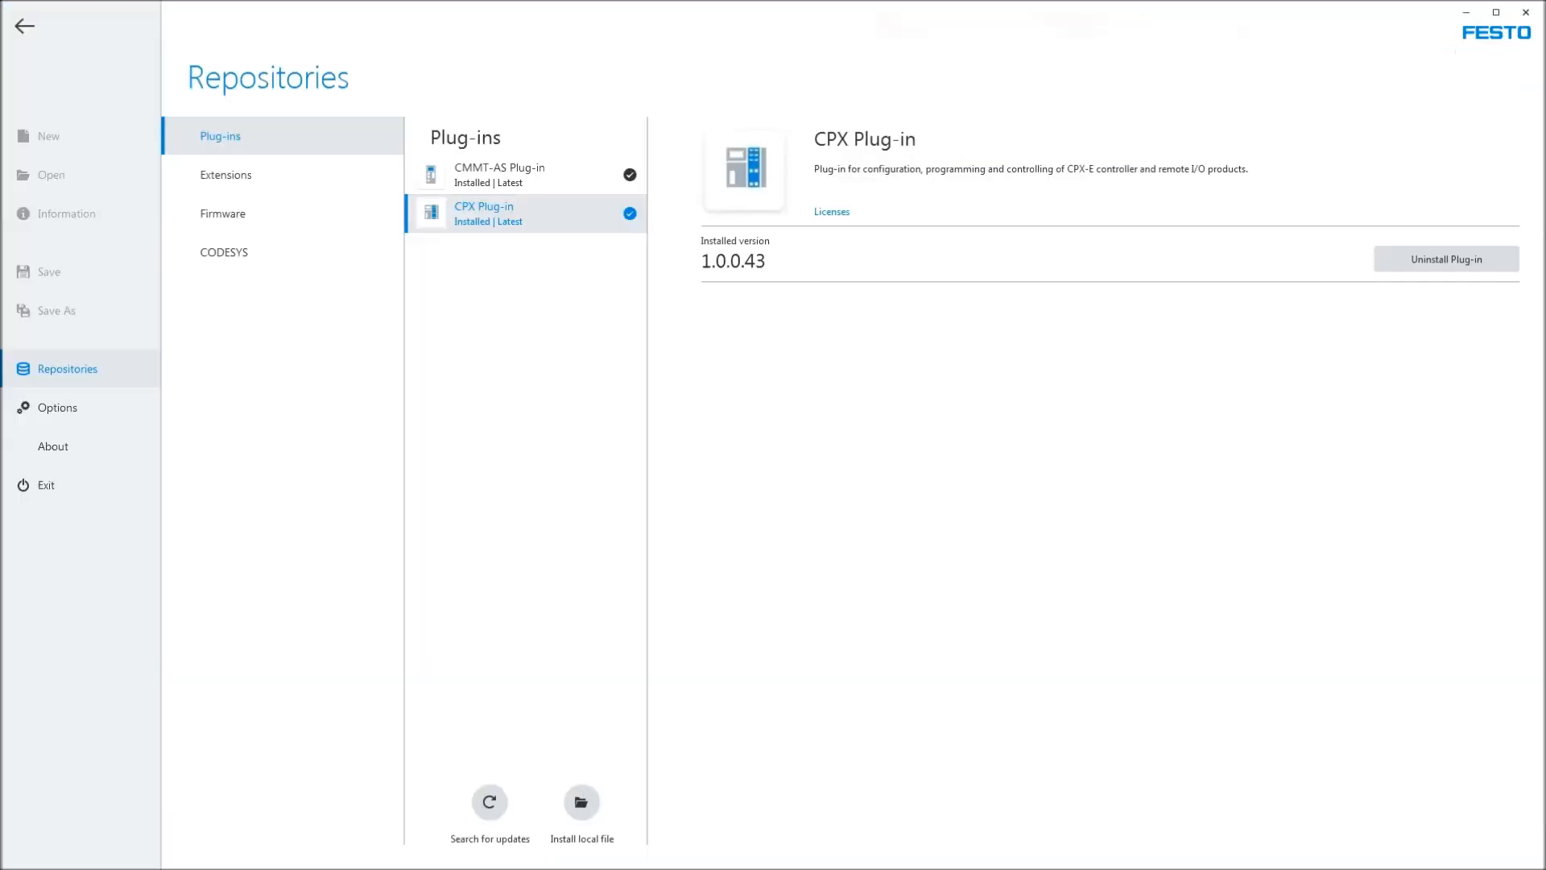
pyautogui.click(53, 448)
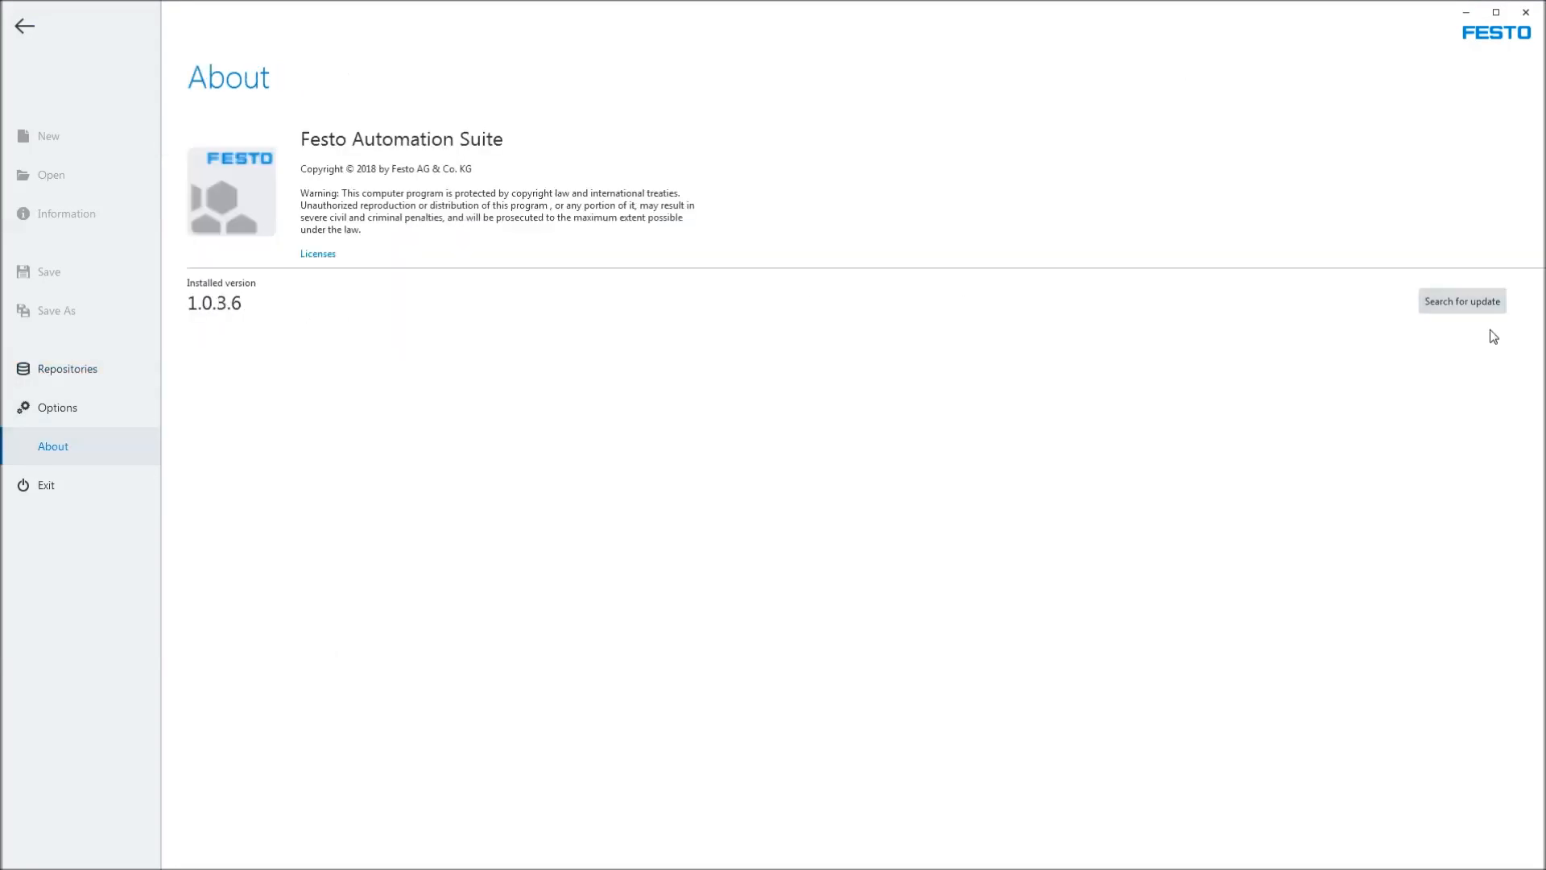
pyautogui.click(1446, 304)
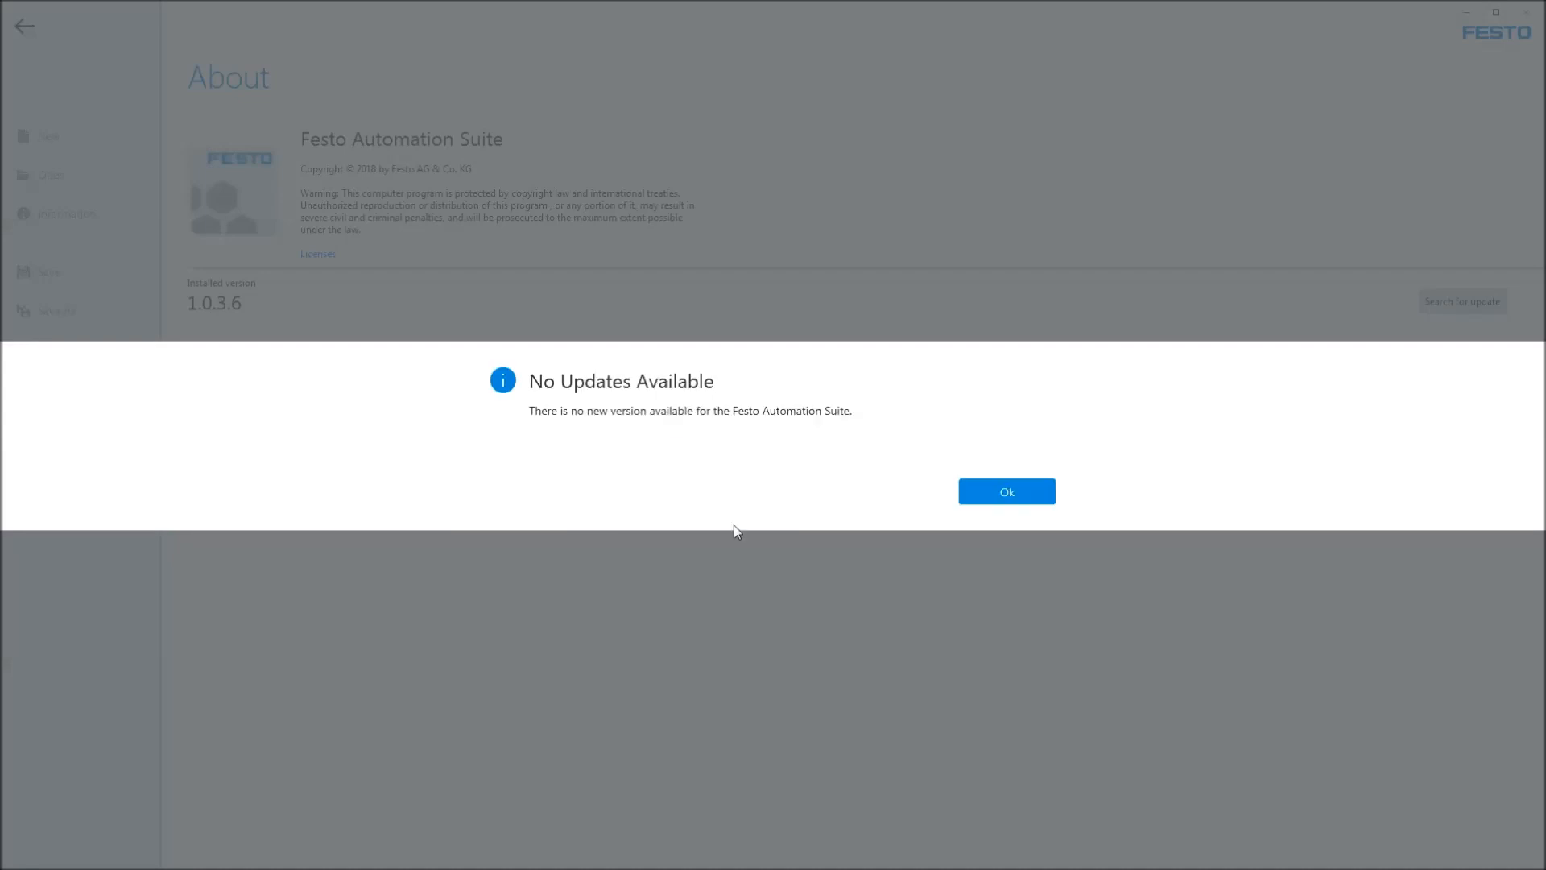
pyautogui.click(1001, 490)
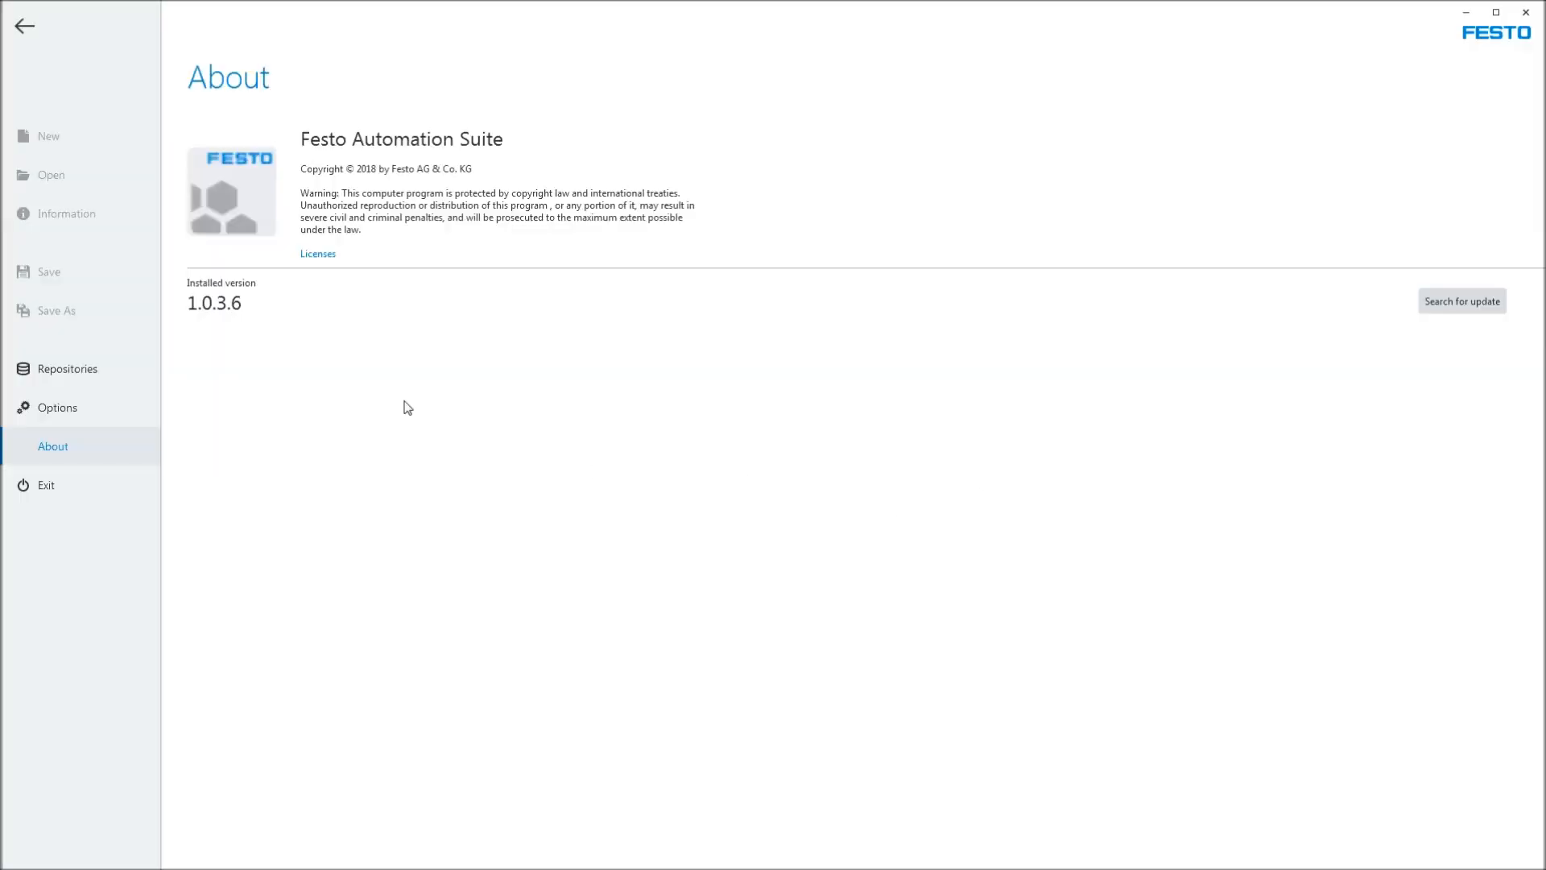
pyautogui.click(53, 371)
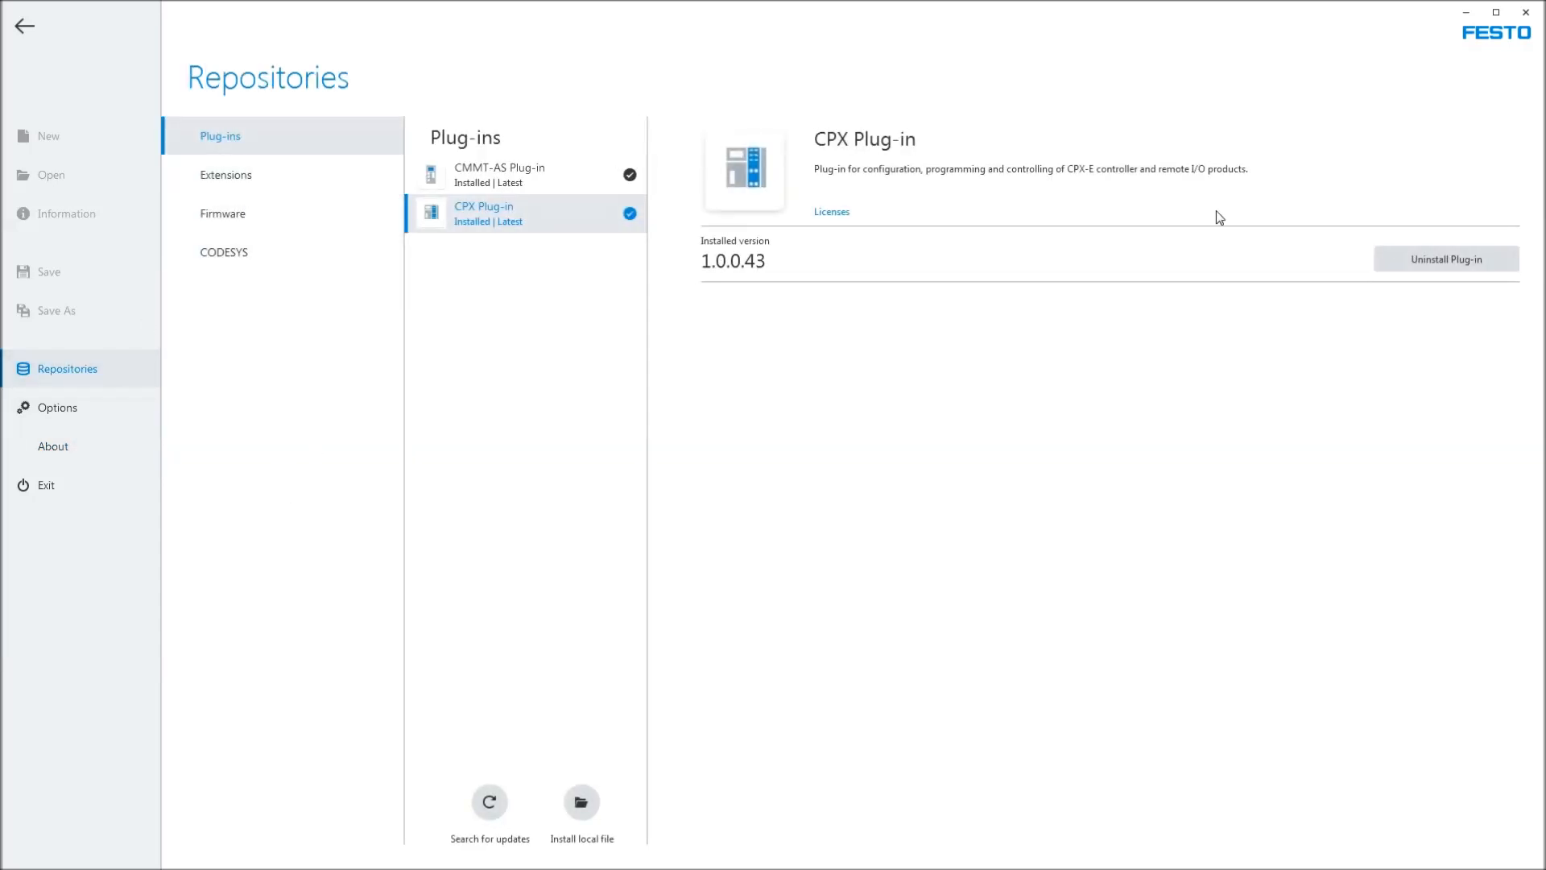
# - Minimise Festo Automation Suite and Chrome, and point out the separate CoDeSys V3.5.07.02, V3.5.03.28 and V3.5.10.04 shortcuts on the desktop
pyautogui.click(1466, 13)
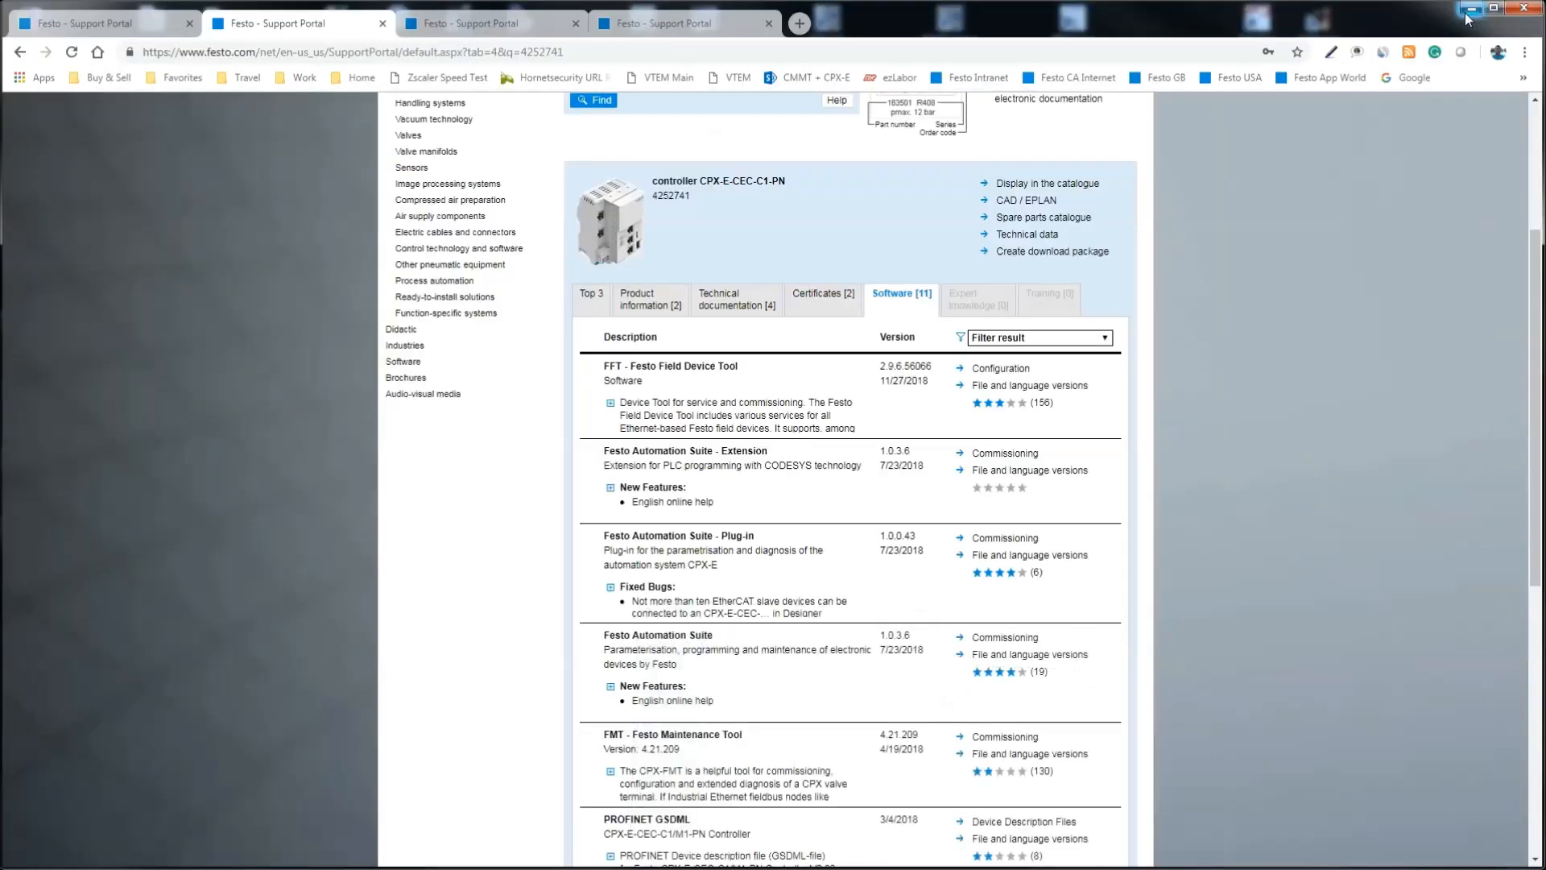
pyautogui.click(1467, 13)
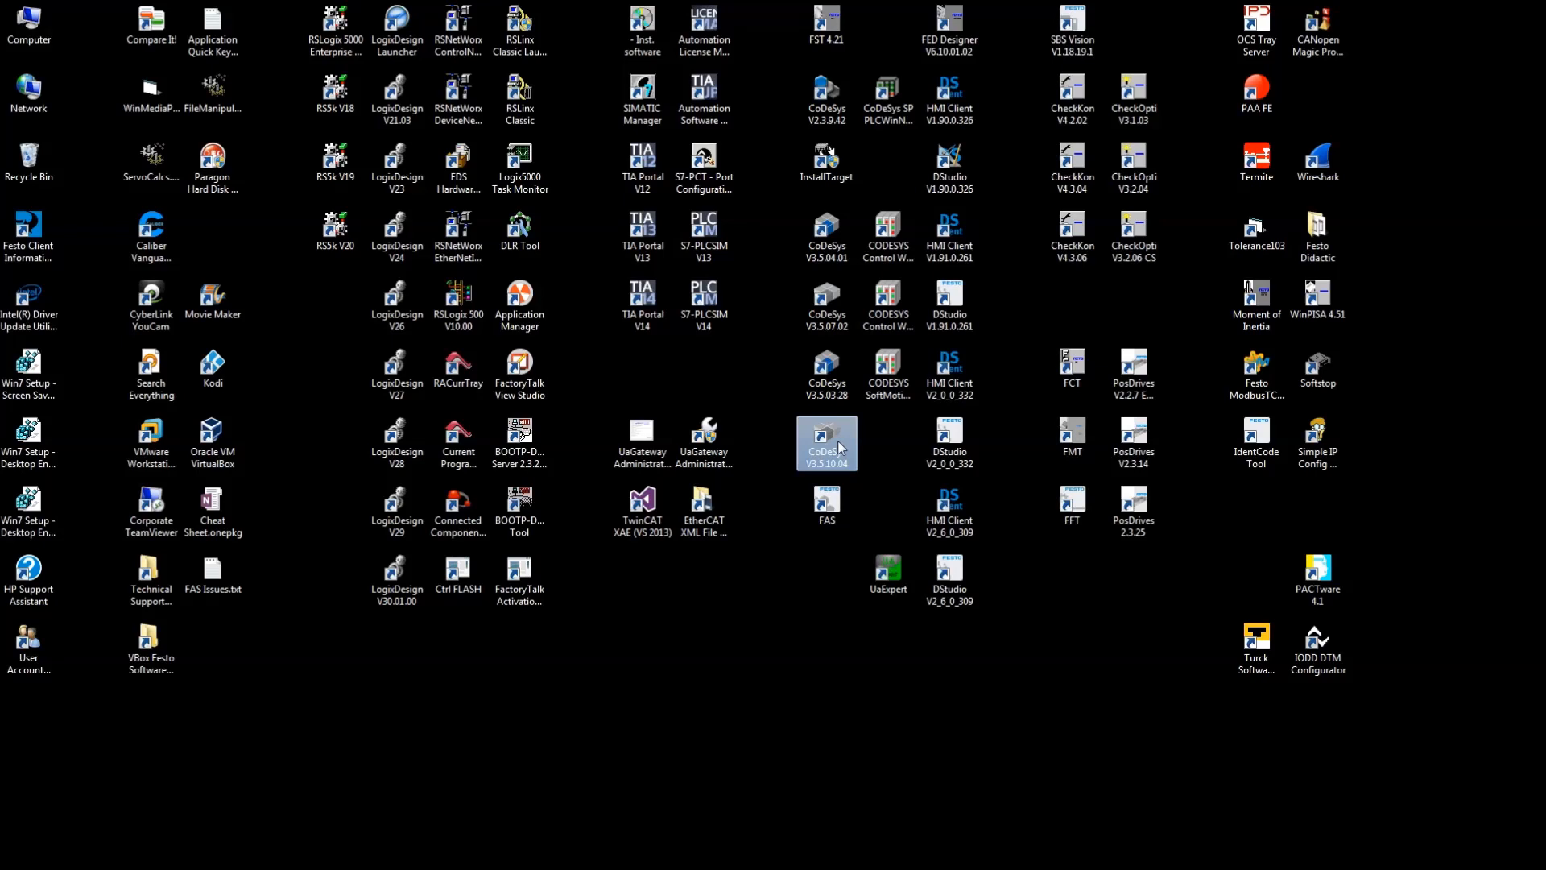
pyautogui.click(827, 306)
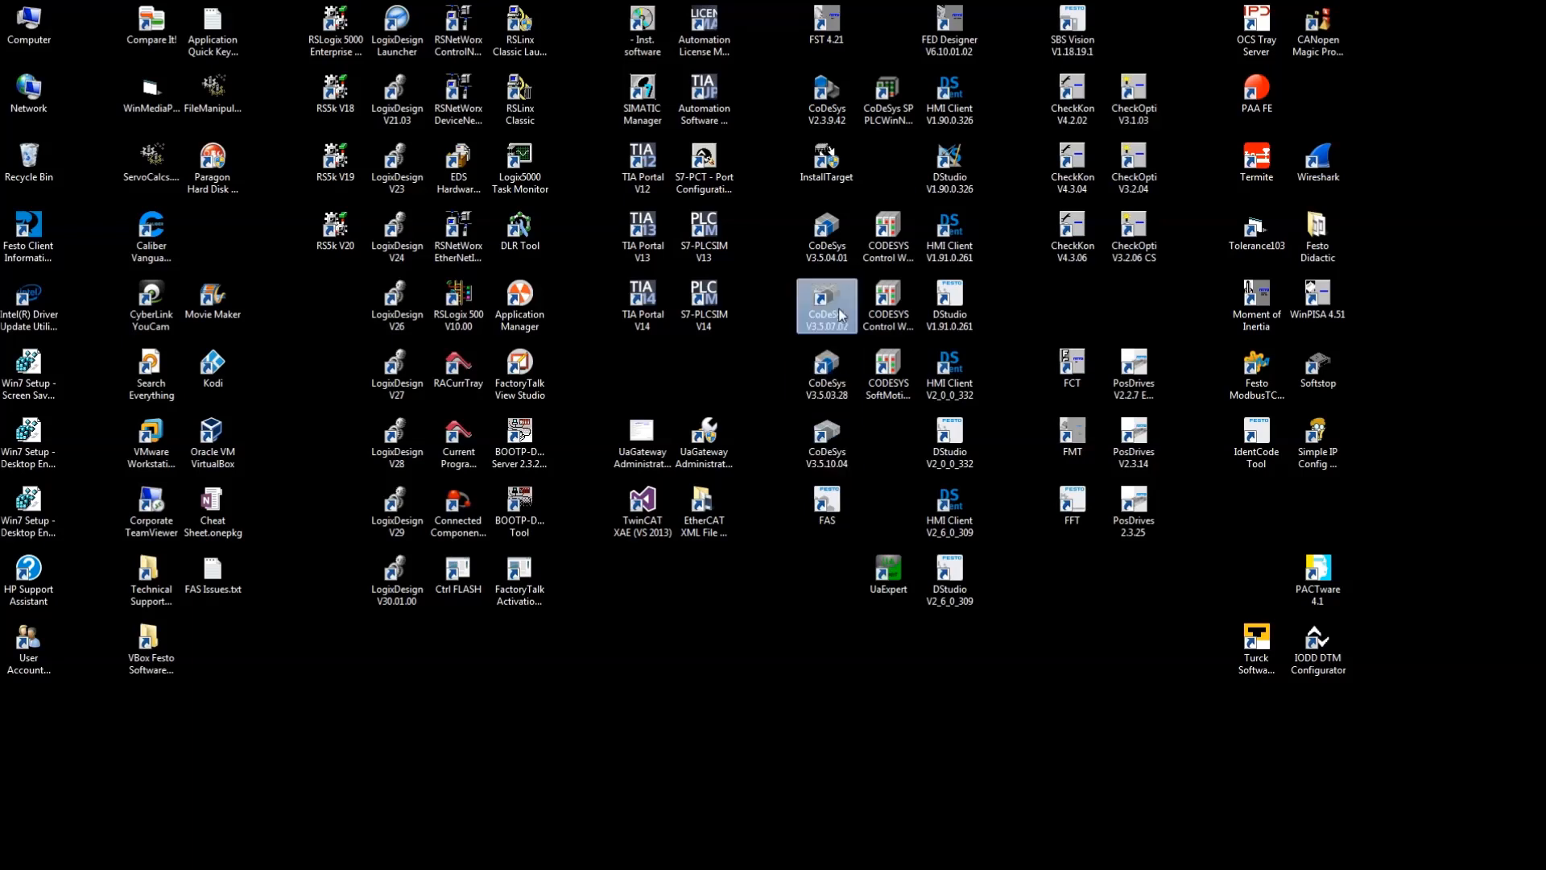
pyautogui.click(838, 370)
pyautogui.click(839, 419)
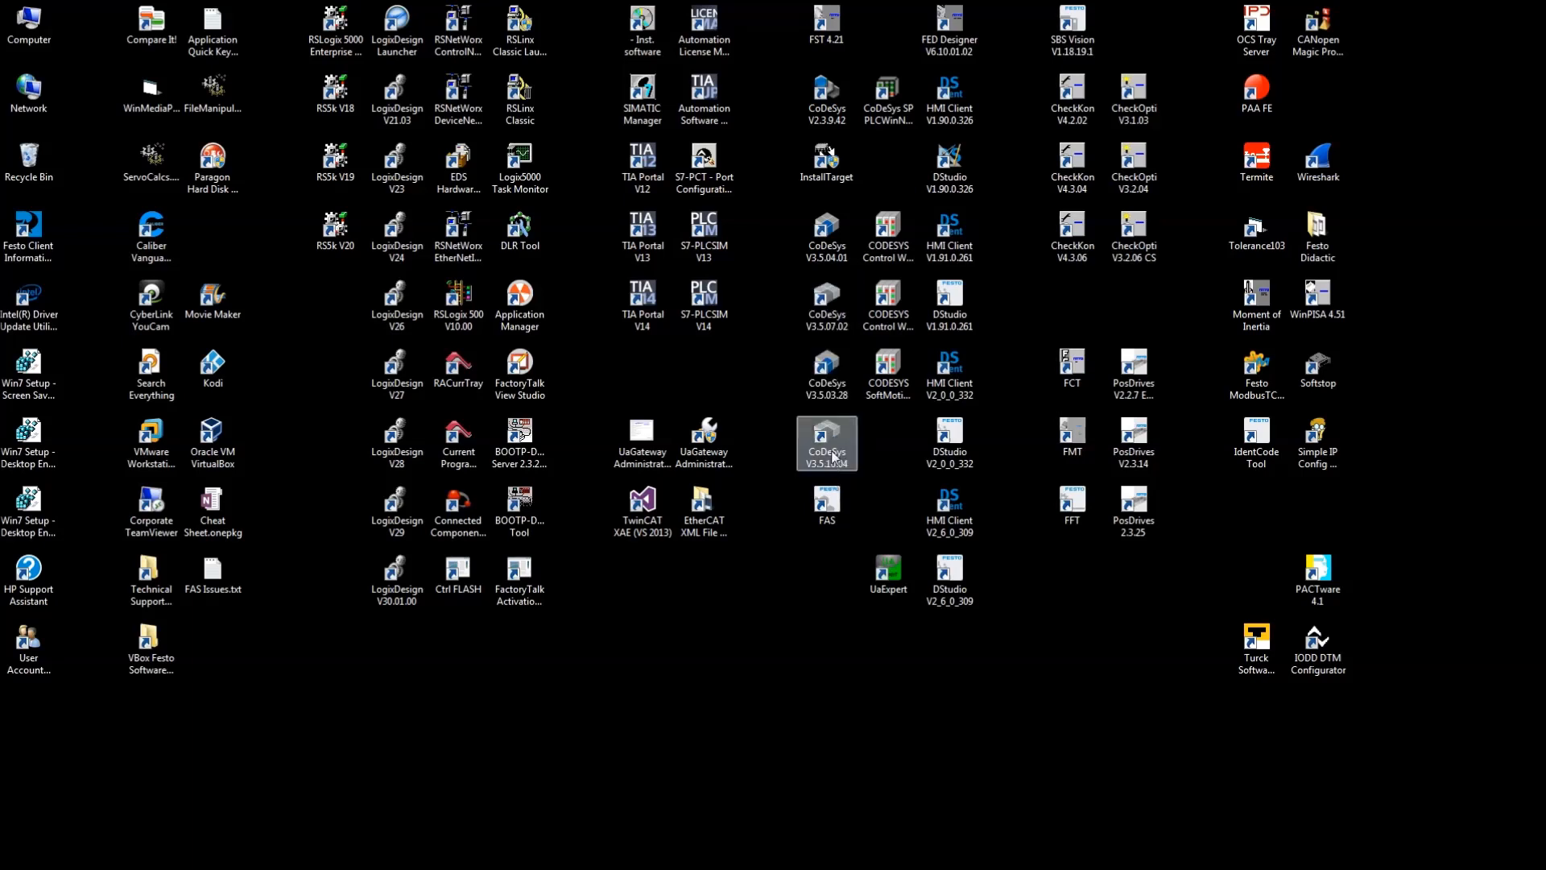
pyautogui.click(833, 372)
pyautogui.click(826, 330)
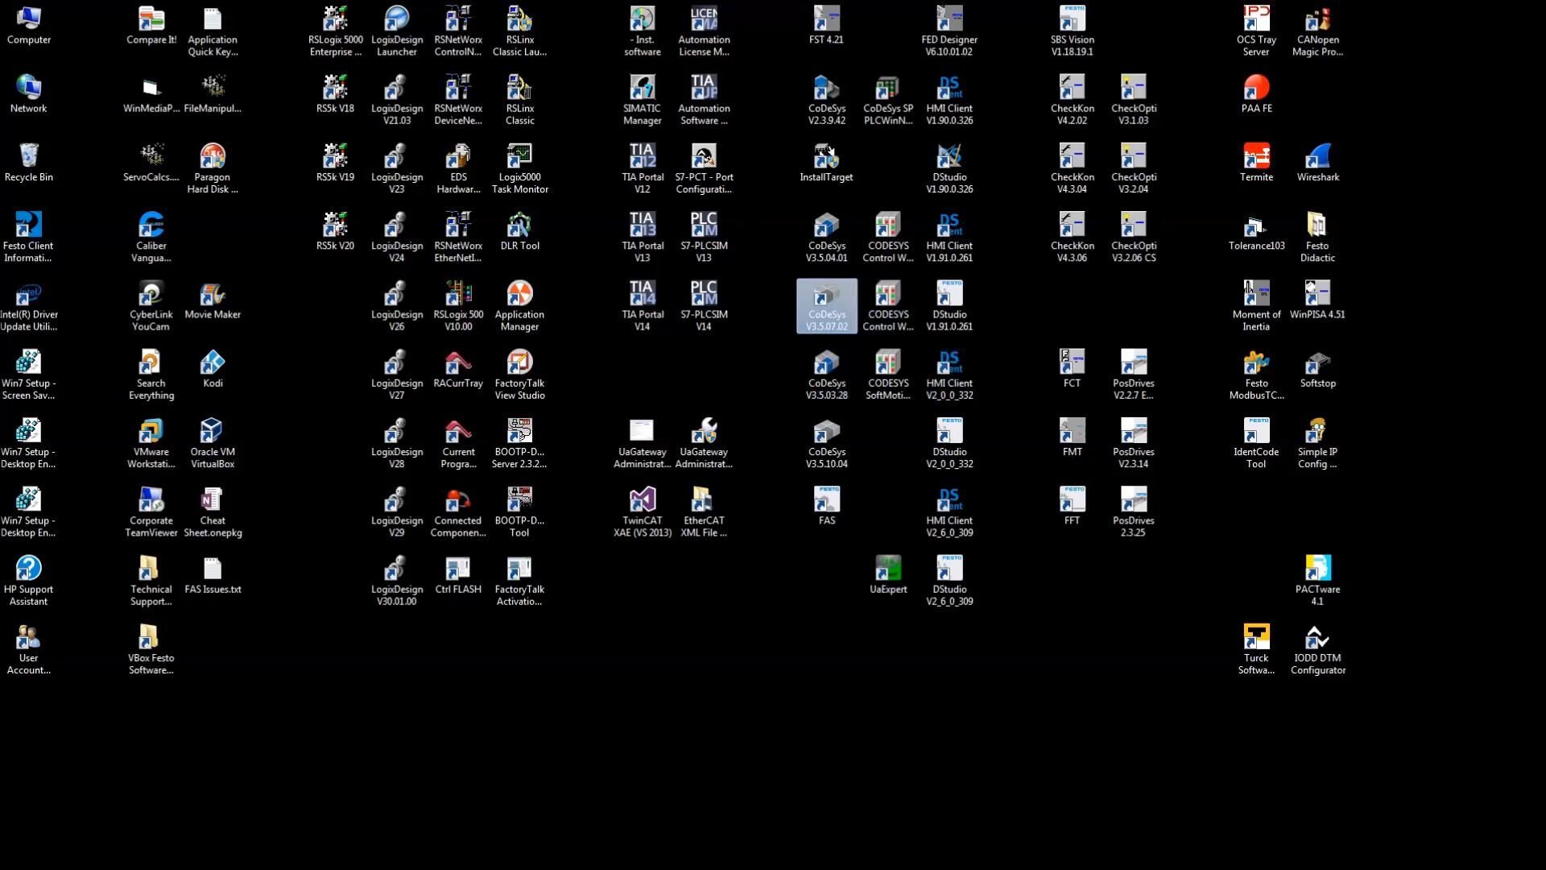
# - Switch to Windows Explorer, make the Festo program folder window taller and go through the CoDeSys folders from V2.3 to V3.5.10.04
pyautogui.hotkey('alt', 'Tab')
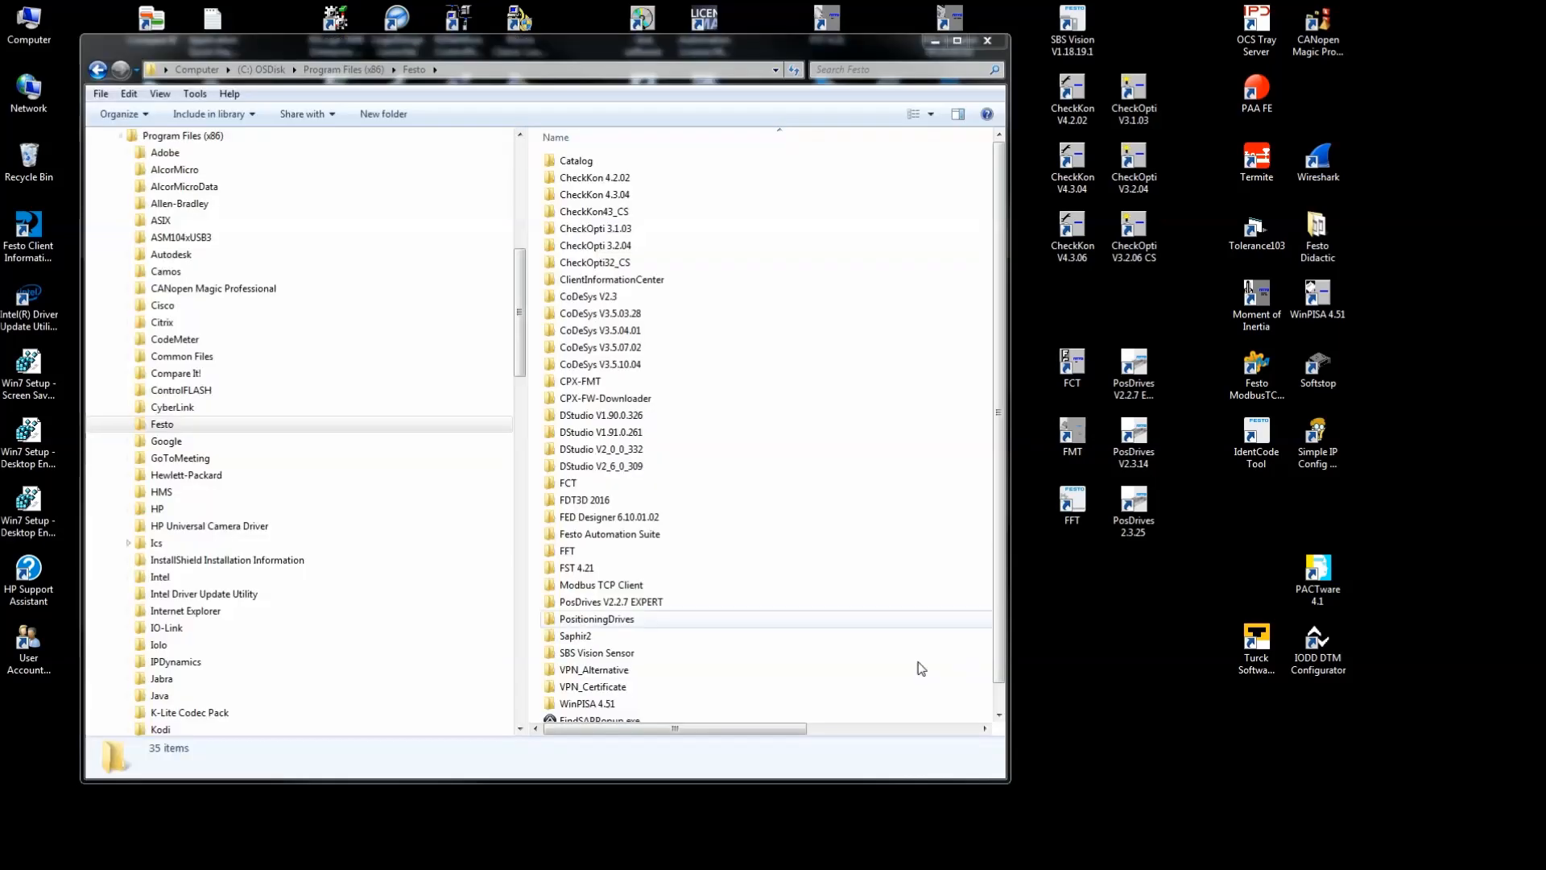
pyautogui.moveTo(1006, 785); pyautogui.dragTo(1002, 831)
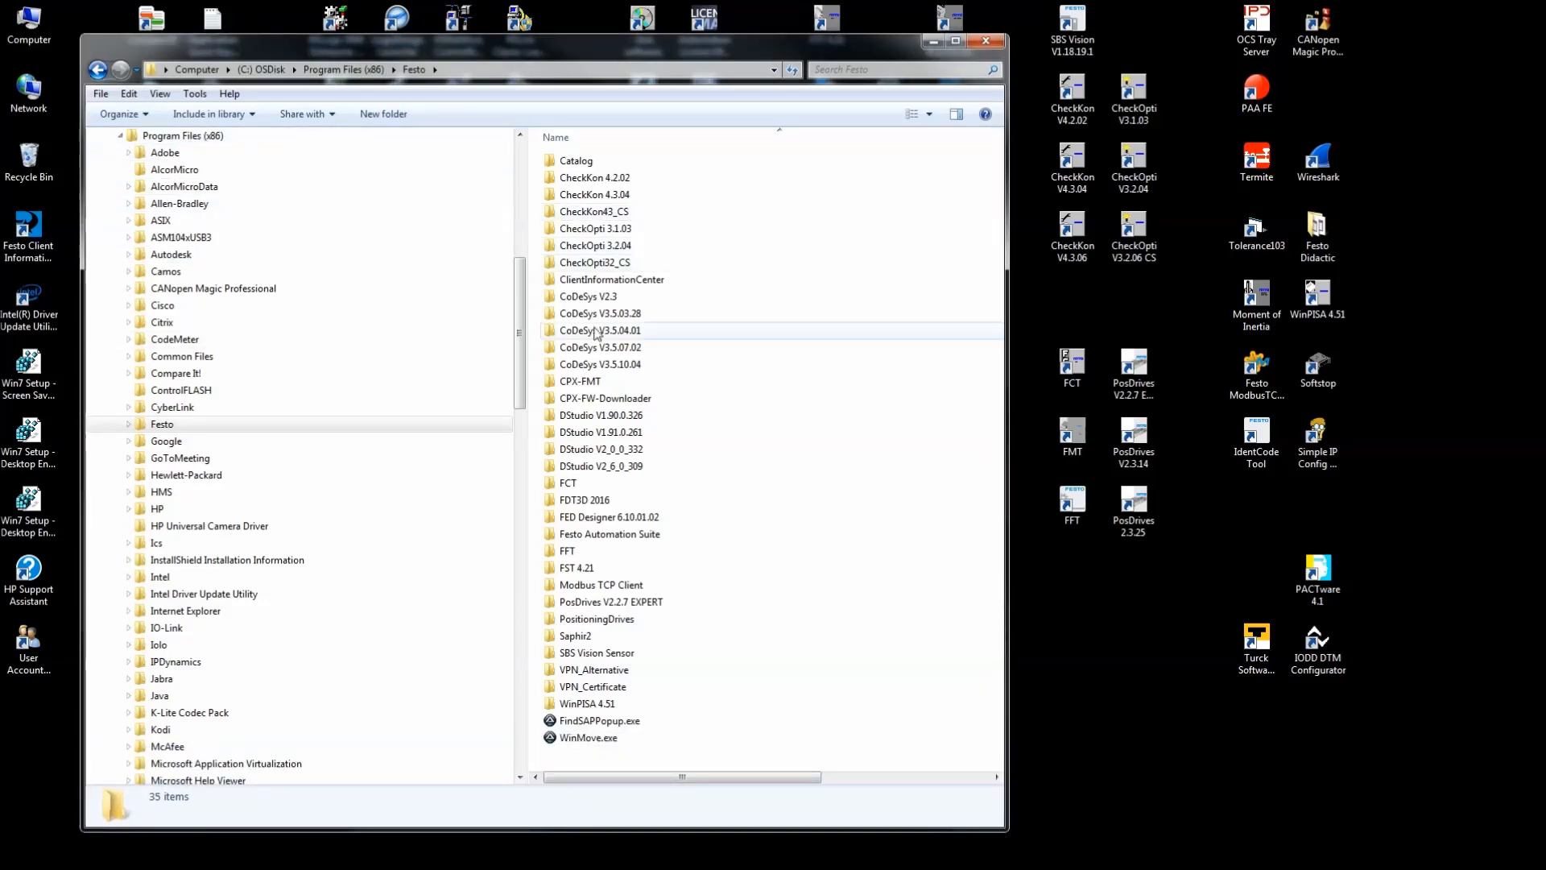
pyautogui.click(627, 315)
pyautogui.click(615, 298)
pyautogui.click(625, 317)
pyautogui.click(625, 332)
pyautogui.click(623, 349)
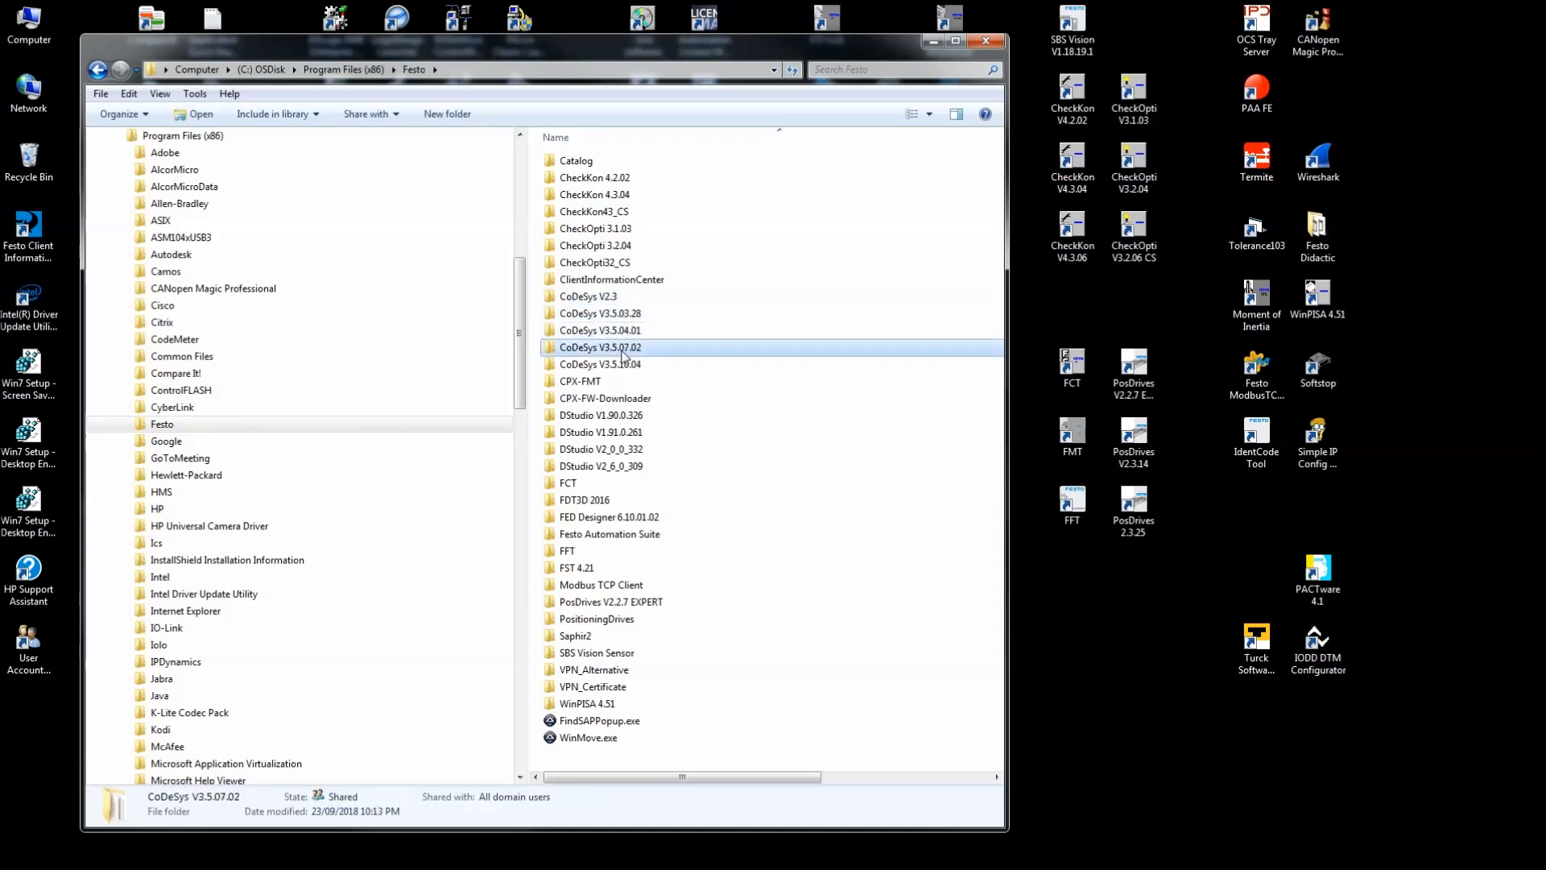
pyautogui.click(621, 366)
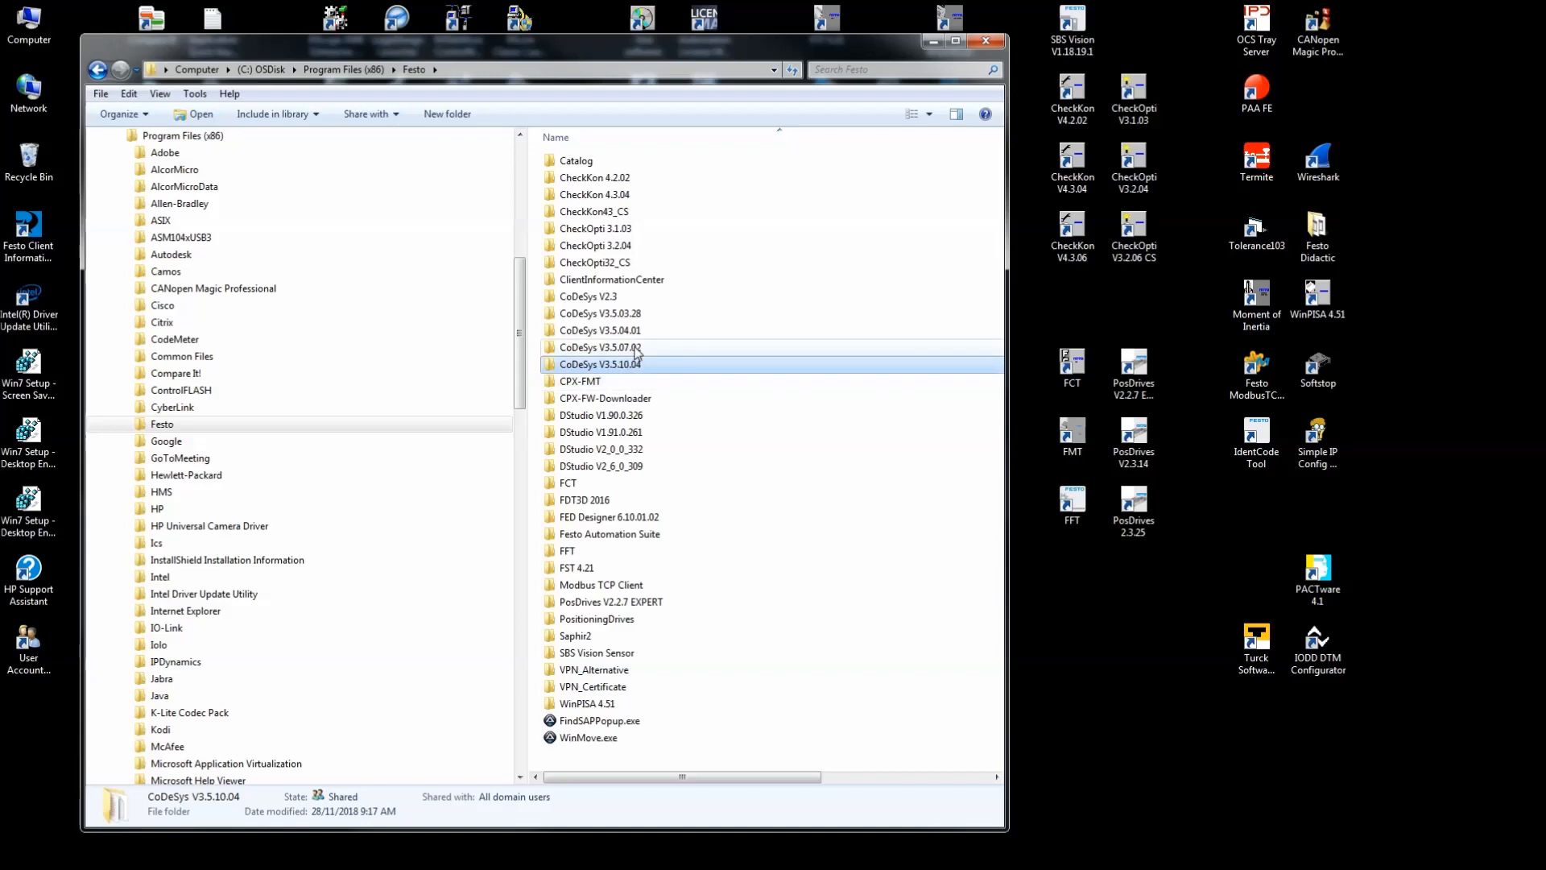
pyautogui.moveTo(636, 352)
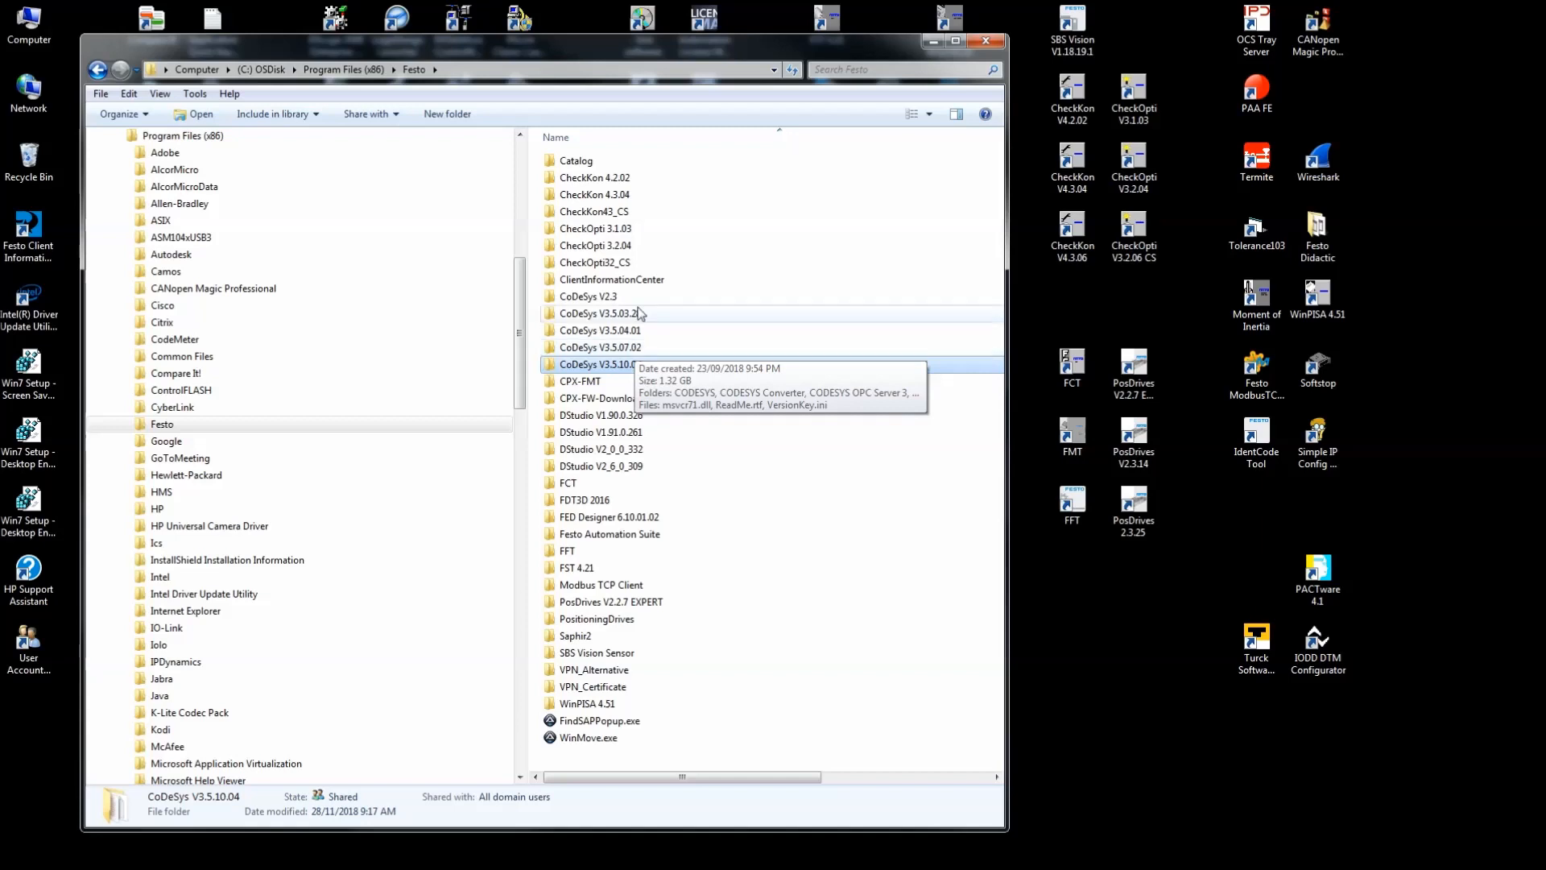
pyautogui.click(647, 331)
pyautogui.click(642, 347)
pyautogui.click(637, 364)
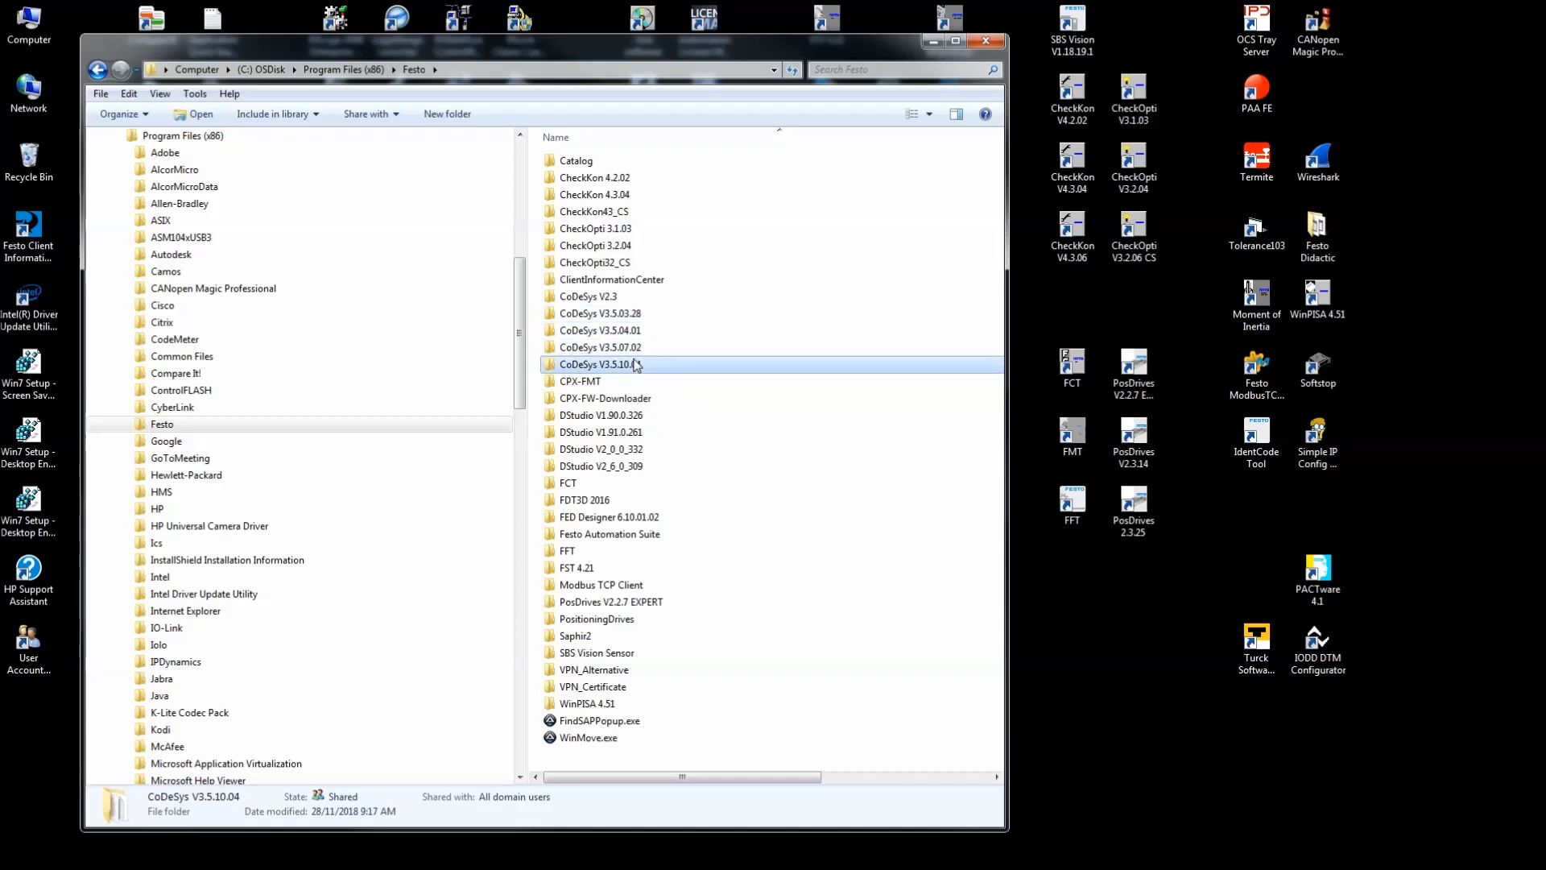
# - Minimise the Festo folder window and point out the FAS and CoDeSys V3.5.10.04 shortcuts on the desktop
pyautogui.click(933, 42)
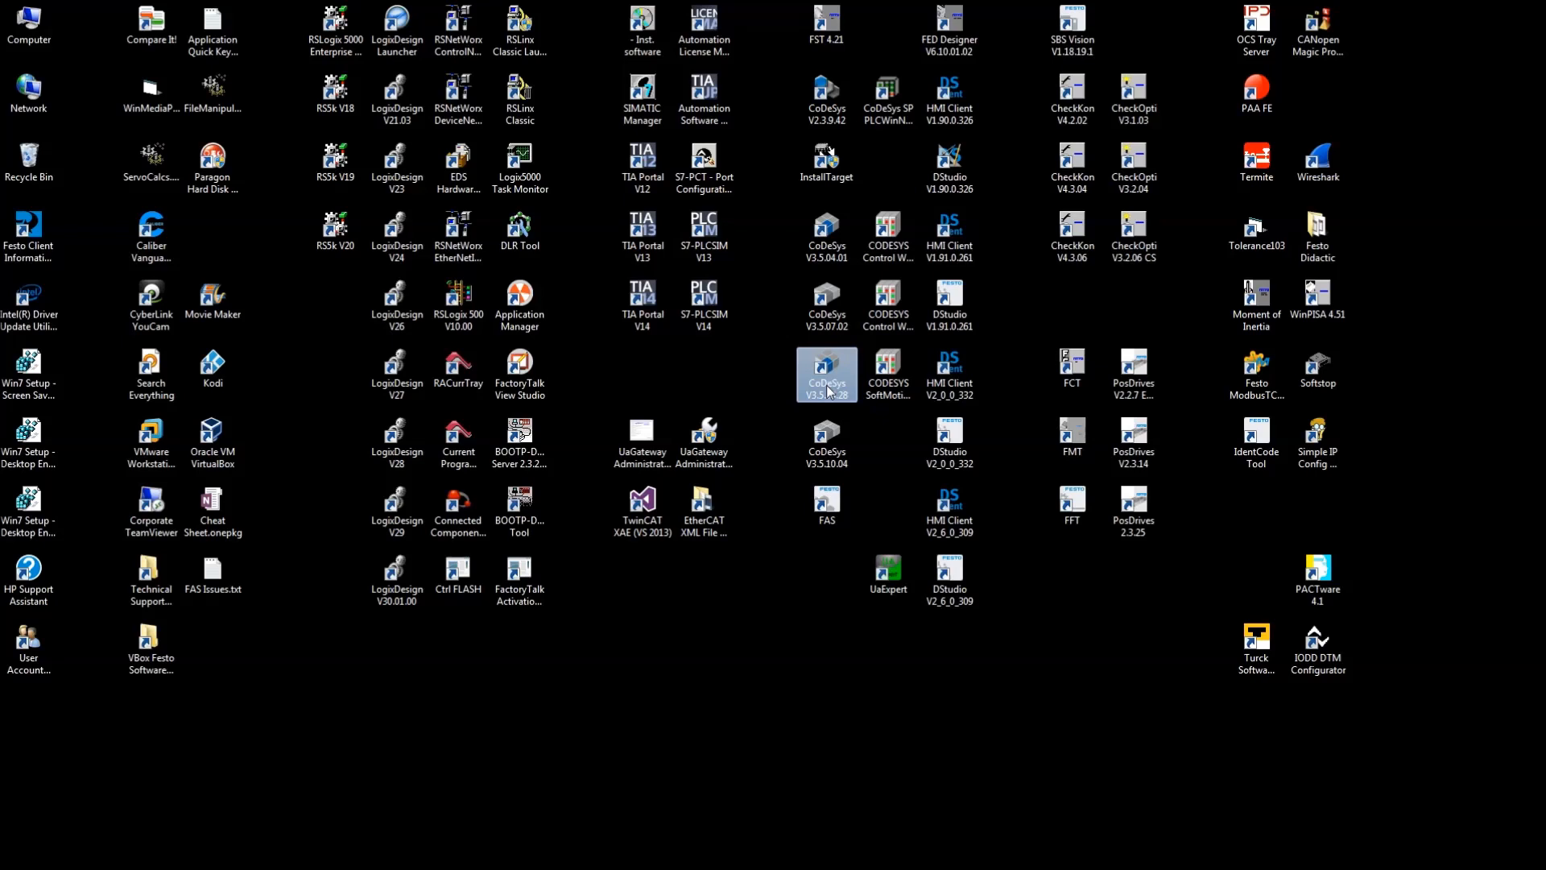
pyautogui.click(827, 505)
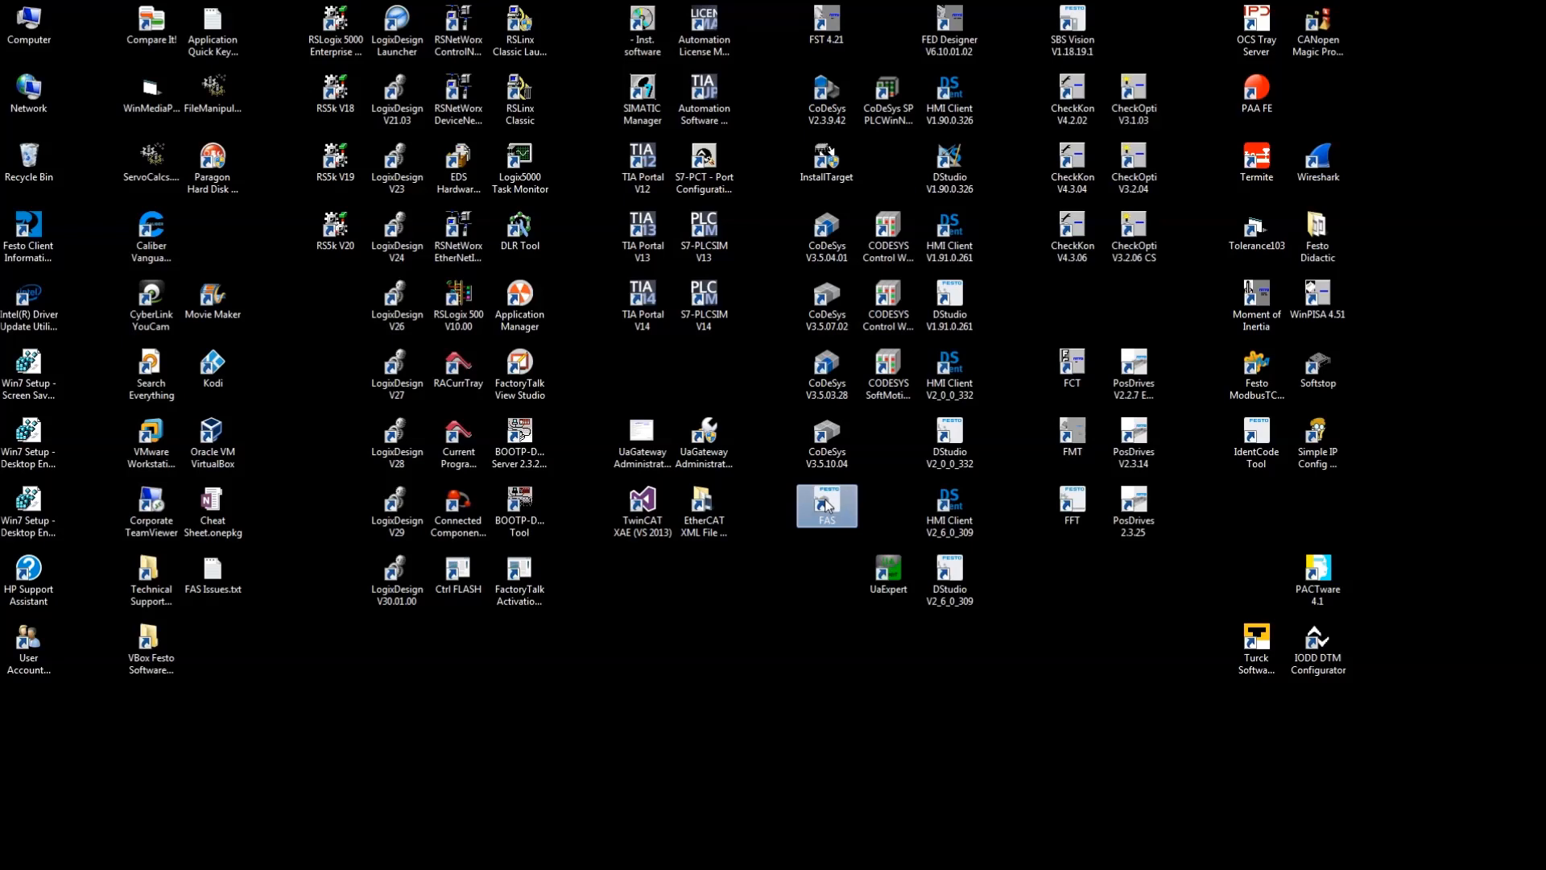
pyautogui.click(845, 458)
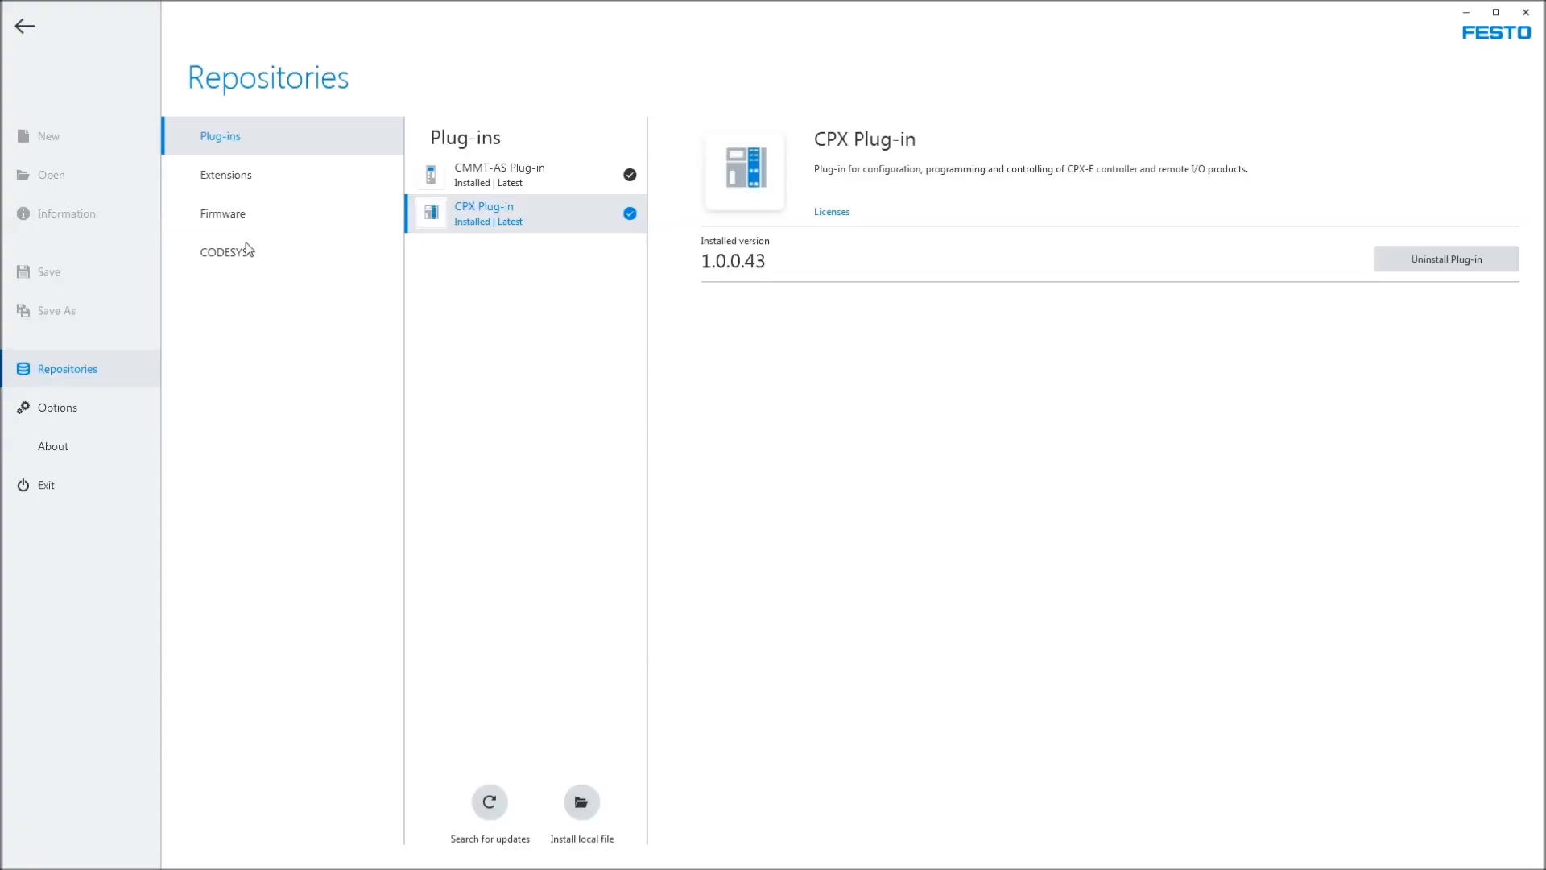
# - View the firmware repository in Festo Automation Suite, and switch to Festo Field Device Tool to open and reposition its Firmware Repository window
pyautogui.click(225, 220)
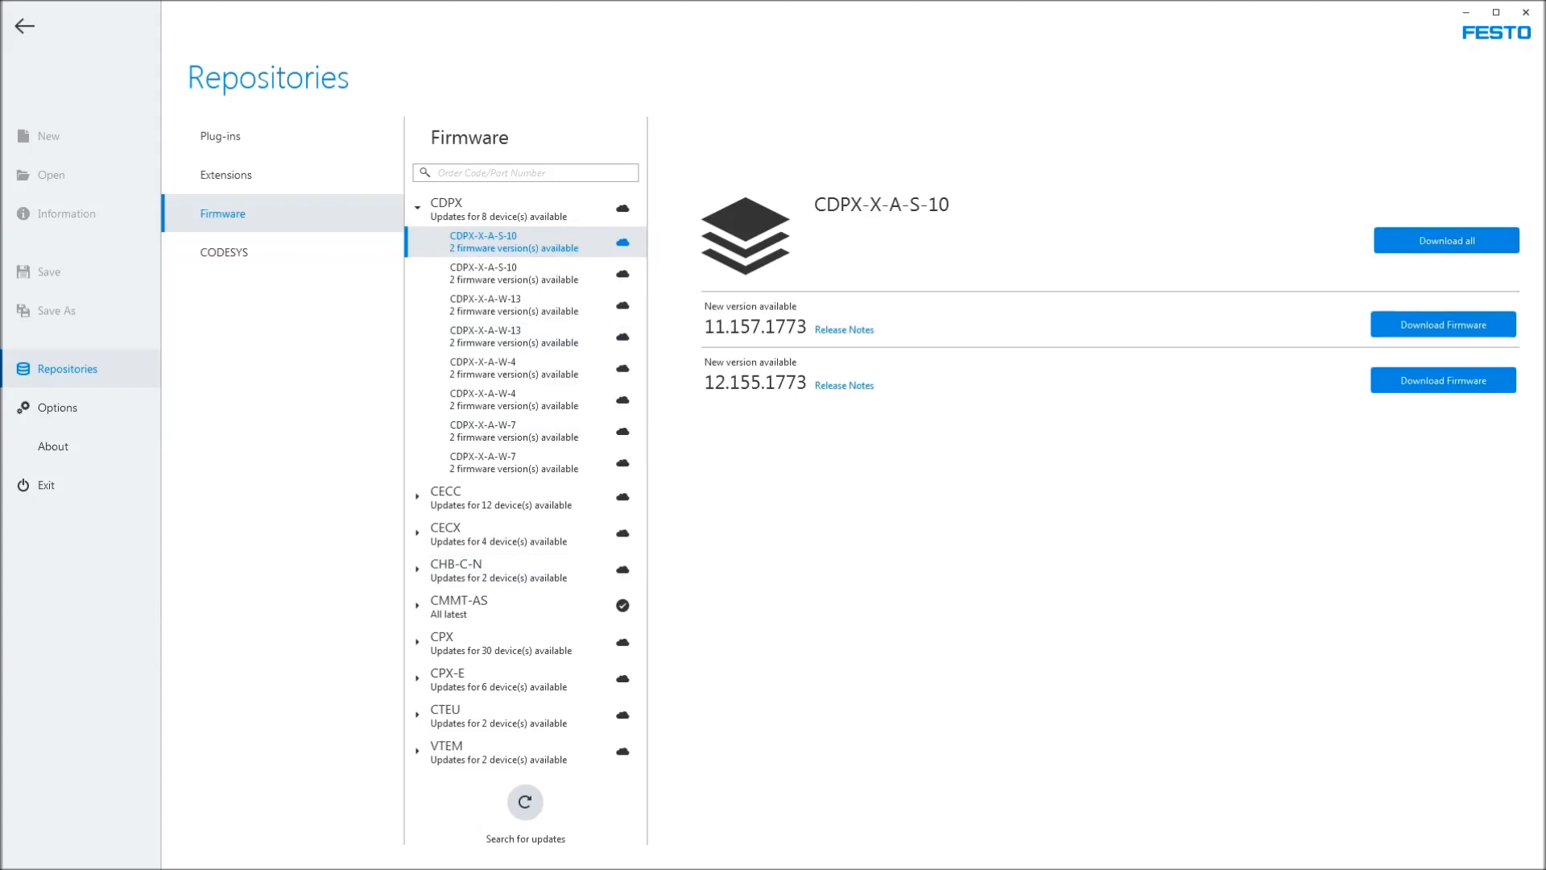
pyautogui.hotkey('alt', 'Tab')
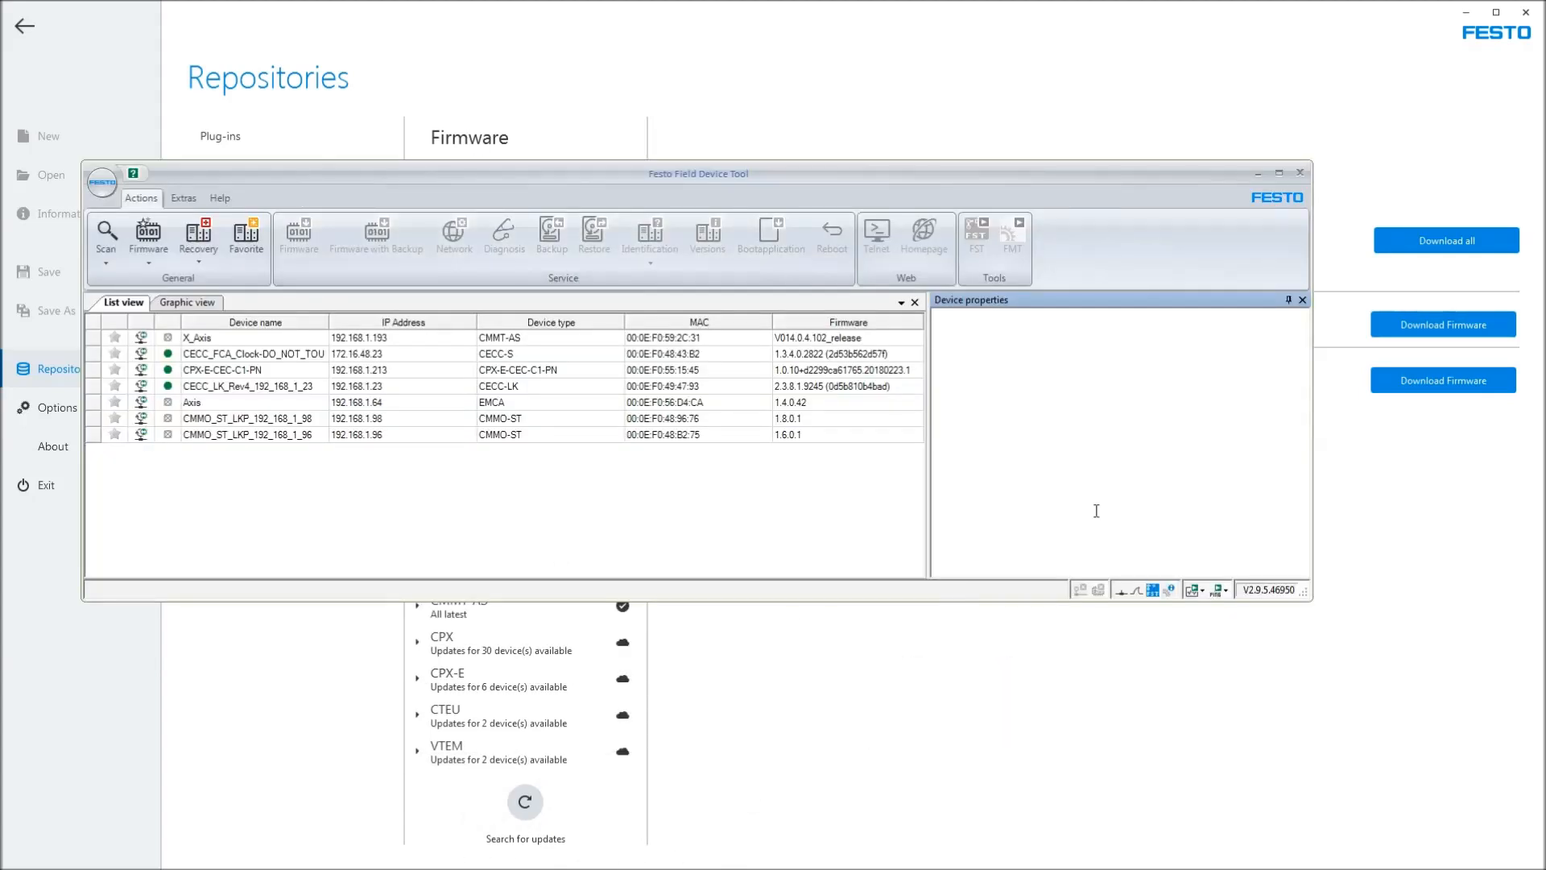
pyautogui.click(1098, 591)
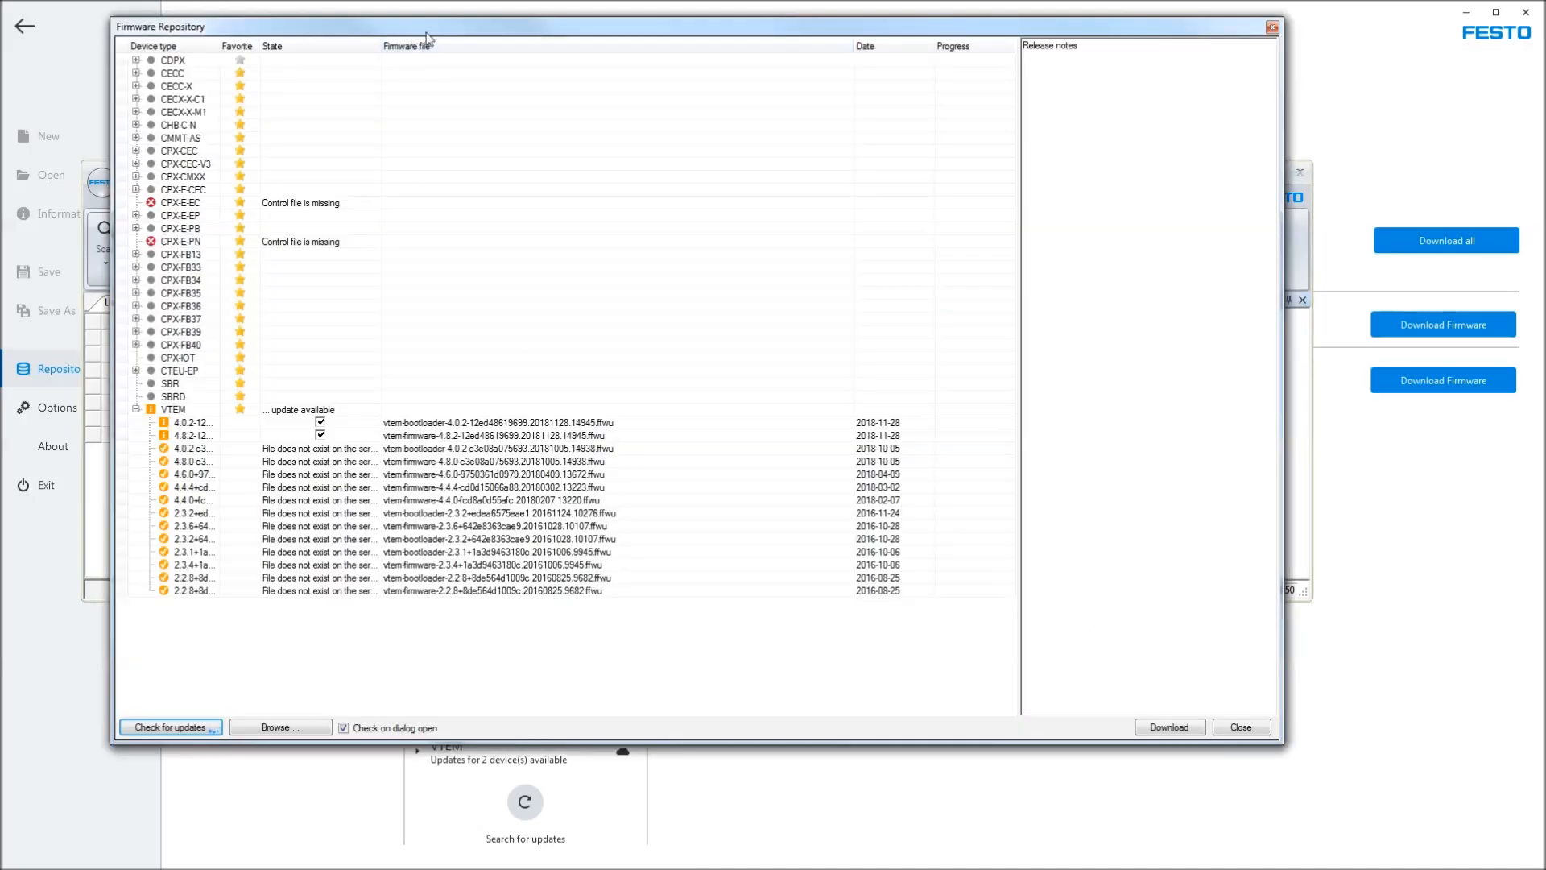
pyautogui.moveTo(416, 27); pyautogui.dragTo(544, 67)
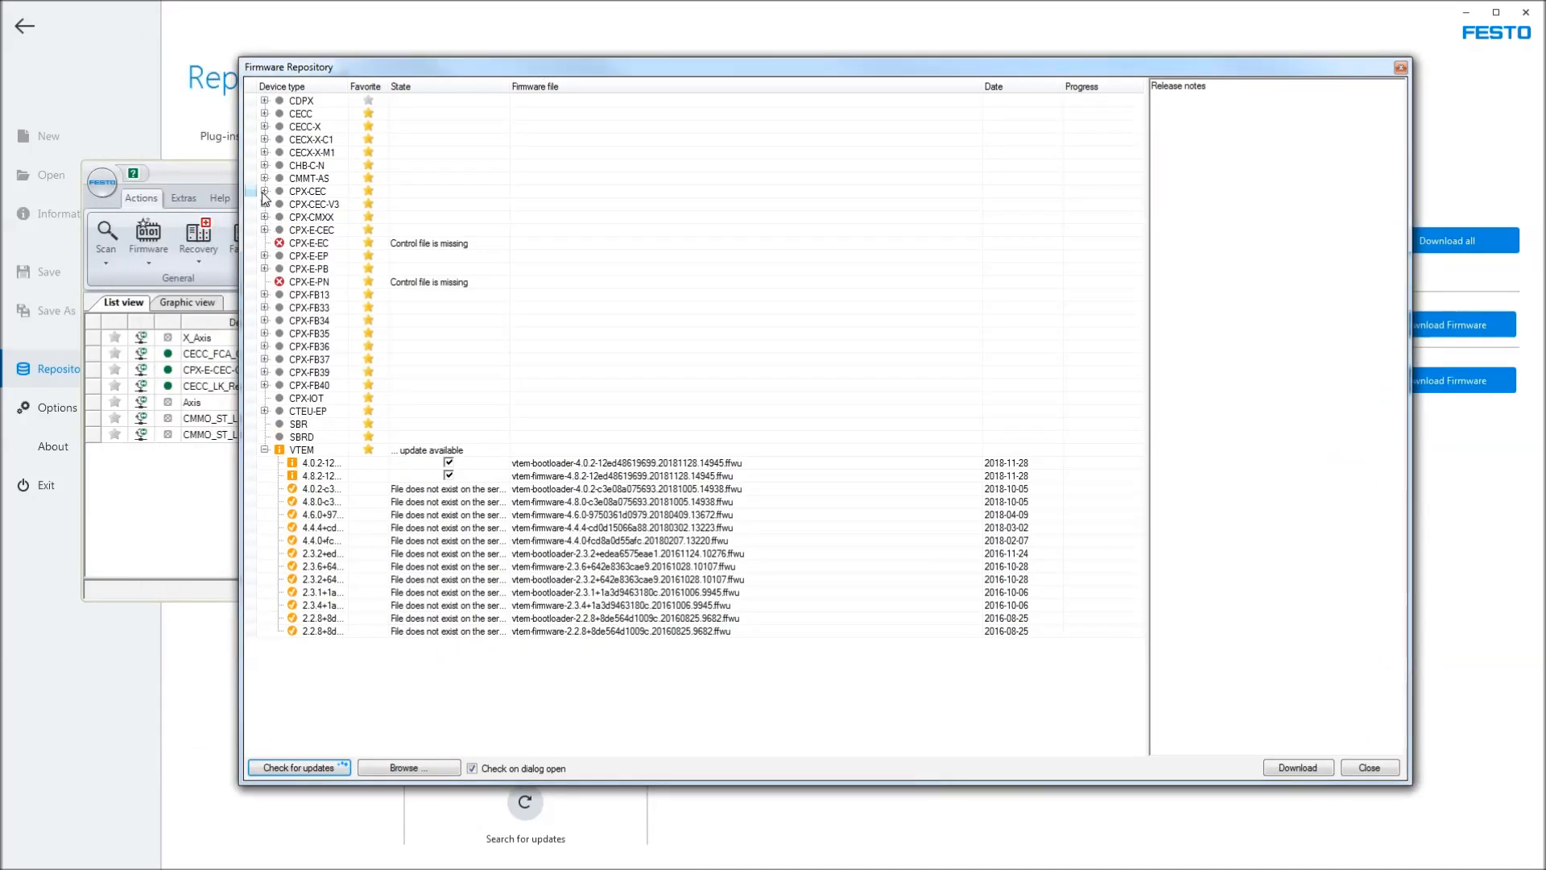
# - Expand CPX-E-CEC in the Firmware Repository and view the release notes of bootloader versions 1.1.6 and 1.1.4
pyautogui.click(264, 230)
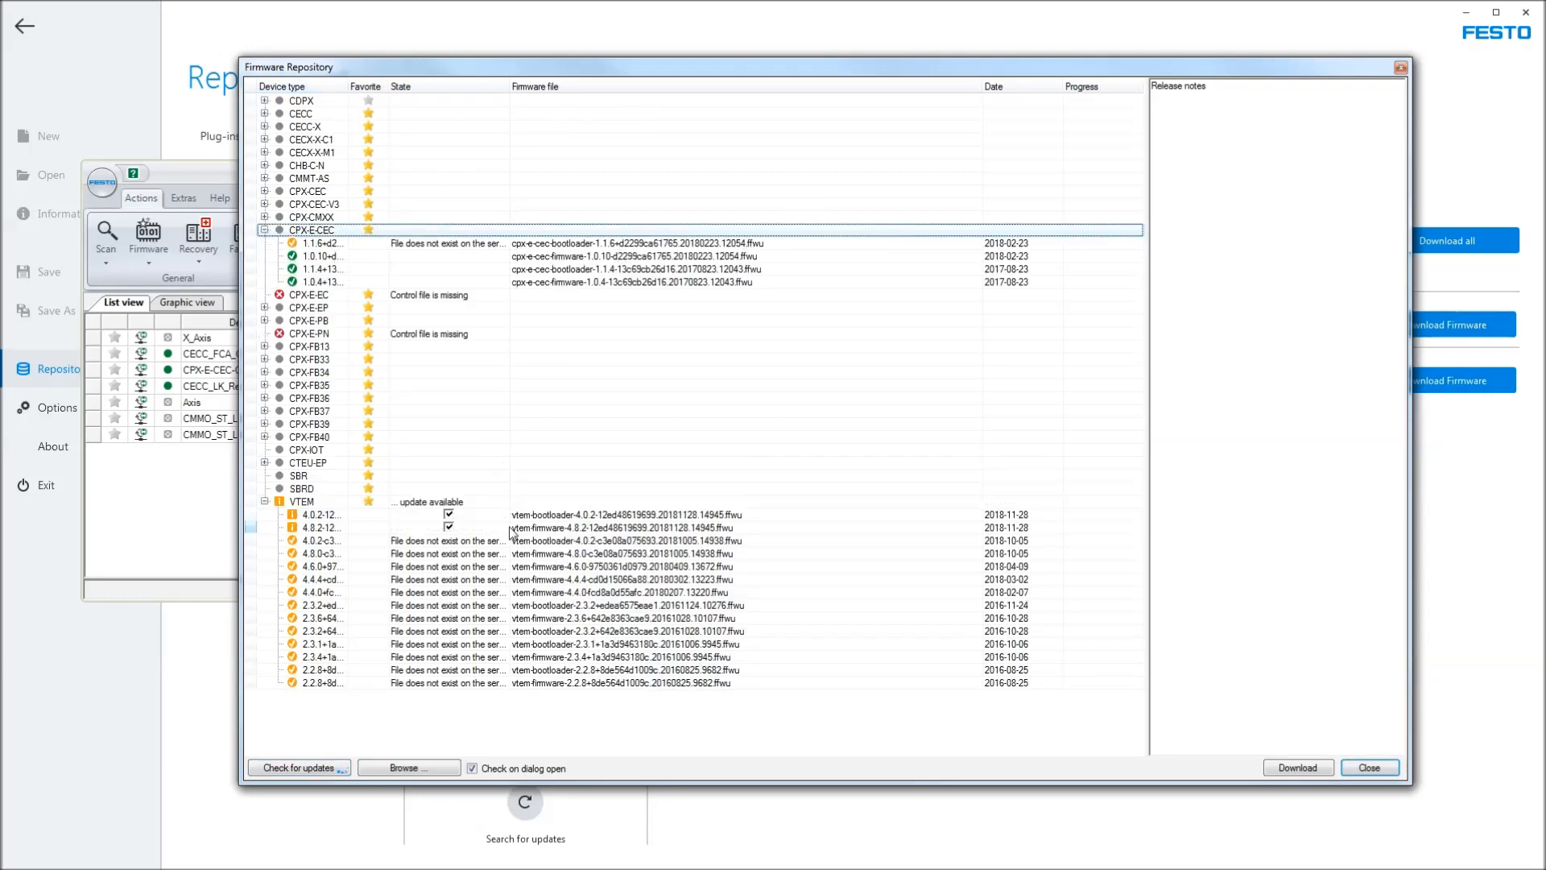
pyautogui.click(597, 245)
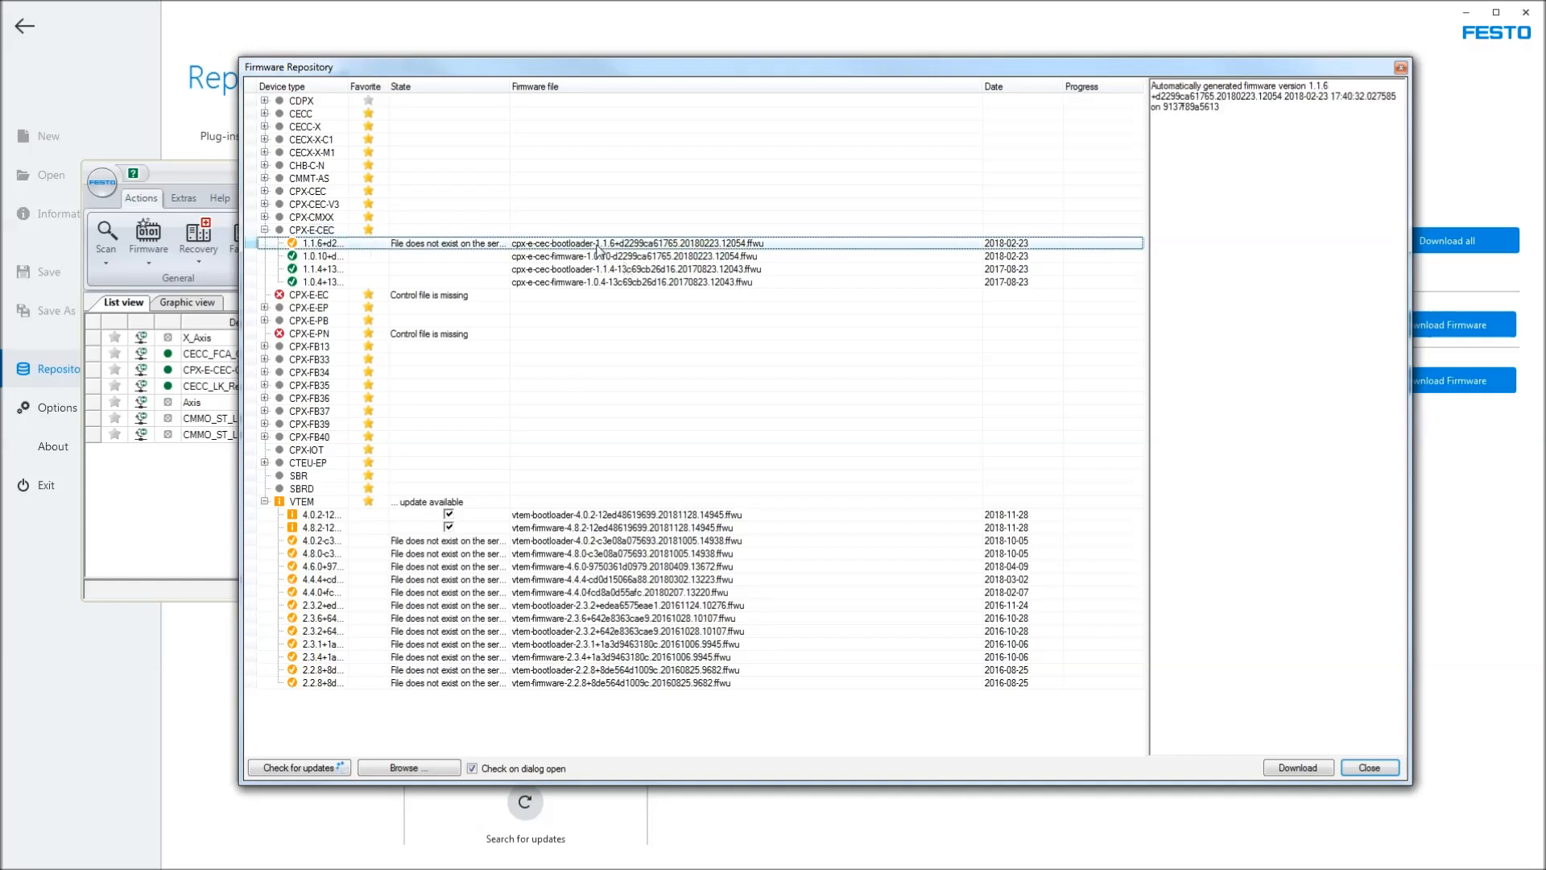
pyautogui.click(588, 269)
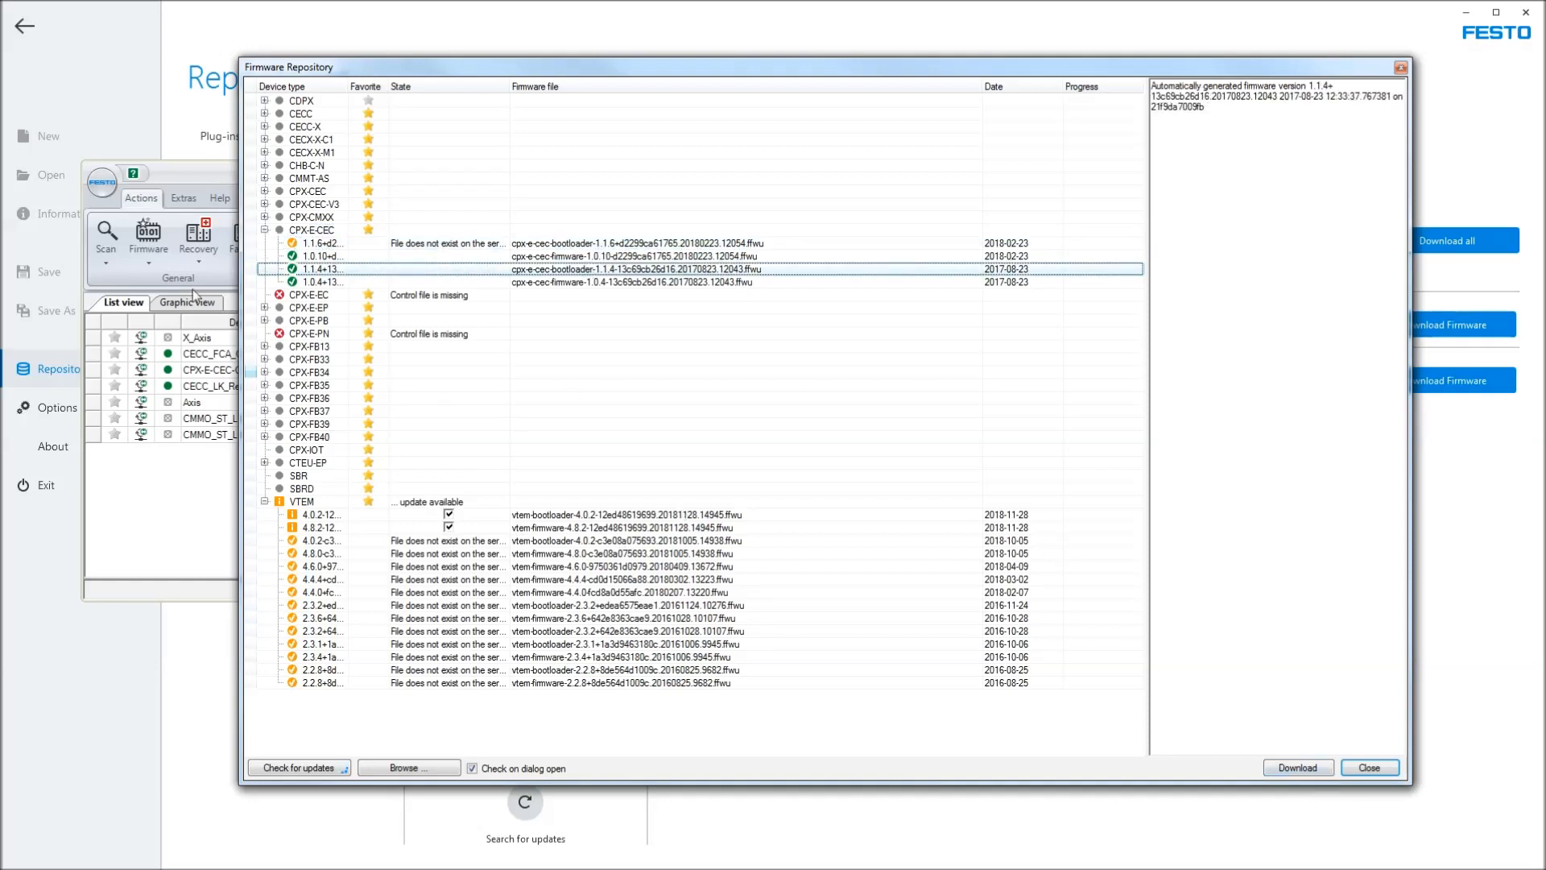
# - Close the Firmware Repository window and view the device commands available for CPX-E-CEC-C1-PN in the Field Device Tool
pyautogui.click(1367, 767)
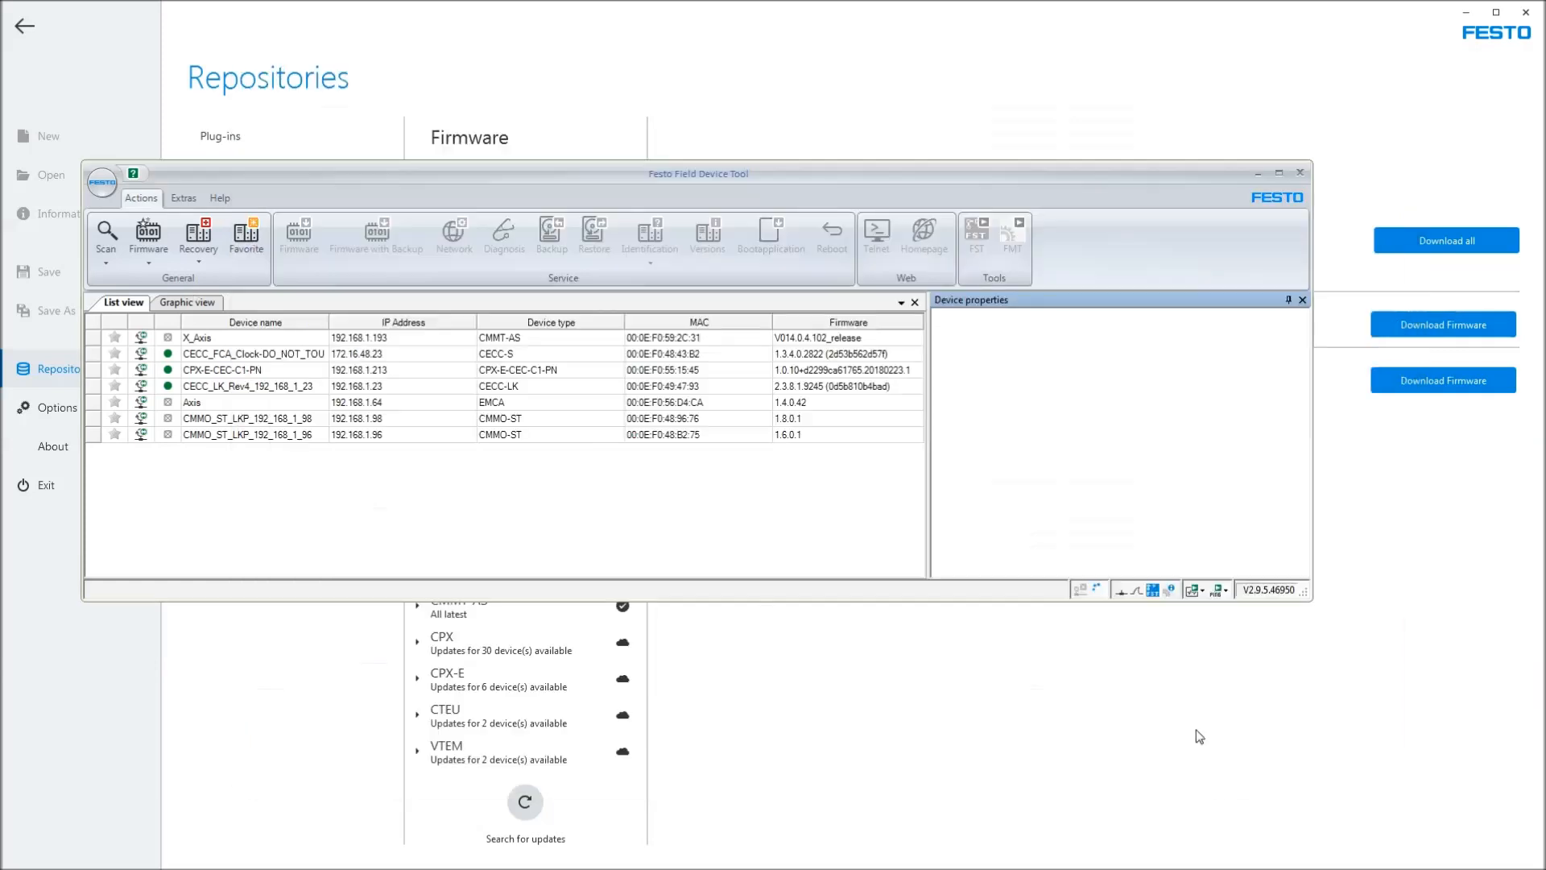
pyautogui.click(275, 369)
pyautogui.rightClick(290, 369)
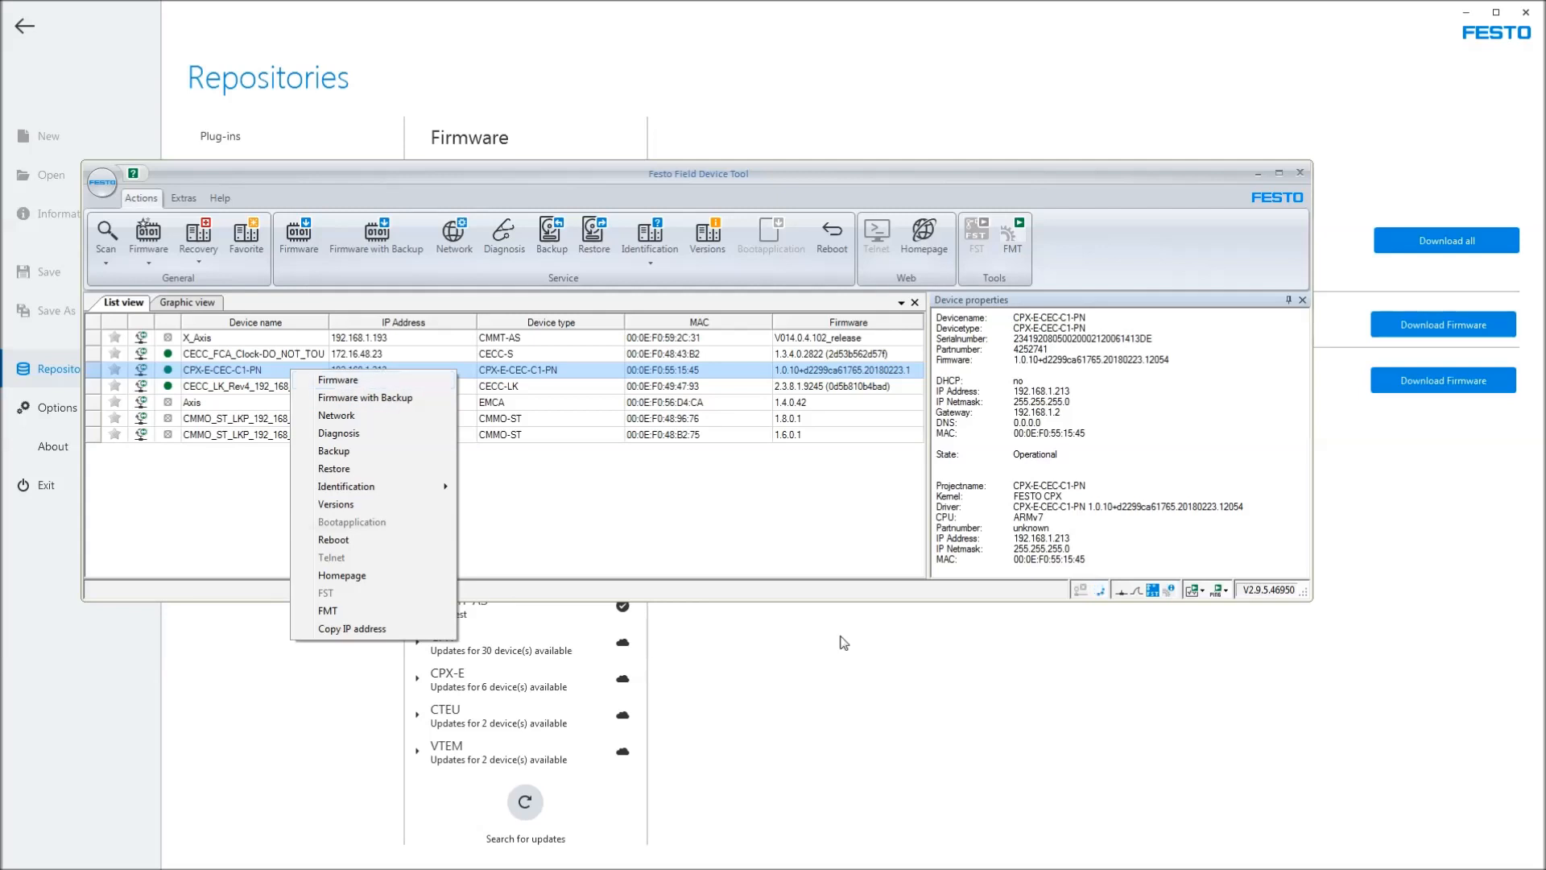
pyautogui.click(1100, 182)
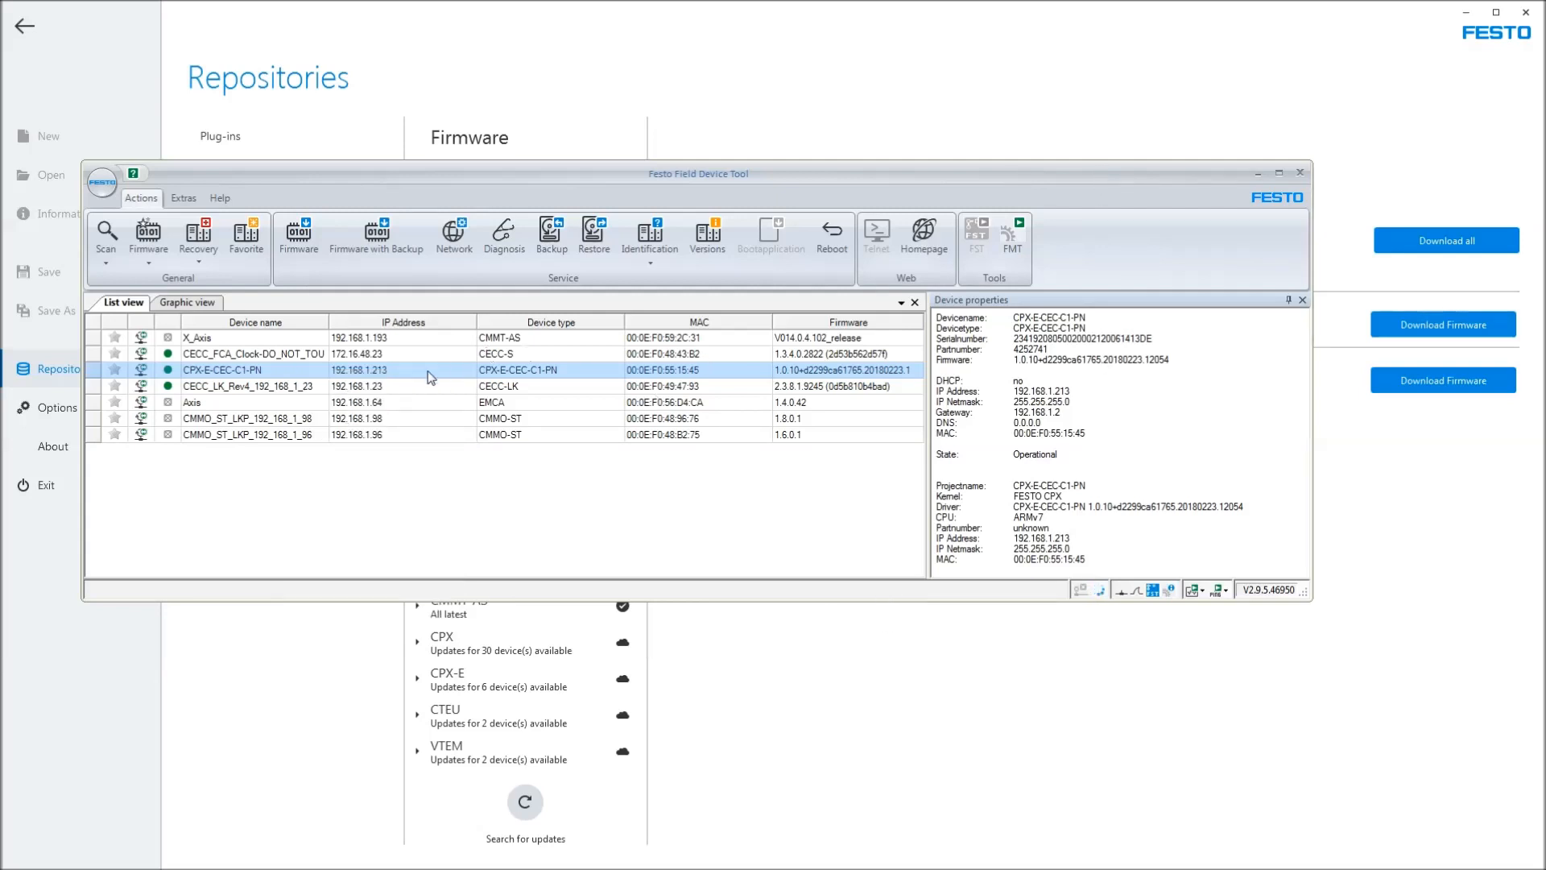
# - Switch to Festo Automation Suite, leave the repositories and scan the network for Festo devices without creating a project
pyautogui.click(803, 732)
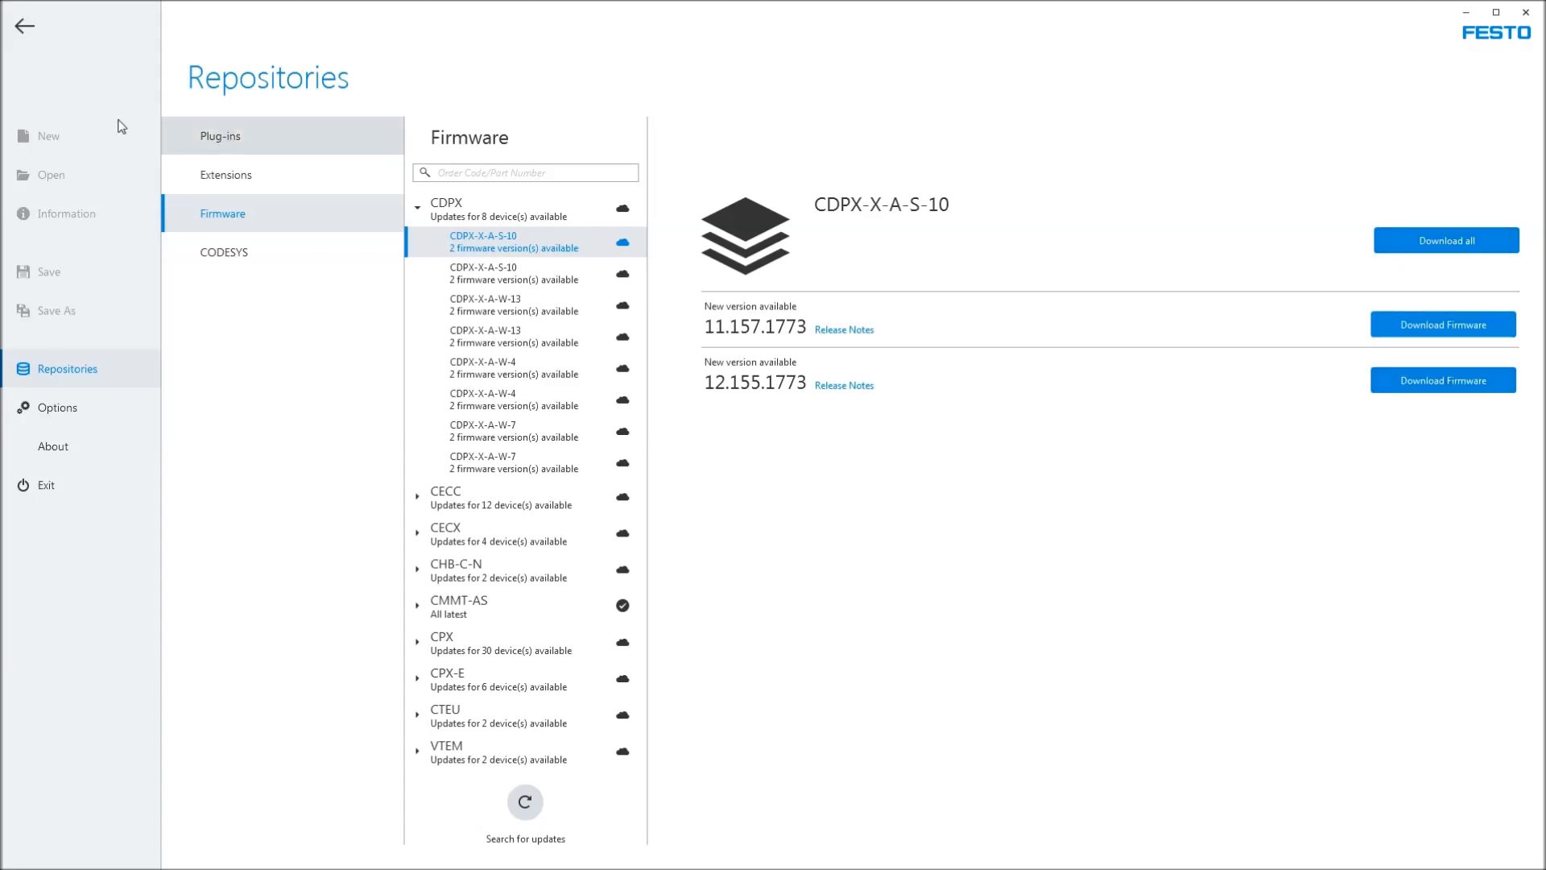
pyautogui.click(25, 29)
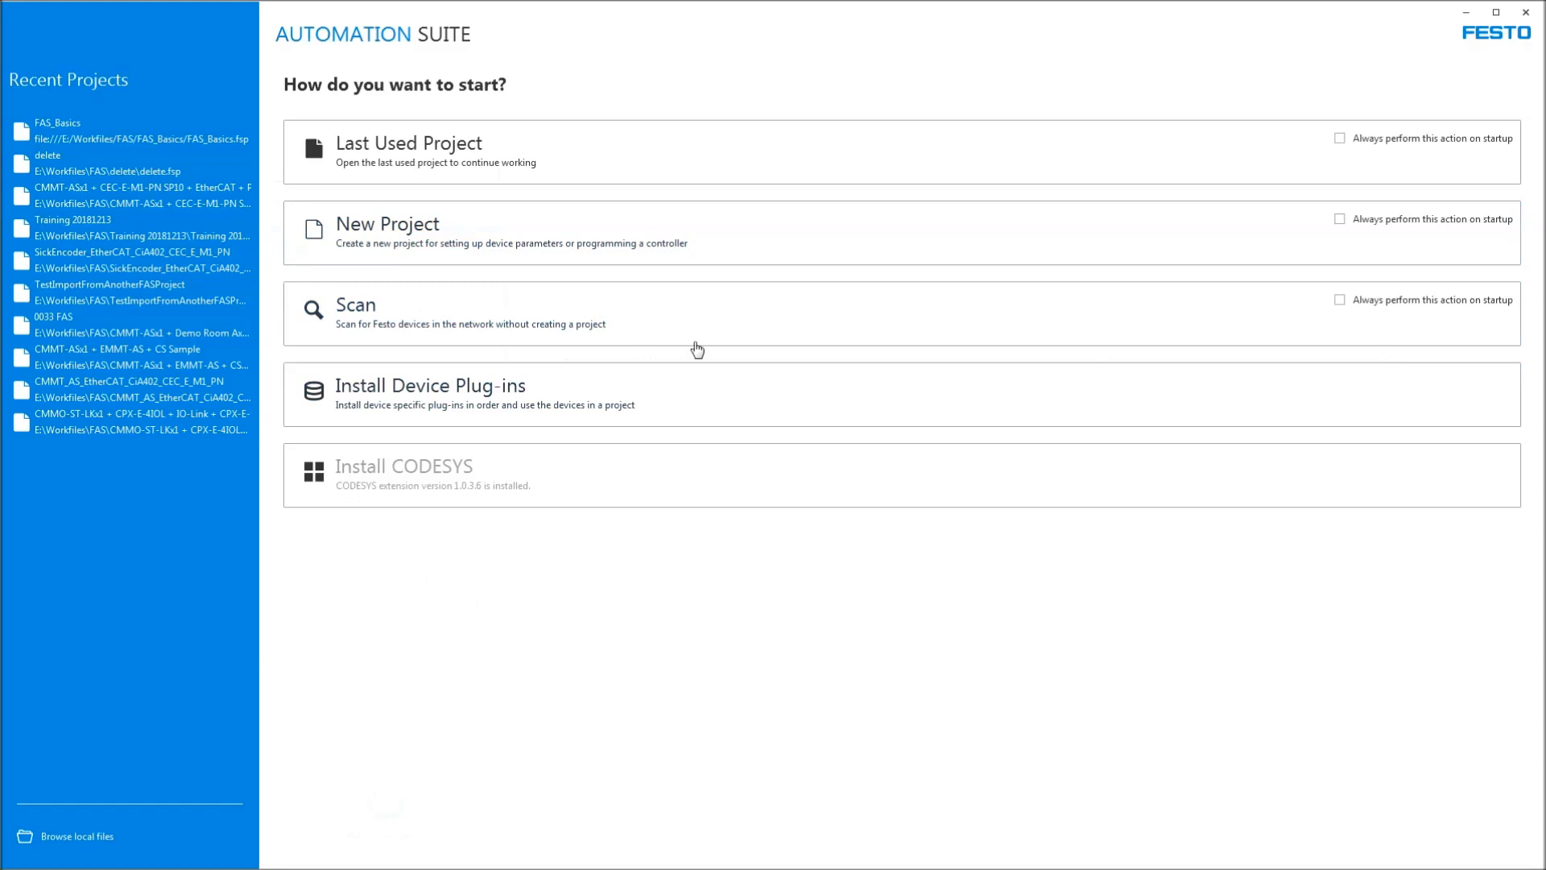
pyautogui.click(393, 315)
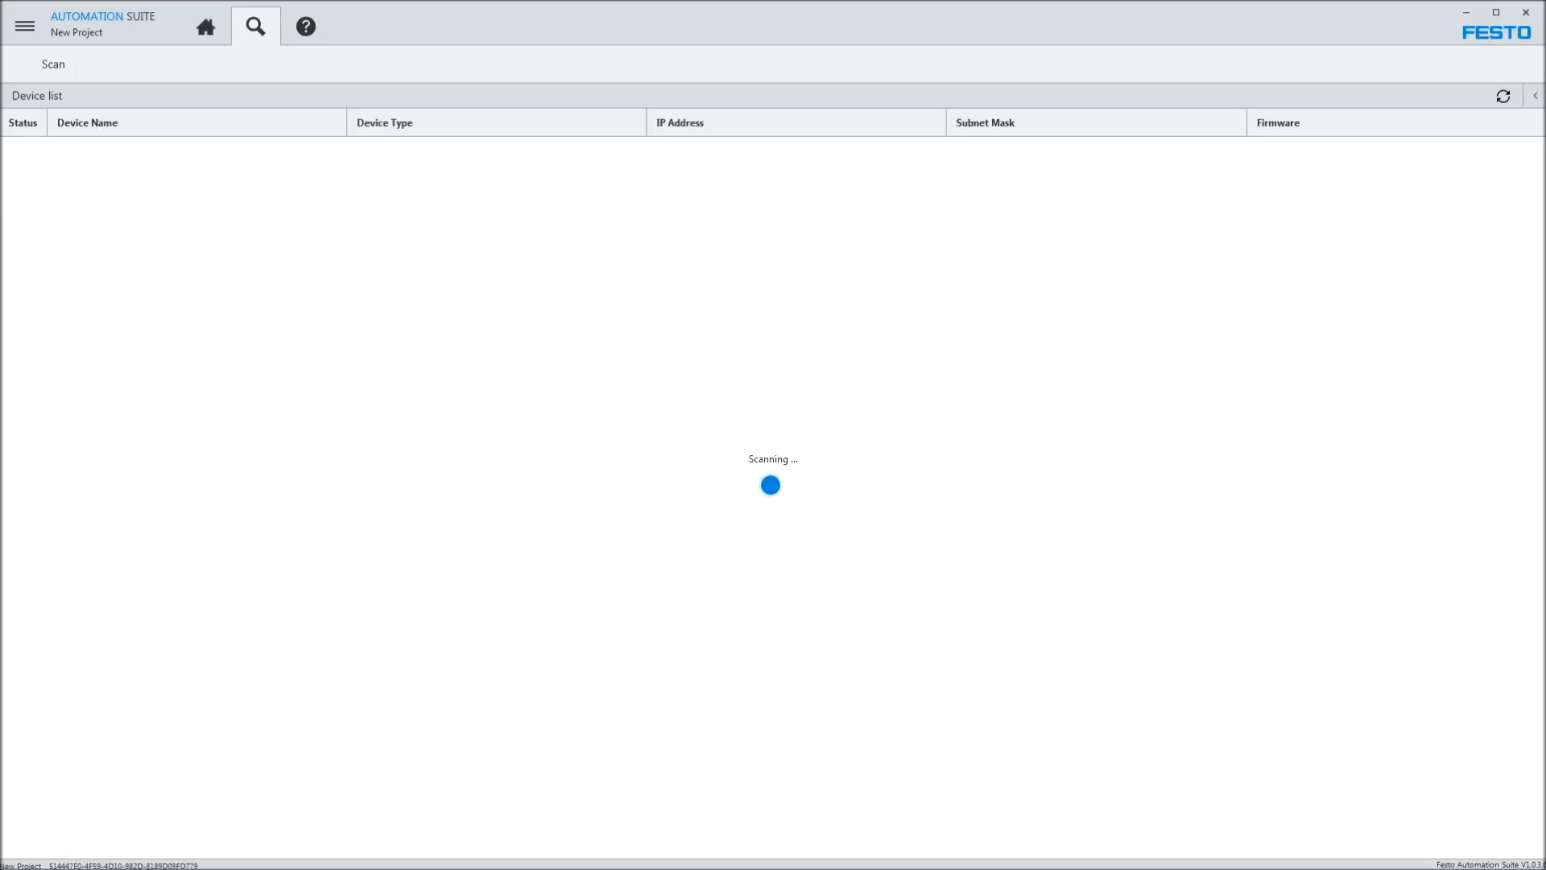
# - Switch to the Field Device Tool, place its window below the scanned device list and show the CPX-E-CEC-C1-PN commands for comparison
pyautogui.moveTo(769, 183); pyautogui.dragTo(761, 377)
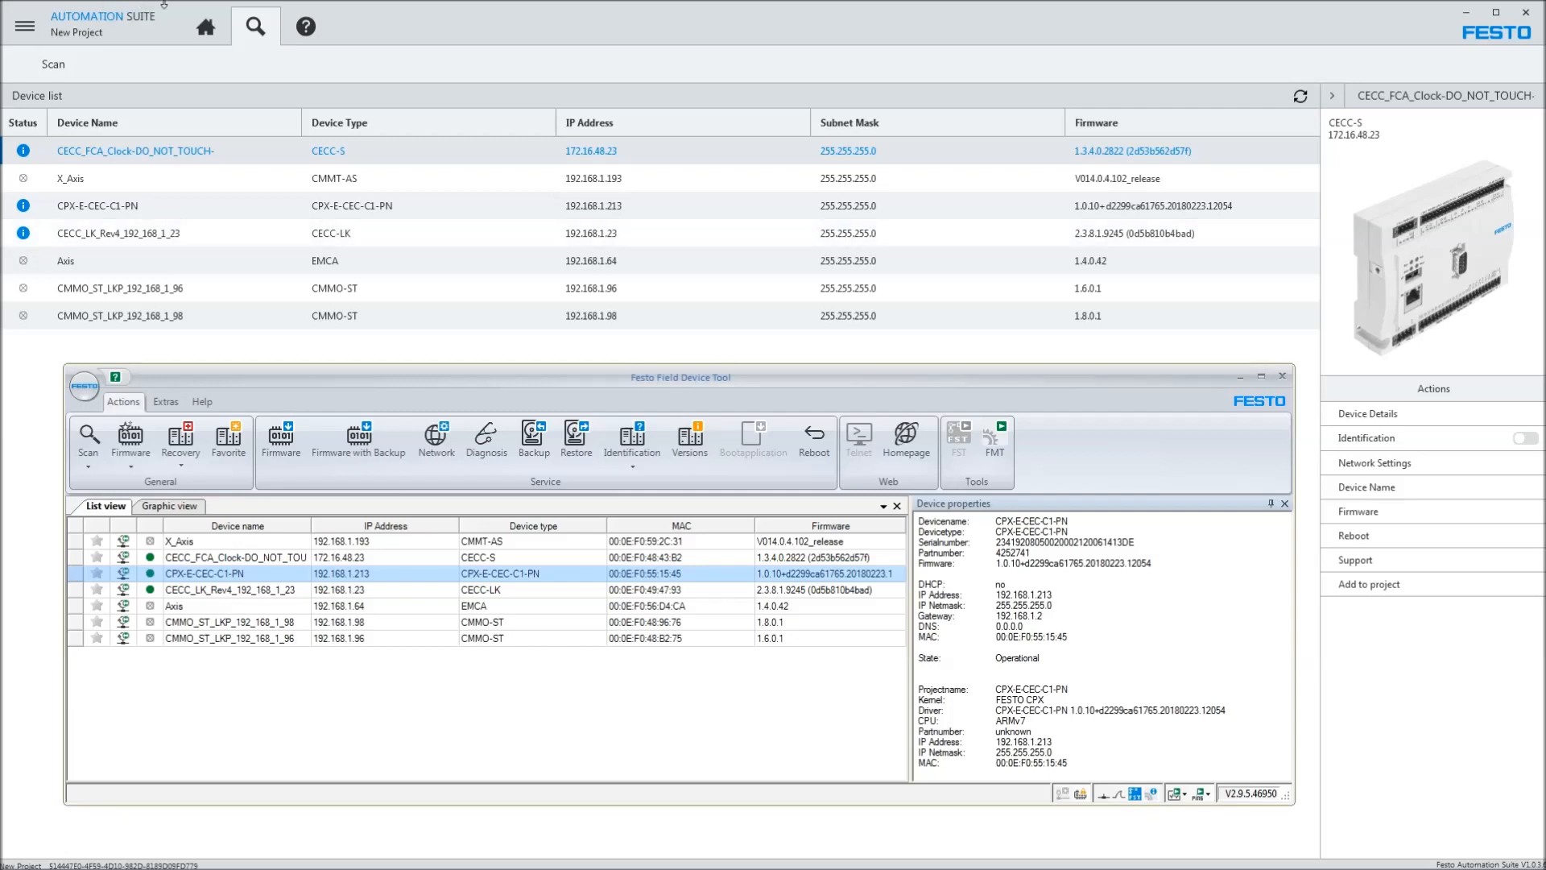
pyautogui.moveTo(905, 388); pyautogui.dragTo(905, 379)
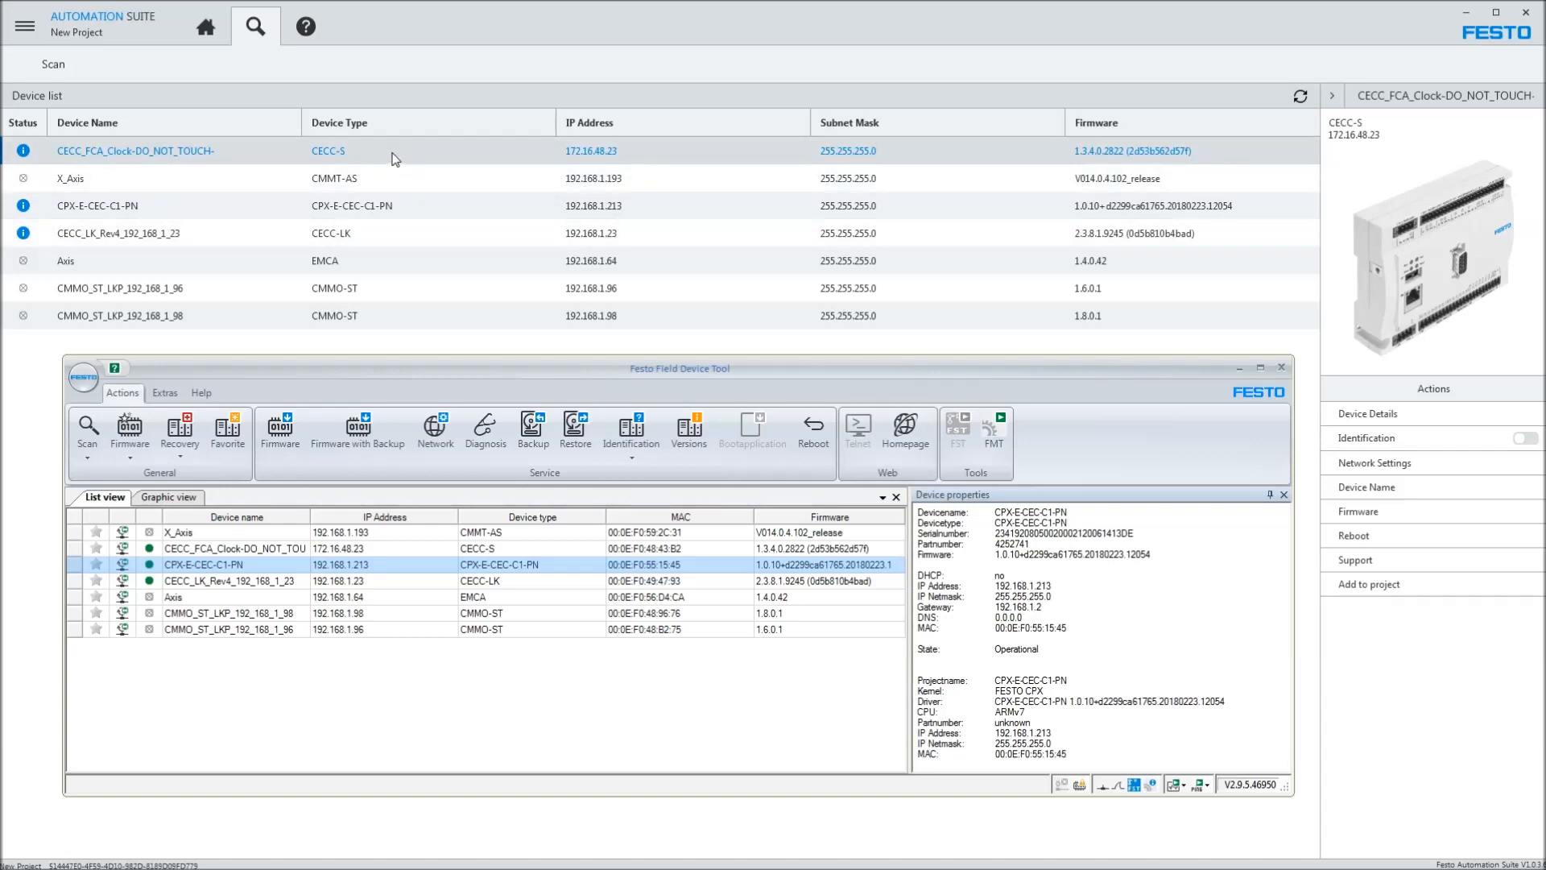
pyautogui.rightClick(504, 569)
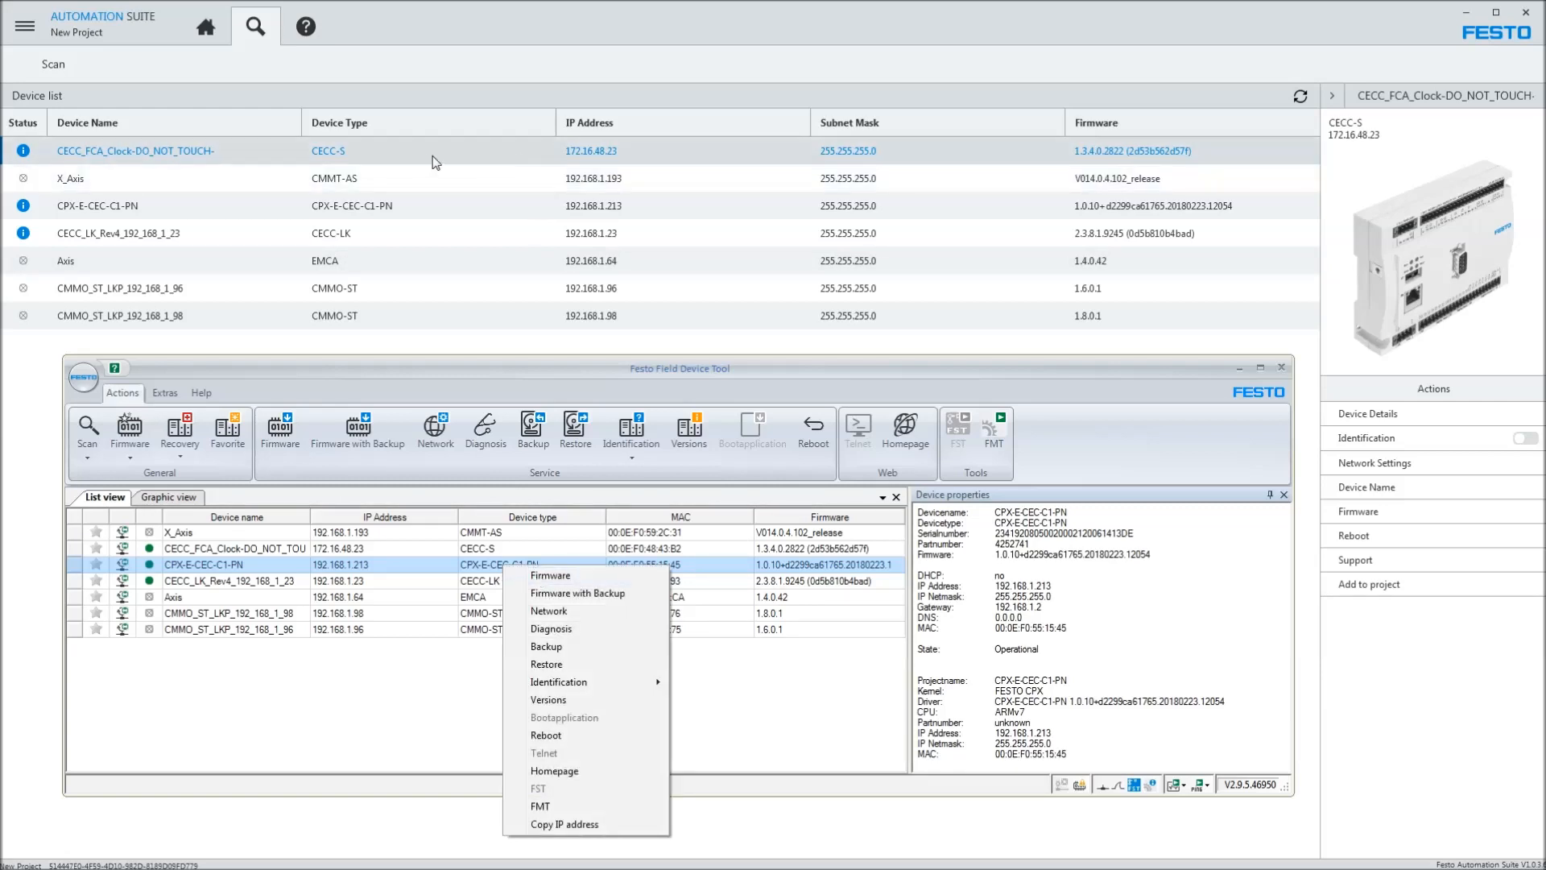
# - Switch to Festo Automation Suite, select CPX-E-CEC-C1-PN, widen its actions pane and check its device details
pyautogui.click(387, 208)
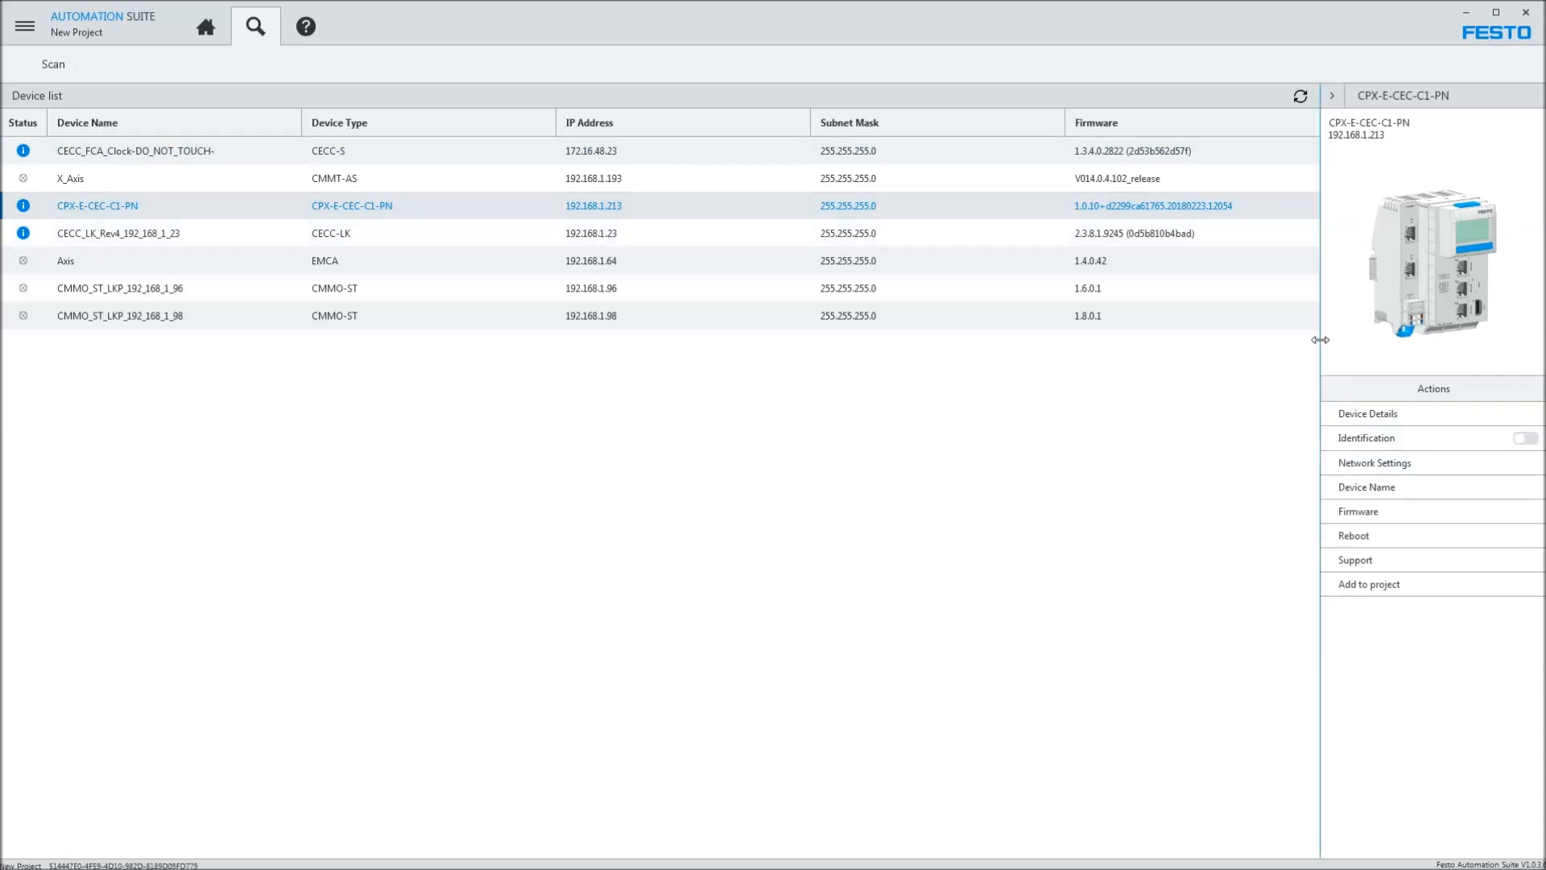
pyautogui.moveTo(1320, 343); pyautogui.dragTo(1061, 346)
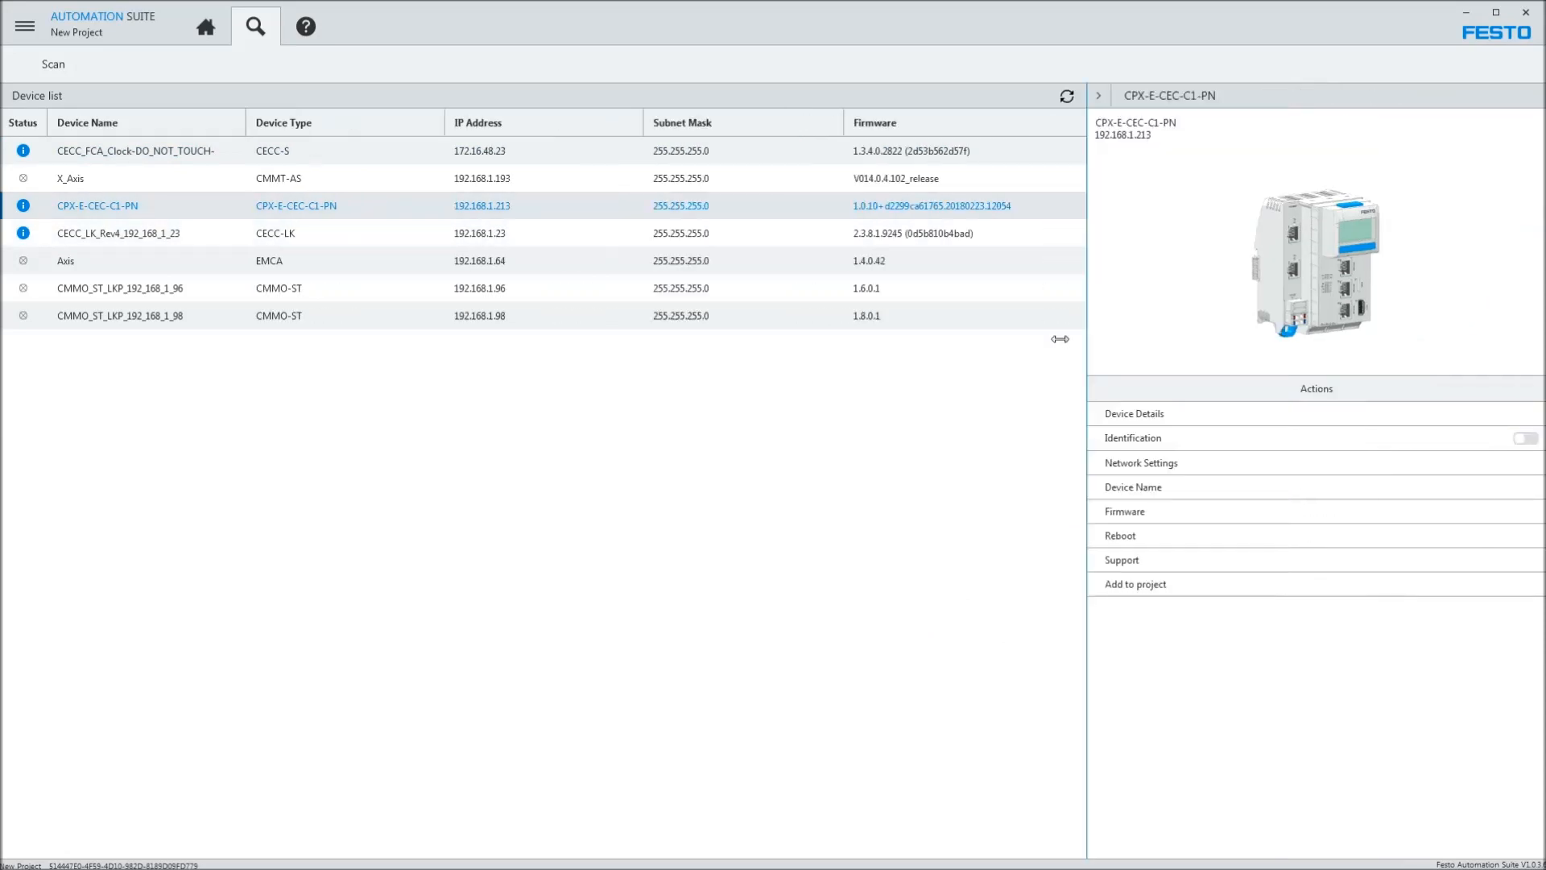
pyautogui.click(1123, 415)
pyautogui.click(1093, 390)
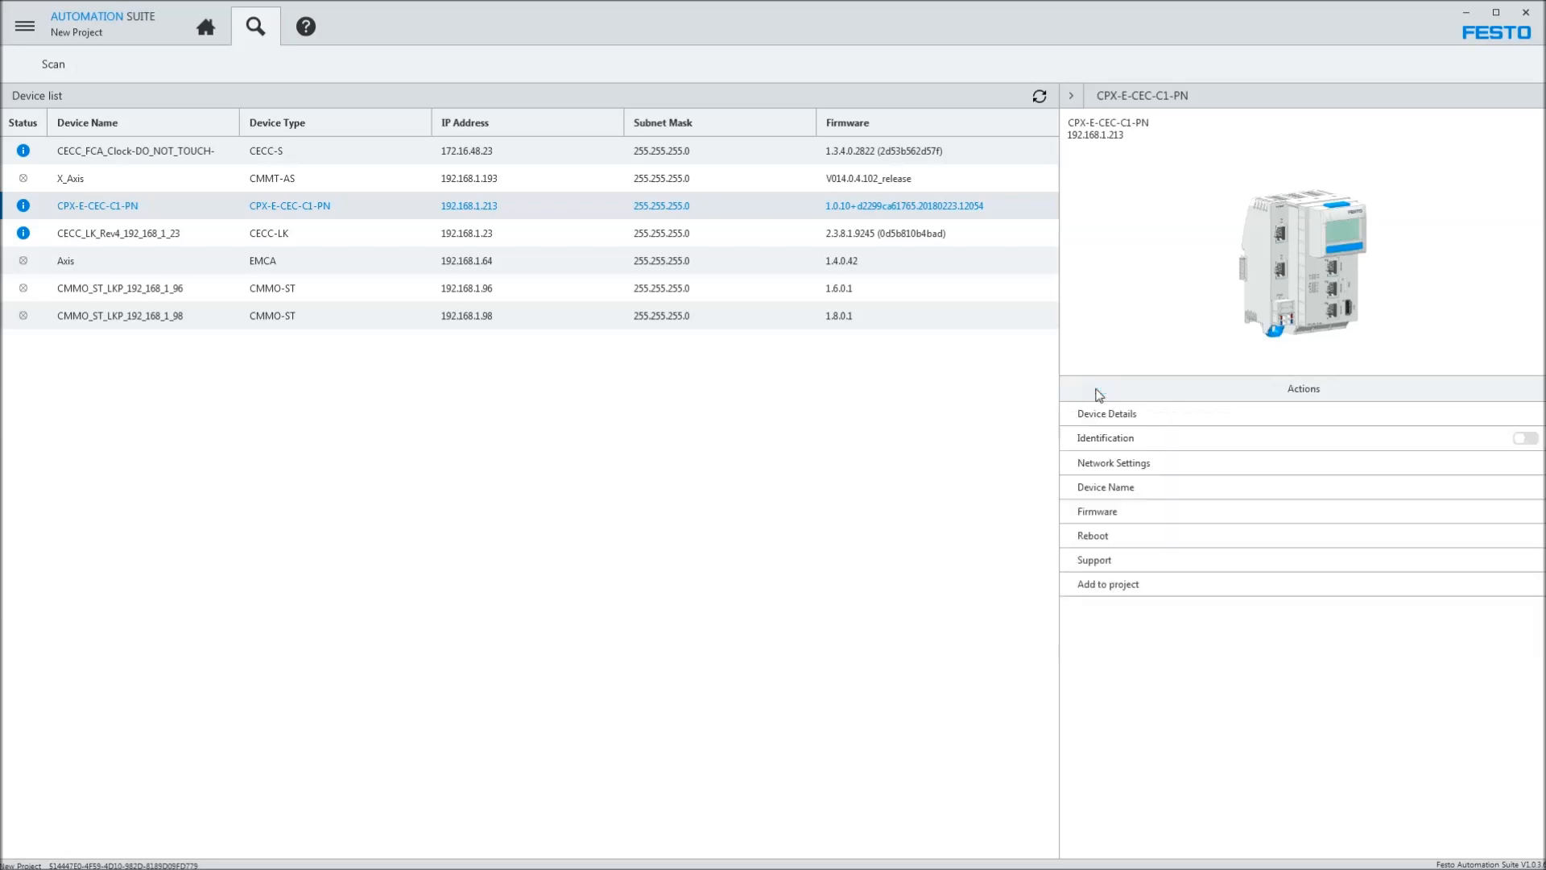
# - Go through the network settings, device name and available firmware files of CPX-E-CEC-C1-PN, returning to its actions each time
pyautogui.click(1109, 468)
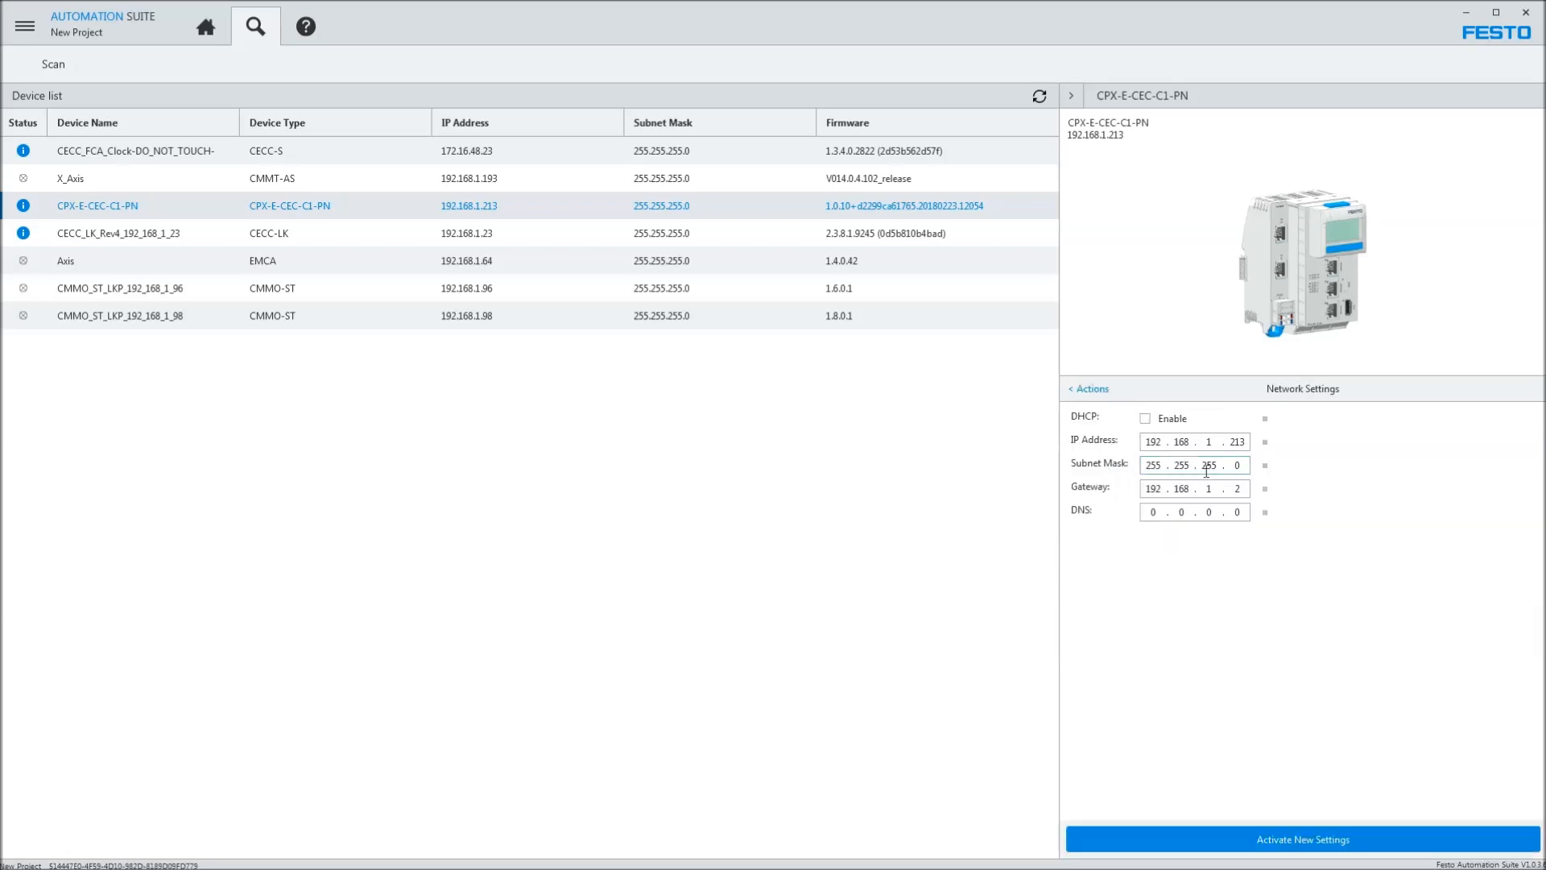
pyautogui.click(1095, 390)
pyautogui.click(1104, 488)
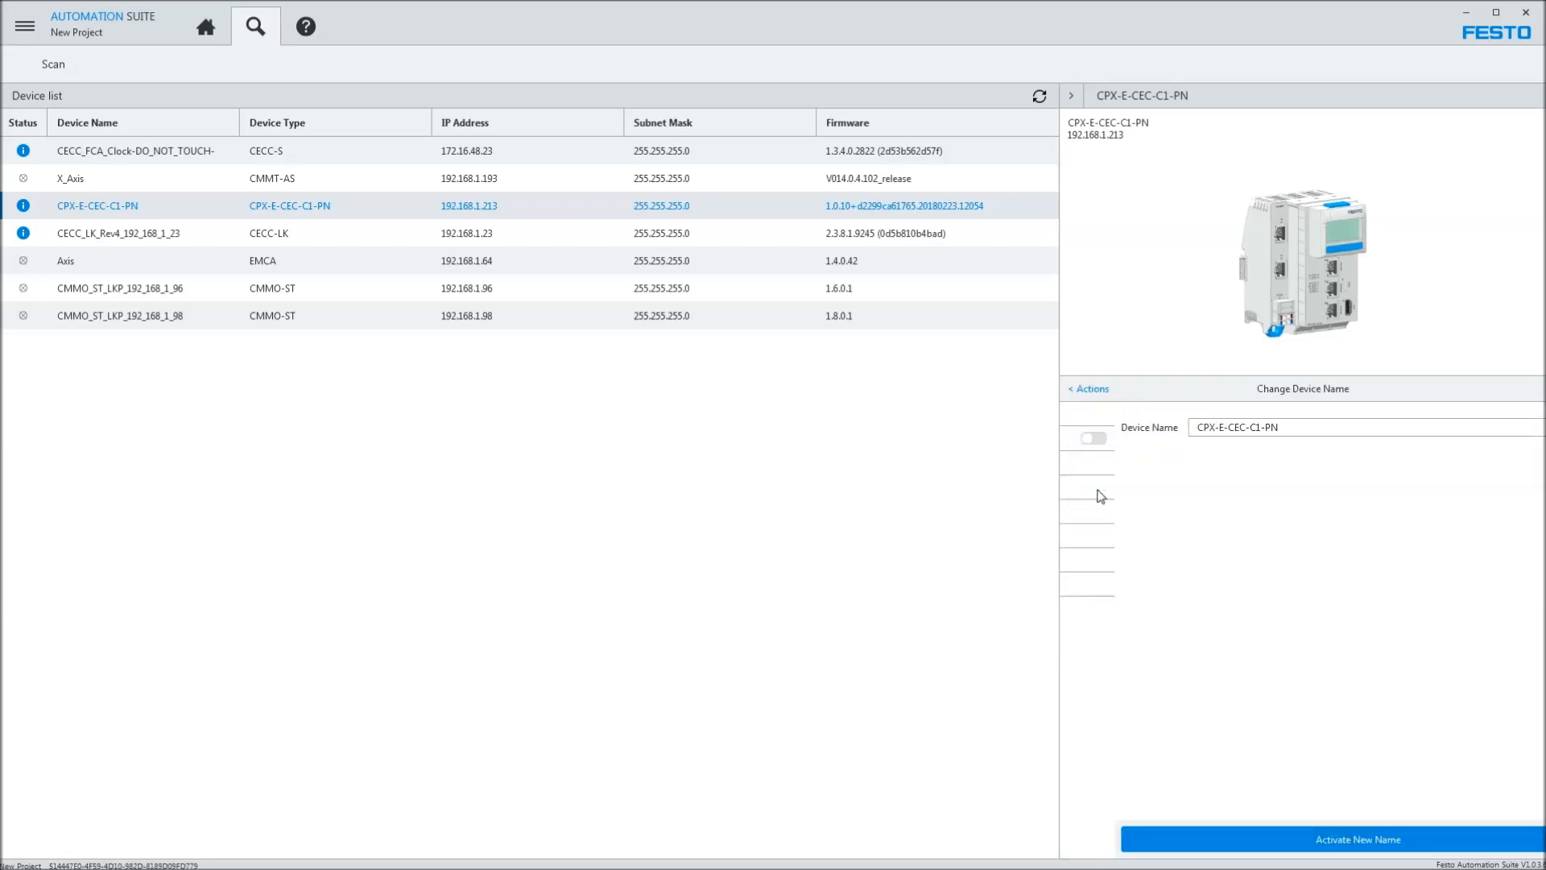
pyautogui.click(1087, 392)
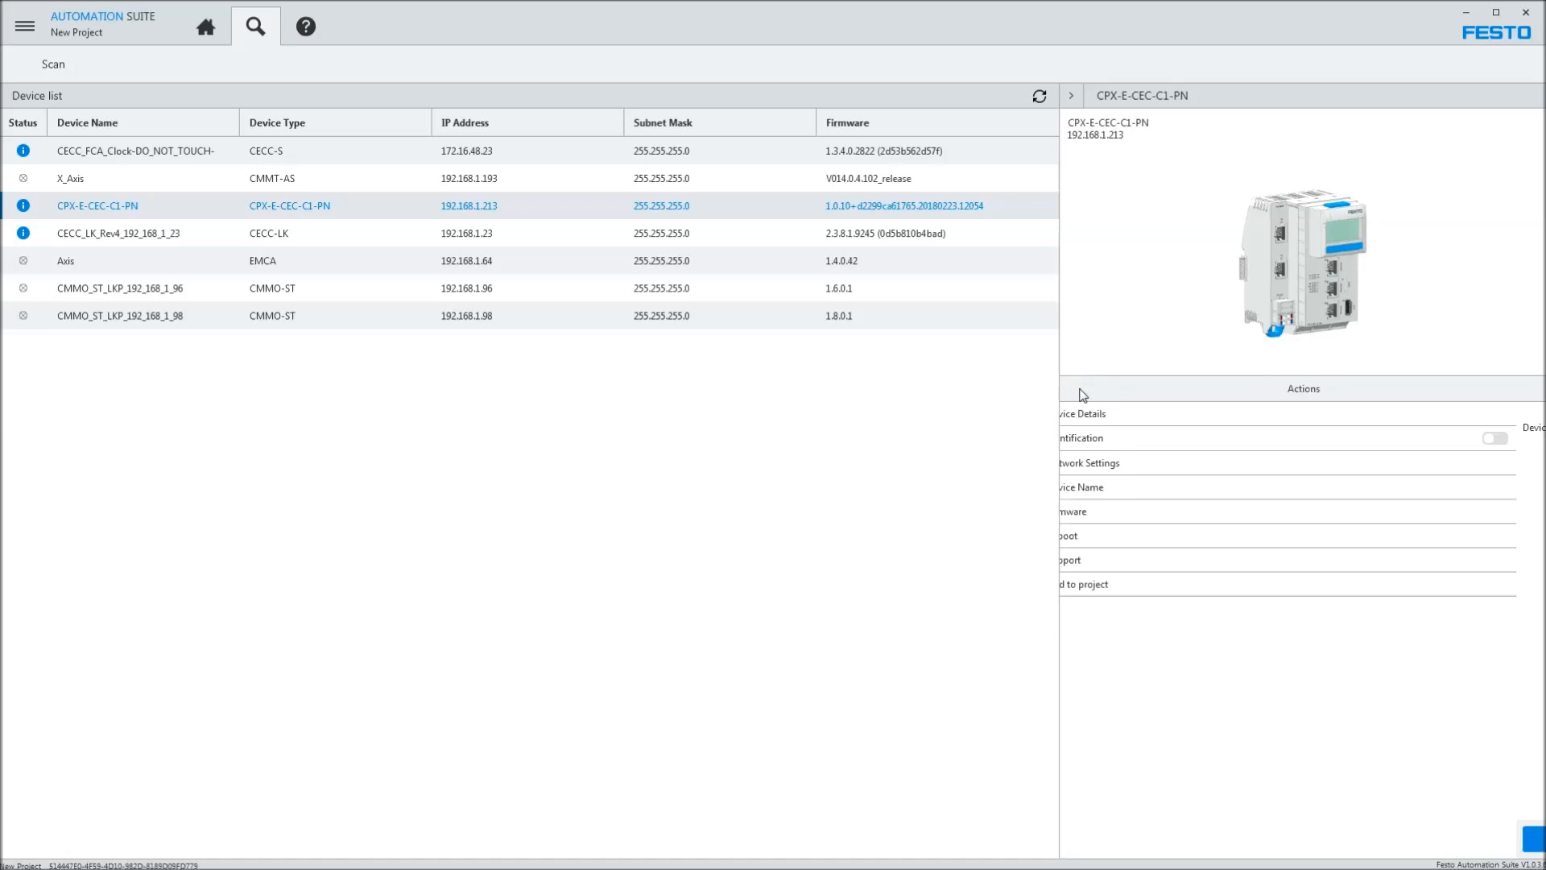
pyautogui.click(1104, 516)
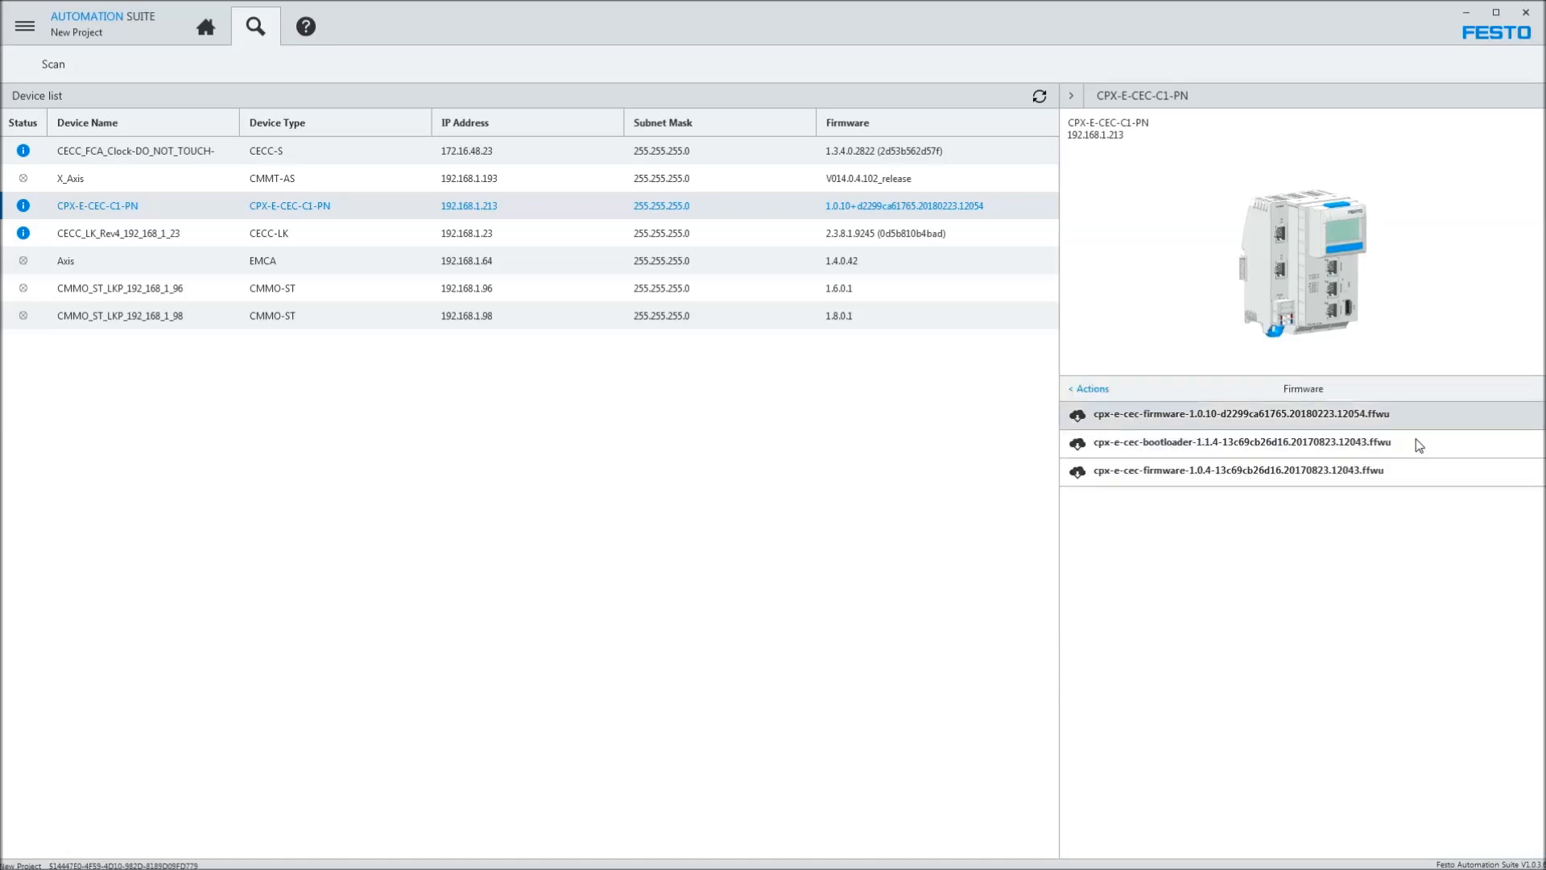
pyautogui.click(1083, 391)
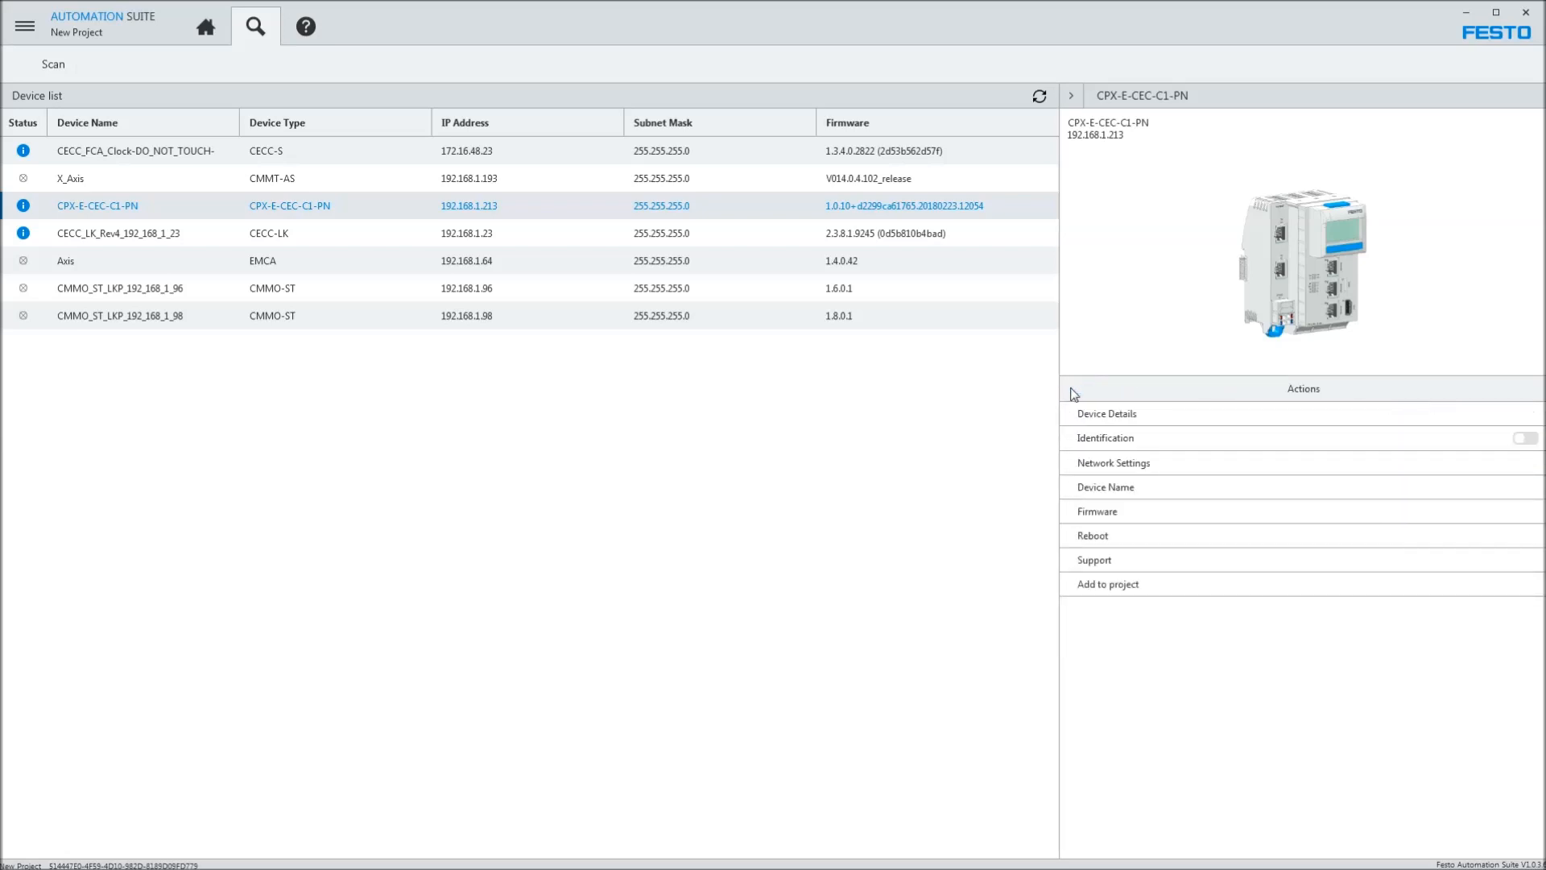
# - View the support manuals and application notes offered for CPX-E-CEC-C1-PN
pyautogui.click(1094, 562)
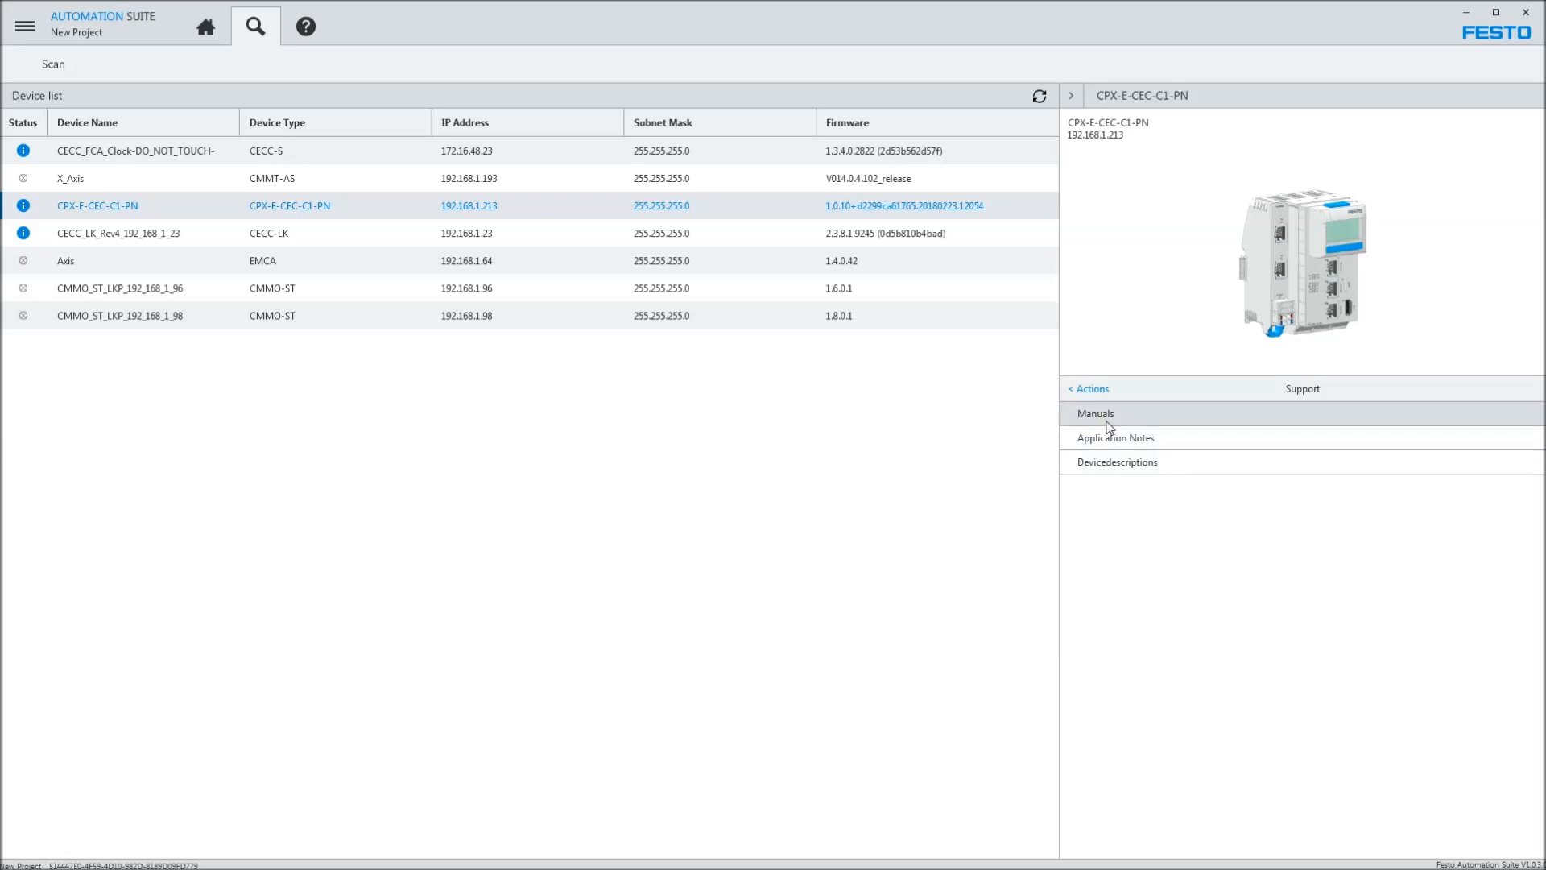
pyautogui.click(1110, 426)
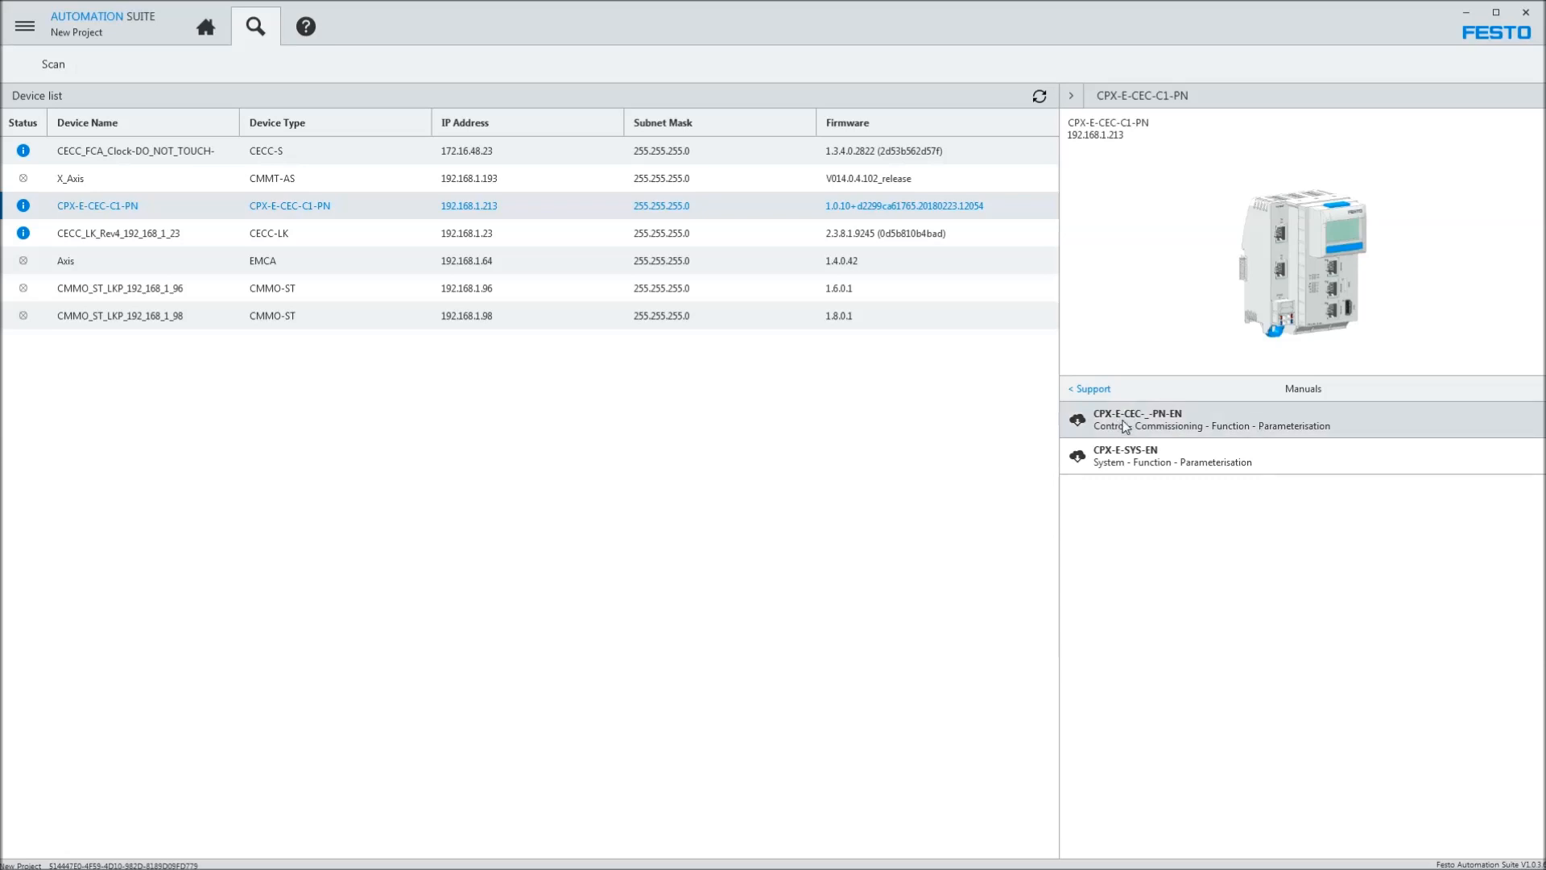
pyautogui.click(1075, 393)
pyautogui.click(1107, 438)
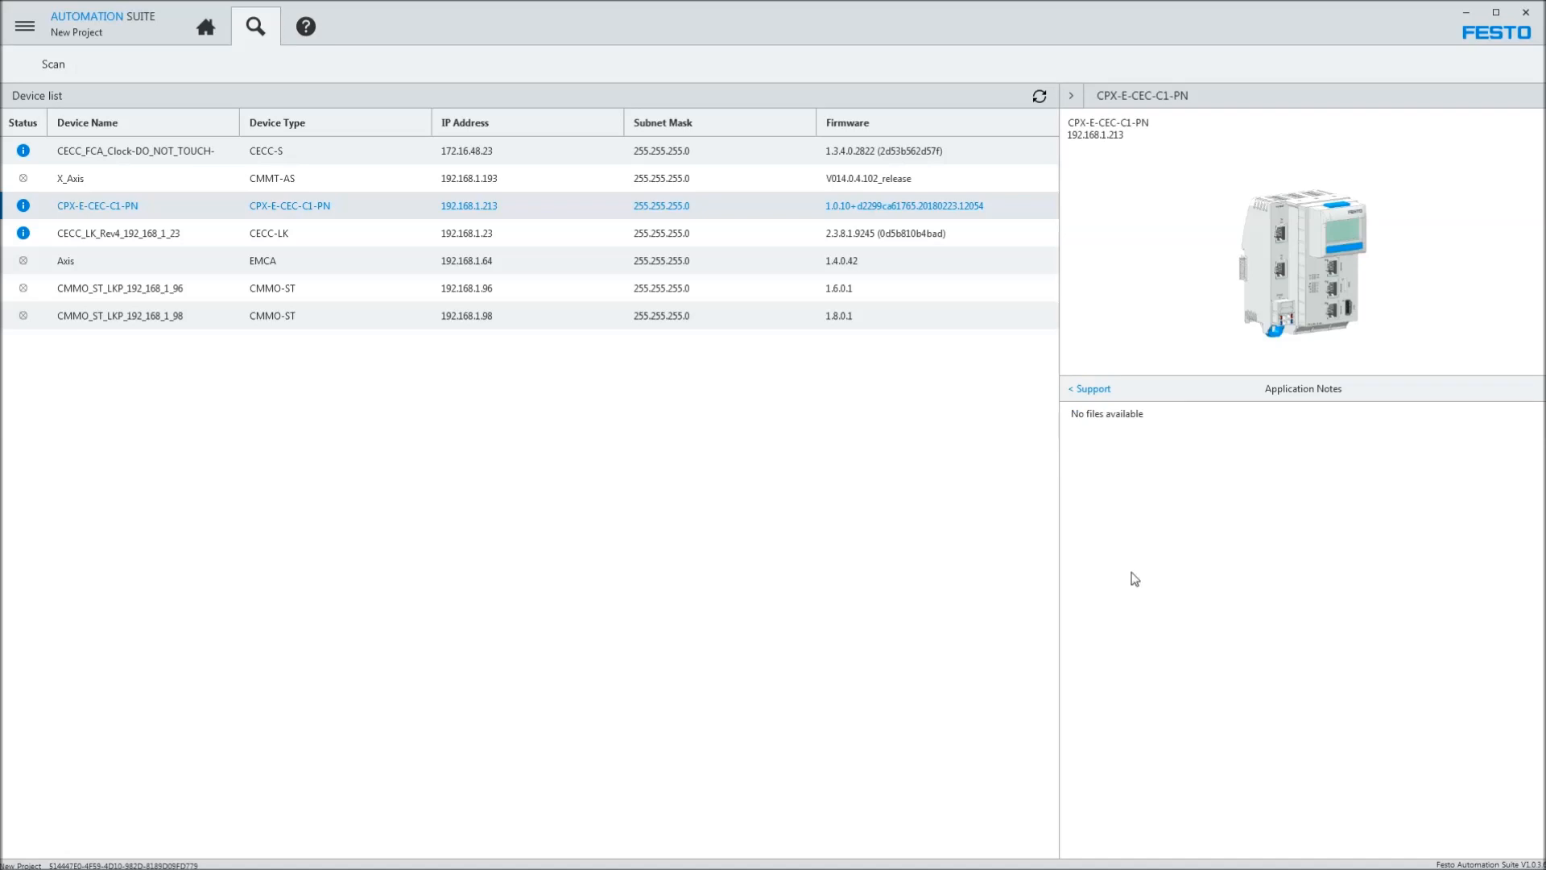
# - Select the X_Axis CMMT-AS drive, check its application notes and return to its actions
pyautogui.click(323, 182)
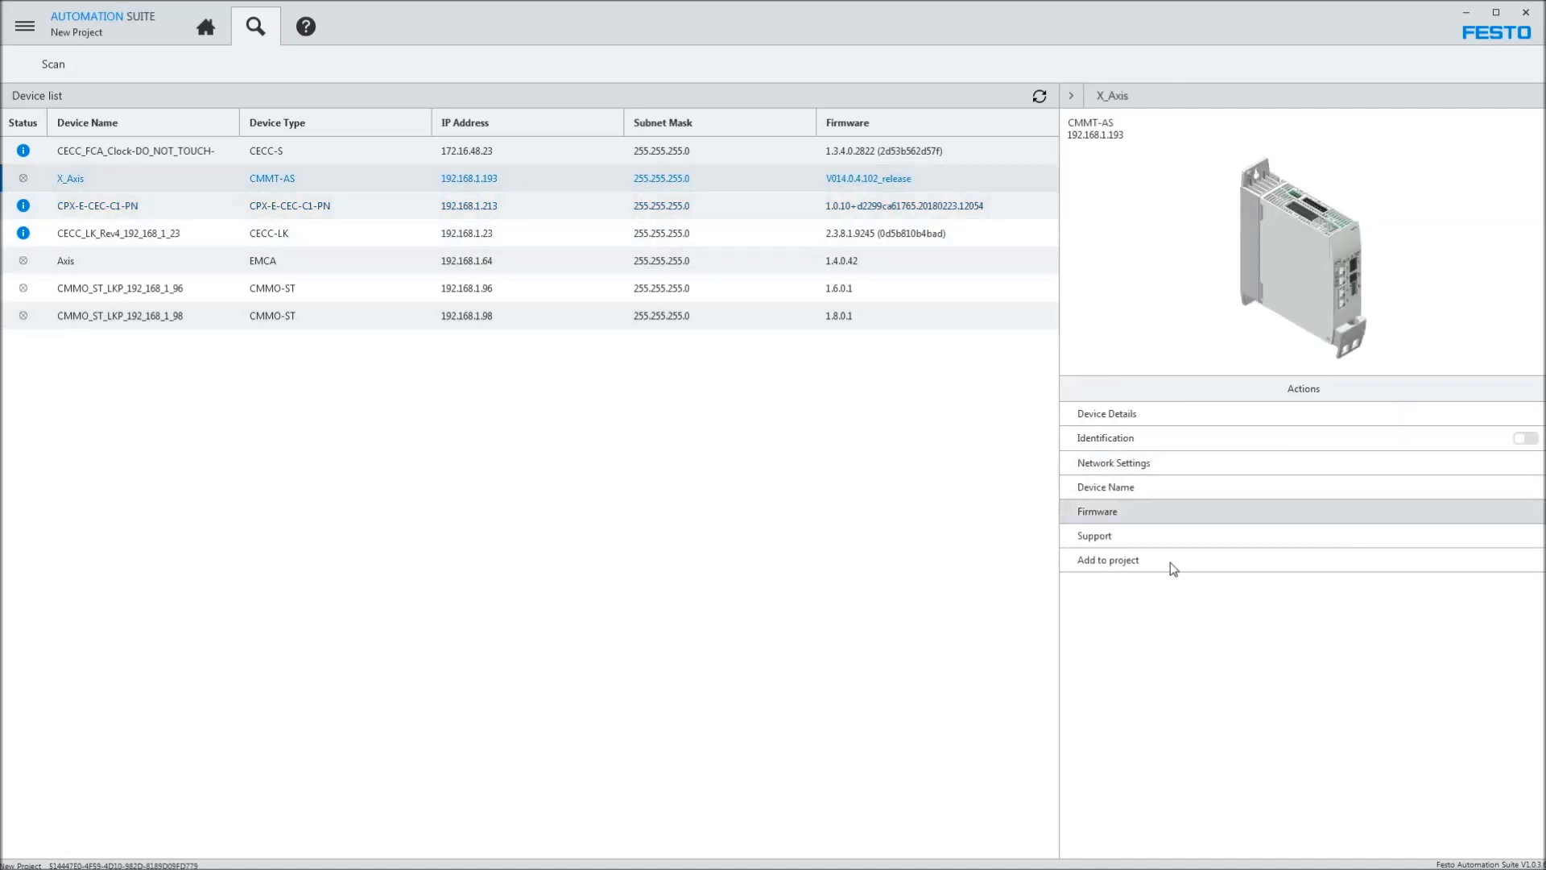
pyautogui.click(1104, 535)
pyautogui.click(1102, 444)
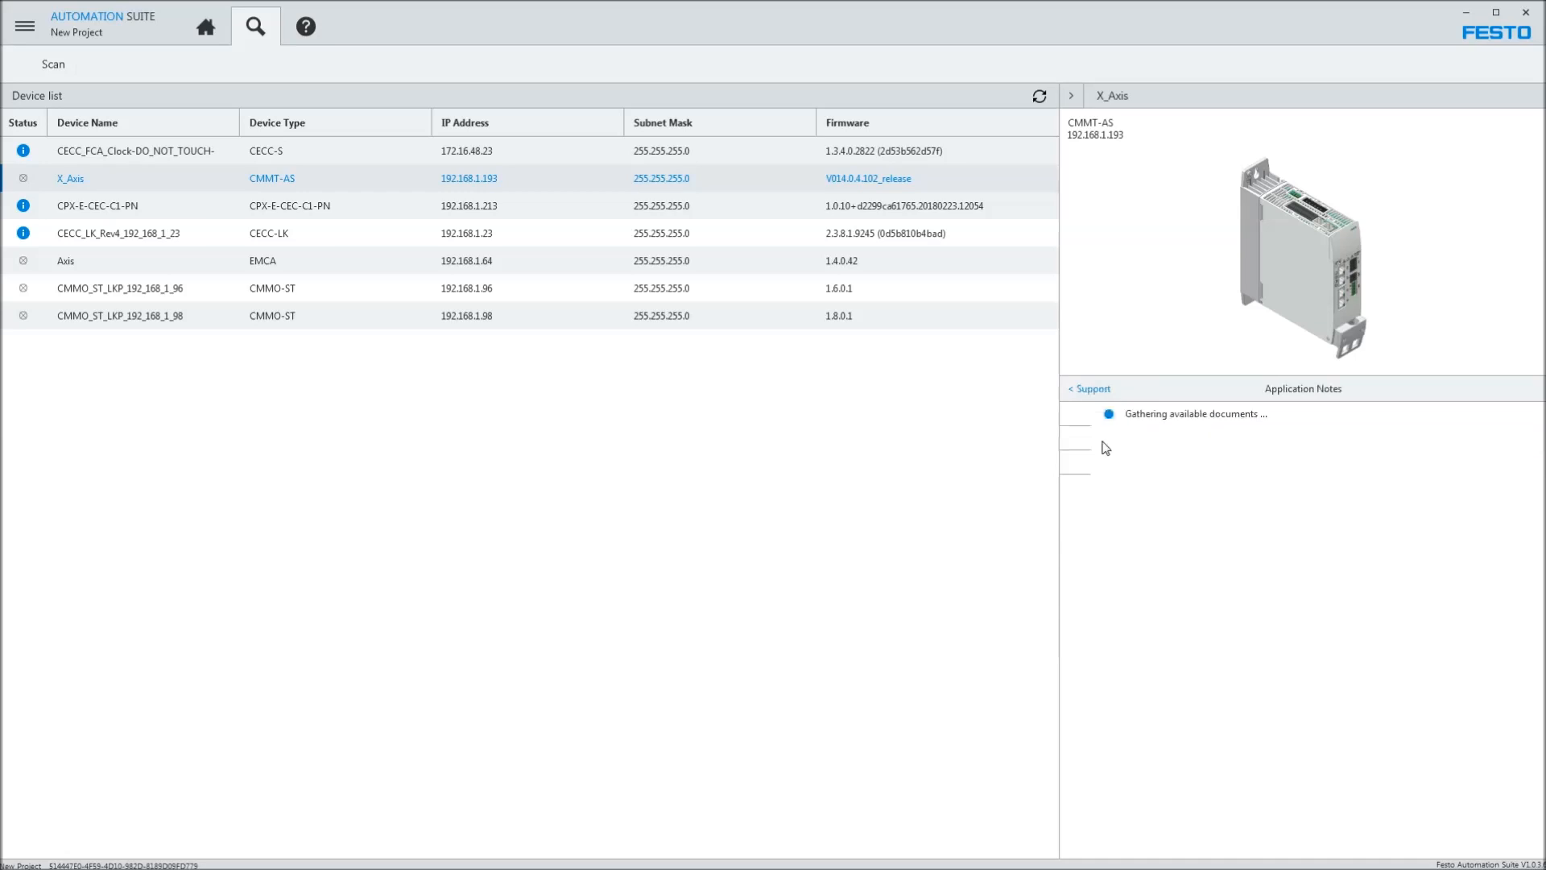
pyautogui.click(1076, 395)
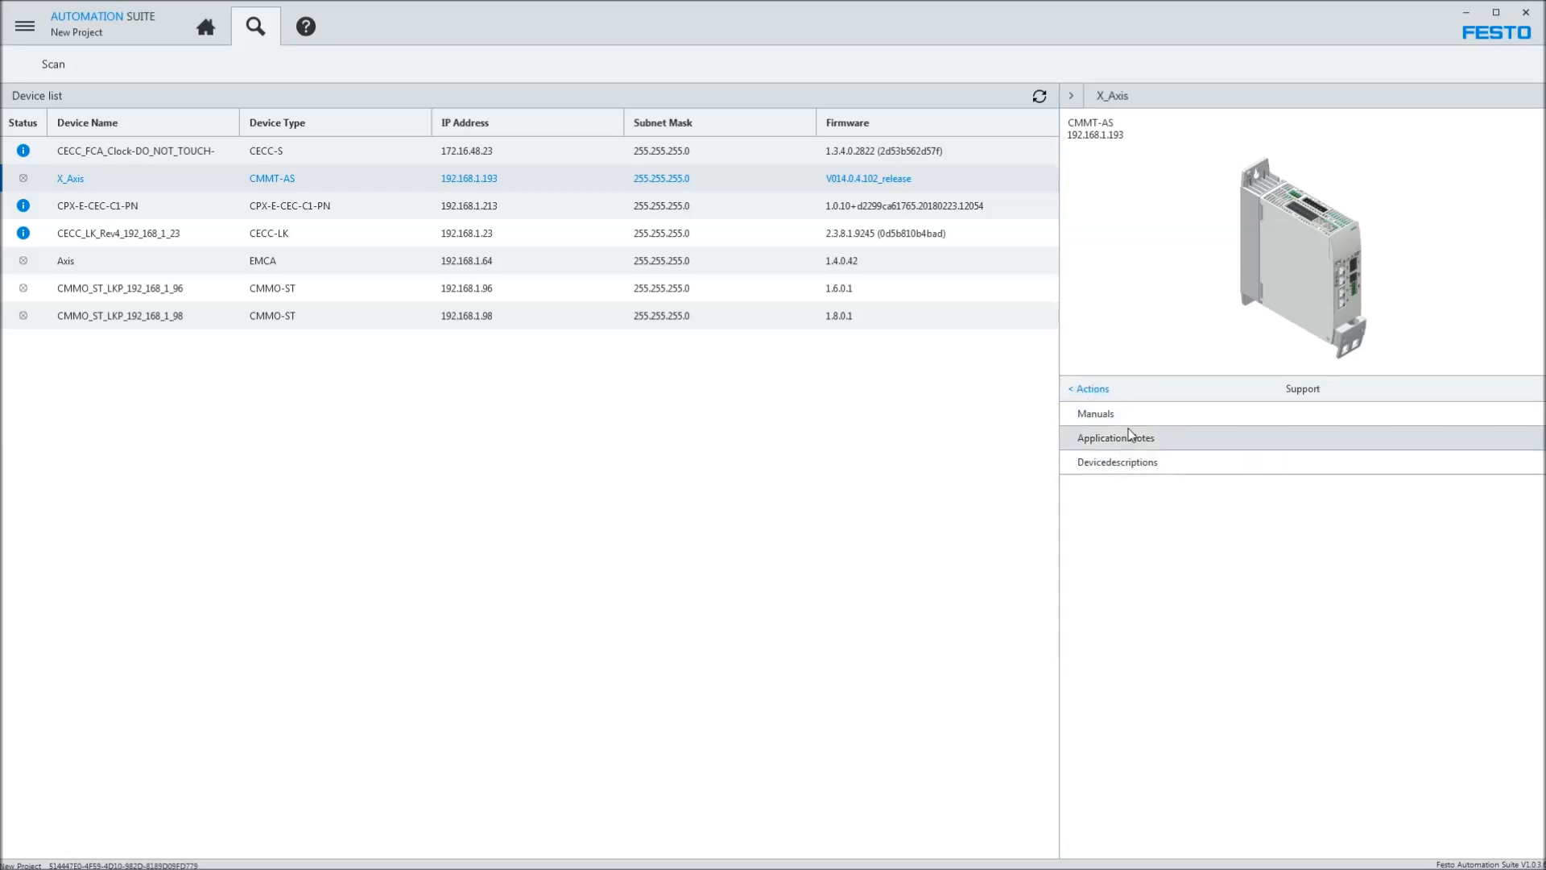
pyautogui.click(1083, 390)
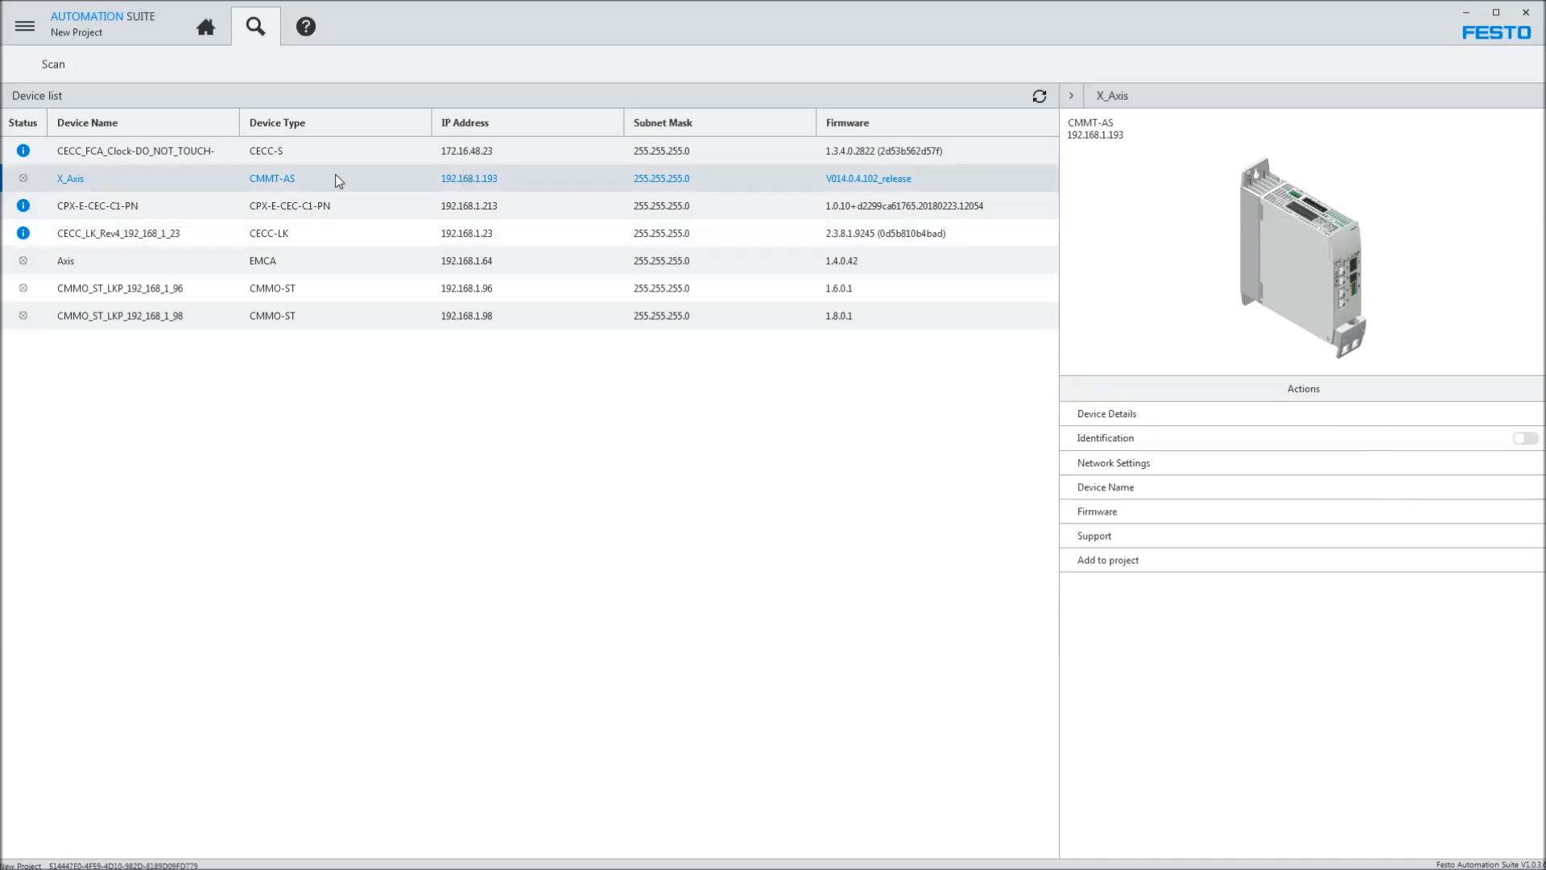
# - Select CPX-E-CEC-C1-PN, read the release notes of its PROFINET GSDML device description and return to its actions
pyautogui.click(273, 205)
pyautogui.click(1079, 395)
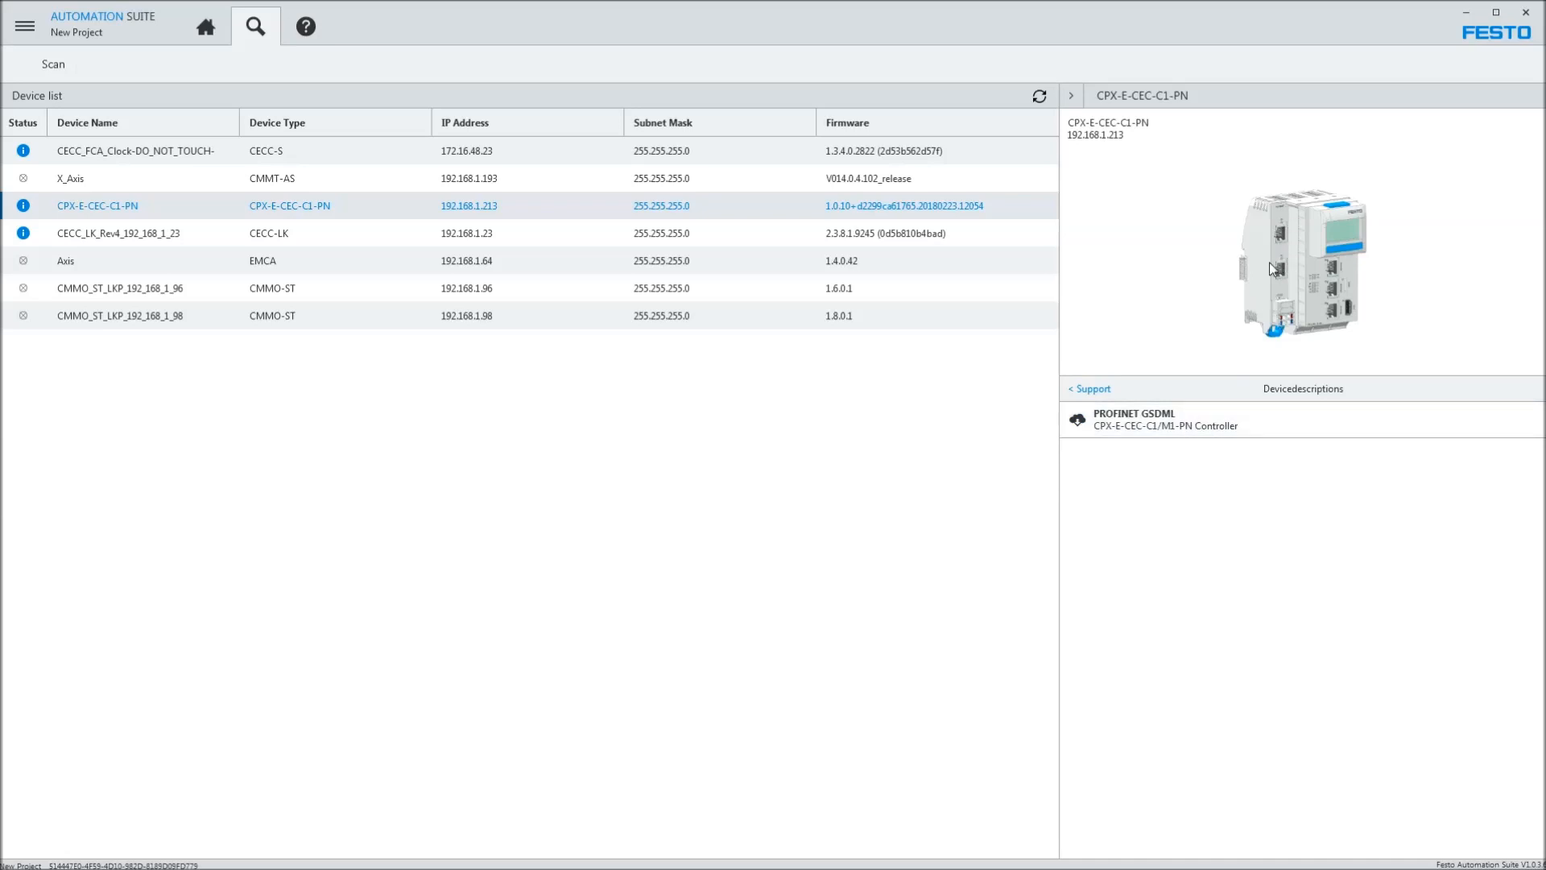
pyautogui.click(1186, 419)
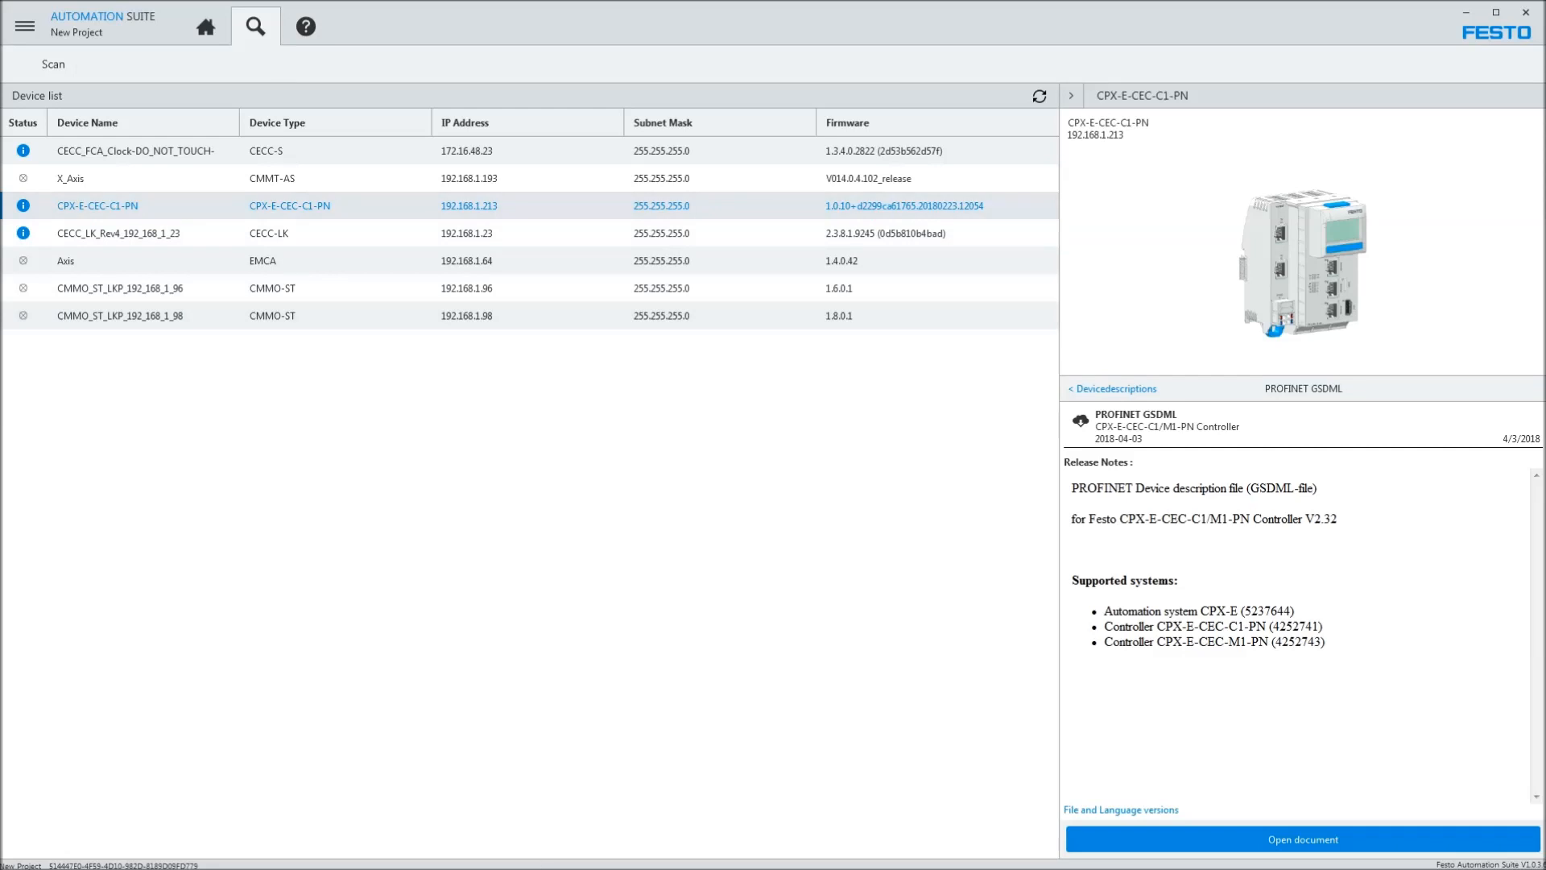
pyautogui.click(1093, 390)
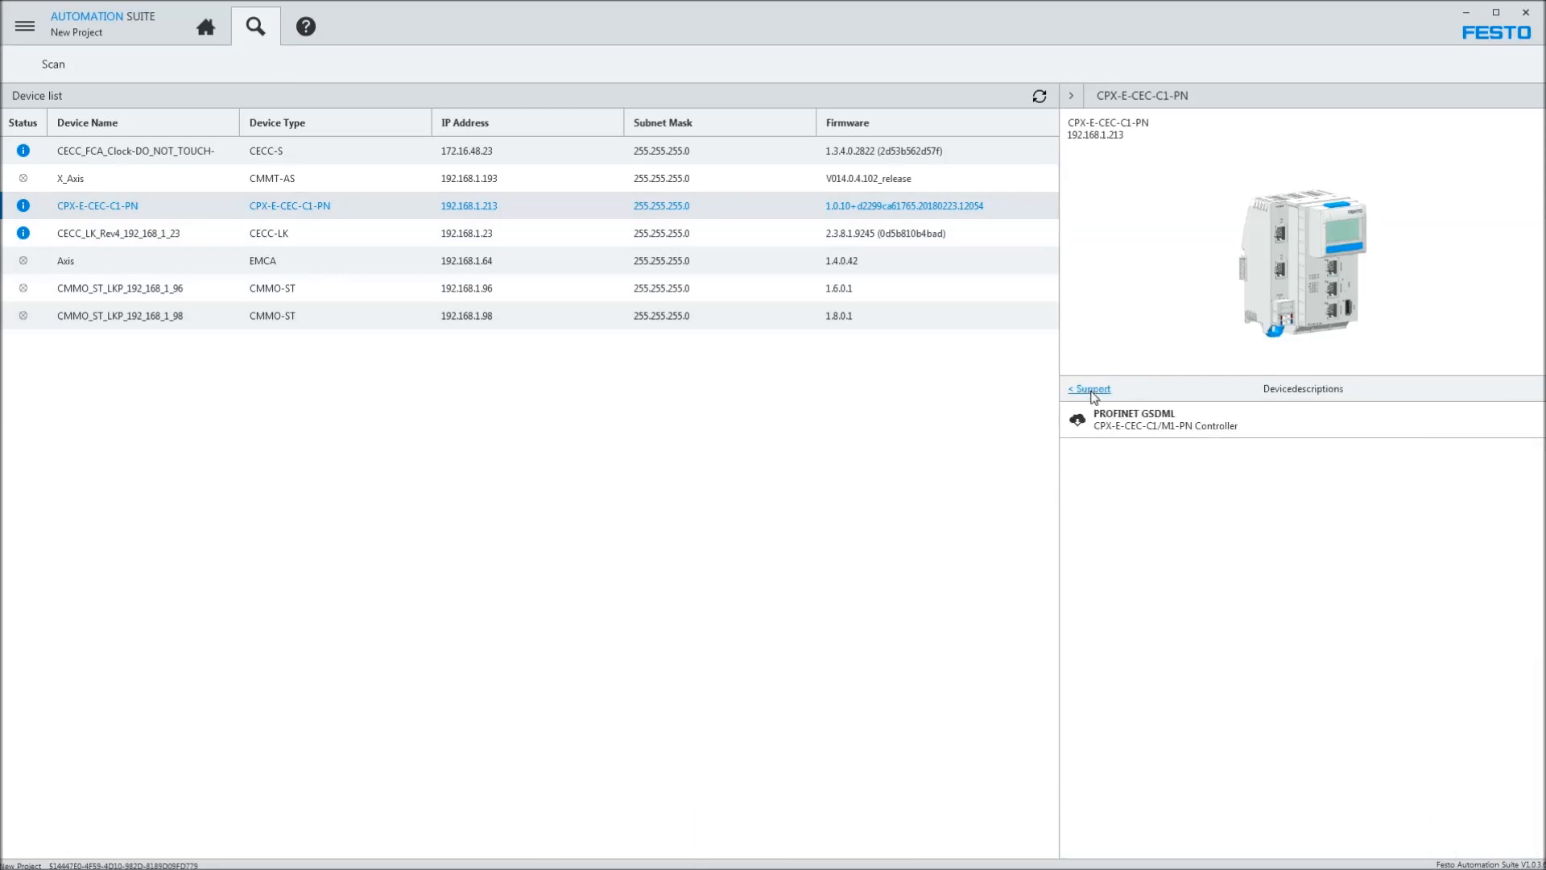
pyautogui.click(1094, 391)
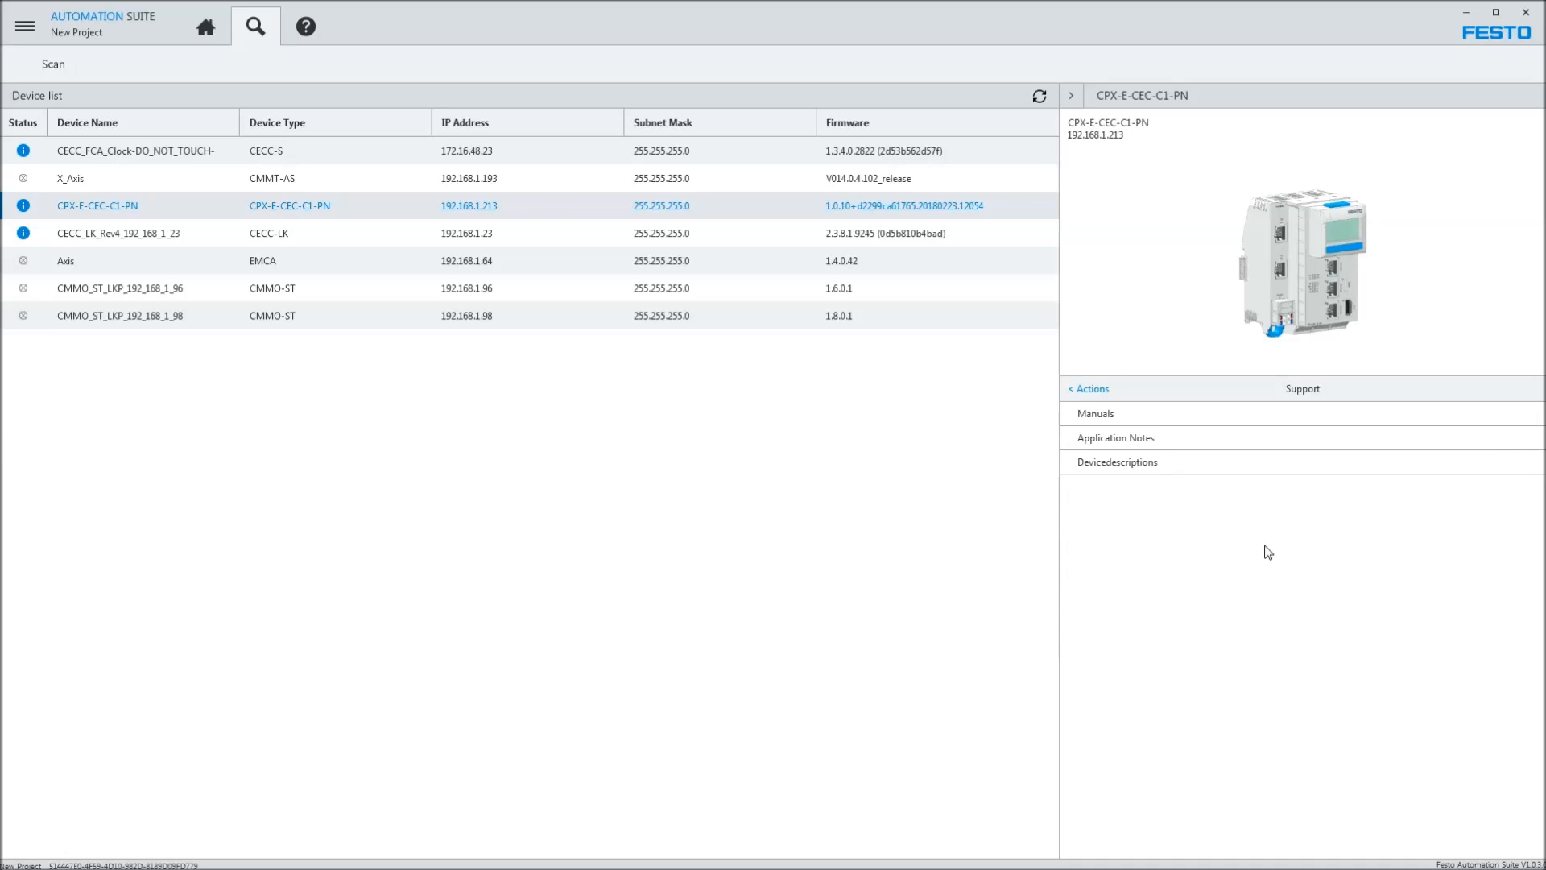
pyautogui.click(1093, 389)
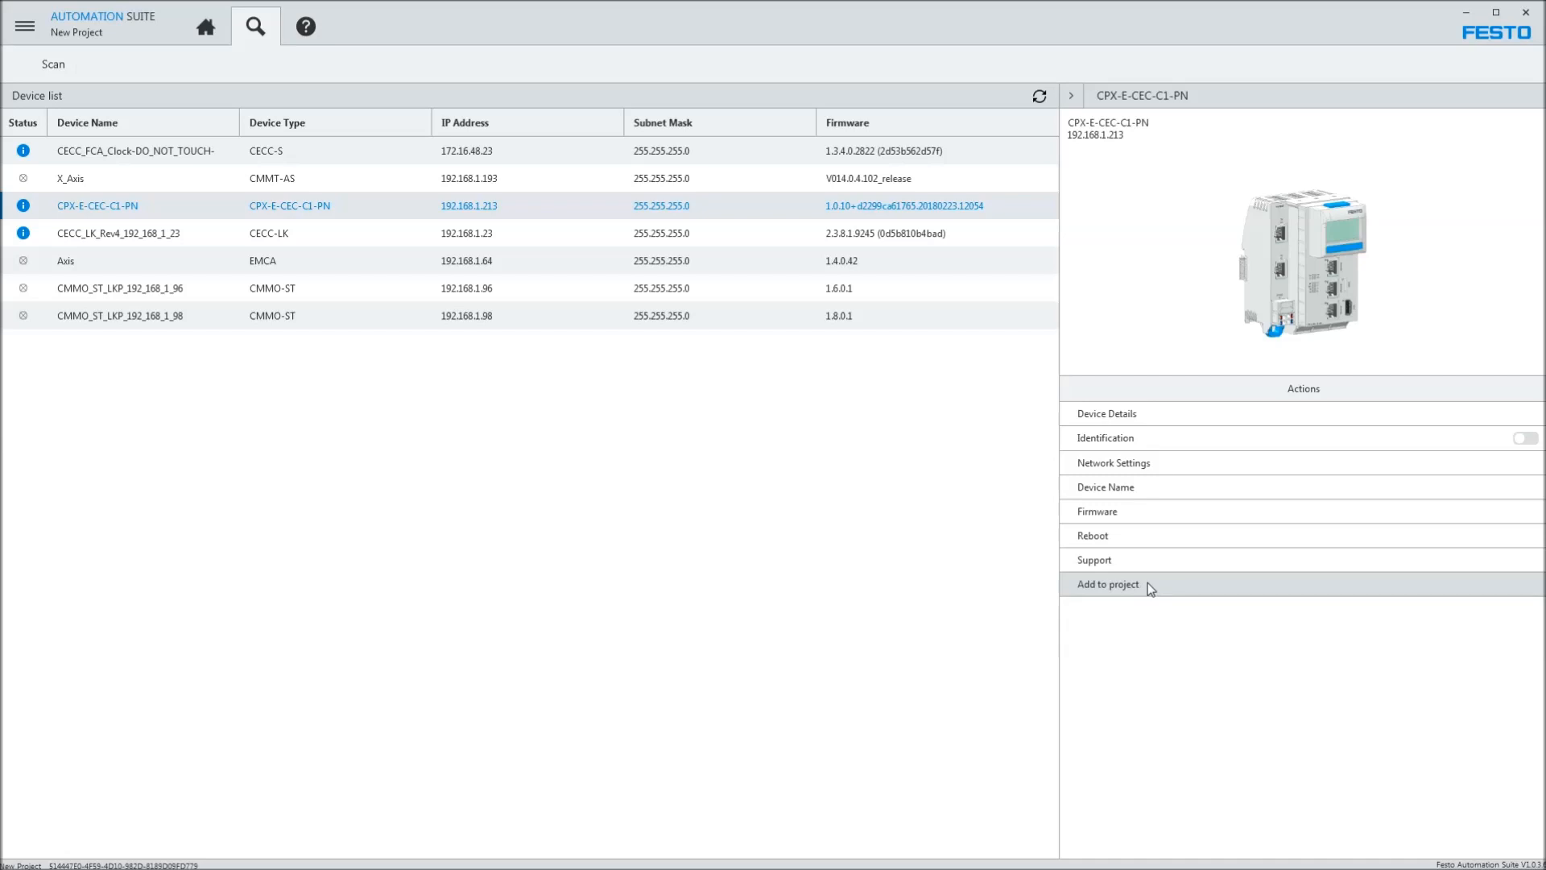
# - View the plug-in repository, and bring up the Field Device Tool and minimise its window
pyautogui.click(25, 26)
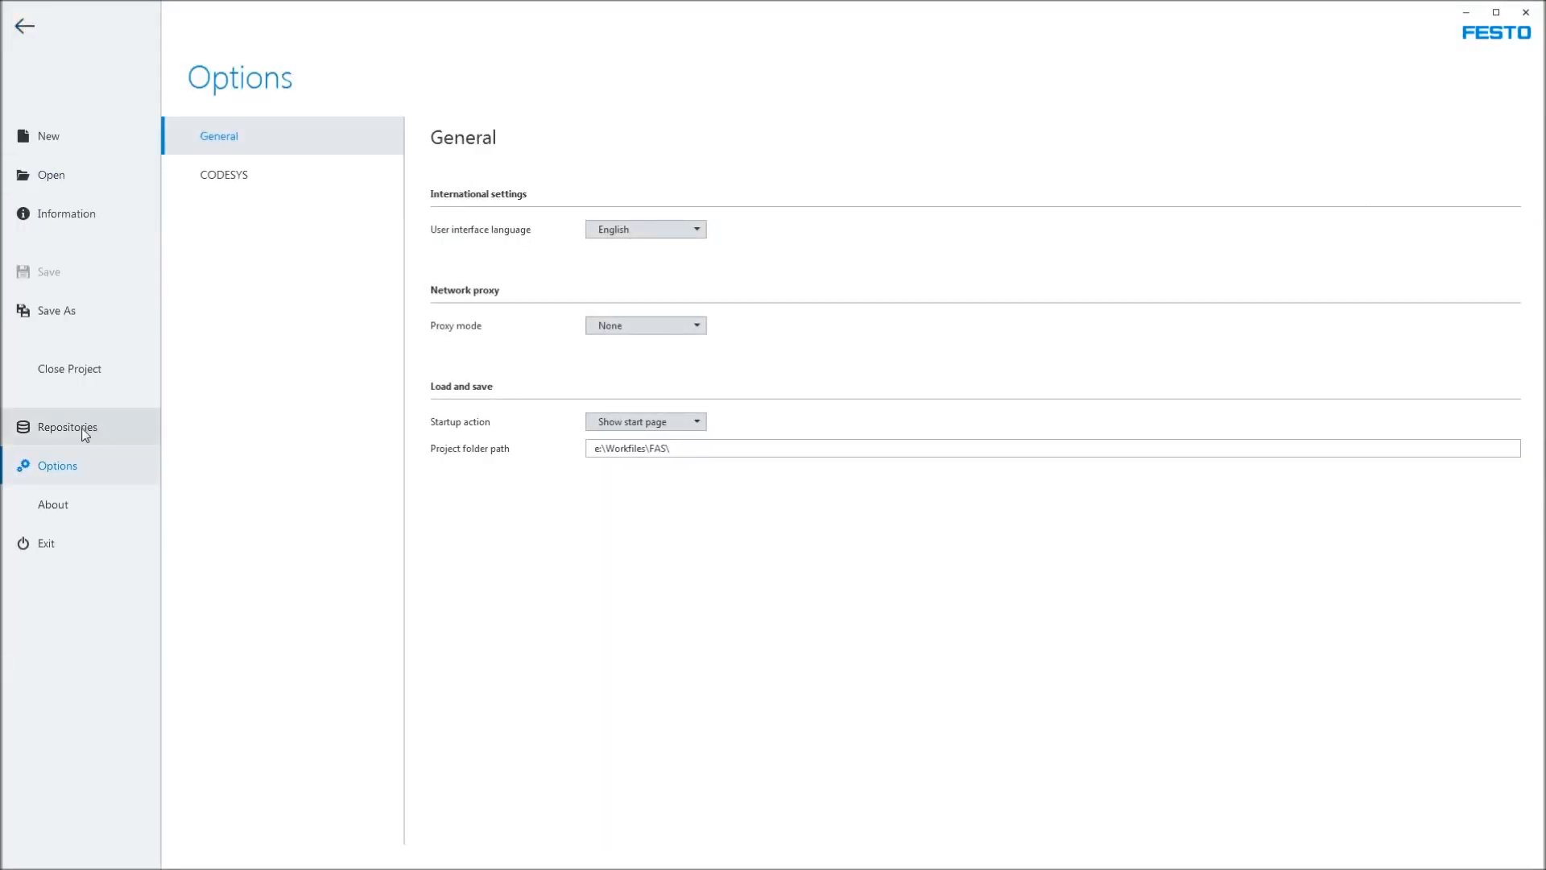
pyautogui.click(84, 428)
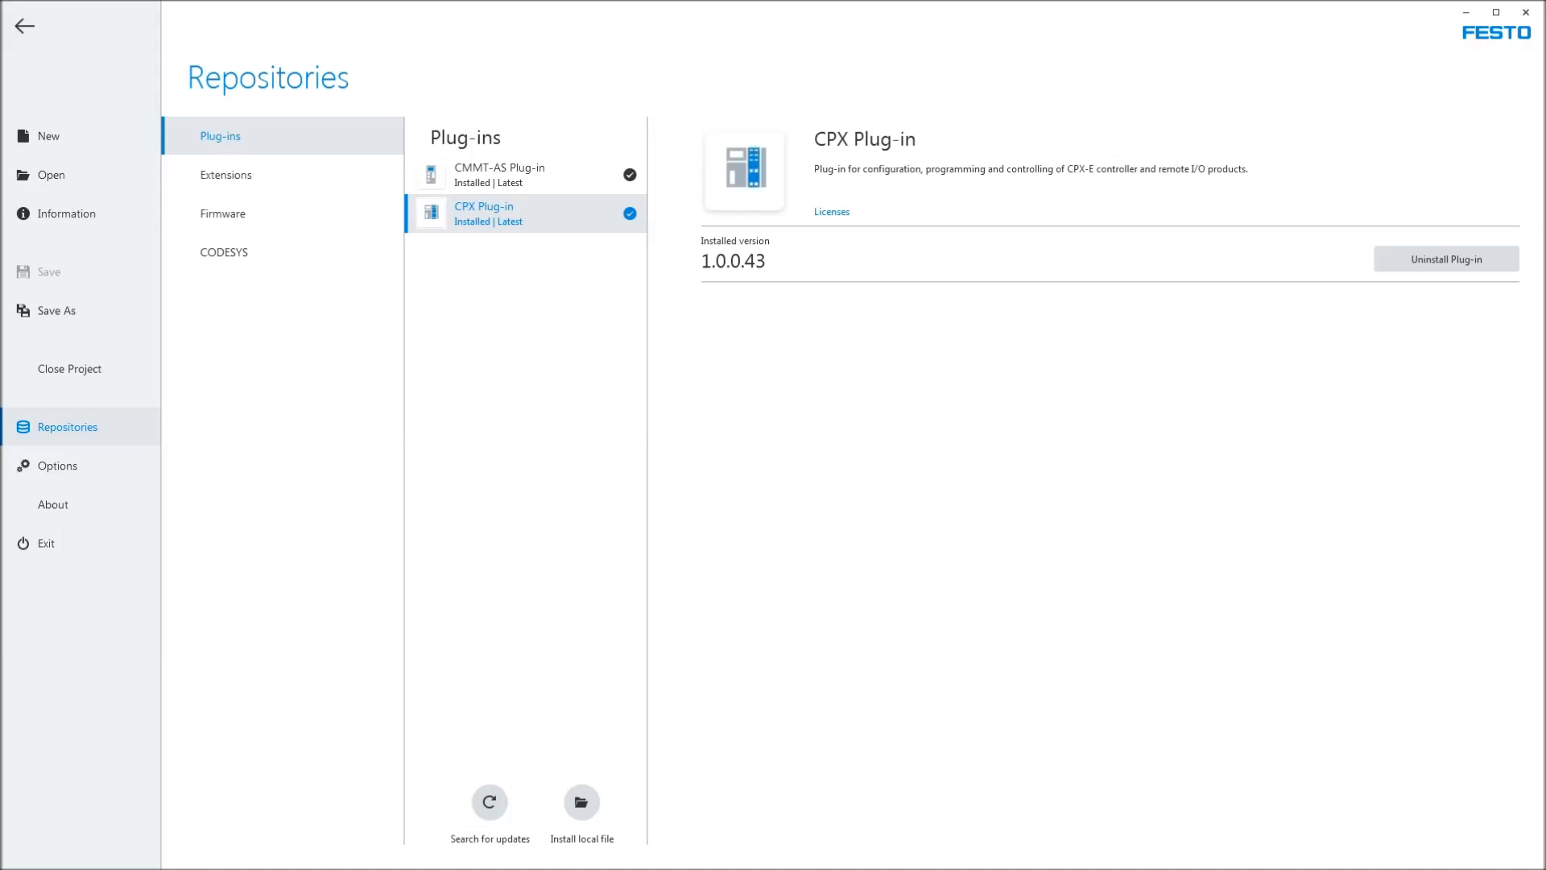
pyautogui.hotkey('alt', 'Tab')
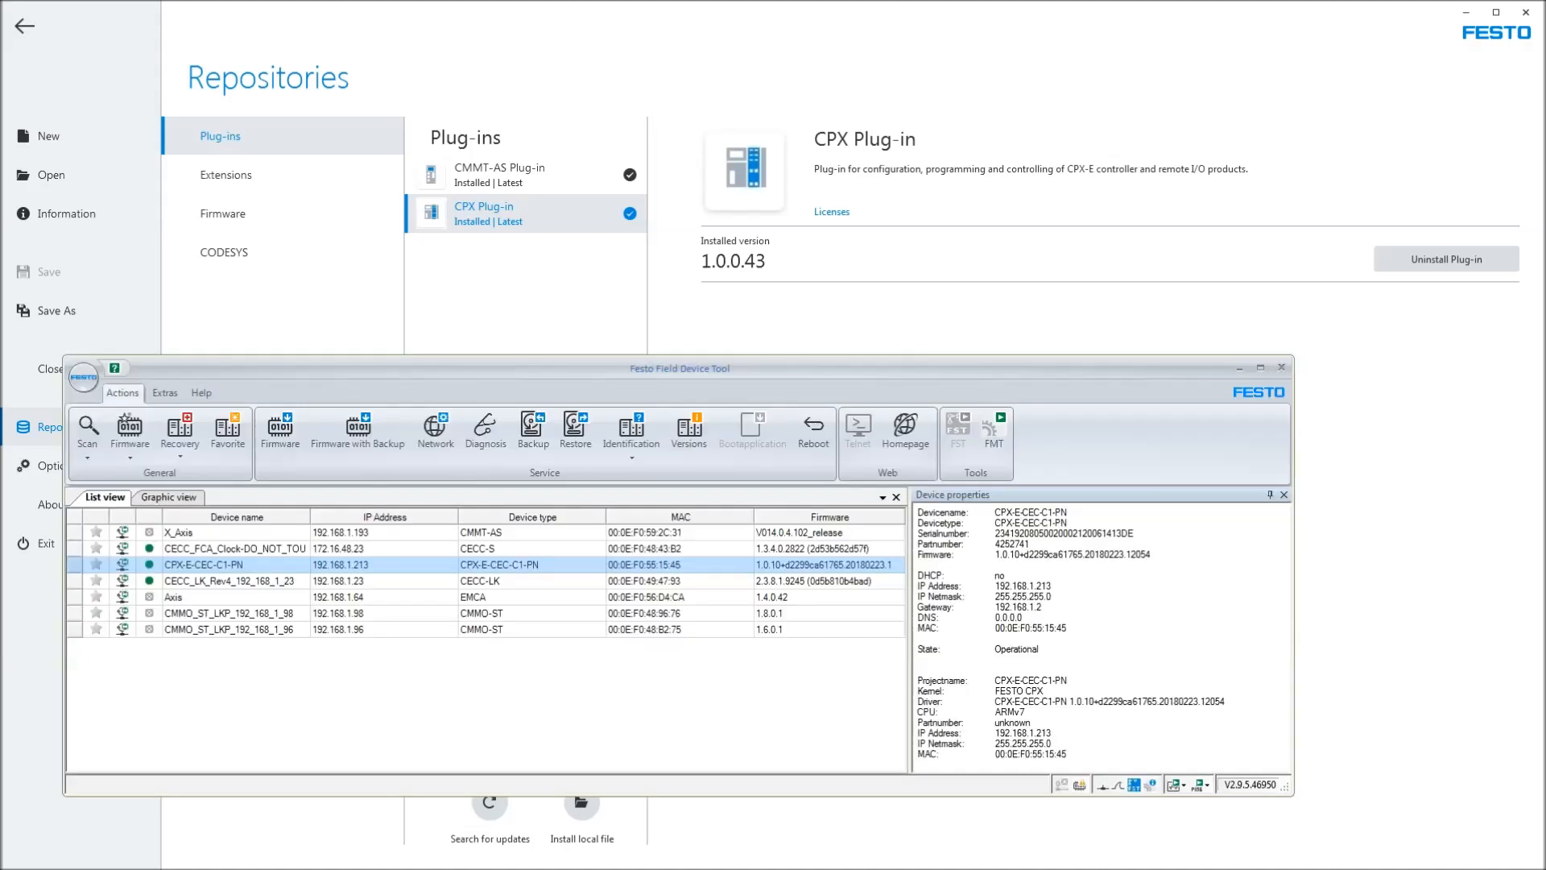
pyautogui.click(1240, 369)
# - Return to the scanned device list, view the general options and reopen the plug-in repository
pyautogui.click(27, 24)
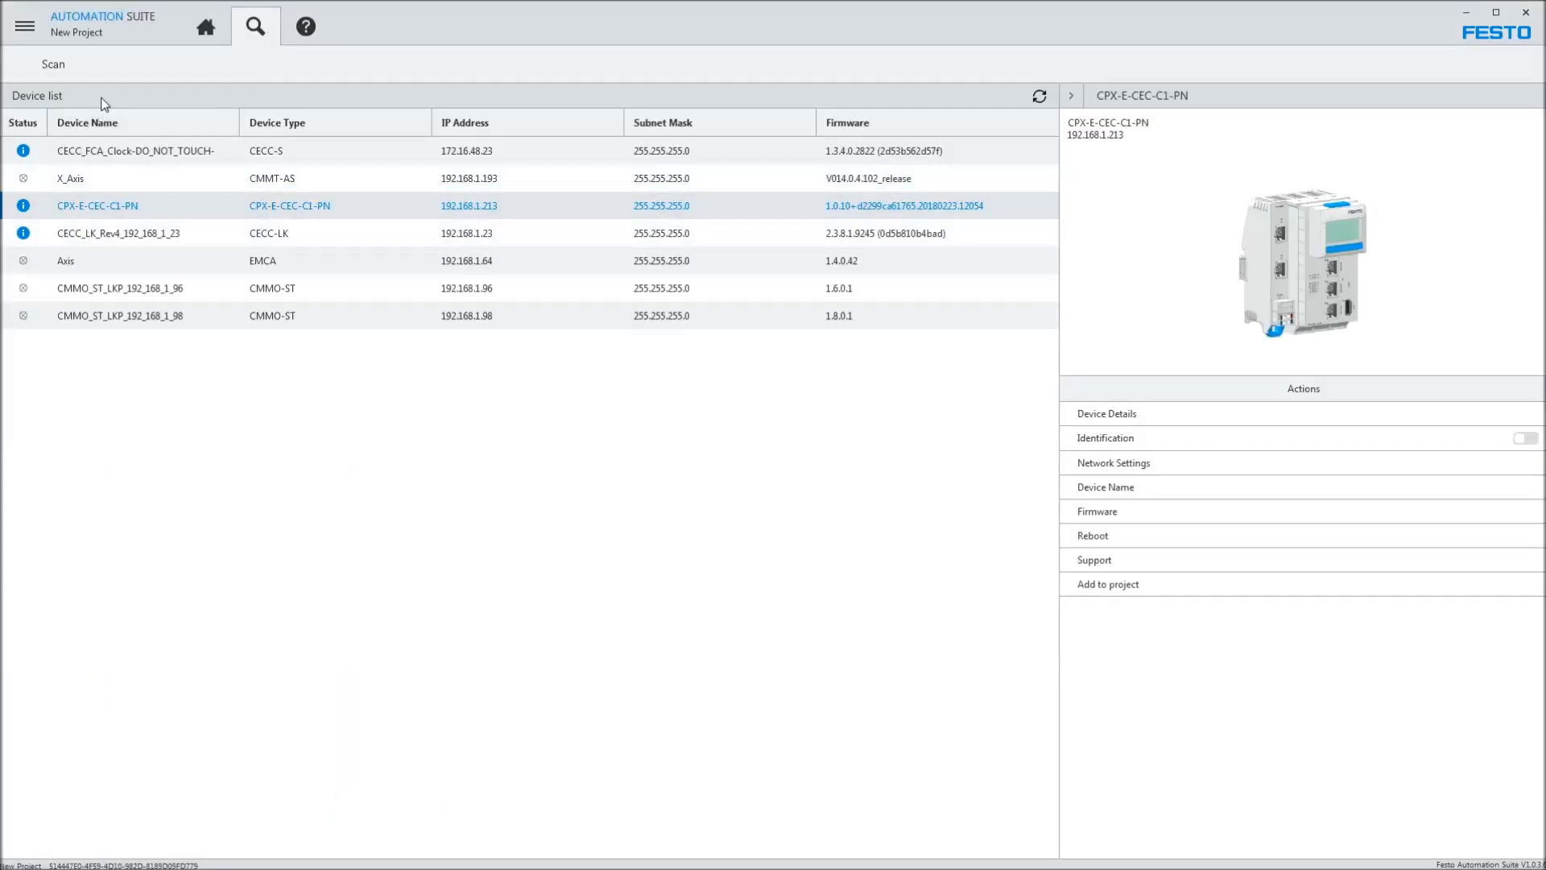
pyautogui.click(43, 38)
pyautogui.click(57, 465)
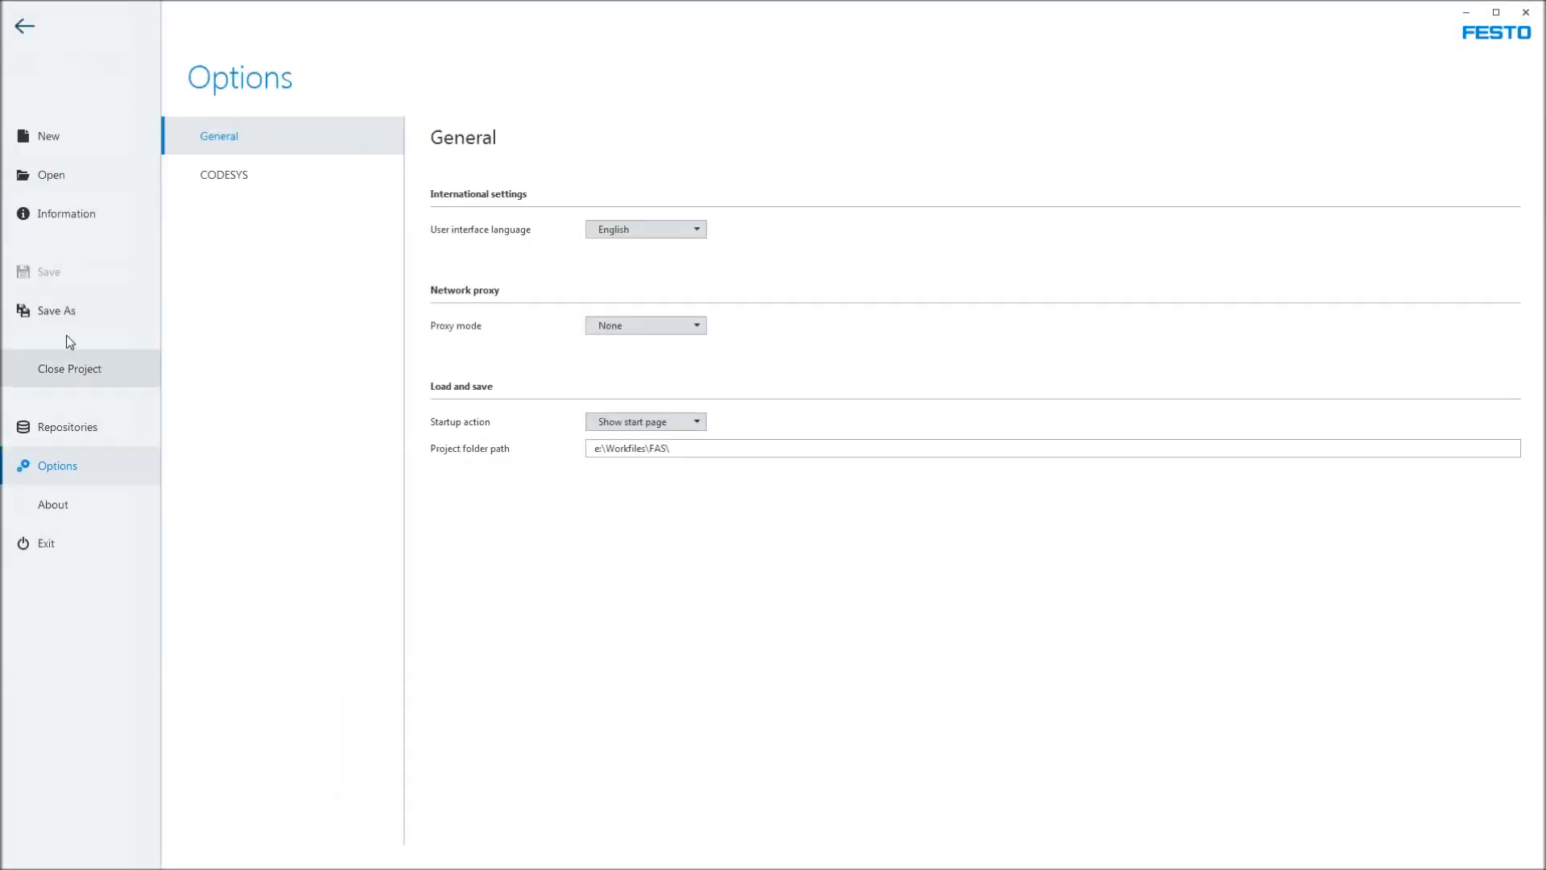
pyautogui.click(56, 435)
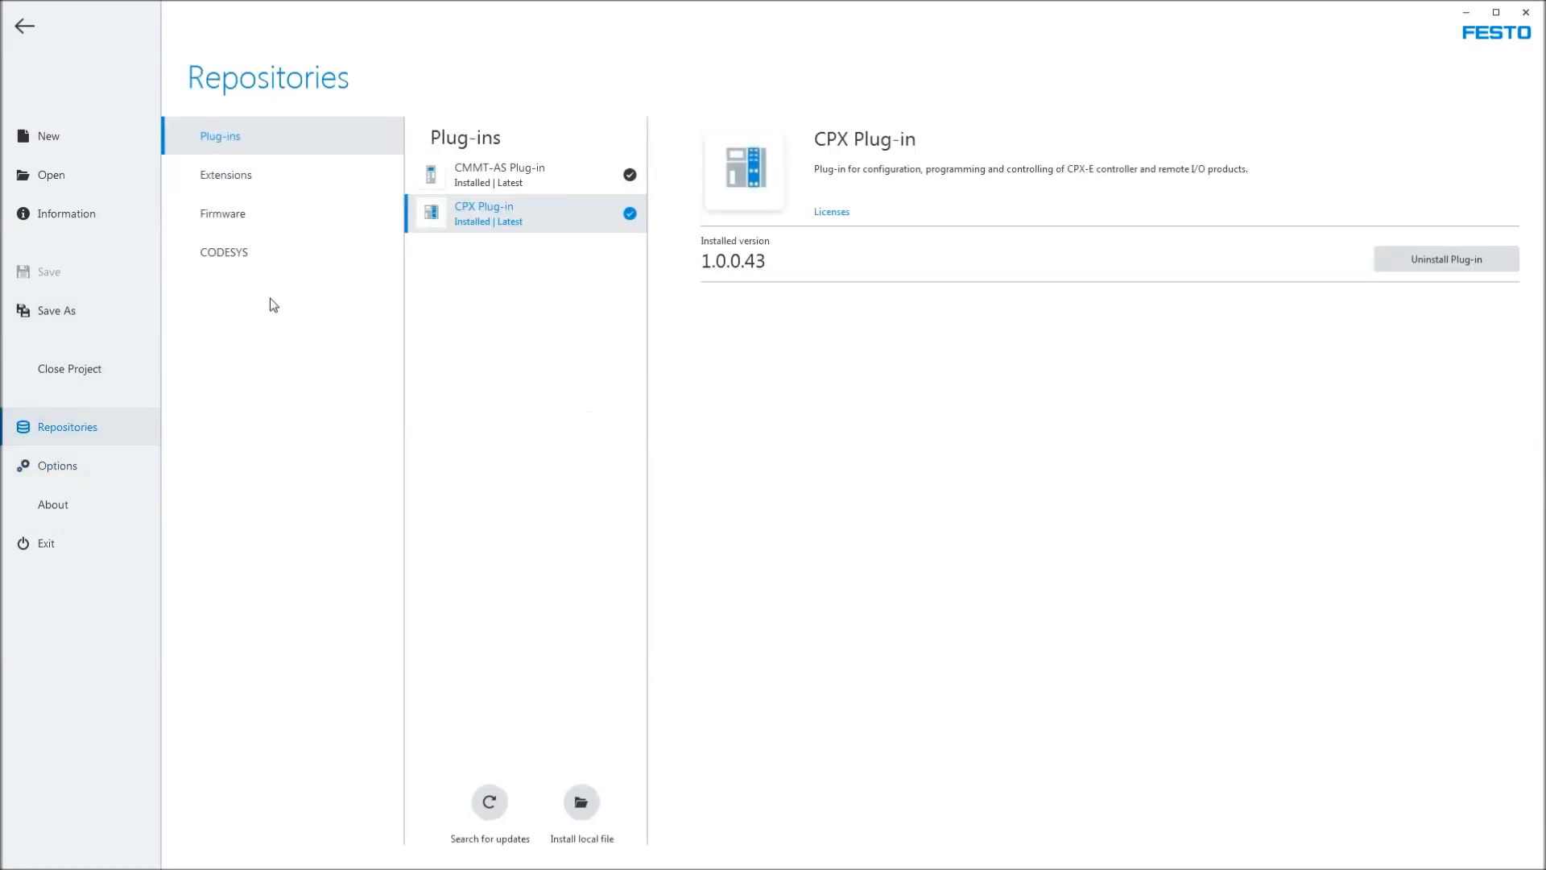
# - Show the CODESYS repositories, and move and enlarge the standalone CODESYS project window to fill the screen
pyautogui.click(248, 253)
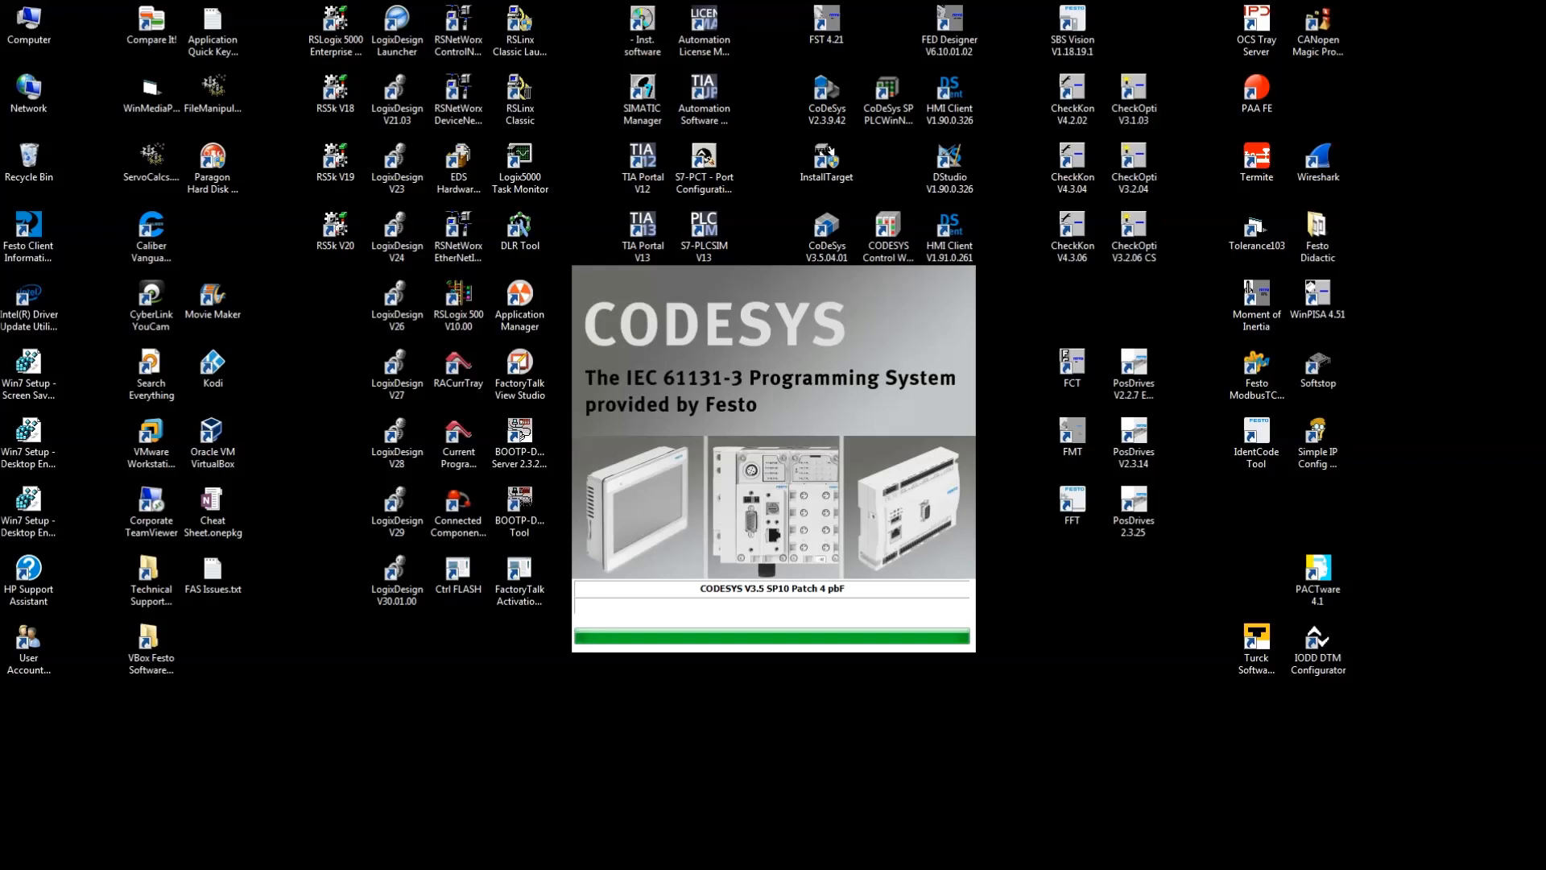
pyautogui.moveTo(0, 53); pyautogui.dragTo(261, 17)
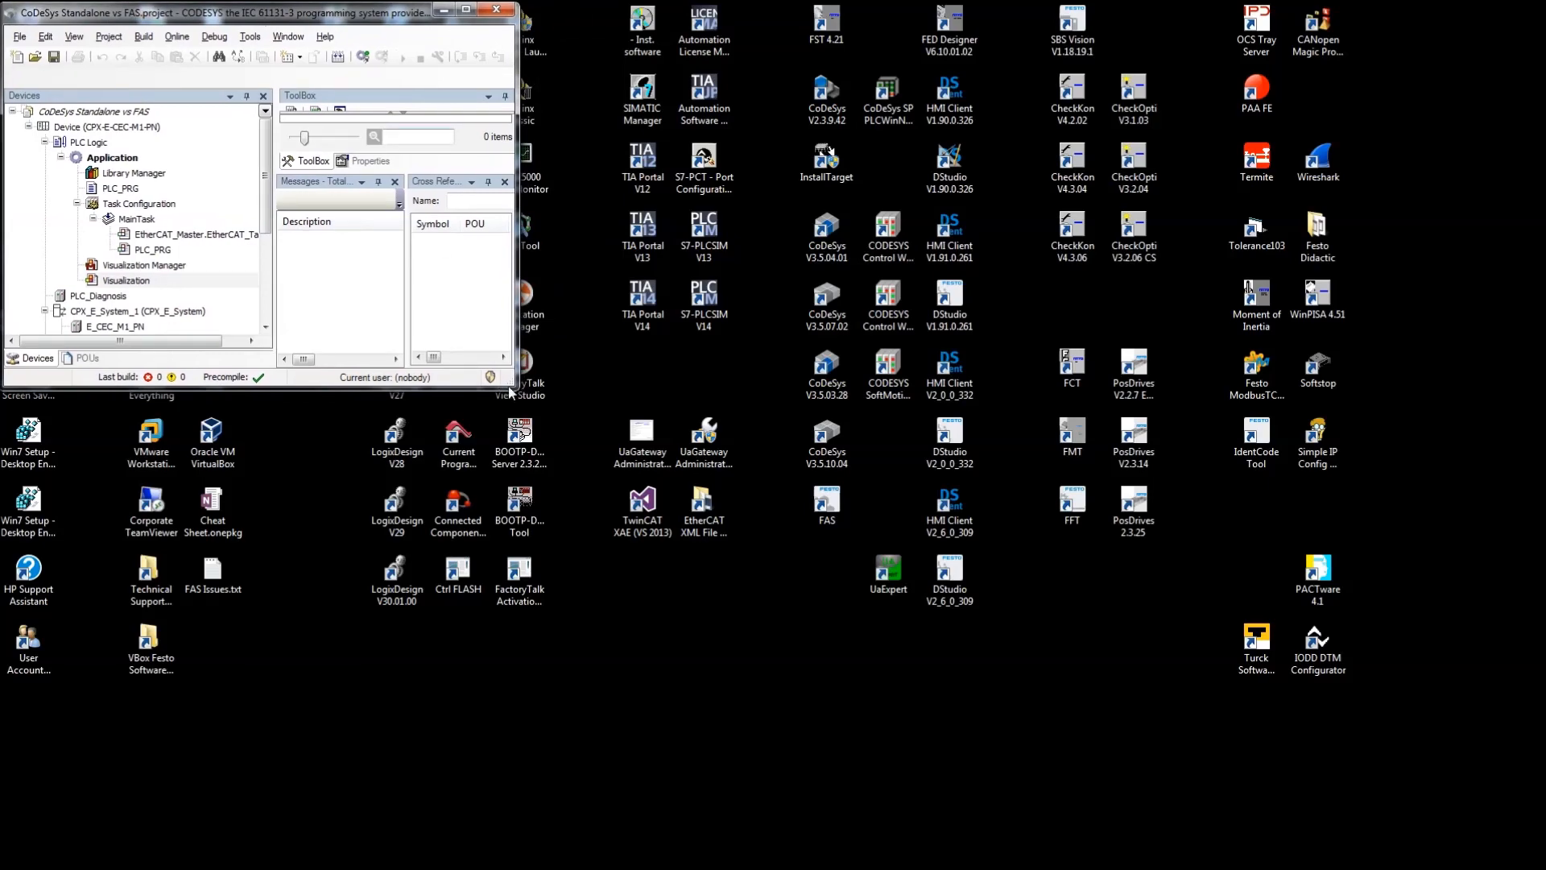
pyautogui.moveTo(513, 387); pyautogui.dragTo(1541, 867)
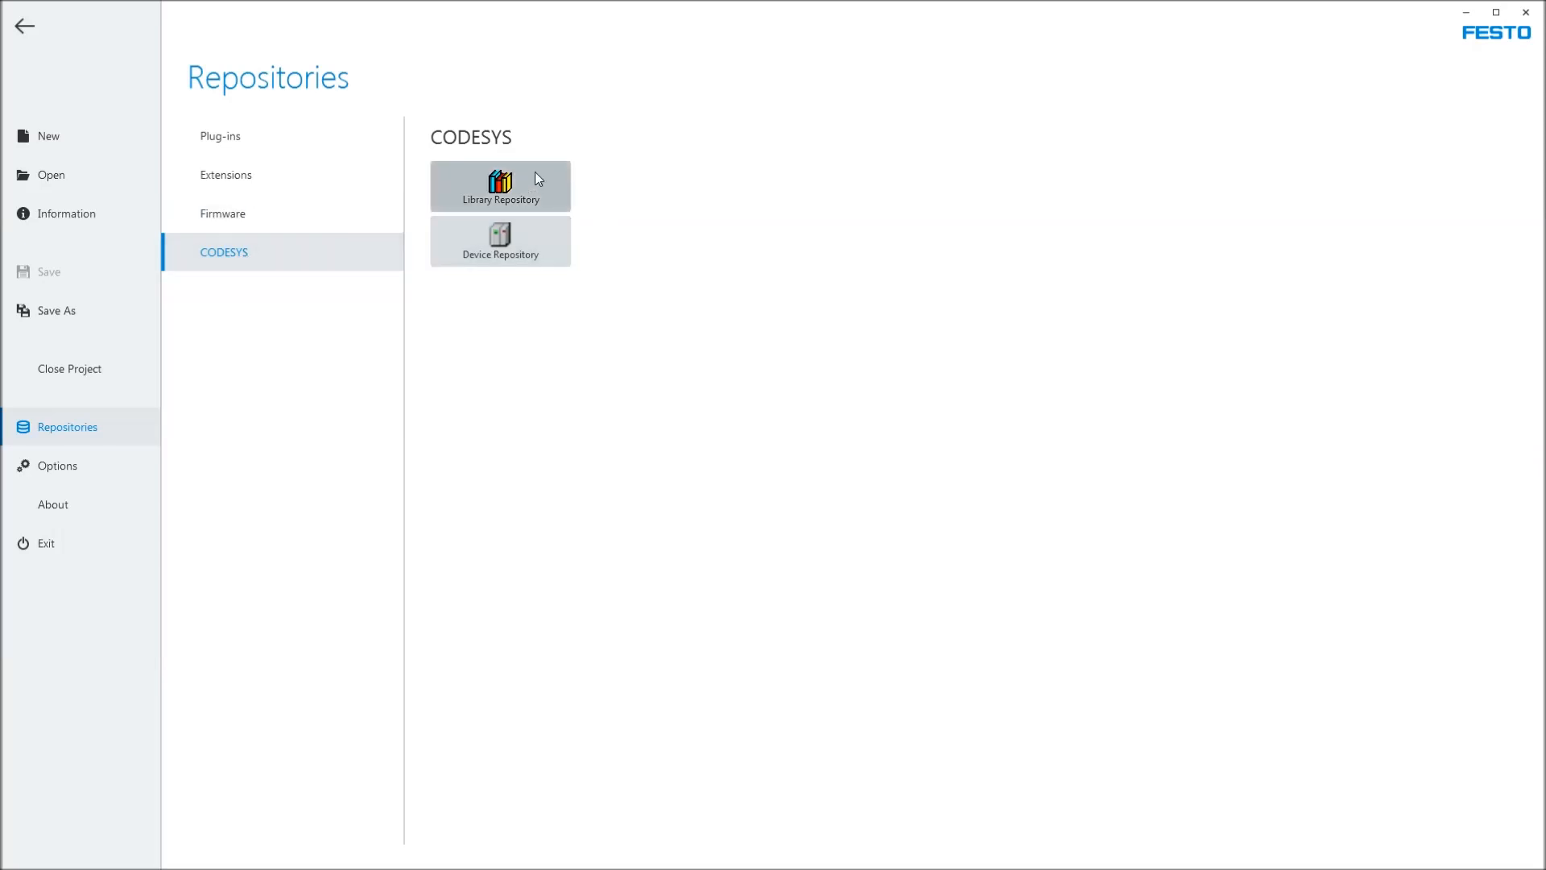
# - View the CODESYS library and device repositories, and compare them with the repository commands in standalone CODESYS
pyautogui.click(516, 194)
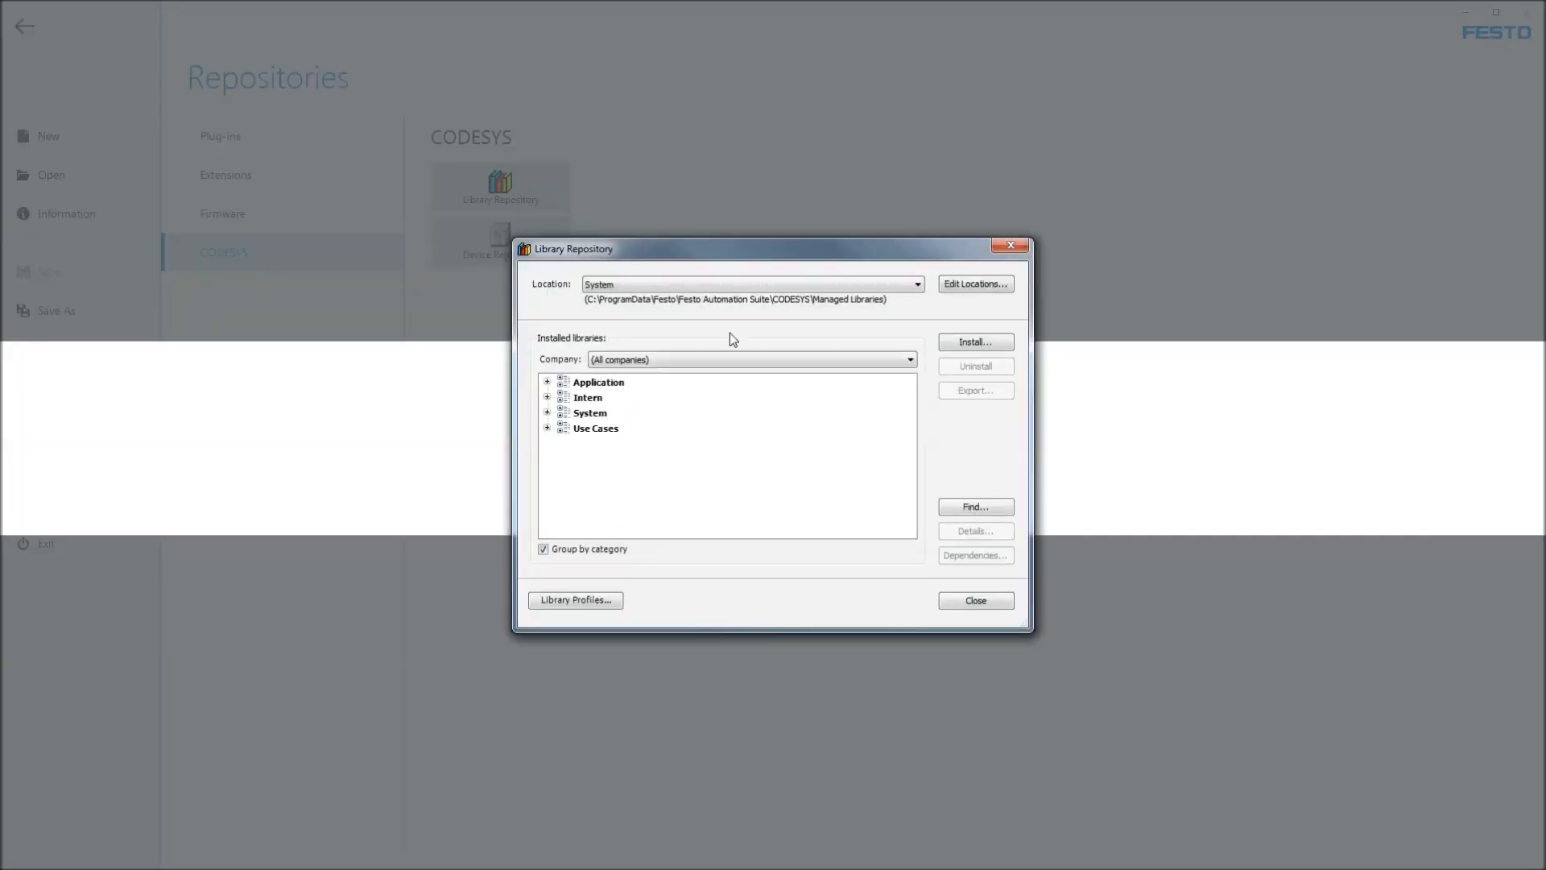
pyautogui.click(982, 604)
pyautogui.click(524, 247)
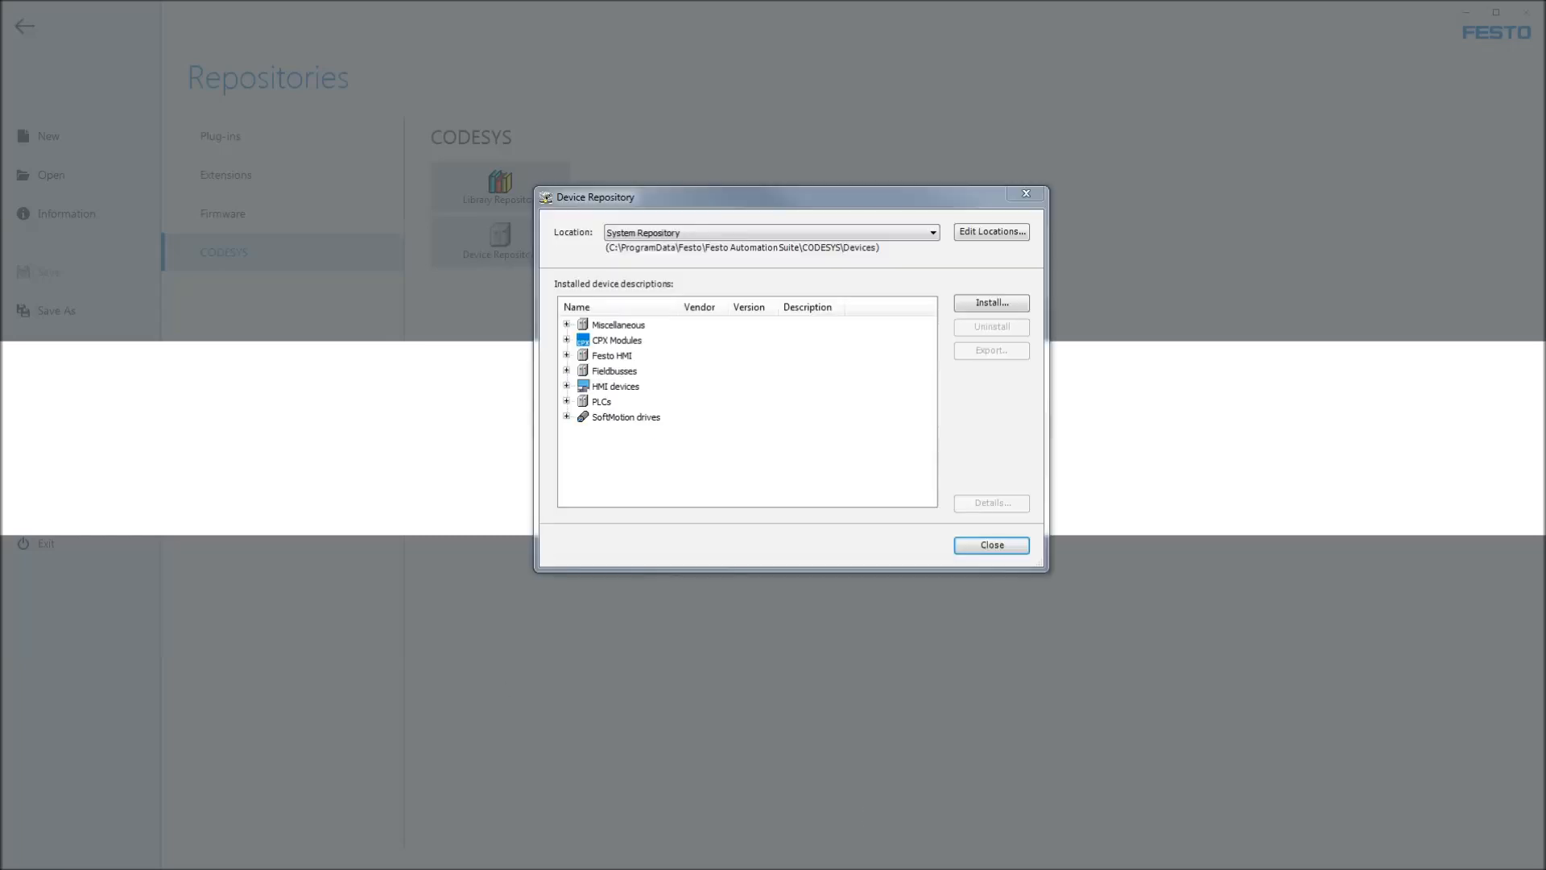
pyautogui.click(991, 547)
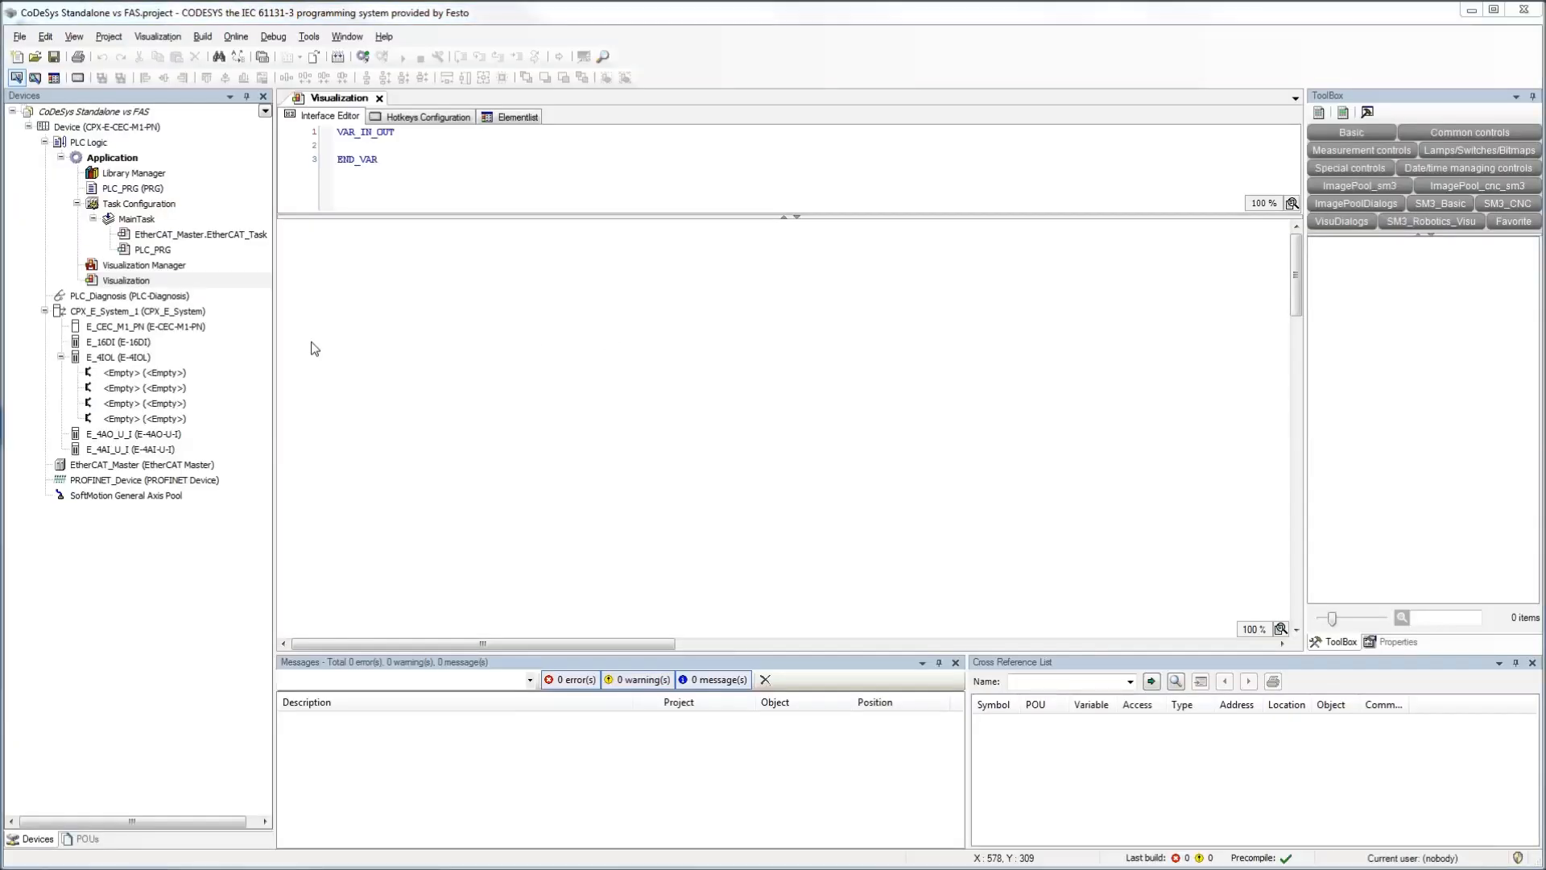
pyautogui.click(307, 40)
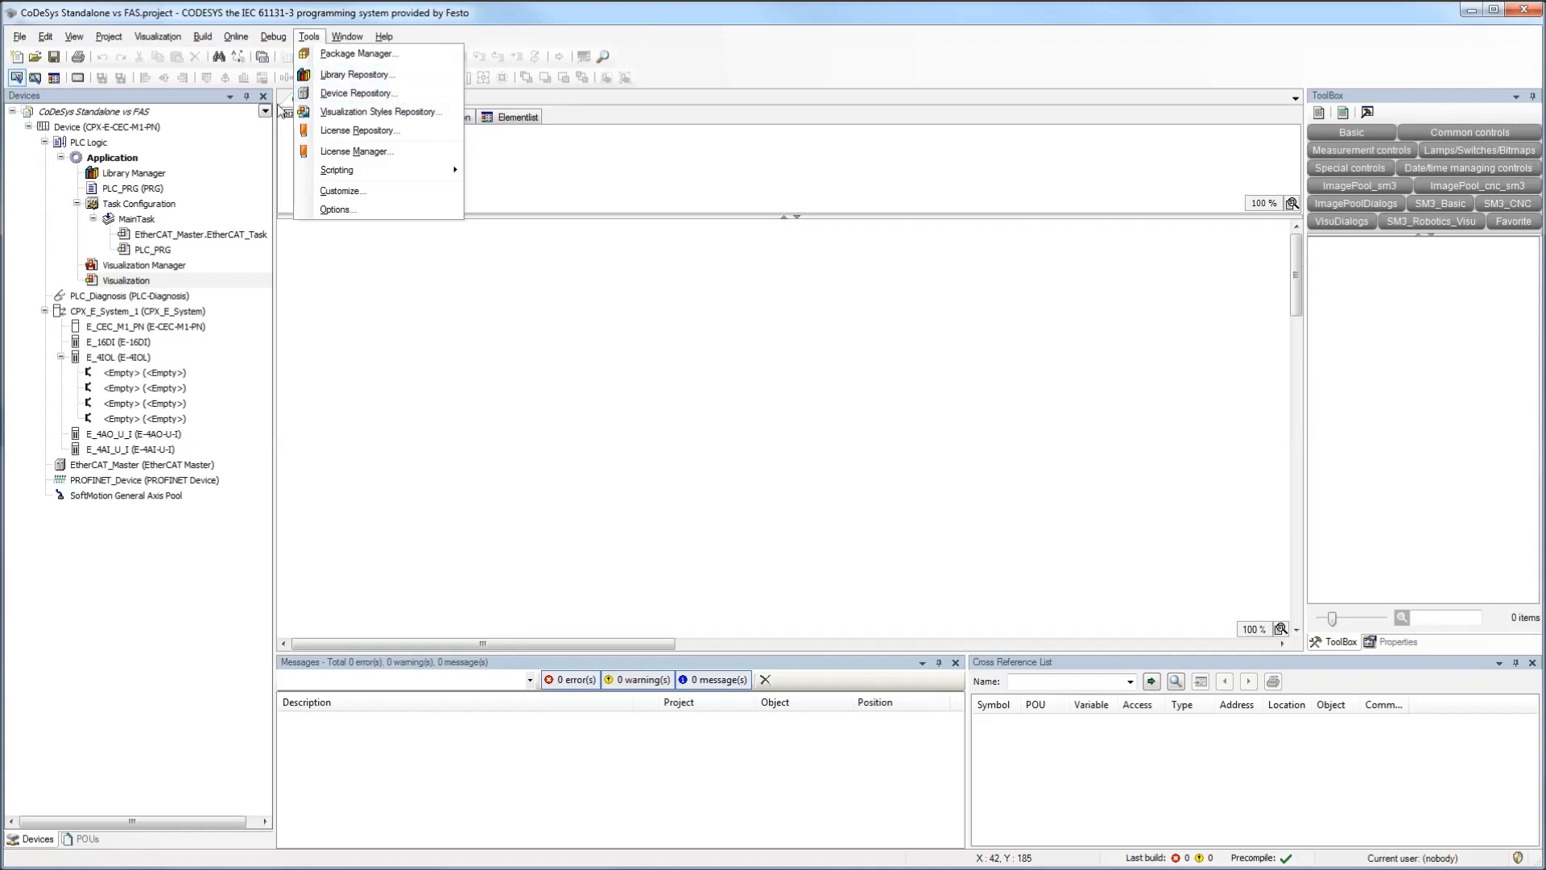
pyautogui.moveTo(20, 36)
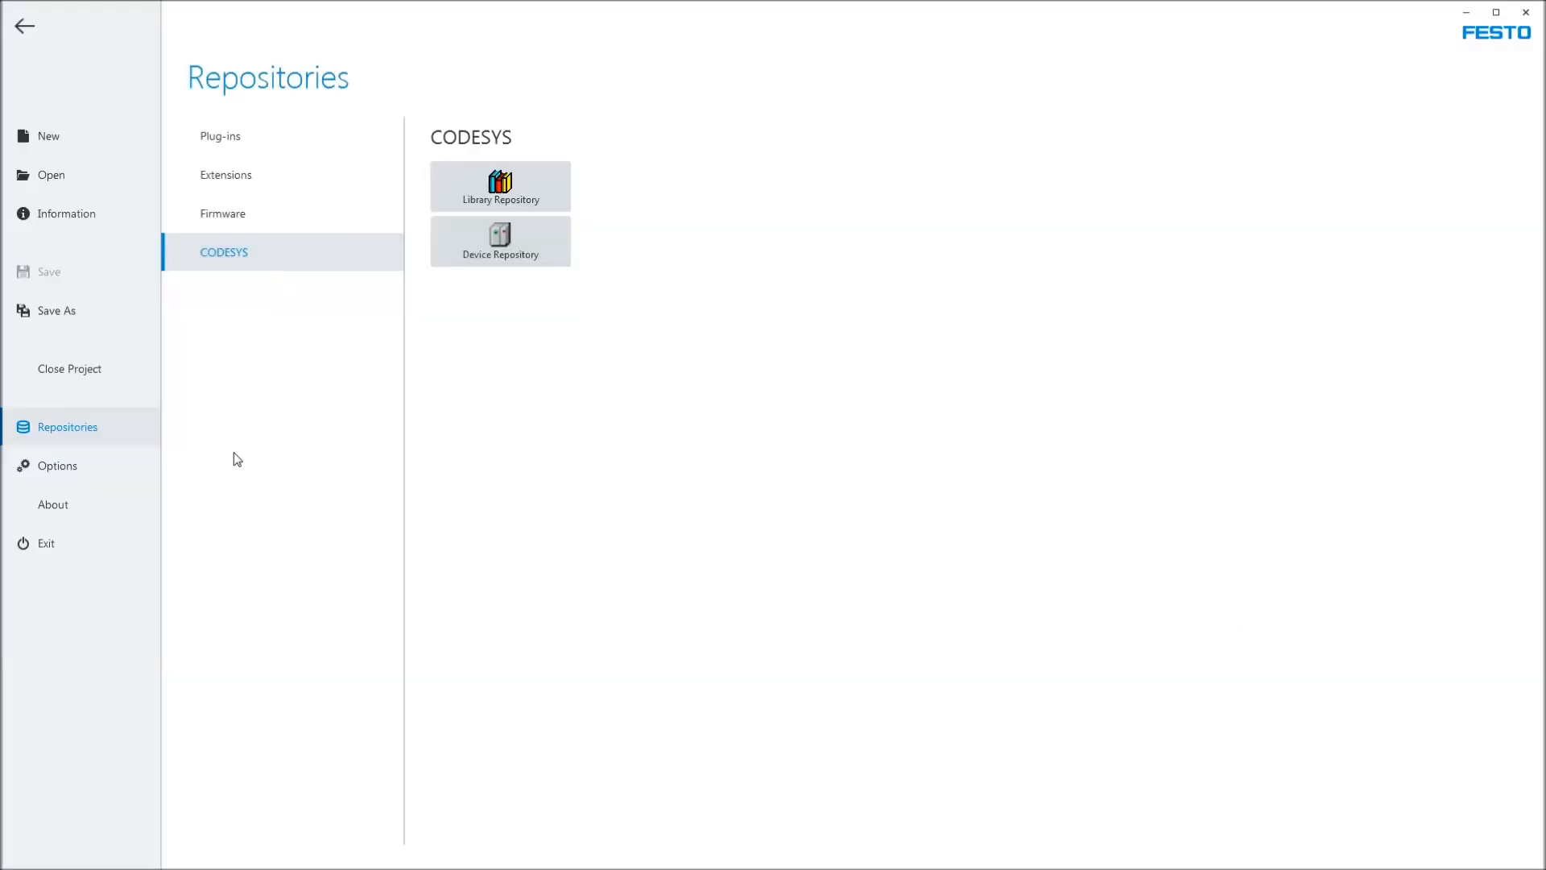
# - Switch back to Festo Automation Suite and view its general options and the CODESYS options
pyautogui.click(50, 470)
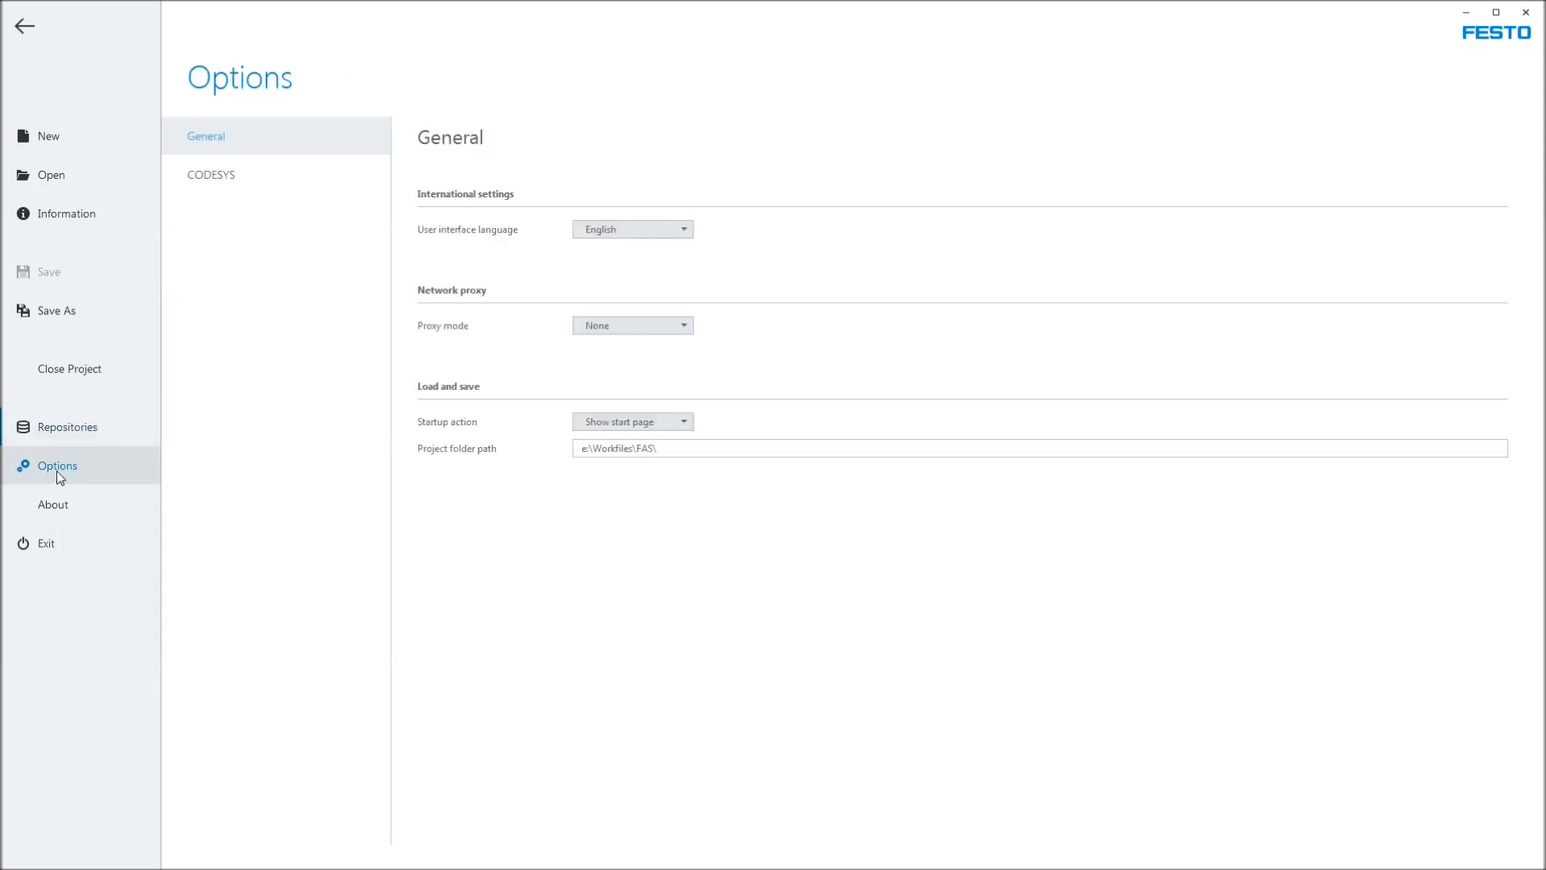
pyautogui.click(268, 179)
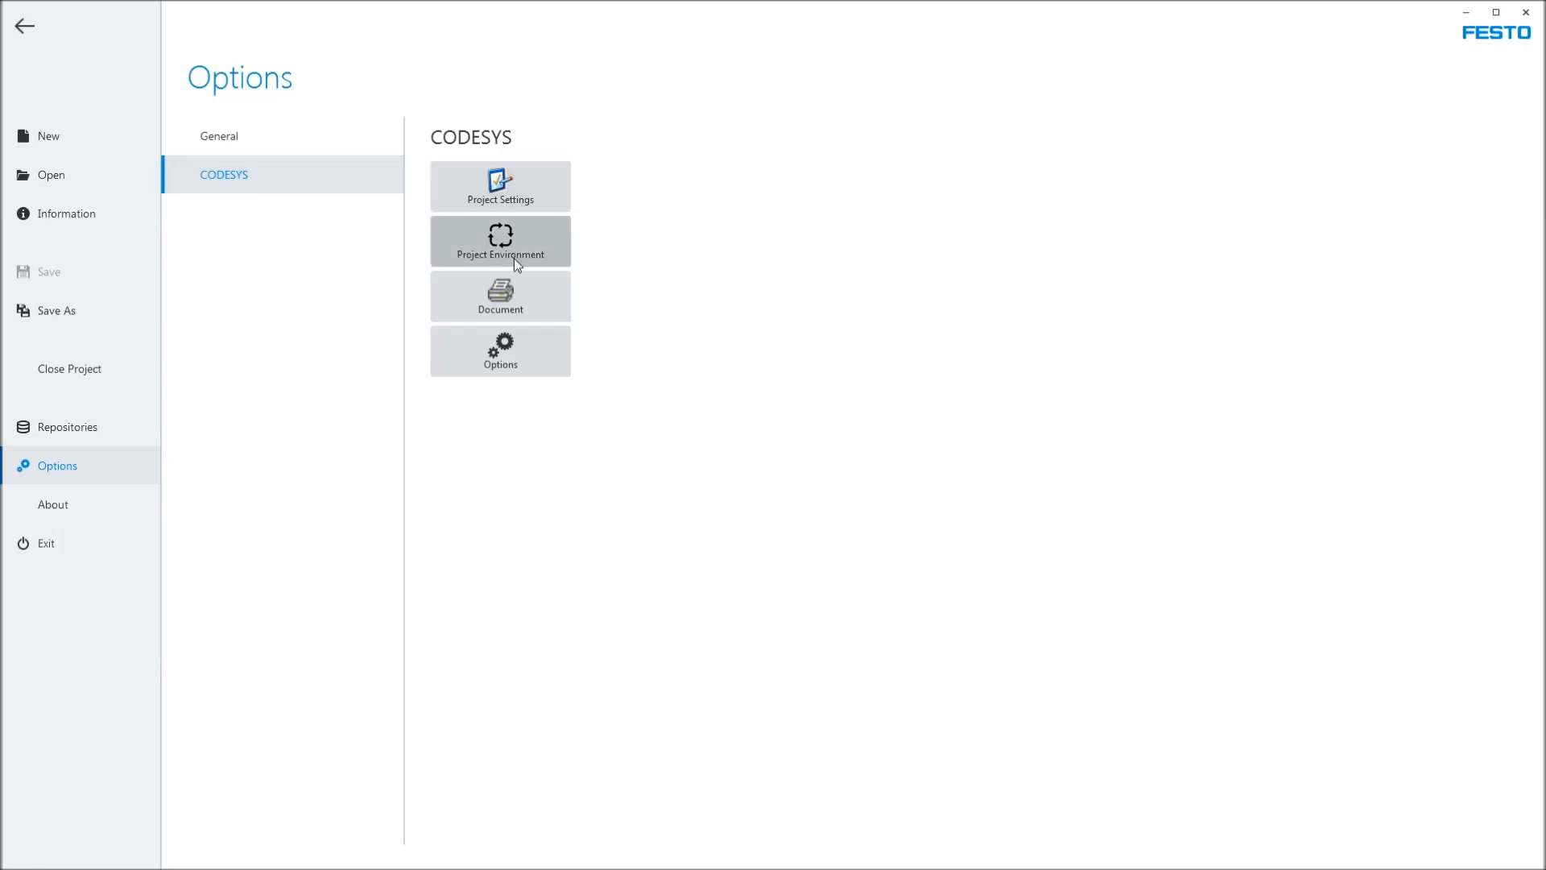
pyautogui.click(524, 353)
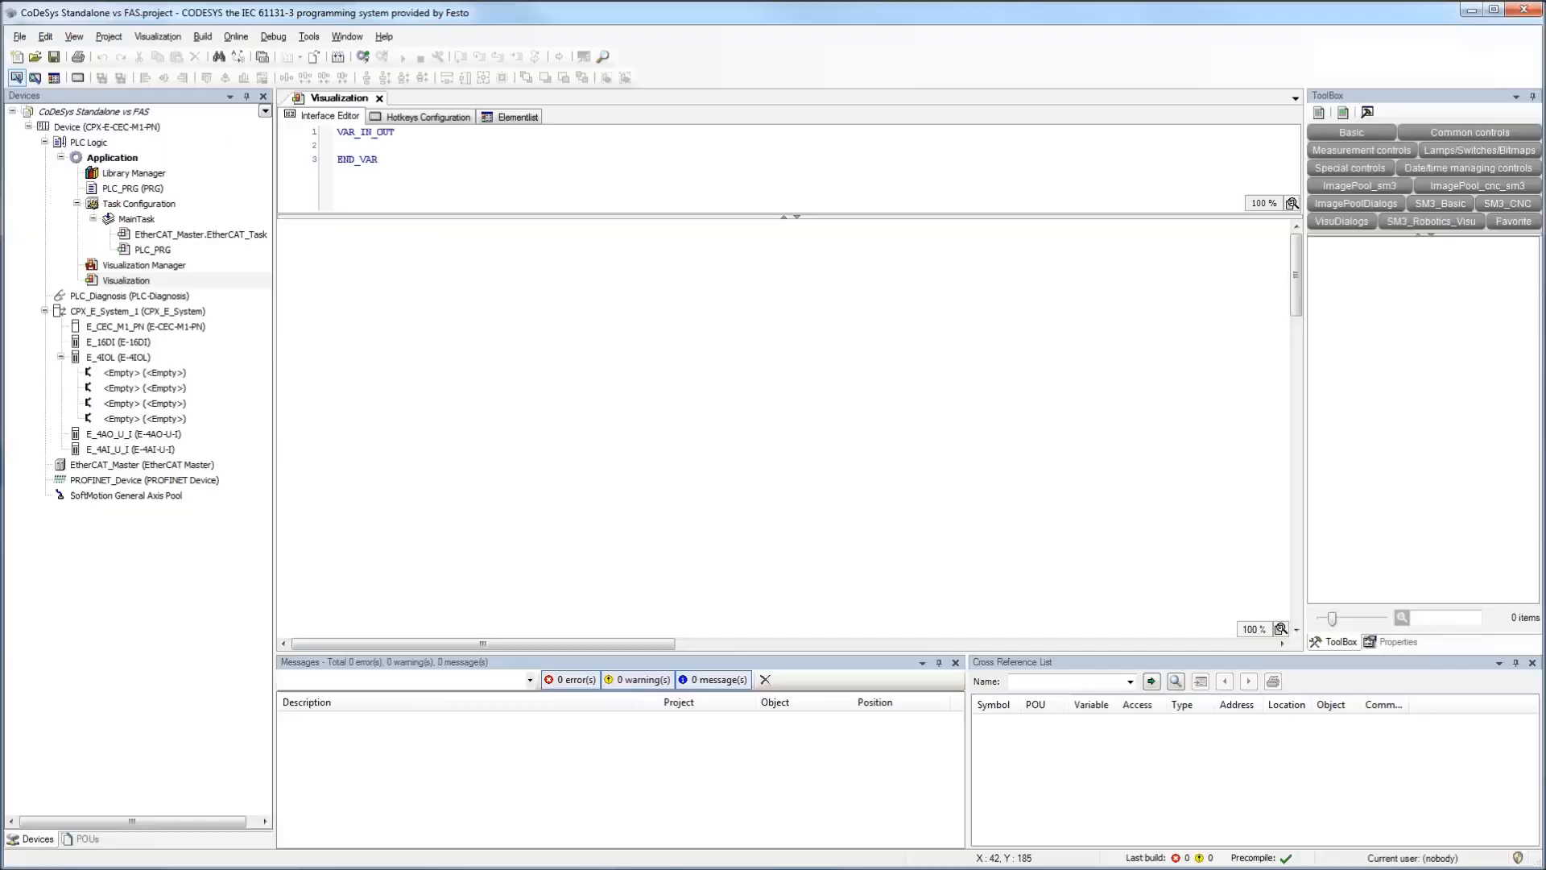
# - Switch to standalone CODESYS, look over its project commands, and check the SmartCoding options without changing them
pyautogui.click(110, 37)
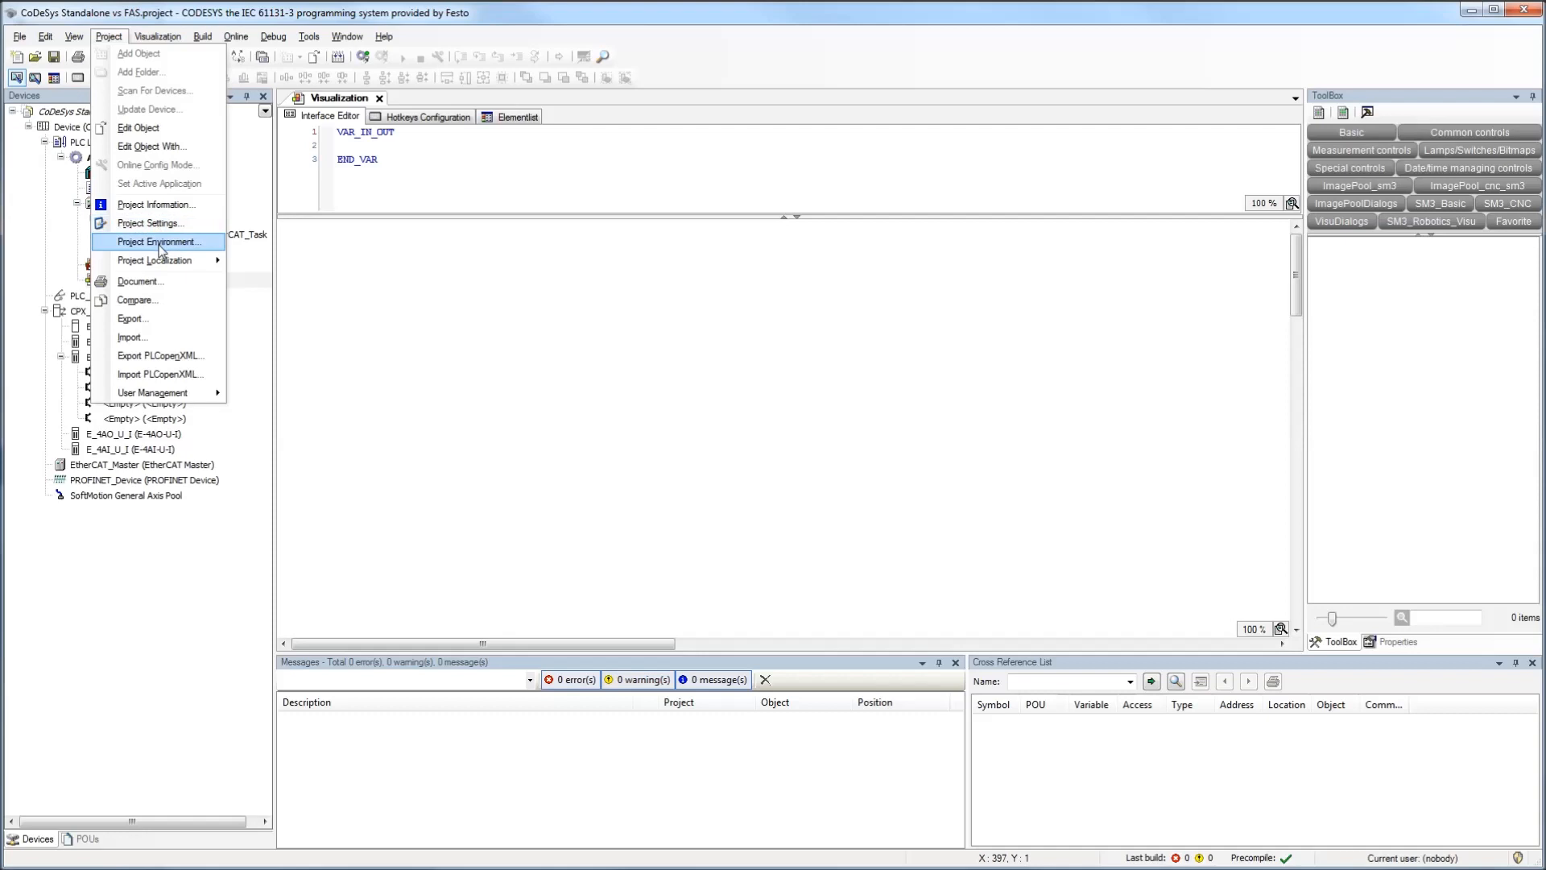
pyautogui.moveTo(308, 37)
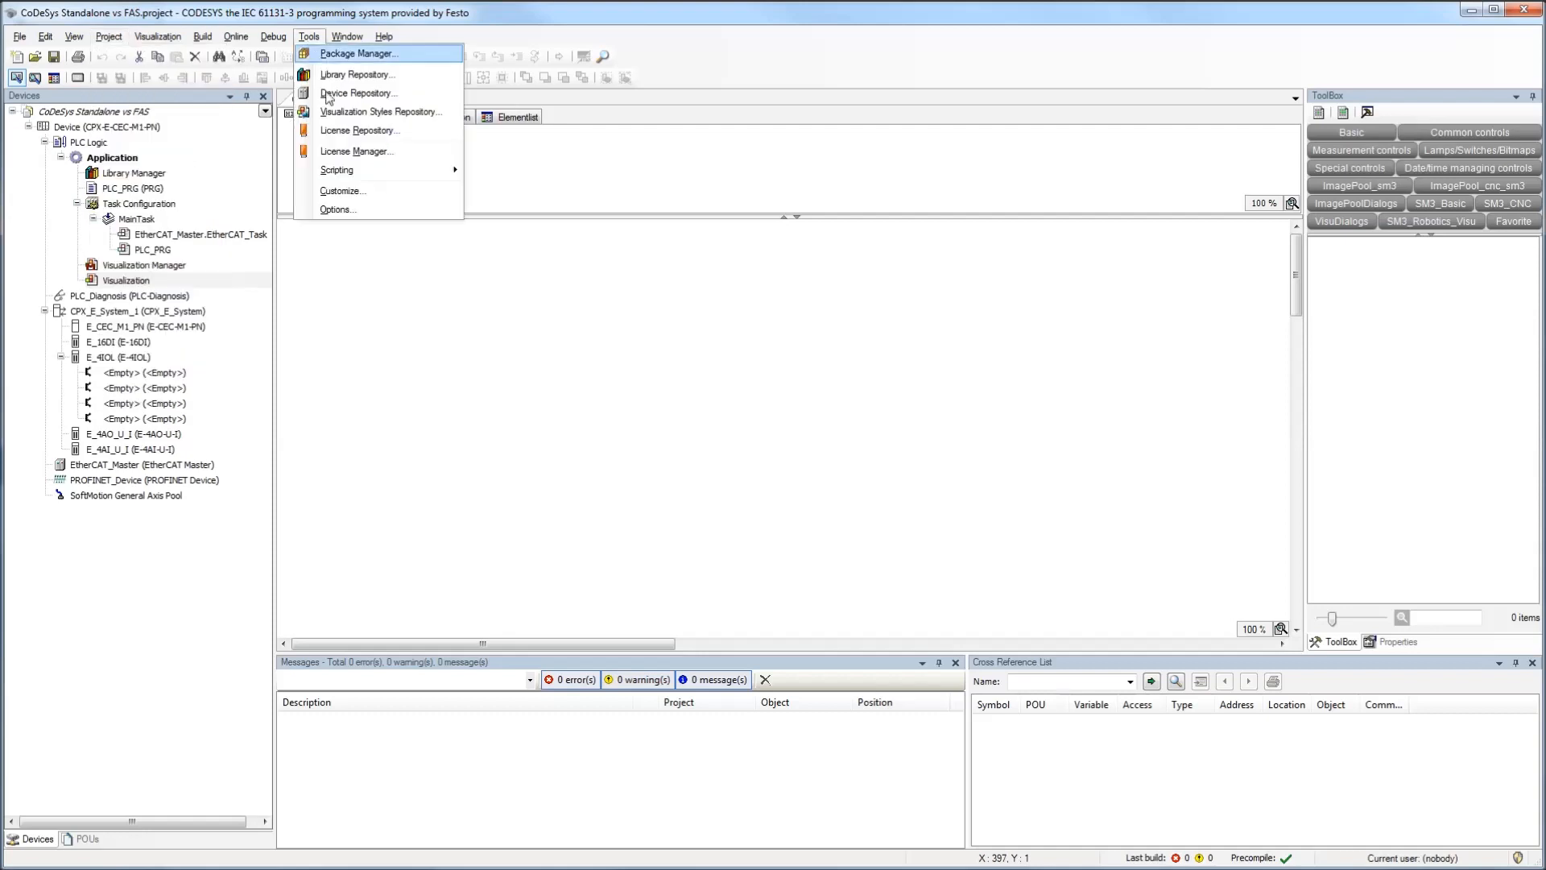
pyautogui.click(366, 215)
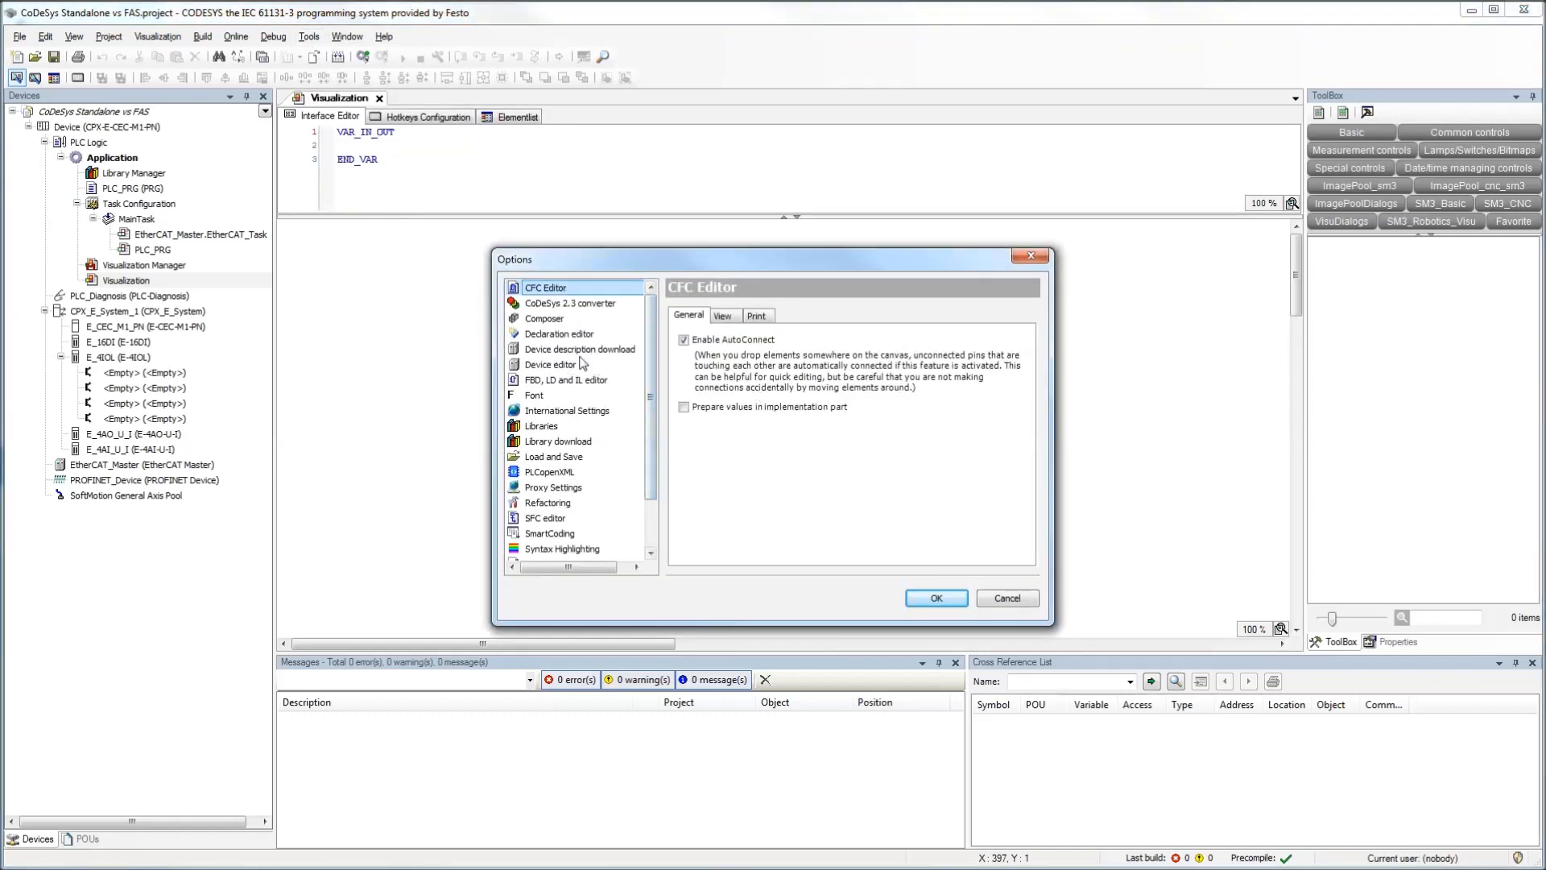
pyautogui.click(550, 533)
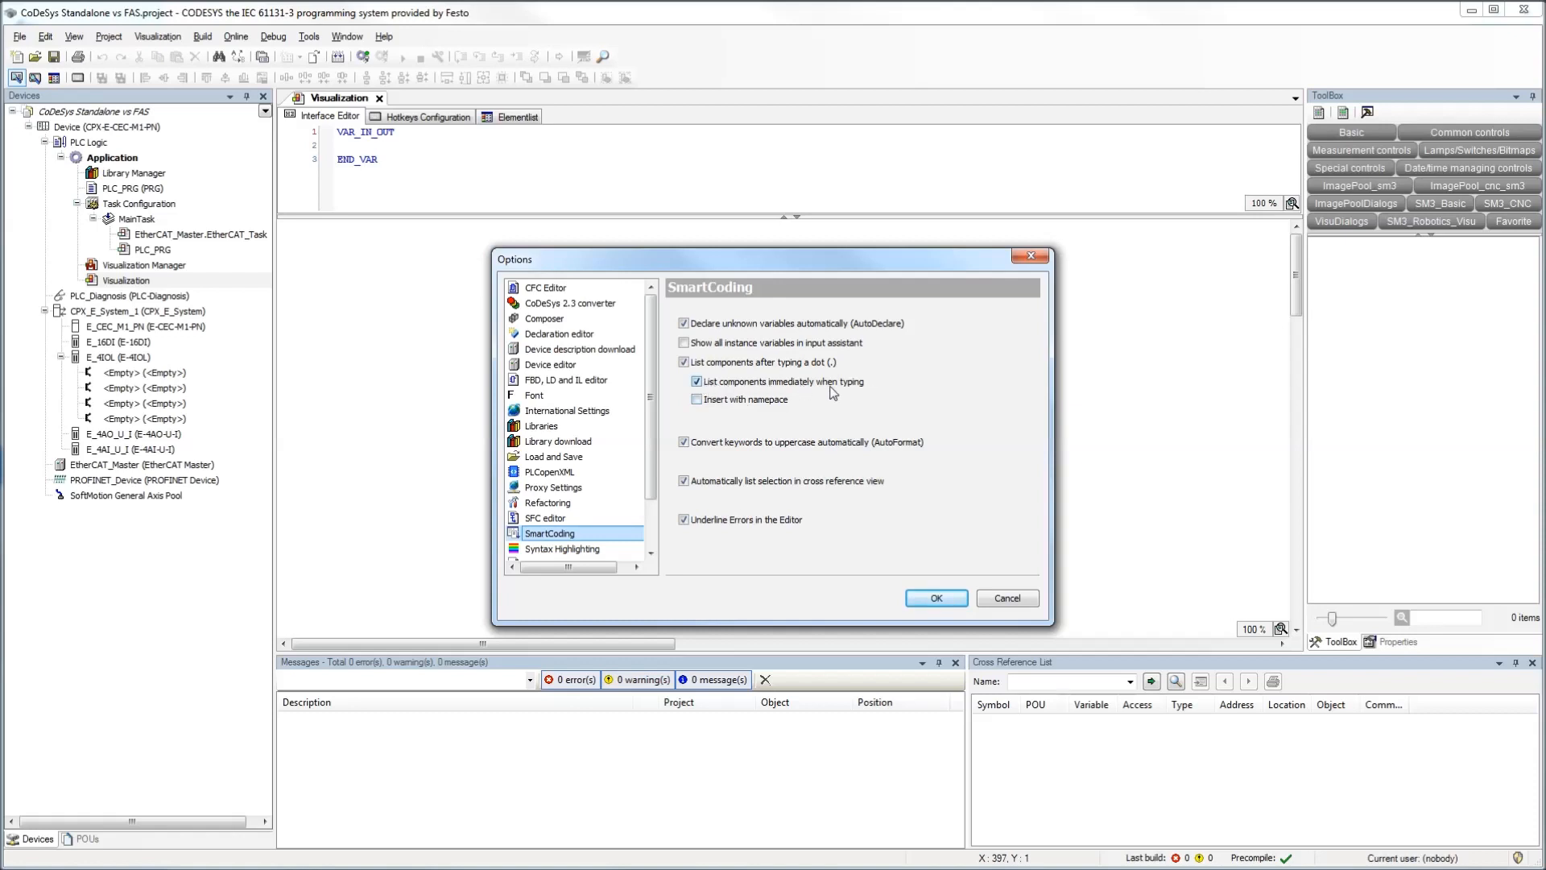
pyautogui.click(1012, 599)
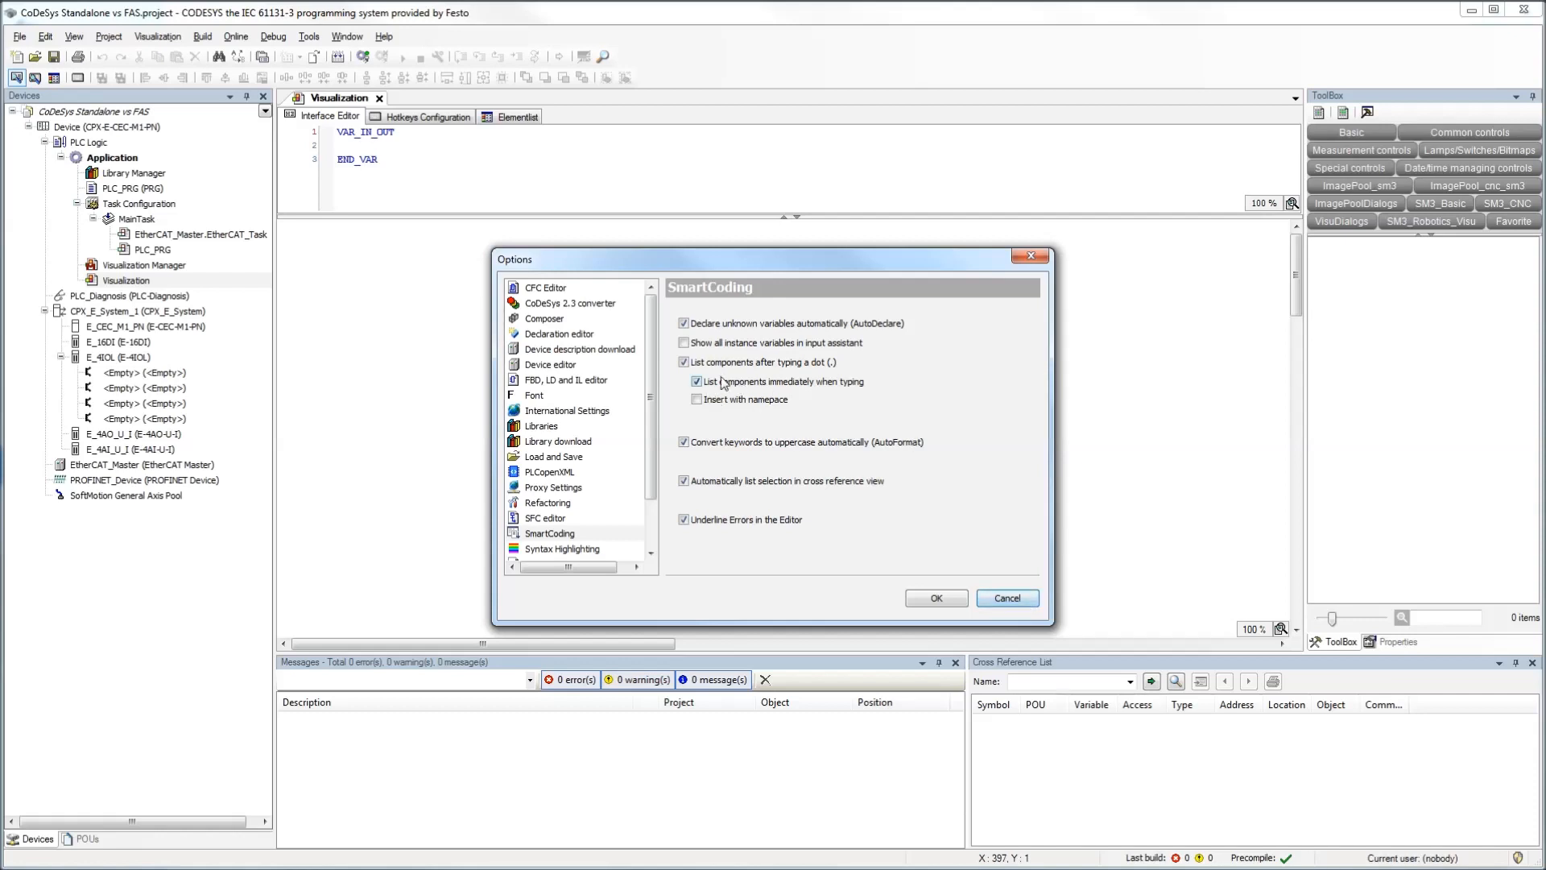
pyautogui.click(1003, 597)
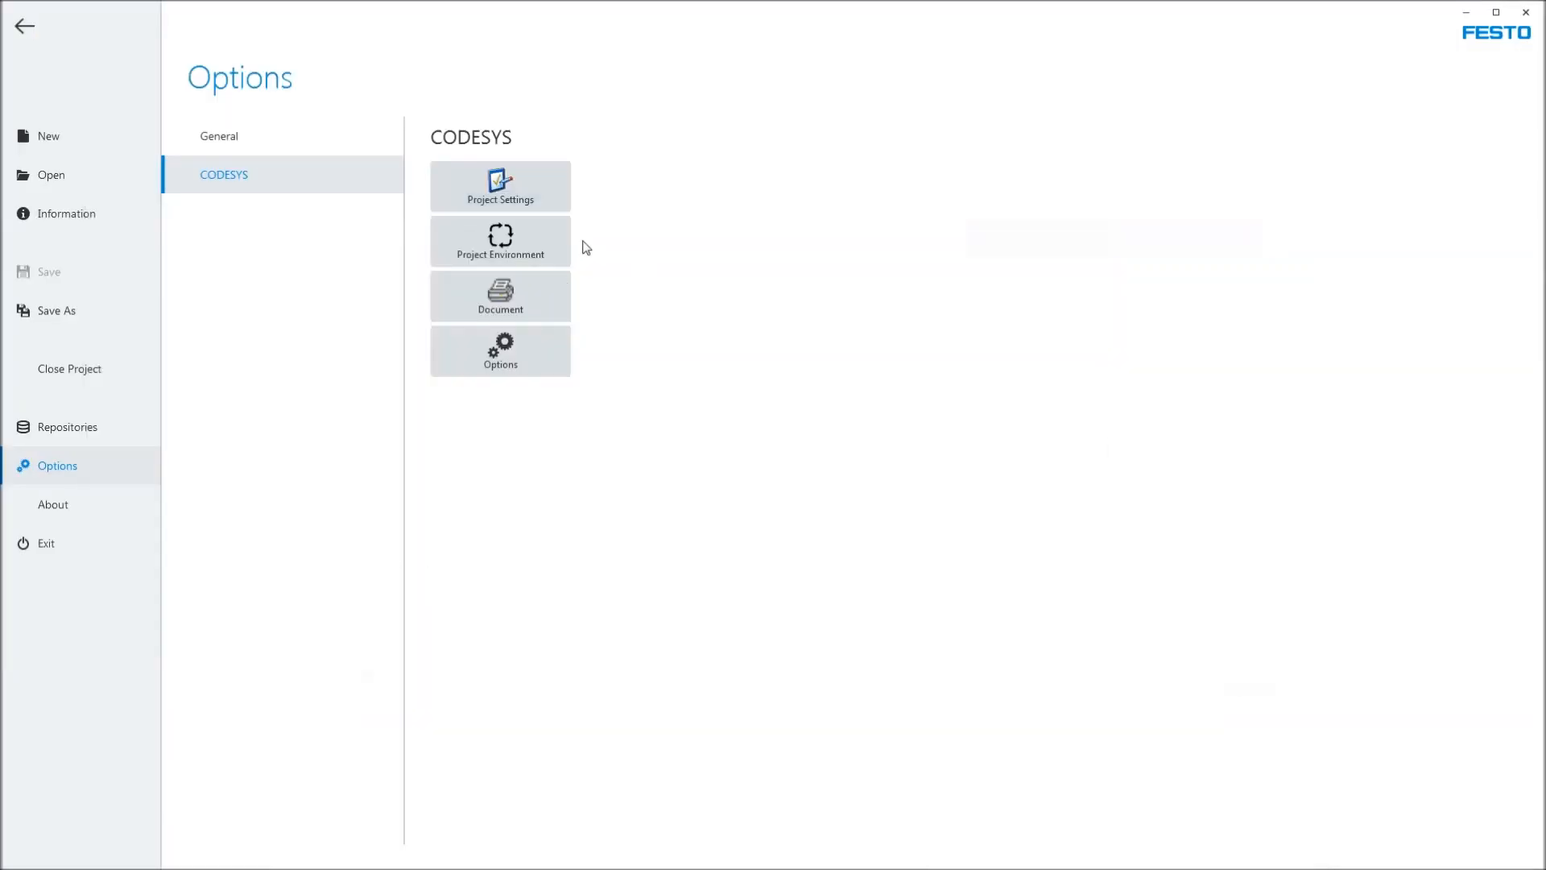
# - Return to Festo Automation Suite, inspect the SmartCoding settings in its CODESYS options and cancel the dialog
pyautogui.click(519, 355)
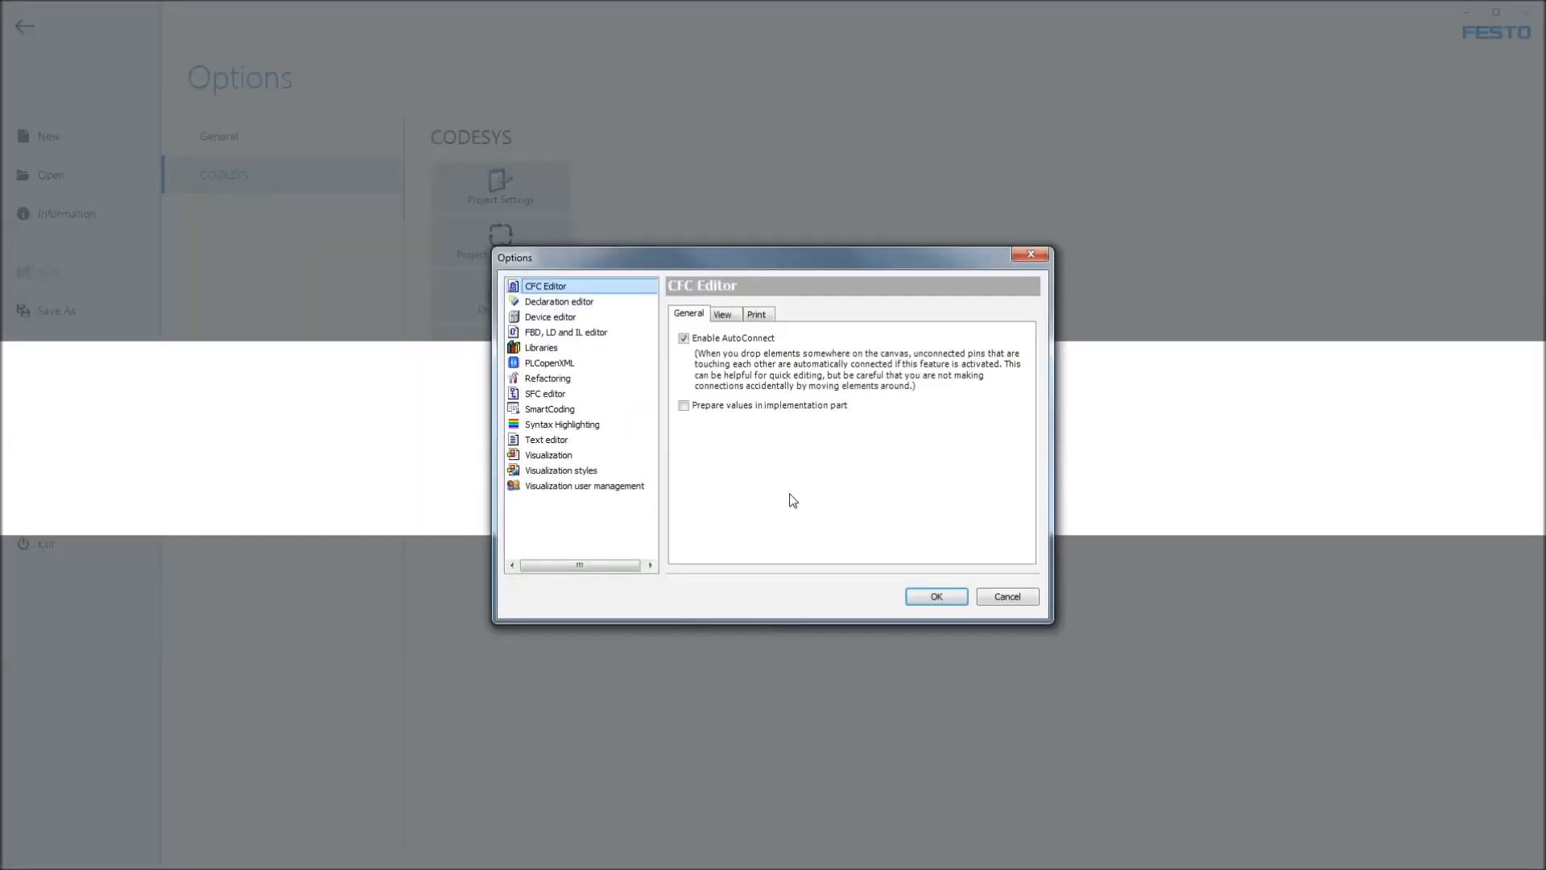
pyautogui.click(554, 411)
pyautogui.click(697, 380)
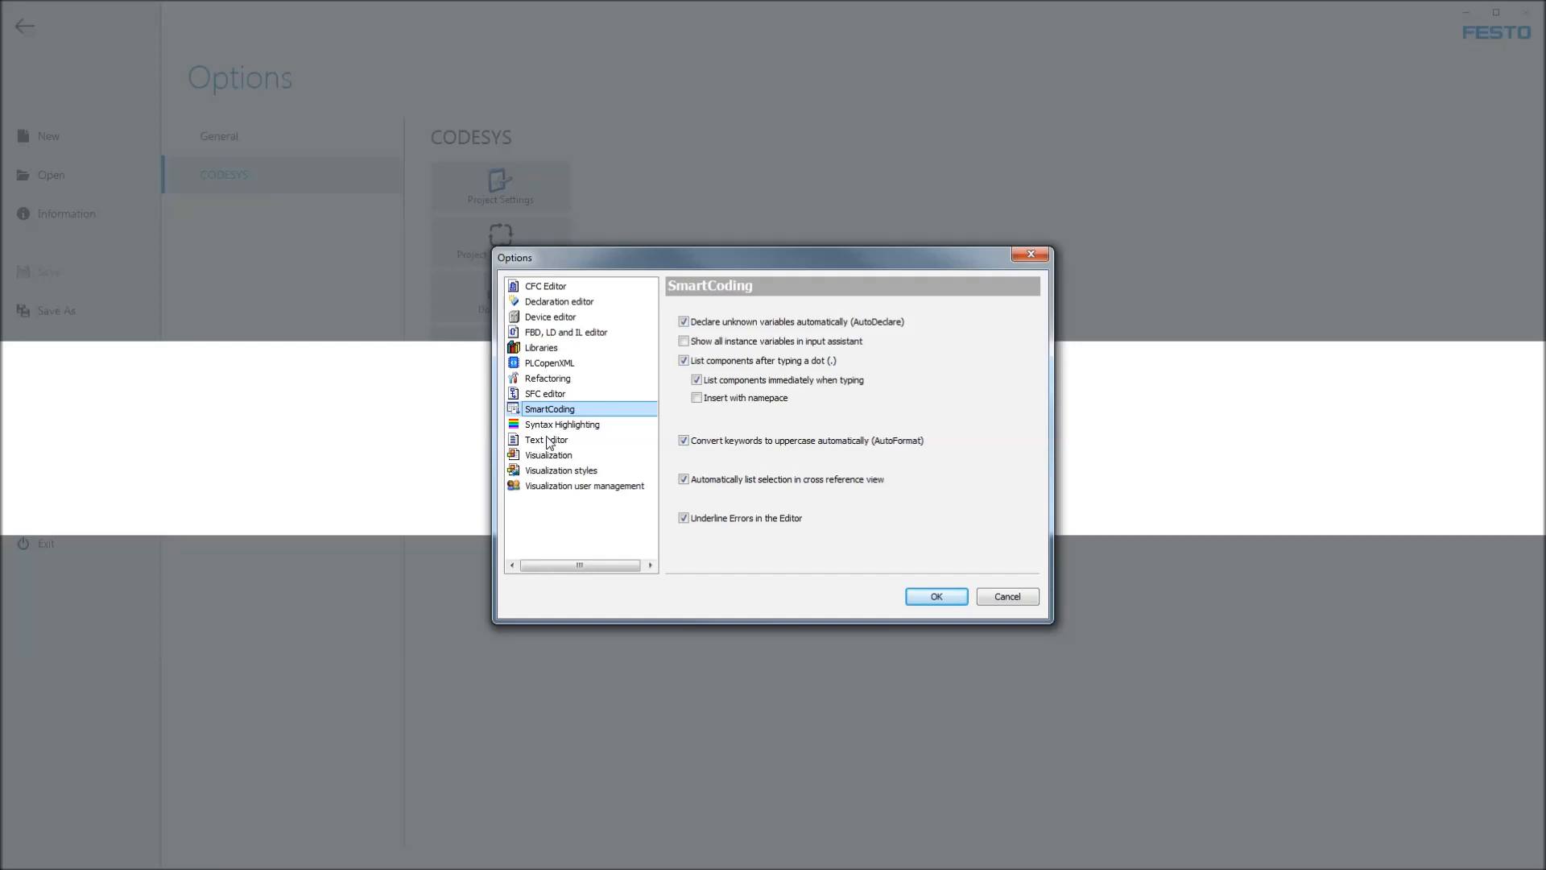
pyautogui.click(1011, 597)
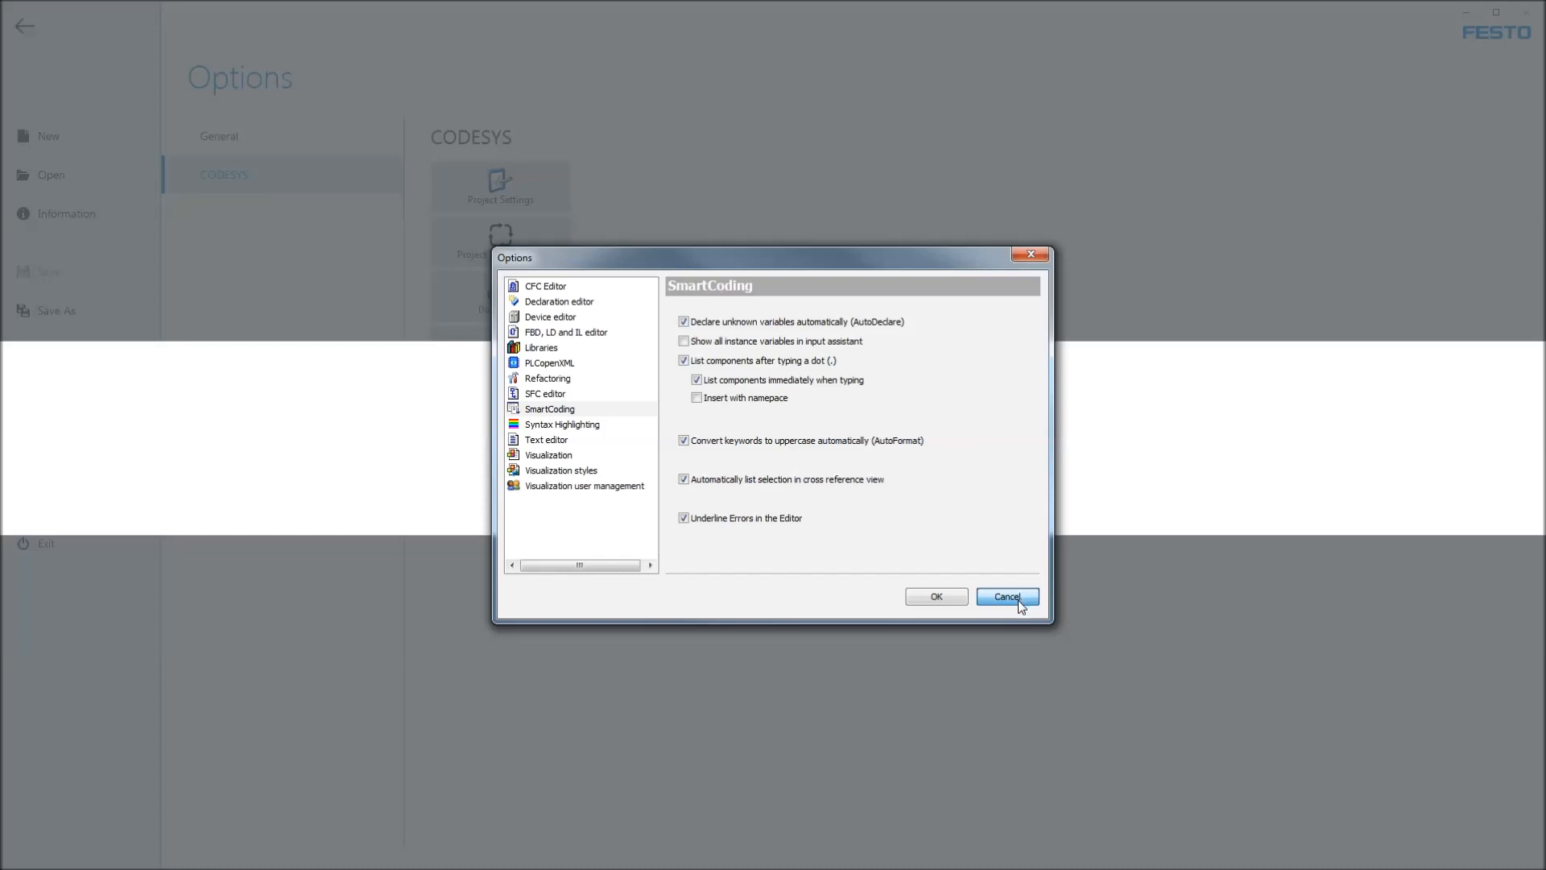
pyautogui.click(1006, 597)
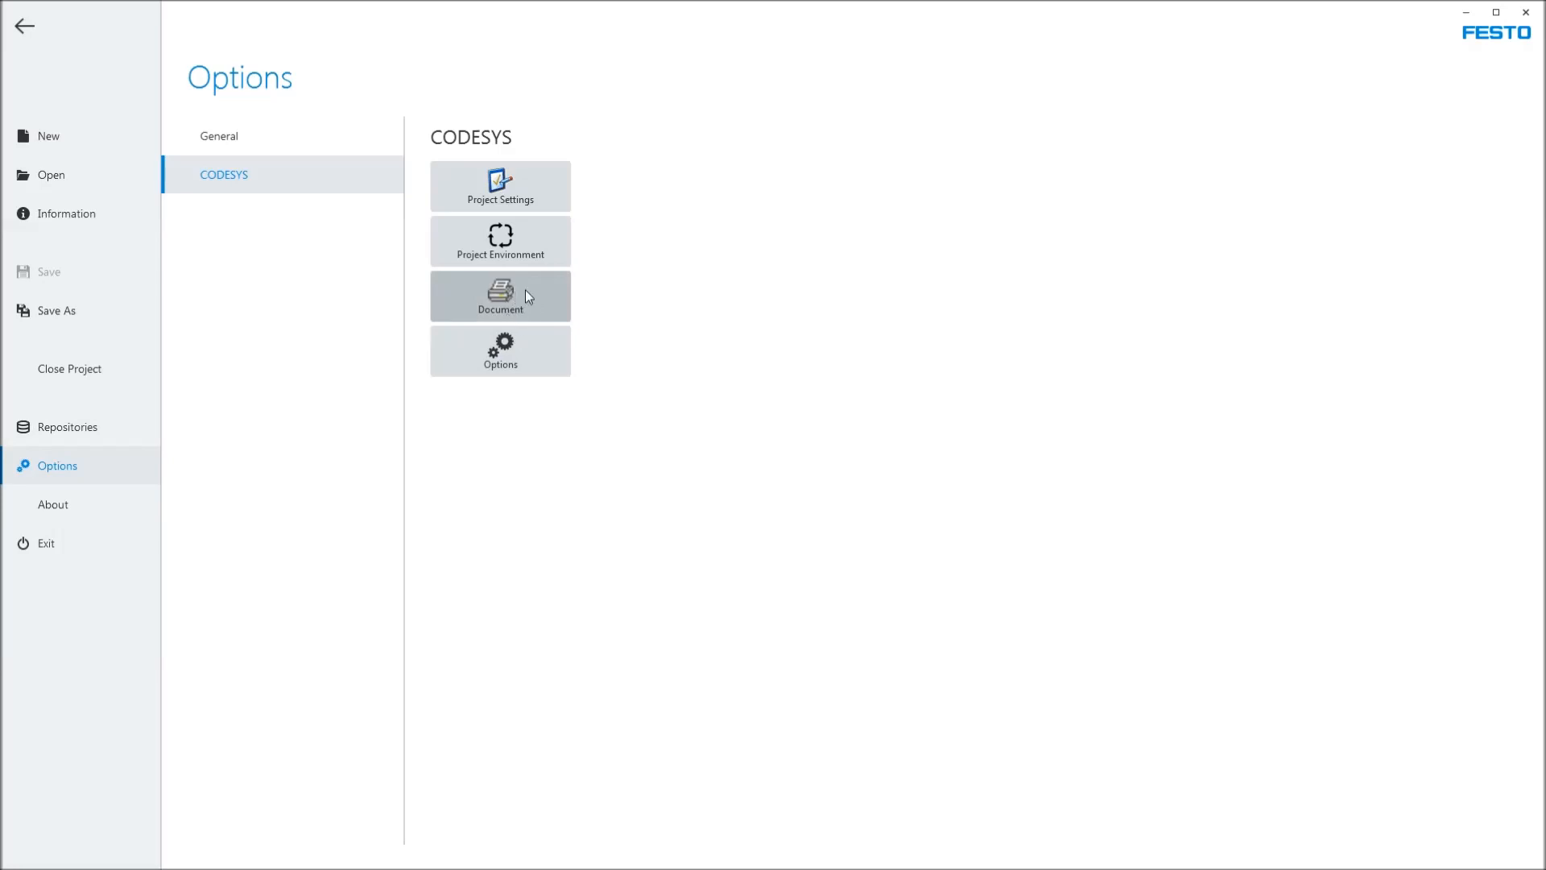
# - View the general options again and return to the project designer
pyautogui.click(223, 148)
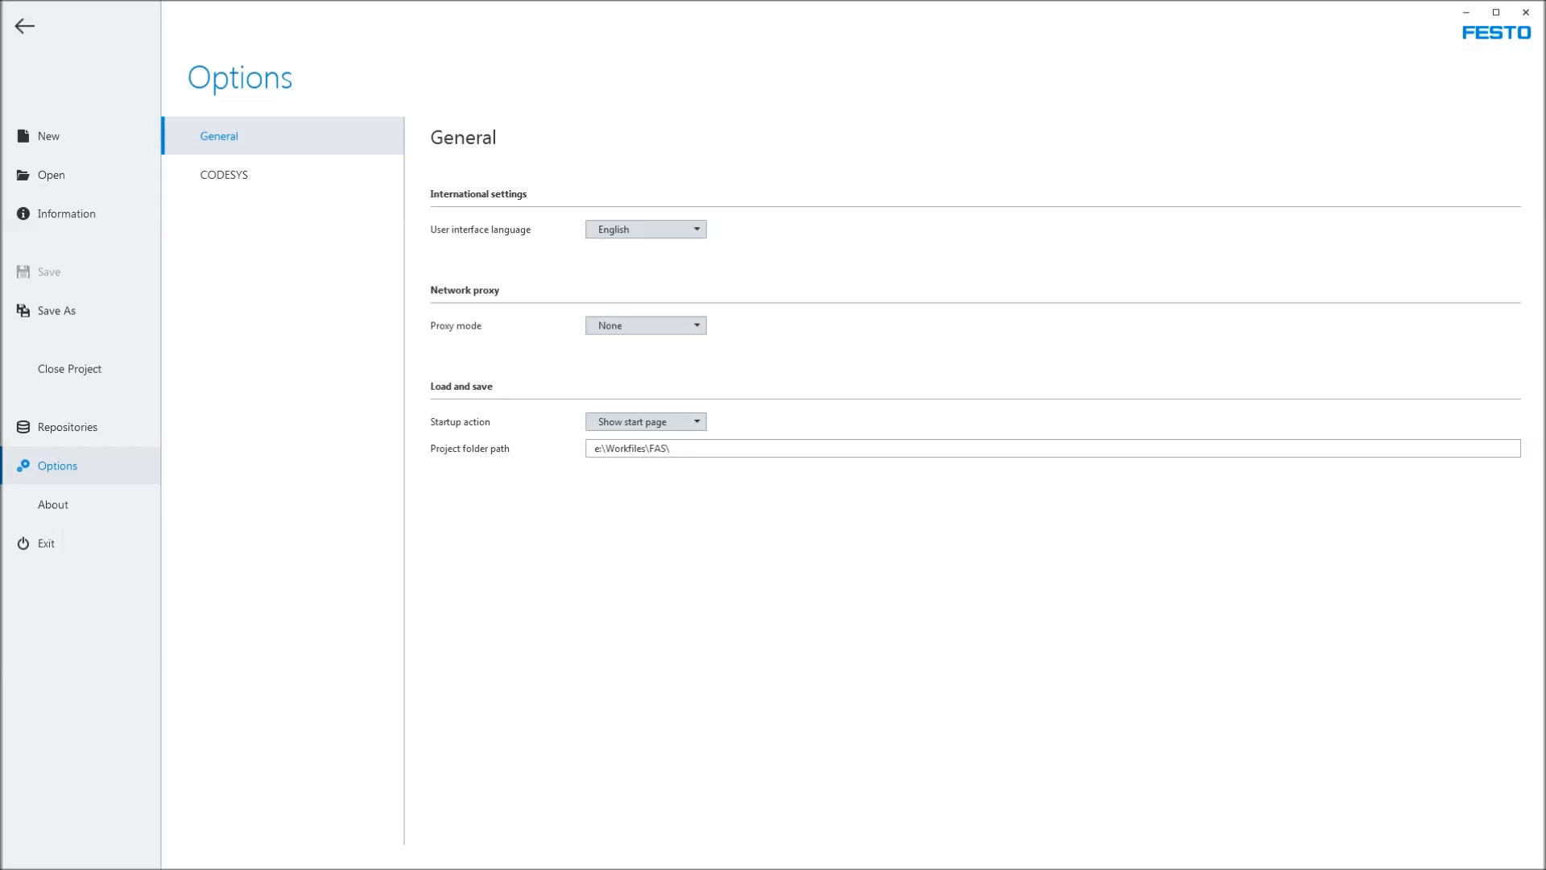
pyautogui.click(25, 27)
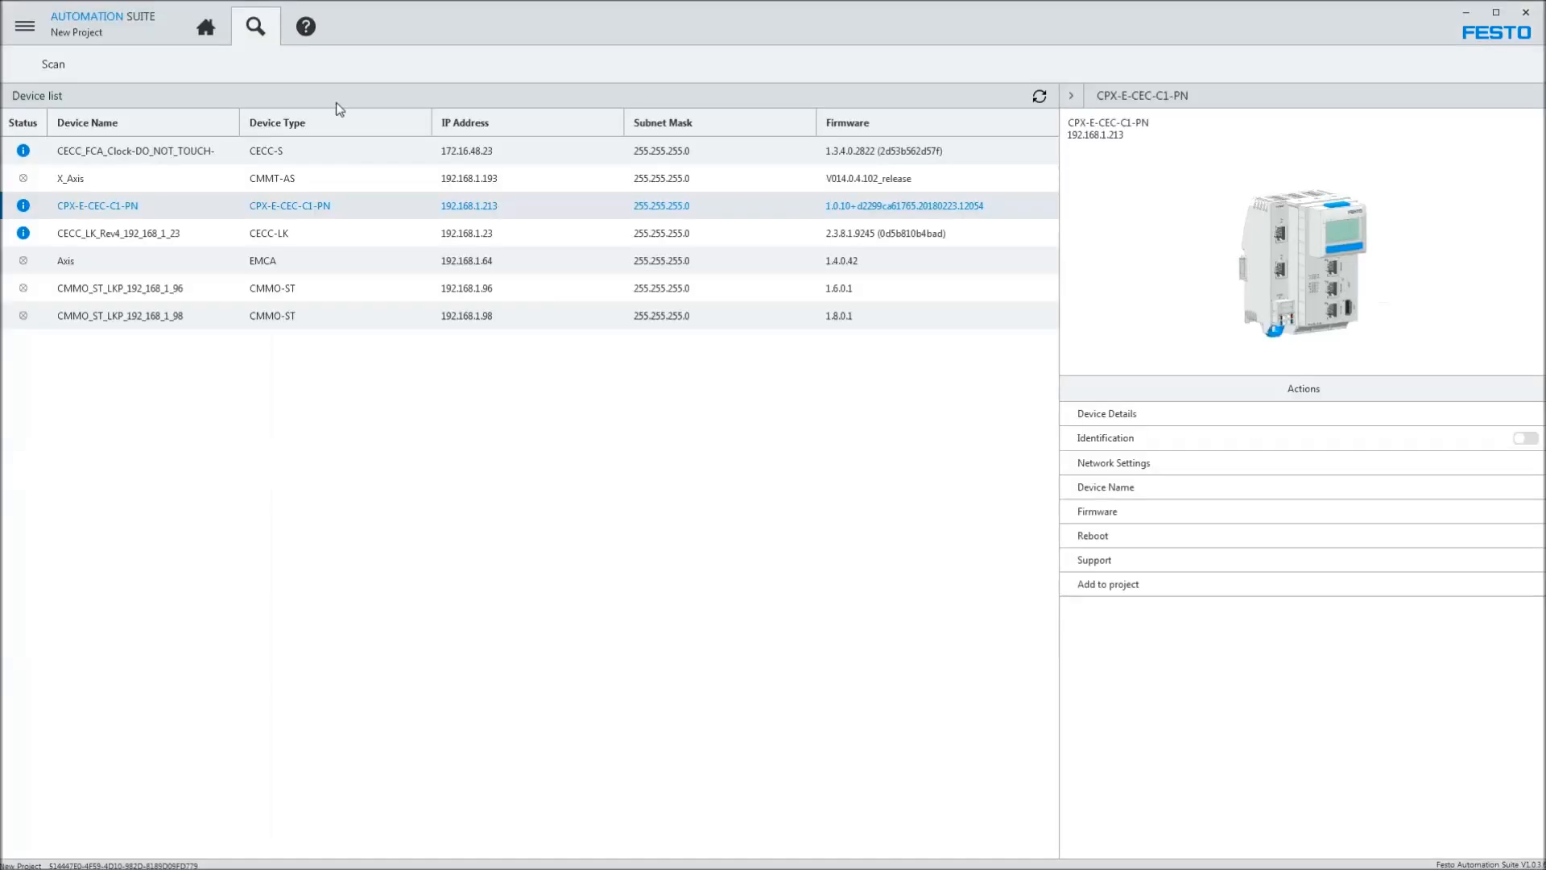
pyautogui.click(205, 27)
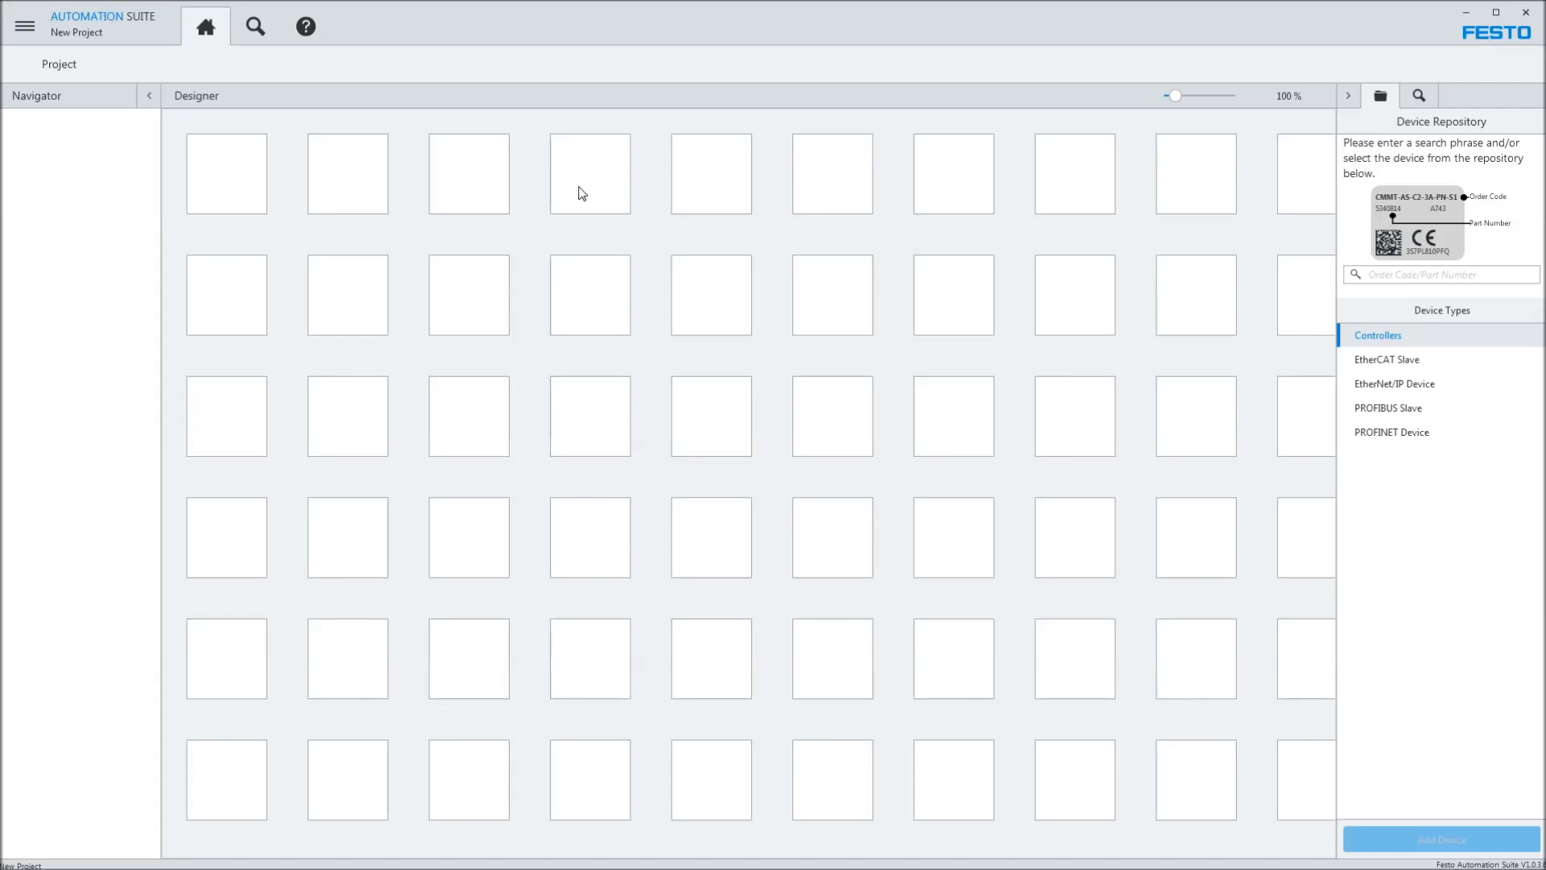
# - Save the project as YouTube_FAS_Project in the folder E:\Workfiles\FAS
pyautogui.click(25, 27)
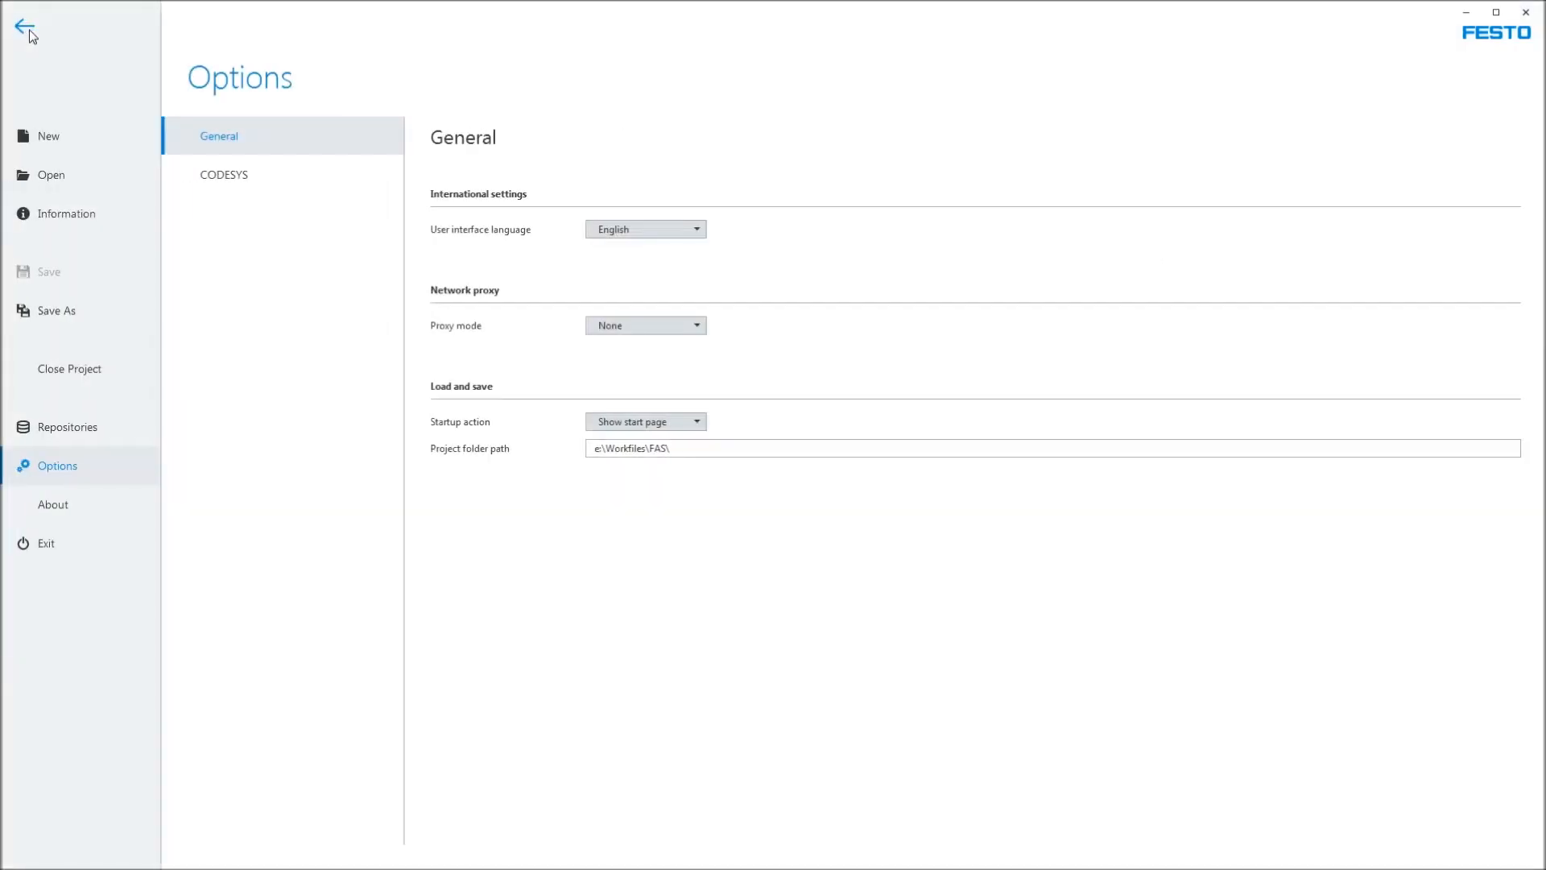
pyautogui.click(51, 310)
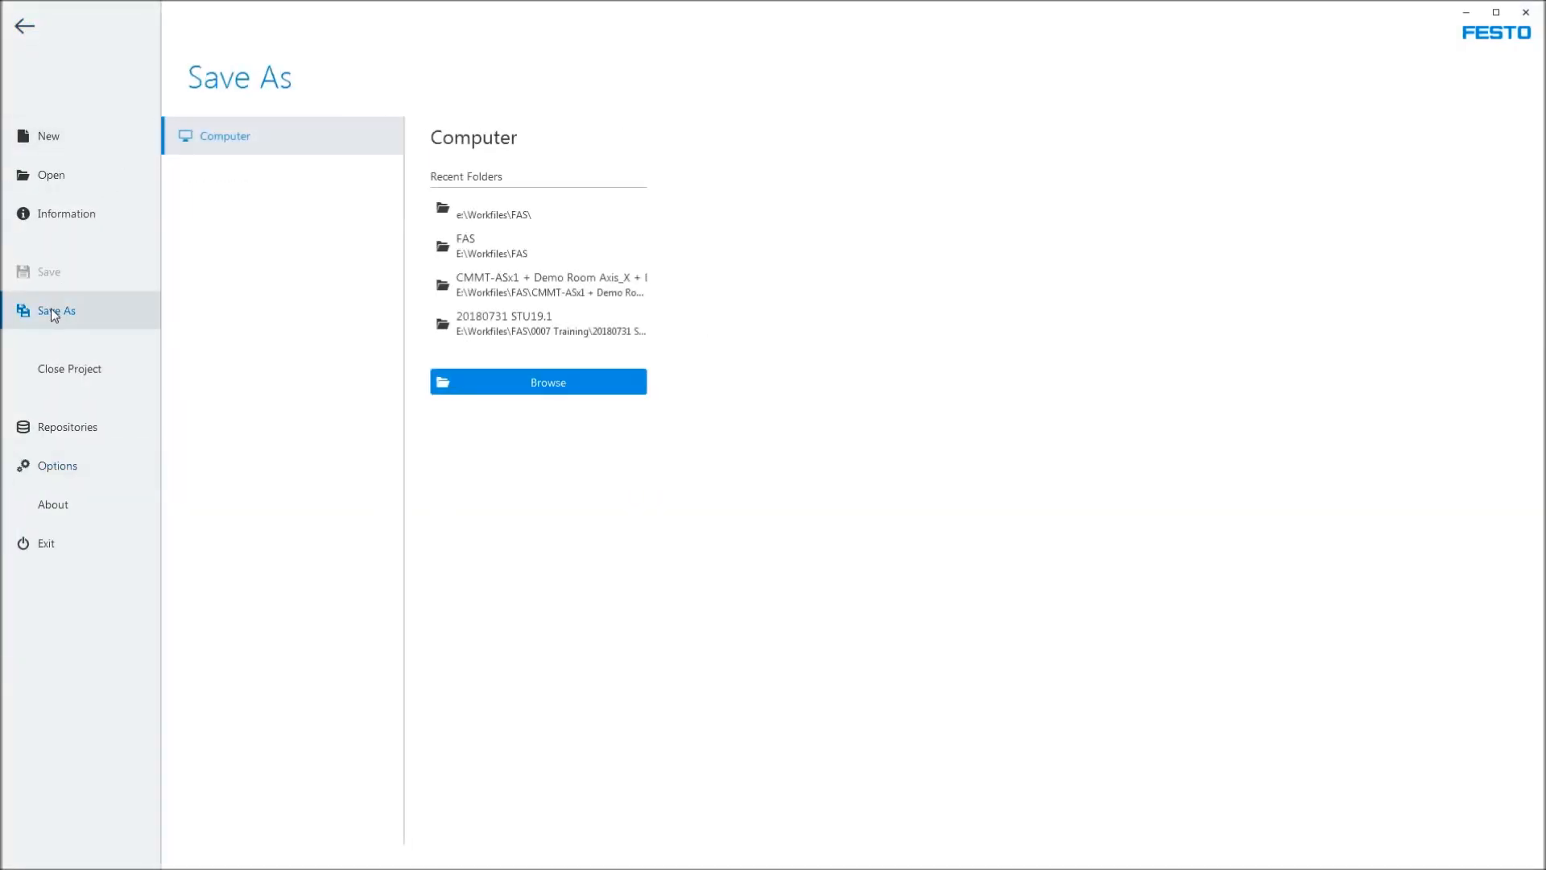
pyautogui.click(505, 385)
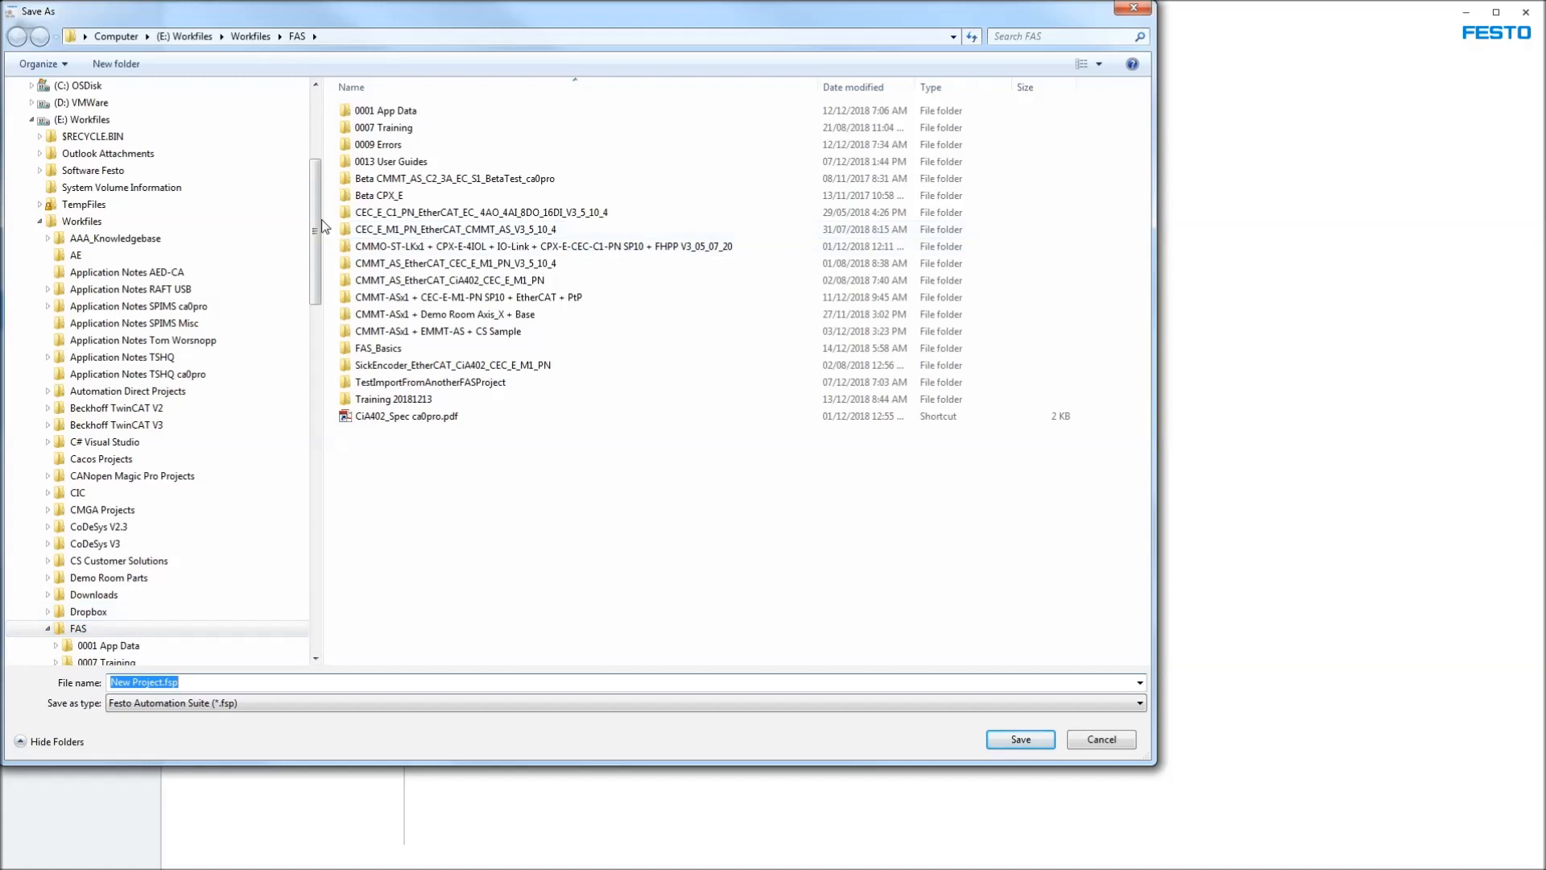
pyautogui.click(393, 35)
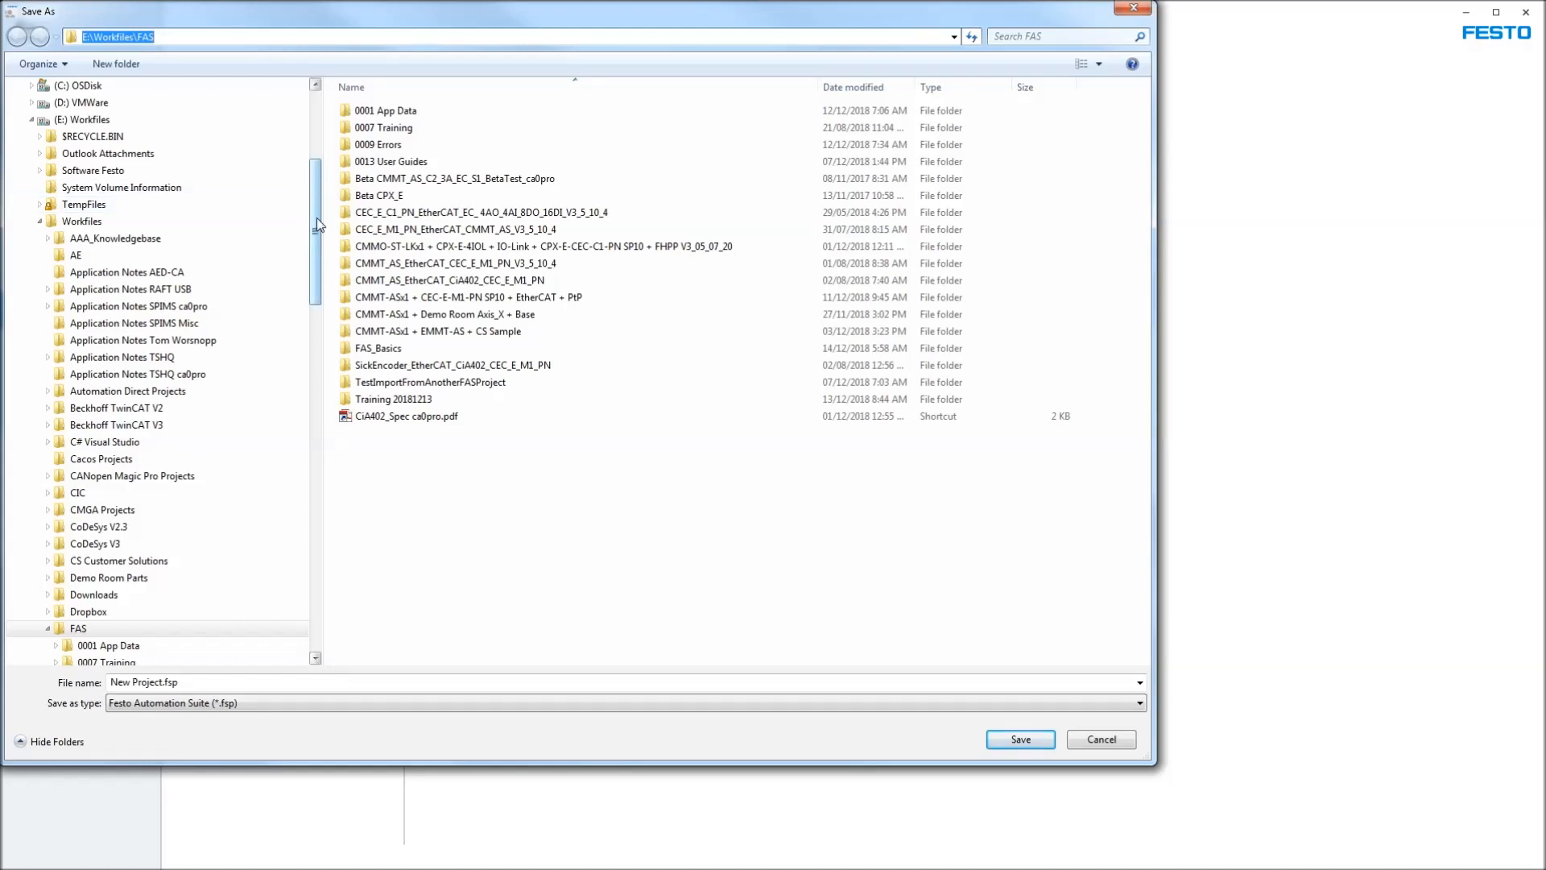
pyautogui.moveTo(319, 219); pyautogui.dragTo(316, 360)
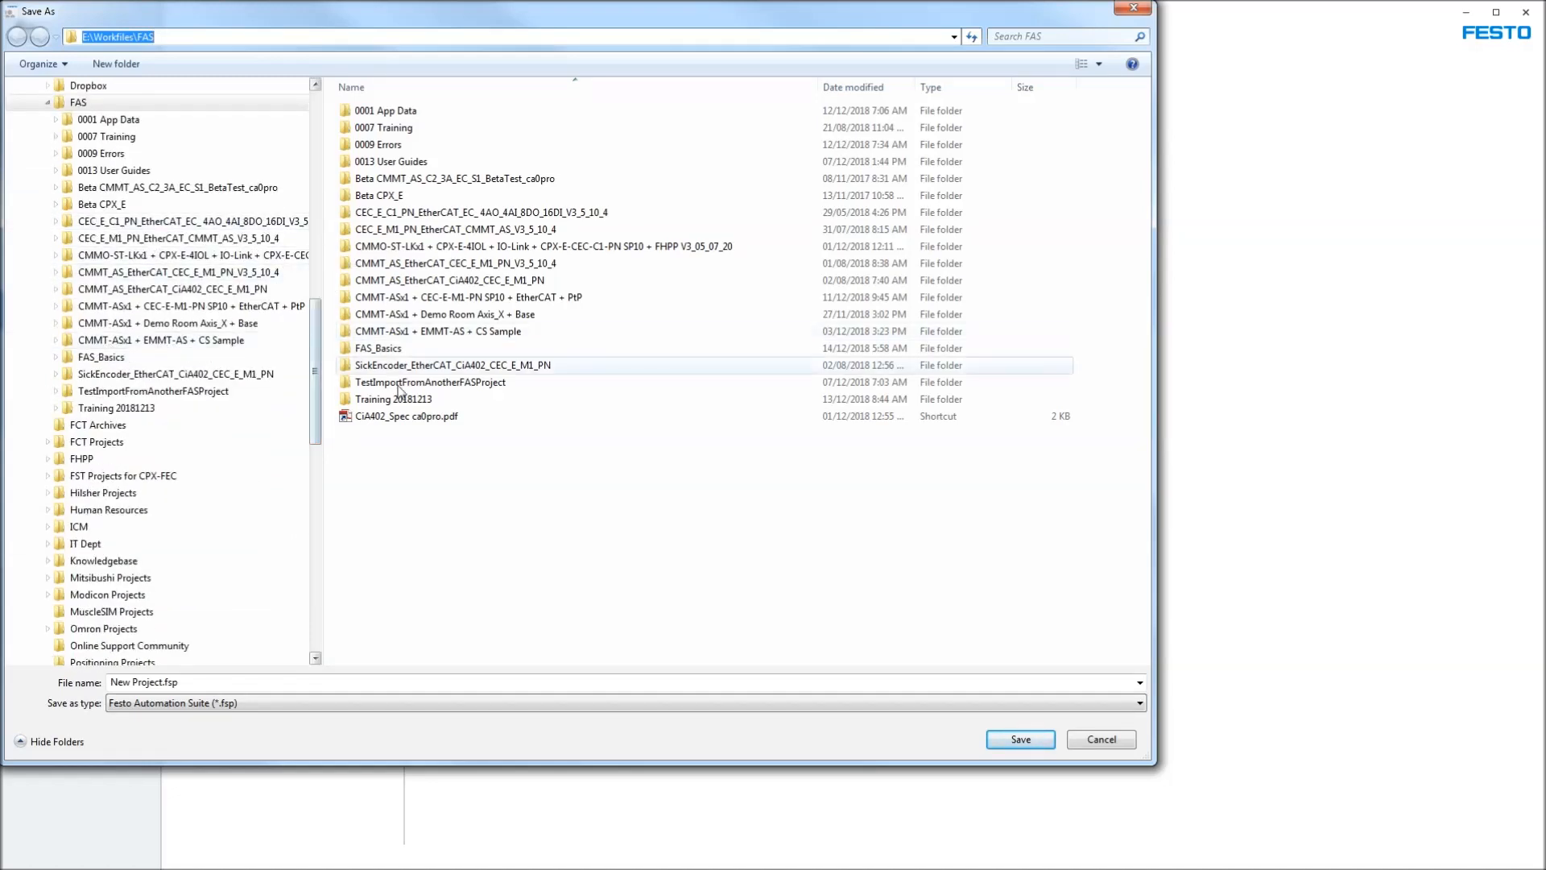
pyautogui.click(213, 38)
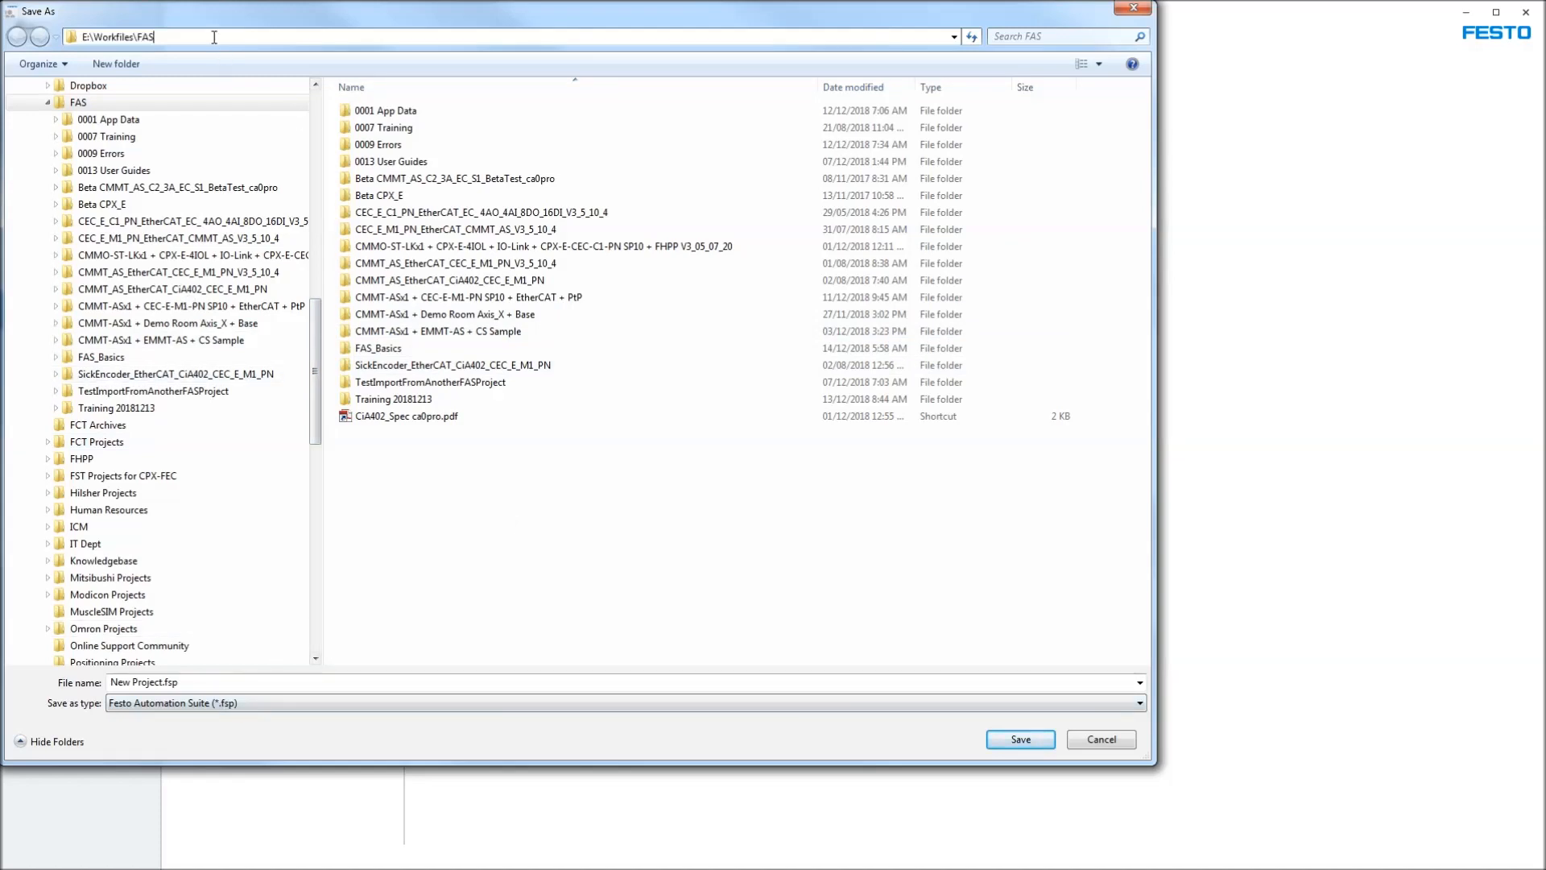
pyautogui.click(161, 681)
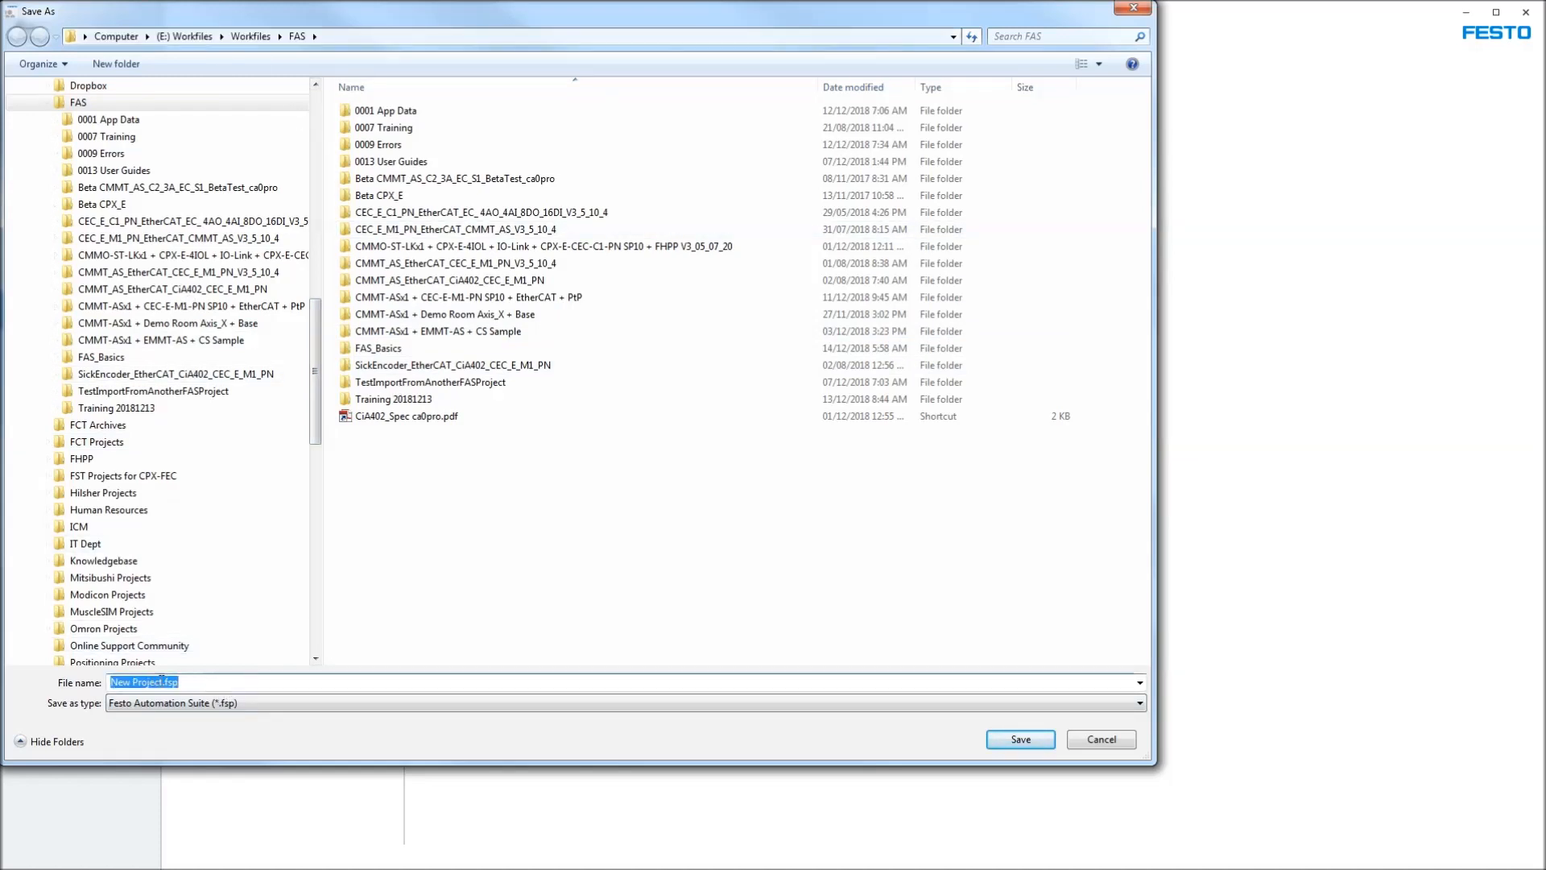
pyautogui.moveTo(161, 682); pyautogui.dragTo(8, 670)
pyautogui.press('Delete')
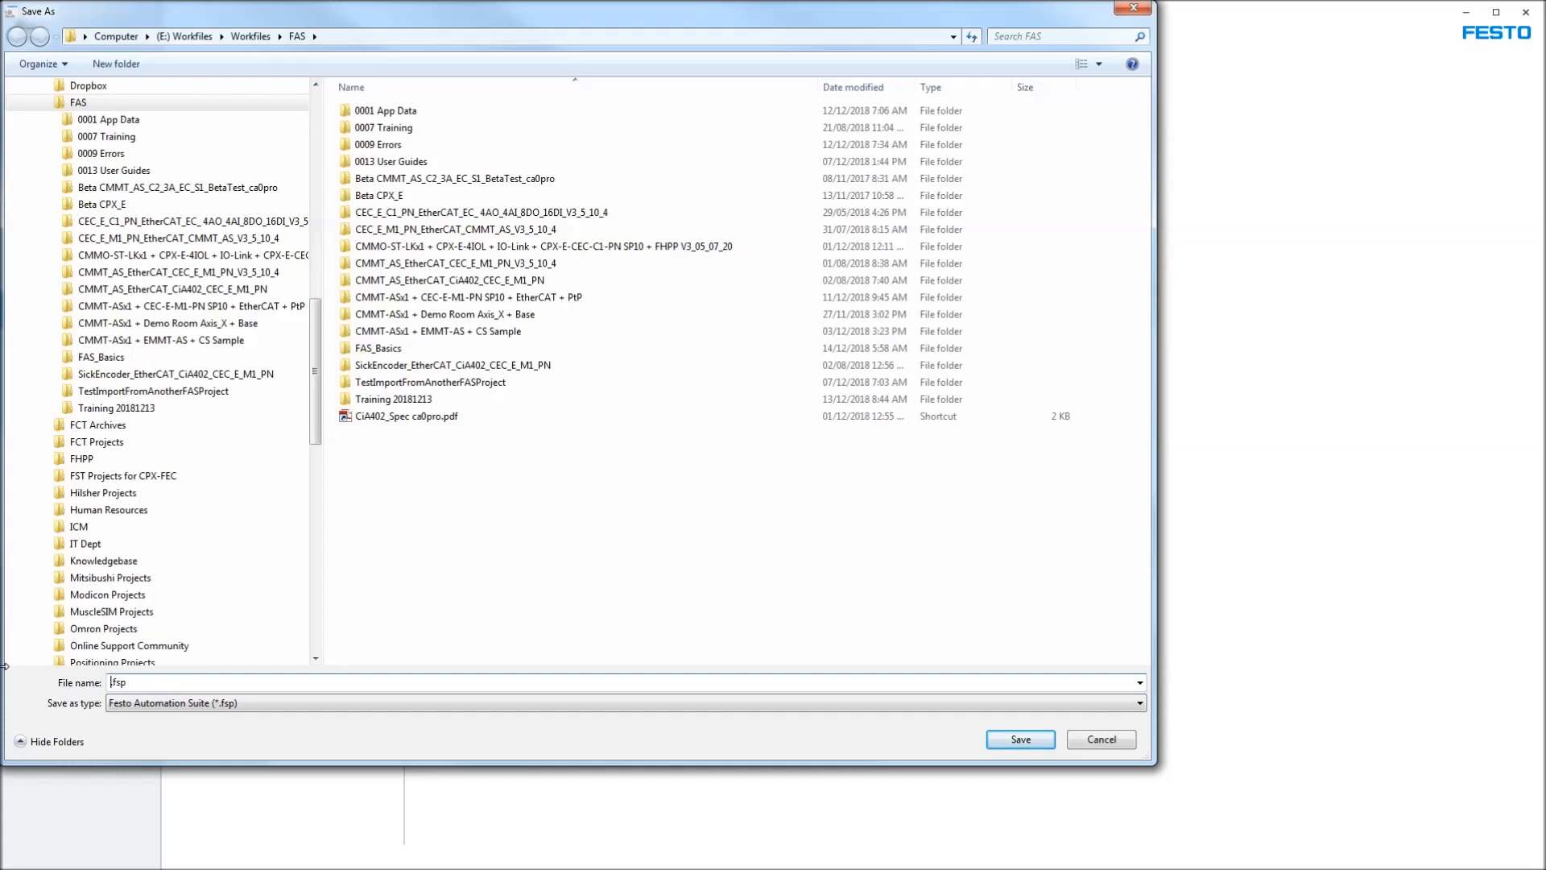
pyautogui.write('YouTube_FAS_Project')
pyautogui.click(998, 739)
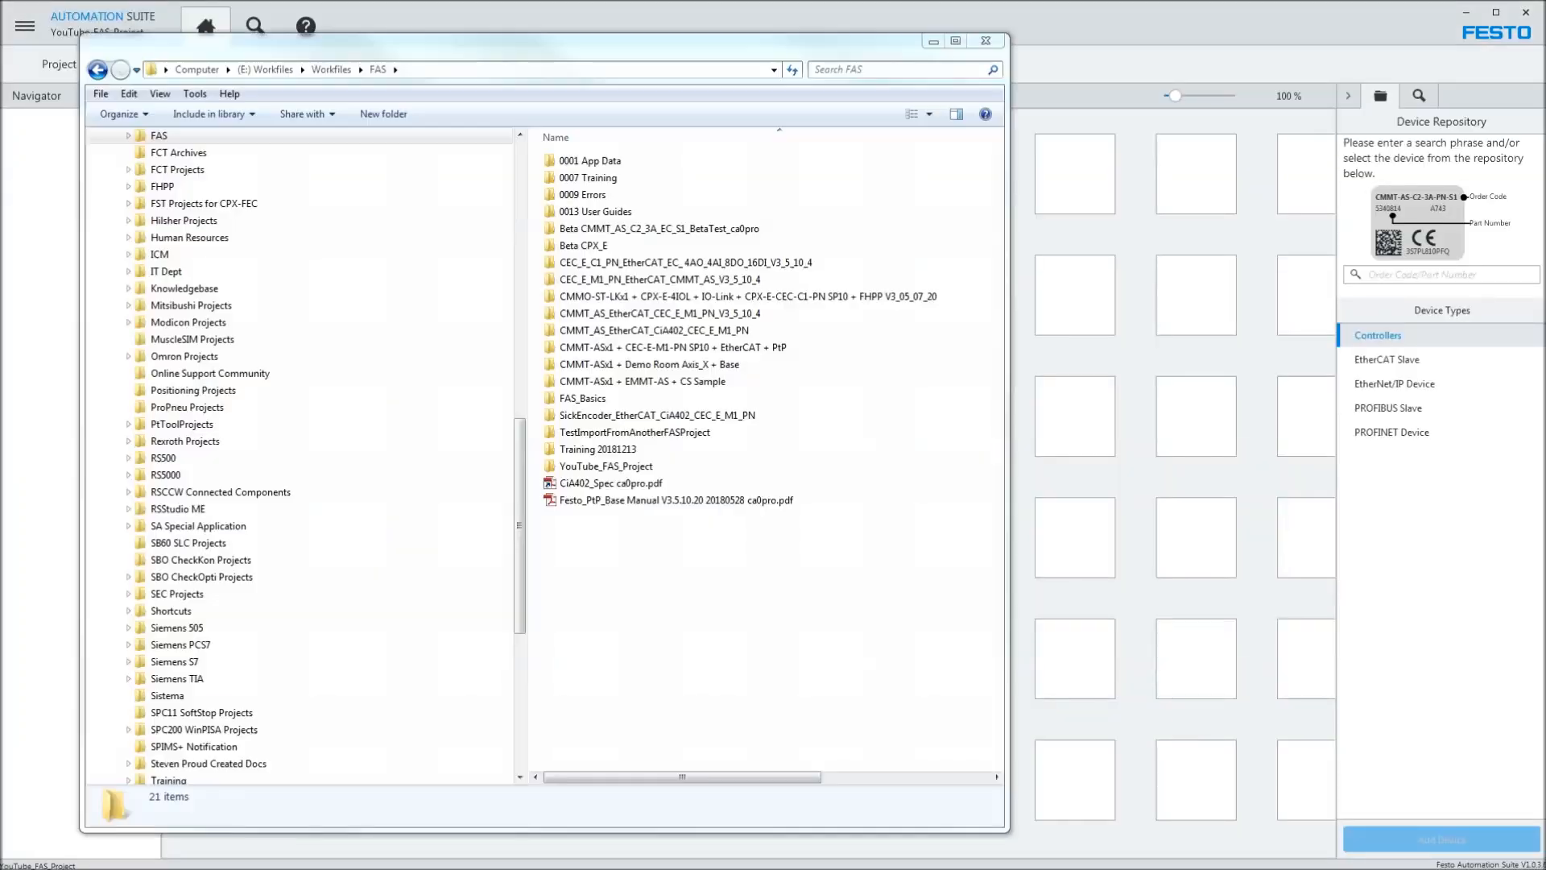
# - Open the YouTube_FAS_Project folder in the file browser and inspect the YouTube_FAS_Project.fsp file
pyautogui.click(423, 69)
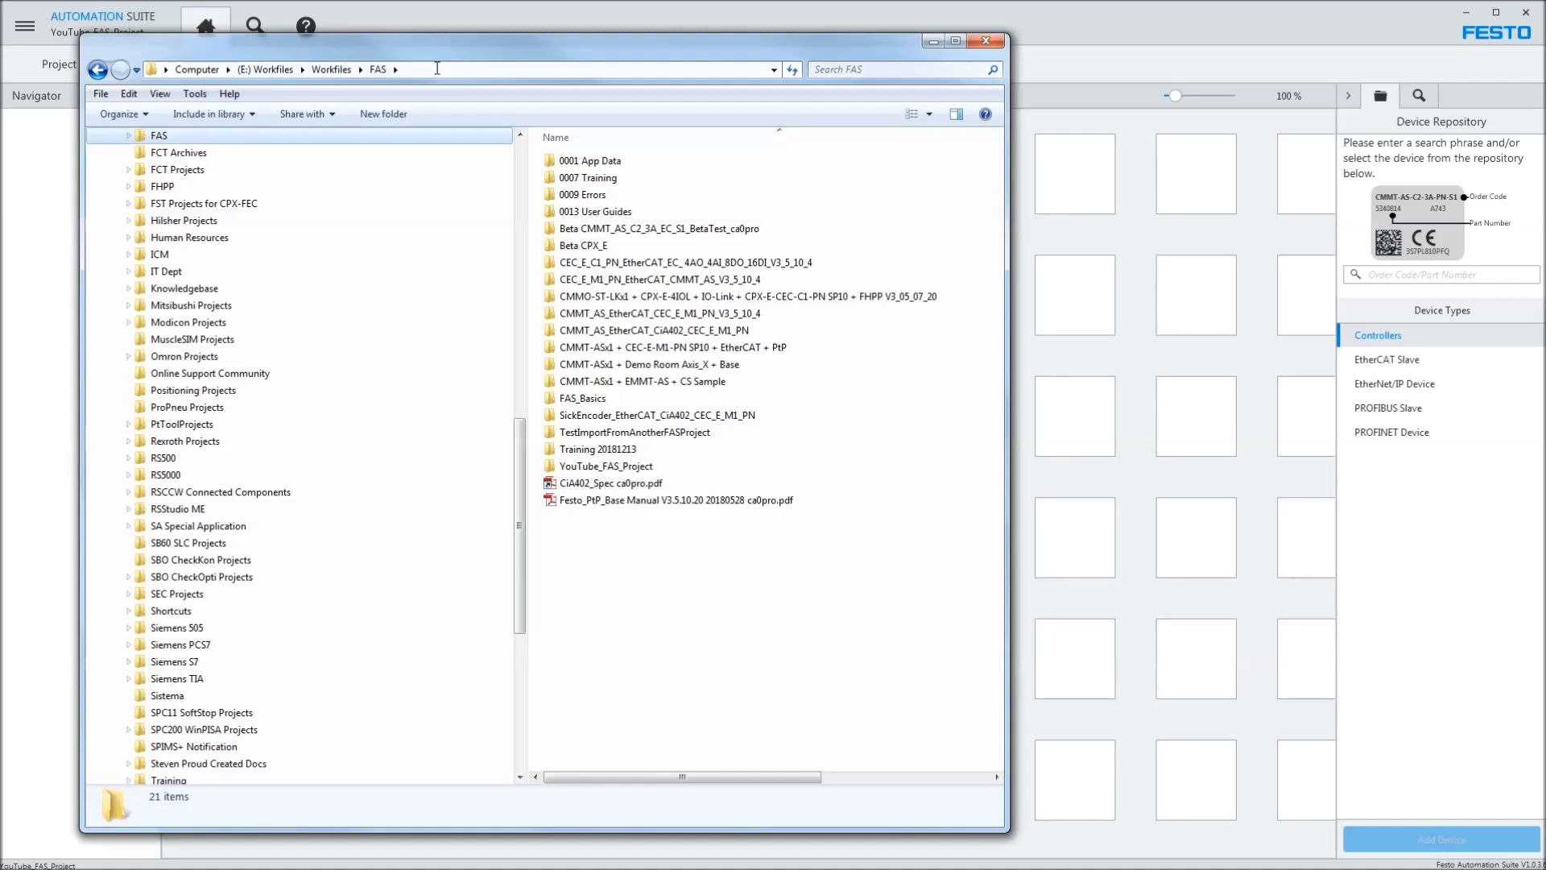
pyautogui.click(675, 624)
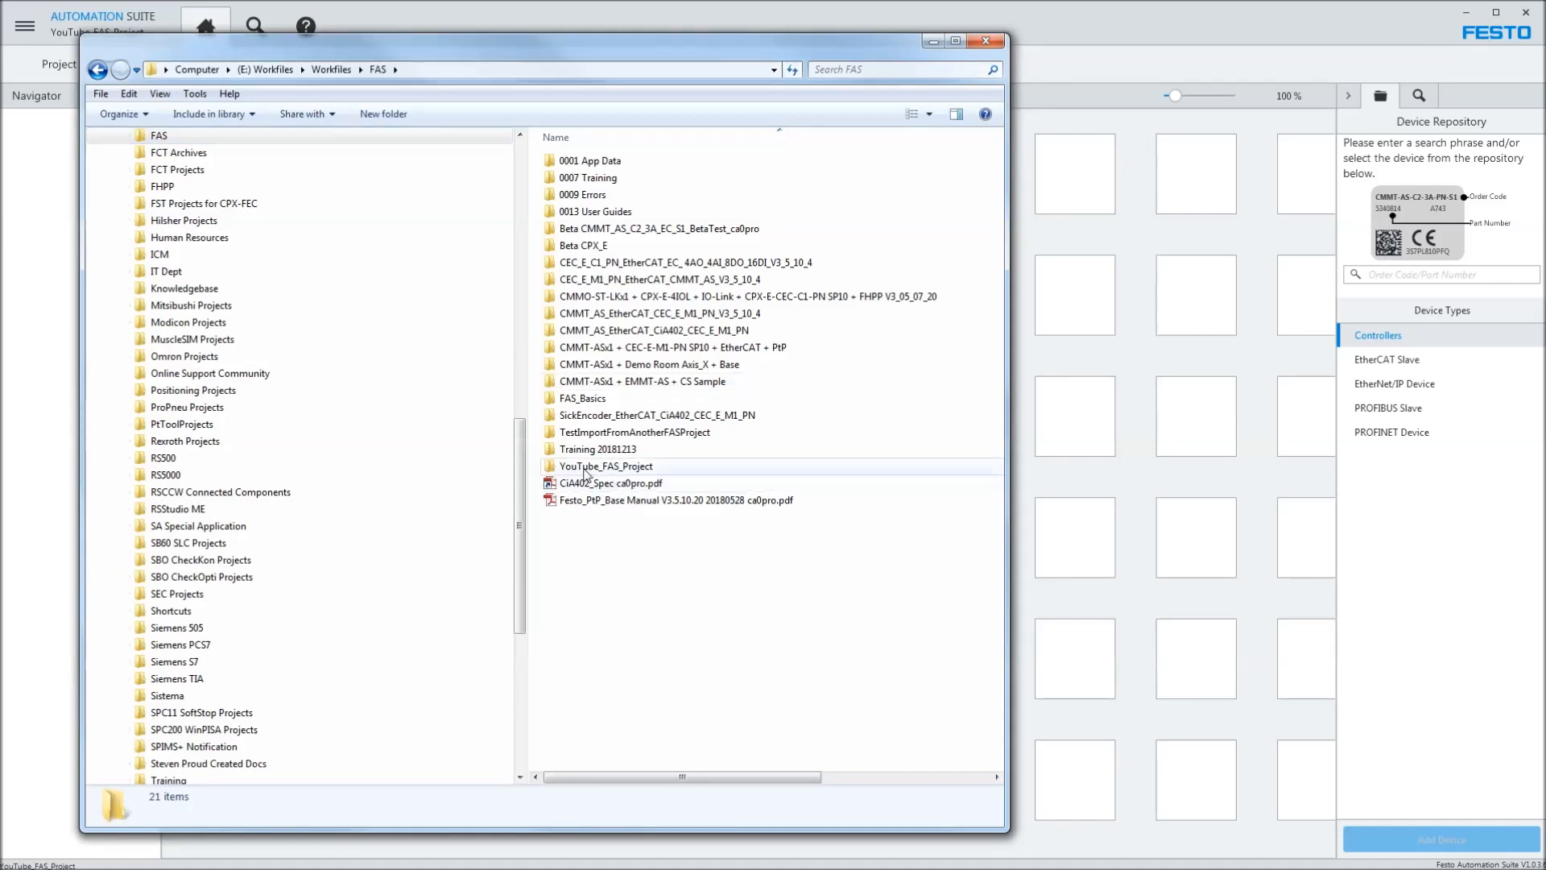
pyautogui.click(595, 468)
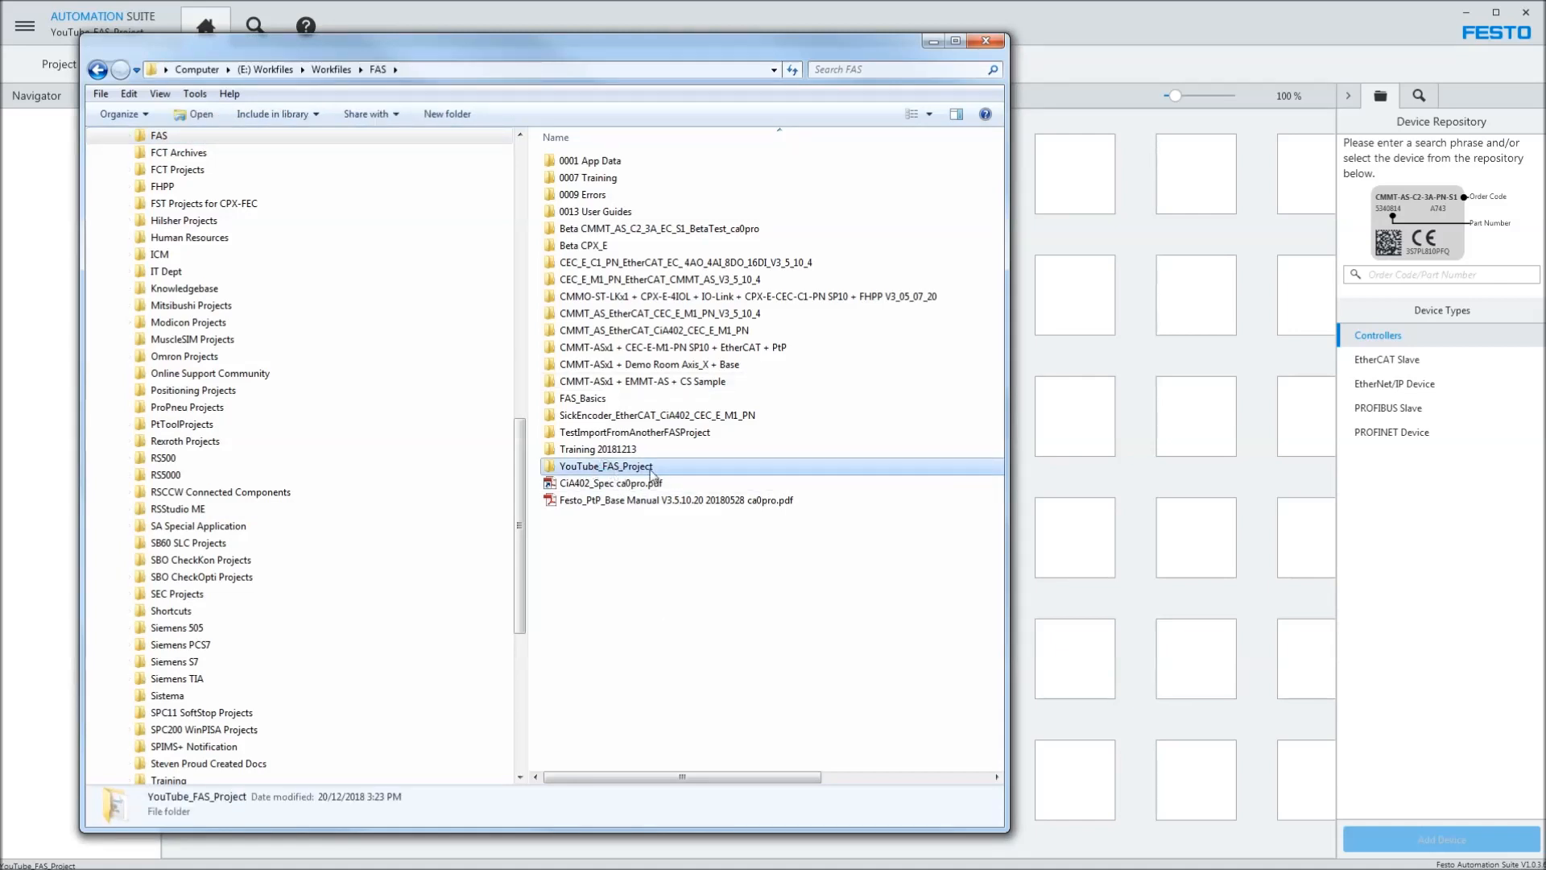
pyautogui.doubleClick(649, 468)
pyautogui.click(620, 200)
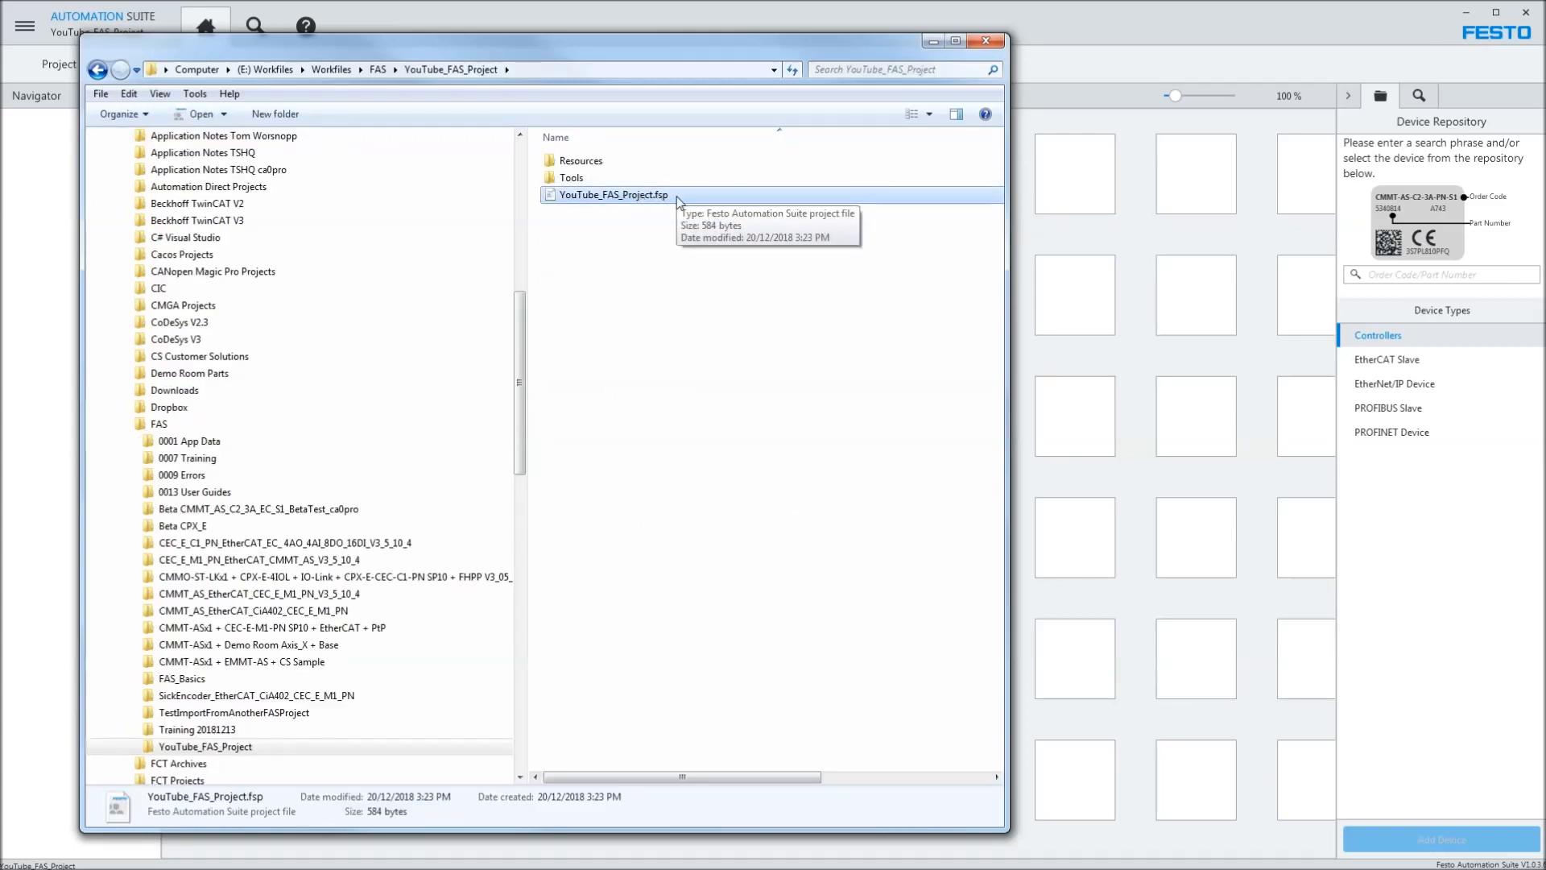
# - Look inside the project's Tools and Resources subfolders, check the project folder's full path and close the file browser
pyautogui.doubleClick(578, 179)
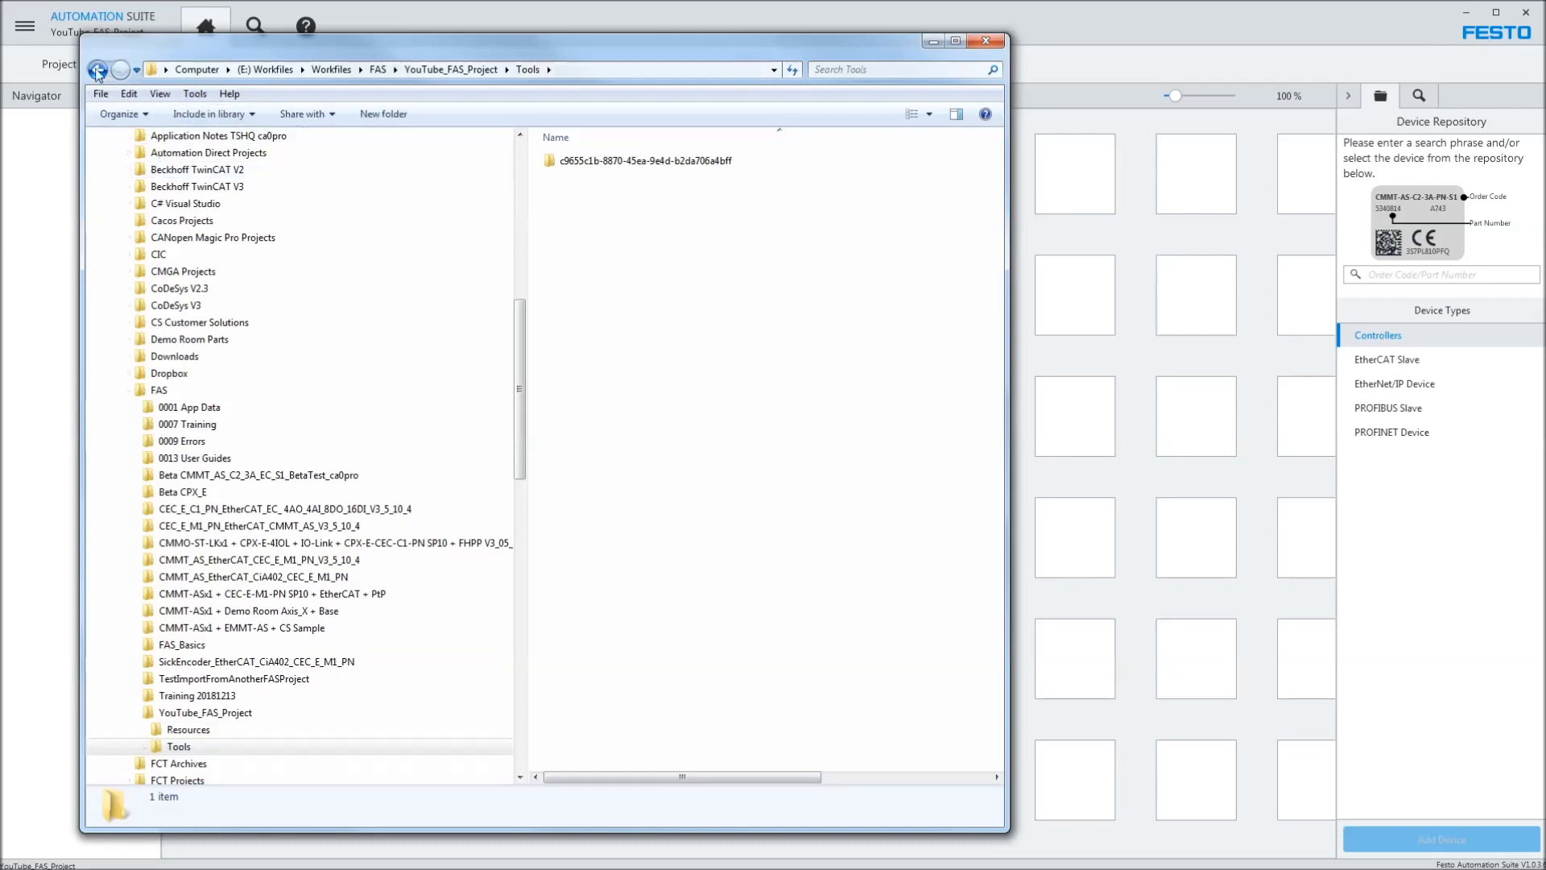
pyautogui.press('BackSpace')
pyautogui.doubleClick(579, 161)
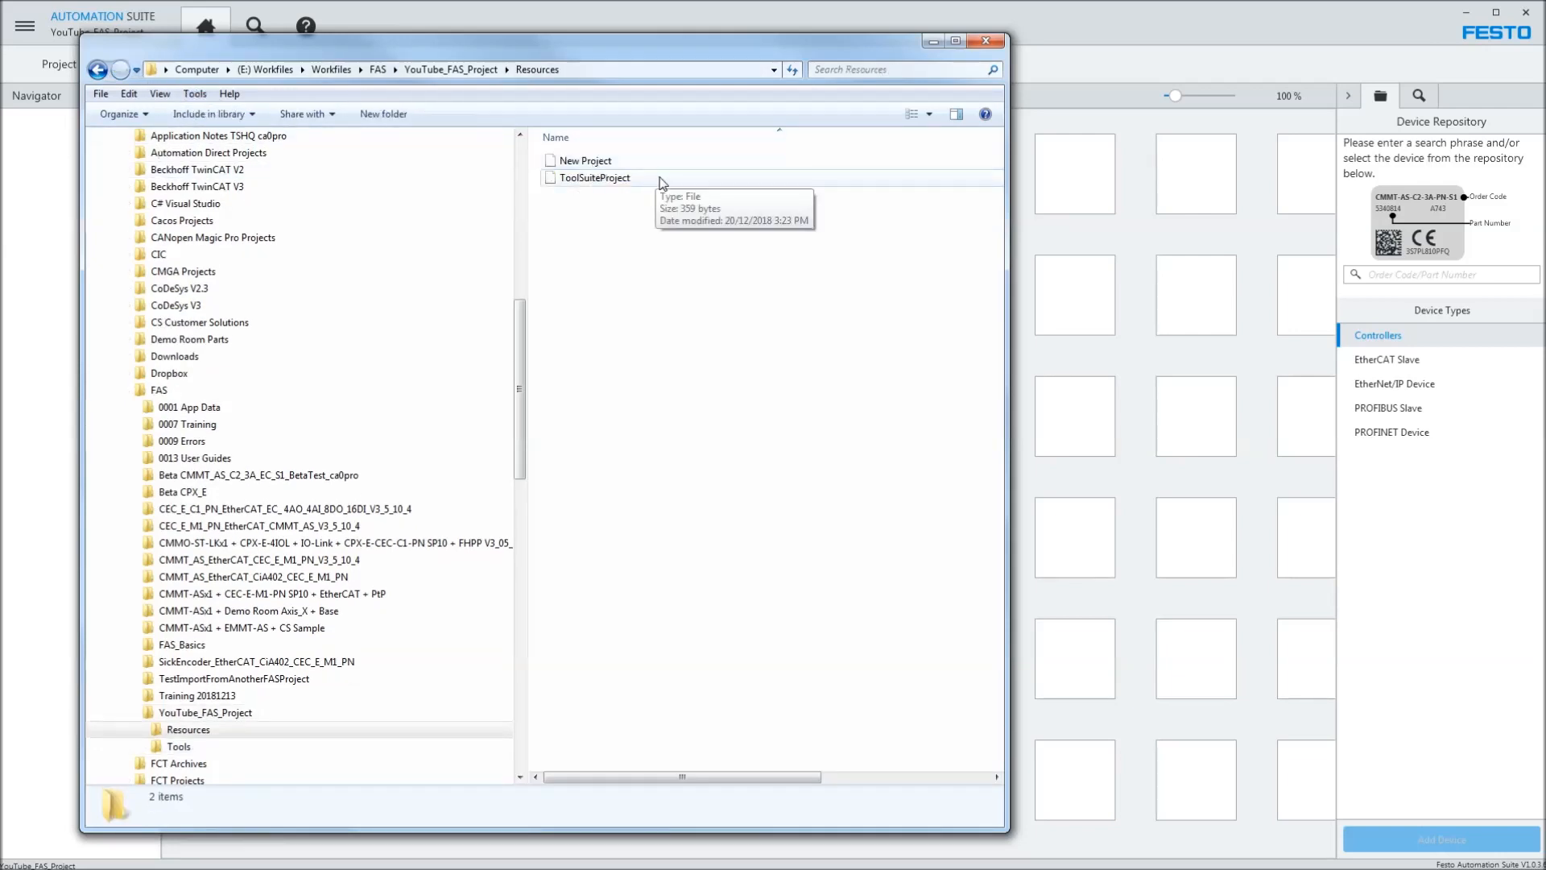
pyautogui.click(98, 69)
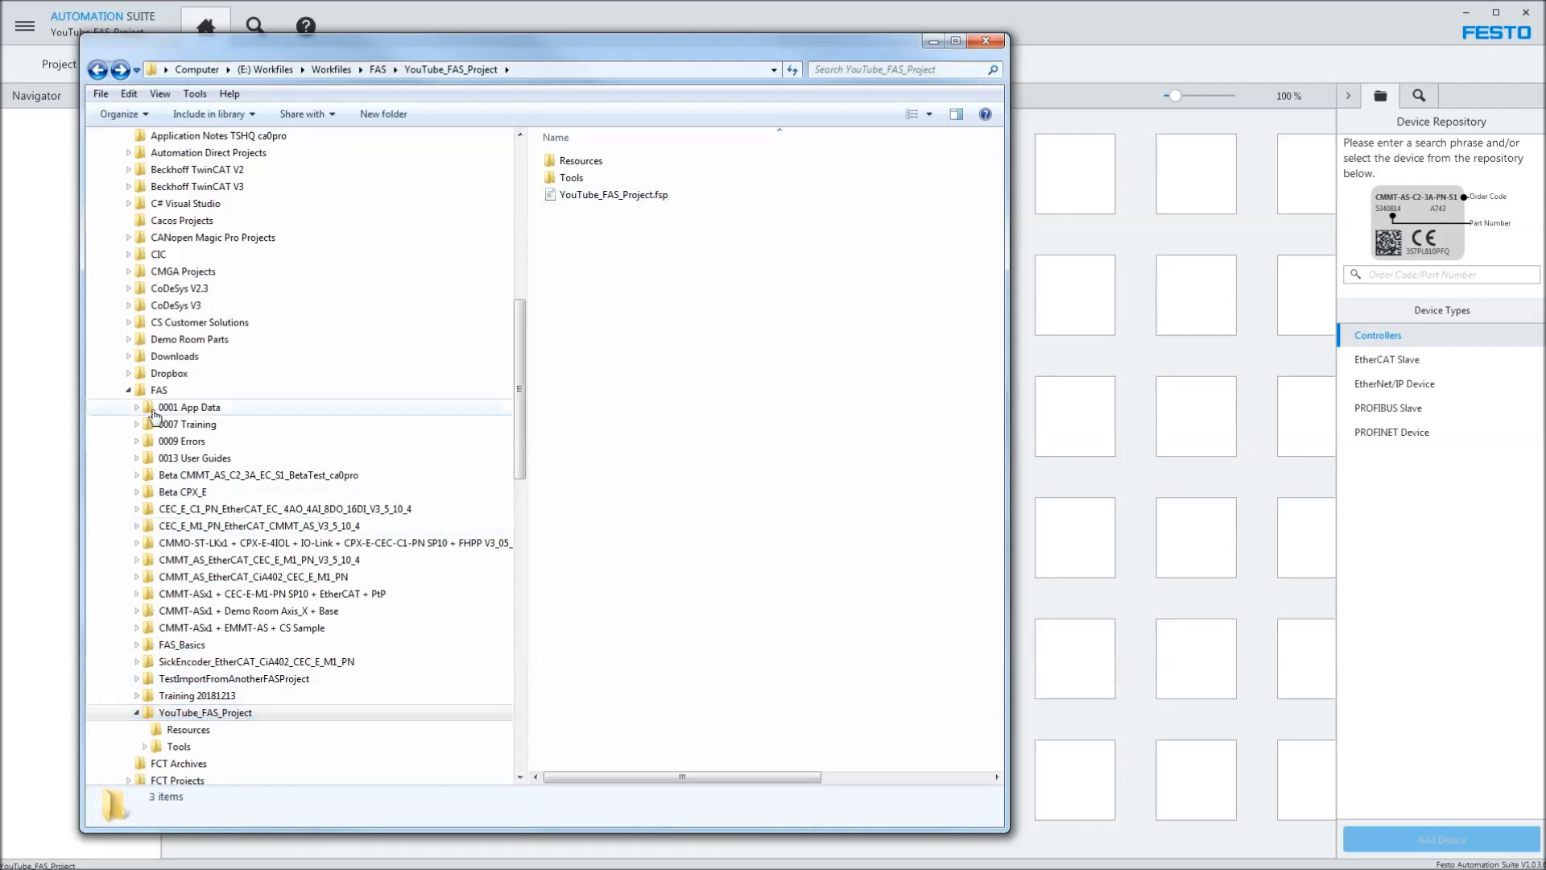
pyautogui.click(644, 70)
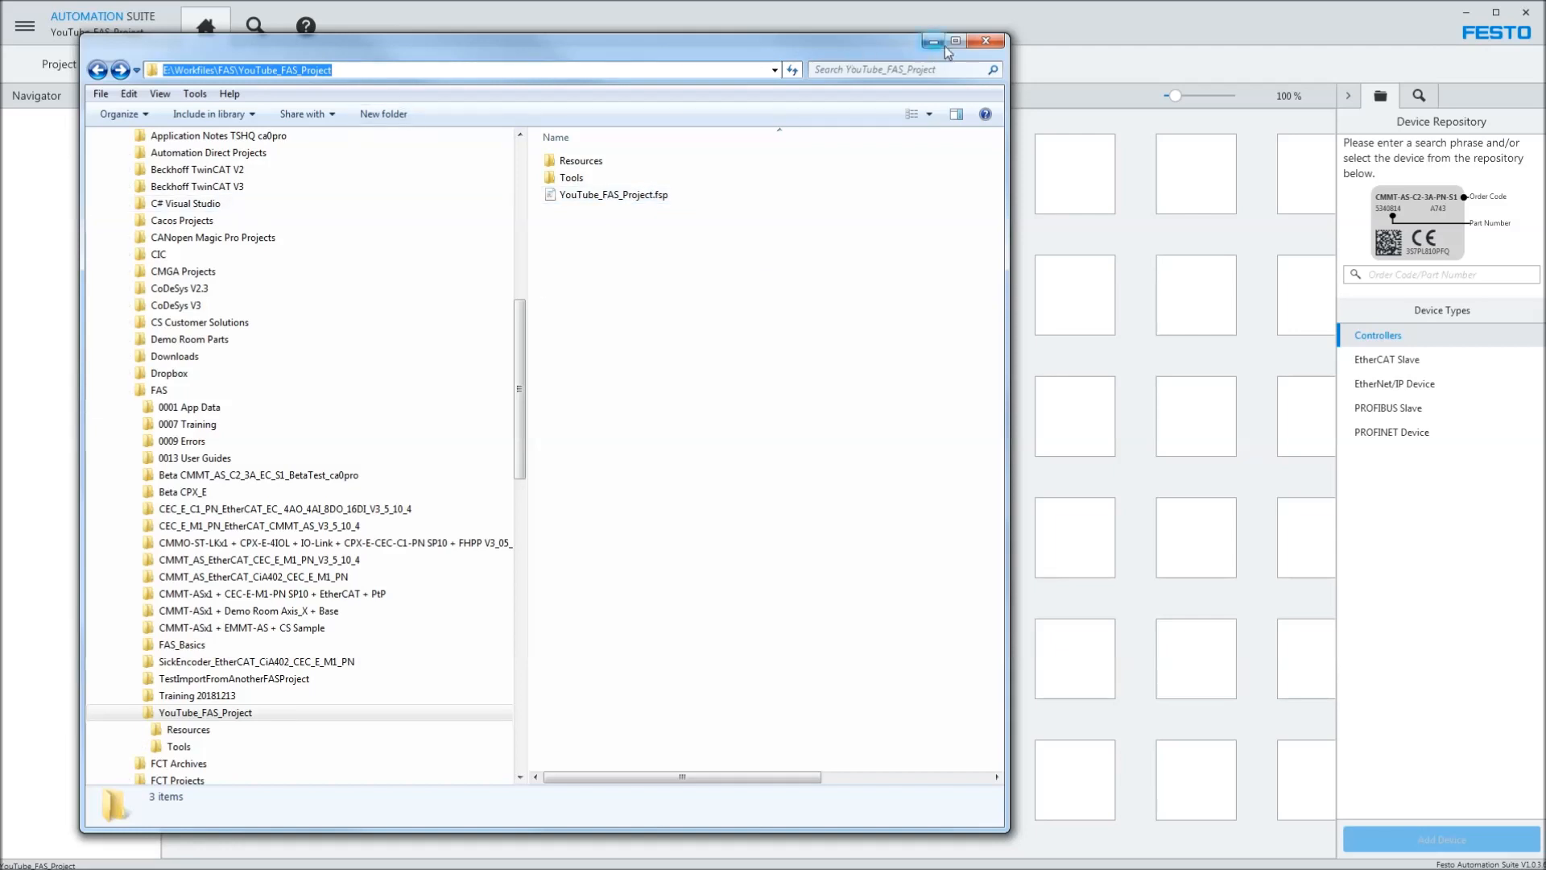
pyautogui.click(985, 41)
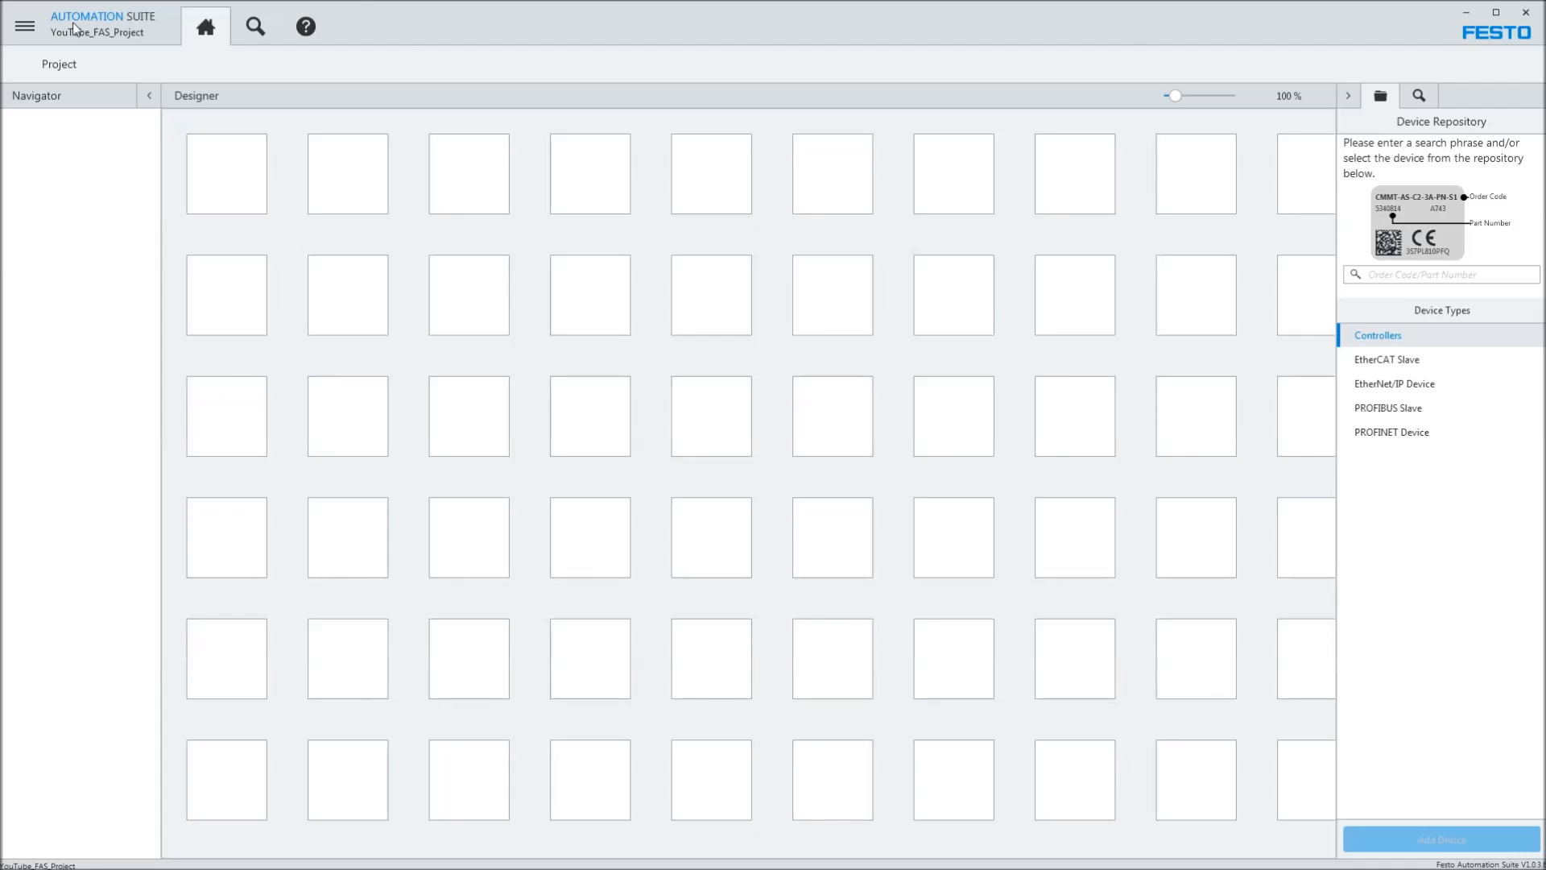
# - Save the project under its existing name and view the Save As locations without saving a copy
pyautogui.click(23, 29)
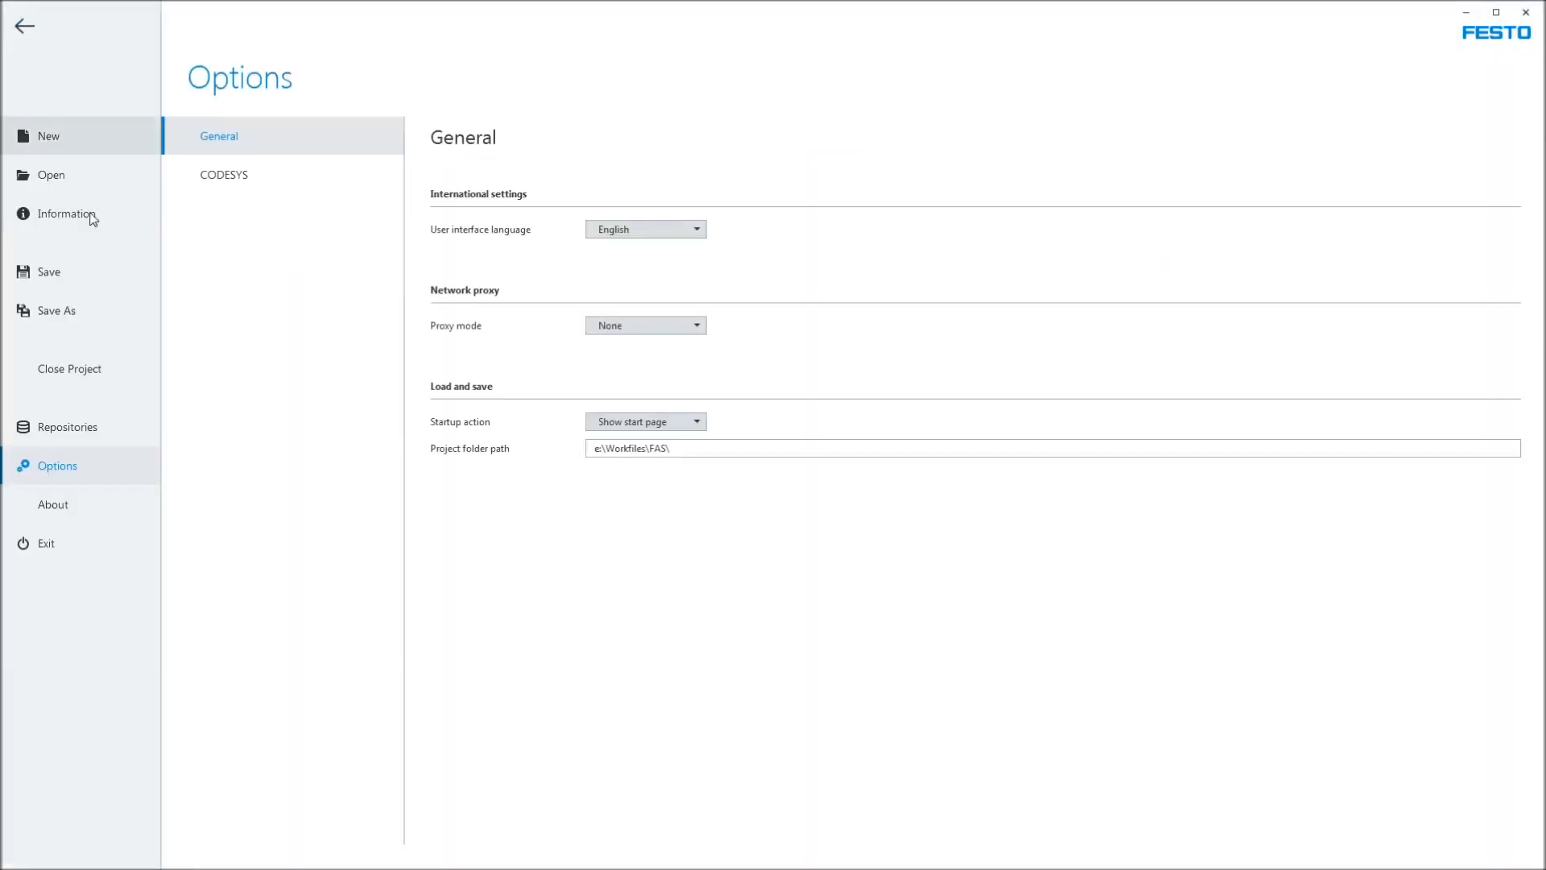
pyautogui.click(53, 276)
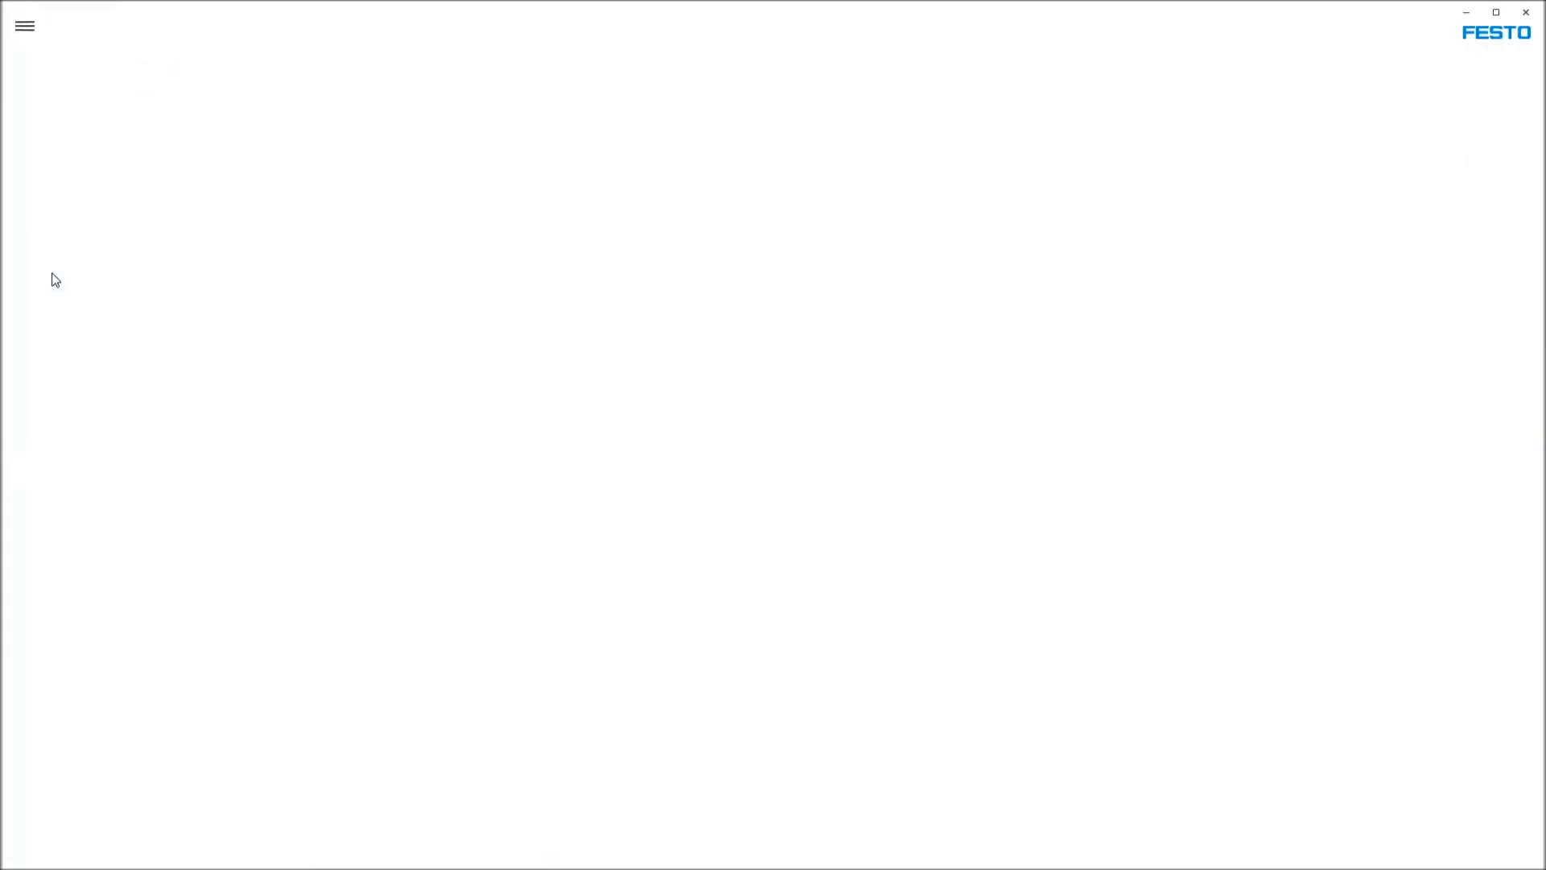
pyautogui.click(23, 28)
pyautogui.click(40, 314)
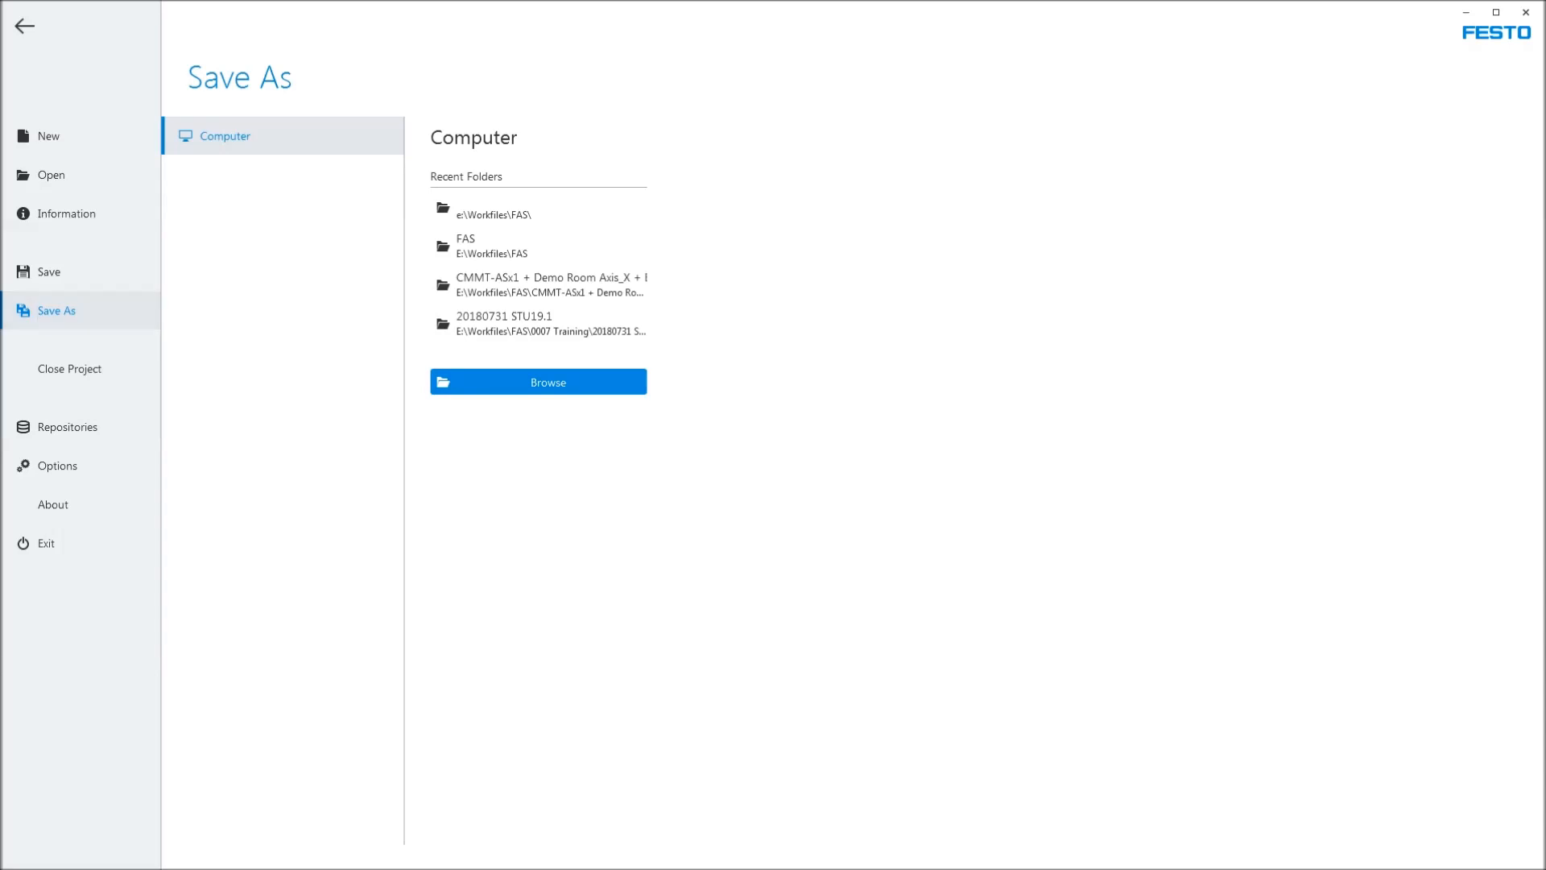
pyautogui.press('Escape')
# - Add the project description "This was a project used to demo on You Tube" and save the project
pyautogui.click(35, 25)
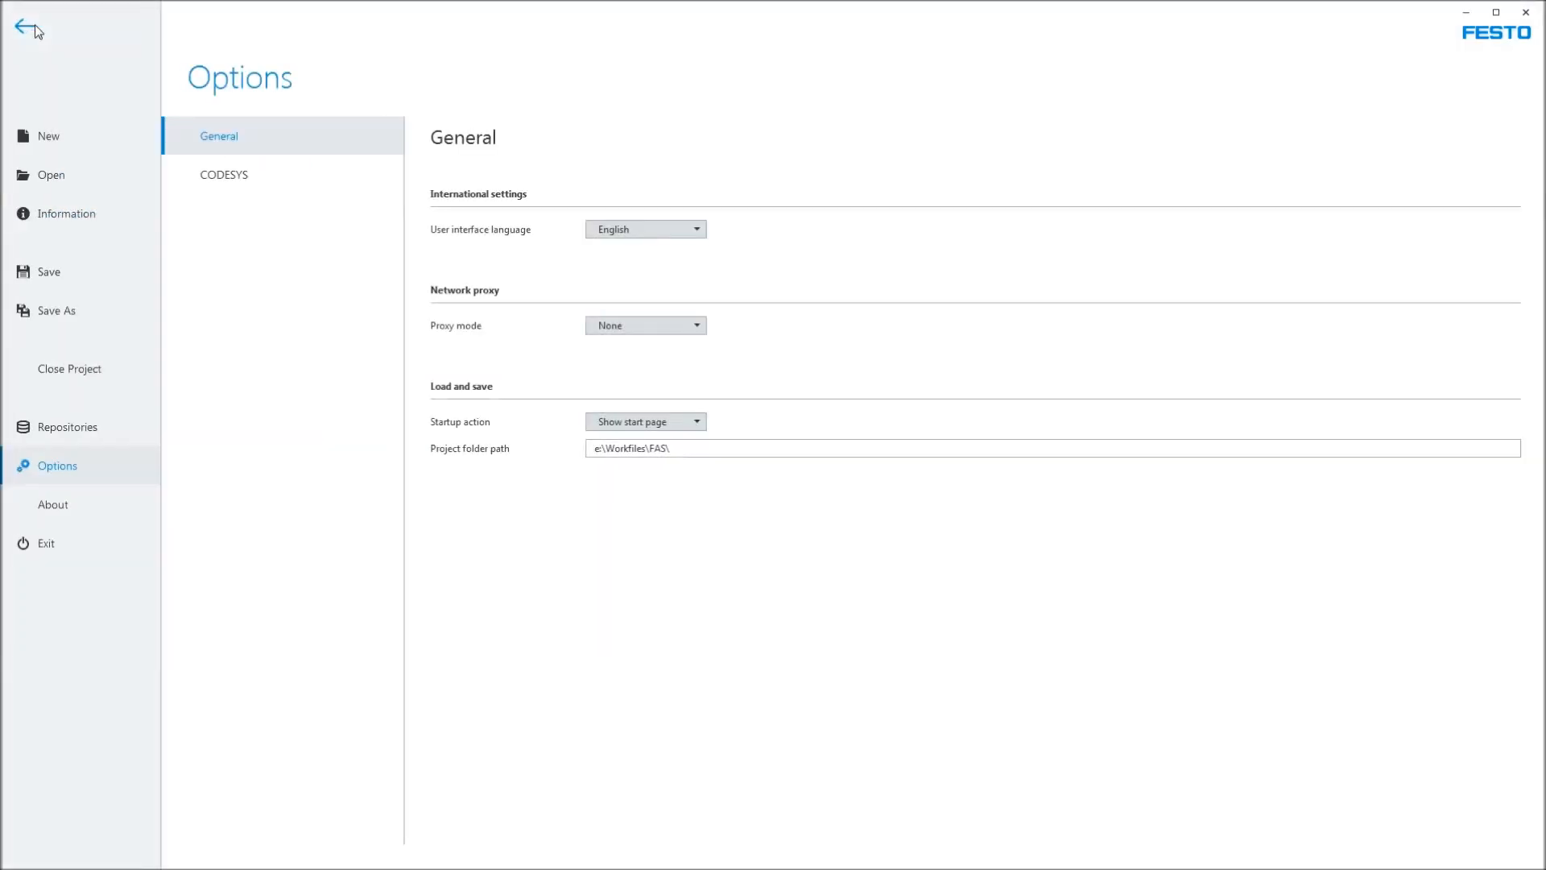
pyautogui.click(56, 214)
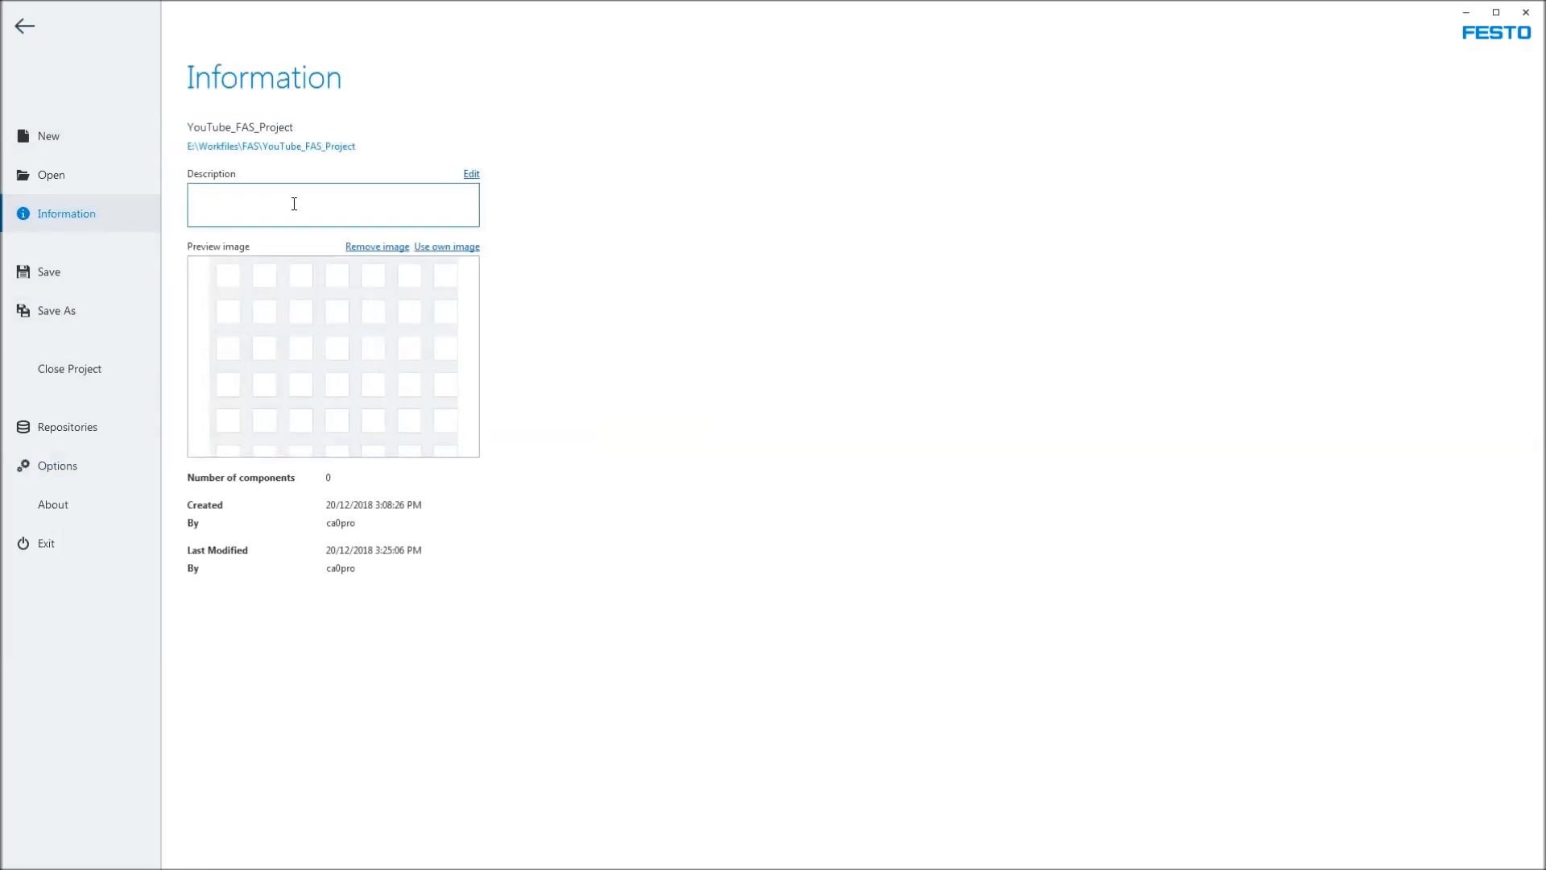
pyautogui.click(480, 174)
pyautogui.write('Th')
pyautogui.click(314, 337)
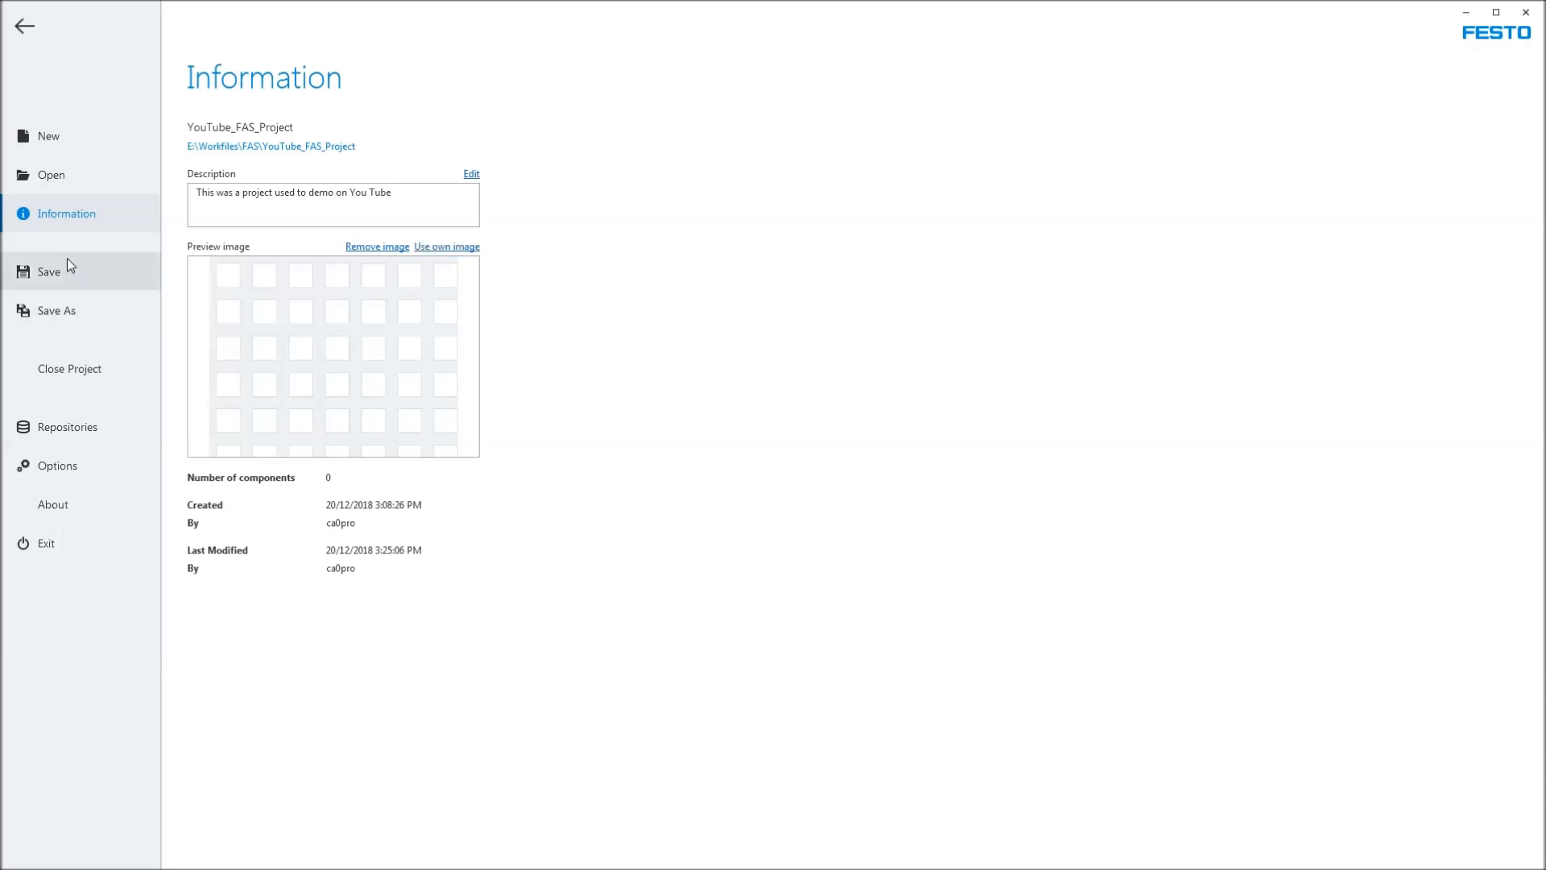
pyautogui.click(42, 277)
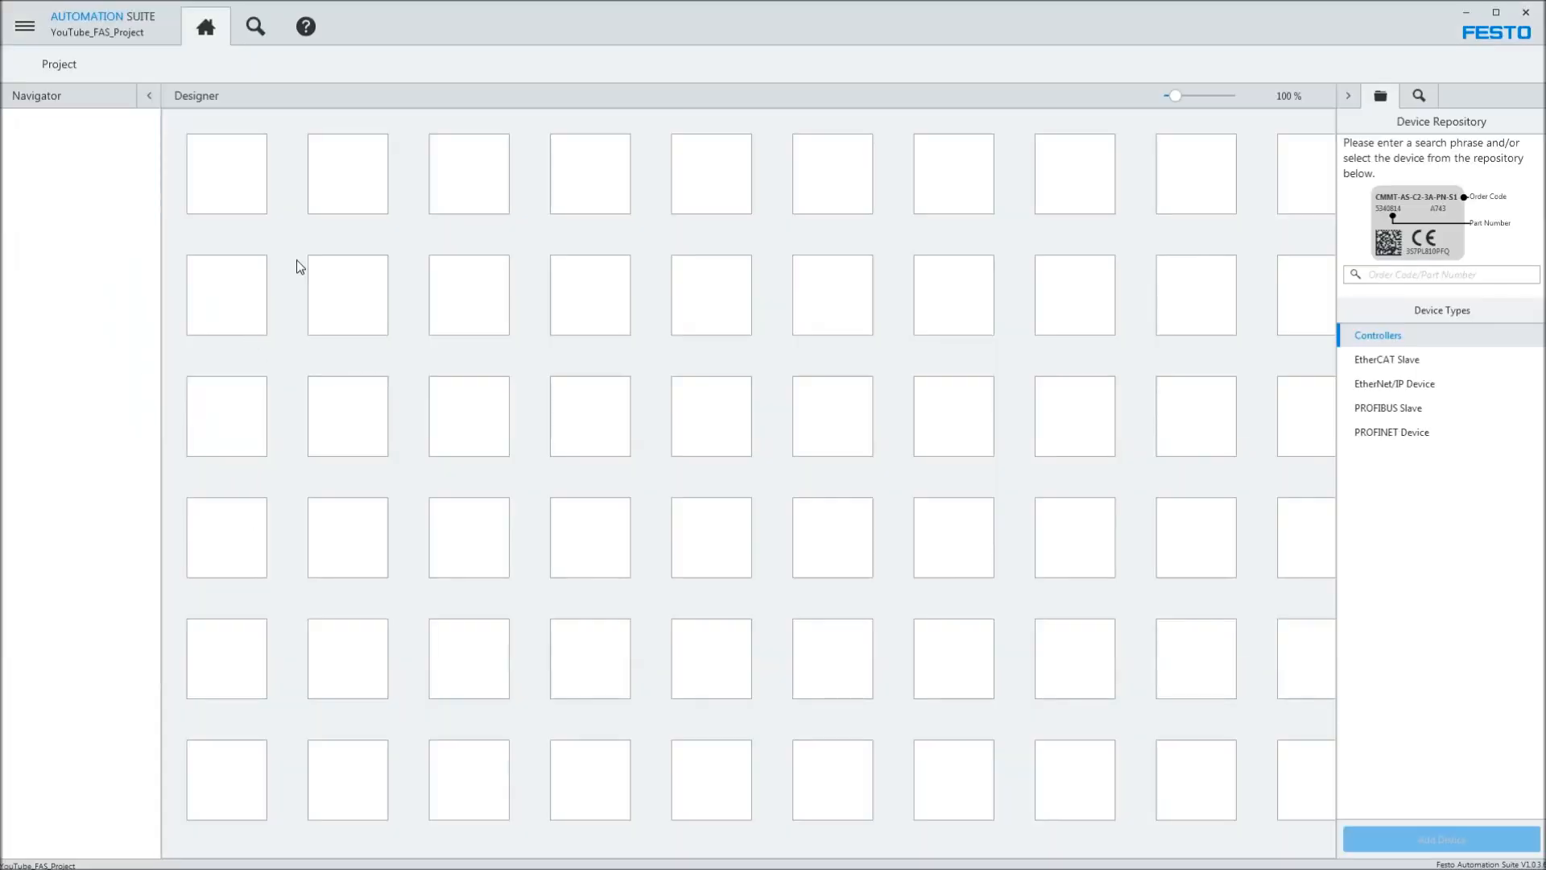
# - Check the saved description on the project's information page
pyautogui.click(22, 29)
pyautogui.click(77, 215)
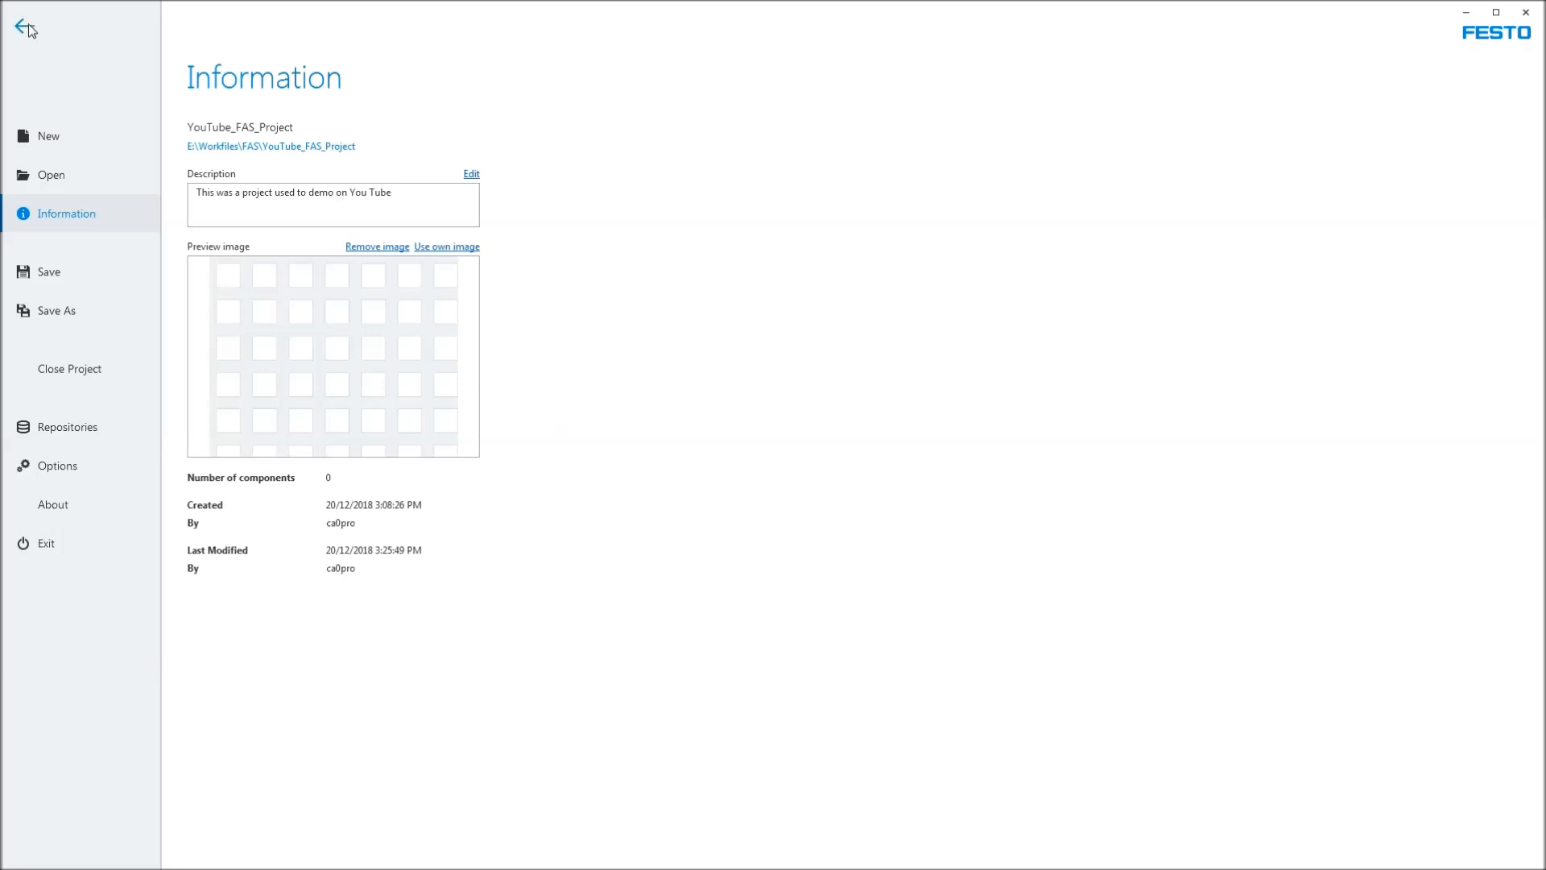
pyautogui.click(56, 511)
# - Inspect the default project folder path in the general options, view the CODESYS options and return to the designer
pyautogui.click(55, 471)
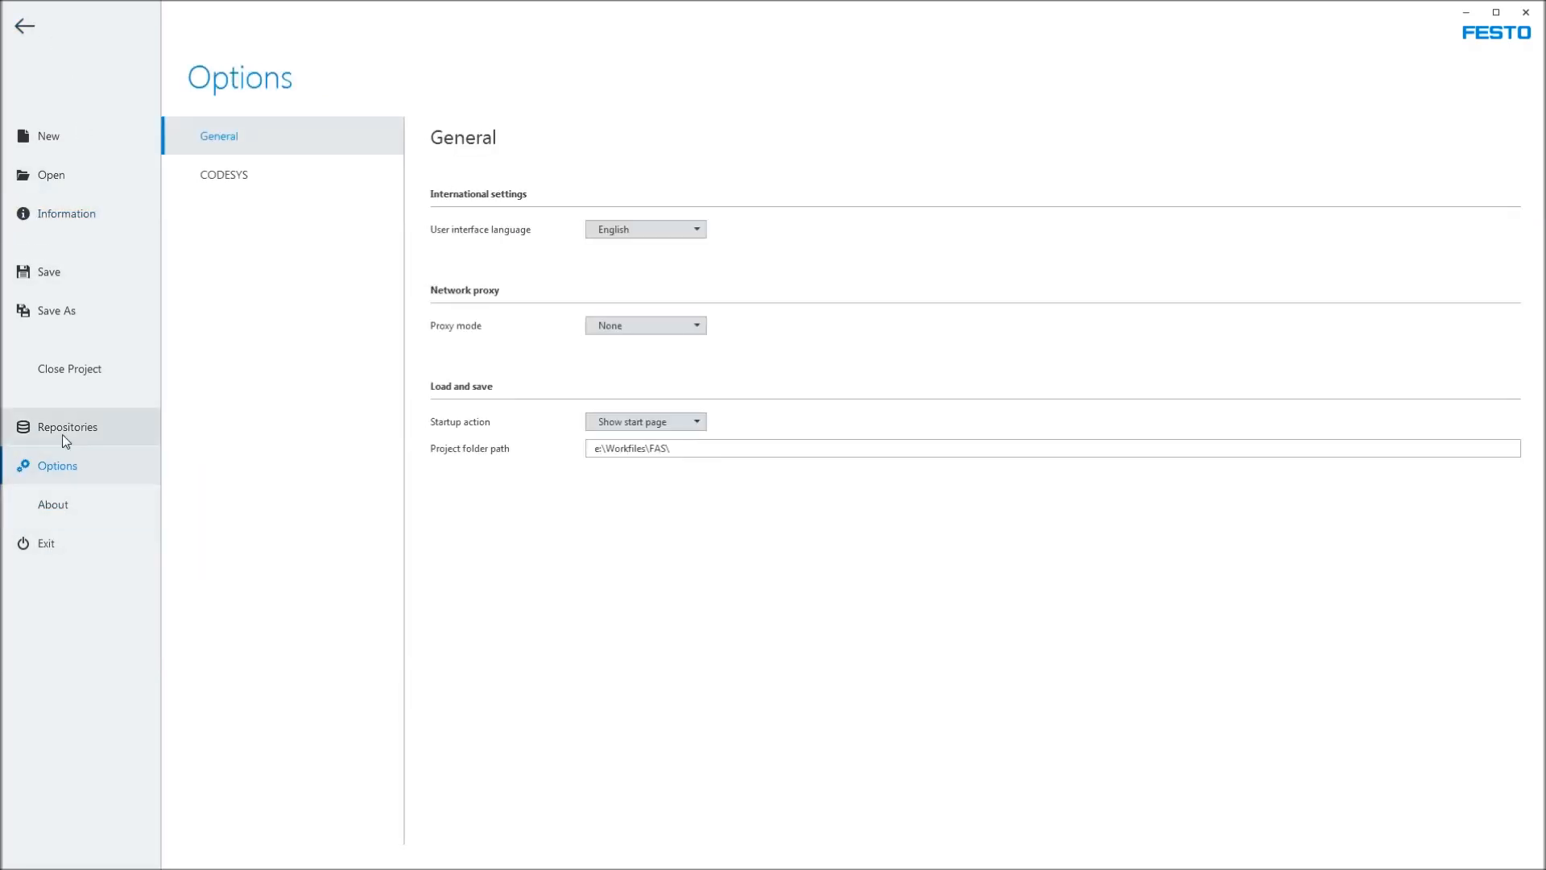
pyautogui.click(680, 449)
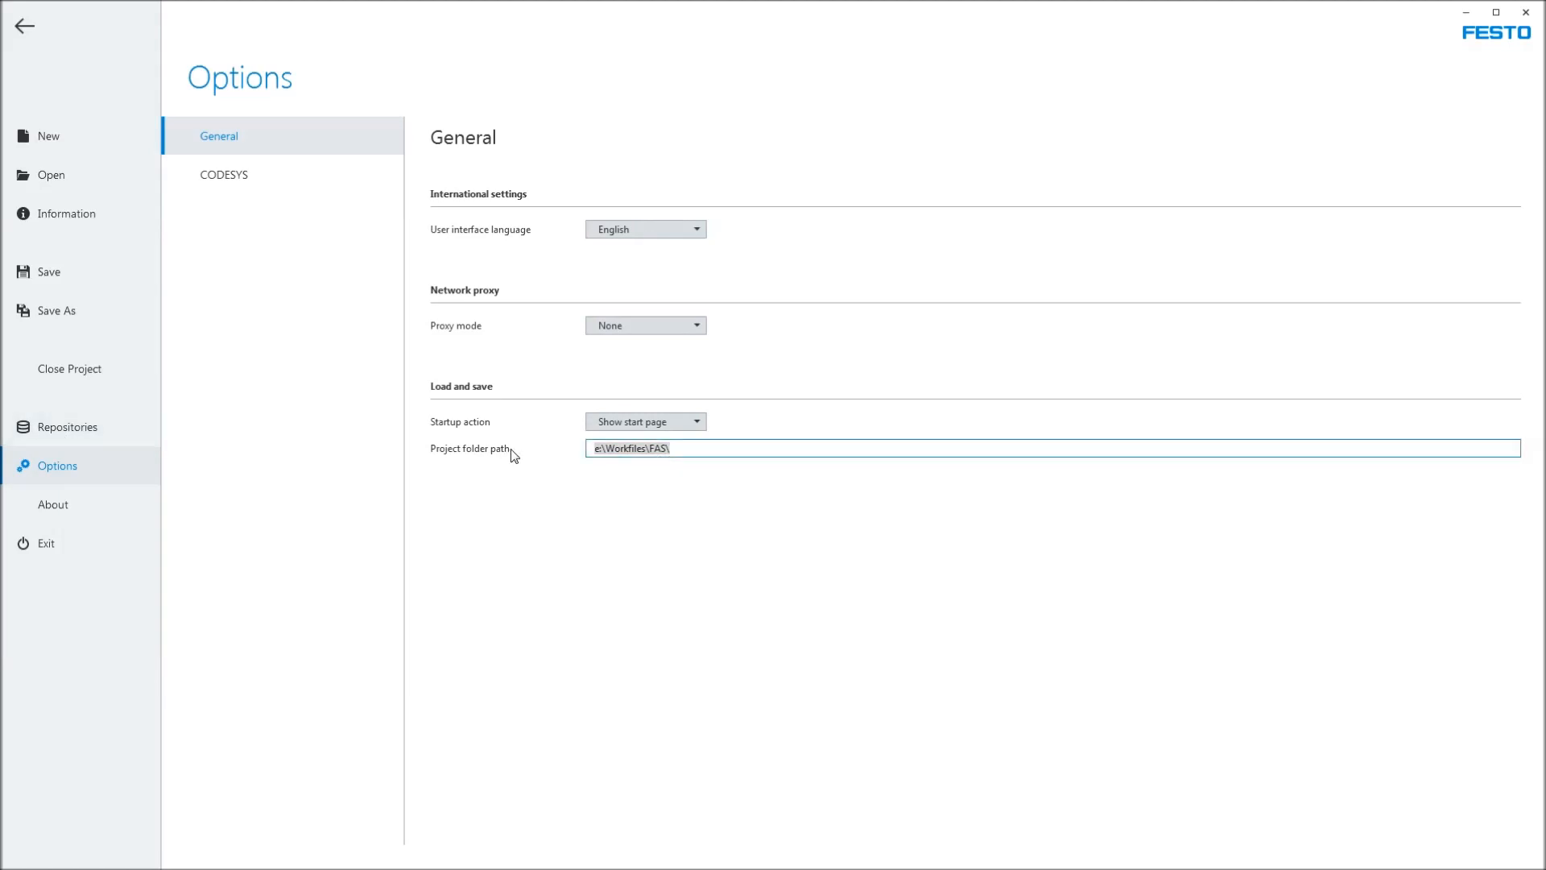
pyautogui.click(905, 356)
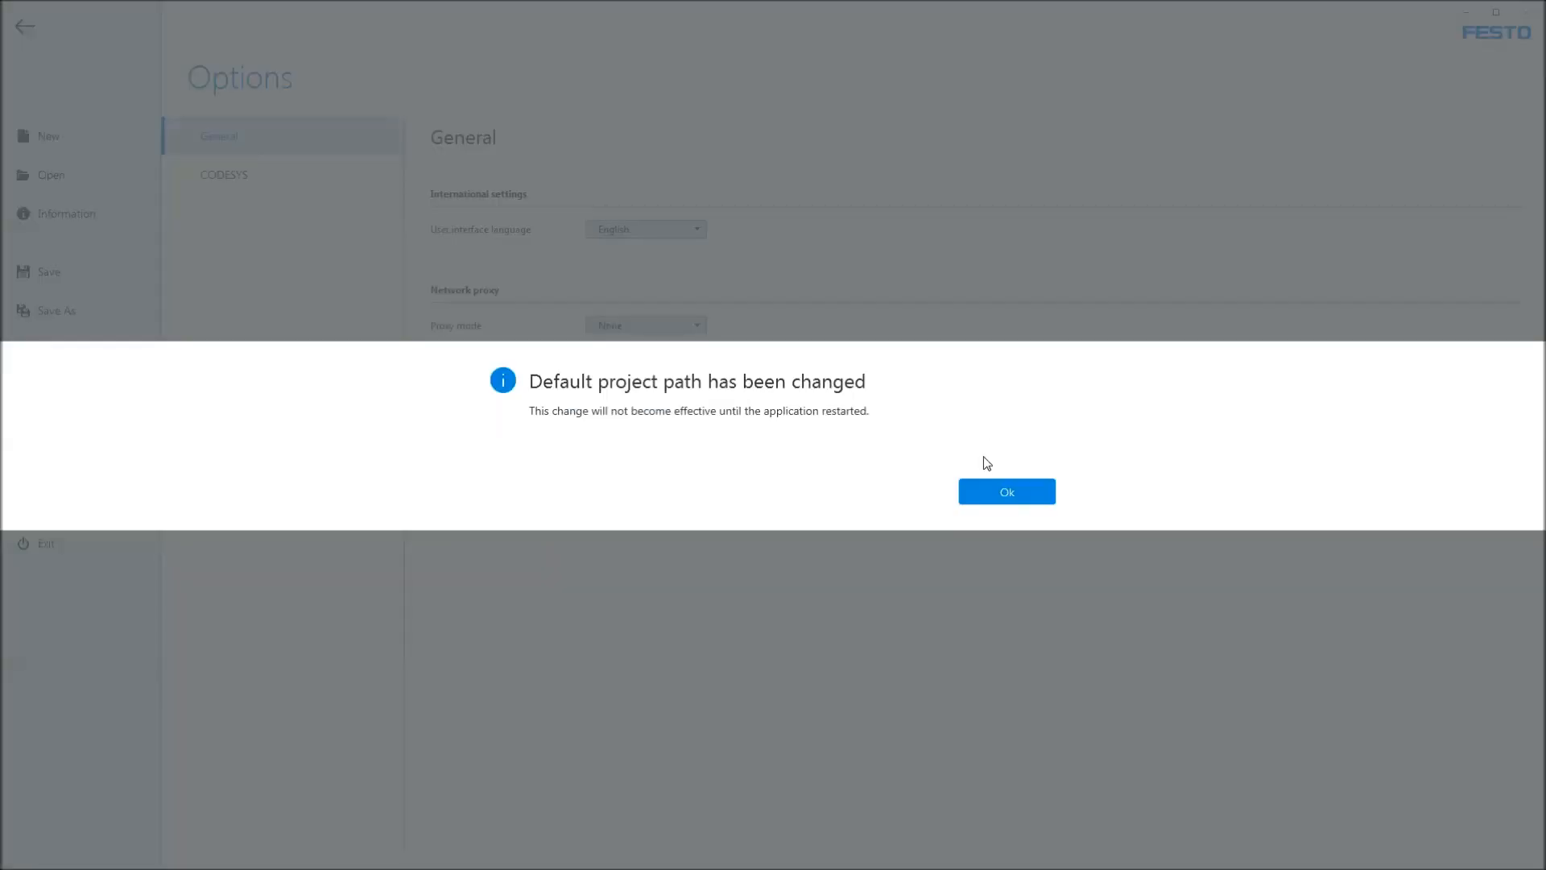
pyautogui.click(1005, 493)
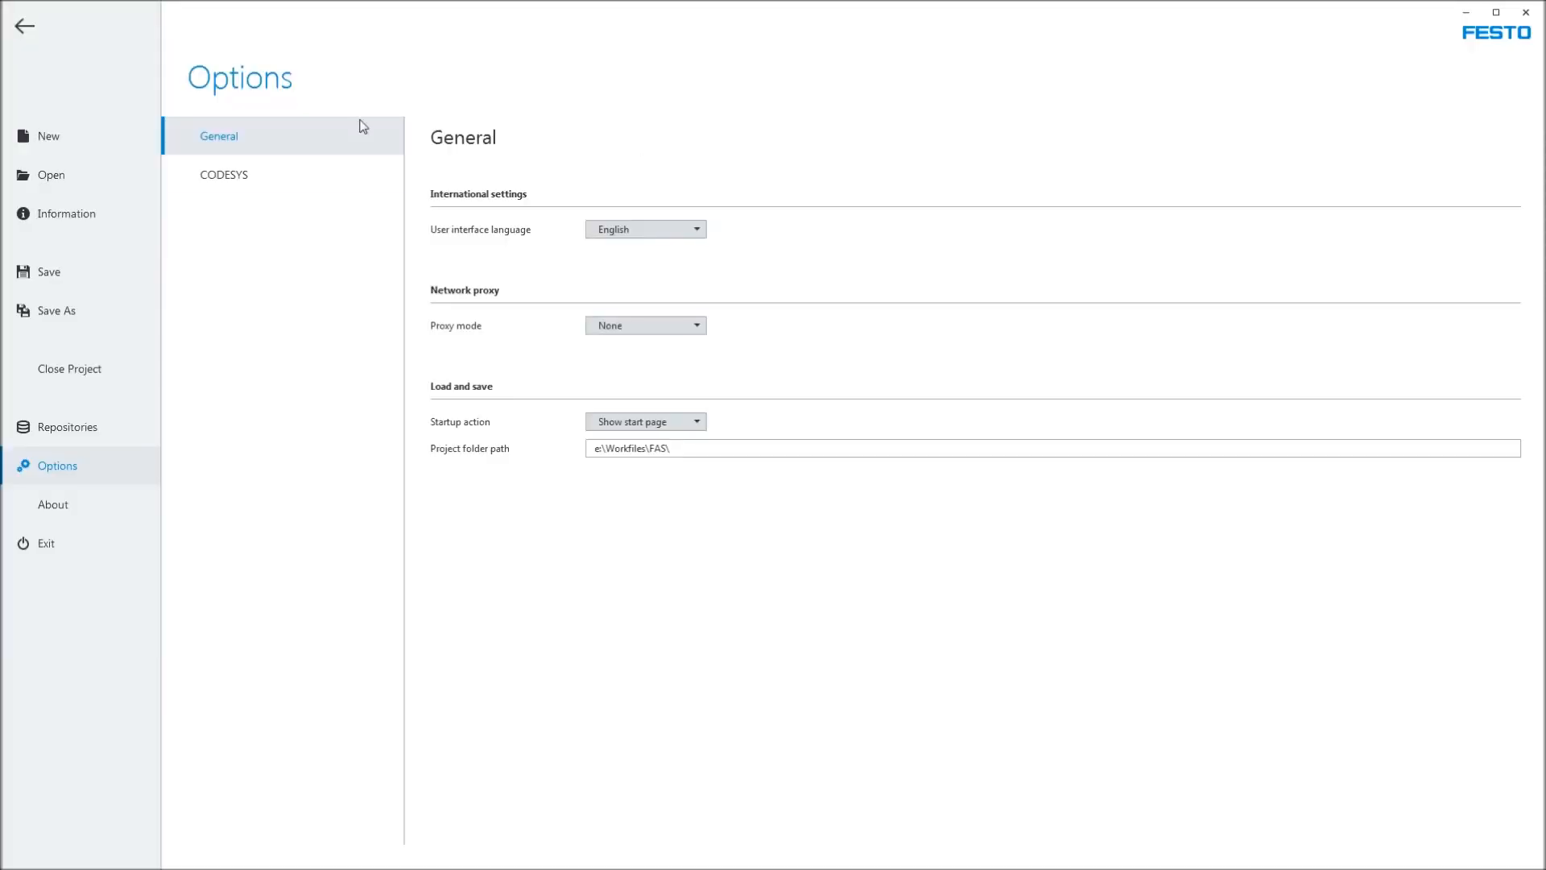
pyautogui.click(242, 176)
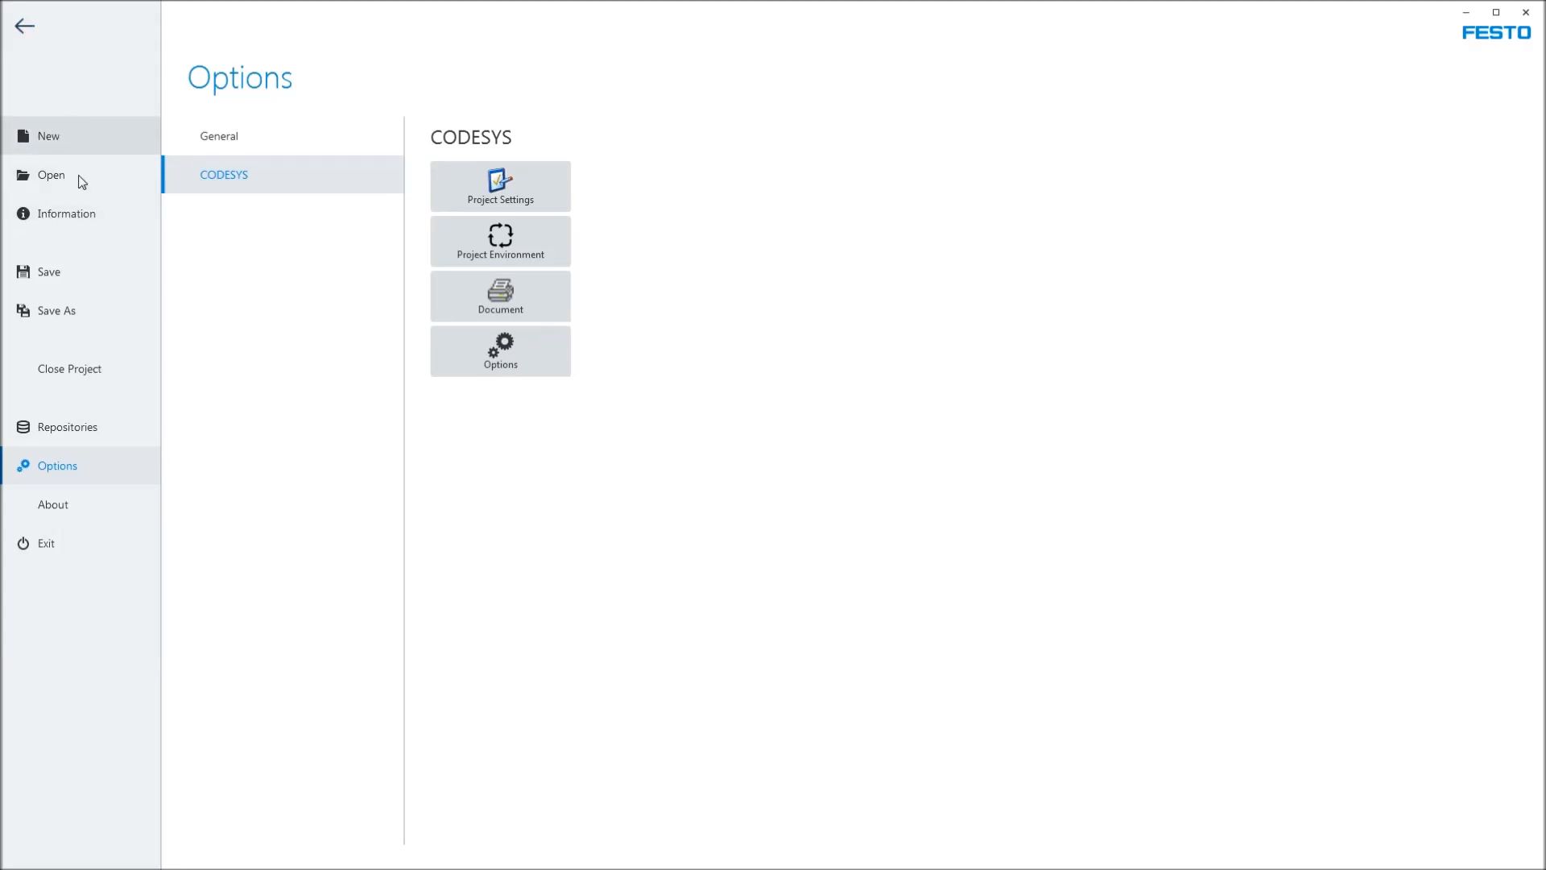
pyautogui.click(24, 25)
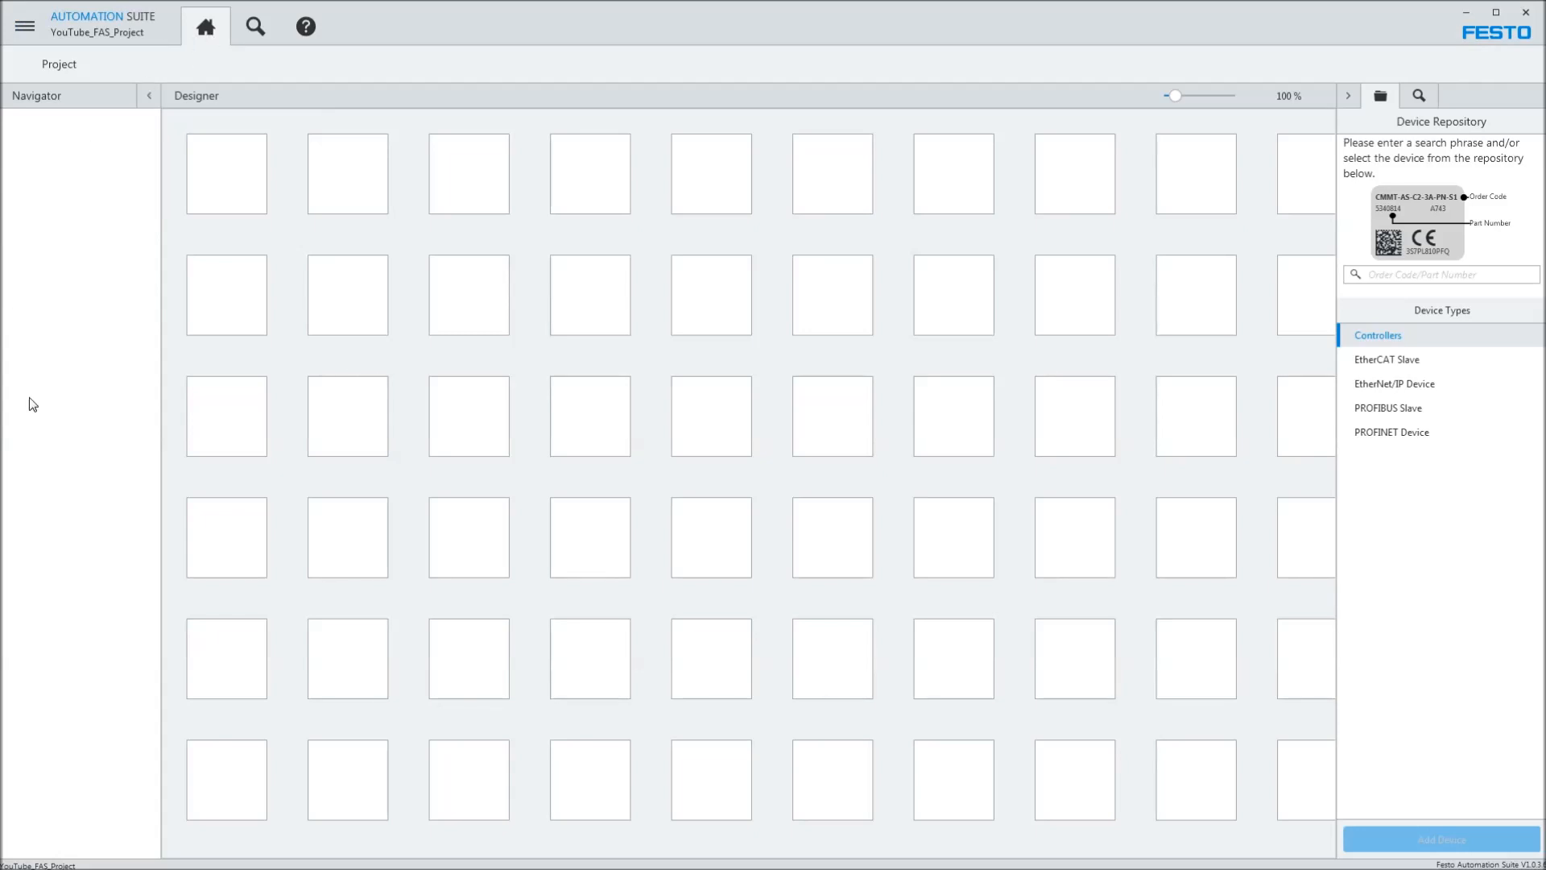
# - Open the Festo Automation Suite and Programming help topics and move their windows clear of the topic list
pyautogui.click(306, 29)
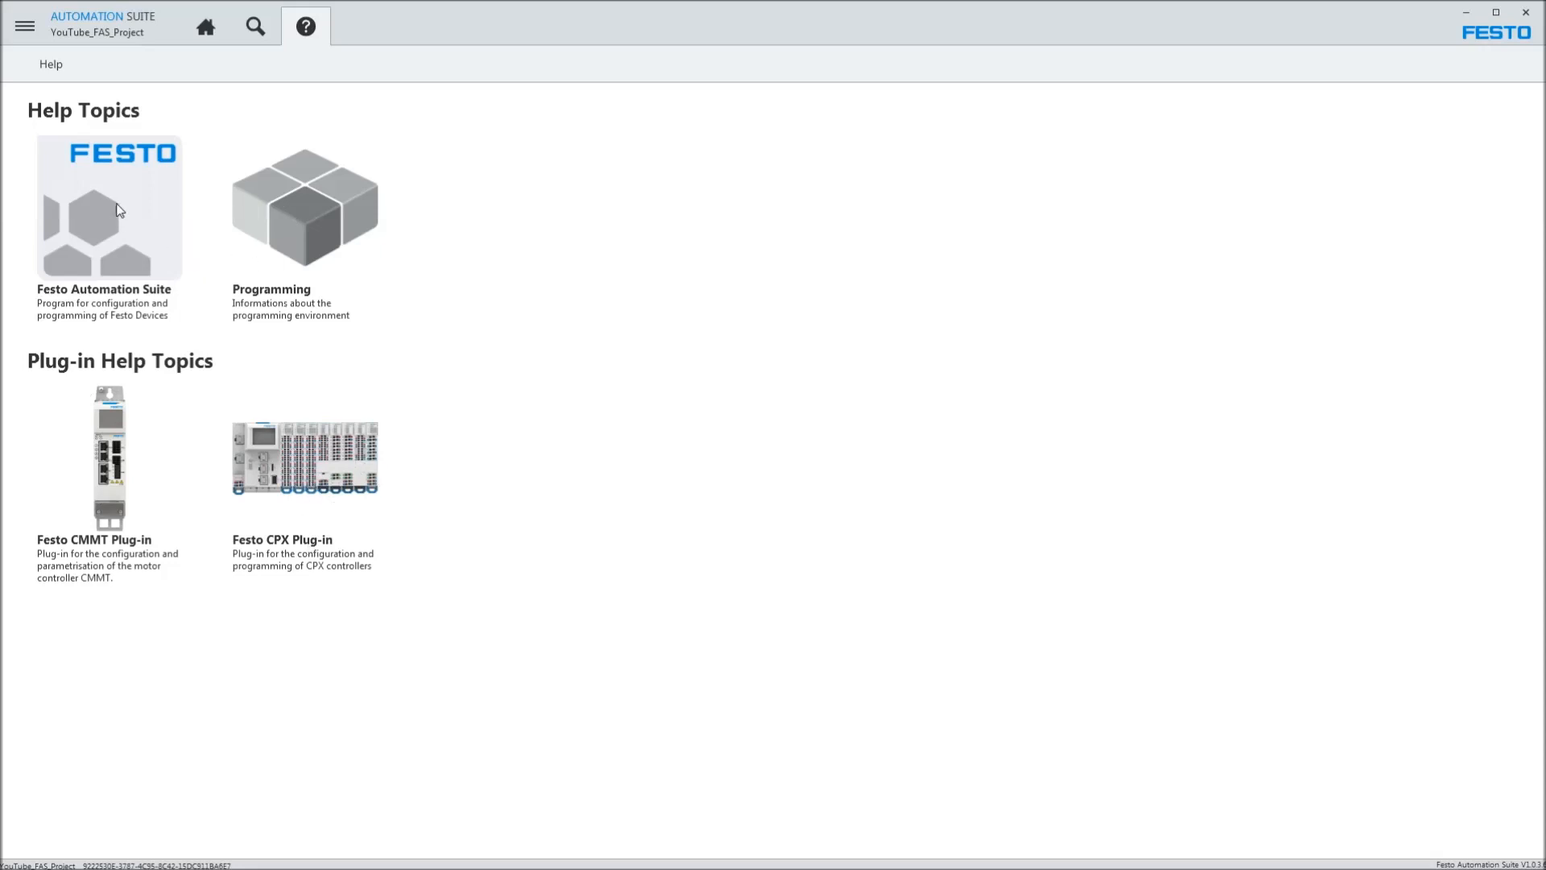
pyautogui.click(67, 211)
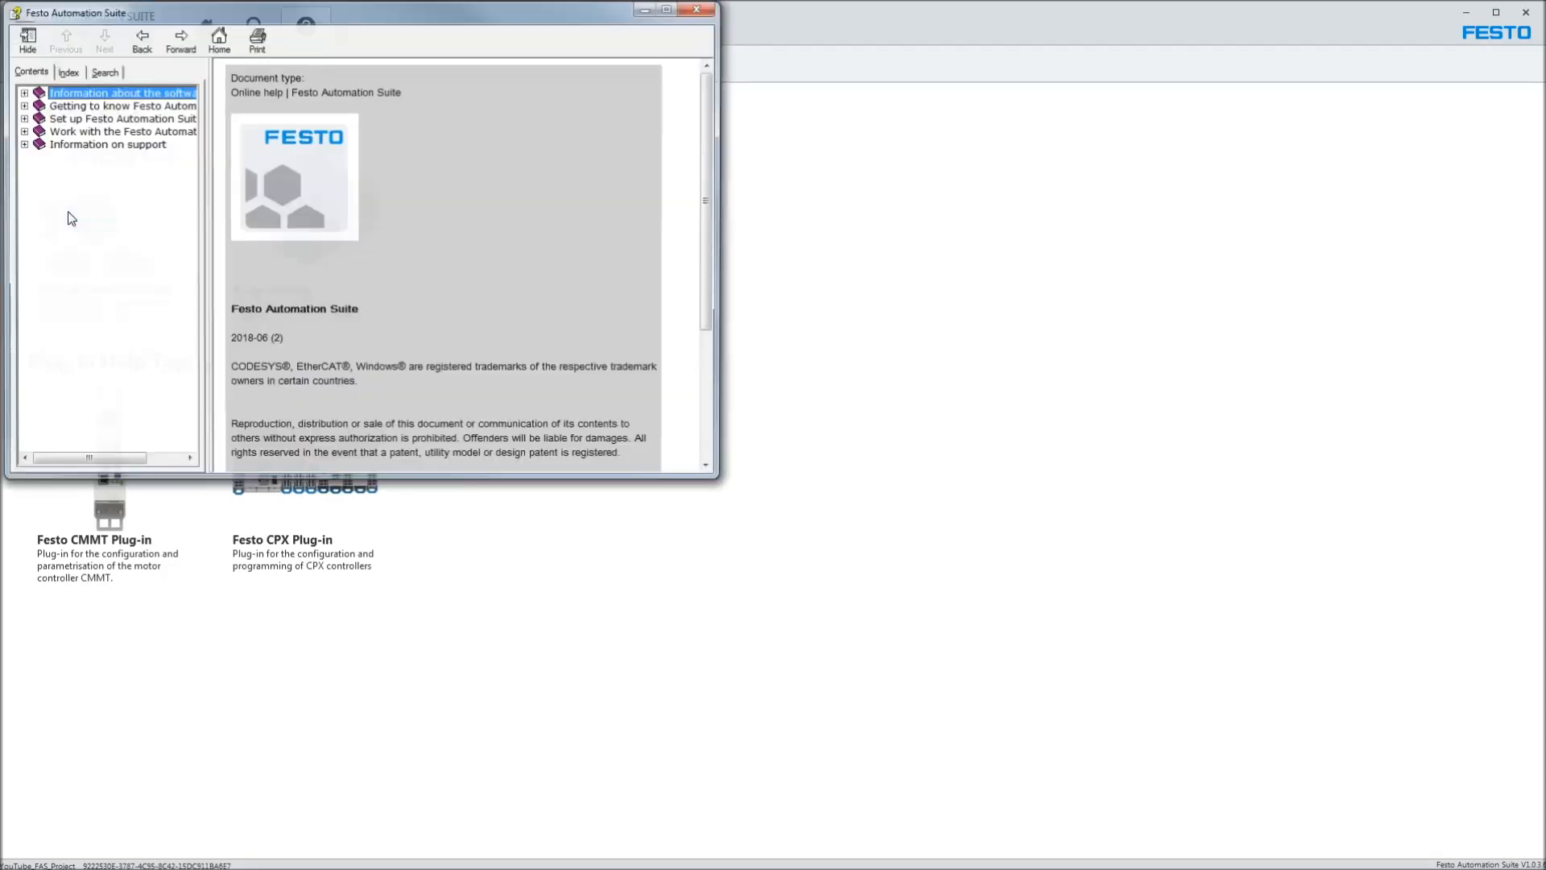
pyautogui.moveTo(368, 19); pyautogui.dragTo(911, 88)
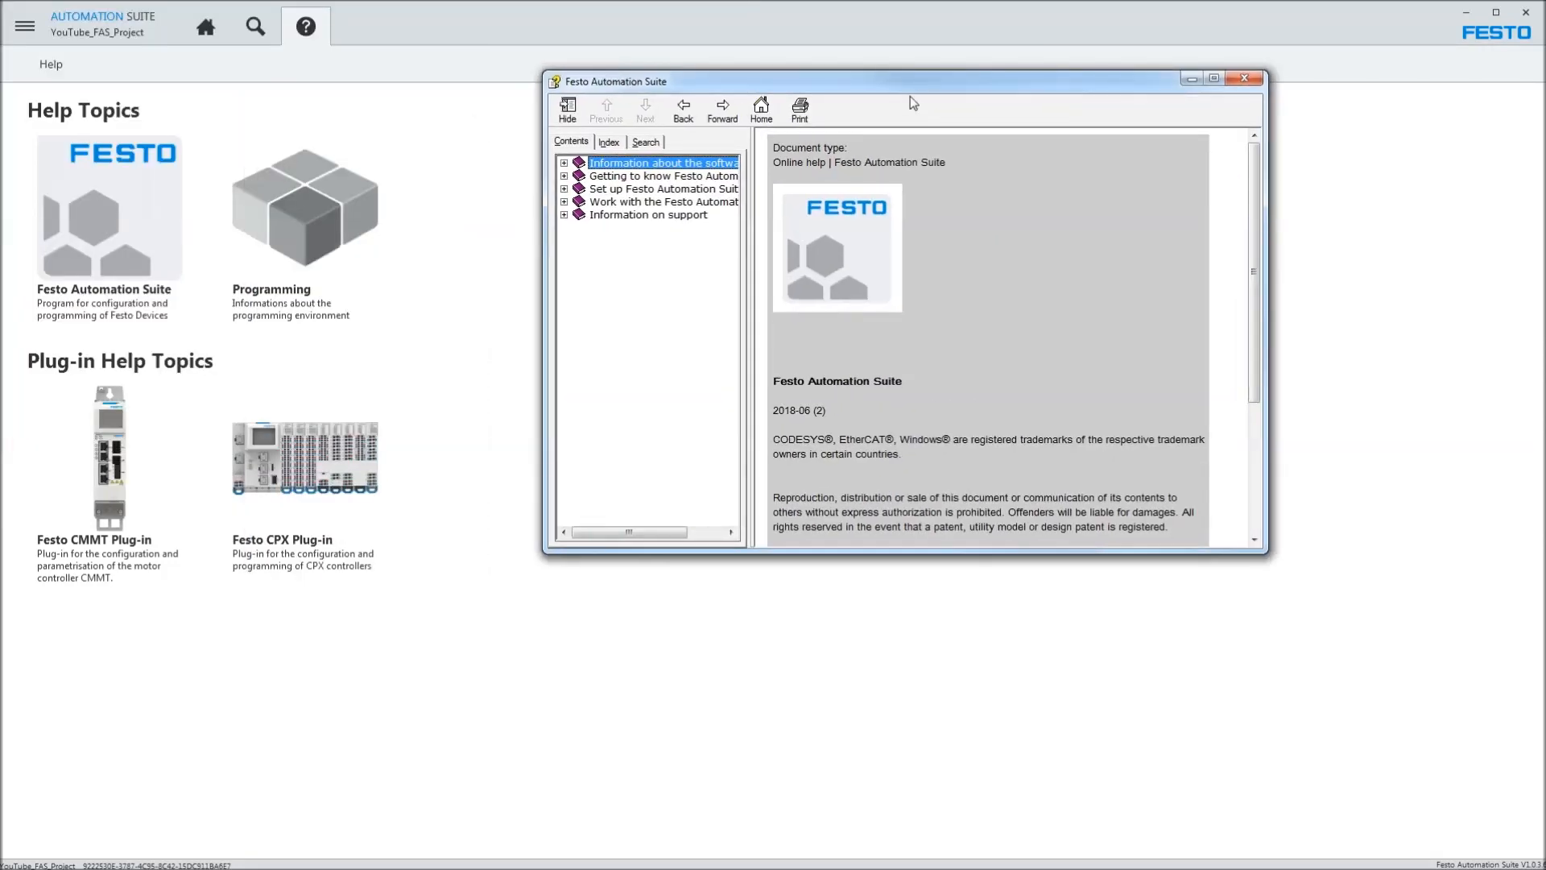
pyautogui.click(356, 209)
pyautogui.moveTo(370, 18); pyautogui.dragTo(1018, 212)
# - Look at the Festo CMMT and CPX plug-in help topics and close all the help windows
pyautogui.click(128, 426)
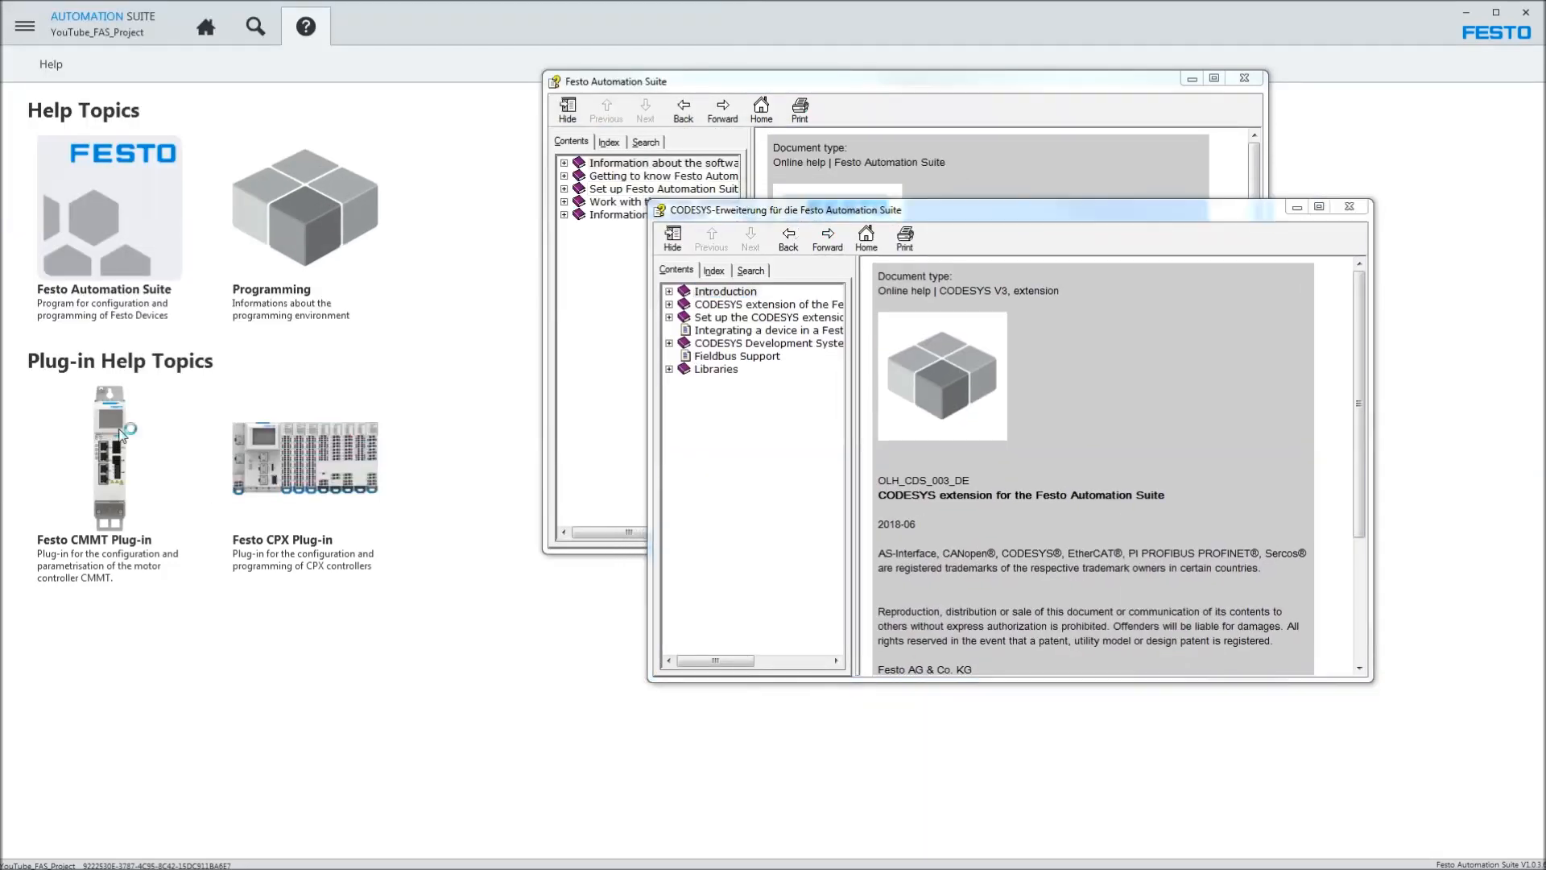
pyautogui.moveTo(564, 9); pyautogui.dragTo(1200, 243)
pyautogui.click(304, 473)
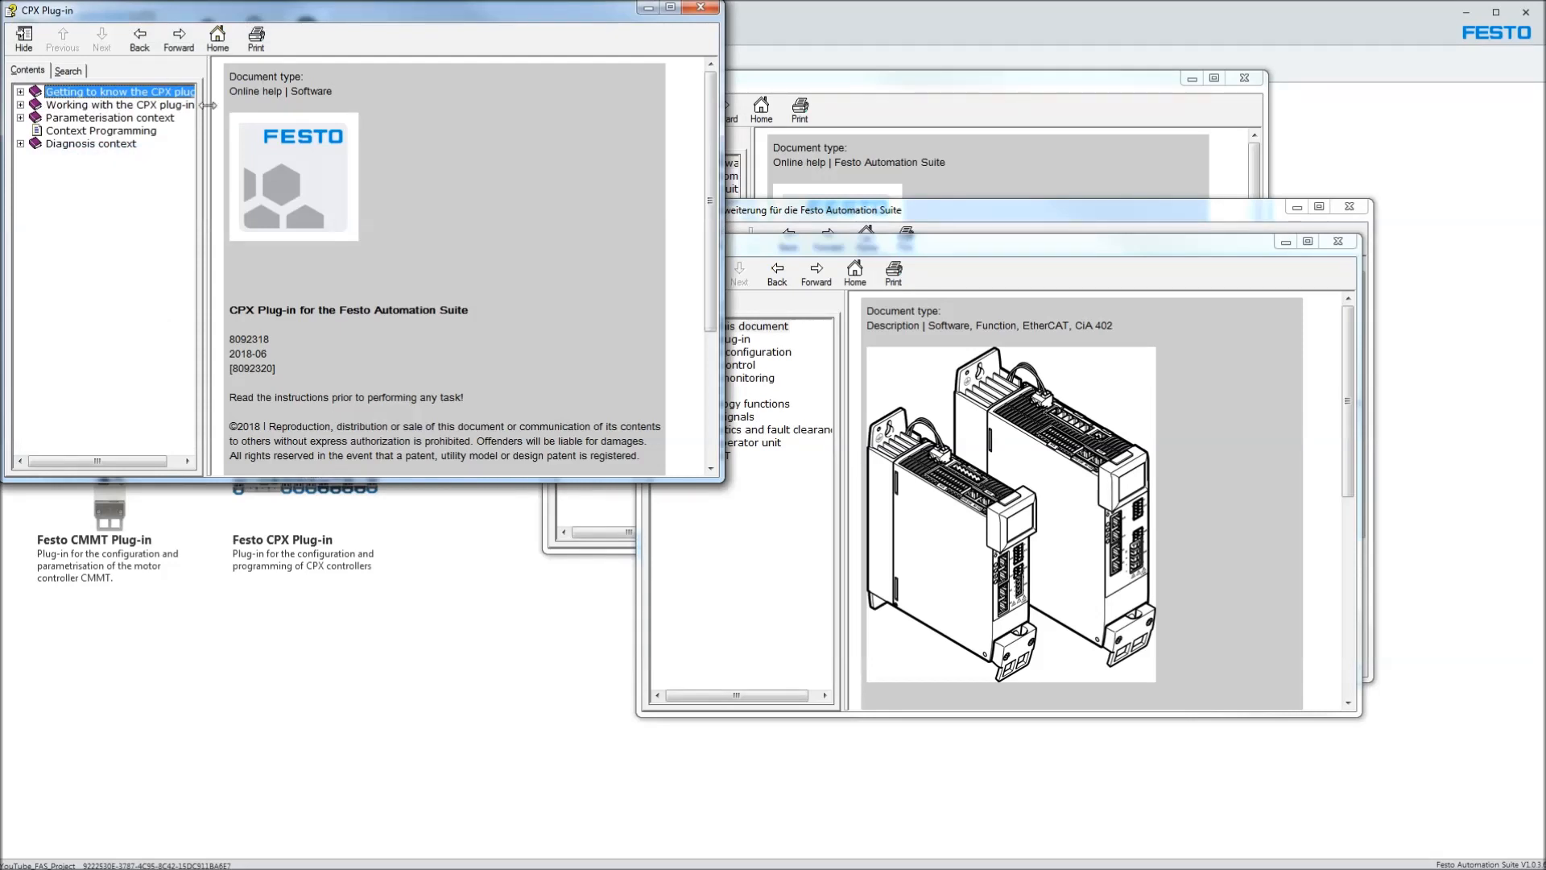
pyautogui.click(699, 8)
pyautogui.click(1338, 241)
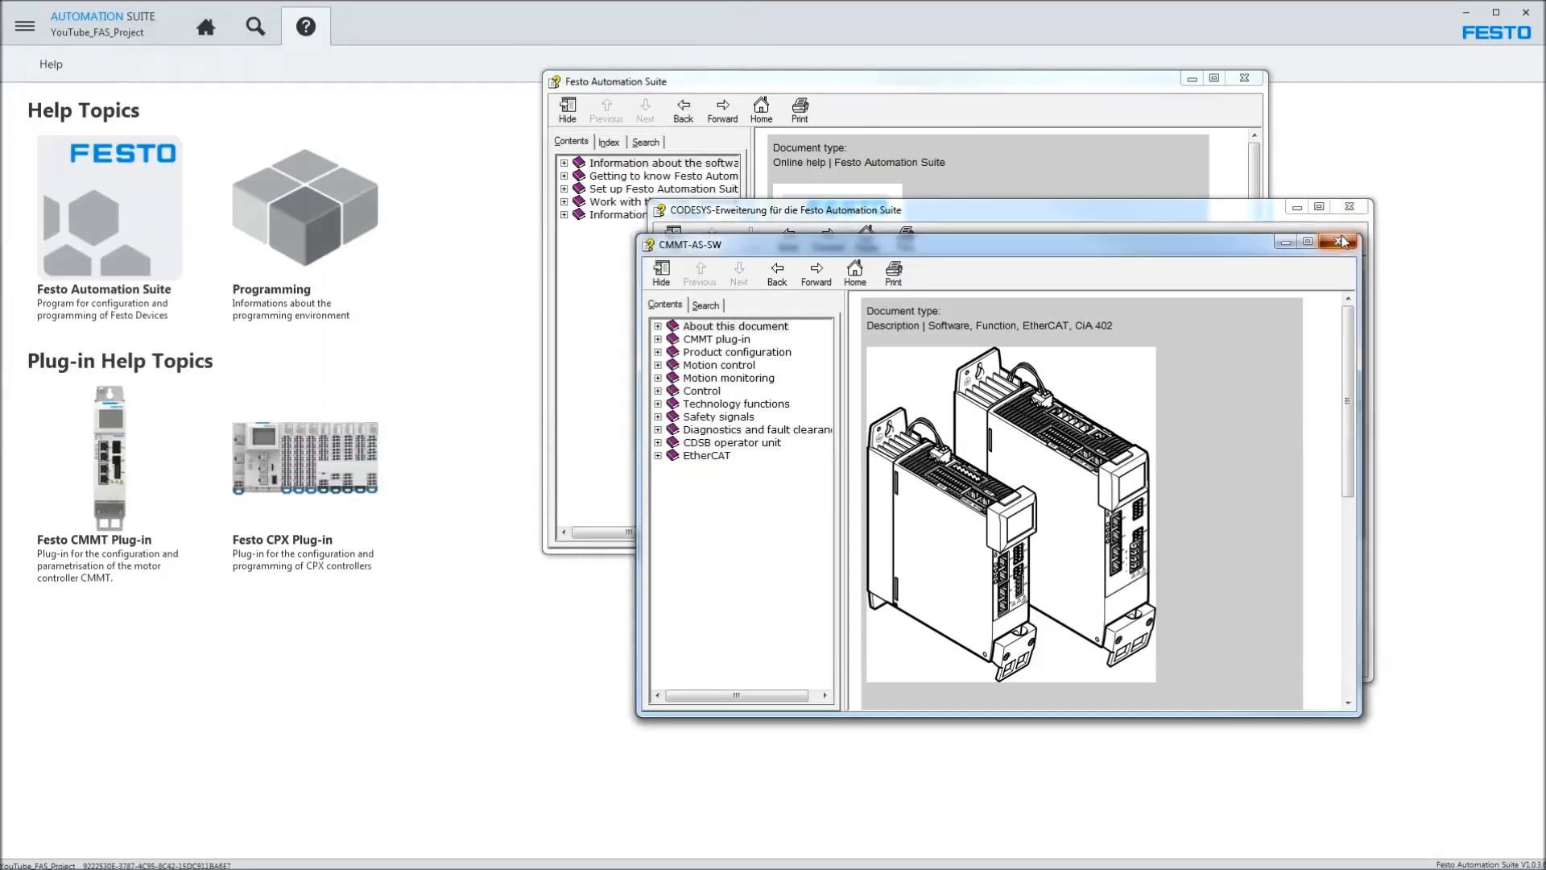
pyautogui.click(1245, 78)
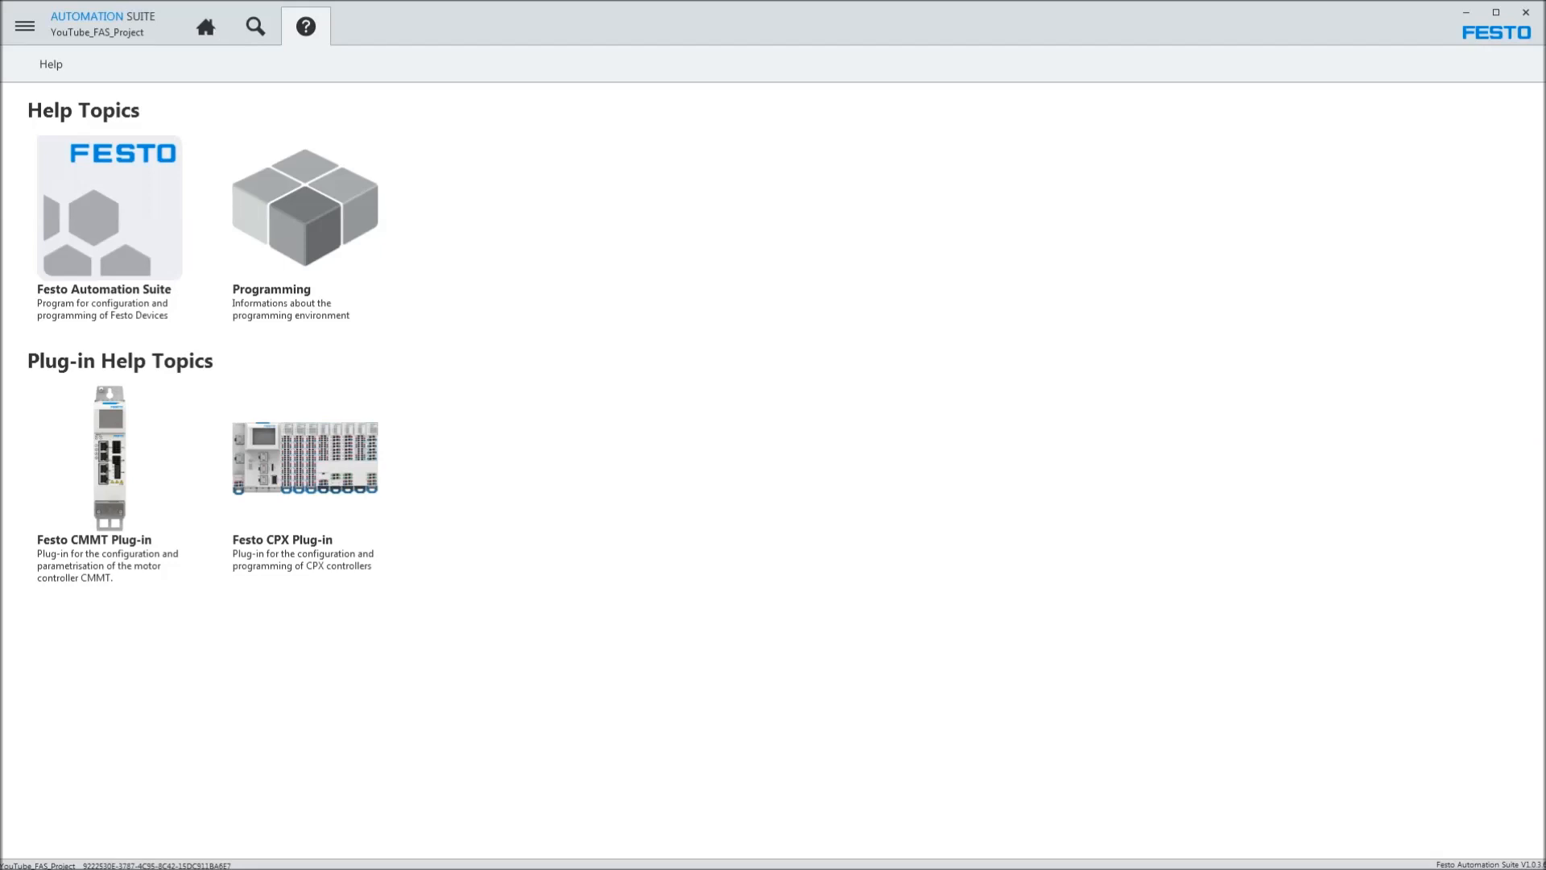
# - Add a CPX-E-CEC-C1-PN controller to the first cell of the project designer
pyautogui.click(208, 30)
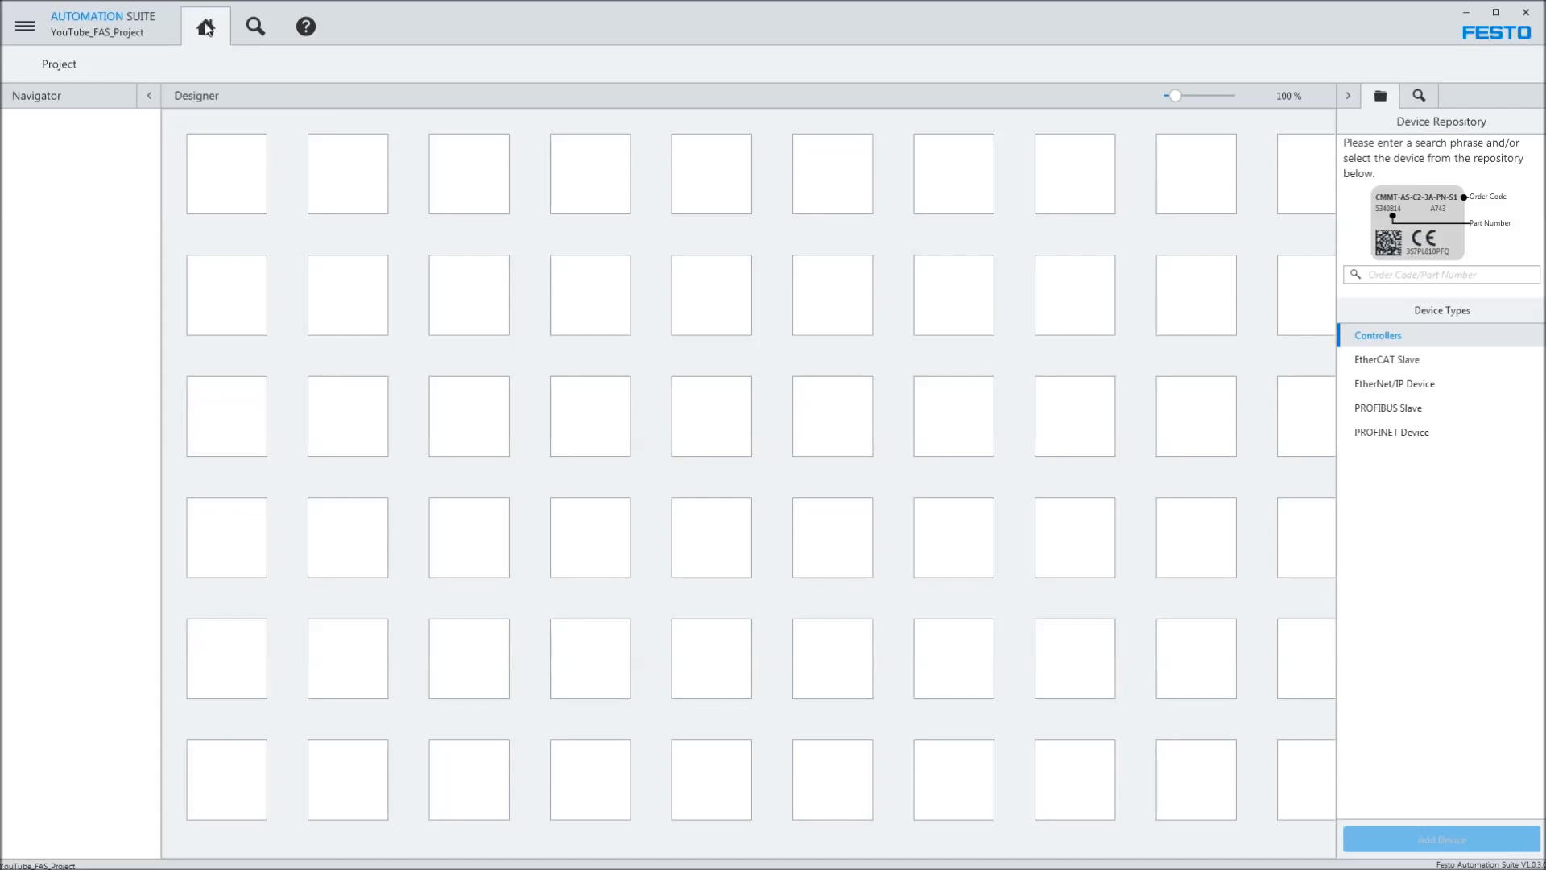
pyautogui.click(227, 175)
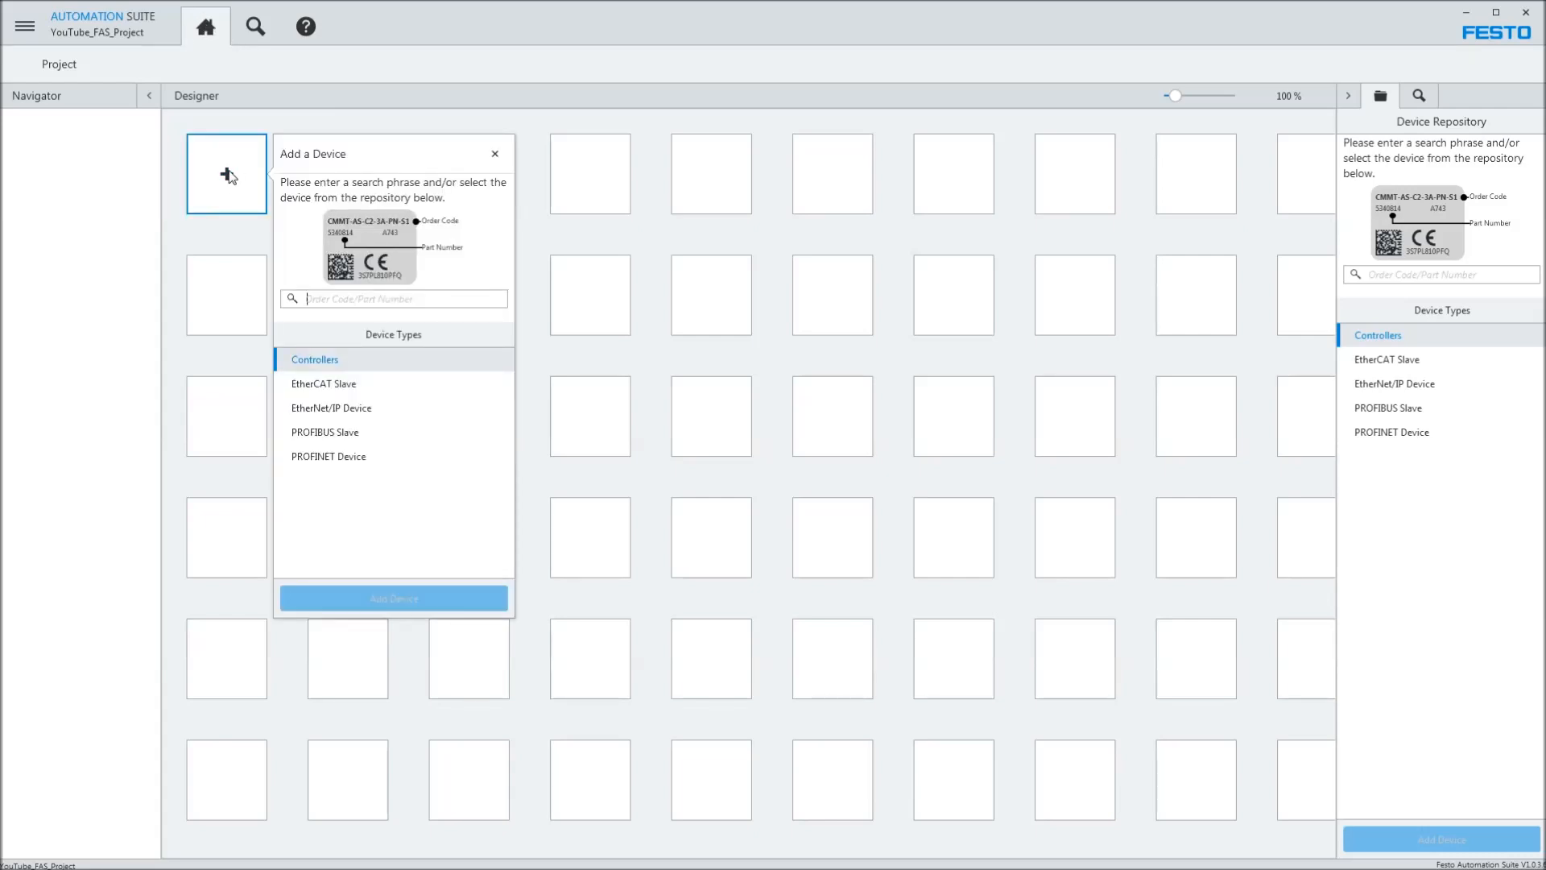
pyautogui.click(319, 364)
pyautogui.click(319, 366)
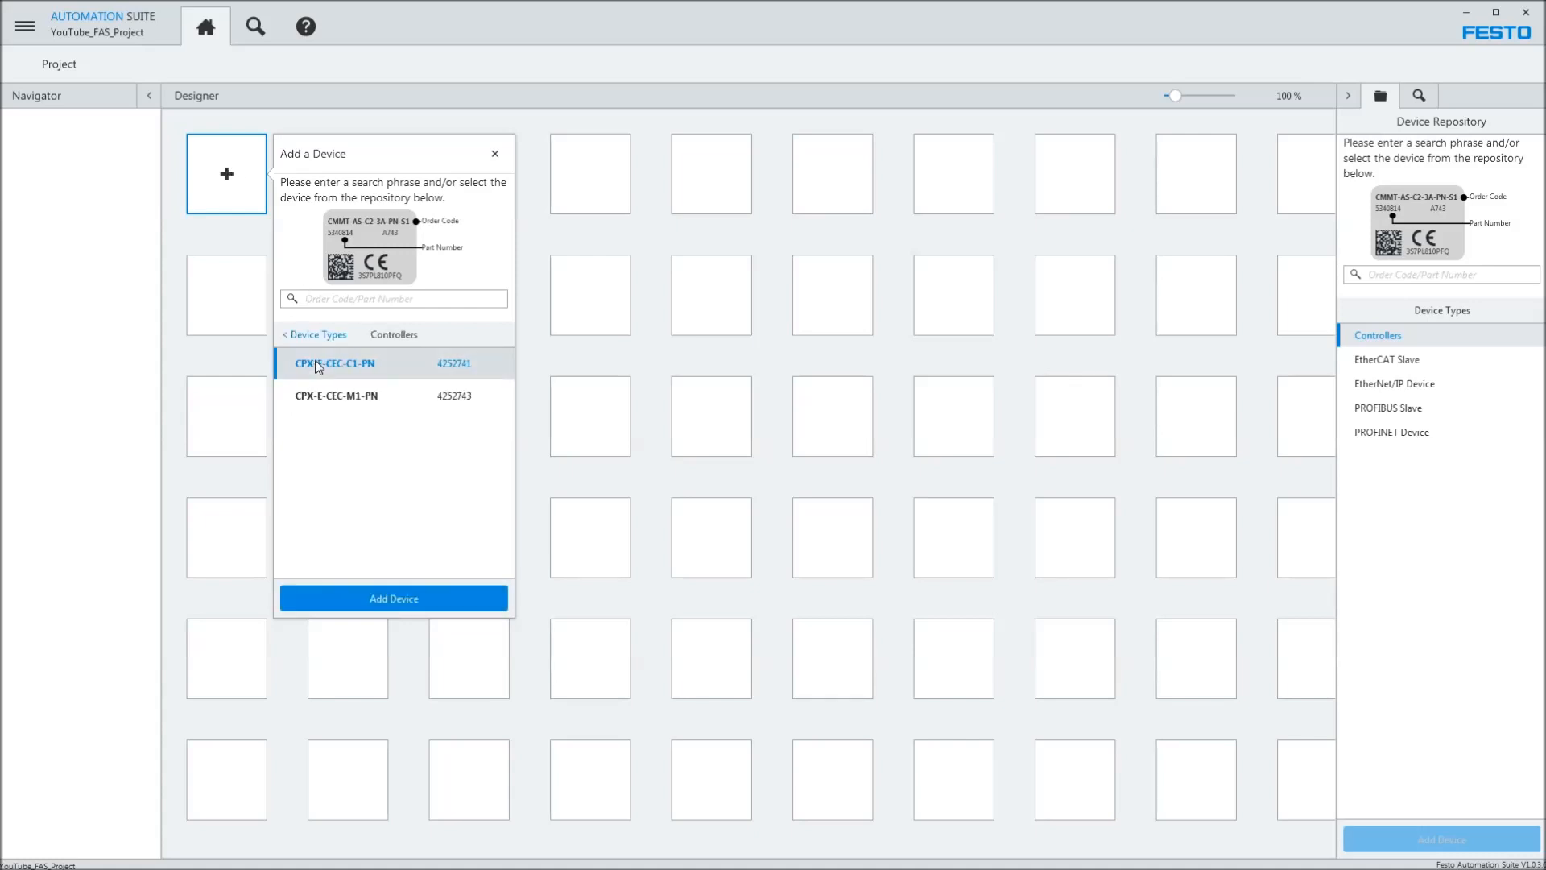
pyautogui.click(328, 399)
pyautogui.click(368, 375)
pyautogui.click(417, 600)
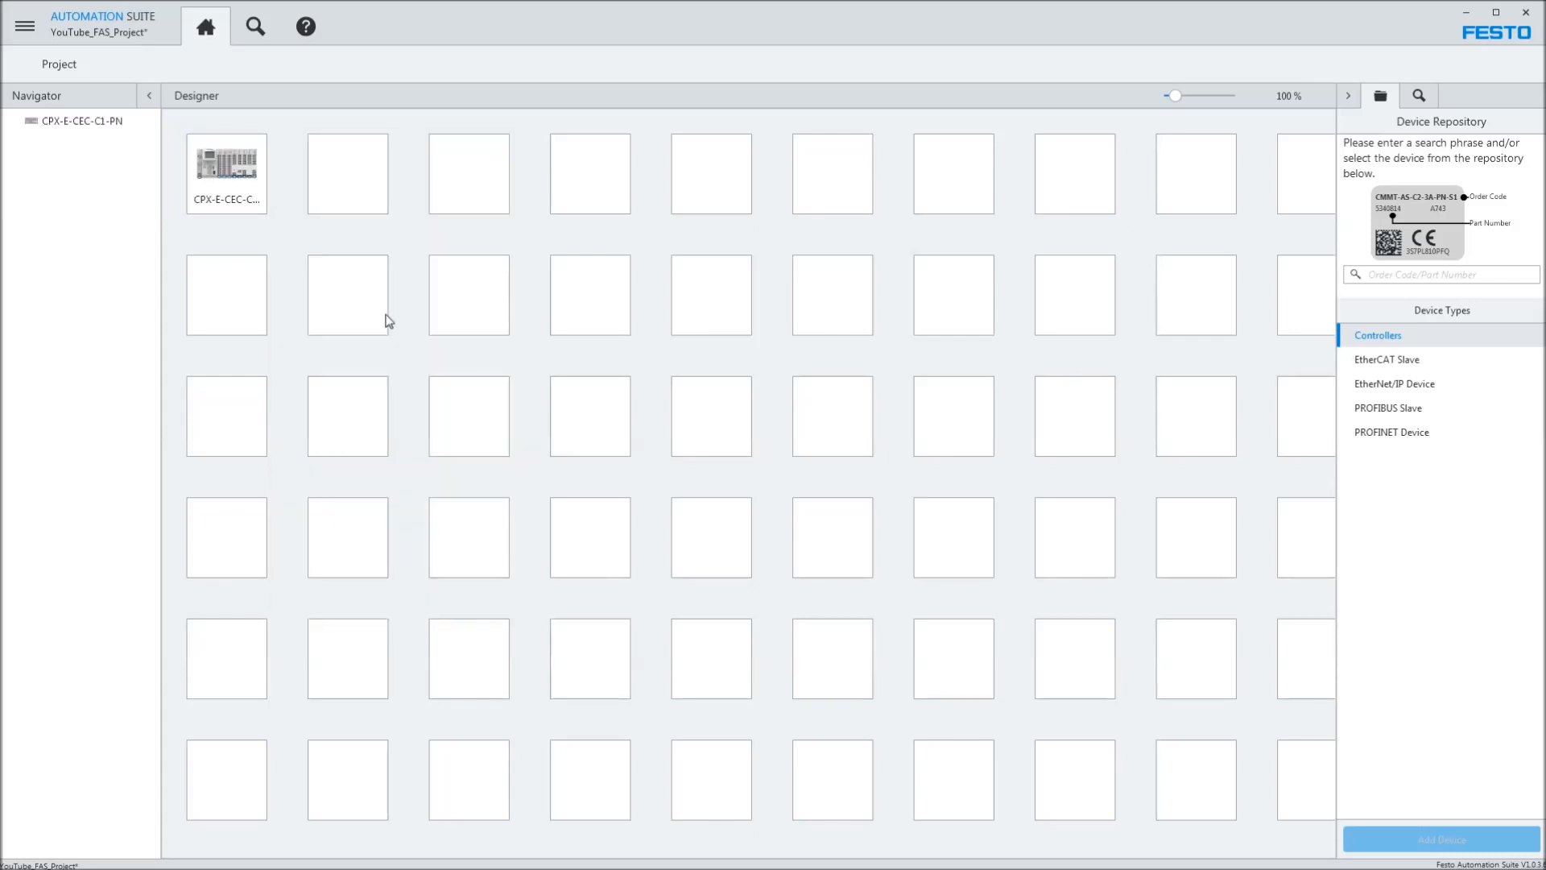
# - Add a CMMT-AS-C4-3A-EC-S1 EtherCAT electric drive to the designer cell directly below the CPX-E controller
pyautogui.click(227, 296)
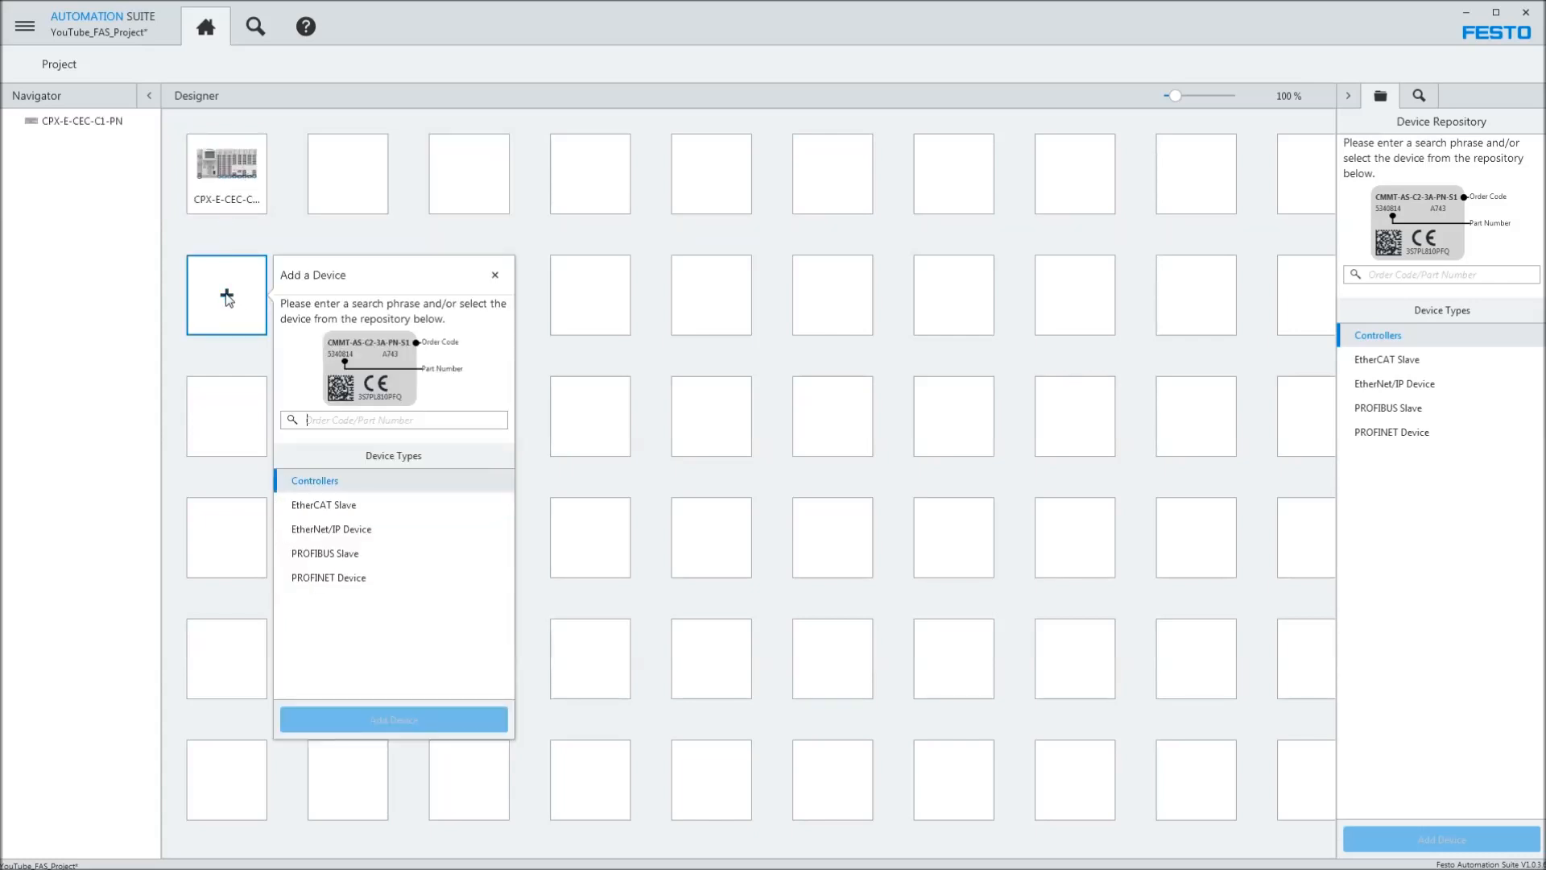
pyautogui.click(326, 505)
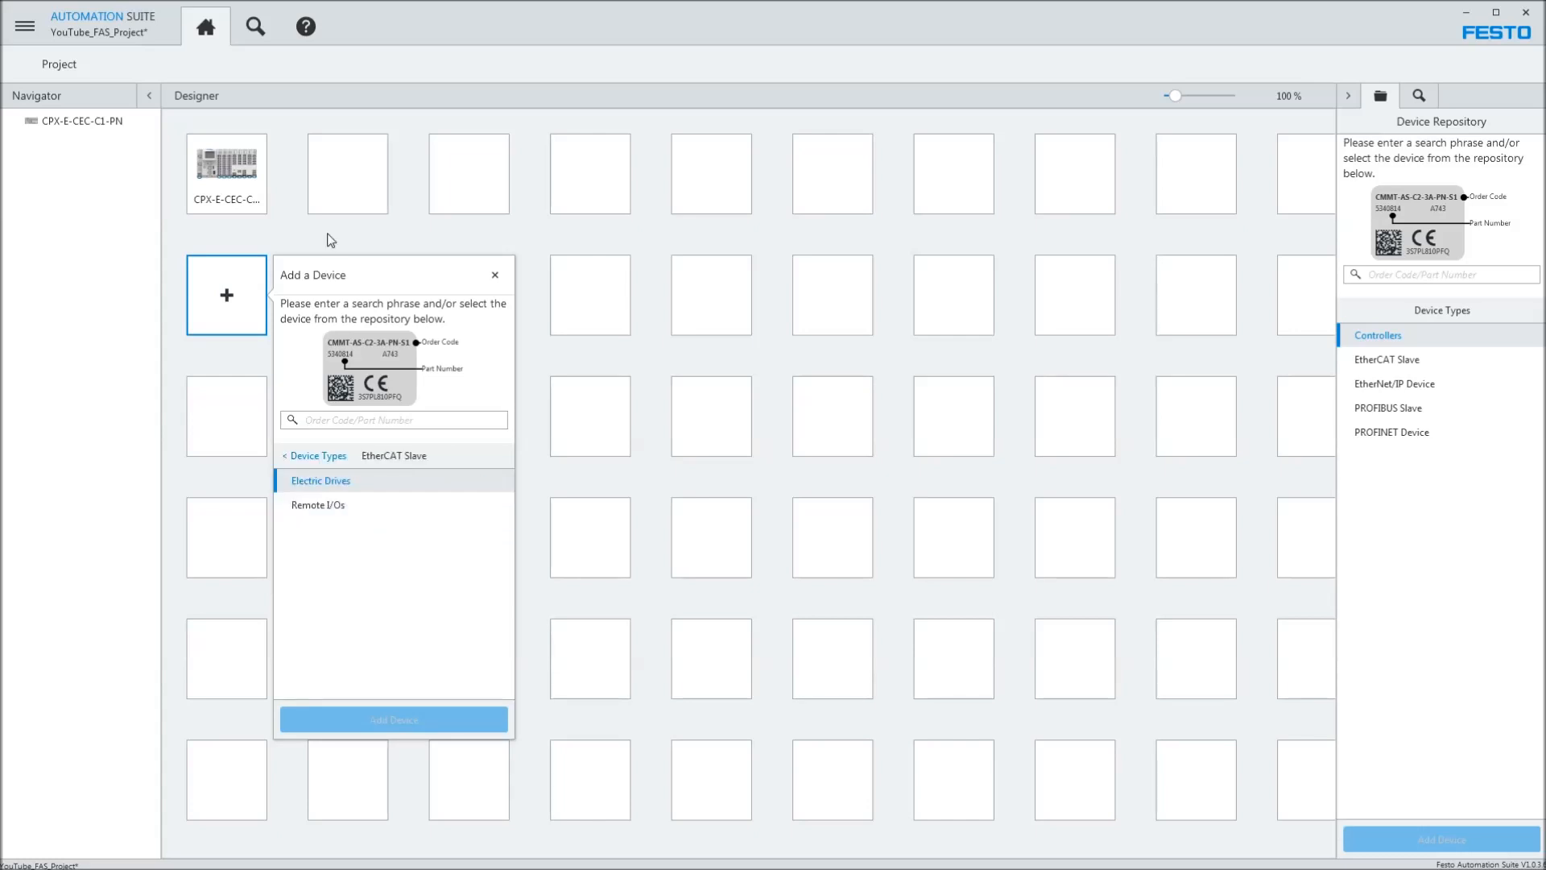
pyautogui.click(338, 483)
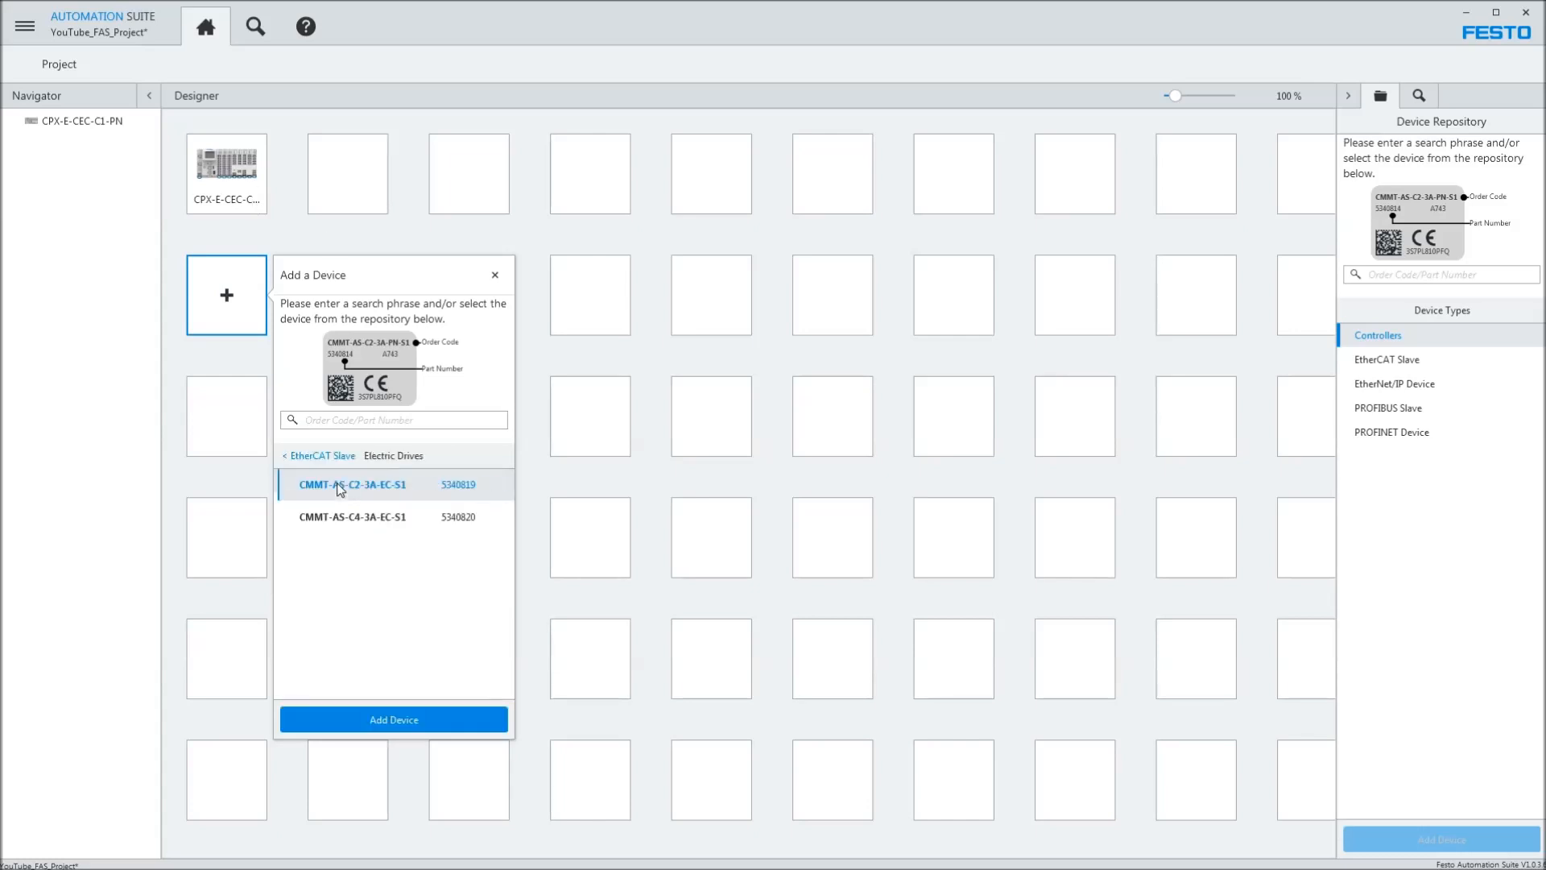
pyautogui.click(361, 522)
pyautogui.click(300, 718)
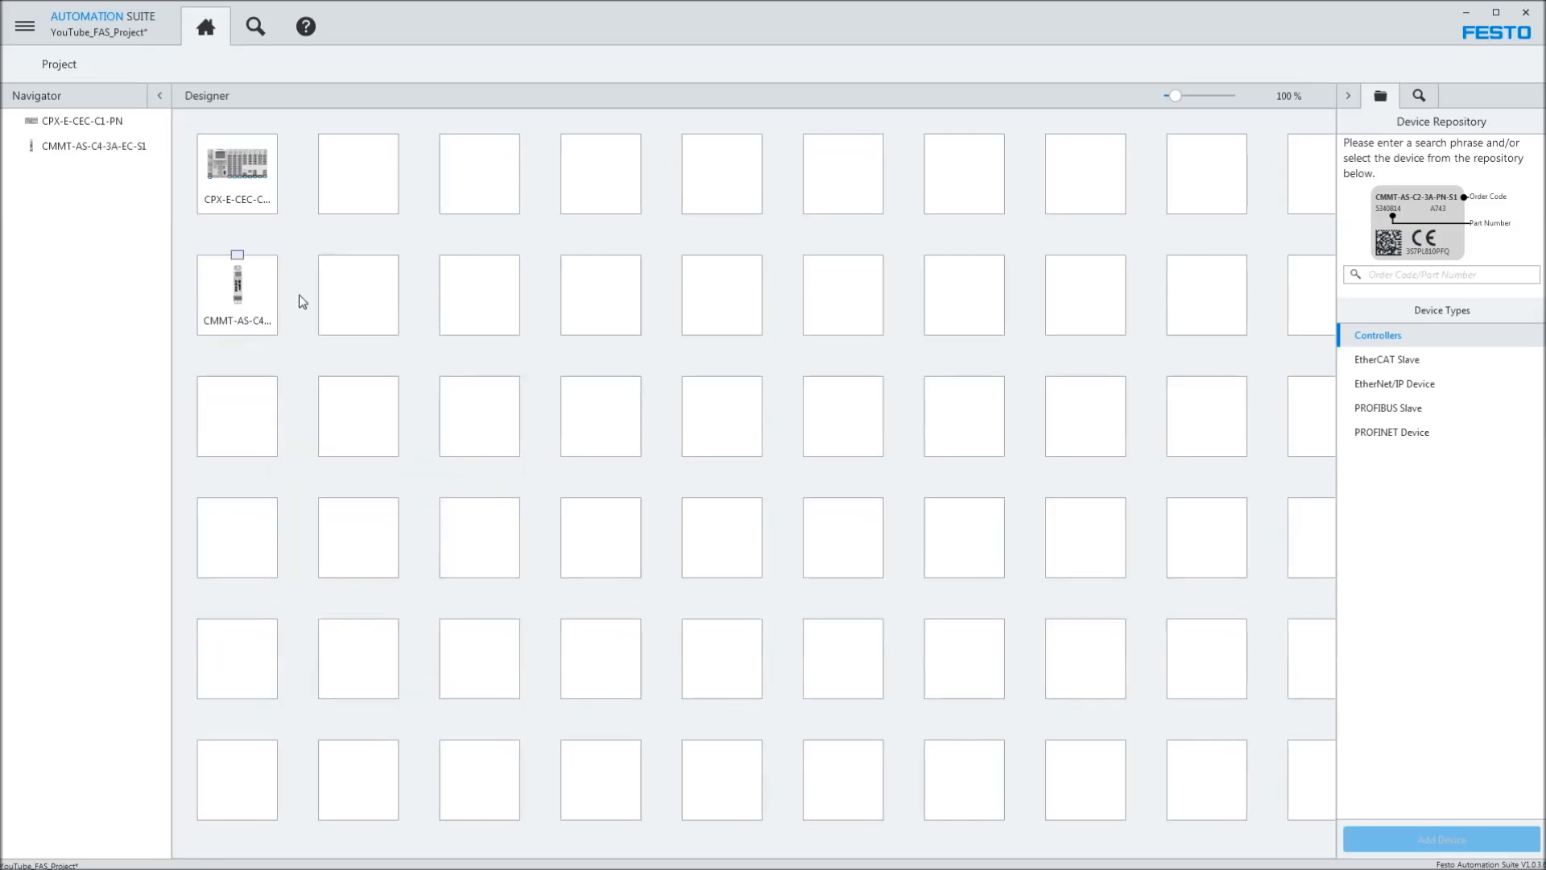
# - Add a CPX-E-EC EtherCAT remote I/O beside the drive and connect the controller's EtherCAT master to both slave devices
pyautogui.click(359, 299)
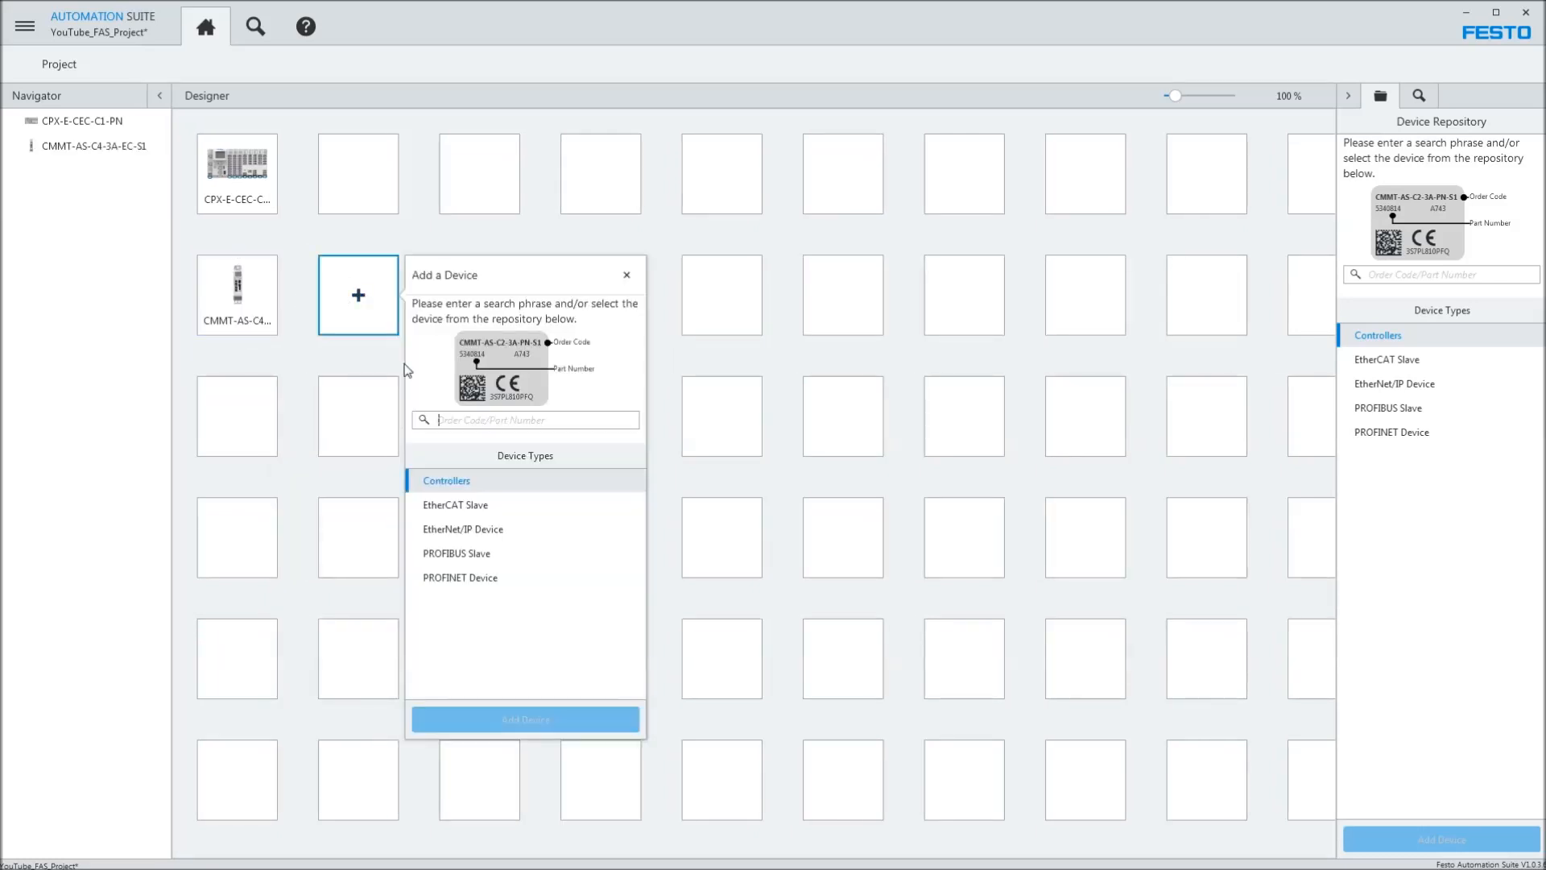
pyautogui.click(439, 507)
pyautogui.click(453, 507)
pyautogui.click(467, 486)
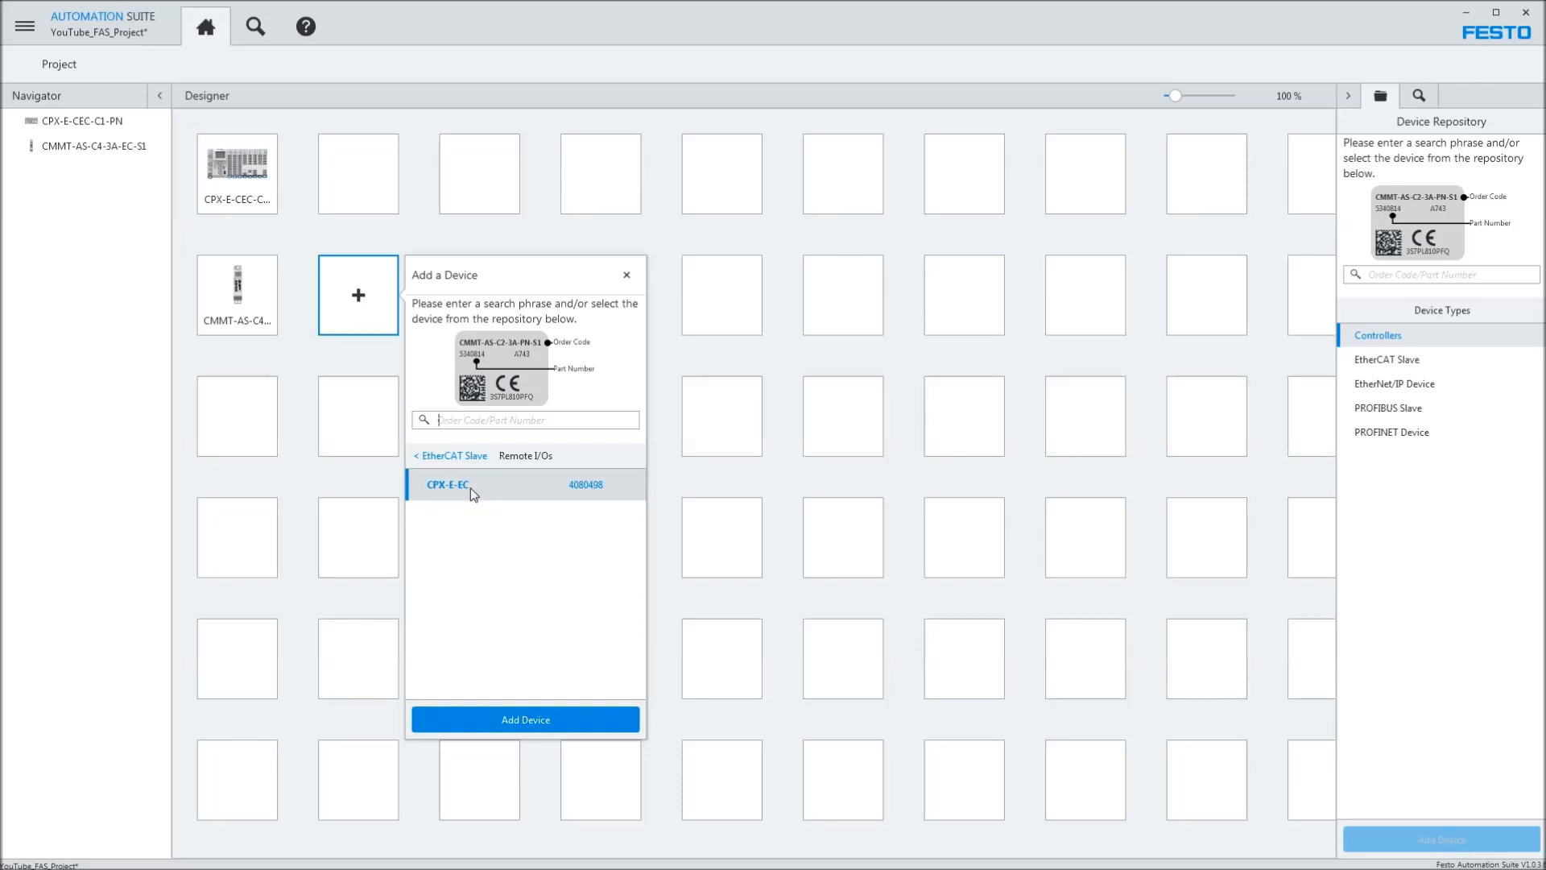
pyautogui.click(581, 715)
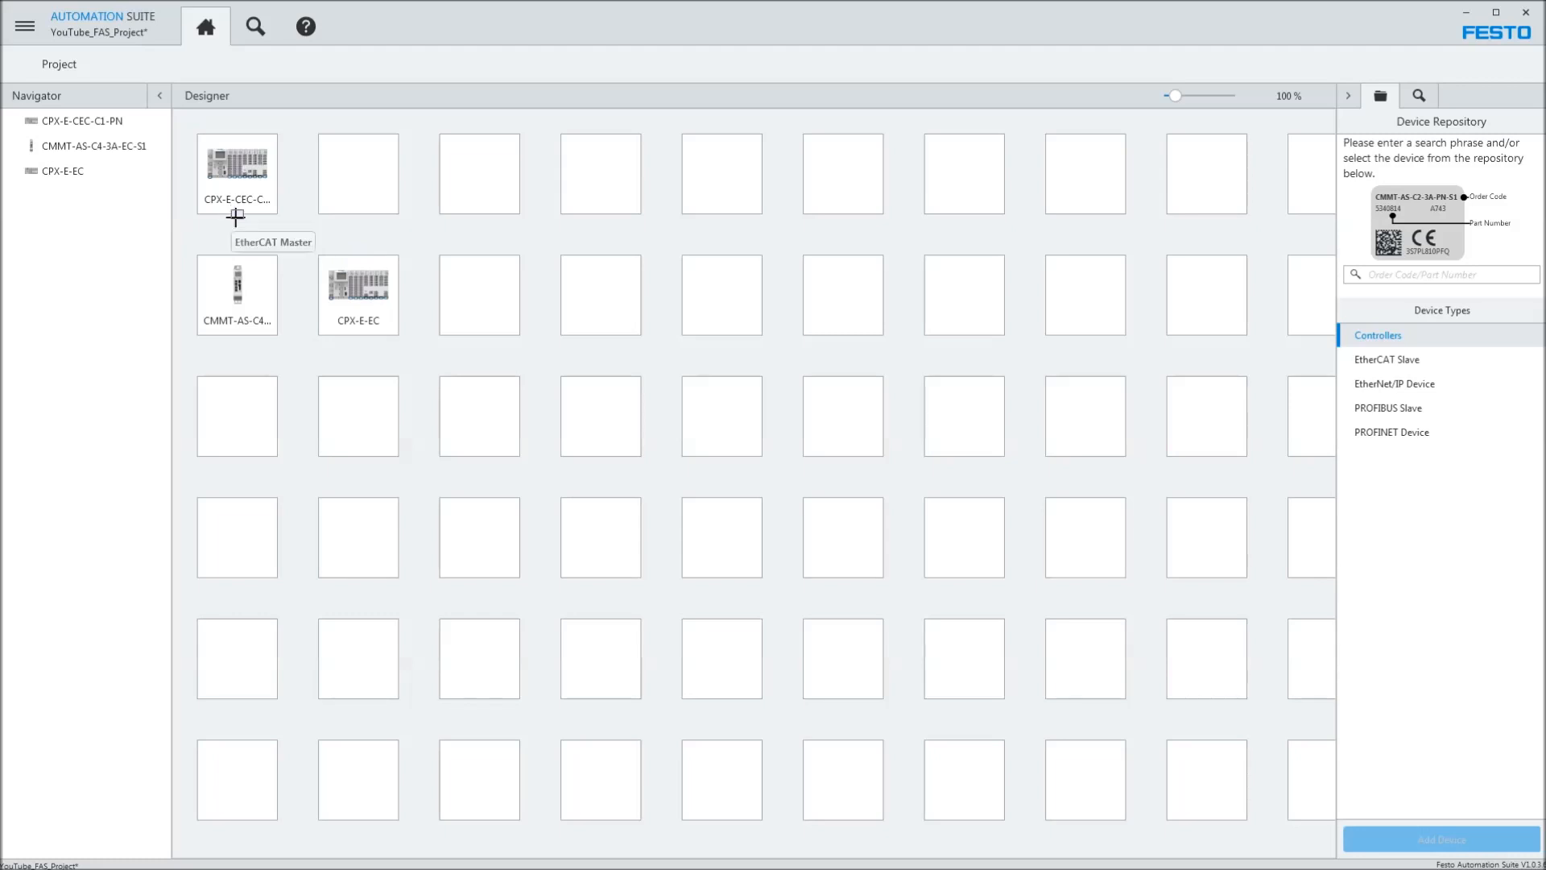
pyautogui.moveTo(235, 215); pyautogui.dragTo(359, 256)
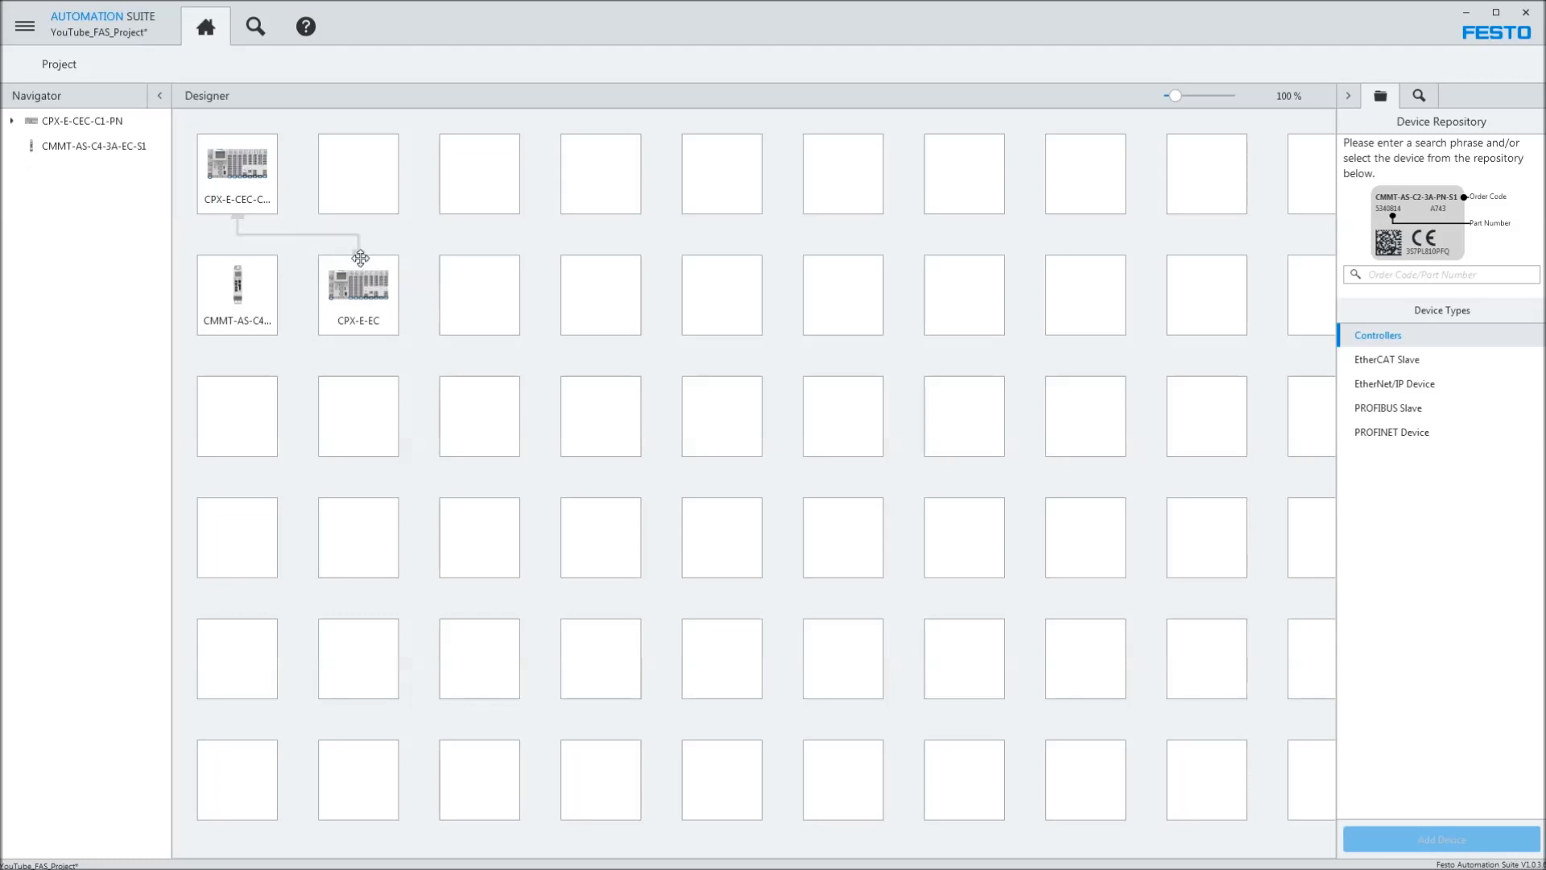
pyautogui.moveTo(235, 213); pyautogui.dragTo(238, 254)
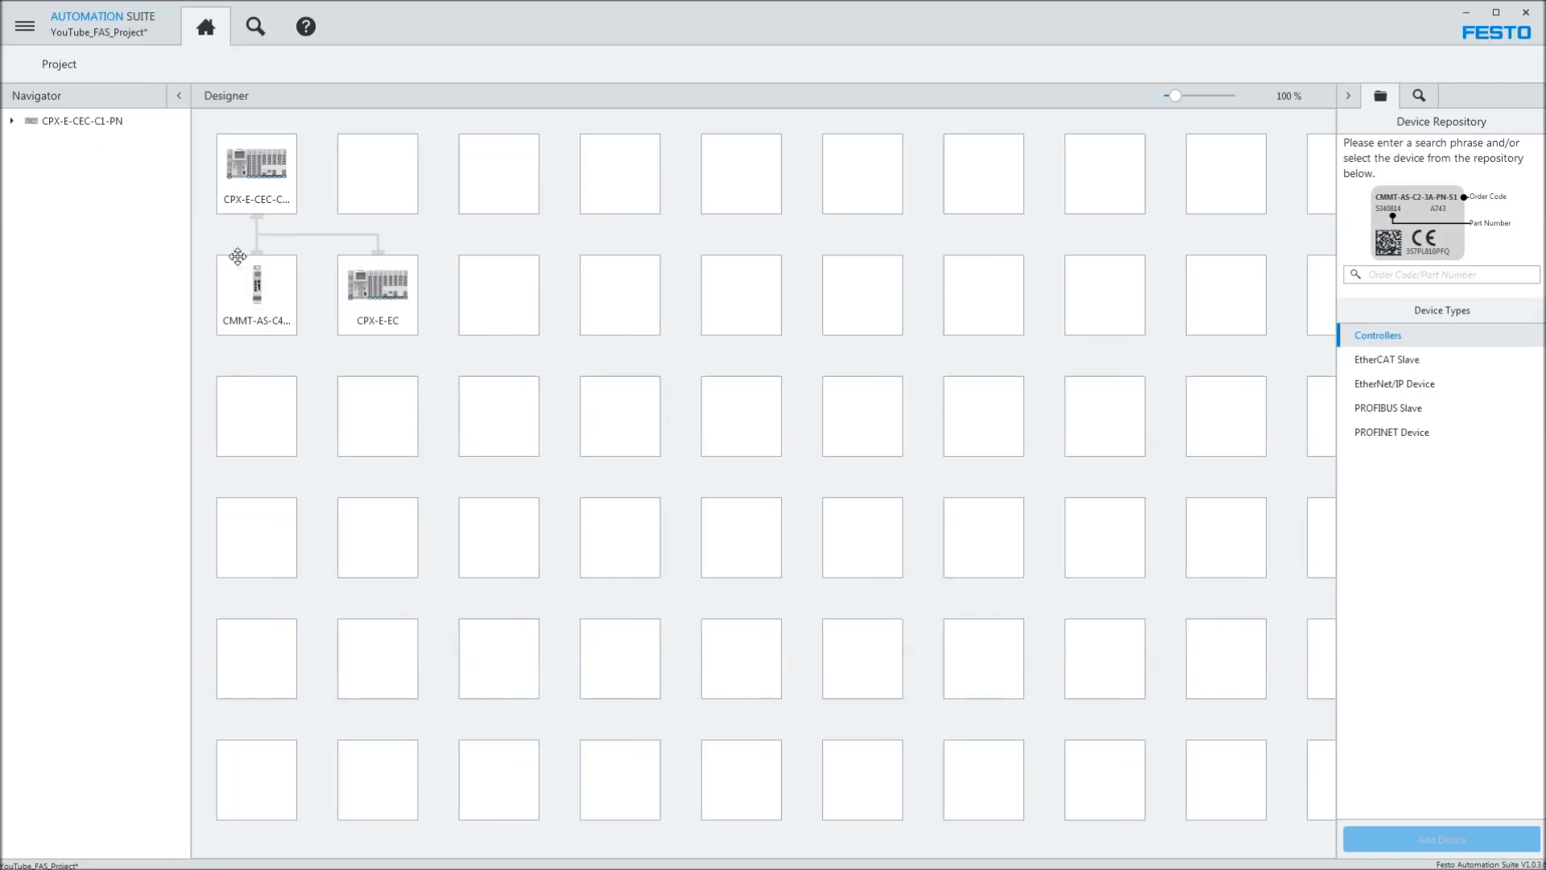
# - Delete the EtherCAT connections from the controller to the CPX-E-EC and to the drive
pyautogui.click(366, 236)
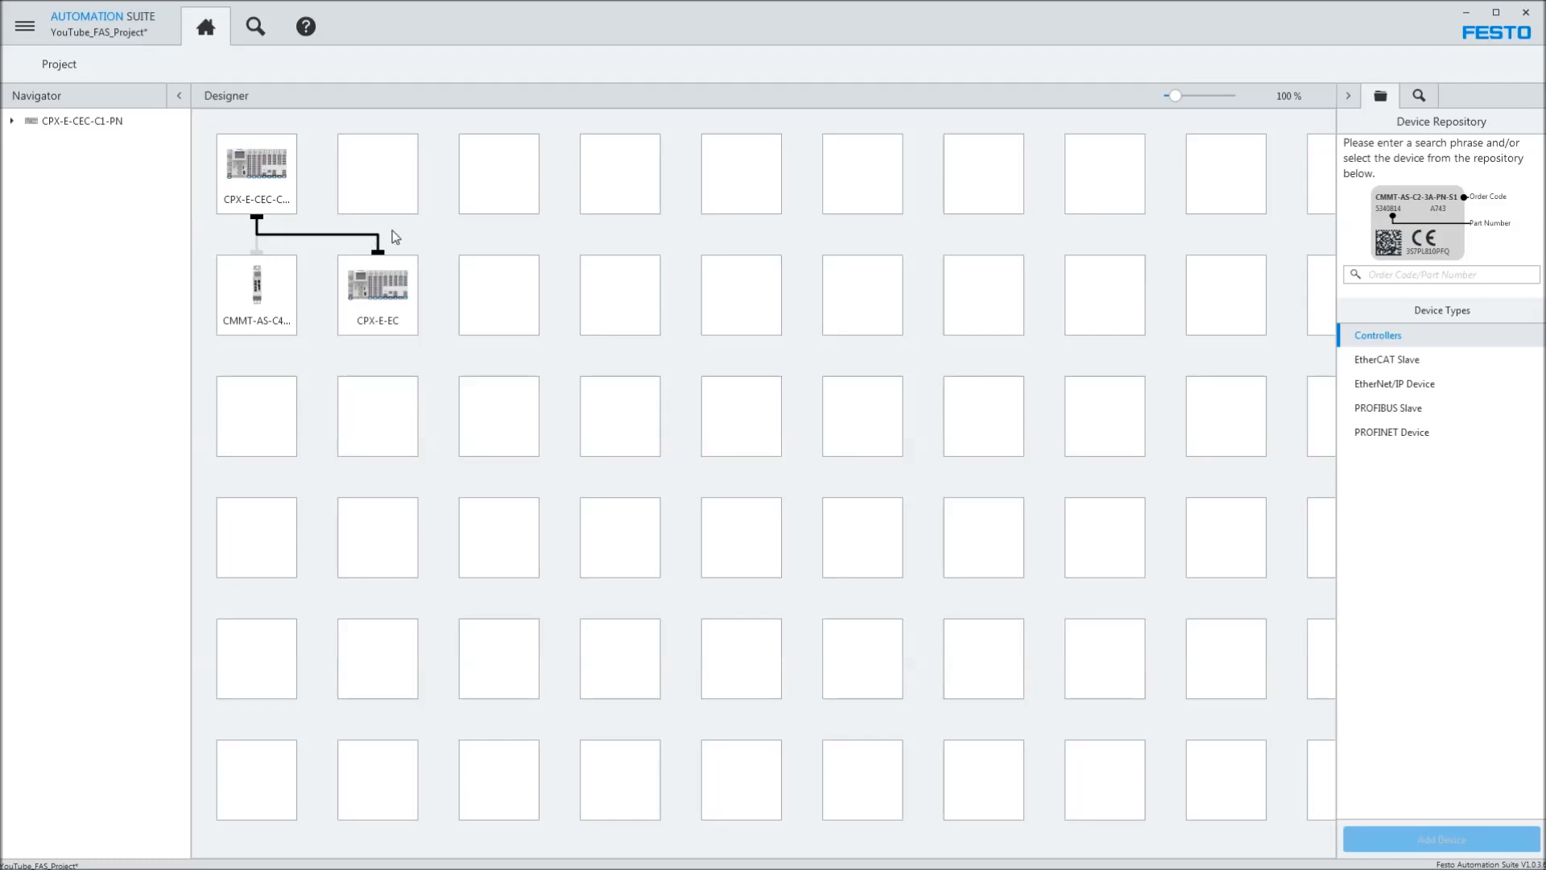
pyautogui.press('Delete')
pyautogui.click(258, 238)
pyautogui.press('Delete')
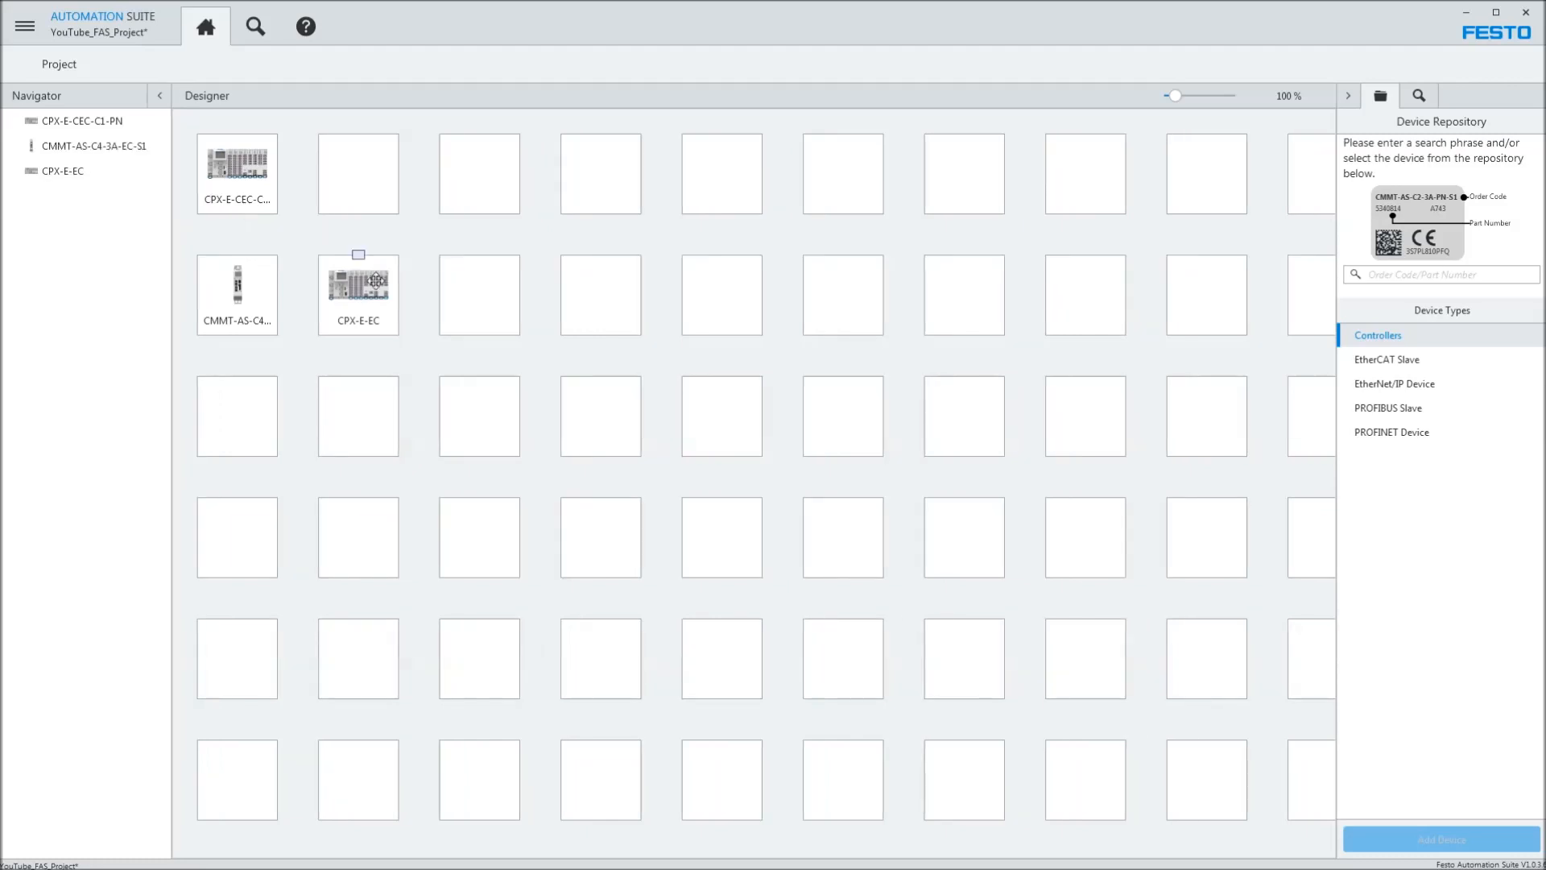
# - Delete the CPX-E-EC, the CMMT-AS-C4-3A-EC-S1 drive and the CPX-E-CEC-C1-PN controller from the project
pyautogui.click(358, 290)
pyautogui.press('Delete')
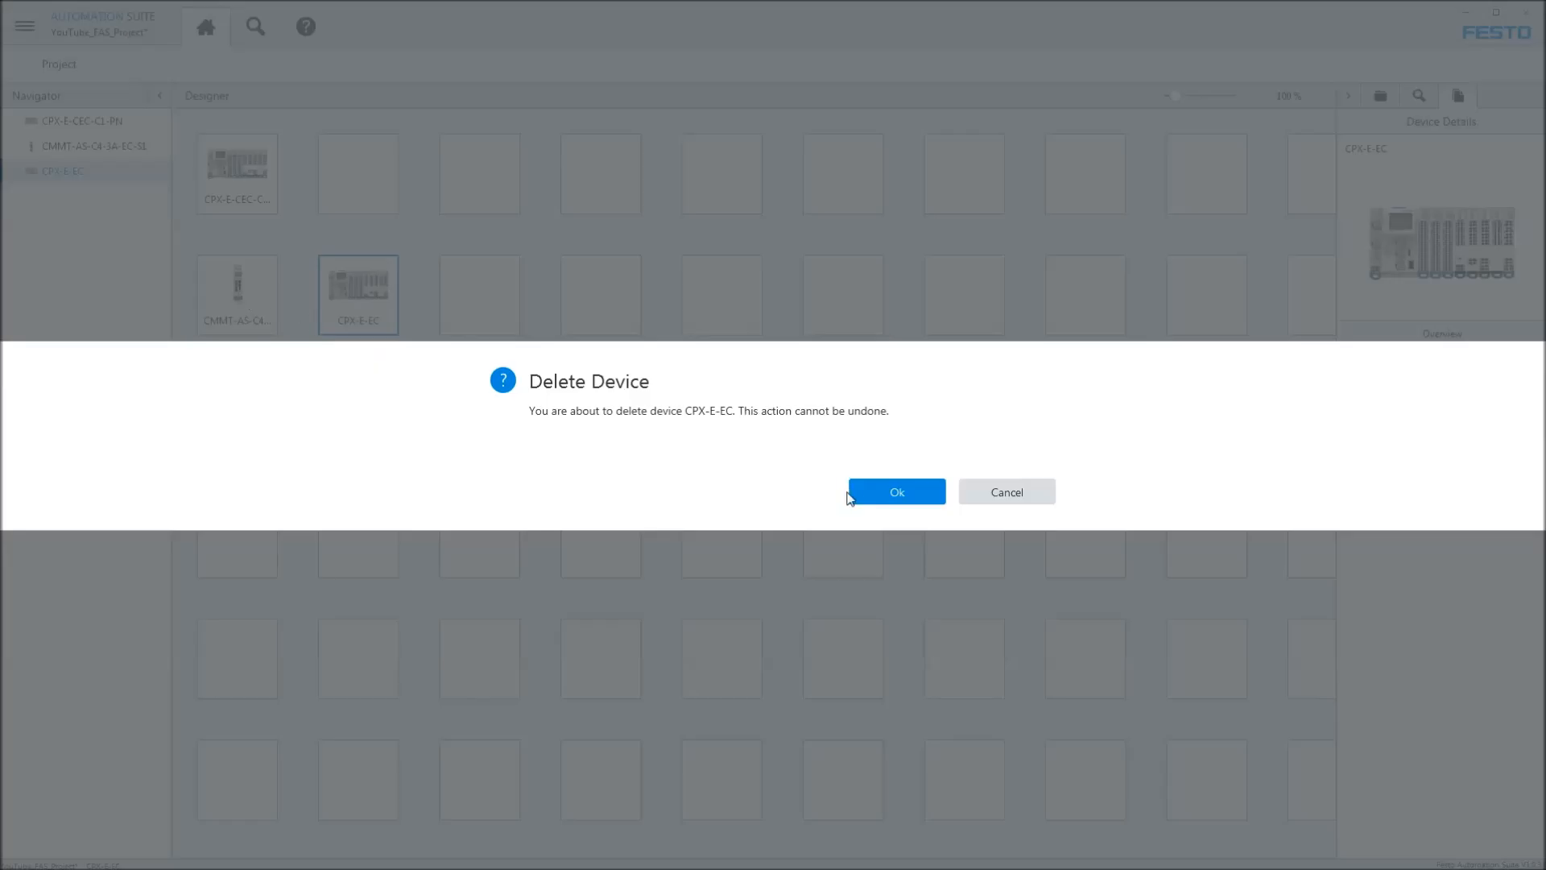
pyautogui.click(858, 497)
pyautogui.click(264, 308)
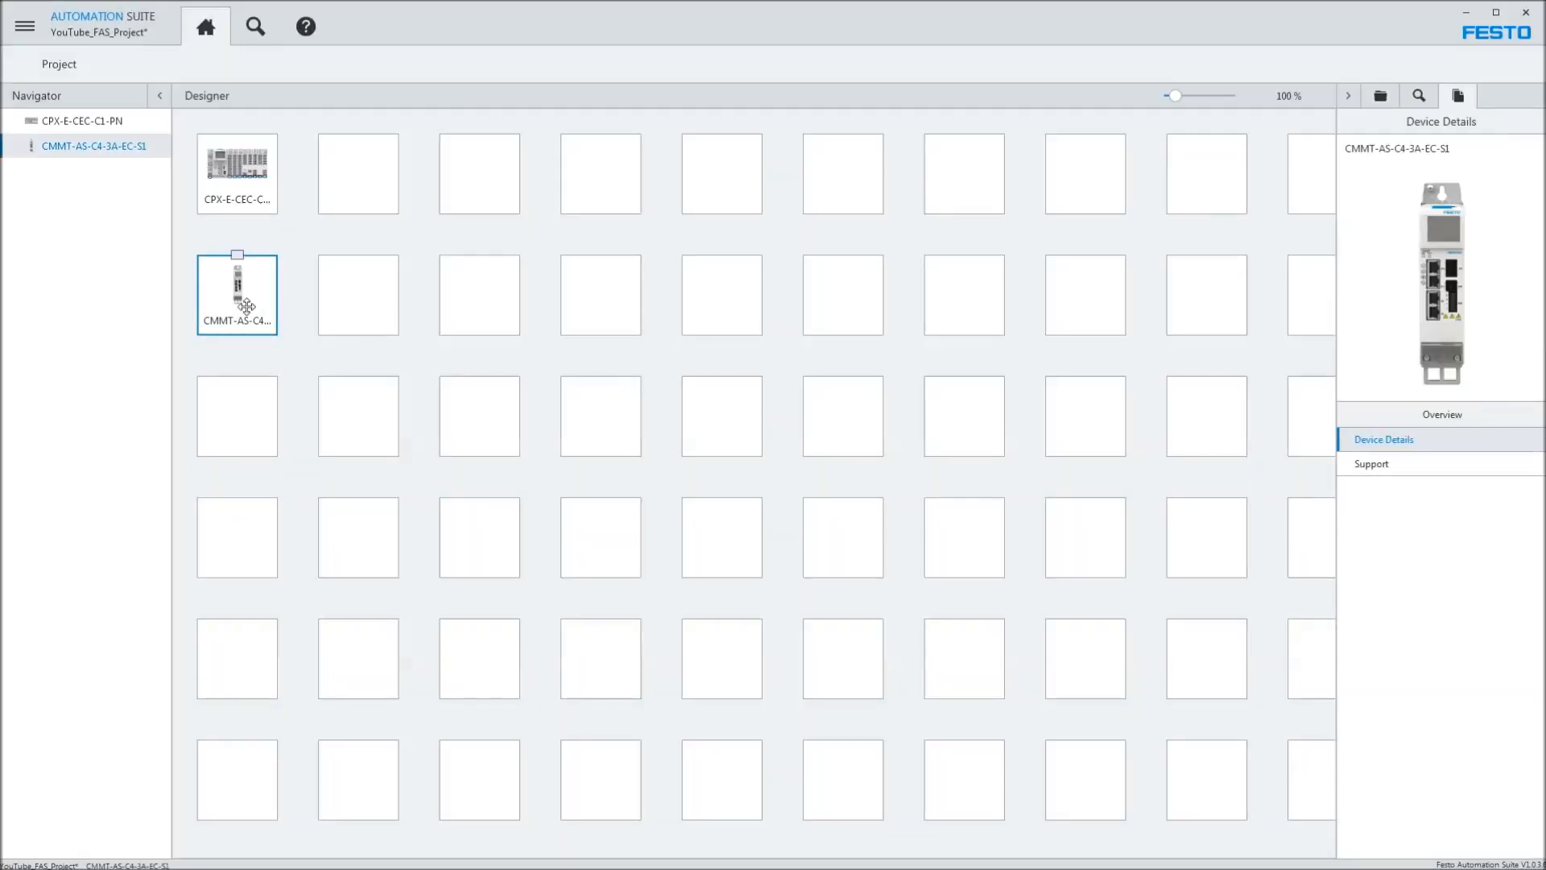
pyautogui.press('Delete')
pyautogui.click(895, 491)
pyautogui.click(233, 181)
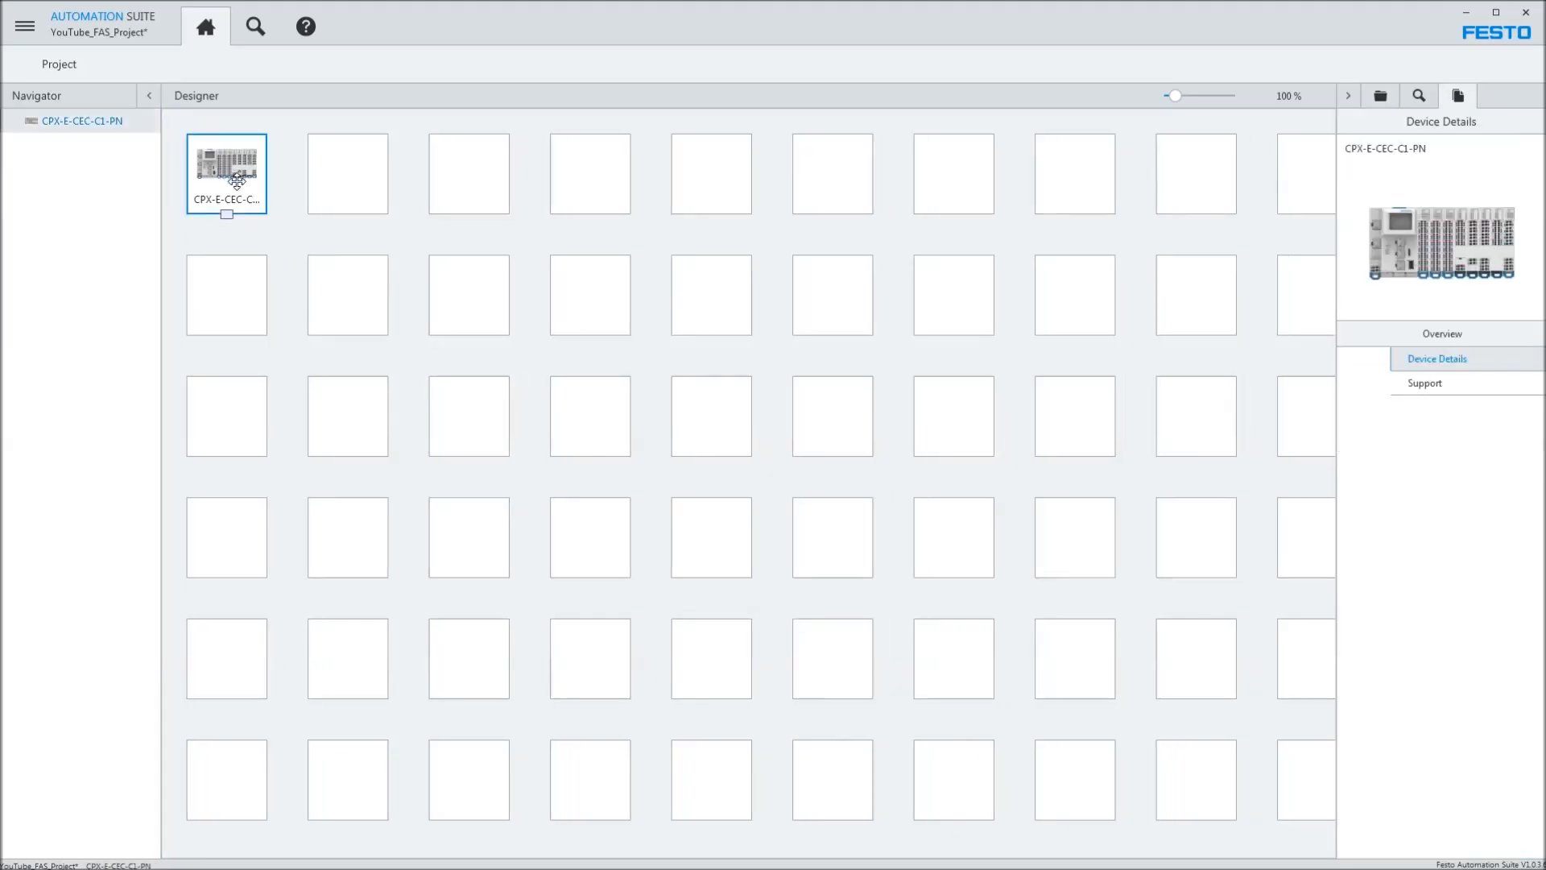
pyautogui.press('Delete')
pyautogui.click(892, 493)
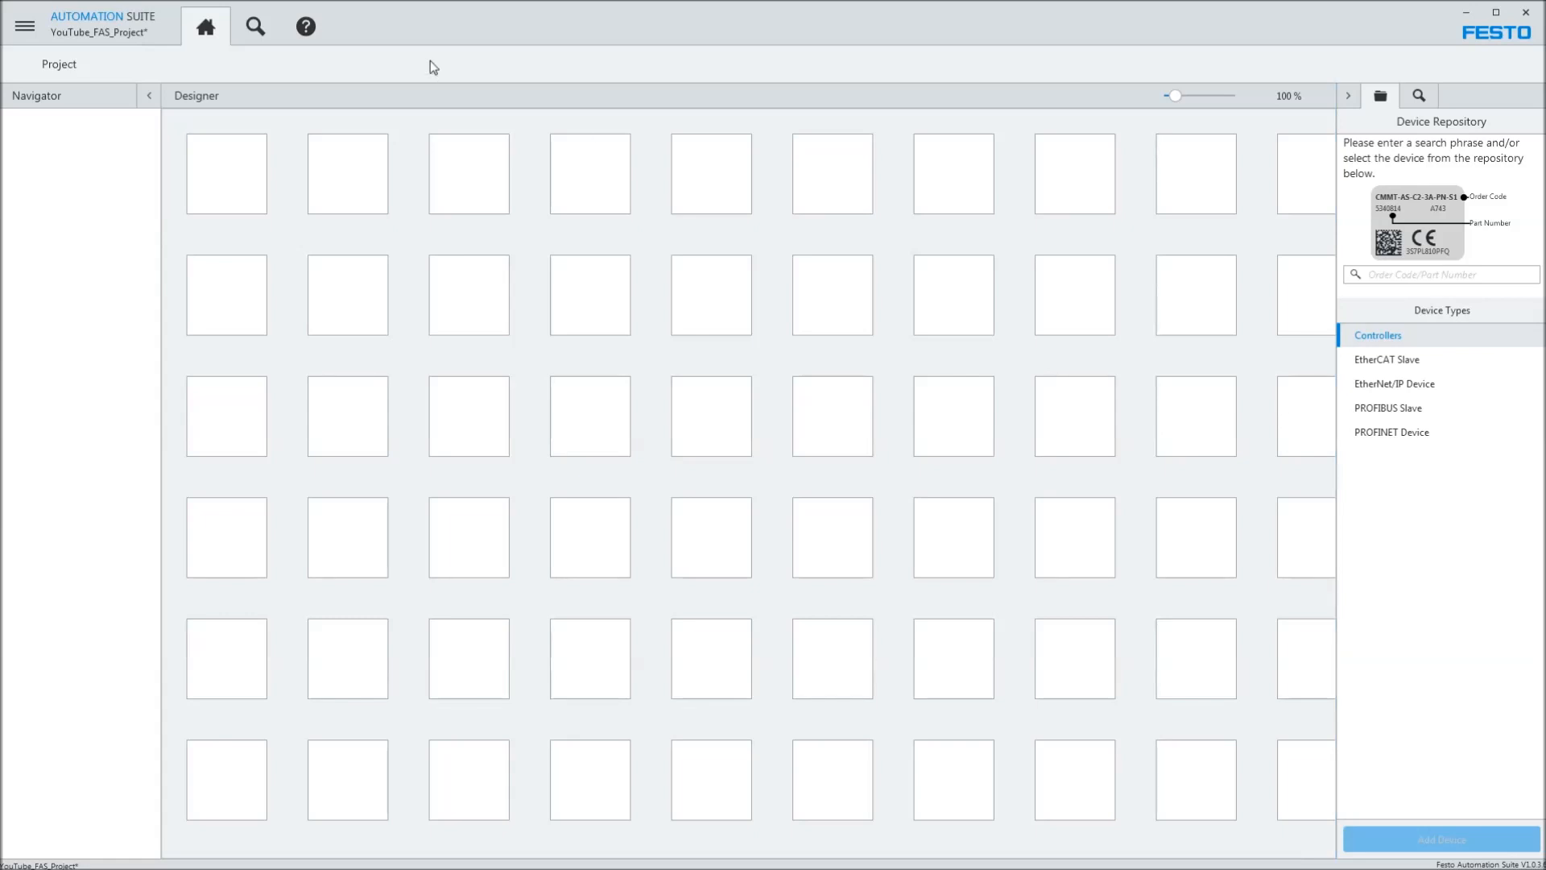
# - Scan for network devices, activate IP address 192.168.1.215 on the CPX-E-CEC-C1-PN controller and refresh the device list
pyautogui.click(254, 29)
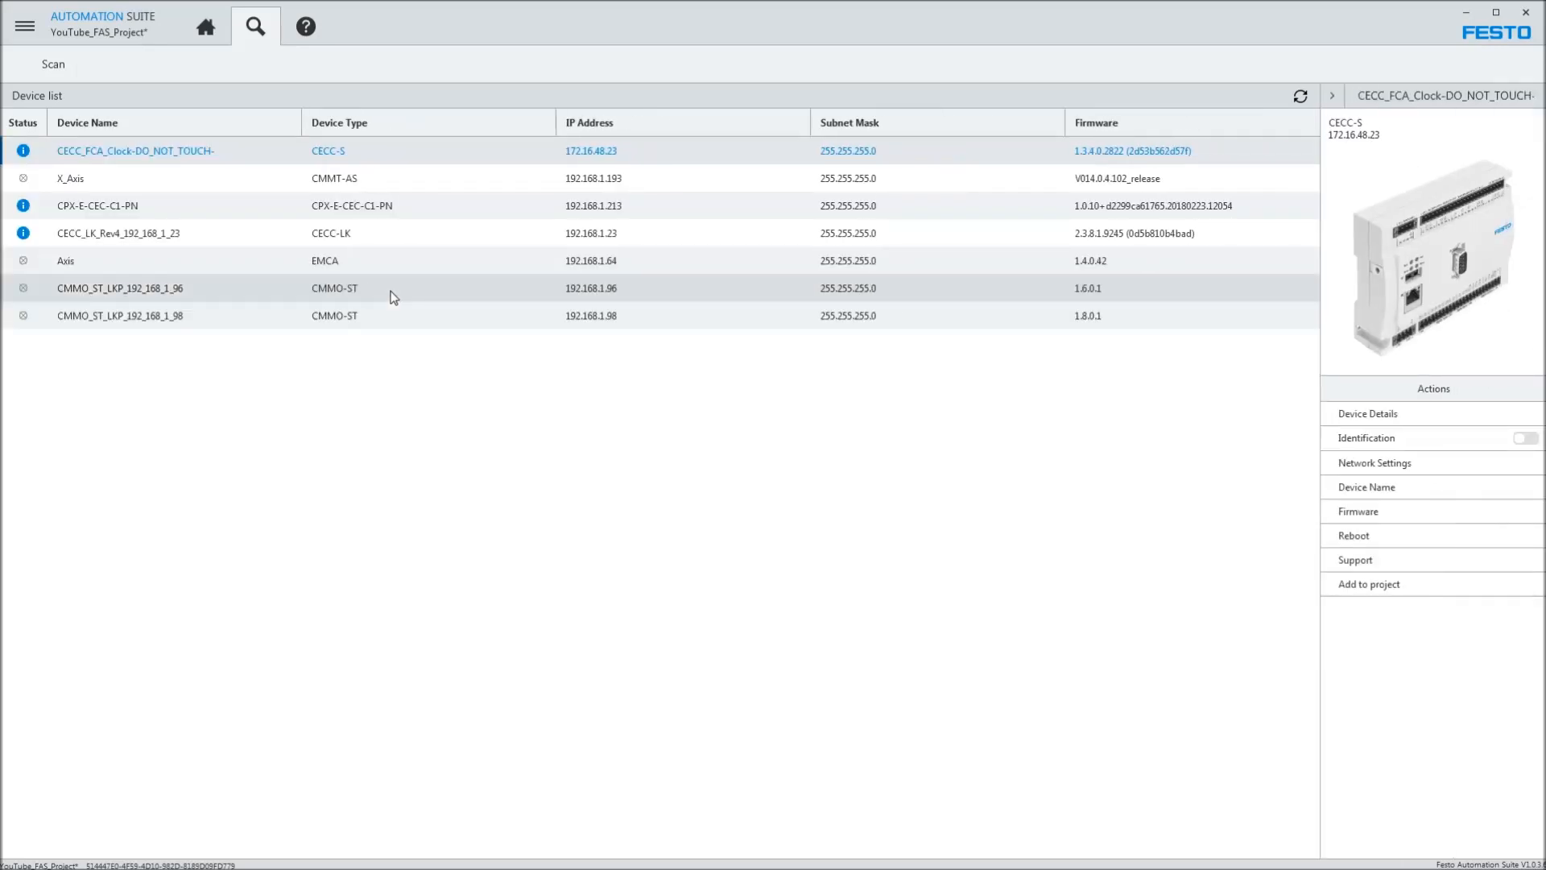
pyautogui.click(435, 213)
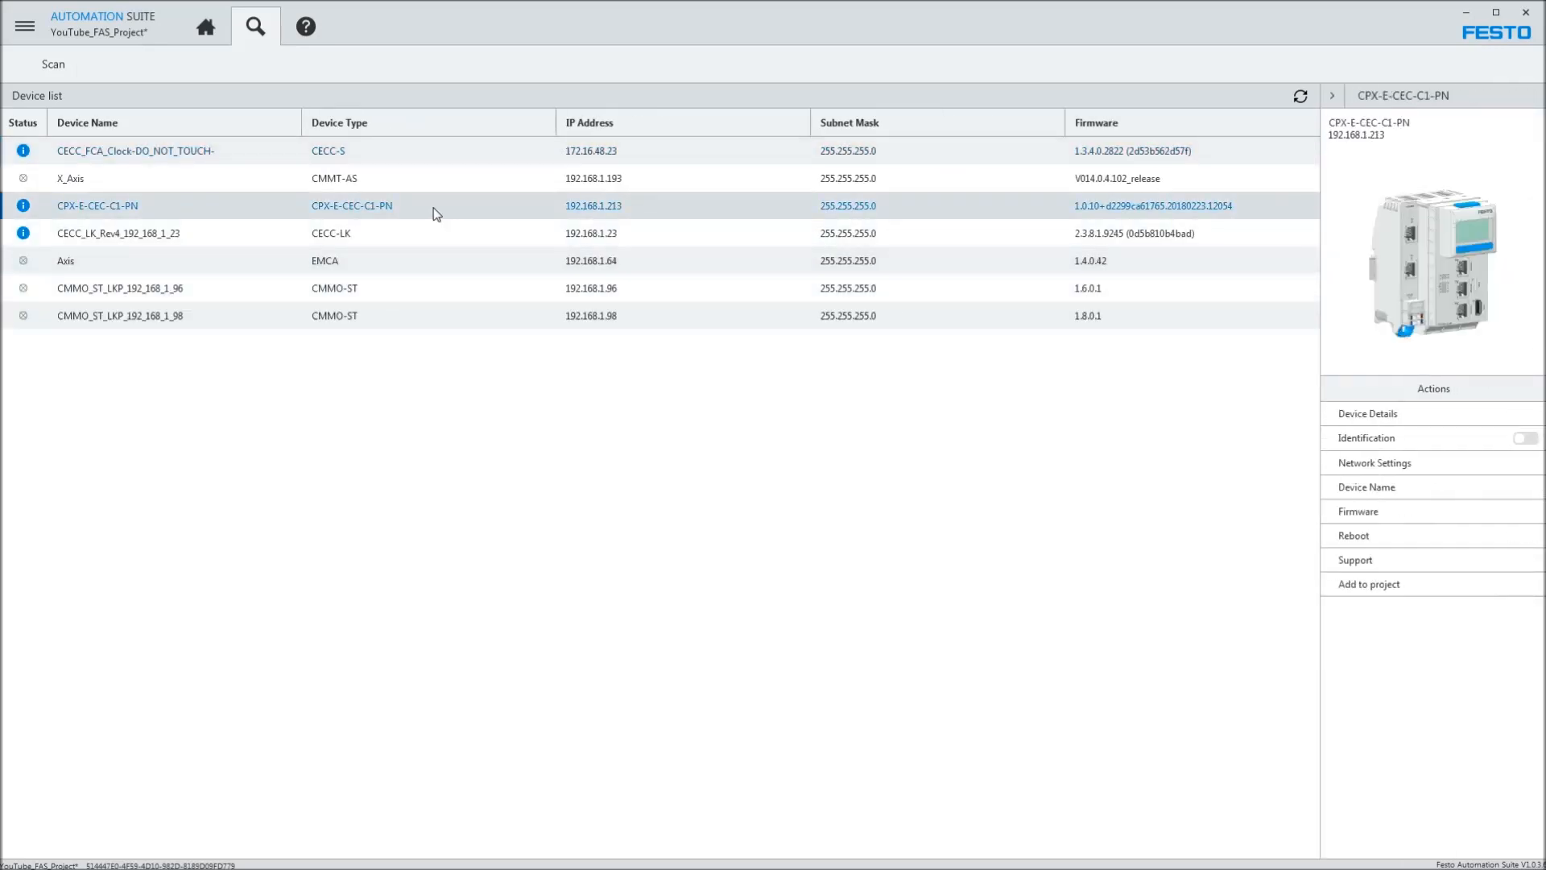
pyautogui.click(1383, 465)
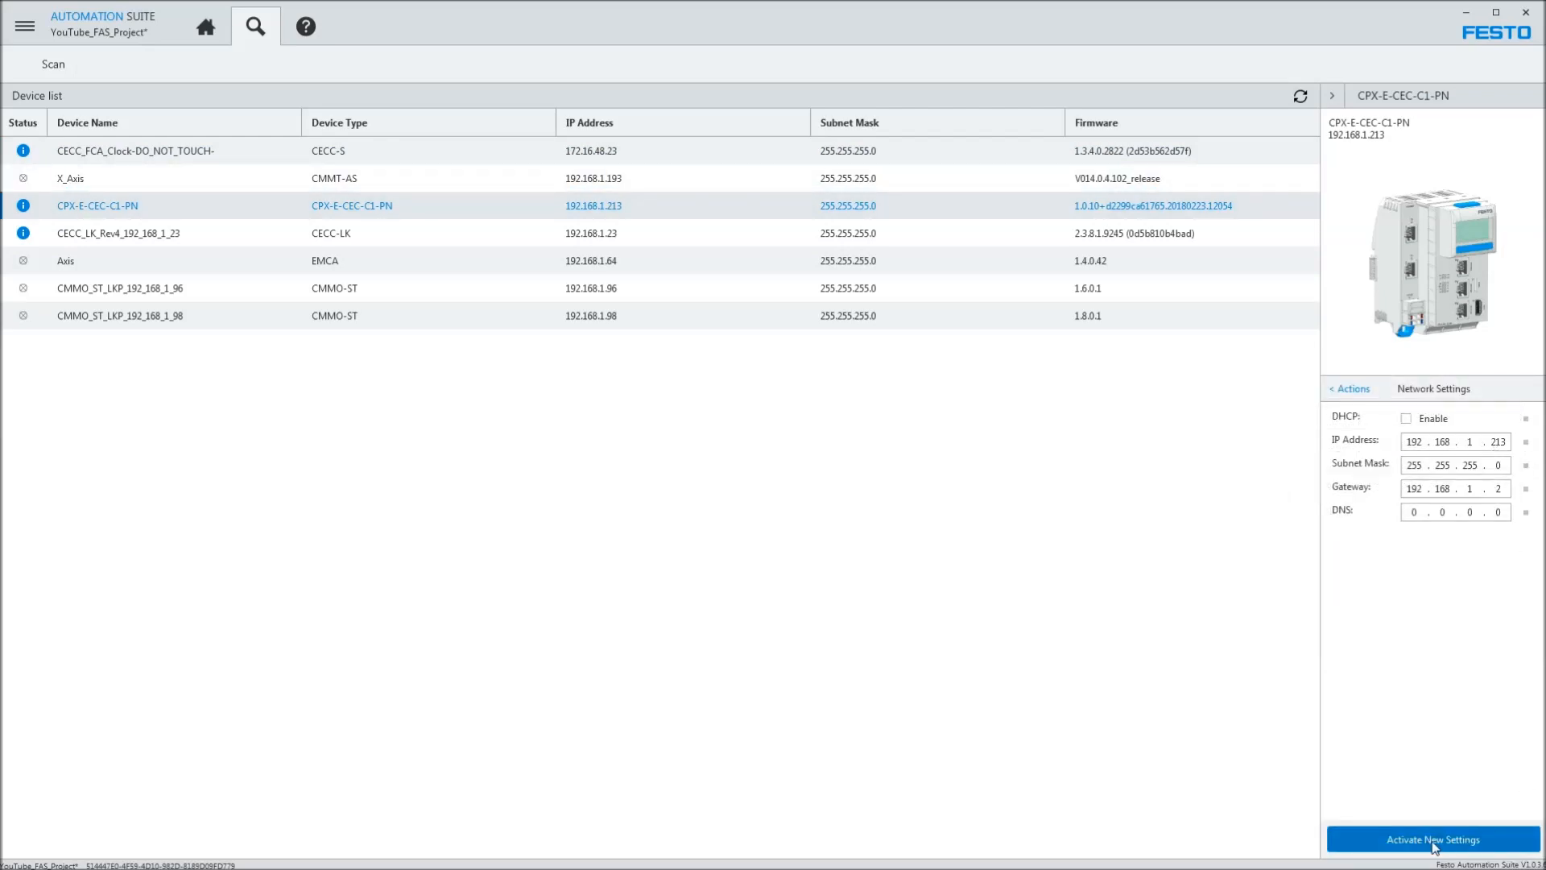
pyautogui.doubleClick(1499, 442)
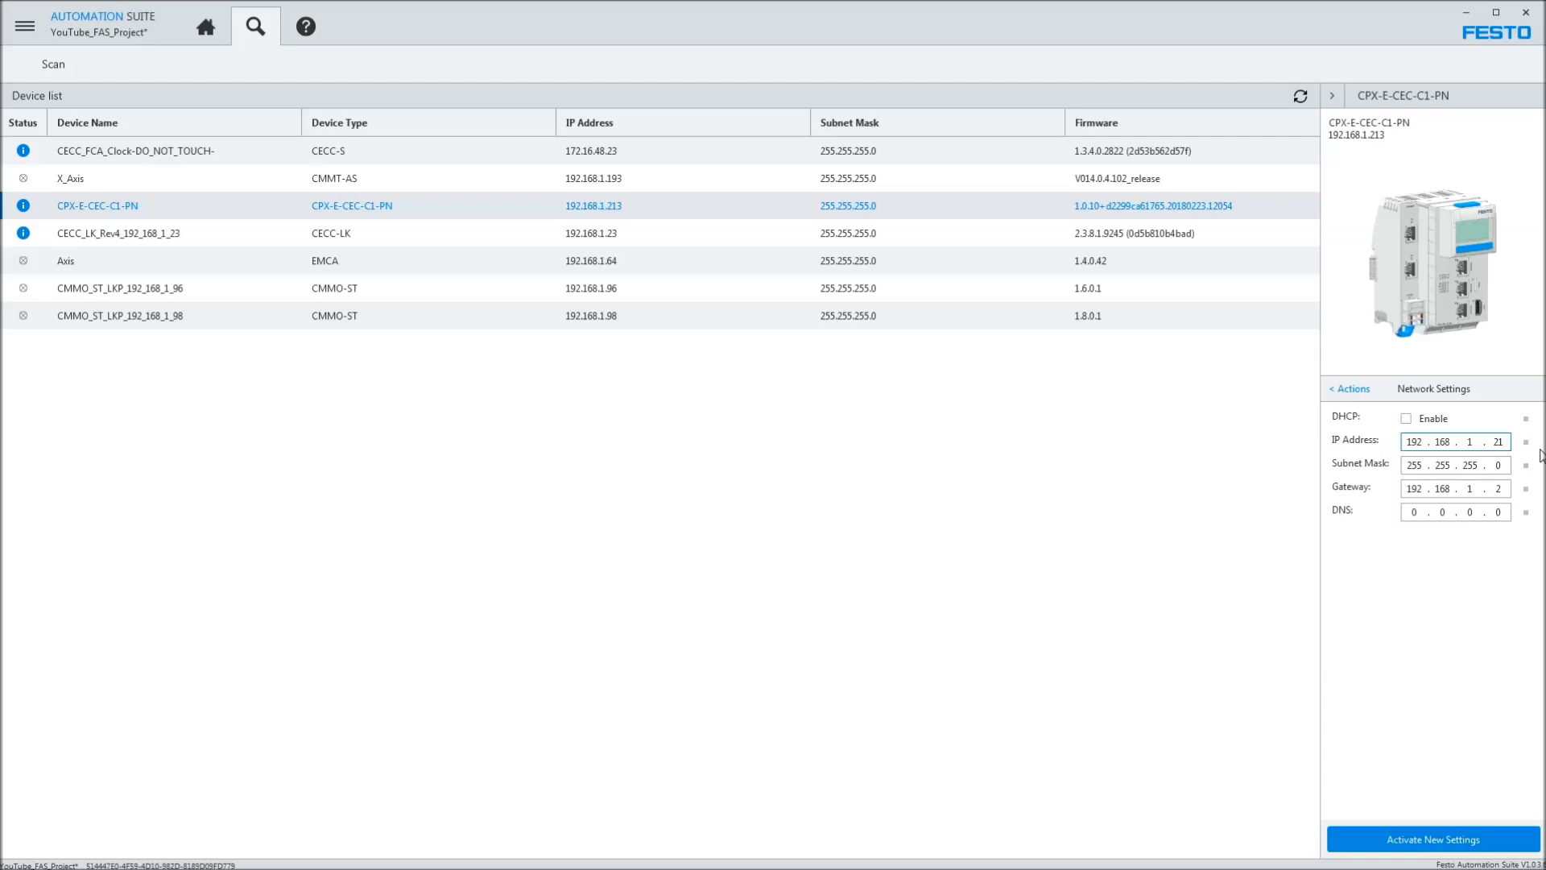
pyautogui.click(1426, 840)
pyautogui.click(916, 493)
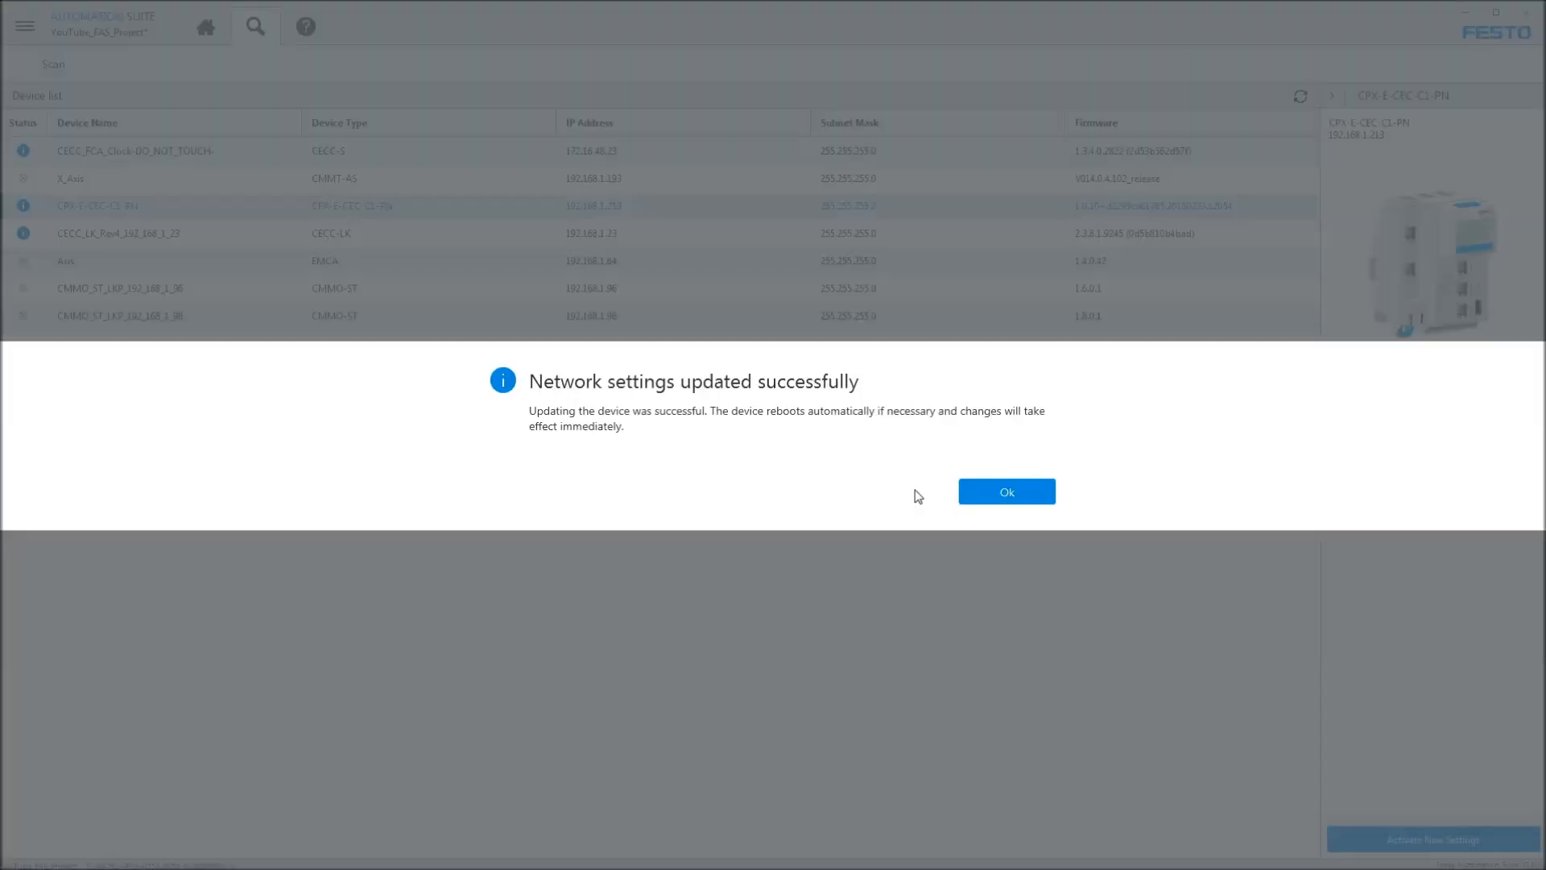
pyautogui.click(1008, 490)
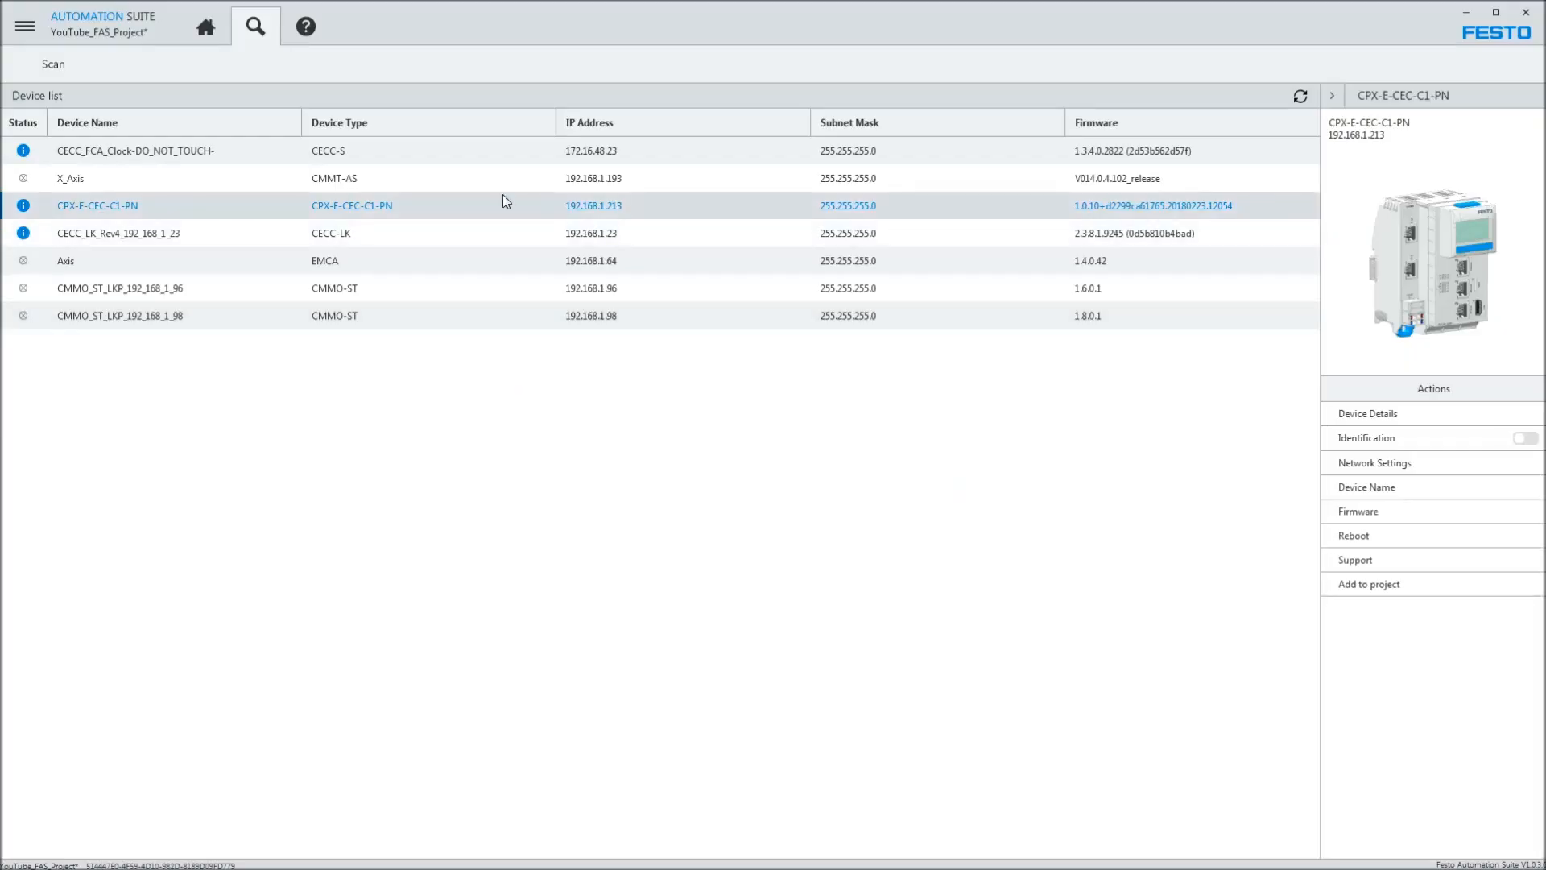
pyautogui.click(1301, 96)
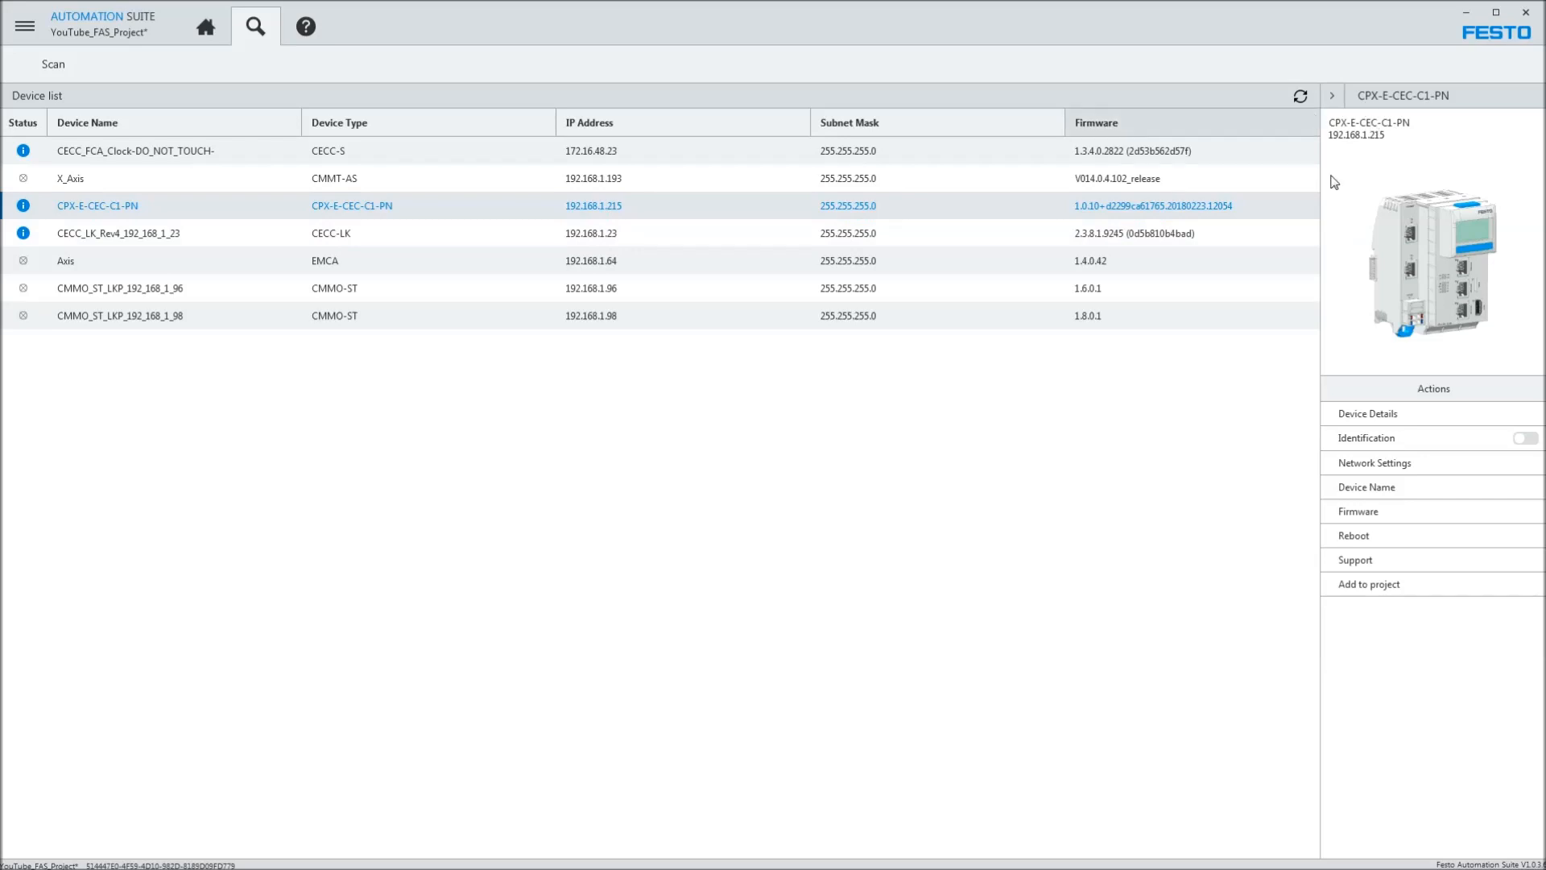
# - Set the scanned CPX-E-CEC-C1-PN controller's IP address to 192.168.1.213 and activate the new network settings
pyautogui.click(1377, 464)
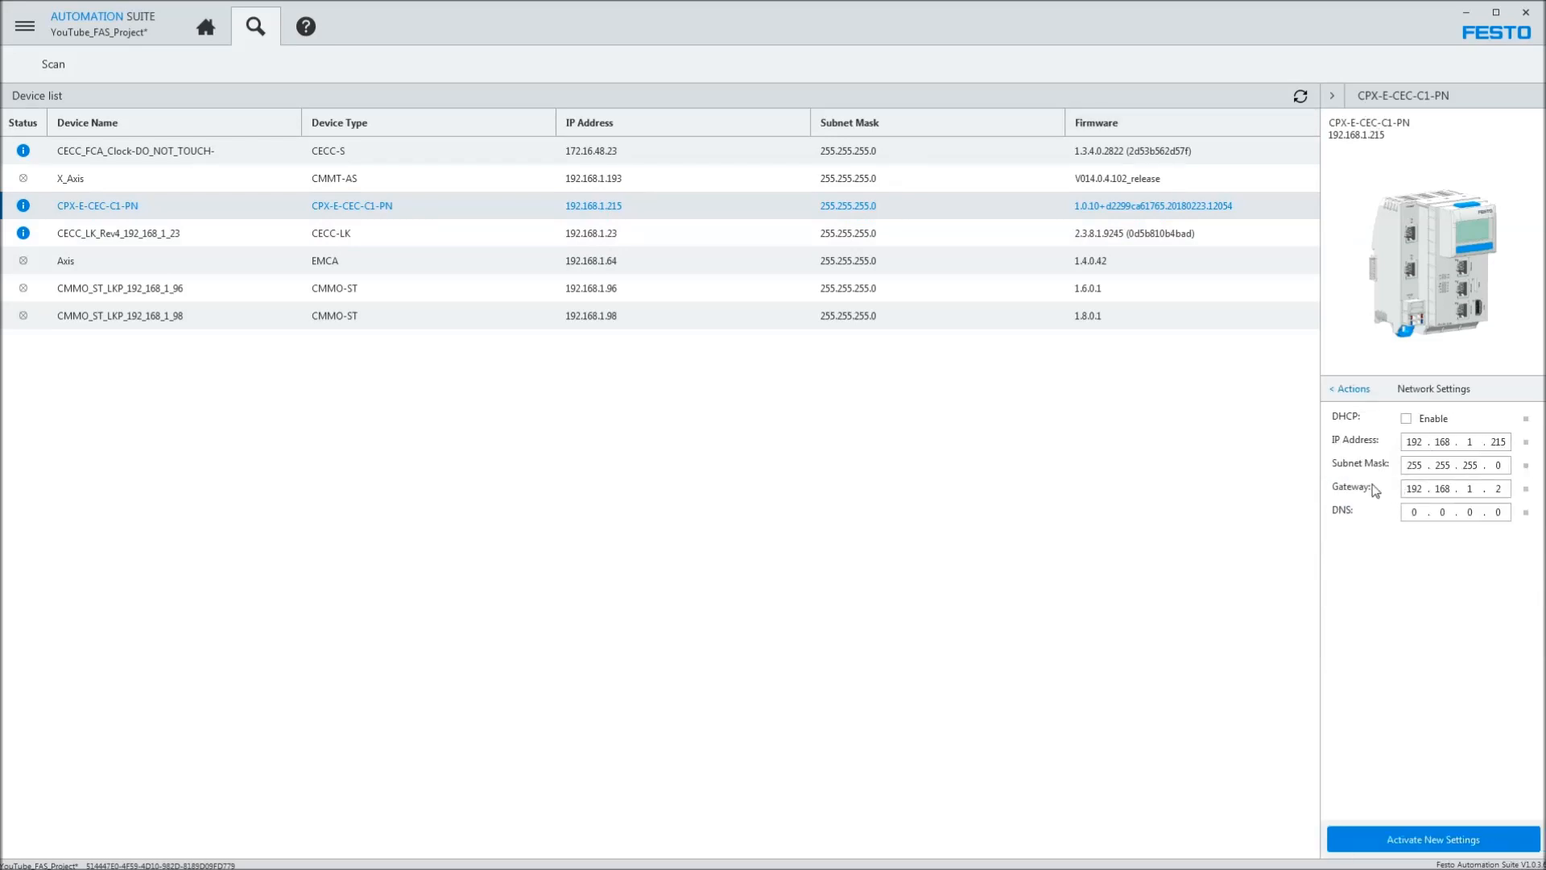
pyautogui.moveTo(1526, 453)
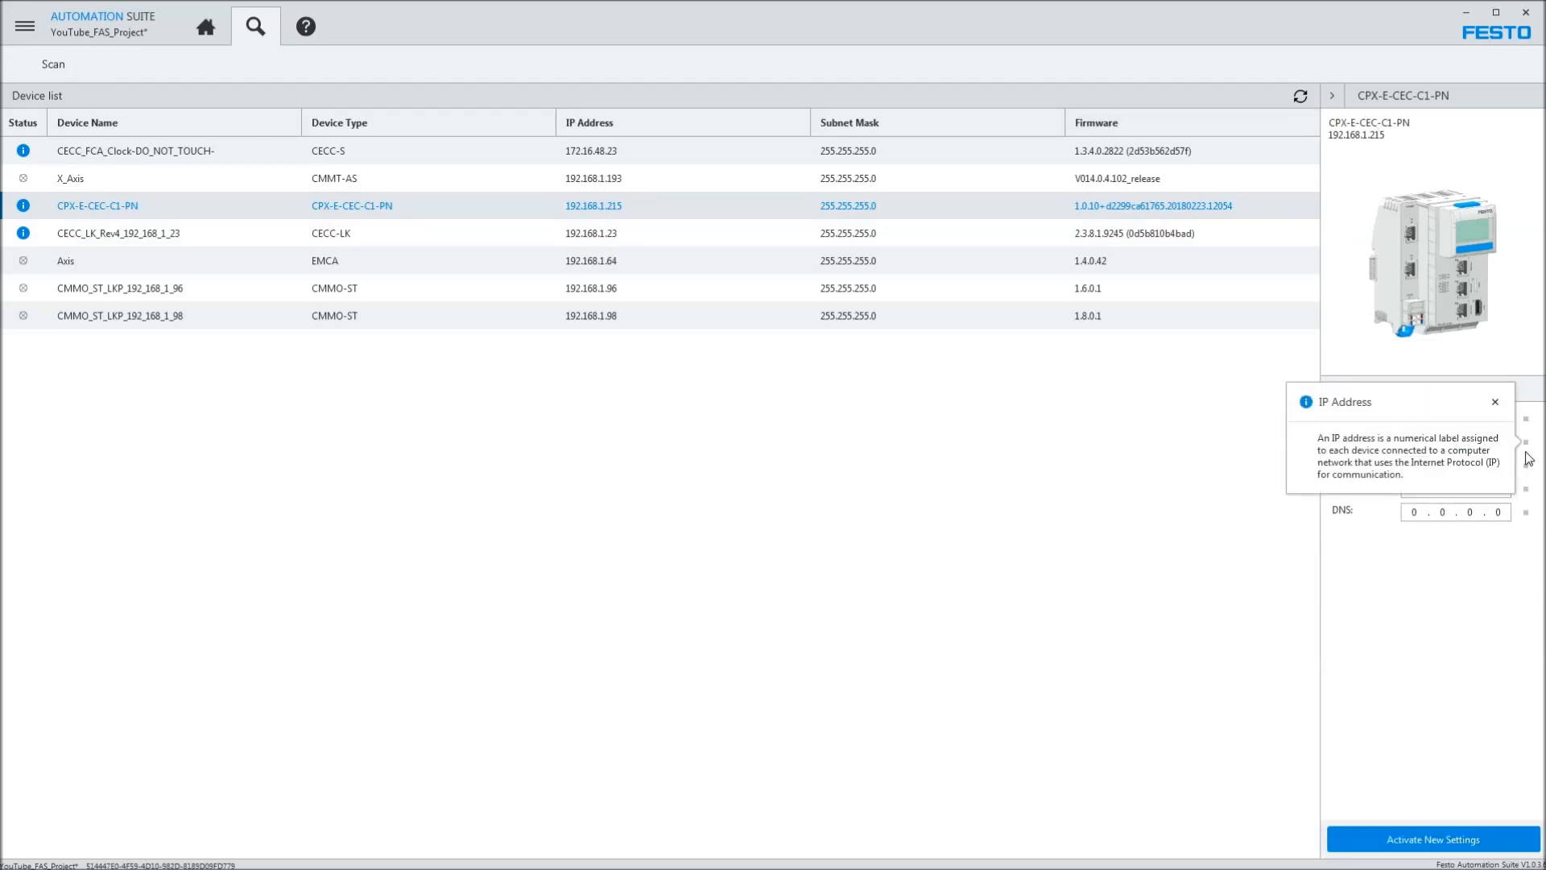
pyautogui.press('BackSpace')
pyautogui.click(1495, 402)
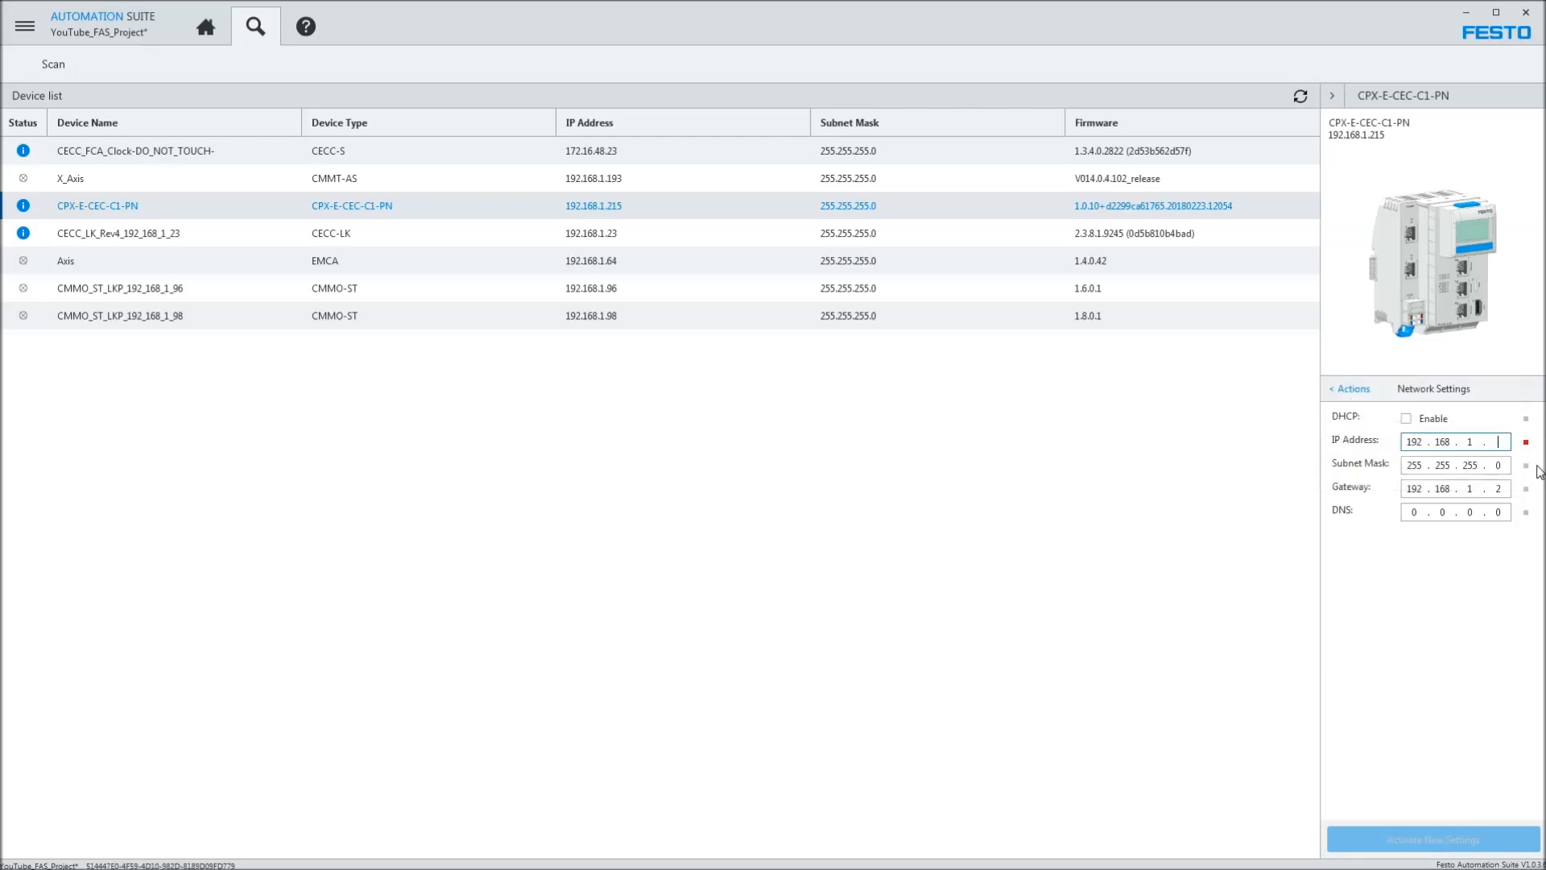
pyautogui.write('213')
pyautogui.press('Tab')
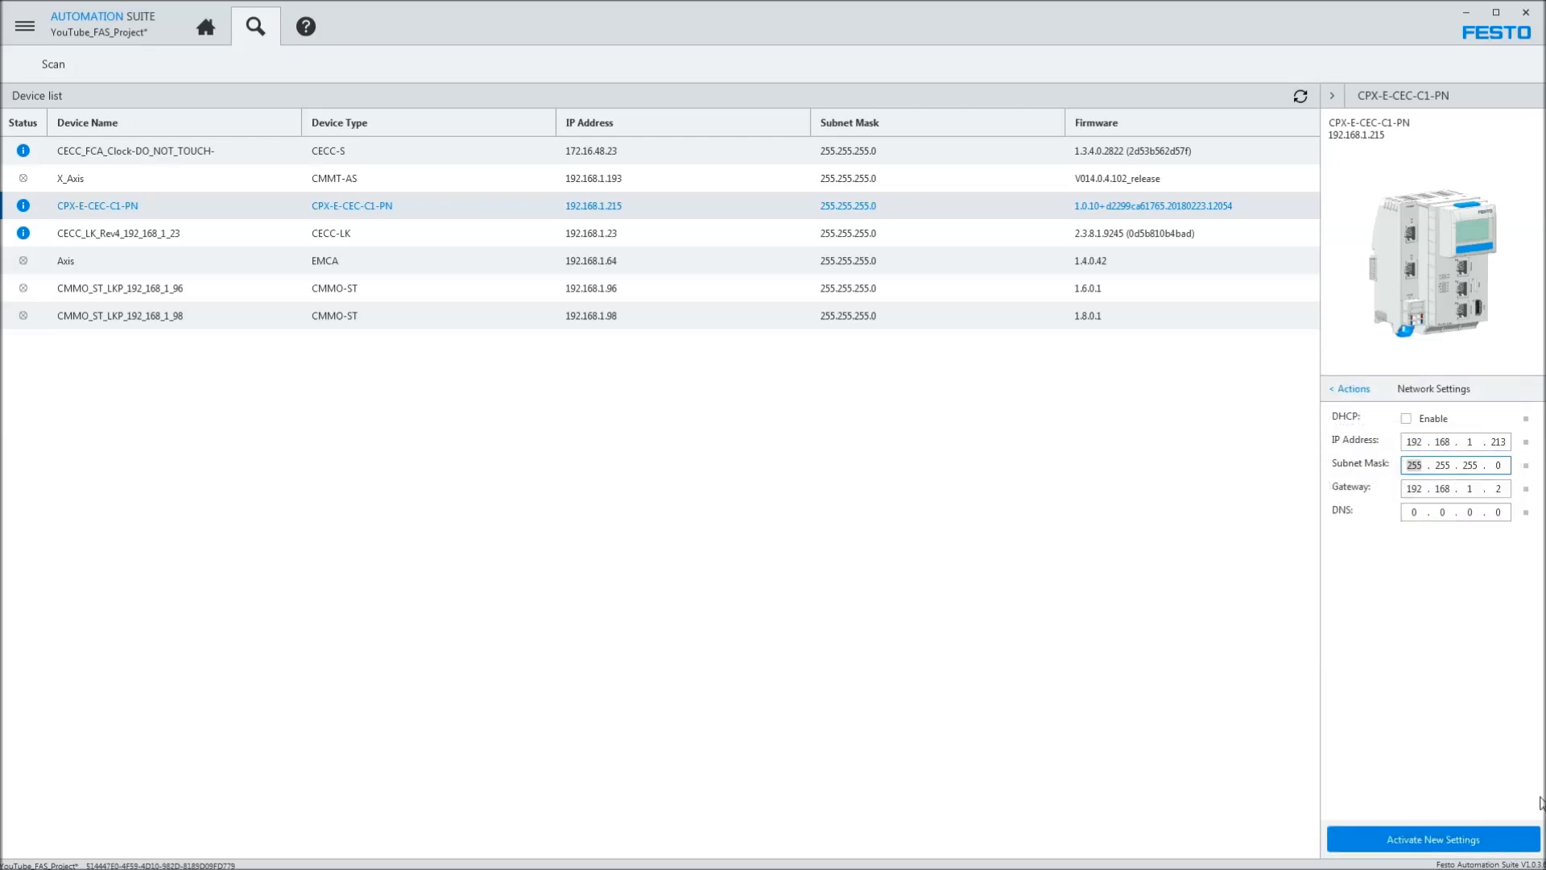
pyautogui.click(1443, 839)
pyautogui.click(884, 495)
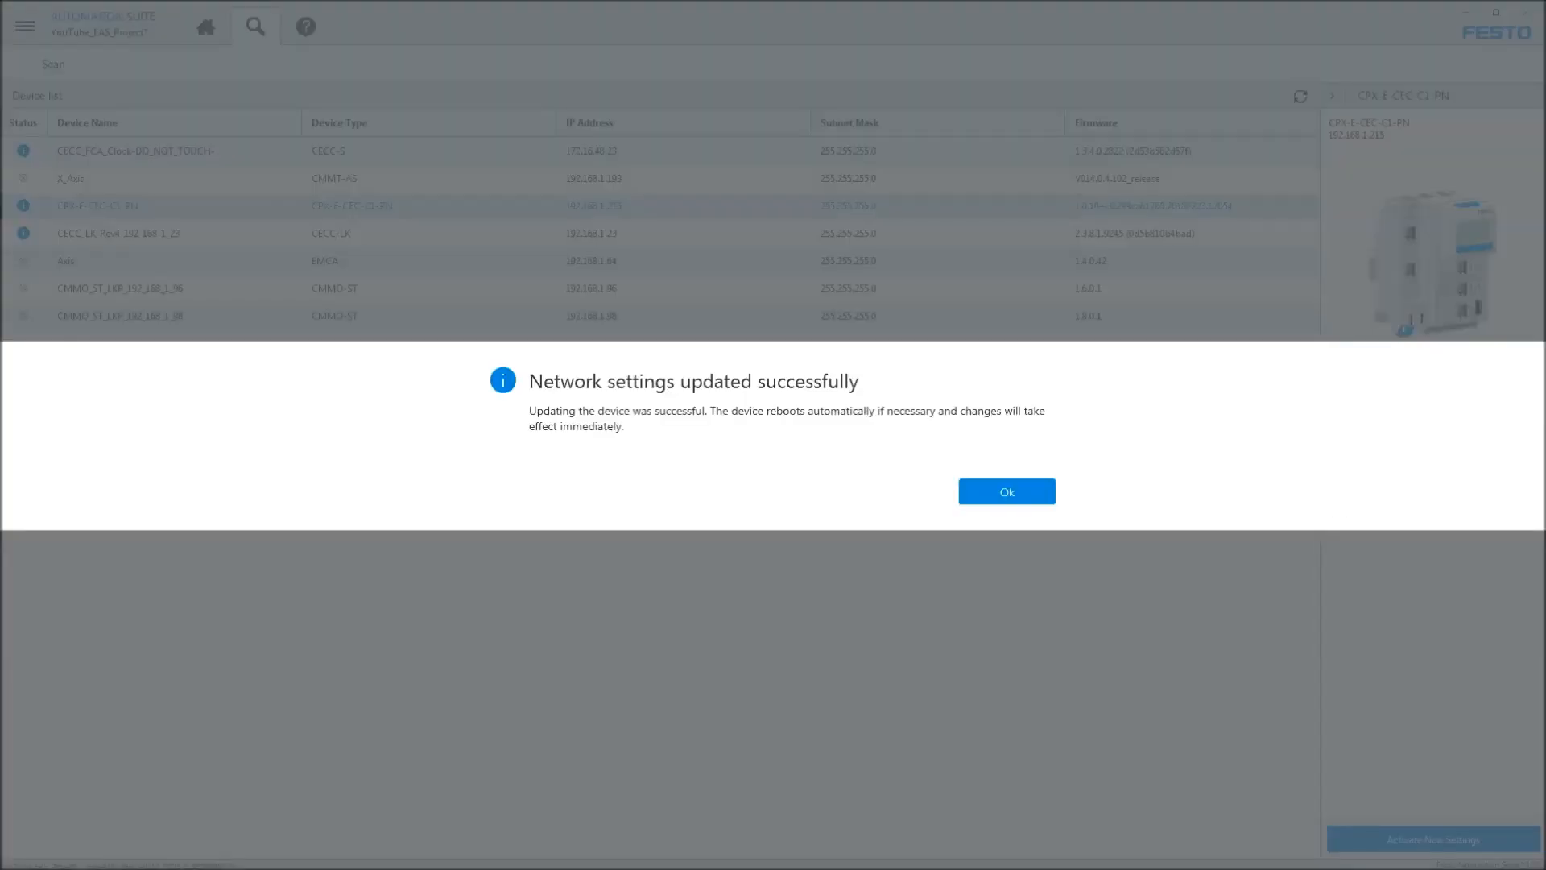
pyautogui.click(1034, 493)
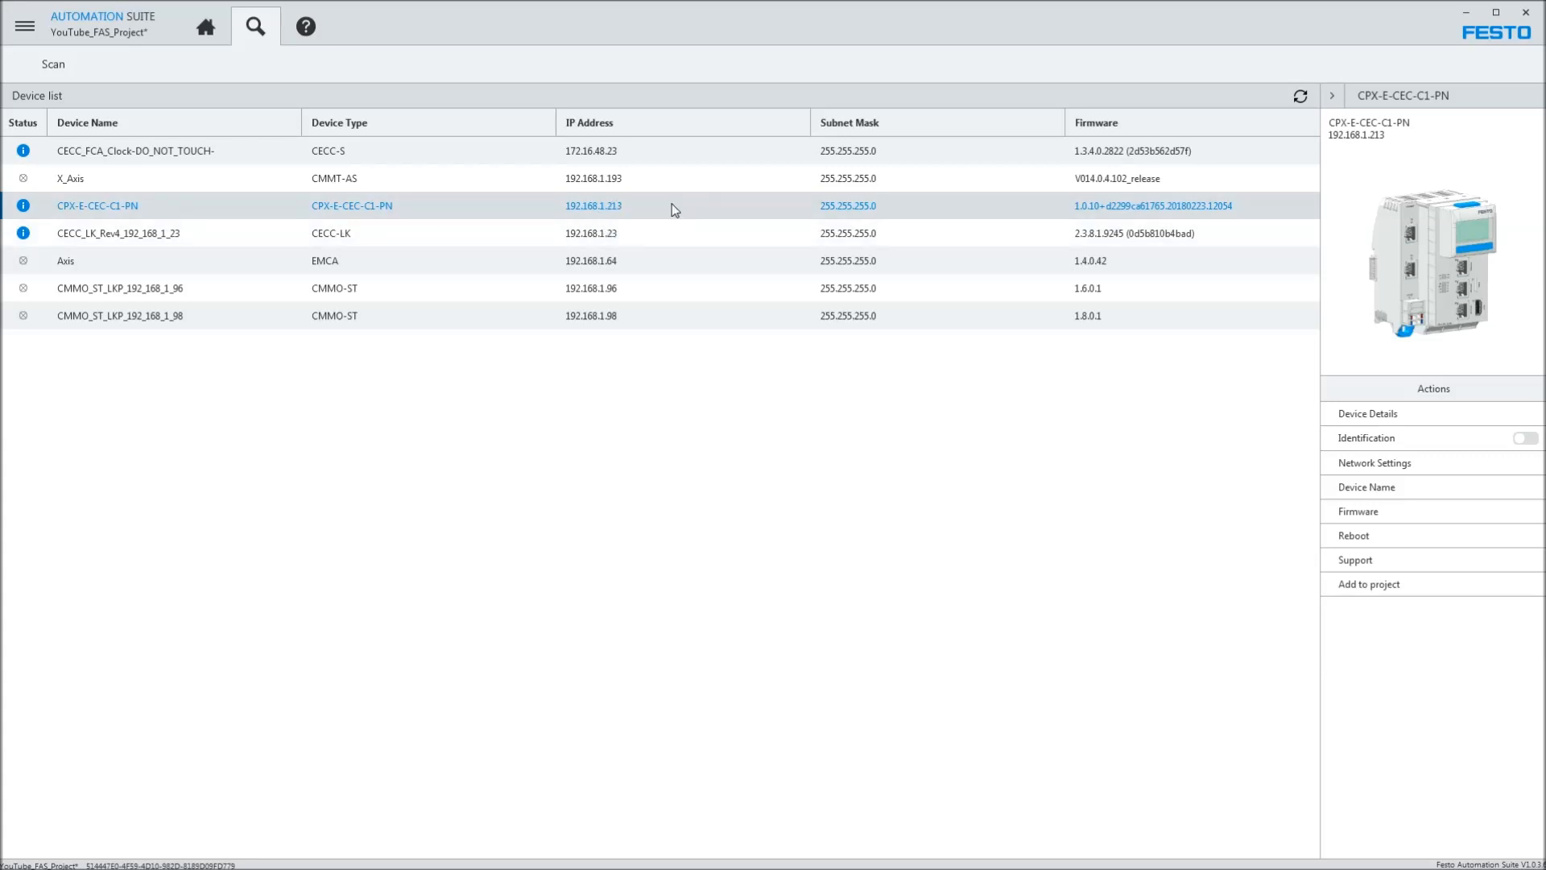
# - Import the scanned CPX-E-CEC-C1-PN controller into the project and move it to the first designer cell
pyautogui.click(1396, 587)
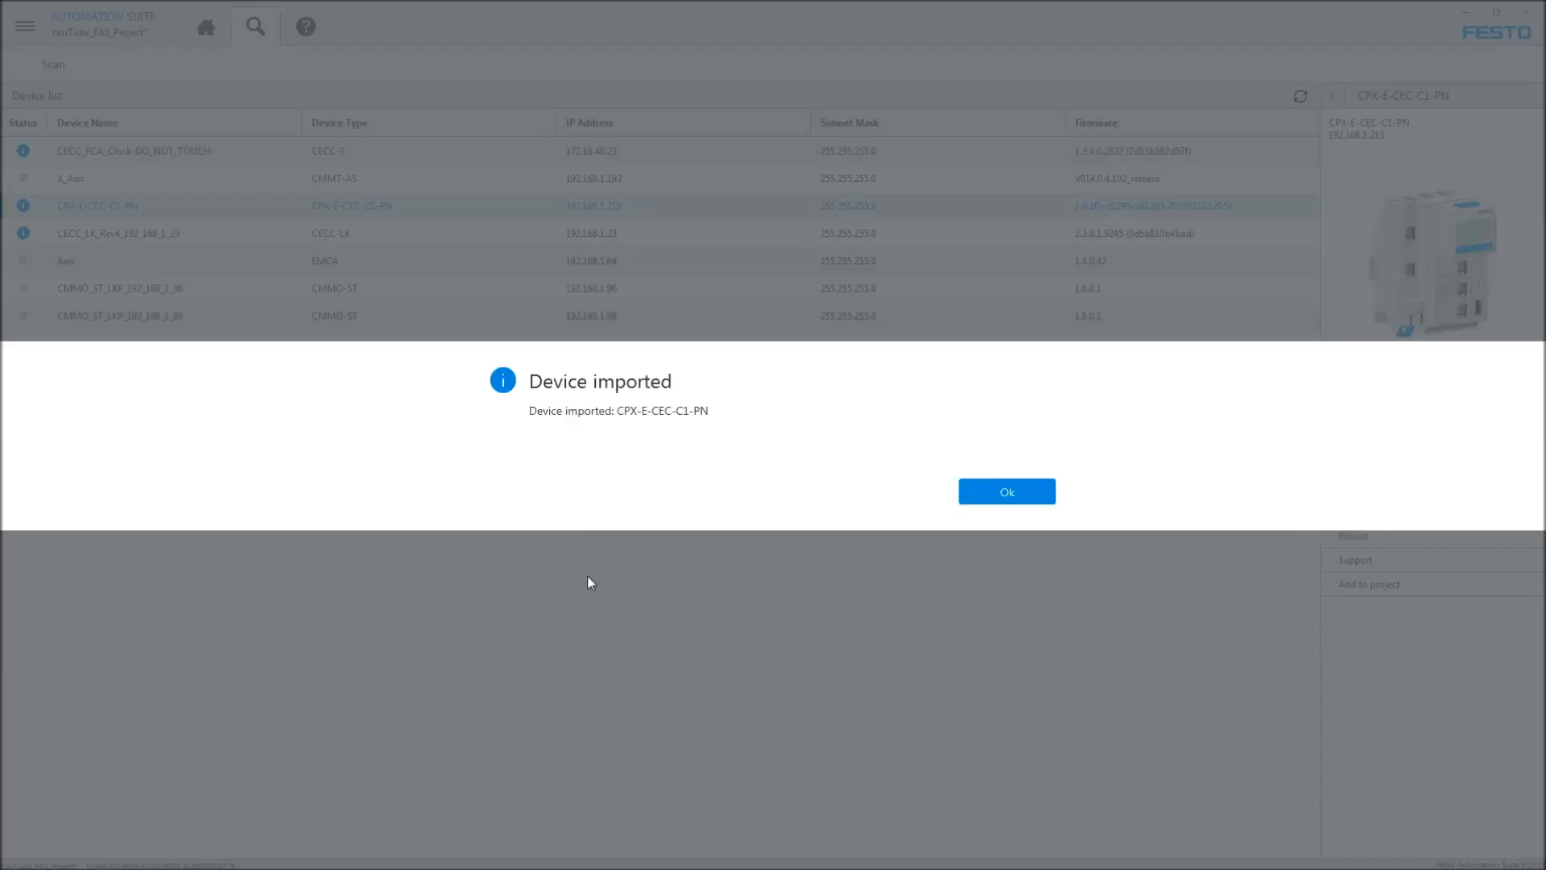
pyautogui.click(1003, 493)
pyautogui.click(206, 31)
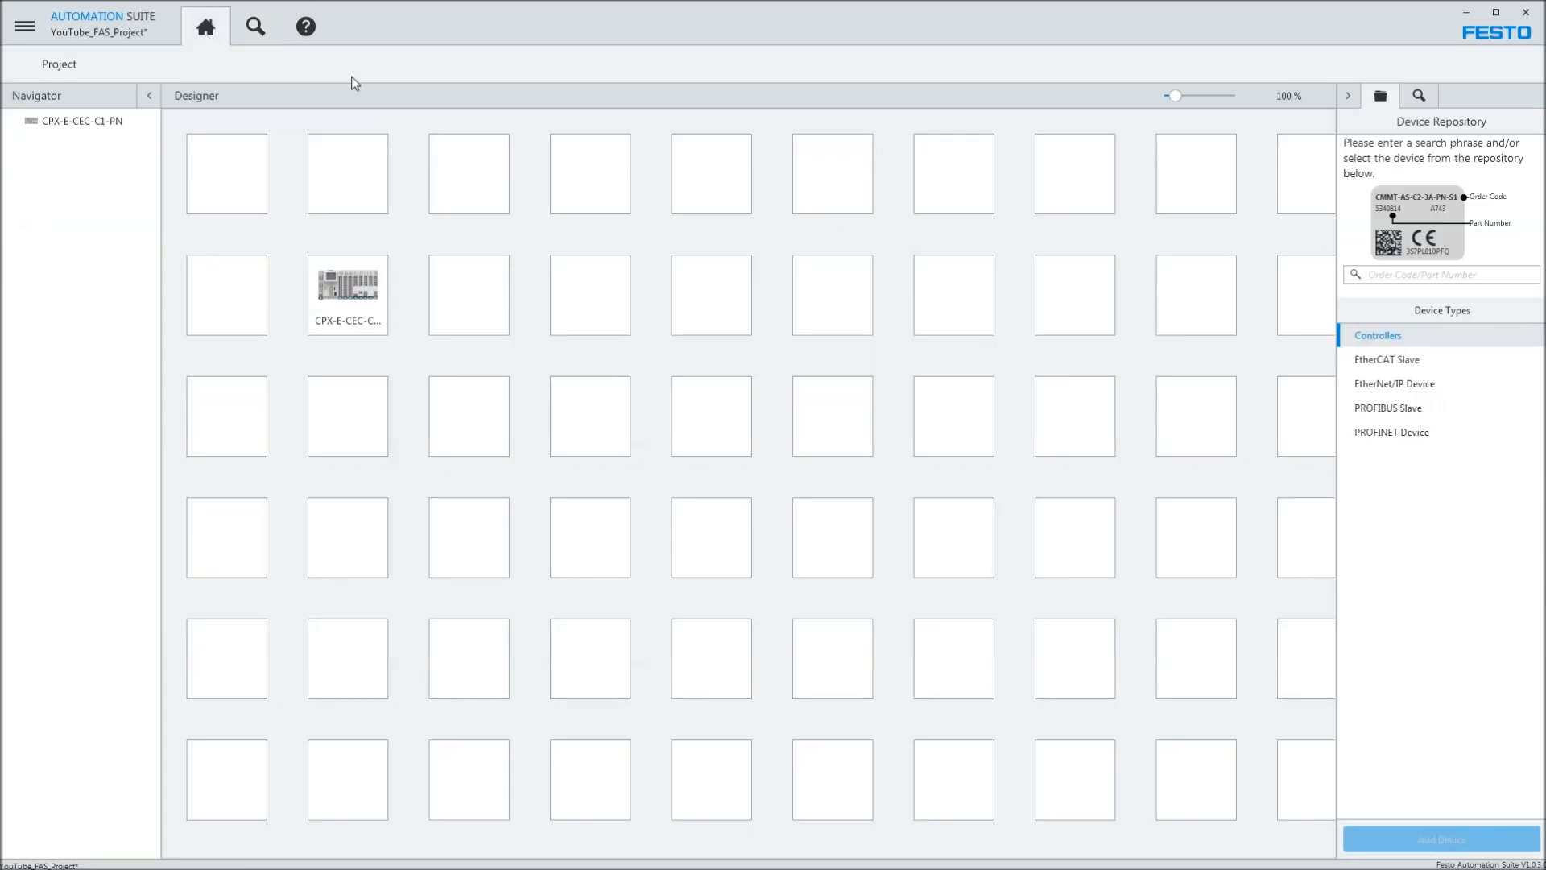
pyautogui.moveTo(348, 299); pyautogui.dragTo(242, 173)
# - Add a second CPX-E-CEC-C1-PN controller from the repository to the cell beside the imported one and select it
pyautogui.click(354, 200)
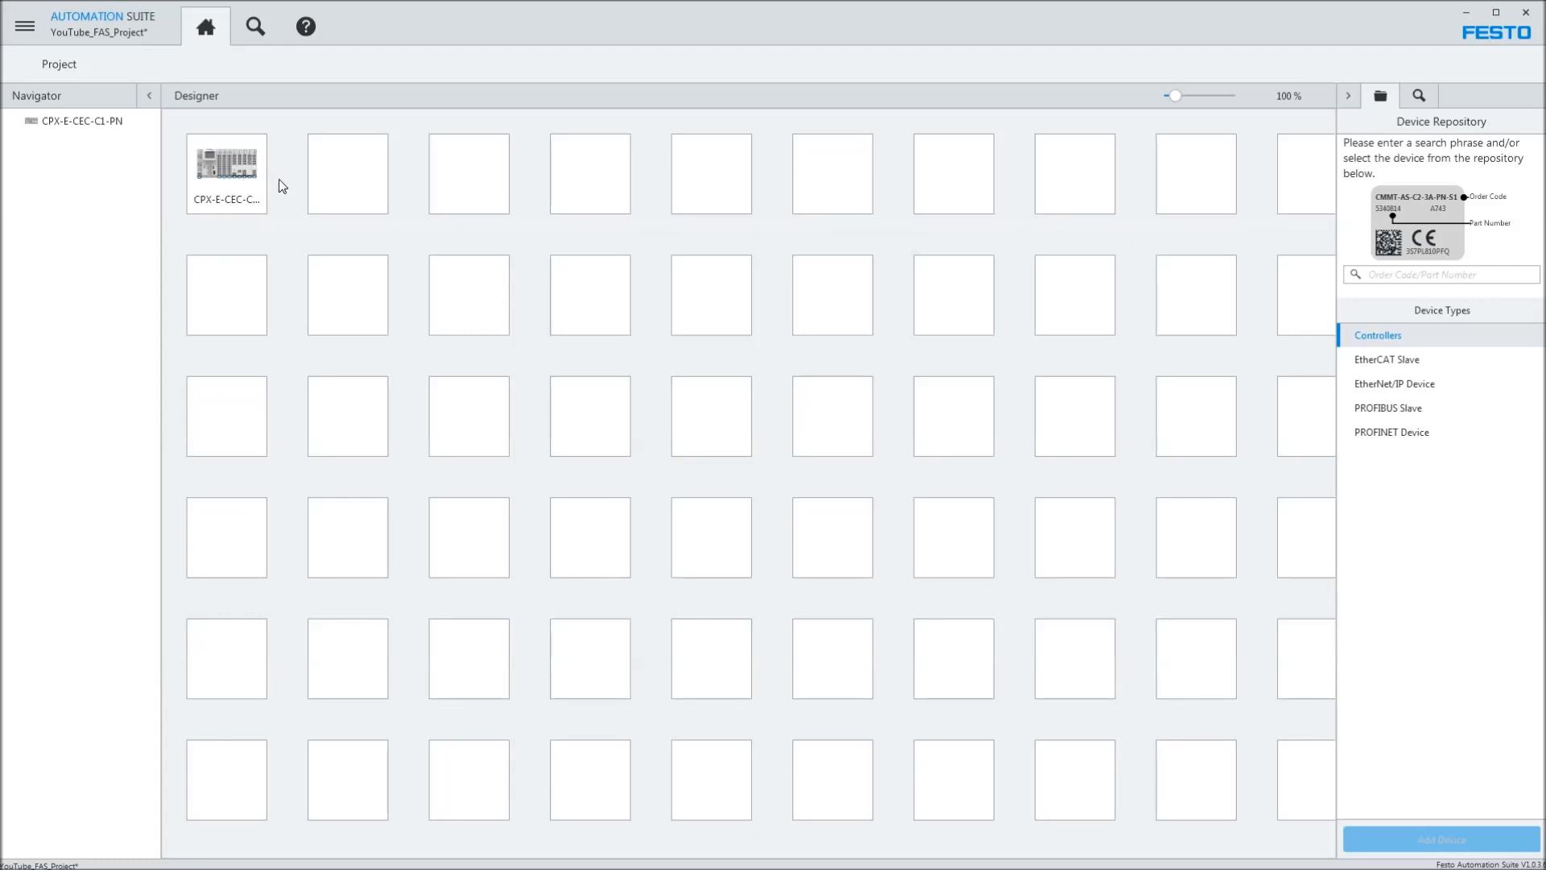
pyautogui.click(347, 174)
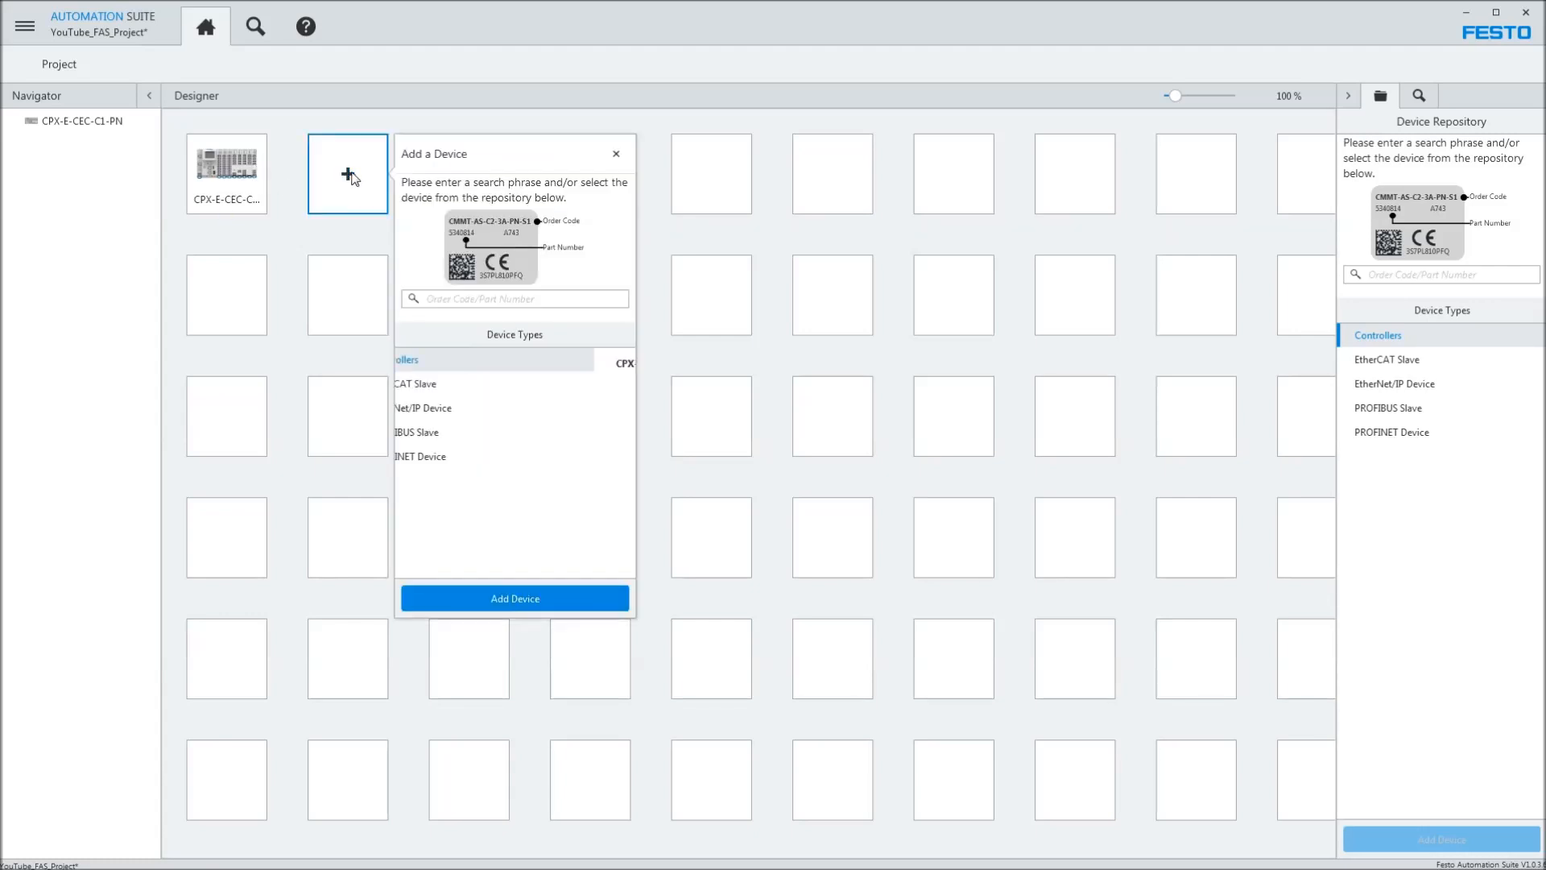
pyautogui.click(459, 367)
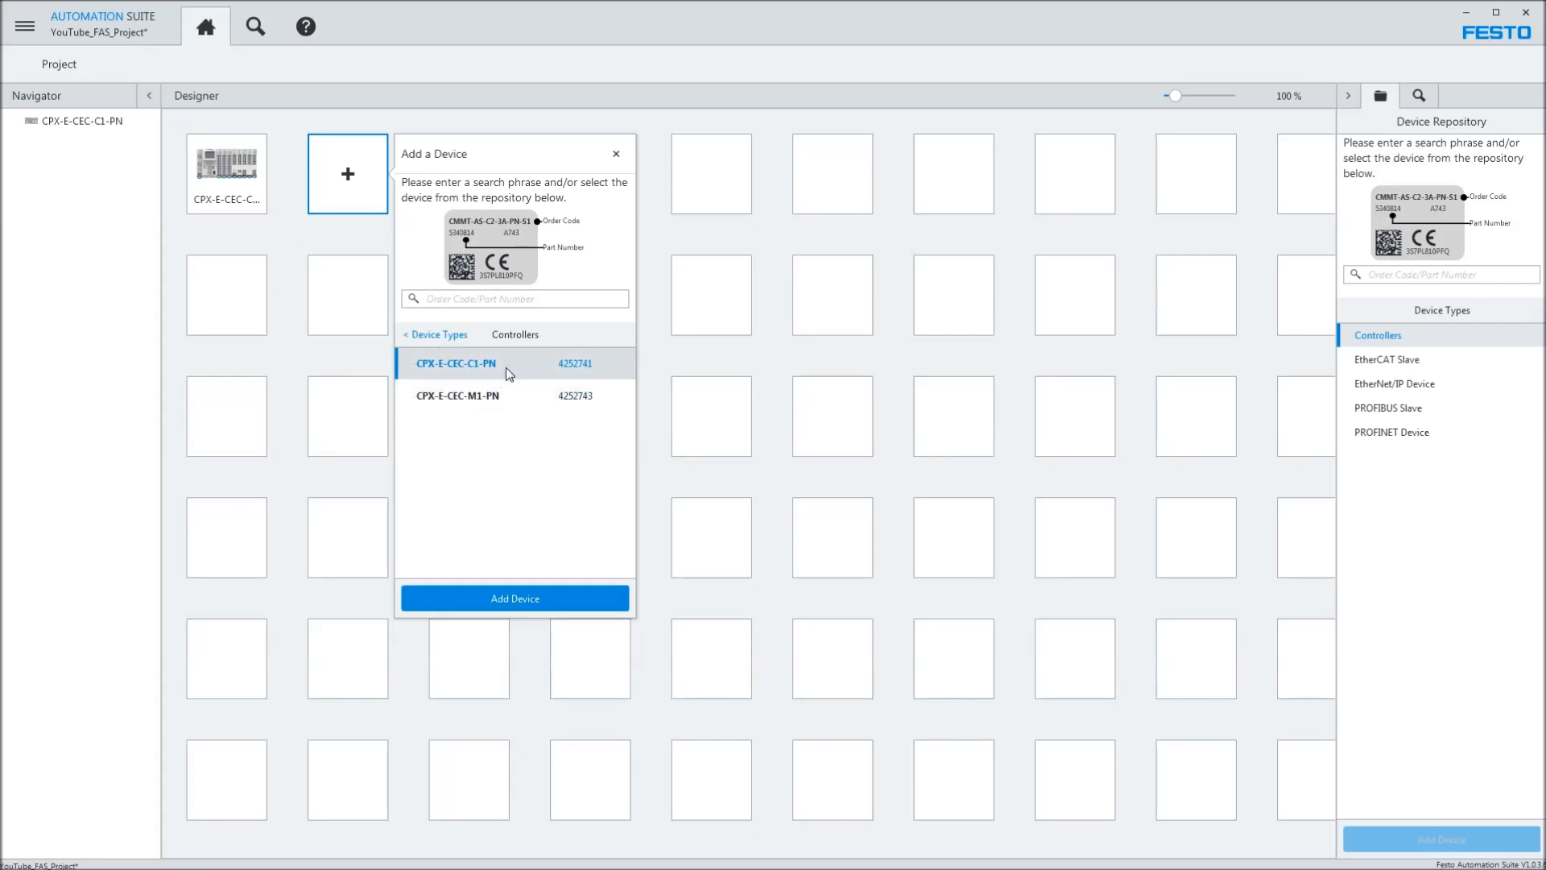
pyautogui.click(517, 600)
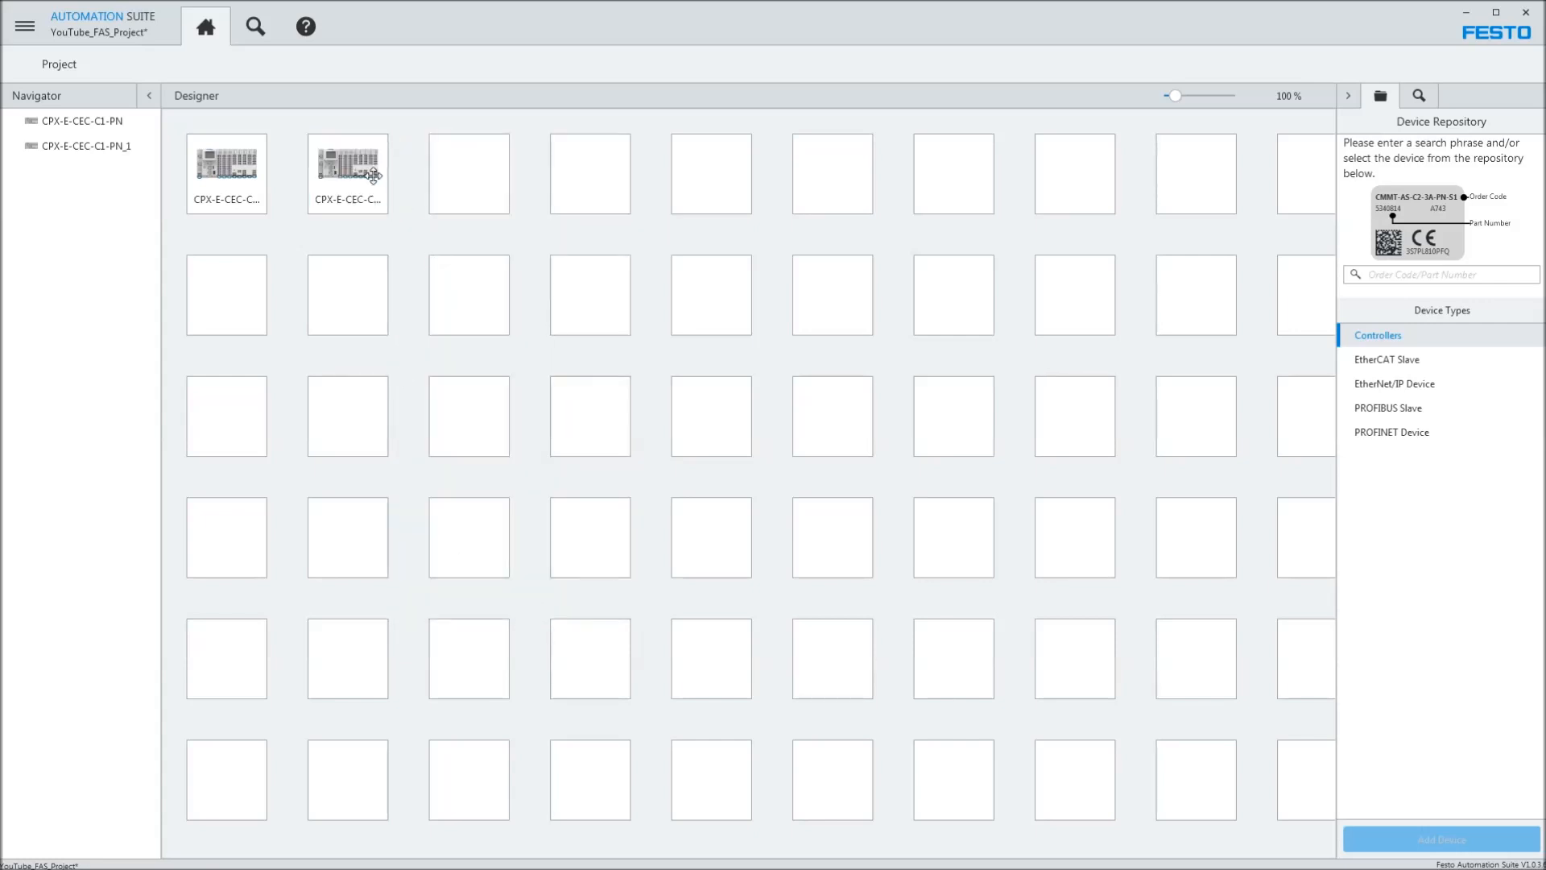
pyautogui.click(347, 208)
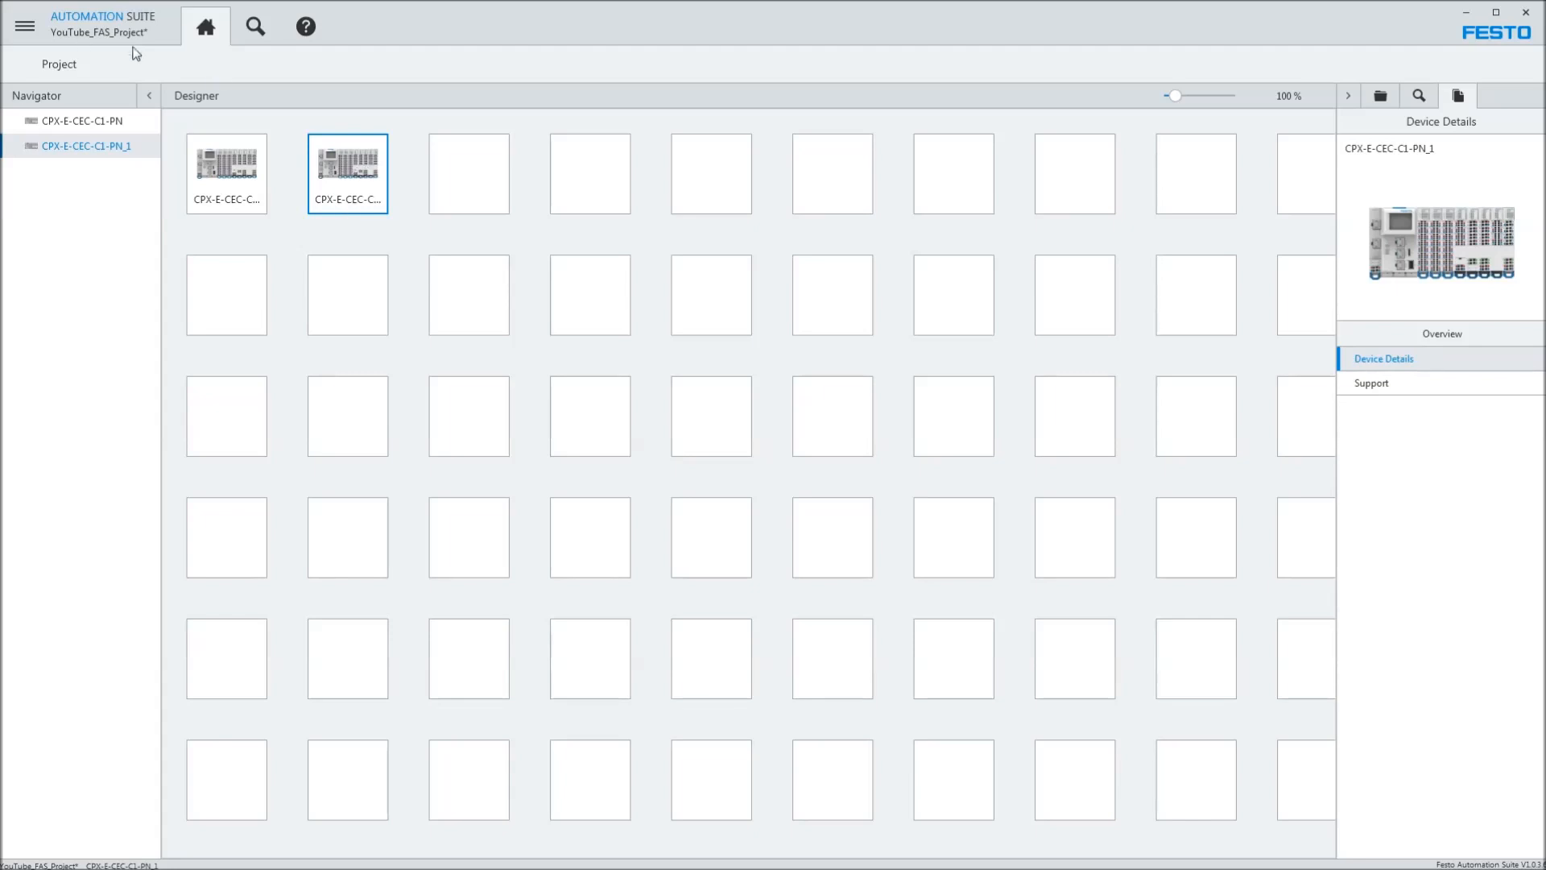
# - Open the CPX-E-CEC-C1-PN_1 controller's parameterisation view and examine the E-CEC-C1-PN module in its terminal
pyautogui.click(25, 26)
pyautogui.click(47, 275)
pyautogui.doubleClick(346, 169)
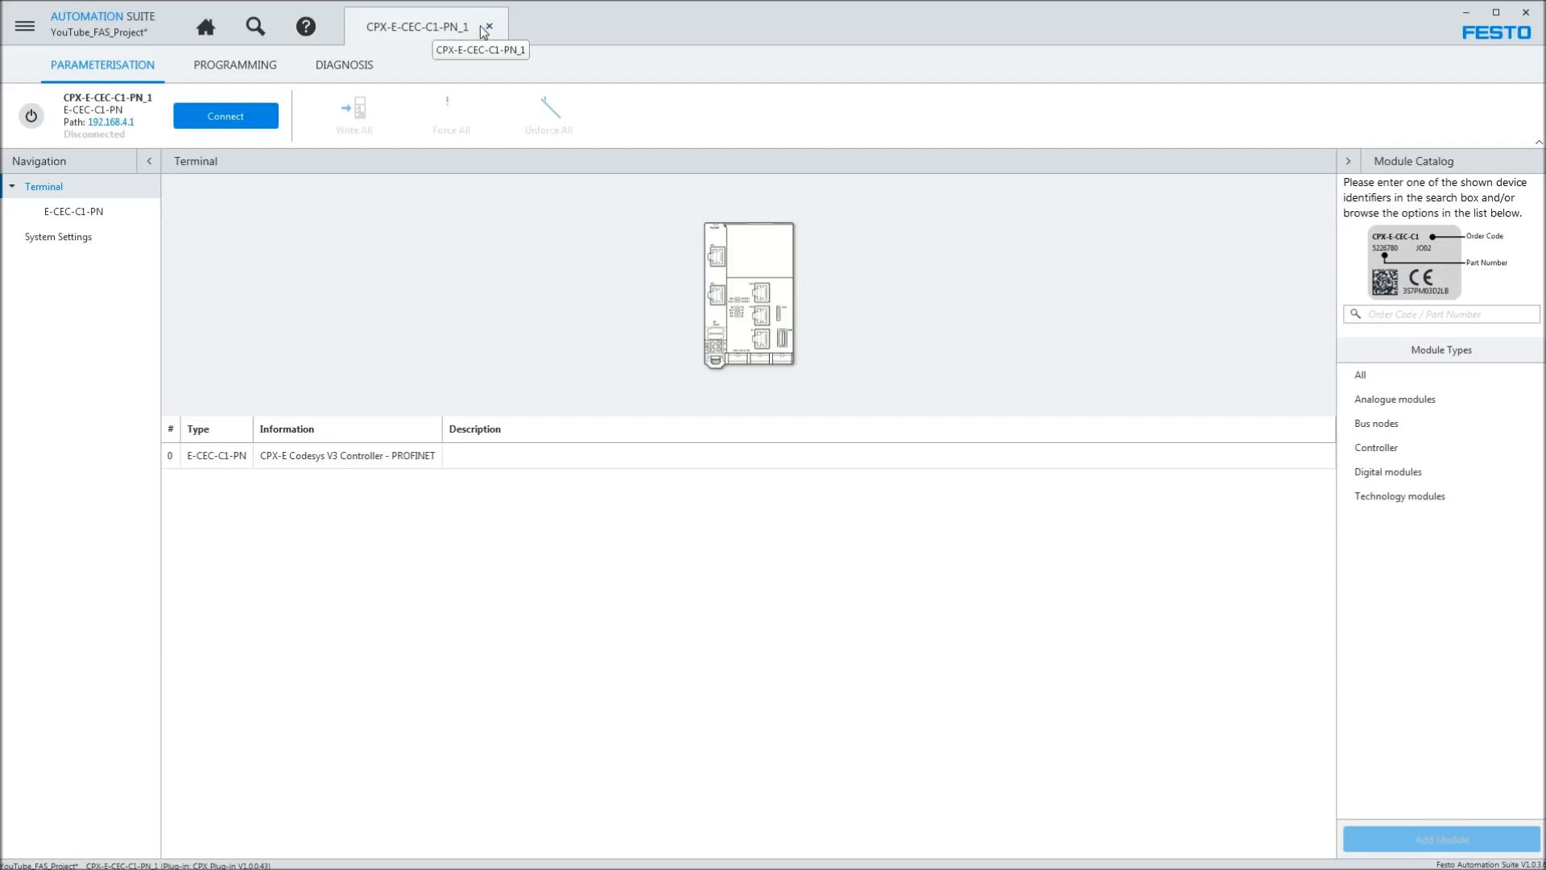
pyautogui.click(750, 269)
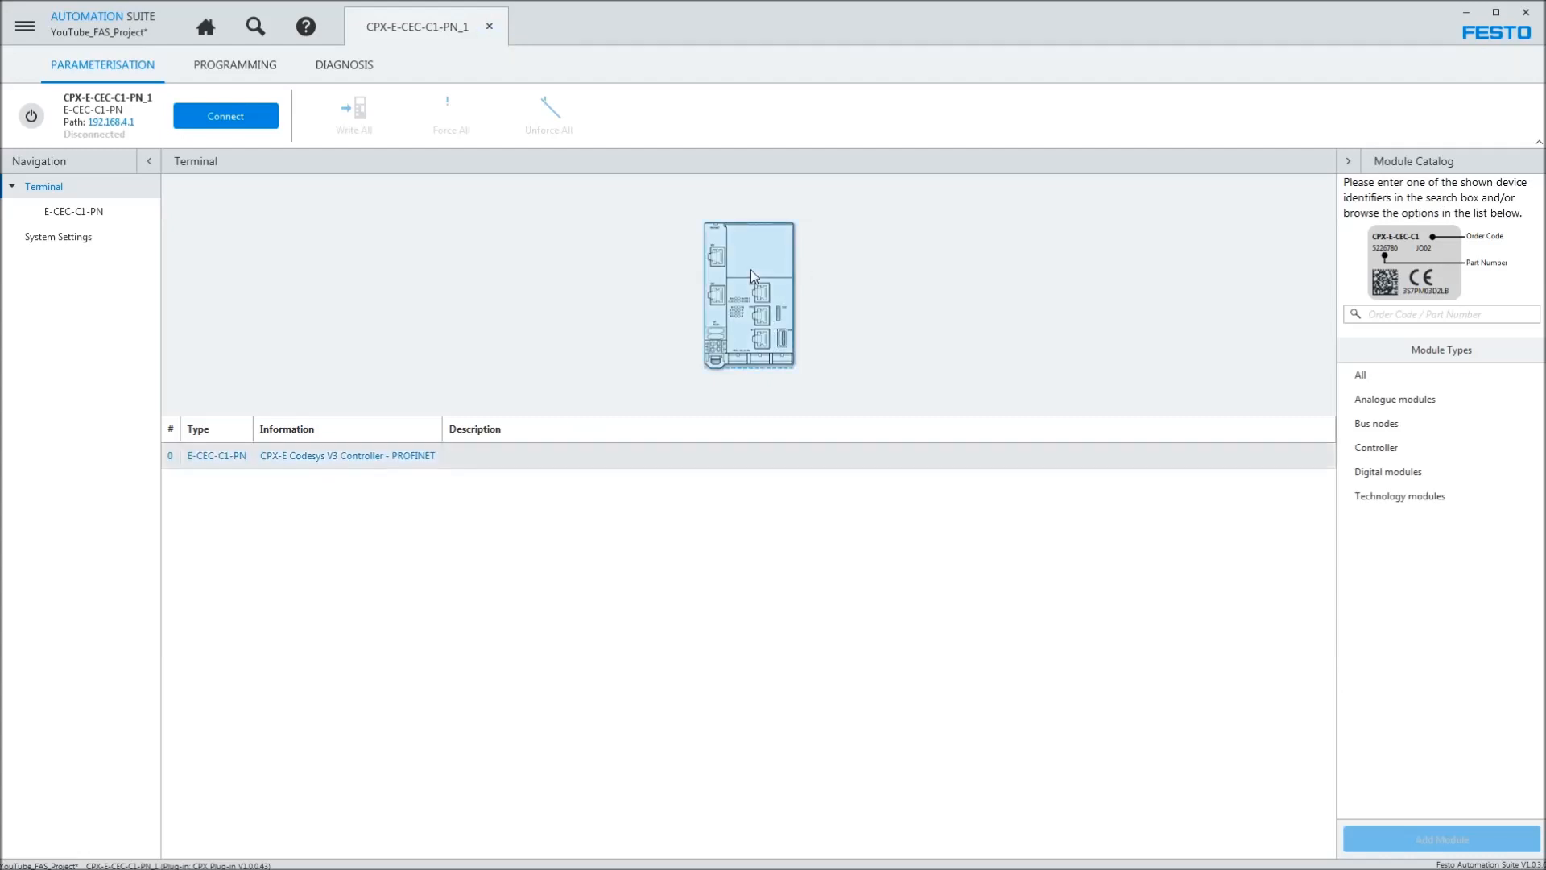
pyautogui.click(845, 296)
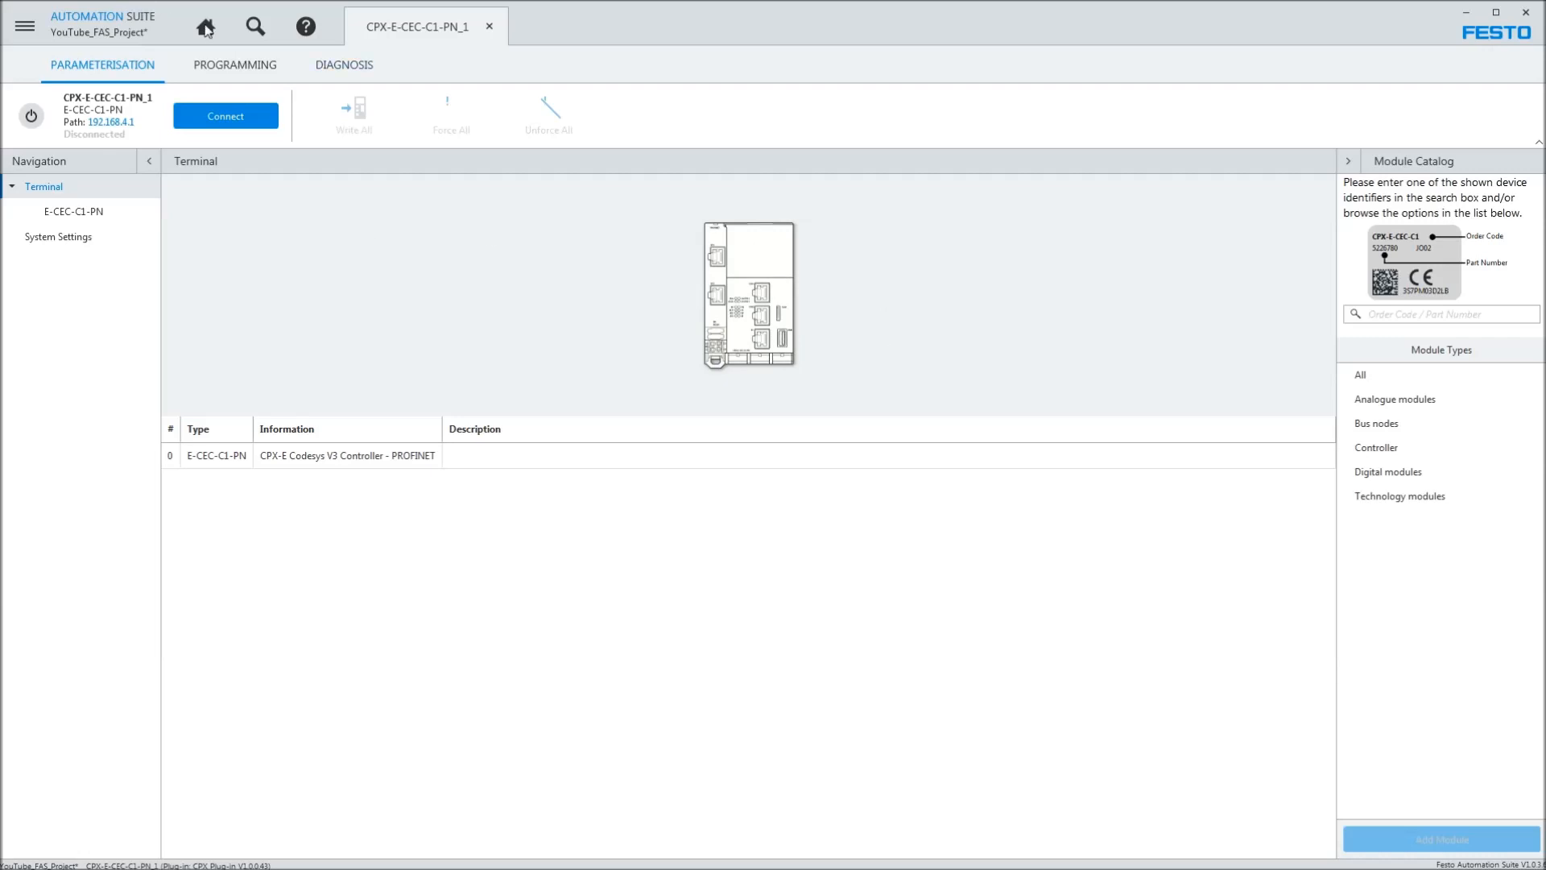
# - Return to the project overview, open the imported CPX-E-CEC-C1-PN controller and select the E-4IOL module in its terminal
pyautogui.click(207, 29)
pyautogui.click(239, 168)
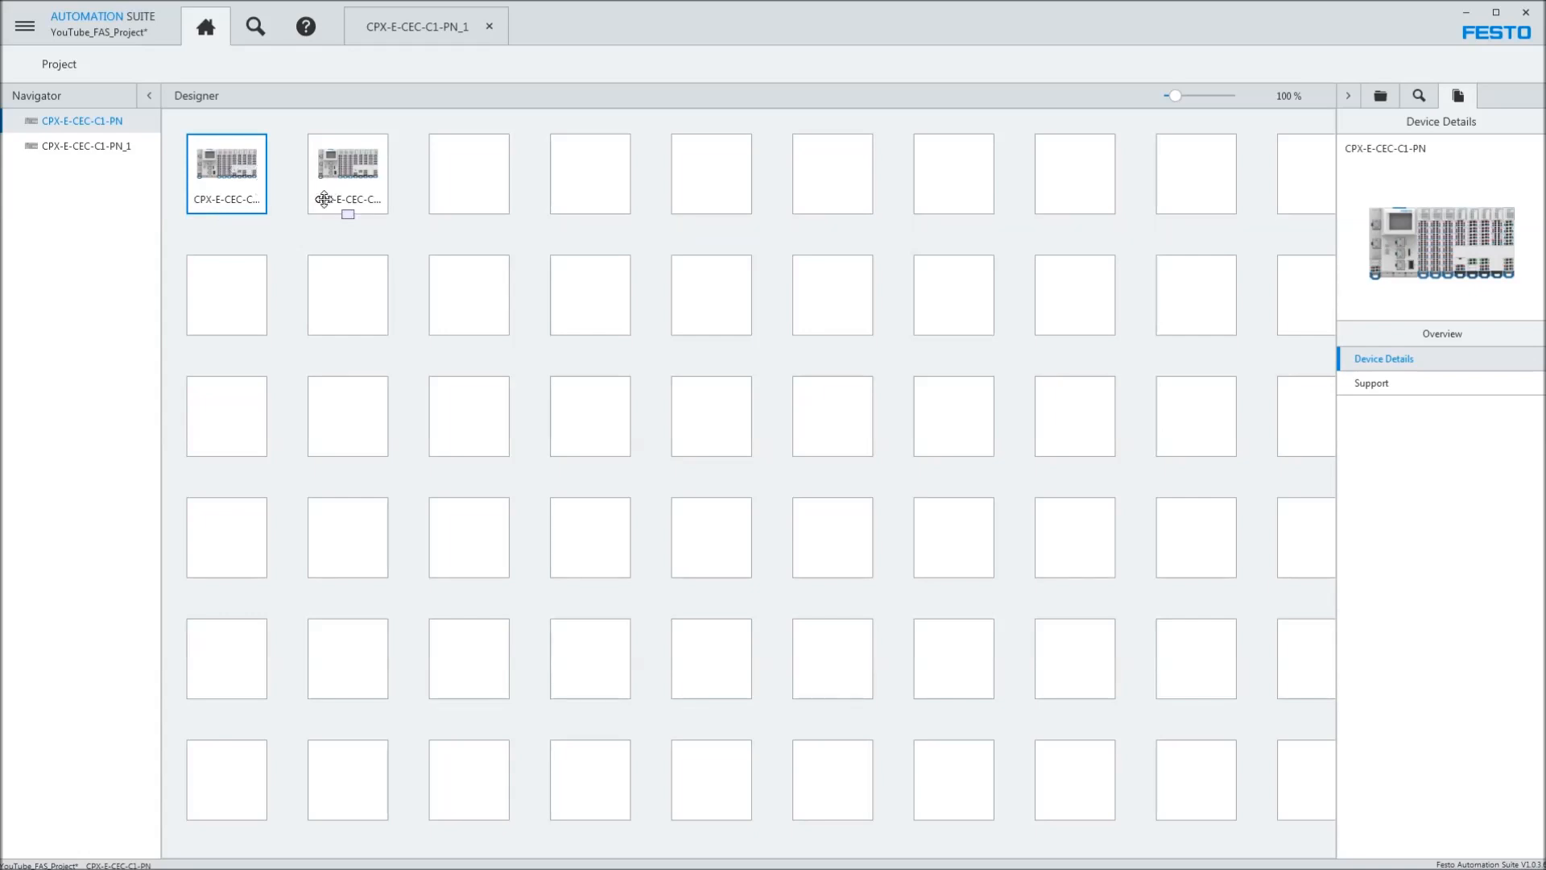
pyautogui.doubleClick(243, 170)
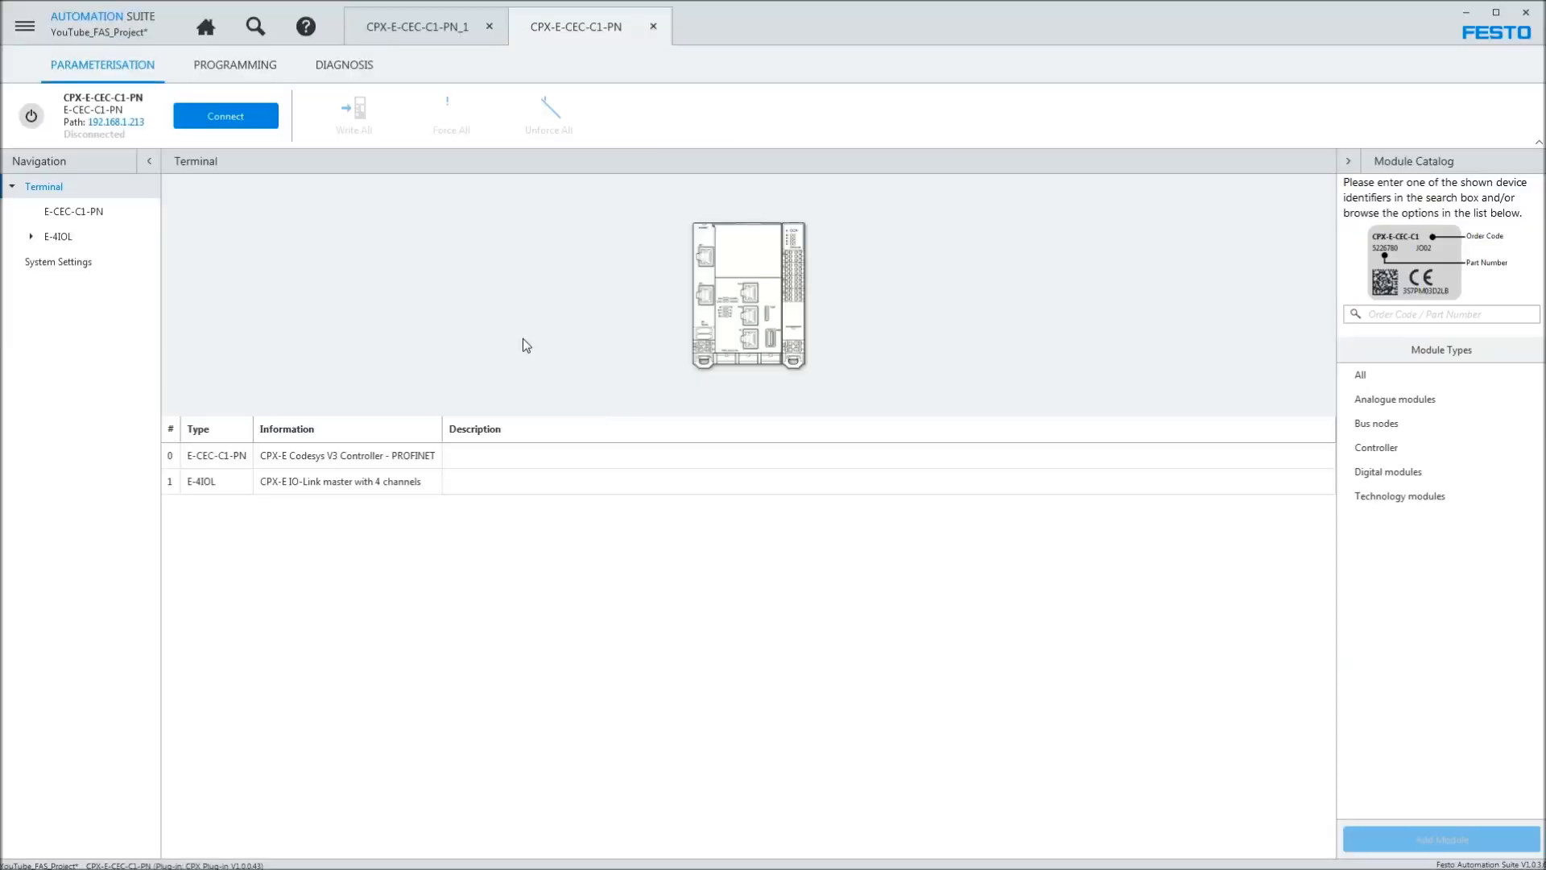
pyautogui.click(797, 298)
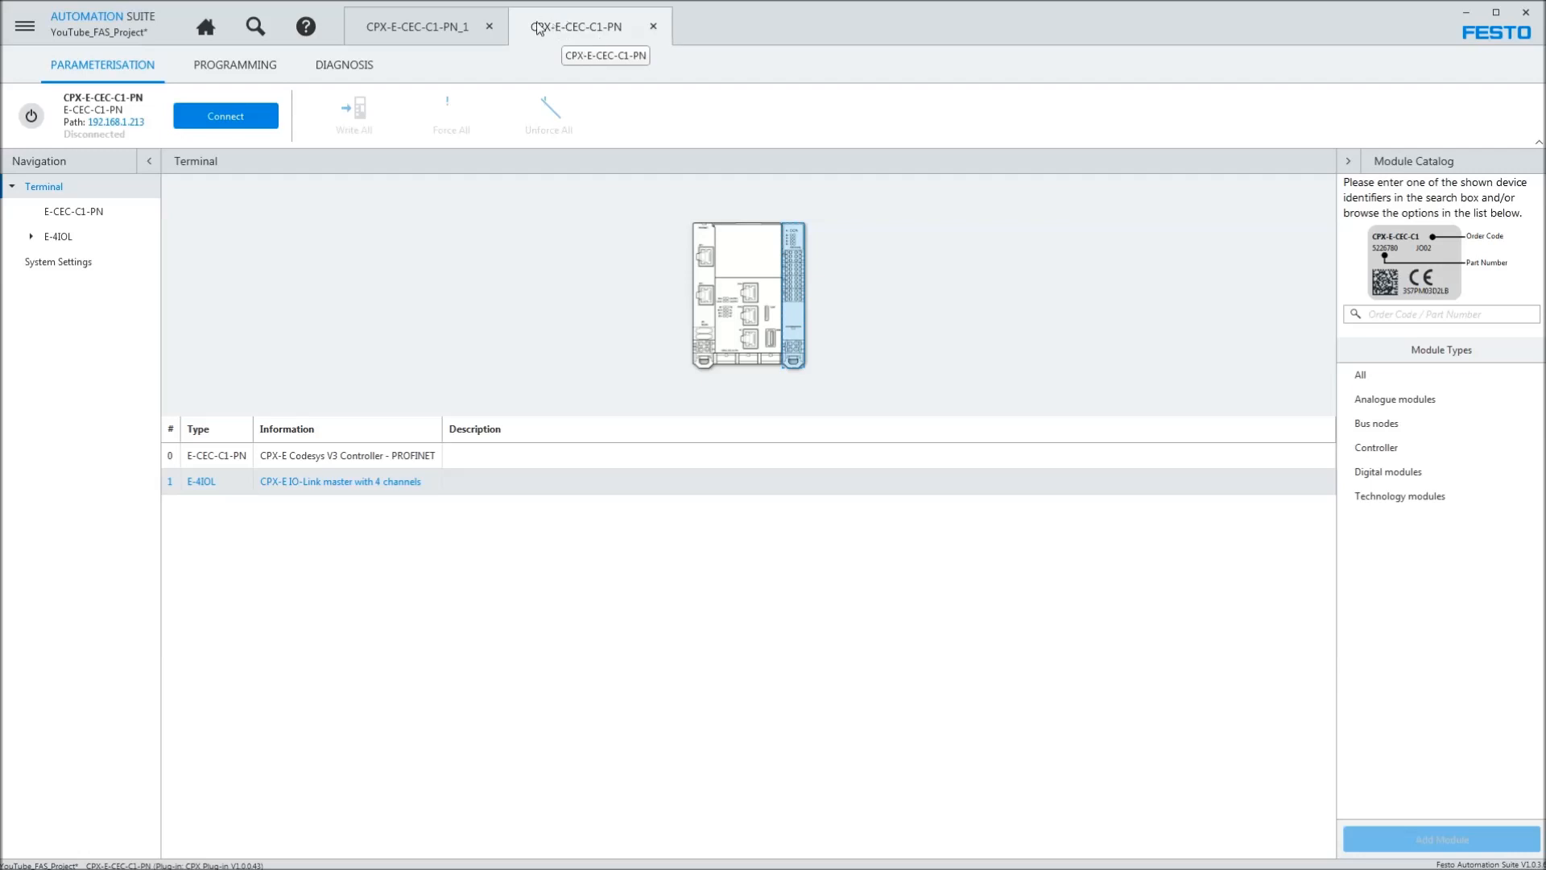
# - Detach the CPX-E-CEC-C1-PN controller's view into a separate window and position it over the designer
pyautogui.moveTo(547, 22); pyautogui.dragTo(557, 247)
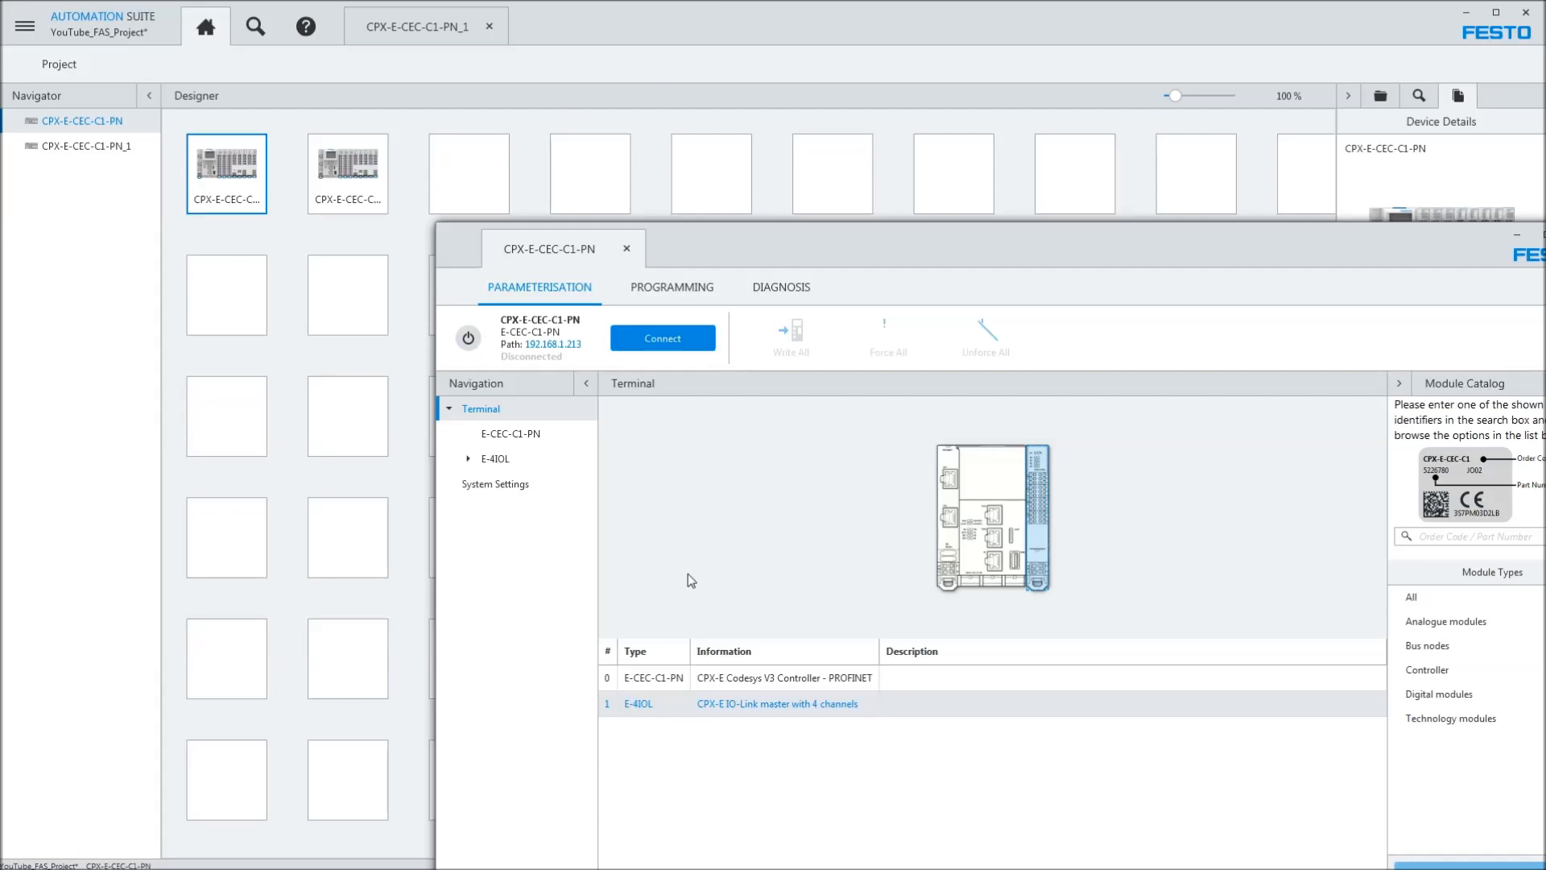
pyautogui.rightClick(676, 869)
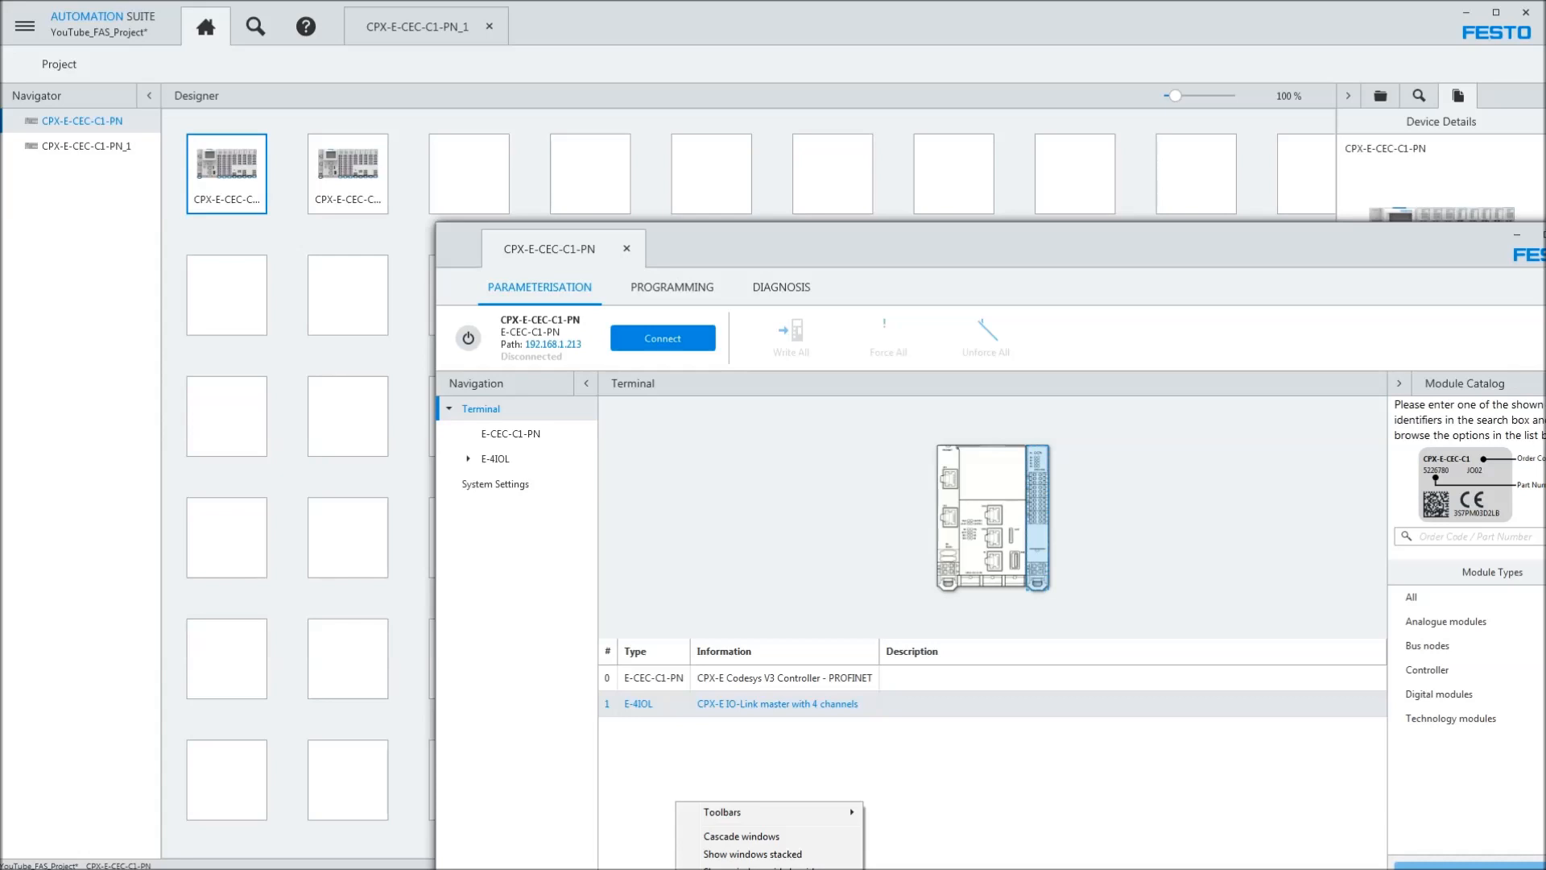
pyautogui.moveTo(966, 244); pyautogui.dragTo(917, 245)
pyautogui.moveTo(507, 250); pyautogui.dragTo(552, 47)
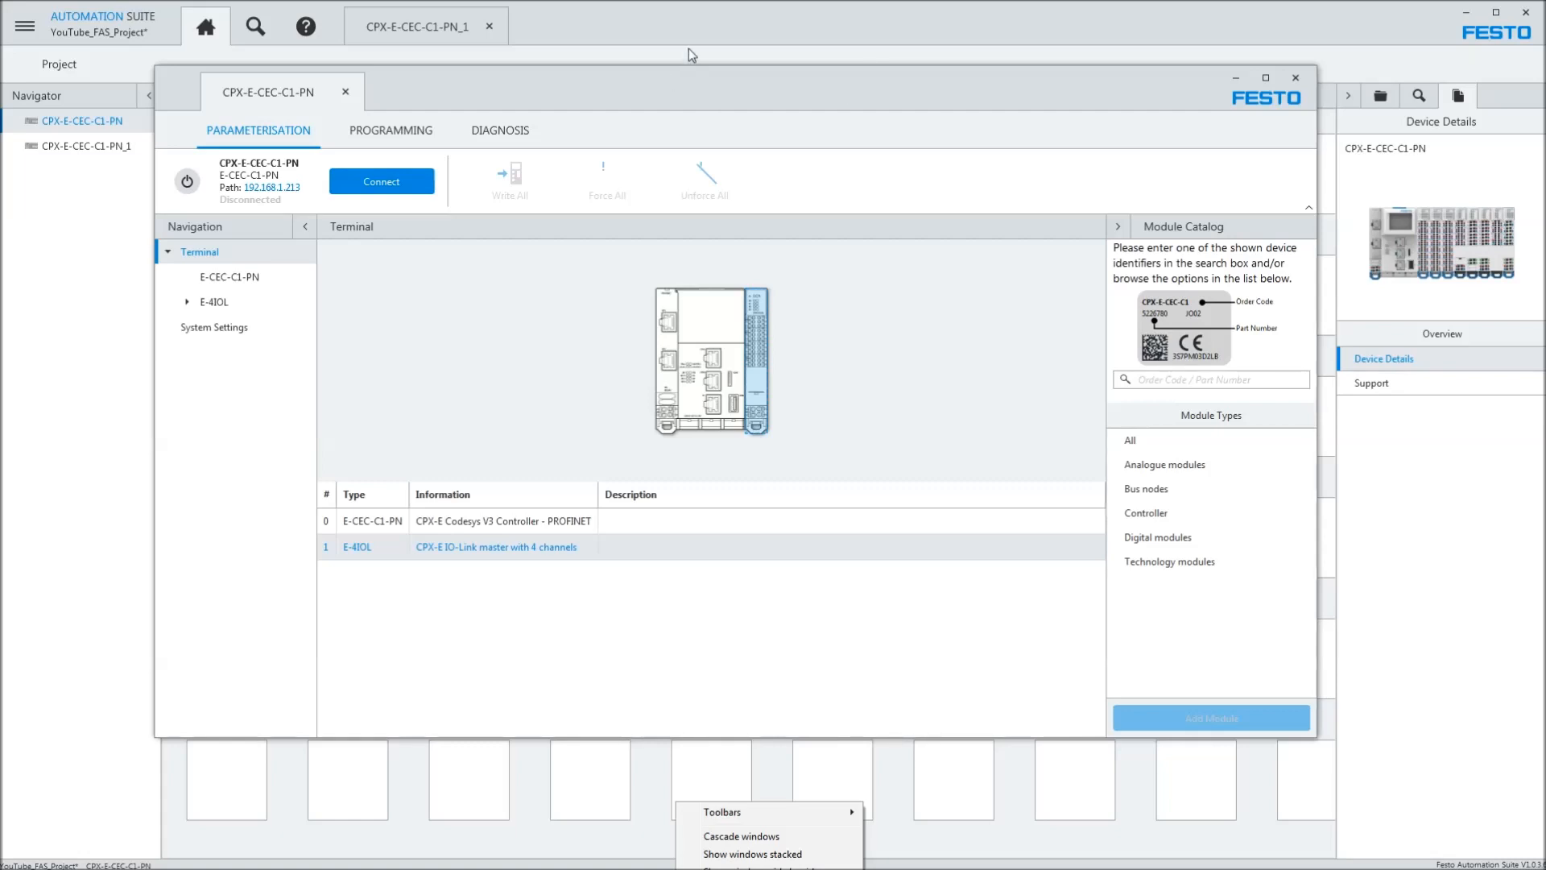
pyautogui.moveTo(506, 80); pyautogui.dragTo(508, 98)
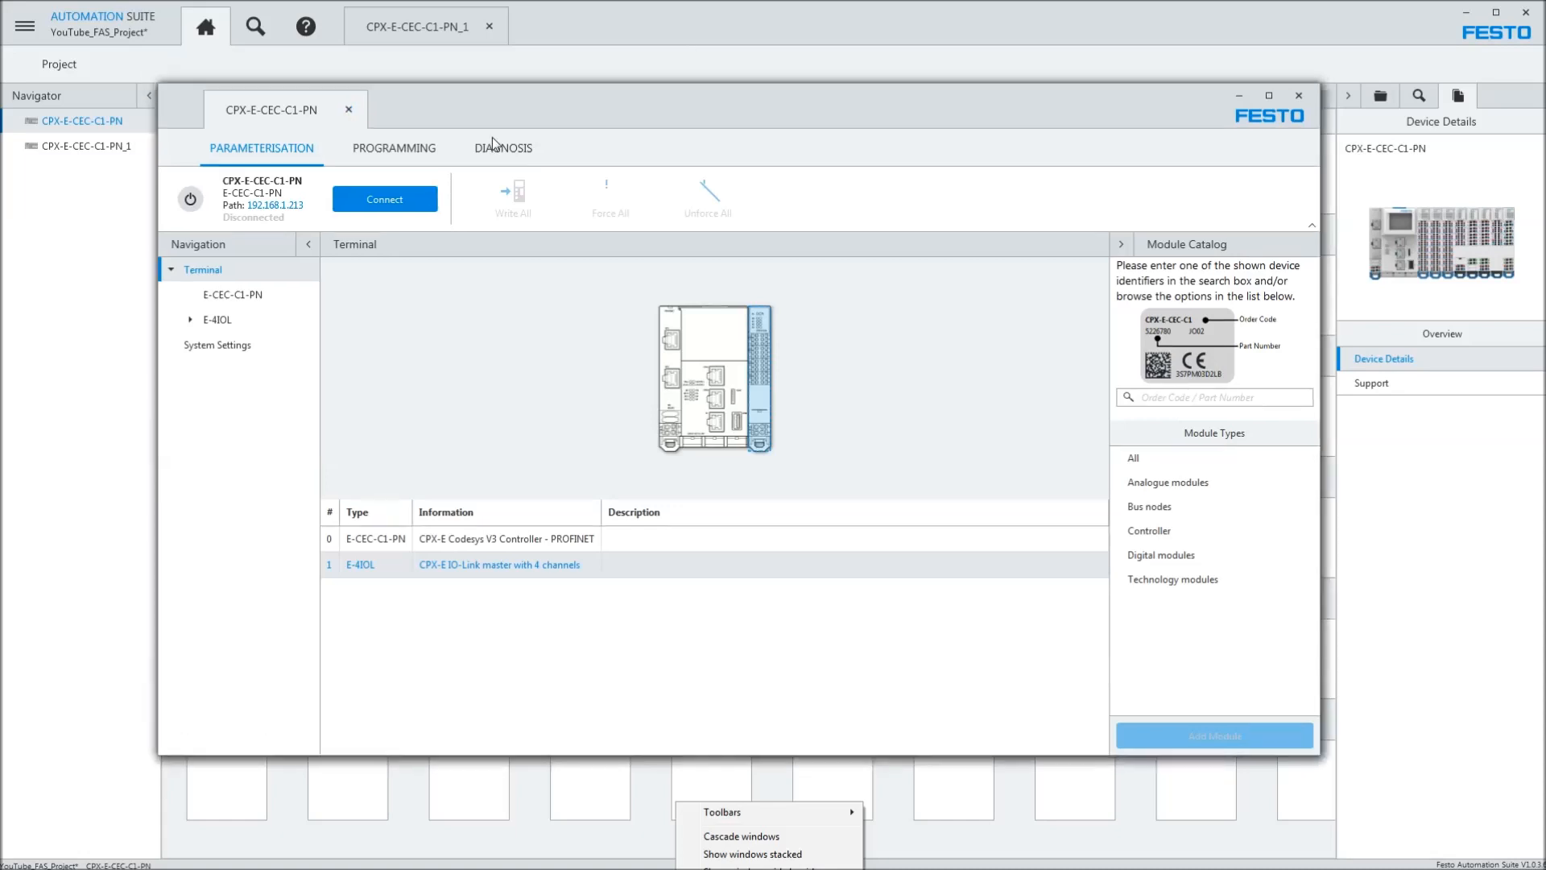
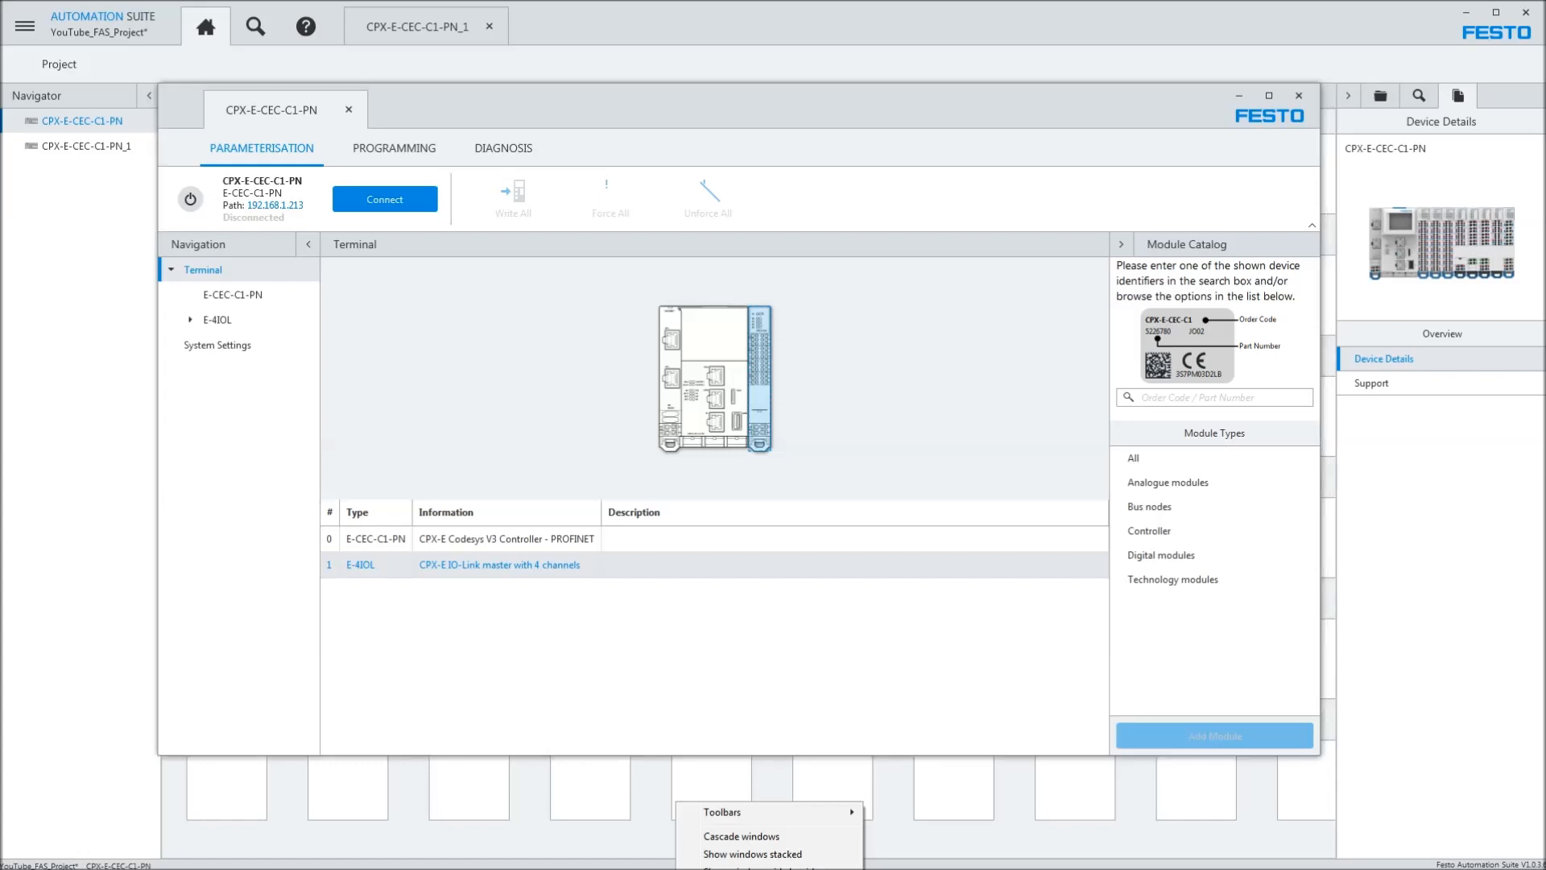
# - View the running processes in Windows Task Manager, and close it along with the detached controller window
pyautogui.click(744, 869)
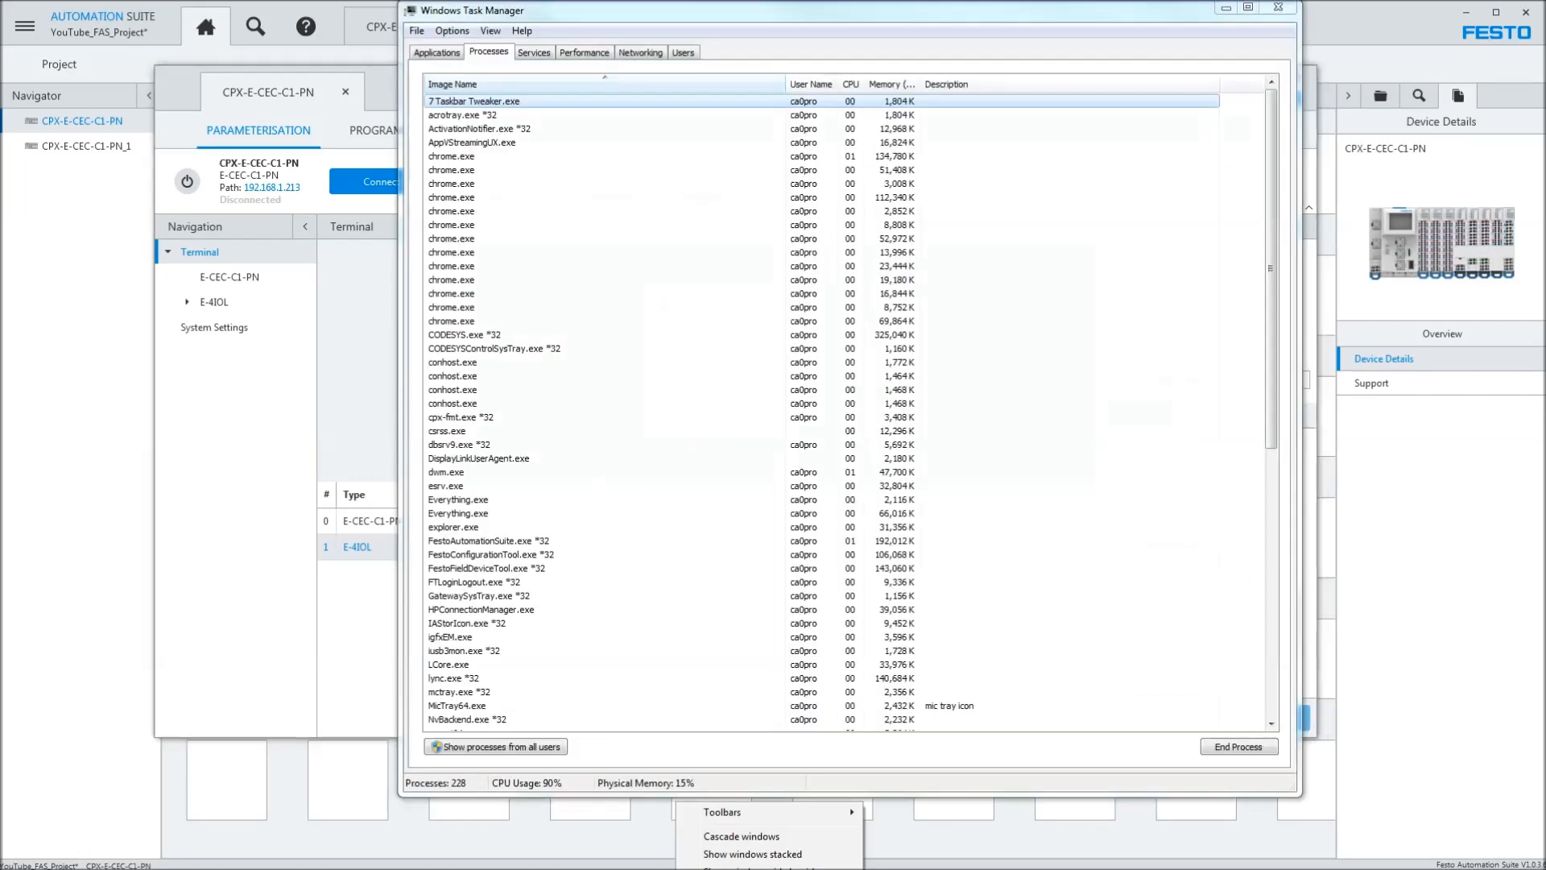
pyautogui.click(1278, 8)
pyautogui.click(346, 93)
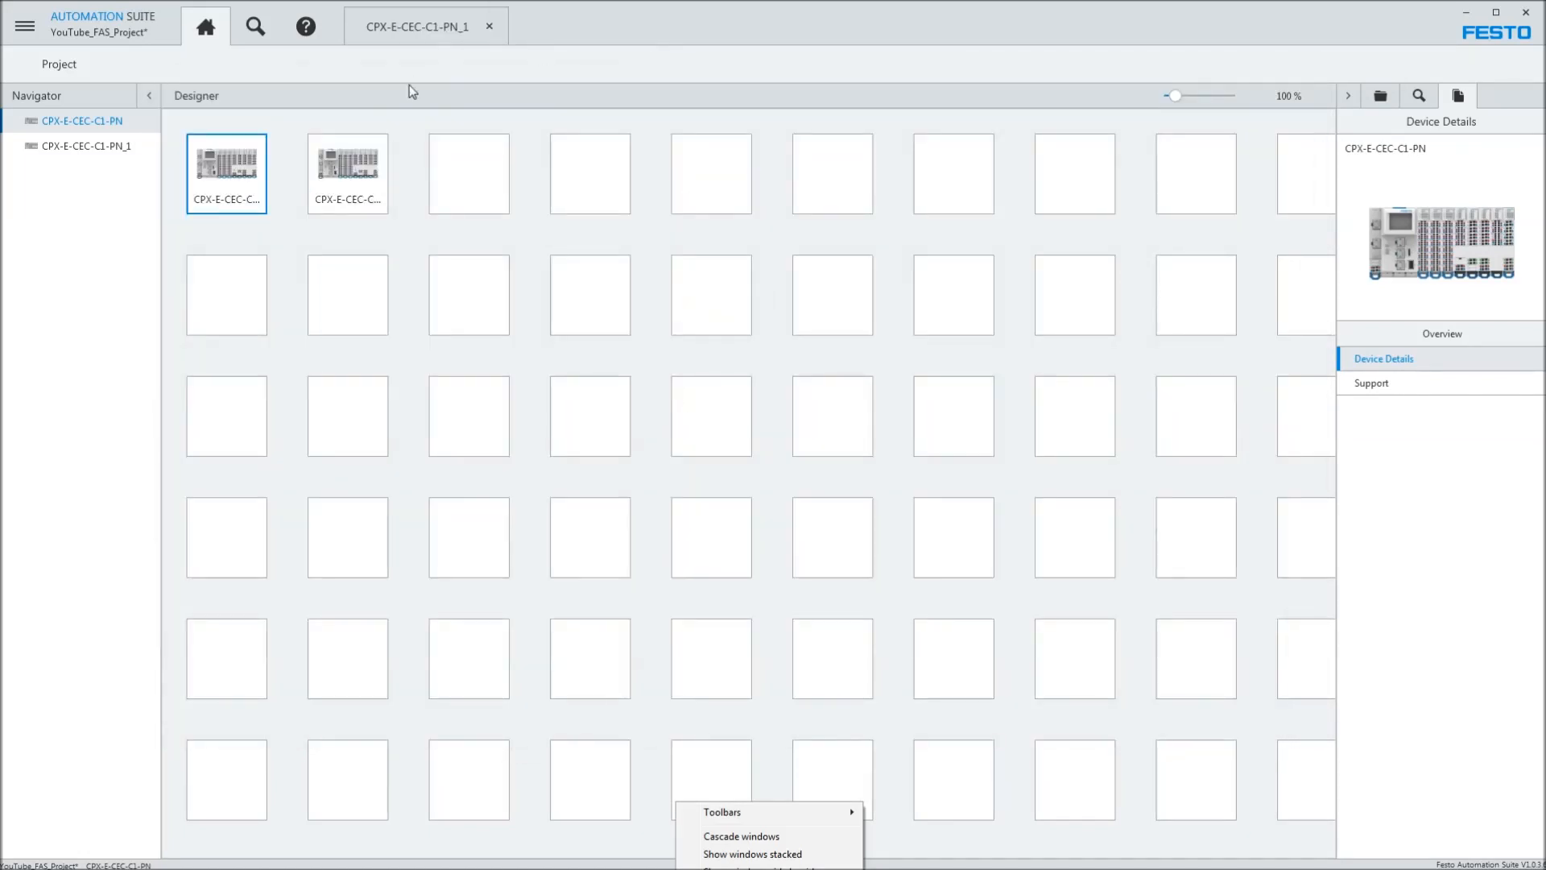
# - Delete the CPX-E-CEC-C1-PN_1 controller from the project
pyautogui.click(350, 169)
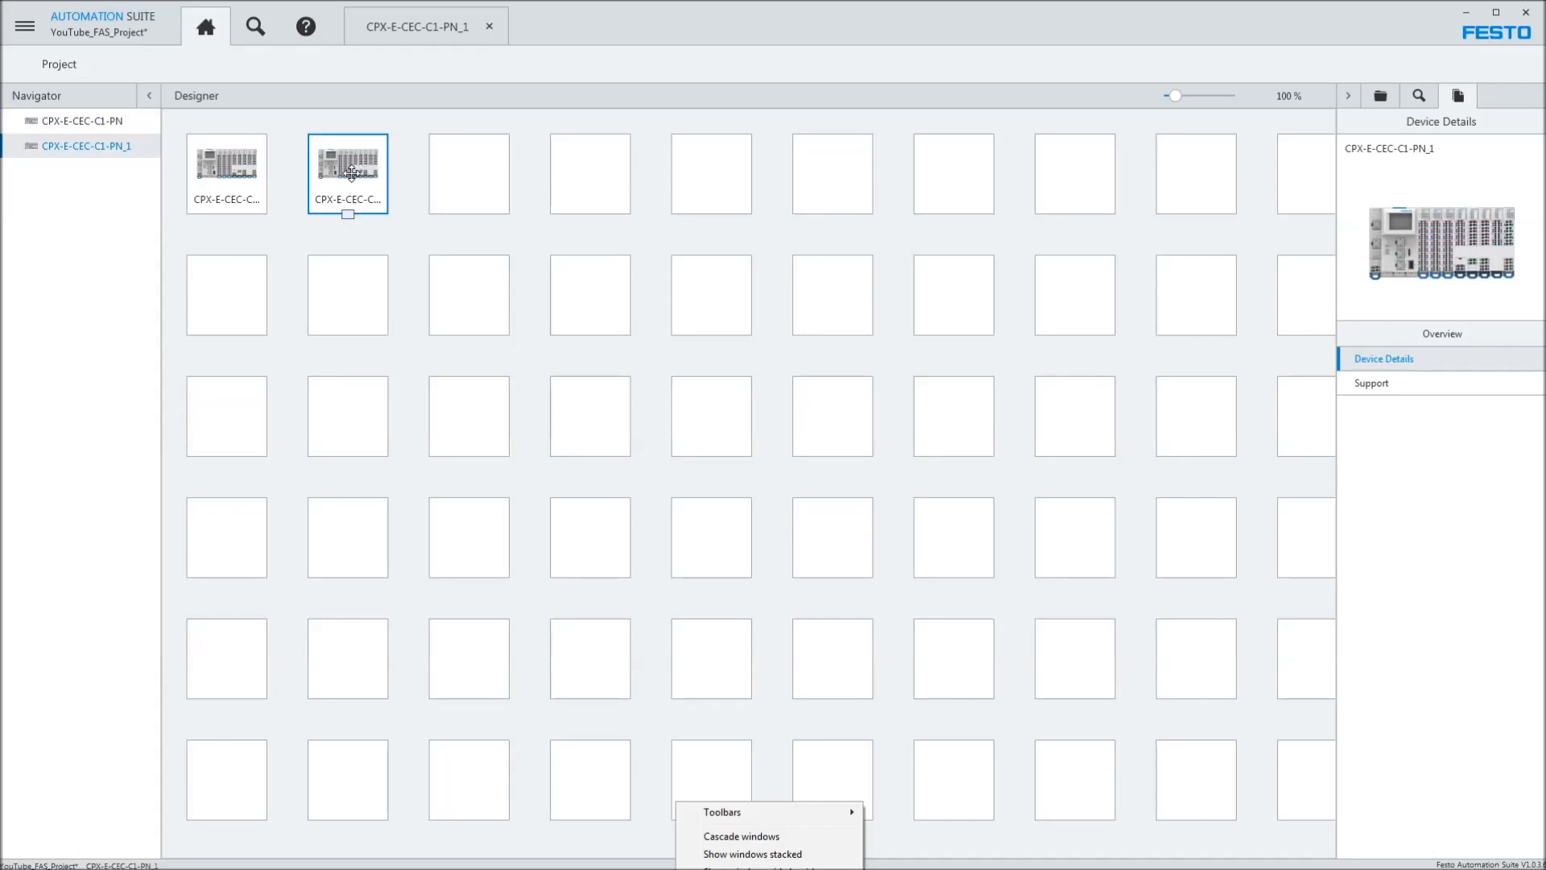
pyautogui.rightClick(352, 169)
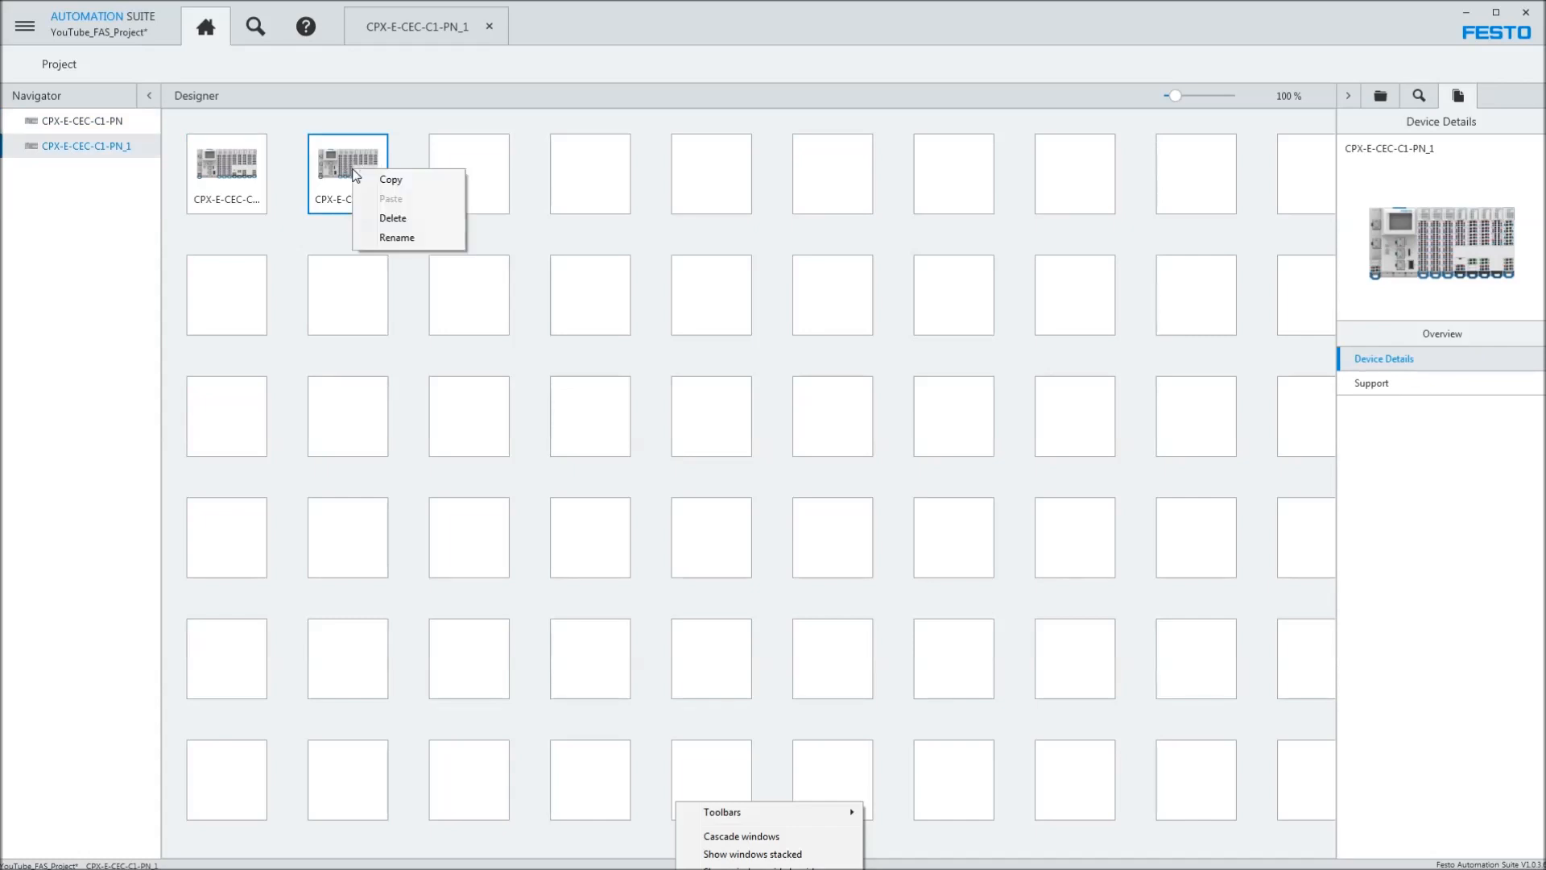
pyautogui.click(390, 222)
pyautogui.click(898, 496)
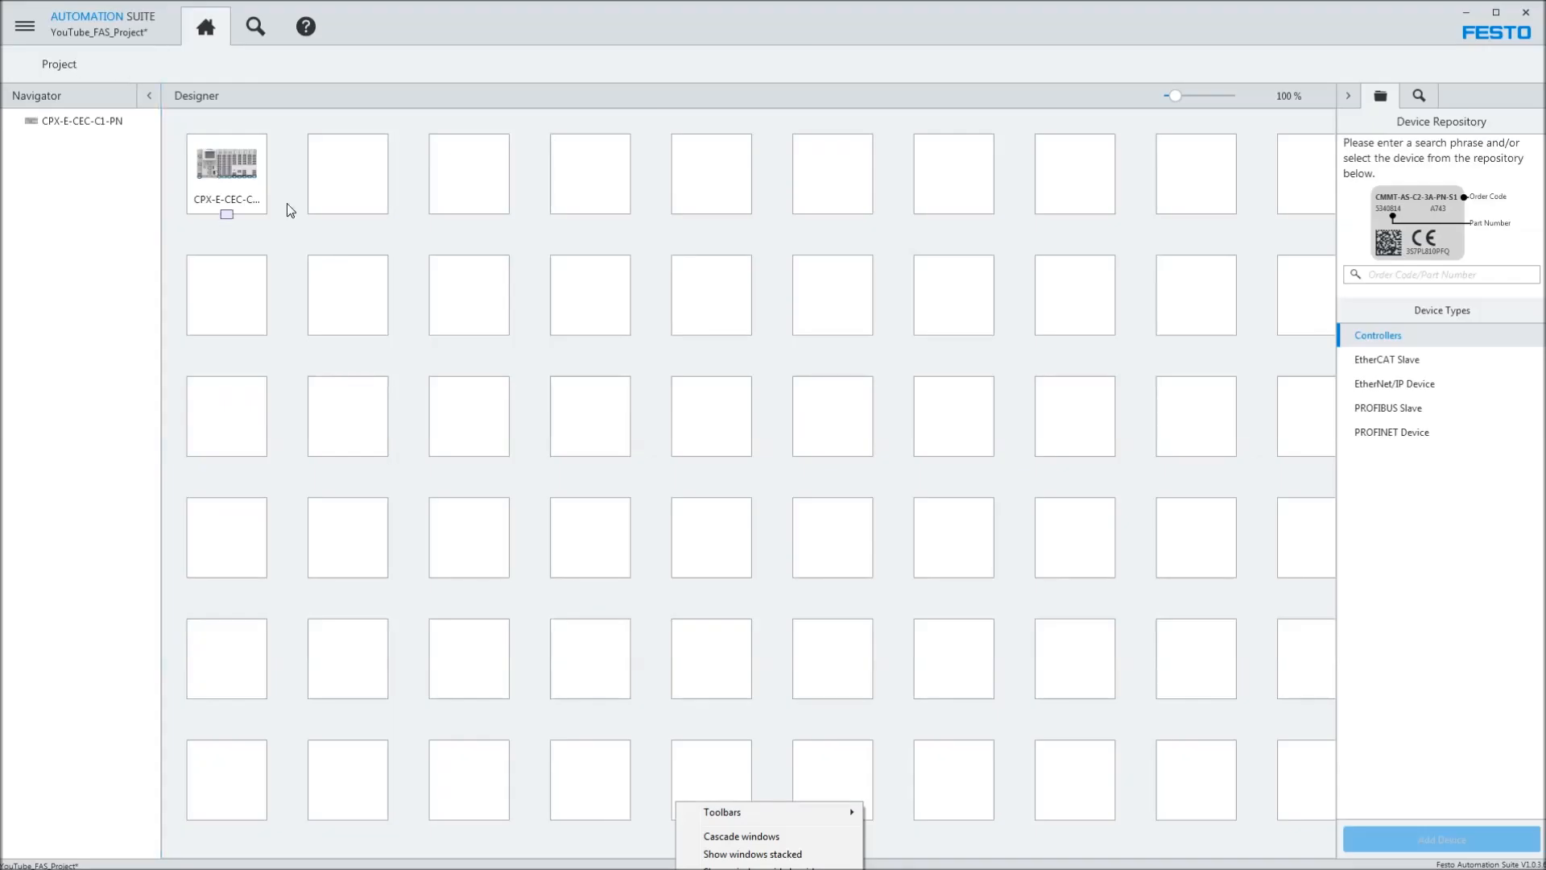
# - Rename the remaining CPX-E-CEC-C1-PN controller as PLC1
pyautogui.click(233, 193)
pyautogui.rightClick(234, 190)
pyautogui.click(274, 267)
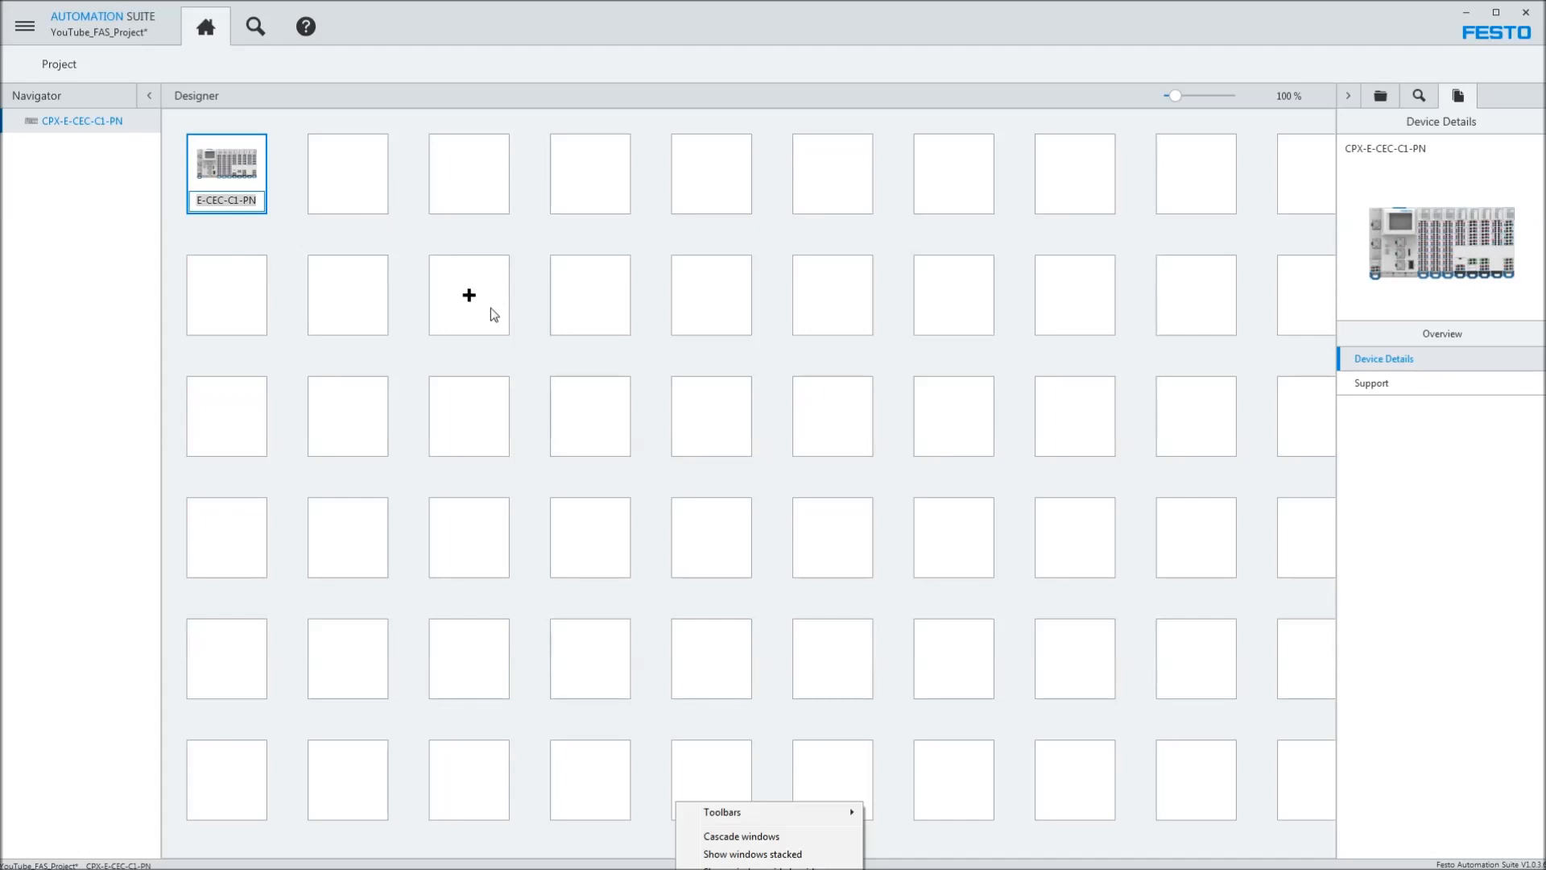
pyautogui.press('End')
pyautogui.press('Home')
pyautogui.hotkey('shift', 'End')
pyautogui.write('PLC')
pyautogui.press('Return')
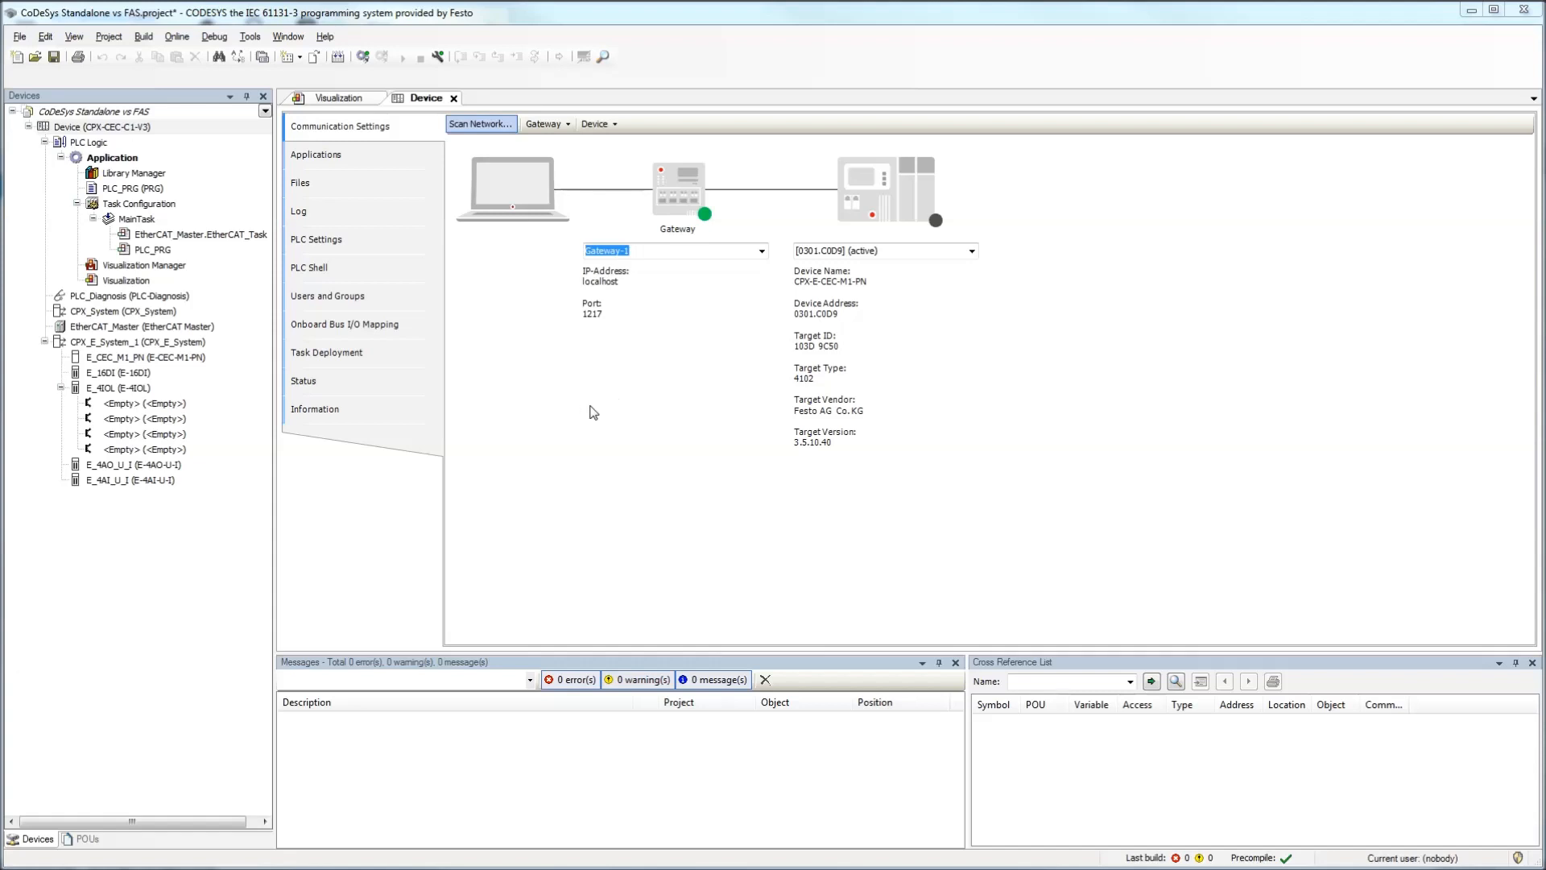
# - In the standalone CODESYS project, update the CPX-CEC-C1-V3 device to a CPX-E-CEC-C1-PN controller
pyautogui.click(93, 127)
pyautogui.click(93, 127)
pyautogui.press('Return')
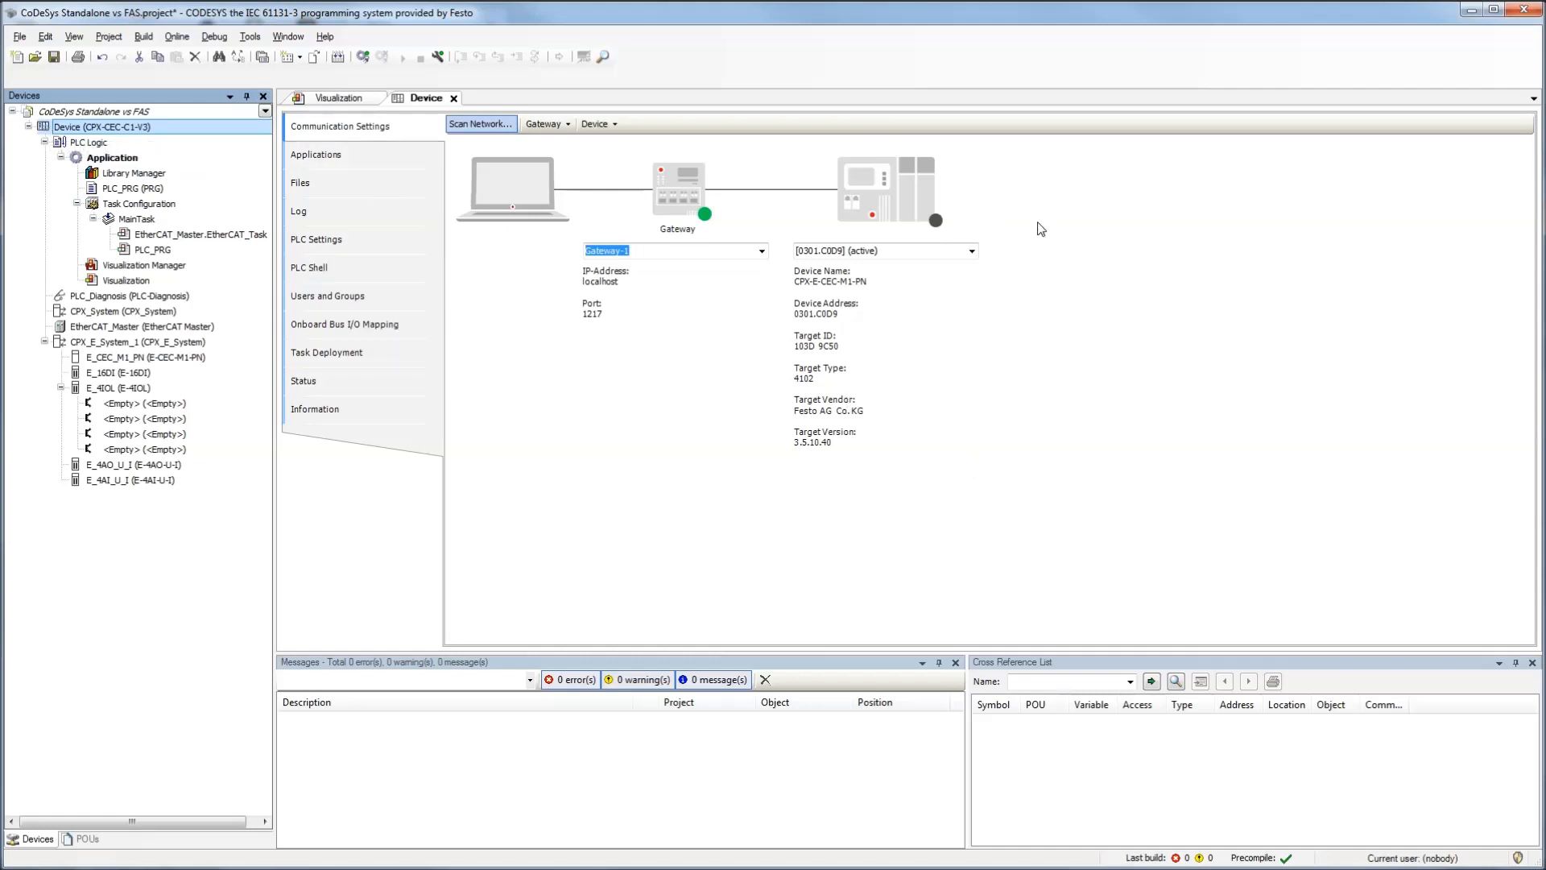
pyautogui.click(487, 125)
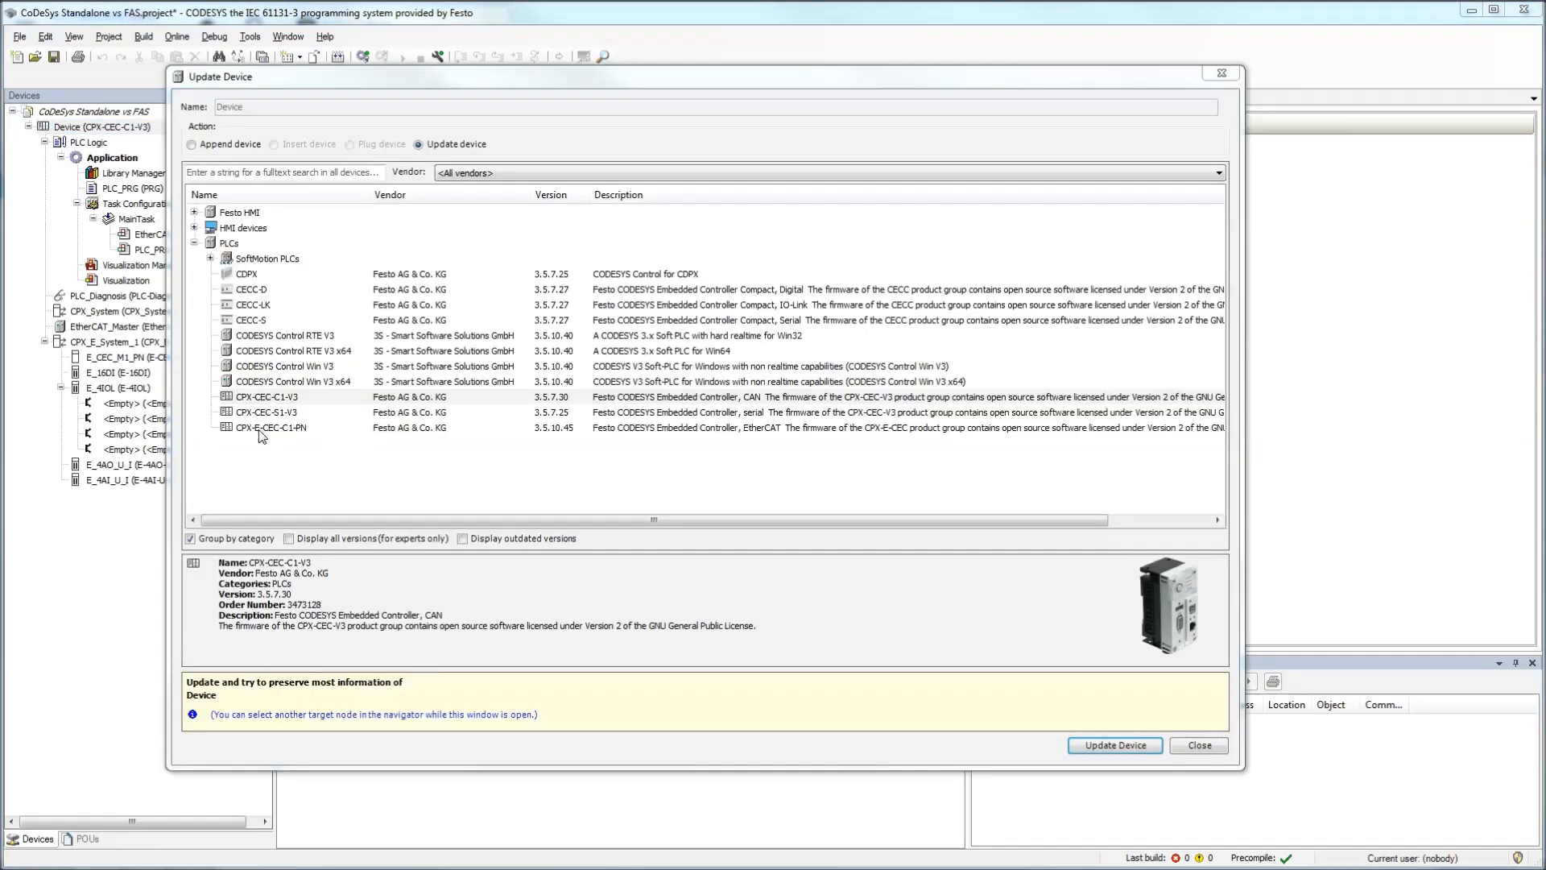
pyautogui.click(259, 430)
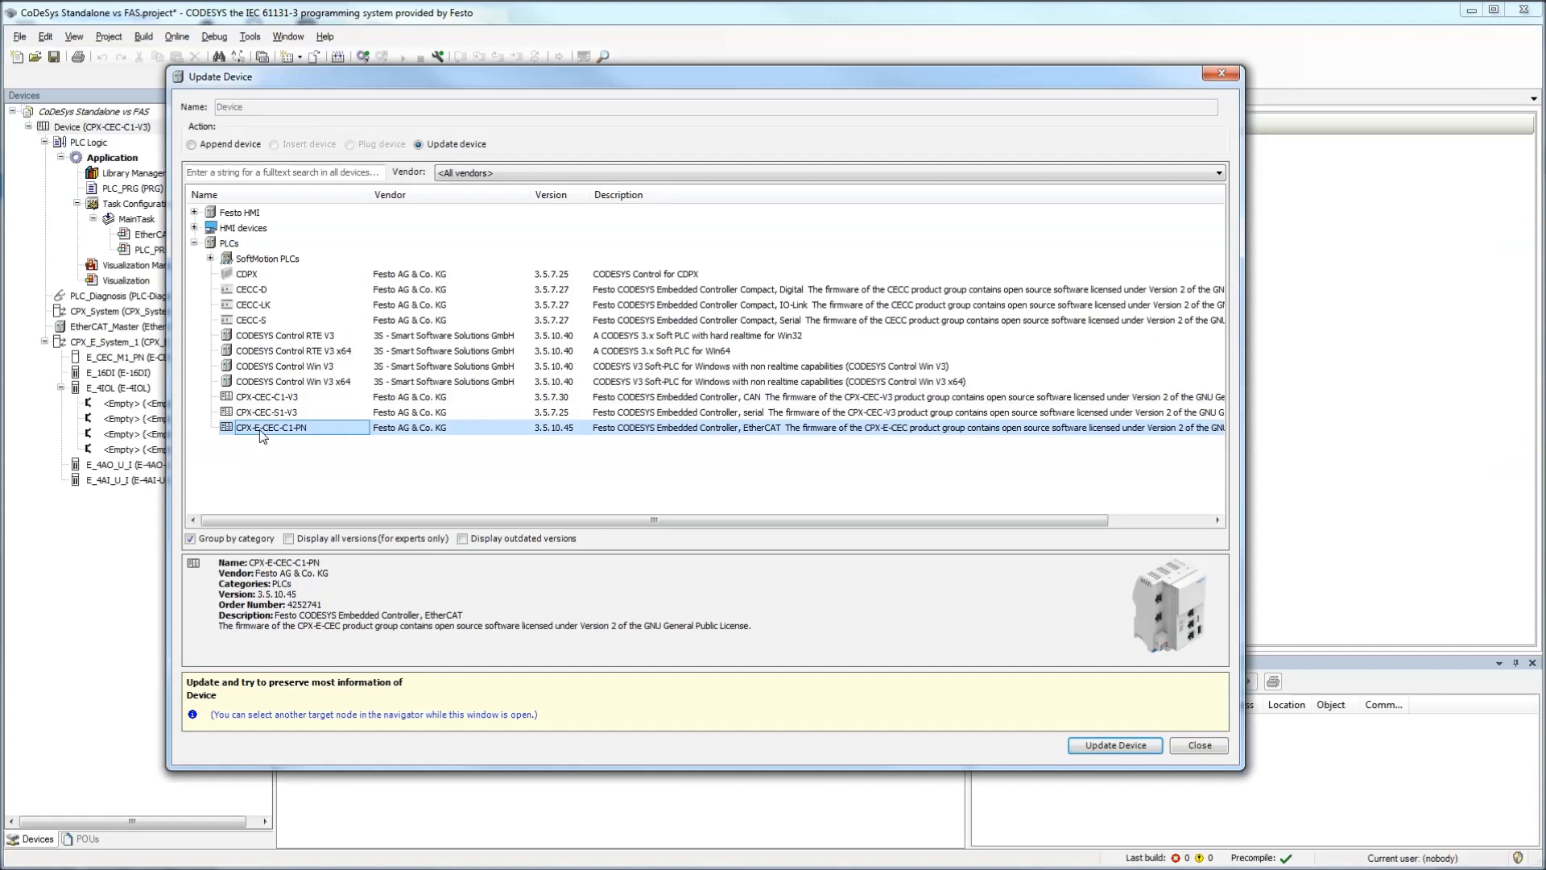
pyautogui.click(1116, 744)
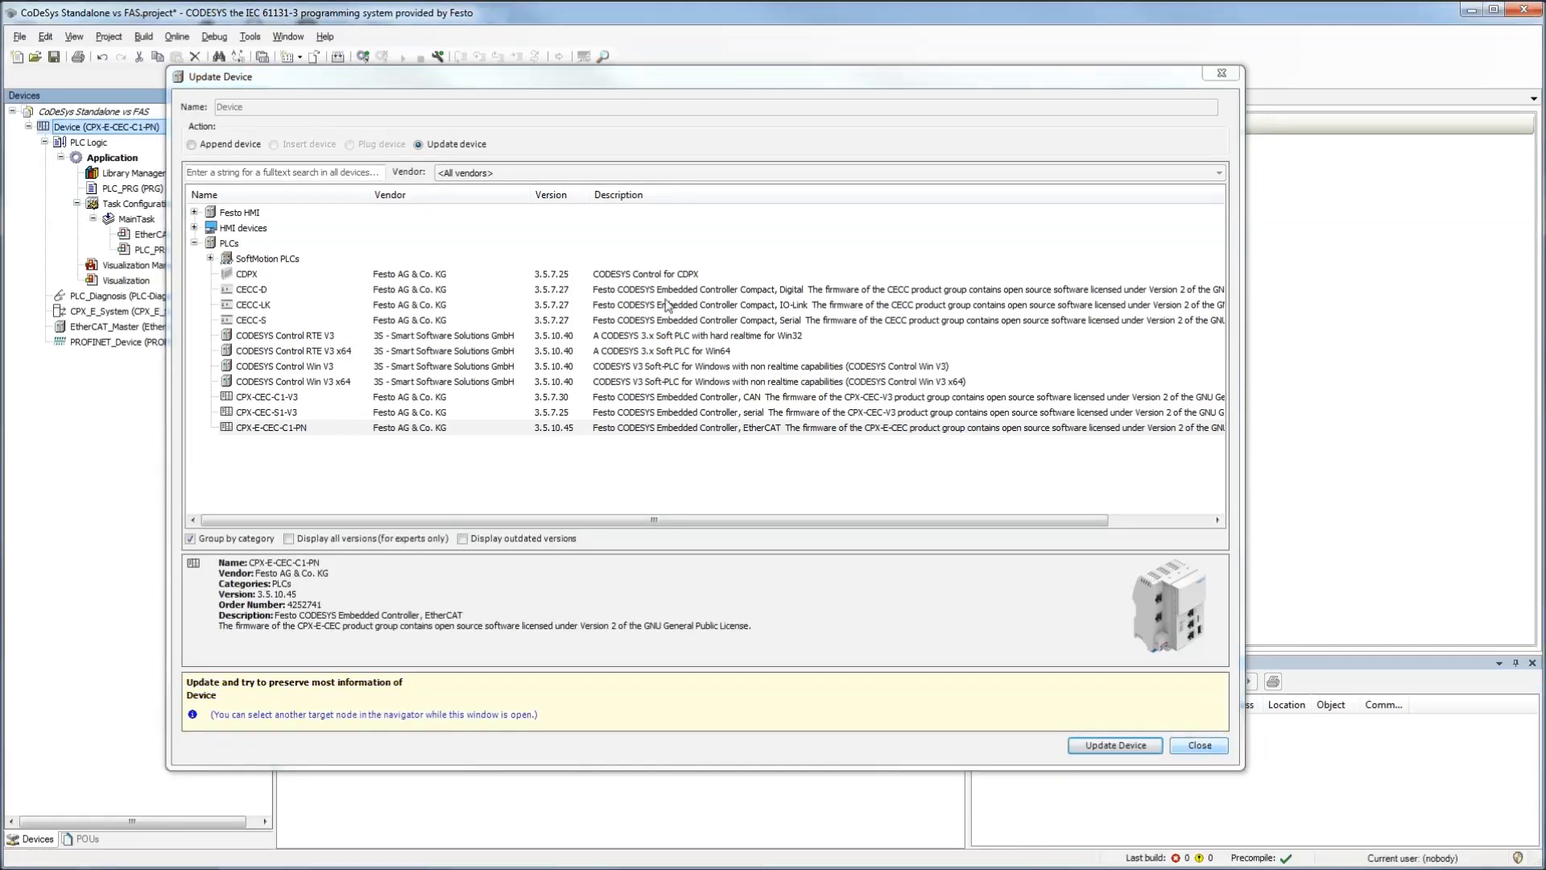
pyautogui.click(1199, 745)
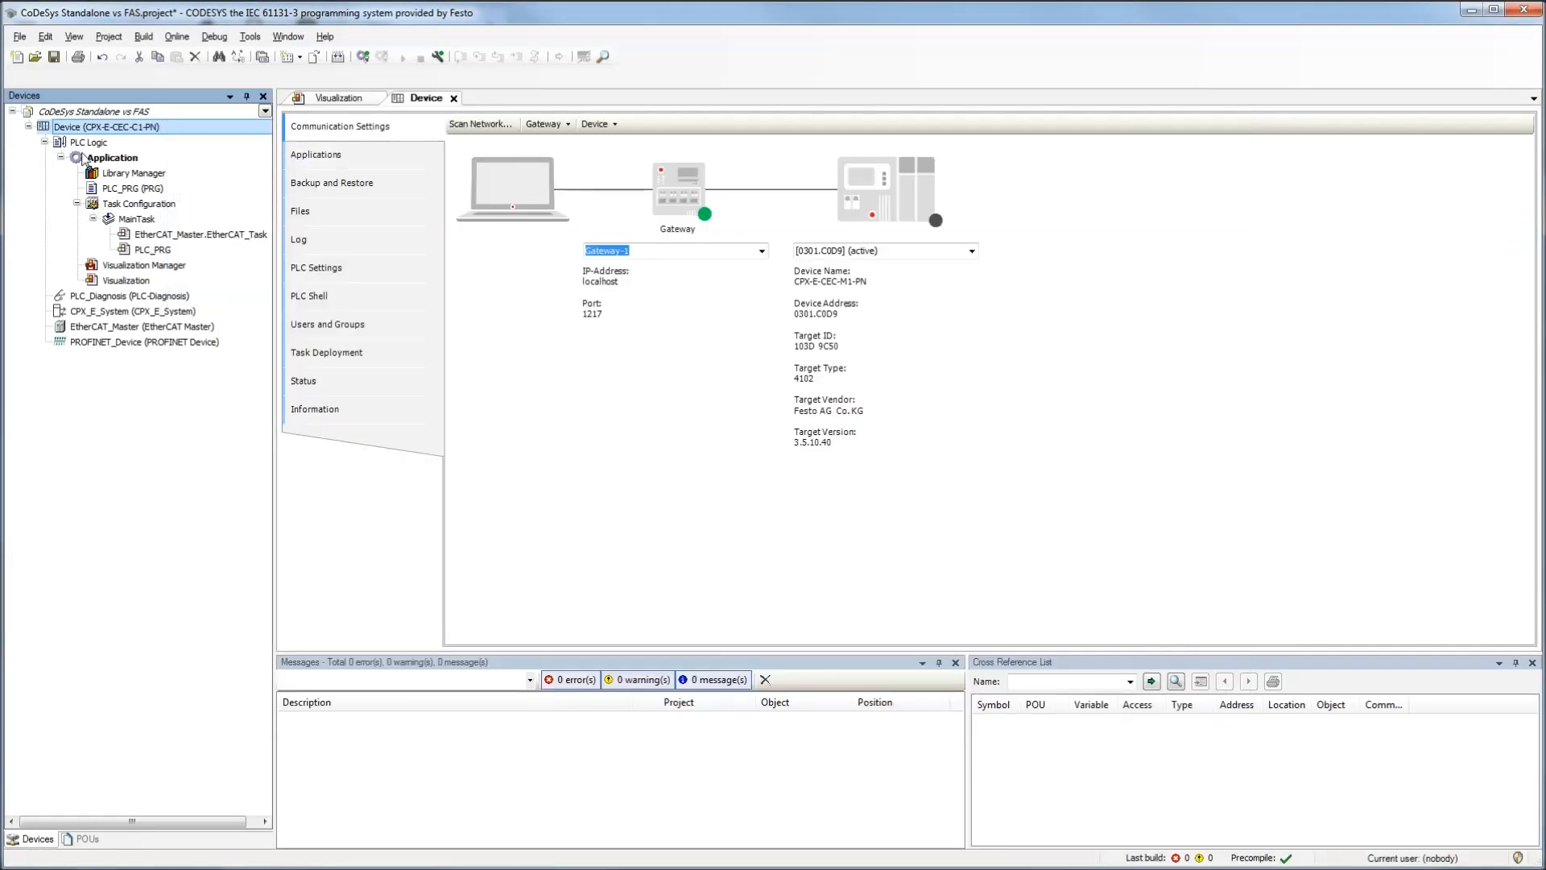
# - Scan the network in CODESYS and set CPX-E-CEC-C1-PN [00D5] under Gateway-1 as the device's active path
pyautogui.click(480, 123)
pyautogui.click(607, 327)
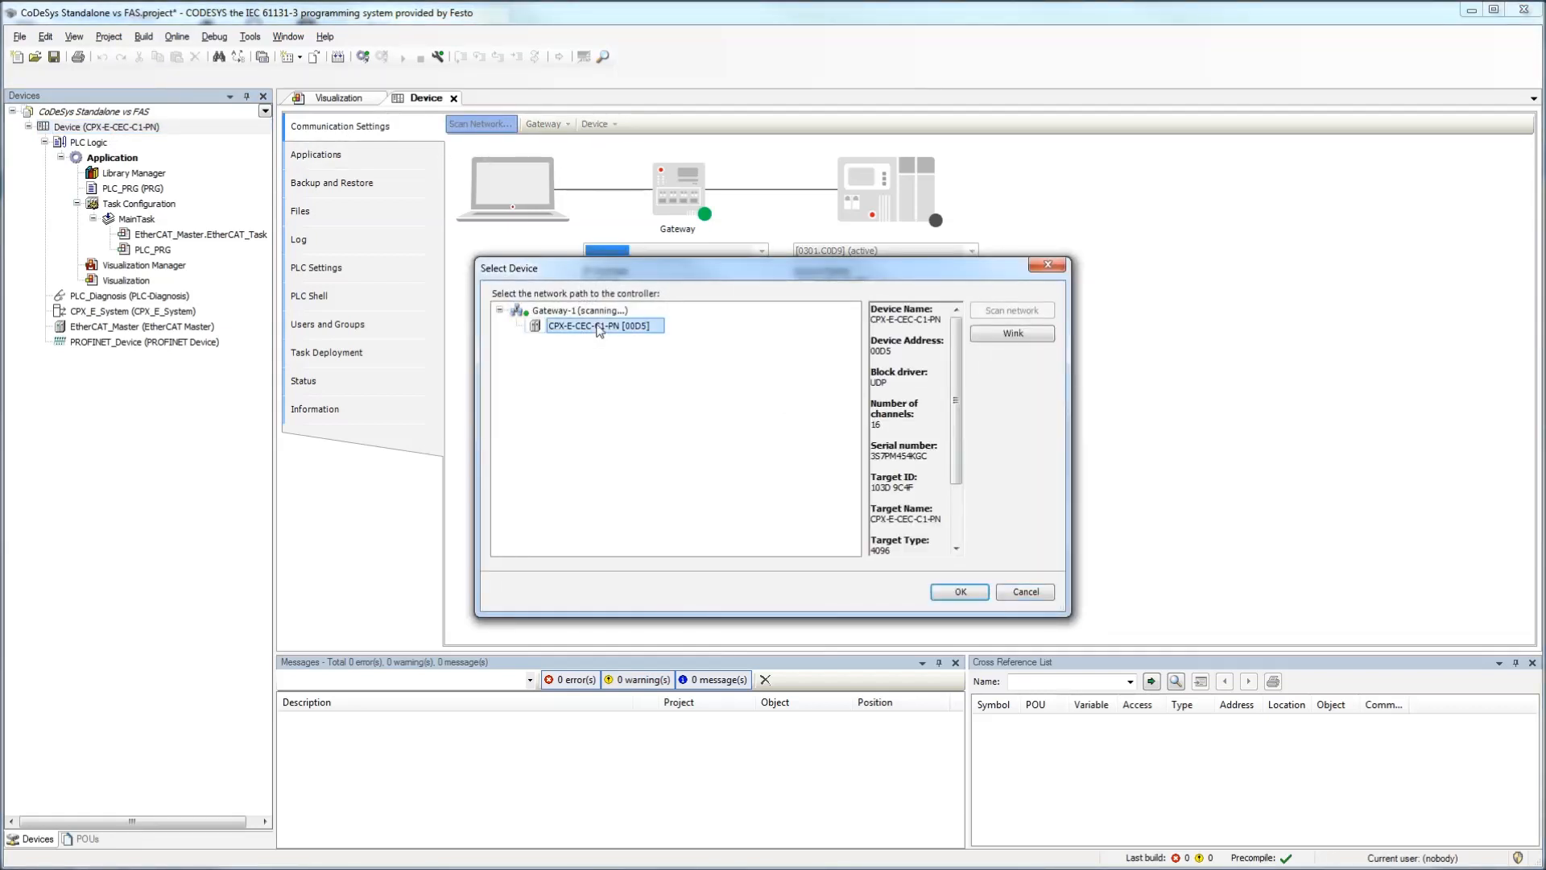
pyautogui.click(953, 588)
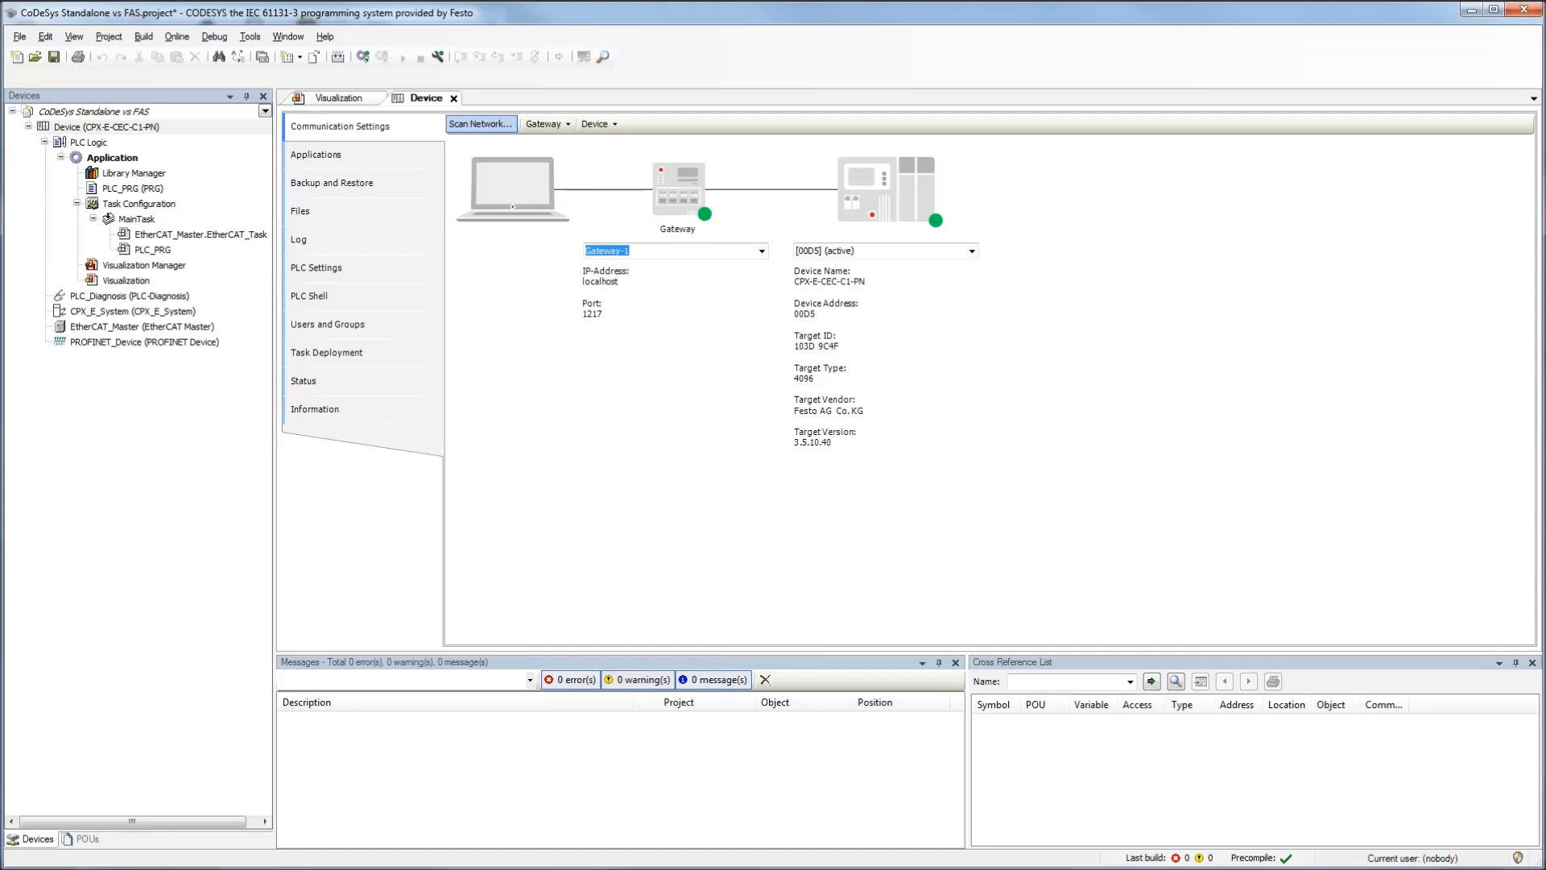
# - Switch to Festo Automation Suite and open PLC1's communication settings in its programming view
pyautogui.moveTo(447, 869)
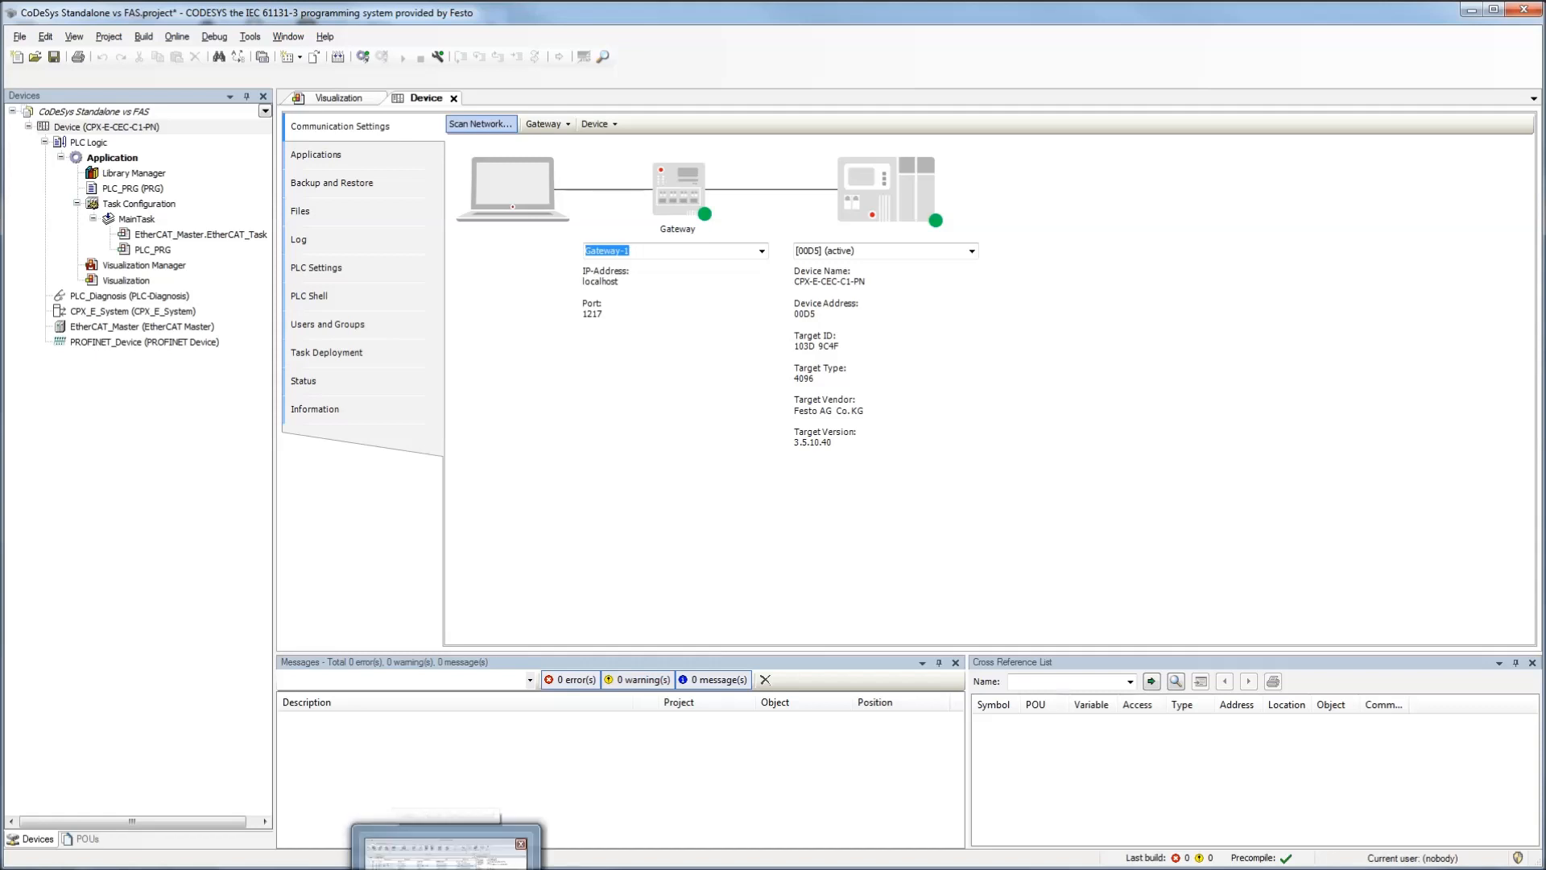
pyautogui.click(446, 869)
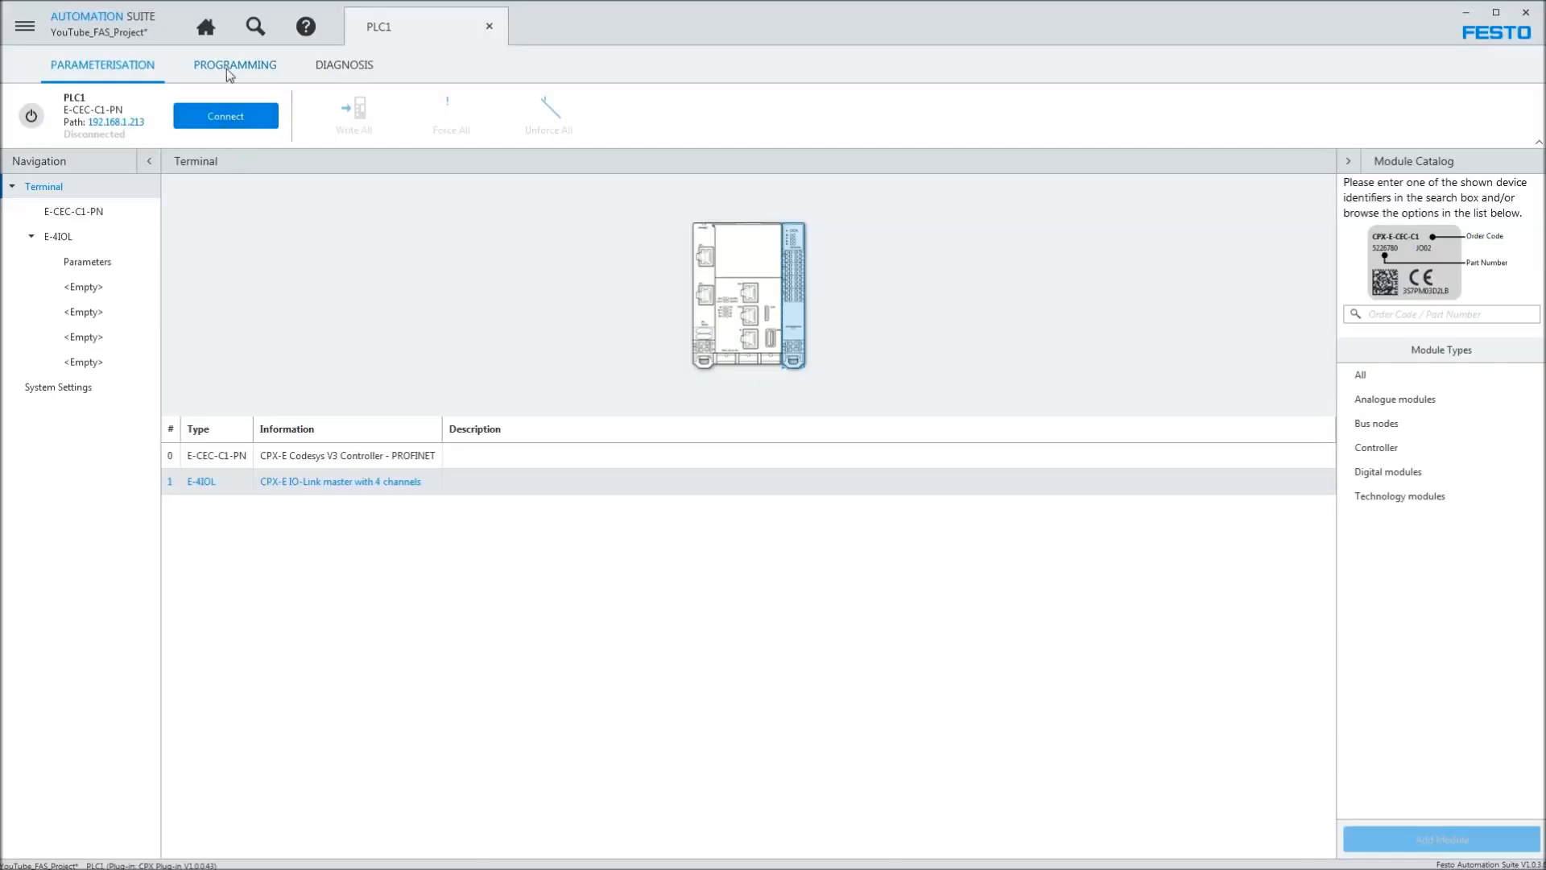
pyautogui.click(229, 69)
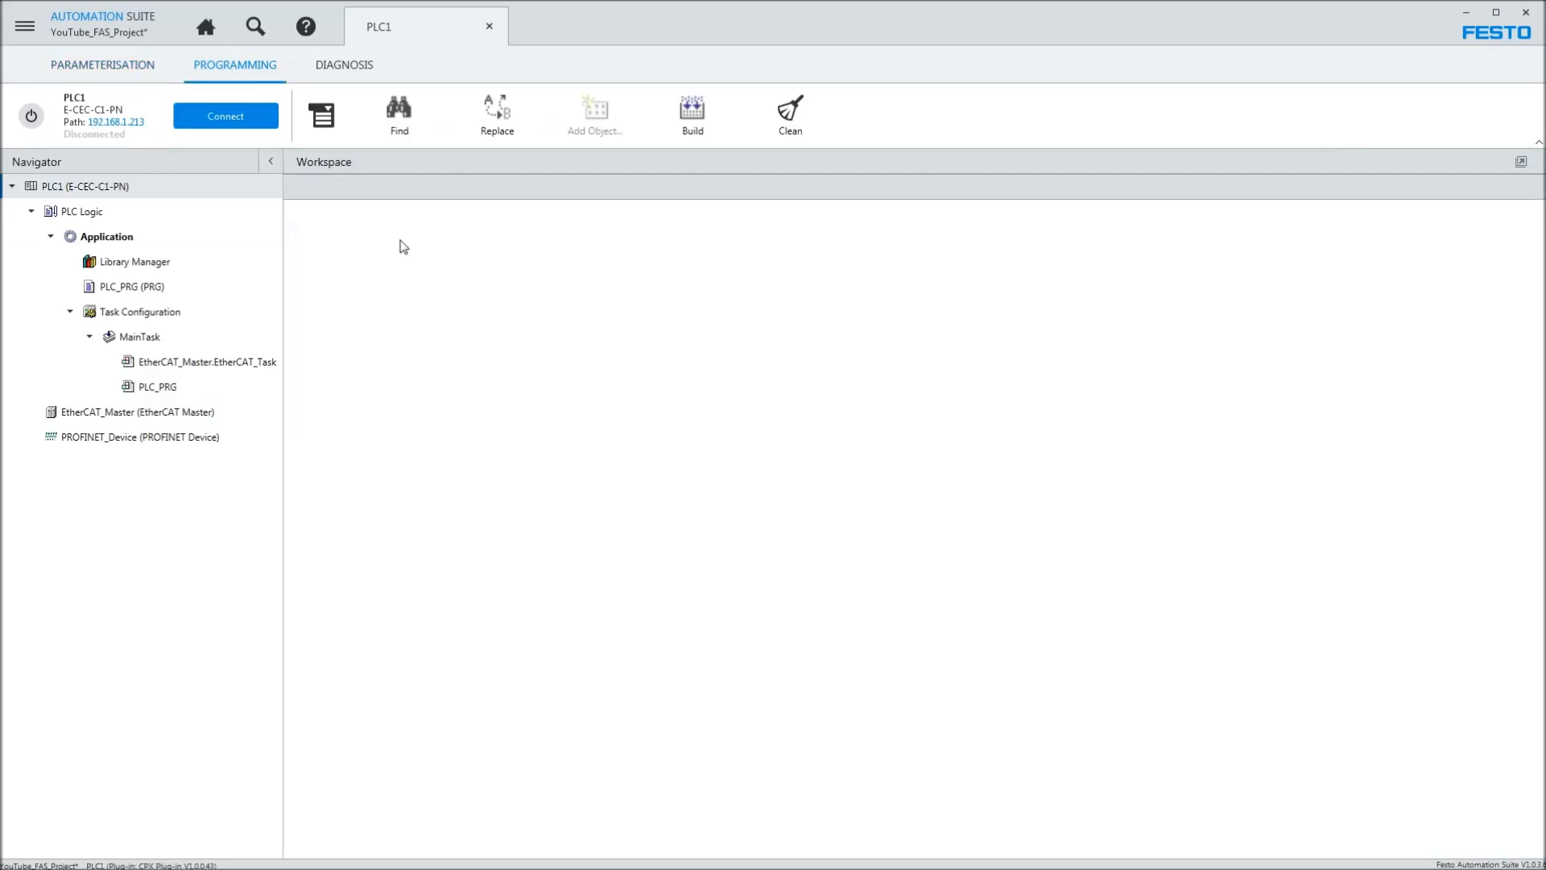
pyautogui.doubleClick(71, 189)
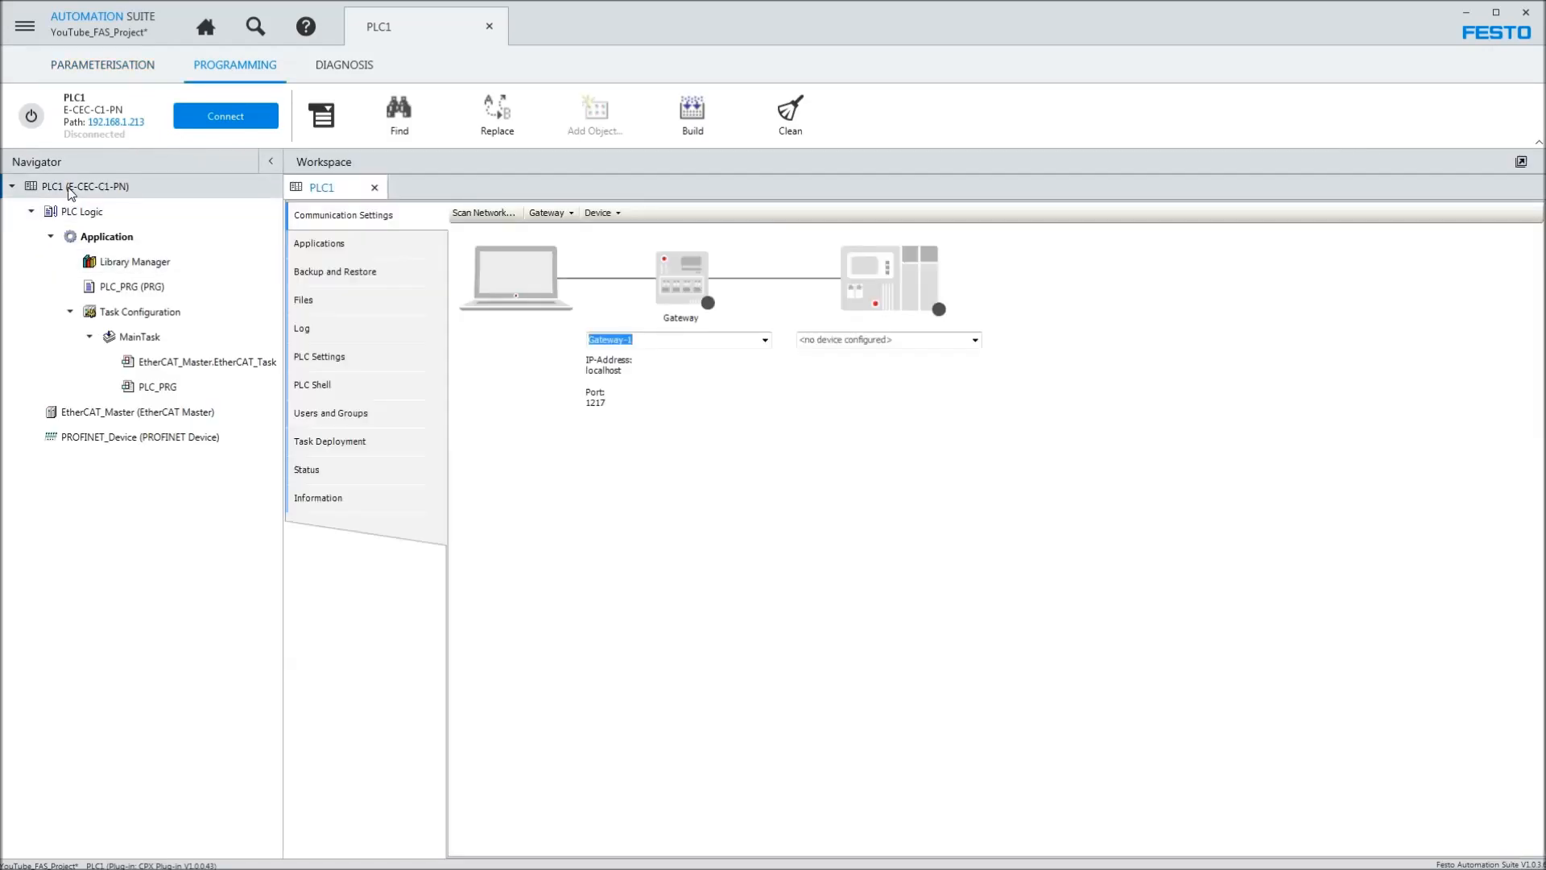
# - Scan the network for PLC1 and set CPX-E-CEC-C1-PN [00D5] as its active controller path
pyautogui.click(500, 213)
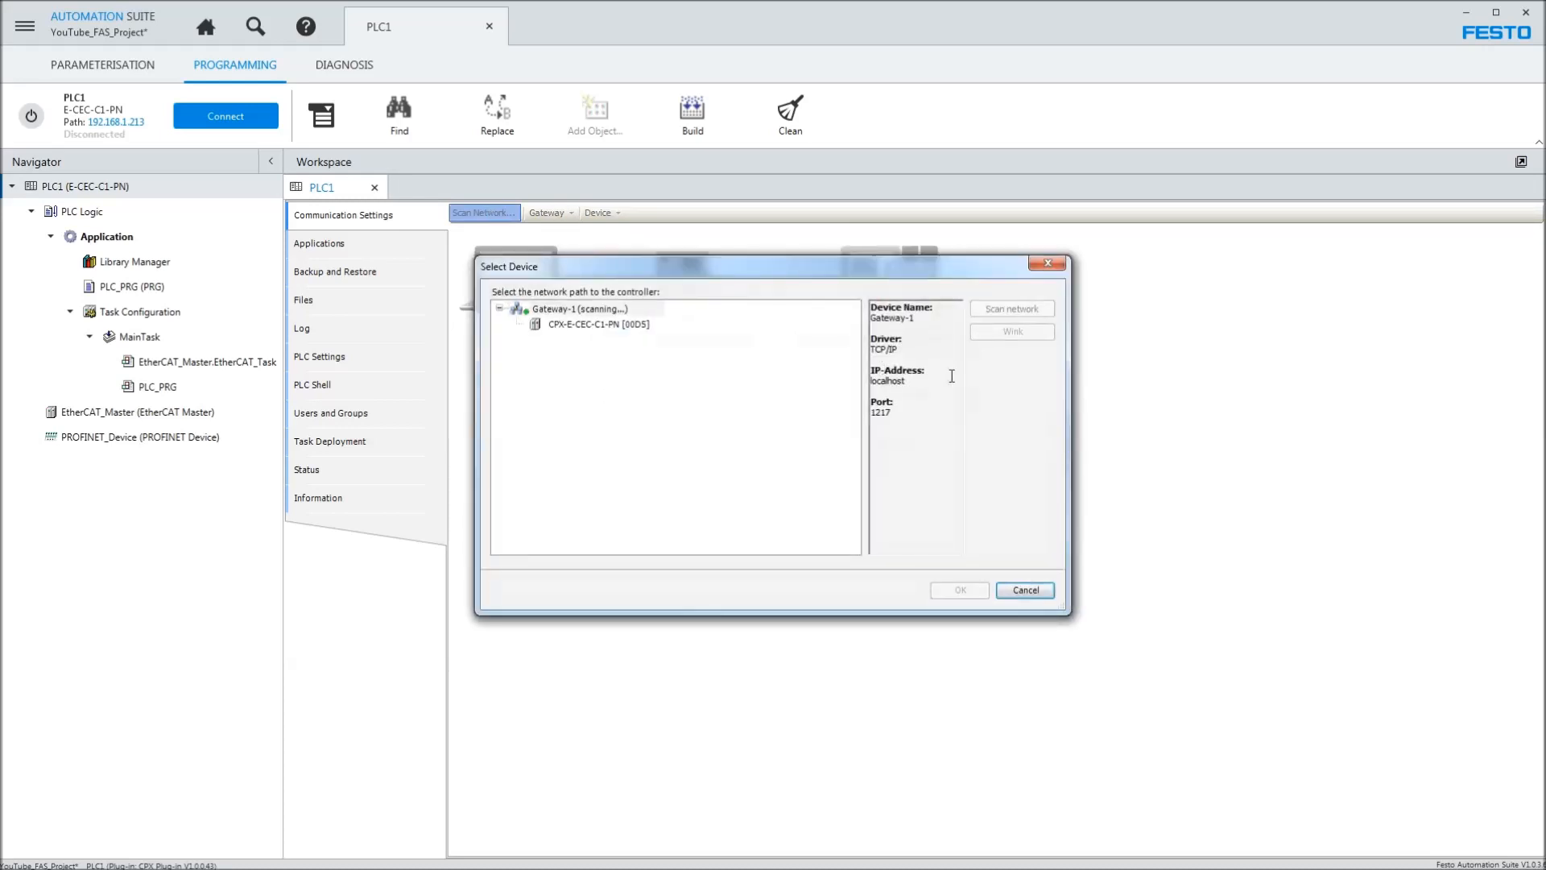
pyautogui.click(583, 326)
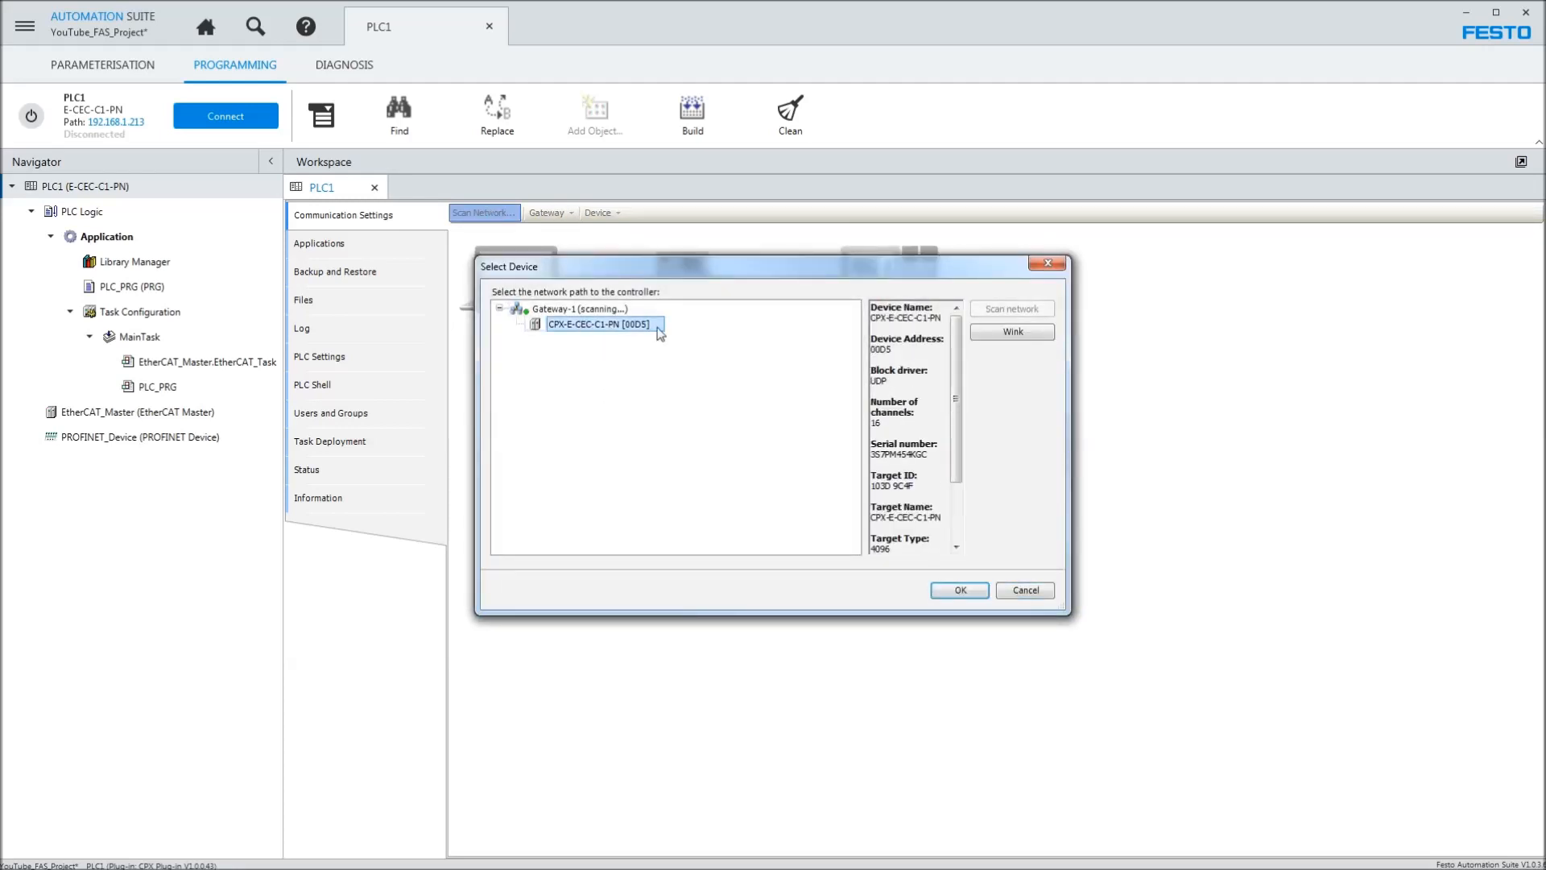
pyautogui.click(960, 591)
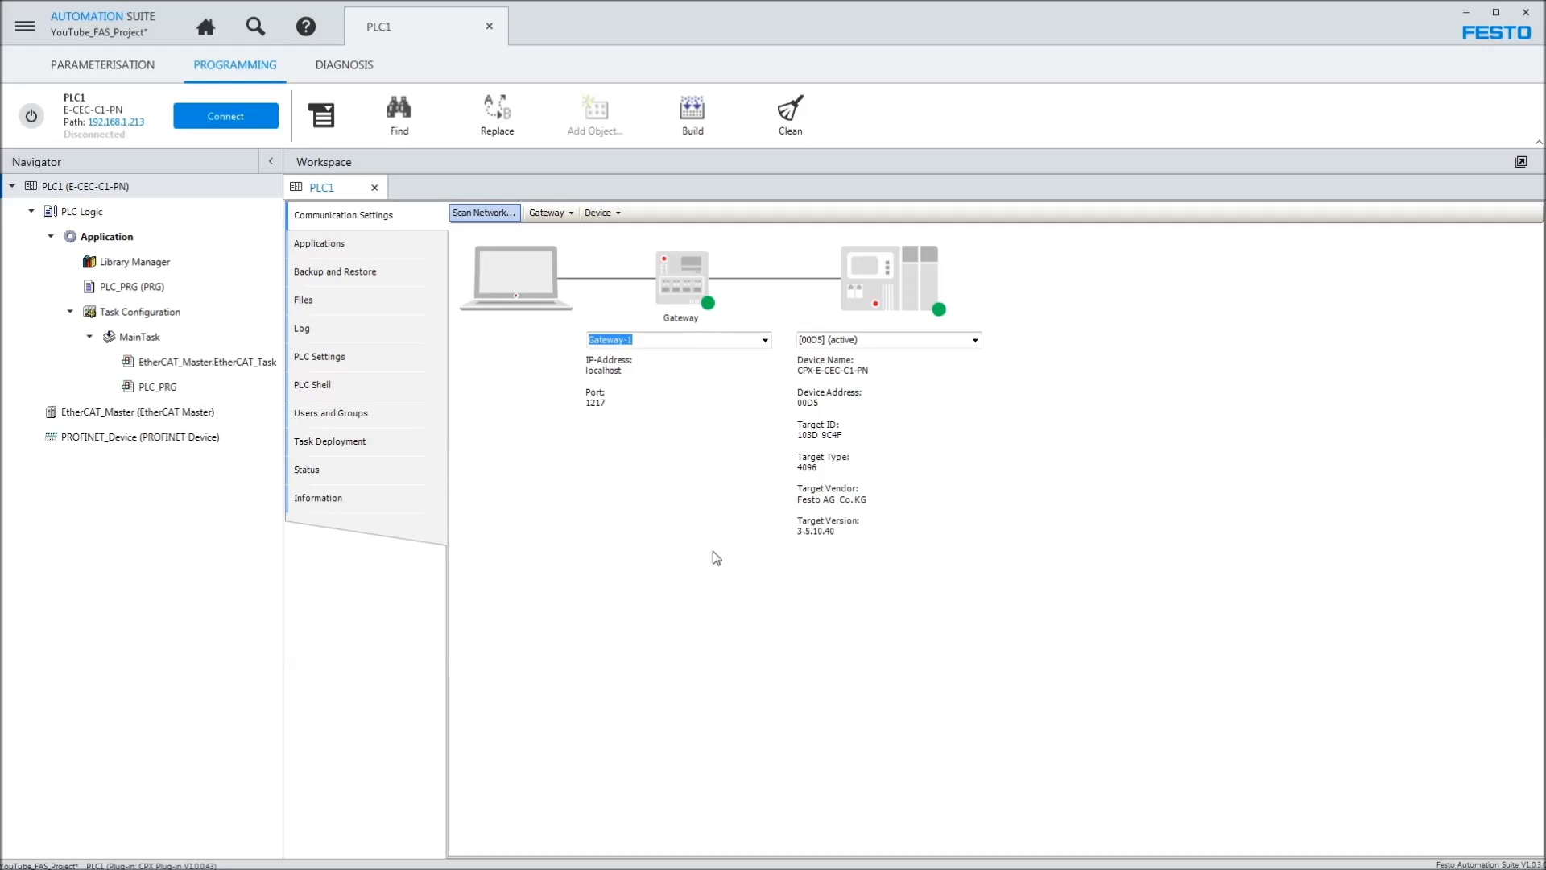
# - Examine the available devices and IP address in PLC1's device communication settings, and close them without changes
pyautogui.click(109, 125)
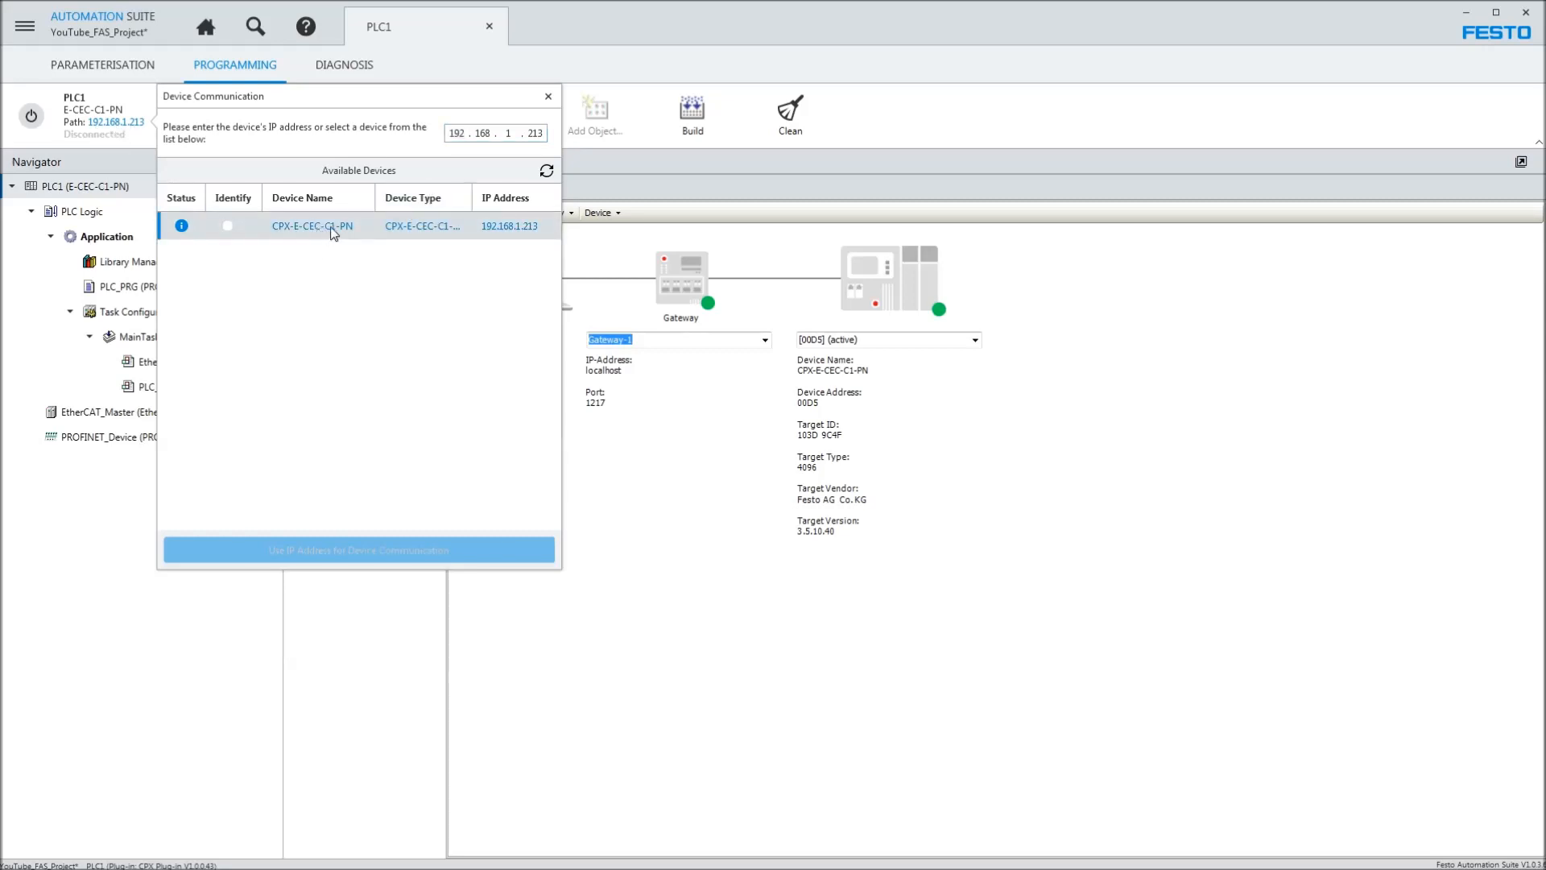
pyautogui.click(347, 227)
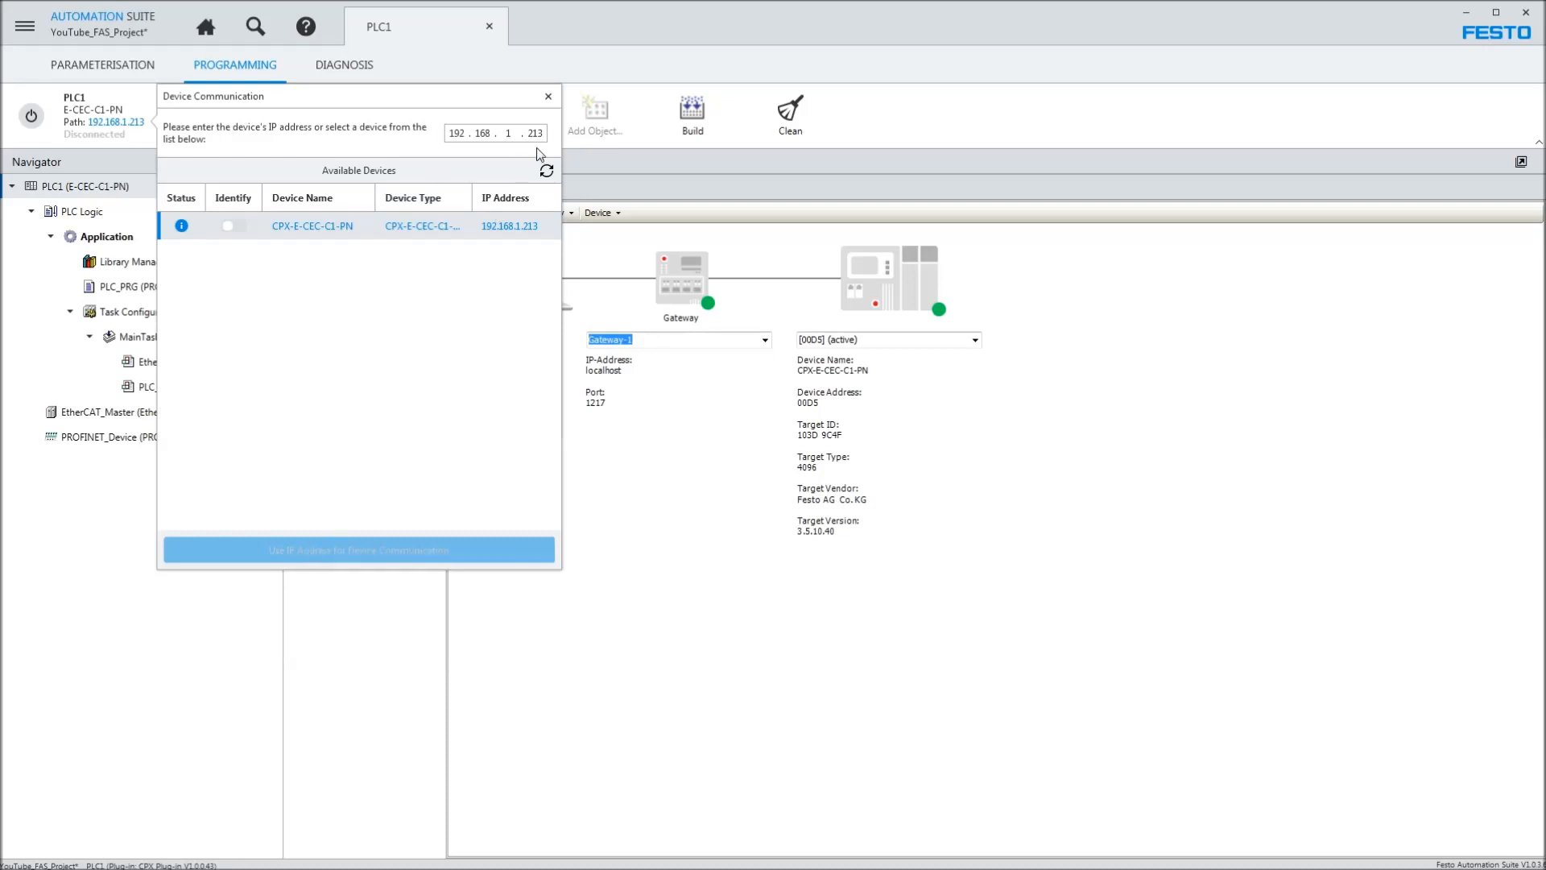
pyautogui.click(548, 96)
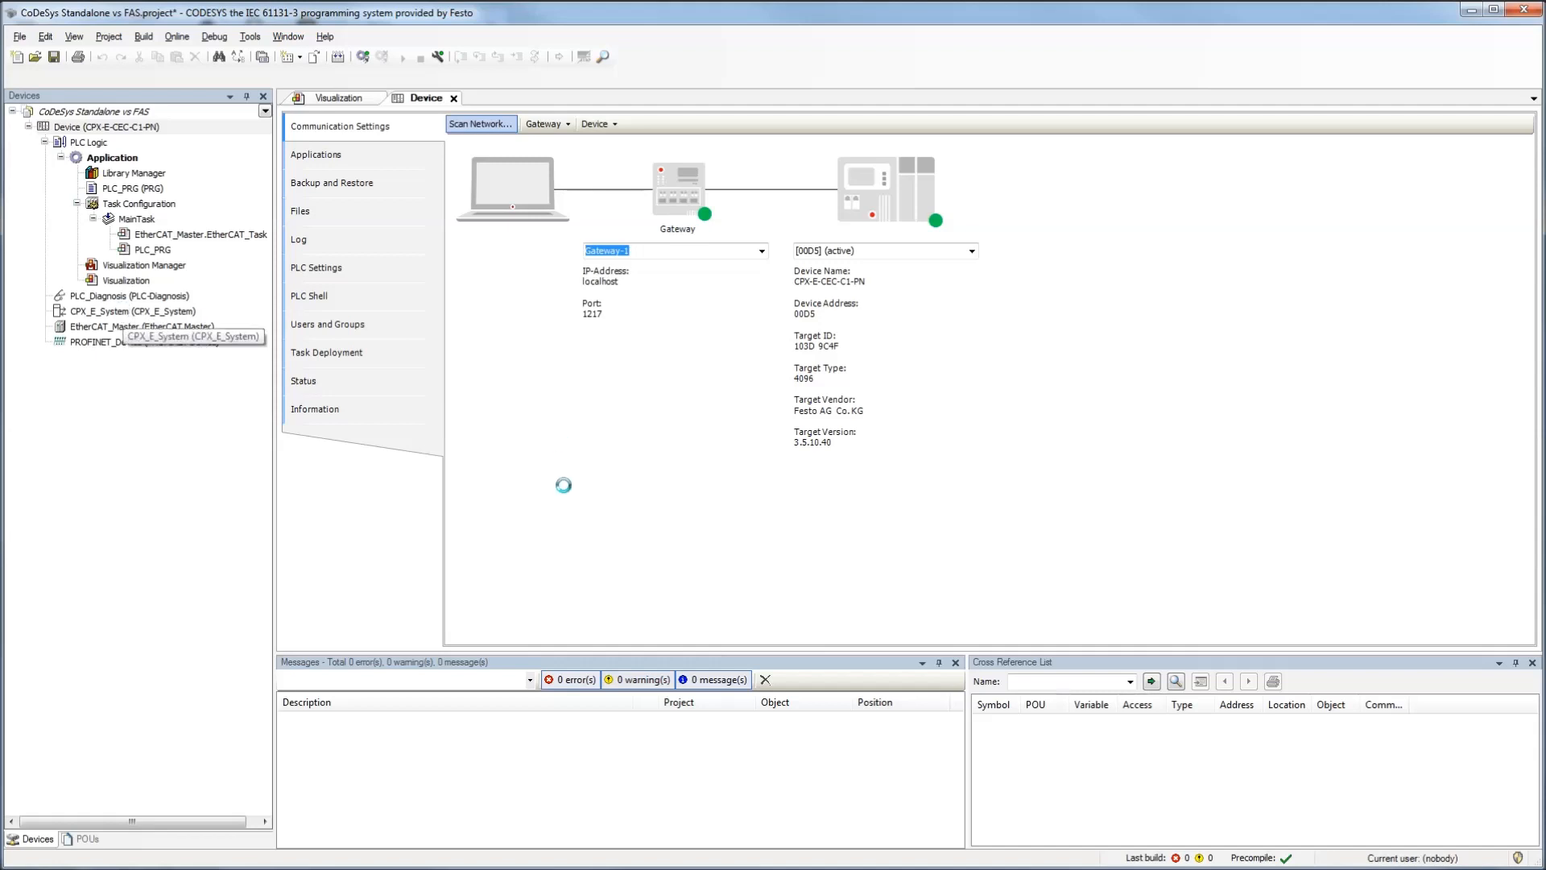
# - Scan the actual configuration of CPX_E_System from the connected controller and apply the detected modules to the project
pyautogui.click(556, 432)
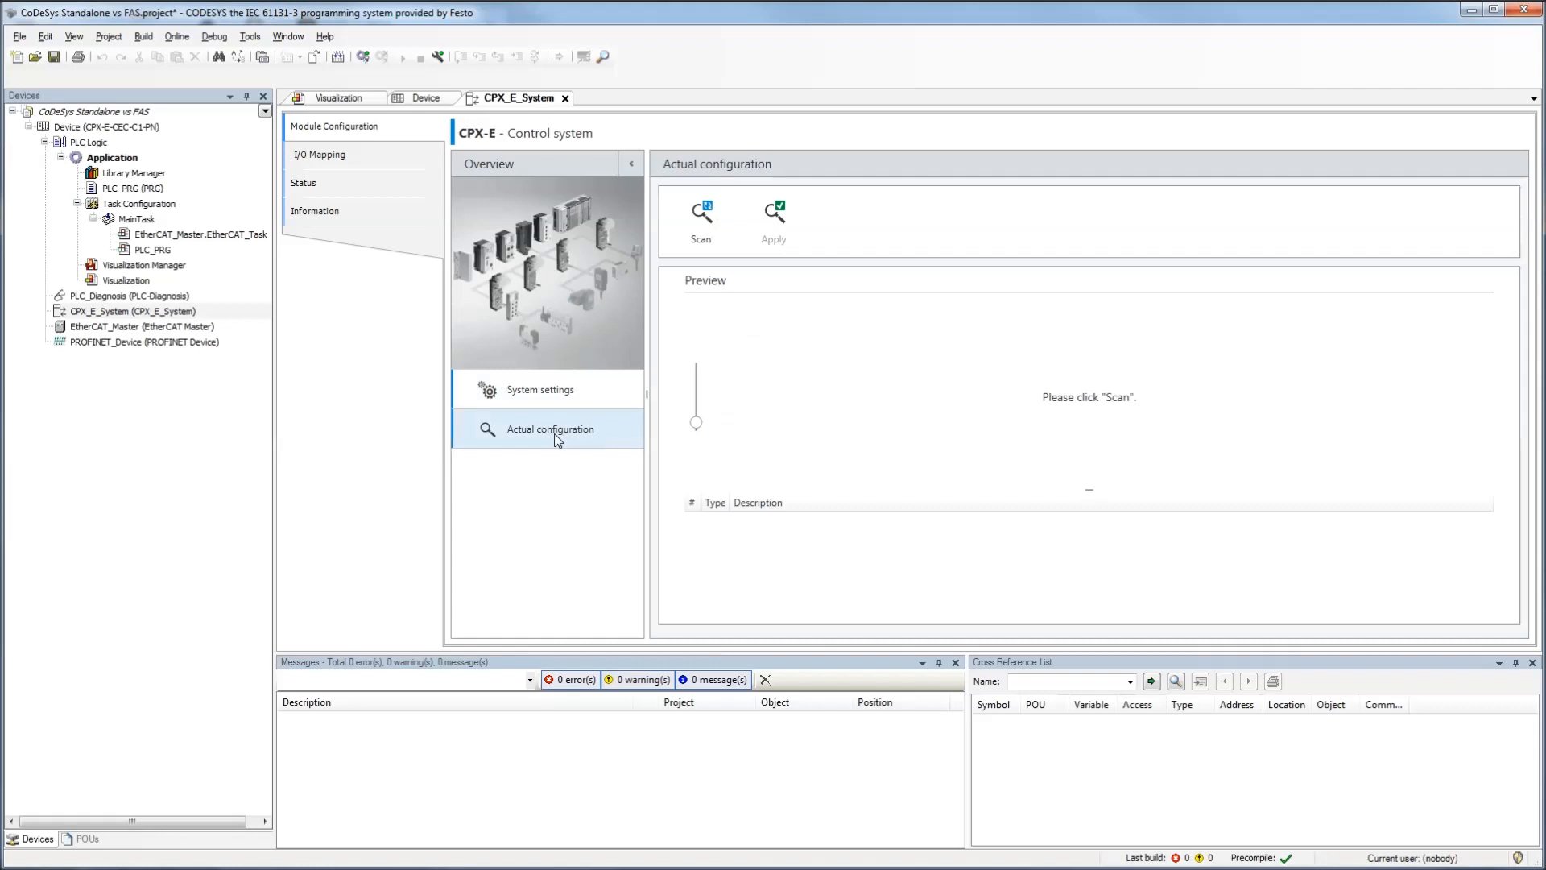
pyautogui.click(722, 240)
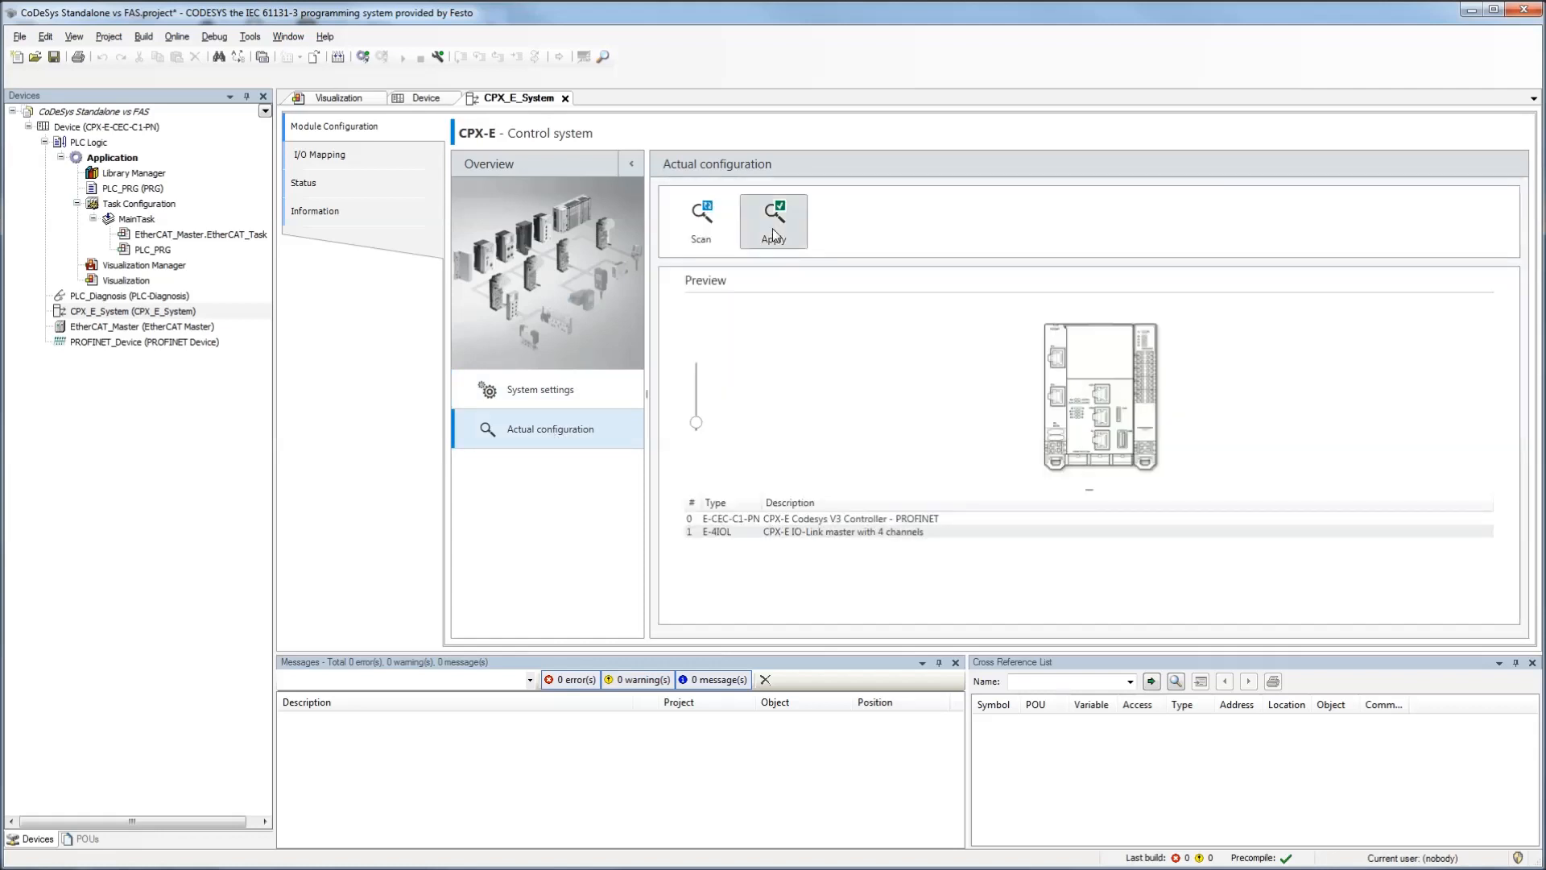
pyautogui.click(773, 233)
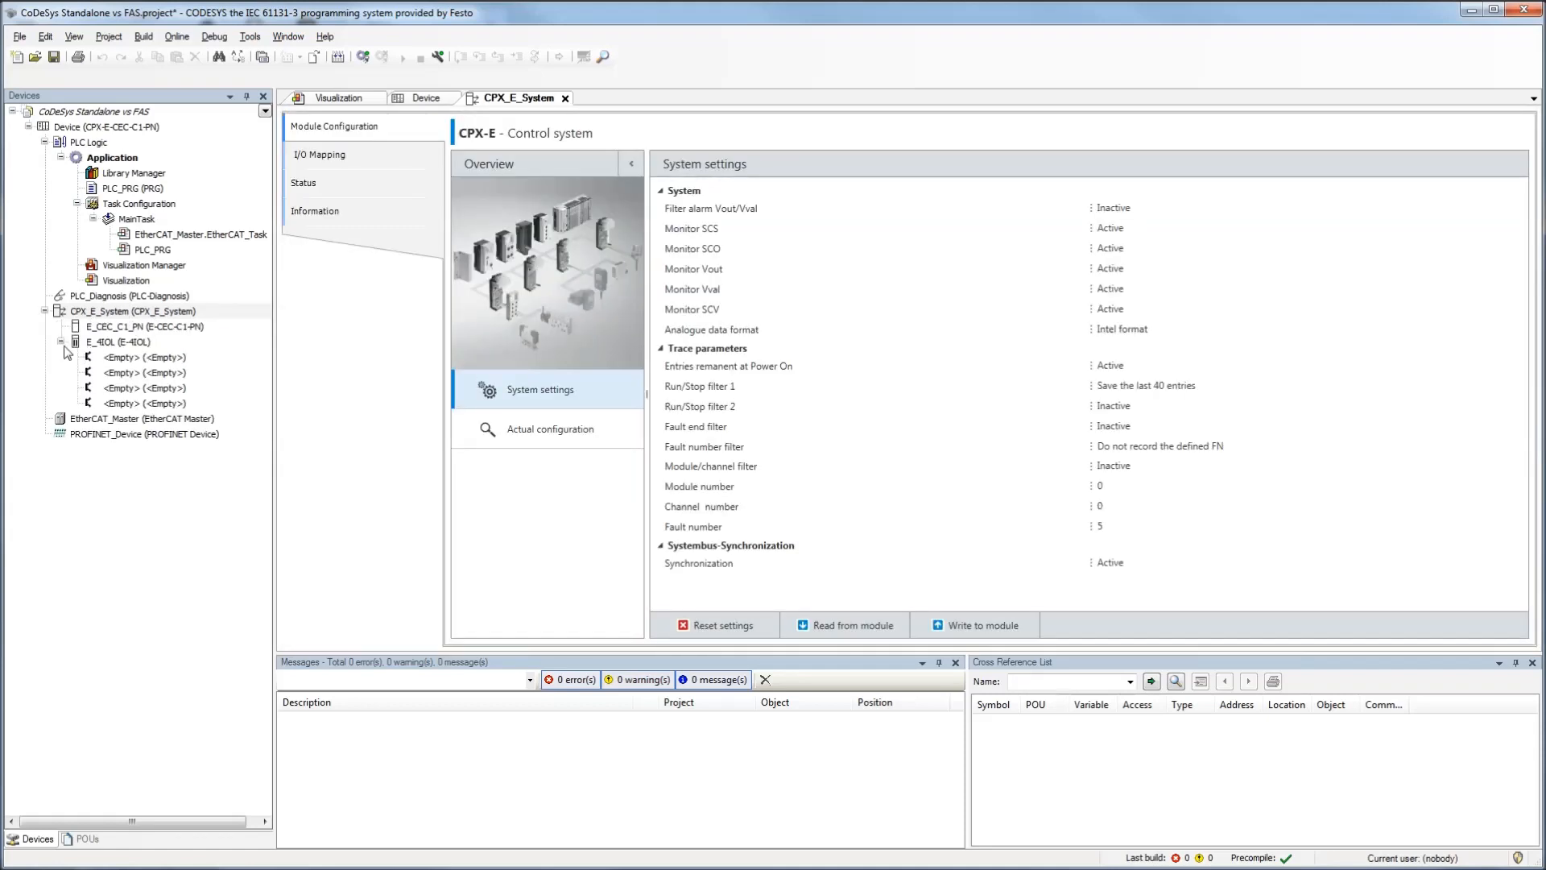
# - Check the E_CEC_C1_PN and E_4IOL modules under CPX_E_System in the device tree and save the project
pyautogui.click(125, 327)
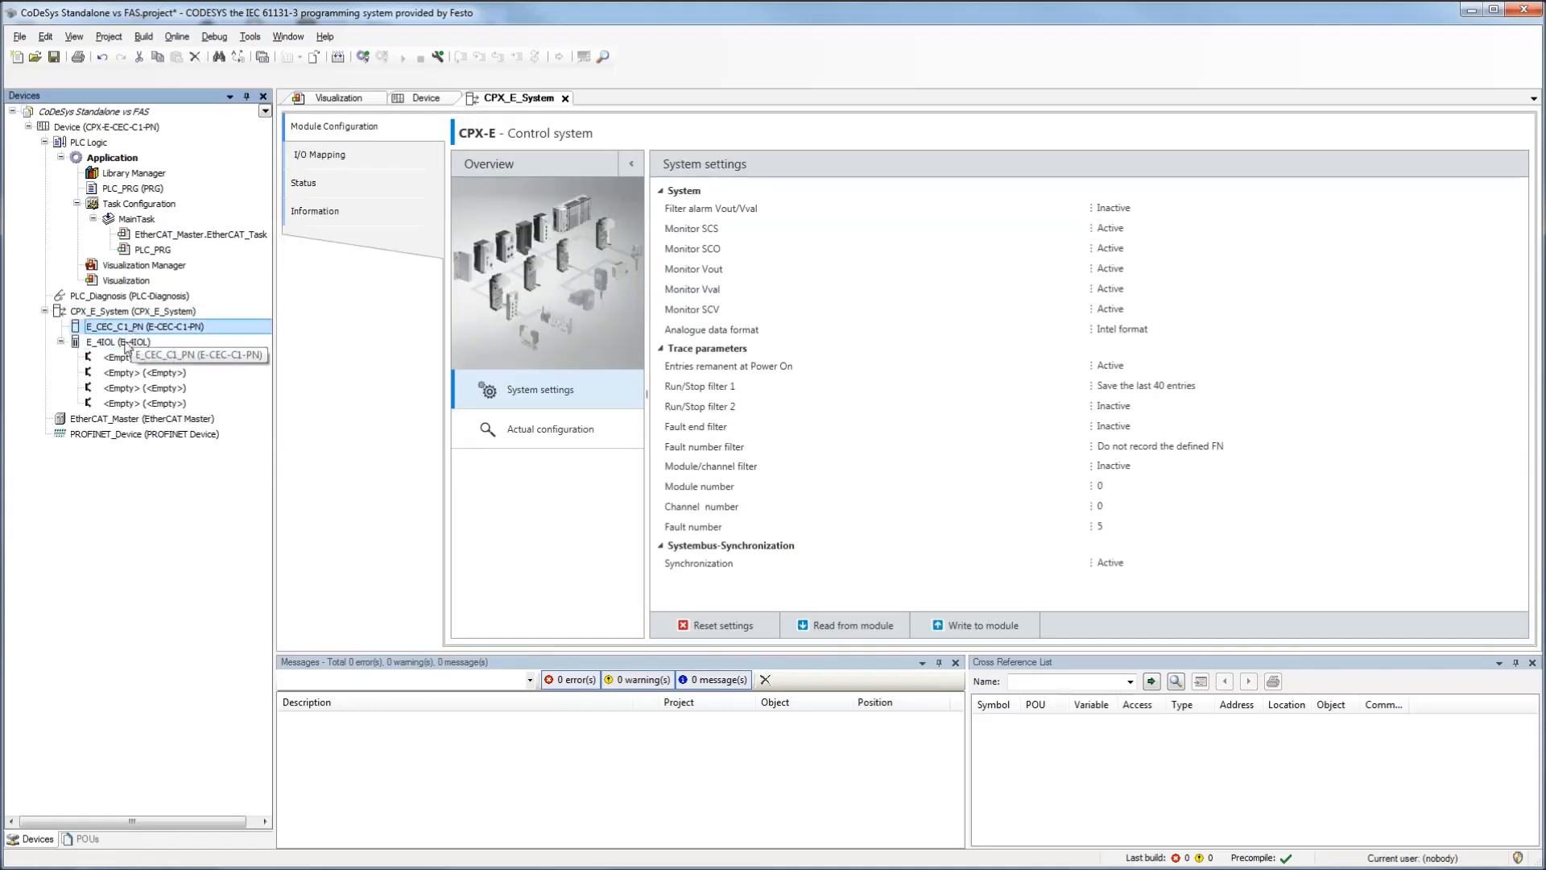
pyautogui.click(121, 342)
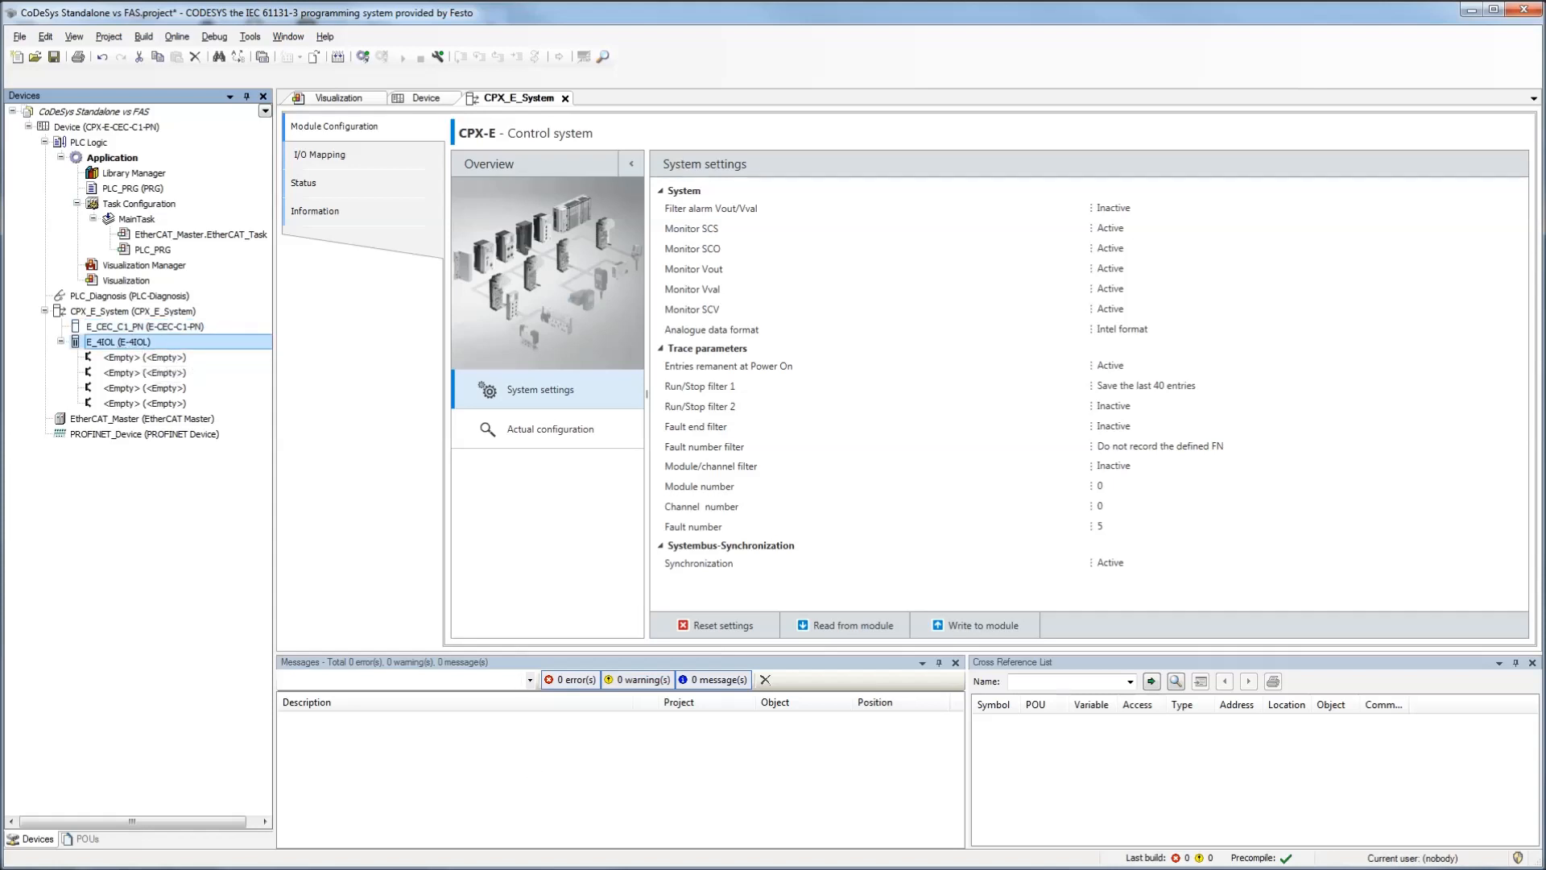
pyautogui.click(53, 56)
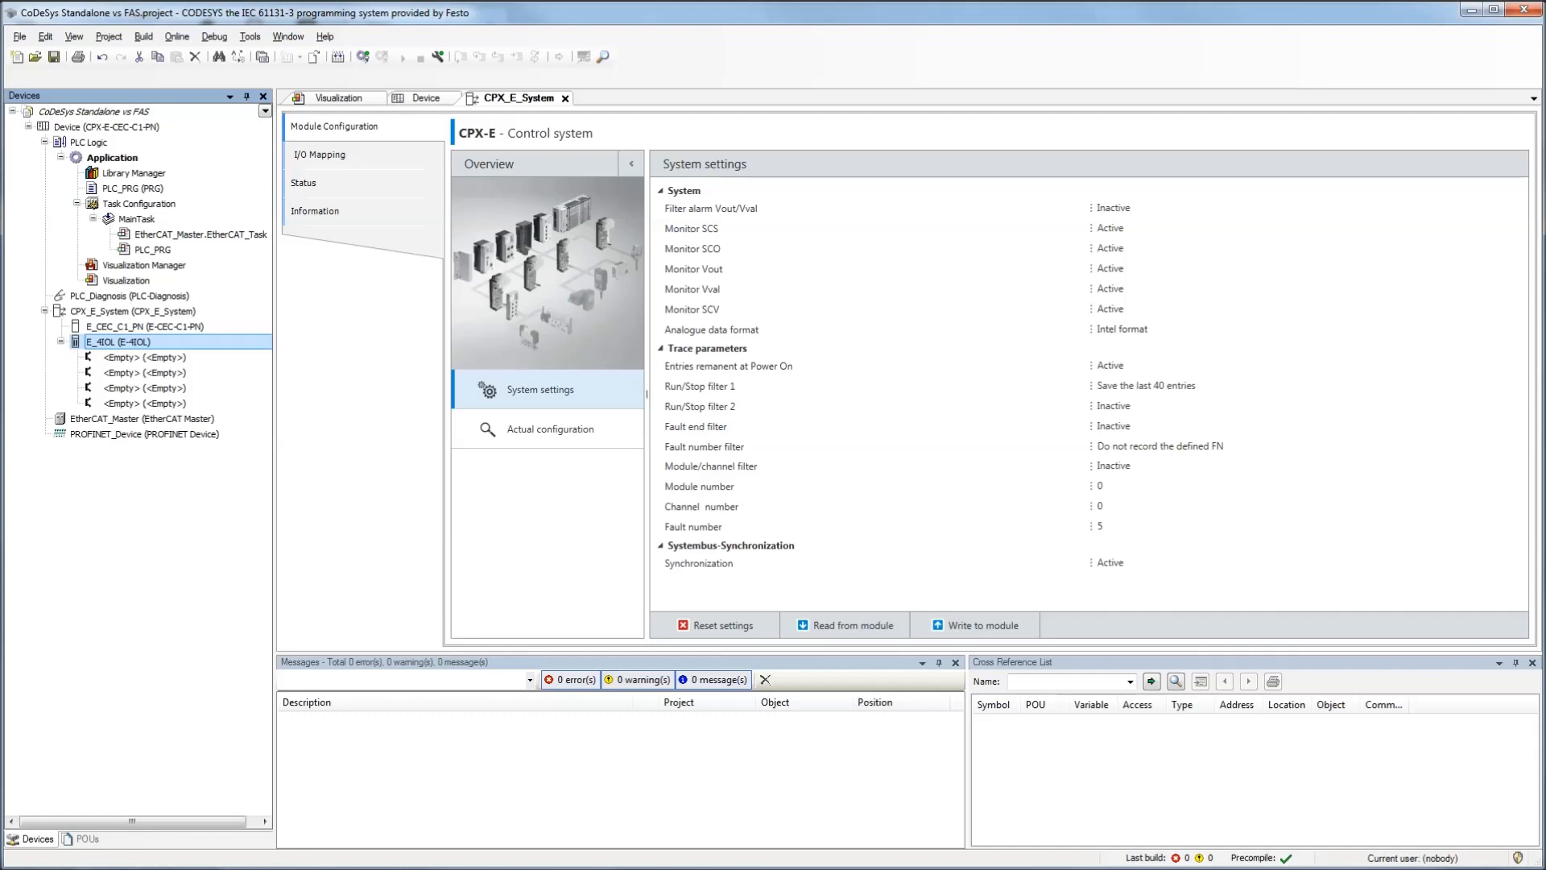
pyautogui.click(446, 868)
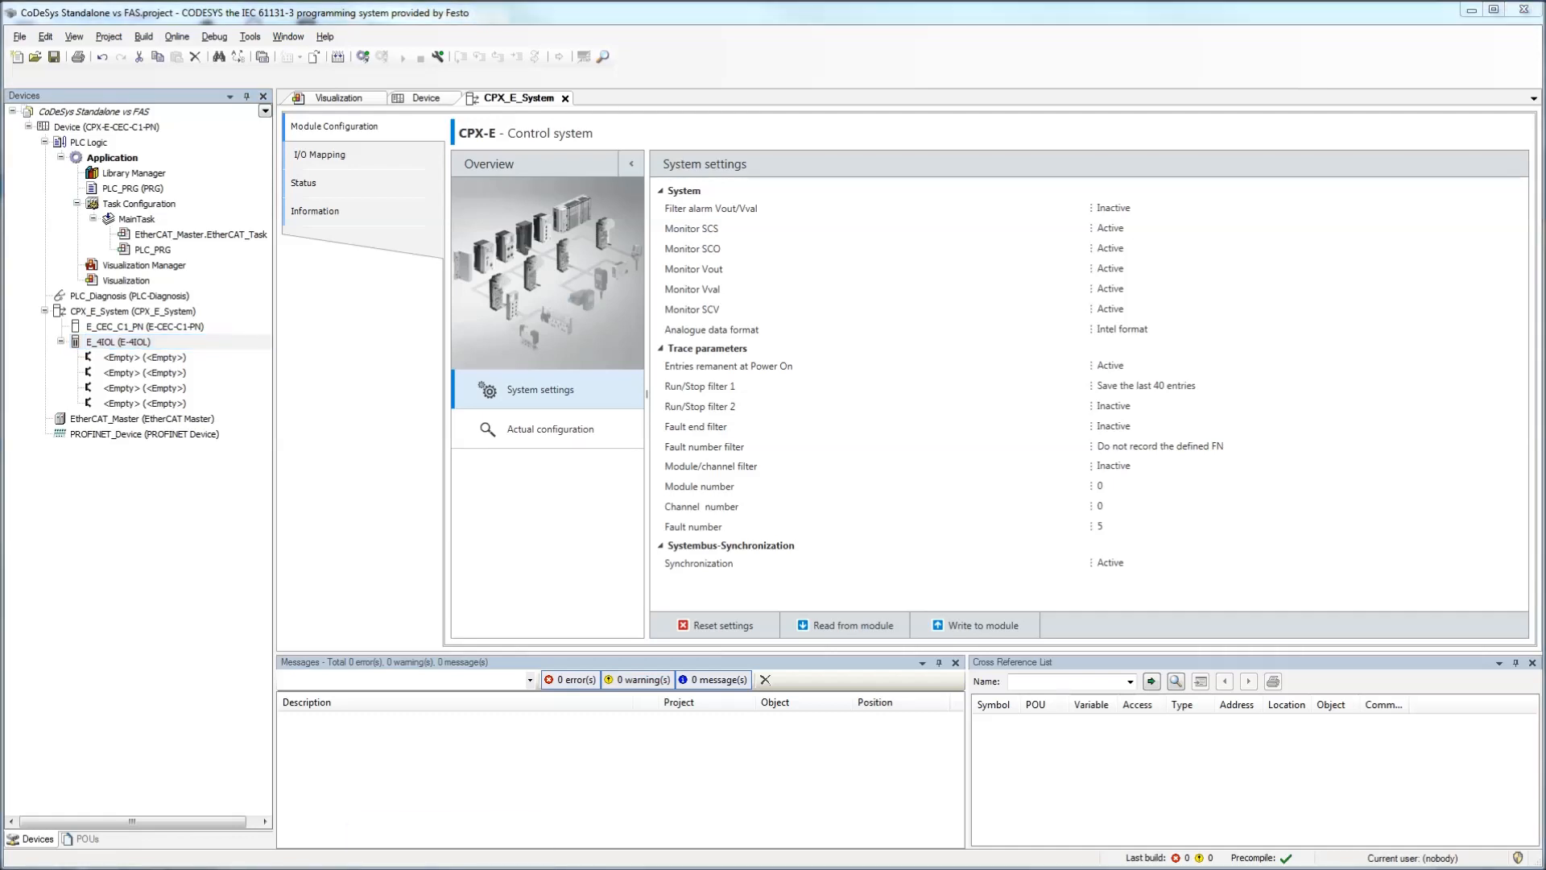
pyautogui.click(1153, 868)
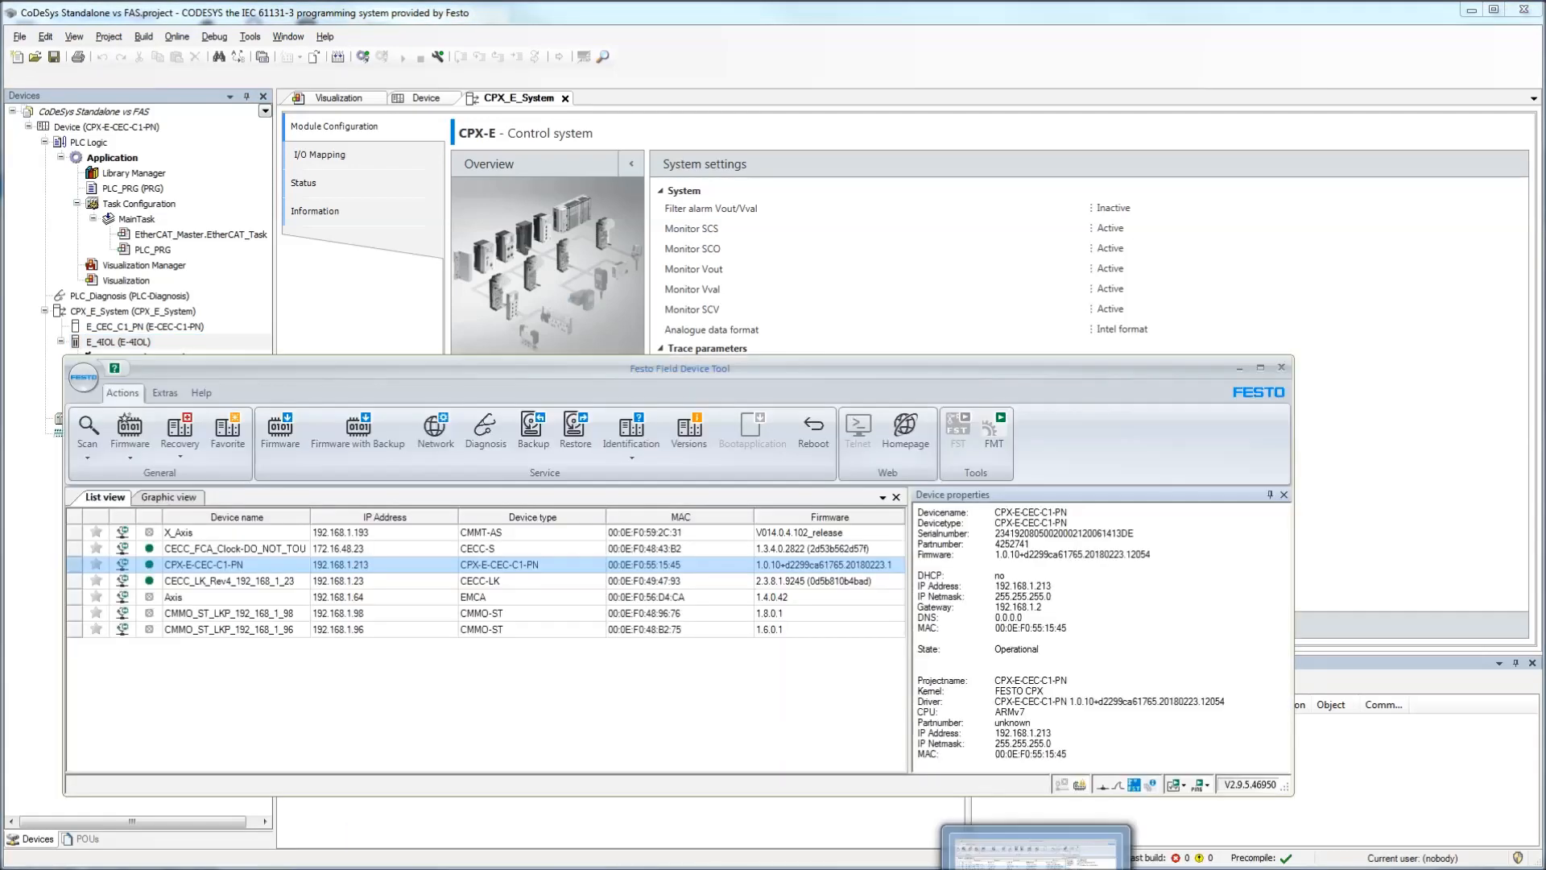
pyautogui.click(1239, 367)
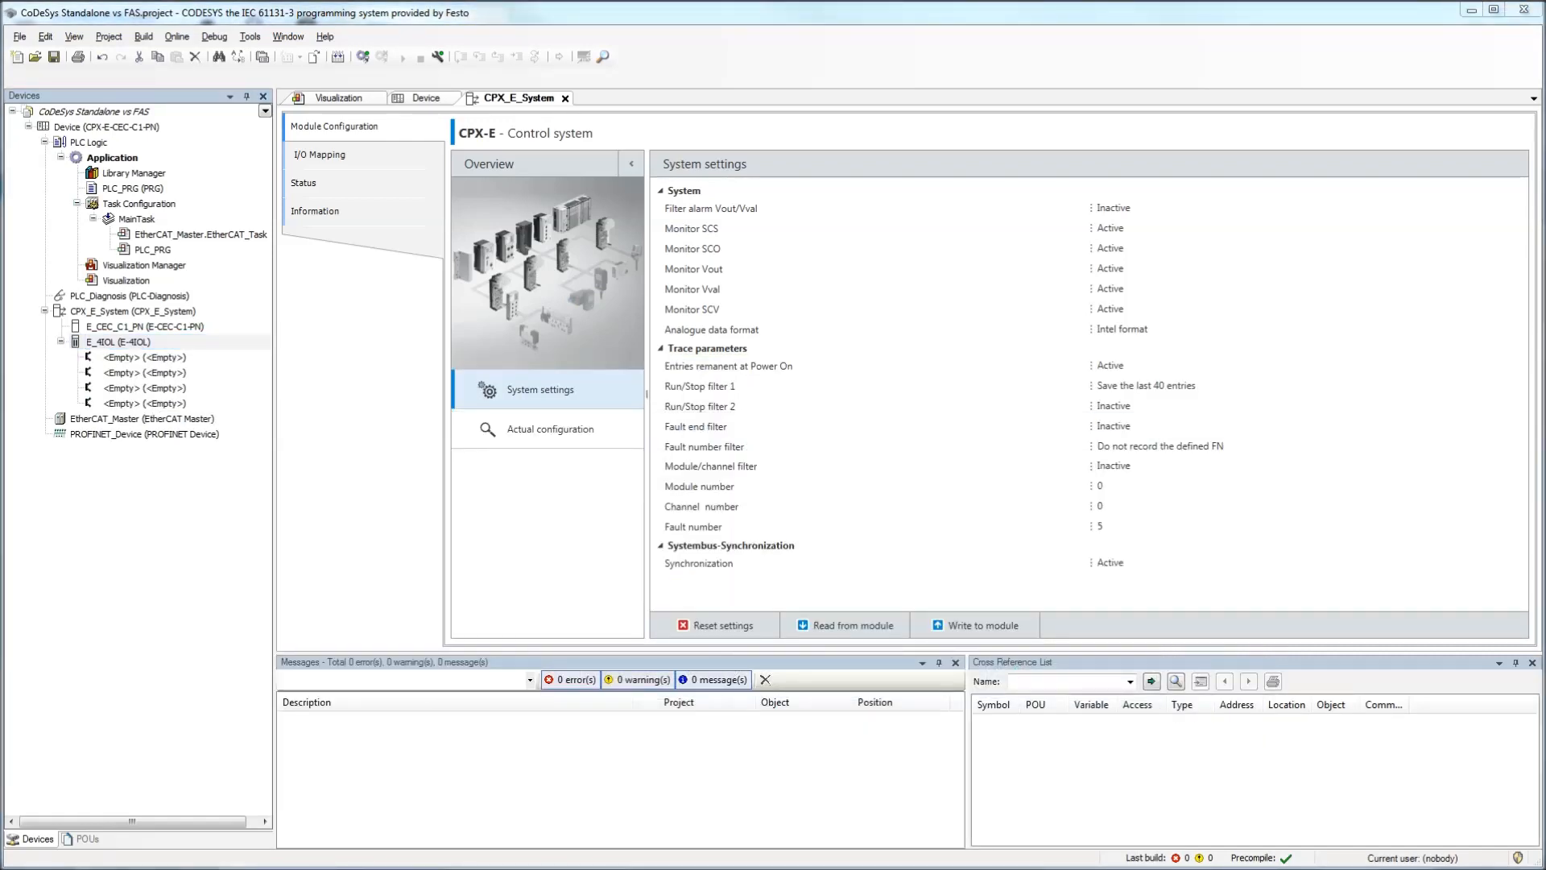
# - Switch to Festo Automation Suite and examine PLC1's parameterisation for the E-CEC-C1-PN controller, the E-4IOL module and the system settings
pyautogui.click(1037, 868)
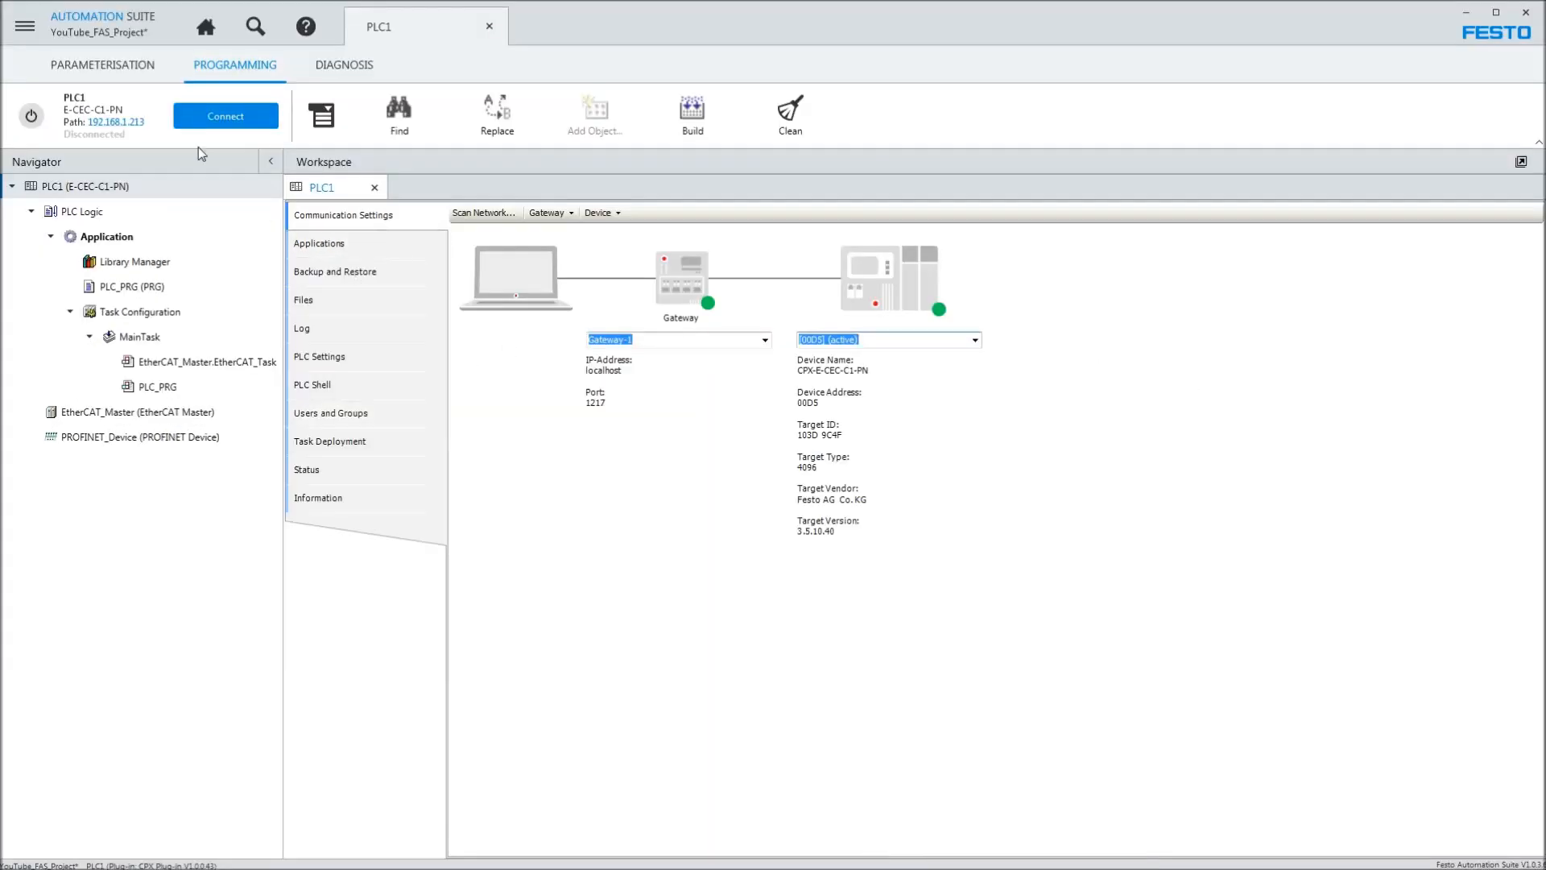
pyautogui.click(112, 63)
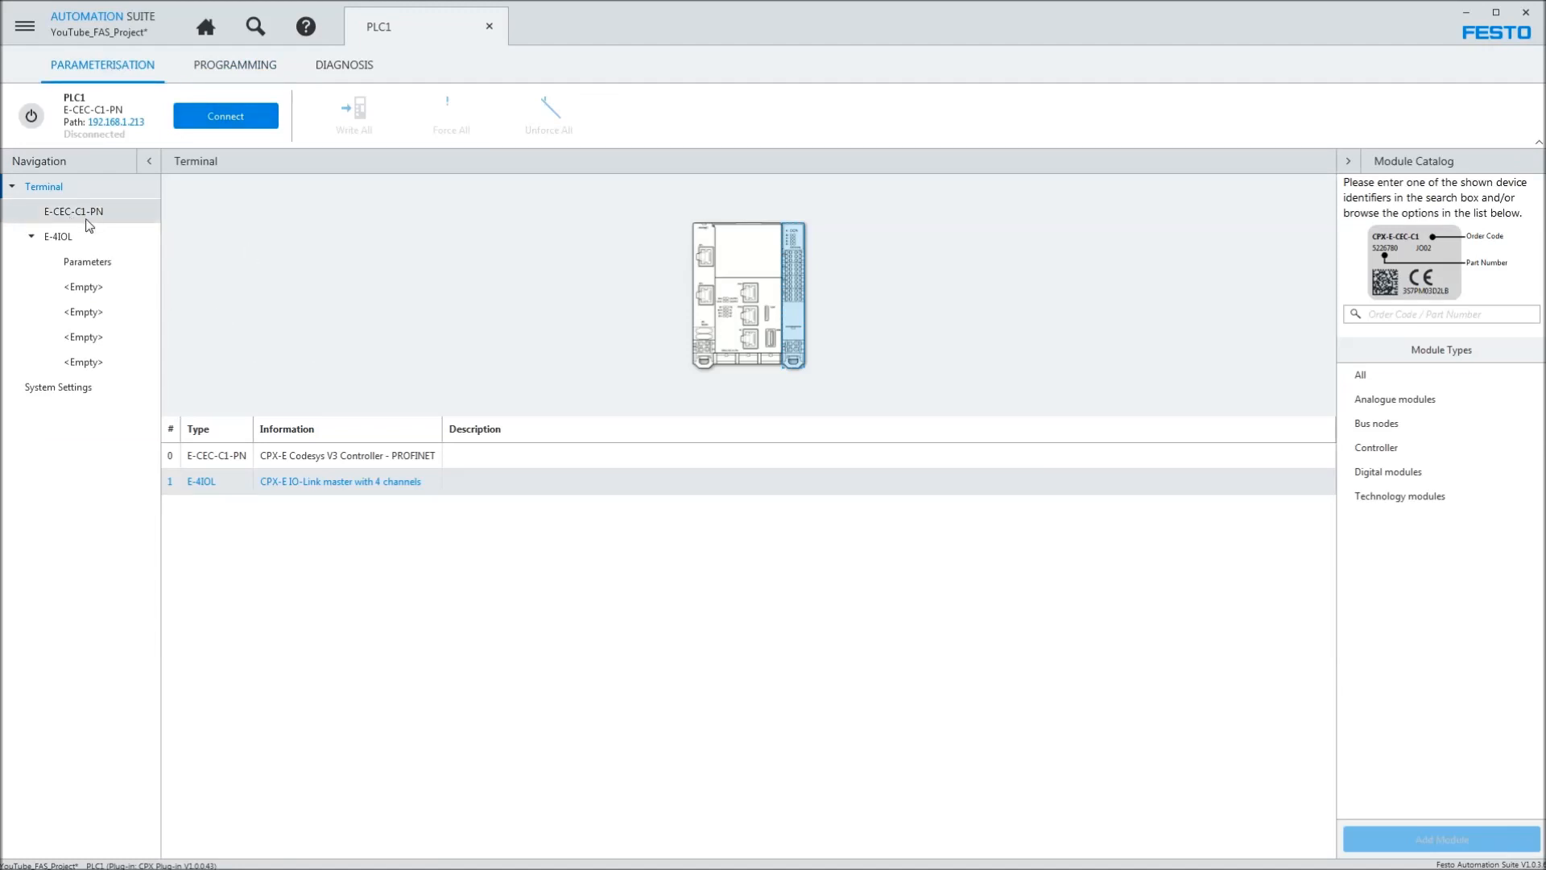
pyautogui.click(78, 216)
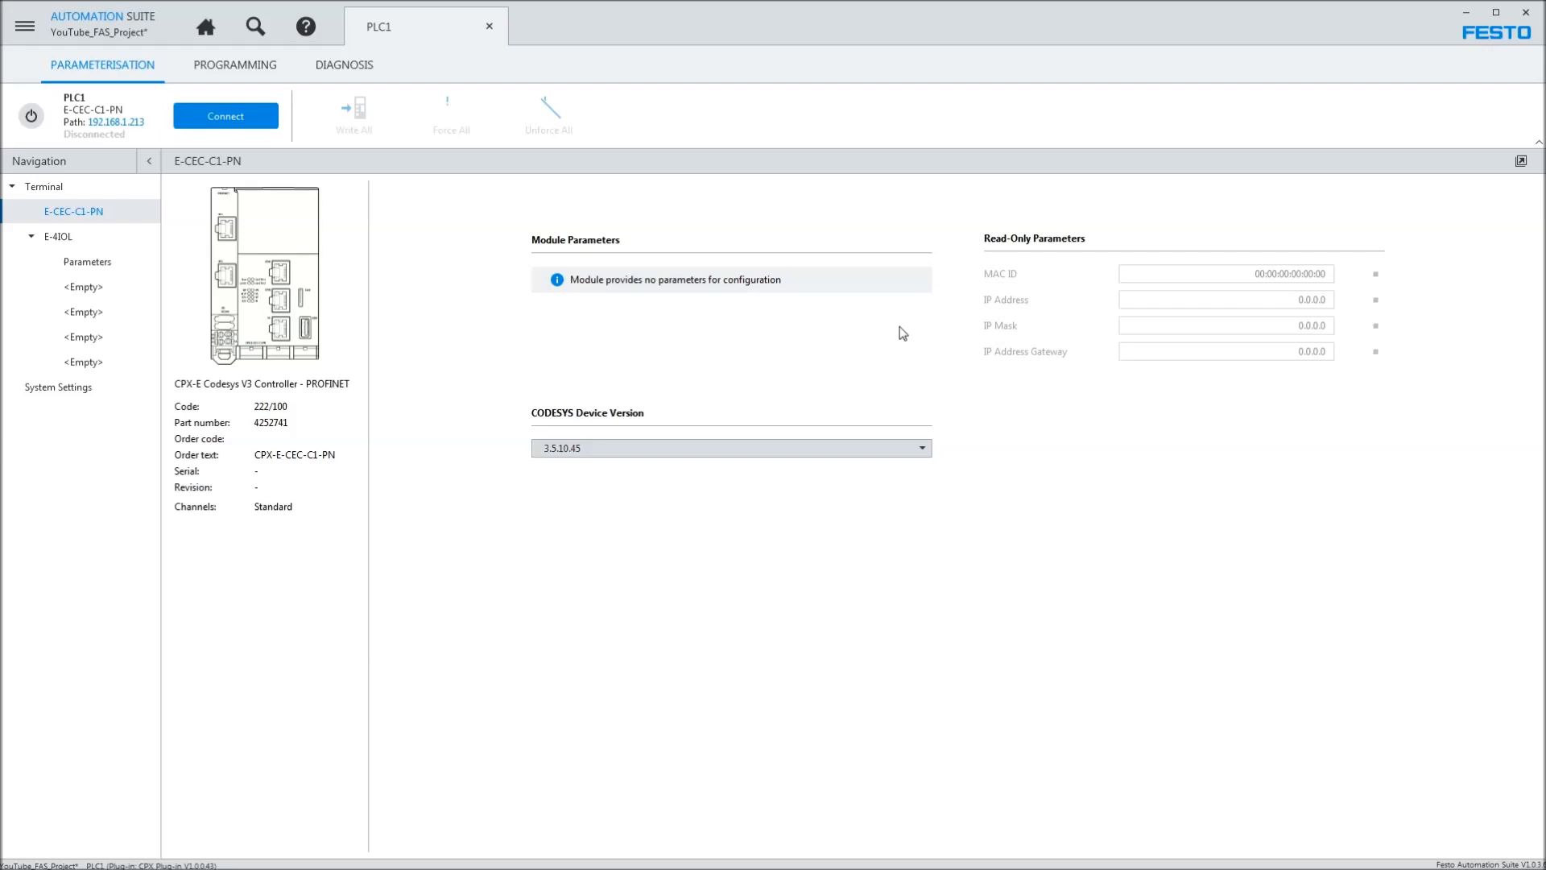
pyautogui.click(73, 236)
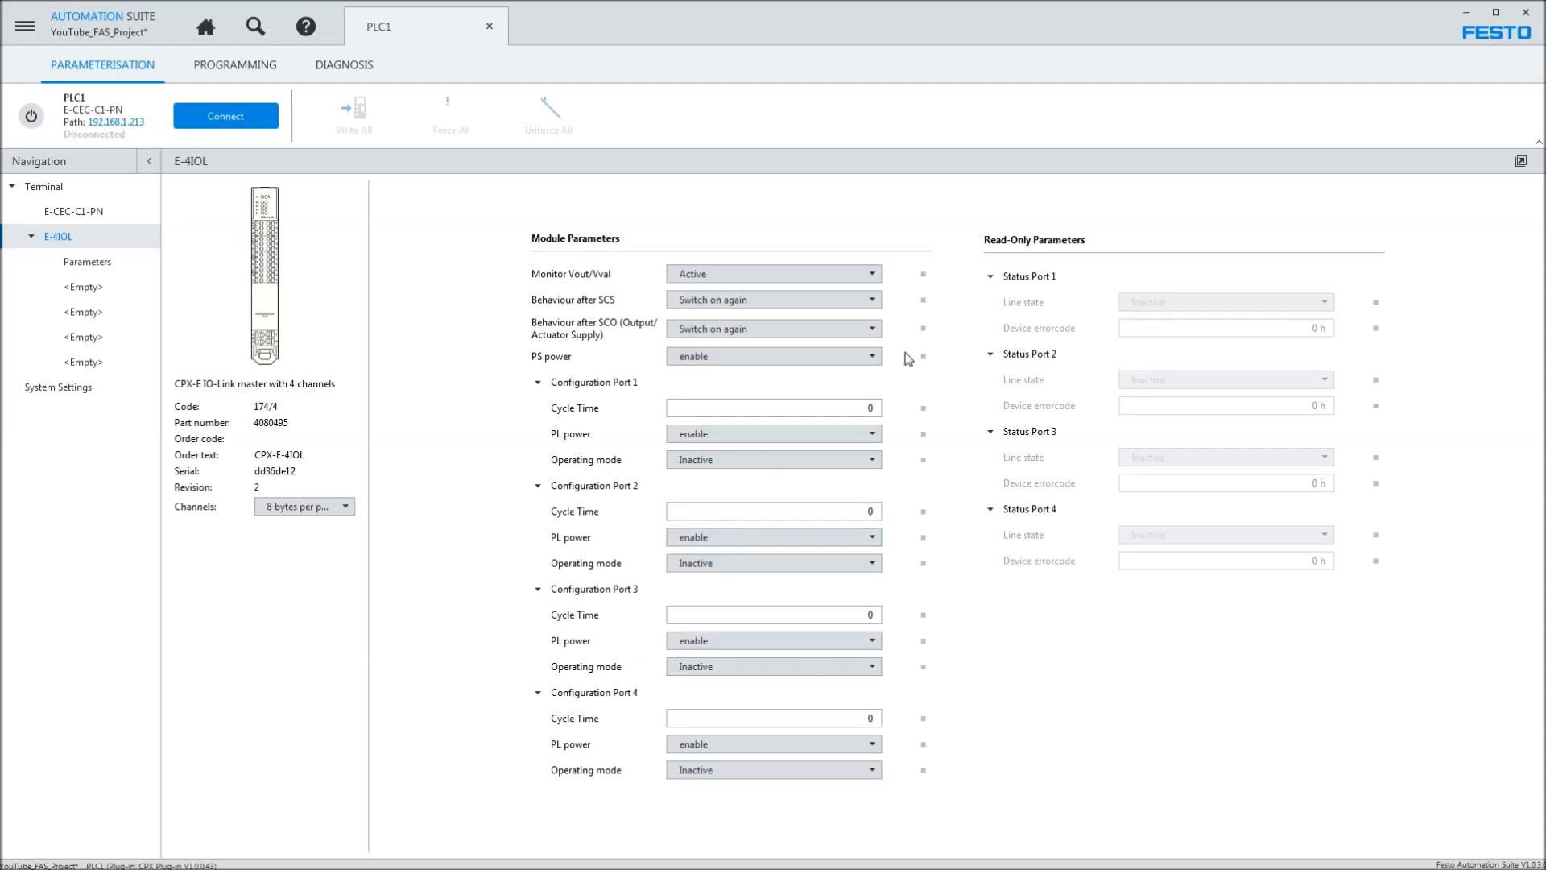
pyautogui.click(91, 265)
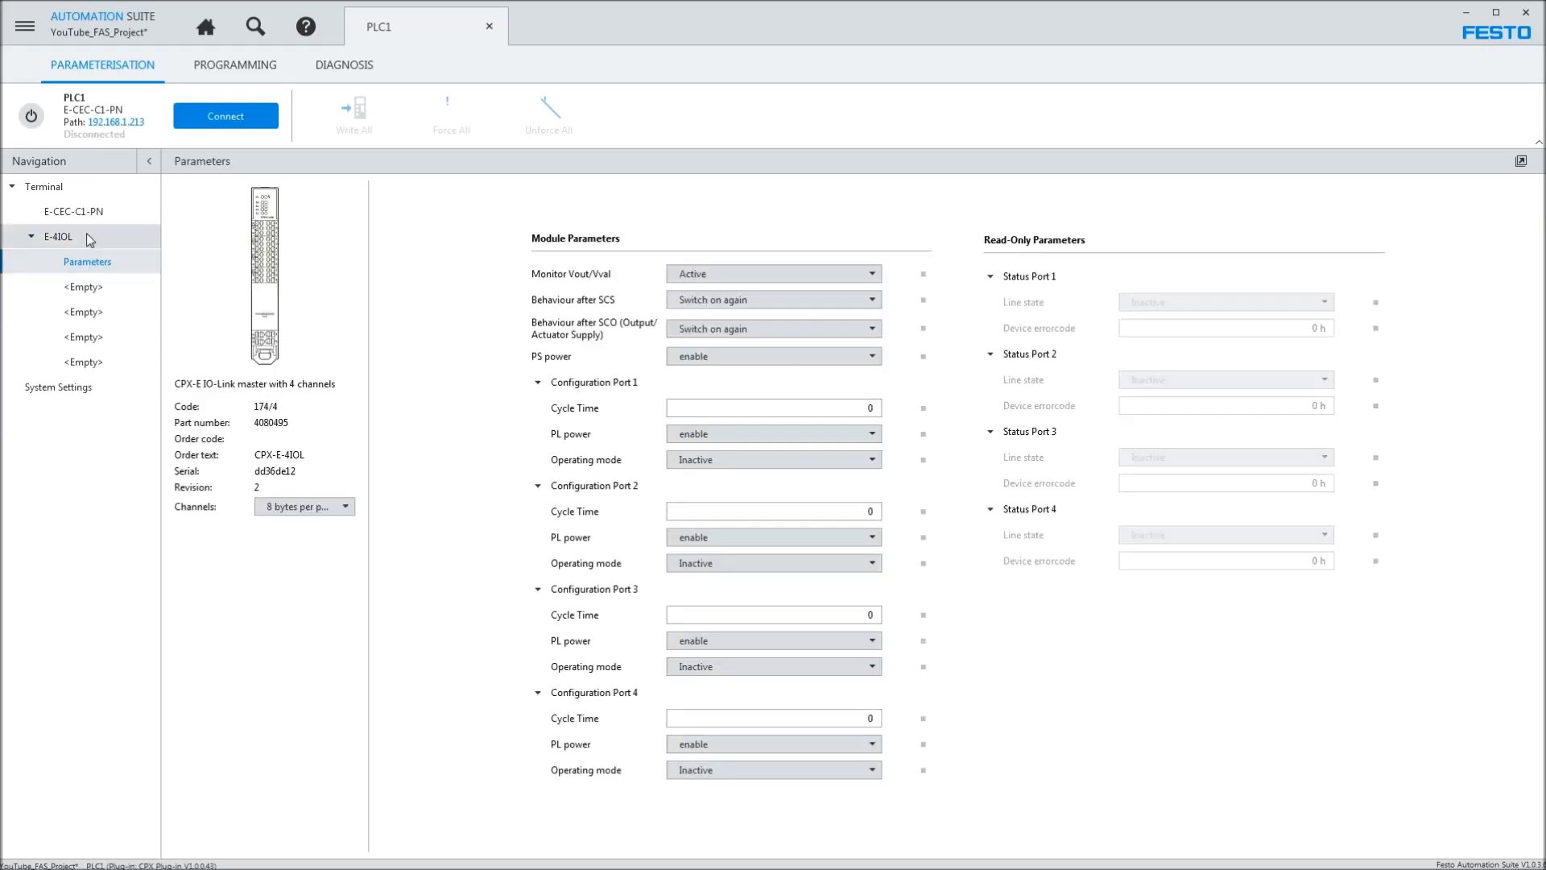
pyautogui.click(78, 393)
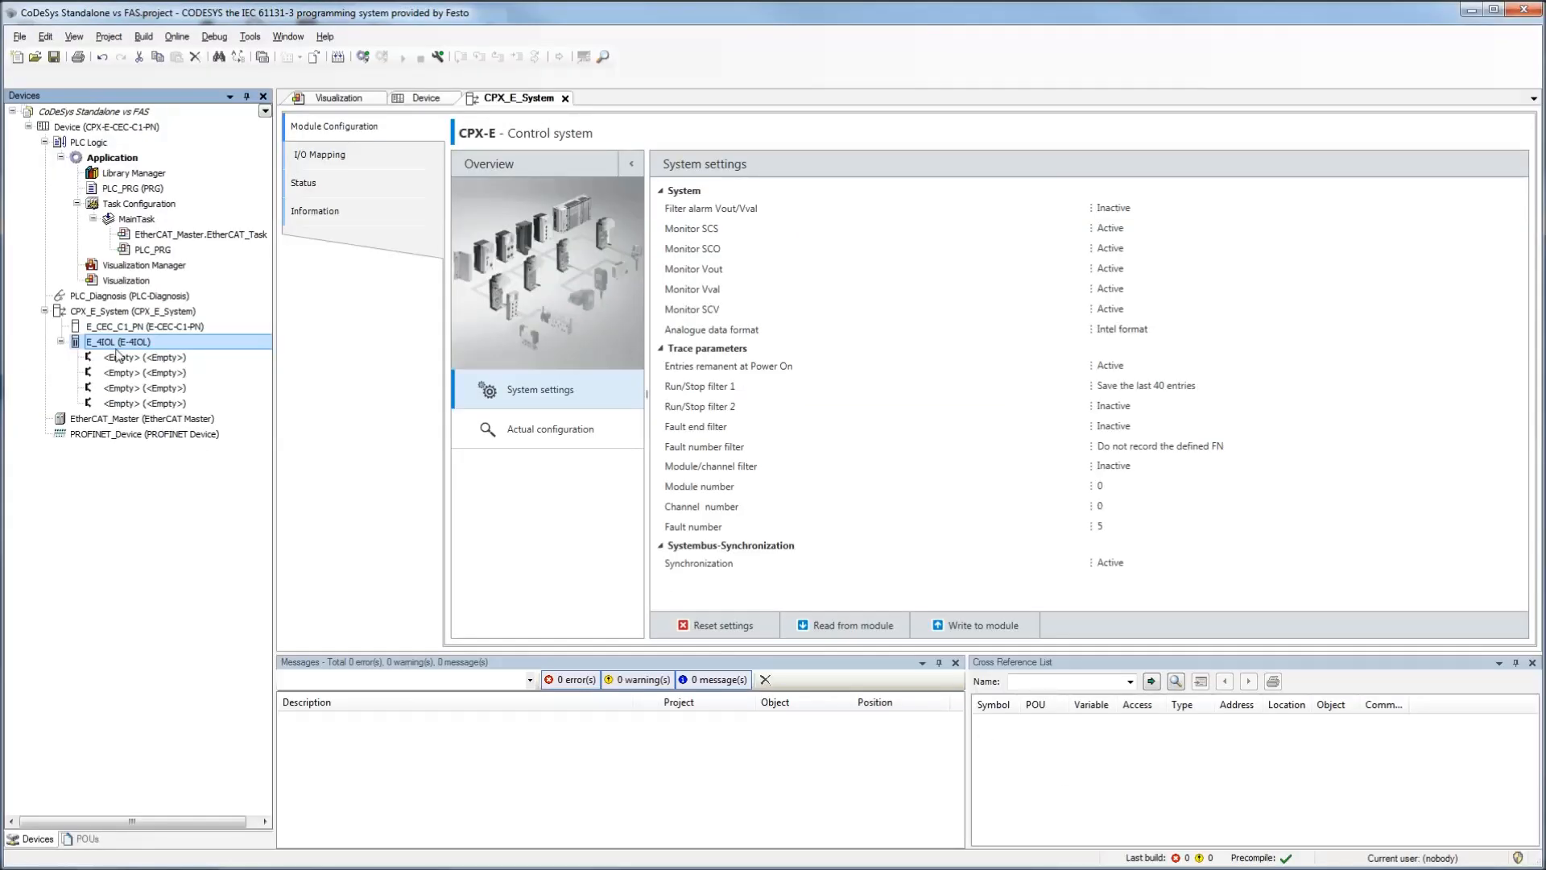
# - Examine the module configuration of E_CEC_C1_PN and E_4IOL in the CODESYS project, including the E_4IOL I/O mapping and status pages
pyautogui.click(125, 328)
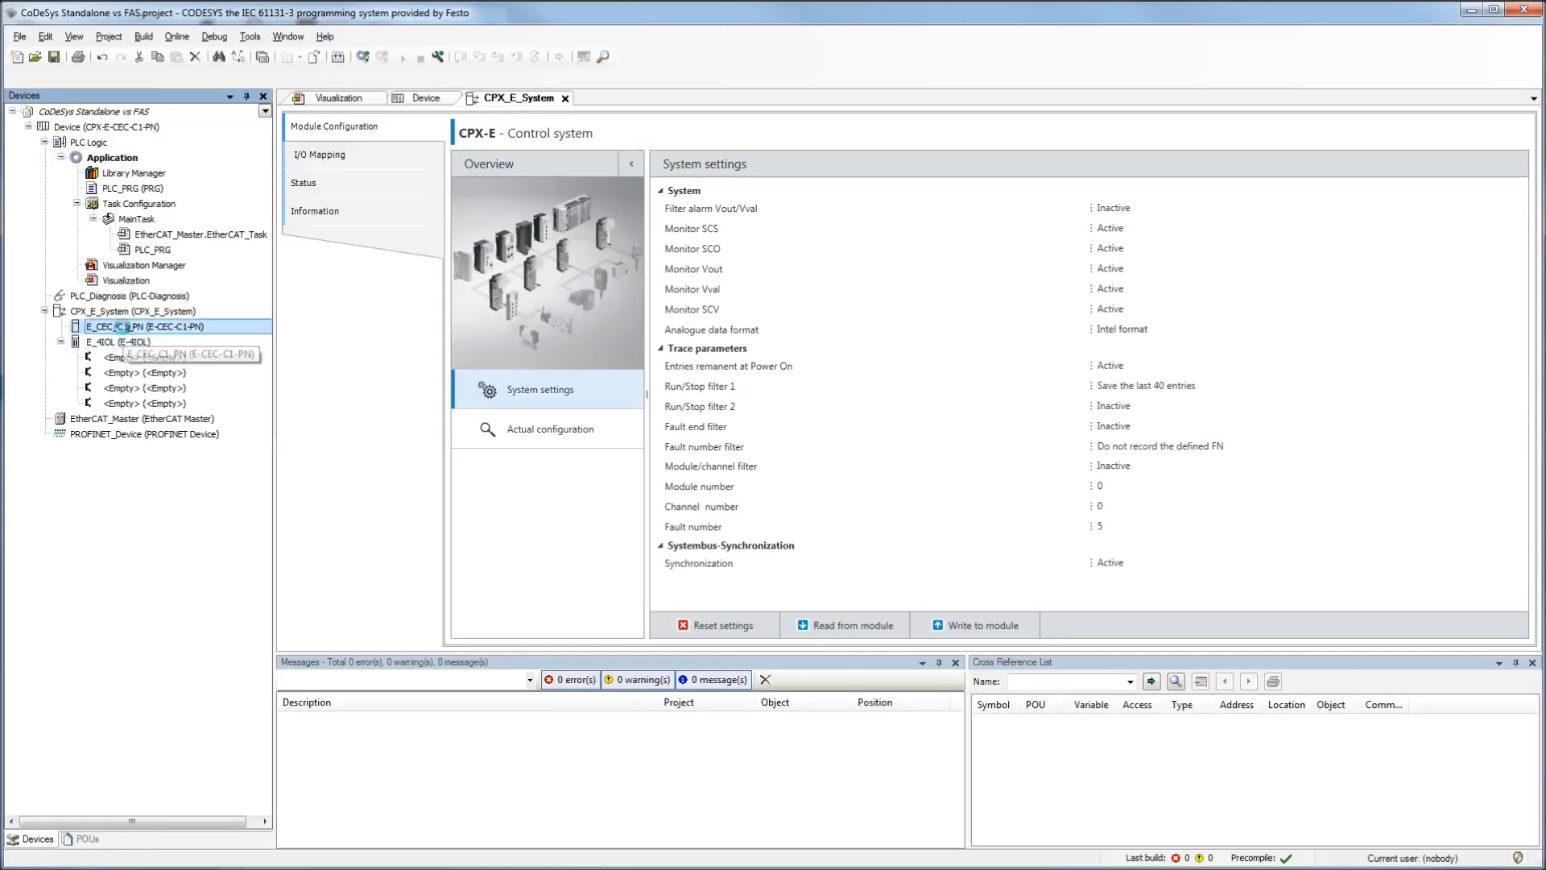
pyautogui.doubleClick(125, 328)
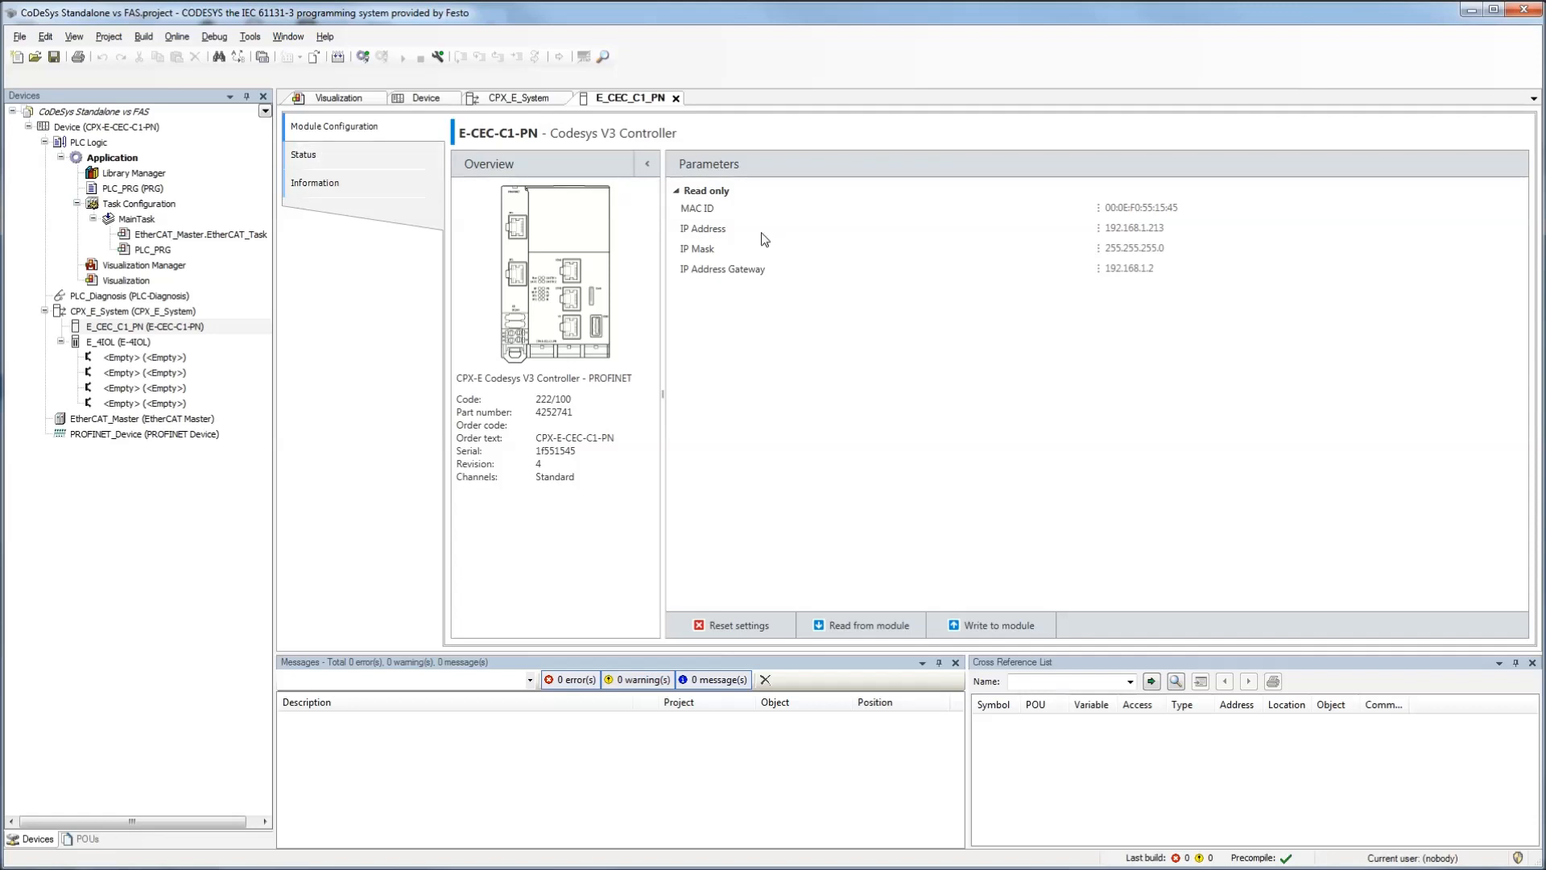
pyautogui.doubleClick(113, 341)
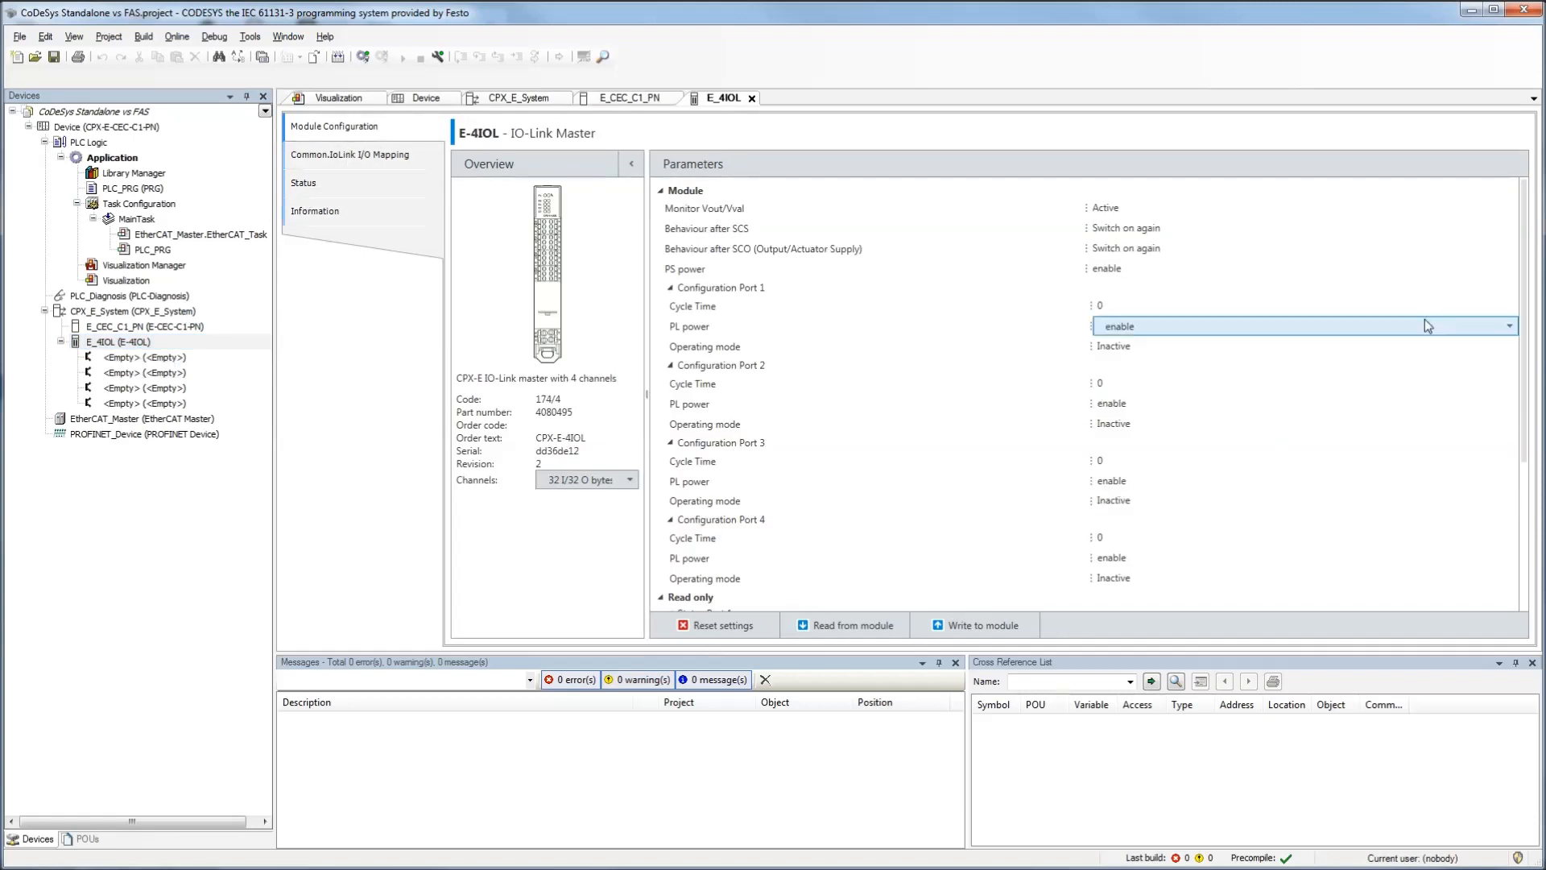
pyautogui.moveTo(1529, 283)
pyautogui.mouseDown()
pyautogui.moveTo(1529, 388)
pyautogui.moveTo(1529, 282)
pyautogui.mouseUp()
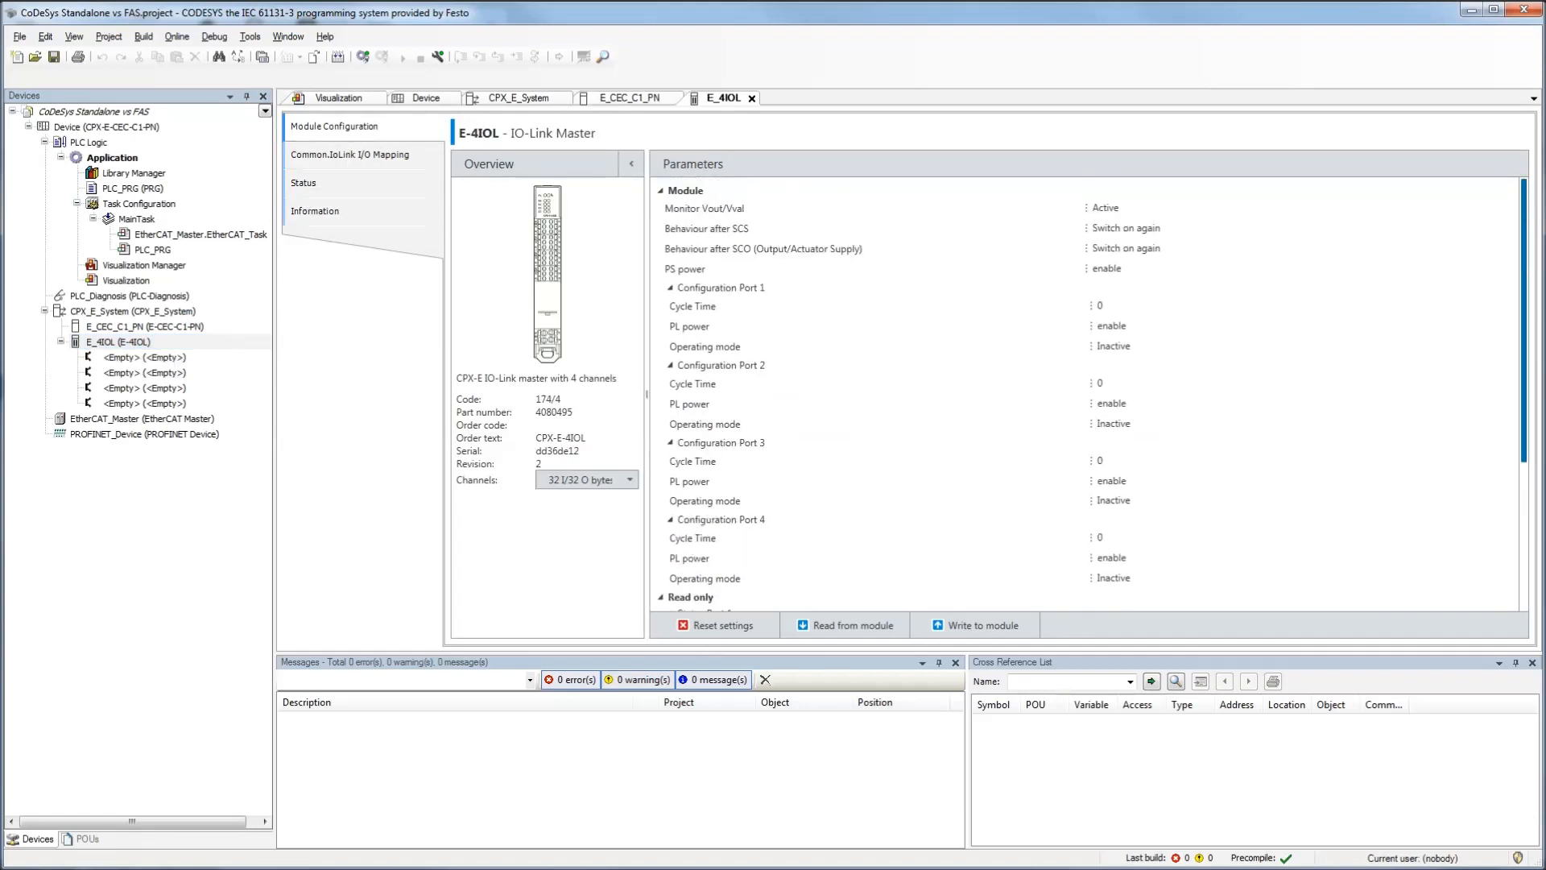
pyautogui.click(330, 160)
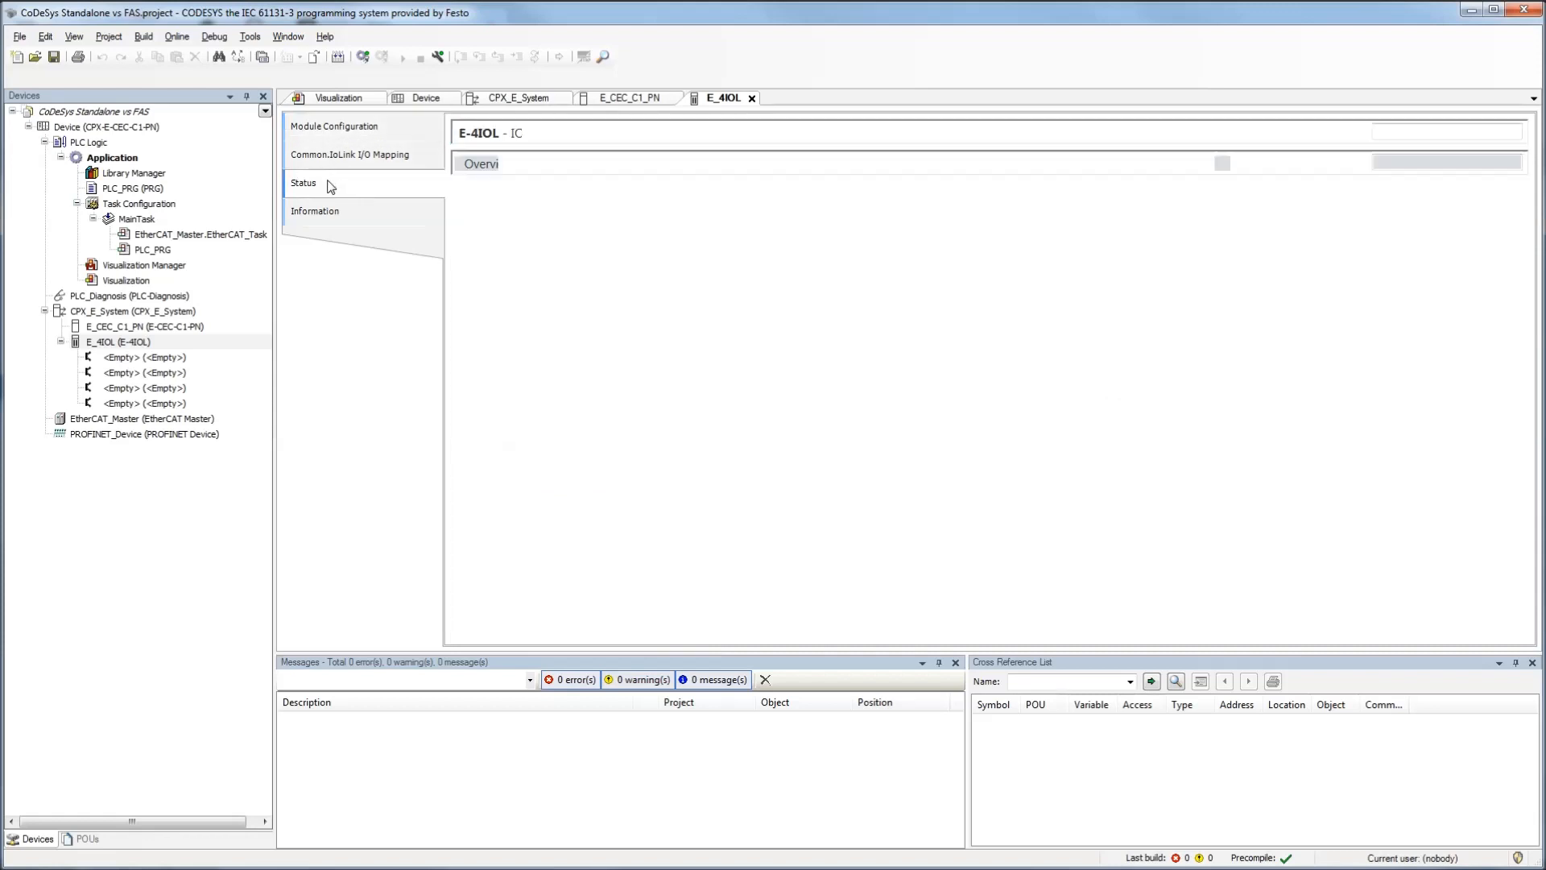
pyautogui.click(335, 129)
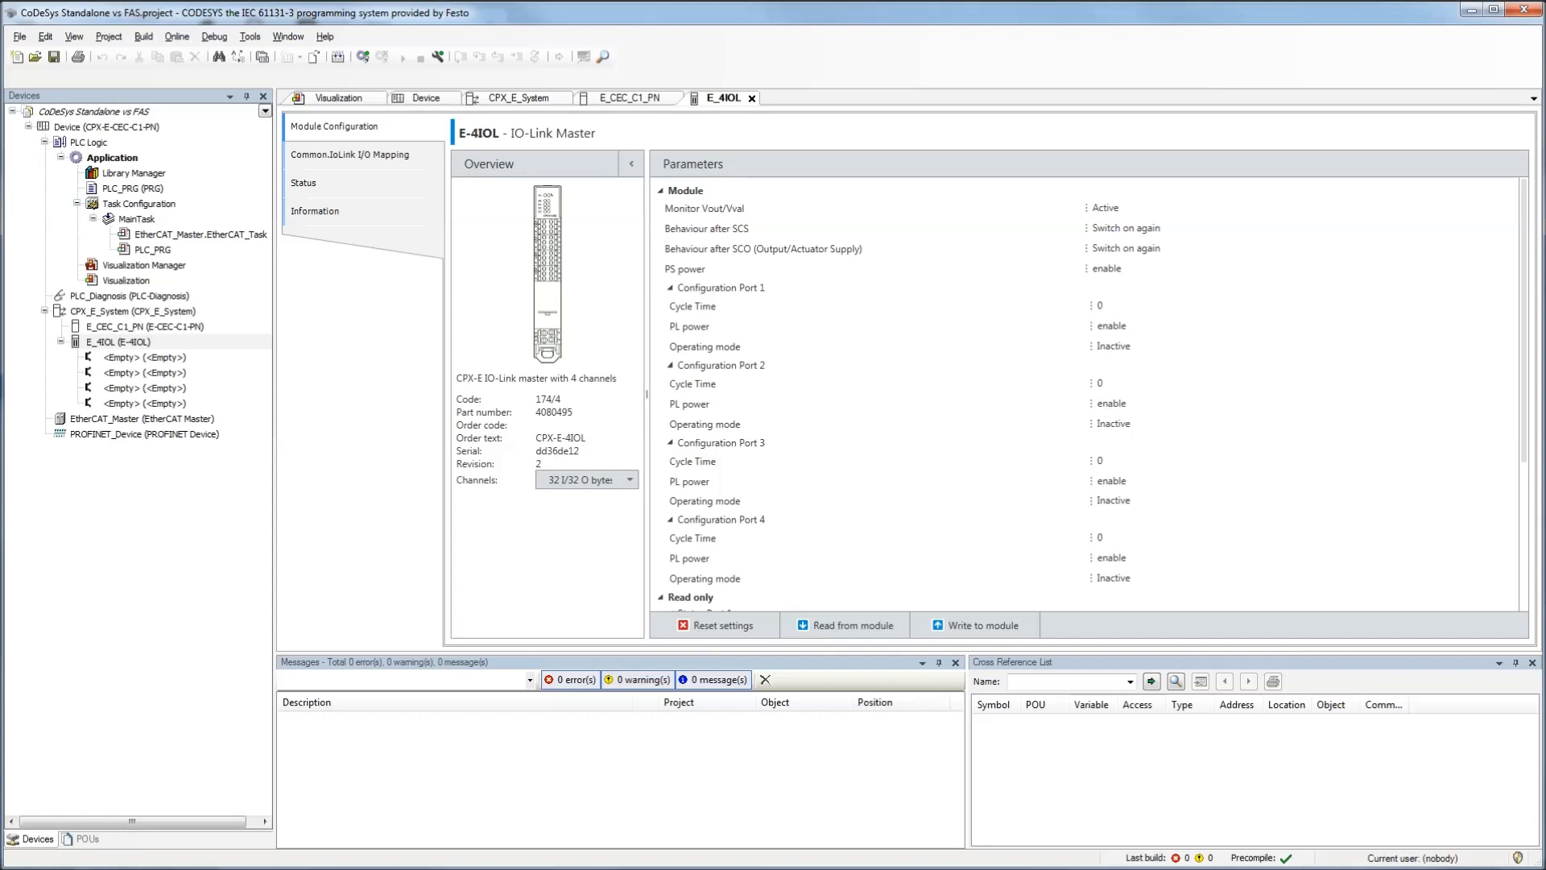
# - Switch to Festo Automation Suite and set the E-4IOL module's Configuration Port 1 operating mode to IO-Link
pyautogui.click(1035, 868)
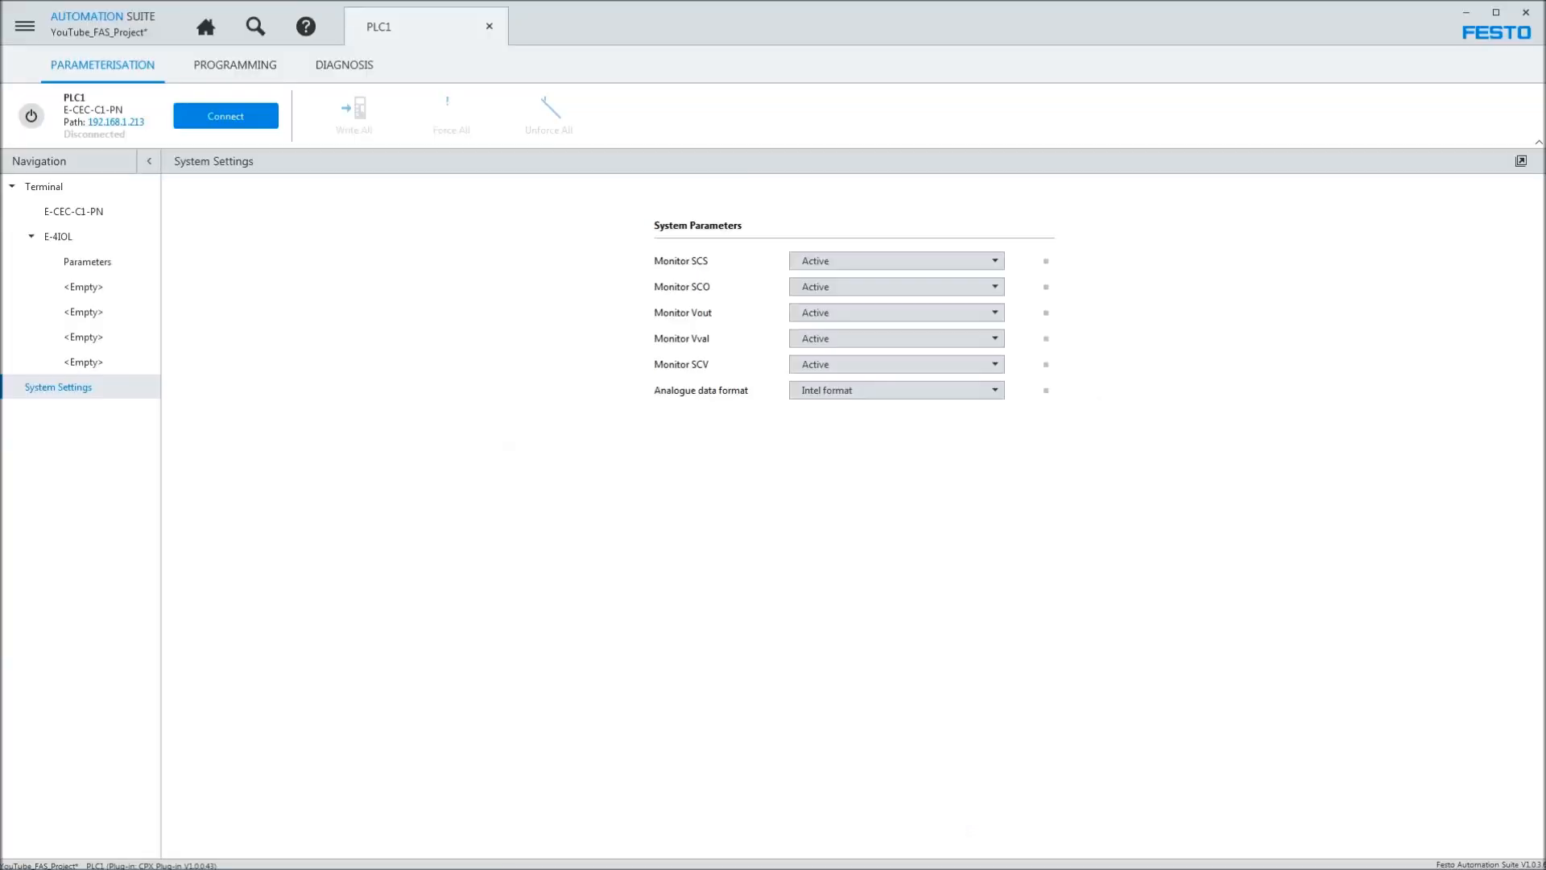
pyautogui.click(78, 269)
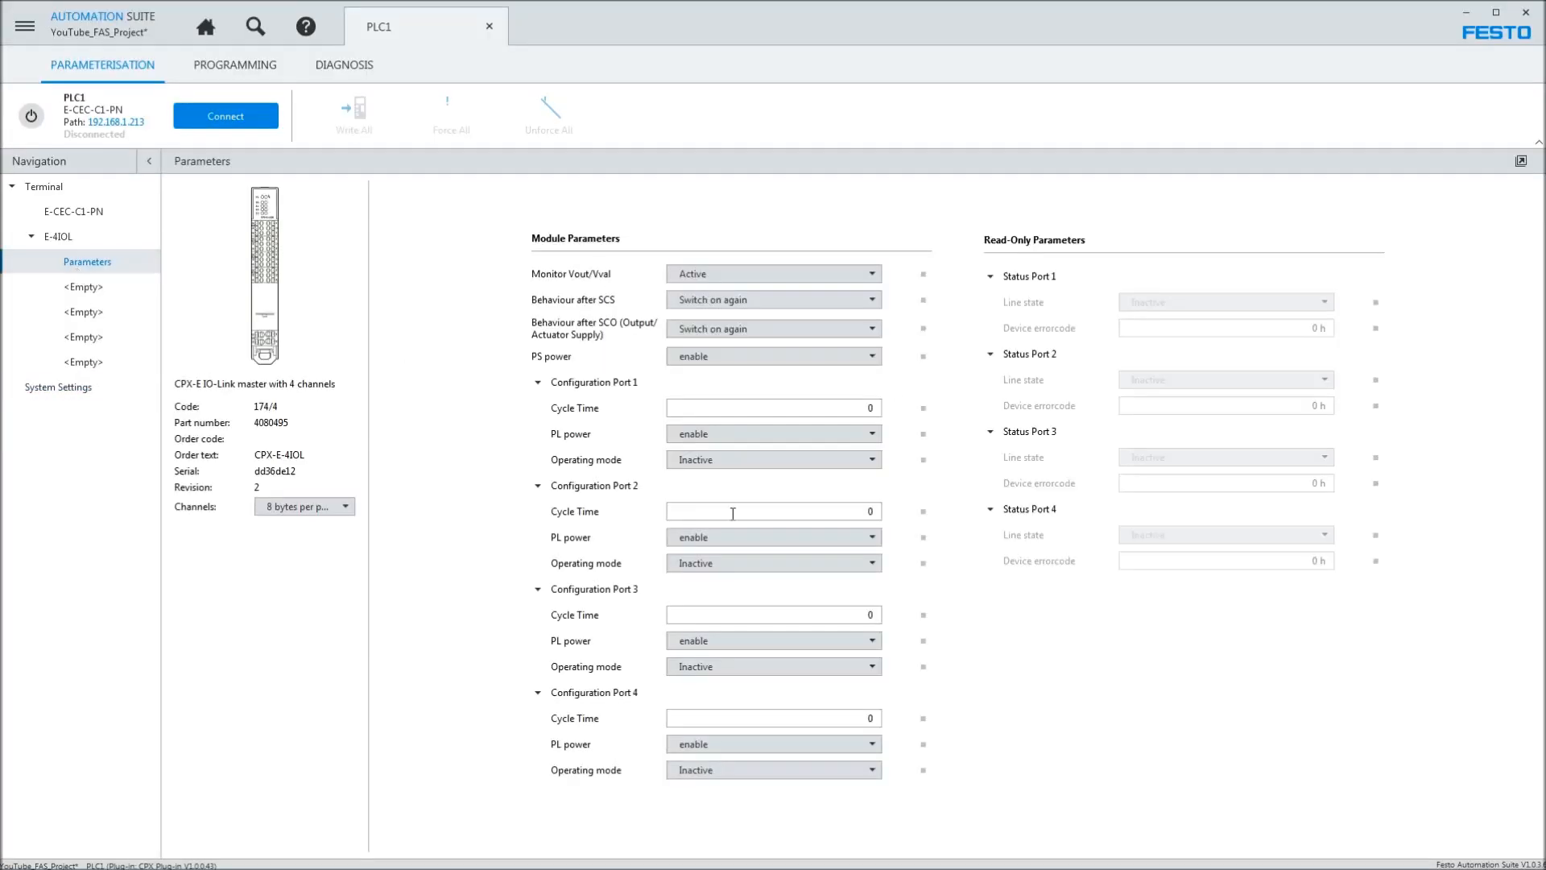
pyautogui.click(879, 469)
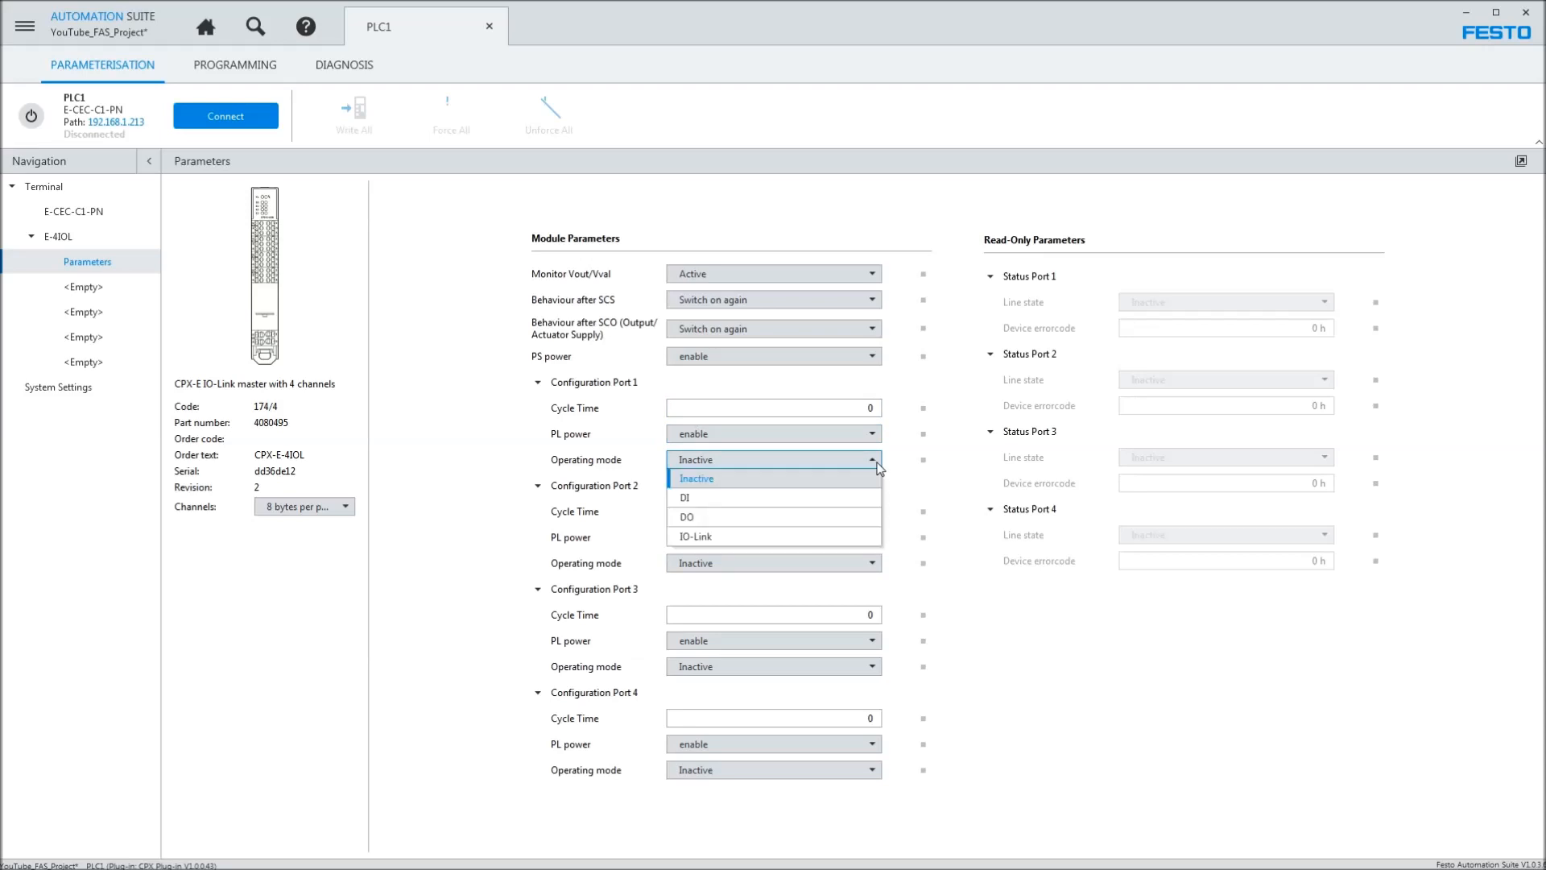
pyautogui.click(731, 533)
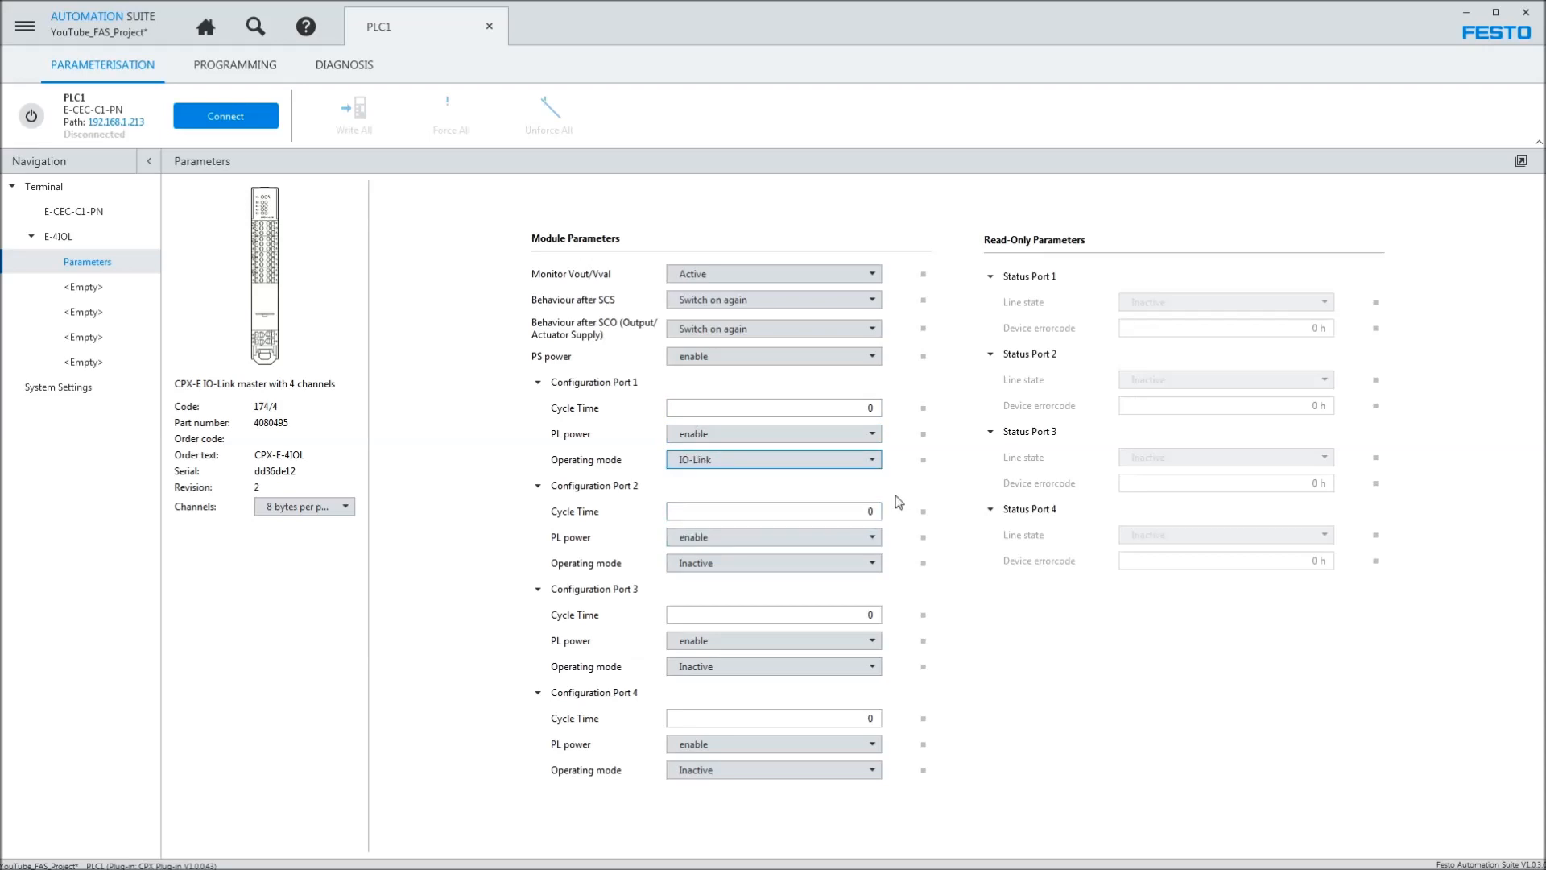
# - Examine the PL power options for port 1 and the channel size options of the E-4IOL module
pyautogui.click(855, 437)
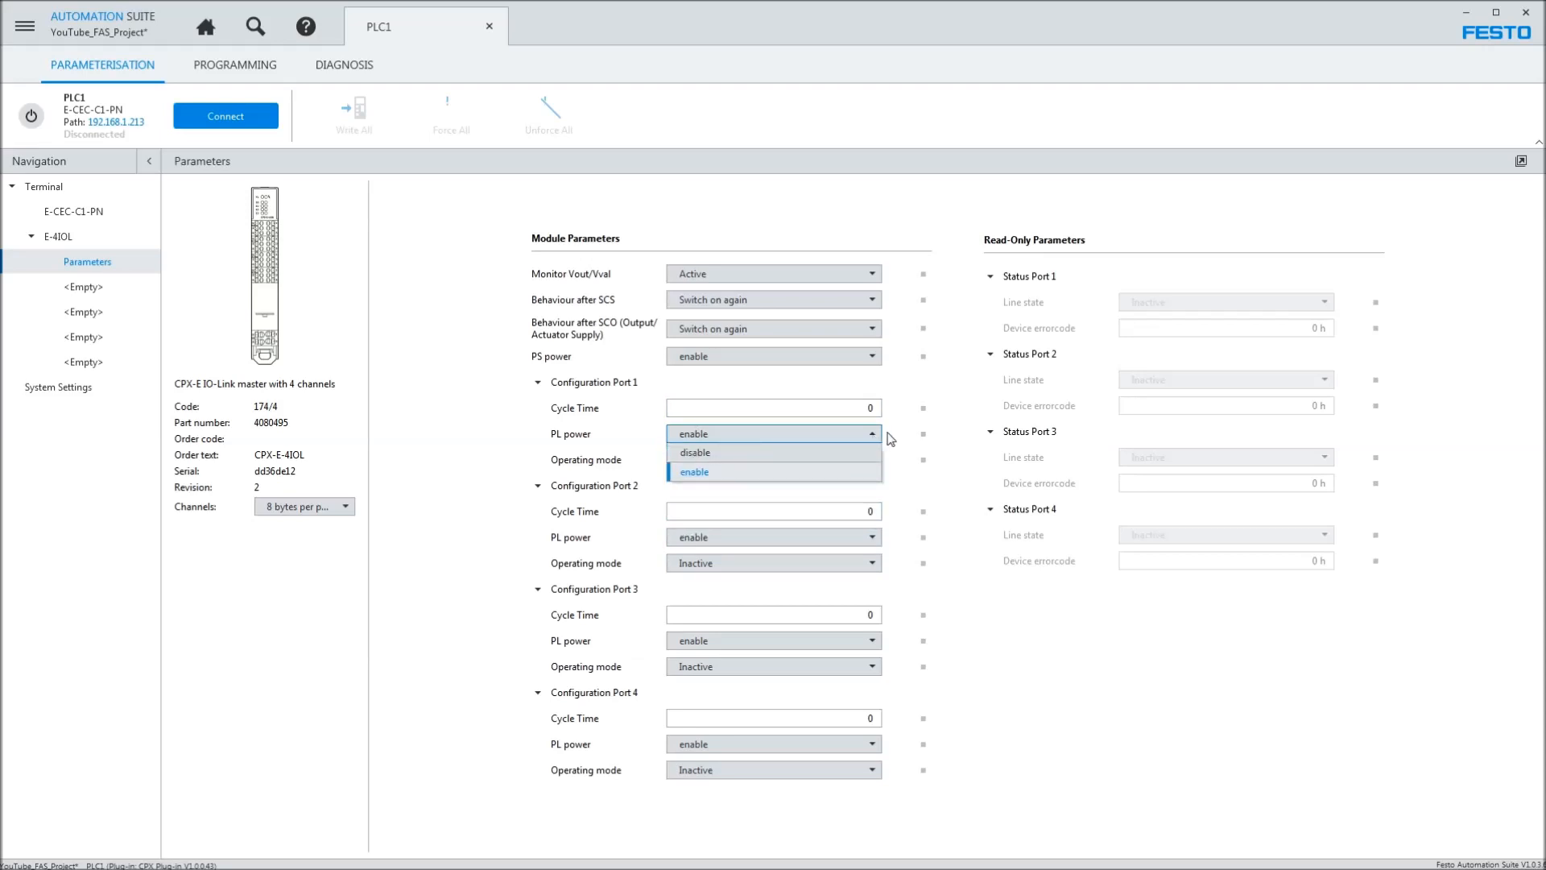
pyautogui.click(471, 442)
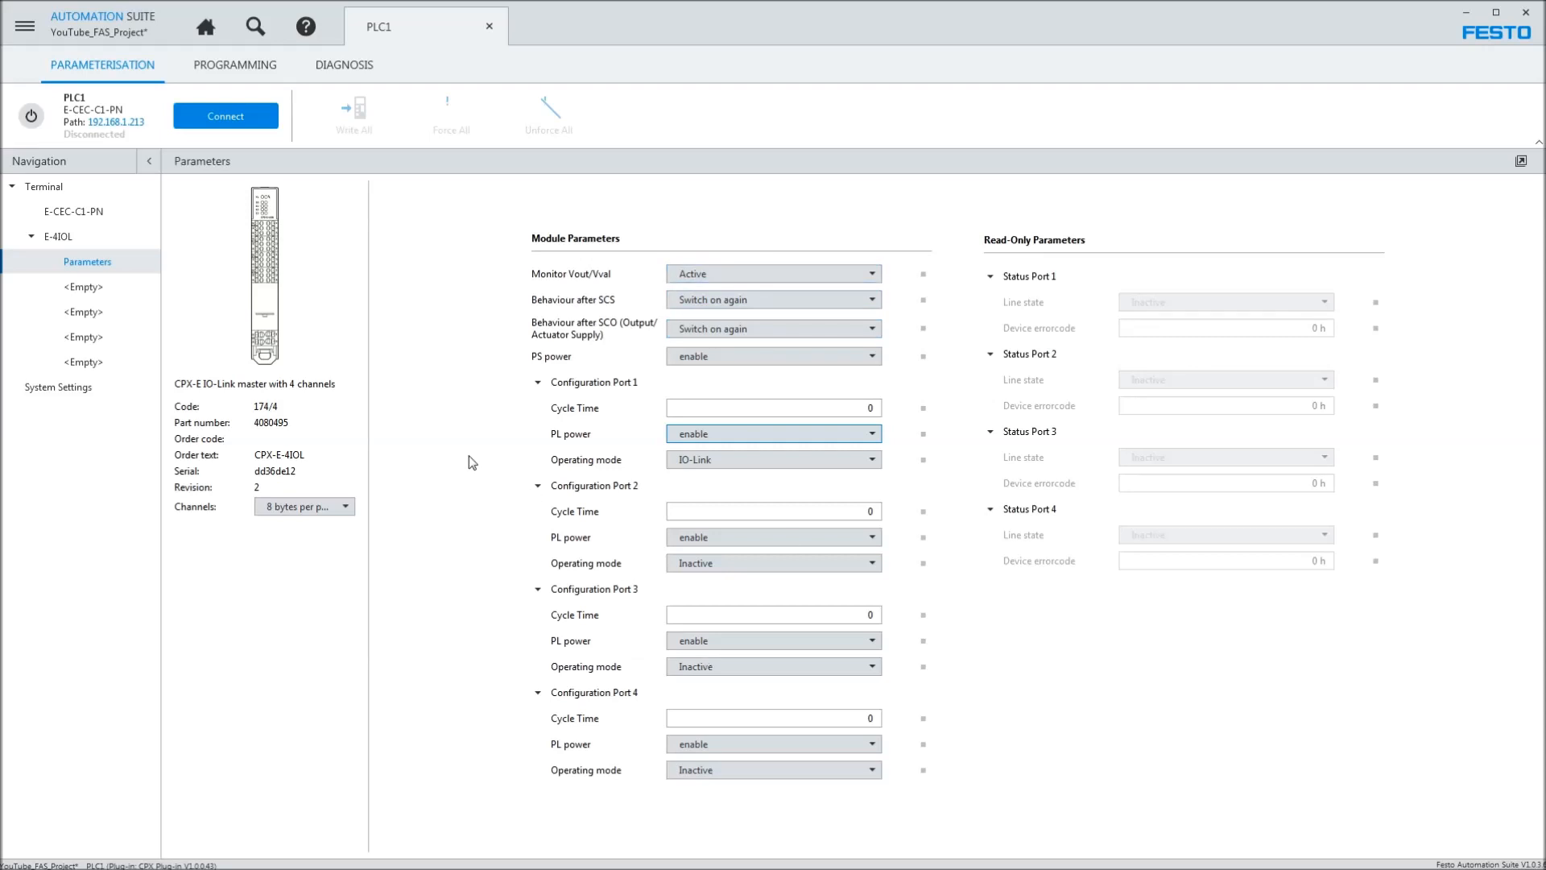
pyautogui.click(345, 507)
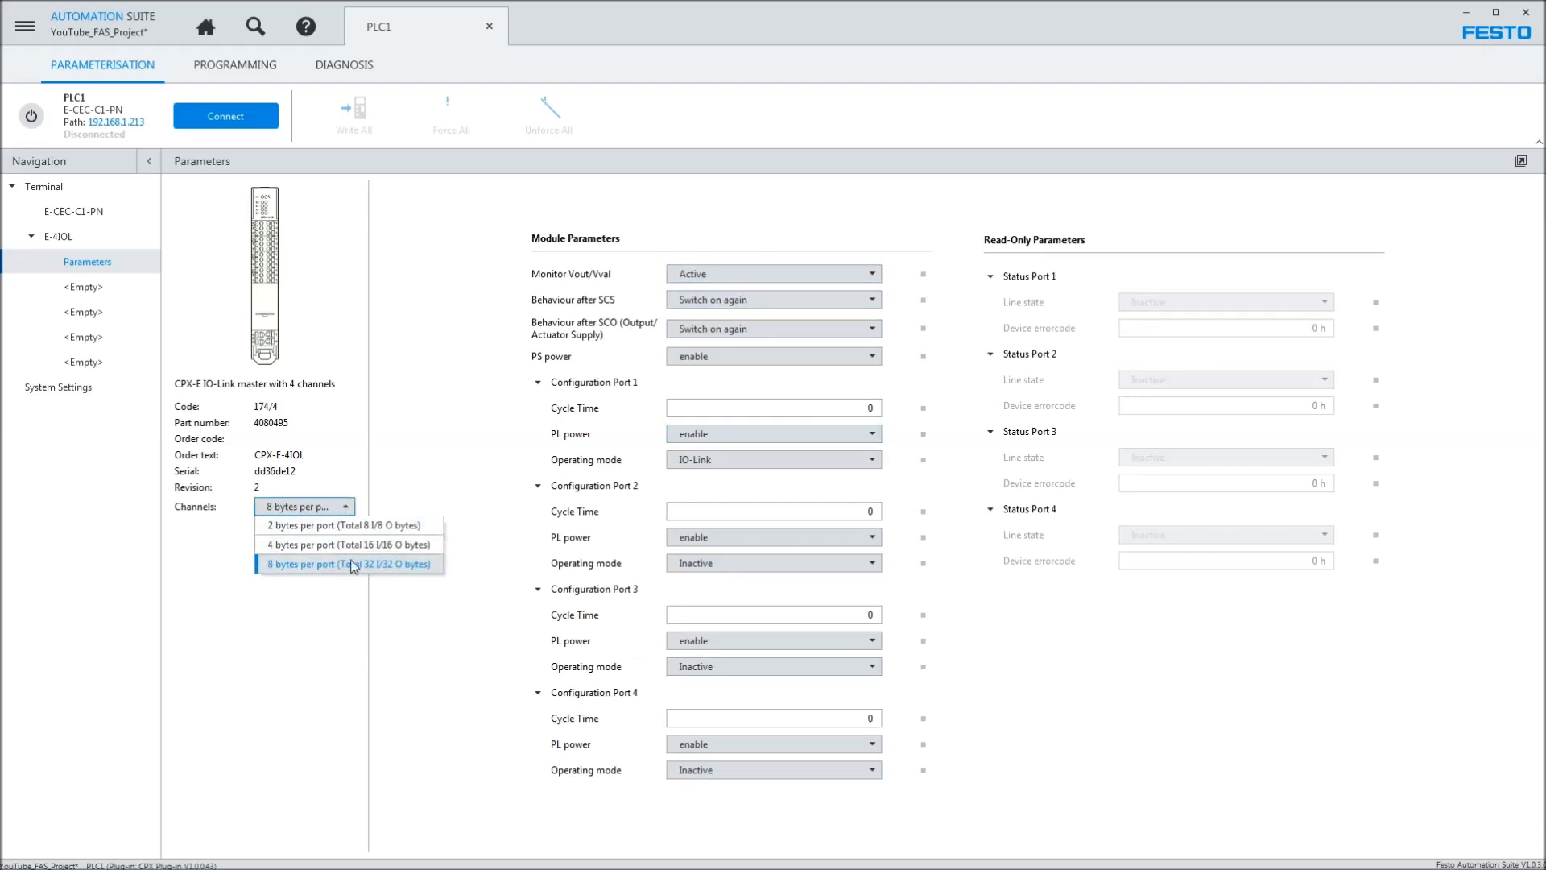
pyautogui.click(425, 668)
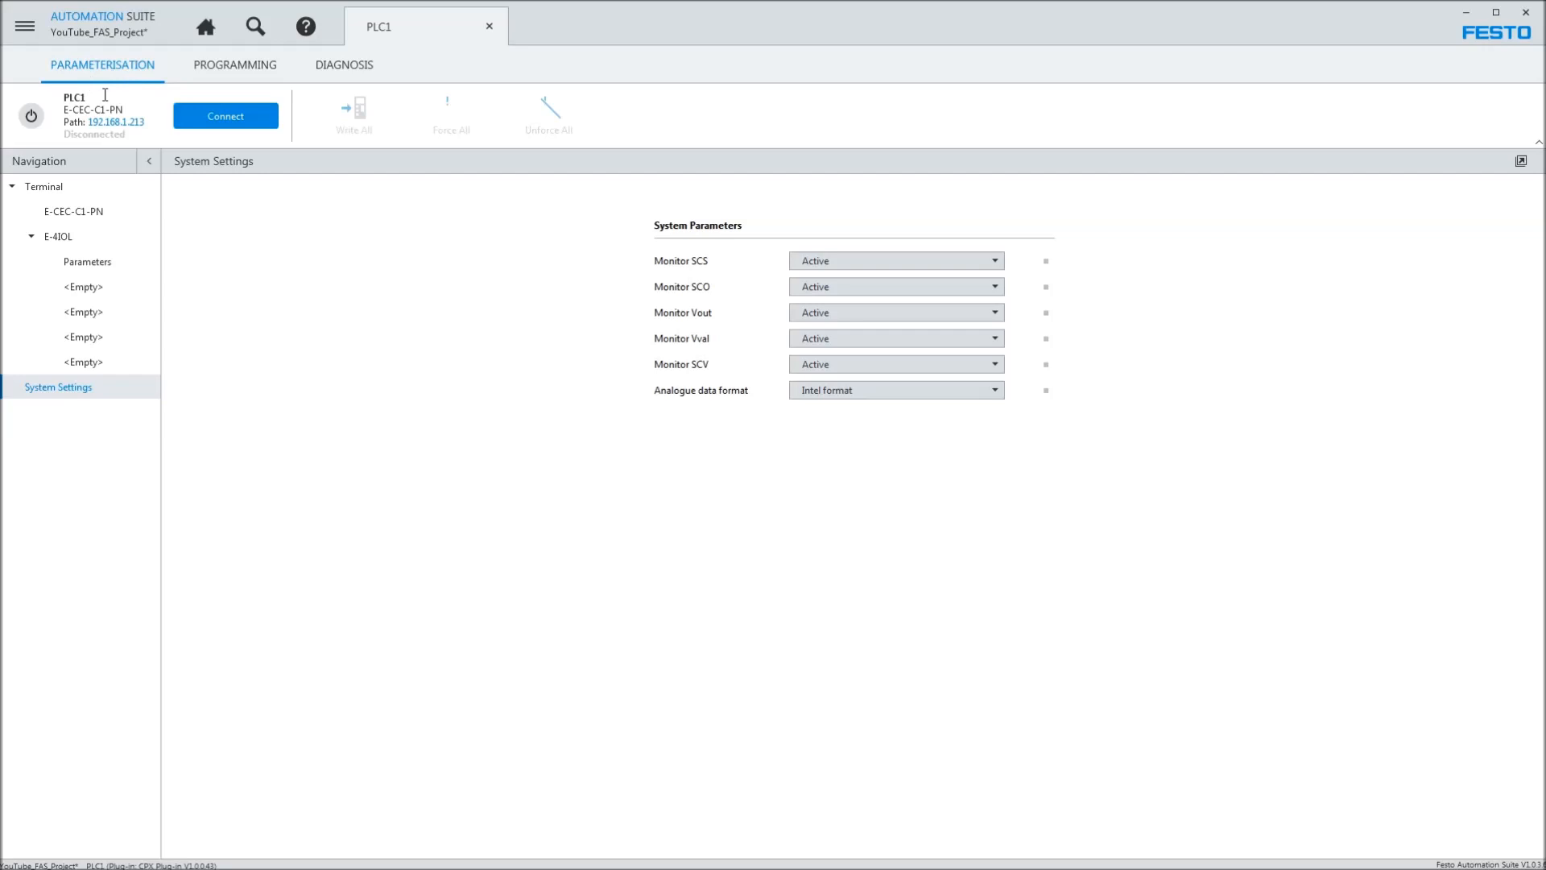
# - Compare the PLC1 programming tree in Festo Automation Suite with the CODESYS device tree, placing the CODESYS window beside it
pyautogui.click(227, 68)
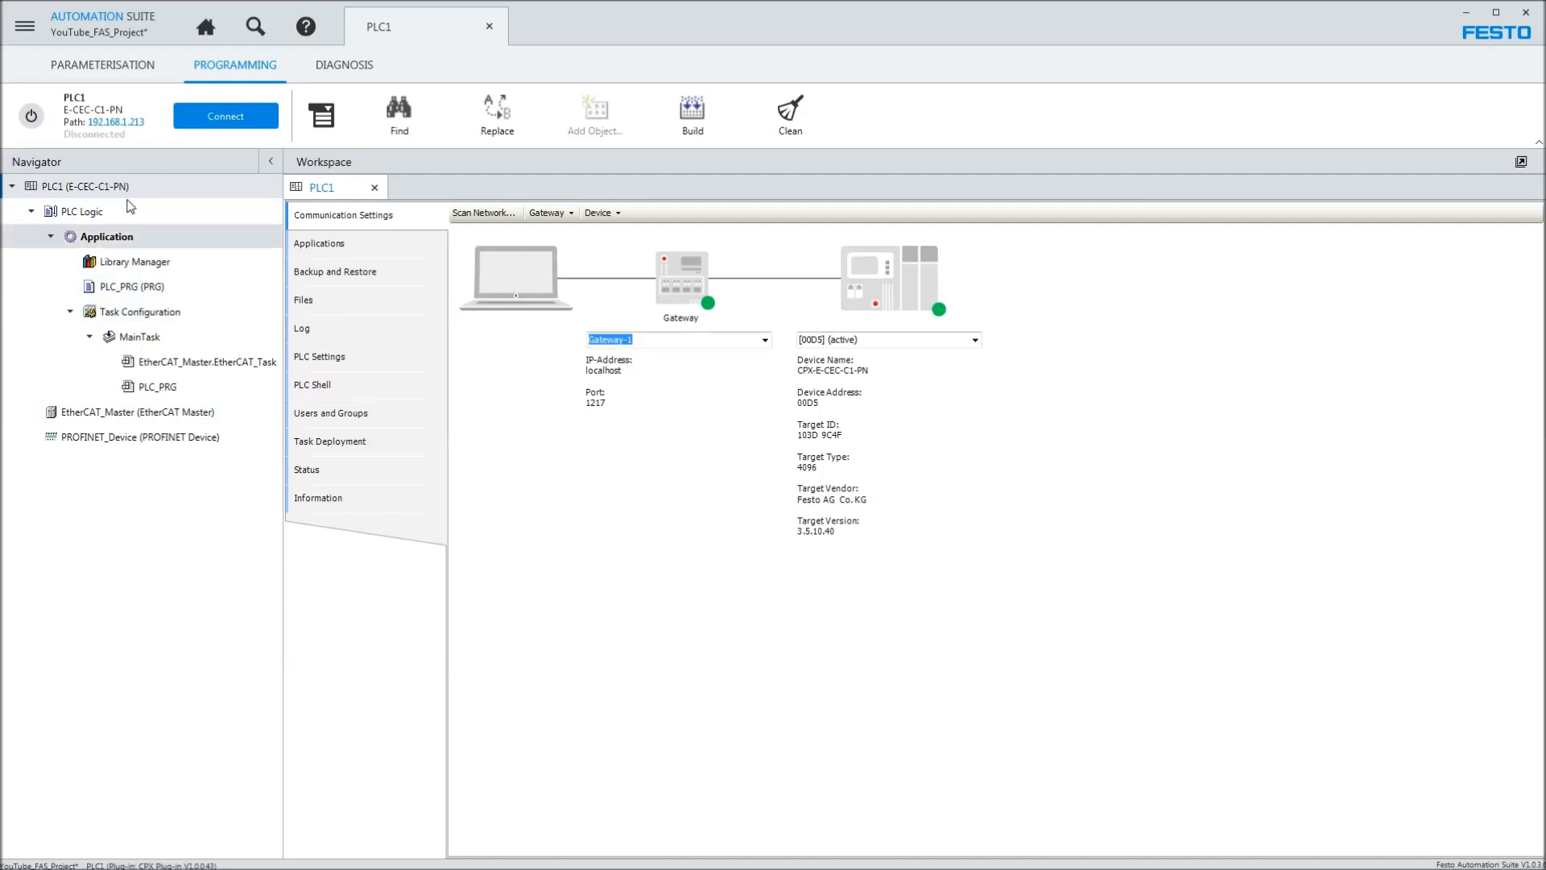
pyautogui.hotkey('alt', 'Tab')
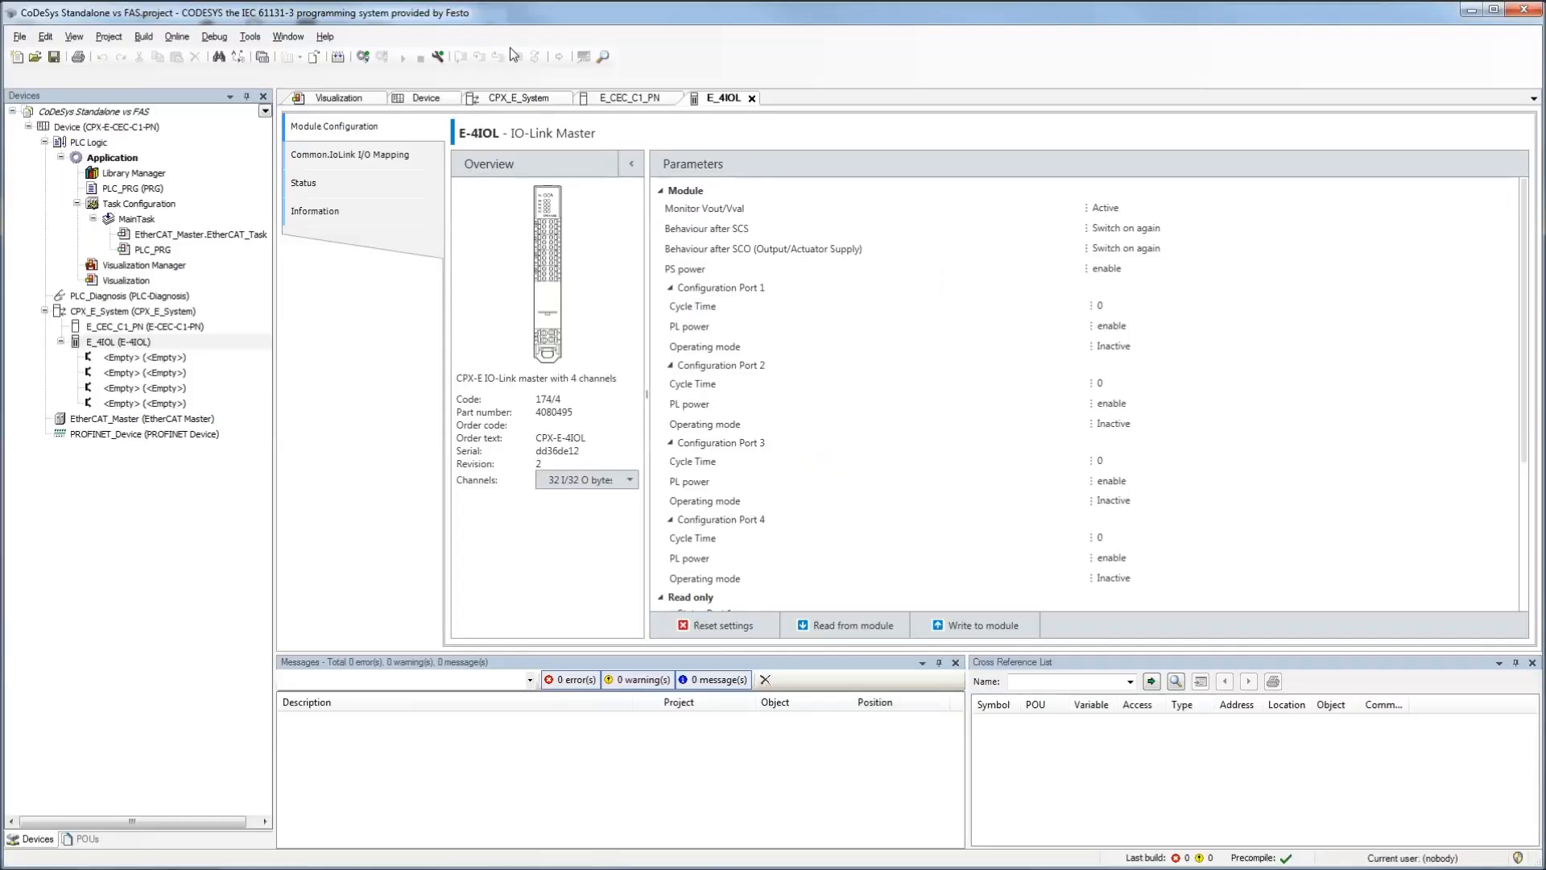
pyautogui.moveTo(514, 21); pyautogui.dragTo(806, 38)
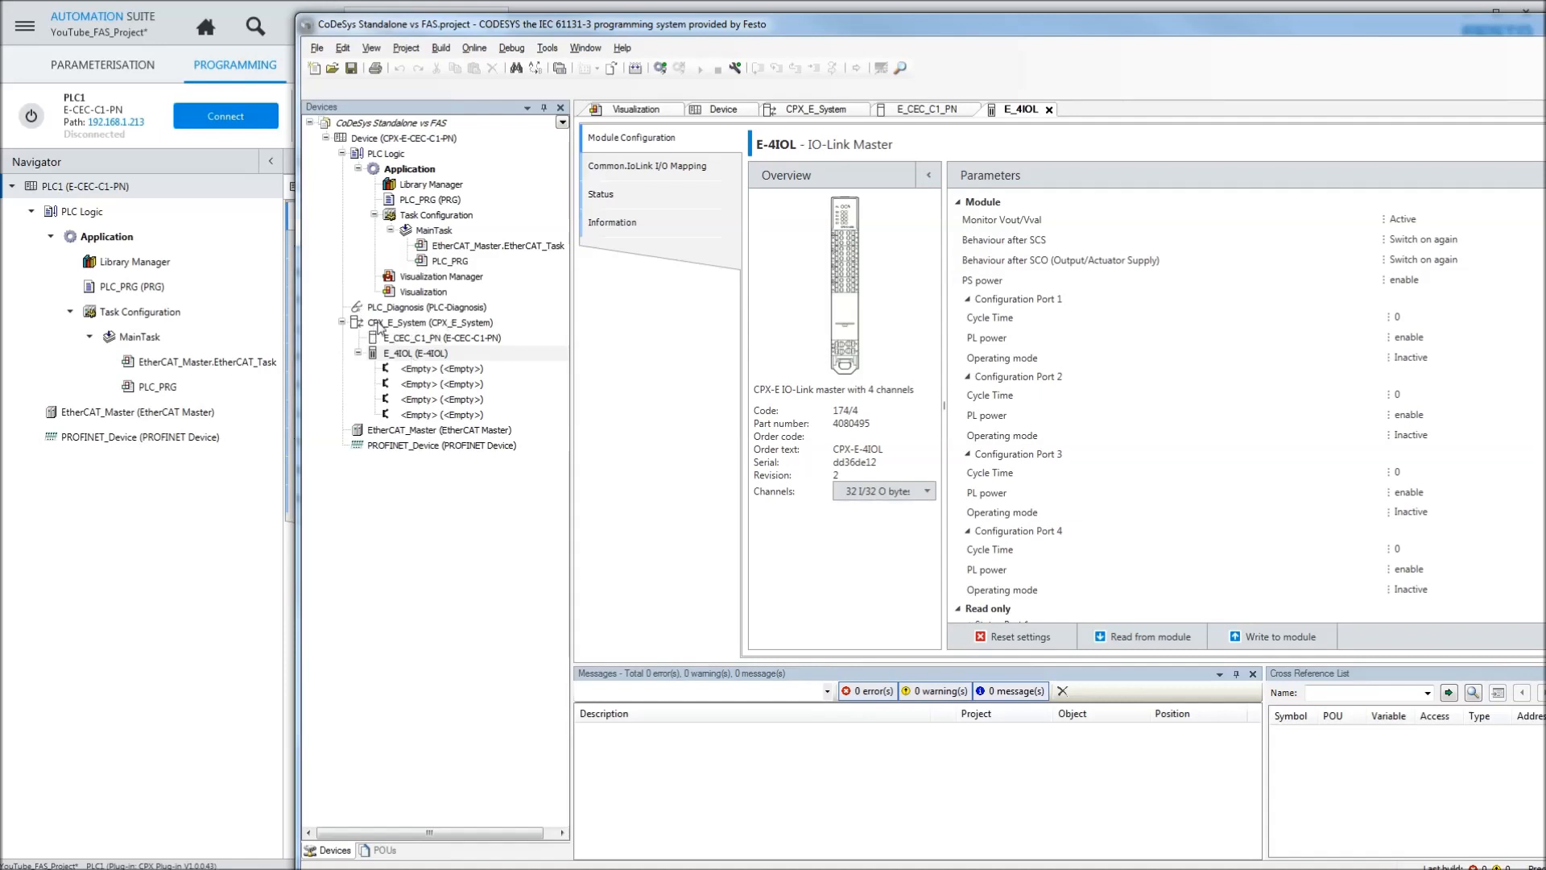
pyautogui.click(235, 66)
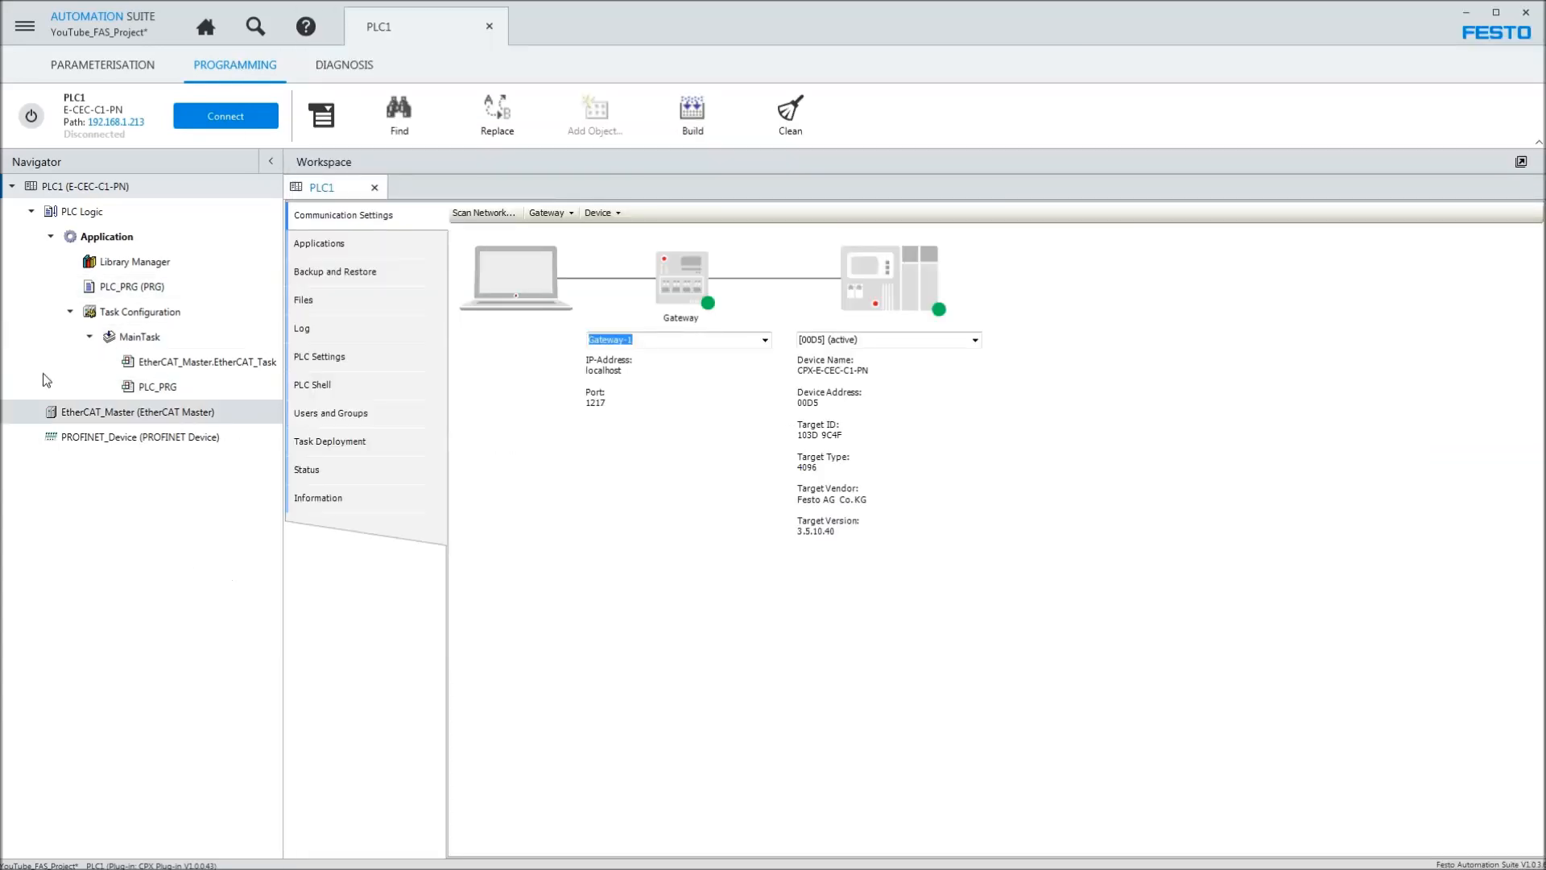
pyautogui.click(119, 245)
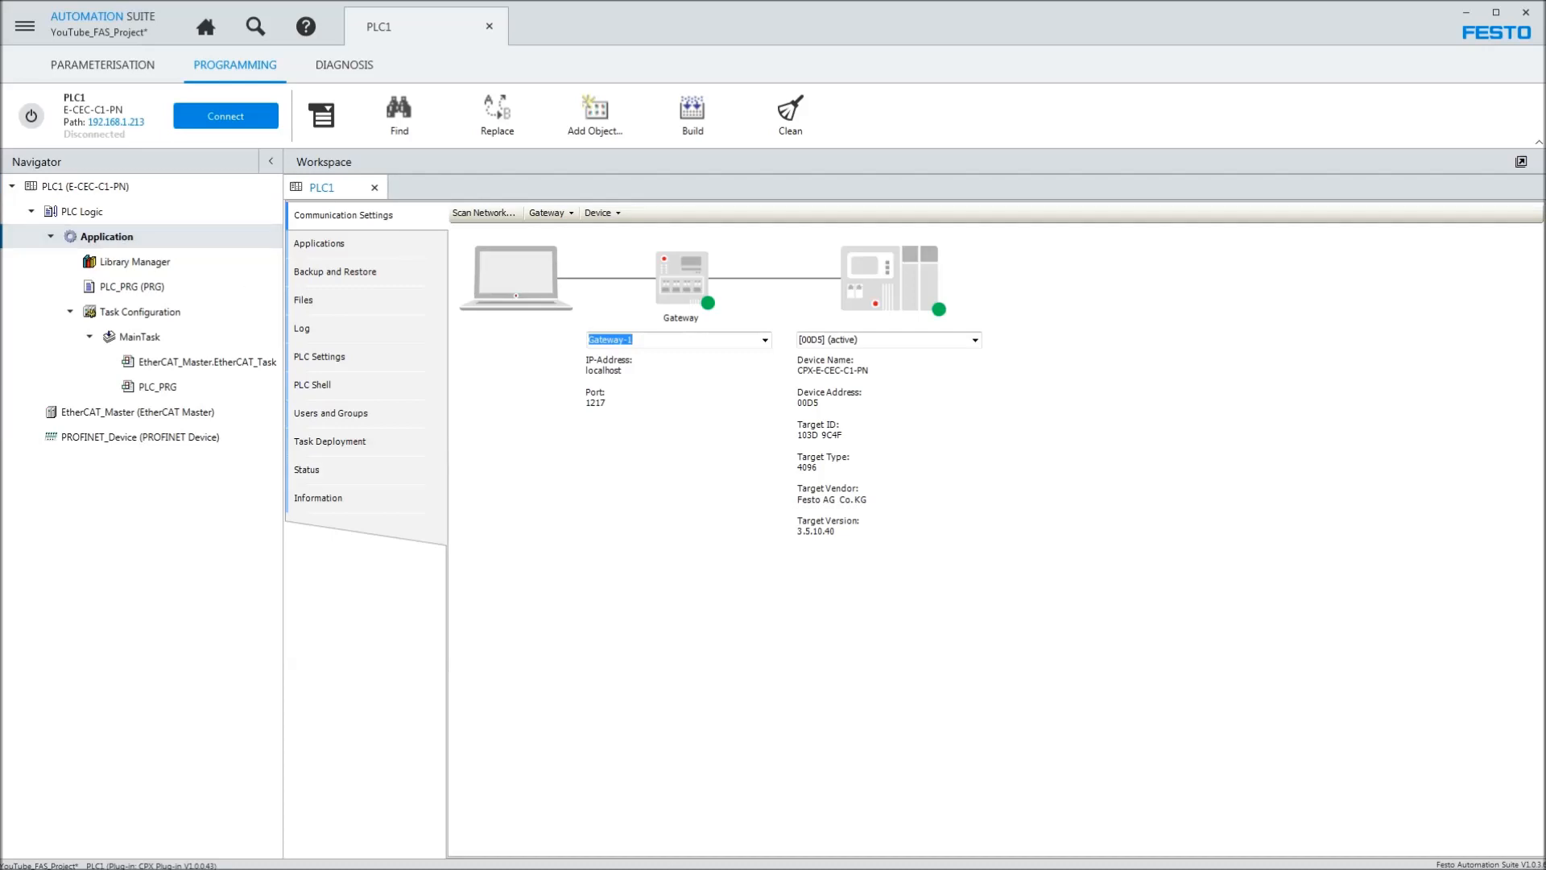
pyautogui.hotkey('alt', 'Tab')
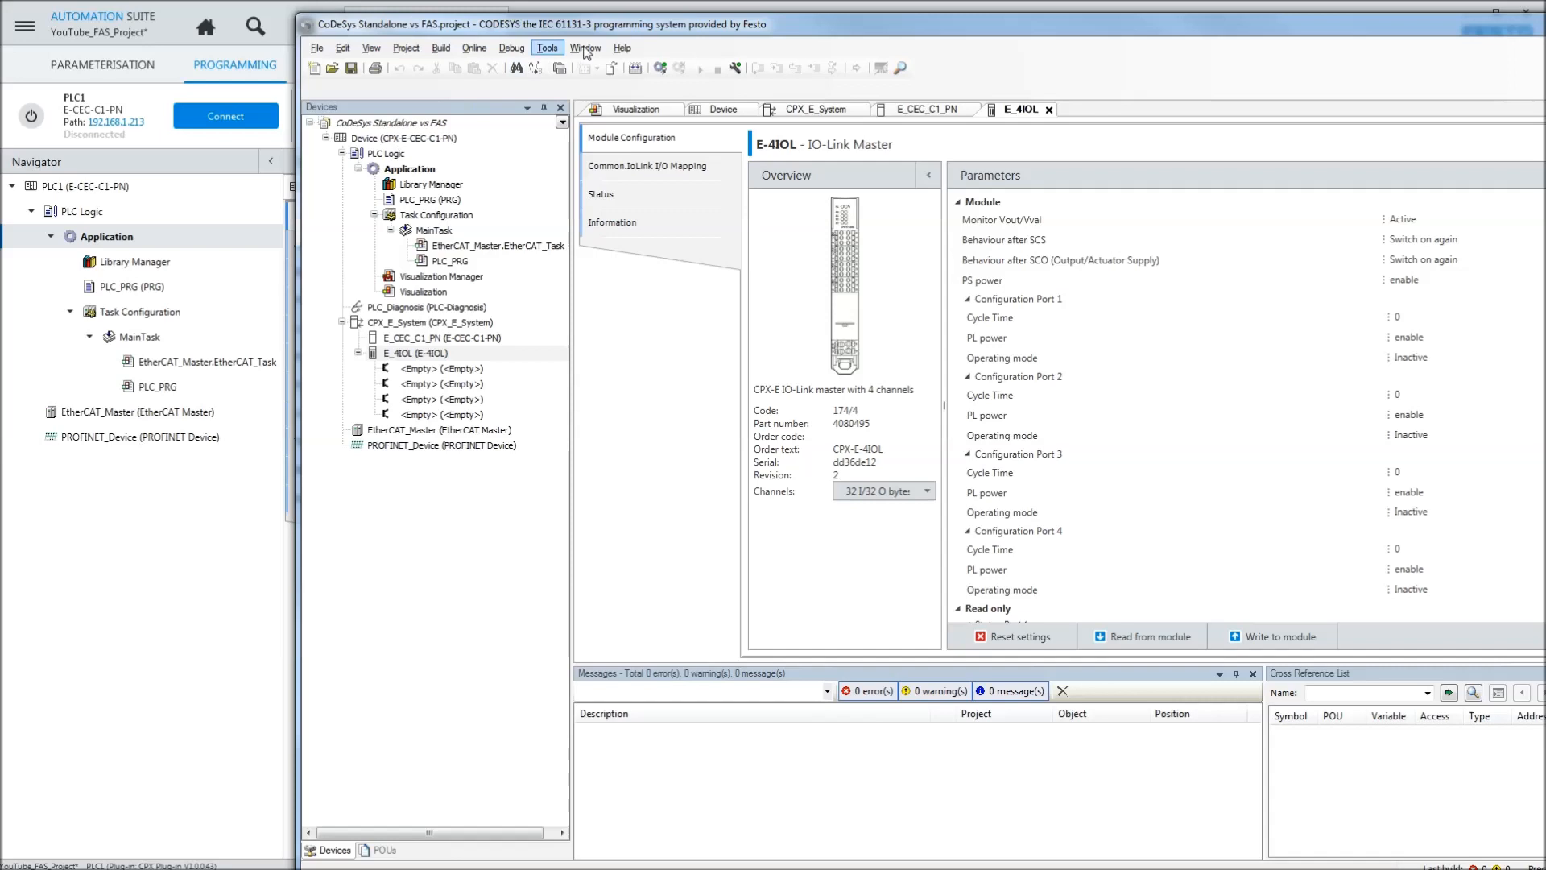
pyautogui.moveTo(686, 31); pyautogui.dragTo(699, 20)
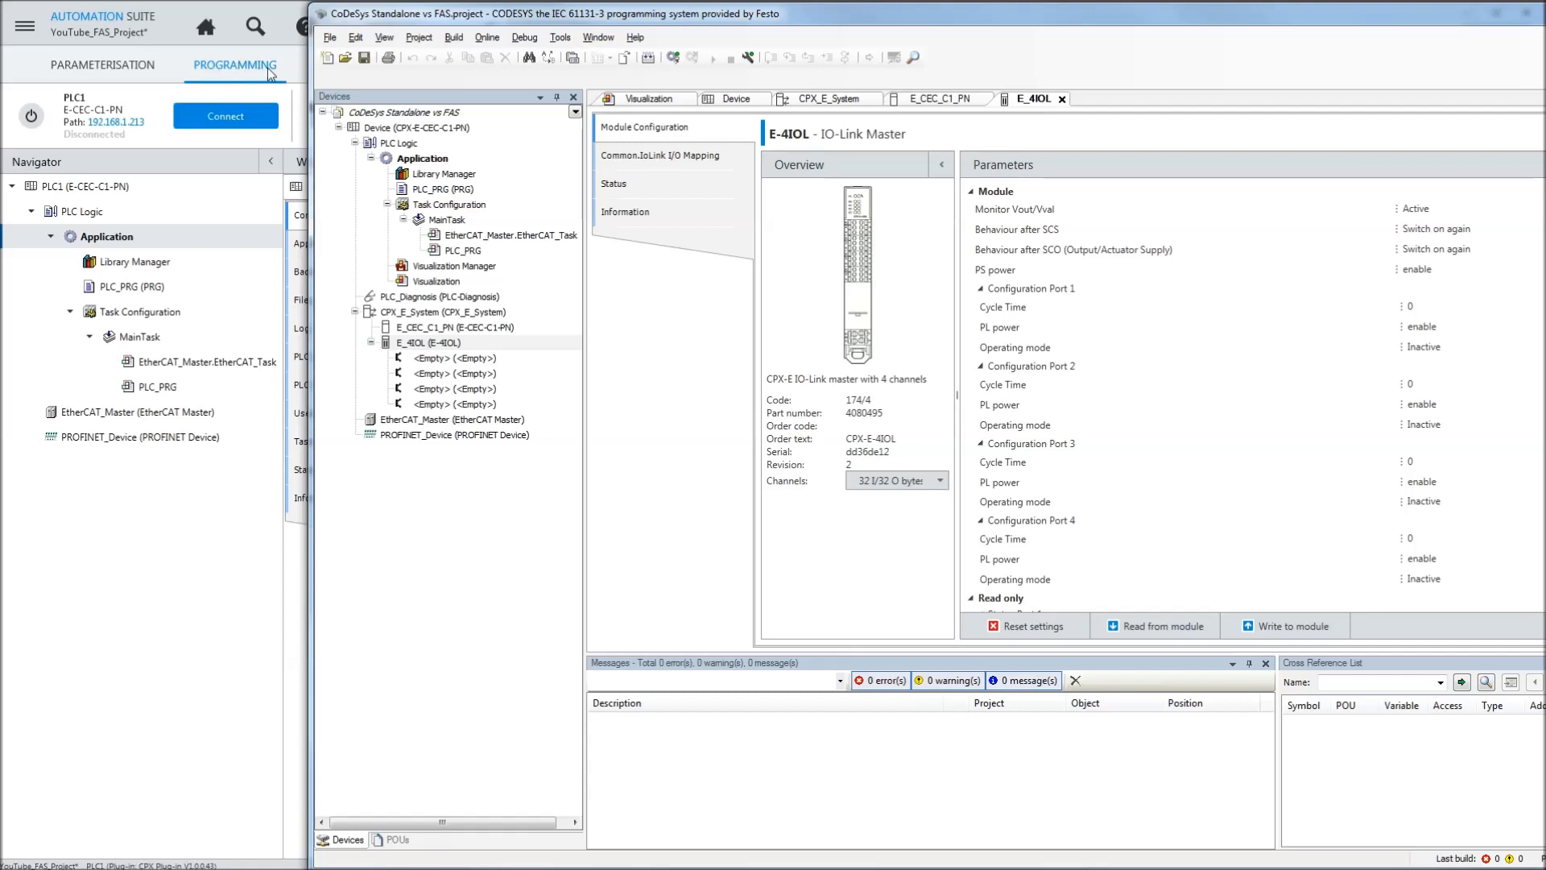
# - Compare the communication settings of the CPX-E-CEC-C1-PN device in CODESYS with those of PLC1 in Festo Automation Suite
pyautogui.click(395, 129)
pyautogui.doubleClick(394, 129)
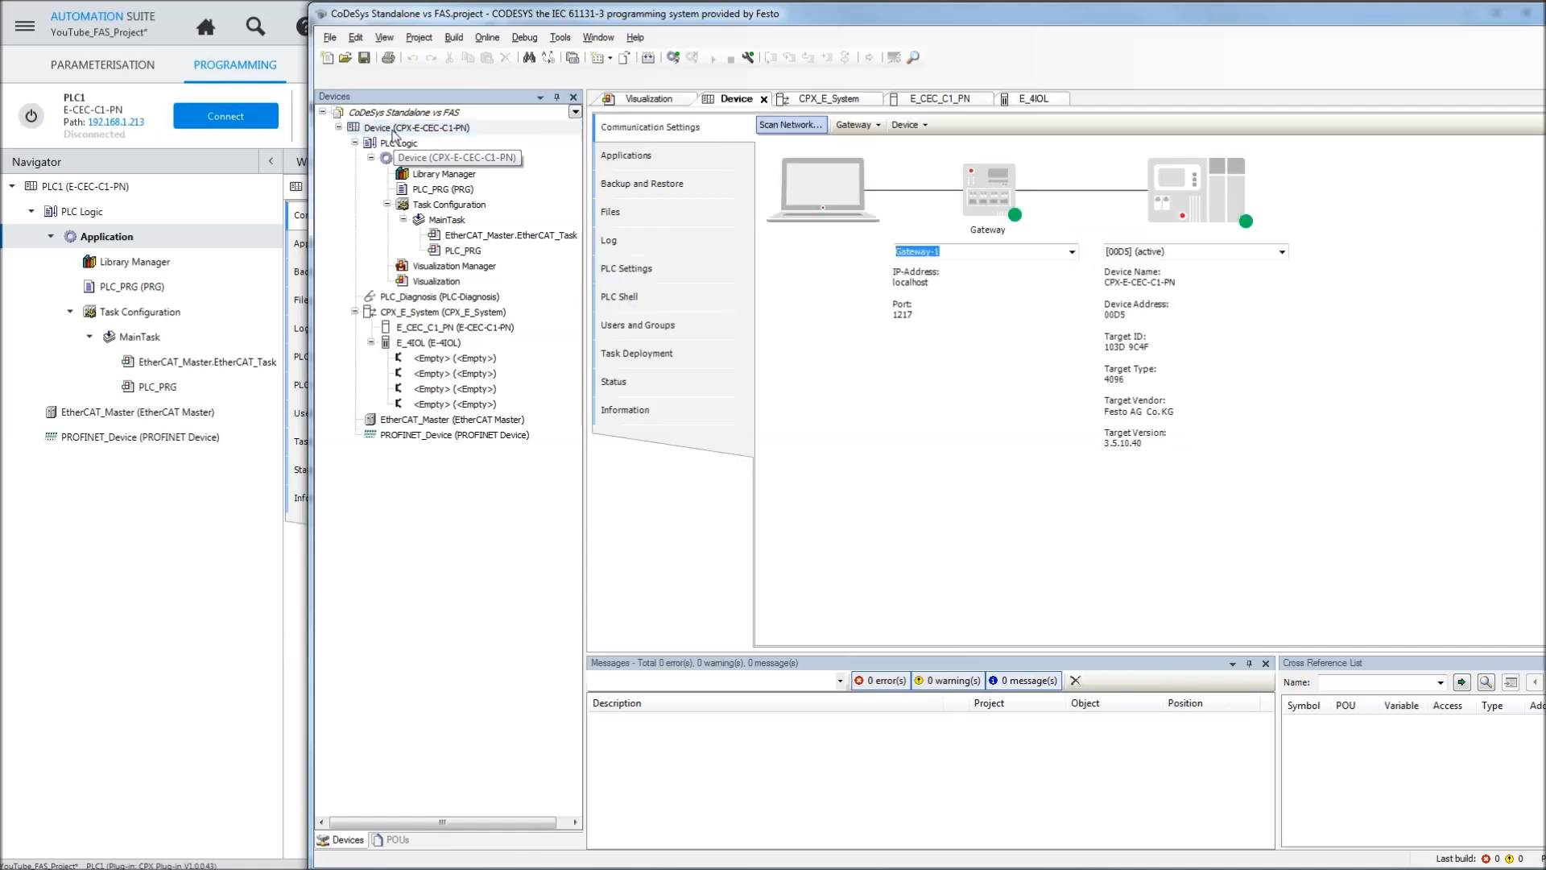
pyautogui.click(82, 187)
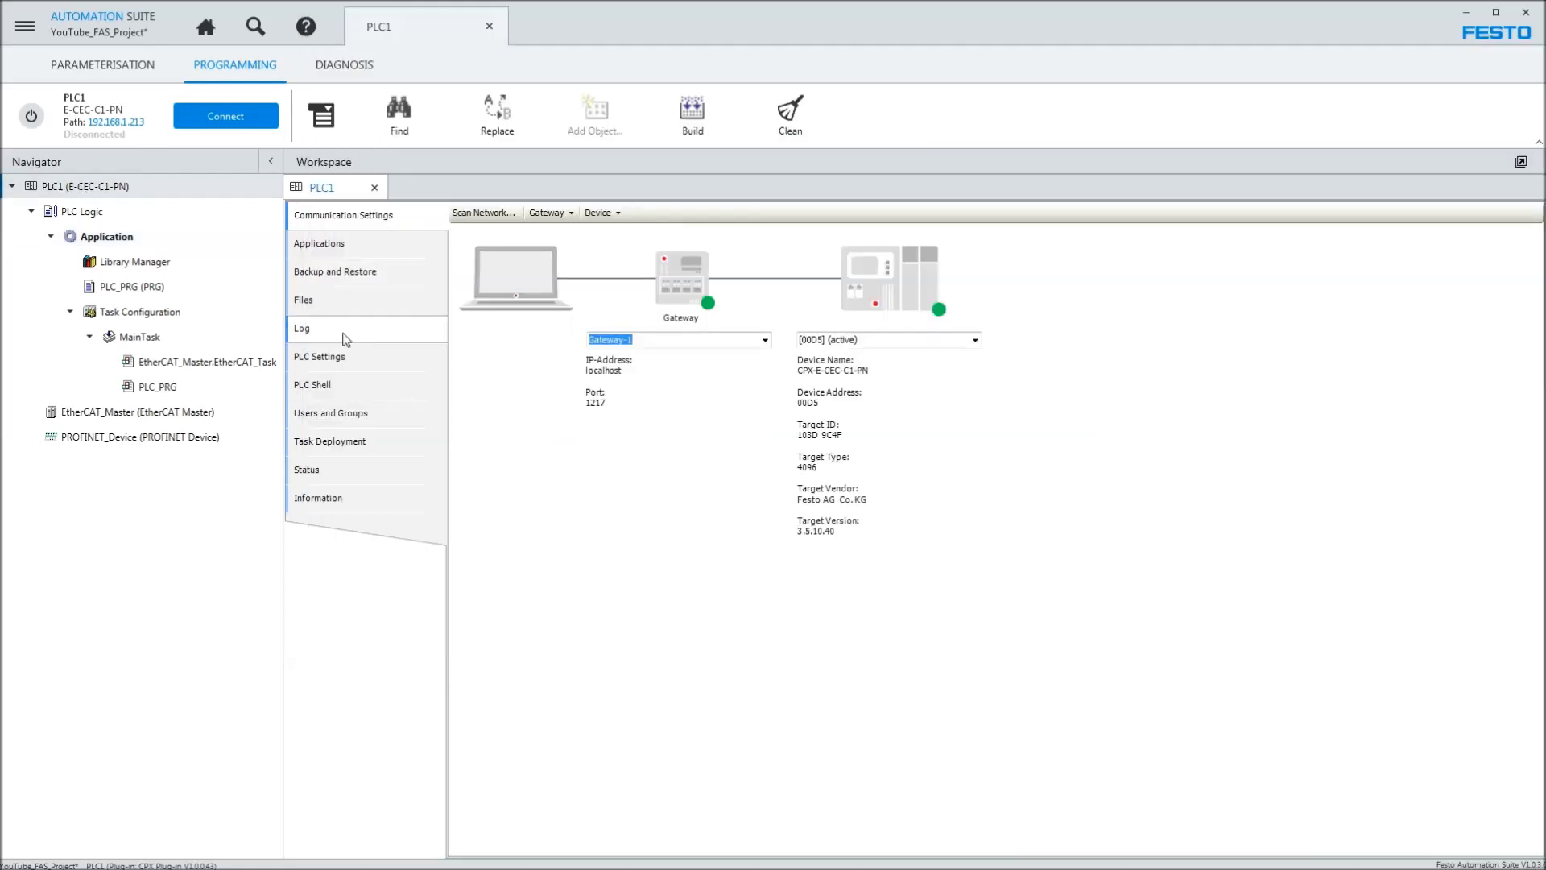
# - In PLC1's PLC settings, set Always update variables to Enabled 2 (always in bus cycle task) and the bus cycle task to MainTask
pyautogui.click(322, 356)
pyautogui.click(501, 261)
pyautogui.click(651, 299)
pyautogui.click(678, 339)
pyautogui.click(790, 360)
pyautogui.click(735, 381)
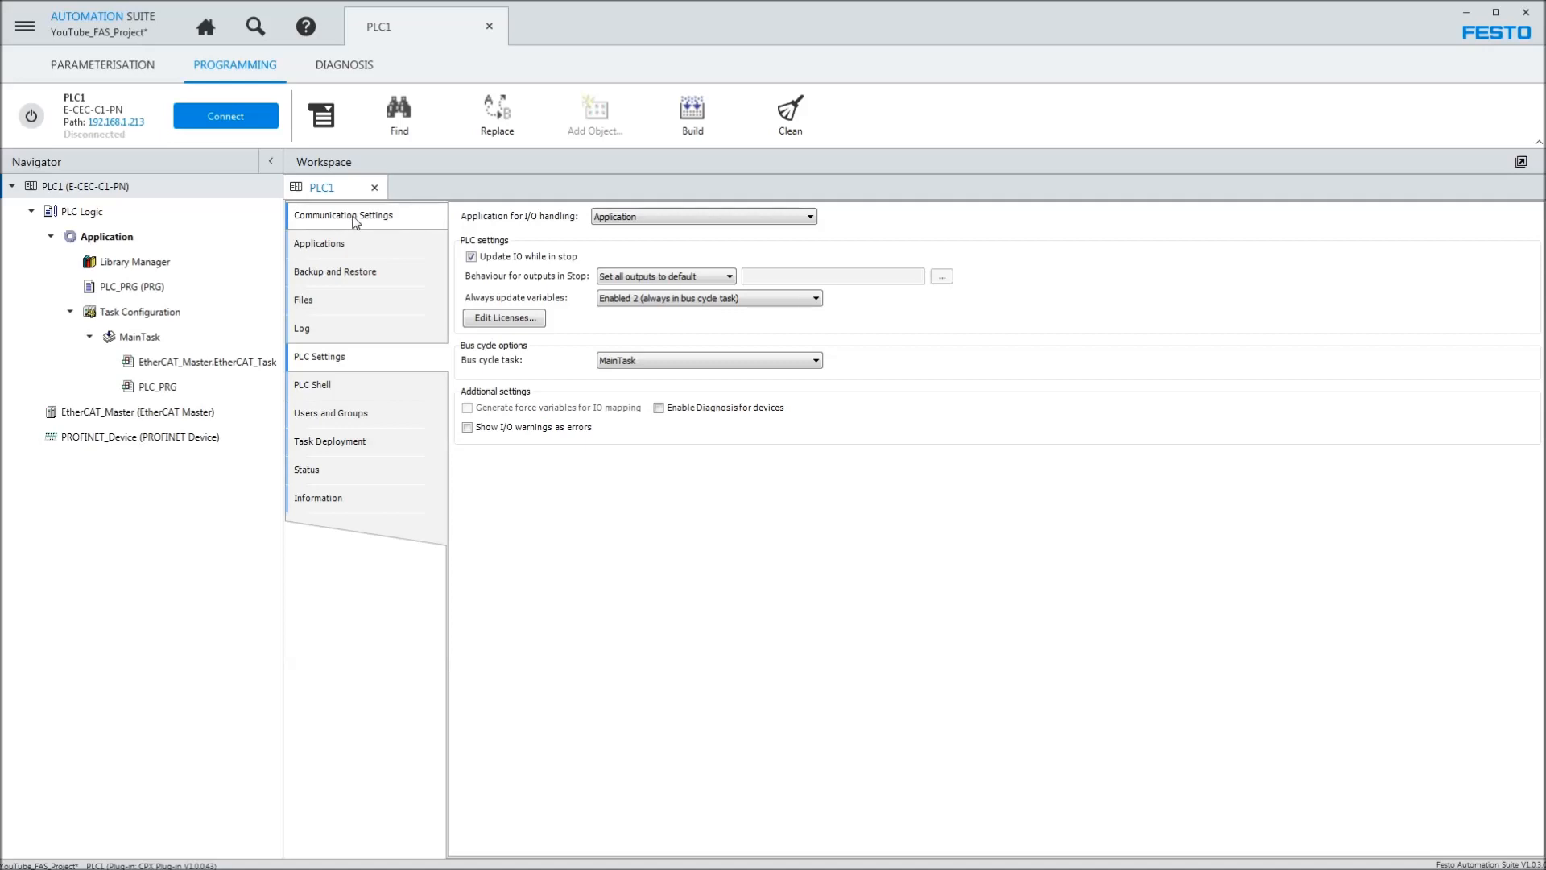
pyautogui.click(761, 299)
pyautogui.click(761, 300)
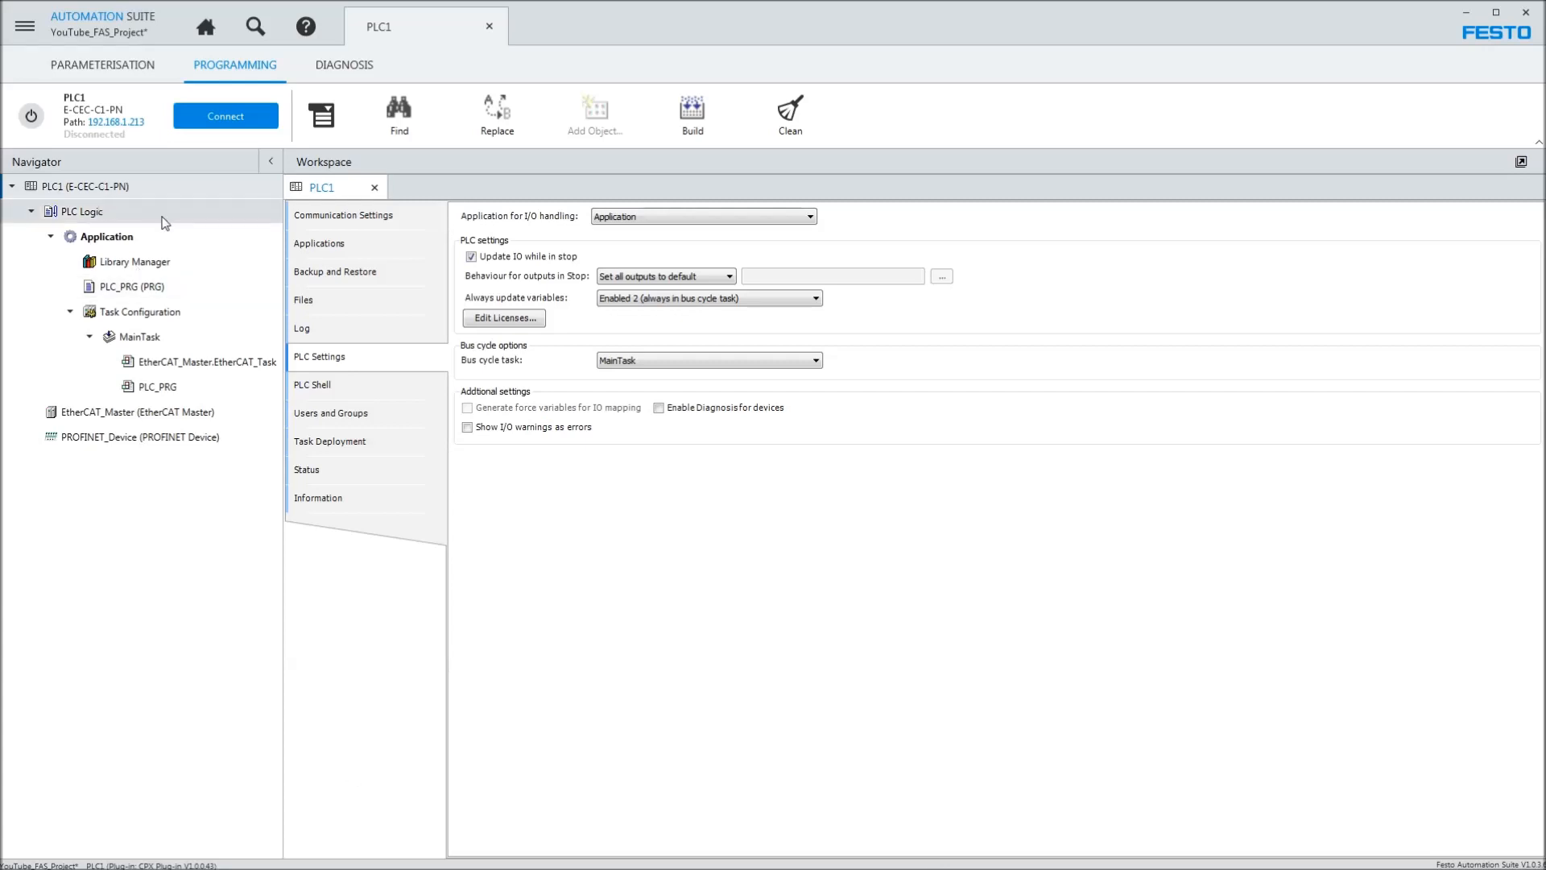
# - Examine which objects and devices can be added to the Application, Task Configuration and EtherCAT_Master entries of PLC1
pyautogui.click(115, 238)
pyautogui.rightClick(117, 239)
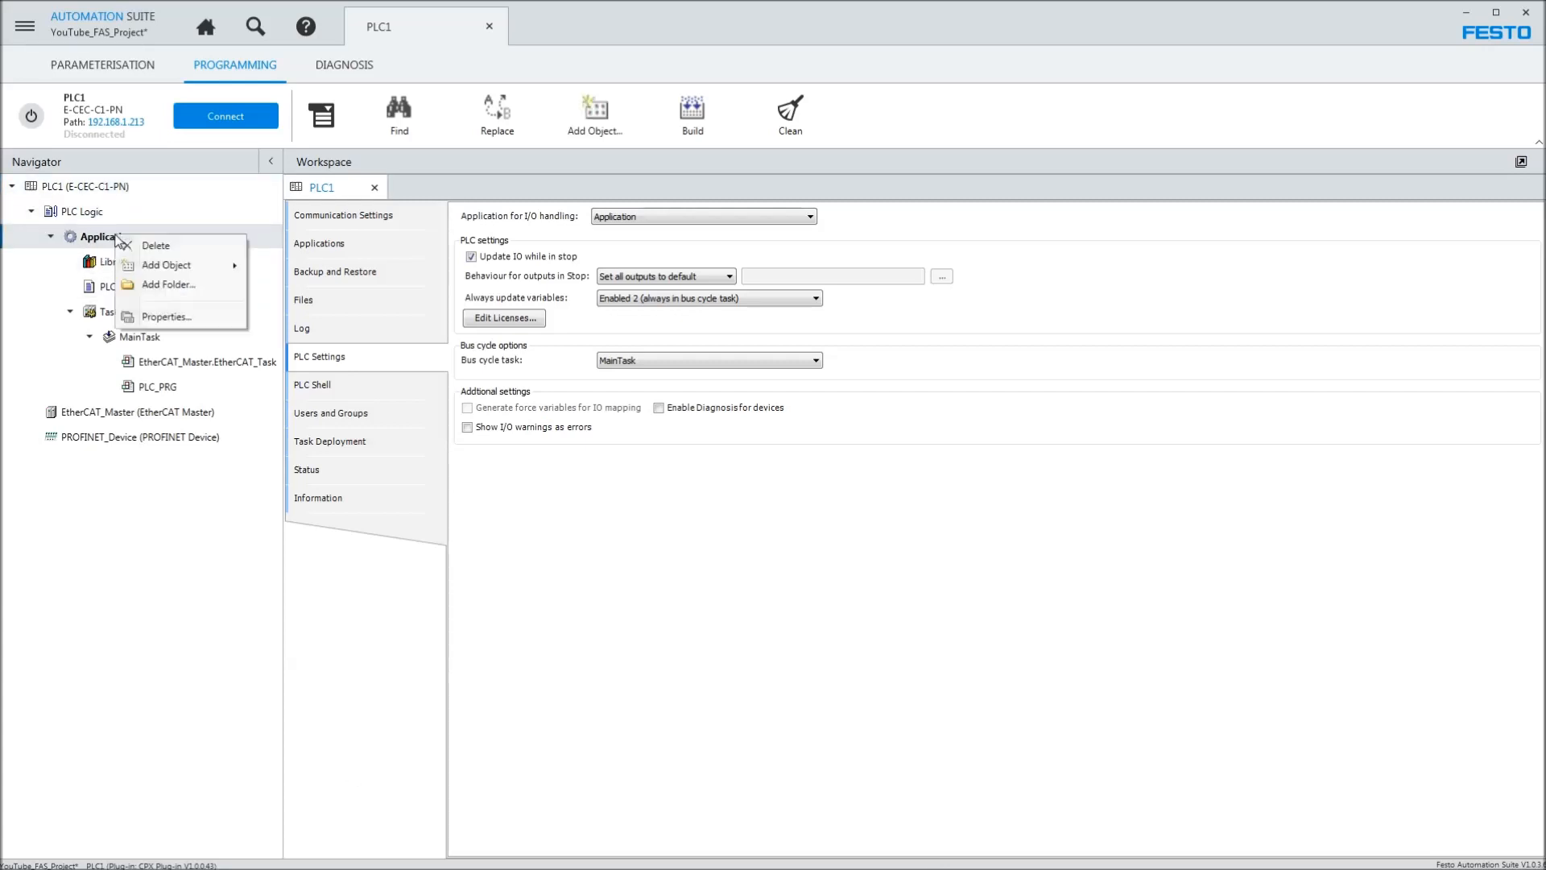
pyautogui.moveTo(167, 271)
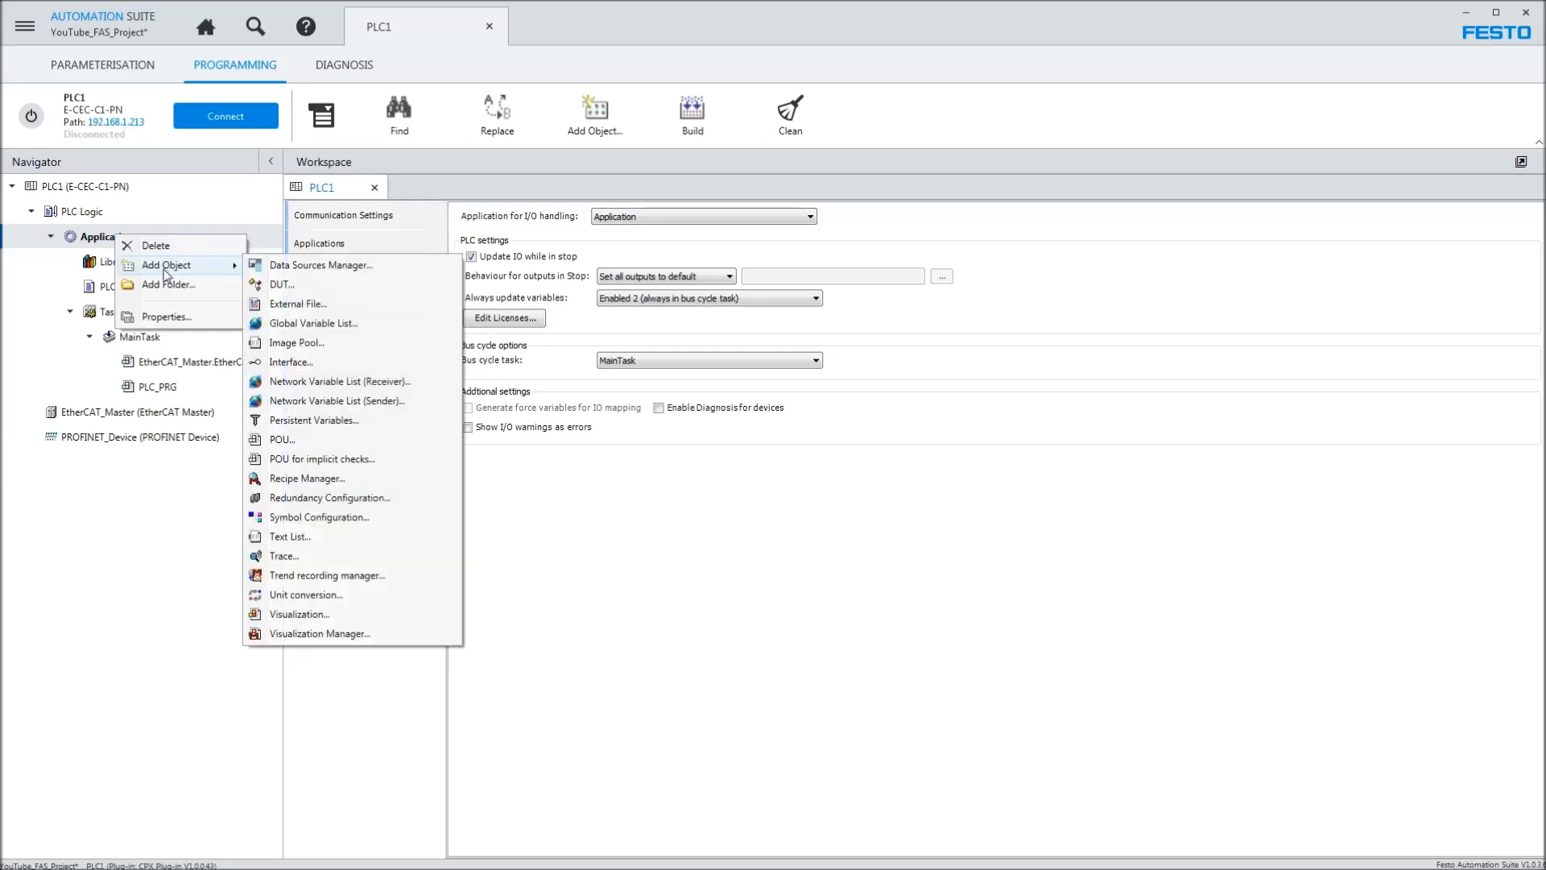
pyautogui.rightClick(105, 242)
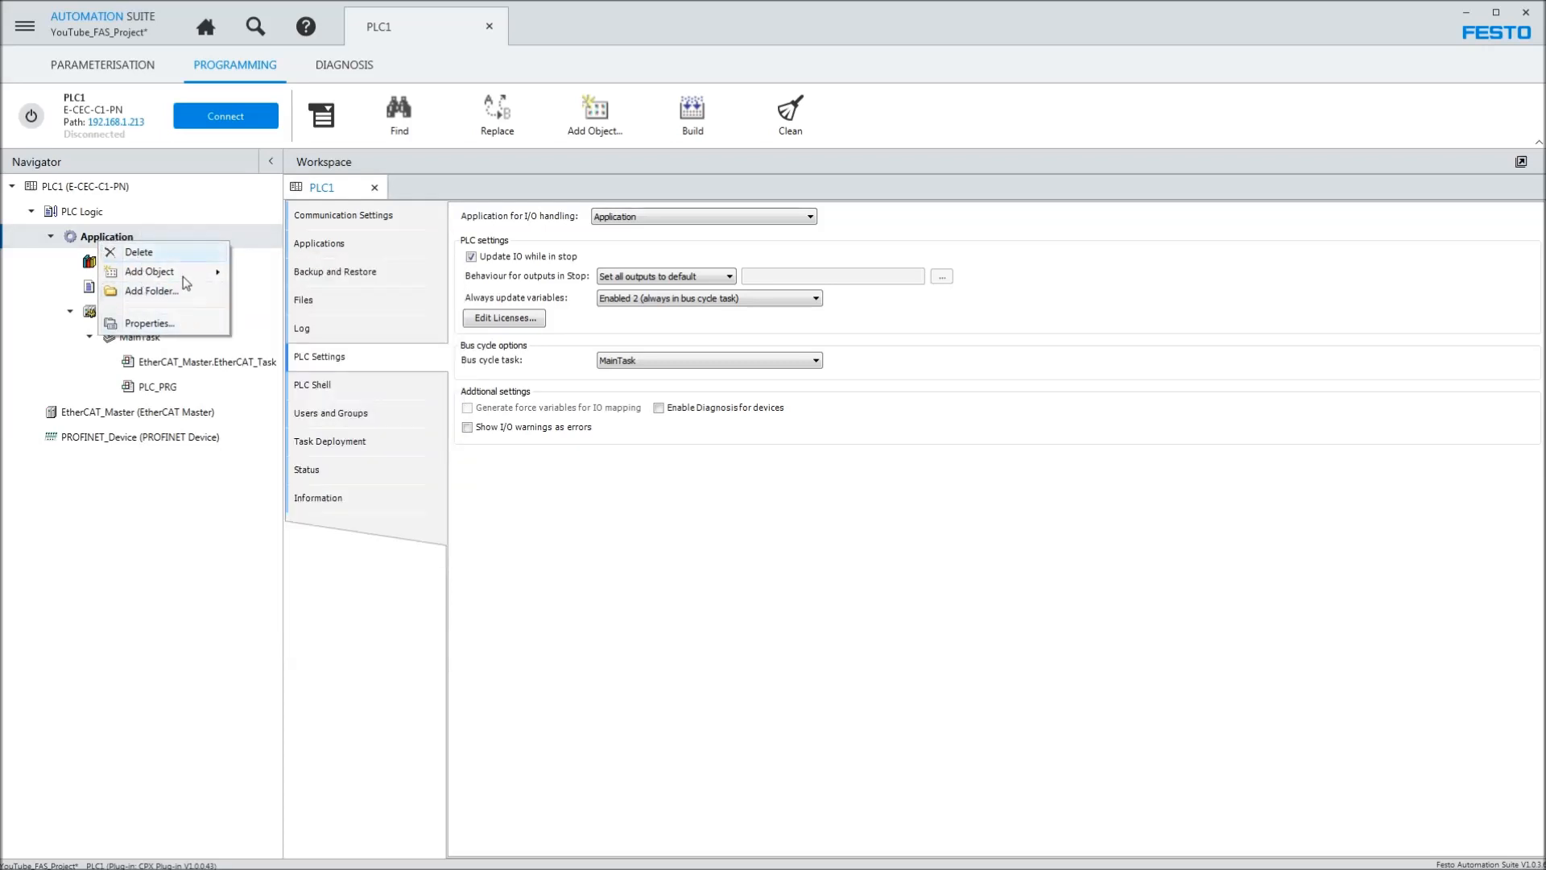
pyautogui.click(109, 312)
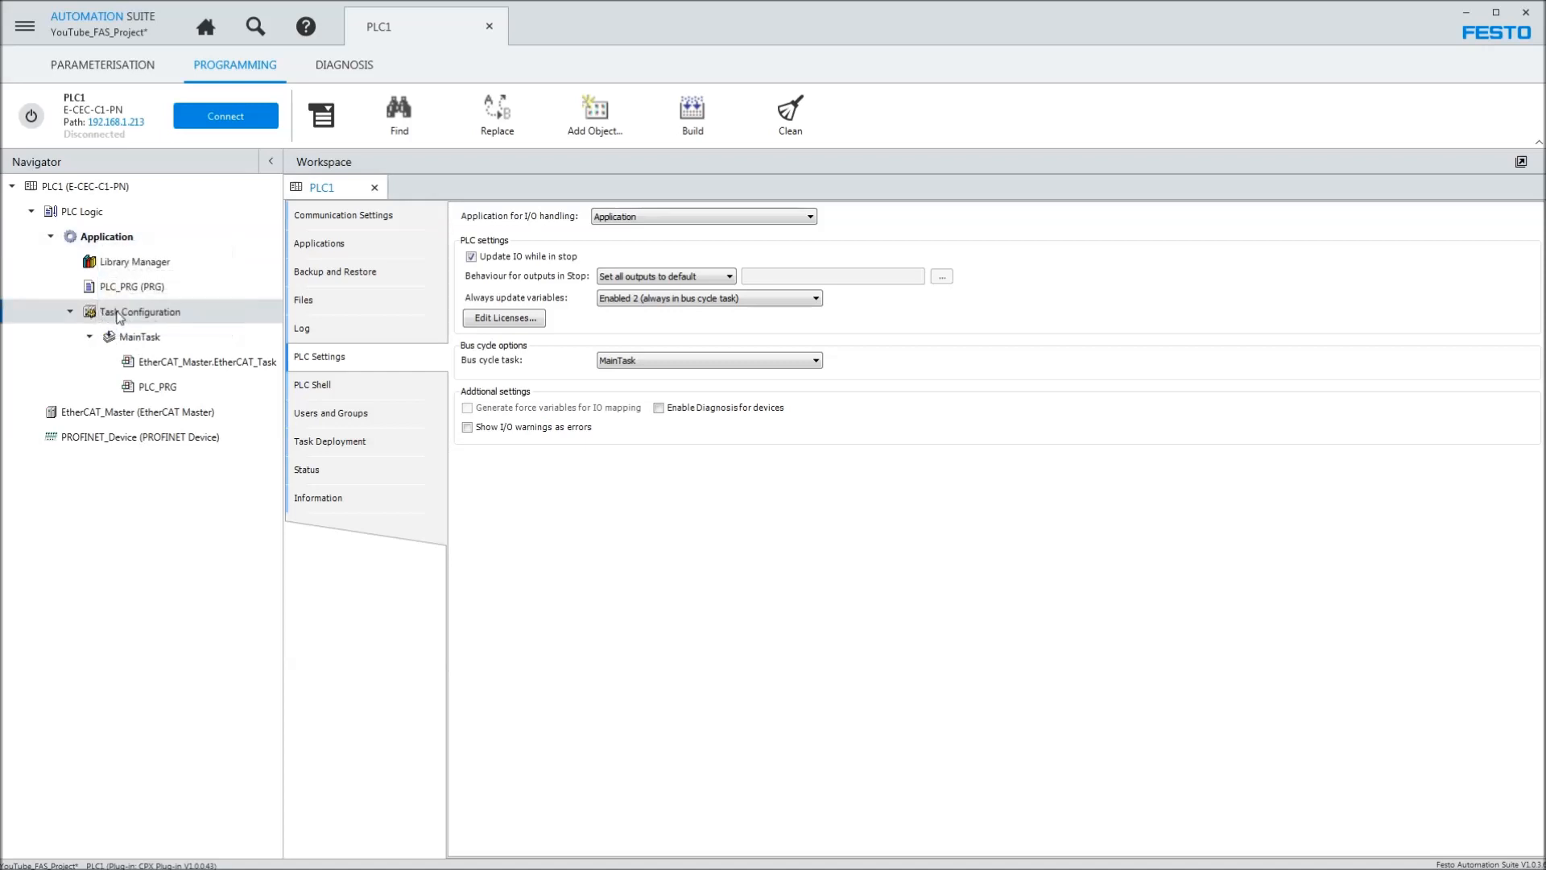
pyautogui.rightClick(119, 314)
pyautogui.click(123, 415)
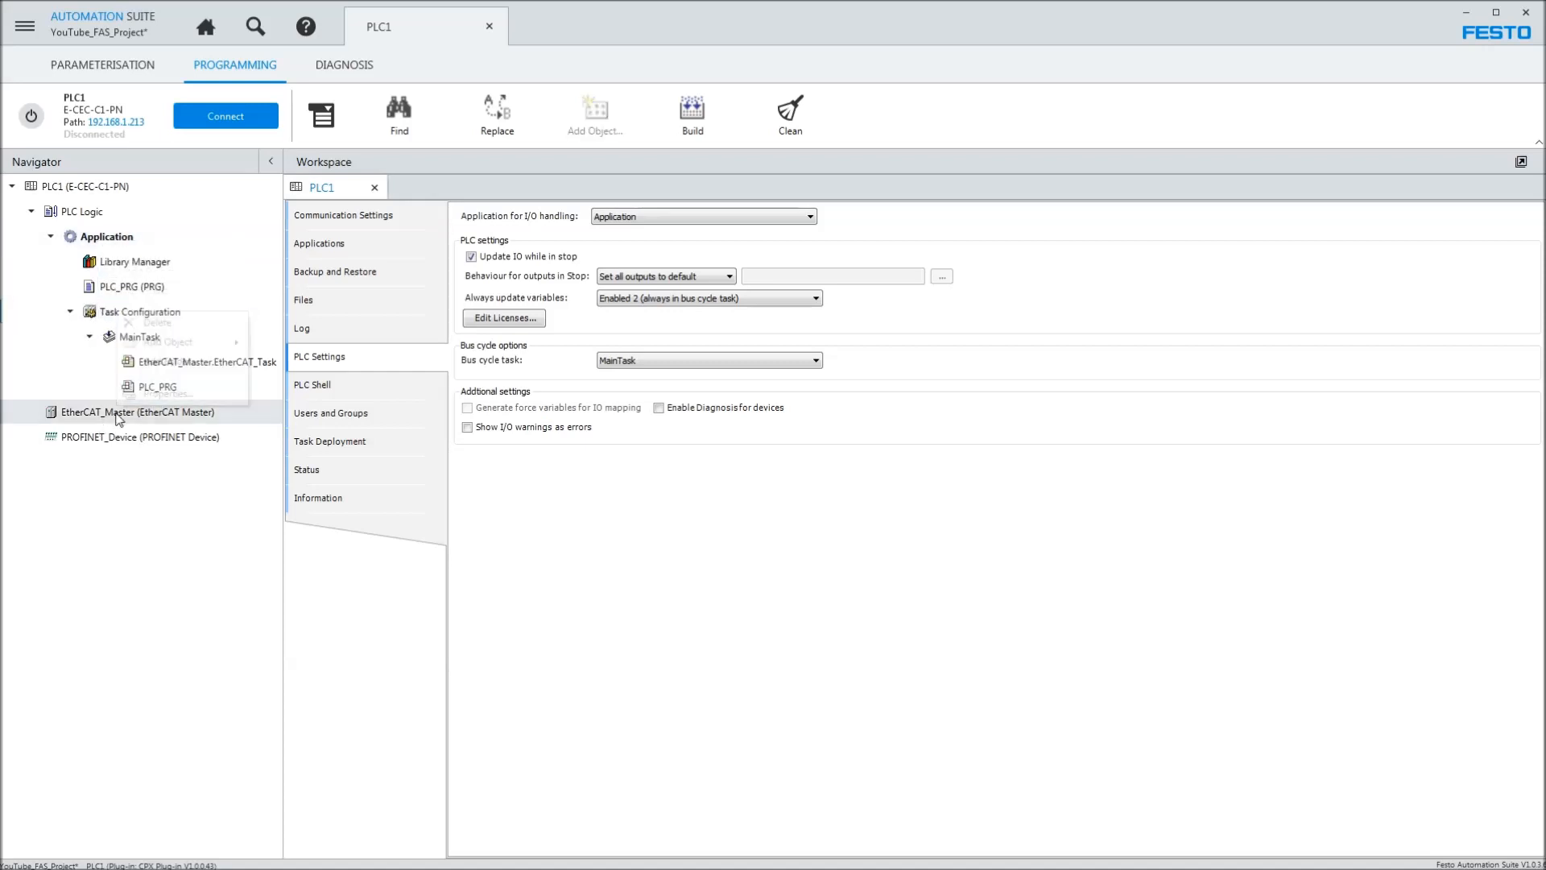
pyautogui.rightClick(126, 416)
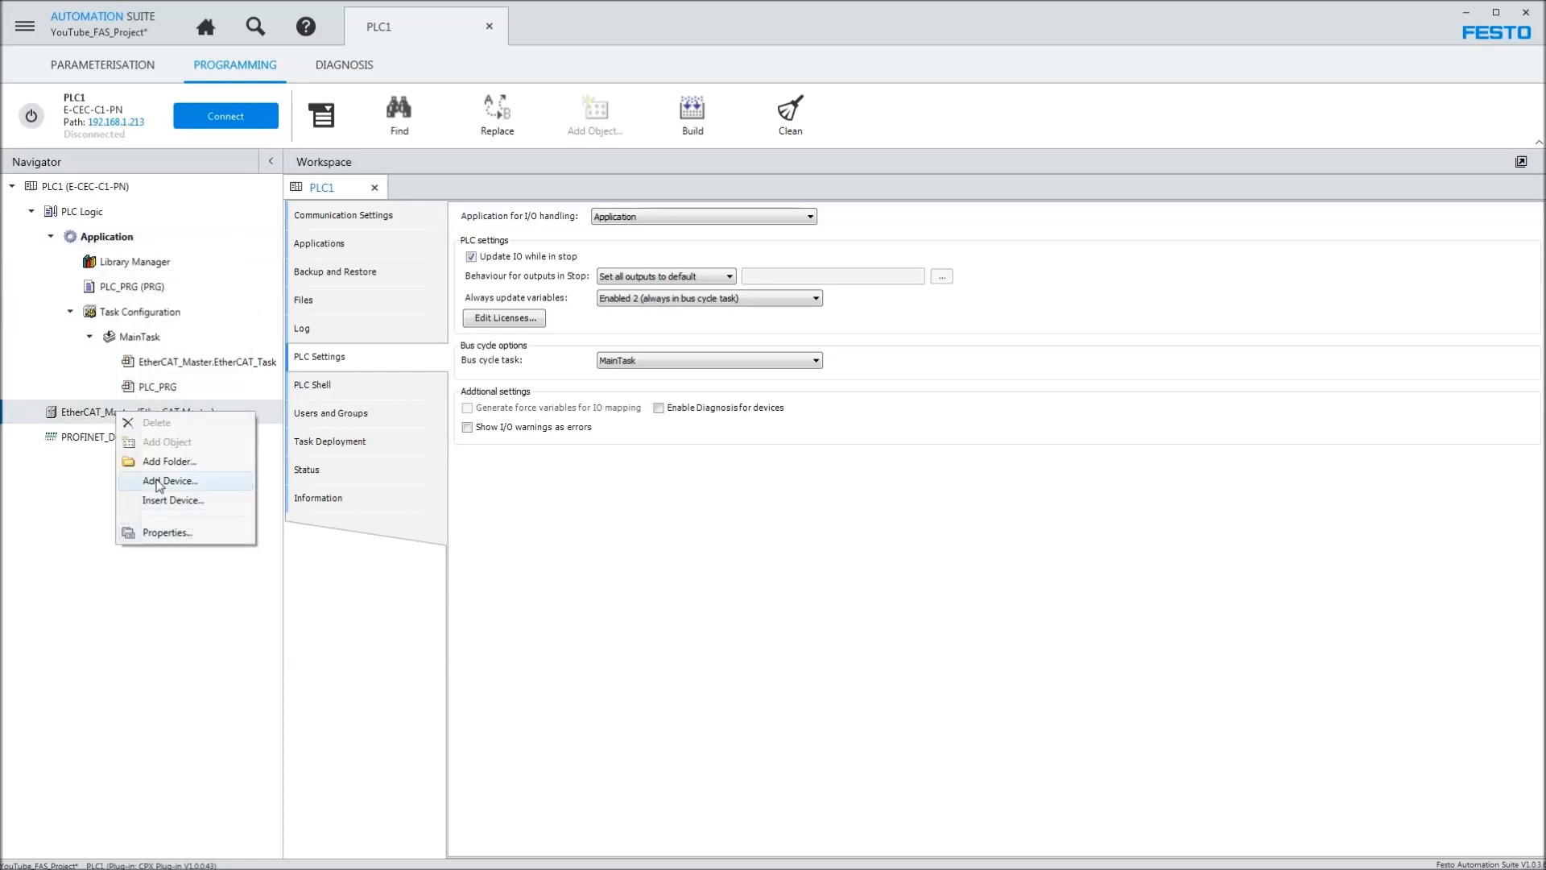
# - Switch to CODESYS and examine the commands available for the Application object in the device tree
pyautogui.hotkey('alt', 'Tab')
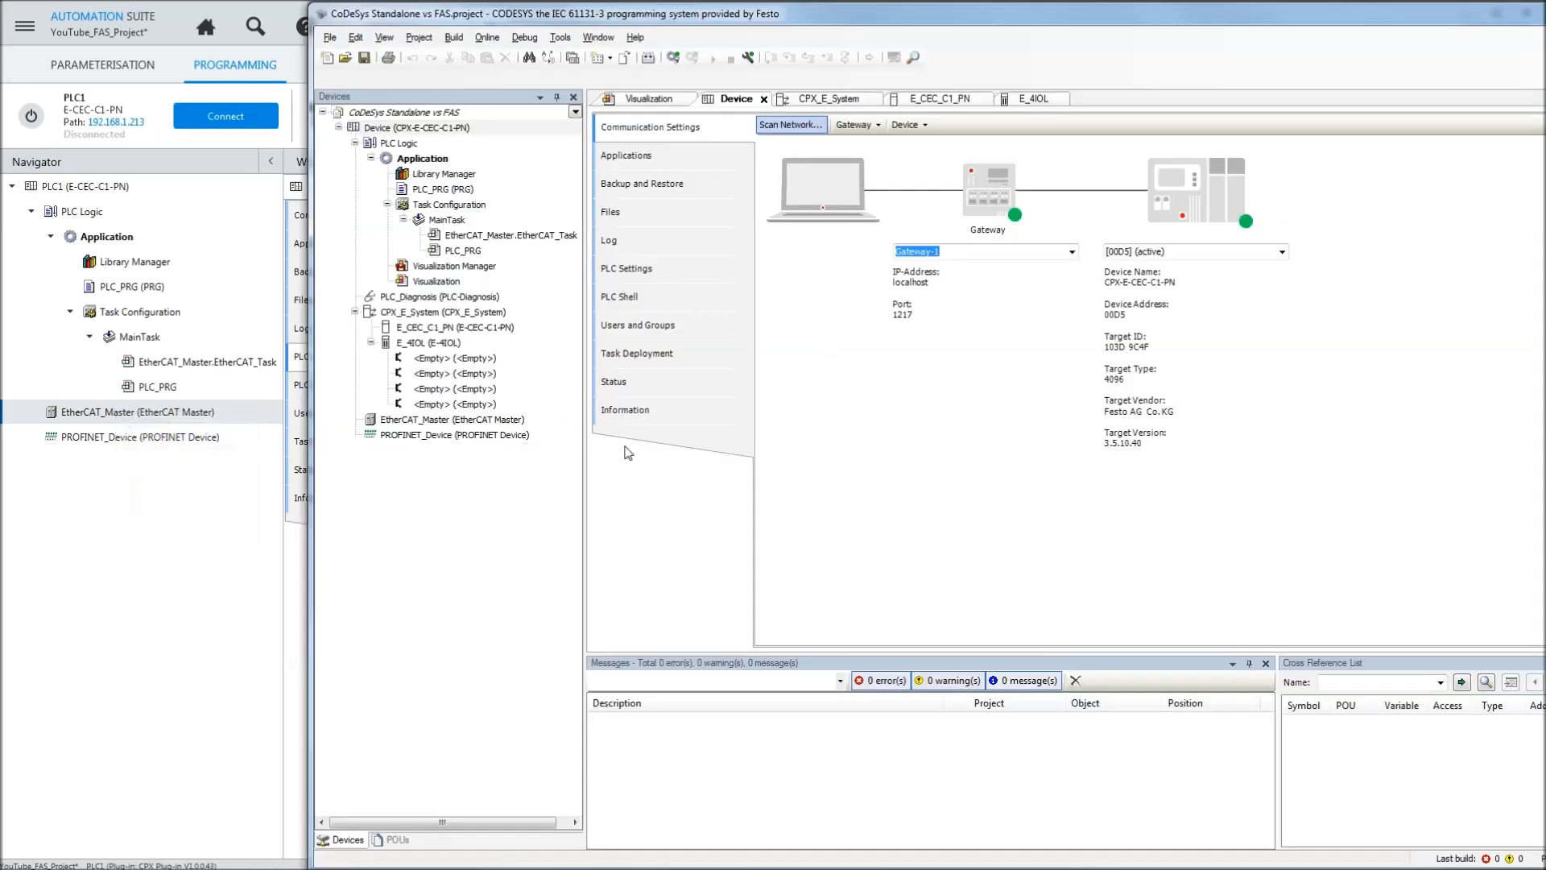
pyautogui.click(436, 159)
pyautogui.rightClick(433, 159)
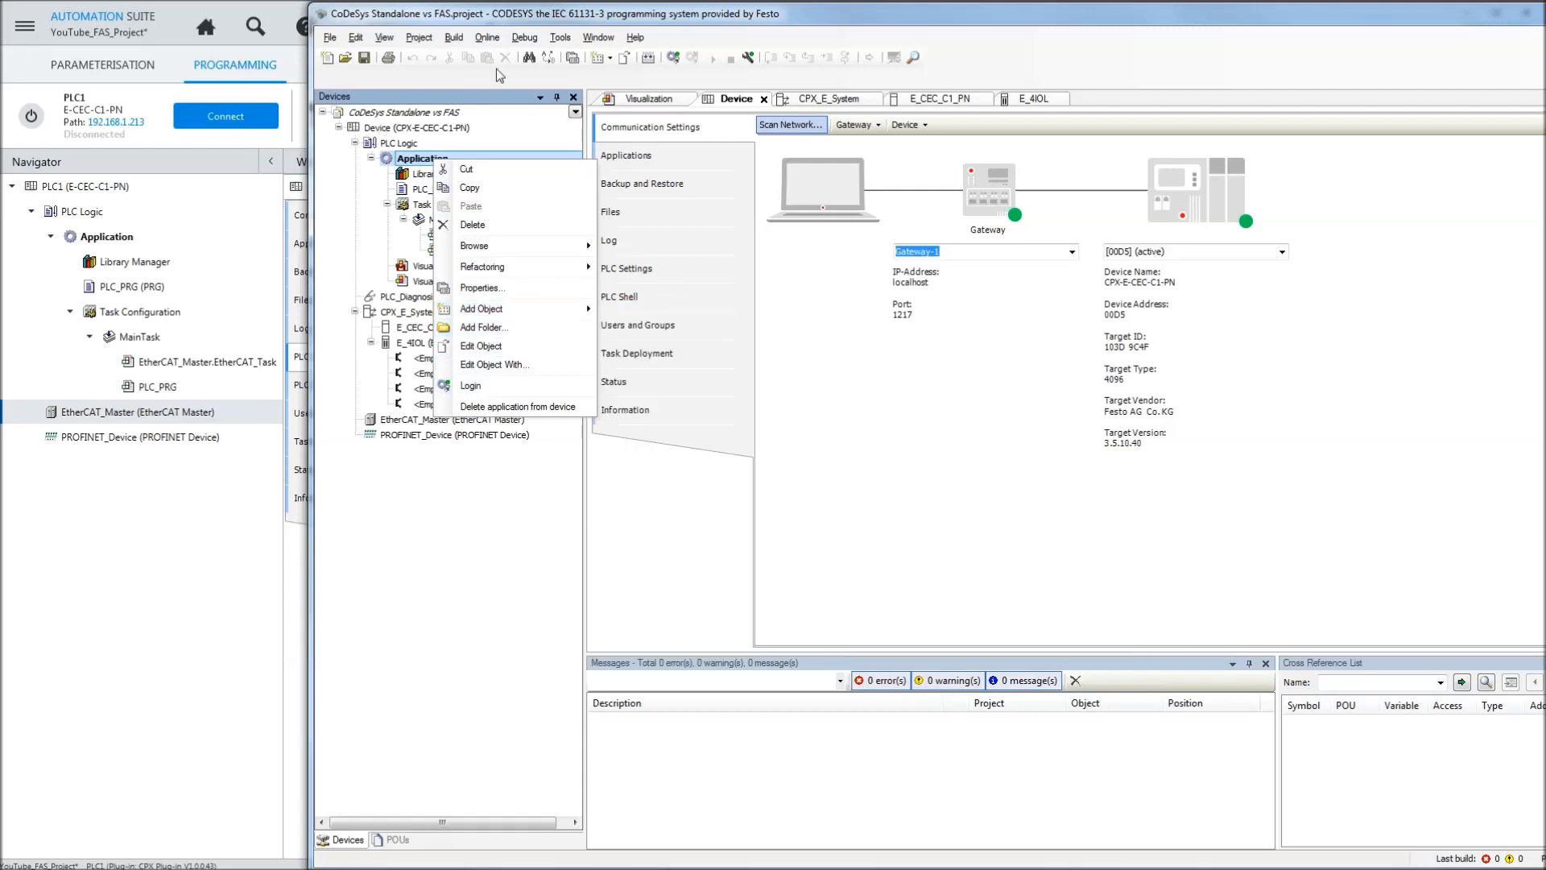
pyautogui.click(550, 12)
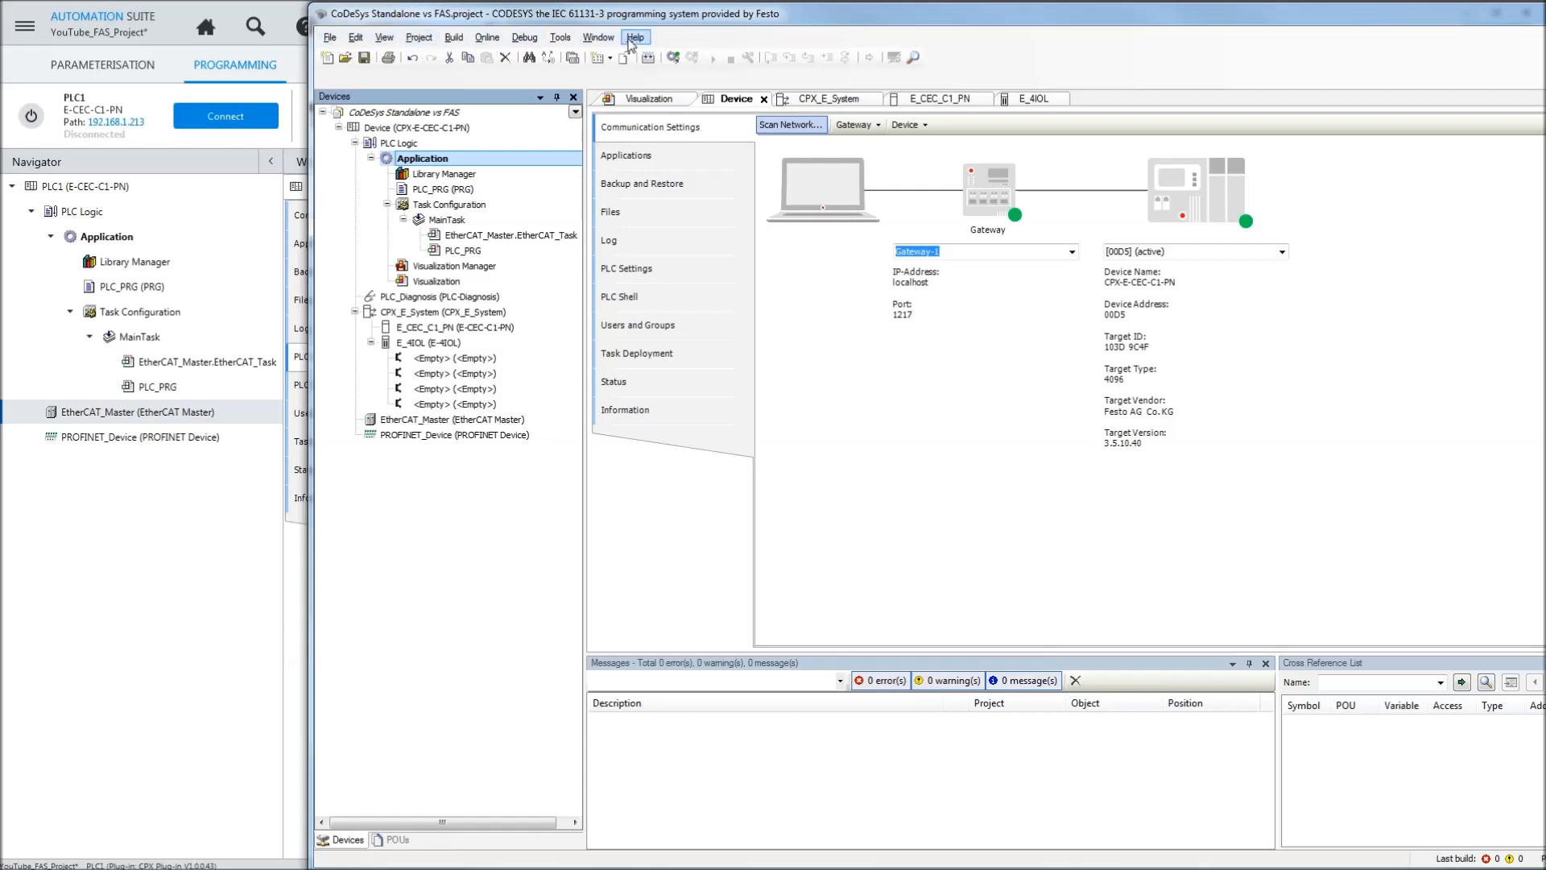
# - Compare the programming command groups for the Application in Festo Automation Suite with the Edit, View, Project and Build groups in CODESYS
pyautogui.click(98, 239)
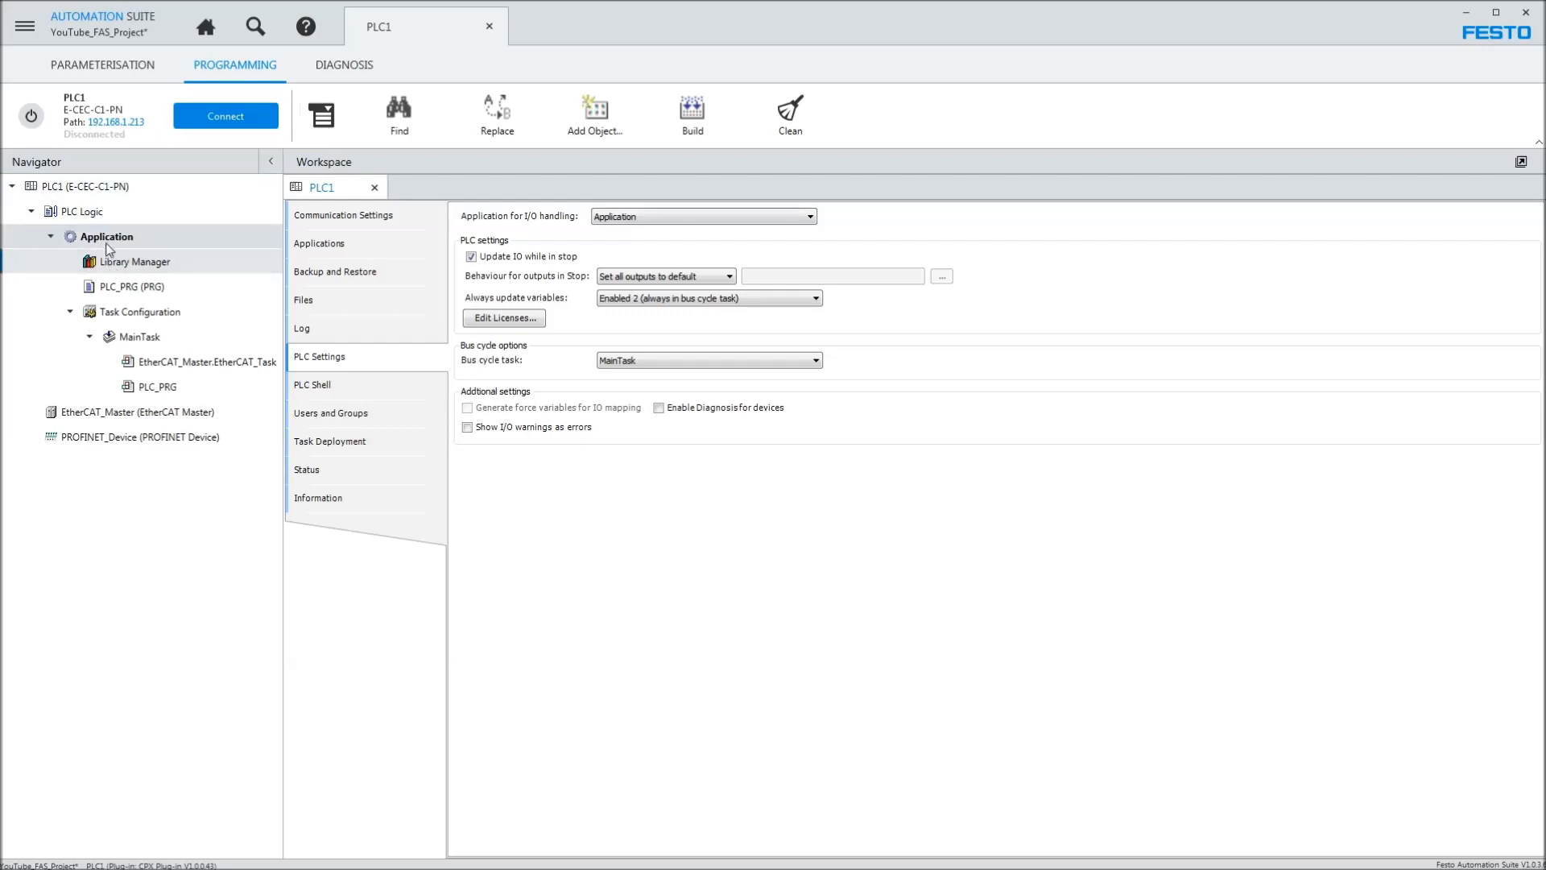
pyautogui.click(326, 120)
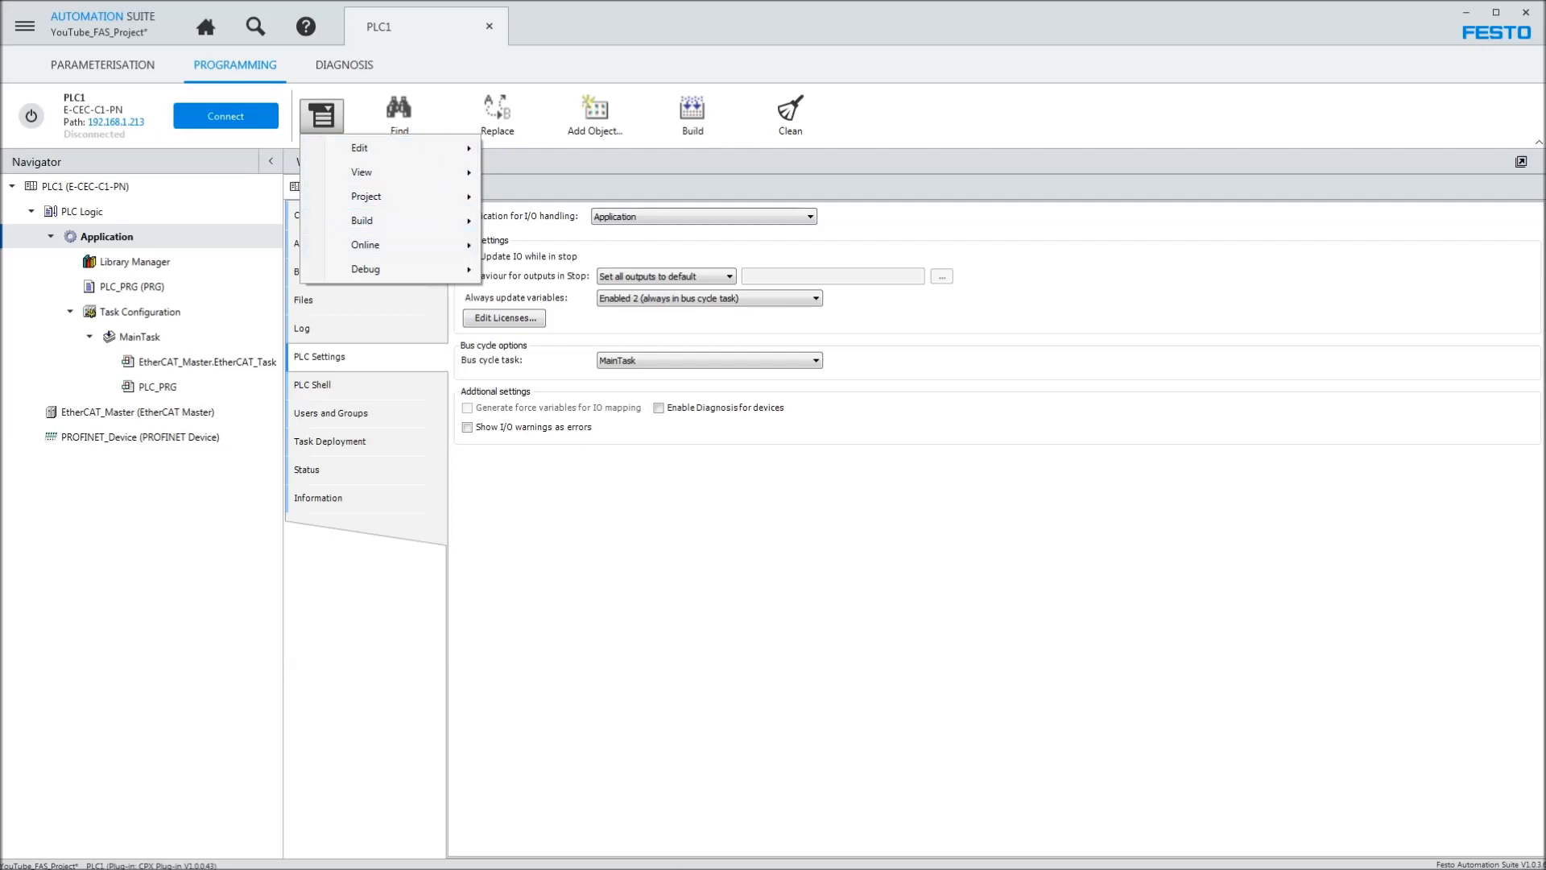
pyautogui.hotkey('alt', 'Tab')
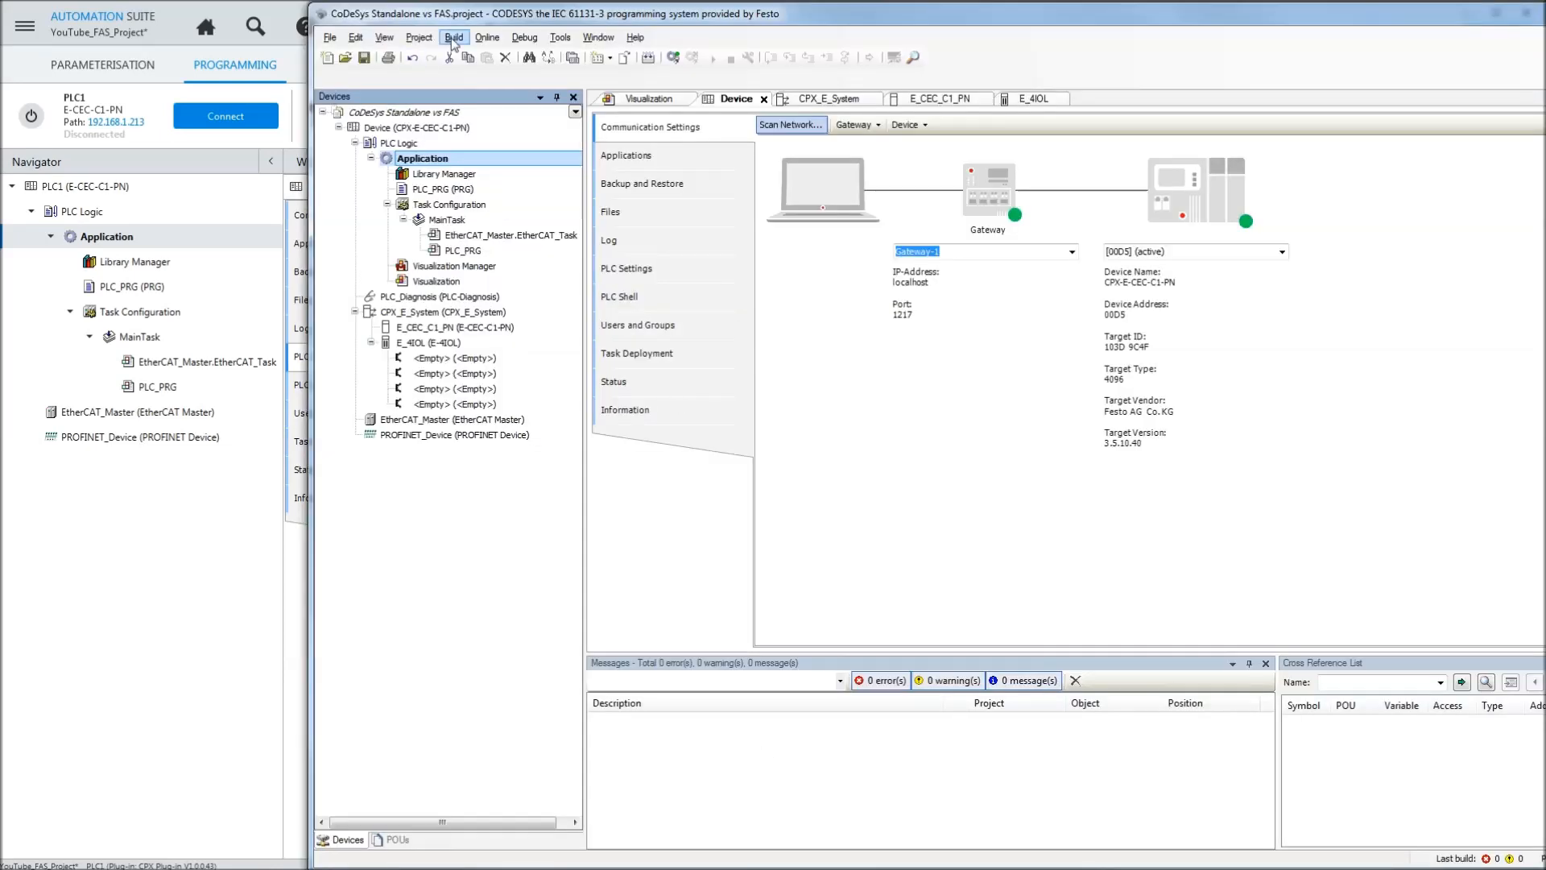
pyautogui.click(356, 40)
pyautogui.click(387, 40)
pyautogui.click(413, 40)
pyautogui.click(451, 40)
pyautogui.moveTo(553, 14); pyautogui.dragTo(643, 36)
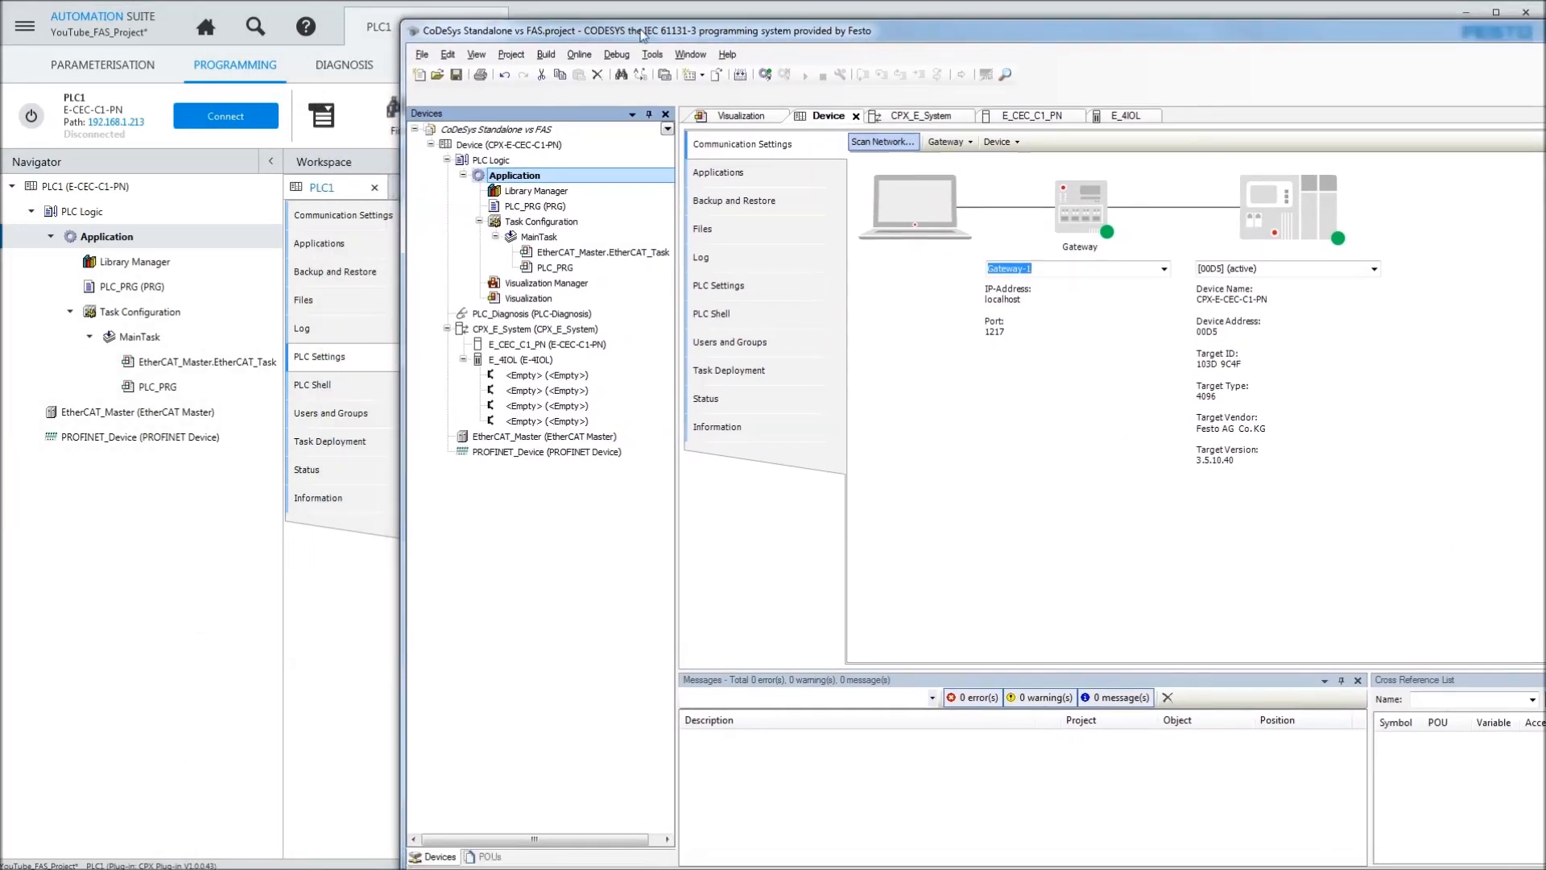
# - Switch back to Festo Automation Suite and examine the Online, Build, Project, View and Edit command groups for PLC1's programming environment
pyautogui.click(322, 117)
pyautogui.click(323, 120)
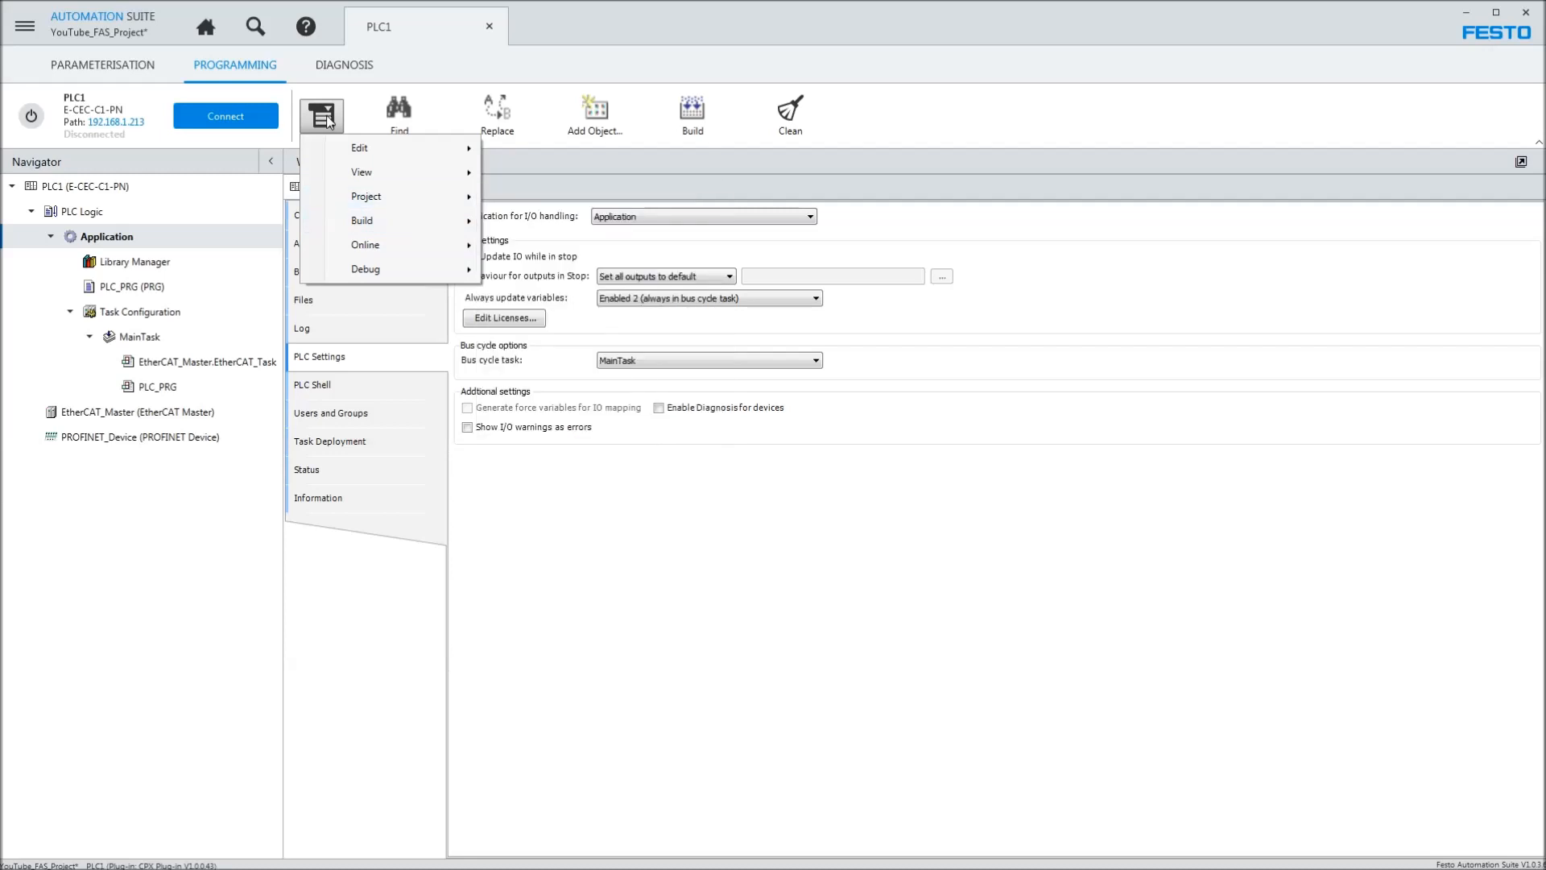
pyautogui.moveTo(374, 273)
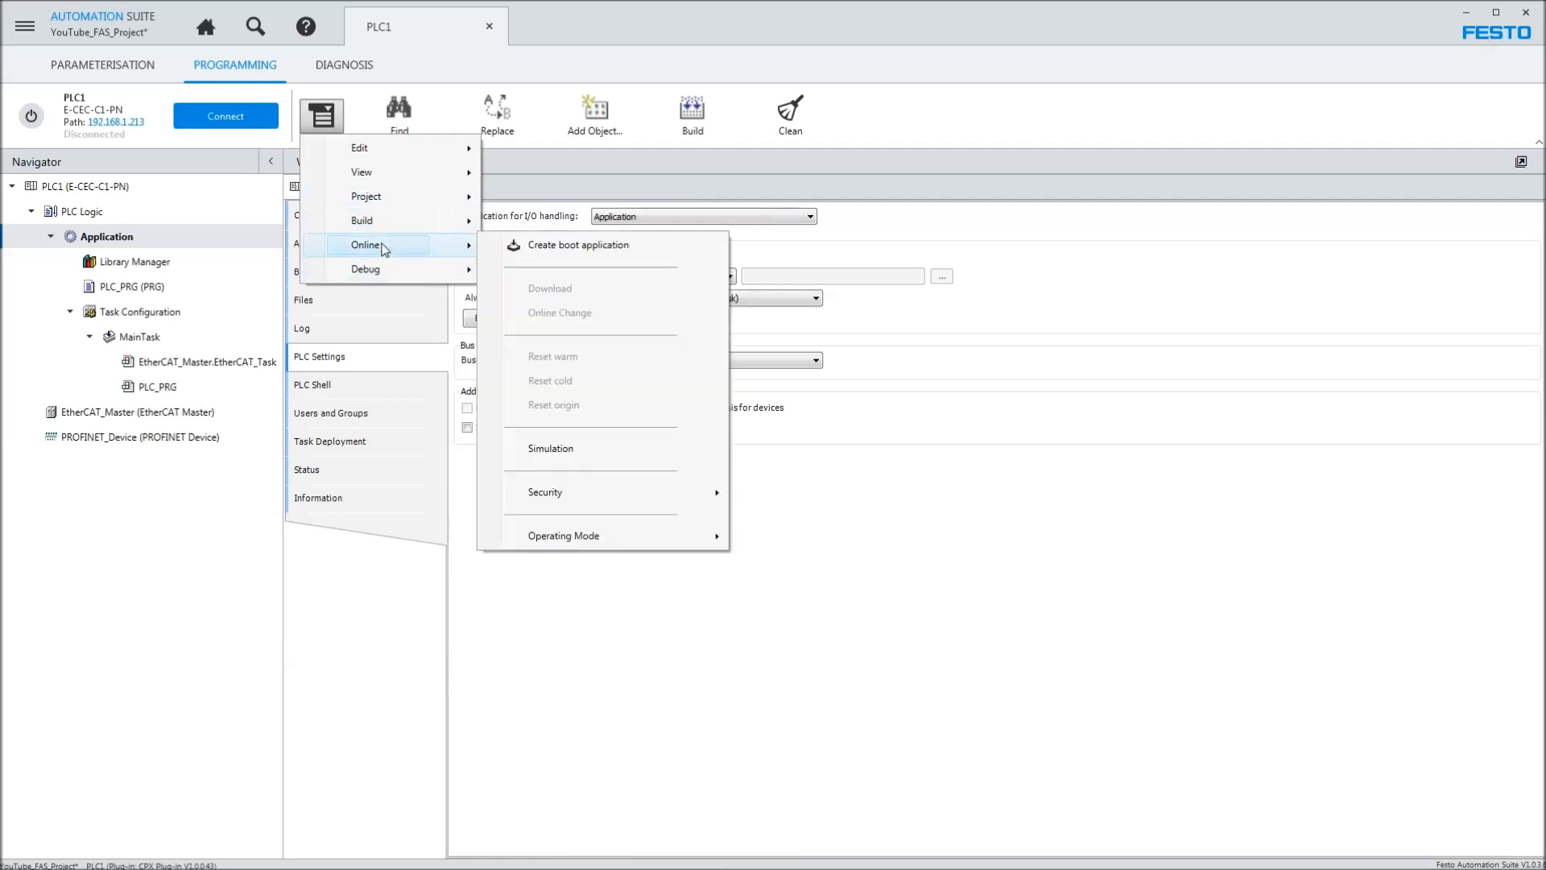
pyautogui.moveTo(392, 227)
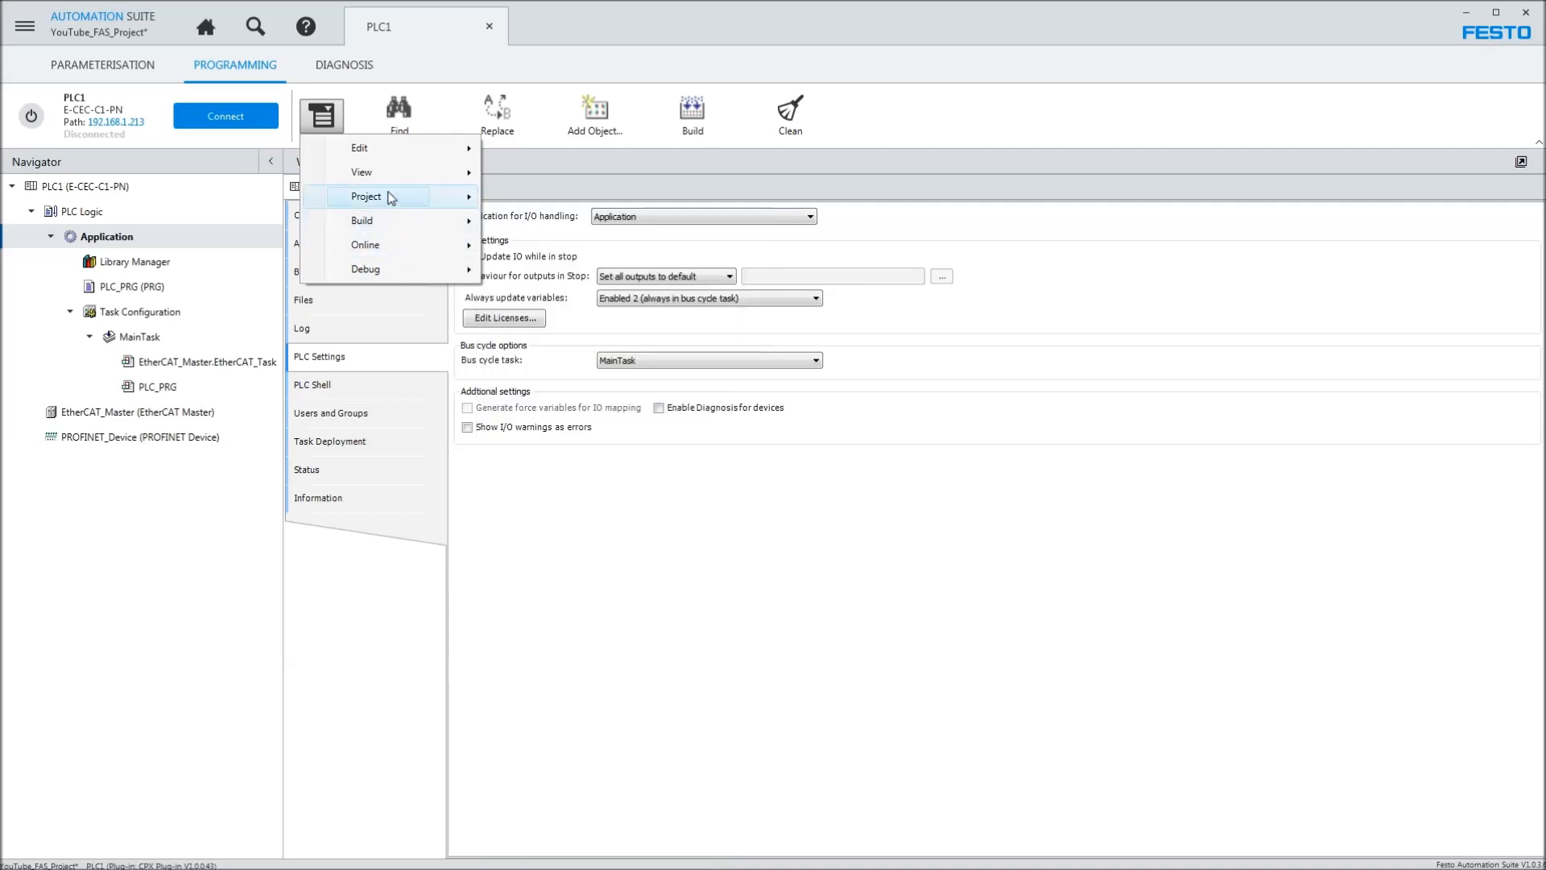
pyautogui.moveTo(395, 182)
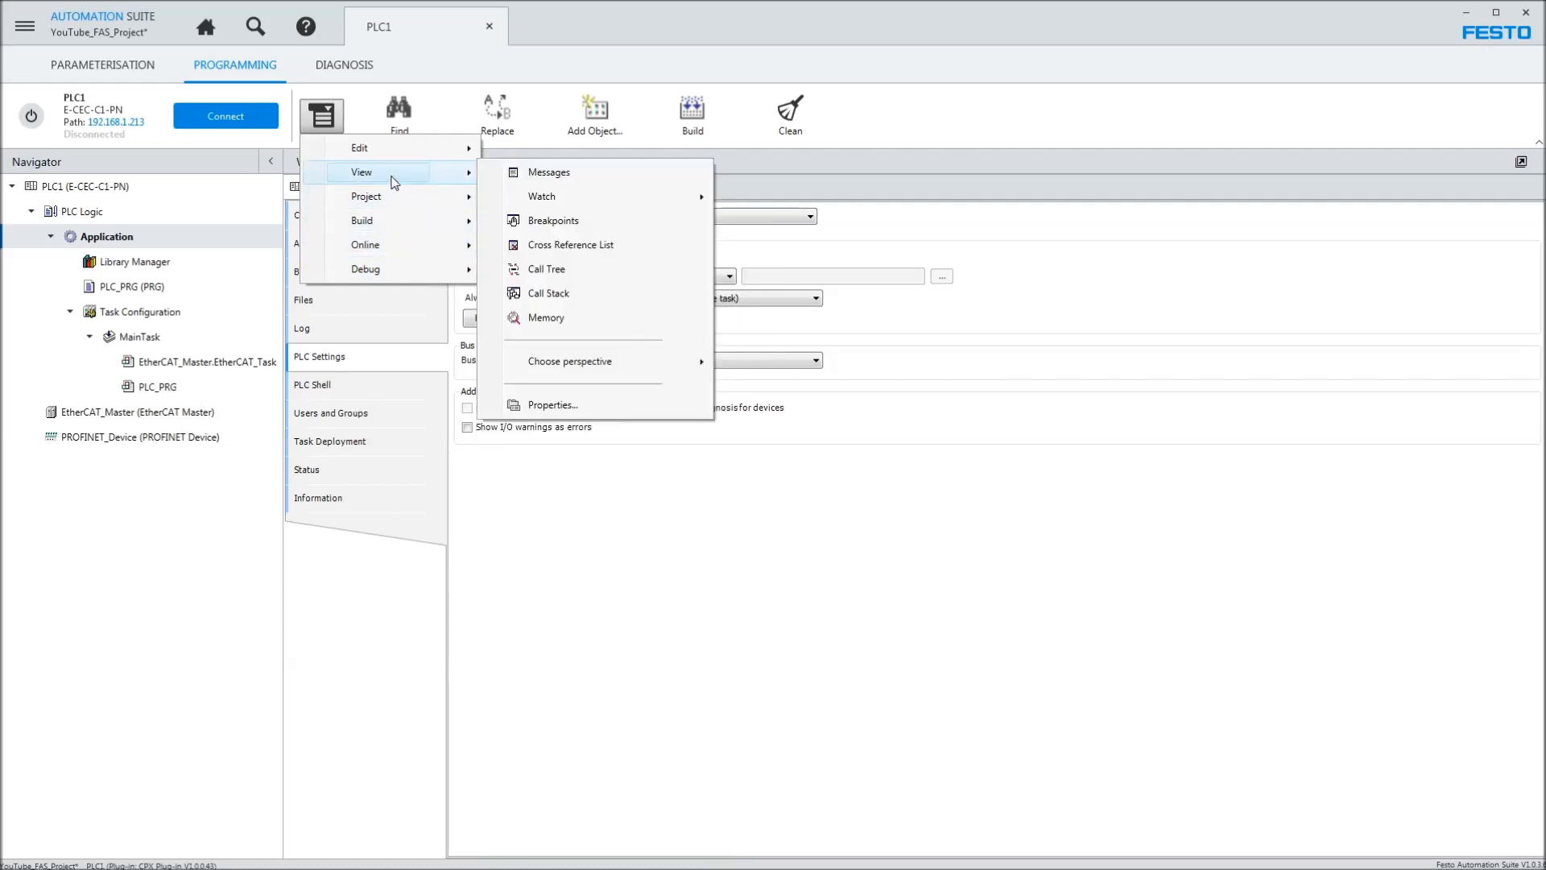
pyautogui.moveTo(400, 154)
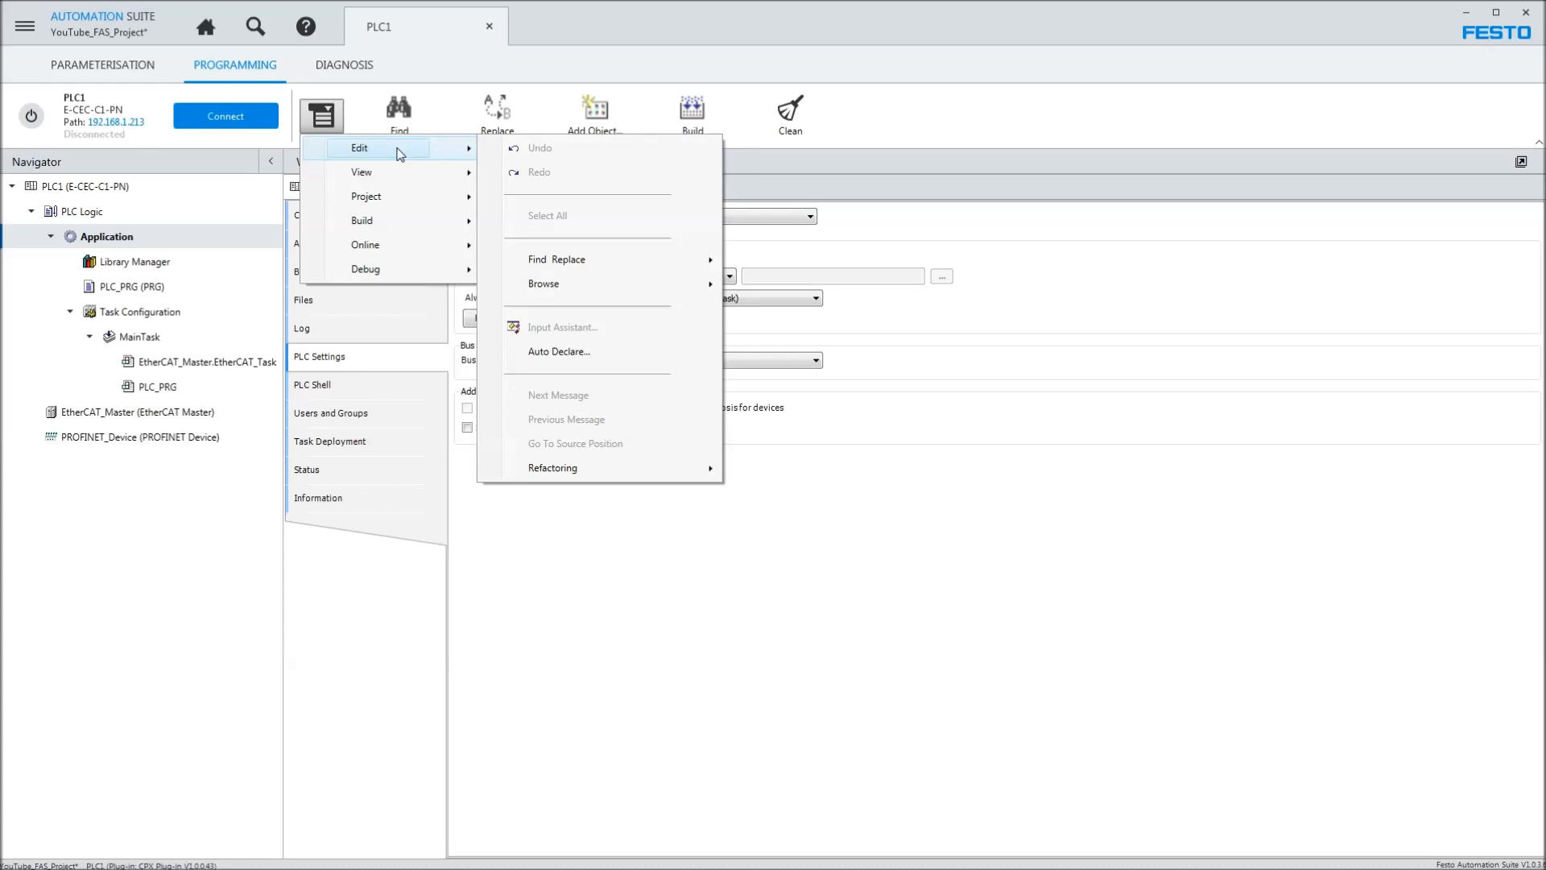
pyautogui.press('Escape')
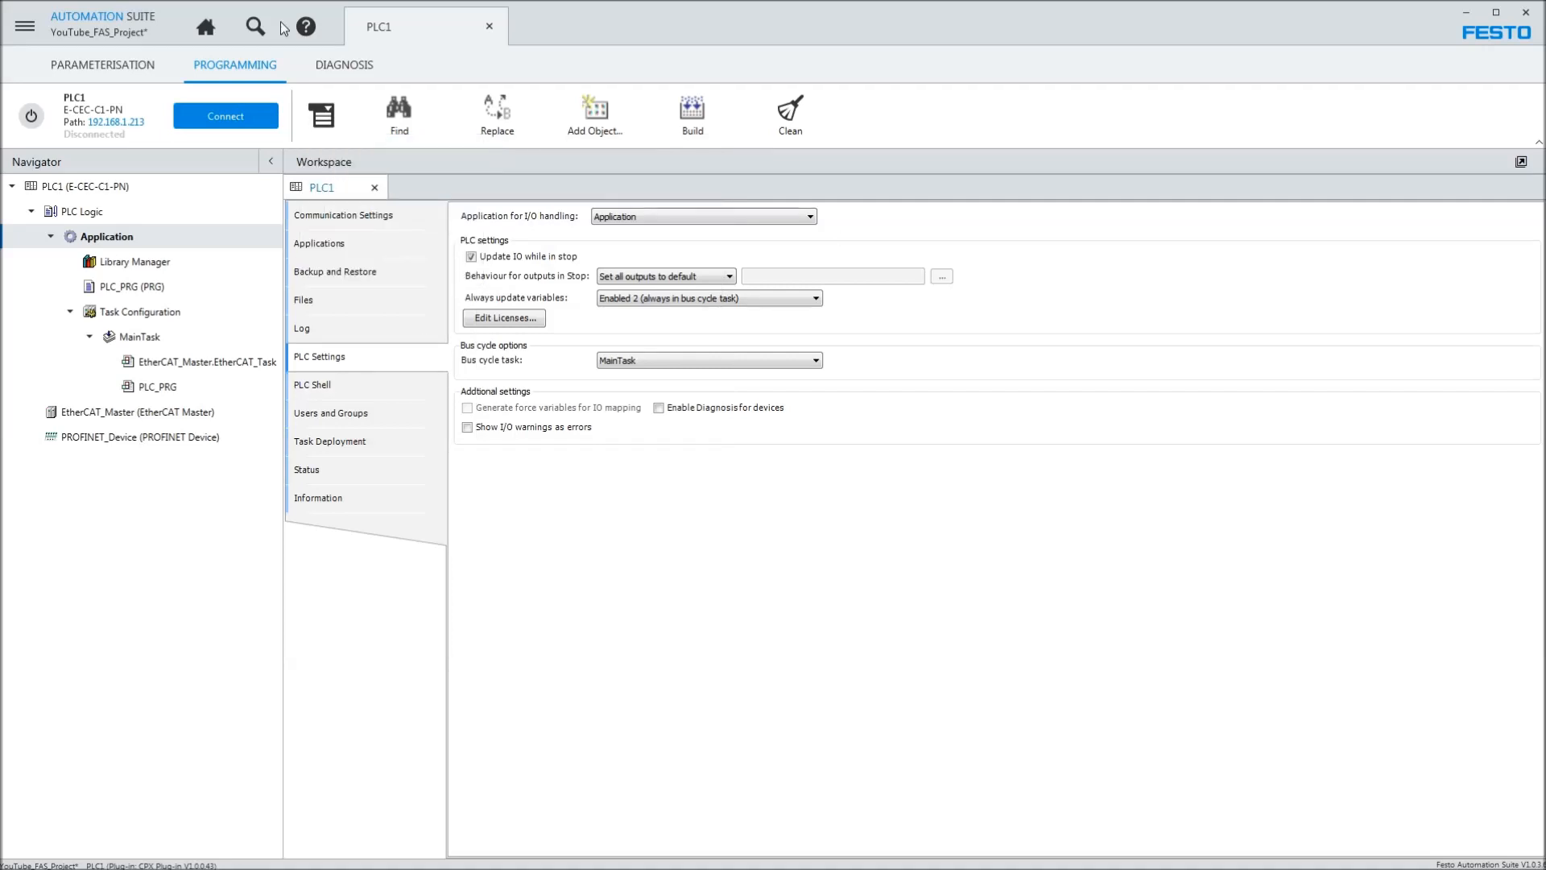
# - View the hardware layout photo, and scan the network for available devices alongside the project Designer
pyautogui.click(206, 29)
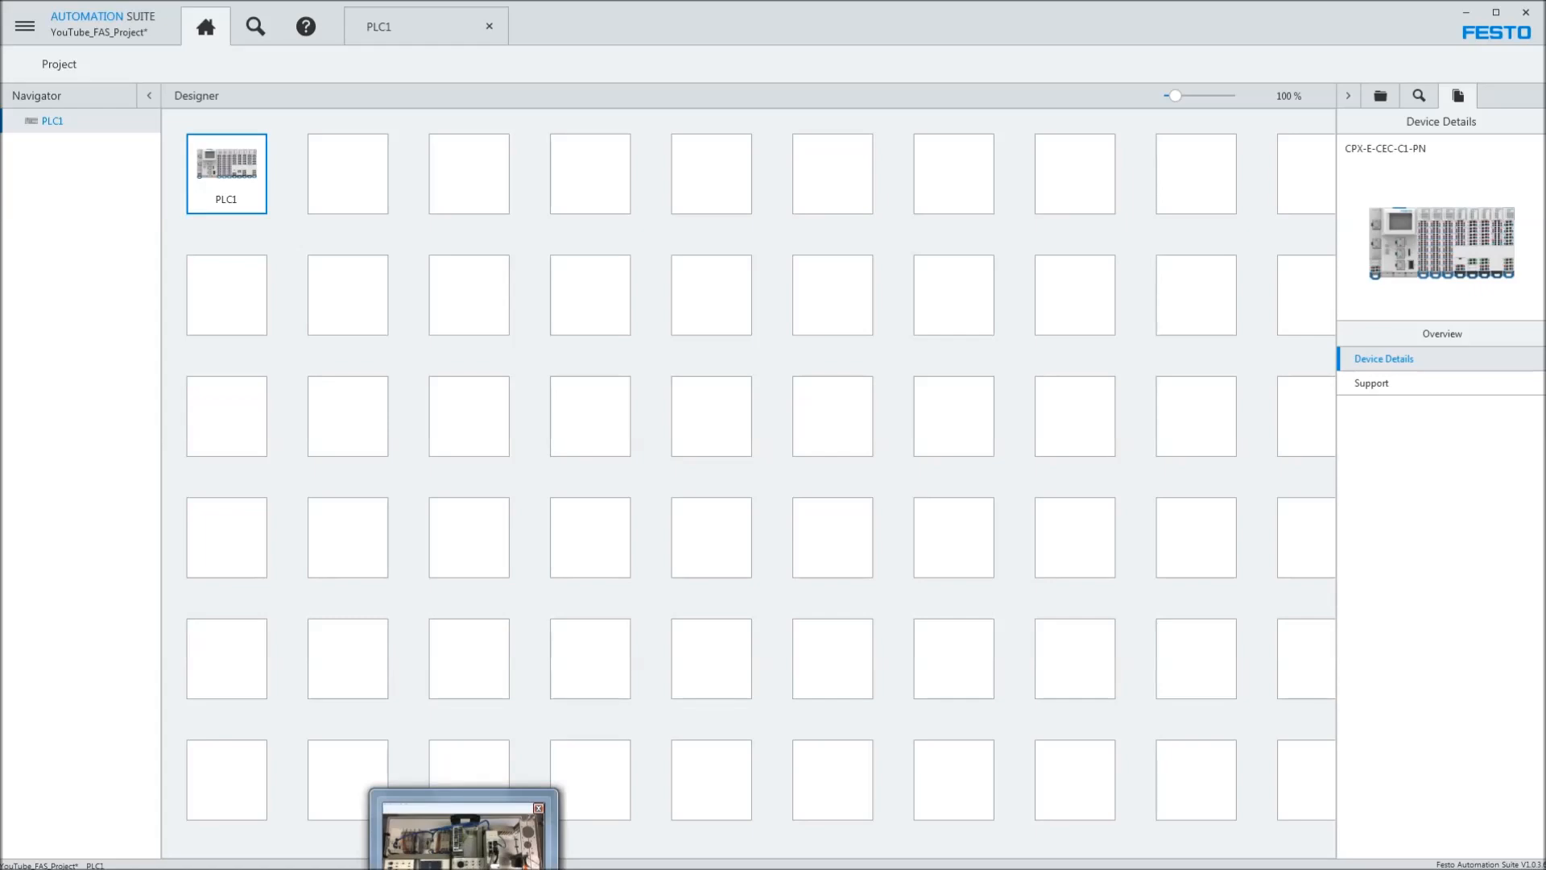
pyautogui.click(475, 858)
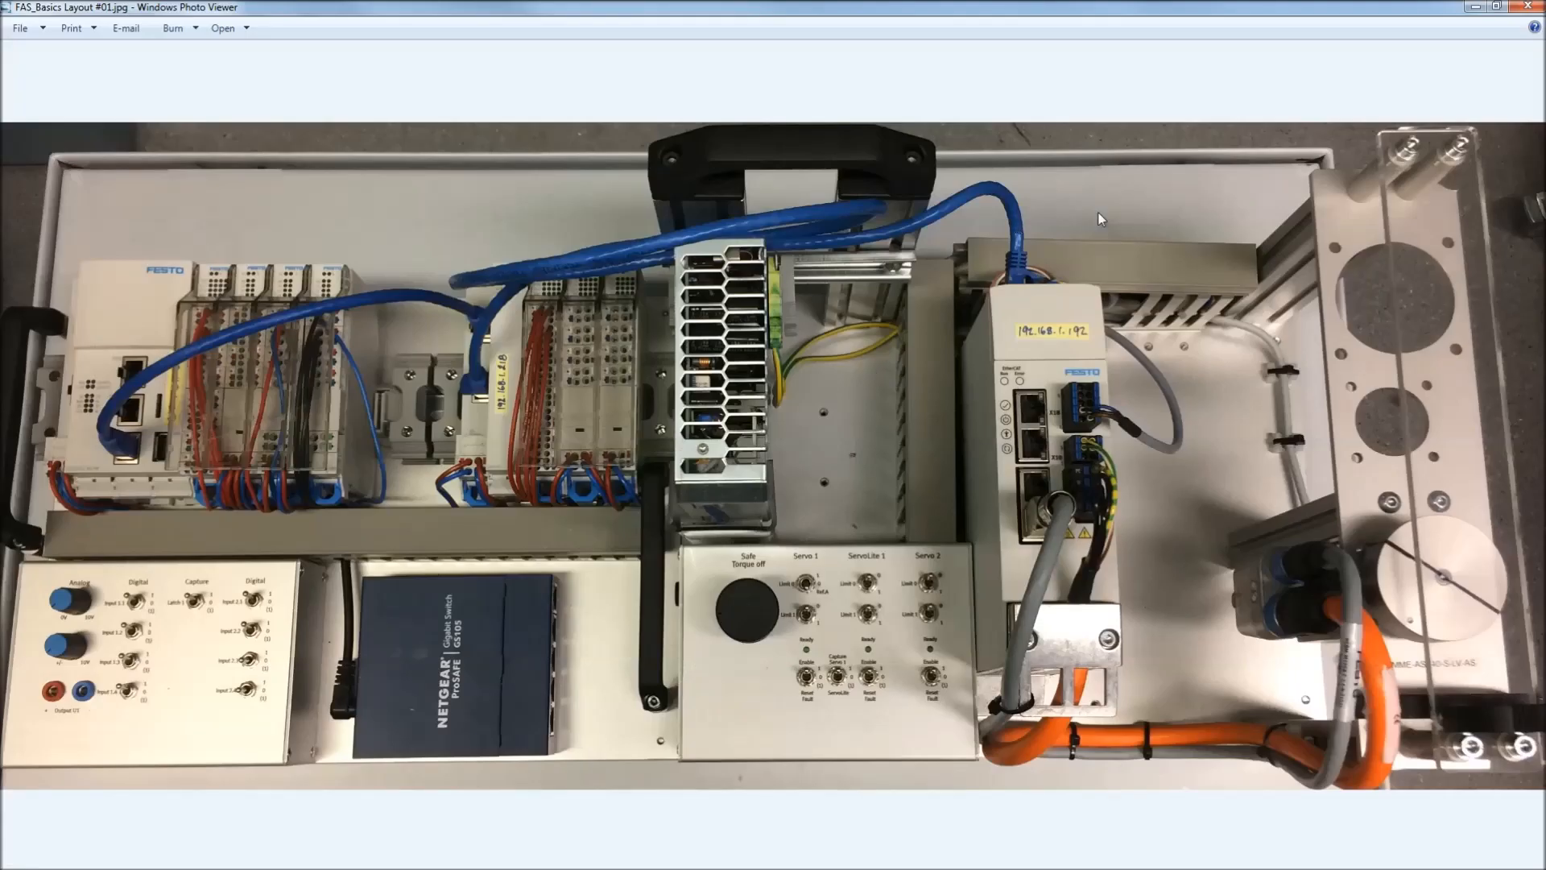
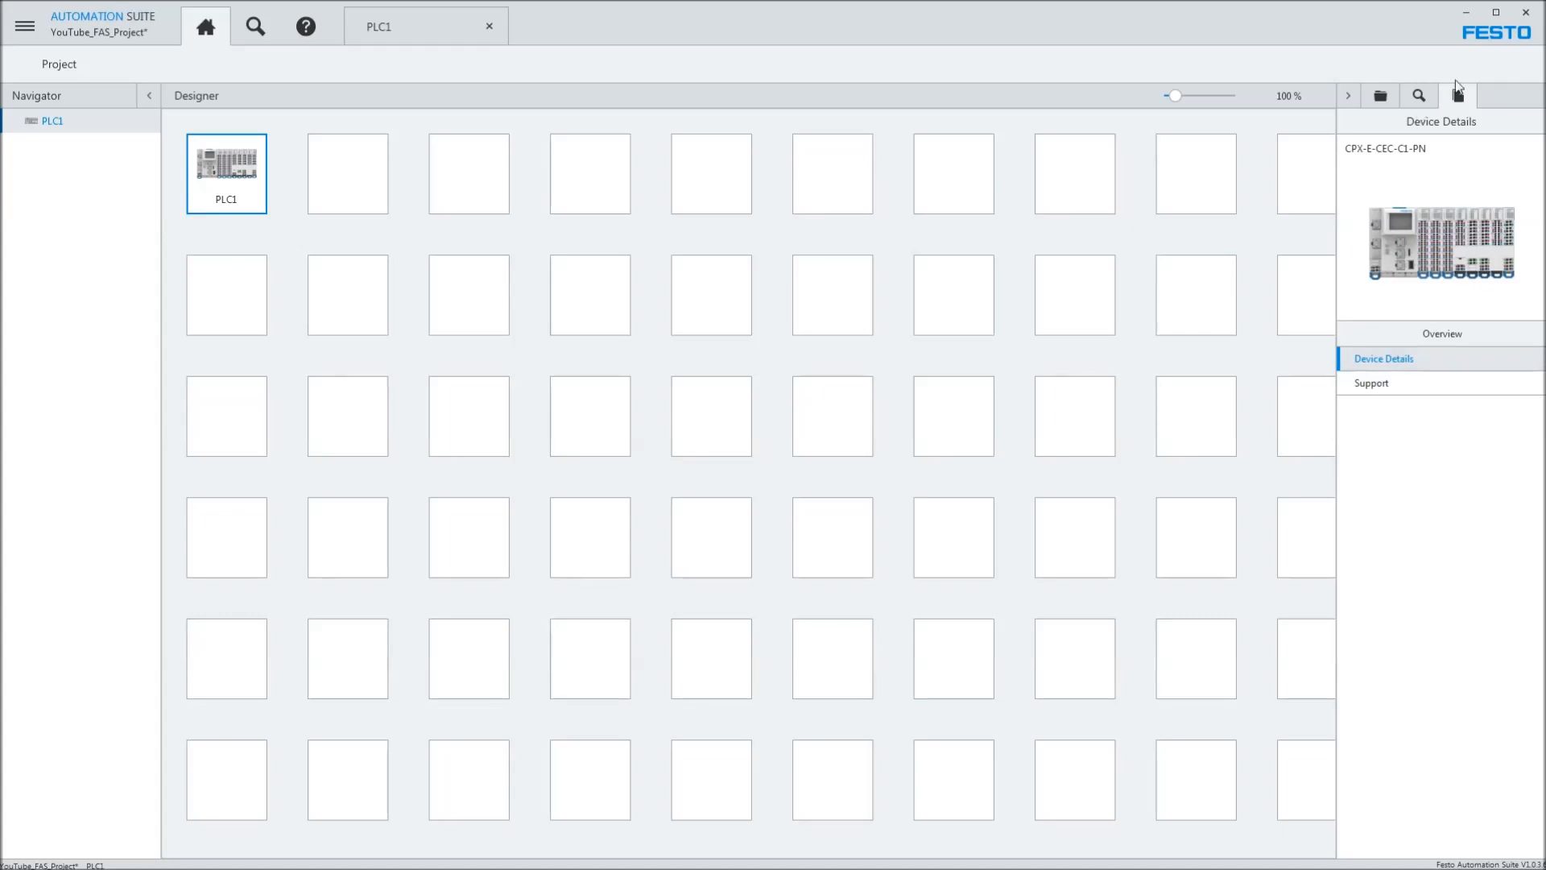
pyautogui.click(1419, 96)
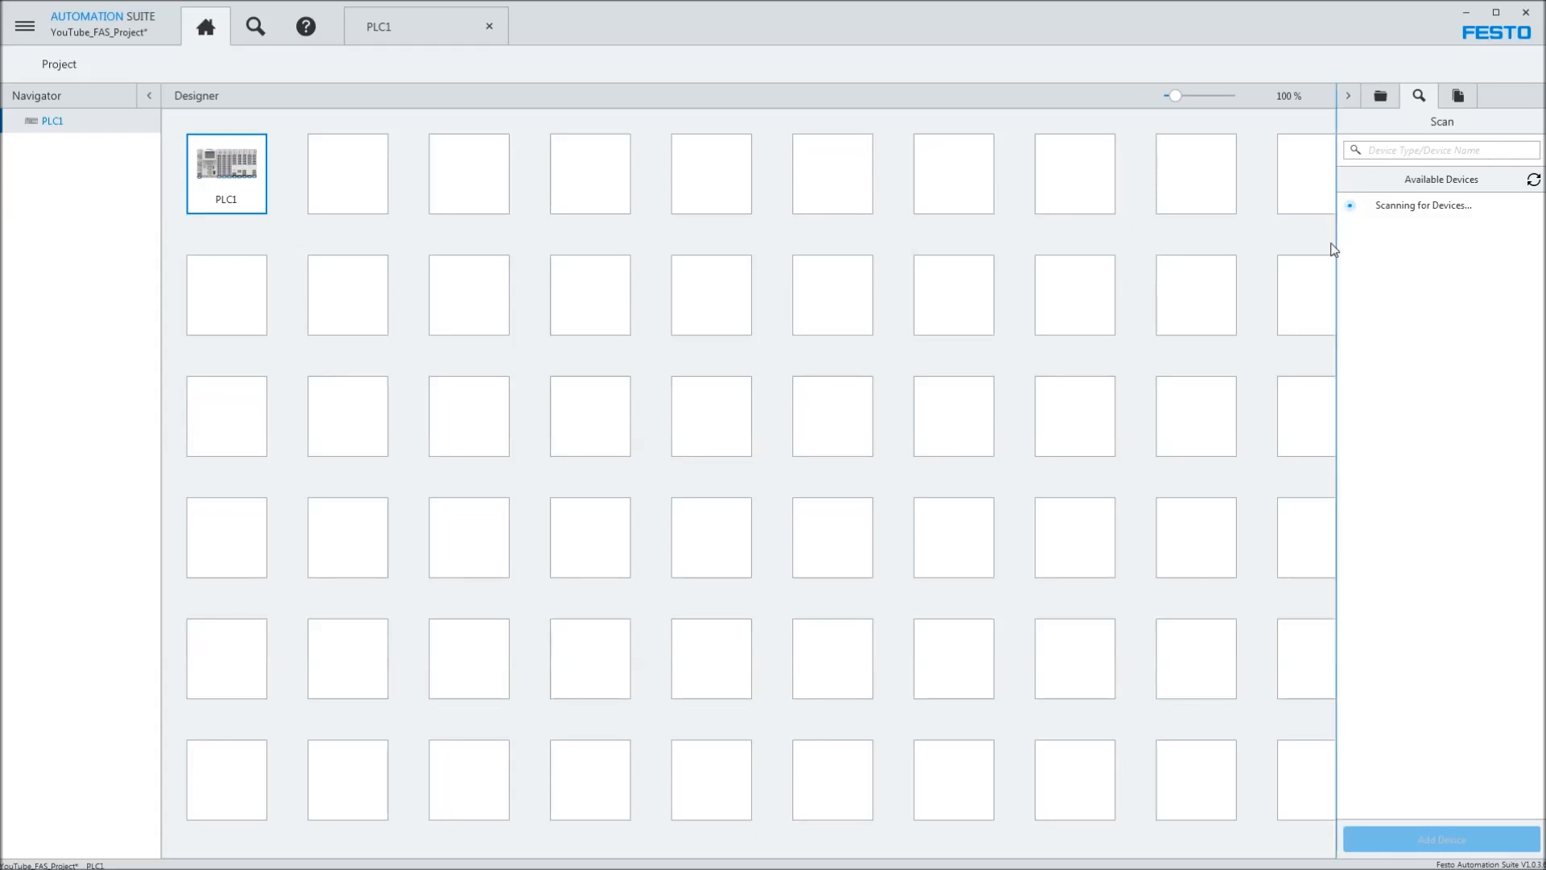
pyautogui.moveTo(1338, 244); pyautogui.dragTo(1169, 243)
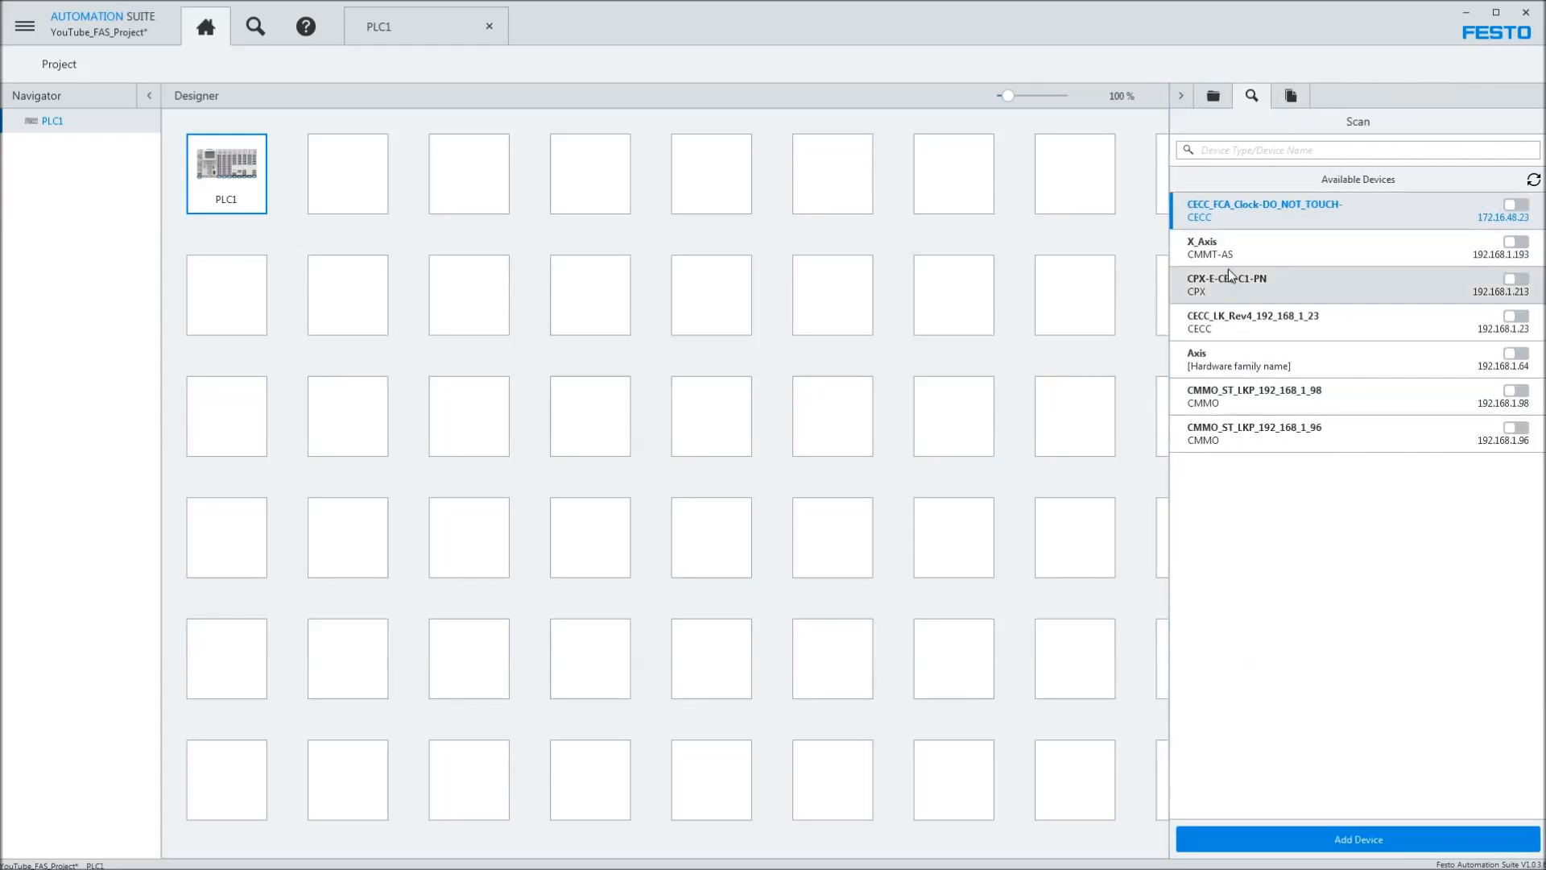
# - Examine the actions offered for CPX-E-CEC-C1-PN and the X_Axis CMMT-AS drive in the full scanned device list
pyautogui.click(254, 29)
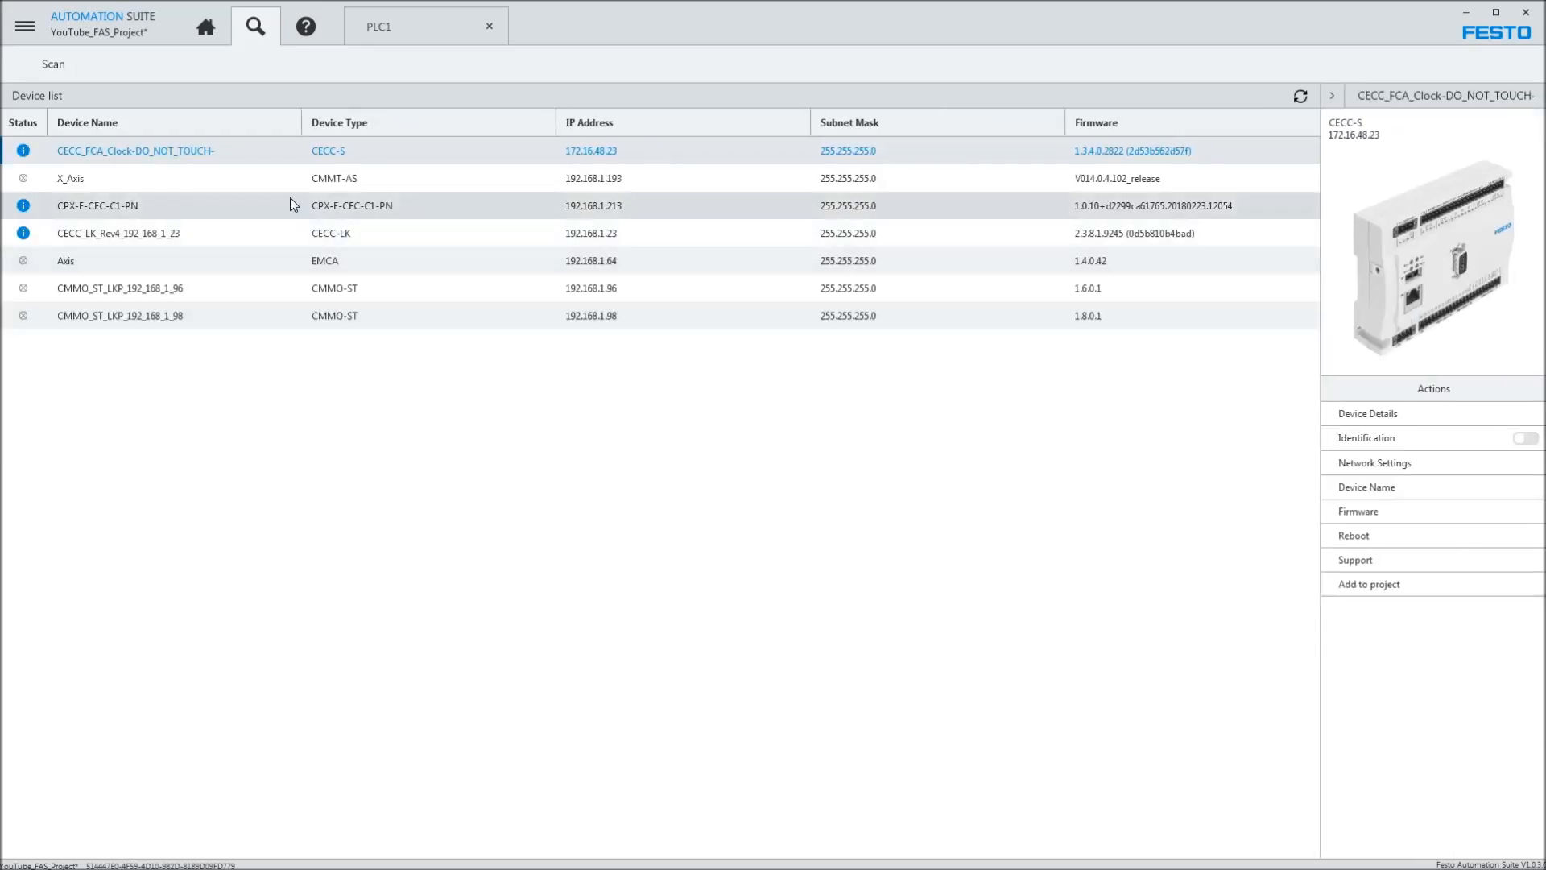
pyautogui.click(363, 206)
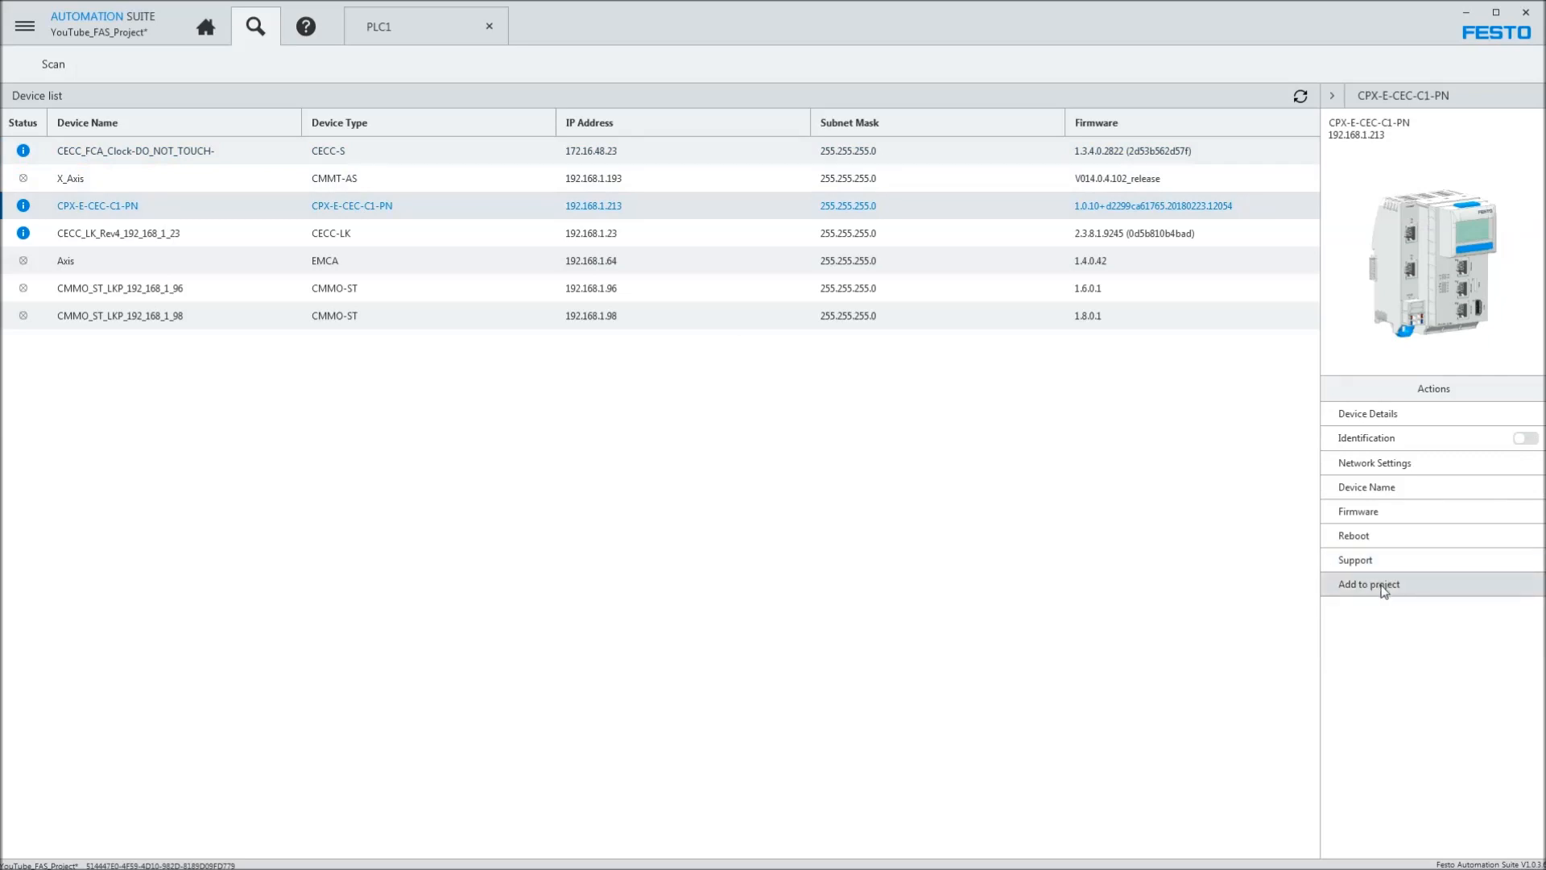
pyautogui.click(362, 185)
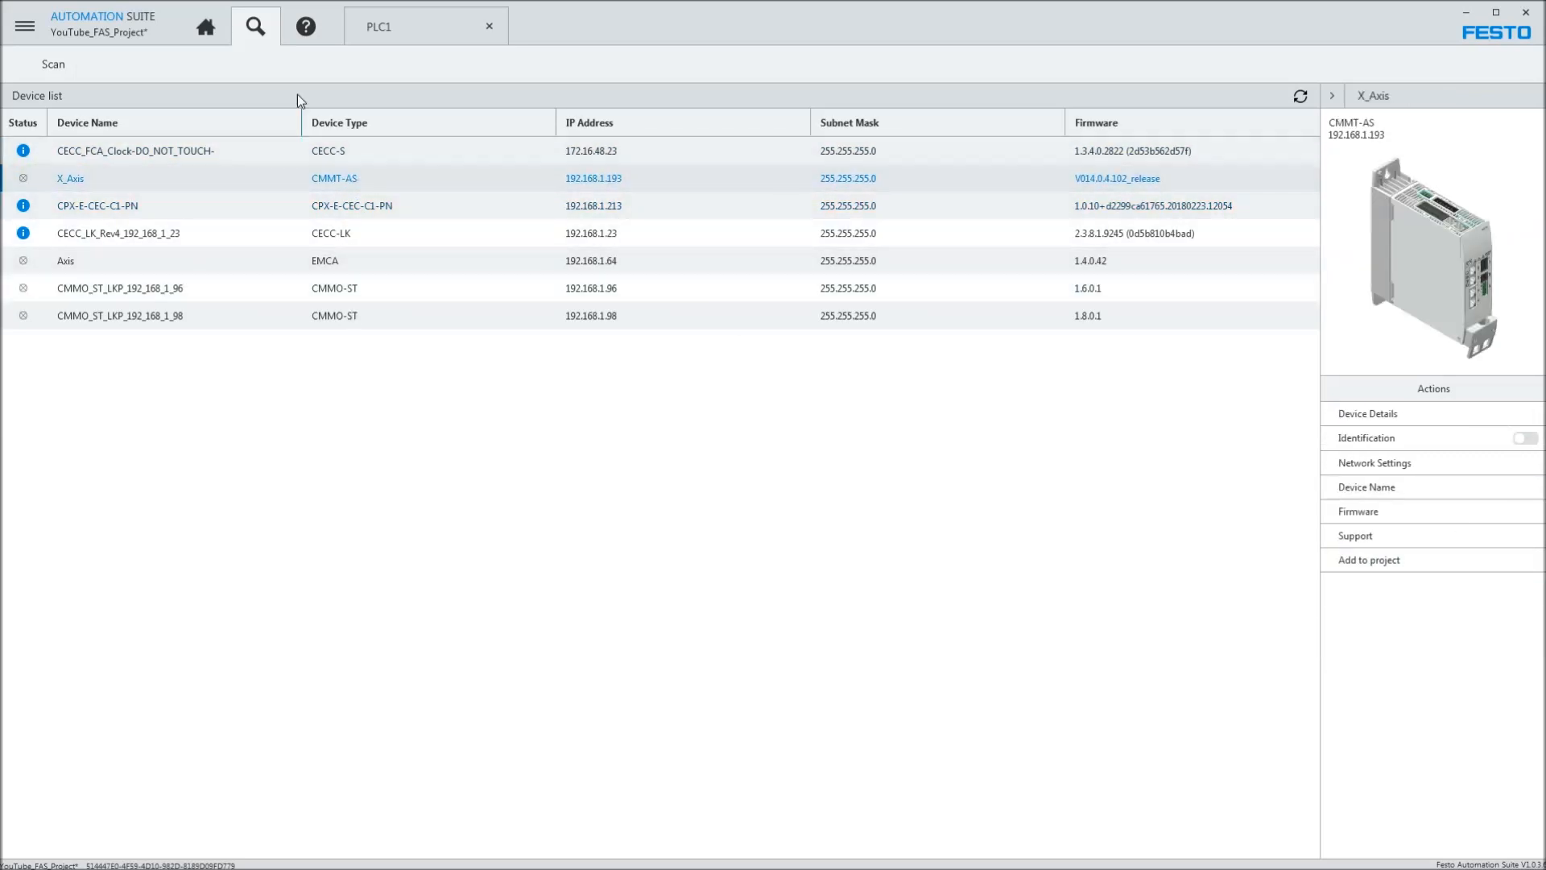
# - Import the scanned X_Axis CMMT-AS drive into the project, placing it in the Designer cell directly below PLC1
pyautogui.click(214, 31)
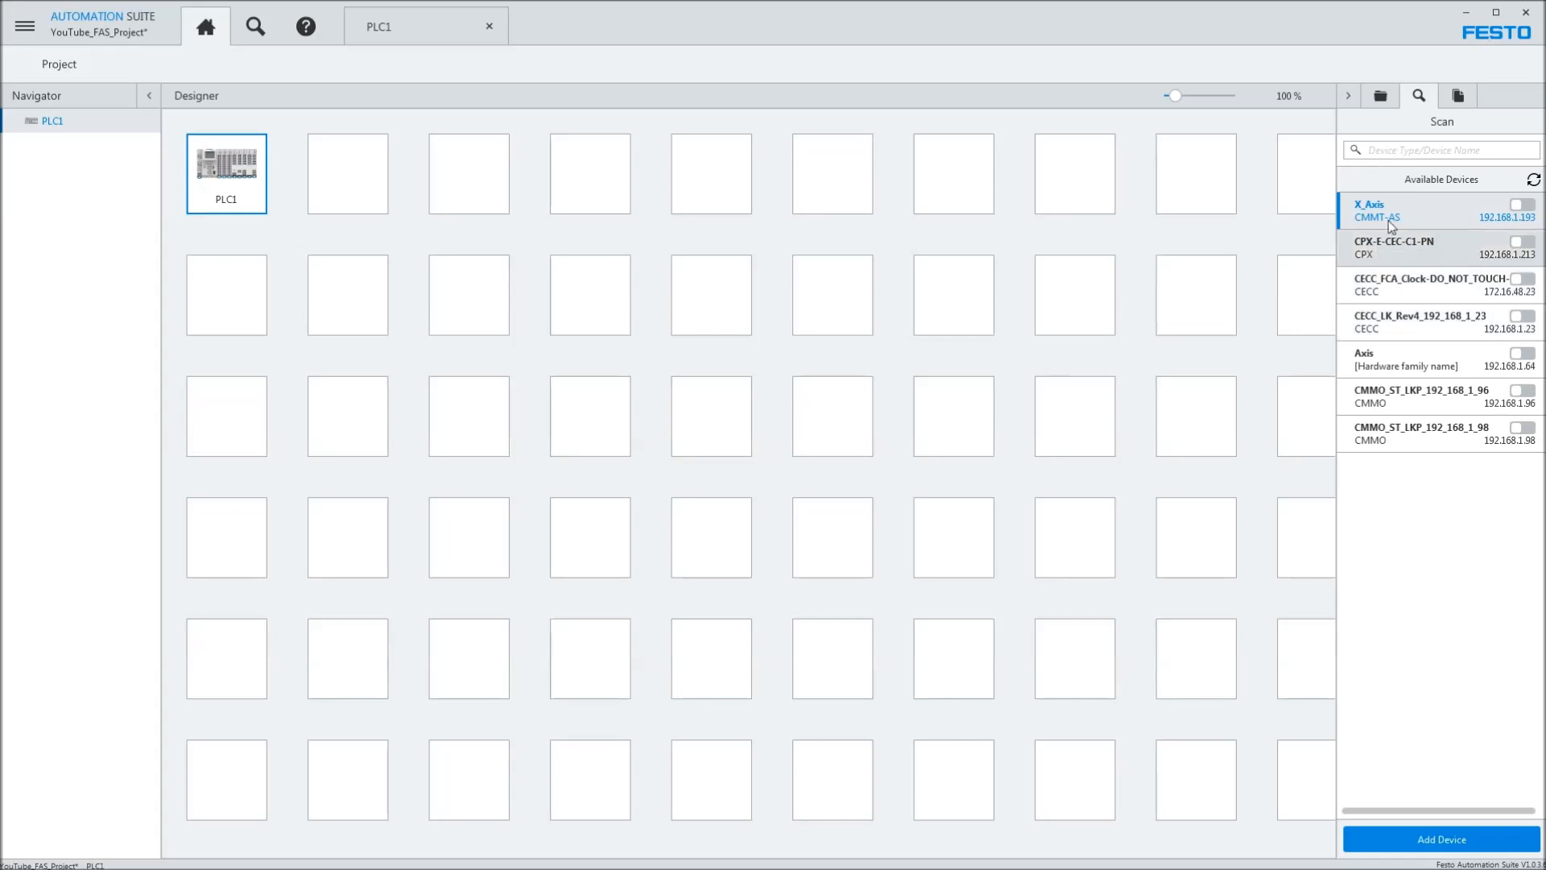
pyautogui.moveTo(1392, 214); pyautogui.dragTo(227, 321)
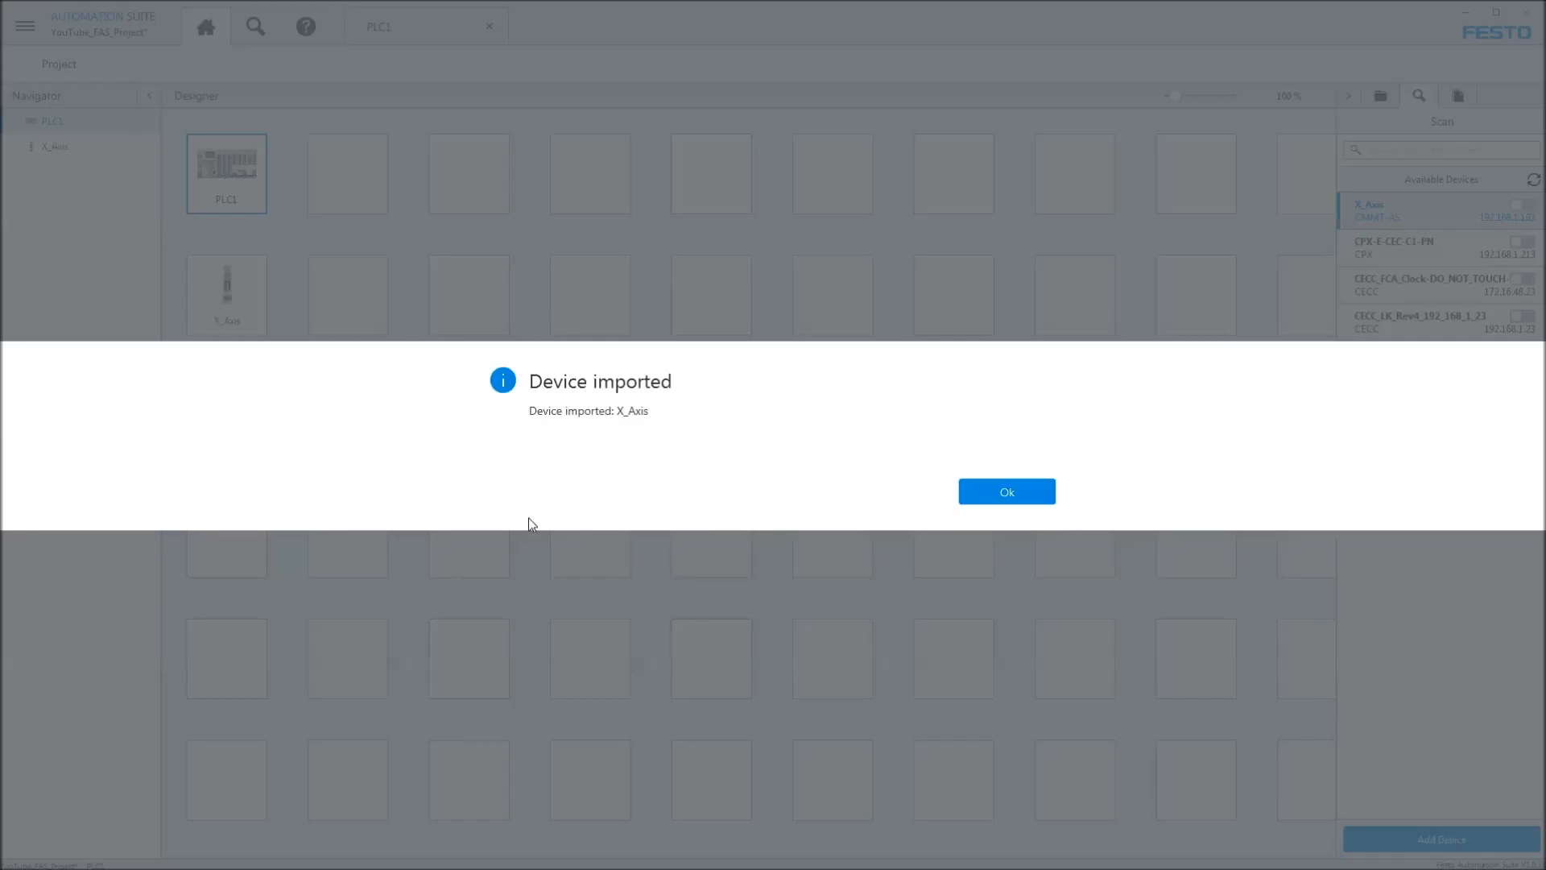
pyautogui.click(1007, 493)
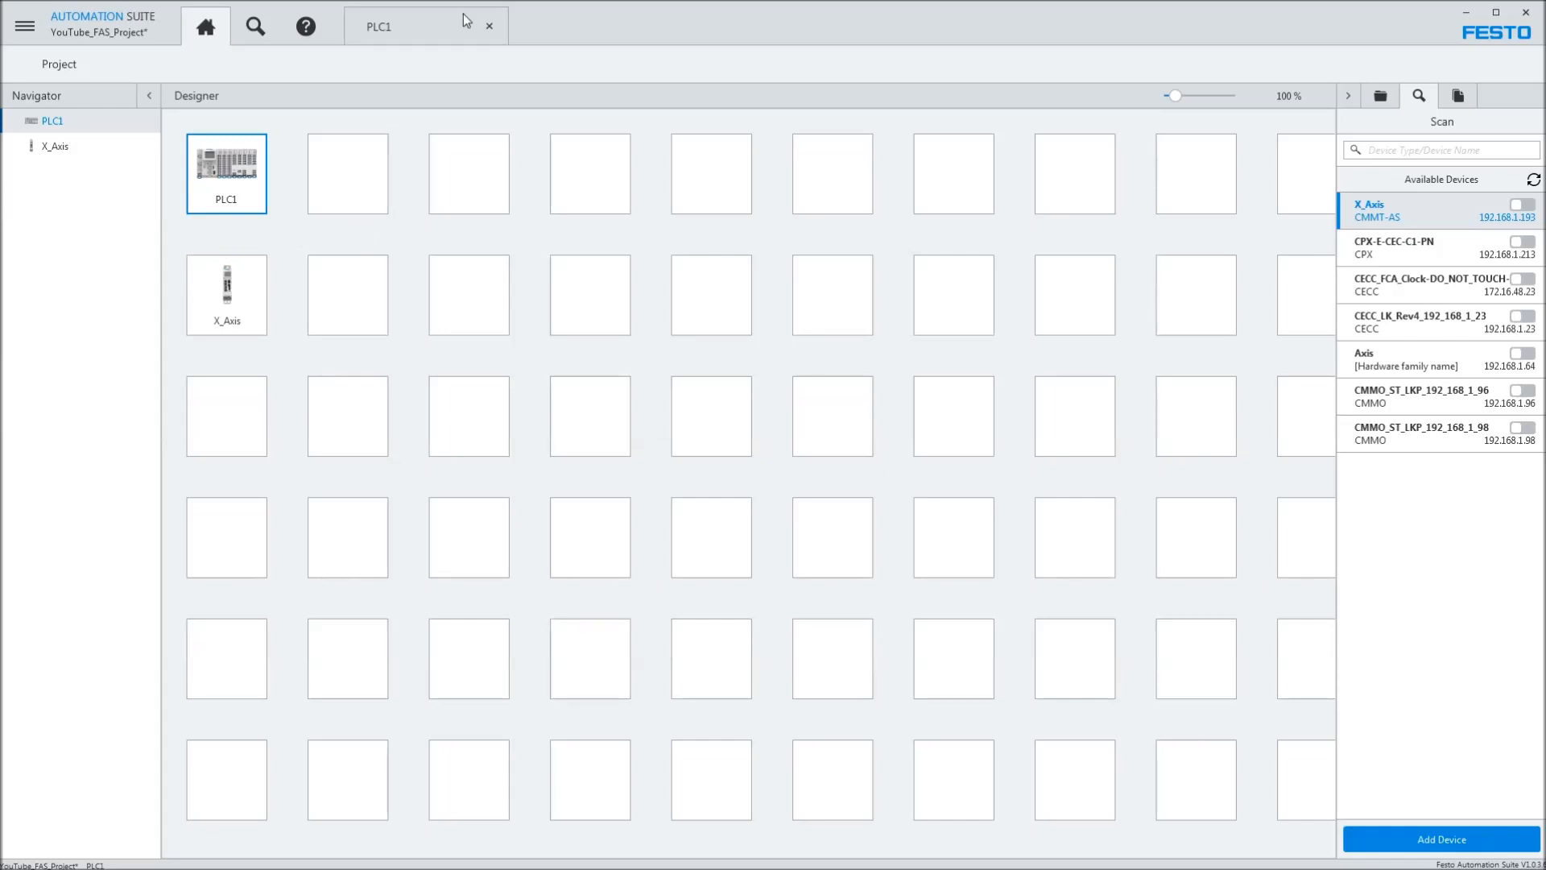
# - Check EtherCAT_Master in PLC1's programming tree, and connect PLC1's EtherCAT Master port to X_Axis in the Designer
pyautogui.click(397, 28)
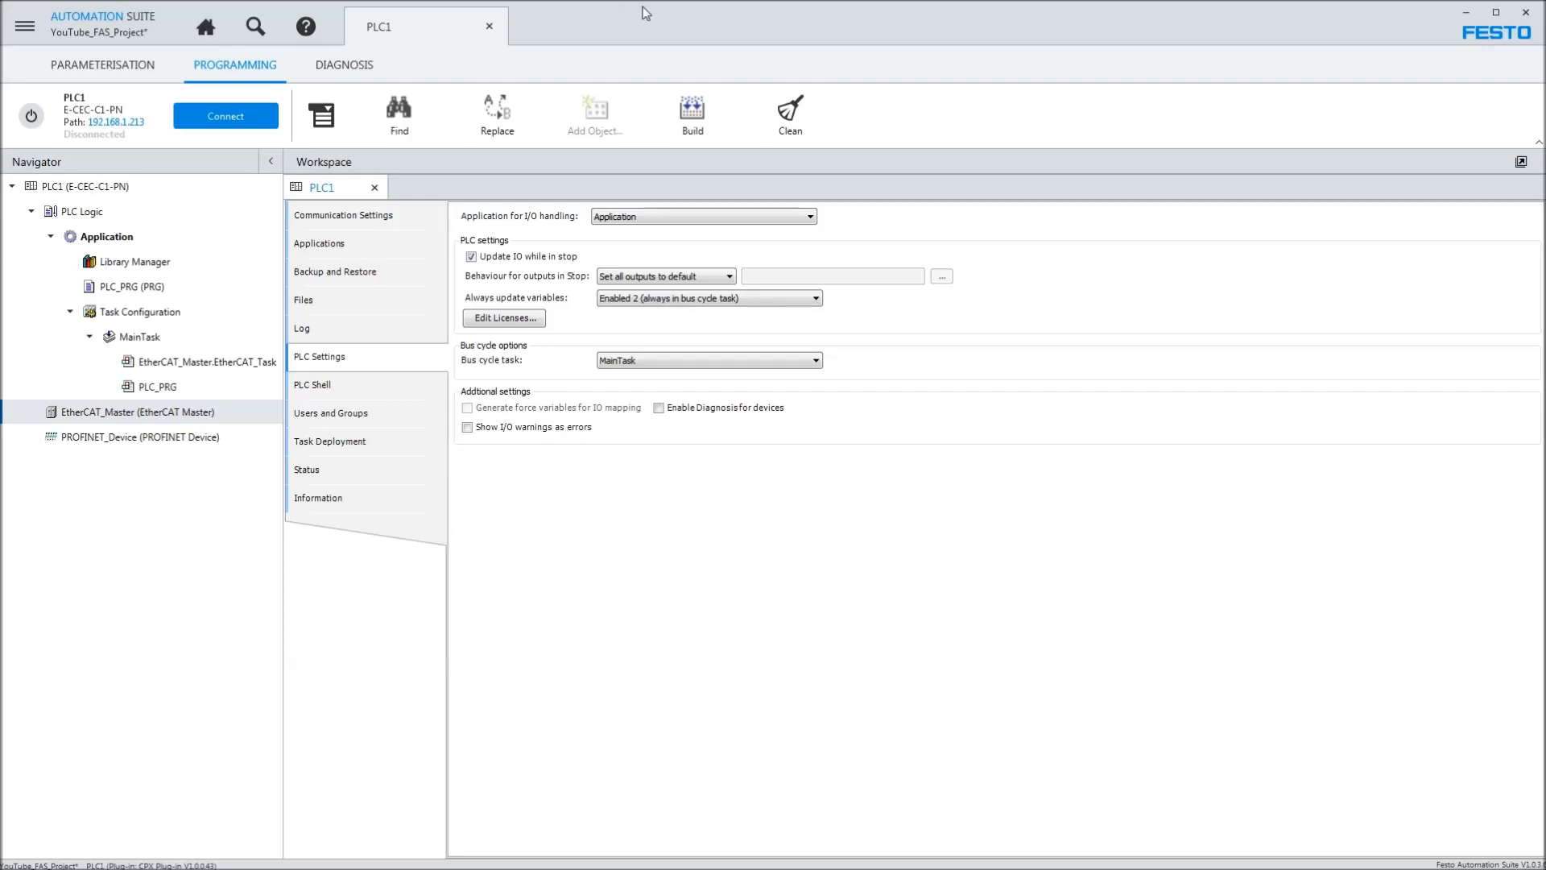
pyautogui.click(206, 29)
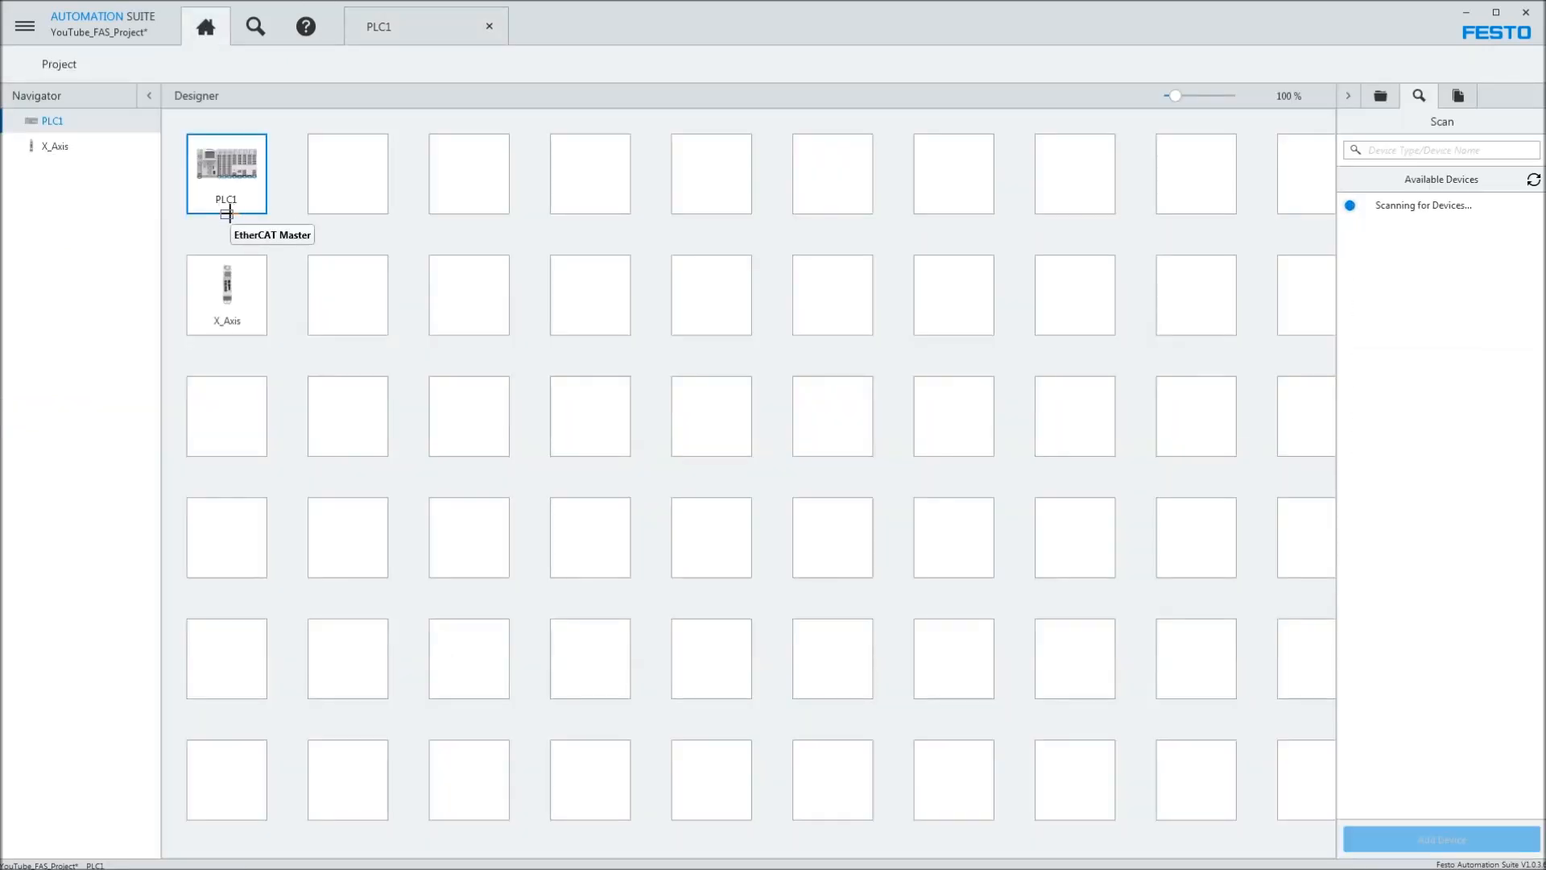
pyautogui.moveTo(228, 214); pyautogui.dragTo(221, 255)
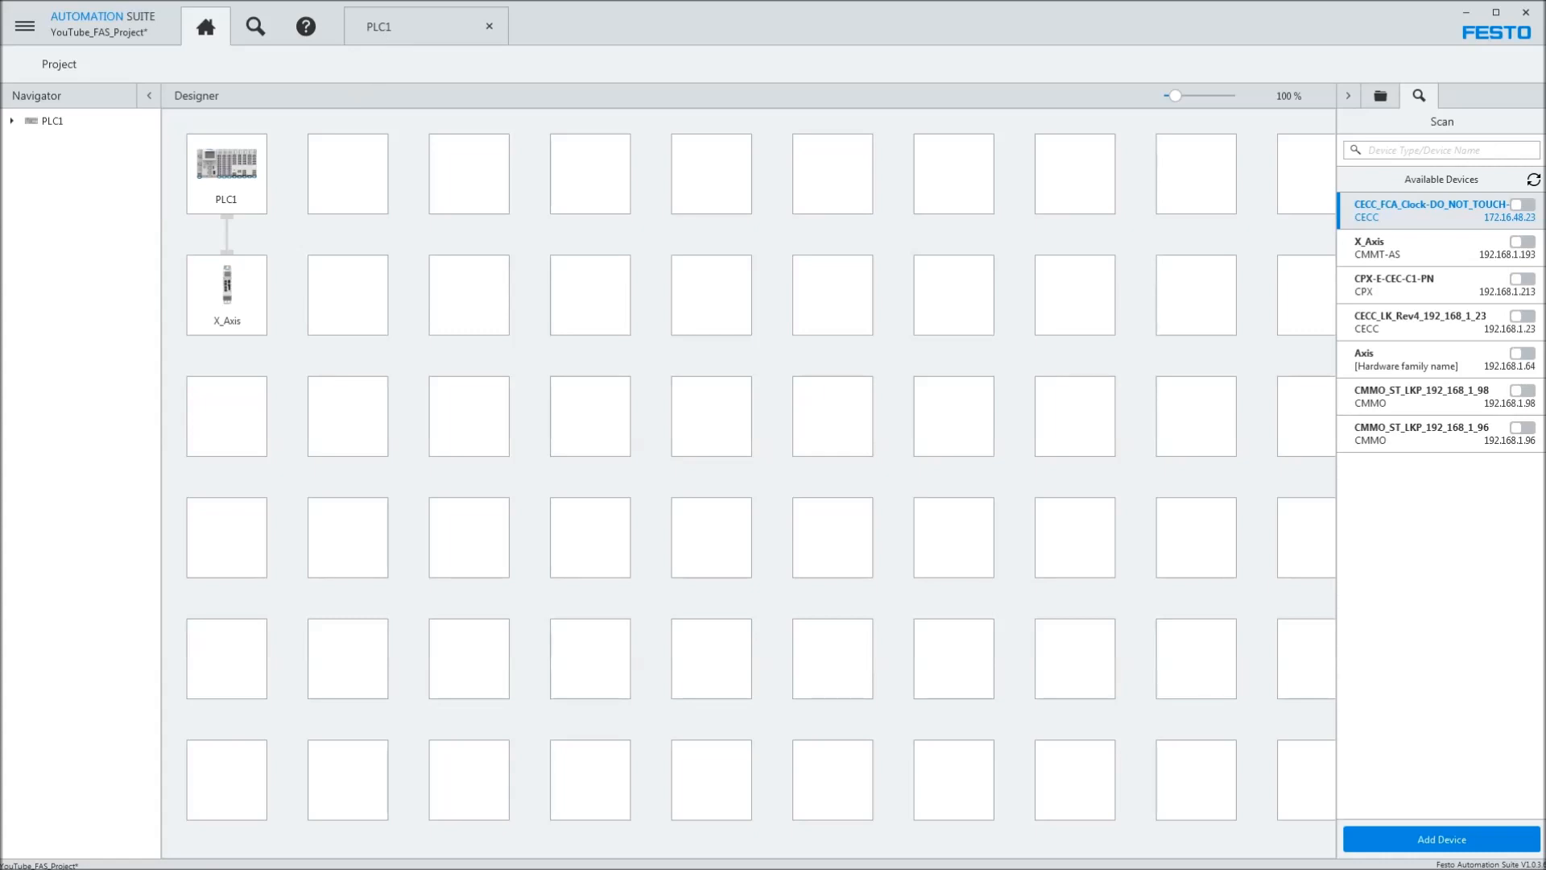
# - In PLC1's programming tree, open X_Axis, enable its expert settings and set its distributed clock to DC for synchronization
pyautogui.click(380, 26)
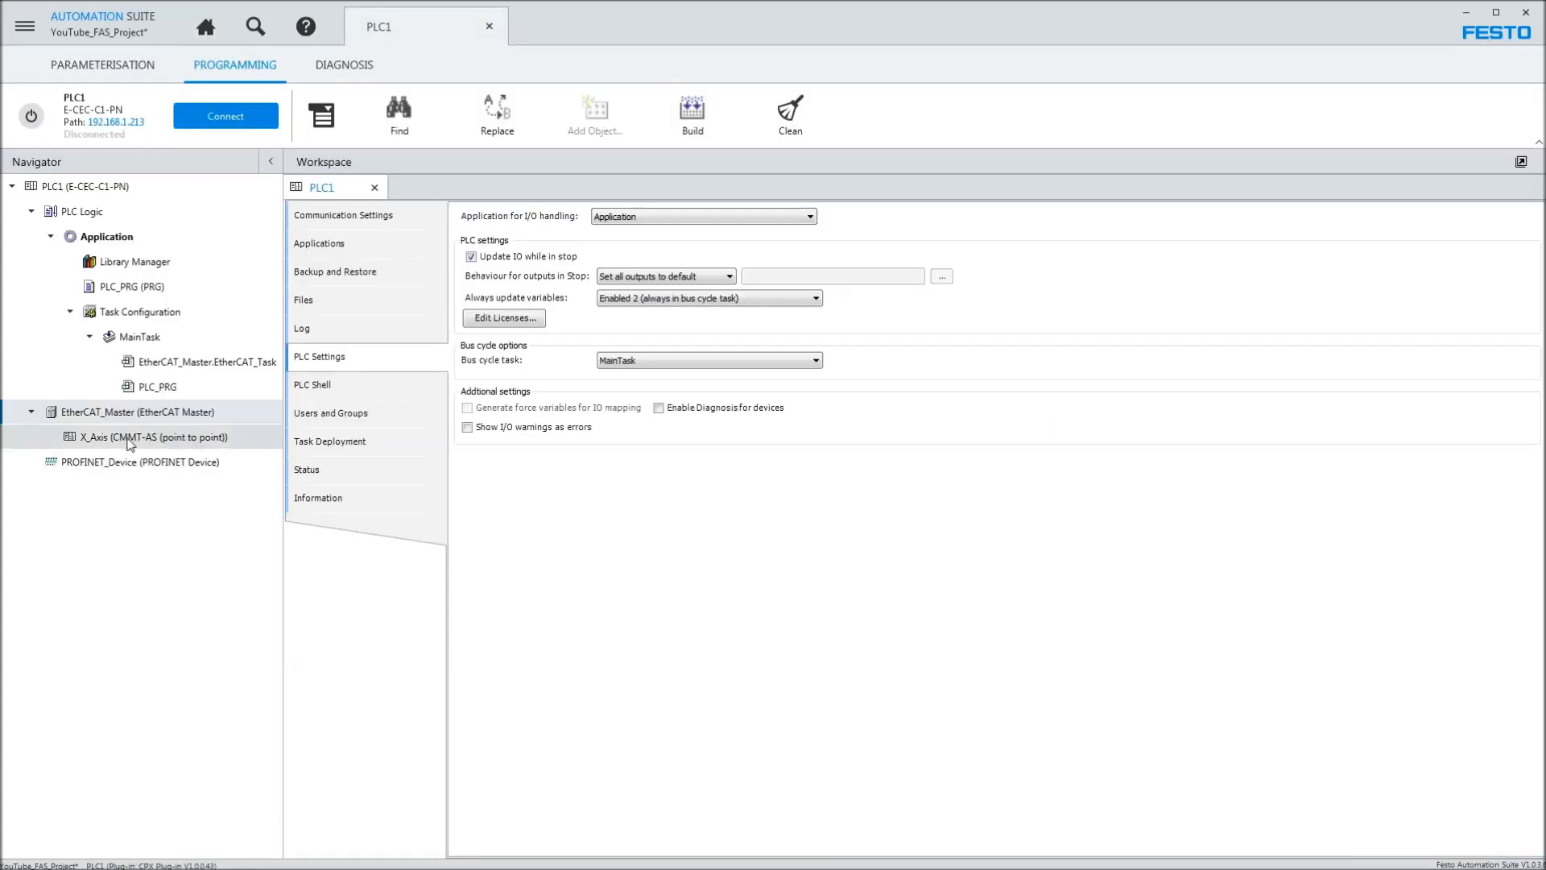
pyautogui.click(103, 439)
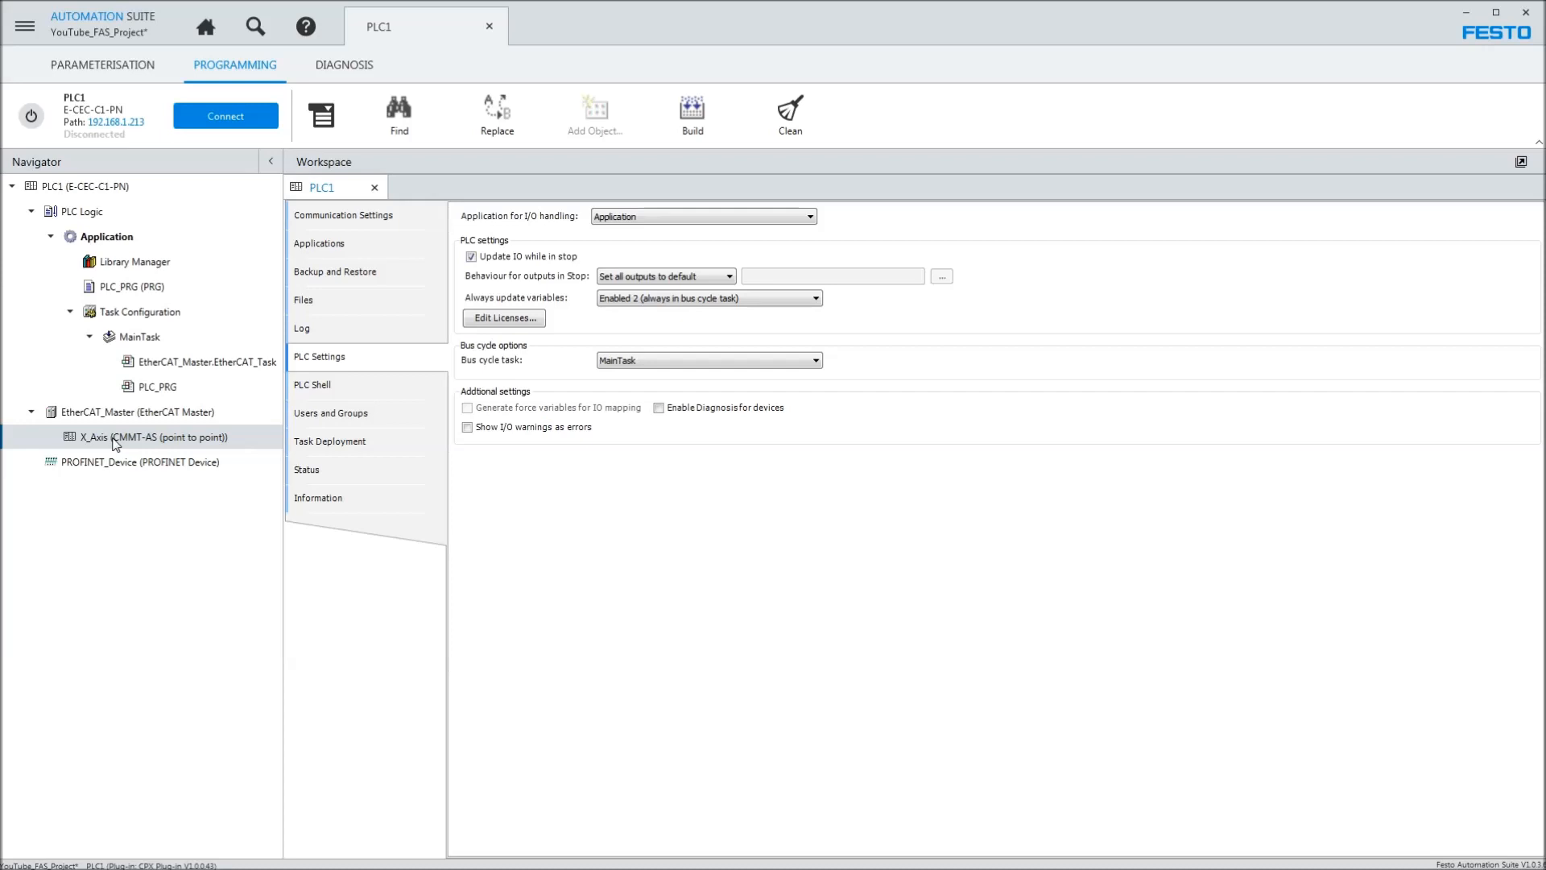
pyautogui.doubleClick(114, 440)
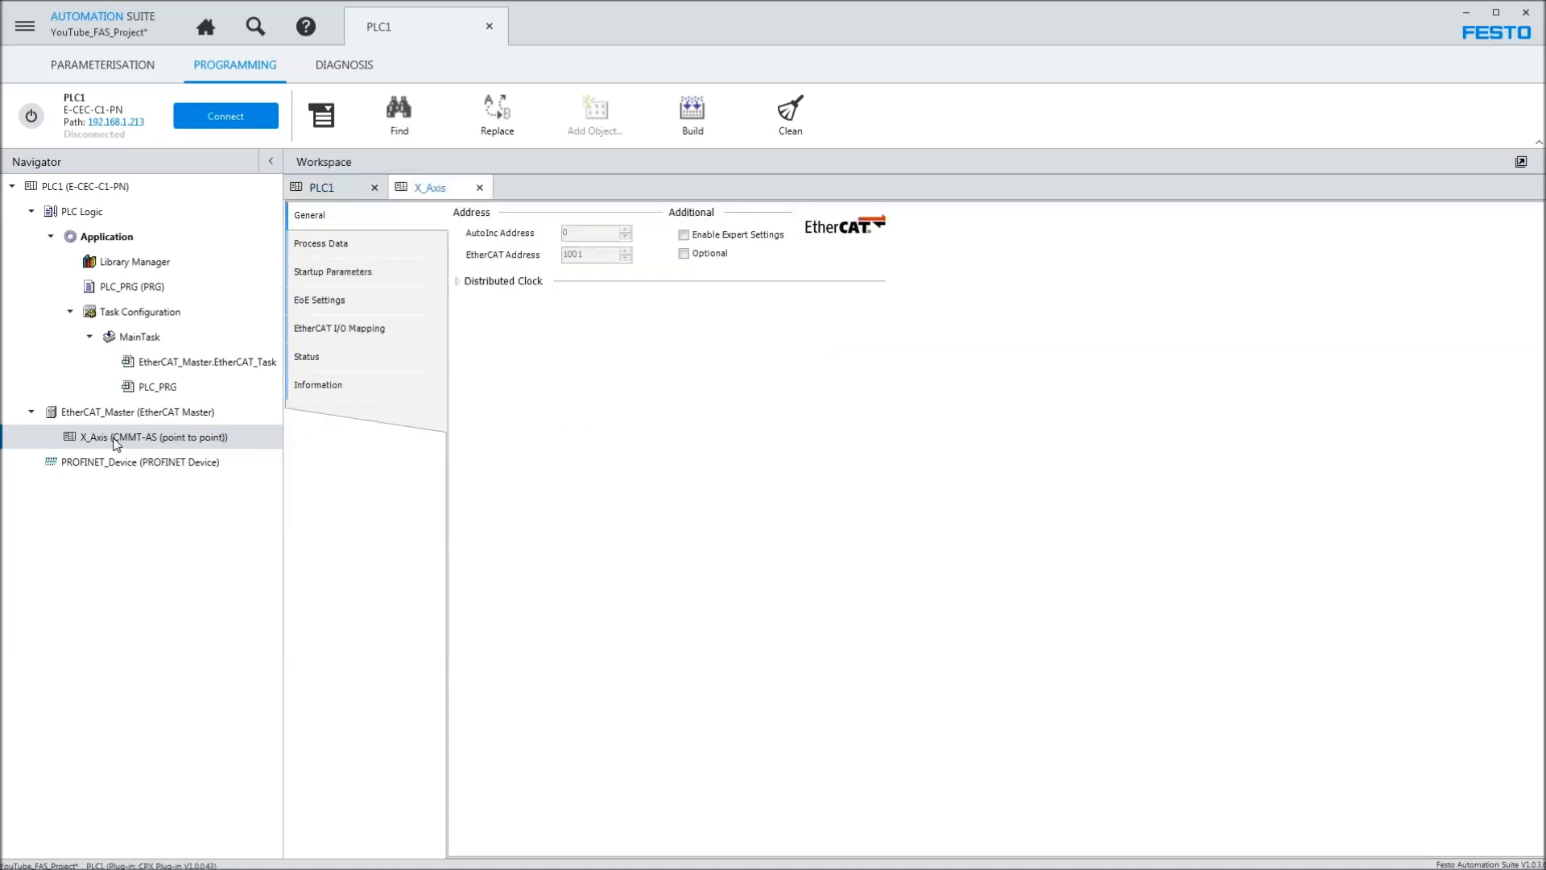
pyautogui.click(683, 235)
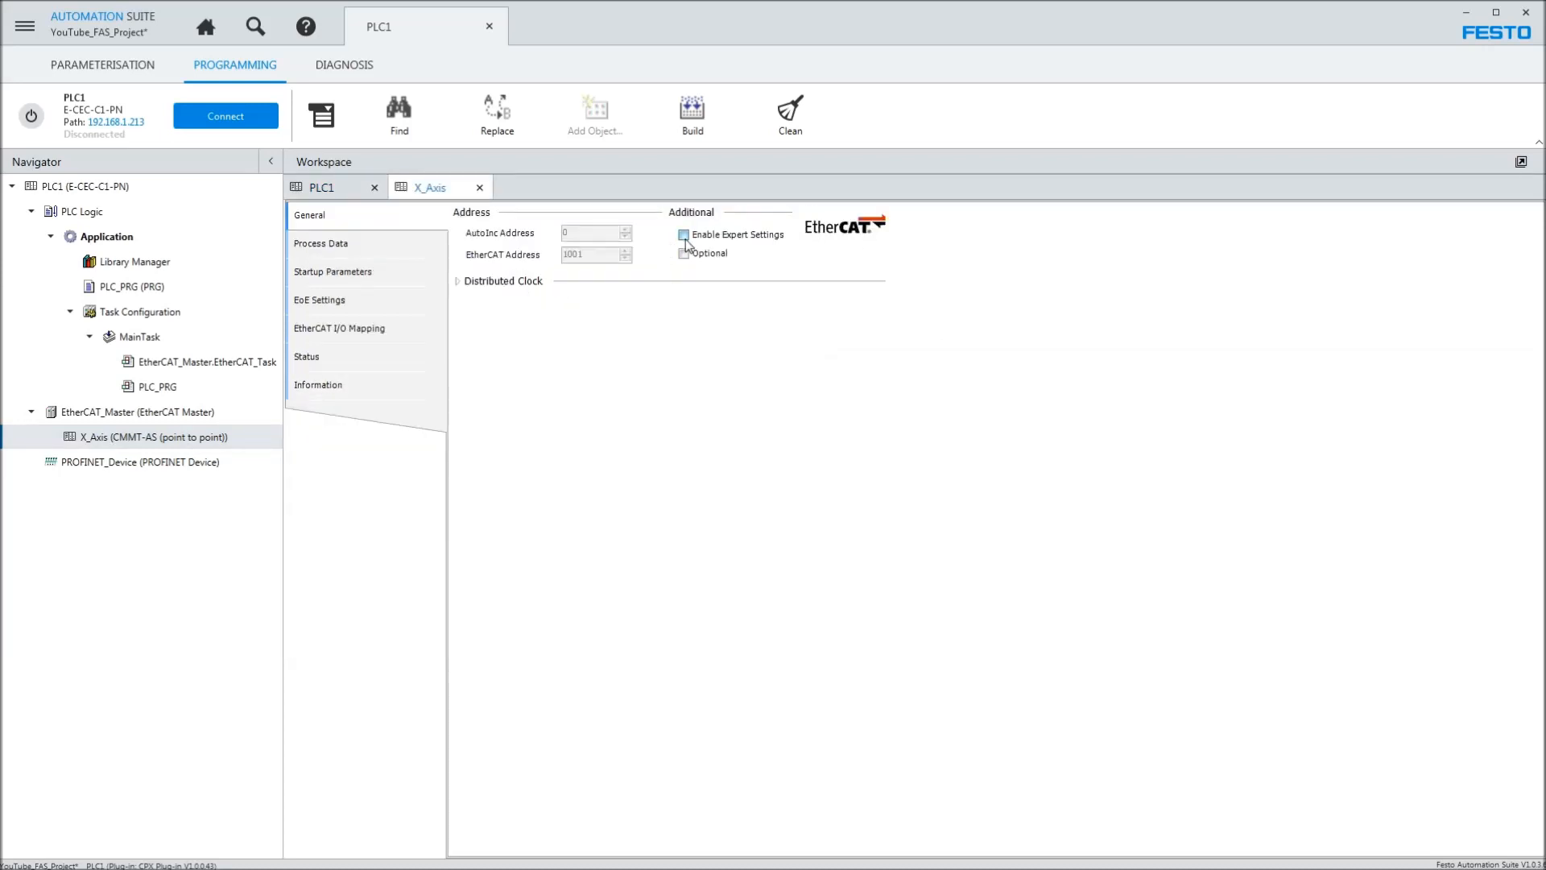
pyautogui.click(467, 282)
pyautogui.click(649, 309)
pyautogui.click(636, 326)
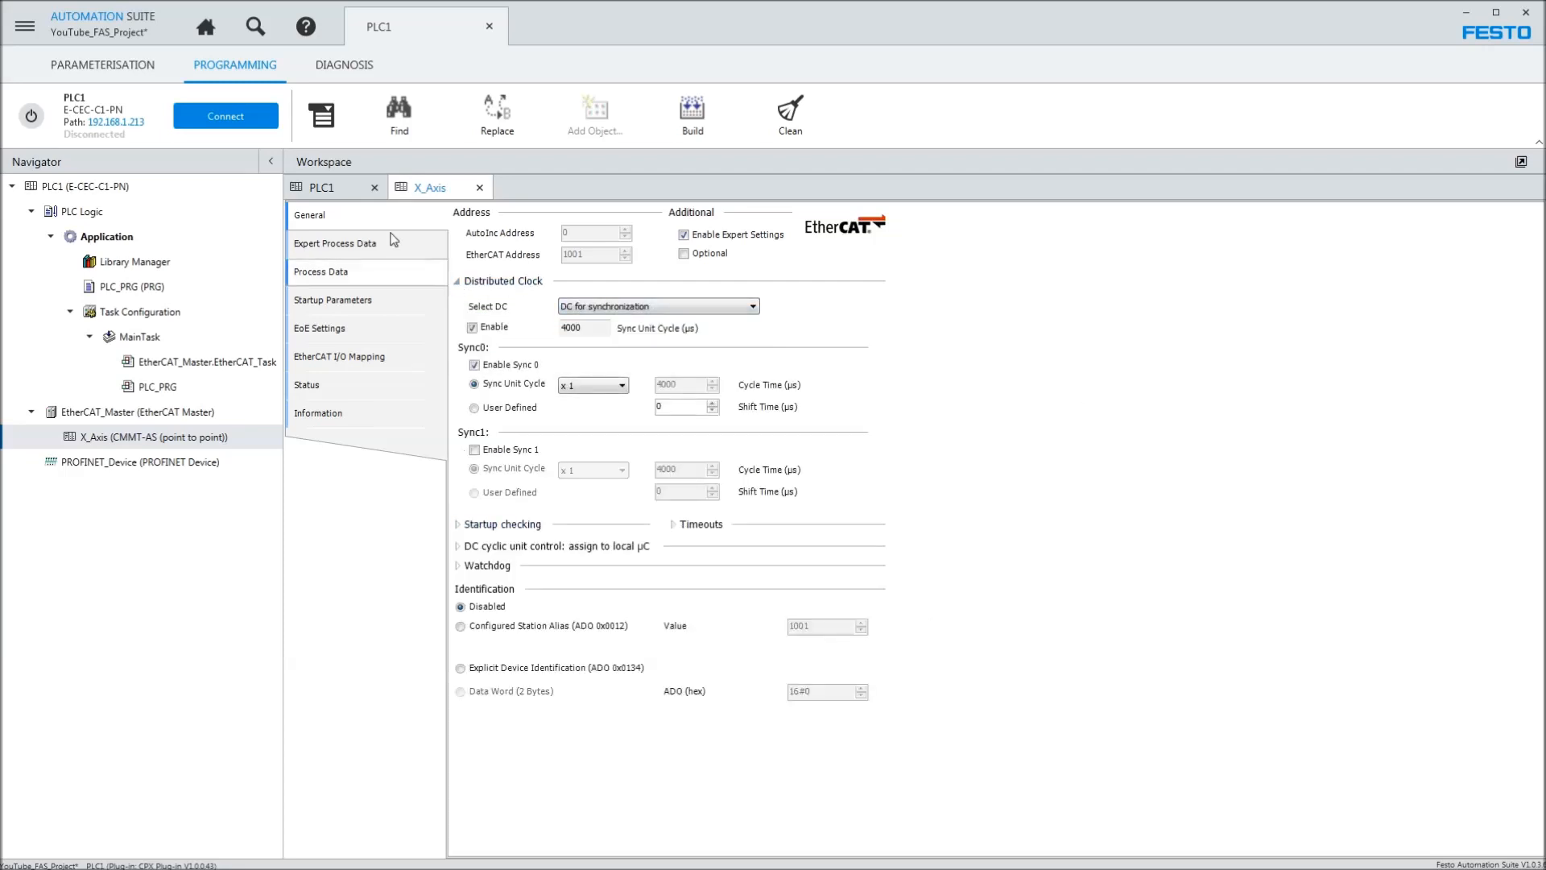
# - Append the R88D-KN50H-ECT SoftMotion drive under EtherCAT_Master as a third-party slave example, and delete it again
pyautogui.click(113, 417)
pyautogui.rightClick(113, 419)
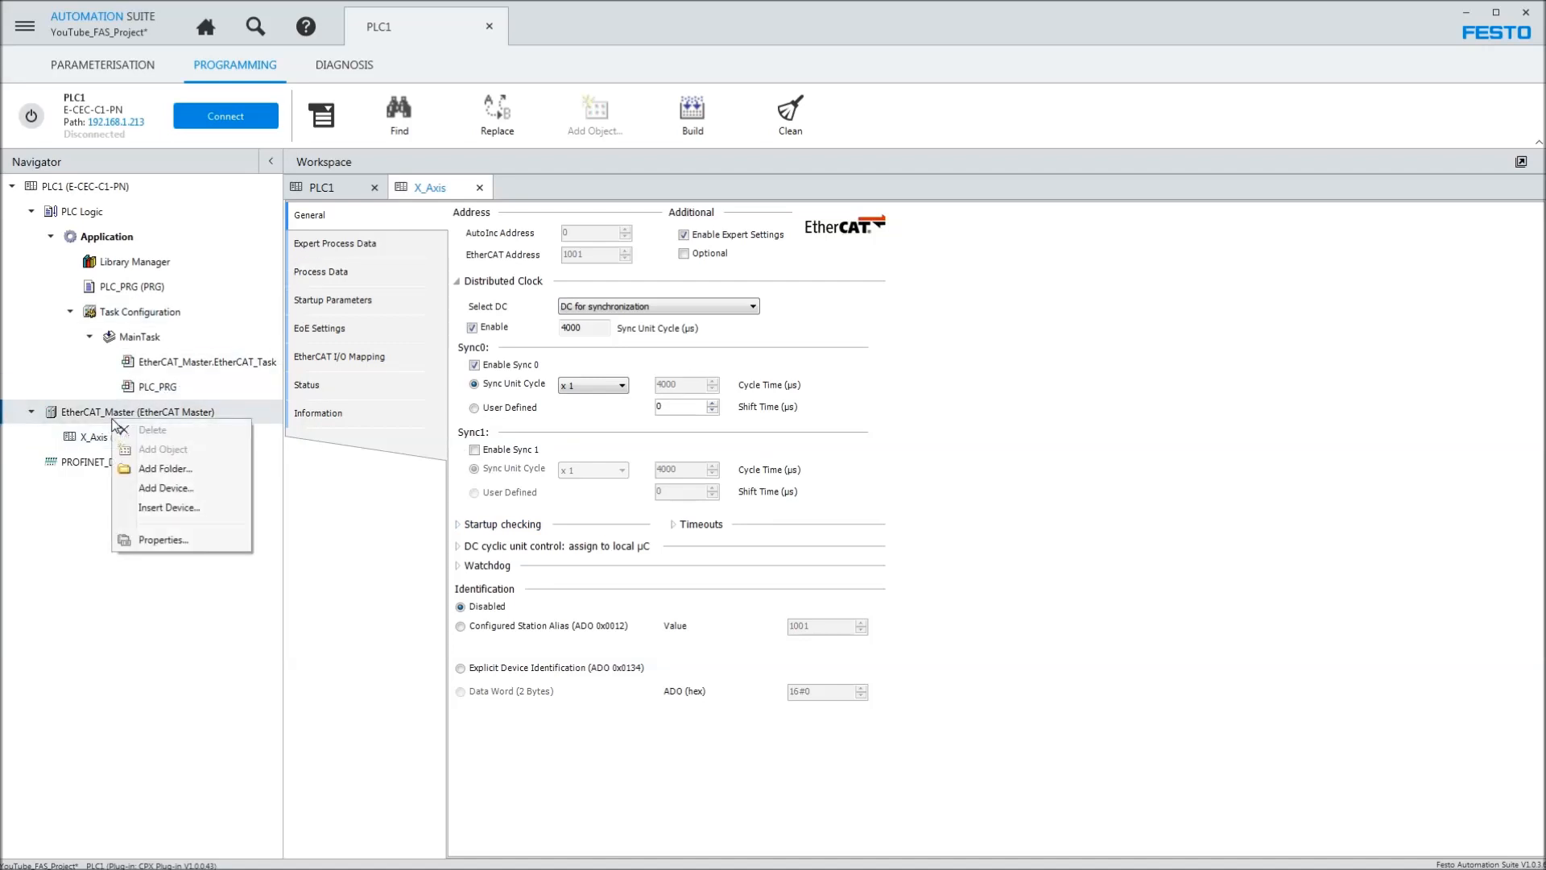
pyautogui.click(178, 489)
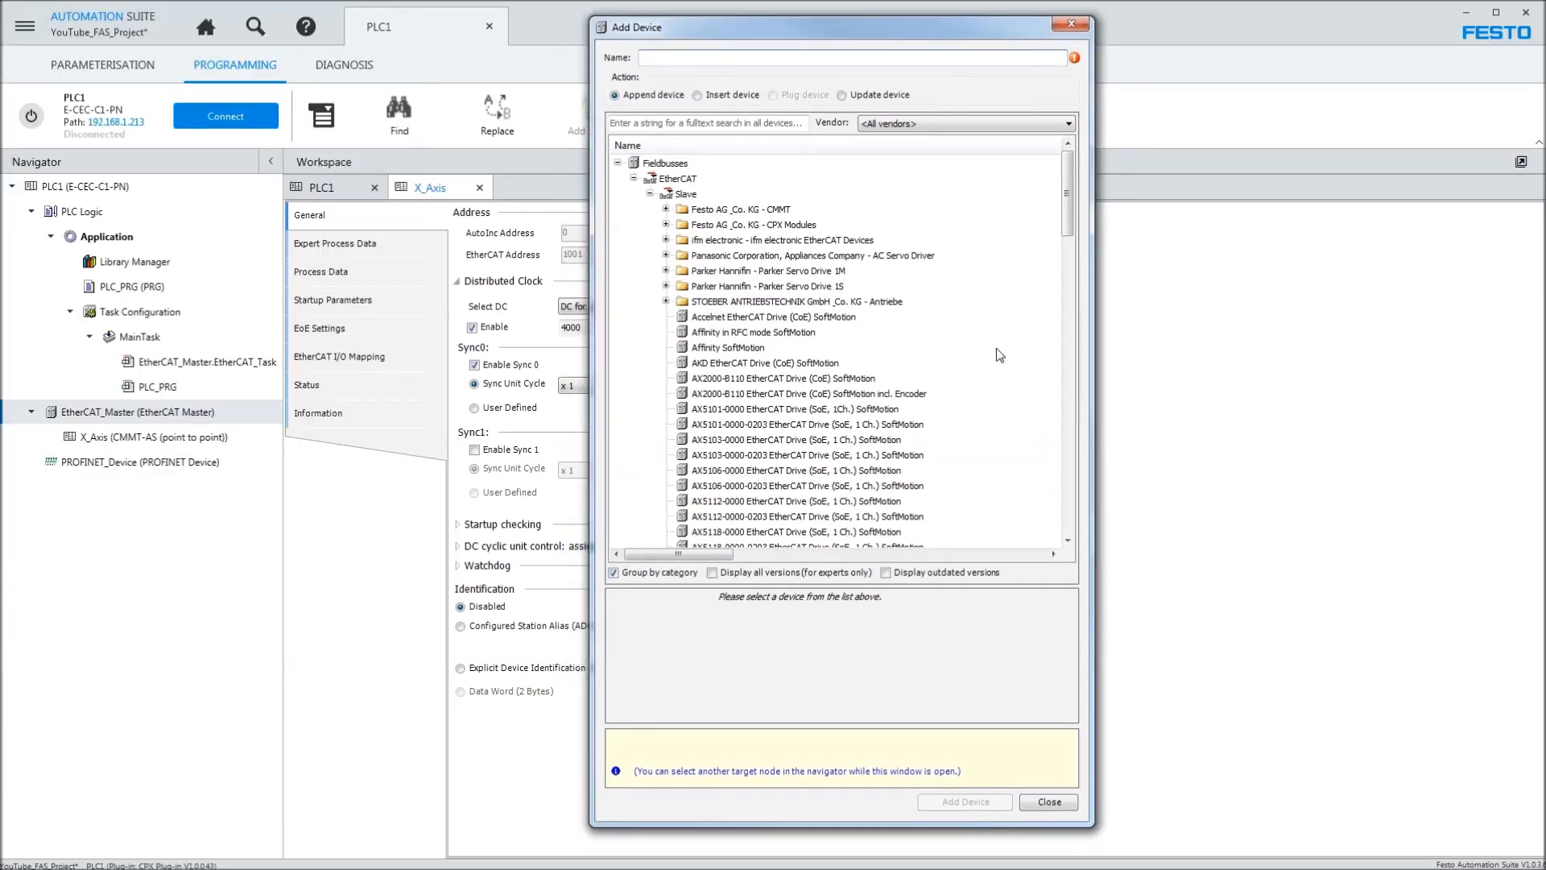
pyautogui.moveTo(1067, 193); pyautogui.dragTo(1079, 527)
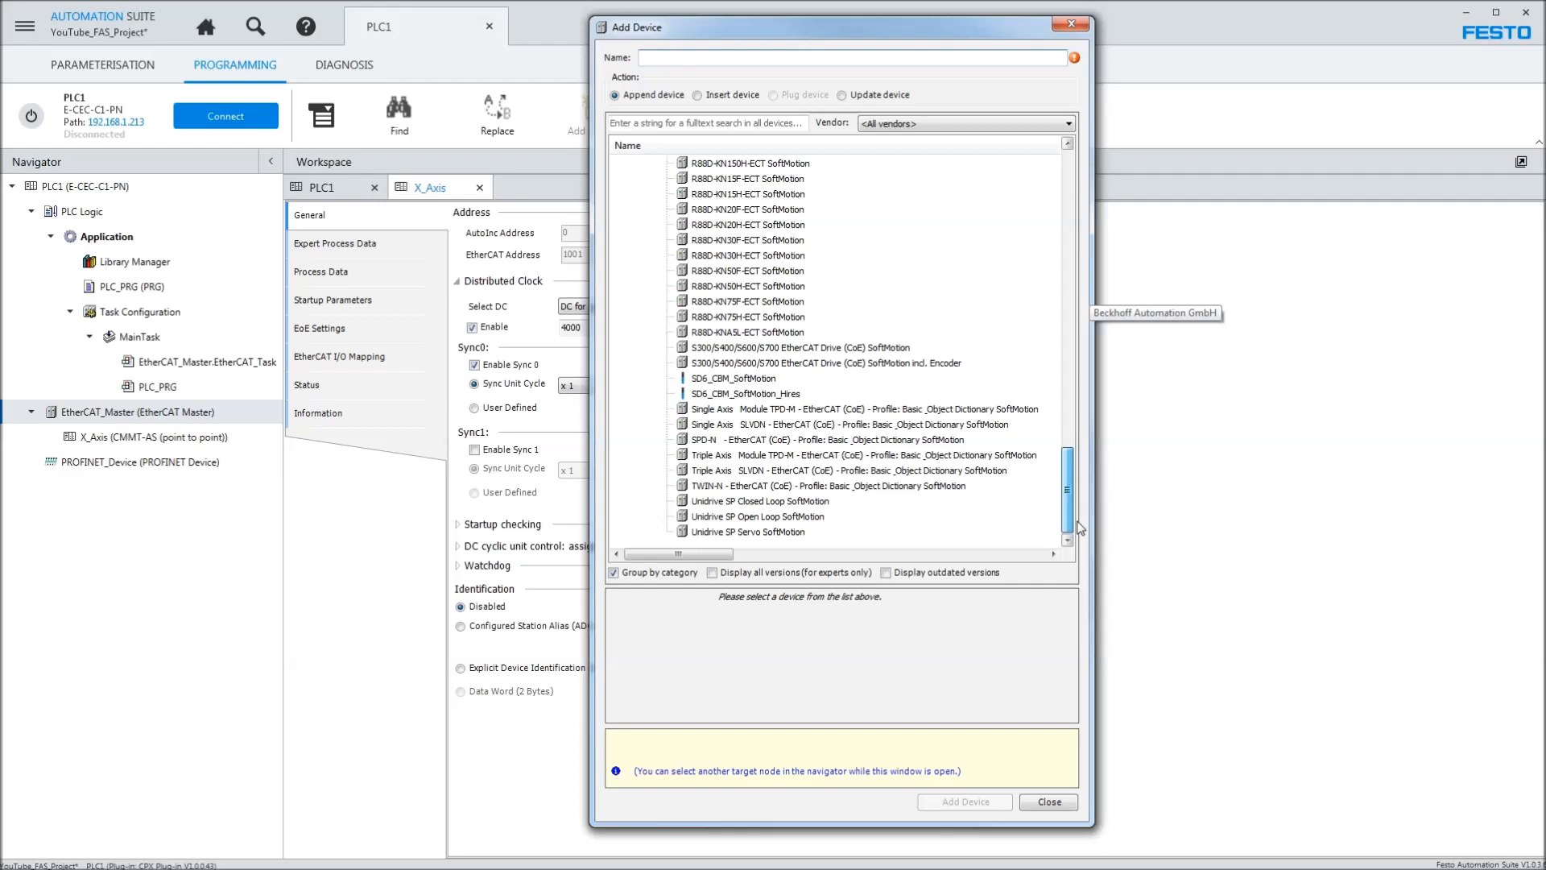
pyautogui.click(775, 287)
pyautogui.click(962, 802)
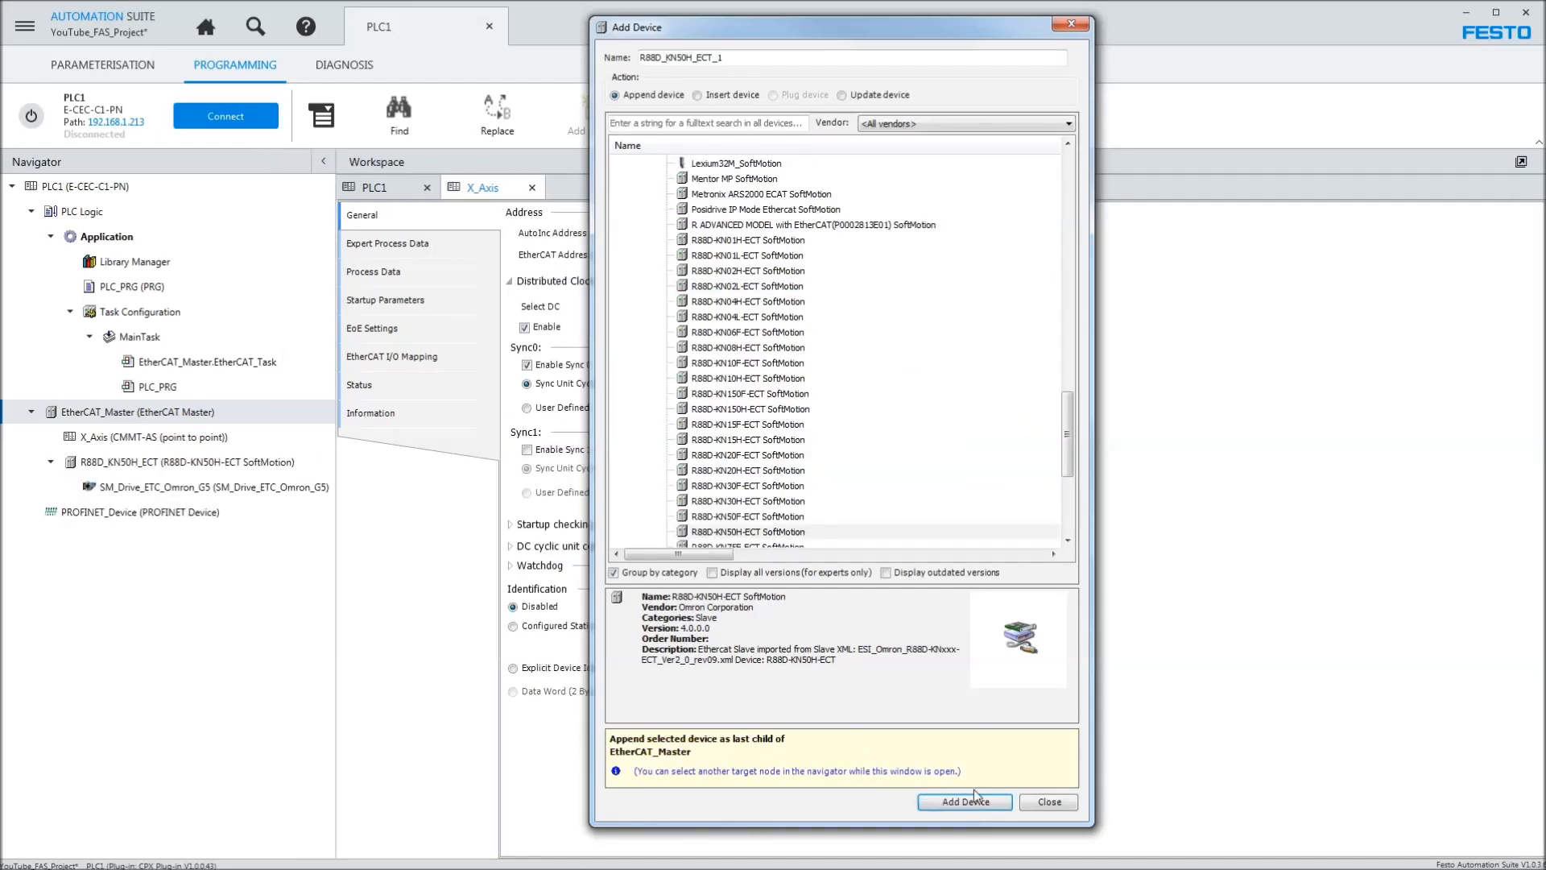
pyautogui.click(1047, 801)
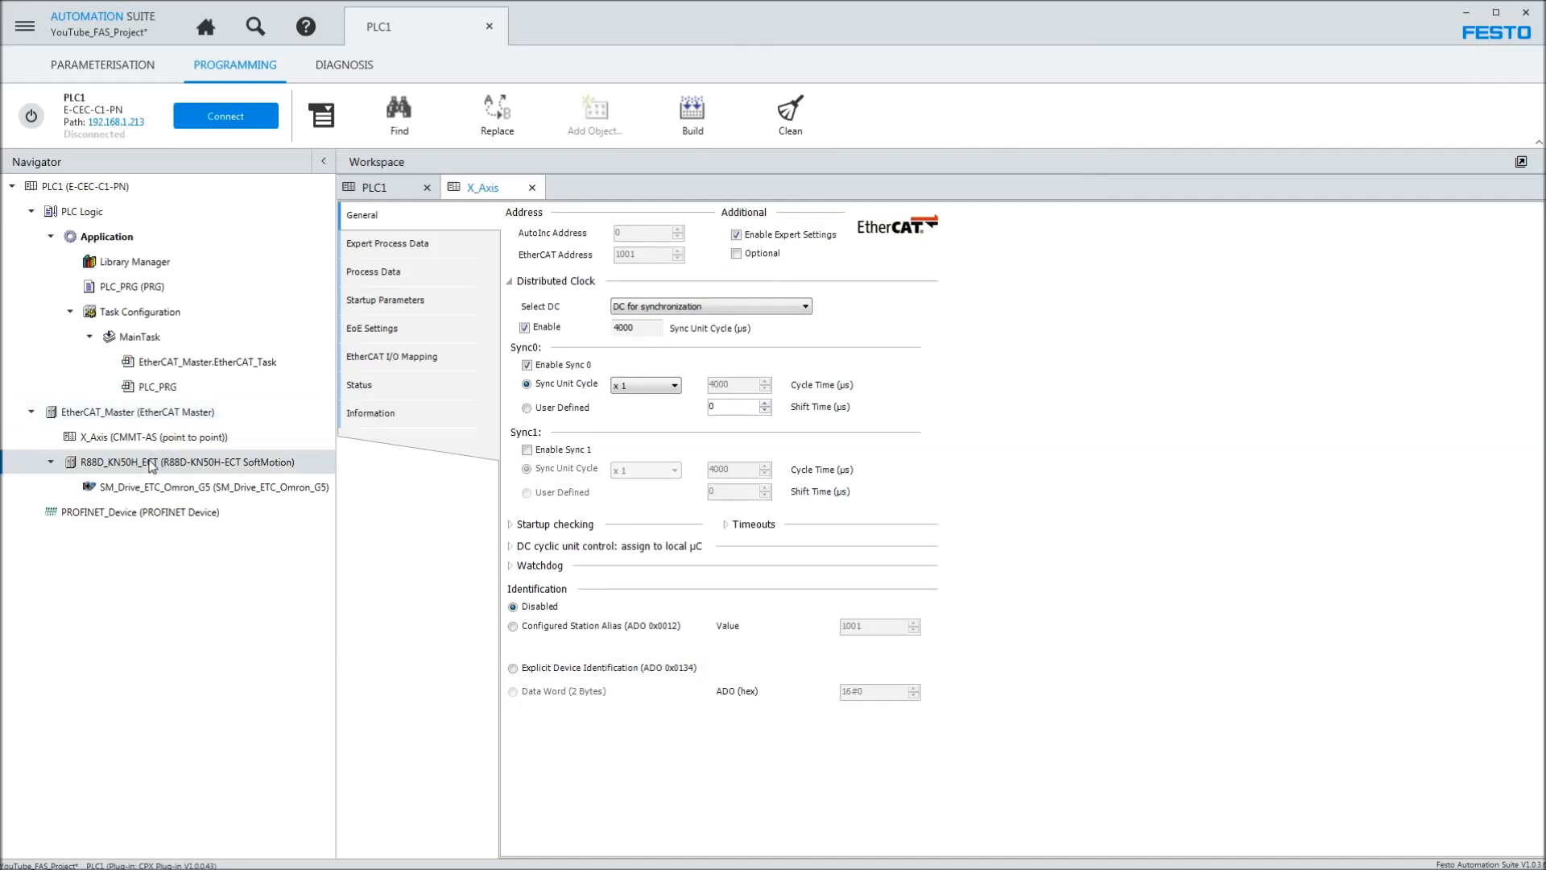
pyautogui.press('Delete')
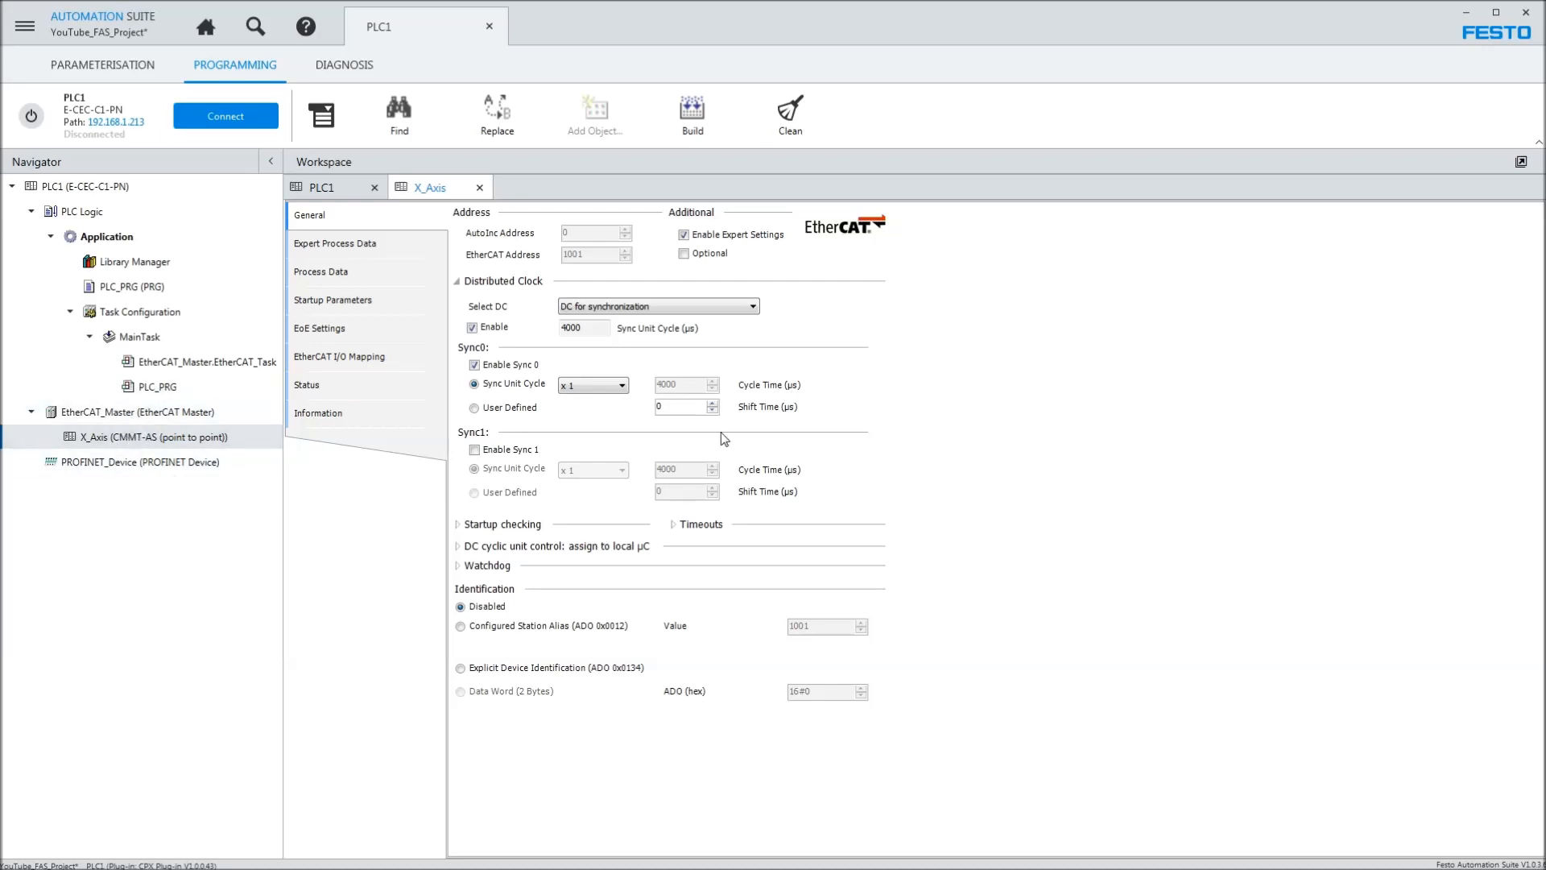
# - Add the CPX-E-EC remote I/O EtherCAT slave to the Designer cell next to X_Axis
pyautogui.click(206, 29)
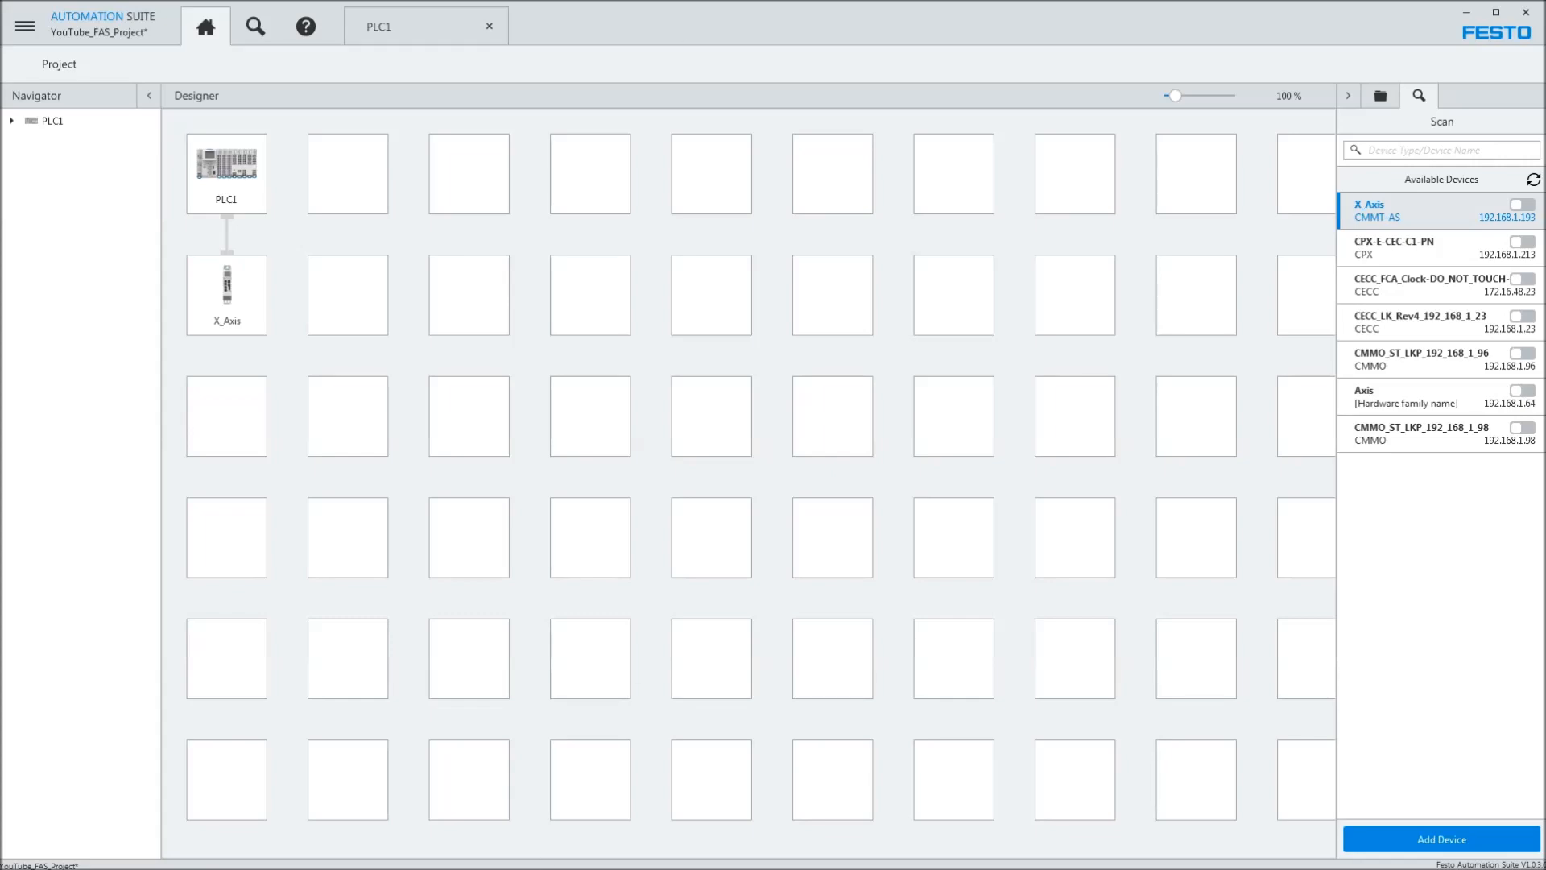
pyautogui.click(291, 868)
pyautogui.click(350, 301)
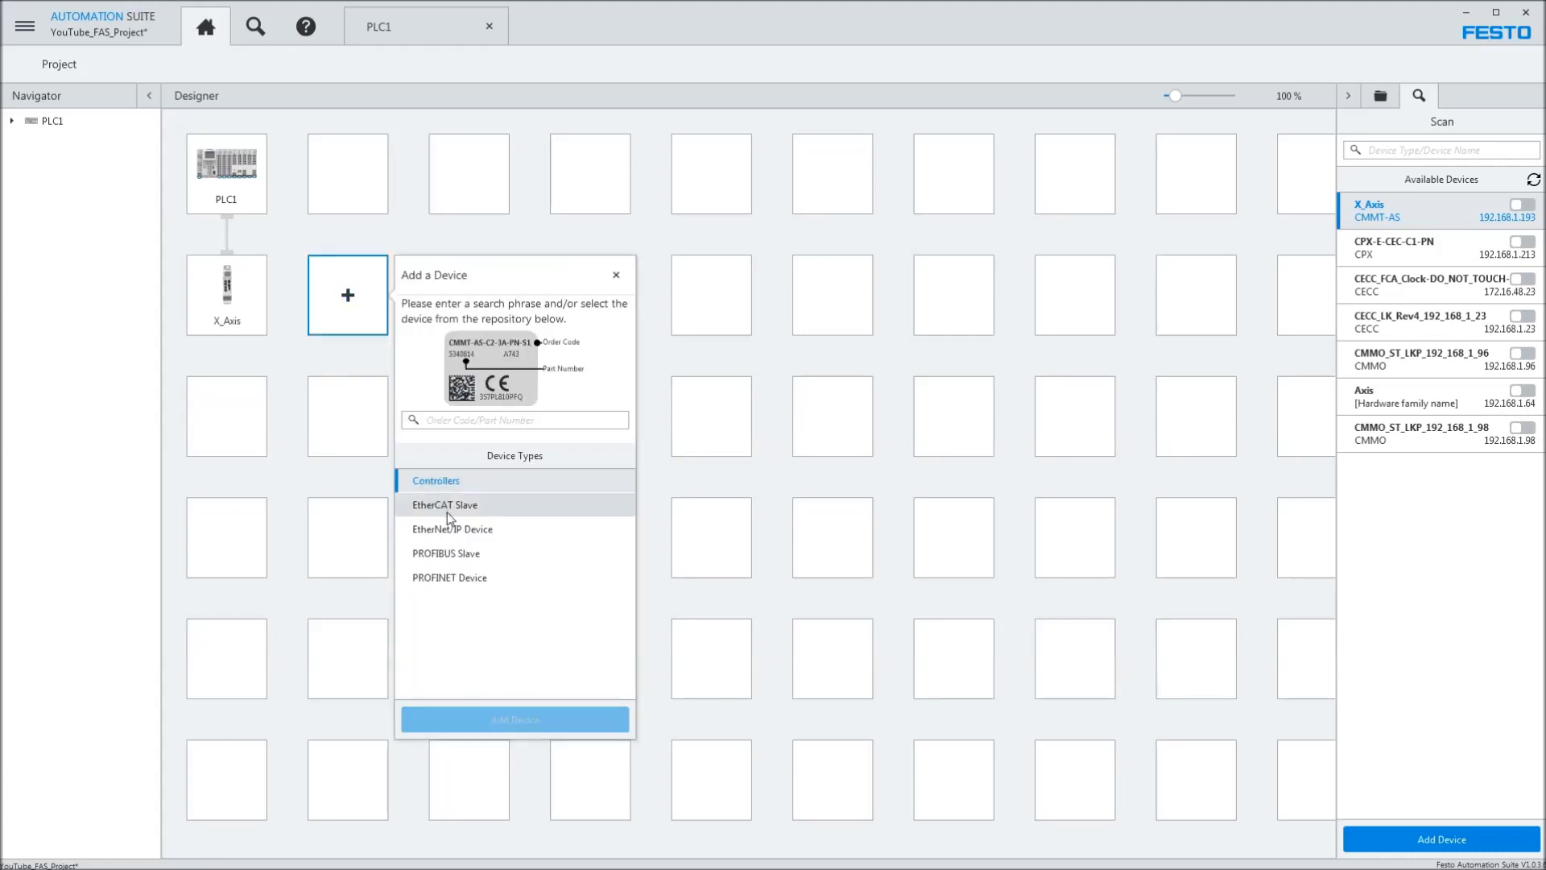
pyautogui.click(474, 506)
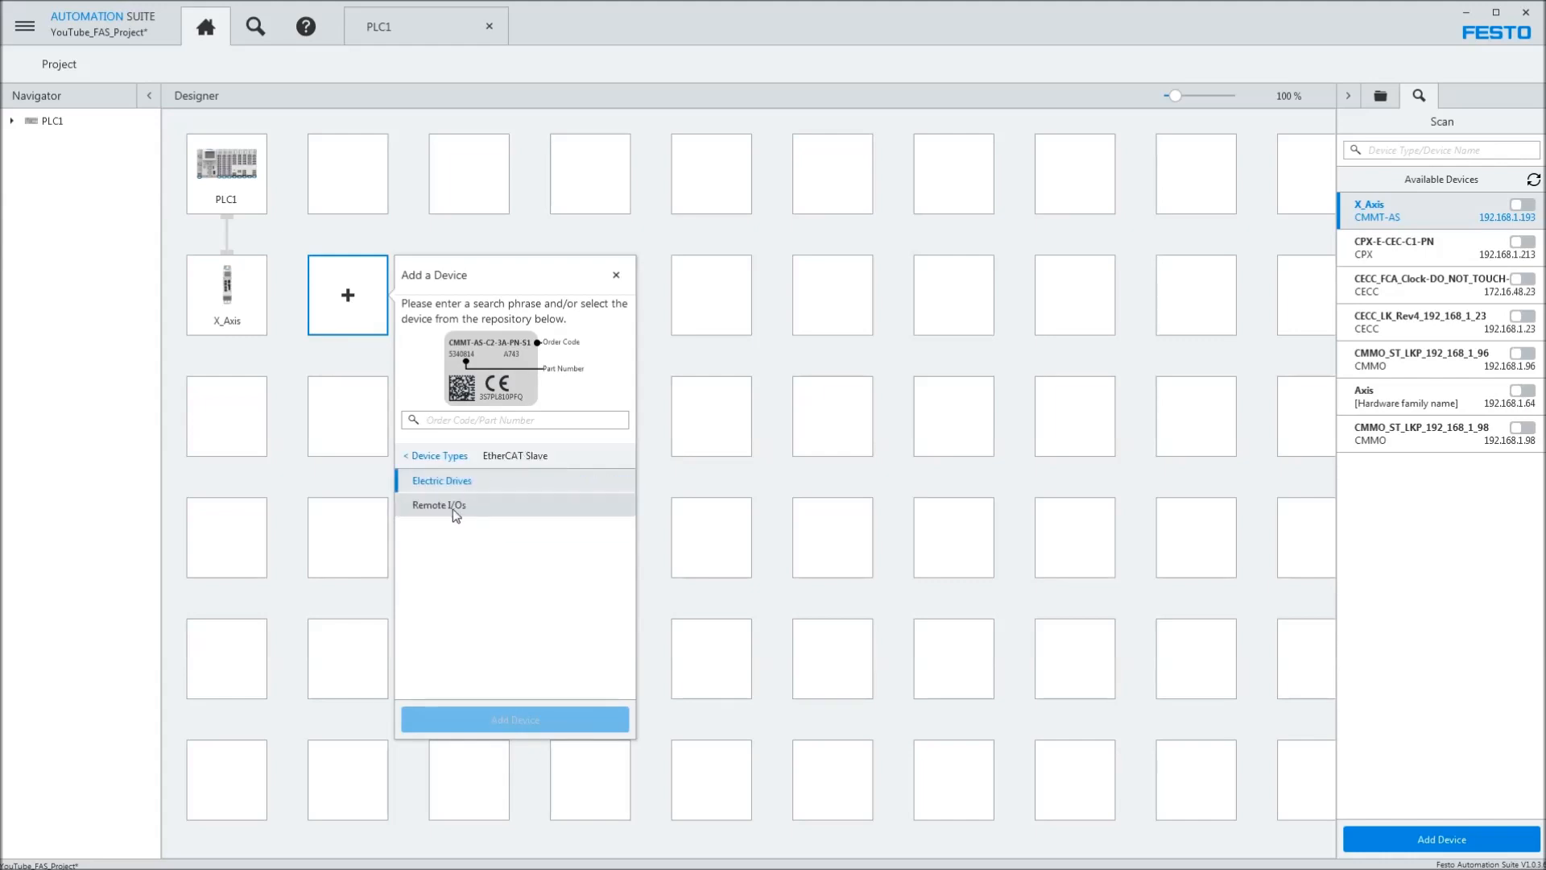
pyautogui.click(455, 509)
pyautogui.click(464, 725)
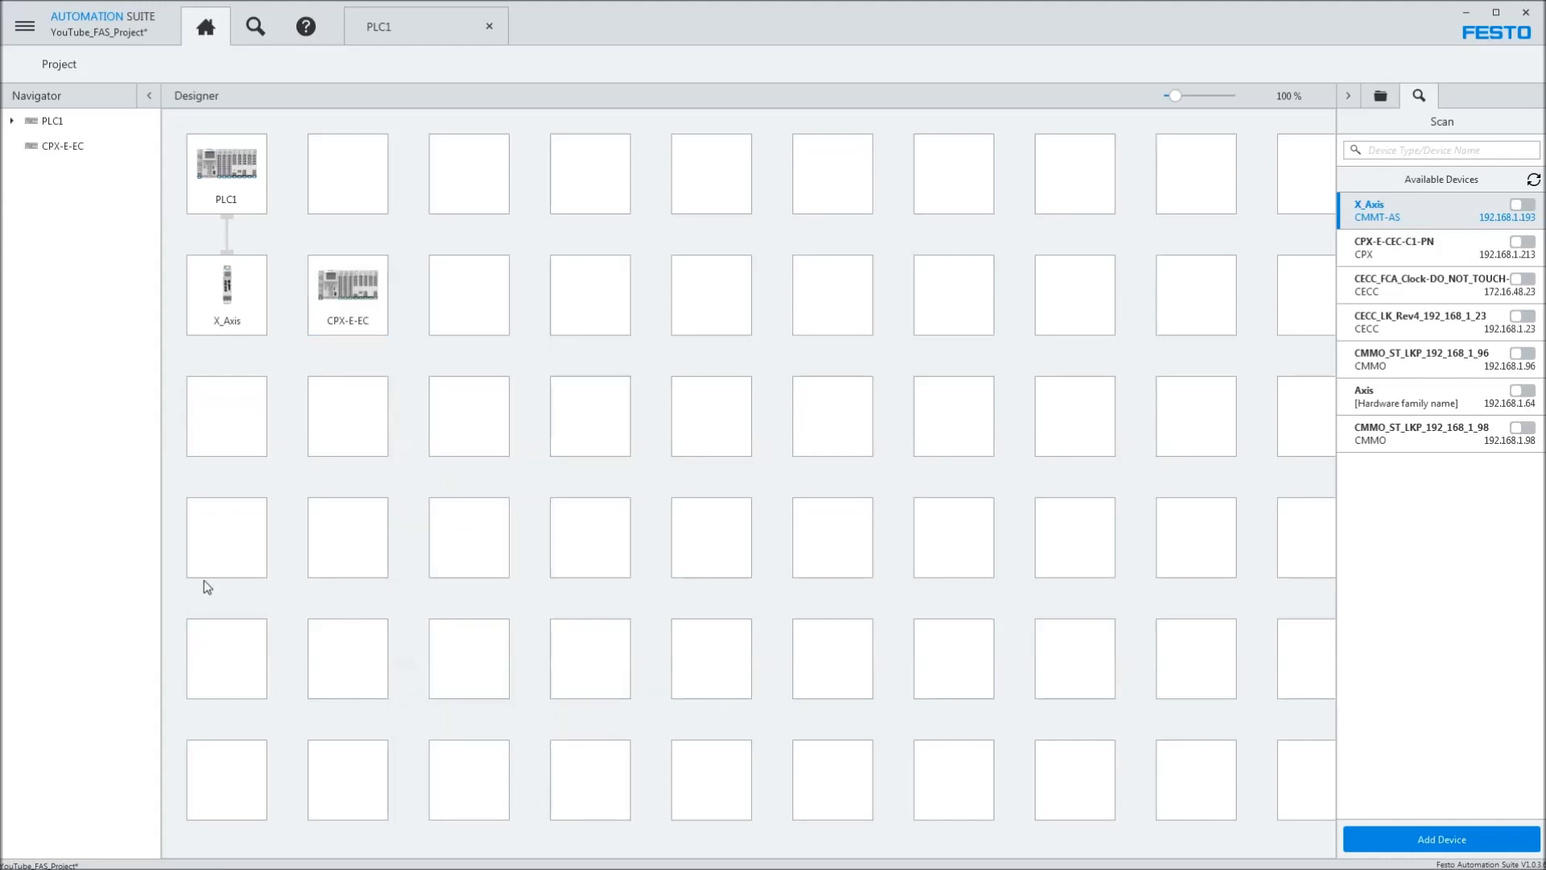
# - Open the CPX-E-EC terminal and add an E-8DO output module followed by an E-16DI input module
pyautogui.doubleClick(359, 290)
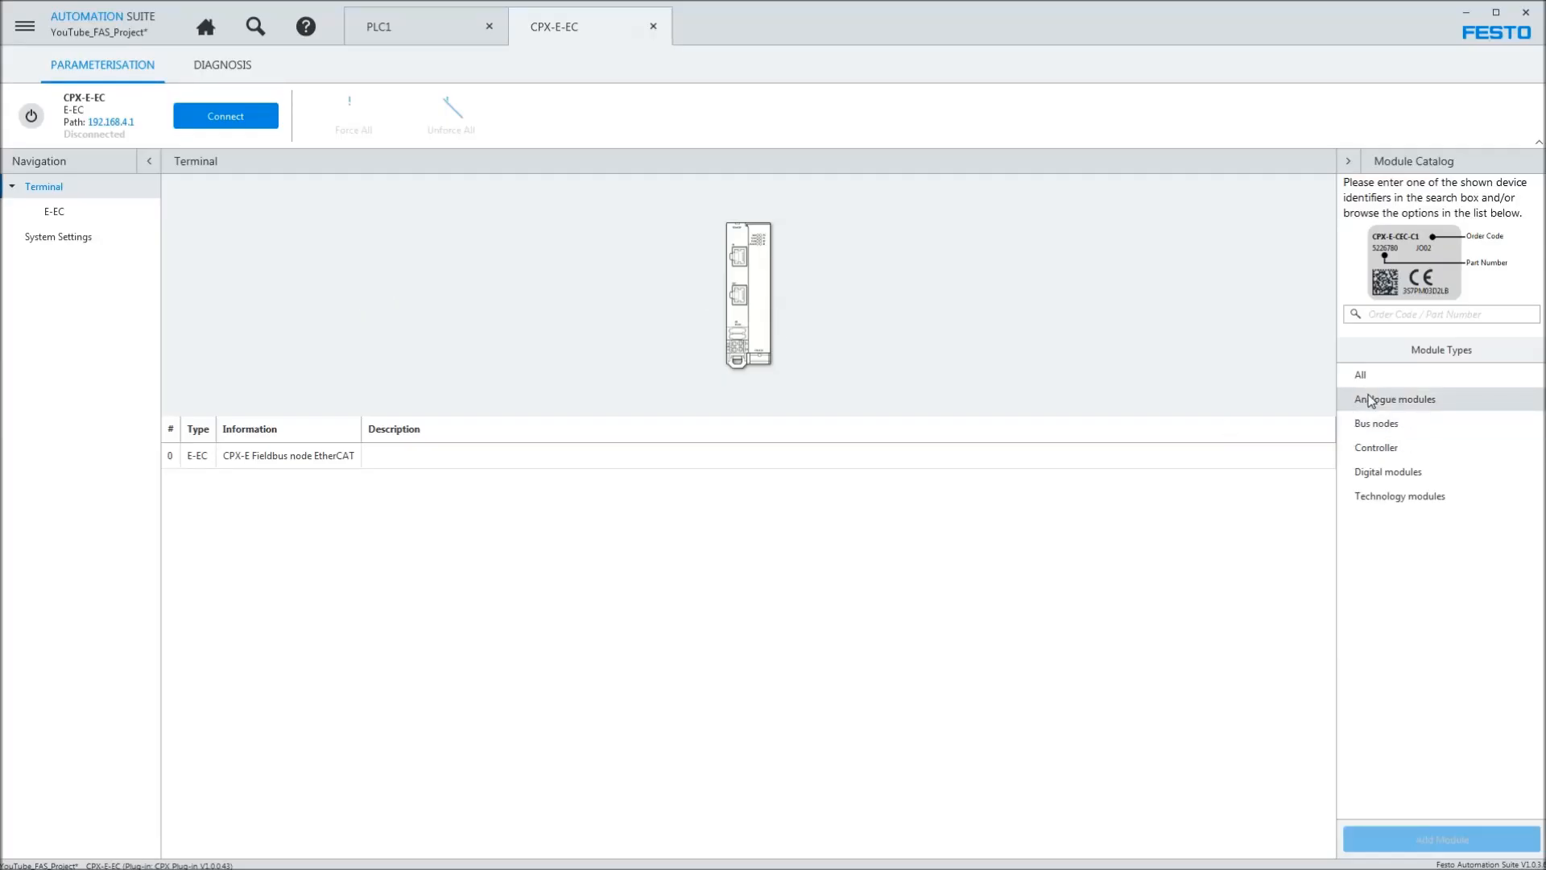
pyautogui.click(1395, 318)
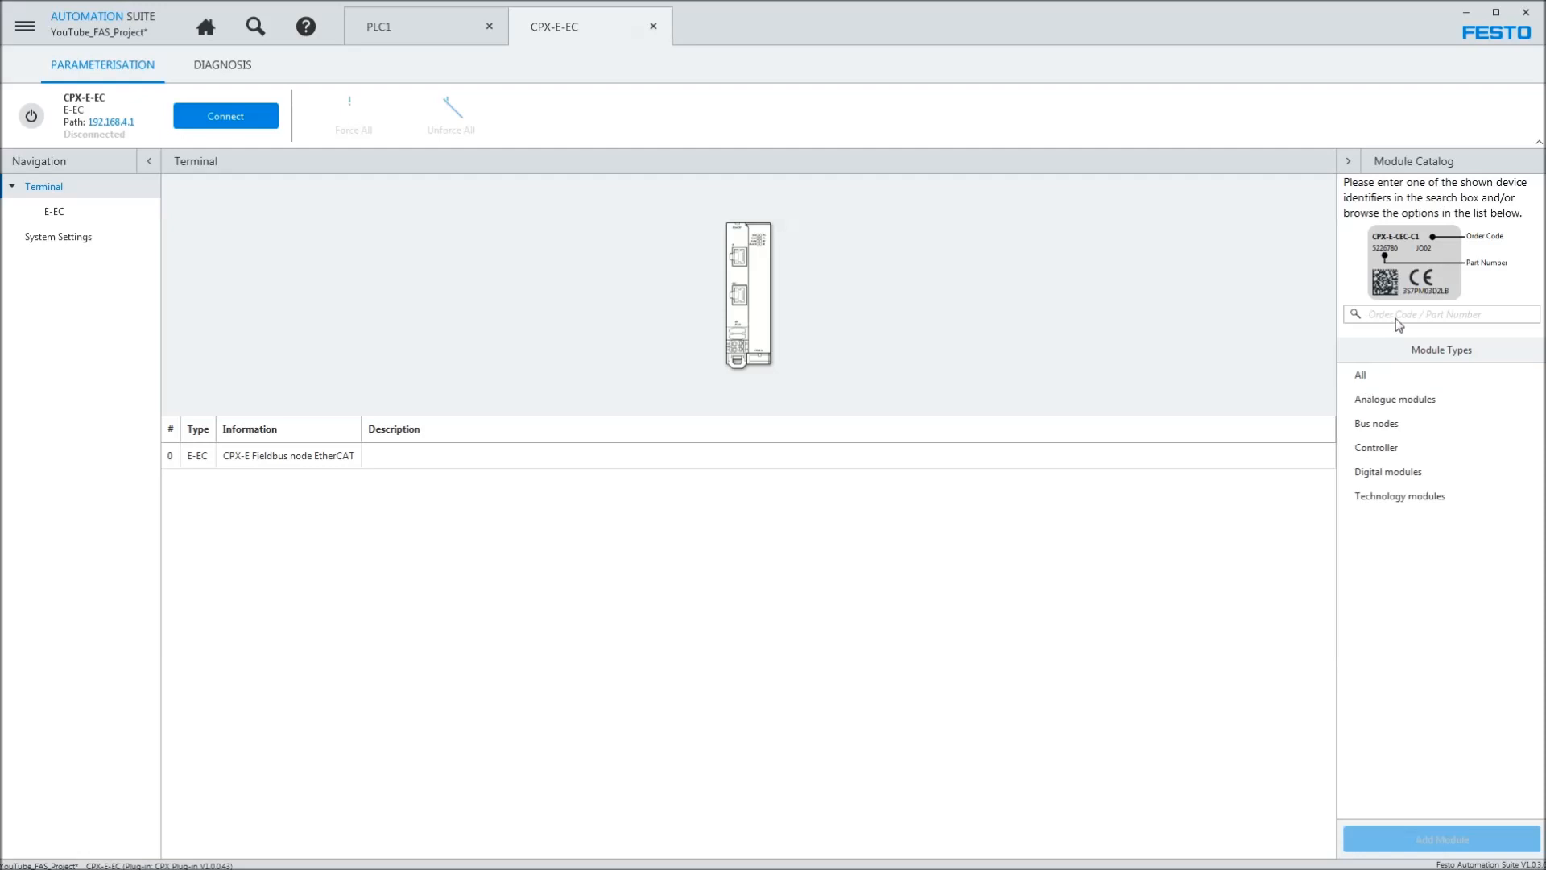
pyautogui.write('do')
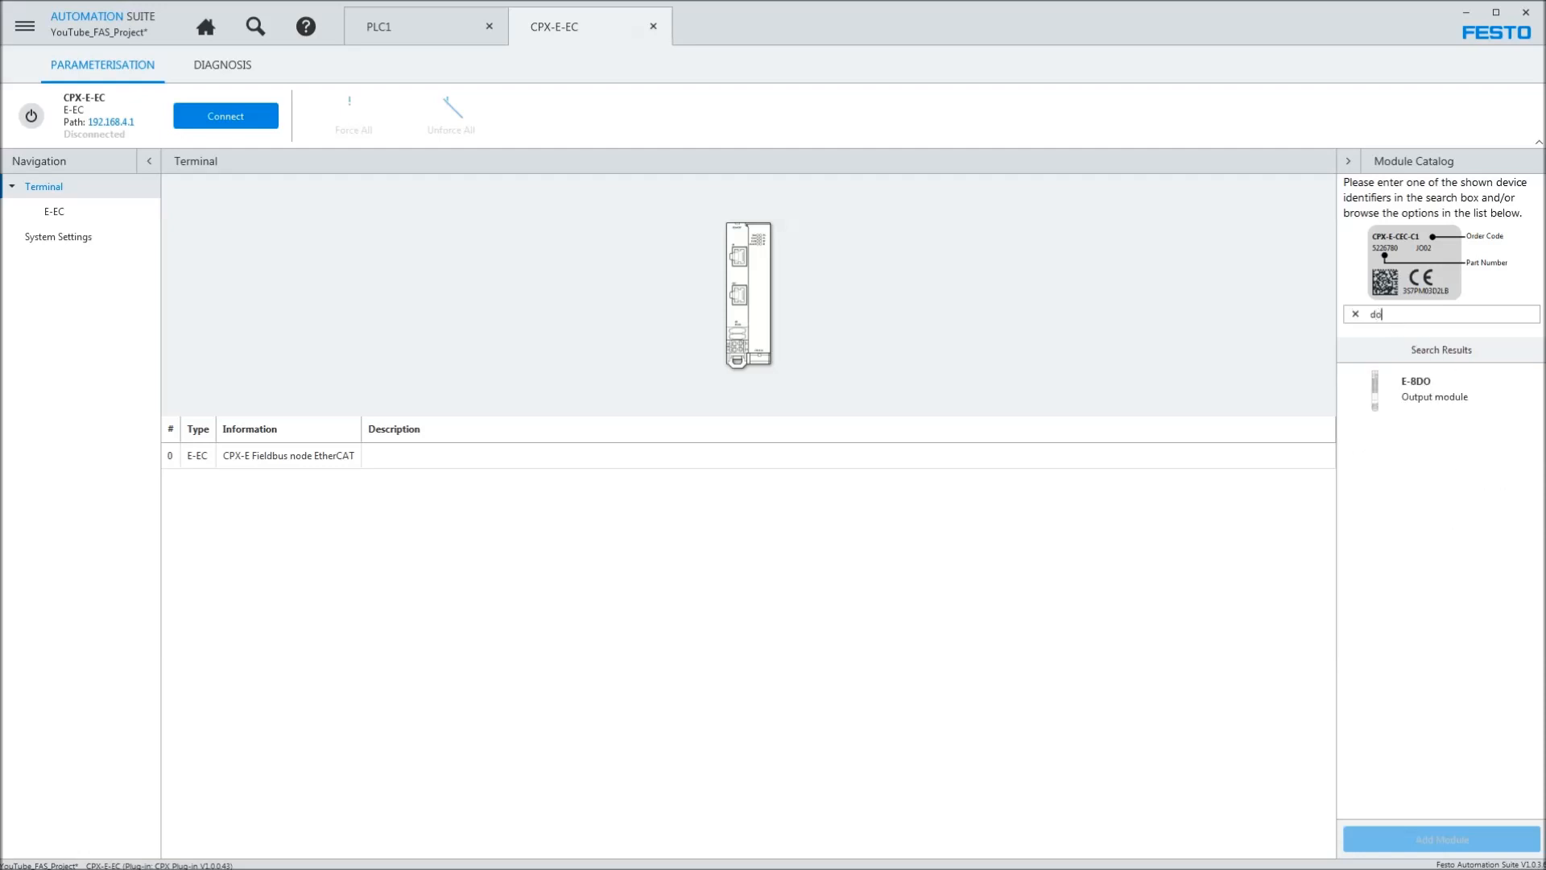
pyautogui.moveTo(1421, 392); pyautogui.dragTo(1275, 385)
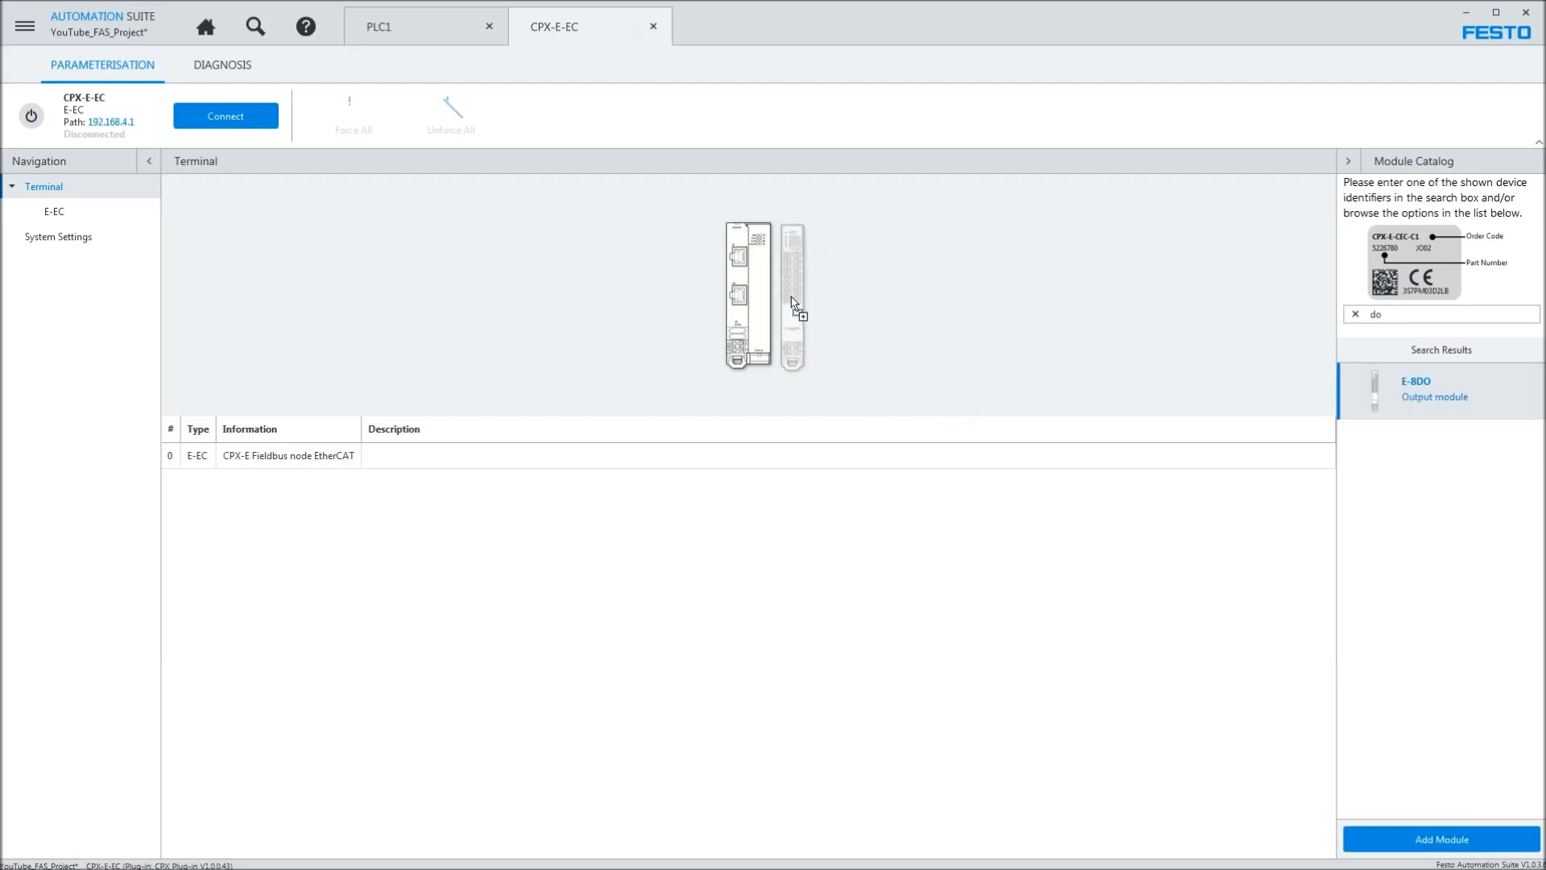
pyautogui.moveTo(1400, 321); pyautogui.dragTo(1284, 314)
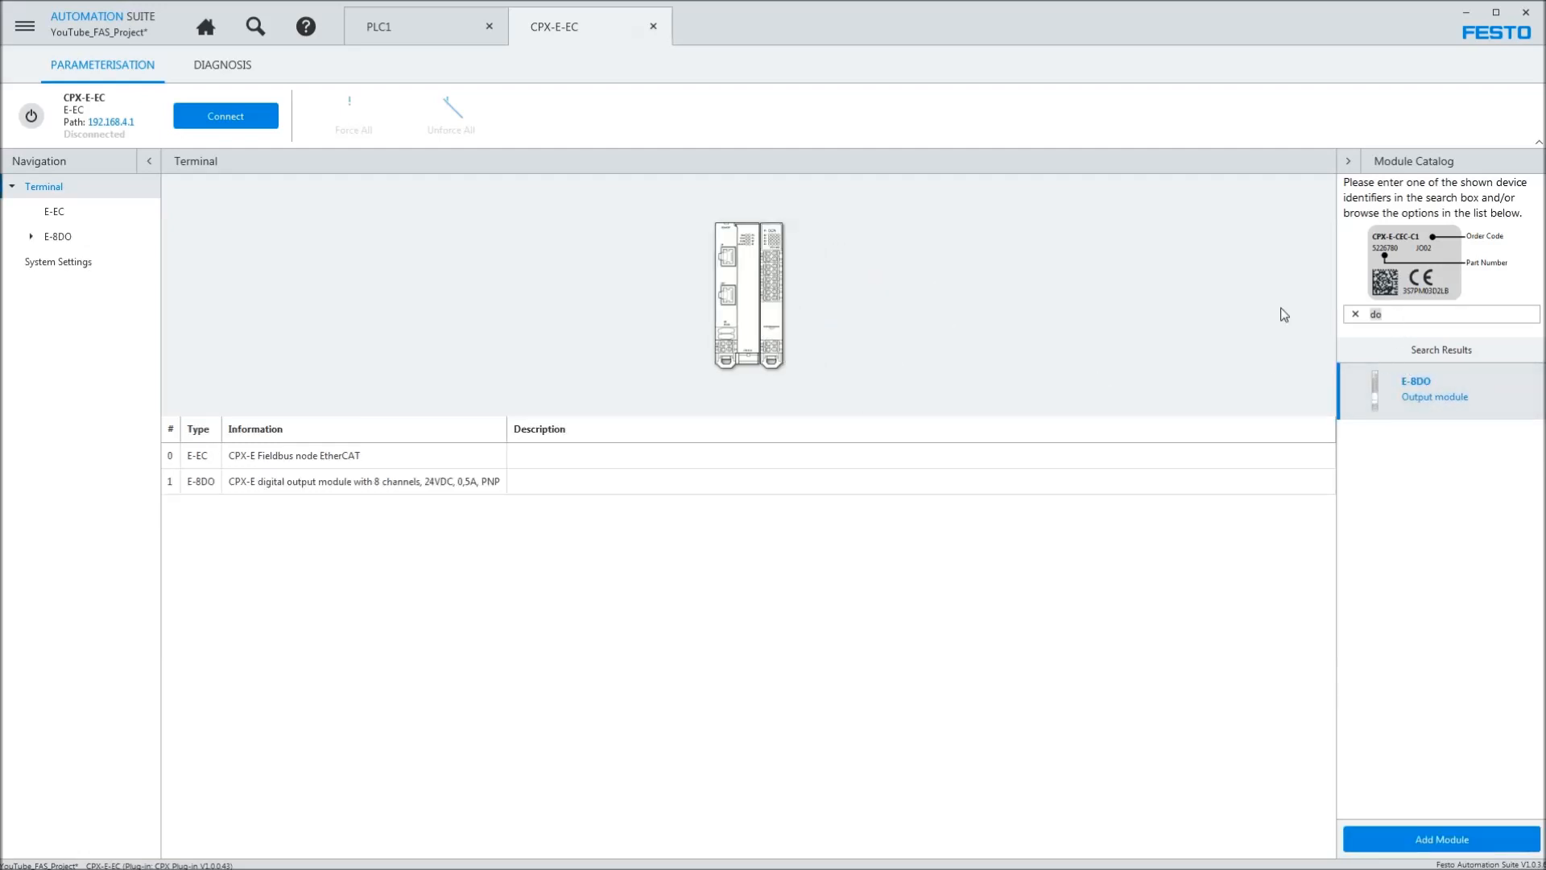
pyautogui.write('di')
pyautogui.moveTo(1401, 394); pyautogui.dragTo(780, 348)
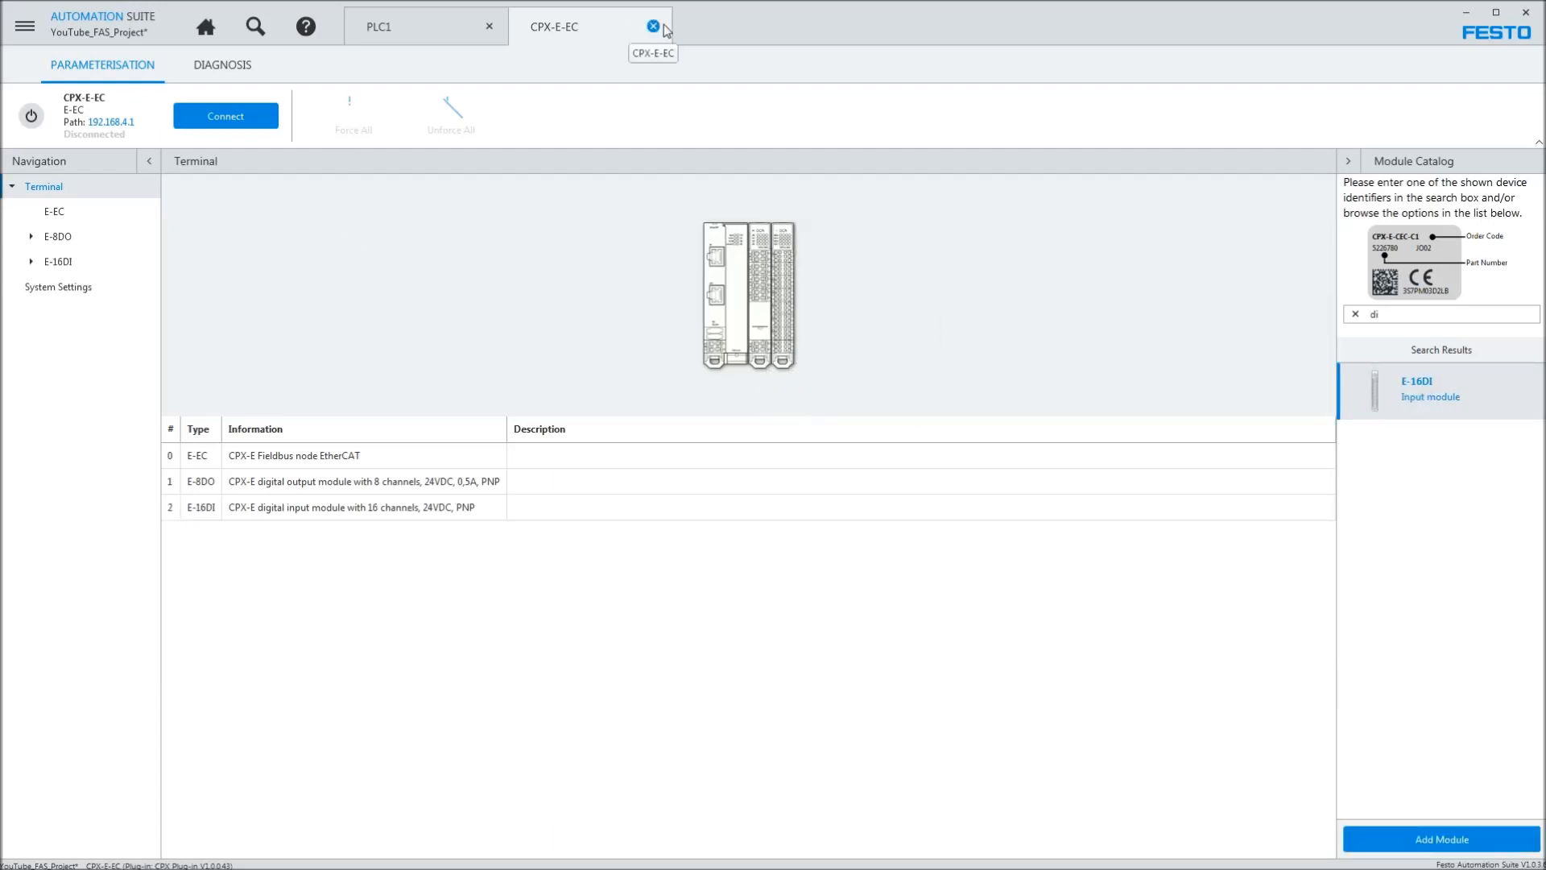
# - Set the E-8DO module's behaviour after SCO (Output/Actuator Supply) to Switch on again
pyautogui.click(31, 236)
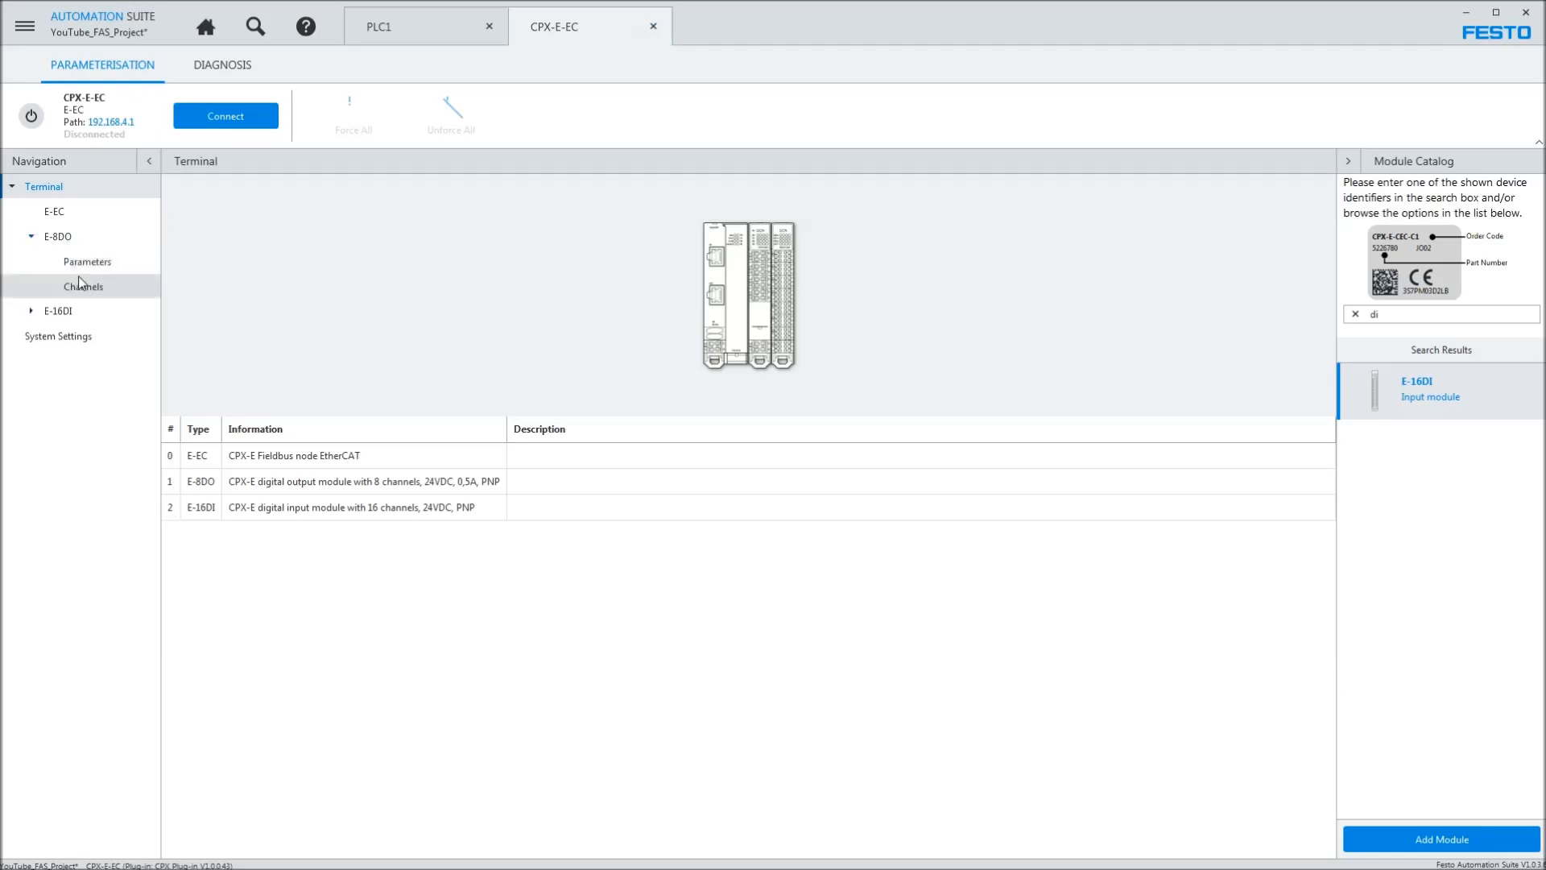
pyautogui.click(86, 262)
pyautogui.click(995, 347)
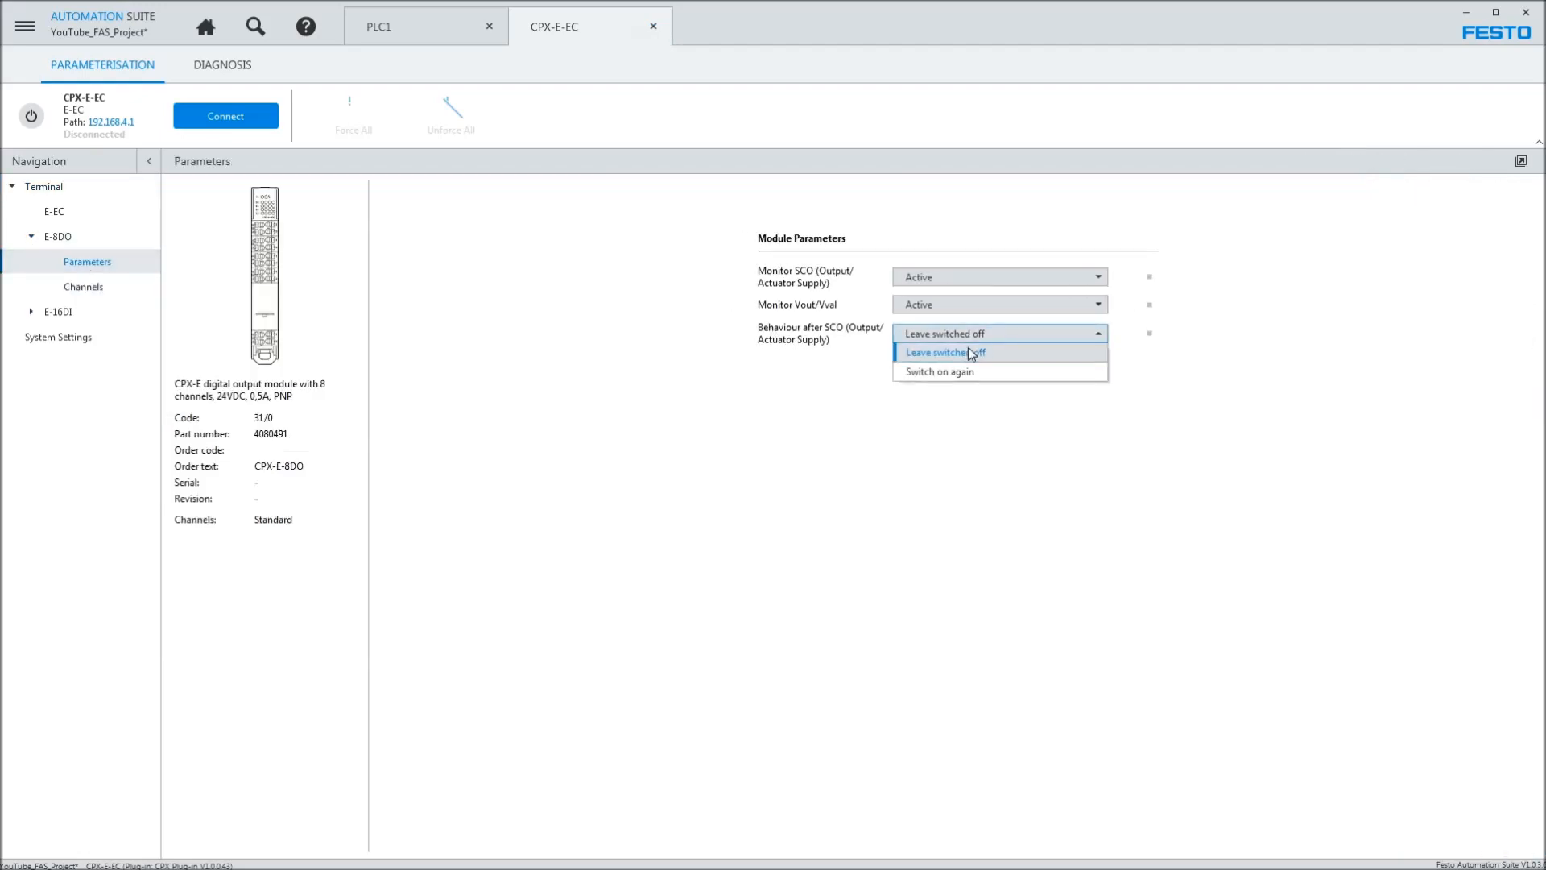
pyautogui.click(949, 379)
# - Expand the E-16DI module and set the CPX-E-EC's system start to Saved parameters in its system settings
pyautogui.click(30, 312)
pyautogui.click(66, 389)
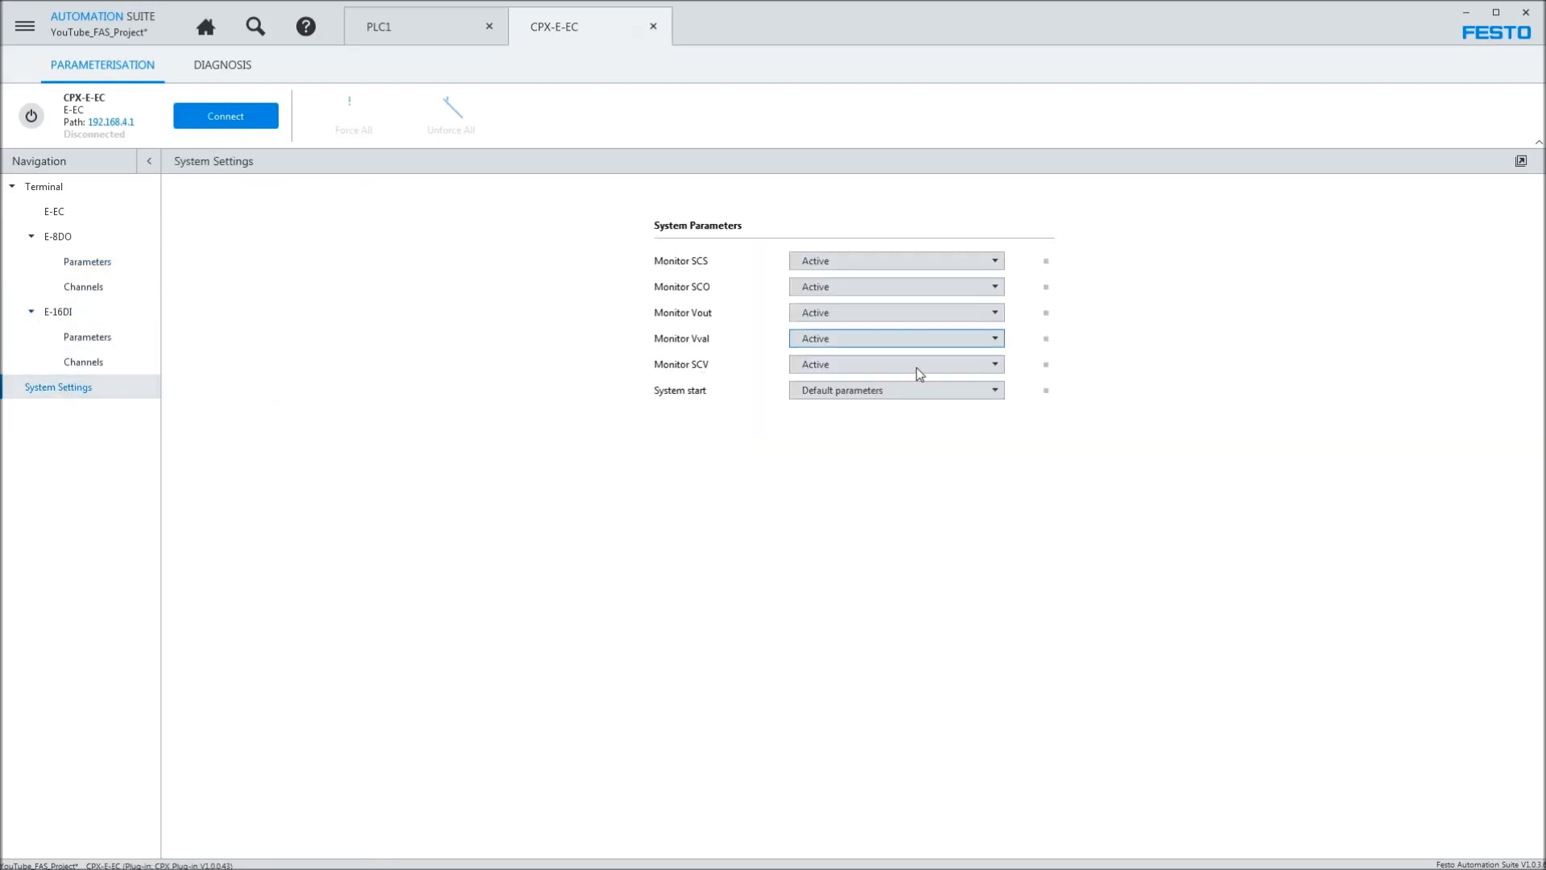
pyautogui.click(840, 391)
pyautogui.click(821, 428)
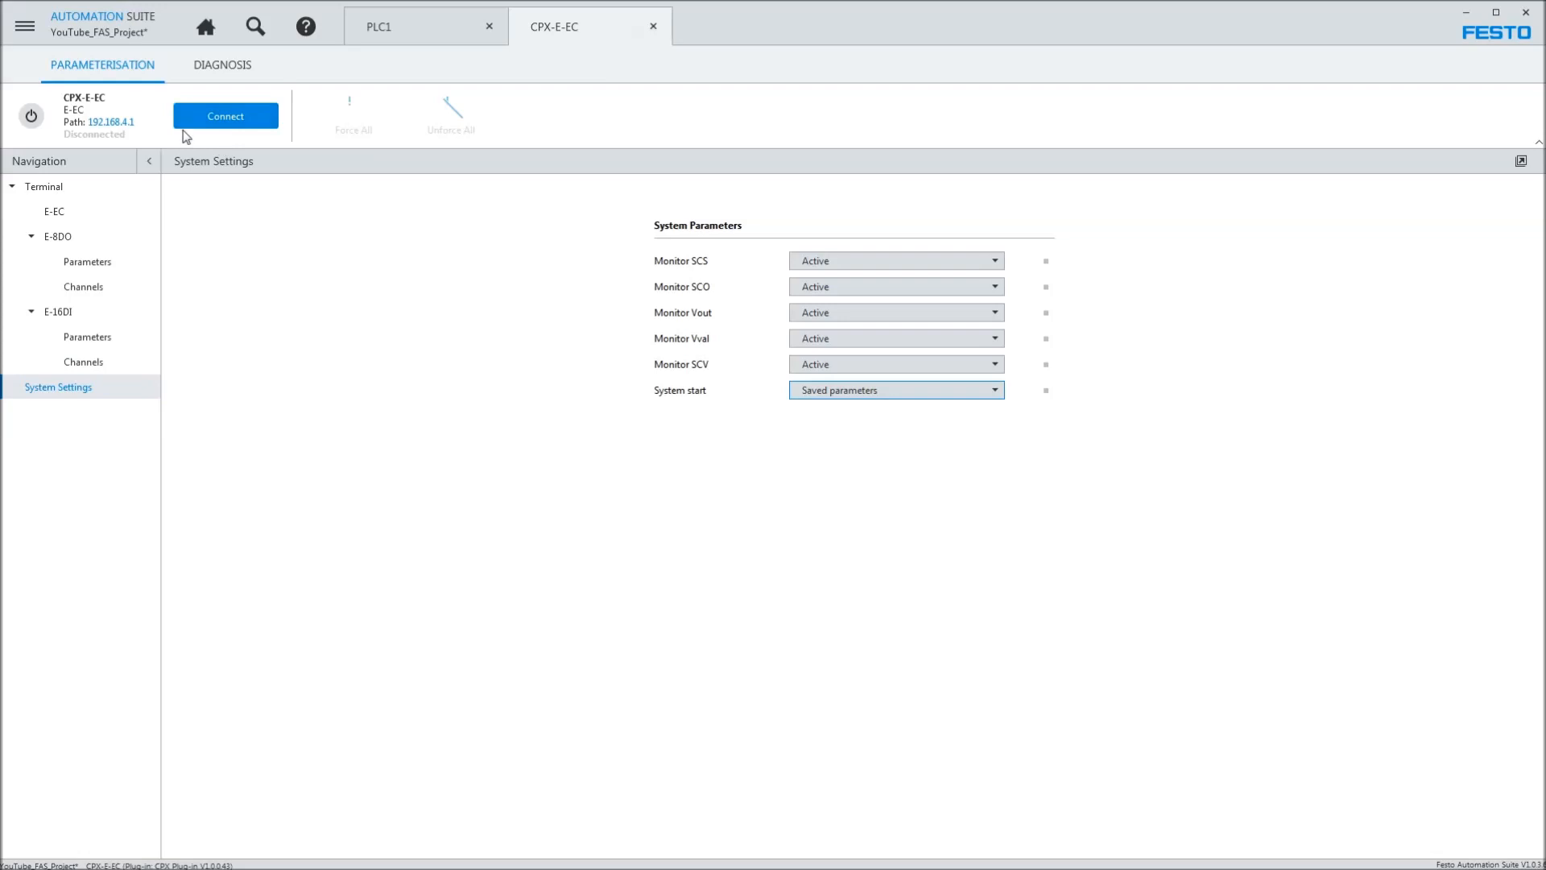
# - Close the CPX-E-EC device, connect it to PLC1's EtherCAT Master port in the Designer, and return to PLC1's programming tree
pyautogui.click(653, 26)
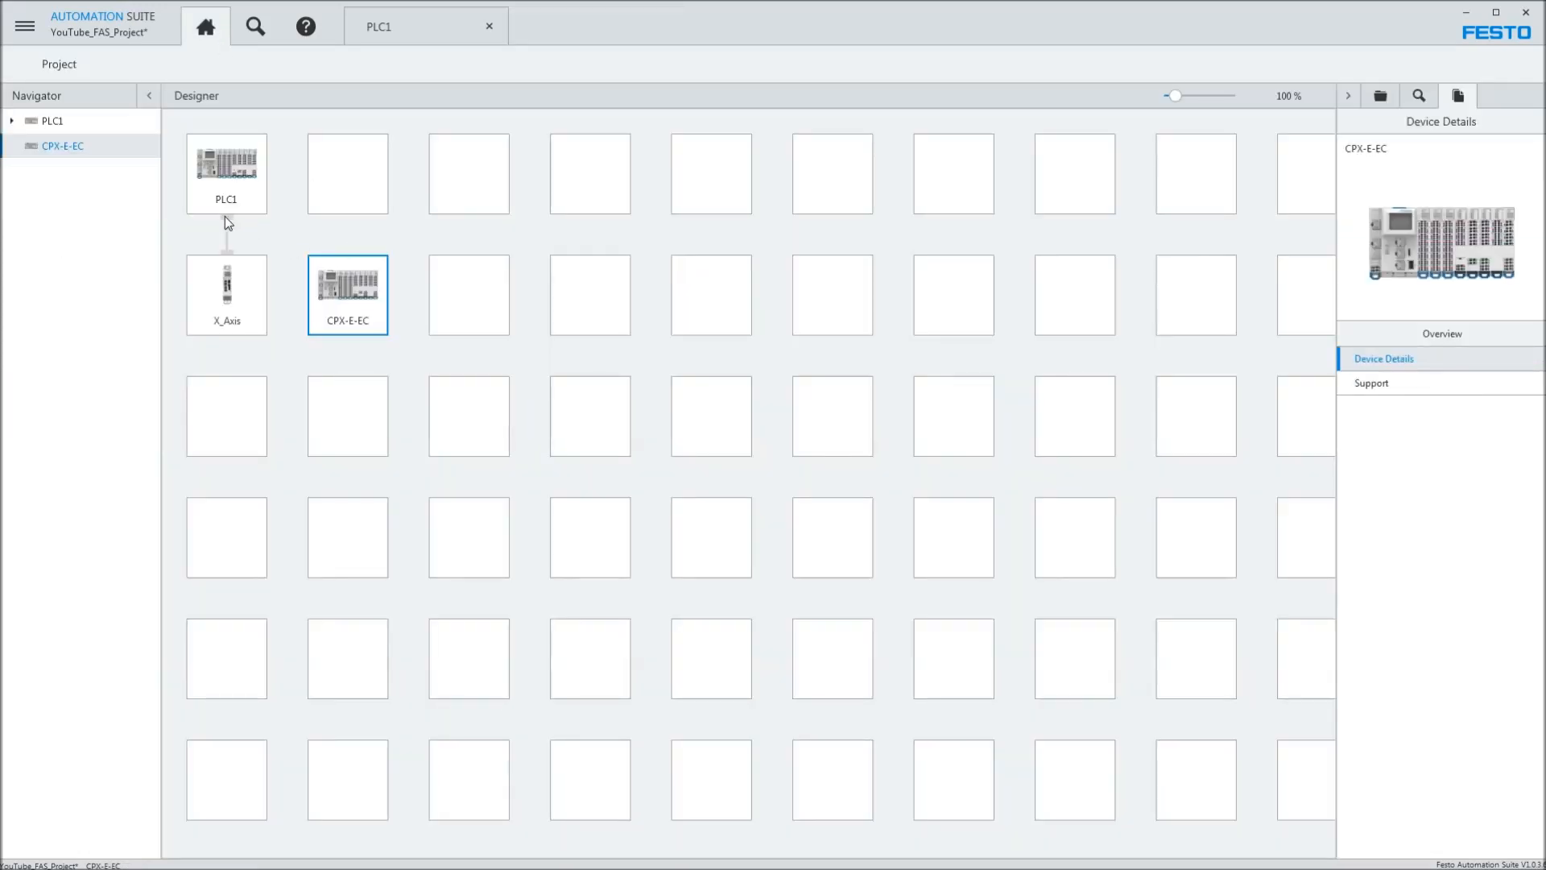
pyautogui.moveTo(347, 255); pyautogui.dragTo(226, 214)
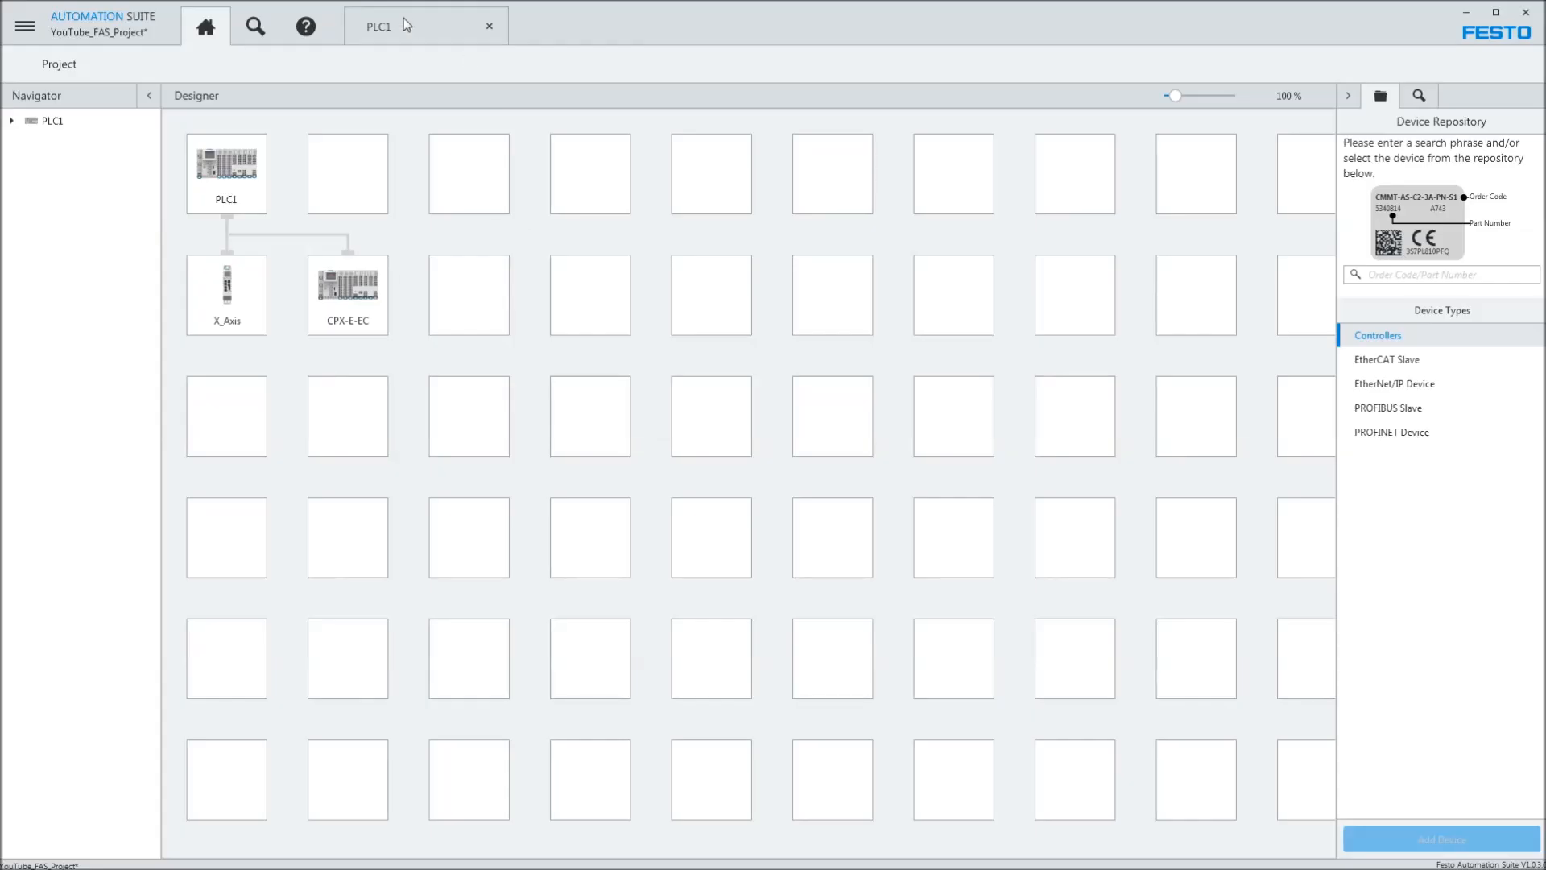
pyautogui.click(404, 18)
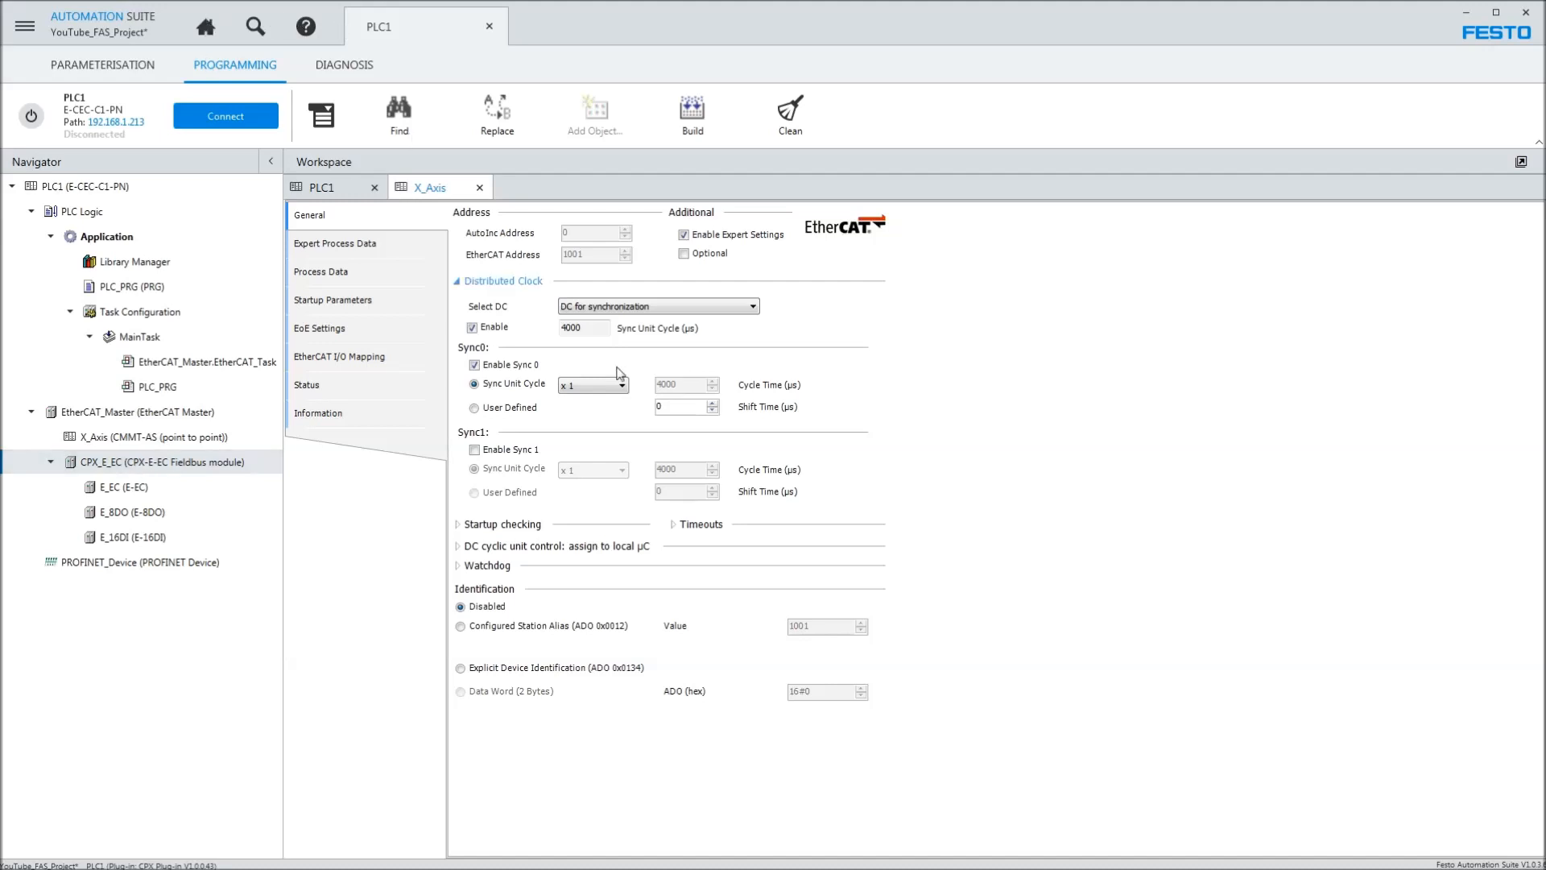
# - Open CPX_E_EC in PLC1's programming tree, enable its expert settings and set its distributed clock to DC for synchronization
pyautogui.doubleClick(112, 465)
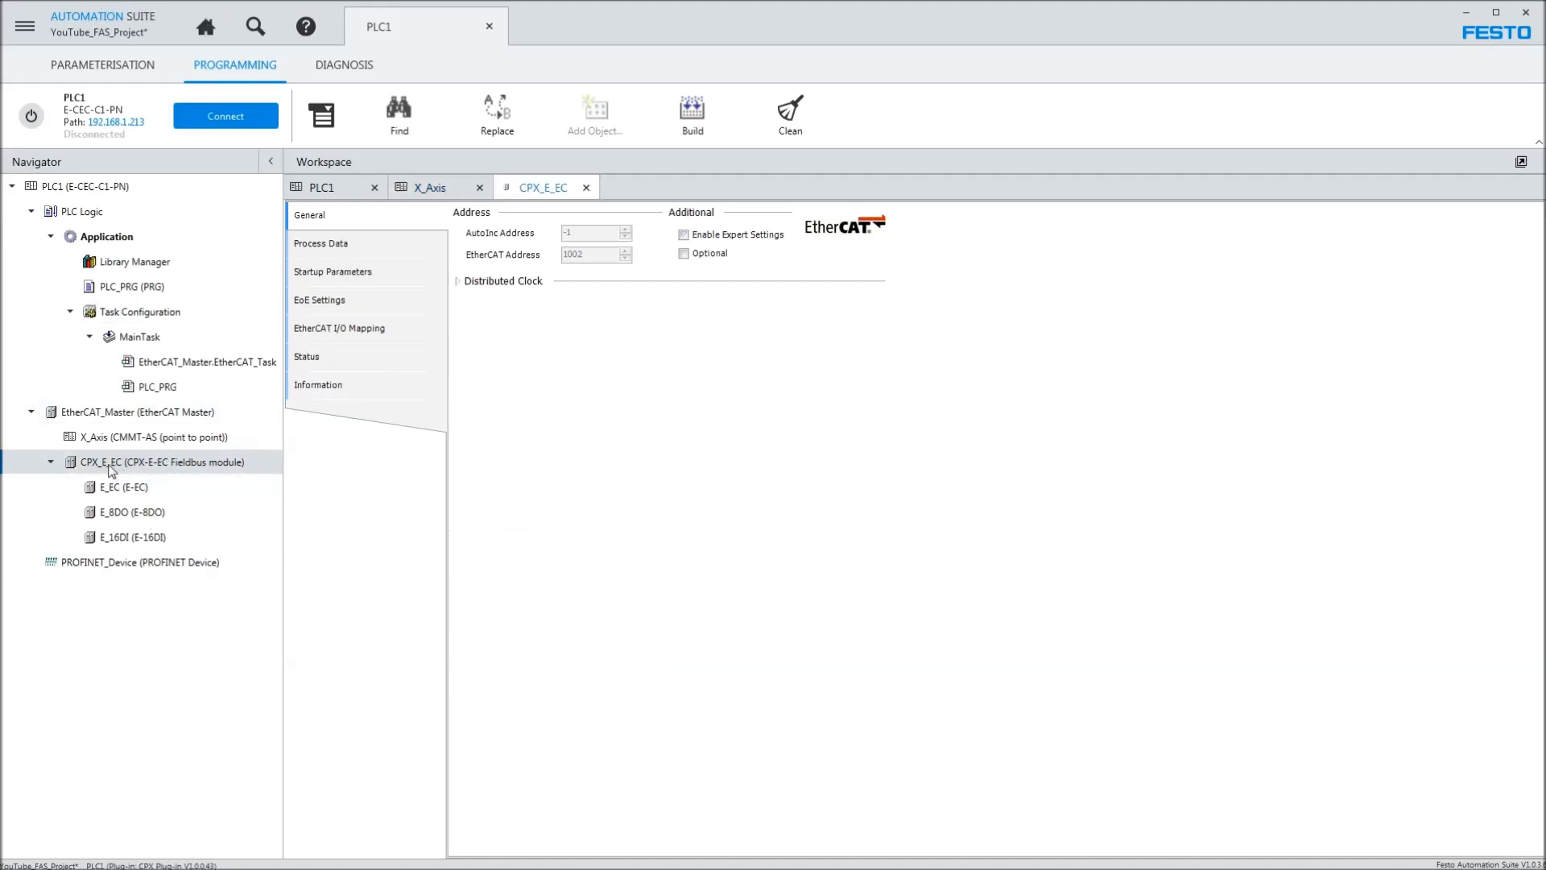
pyautogui.click(684, 235)
pyautogui.click(500, 281)
pyautogui.click(618, 307)
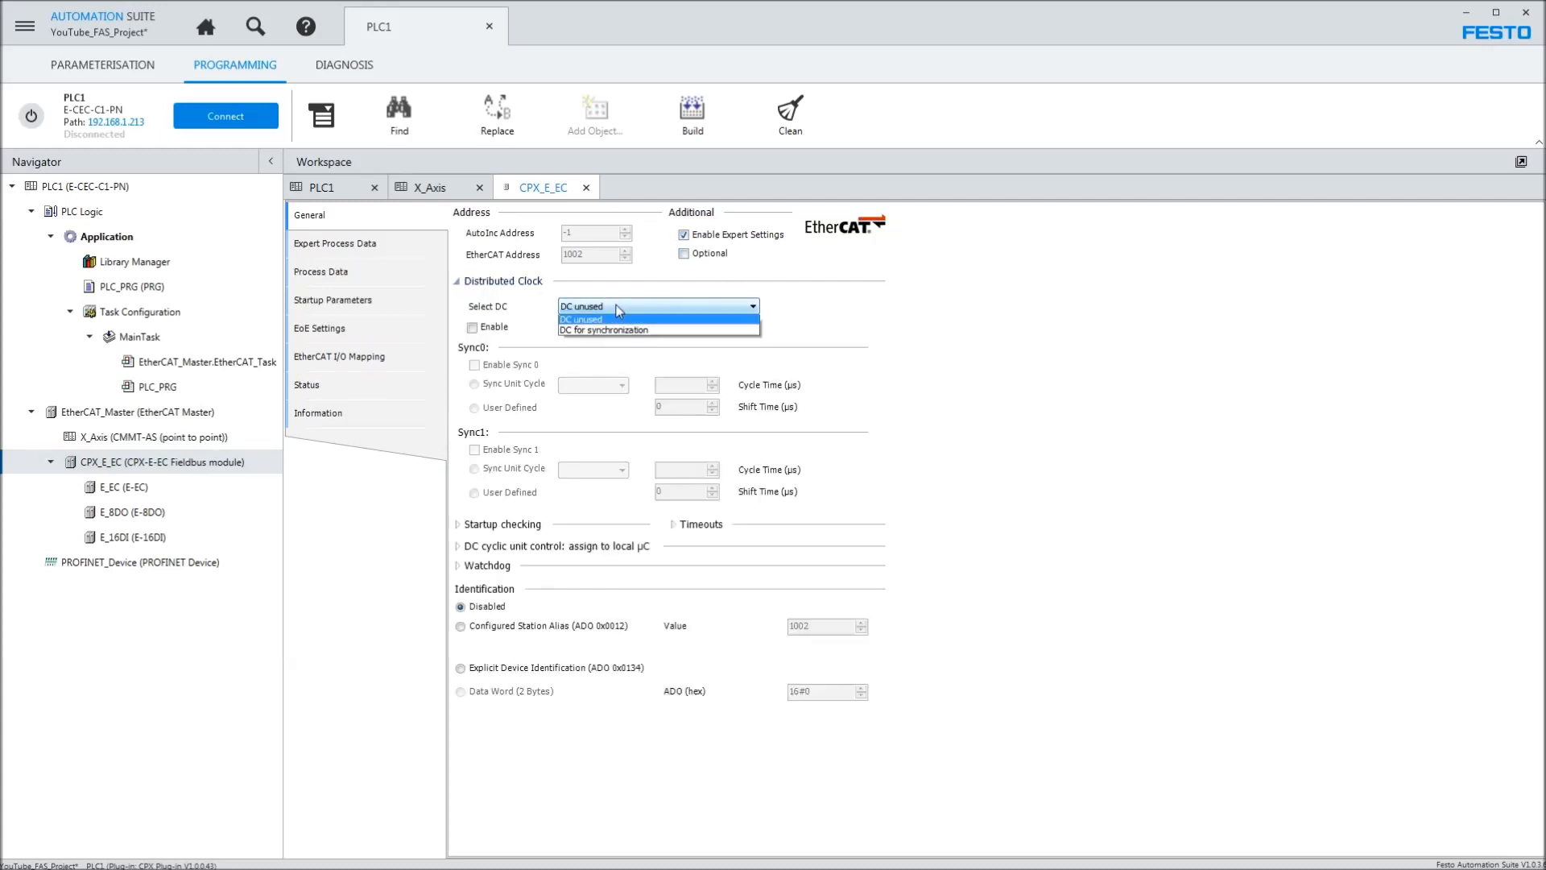
pyautogui.click(605, 330)
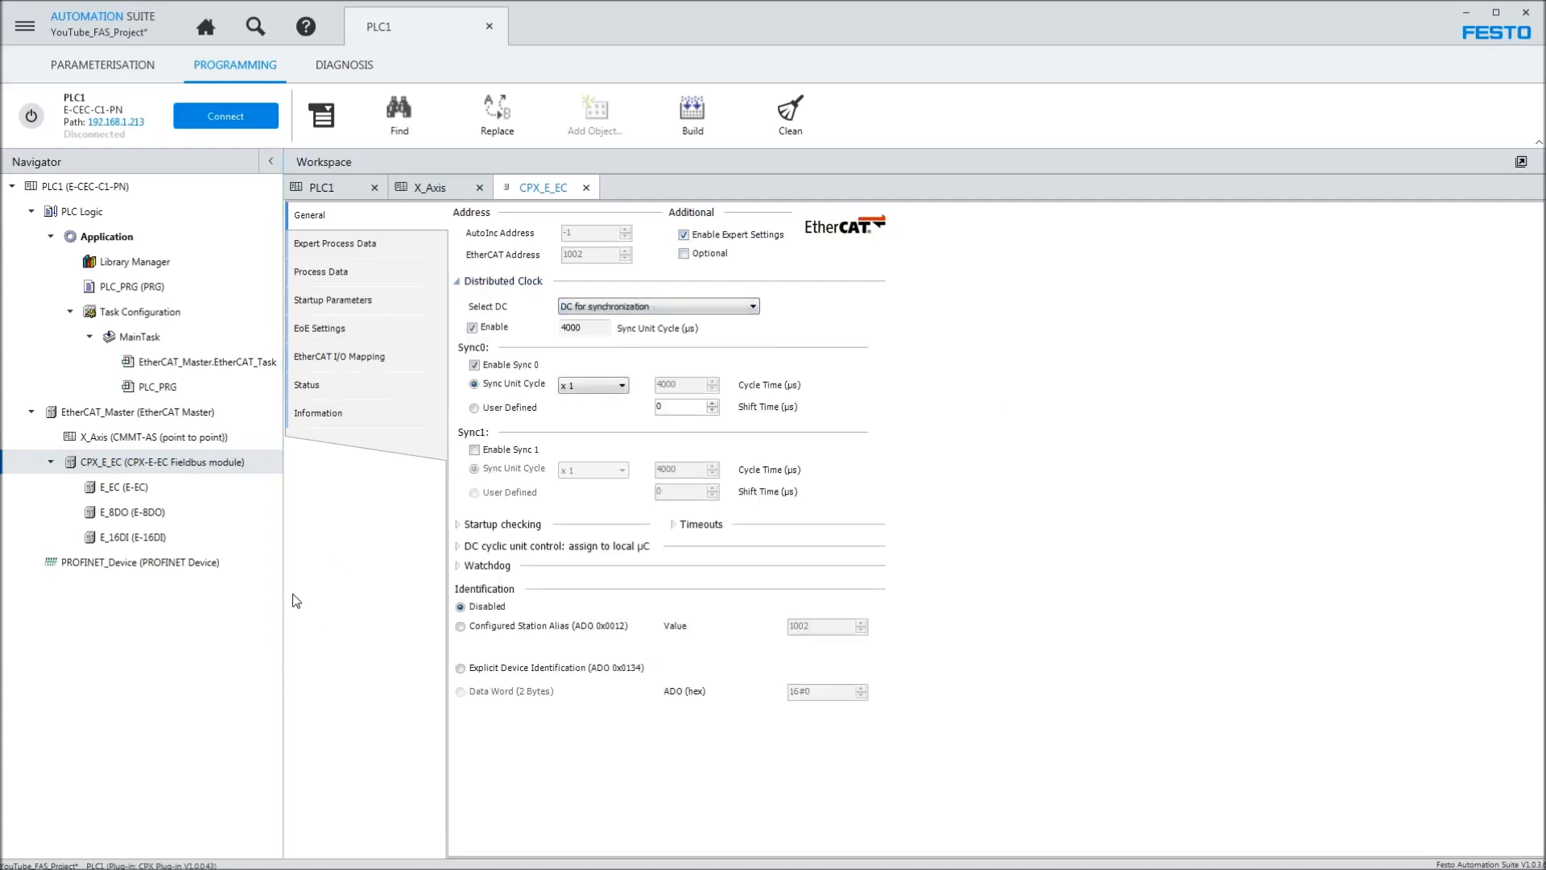
# - Compare the Designer layout with PLC1's programming tree and check the options for adding devices under EtherCAT_Master
pyautogui.click(206, 29)
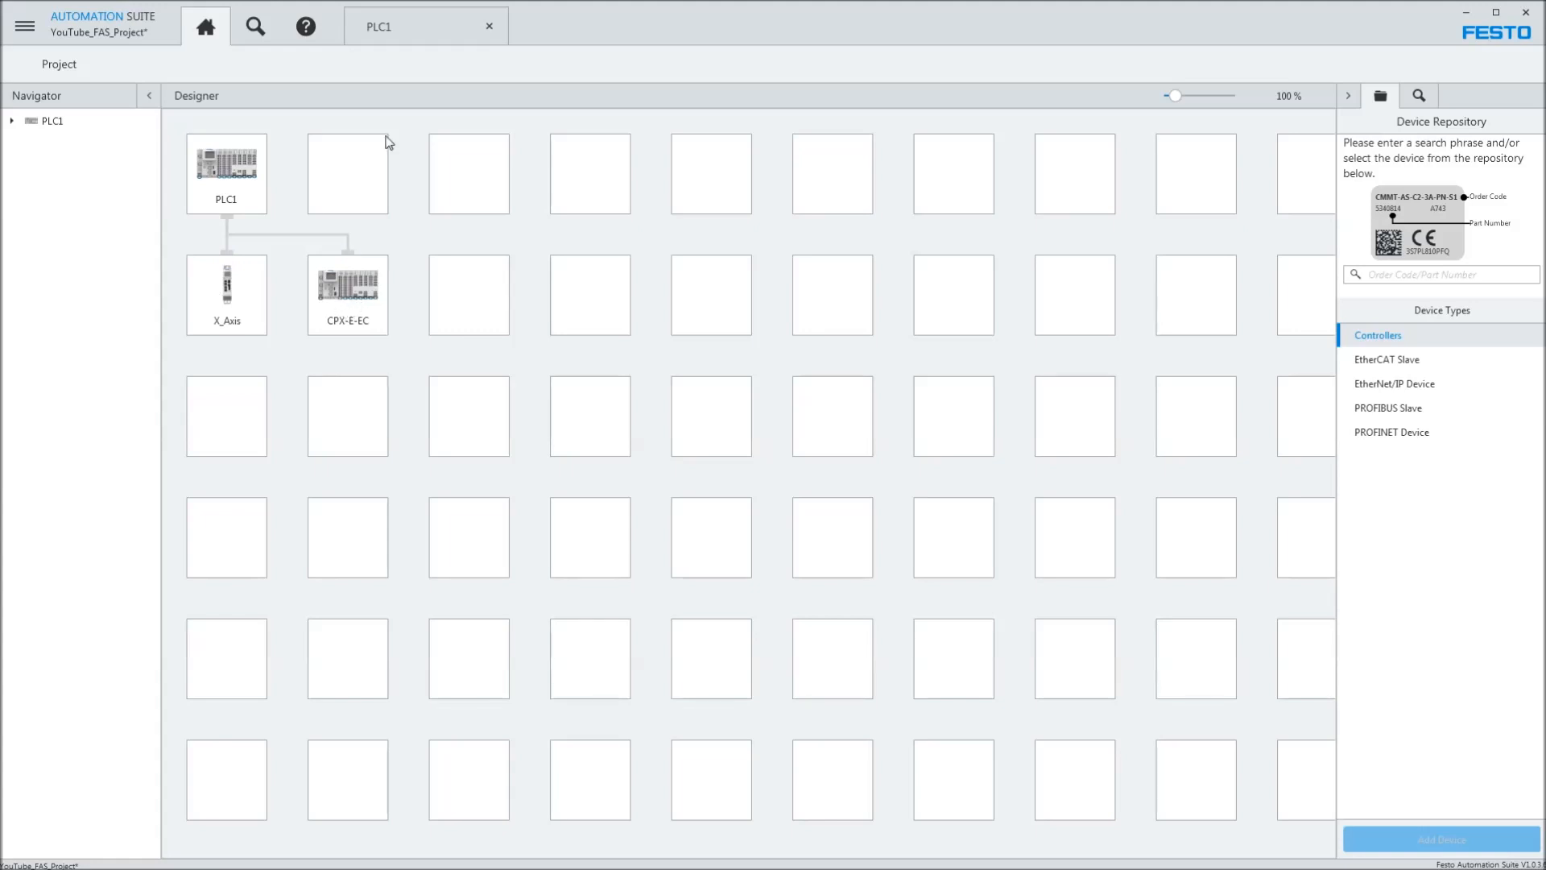
pyautogui.click(381, 32)
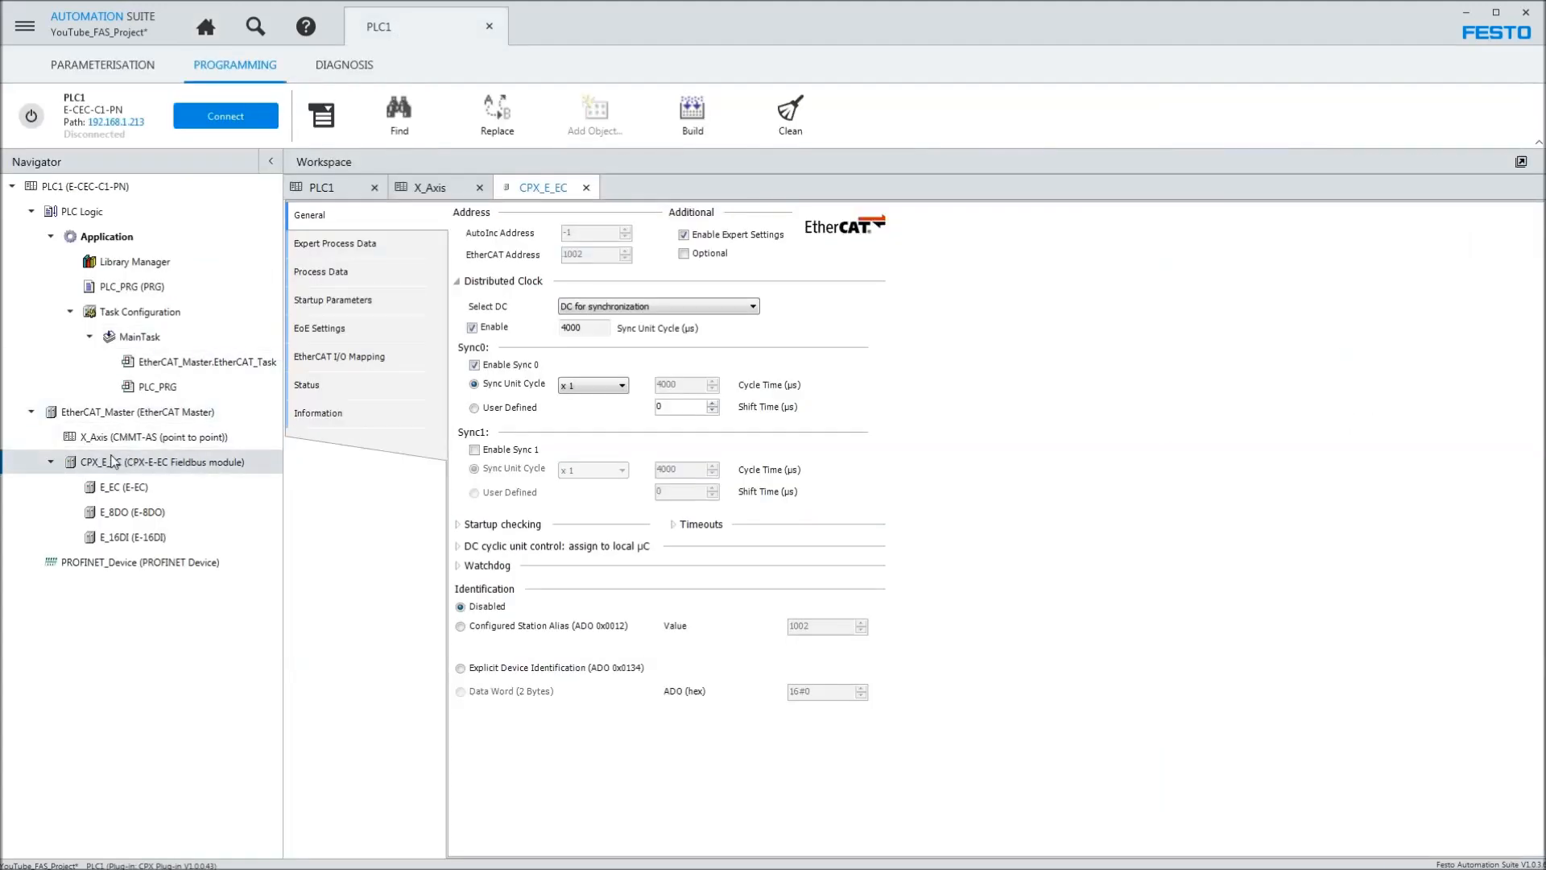
pyautogui.click(113, 413)
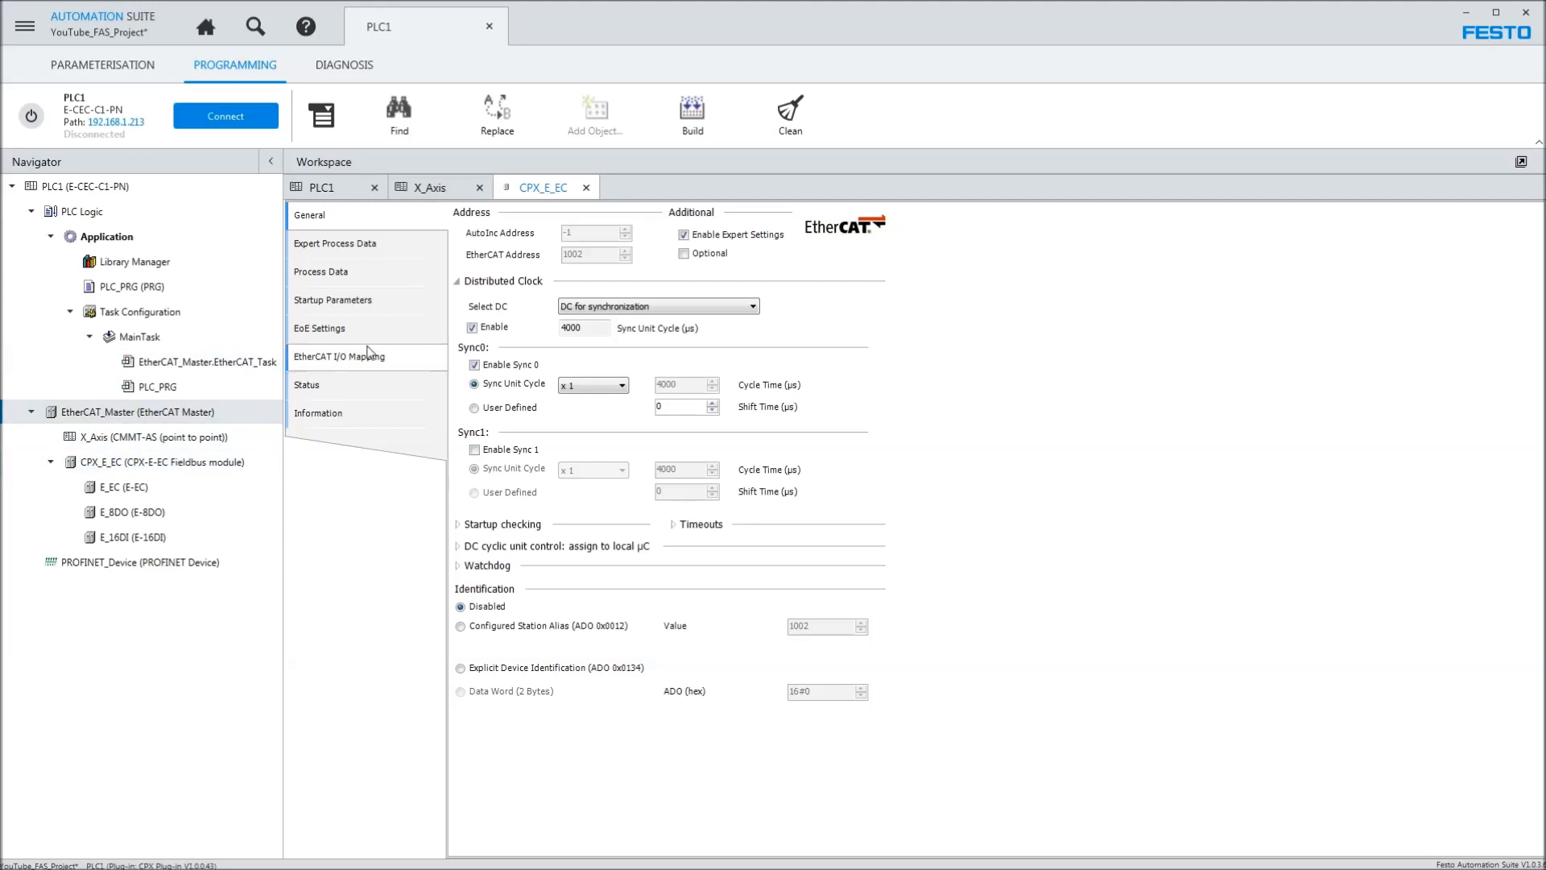
pyautogui.rightClick(170, 413)
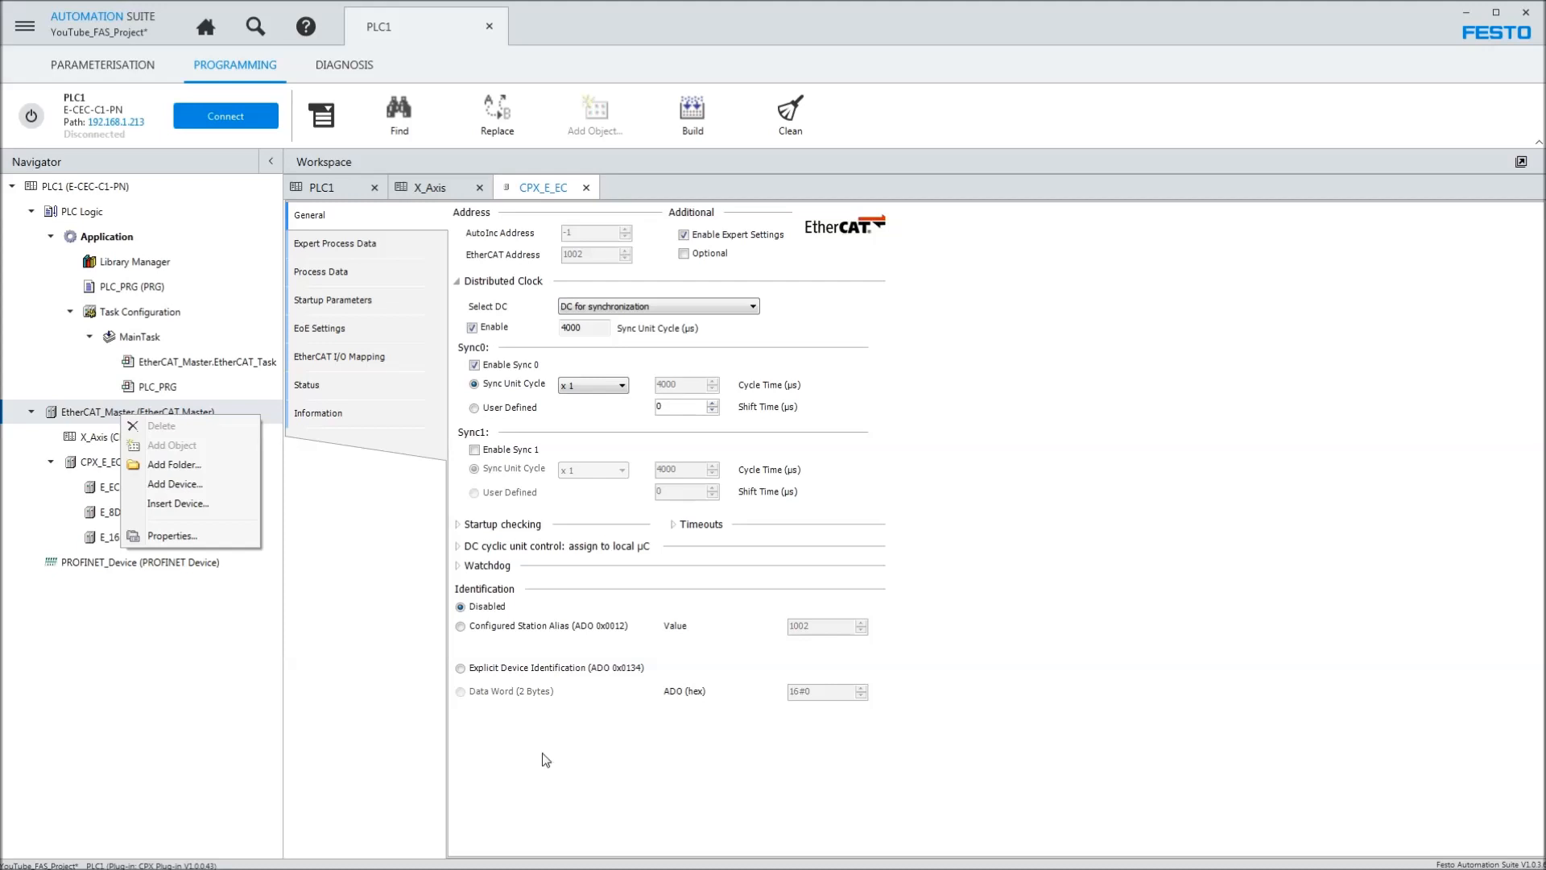
pyautogui.click(204, 649)
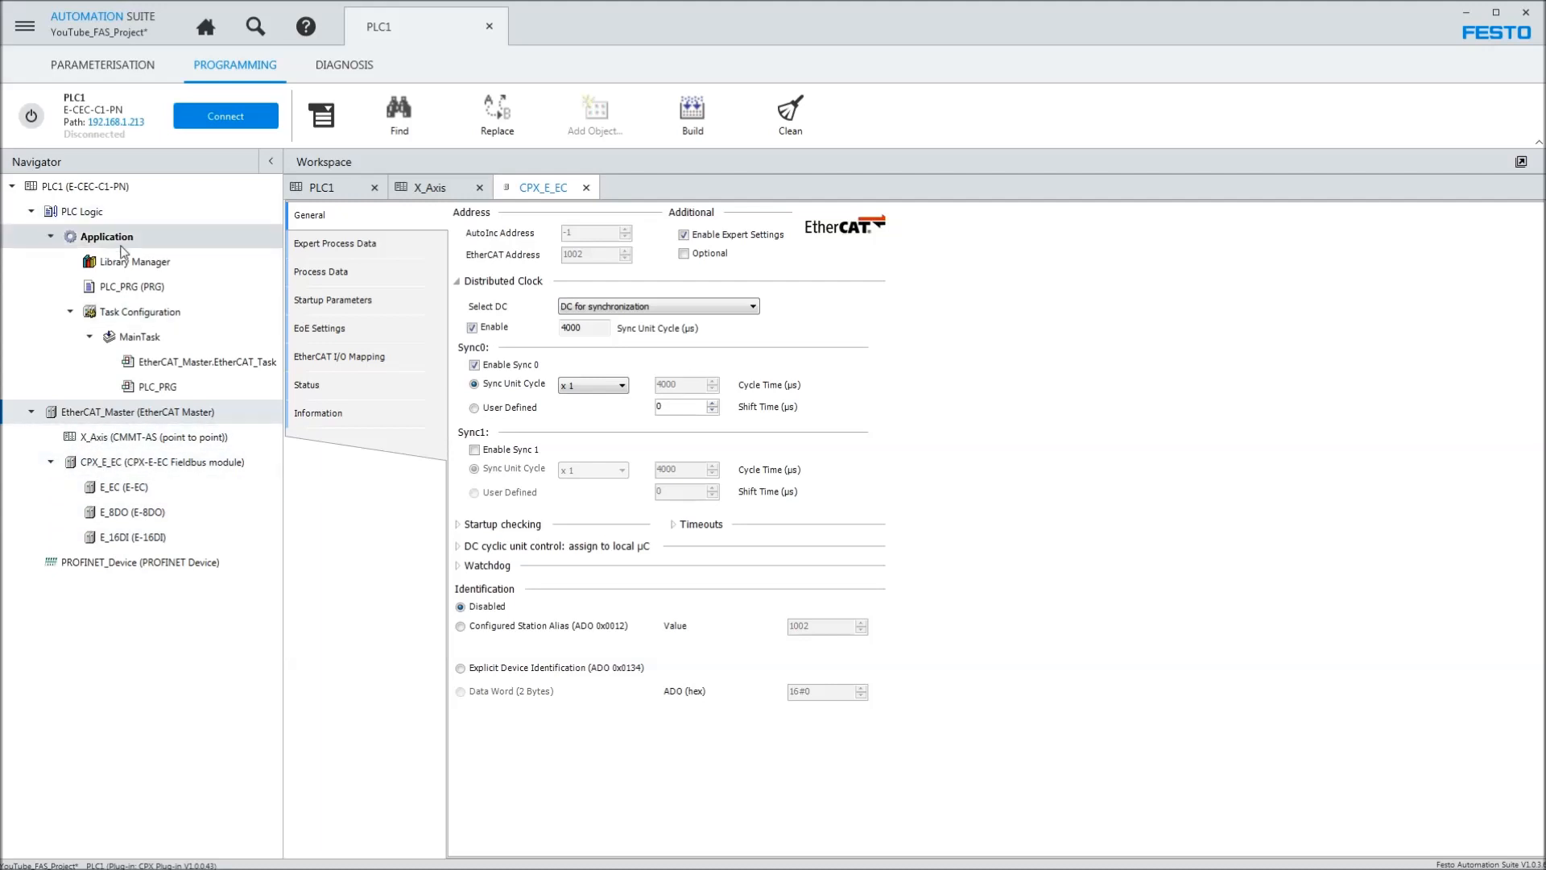
# - Reorder the slaves under EtherCAT_Master so X_Axis comes after CPX_E_EC, and check the Designer layout
pyautogui.click(95, 465)
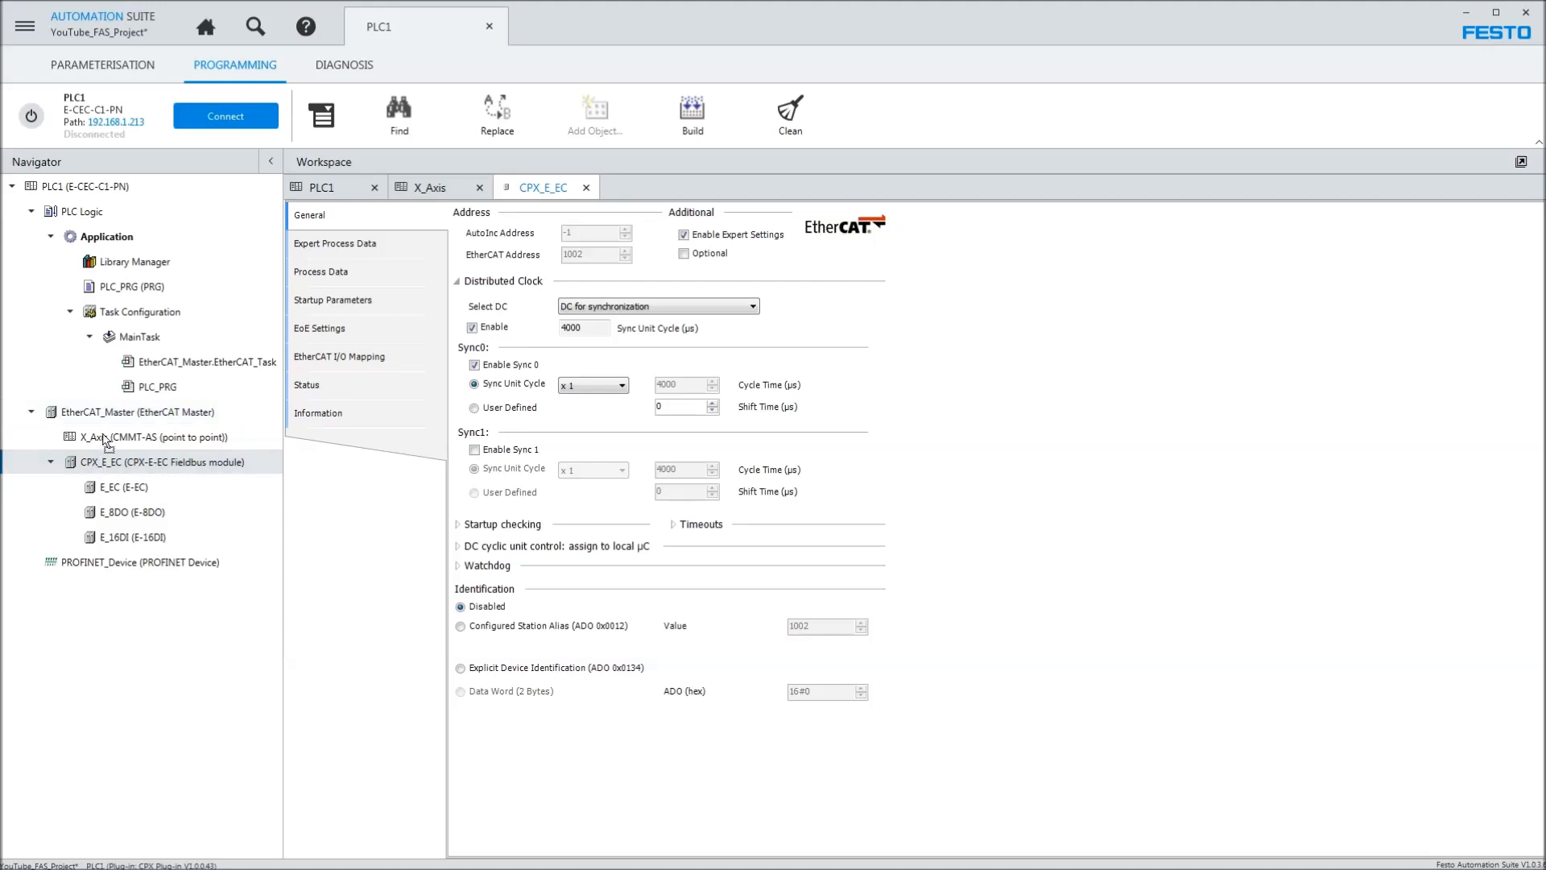
pyautogui.moveTo(103, 436); pyautogui.dragTo(104, 439)
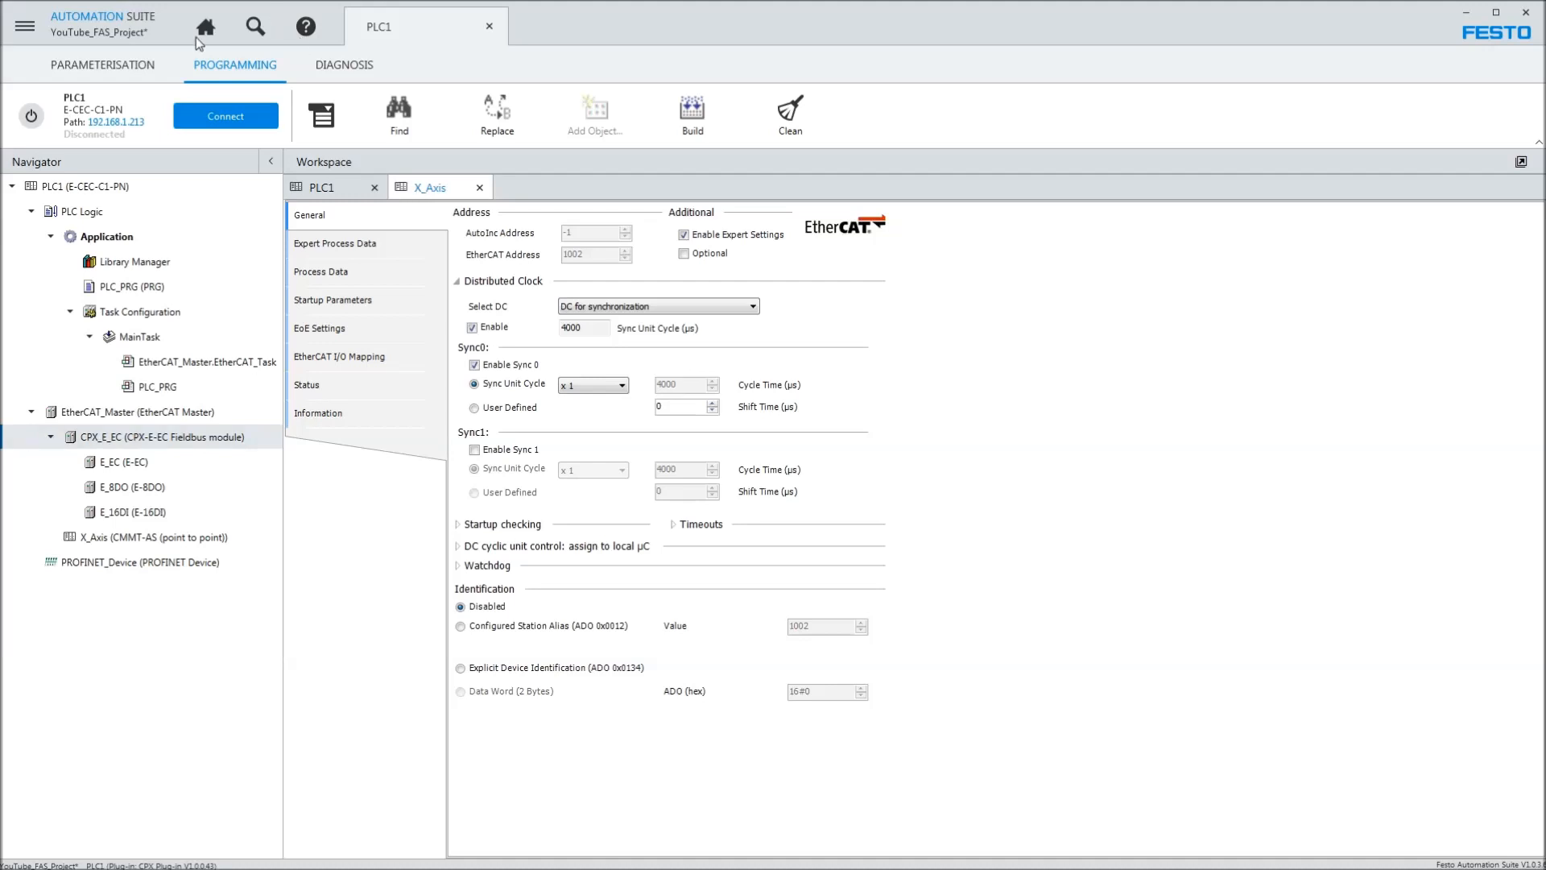
pyautogui.click(195, 37)
pyautogui.click(403, 35)
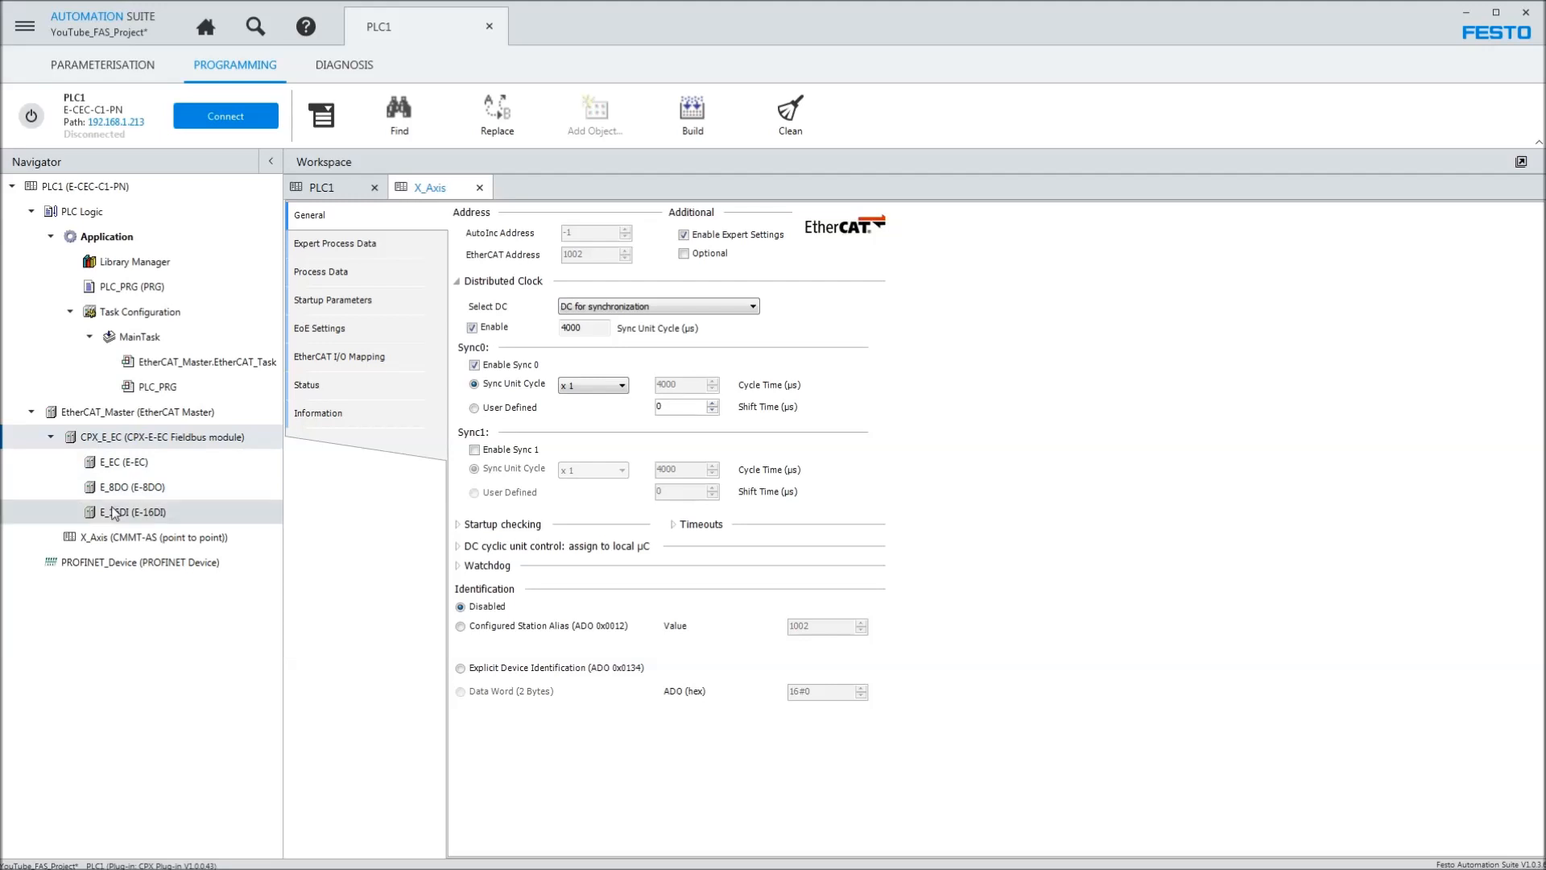
# - Save the project and connect to PLC1, writing the offline configuration to the device and confirming the application download
pyautogui.click(16, 31)
pyautogui.click(52, 266)
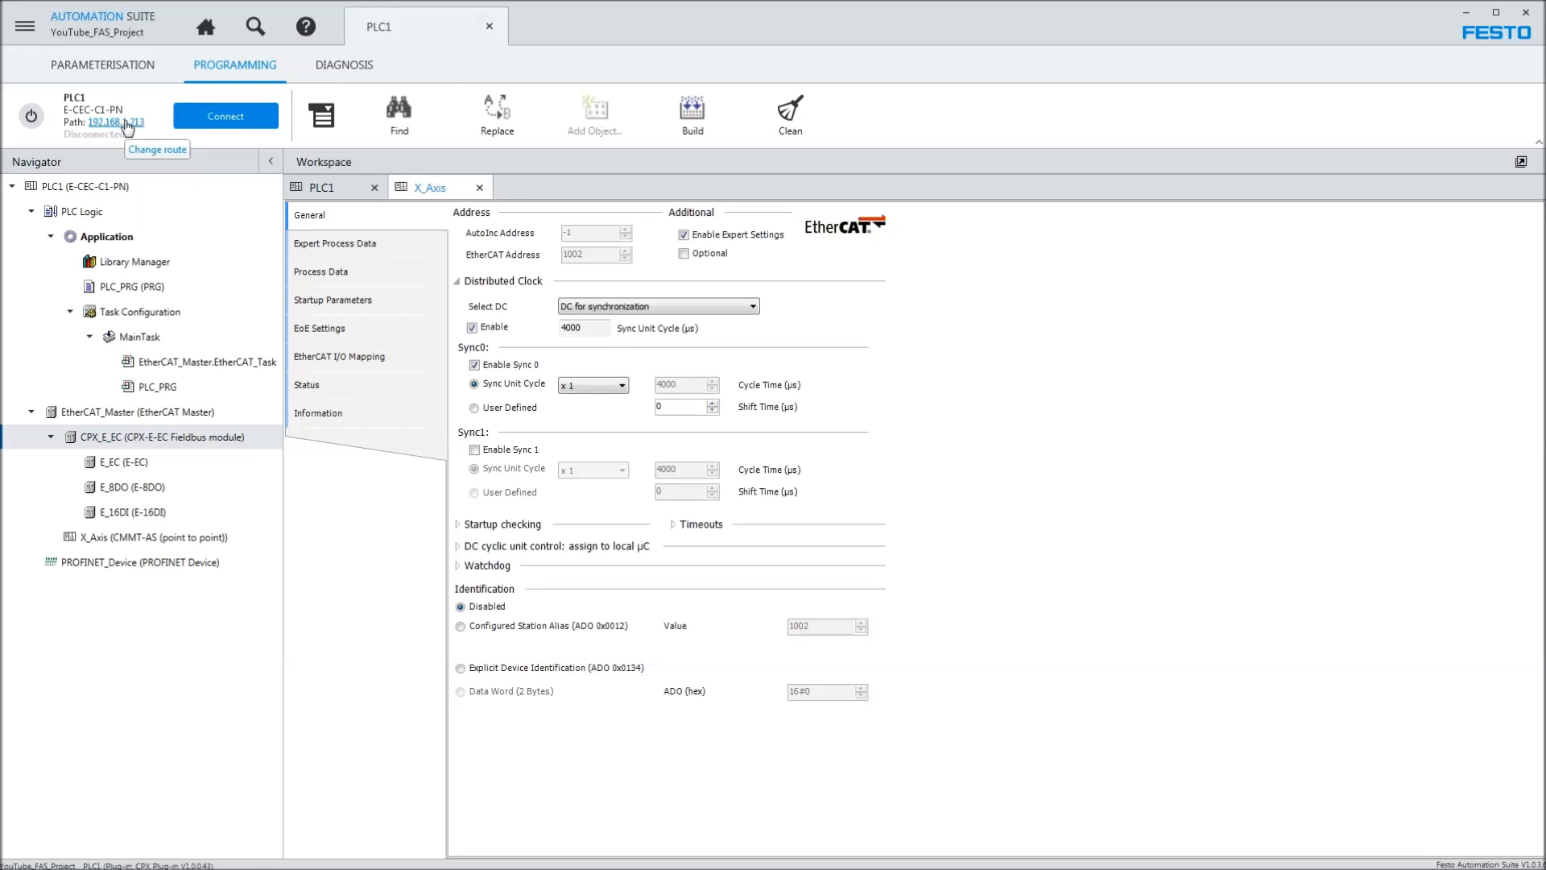
pyautogui.click(214, 119)
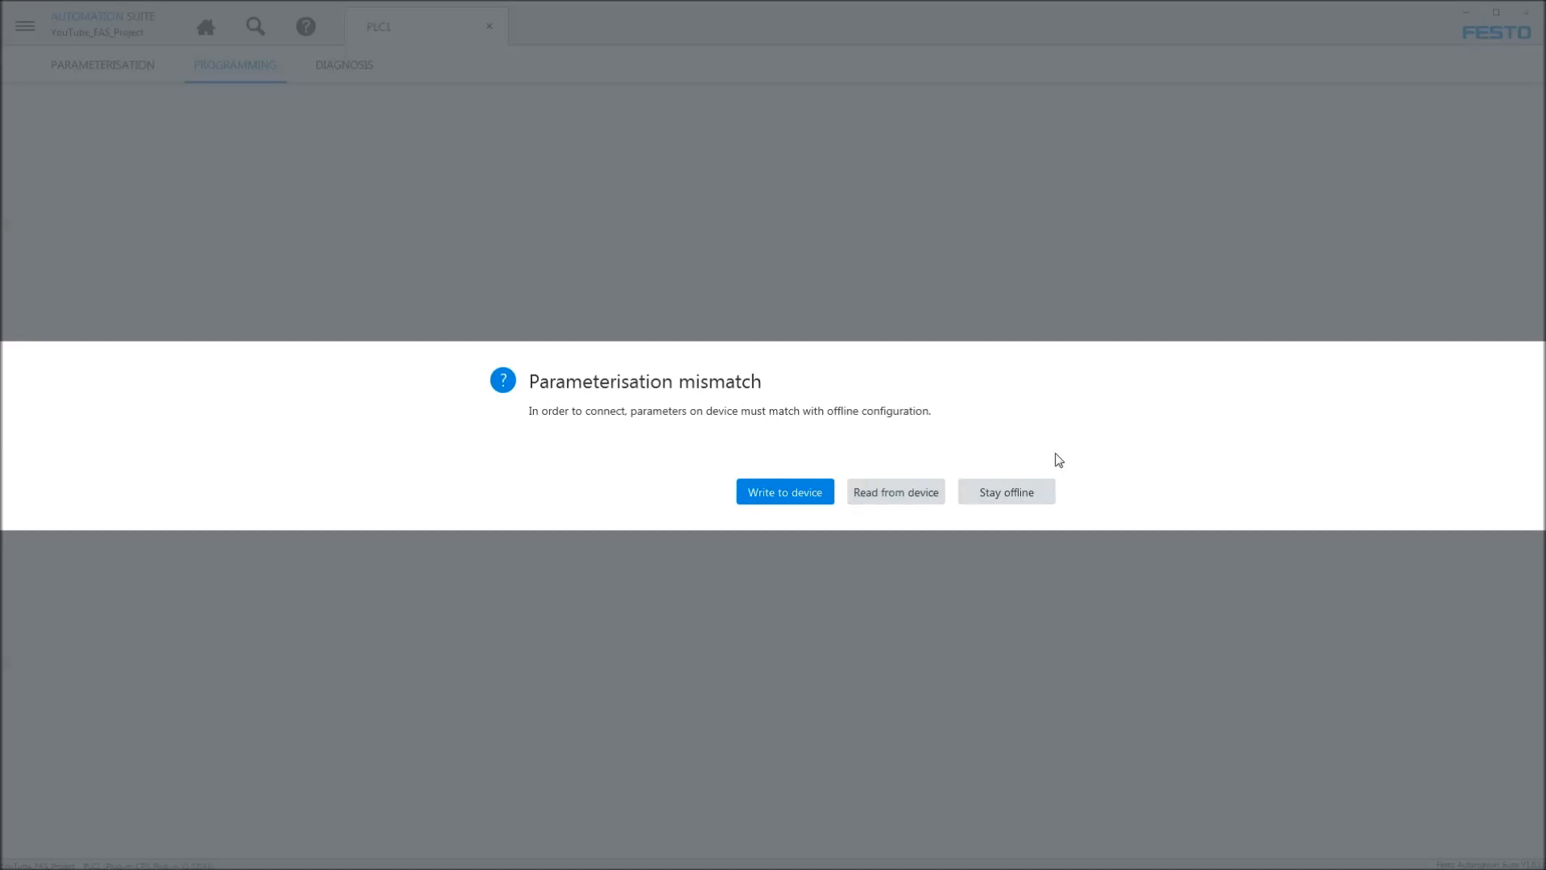
pyautogui.click(794, 491)
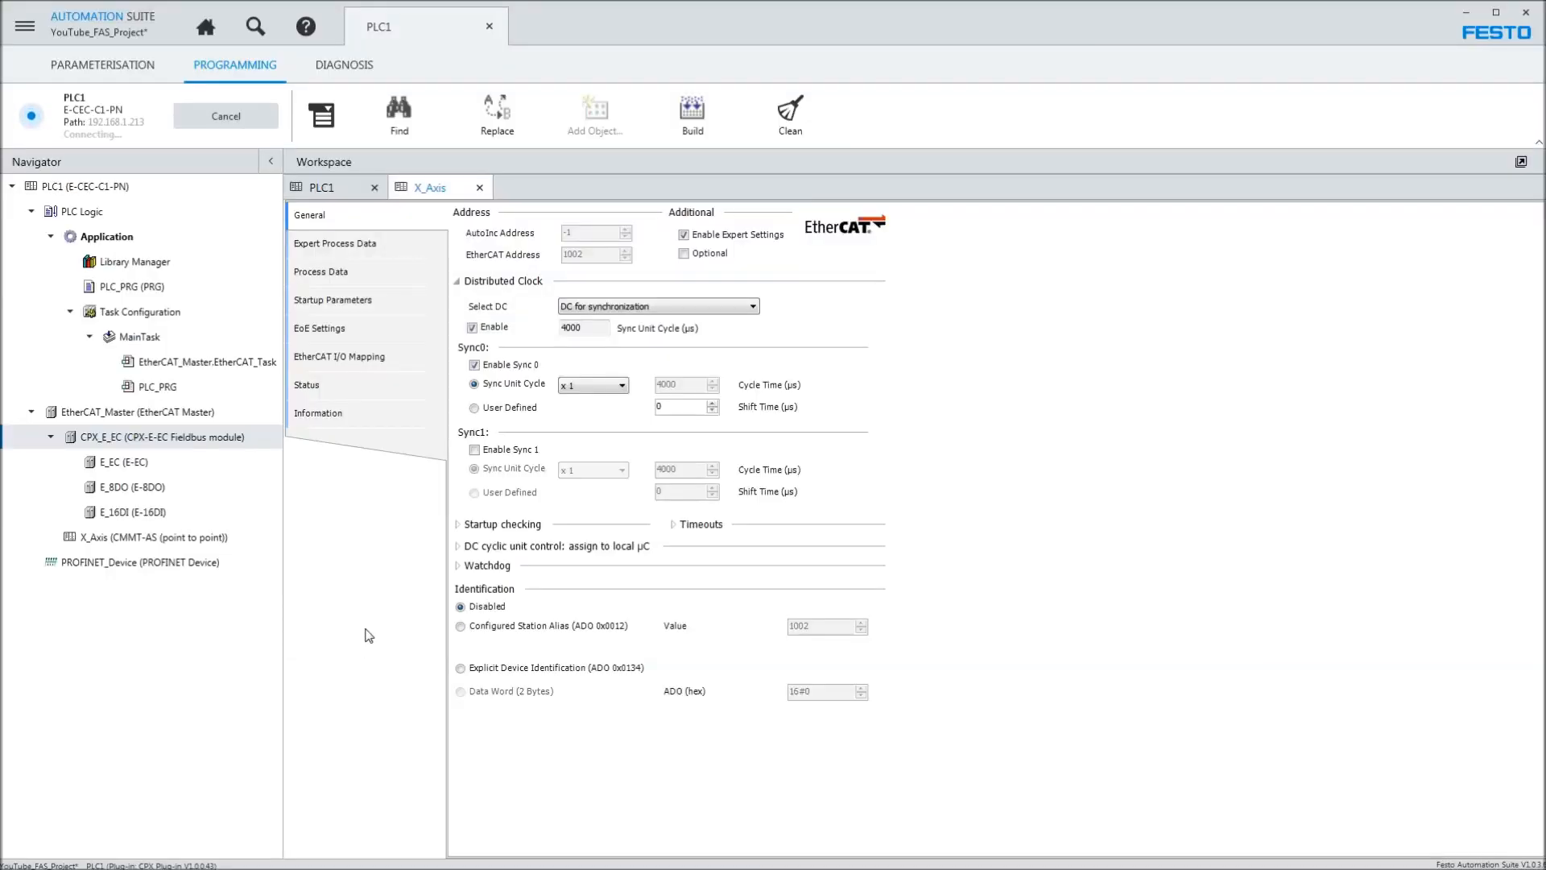
pyautogui.moveTo(837, 419); pyautogui.dragTo(1105, 371)
pyautogui.click(1015, 456)
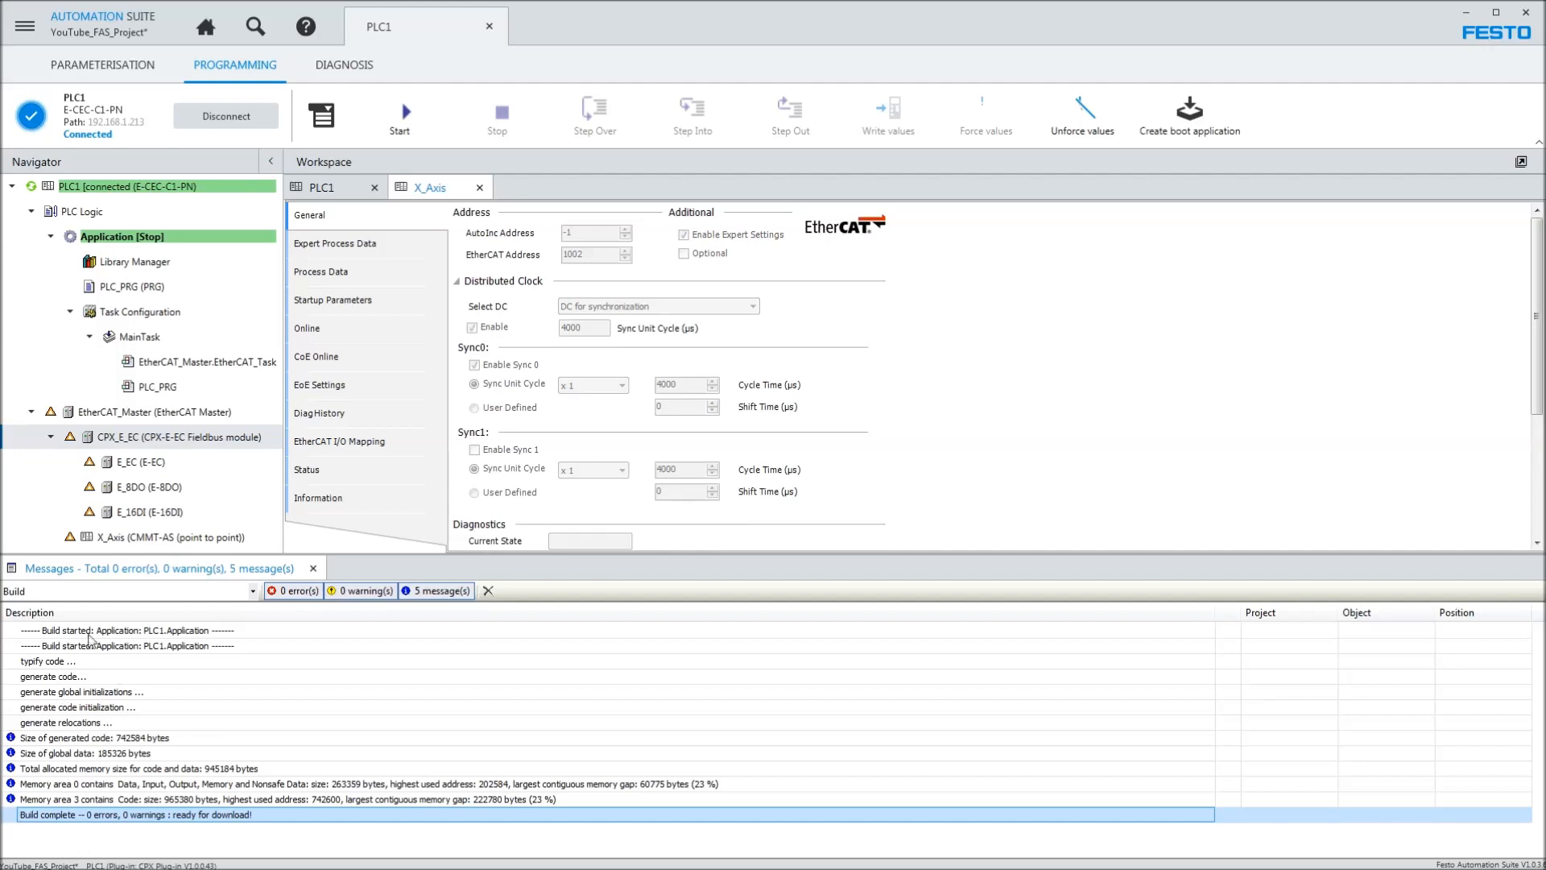
# - Start PLC1's application and check EtherCAT_Master's diagnostics online before disconnecting
pyautogui.click(275, 681)
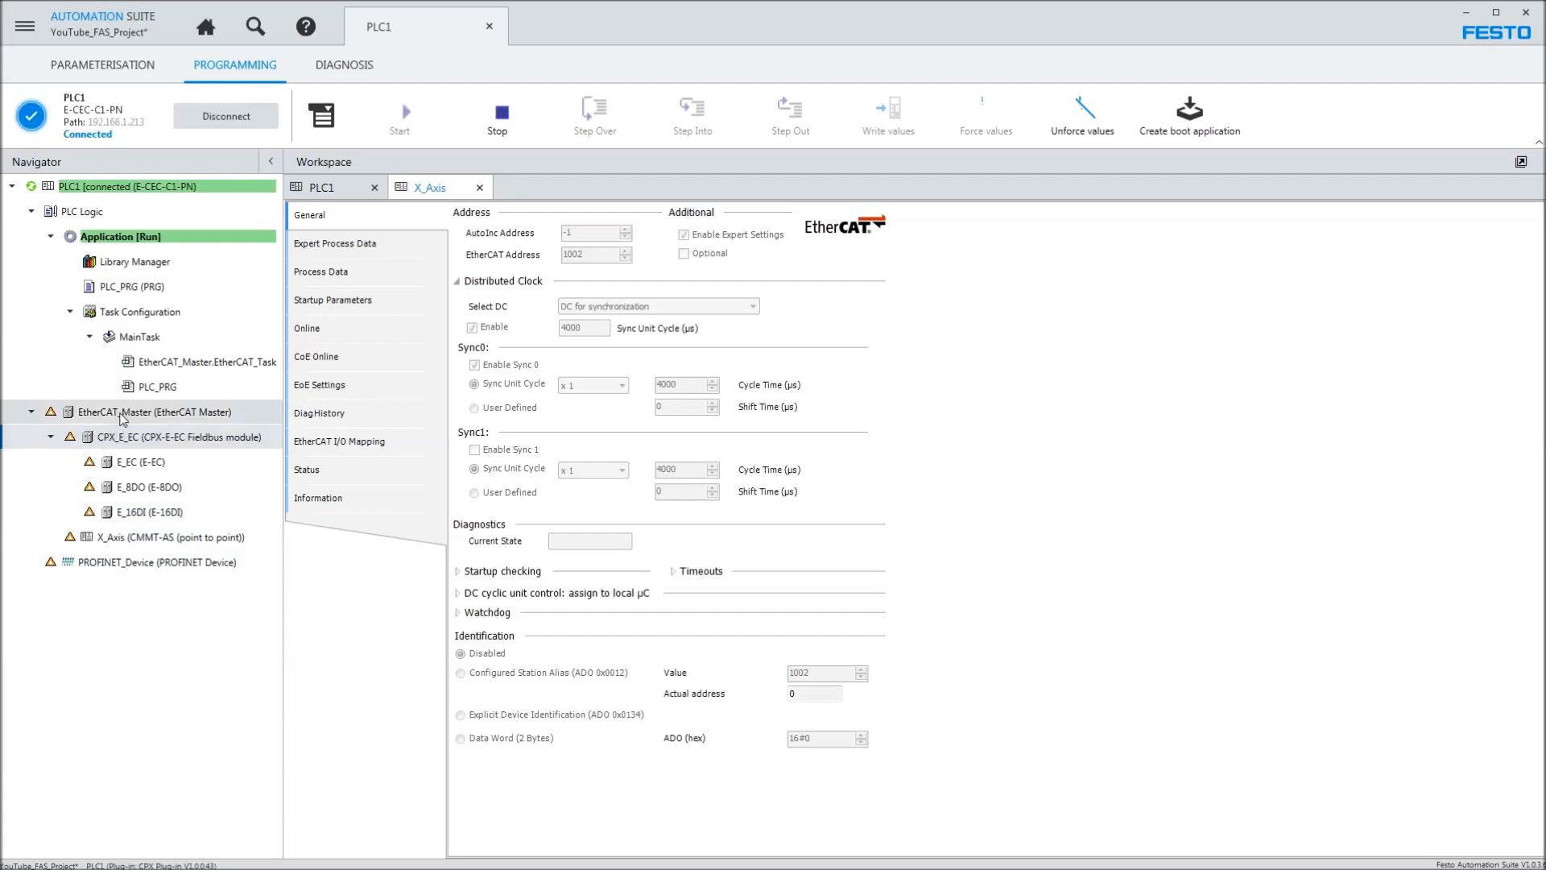
pyautogui.click(239, 120)
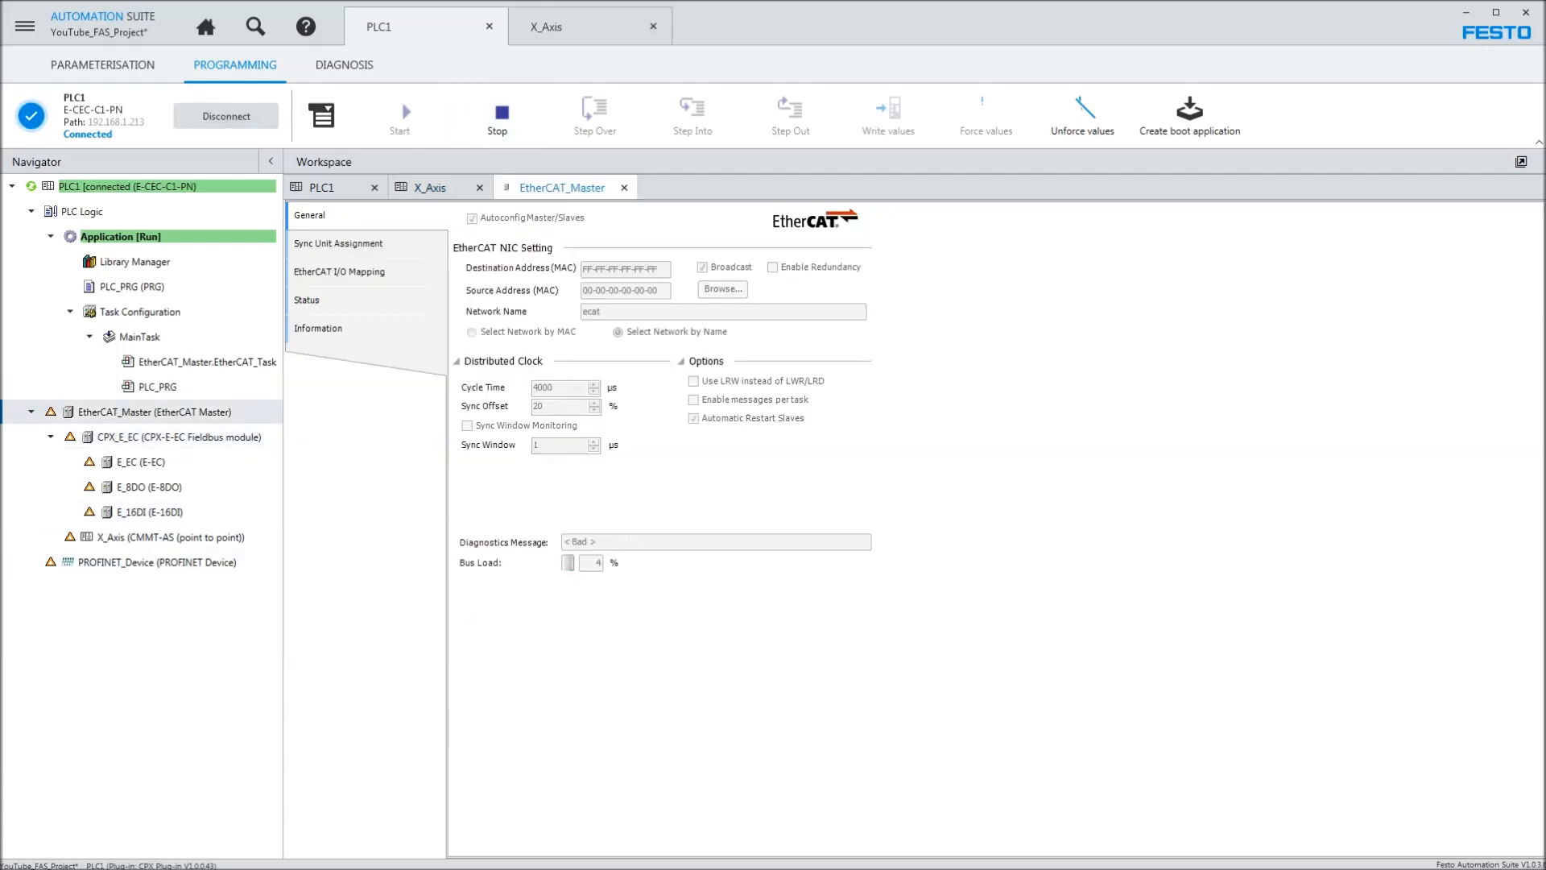
pyautogui.click(153, 438)
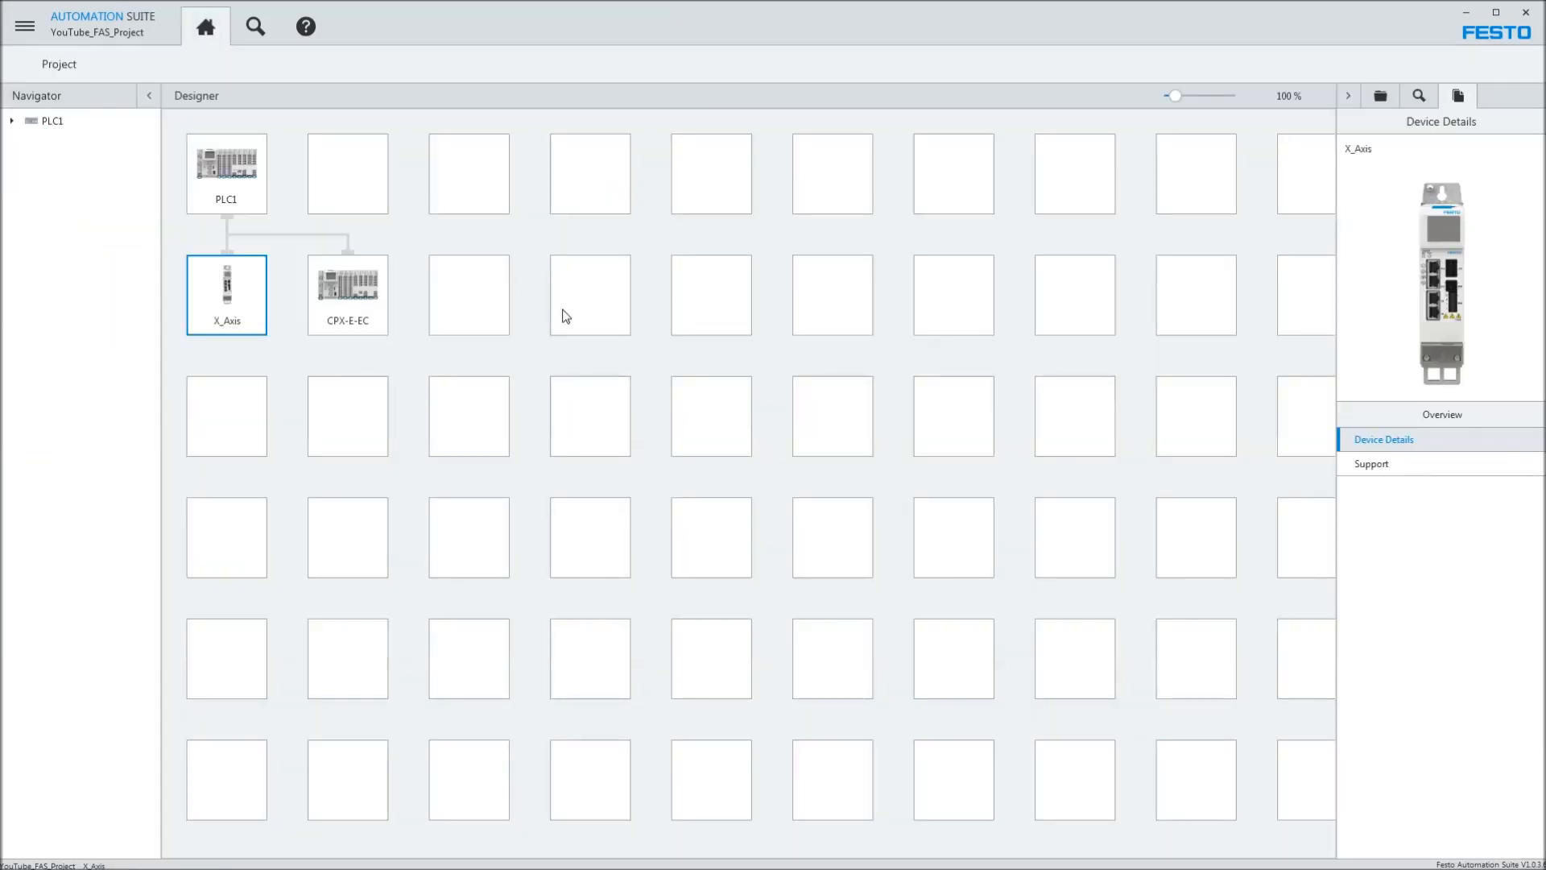
# - Scan for available devices, and switch to FAS_Basics Layout #01.jpg in Windows Photo Viewer to examine the cabling between the PLC and remote I/O
pyautogui.click(1418, 98)
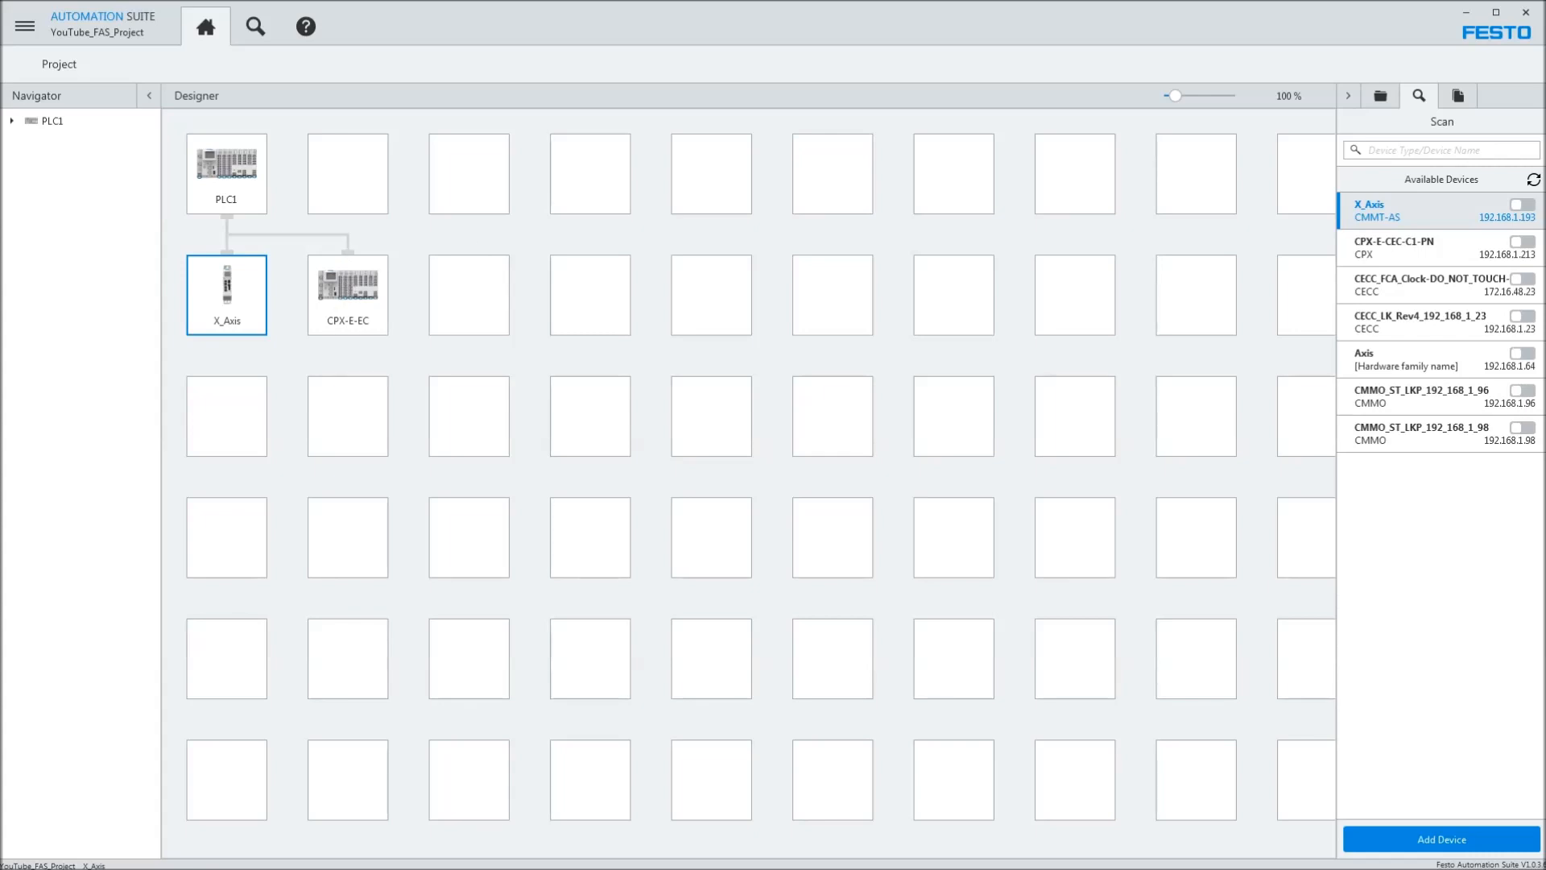
pyautogui.click(451, 868)
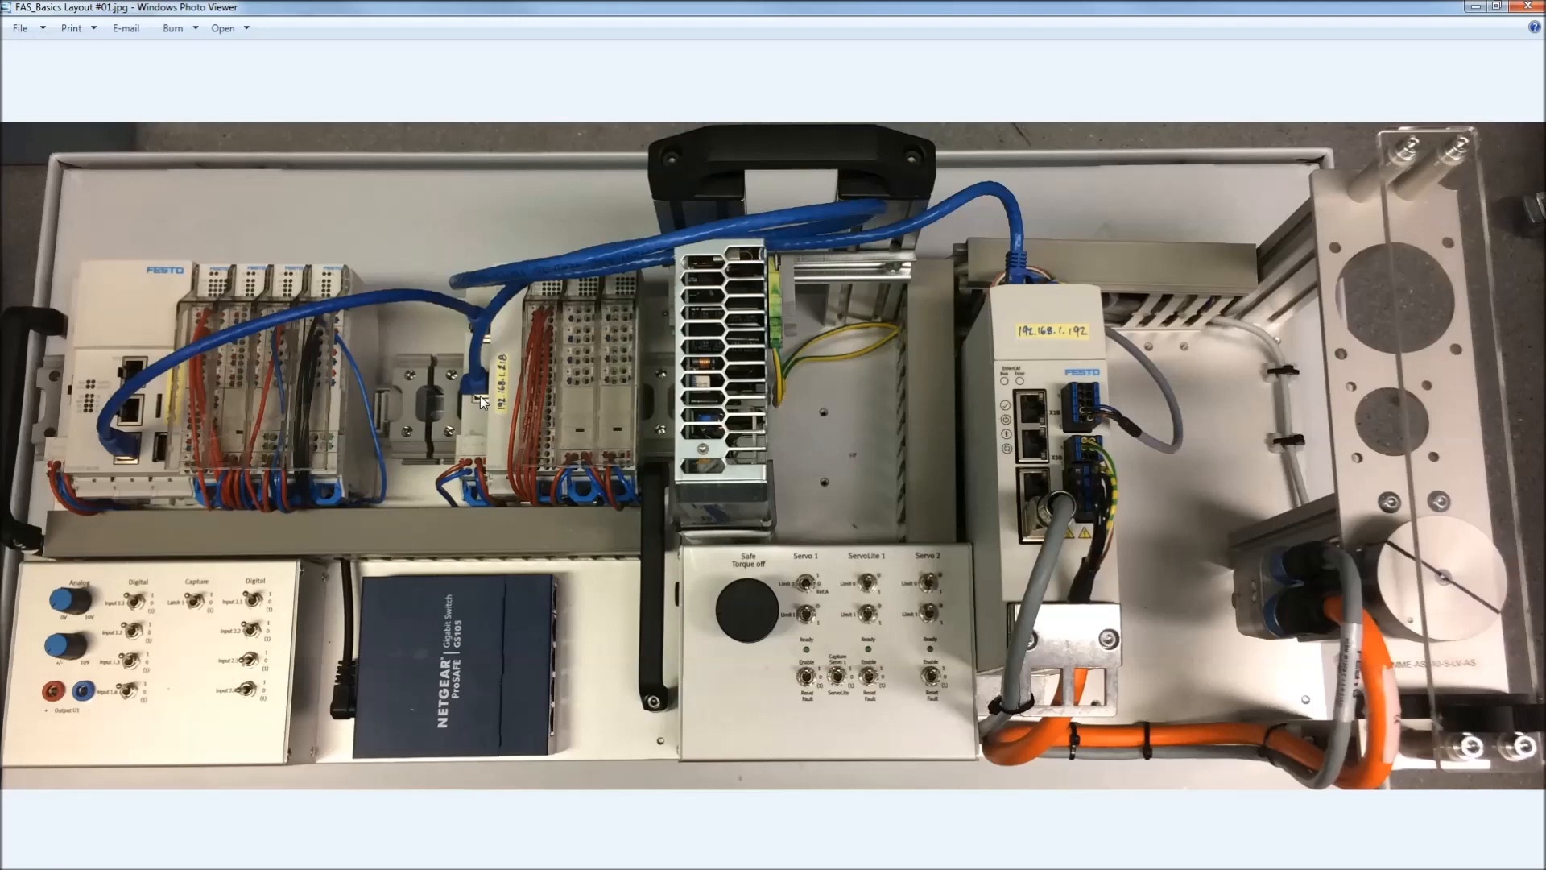
pyautogui.scroll(3, 501, 386)
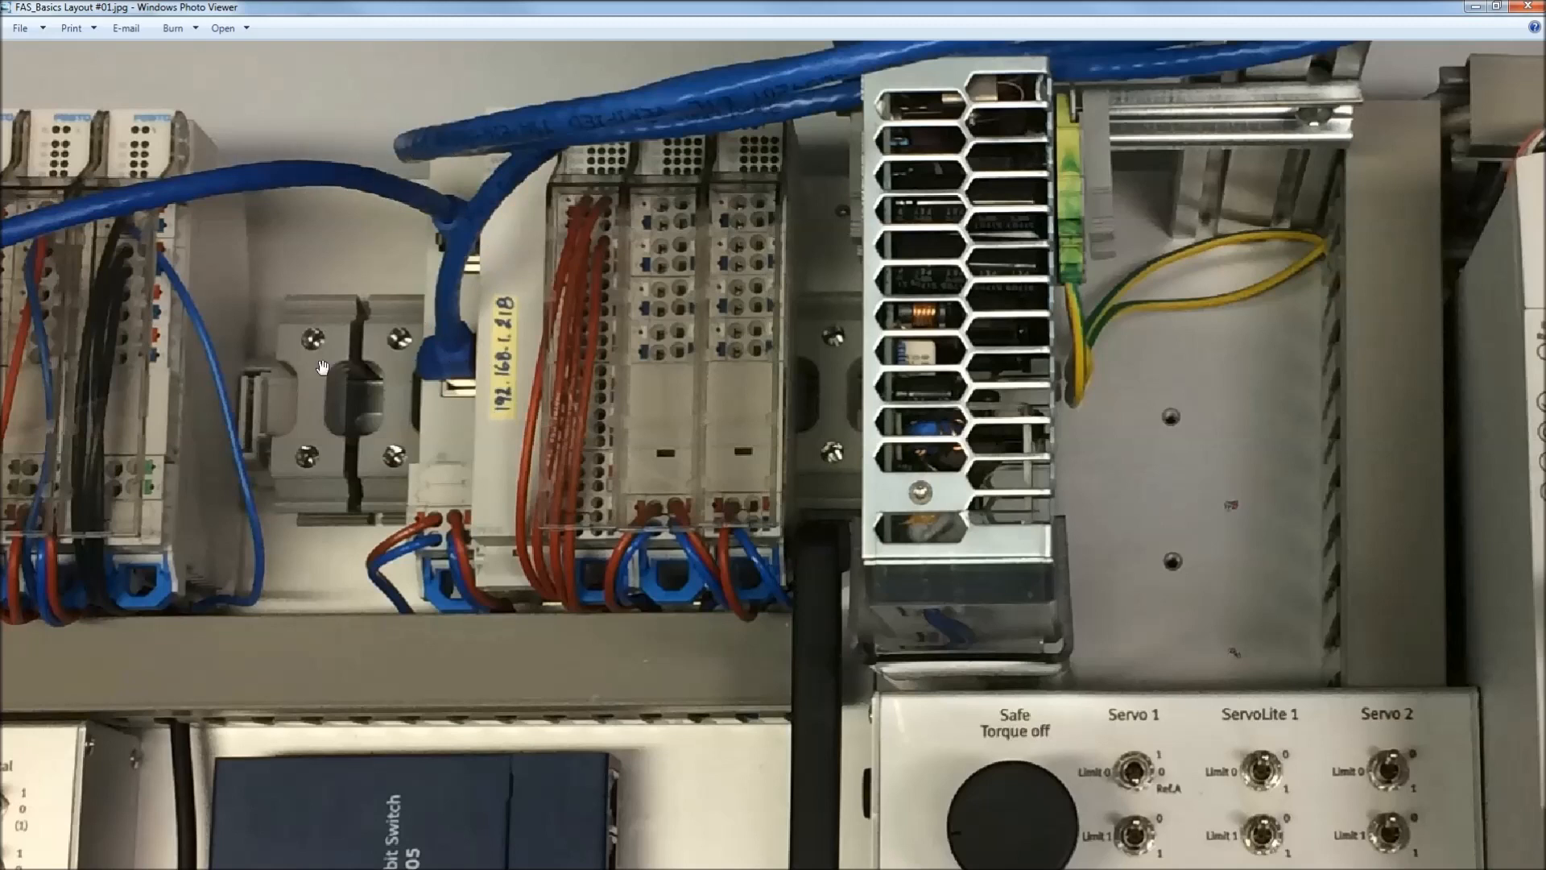
pyautogui.moveTo(322, 664); pyautogui.dragTo(914, 589)
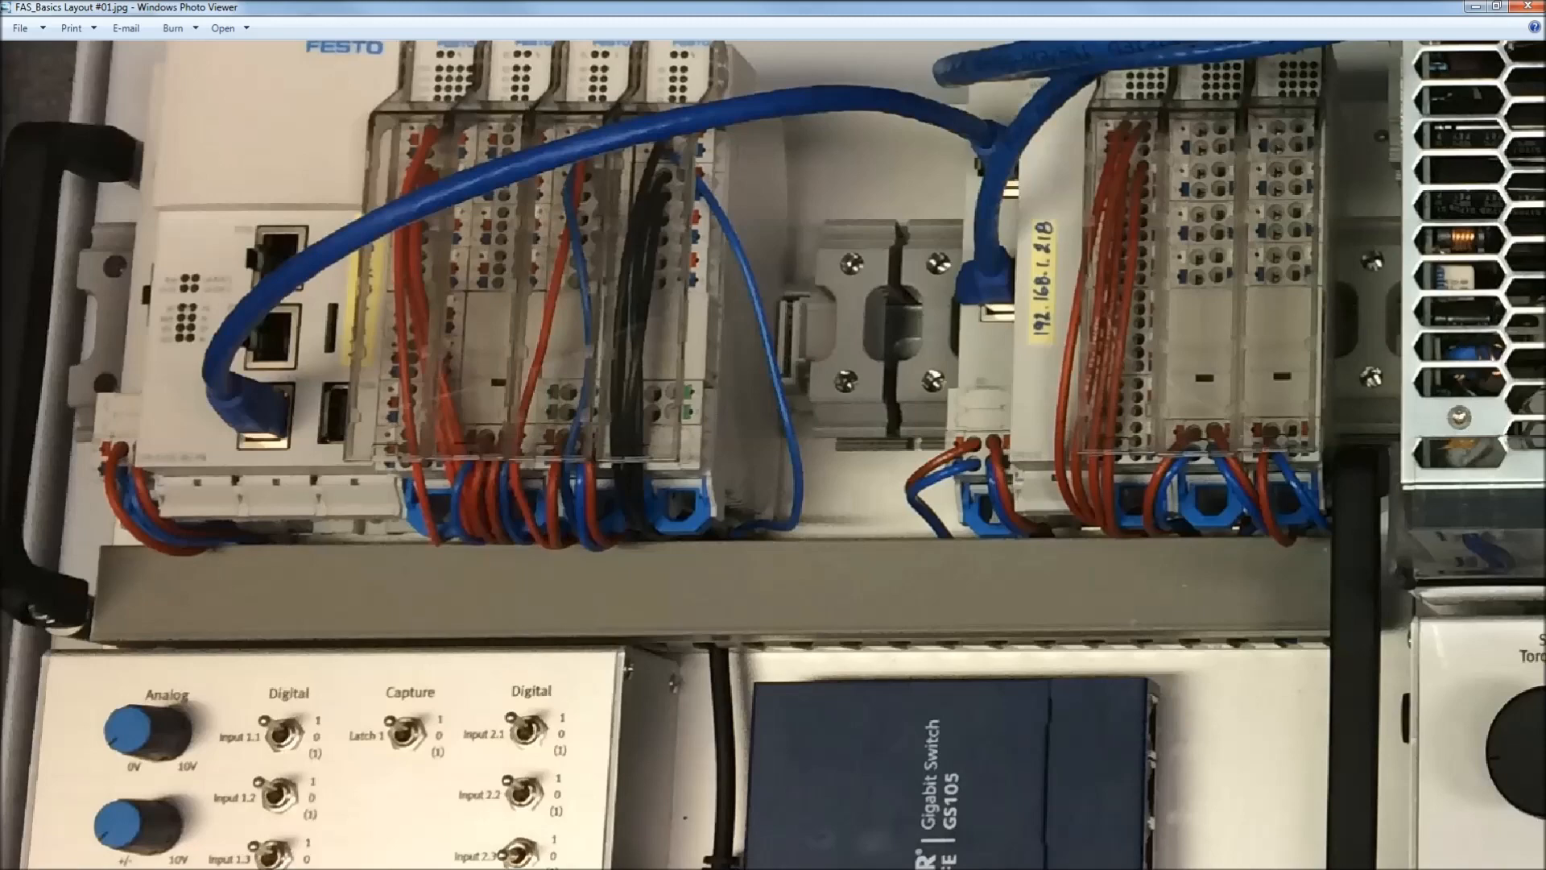
# - Return to Automation Suite and check the scanned device list, selecting the CPX-E-CEC-C1-PN controller
pyautogui.click(572, 868)
pyautogui.click(572, 741)
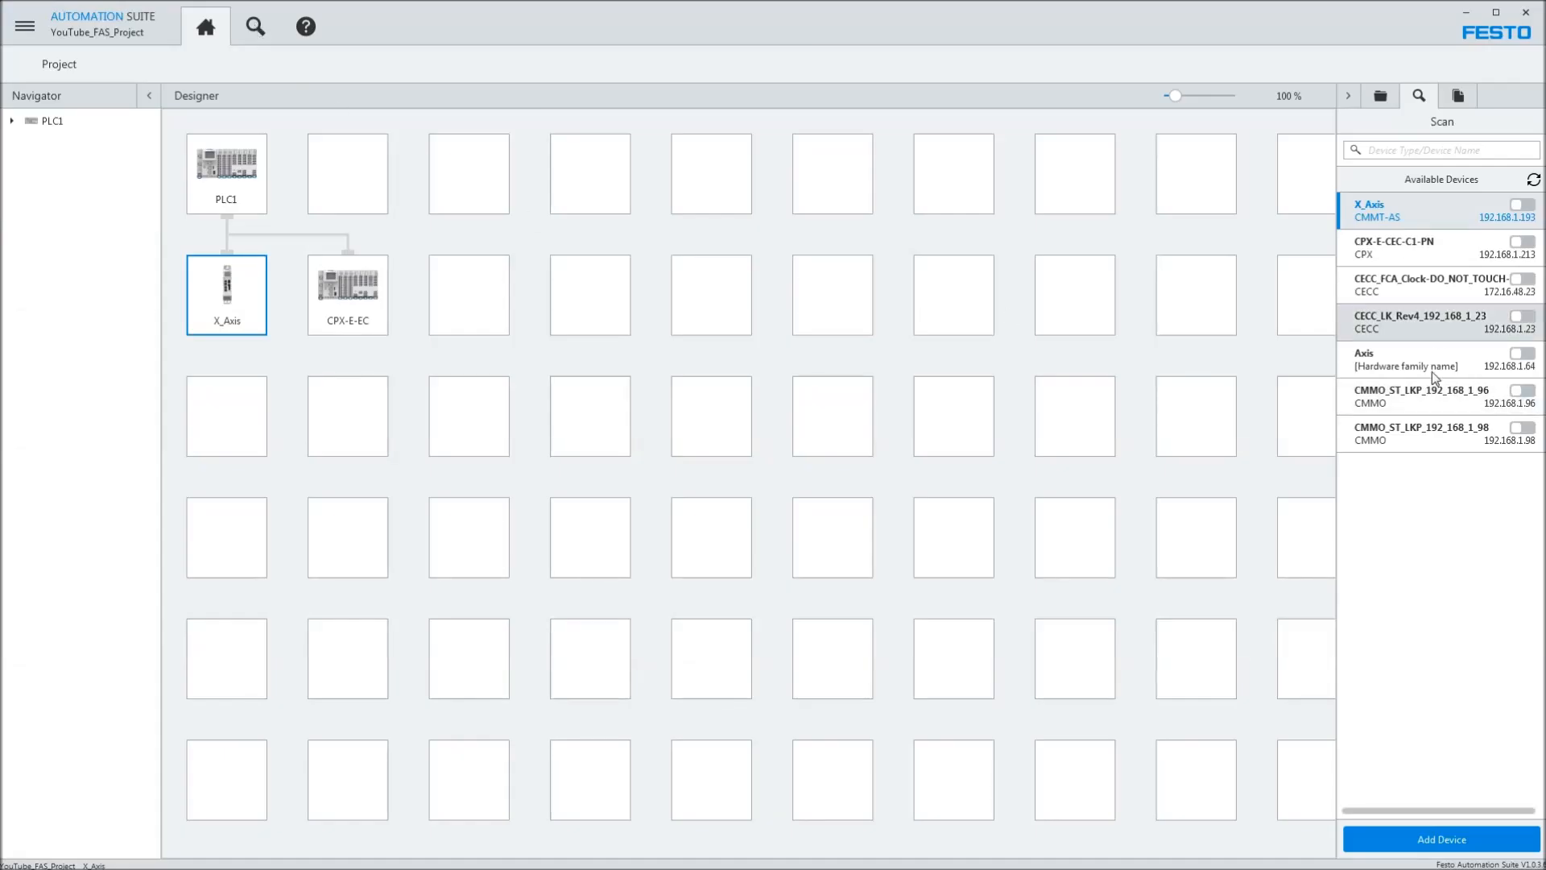
pyautogui.click(256, 28)
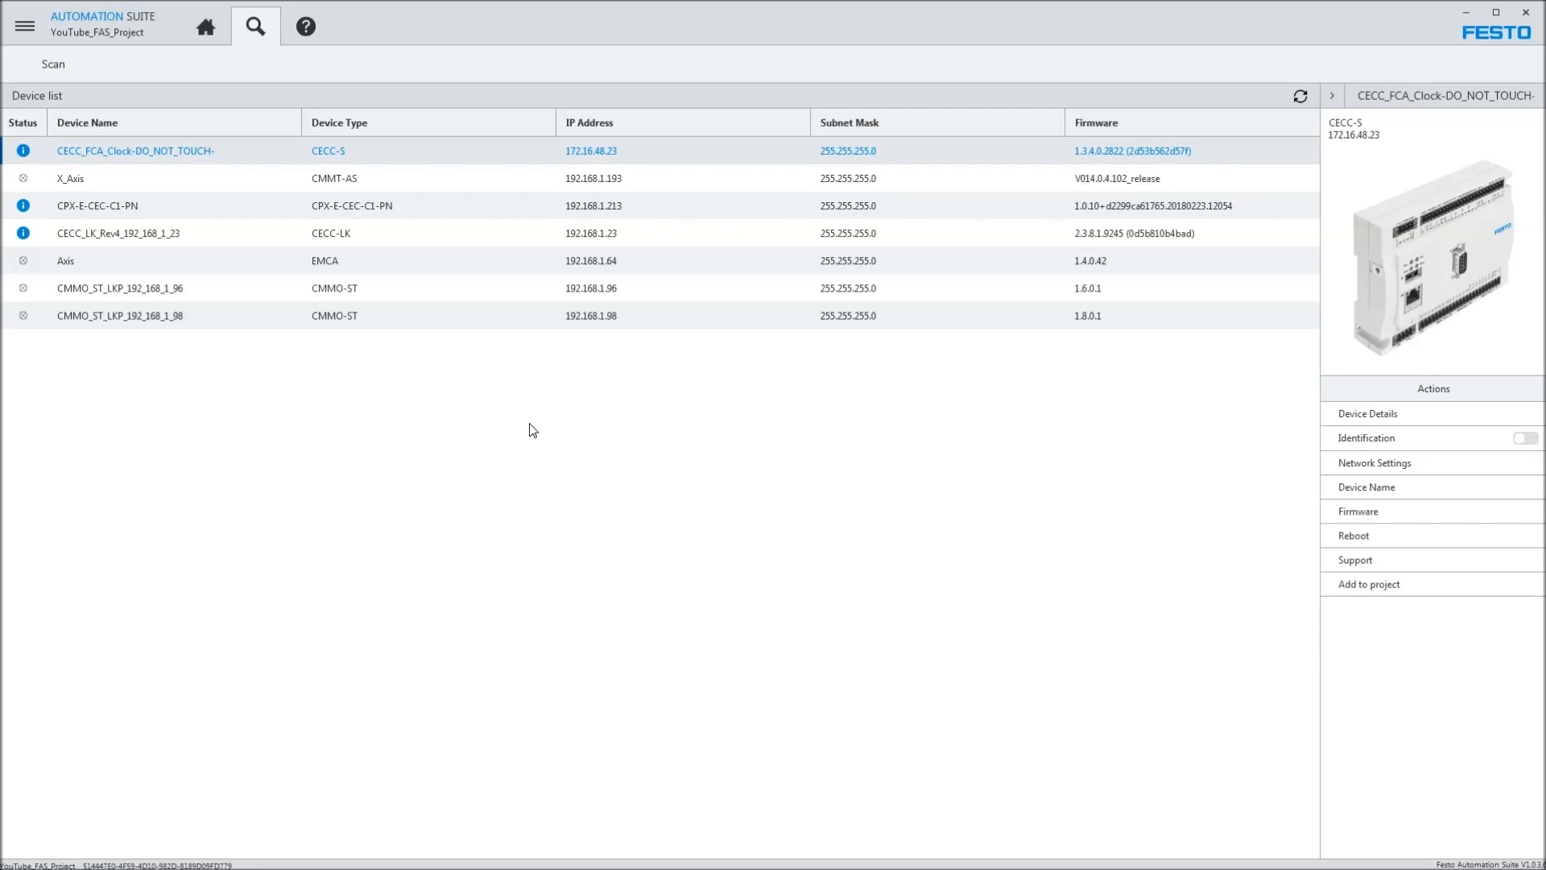
pyautogui.click(358, 209)
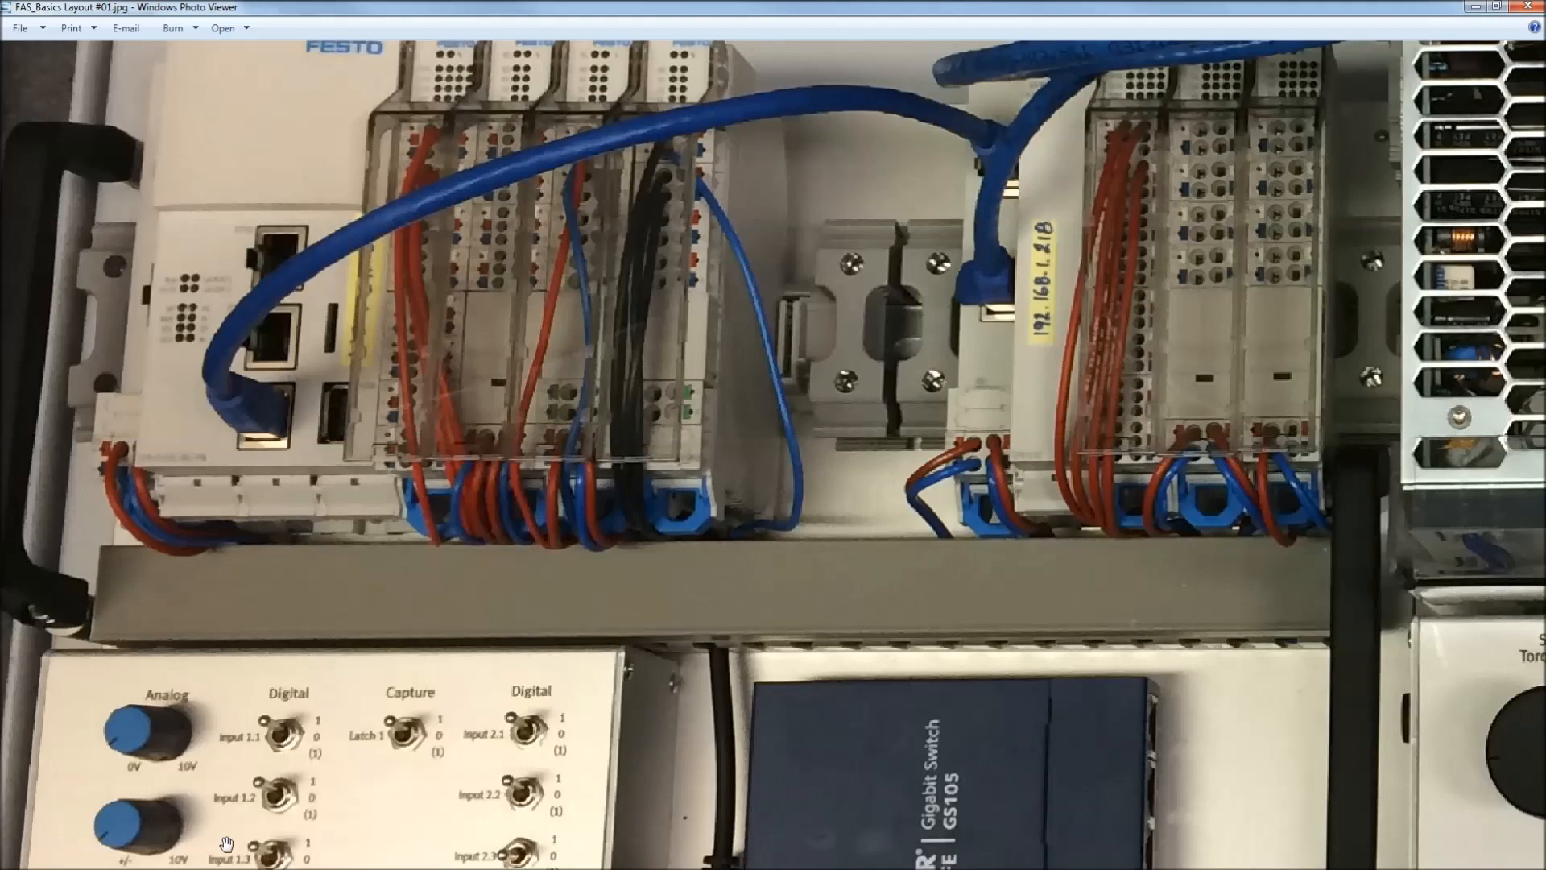
# - Examine the CPX-E-EC connection PDF and the cpx-e-ec device's properties in Festo Field Device Tool before returning to Automation Suite
pyautogui.hotkey('alt', 'Tab')
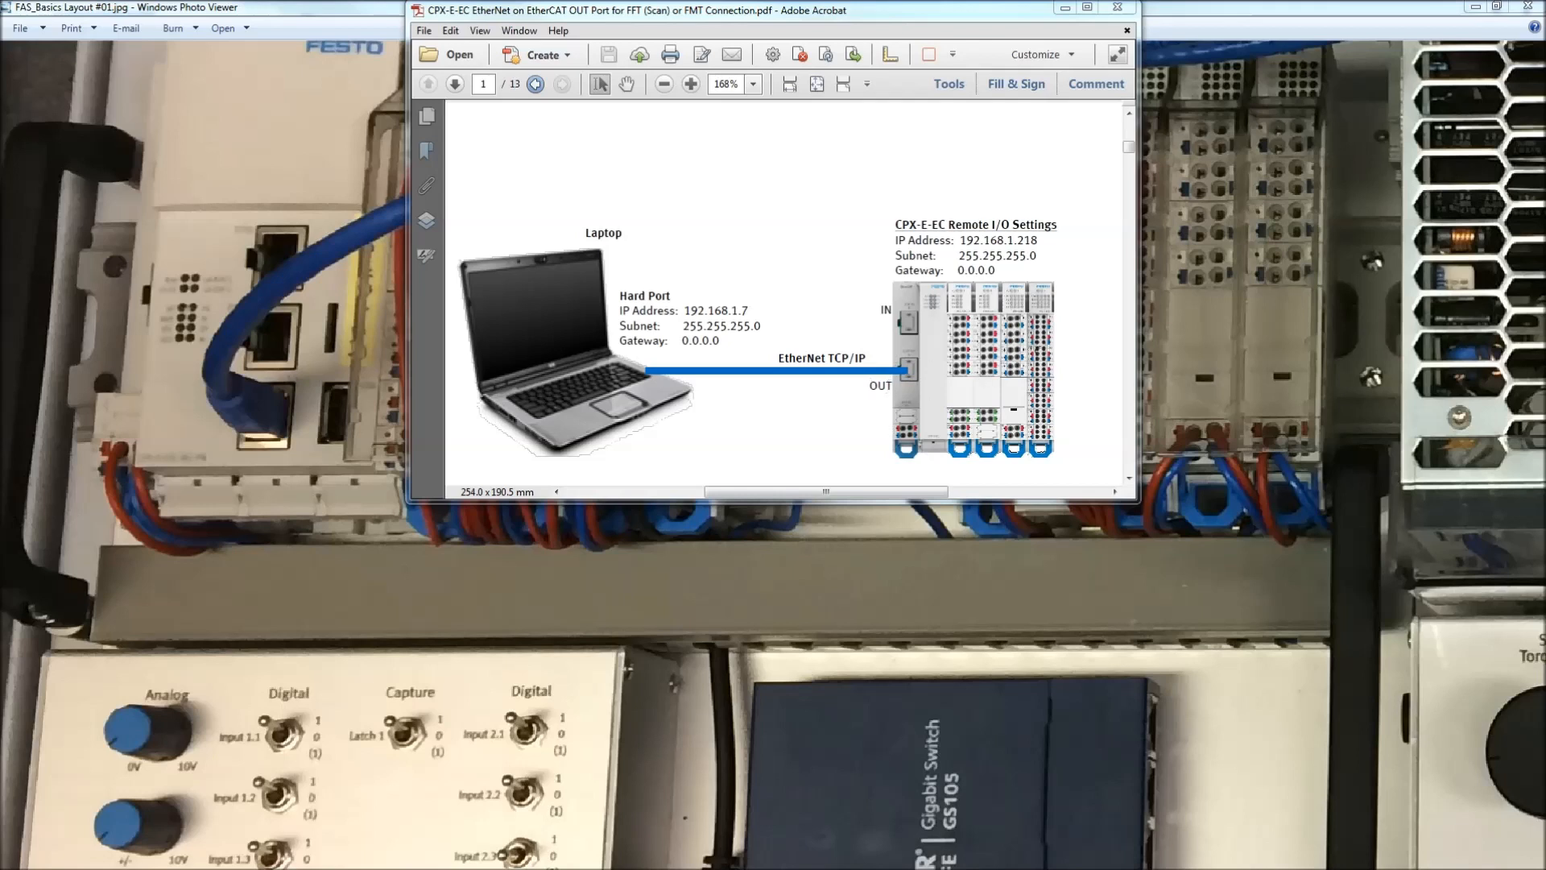
pyautogui.moveTo(897, 226); pyautogui.dragTo(989, 225)
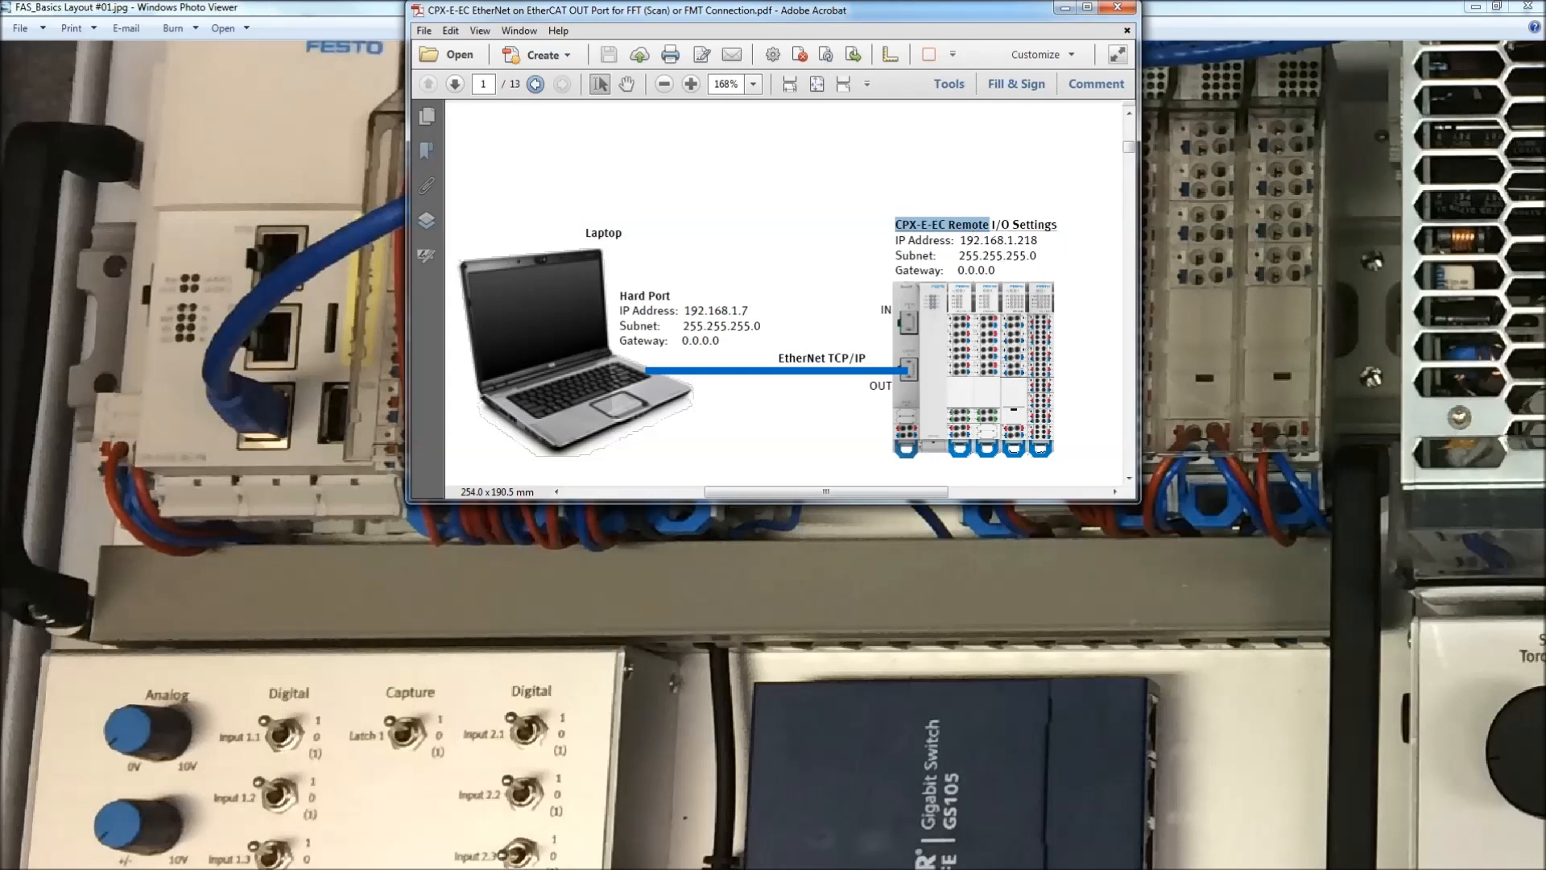
pyautogui.hotkey('alt', 'Tab')
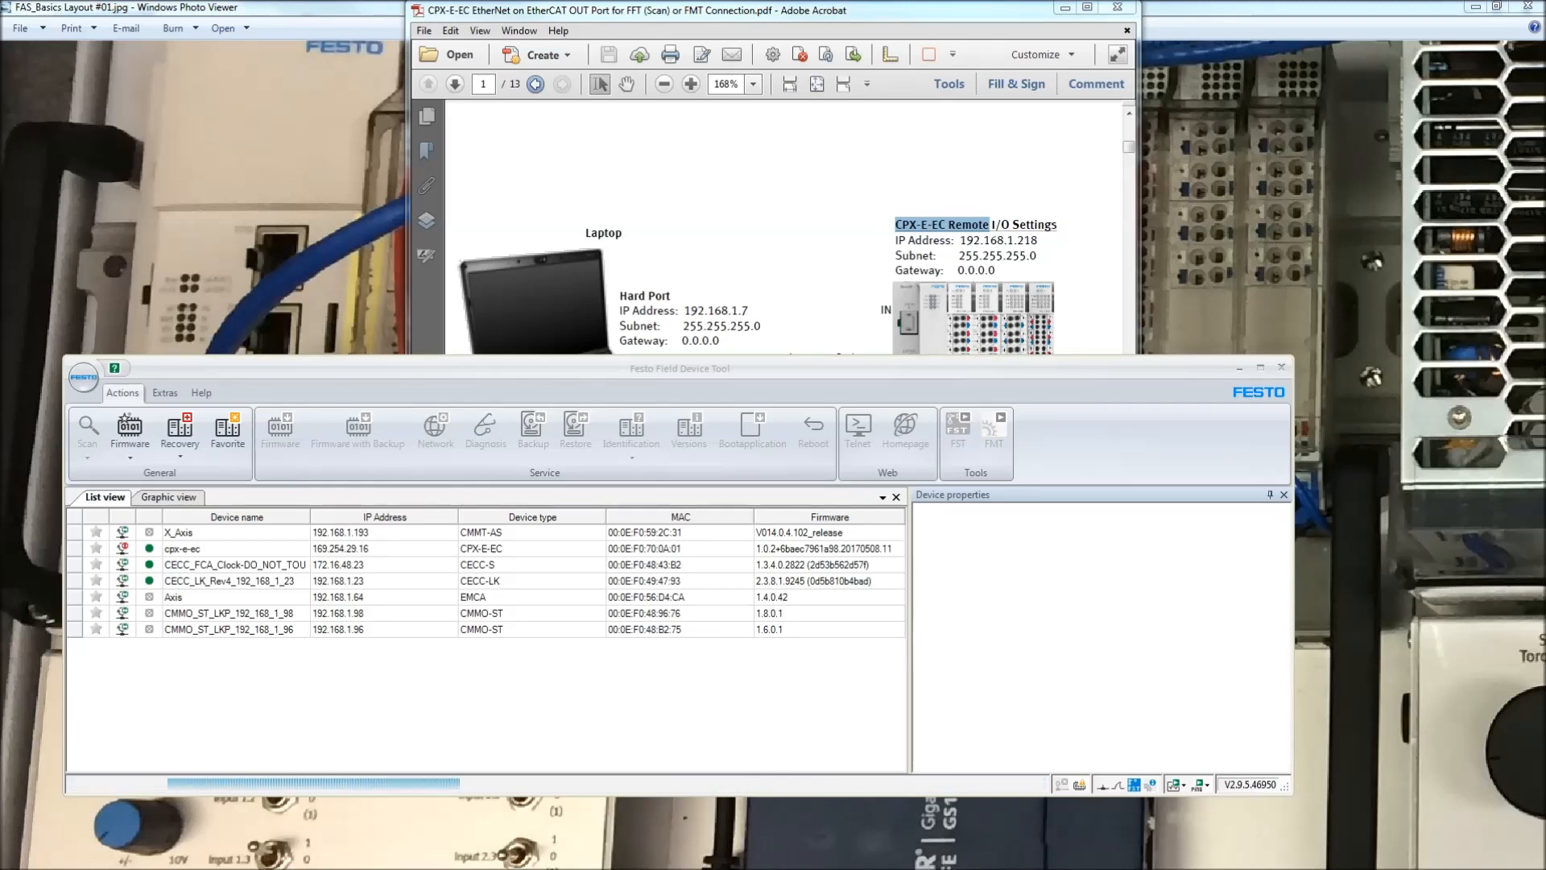
pyautogui.click(349, 552)
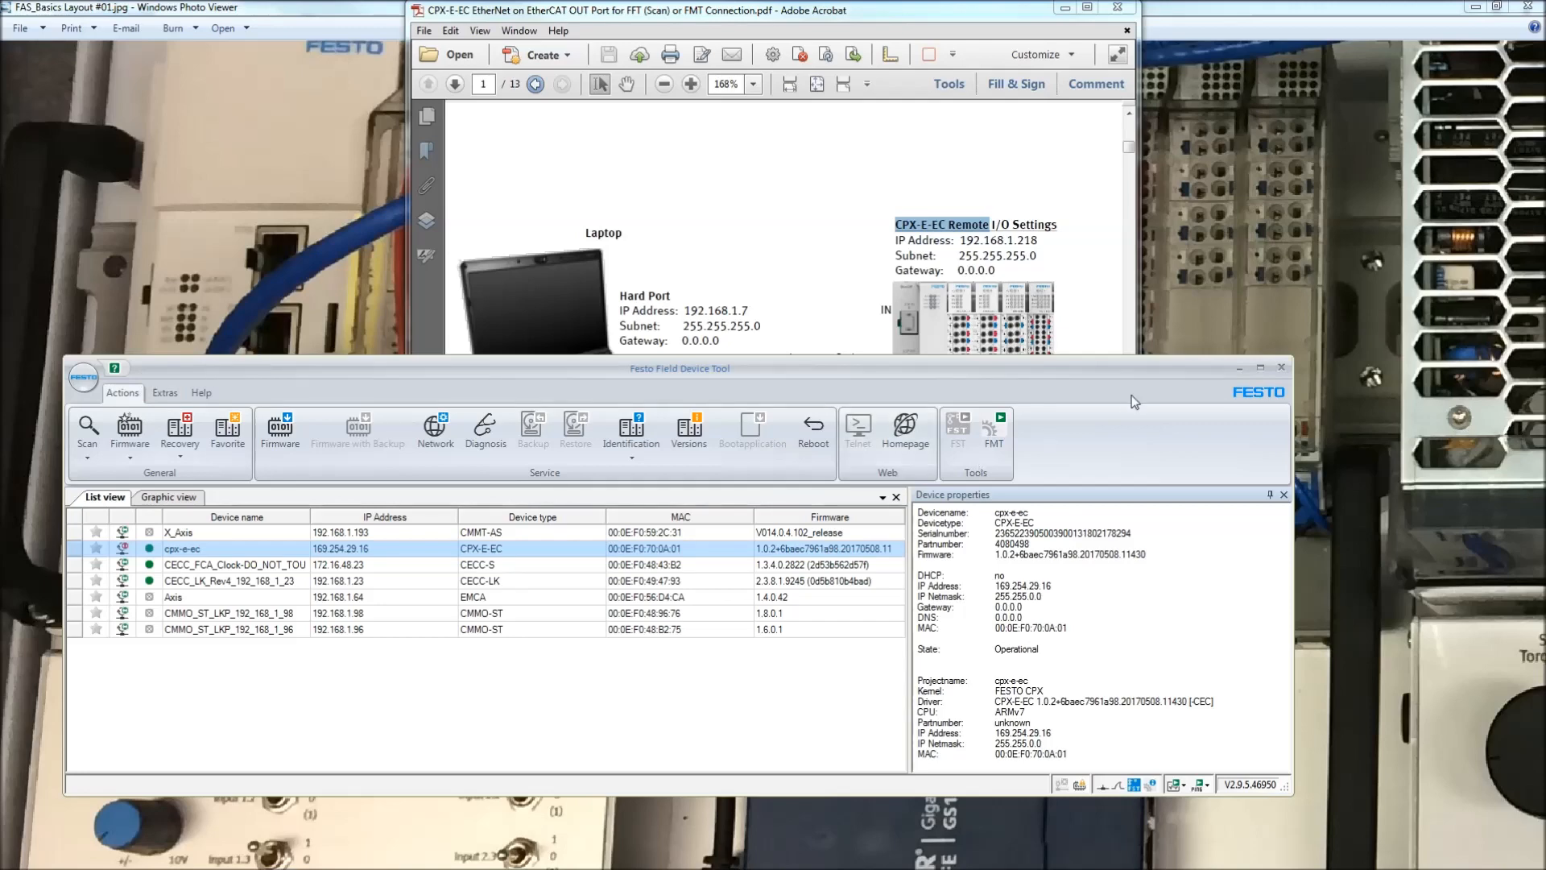
pyautogui.click(1239, 372)
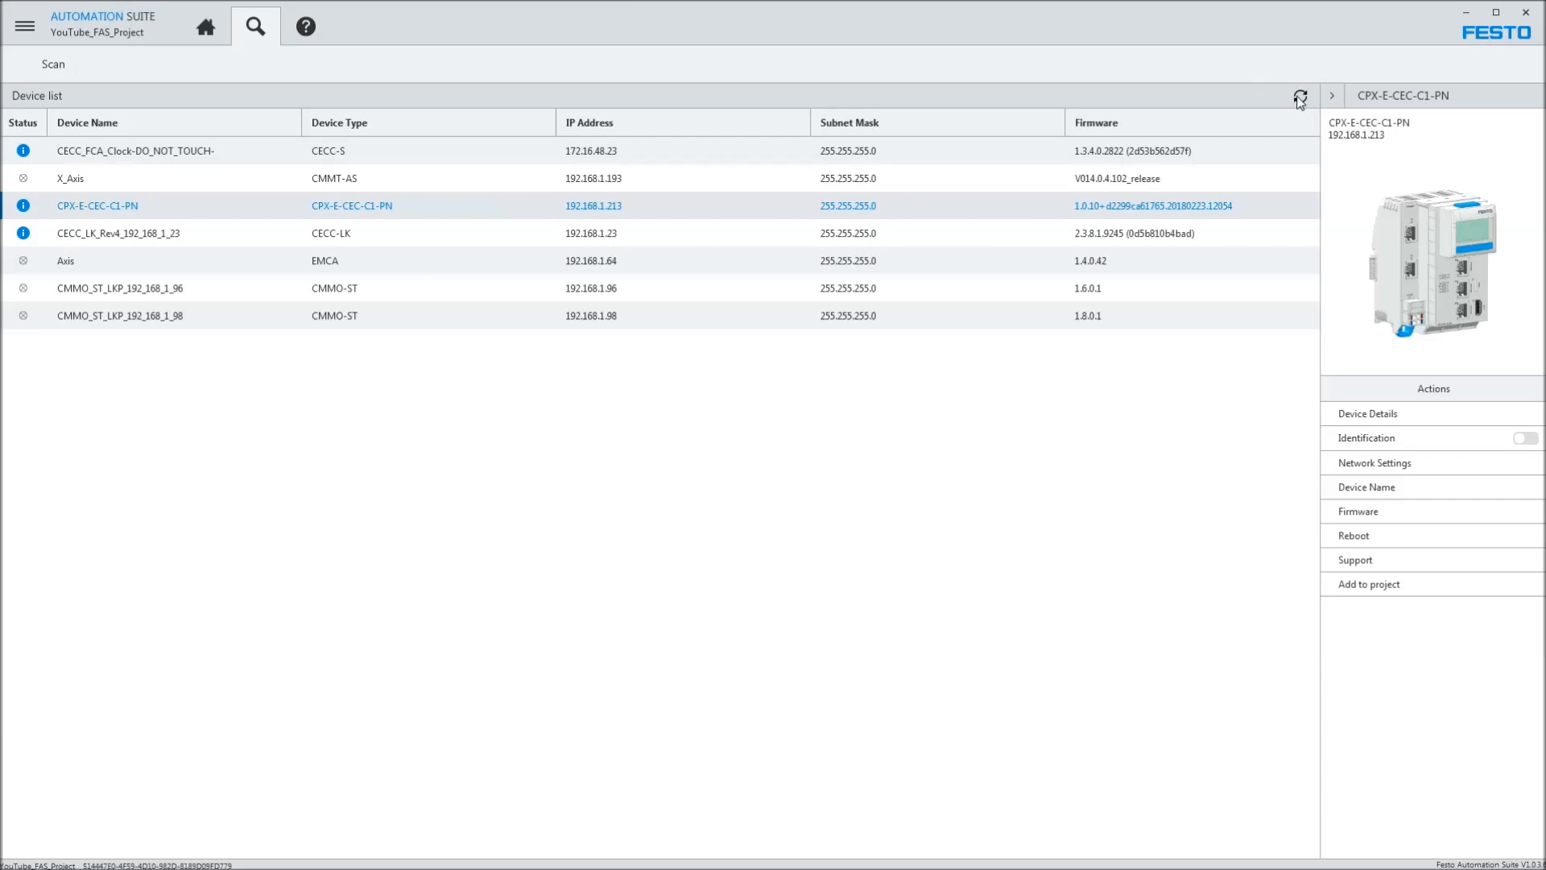
# - Rescan the device list and give cpx-e-ec the IP address 192.168.1.208 and subnet mask 255.255.255.0
pyautogui.click(1301, 98)
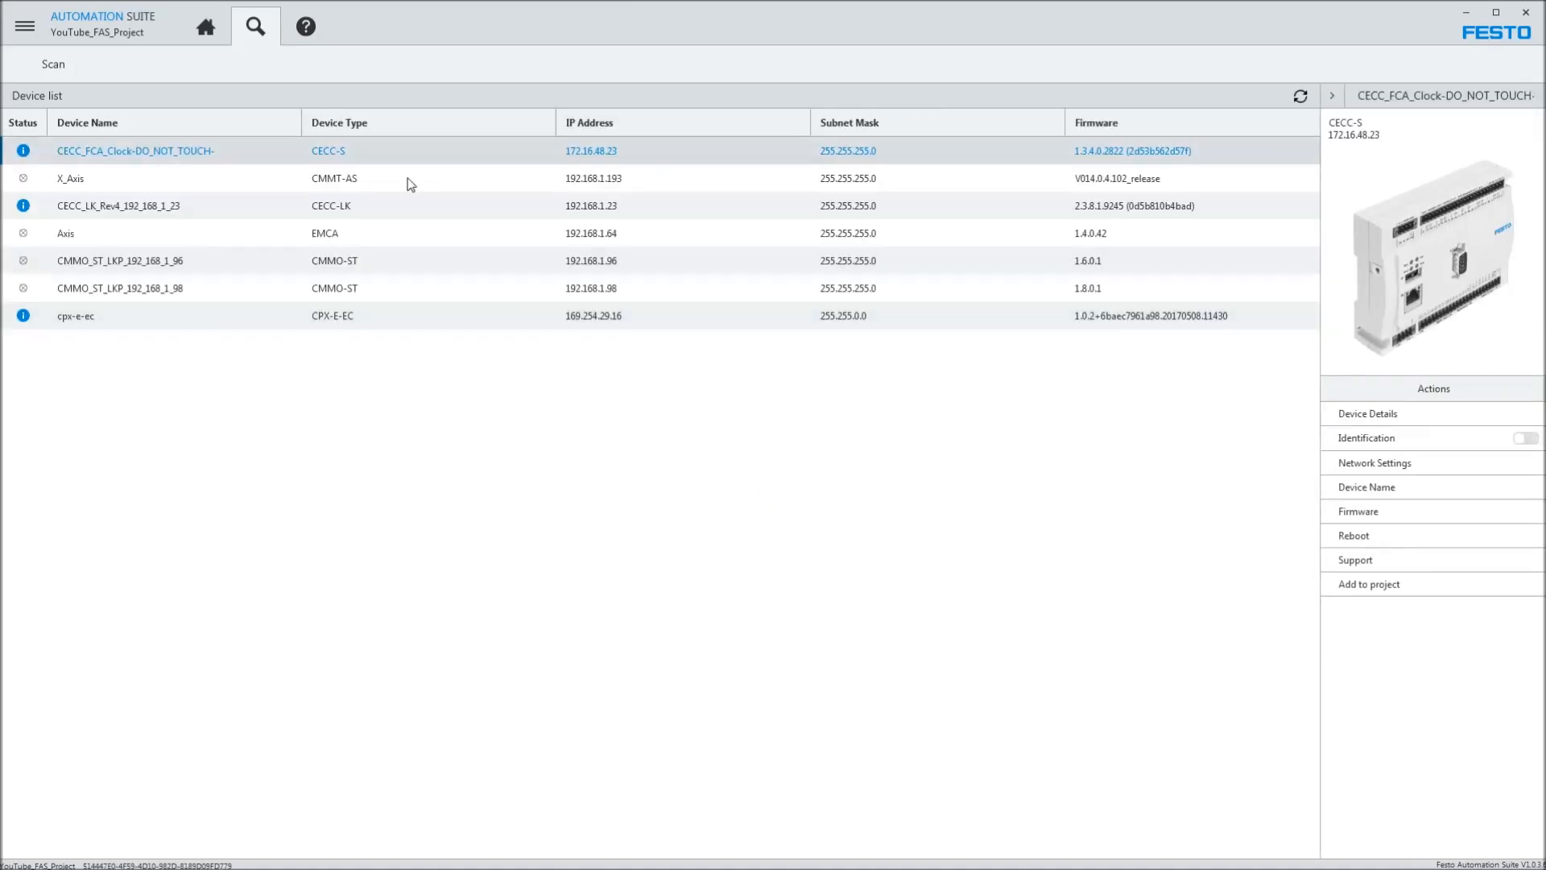
pyautogui.click(463, 325)
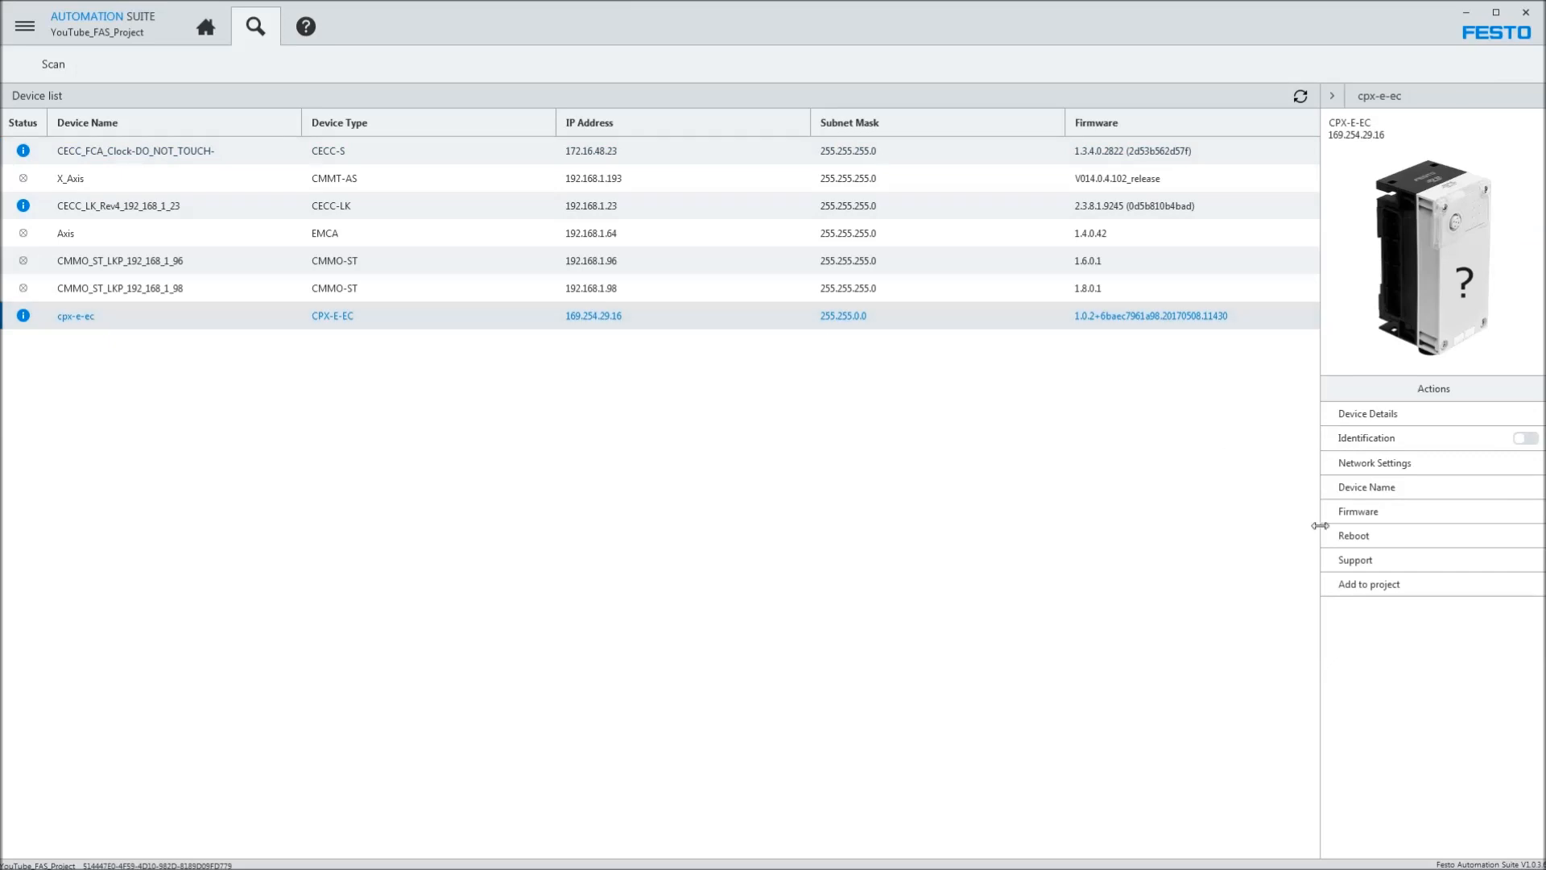
pyautogui.click(1365, 464)
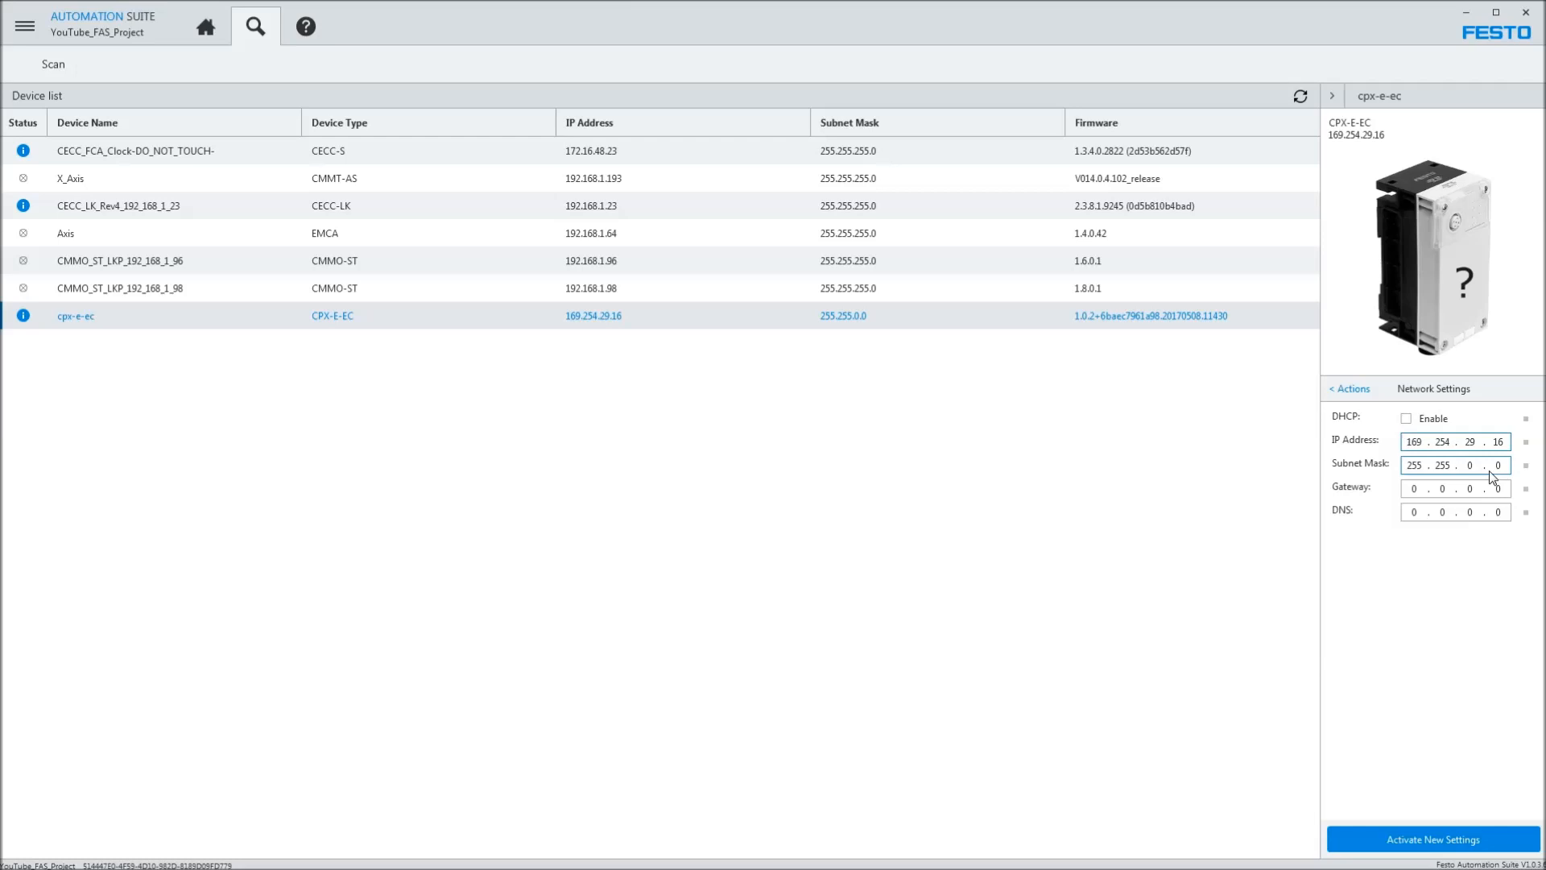
pyautogui.write('19')
pyautogui.moveTo(1426, 447); pyautogui.dragTo(1401, 443)
pyautogui.write('192 . 168 . 1')
pyautogui.click(1524, 442)
pyautogui.moveTo(1467, 467); pyautogui.dragTo(1486, 469)
pyautogui.click(1468, 469)
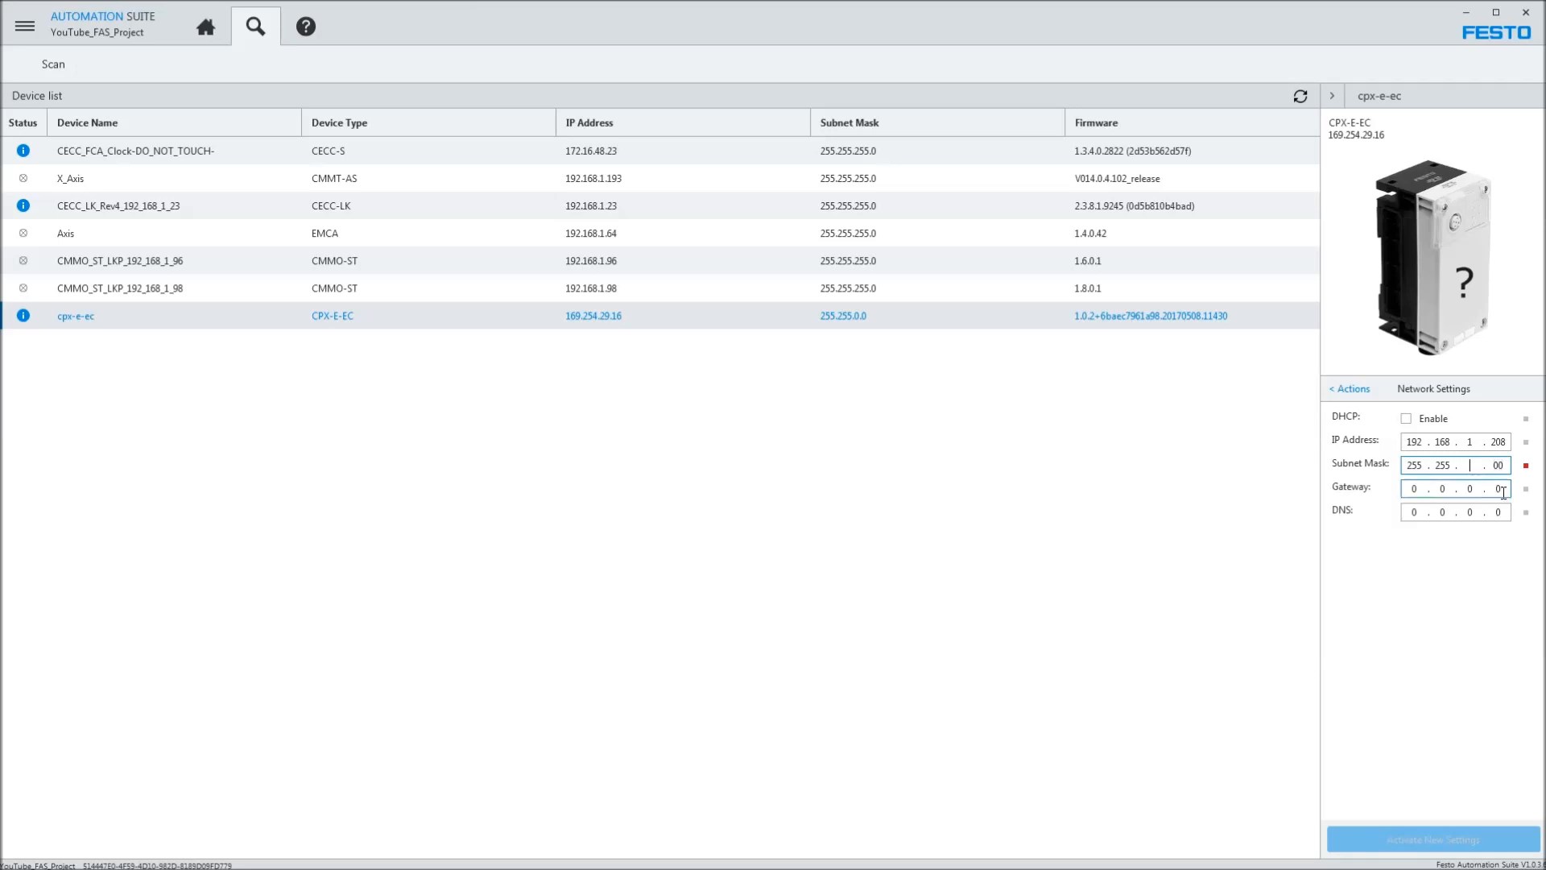
pyautogui.write('255')
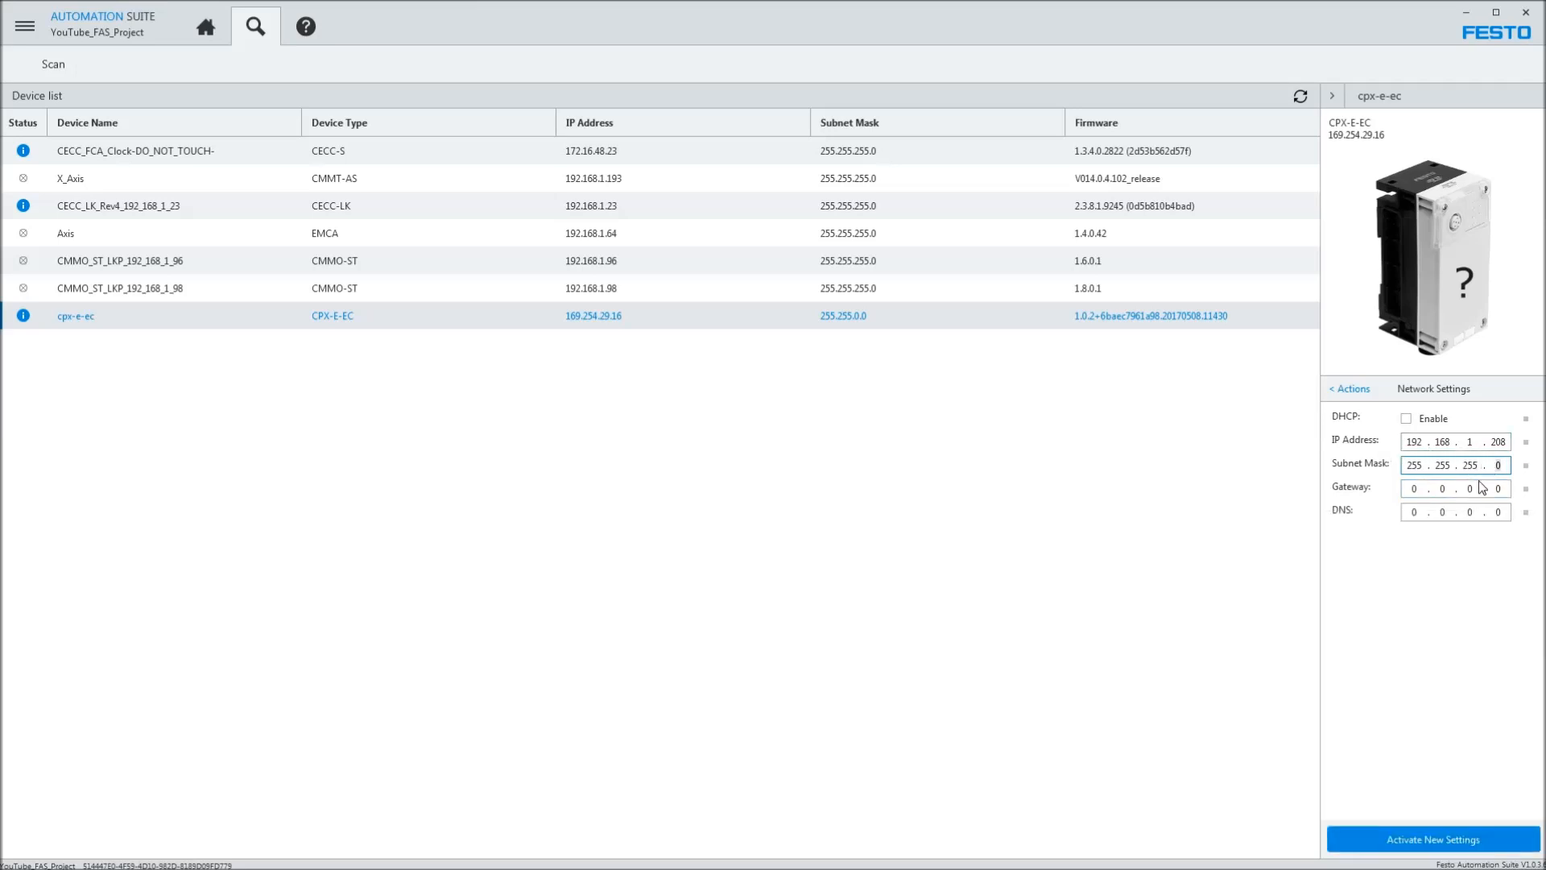
# - Activate the new network settings for cpx-e-ec, accepting the possible reboot, and rescan the device list
pyautogui.click(1438, 835)
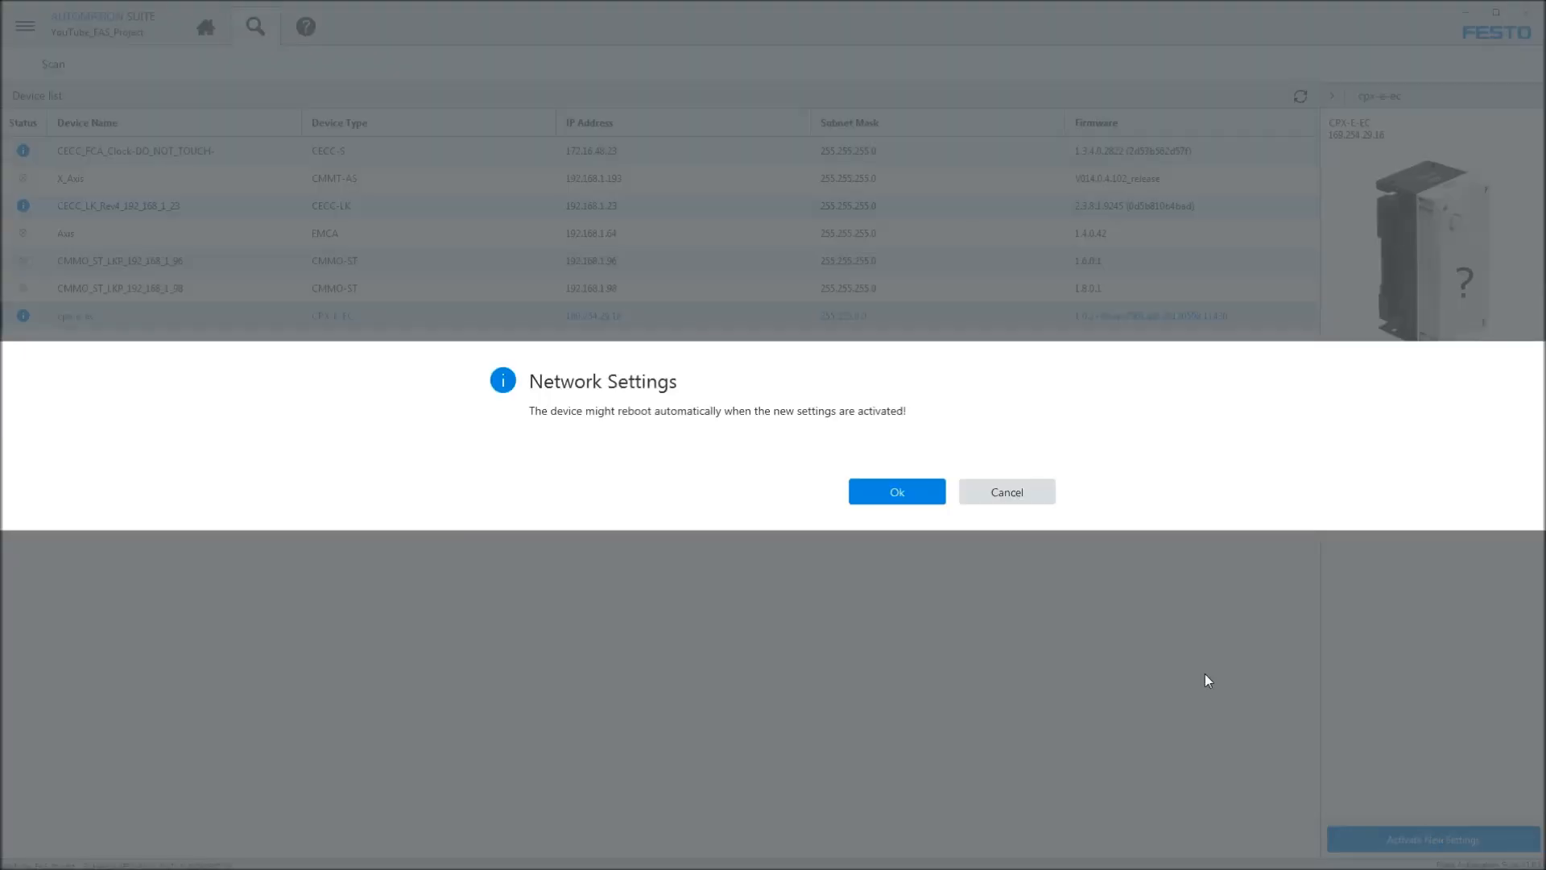
pyautogui.click(926, 493)
pyautogui.click(984, 490)
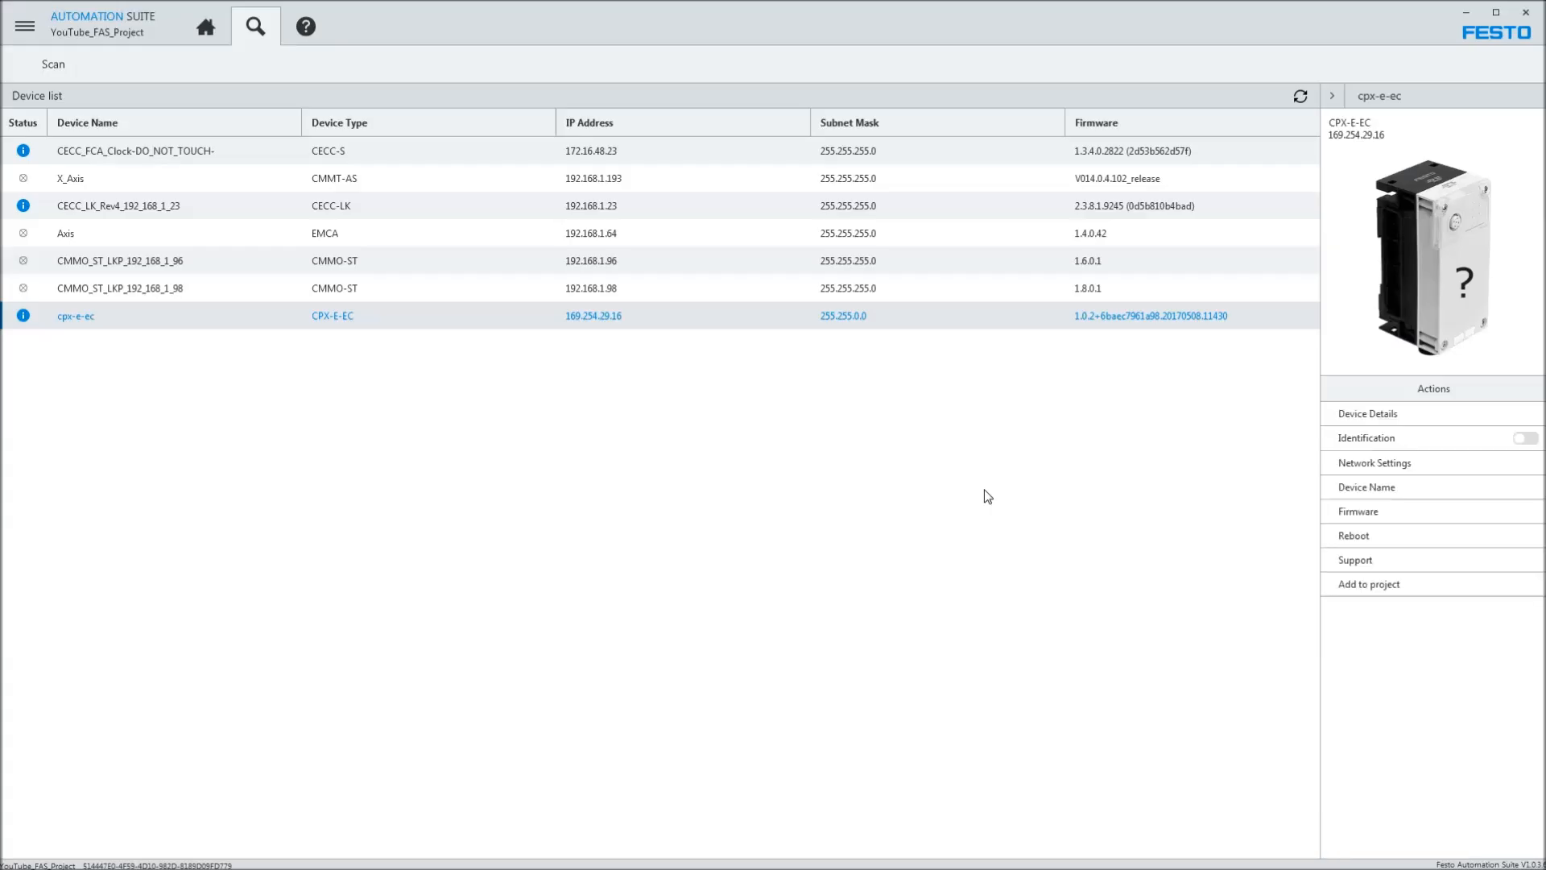
pyautogui.click(1300, 96)
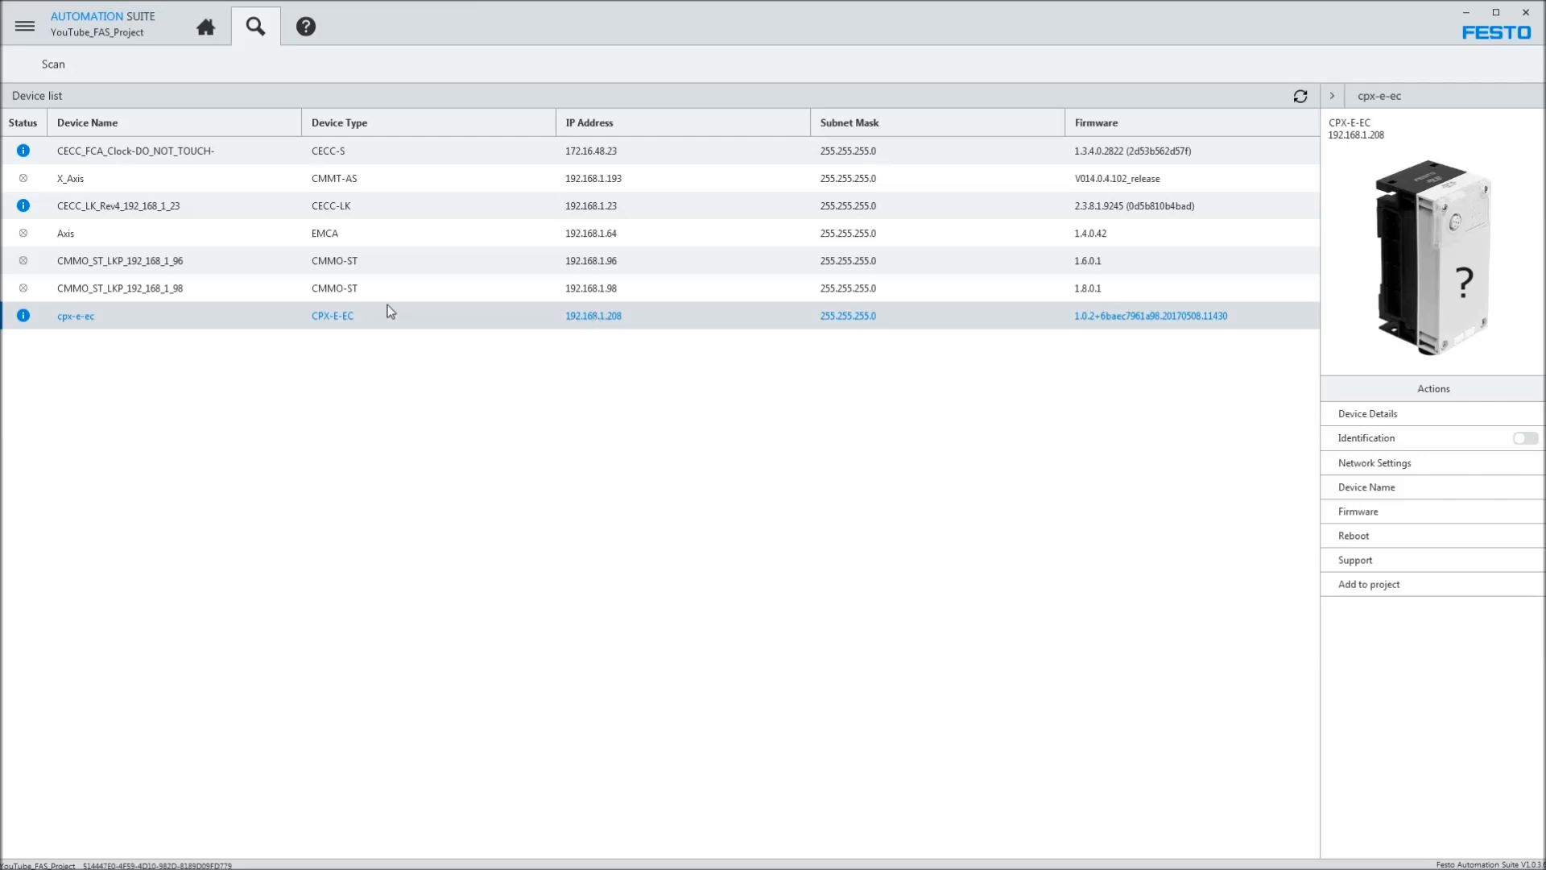
# - Place the scanned cpx-e-ec device in the Designer beside the existing CPX-E-EC and confirm the import
pyautogui.click(1418, 591)
pyautogui.click(204, 29)
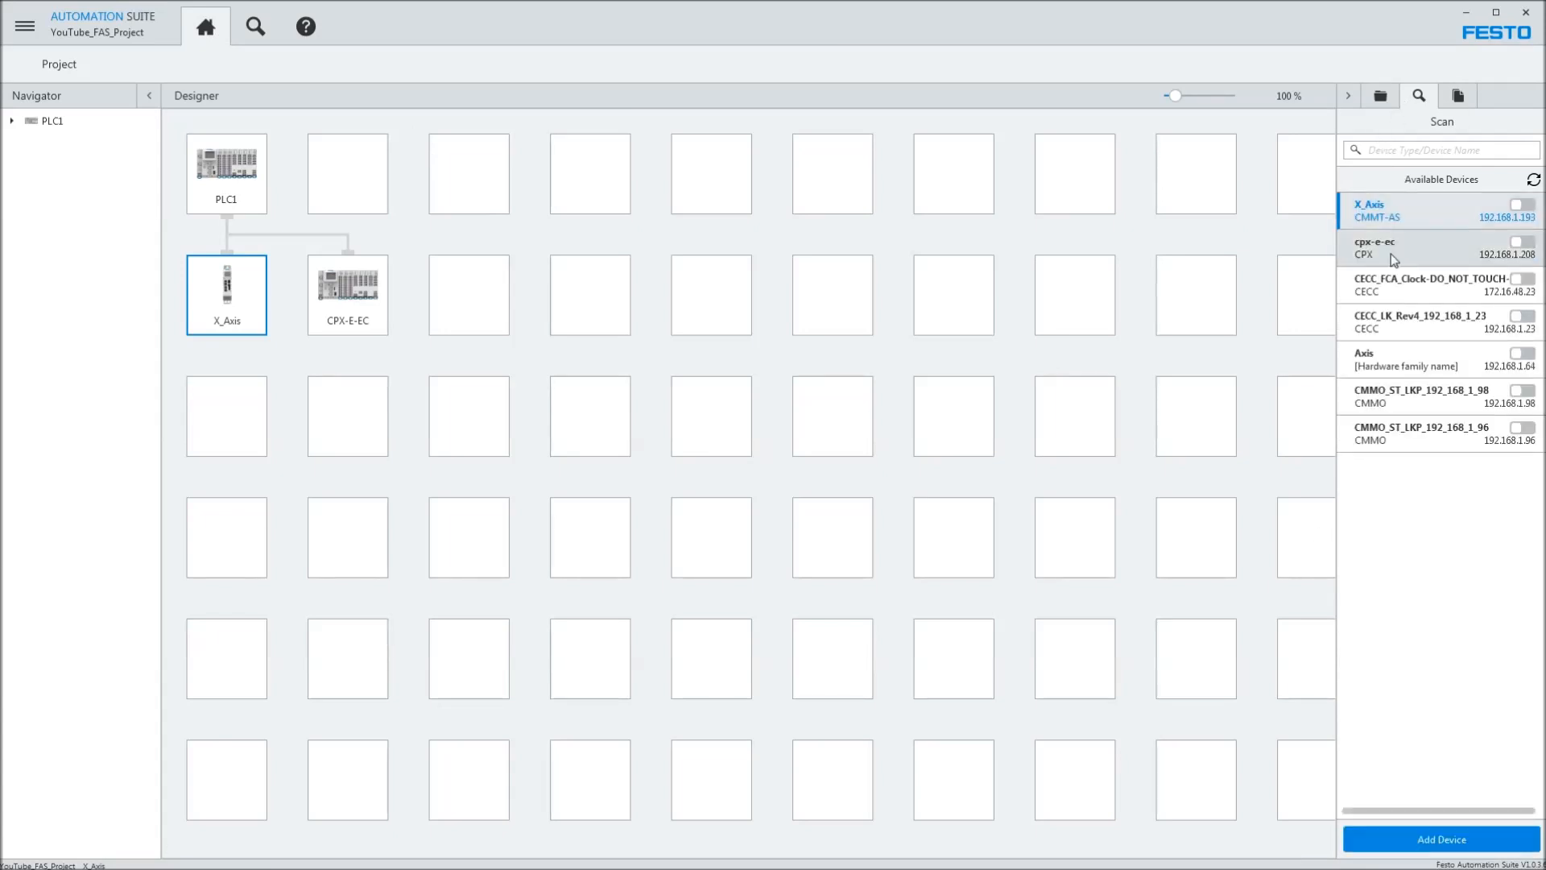
pyautogui.click(1446, 253)
pyautogui.moveTo(1397, 255); pyautogui.dragTo(465, 299)
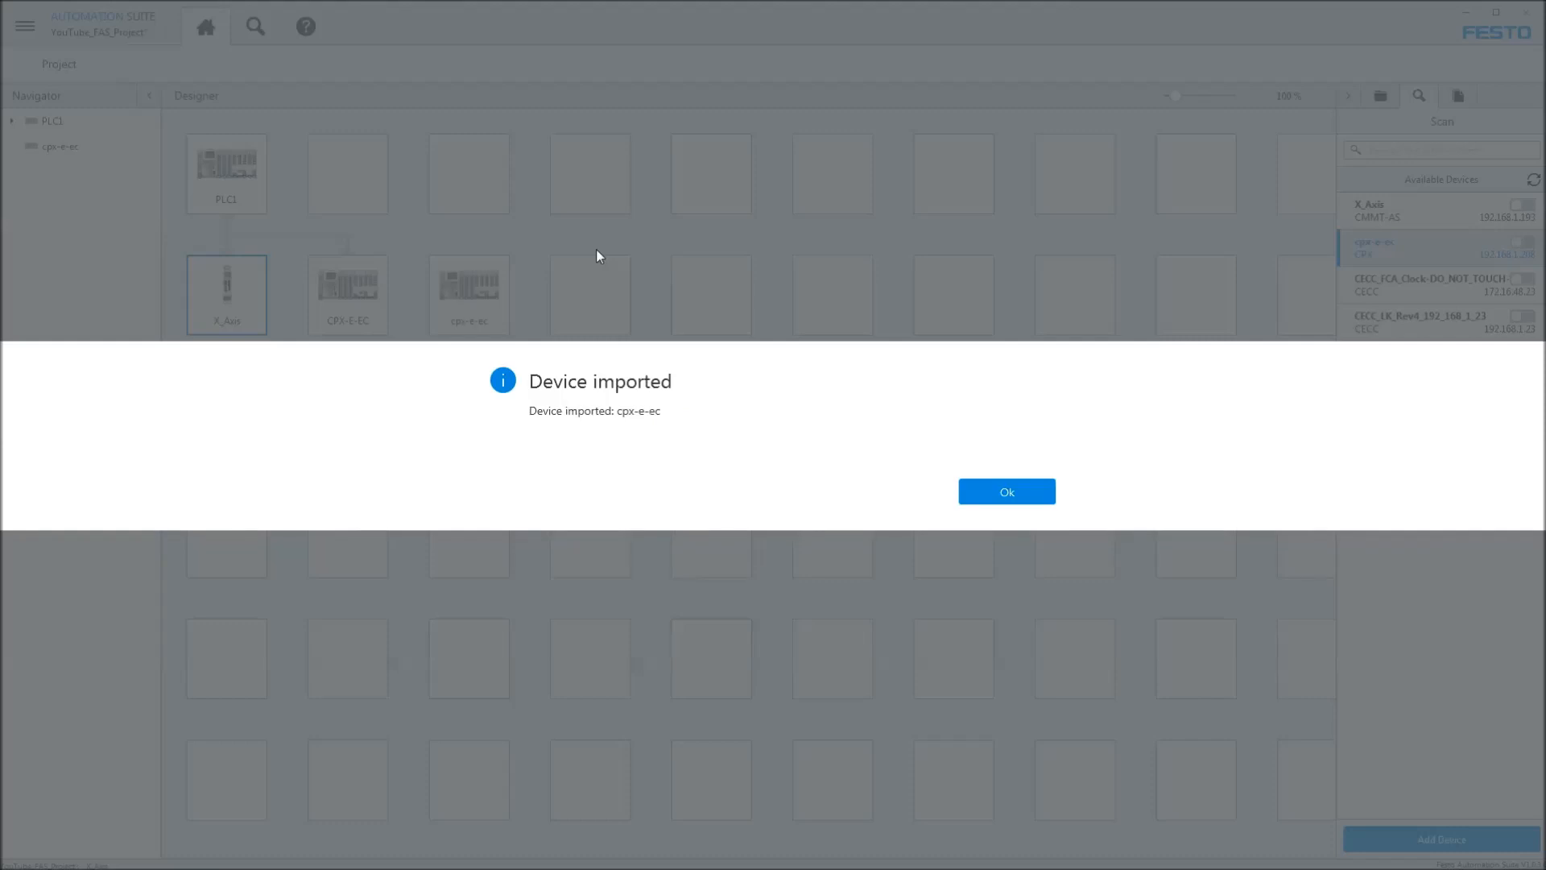
pyautogui.click(1025, 491)
# - Open and connect to cpx-e-ec, and view the parameters of its E-EC and E-4AO-U-I modules
pyautogui.moveTo(478, 294)
pyautogui.doubleClick(479, 295)
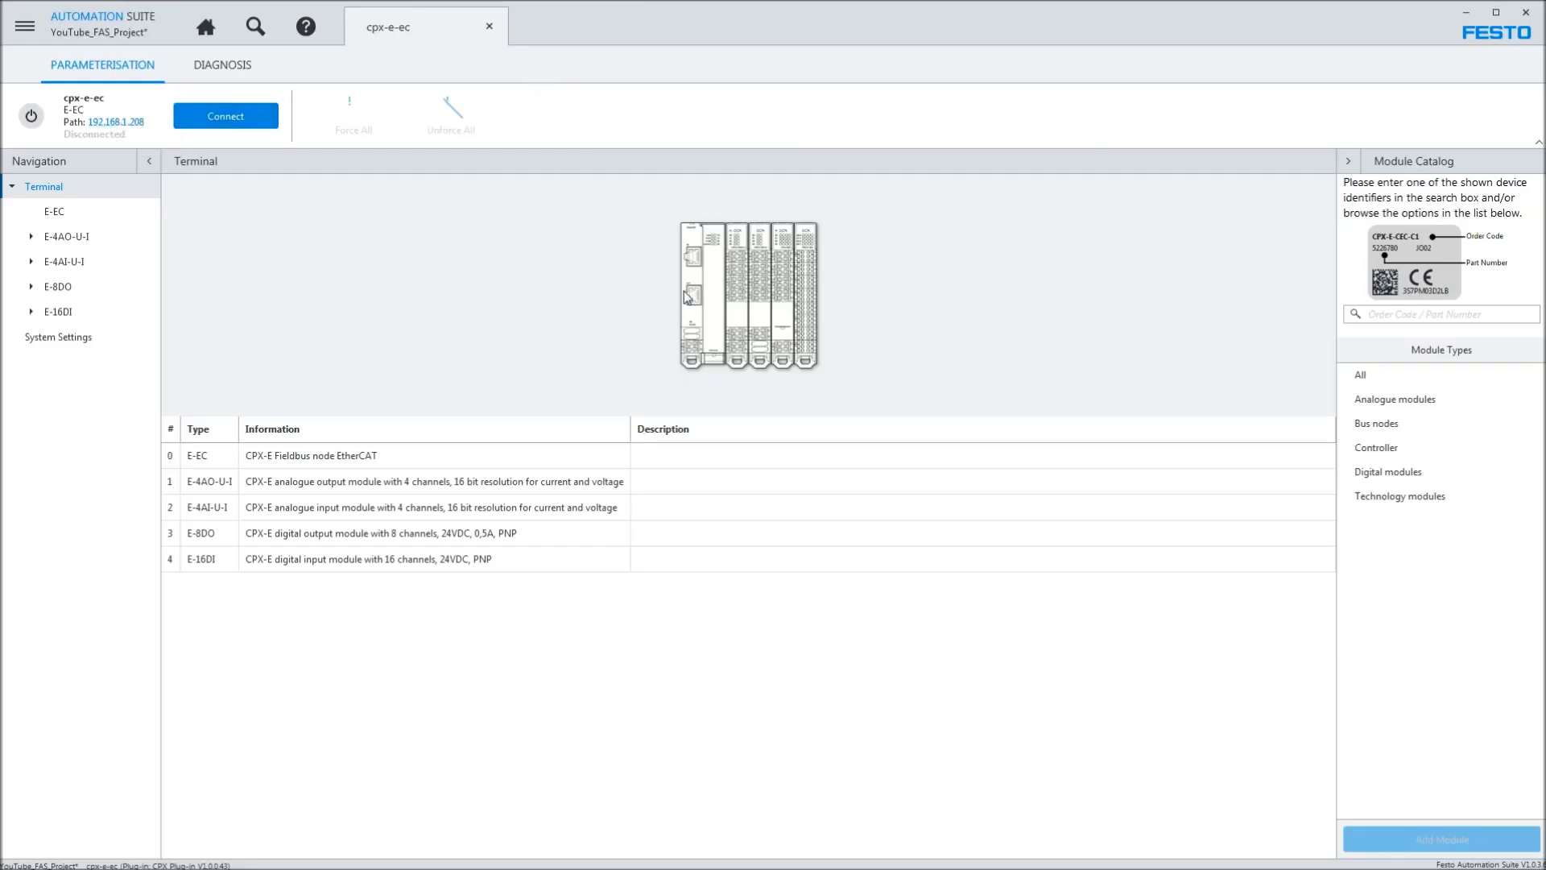
pyautogui.click(259, 114)
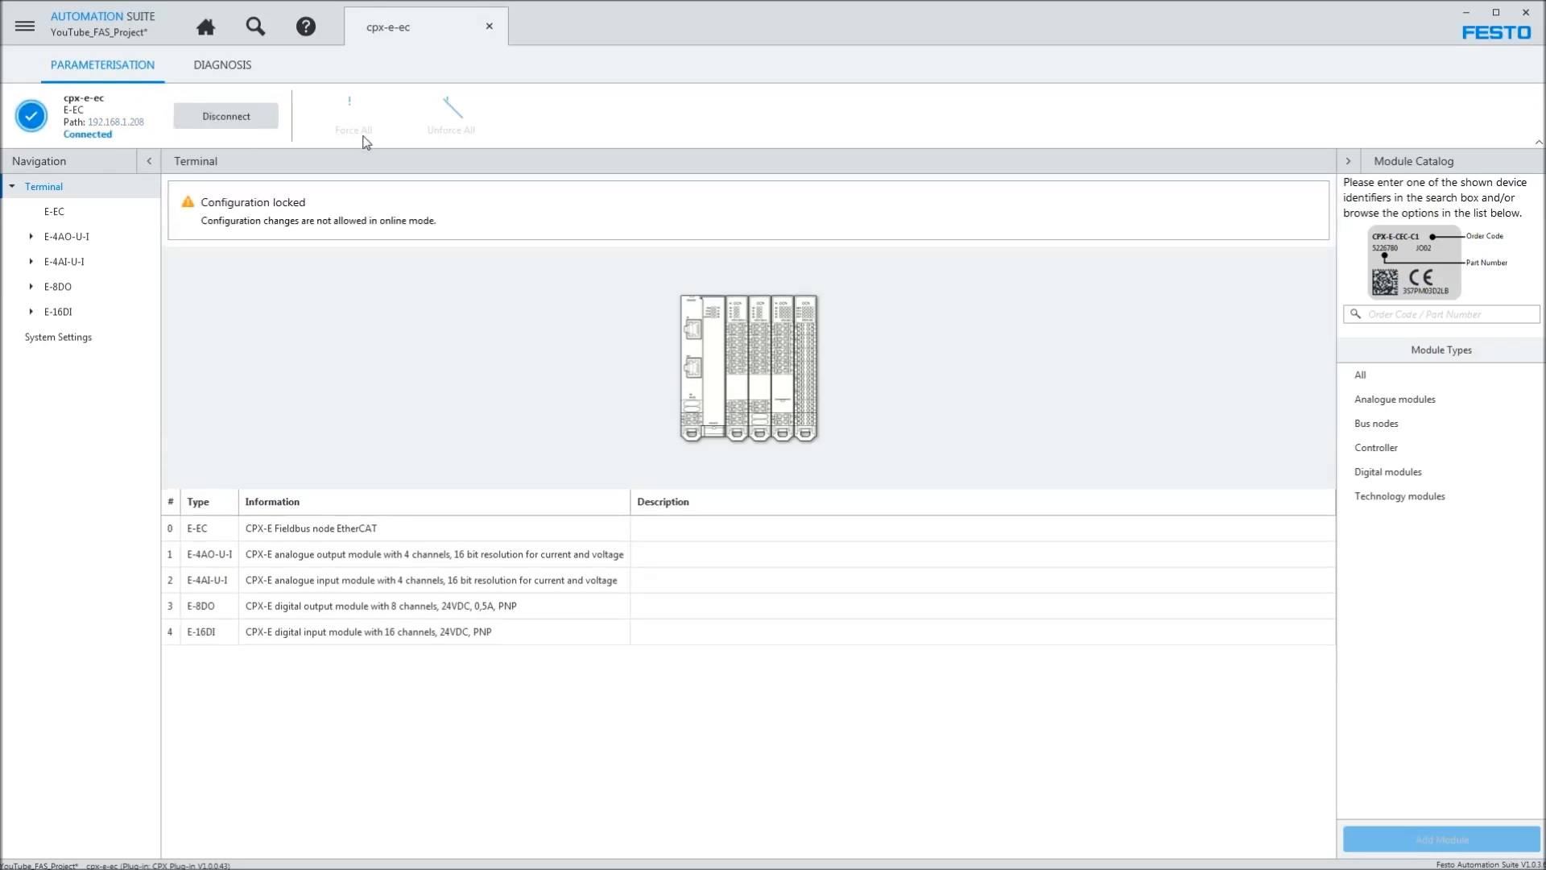
pyautogui.click(61, 211)
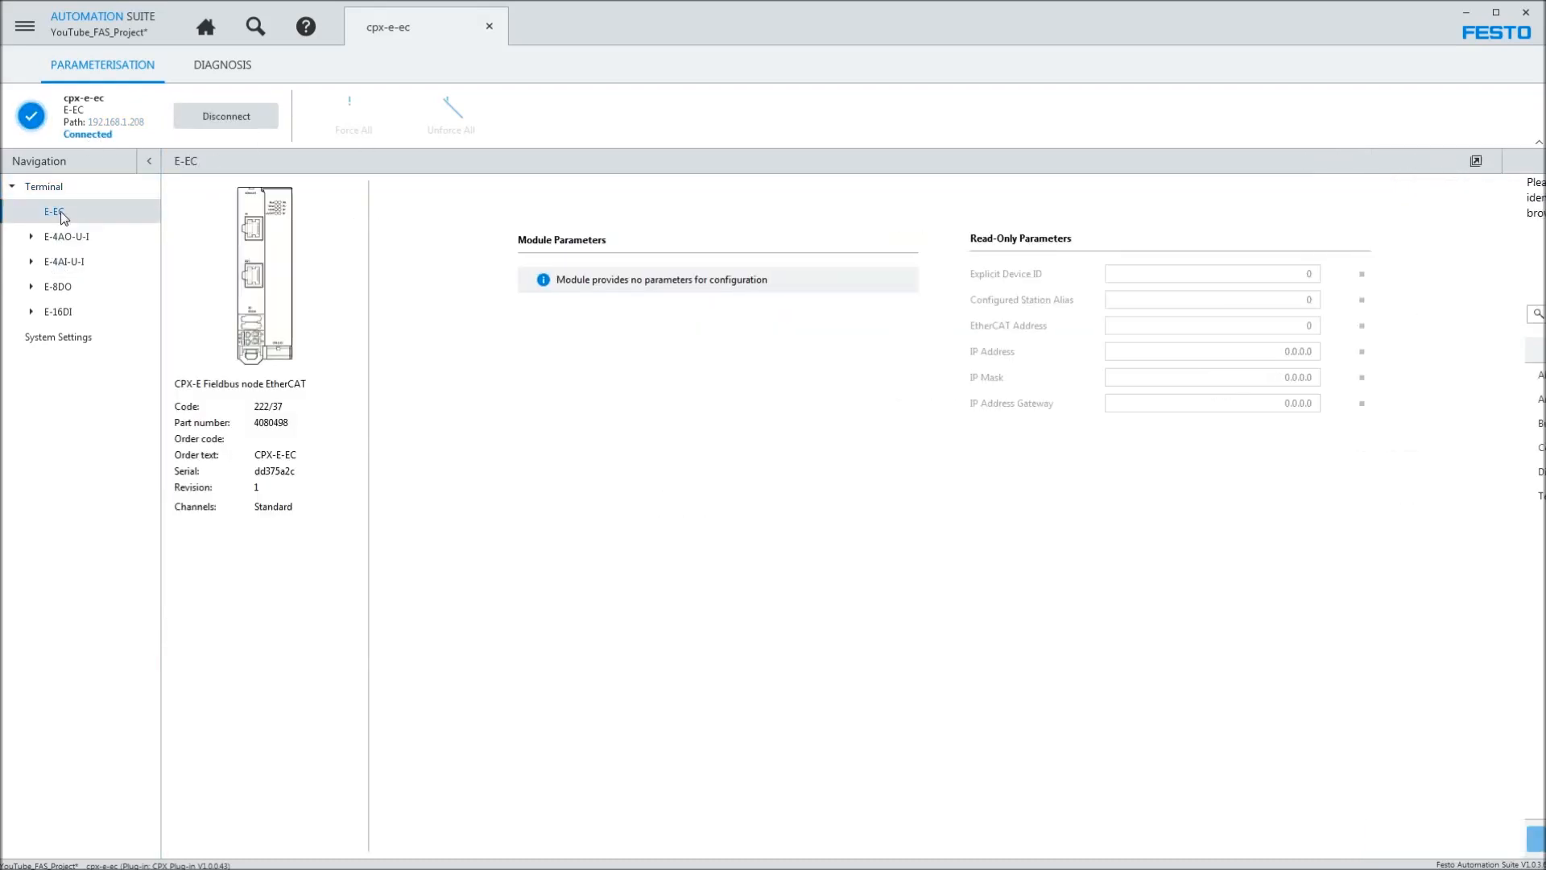
pyautogui.click(55, 240)
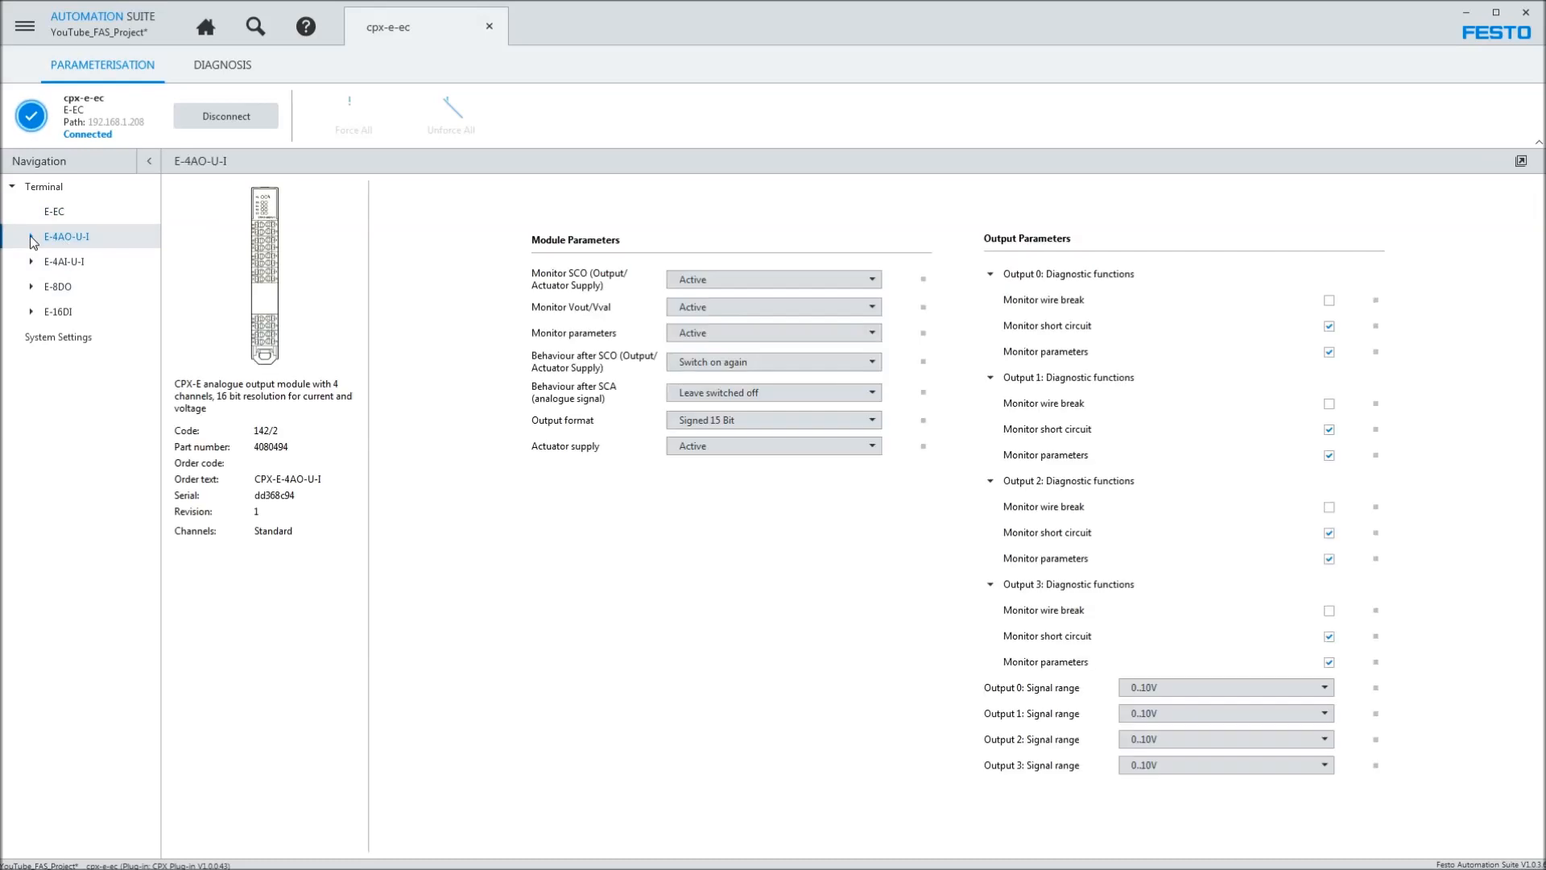
pyautogui.click(81, 263)
# - Prepare the value 1 for channel O0 of the E-4AO-U-I module and force it on the device
pyautogui.click(84, 287)
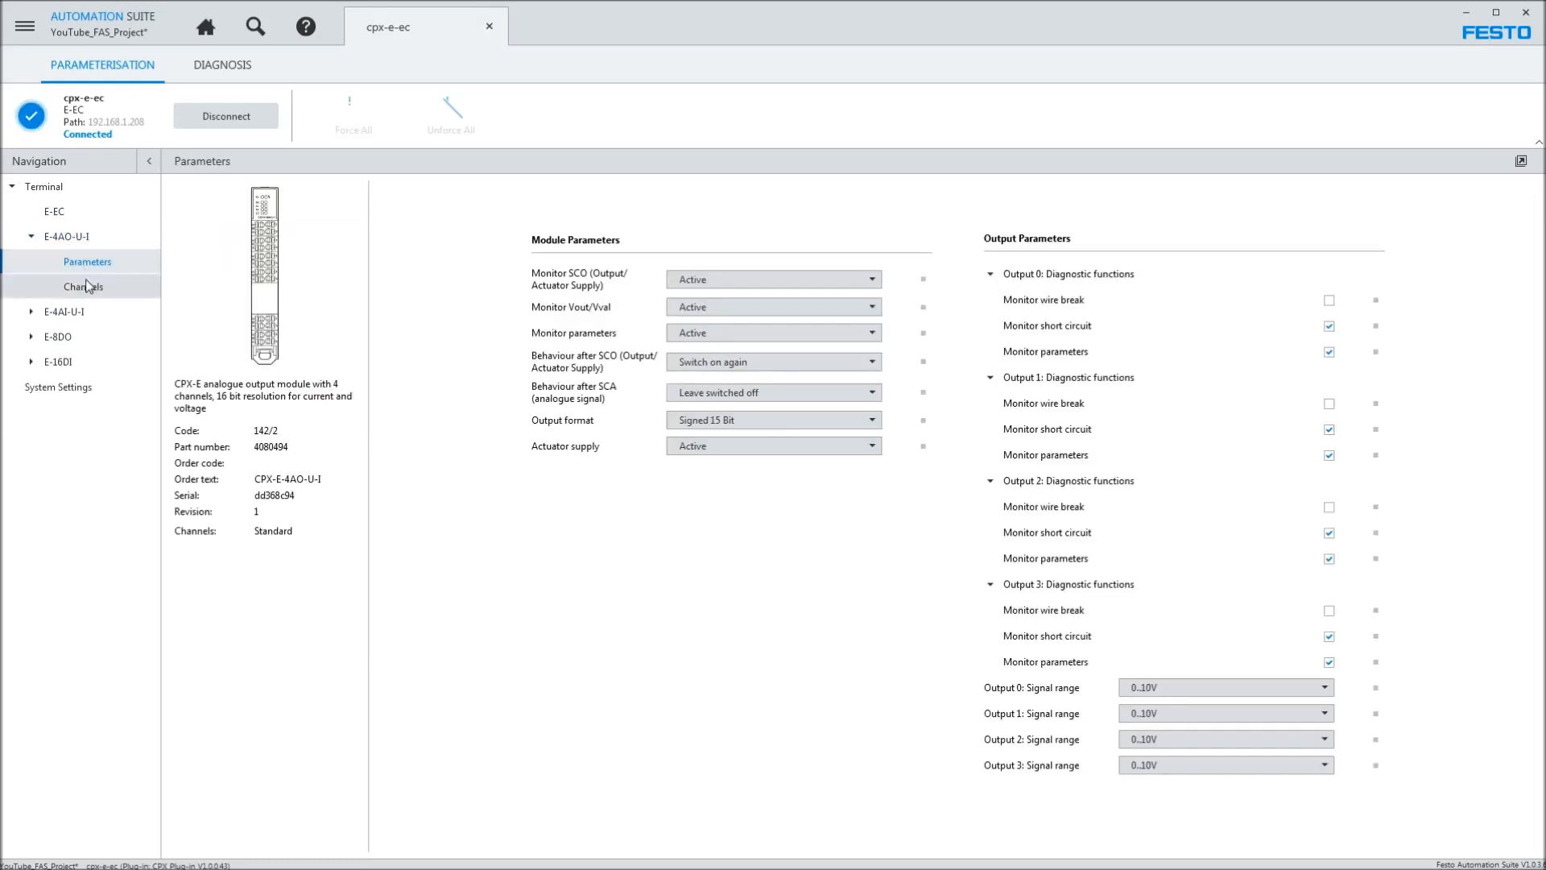
pyautogui.click(583, 269)
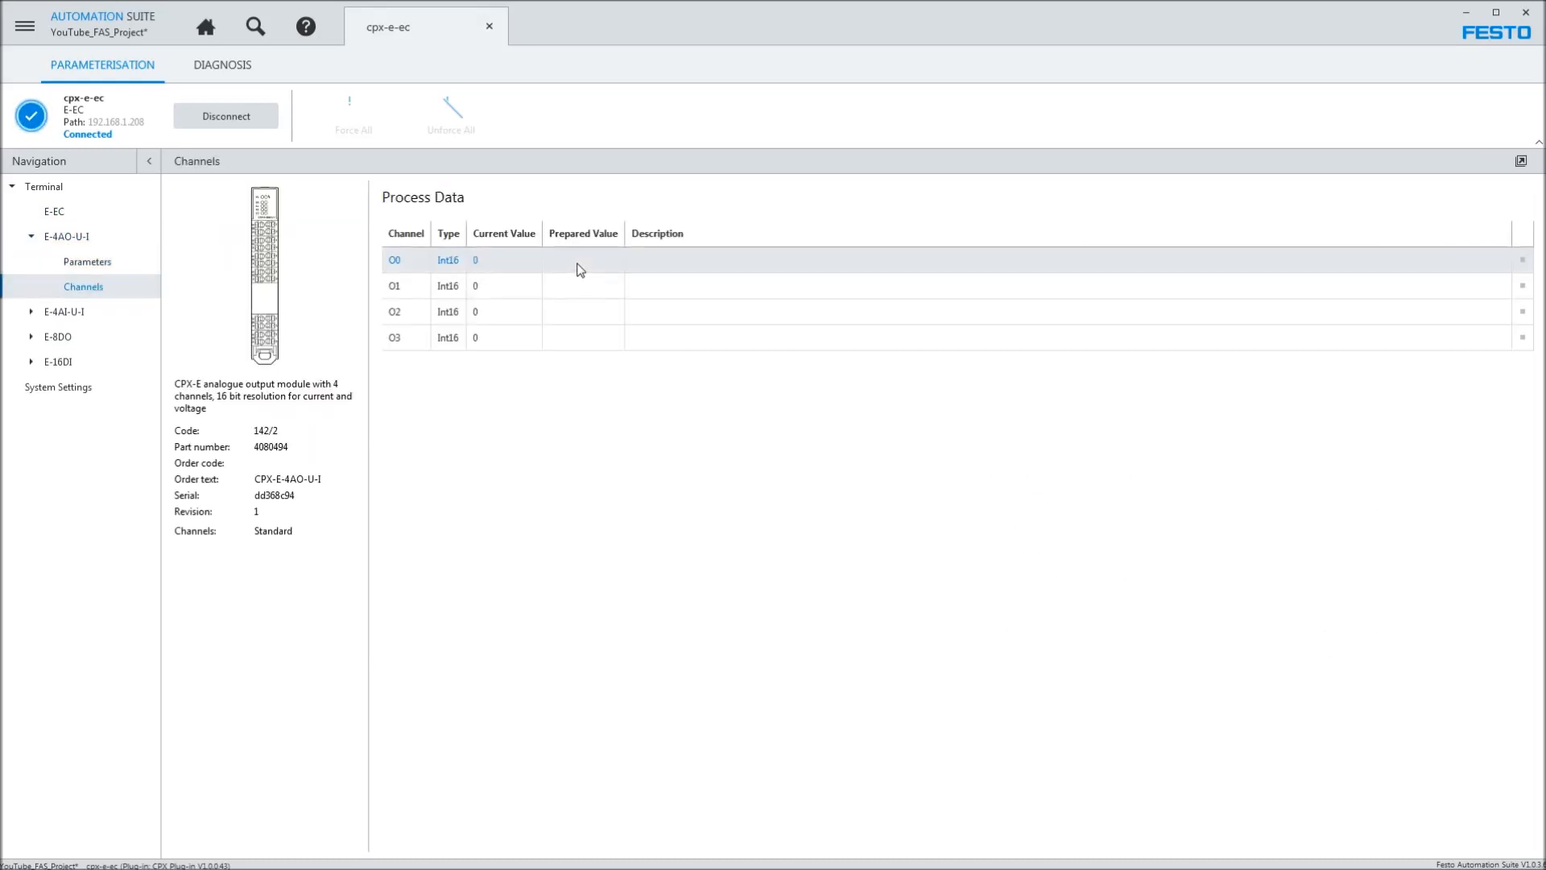
pyautogui.click(578, 263)
pyautogui.write('1')
pyautogui.press('Return')
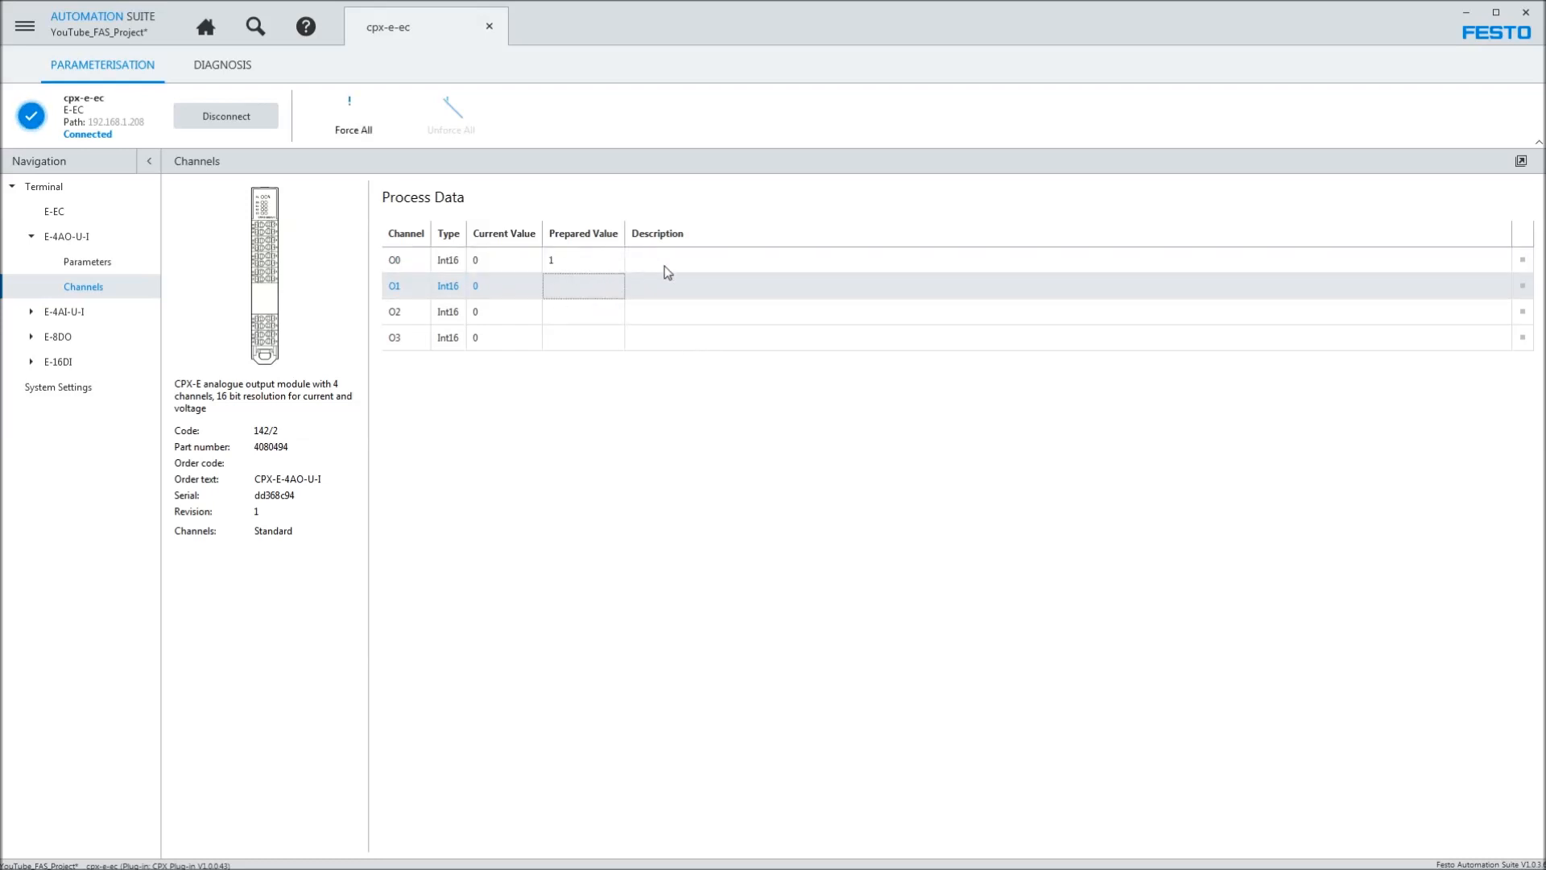
pyautogui.click(353, 112)
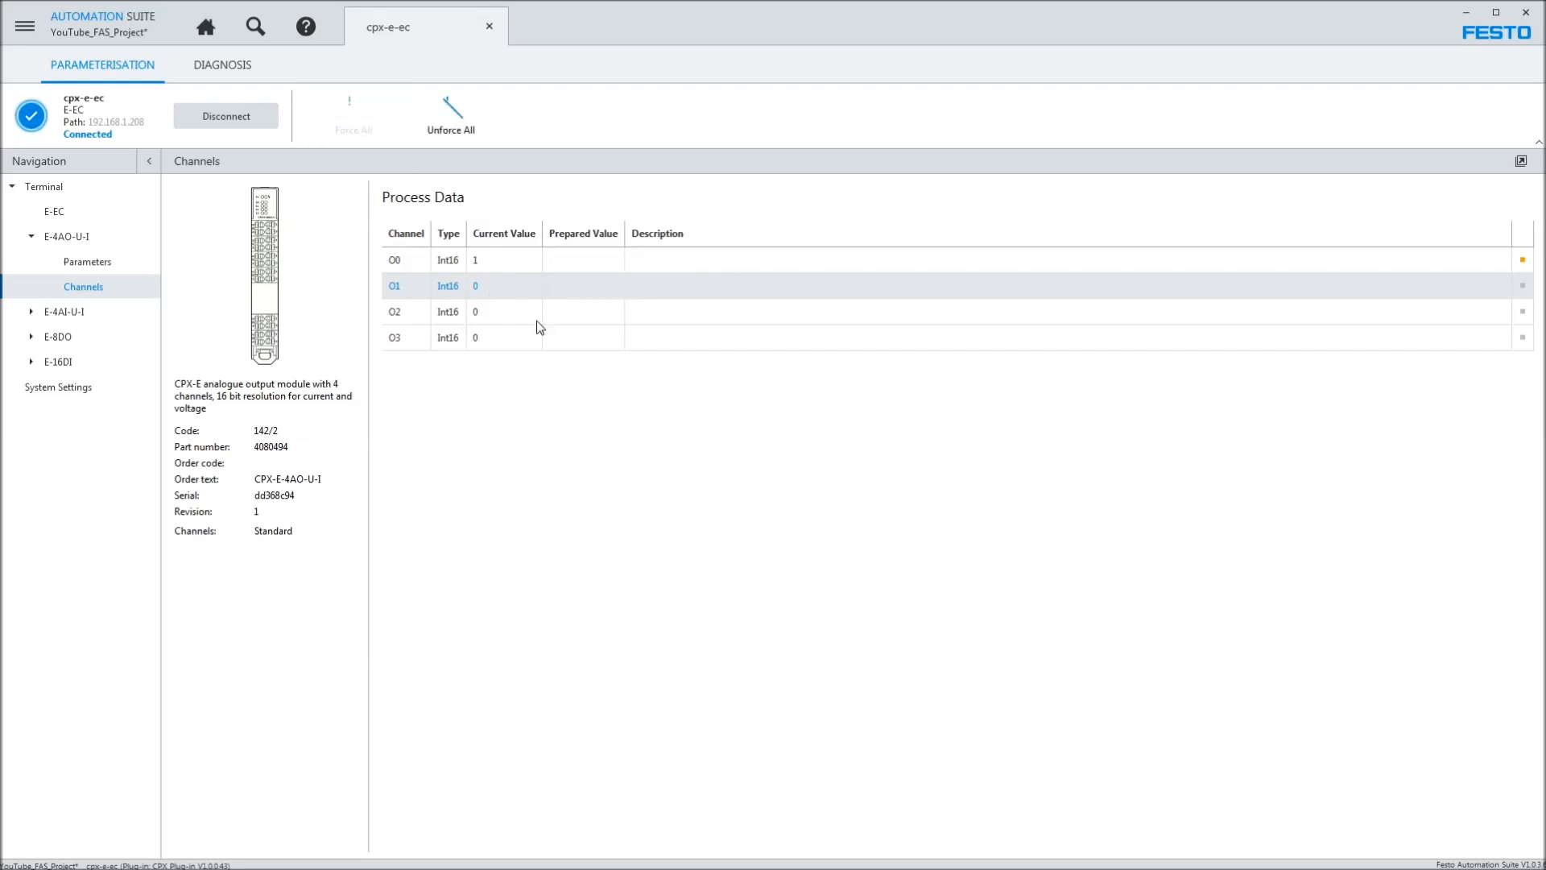
# - View the system settings and disconnect from cpx-e-ec, unforcing all forced variables
pyautogui.click(32, 338)
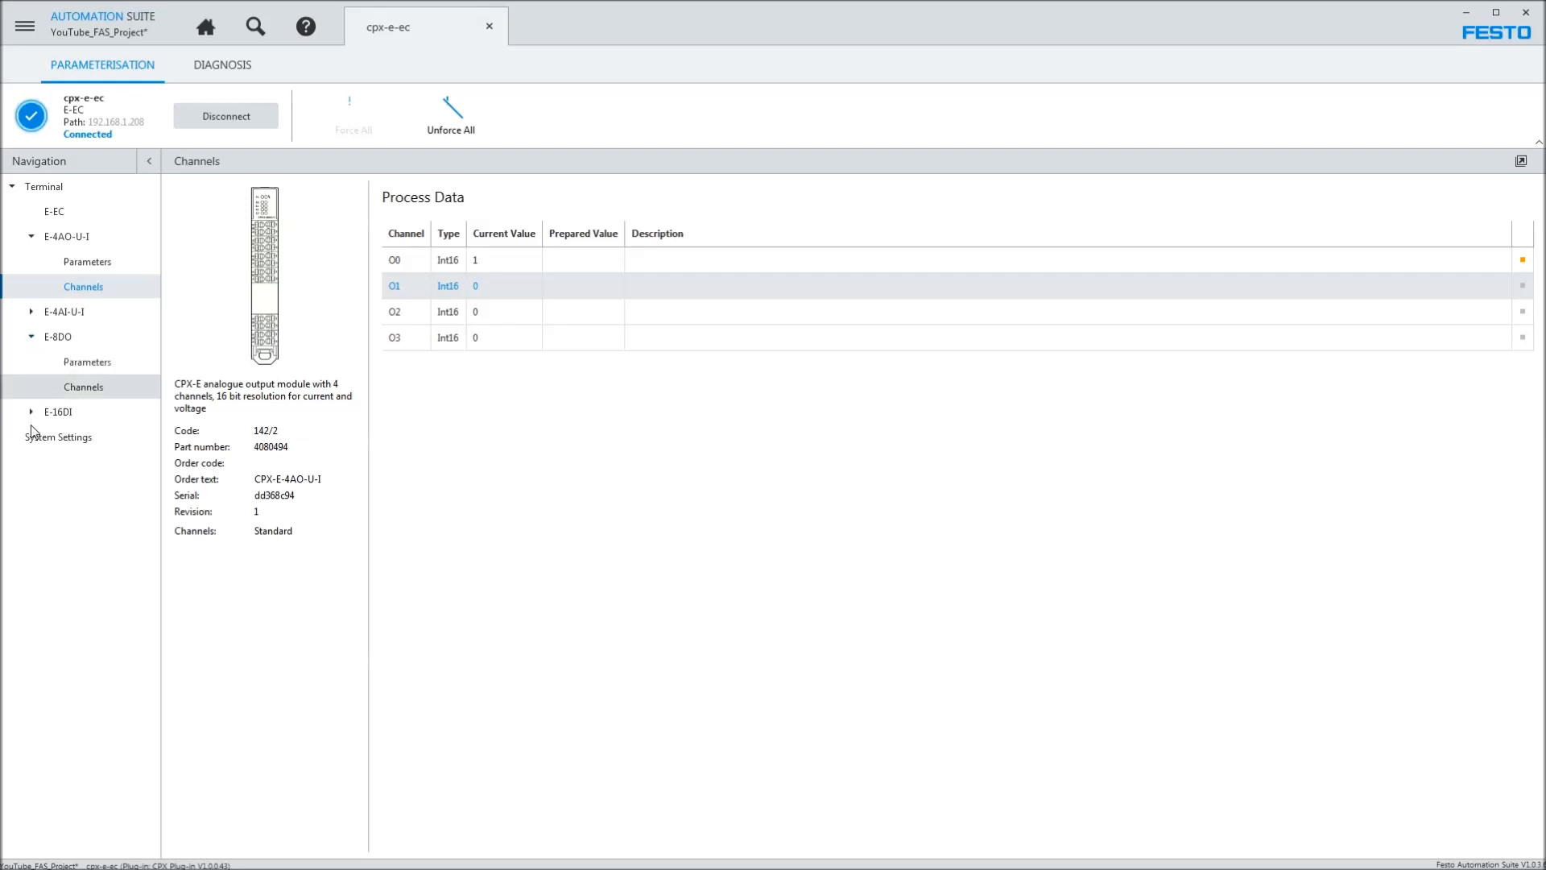
pyautogui.click(34, 437)
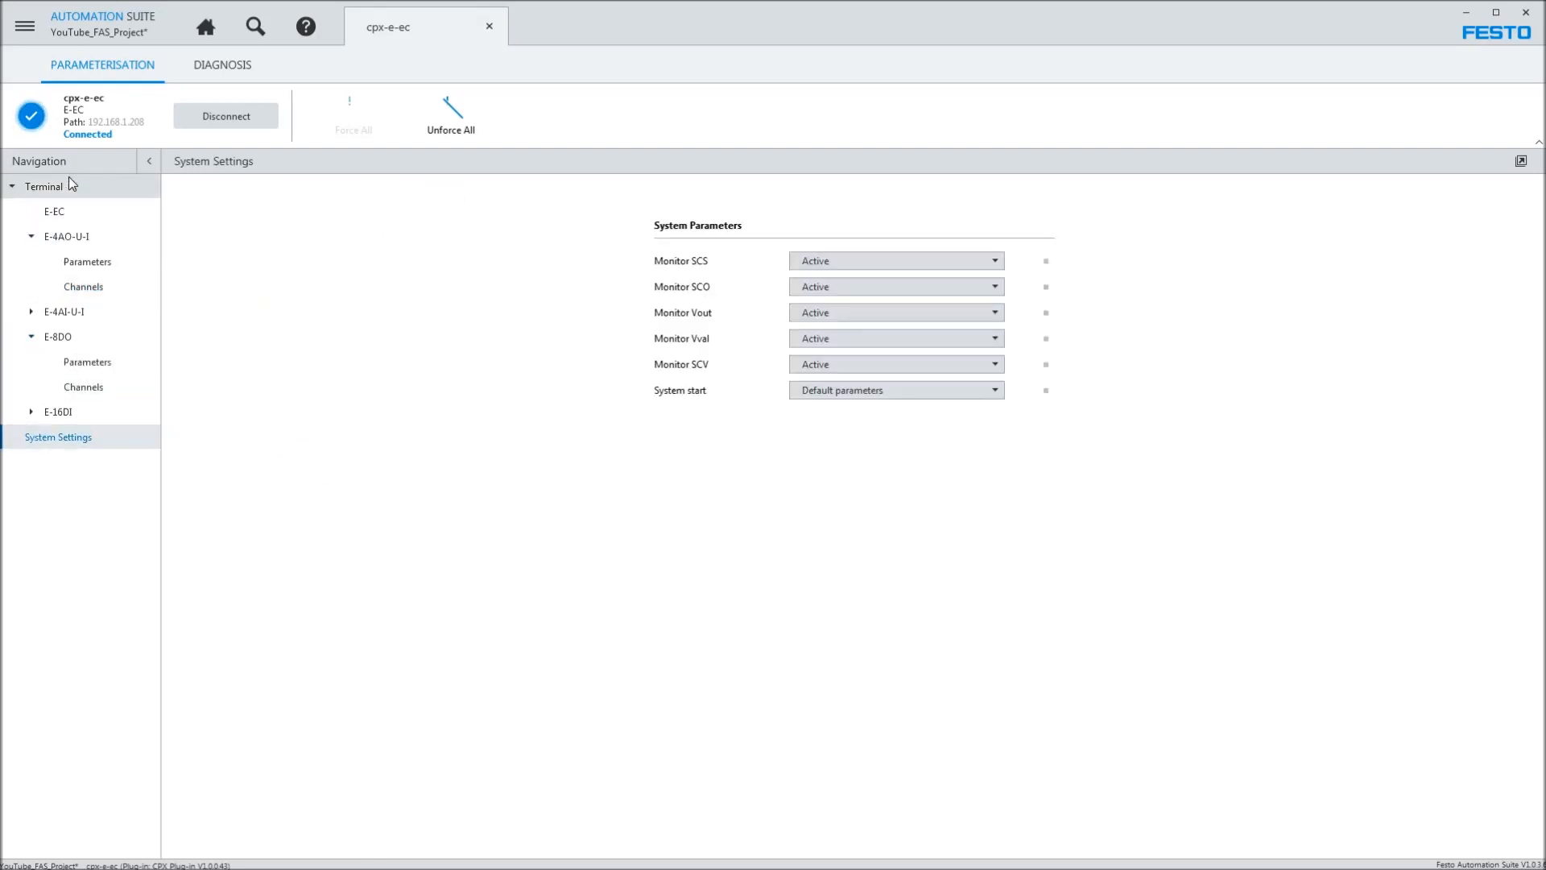
pyautogui.click(226, 118)
pyautogui.click(813, 498)
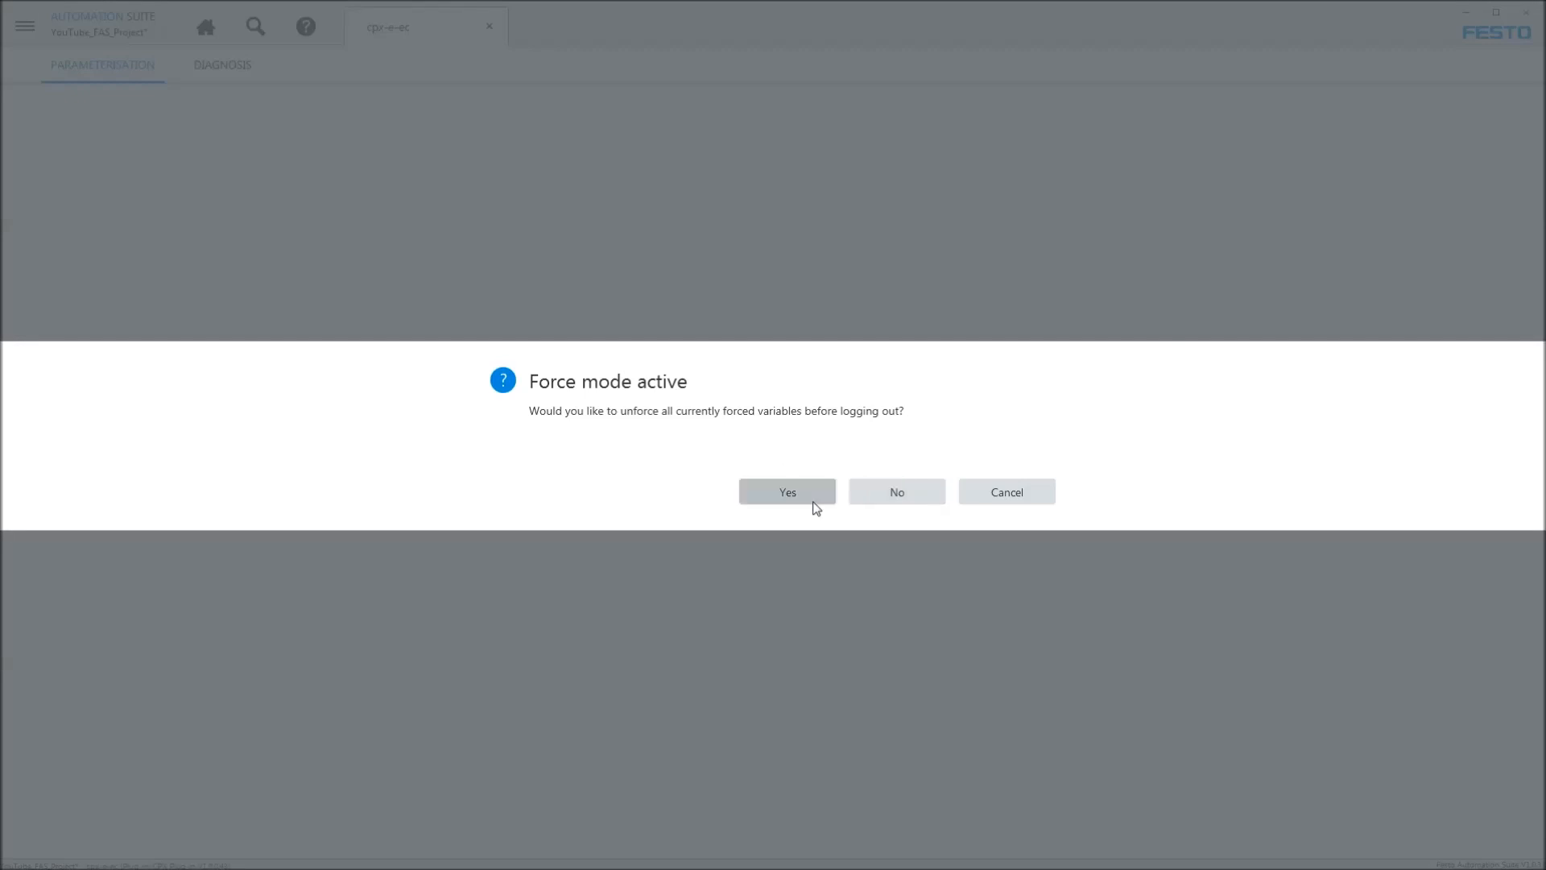
# - Check the cpx-e-ec terminal overview, close the device and save the project
pyautogui.click(44, 186)
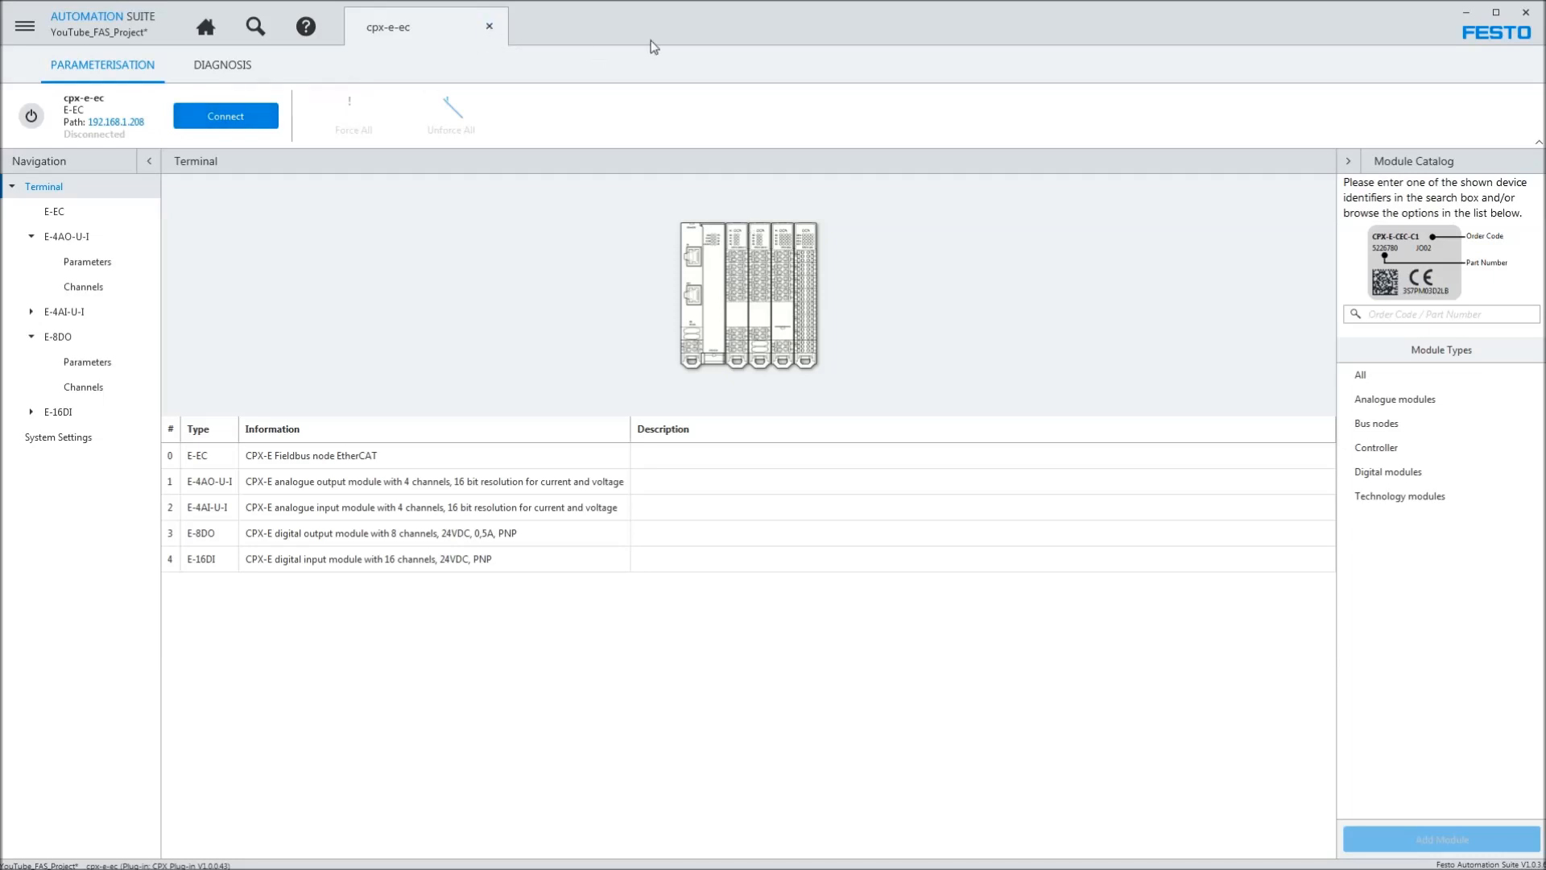
pyautogui.click(490, 28)
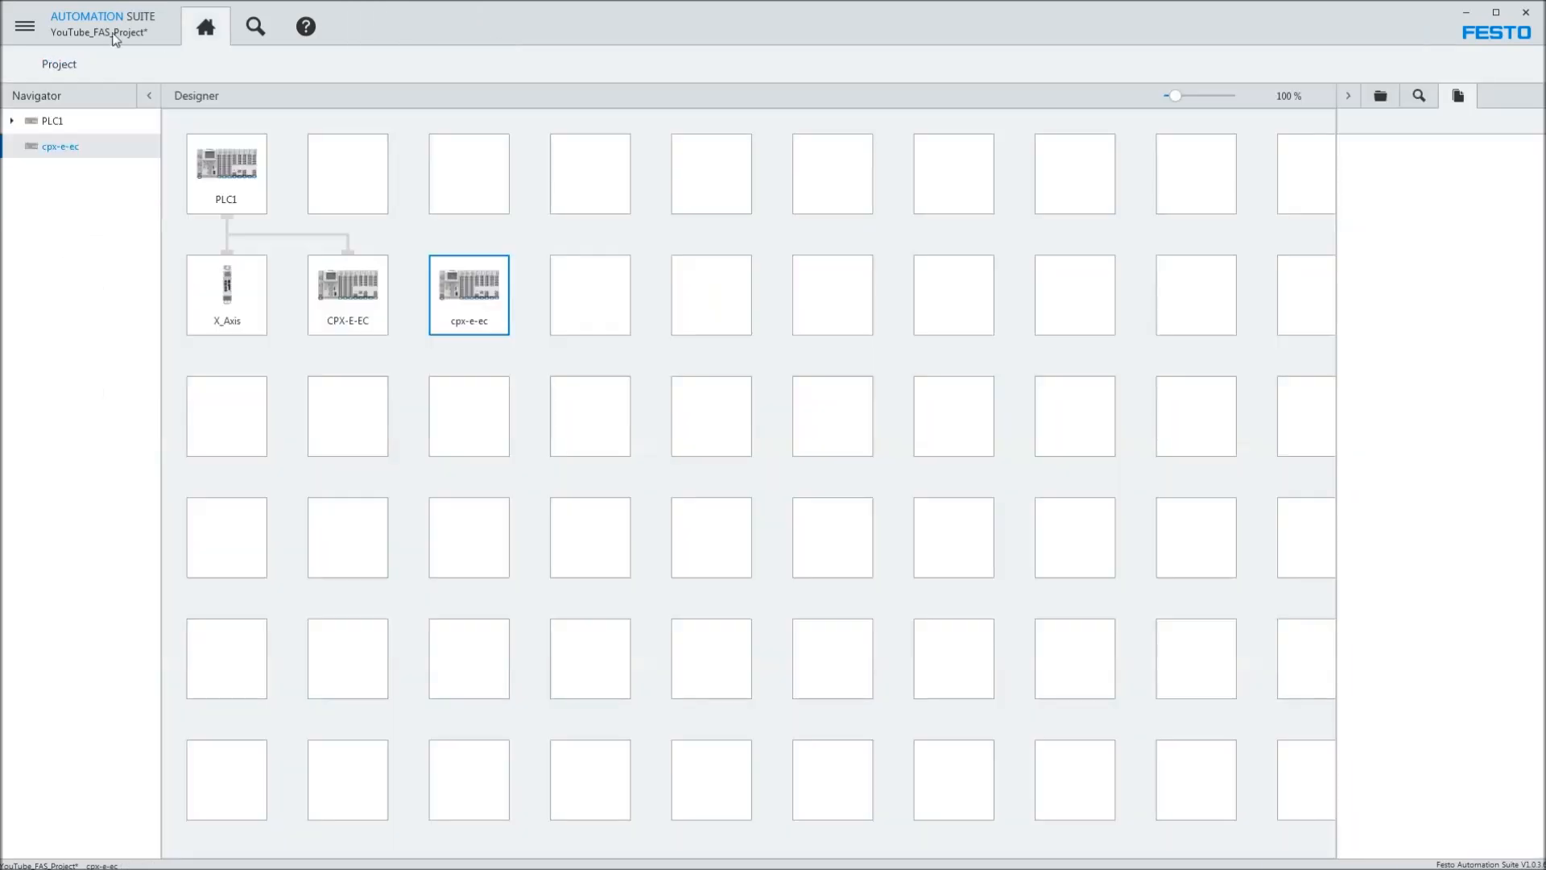
pyautogui.click(24, 26)
pyautogui.click(54, 277)
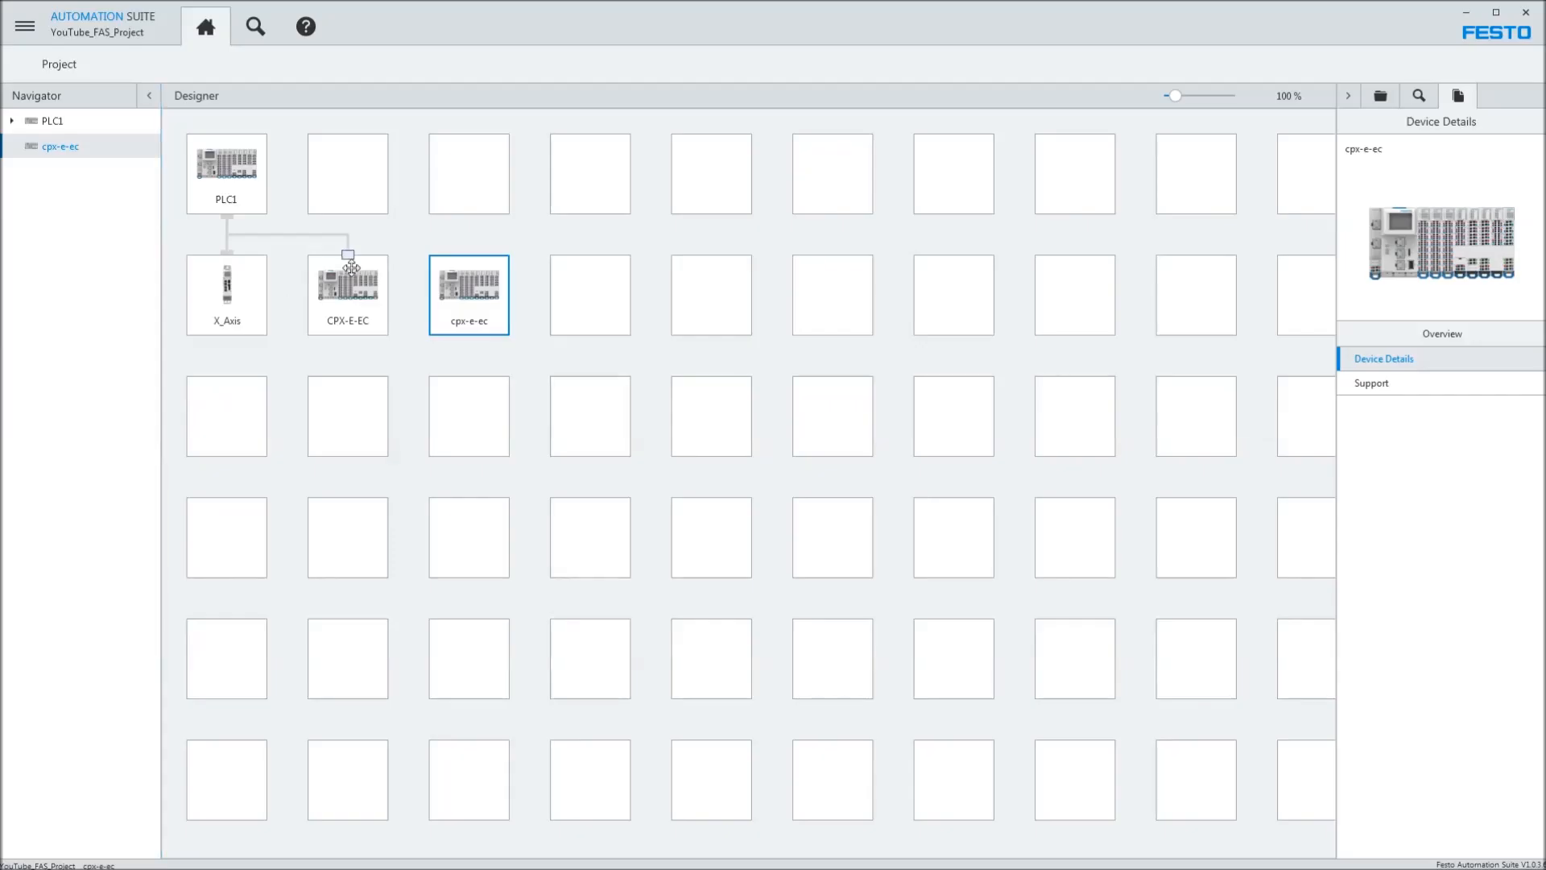
# - Delete the EtherCAT connection between PLC1 and the original CPX-E-EC in the Designer, and select that CPX-E-EC
pyautogui.click(348, 280)
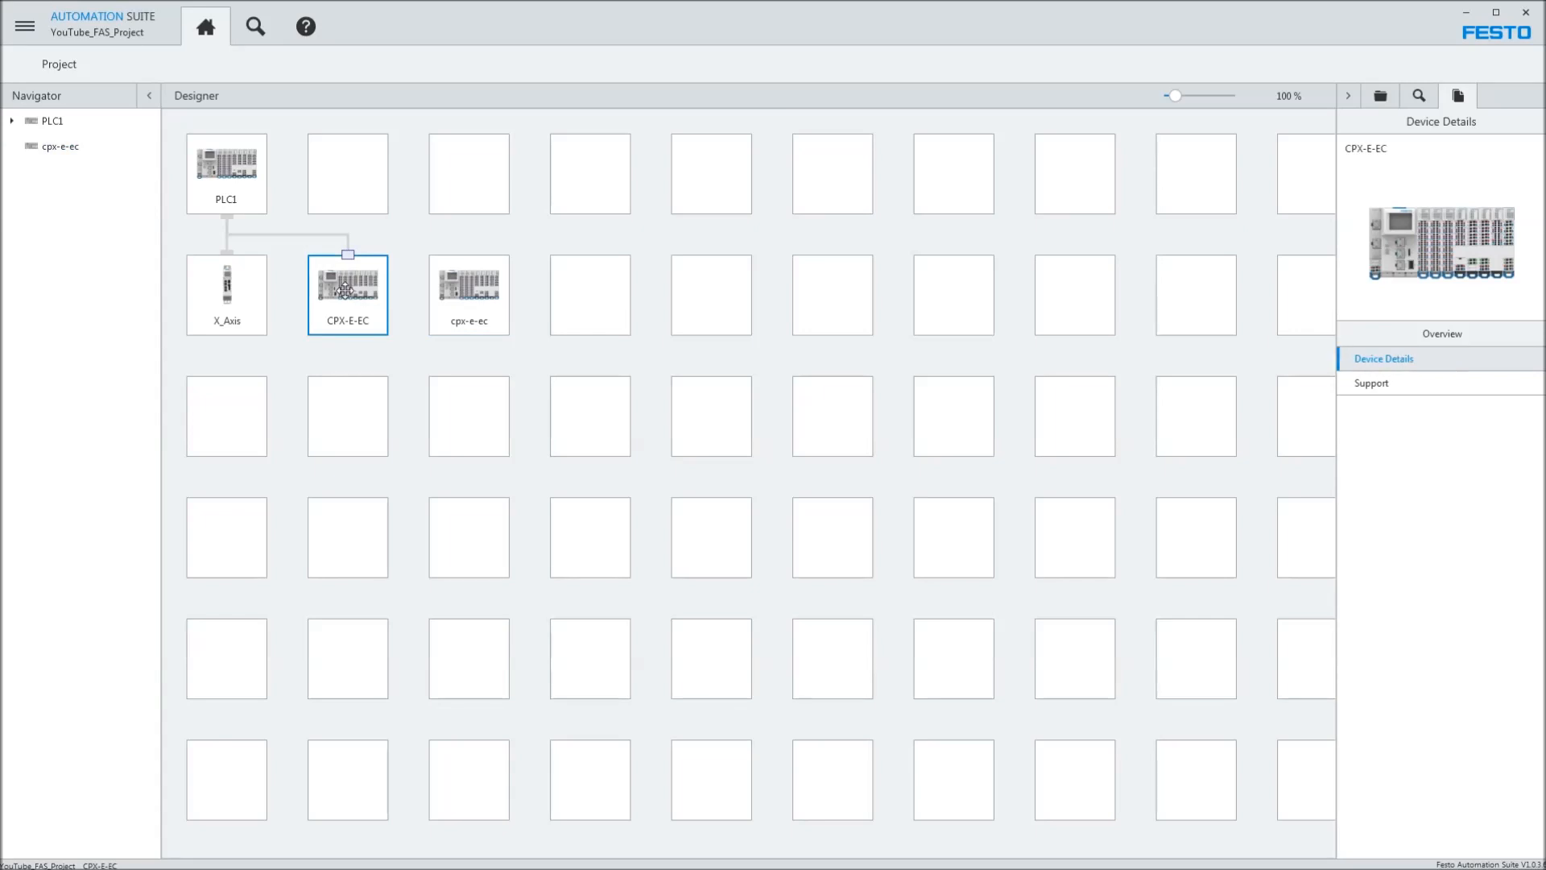
pyautogui.click(336, 242)
pyautogui.click(336, 235)
pyautogui.press('Delete')
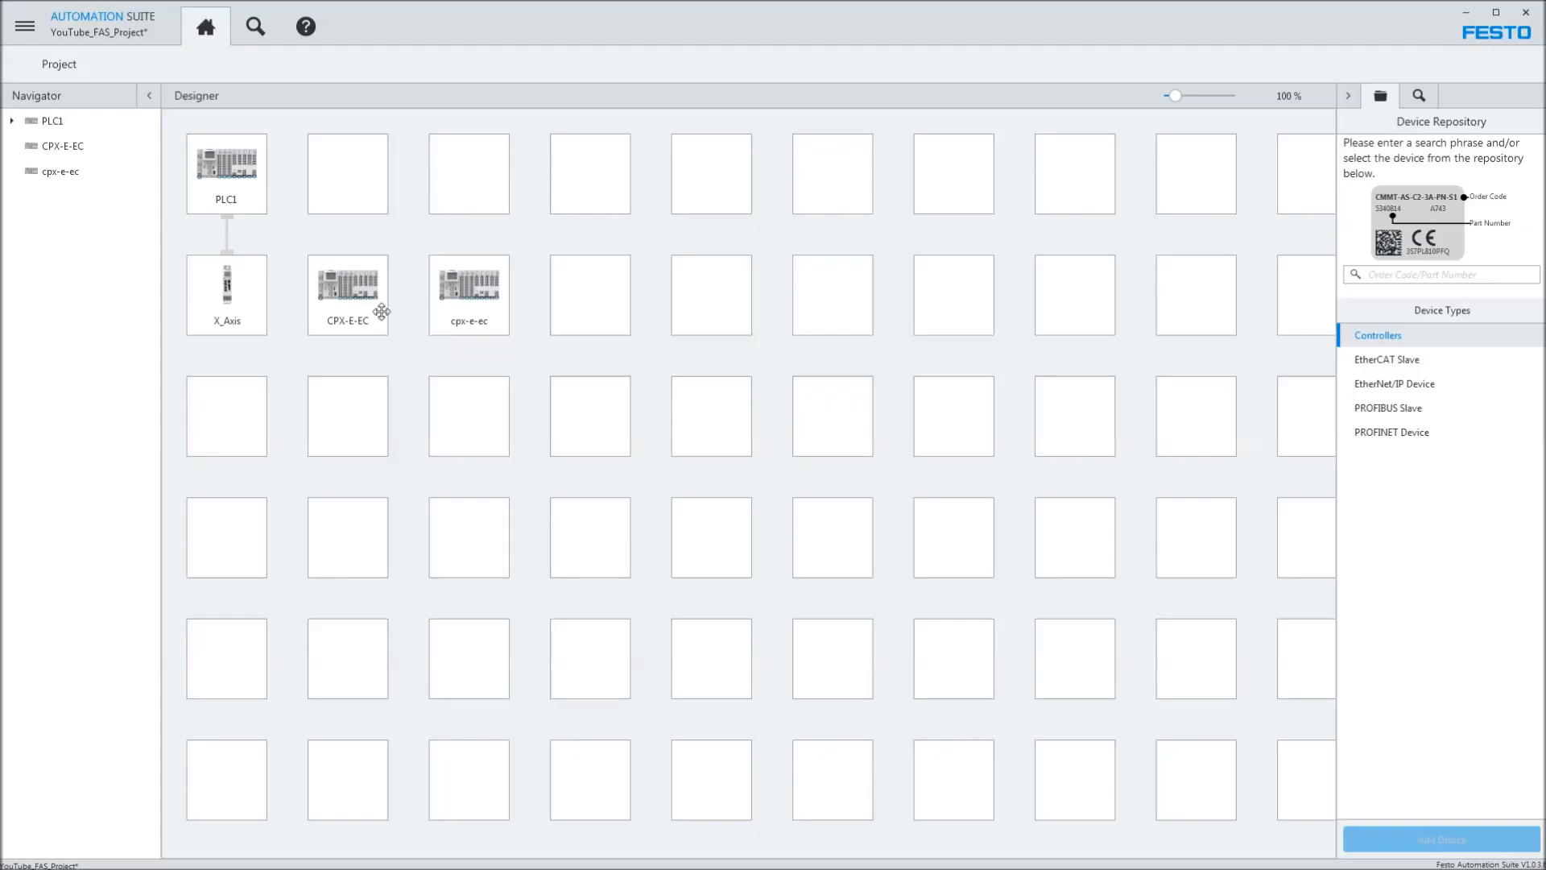
pyautogui.click(370, 295)
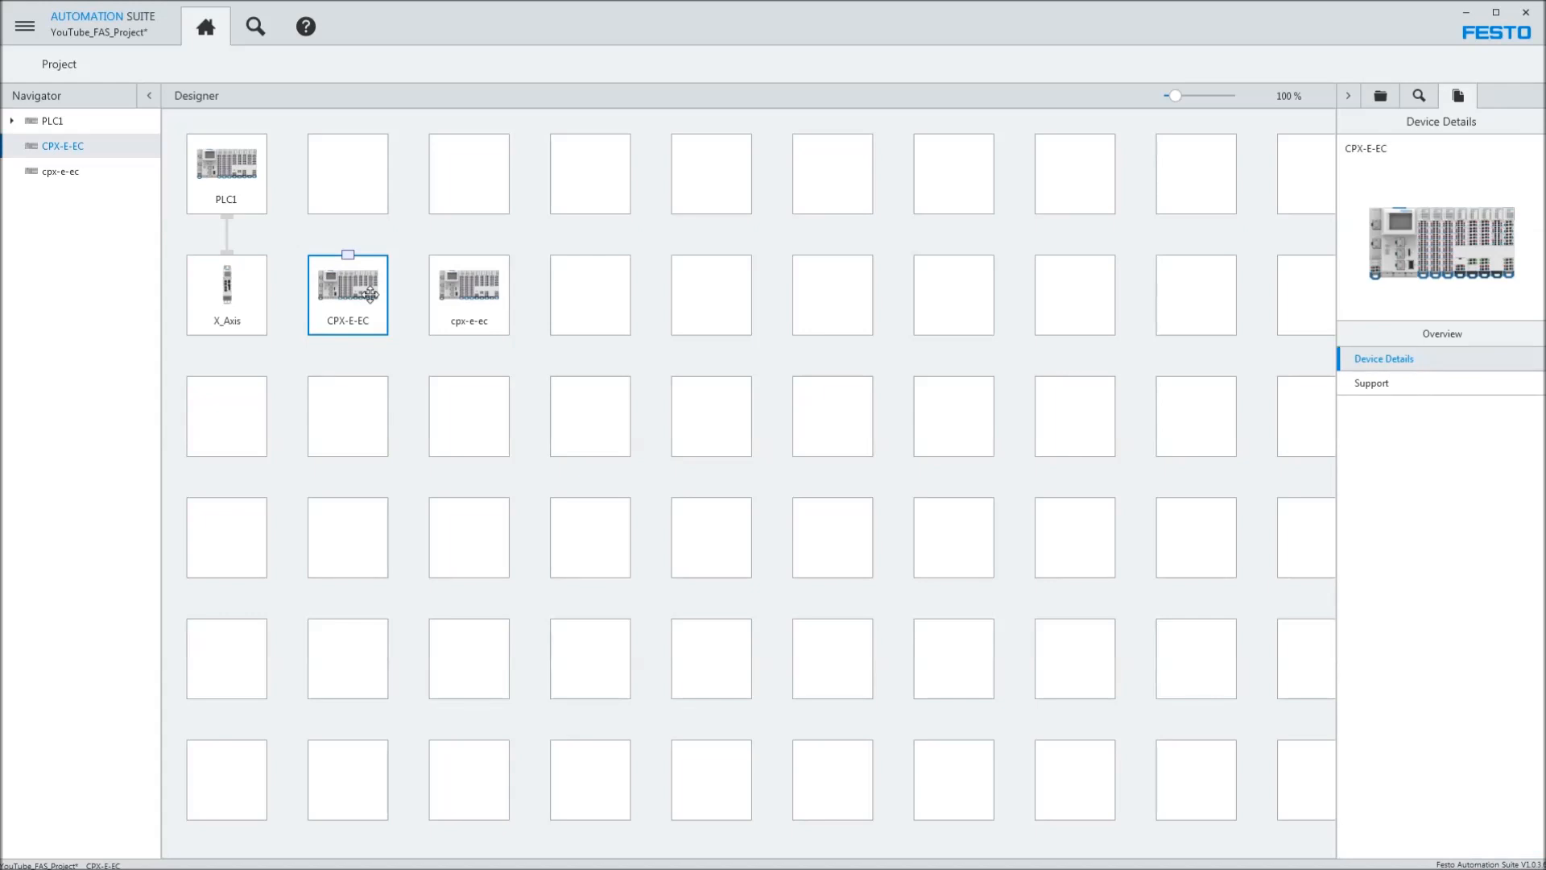
# - Delete the original CPX-E-EC device and move cpx-e-ec into the vacated slot beside X_Axis
pyautogui.press('Delete')
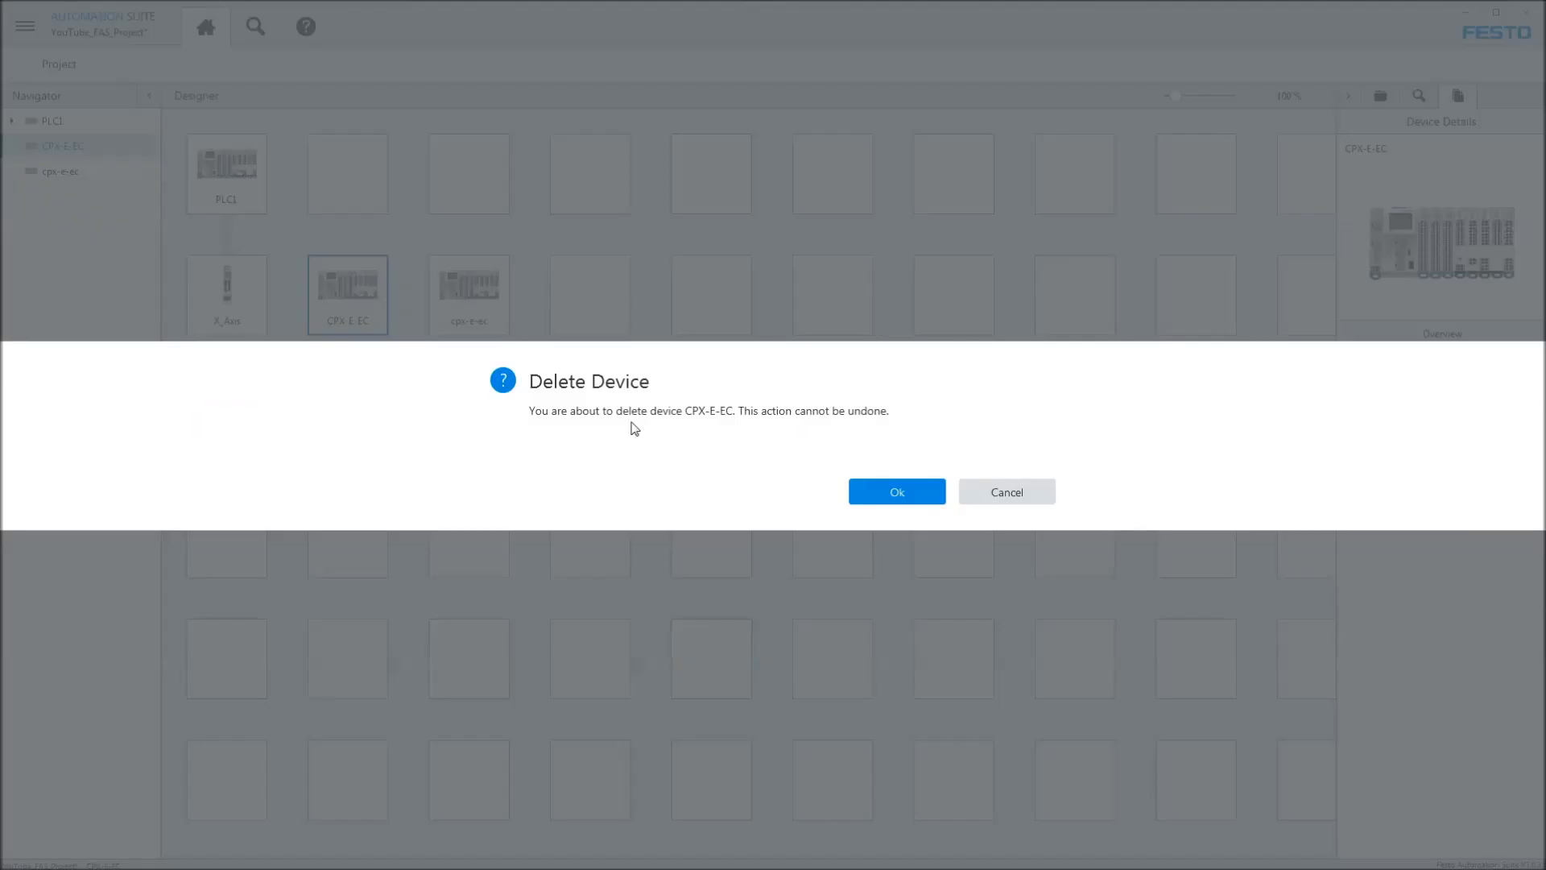
pyautogui.click(910, 491)
pyautogui.moveTo(471, 307); pyautogui.dragTo(349, 306)
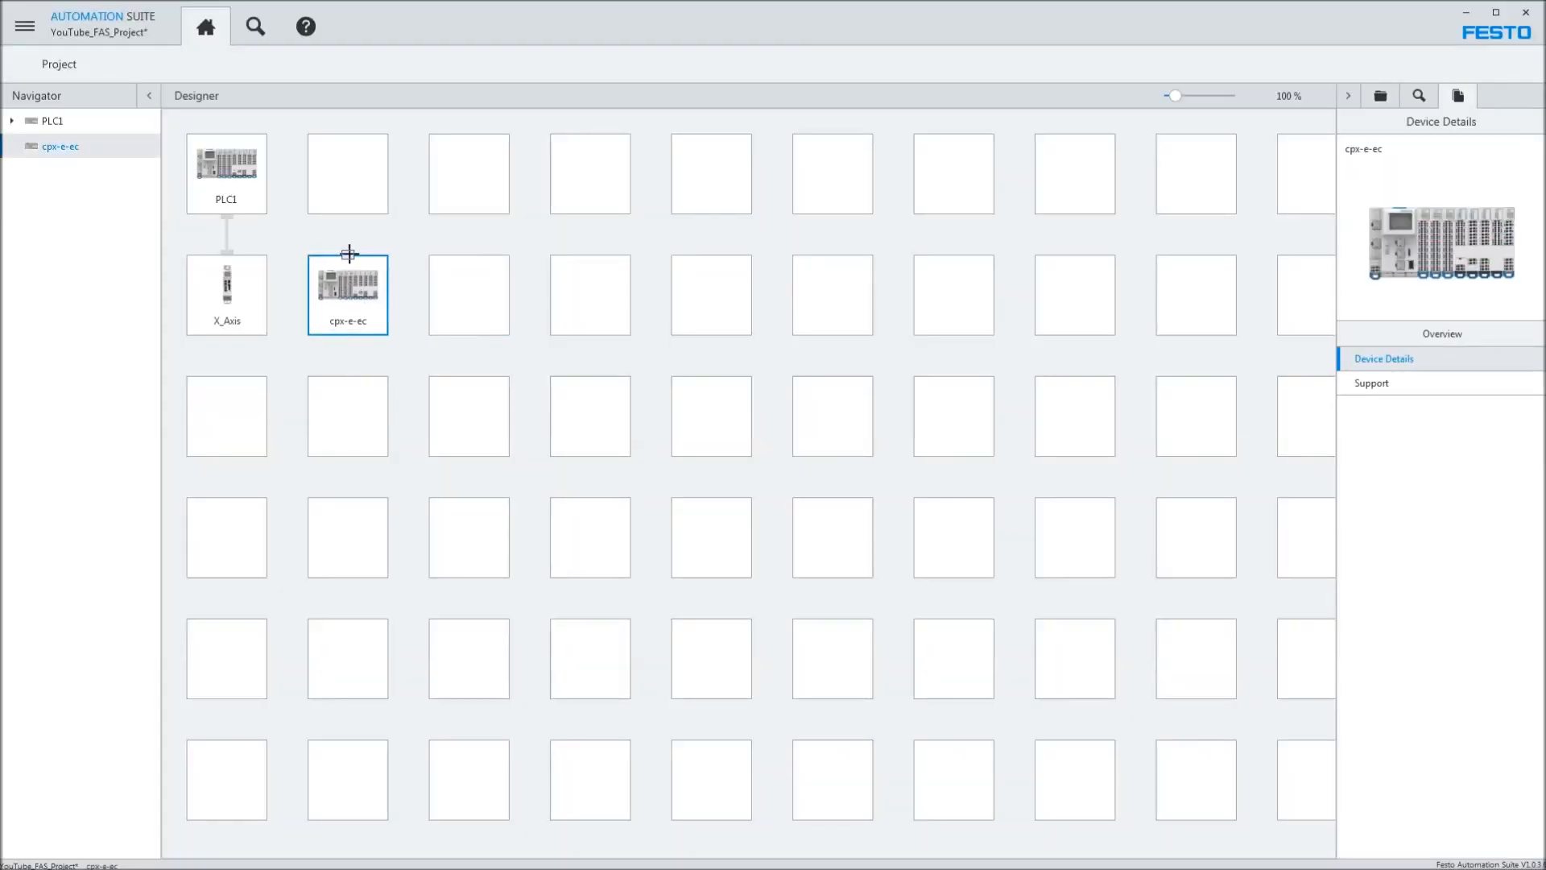
# - Rename cpx-e-ec in the Designer as CPX_E_1 and connect it to PLC1's EtherCAT port
pyautogui.rightClick(345, 320)
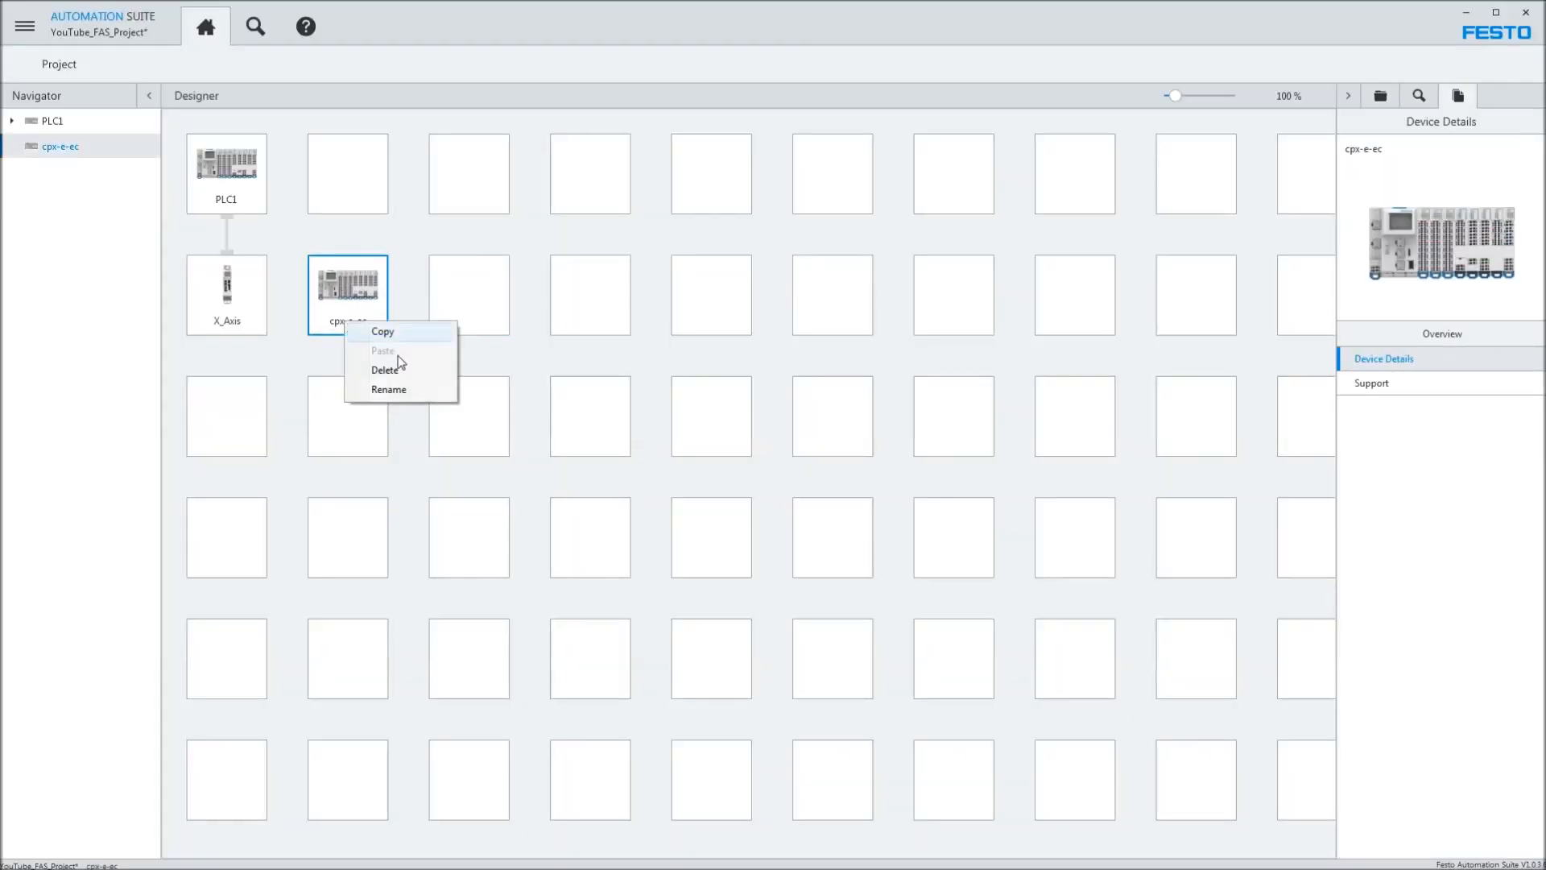
pyautogui.click(400, 390)
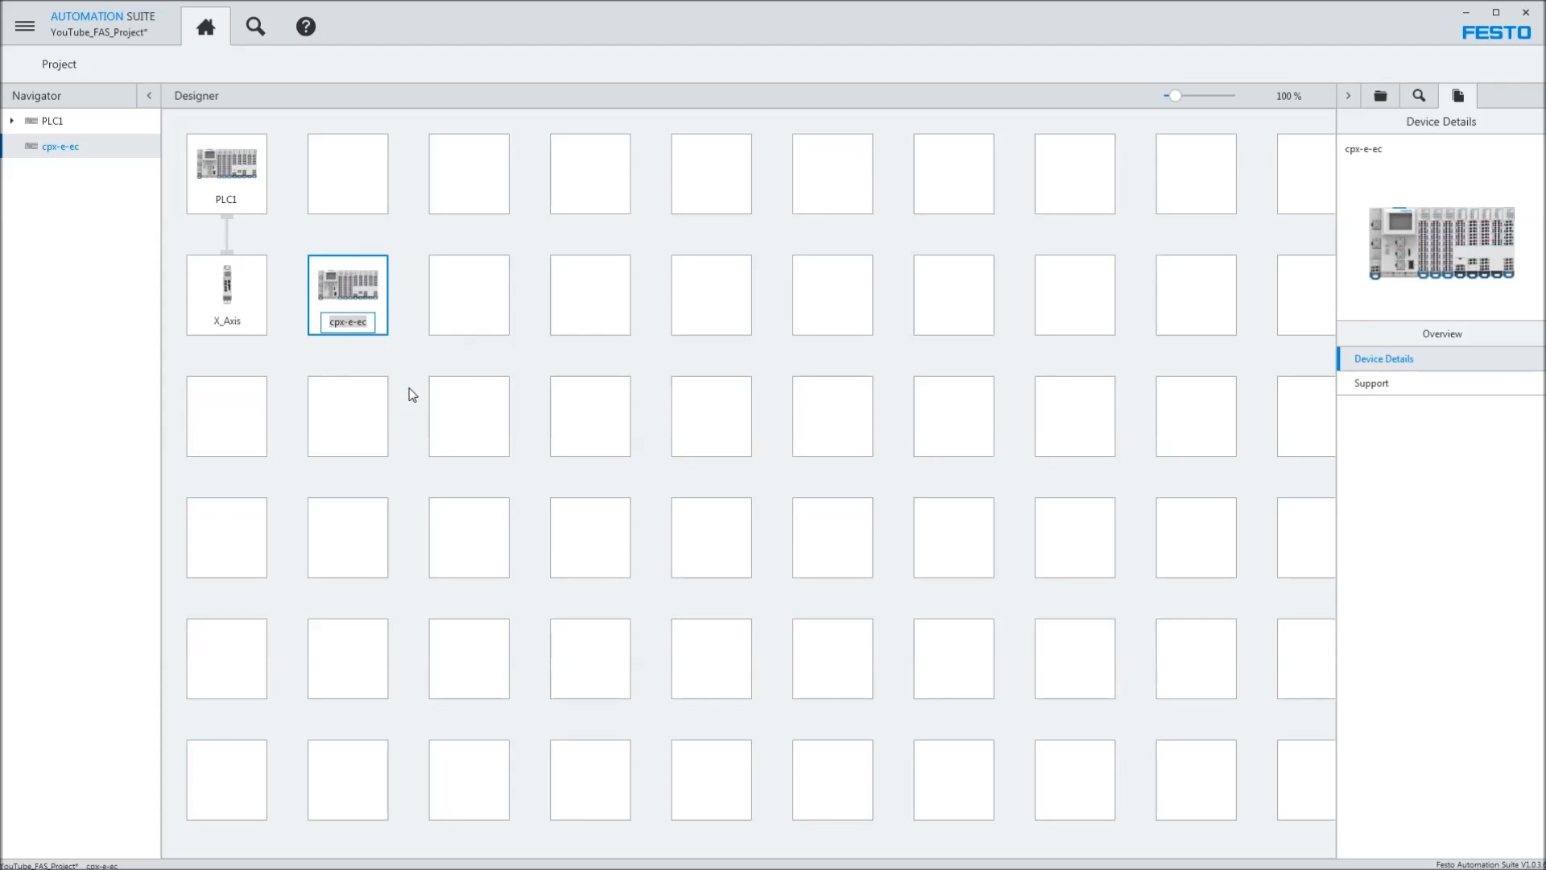
pyautogui.write('CPX')
pyautogui.write('_E_1')
pyautogui.press('Return')
pyautogui.moveTo(226, 214); pyautogui.dragTo(348, 258)
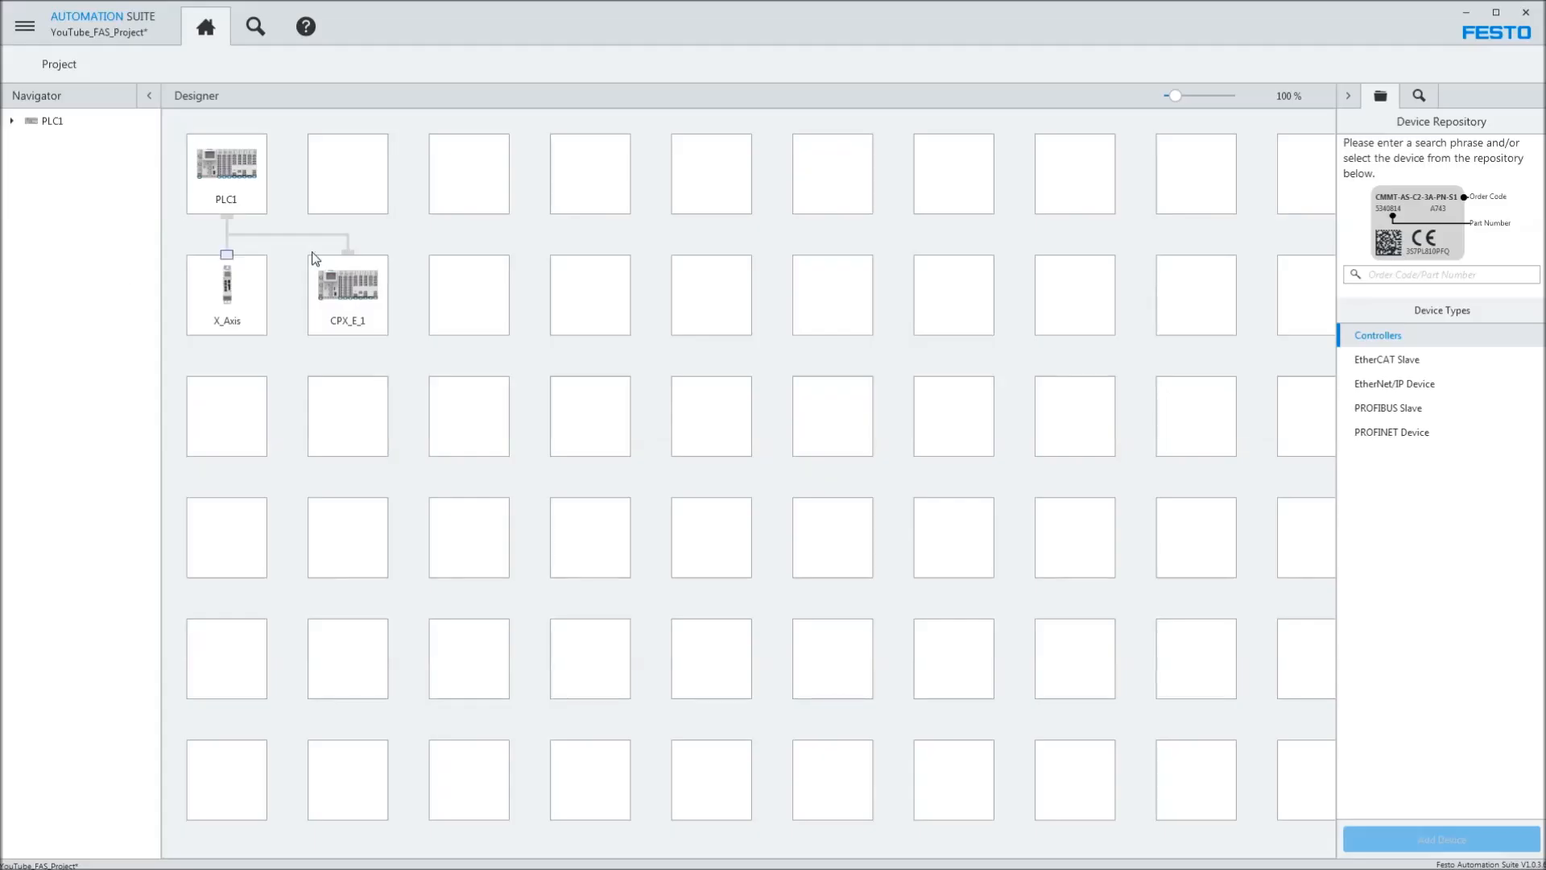
# - Open PLC1's programming view, check the EtherCAT slaves in the device tree and disconnect from the controller
pyautogui.doubleClick(220, 171)
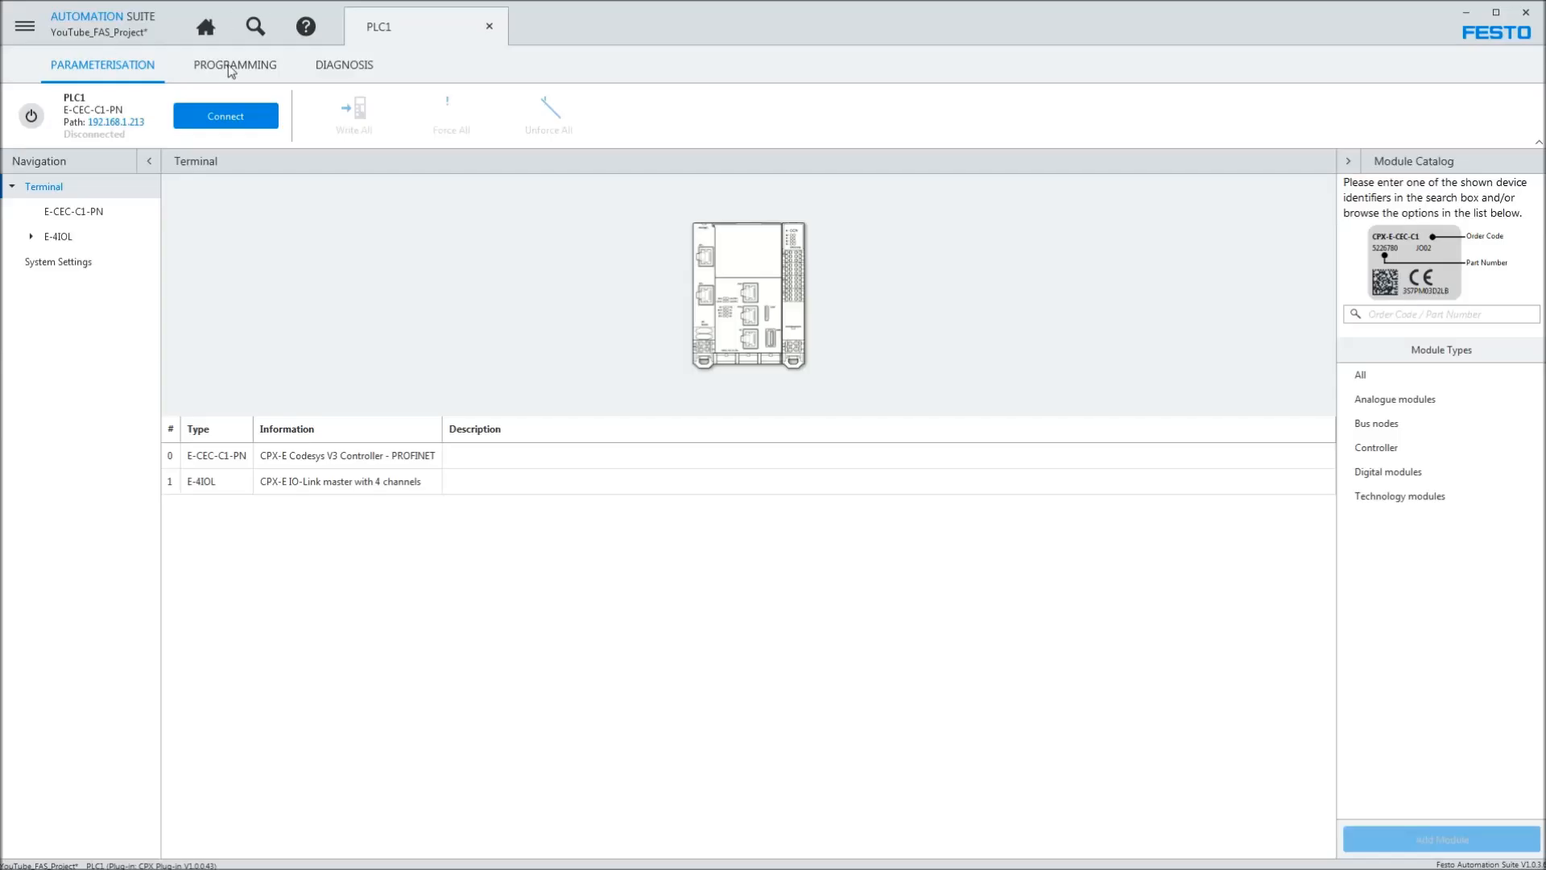
pyautogui.click(229, 65)
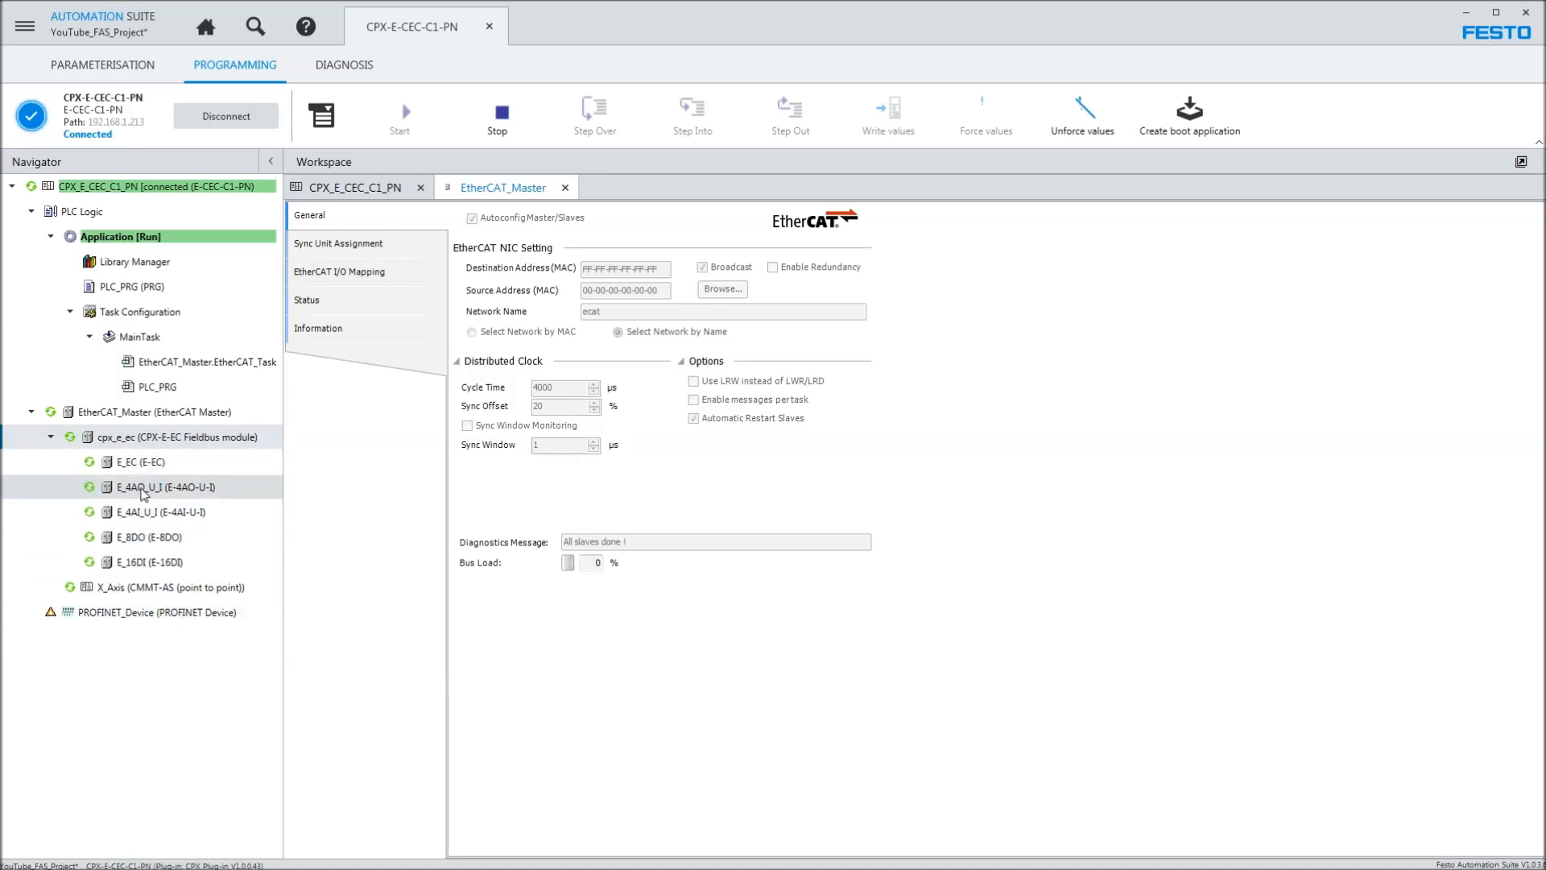
pyautogui.click(127, 562)
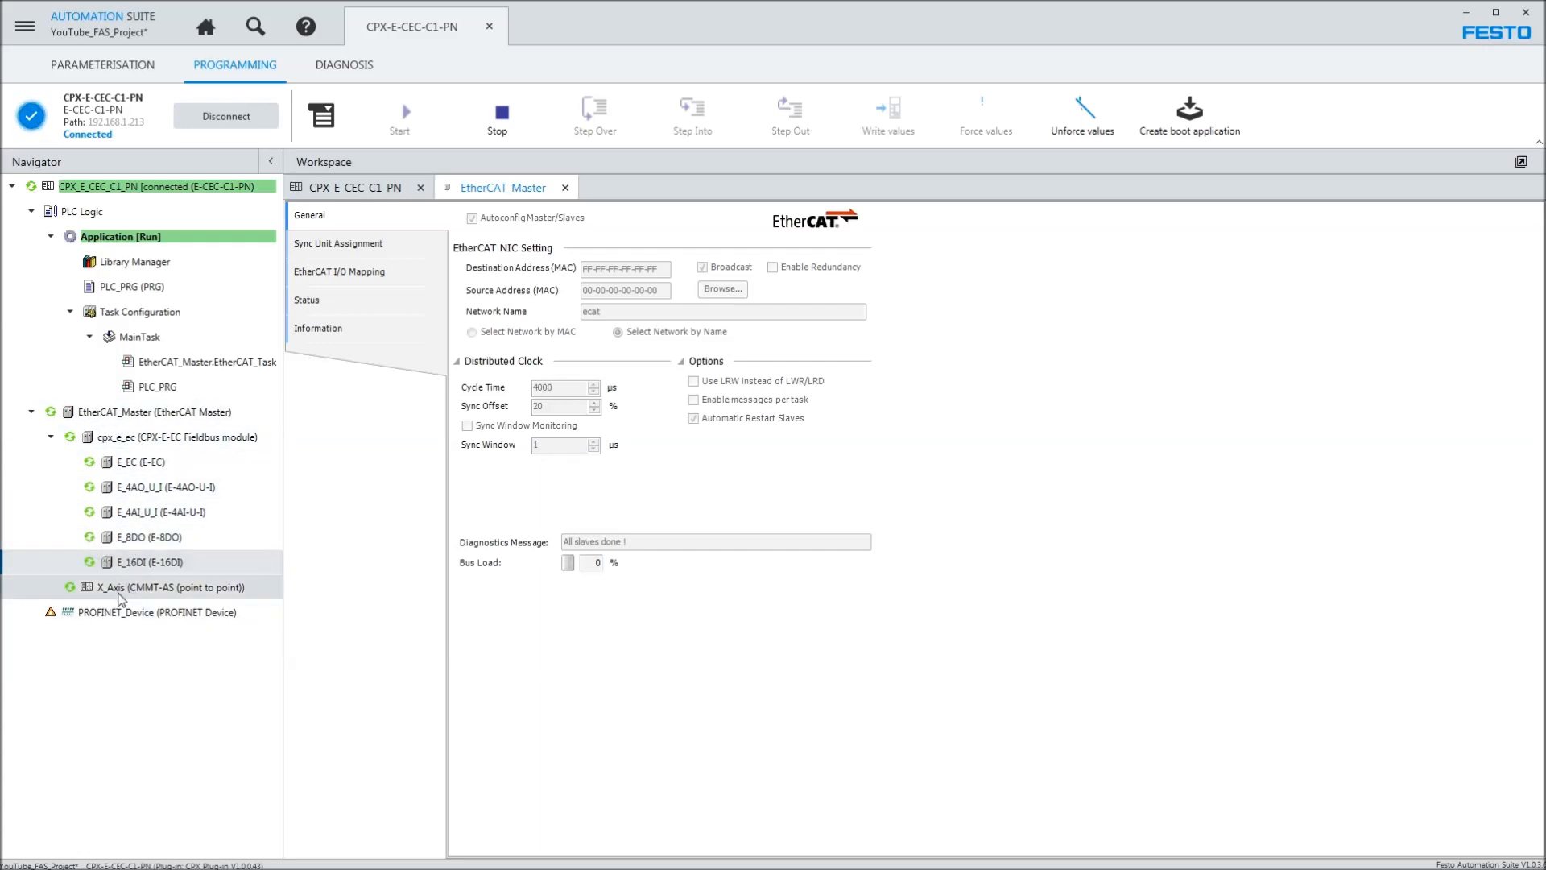
pyautogui.click(217, 118)
# - Enable expert settings for the cpx_e_ec slave and set its distributed clock to DC for synchronization
pyautogui.doubleClick(135, 444)
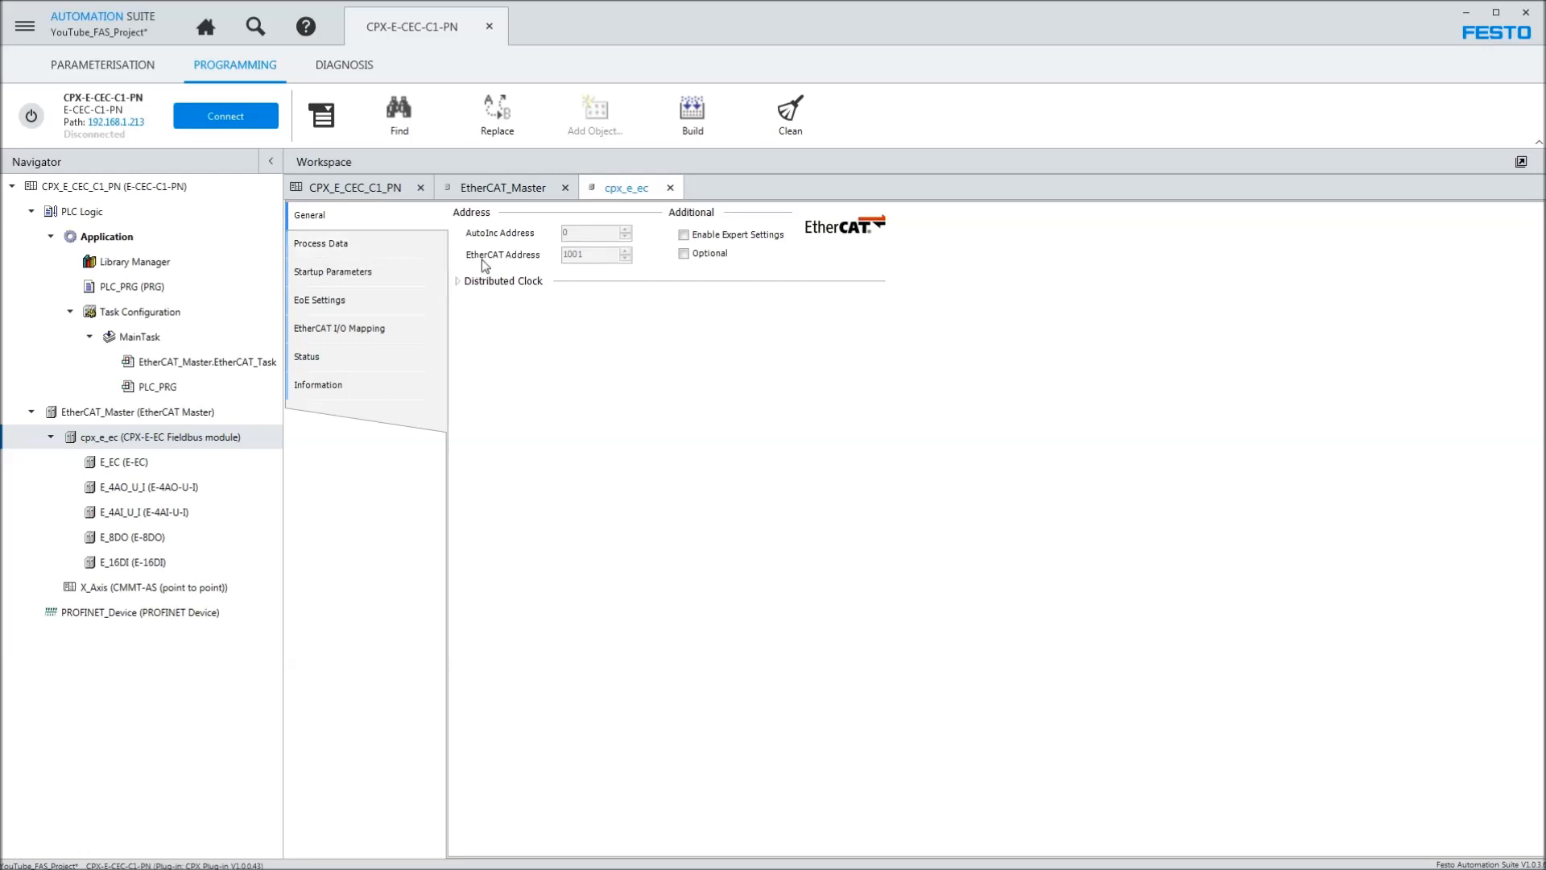
pyautogui.click(716, 238)
pyautogui.click(458, 282)
pyautogui.click(622, 312)
pyautogui.click(620, 332)
# - Set the distributed clock of the X_Axis slave to DC for synchronization
pyautogui.click(101, 596)
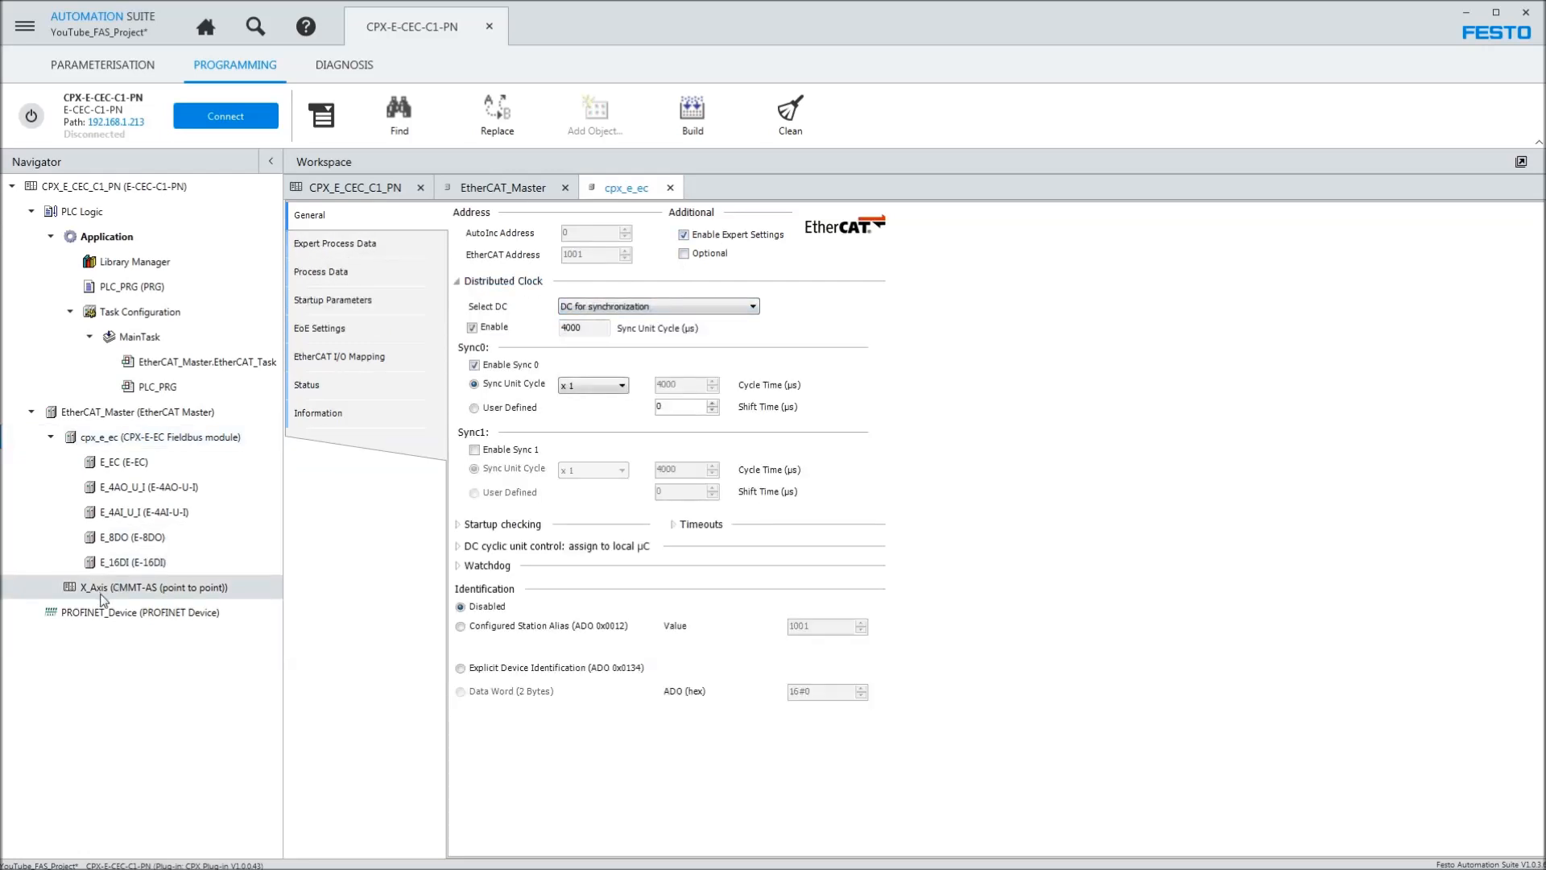
pyautogui.doubleClick(101, 596)
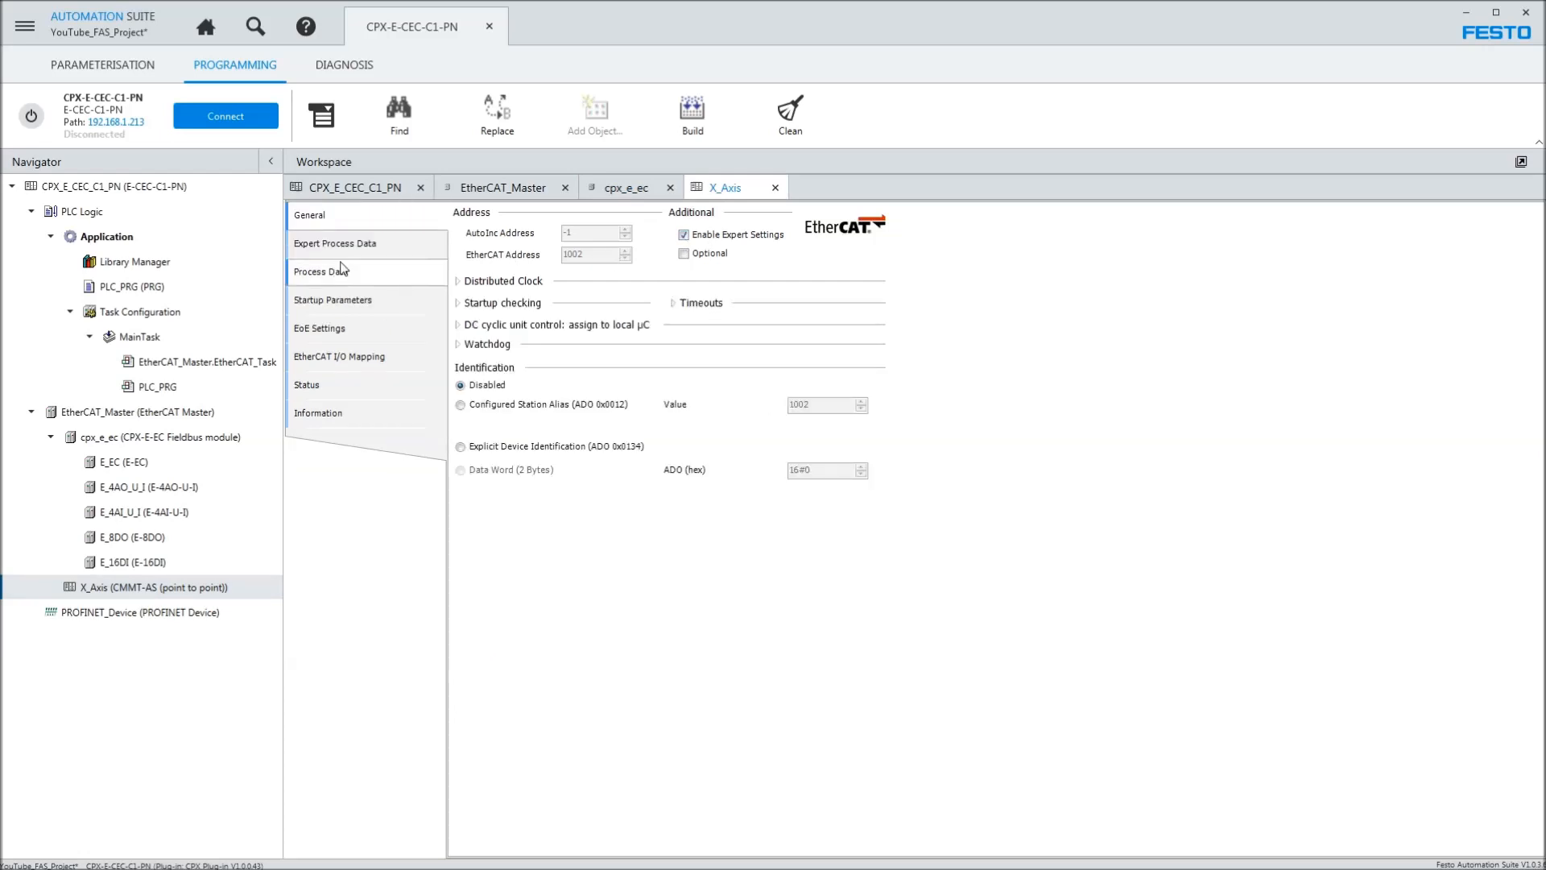
pyautogui.click(346, 244)
pyautogui.click(327, 224)
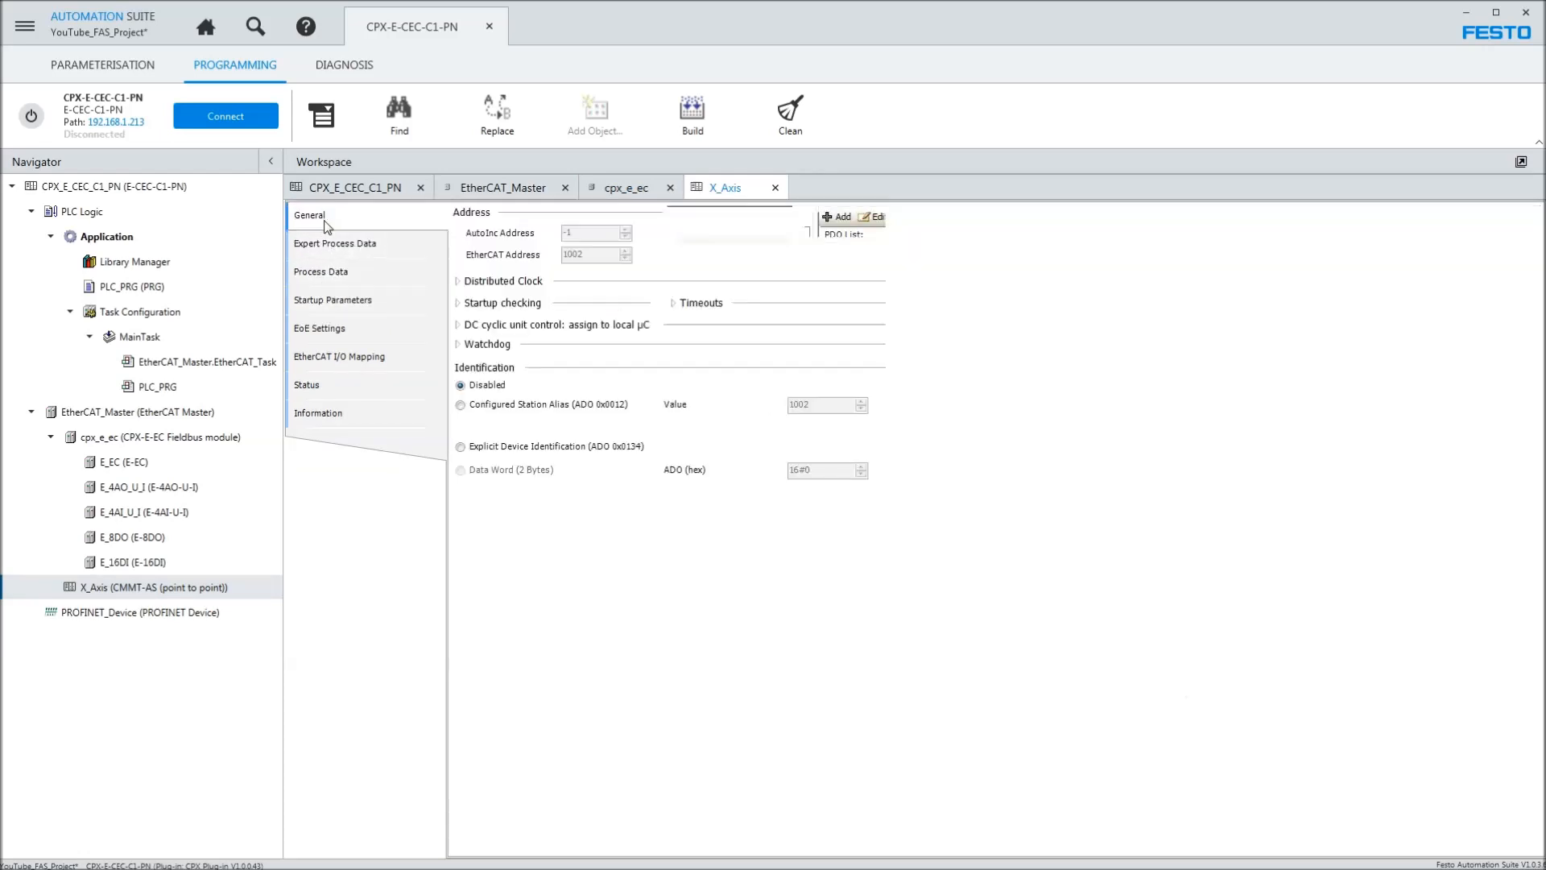
pyautogui.click(486, 284)
pyautogui.click(631, 313)
pyautogui.click(612, 338)
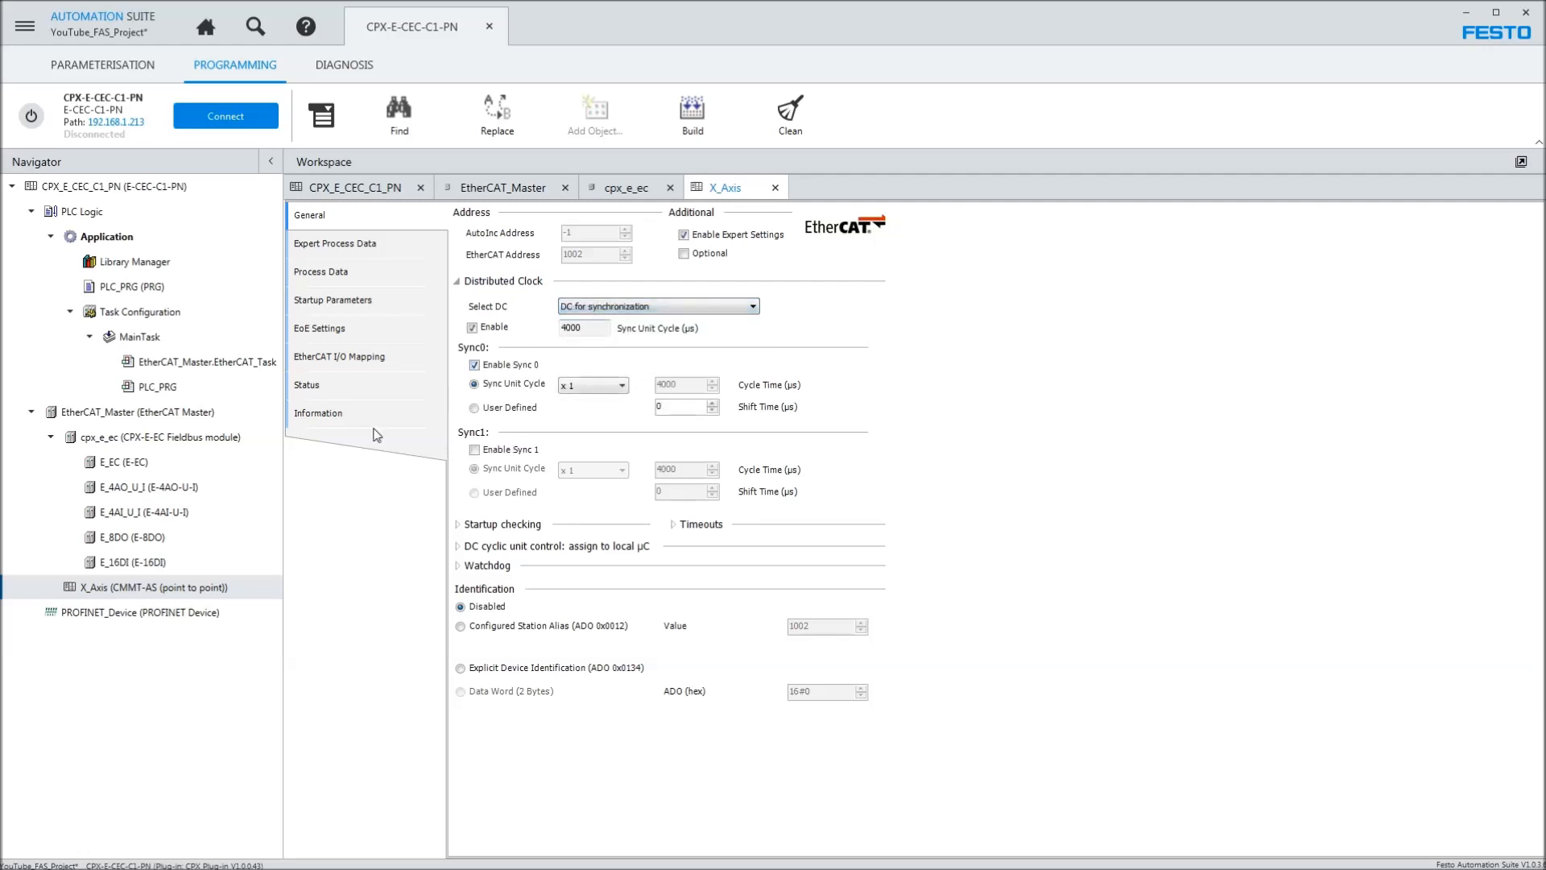
# - Enable X_Axis's virtual Ethernet port as an IP port with address 192.168.1.209 and subnet mask 255.255.255.0
pyautogui.click(323, 330)
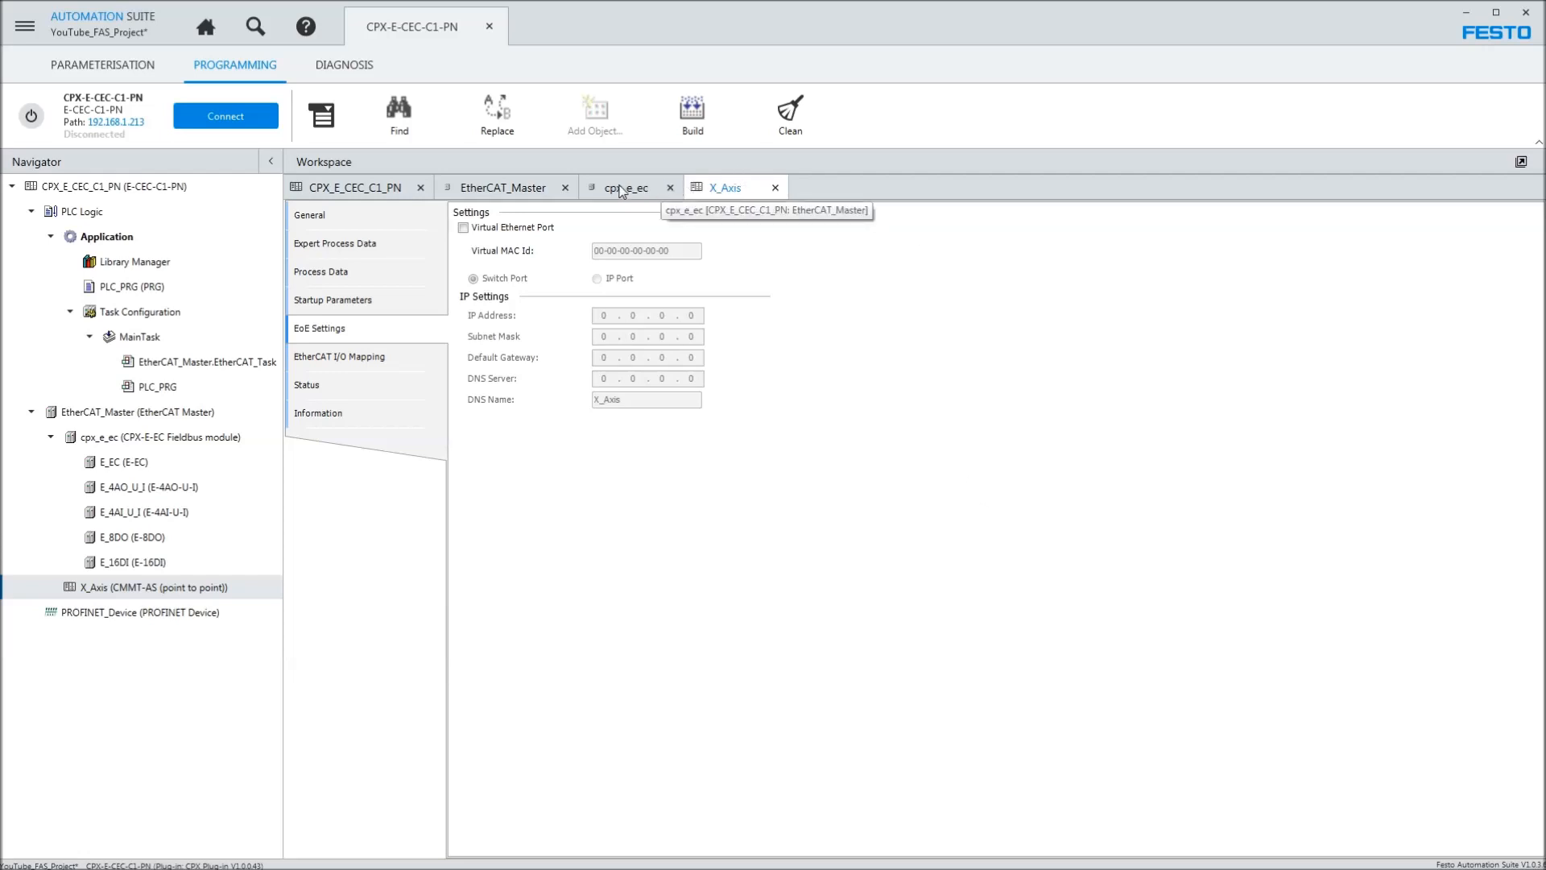
pyautogui.click(463, 227)
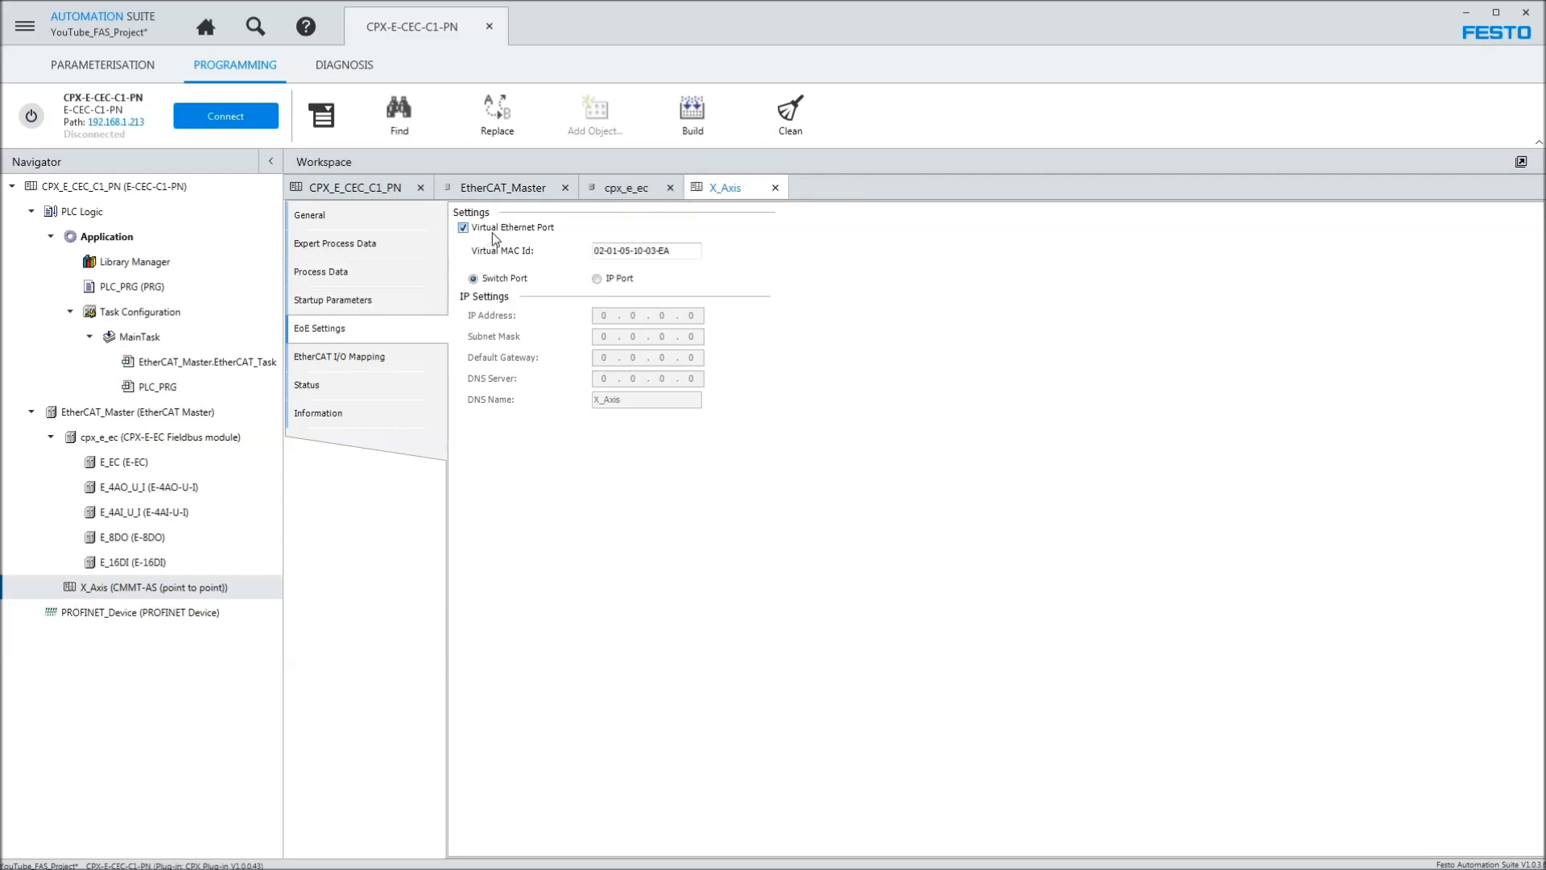
pyautogui.click(597, 278)
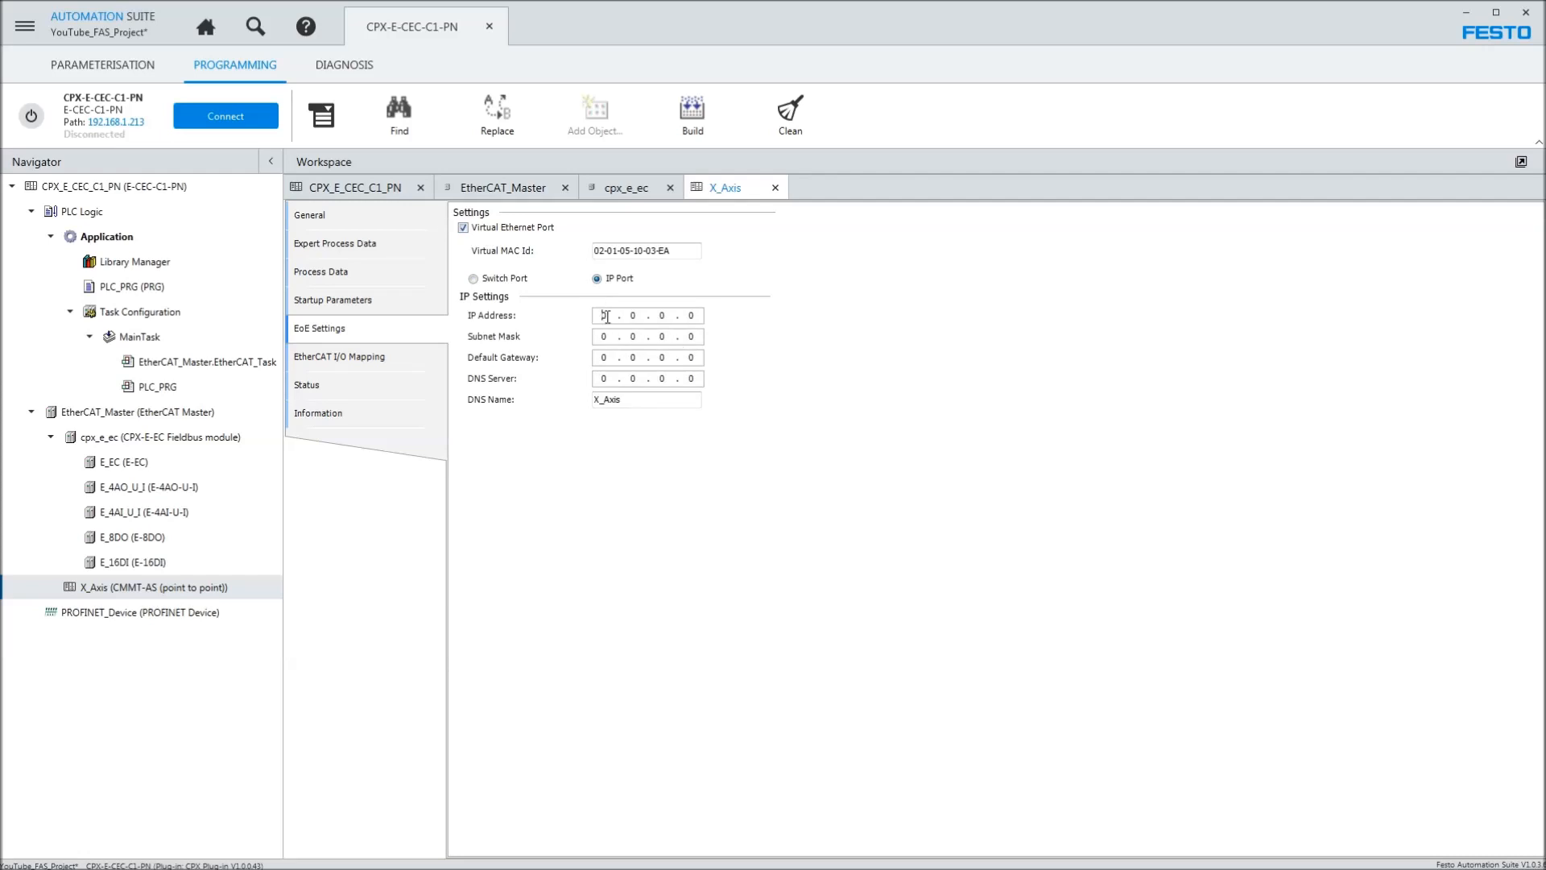
pyautogui.write('192')
pyautogui.write('168')
pyautogui.write('209')
pyautogui.click(600, 337)
pyautogui.write('255 . 255 . 255')
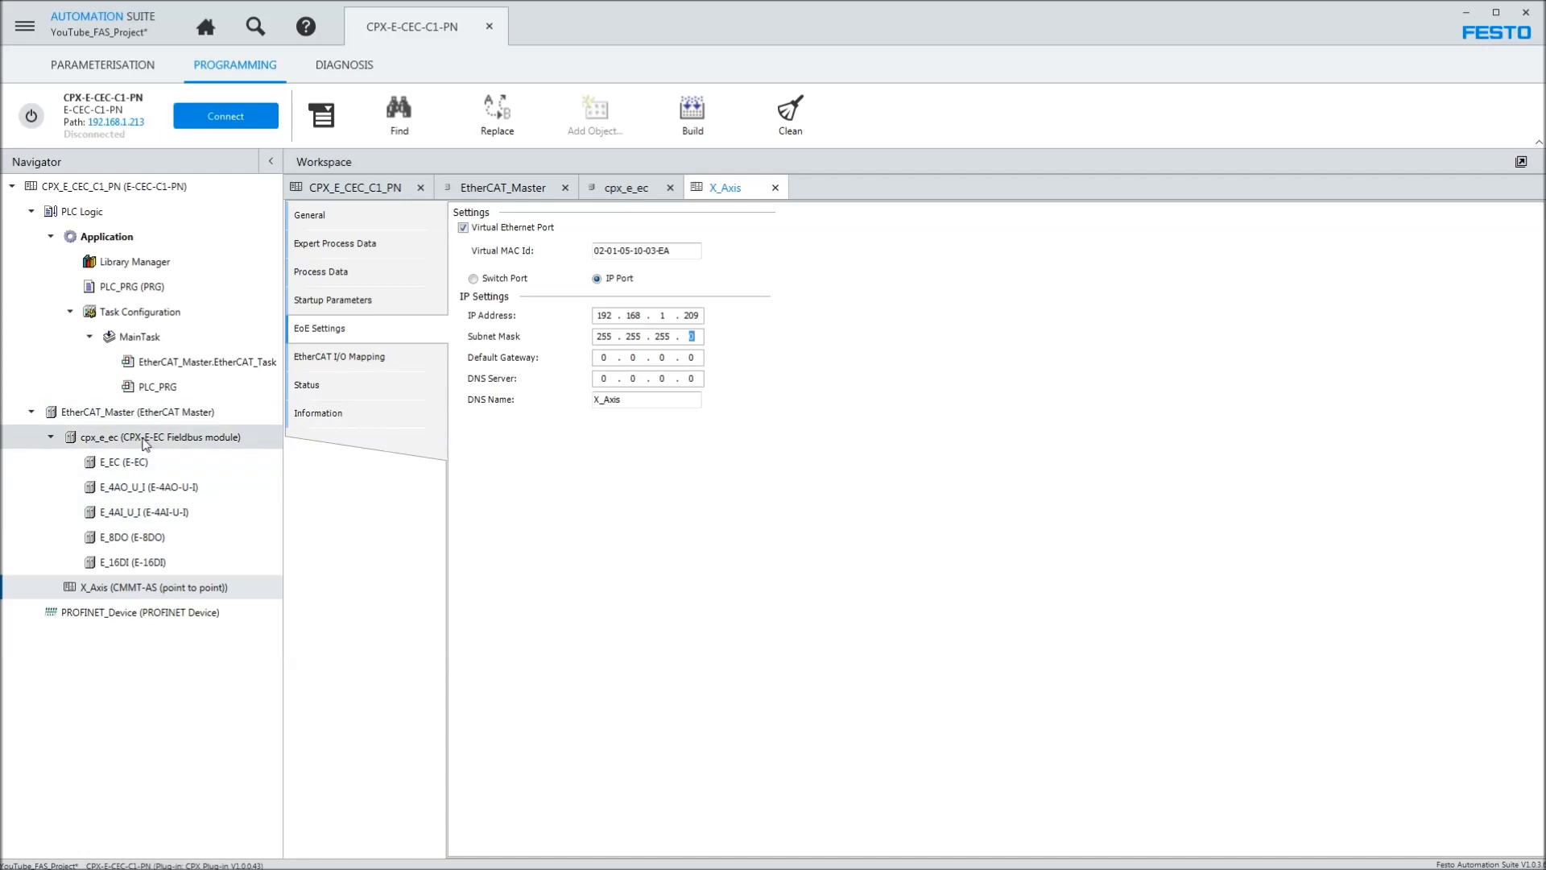
# - Enable cpx_e_ec's virtual Ethernet port as an IP port with address 192.168.1.210 and subnet mask 255.255.255.0, and save the project
pyautogui.click(145, 442)
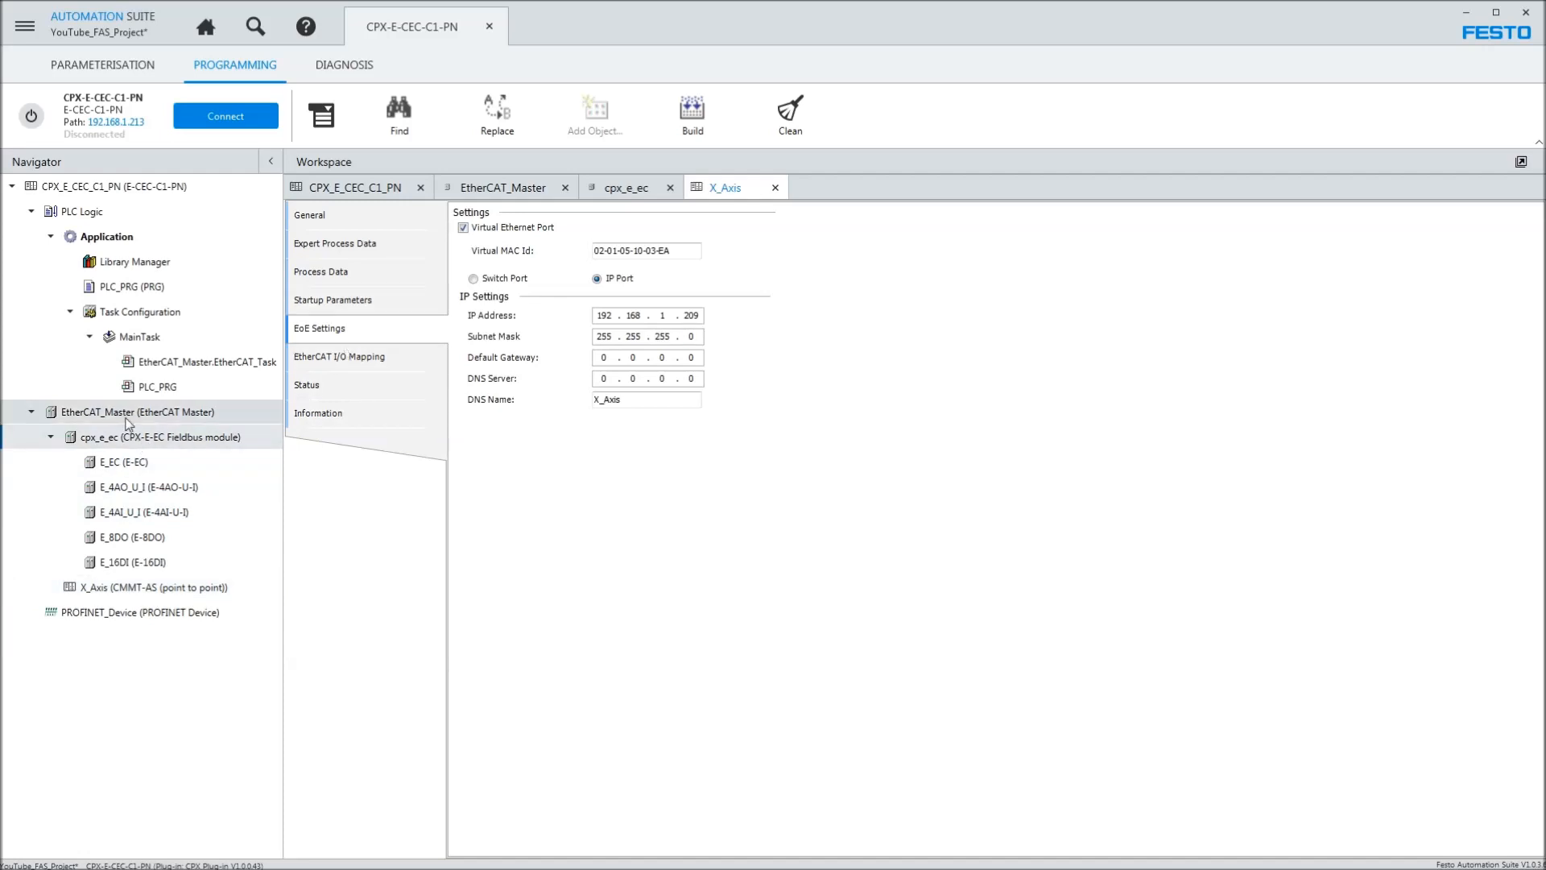
pyautogui.click(392, 330)
pyautogui.click(490, 229)
pyautogui.click(597, 279)
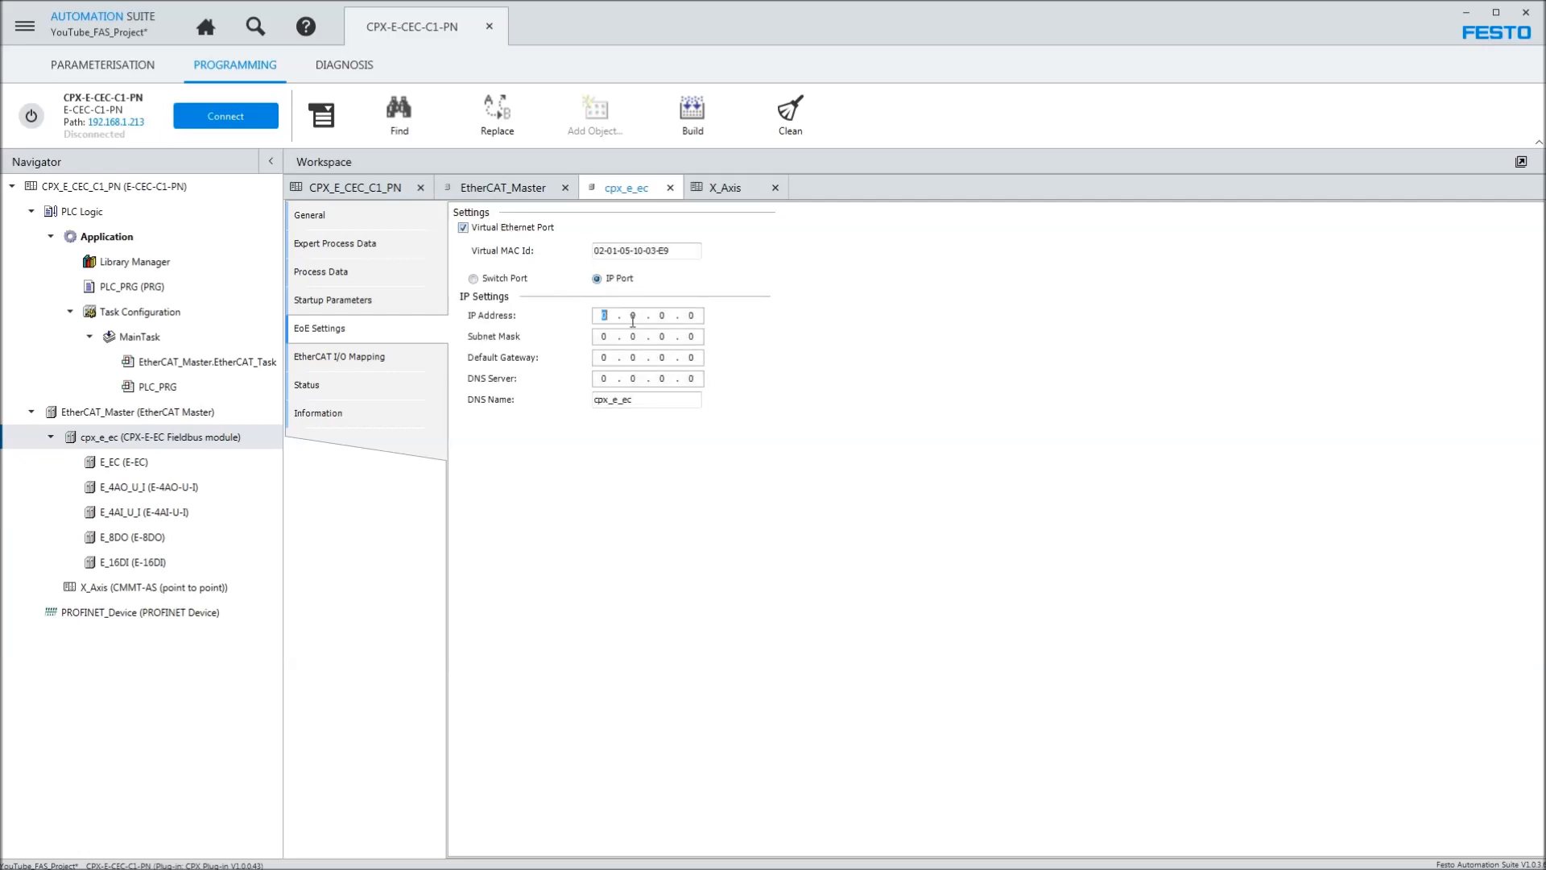
pyautogui.write('192.168')
pyautogui.write('2')
pyautogui.write('55.255.255')
pyautogui.click(24, 25)
pyautogui.click(46, 270)
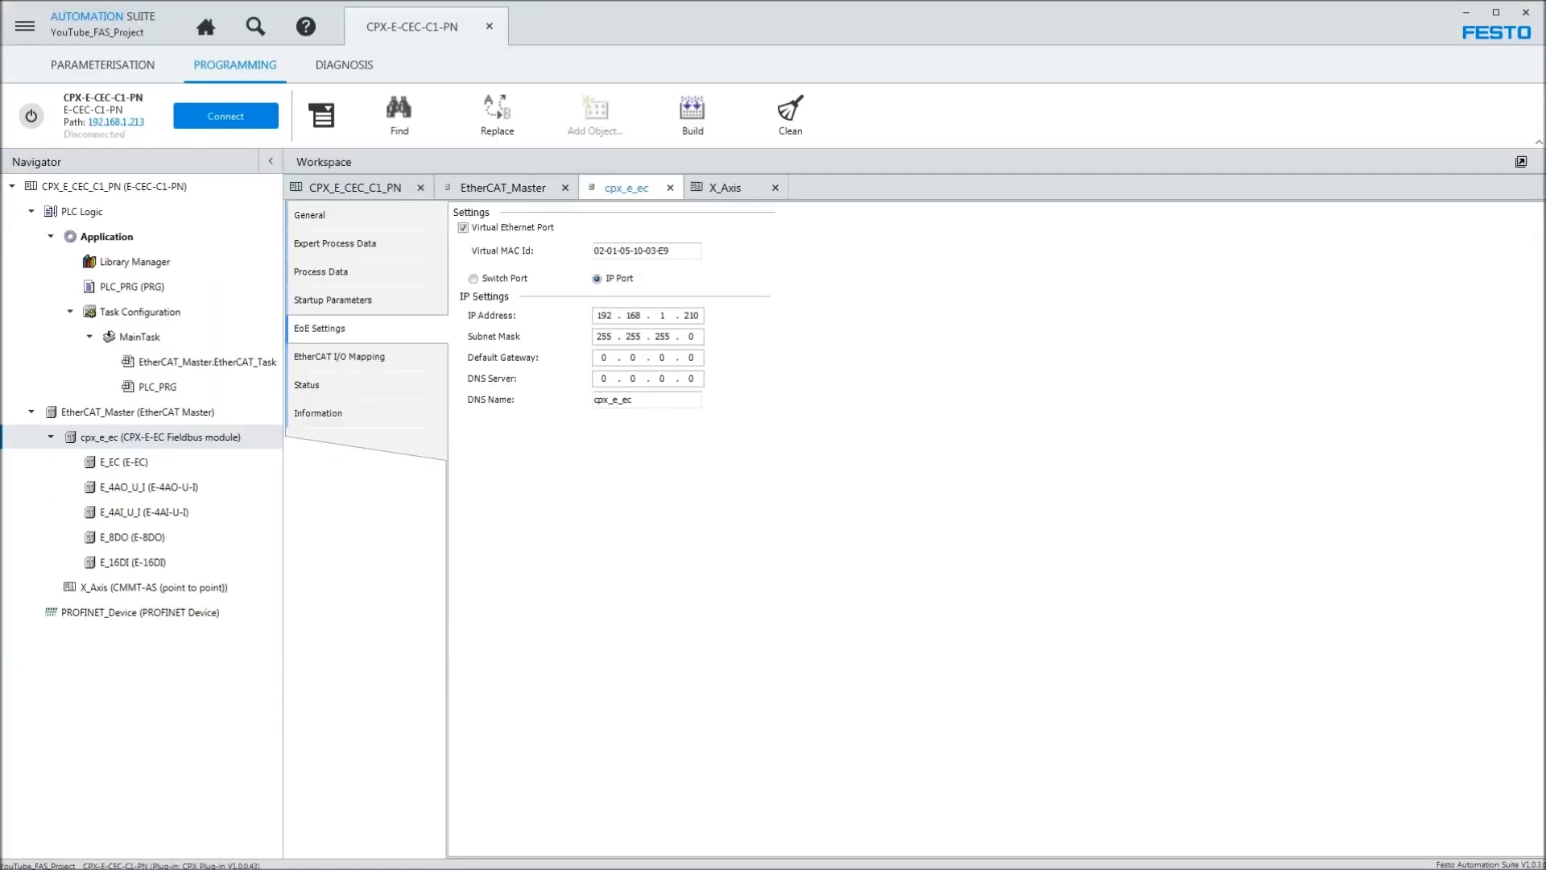
# - Connect to the CPX-E-CEC-C1-PN controller with the updated configuration and start the application
pyautogui.click(245, 118)
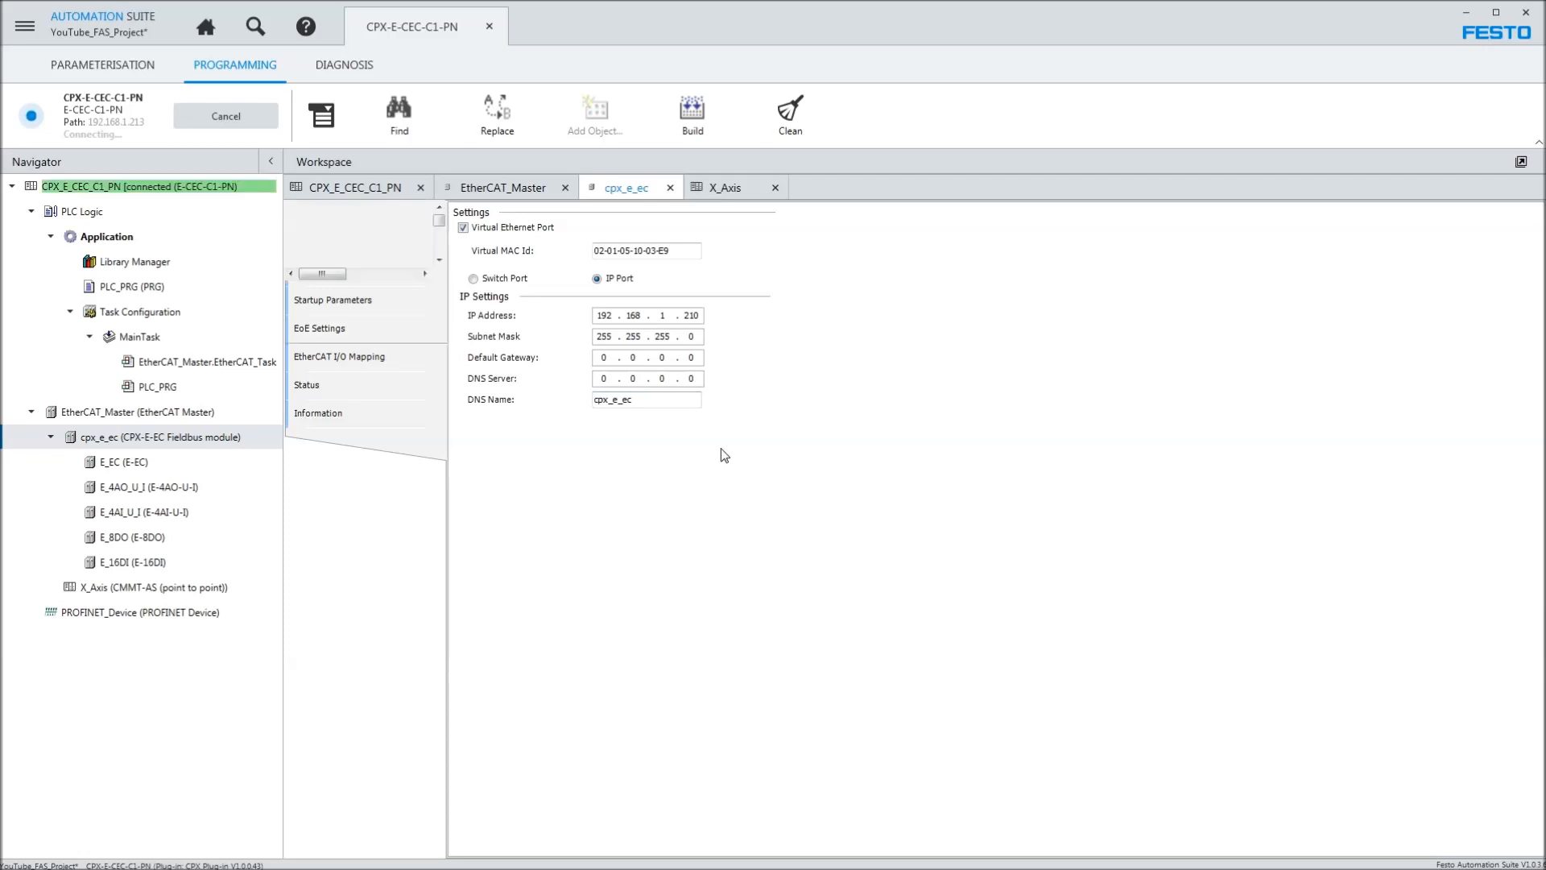
pyautogui.click(748, 499)
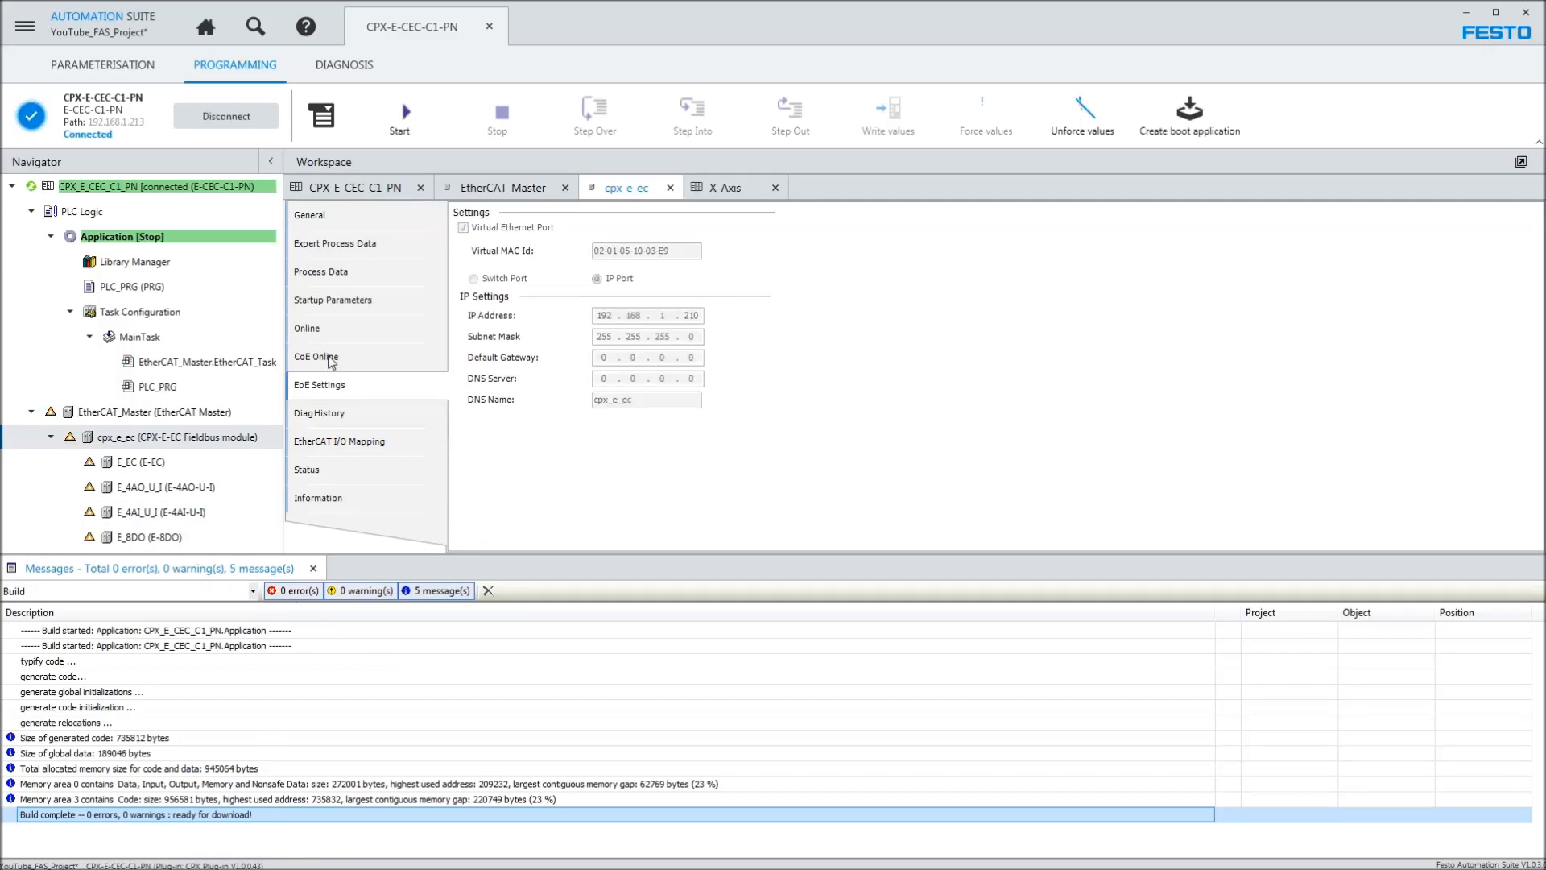
pyautogui.click(405, 121)
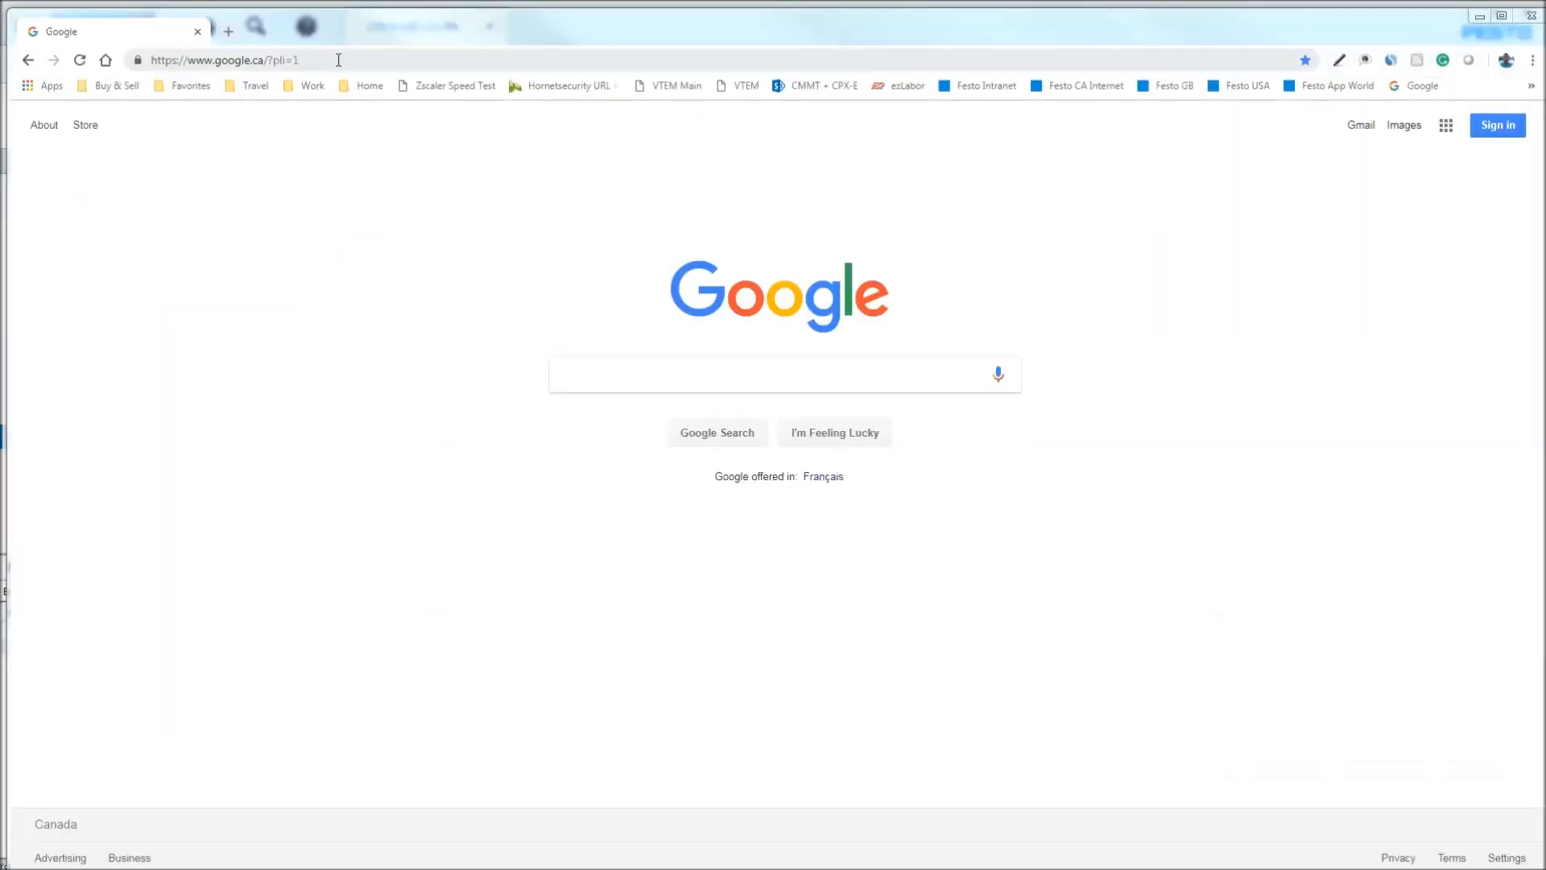
pyautogui.click(339, 59)
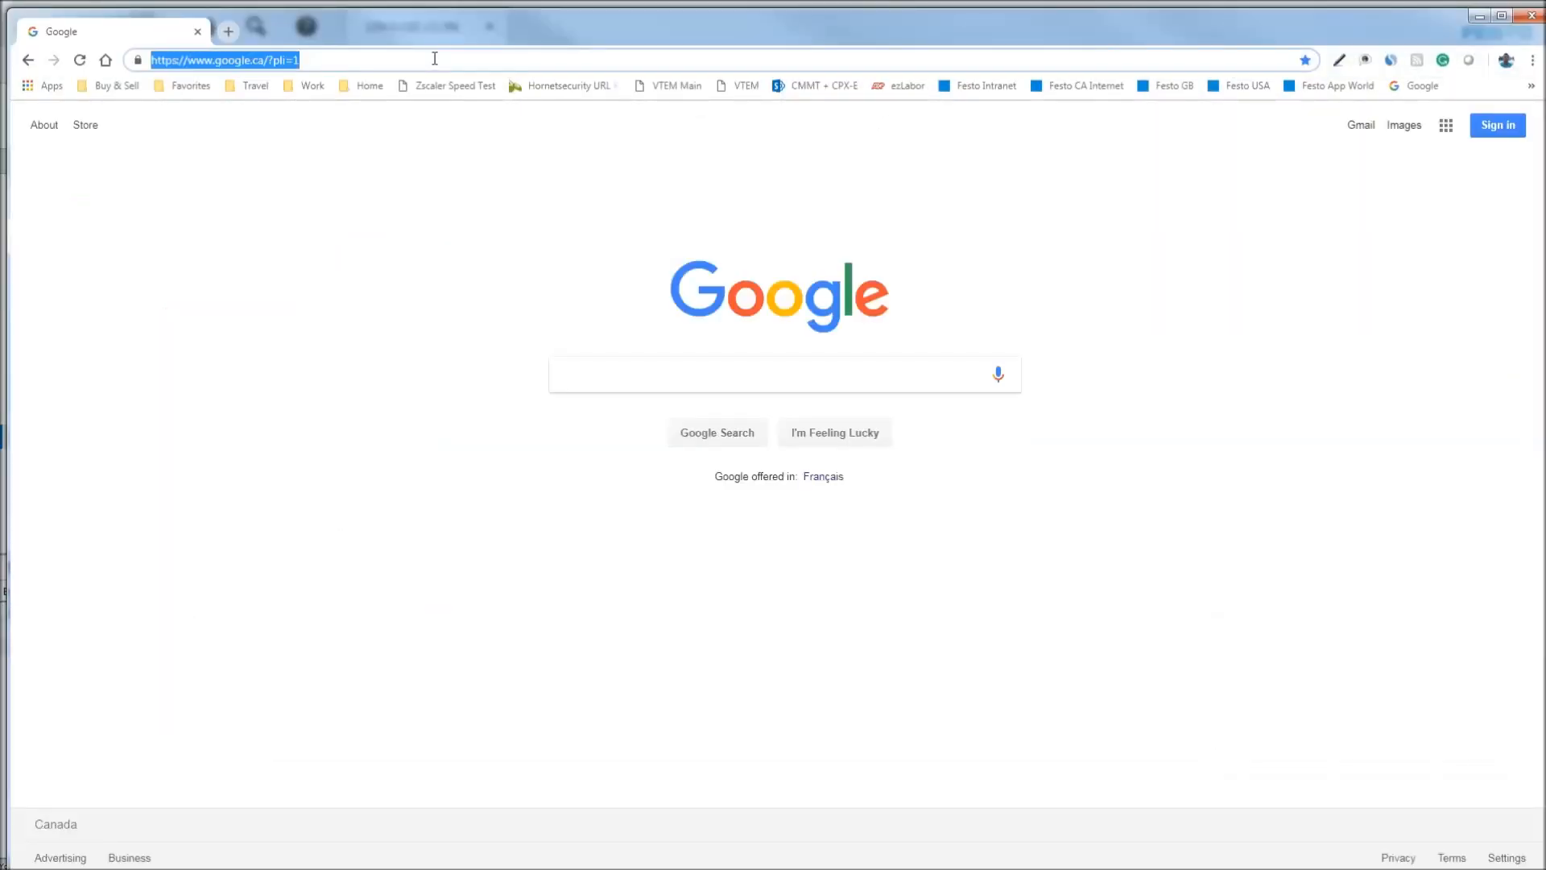
pyautogui.write('http://192.168.1.210/')
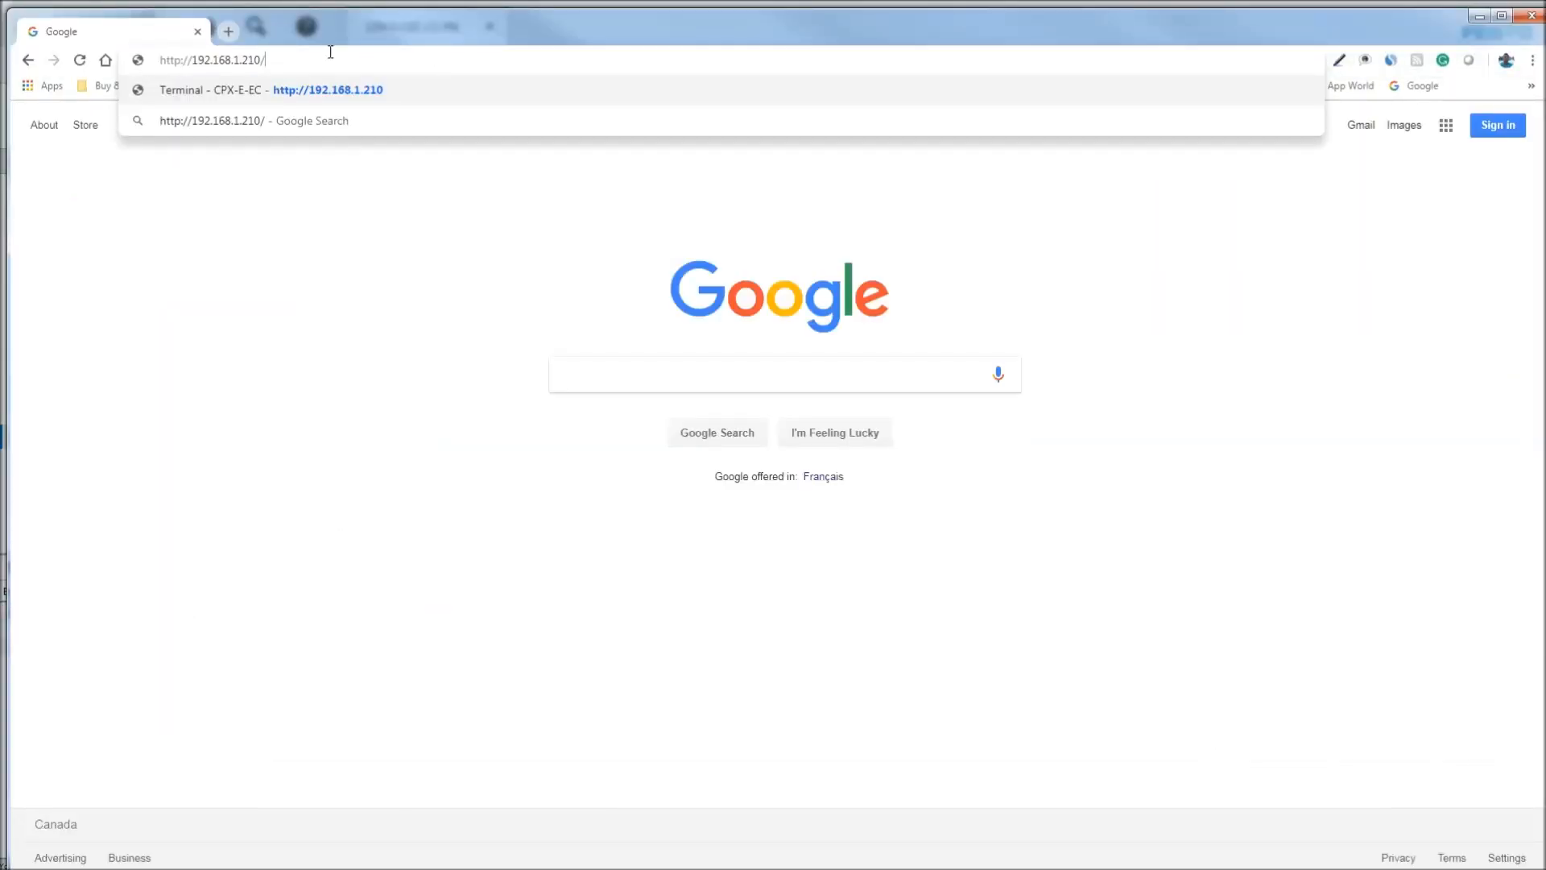
pyautogui.press('Return')
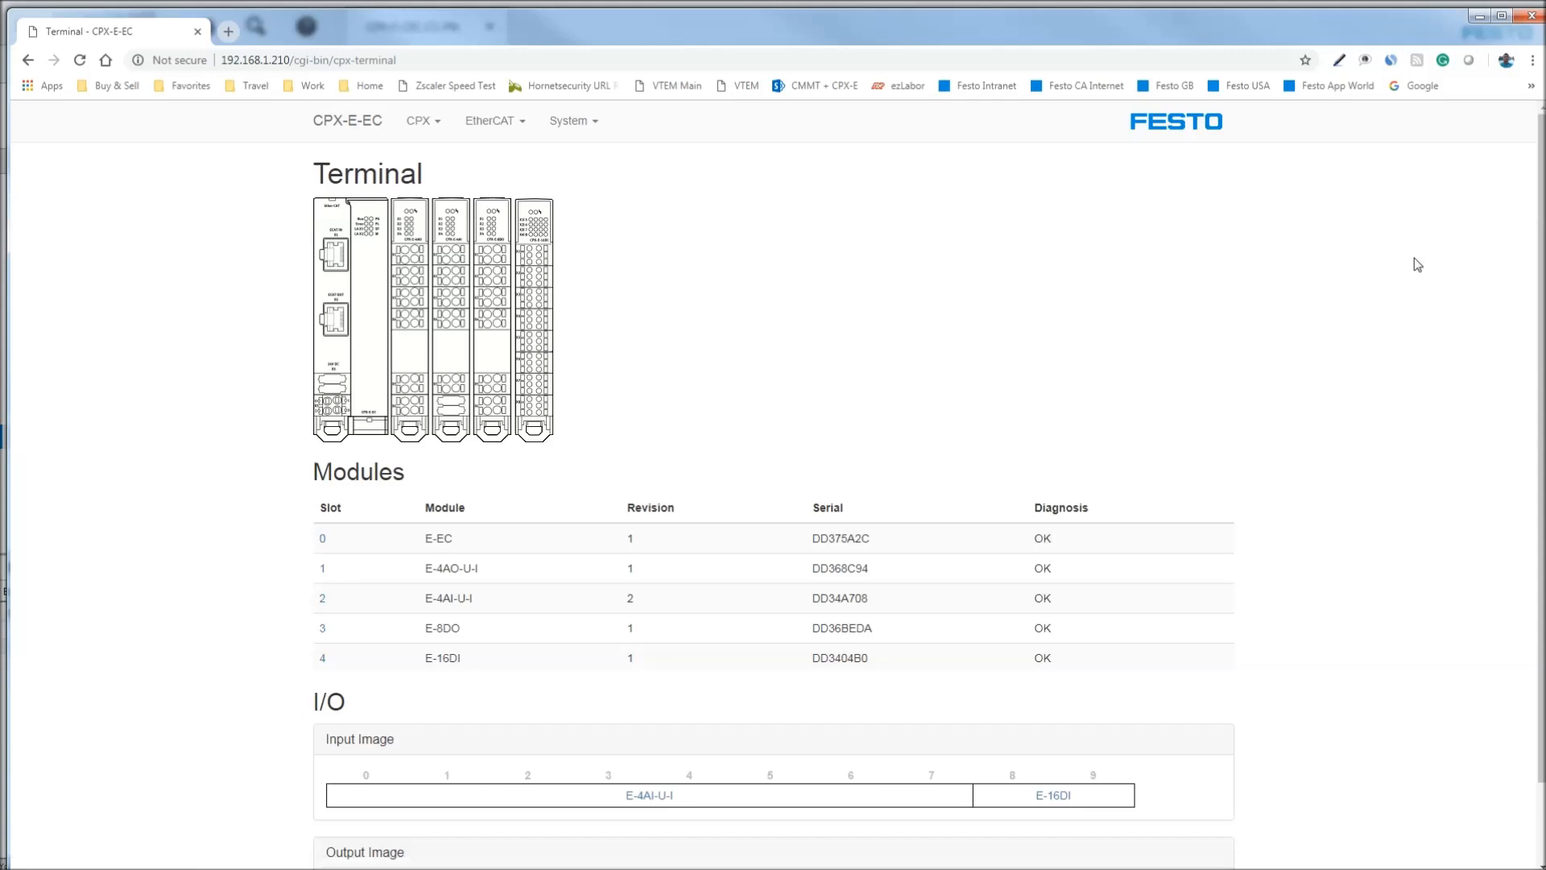
pyautogui.scroll(-1, 1530, 289)
pyautogui.scroll(1, 1534, 403)
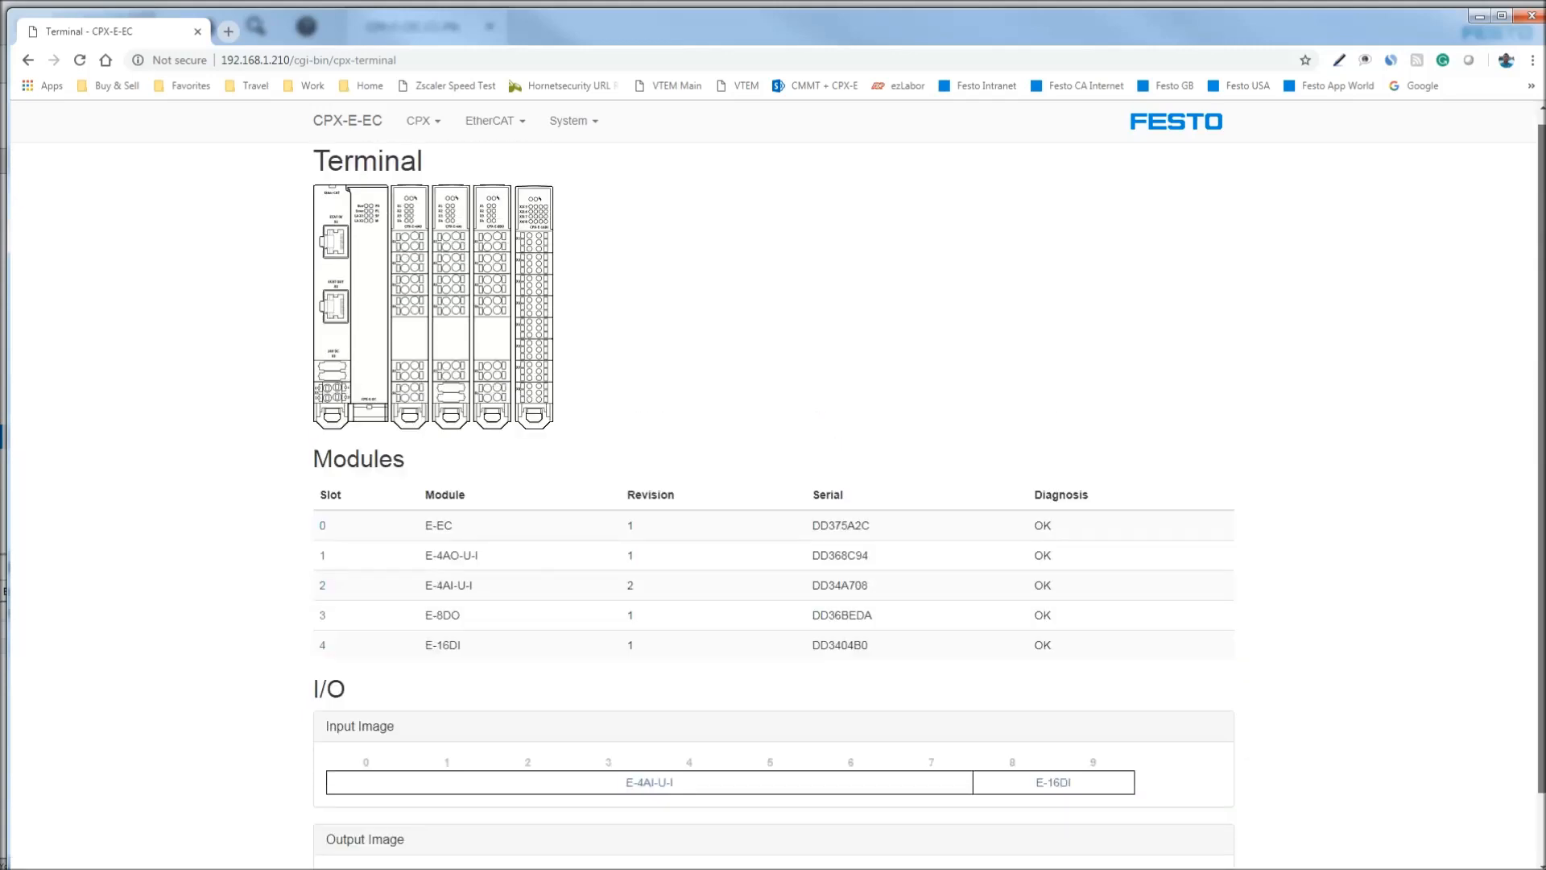
# - View the system diagnosis and device information pages of the CPX-E-EC web server, and close the browser
pyautogui.click(486, 121)
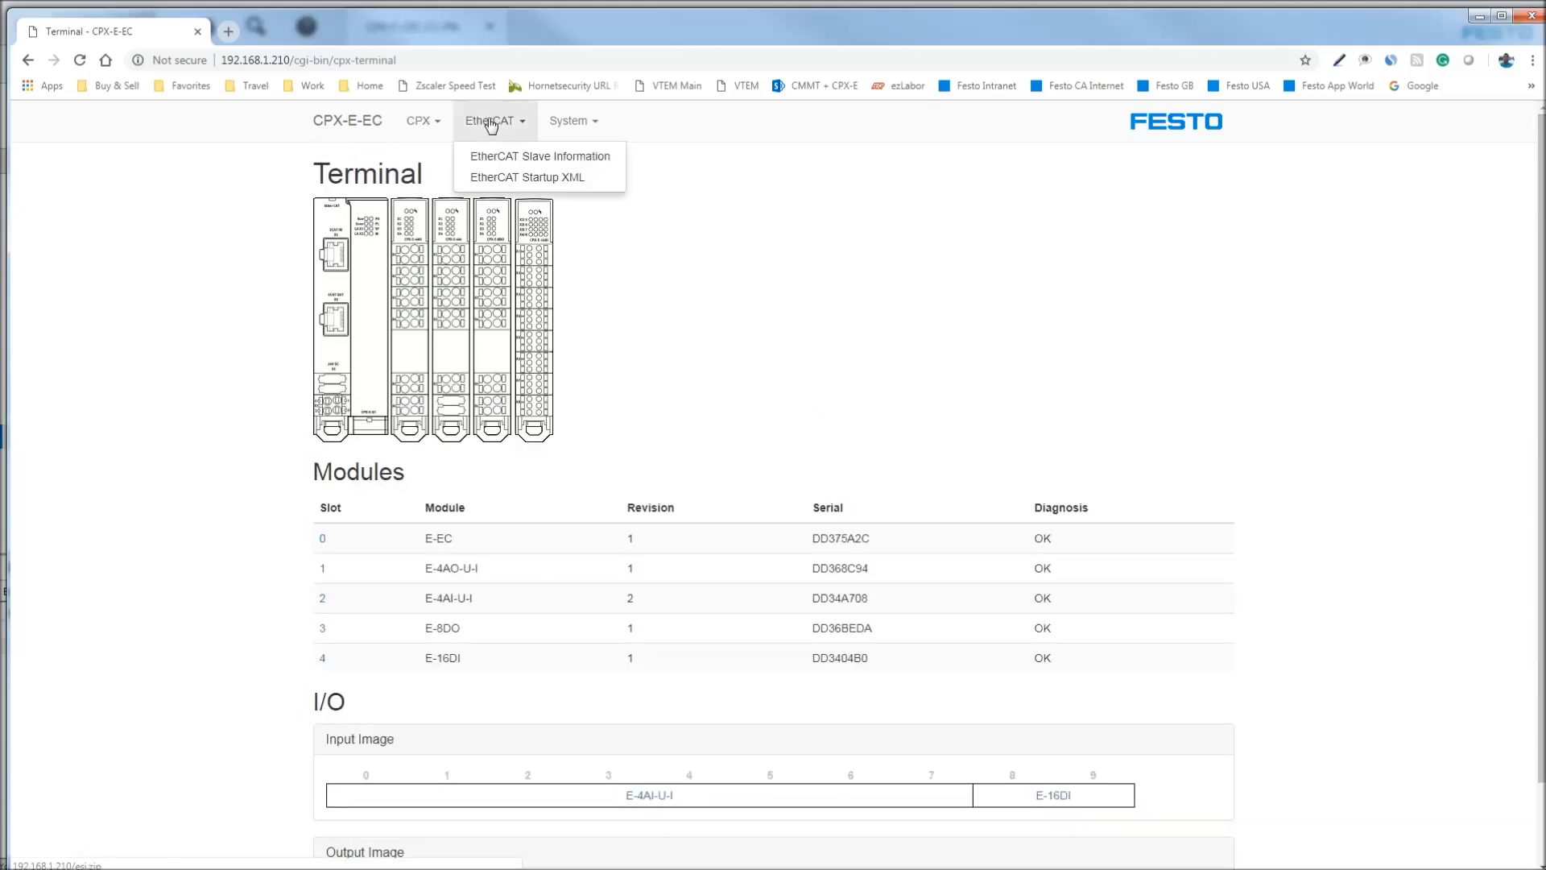
pyautogui.click(422, 122)
pyautogui.click(569, 123)
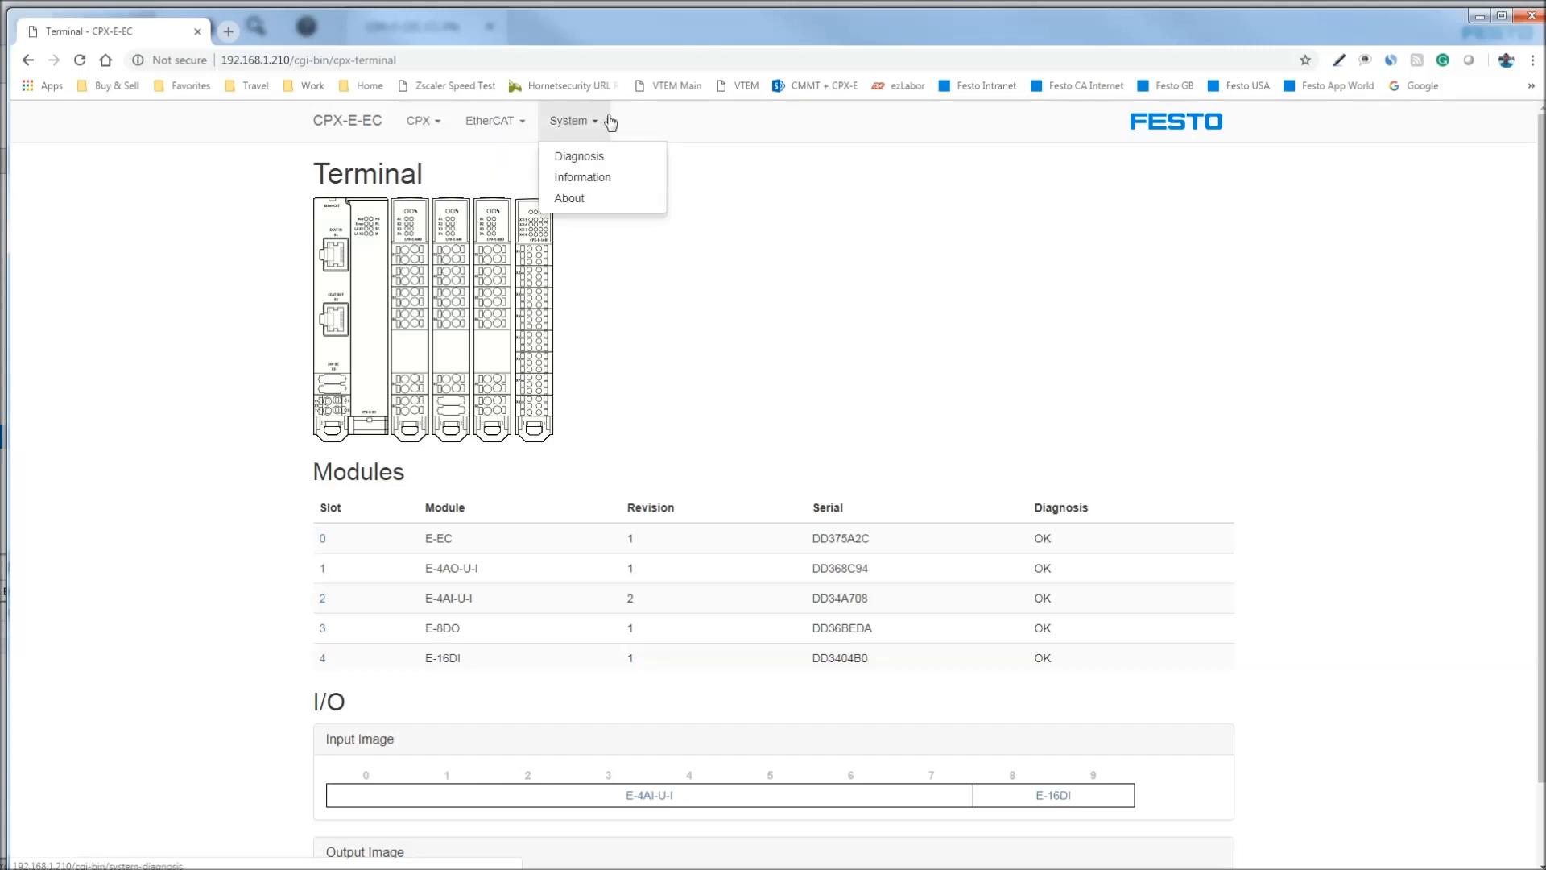
pyautogui.click(581, 156)
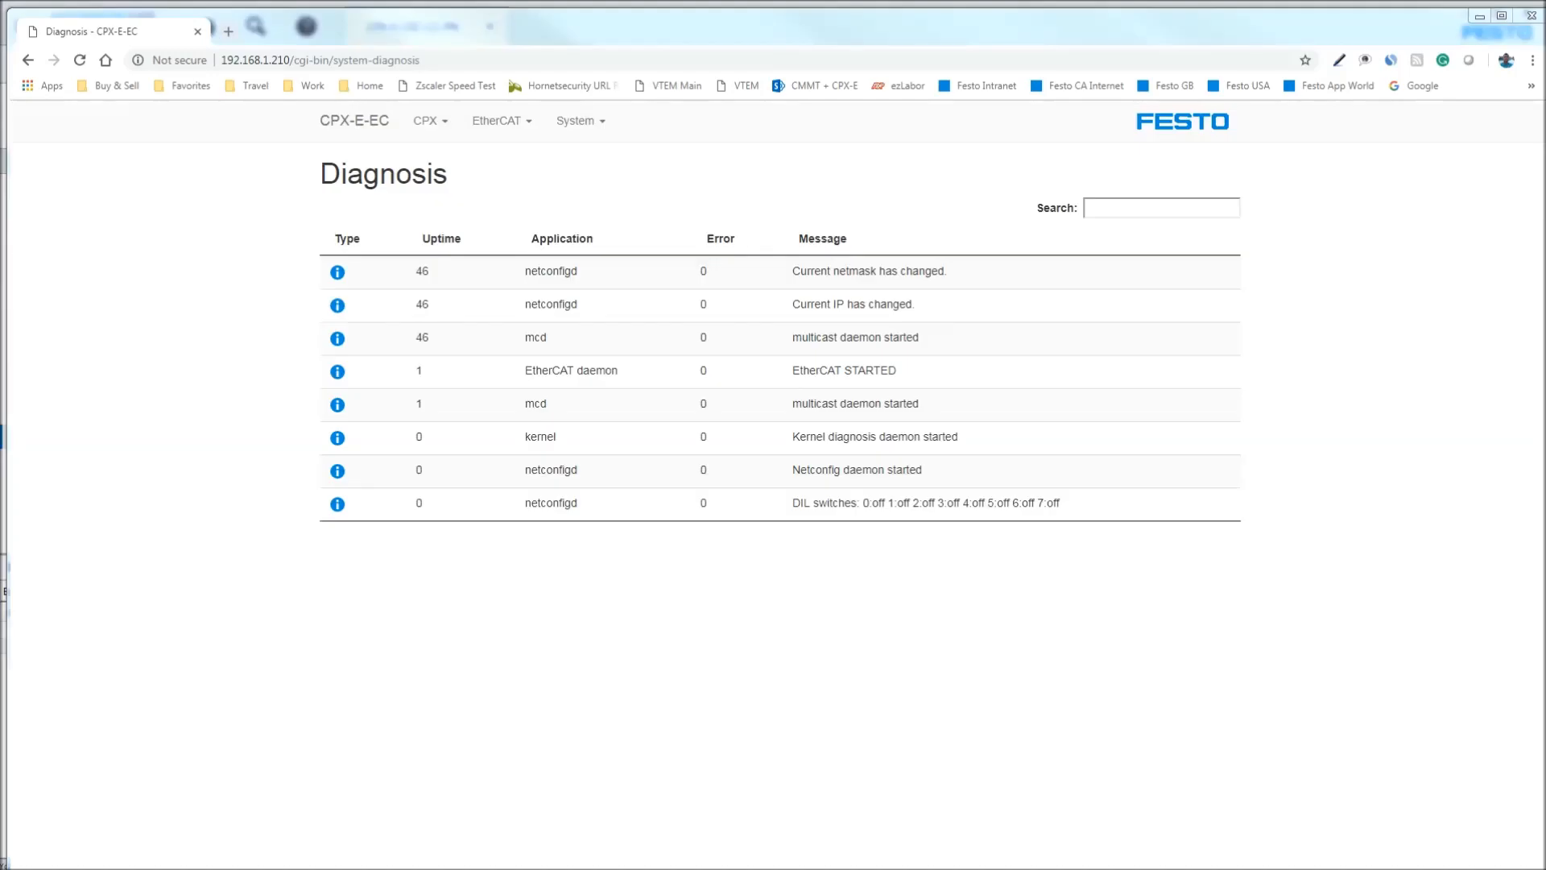
pyautogui.click(574, 122)
pyautogui.click(591, 175)
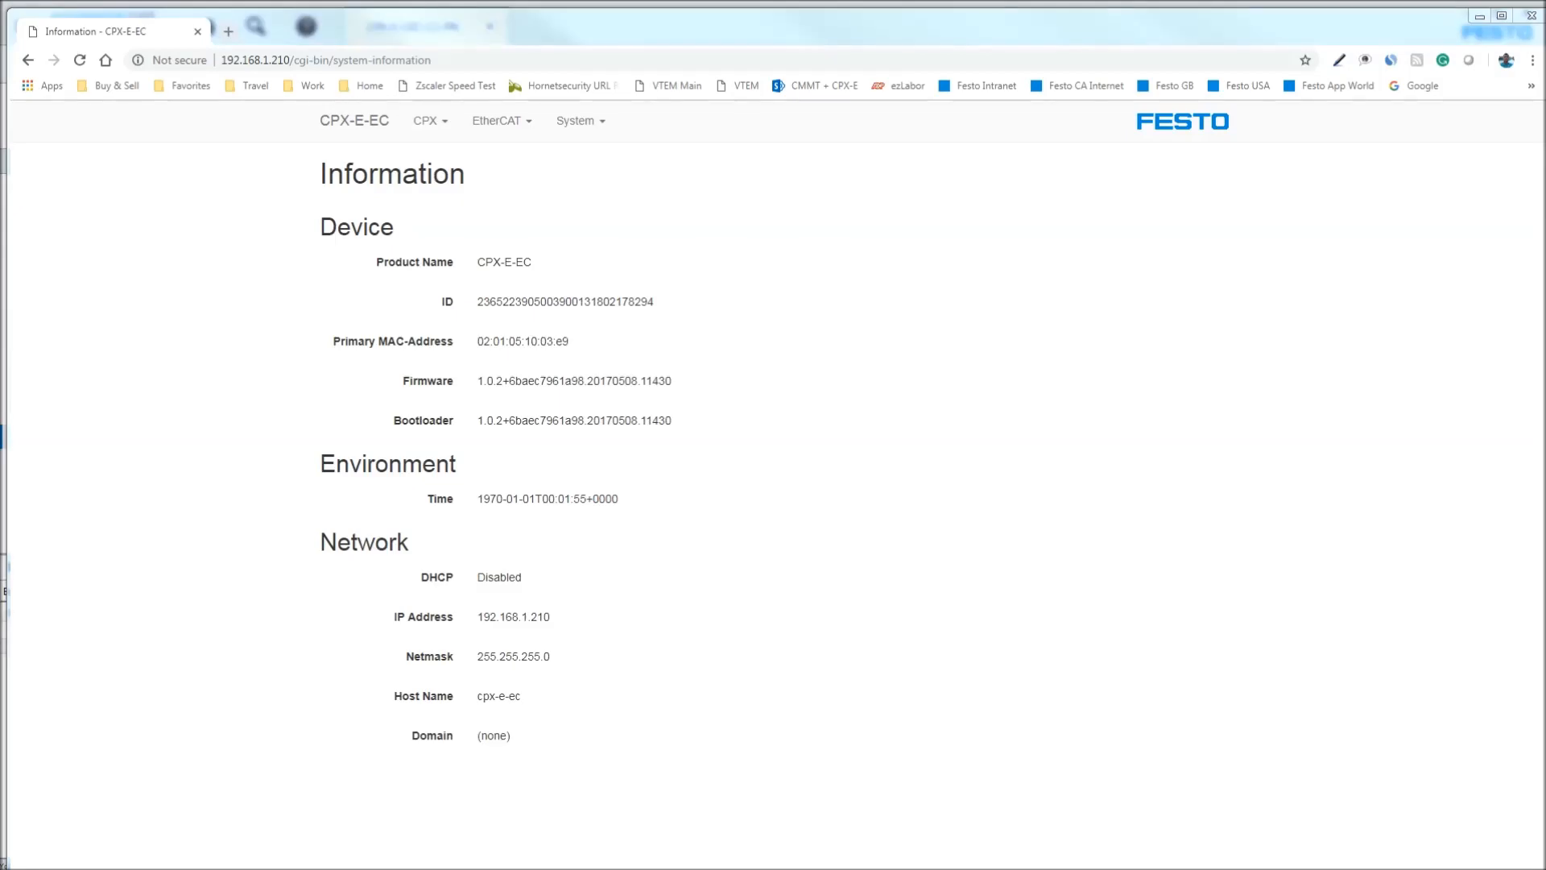
pyautogui.click(1532, 16)
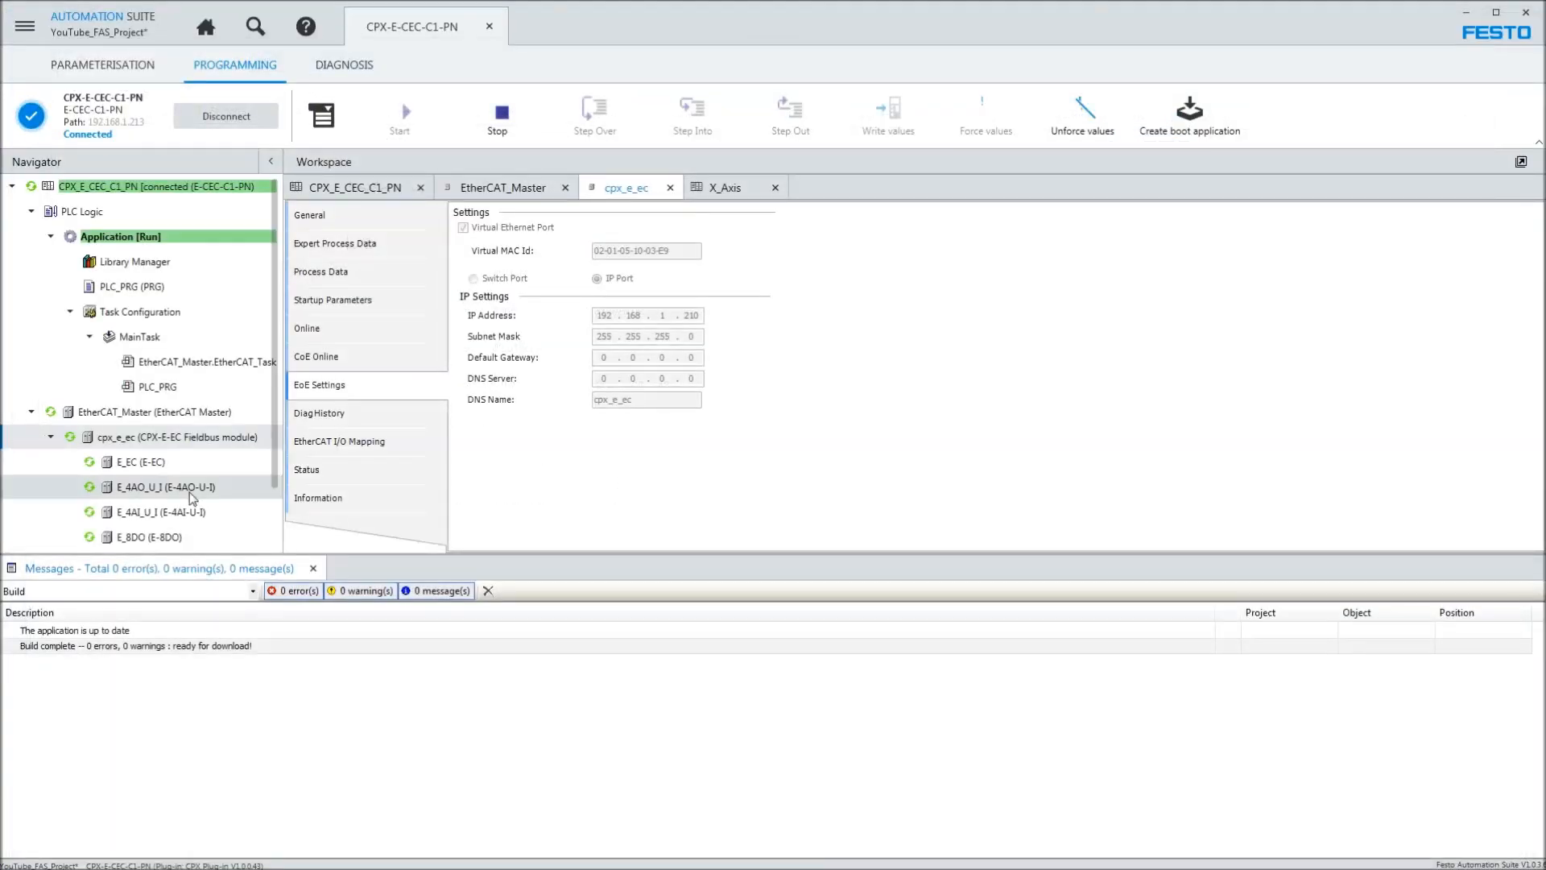
# - Check the status of the EtherCAT slaves in the device tree and select X_Axis in the Designer
pyautogui.scroll(-3, 277, 519)
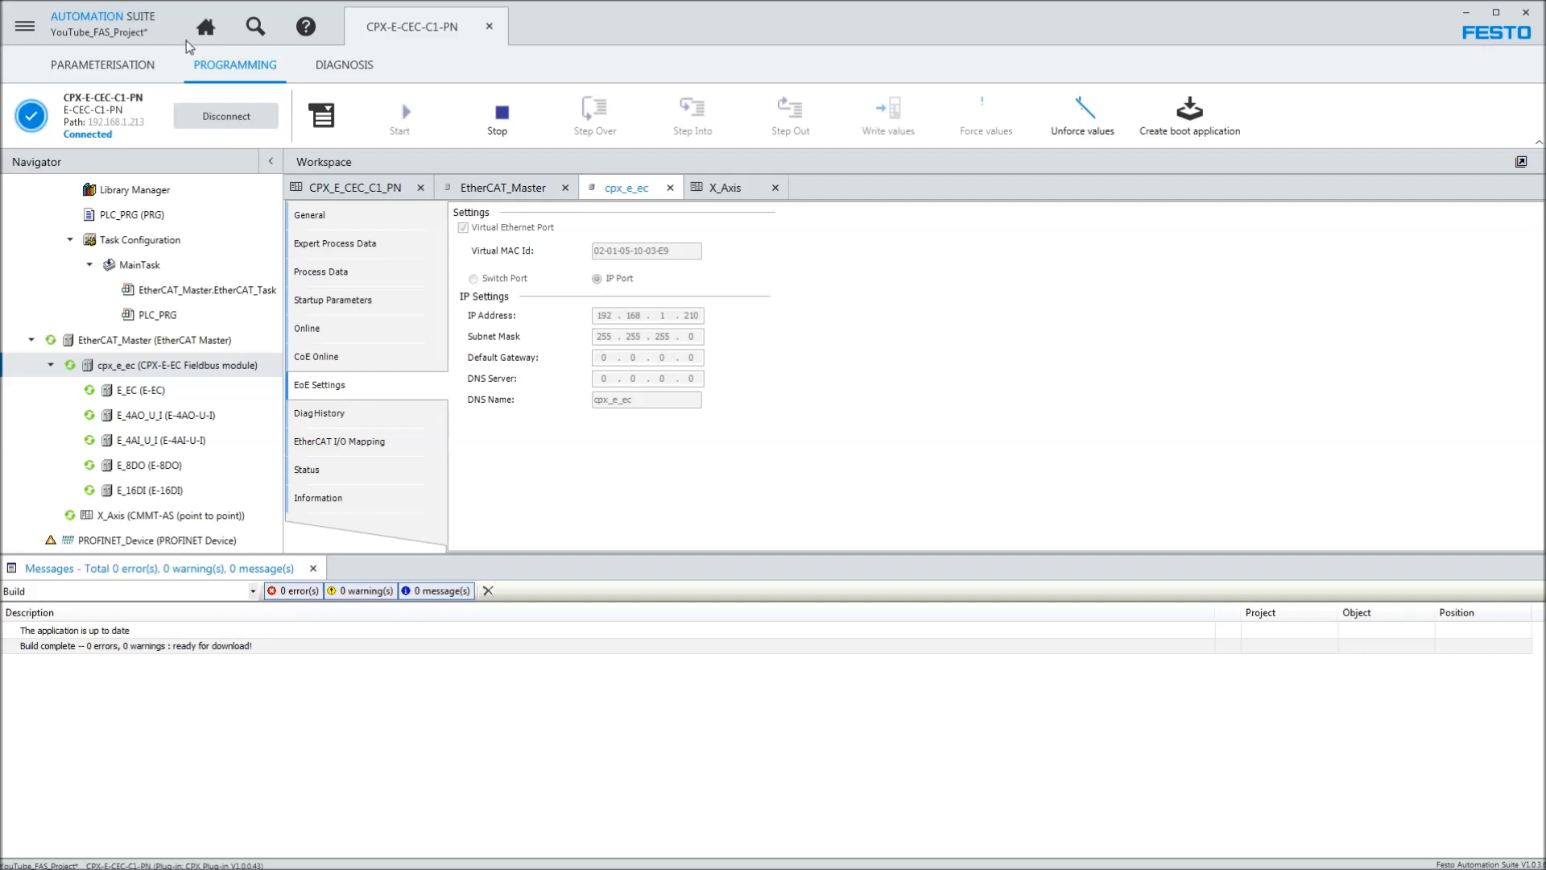
pyautogui.click(206, 26)
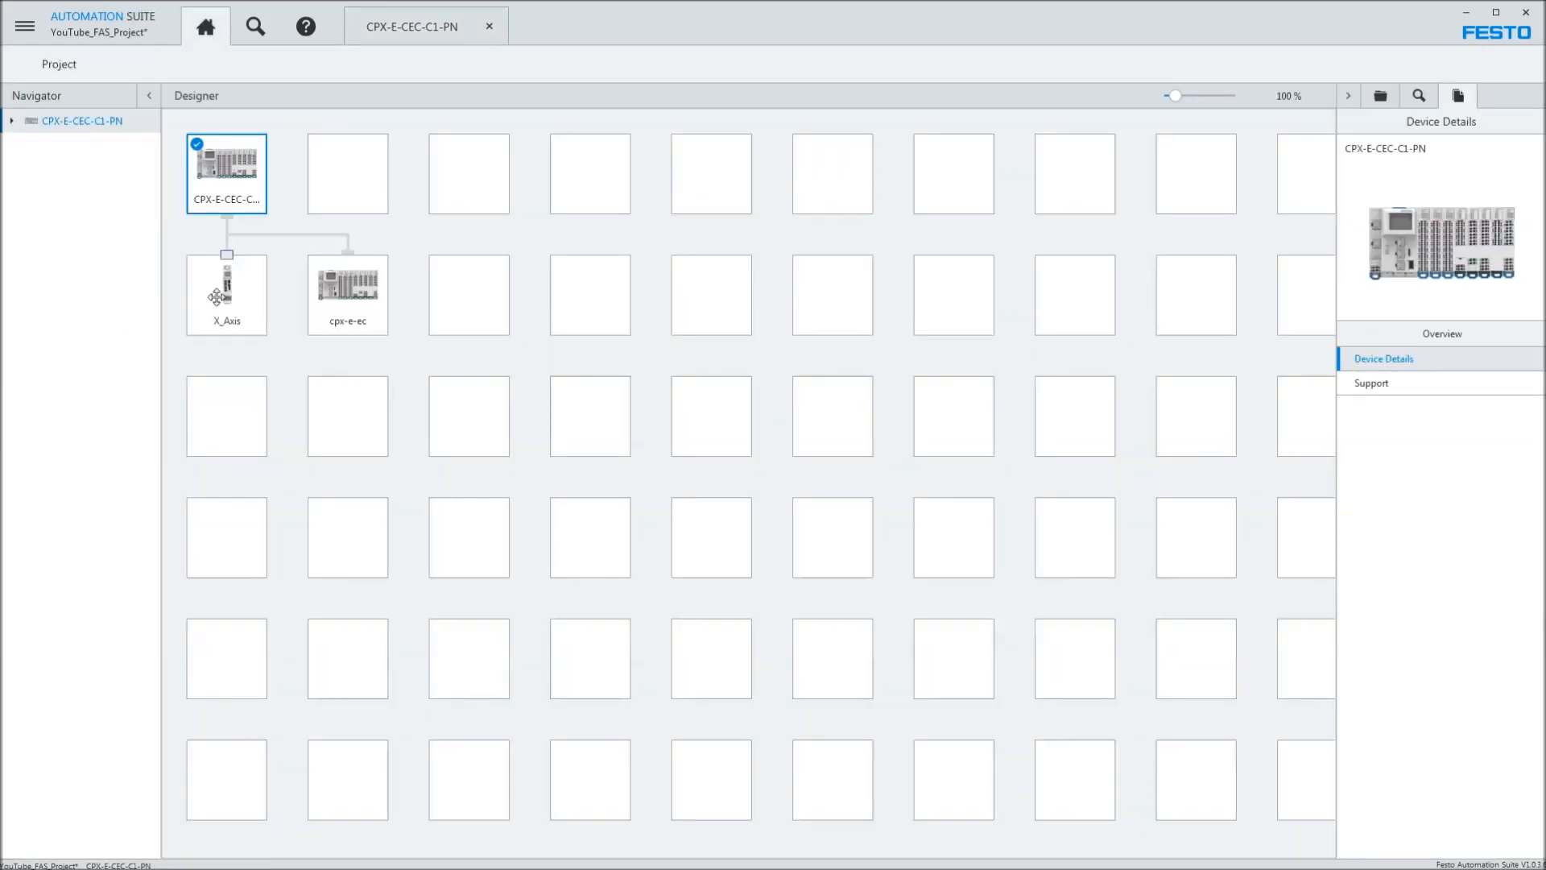
pyautogui.click(234, 278)
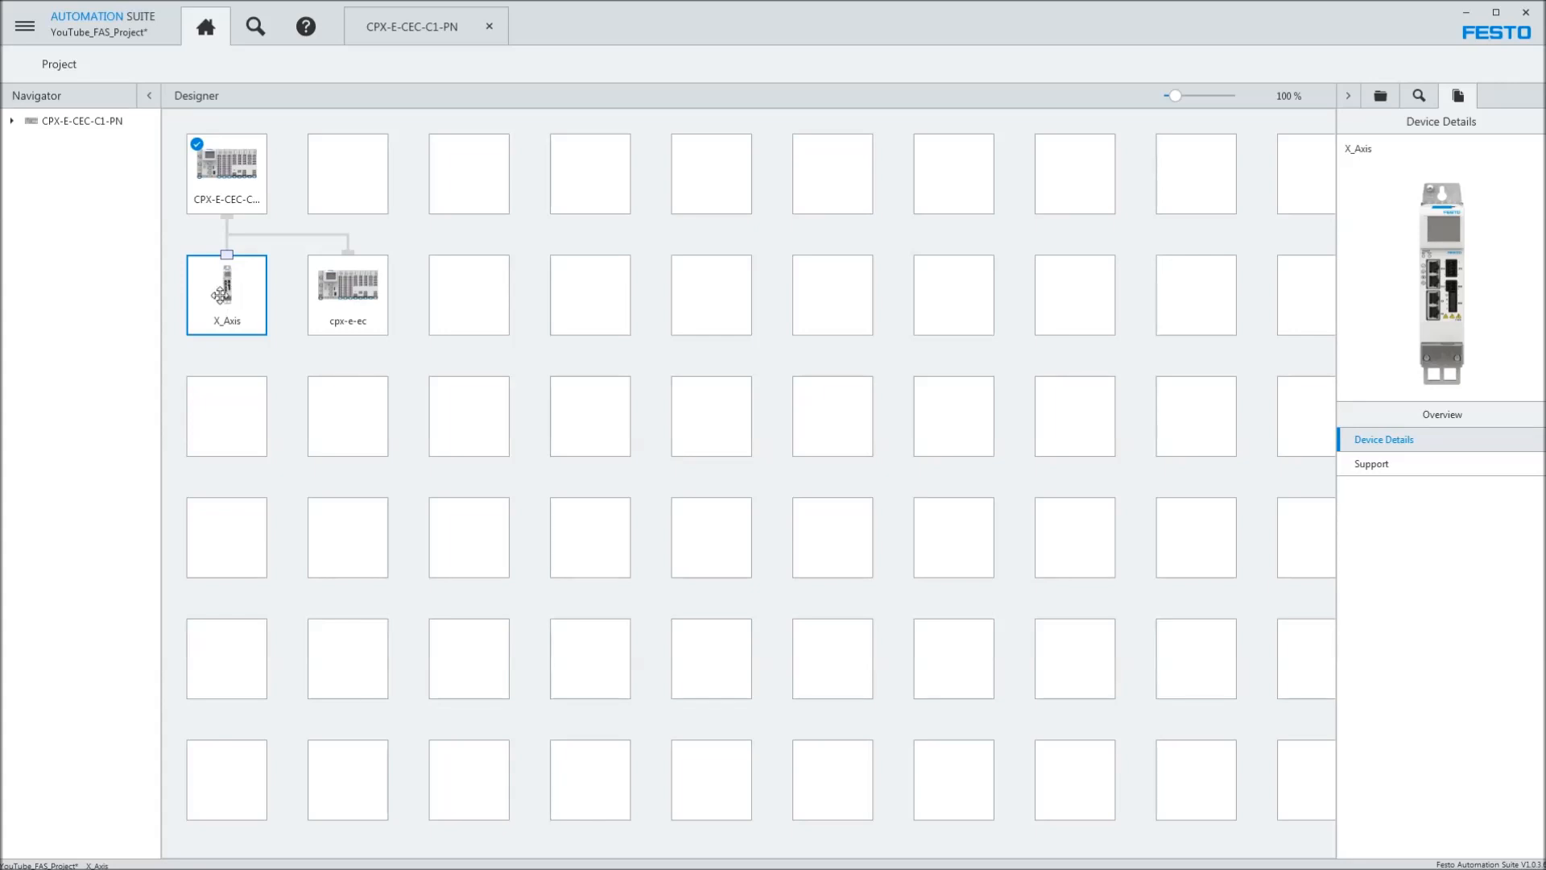
# - Disconnect from the CPX-E-CEC-C1-PN controller and open the X_Axis drive's parameterisation from the Designer
pyautogui.click(438, 34)
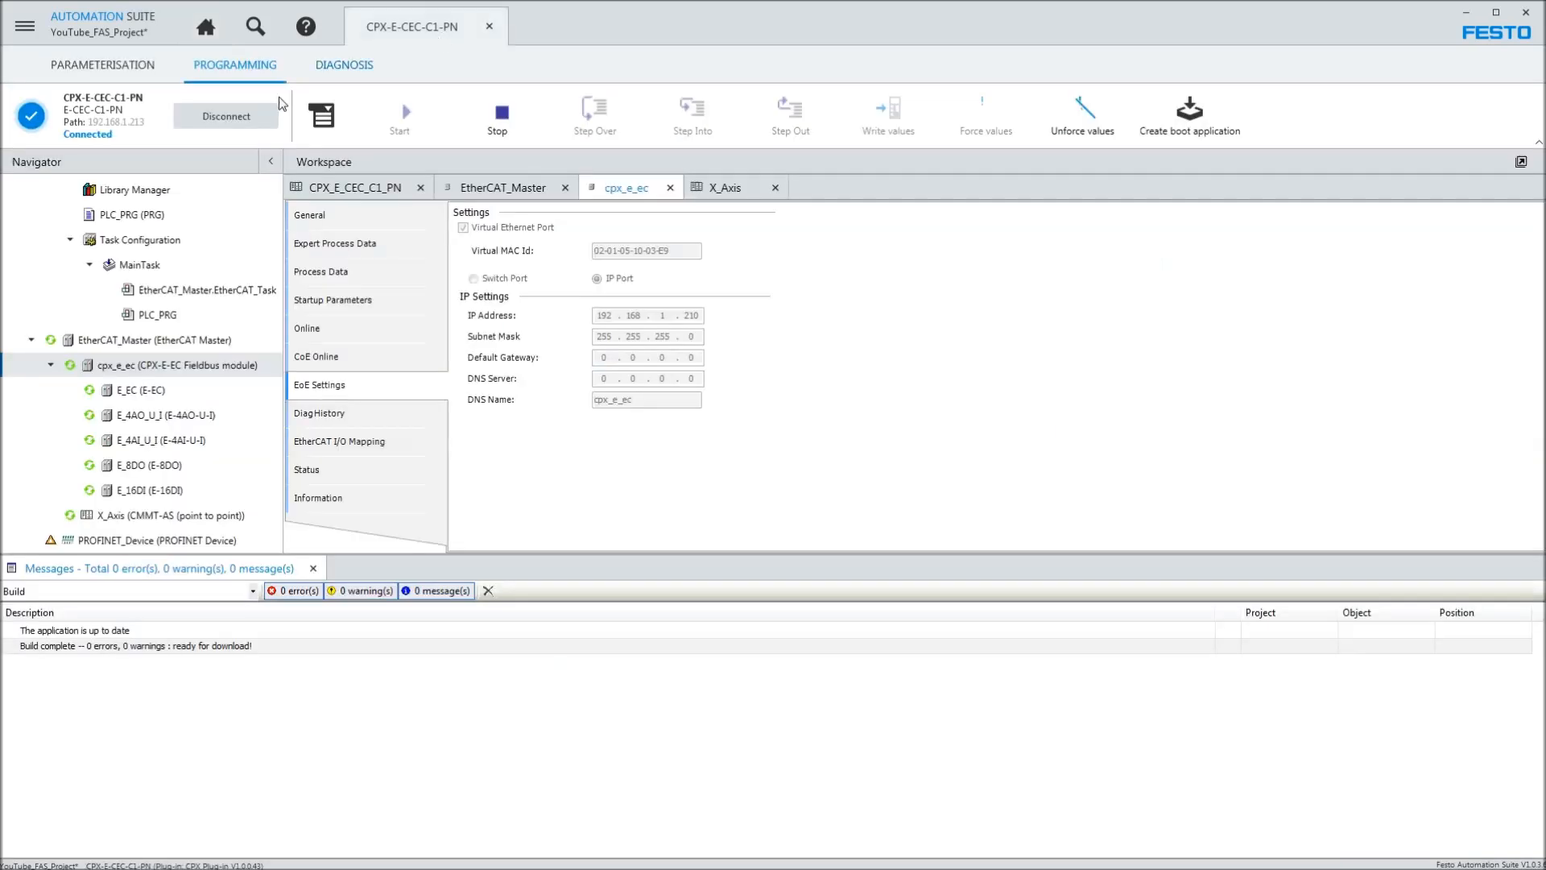
pyautogui.click(226, 118)
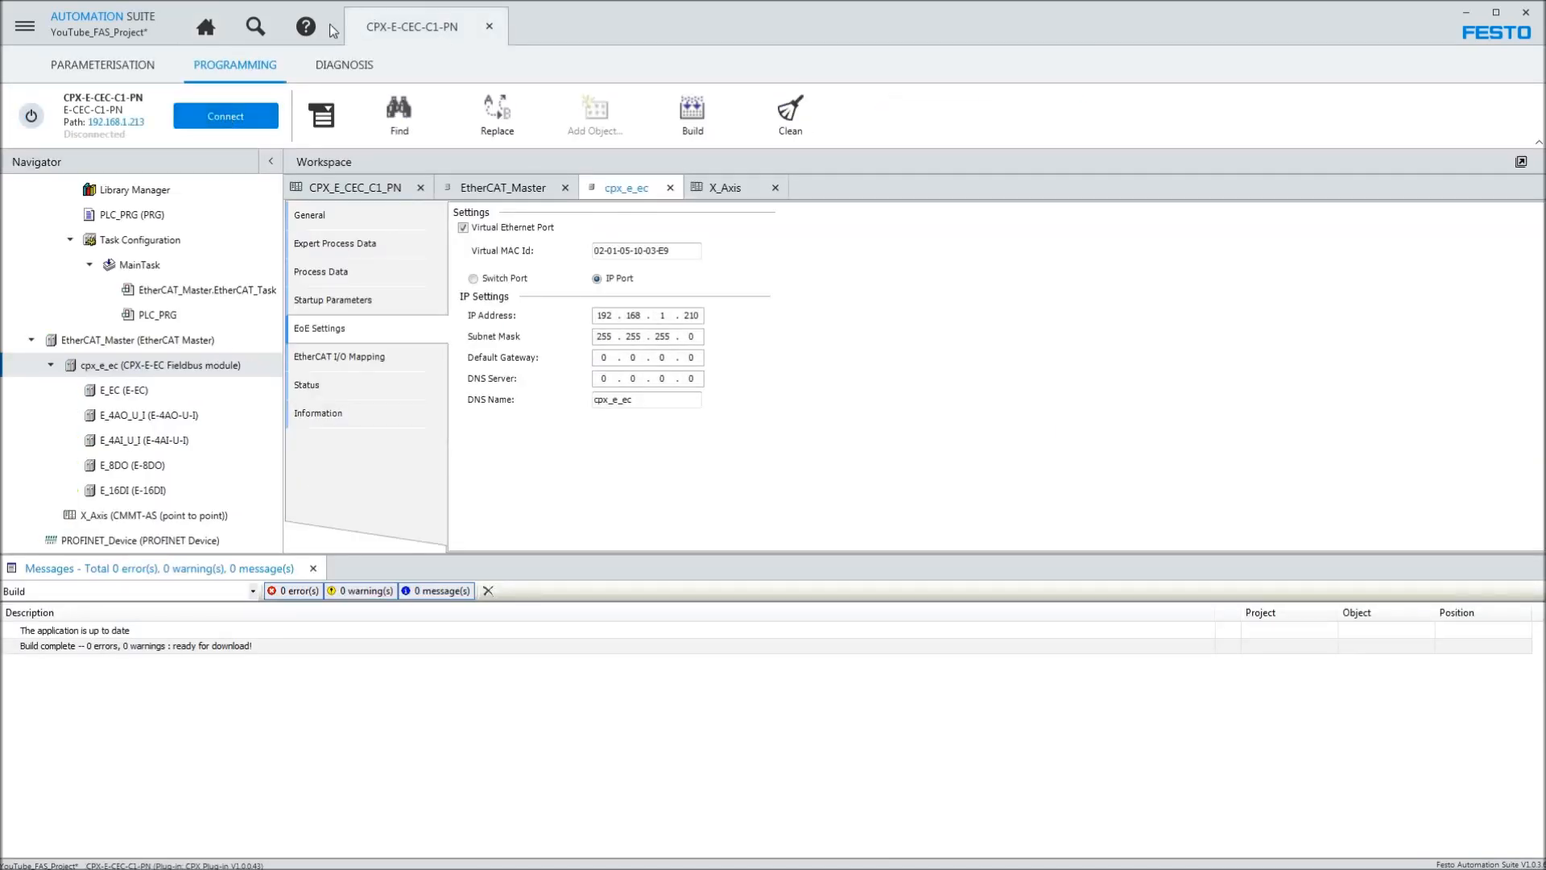
pyautogui.click(206, 28)
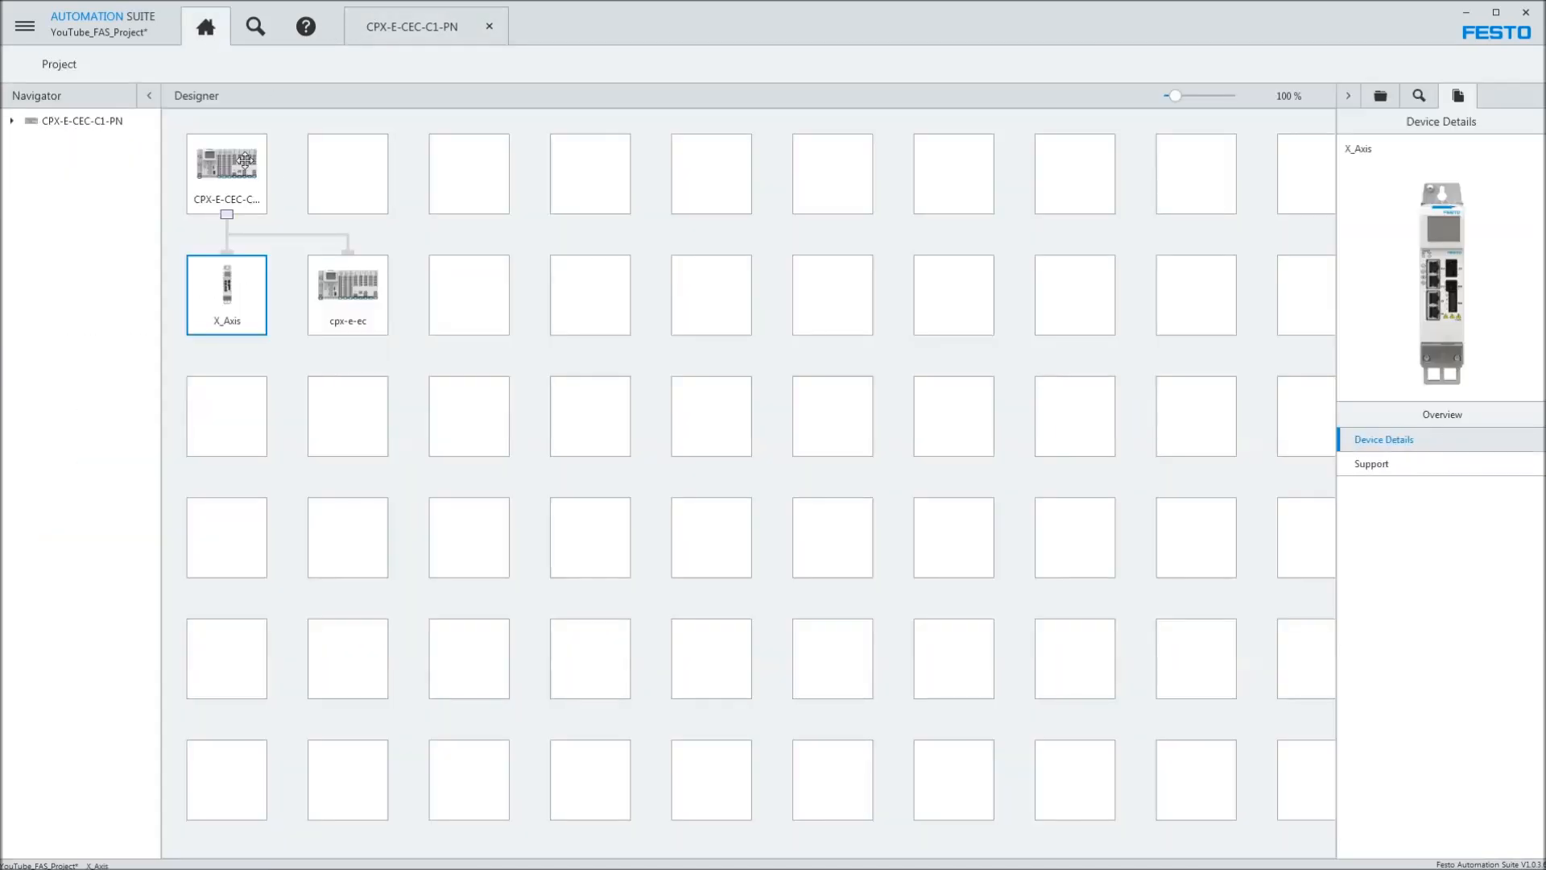
pyautogui.doubleClick(222, 297)
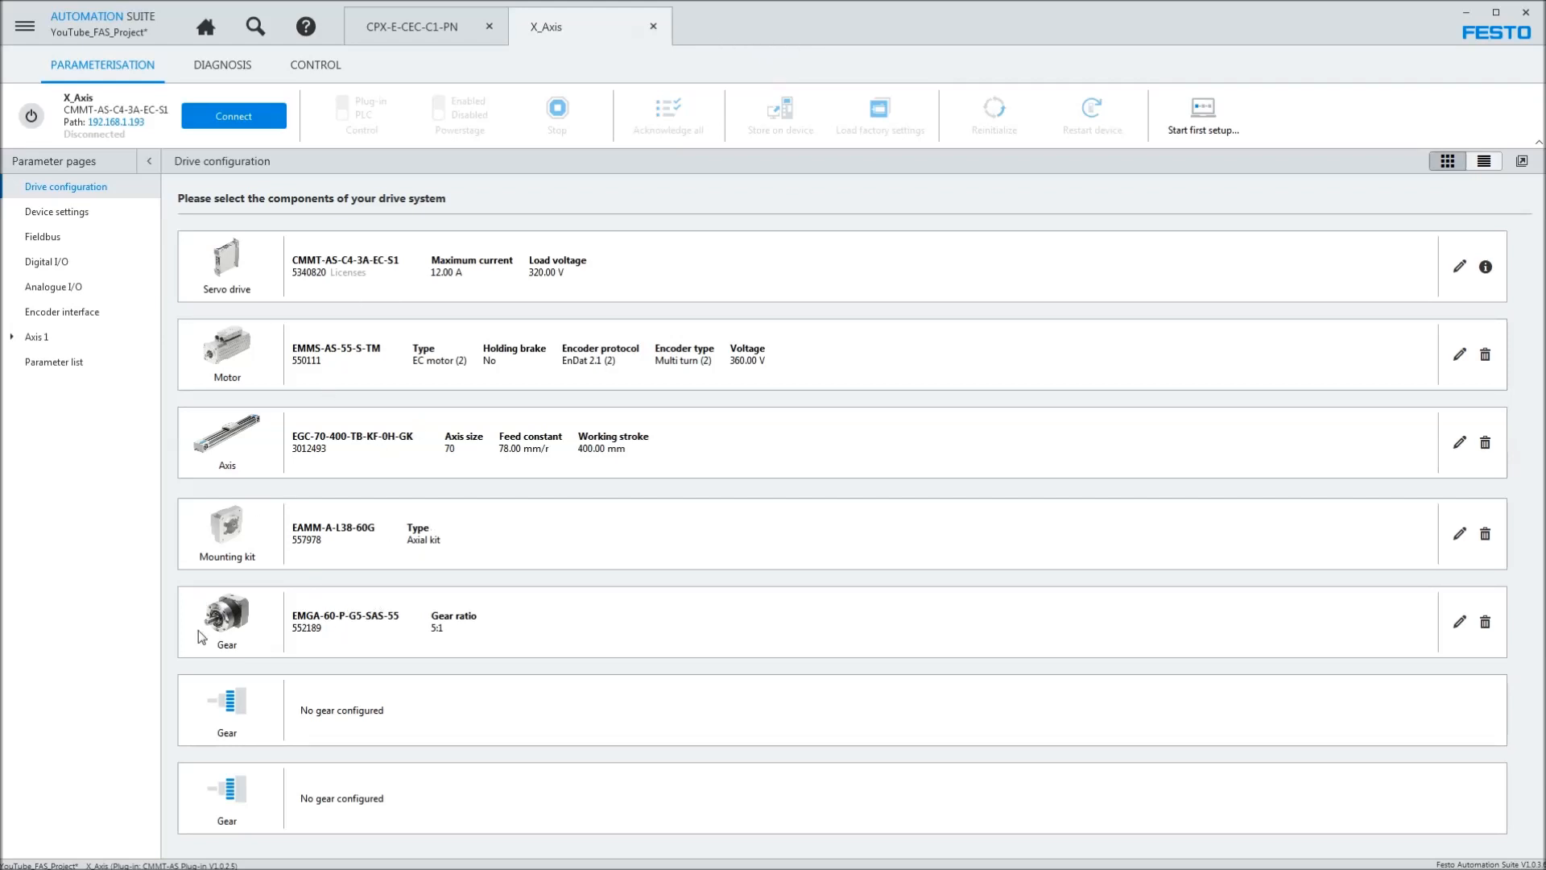
# - Review all pages of X_Axis's first setup, from drive configuration to software limits, and close the setup
pyautogui.click(1216, 127)
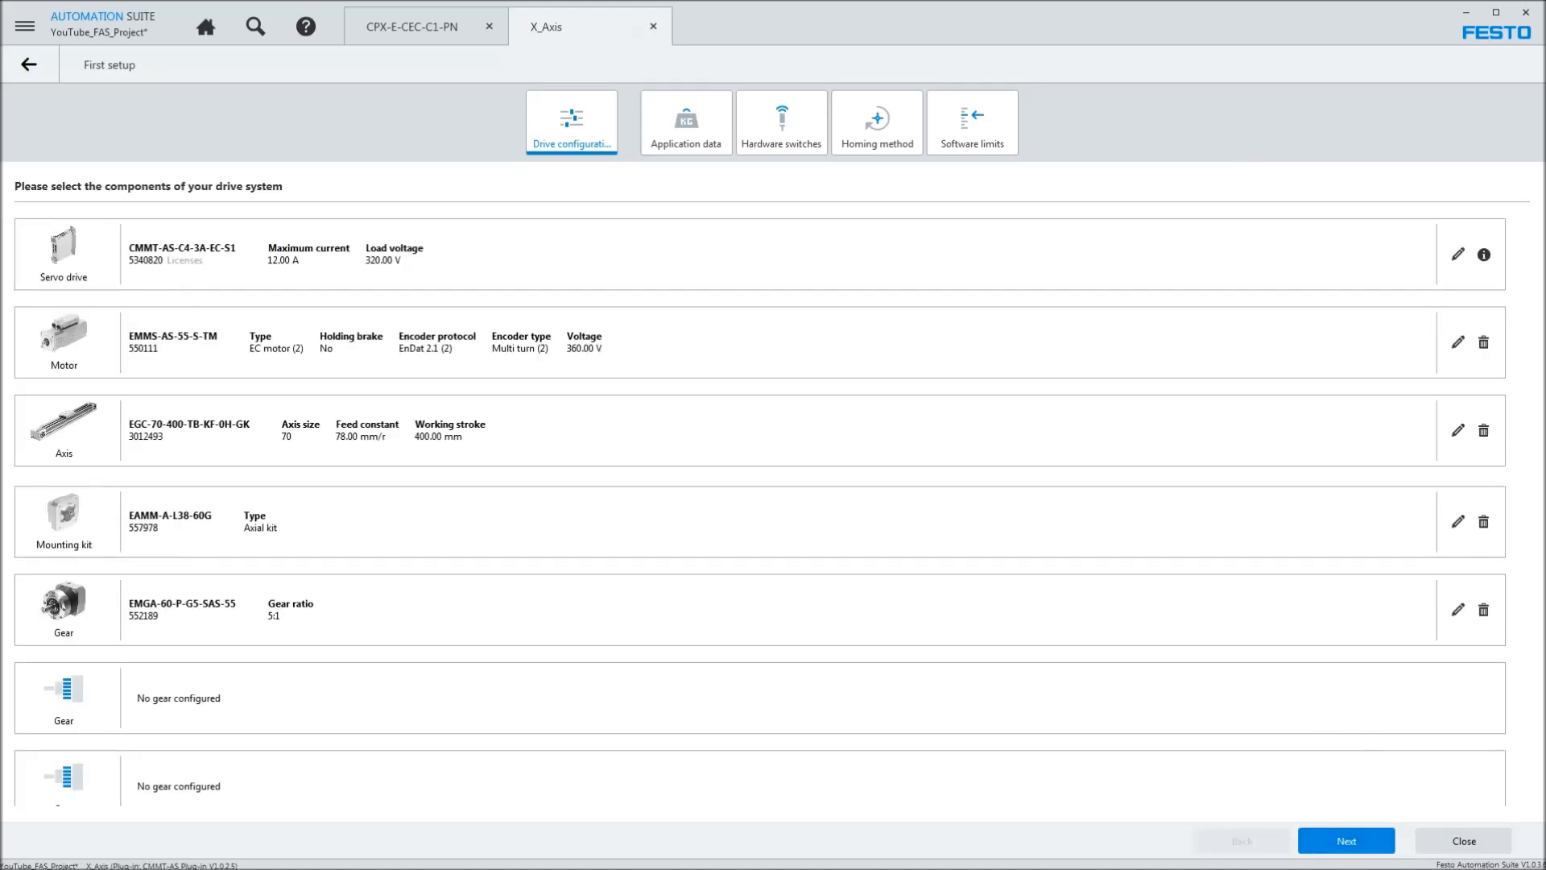
pyautogui.click(1352, 843)
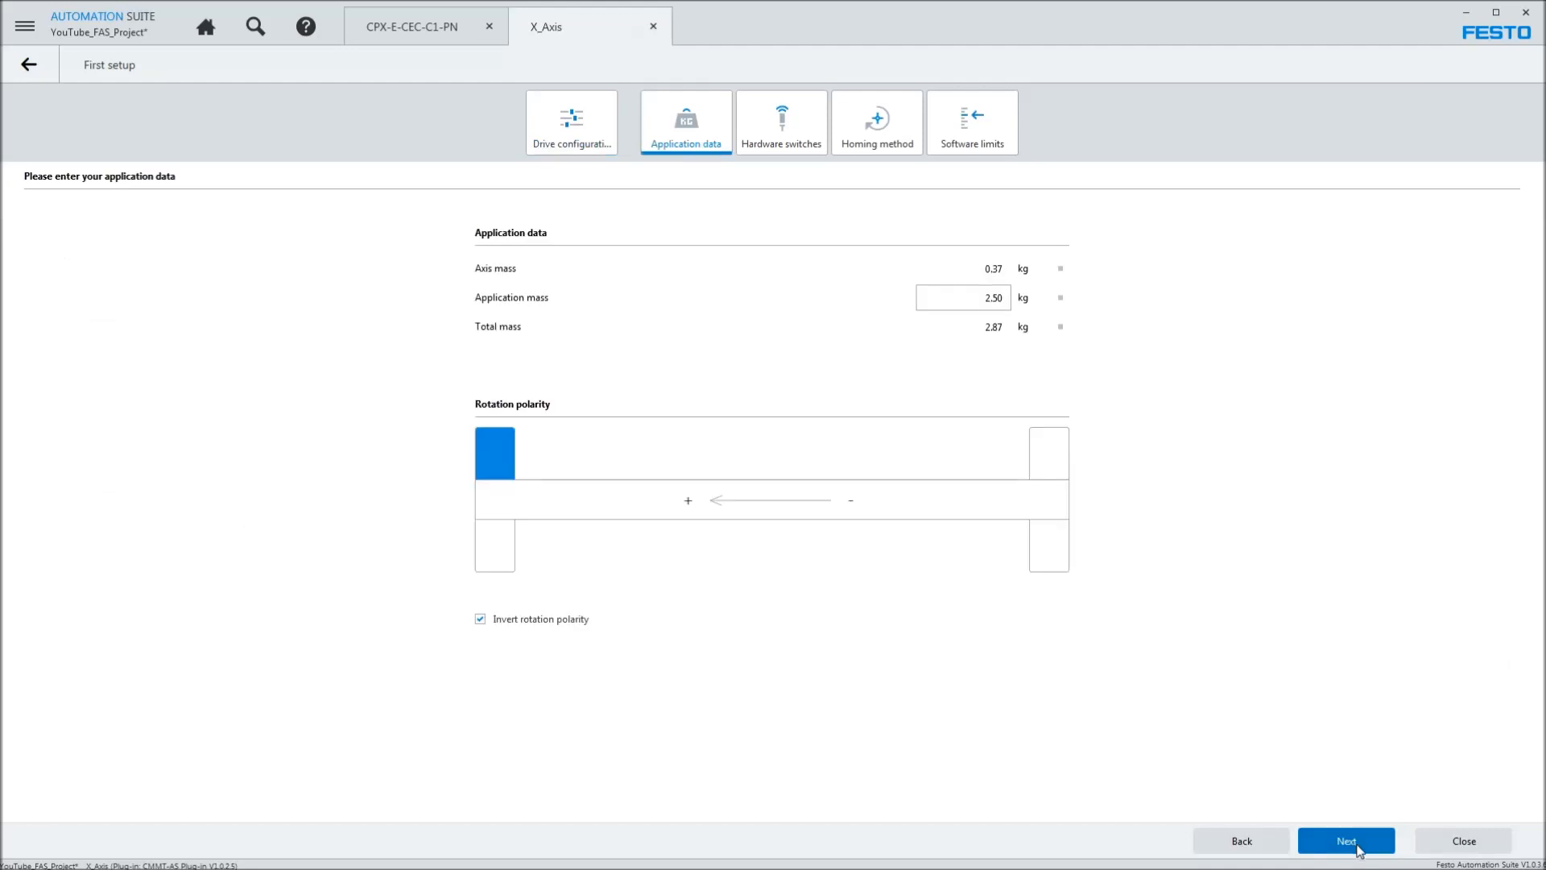
pyautogui.click(1359, 850)
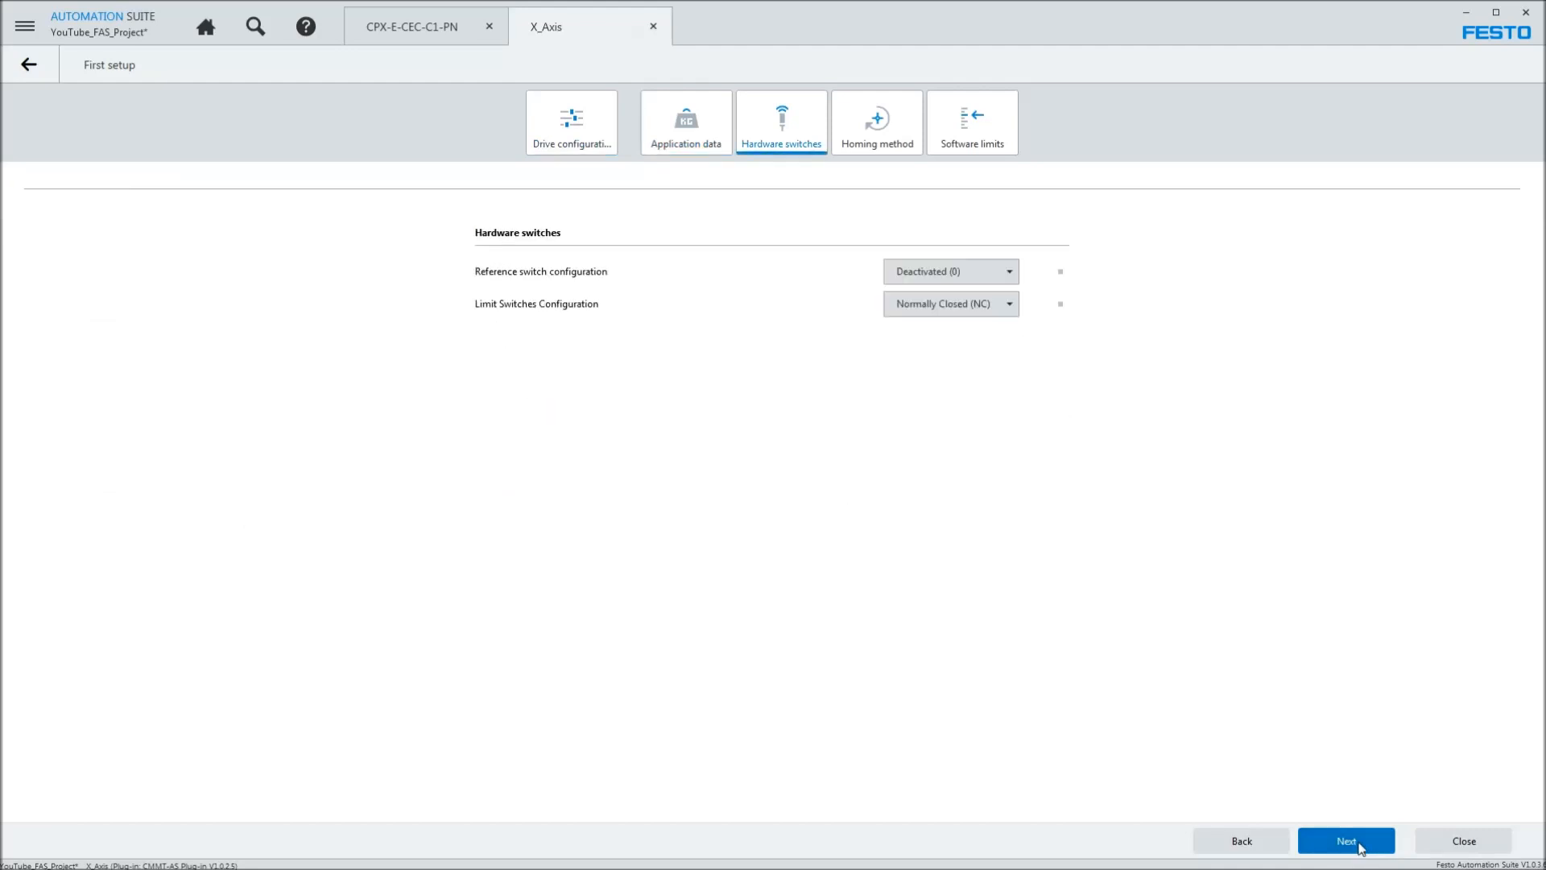
pyautogui.click(1357, 850)
pyautogui.click(1361, 846)
pyautogui.click(1464, 841)
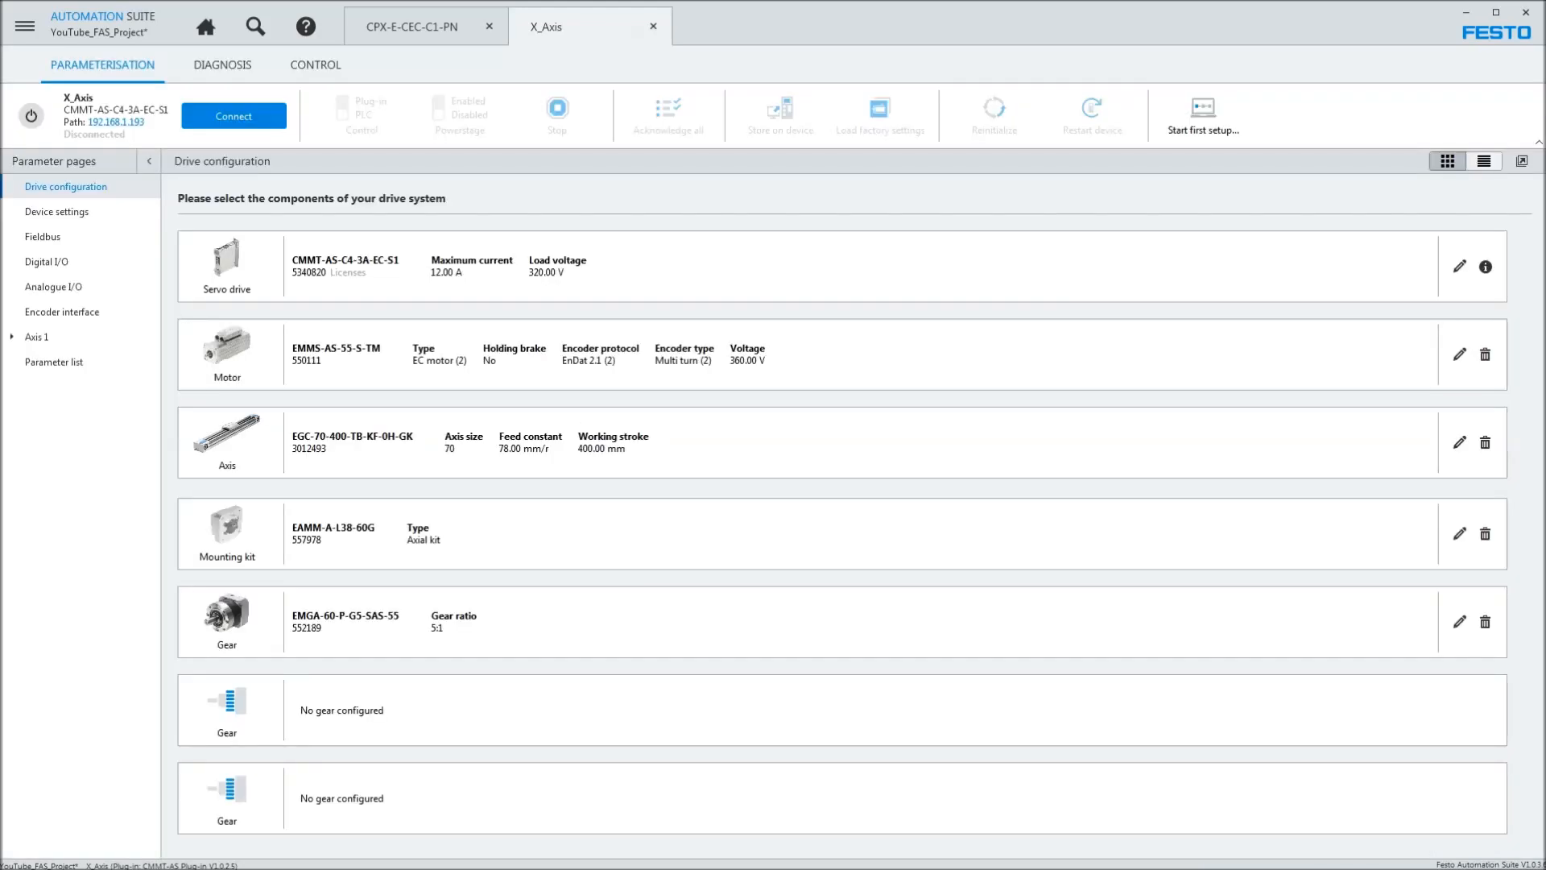
# - Review X_Axis's device settings, including the intermediate circuit voltage, and its fieldbus parameters
pyautogui.click(81, 216)
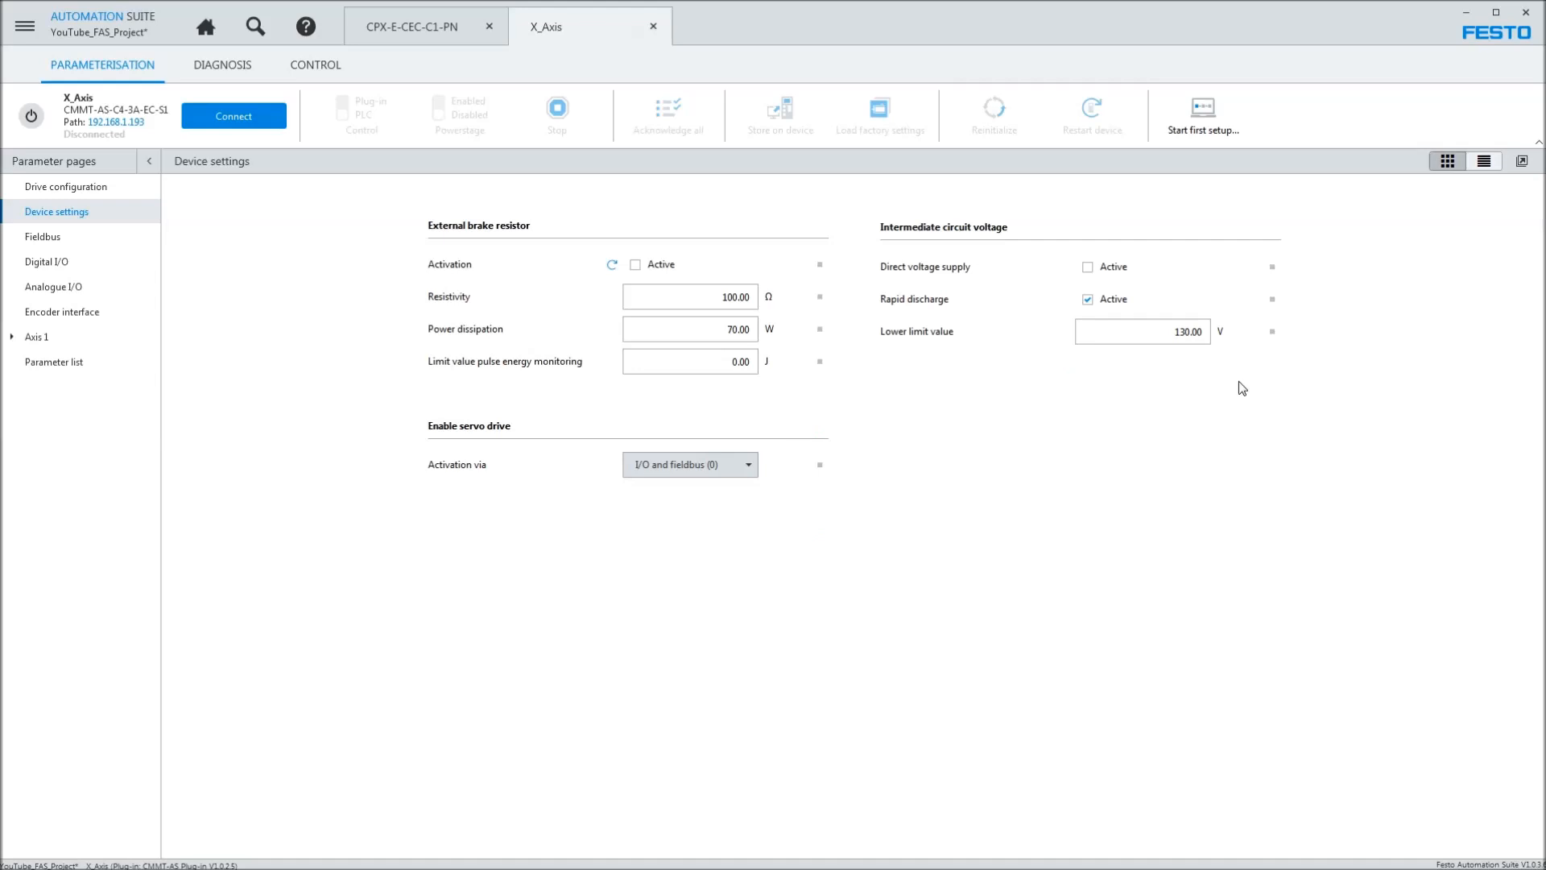
pyautogui.click(1143, 332)
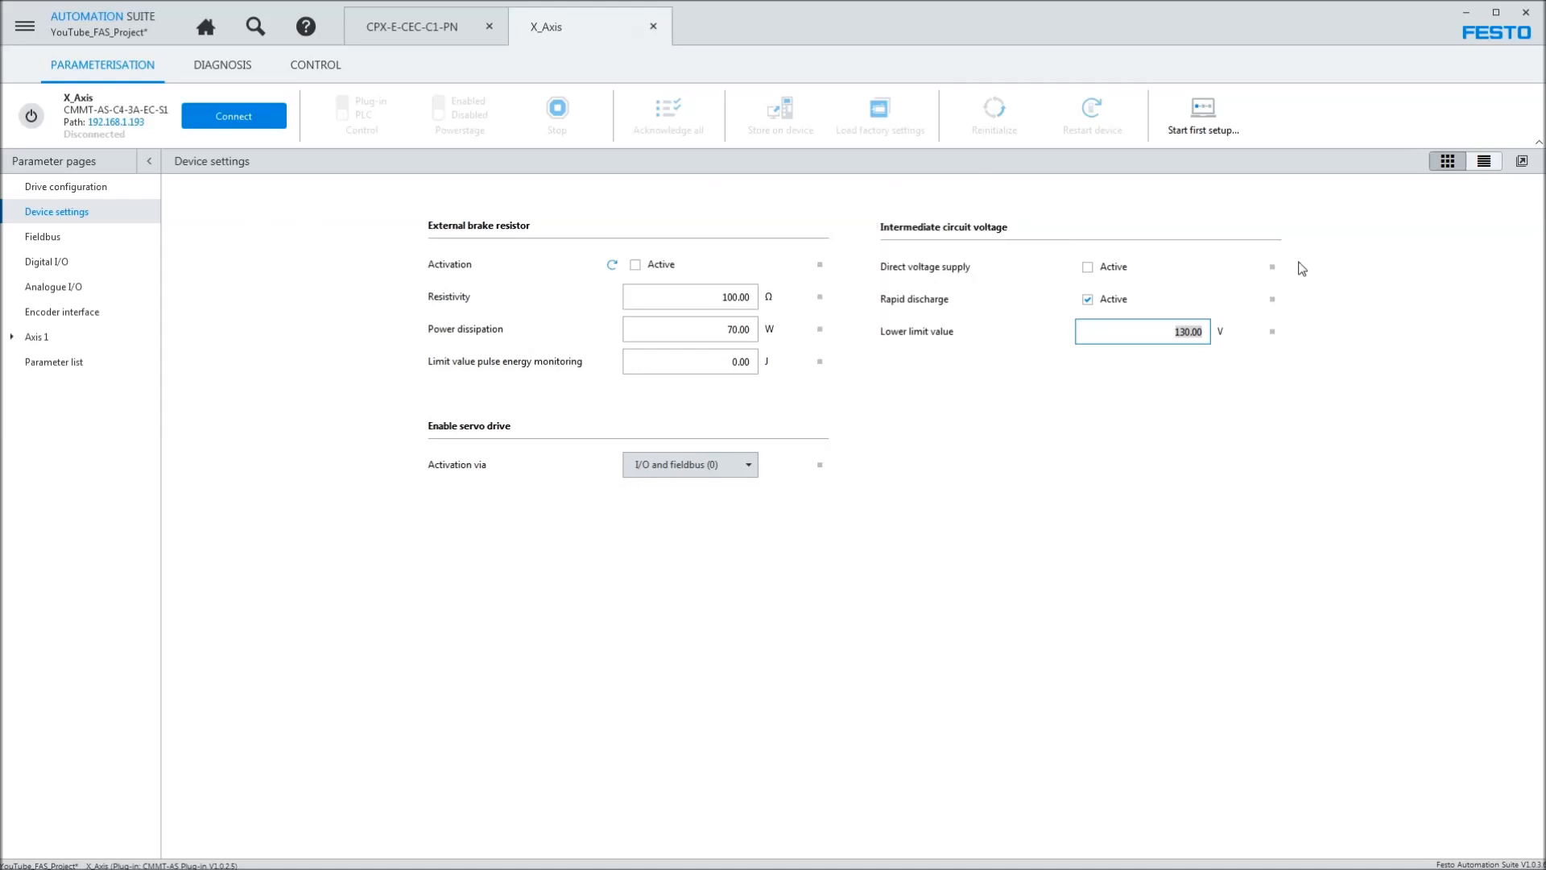
pyautogui.click(44, 236)
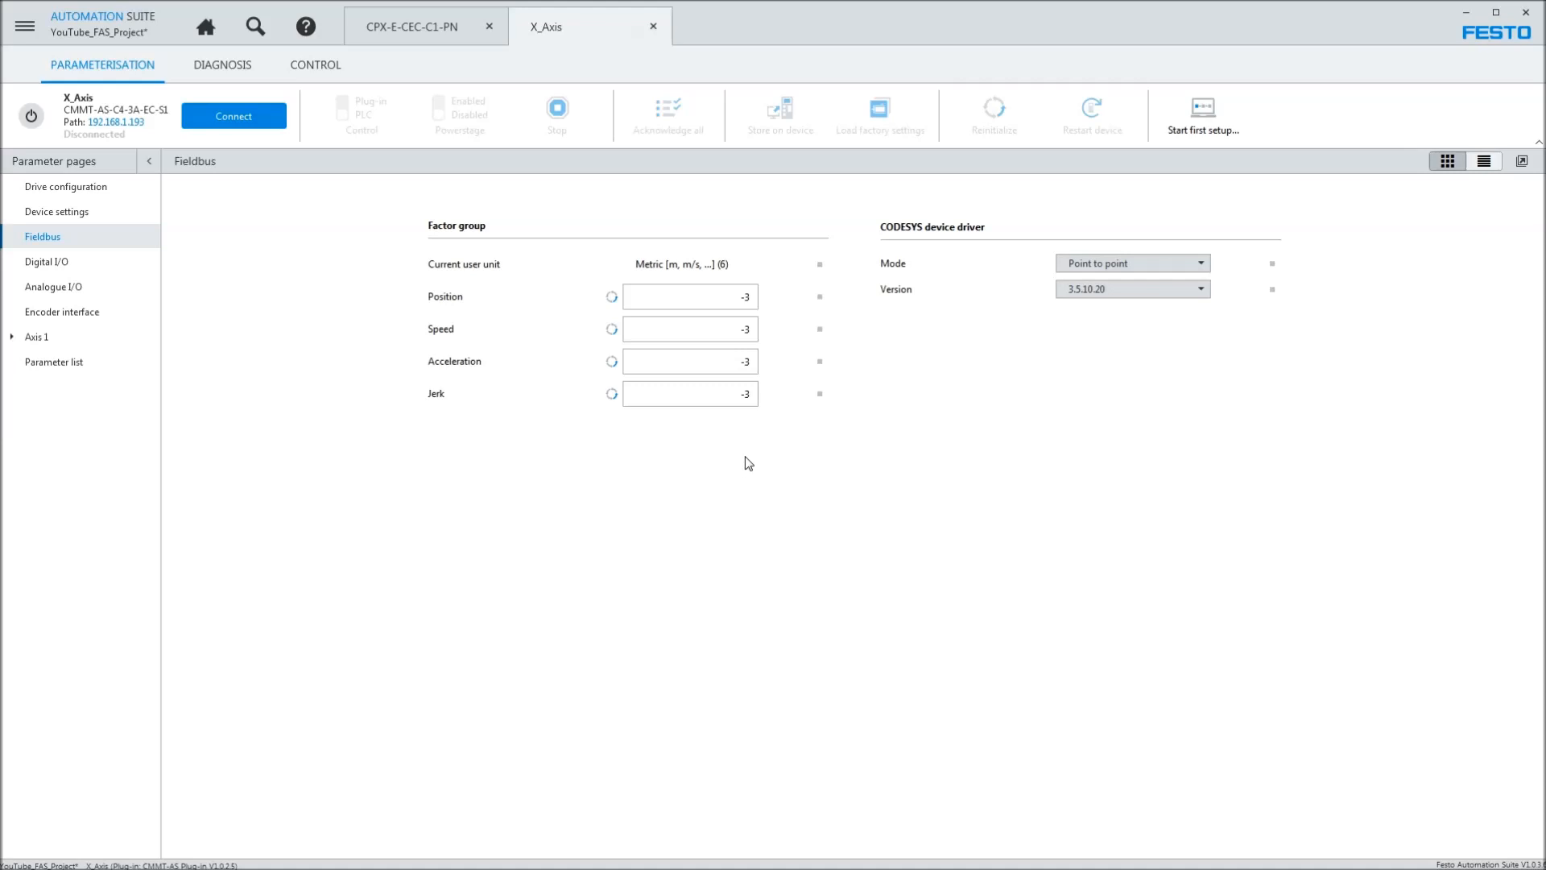
# - Check the controller and X_Axis in the Designer and X_Axis's device tree entry, and return to its Fieldbus page
pyautogui.click(205, 26)
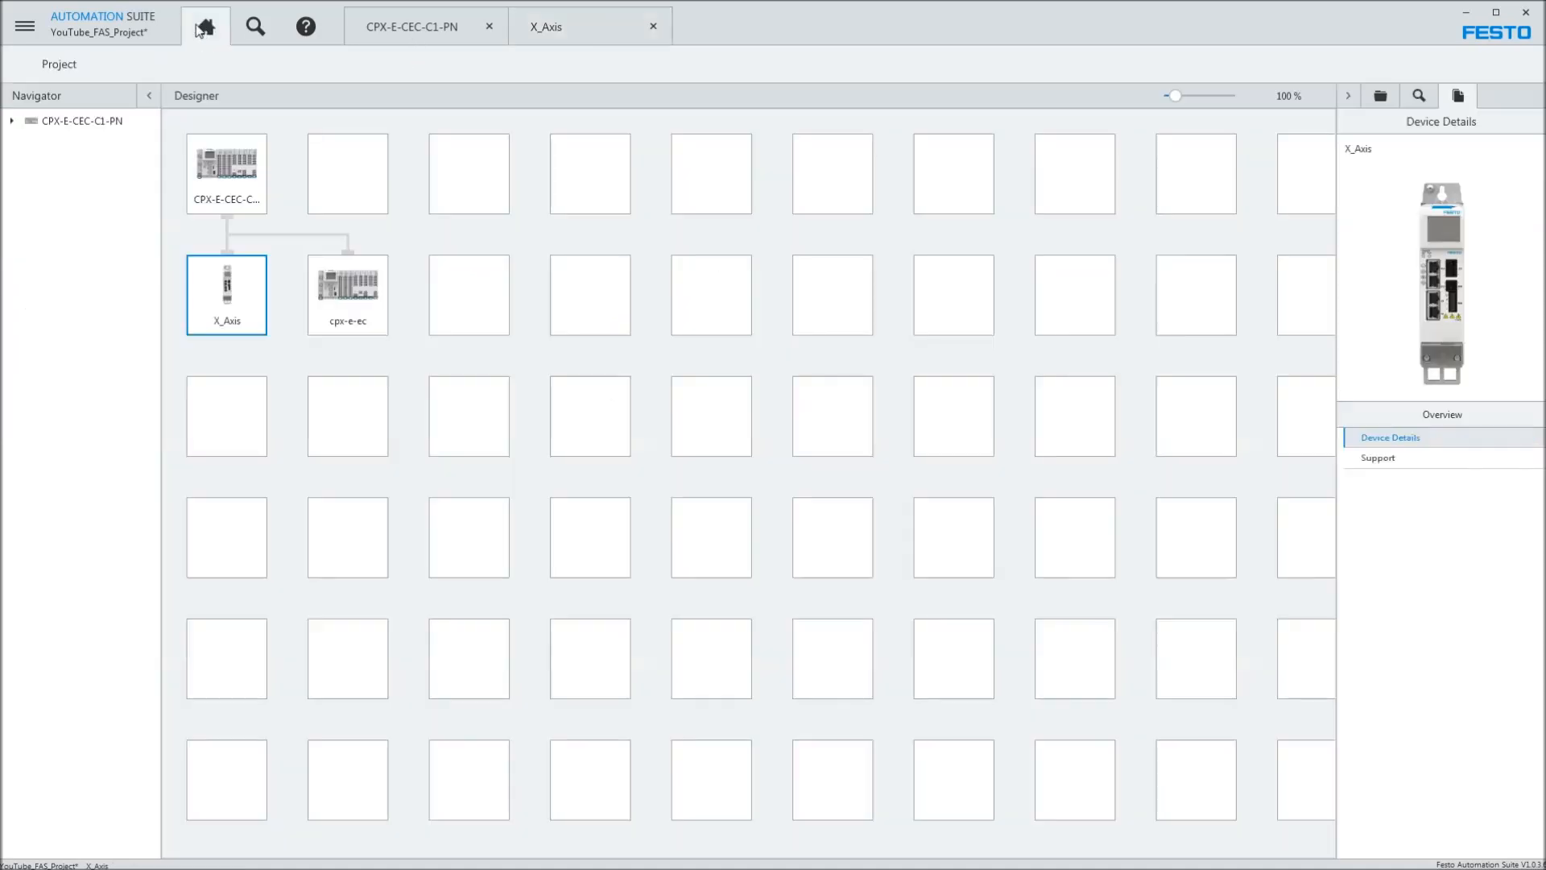
pyautogui.click(220, 180)
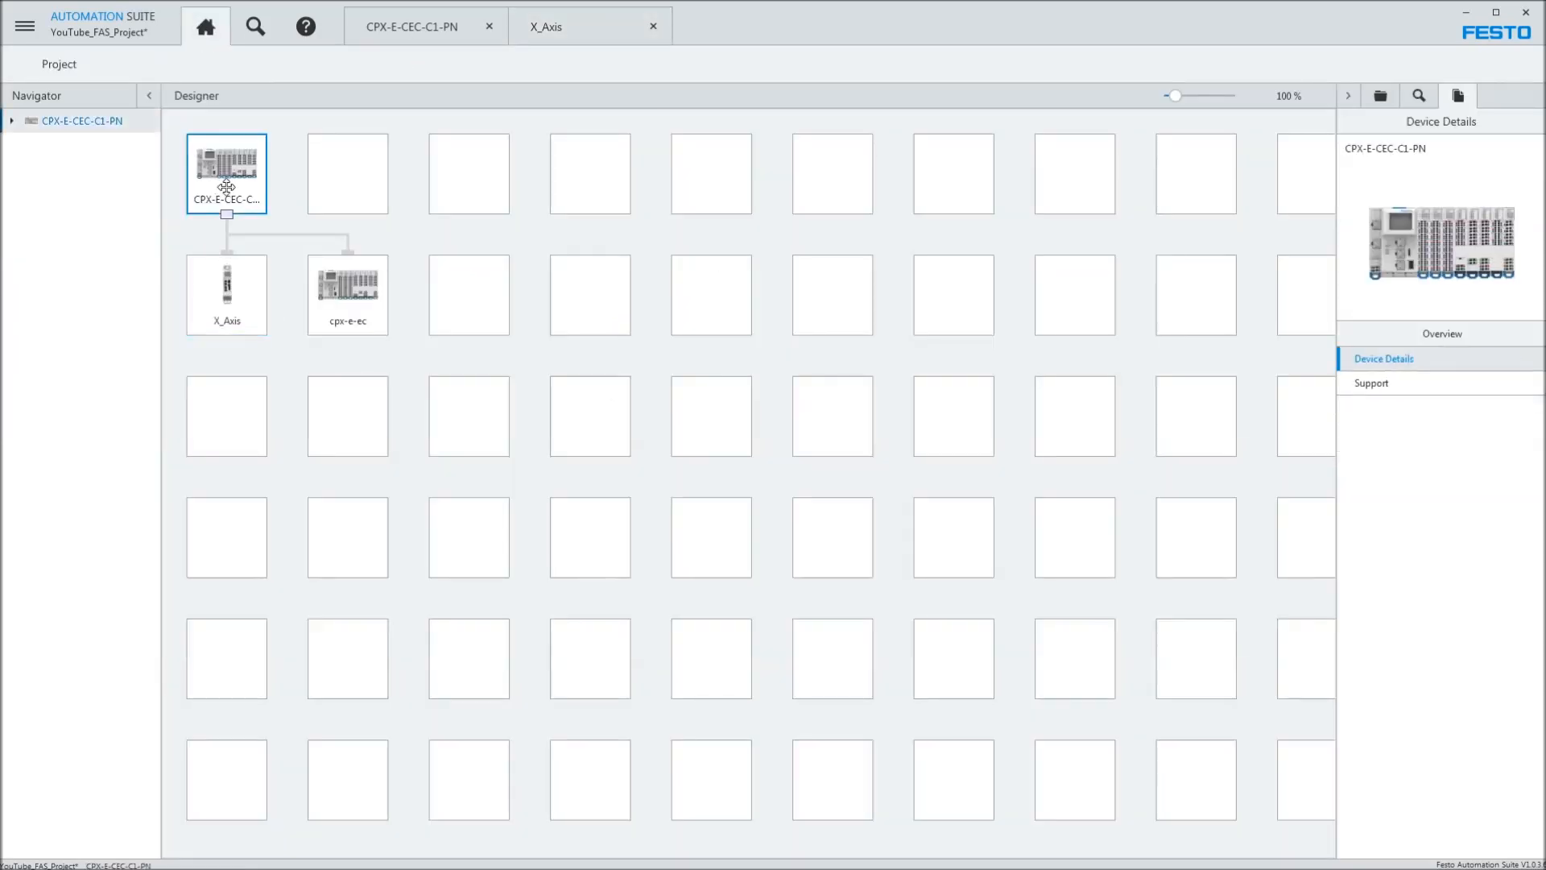
pyautogui.click(227, 283)
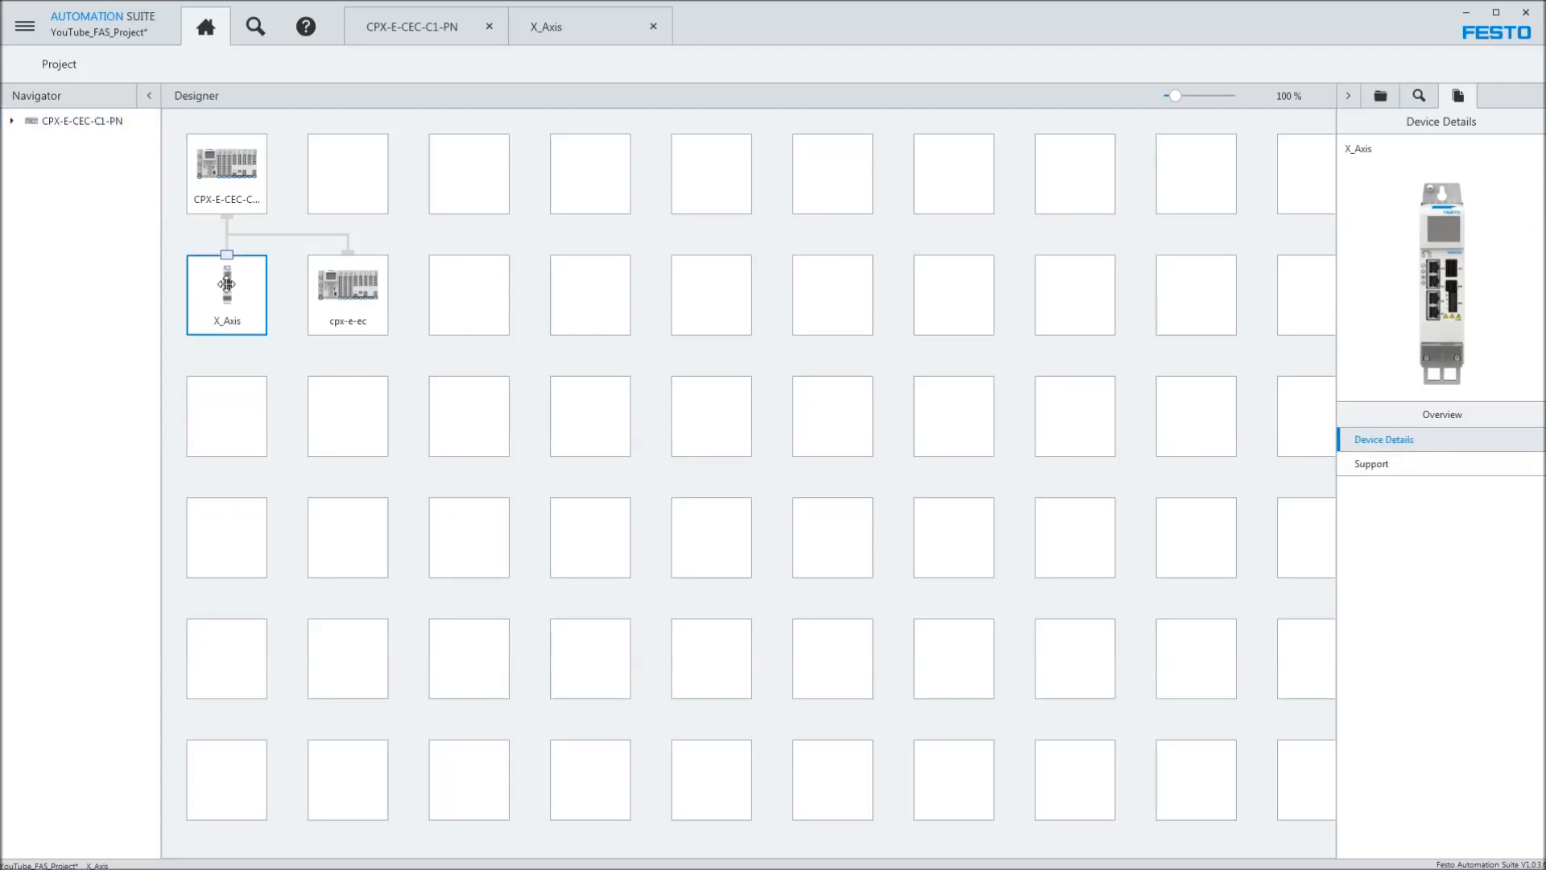
pyautogui.click(431, 31)
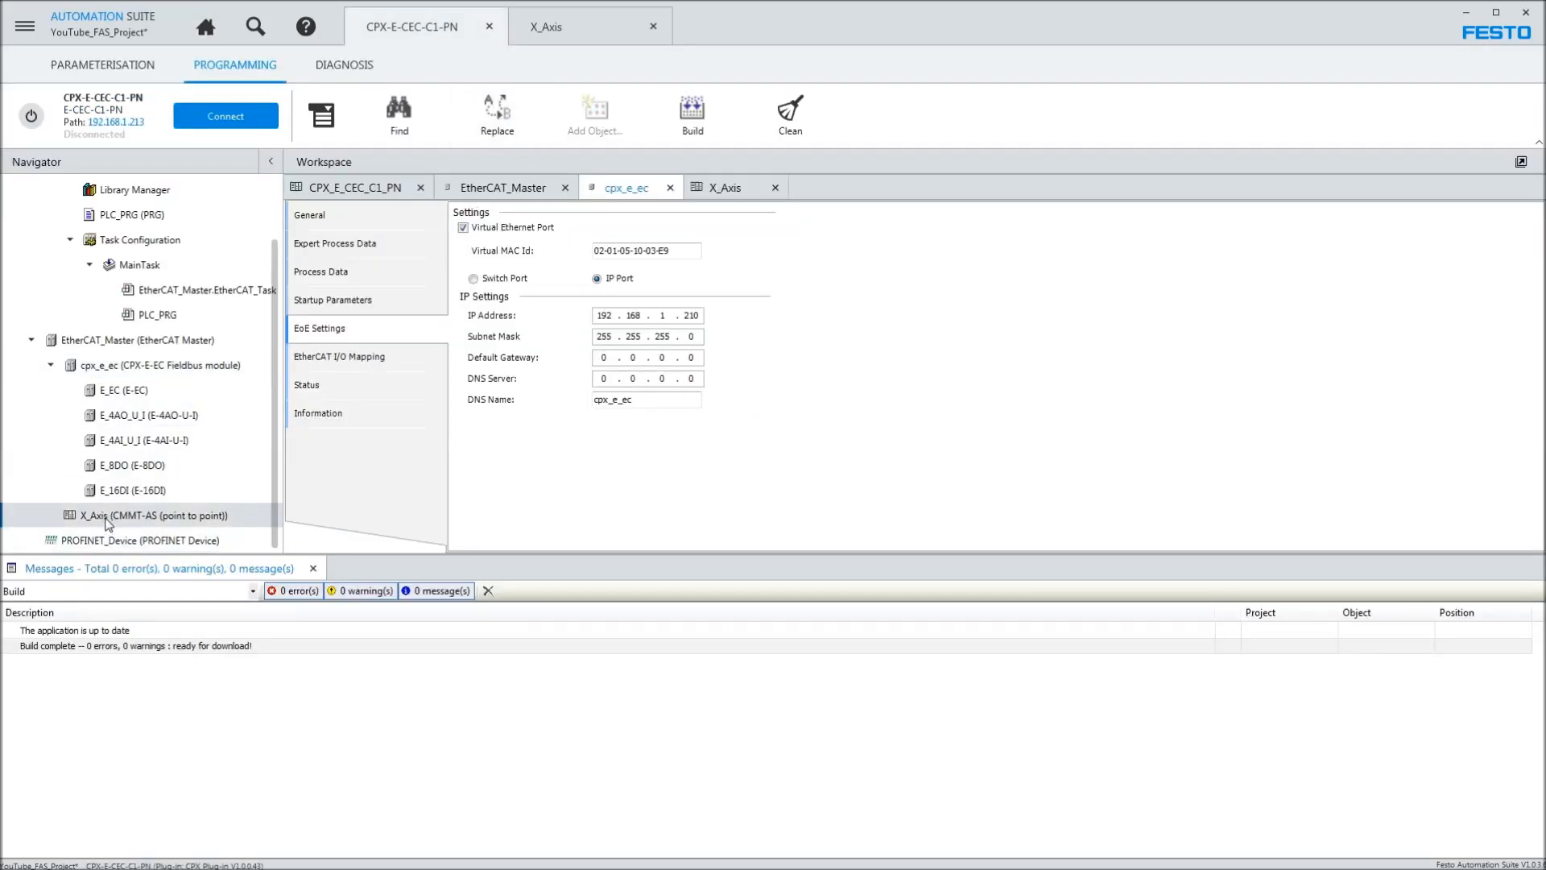
pyautogui.click(557, 26)
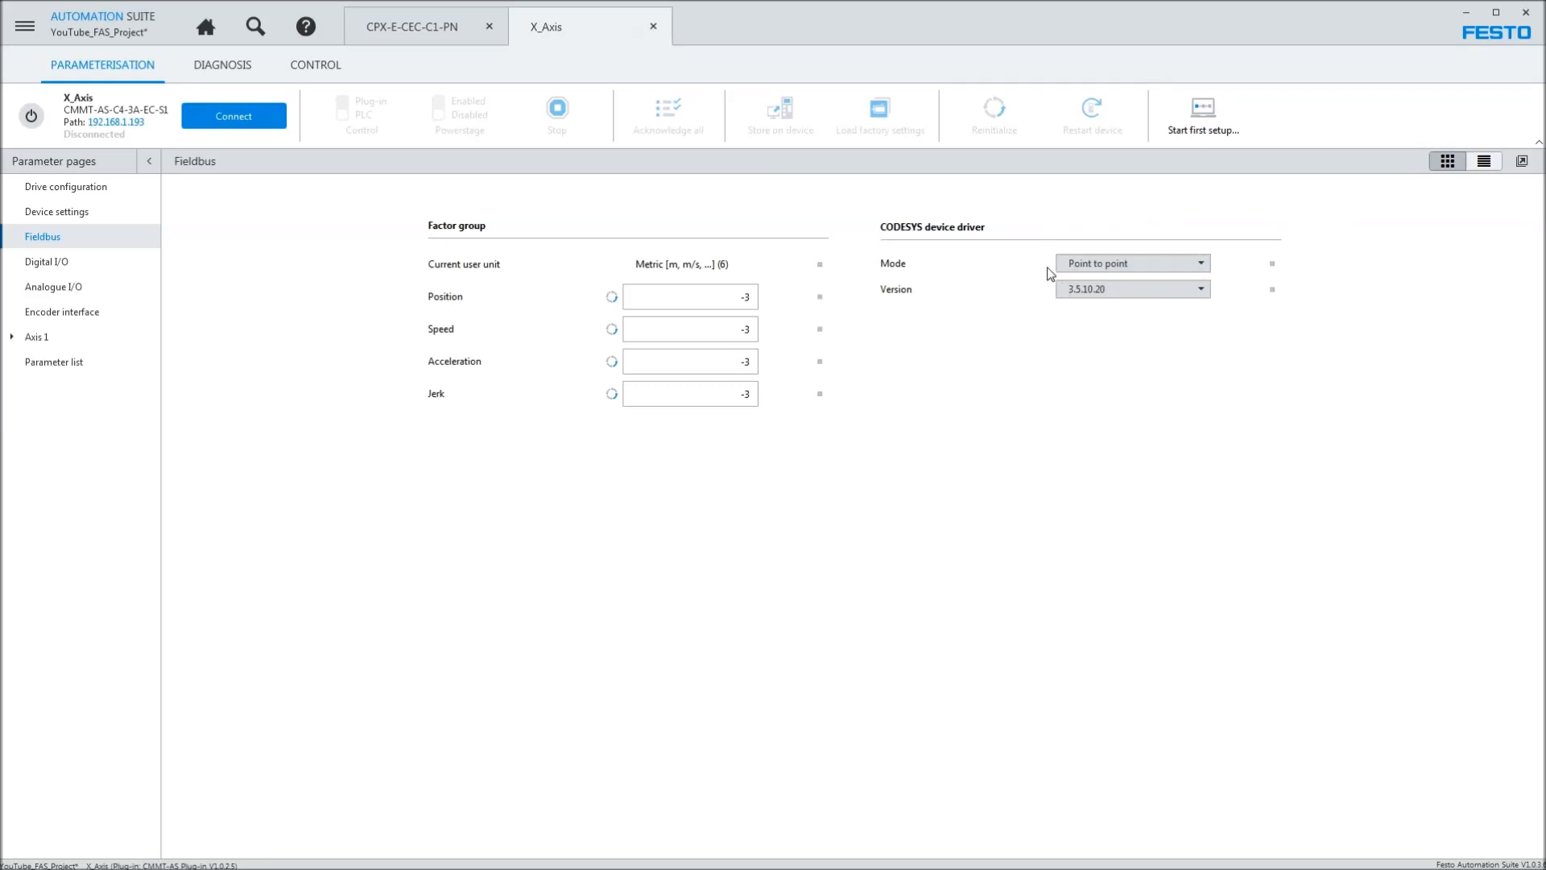
# - Set X_Axis's CODESYS device driver mode to SoftMotion and open its SM_Drive_EtherCAT_Festo_CMMT_AS object in the PLC project
pyautogui.click(1205, 264)
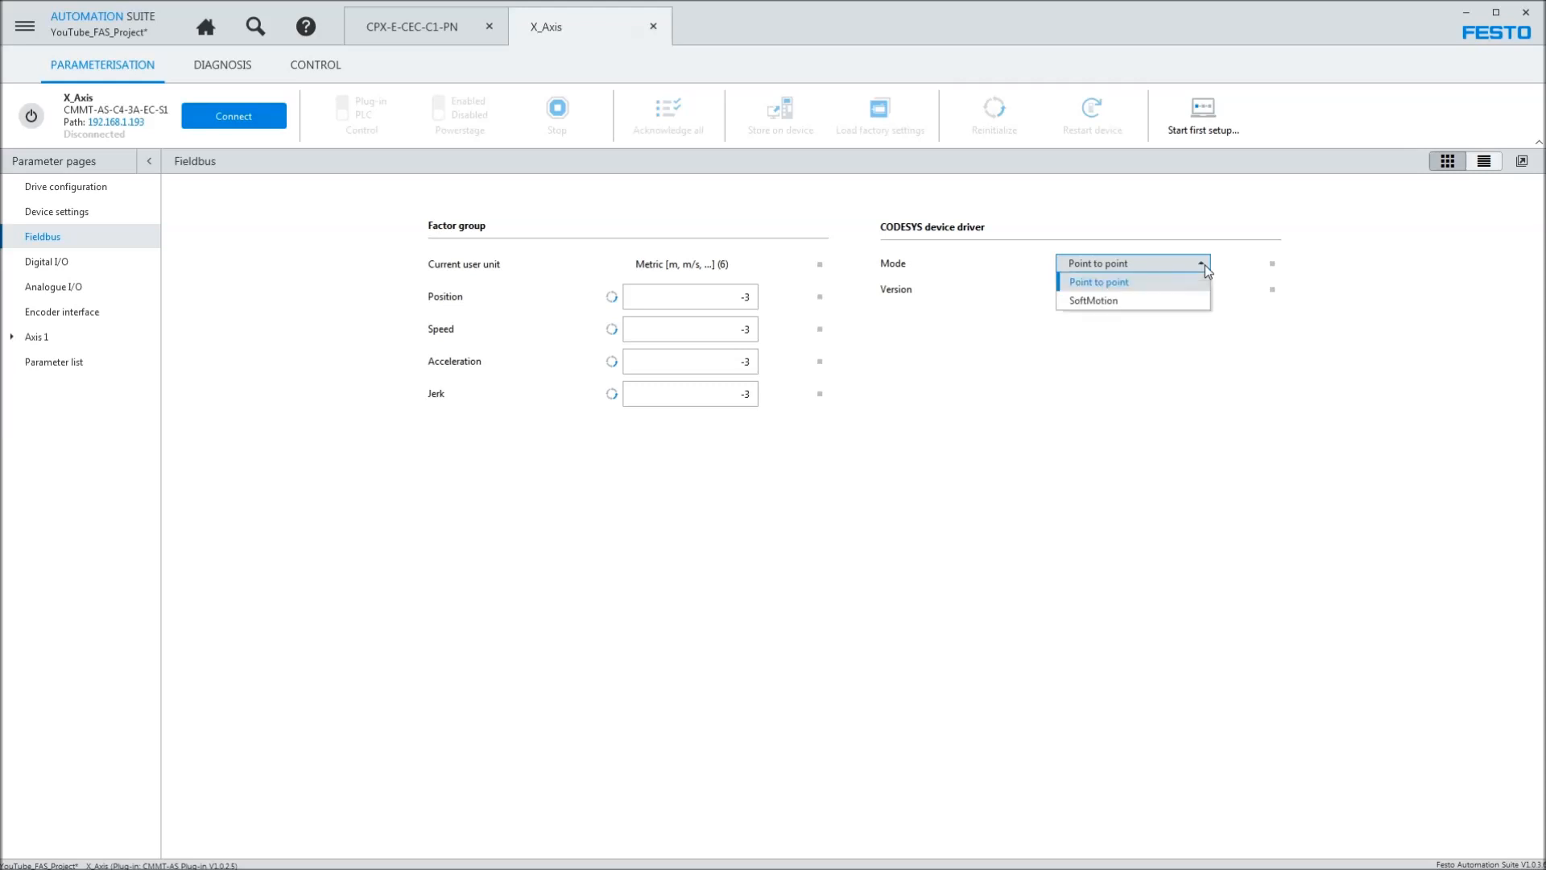
pyautogui.click(1132, 303)
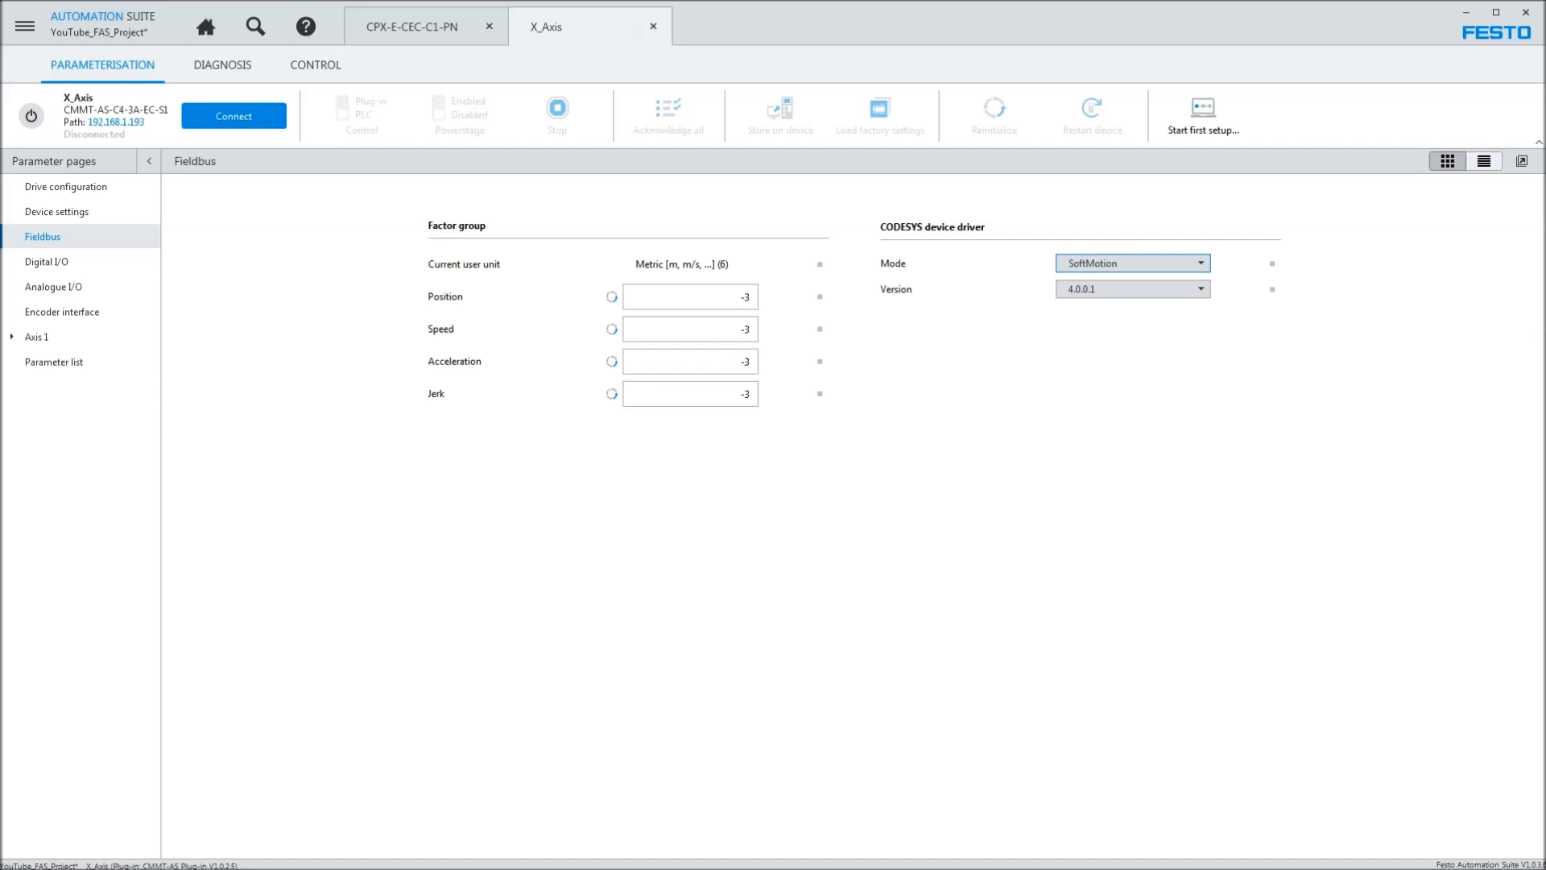
pyautogui.click(407, 29)
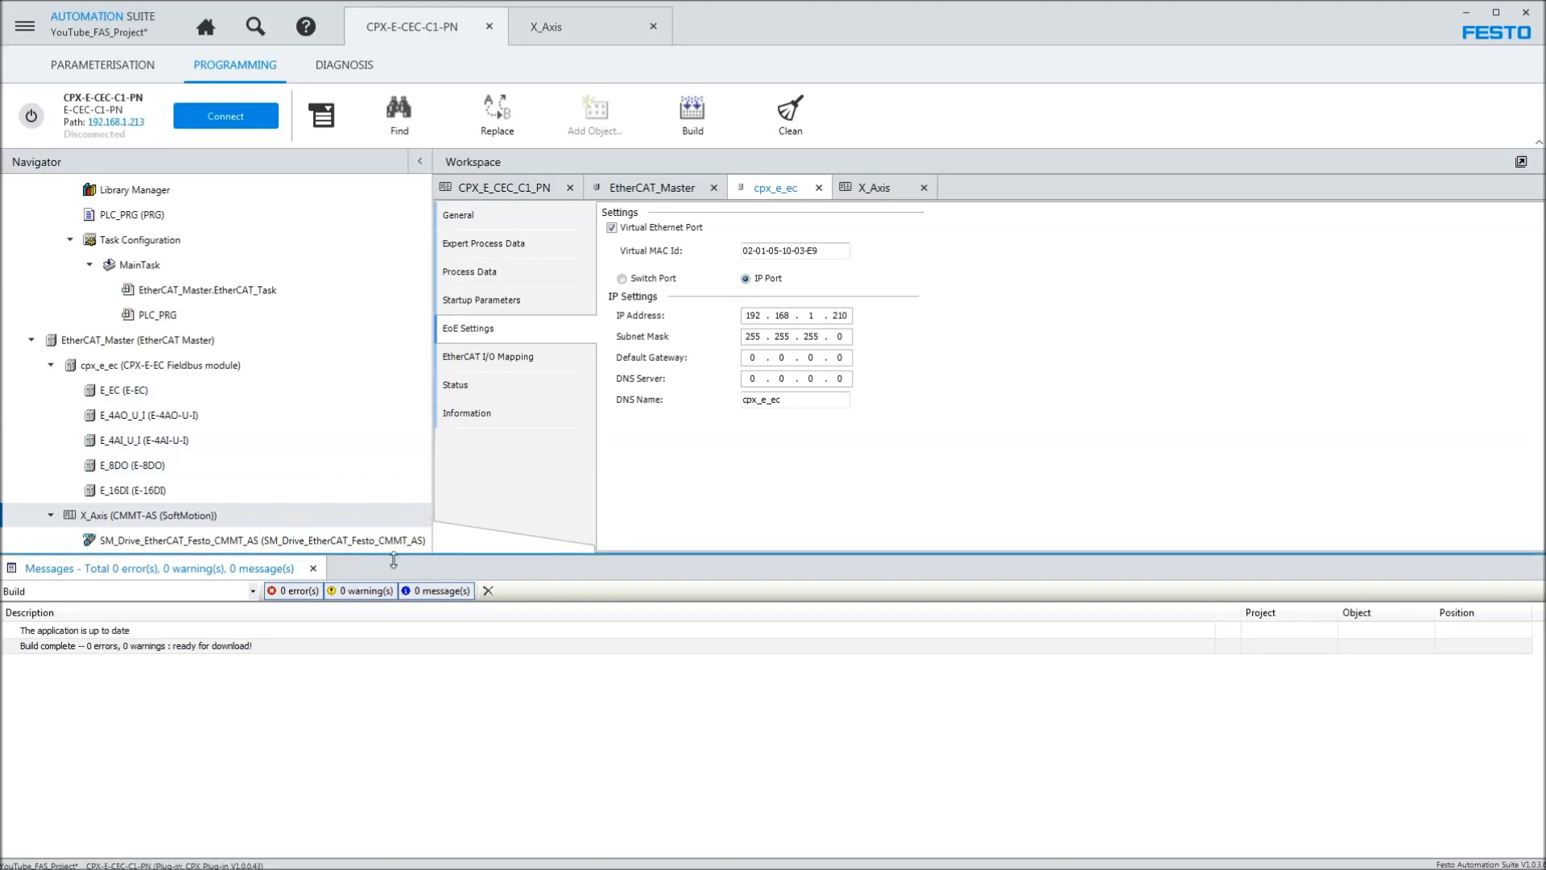
pyautogui.click(313, 568)
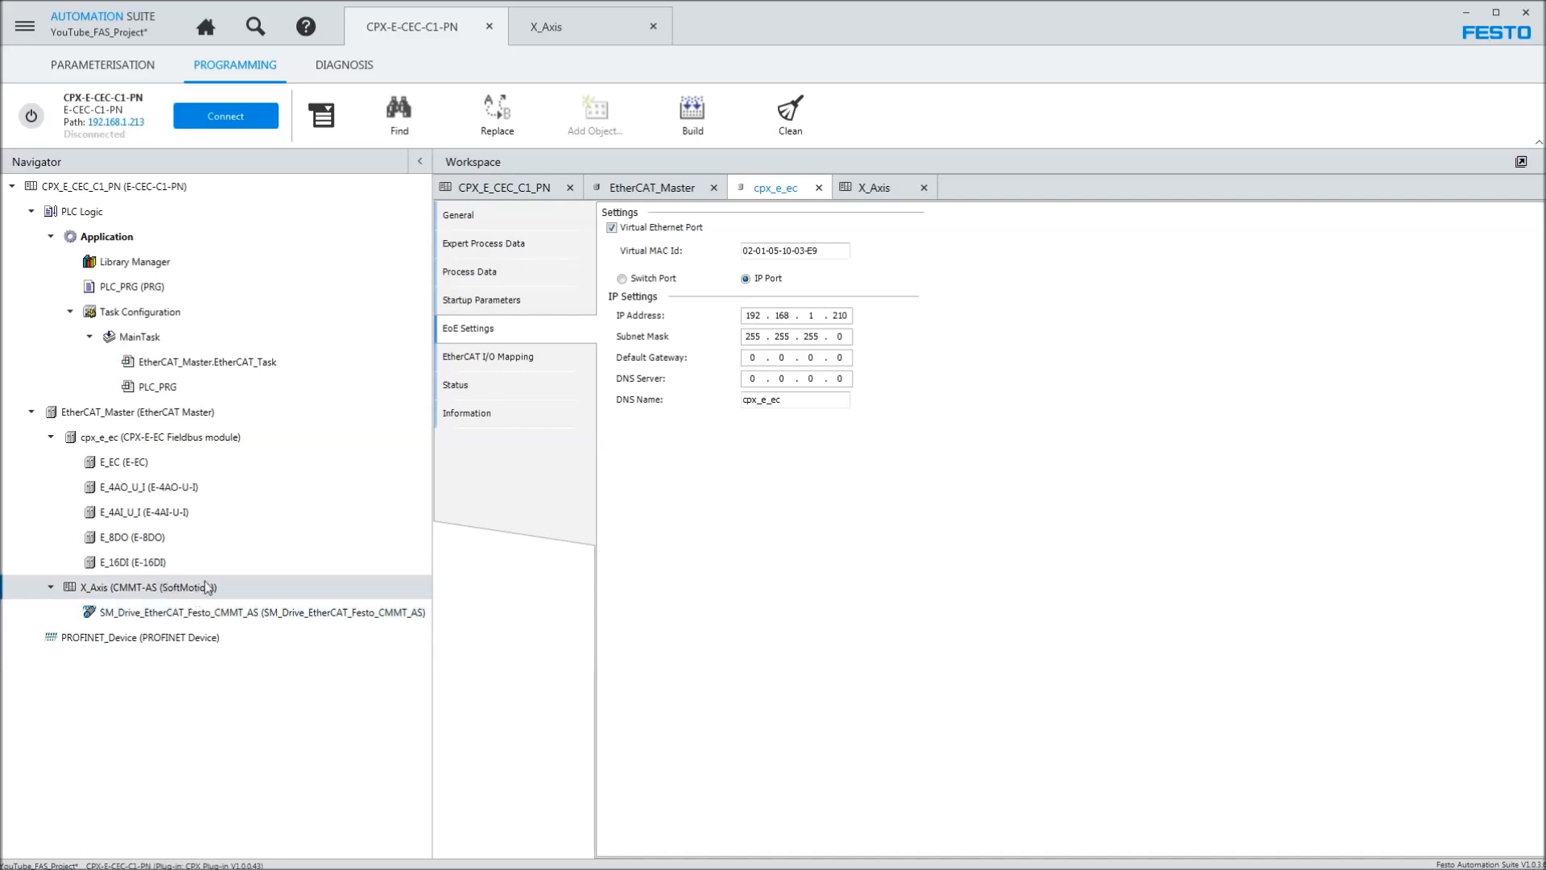
pyautogui.doubleClick(243, 614)
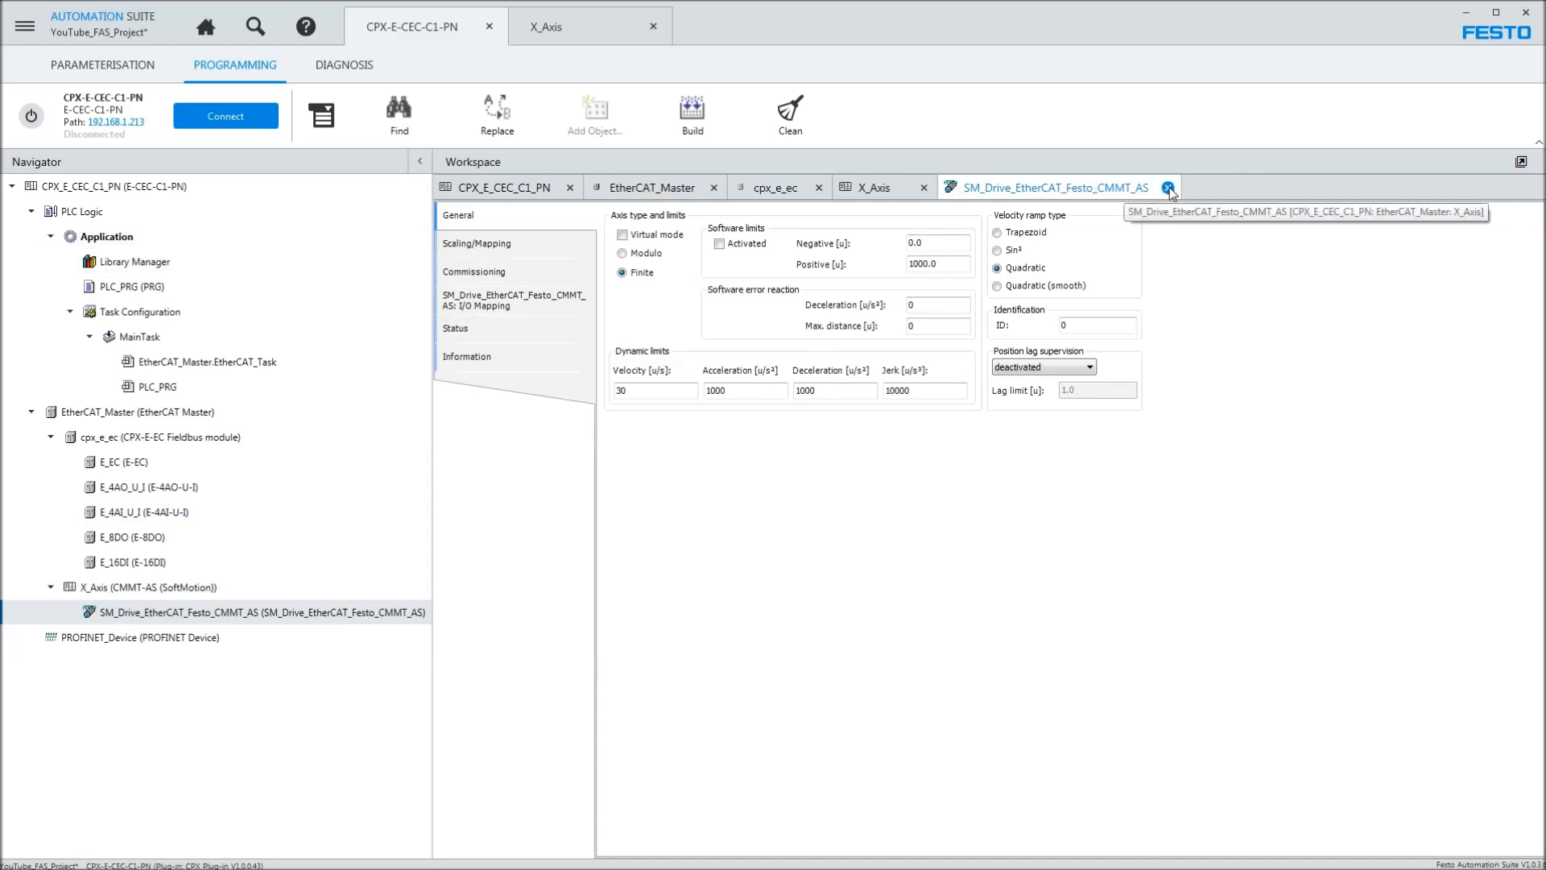
# - Set the CODESYS device driver mode of X_Axis back to Point to point
pyautogui.click(553, 29)
pyautogui.click(1195, 264)
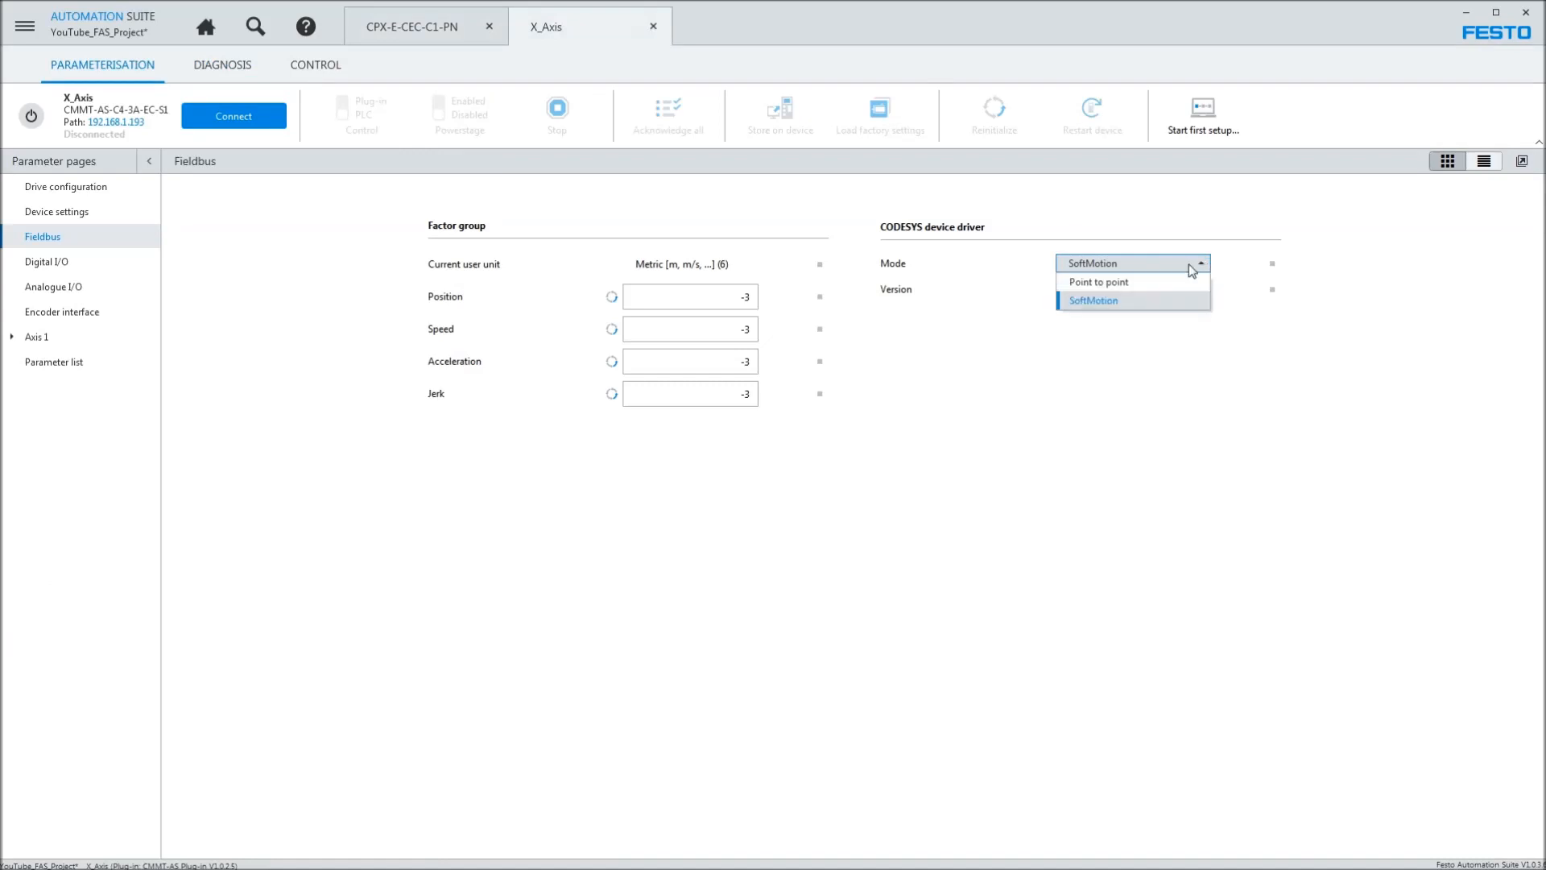
pyautogui.click(1129, 284)
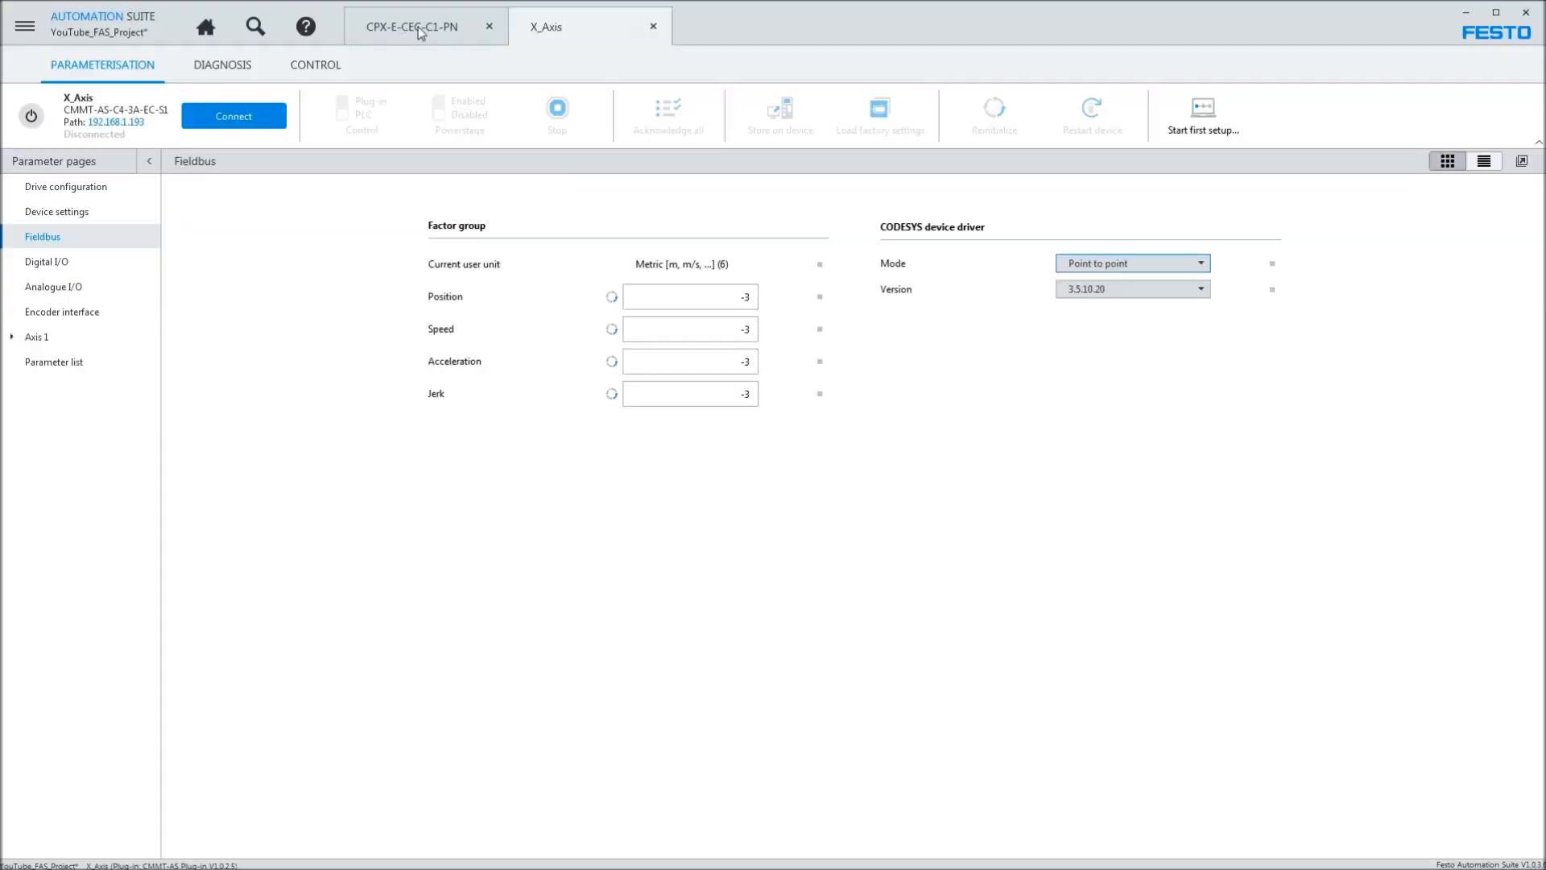
# - Enable expert settings for X_Axis in the PLC project, select DC for synchronization, and open its EoE settings
pyautogui.click(420, 29)
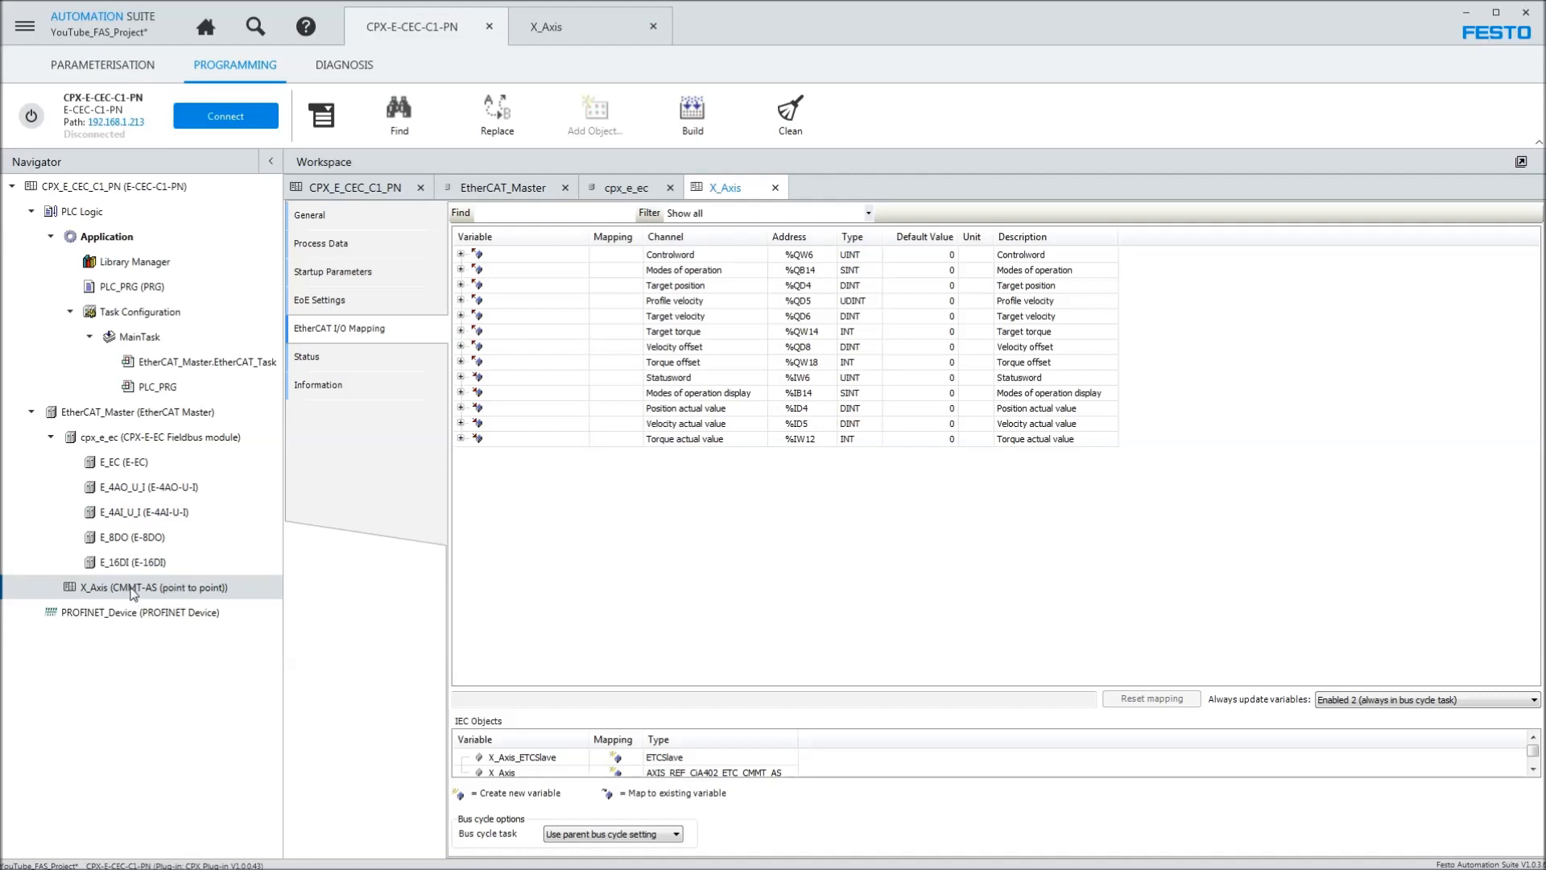
pyautogui.click(310, 215)
pyautogui.click(683, 234)
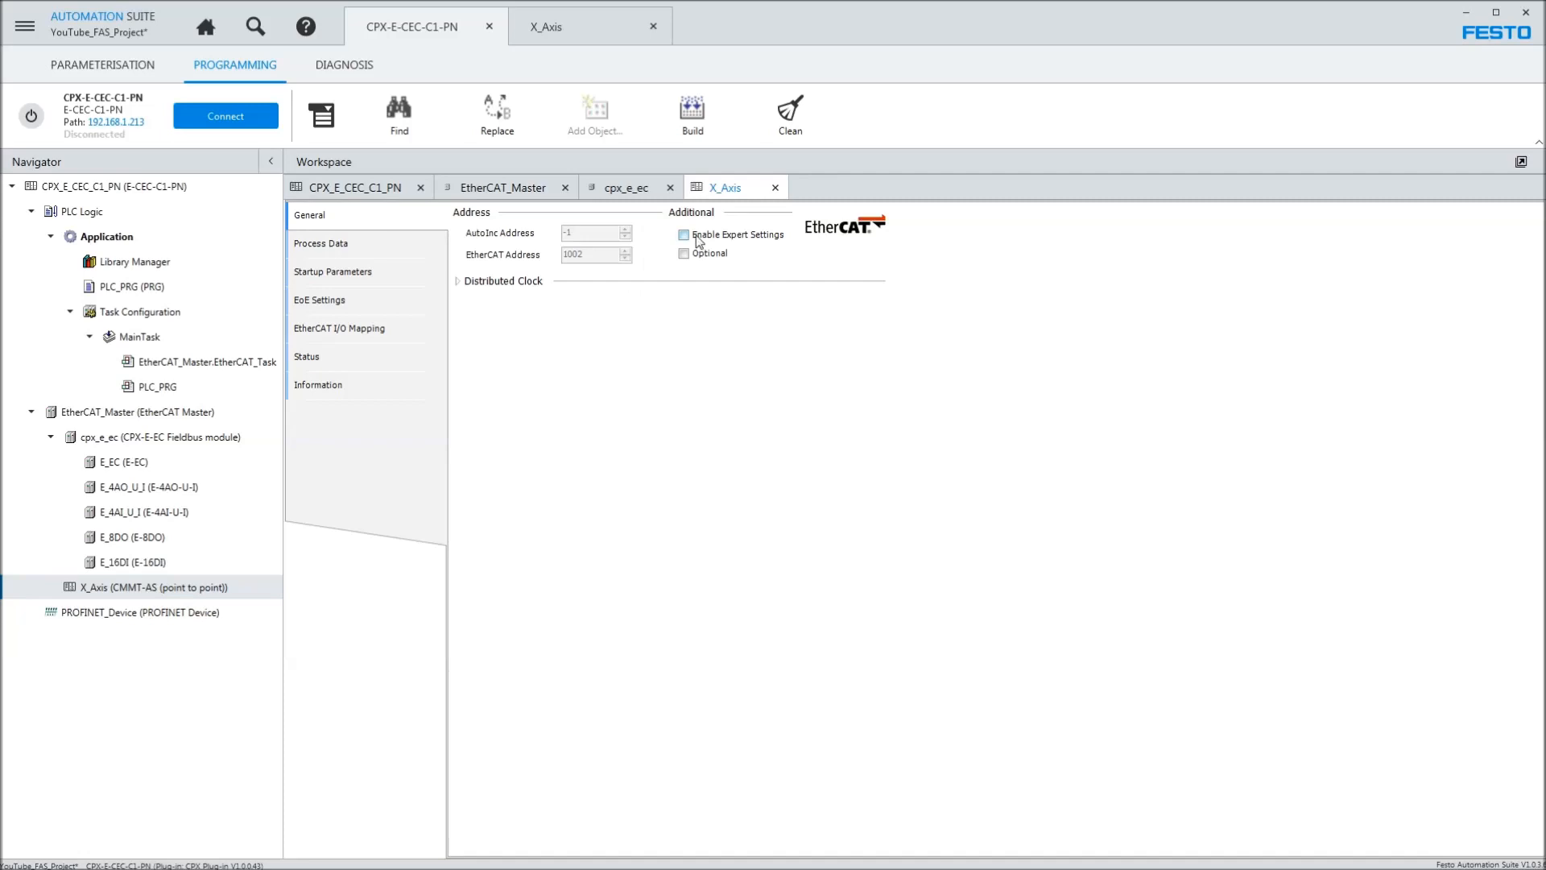
pyautogui.click(504, 281)
pyautogui.click(636, 308)
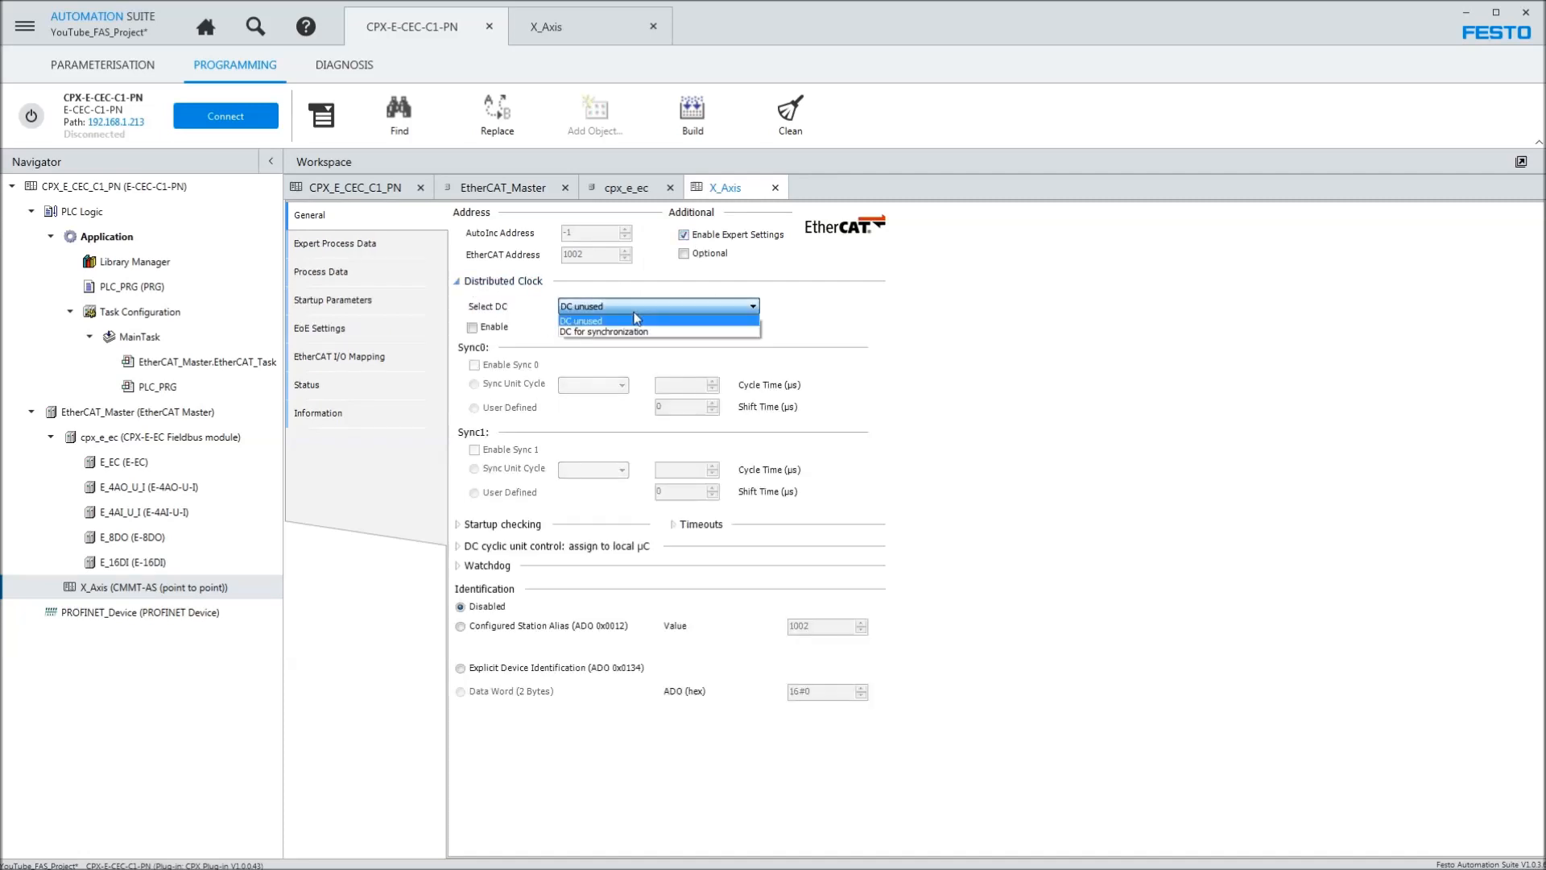
pyautogui.click(620, 331)
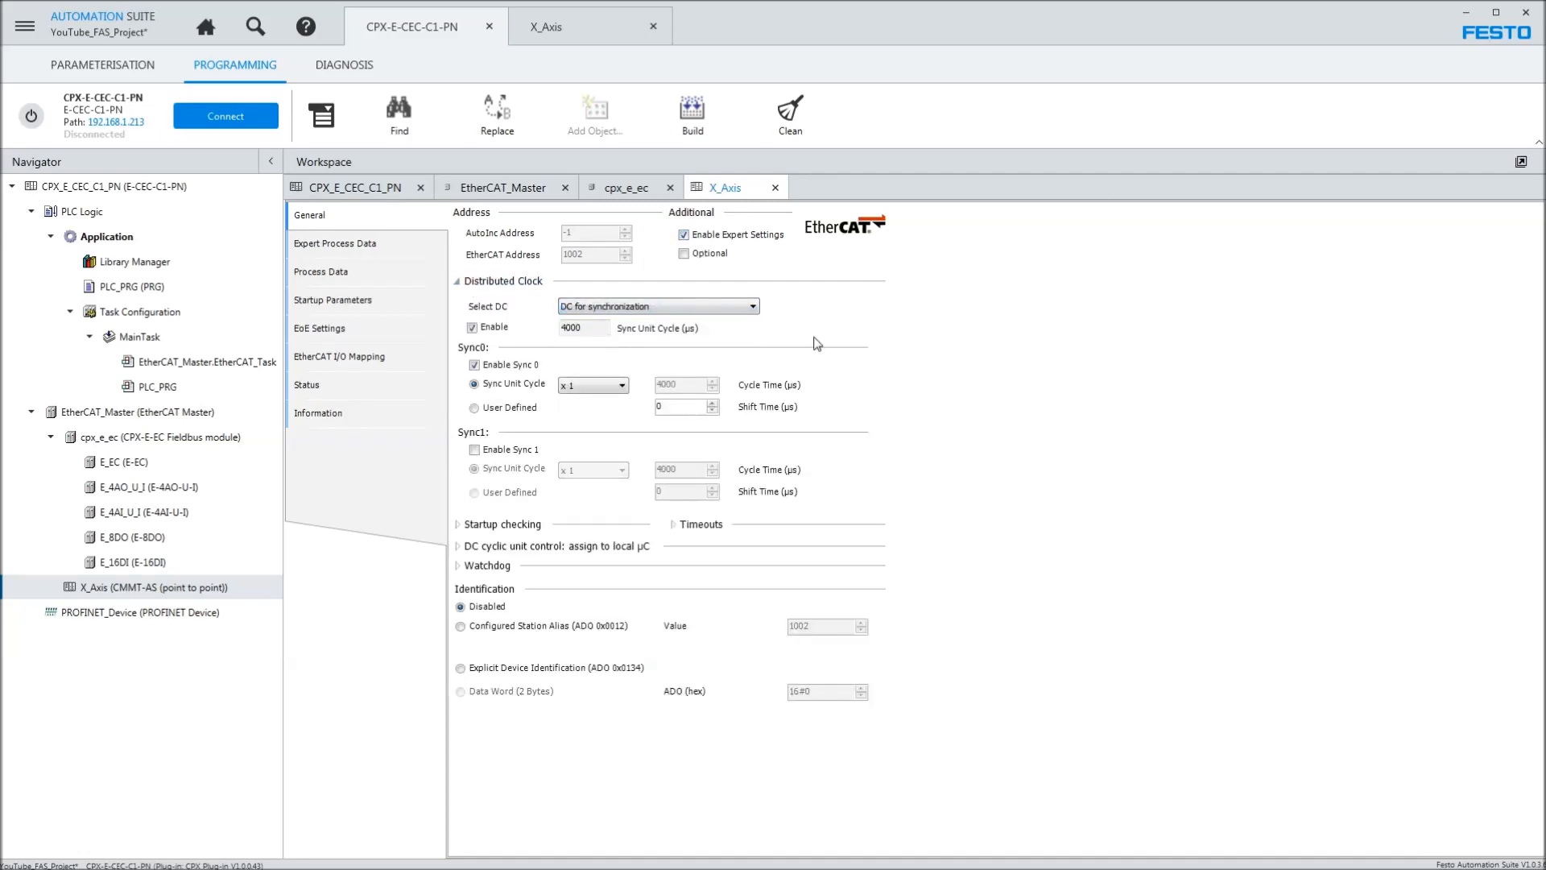
pyautogui.click(330, 329)
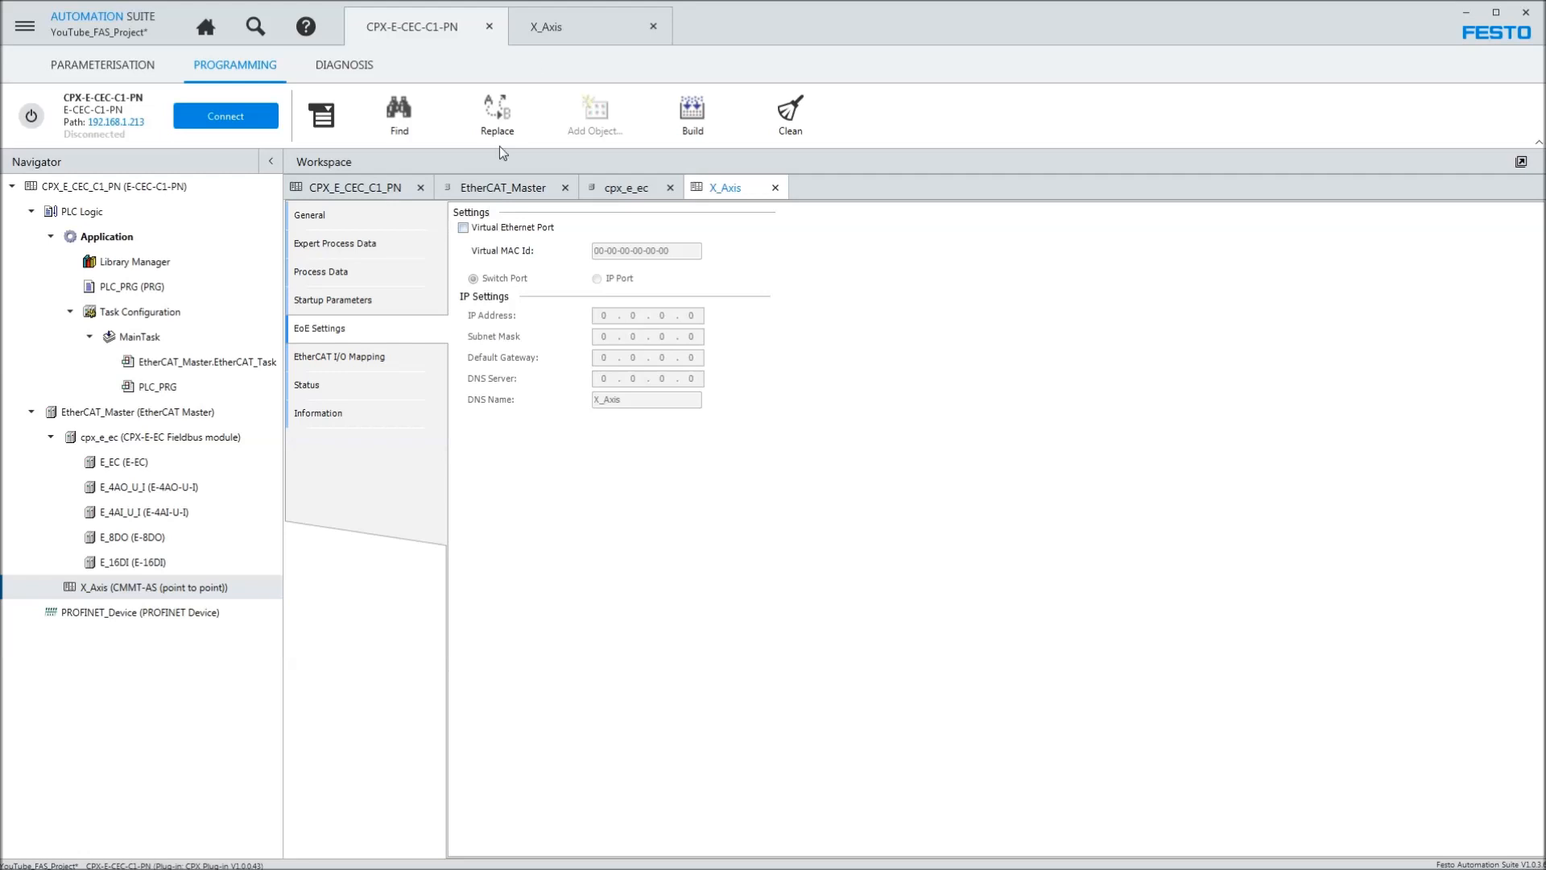
# - Switch to Festo Configuration Tool, display the CMMP-AS axis's drive configuration, and hide the Dynamic Help while narrowing the window
pyautogui.click(563, 33)
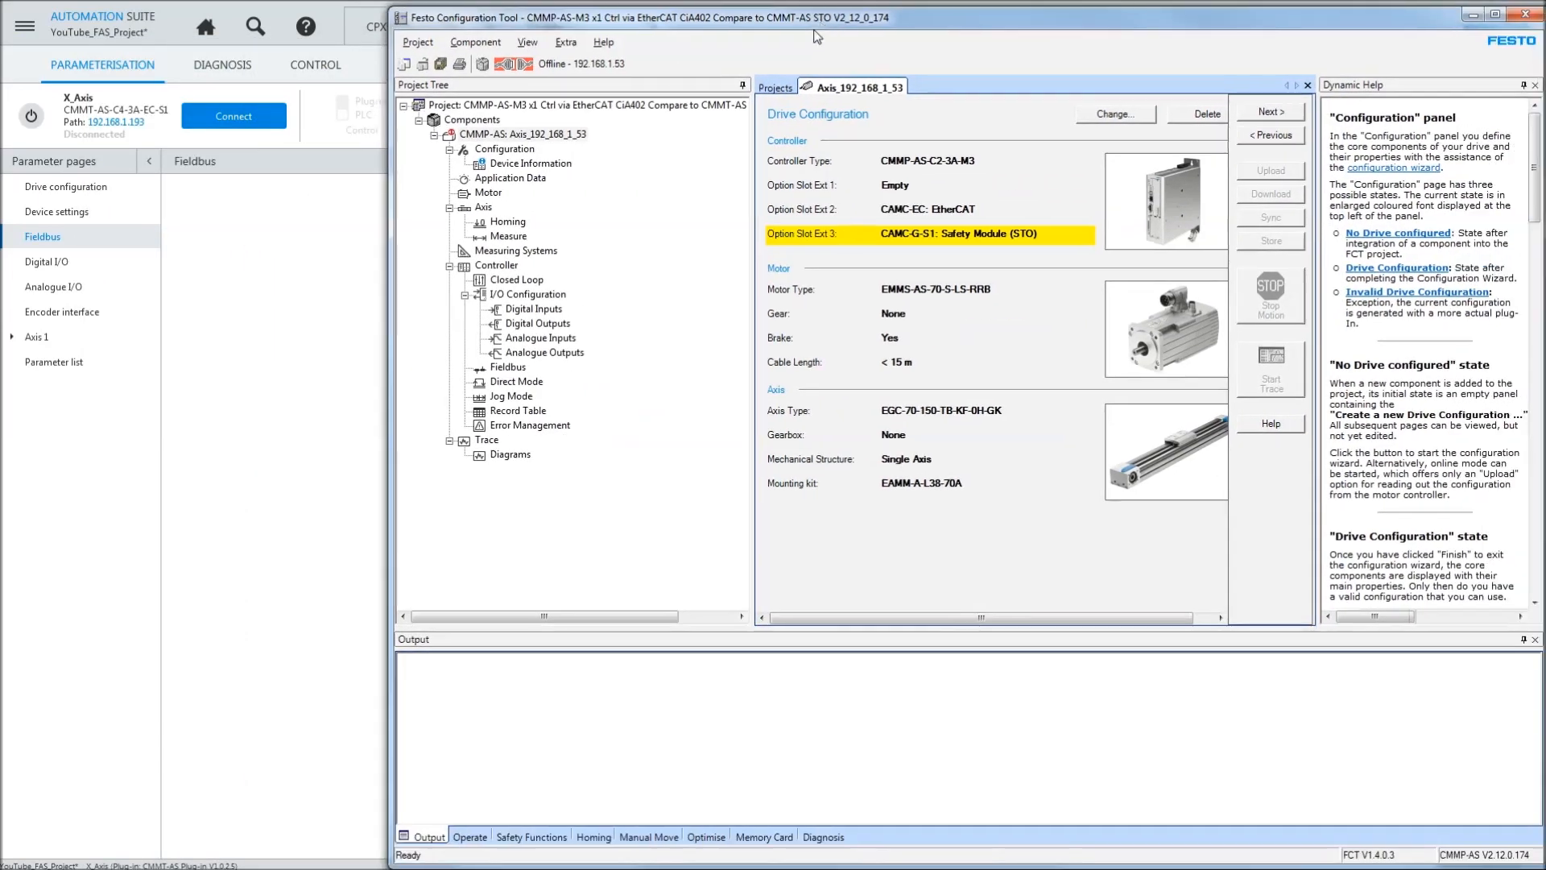
pyautogui.moveTo(814, 31)
pyautogui.mouseDown()
pyautogui.moveTo(751, 27)
pyautogui.moveTo(791, 26)
pyautogui.mouseUp()
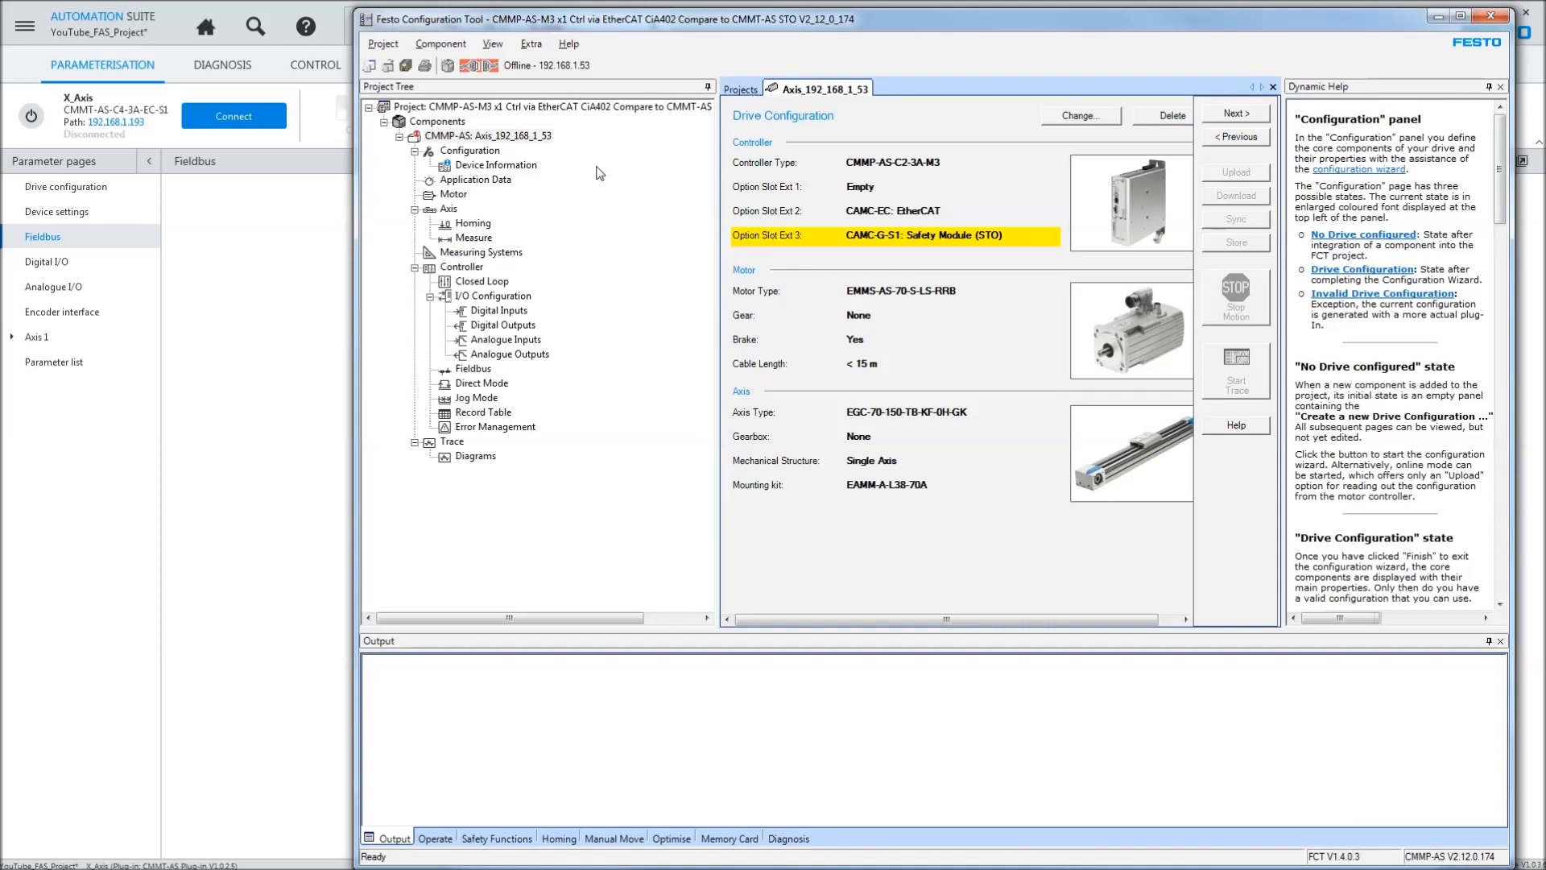
pyautogui.doubleClick(483, 153)
pyautogui.doubleClick(483, 153)
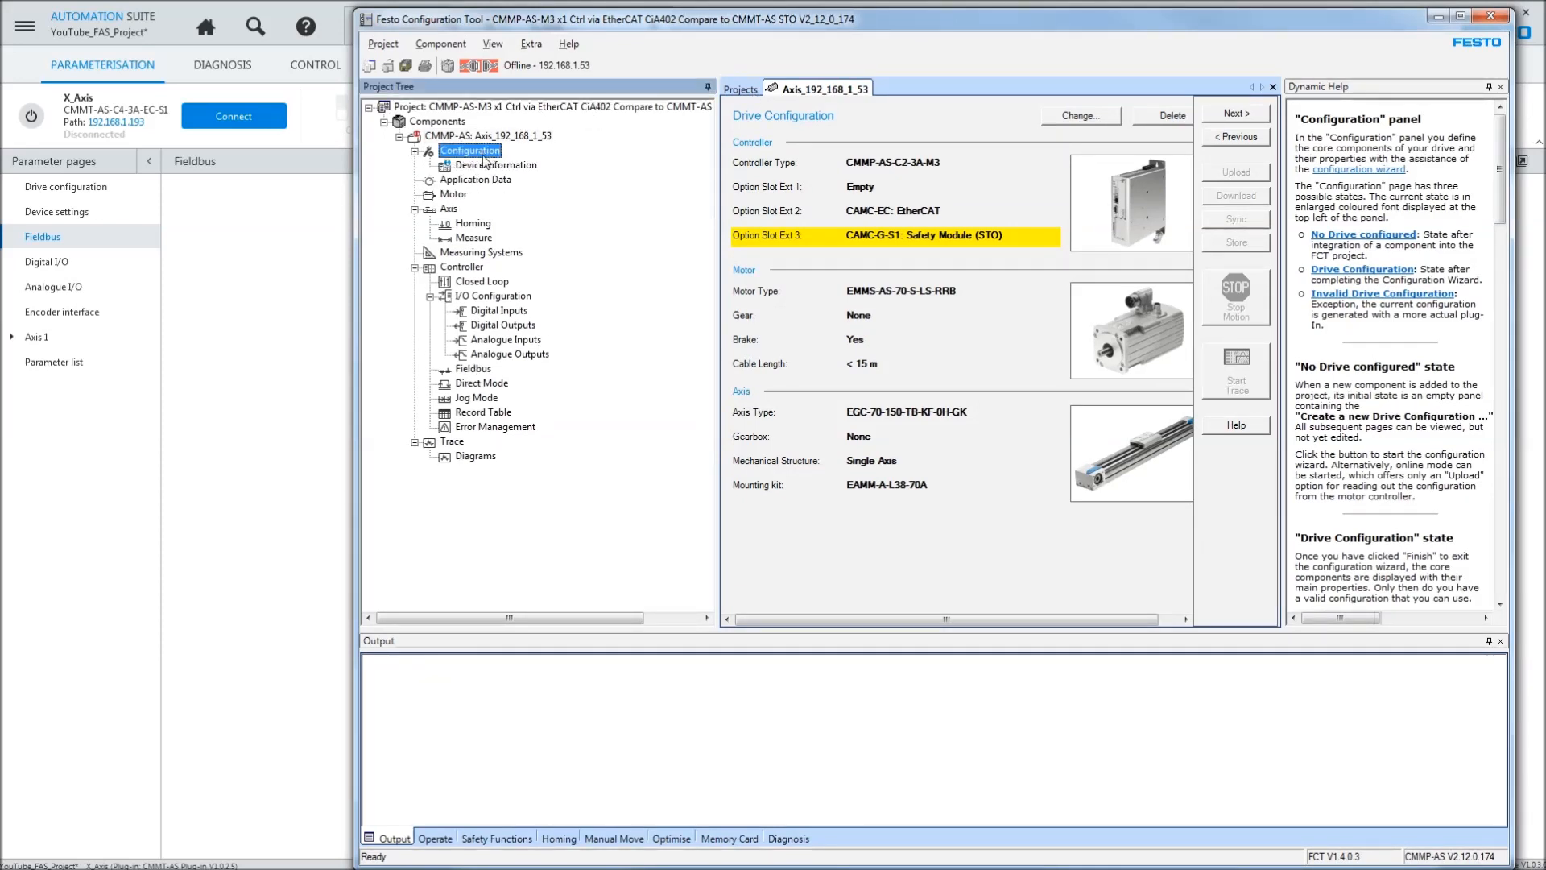
pyautogui.click(1501, 86)
pyautogui.moveTo(355, 361); pyautogui.dragTo(494, 361)
# - Review the CMMP-AS axis's drive configuration wizard from the controller settings through the configuration result, and cancel the wizard
pyautogui.click(1217, 117)
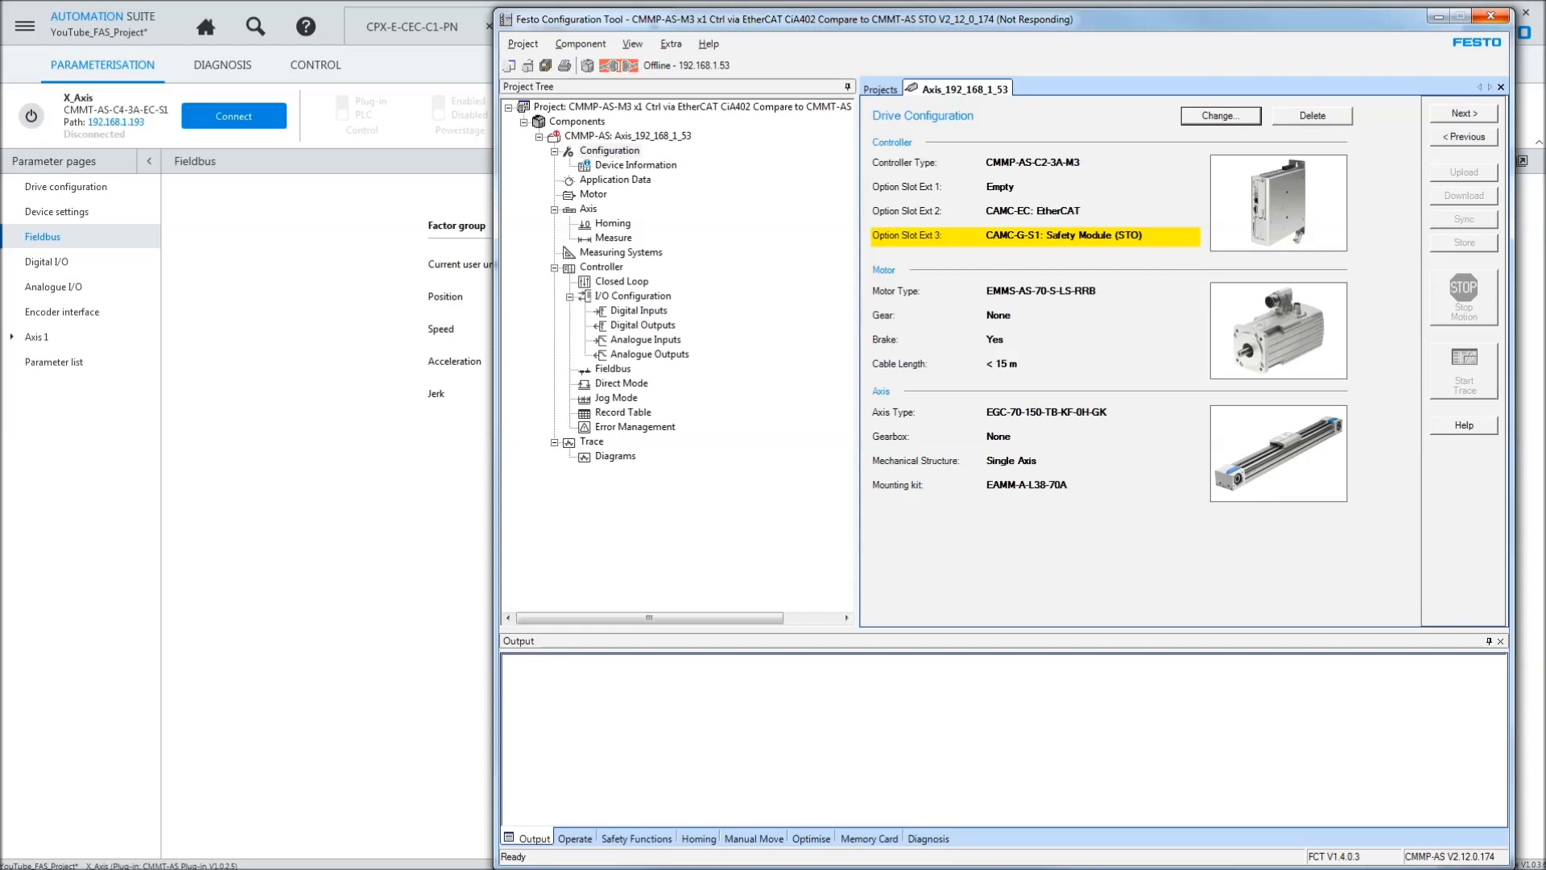
pyautogui.click(1219, 684)
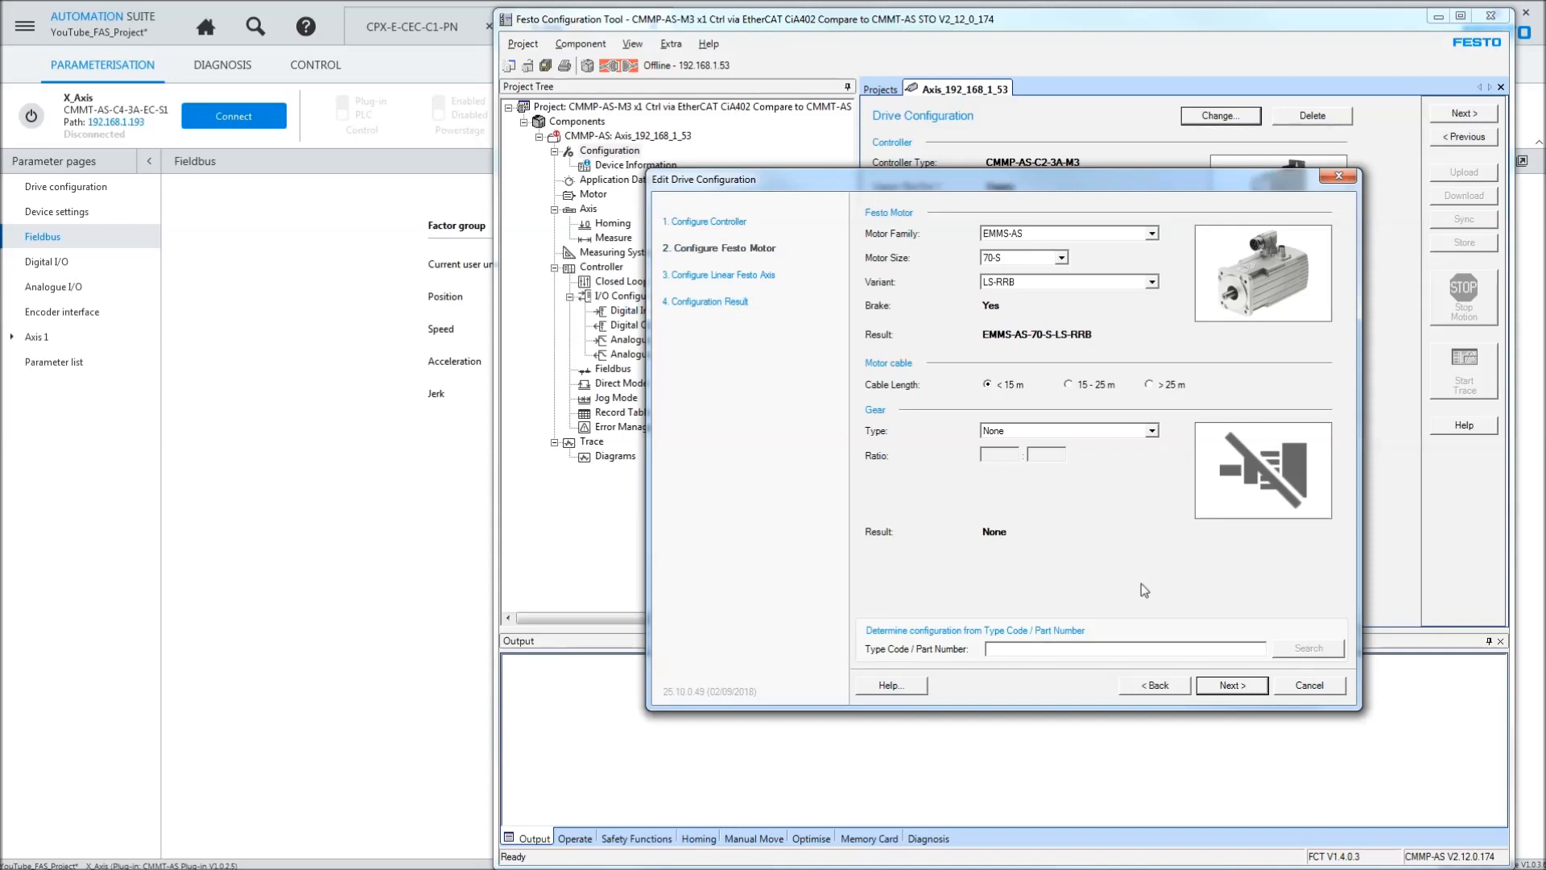
pyautogui.click(1234, 682)
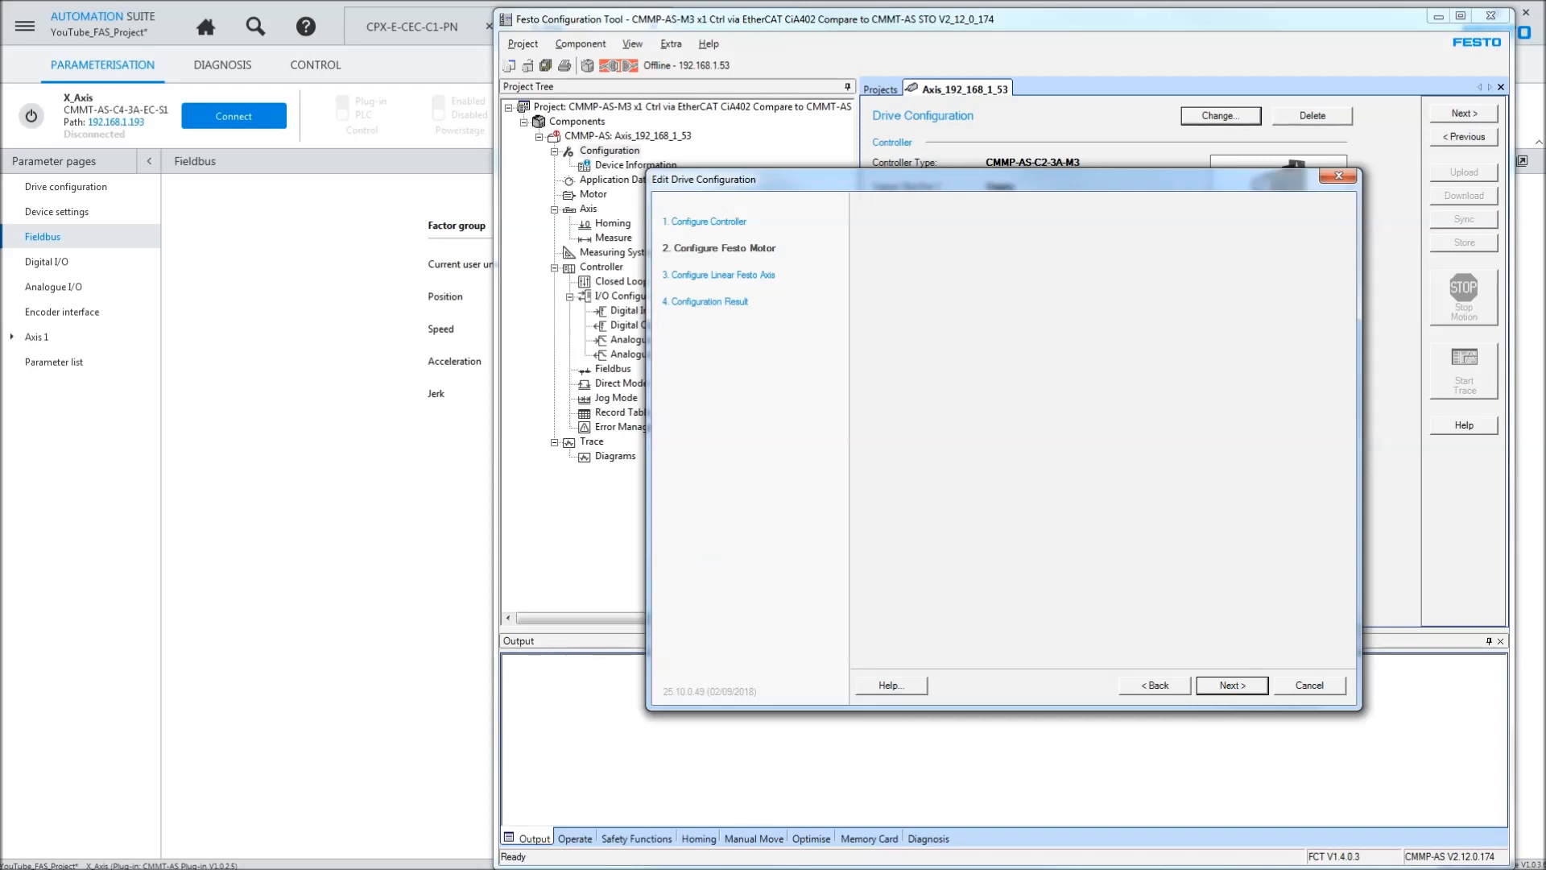
pyautogui.click(1231, 689)
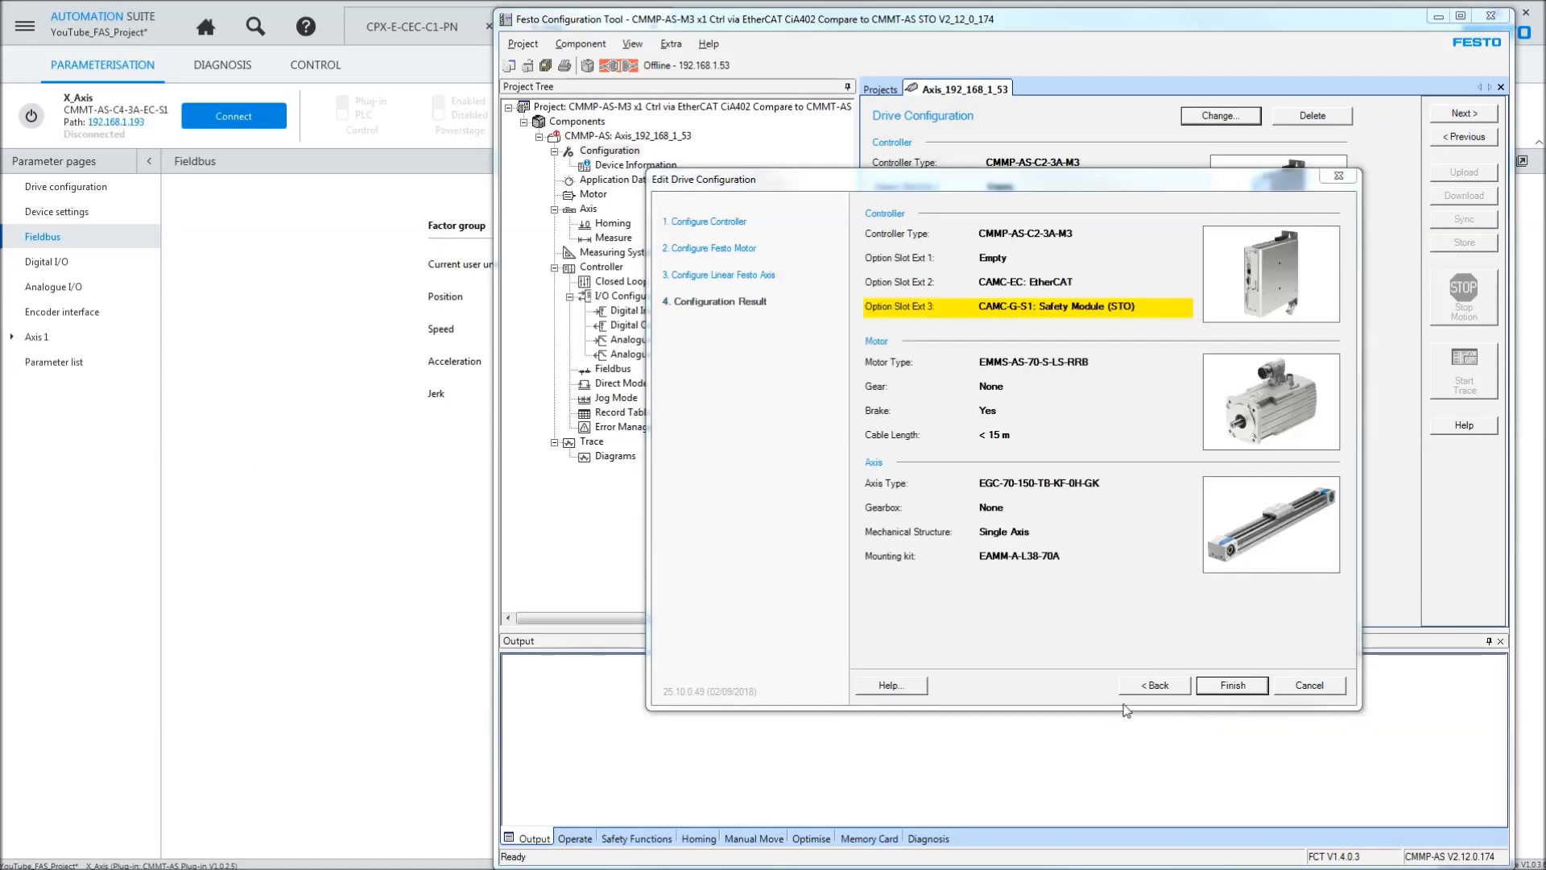
pyautogui.click(1321, 683)
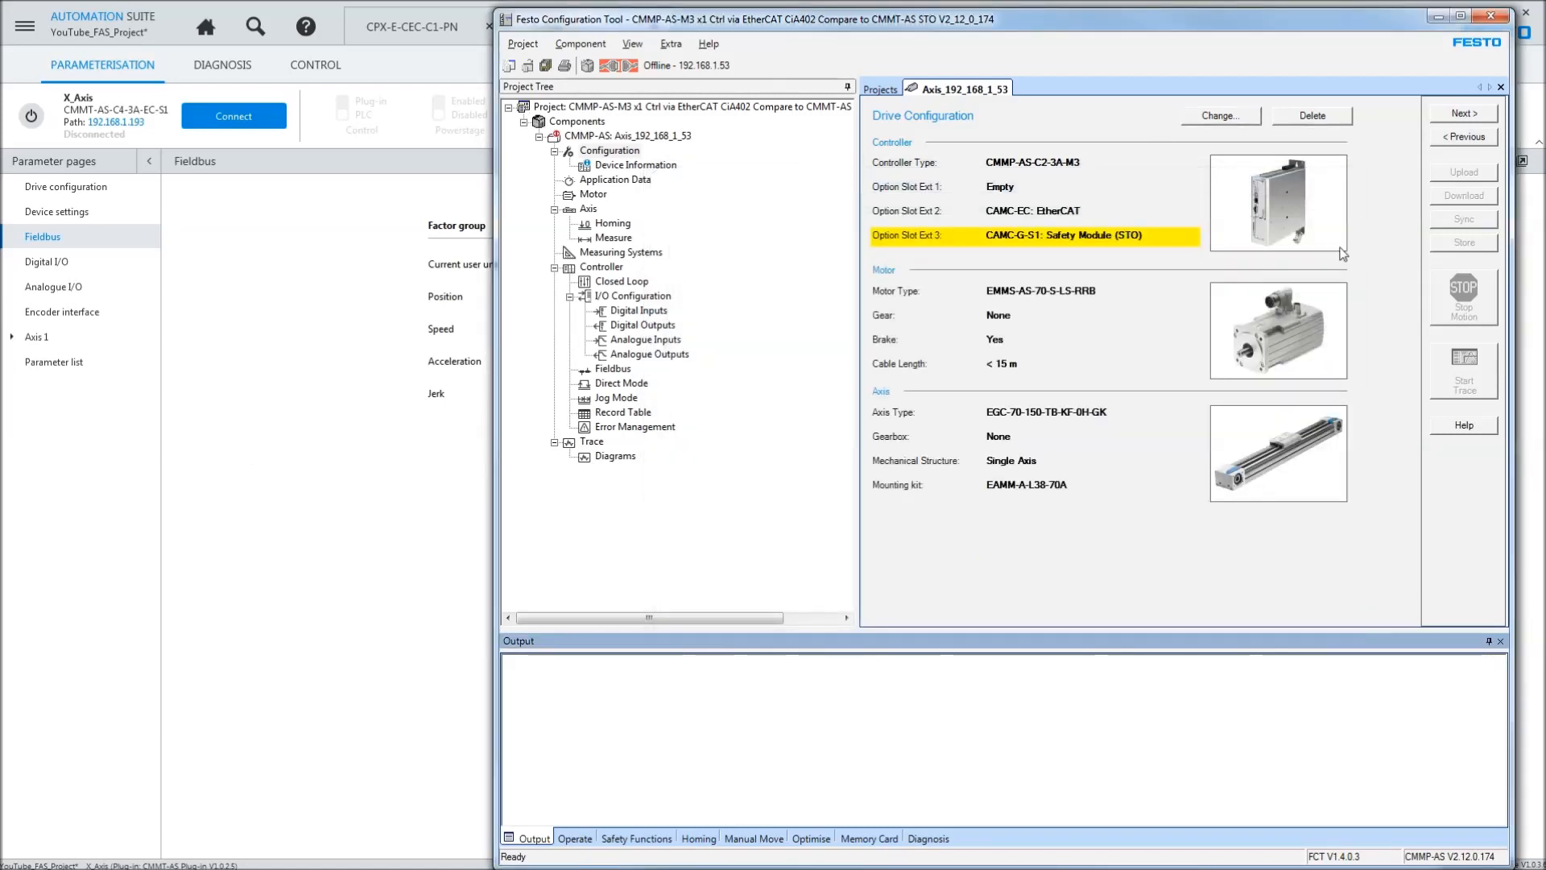
# - Compare X_Axis's drive configuration in Automation Suite with the CMMP-AS device information, application data and drive configuration in Festo Configuration Tool
pyautogui.click(60, 186)
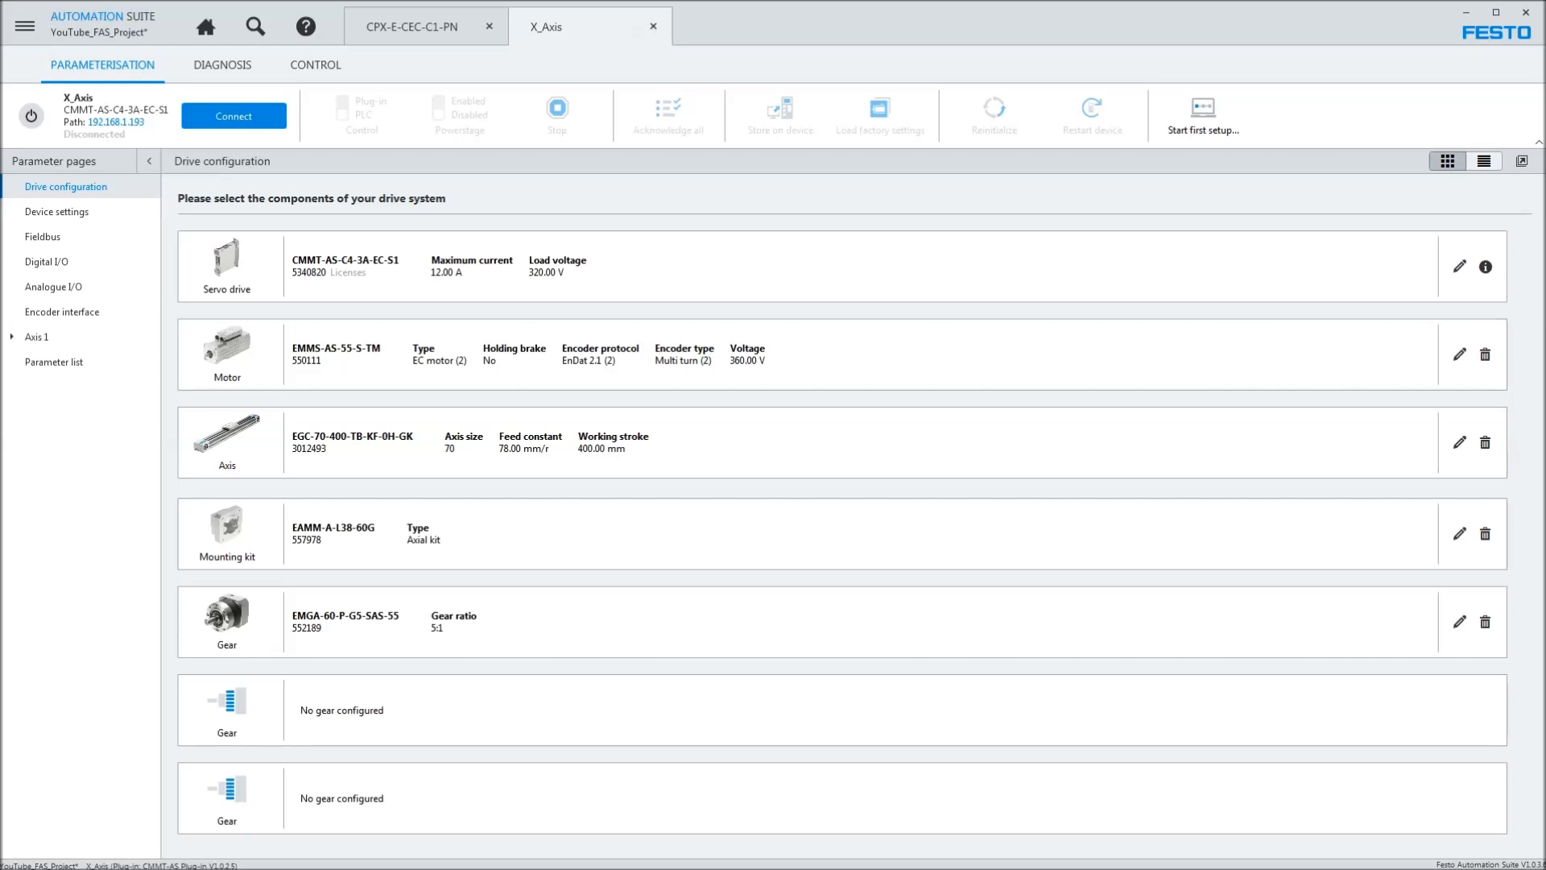
pyautogui.hotkey('alt', 'Tab')
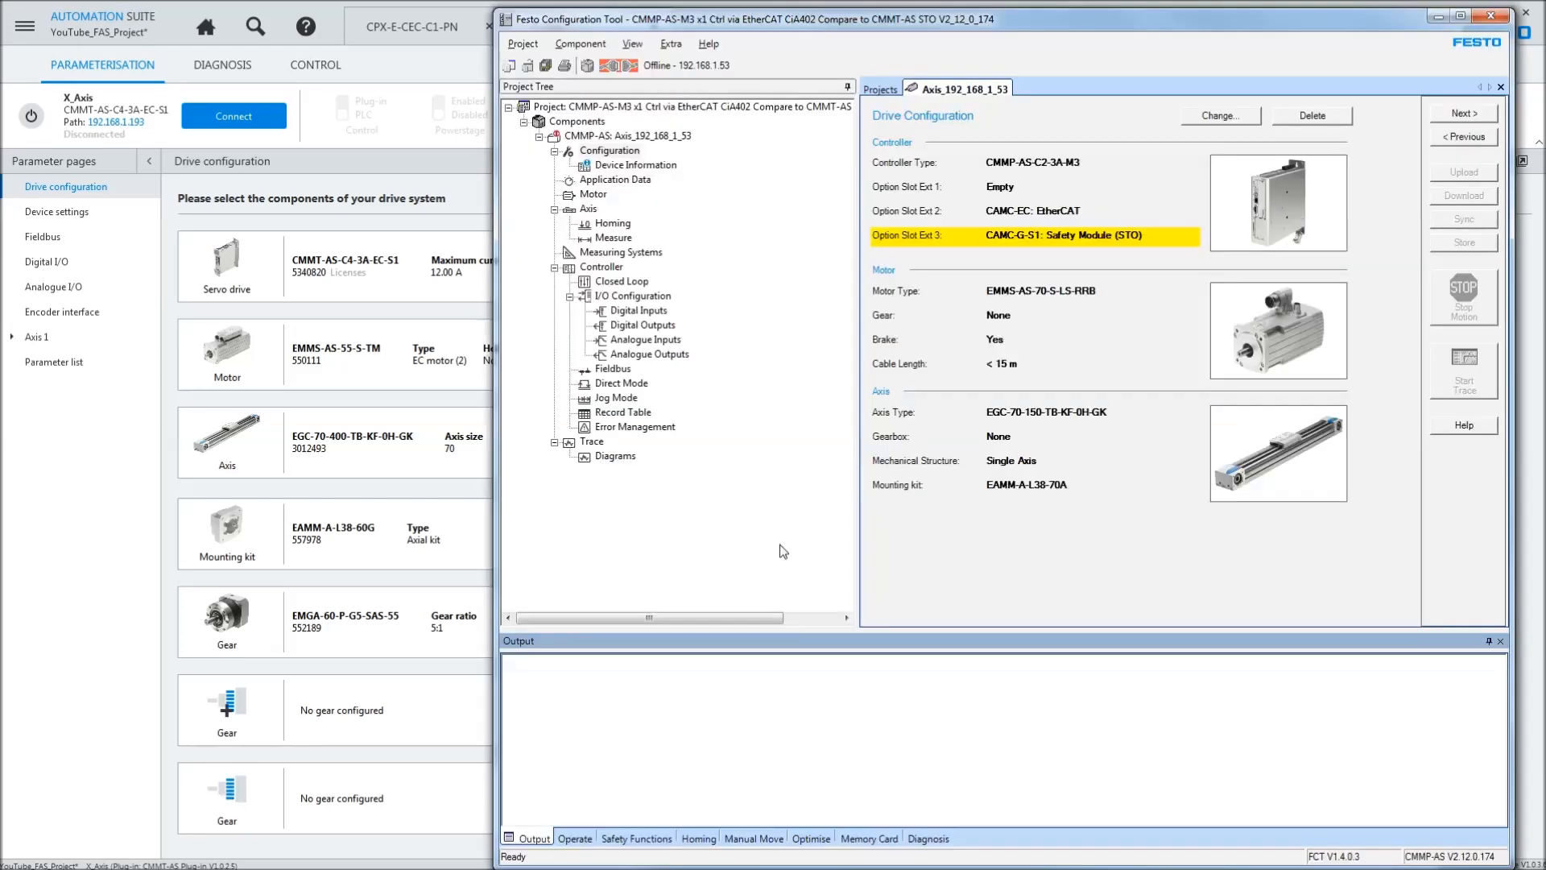
pyautogui.click(634, 165)
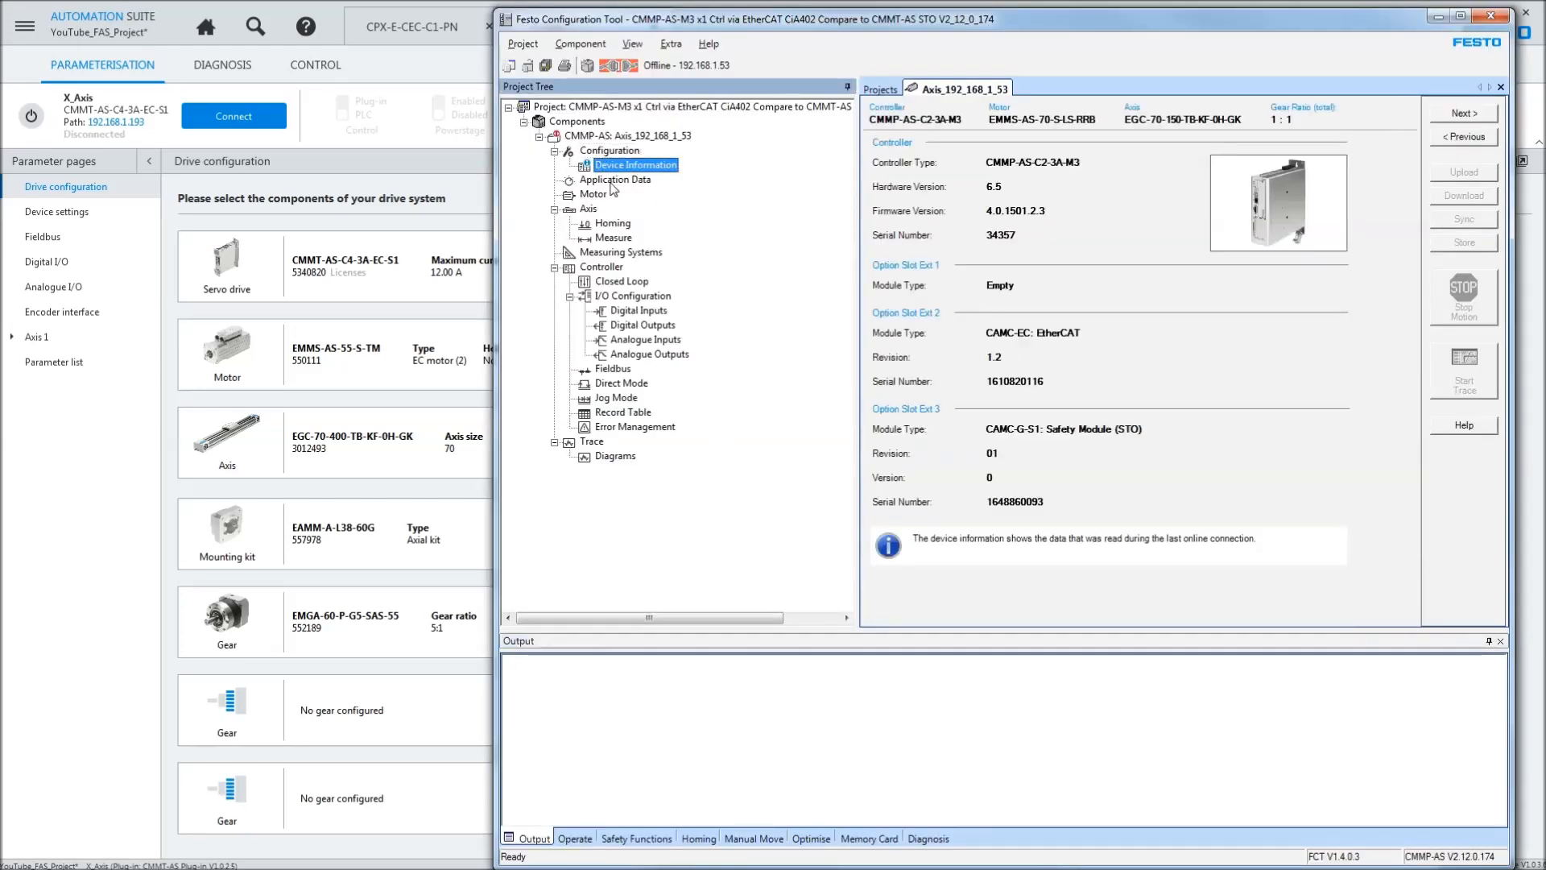
pyautogui.click(613, 180)
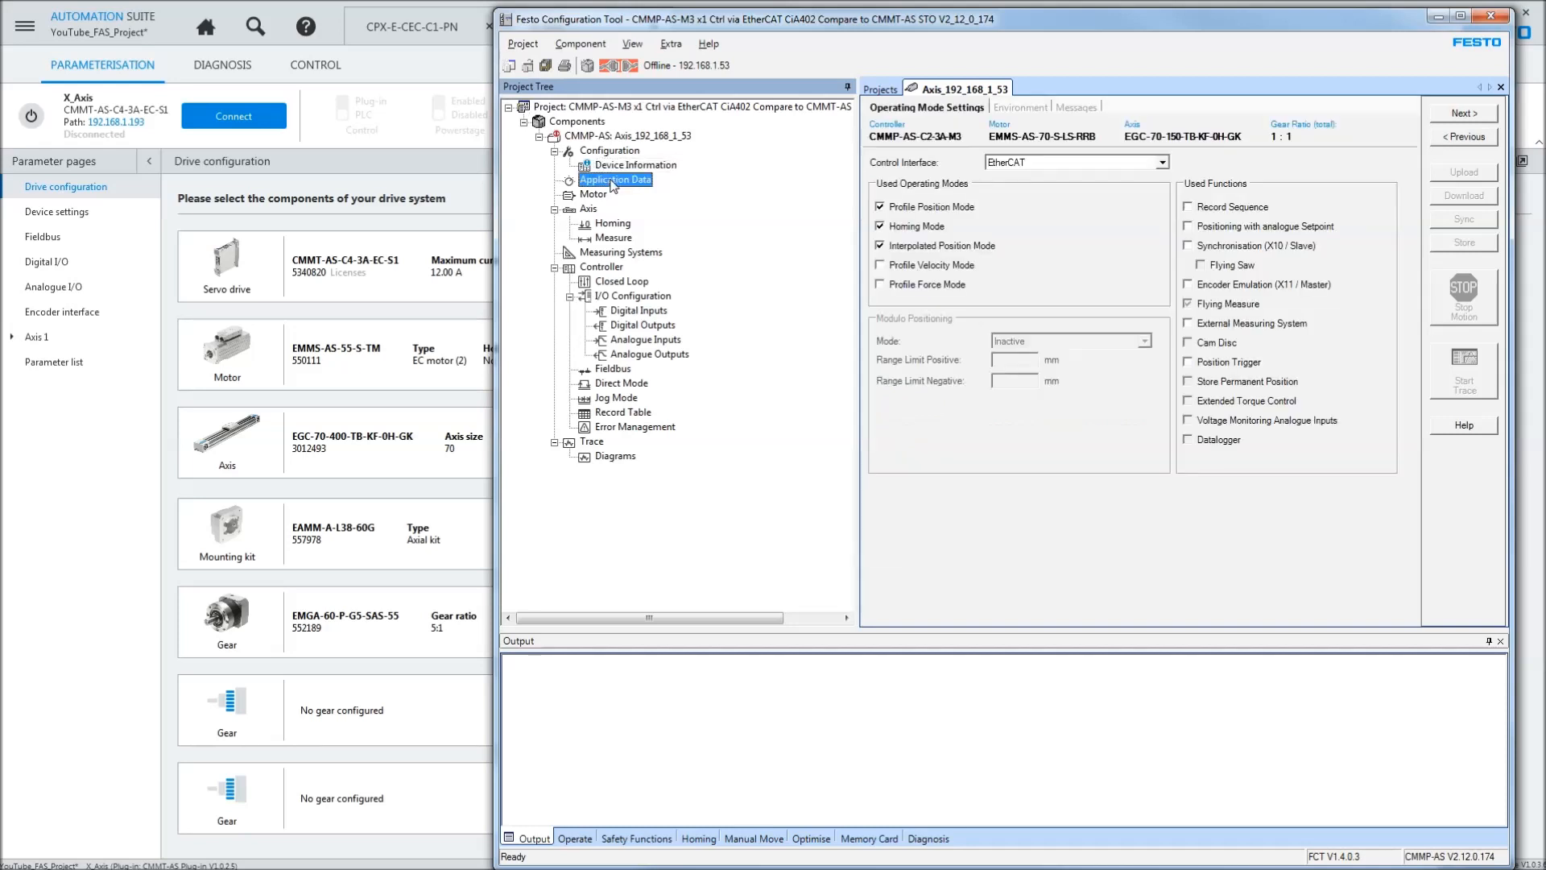
pyautogui.click(1162, 162)
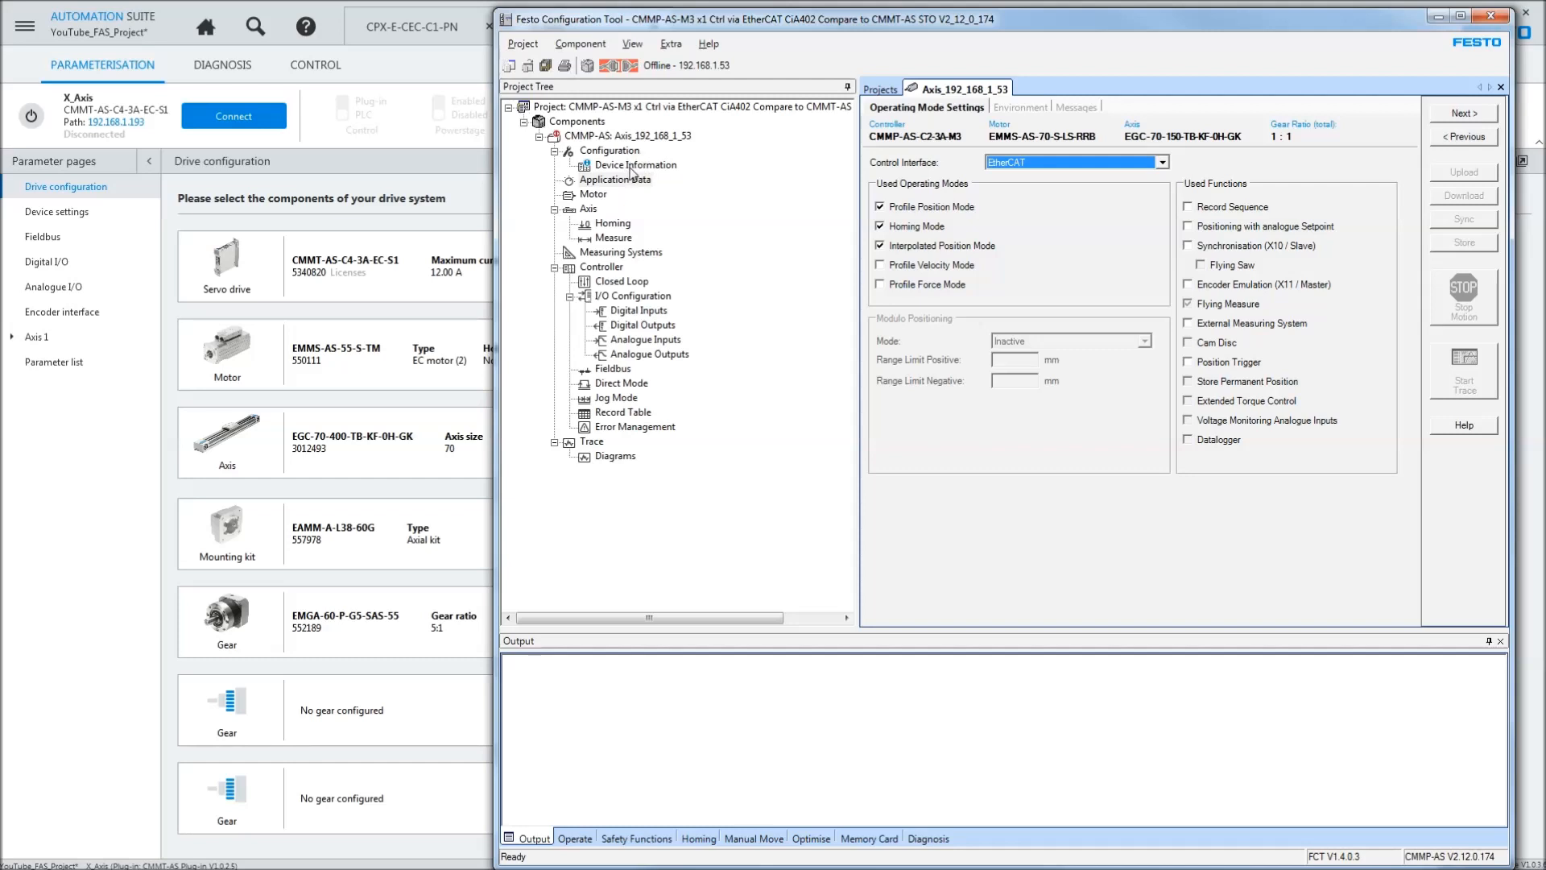
pyautogui.click(609, 151)
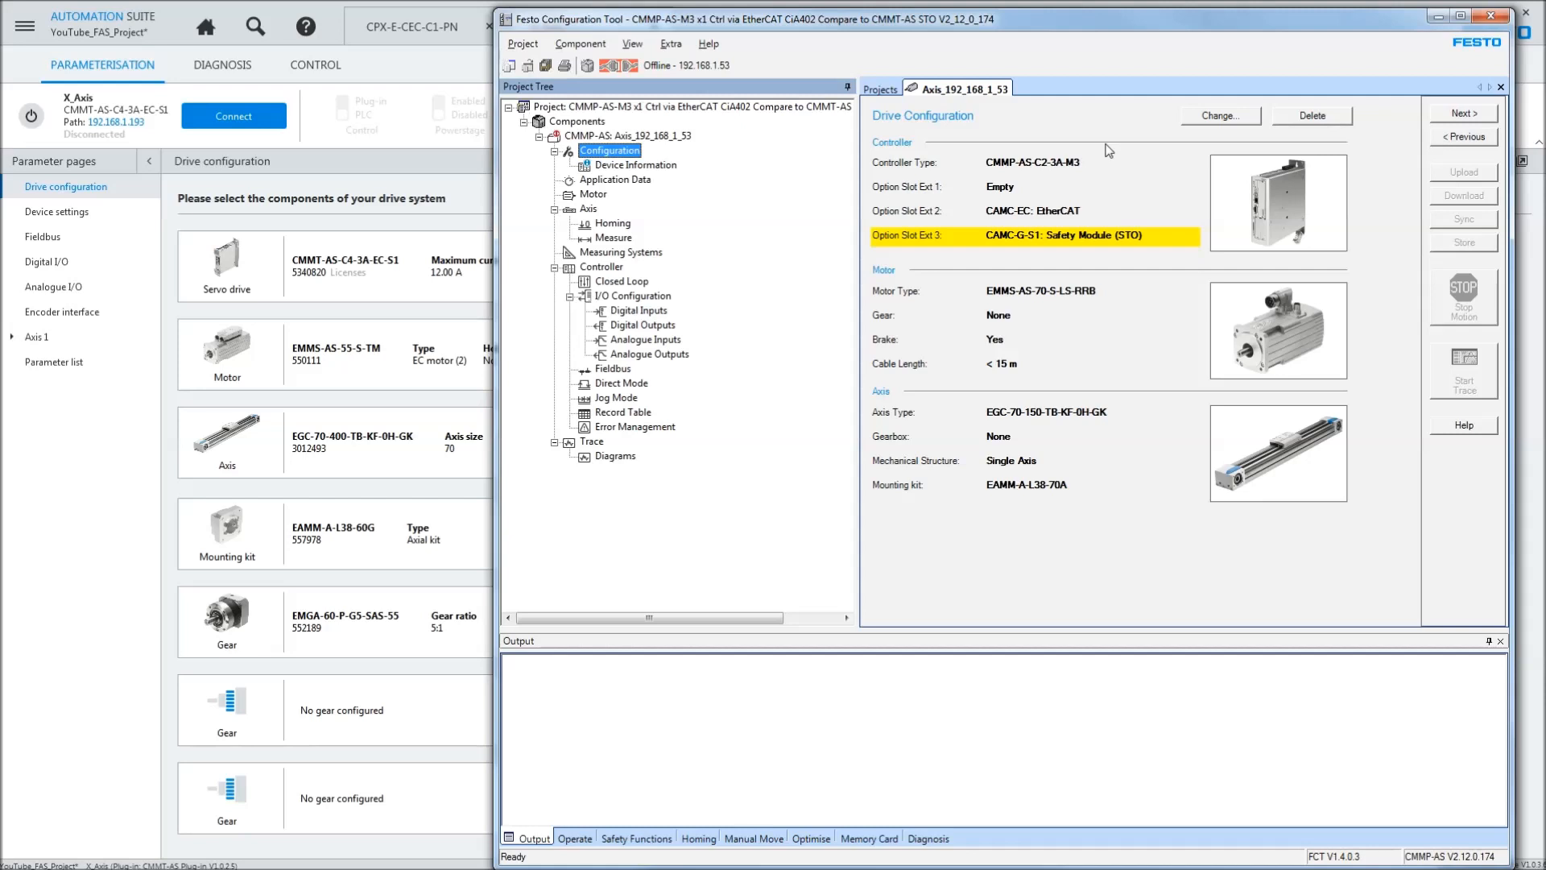
pyautogui.click(636, 181)
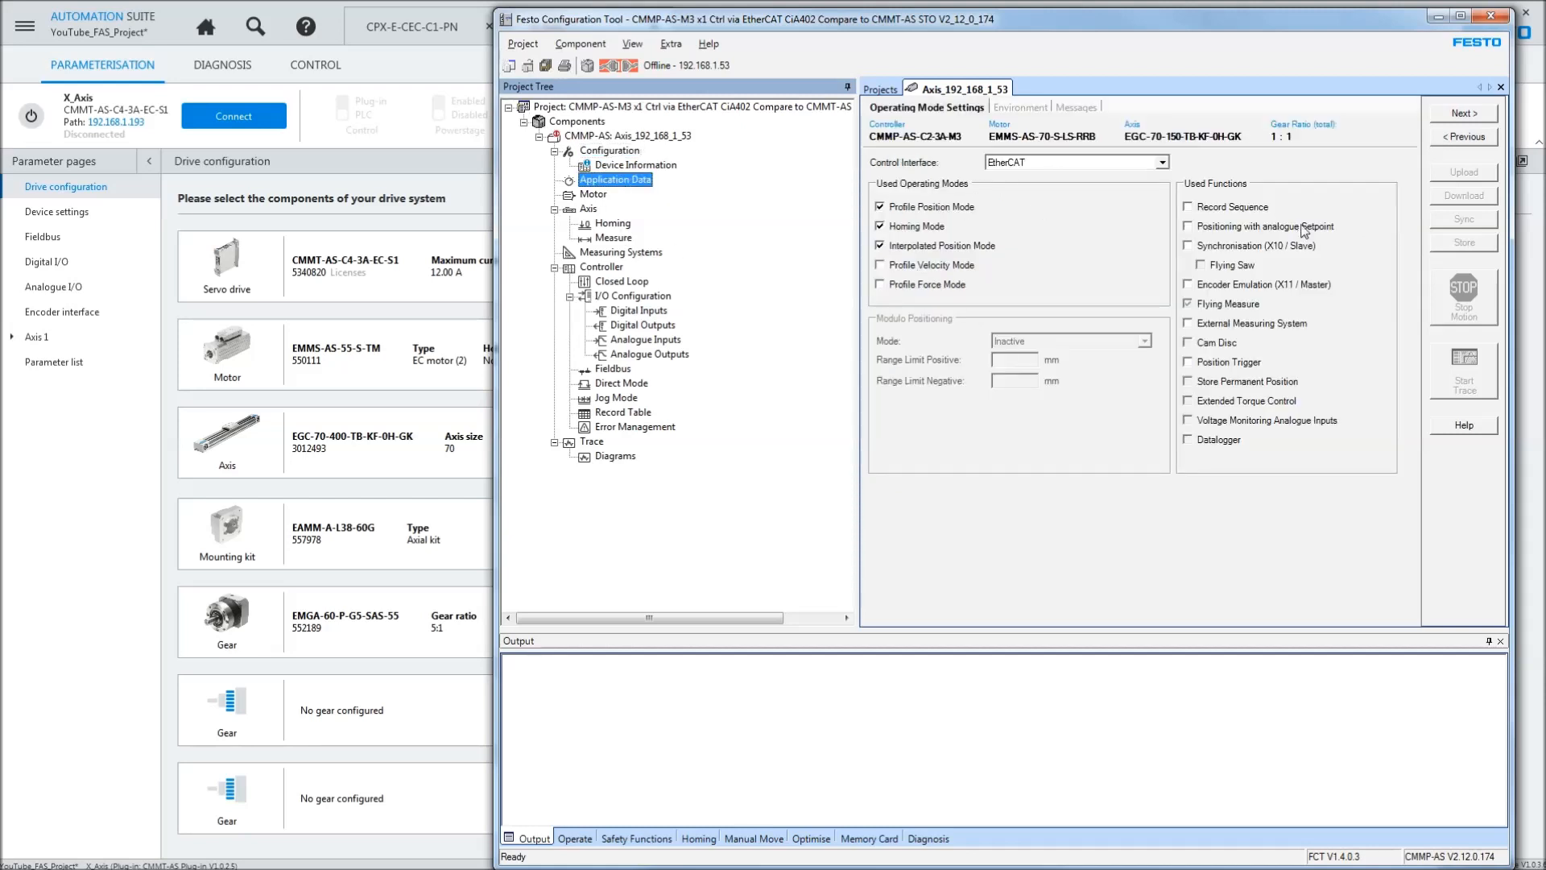
# - Check the CMMP-AS axis's homing method, and display the message windows in its application data
pyautogui.click(591, 208)
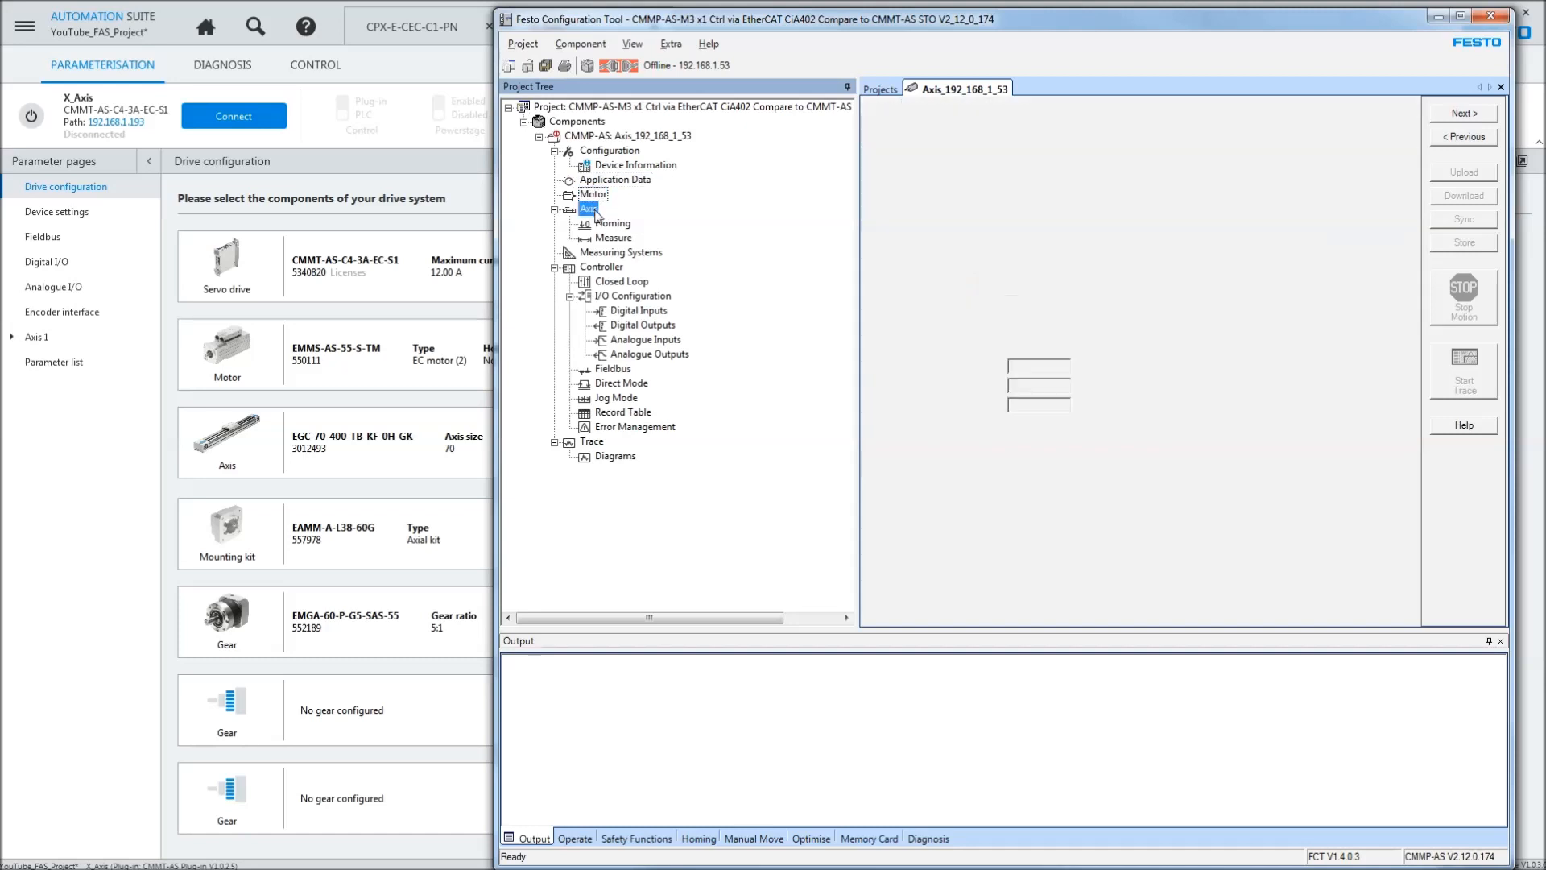
pyautogui.click(609, 225)
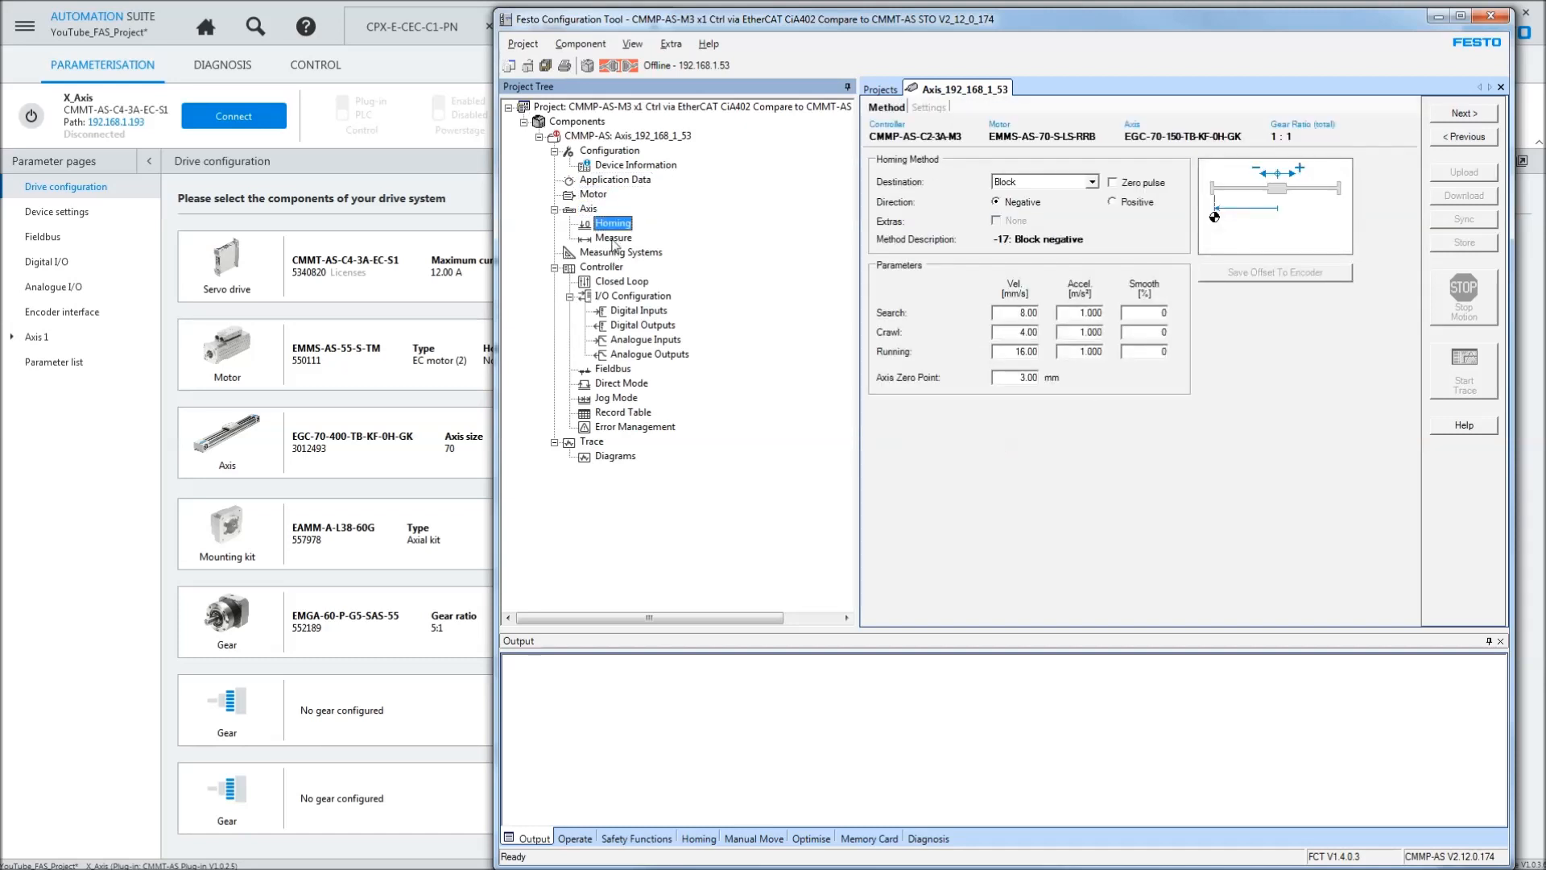
pyautogui.click(614, 180)
pyautogui.click(1075, 108)
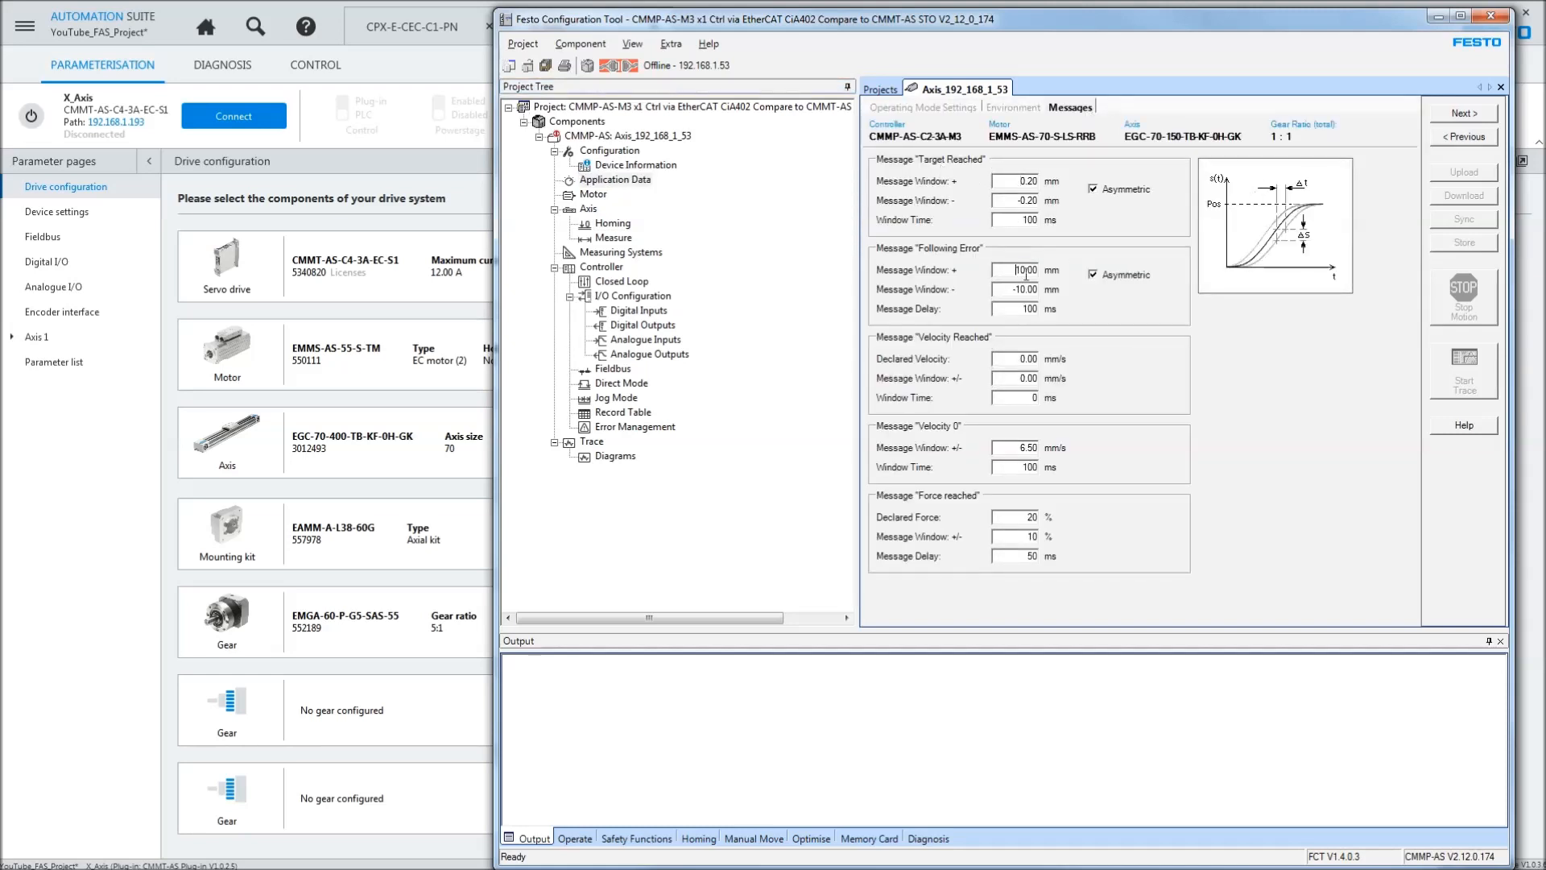
# - Switch to Automation Suite and examine the position following error and target reached windows in X_Axis's monitoring functions
pyautogui.click(18, 345)
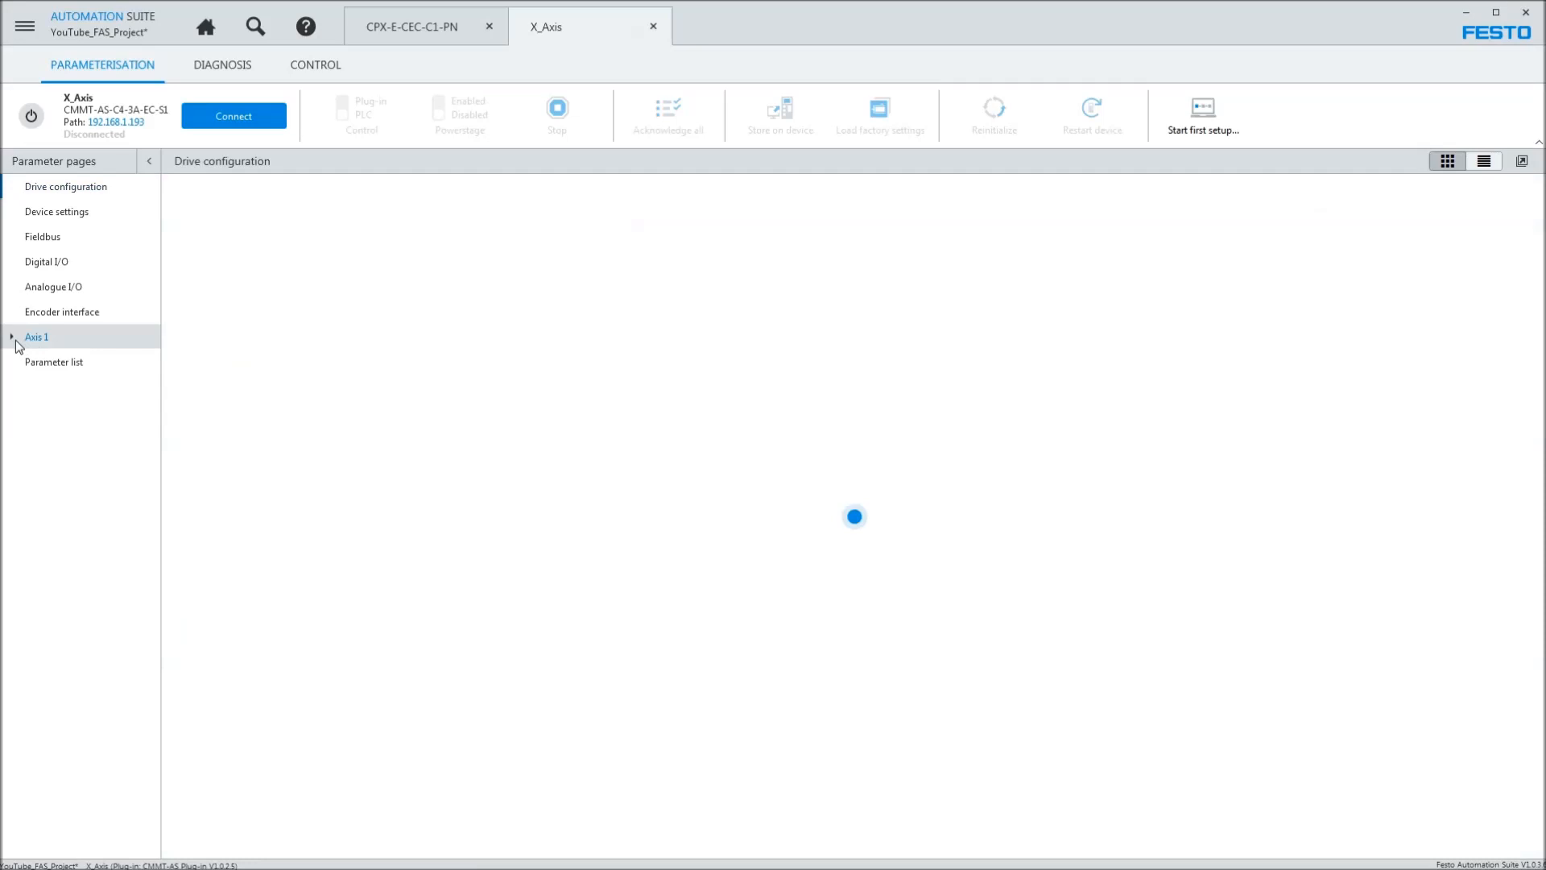
pyautogui.click(81, 483)
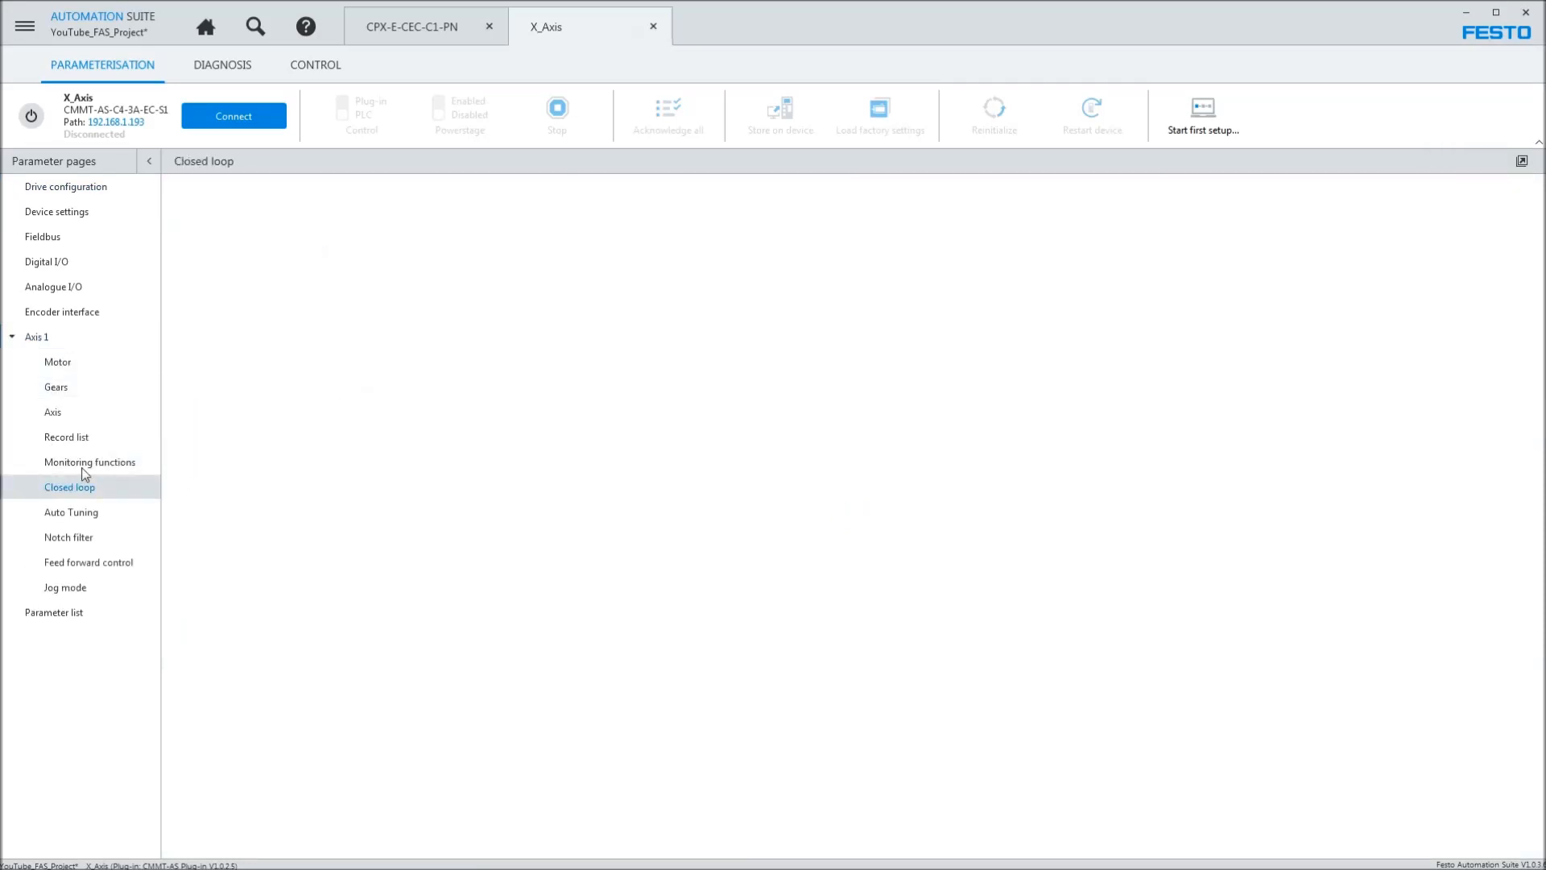
pyautogui.click(82, 465)
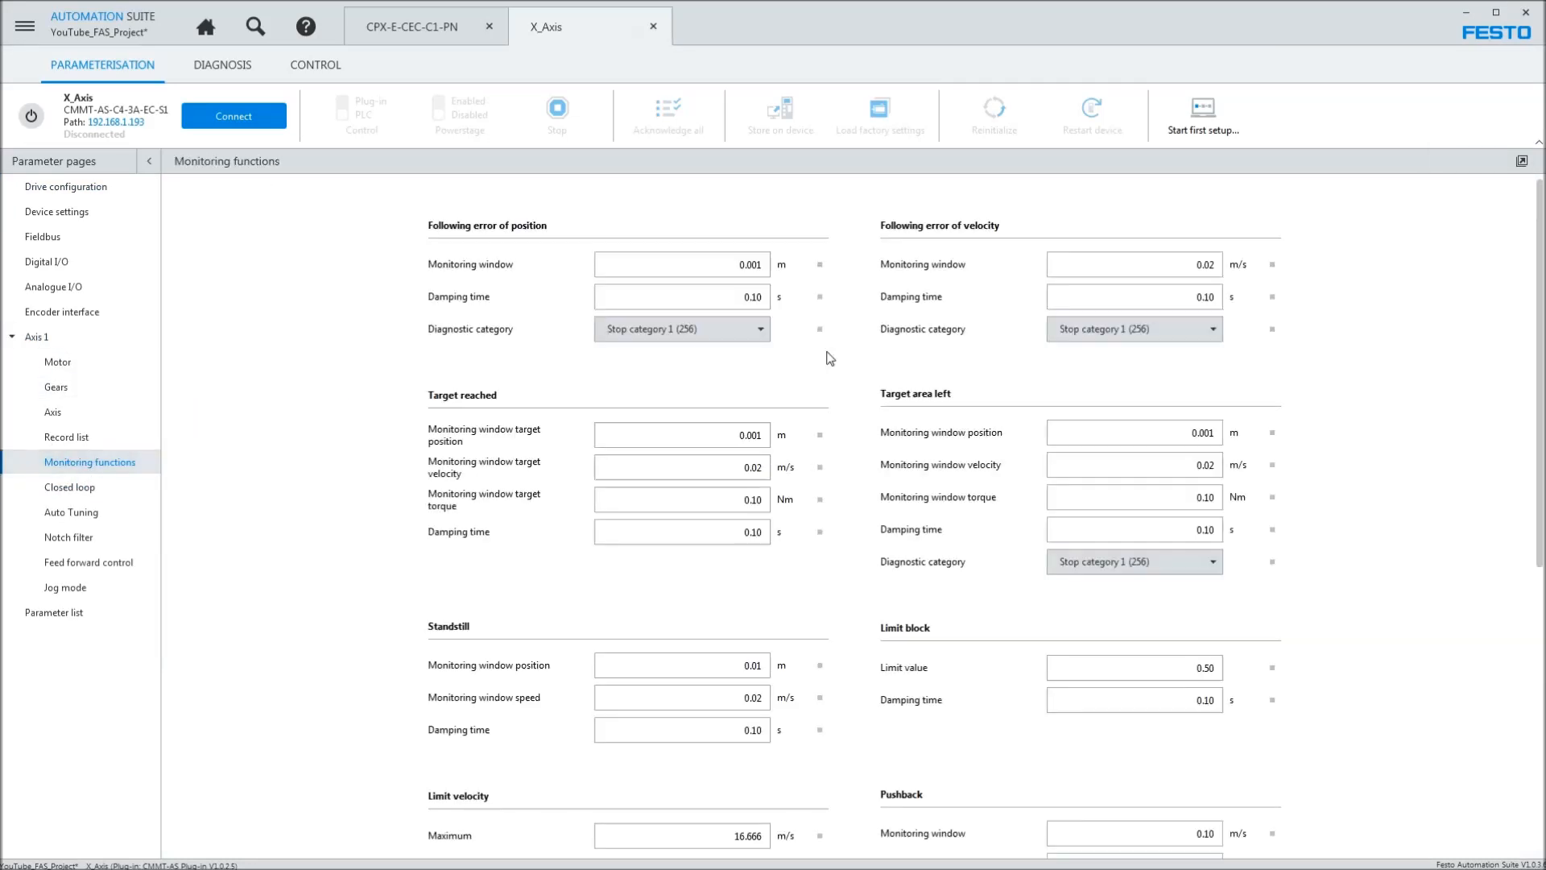
pyautogui.moveTo(728, 258); pyautogui.dragTo(791, 264)
pyautogui.moveTo(720, 429); pyautogui.dragTo(769, 433)
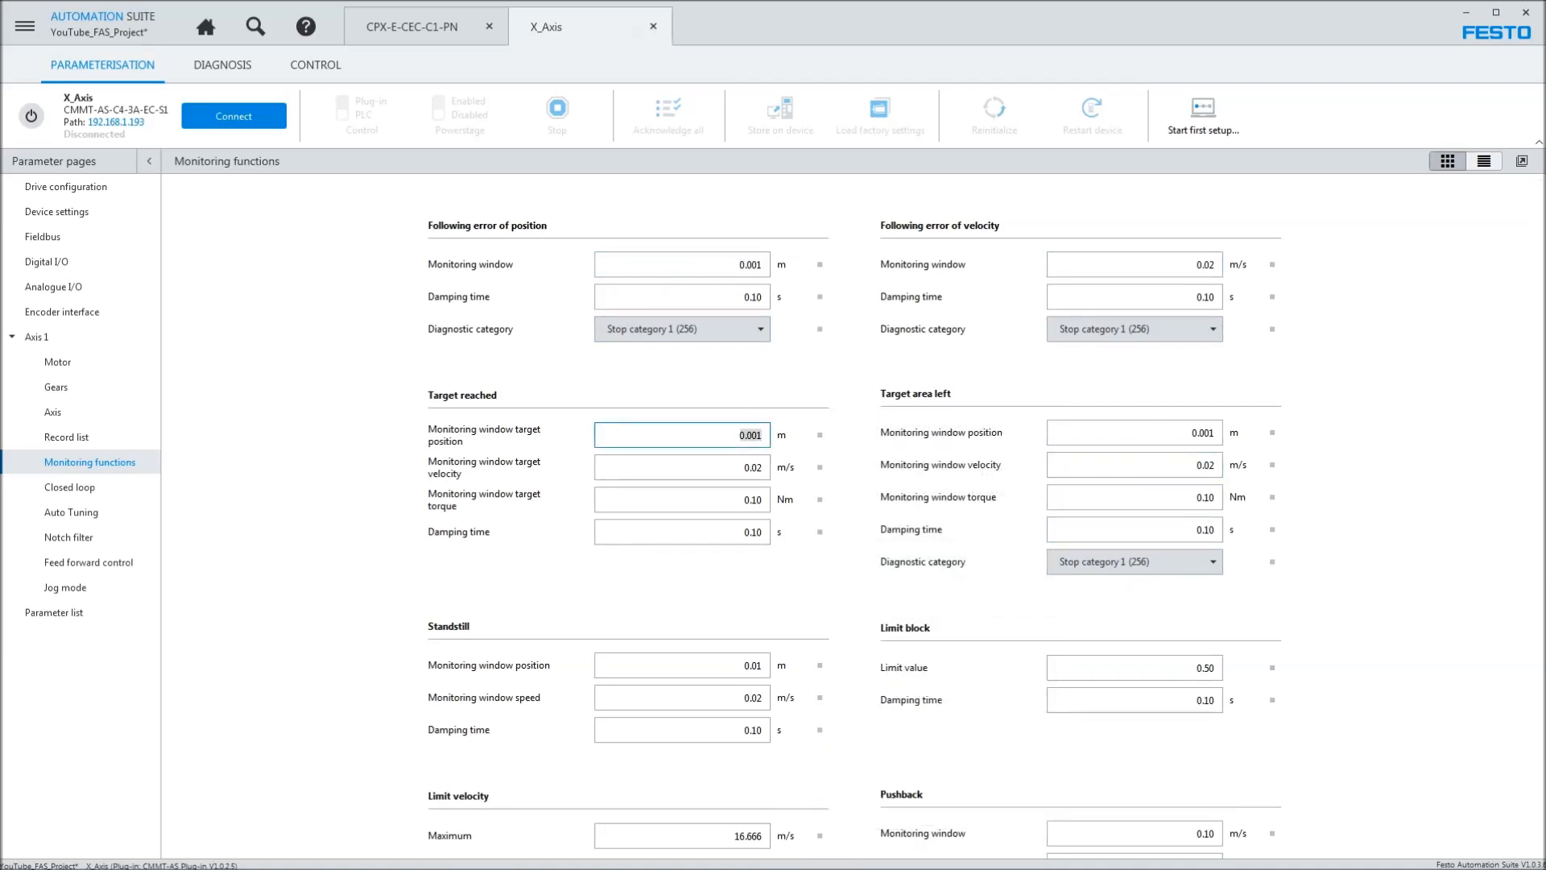
# - Return to Festo Configuration Tool and go through the CMMP-AS motor settings to the axis switch types and general limitations
pyautogui.hotkey('alt', 'Tab')
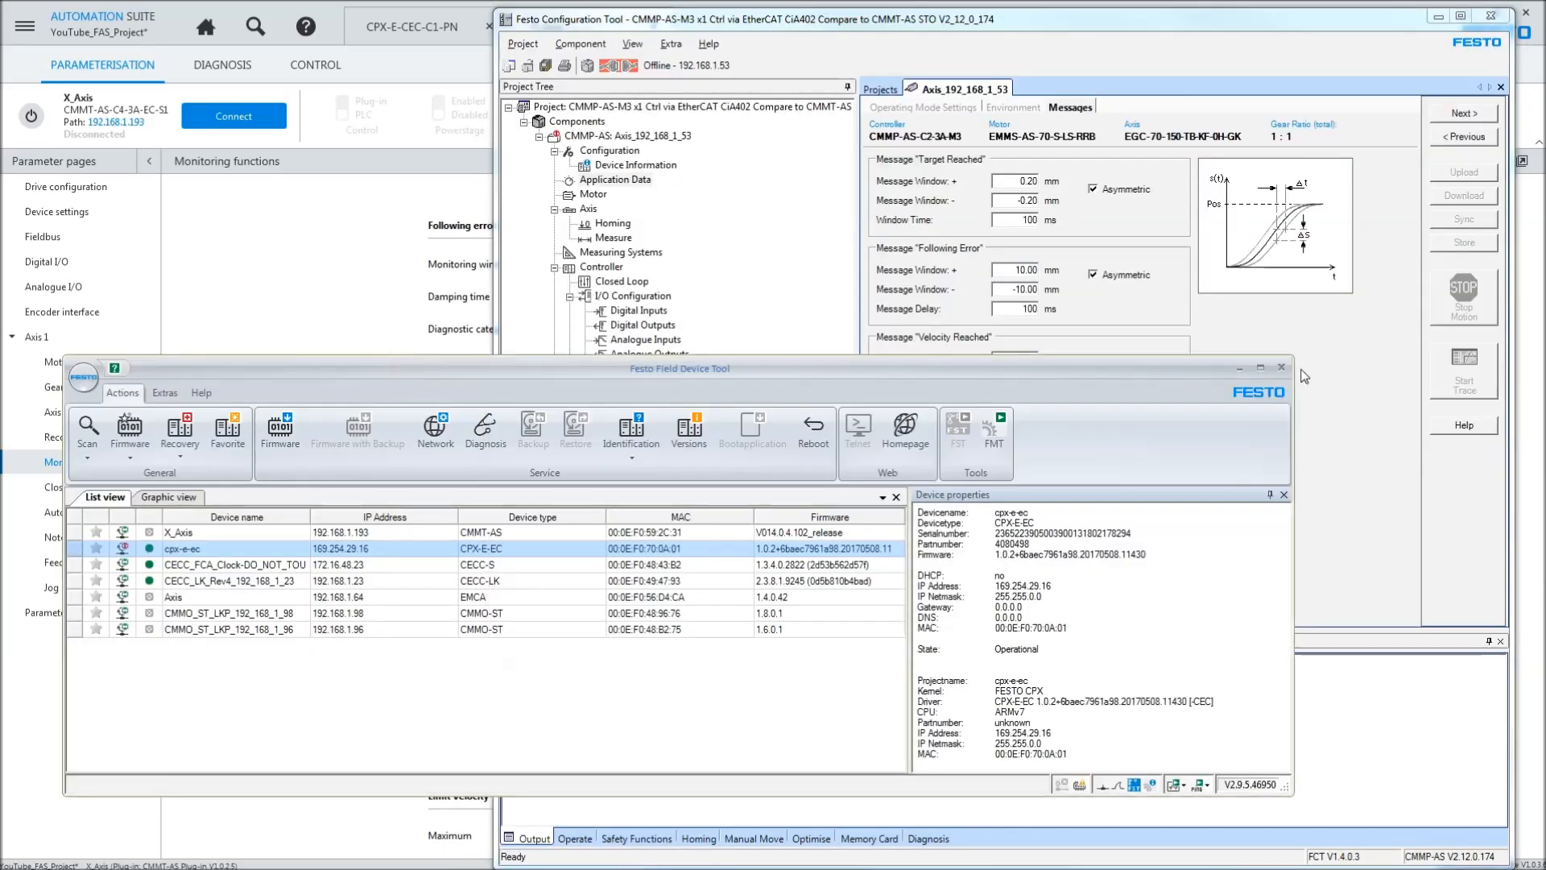
pyautogui.click(854, 519)
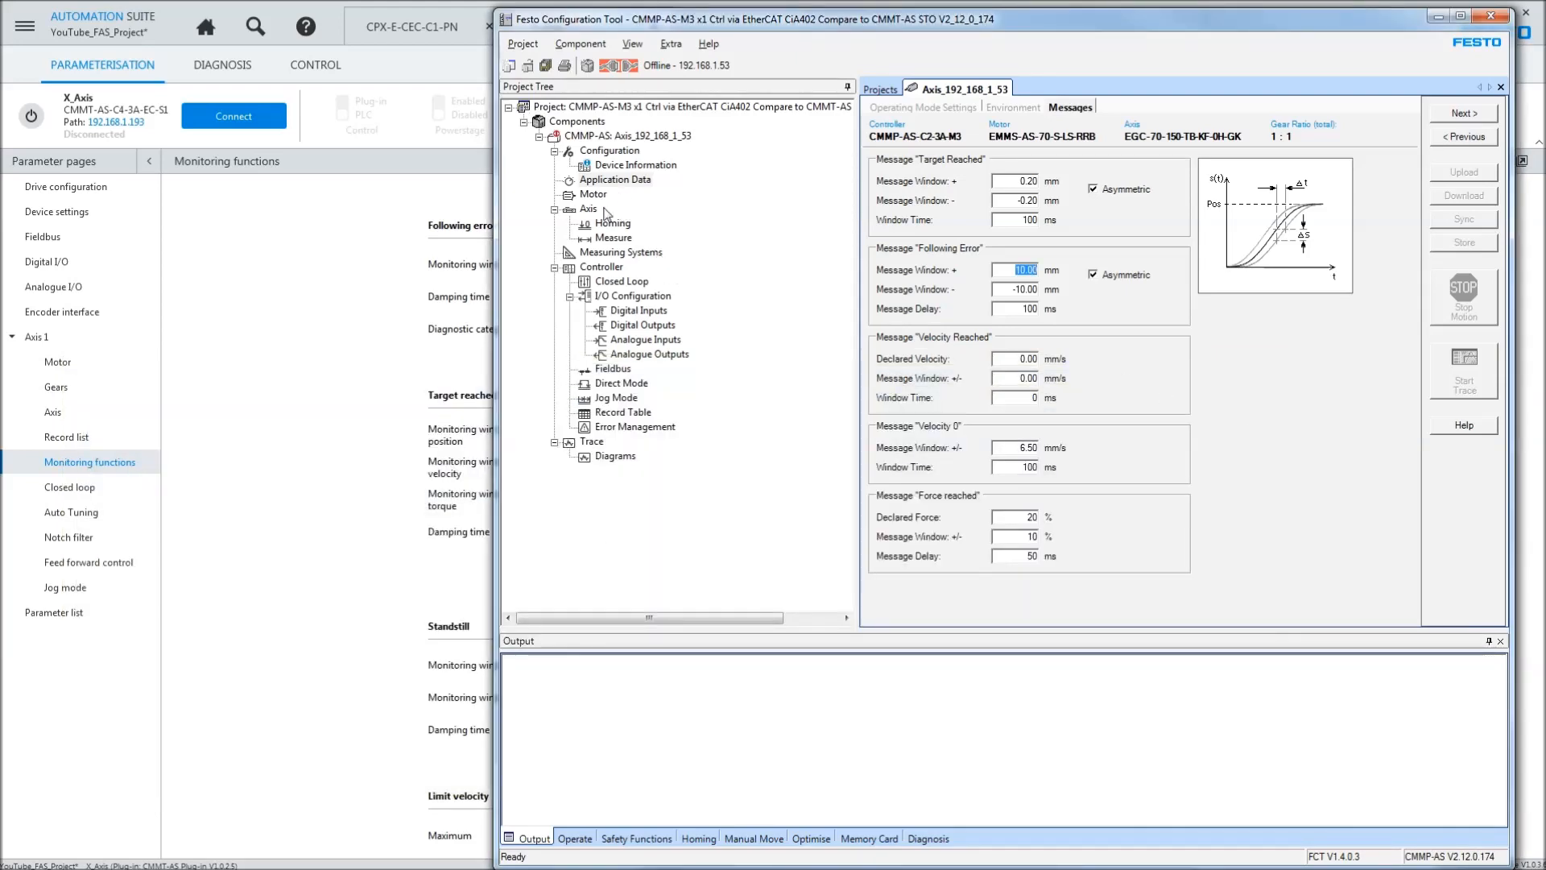
pyautogui.click(1475, 115)
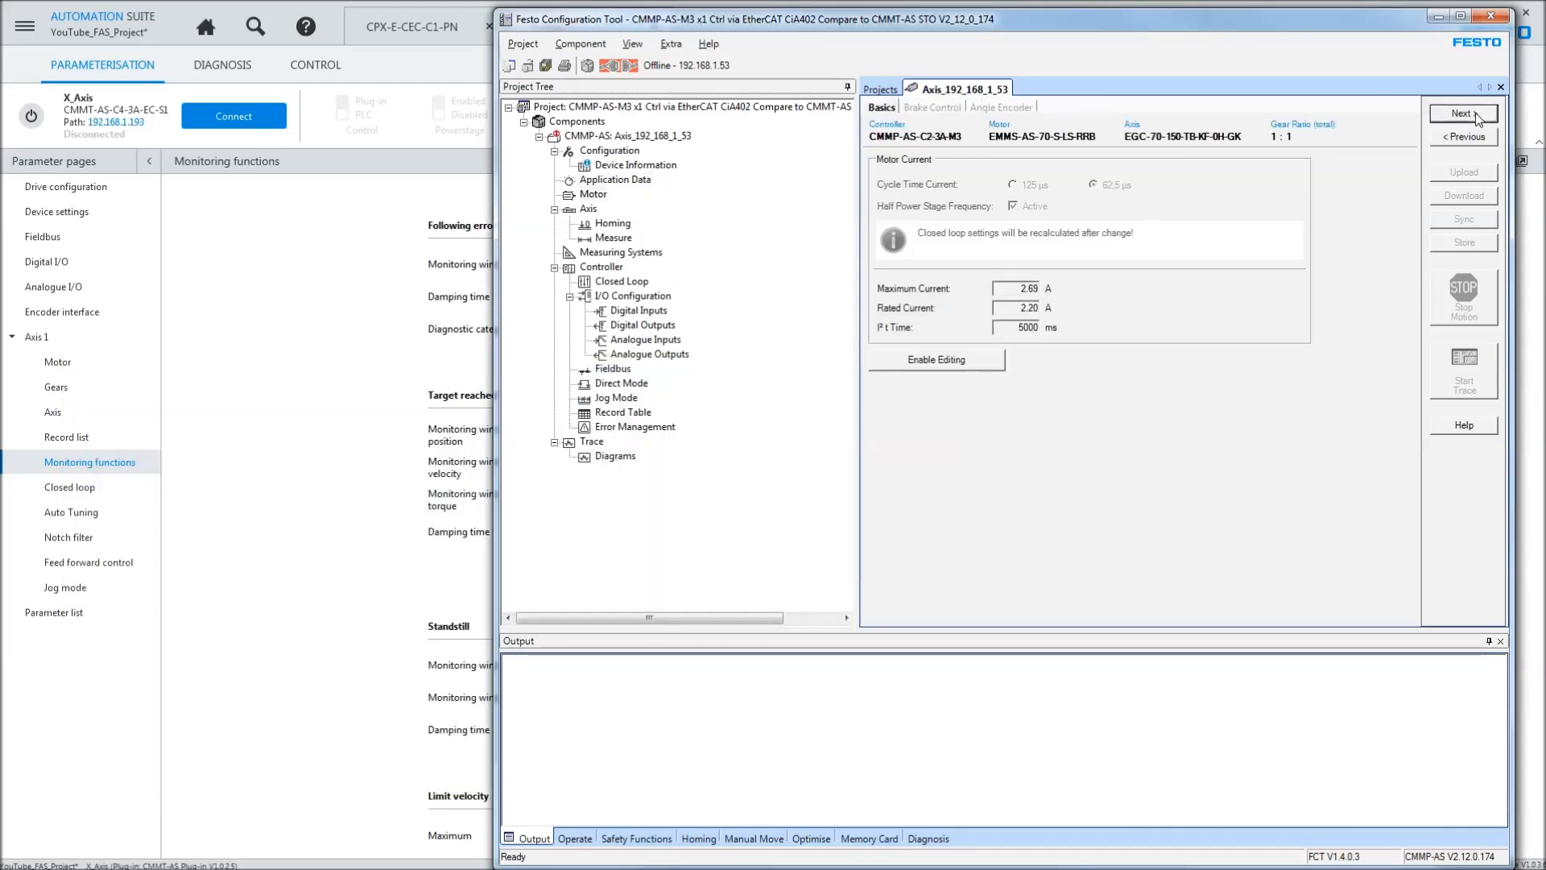
pyautogui.click(1475, 115)
pyautogui.click(1475, 115)
pyautogui.click(1475, 115)
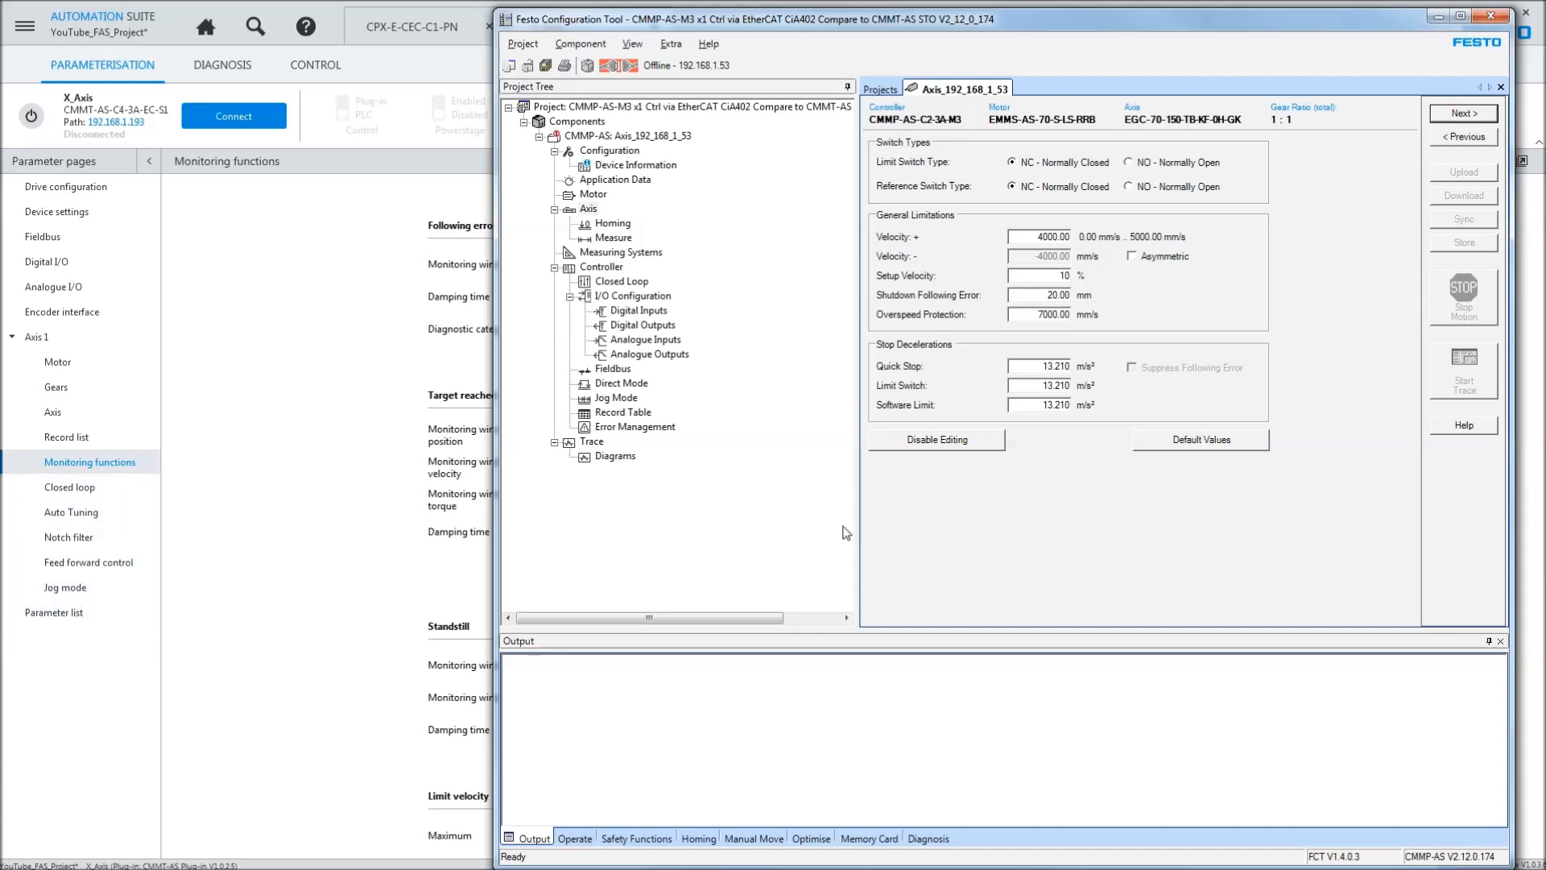
# - Display the CMMP-AS record table, and switch to X_Axis's record list in Automation Suite to compare them
pyautogui.click(617, 413)
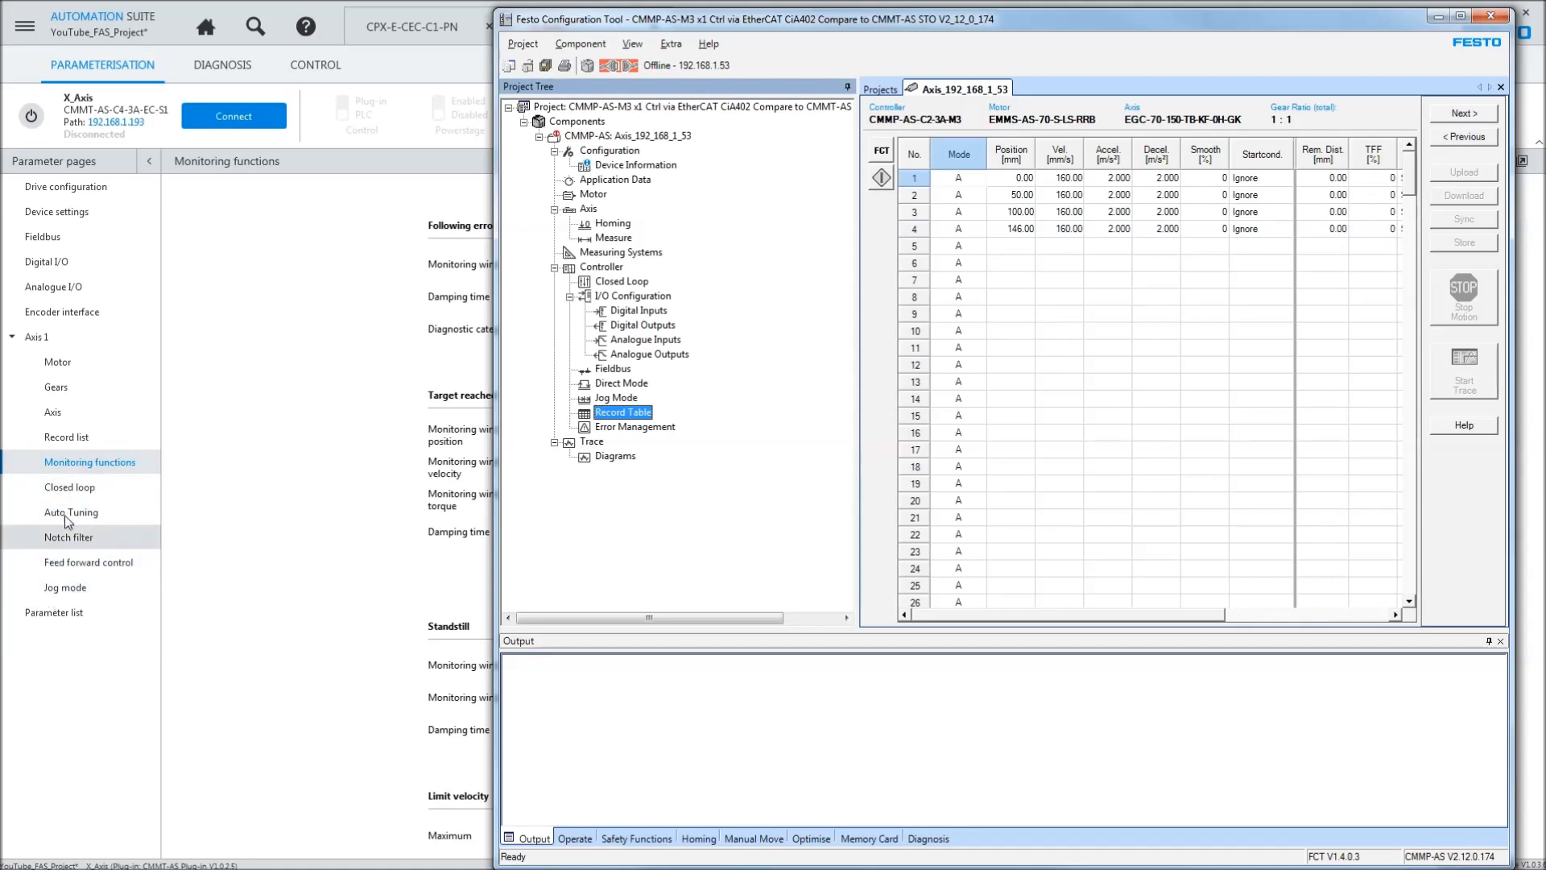
pyautogui.click(73, 440)
pyautogui.click(73, 442)
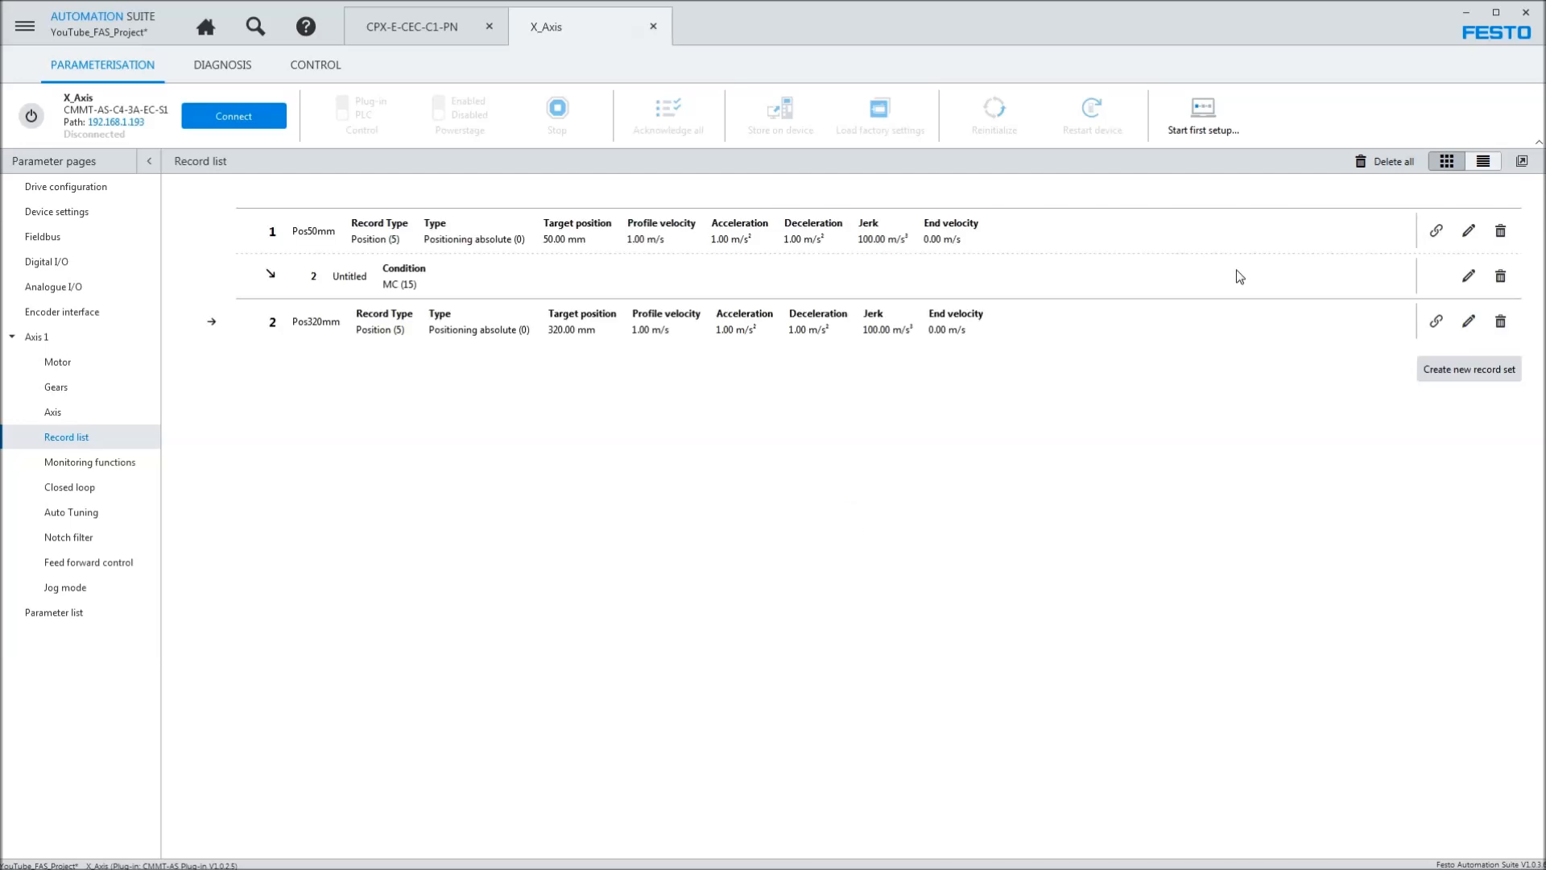
# - Review the Position motion task parameters of a new record set in X_Axis's record list, and close the form without applying it
pyautogui.click(1470, 369)
pyautogui.click(1191, 433)
pyautogui.click(1176, 433)
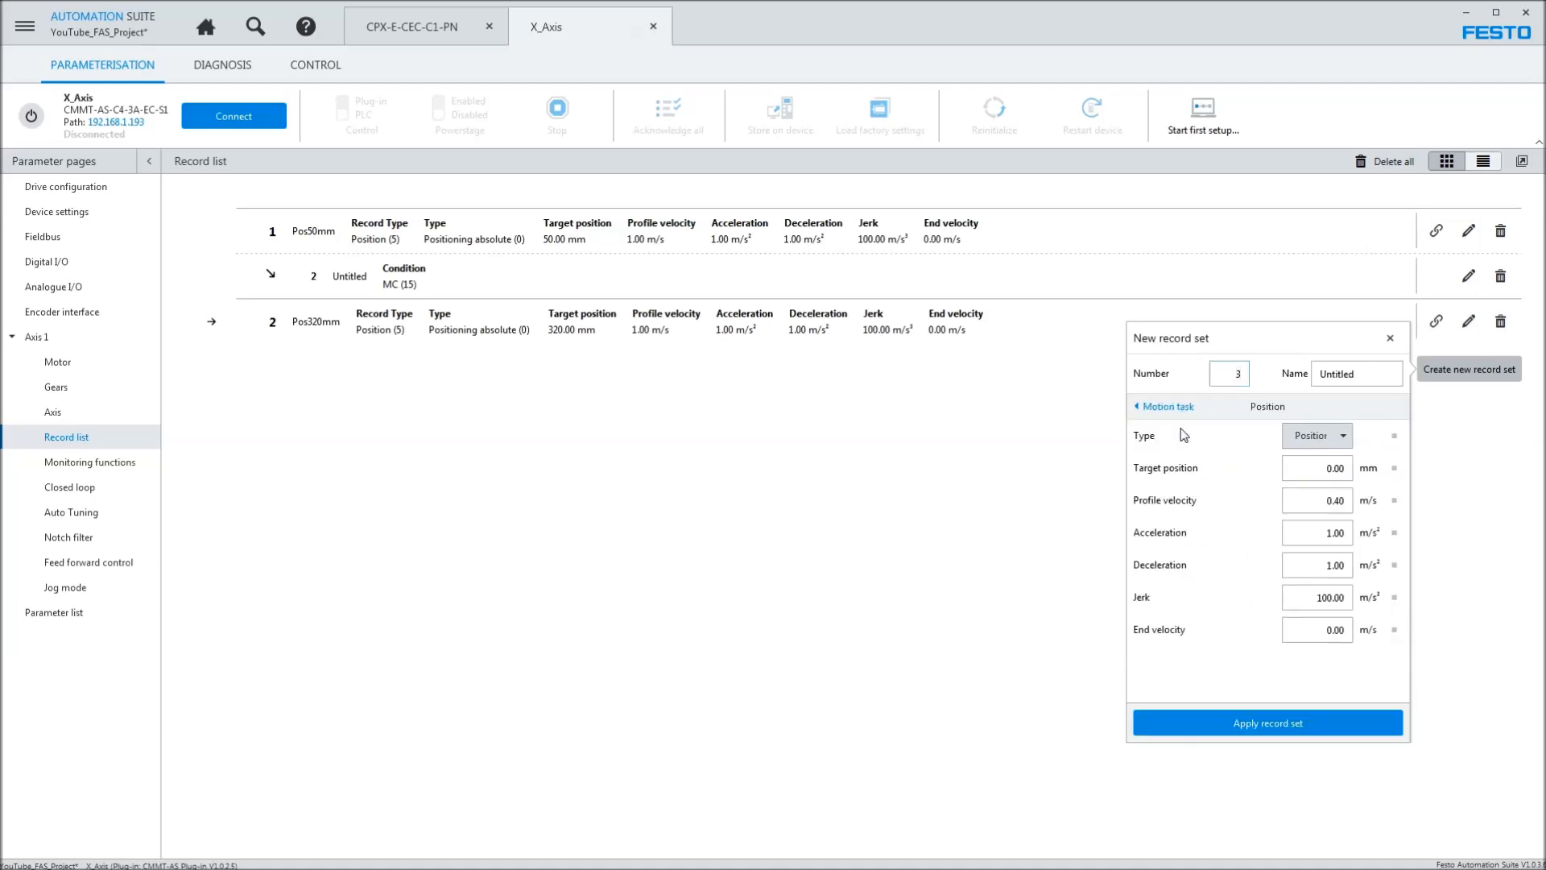
pyautogui.click(1394, 469)
pyautogui.click(1445, 476)
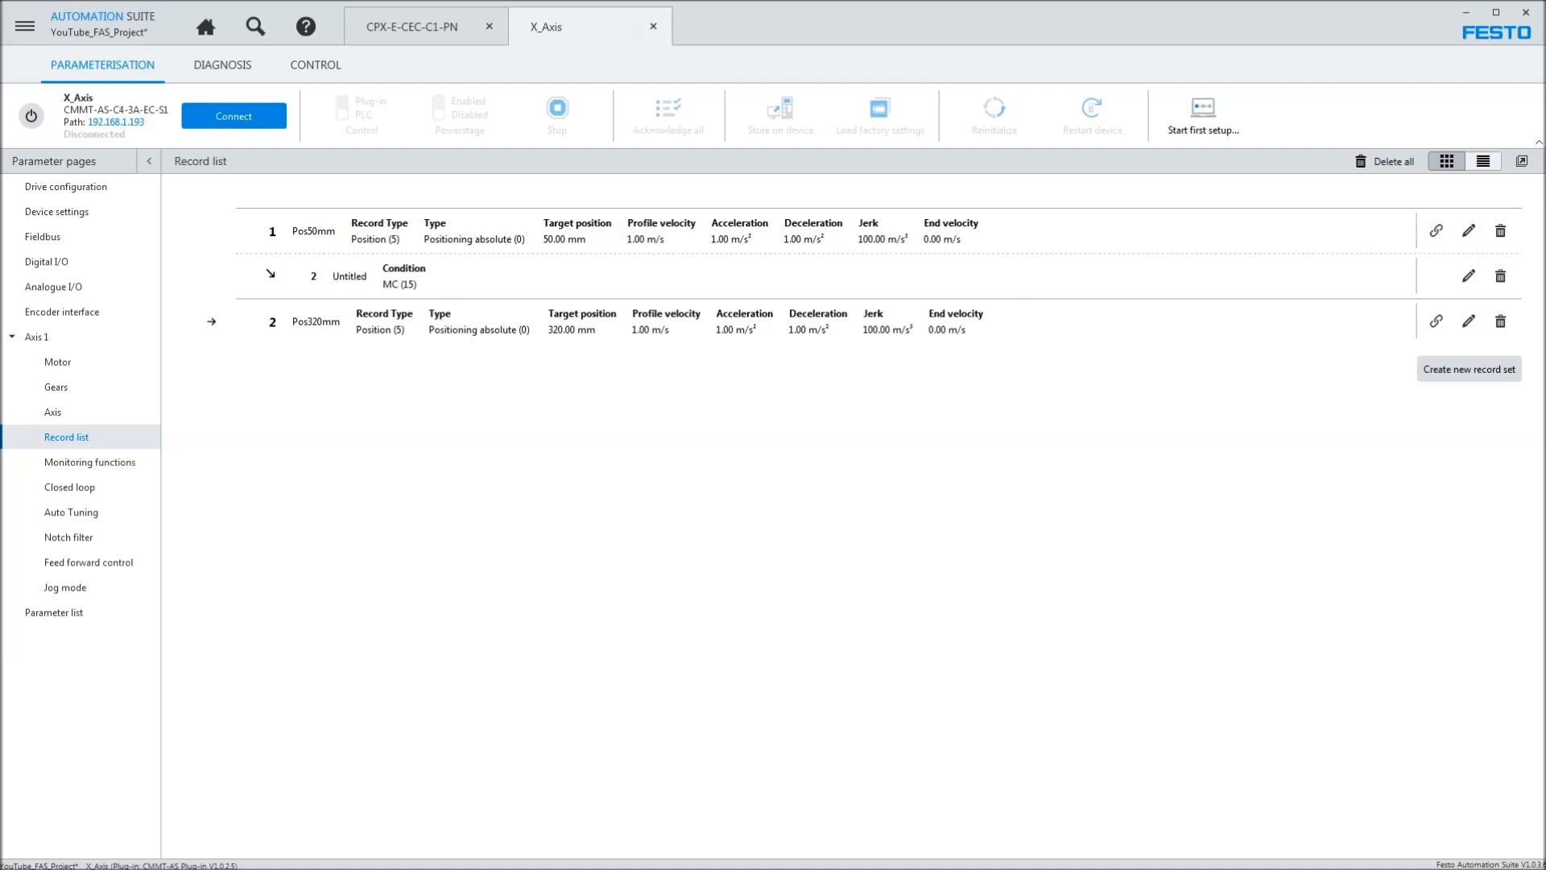
# - Switch to Festo Configuration Tool, reposition its window, and view the device profile options in the CMMP-AS fieldbus settings
pyautogui.hotkey('alt', 'Tab')
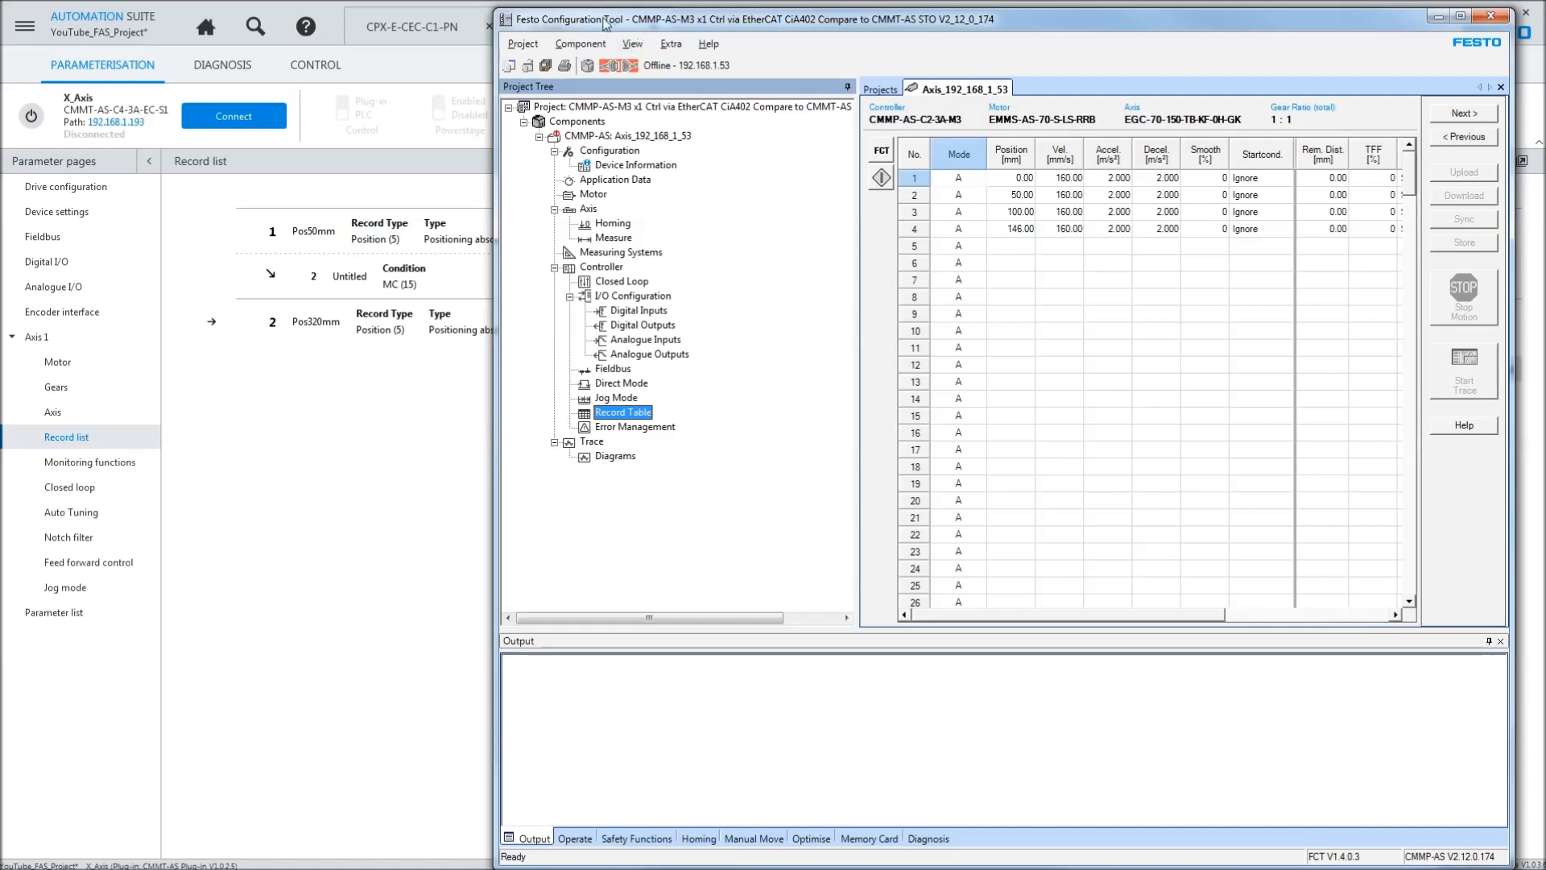
pyautogui.moveTo(599, 9); pyautogui.dragTo(577, 71)
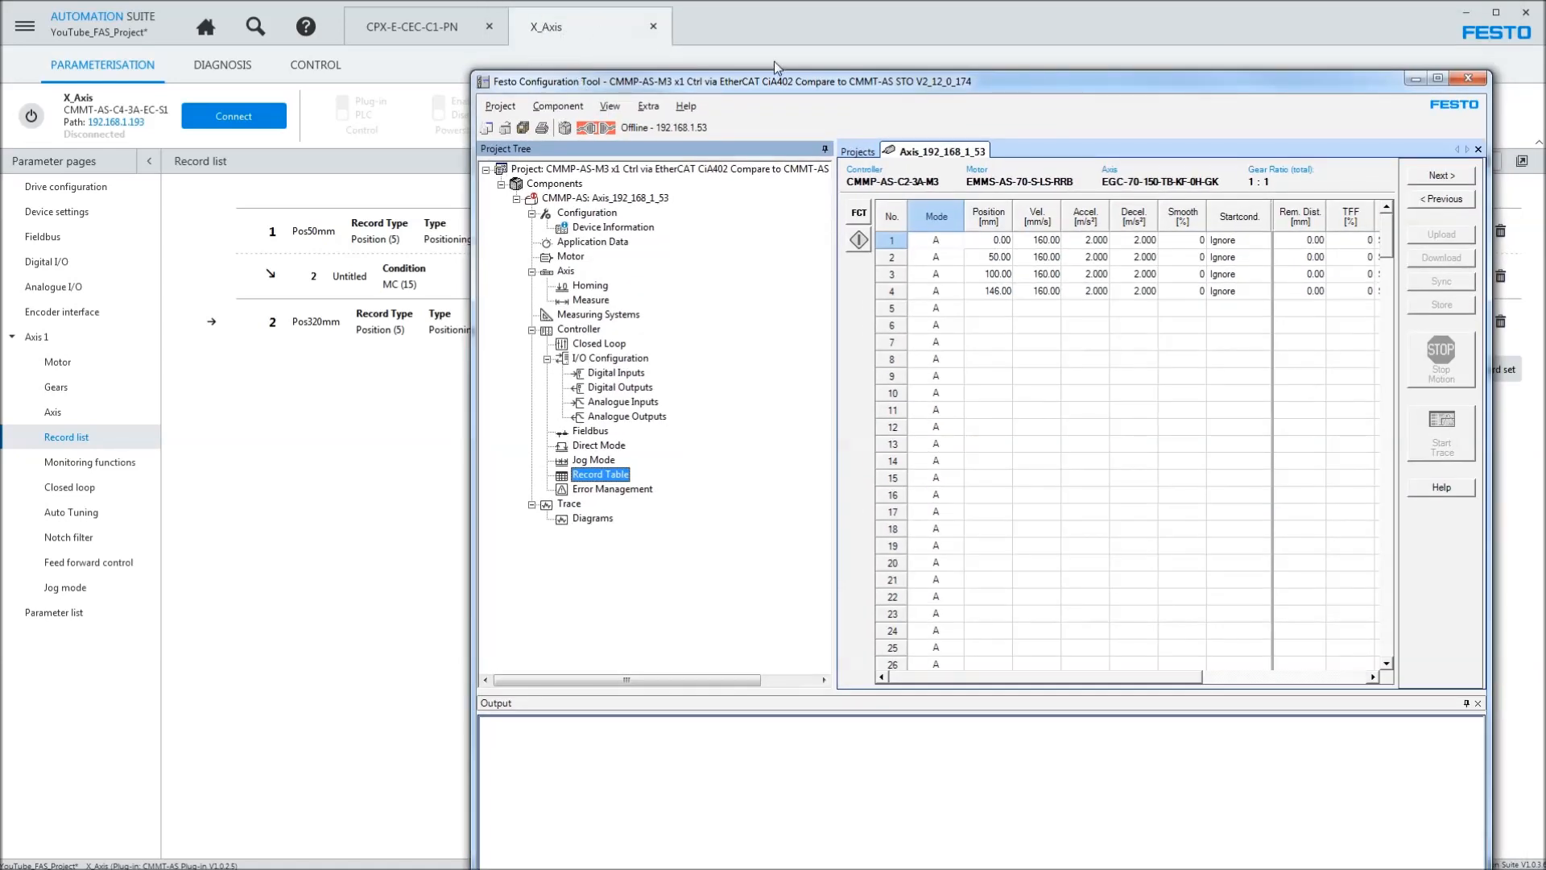
pyautogui.moveTo(993, 86); pyautogui.dragTo(972, 26)
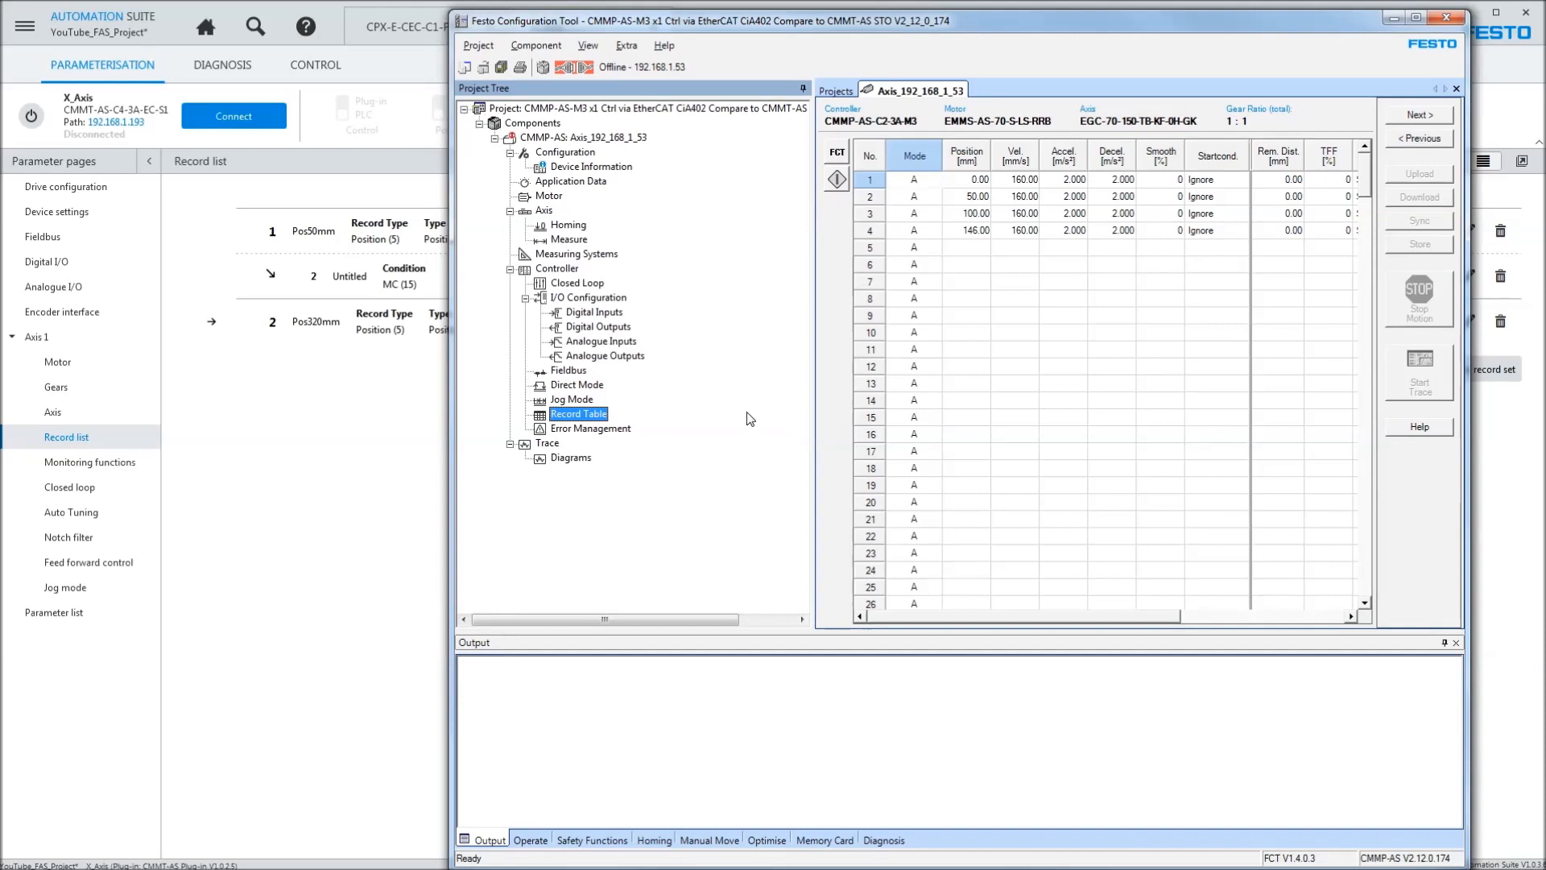
pyautogui.click(584, 376)
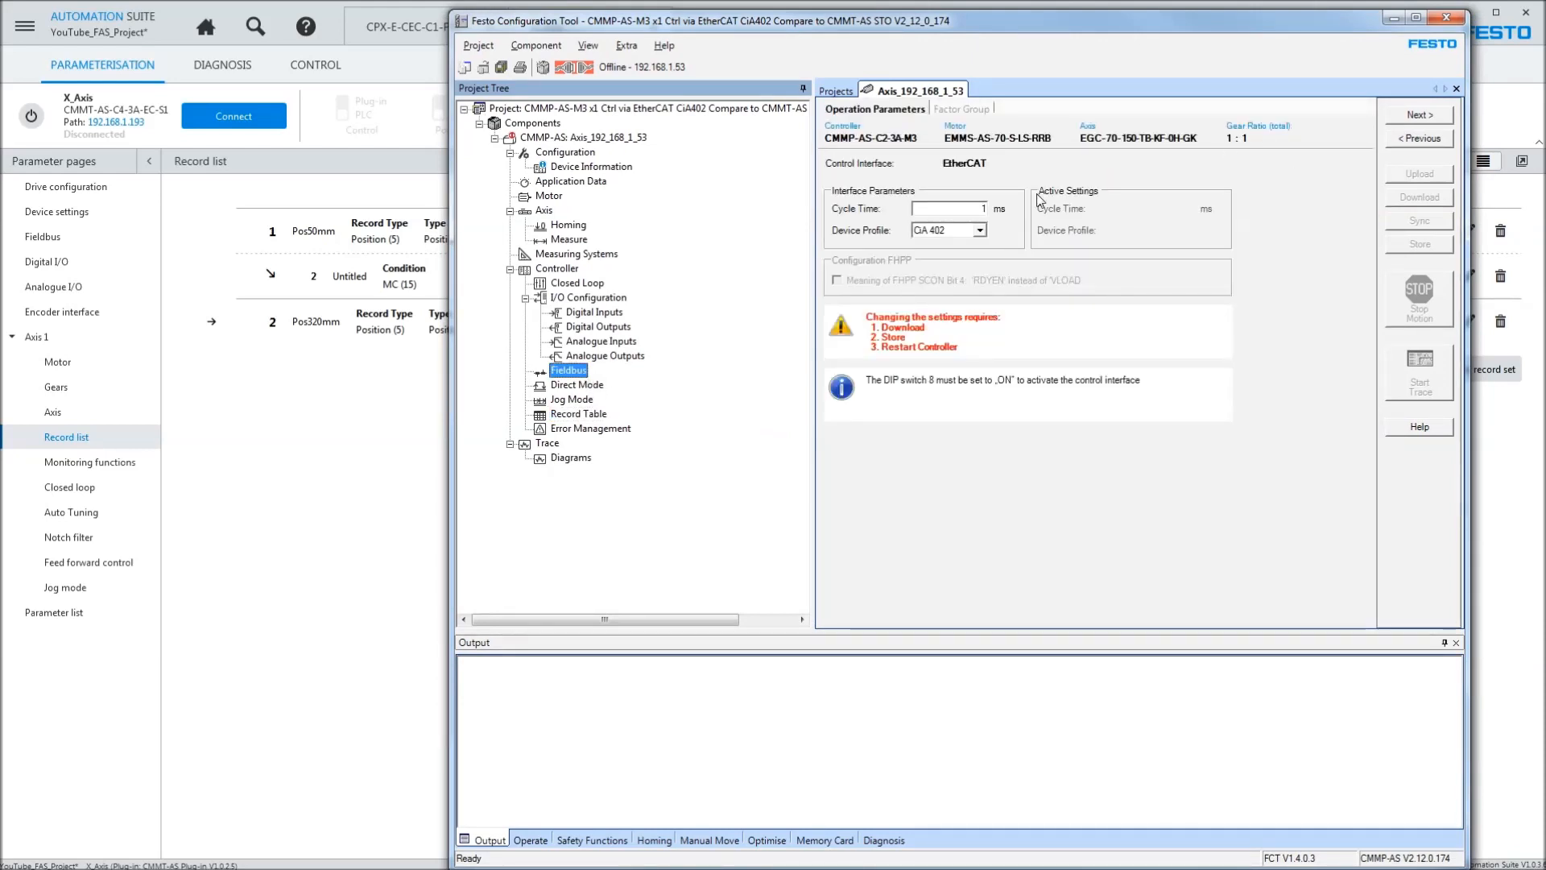
pyautogui.click(980, 232)
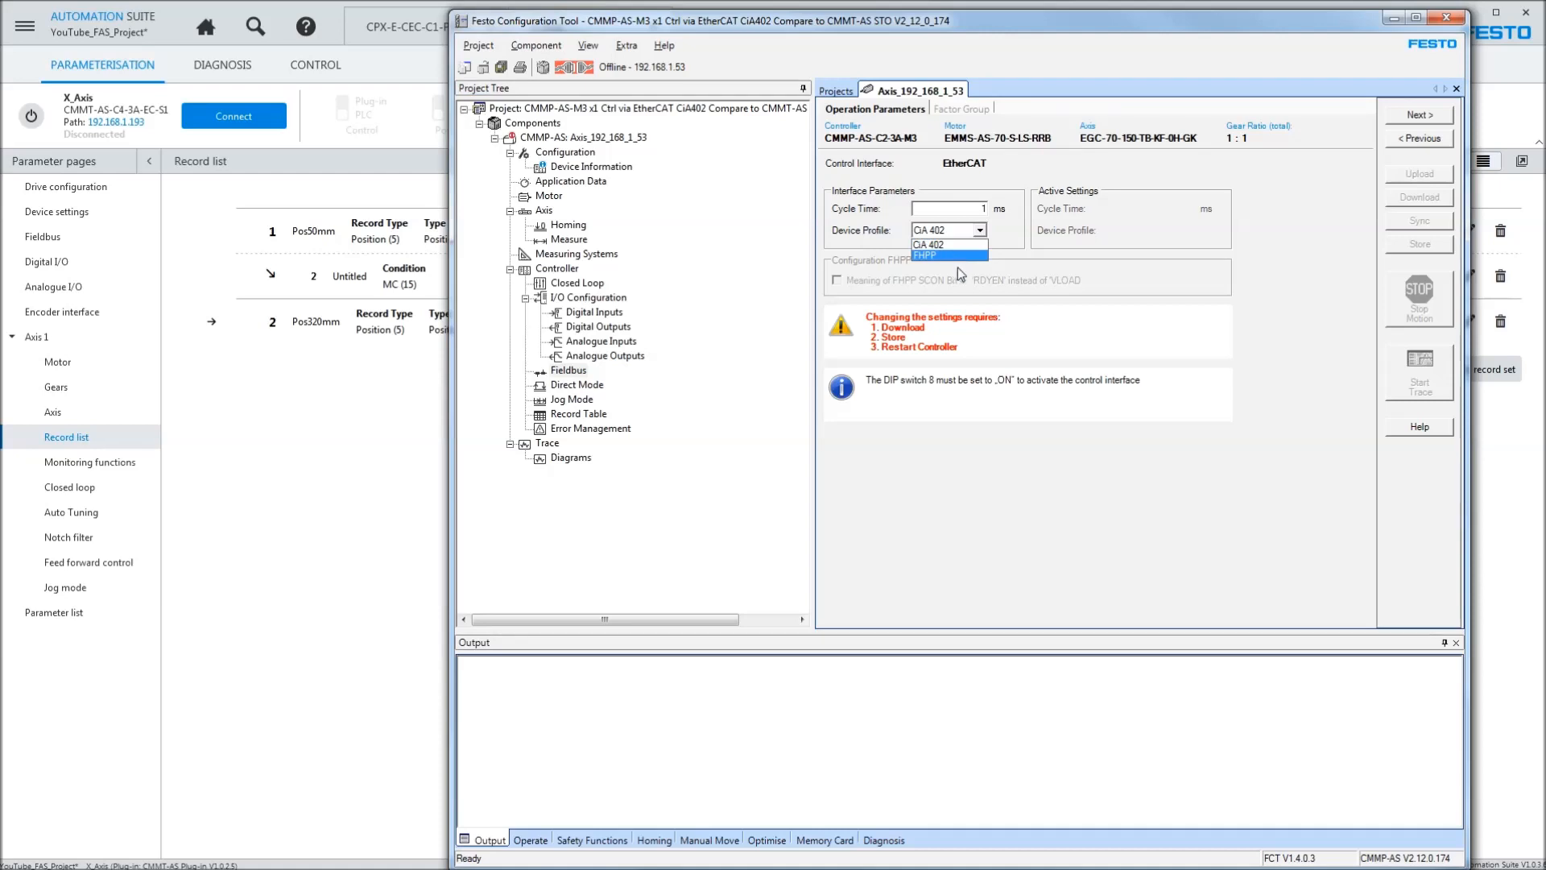
# - Look at the project overview, reopen the CMMP-AS axis, and browse its safety functions, homing and manual move pages
pyautogui.click(843, 97)
pyautogui.click(842, 96)
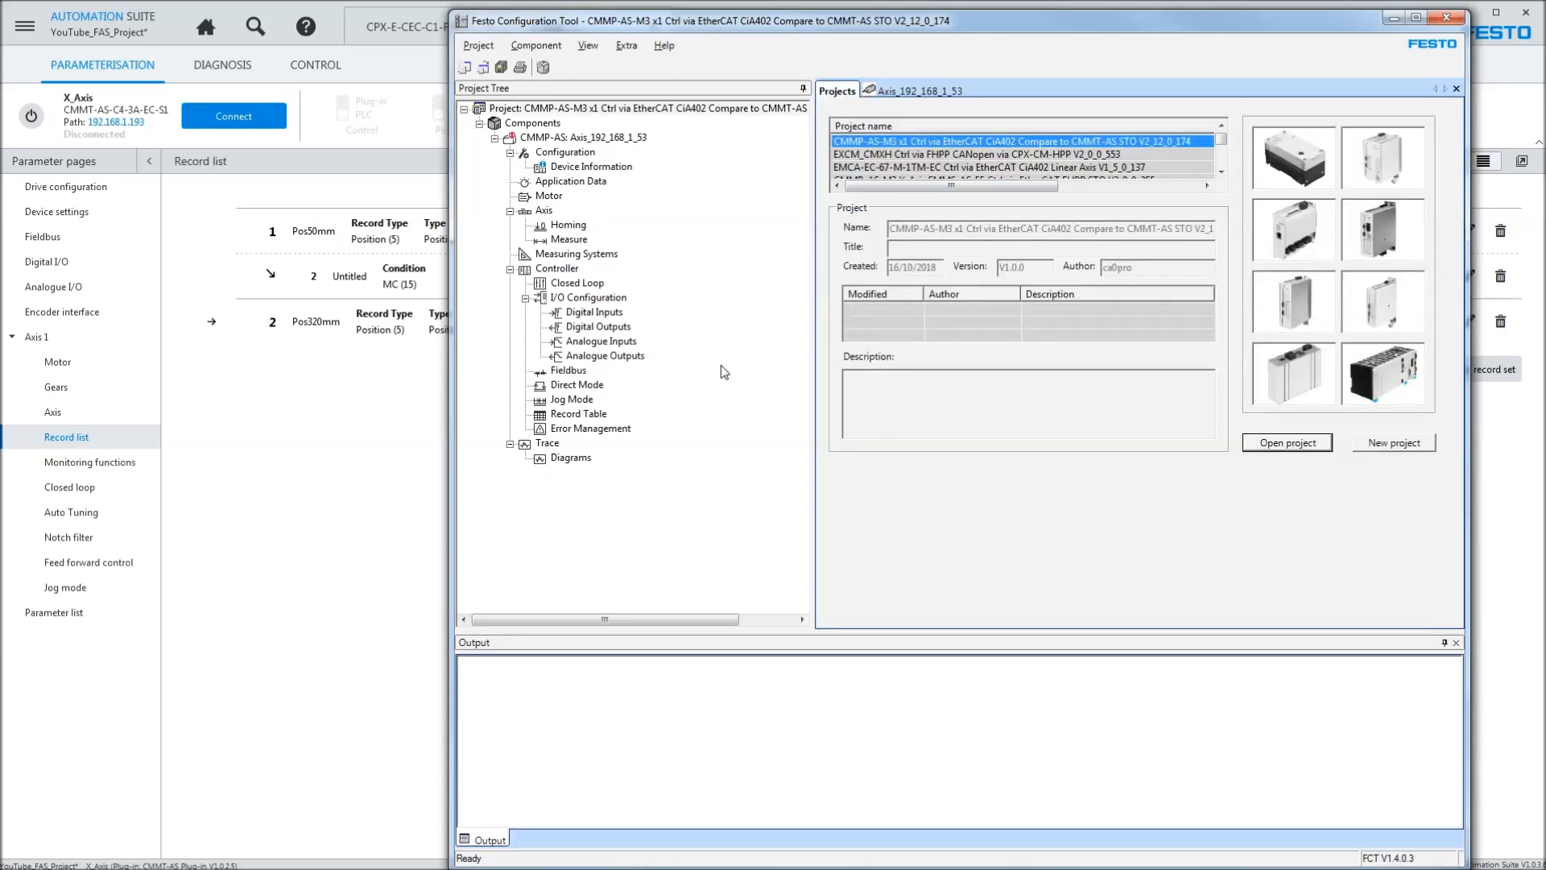
pyautogui.click(564, 138)
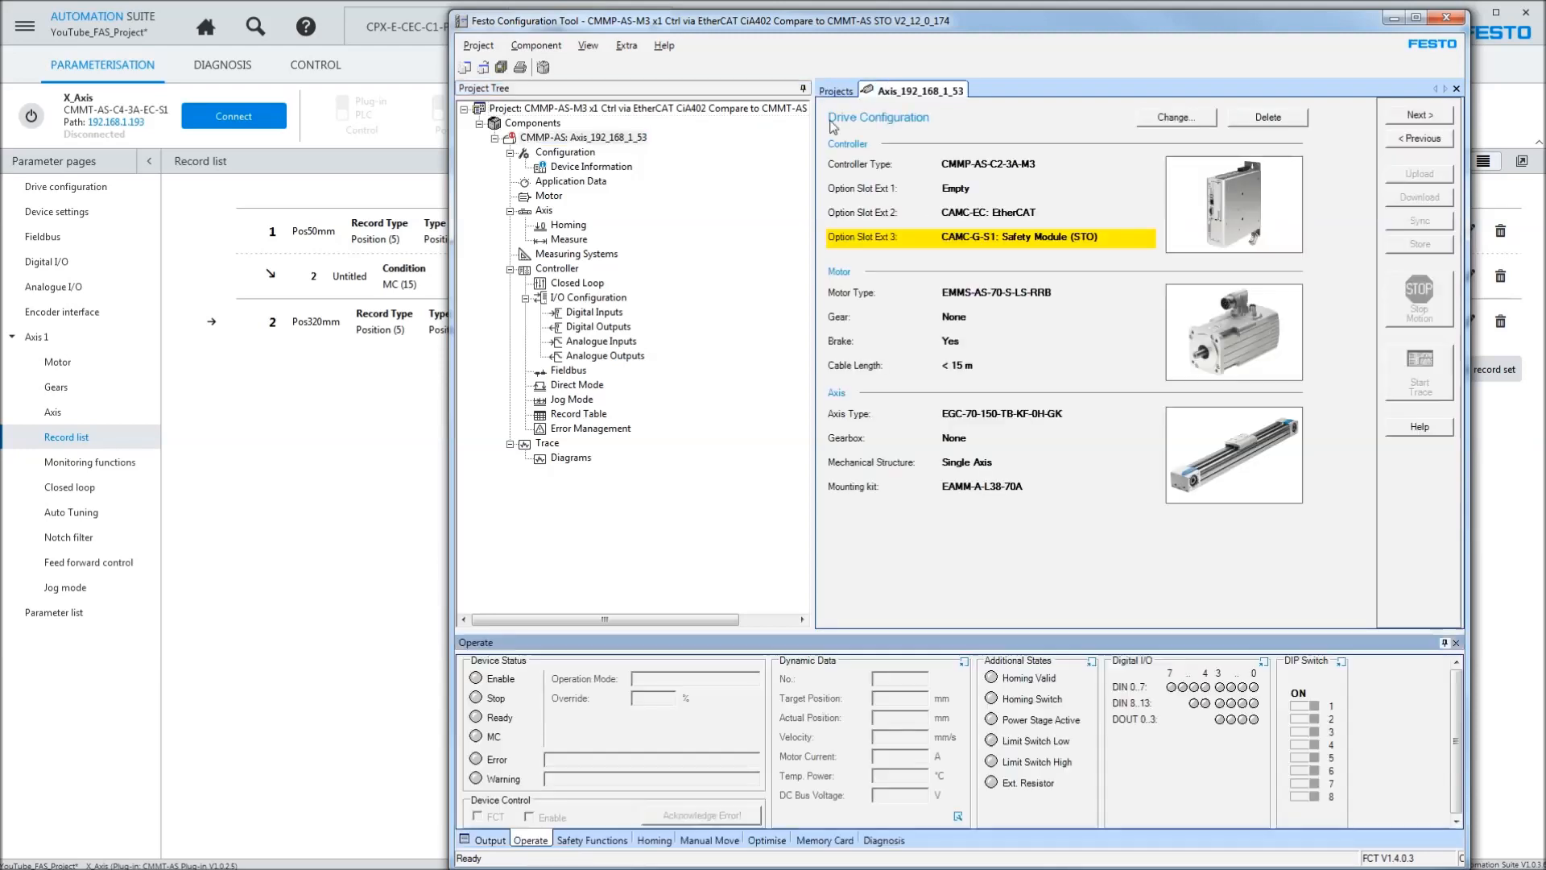
pyautogui.click(587, 842)
pyautogui.click(655, 842)
pyautogui.click(698, 844)
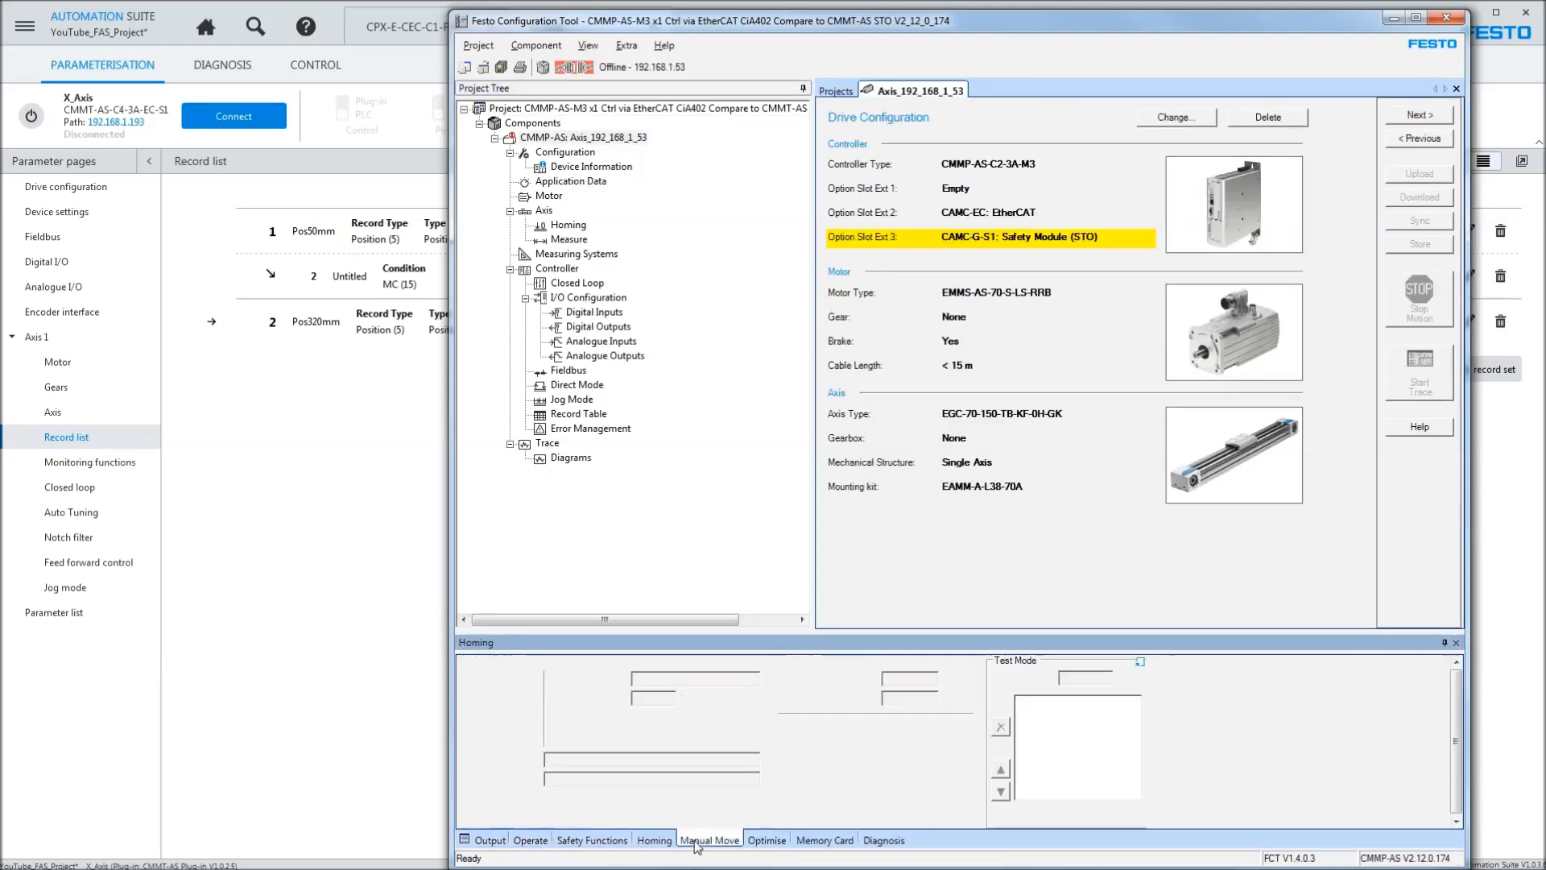
# - View the Manual Move and Optimise pages of the CMMP-AS axis
pyautogui.click(883, 841)
pyautogui.click(739, 842)
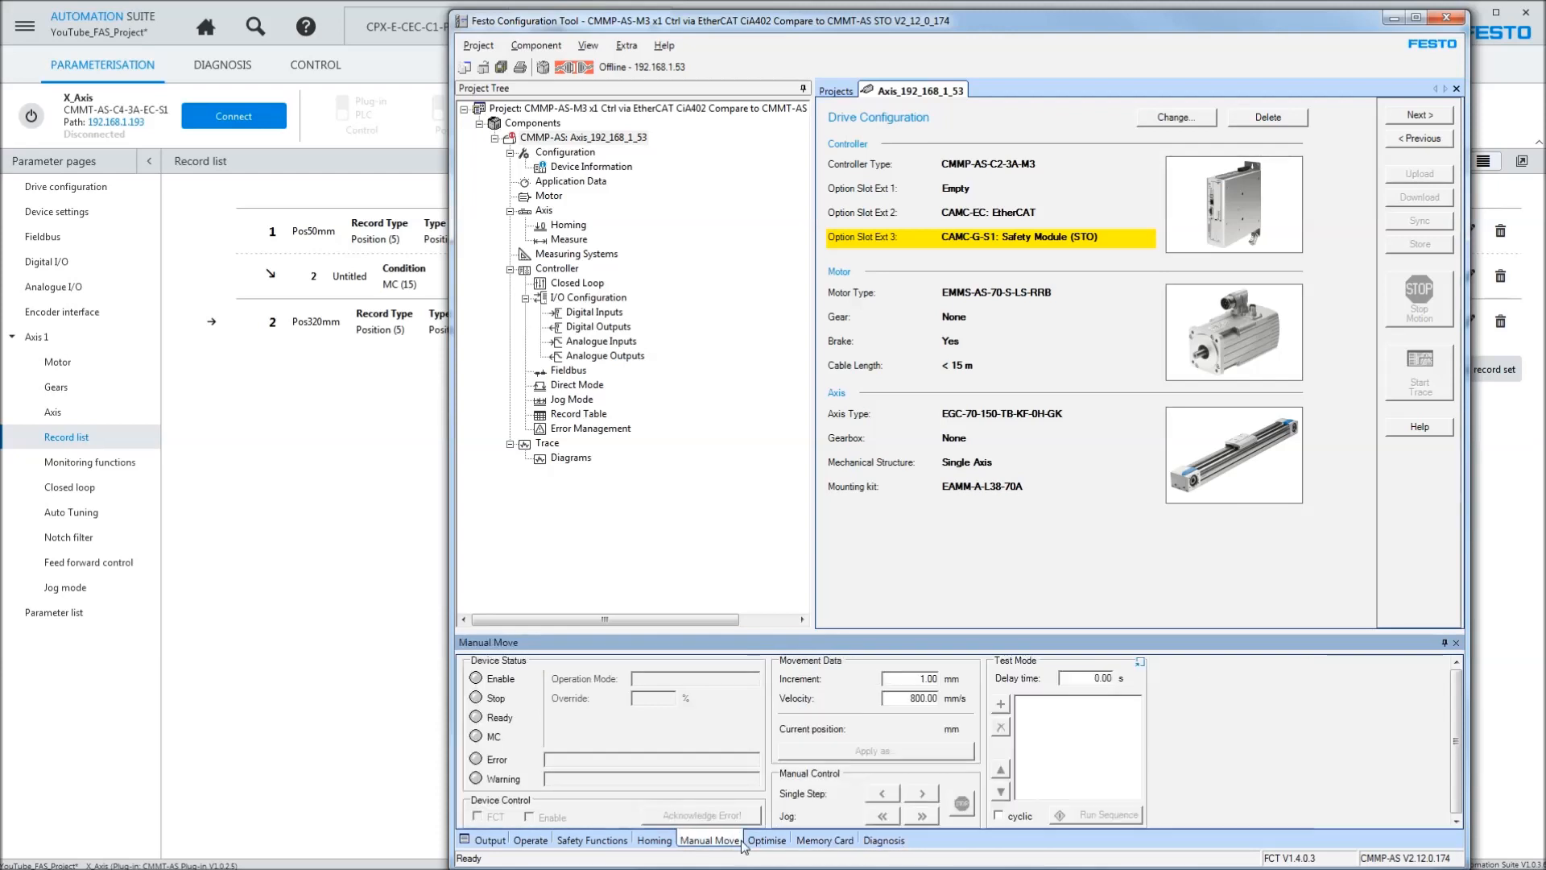
pyautogui.click(753, 842)
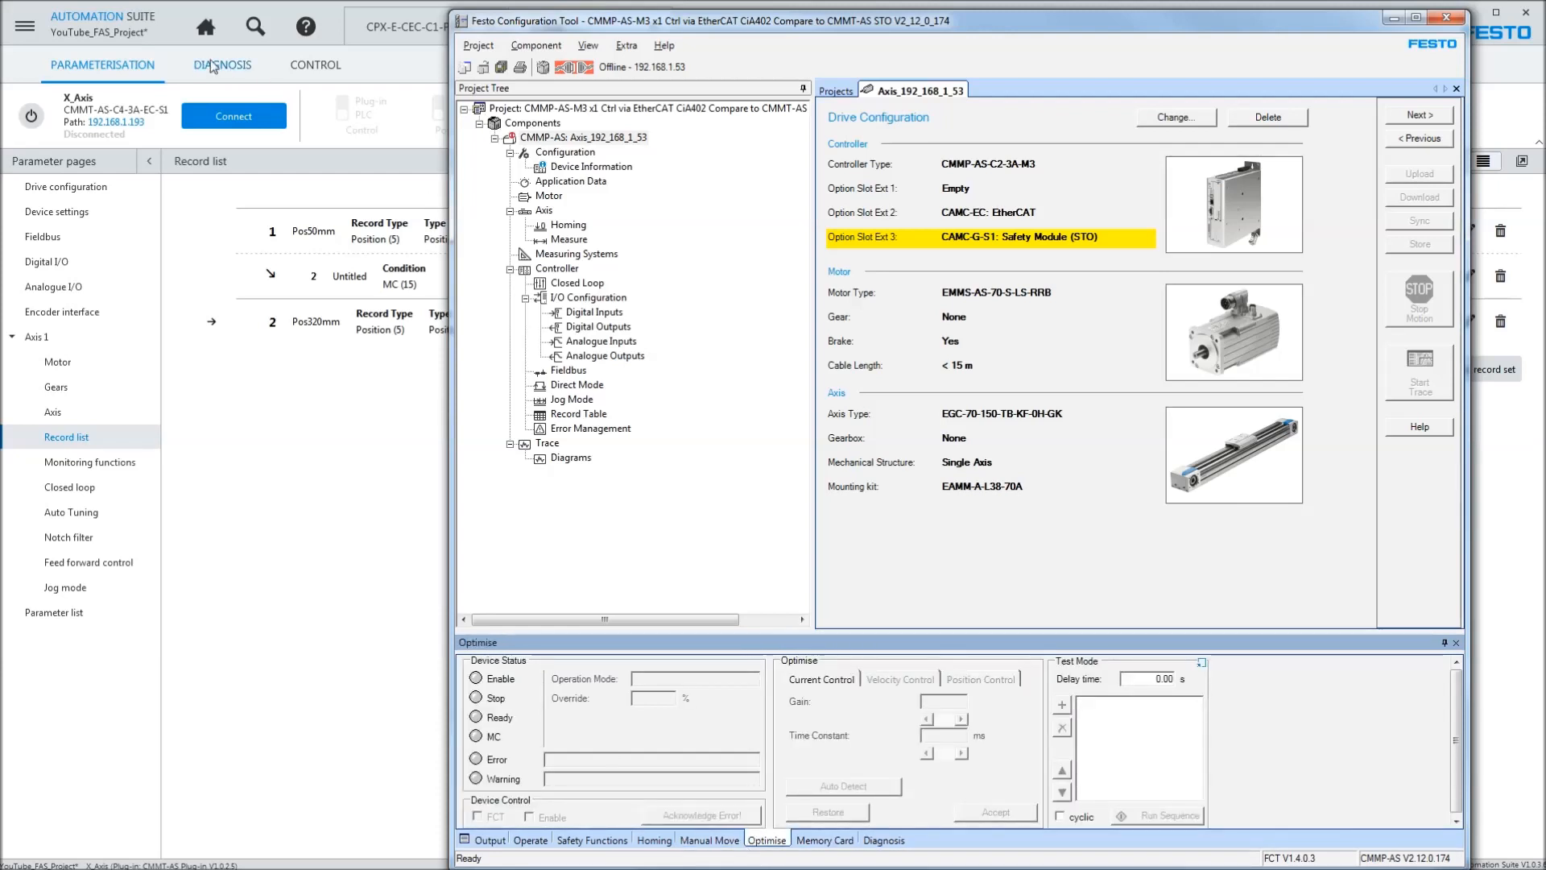
# - Switch to Automation Suite to view X_Axis's device state and manual movement pages, and close Festo Configuration Tool
pyautogui.click(406, 70)
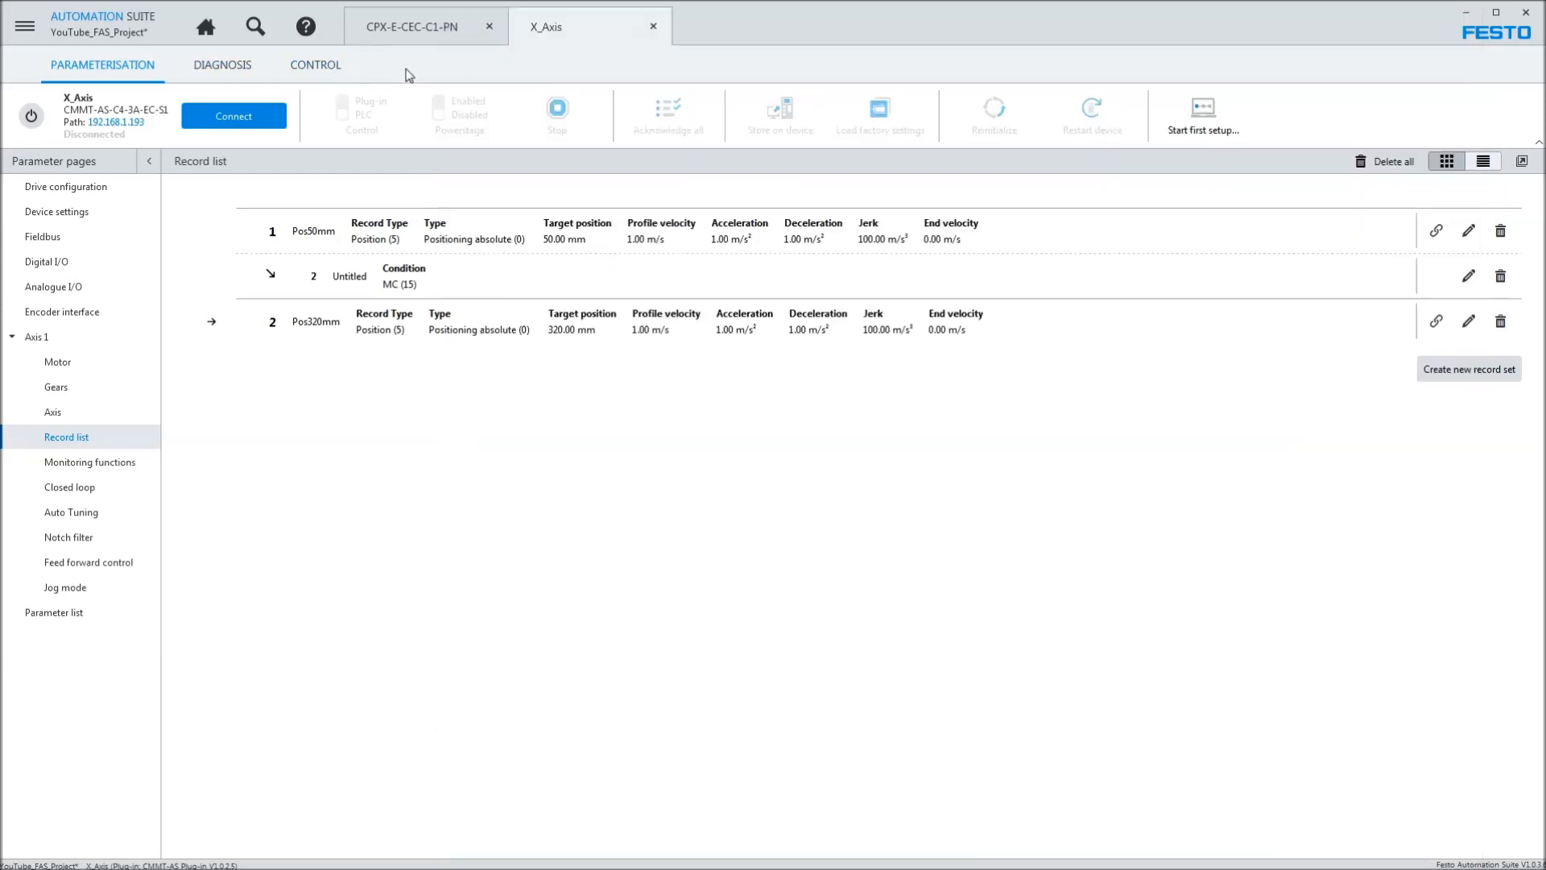
pyautogui.click(217, 71)
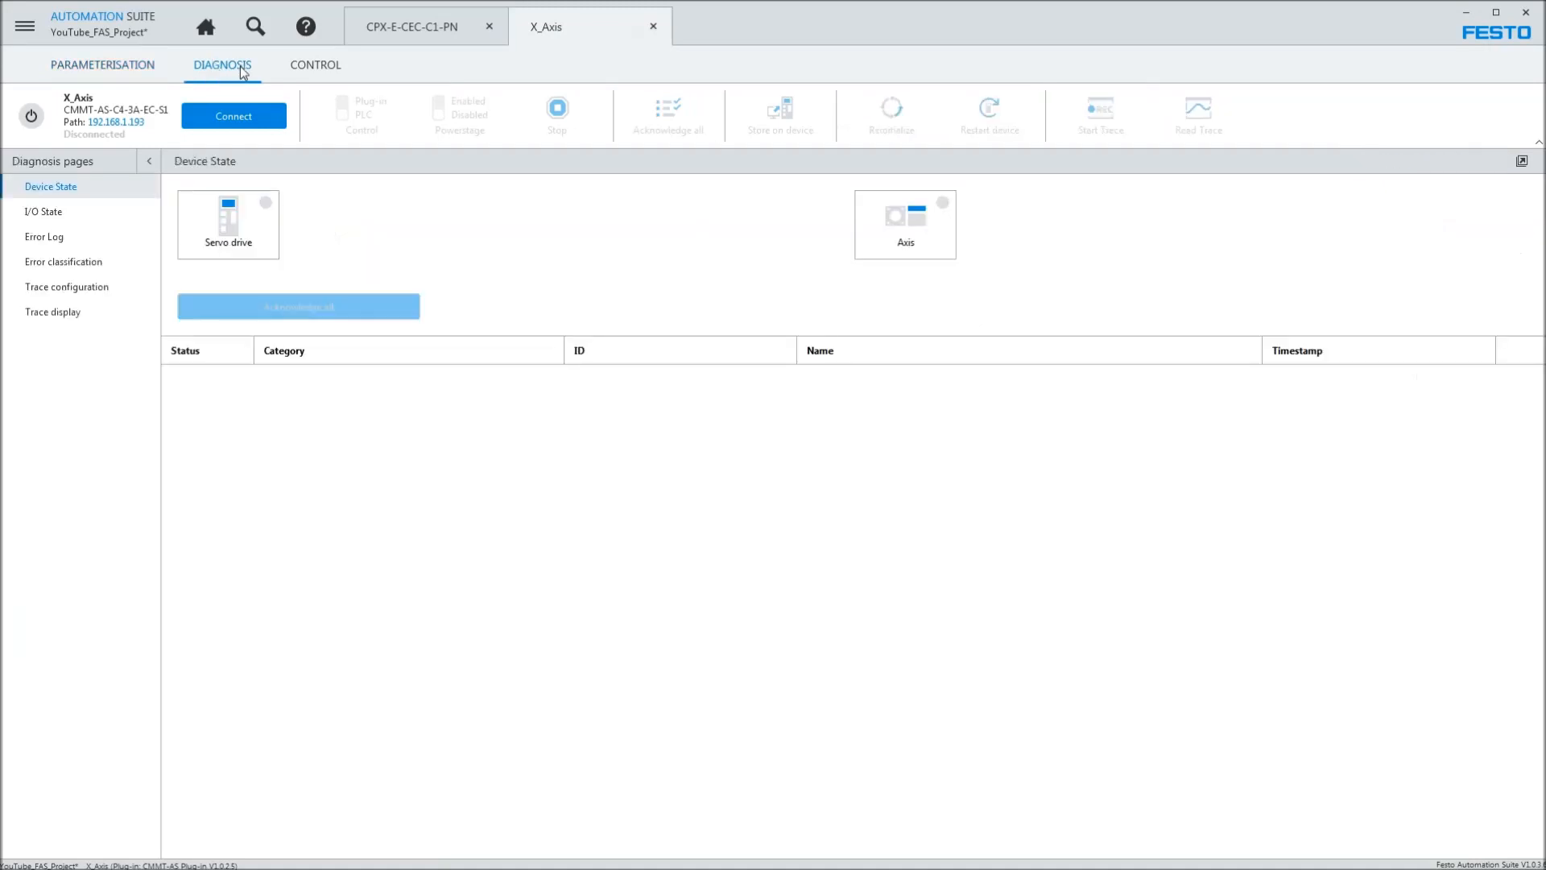
pyautogui.click(323, 68)
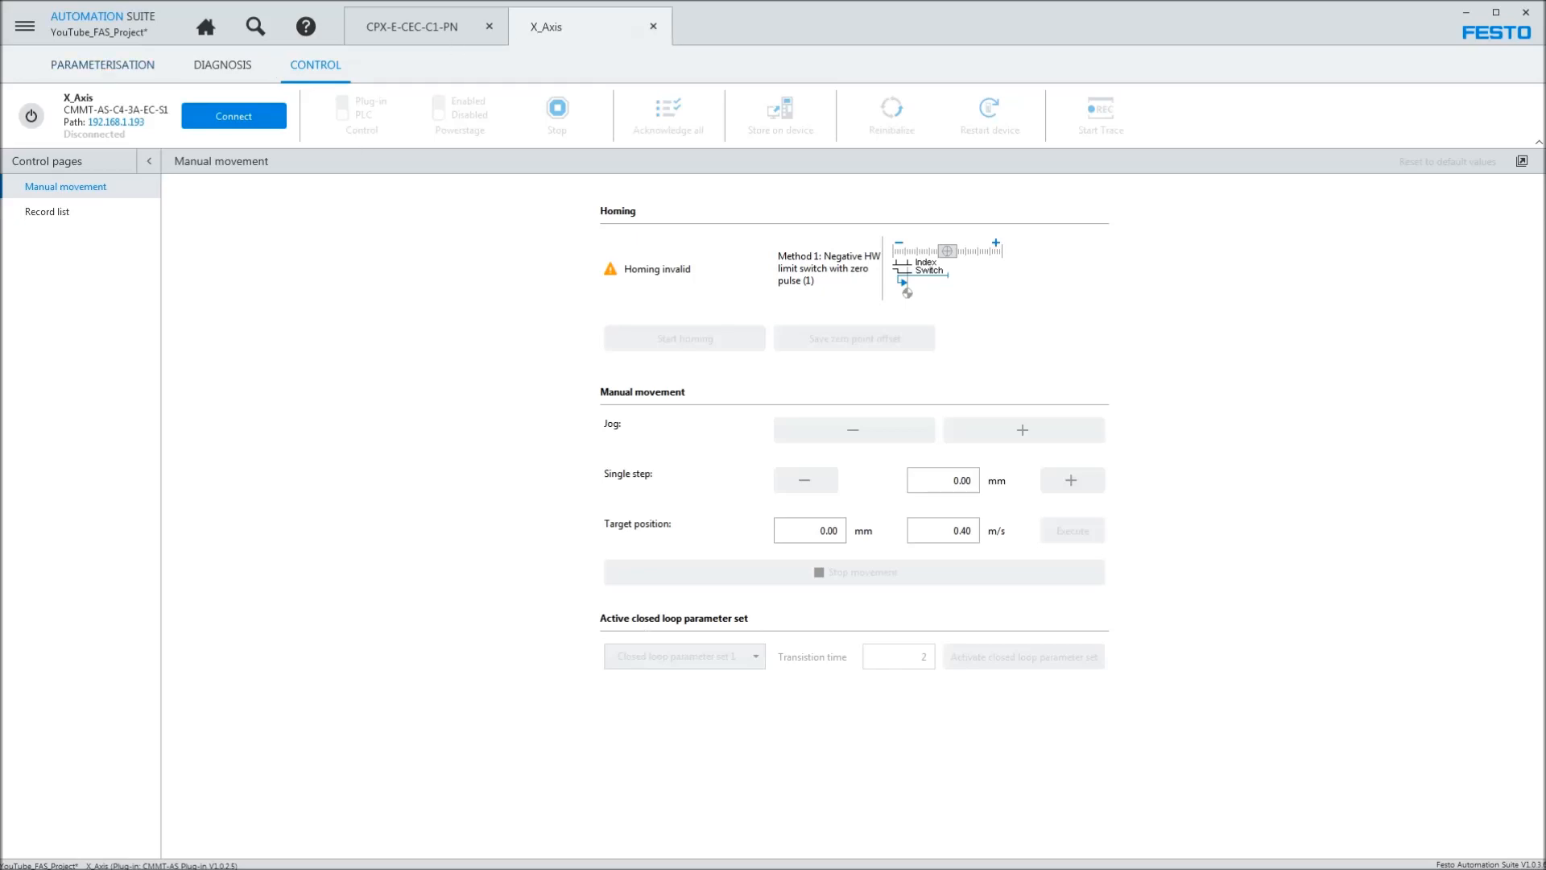
pyautogui.hotkey('alt', 'Tab')
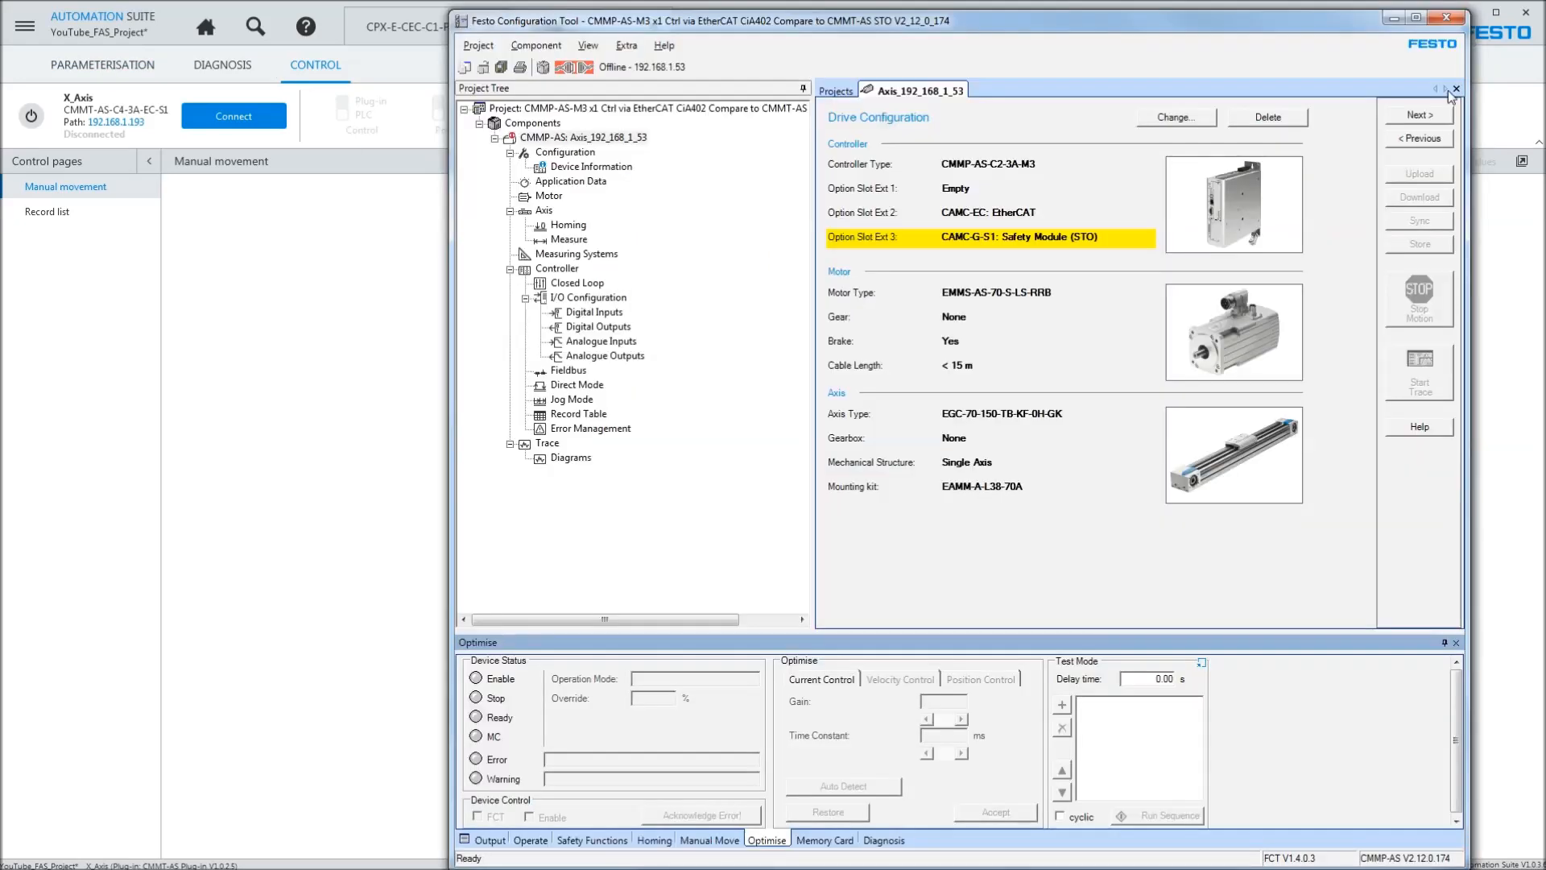
pyautogui.click(1446, 18)
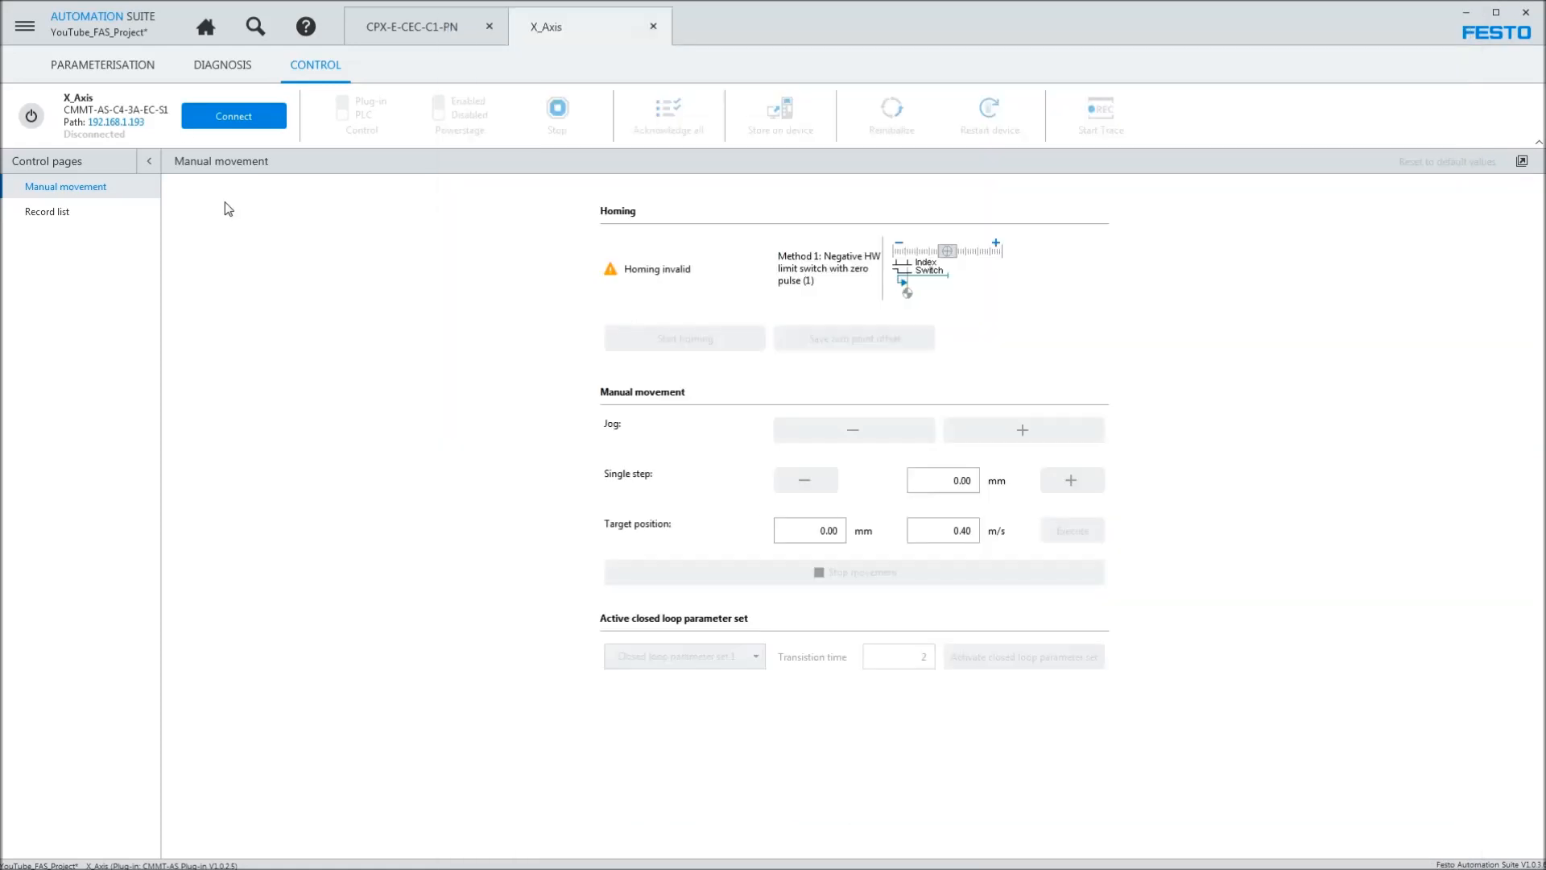
# - Connect to the X_Axis drive, writing the mismatched project parameters to the device and accepting the firmware that is not fully supported
pyautogui.click(232, 116)
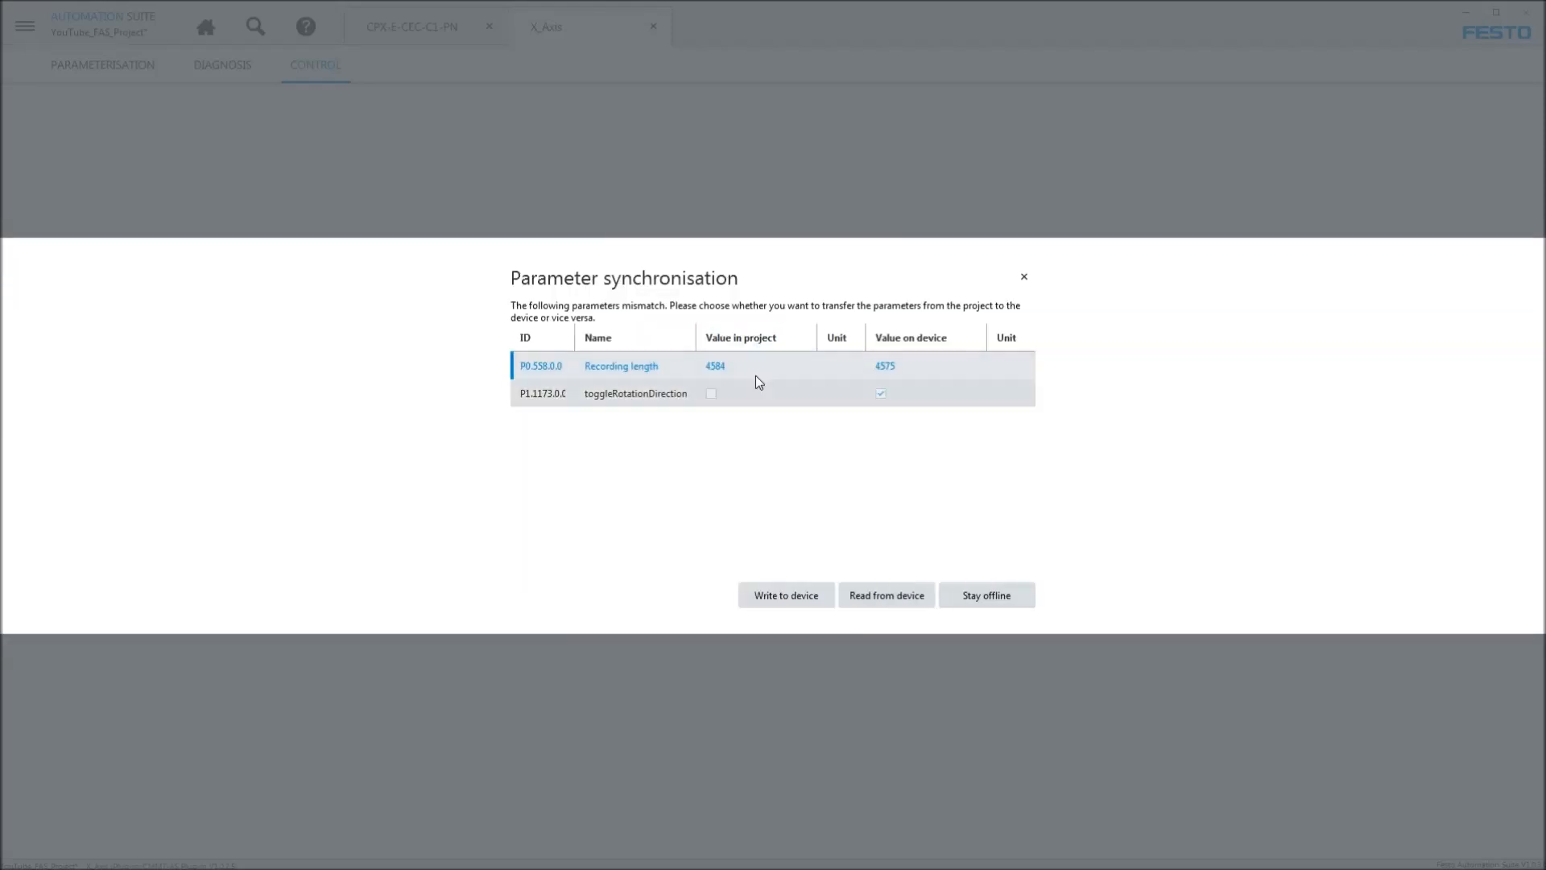
pyautogui.click(780, 595)
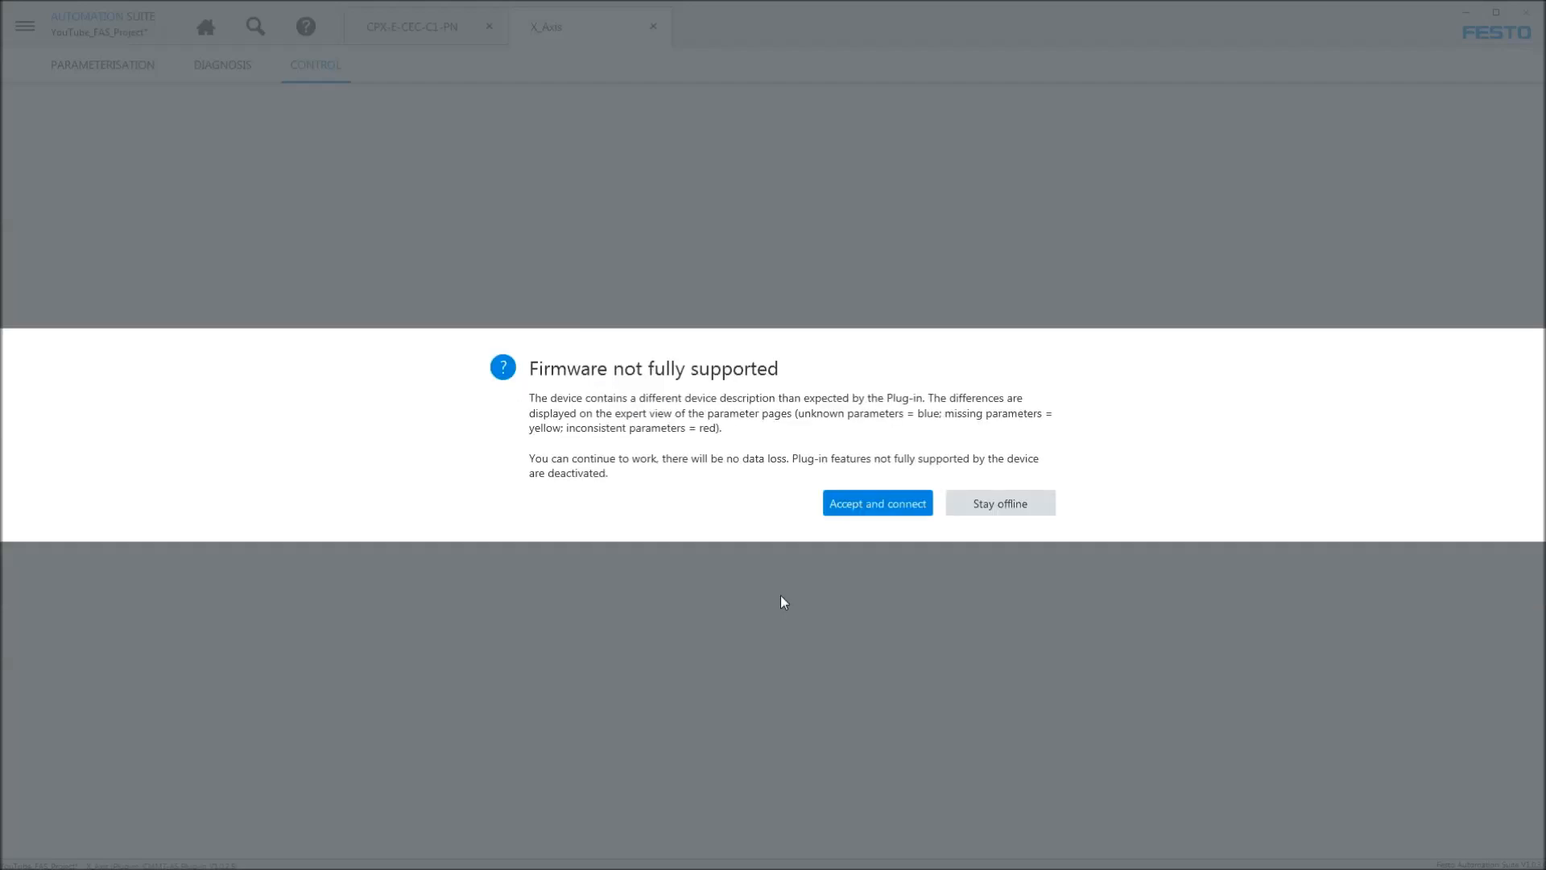
pyautogui.click(905, 509)
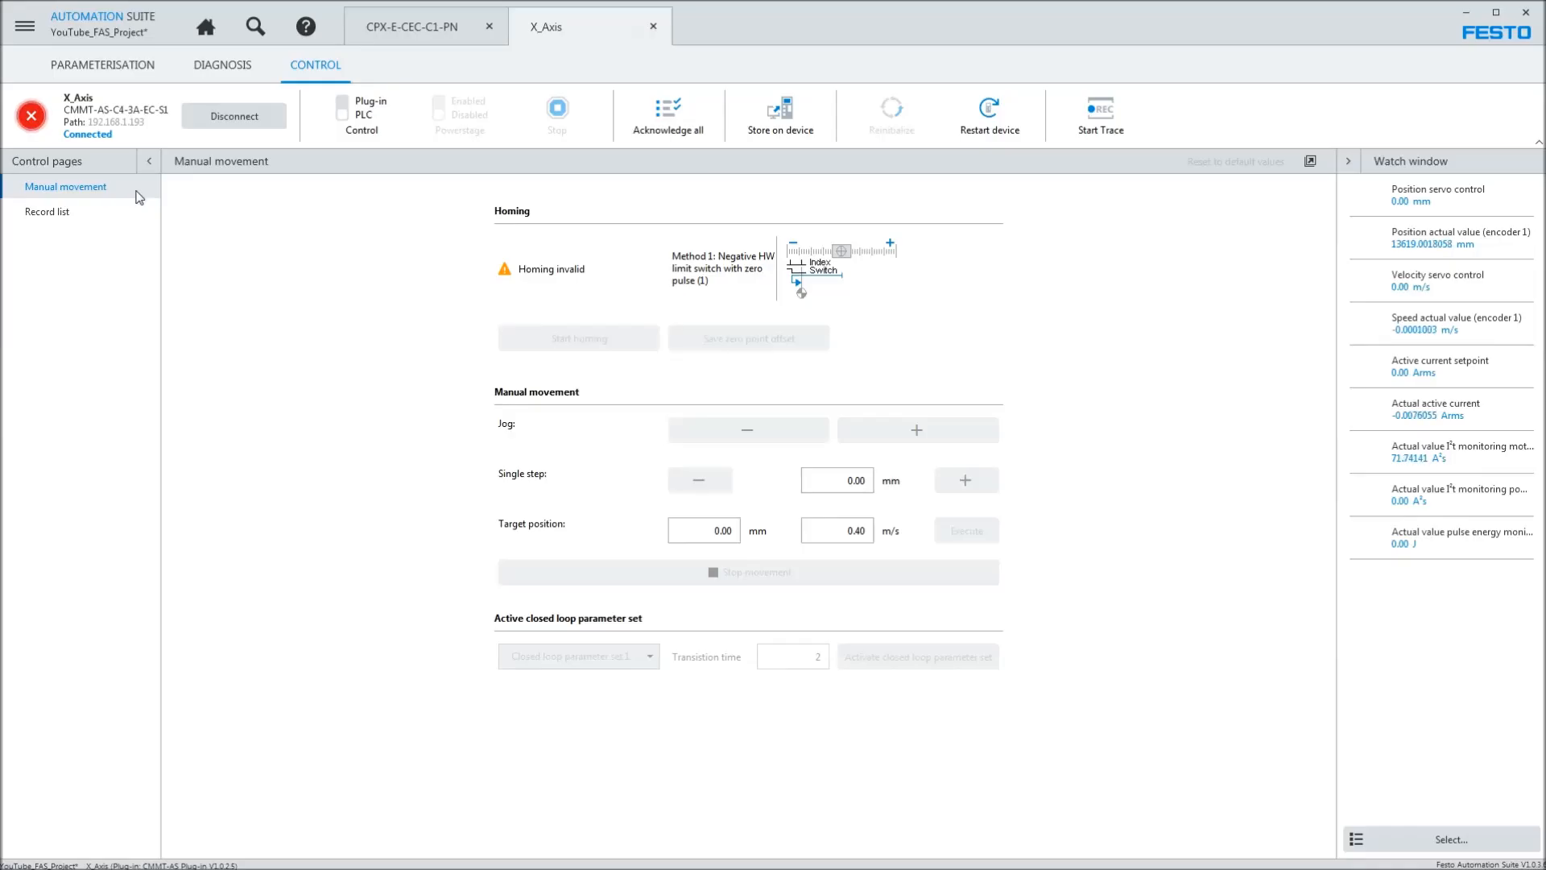
# - Review the details of X_Axis's active error in the device state diagnosis, and acknowledge all messages
pyautogui.click(32, 117)
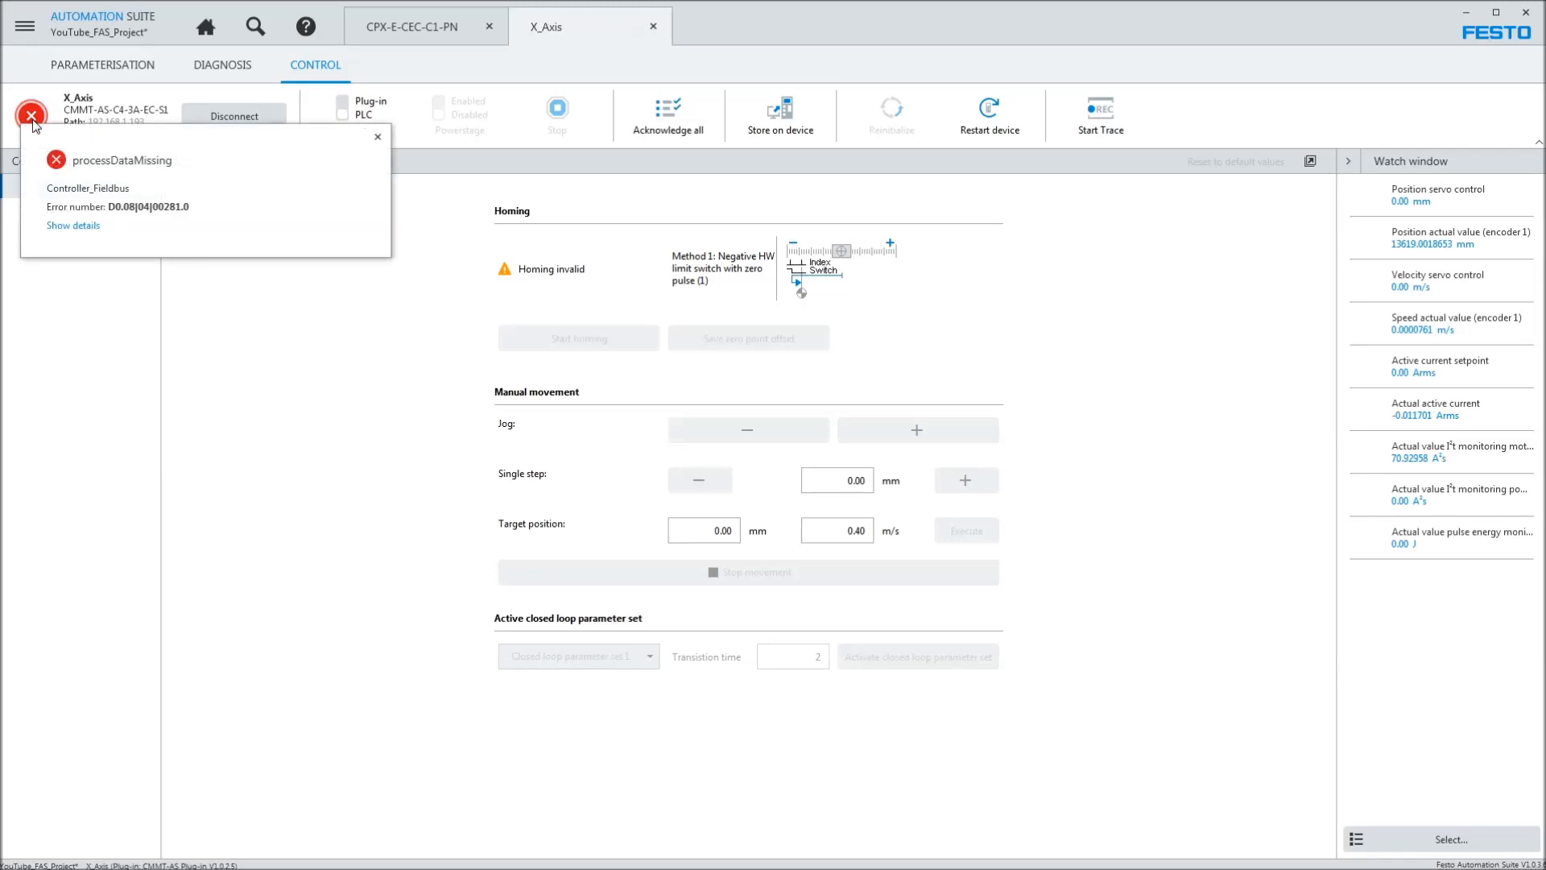
pyautogui.click(242, 63)
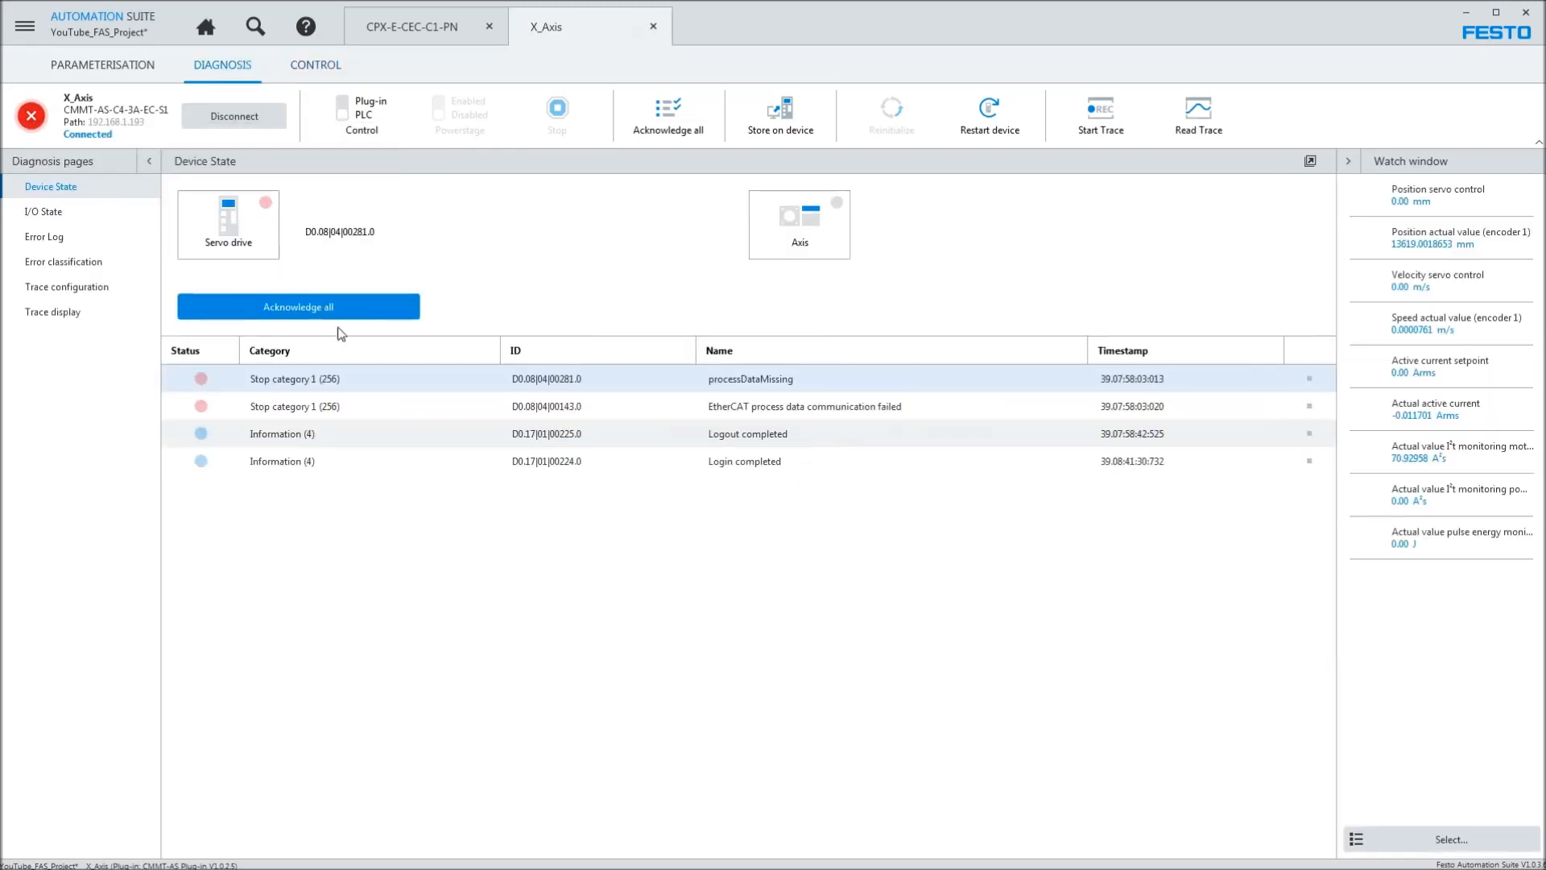
pyautogui.click(786, 382)
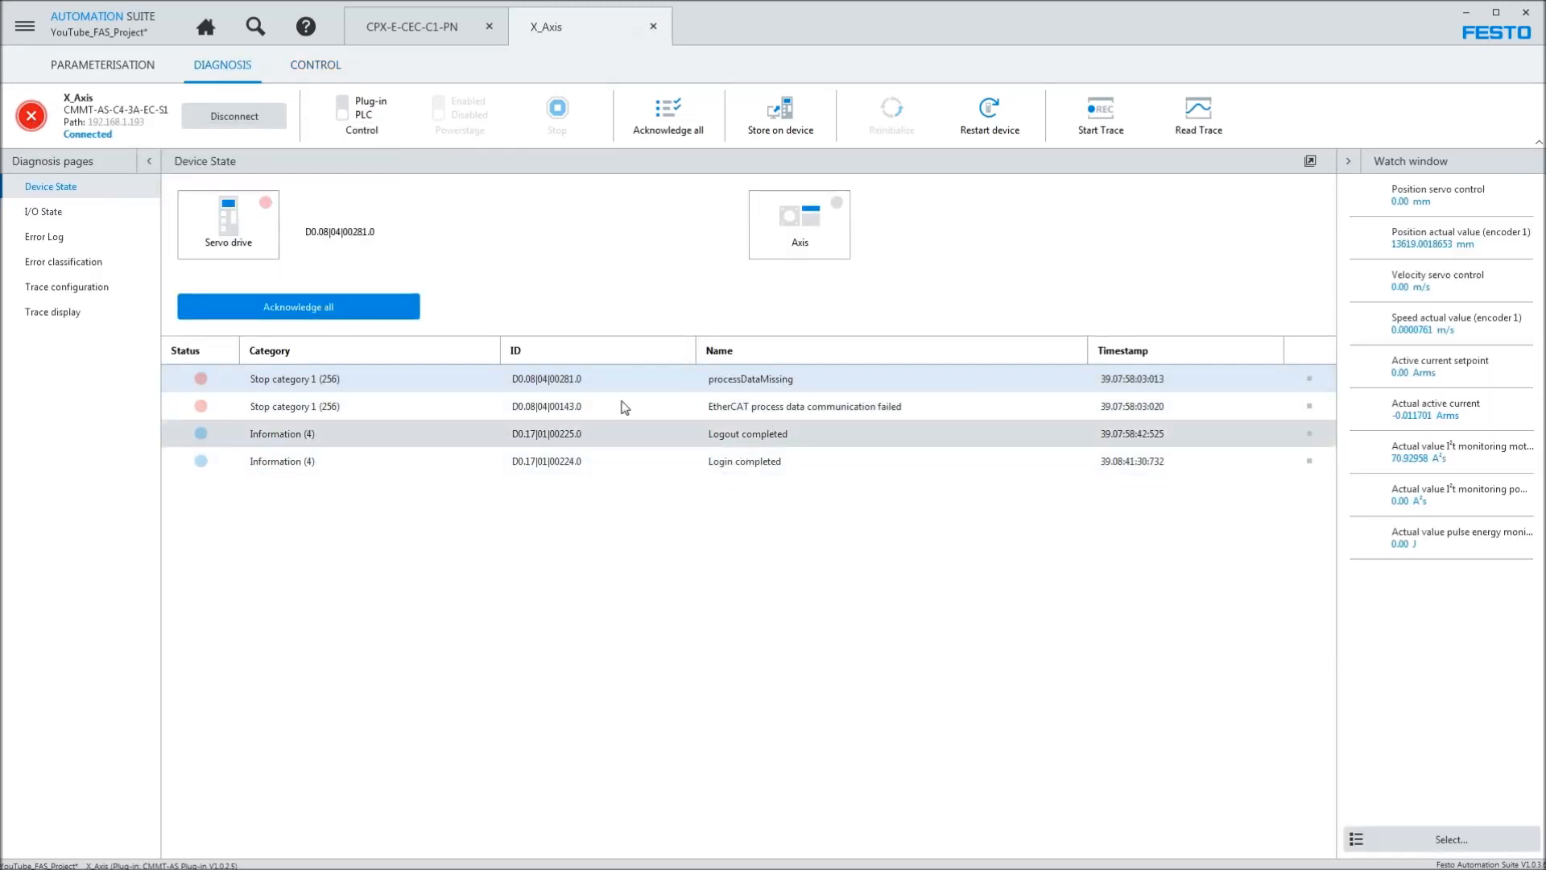
pyautogui.click(90, 64)
pyautogui.click(30, 118)
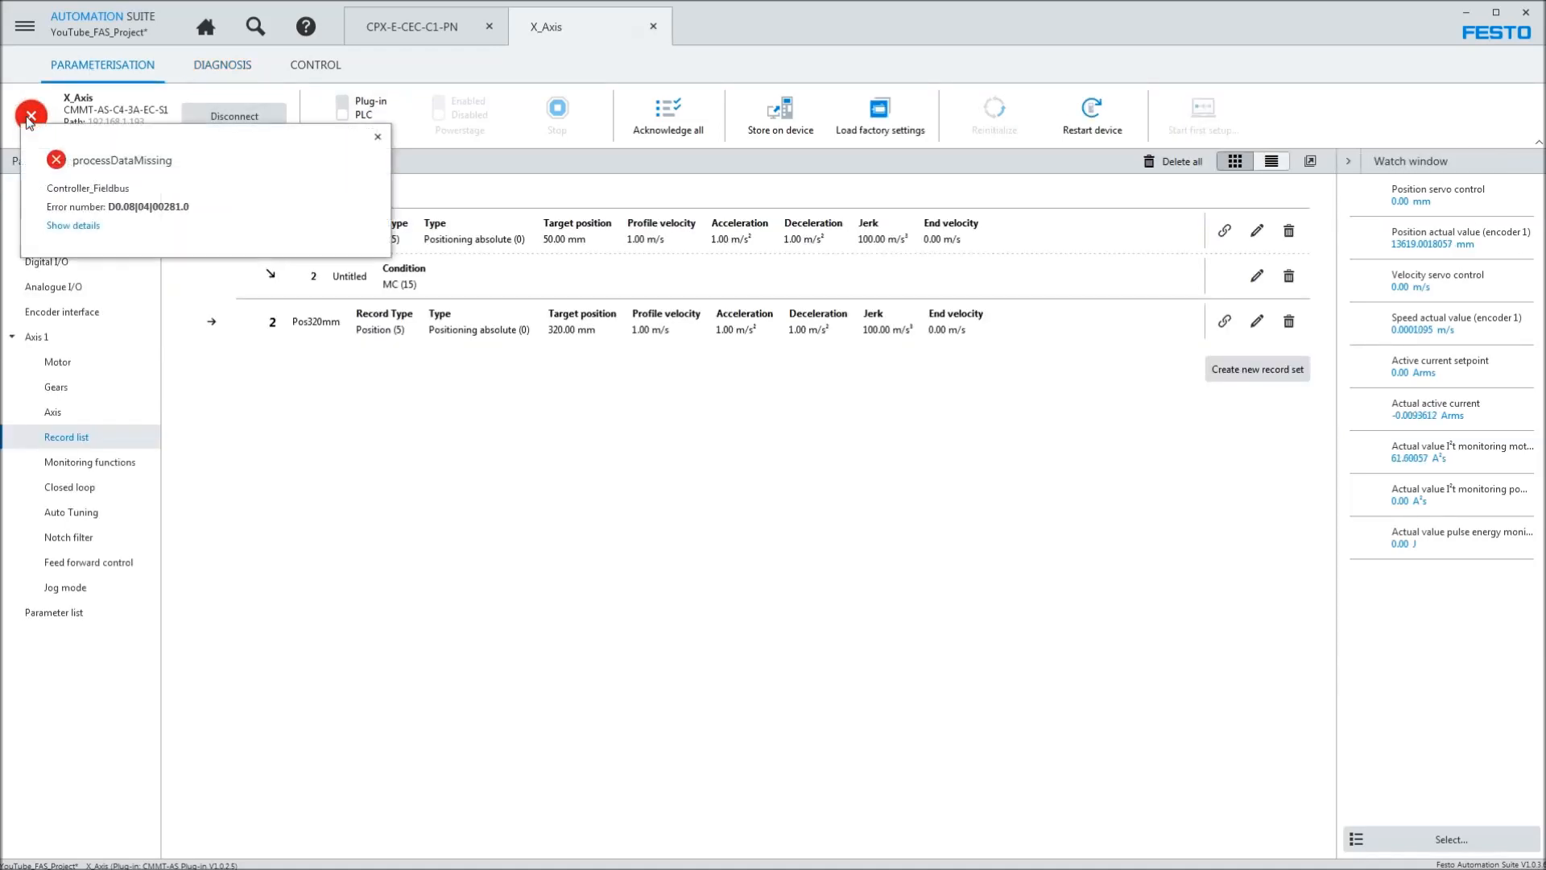
pyautogui.click(67, 228)
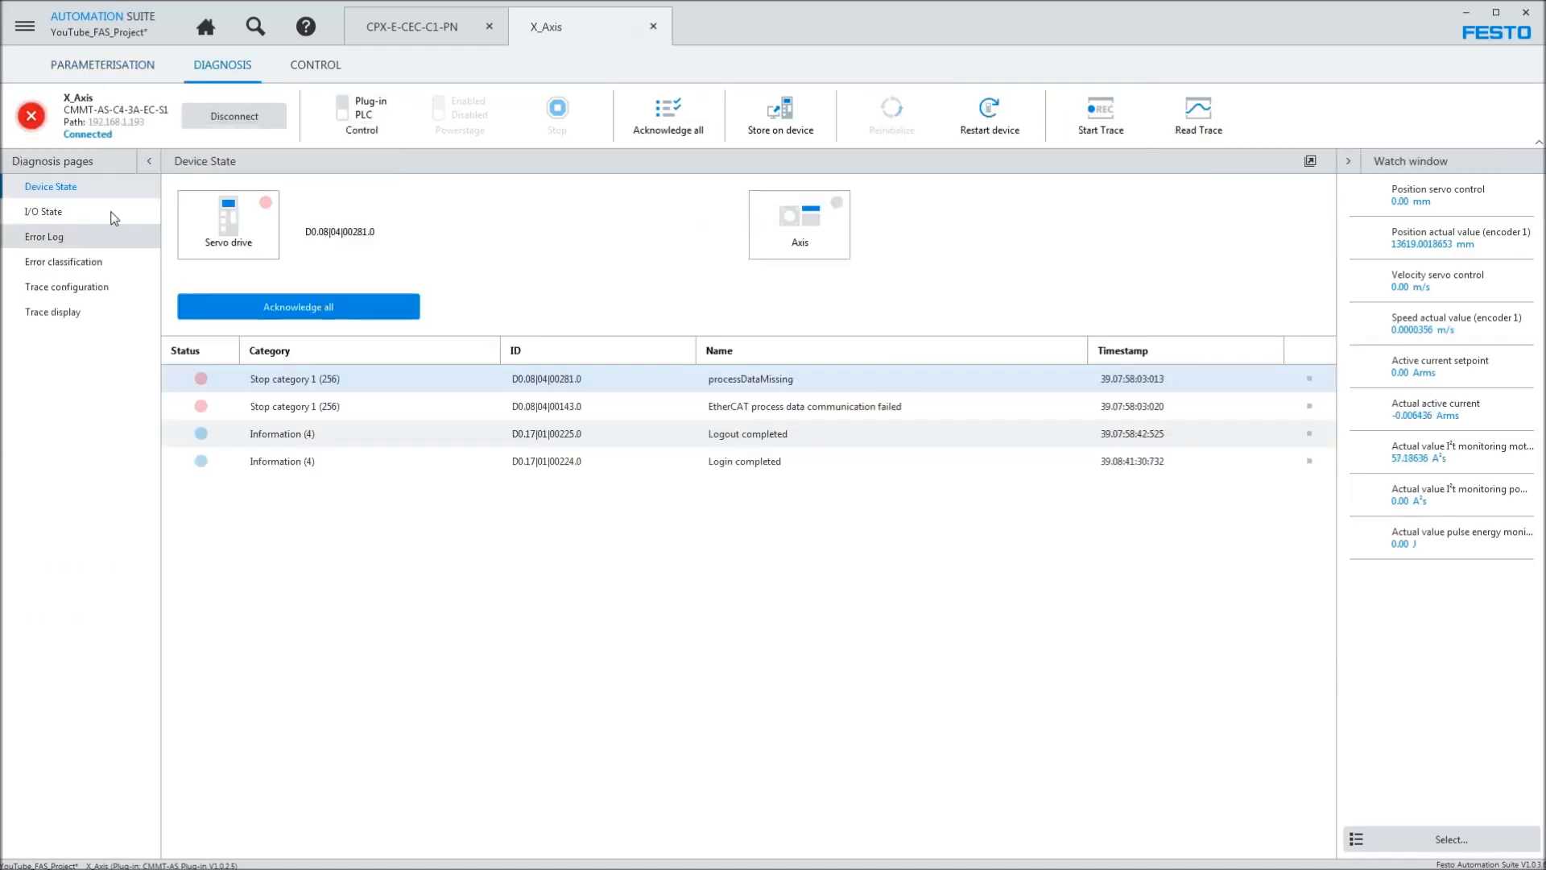
pyautogui.click(347, 306)
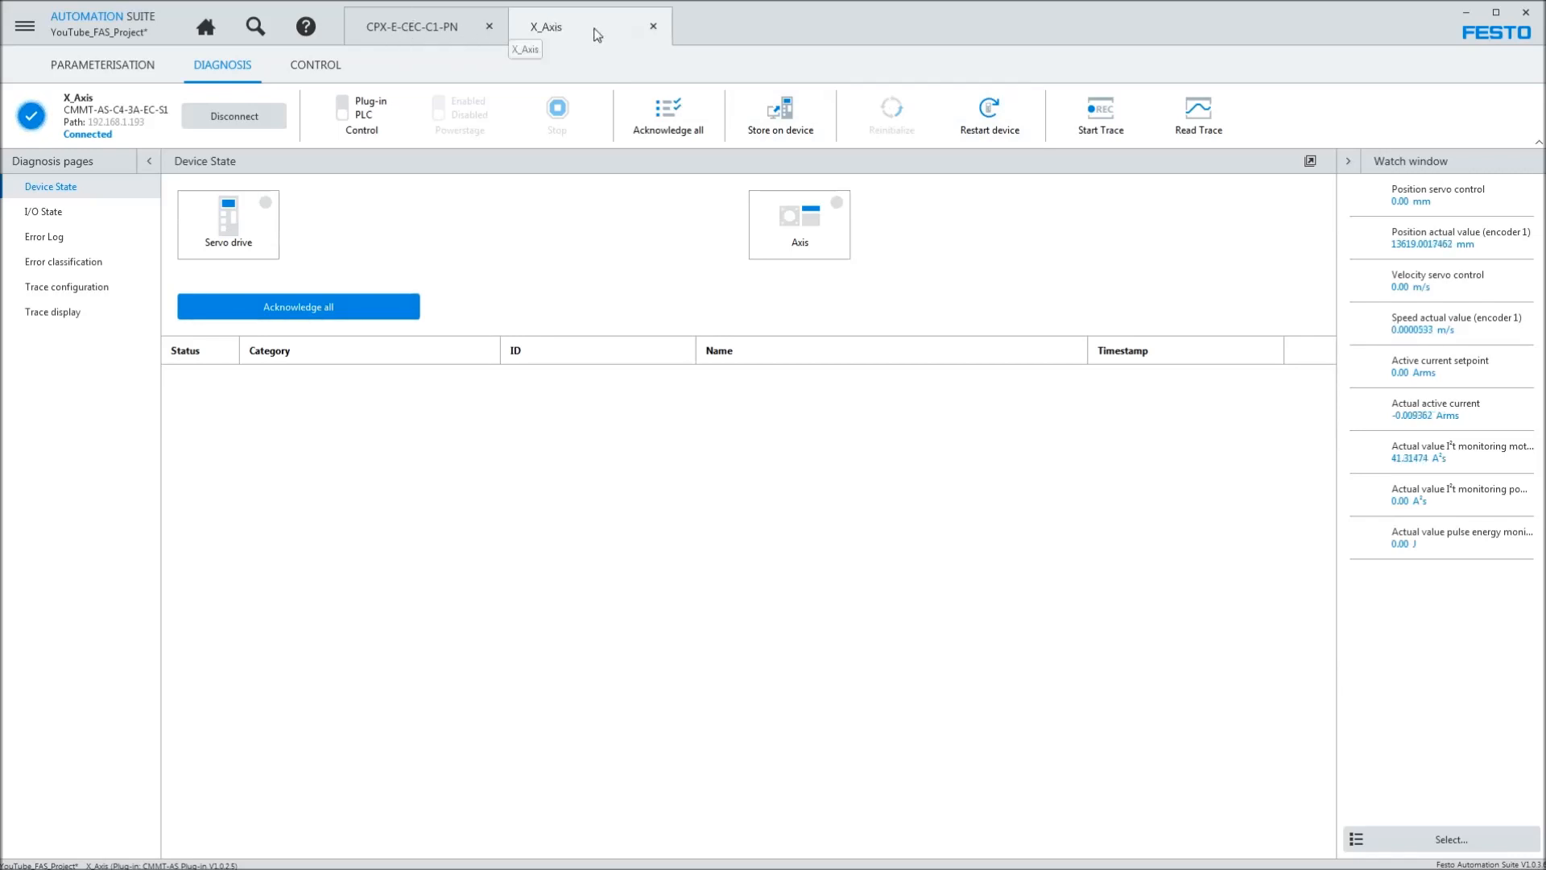
# - Examine X_Axis's I/O state, error log, error classification and trace configuration diagnosis pages
pyautogui.click(111, 68)
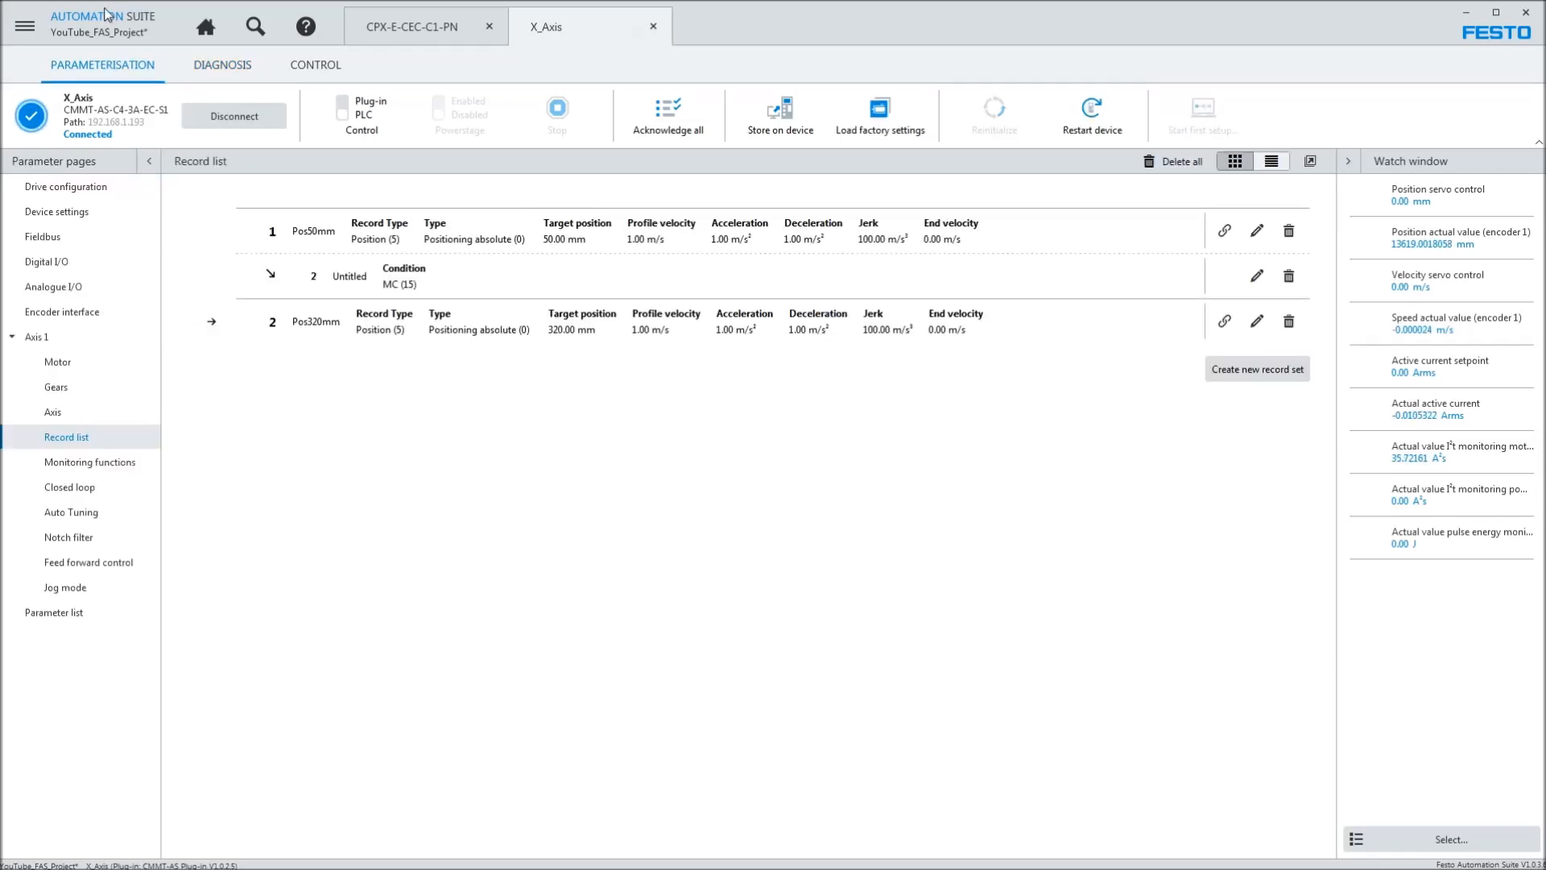
pyautogui.click(218, 71)
pyautogui.click(45, 211)
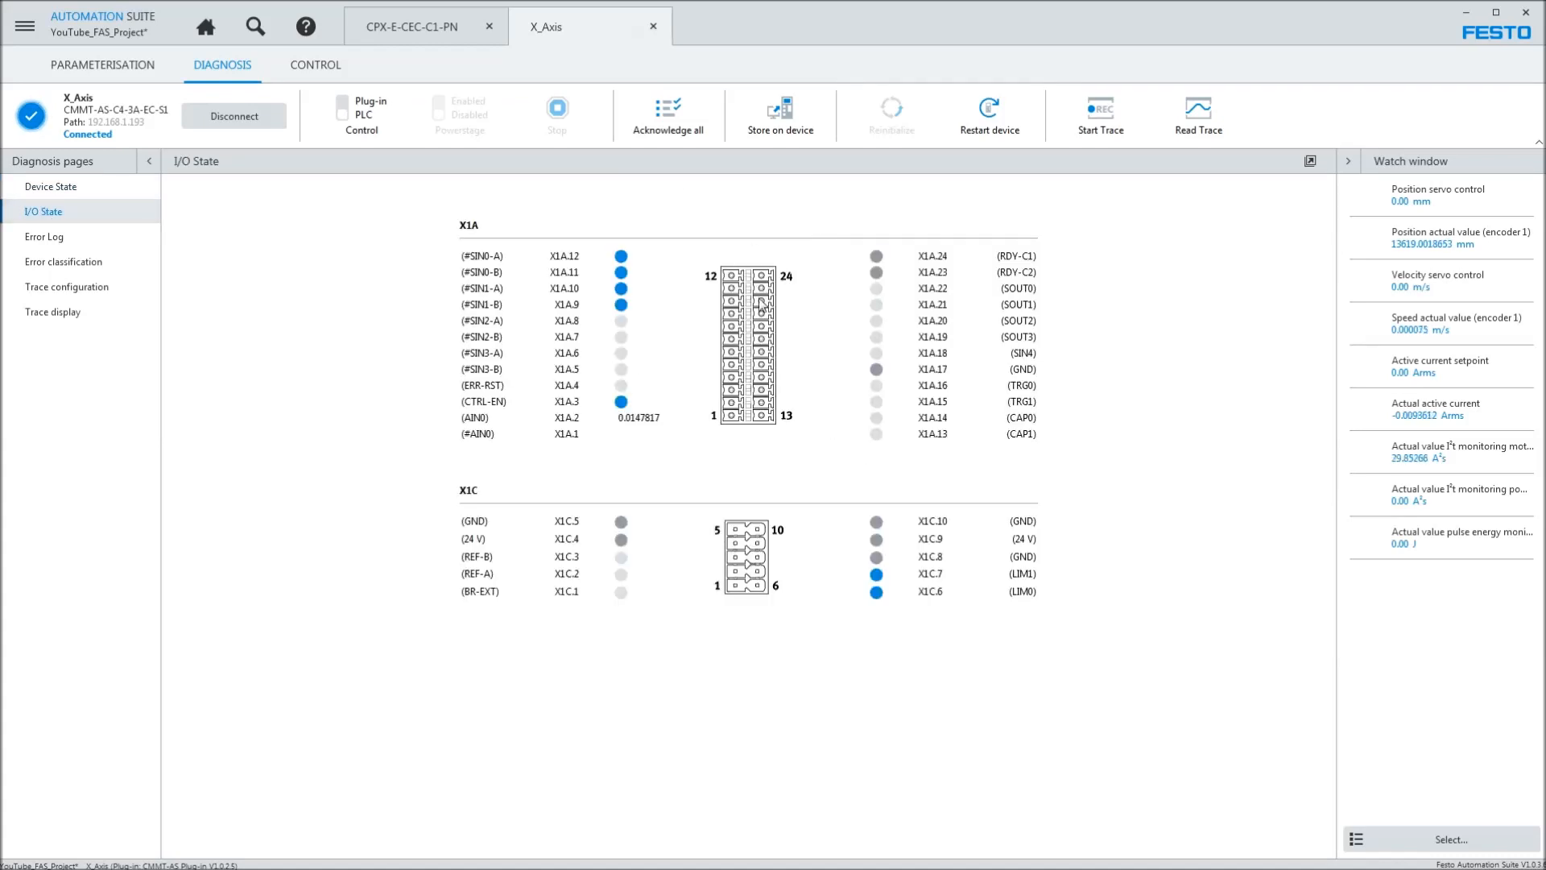
pyautogui.click(48, 239)
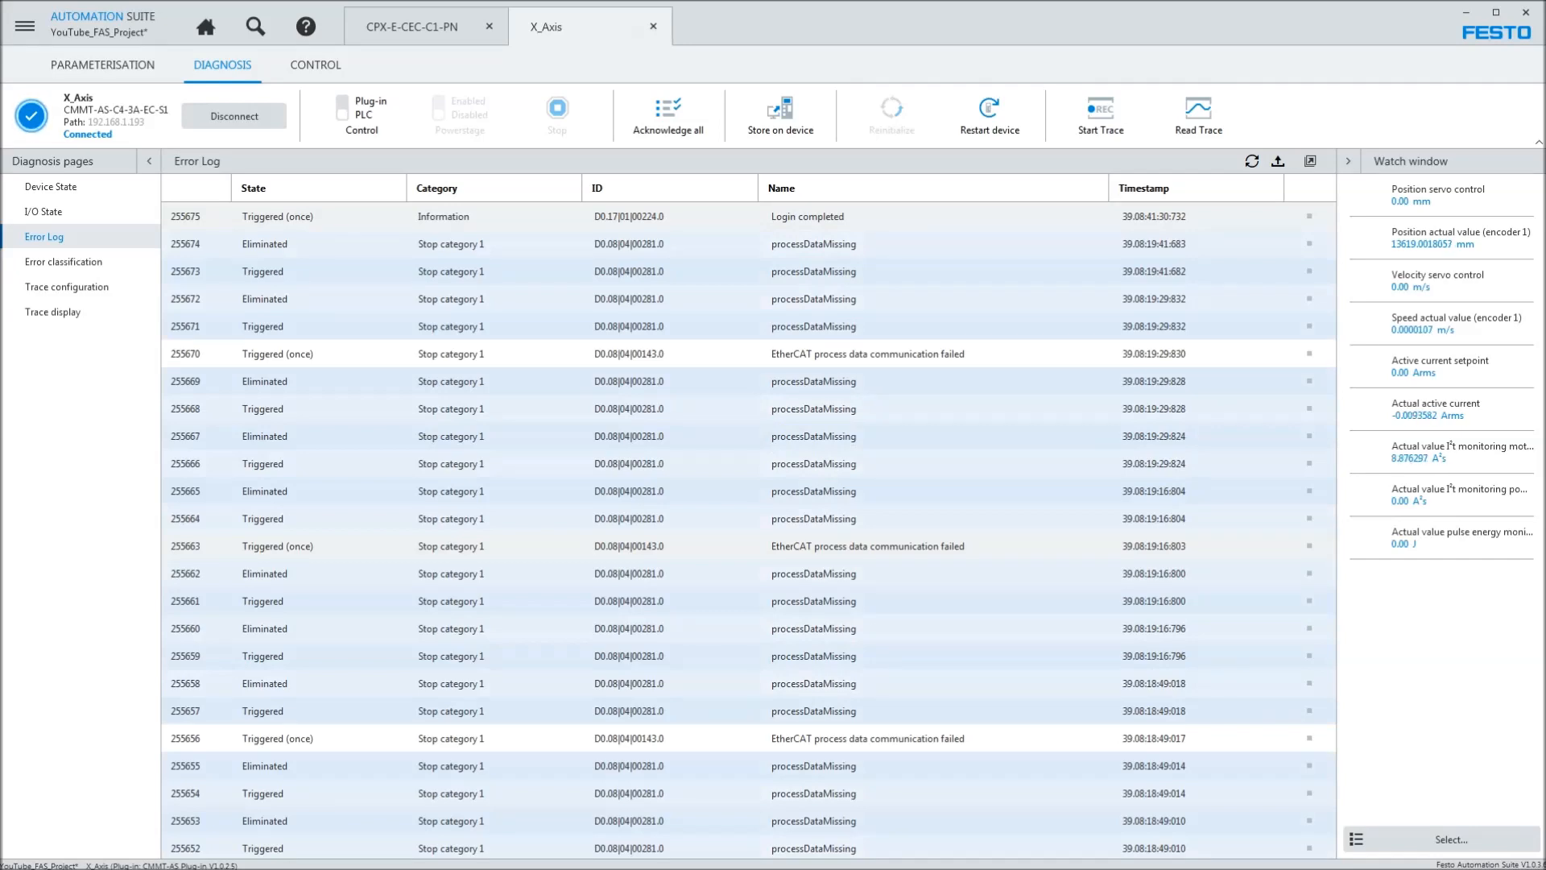
pyautogui.click(882, 218)
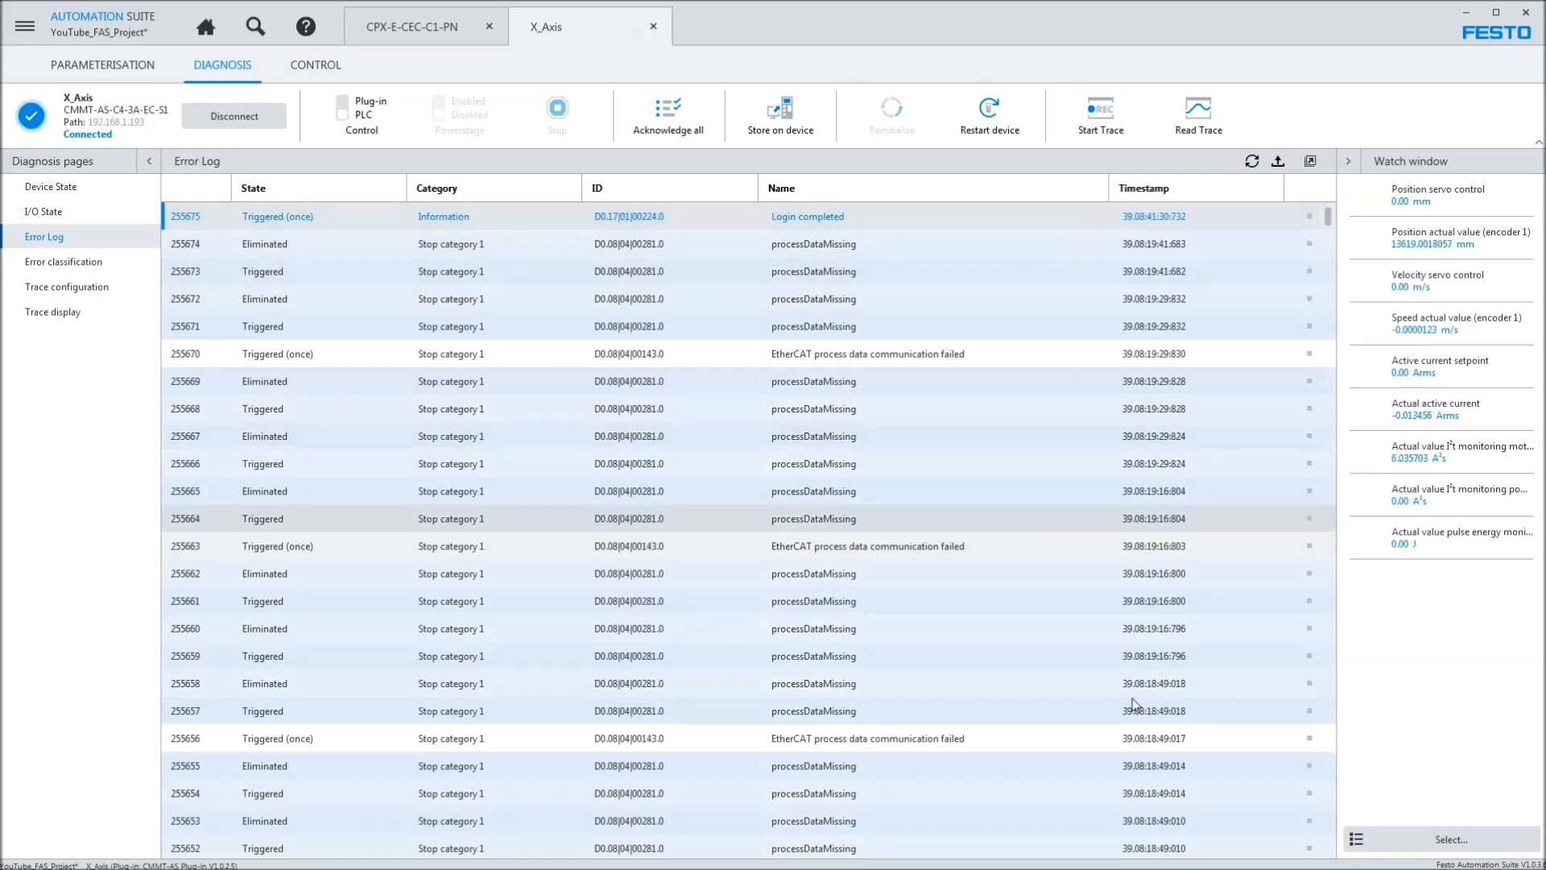
pyautogui.moveTo(1329, 214)
pyautogui.mouseDown()
pyautogui.moveTo(1321, 608)
pyautogui.moveTo(1333, 239)
pyautogui.mouseUp()
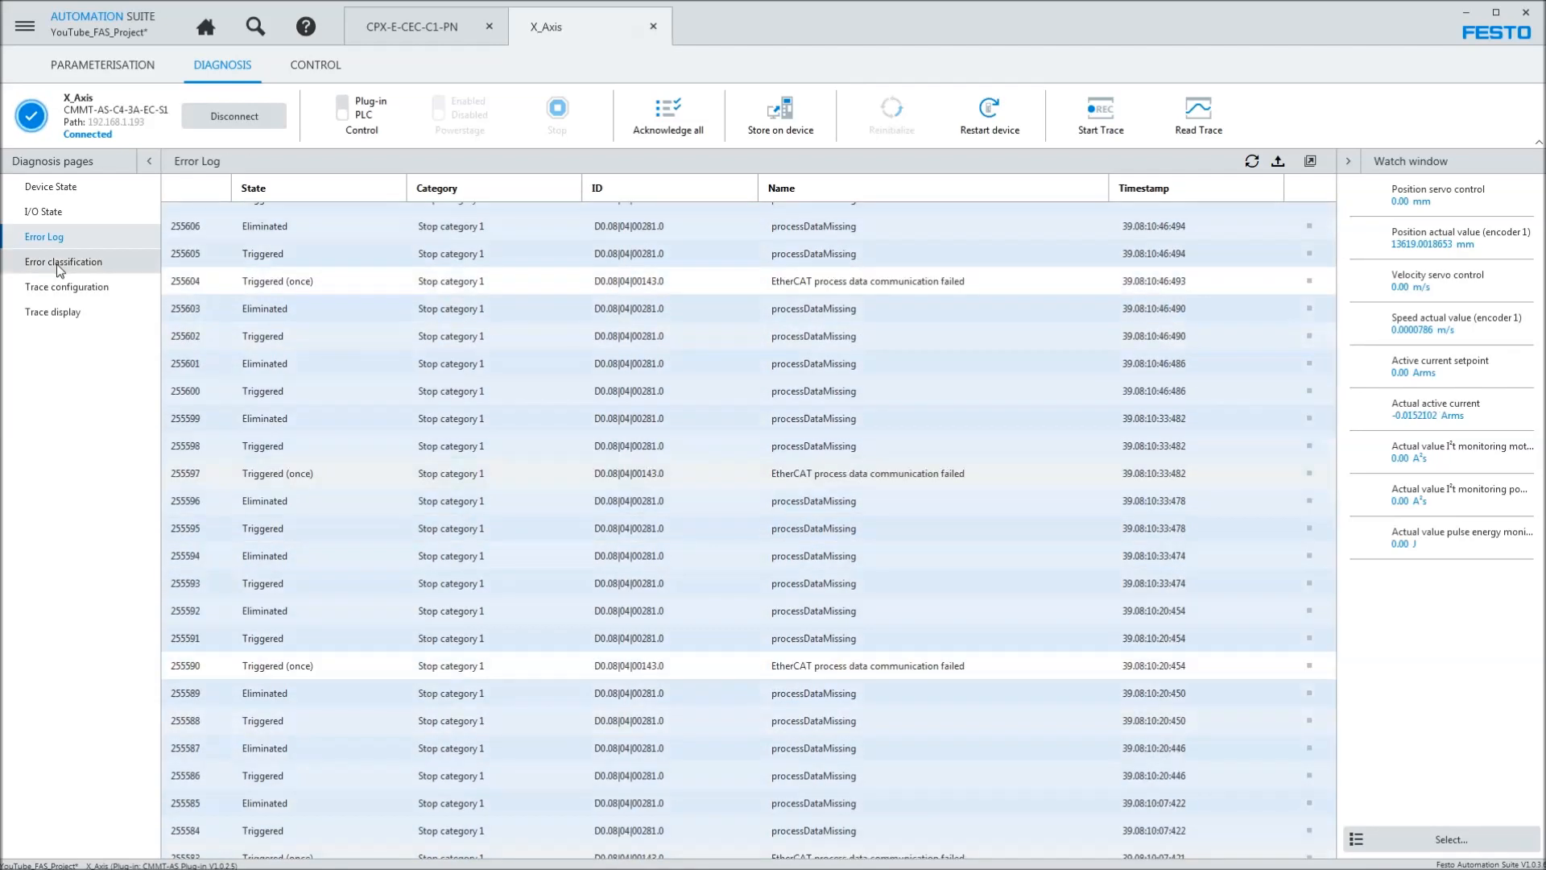
pyautogui.click(57, 265)
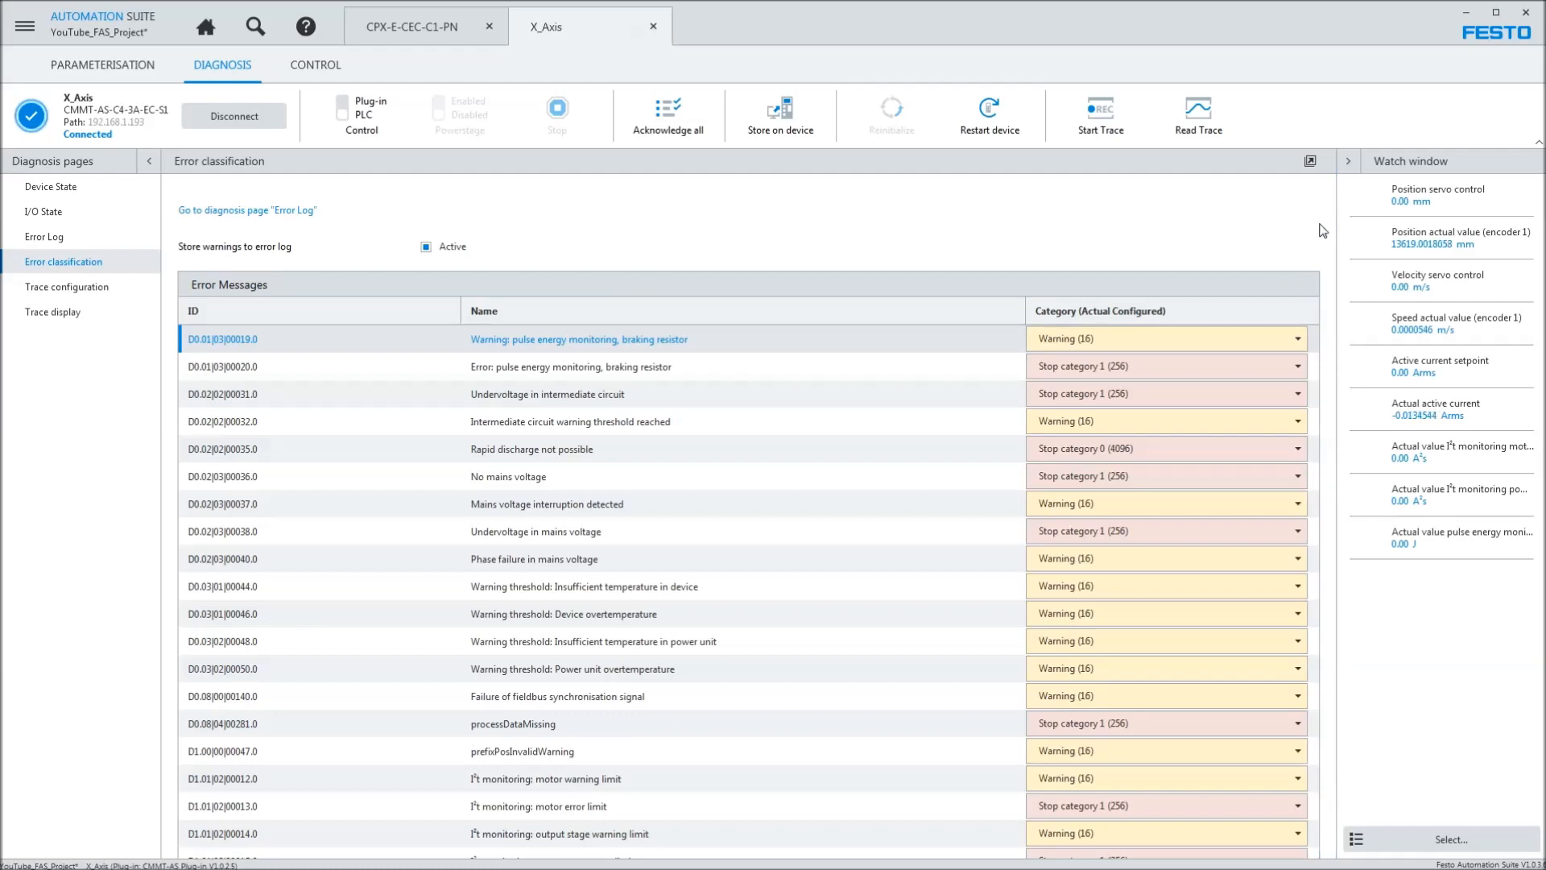
pyautogui.moveTo(1313, 463); pyautogui.dragTo(1196, 452)
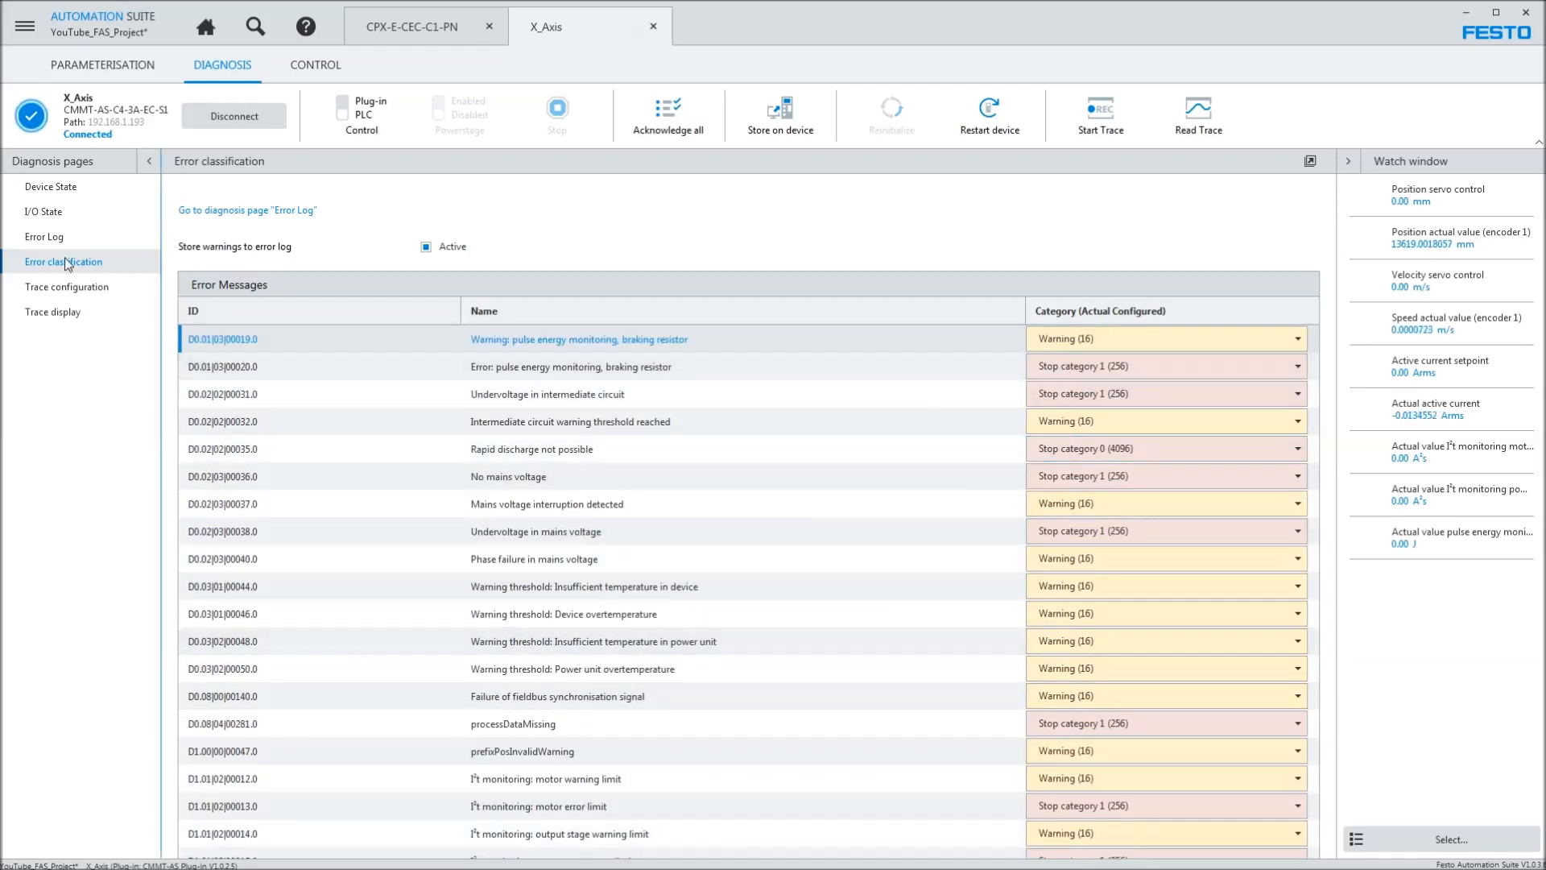
pyautogui.click(51, 286)
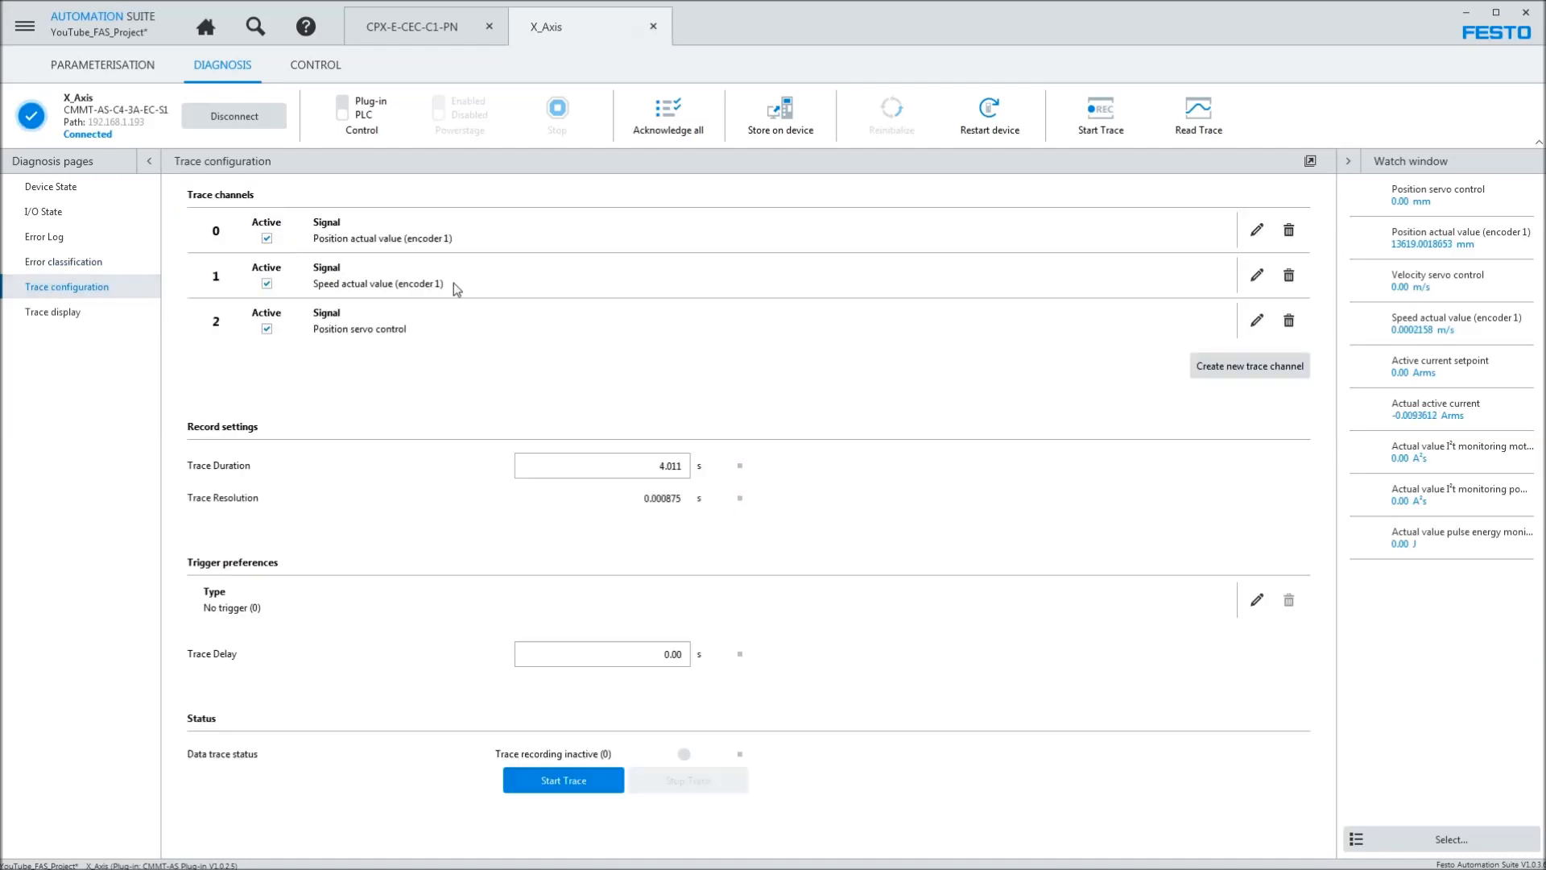
# - Take over master control of X_Axis with the plug-in from its manual movement page, and enable the powerstage
pyautogui.click(315, 66)
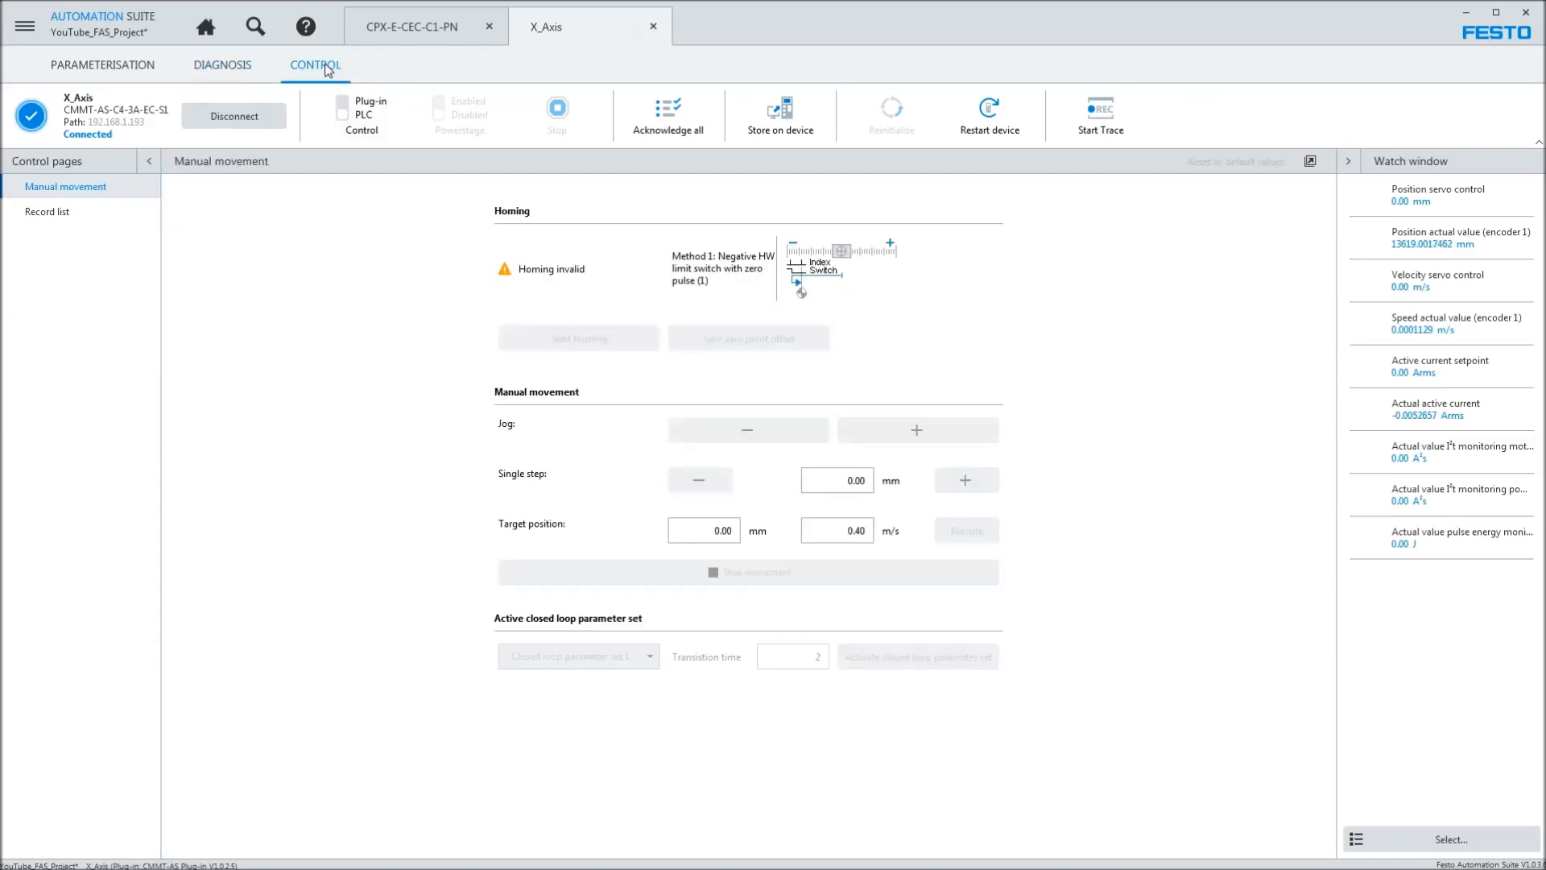
pyautogui.click(352, 124)
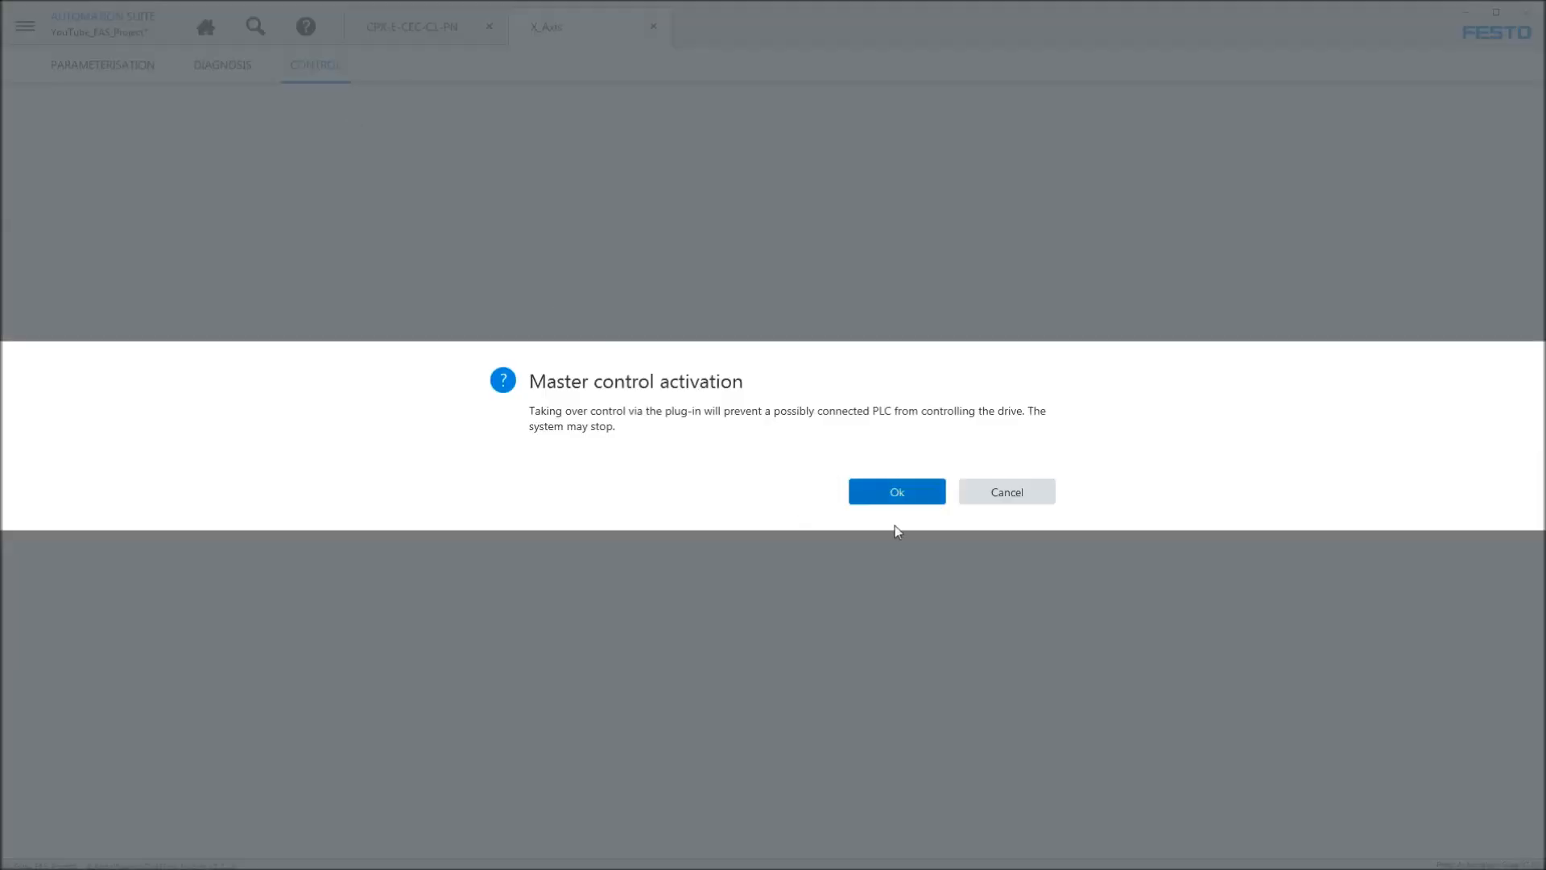
pyautogui.click(883, 501)
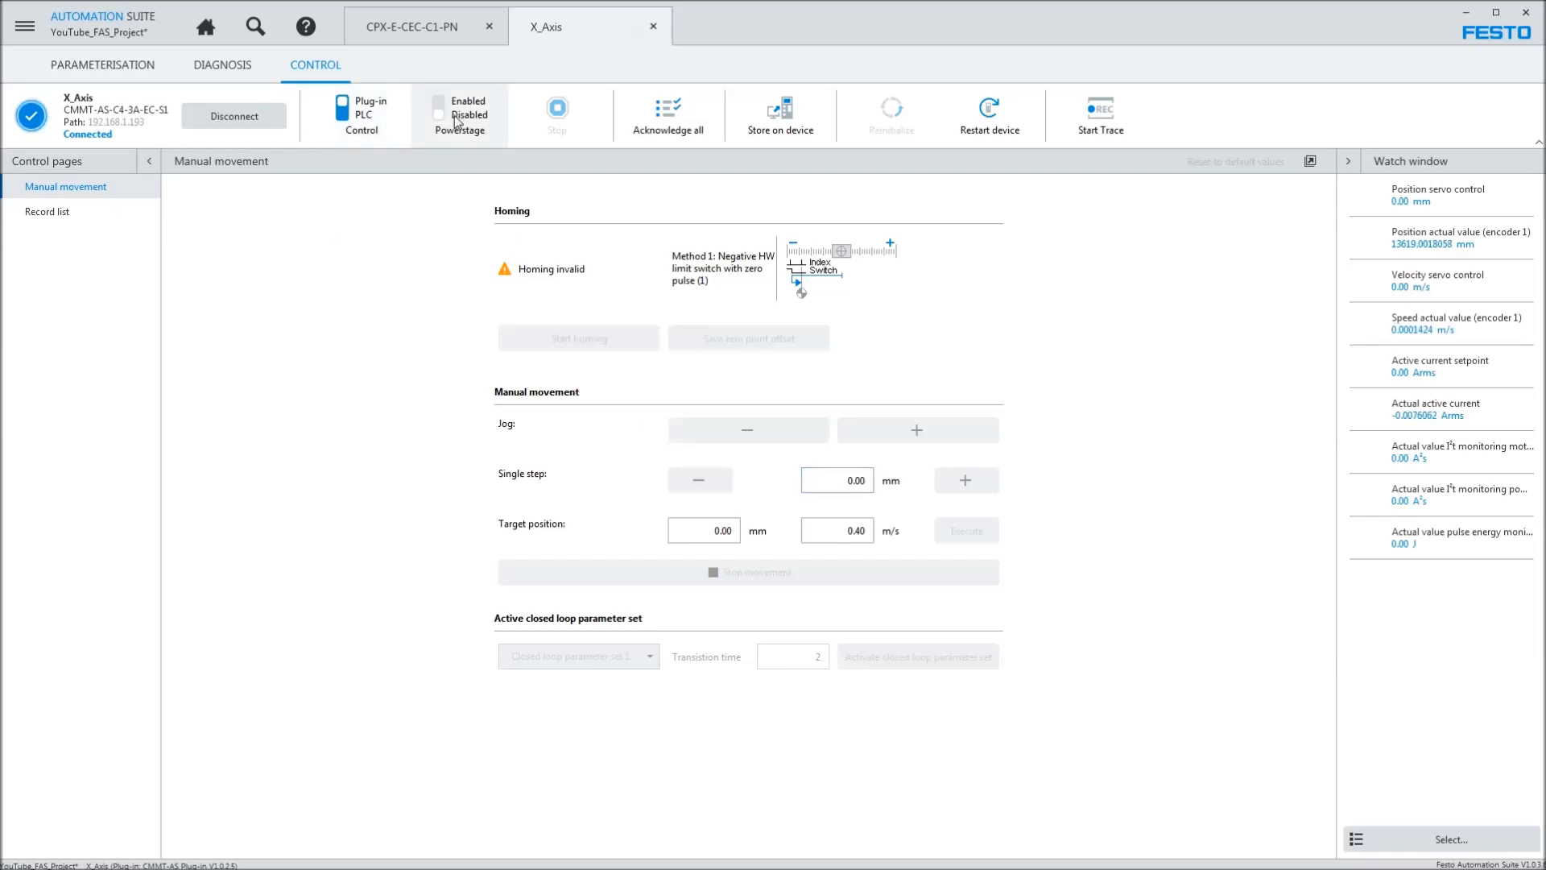
pyautogui.click(451, 119)
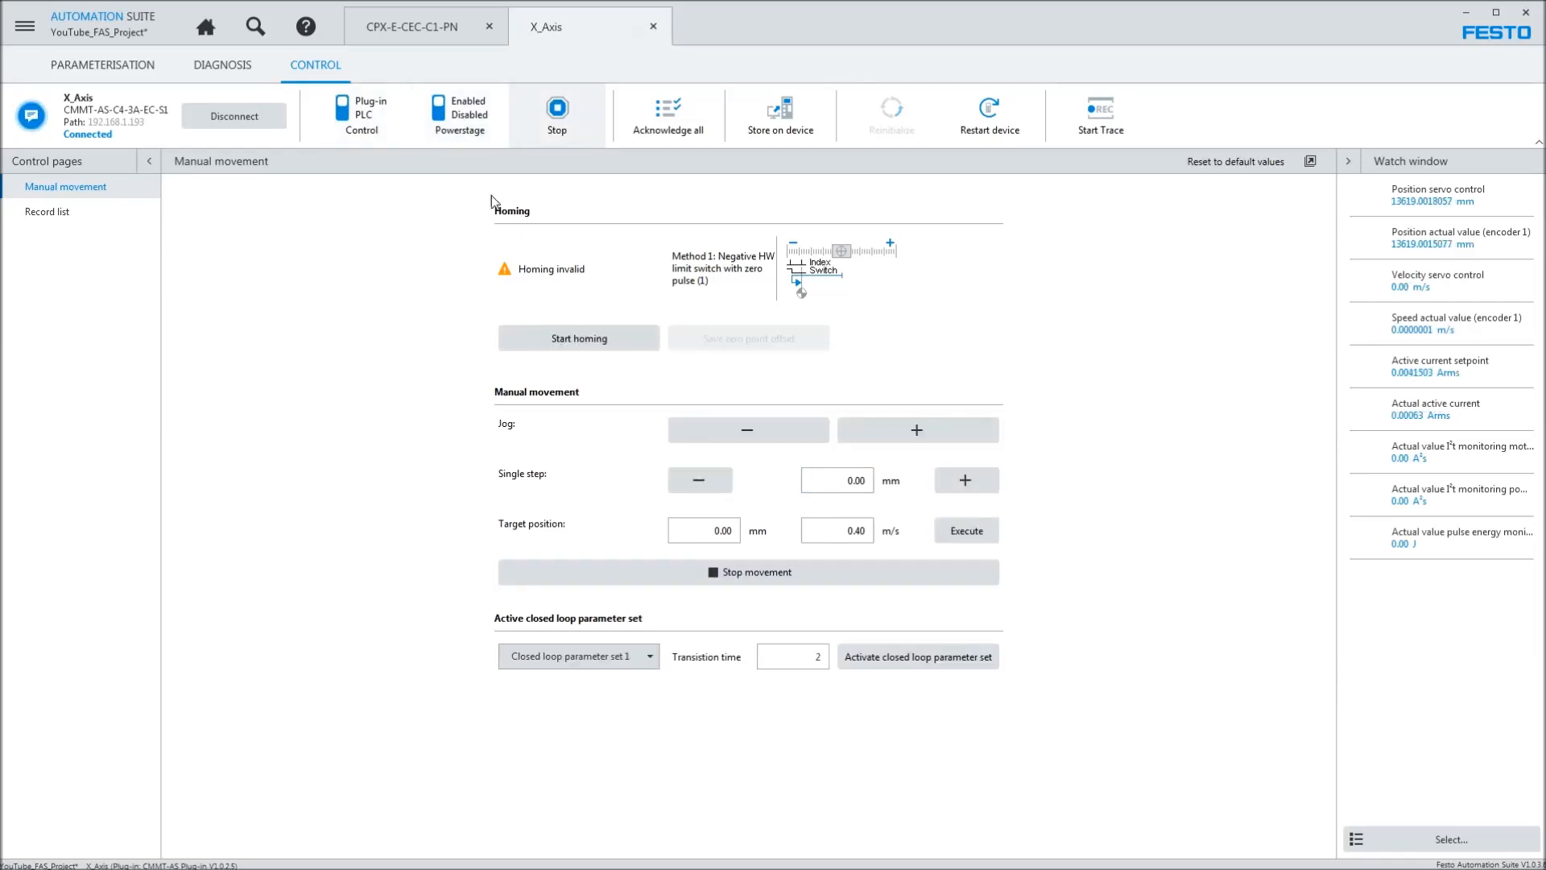
# - Compare X_Axis's I/O state with the X1A and X1C connector pinouts in the Acrobat PDF, and return to its manual movement page
pyautogui.click(234, 66)
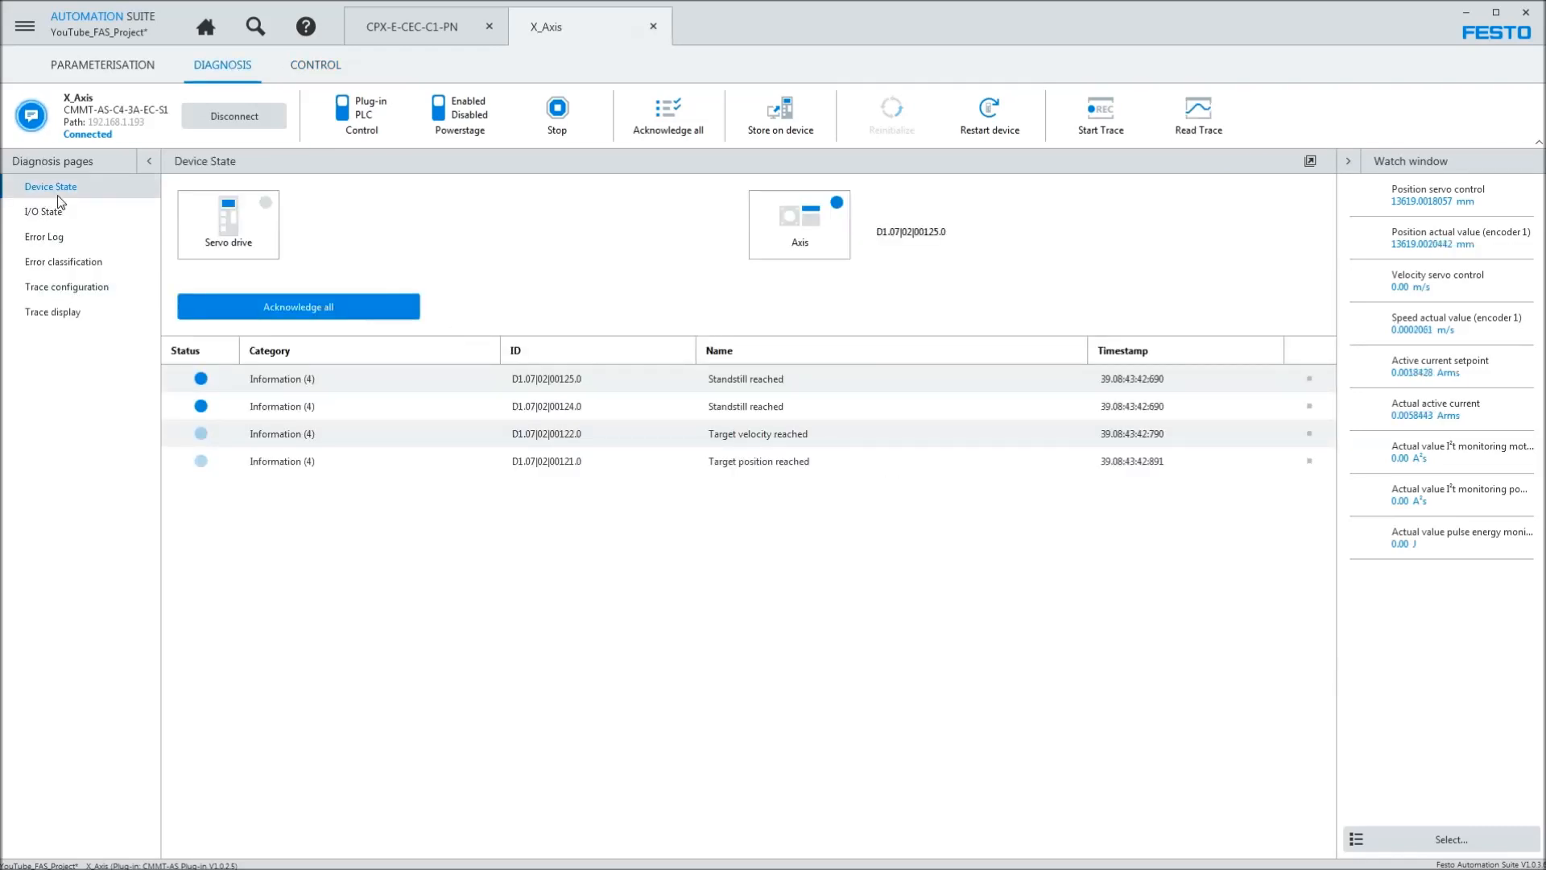
pyautogui.click(46, 212)
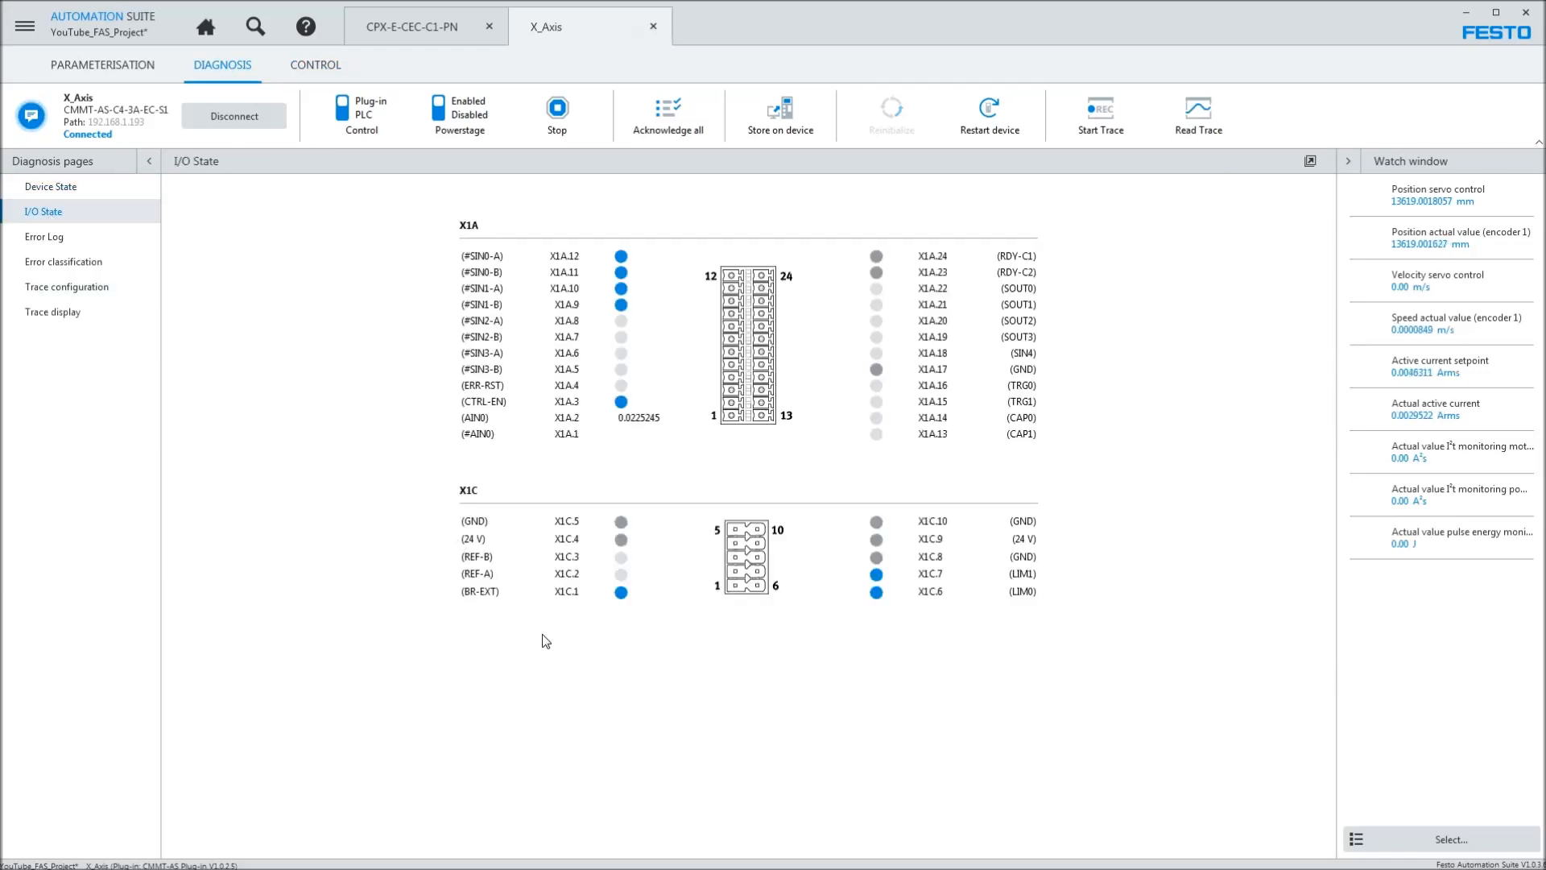
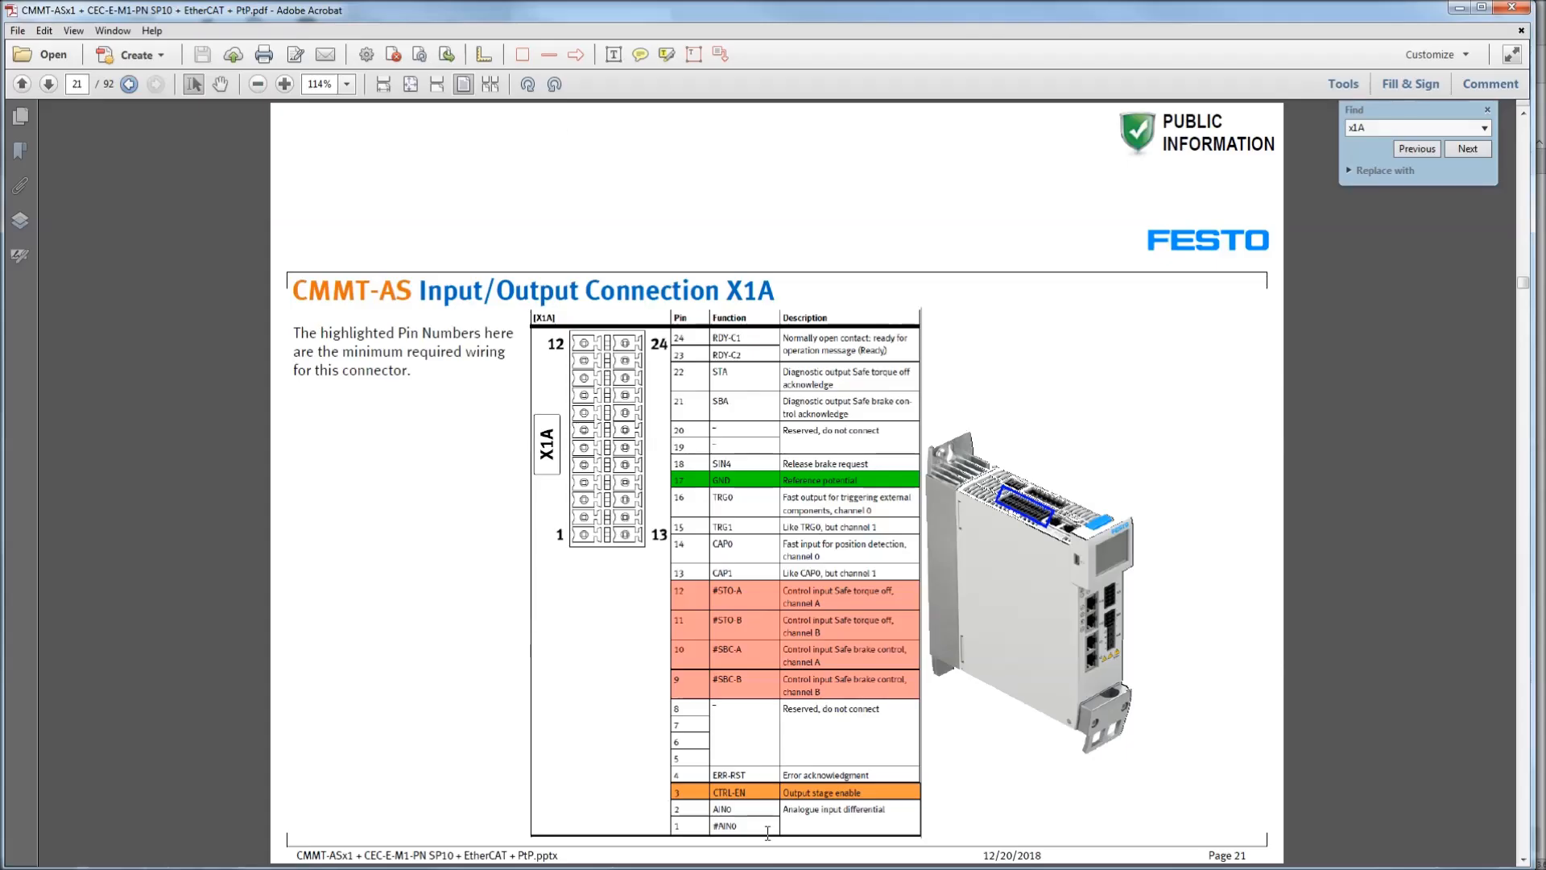
pyautogui.scroll(2, 906, 604)
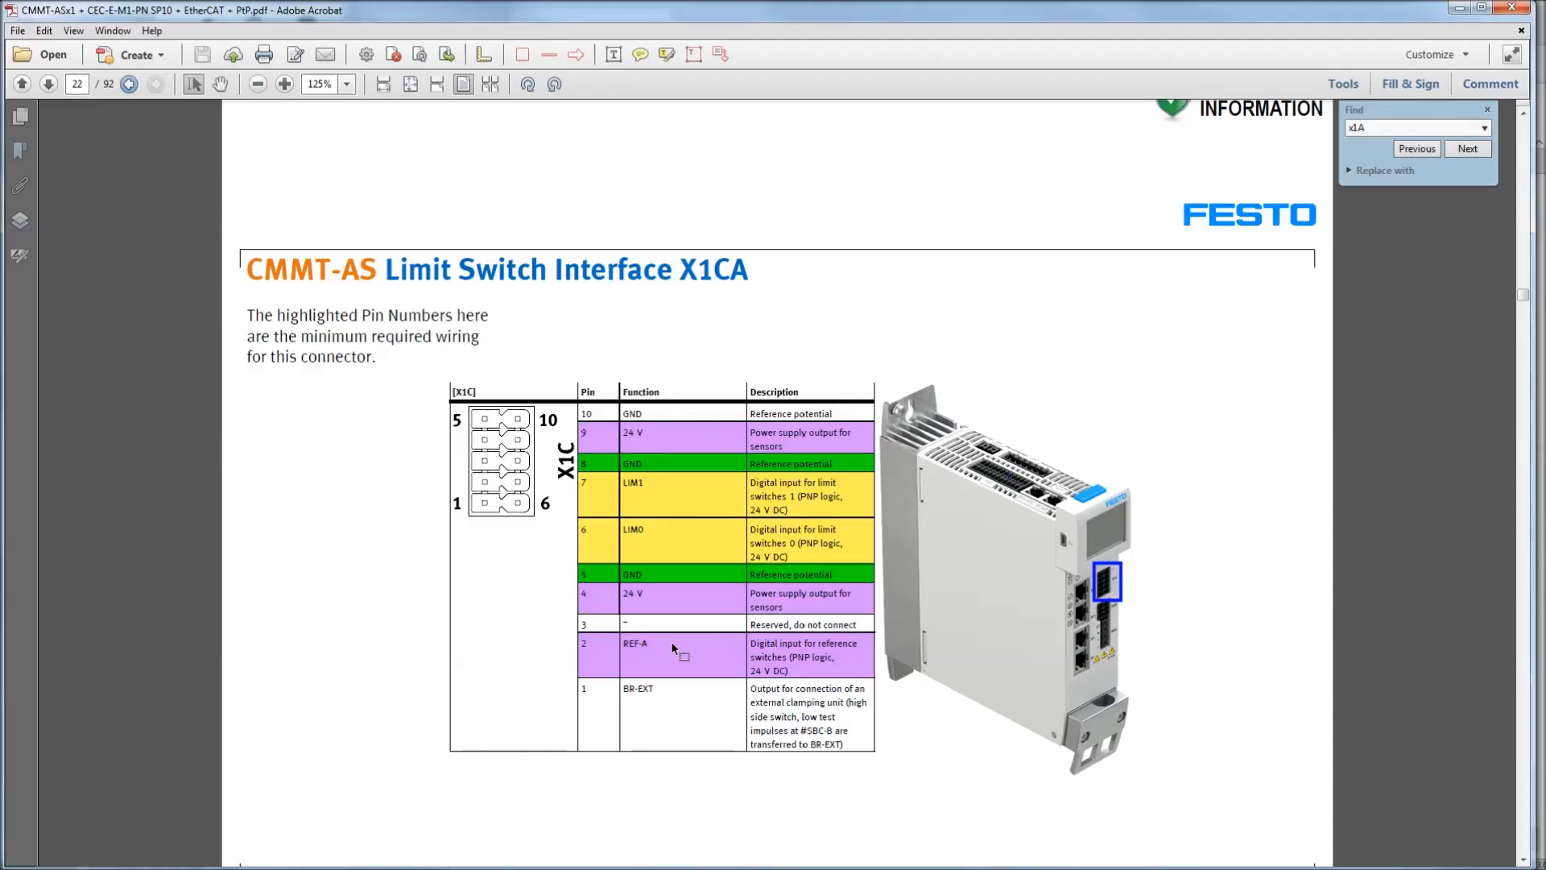
pyautogui.scroll(3, 672, 649)
pyautogui.click(1225, 571)
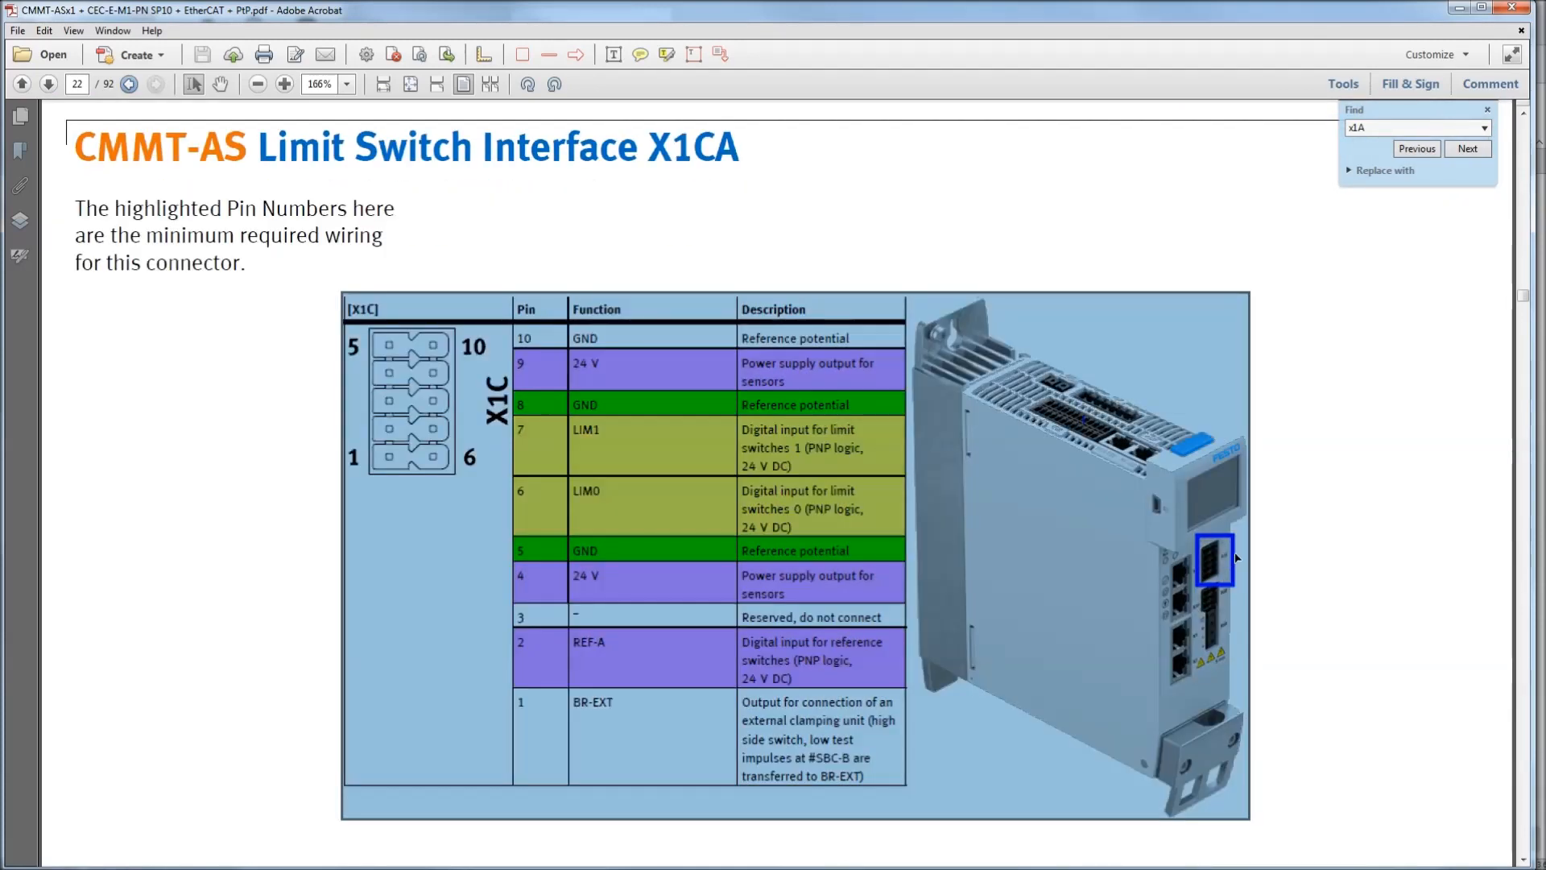
pyautogui.click(1350, 571)
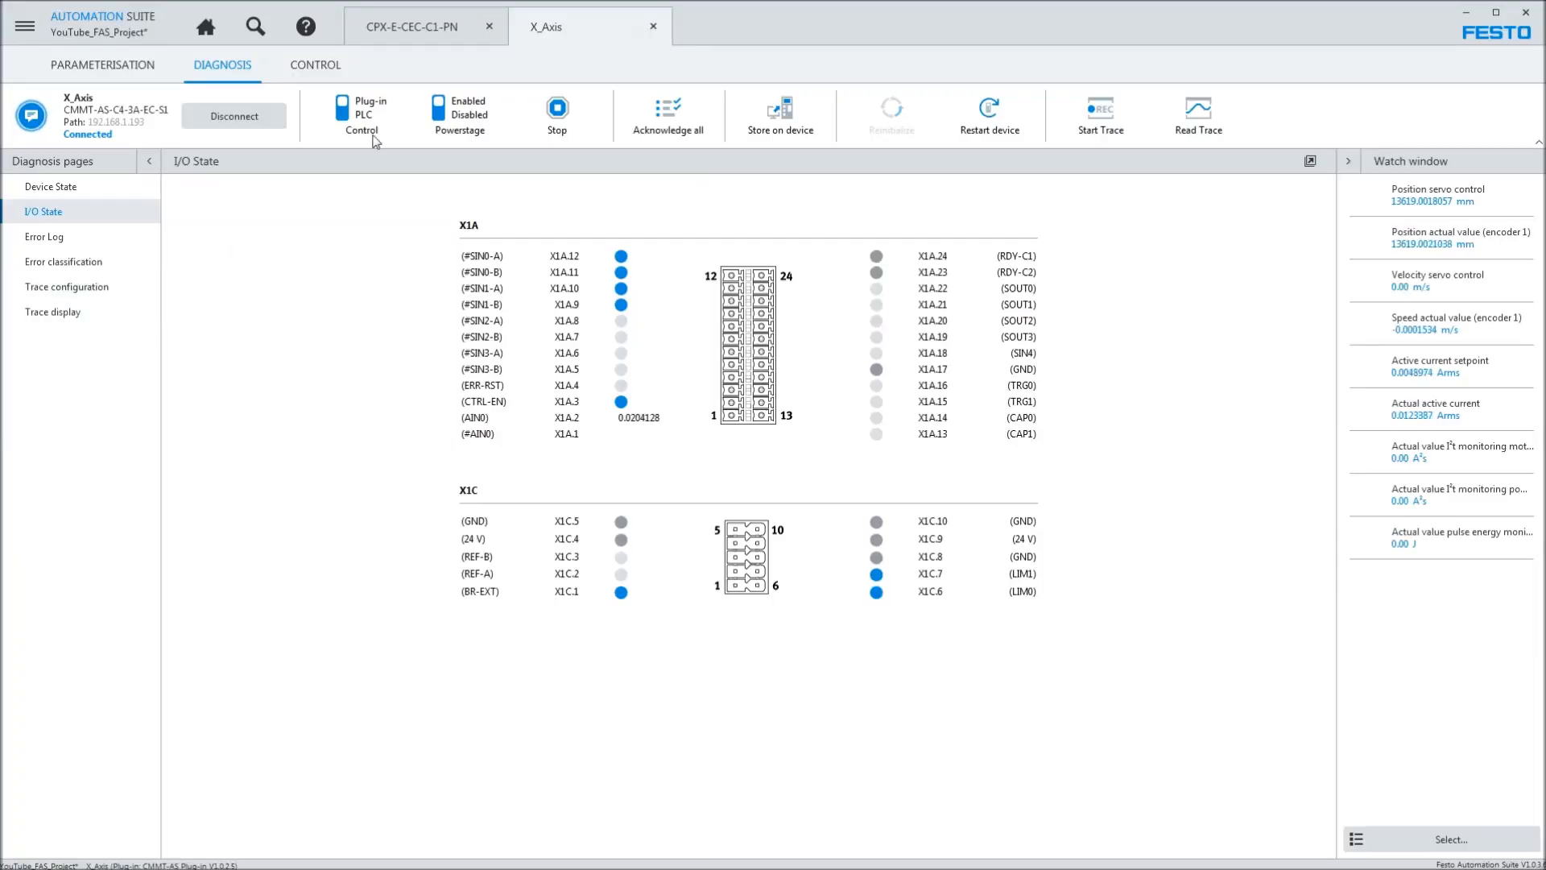
pyautogui.click(315, 64)
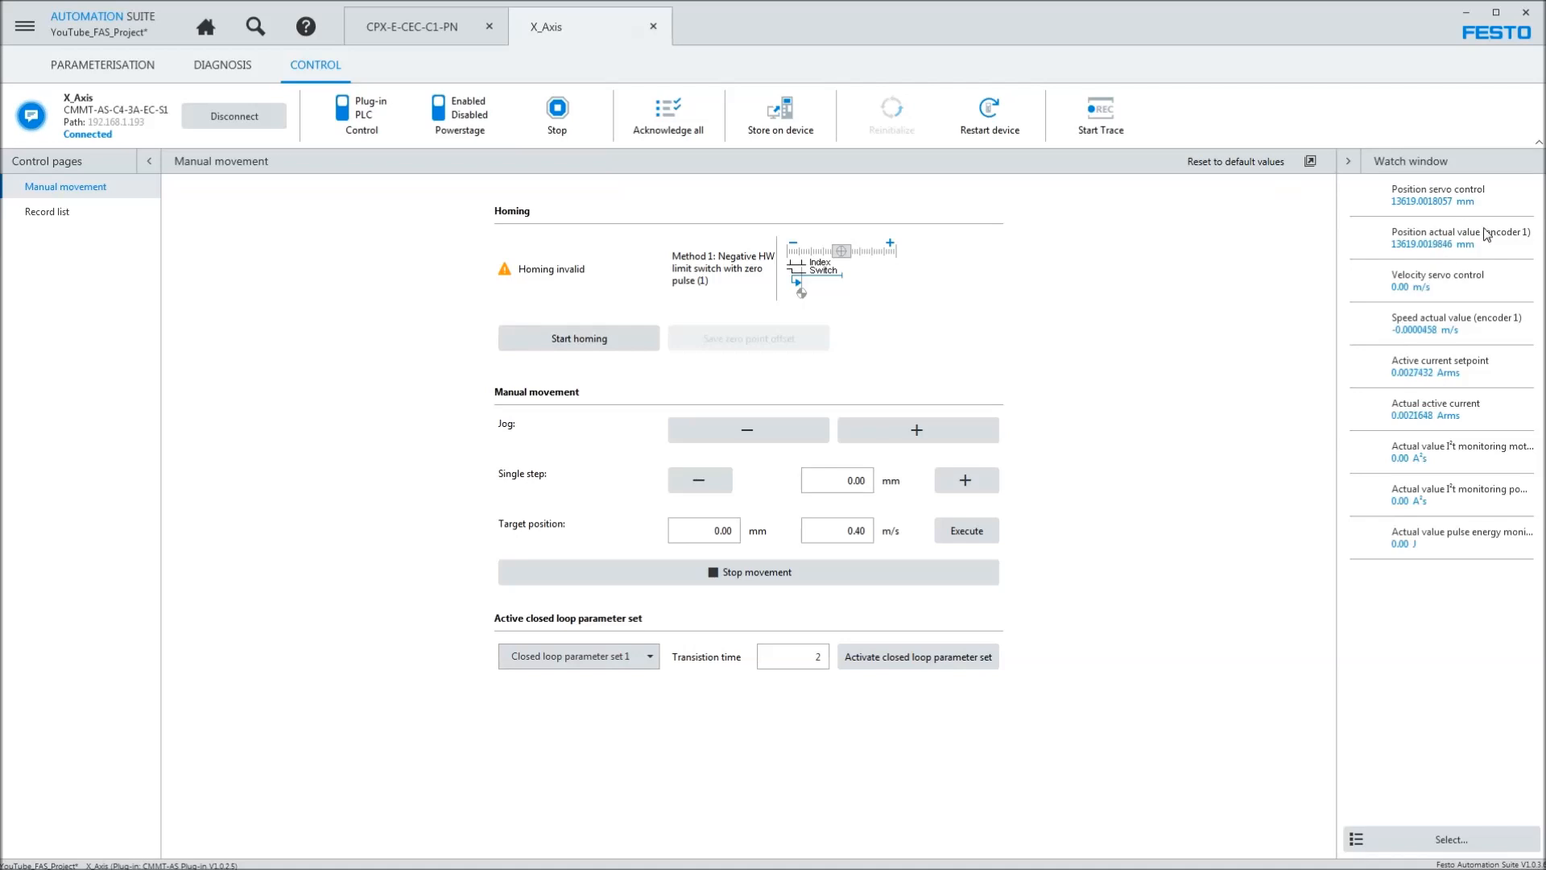
# - Widen the watch window and select positioning started, referencing status, DC link voltage, mains voltage root mean square value and supply voltage 24 V for display
pyautogui.click(1450, 839)
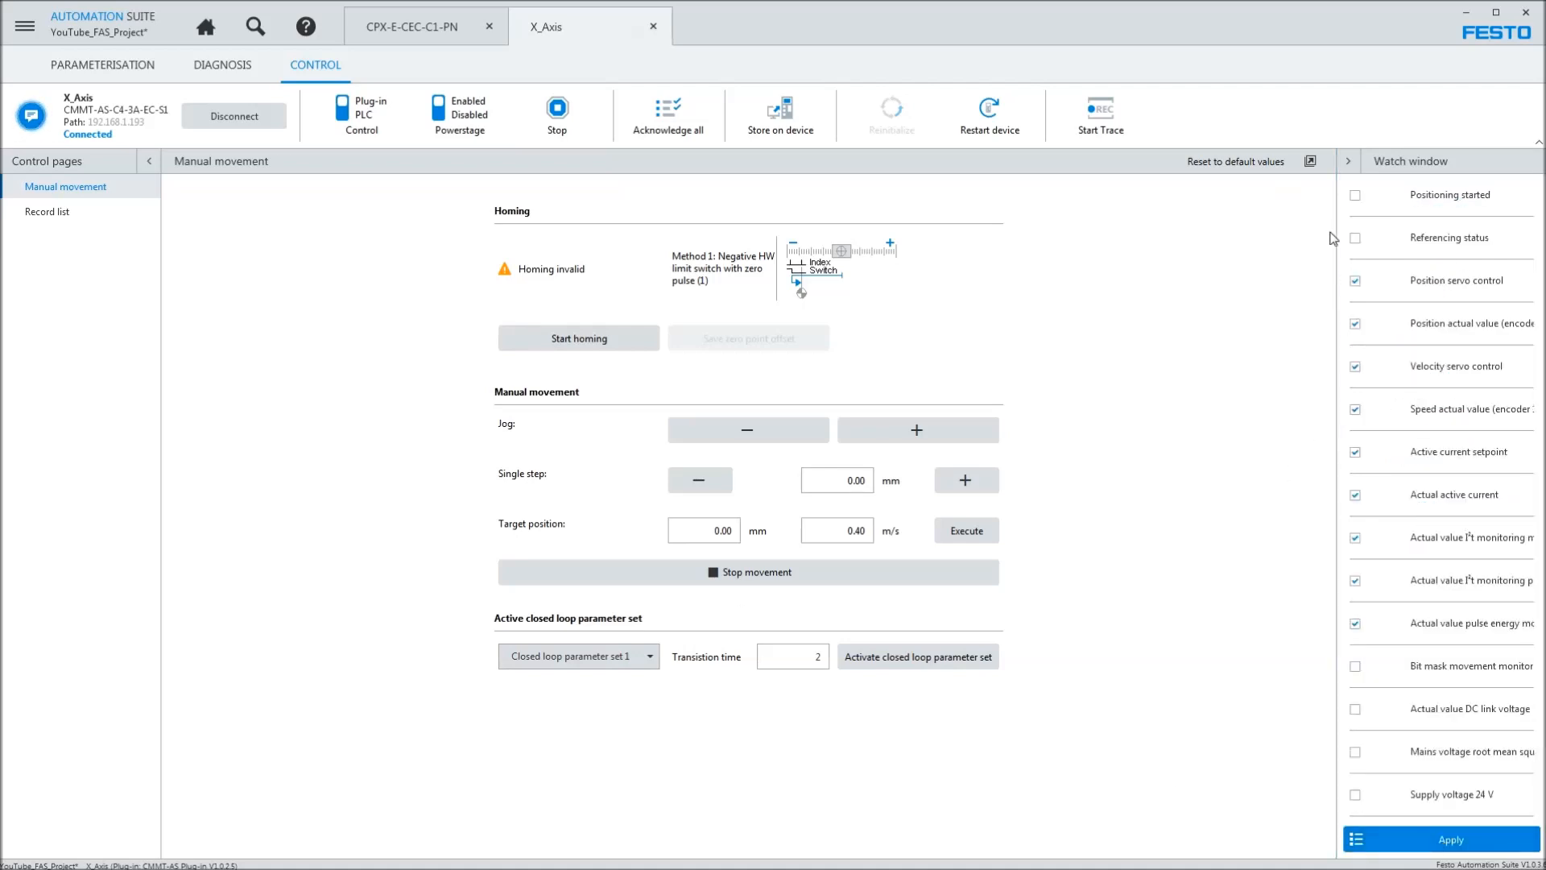
pyautogui.moveTo(1335, 416); pyautogui.dragTo(1173, 163)
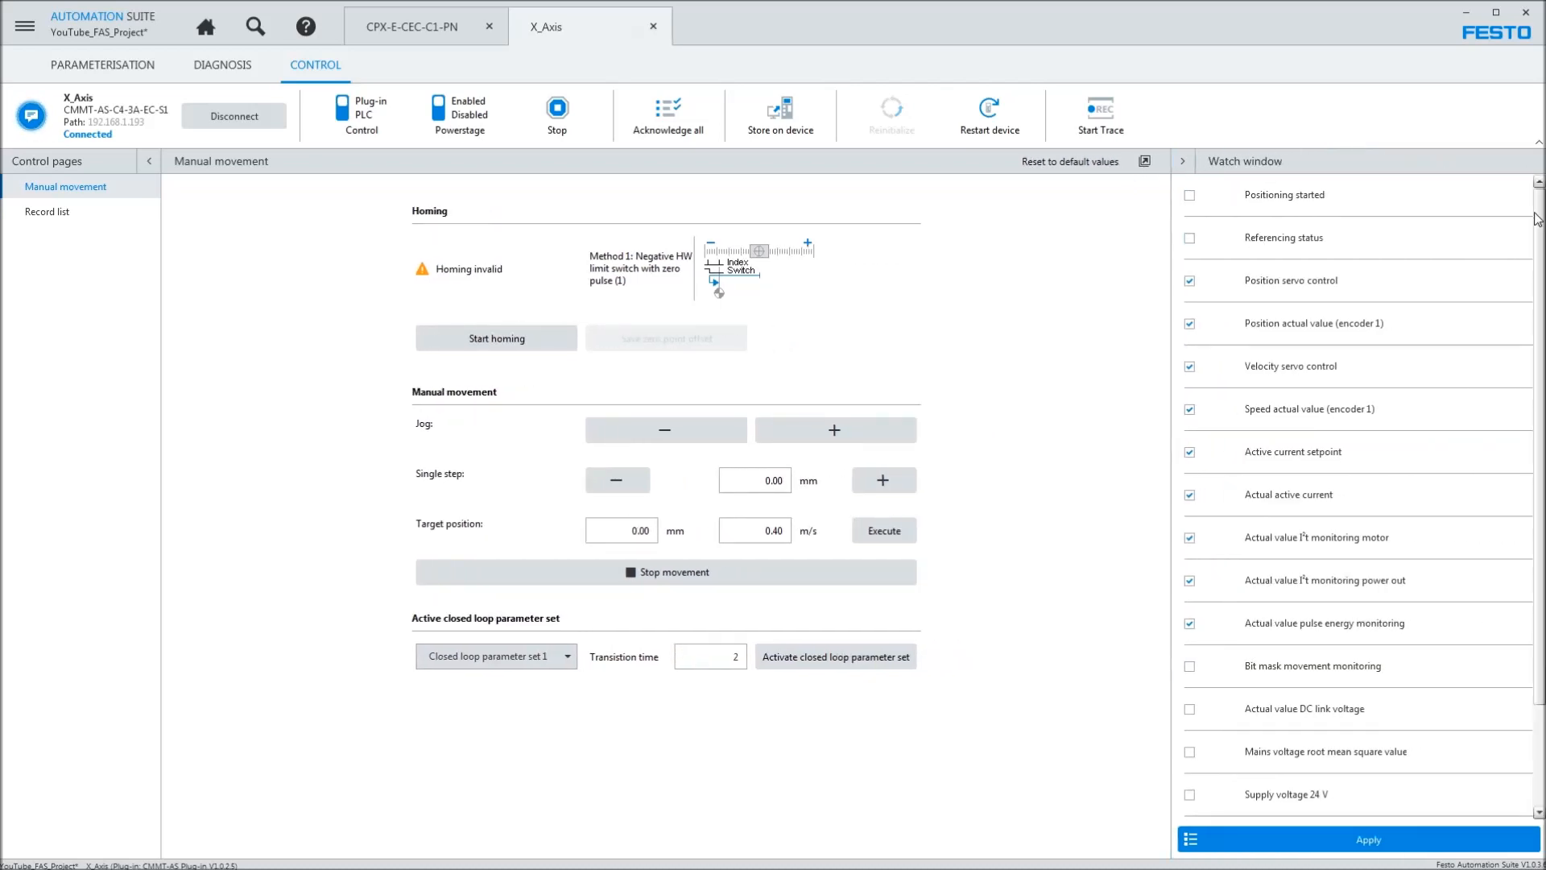
pyautogui.click(1190, 239)
pyautogui.click(1190, 195)
pyautogui.moveTo(1542, 495); pyautogui.dragTo(1533, 495)
pyautogui.click(1183, 752)
pyautogui.click(1183, 795)
pyautogui.moveTo(1534, 683); pyautogui.dragTo(1538, 687)
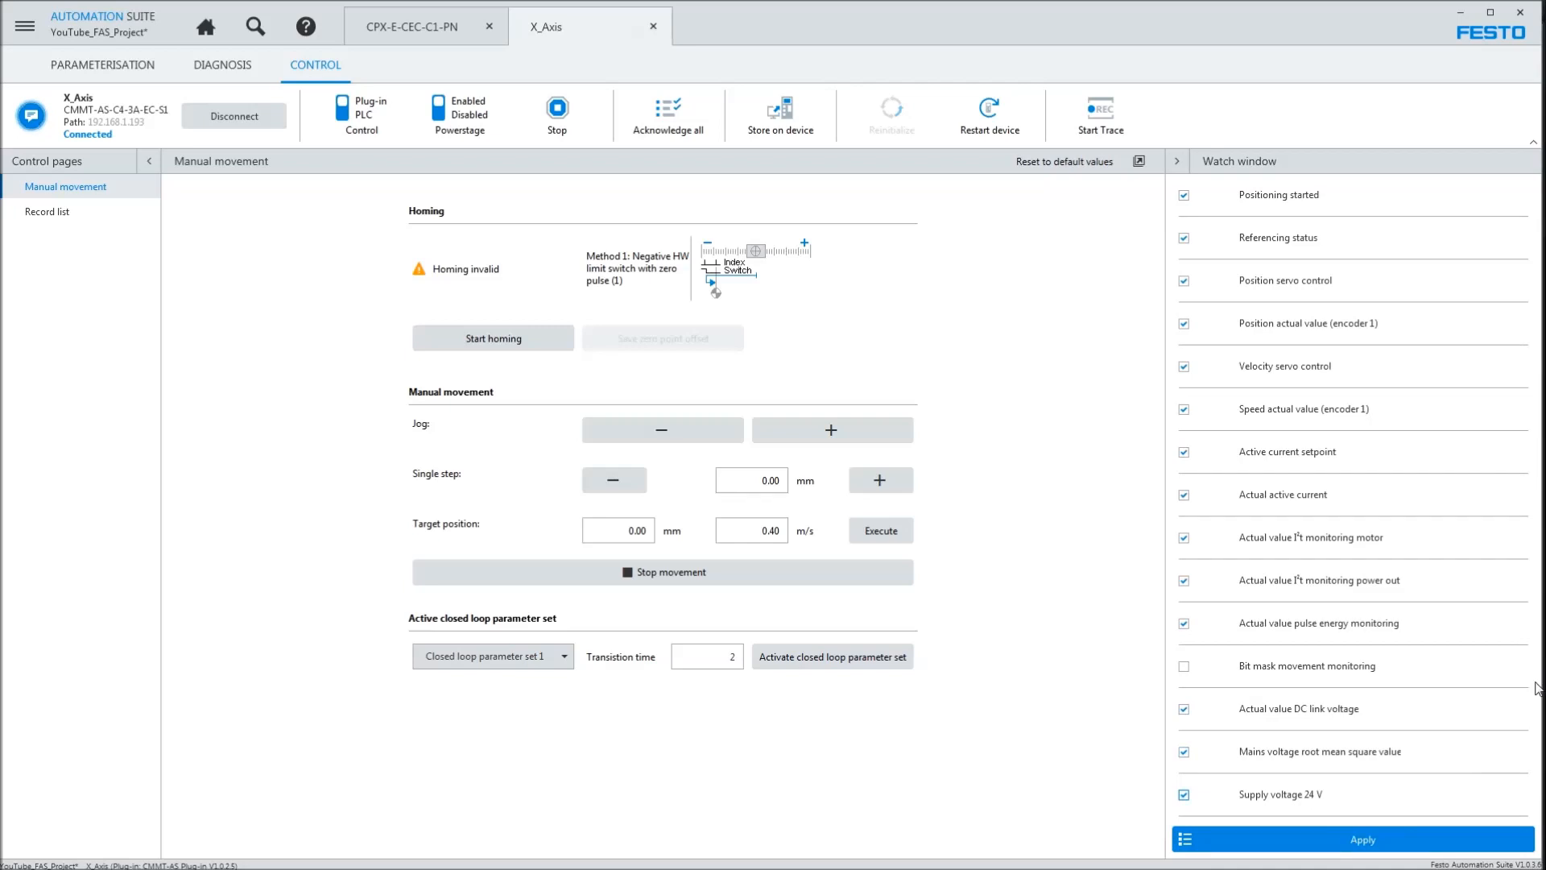
# - Add the power output stage, servo drive and motor temperatures to the watch window, apply the selection and review the listed values
pyautogui.scroll(-3, 1210, 734)
pyautogui.click(1184, 719)
pyautogui.click(1184, 762)
pyautogui.click(1183, 805)
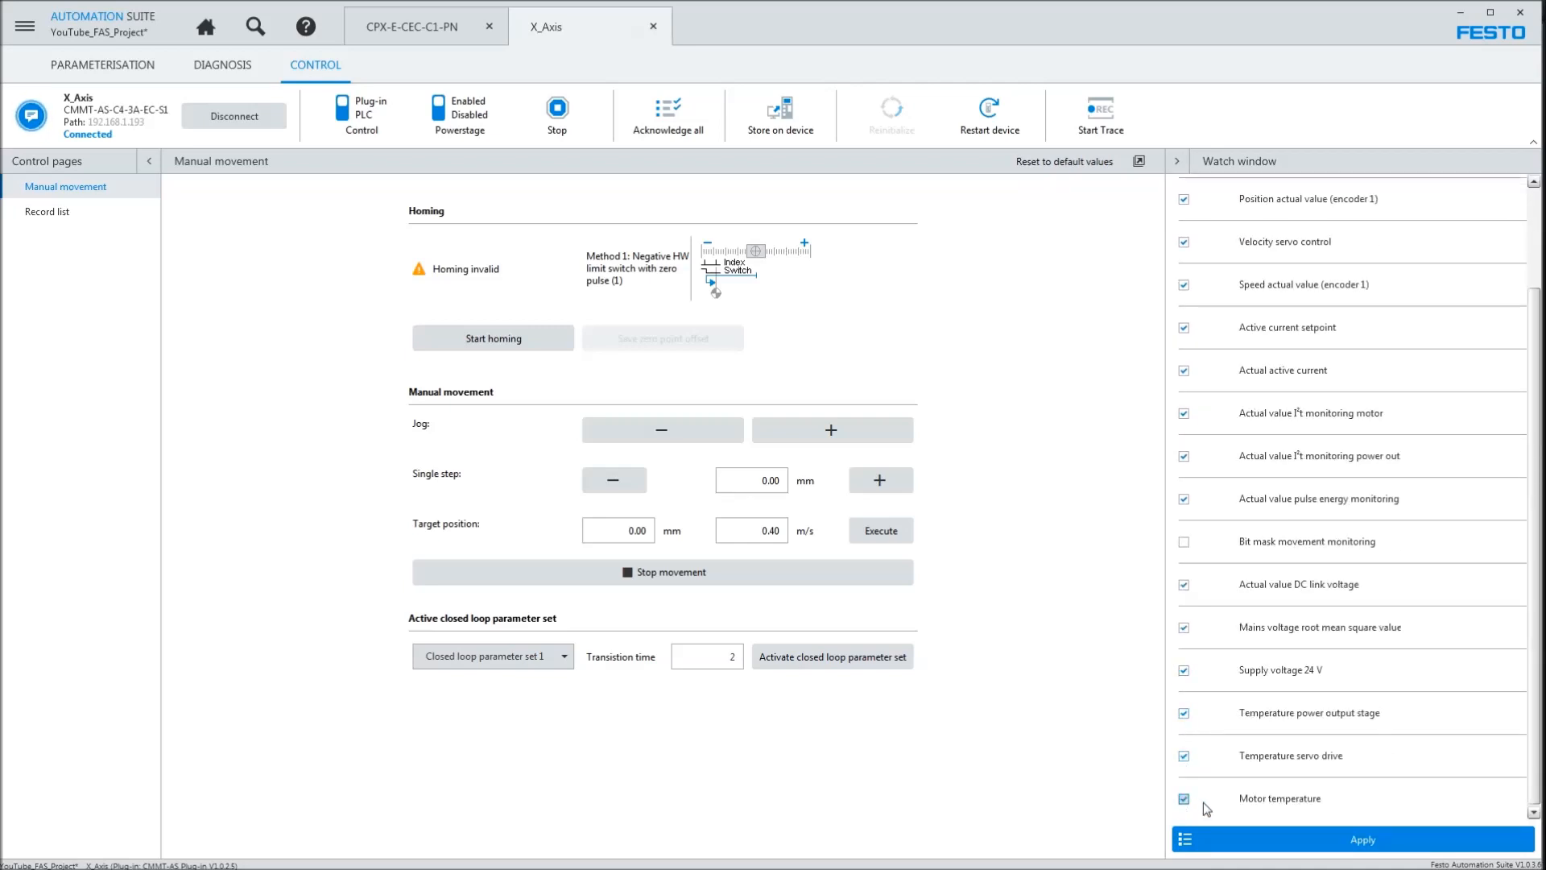
pyautogui.click(1273, 845)
pyautogui.scroll(2, 1540, 236)
pyautogui.scroll(1, 1539, 235)
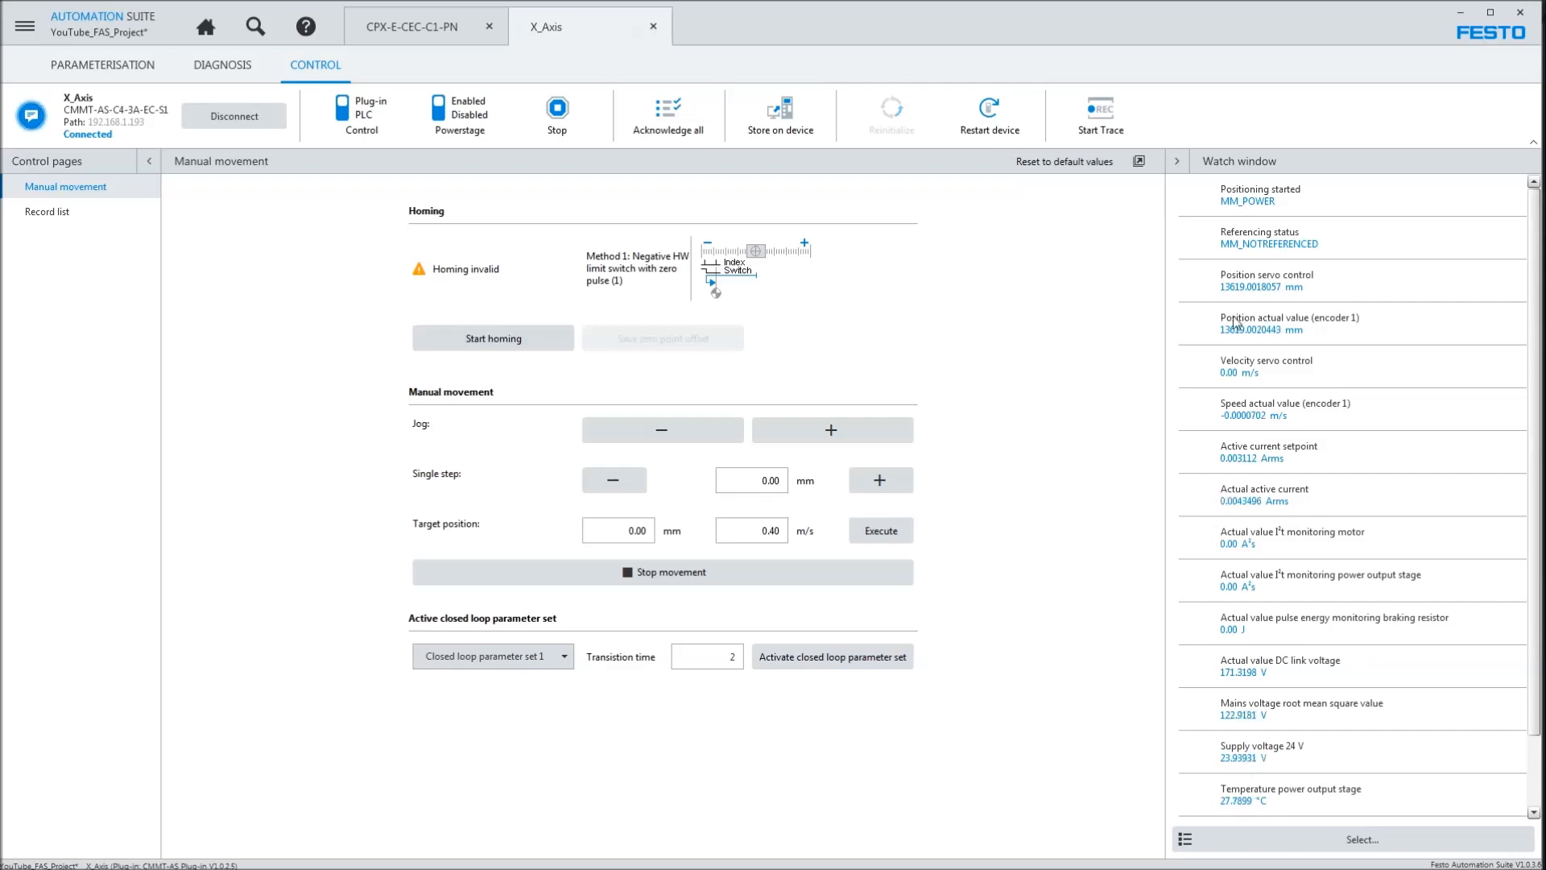
pyautogui.scroll(-2, 1527, 636)
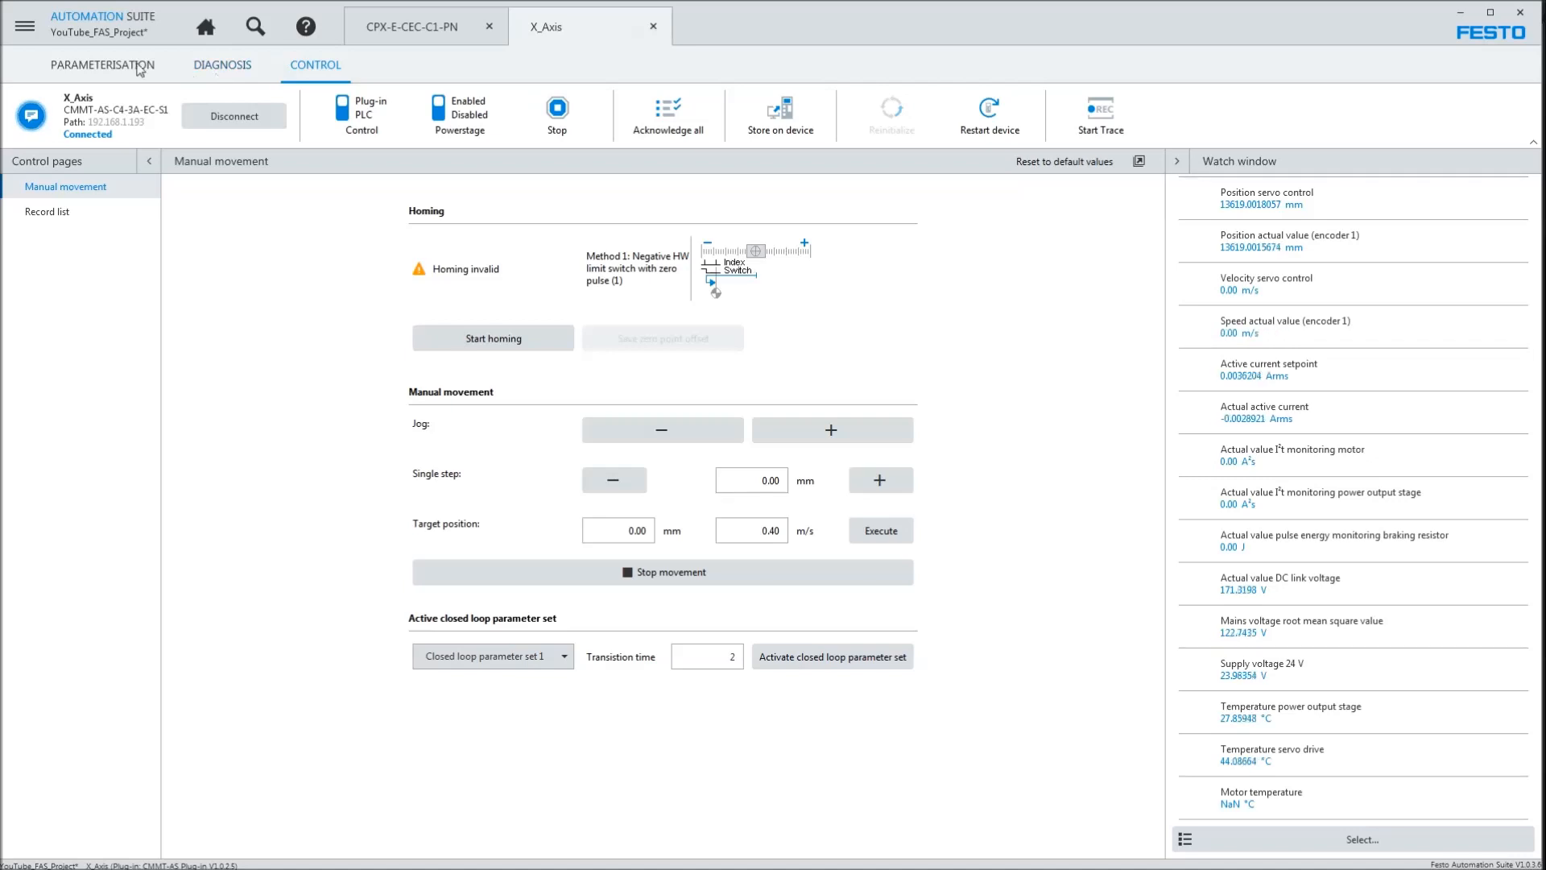
# - Compare the homing method on X_Axis's axis parameter page with the Method 1 description in the CiA402 specification PDF in Acrobat
pyautogui.click(139, 67)
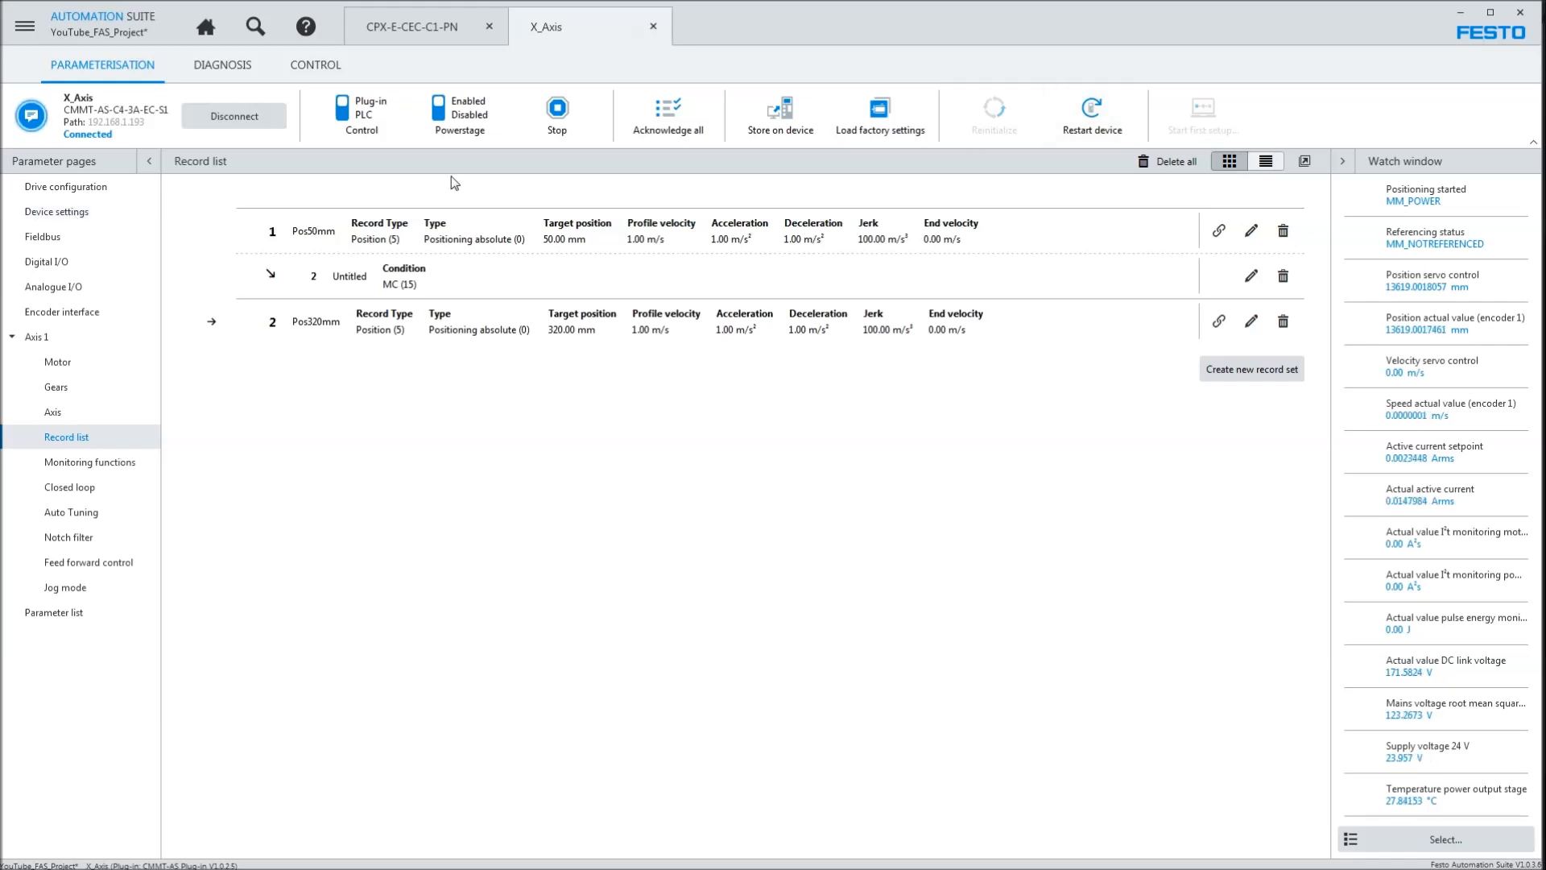
pyautogui.click(50, 417)
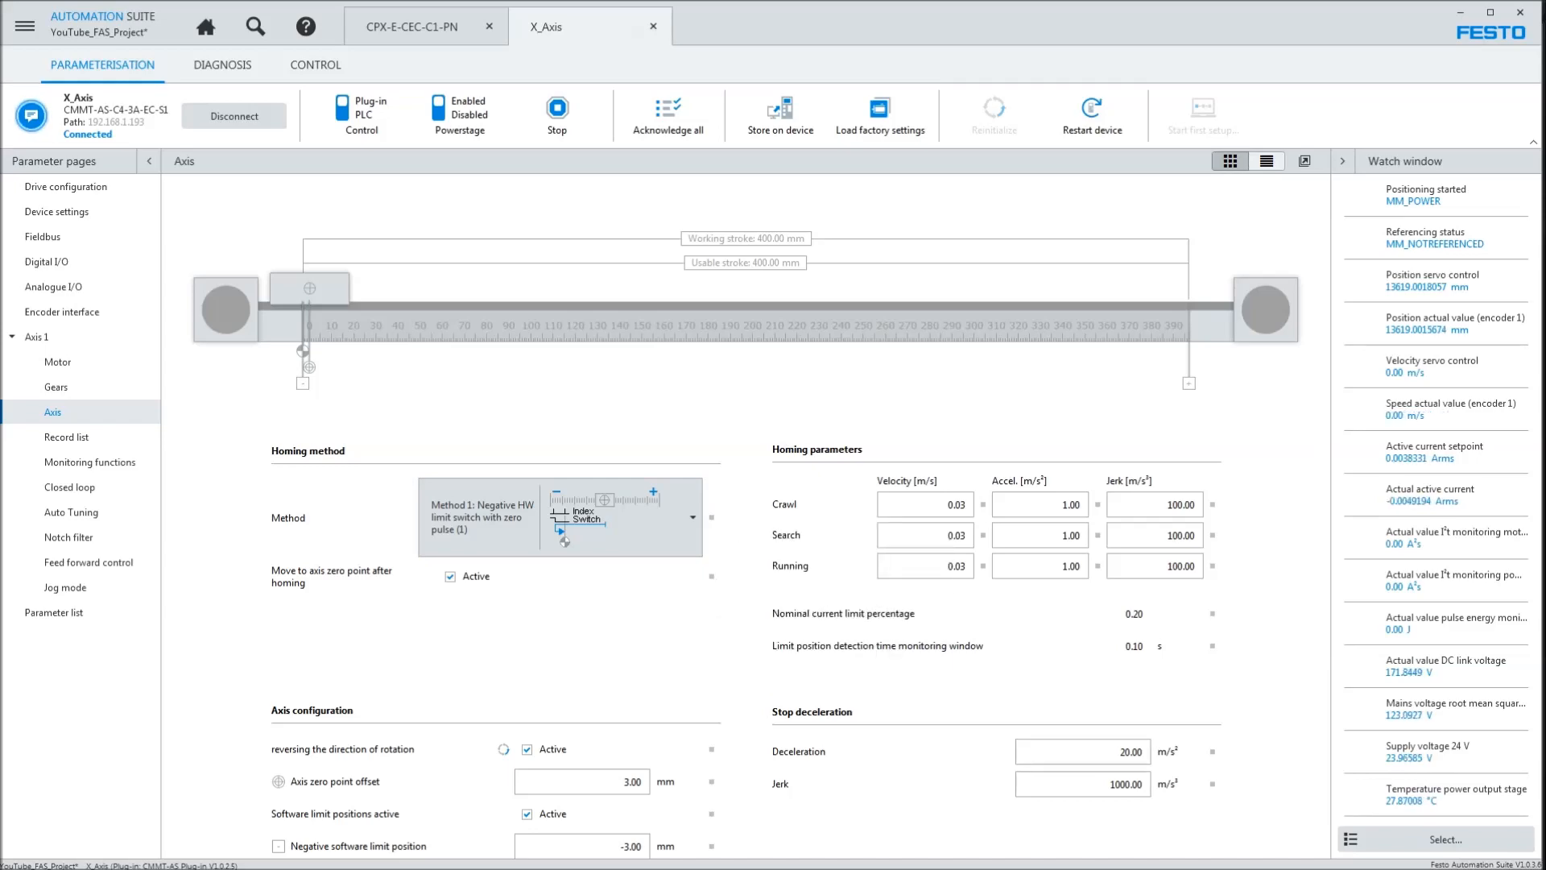
pyautogui.click(463, 853)
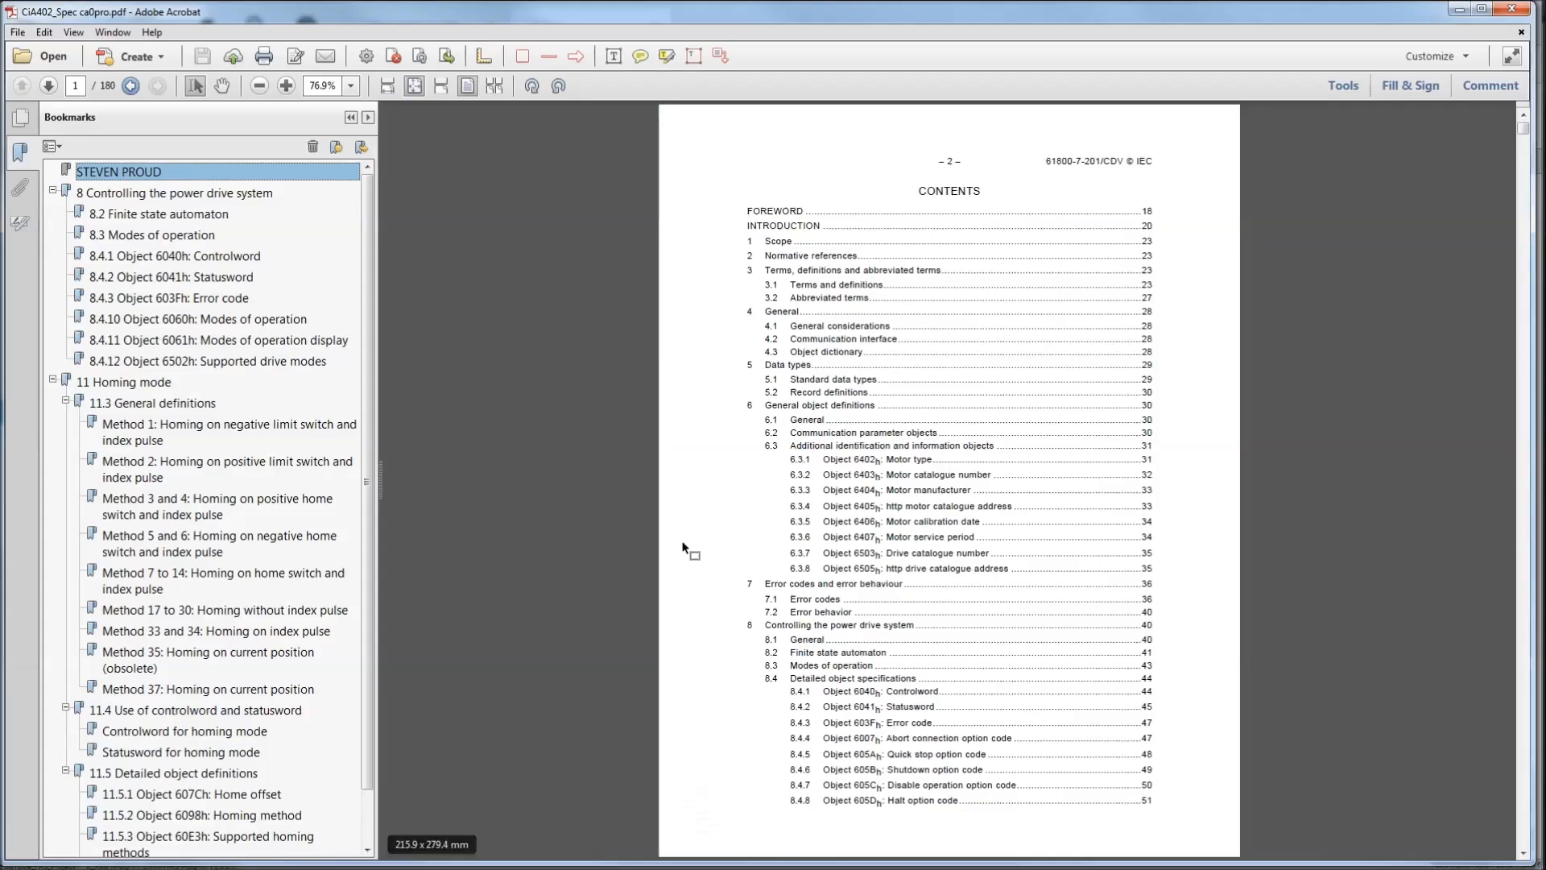
pyautogui.click(201, 431)
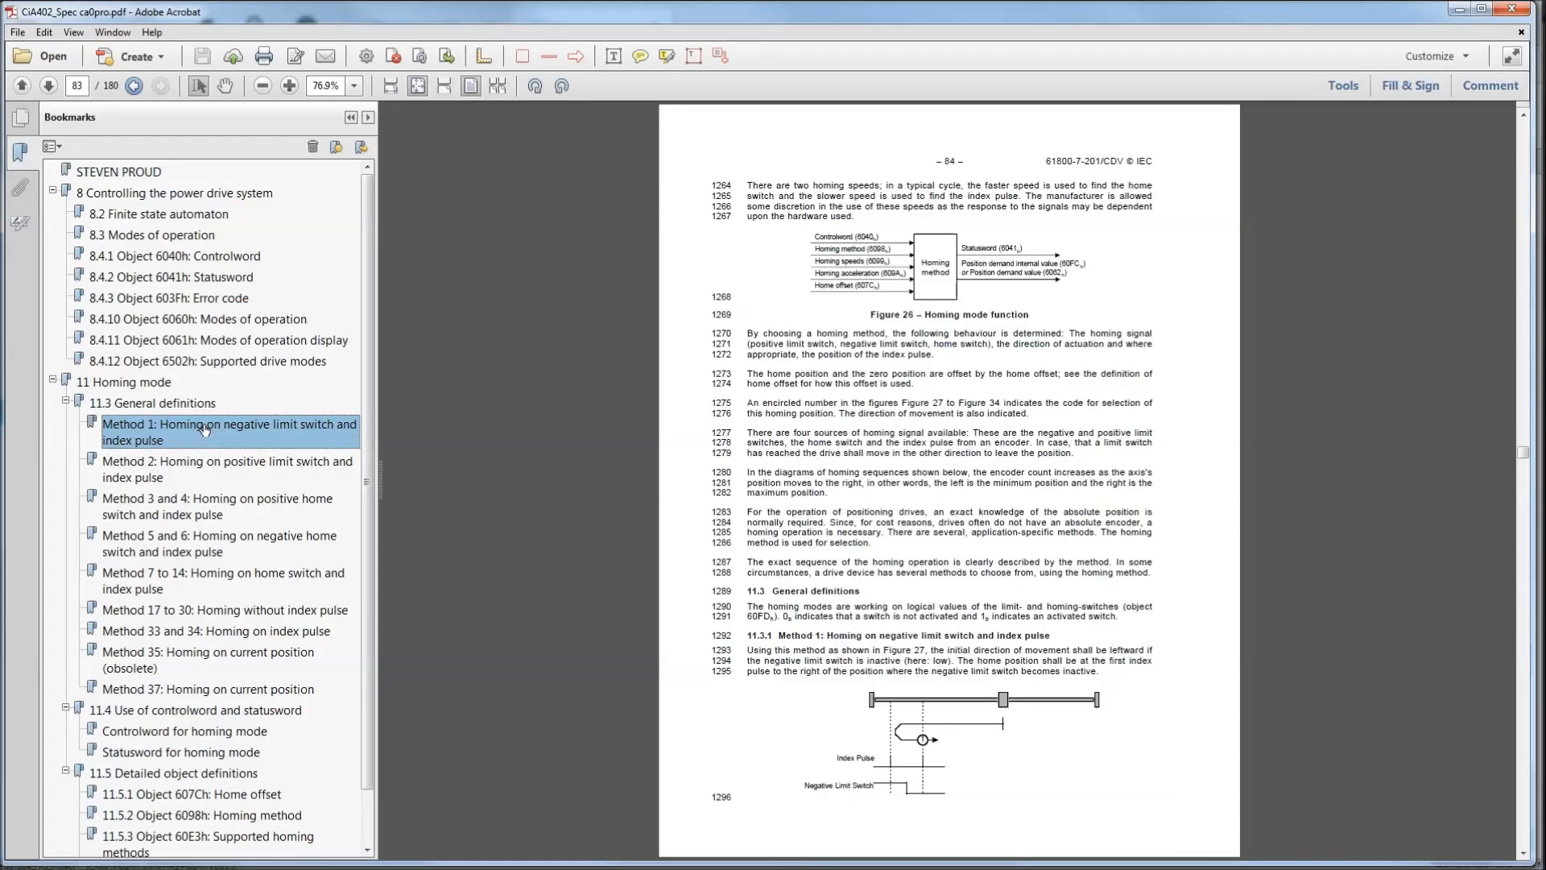
pyautogui.moveTo(1069, 652); pyautogui.dragTo(746, 636)
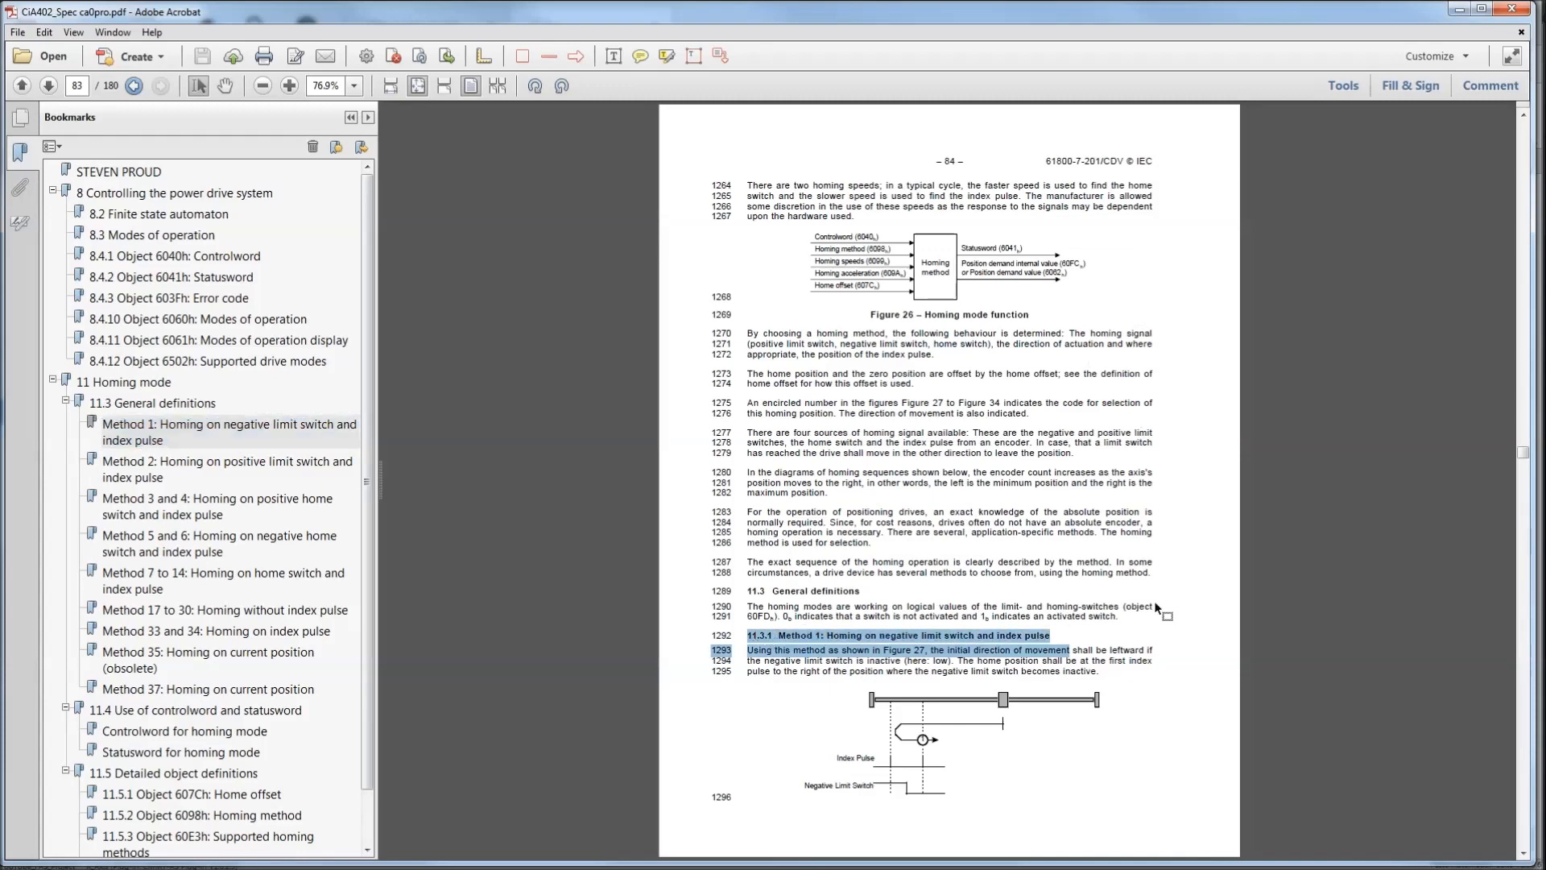
pyautogui.keyDown('ctrl'); pyautogui.scroll(2, 1153, 601); pyautogui.keyUp('ctrl')
pyautogui.scroll(-3, 1162, 597)
pyautogui.click(890, 504)
pyautogui.moveTo(628, 565); pyautogui.dragTo(1130, 557)
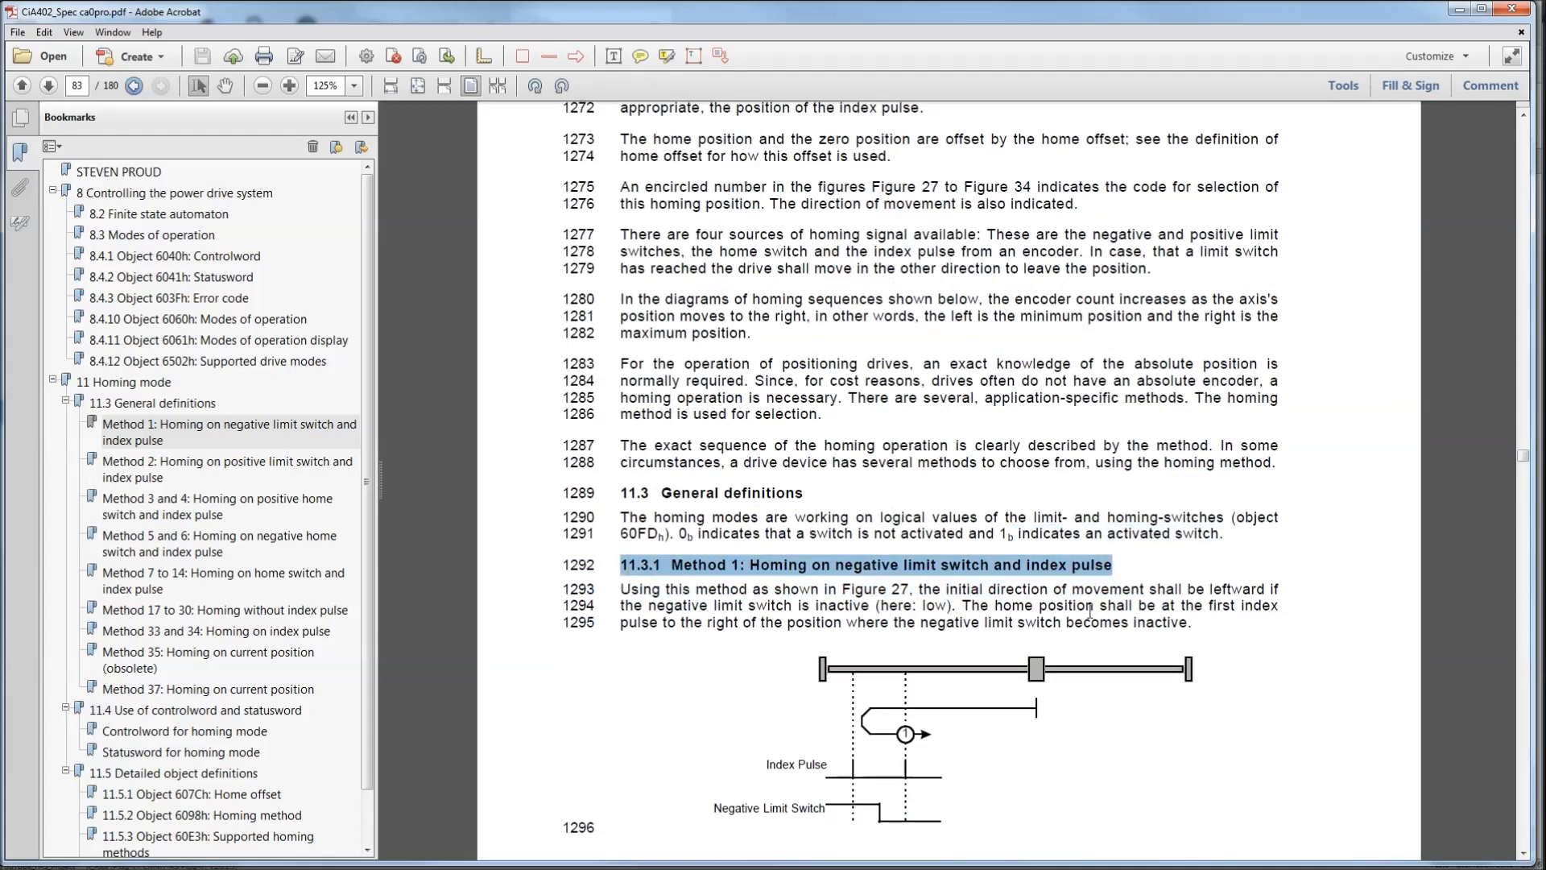
pyautogui.scroll(-1, 1089, 609)
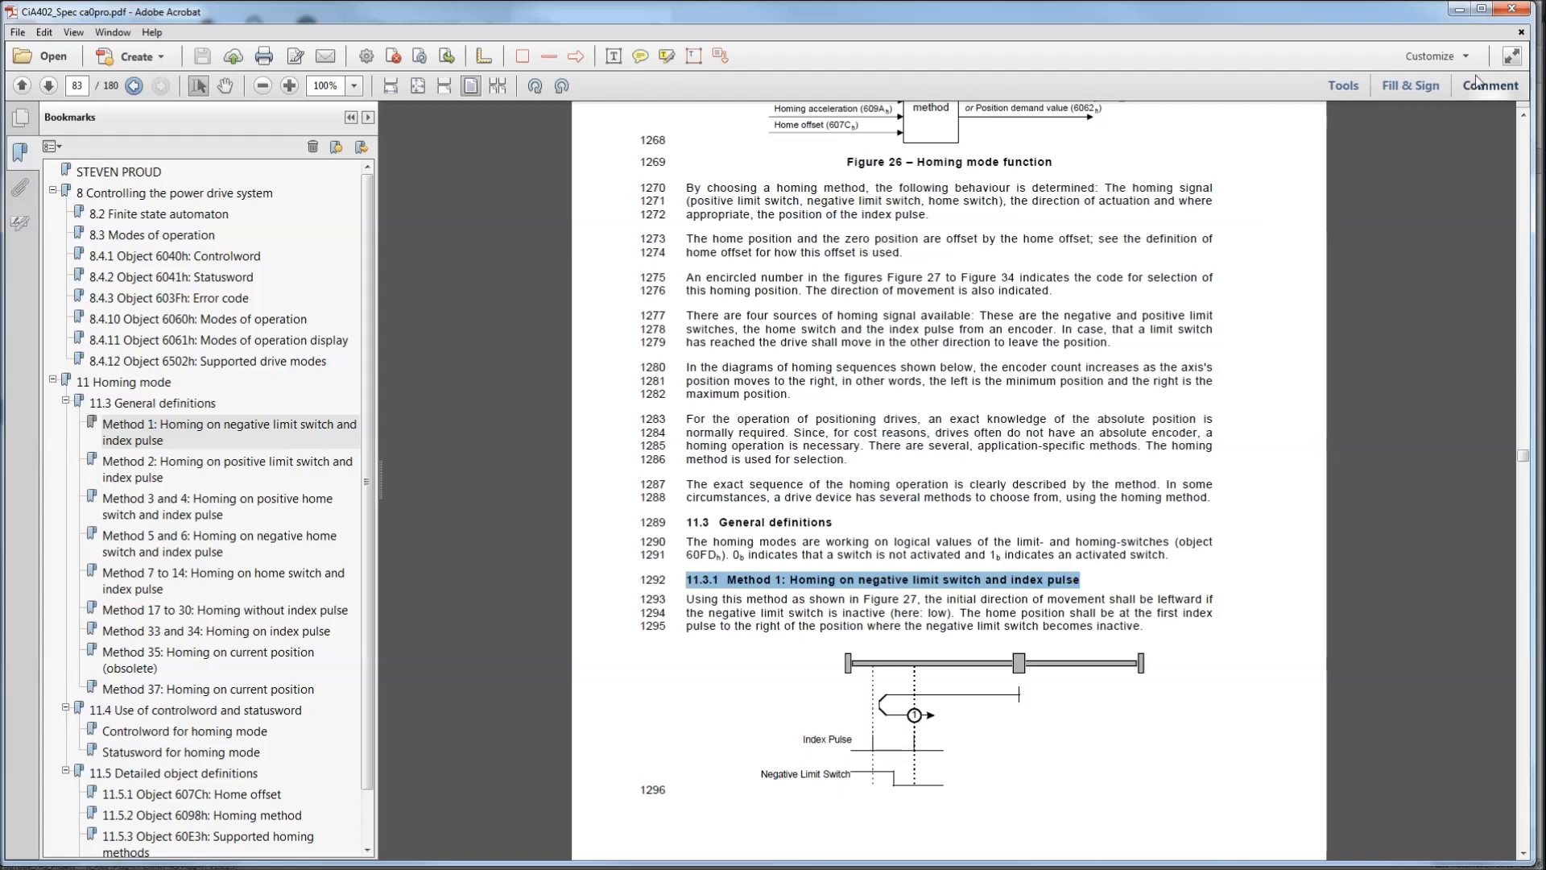
pyautogui.click(1518, 10)
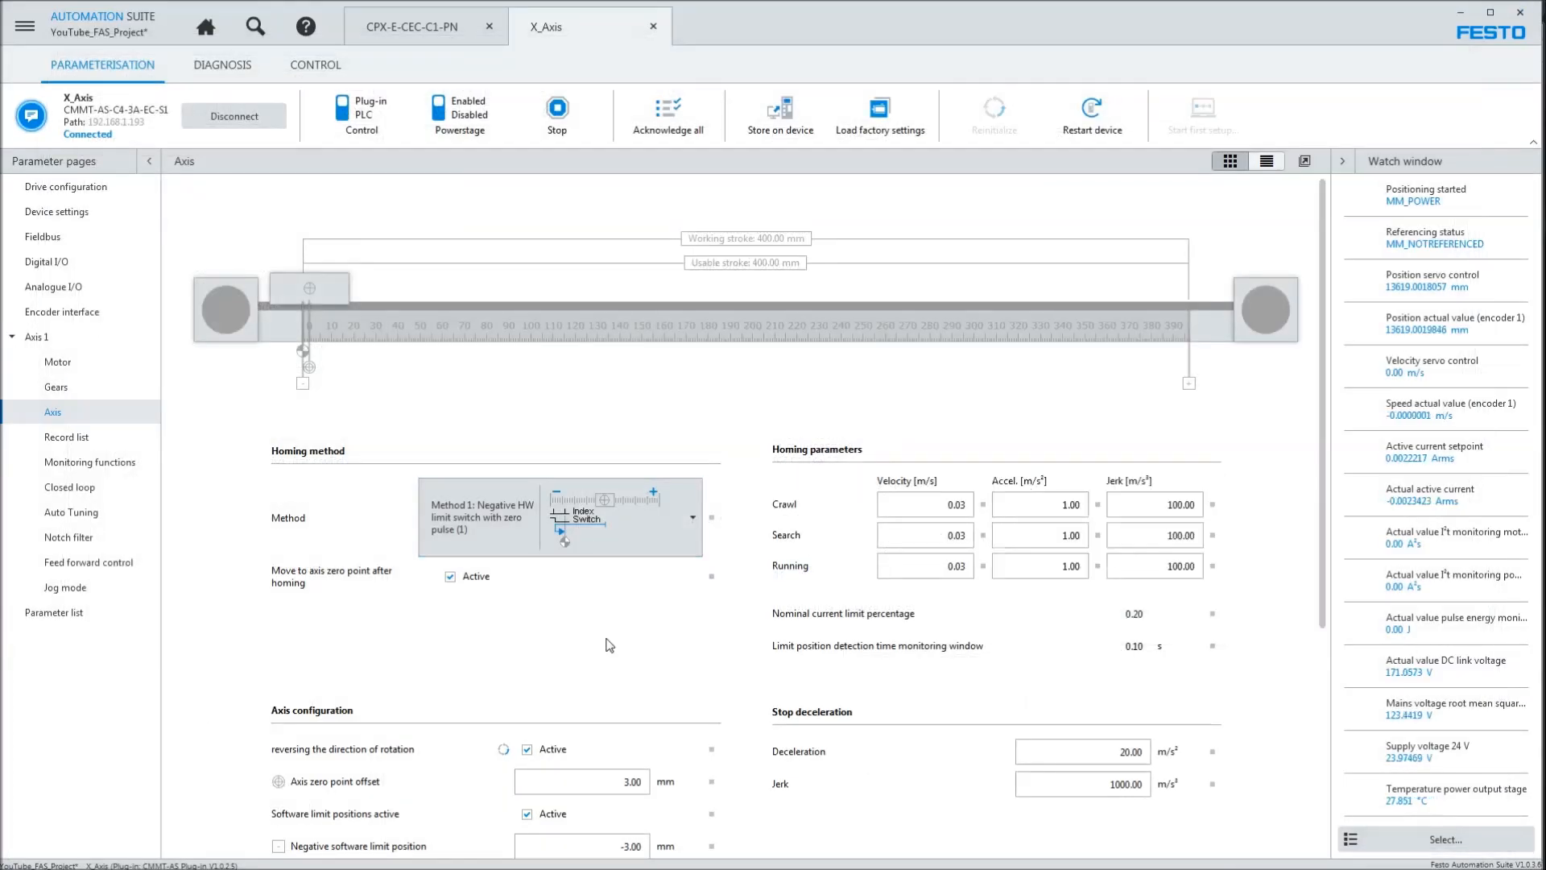
# - Home X_Axis from its manual movement page, and jog it in the positive direction to about 113 mm
pyautogui.click(316, 65)
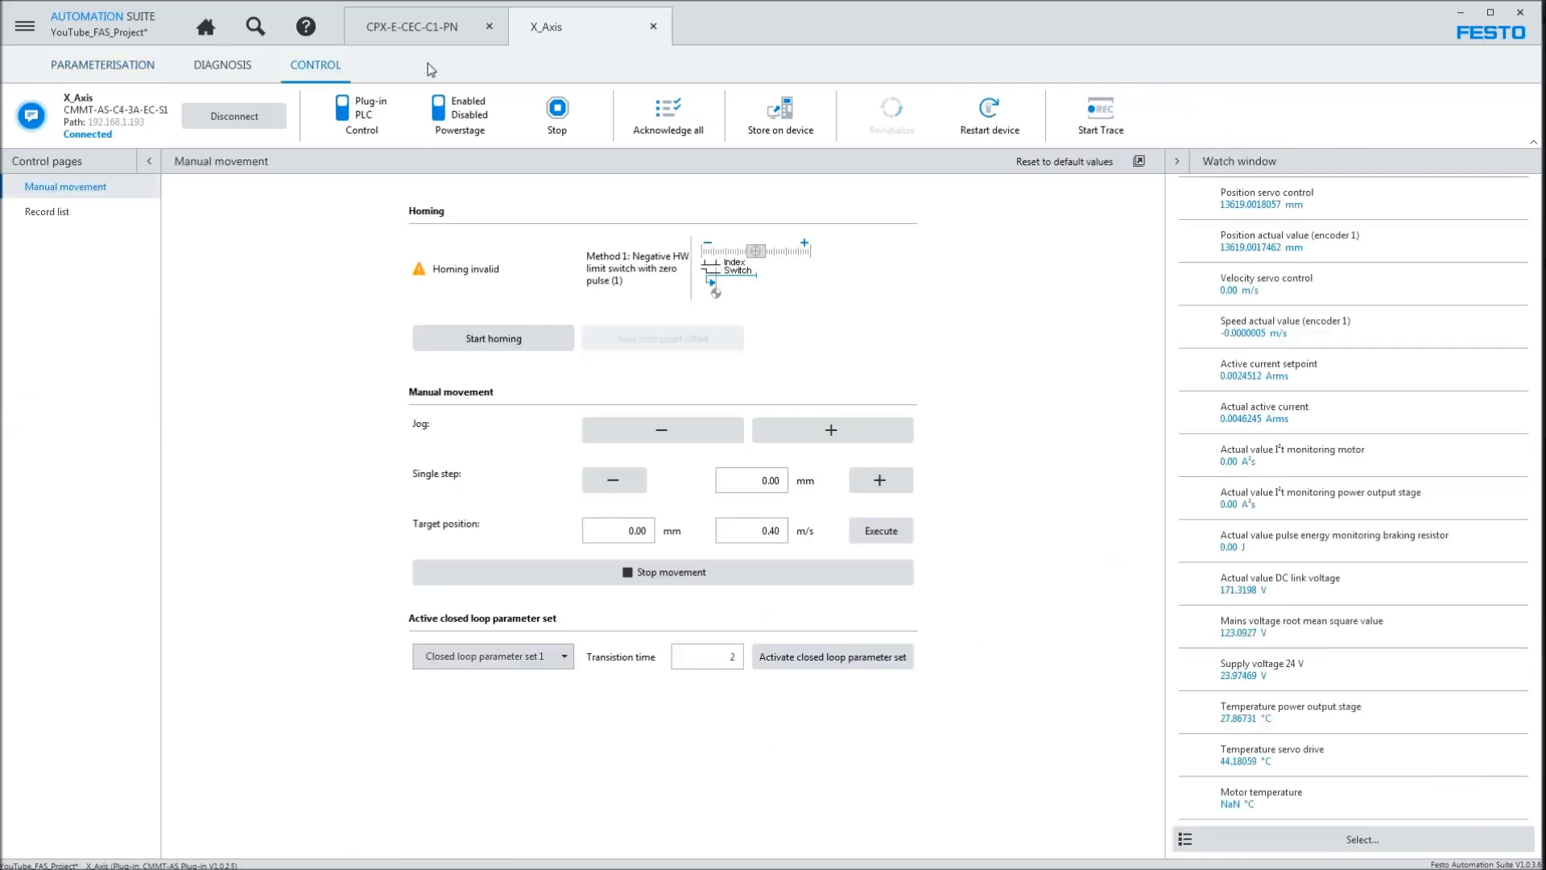
pyautogui.click(494, 337)
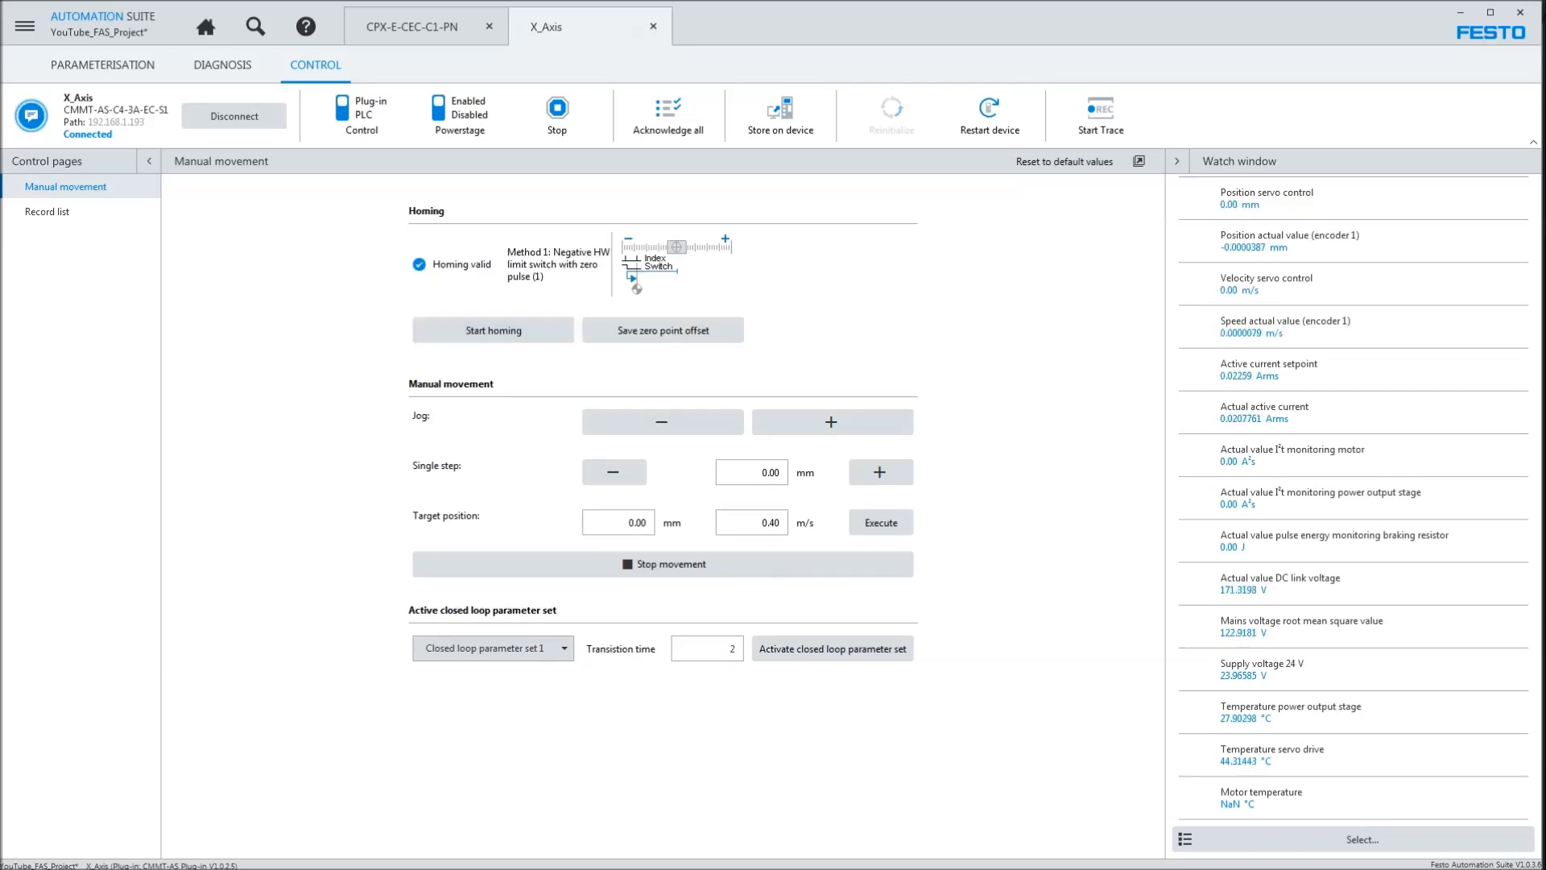
pyautogui.moveTo(1533, 471); pyautogui.dragTo(1534, 370)
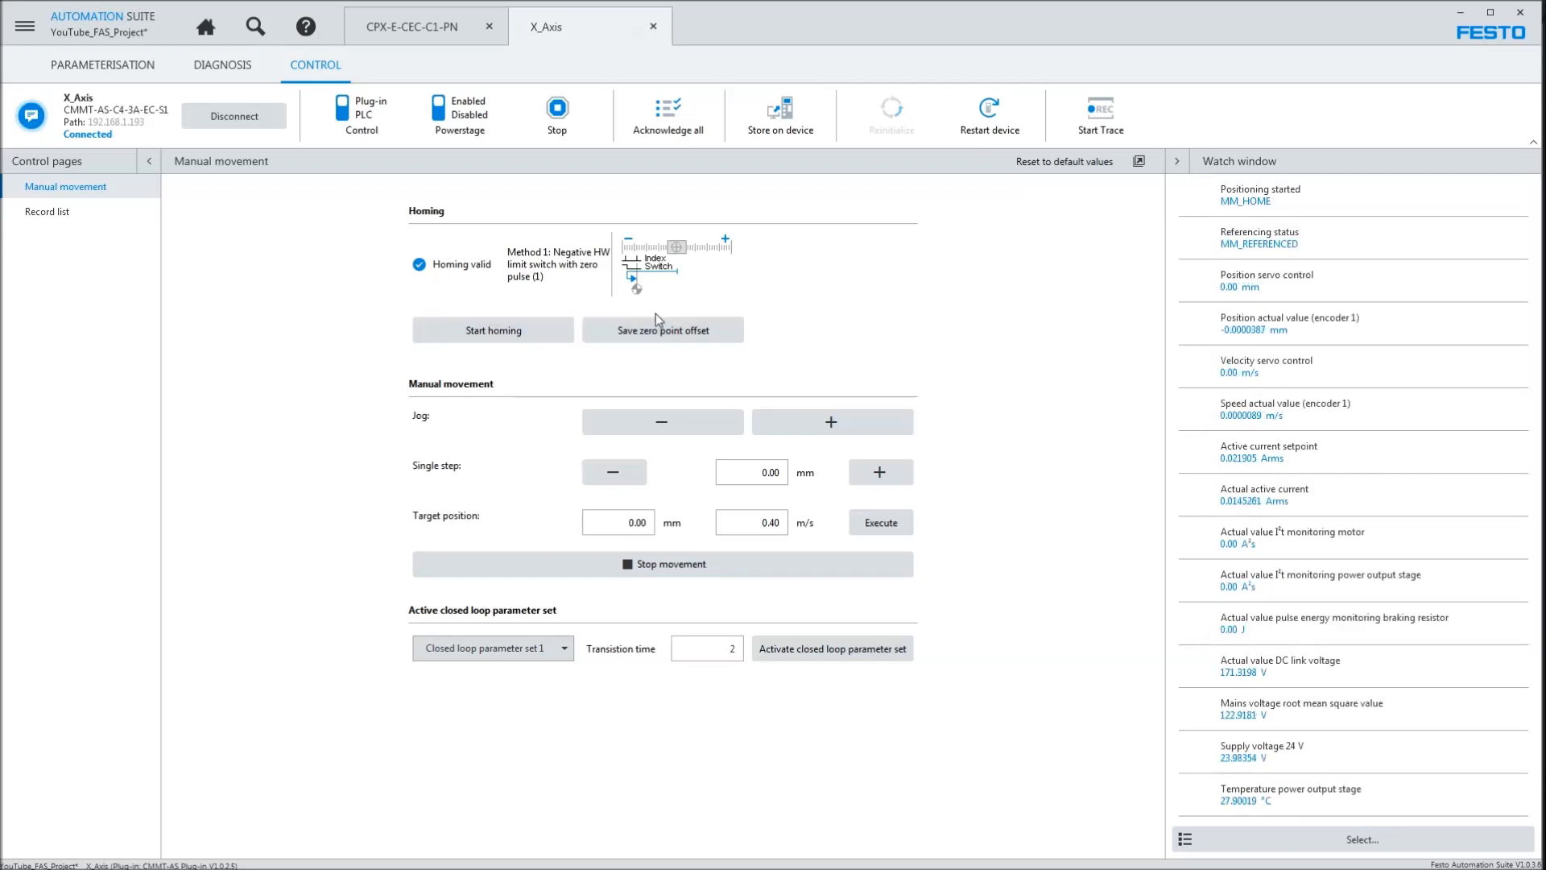
pyautogui.click(839, 432)
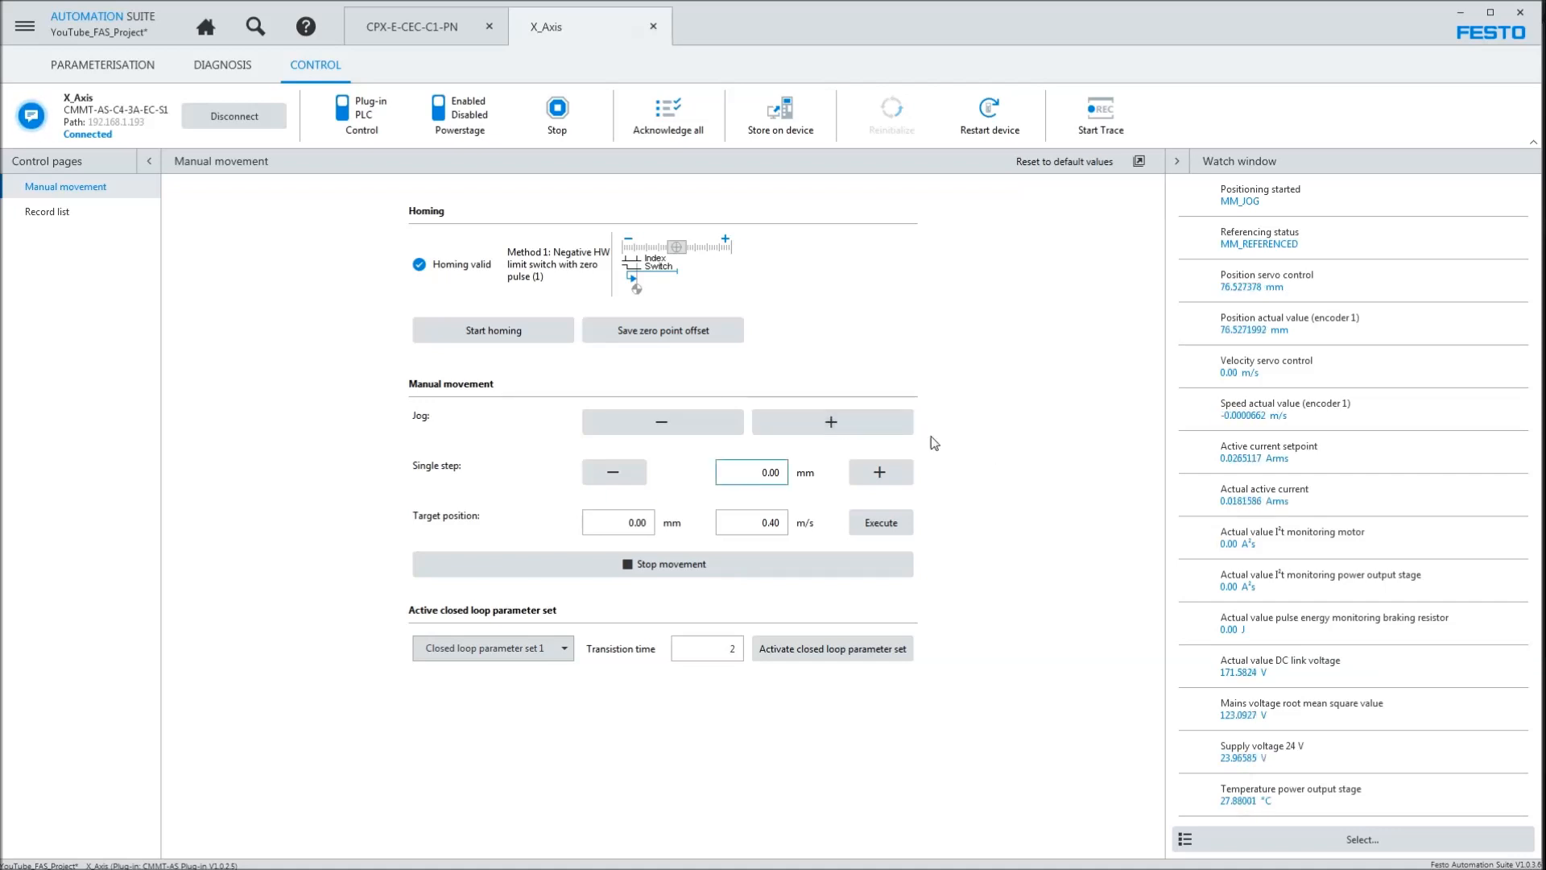
pyautogui.click(817, 420)
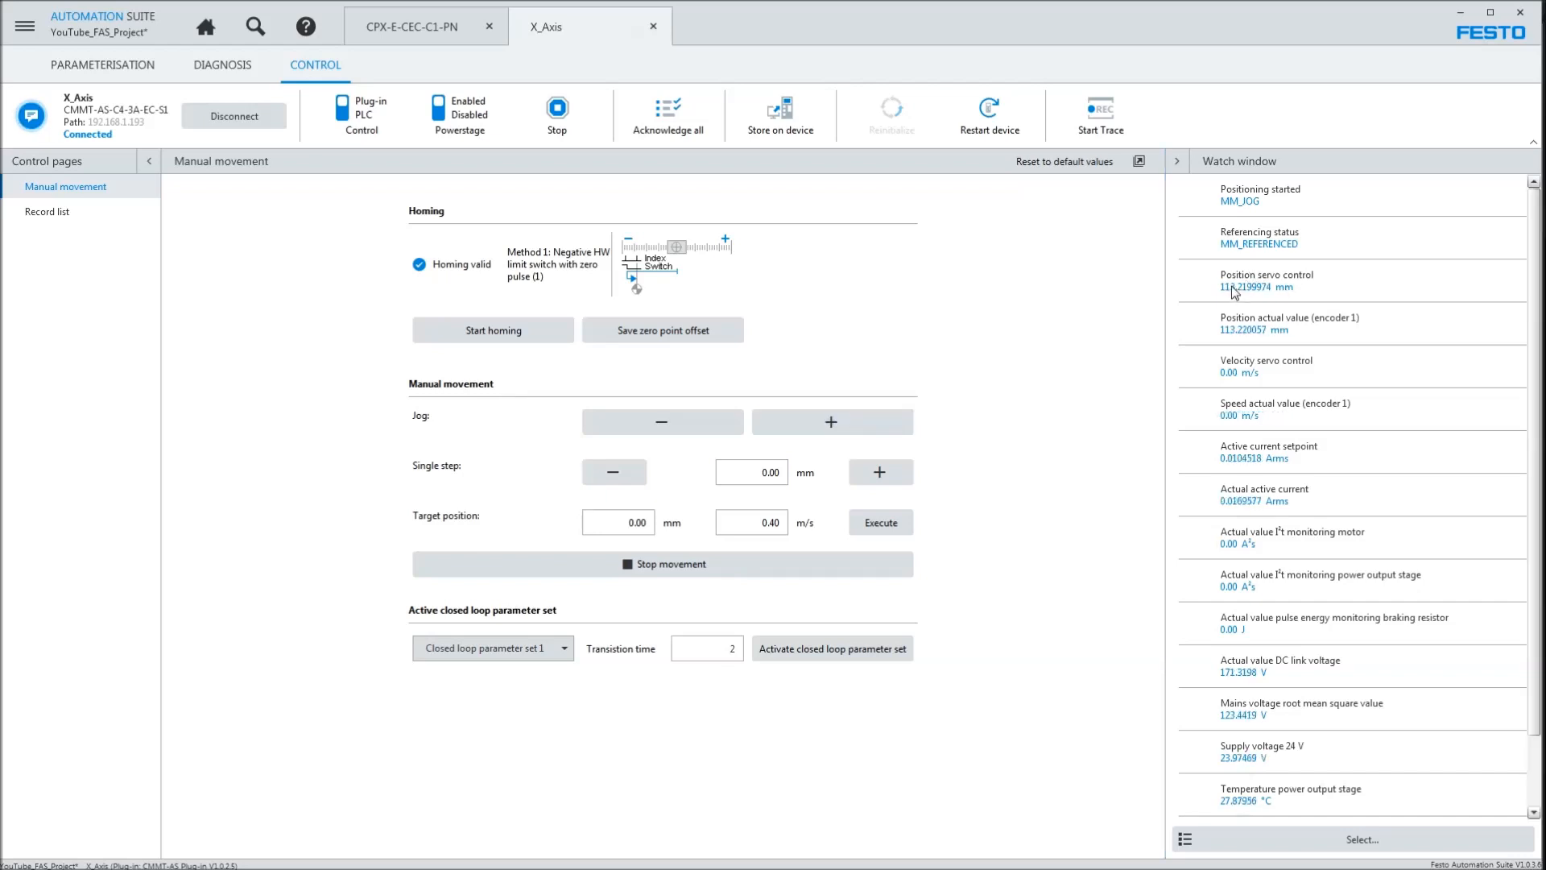
# - Set the single step distance to 10 mm, and move X_Axis one step in the positive direction
pyautogui.click(770, 472)
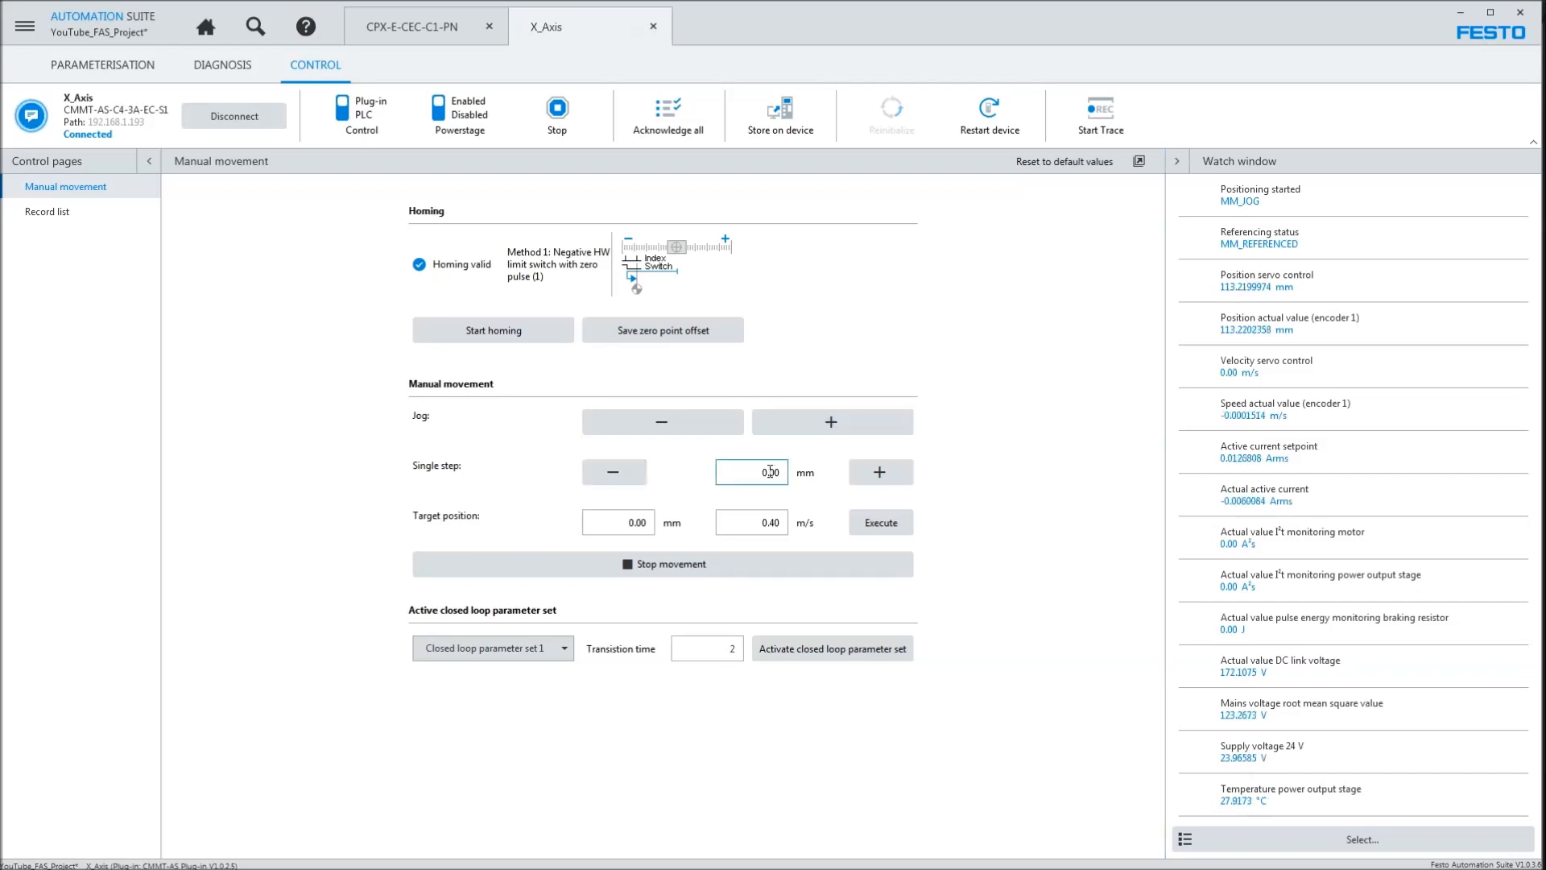
pyautogui.click(881, 471)
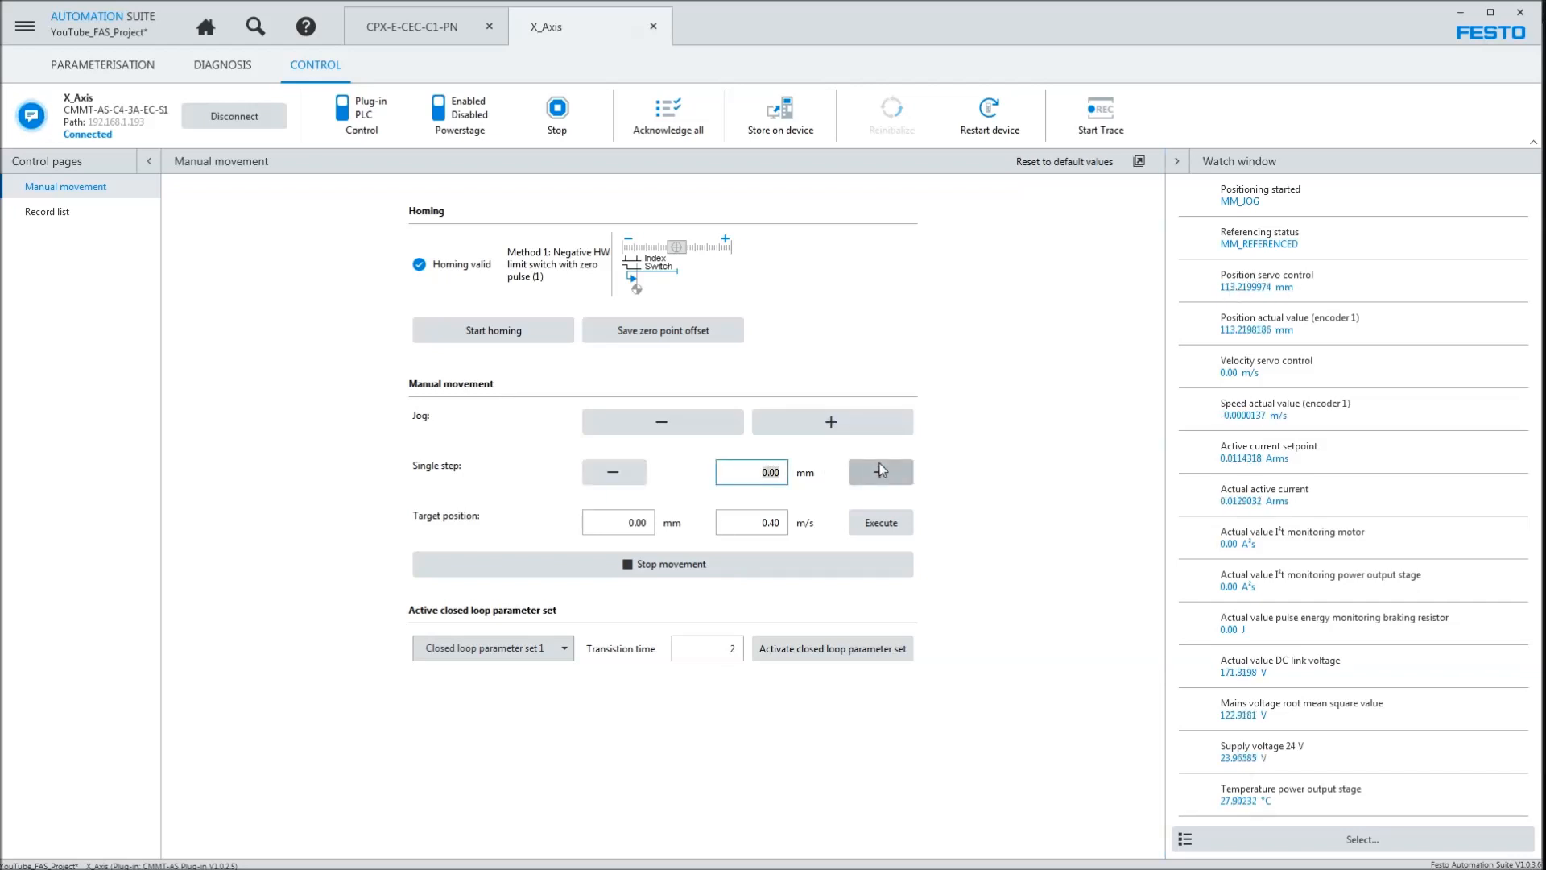
pyautogui.click(771, 525)
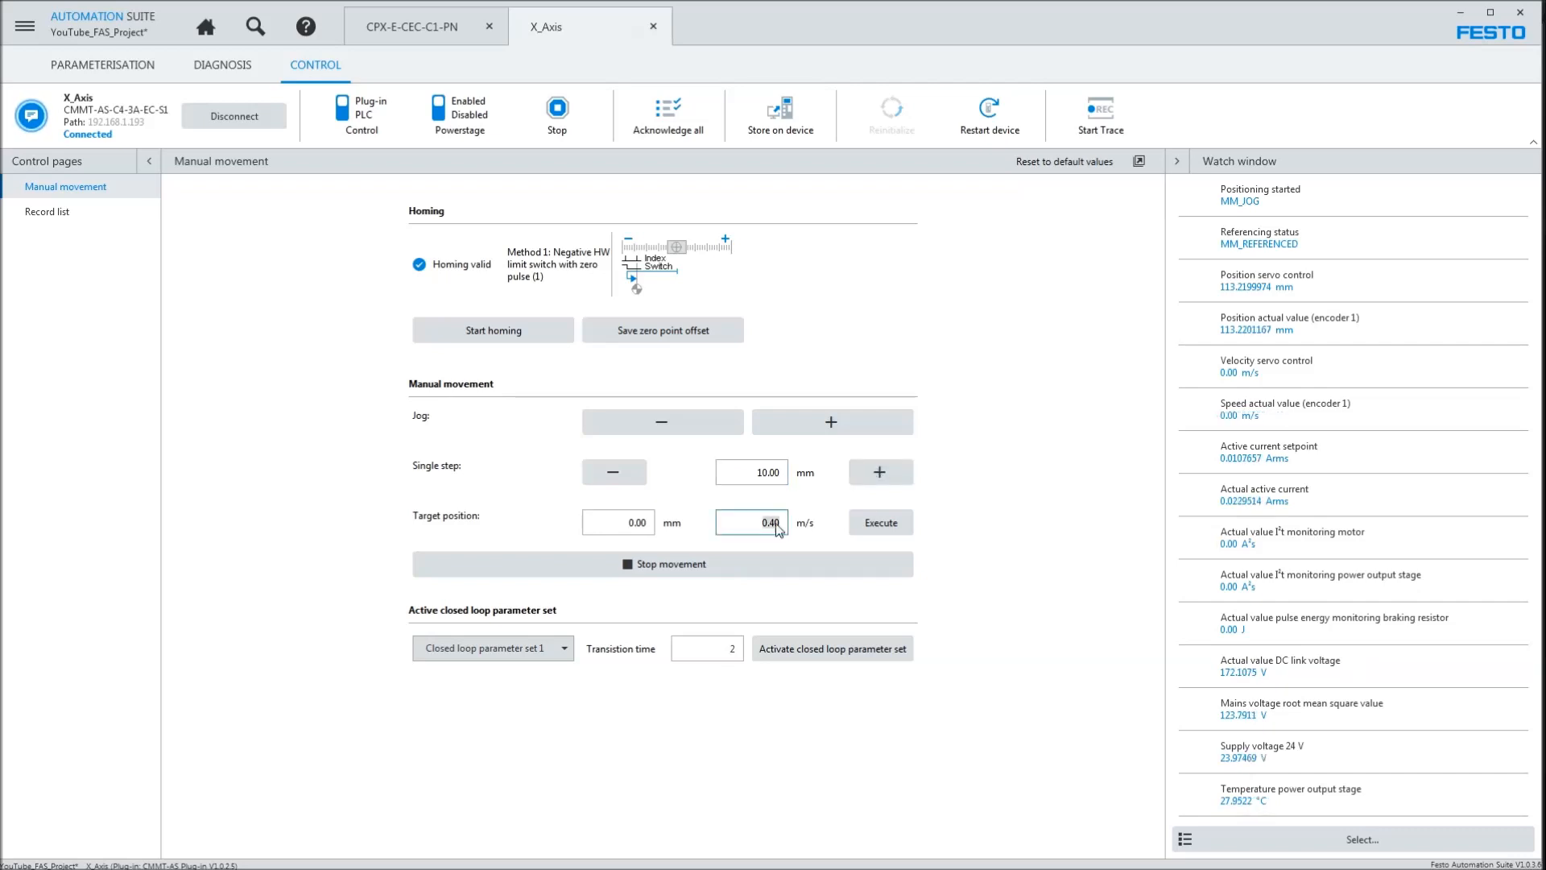
pyautogui.click(879, 475)
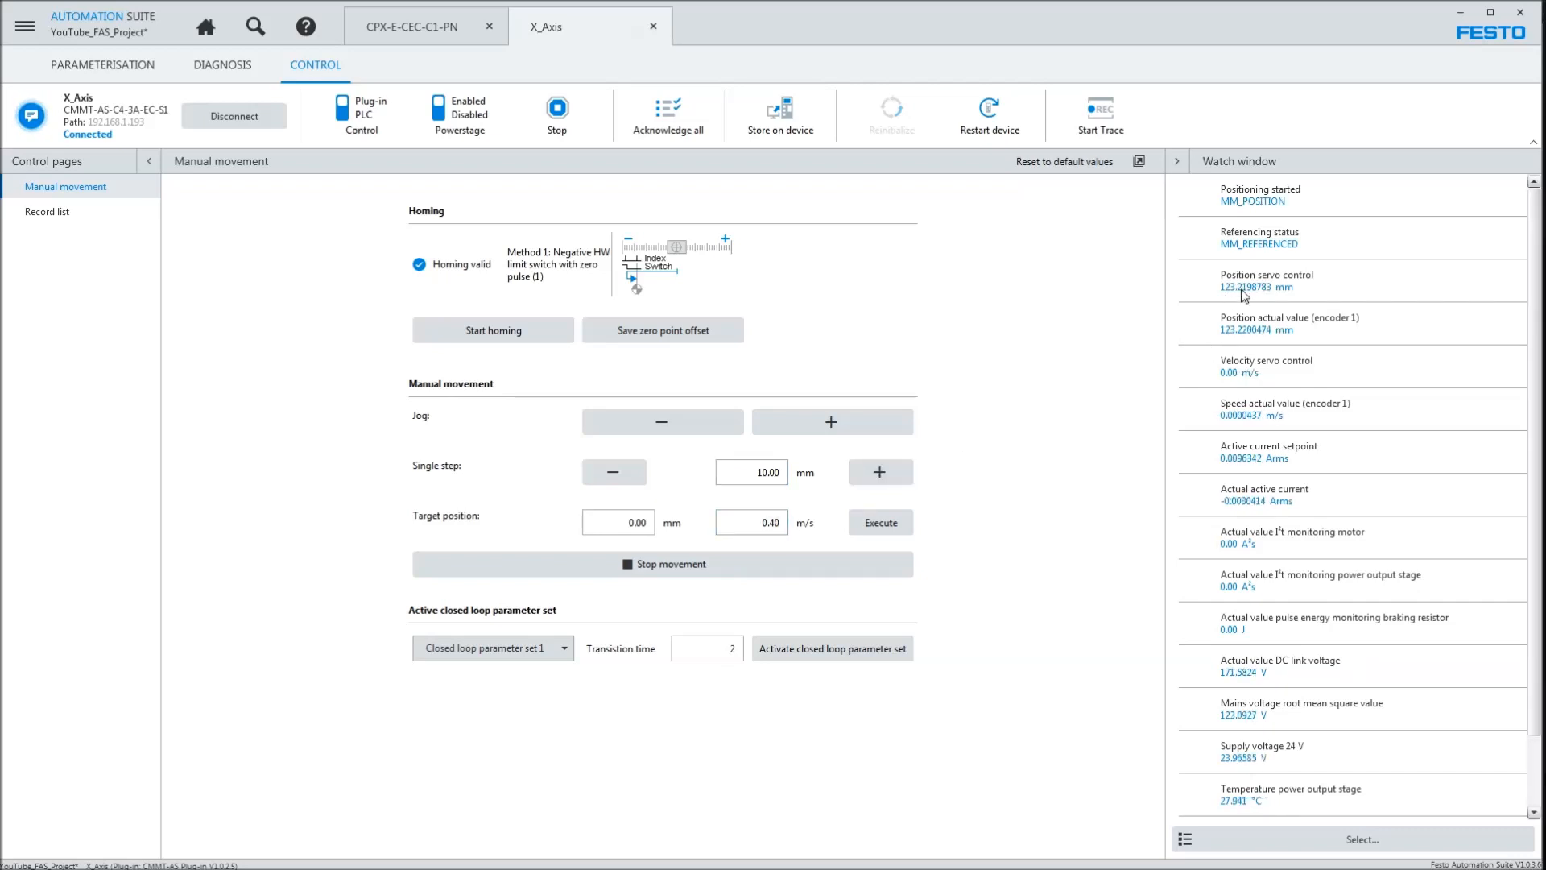
# - Move the X axis one 10 mm single step in the negative direction, then to target position 250 mm at 0.40 m/s
pyautogui.click(613, 471)
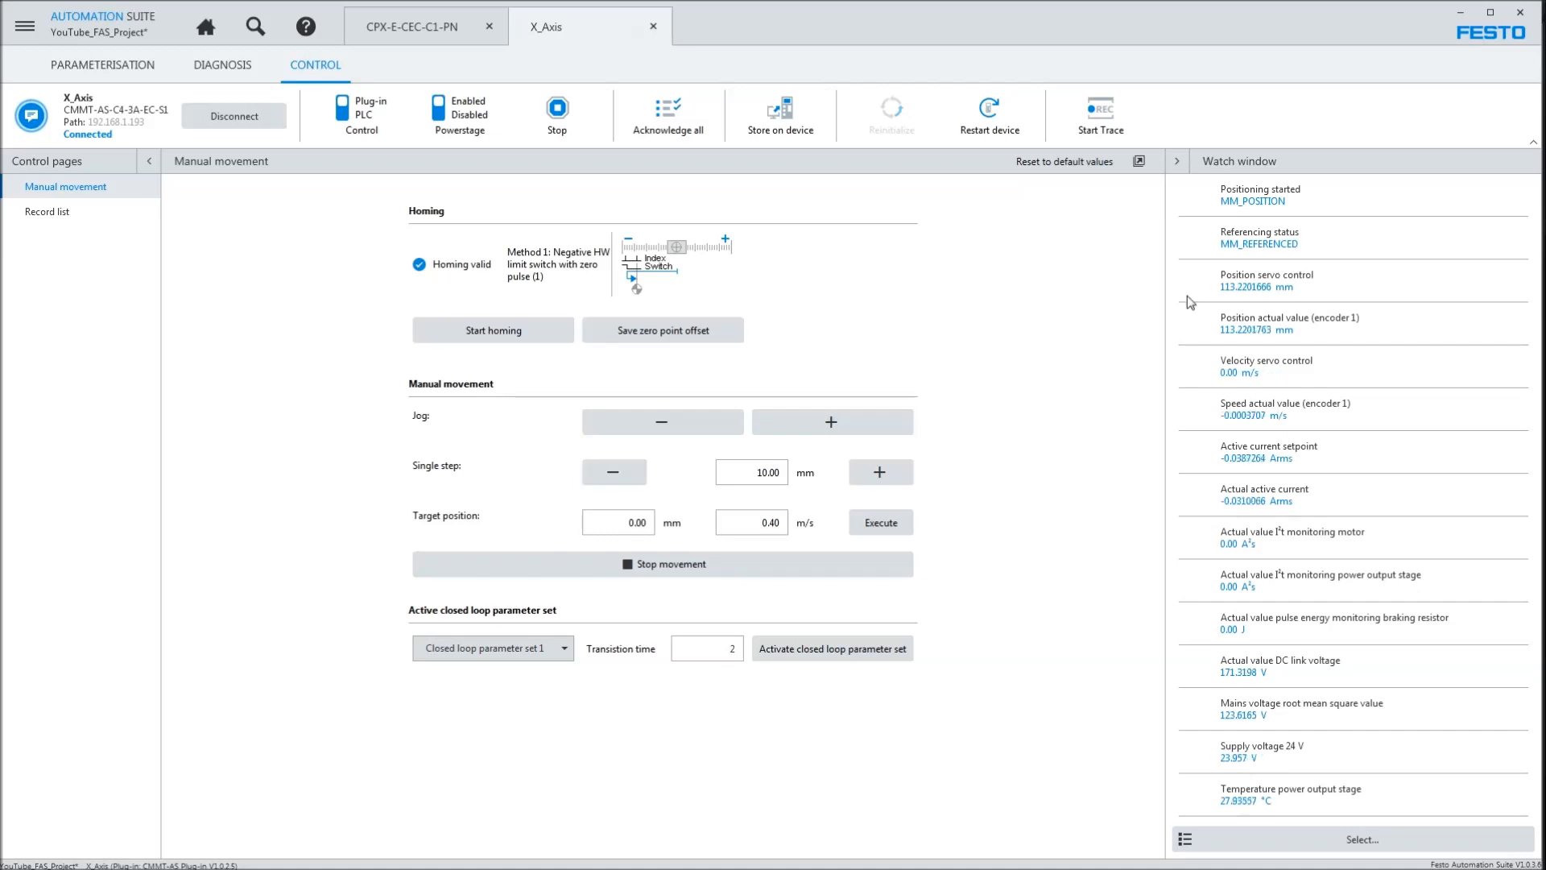
pyautogui.moveTo(622, 527); pyautogui.dragTo(815, 525)
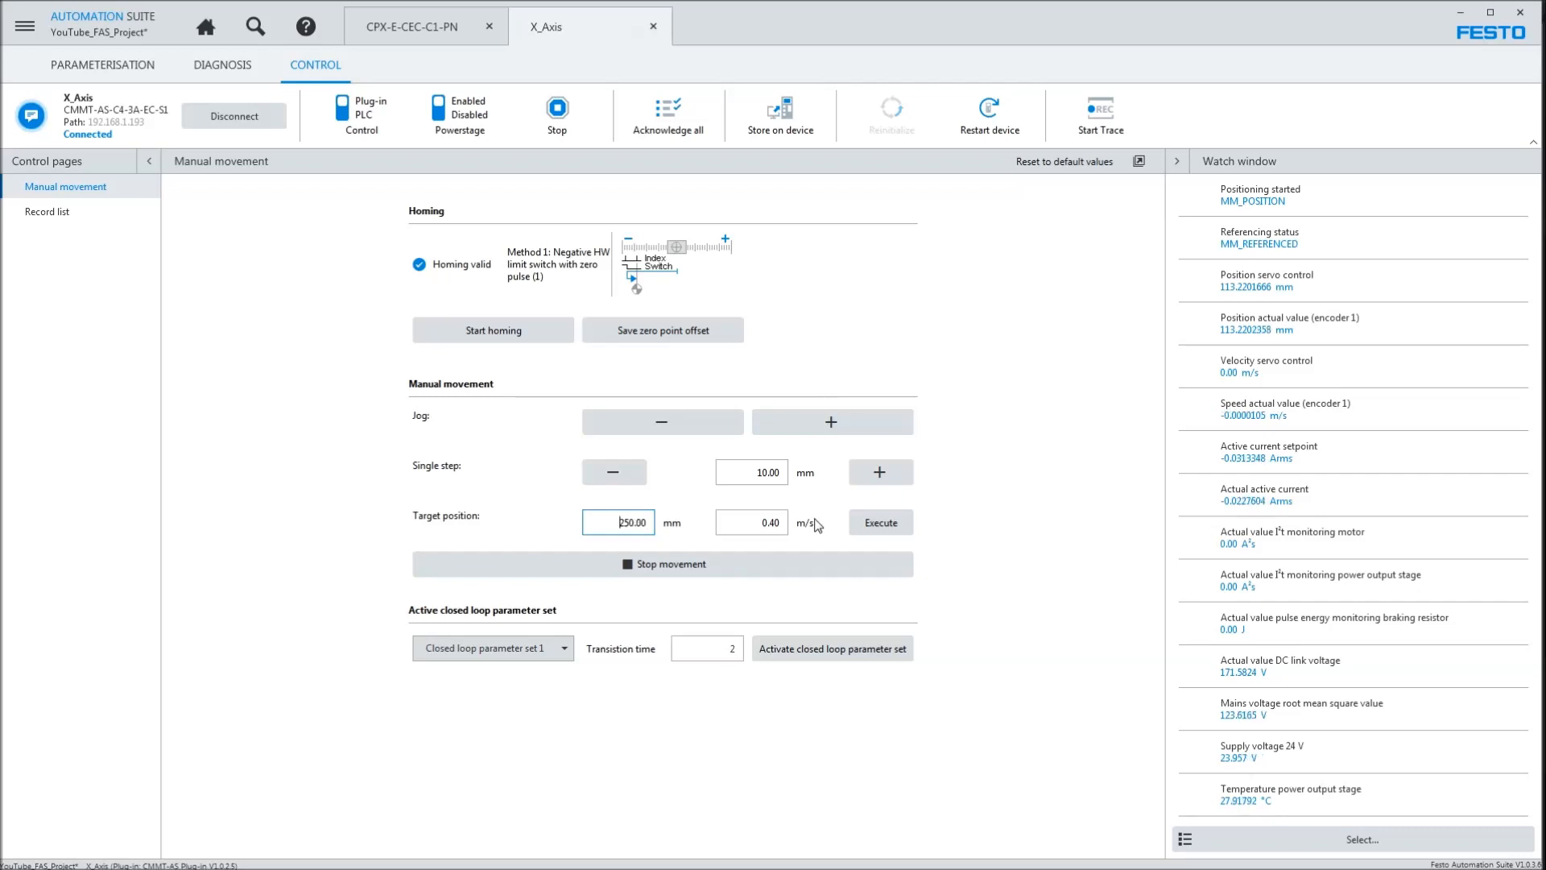
pyautogui.click(897, 527)
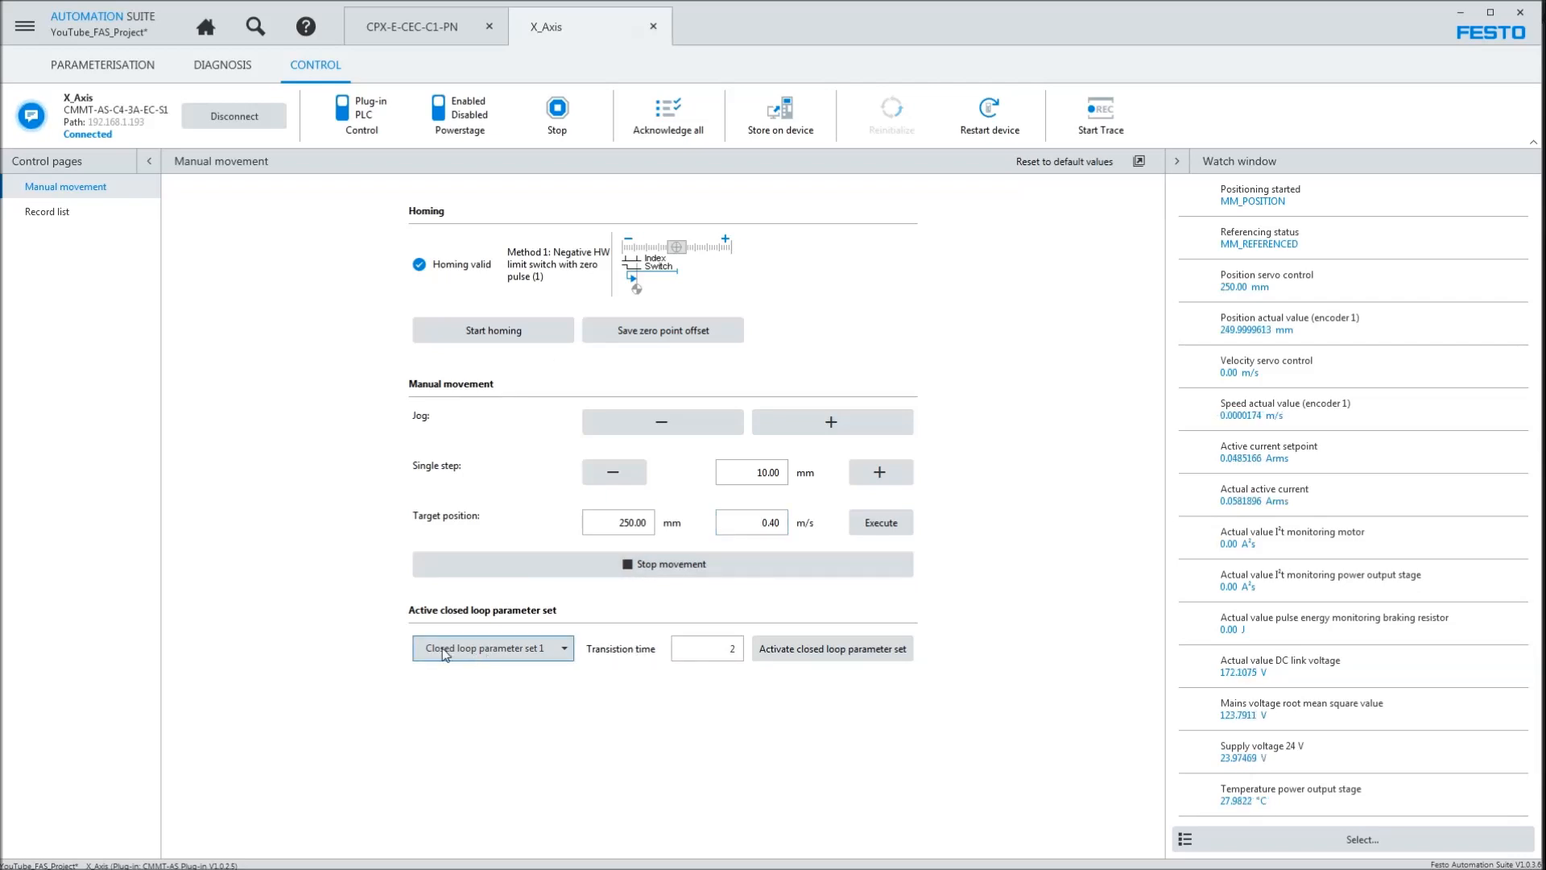
# - Run record 1 (Pos50mm) from the X axis record list twice
pyautogui.click(44, 213)
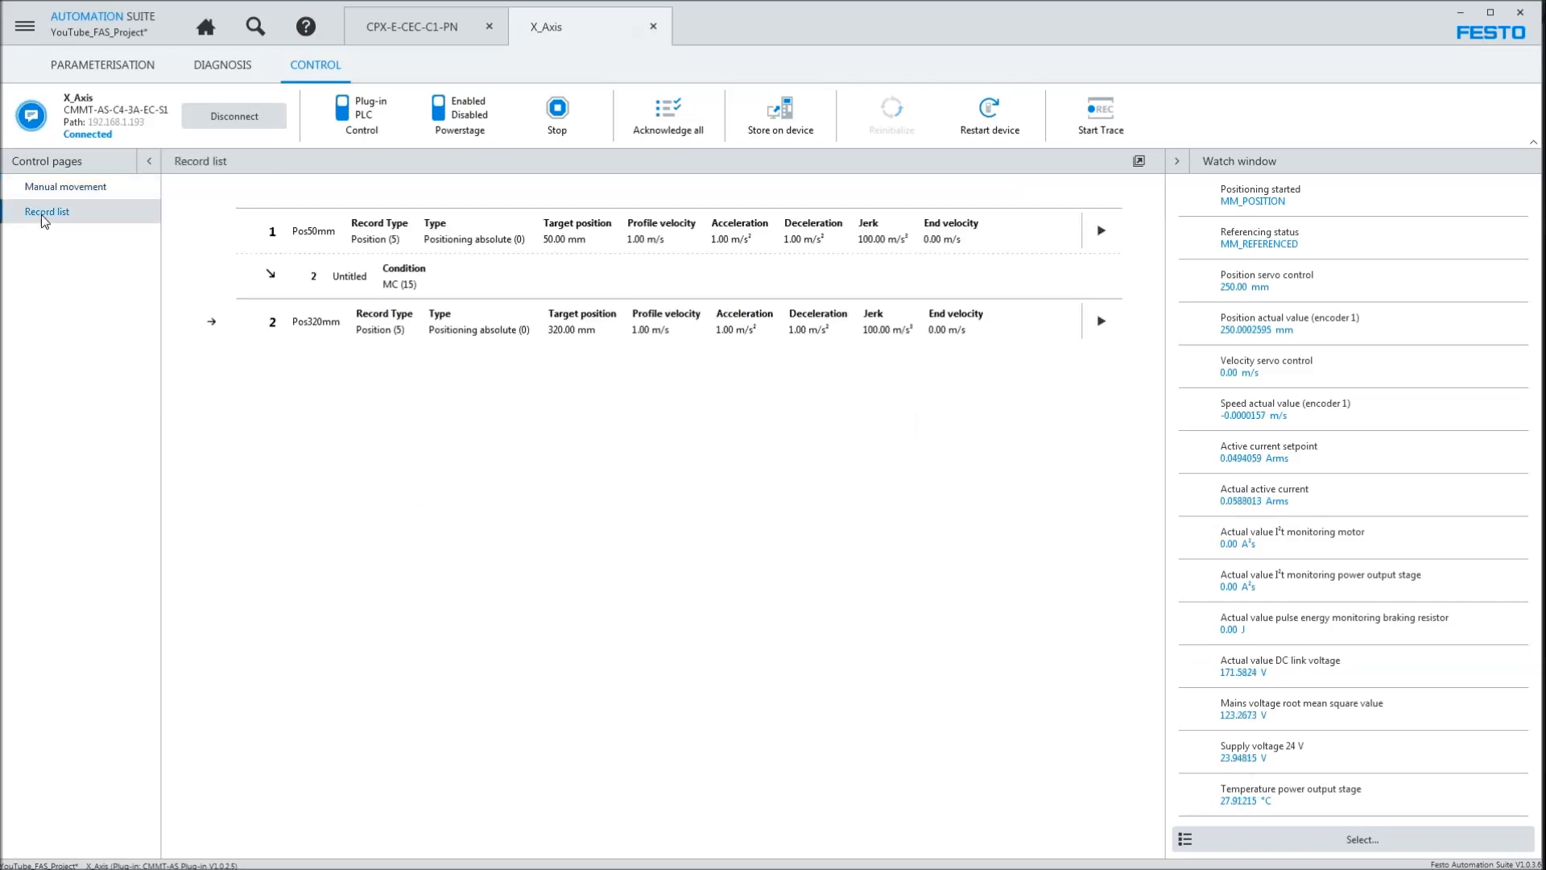
pyautogui.click(1098, 235)
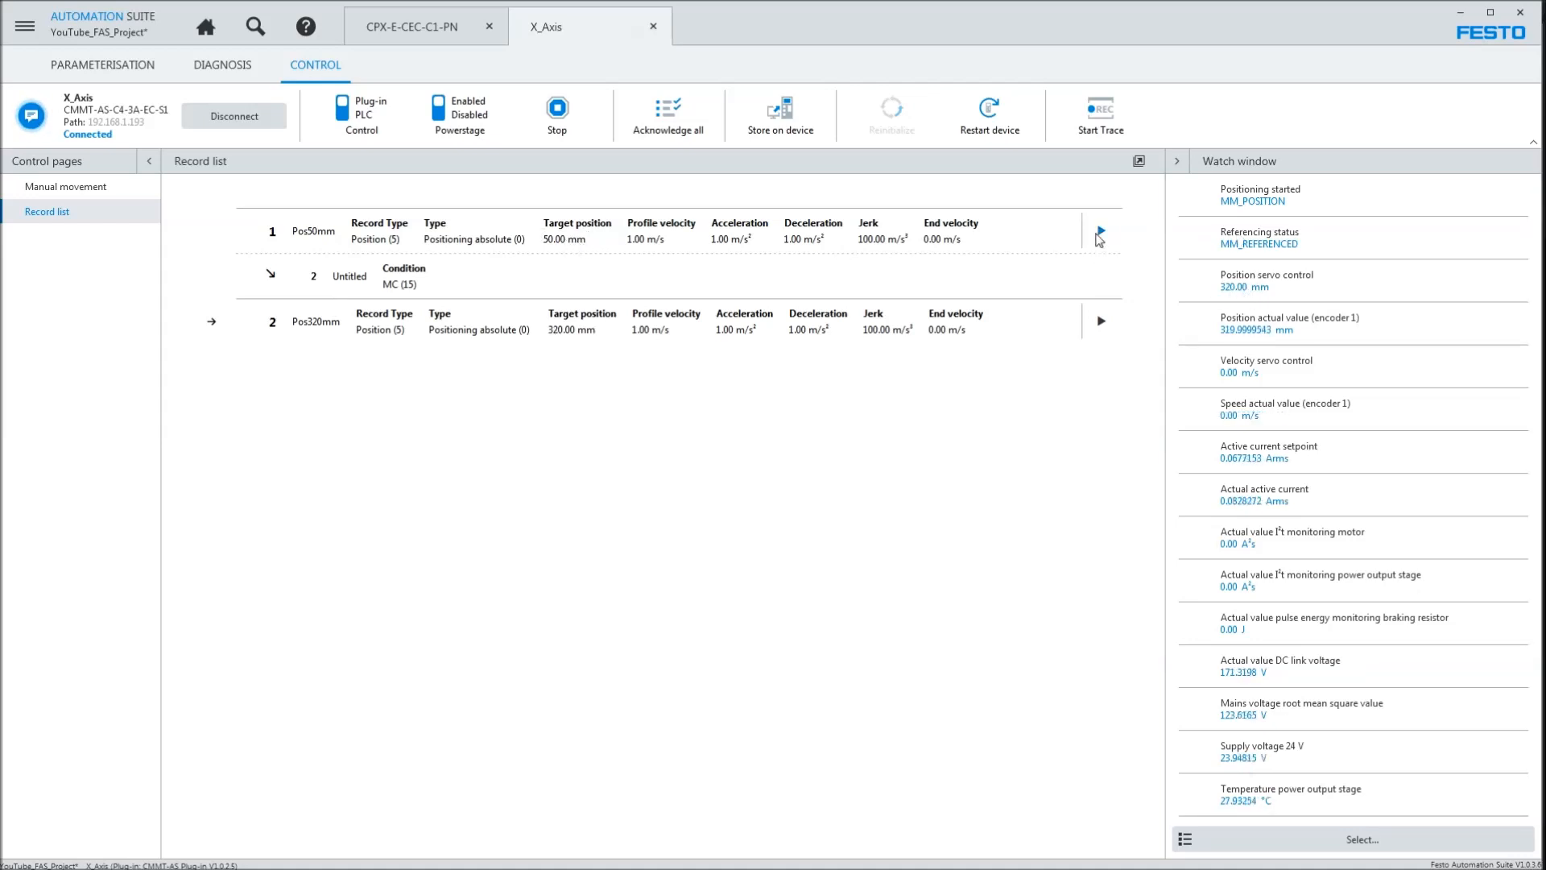
pyautogui.click(1101, 231)
# - Open the EtherCAT I/O mapping of the cpx_e_ec fieldbus module in the CPX-E-CEC-C1-PN project and widen the Channel and Variable columns
pyautogui.click(399, 30)
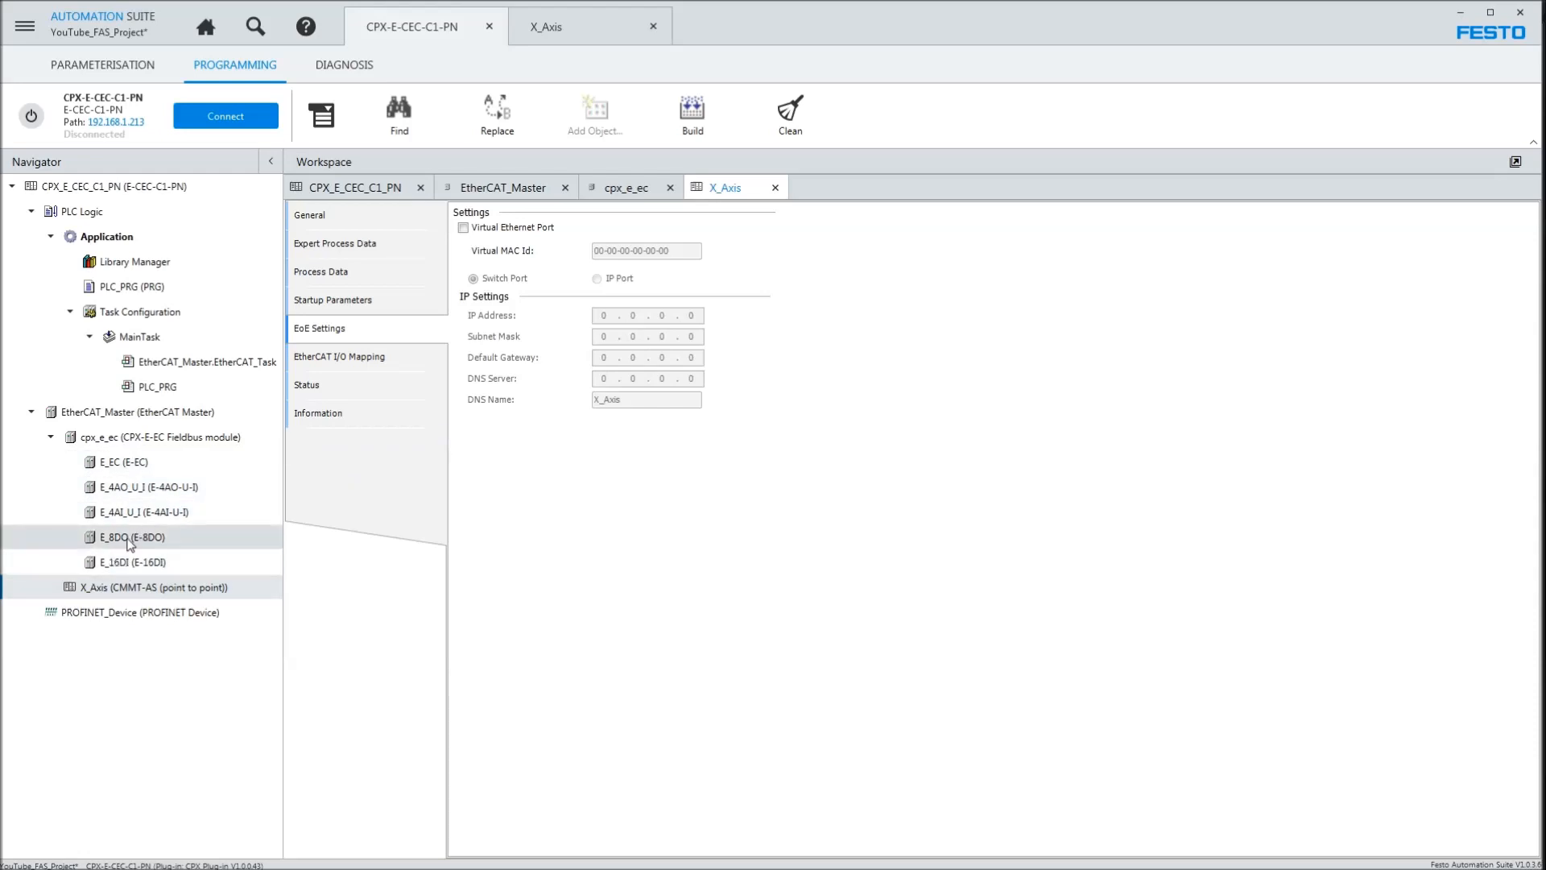
pyautogui.doubleClick(119, 439)
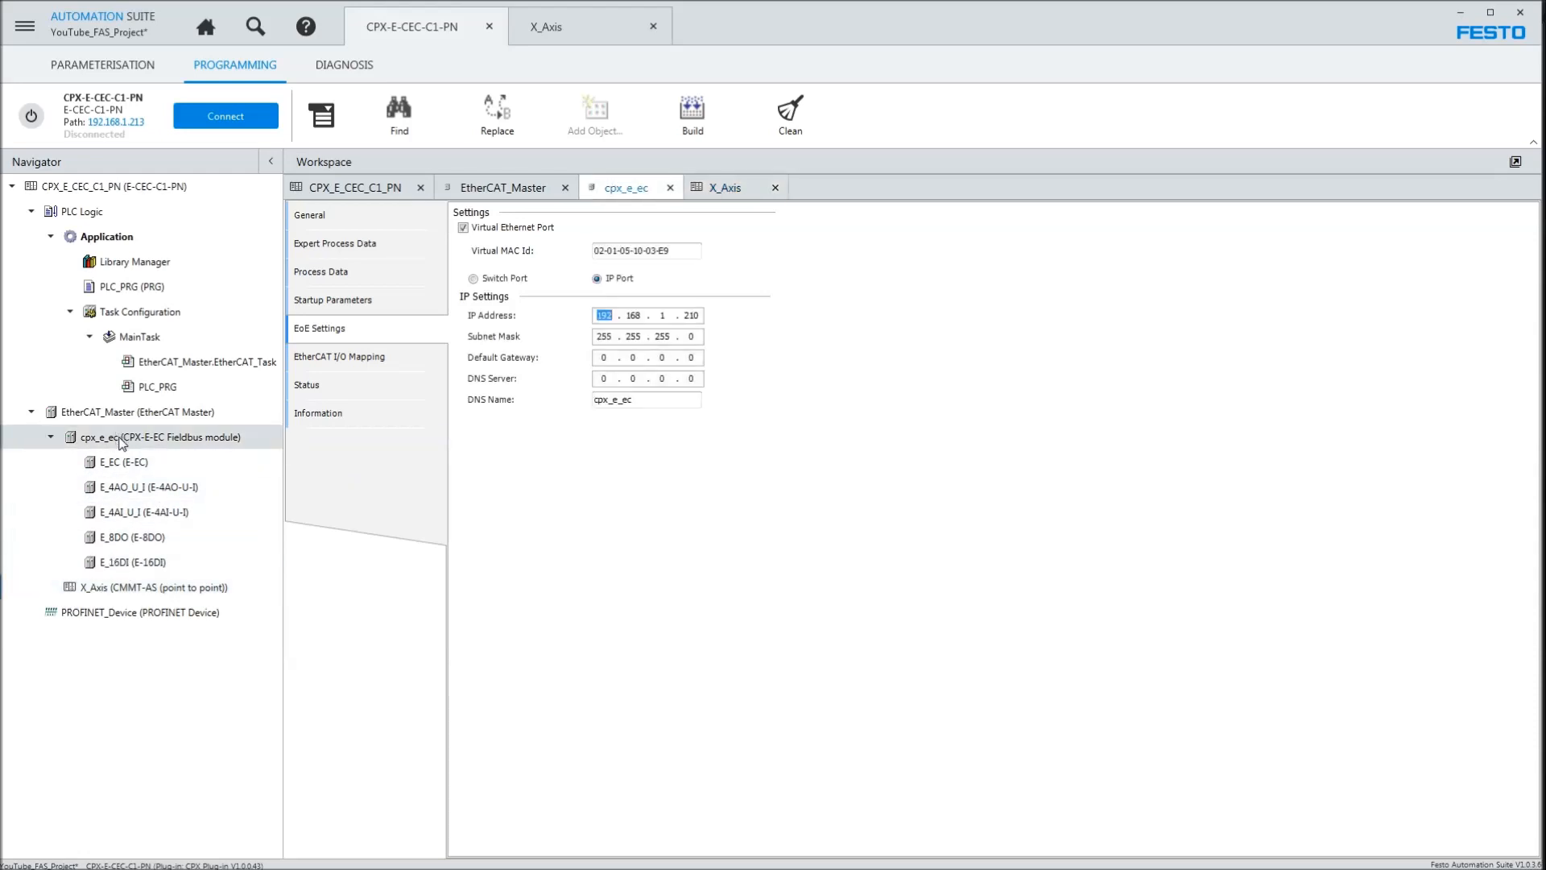
pyautogui.click(347, 357)
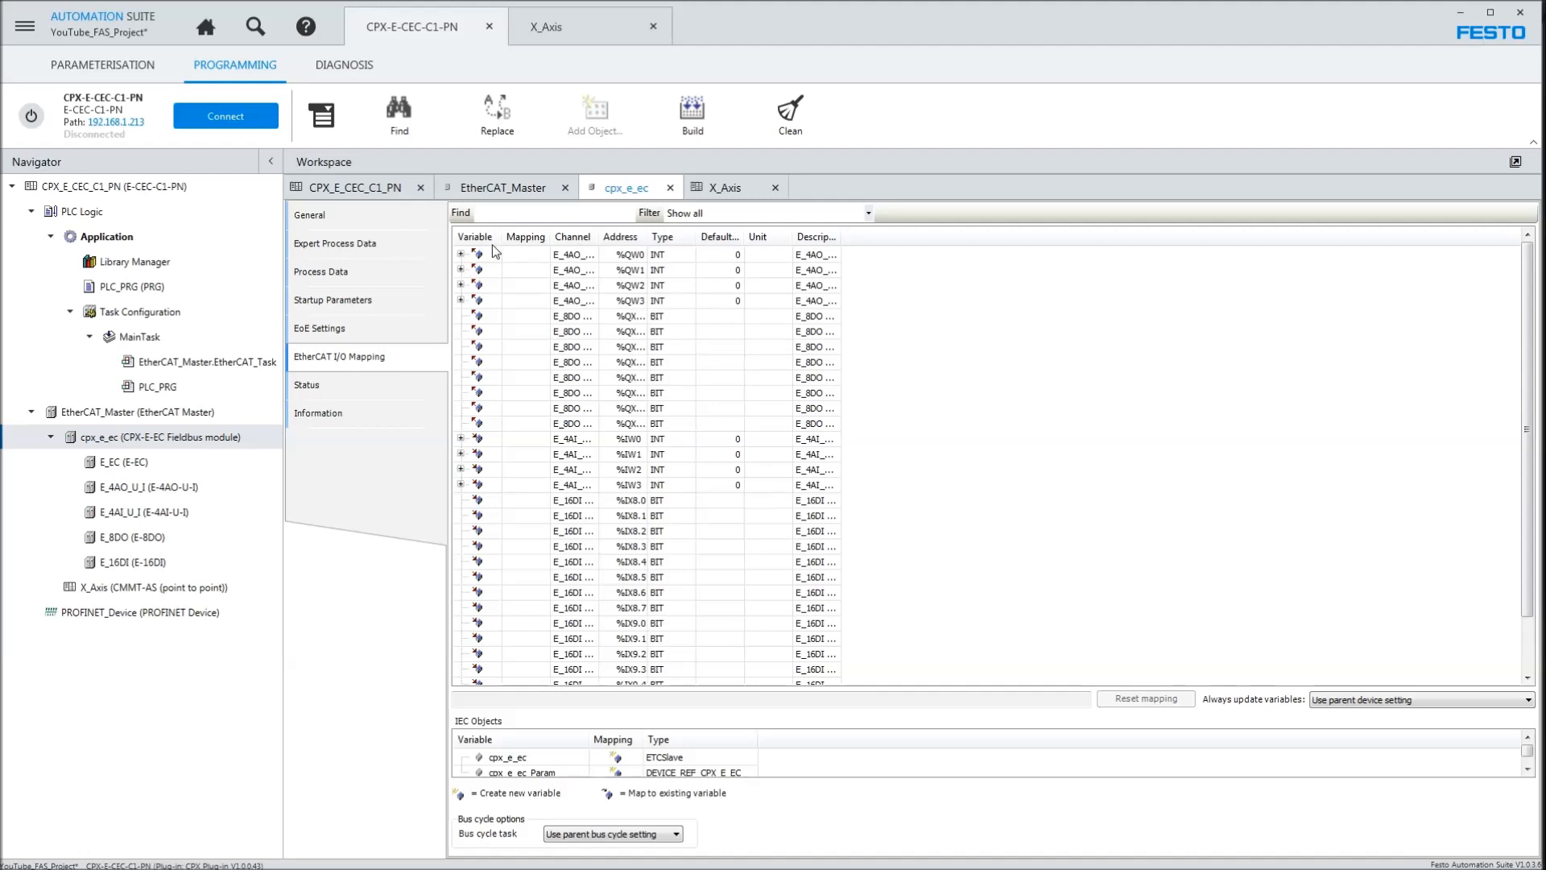
pyautogui.doubleClick(599, 239)
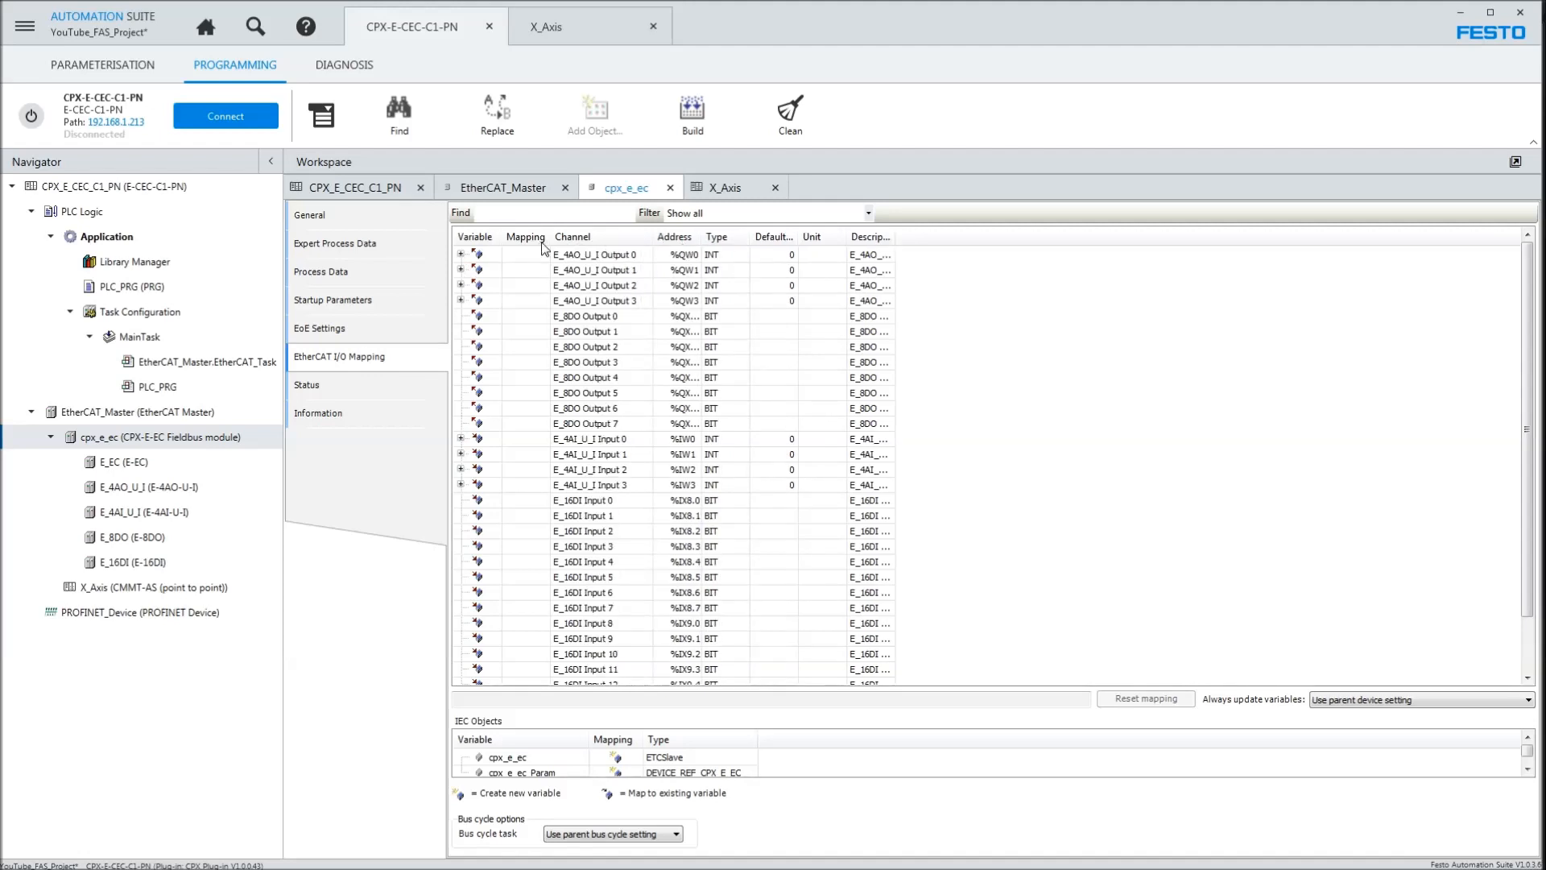
pyautogui.moveTo(499, 234); pyautogui.dragTo(537, 234)
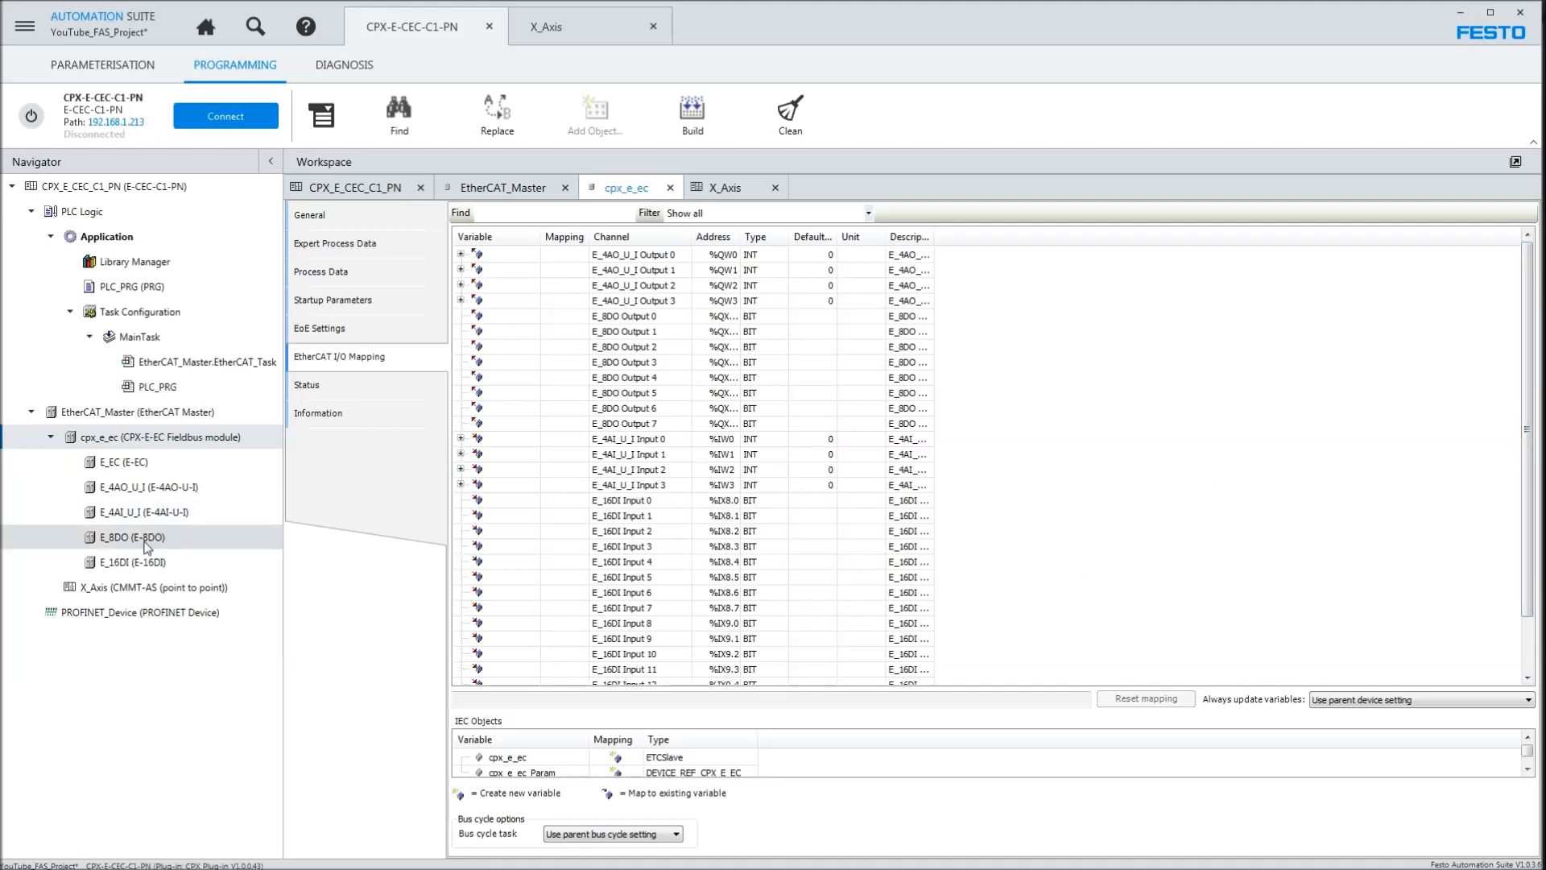
pyautogui.scroll(-2, 892, 531)
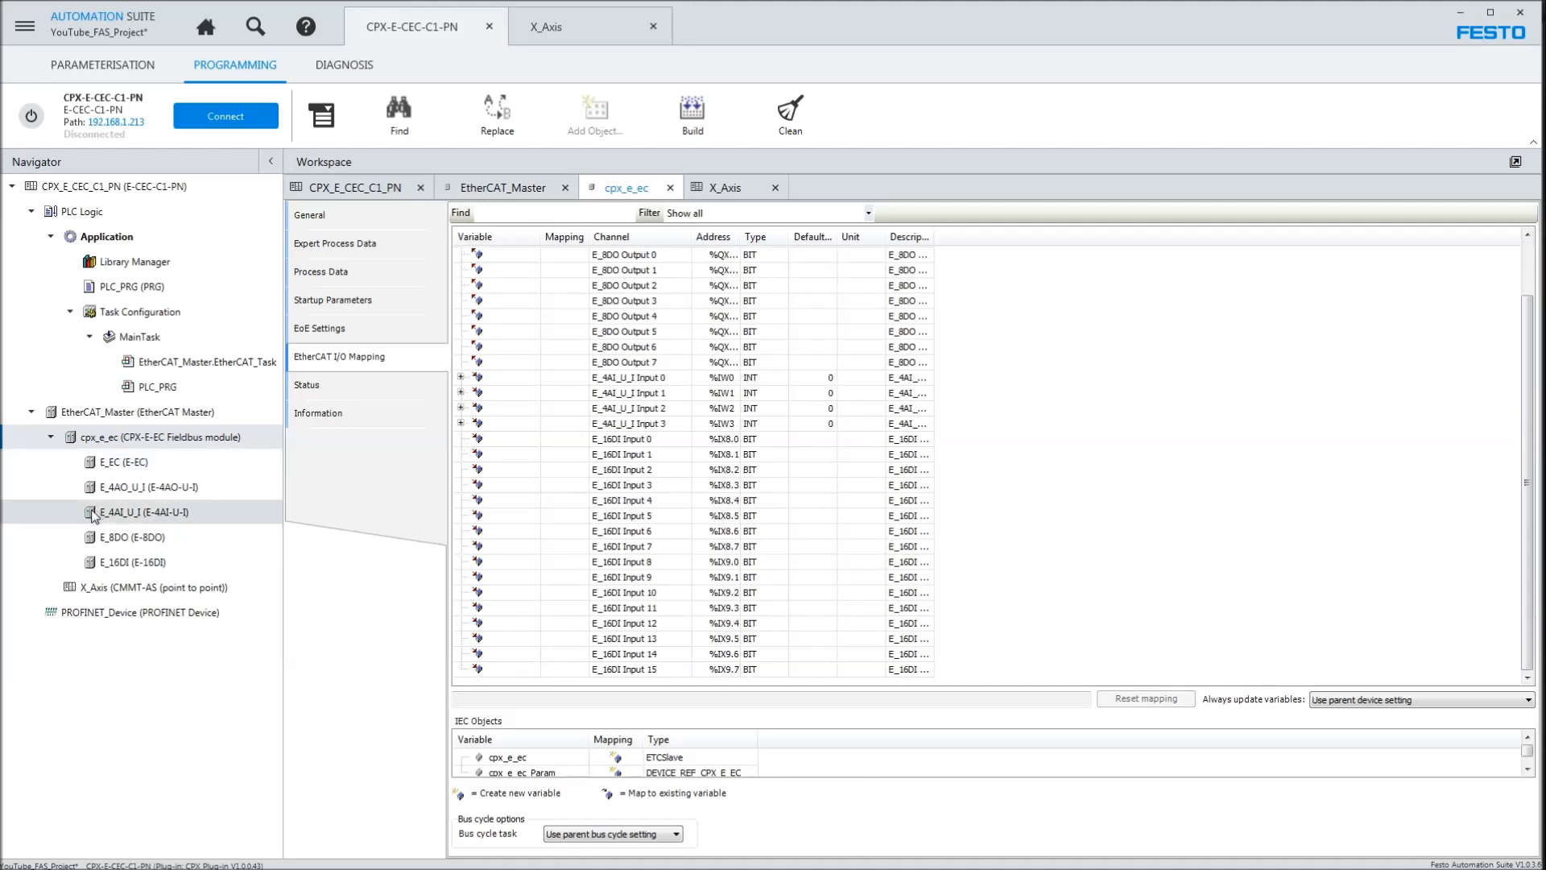
# - Connect to the CPX-E-CEC-C1-PN controller, close the CPX login dialog and download the latest code changes
pyautogui.click(225, 116)
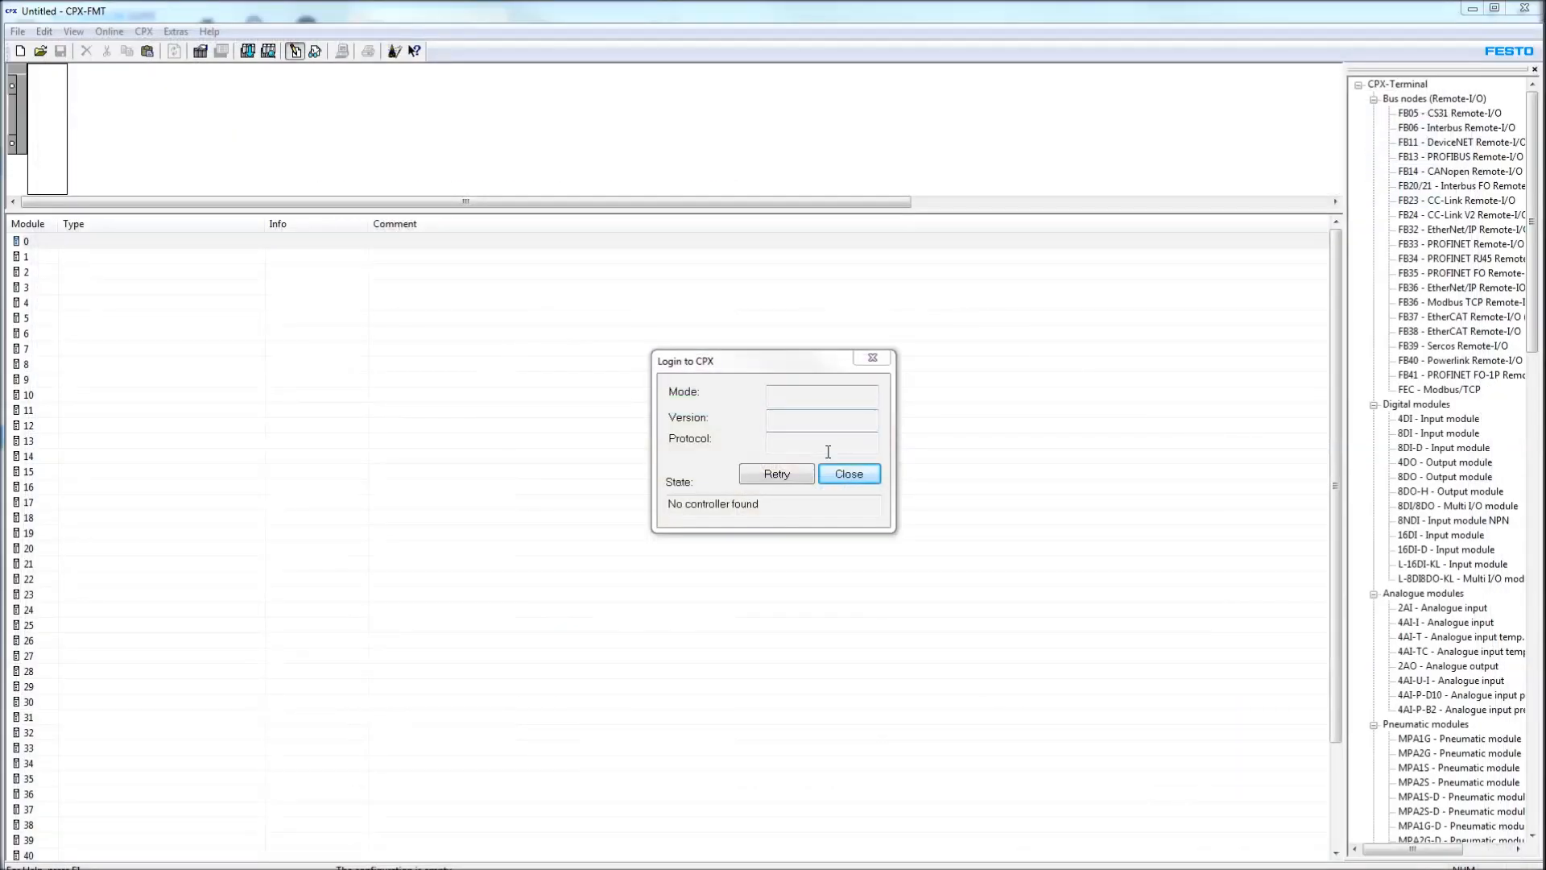
pyautogui.click(847, 474)
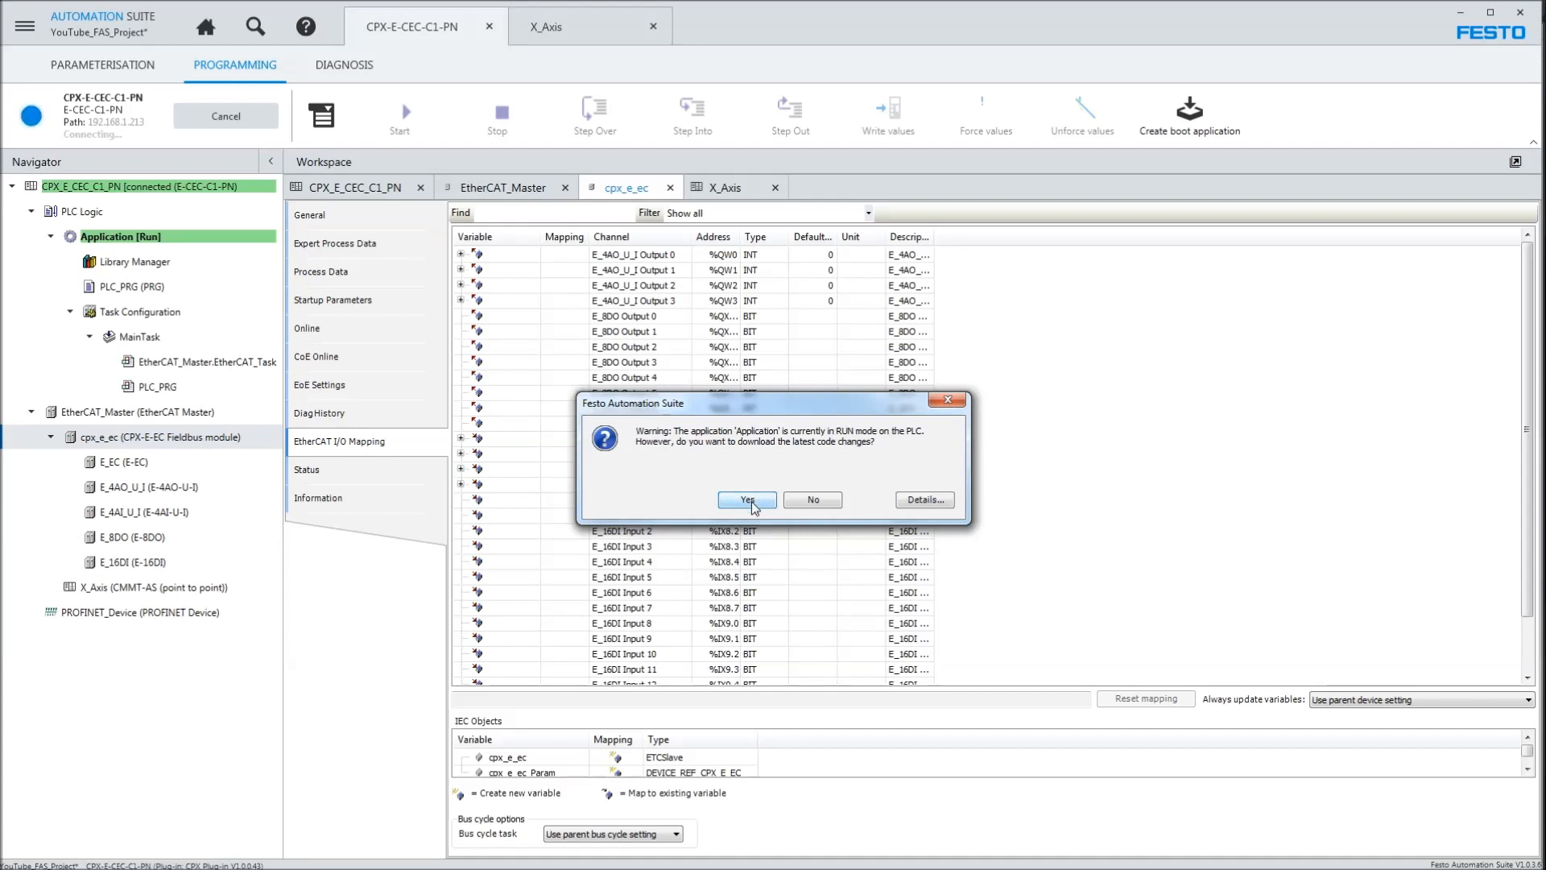
pyautogui.click(748, 501)
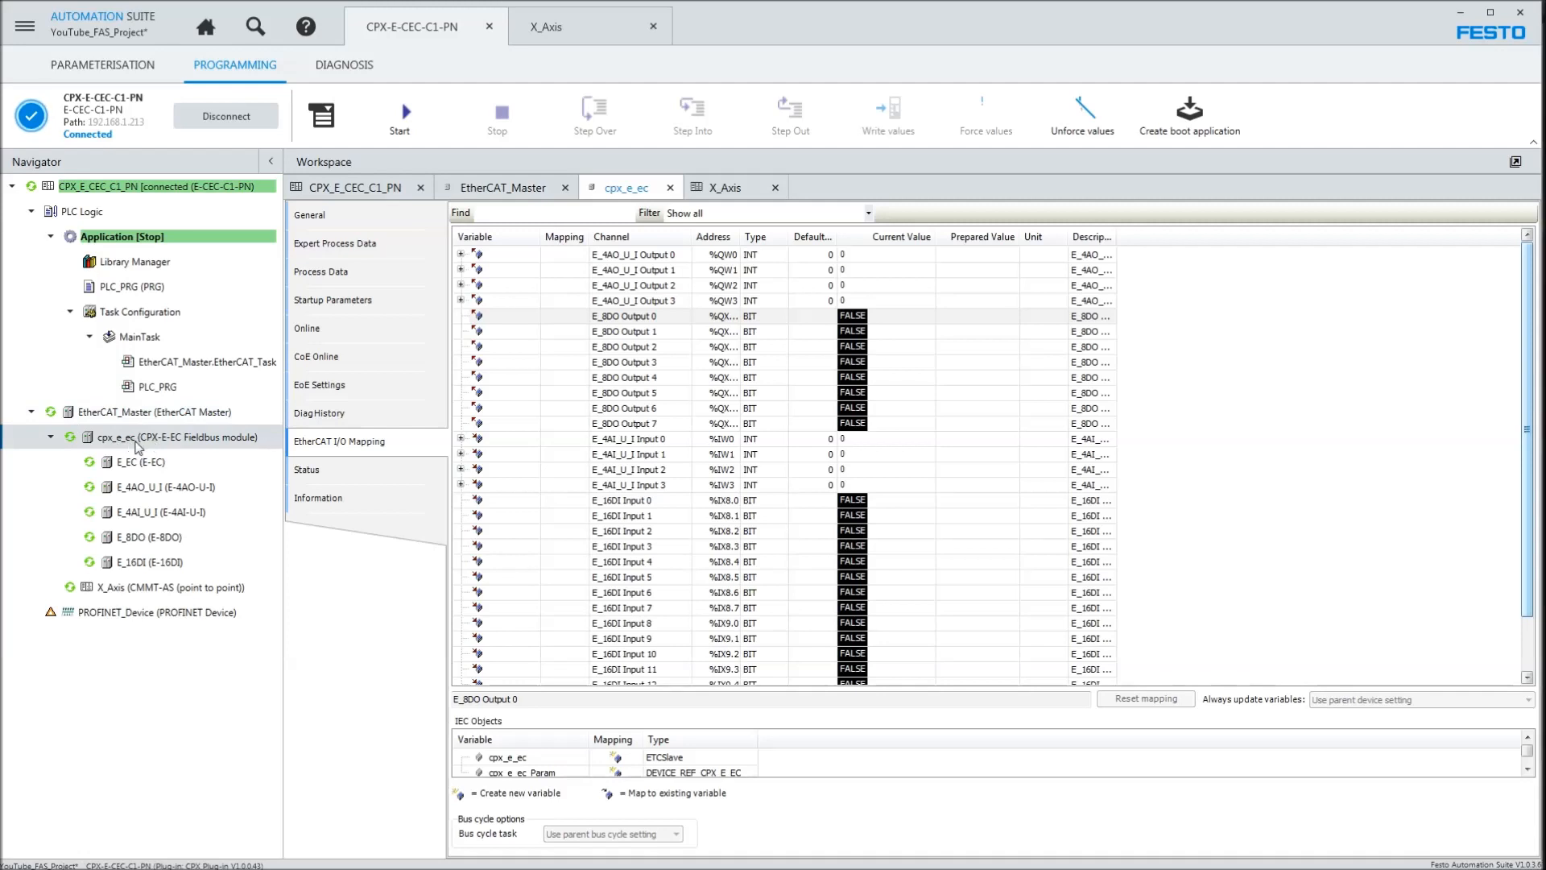
# - Check the project's device overview, then examine E_8DO outputs 0 to 2 and E_16DI inputs 0 to 2 in the fieldbus module's mapping
pyautogui.click(207, 26)
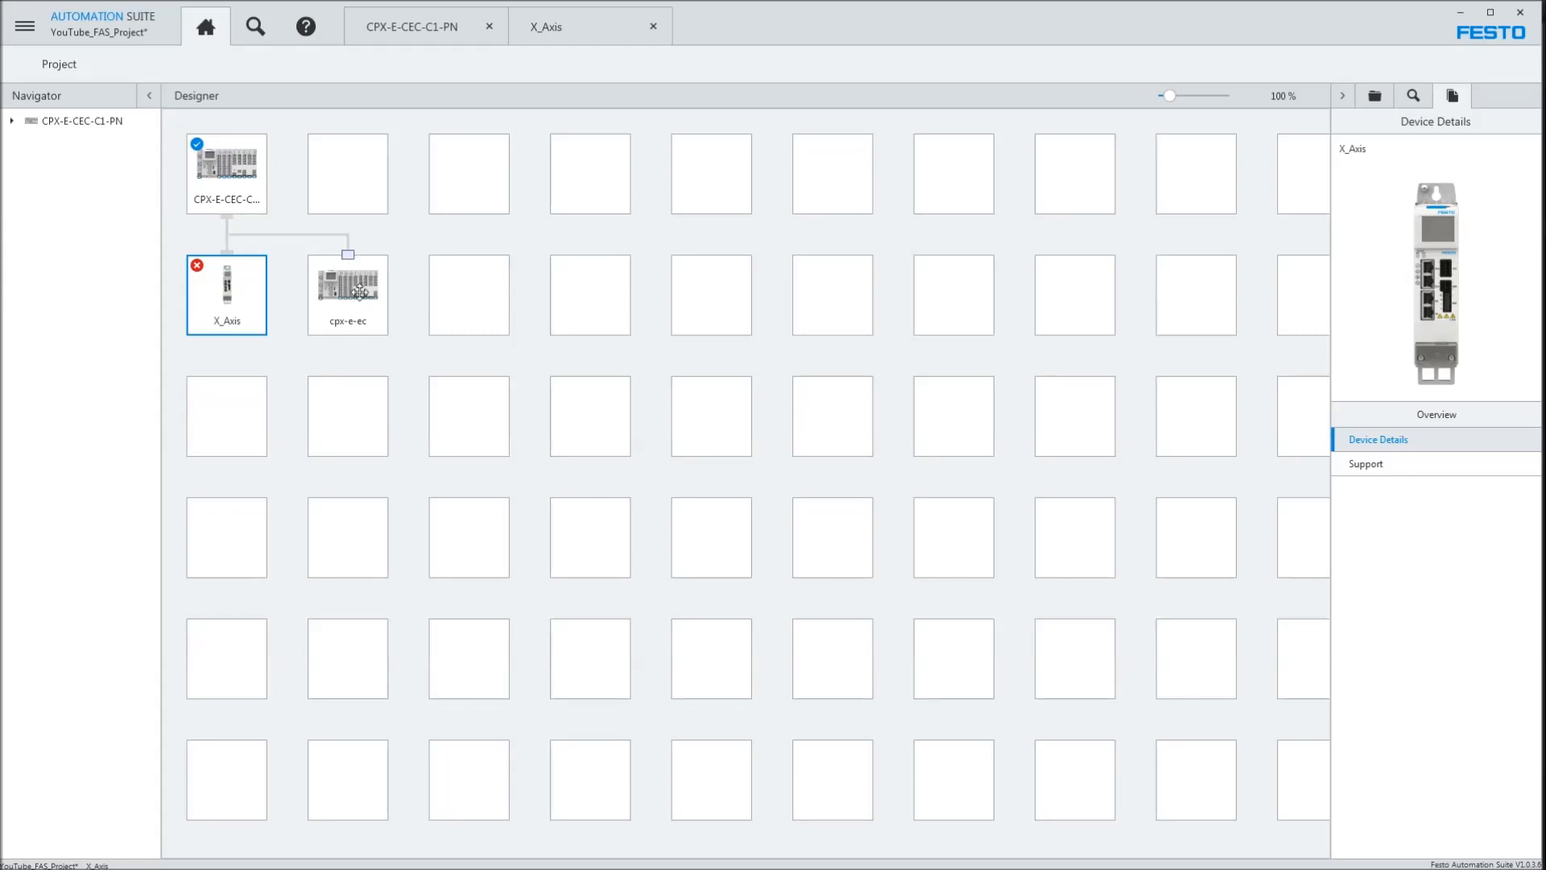
pyautogui.click(554, 32)
pyautogui.click(414, 30)
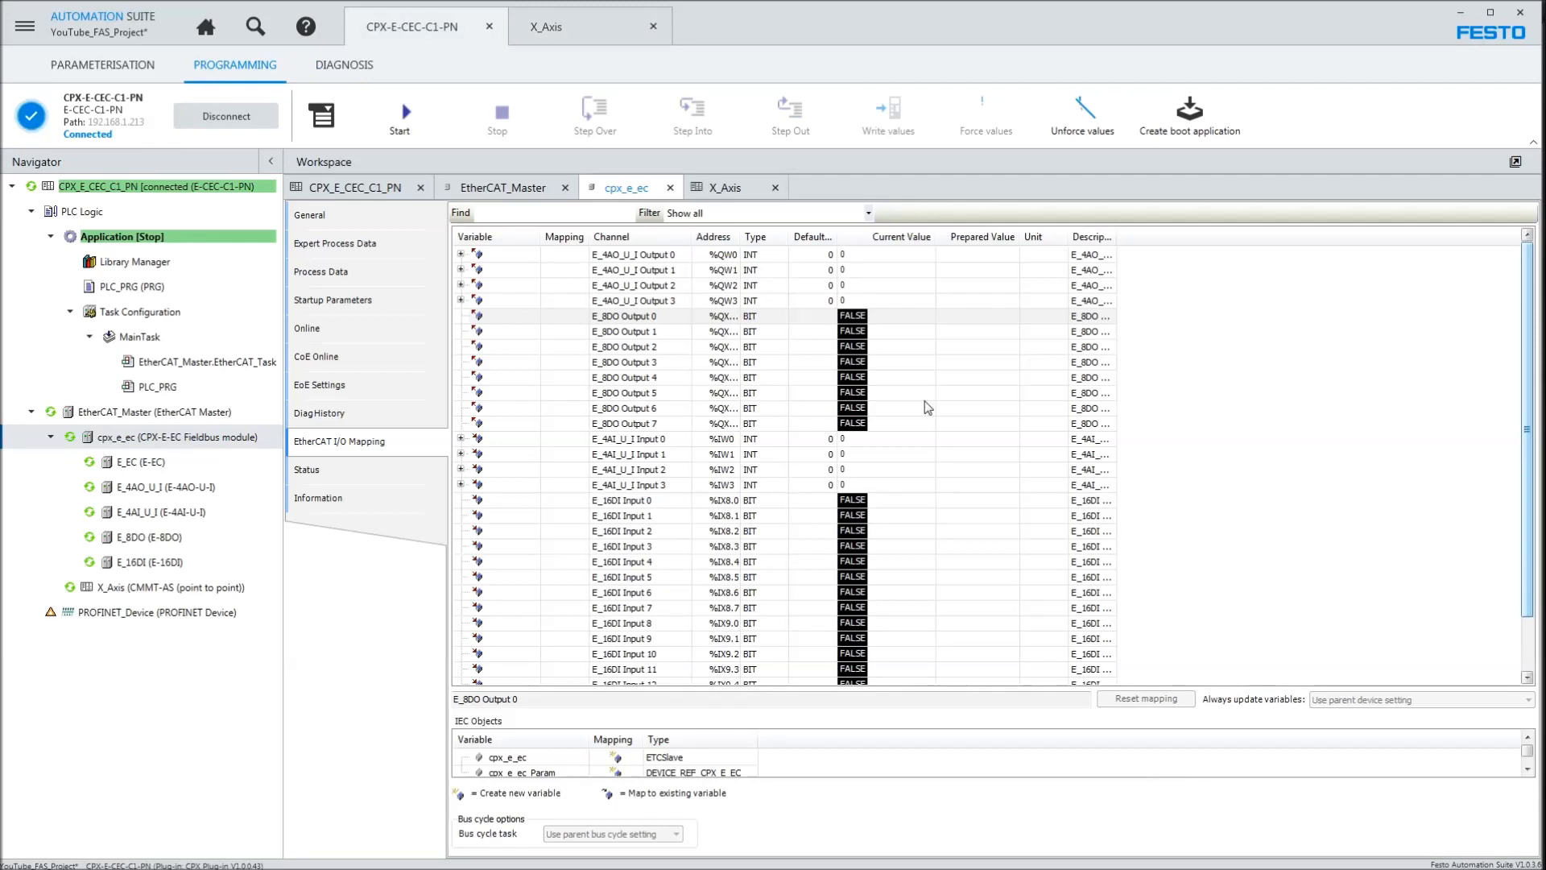
pyautogui.click(623, 318)
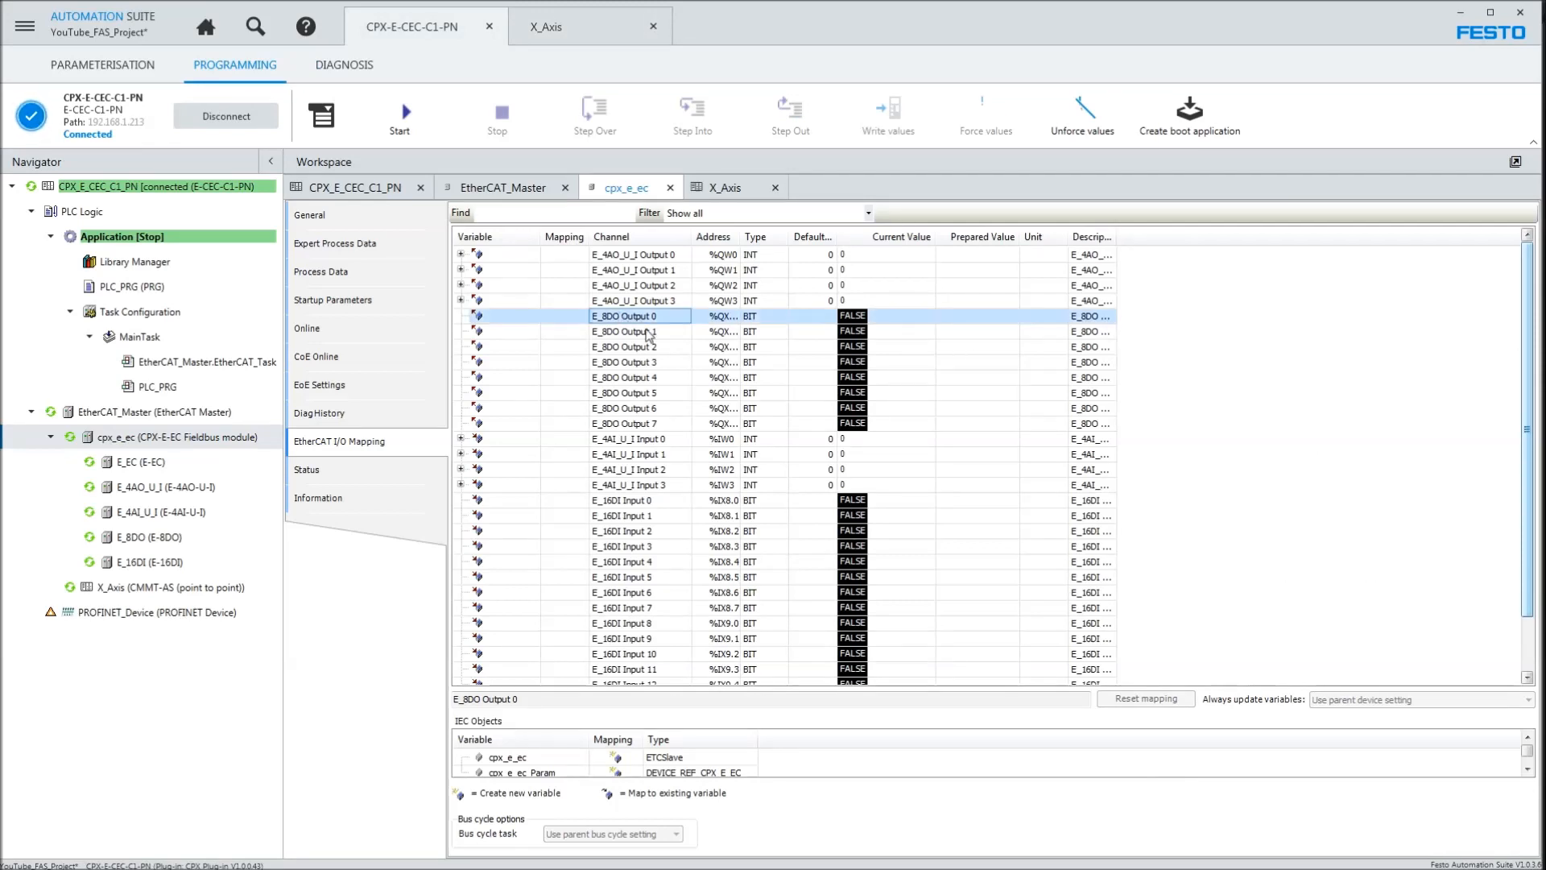
pyautogui.click(642, 333)
pyautogui.press('Down')
pyautogui.press('Down')
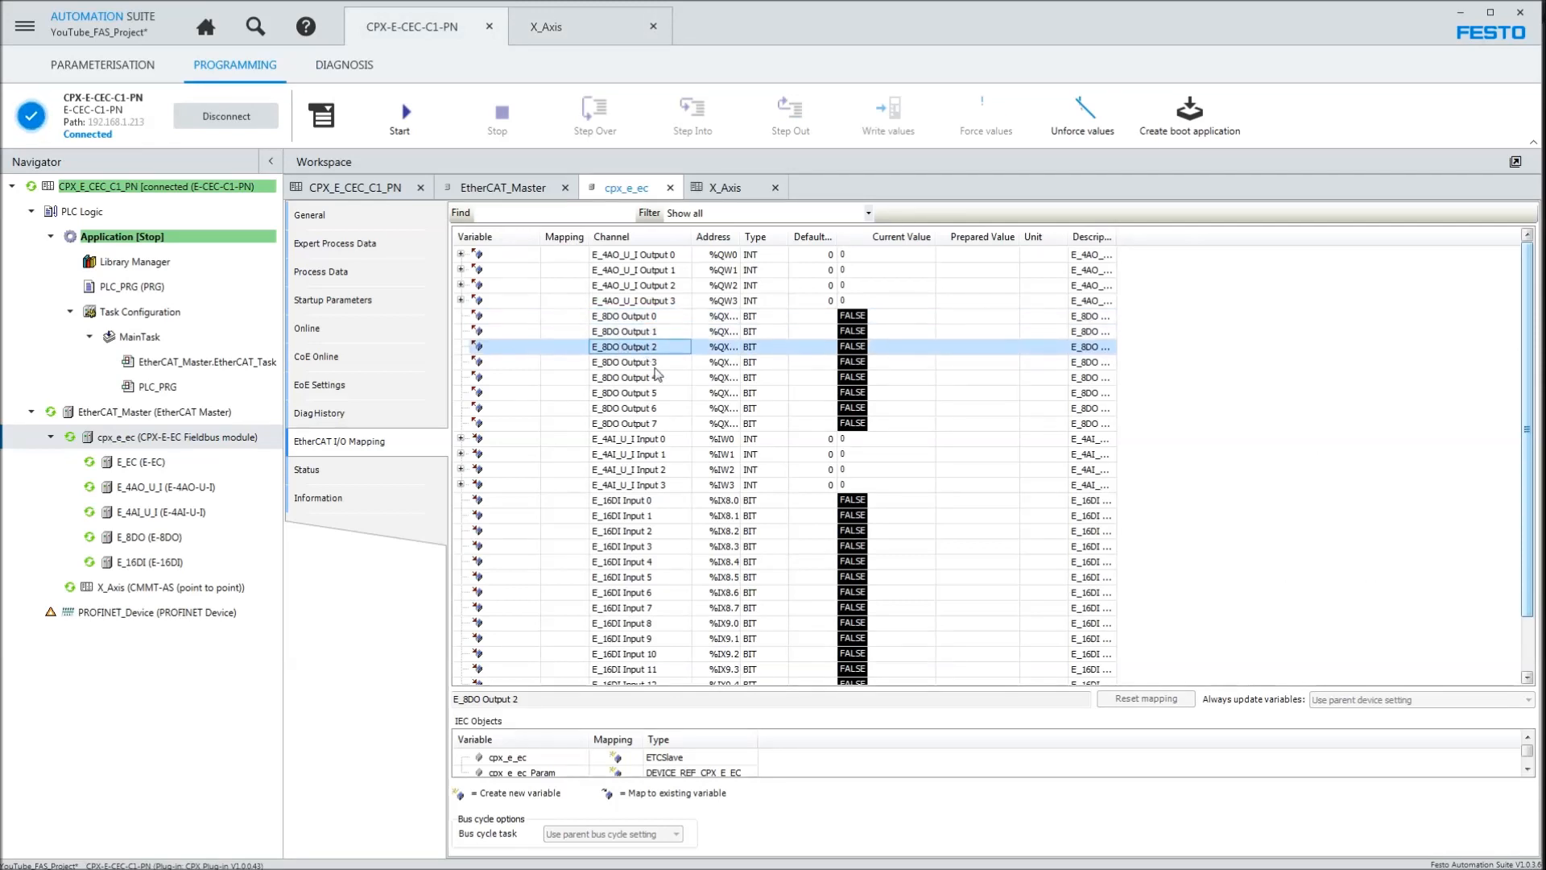
pyautogui.click(642, 501)
pyautogui.click(645, 516)
pyautogui.click(649, 532)
# - Write TRUE to E_8DO Output 0 and Output 2 of the fieldbus module
pyautogui.doubleClick(970, 317)
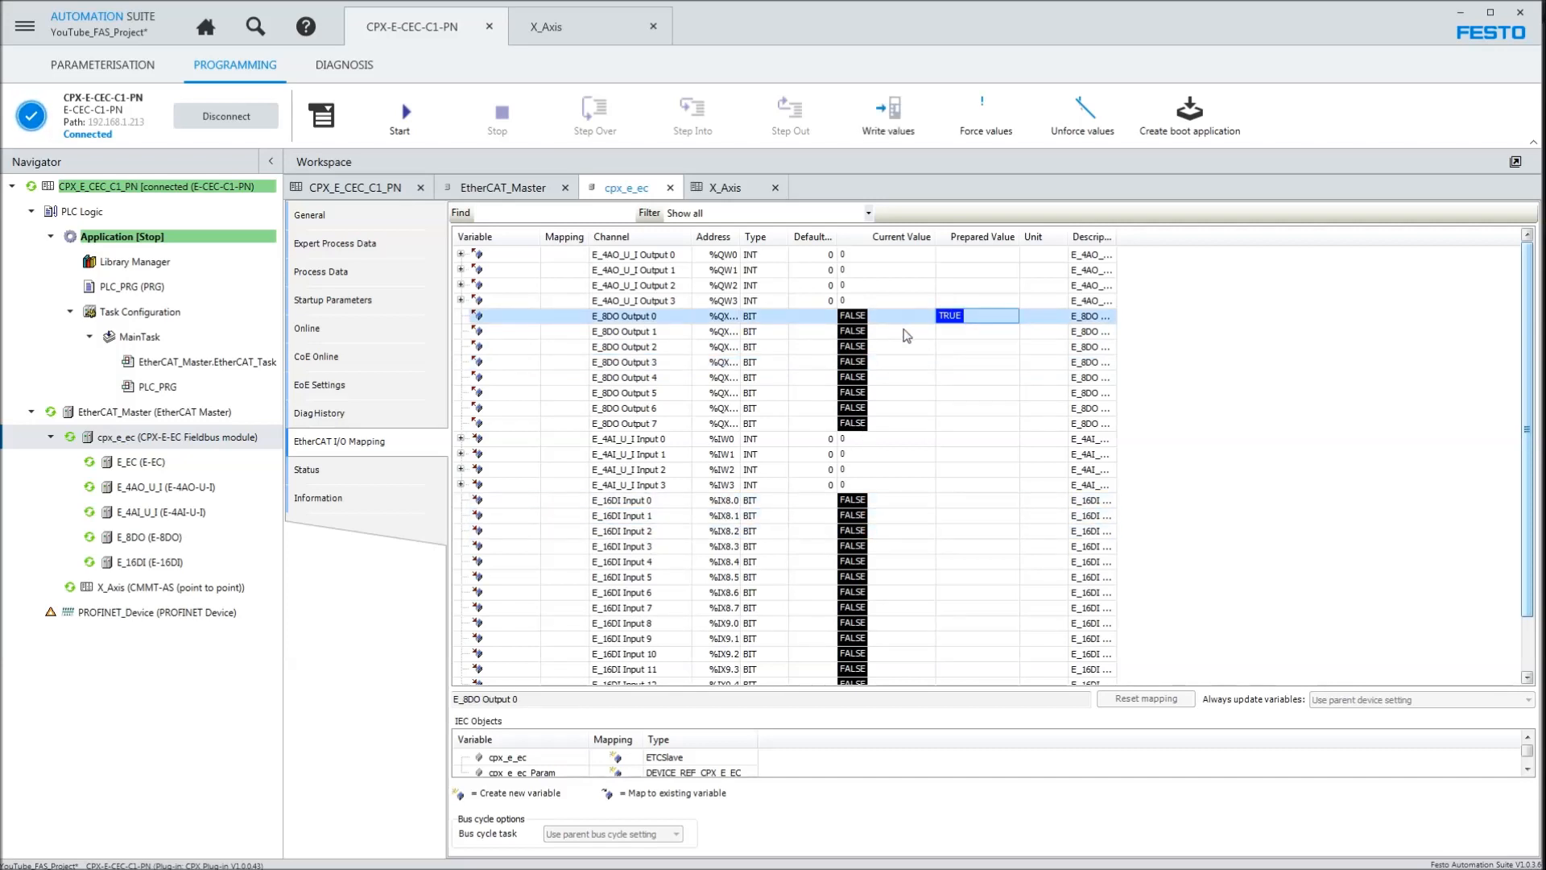
pyautogui.click(912, 138)
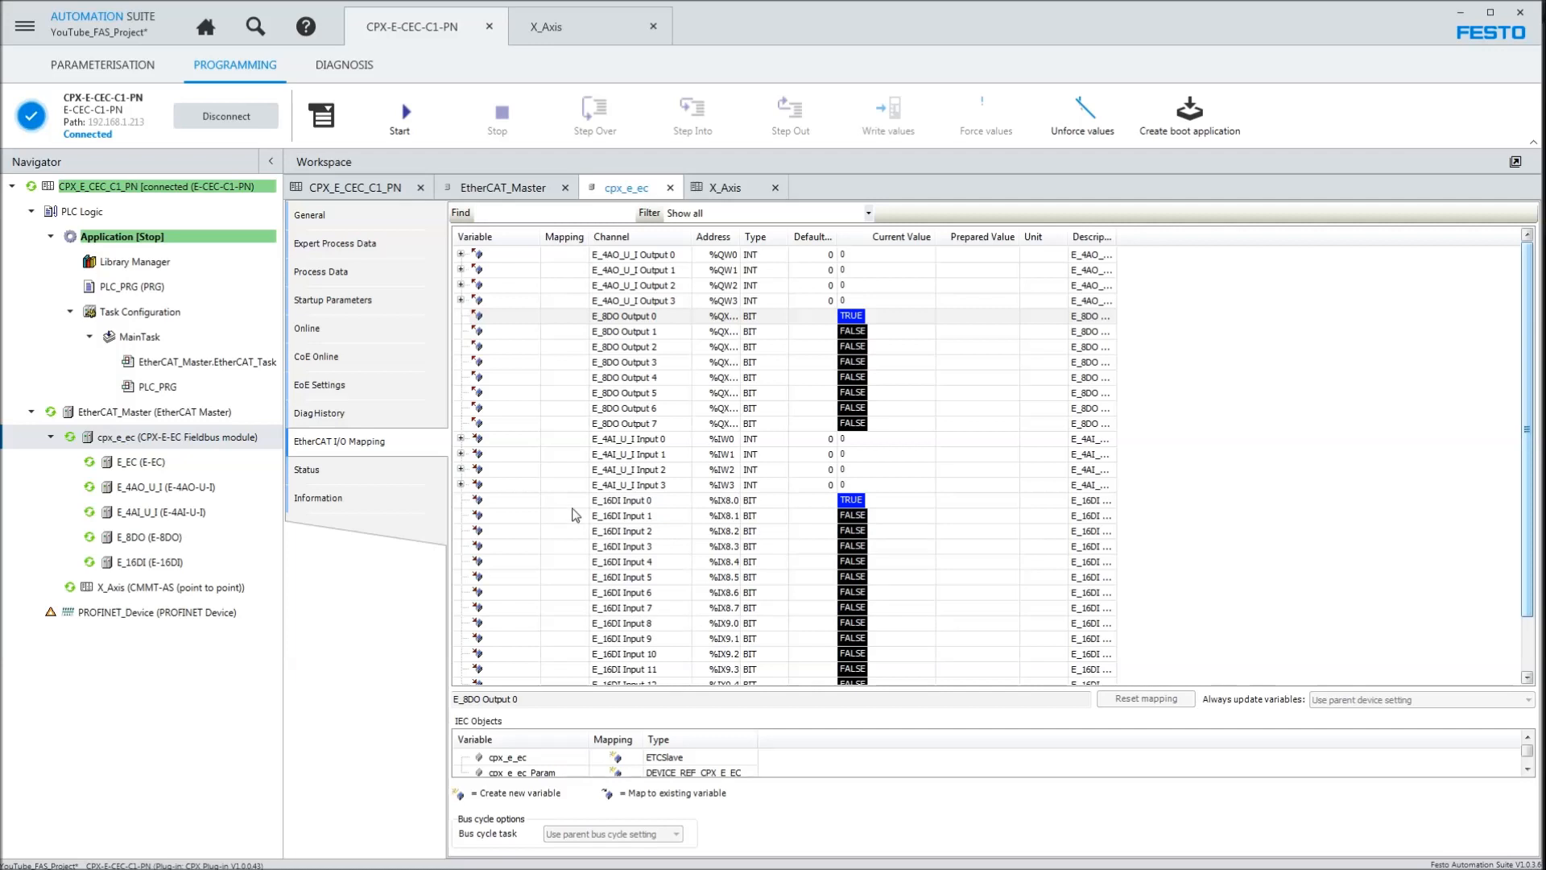
pyautogui.click(968, 347)
pyautogui.hotkey('ctrl', 'F7')
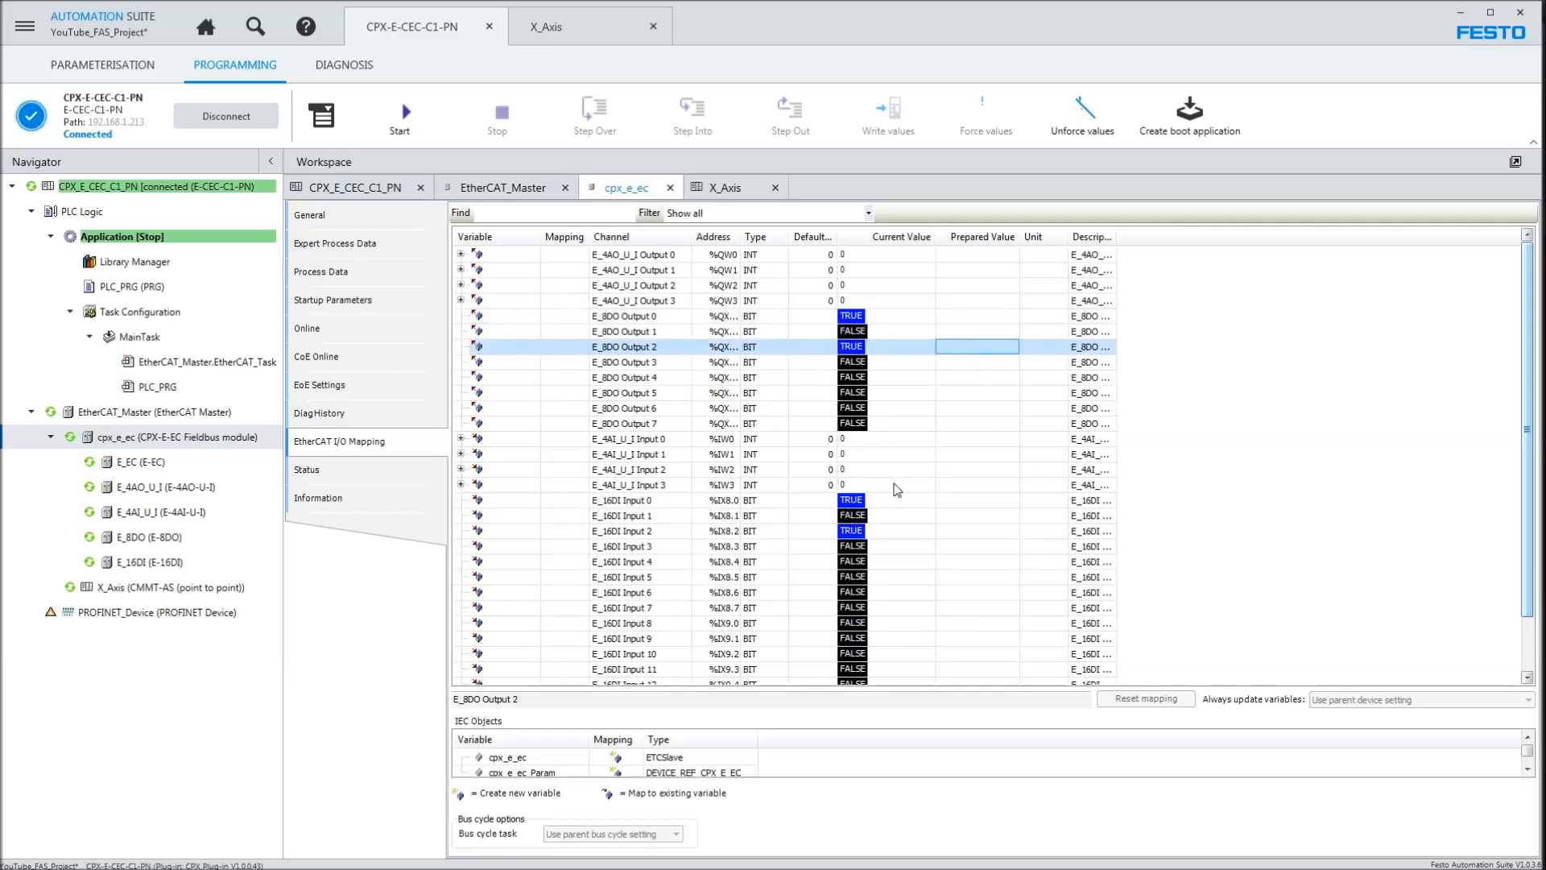
# - Write FALSE to E_8DO Output 0 and Output 2 to switch them off
pyautogui.click(973, 315)
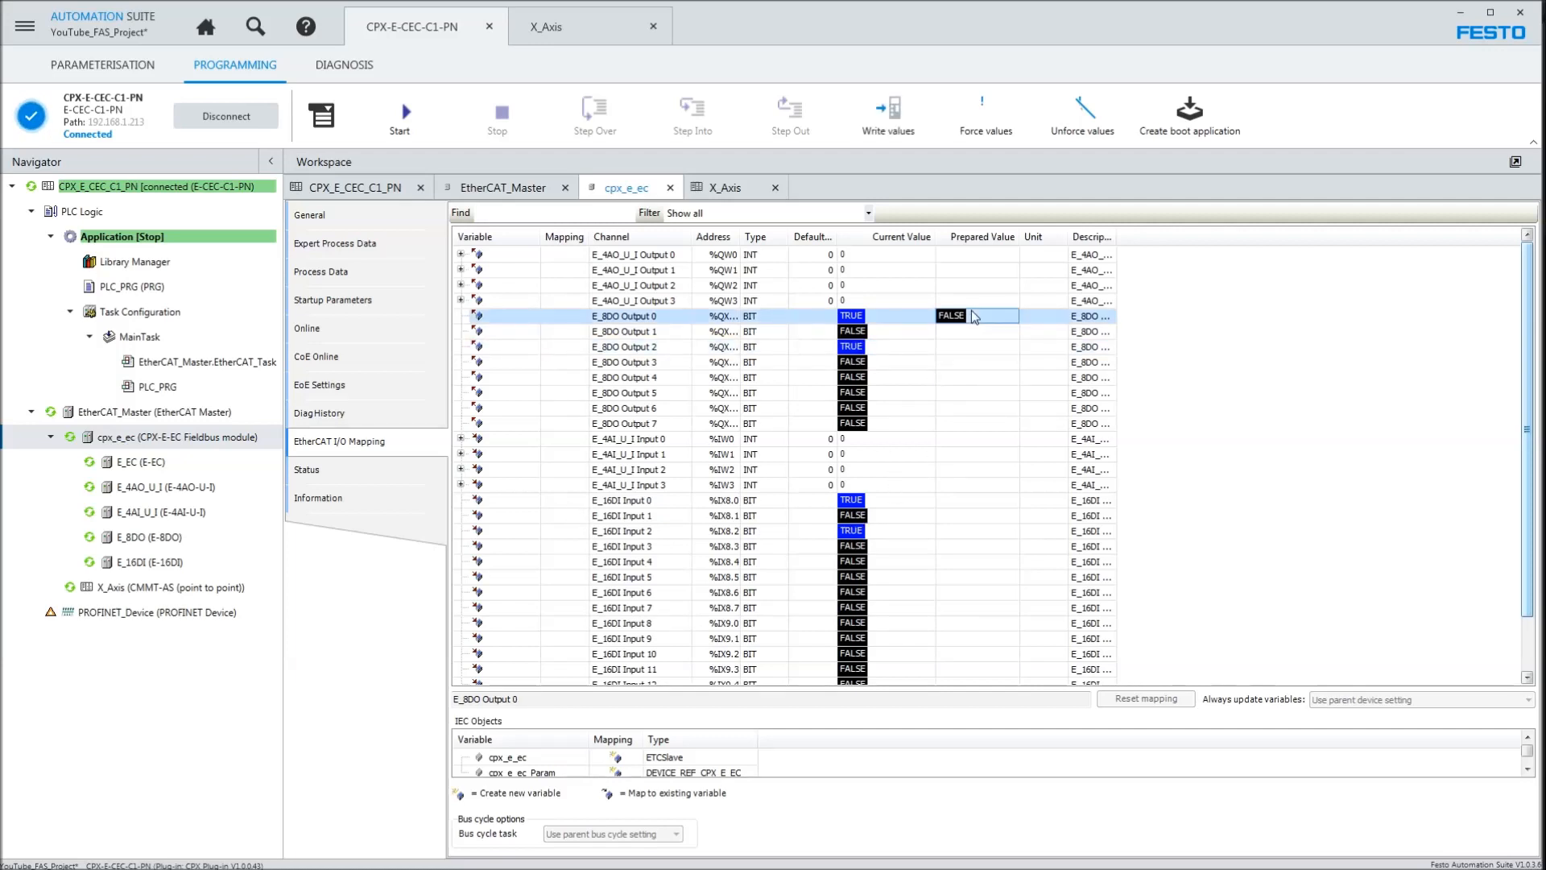
pyautogui.hotkey('ctrl', 'F7')
pyautogui.click(971, 347)
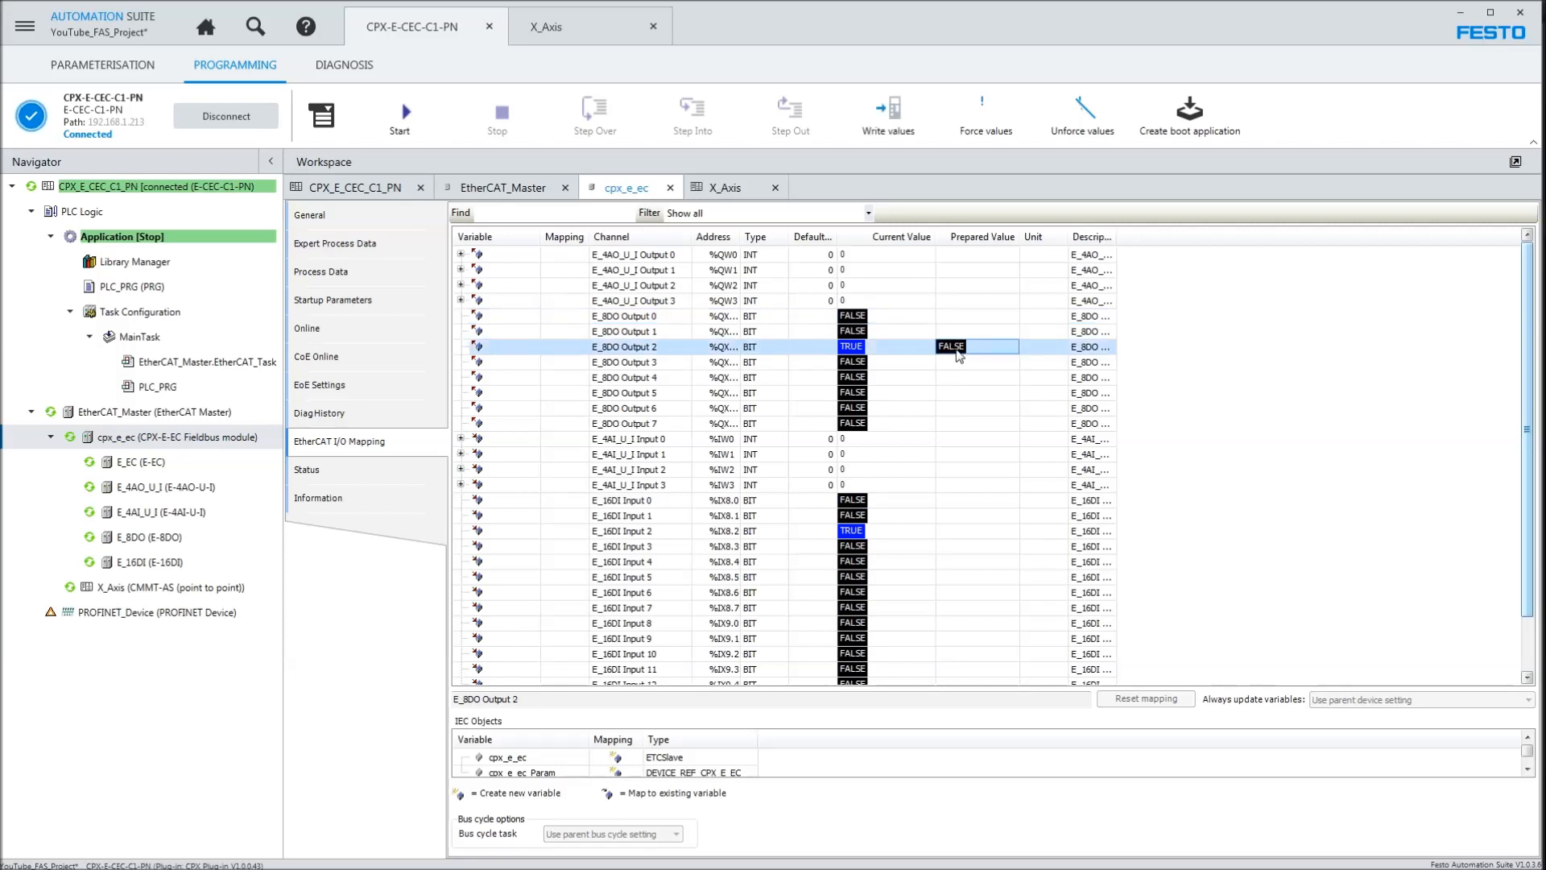
pyautogui.hotkey('ctrl', 'F7')
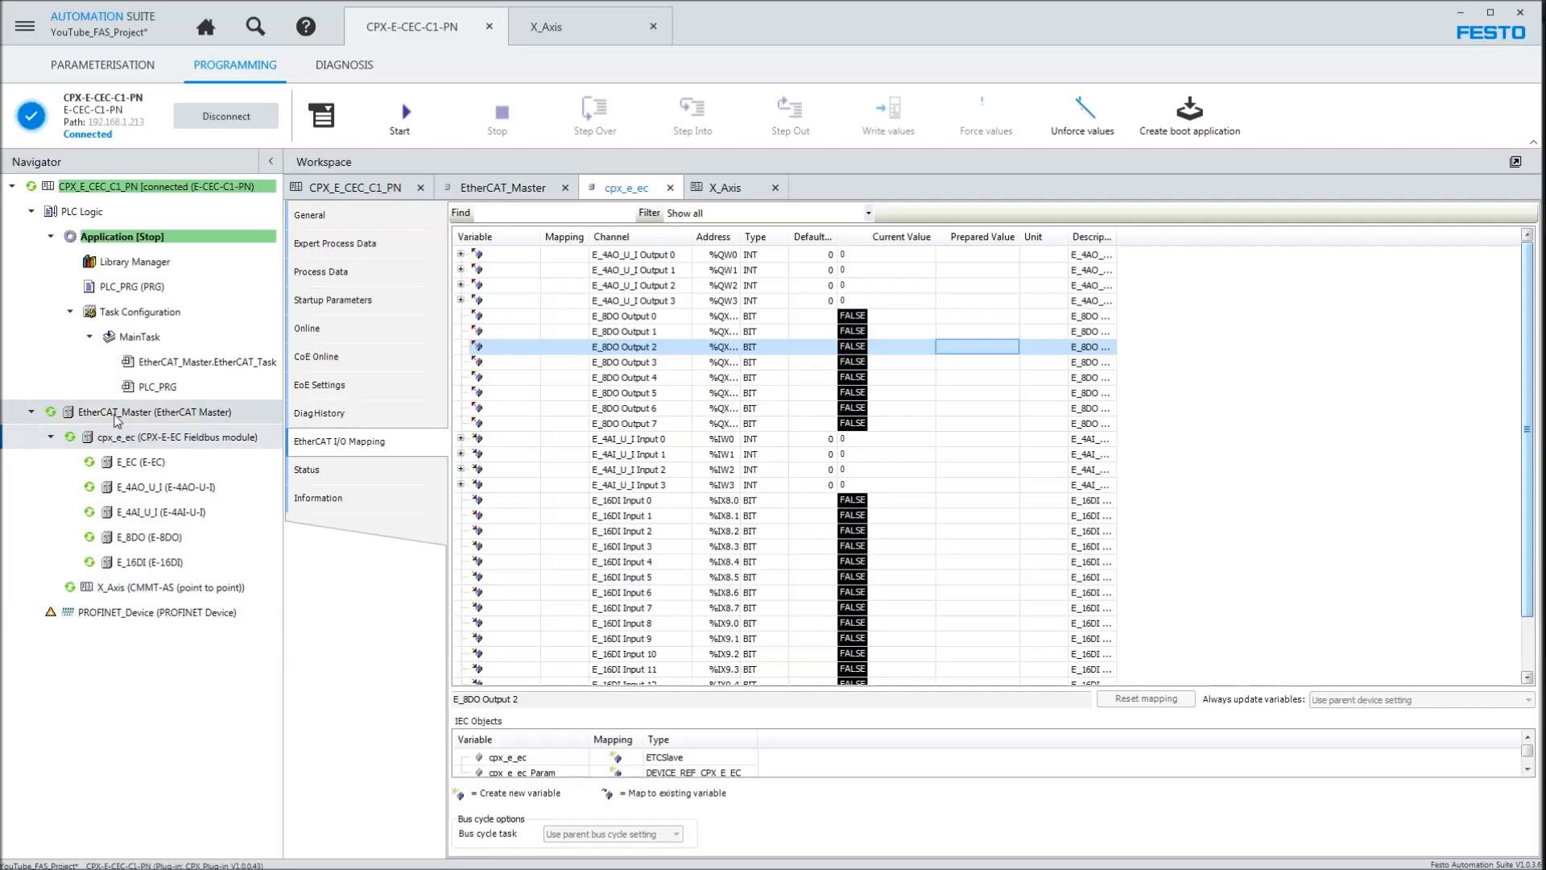
# - Open the parameterisation page of the E-4IOL IO-Link master and disconnect from the controller
pyautogui.click(112, 68)
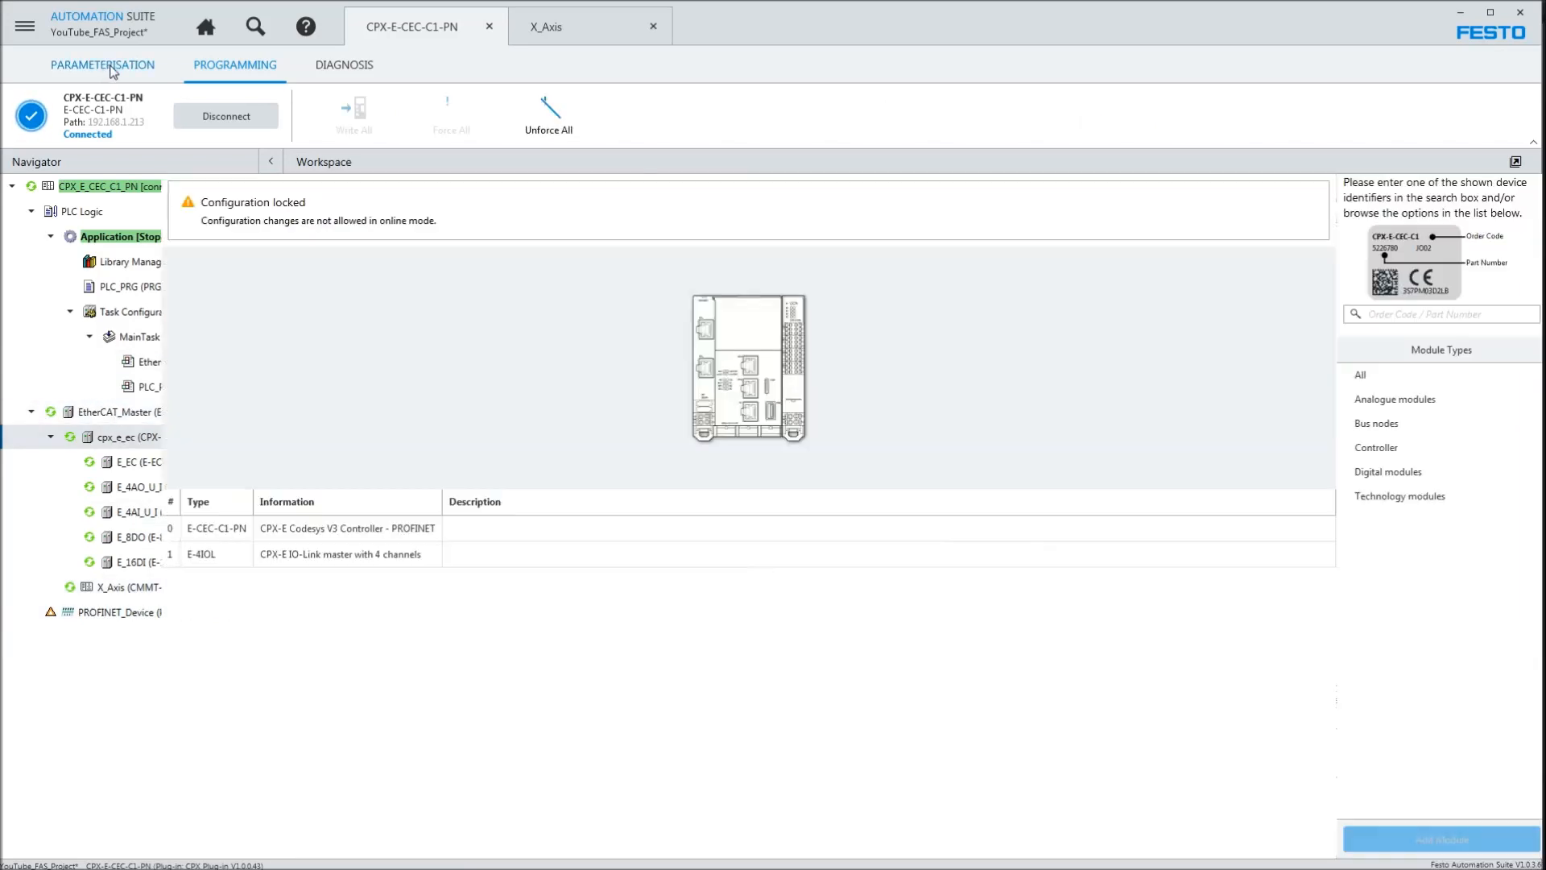
pyautogui.click(48, 242)
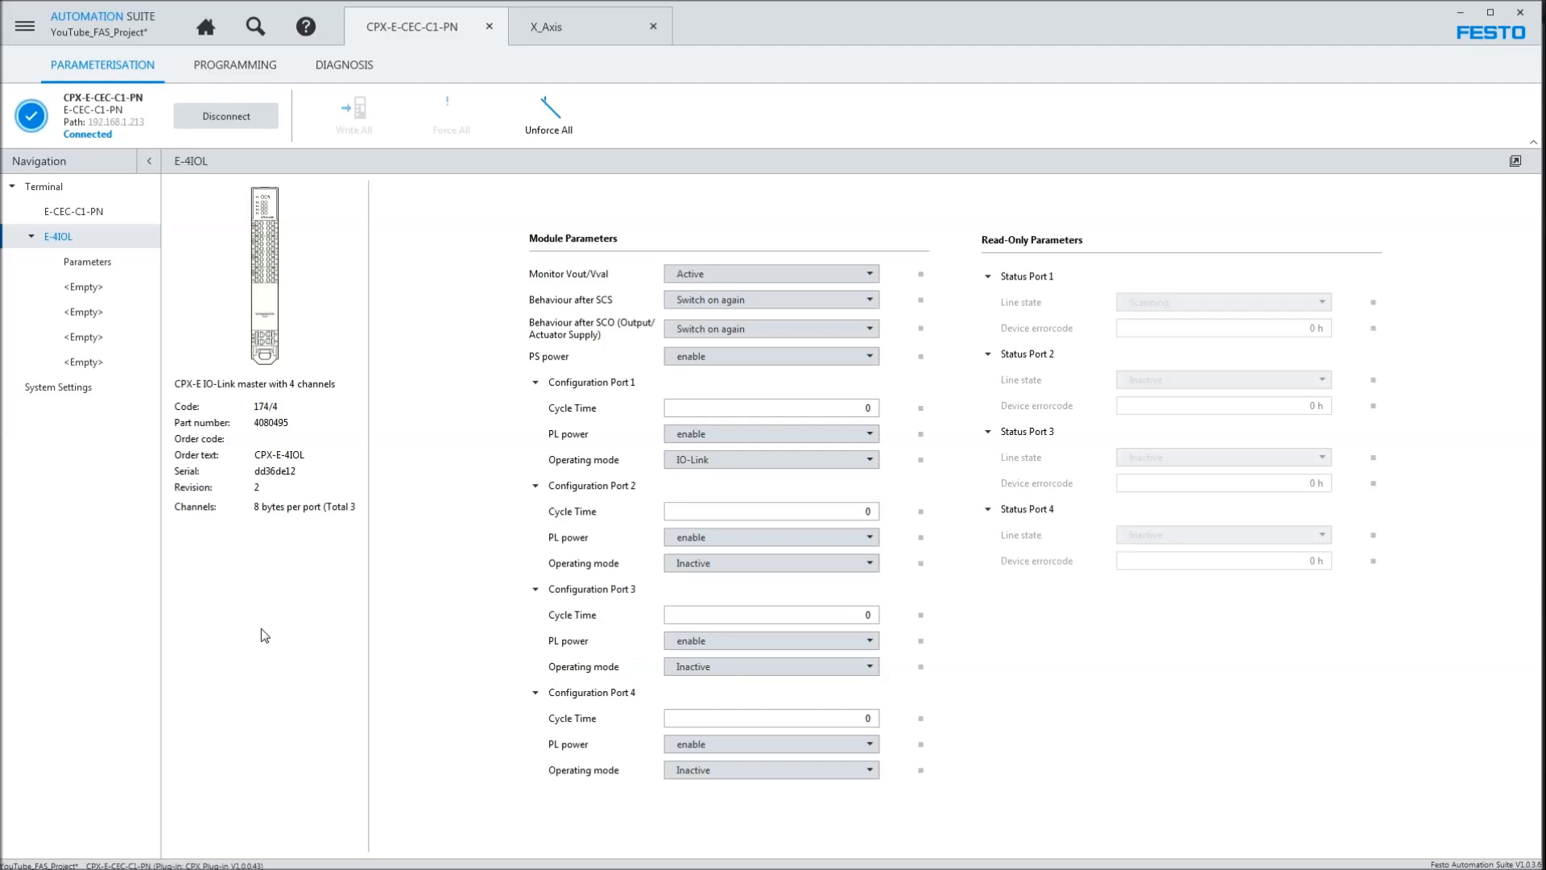
pyautogui.click(241, 120)
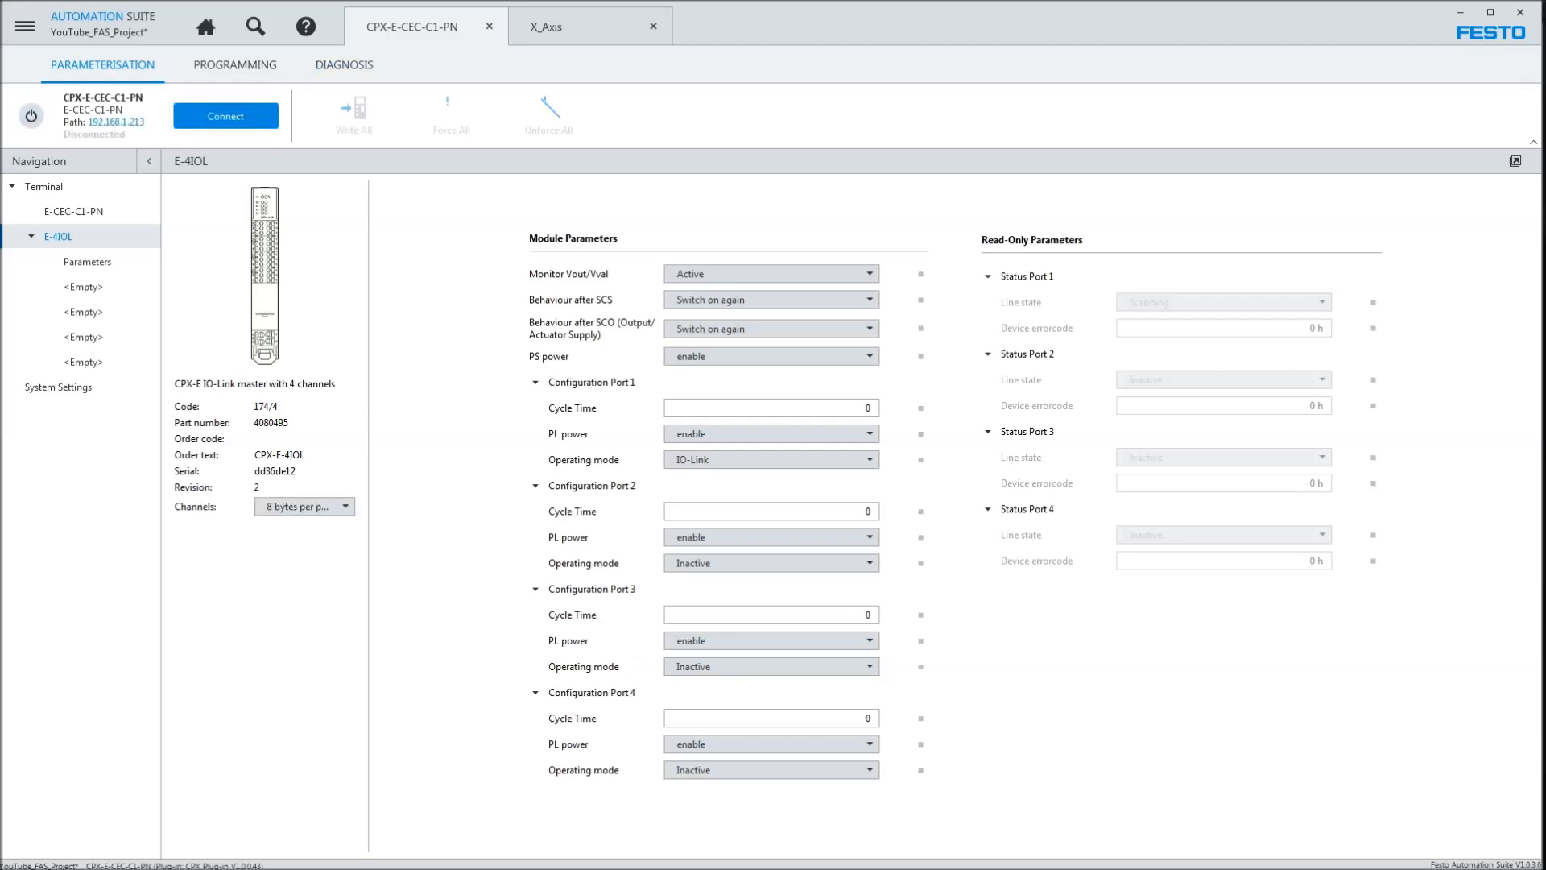
# - Plug the IODD 1.0.1 device CPV14 8 Valves into the first empty port of the E-4IOL module
pyautogui.click(82, 287)
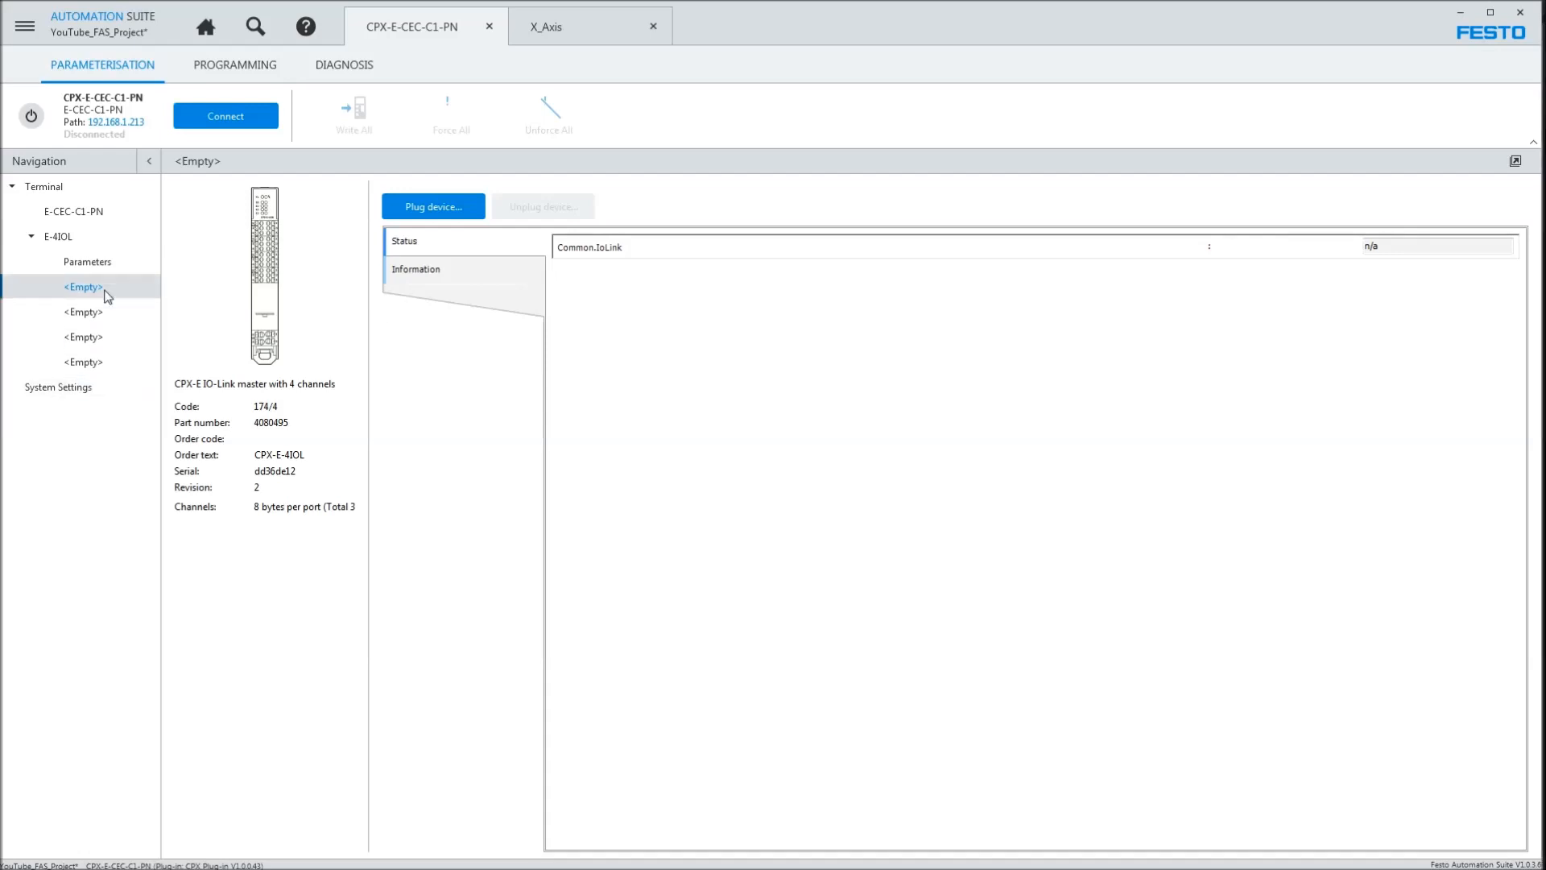
pyautogui.click(430, 209)
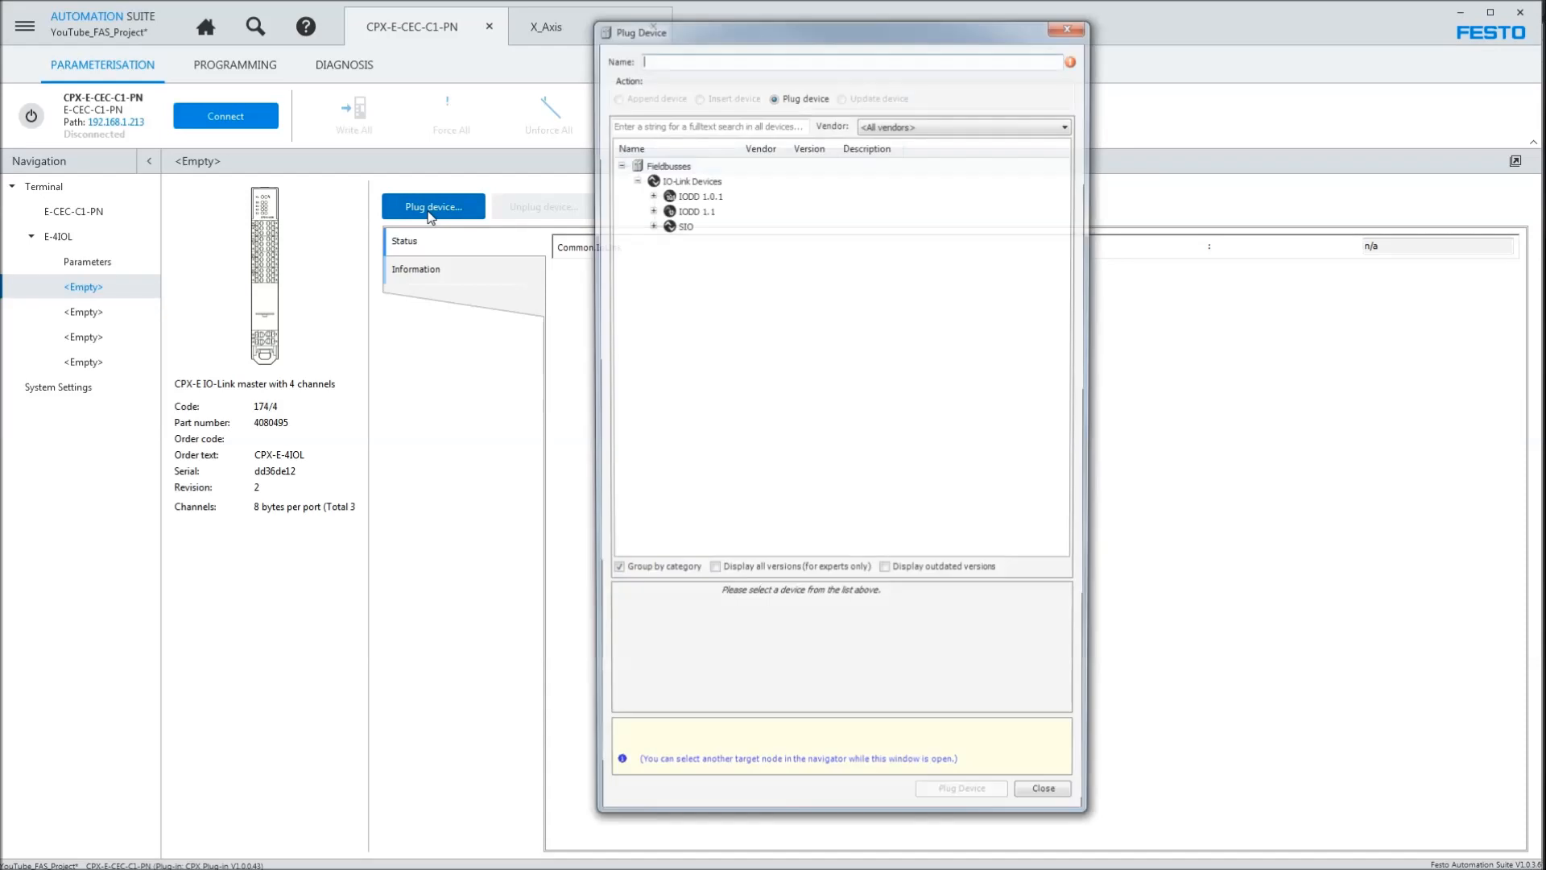
pyautogui.click(650, 194)
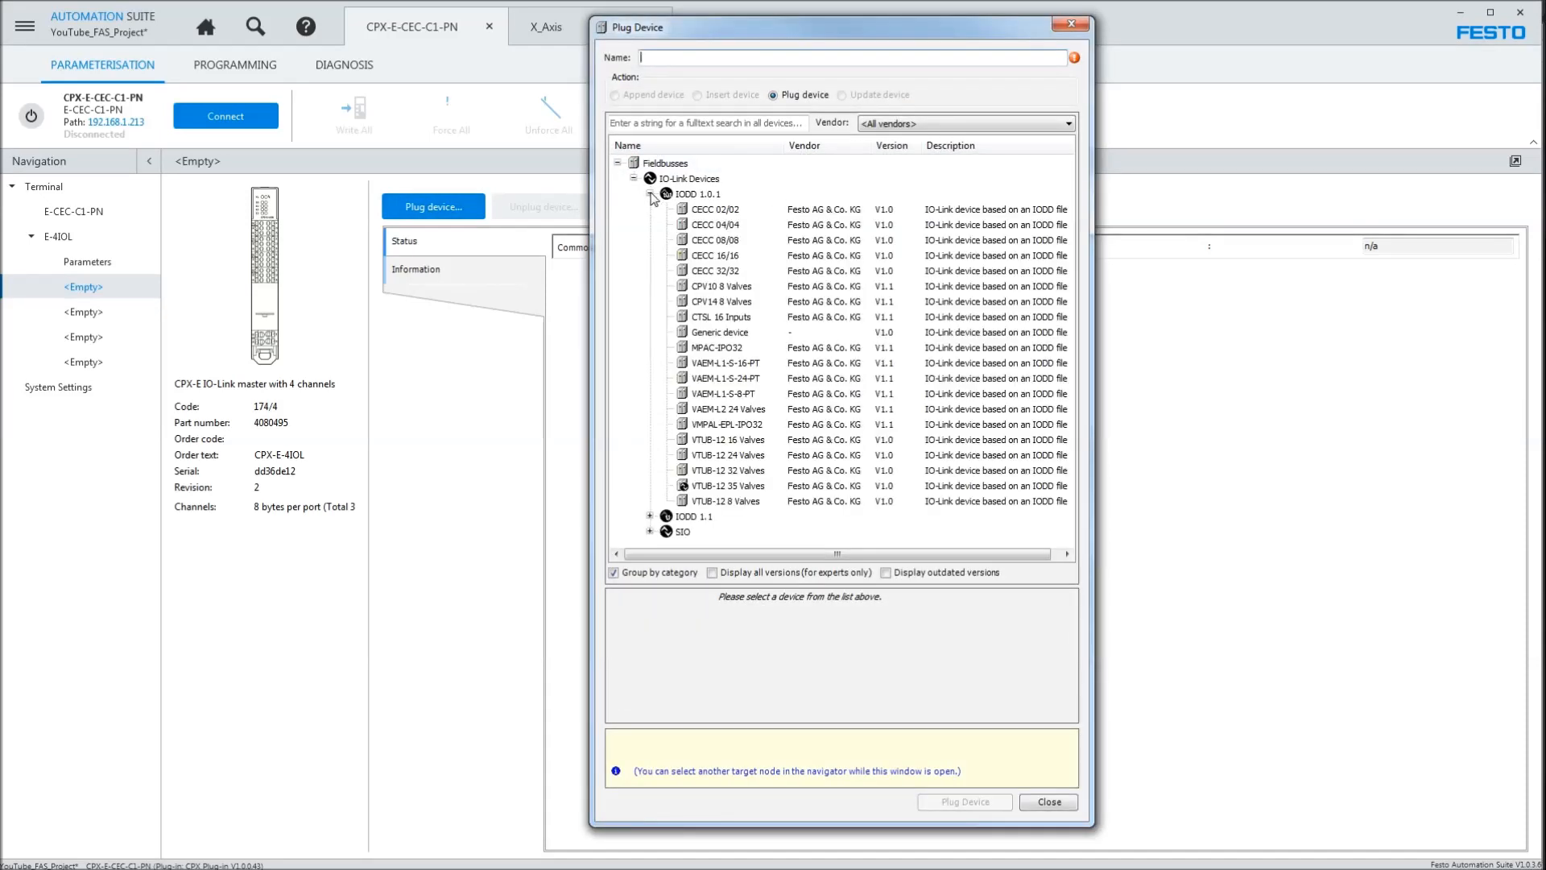
pyautogui.click(701, 305)
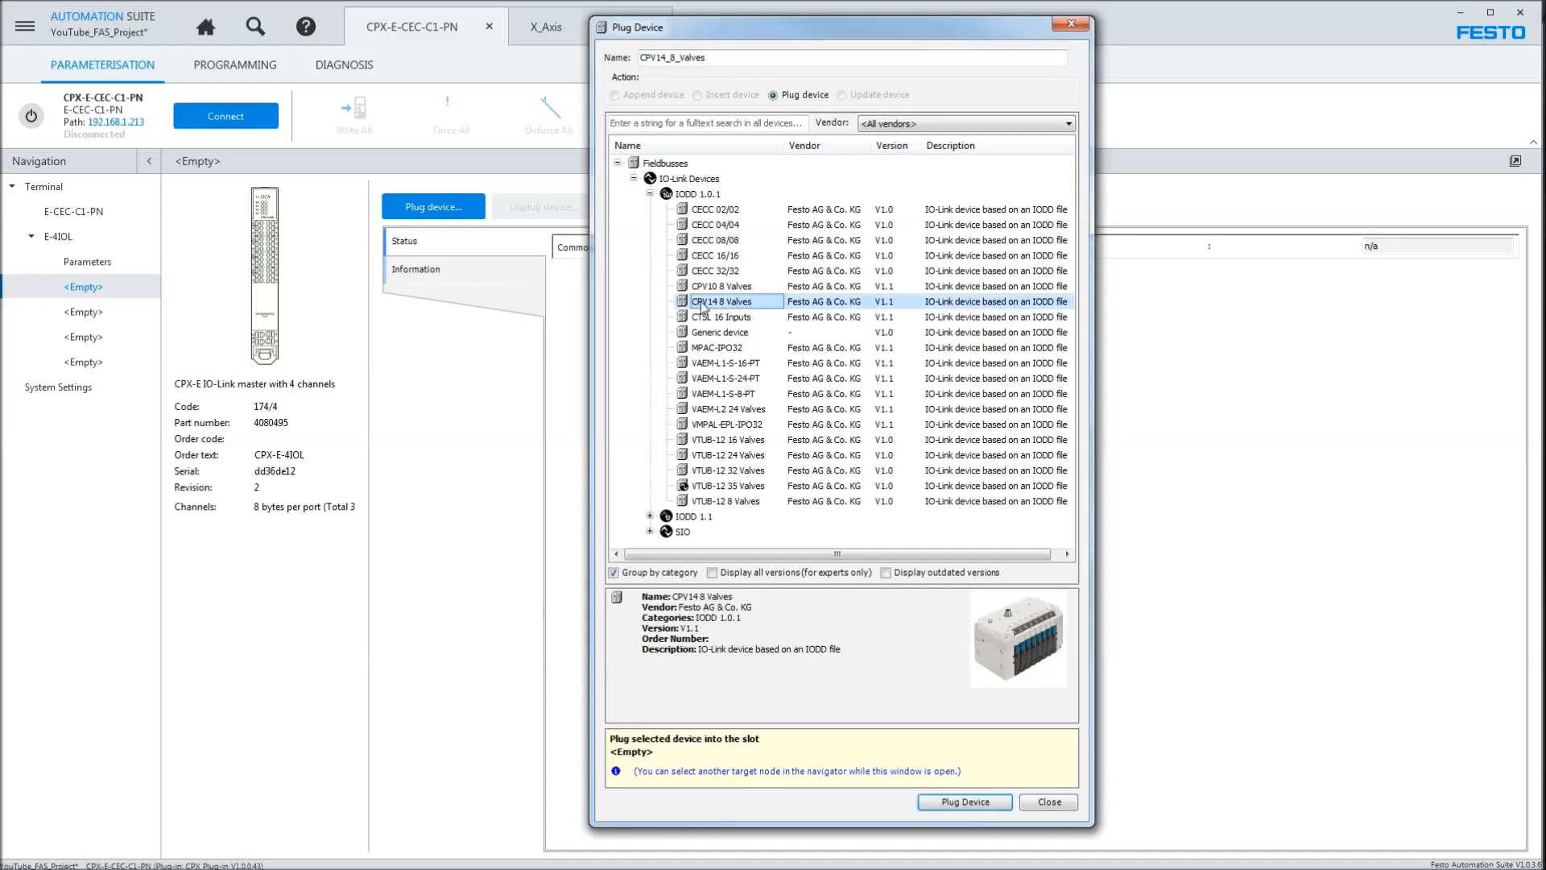
pyautogui.click(924, 799)
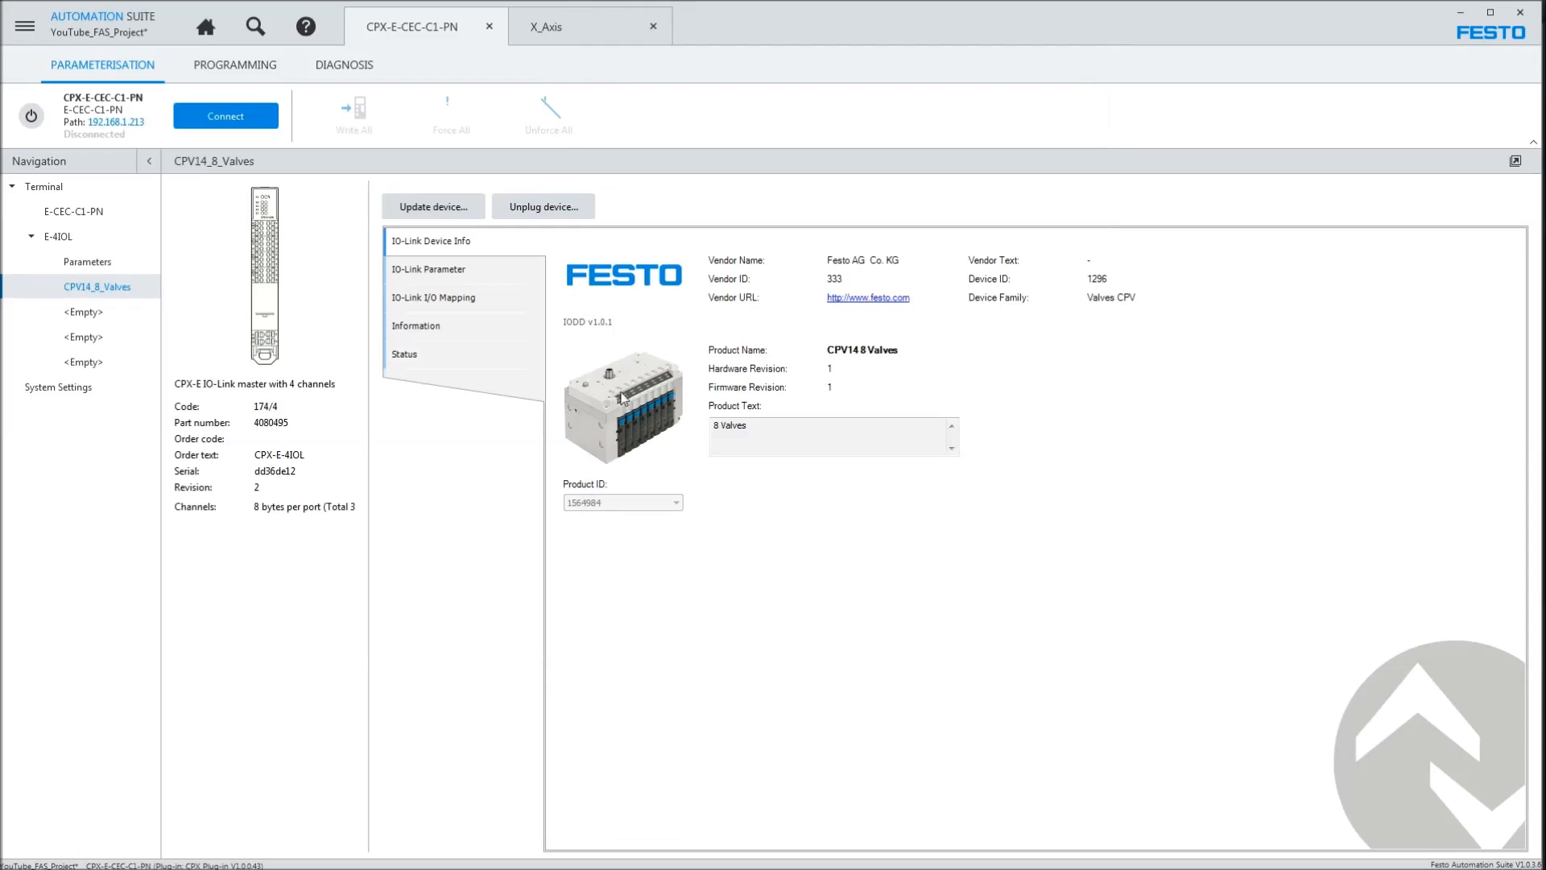
# - View the IO-Link I/O mapping of the CPV14 valve terminal with the Valves group expanded
pyautogui.click(438, 277)
pyautogui.click(443, 300)
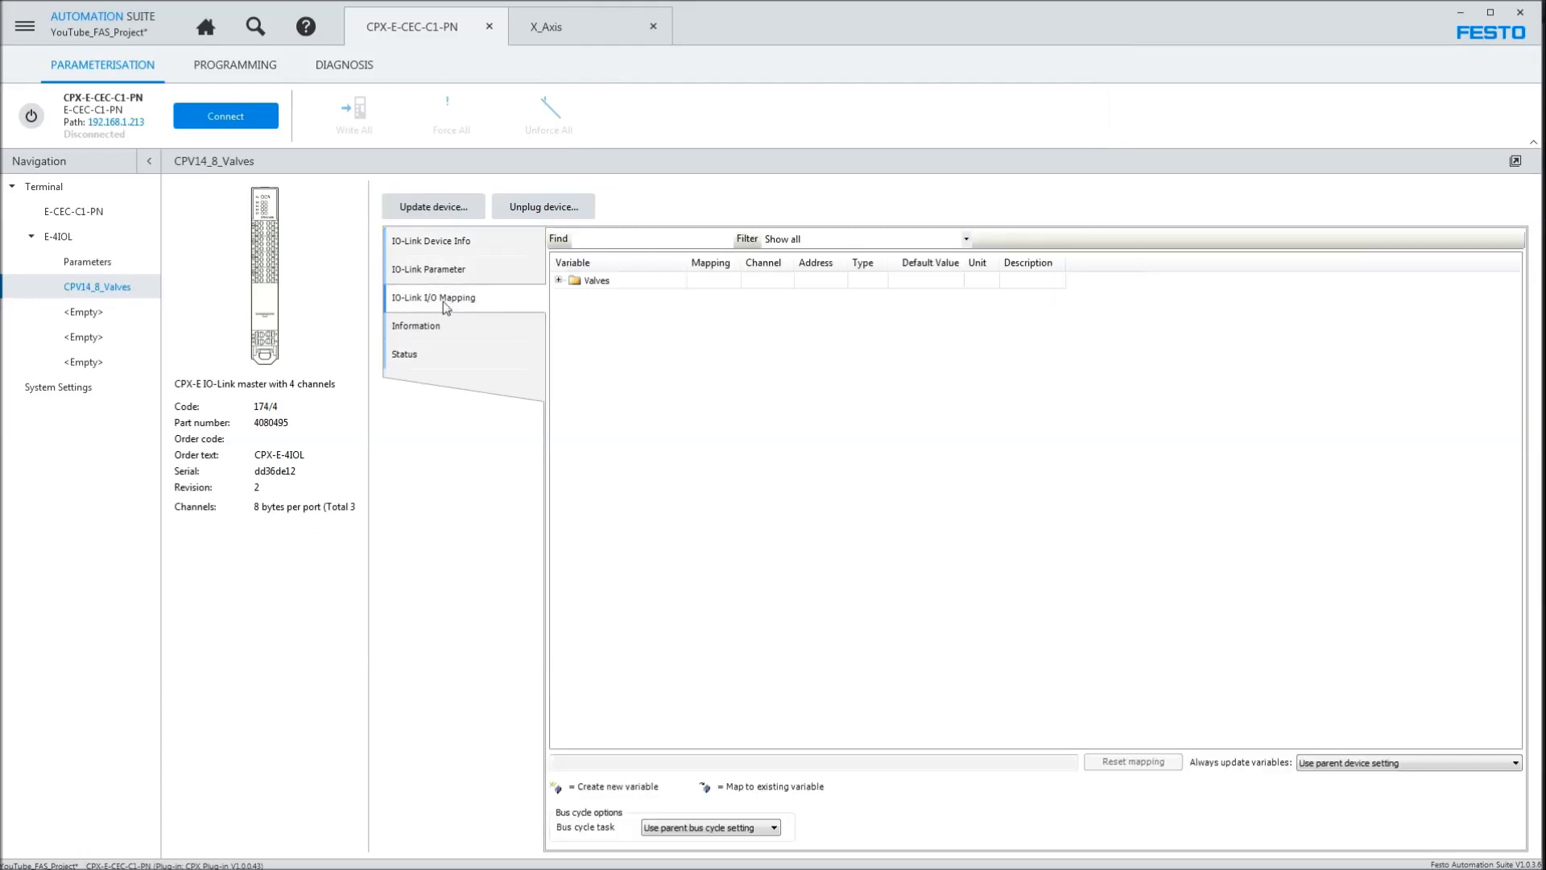
pyautogui.click(559, 280)
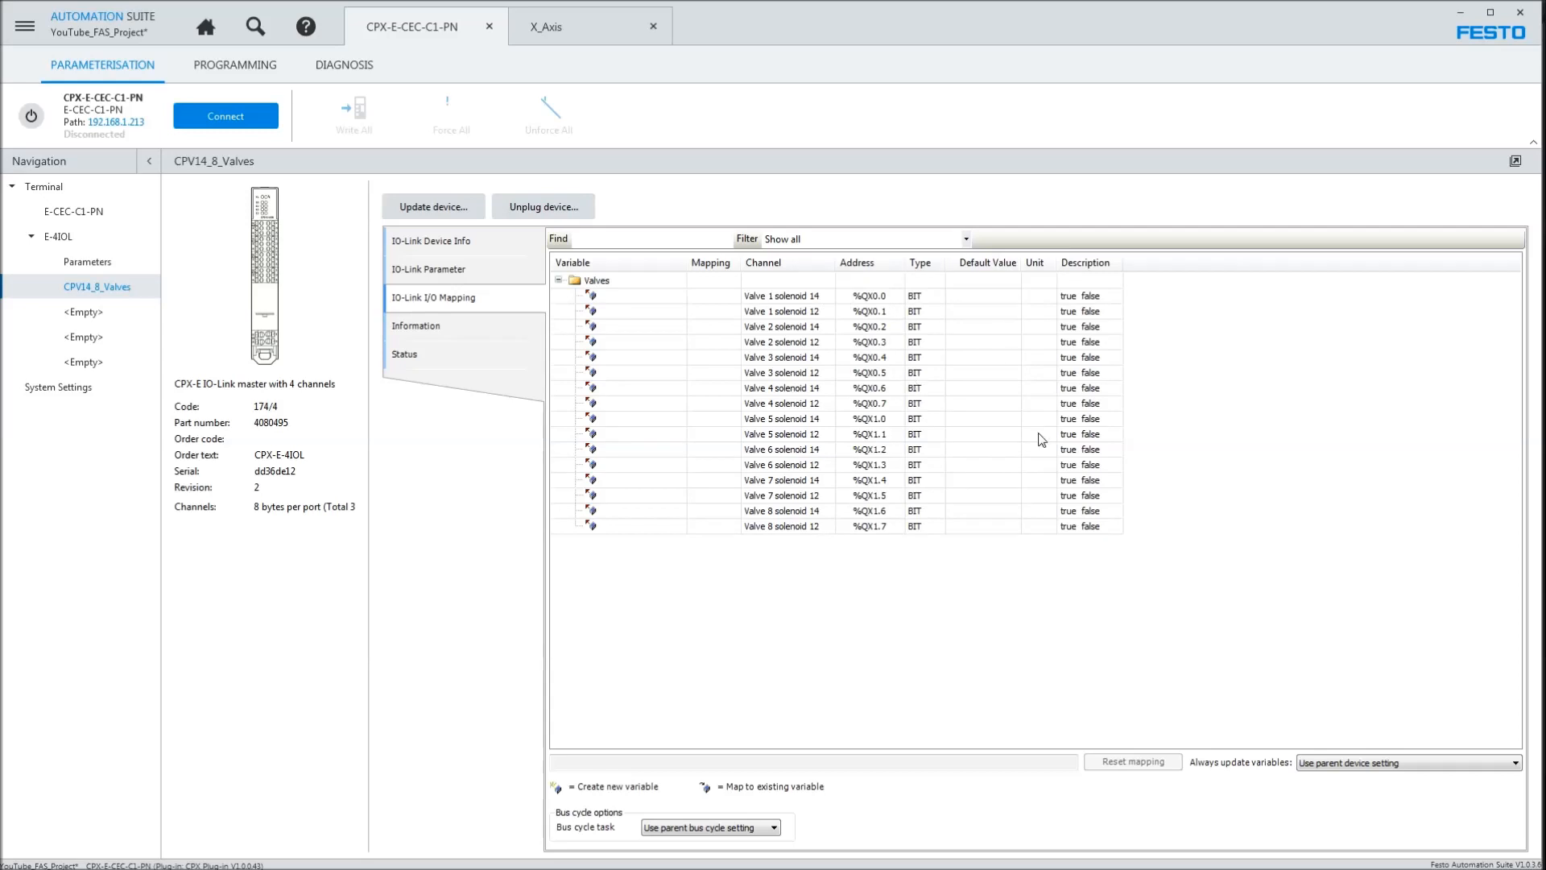
# - Connect to the CPX-E-CEC-C1-PN controller with a program download, start its application and return to the valve I/O mapping
pyautogui.click(241, 119)
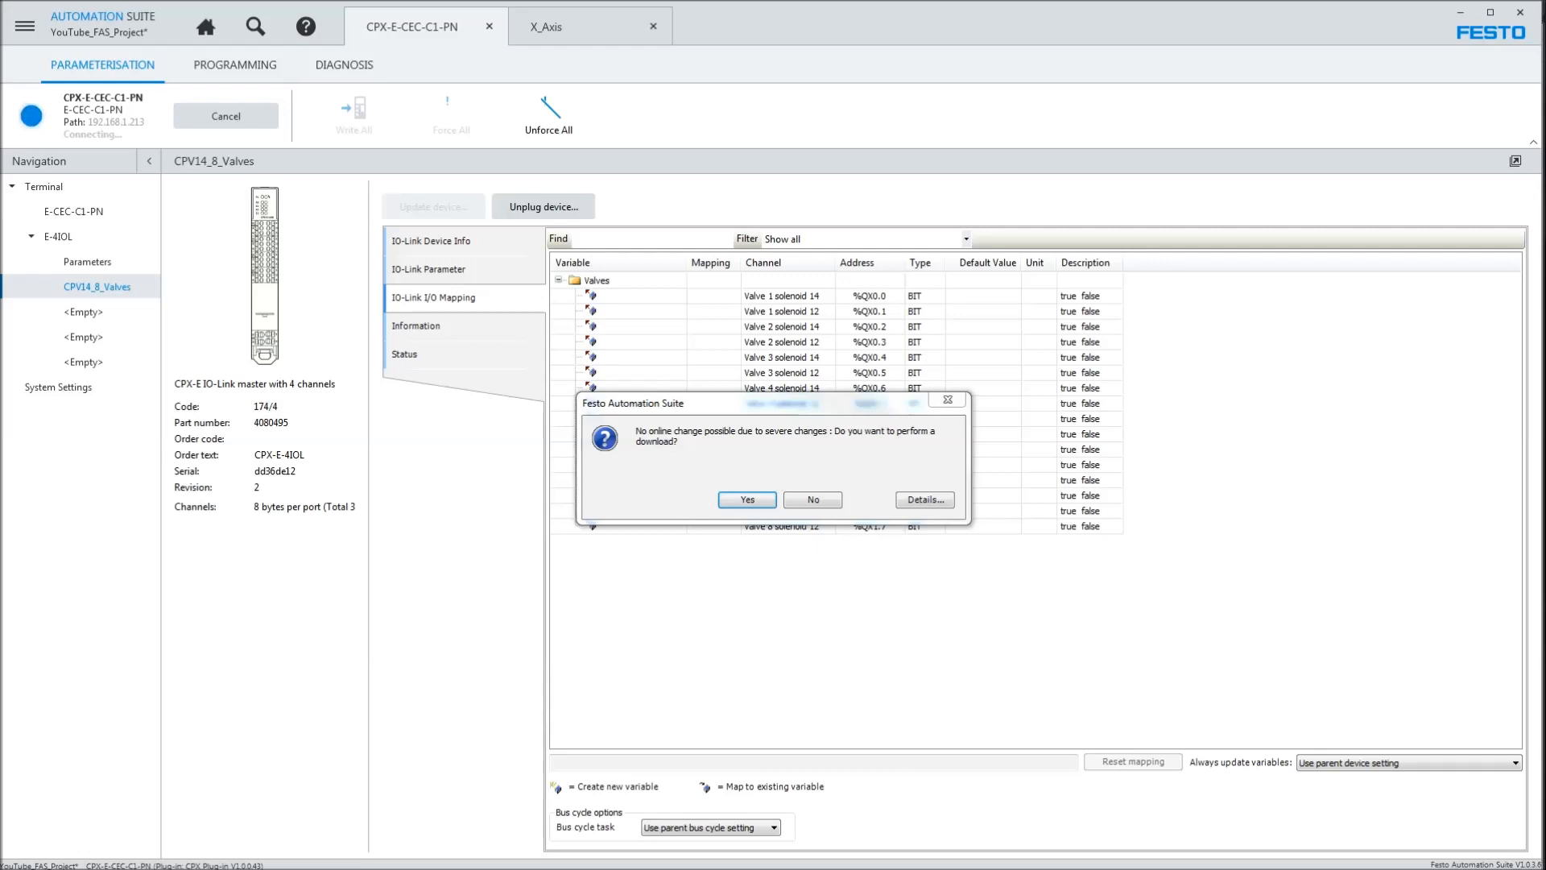
pyautogui.click(748, 500)
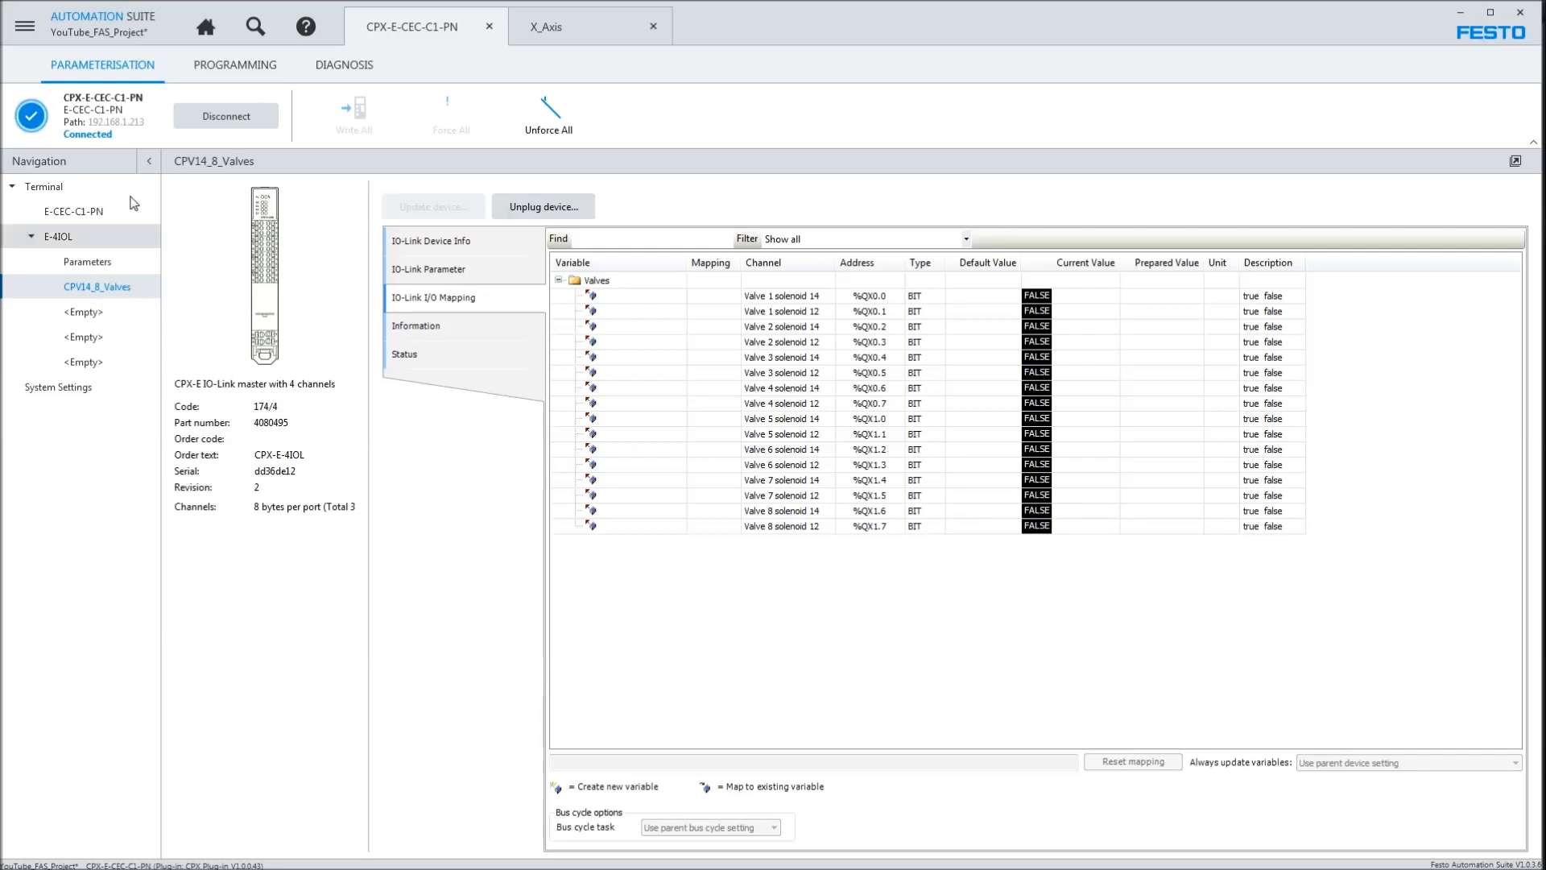
pyautogui.click(222, 69)
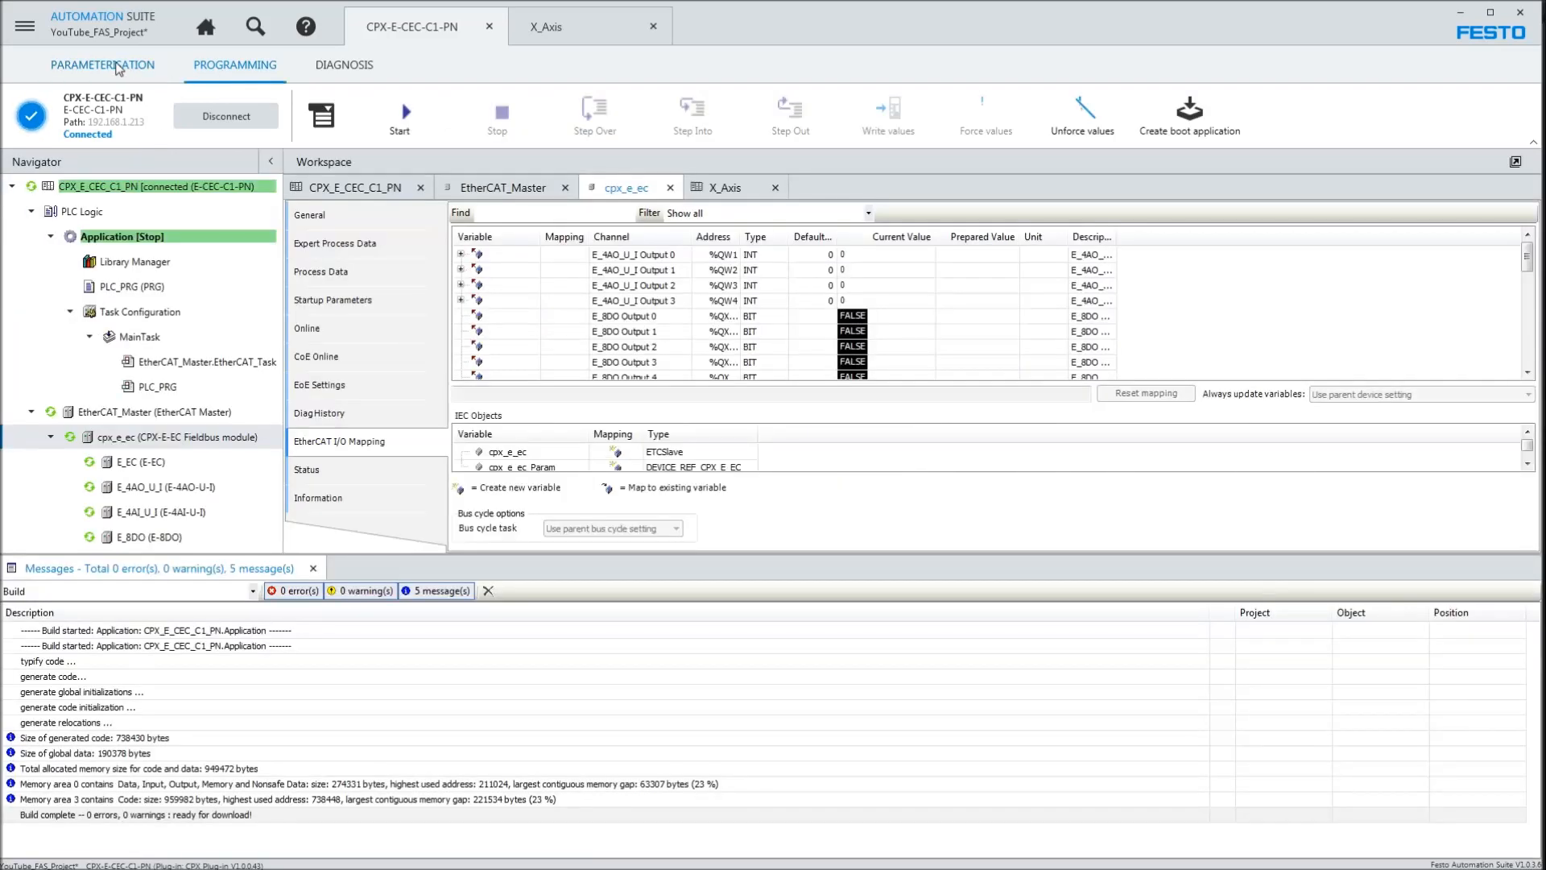
pyautogui.press('F5')
pyautogui.click(145, 71)
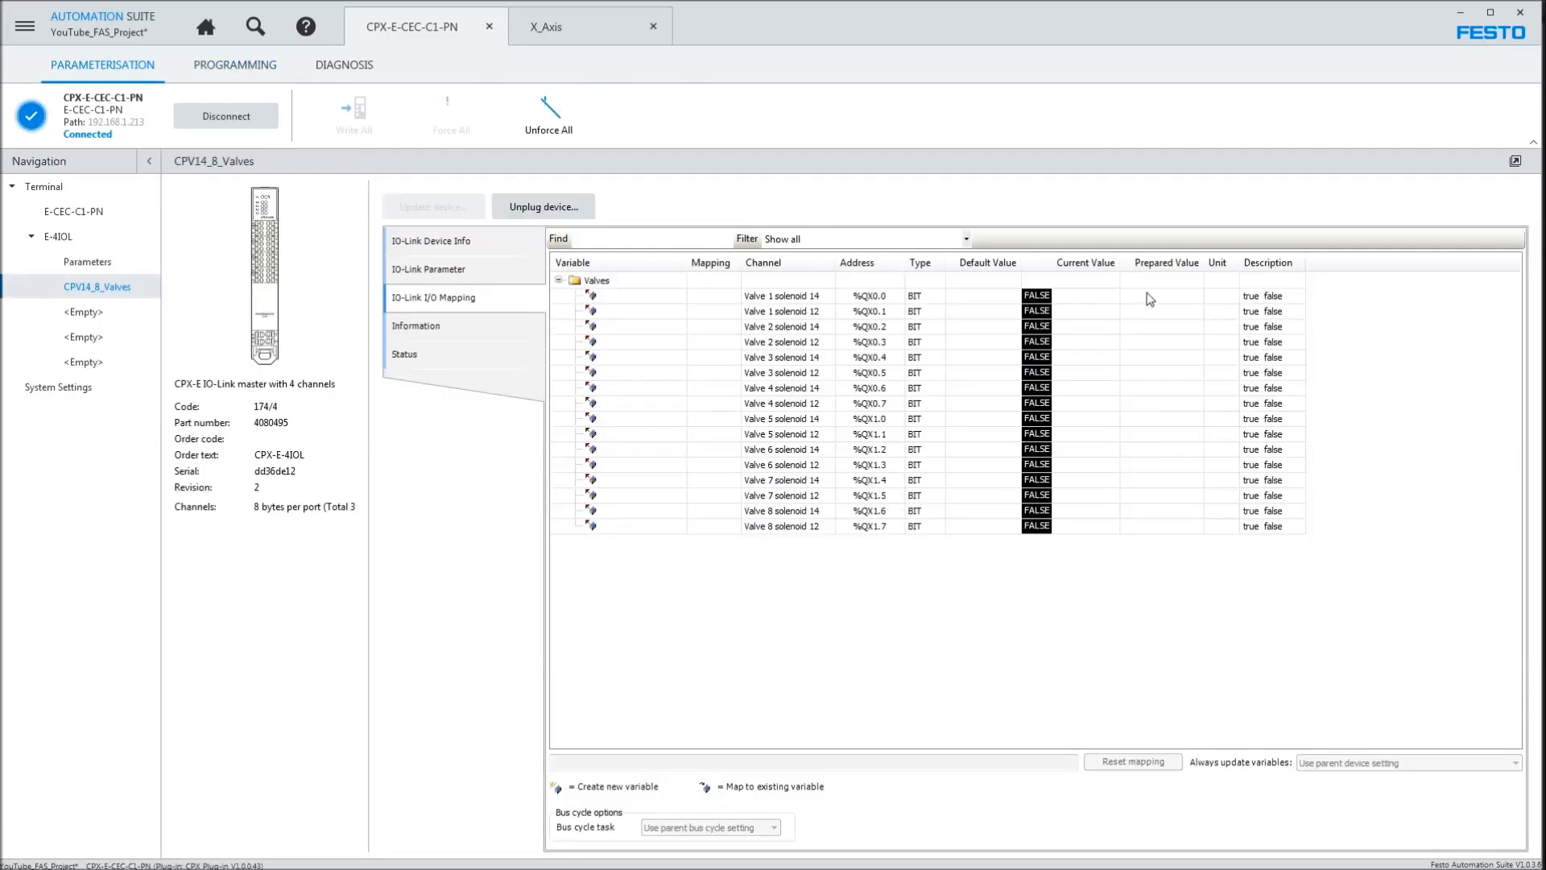
# - Write TRUE to Valve 1 solenoid 14 and Valve 2 solenoid 14 of the CPV14 valve terminal
pyautogui.doubleClick(1174, 294)
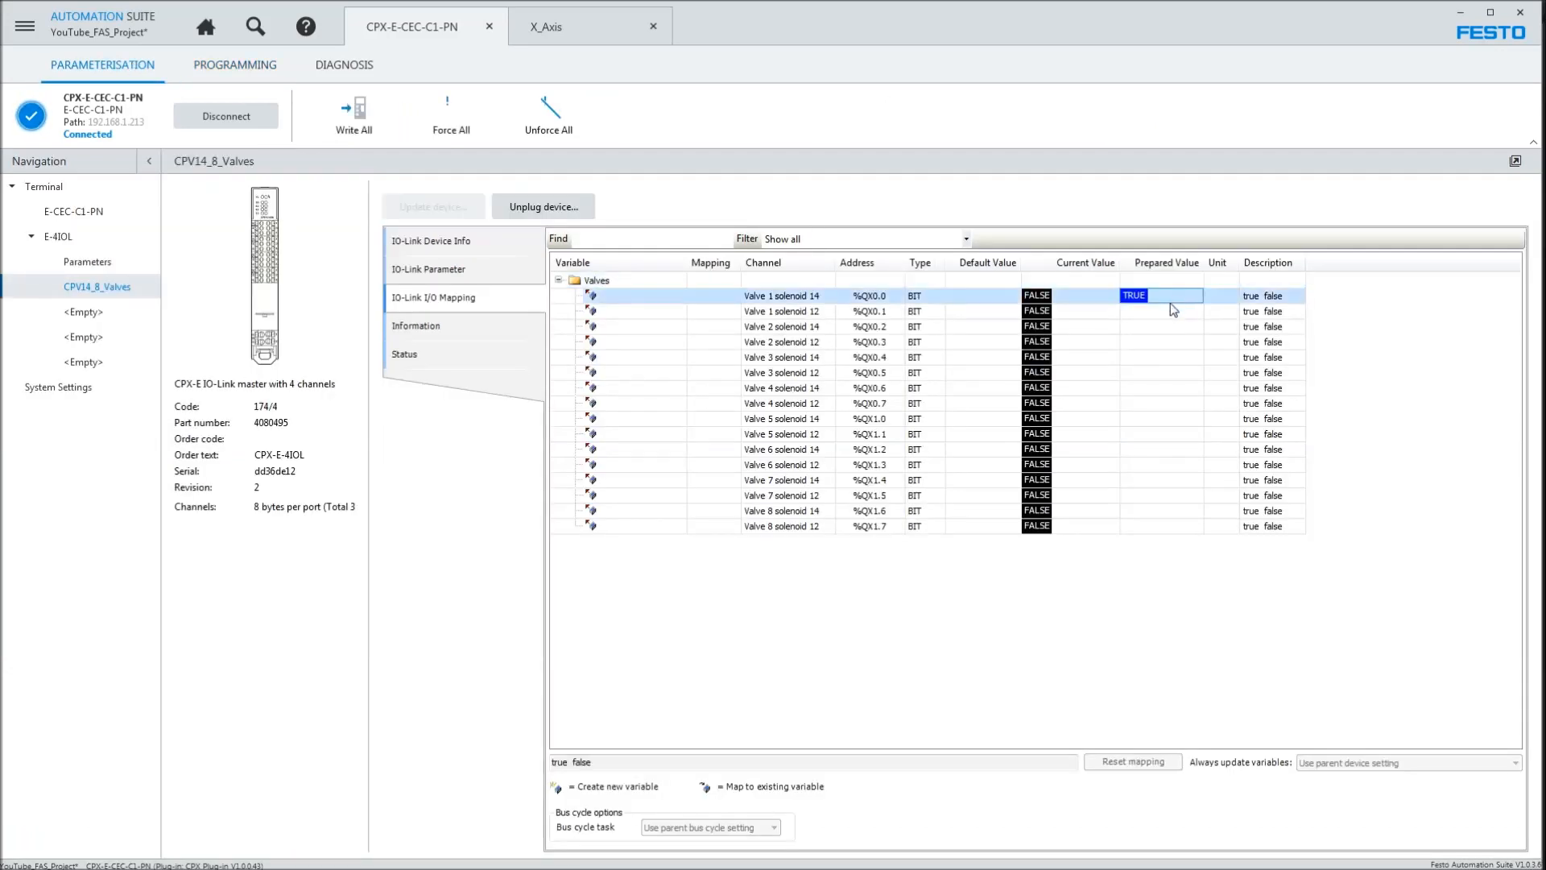
pyautogui.doubleClick(1158, 325)
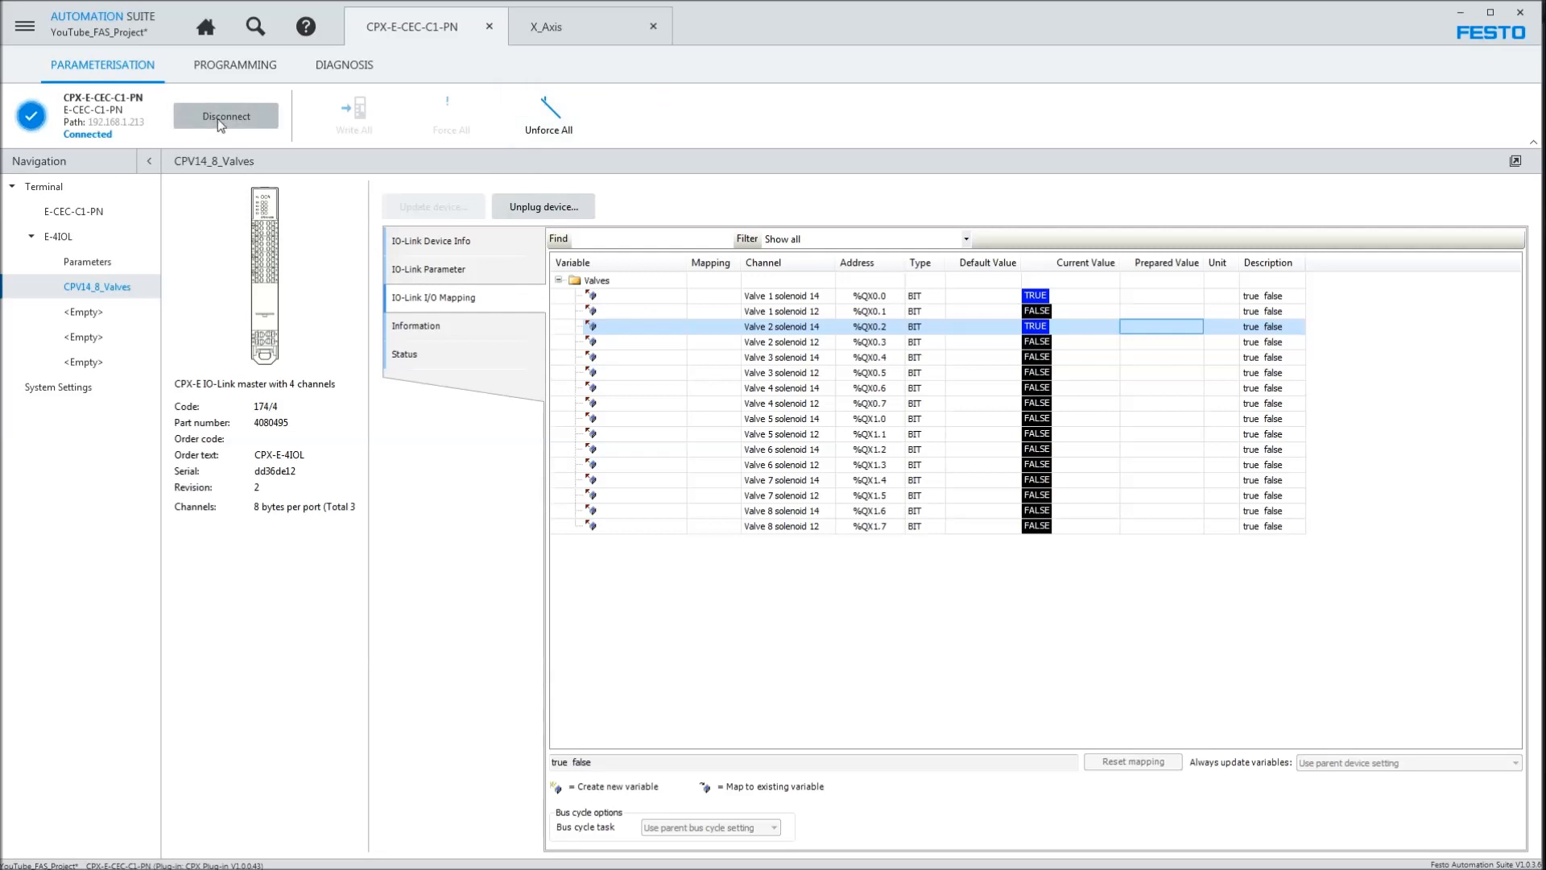
# - Collapse the E-4IOL branch in the parameterisation tree and close the build messages in the programming view
pyautogui.click(237, 74)
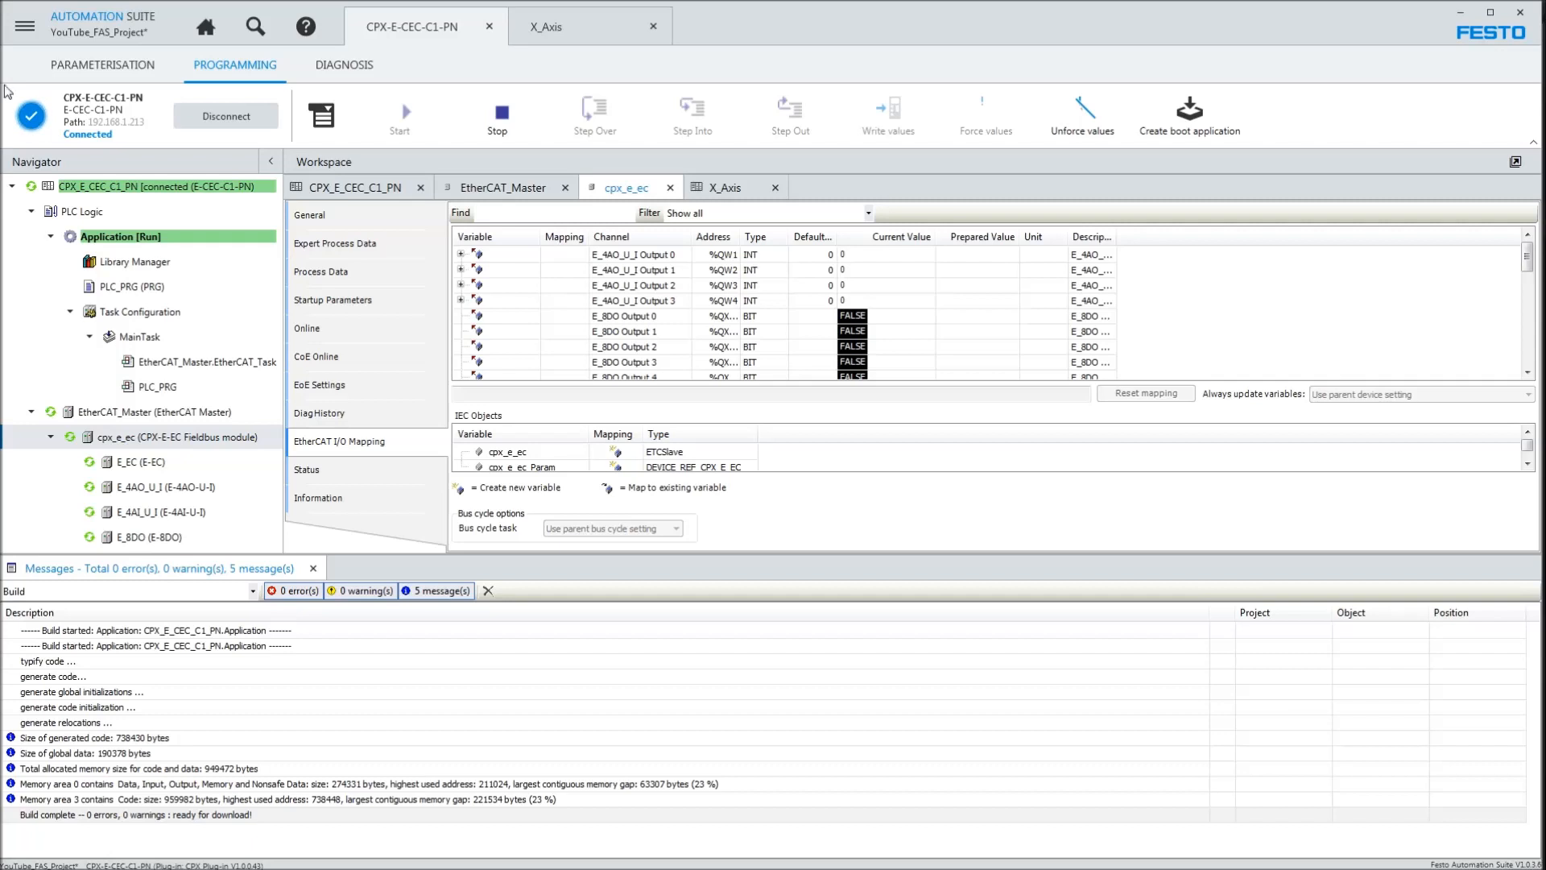
pyautogui.click(94, 71)
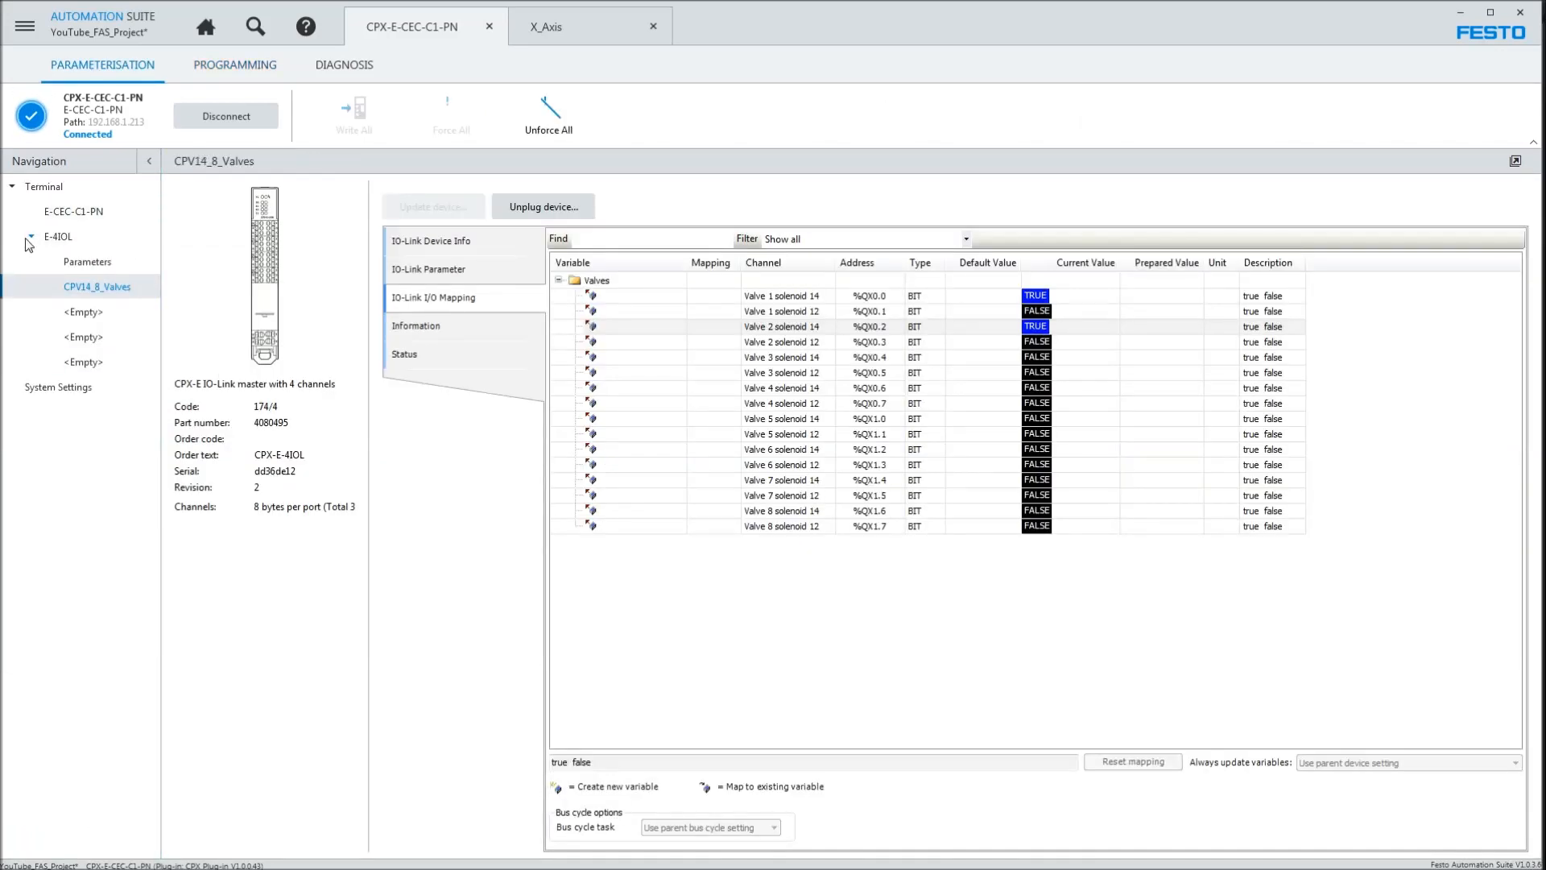
pyautogui.doubleClick(72, 235)
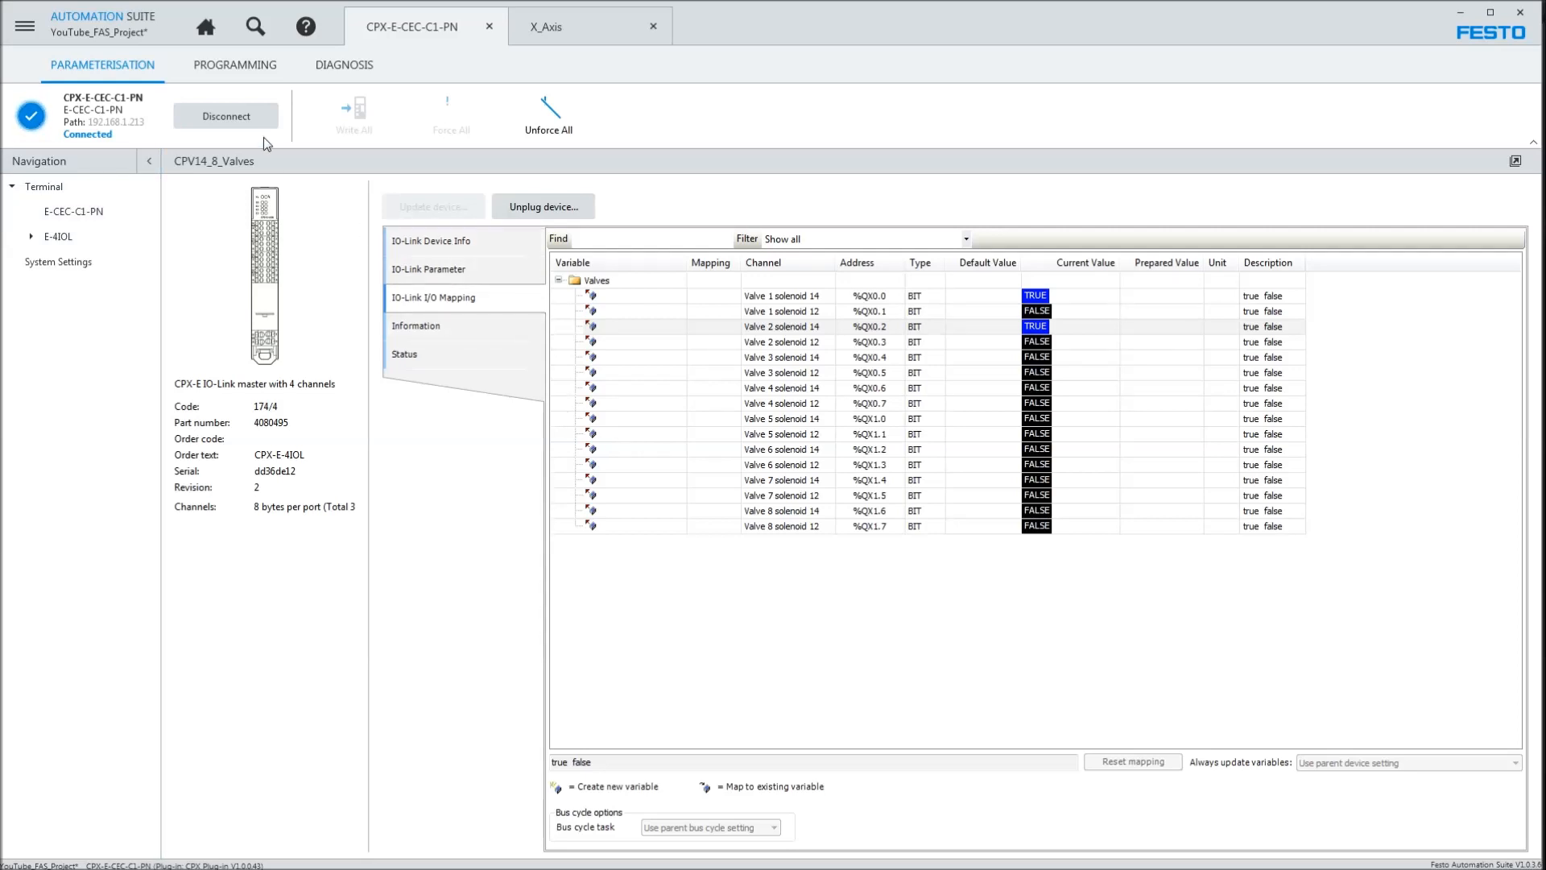
pyautogui.click(236, 65)
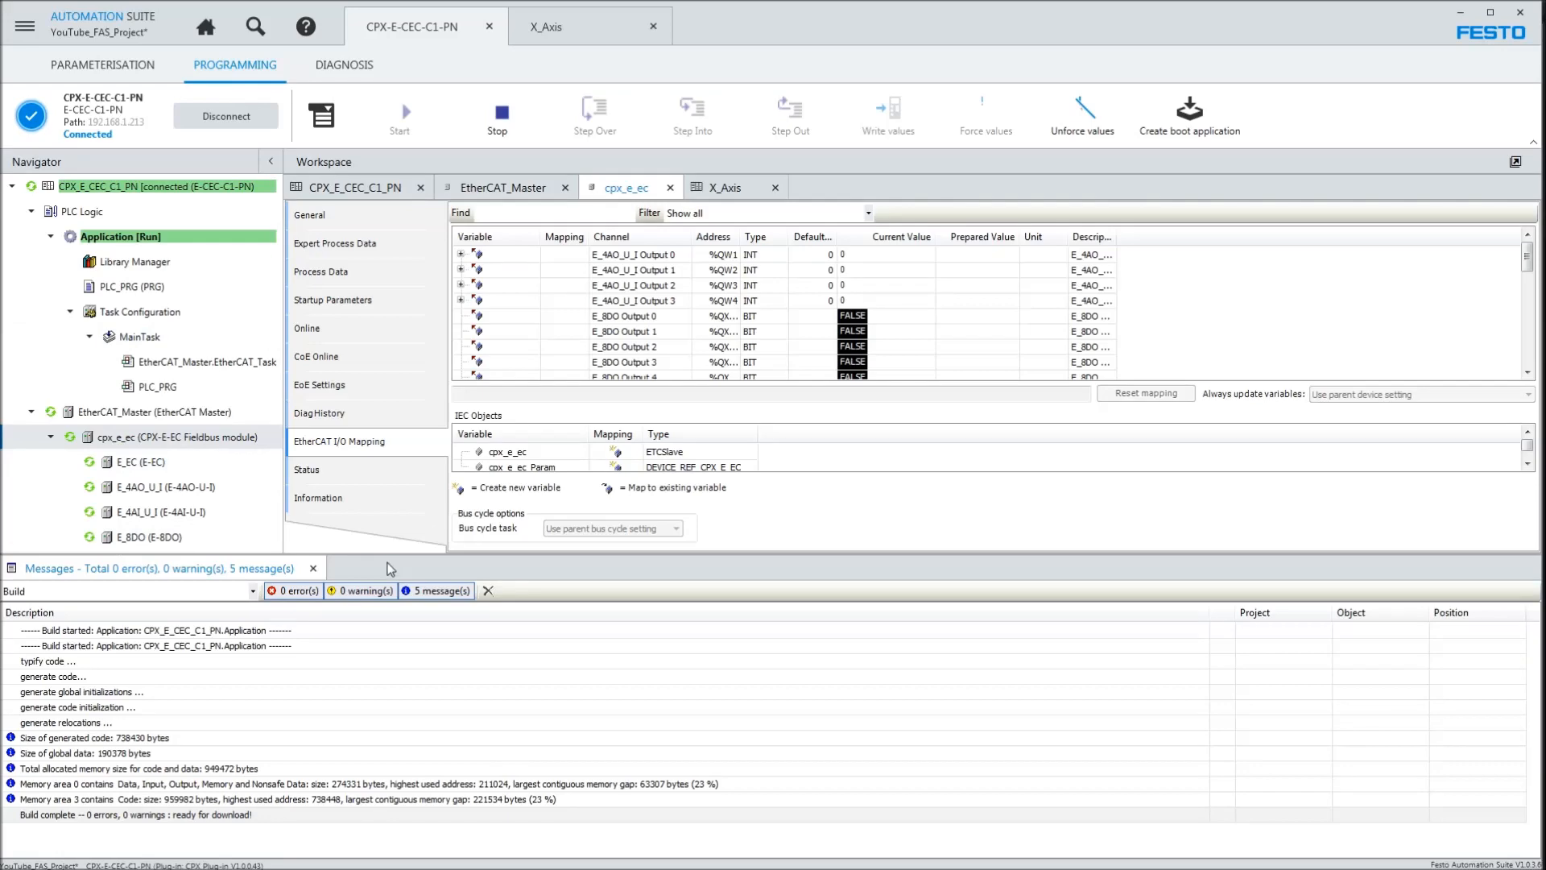
pyautogui.click(314, 569)
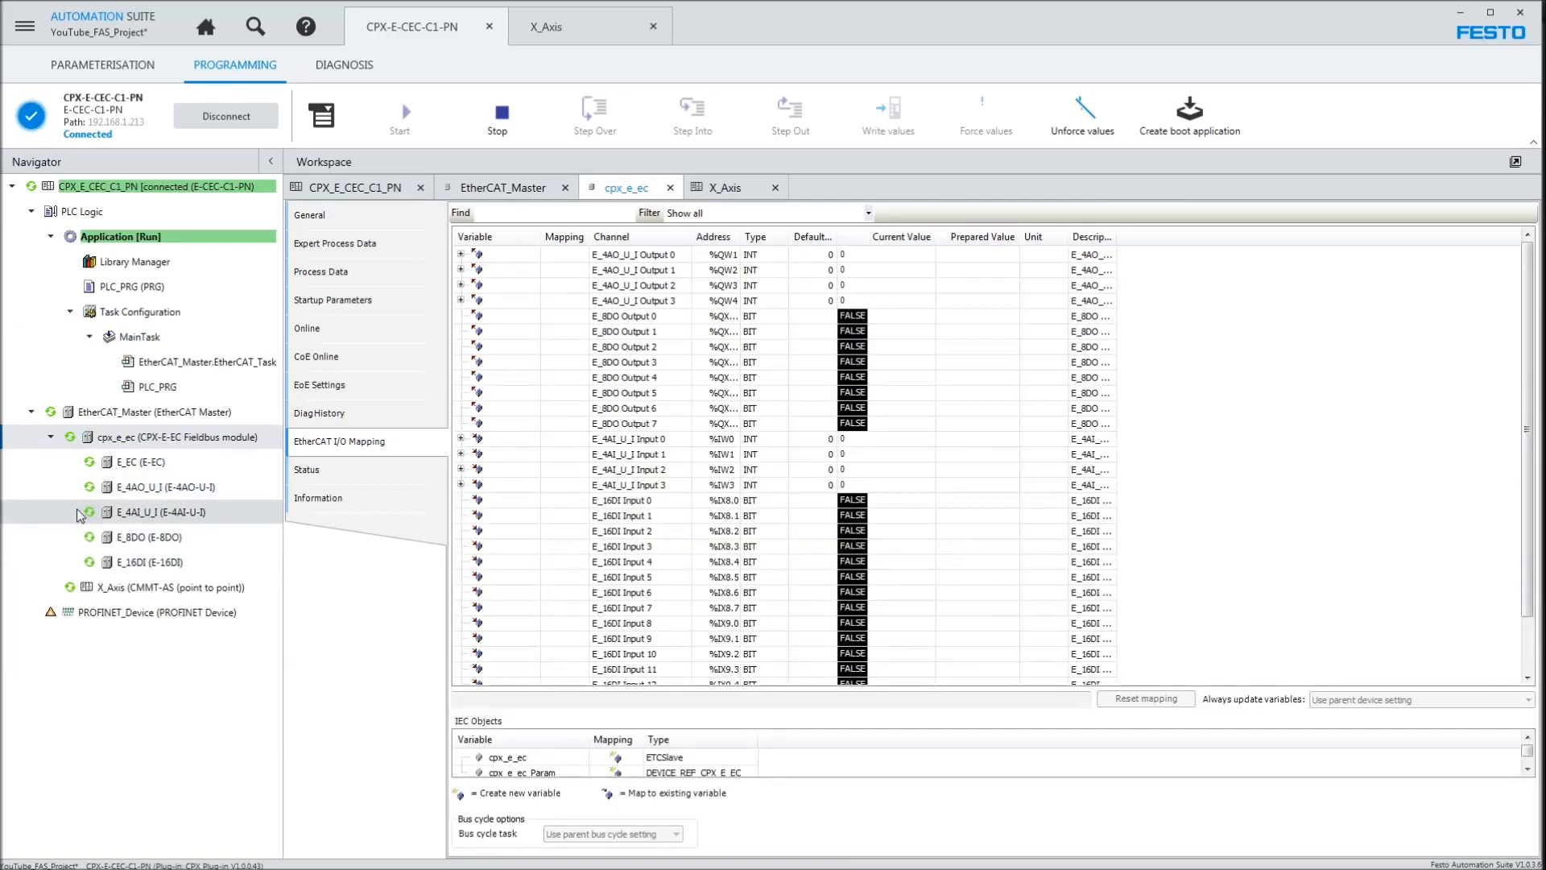
# - Browse the devices that can be appended to EtherCAT_Master and view the details of IBMDETC Bonfiglioli Vectron MDS GmbH_SoftMotion_Encoder
pyautogui.rightClick(117, 411)
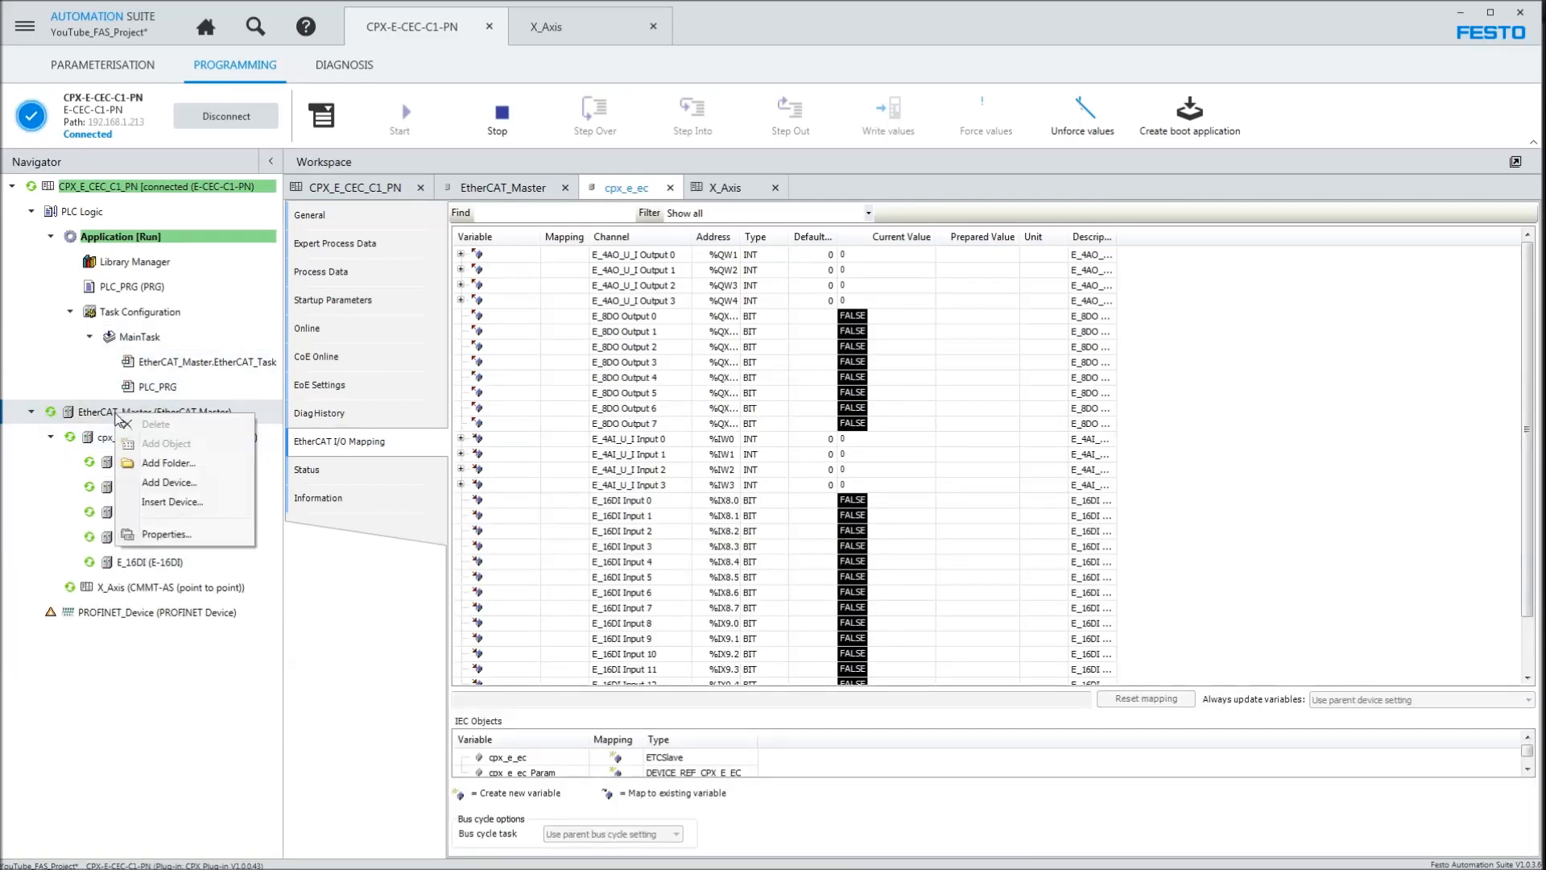
pyautogui.click(169, 482)
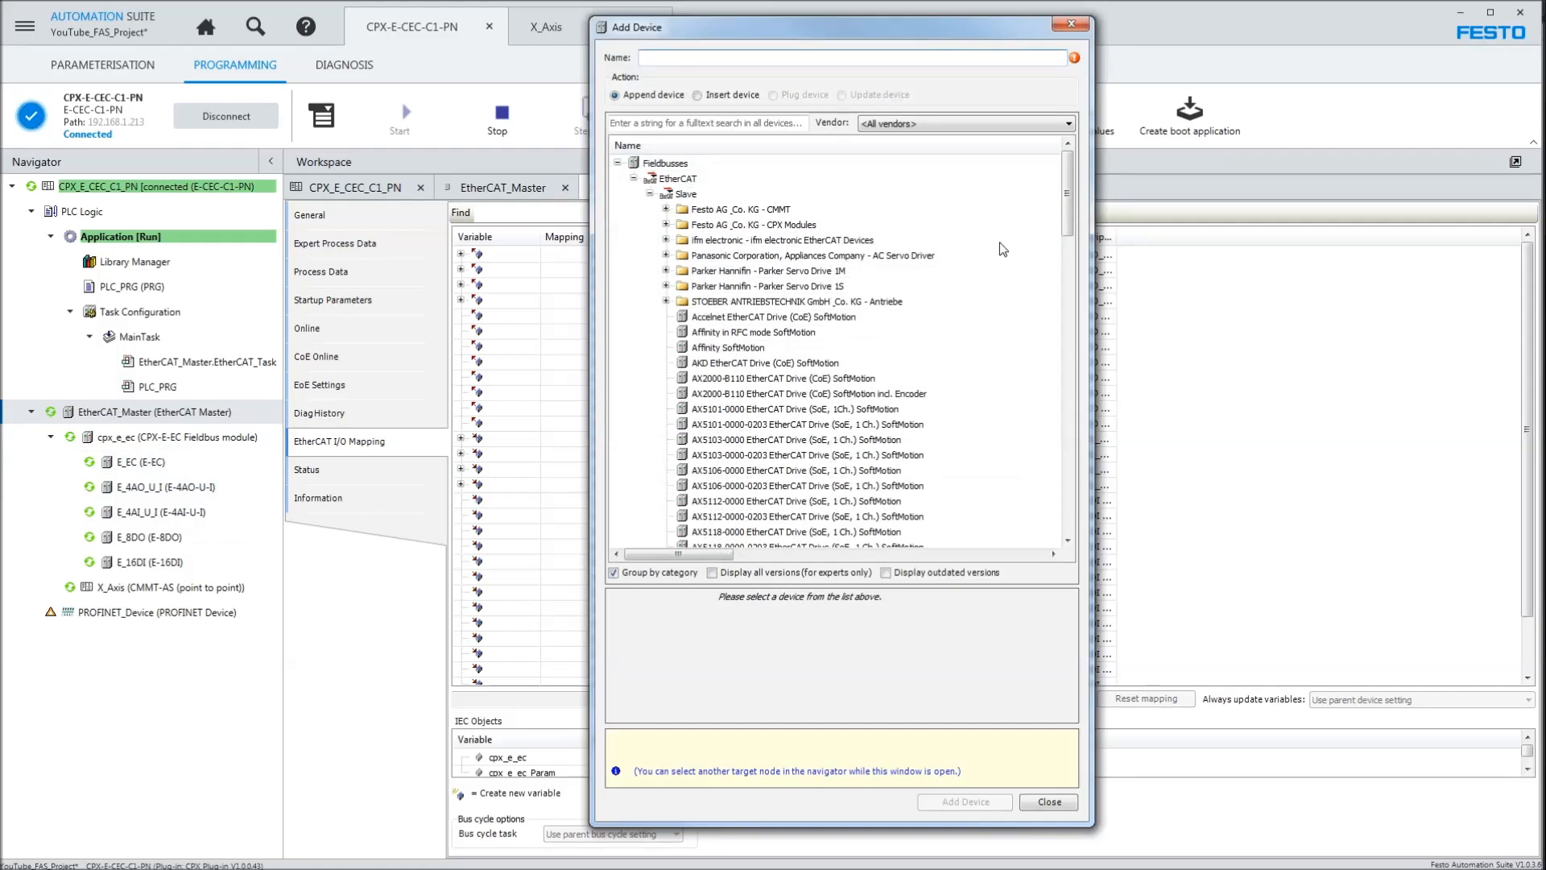
pyautogui.moveTo(1067, 214); pyautogui.dragTo(1067, 404)
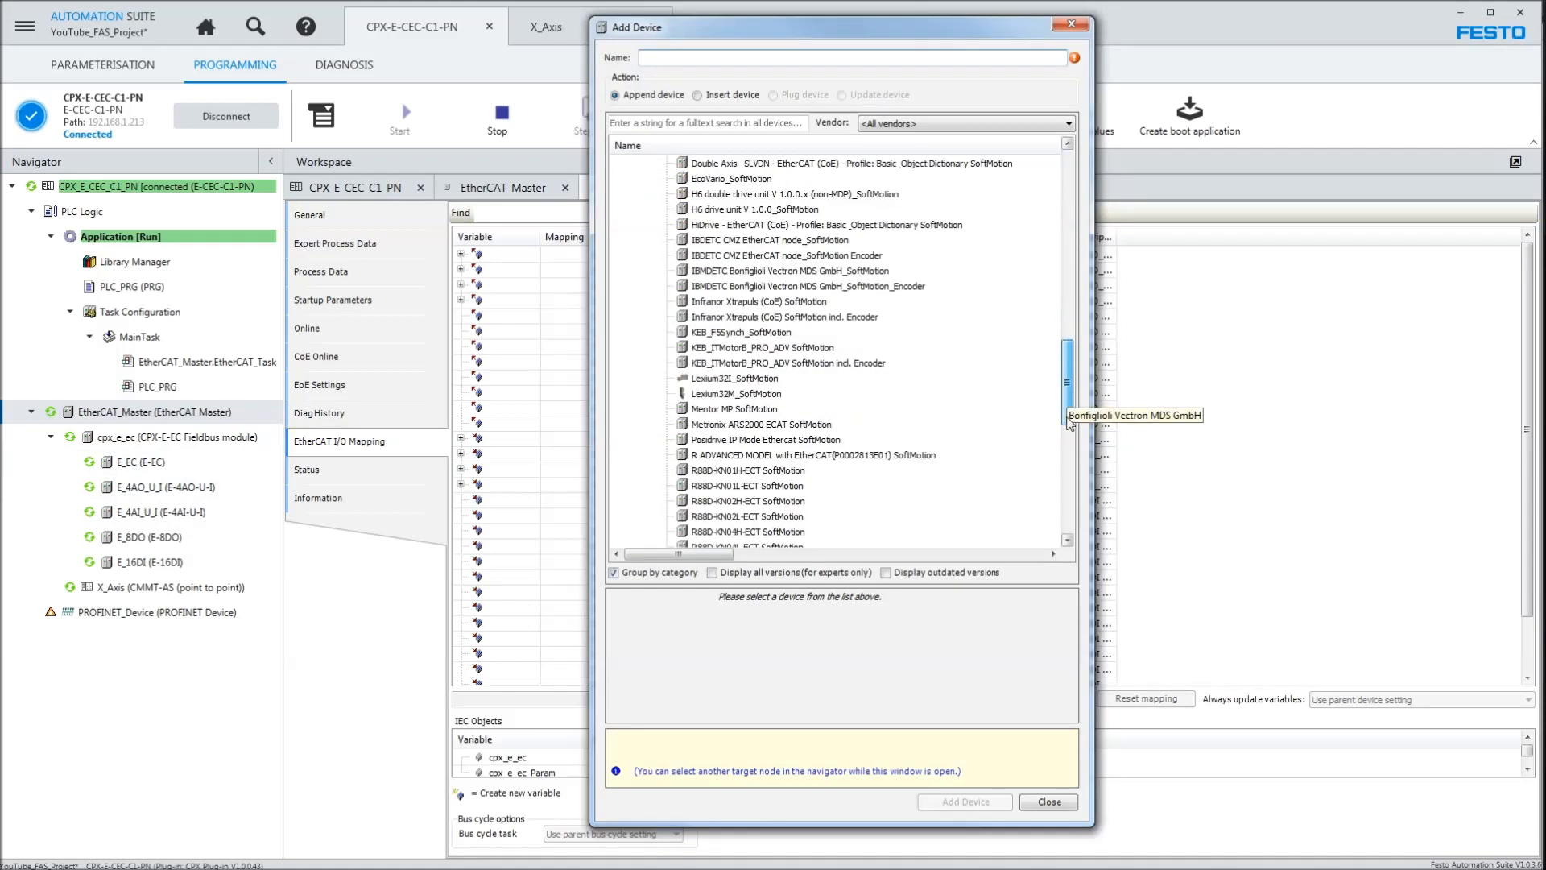
pyautogui.click(745, 287)
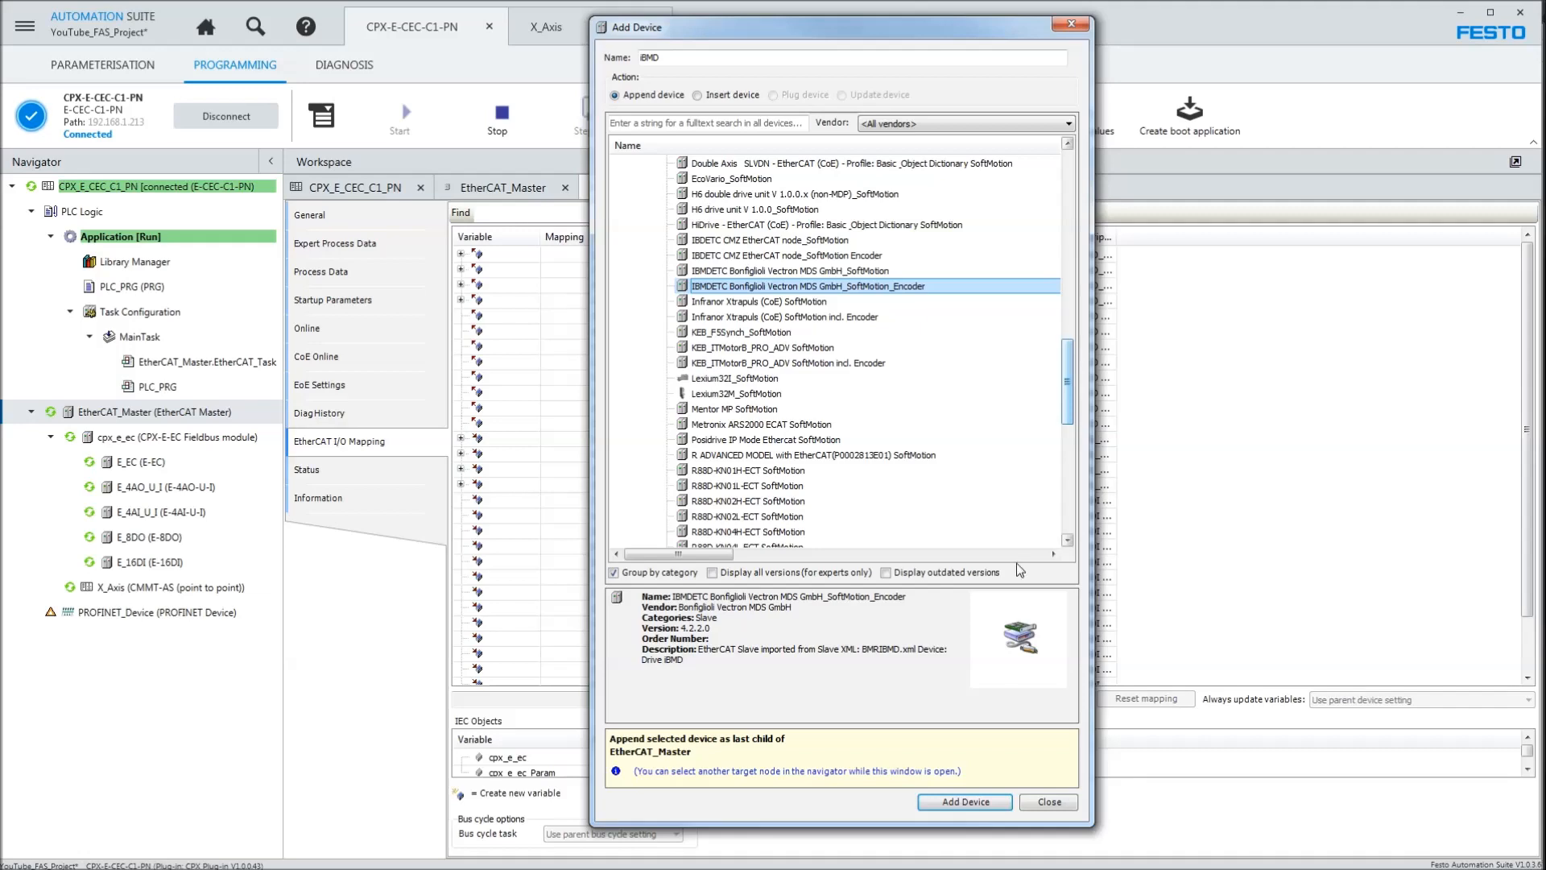
pyautogui.click(1049, 801)
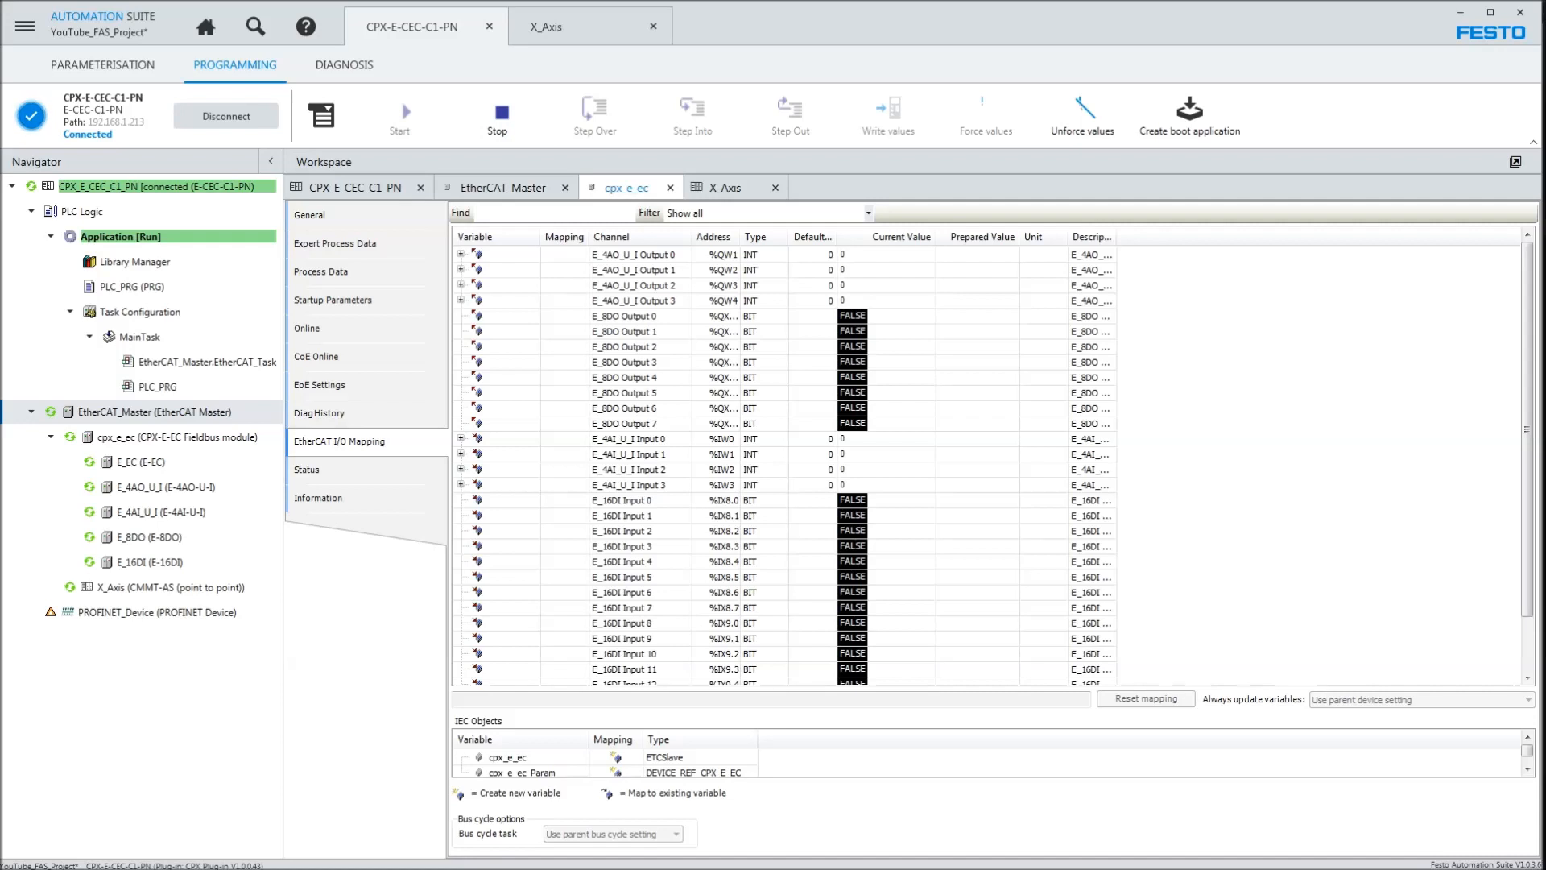
# - Open the details of the active X_Axis error on the Device State page and acknowledge all errors
pyautogui.click(558, 32)
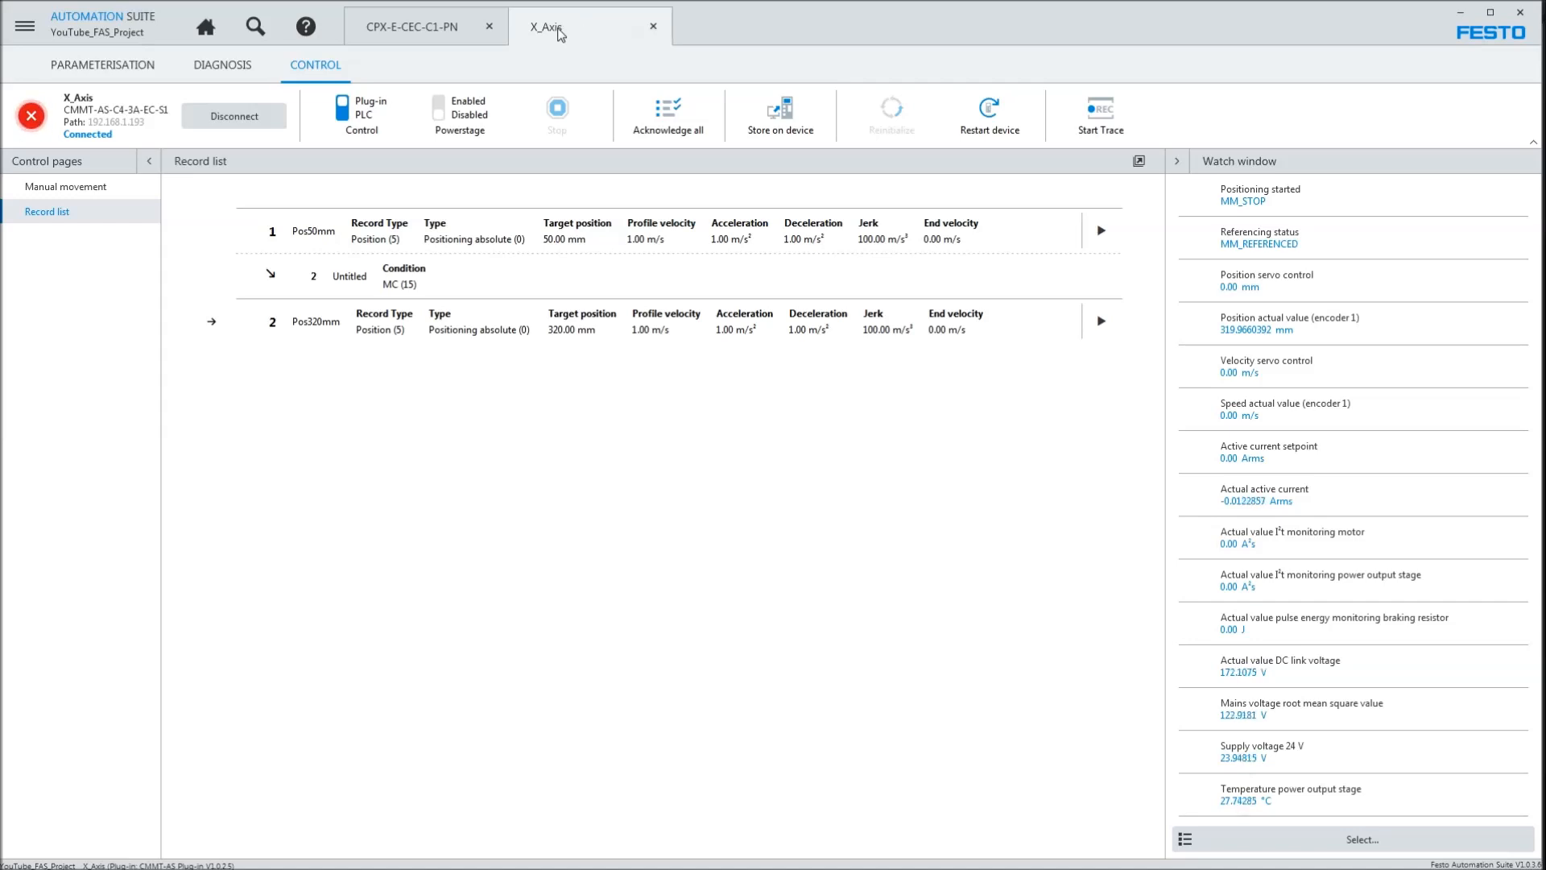
pyautogui.click(218, 71)
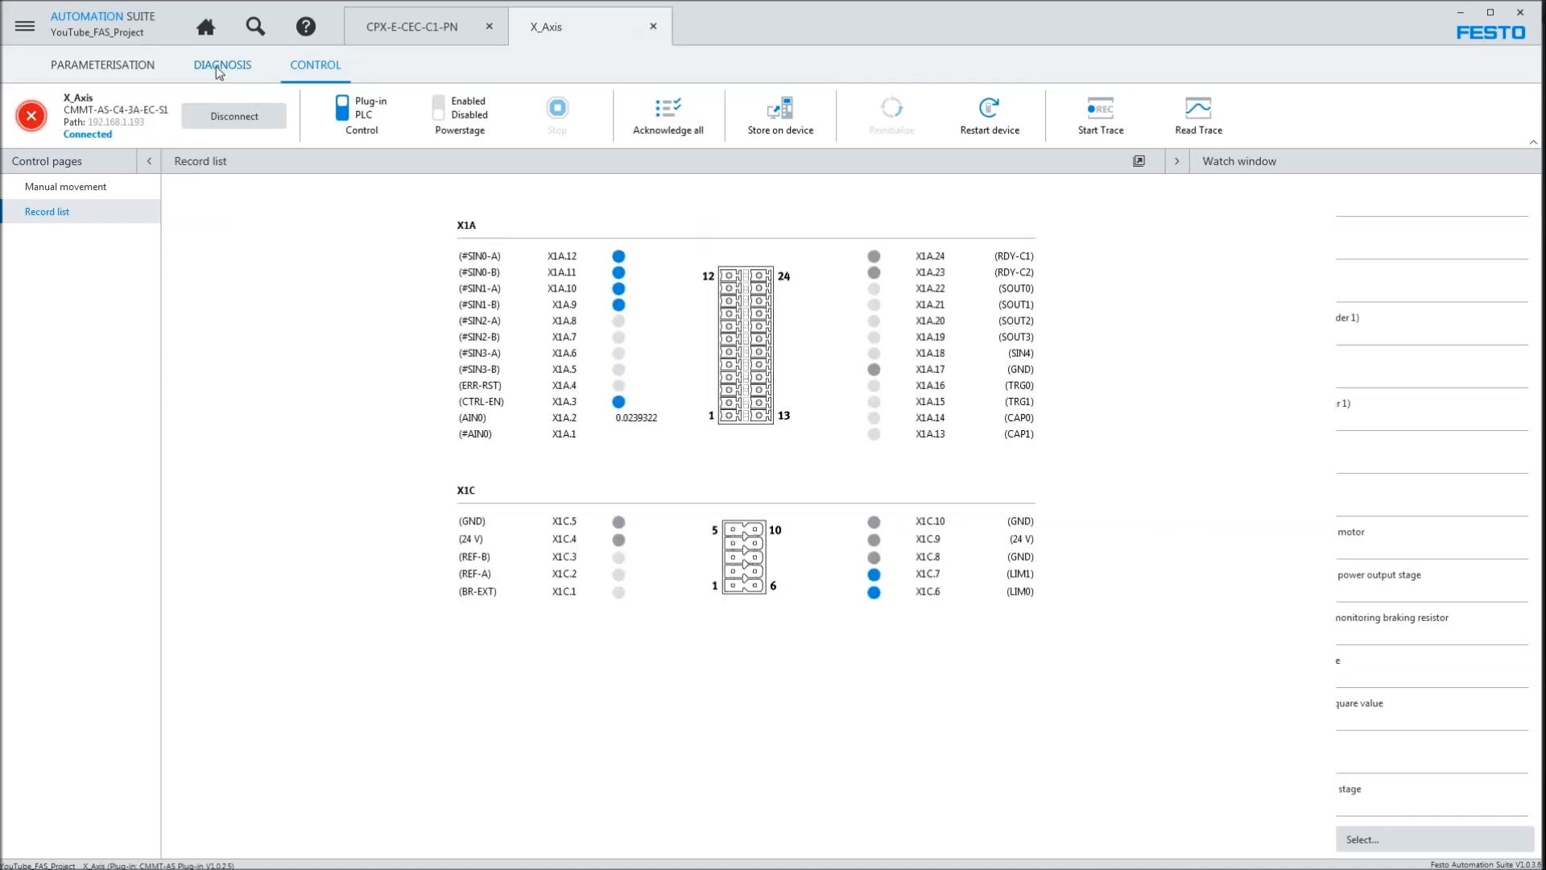
pyautogui.click(30, 123)
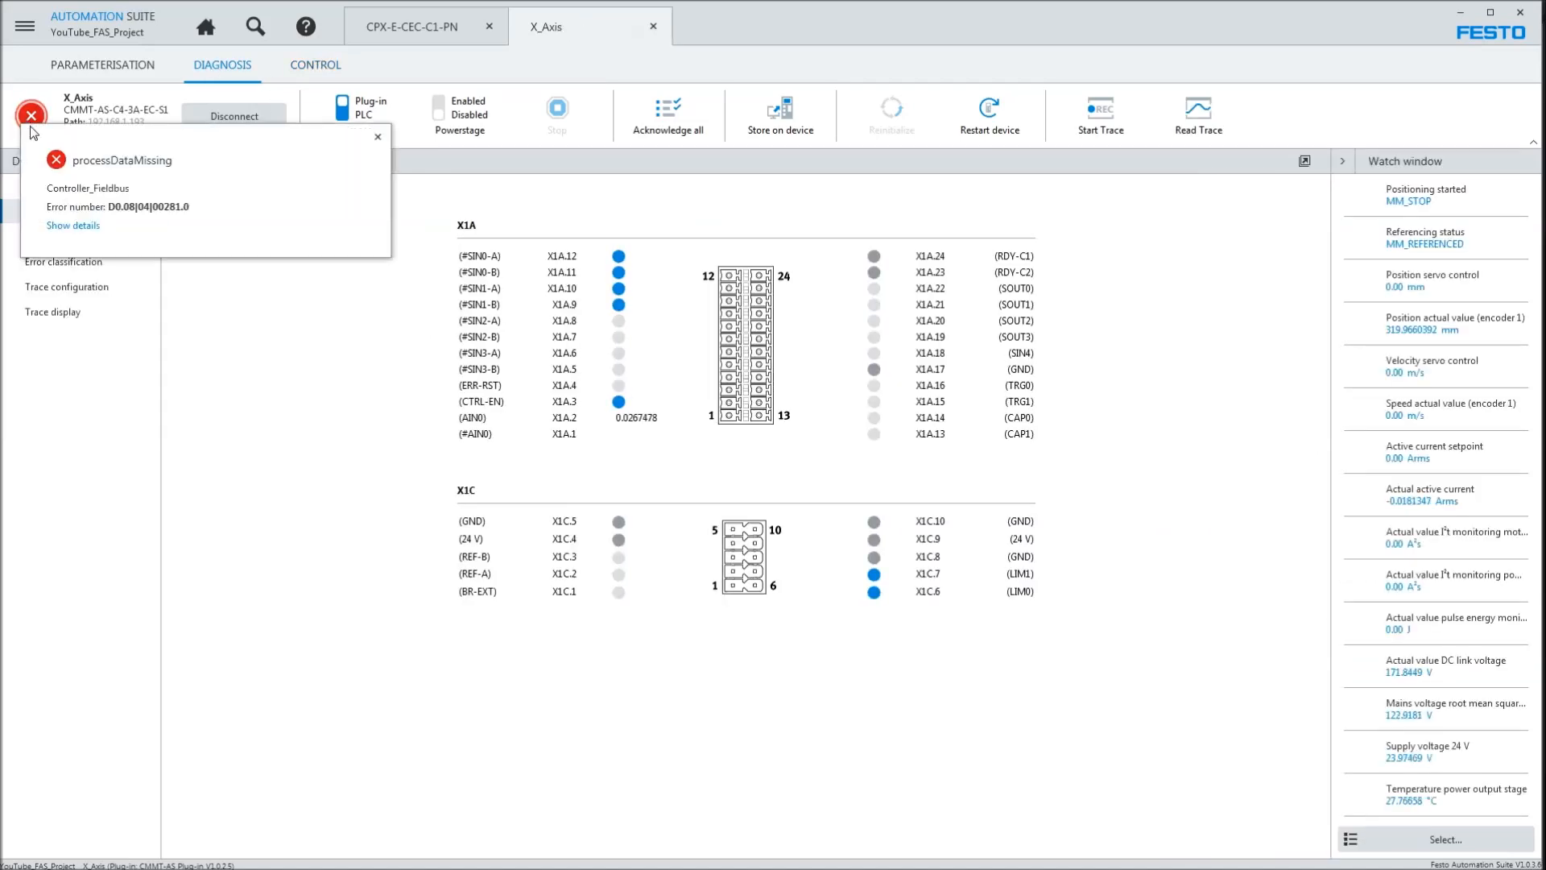
pyautogui.click(76, 226)
pyautogui.click(333, 301)
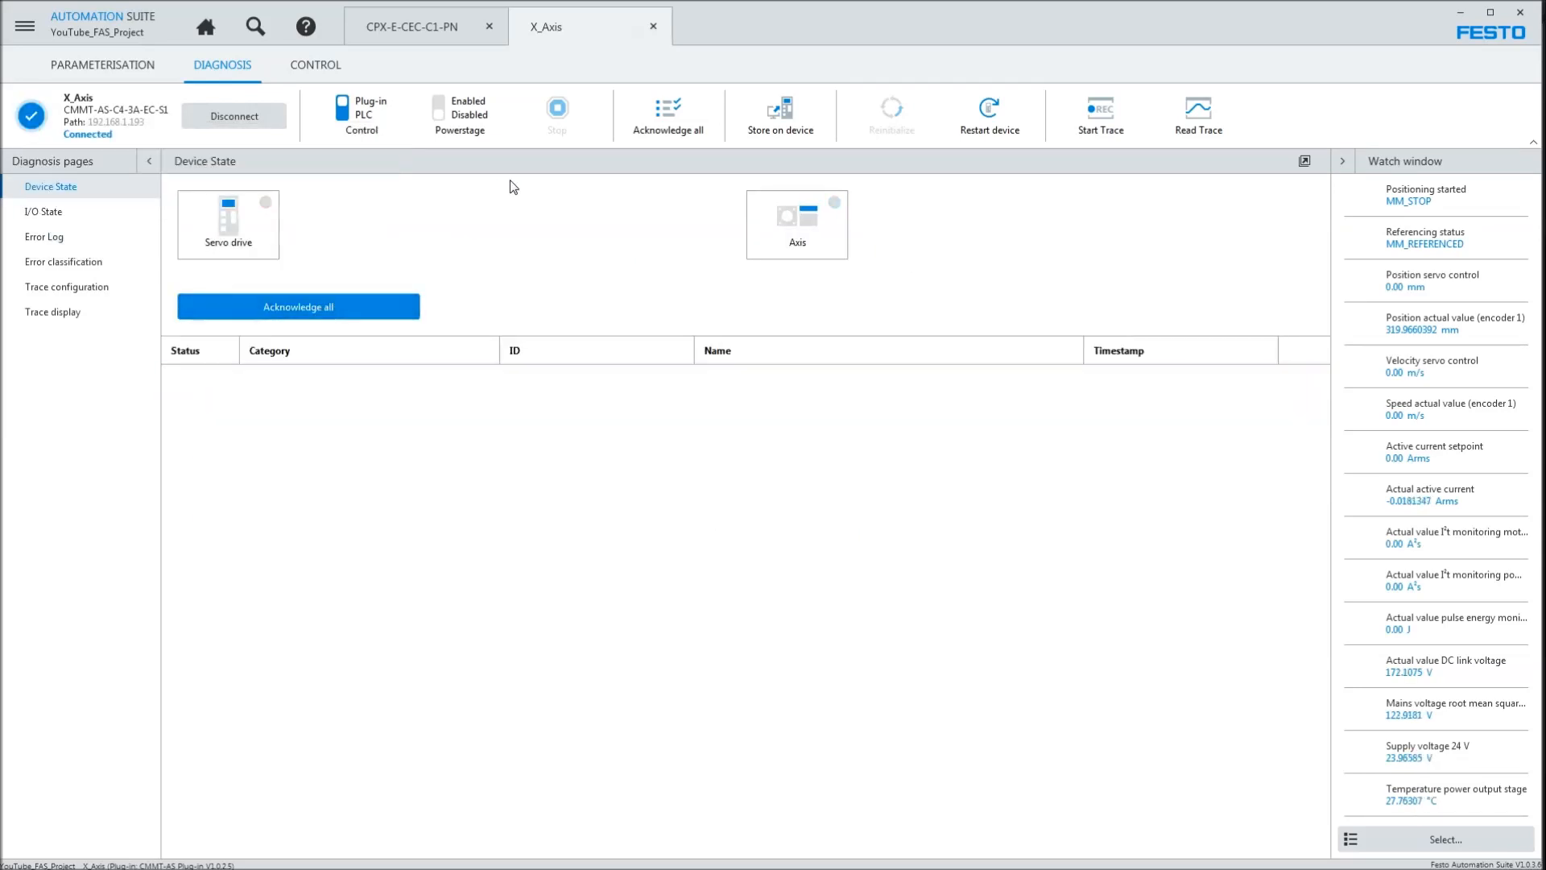
# - Reopen the X_Axis drive from the project designer and disconnect both the drive and the CPX-E-CEC-C1-PN controller
pyautogui.click(653, 26)
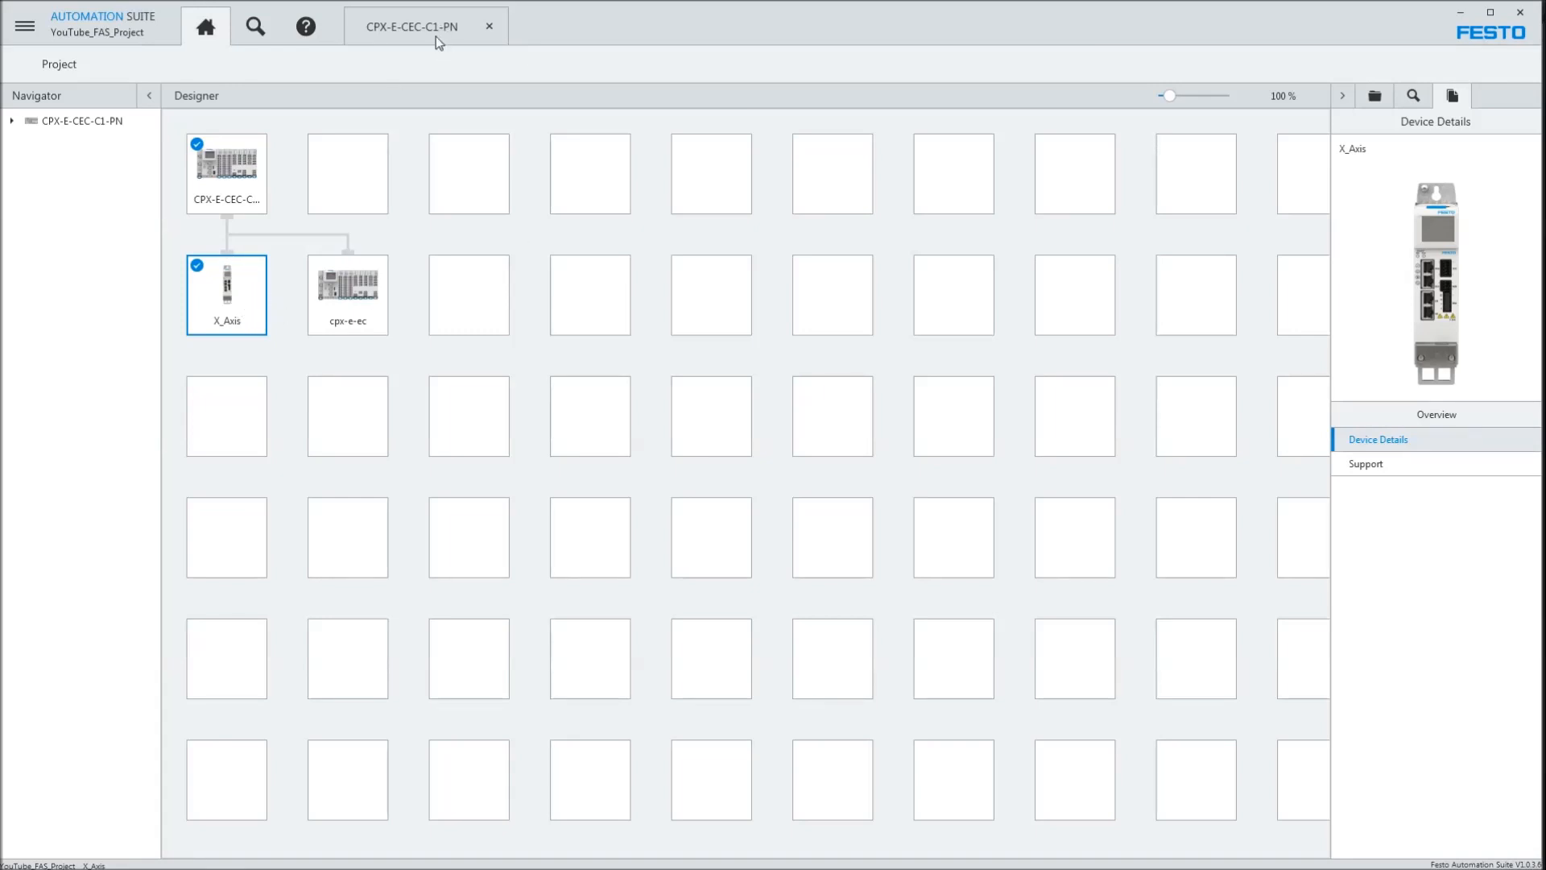
pyautogui.doubleClick(243, 310)
pyautogui.click(243, 118)
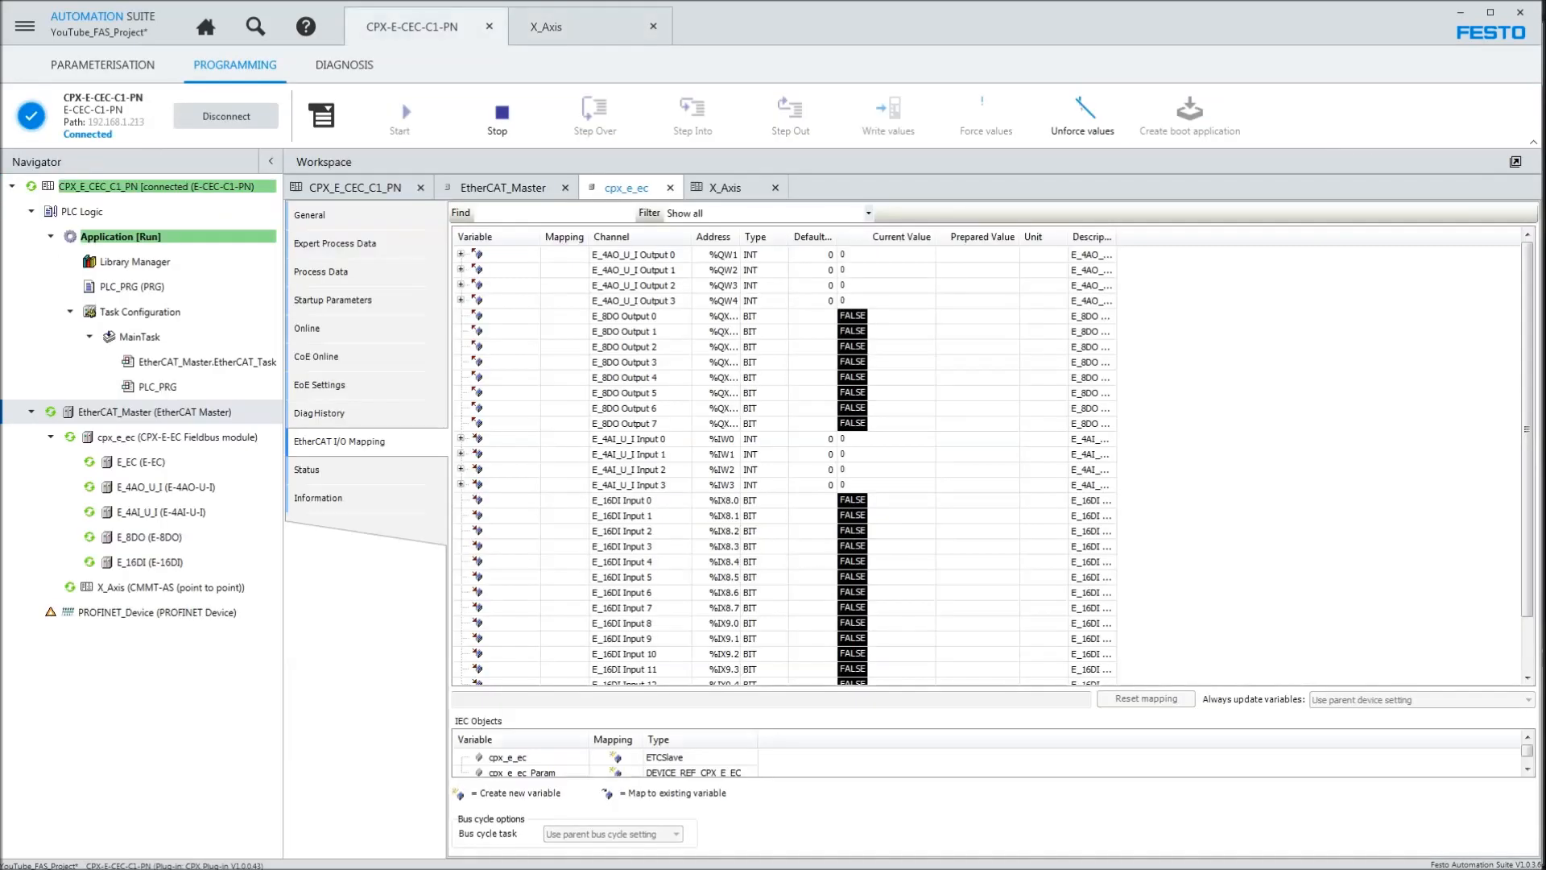
pyautogui.click(230, 118)
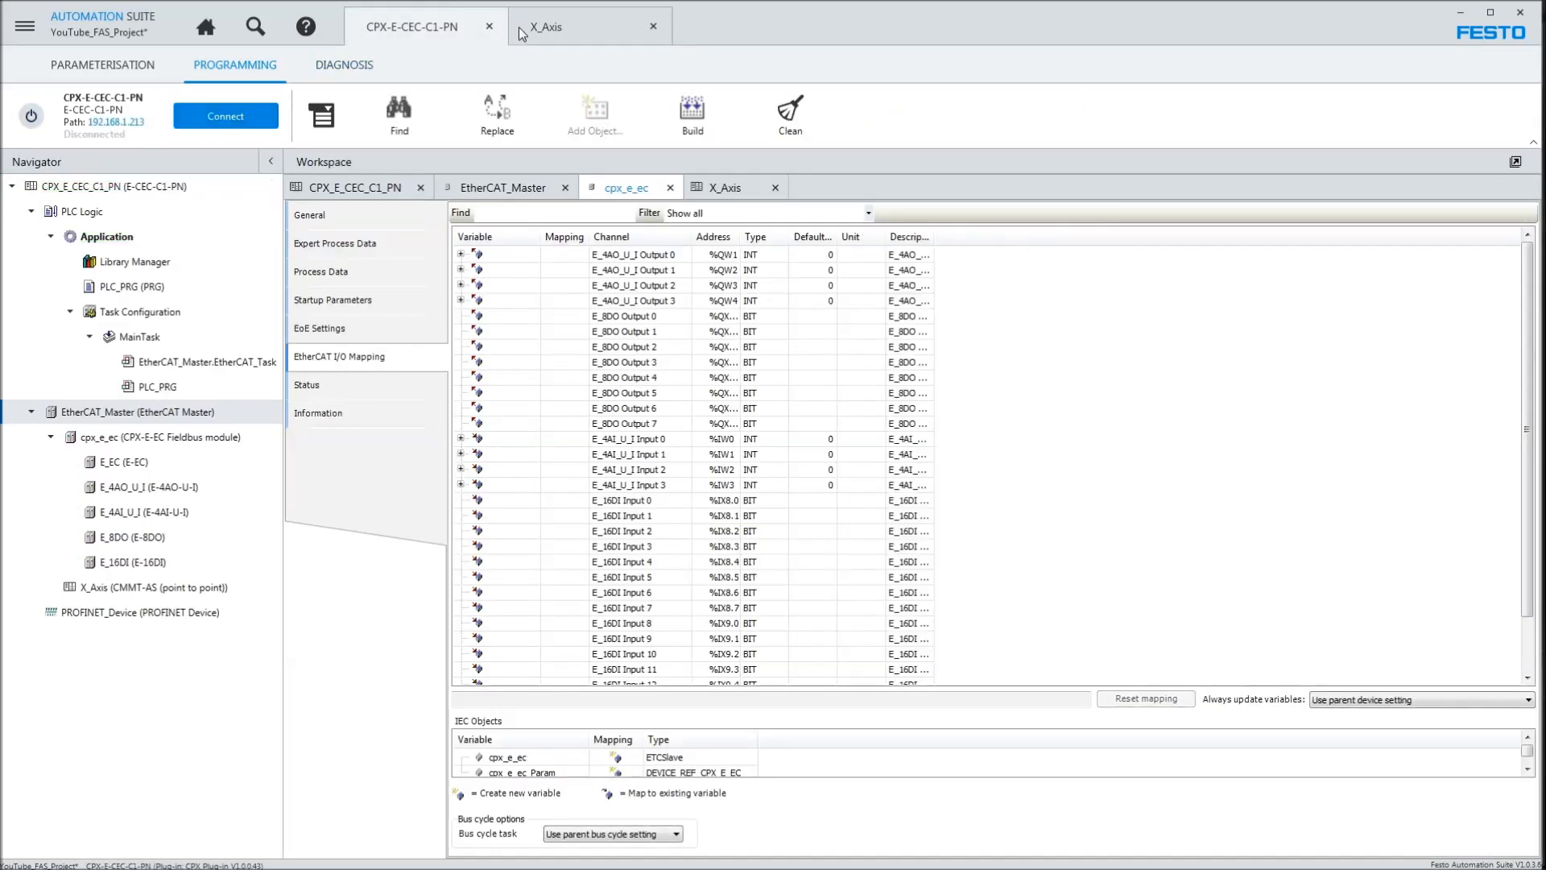
pyautogui.click(562, 33)
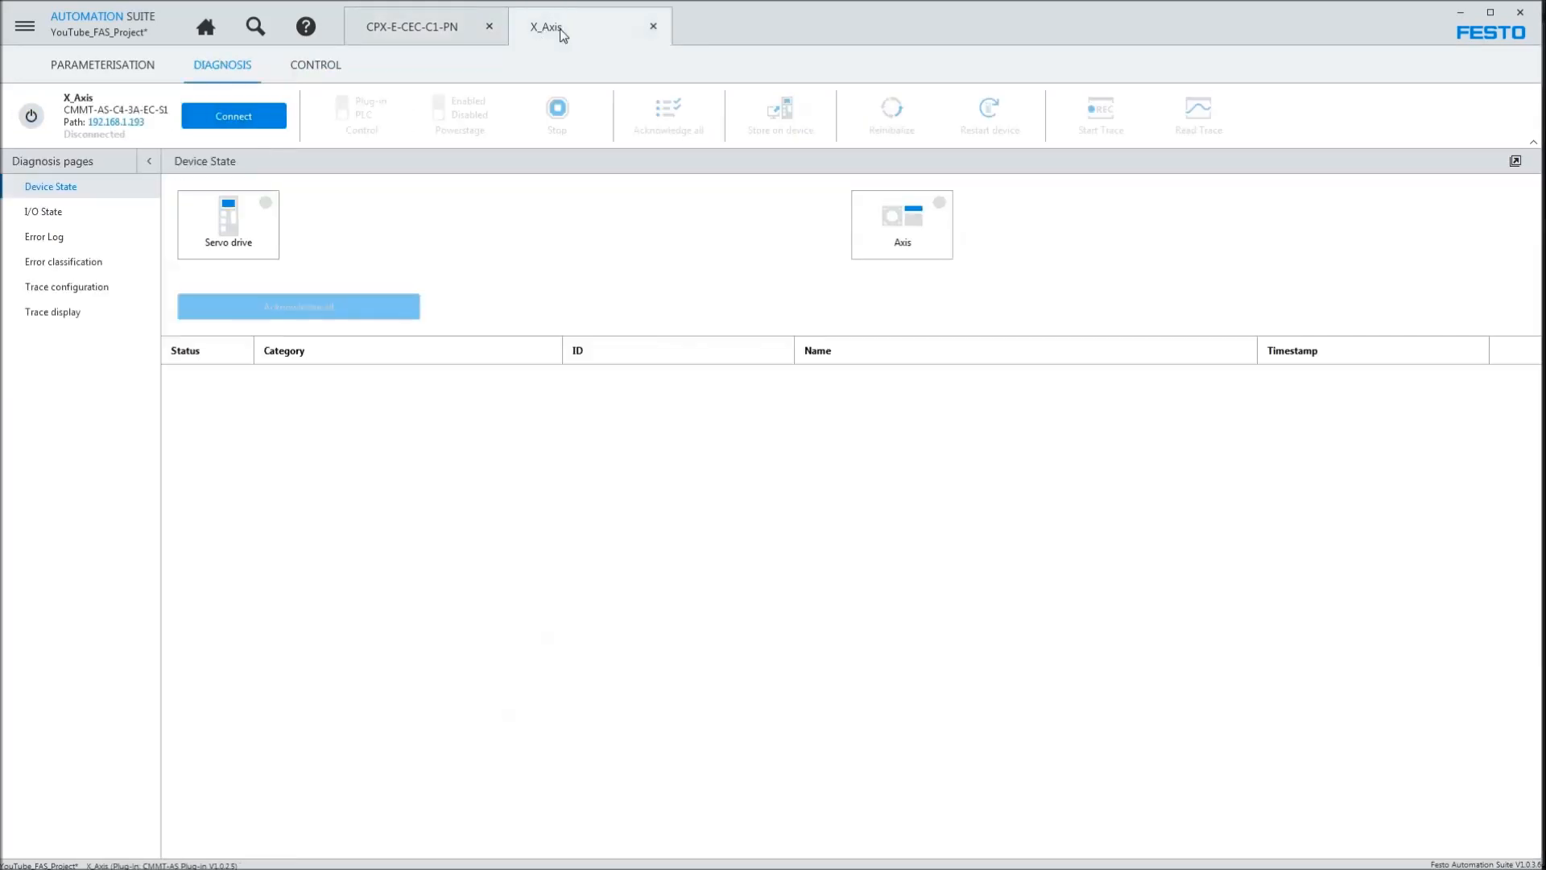
pyautogui.click(442, 28)
pyautogui.click(226, 32)
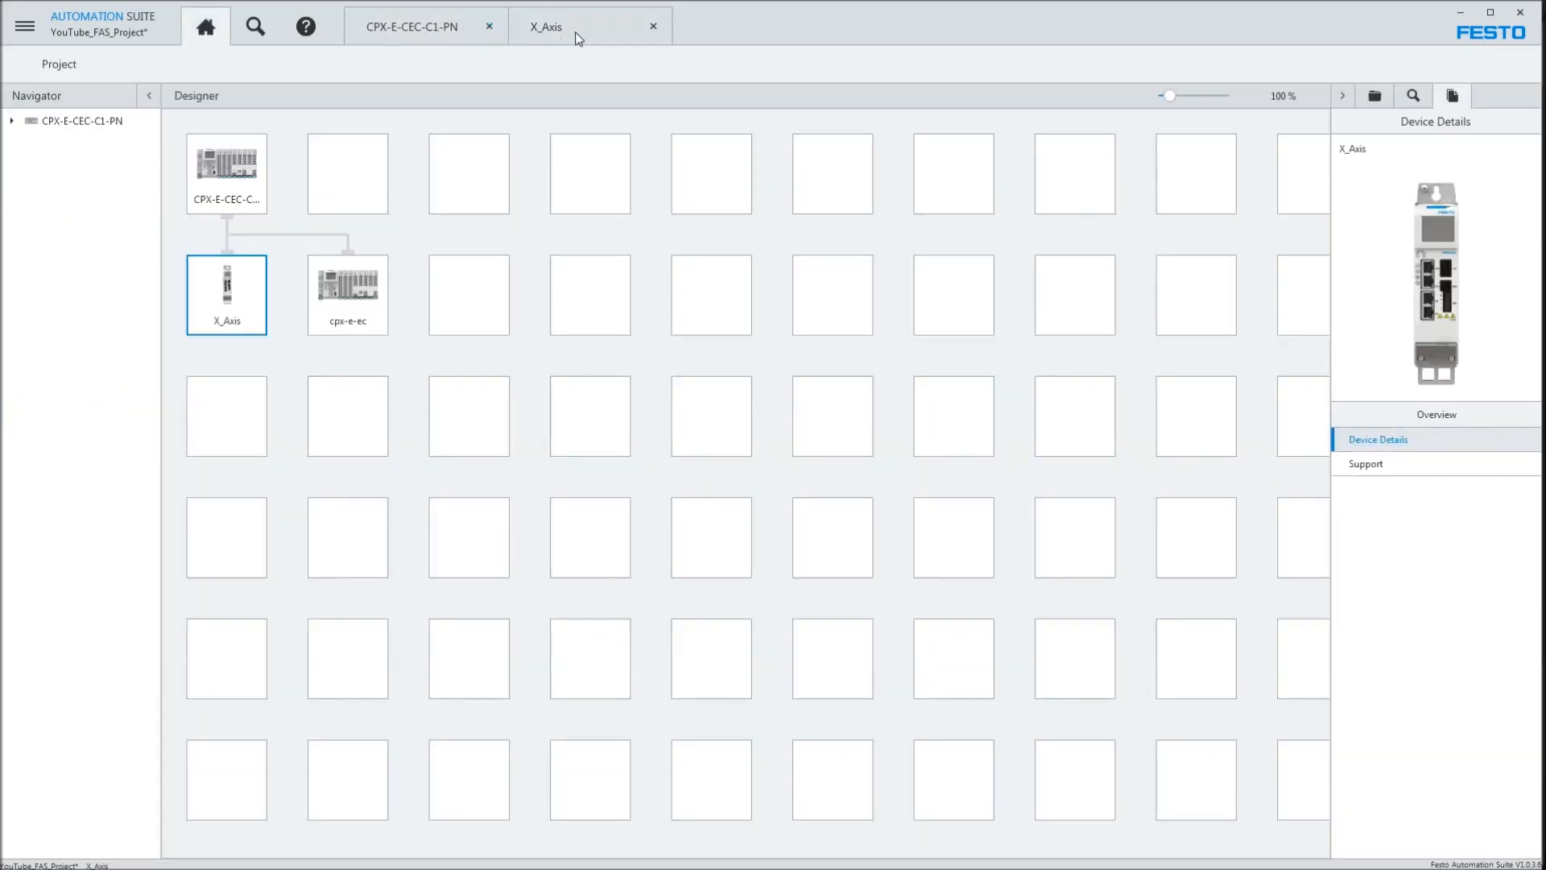
pyautogui.click(626, 31)
pyautogui.click(442, 26)
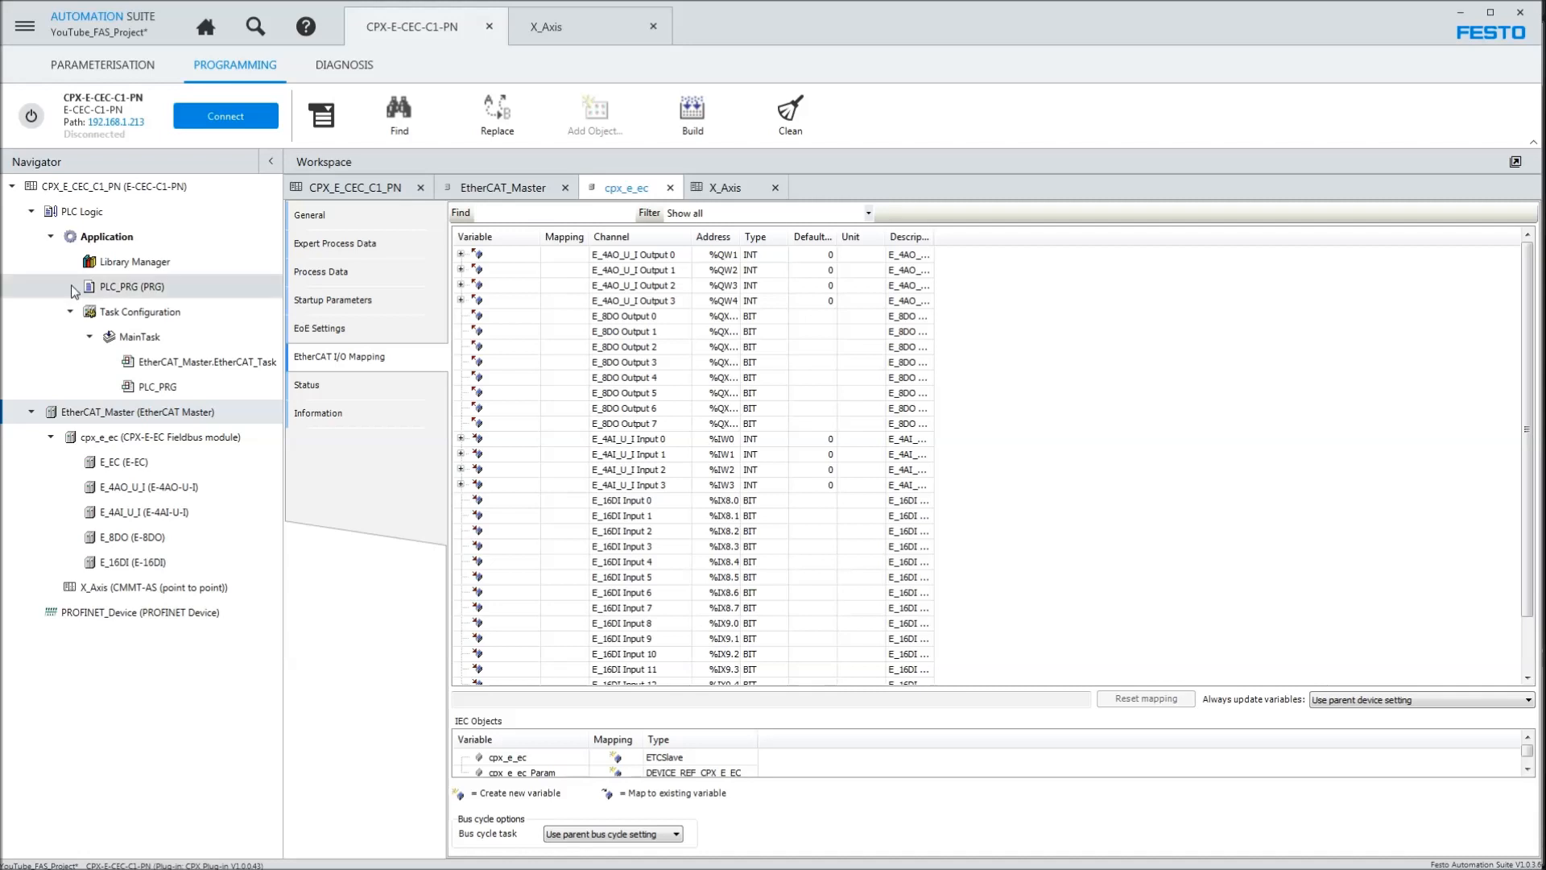
# - Open the Library Manager and look through Festo_PtP_Virtual, Festo_PtP_CiA402_ETC_CMMT_AS, Festo_PtP_CiA402_ETC and Festo_PtP_CiA402
pyautogui.doubleClick(124, 265)
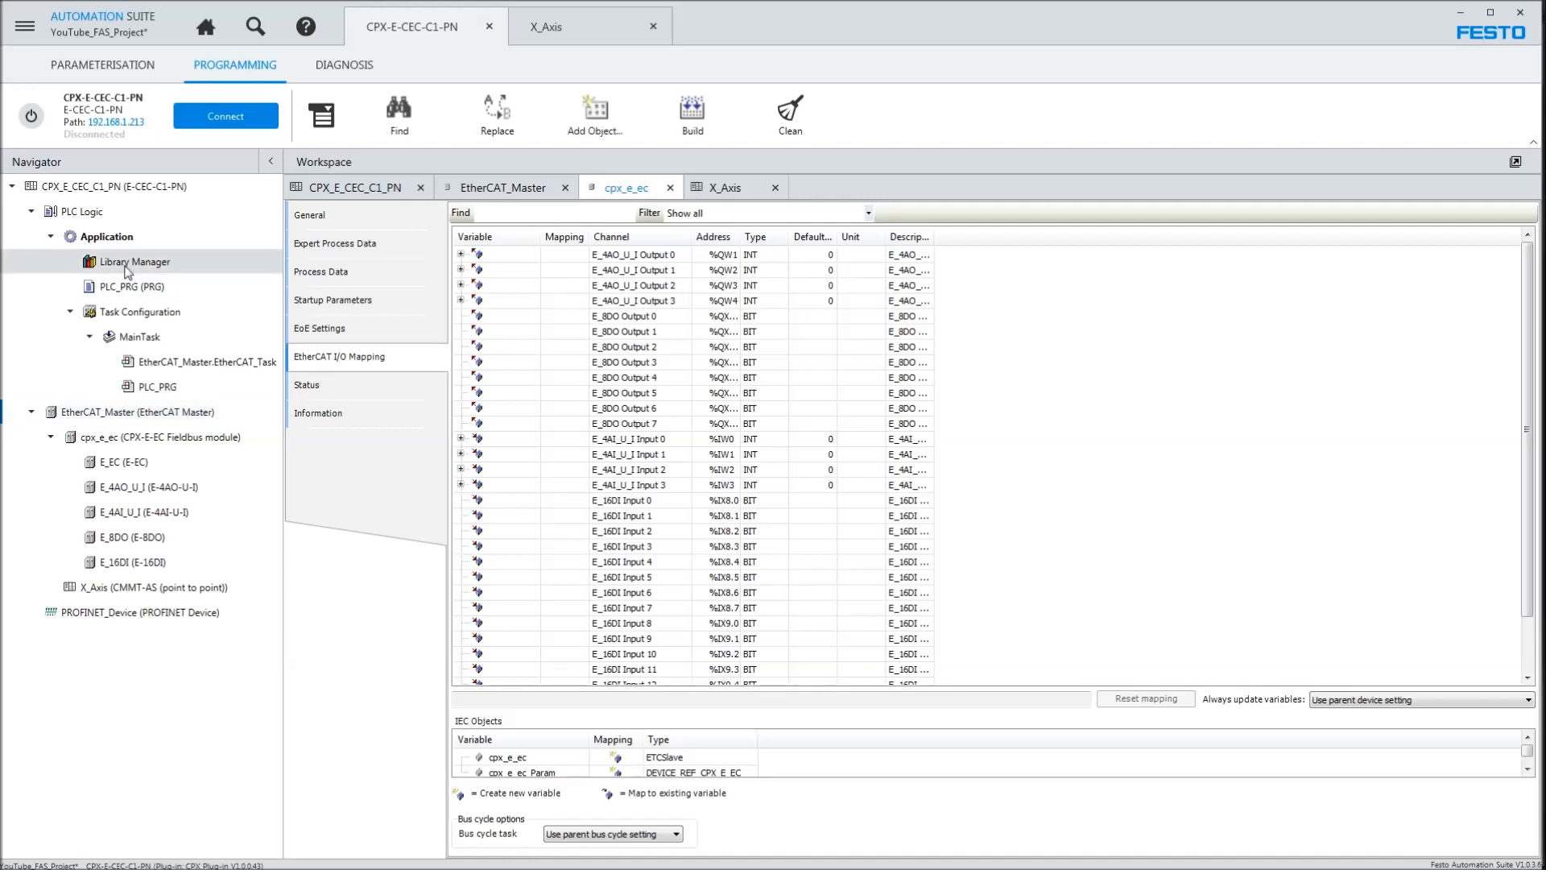
pyautogui.moveTo(346, 361); pyautogui.dragTo(369, 482)
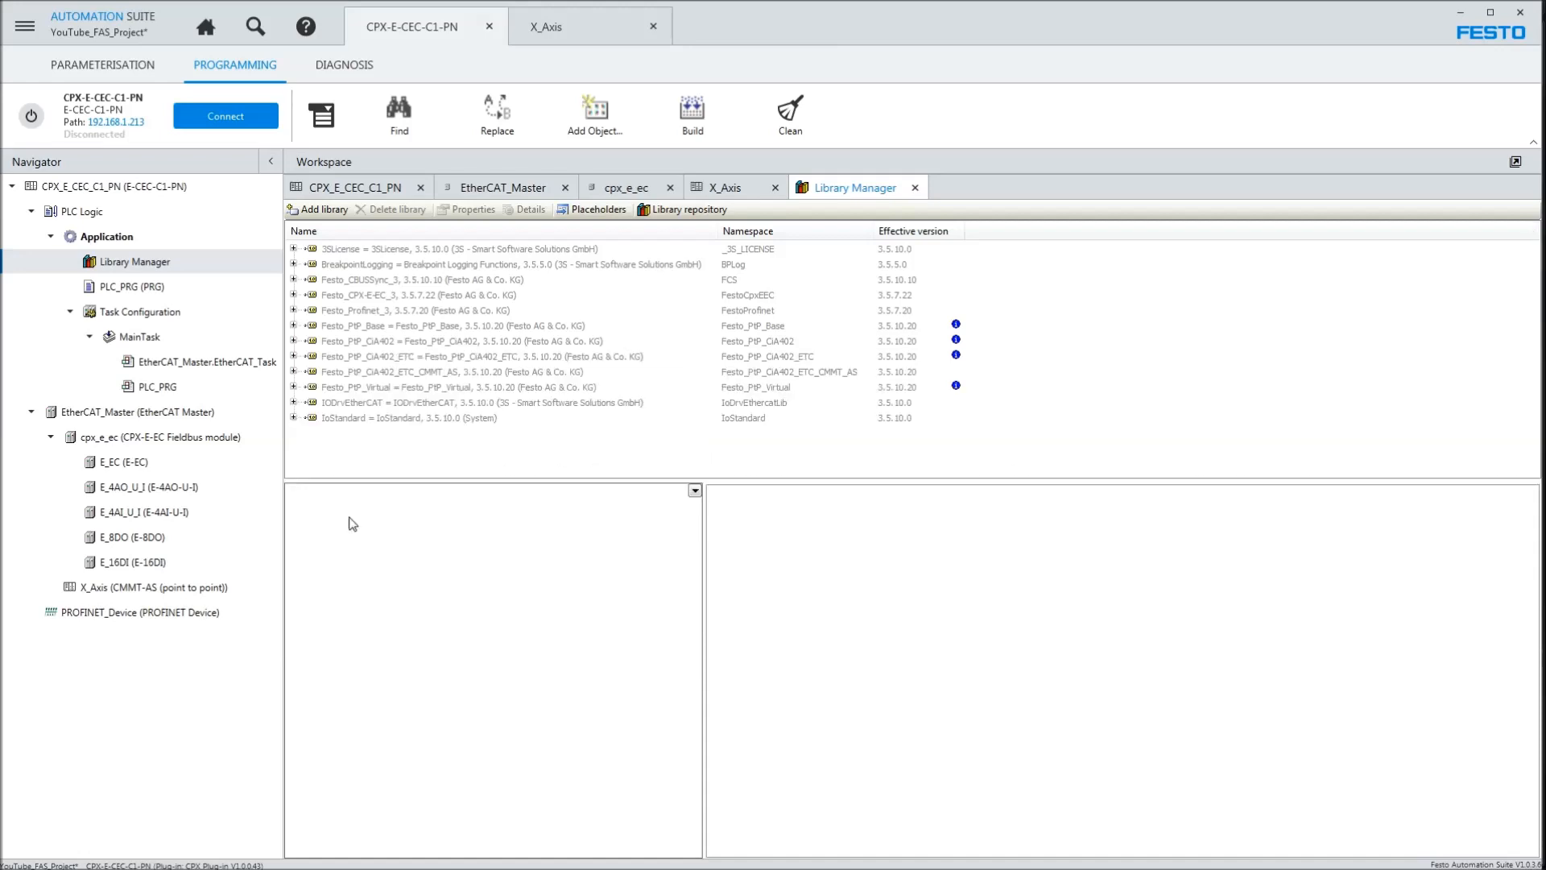
pyautogui.click(193, 592)
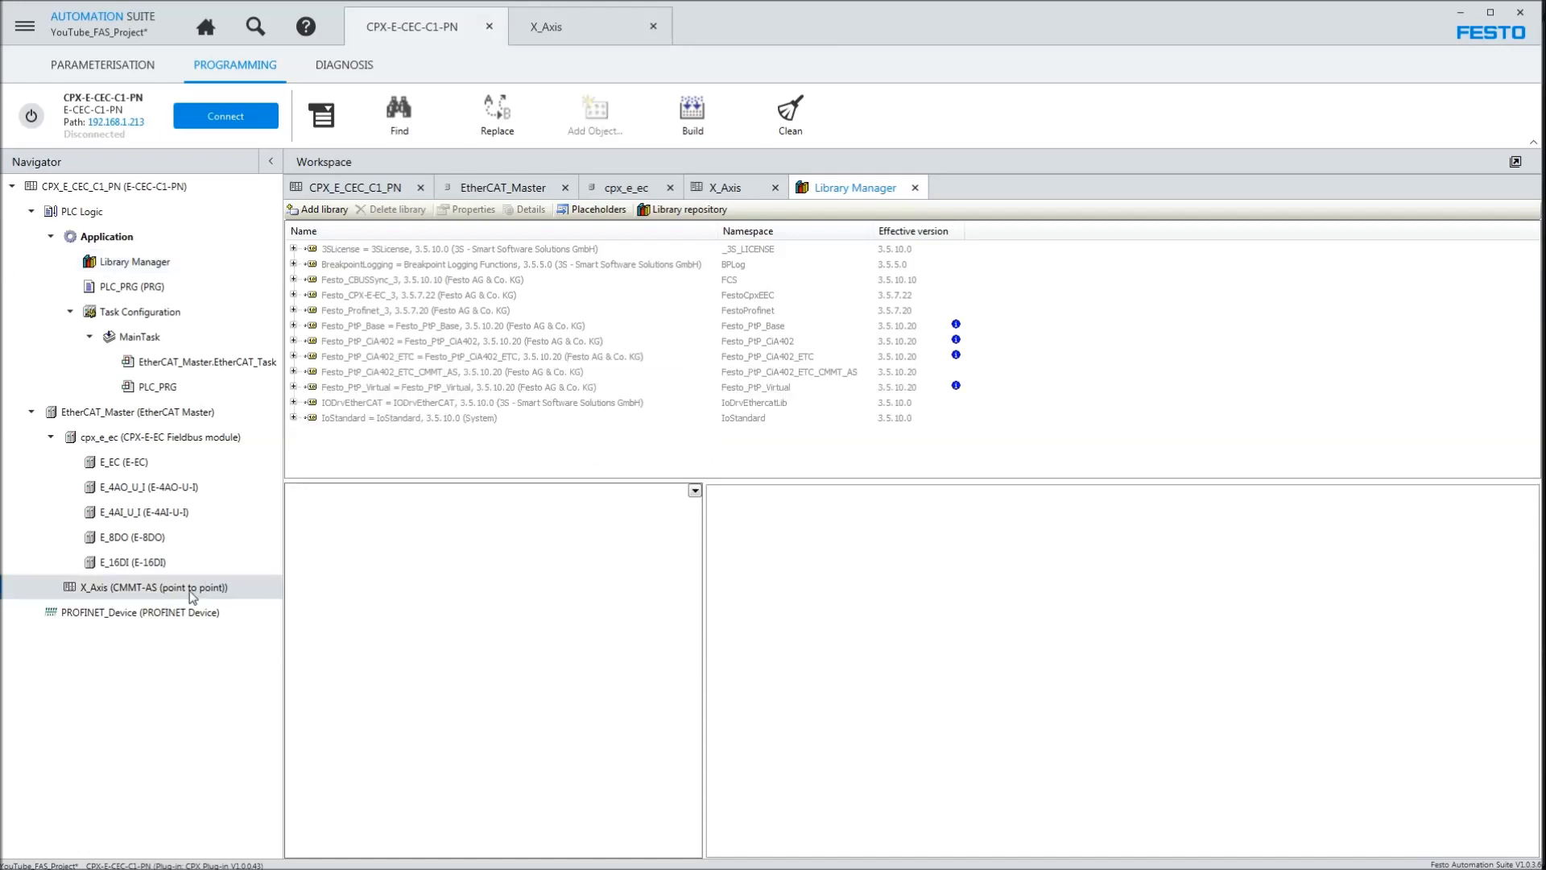
pyautogui.click(343, 386)
pyautogui.click(348, 373)
pyautogui.click(385, 355)
pyautogui.click(390, 341)
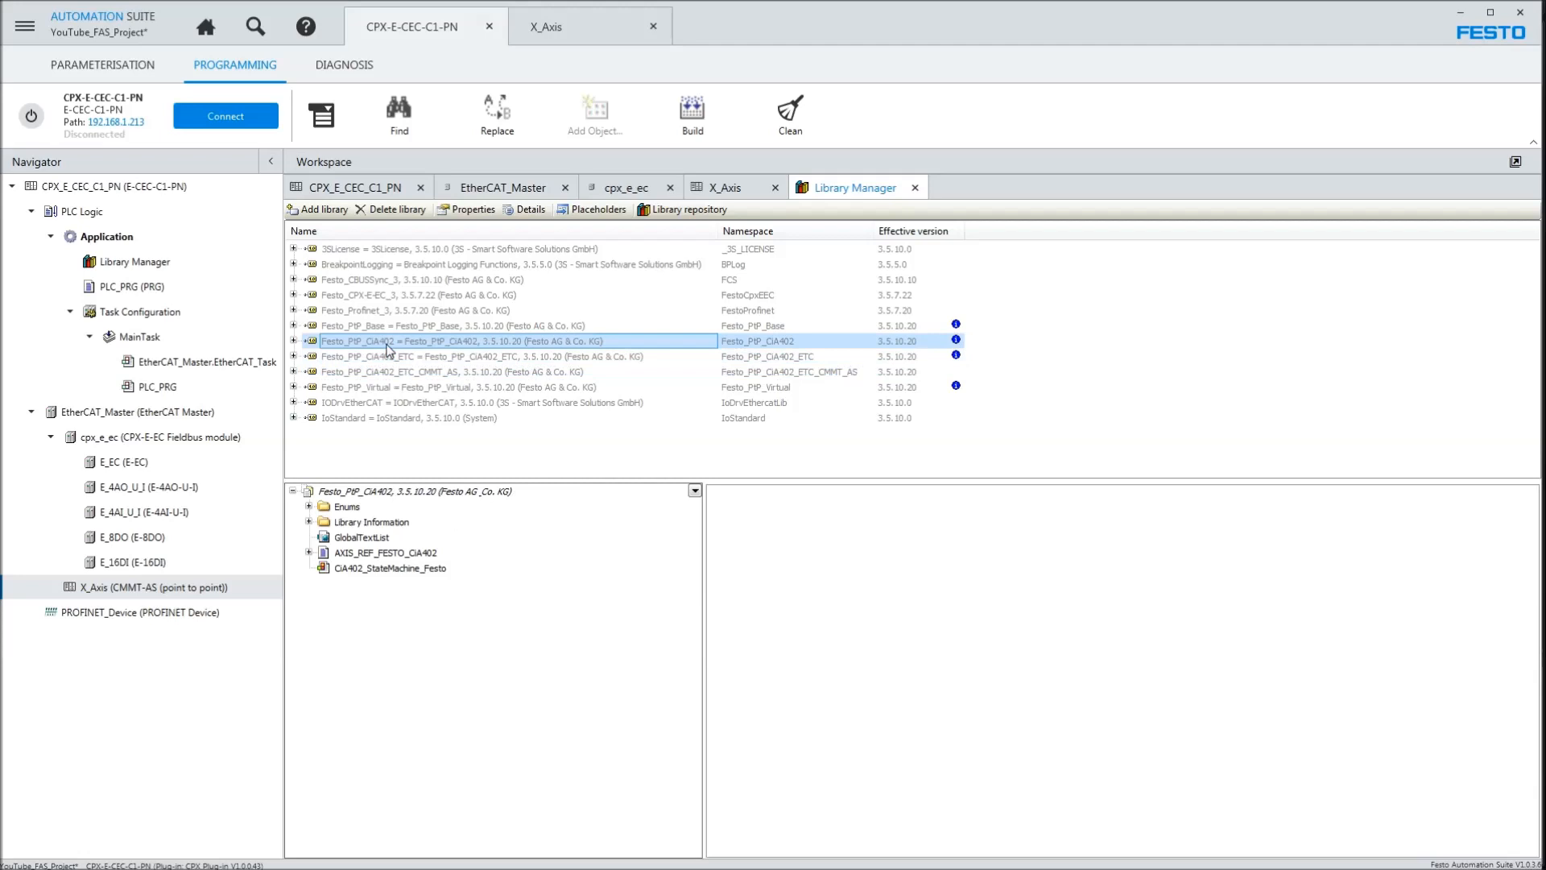
# - Expand the PLCopen Administrative FBs of the Festo_PtP_Base library and view the inputs and outputs of MC_Power_Festo
pyautogui.click(391, 327)
pyautogui.click(294, 326)
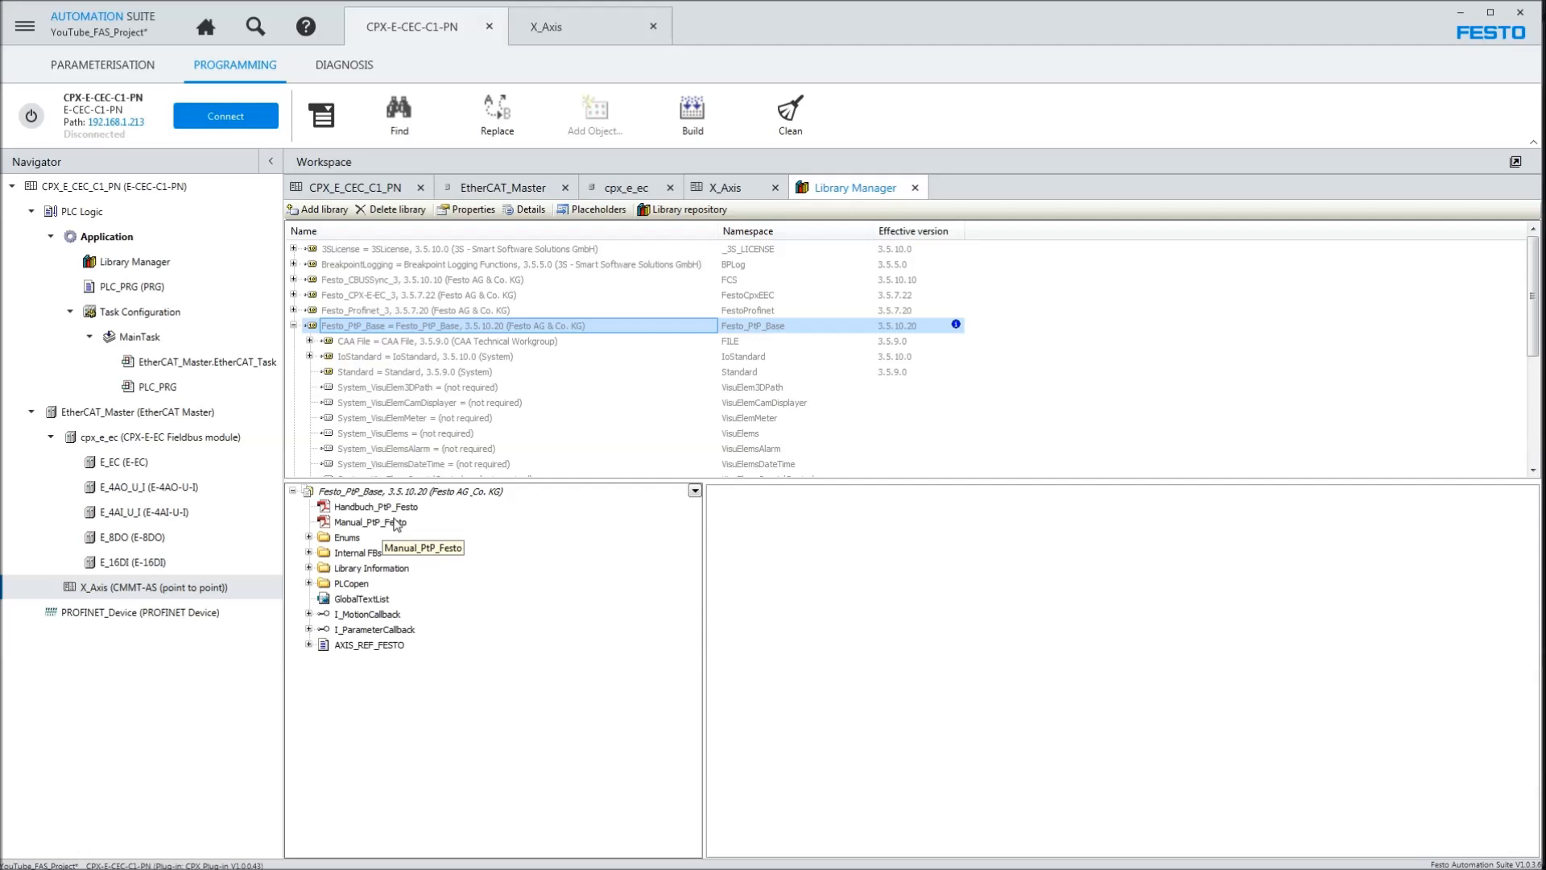
pyautogui.click(310, 583)
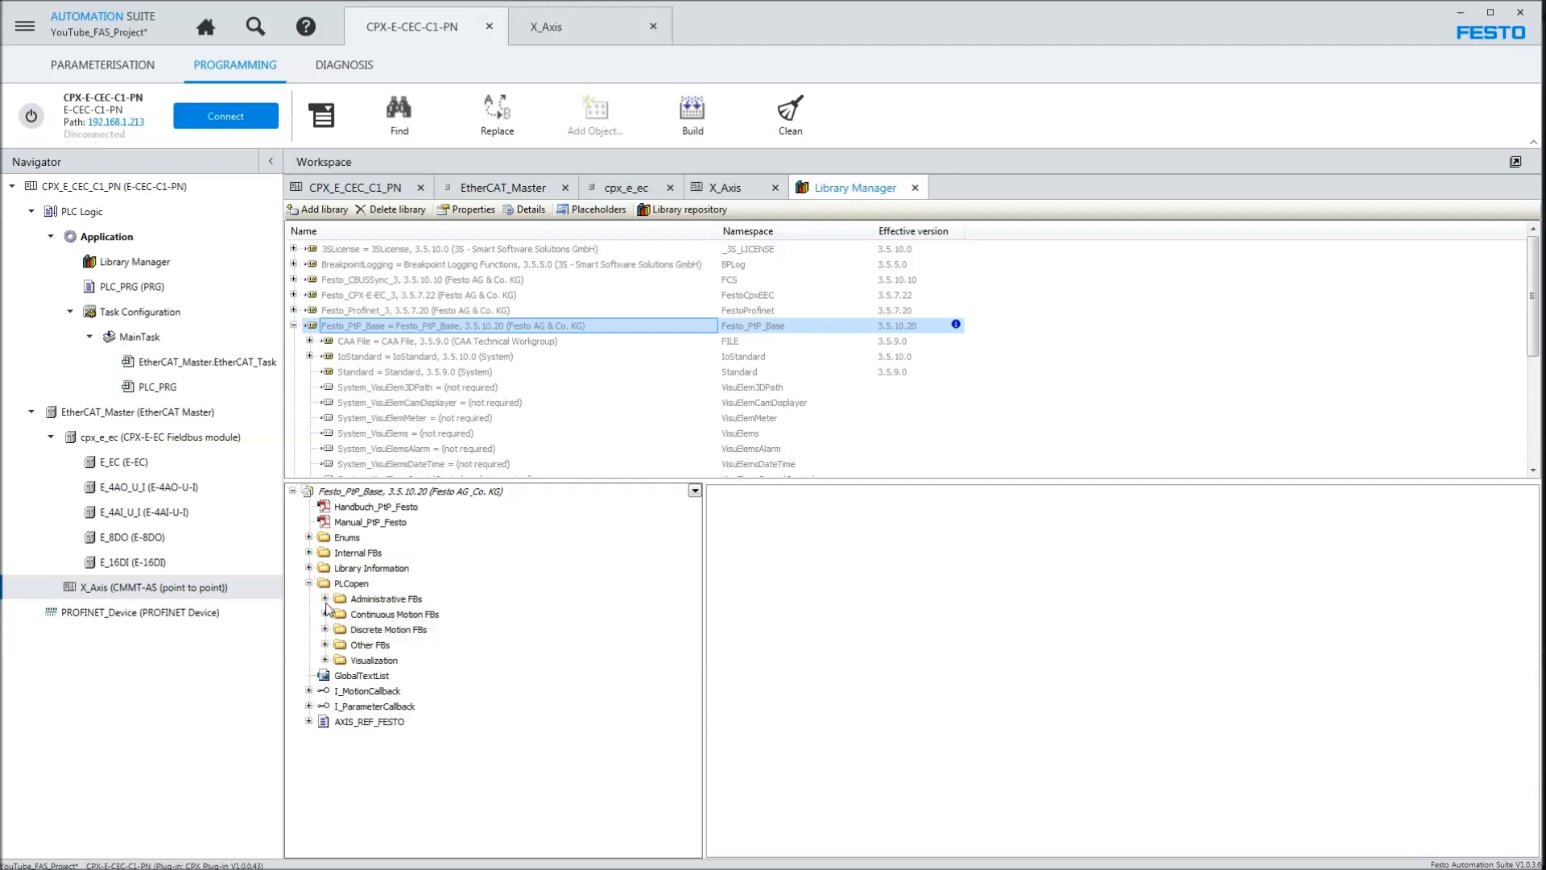
pyautogui.click(324, 598)
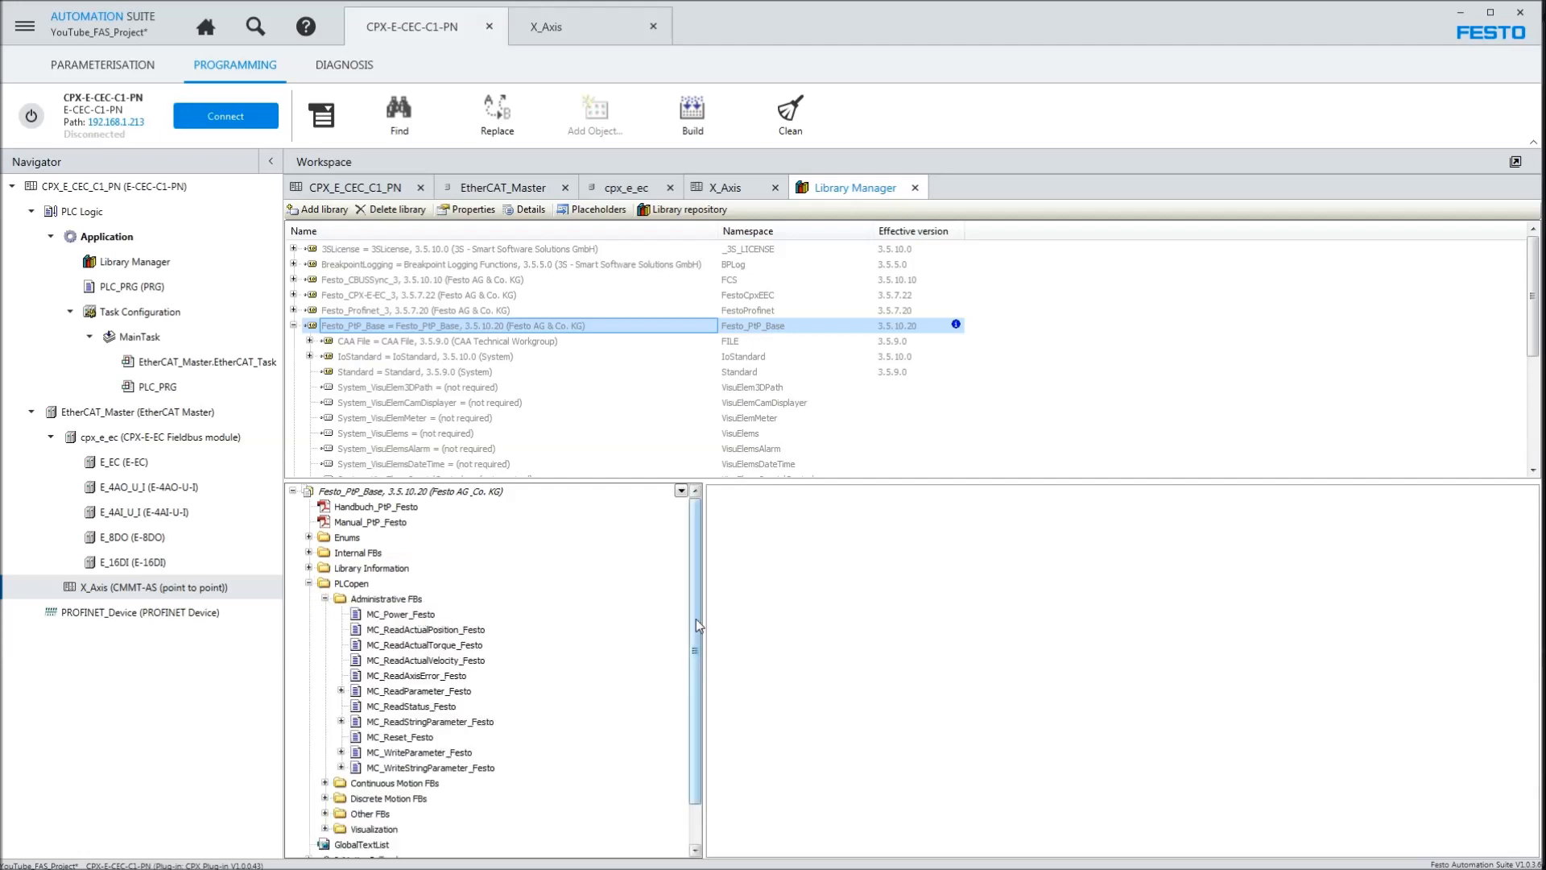
pyautogui.moveTo(633, 478); pyautogui.dragTo(641, 402)
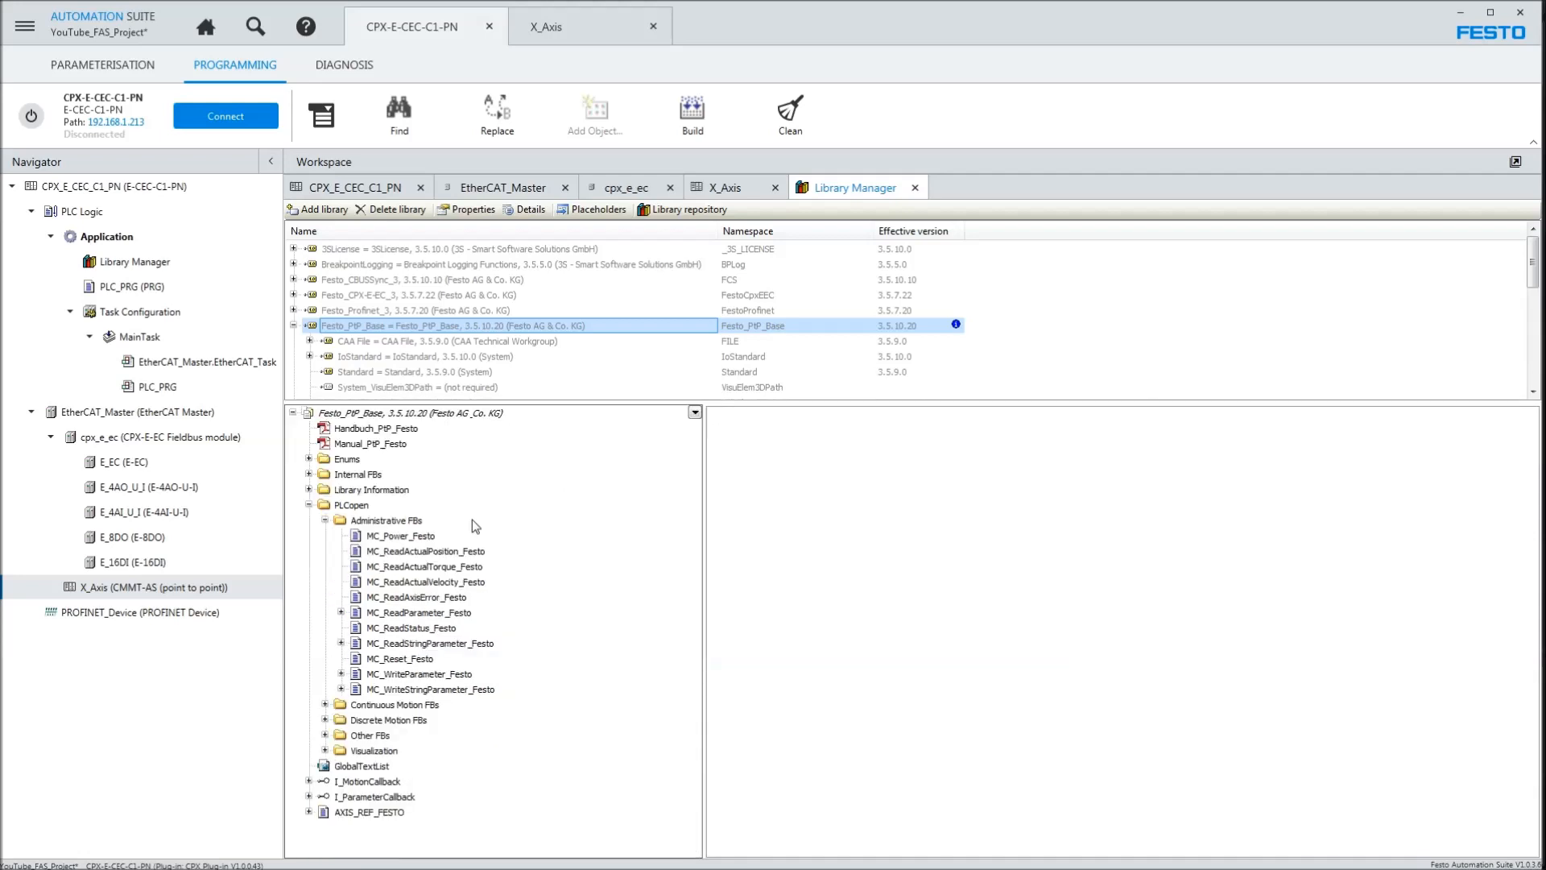
pyautogui.click(384, 537)
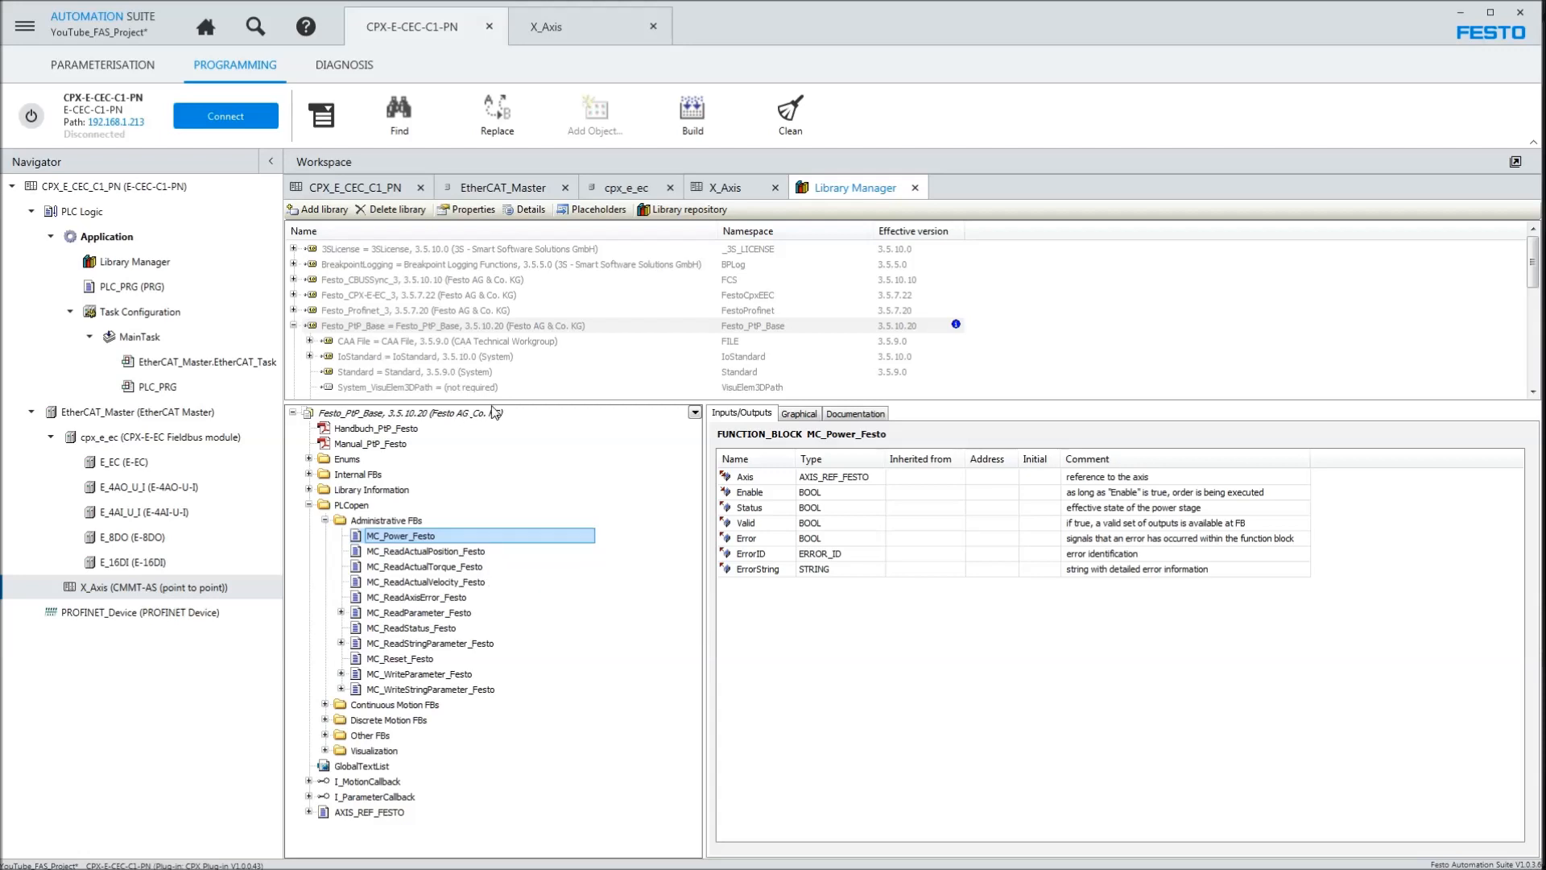
# - Open the Manual_PtP_Festo document from the Festo_PtP_Base library
pyautogui.moveTo(498, 403); pyautogui.dragTo(497, 454)
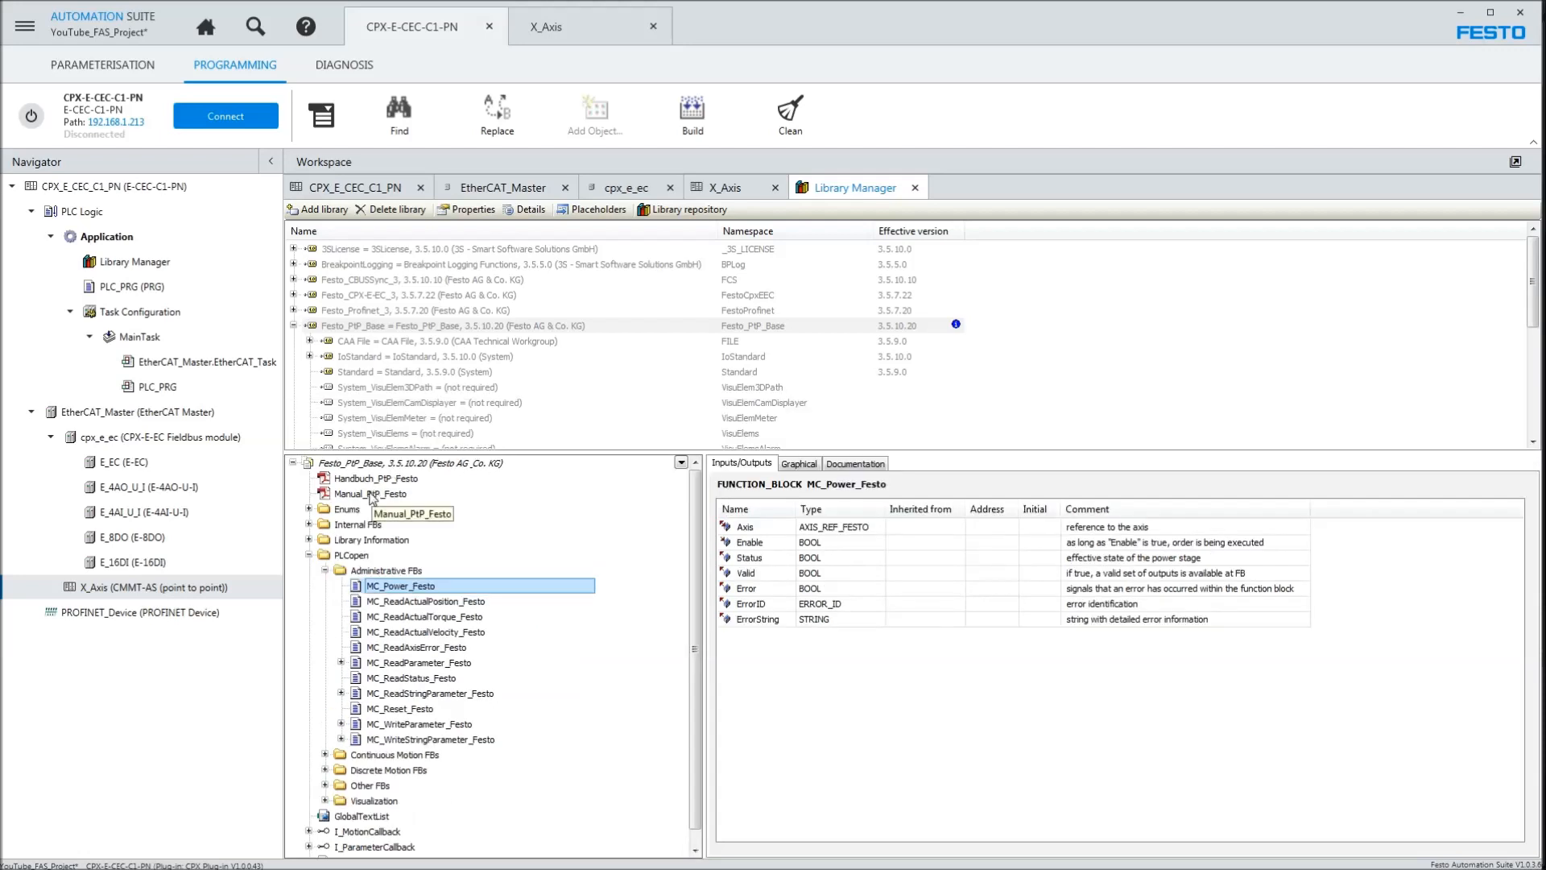
pyautogui.click(372, 494)
pyautogui.doubleClick(373, 494)
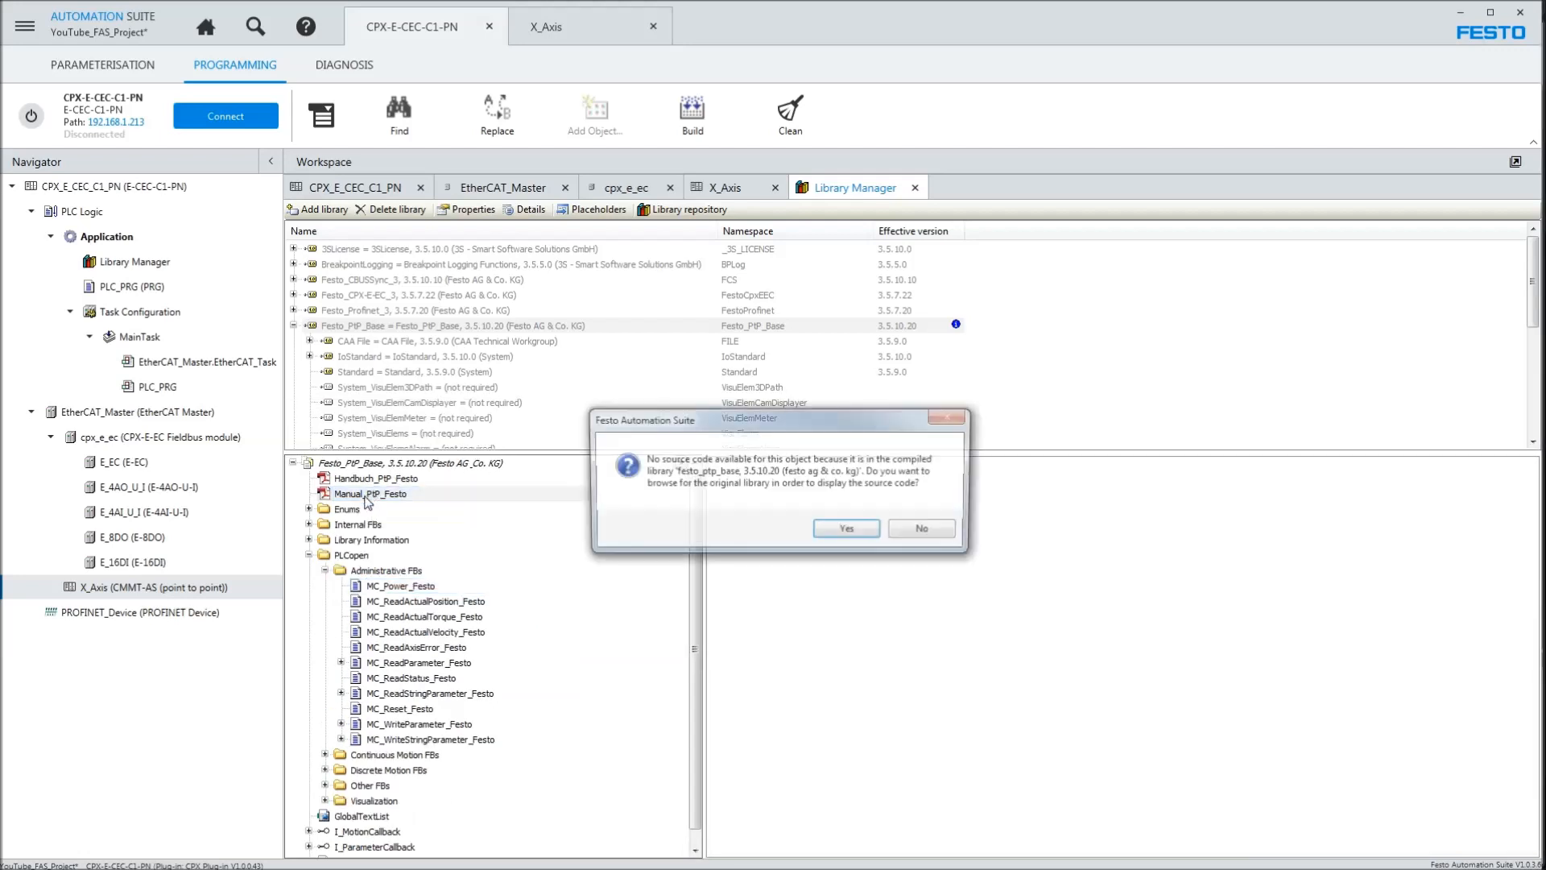
pyautogui.click(848, 530)
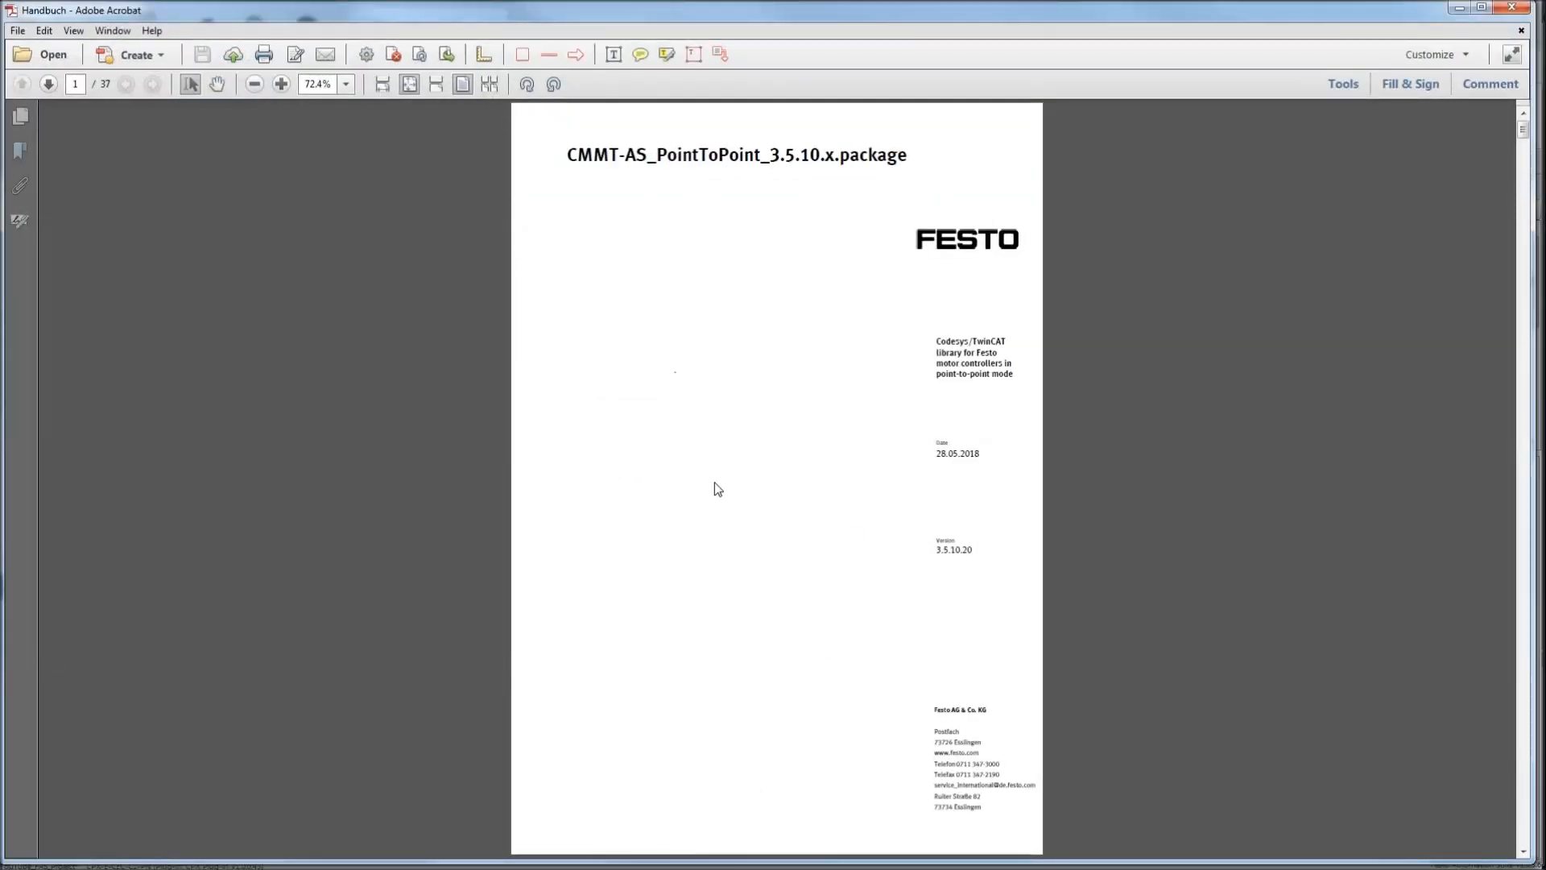
# - Read through the PtP manual up to the PLCopen function blocks chapter, close it, and decline browsing for the original library source
pyautogui.click(21, 151)
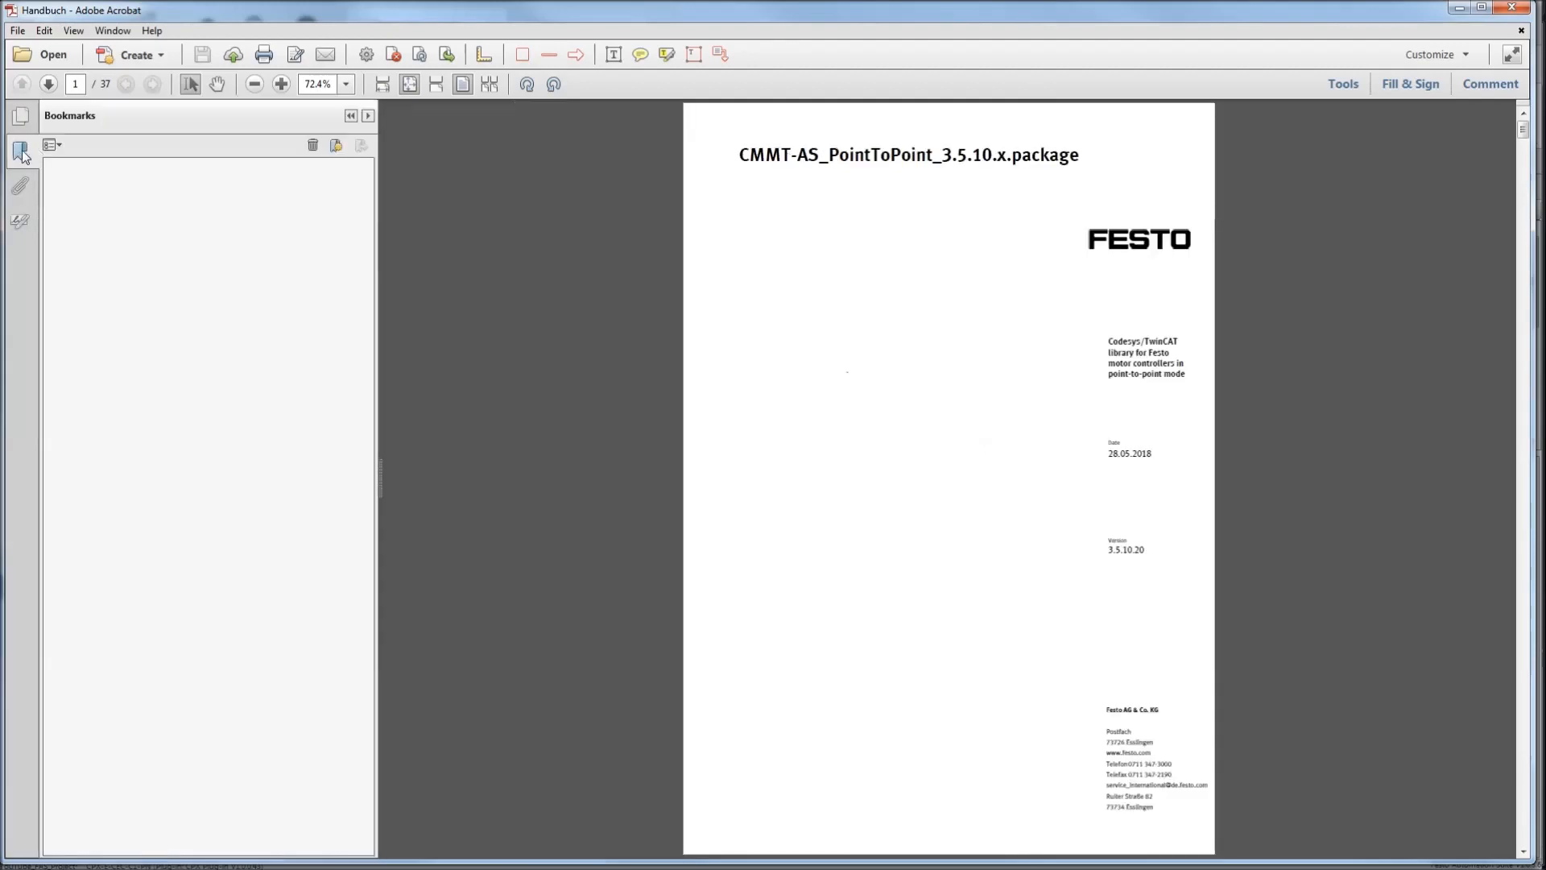
pyautogui.click(20, 151)
pyautogui.scroll(-4, 734, 343)
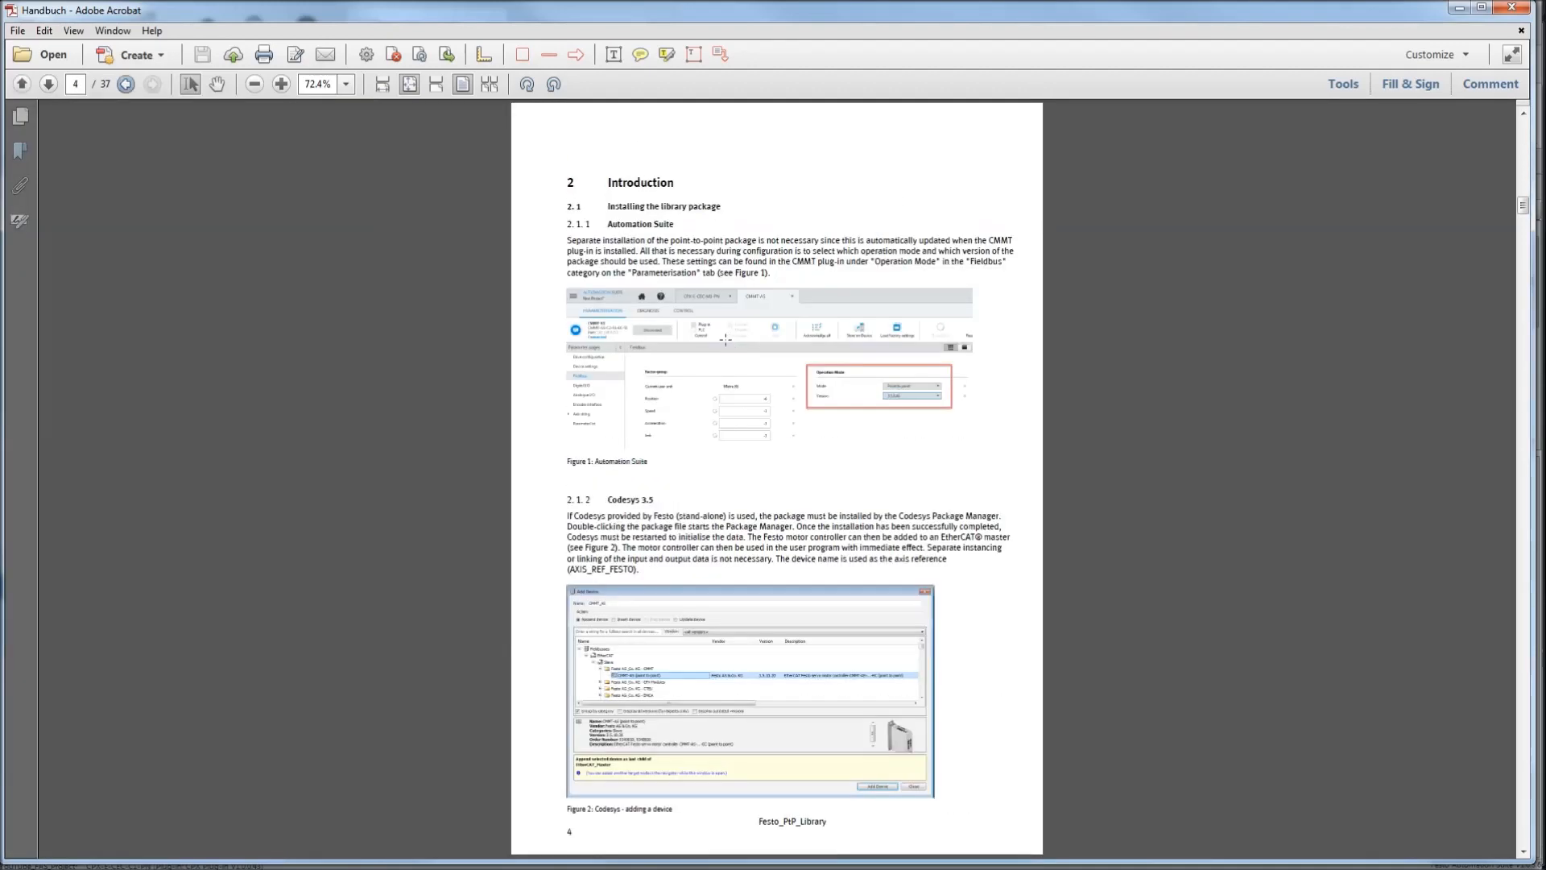
pyautogui.scroll(-2, 724, 347)
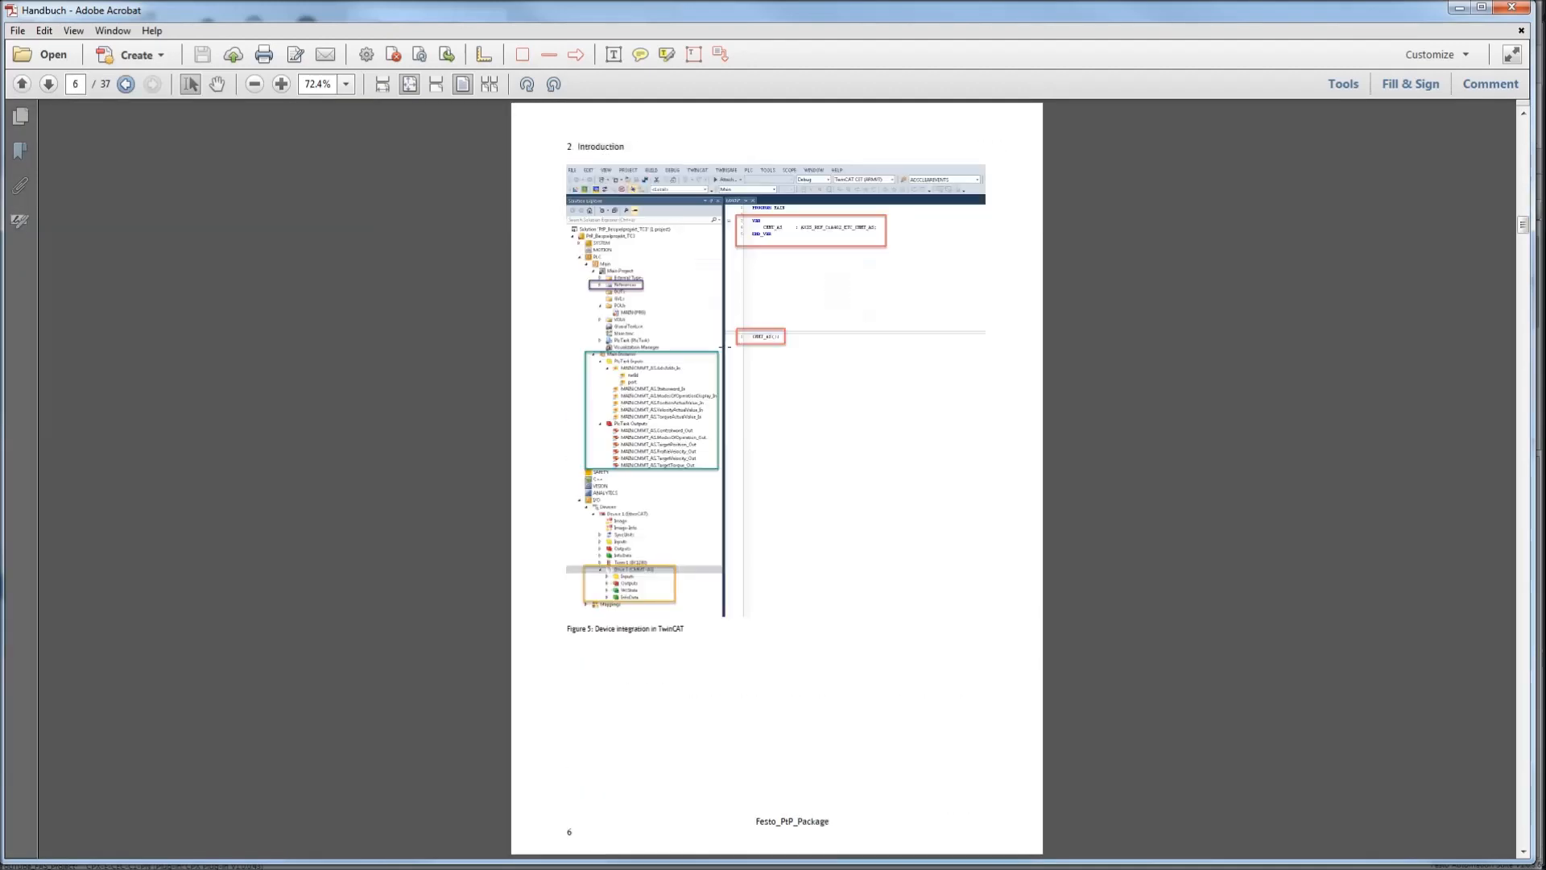
pyautogui.moveTo(695, 504); pyautogui.dragTo(587, 299)
pyautogui.click(852, 437)
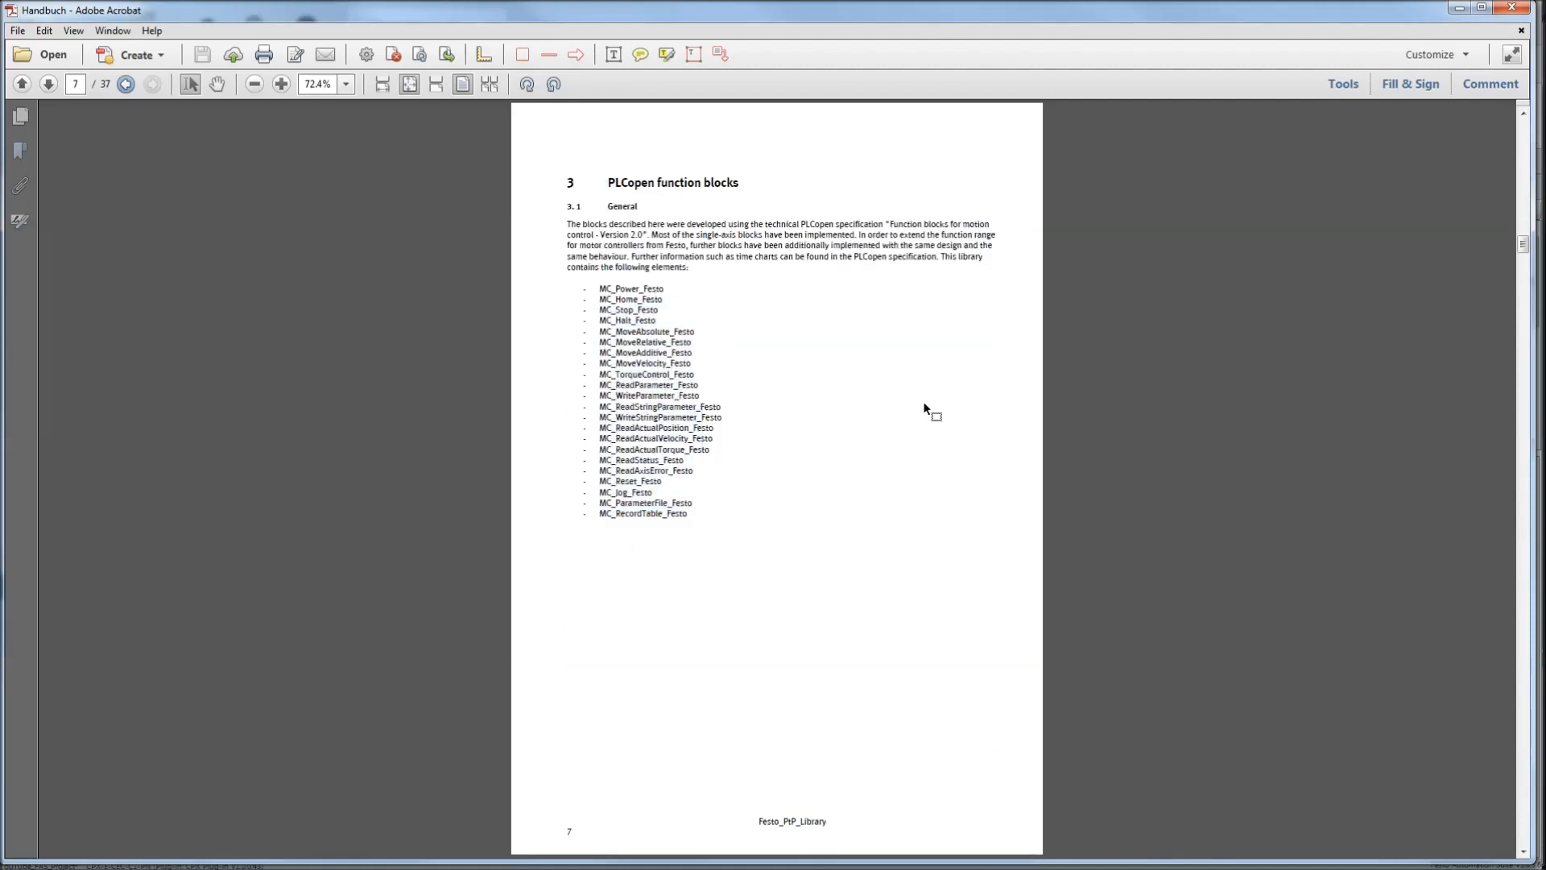
pyautogui.click(1518, 11)
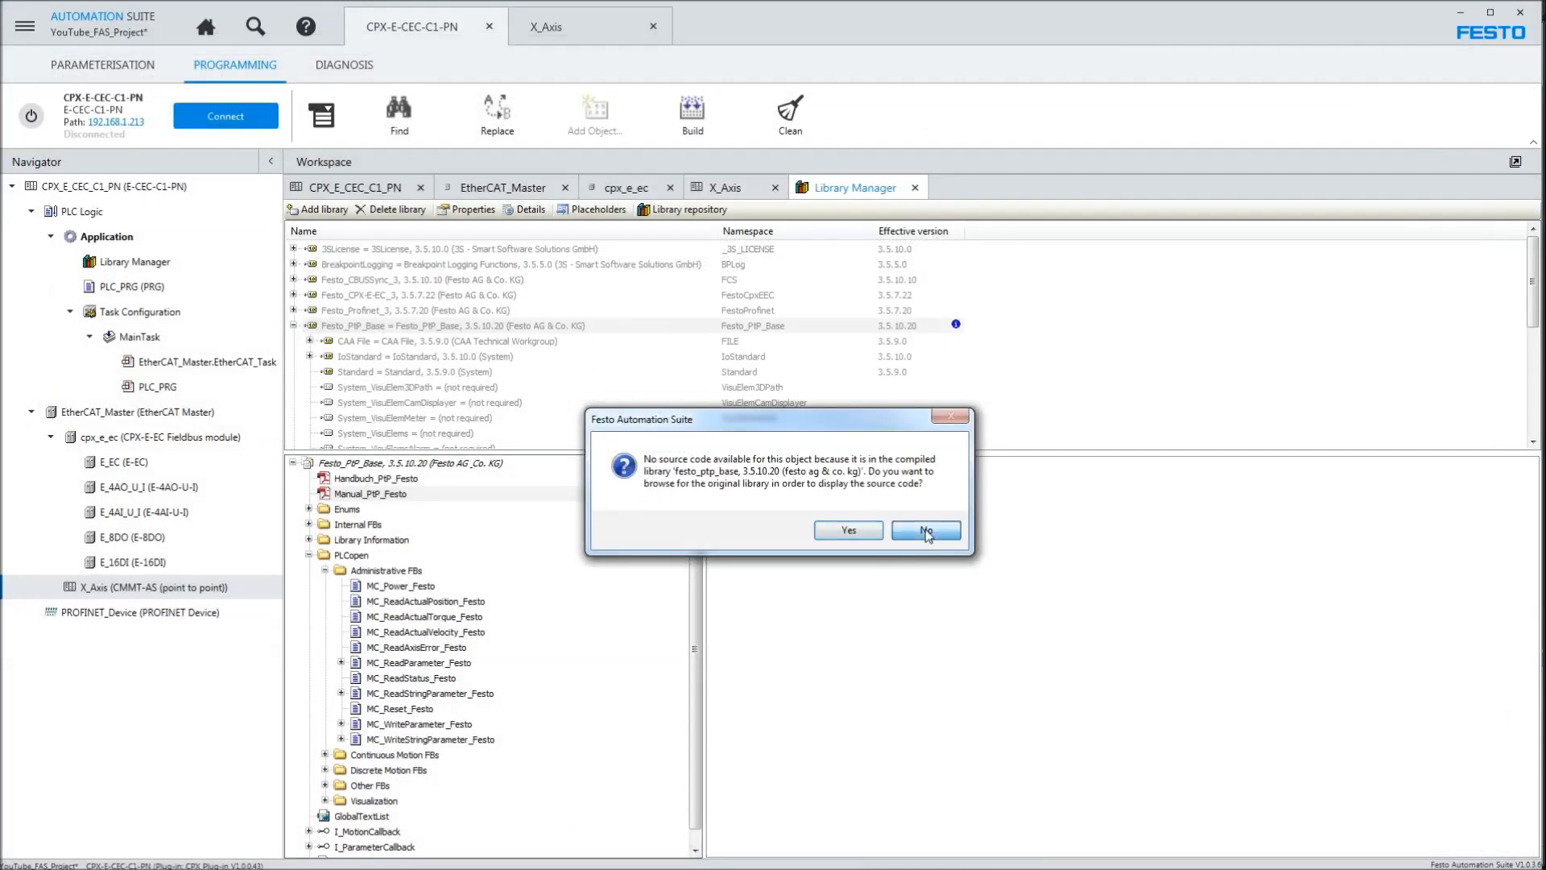
pyautogui.click(926, 530)
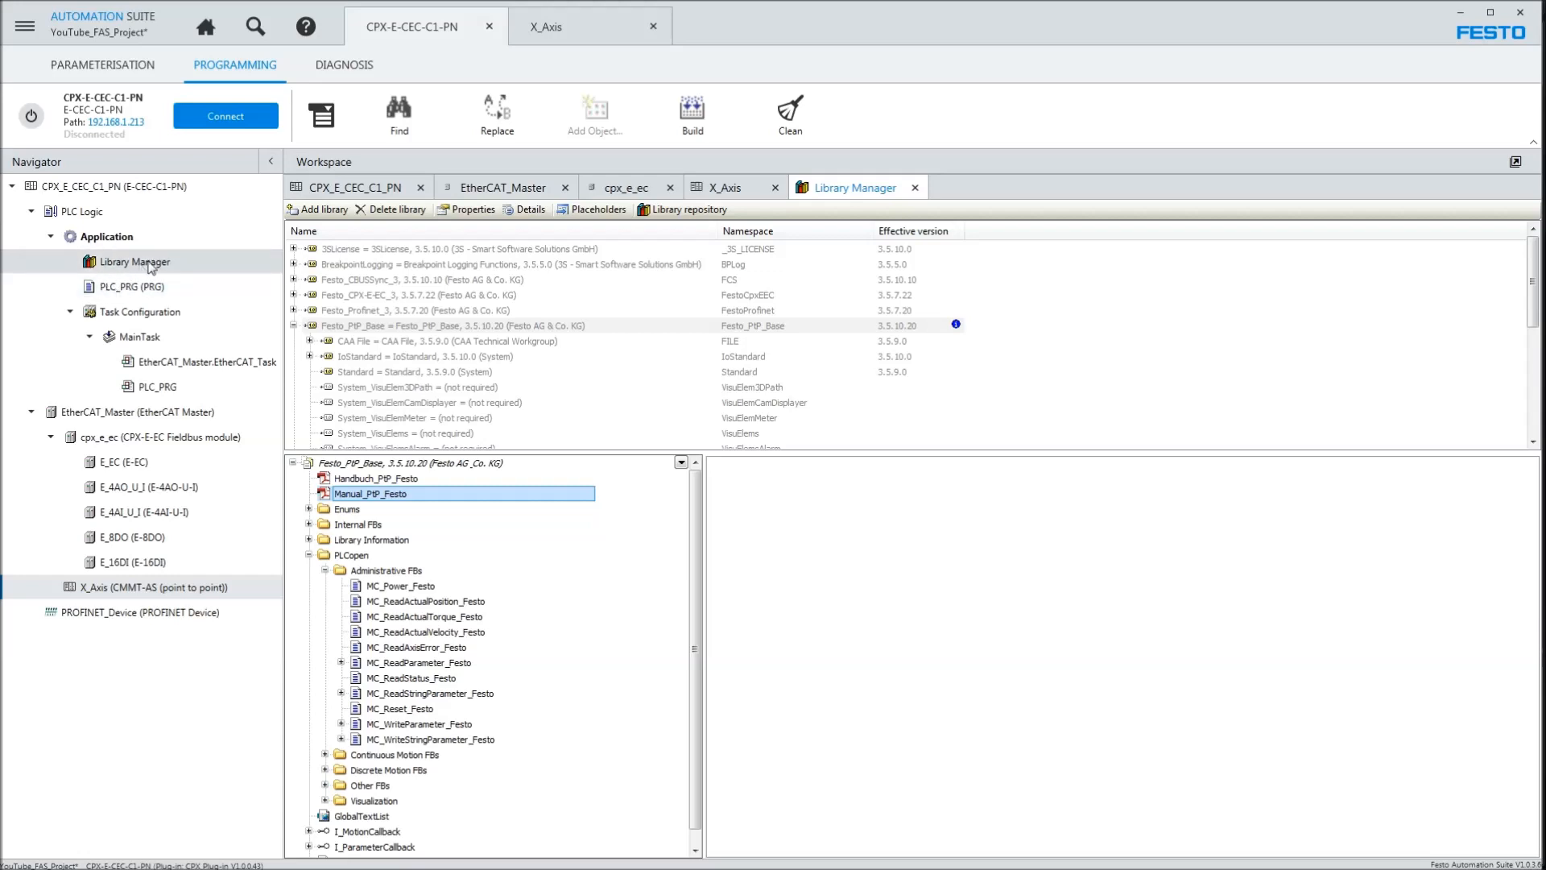
# - Add a program POU named AxisX_CTRL to the Application, with Continuous Function Chart (CFC) as its implementation language
pyautogui.click(123, 242)
pyautogui.rightClick(123, 246)
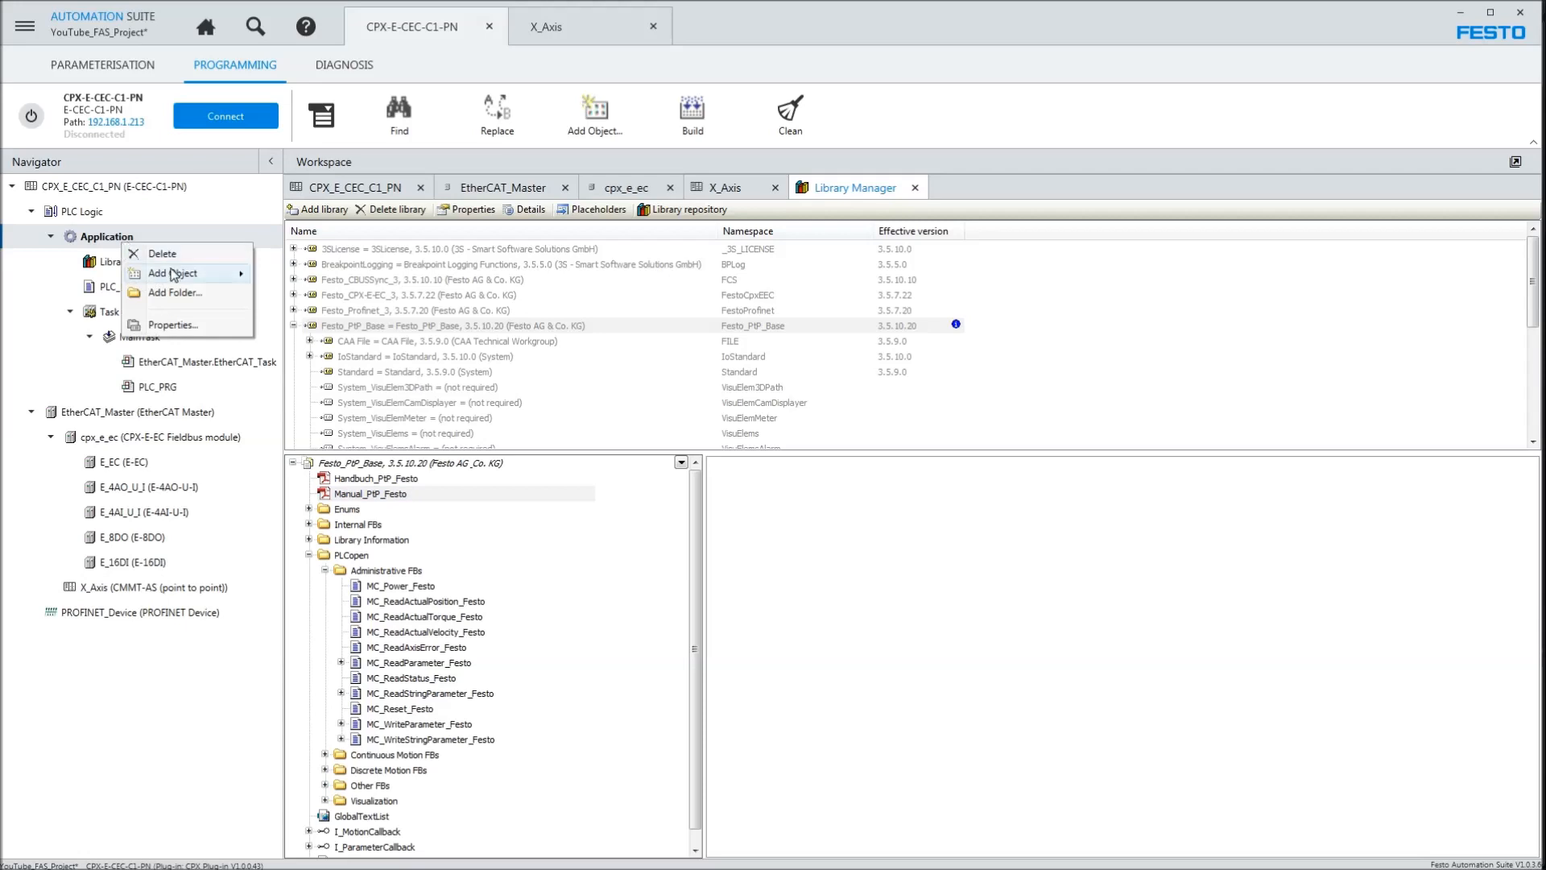
pyautogui.moveTo(238, 273)
pyautogui.click(310, 449)
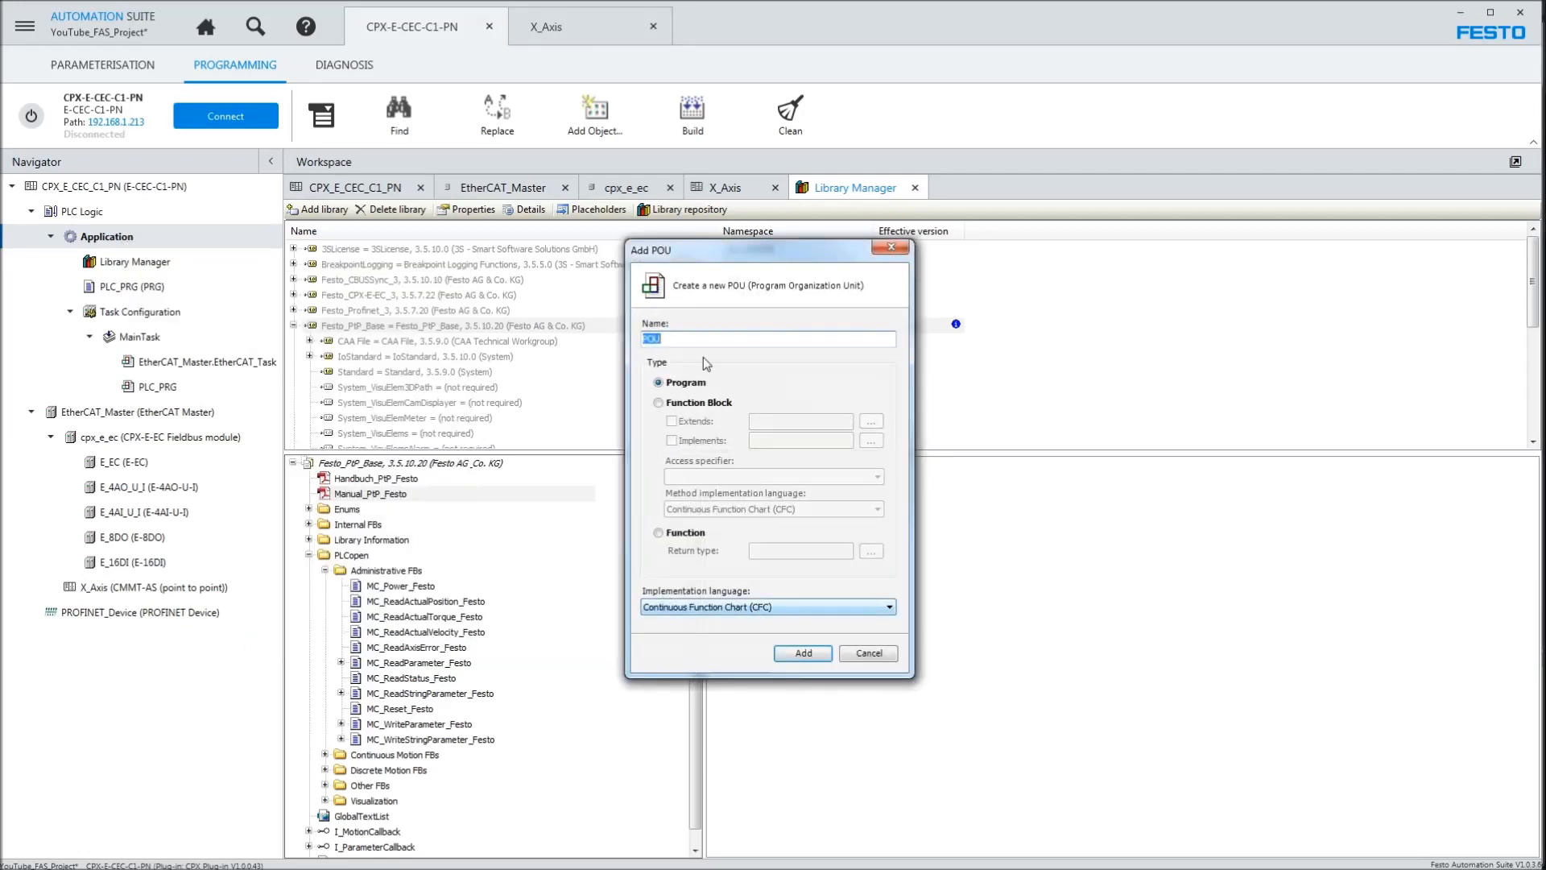
pyautogui.write('AxisX_CTRL')
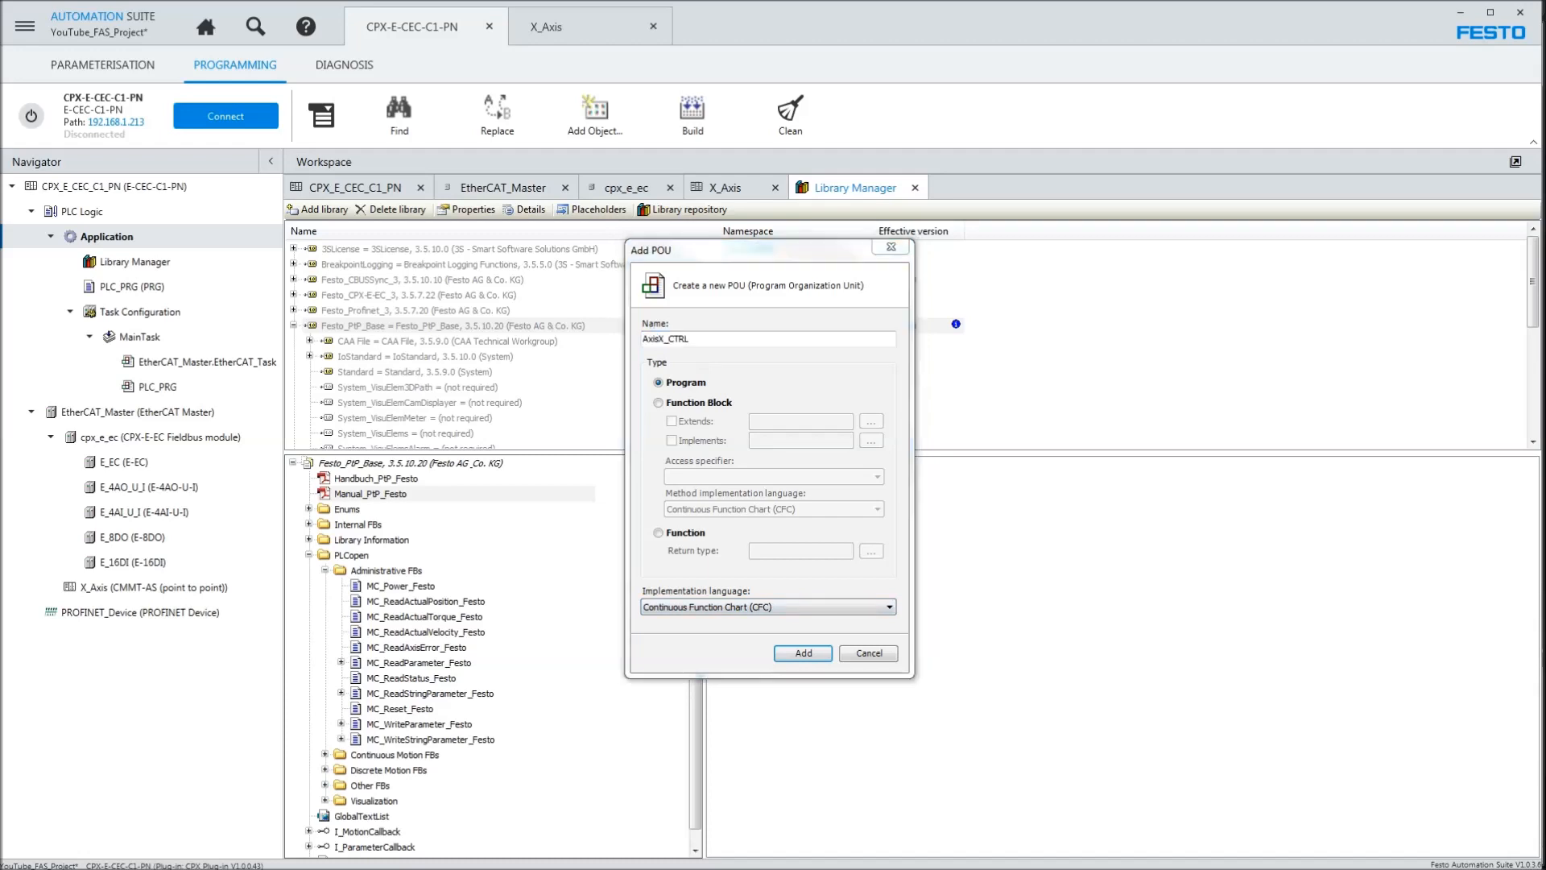
pyautogui.click(803, 653)
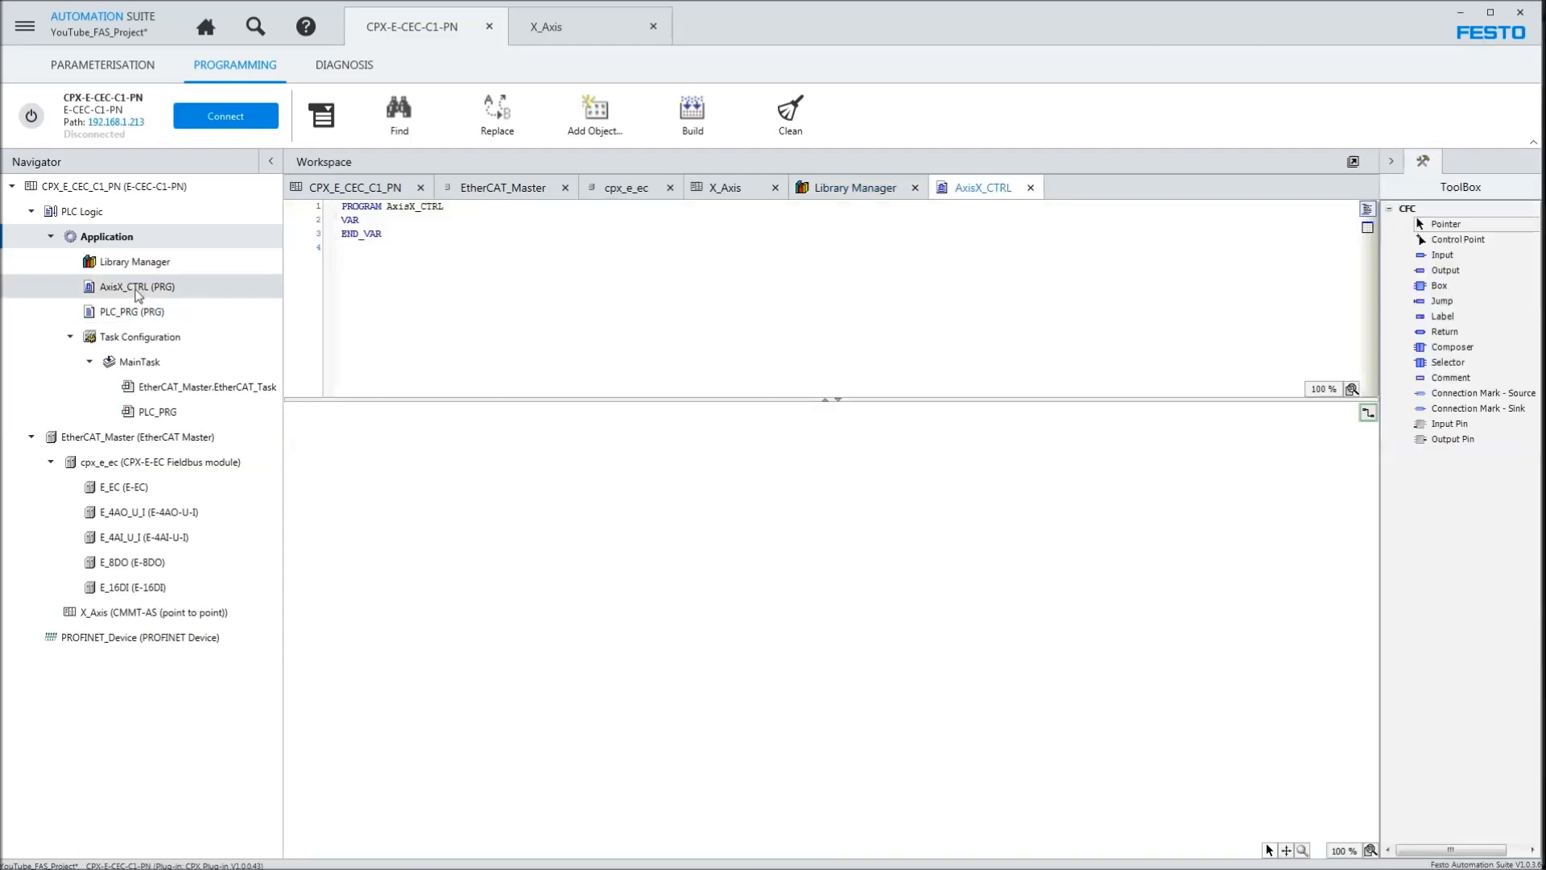
# - Enlarge the chart area of AxisX_CTRL, place an empty box in it, and open the Input Assistant for its type
pyautogui.click(138, 288)
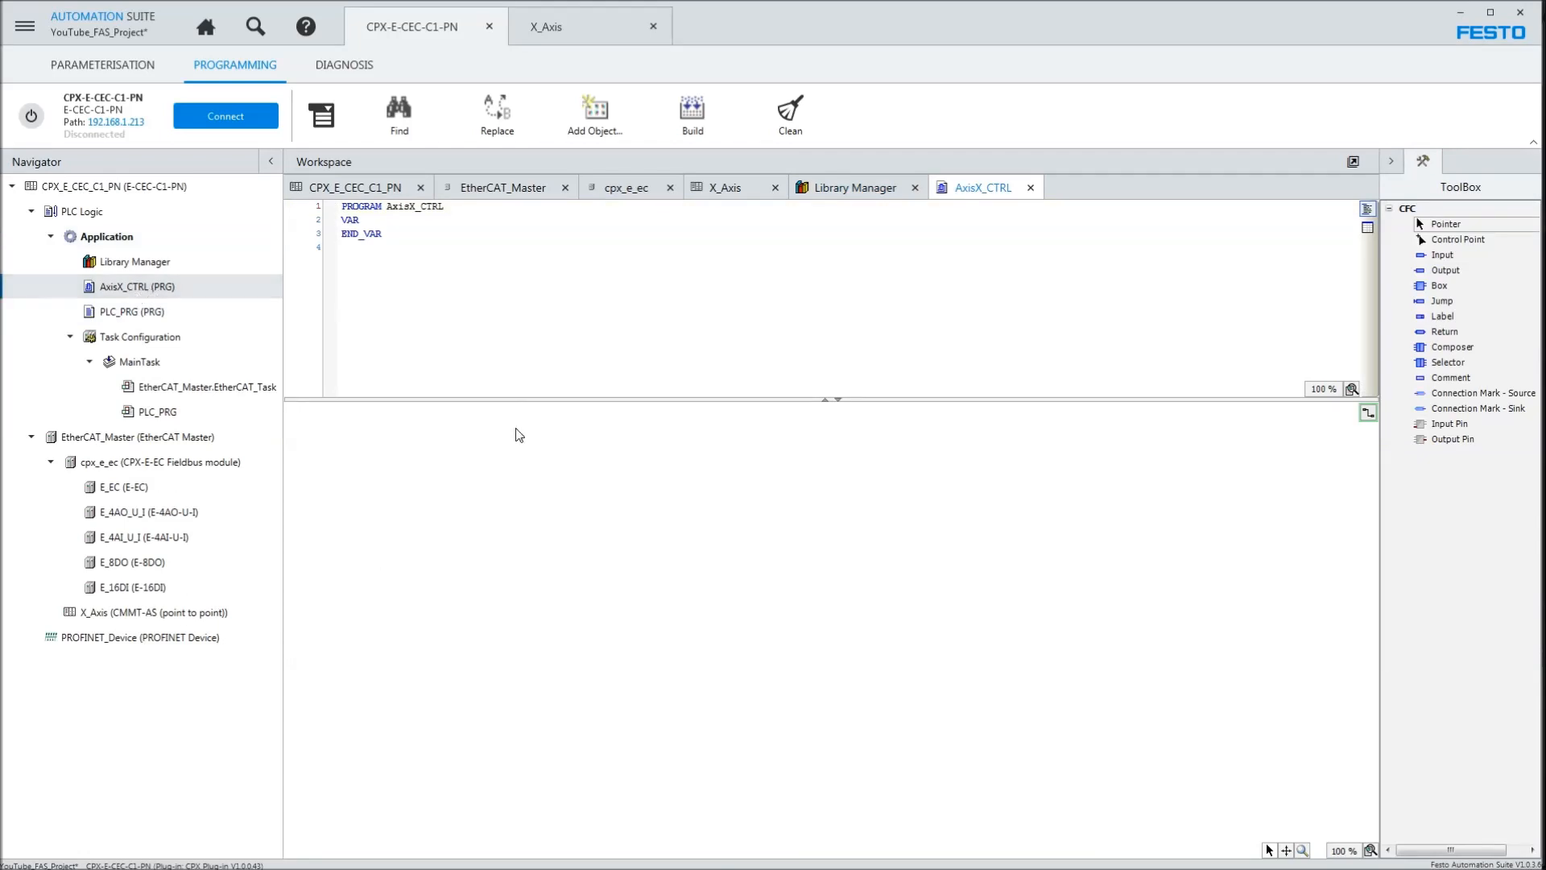
pyautogui.moveTo(803, 397); pyautogui.dragTo(803, 291)
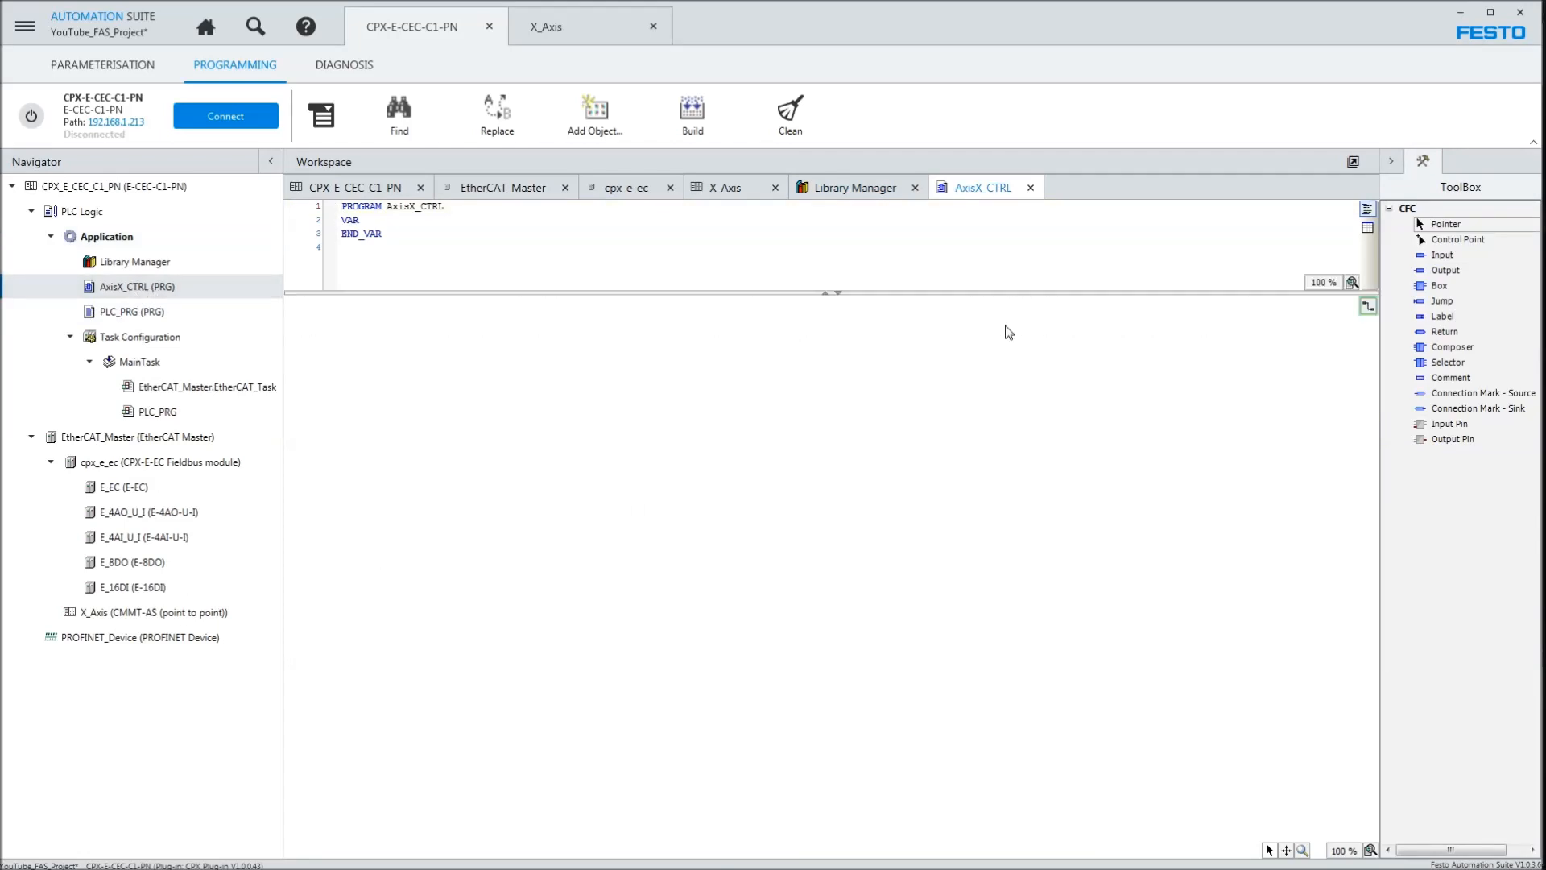
pyautogui.moveTo(1434, 293); pyautogui.dragTo(602, 435)
pyautogui.click(621, 433)
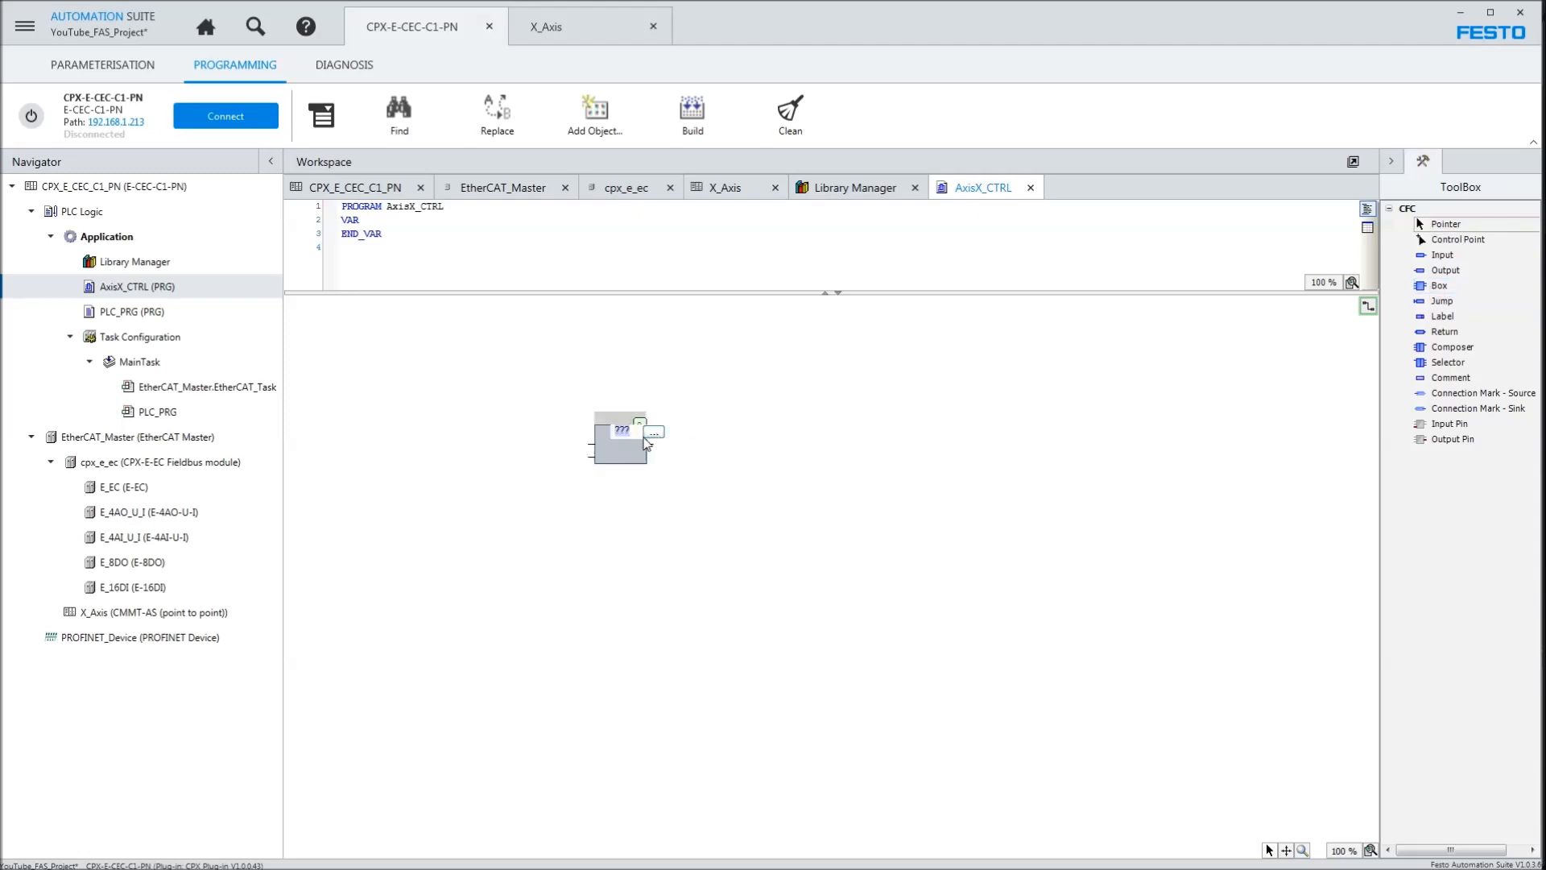
pyautogui.click(648, 436)
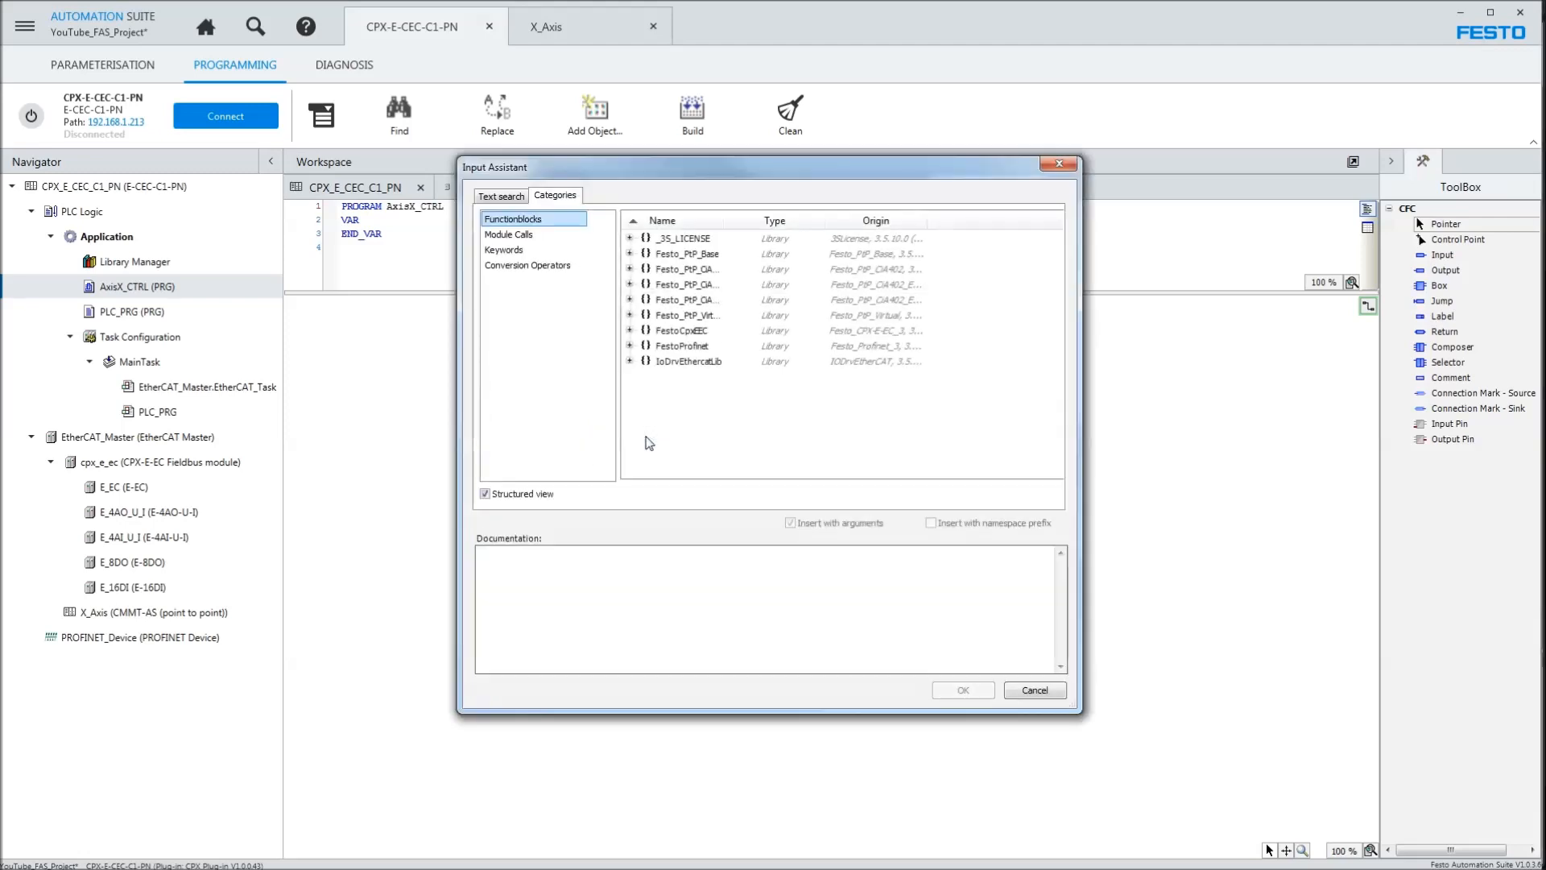
# - Browse the PLCopen Administrative FBs of Festo_PtP_Base and view the documentation of MC_Power_Festo
pyautogui.moveTo(728, 220); pyautogui.dragTo(883, 265)
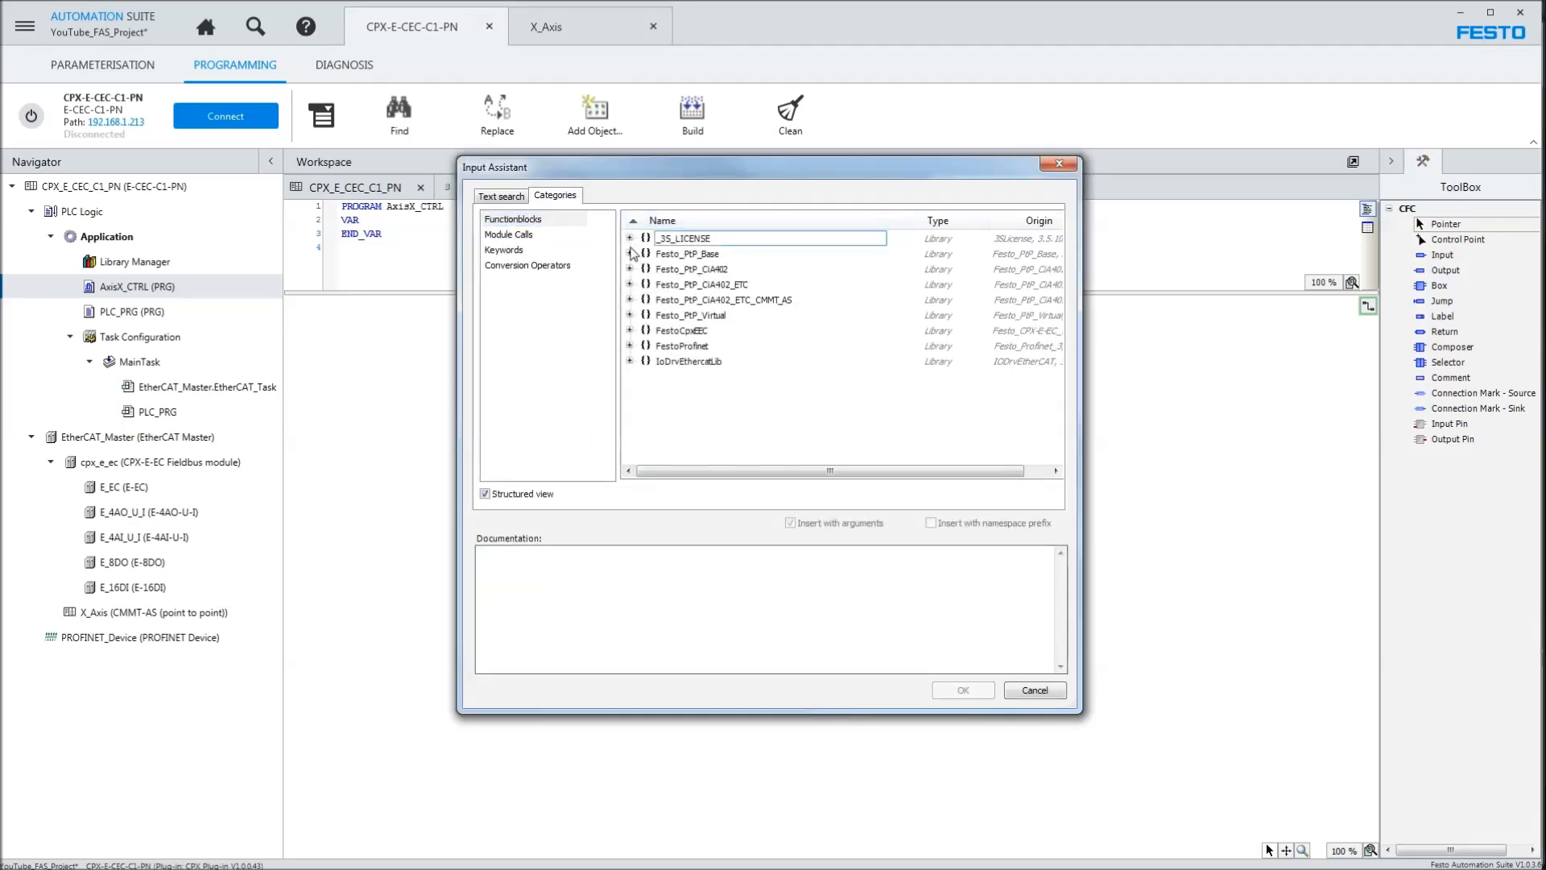
pyautogui.click(630, 254)
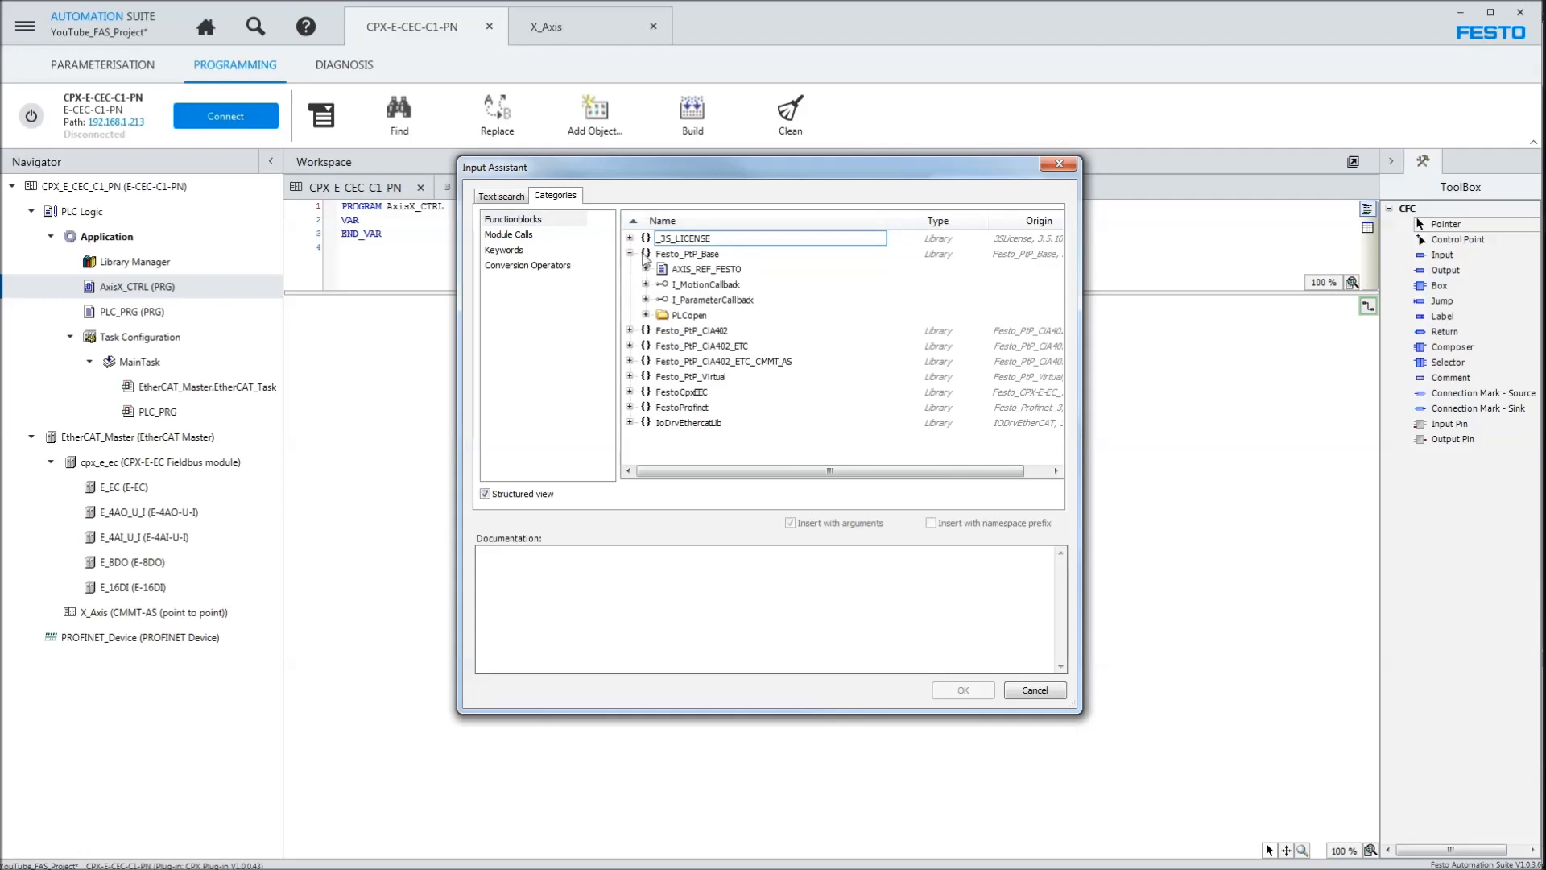
pyautogui.click(646, 315)
pyautogui.click(662, 330)
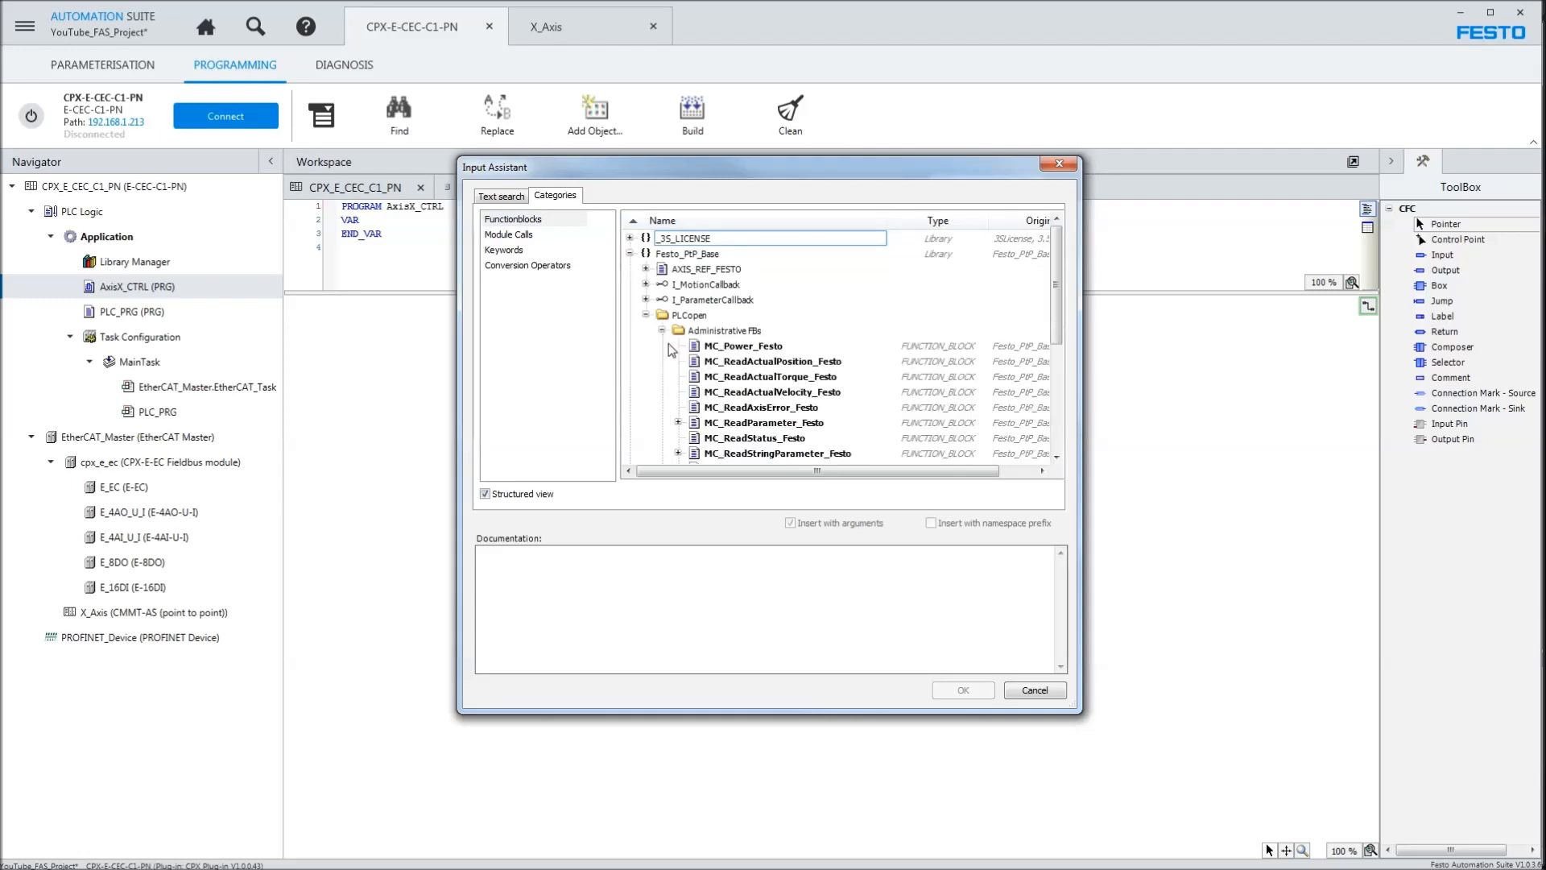
pyautogui.click(770, 348)
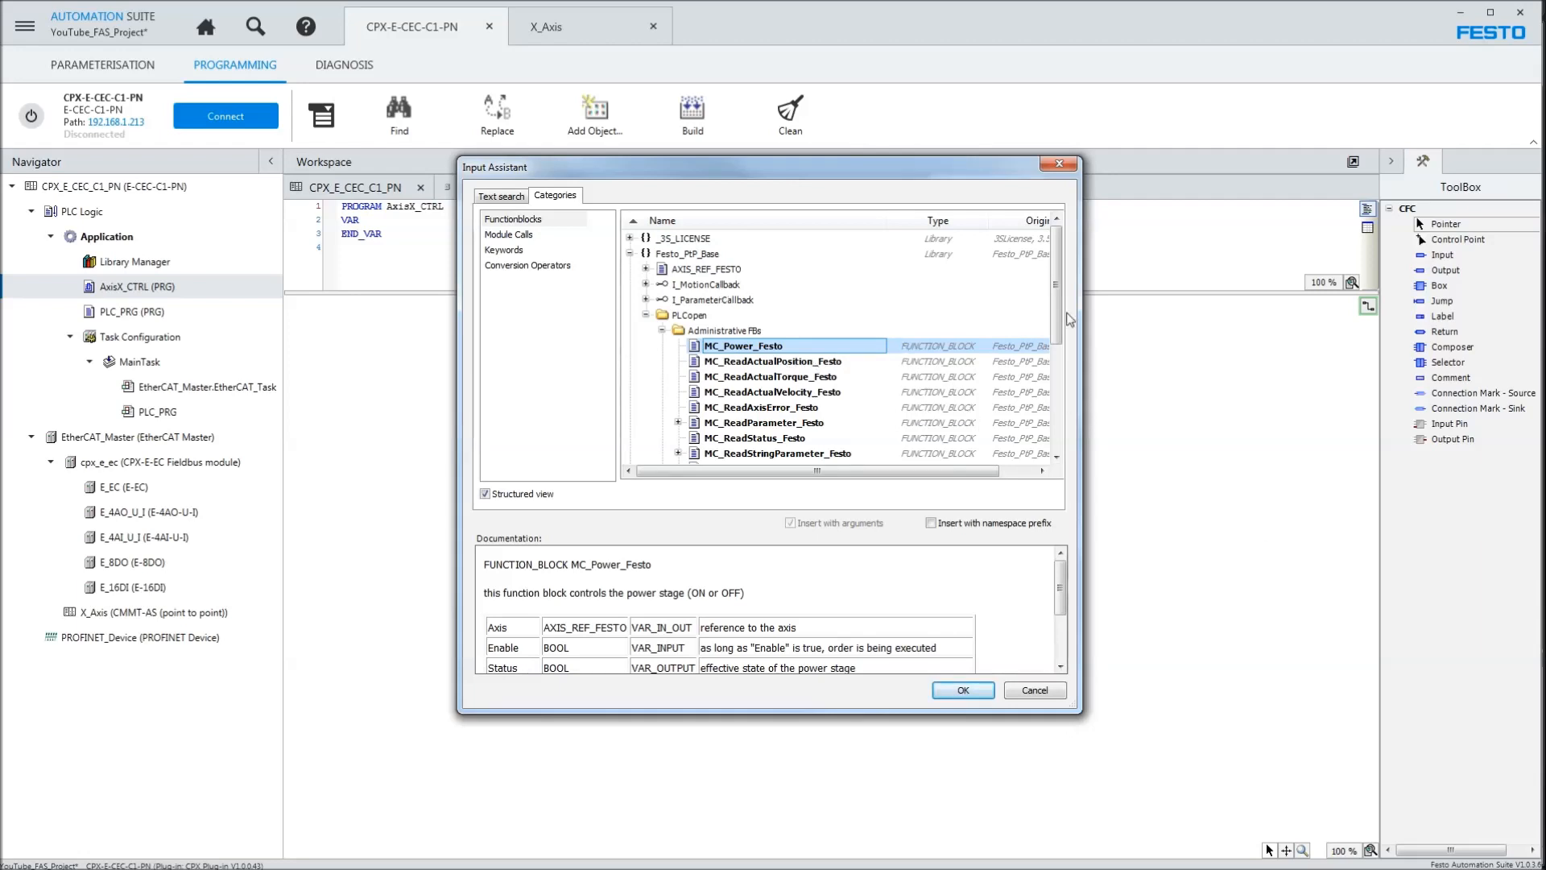
# - Search the function blocks for "home" and assign MC_Home_Festo from Festo_PtP_Base to the empty box
pyautogui.click(520, 202)
pyautogui.write('home')
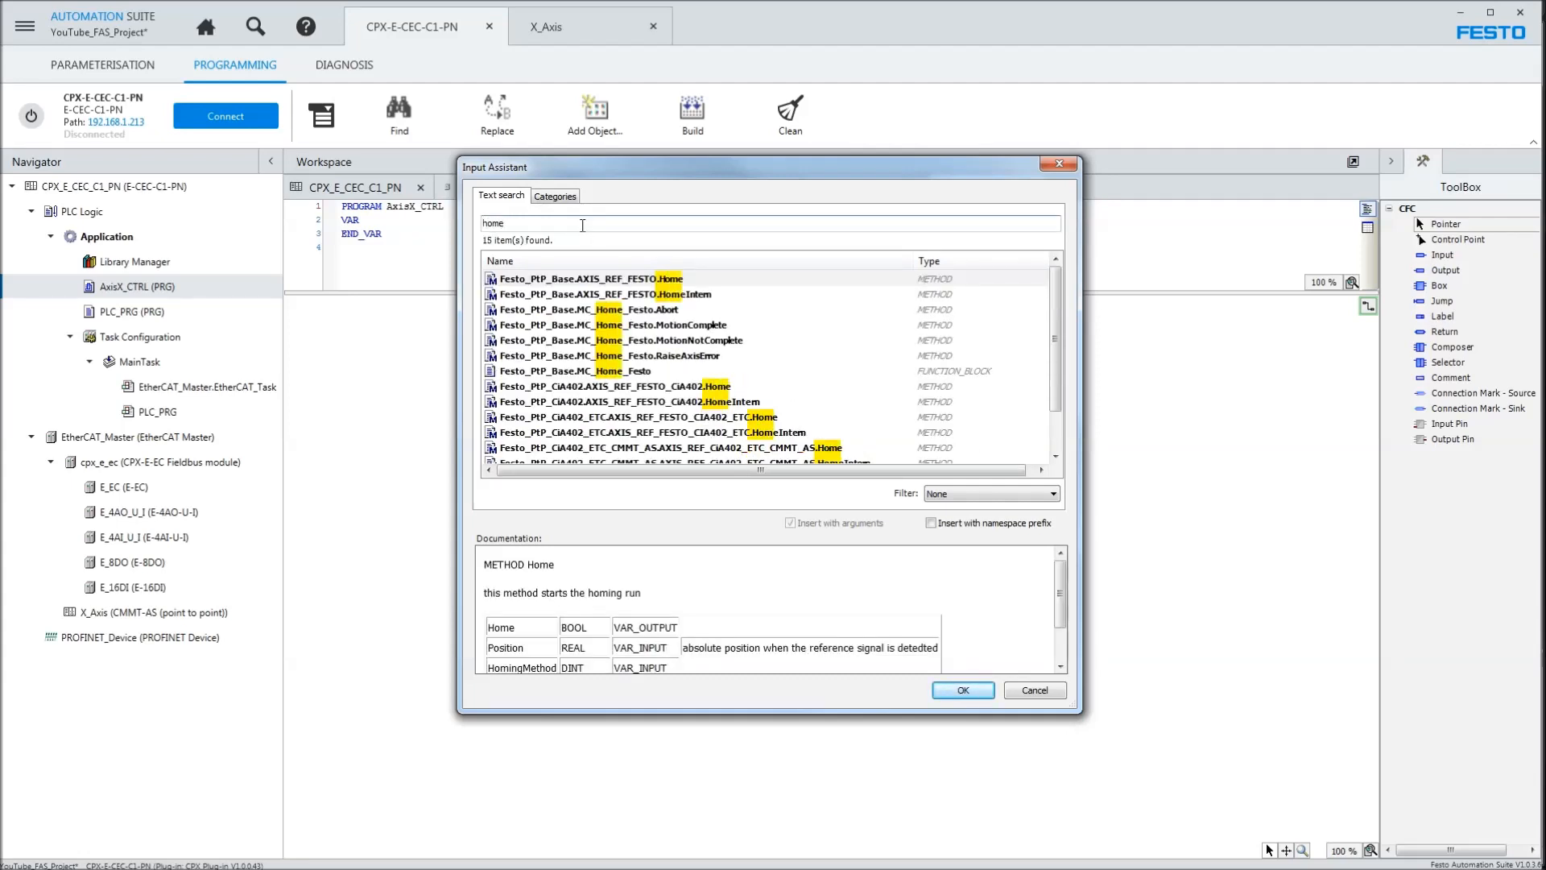
pyautogui.click(558, 372)
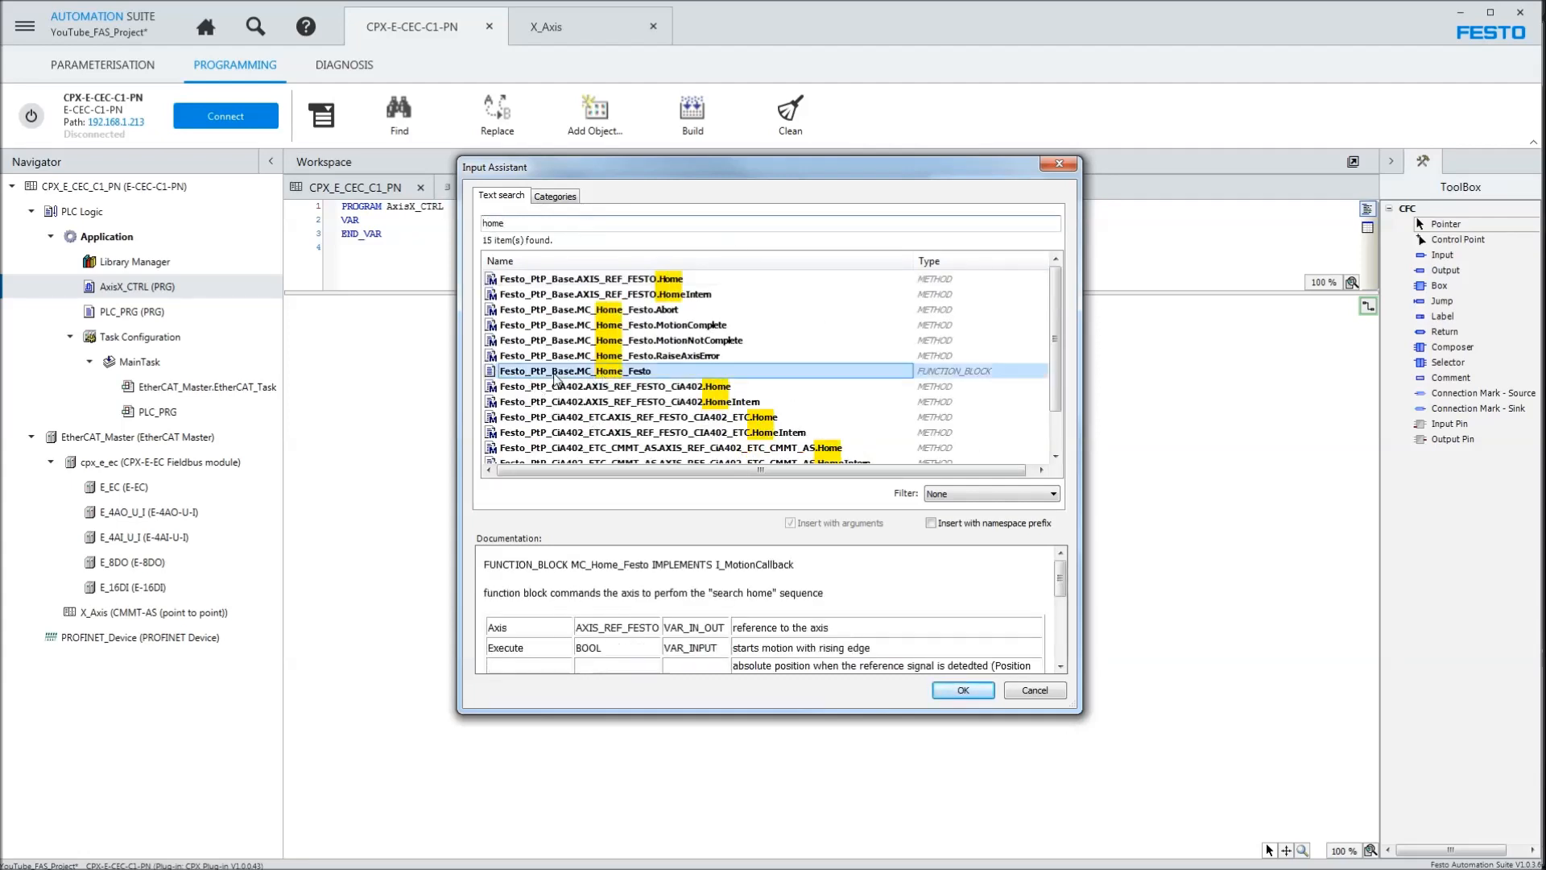
pyautogui.click(964, 690)
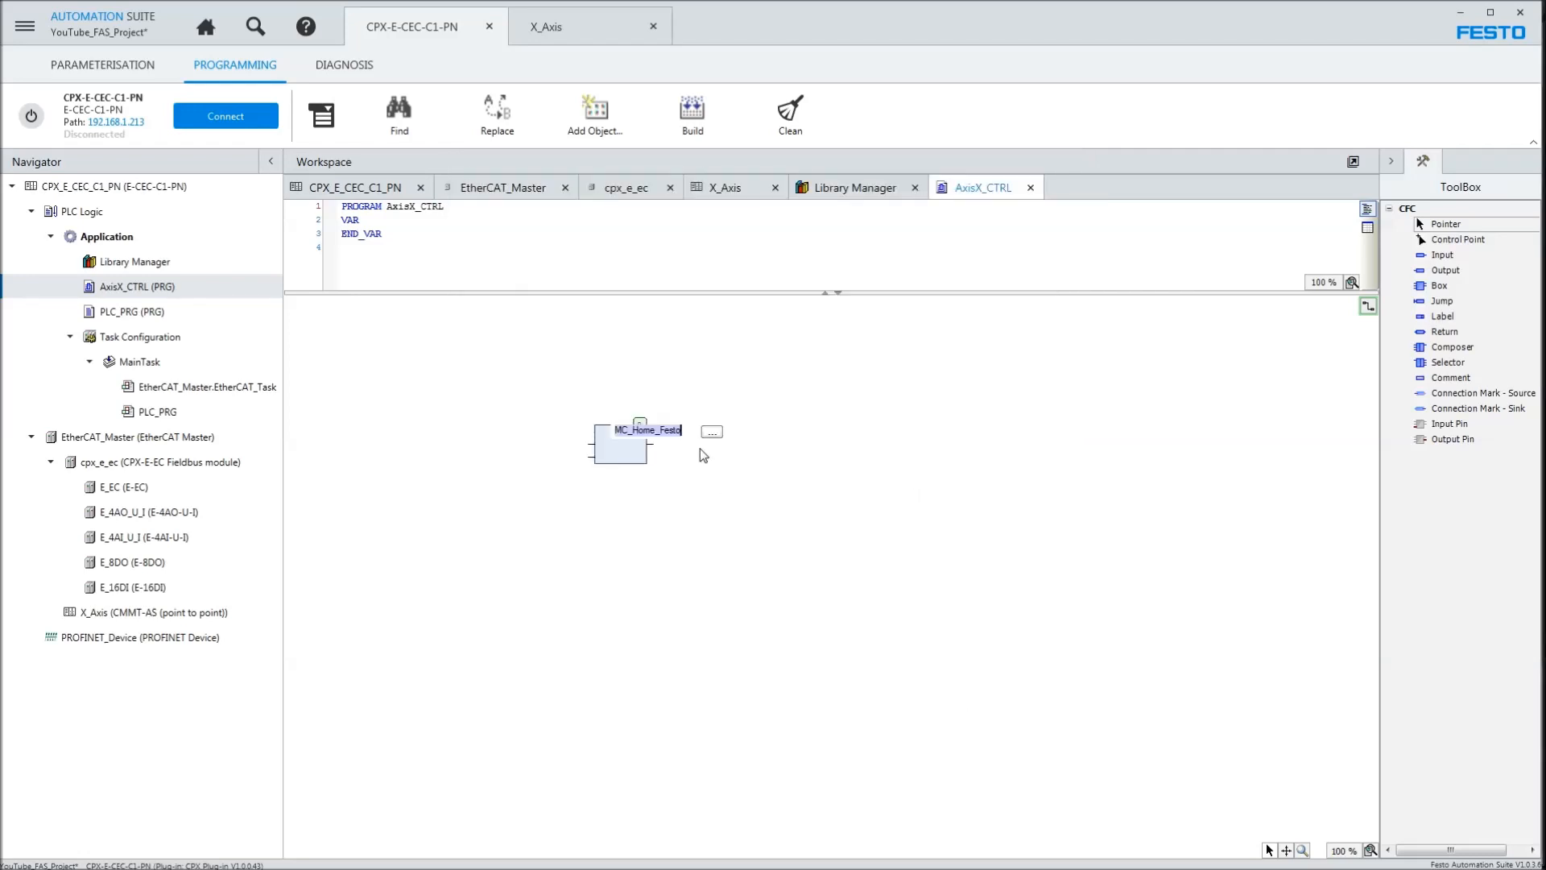
# - Declare the block instance MC_Home_Festo_0 as a VAR of type MC_Home_Festo in AxisX_CTRL
pyautogui.press('Return')
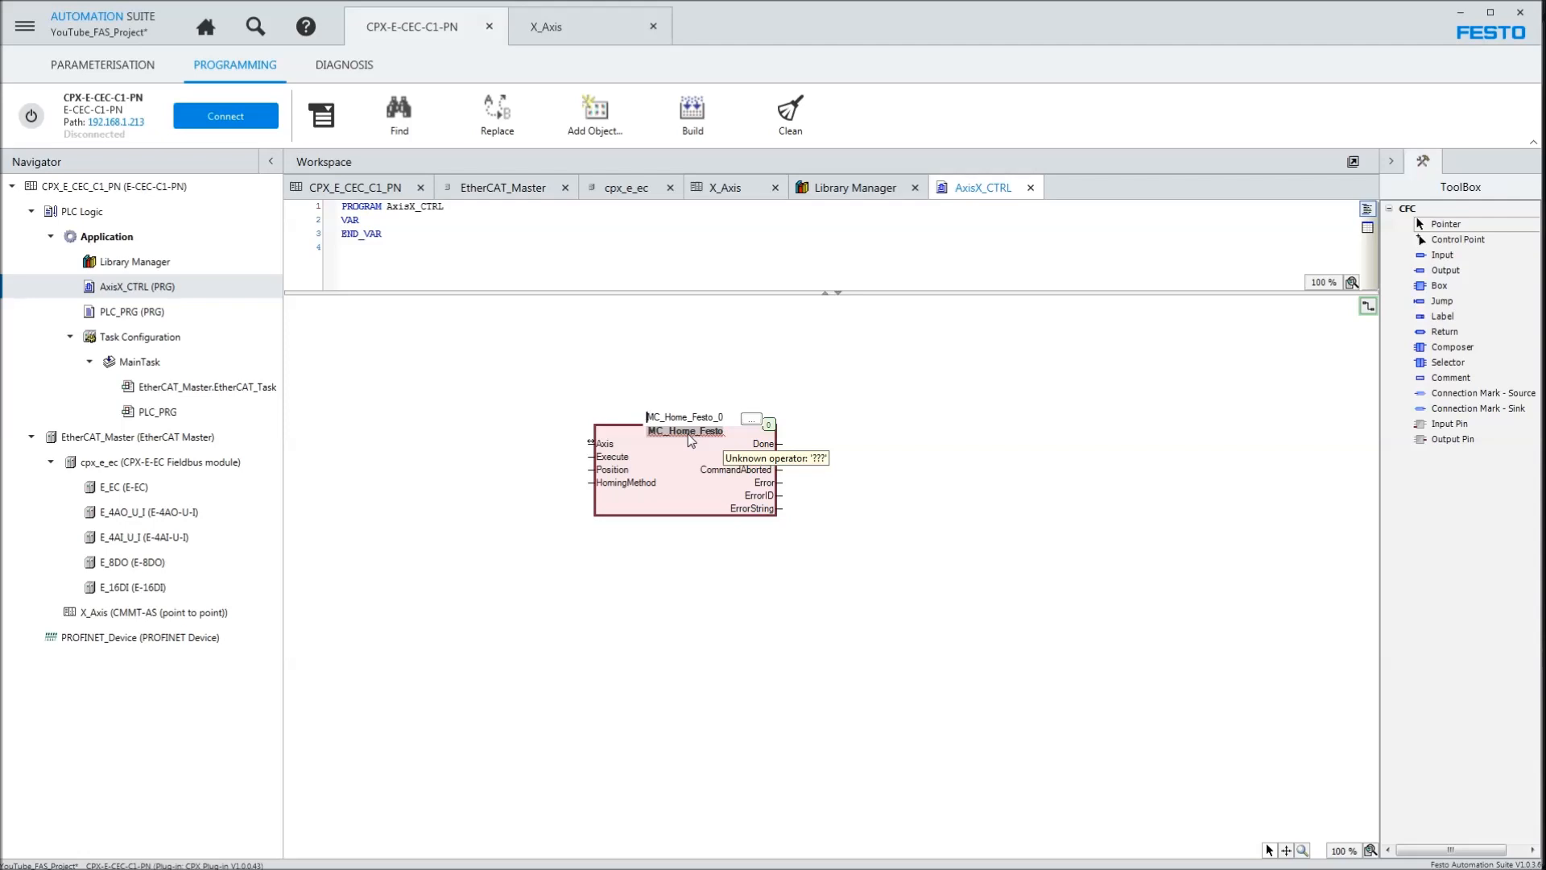
pyautogui.press('Return')
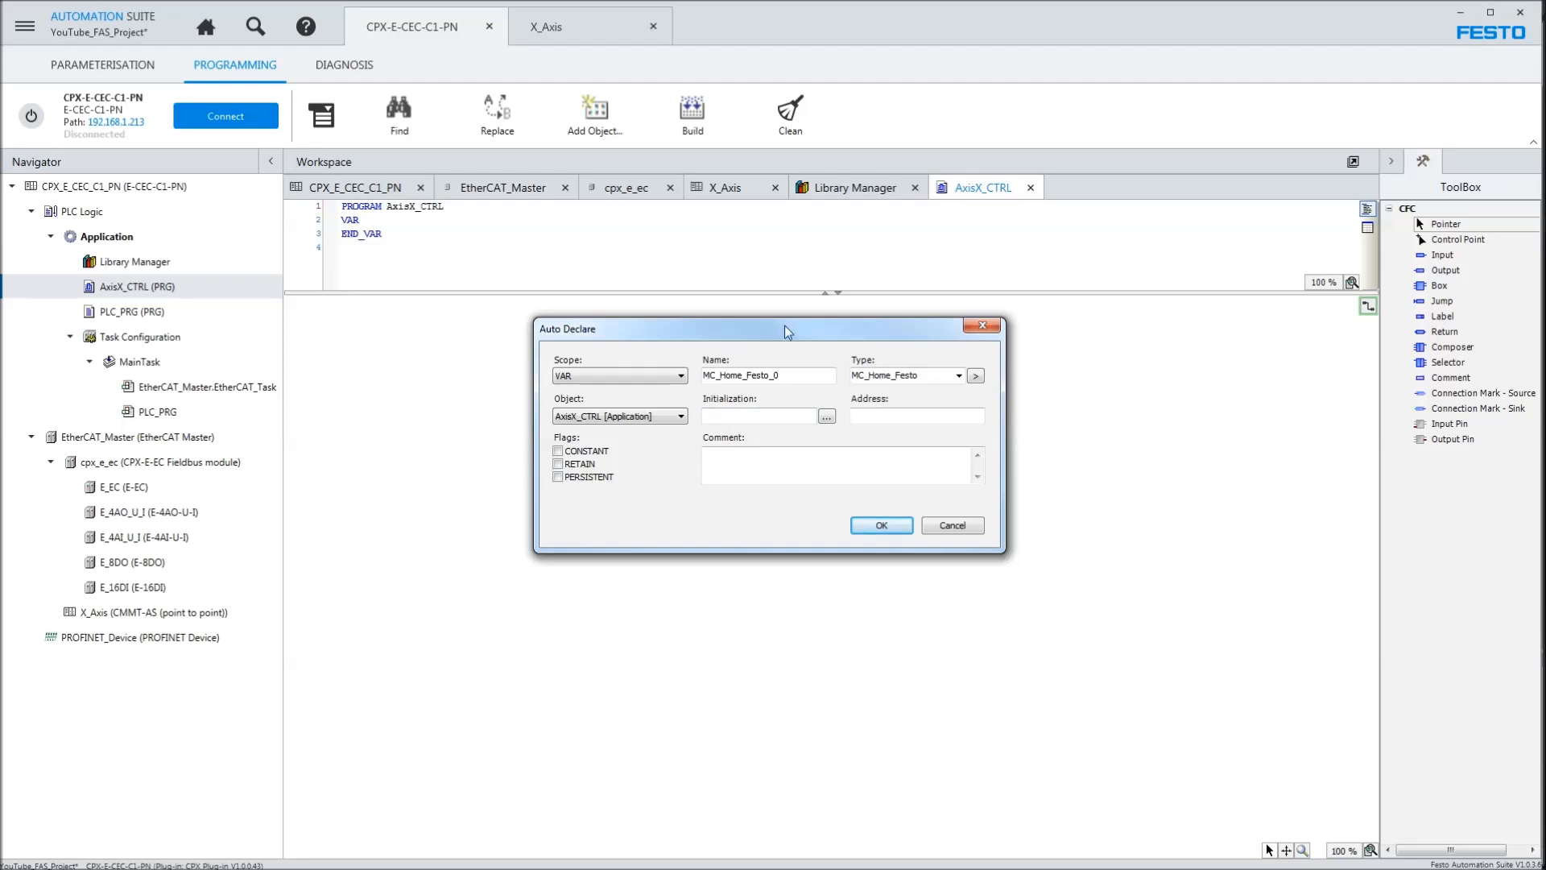
pyautogui.click(857, 526)
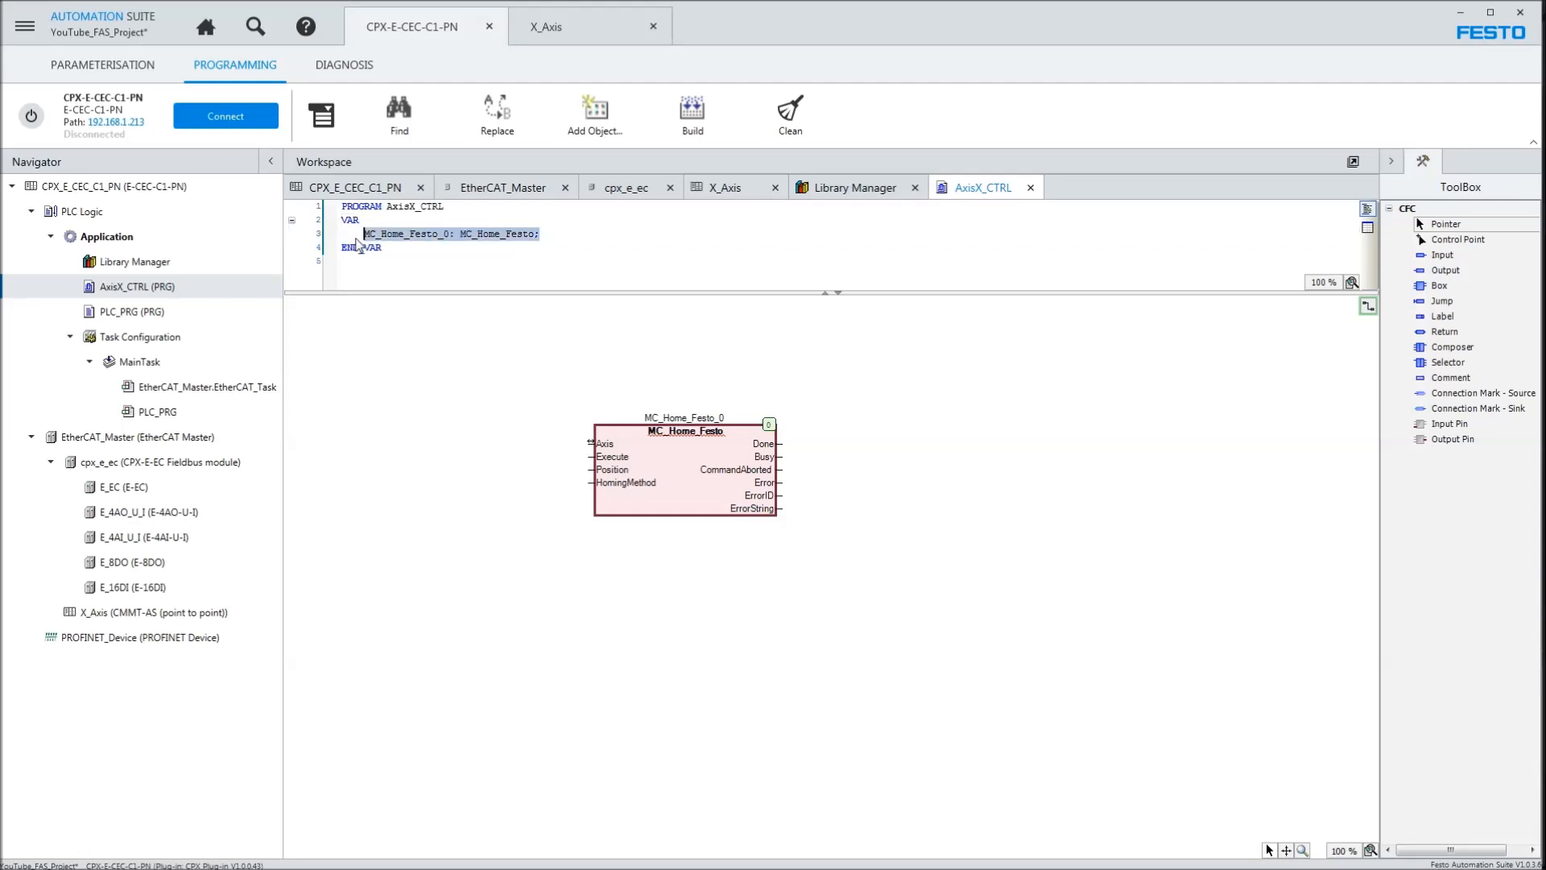
pyautogui.click(1020, 418)
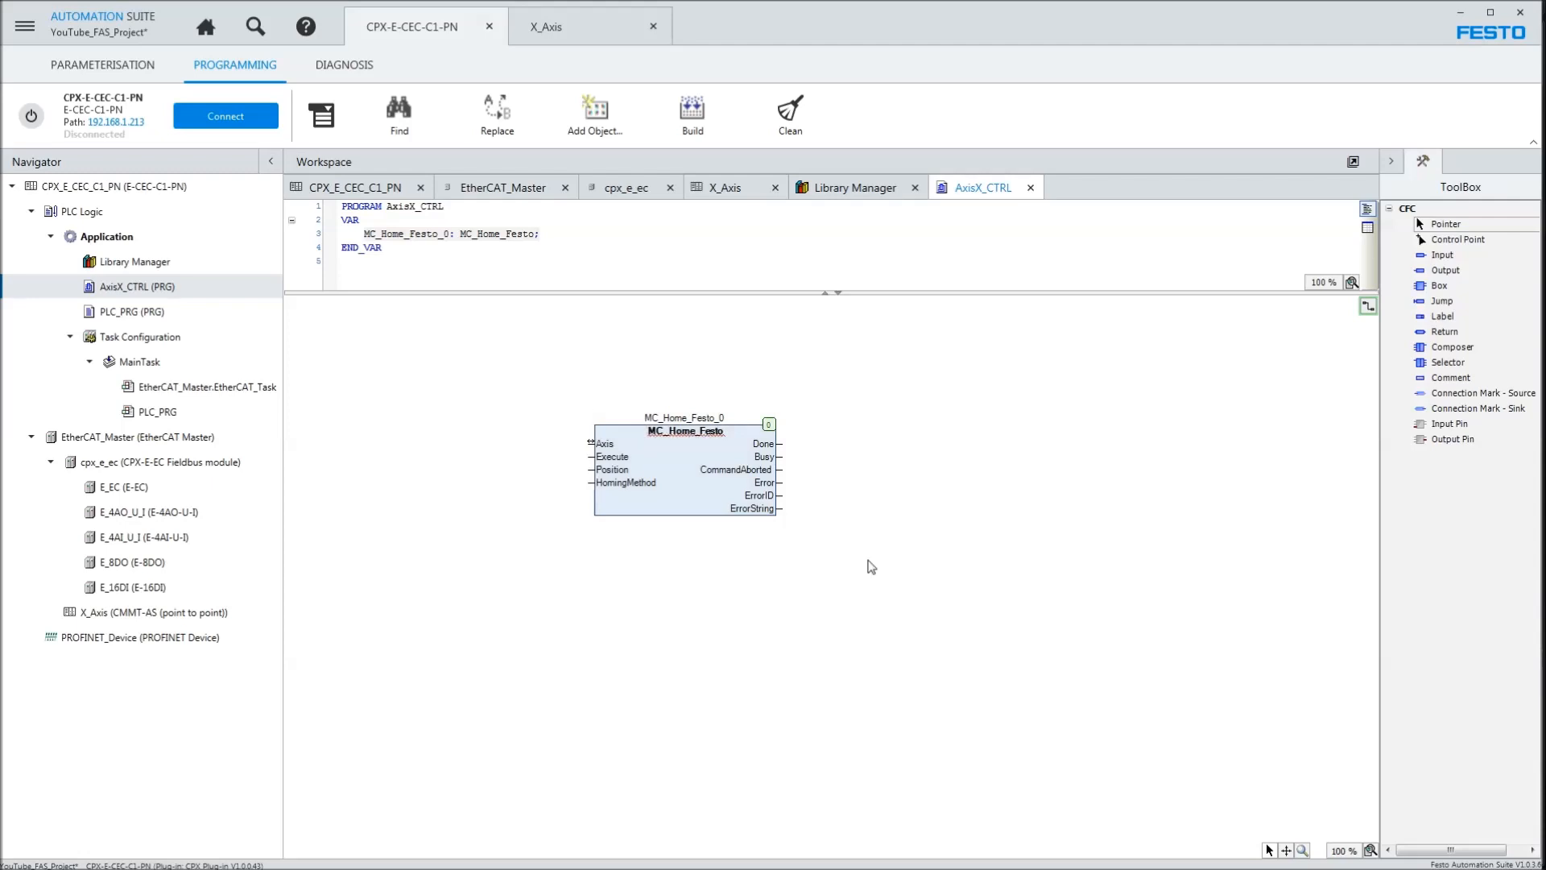
# - Assign X_Axis to the Axis input of the MC_Home_Festo block
pyautogui.click(717, 500)
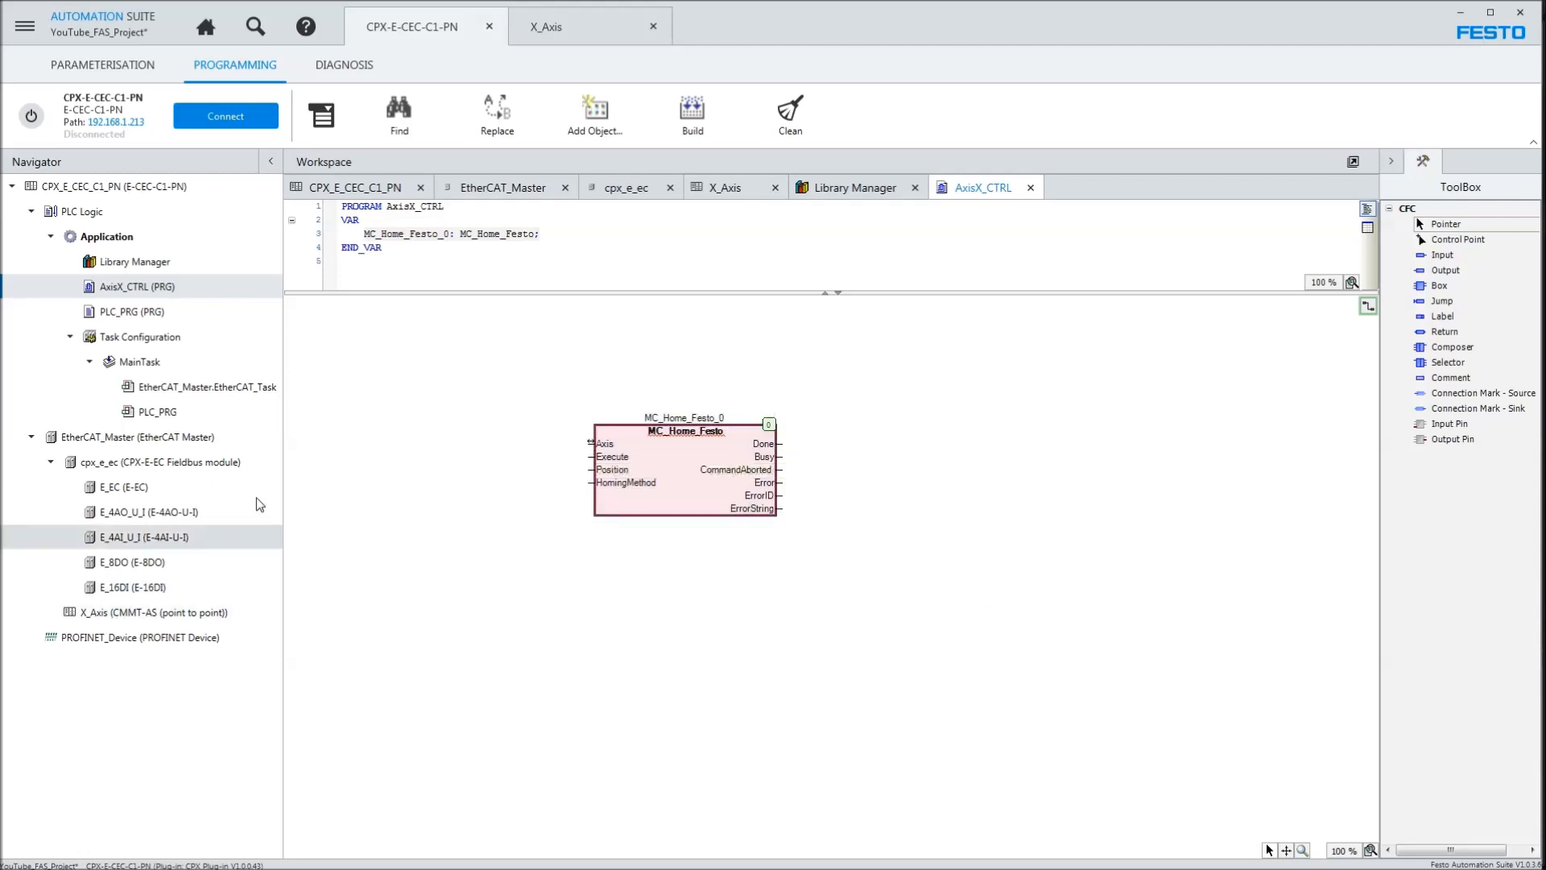
pyautogui.click(589, 444)
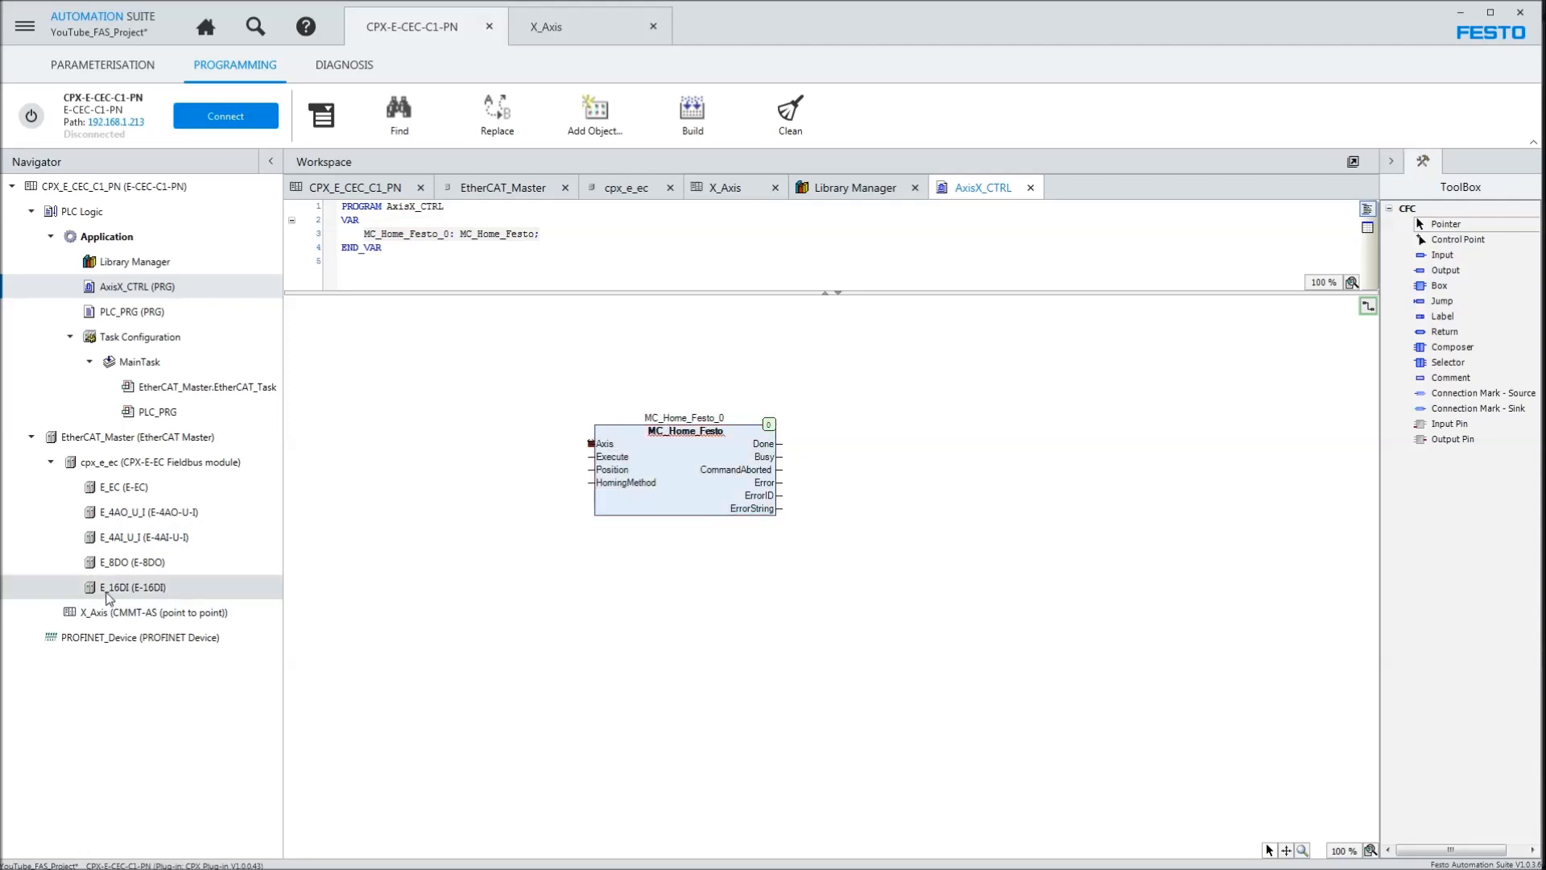
pyautogui.click(75, 611)
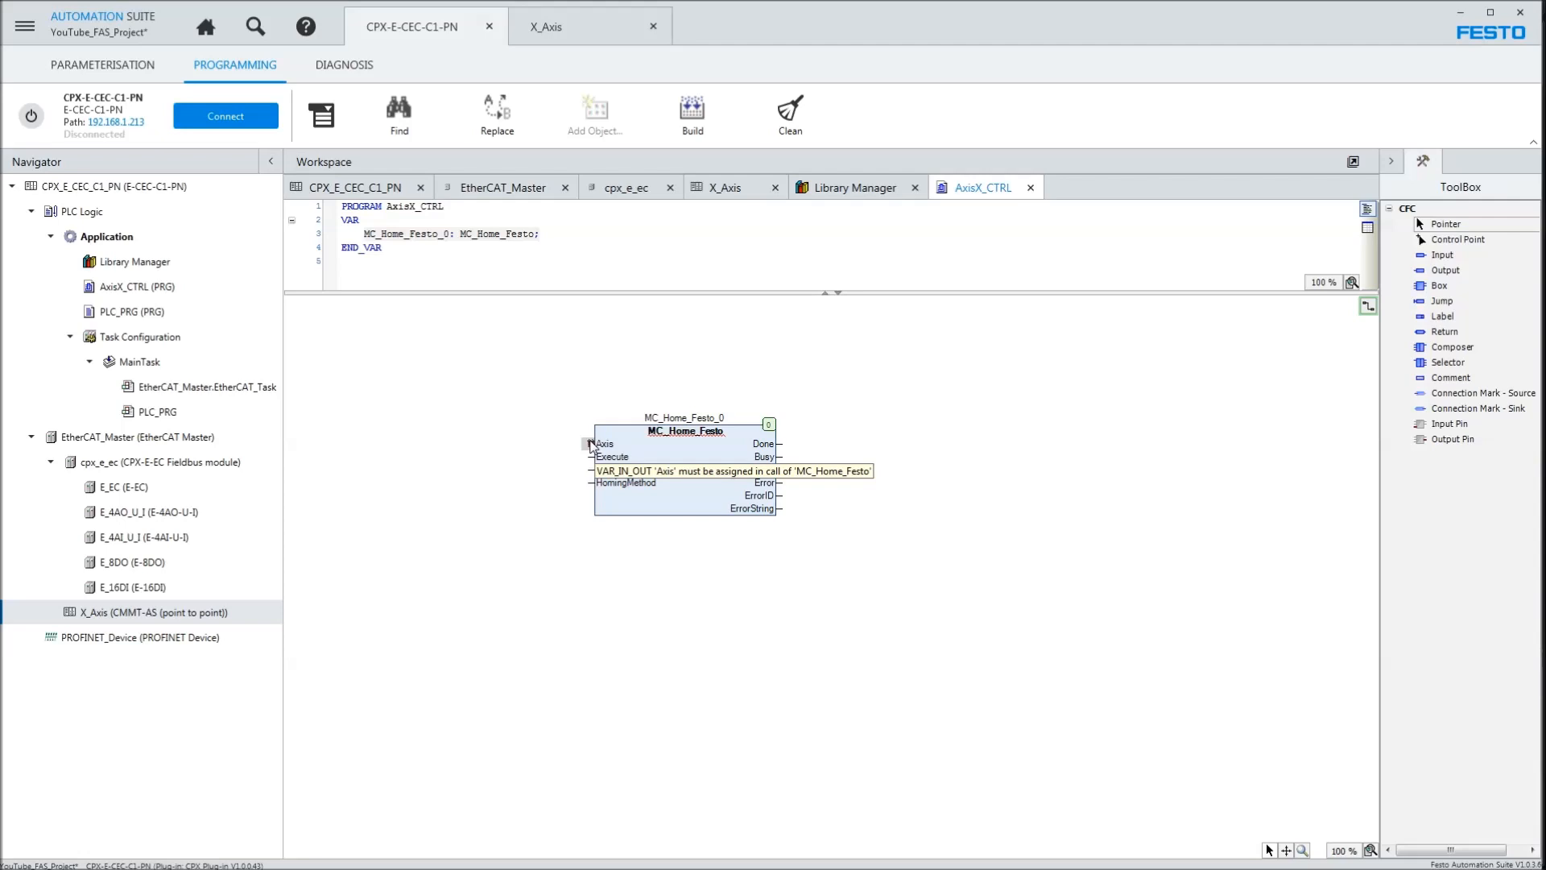
pyautogui.write('X')
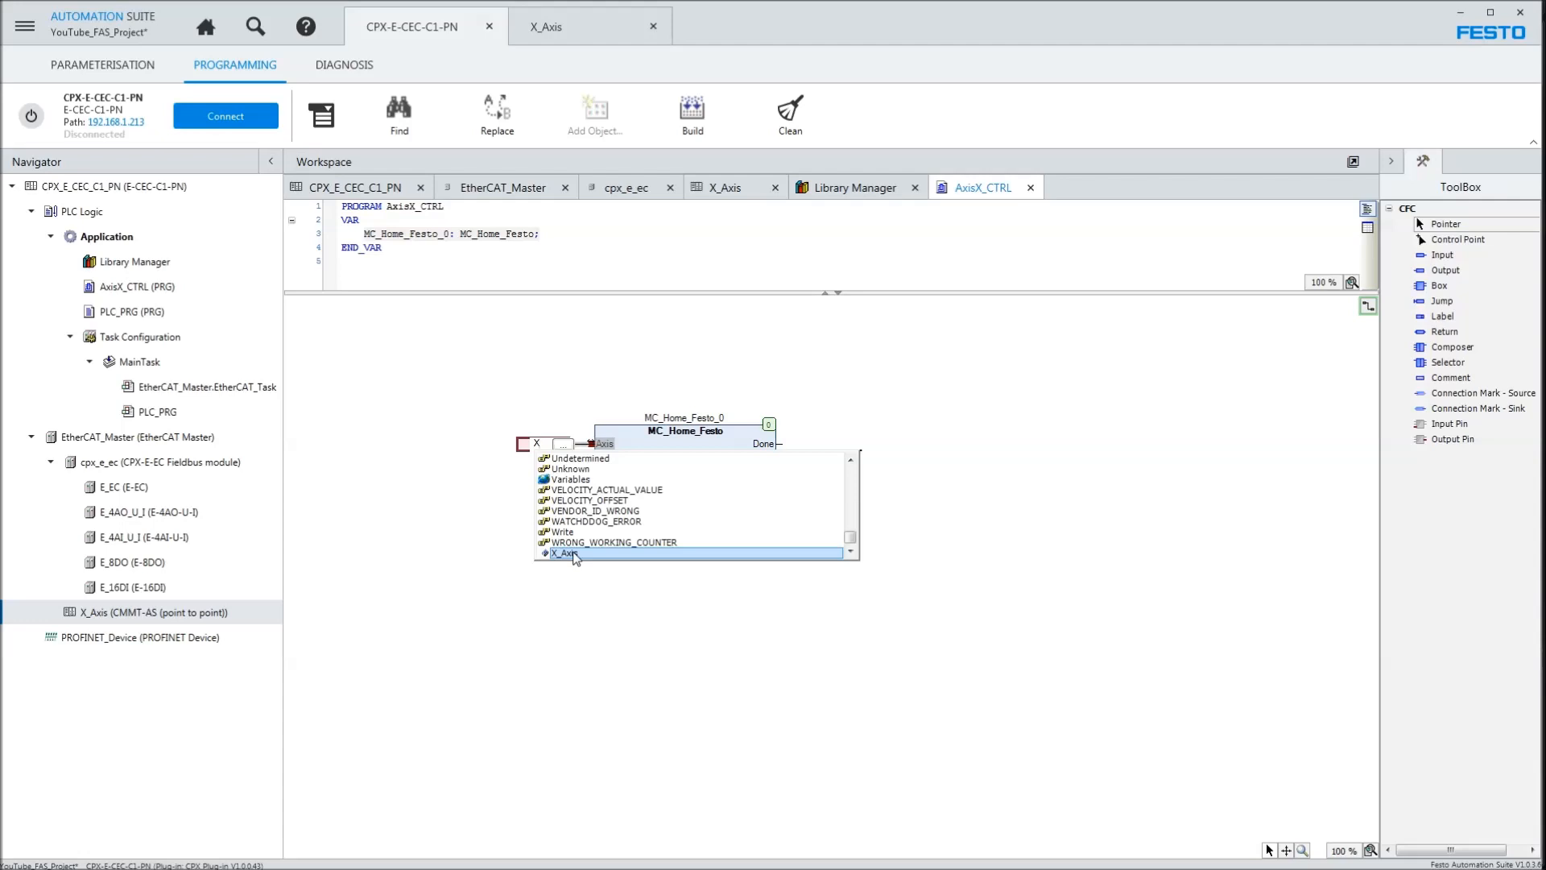
pyautogui.doubleClick(575, 554)
pyautogui.click(567, 559)
# - Space the X_Axis input away from the MC_Home_Festo block and move both toward the chart's upper-left corner
pyautogui.moveTo(525, 457); pyautogui.dragTo(459, 453)
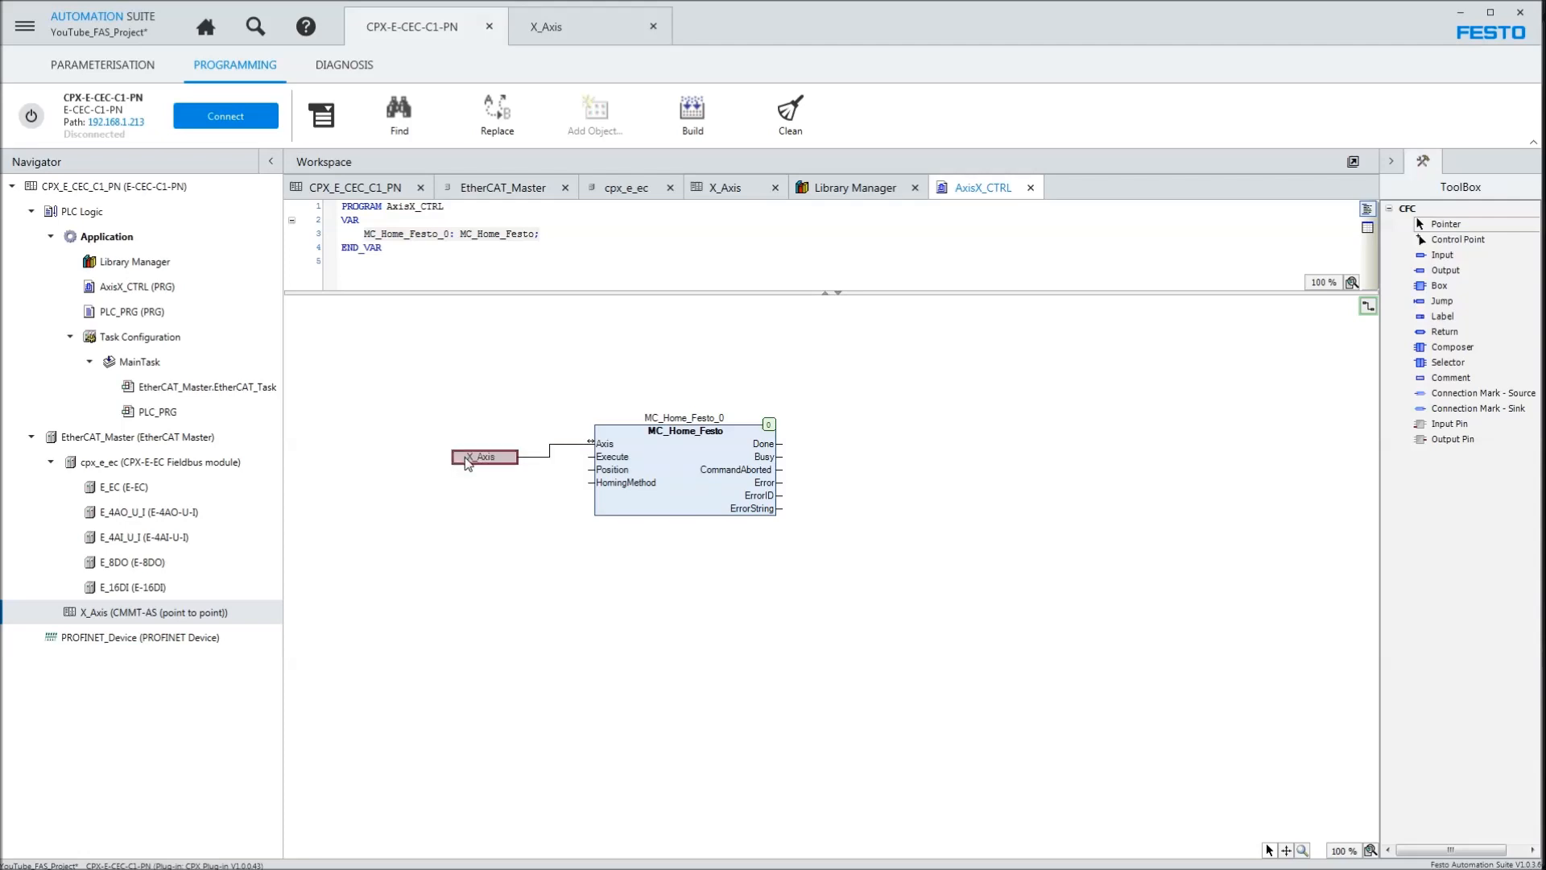
pyautogui.click(669, 472)
pyautogui.moveTo(918, 568); pyautogui.dragTo(452, 344)
pyautogui.moveTo(672, 463)
pyautogui.mouseDown()
pyautogui.moveTo(543, 411)
pyautogui.moveTo(530, 386)
pyautogui.mouseUp()
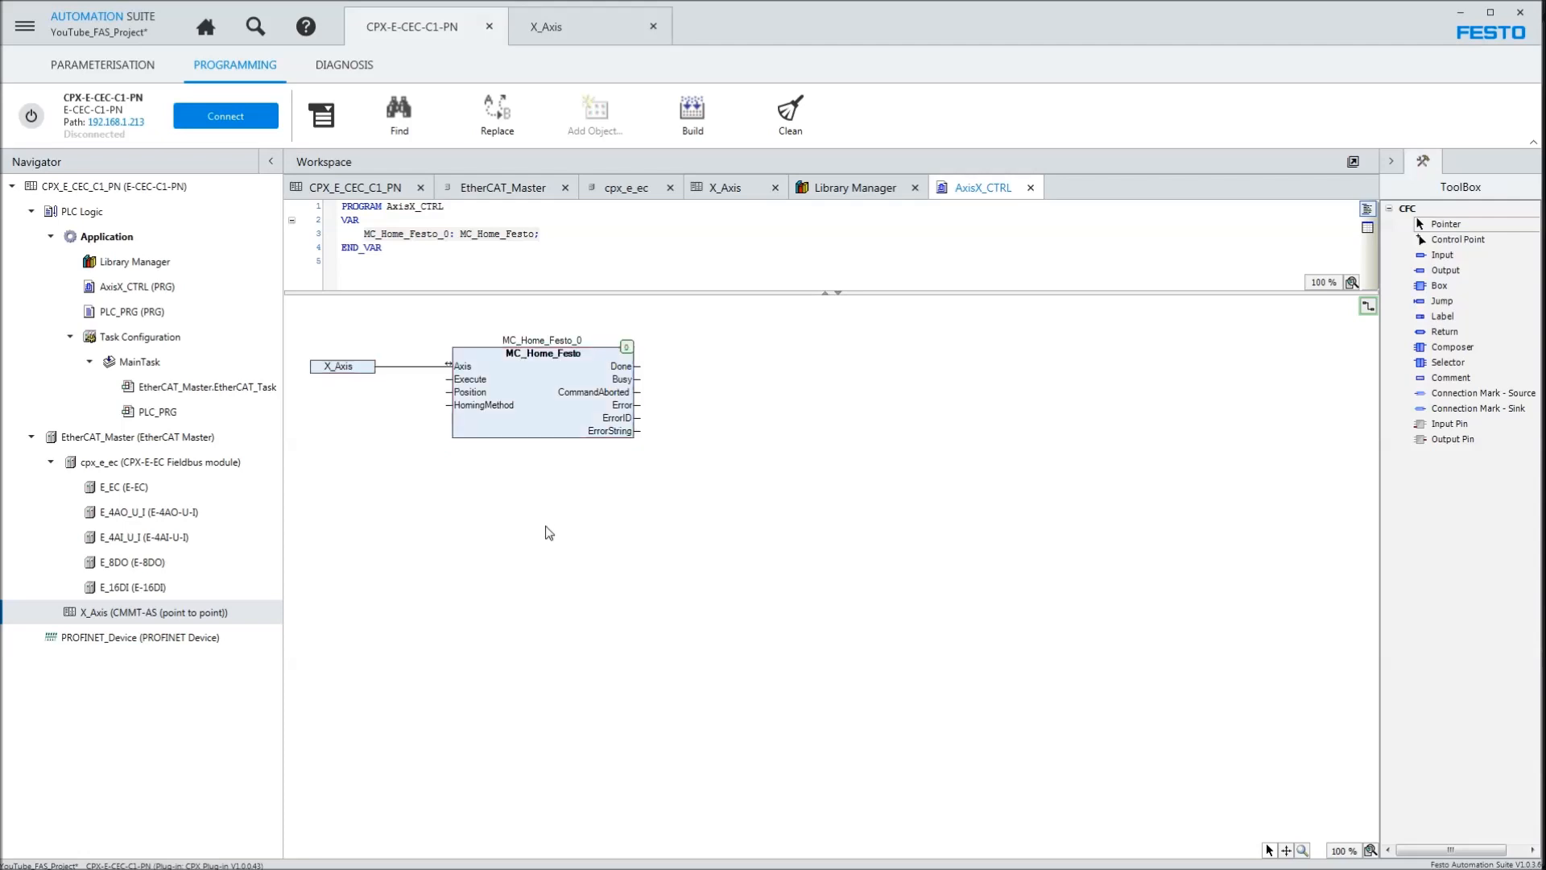
# - Insert a second box below the MC_Home_Festo block and assign MC_Home_Festo to it
pyautogui.moveTo(1423, 287); pyautogui.dragTo(503, 485)
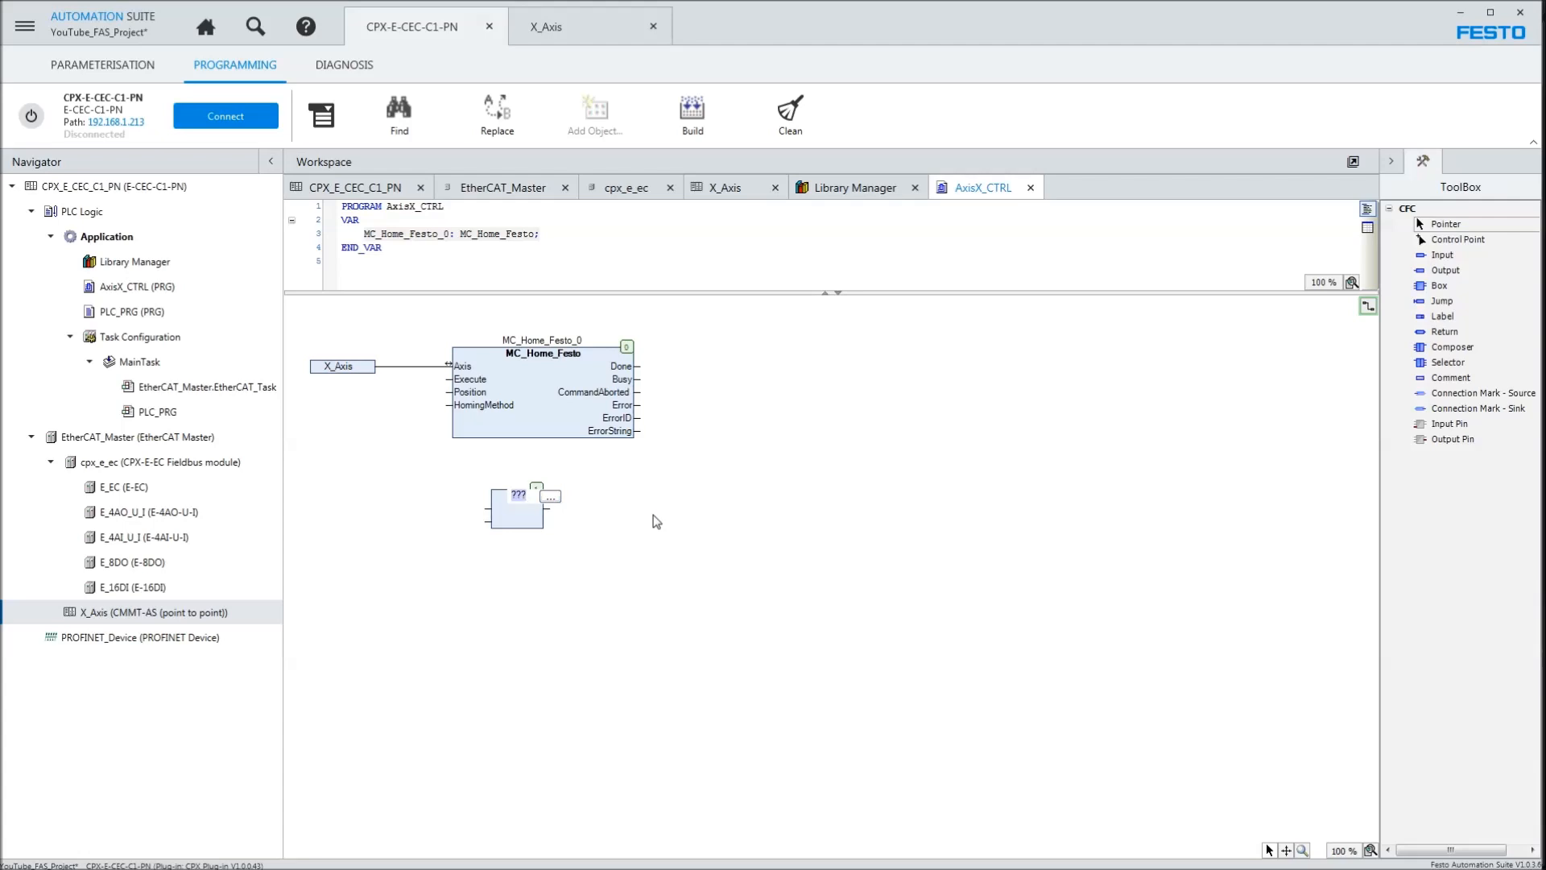
pyautogui.press('F2')
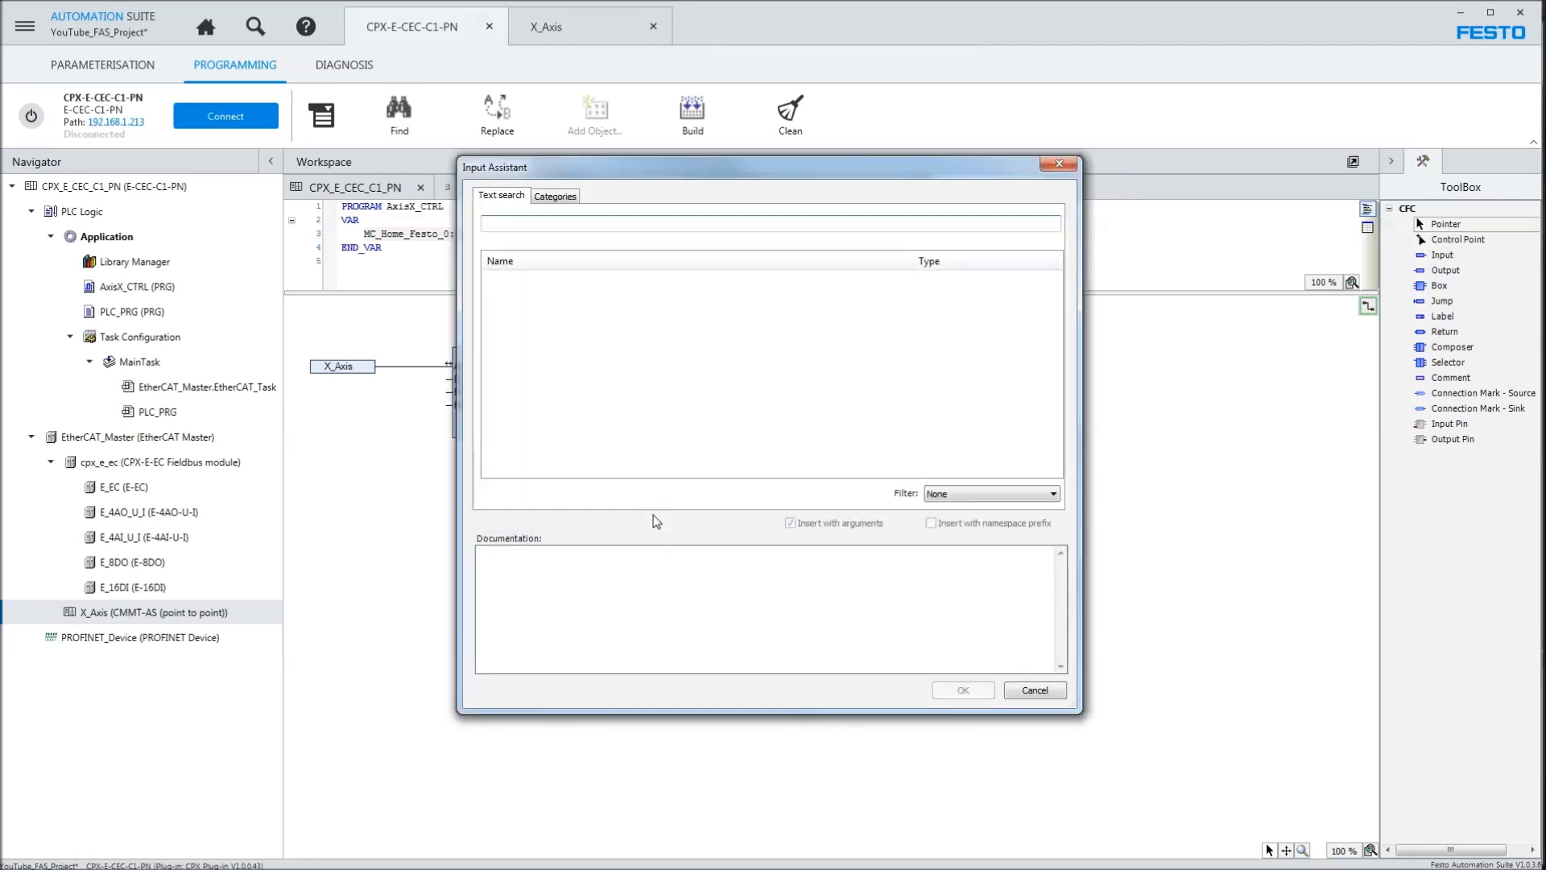
pyautogui.write('home')
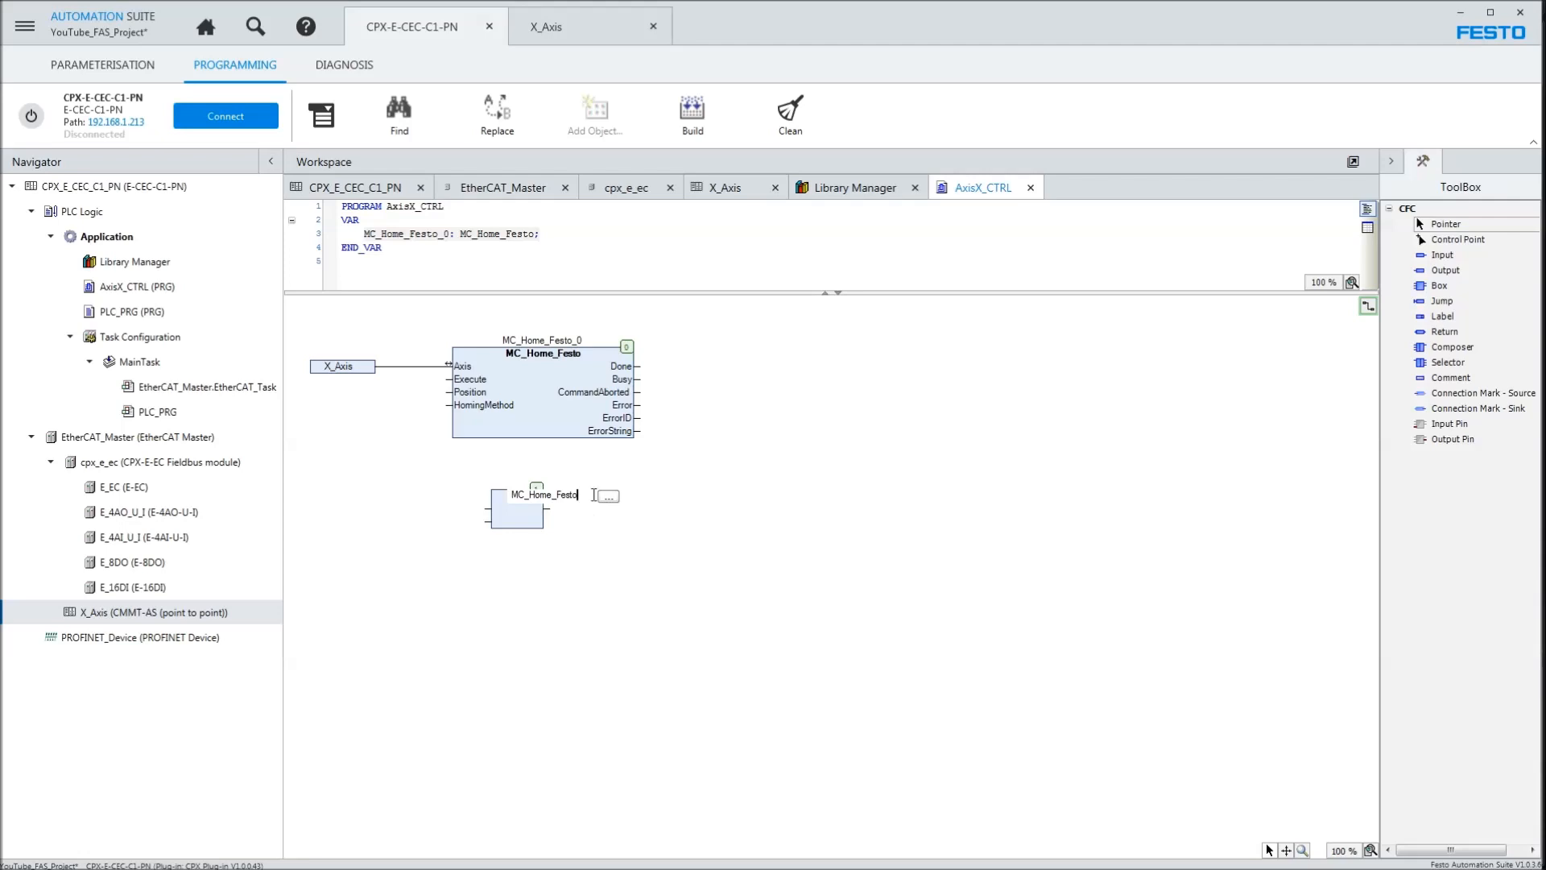
pyautogui.press('Return')
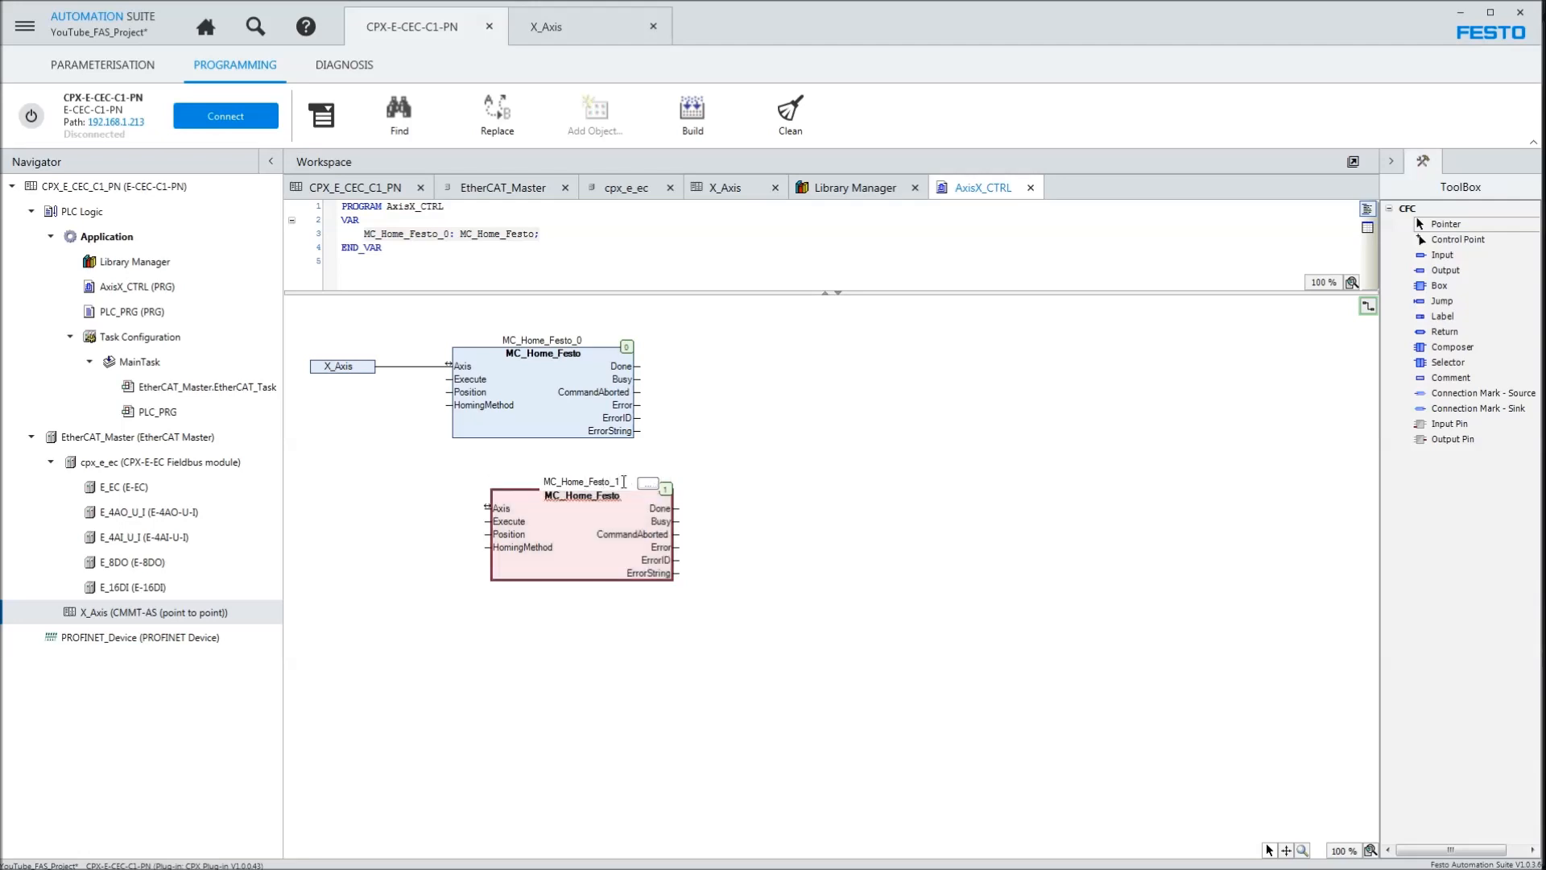
# - Try changing the lower block's type to MC_Power_Festo
pyautogui.click(583, 496)
pyautogui.hotkey('shift', 'End')
pyautogui.write('re')
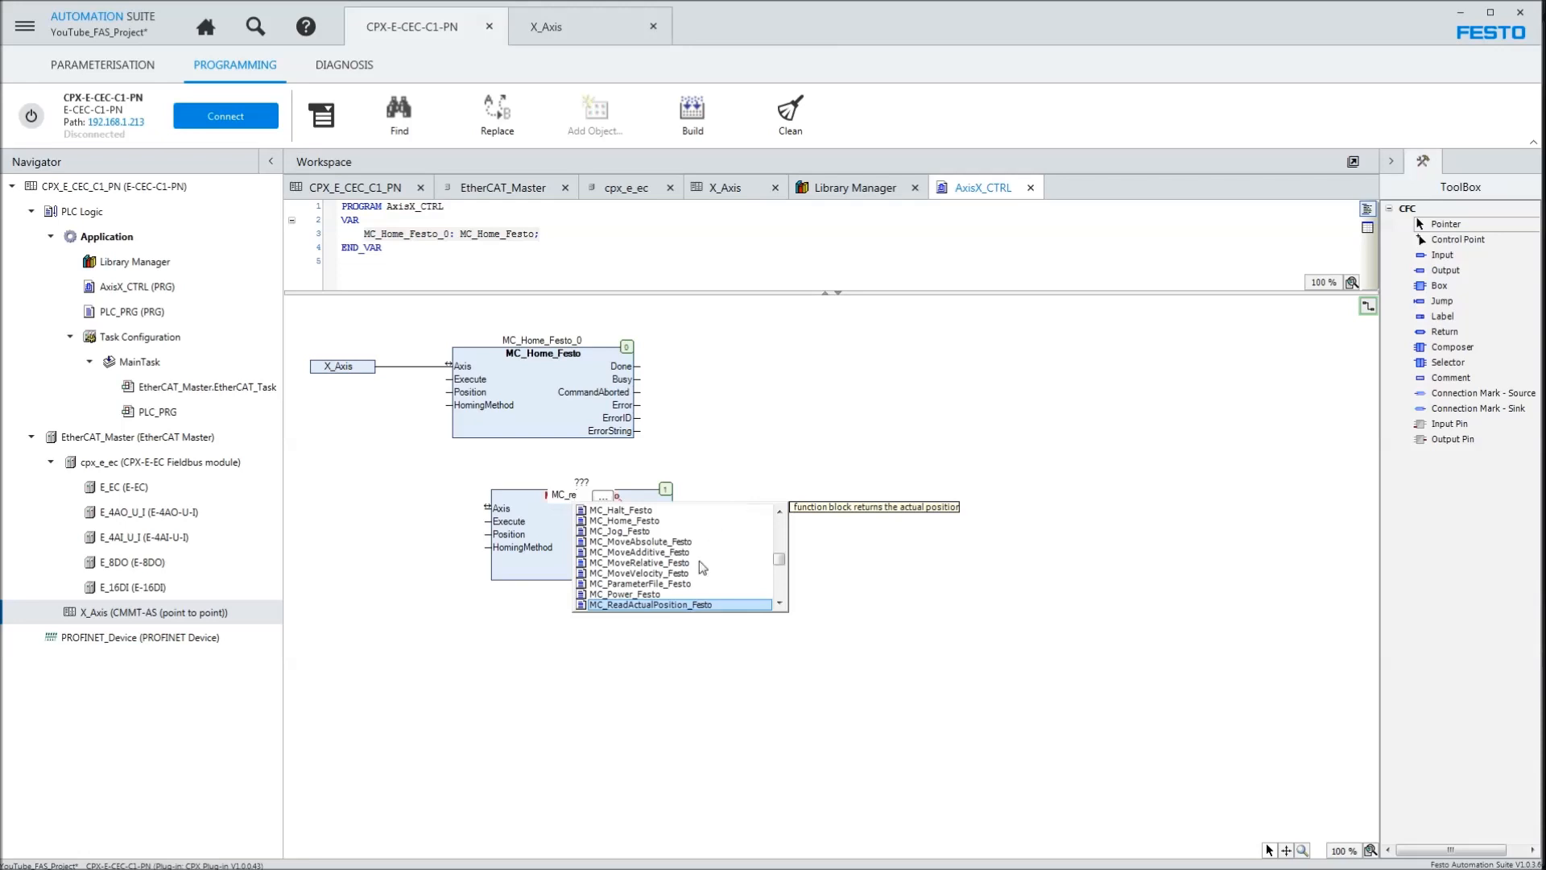
pyautogui.click(644, 593)
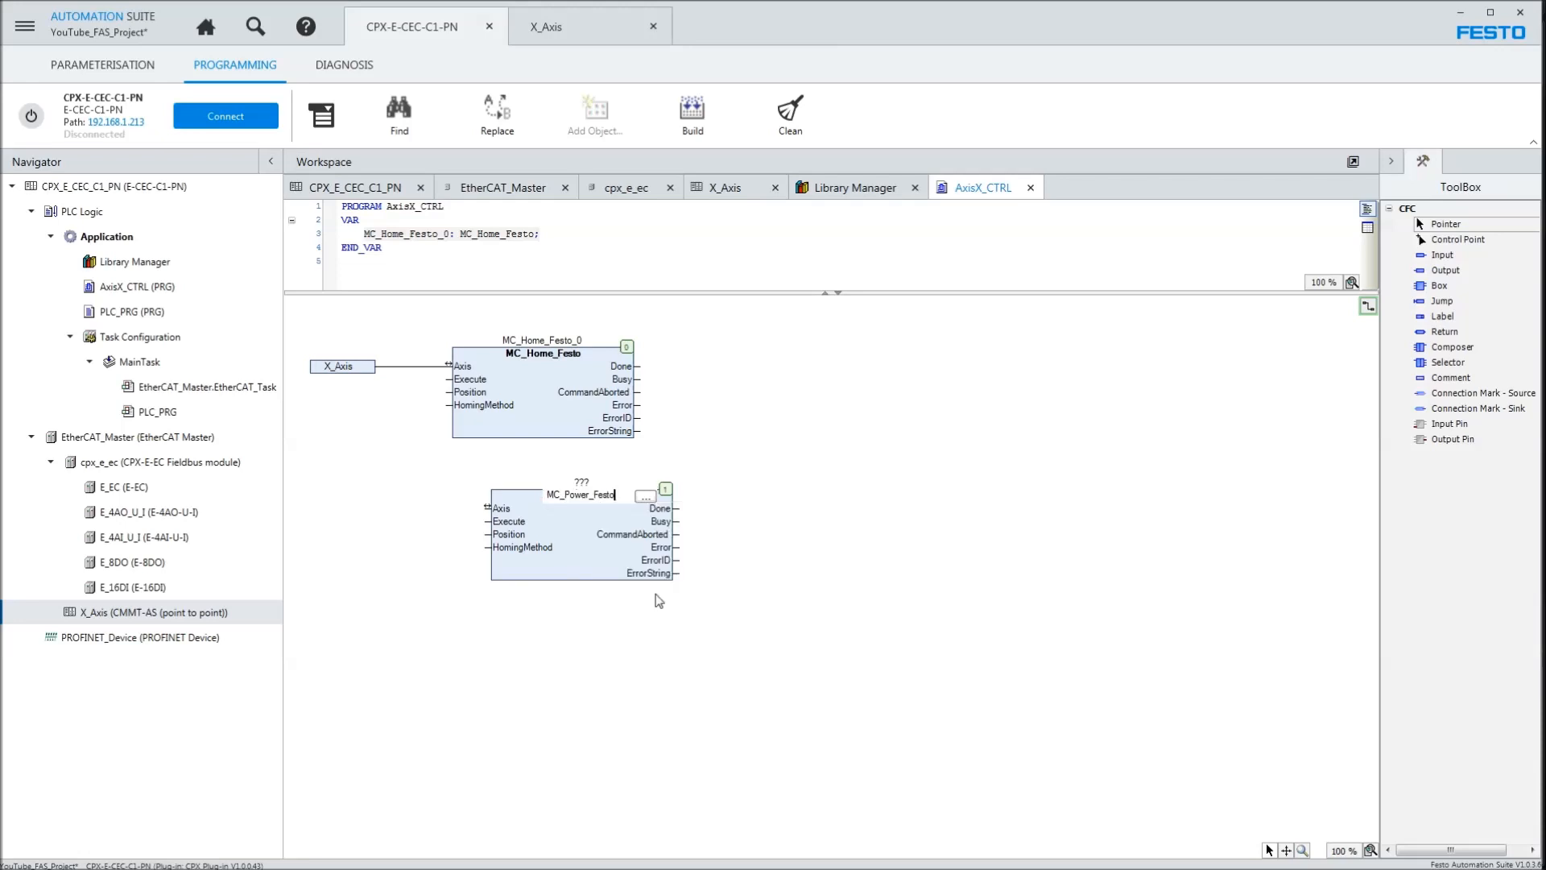
pyautogui.click(590, 497)
pyautogui.press('Return')
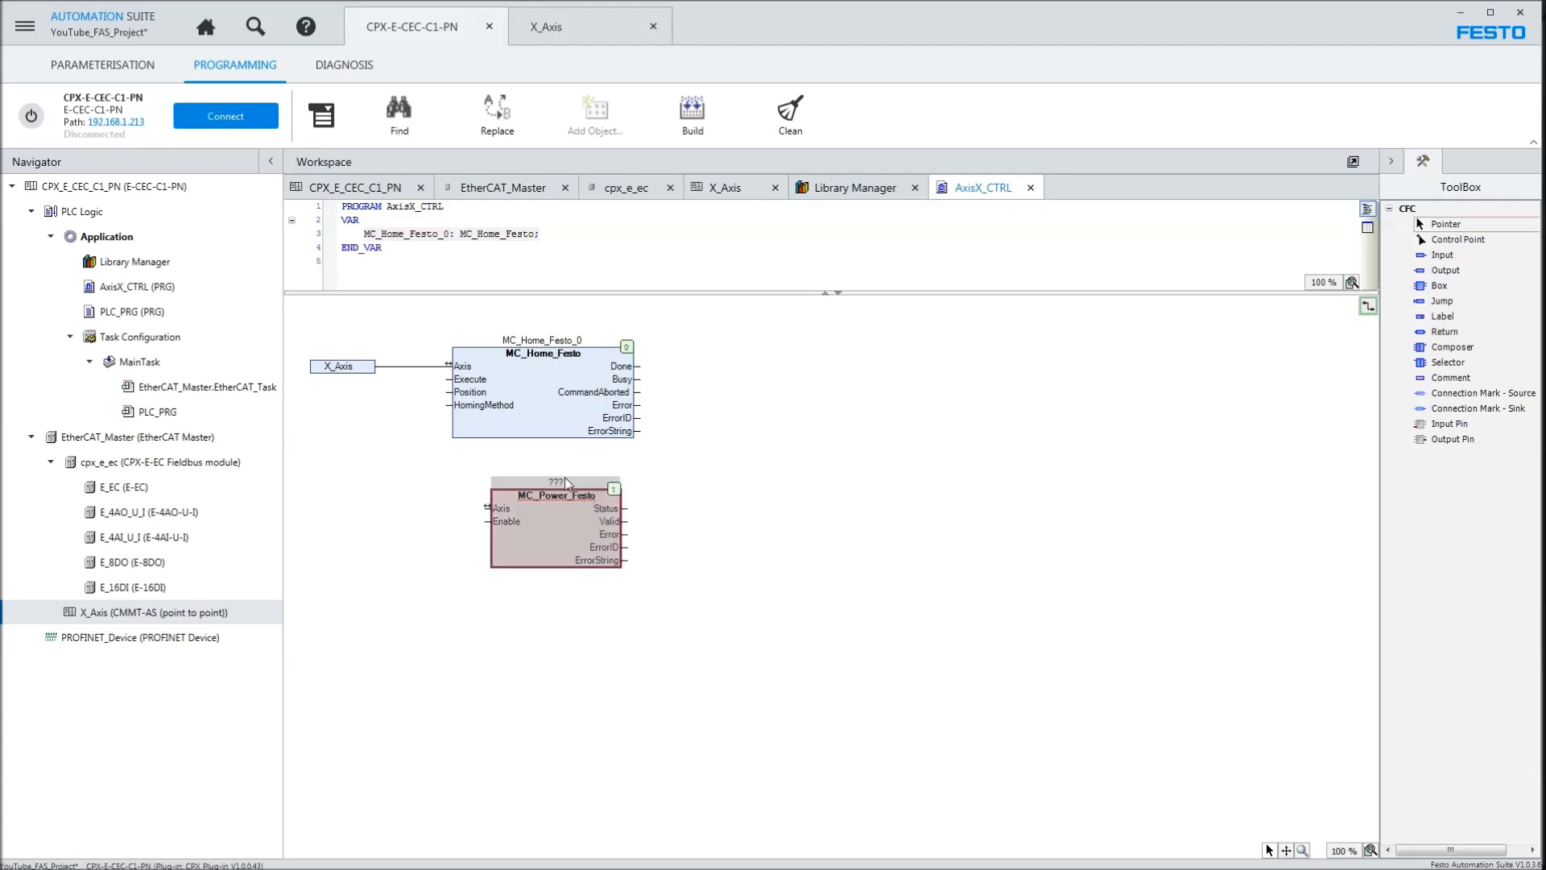
pyautogui.doubleClick(566, 481)
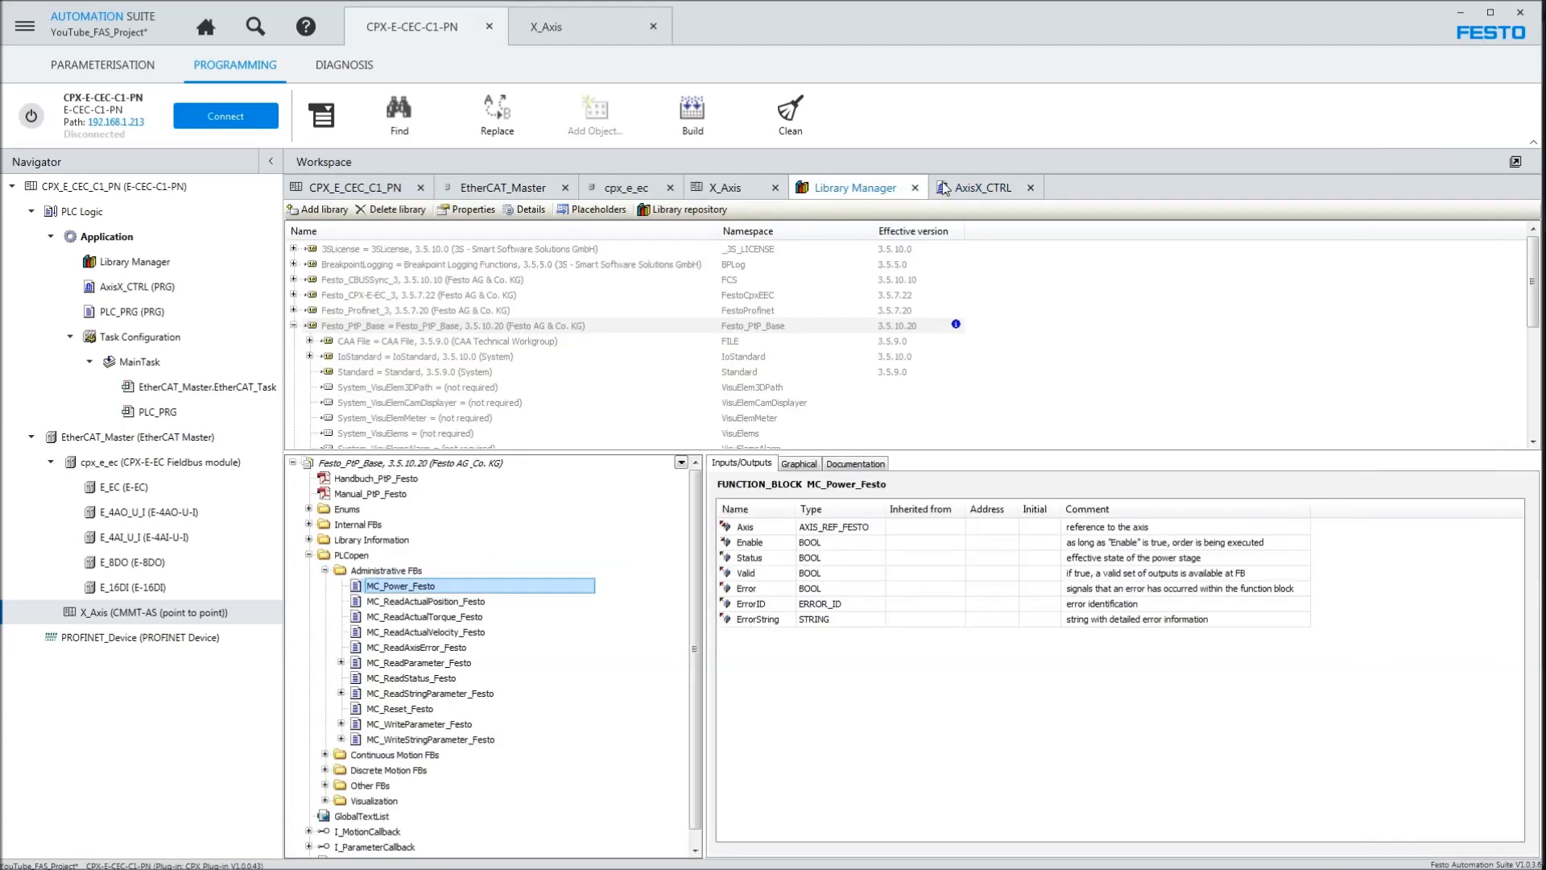
pyautogui.click(945, 189)
pyautogui.click(559, 484)
pyautogui.press('BackSpace')
pyautogui.click(566, 499)
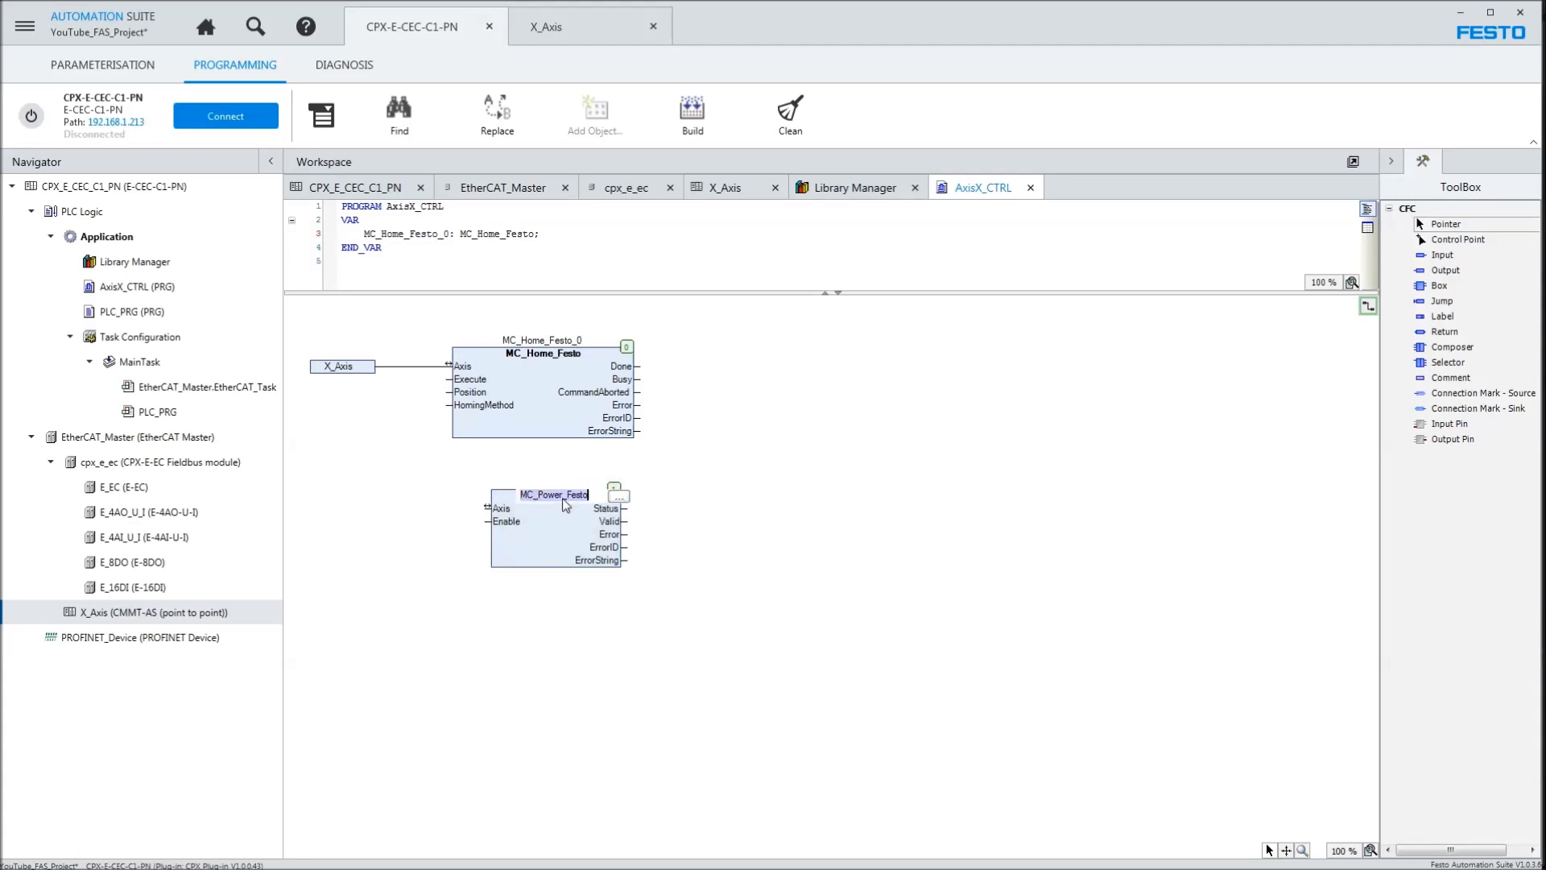
# - Copy the type name MC_Power_Festo from the lower block and delete that block from the chart
pyautogui.moveTo(599, 496); pyautogui.dragTo(451, 494)
pyautogui.hotkey('ctrl', 'c')
pyautogui.press('BackSpace')
pyautogui.click(583, 533)
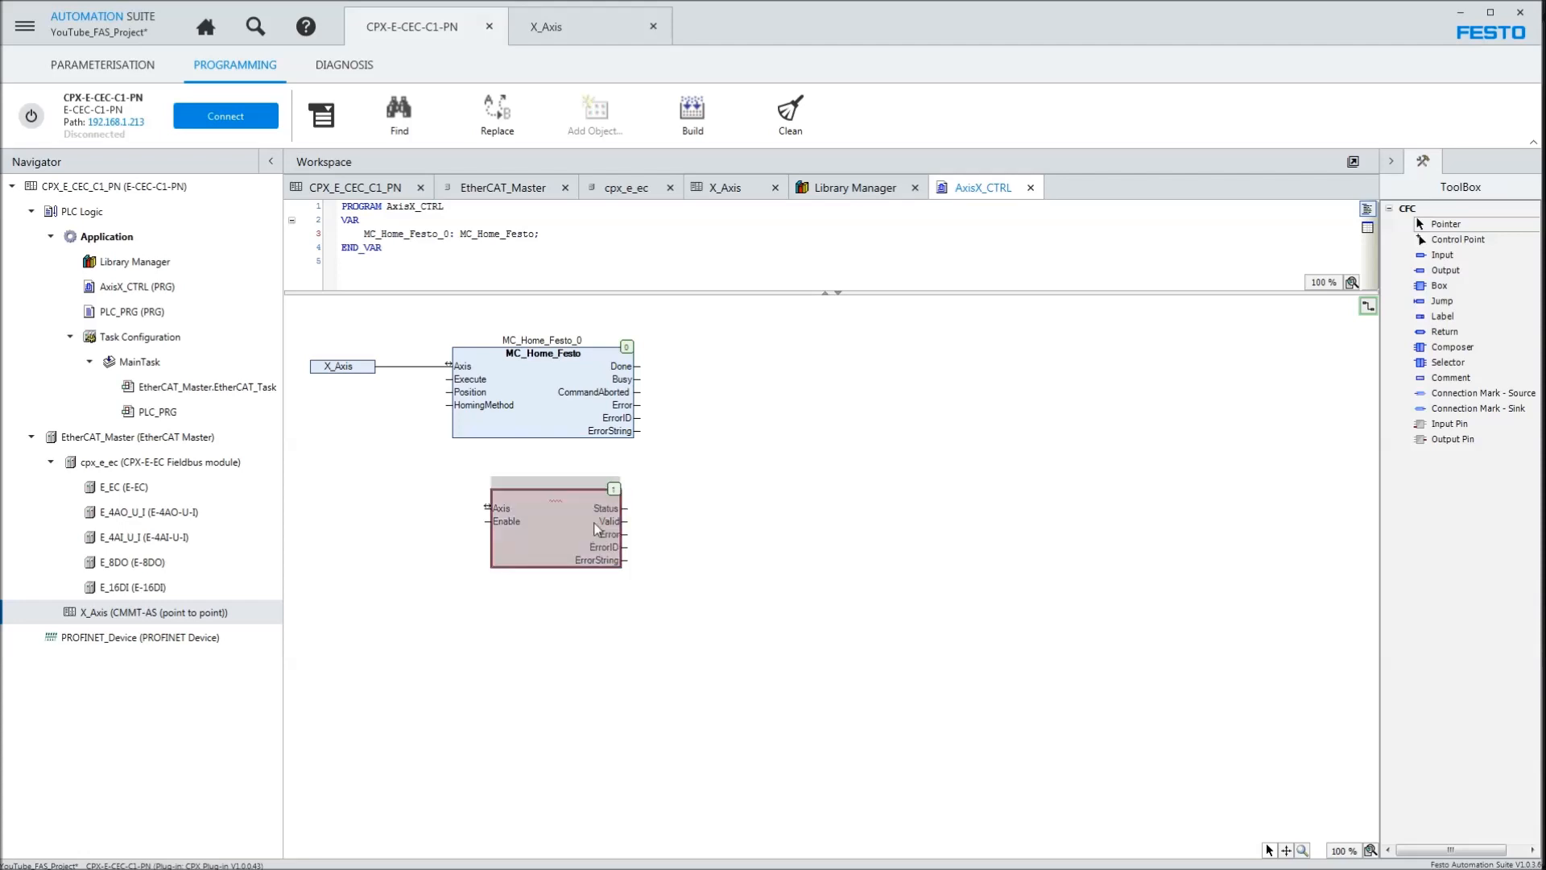
pyautogui.click(568, 534)
pyautogui.press('Delete')
# - Insert a new box below the MC_Home_Festo block and assign the copied type MC_Power_Festo
pyautogui.click(1439, 287)
pyautogui.moveTo(1279, 309); pyautogui.dragTo(532, 513)
pyautogui.click(554, 522)
pyautogui.hotkey('ctrl', 'v')
pyautogui.press('Return')
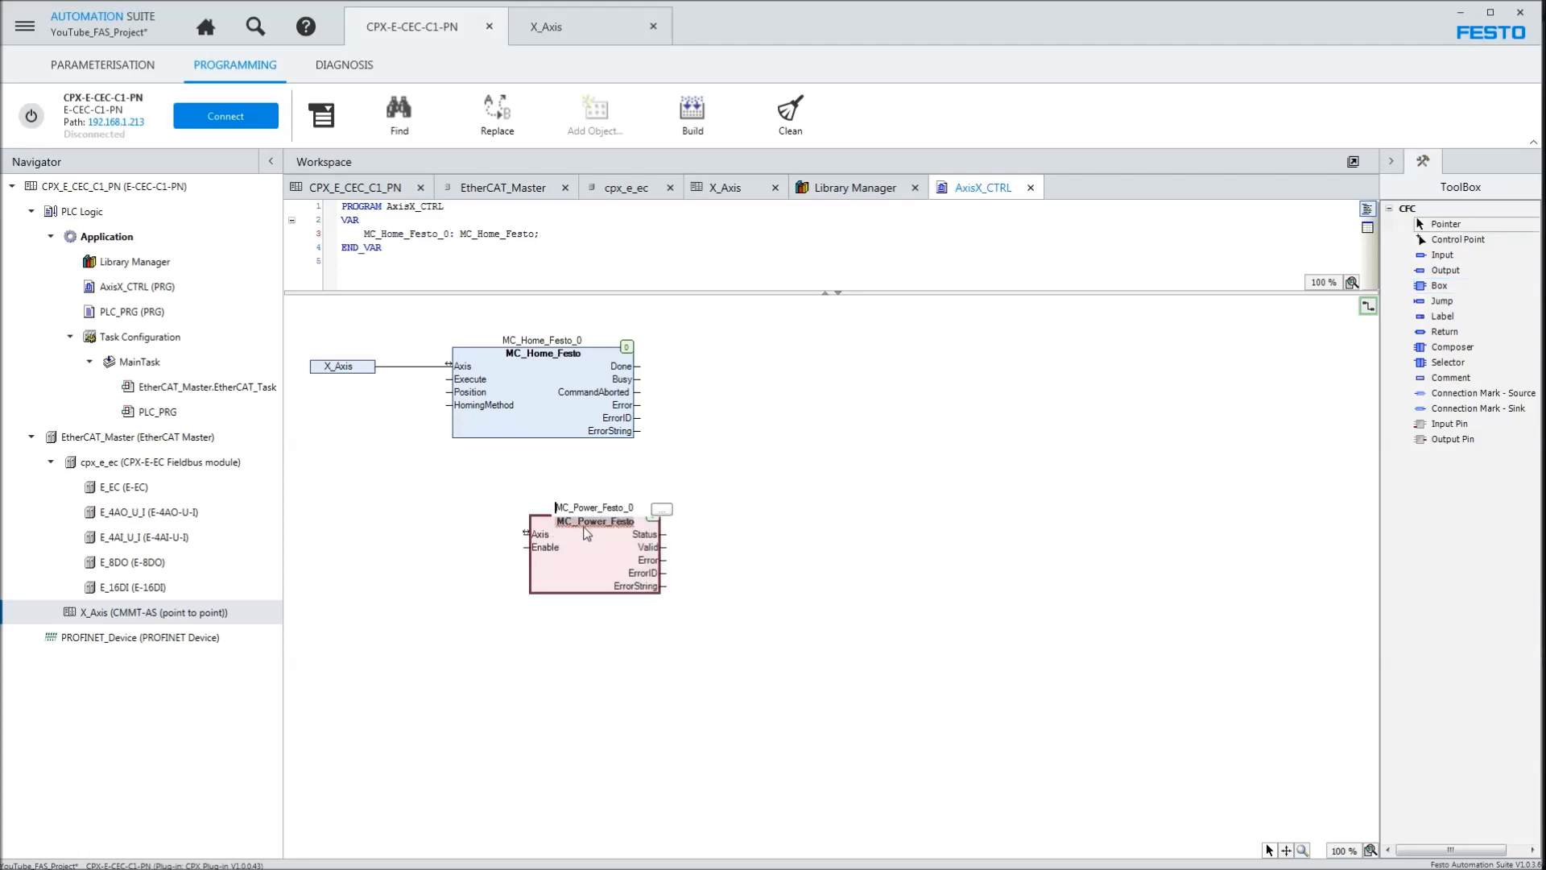
# - Declare the block instance MC_Power_Festo_0 as a VAR of type MC_Power_Festo in AxisX_CTRL
pyautogui.press('Return')
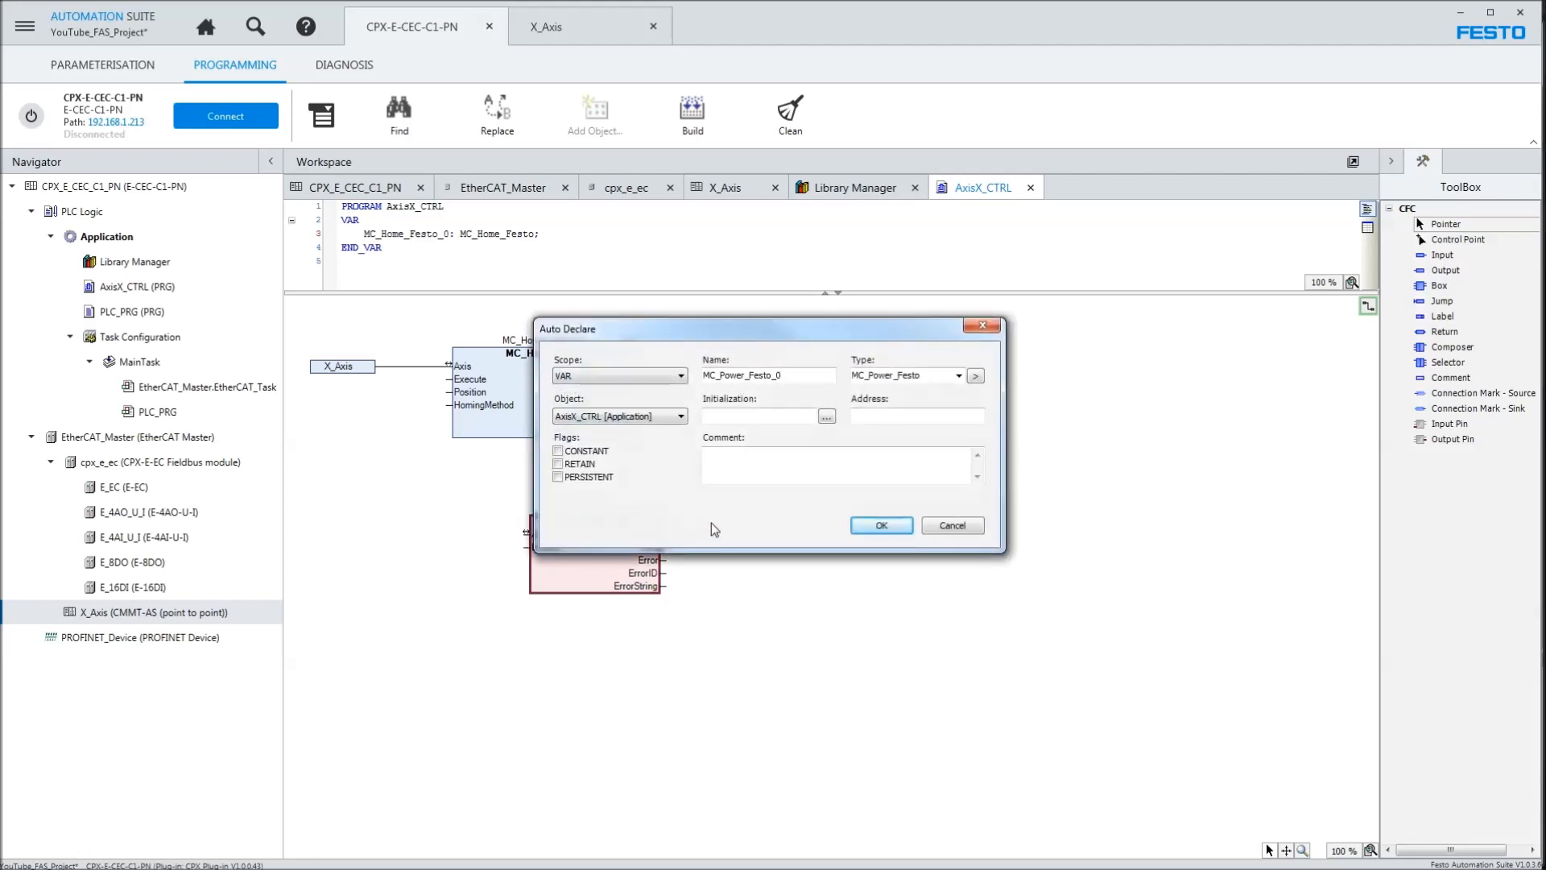
pyautogui.click(881, 524)
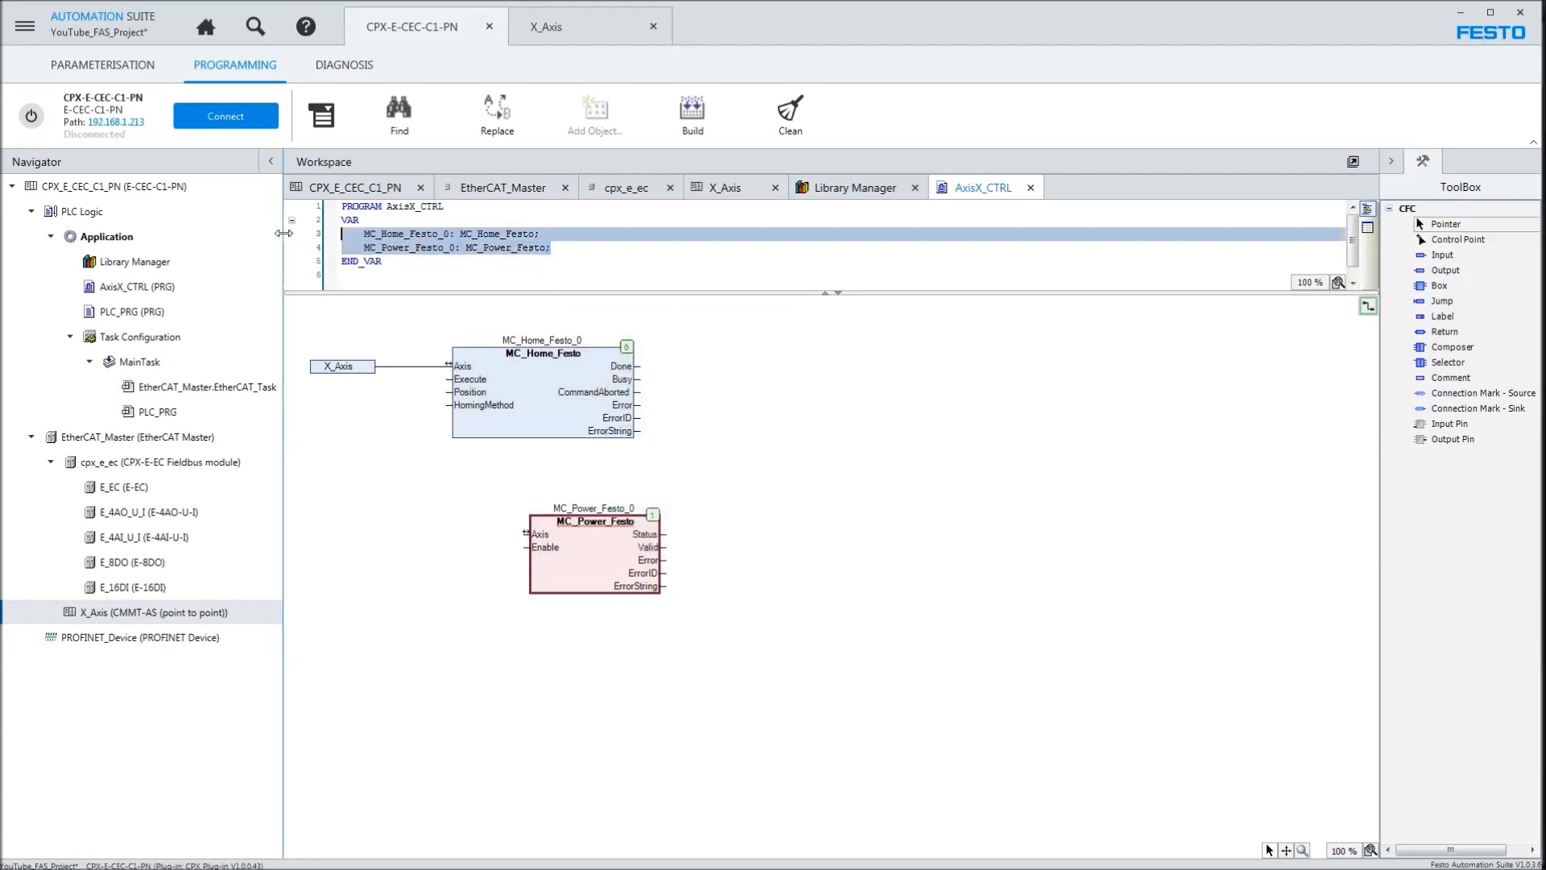
pyautogui.click(569, 522)
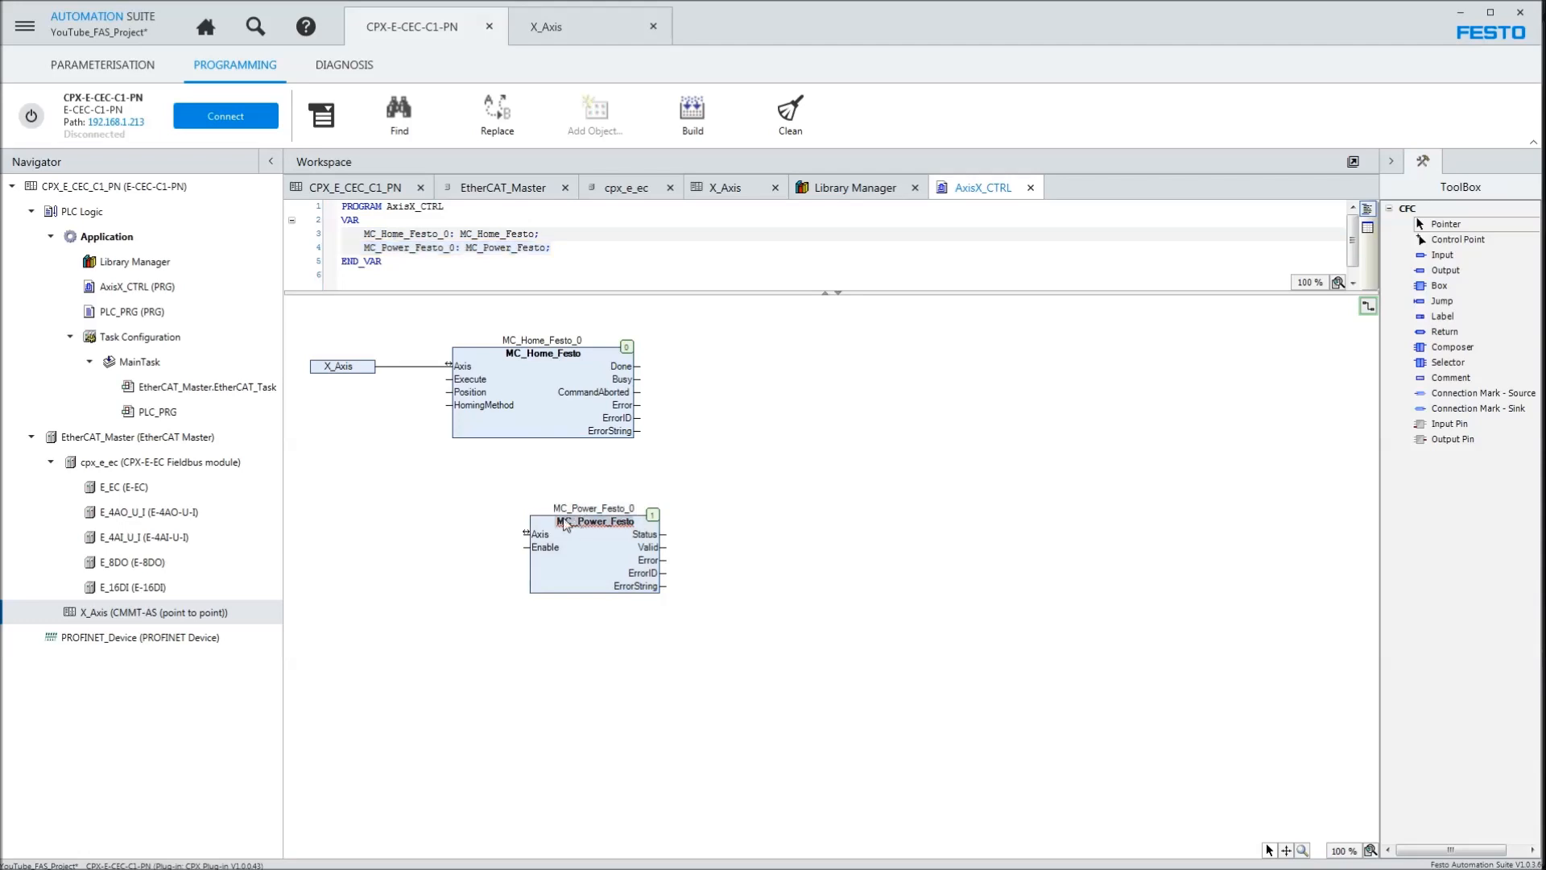
# - Try wiring X_Axis to the Axis input of MC_Power_Festo and remove the Axis connections of both blocks
pyautogui.moveTo(381, 369); pyautogui.dragTo(526, 535)
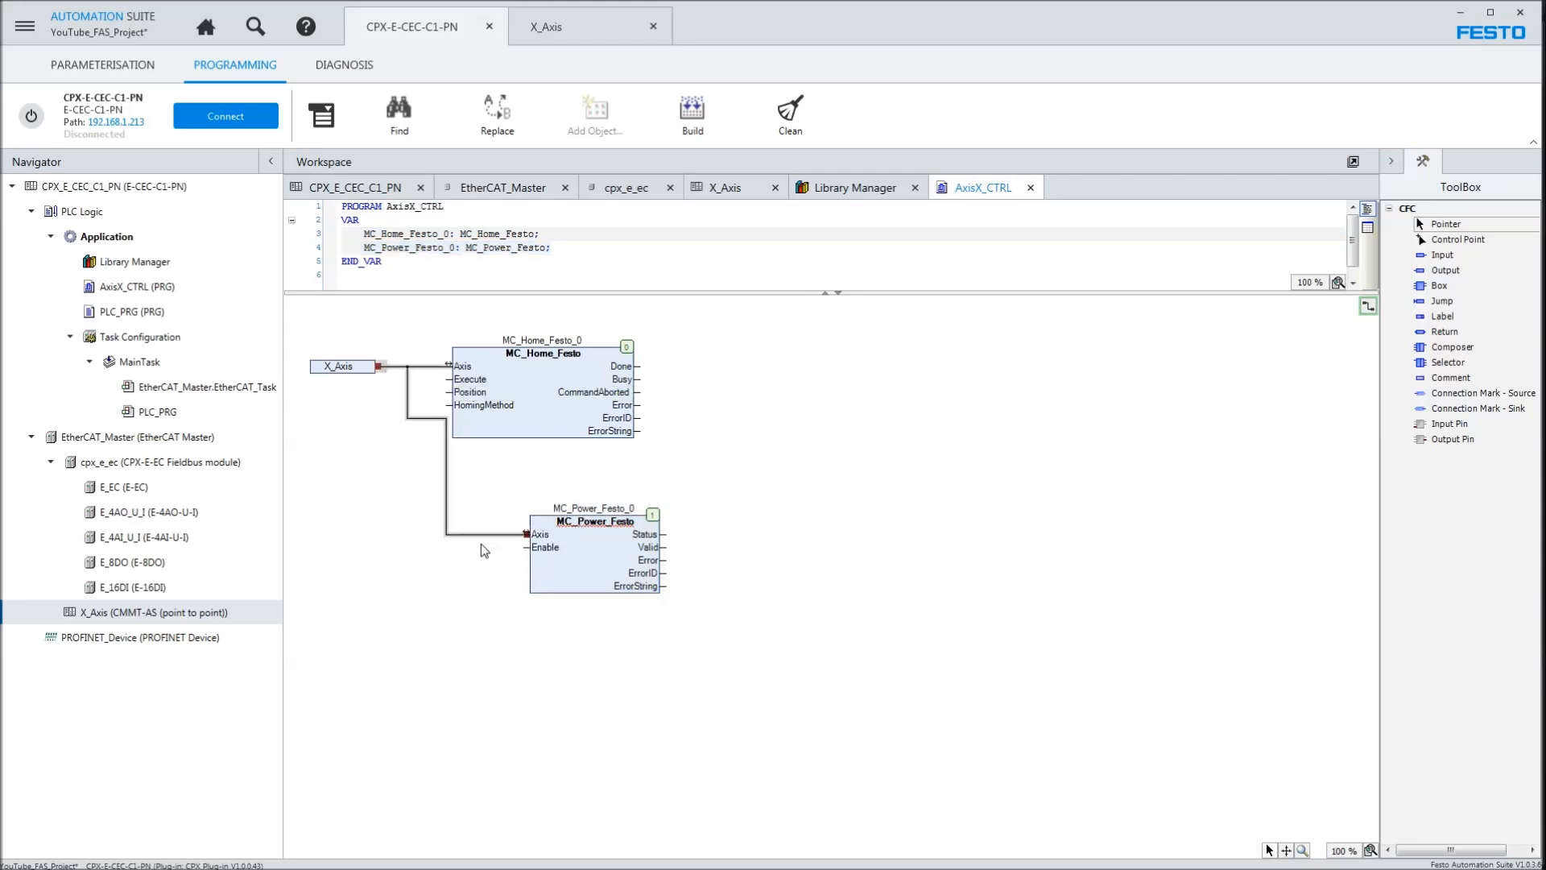
pyautogui.press('Delete')
pyautogui.click(380, 366)
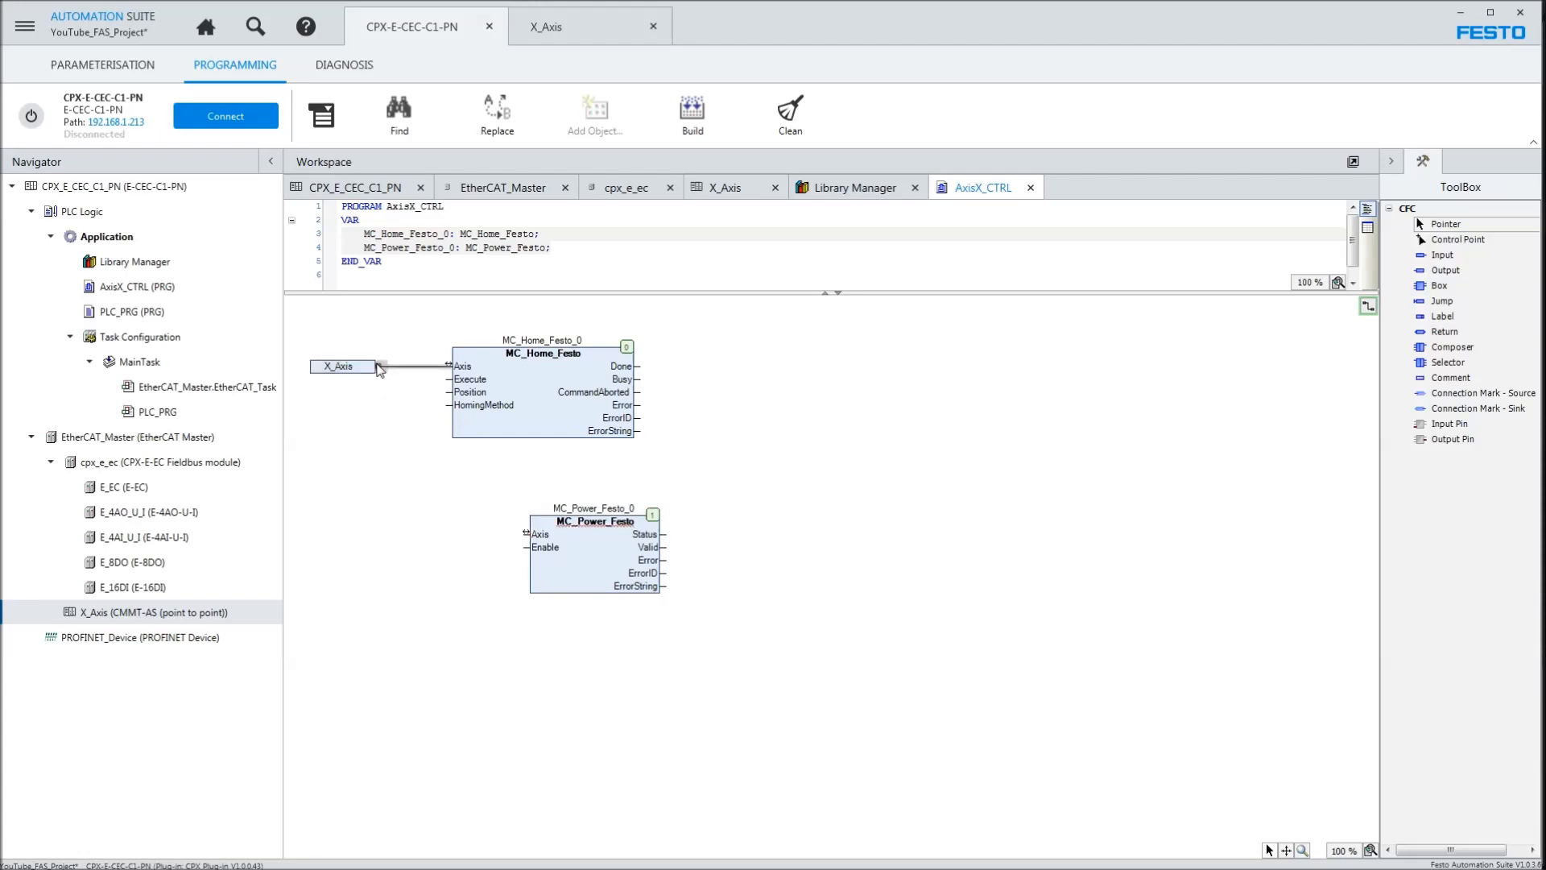
pyautogui.press('Delete')
# - Connect the selected X_Axis and Axis pins of both blocks together and align MC_Home_Festo's left edge with MC_Power_Festo
pyautogui.rightClick(526, 537)
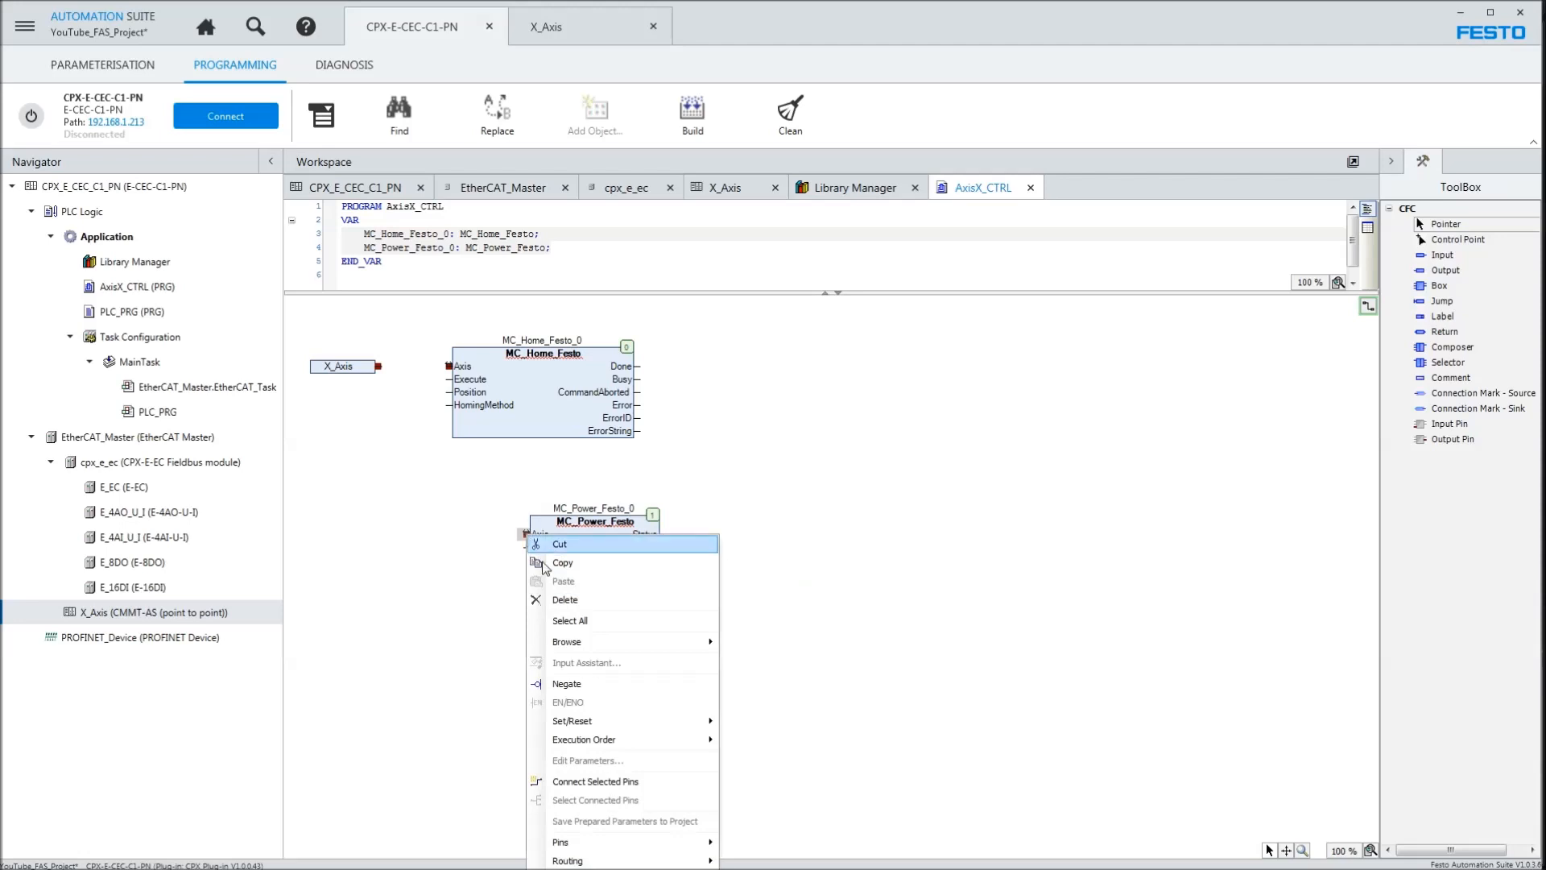
pyautogui.click(590, 789)
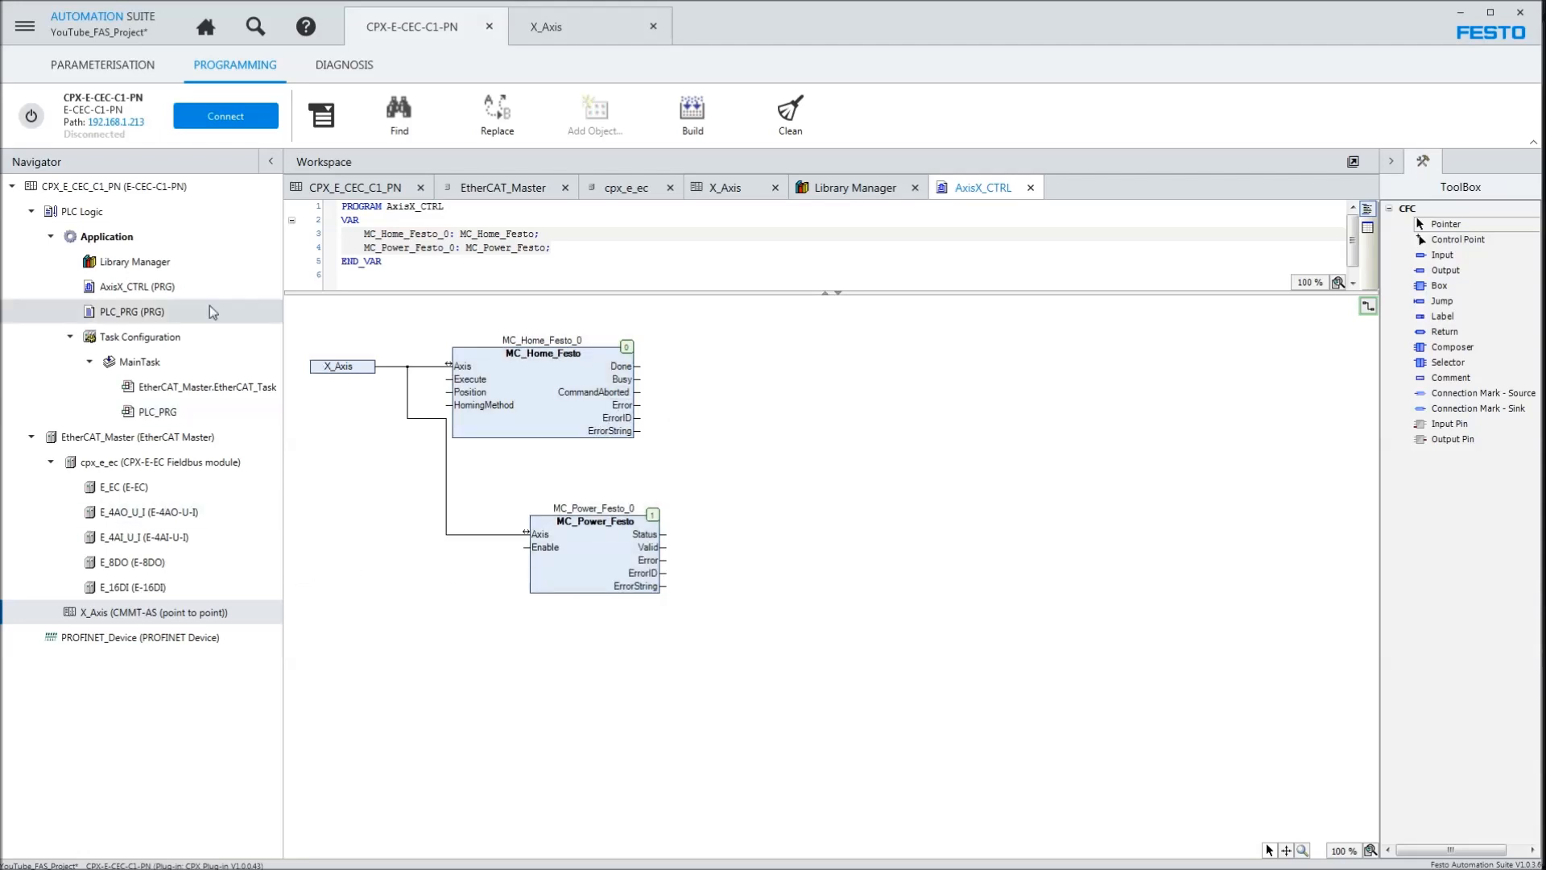
pyautogui.moveTo(533, 402); pyautogui.dragTo(610, 406)
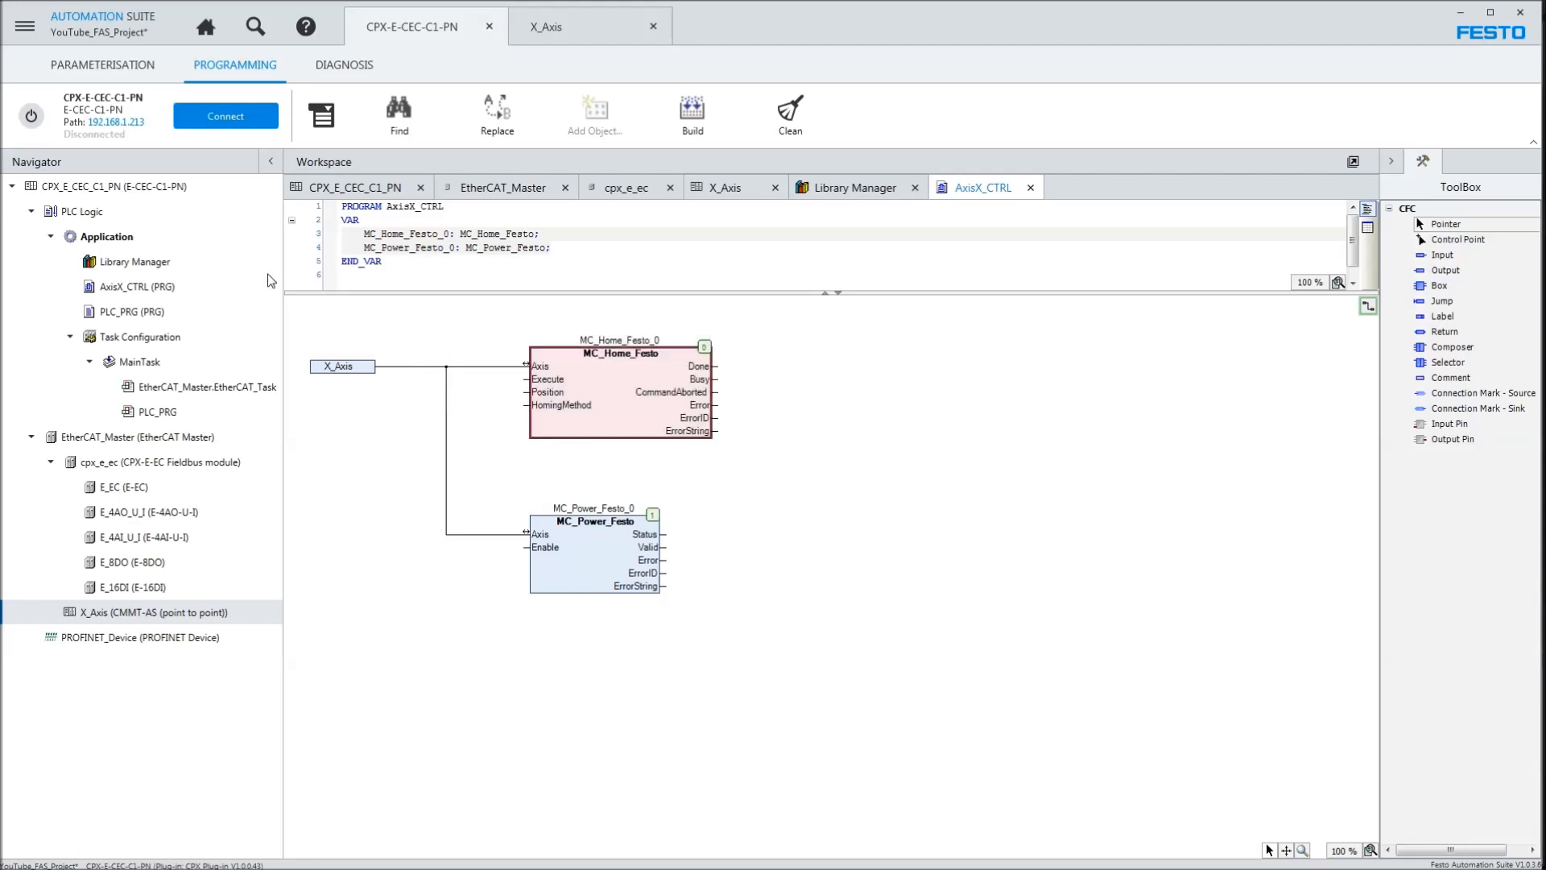
# - Look through the Visualization elements under PLCopen in the Festo_PtP_Base library
pyautogui.click(806, 187)
pyautogui.click(325, 570)
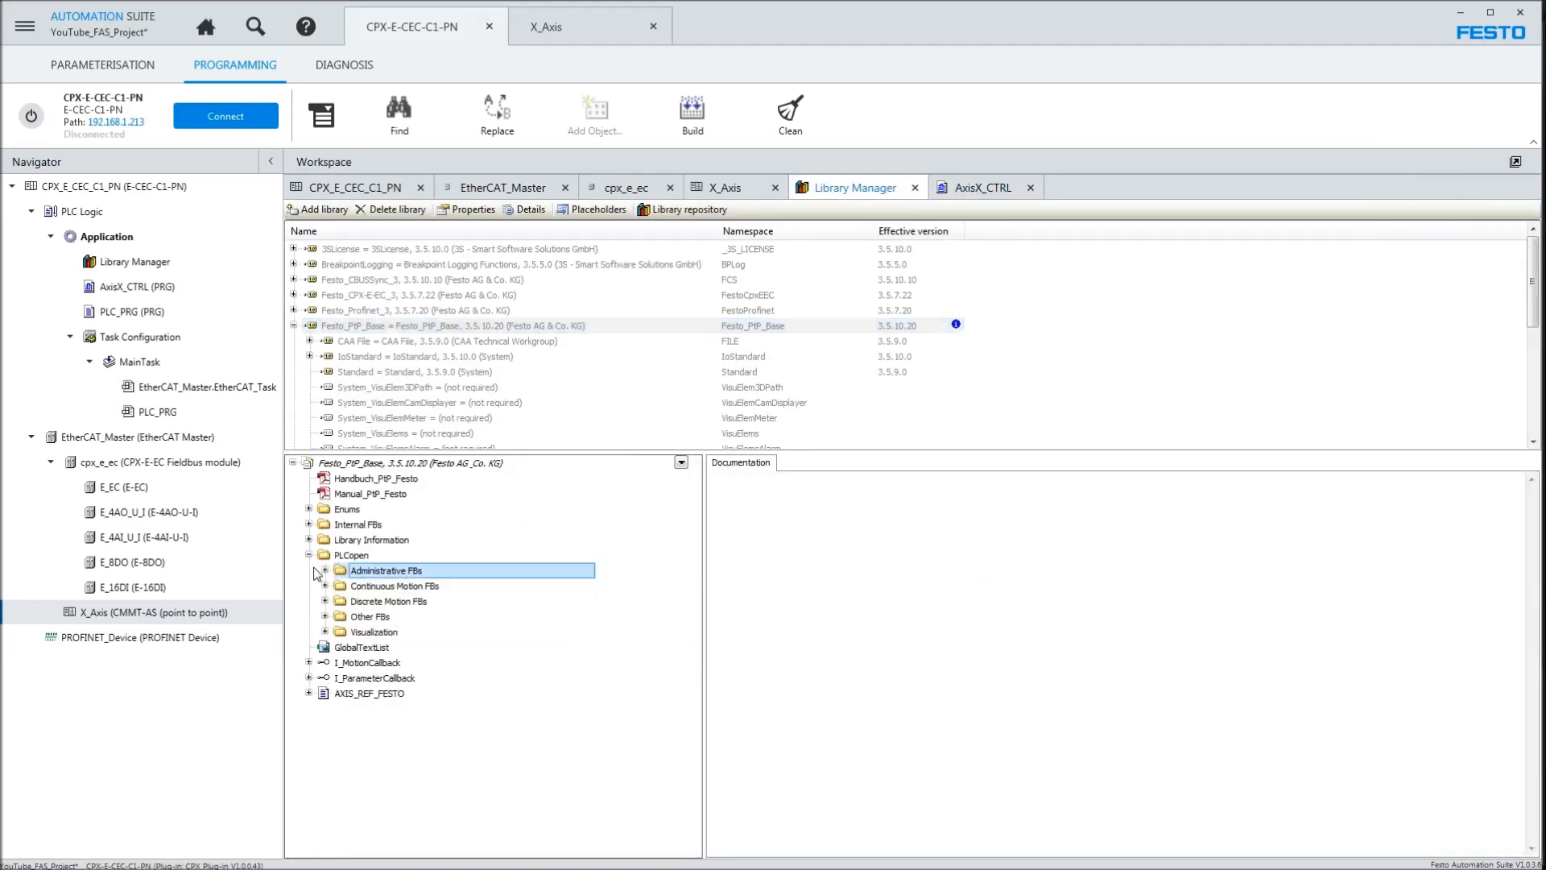
pyautogui.click(324, 631)
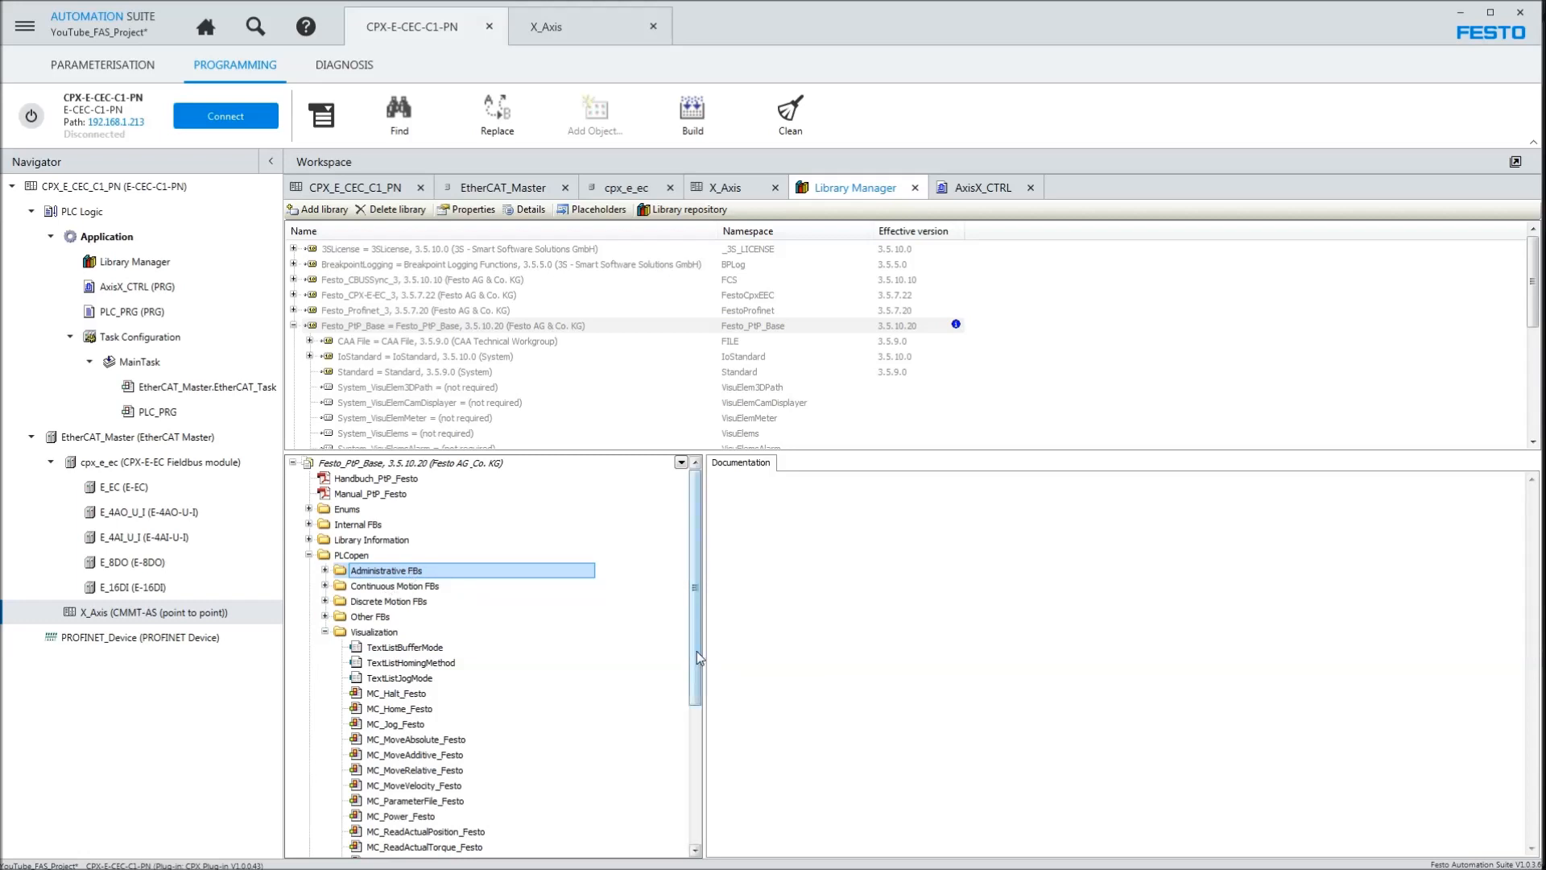
pyautogui.moveTo(696, 649); pyautogui.dragTo(695, 731)
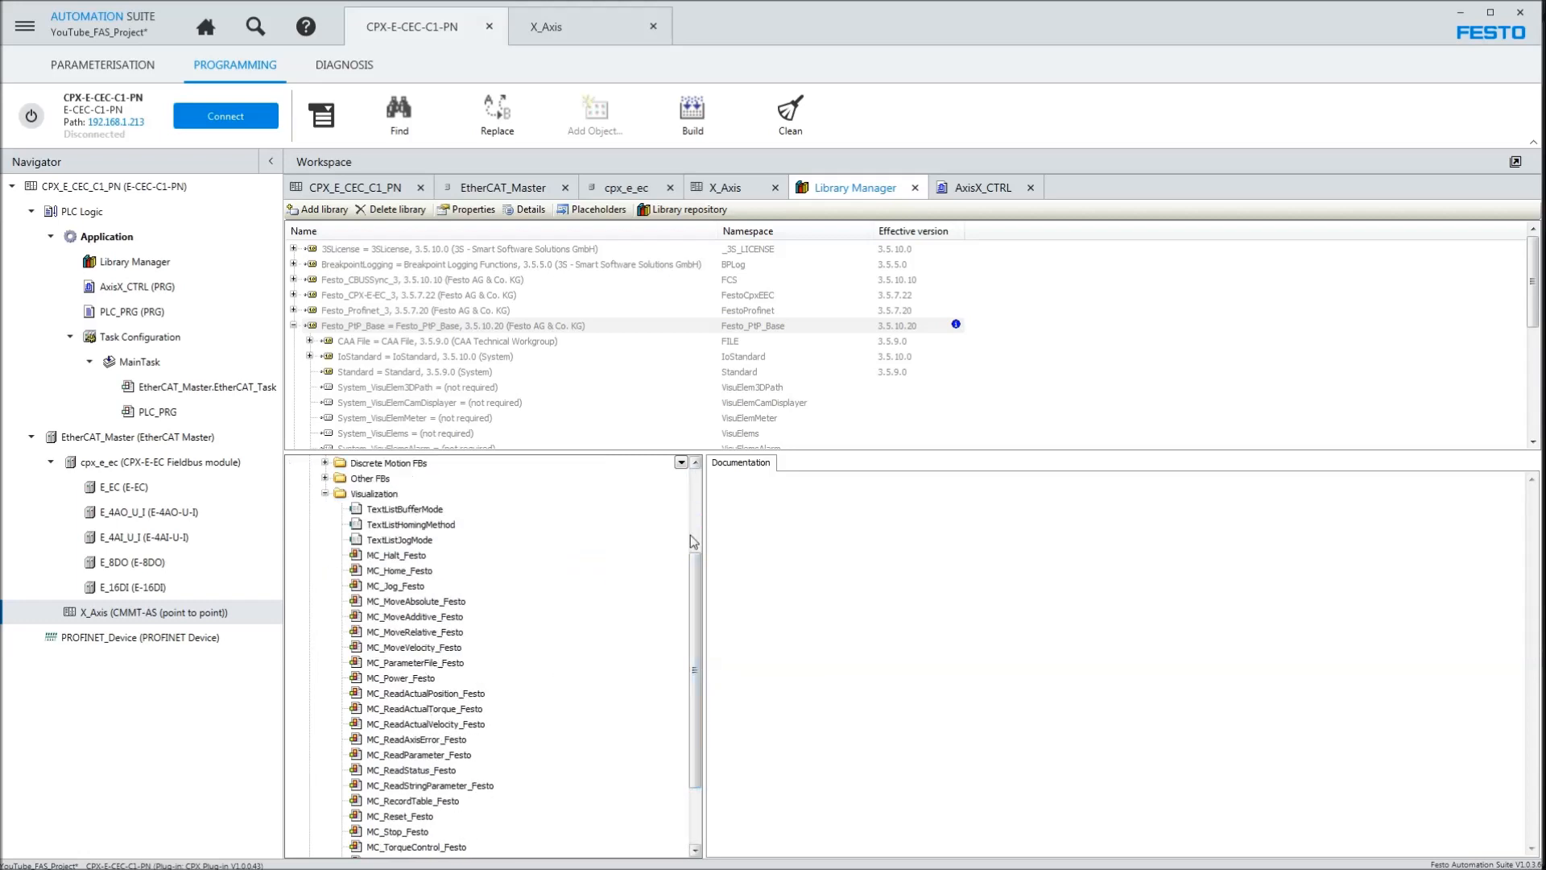
# - Close all open editors in the workspace, including the Library Manager, AxisX_CTRL and device editors
pyautogui.click(916, 188)
pyautogui.click(775, 187)
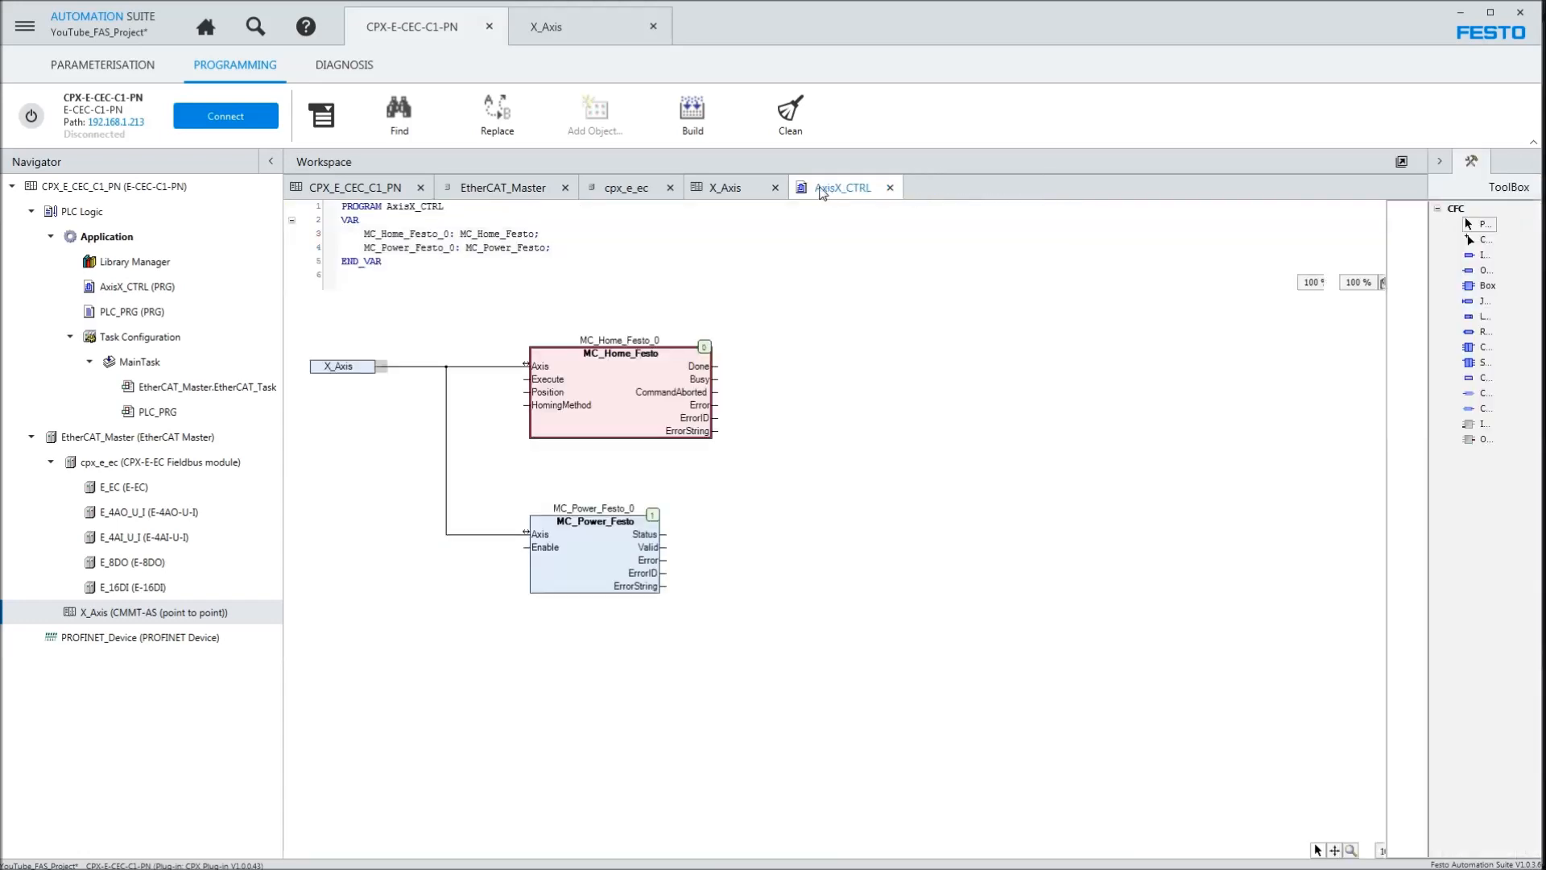
pyautogui.click(775, 186)
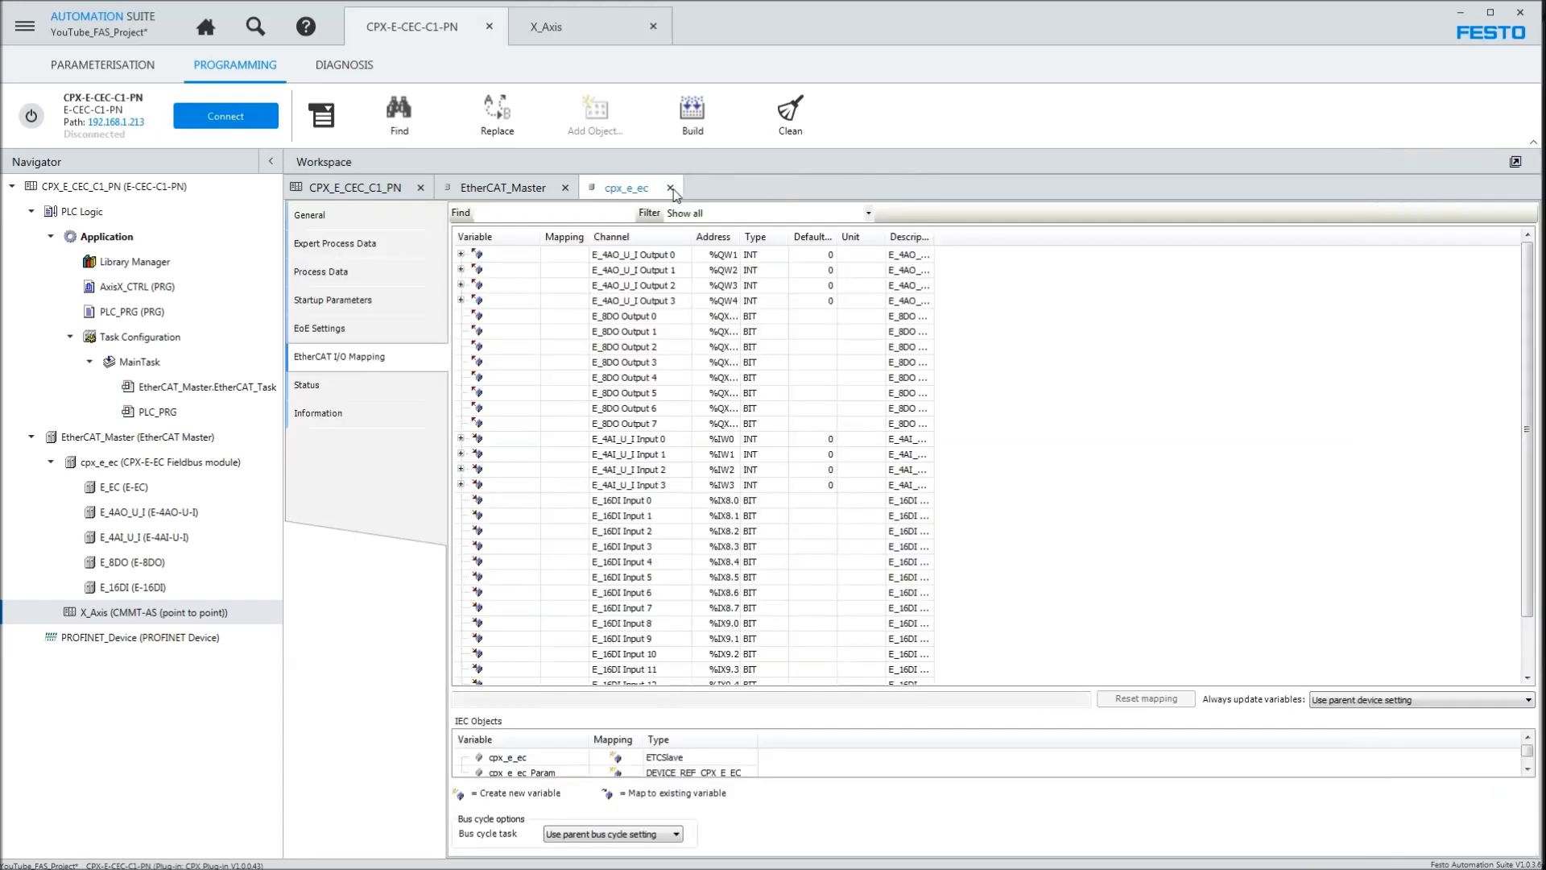
pyautogui.click(670, 187)
pyautogui.click(565, 188)
pyautogui.click(421, 187)
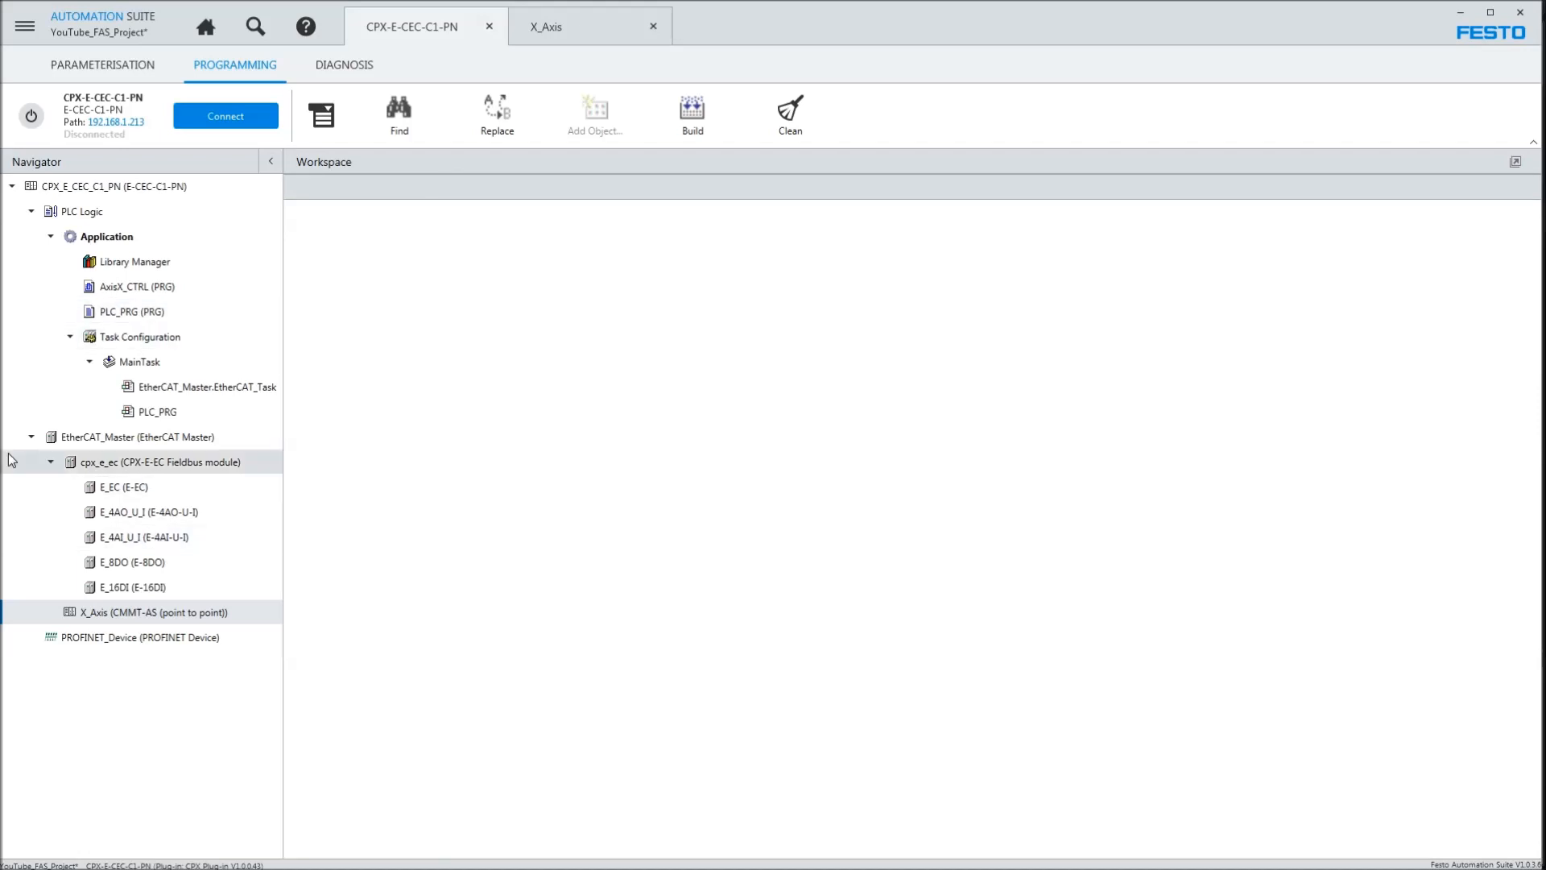
# - Add a visualization object named Visualization to the Application without activating a symbol library
pyautogui.rightClick(87, 236)
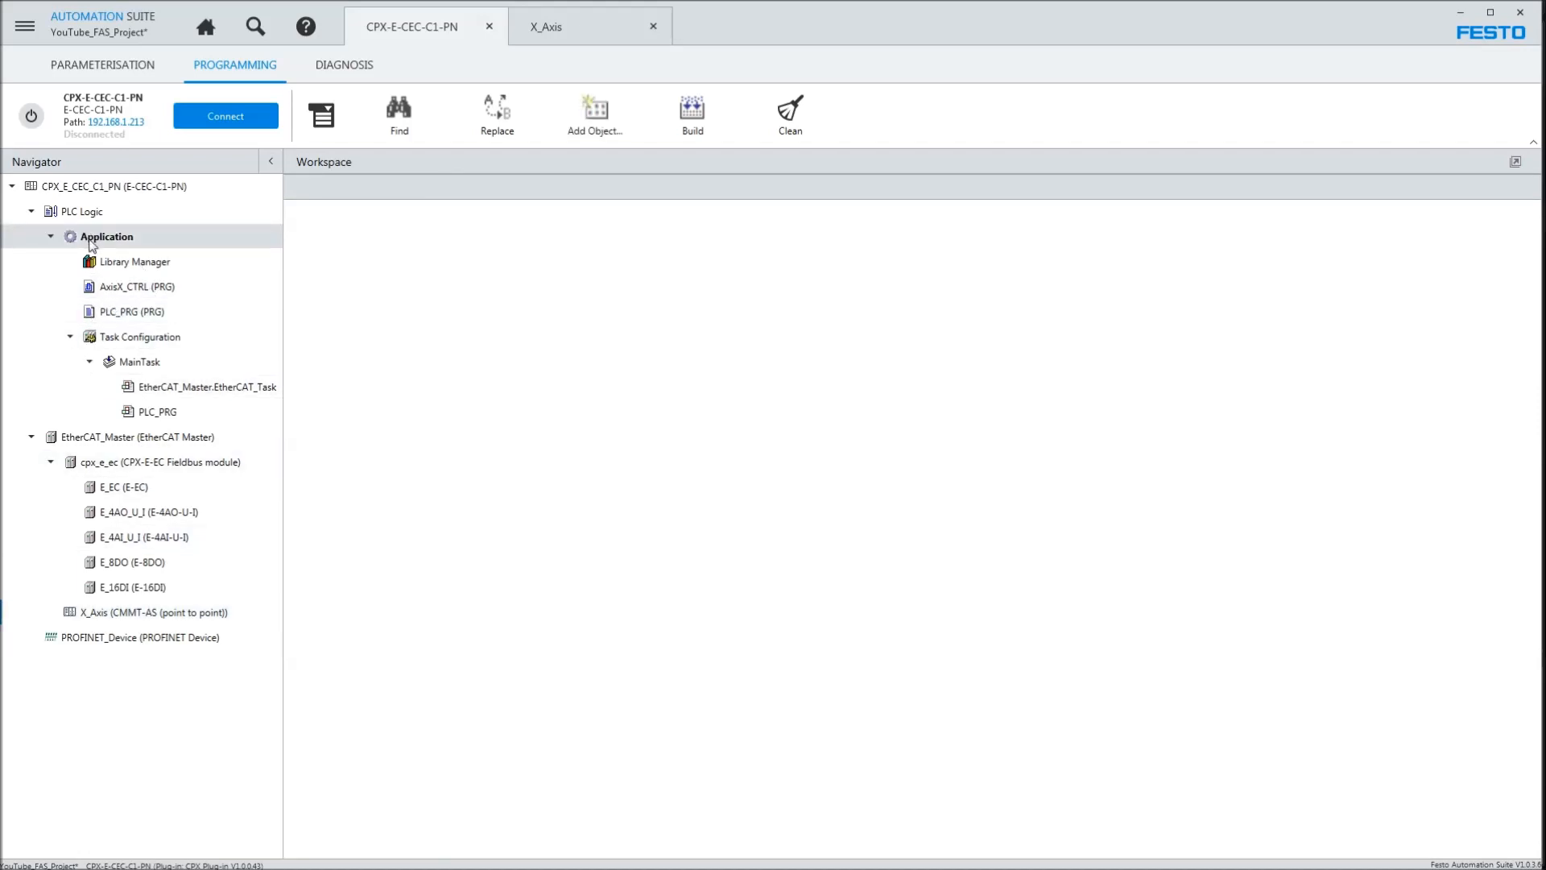
pyautogui.moveTo(172, 270)
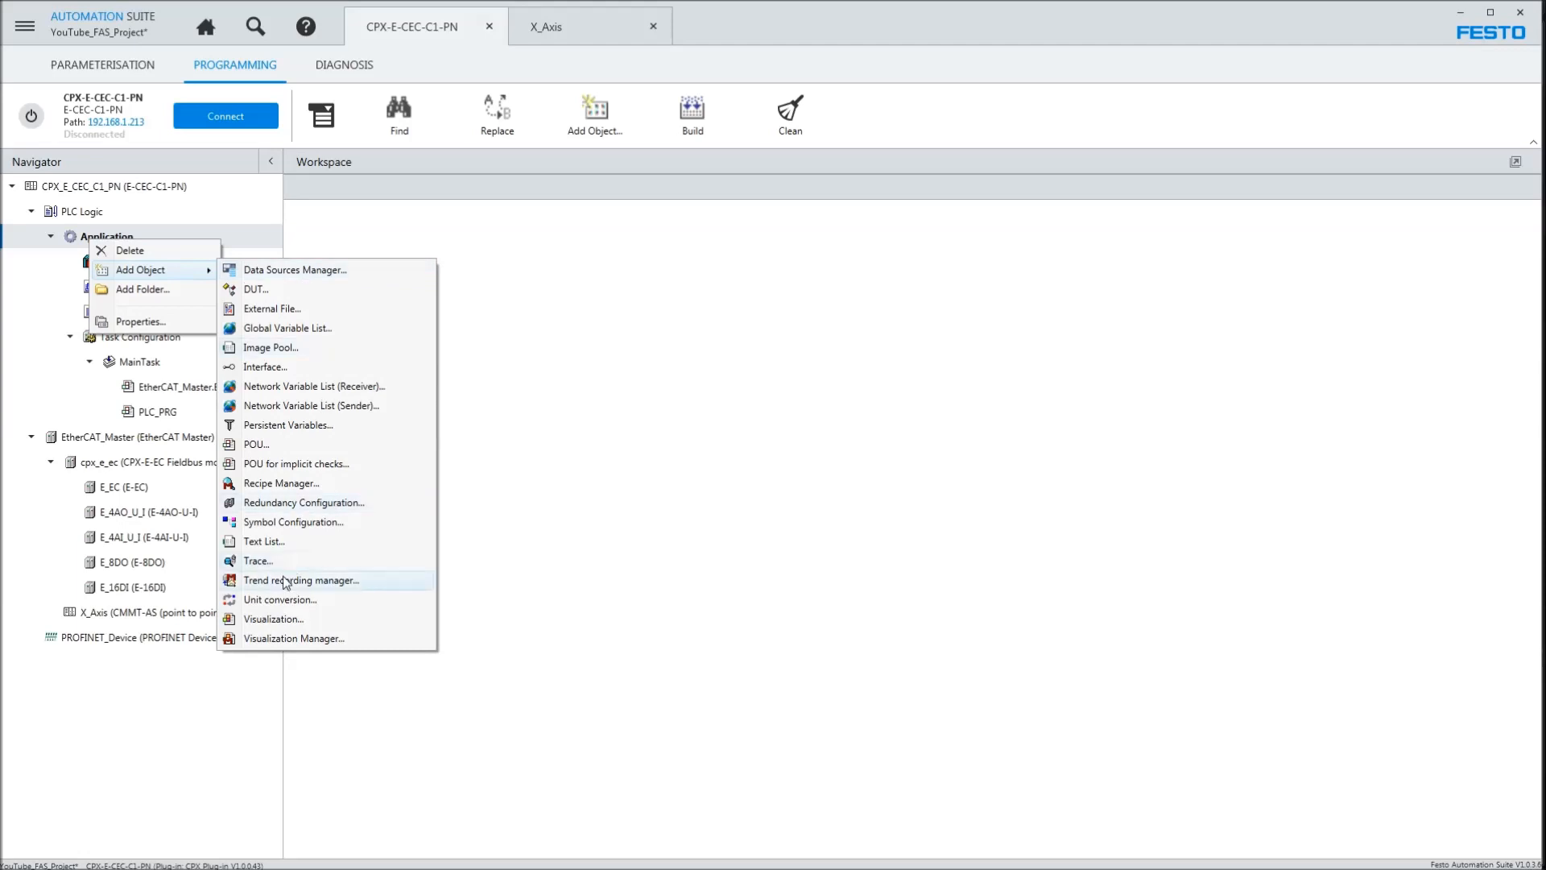
pyautogui.click(292, 621)
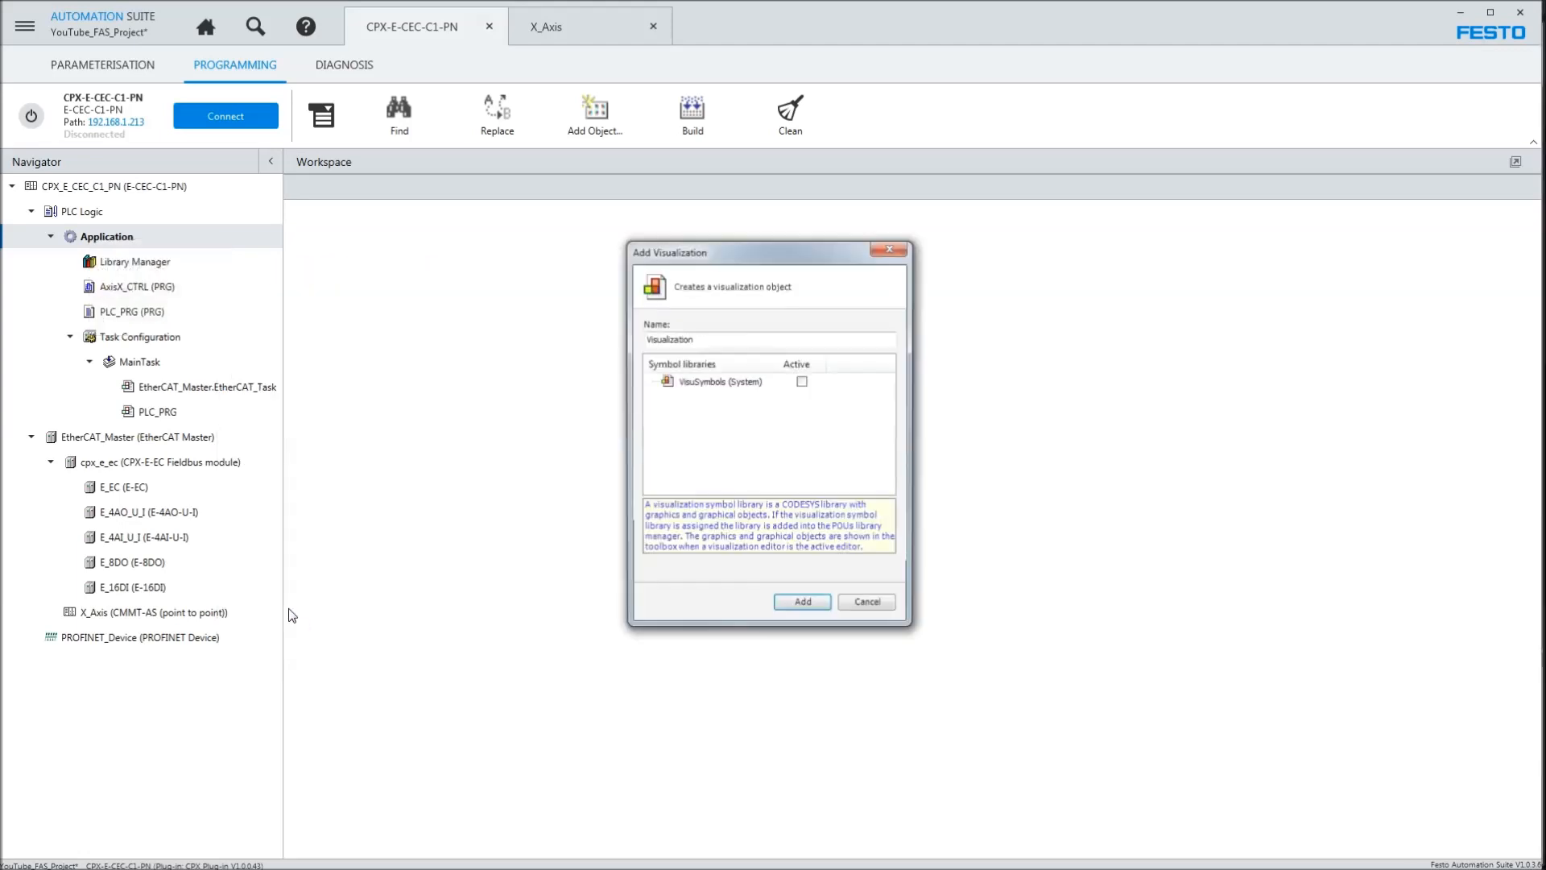
pyautogui.click(803, 605)
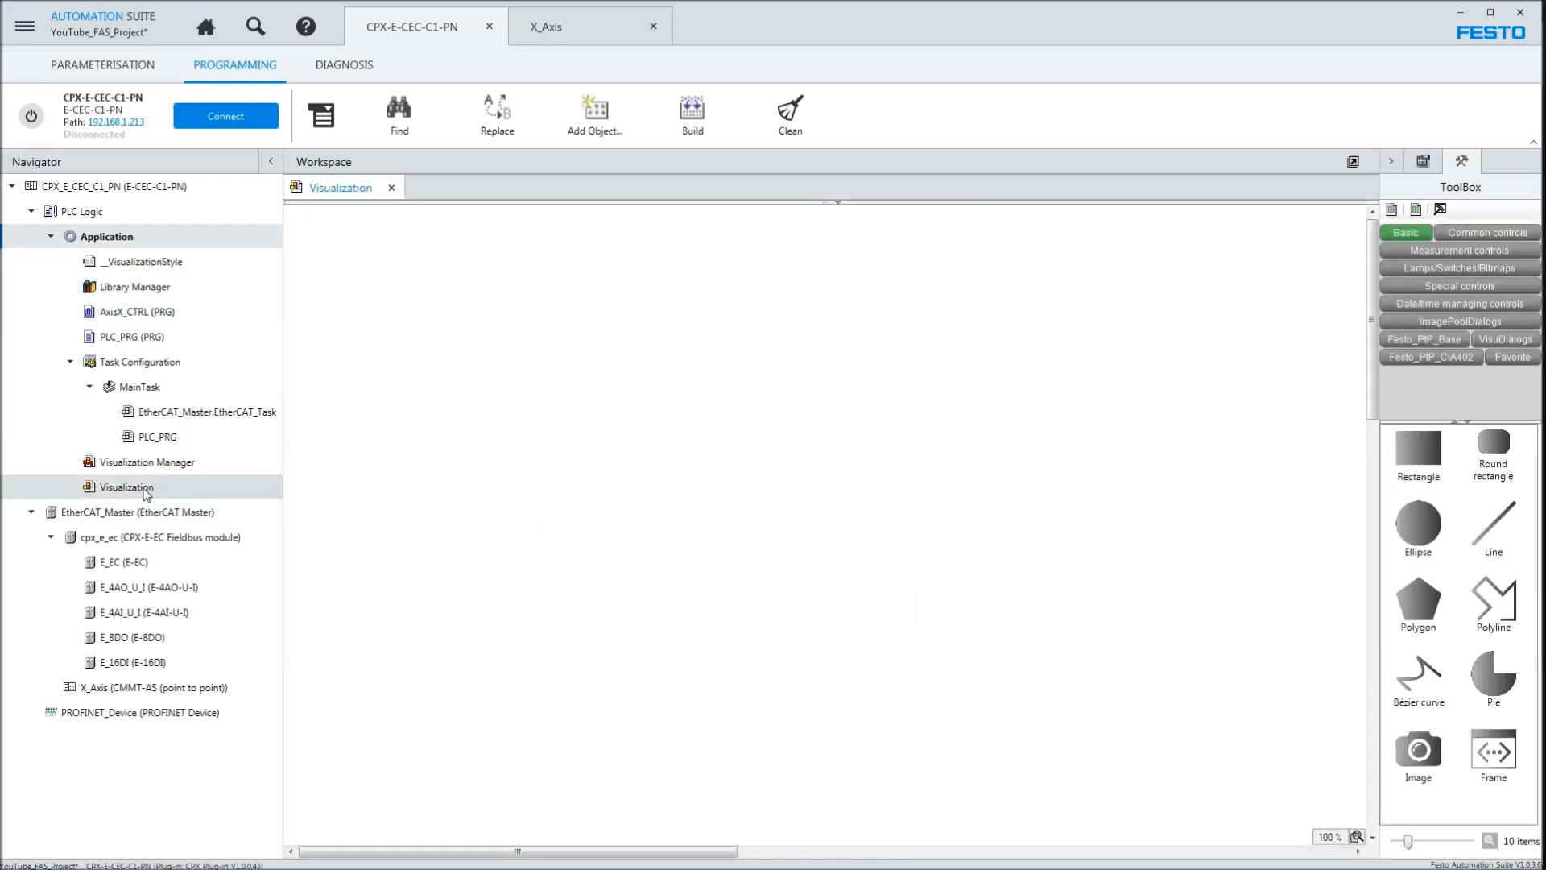
pyautogui.click(143, 488)
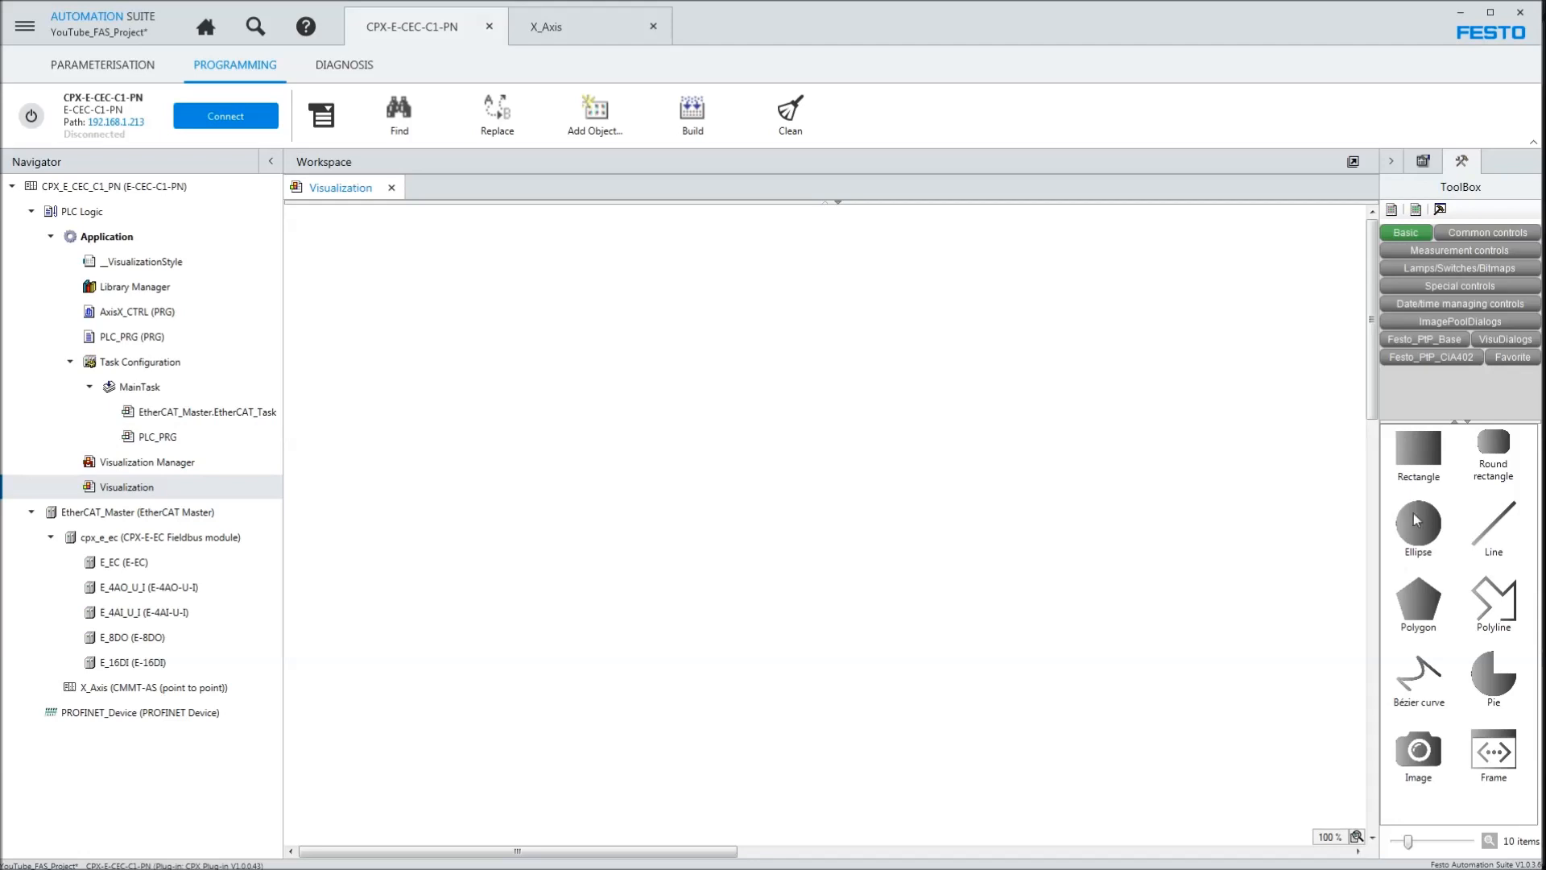
# - Widen the visualization ToolBox and show the Festo_PtP_Base elements after checking the Festo_PtP_CiA402 ones
pyautogui.moveTo(1383, 496); pyautogui.dragTo(1154, 508)
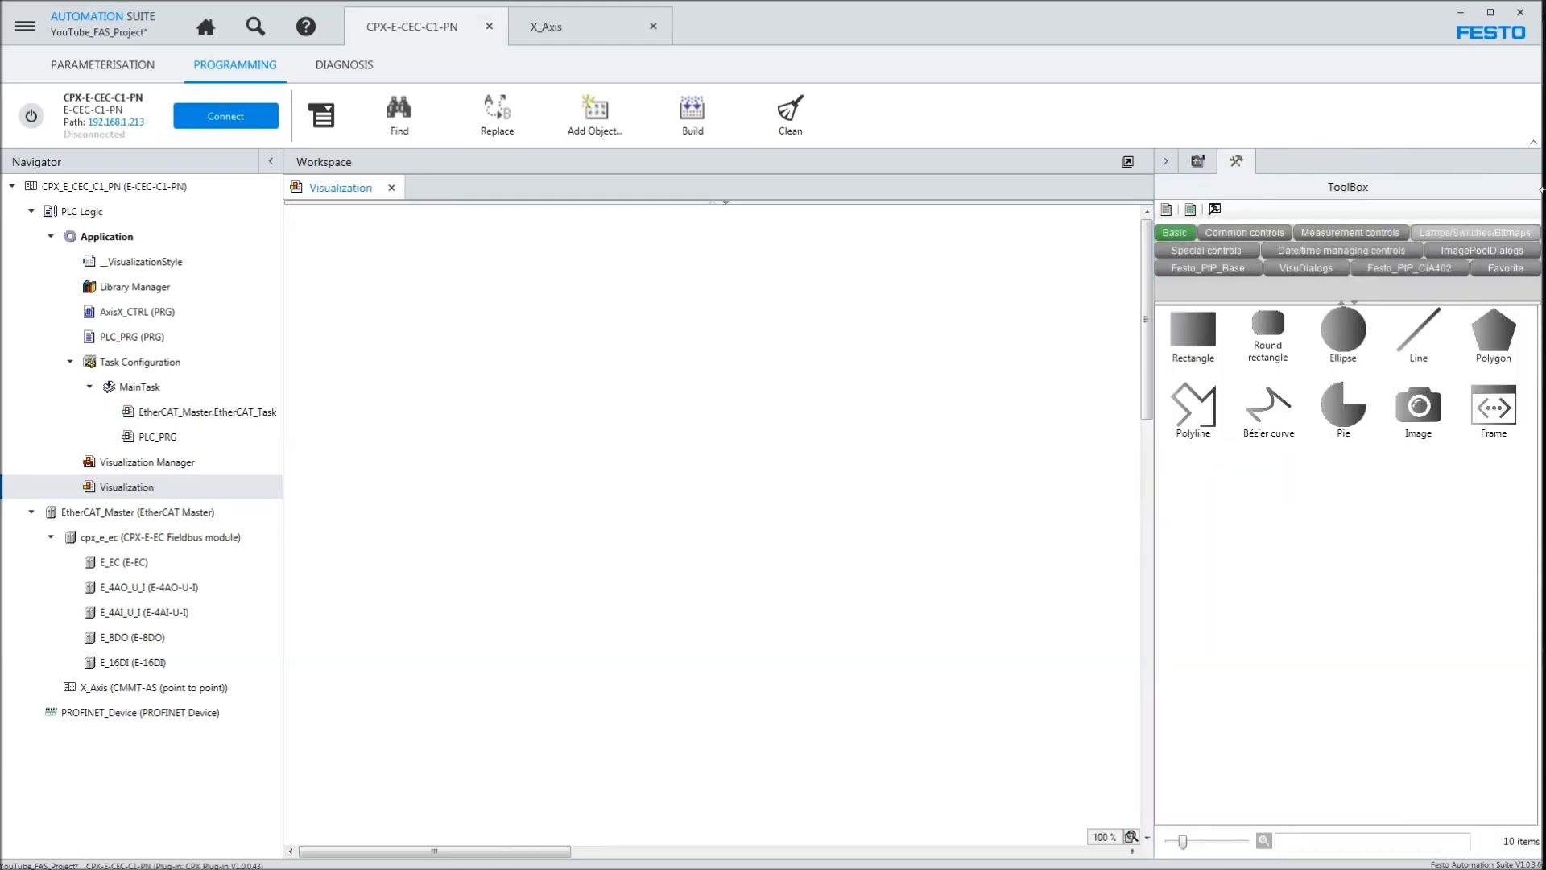
pyautogui.click(1427, 277)
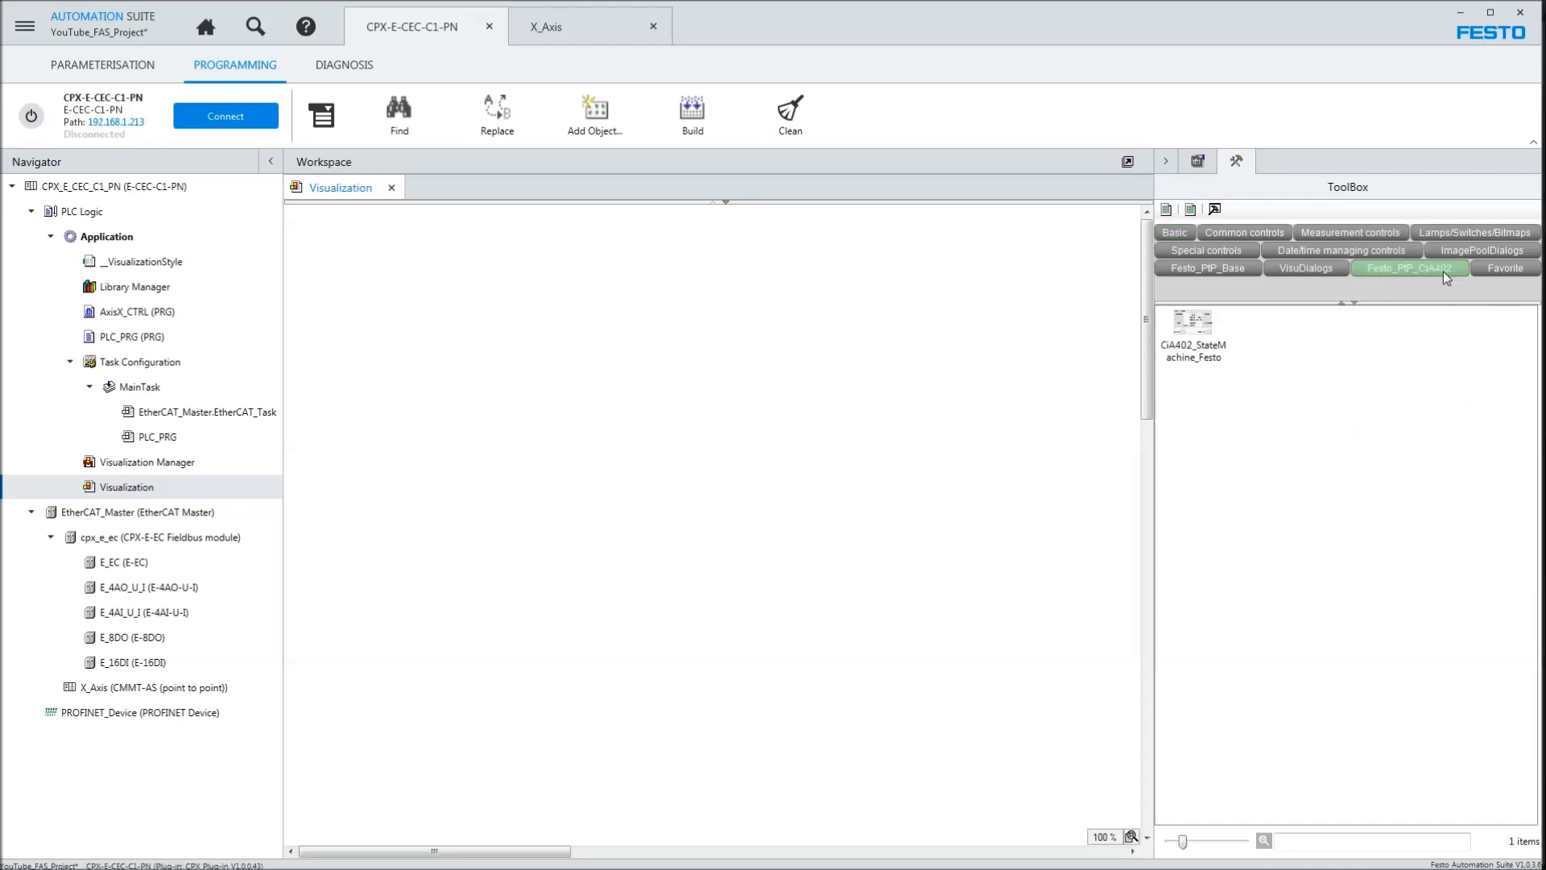
pyautogui.click(1234, 268)
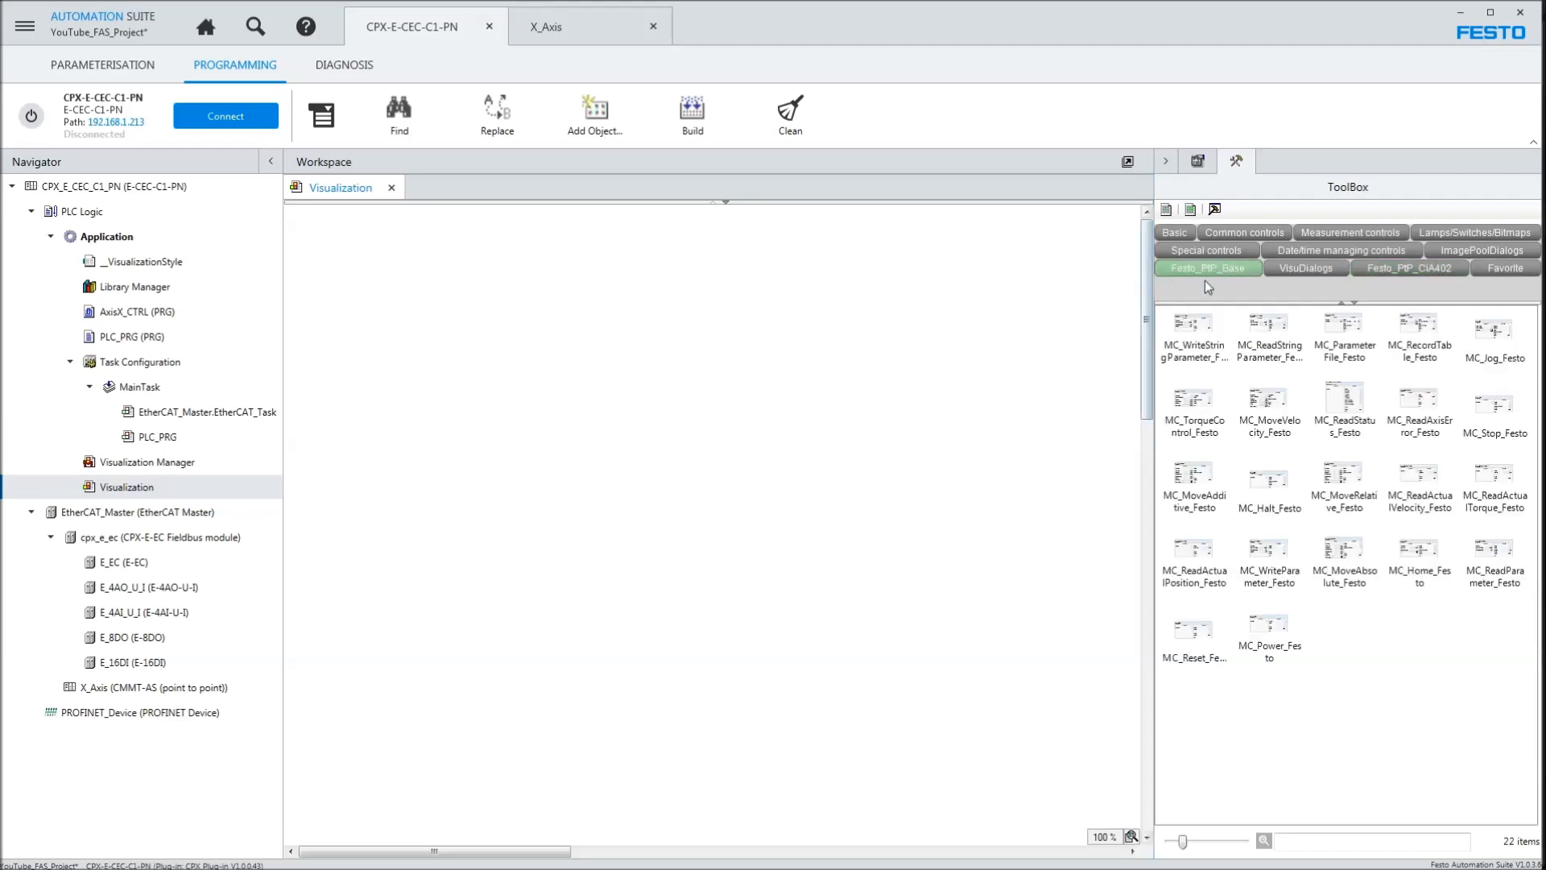
# - Switch to the CODESYS project CoDeSys Standalone vs FAS, narrow its window, and return to Automation Suite
pyautogui.hotkey('alt', 'Tab')
pyautogui.moveTo(1542, 563); pyautogui.dragTo(1469, 541)
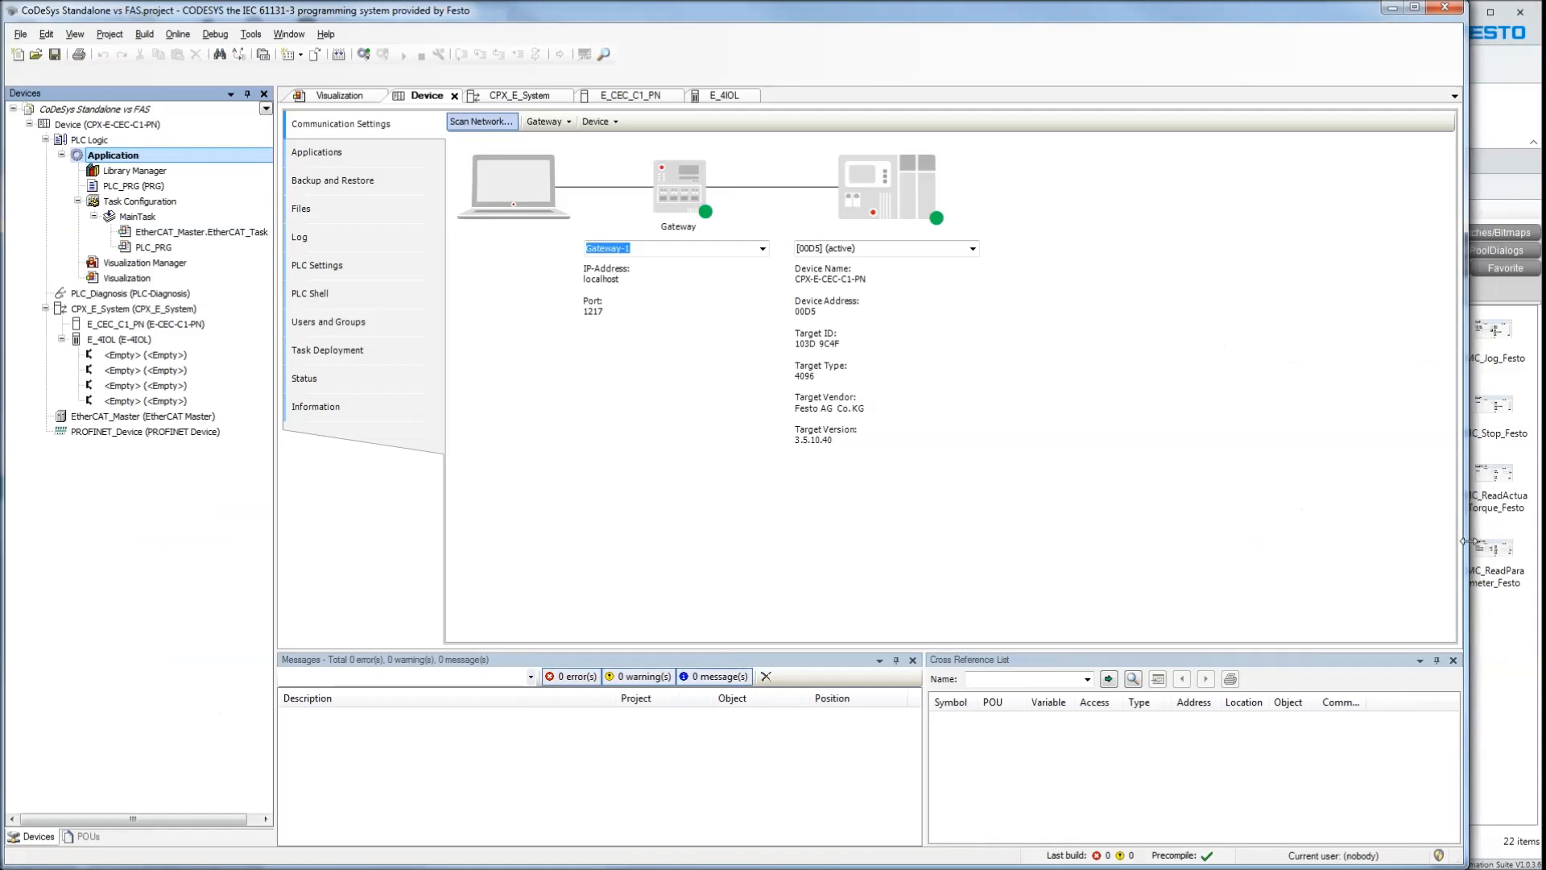
pyautogui.click(1491, 101)
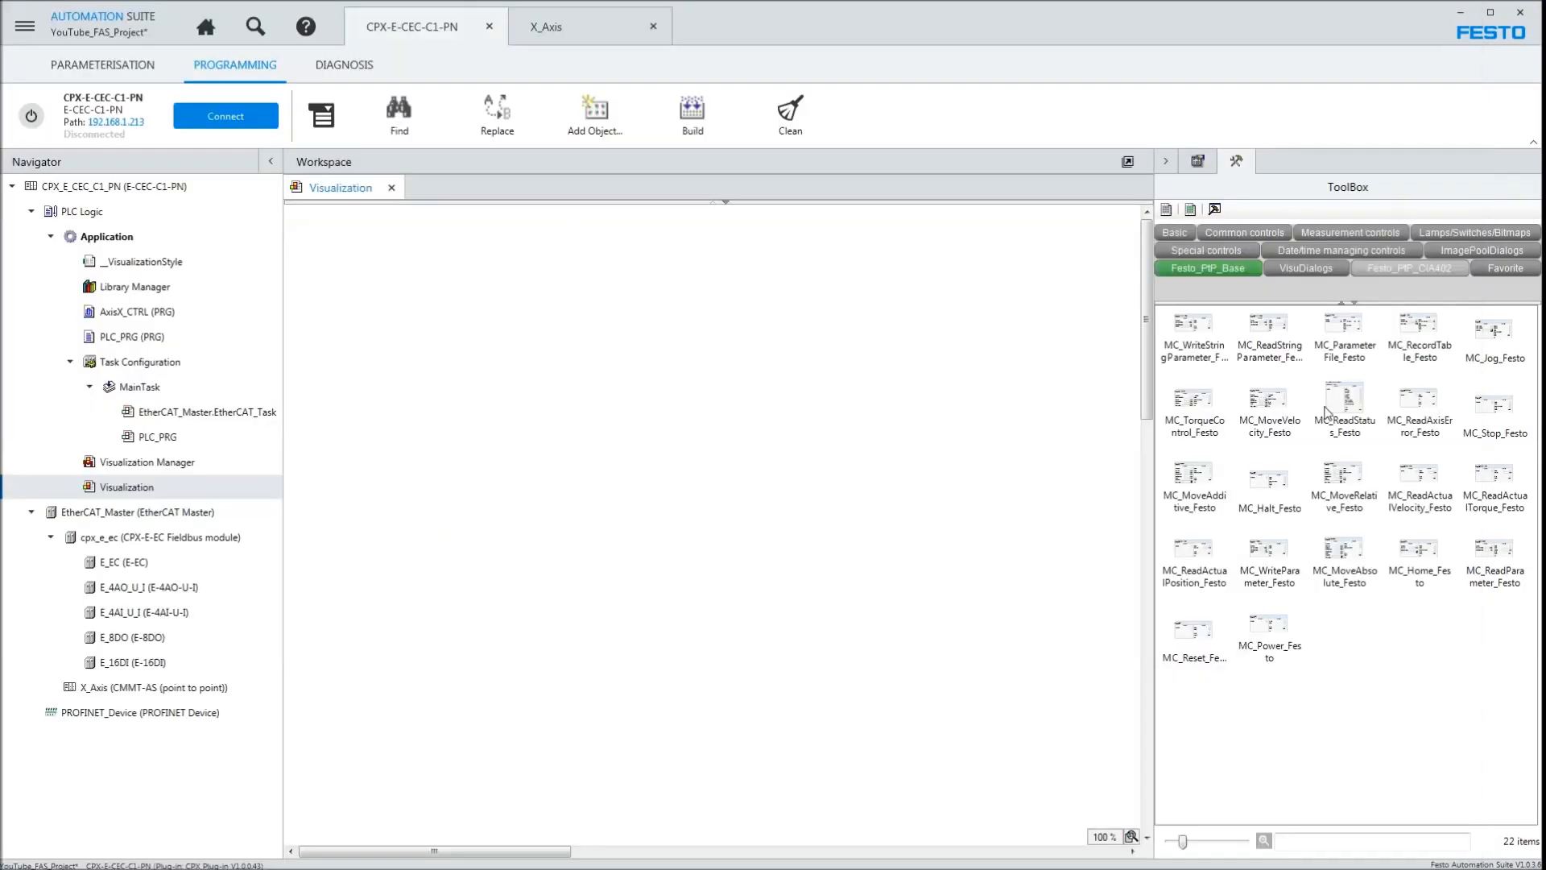
# - Place an MC_Power_Festo element from the Festo_PtP_Base group on the Visualization canvas
pyautogui.click(1192, 332)
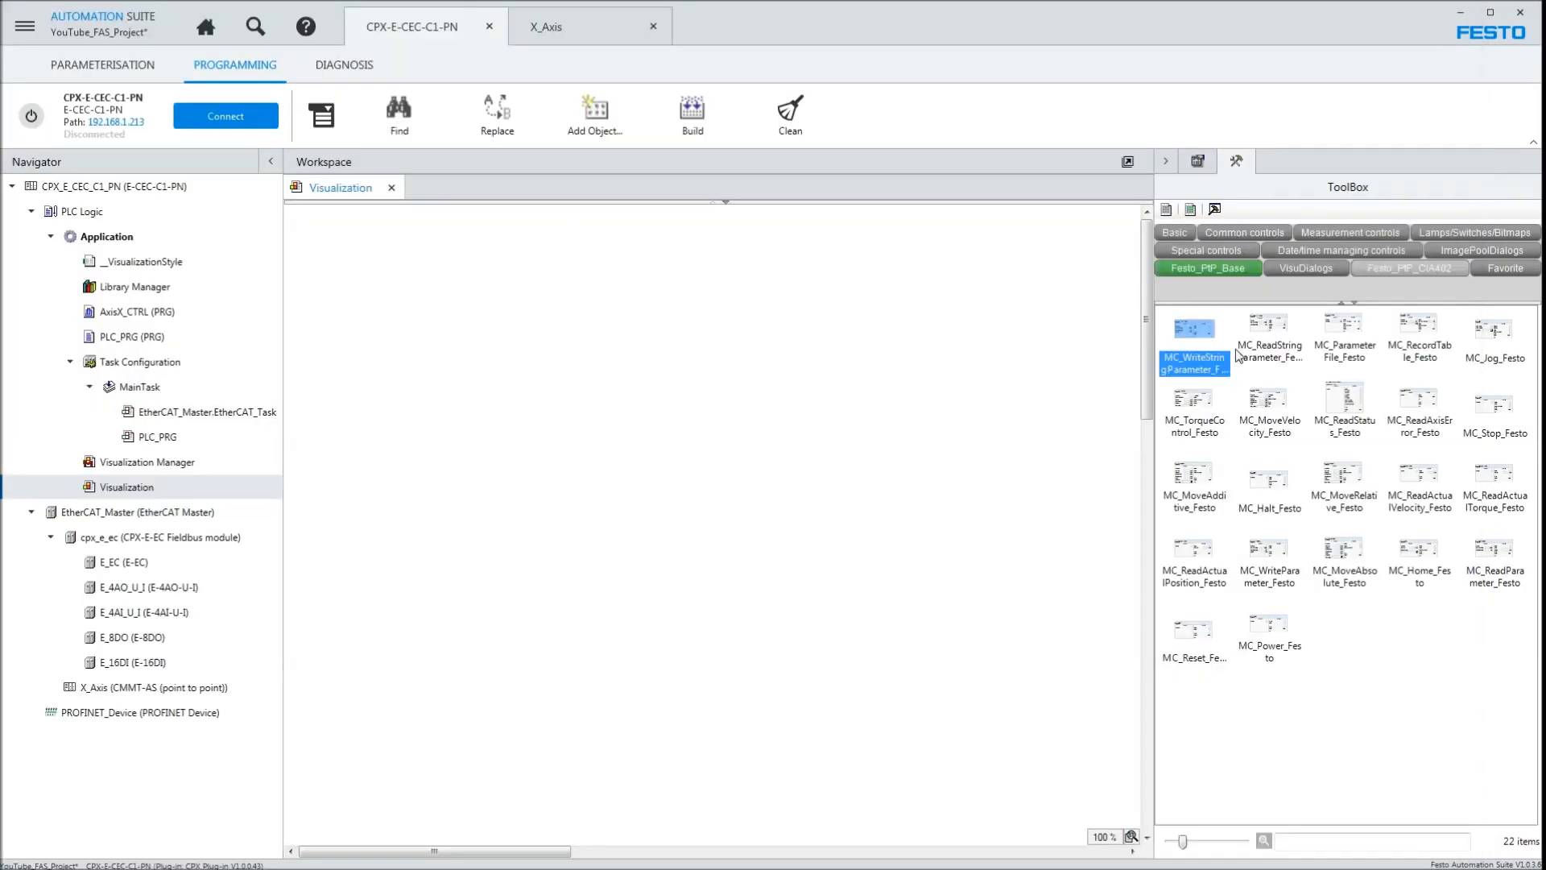
pyautogui.click(1199, 551)
pyautogui.click(1279, 558)
pyautogui.click(1347, 569)
pyautogui.click(1429, 567)
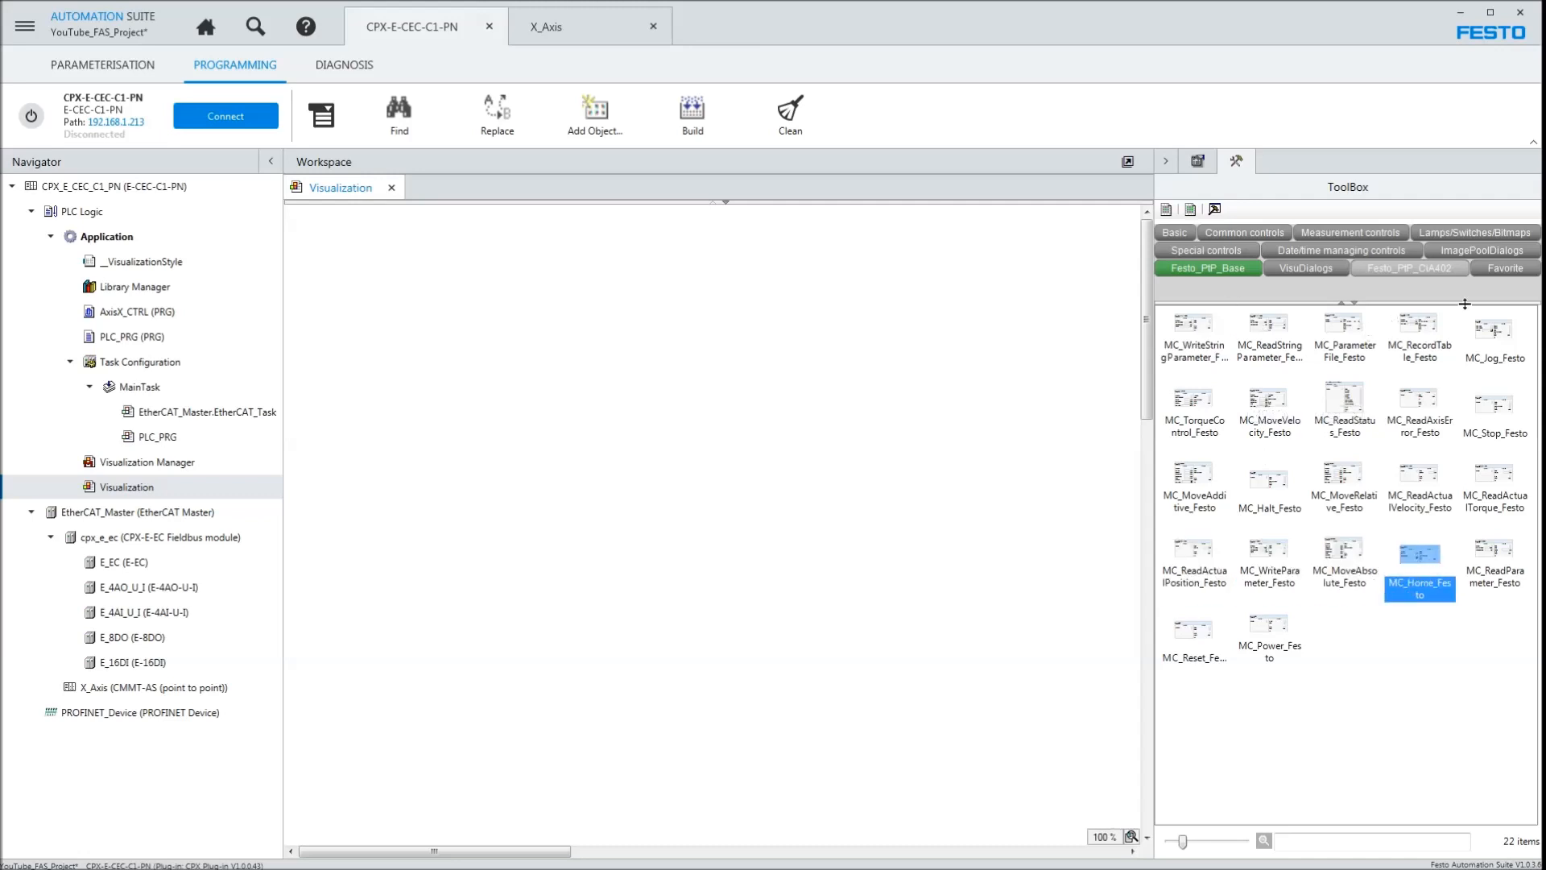
pyautogui.click(1204, 638)
pyautogui.moveTo(1270, 636); pyautogui.dragTo(616, 380)
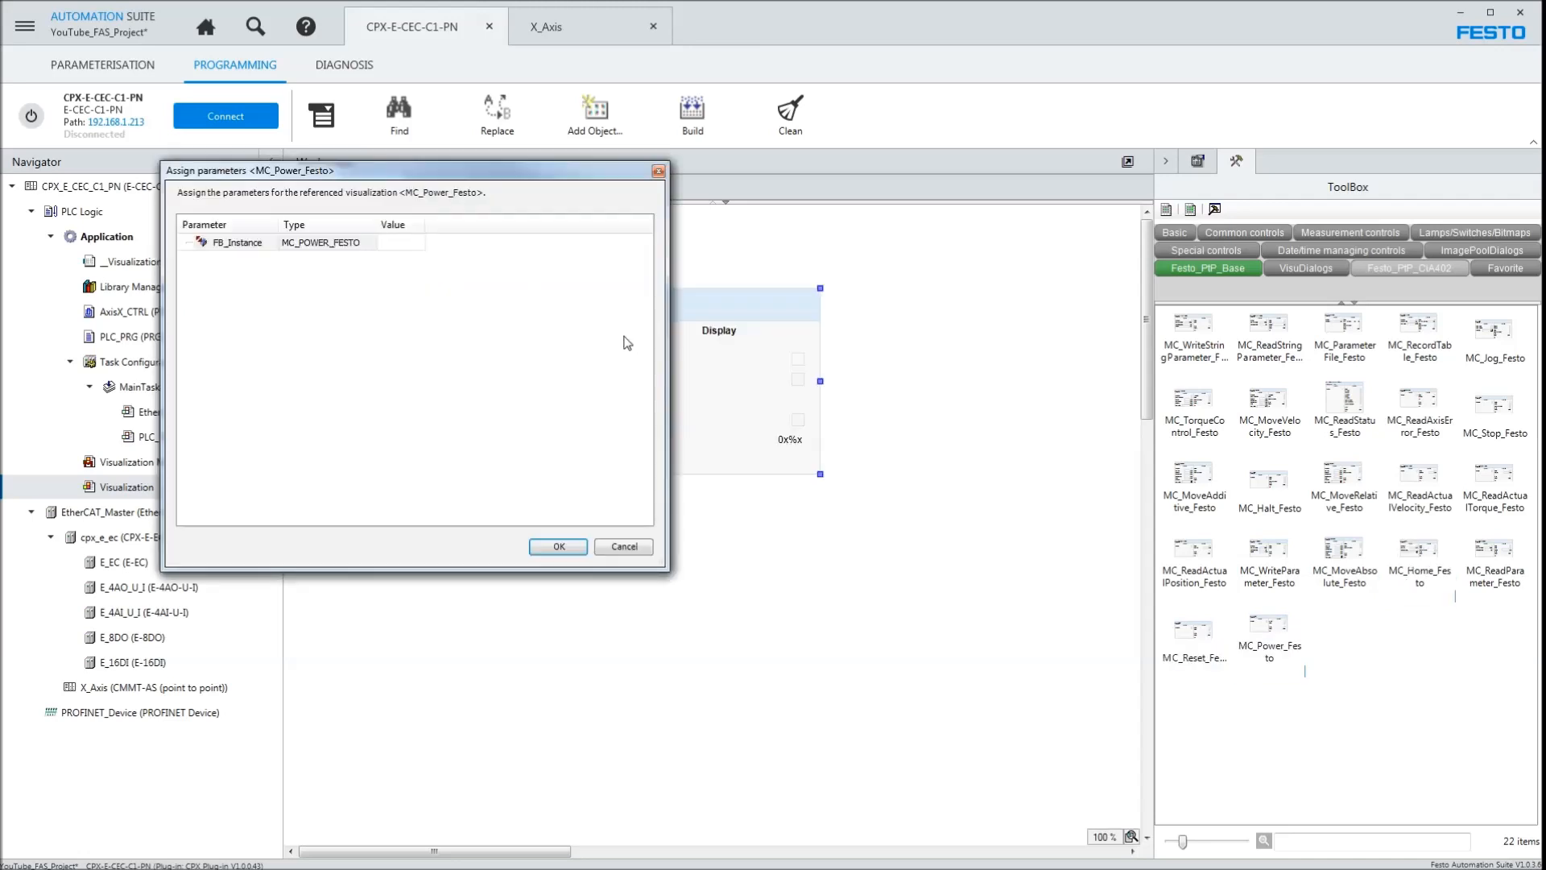
# - Open the input assistant for the element's FB_Instance value and select MC_Power_Festo_0 by category under Application and AxisX_CTRL
pyautogui.click(391, 243)
pyautogui.click(413, 243)
pyautogui.click(198, 128)
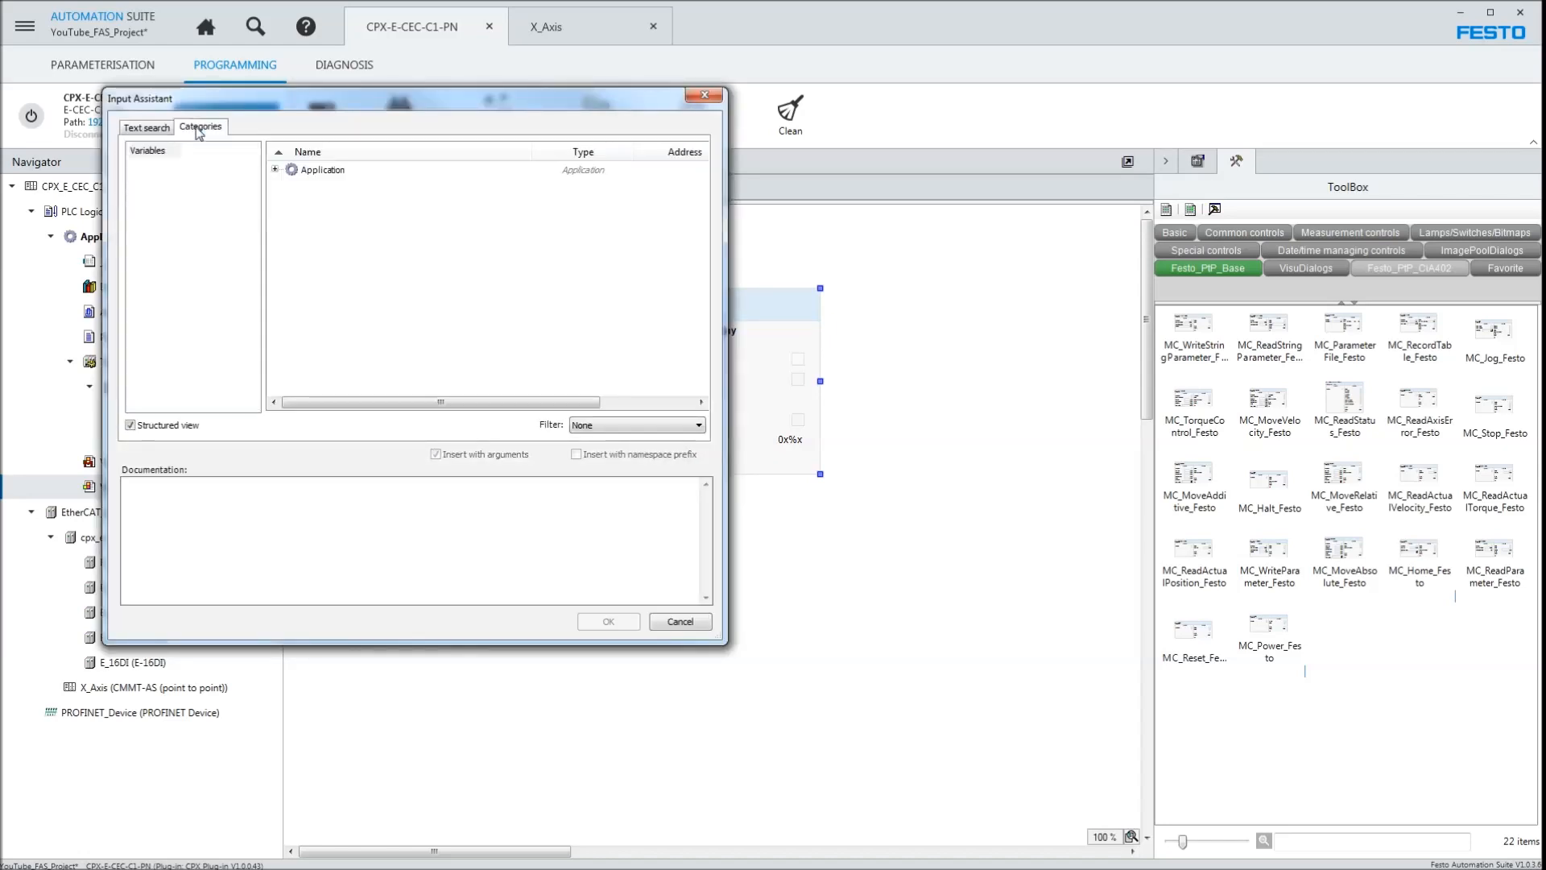
pyautogui.click(275, 170)
pyautogui.click(291, 184)
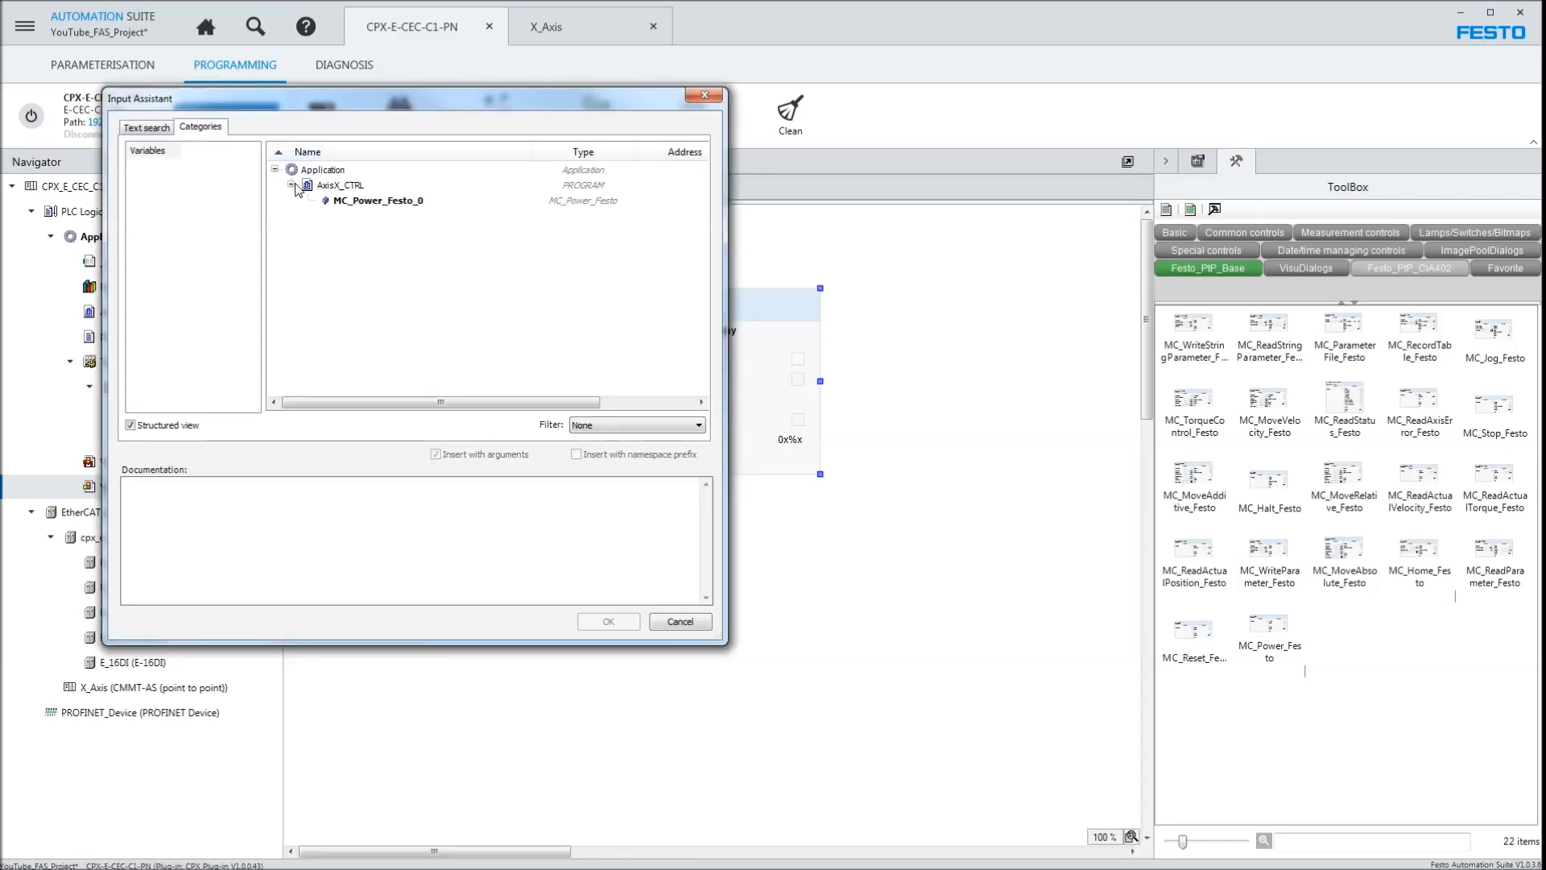
pyautogui.click(375, 201)
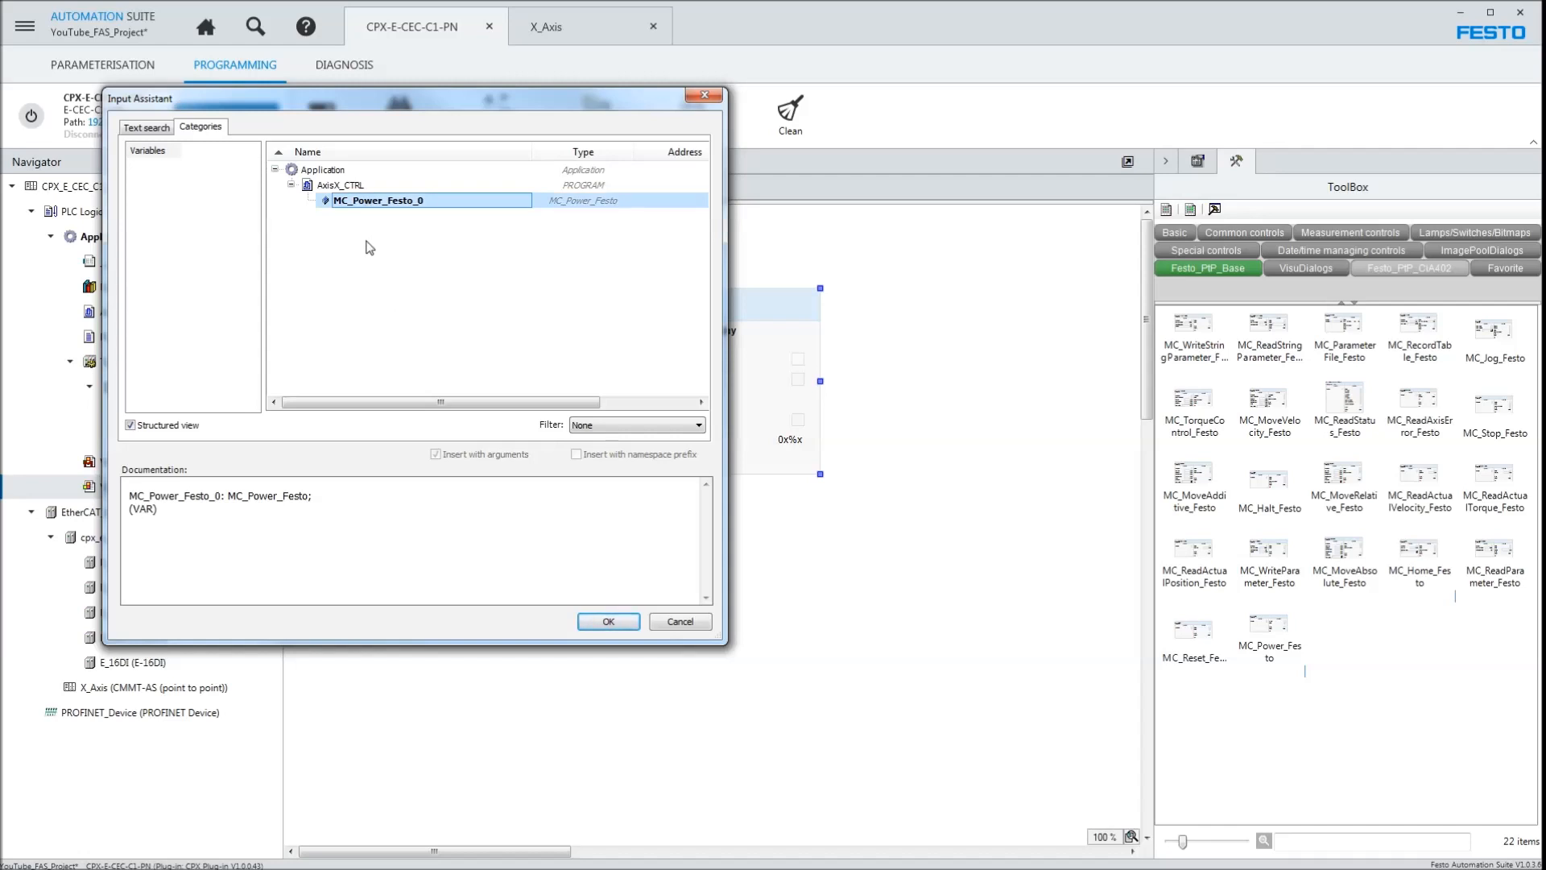
# - Find AxisX_CTRL.MC_Power_Festo_0 by text search, assign it to FB_Instance, and move the element towards the canvas's upper-left corner
pyautogui.click(148, 128)
pyautogui.write('hom')
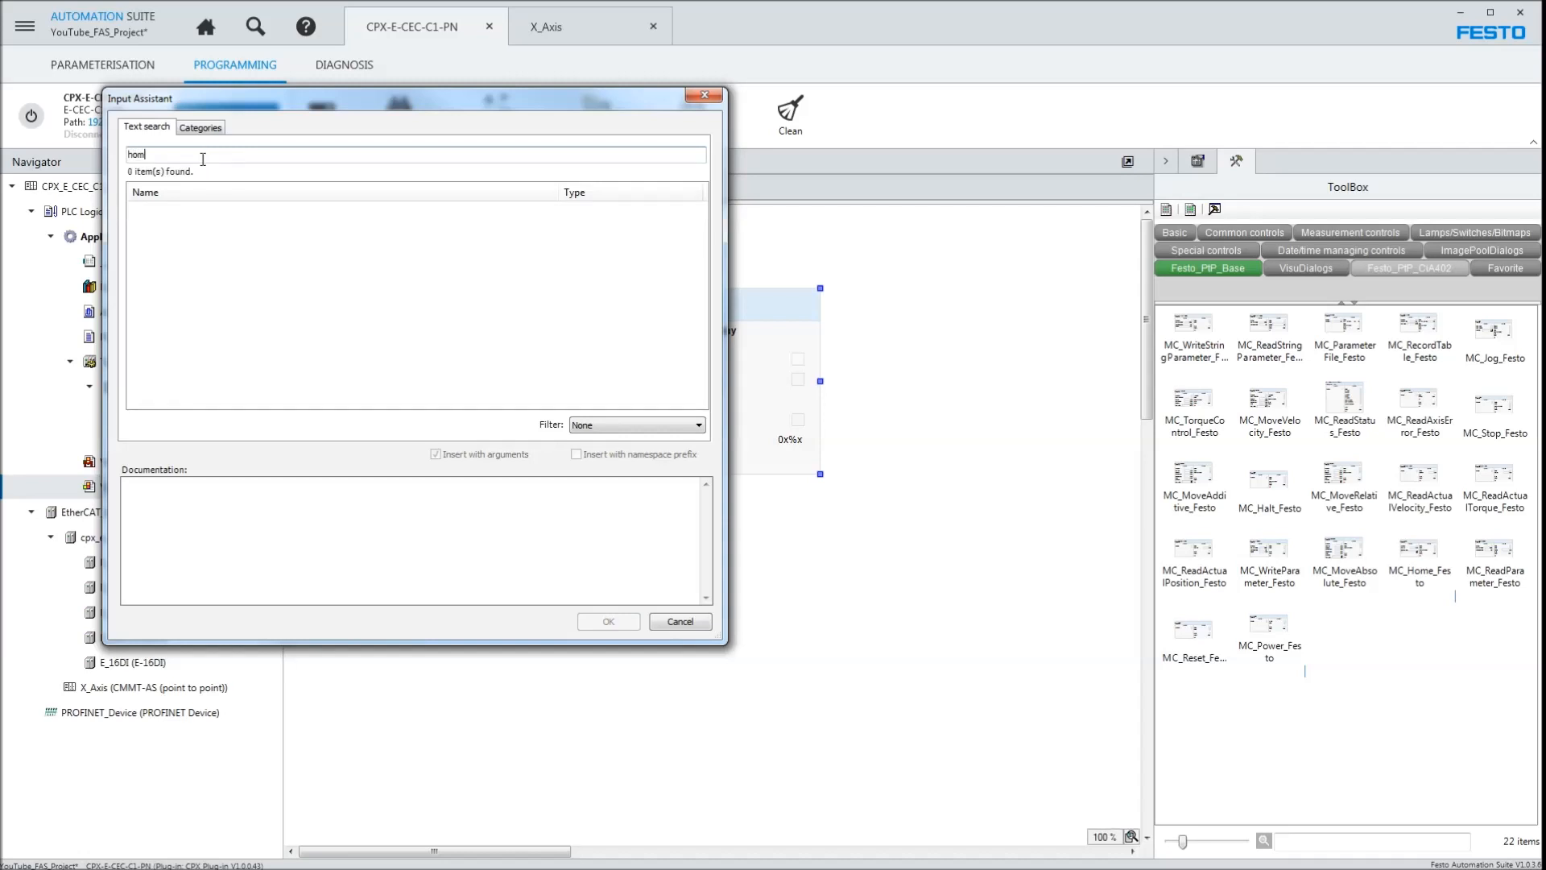
pyautogui.write('e')
pyautogui.hotkey('ctrl', 'a')
pyautogui.write('p')
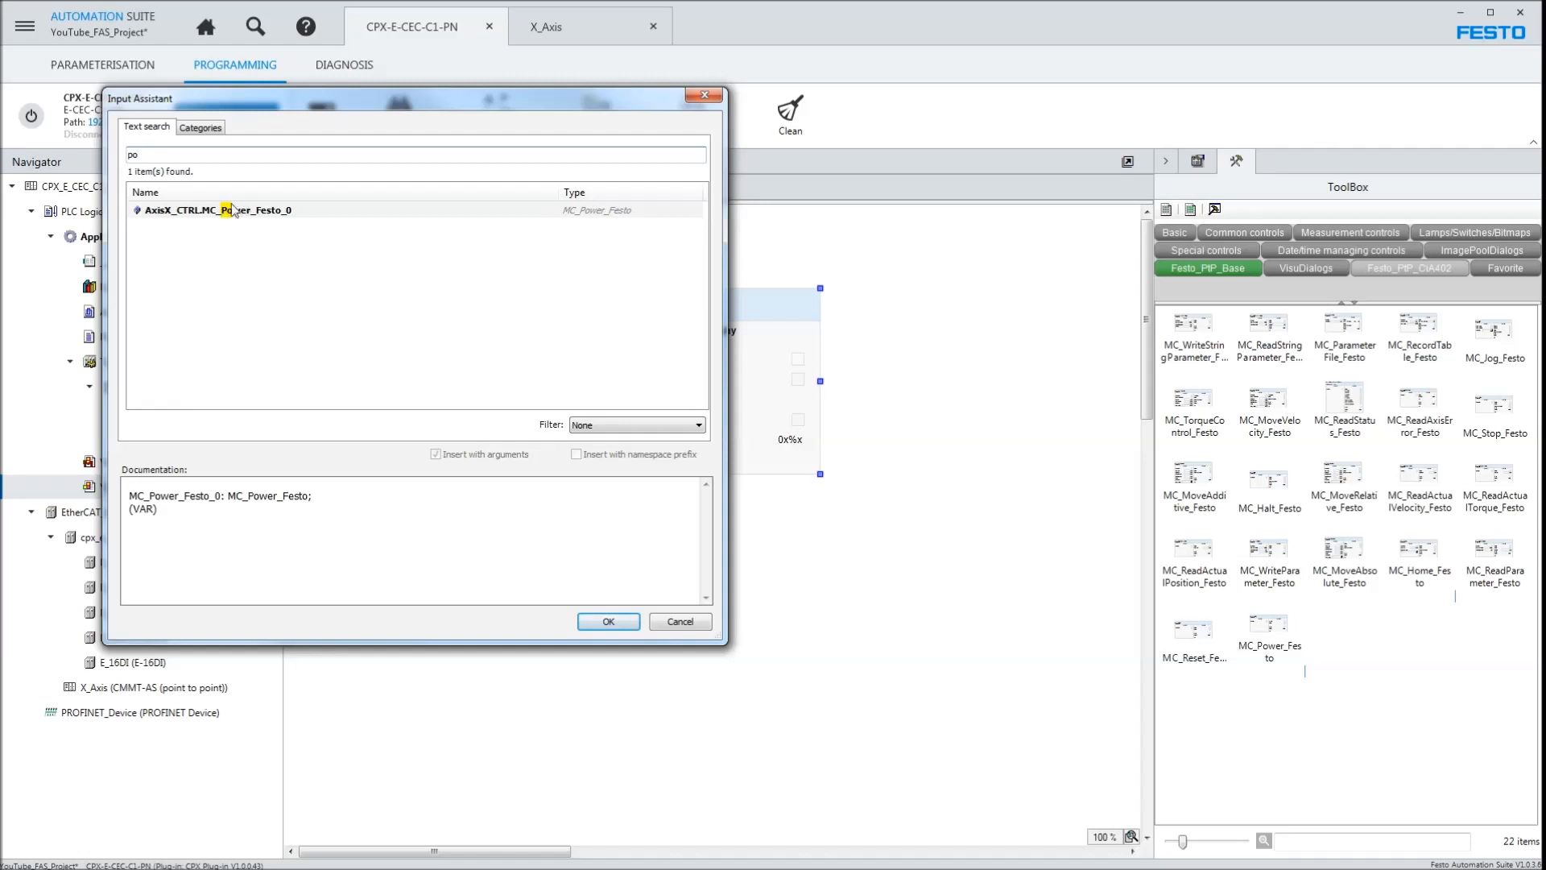
pyautogui.moveTo(423, 116); pyautogui.dragTo(912, 281)
pyautogui.click(694, 343)
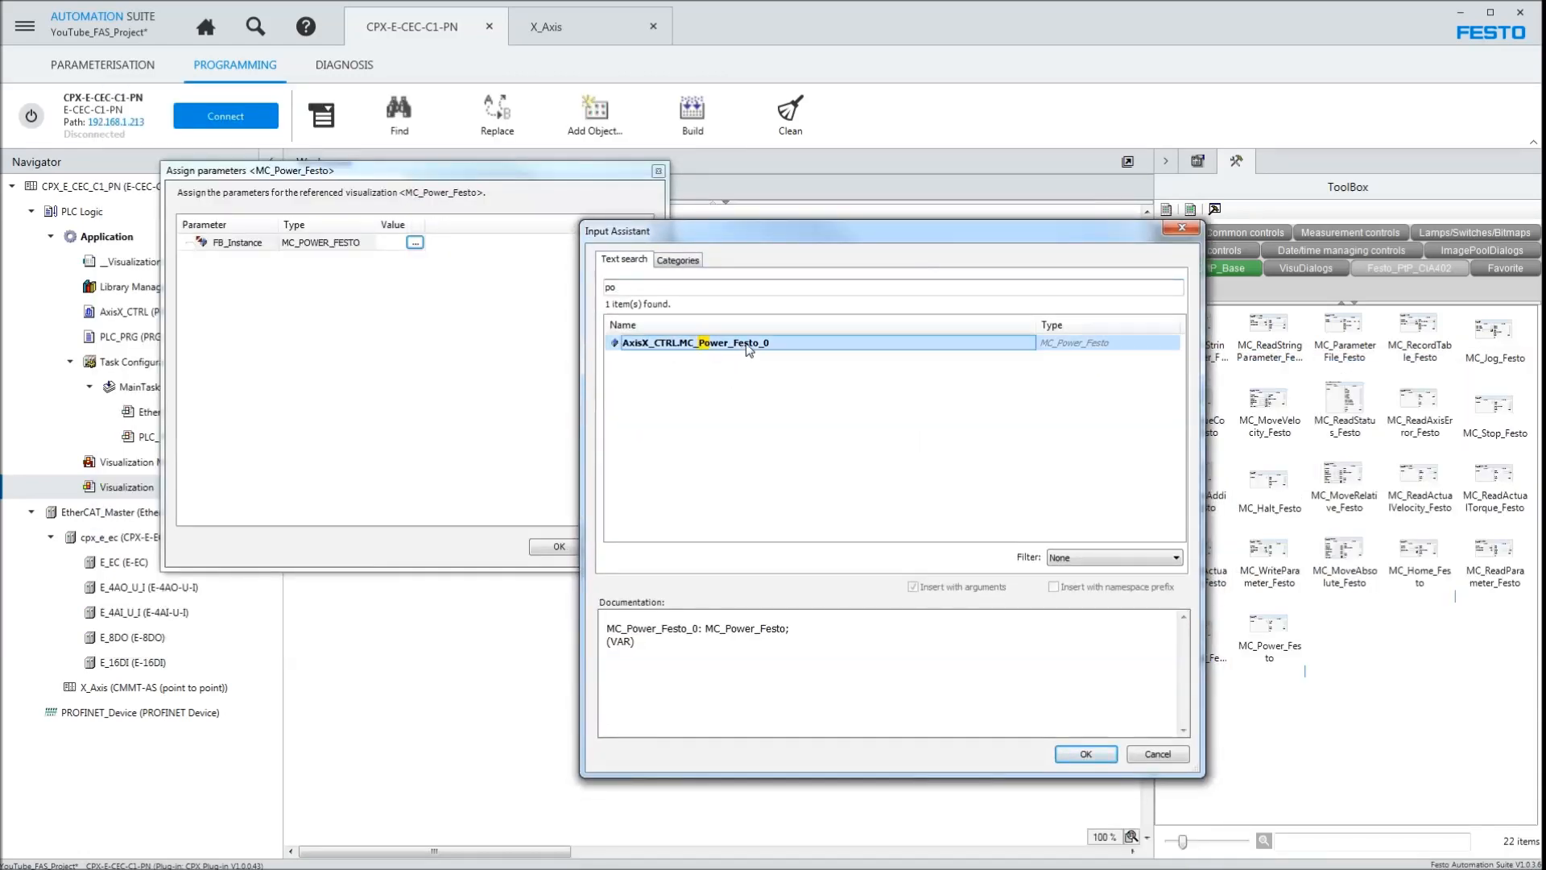
pyautogui.click(1086, 754)
pyautogui.click(559, 547)
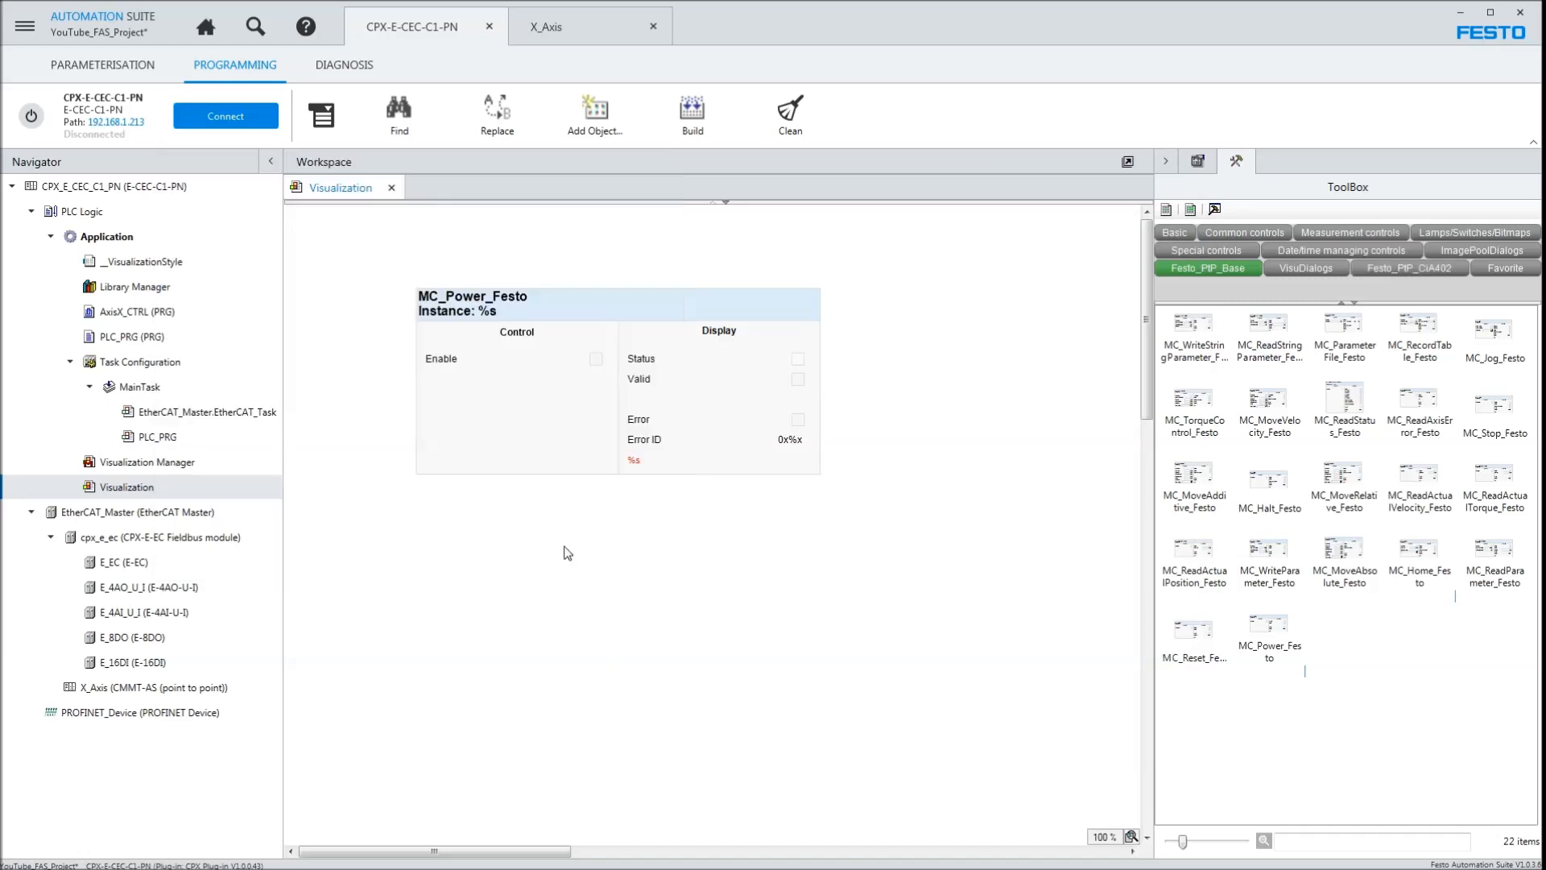
pyautogui.moveTo(580, 431); pyautogui.dragTo(487, 419)
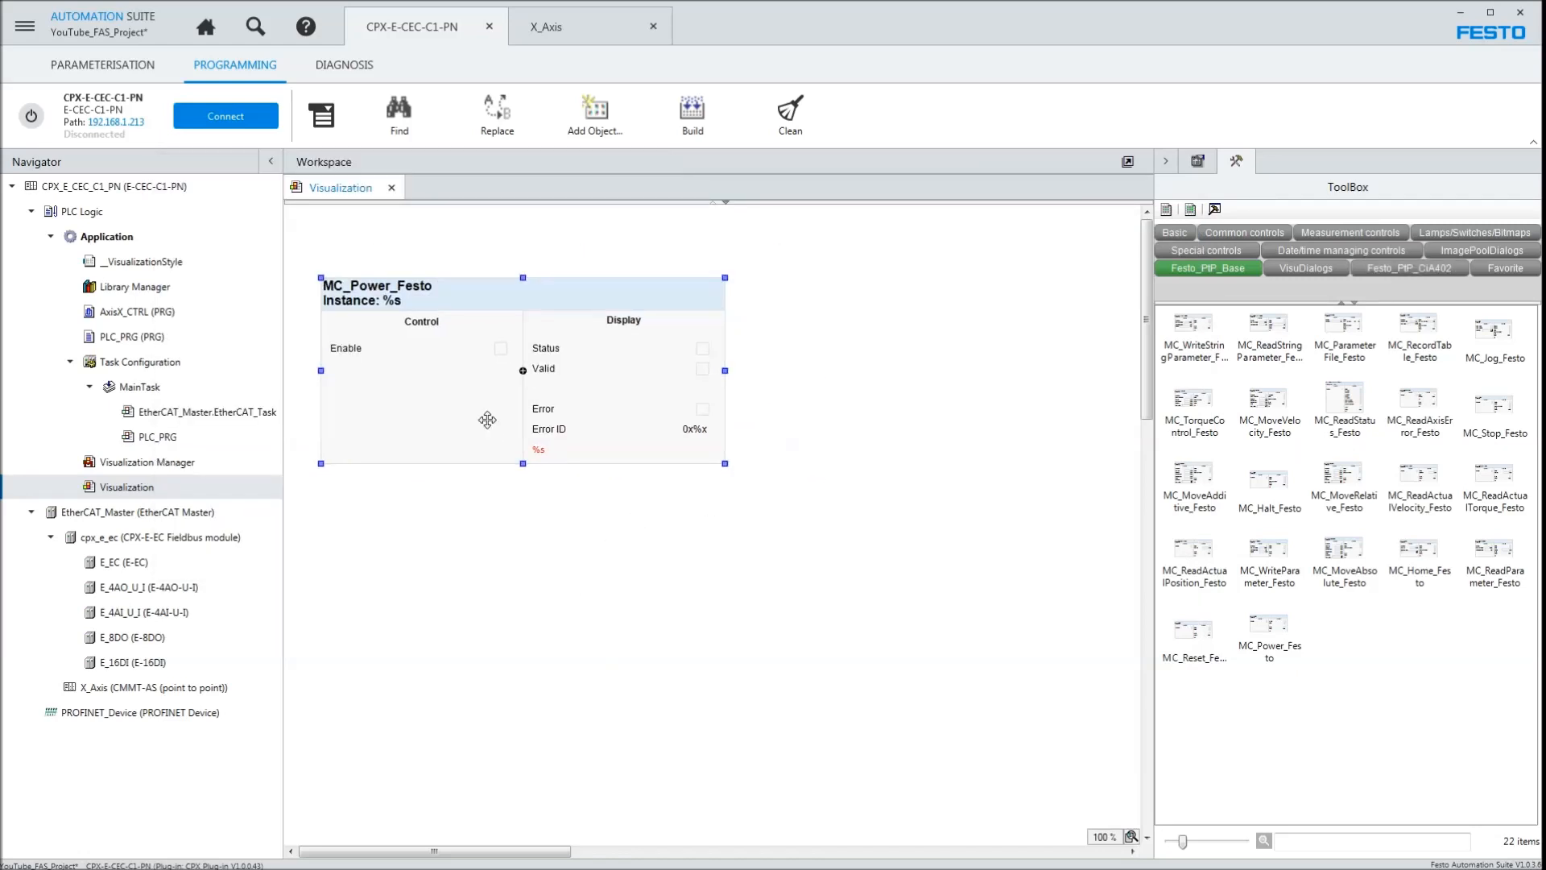
pyautogui.click(990, 403)
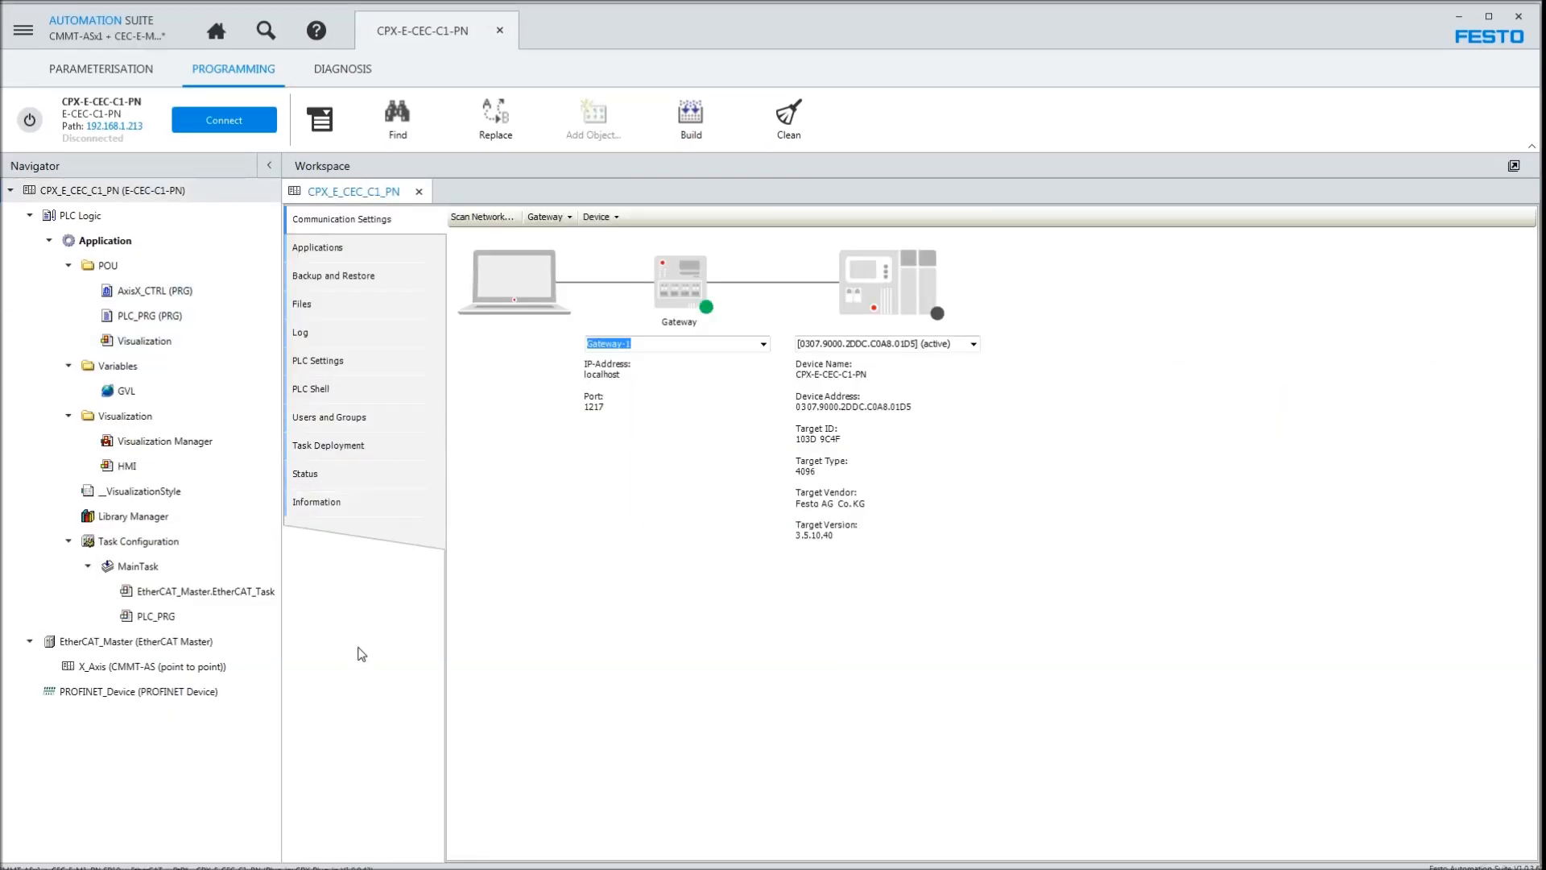
# - In the CMMT-ASx1 project, start an object export and deselect everything under CPX_E_CEC_C1_PN
pyautogui.click(138, 291)
pyautogui.click(134, 312)
pyautogui.click(147, 346)
pyautogui.click(117, 393)
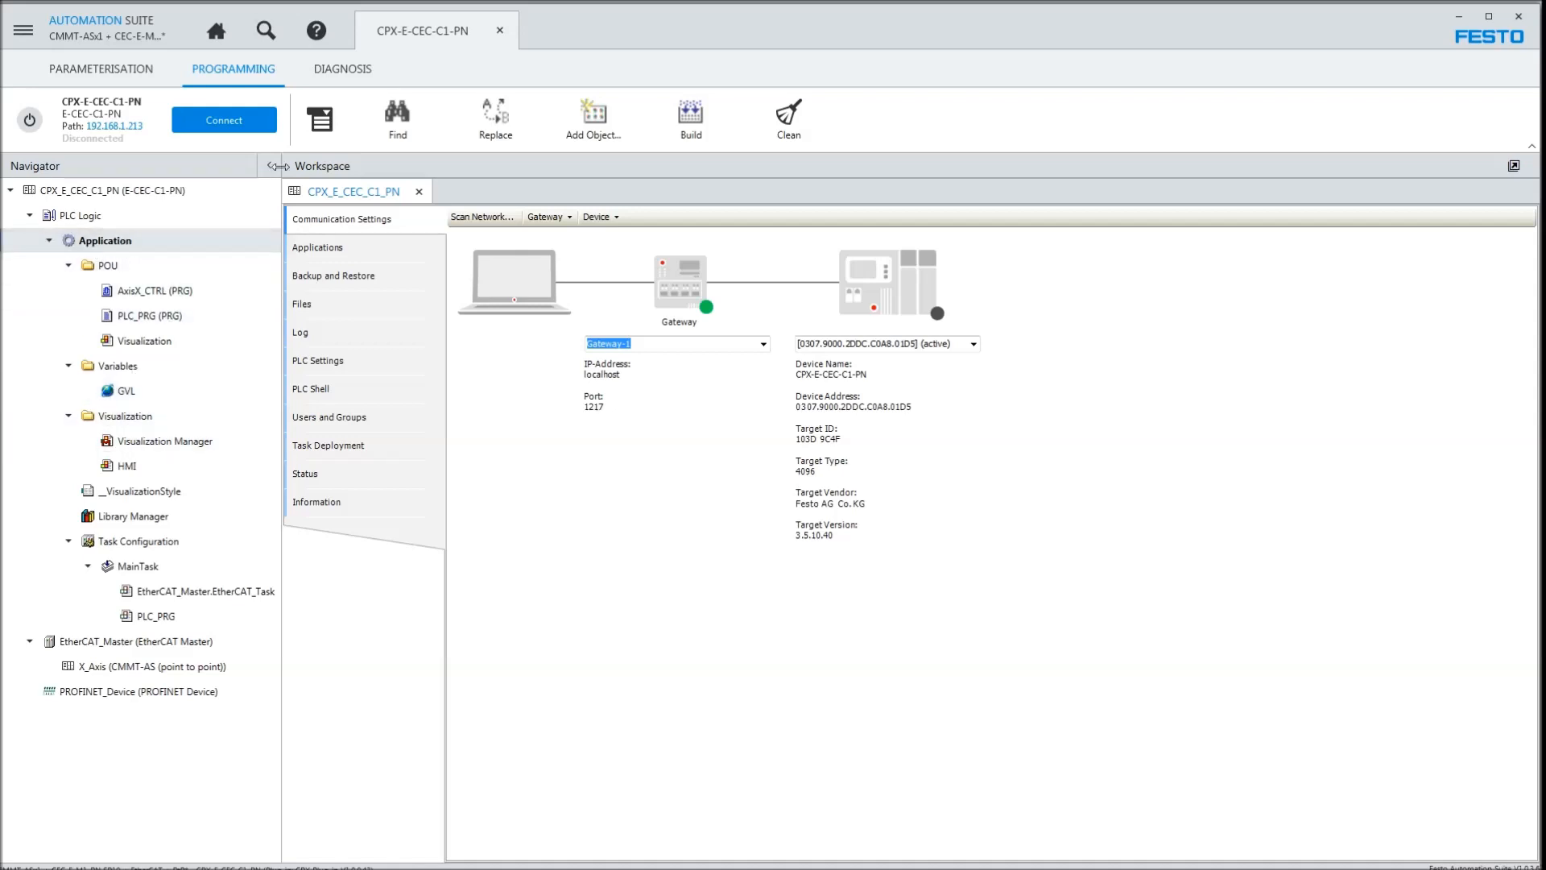
pyautogui.click(319, 119)
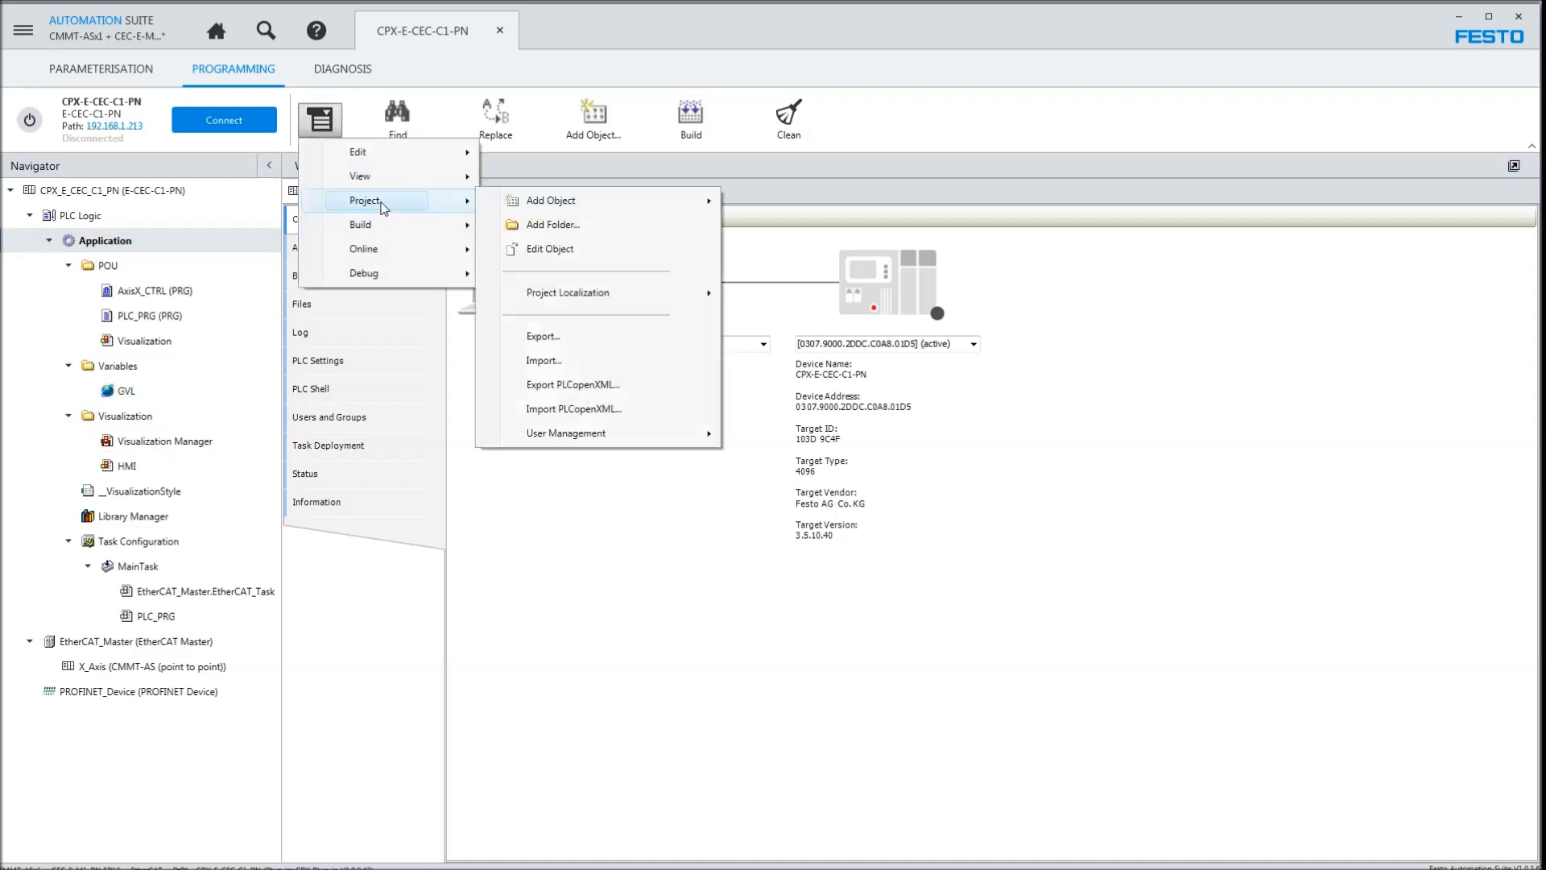
pyautogui.click(560, 344)
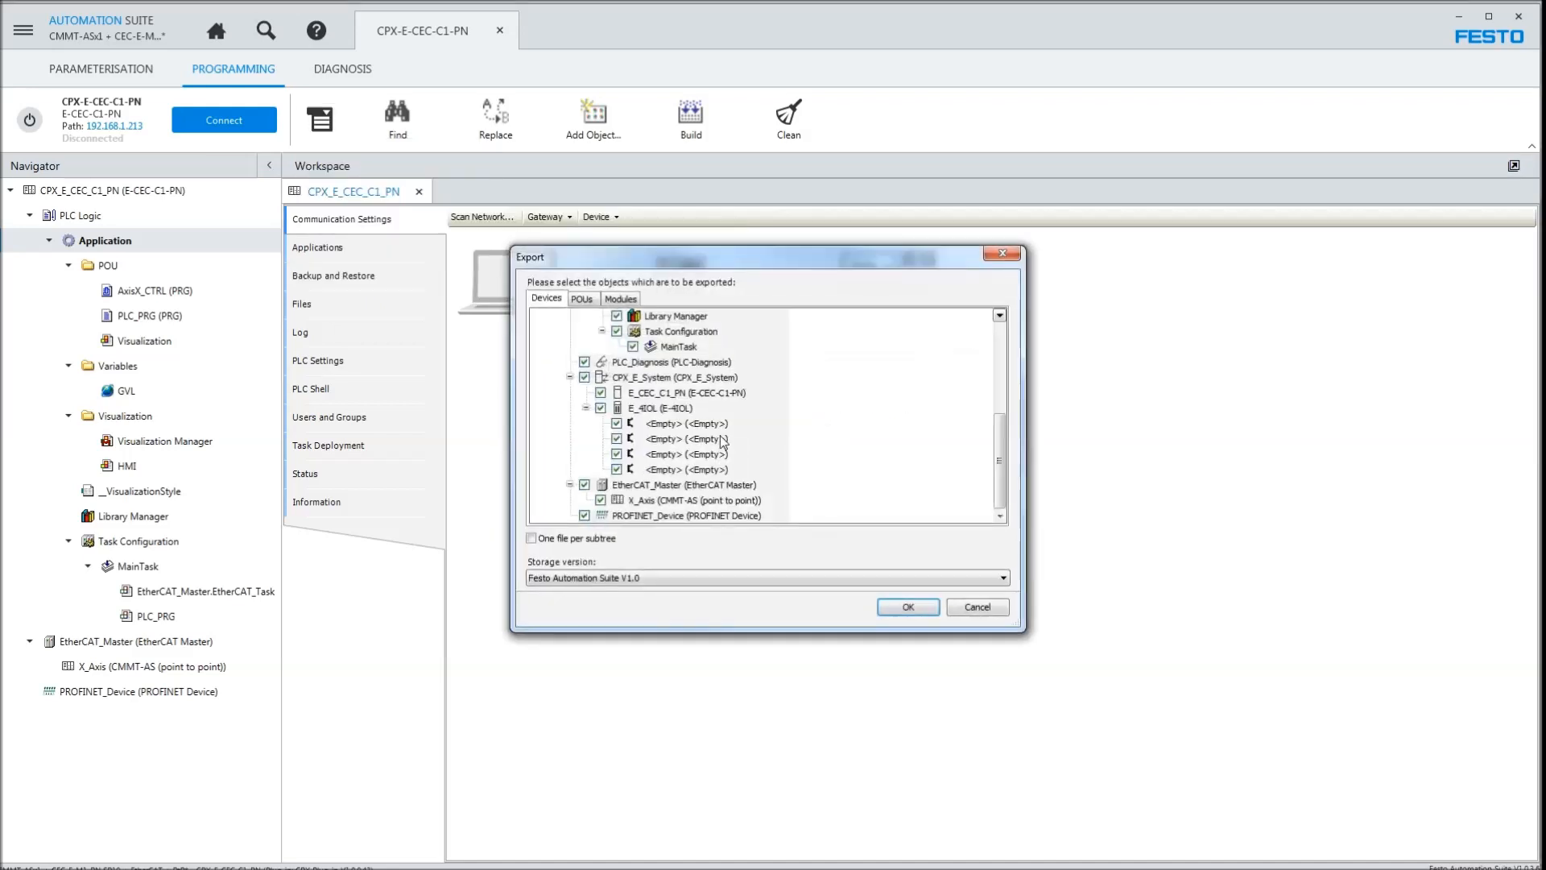
pyautogui.moveTo(967, 394); pyautogui.dragTo(967, 301)
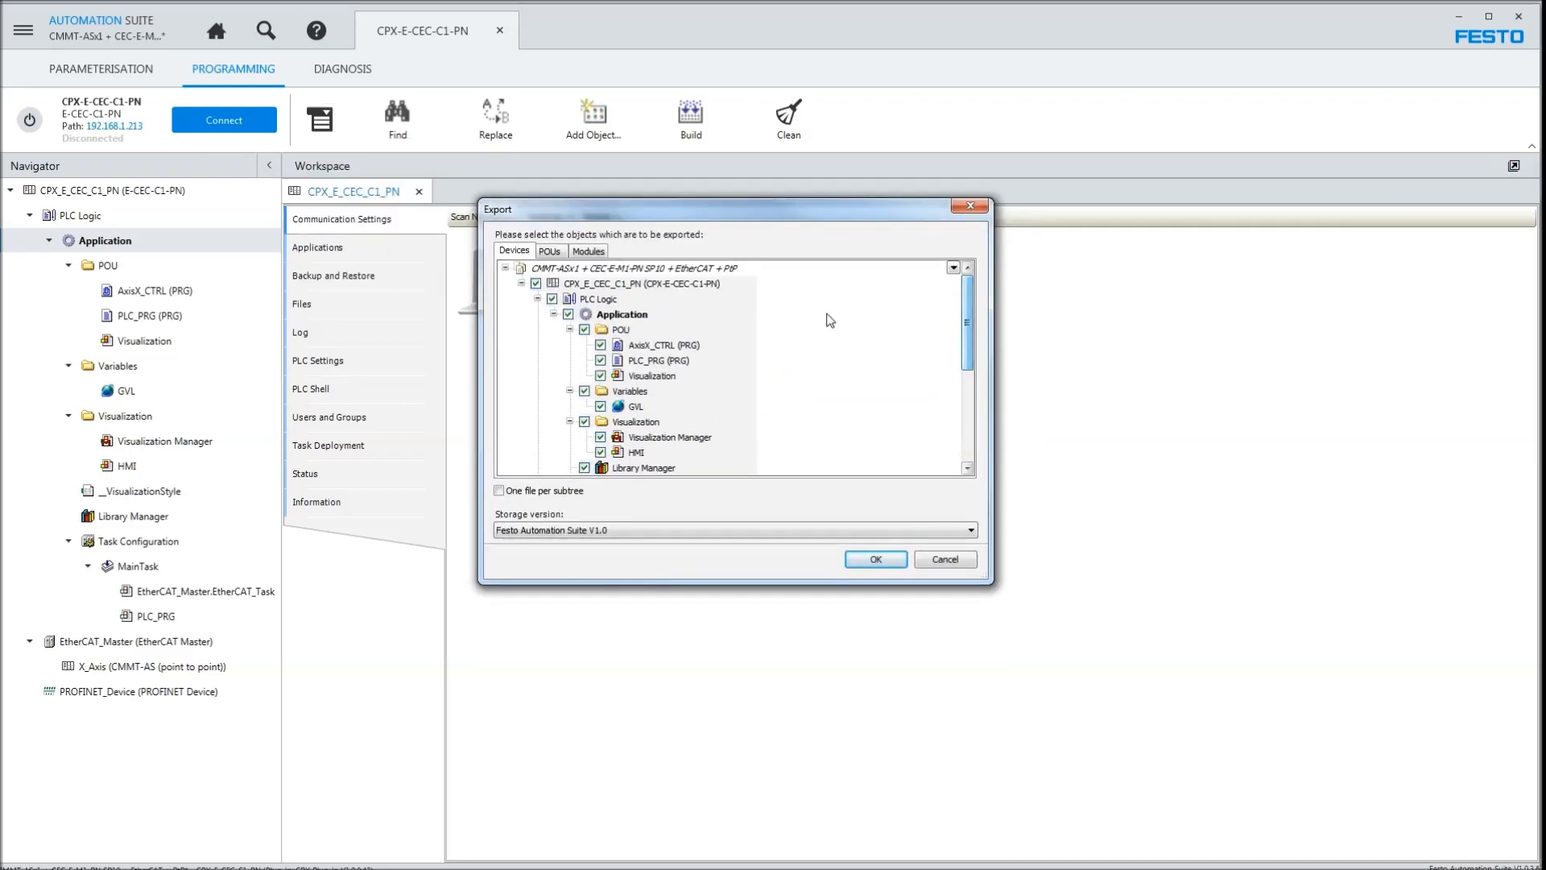
pyautogui.click(536, 283)
pyautogui.moveTo(970, 321); pyautogui.dragTo(1016, 301)
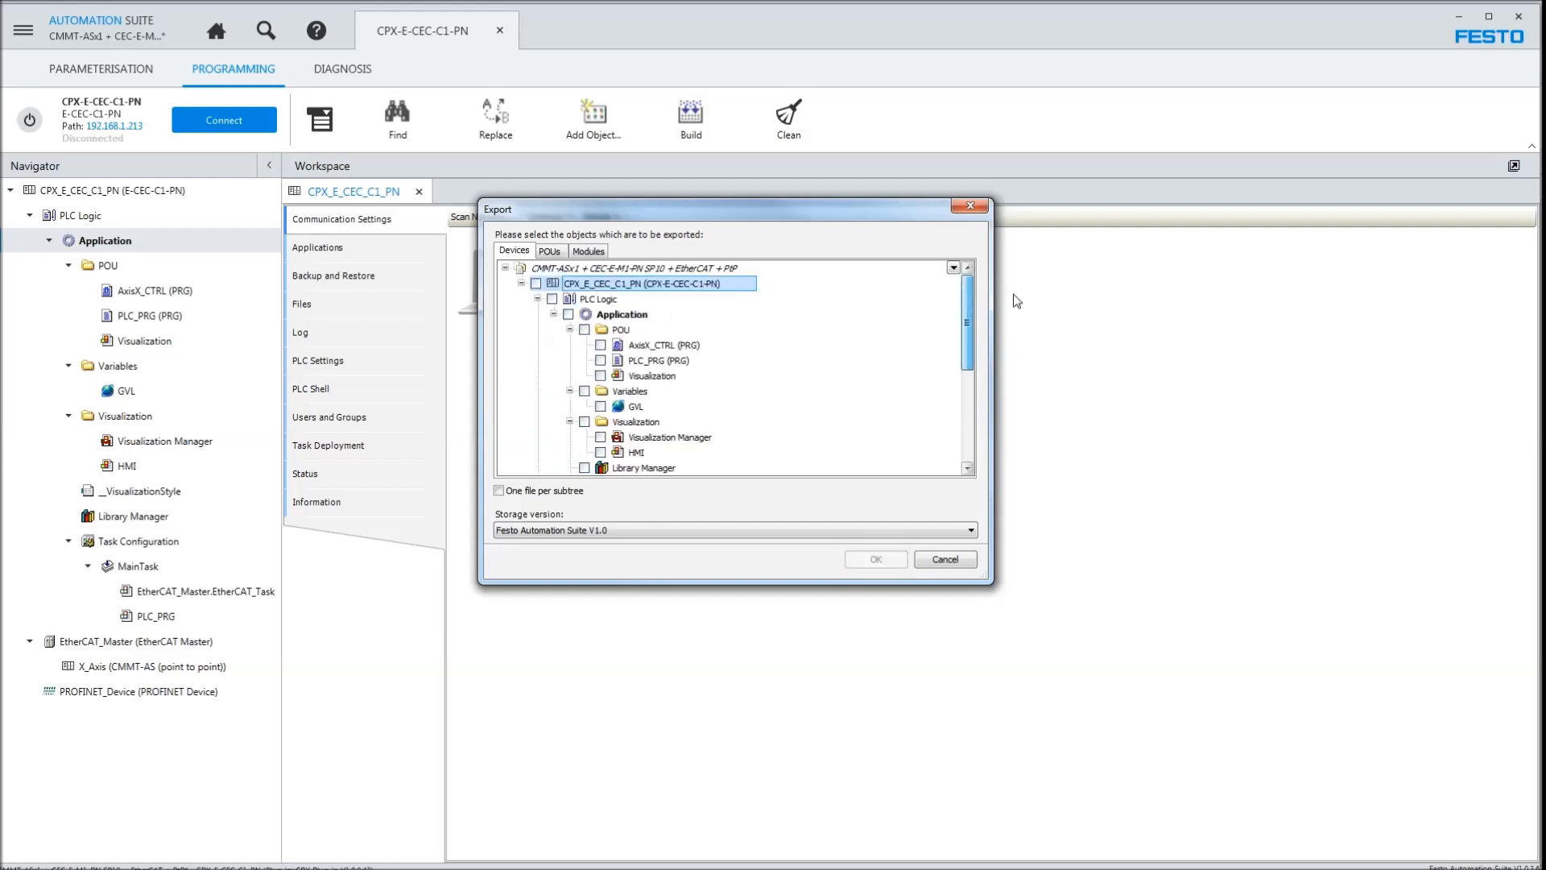
# - Select only the Application's POU, Variables and Visualization folders, with their contents, for export
pyautogui.click(568, 314)
pyautogui.moveTo(598, 347); pyautogui.dragTo(592, 355)
pyautogui.click(568, 314)
pyautogui.click(585, 330)
pyautogui.click(585, 392)
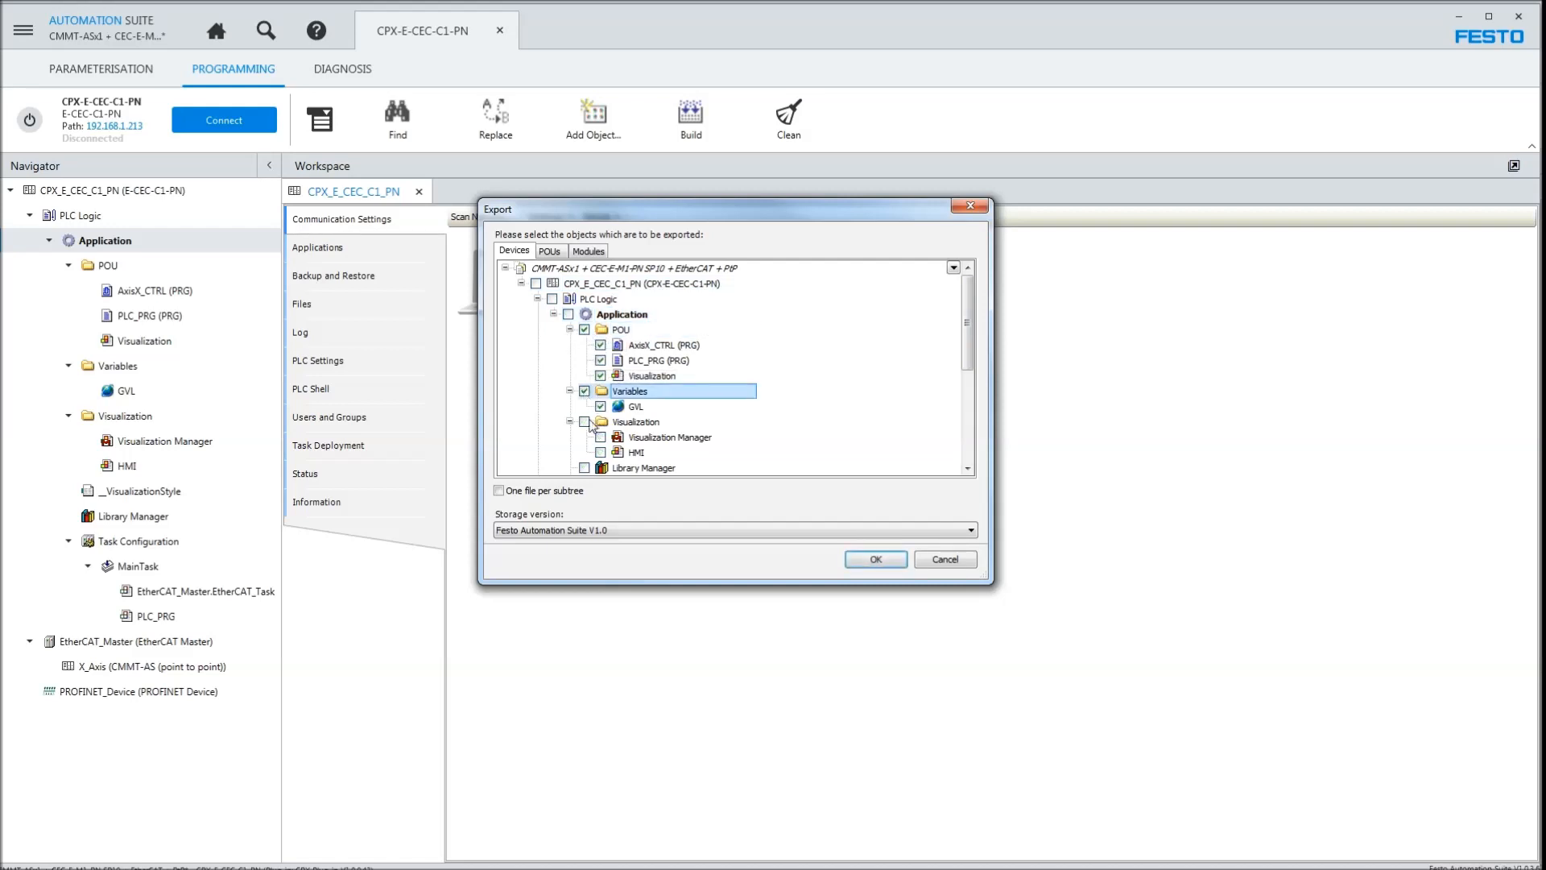
pyautogui.click(585, 421)
# - Export the selection to the J: Downloads drive as CMMT-ASx1 + CEC-E-M1-PN SP10 + EtherCAT + PtP.export, replacing the existing file
pyautogui.moveTo(967, 336); pyautogui.dragTo(953, 403)
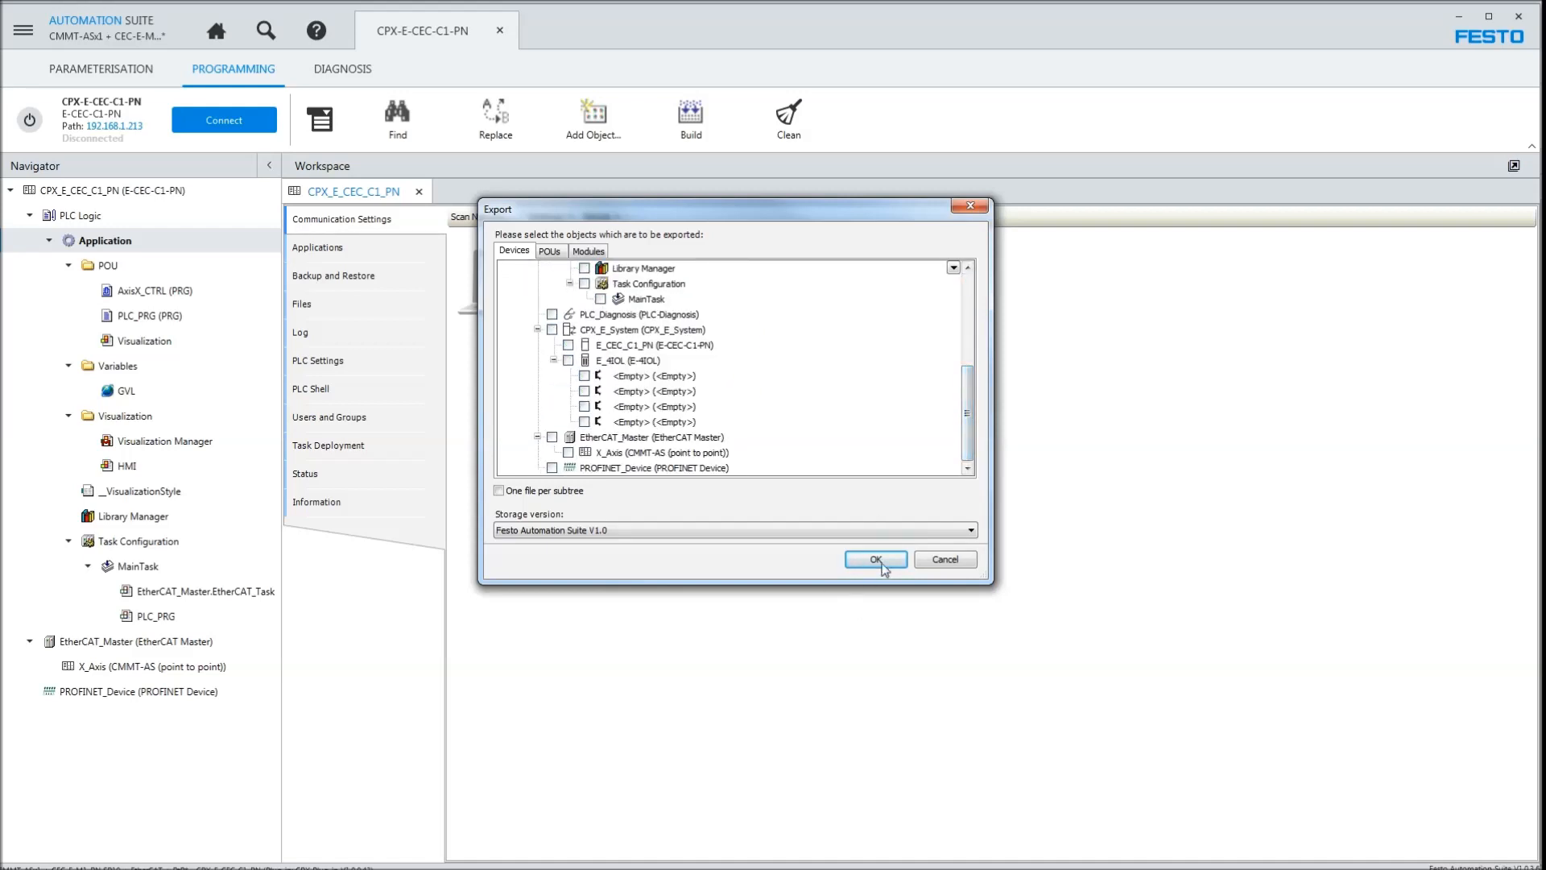
pyautogui.click(878, 559)
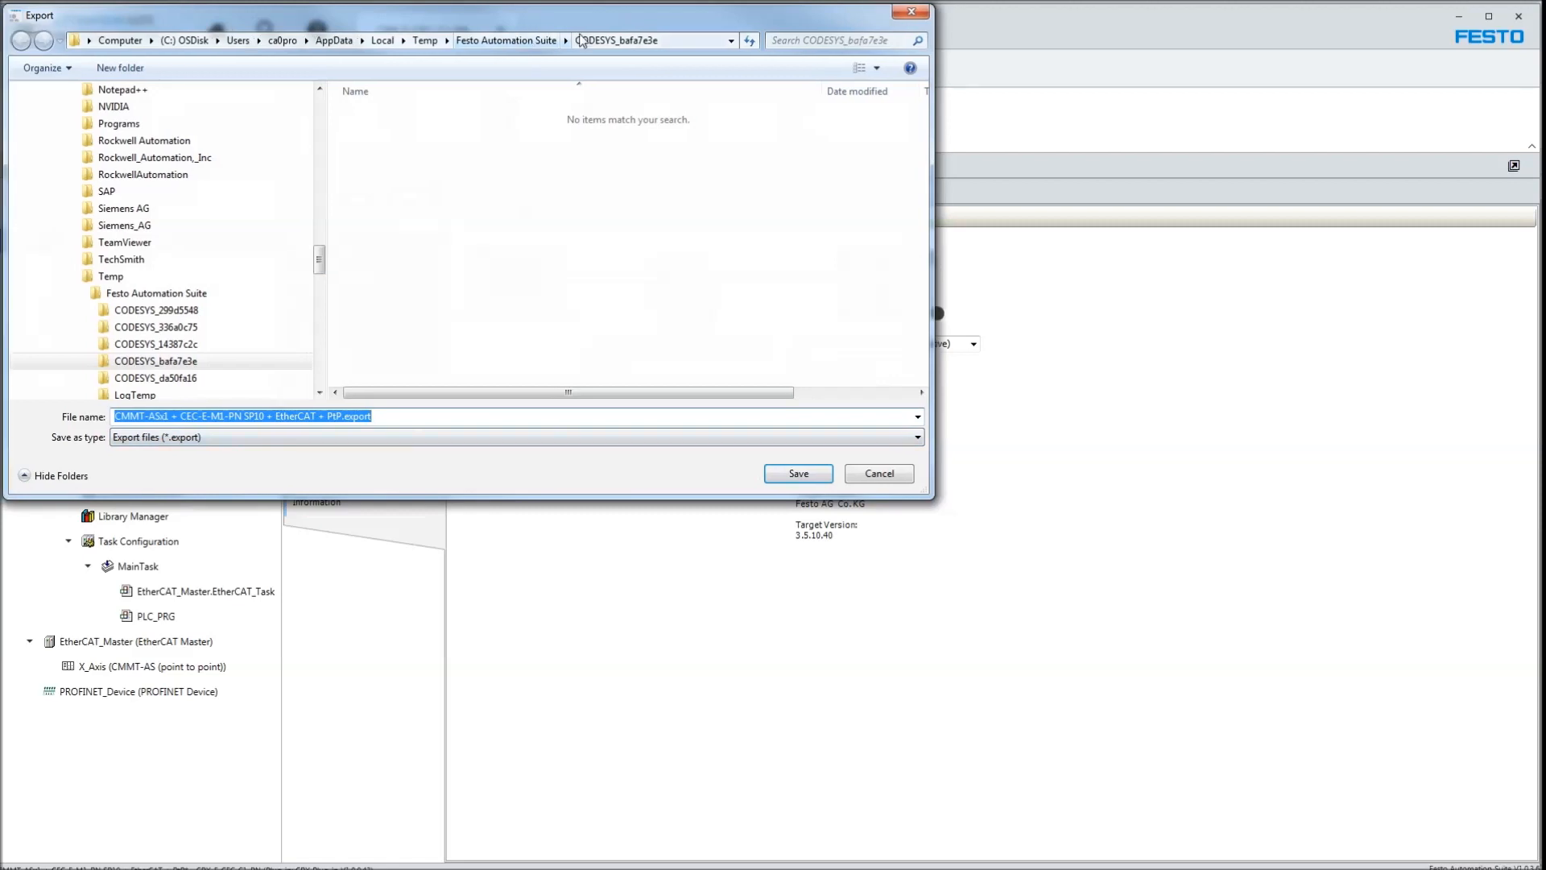
pyautogui.moveTo(606, 320); pyautogui.dragTo(617, 431)
pyautogui.click(483, 252)
pyautogui.click(1084, 533)
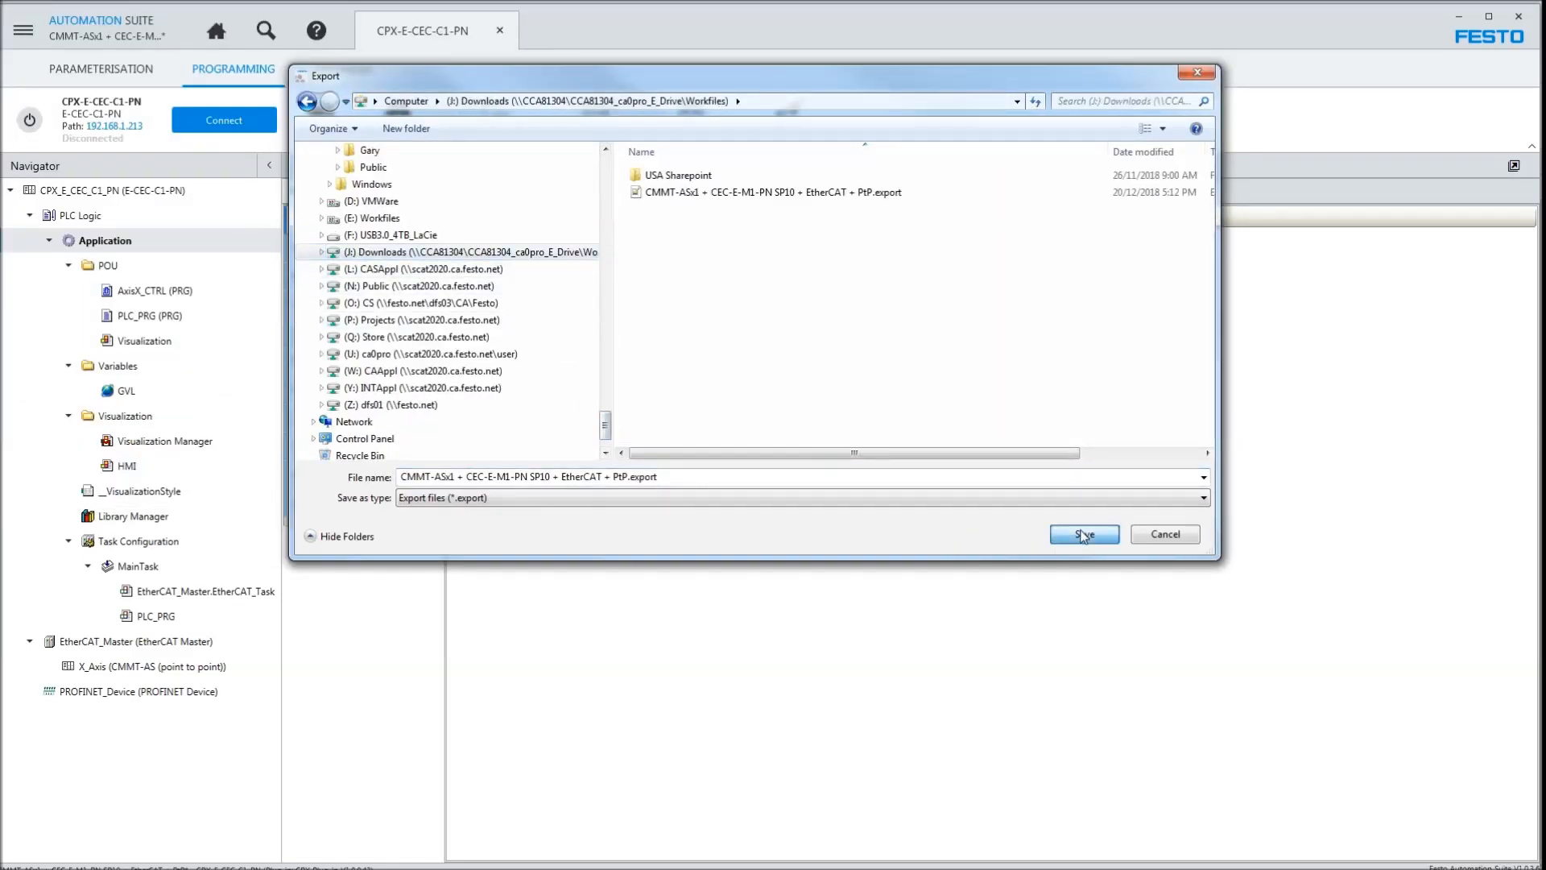
pyautogui.click(870, 463)
pyautogui.click(843, 524)
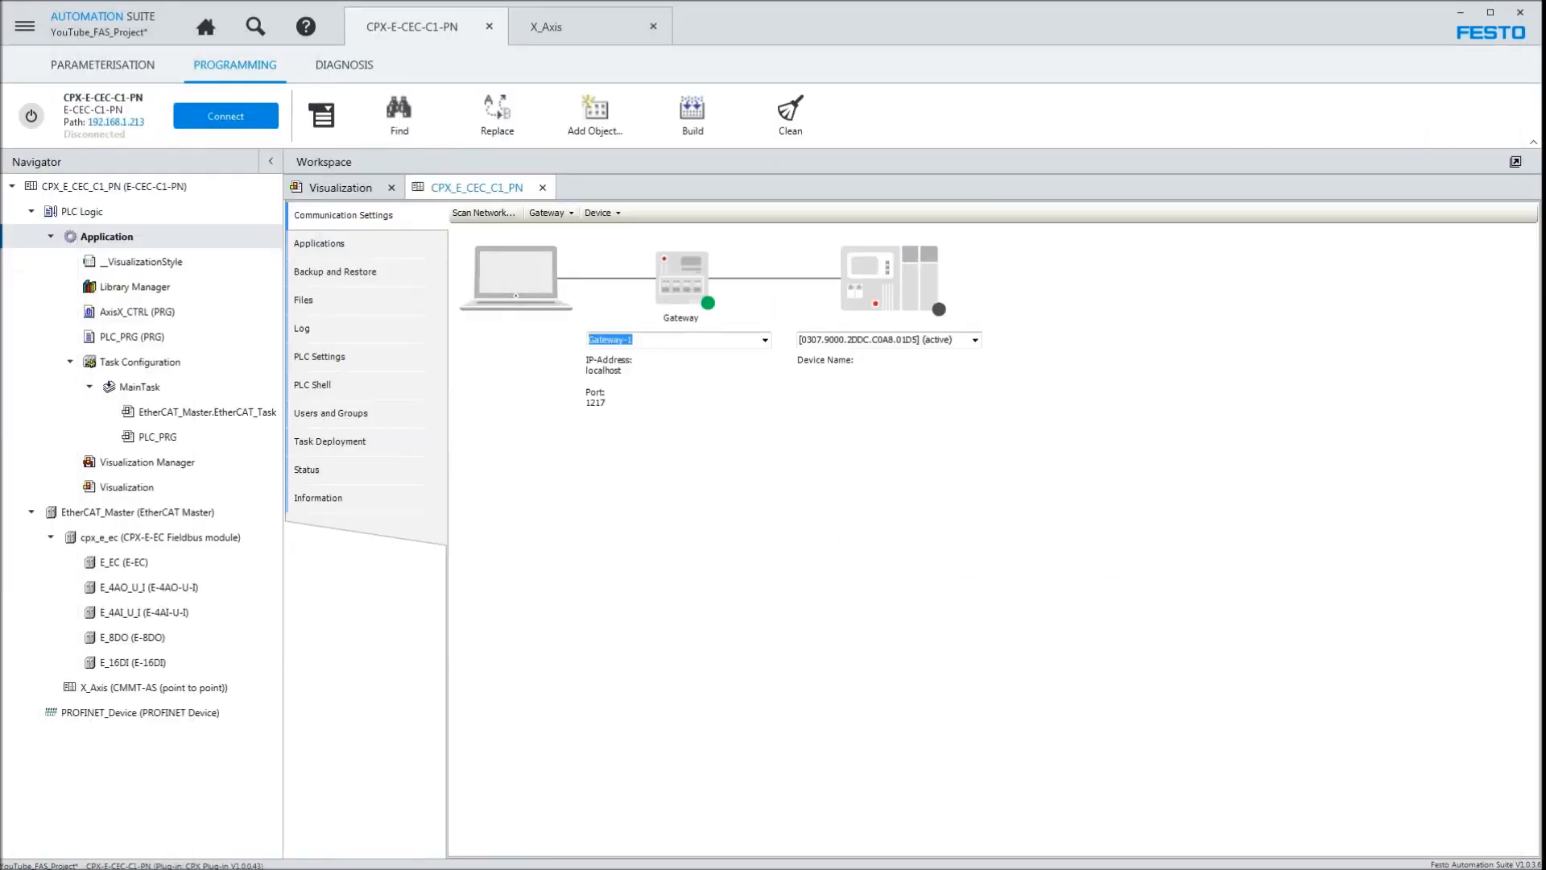
# - Switch to YouTube_FAS_Project and open CMMT-ASx1 + CEC-E-M1-PN SP10 + EtherCAT + PtP.export for import, with Application as the target
pyautogui.click(338, 119)
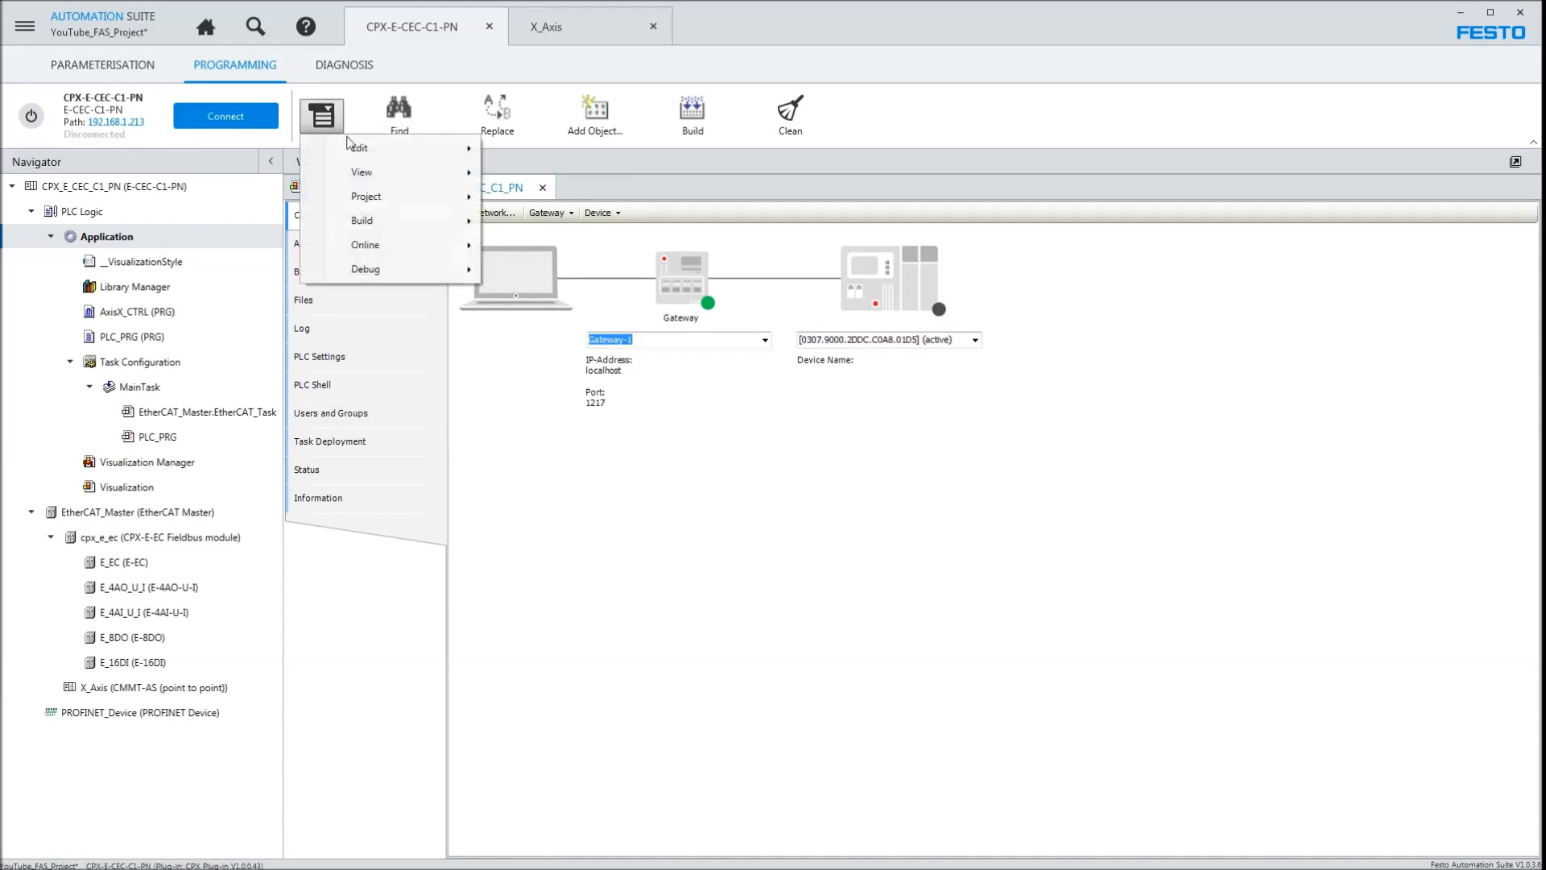
pyautogui.moveTo(387, 204)
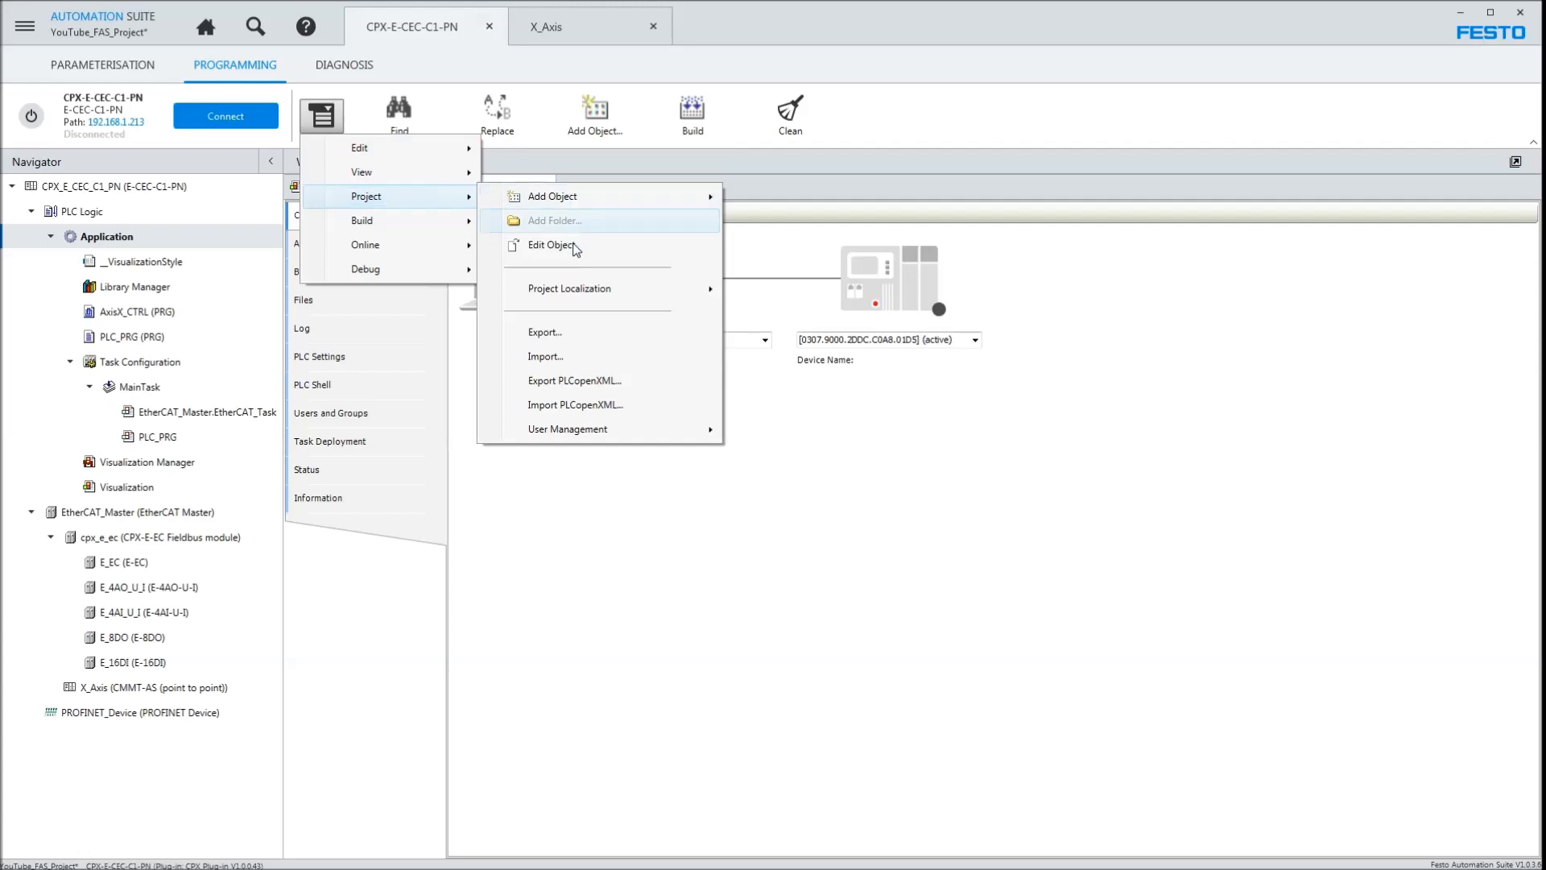
pyautogui.click(564, 362)
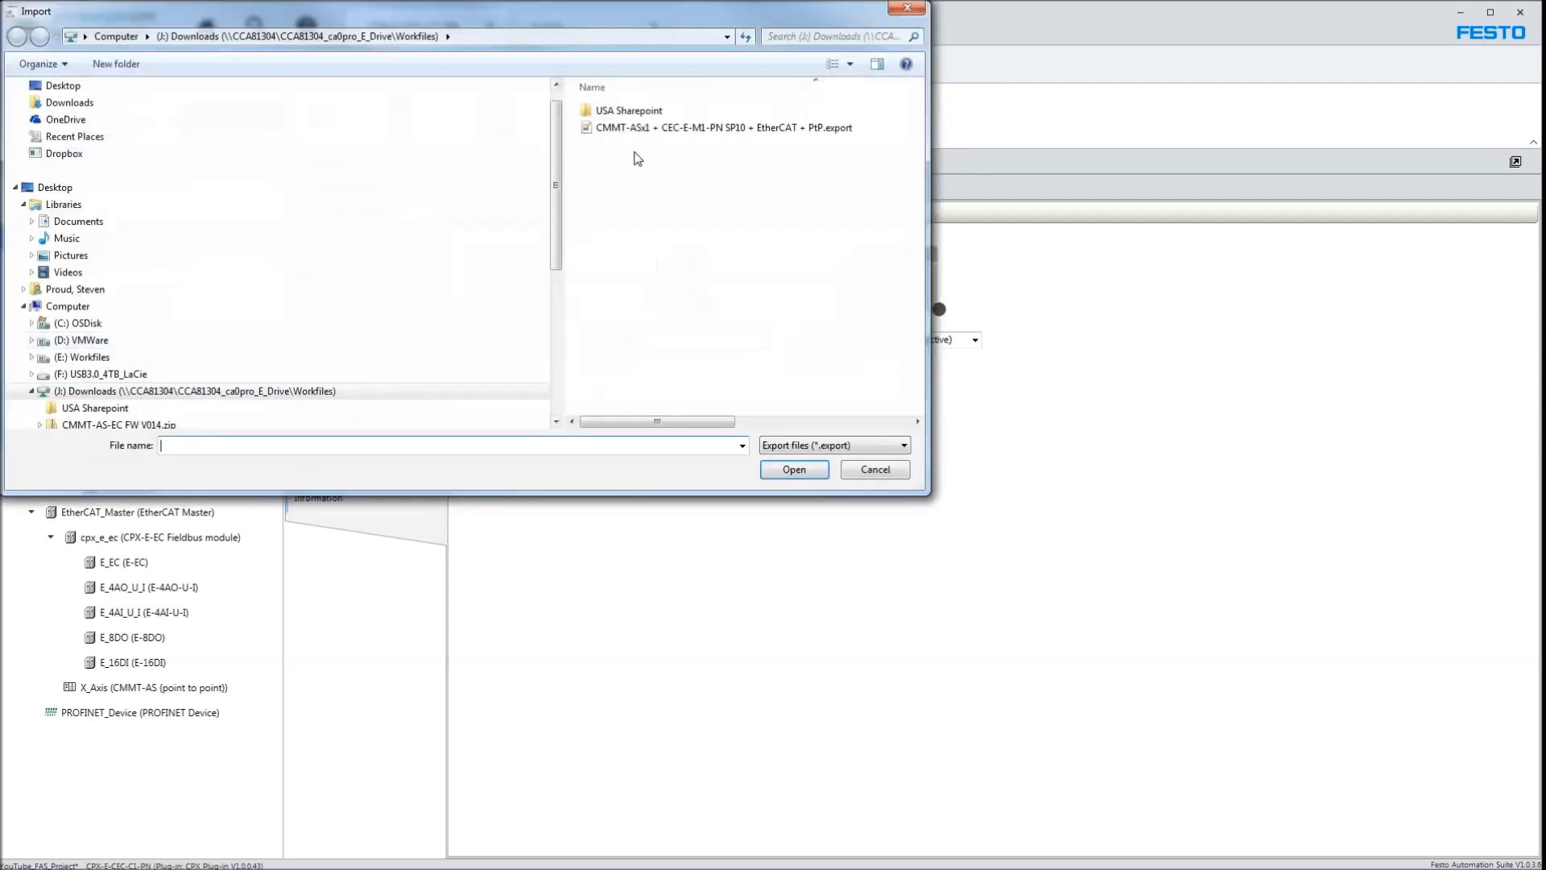
pyautogui.click(648, 128)
pyautogui.click(793, 470)
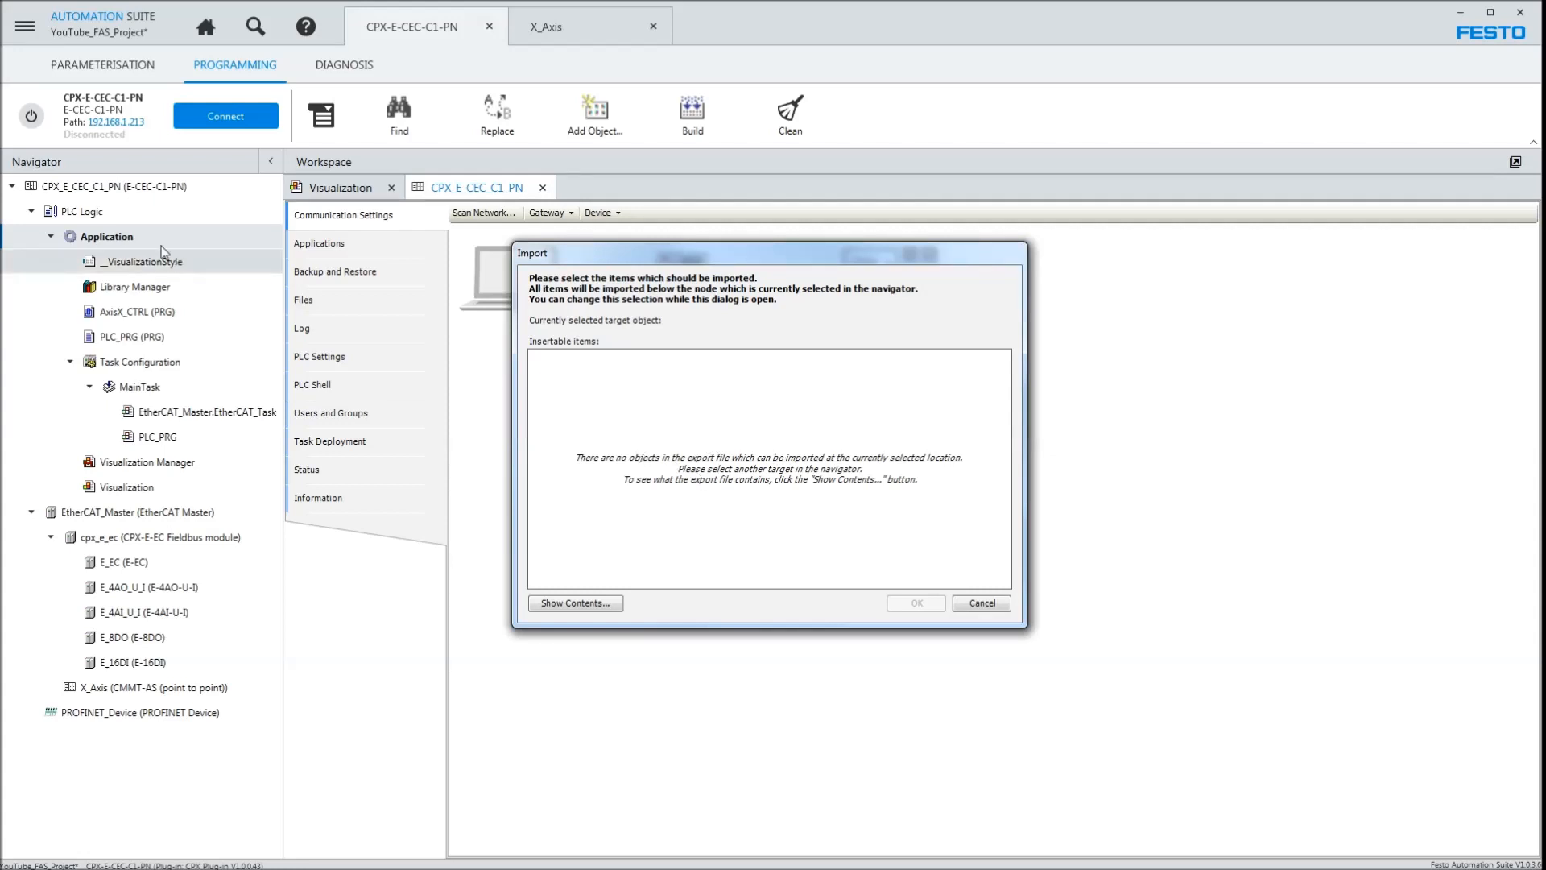
pyautogui.click(111, 238)
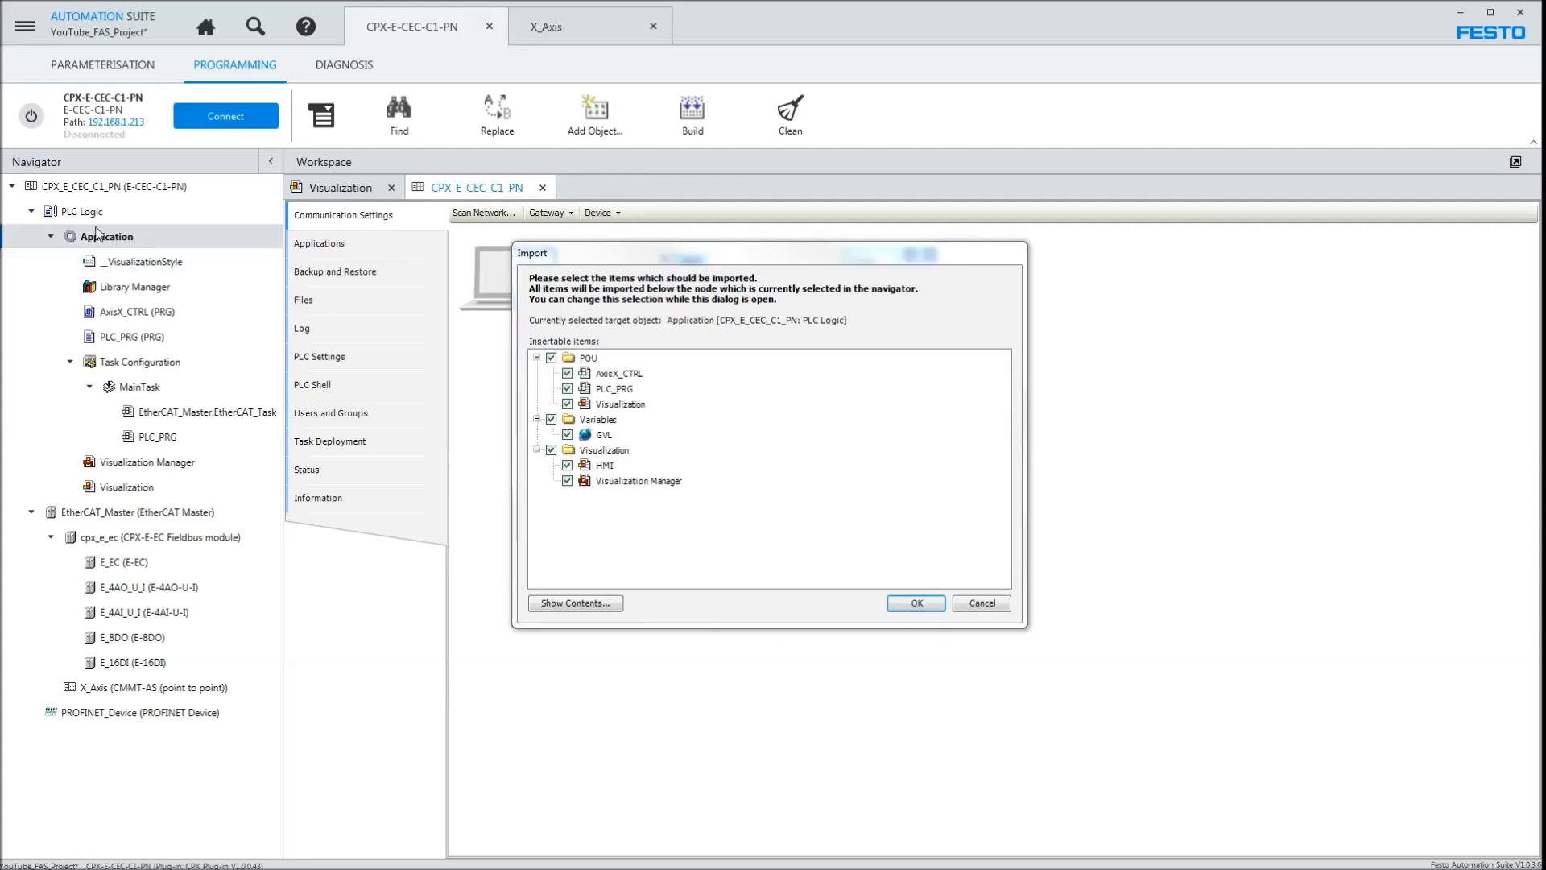
pyautogui.click(85, 214)
pyautogui.click(121, 241)
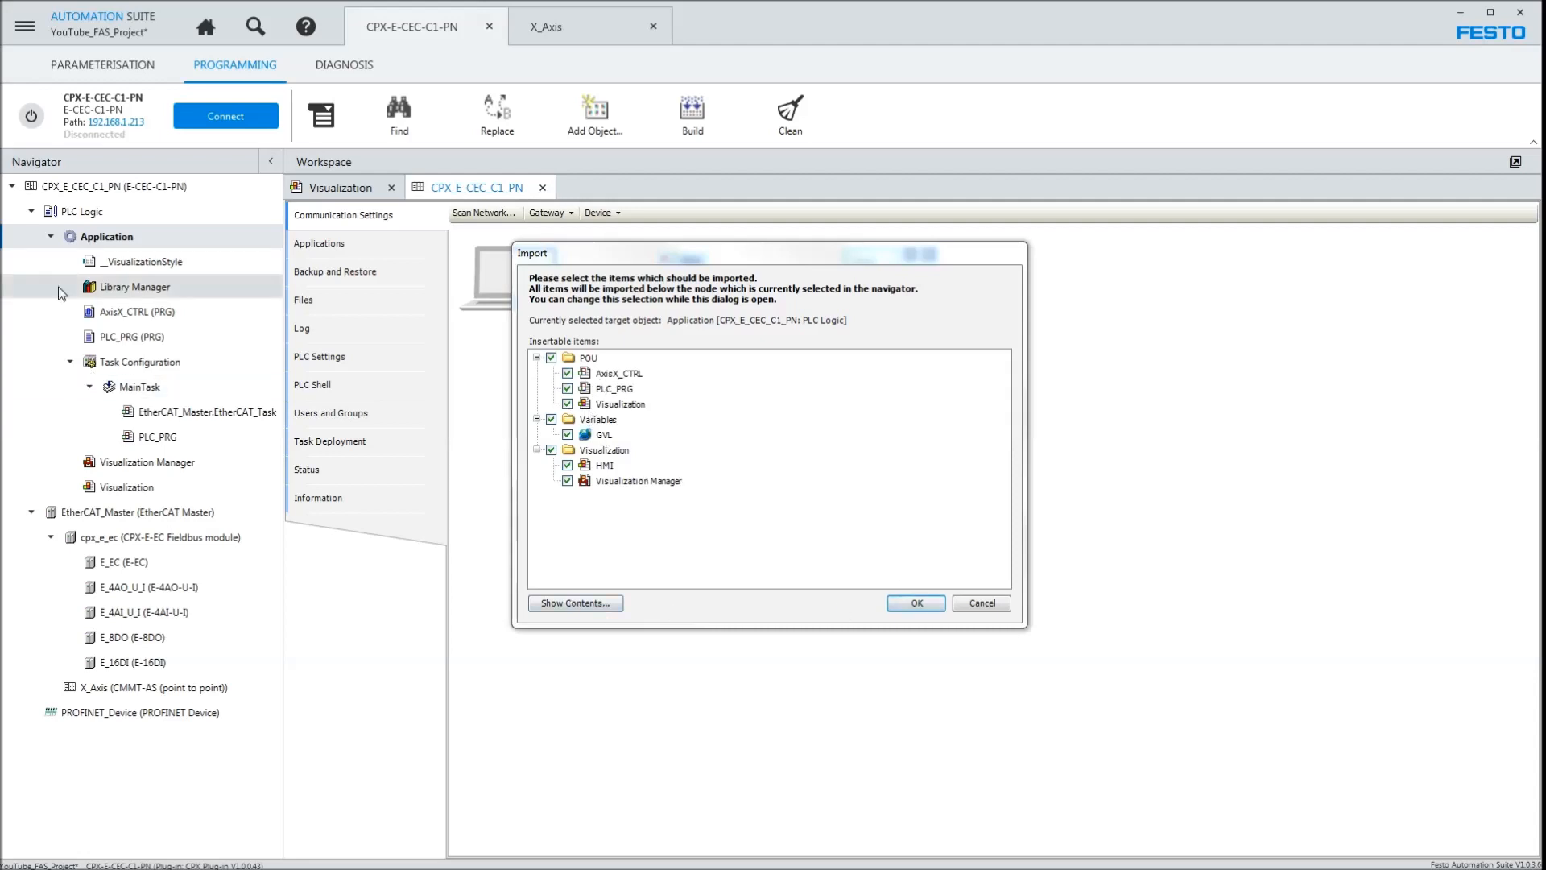
# - Import all listed items into Application, overwriting the existing AxisX_CTRL, PLC_PRG and Visualization objects
pyautogui.click(928, 608)
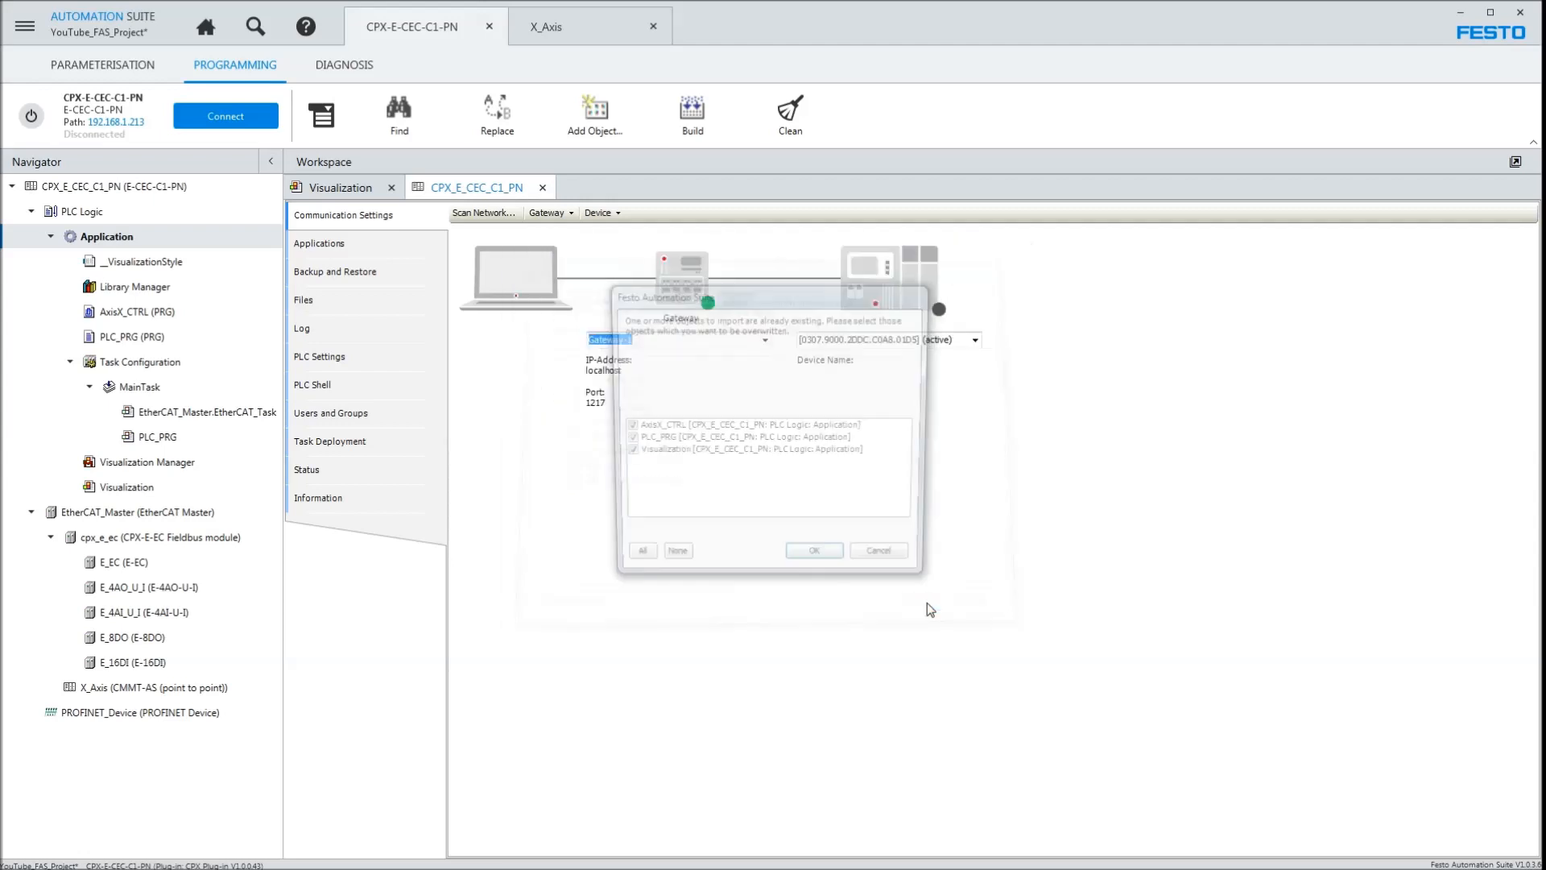
pyautogui.click(832, 566)
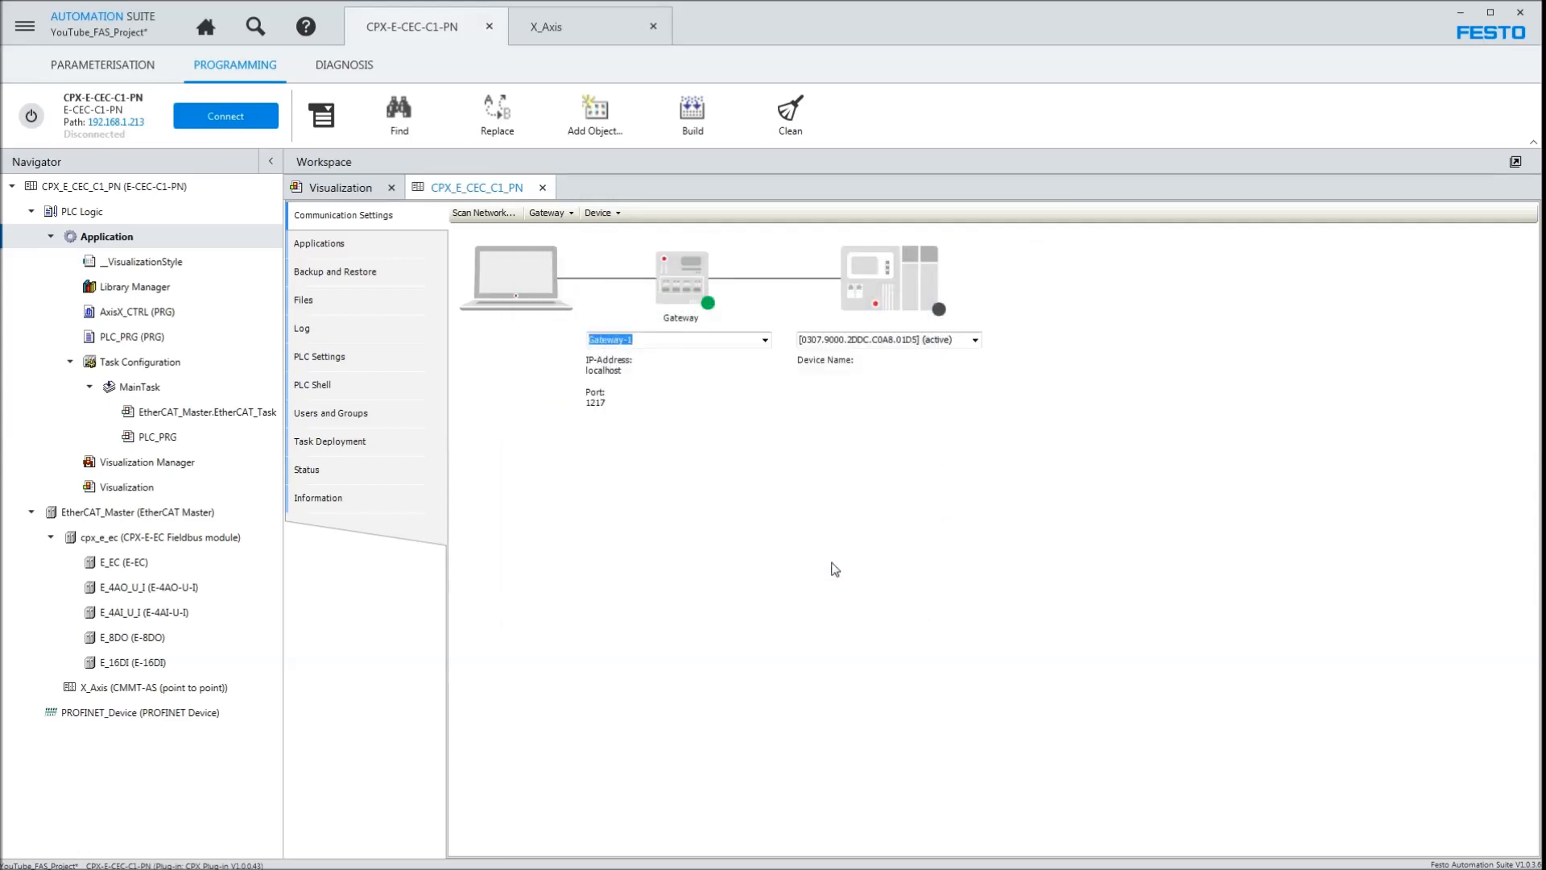
pyautogui.click(924, 535)
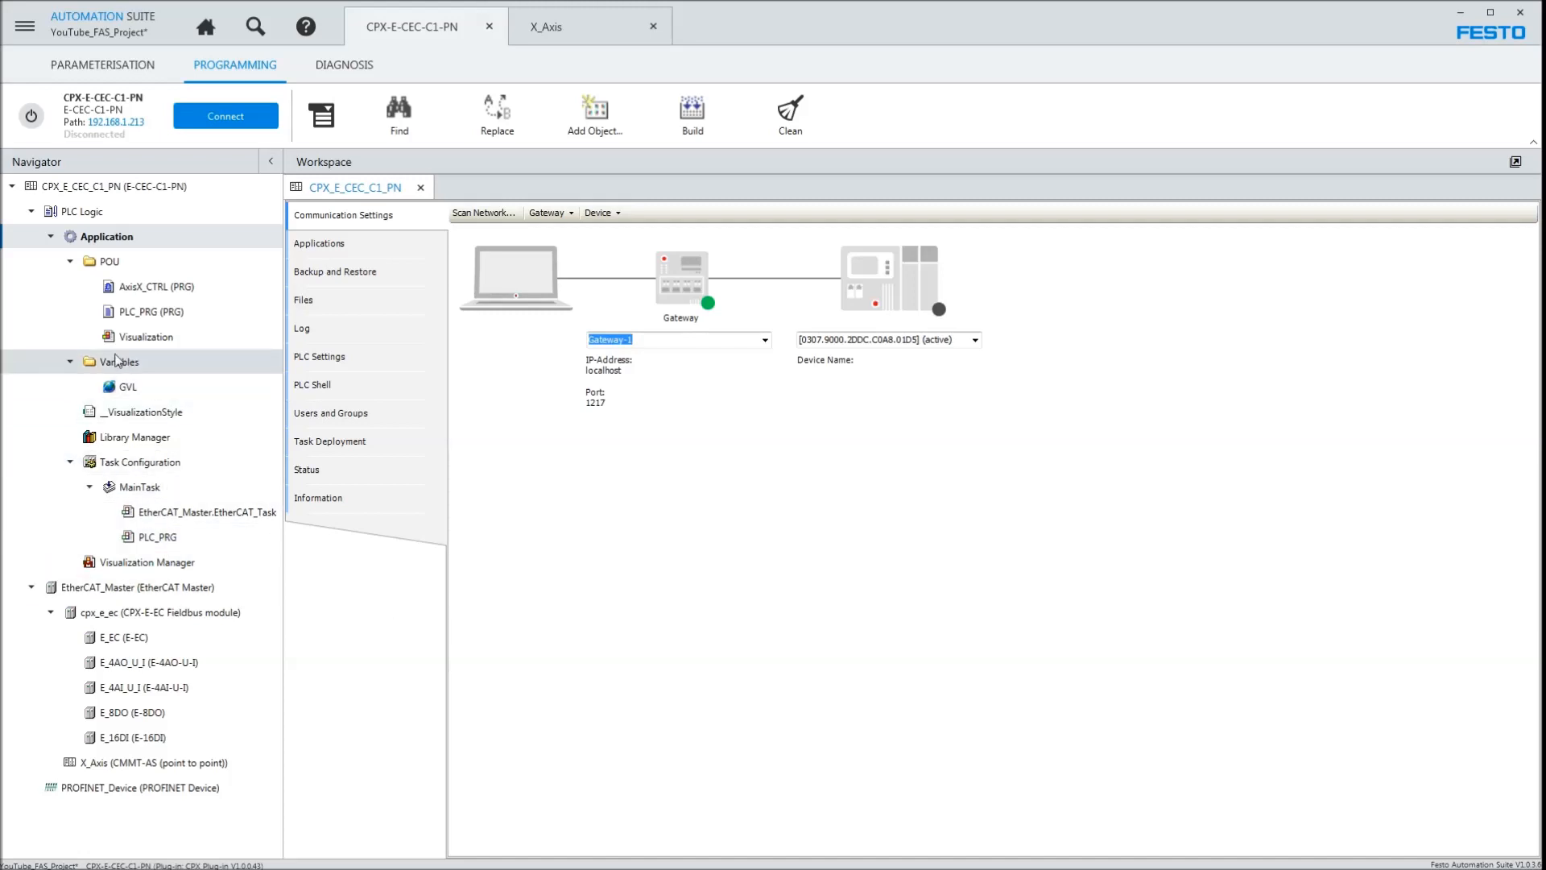
# - Close the CPX_E_CEC_C1_PN editor and save the project
pyautogui.click(421, 188)
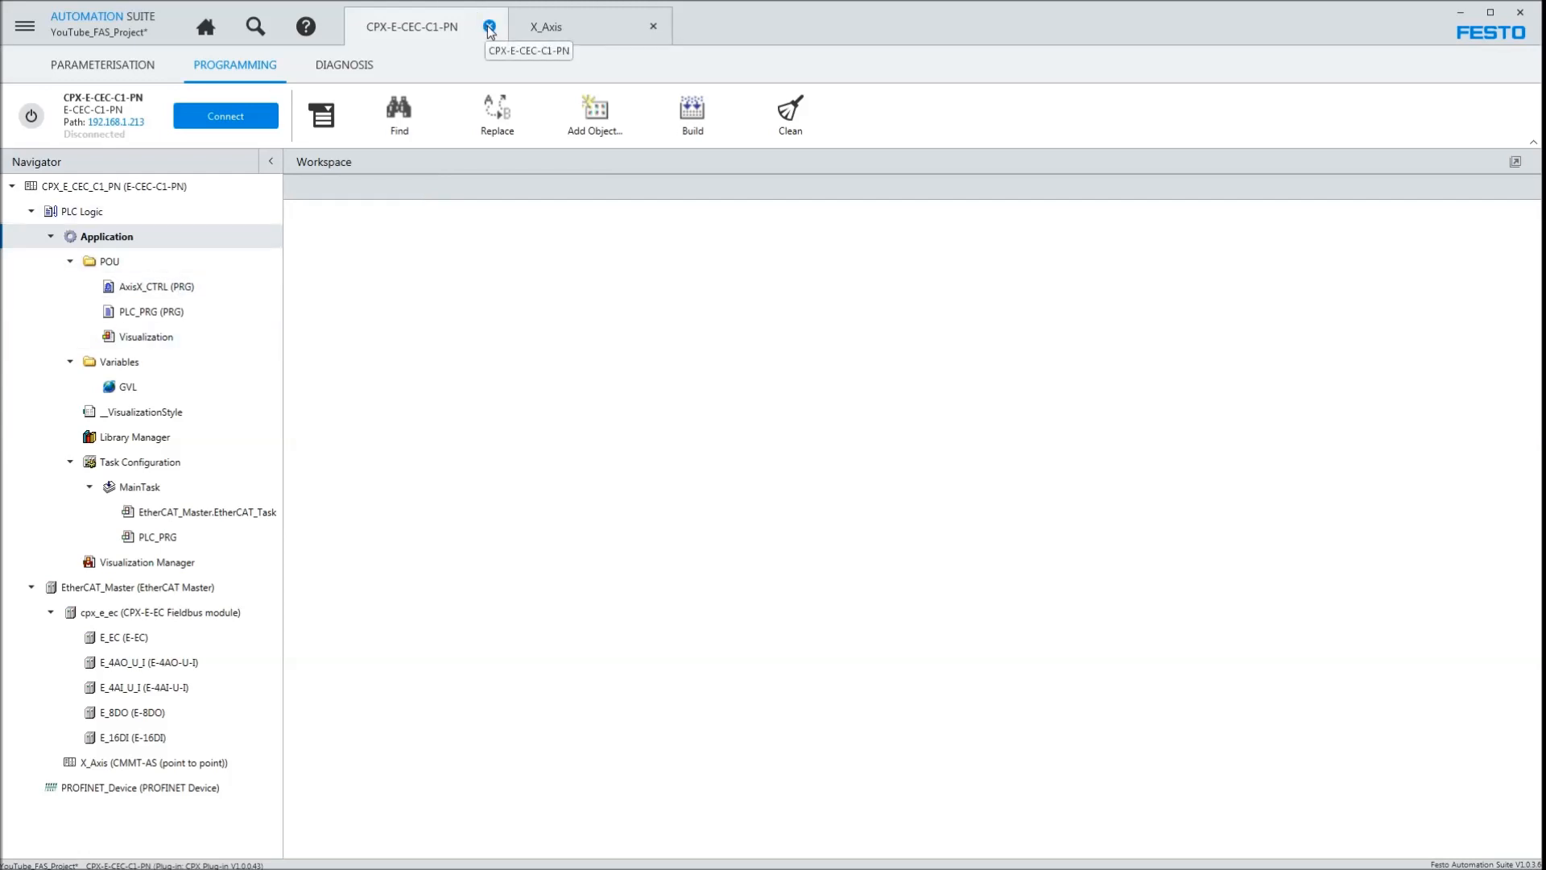
pyautogui.click(24, 26)
pyautogui.click(35, 274)
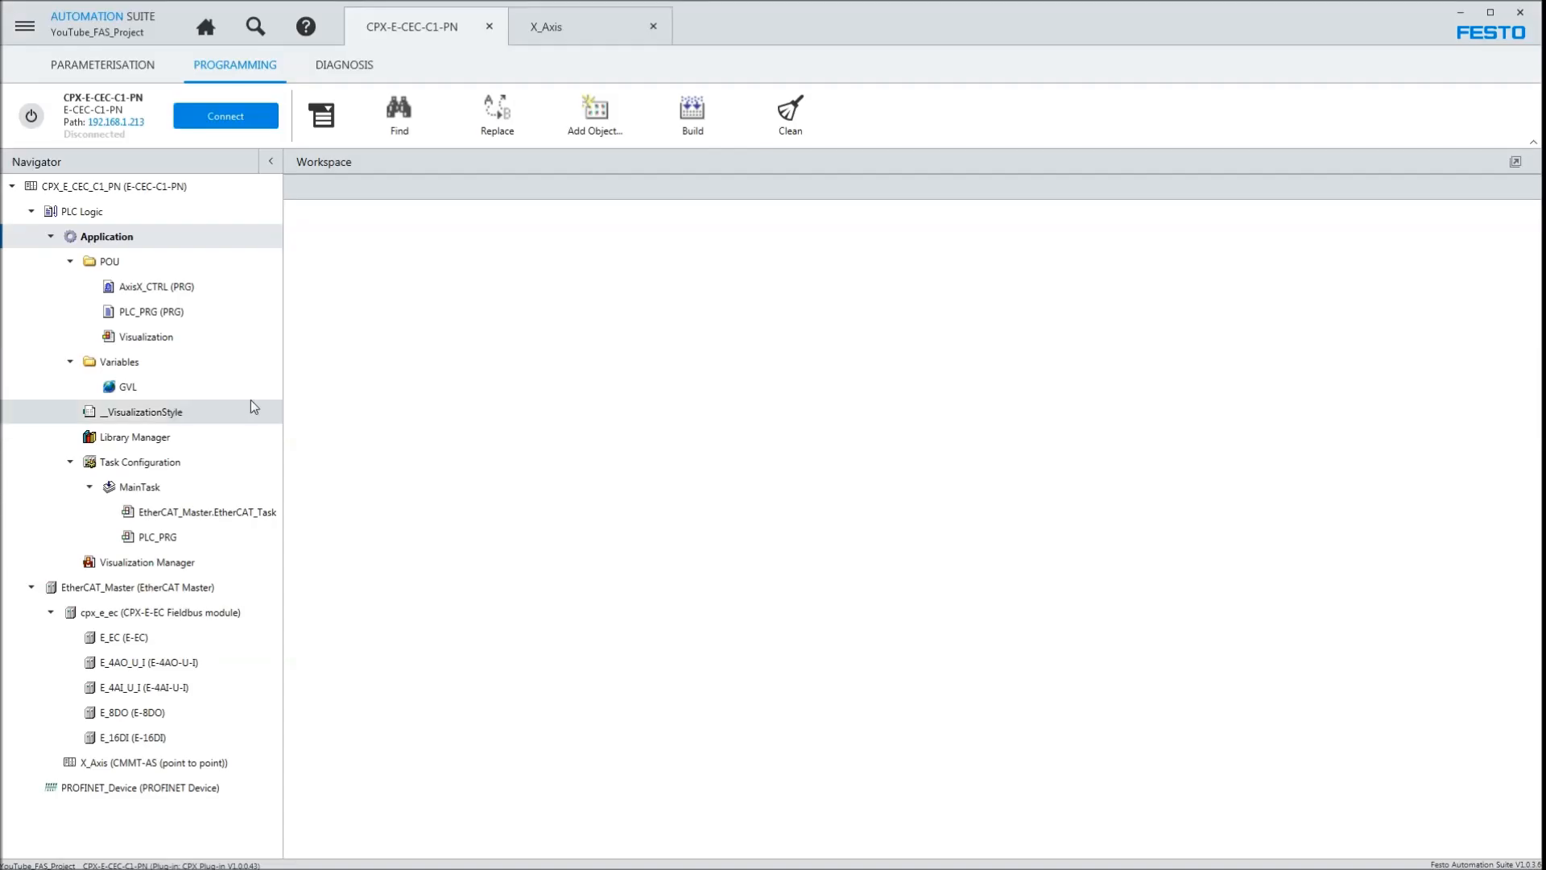
# - Open the imported AxisX_CTRL program and collapse its declaration part to show more of the CFC diagram
pyautogui.doubleClick(146, 288)
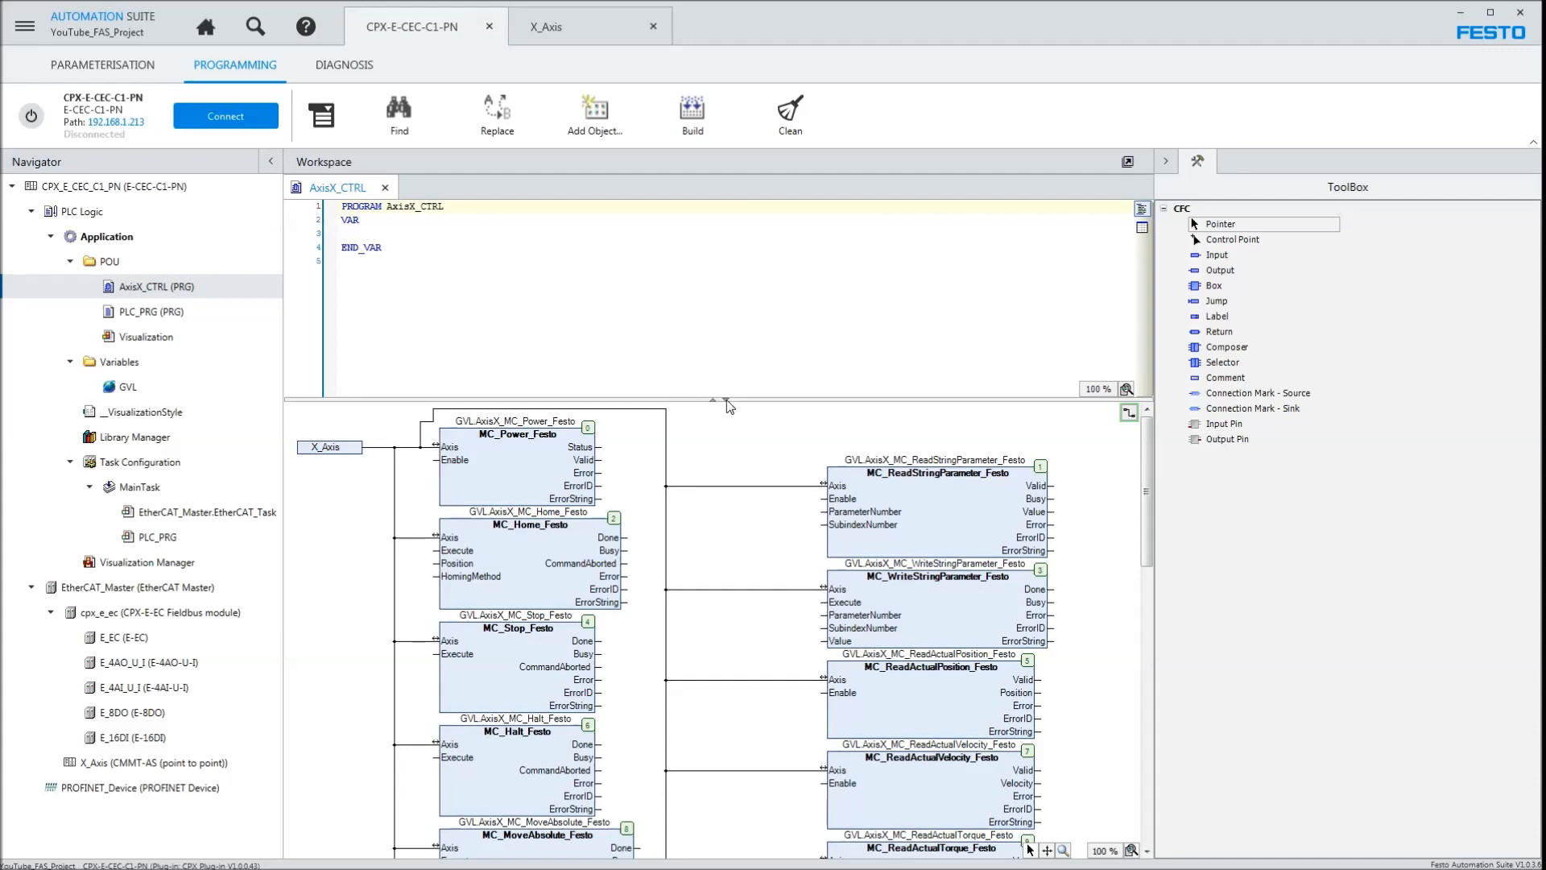
pyautogui.click(714, 399)
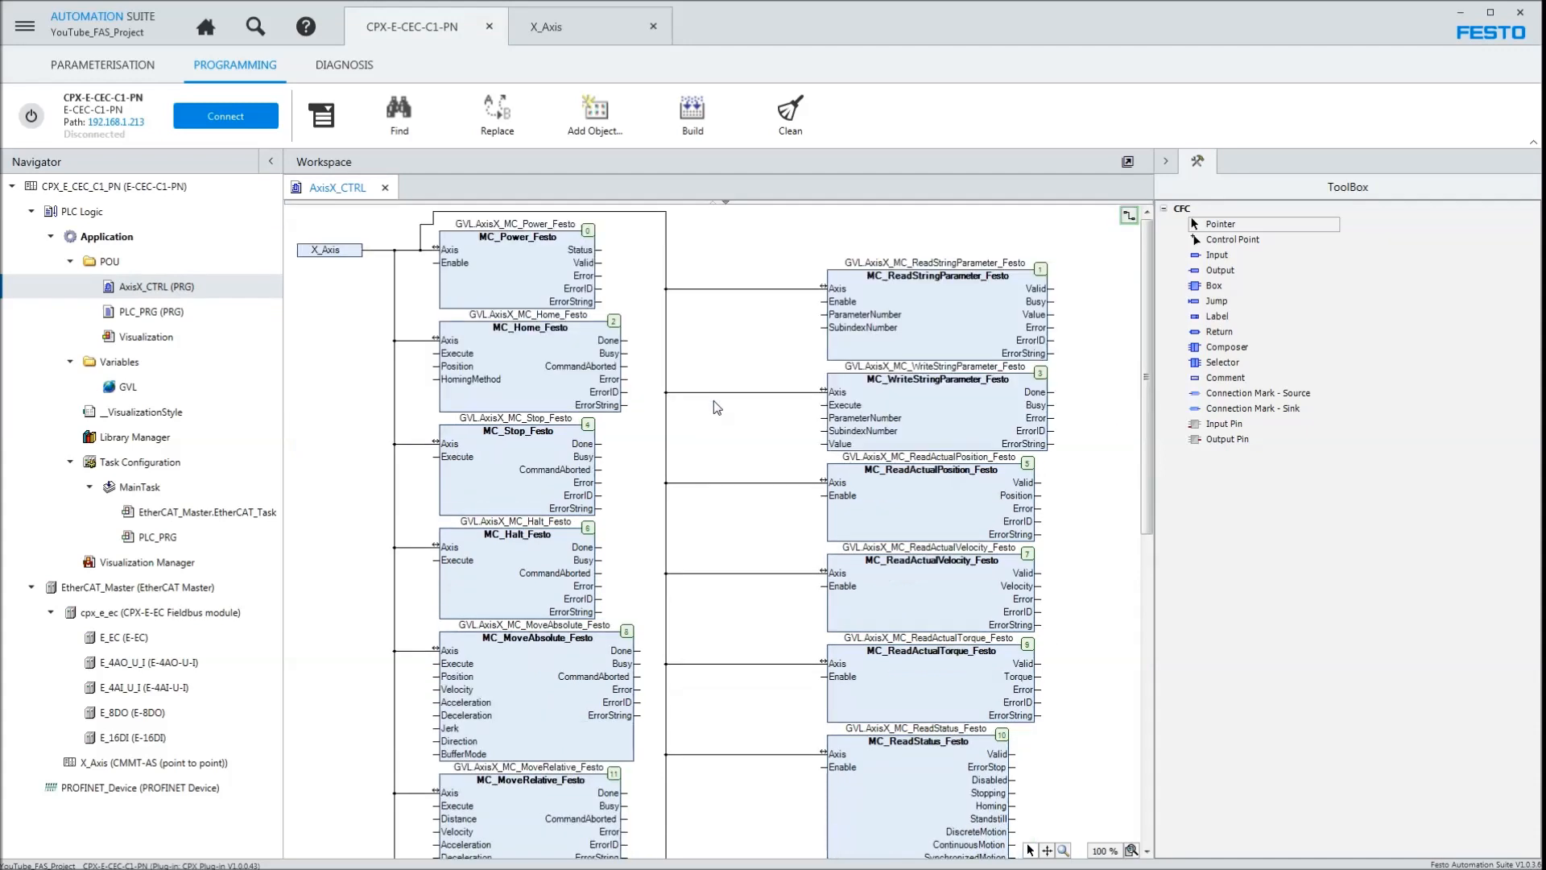
# - Open the GVL variable list and examine the AxisX function block declarations, highlighting the initial values of AxisX_MC_MoveVelocity_Festo
pyautogui.click(725, 204)
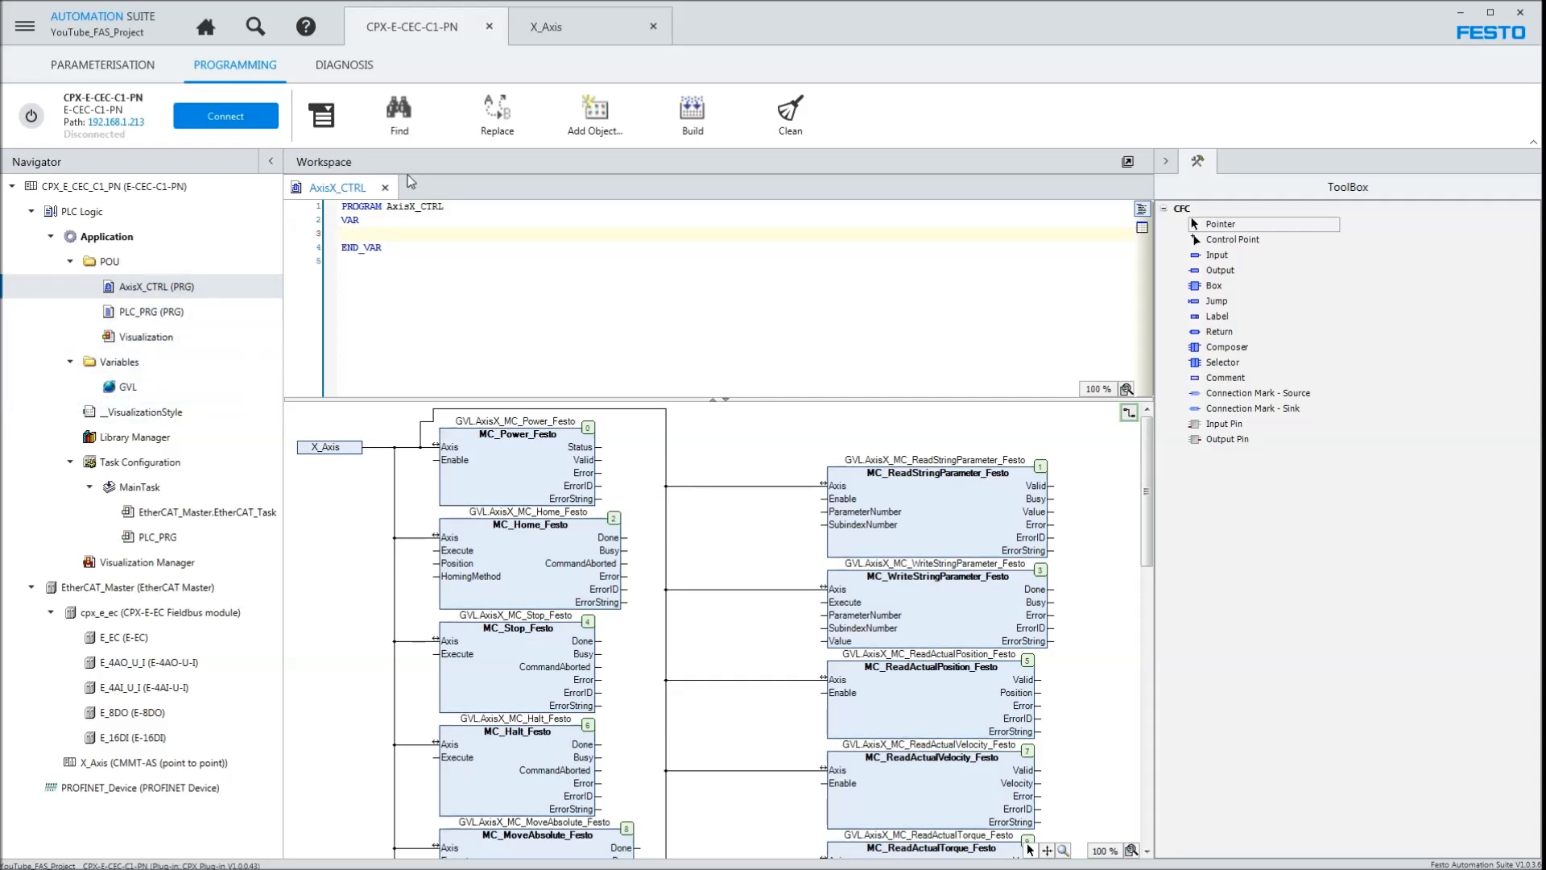
pyautogui.doubleClick(140, 392)
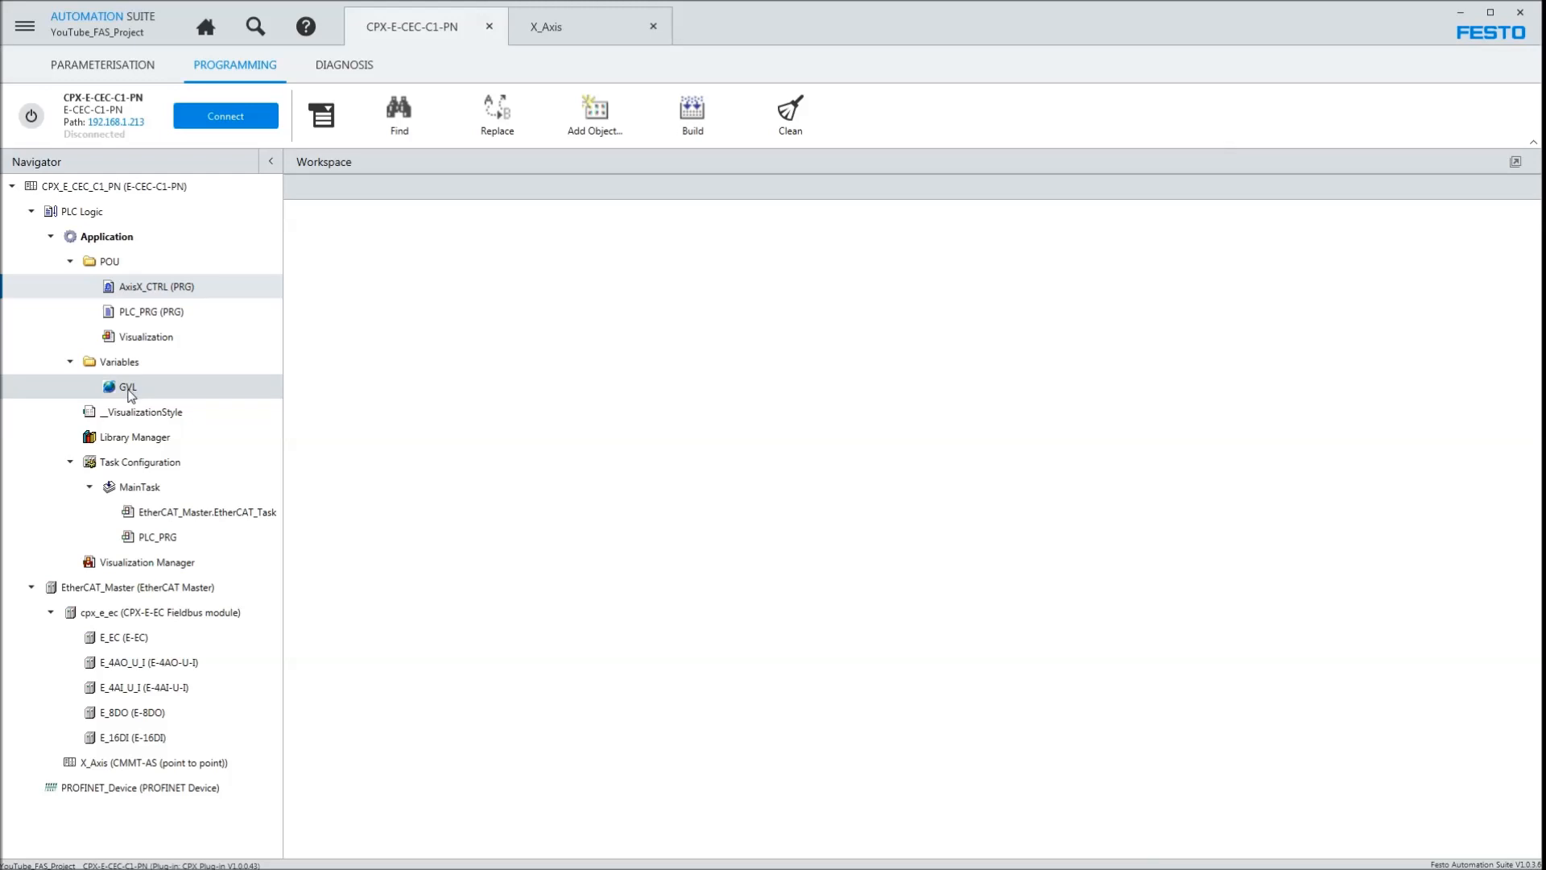
pyautogui.moveTo(719, 522); pyautogui.dragTo(339, 234)
pyautogui.click(865, 358)
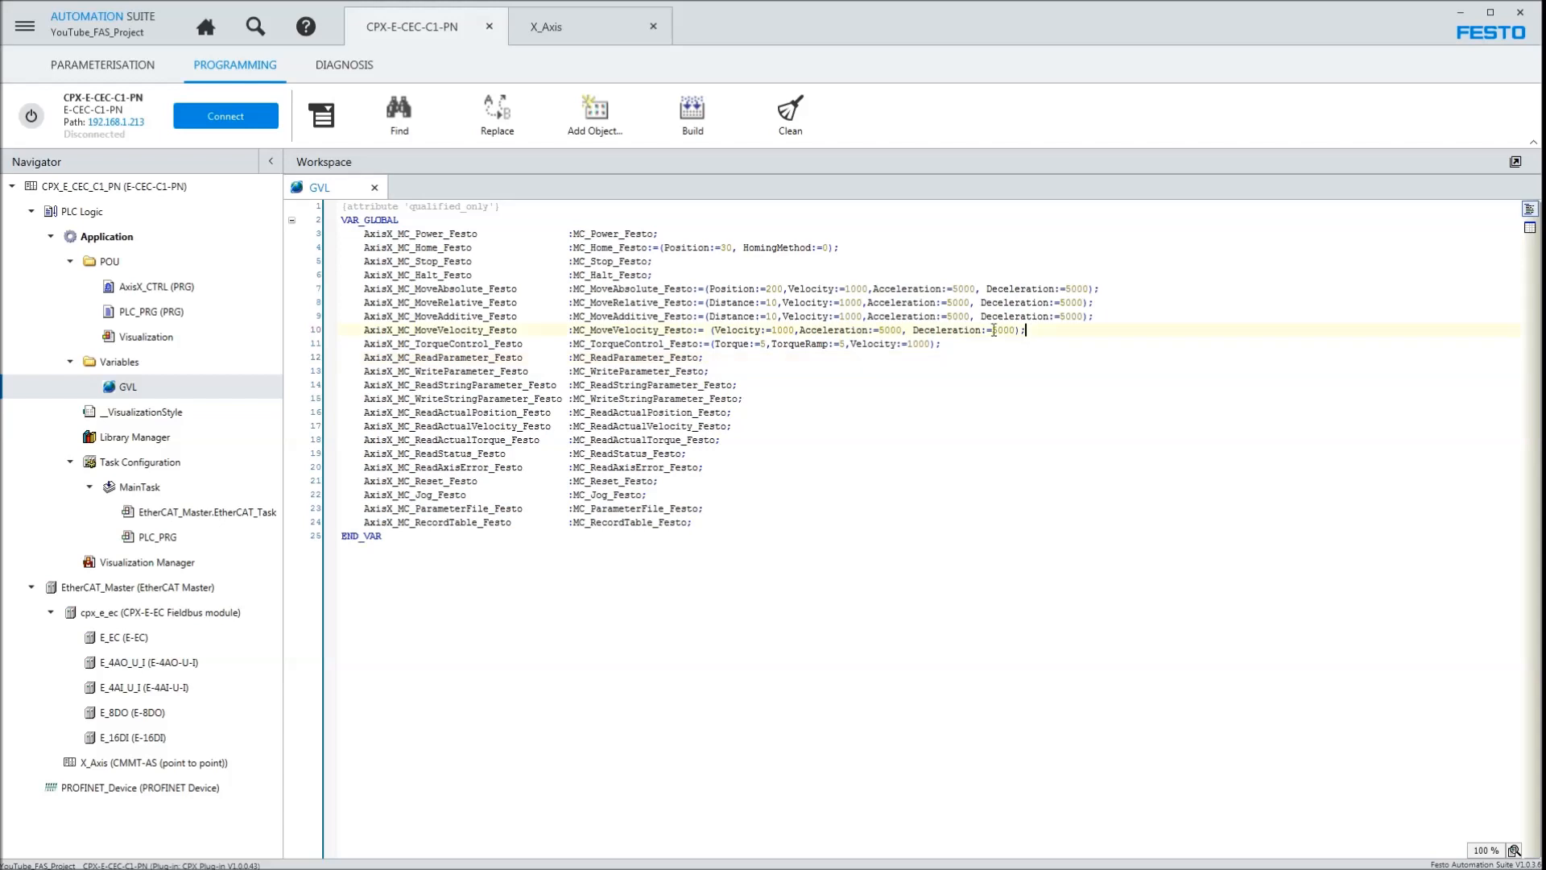
pyautogui.keyDown('shift'); pyautogui.click(692, 331); pyautogui.keyUp('shift')
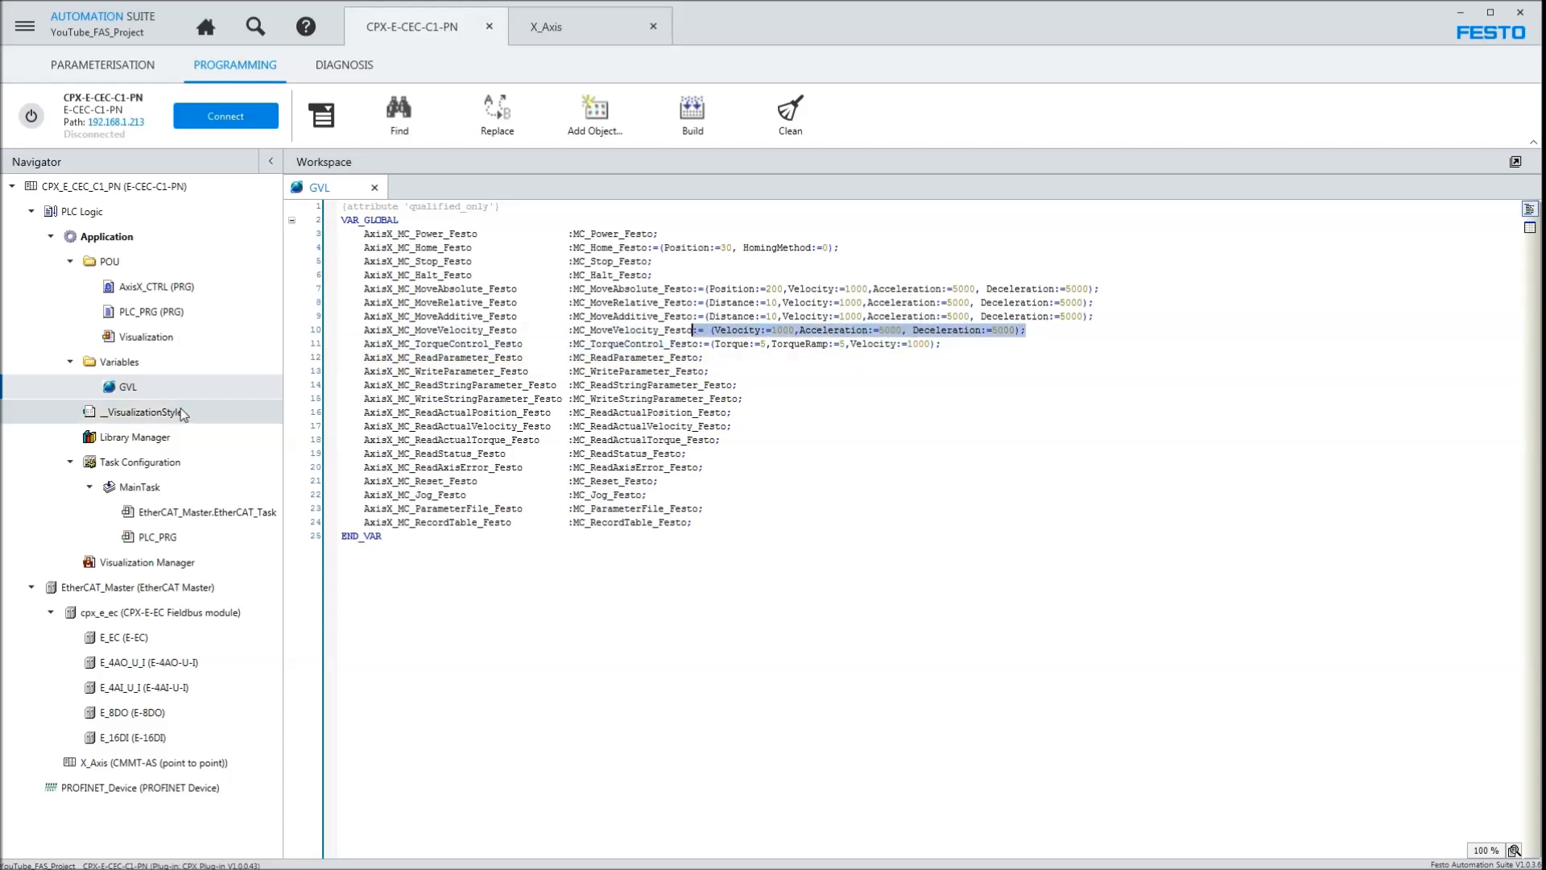
# - Return to AxisX_CTRL, shrink its declaration part and examine the X_Axis input and the MC_Home_Festo block
pyautogui.doubleClick(155, 289)
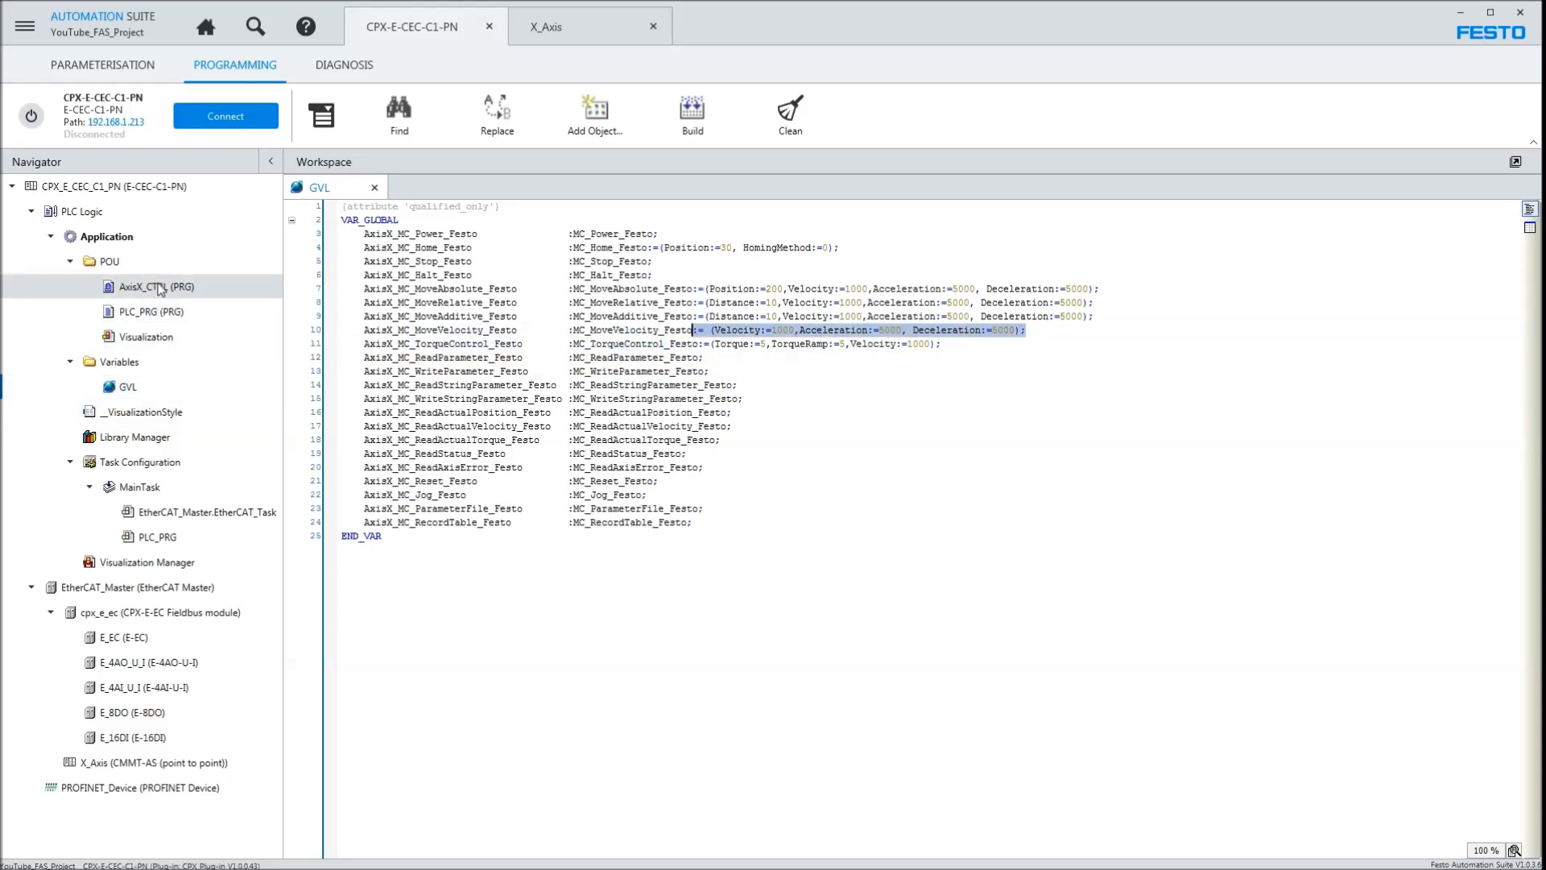
pyautogui.moveTo(684, 398); pyautogui.dragTo(684, 242)
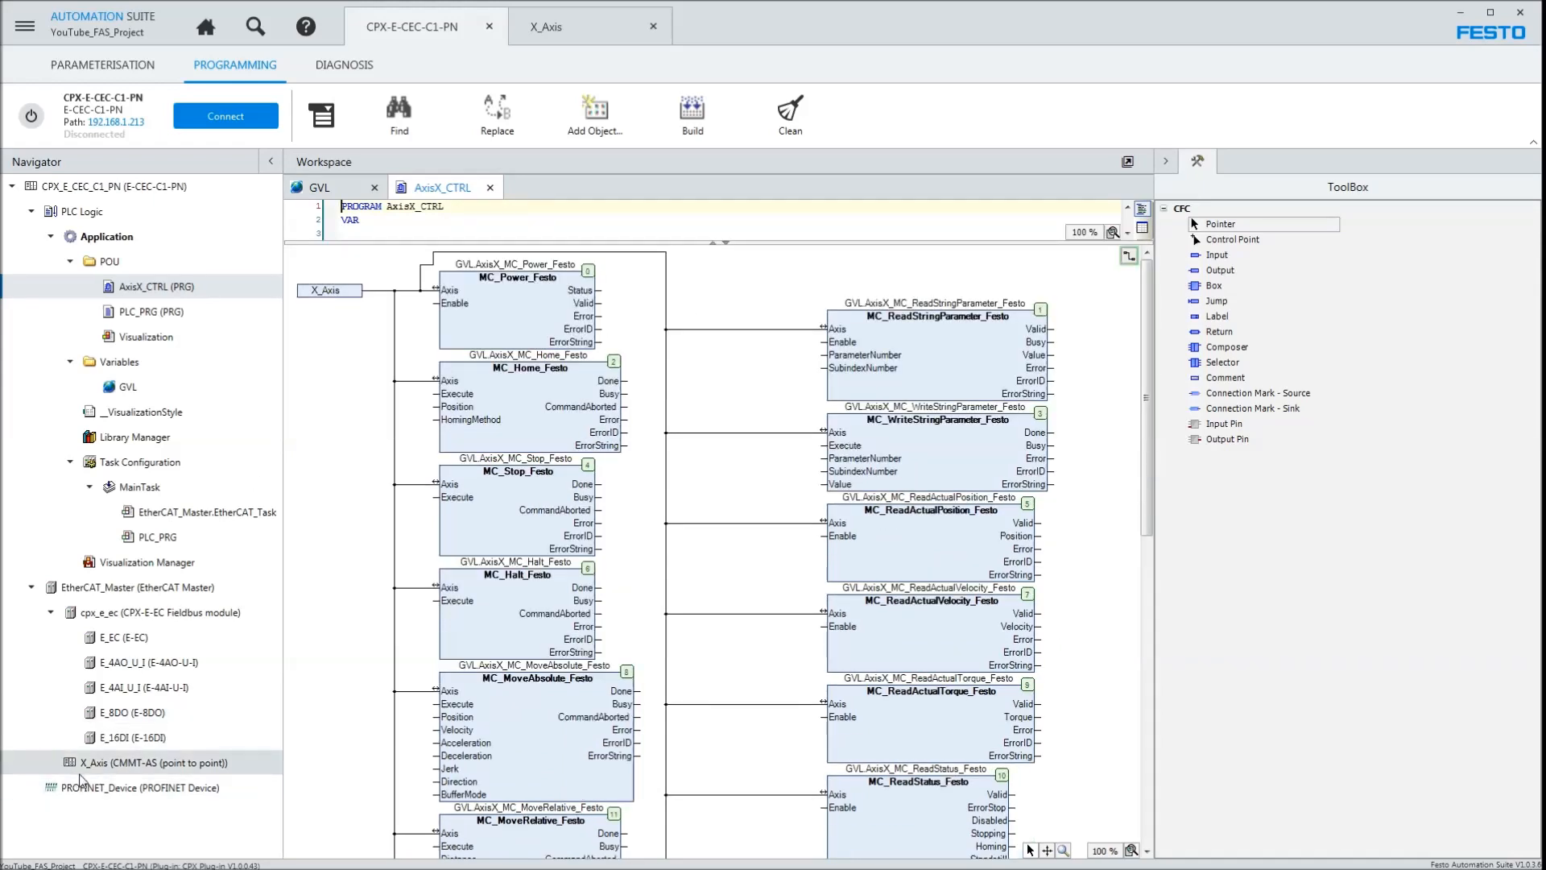
pyautogui.click(328, 294)
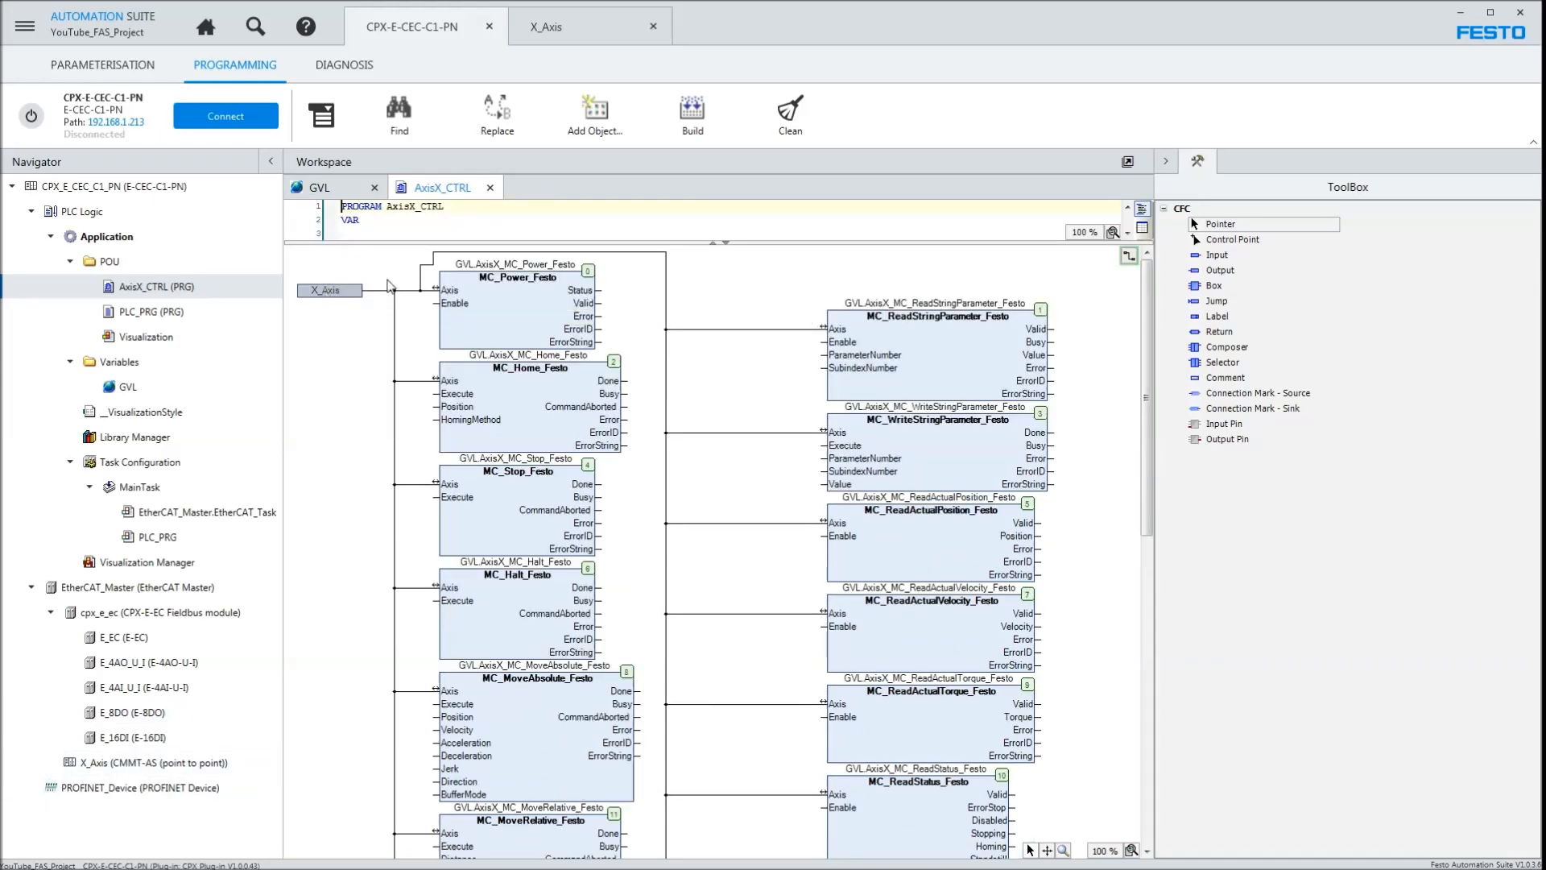
pyautogui.click(521, 412)
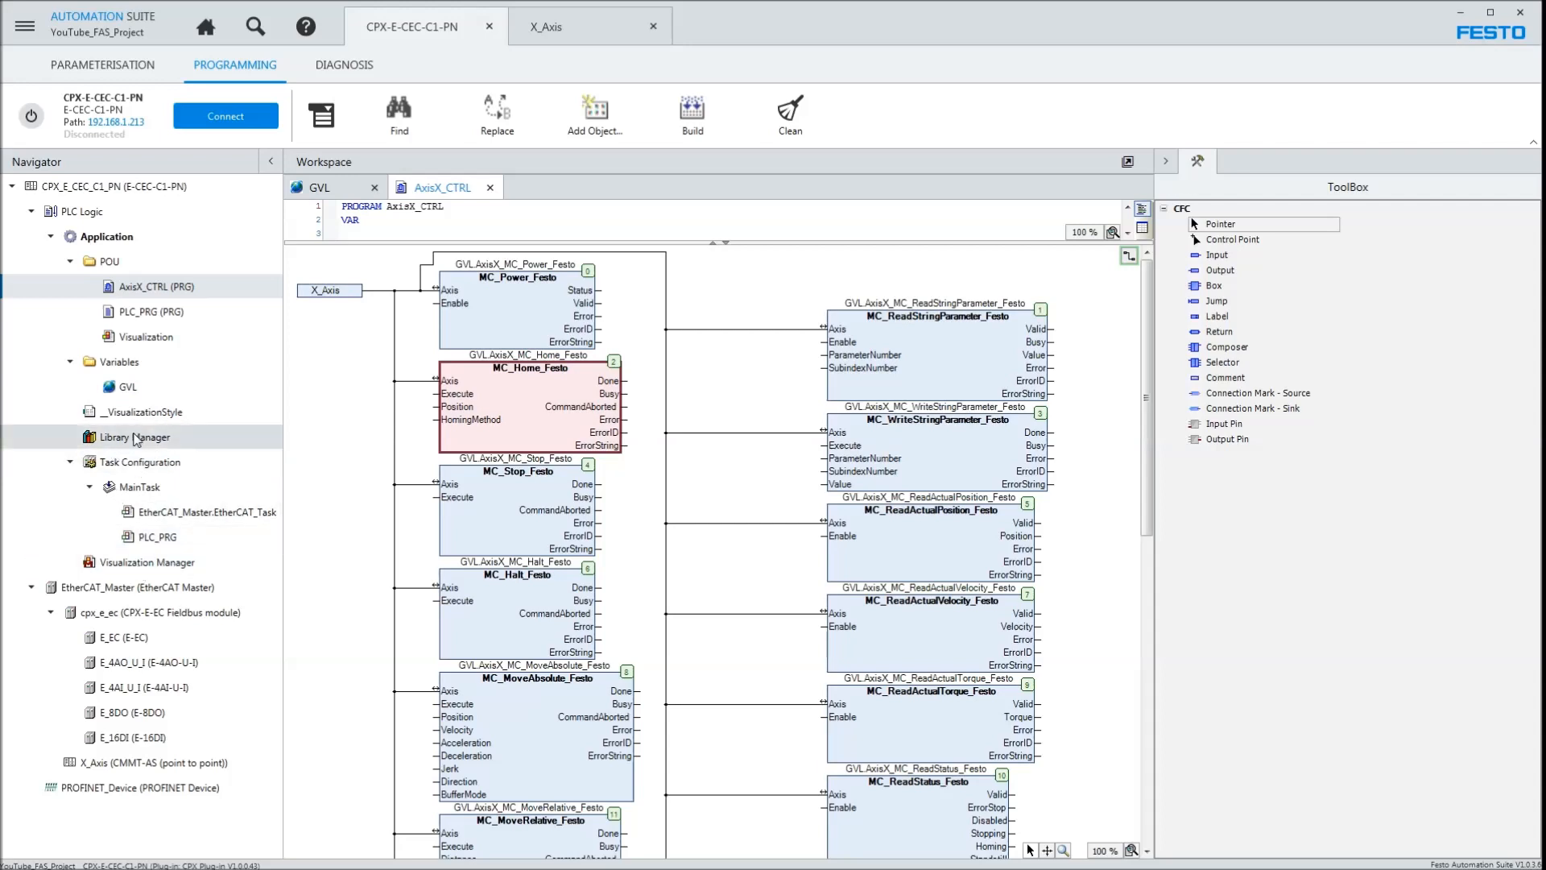
# - Open the HMI visualization and look over its Festo function block frames
pyautogui.click(150, 341)
pyautogui.doubleClick(146, 336)
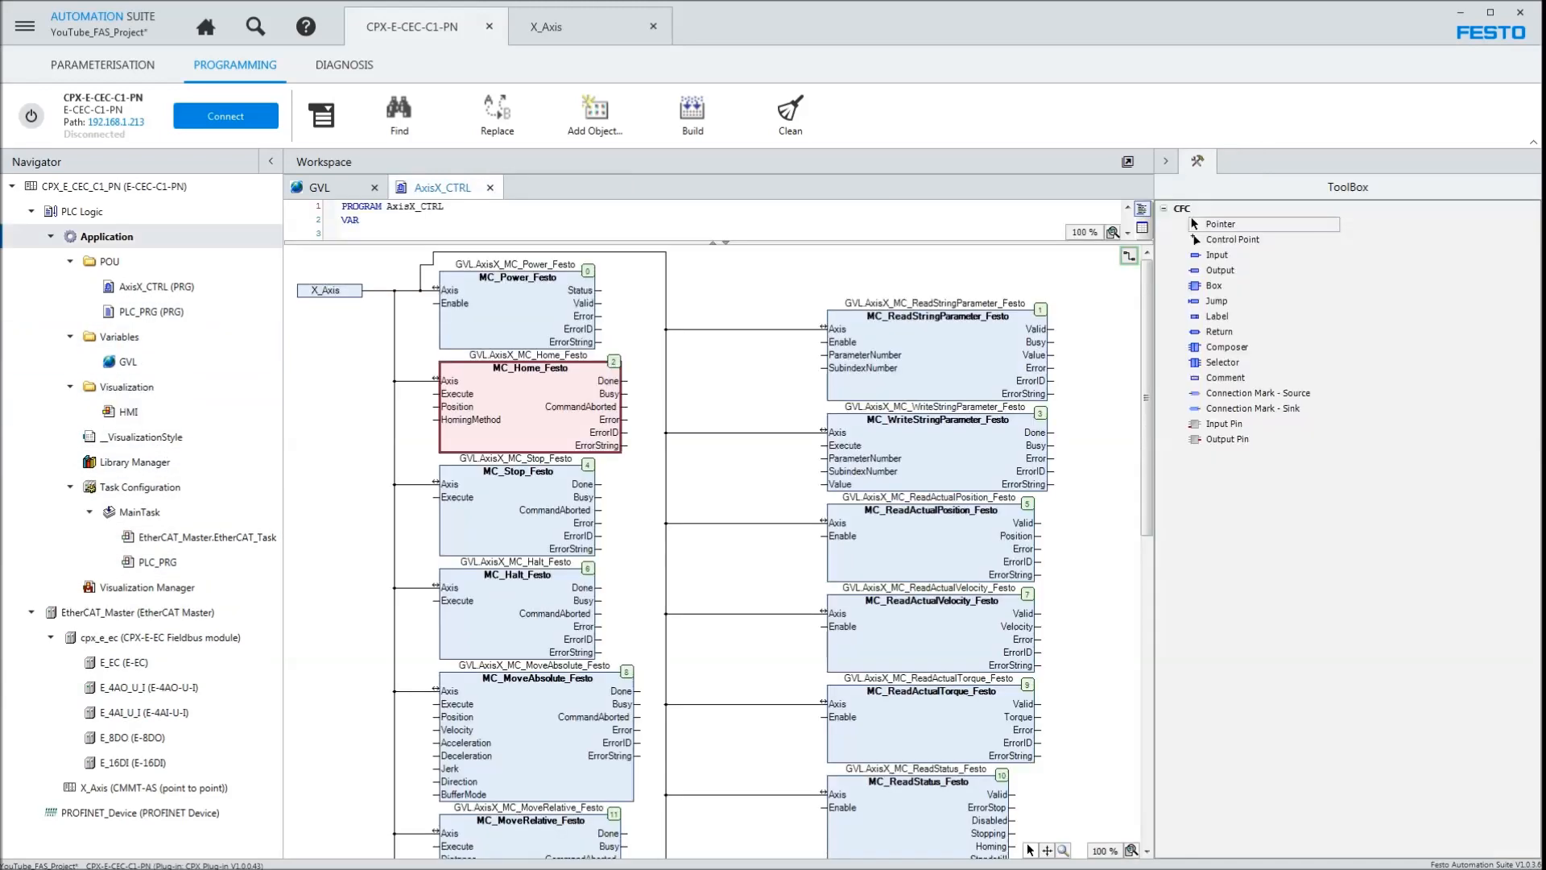
pyautogui.doubleClick(129, 413)
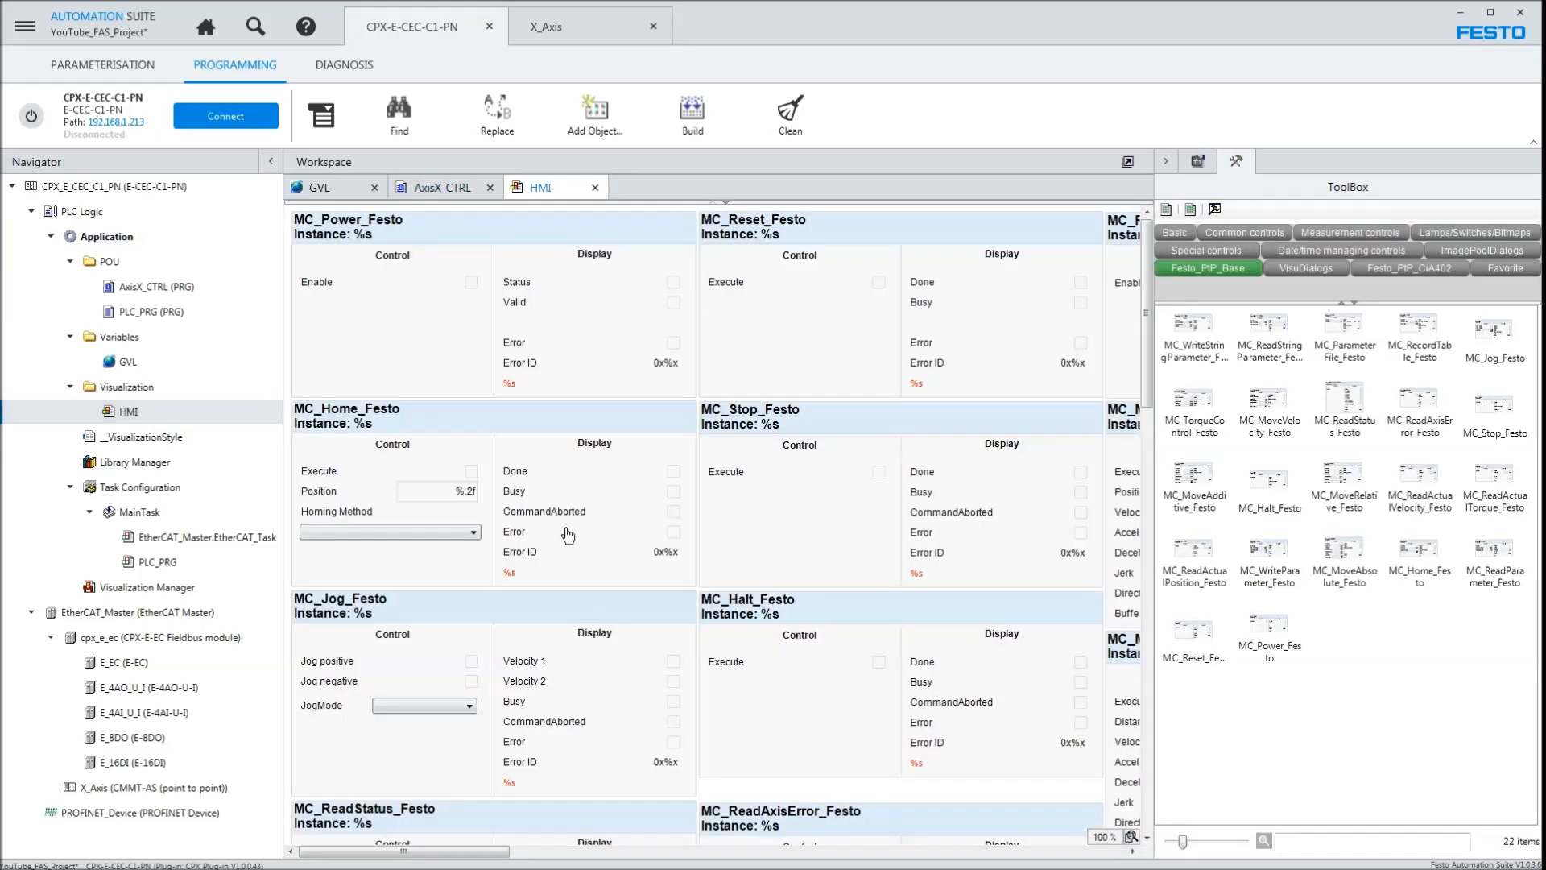
pyautogui.click(776, 304)
pyautogui.scroll(-3, 775, 304)
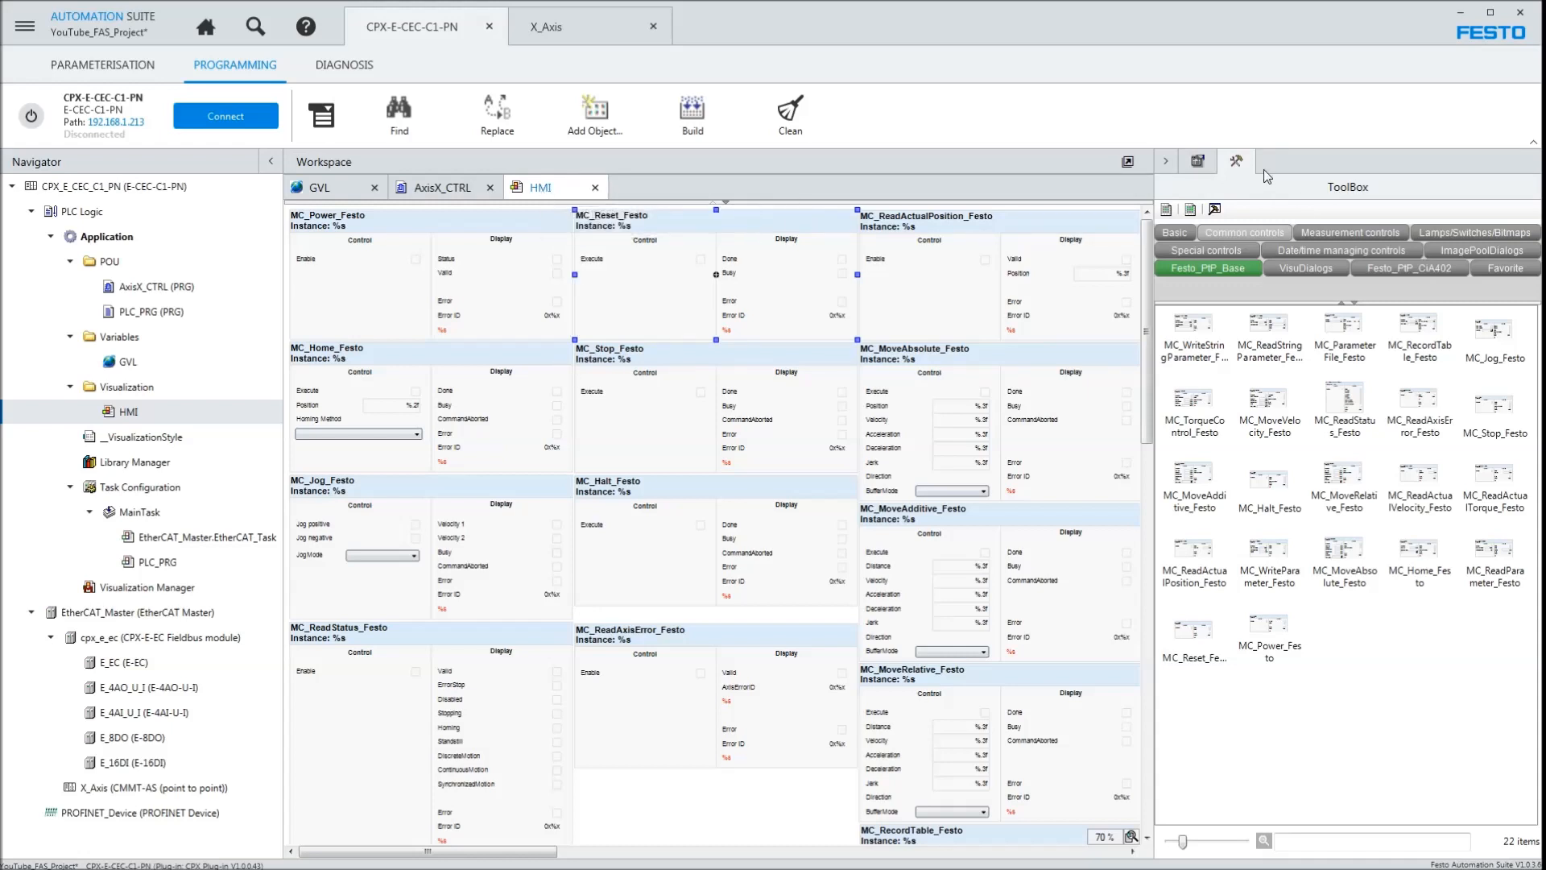
# - Undock HMI into an enlarged separate window to review all function block frames, and return it to the workspace
pyautogui.click(1127, 162)
pyautogui.moveTo(640, 213); pyautogui.dragTo(798, 53)
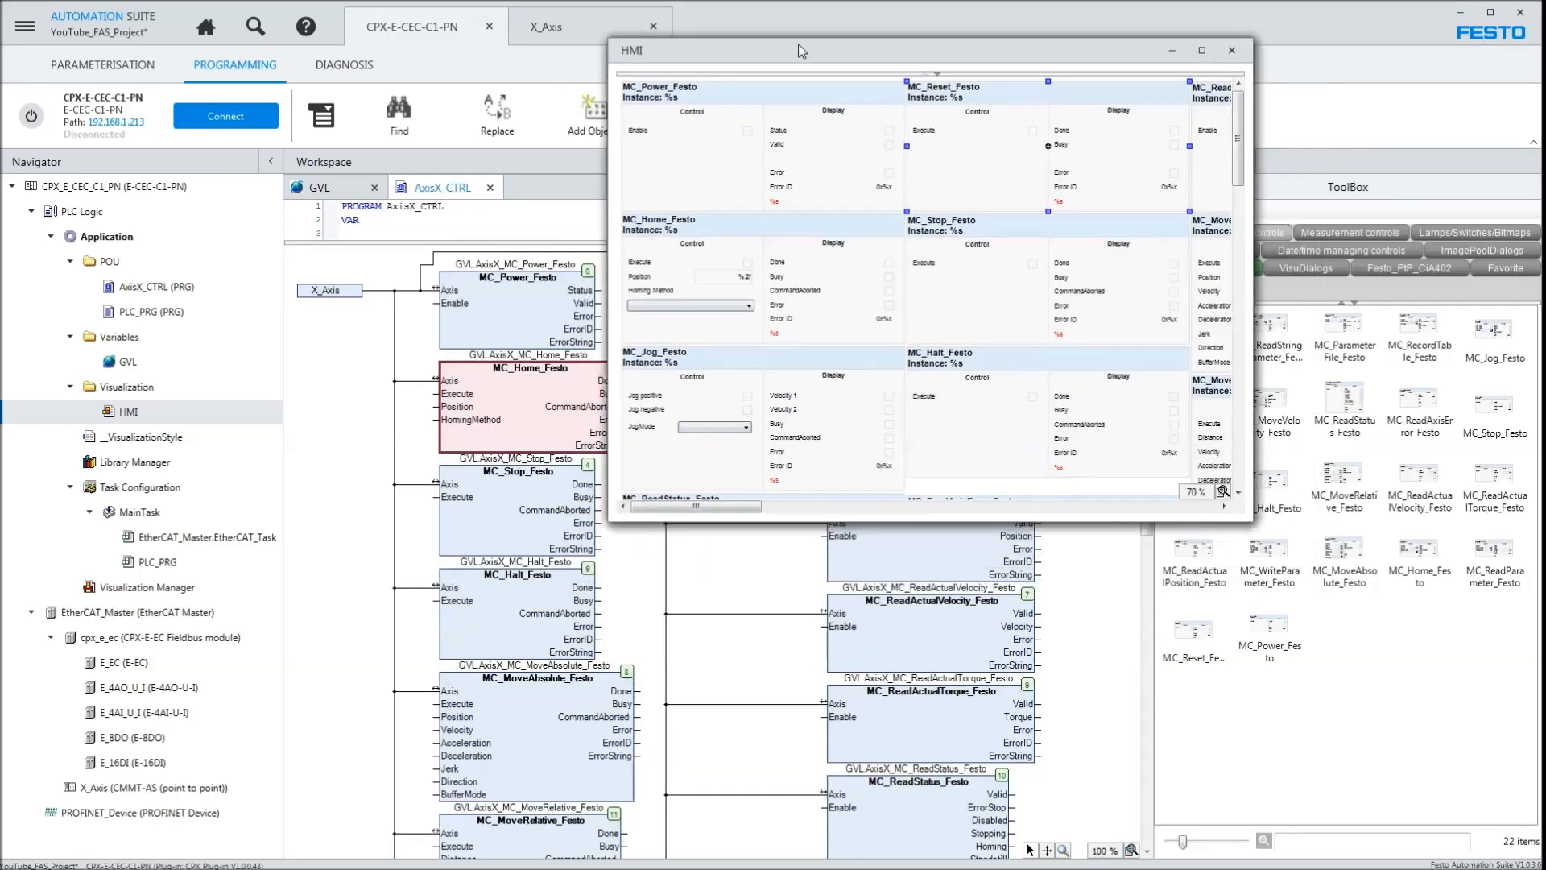
pyautogui.moveTo(1250, 523); pyautogui.dragTo(1522, 779)
pyautogui.moveTo(609, 622); pyautogui.dragTo(21, 607)
pyautogui.moveTo(458, 780)
pyautogui.mouseDown()
pyautogui.moveTo(461, 843)
pyautogui.moveTo(462, 798)
pyautogui.mouseUp()
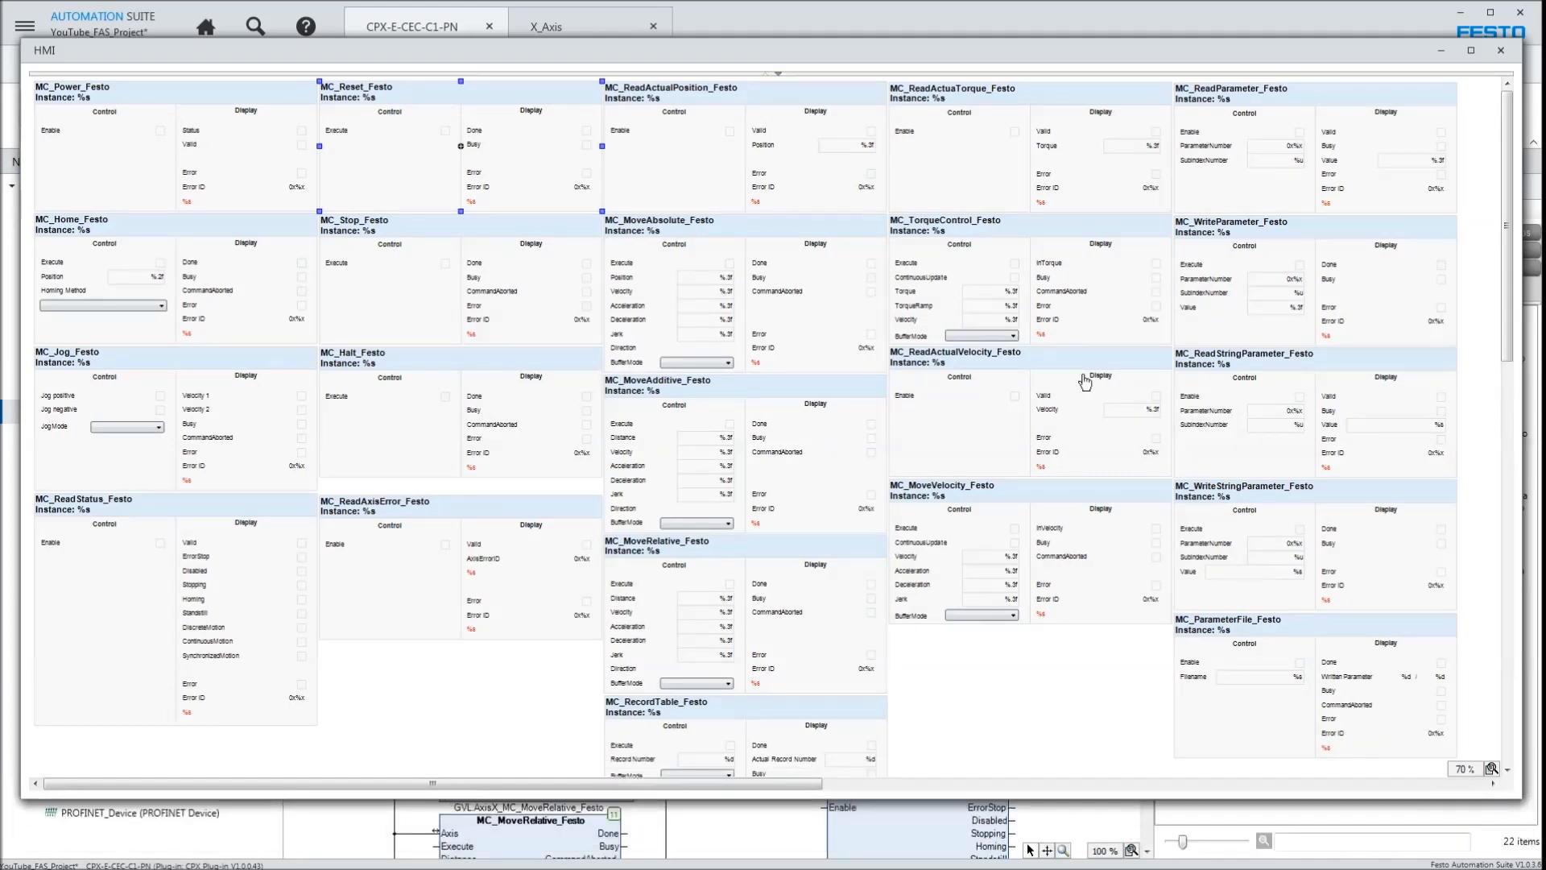
pyautogui.click(1500, 50)
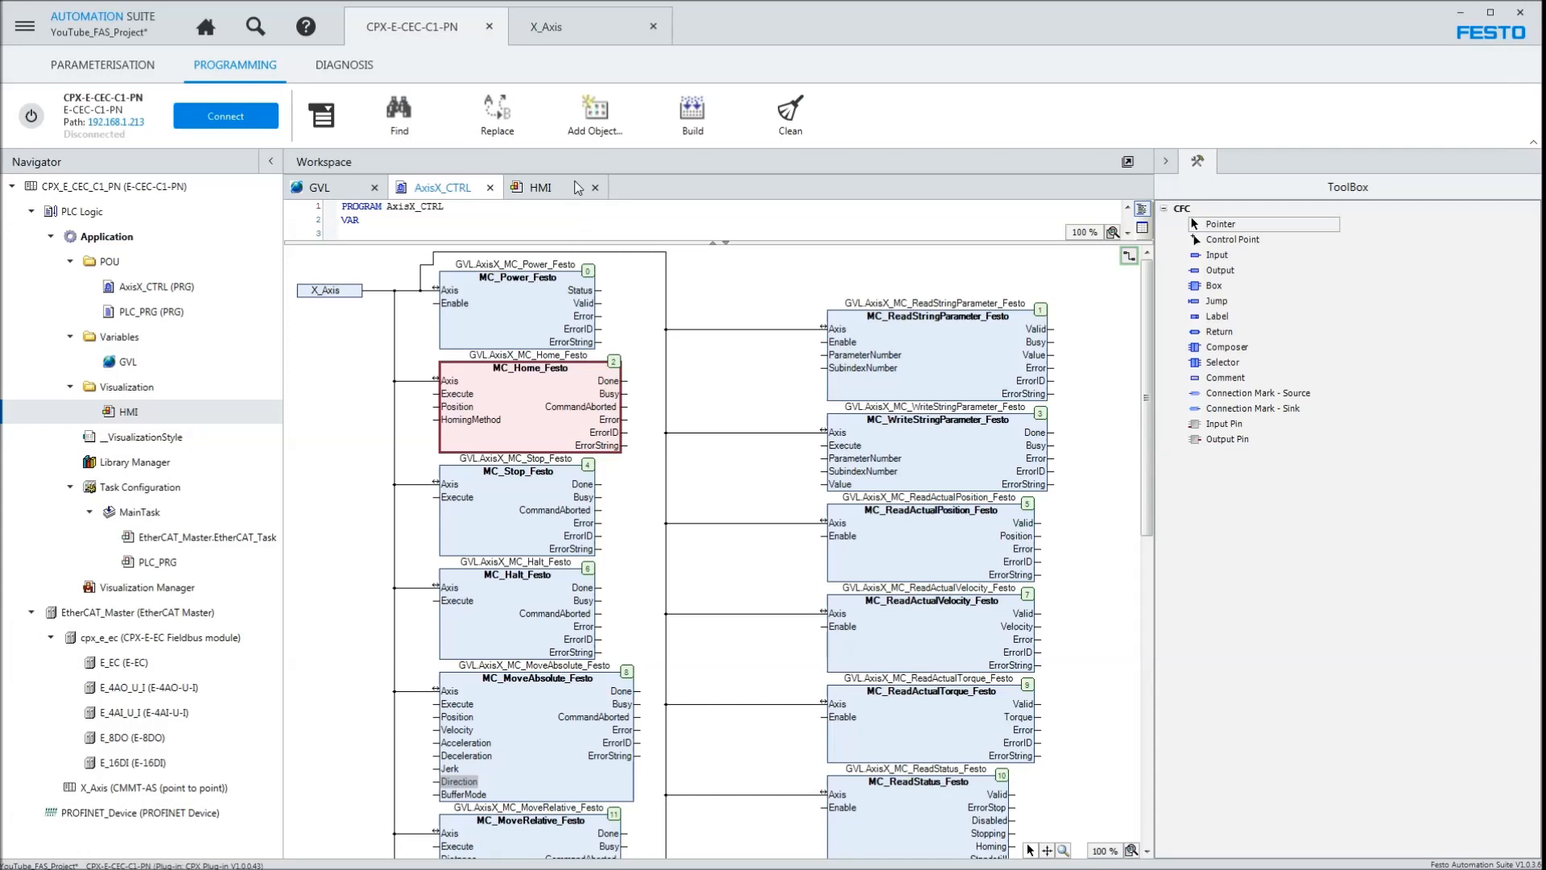
pyautogui.click(551, 190)
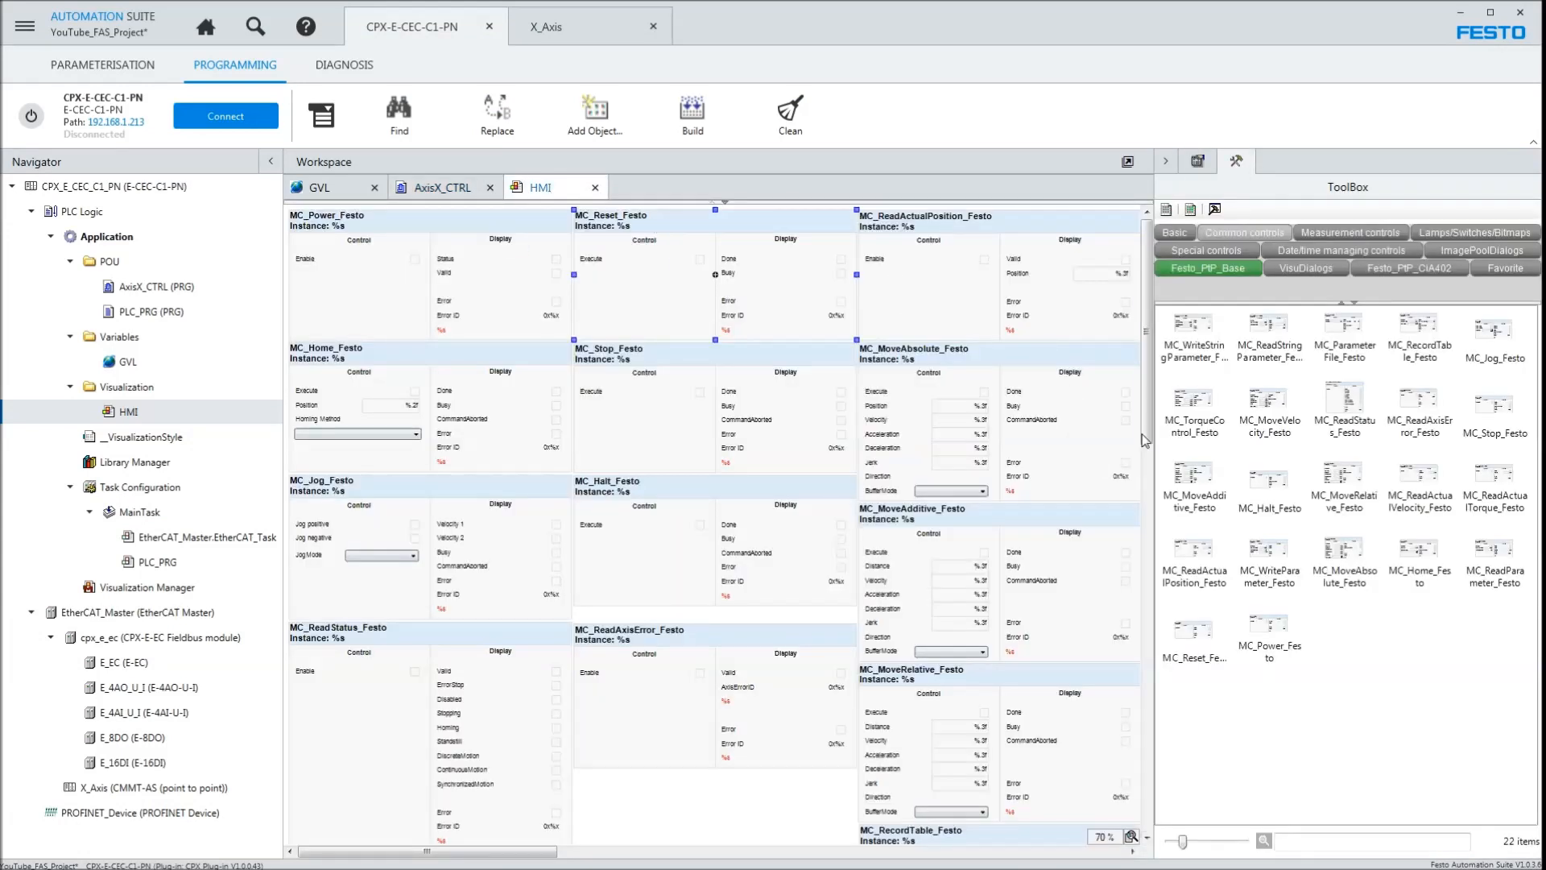
# - Examine the FB_Instance references in the properties of the MC_Stop_Festo and MC_MoveAbsolute_Festo frames
pyautogui.click(1200, 163)
pyautogui.click(1238, 165)
pyautogui.click(1208, 164)
pyautogui.click(785, 402)
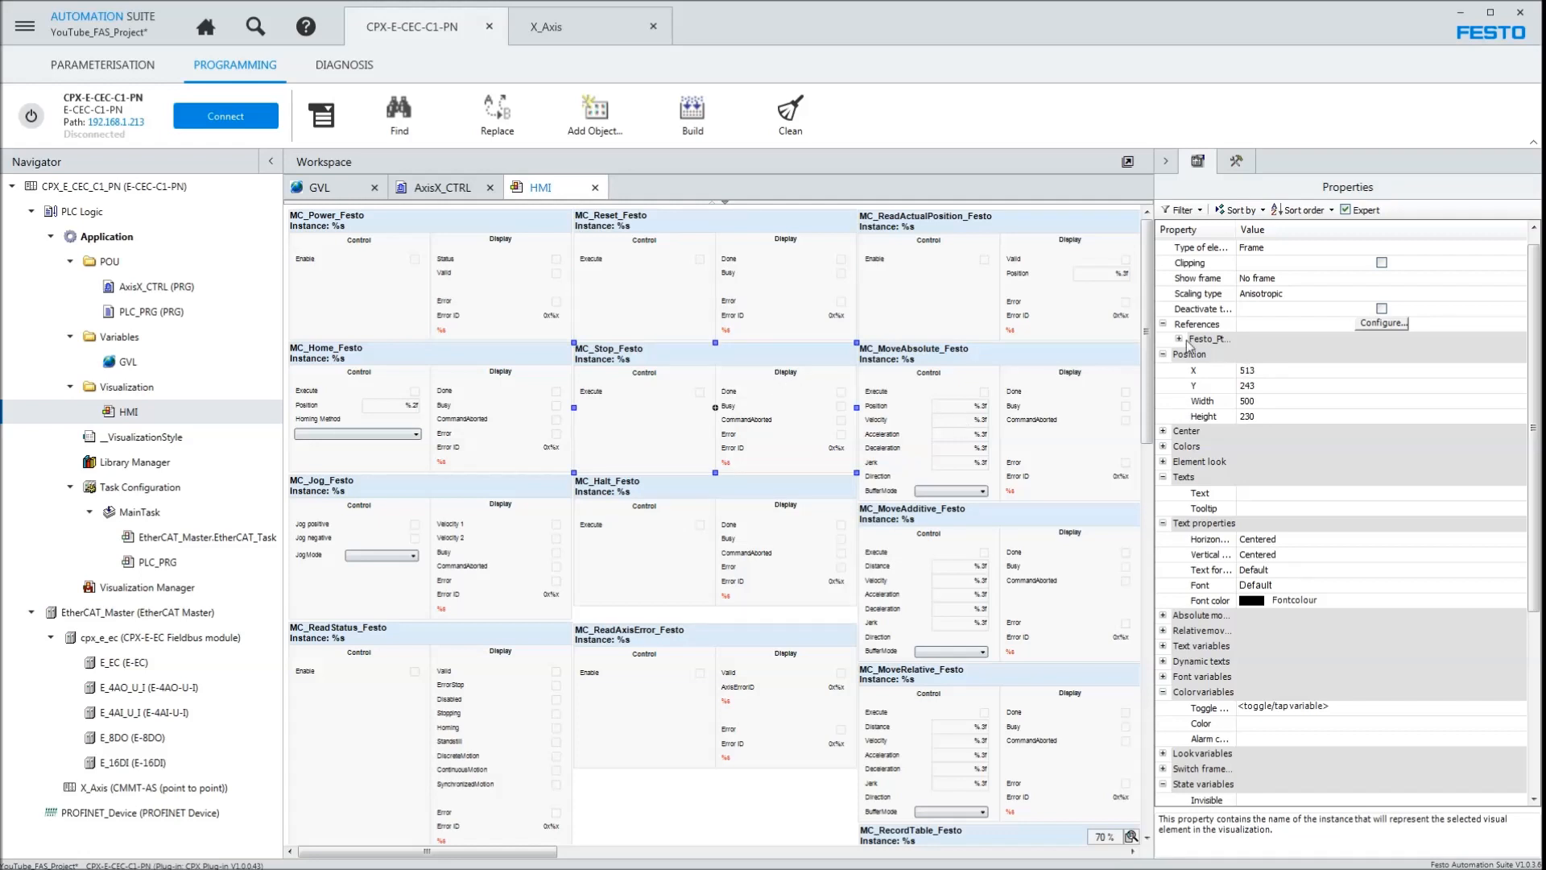
pyautogui.click(1180, 339)
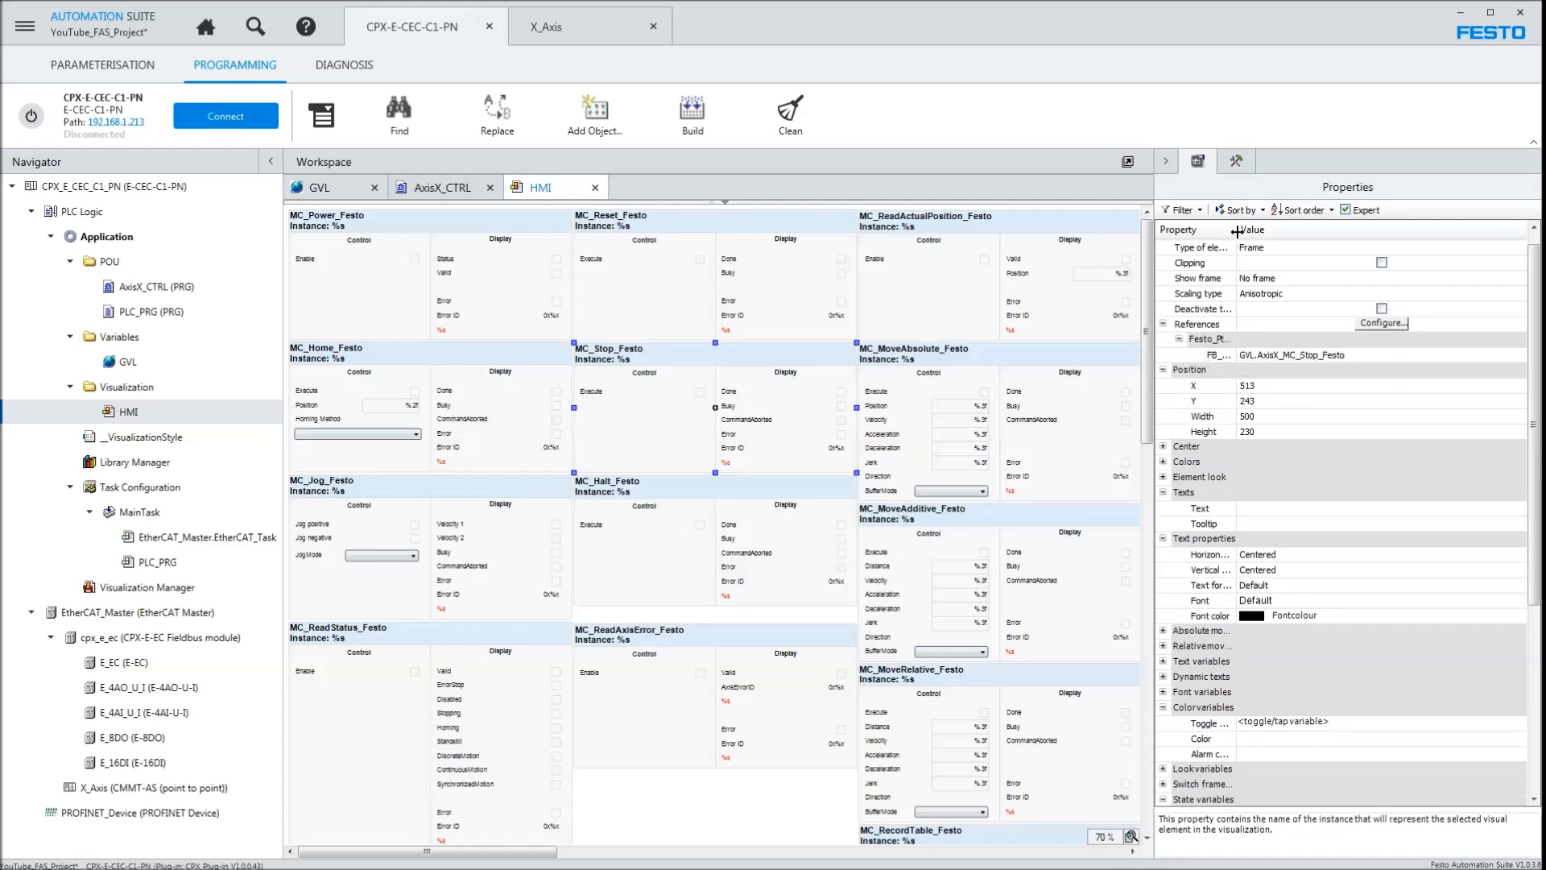
pyautogui.moveTo(1236, 232); pyautogui.dragTo(1274, 231)
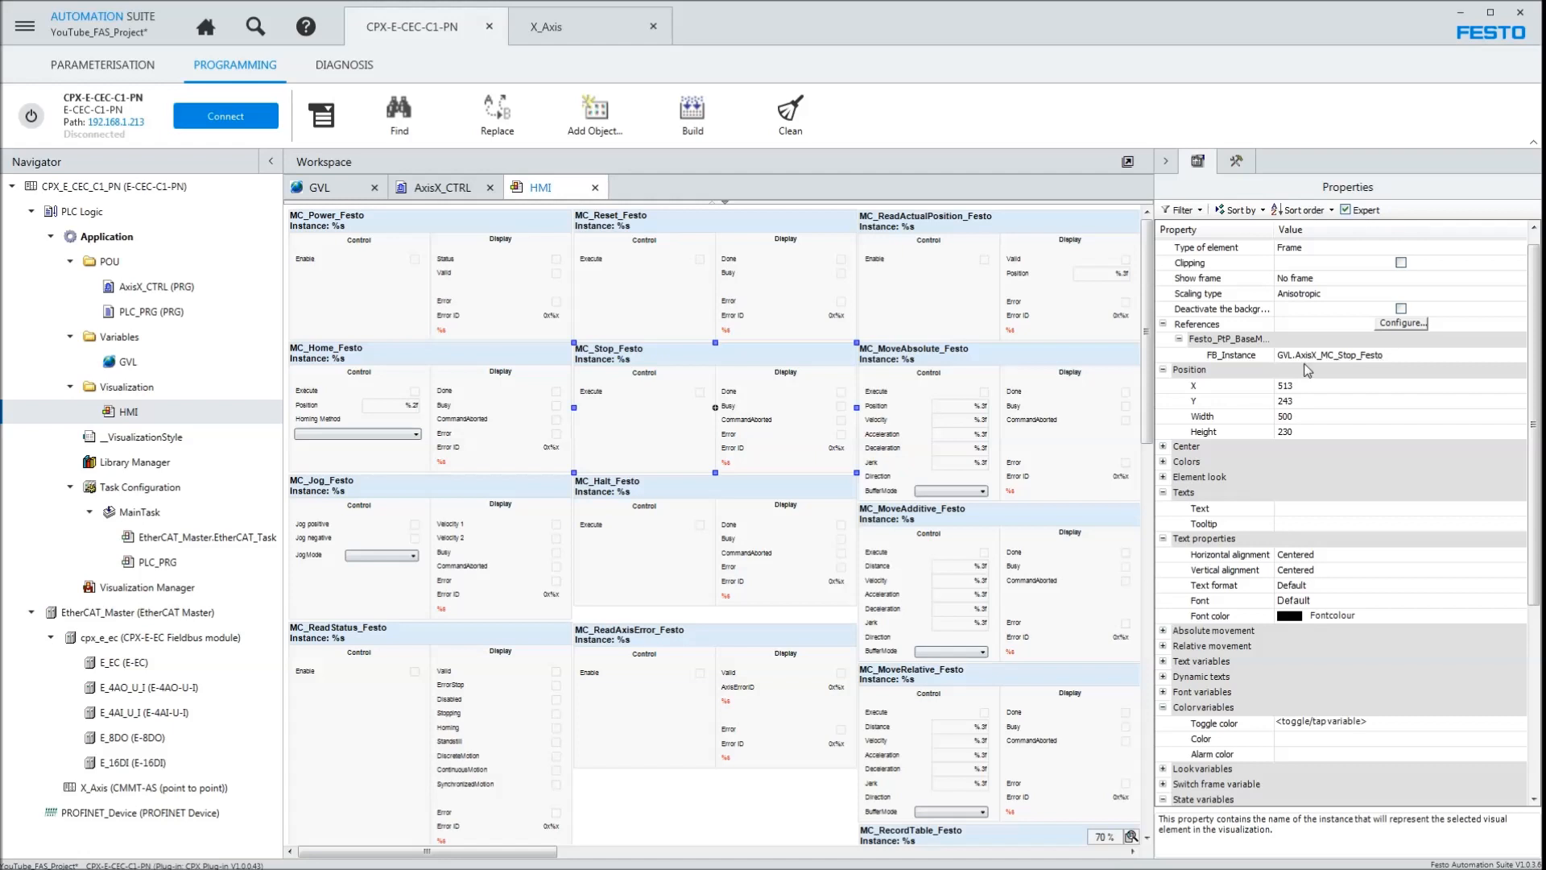
pyautogui.click(949, 394)
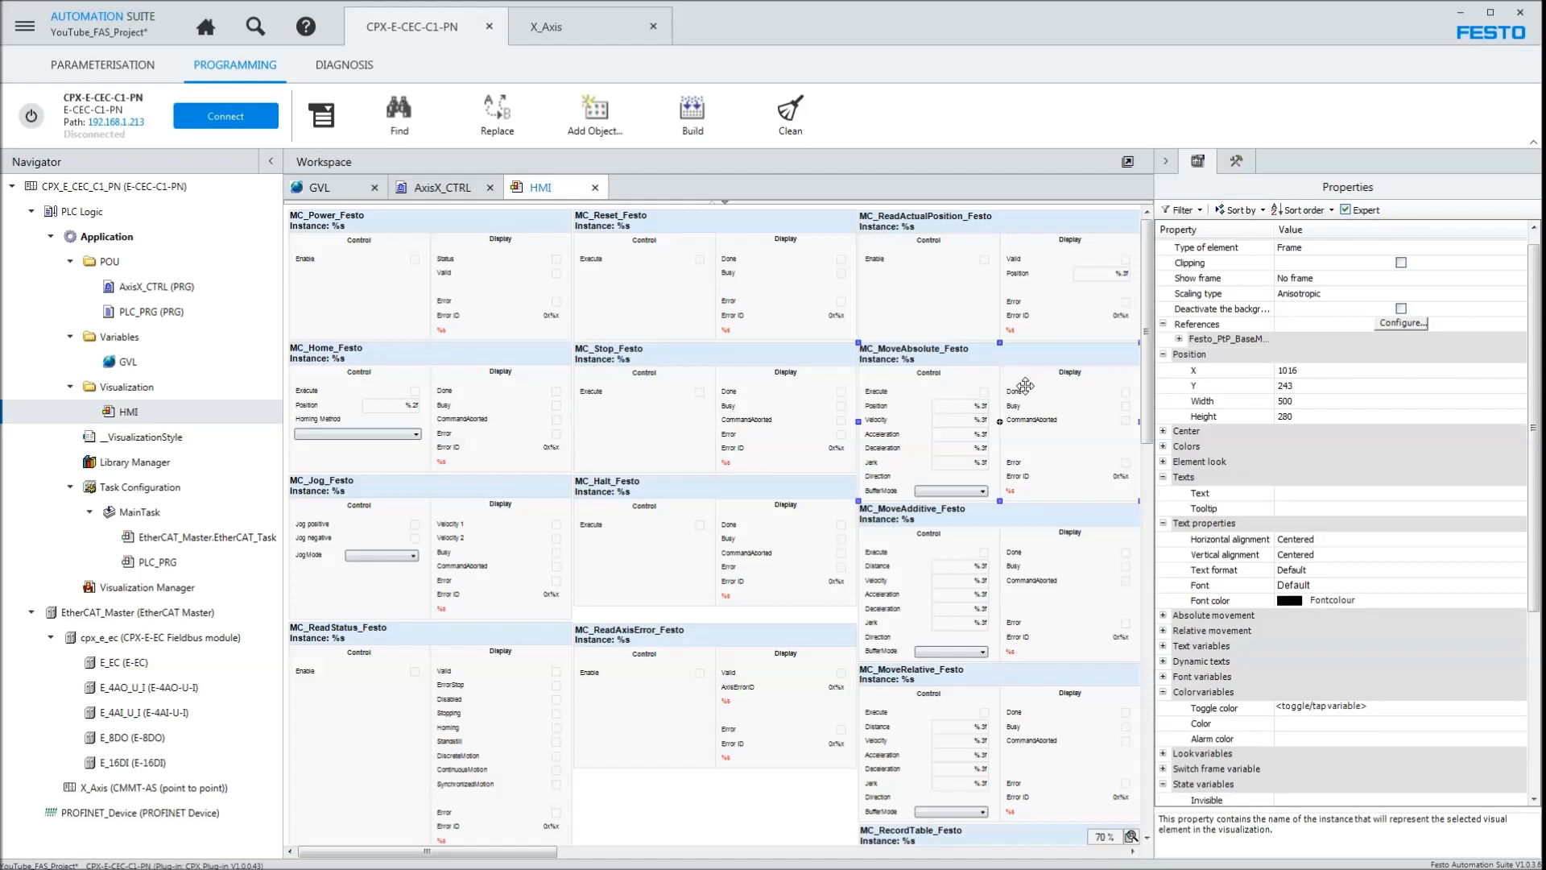
pyautogui.click(1180, 339)
pyautogui.click(1388, 359)
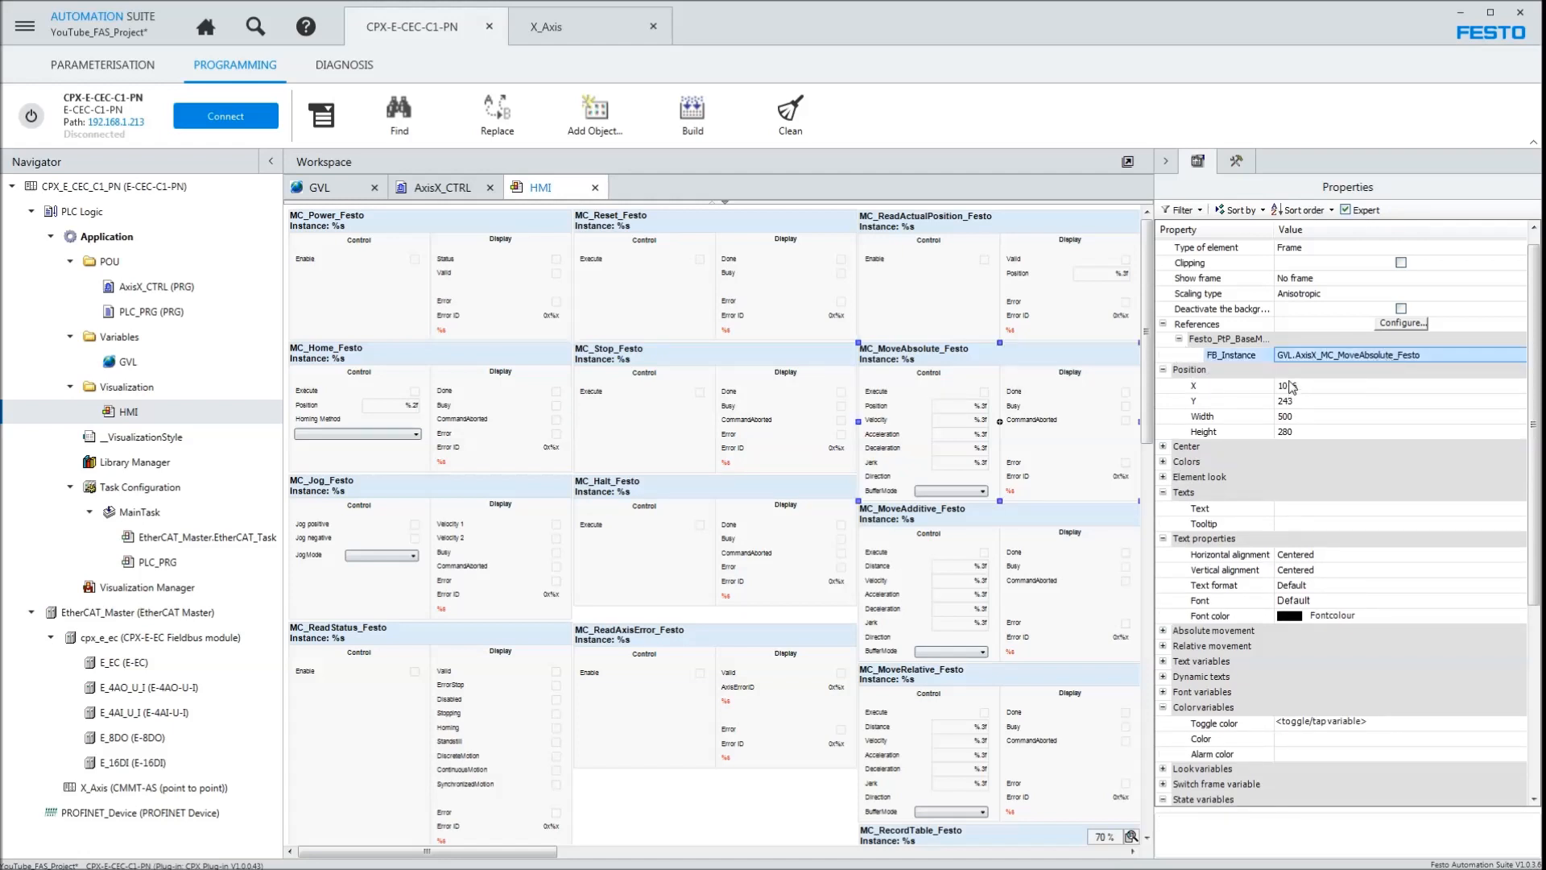
# - Hide the properties pane beside the HMI visualization and build the application, closing the build messages
pyautogui.click(1168, 162)
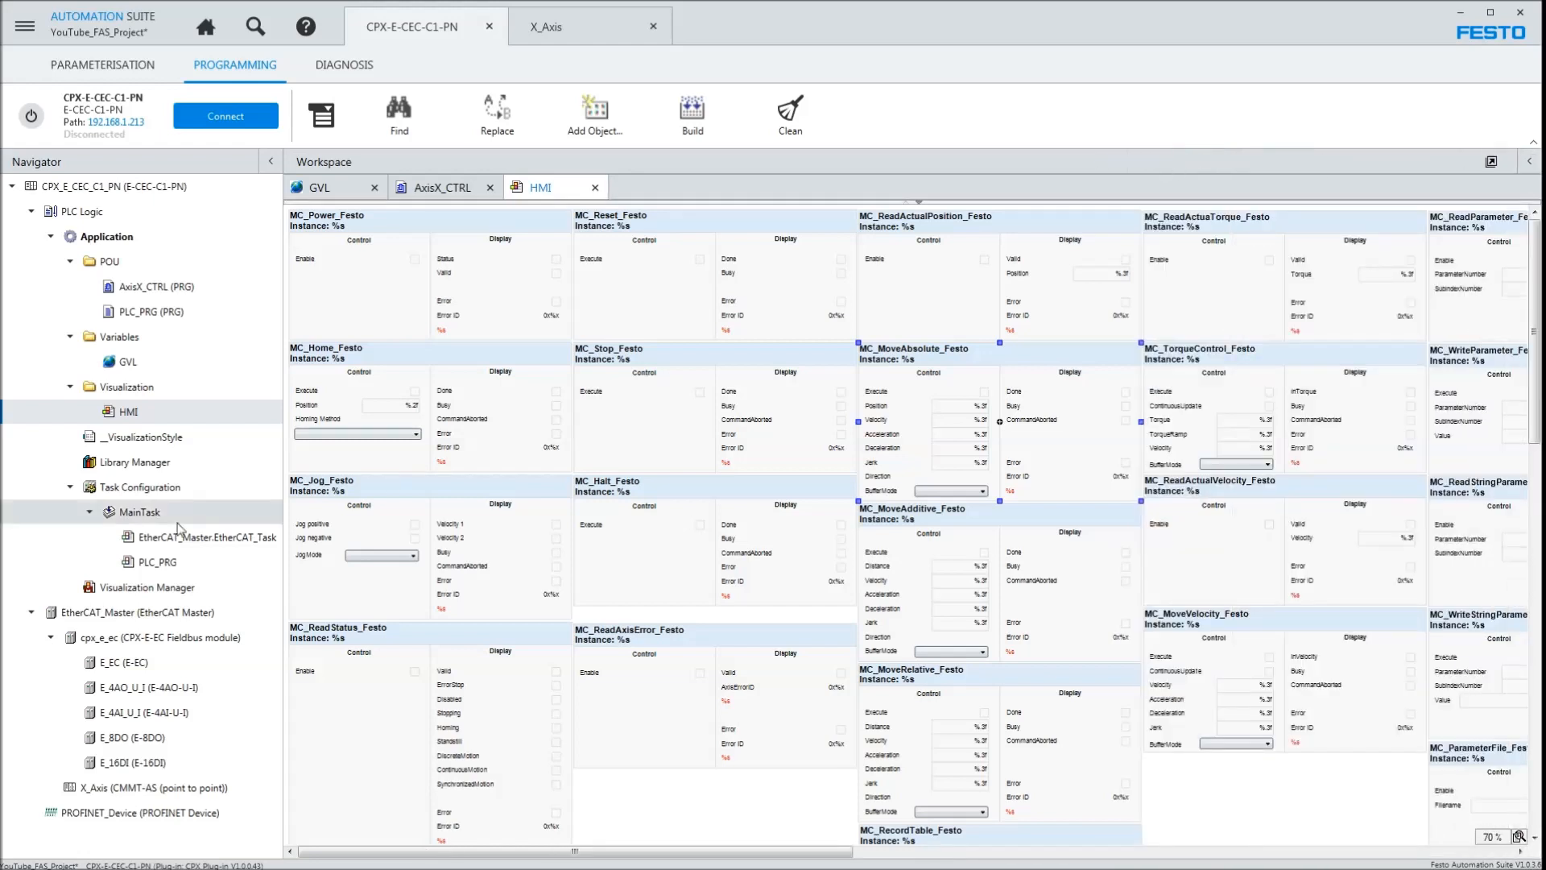
pyautogui.click(1533, 144)
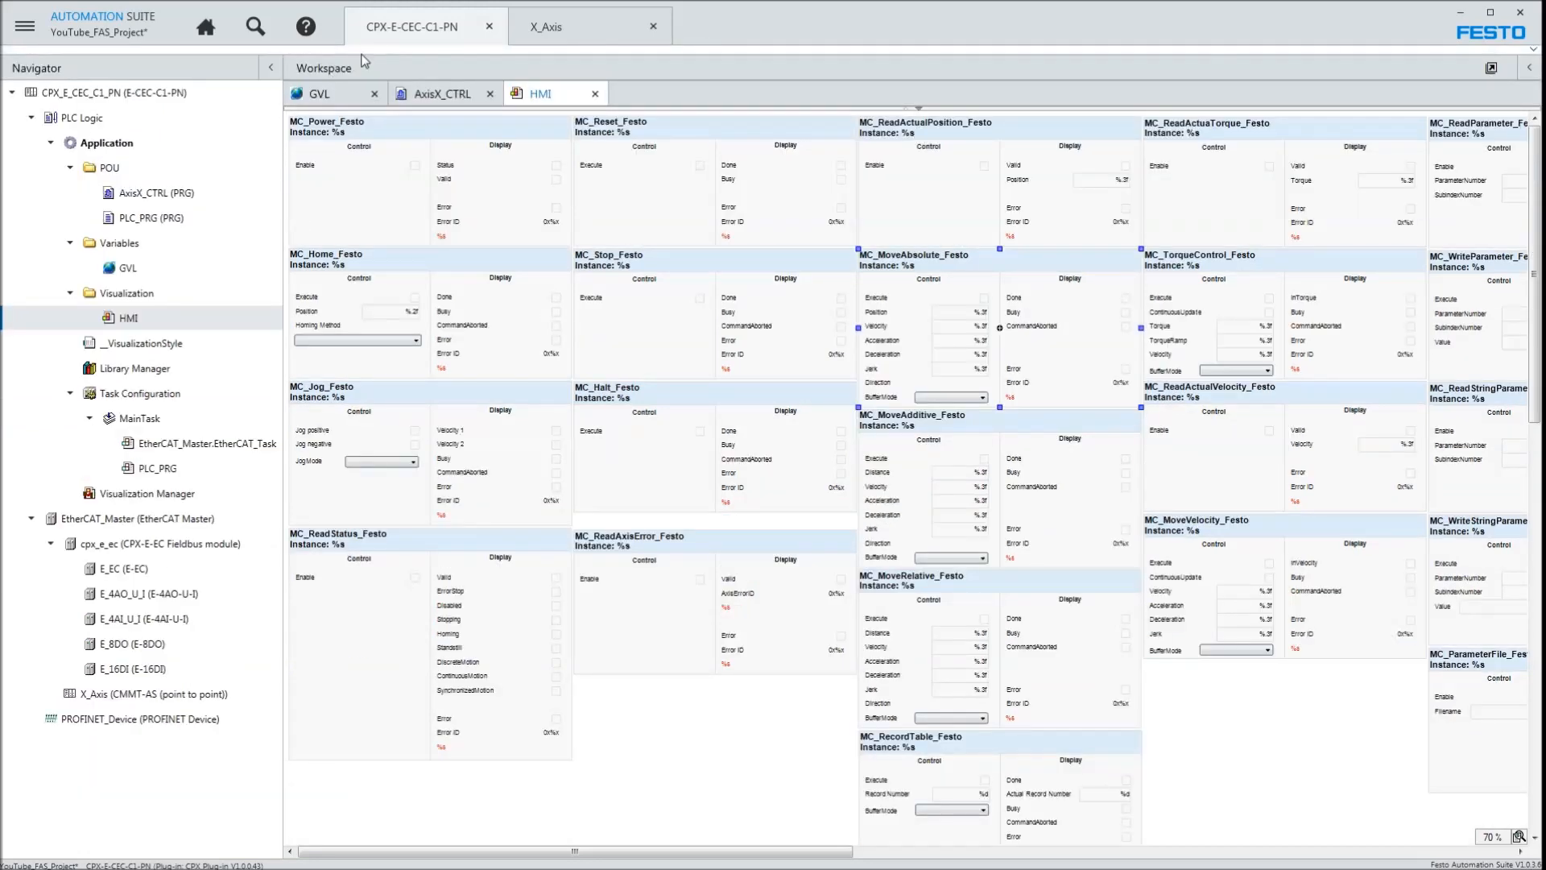
pyautogui.click(1535, 50)
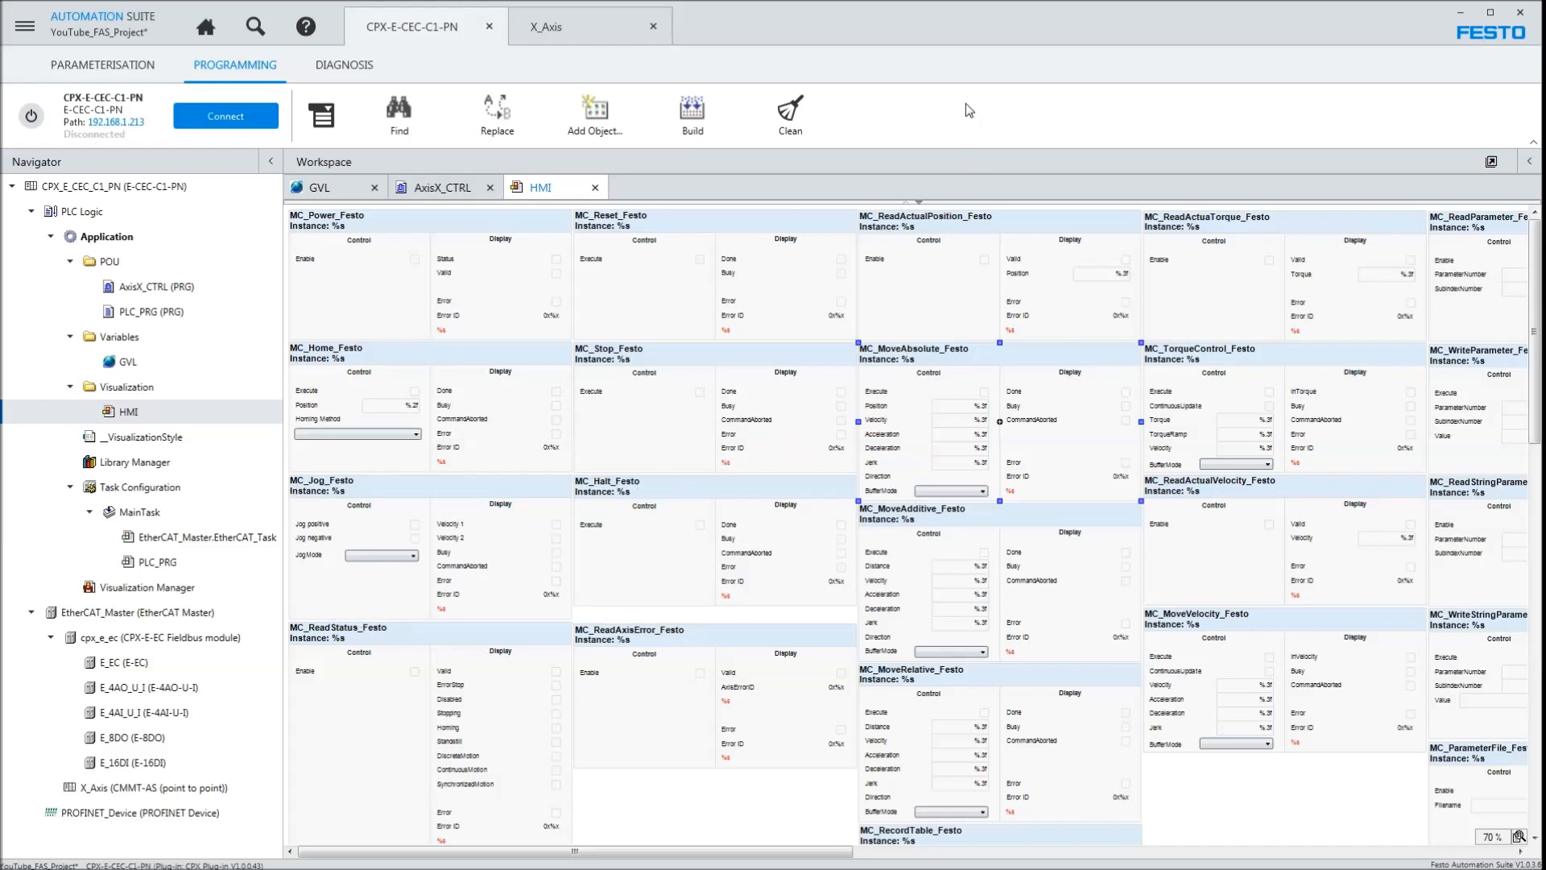
pyautogui.click(694, 119)
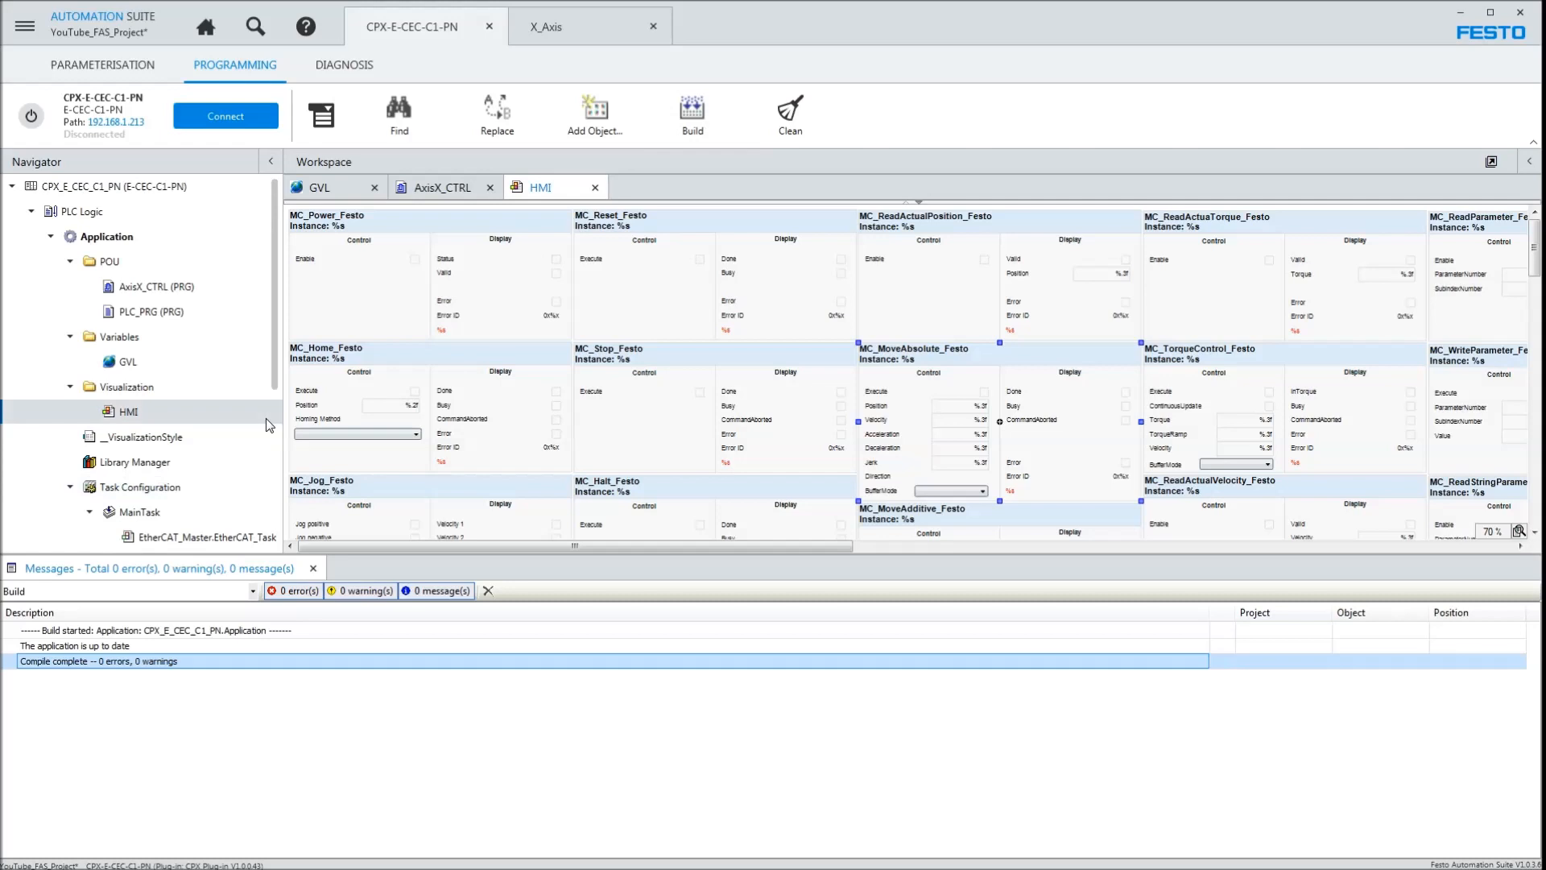
pyautogui.click(313, 568)
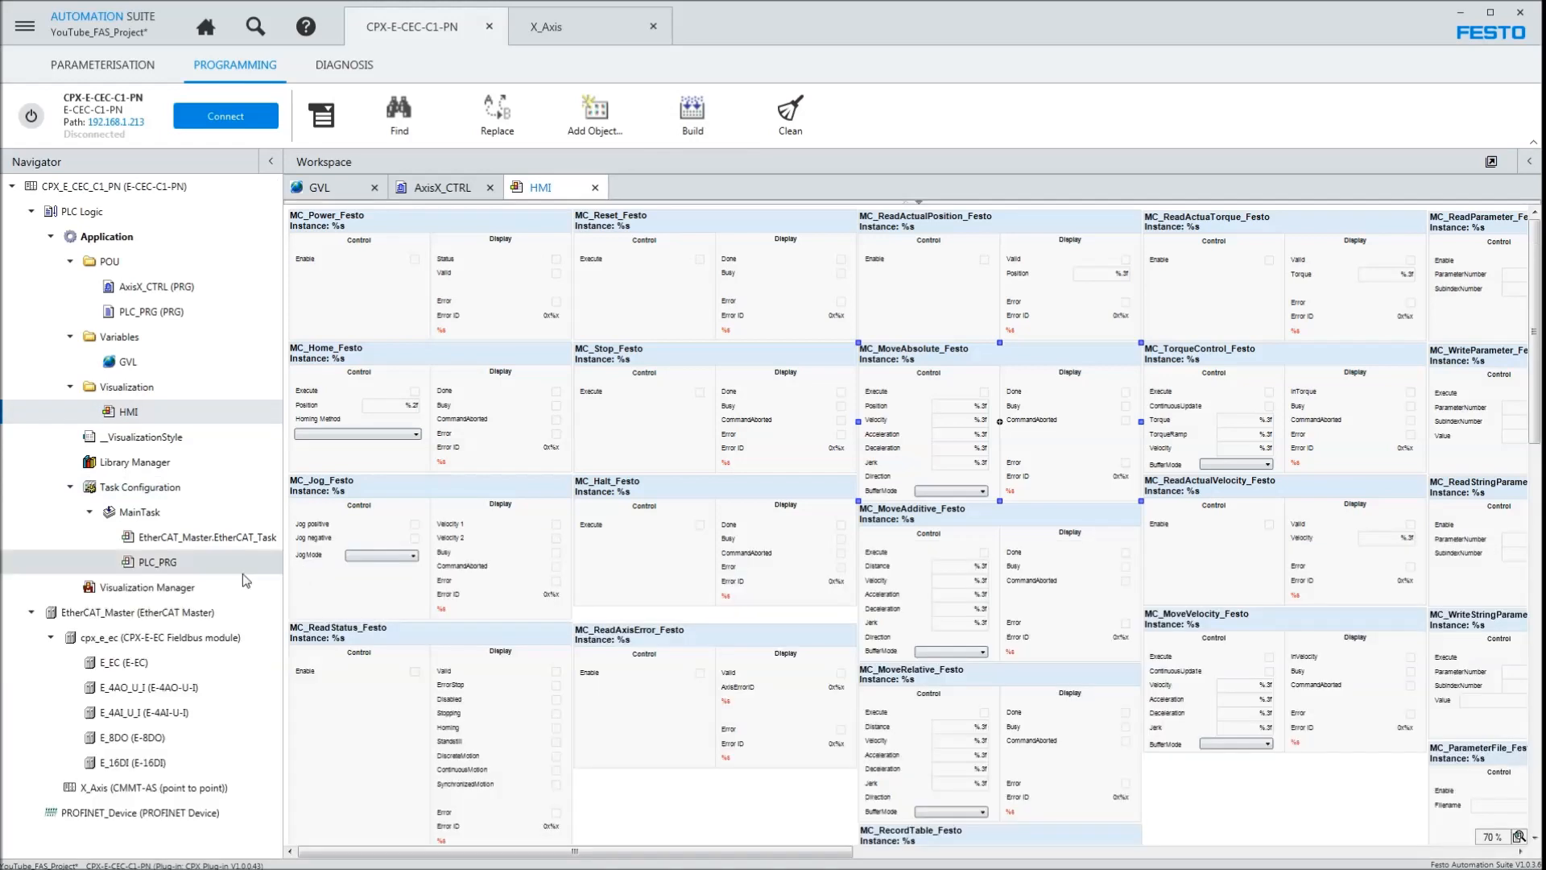
# - Connect to the CPX-E-CEC-C1-PN controller using Login with download and start the application
pyautogui.click(222, 118)
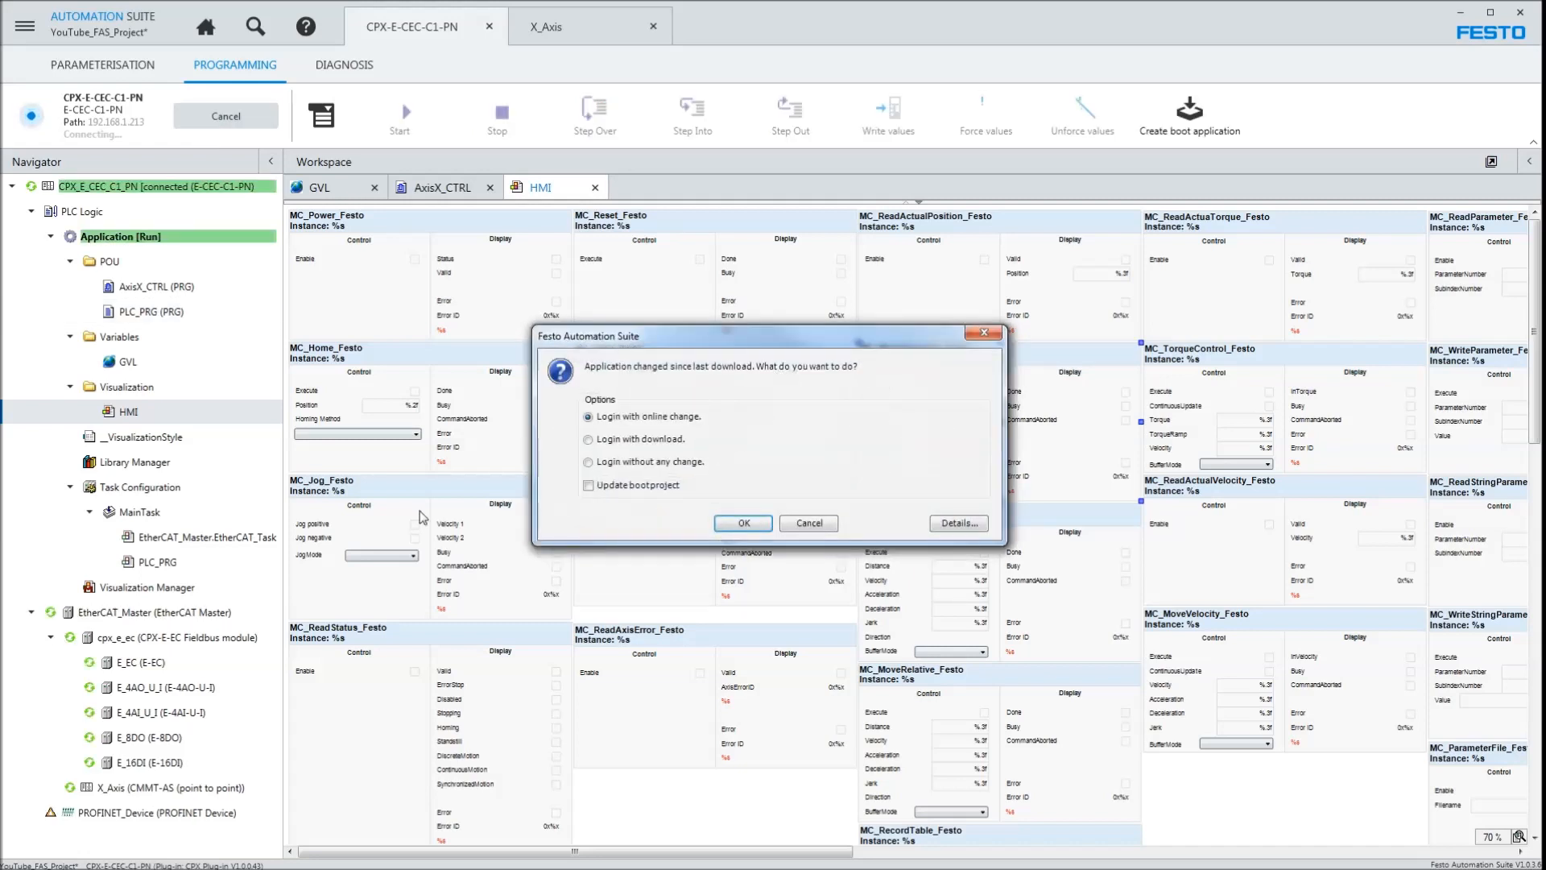
pyautogui.click(633, 442)
pyautogui.click(743, 523)
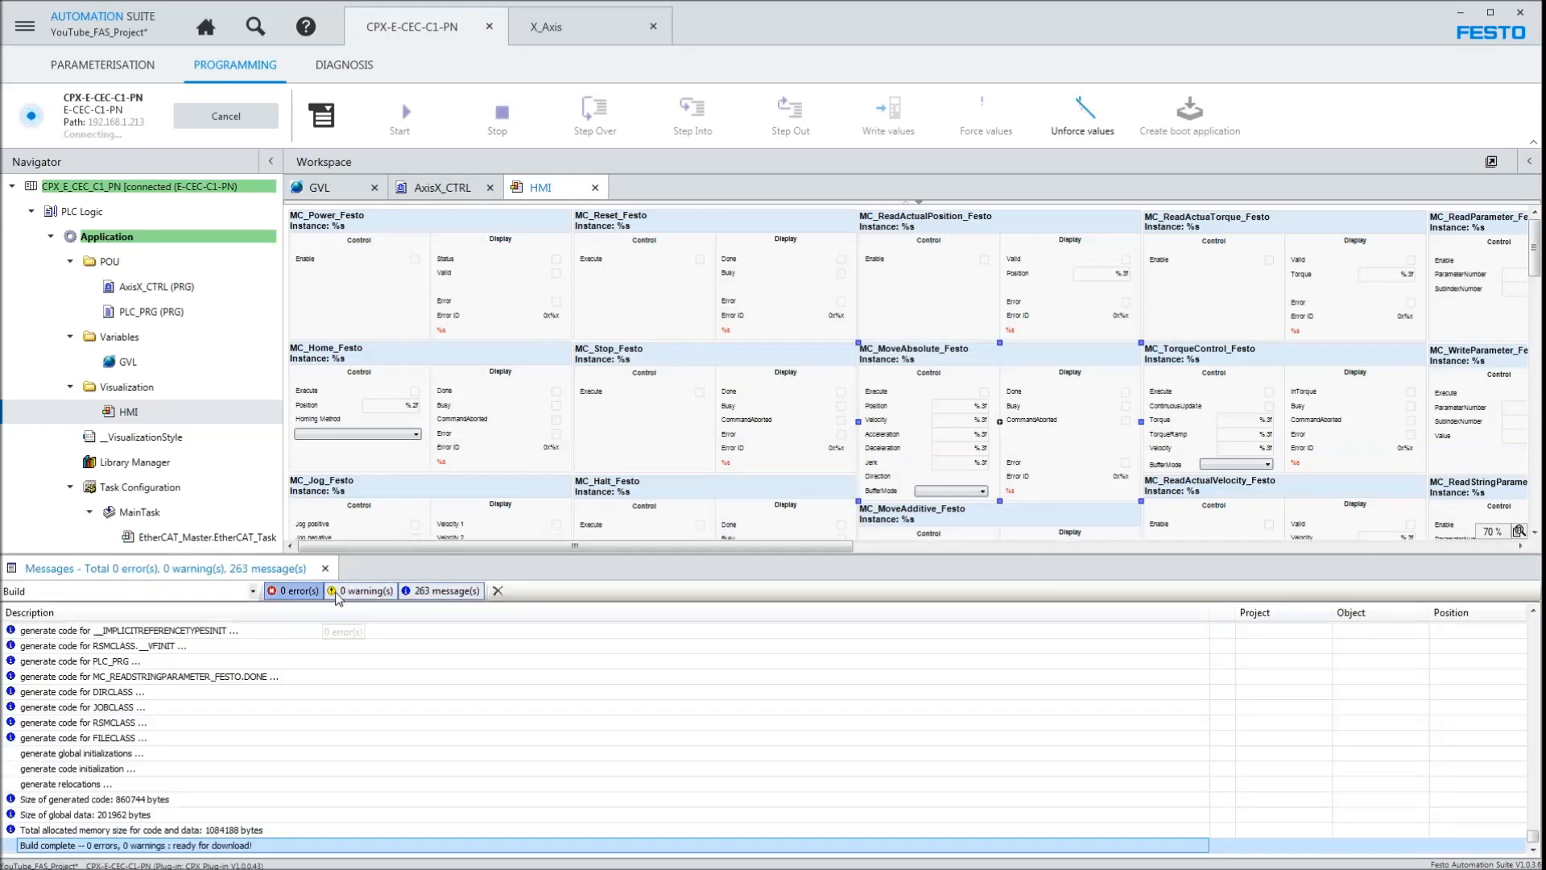
pyautogui.click(324, 568)
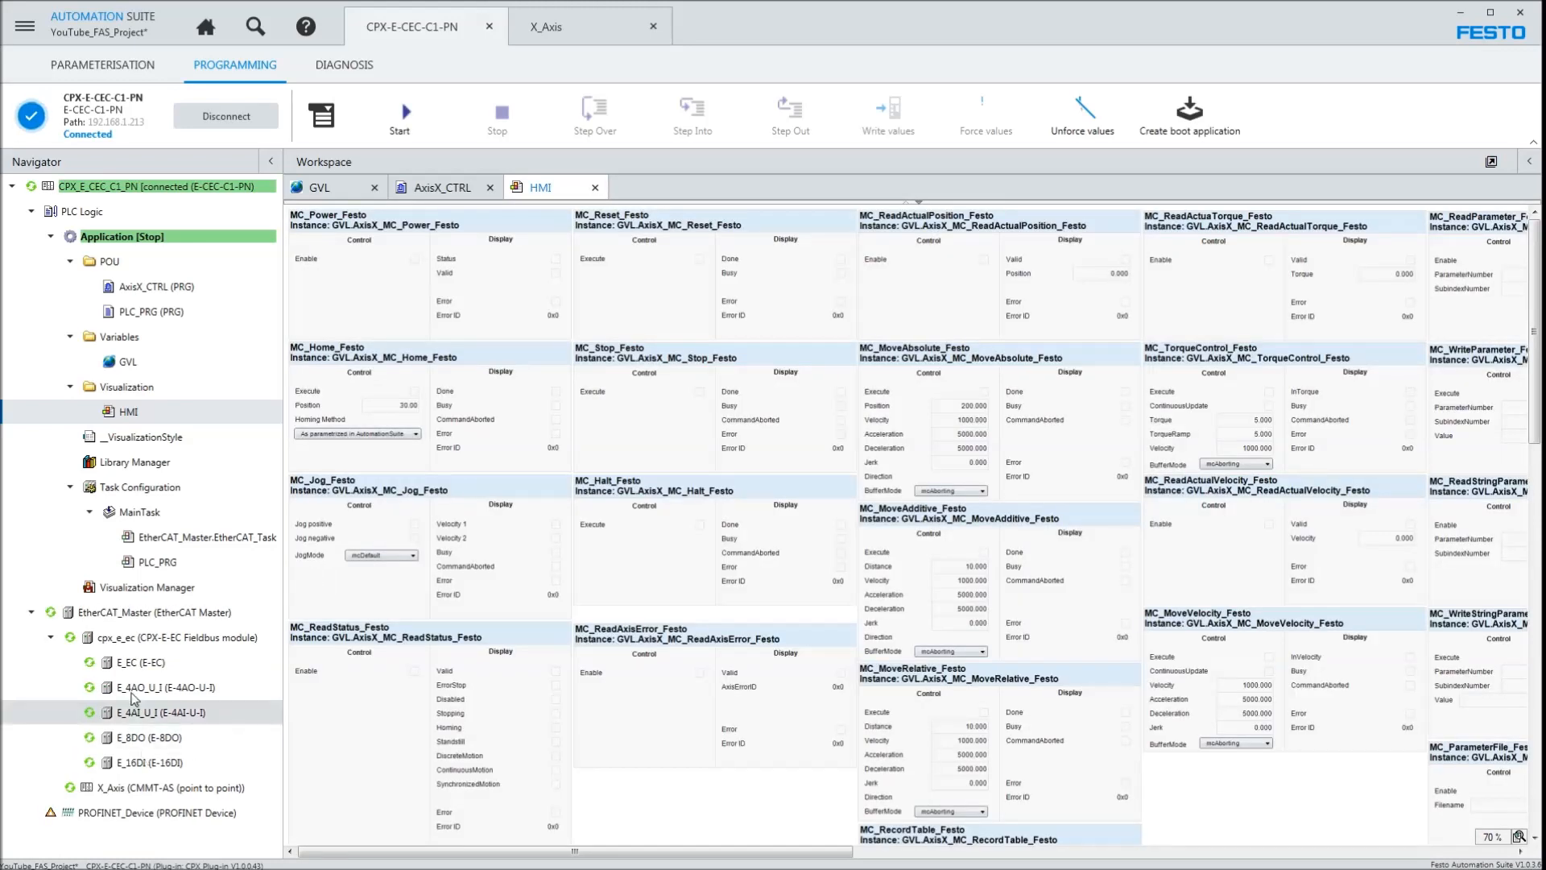
pyautogui.click(407, 117)
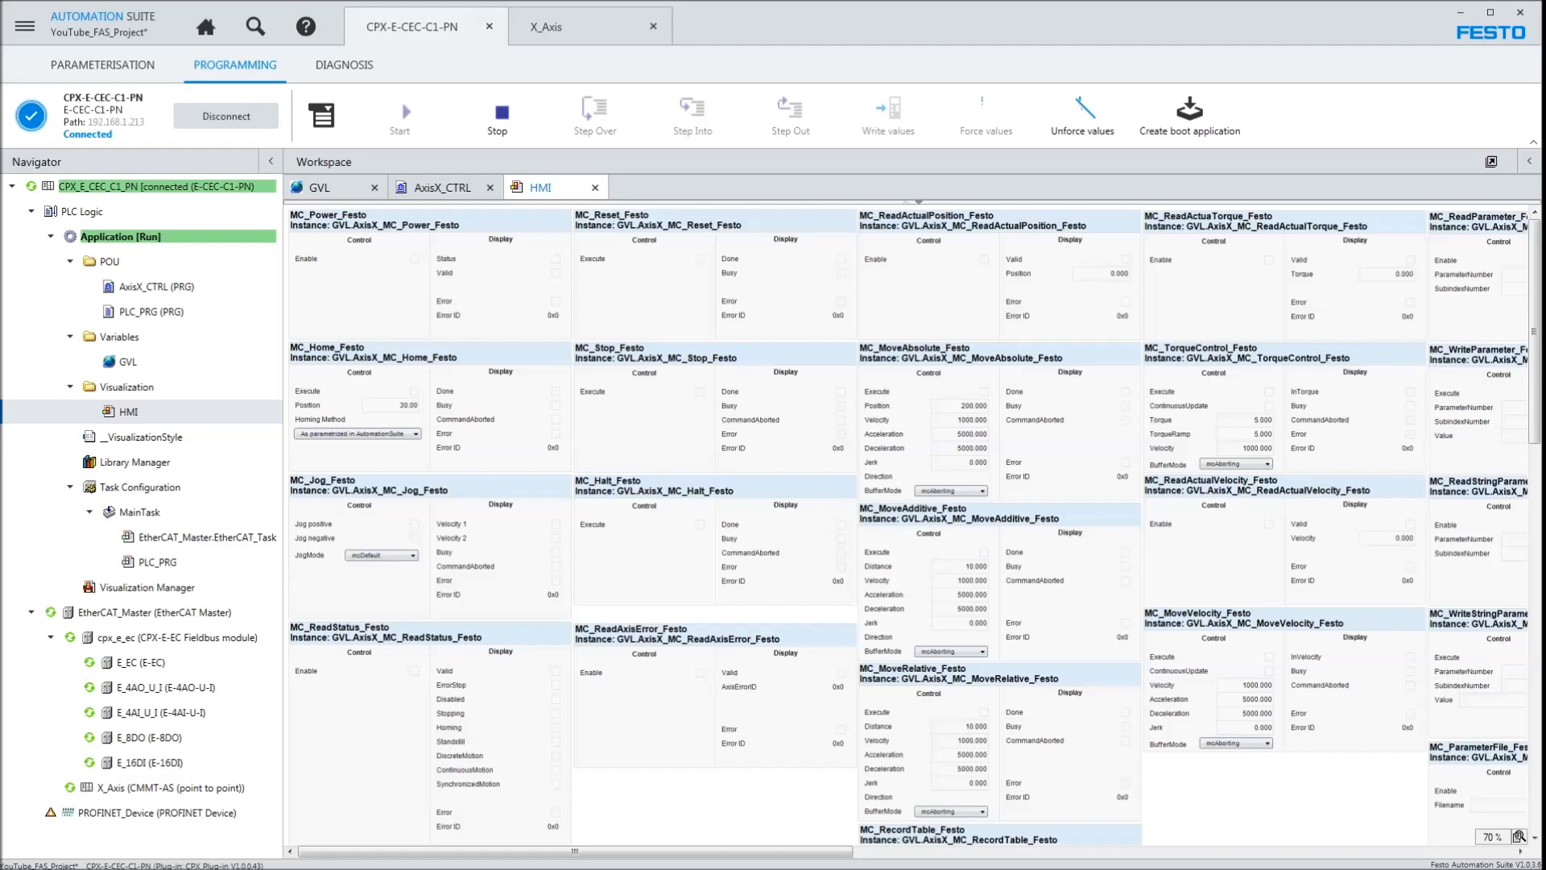
# - Connect to the X_Axis drive and reduce the main window to part of the screen
pyautogui.click(555, 31)
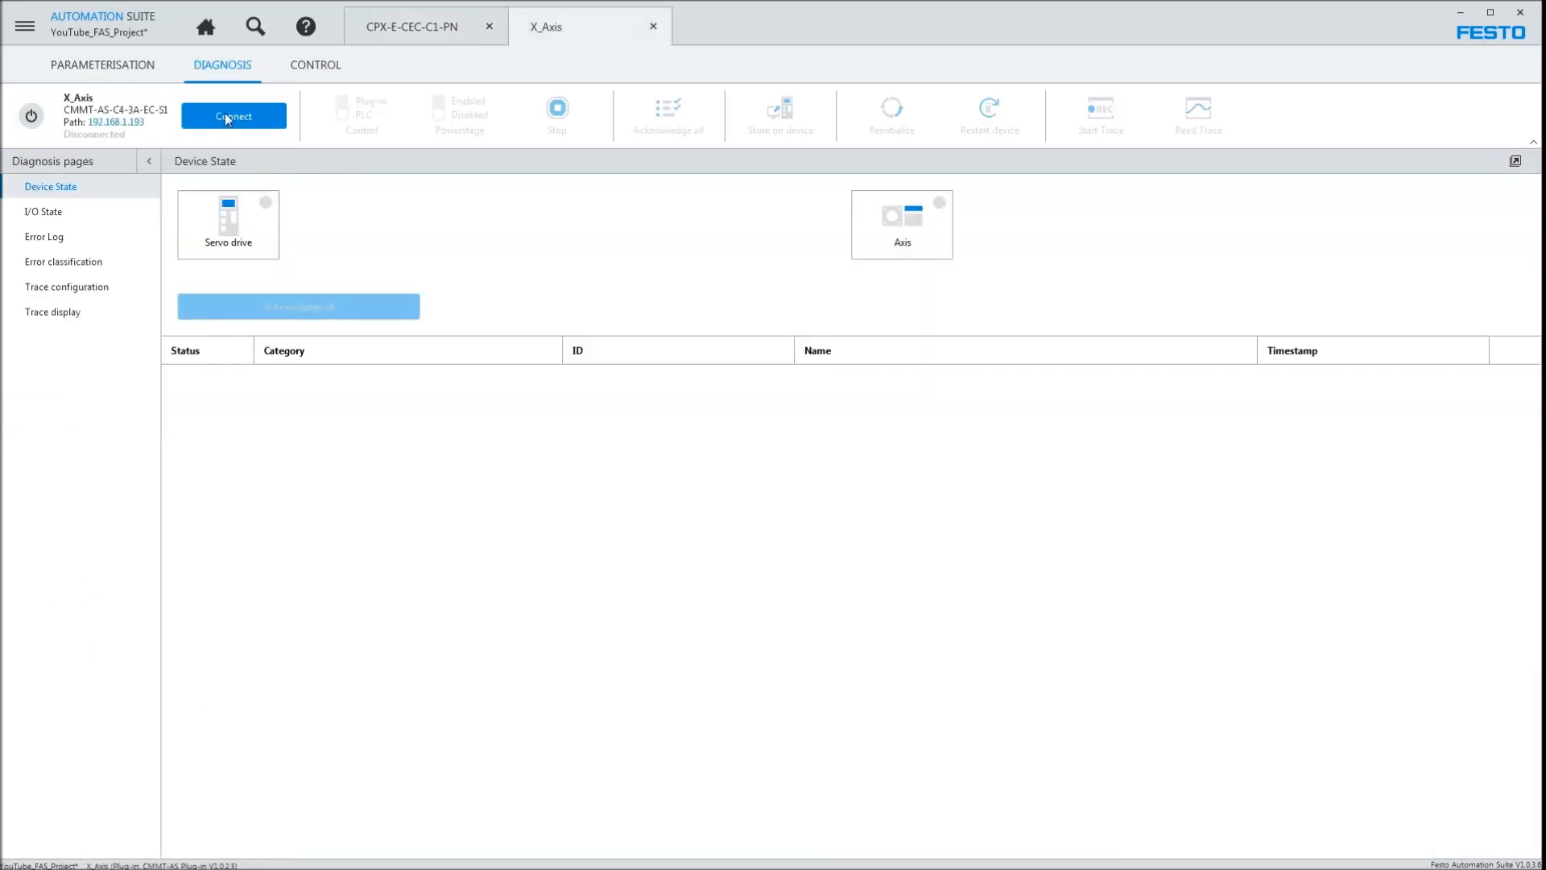
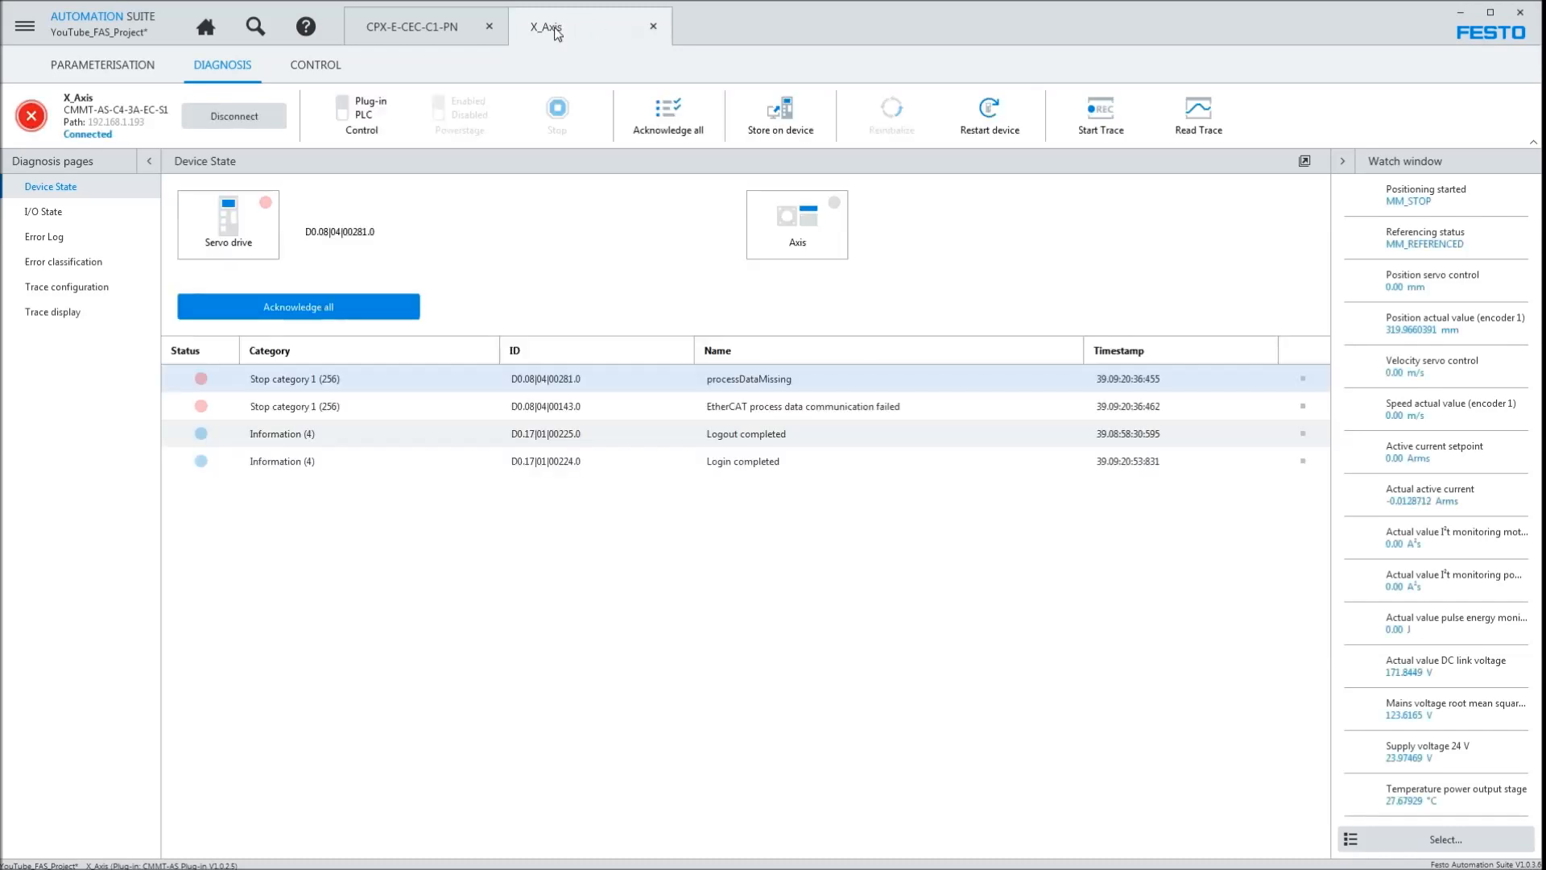
pyautogui.click(1487, 14)
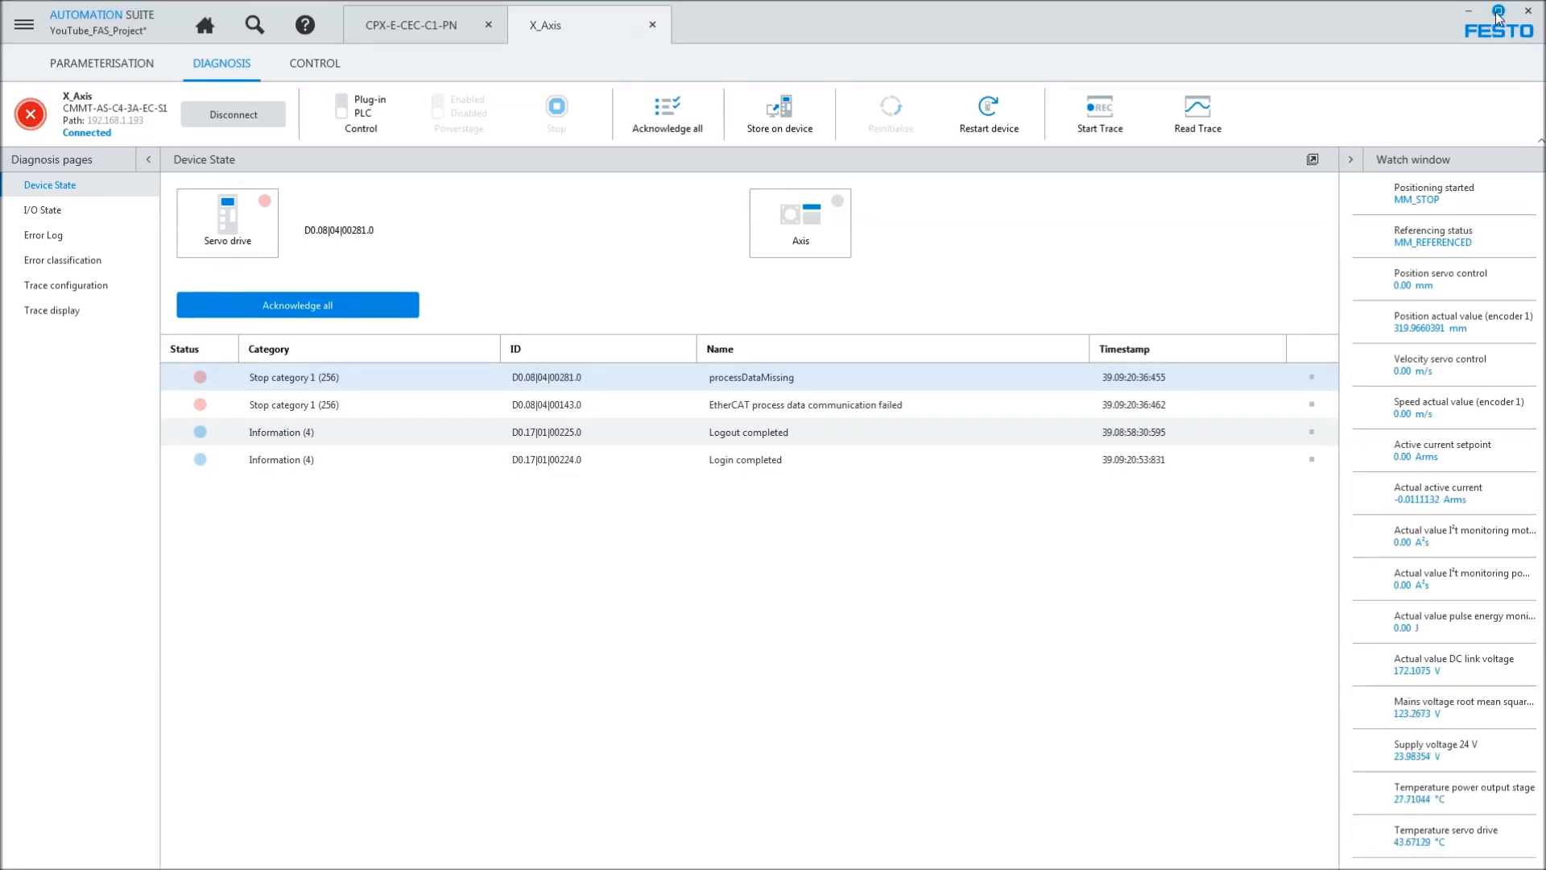
pyautogui.click(1499, 11)
pyautogui.moveTo(1541, 867); pyautogui.dragTo(960, 669)
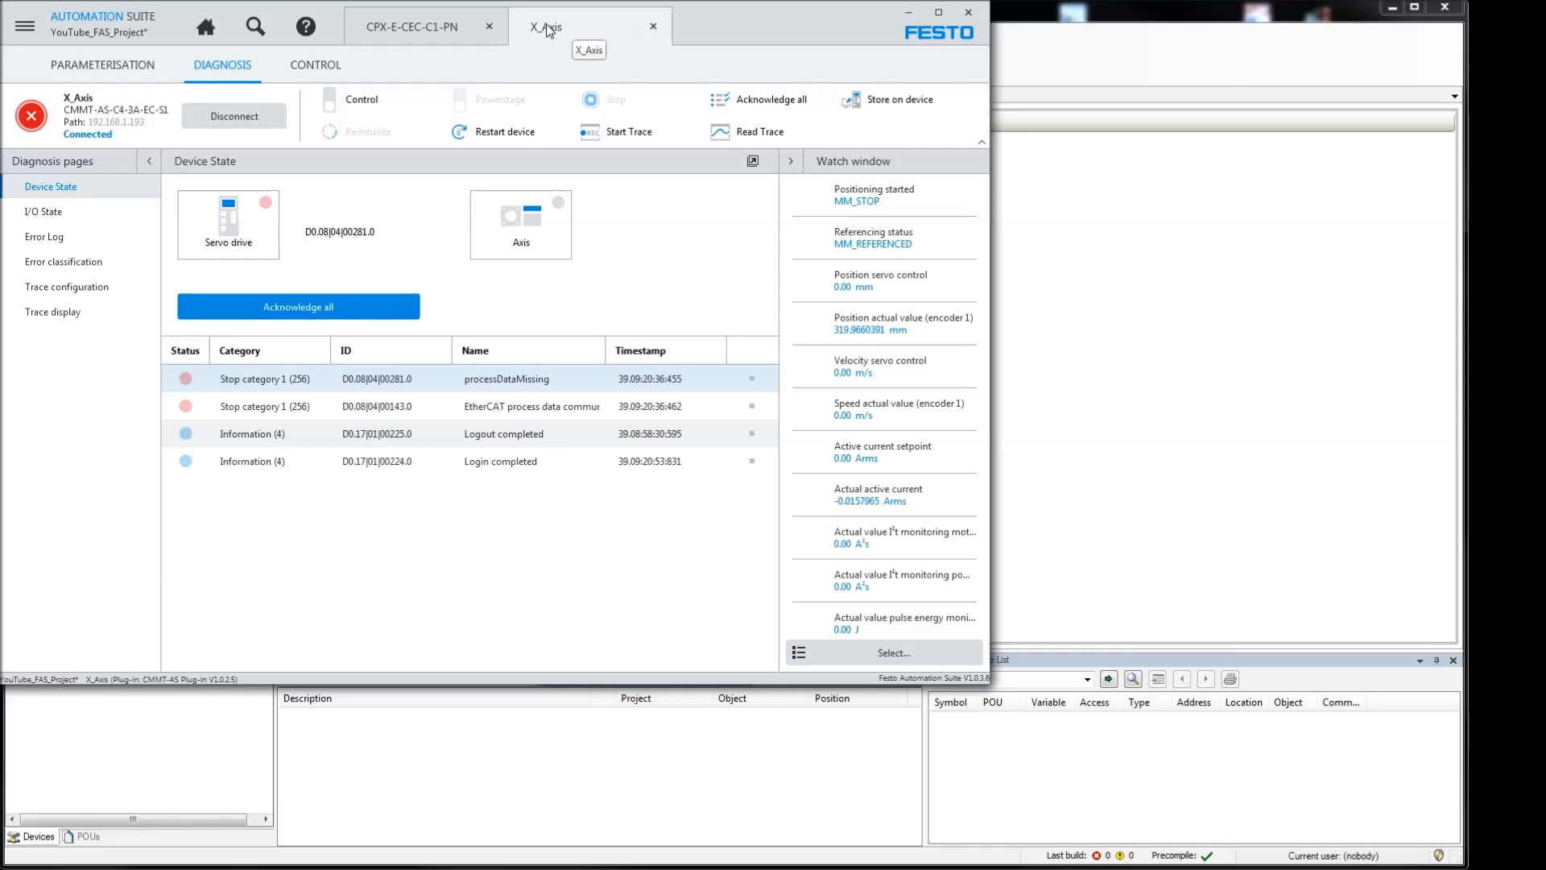
# - Save the project and show X_Axis and CPX-E-CEC-C1-PN in separate windows
pyautogui.click(25, 26)
pyautogui.click(29, 278)
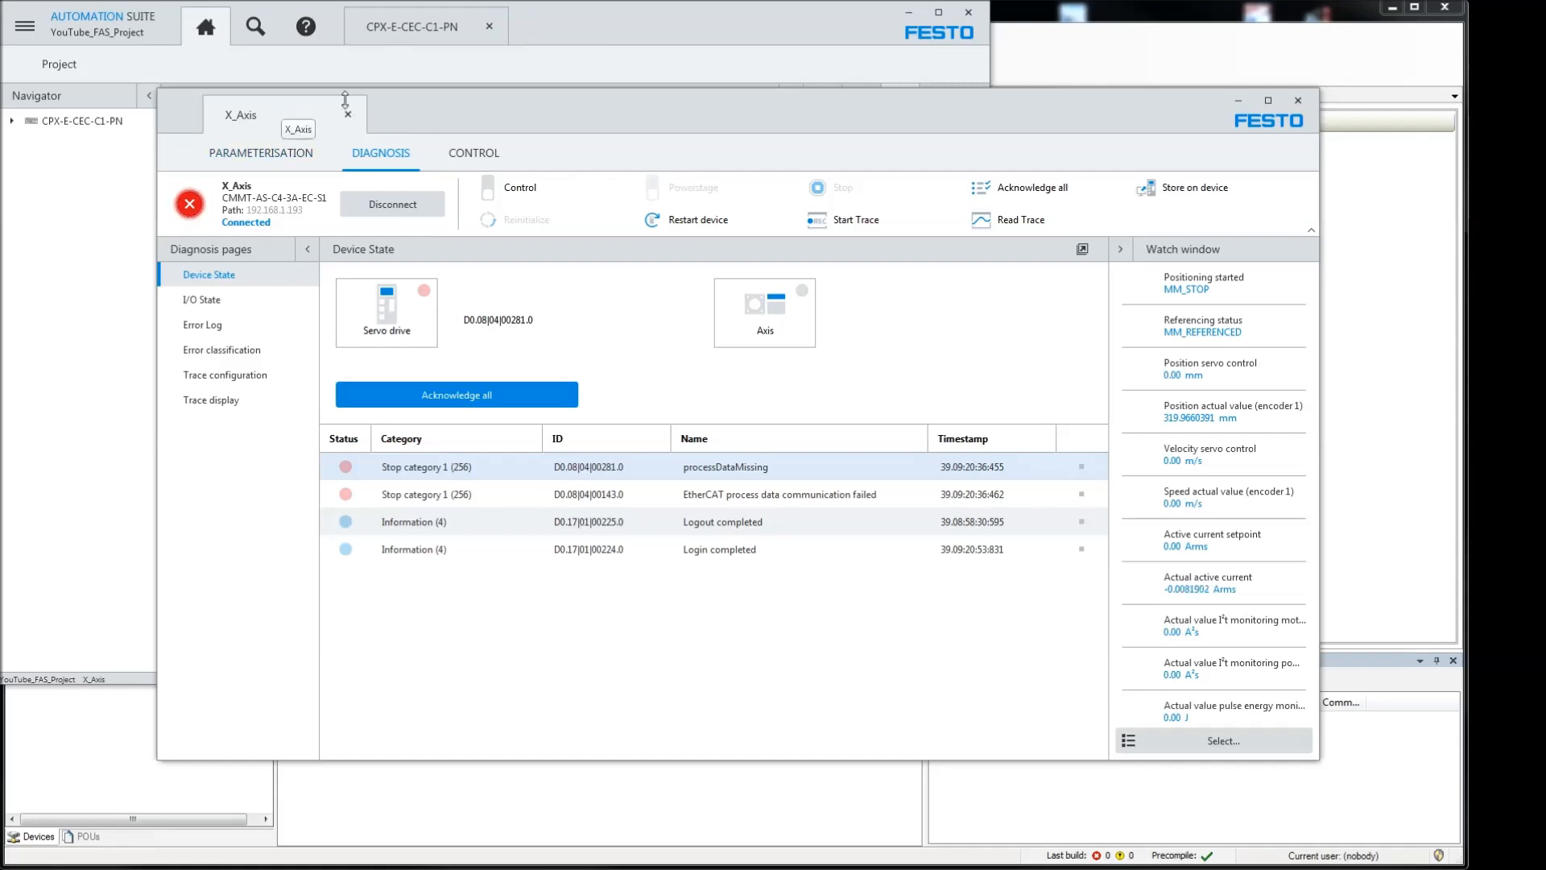
pyautogui.click(438, 37)
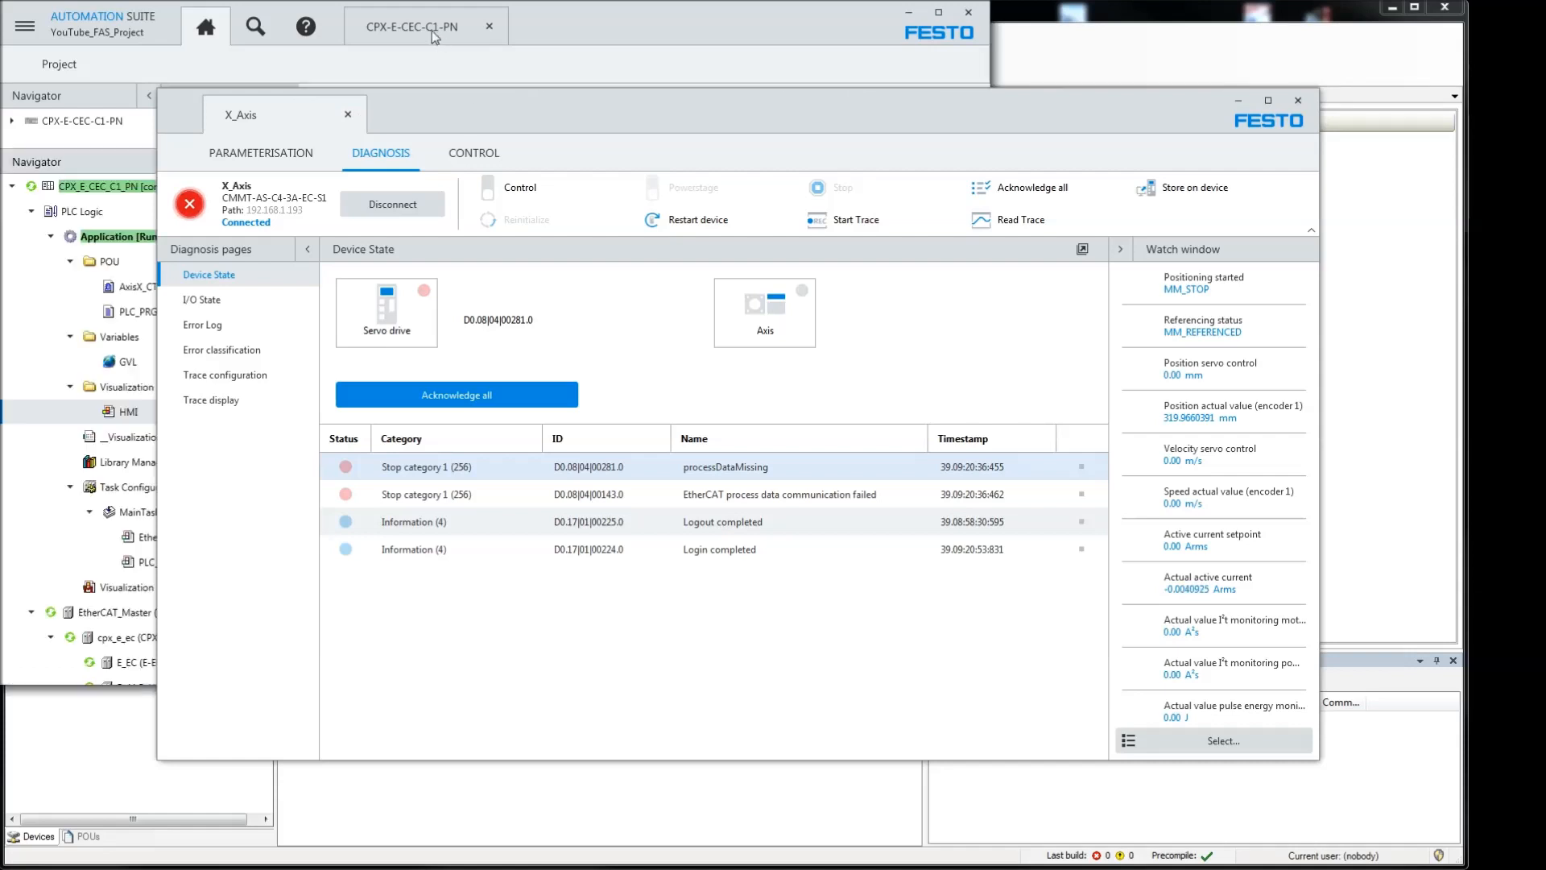
# - Arrange the X_Axis and CPX-E-CEC-C1-PN windows so the drive's watch values sit beside the controller's HMI visualization
pyautogui.moveTo(469, 107); pyautogui.dragTo(546, 186)
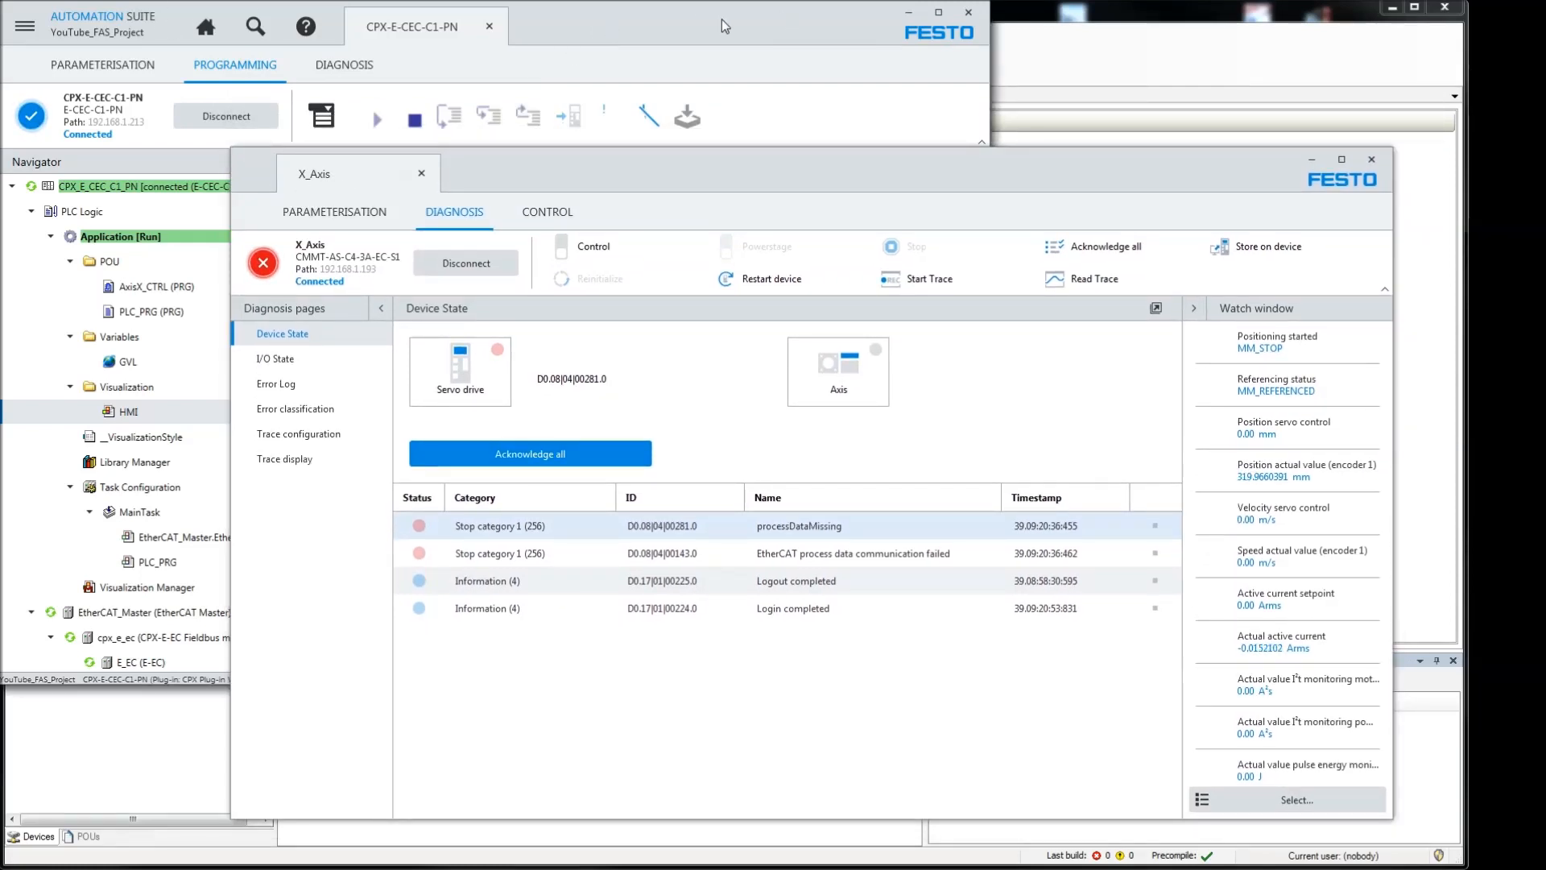
pyautogui.moveTo(722, 19); pyautogui.dragTo(977, 96)
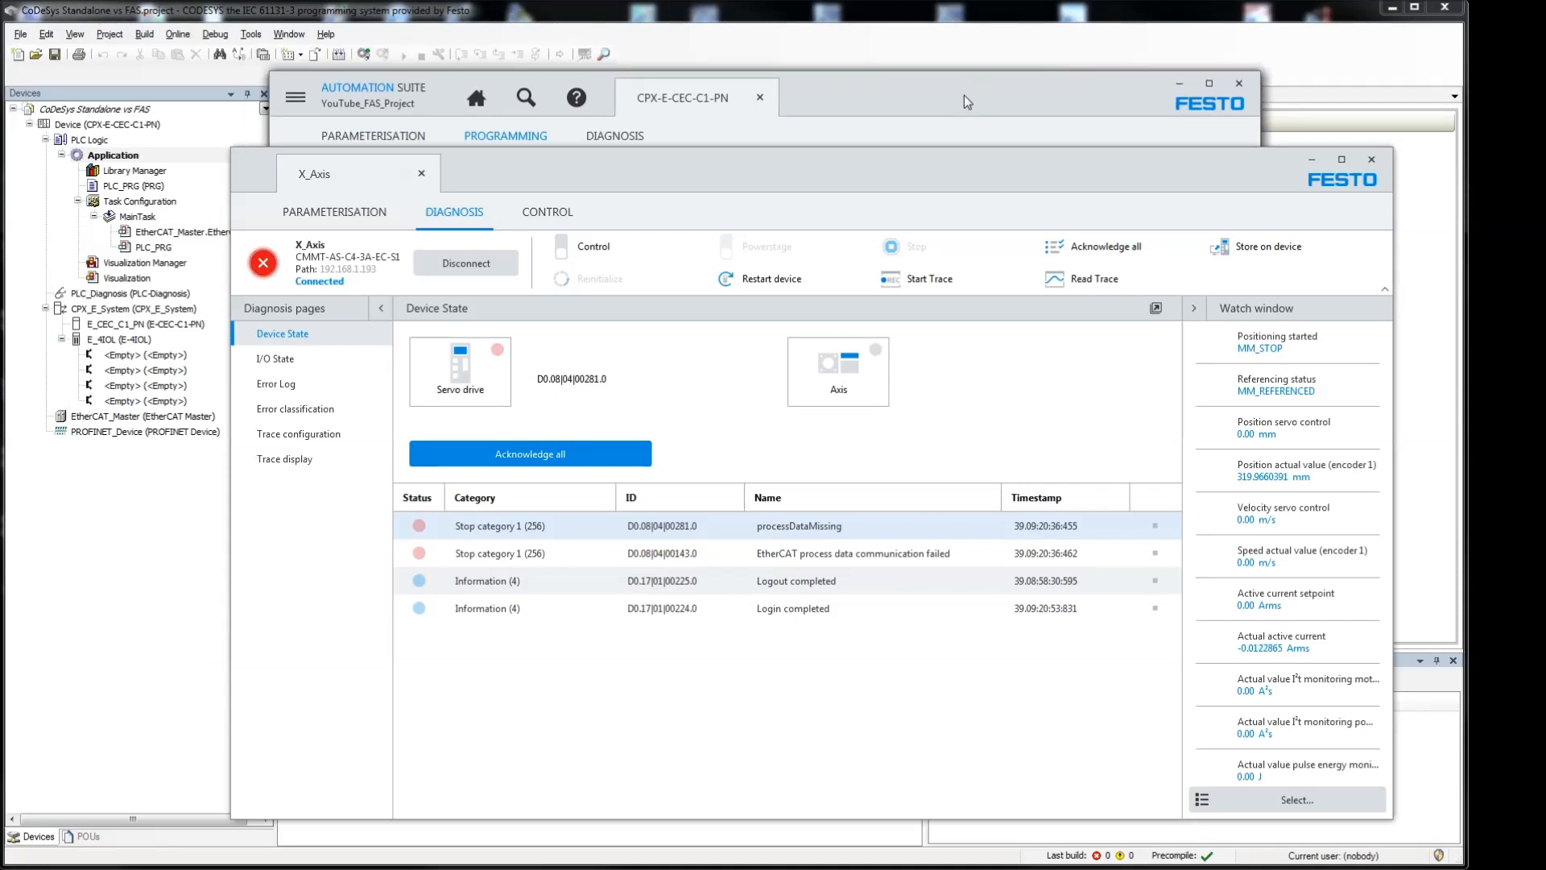
pyautogui.moveTo(814, 161); pyautogui.dragTo(273, 129)
pyautogui.moveTo(693, 133); pyautogui.dragTo(144, 132)
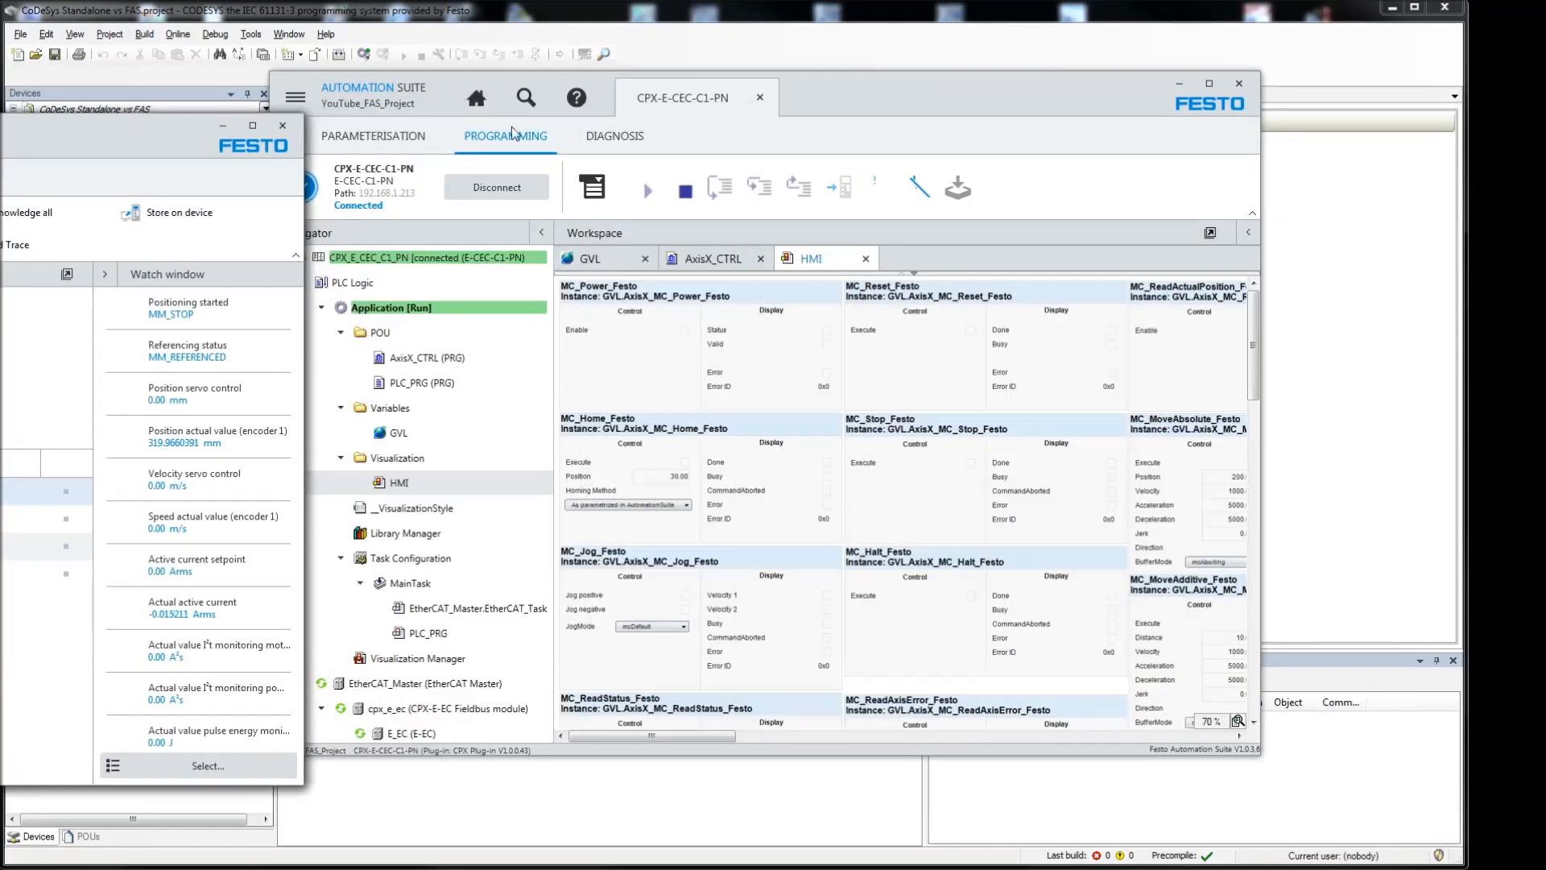
pyautogui.moveTo(823, 84); pyautogui.dragTo(942, 90)
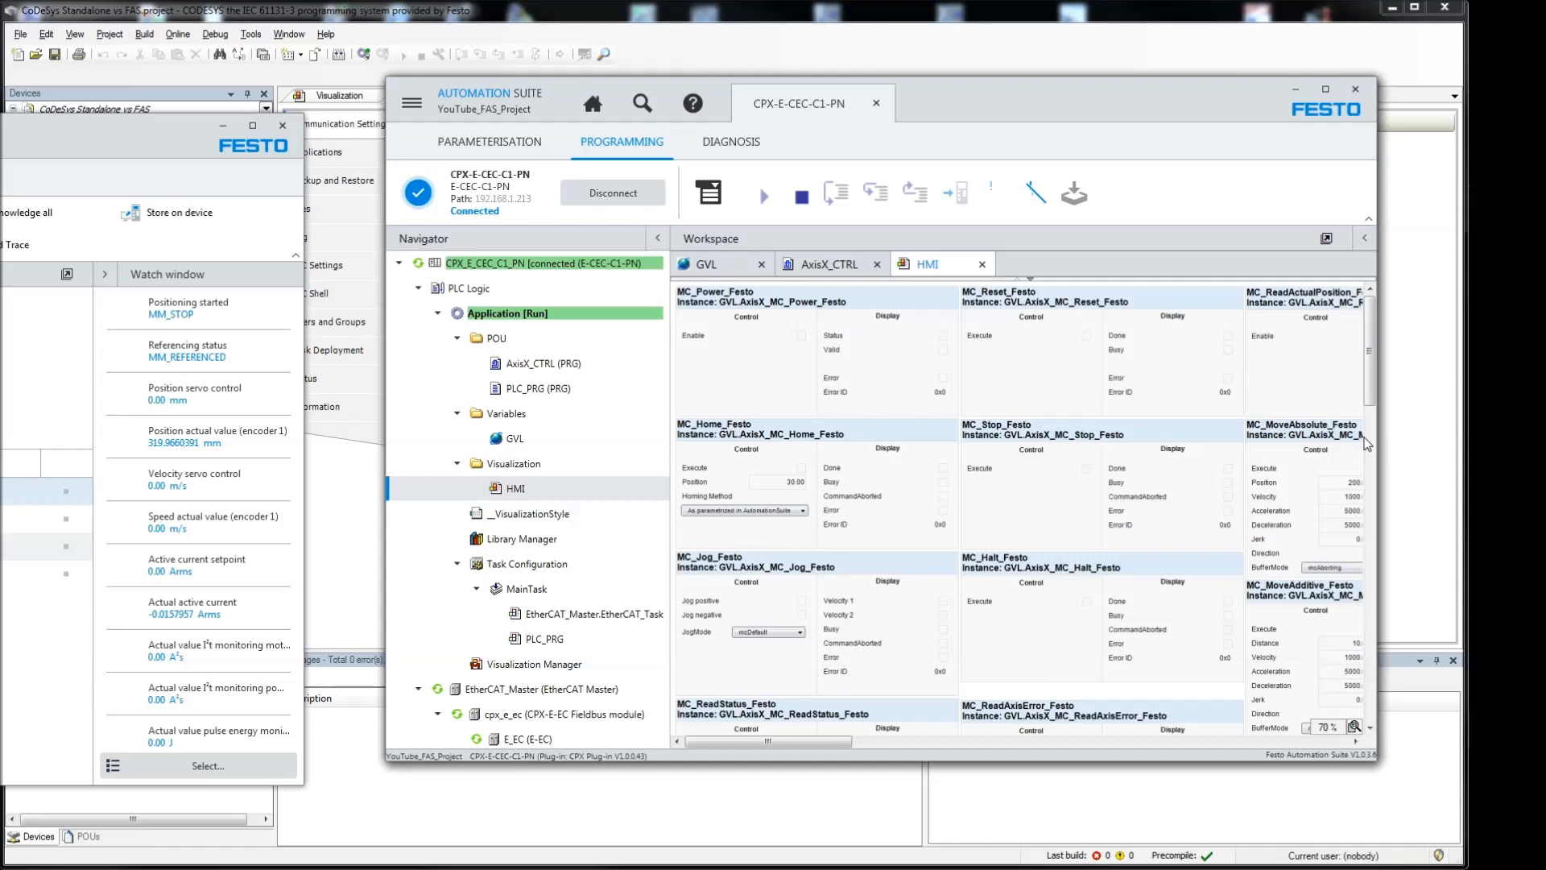
# - Collapse the Navigator to widen the HMI visualization and execute MC_Reset_Festo
pyautogui.moveTo(1370, 377)
pyautogui.mouseDown()
pyautogui.moveTo(1375, 436)
pyautogui.moveTo(1373, 364)
pyautogui.mouseUp()
pyautogui.click(658, 237)
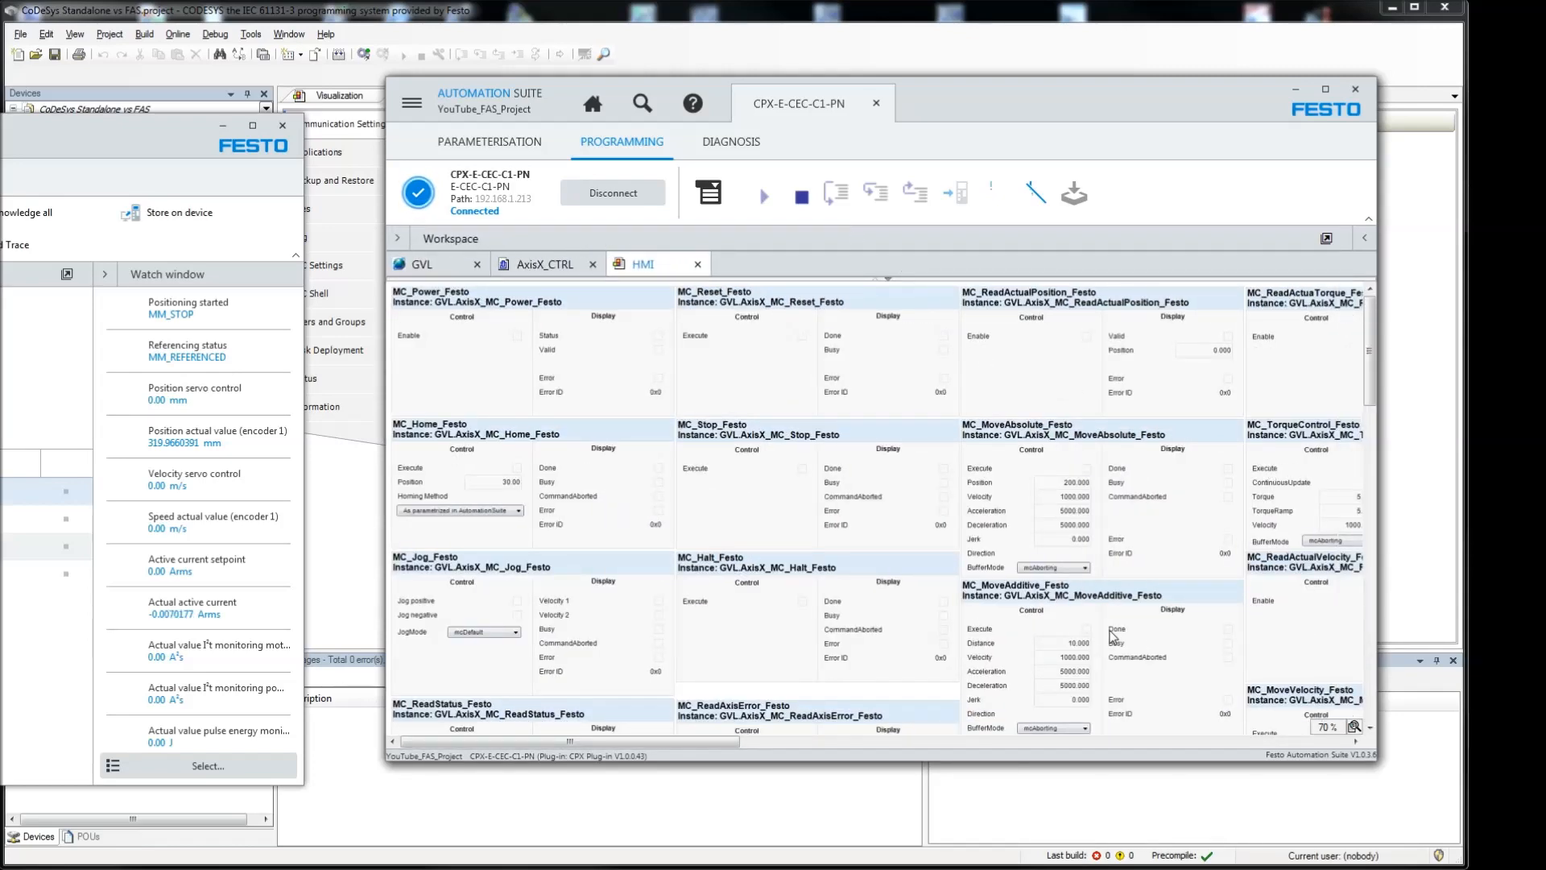
pyautogui.moveTo(1369, 403)
pyautogui.mouseDown()
pyautogui.moveTo(1373, 476)
pyautogui.moveTo(1370, 433)
pyautogui.mouseUp()
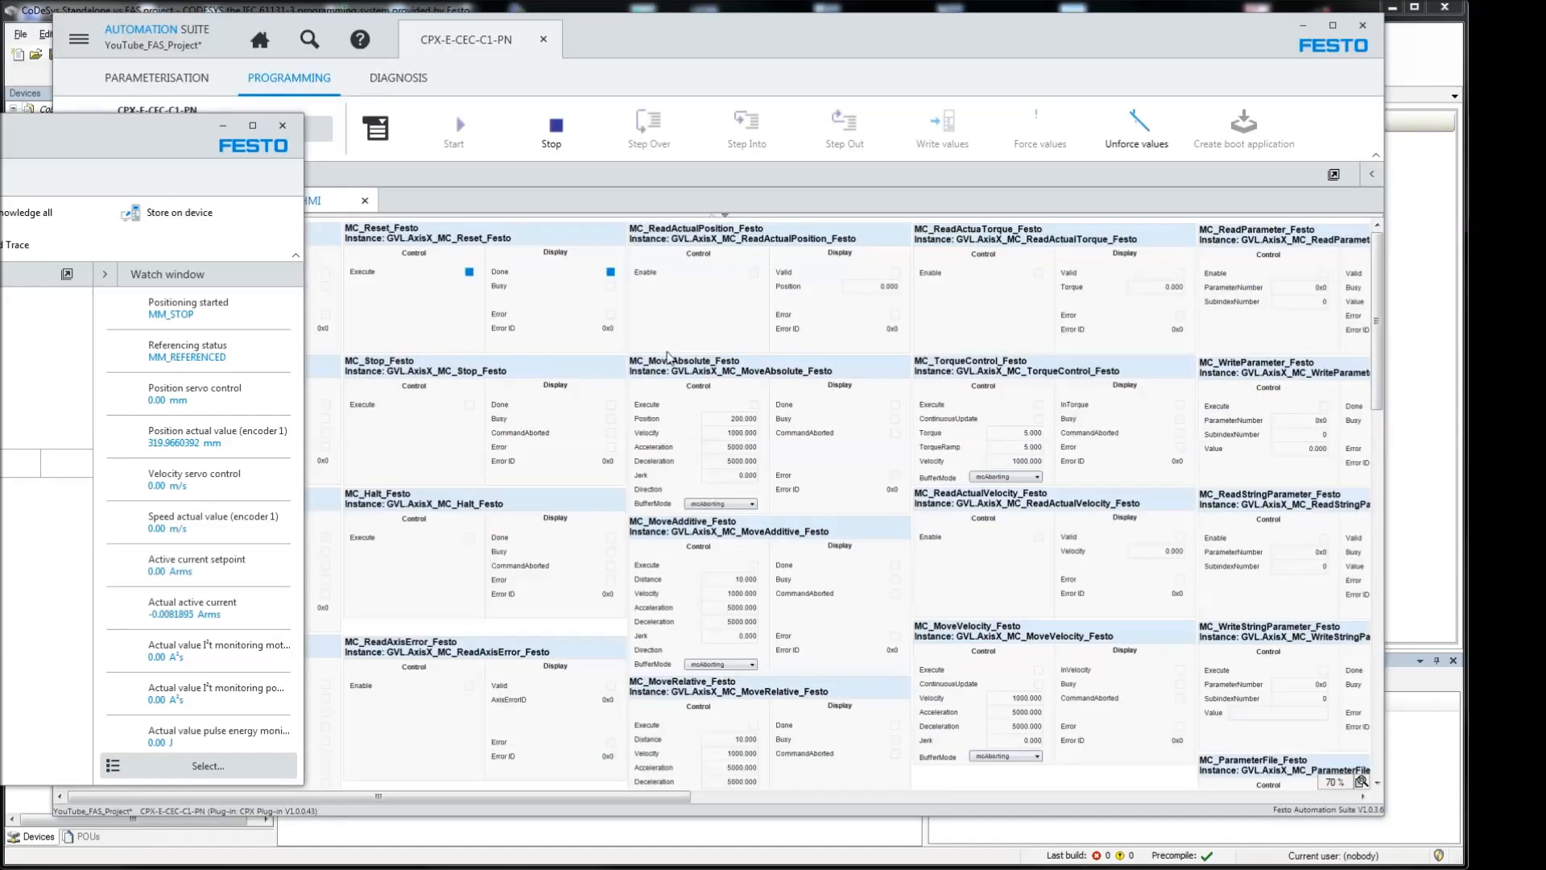
# - Dock the separate X_Axis window back into the main window beside CPX-E-CEC-C1-PN
pyautogui.moveTo(209, 124); pyautogui.dragTo(1270, 114)
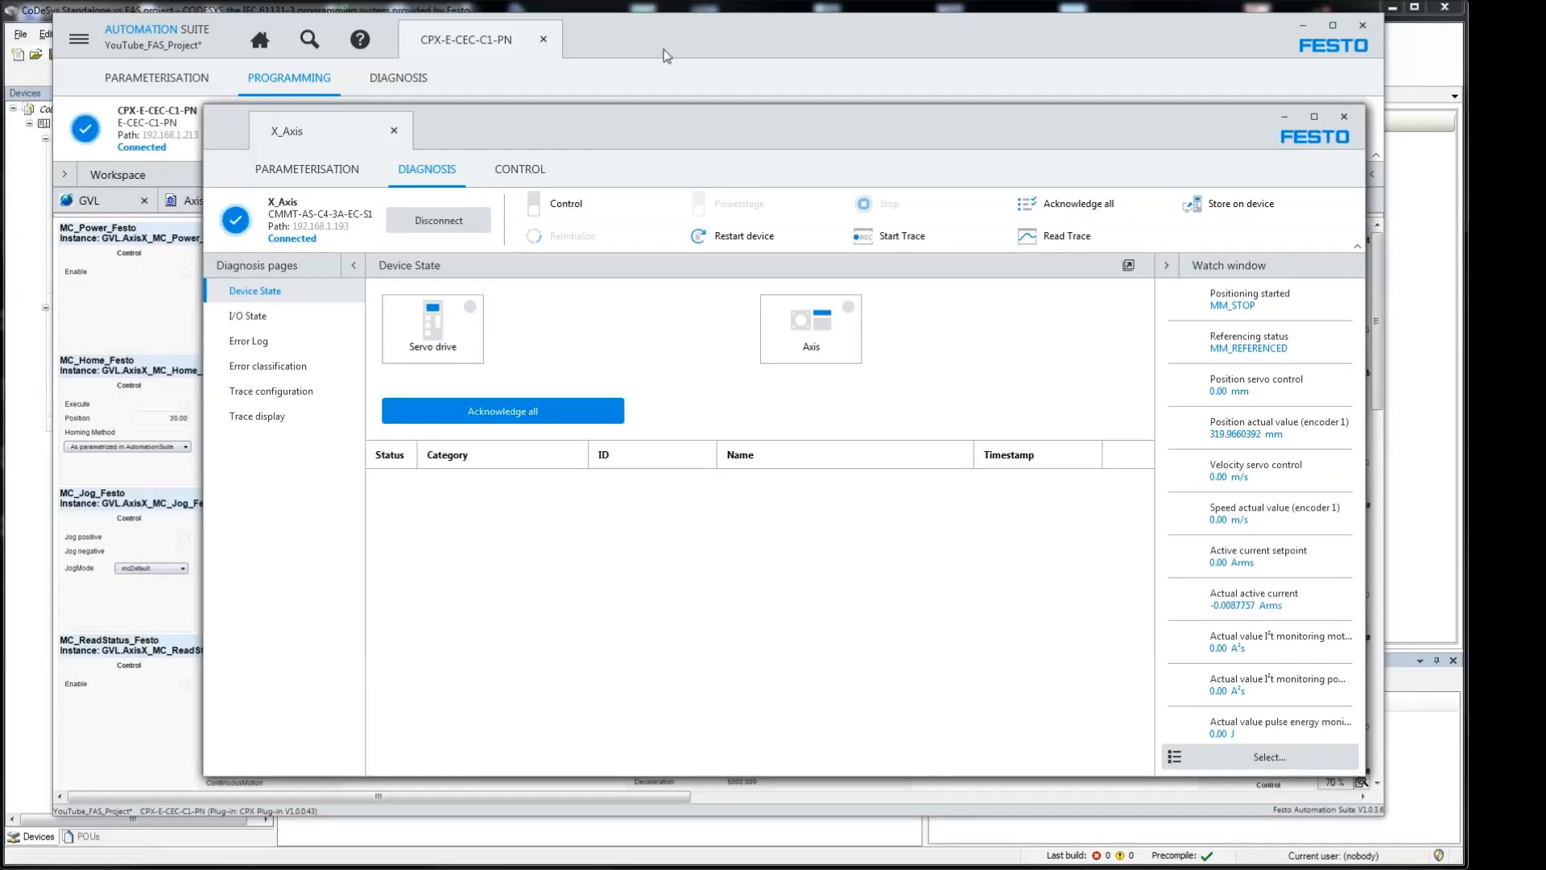
pyautogui.moveTo(268, 107); pyautogui.dragTo(8, 78)
pyautogui.moveTo(943, 93); pyautogui.dragTo(1122, 80)
pyautogui.moveTo(801, 87); pyautogui.dragTo(491, 27)
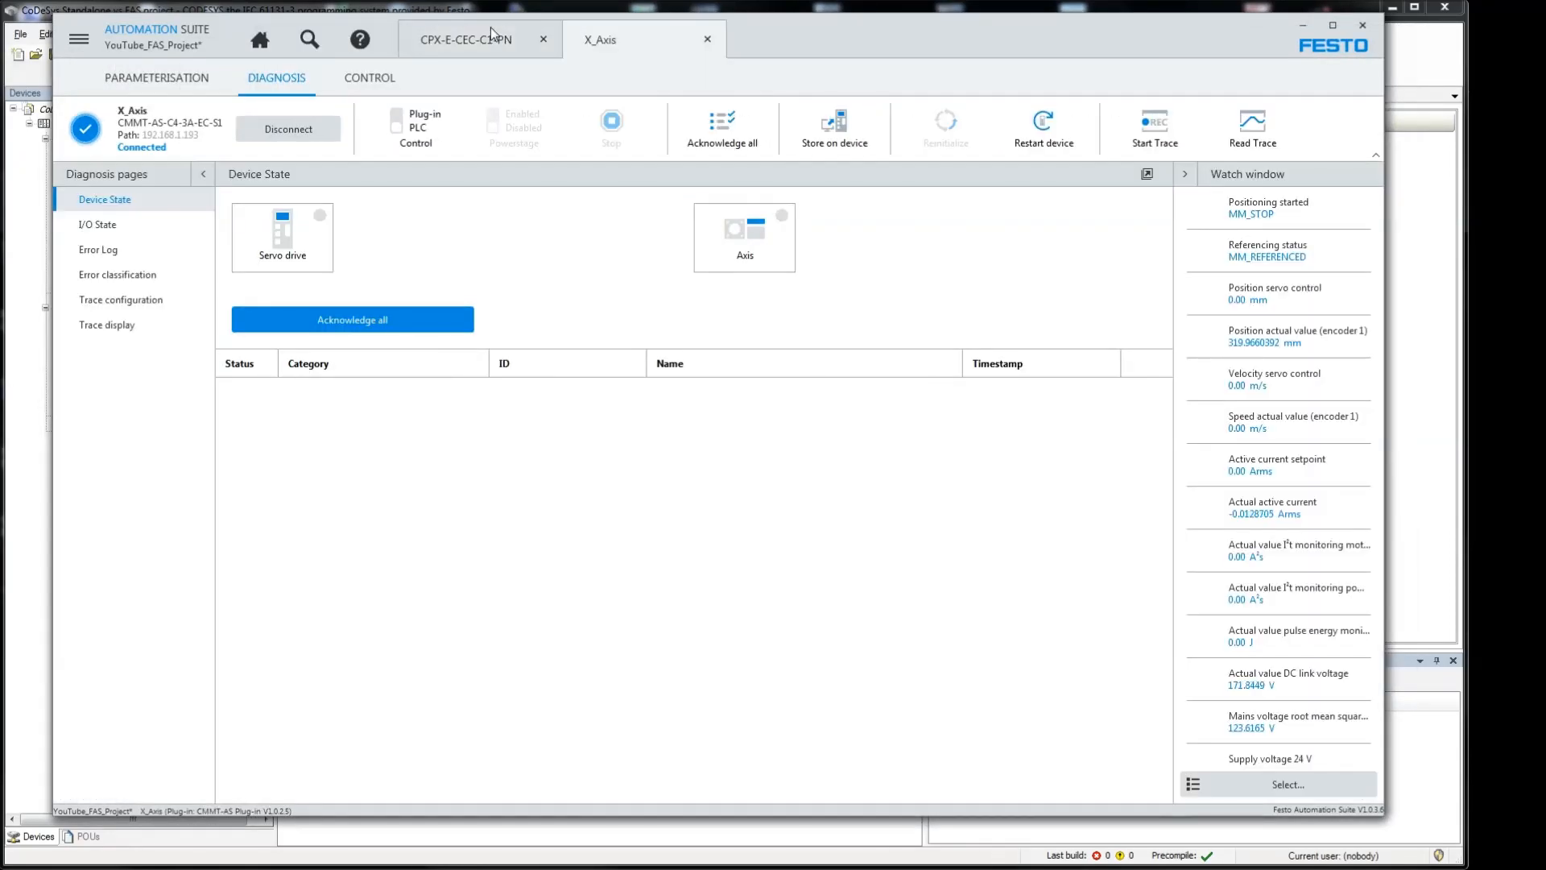
# - Switch off Execute of MC_Reset_Festo, enable MC_Power_Festo in the HMI, and check the X_Axis device state
pyautogui.click(466, 33)
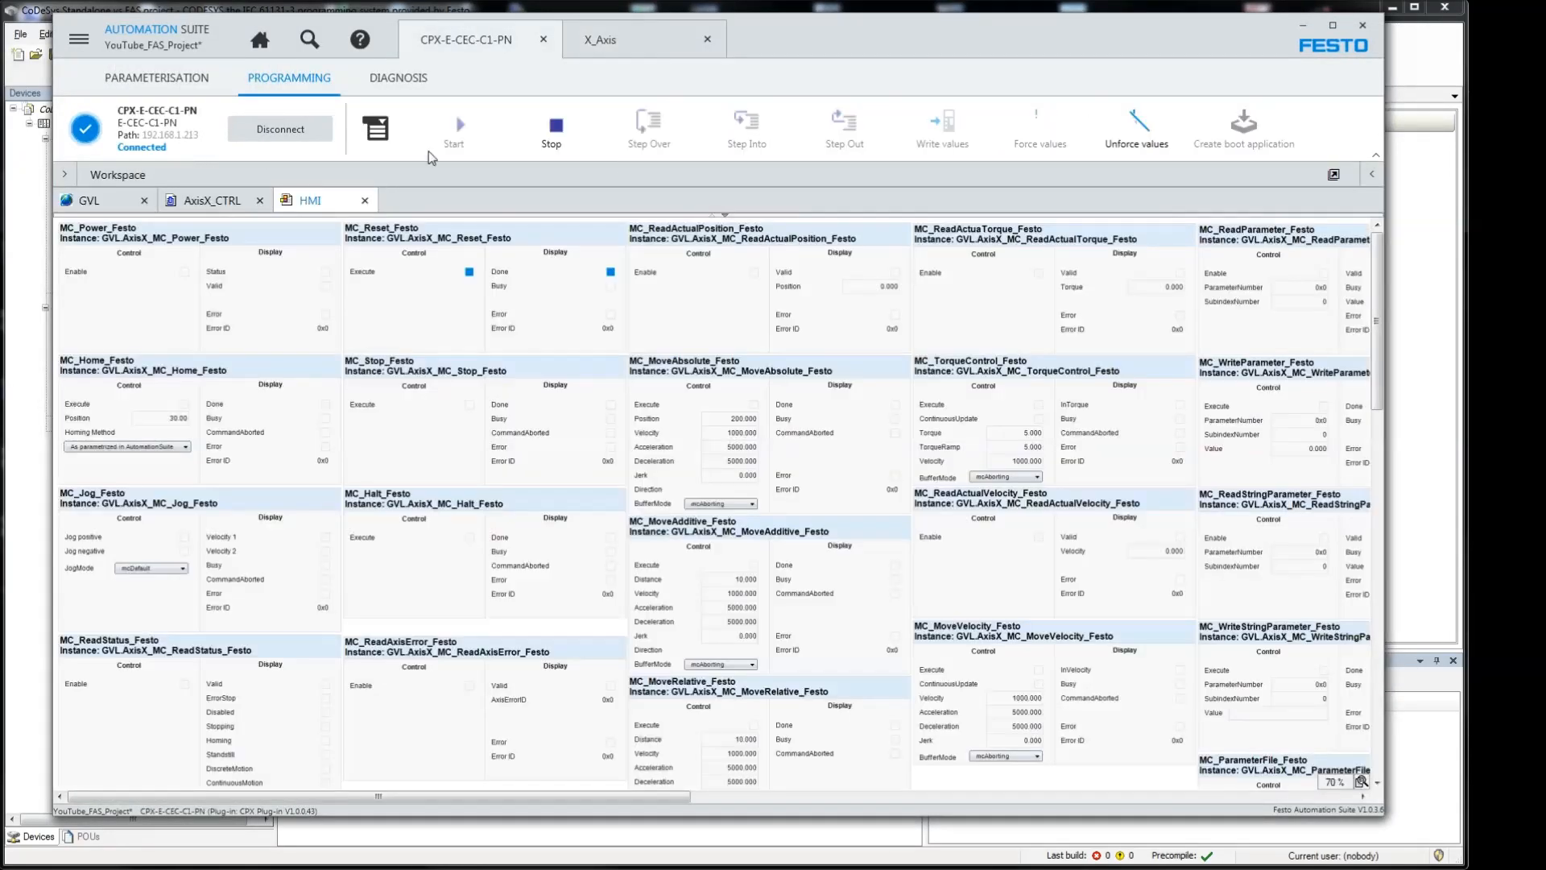
pyautogui.click(470, 271)
pyautogui.click(596, 42)
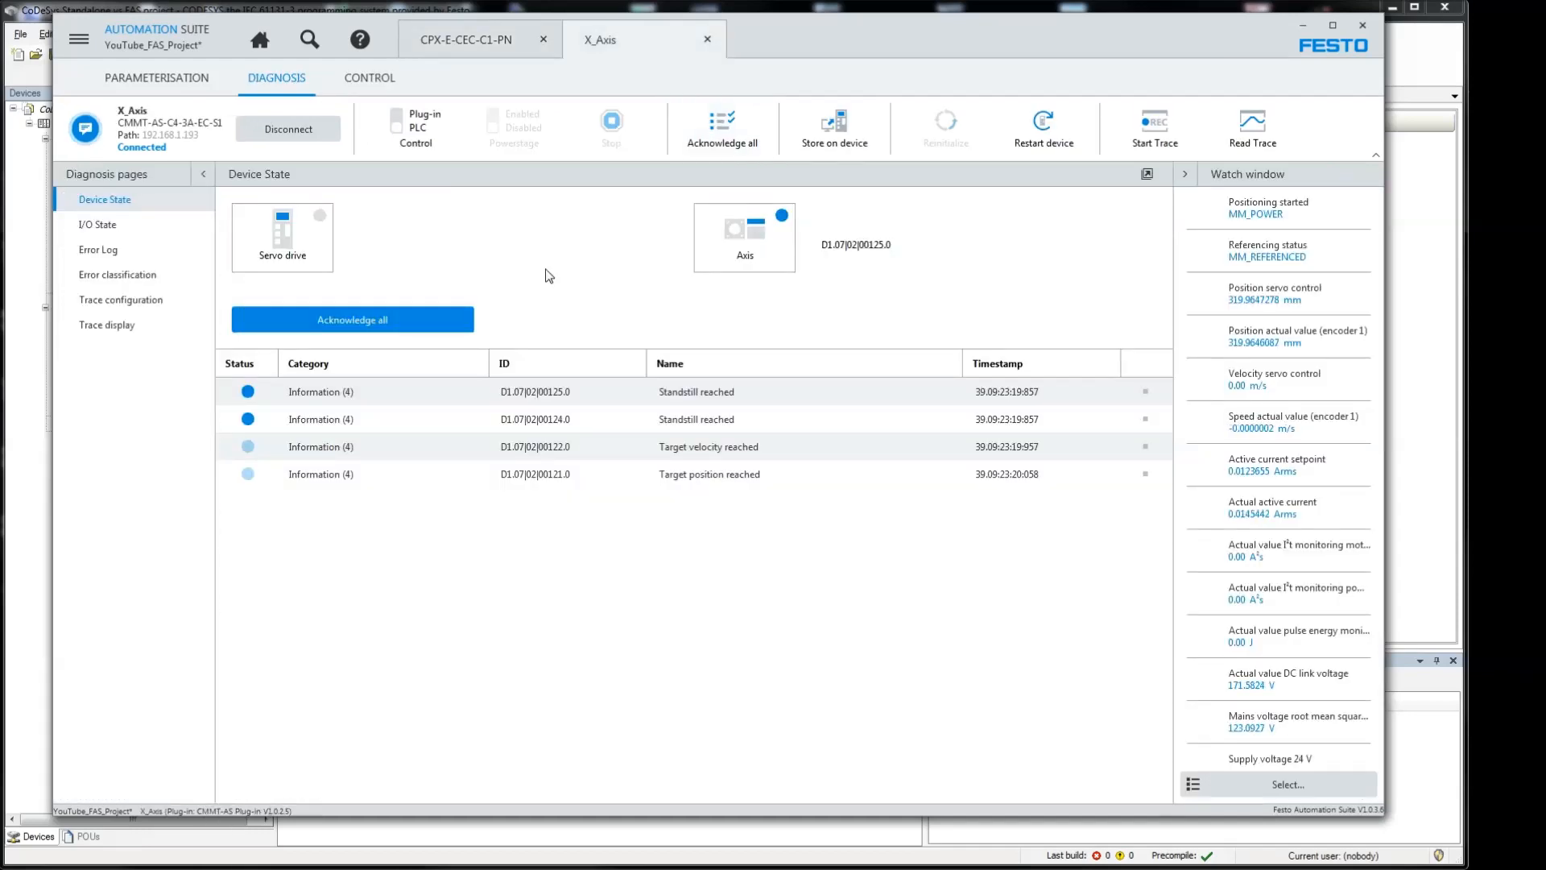
# - Return to the controller's HMI, show the Navigator again, and enable MC_ReadActualPosition_Festo
pyautogui.click(466, 39)
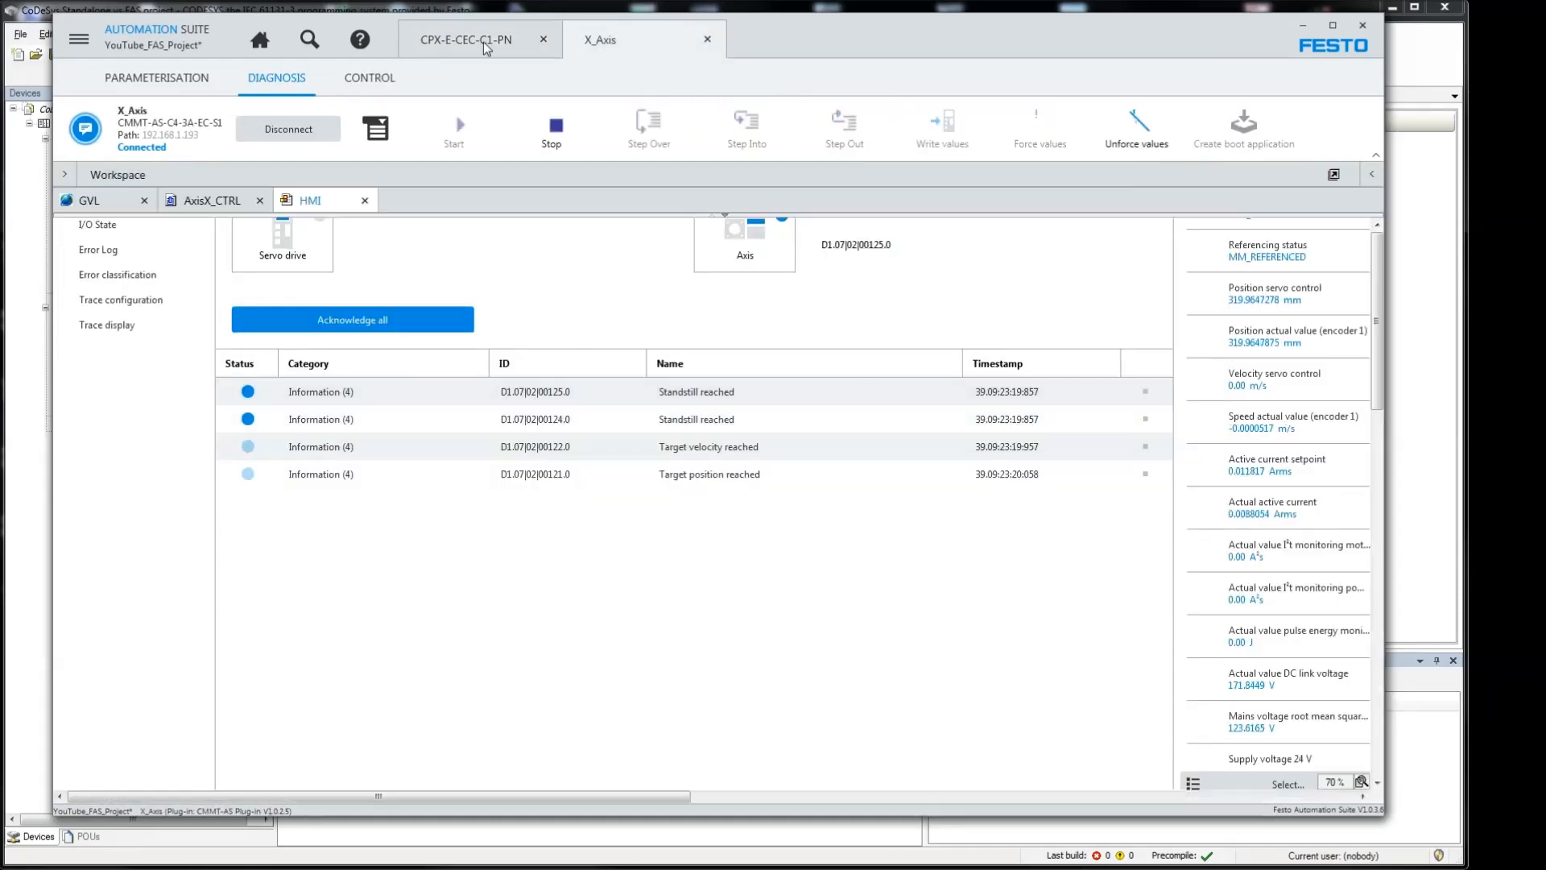
pyautogui.click(65, 174)
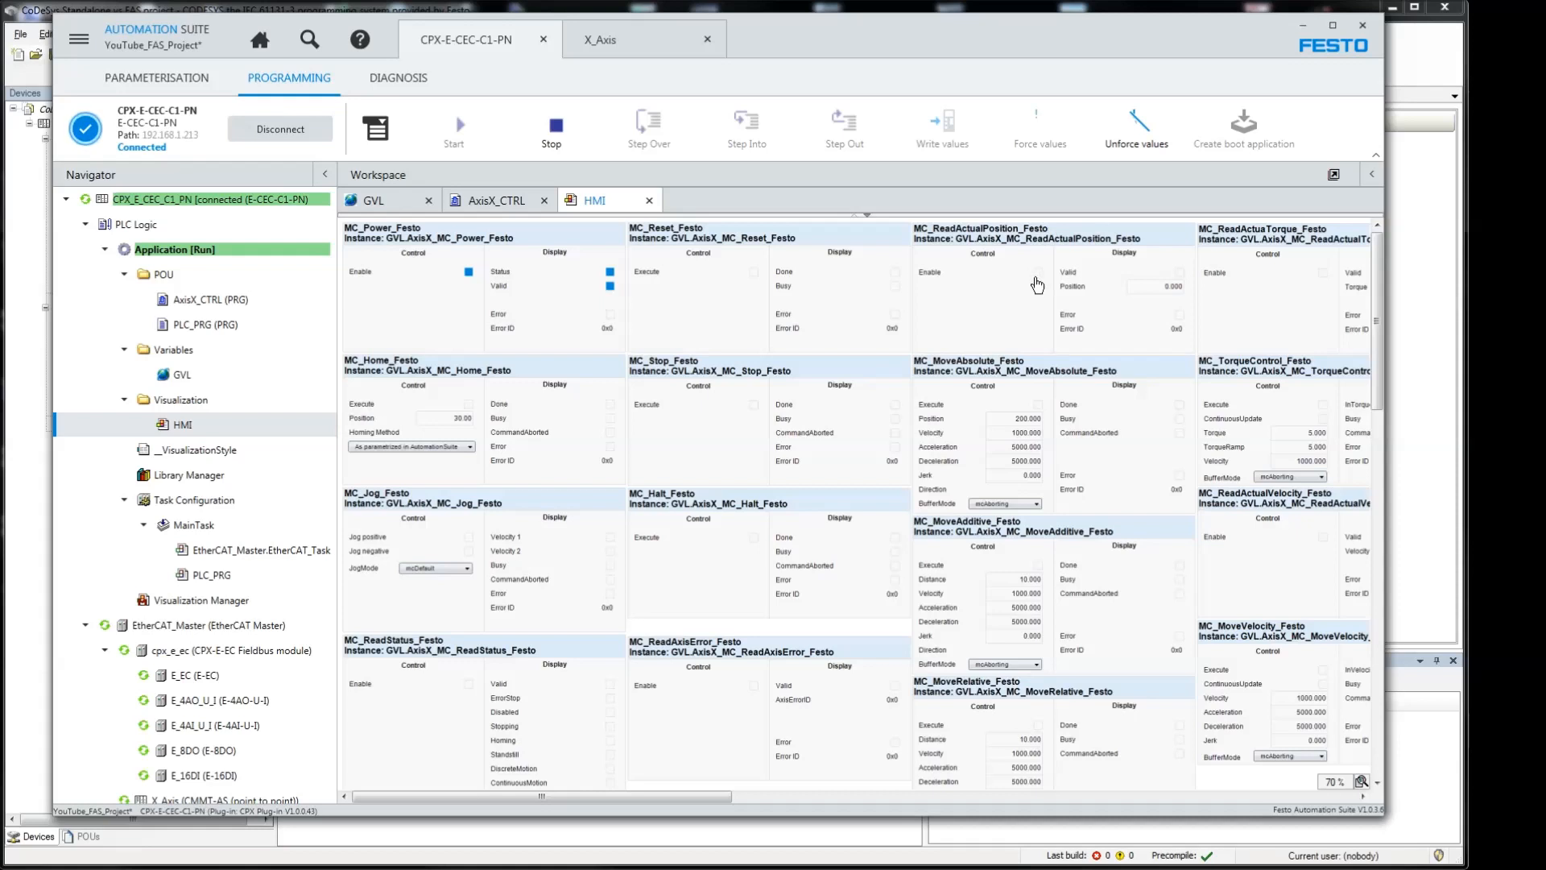
pyautogui.click(1038, 273)
# - Enable MC_ReadStatus_Festo in the HMI visualization to monitor the axis status
pyautogui.moveTo(668, 797); pyautogui.dragTo(769, 804)
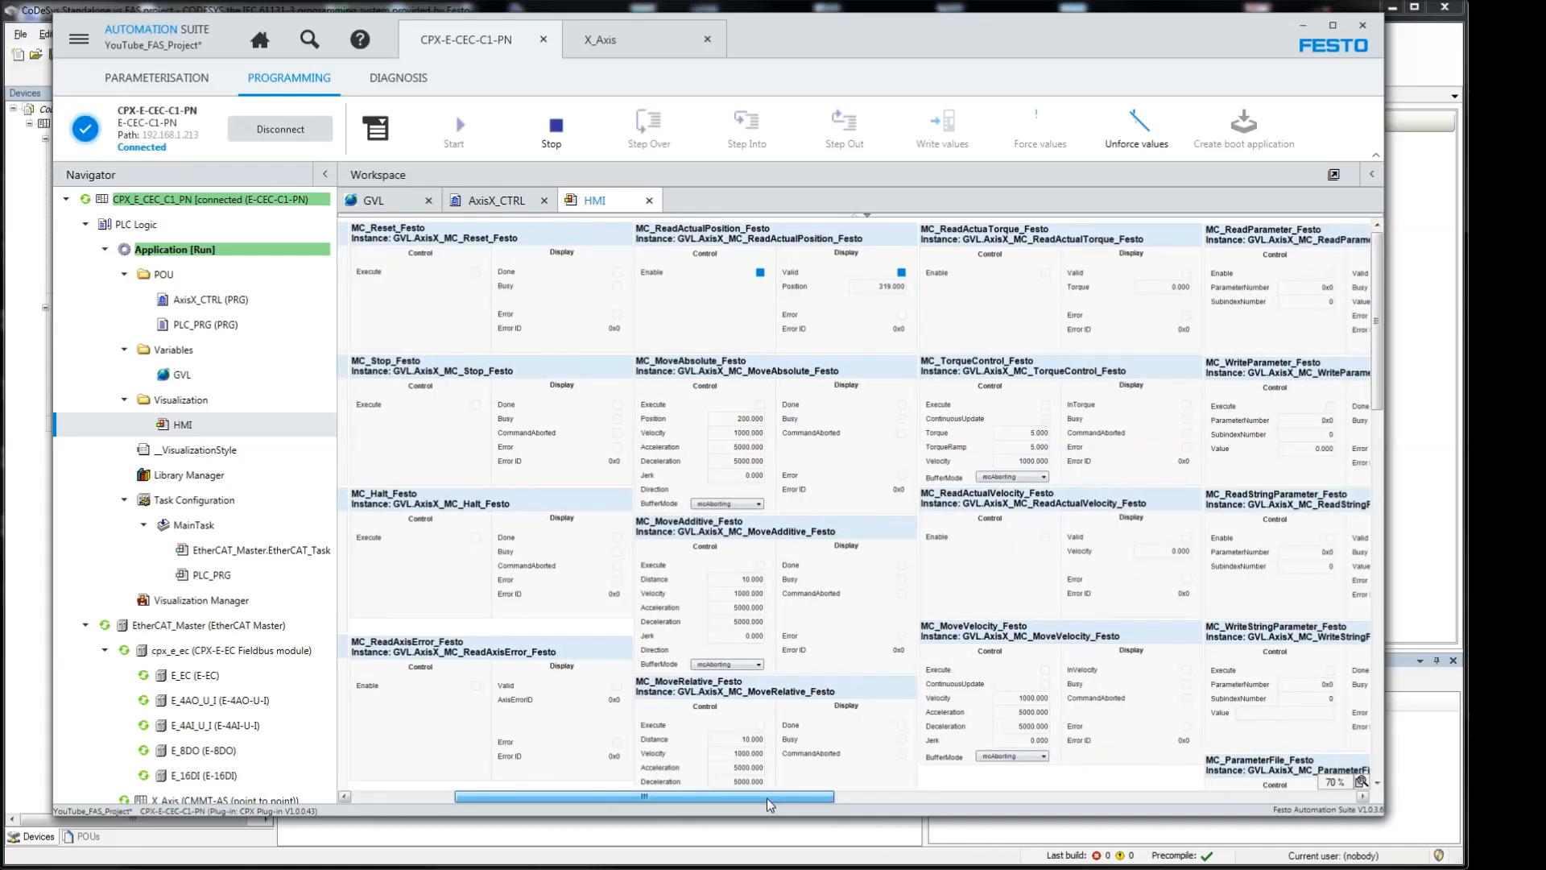
pyautogui.scroll(-3, 663, 665)
pyautogui.moveTo(585, 797); pyautogui.dragTo(379, 797)
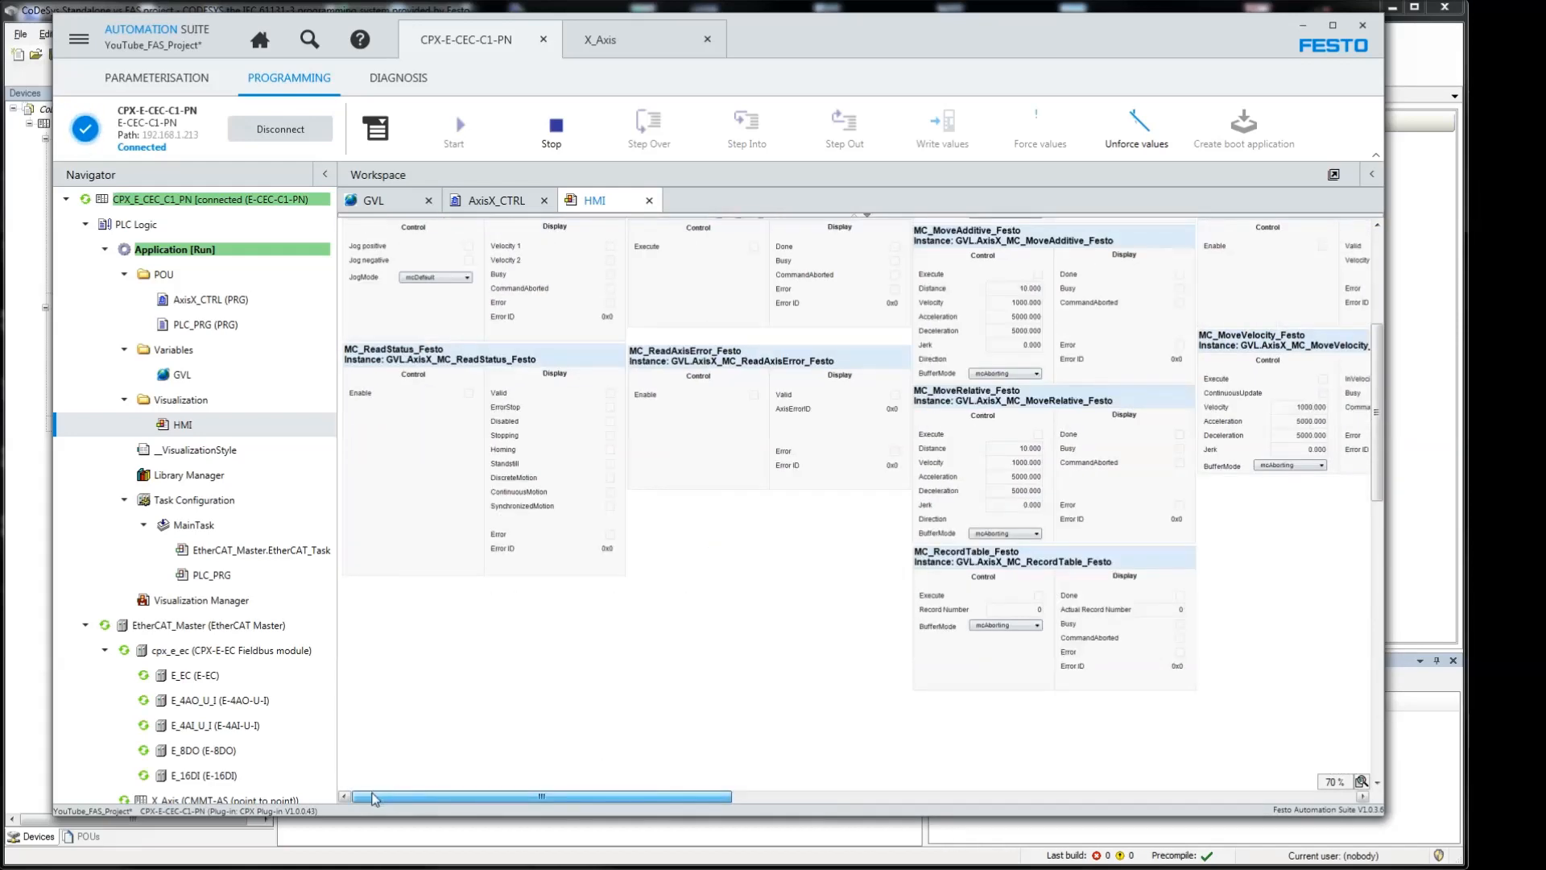
pyautogui.click(468, 393)
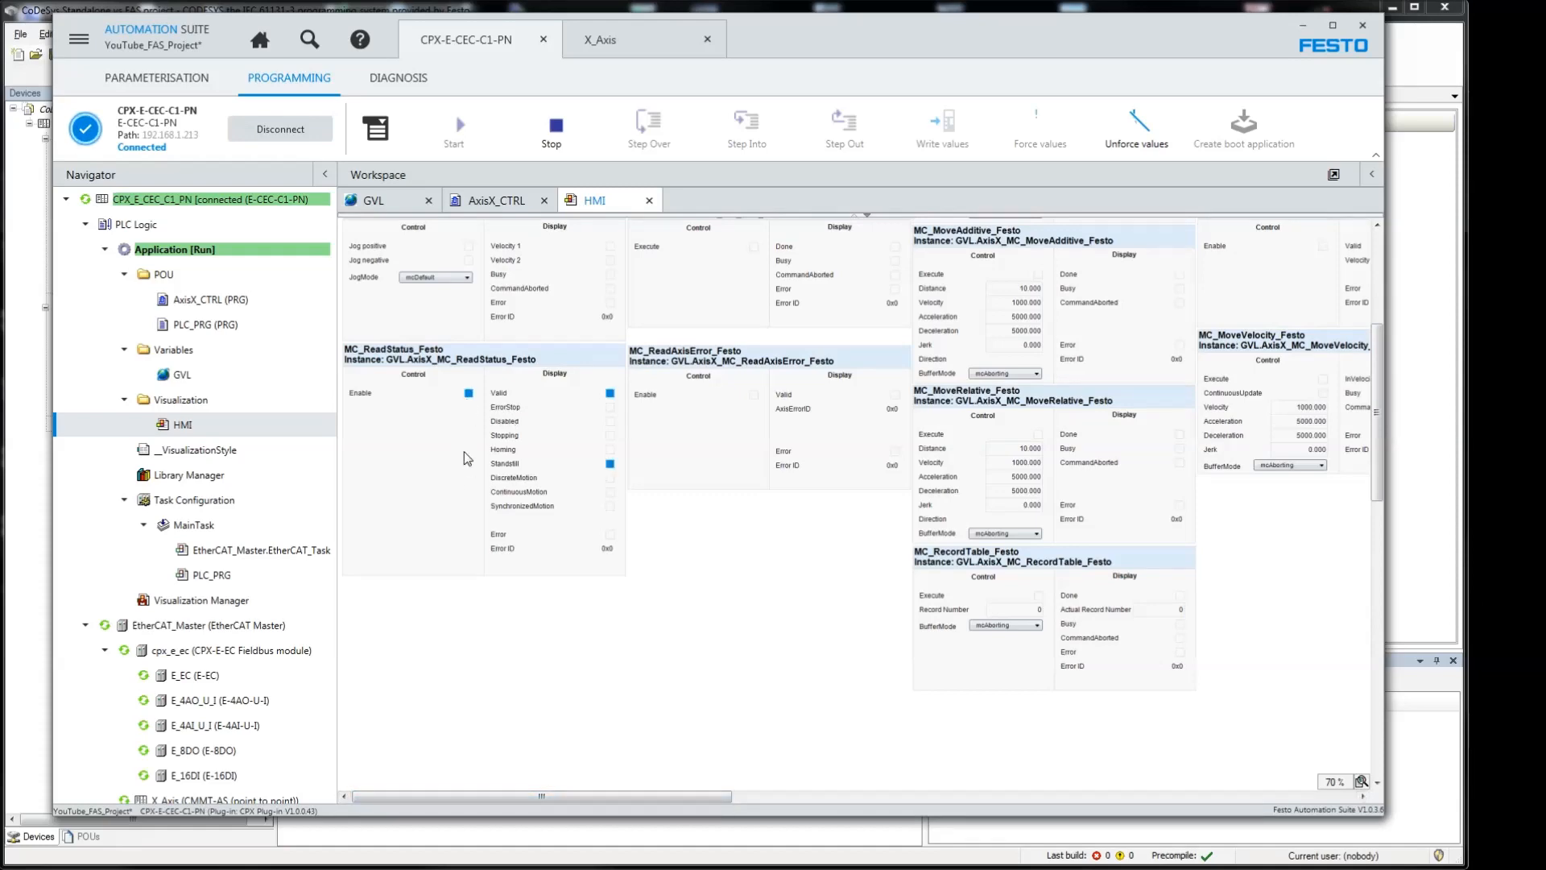
# - Jog the axis briefly in the positive direction with MC_Jog_Festo and check the drive's watch values on X_Axis
pyautogui.scroll(1, 560, 385)
pyautogui.scroll(2, 555, 410)
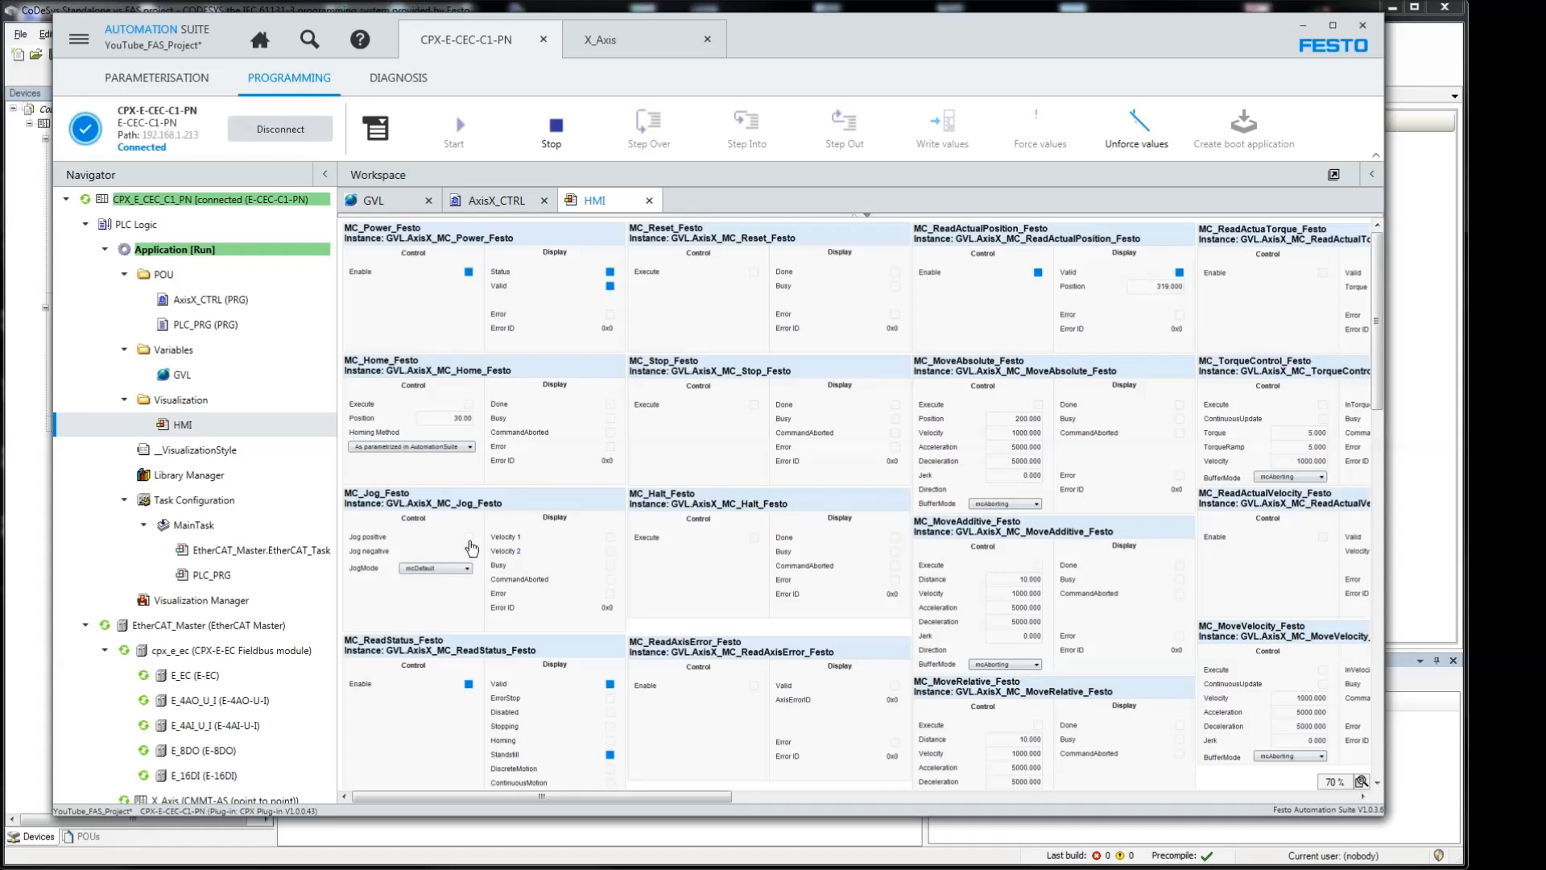
pyautogui.click(469, 538)
pyautogui.click(469, 538)
pyautogui.click(637, 45)
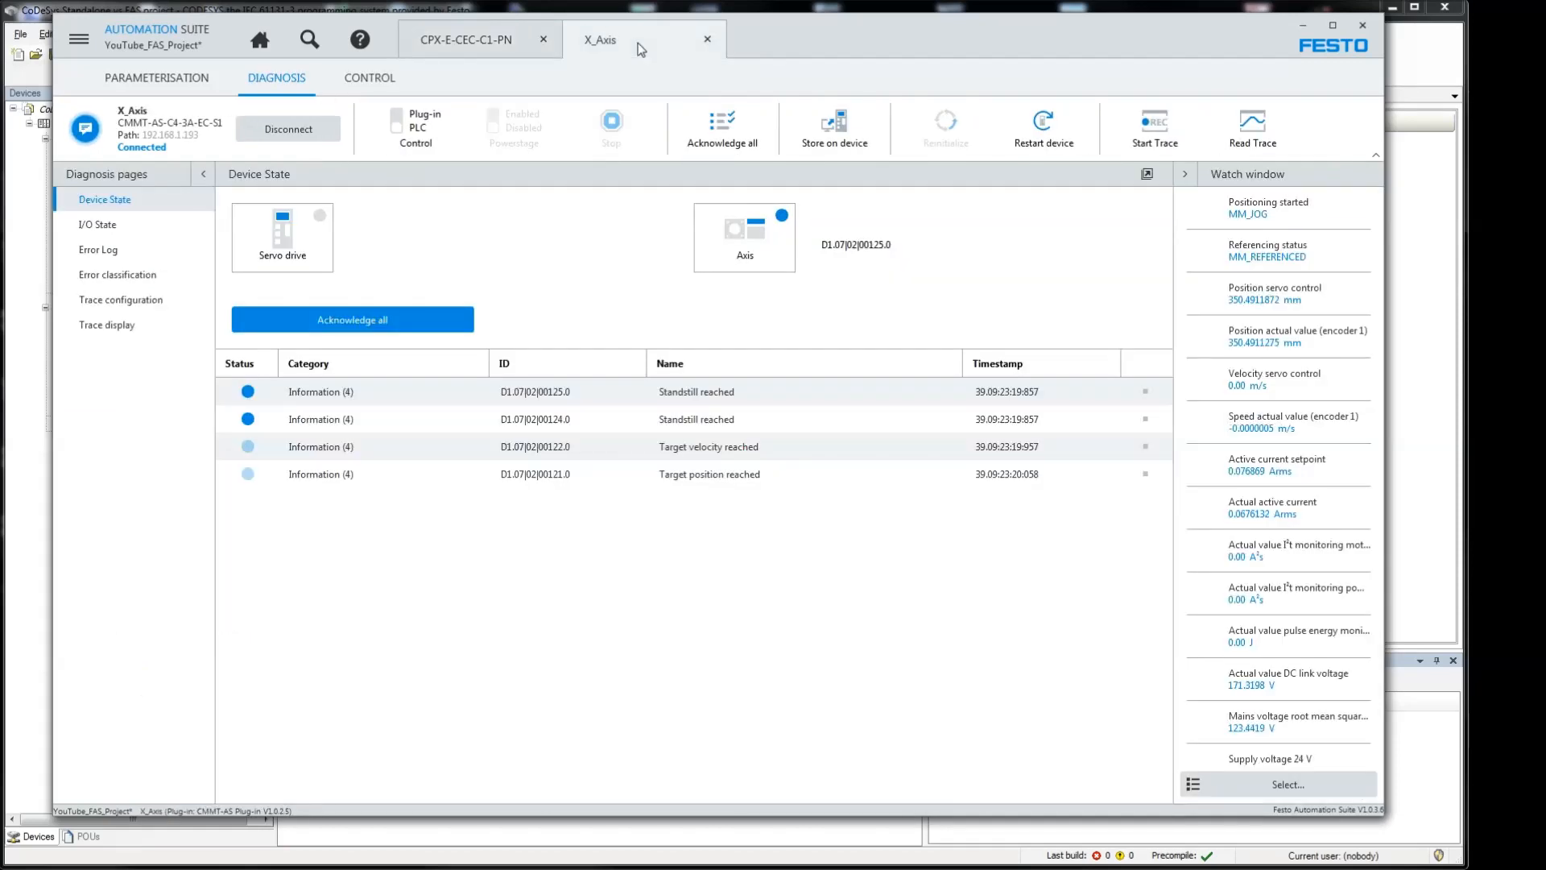
# - Jog the axis briefly in the negative direction with MC_Jog_Festo in the HMI
pyautogui.click(471, 49)
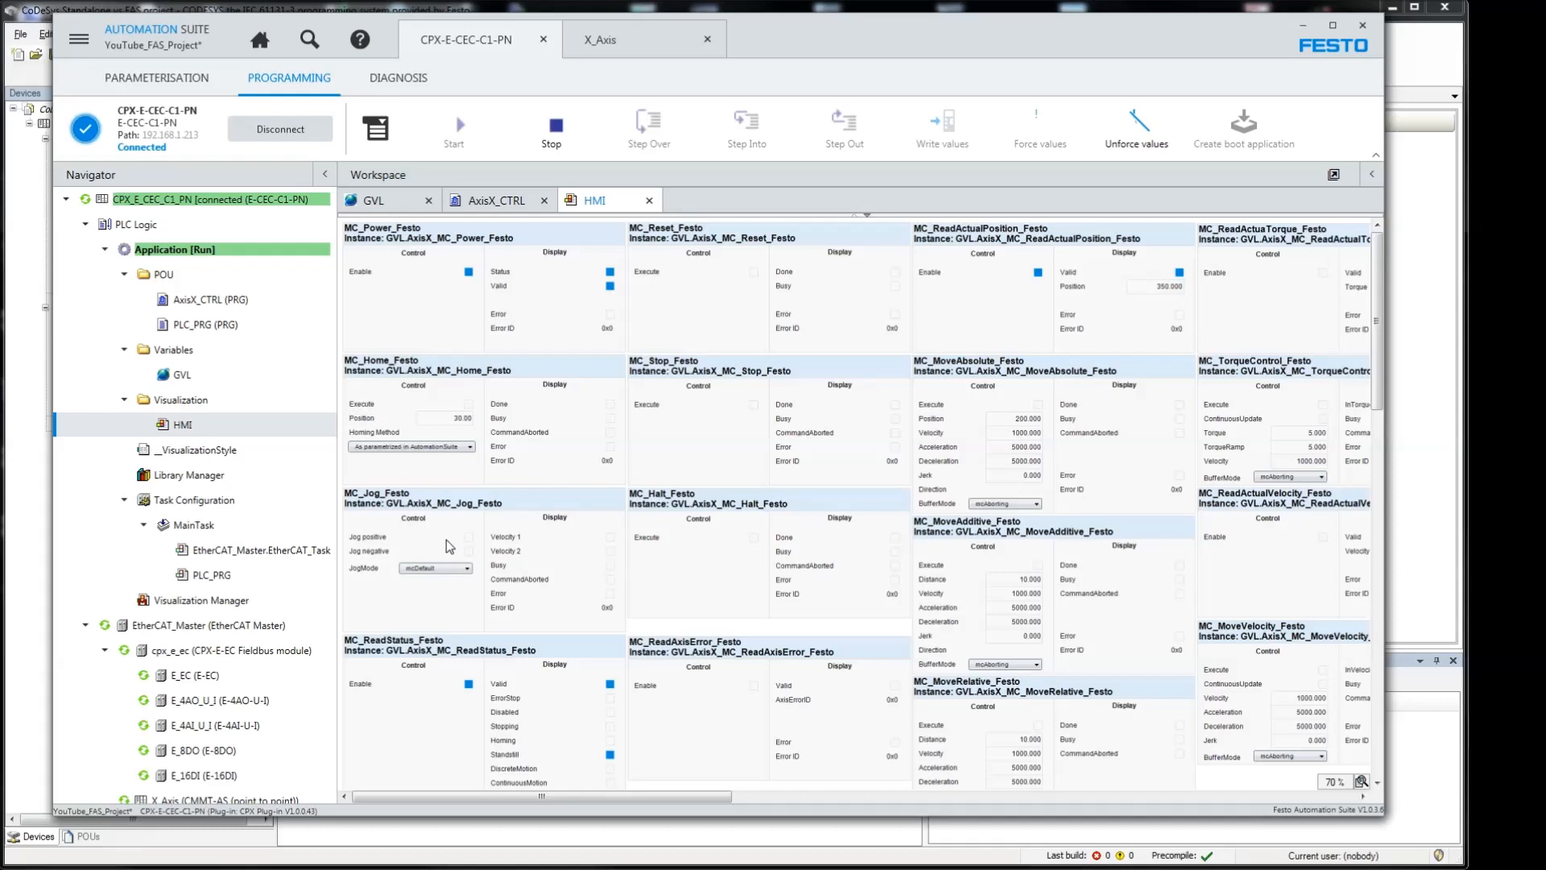
pyautogui.click(468, 553)
pyautogui.click(469, 554)
# - Set the MC_Home_Festo position to 0, execute homing, and watch the actual position and Done signal in the enlarged HMI
pyautogui.click(464, 420)
pyautogui.write('0')
pyautogui.press('Return')
pyautogui.click(469, 404)
pyautogui.scroll(1, 1026, 258)
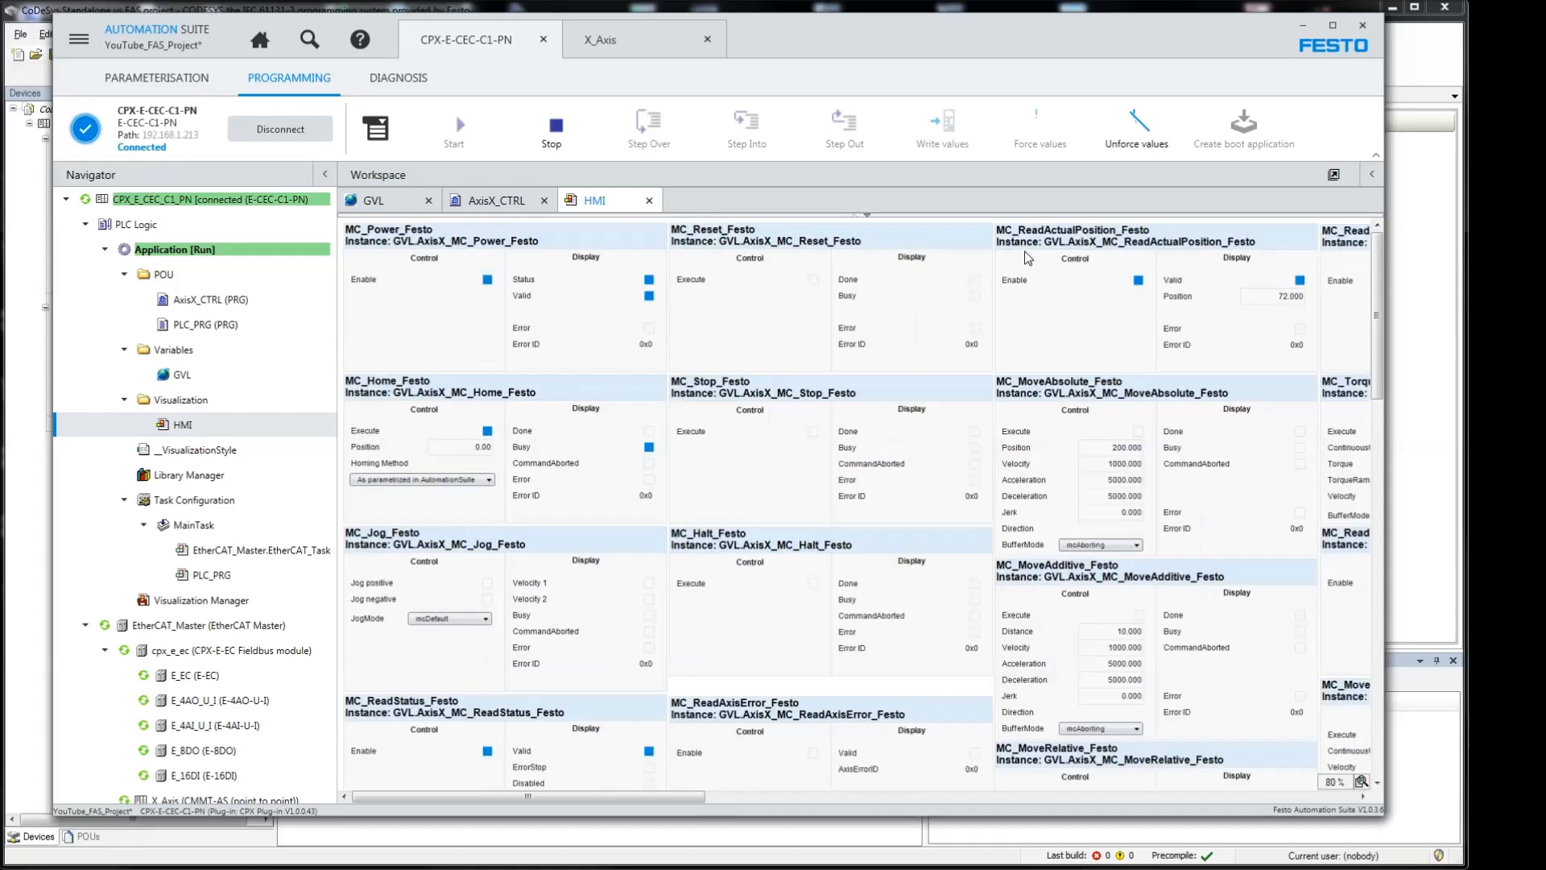
pyautogui.scroll(1, 1027, 258)
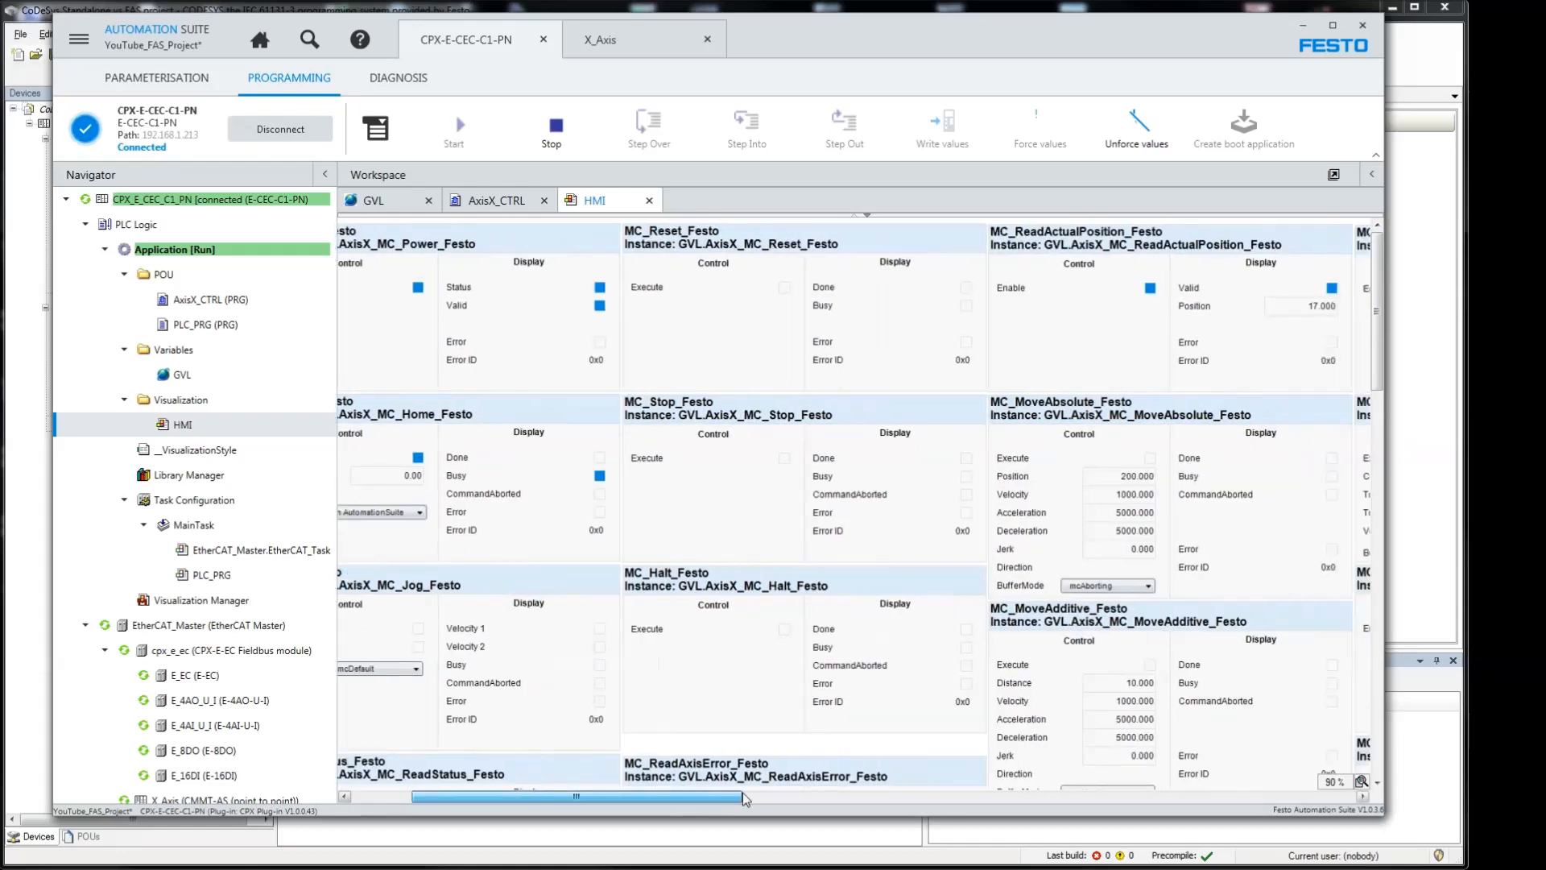
pyautogui.click(744, 798)
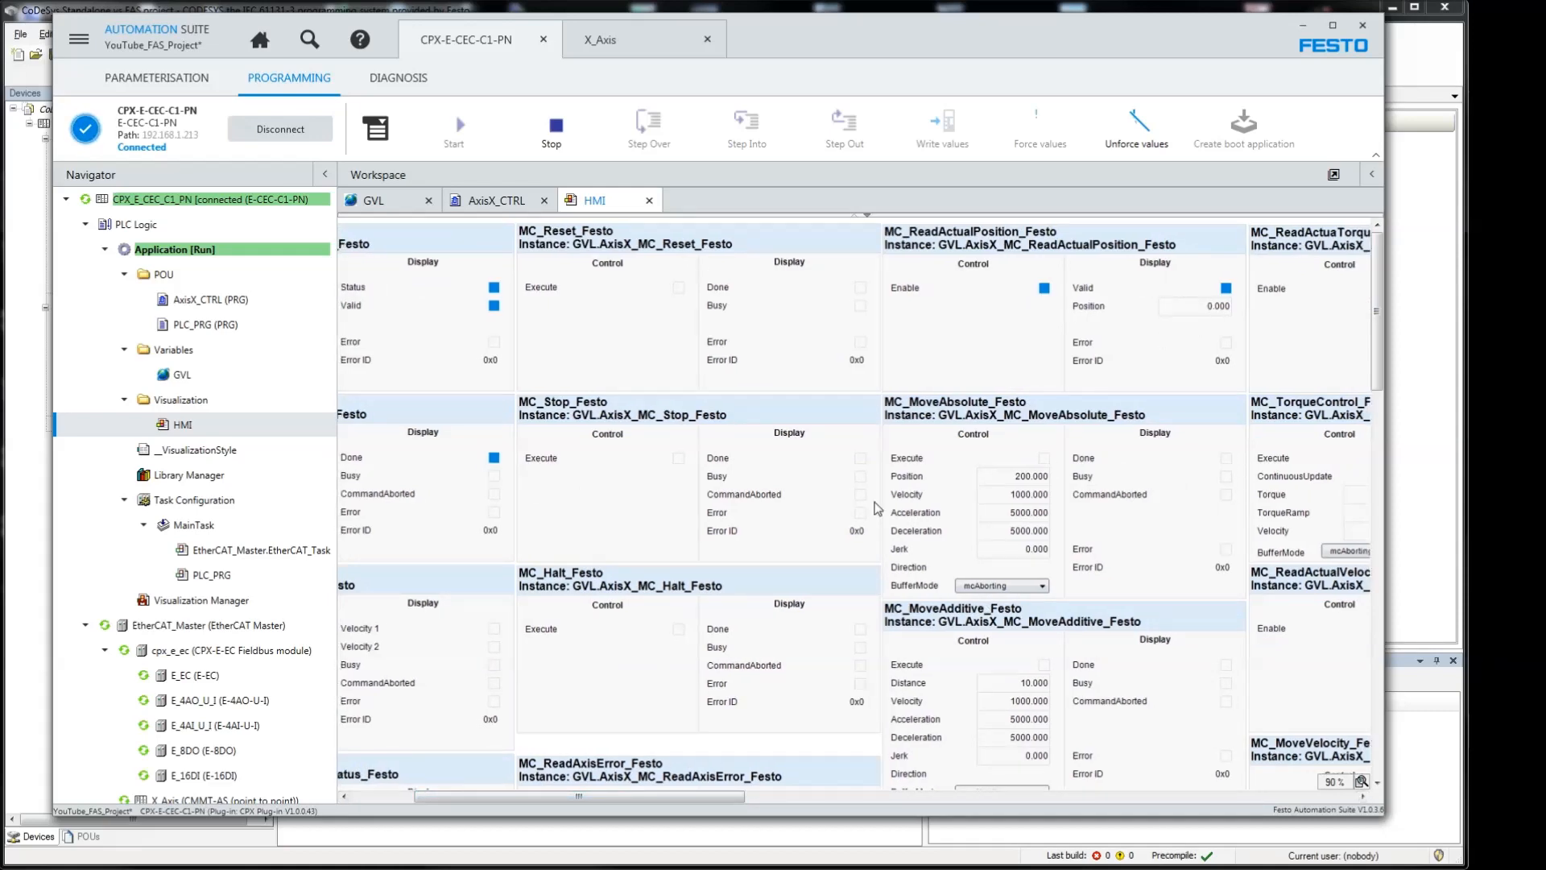
pyautogui.moveTo(486, 798); pyautogui.dragTo(381, 787)
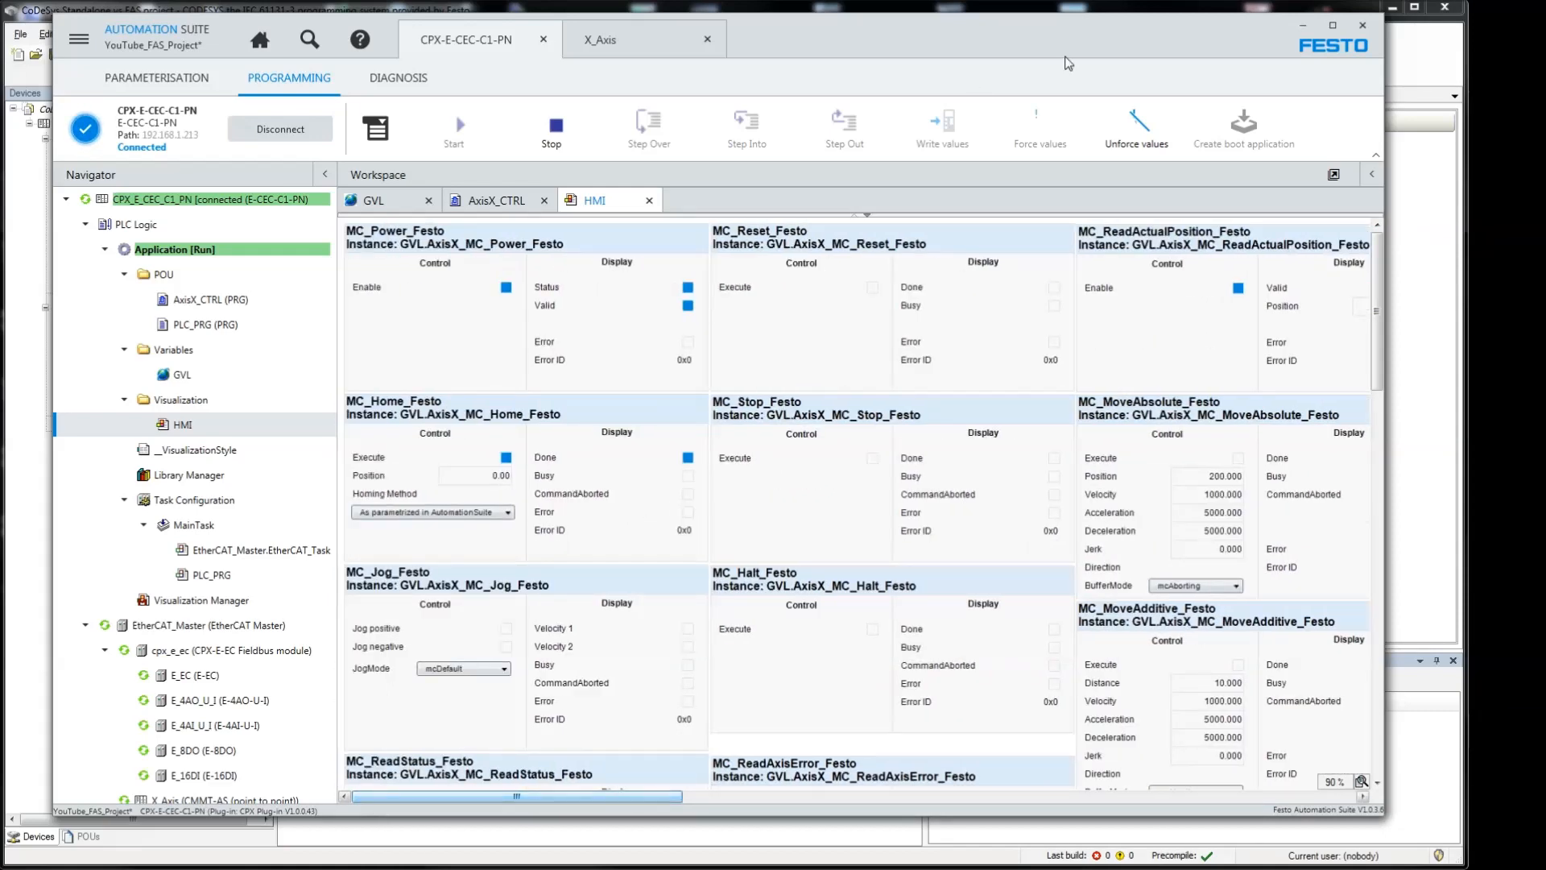
# - Enlarge the main window until it almost fills the screen, without leaving it maximized
pyautogui.click(1332, 25)
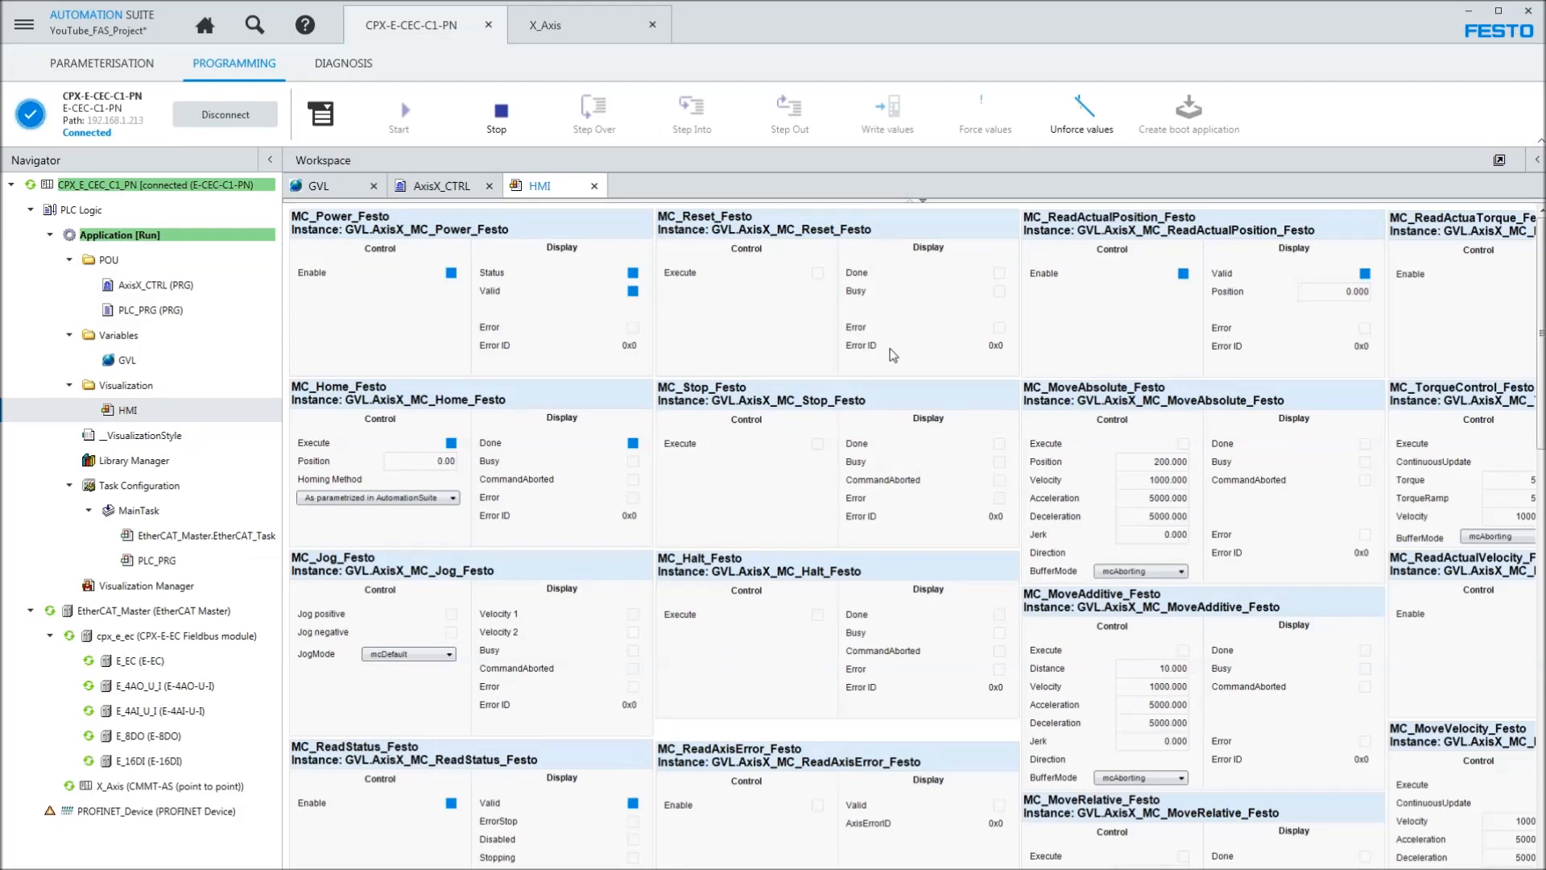
pyautogui.doubleClick(754, 31)
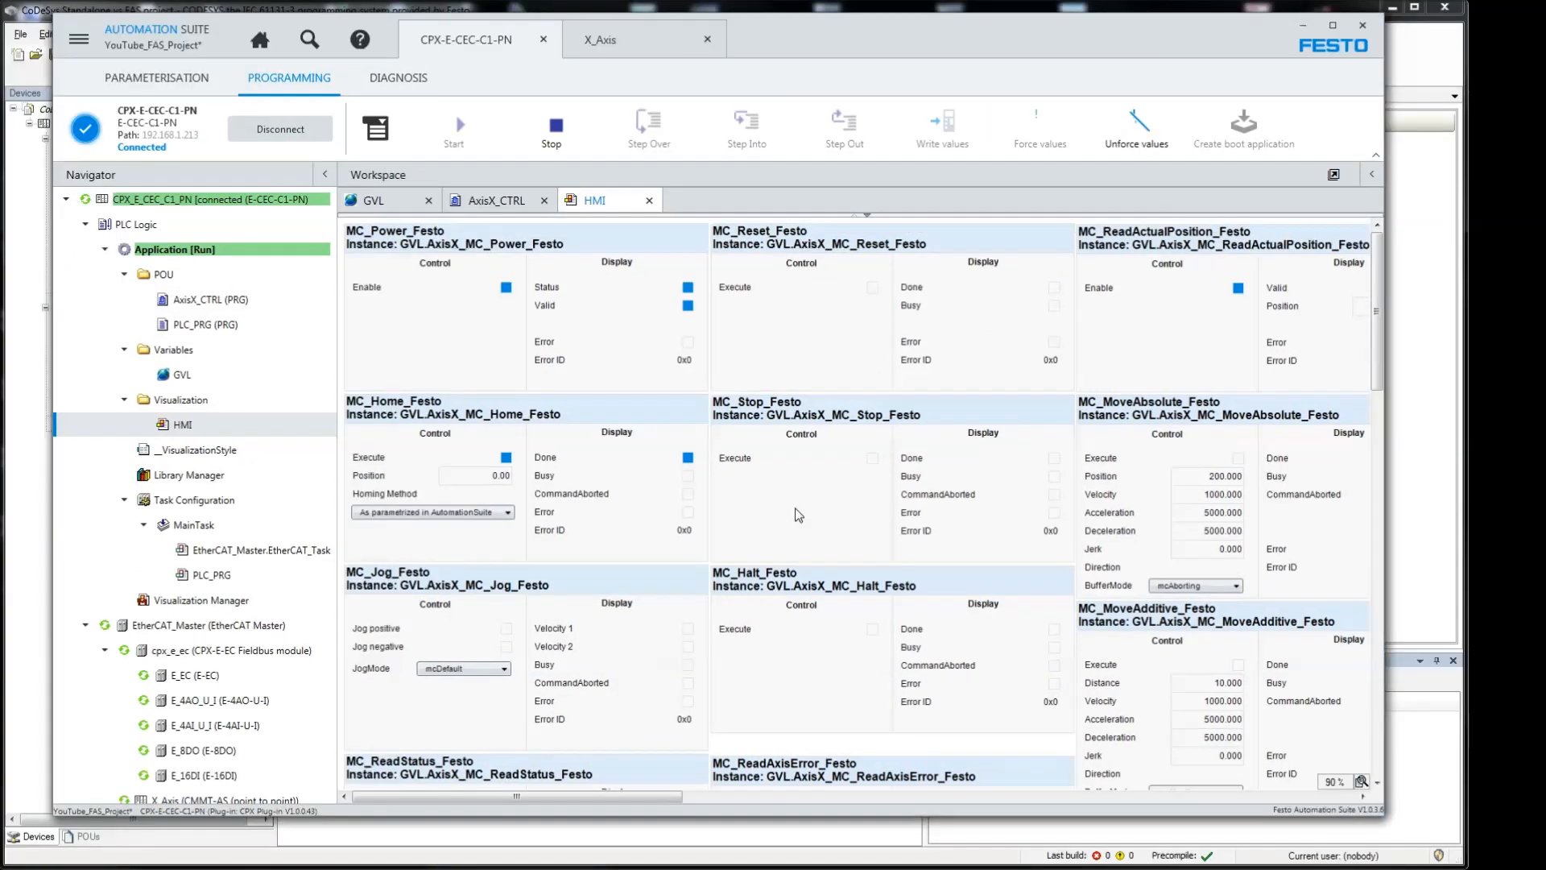
pyautogui.moveTo(822, 30); pyautogui.dragTo(772, 17)
pyautogui.moveTo(1337, 802); pyautogui.dragTo(1545, 868)
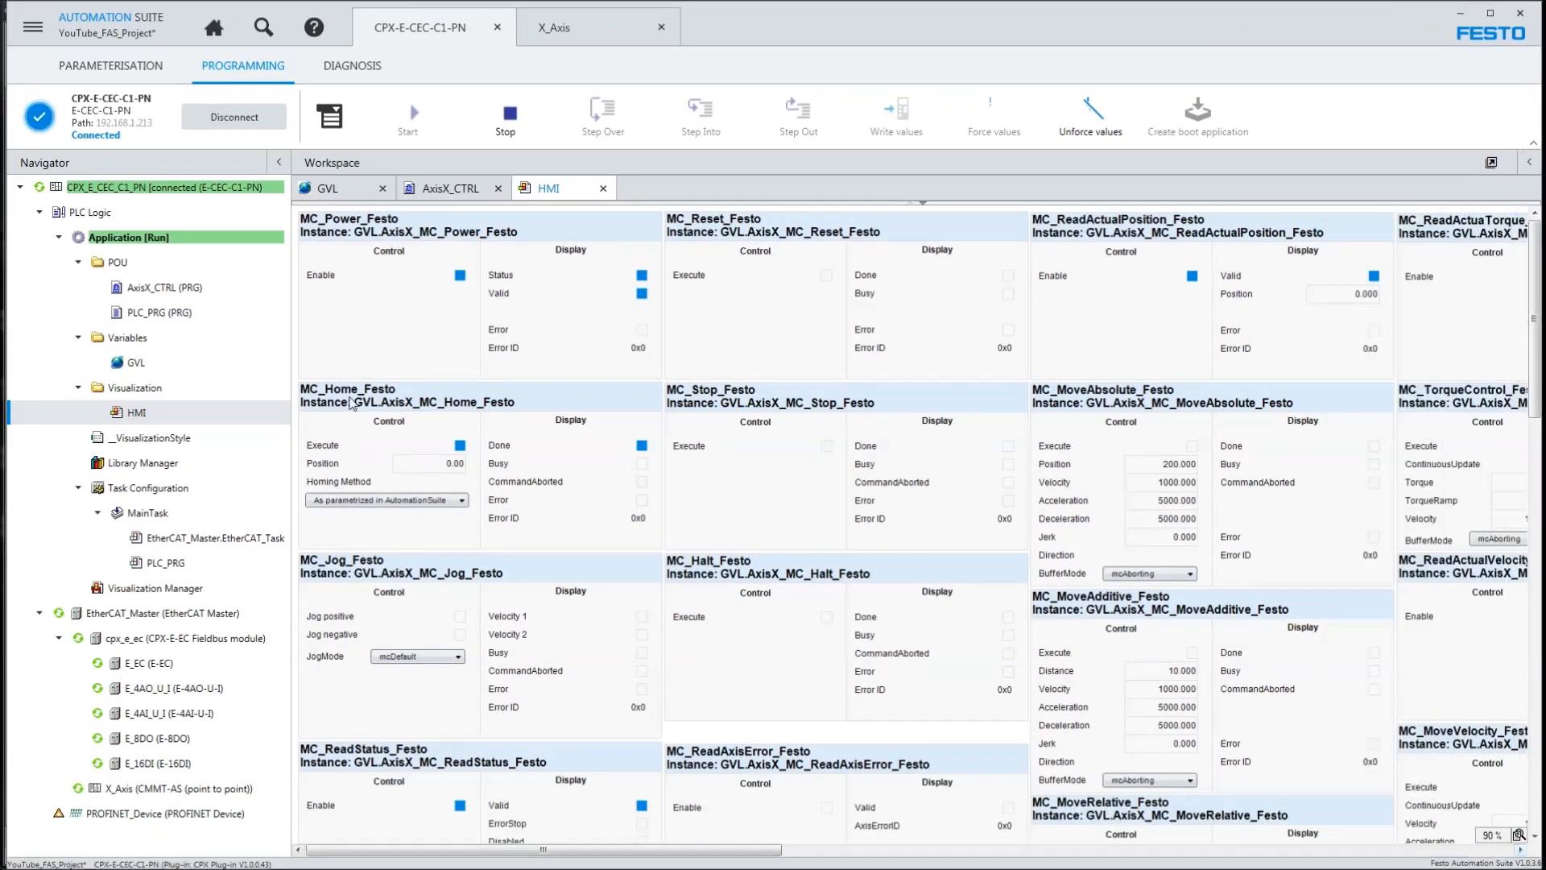
# - Switch off Execute of MC_Home_Festo, try MC_MoveAbsolute_Festo to position 200 at velocity 1000, and check the X_Axis diagnosis
pyautogui.scroll(-1, 412, 364)
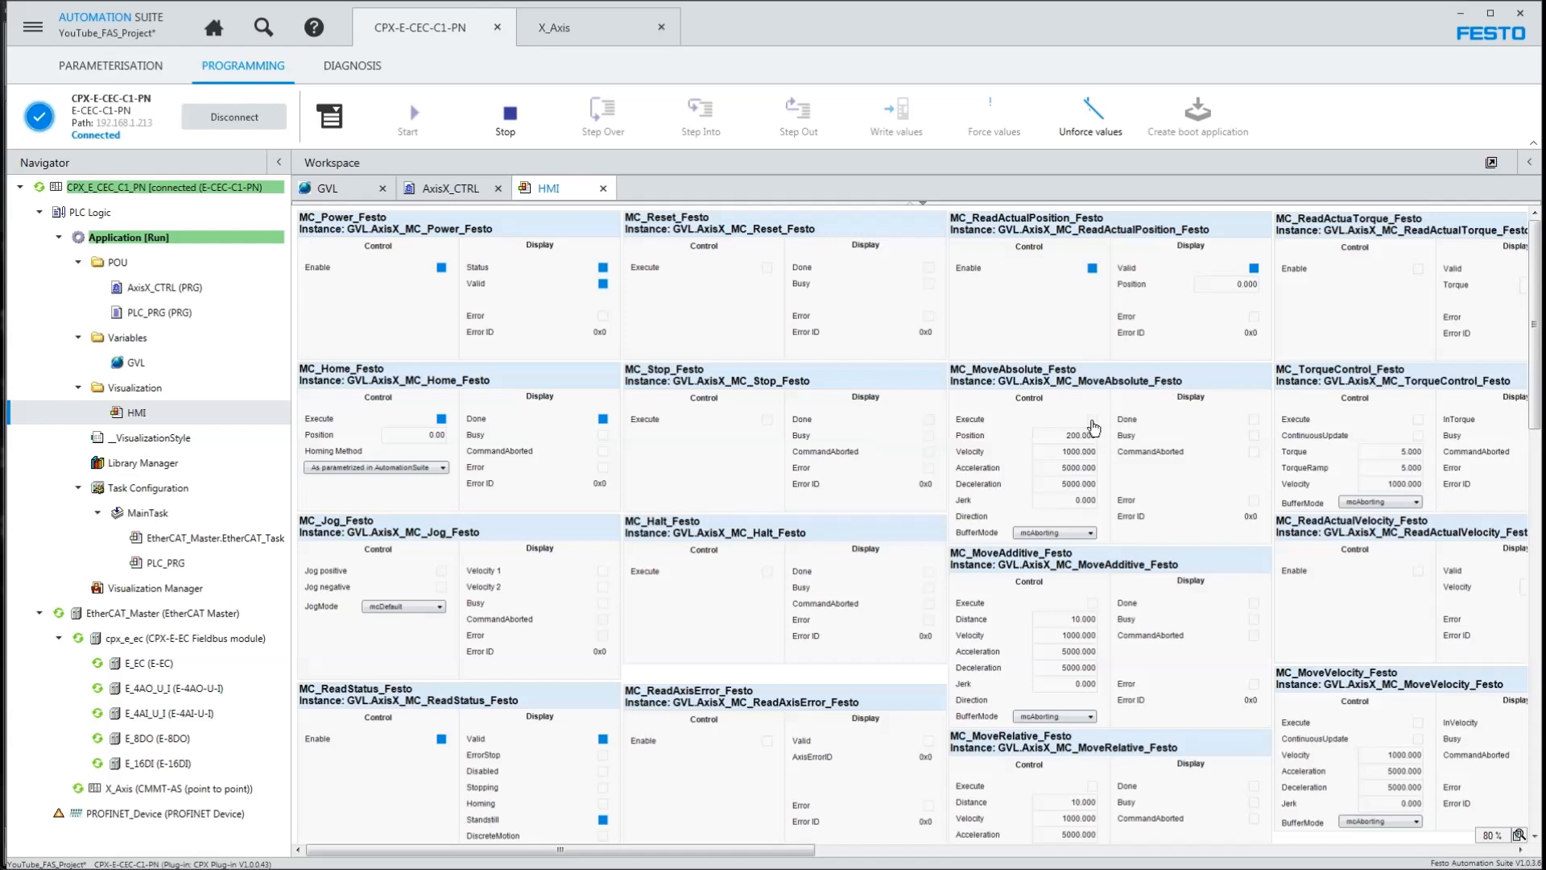
pyautogui.click(442, 420)
pyautogui.click(1092, 421)
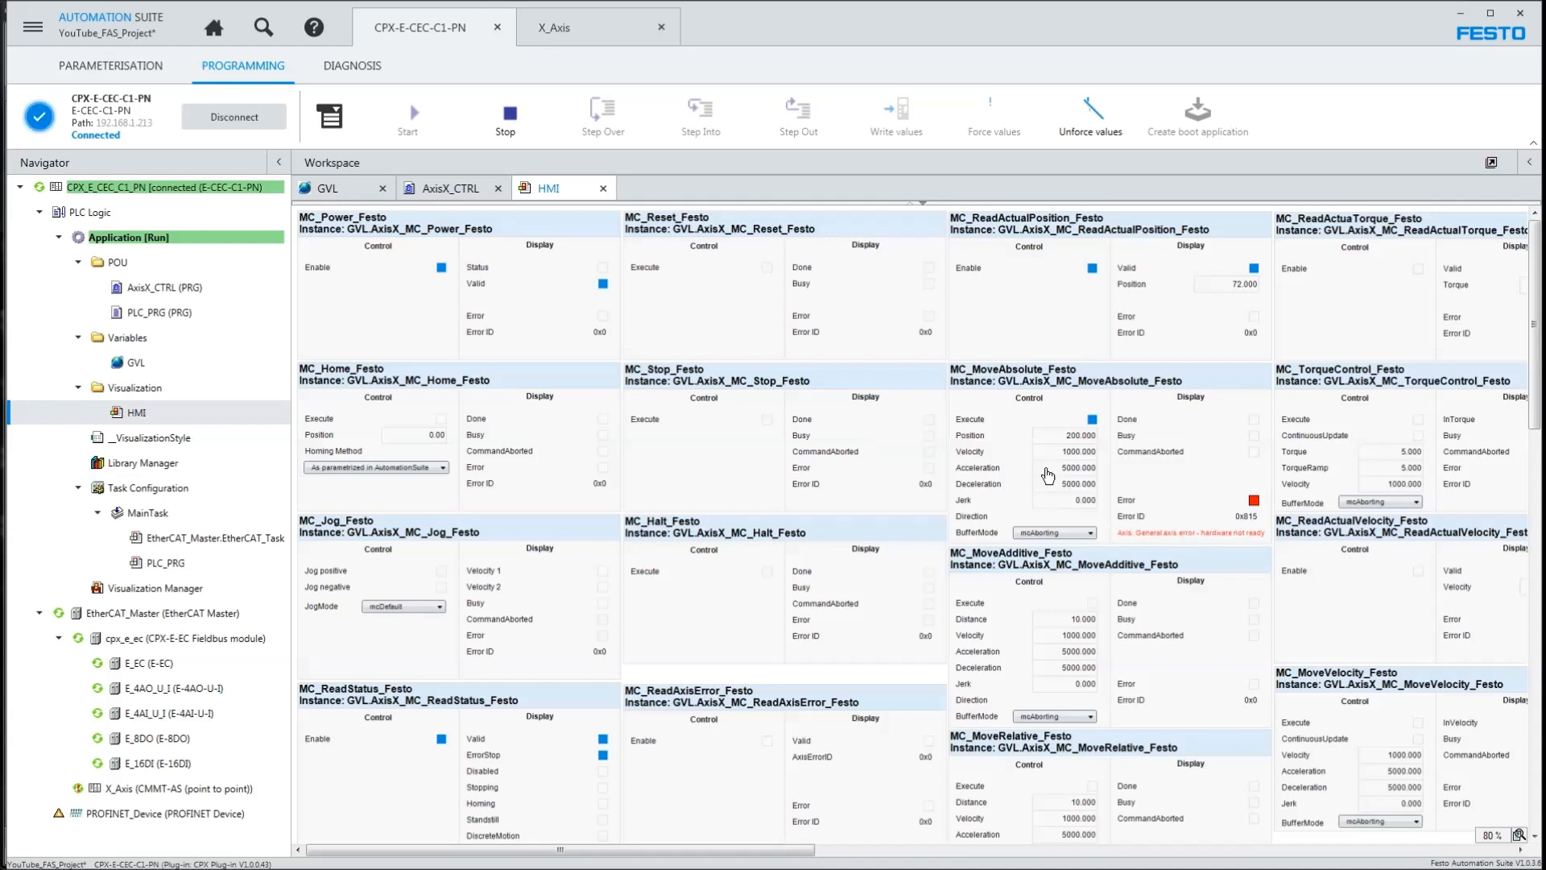
pyautogui.click(563, 28)
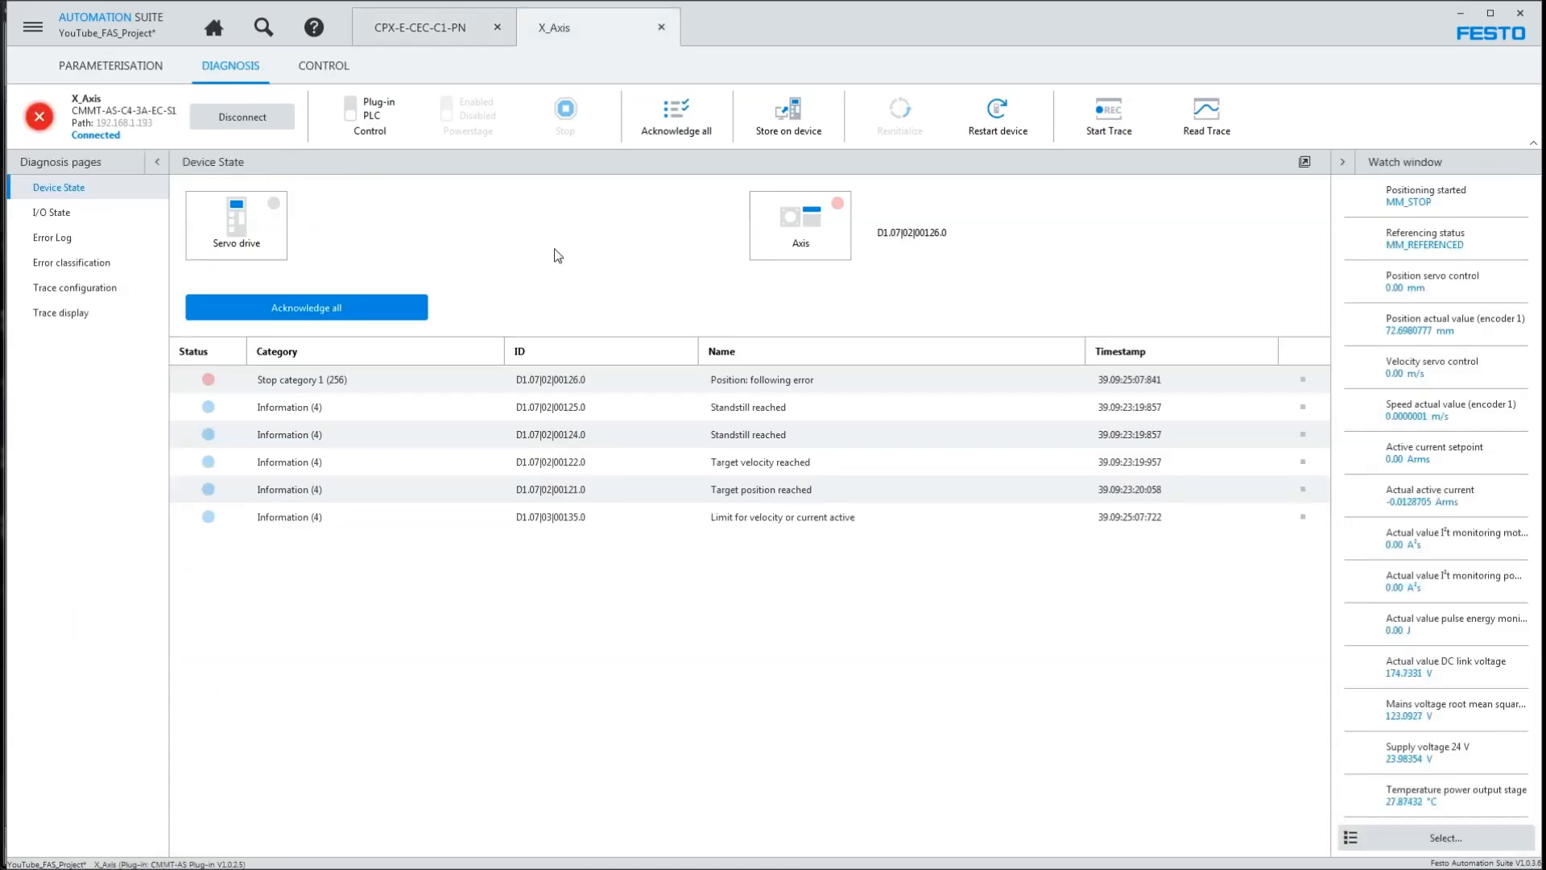
# - Switch off Execute of MC_MoveAbsolute_Festo, then clear the axis error with MC_Reset_Festo and re-enable MC_Power_Festo
pyautogui.click(433, 30)
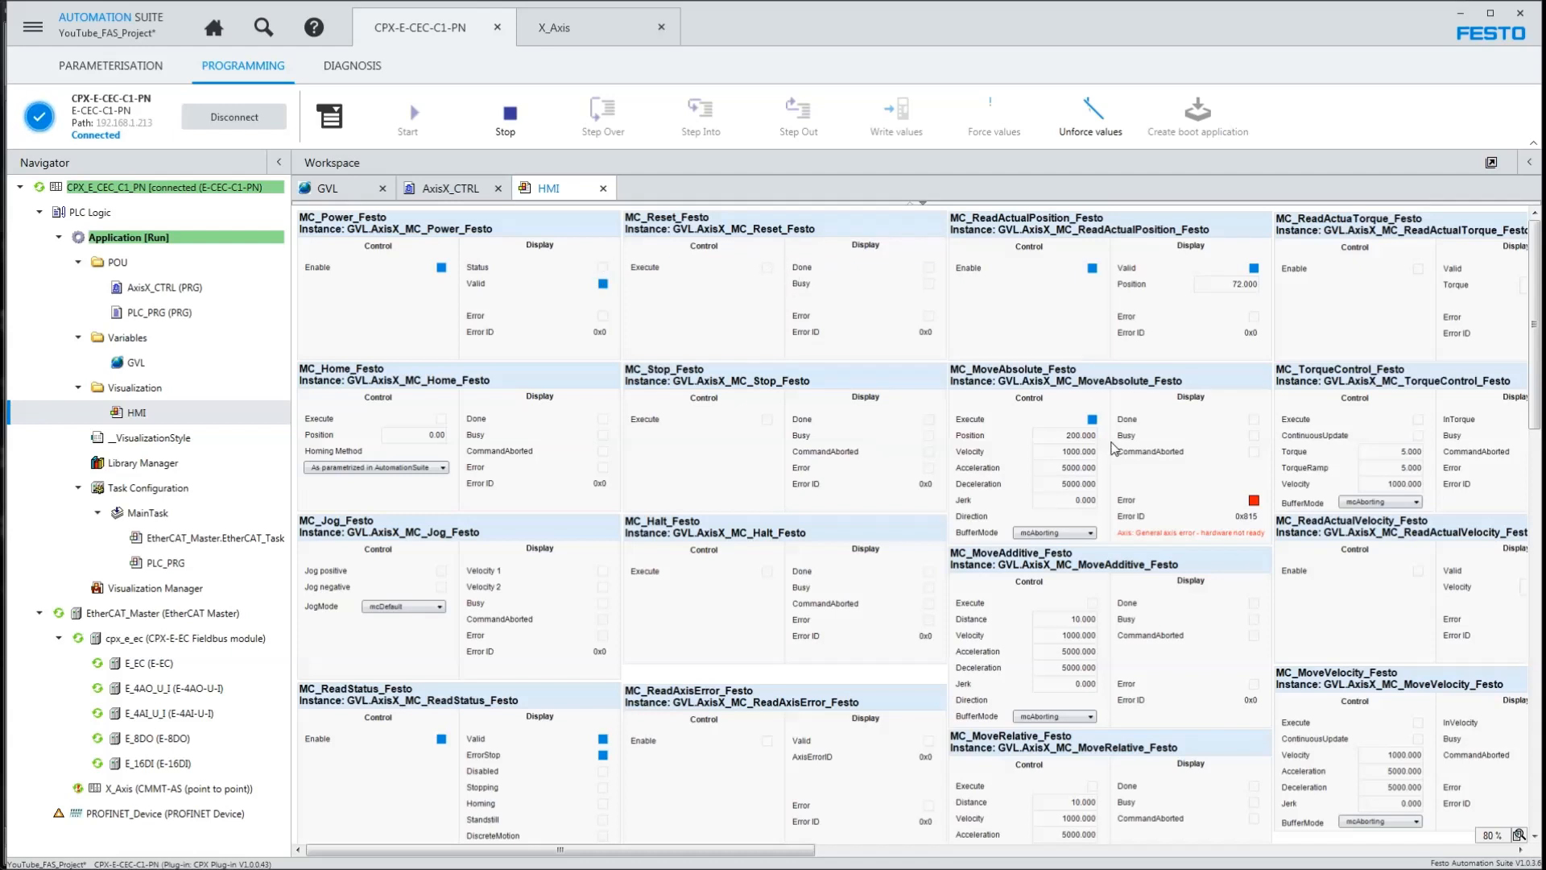
pyautogui.click(1092, 420)
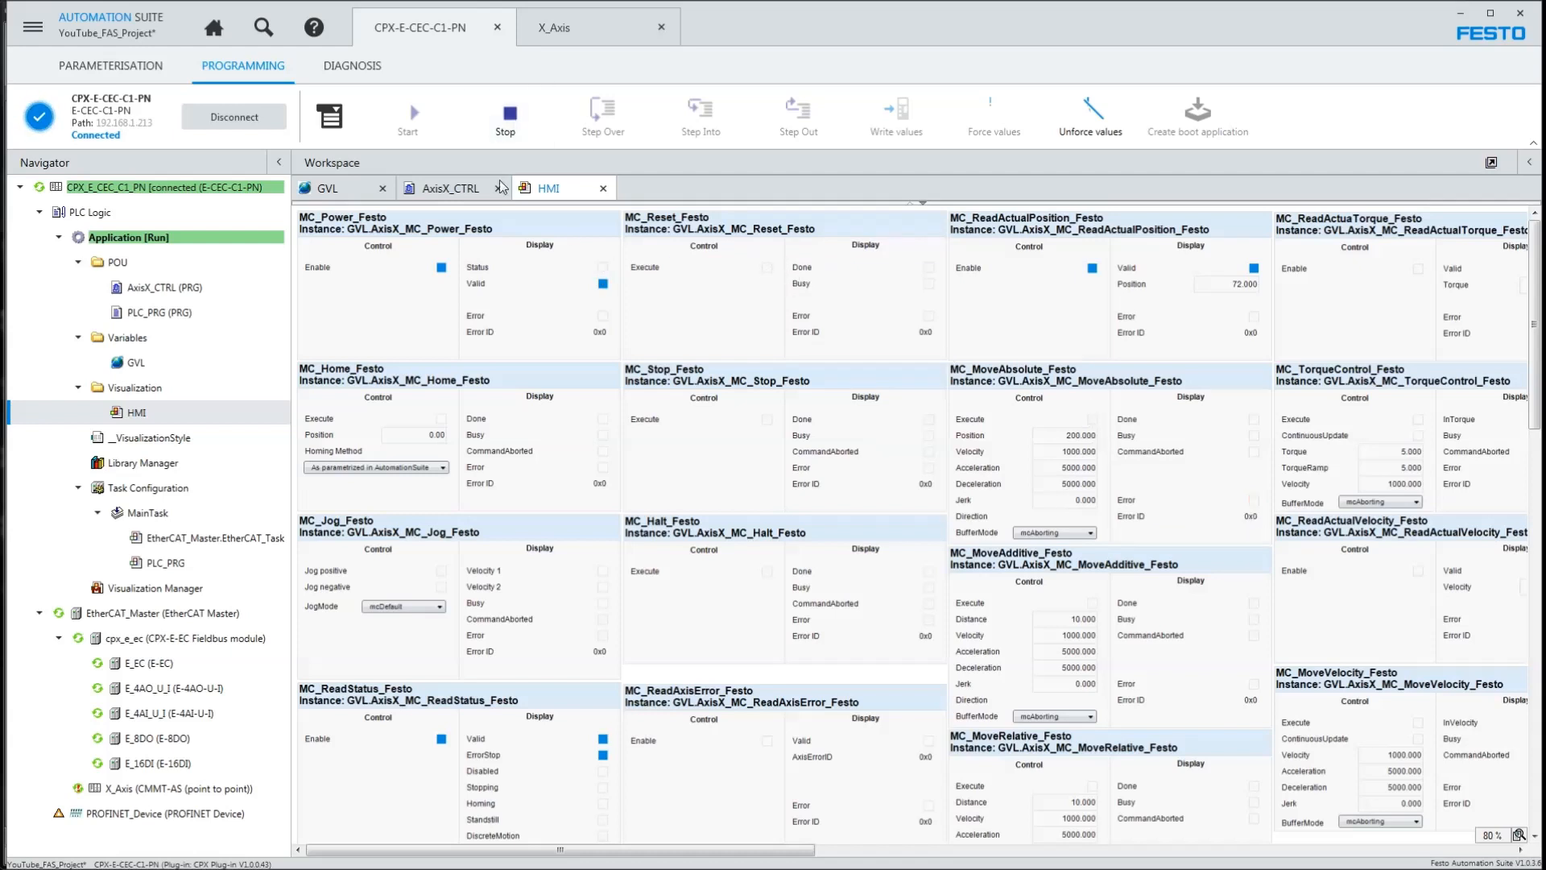
pyautogui.click(766, 268)
pyautogui.click(766, 269)
pyautogui.click(442, 269)
pyautogui.click(442, 269)
pyautogui.click(613, 31)
# - Set the MC_MoveAbsolute_Festo velocity to 100 and execute the move to position 200, switching Execute off again
pyautogui.click(1061, 453)
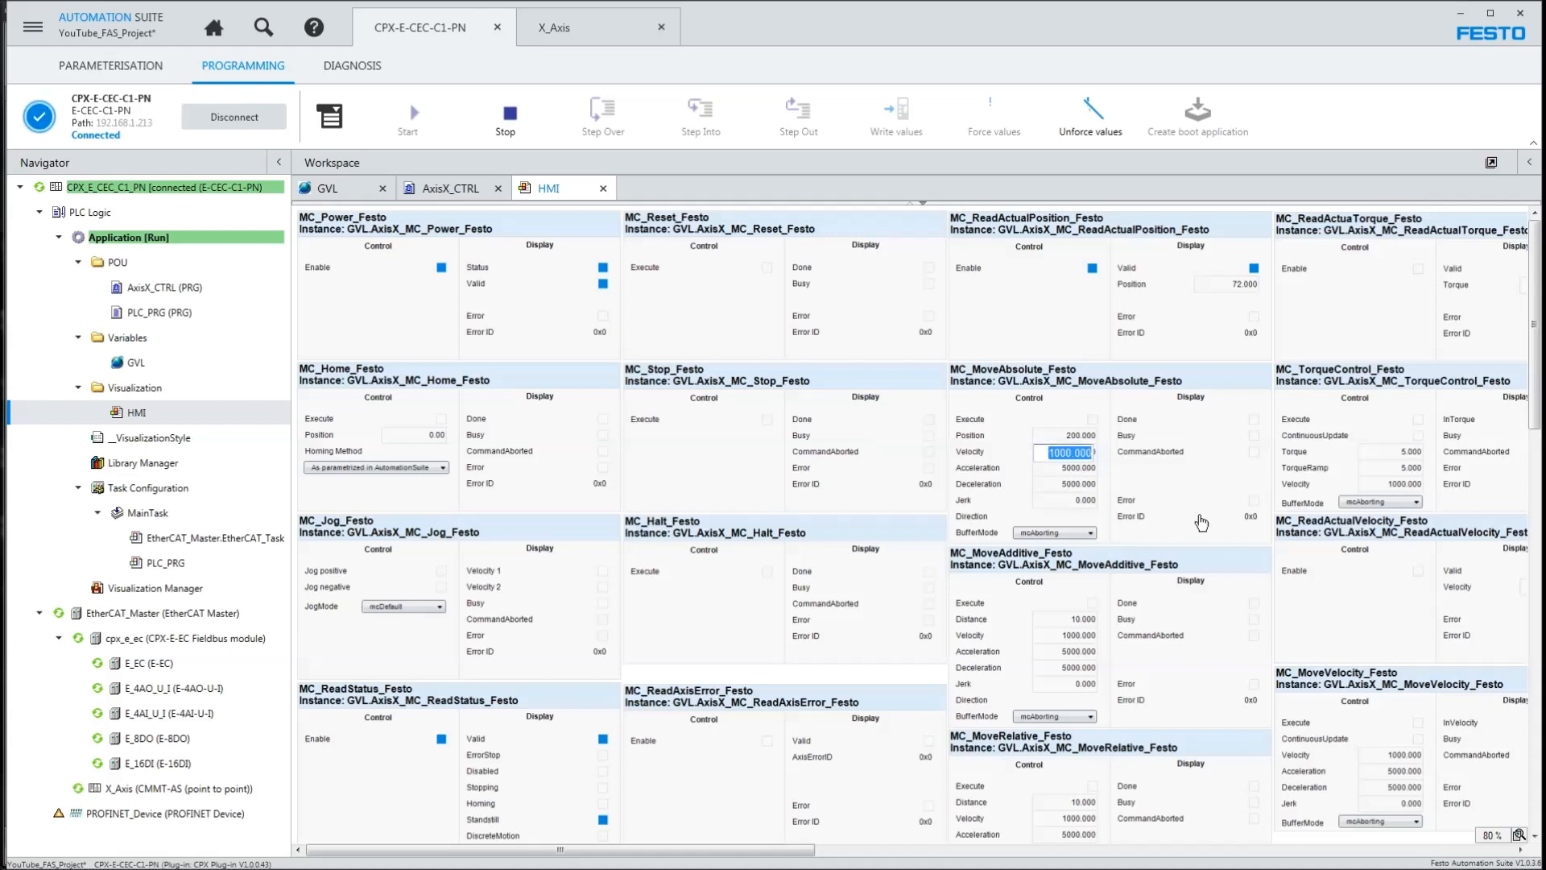
pyautogui.write('100')
pyautogui.press('Return')
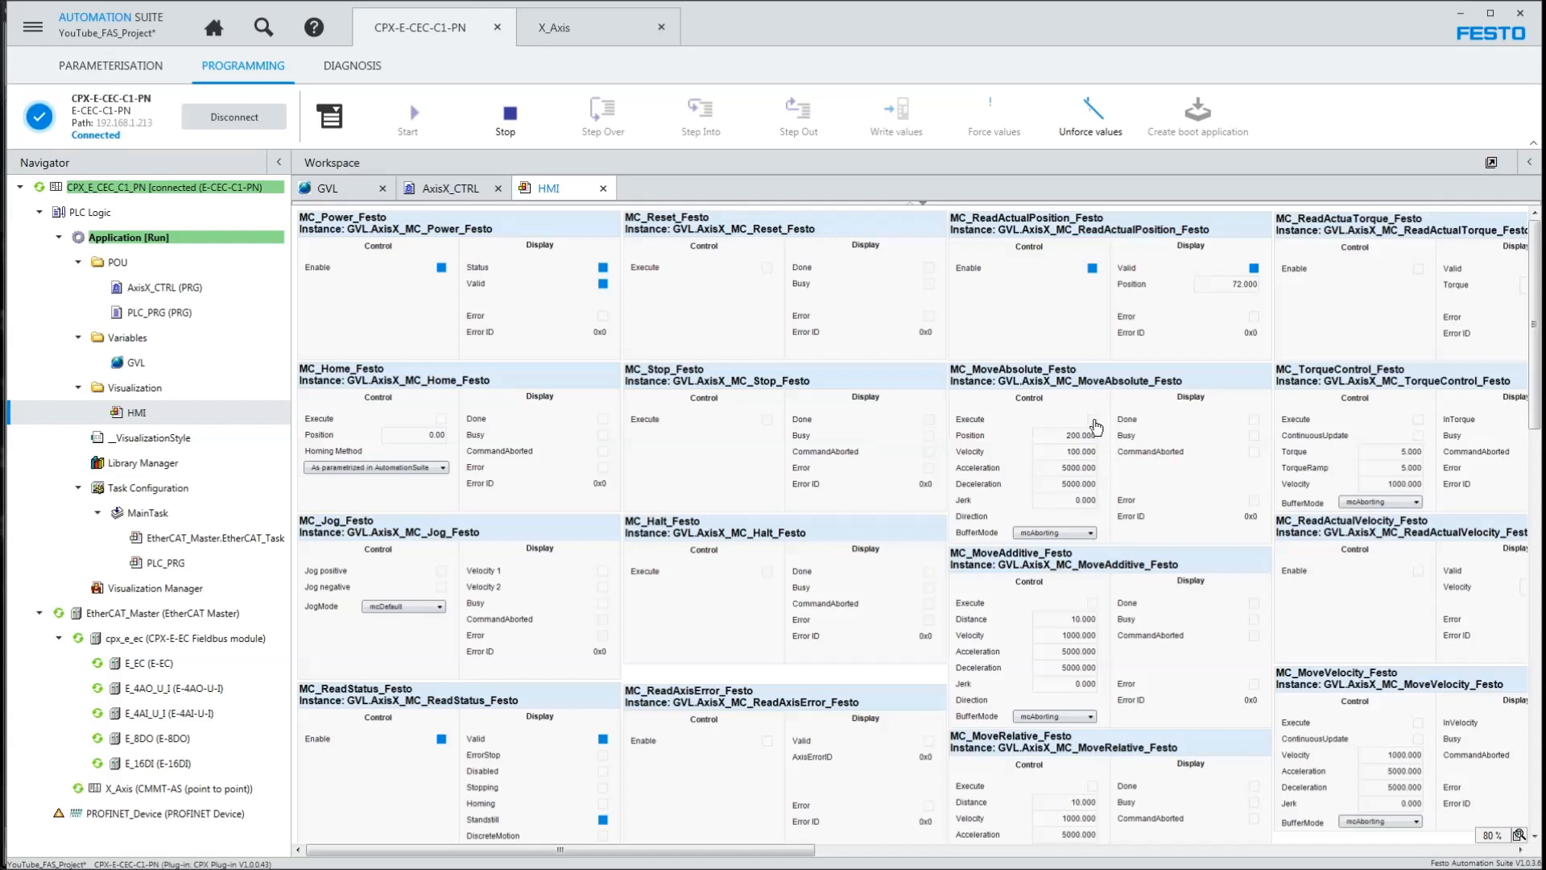
pyautogui.click(1091, 420)
pyautogui.click(1092, 419)
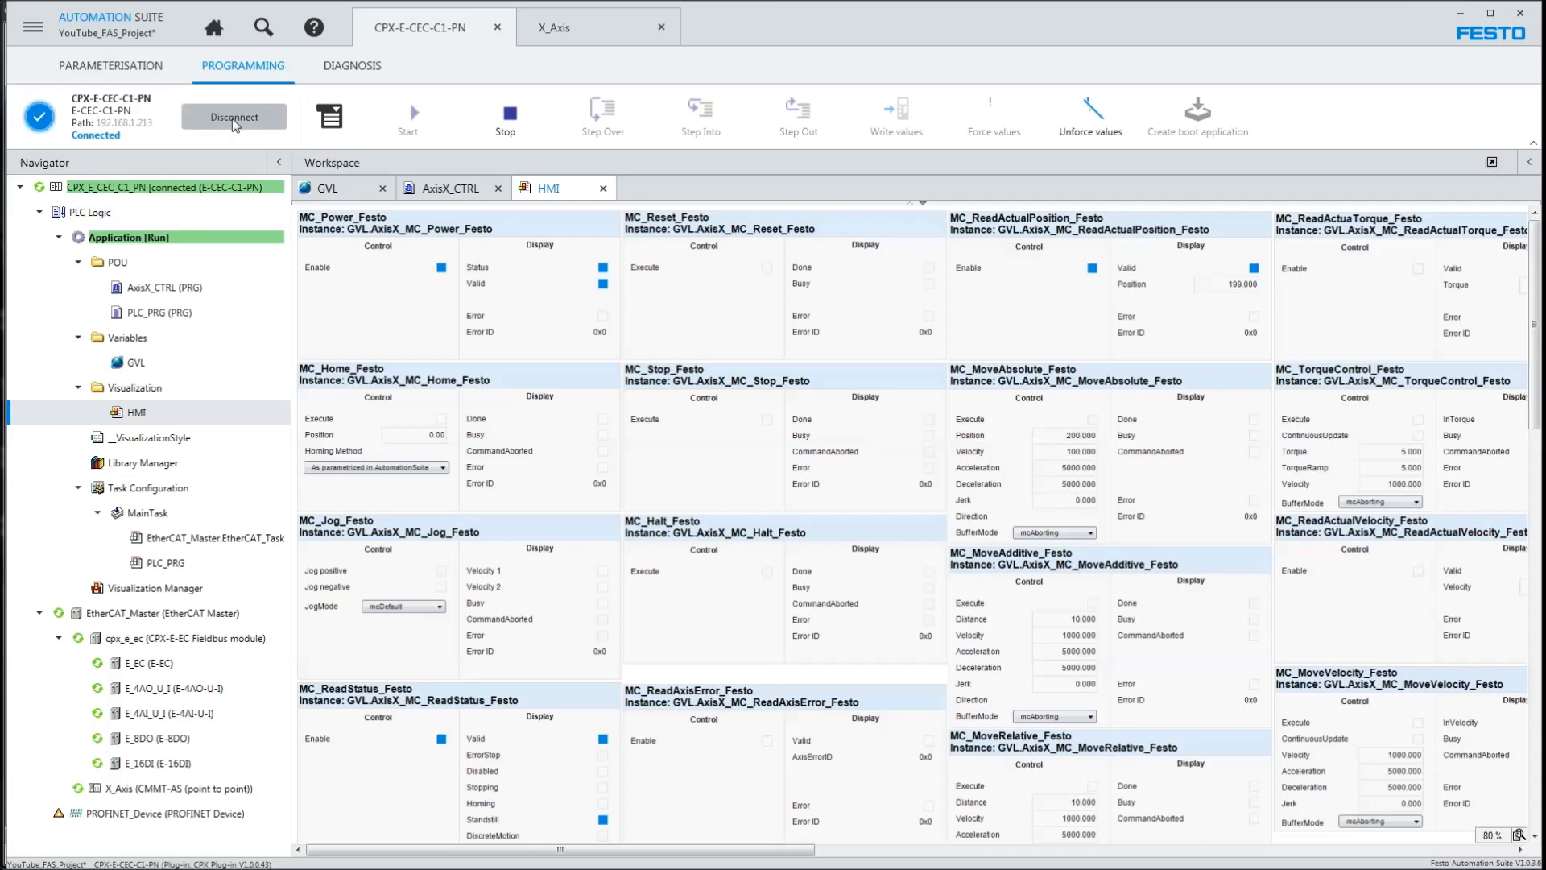
# - Save the YouTube_FAS_Project project
pyautogui.click(32, 27)
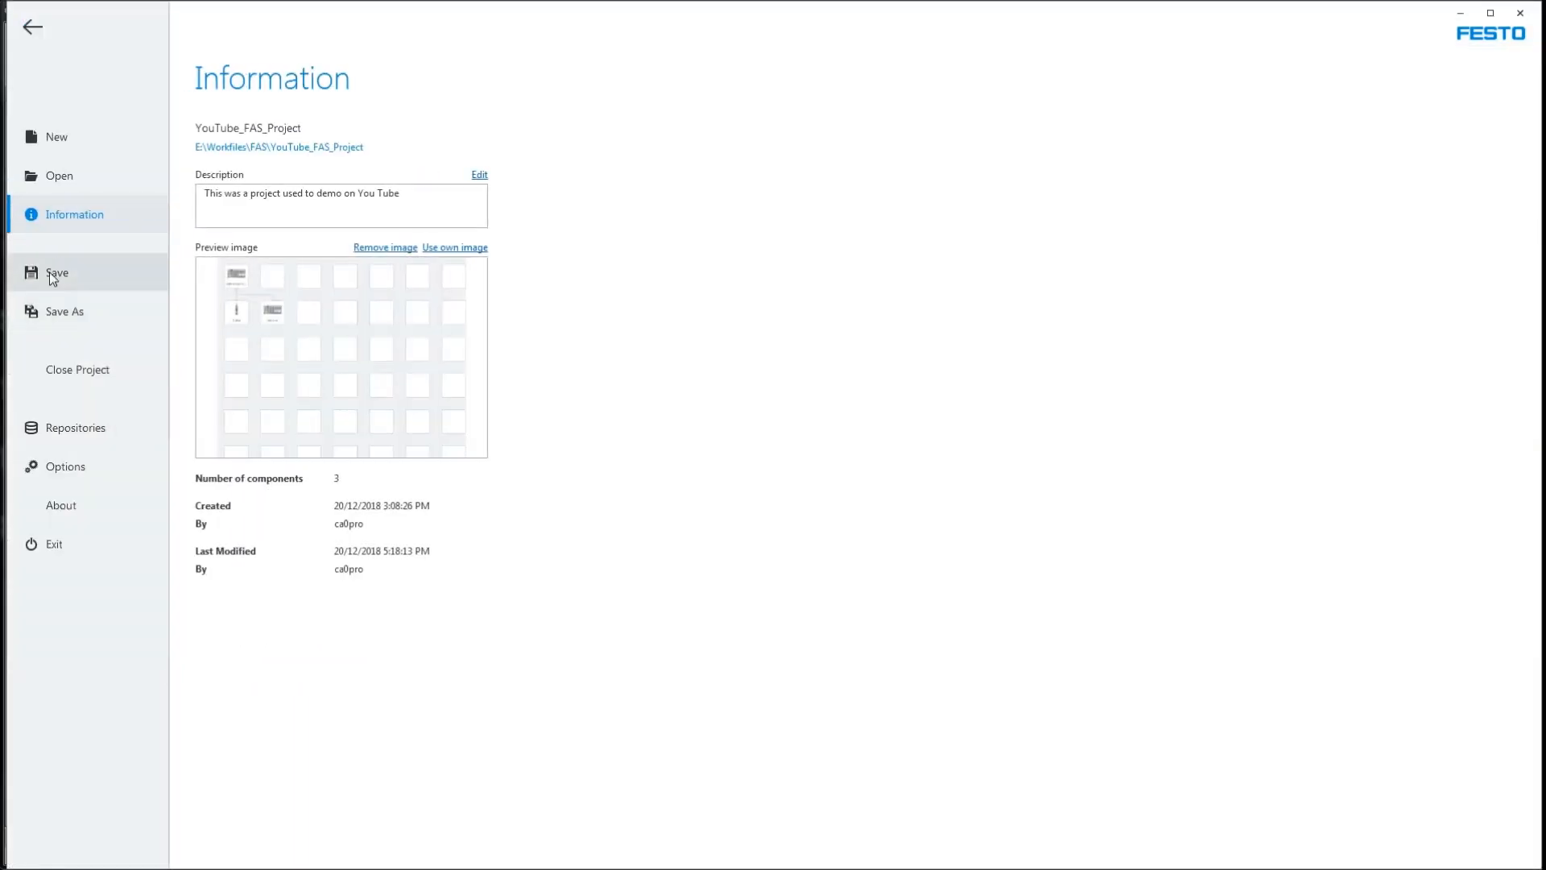
pyautogui.click(52, 272)
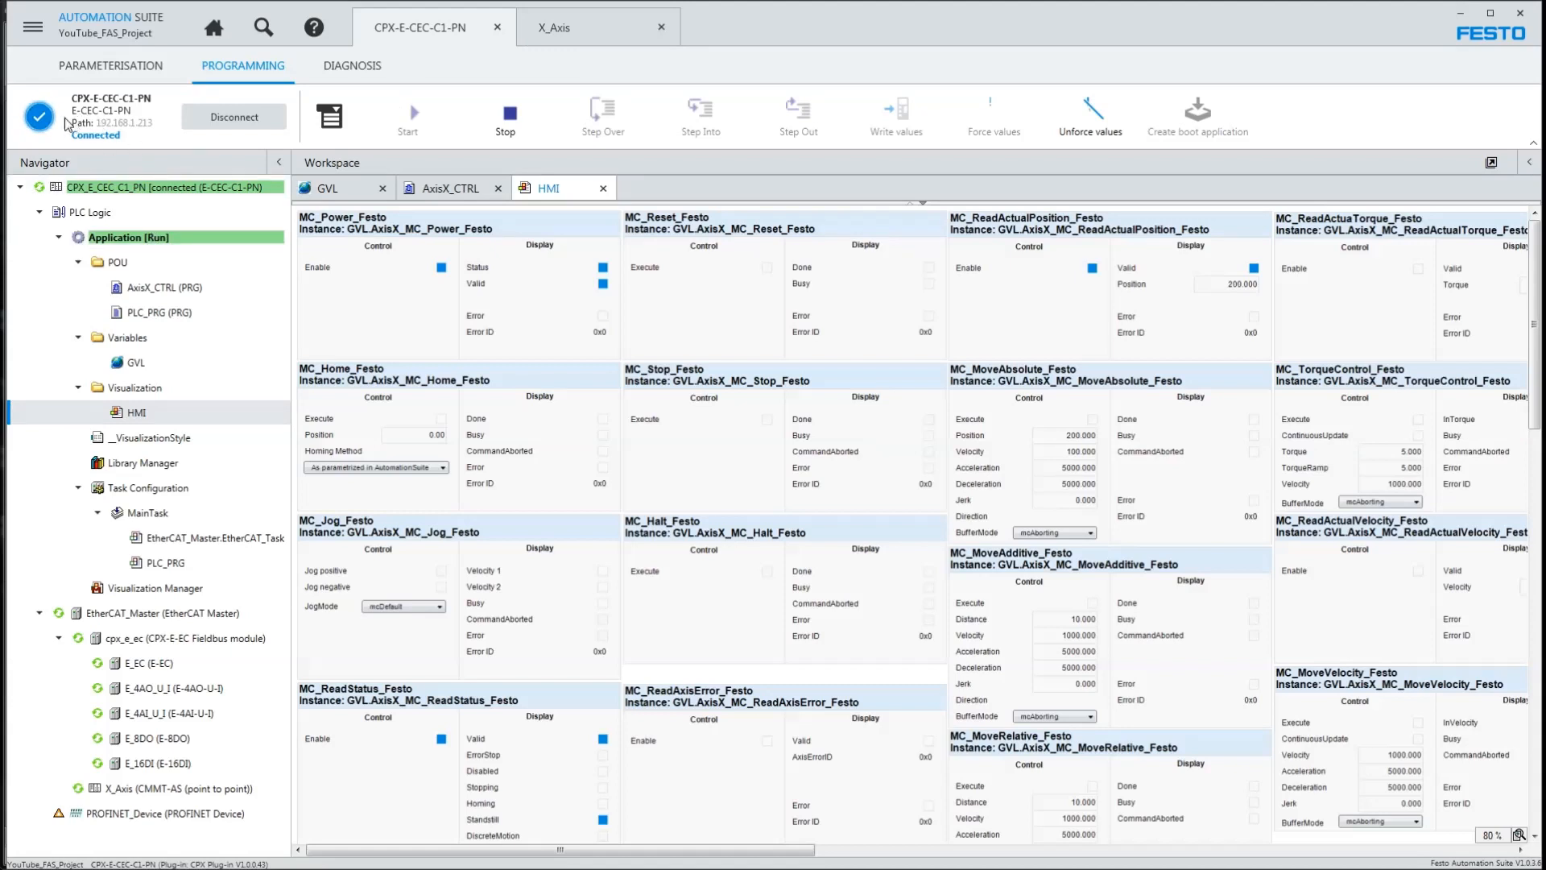
# - Disconnect the CPX-E-CEC-C1-PN controller and the X_Axis drive, and close the controller's page
pyautogui.click(234, 116)
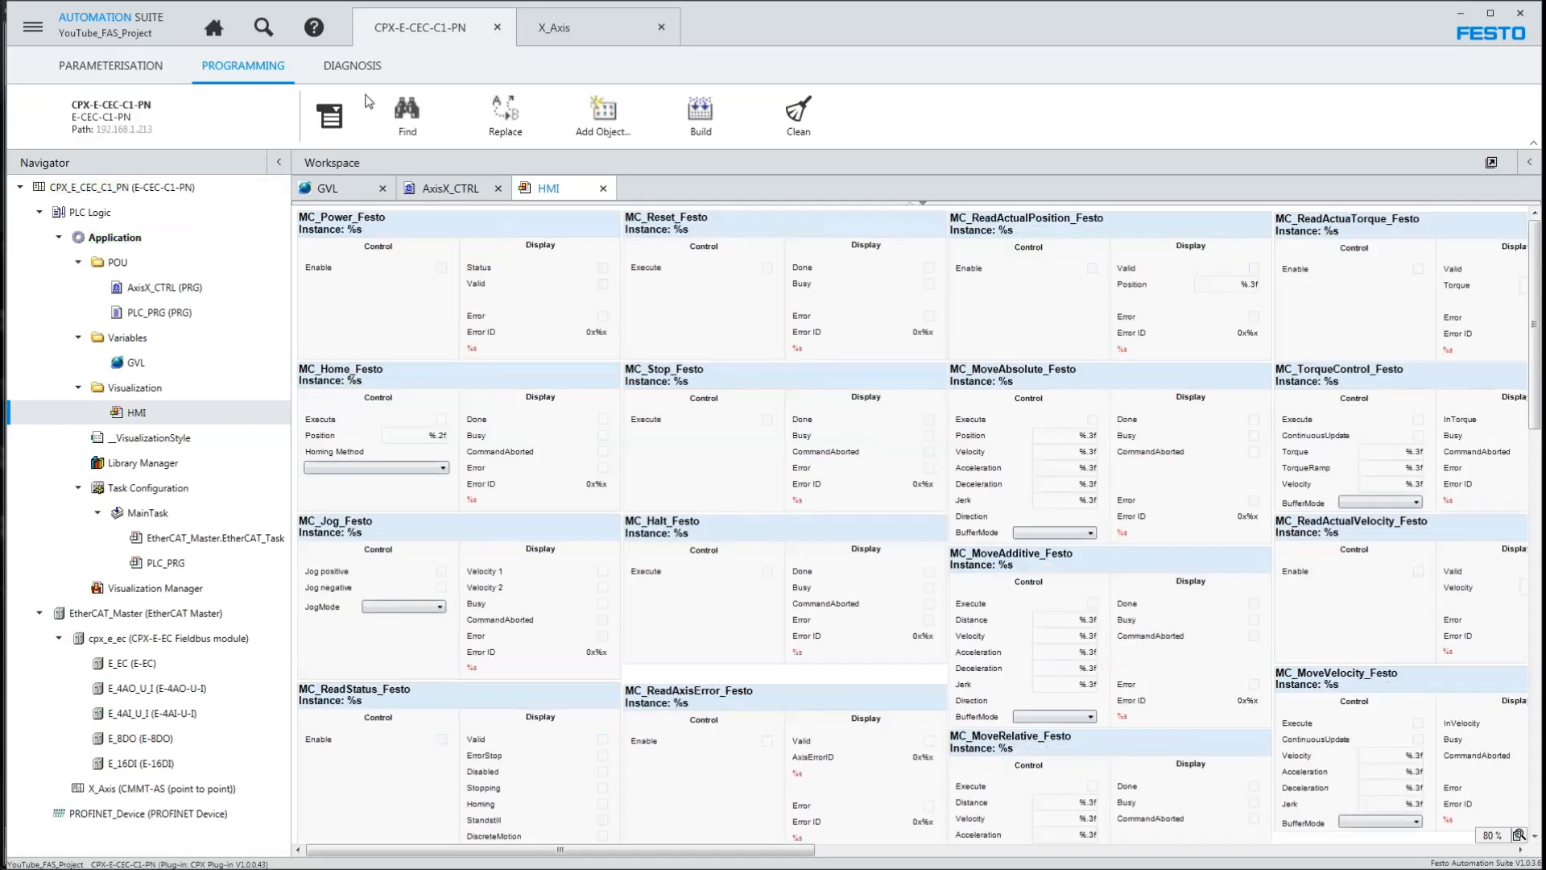
pyautogui.click(576, 32)
pyautogui.click(232, 117)
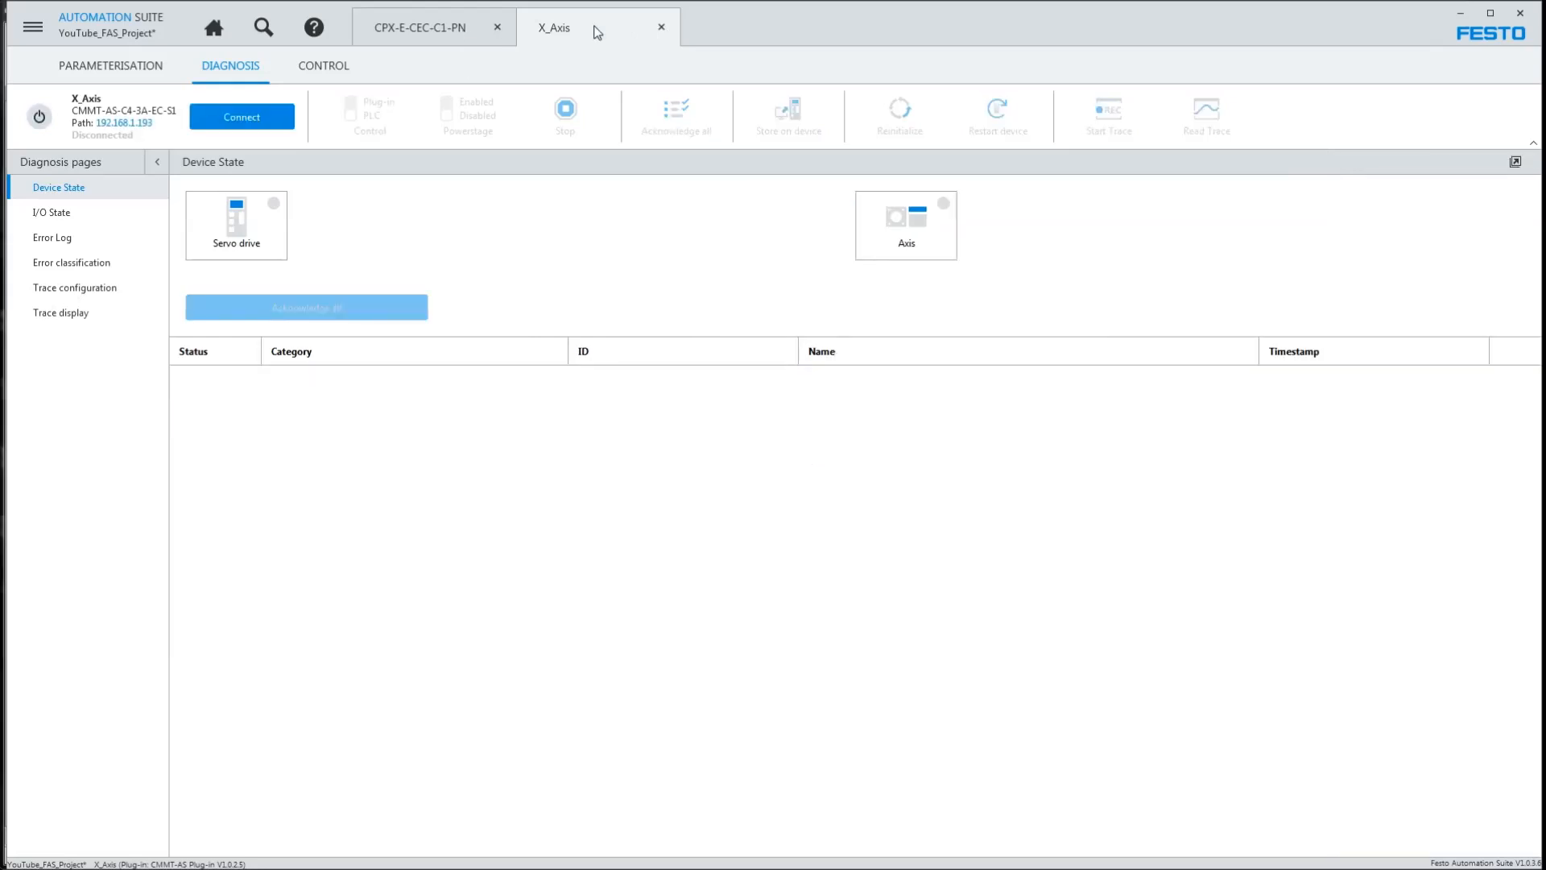
pyautogui.click(662, 28)
pyautogui.click(498, 27)
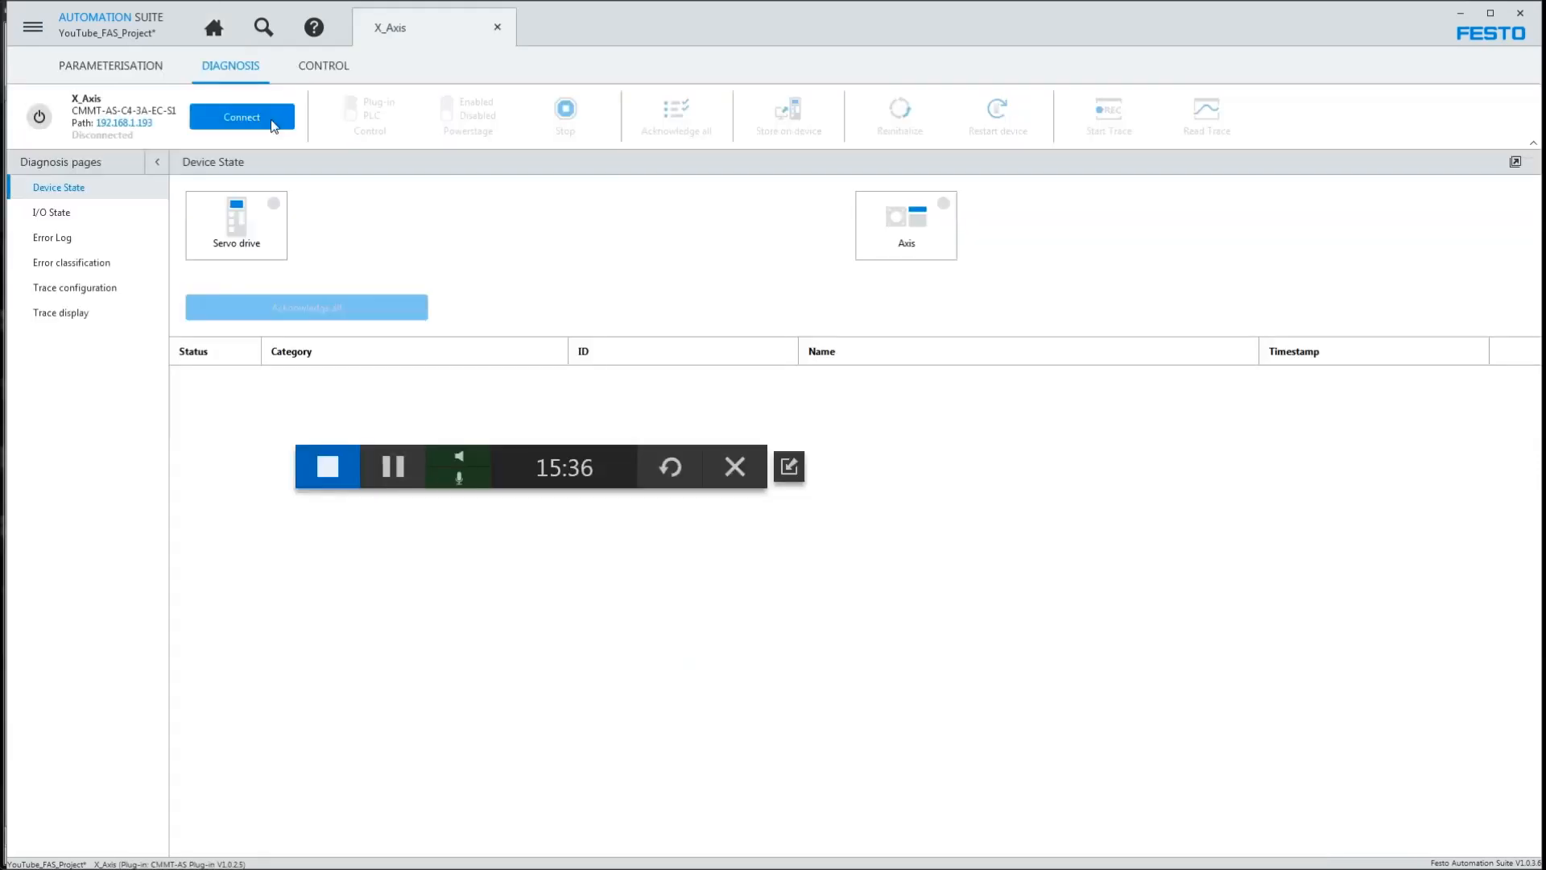
# - Open the X_Axis drive's Device settings parameters and view the parameter information for the external brake resistor's Resistivity
pyautogui.click(132, 67)
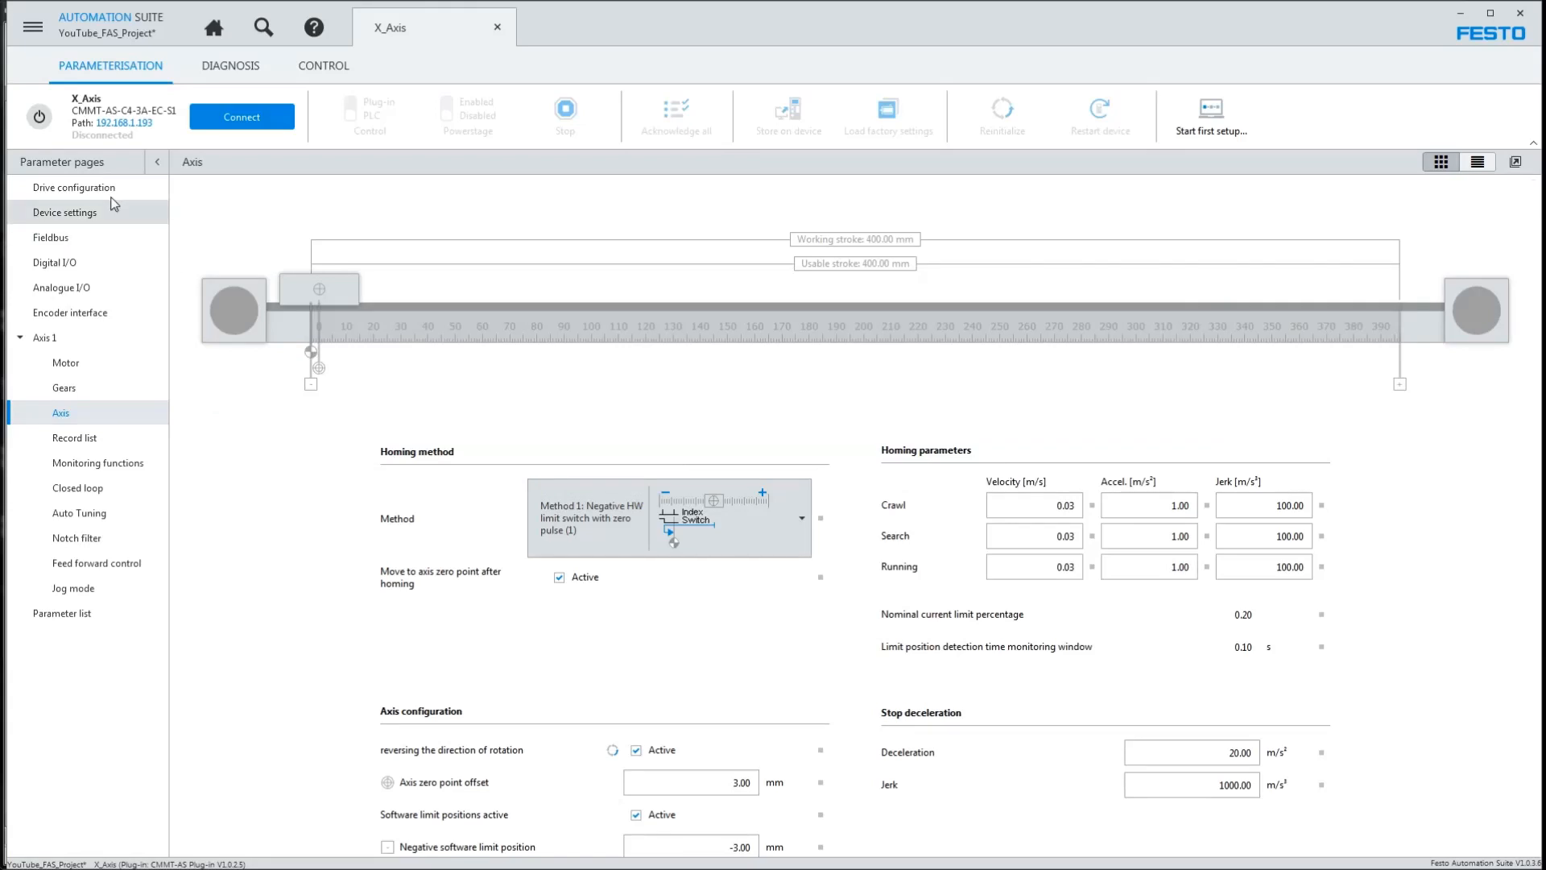
pyautogui.click(79, 193)
pyautogui.click(79, 216)
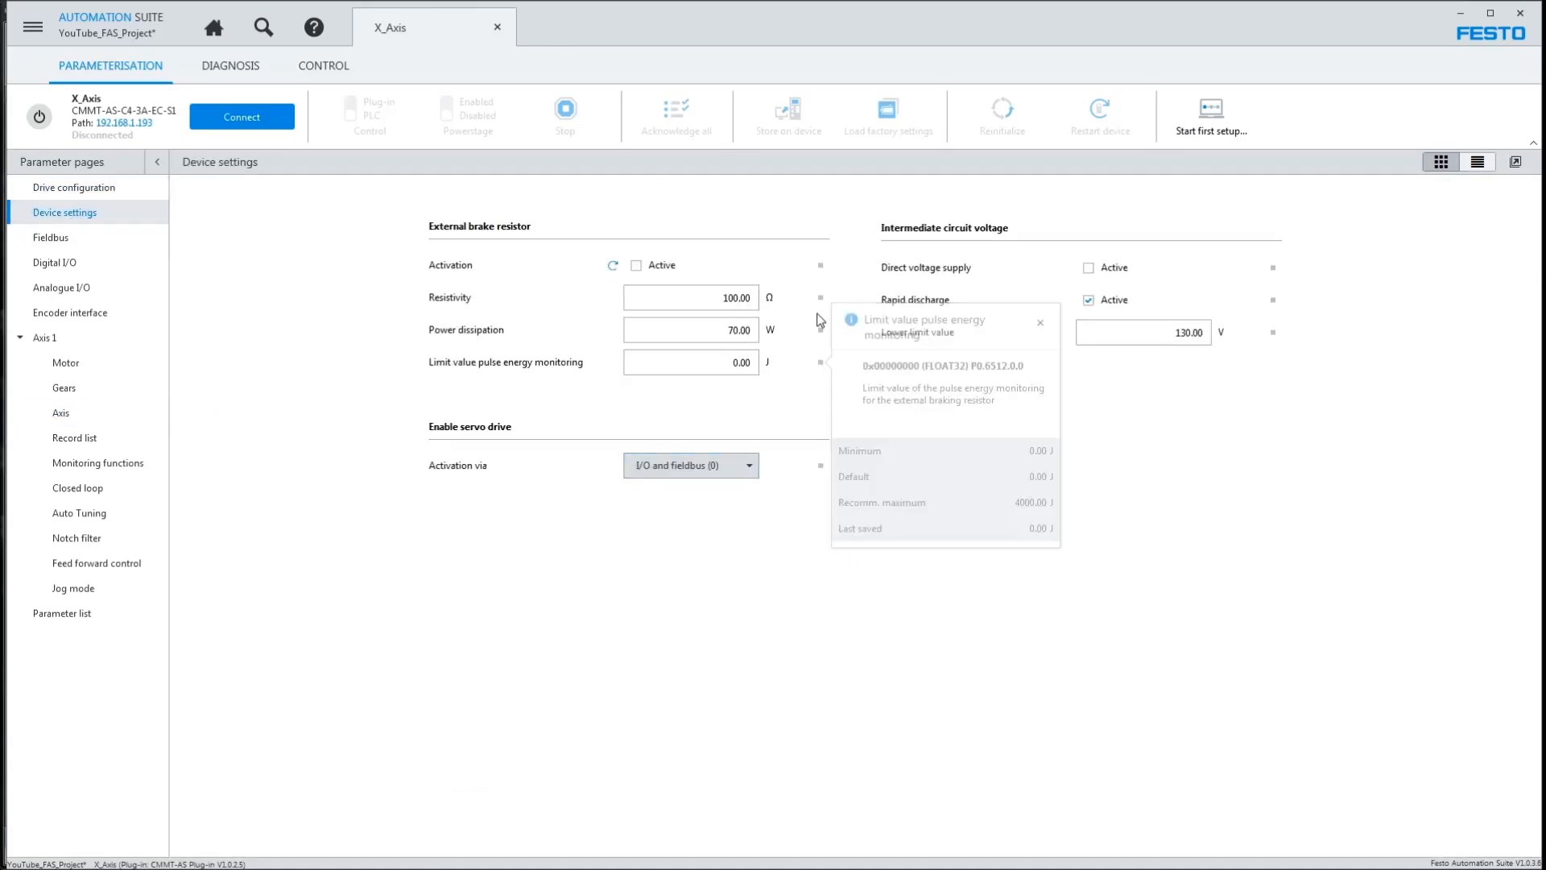
pyautogui.moveTo(824, 302)
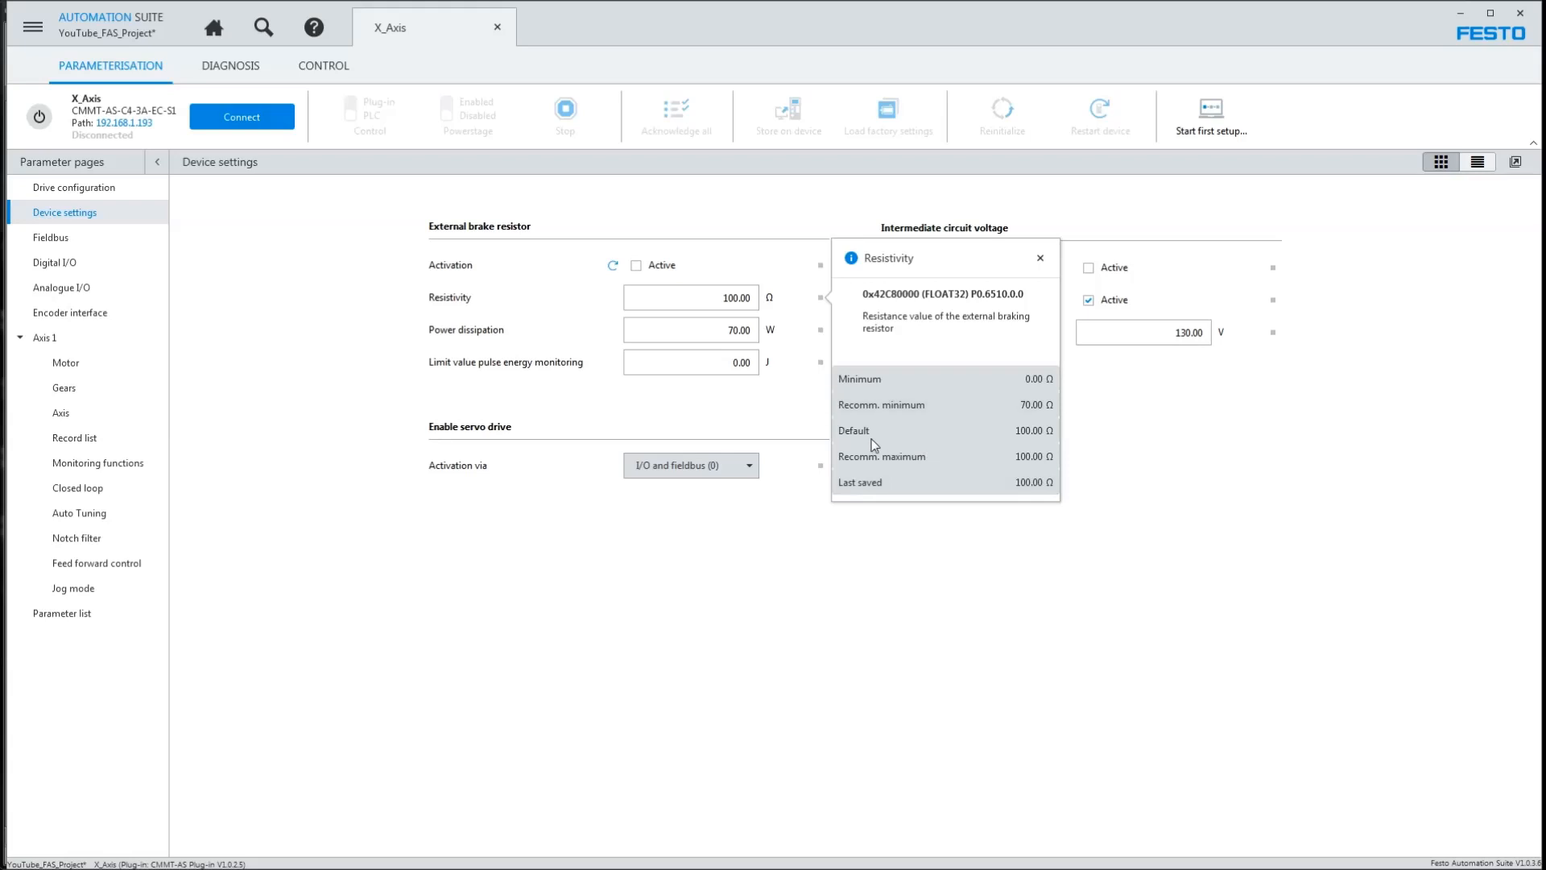
# - Try a Resistivity of 10 Ω for the external brake resistor and check its parameter information
pyautogui.moveTo(719, 299); pyautogui.dragTo(766, 300)
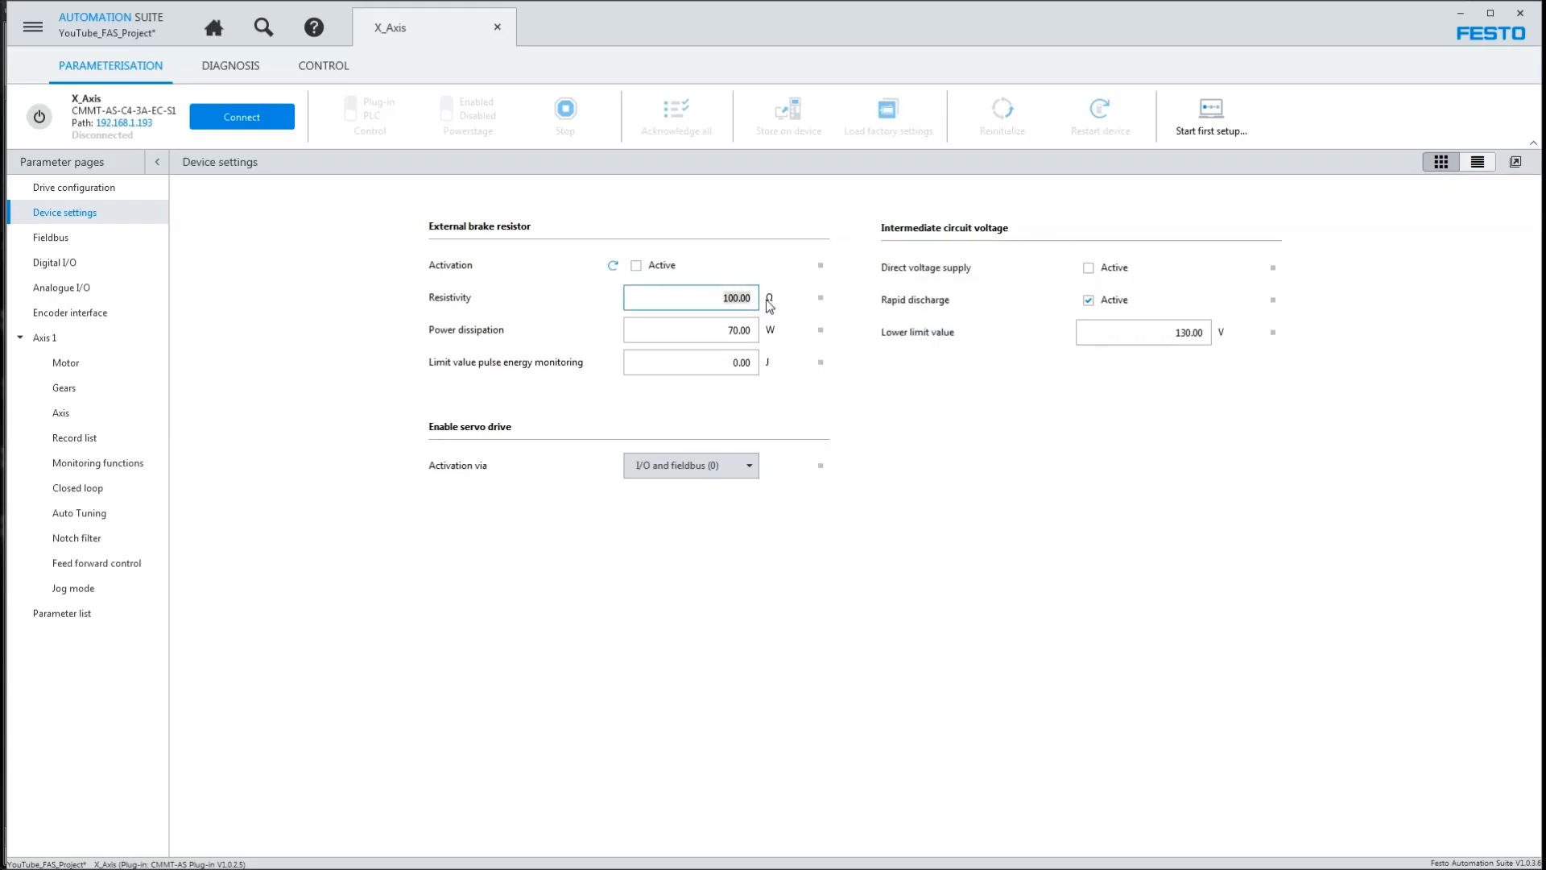
pyautogui.write('10')
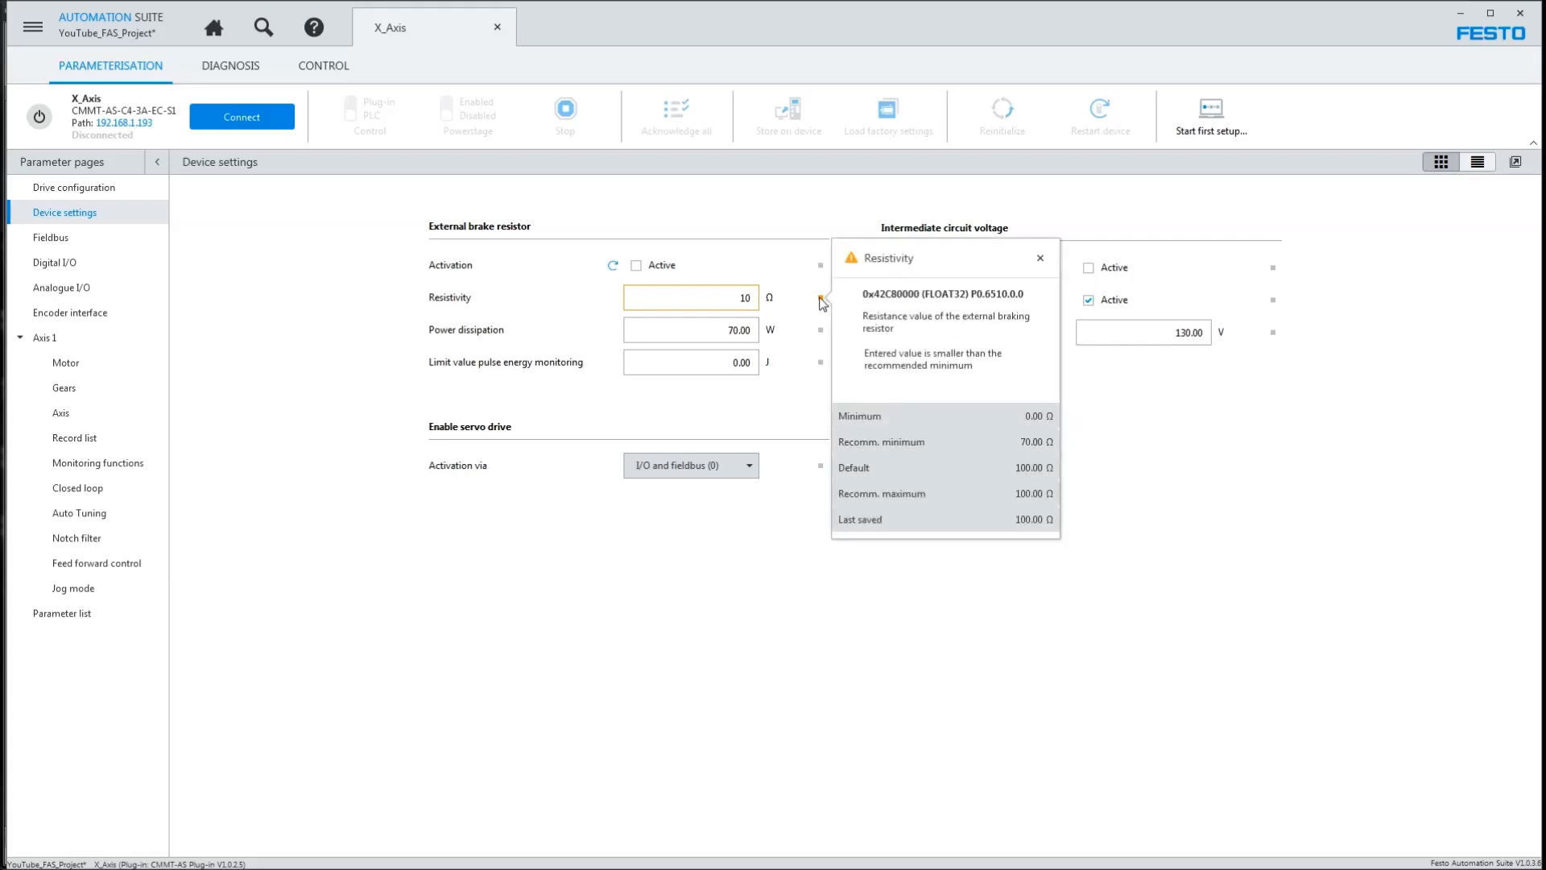
pyautogui.click(877, 468)
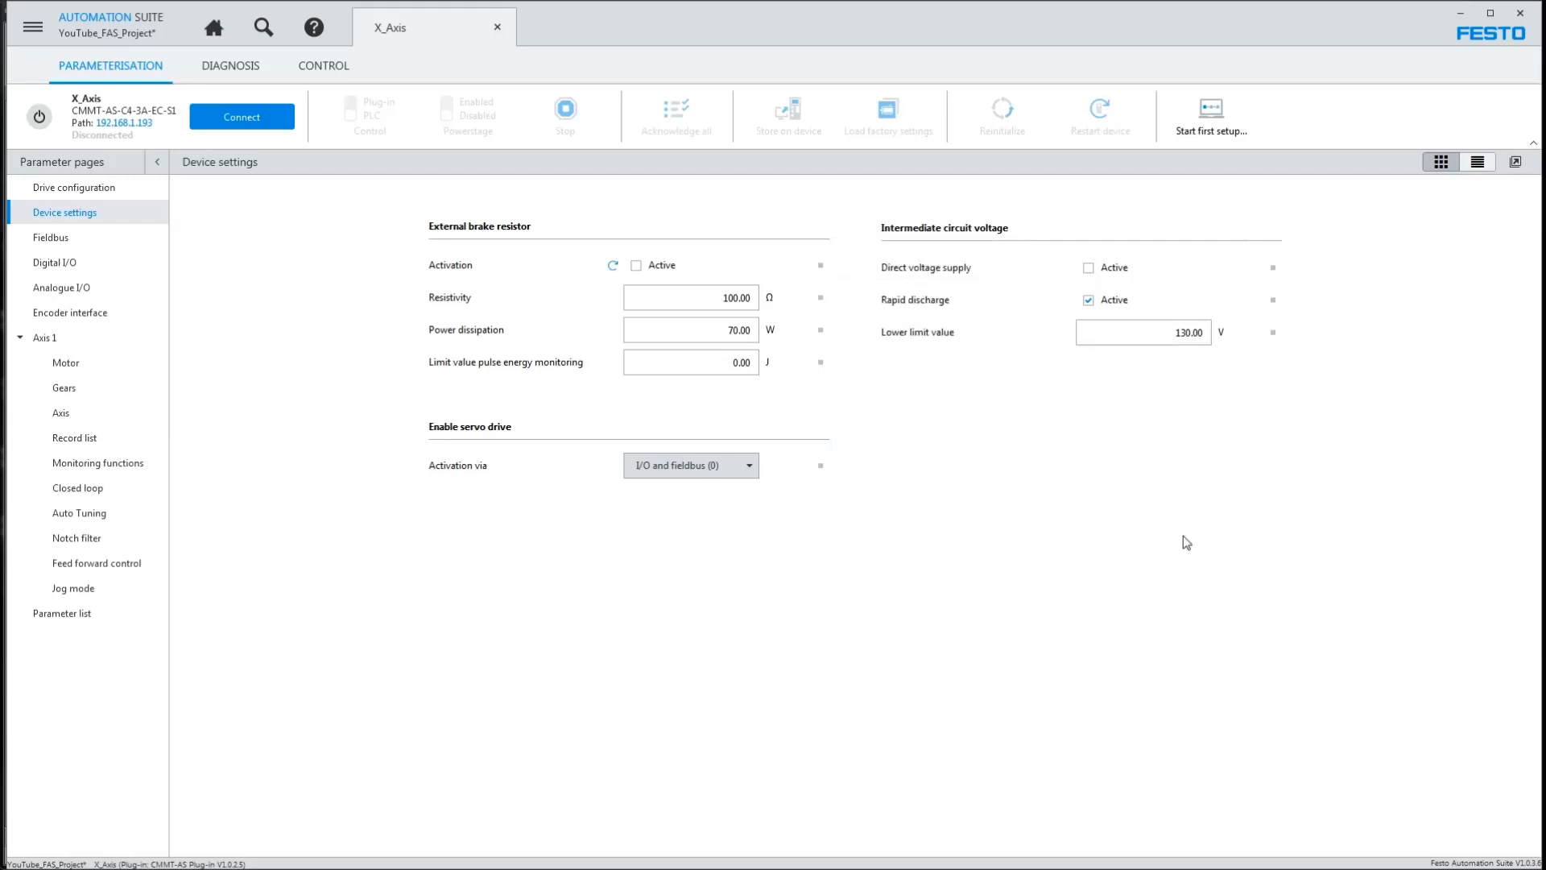
# - Examine the Device settings as a parameter list, including the parameter information and restart or reinitialise markers, and return to the graphical view
pyautogui.click(1480, 166)
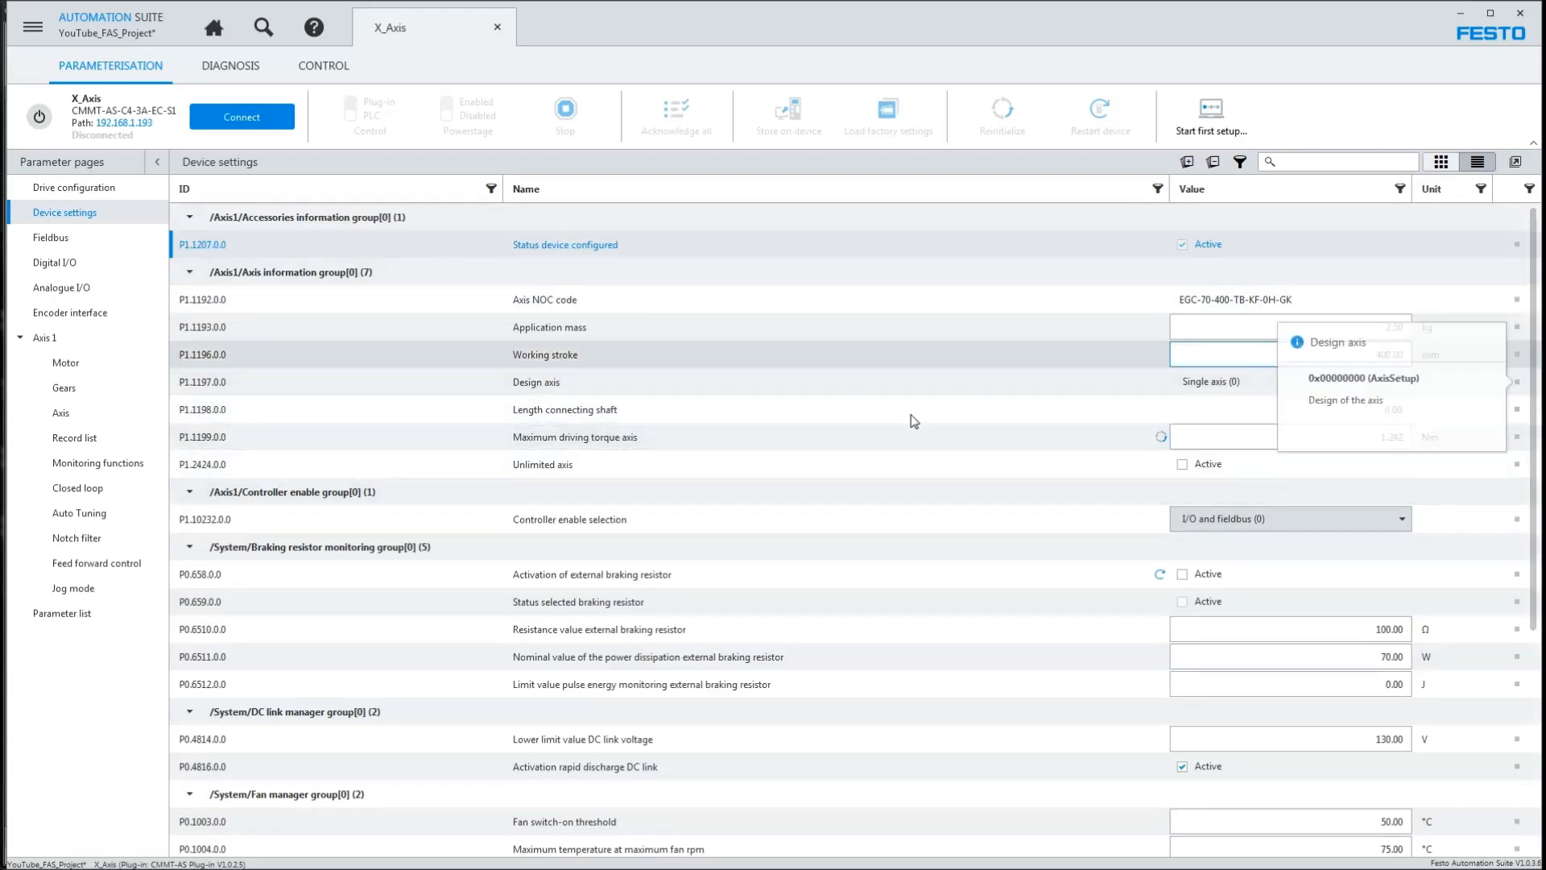
pyautogui.scroll(-4, 689, 586)
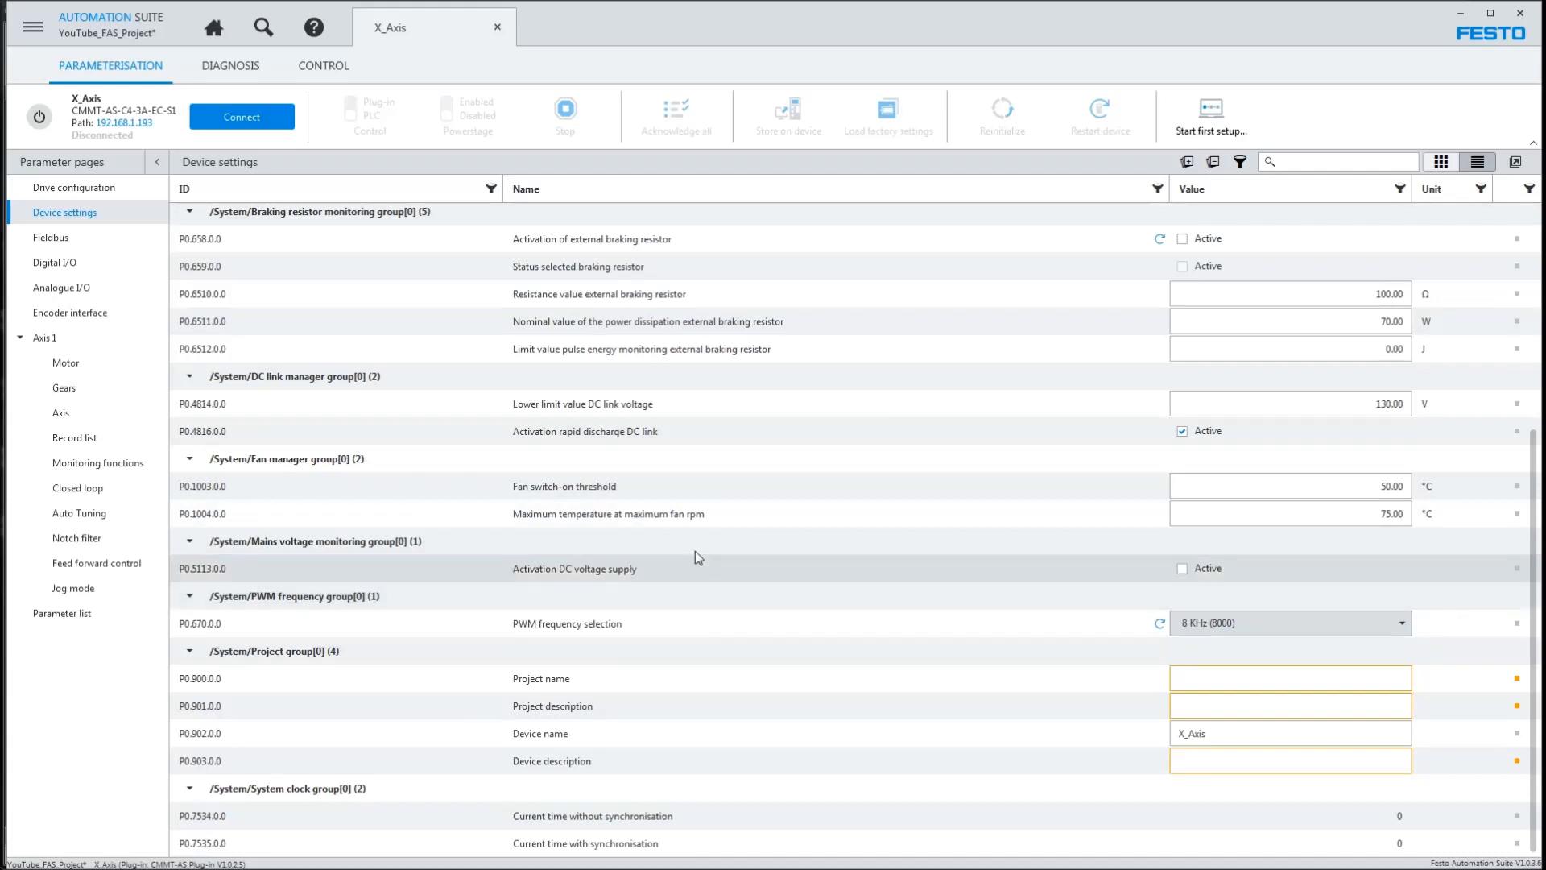
pyautogui.scroll(4, 694, 554)
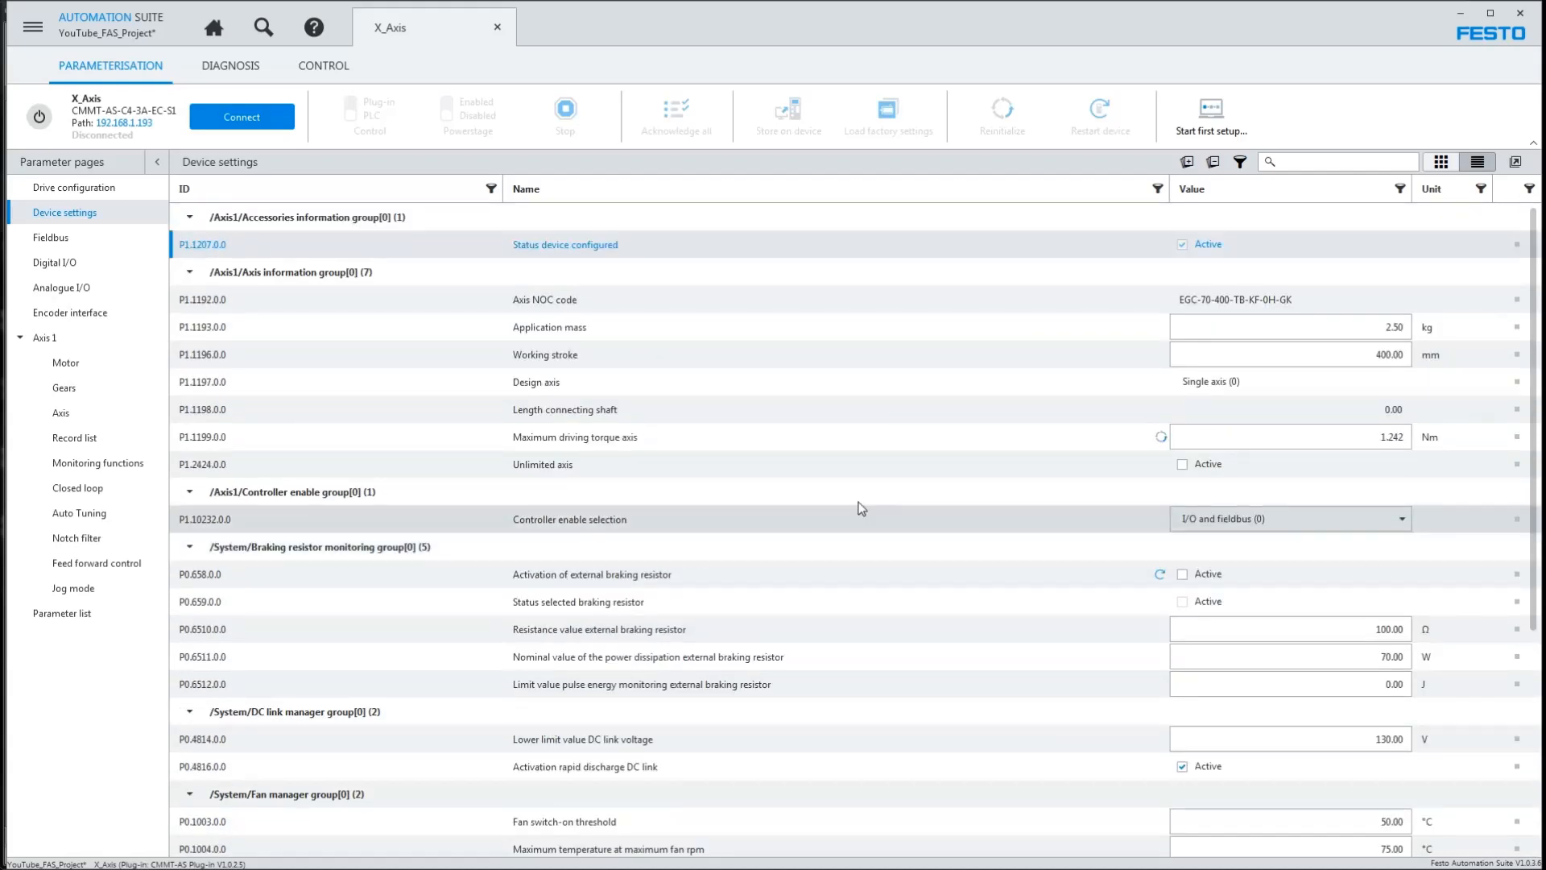
pyautogui.moveTo(1520, 414)
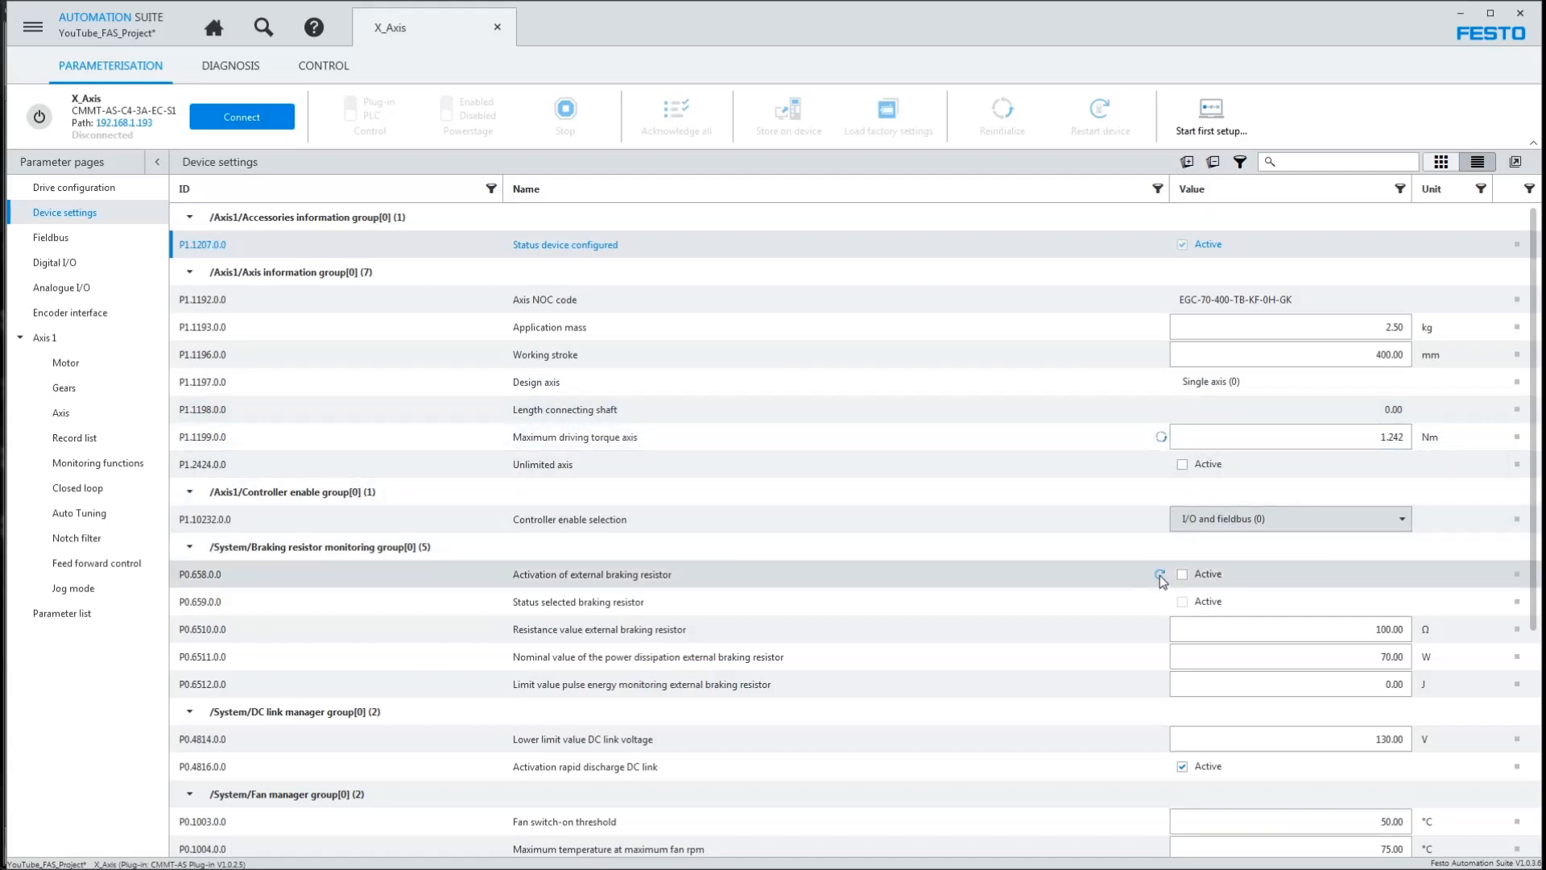
pyautogui.moveTo(1160, 574)
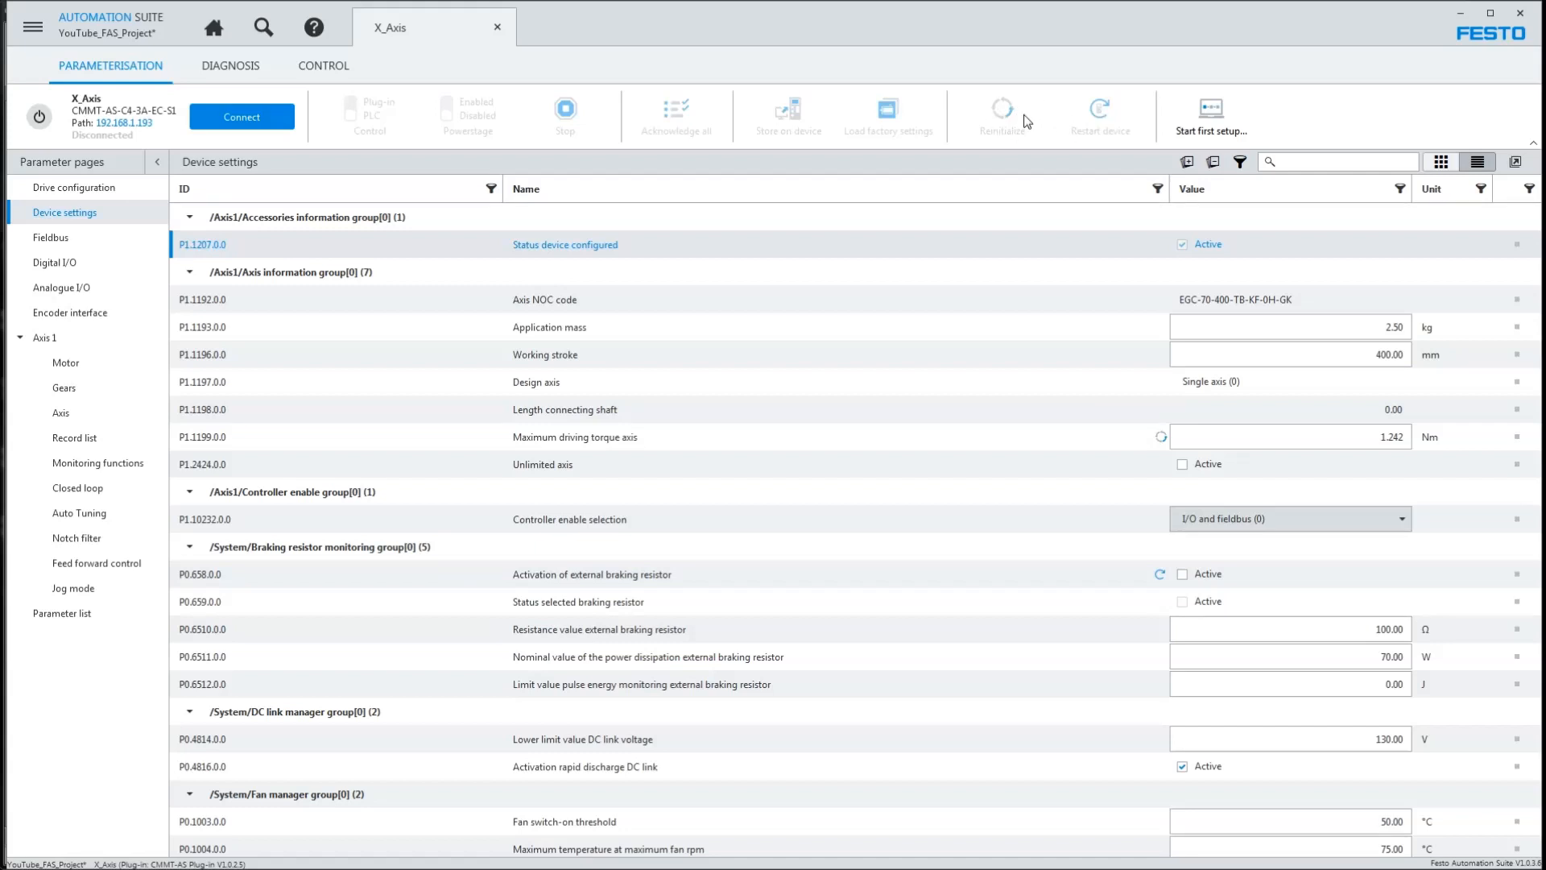
pyautogui.click(1360, 437)
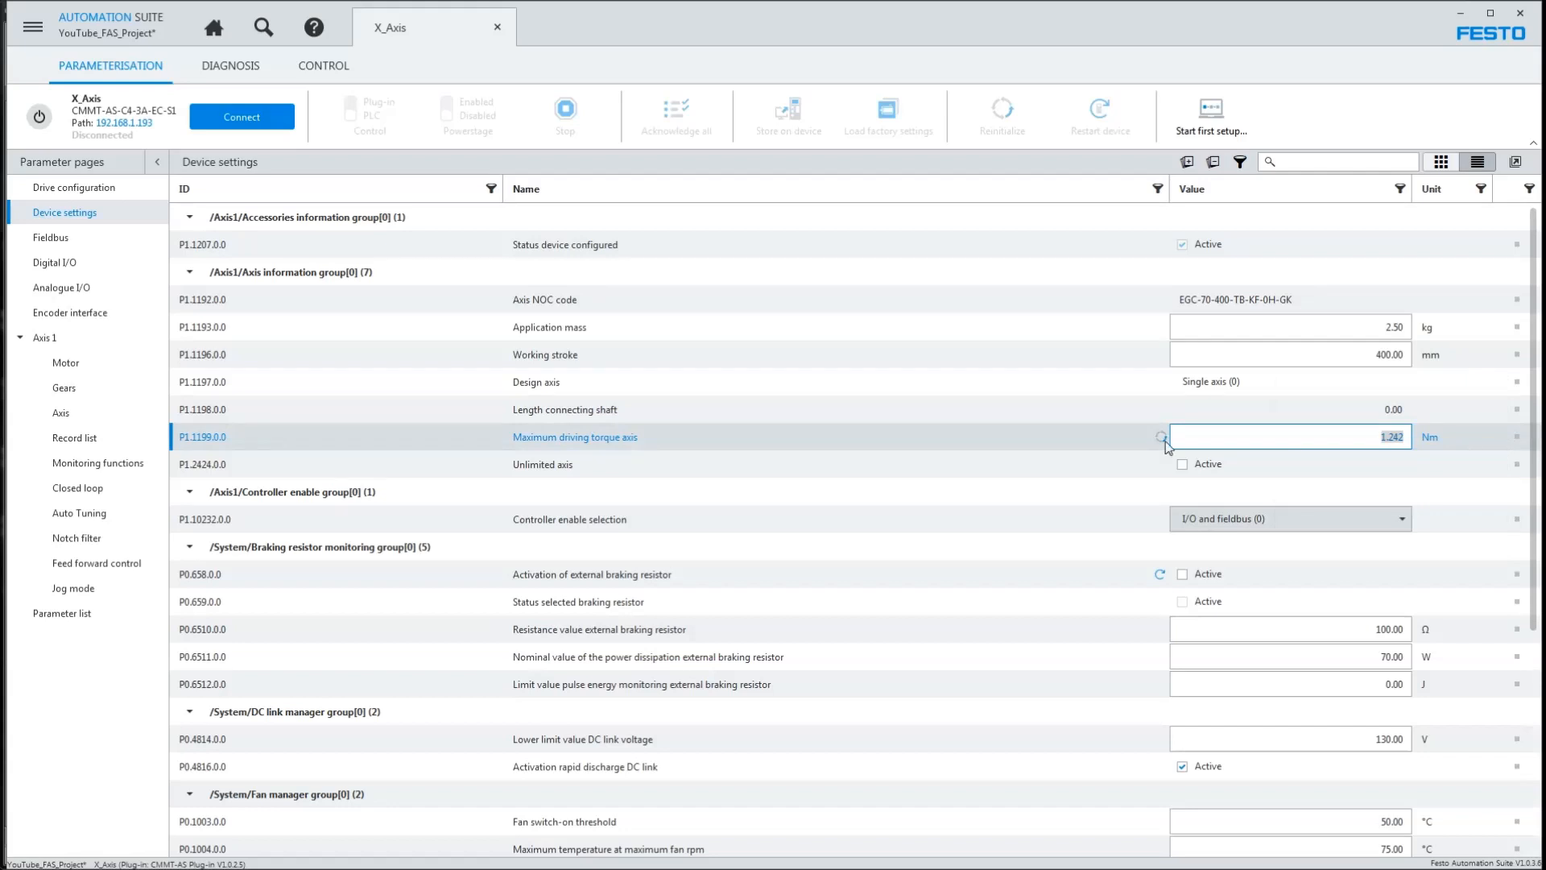
pyautogui.moveTo(1162, 441)
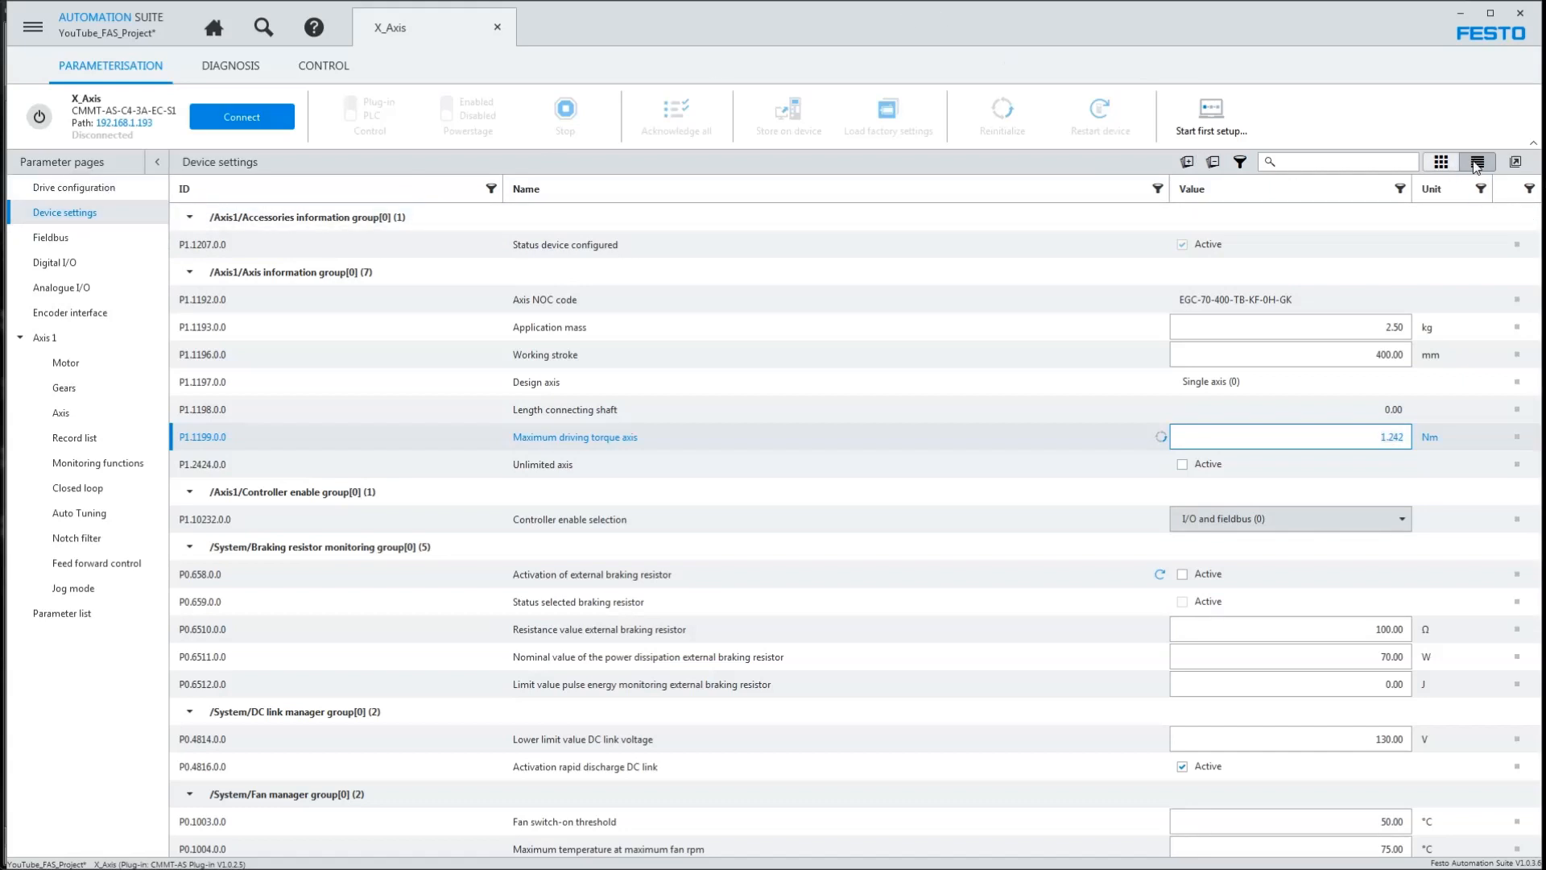
pyautogui.click(1442, 165)
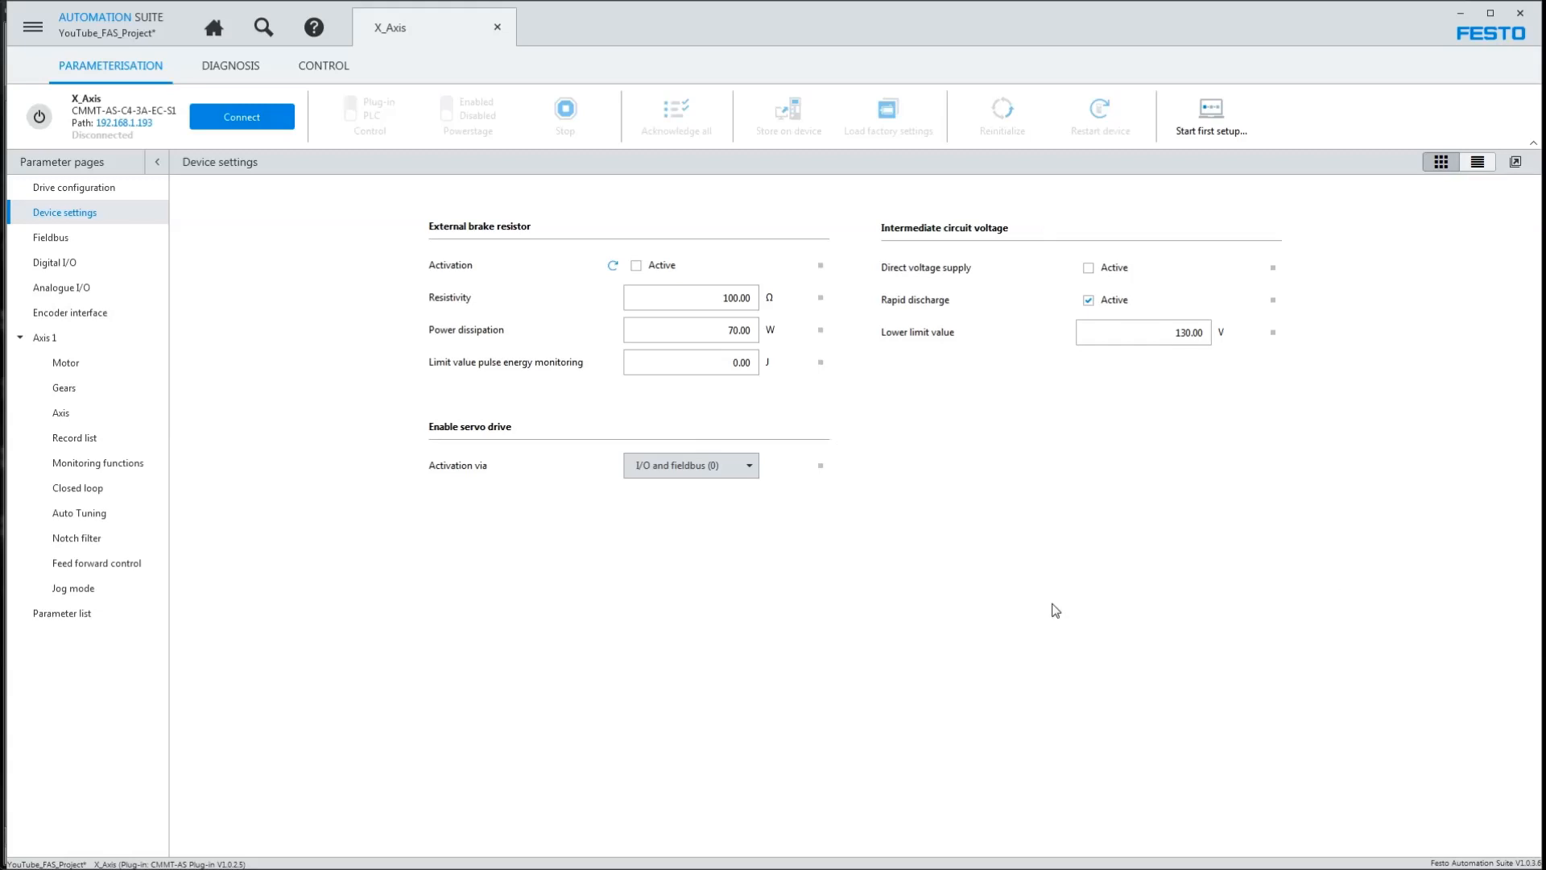
# - Connect to the X_Axis drive and select the Lower limit value of the intermediate circuit voltage
pyautogui.click(1160, 336)
pyautogui.click(286, 116)
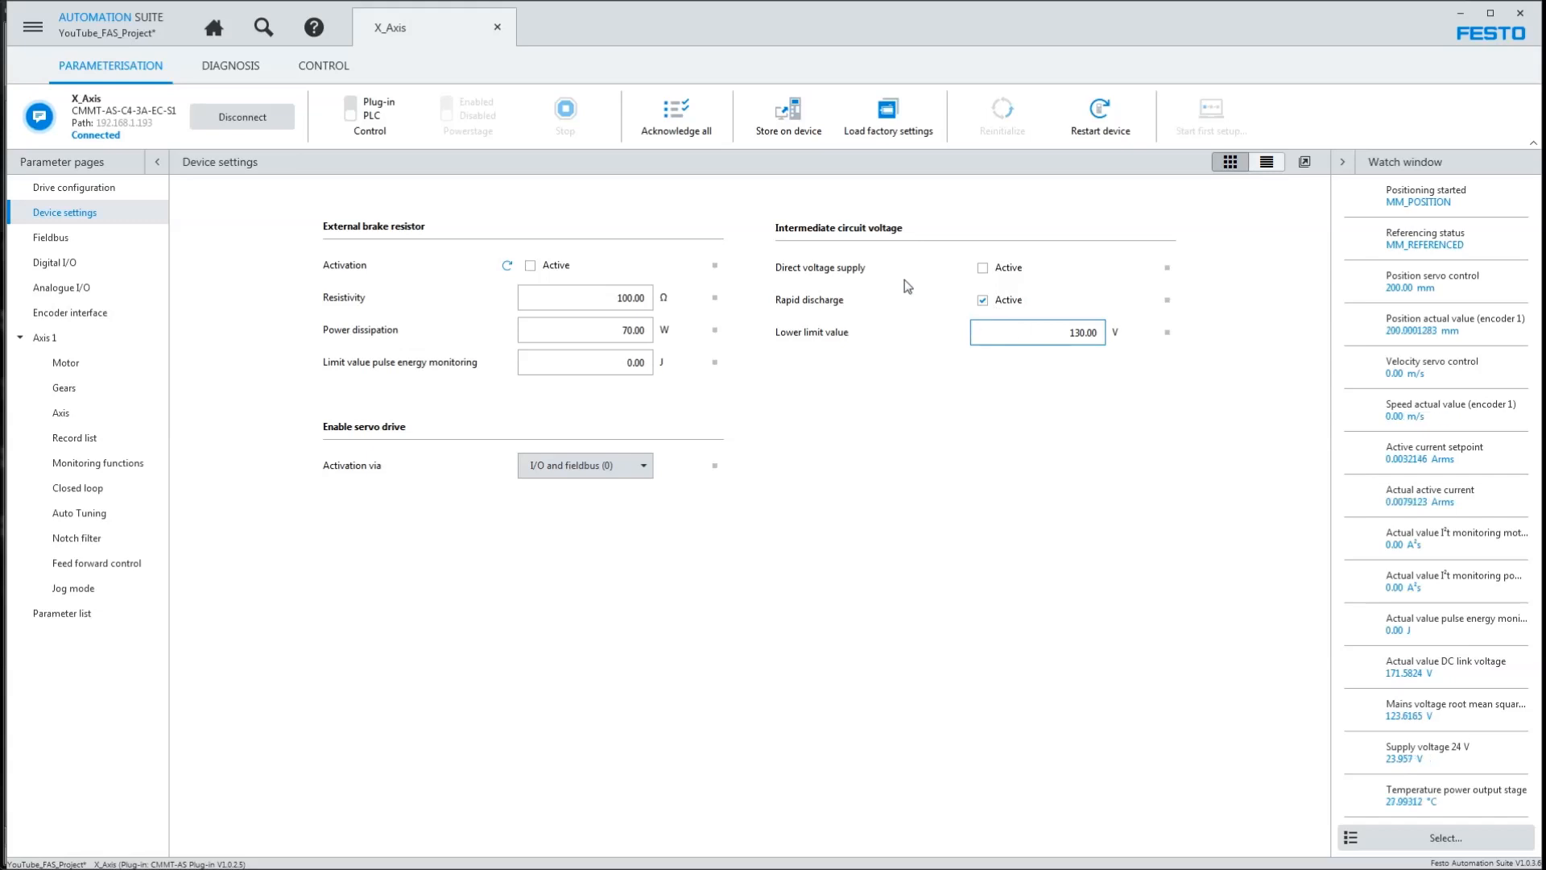
pyautogui.doubleClick(1071, 338)
# - Set the DC Bus Monitoring lower limit value to 181 V in the X_Axis drive's Monitoring functions
pyautogui.click(64, 413)
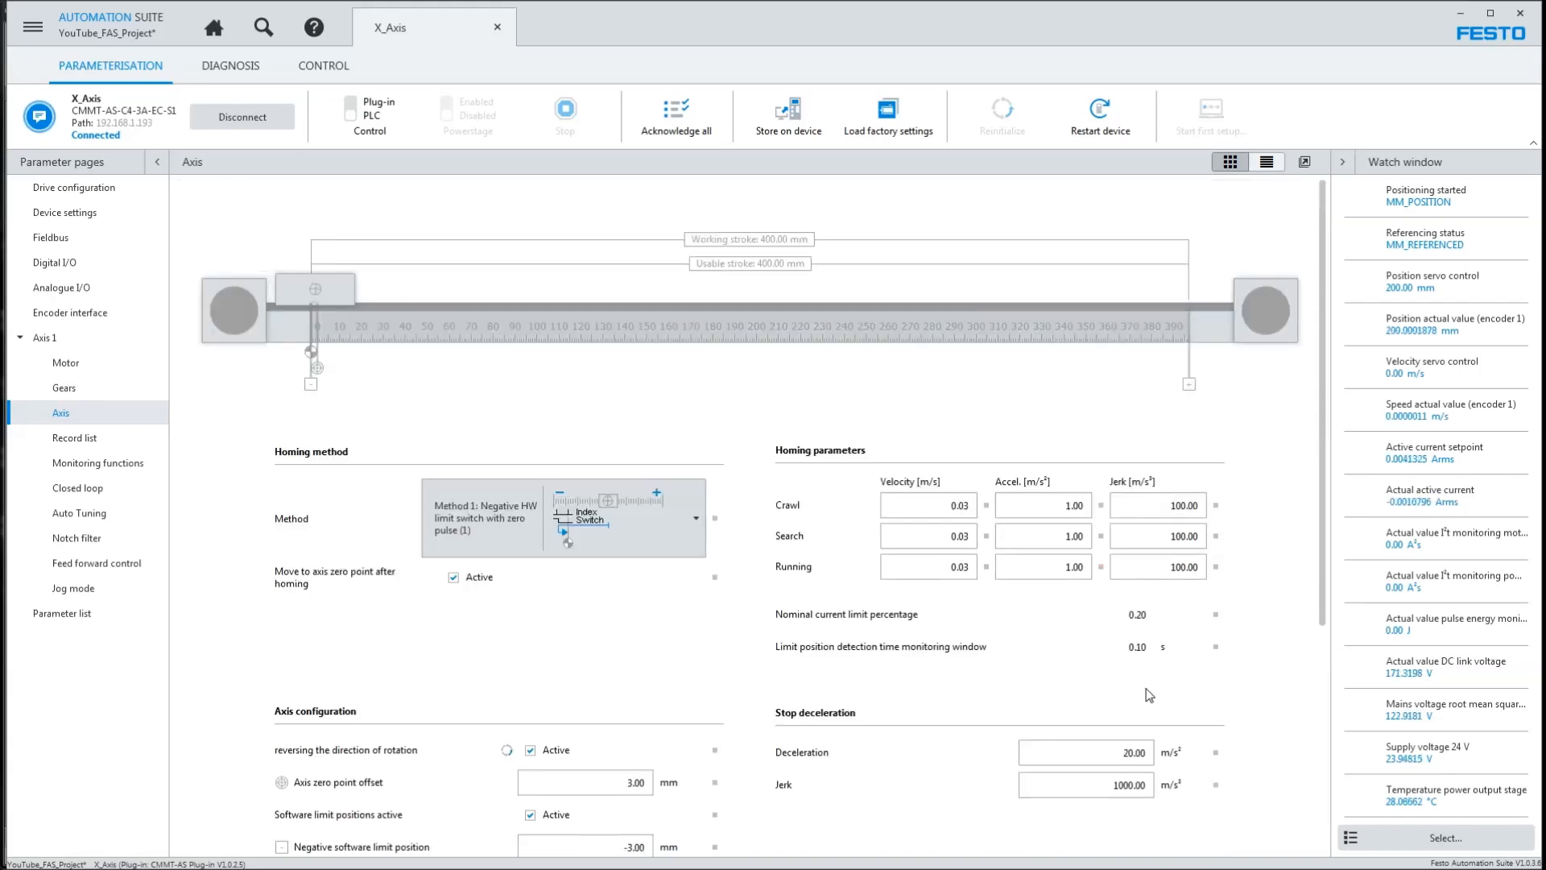
pyautogui.scroll(-5, 1292, 644)
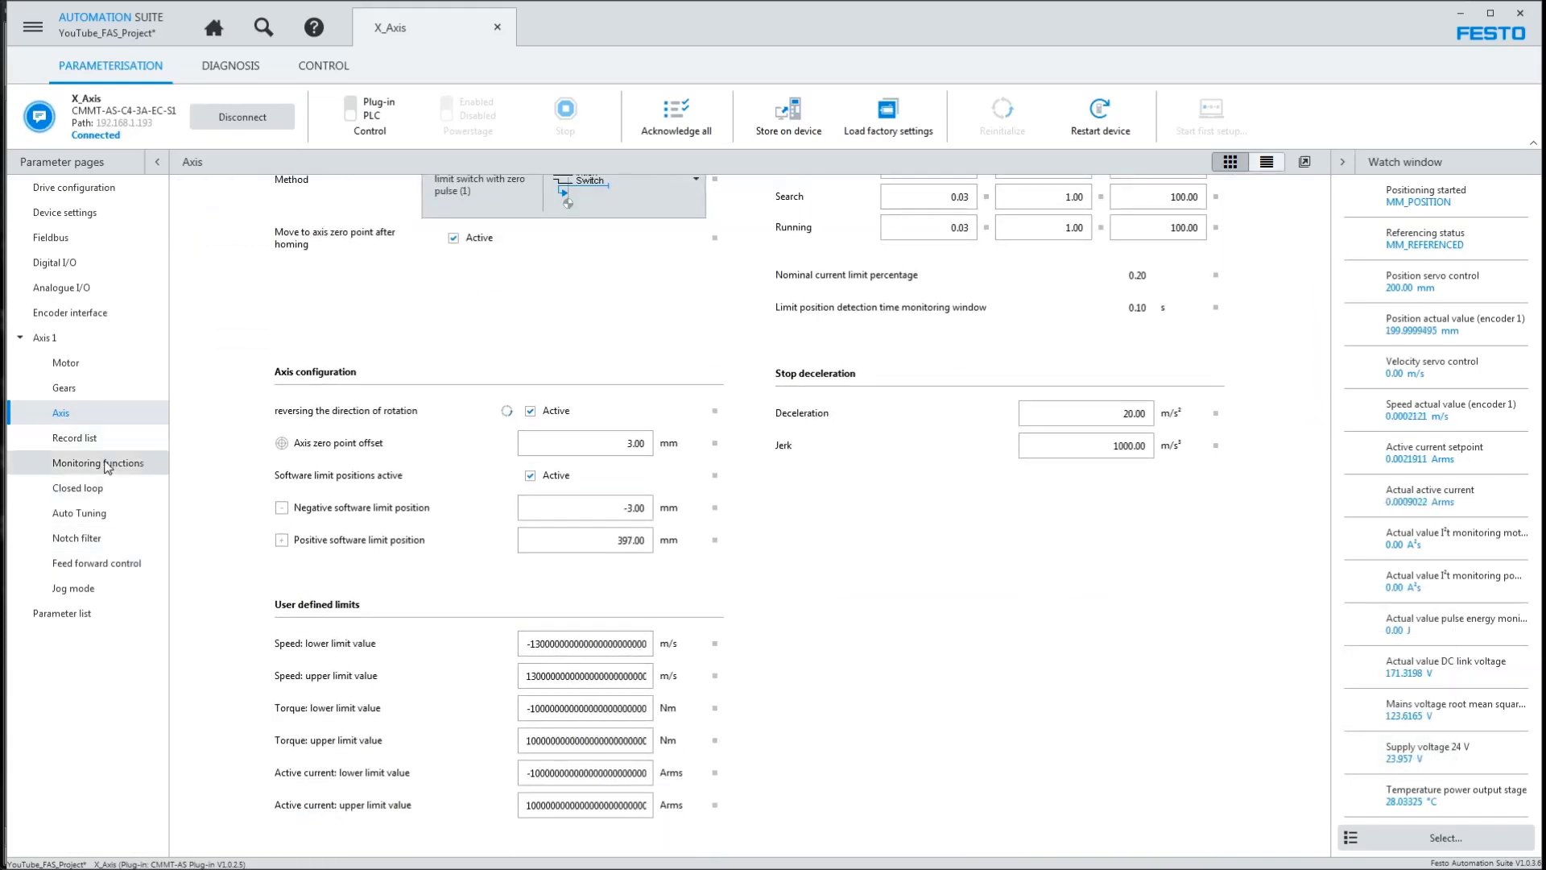
pyautogui.click(151, 462)
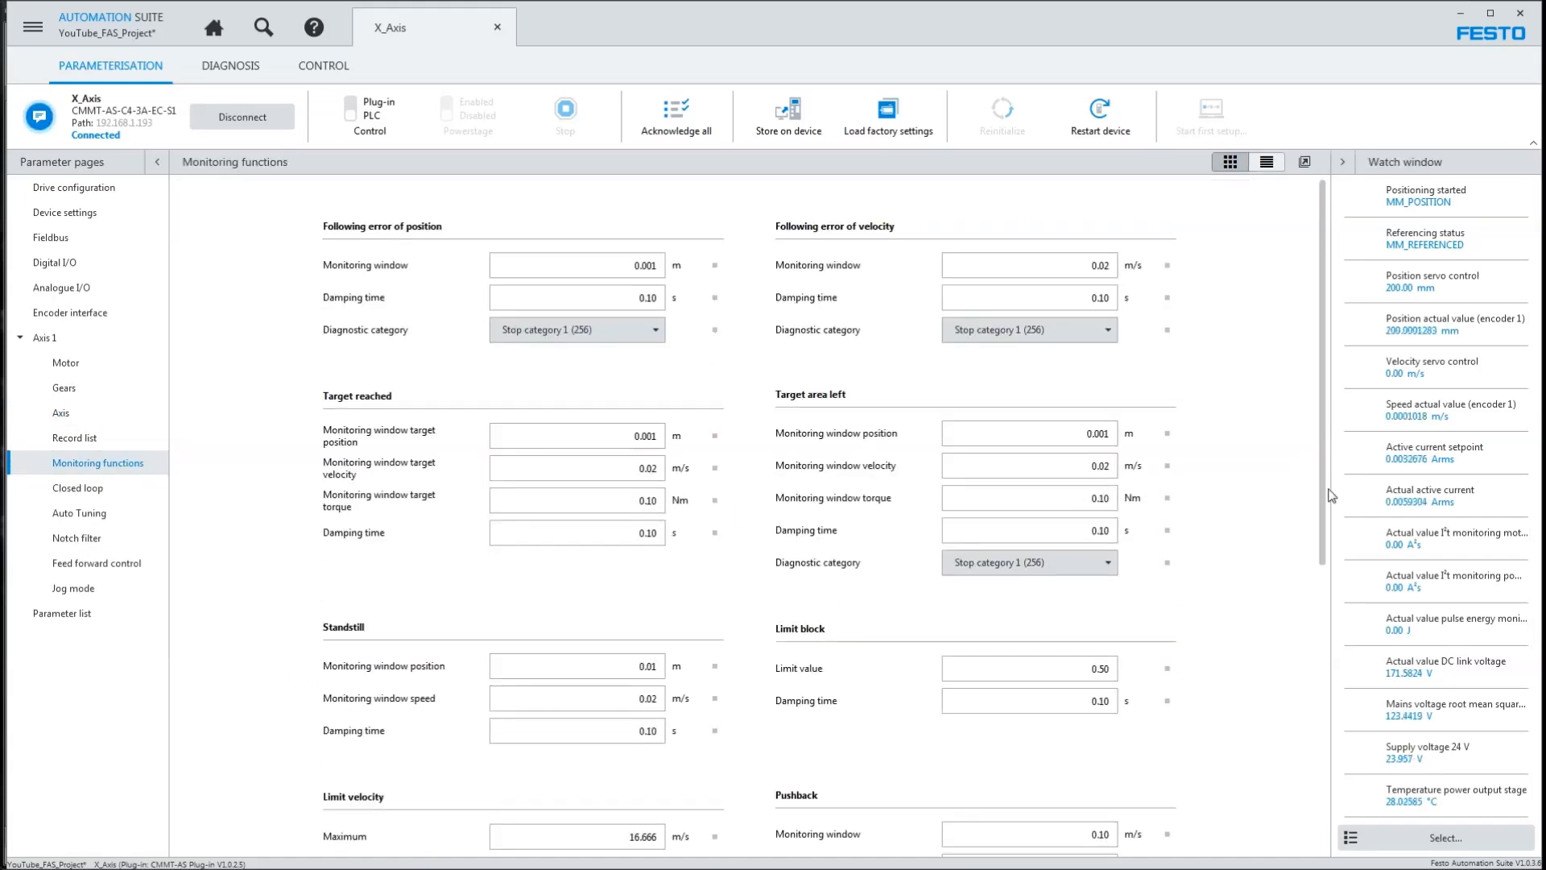
pyautogui.scroll(-4, 1325, 511)
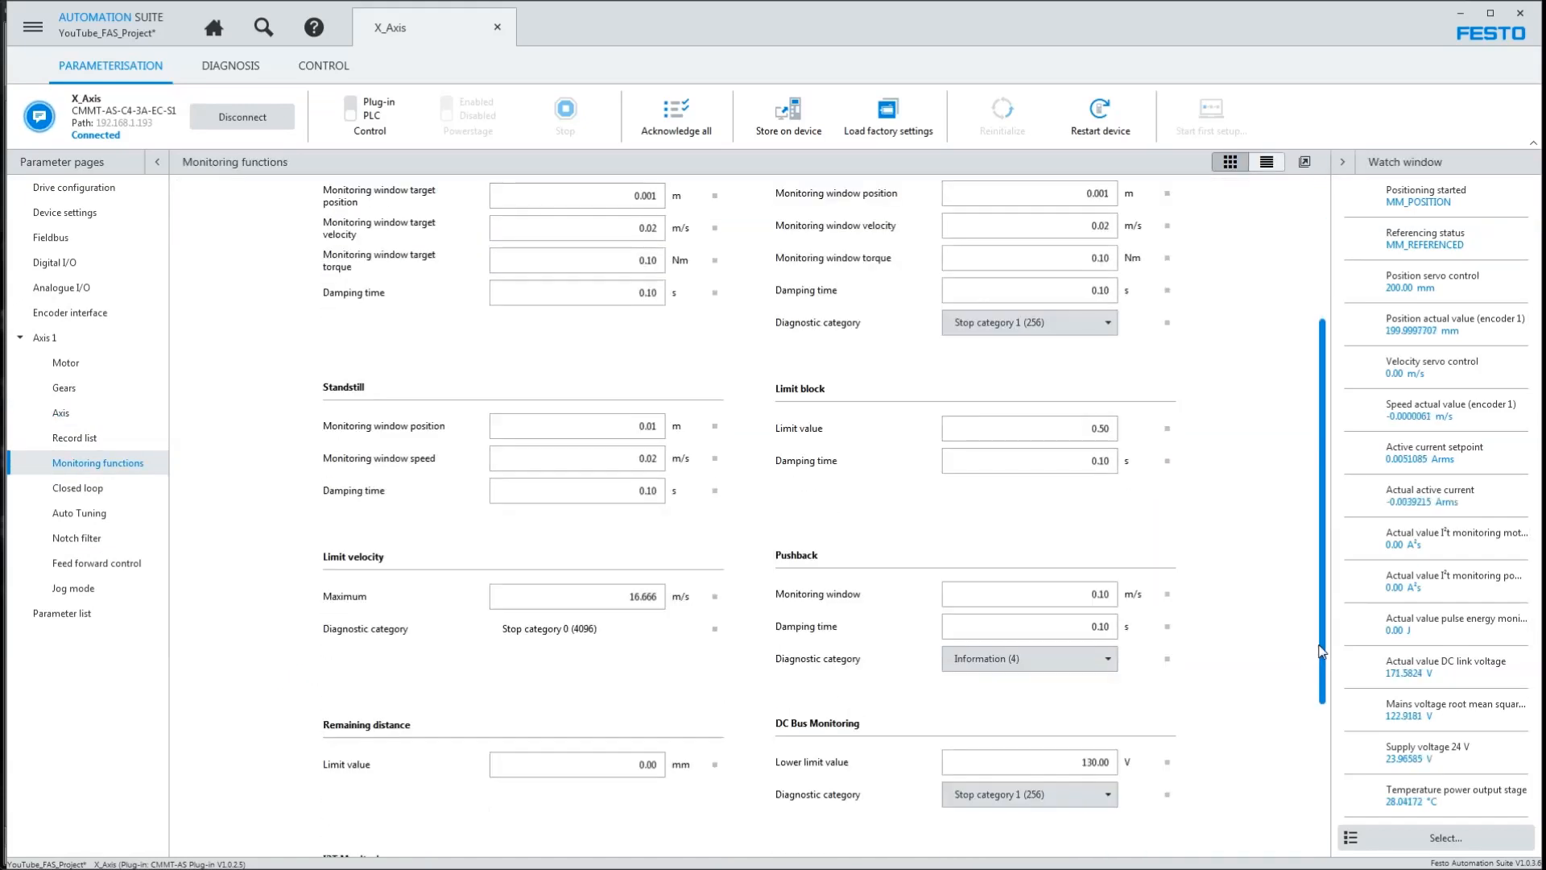
pyautogui.moveTo(1070, 678); pyautogui.dragTo(1134, 680)
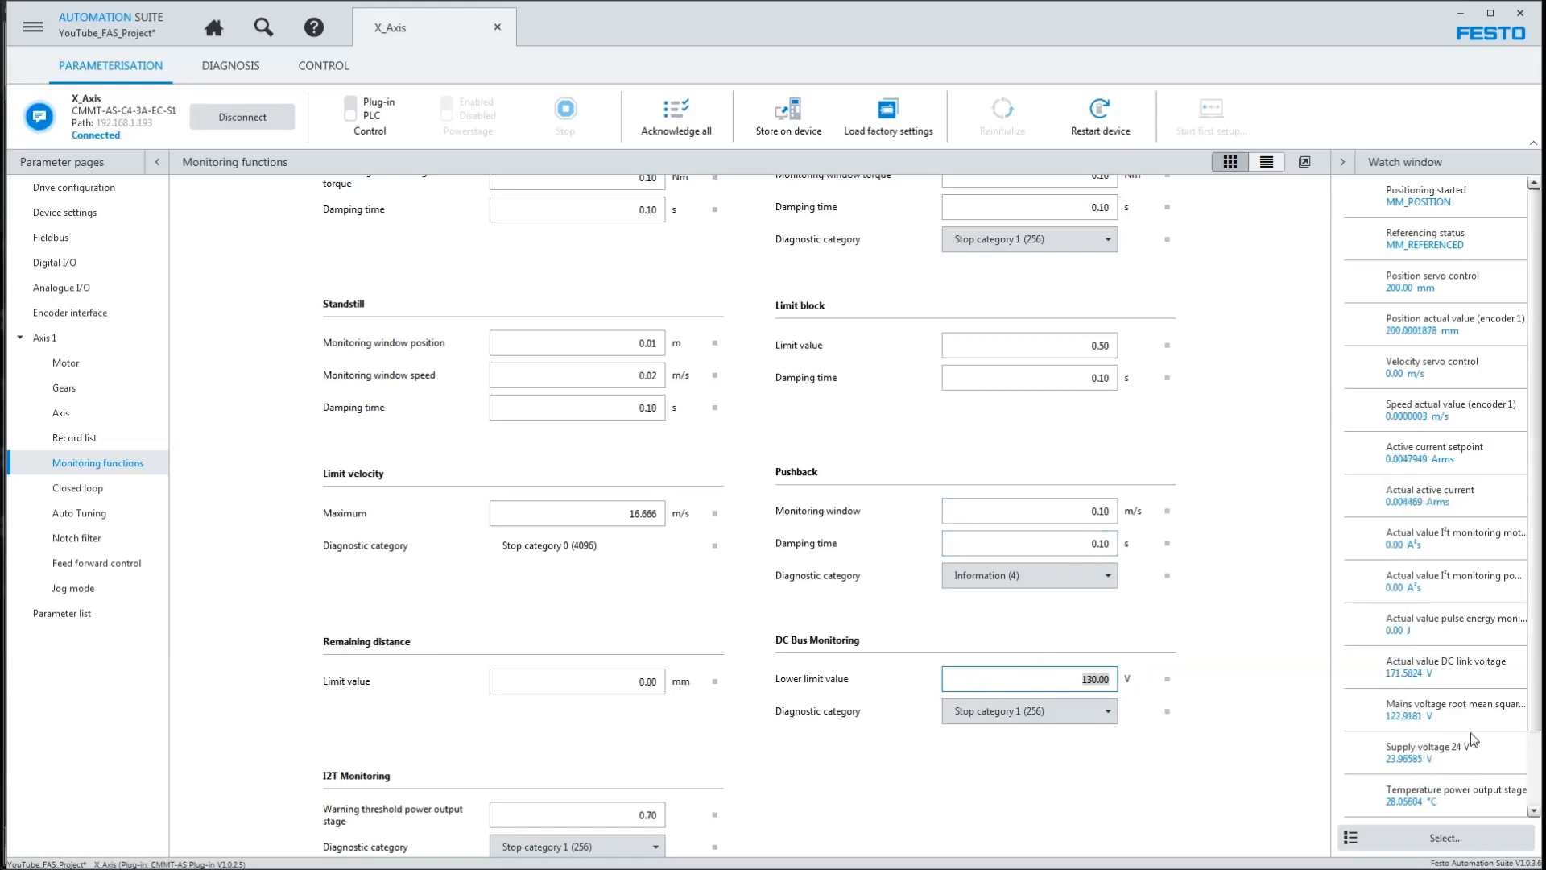
pyautogui.scroll(-1, 1482, 661)
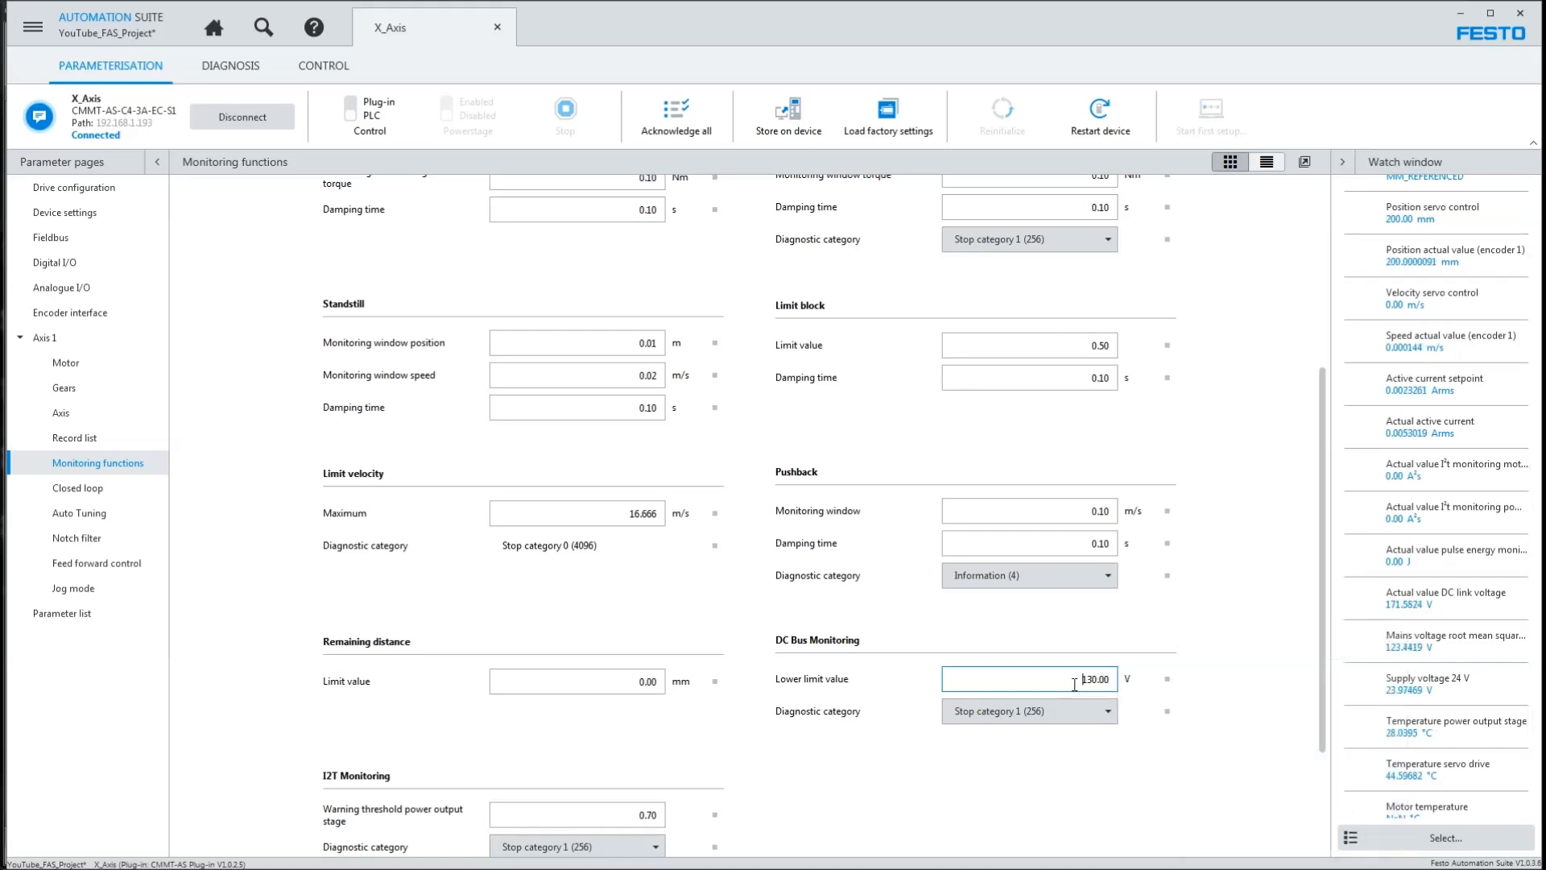
pyautogui.write('181')
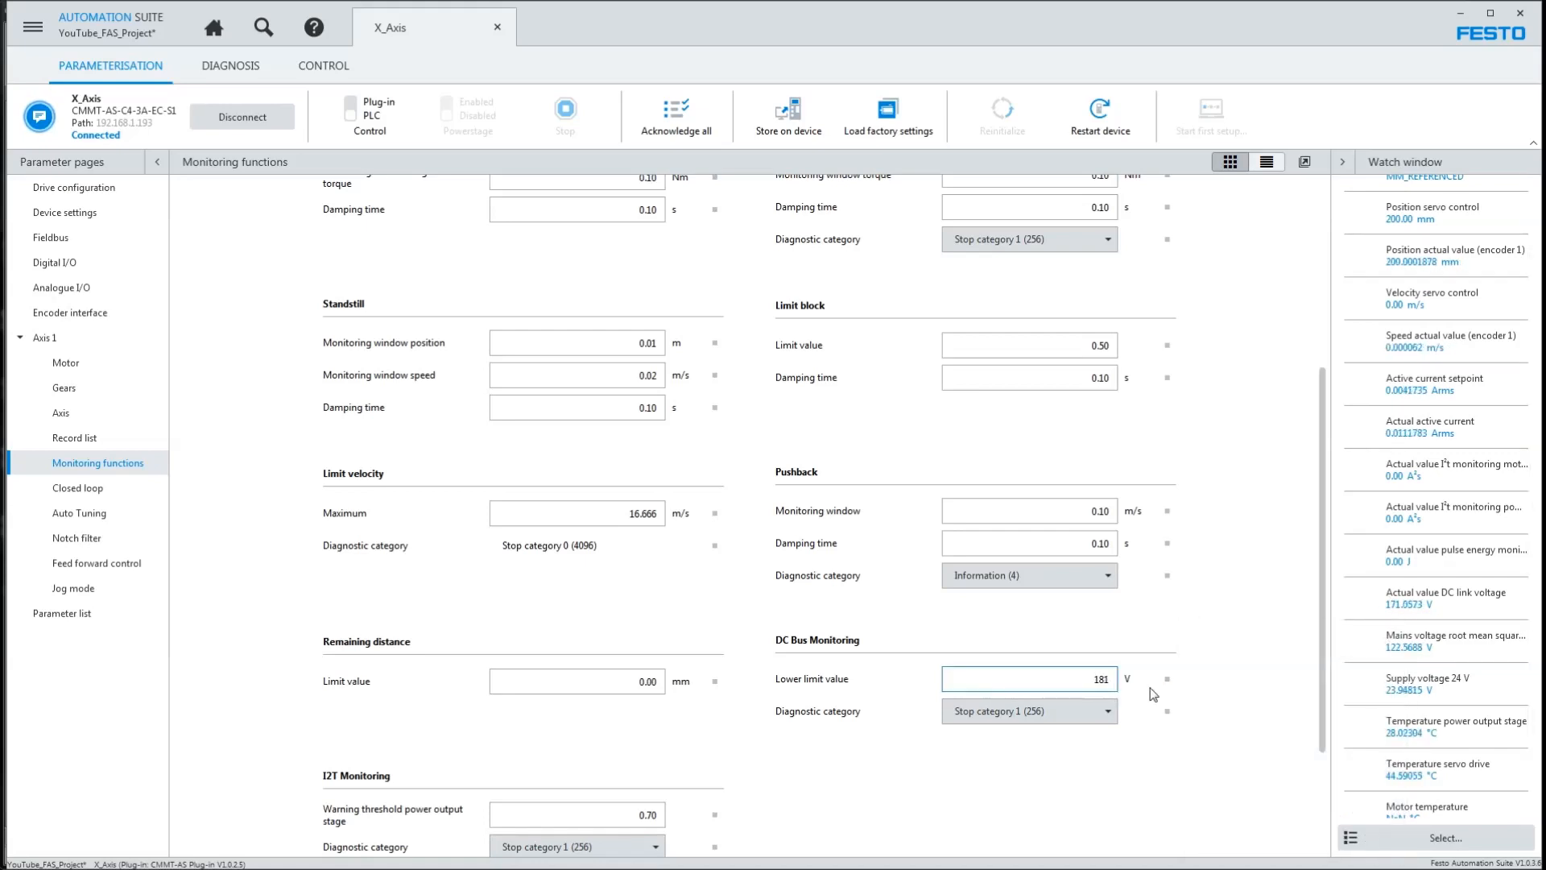
pyautogui.press('Return')
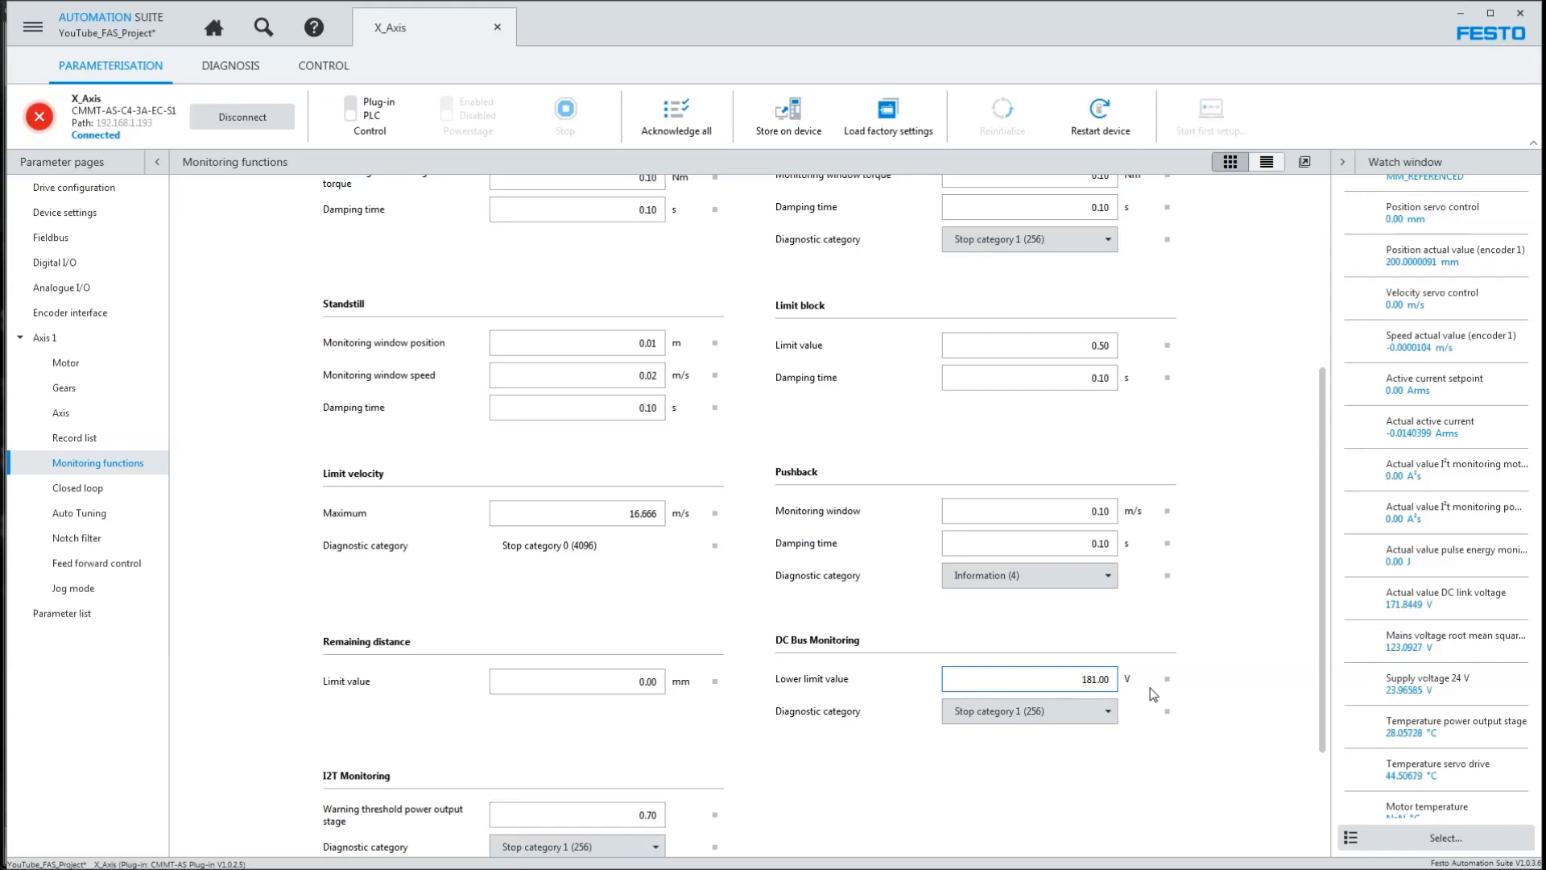
# - Show the details of the drive's active error and acknowledge all messages in the Device State diagnosis
pyautogui.click(42, 119)
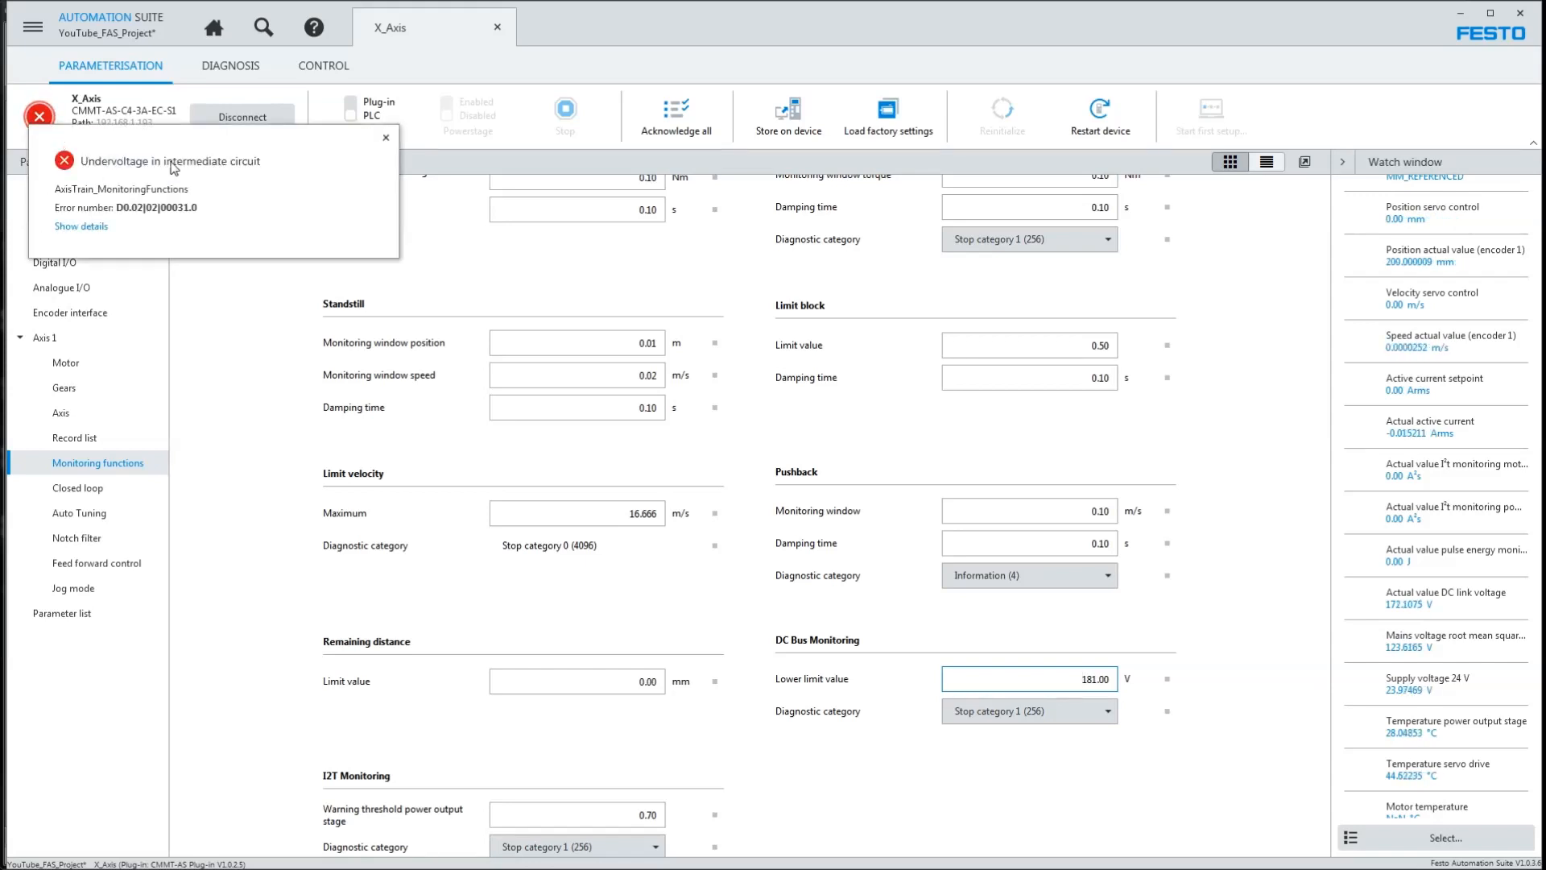
pyautogui.click(99, 229)
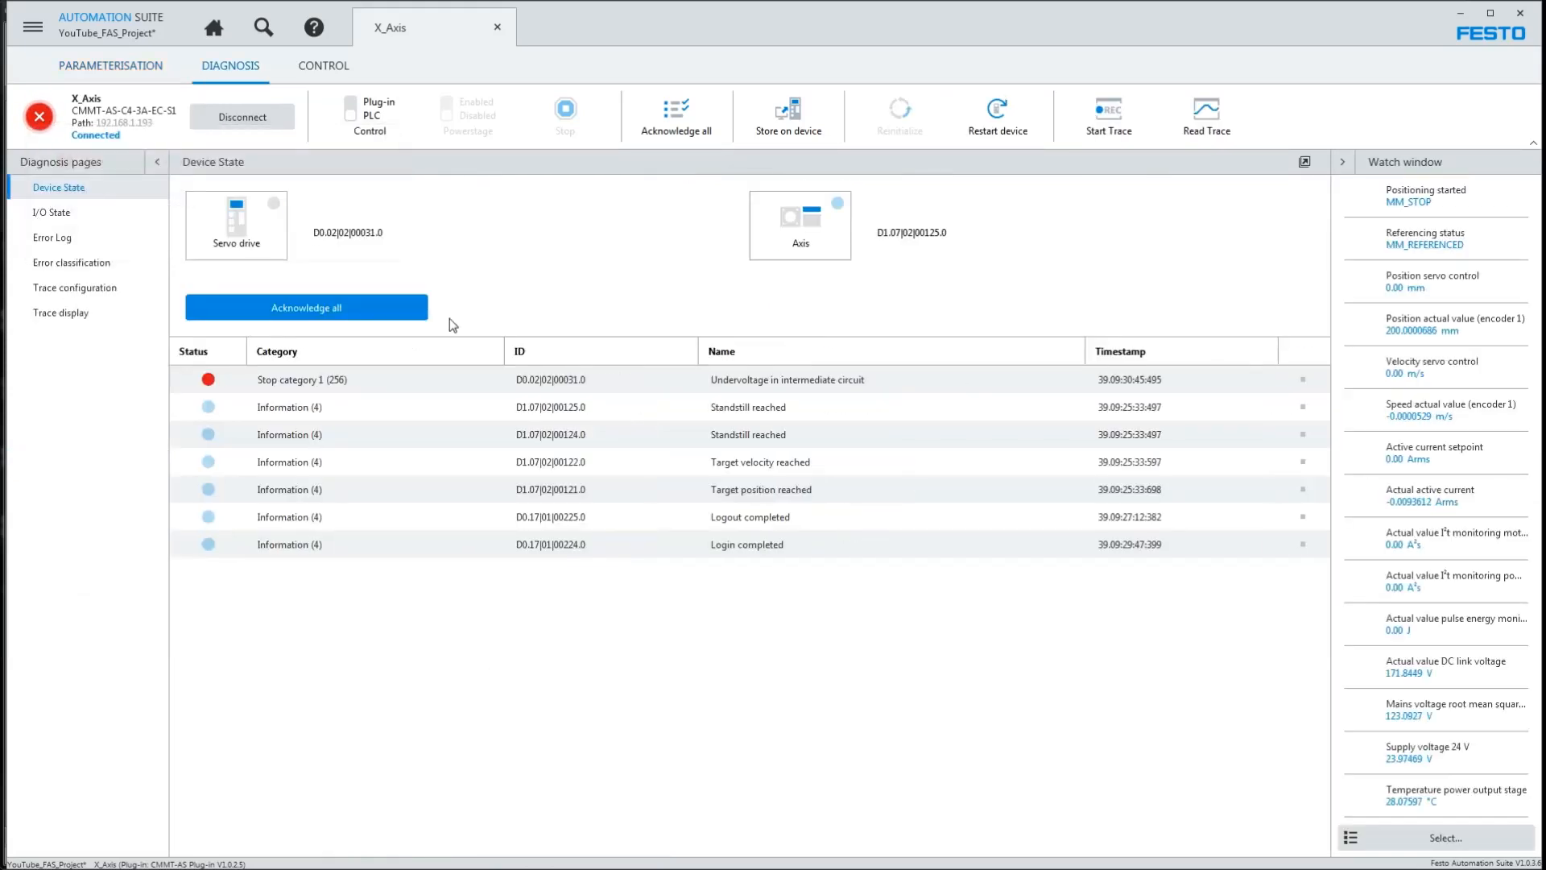
pyautogui.click(386, 307)
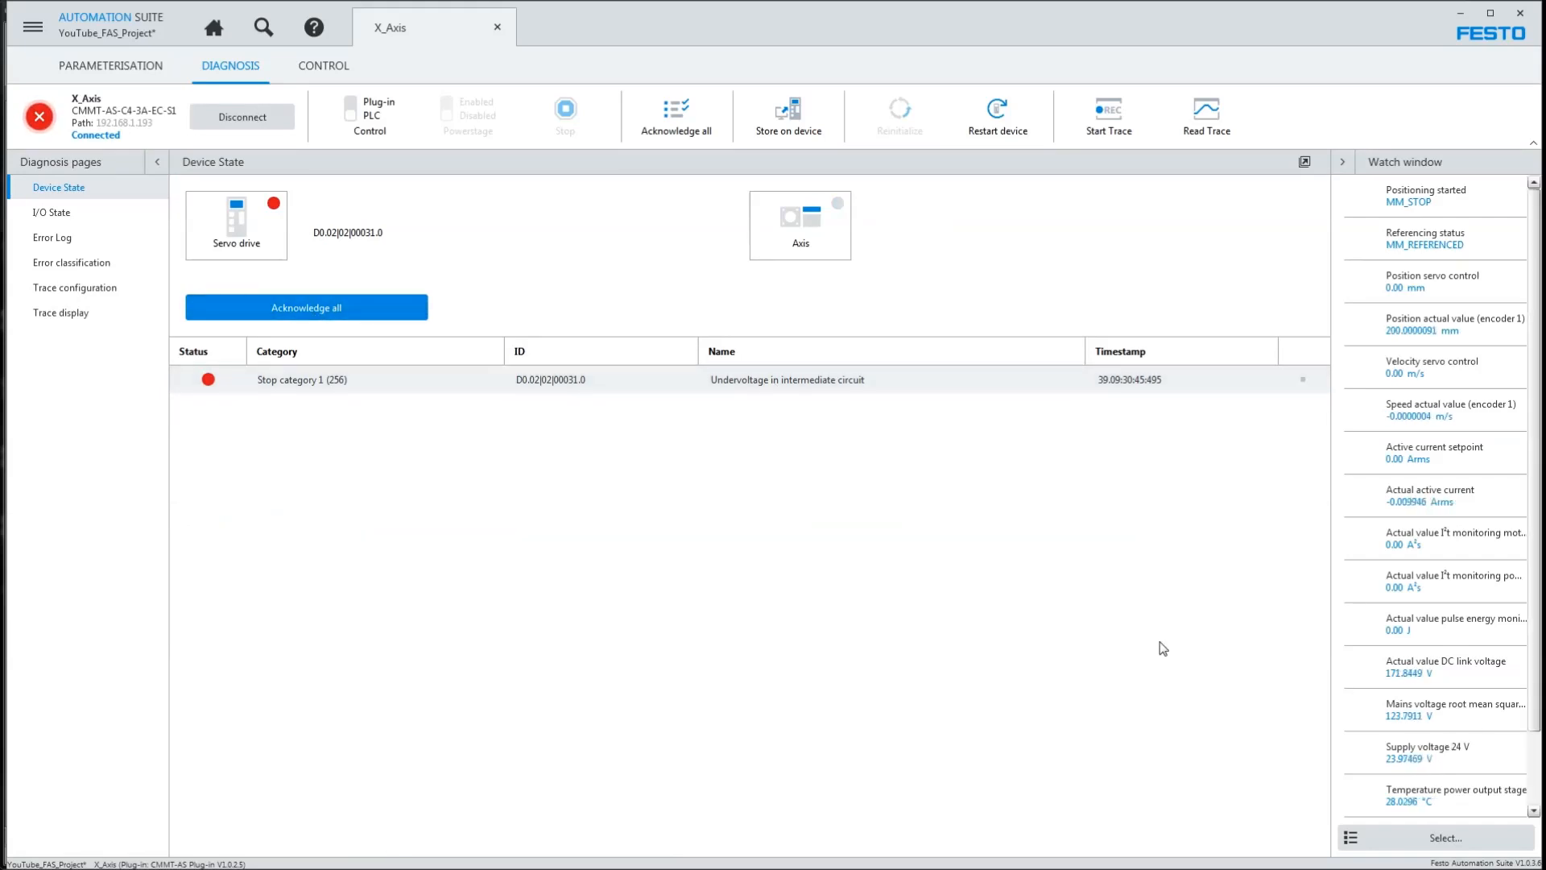
# - Set the DC Bus Monitoring lower limit value back to 130 V and acknowledge all errors
pyautogui.click(112, 66)
pyautogui.moveTo(1073, 678); pyautogui.dragTo(1179, 686)
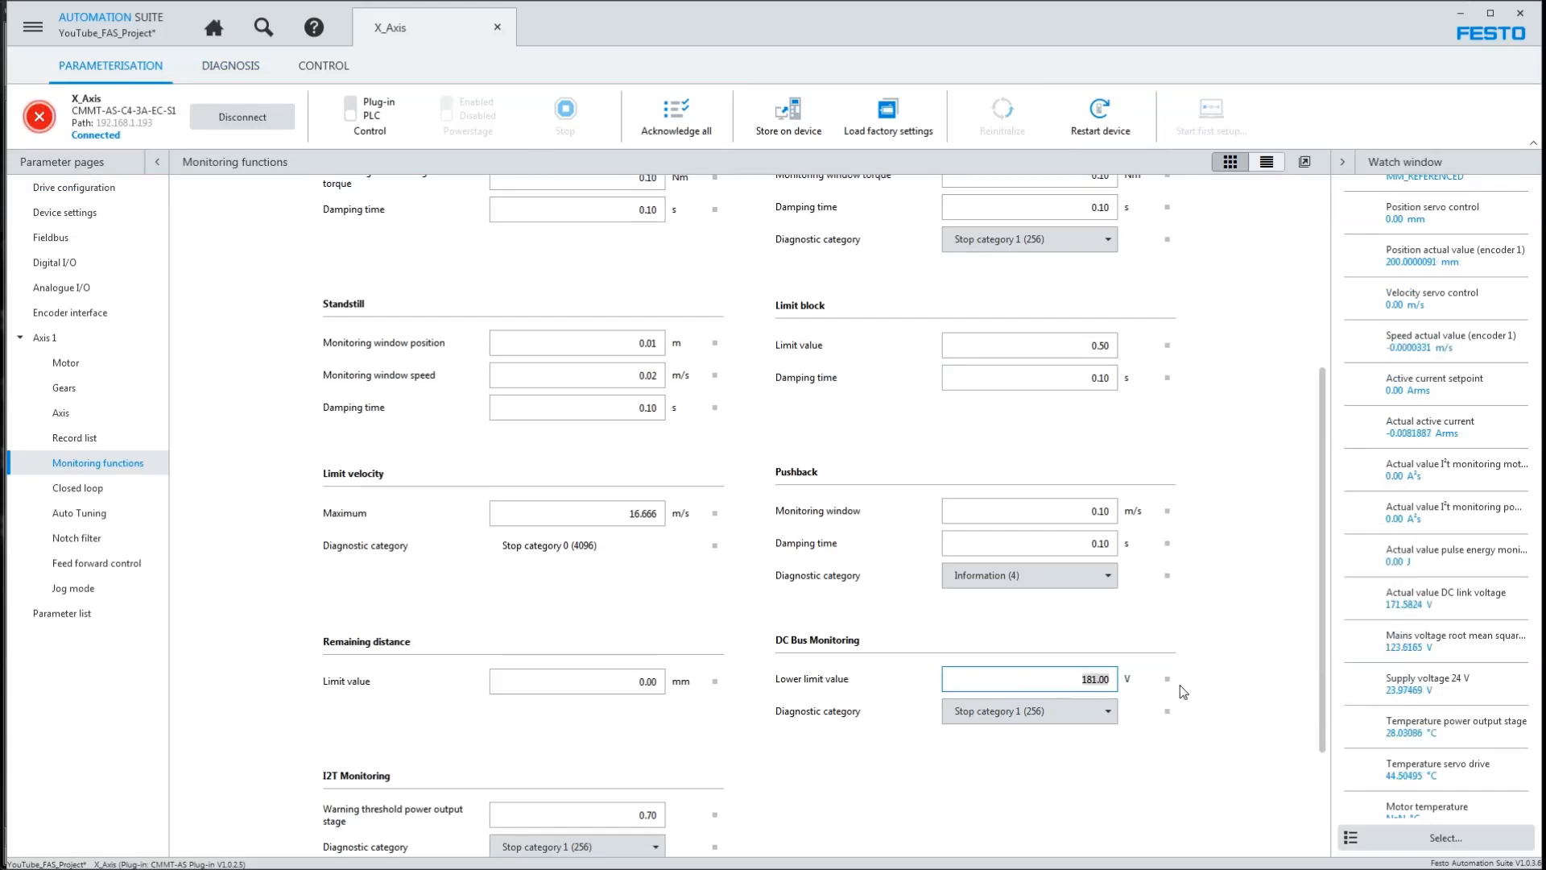
pyautogui.write('130.00')
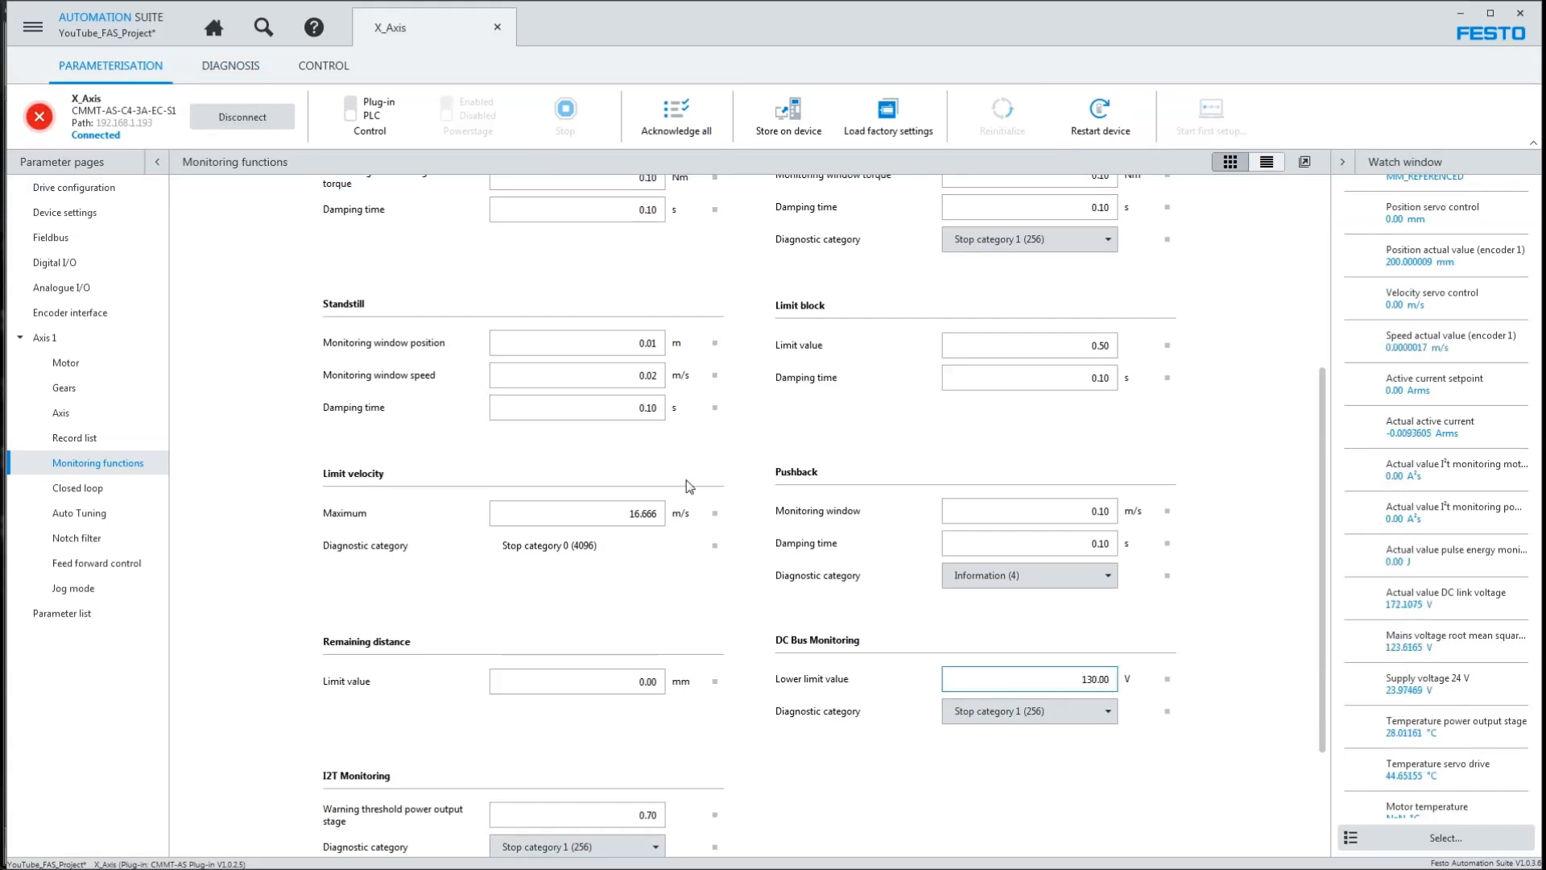
pyautogui.click(680, 121)
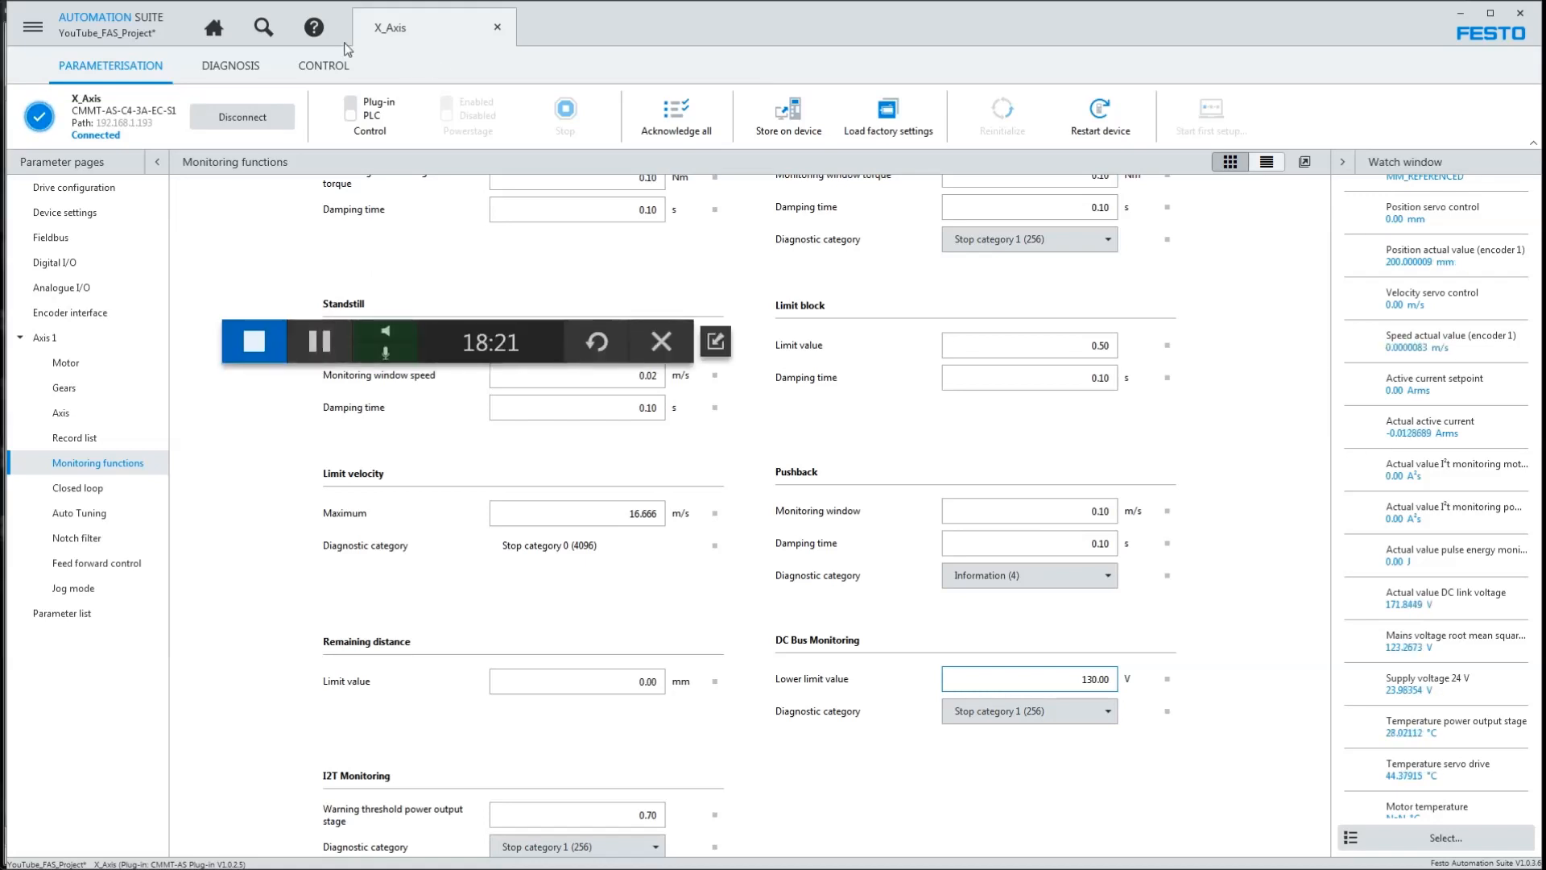
# - Disconnect from the X_Axis drive and return to the project's device overview
pyautogui.click(214, 27)
pyautogui.moveTo(452, 340); pyautogui.dragTo(0, 353)
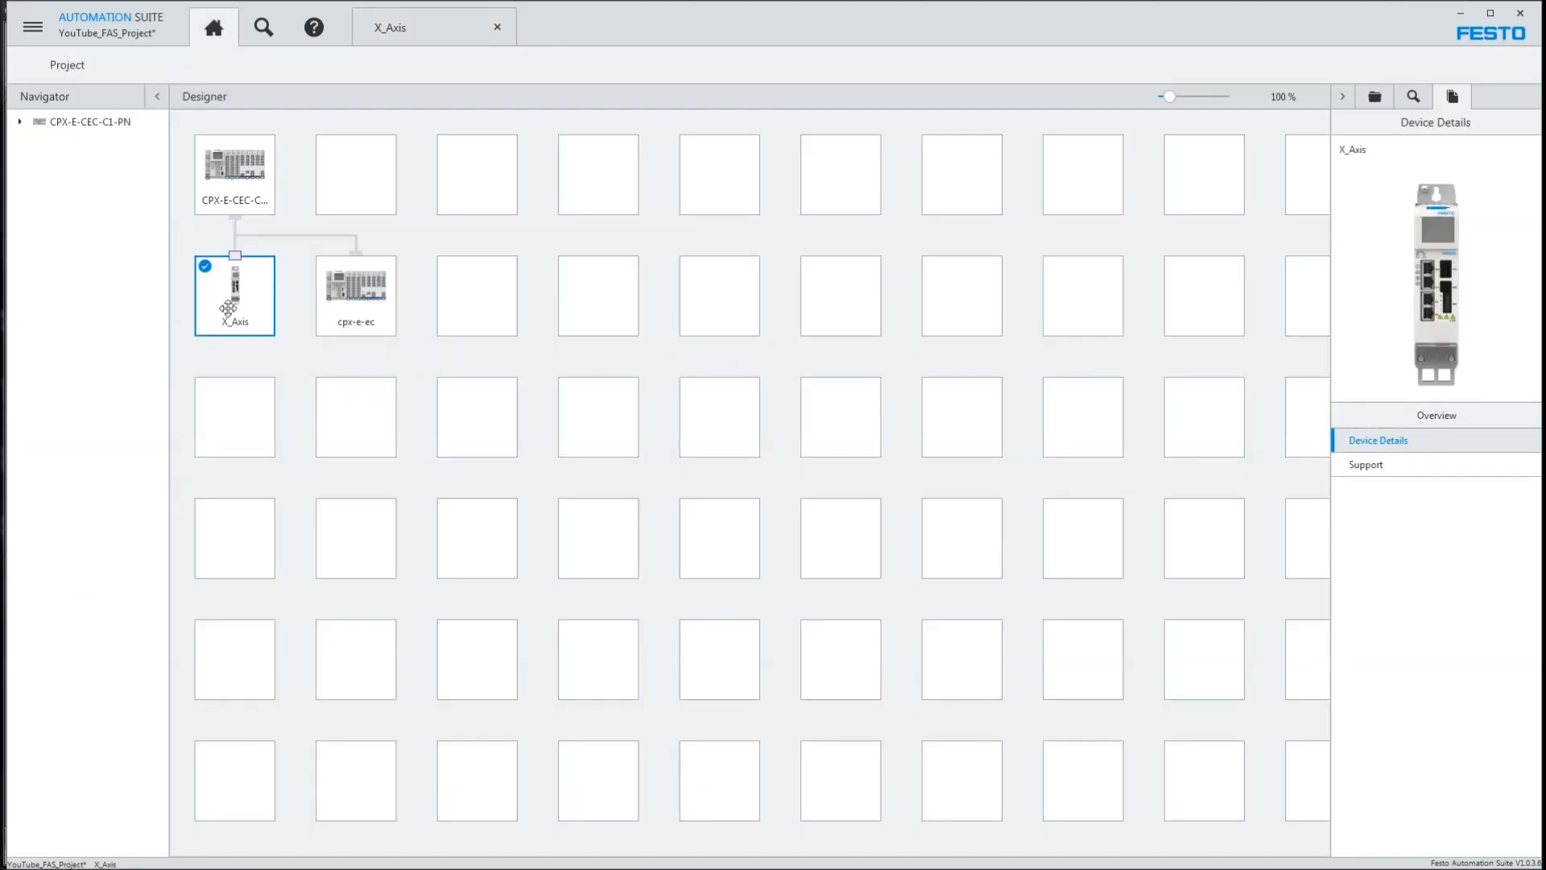
pyautogui.click(392, 26)
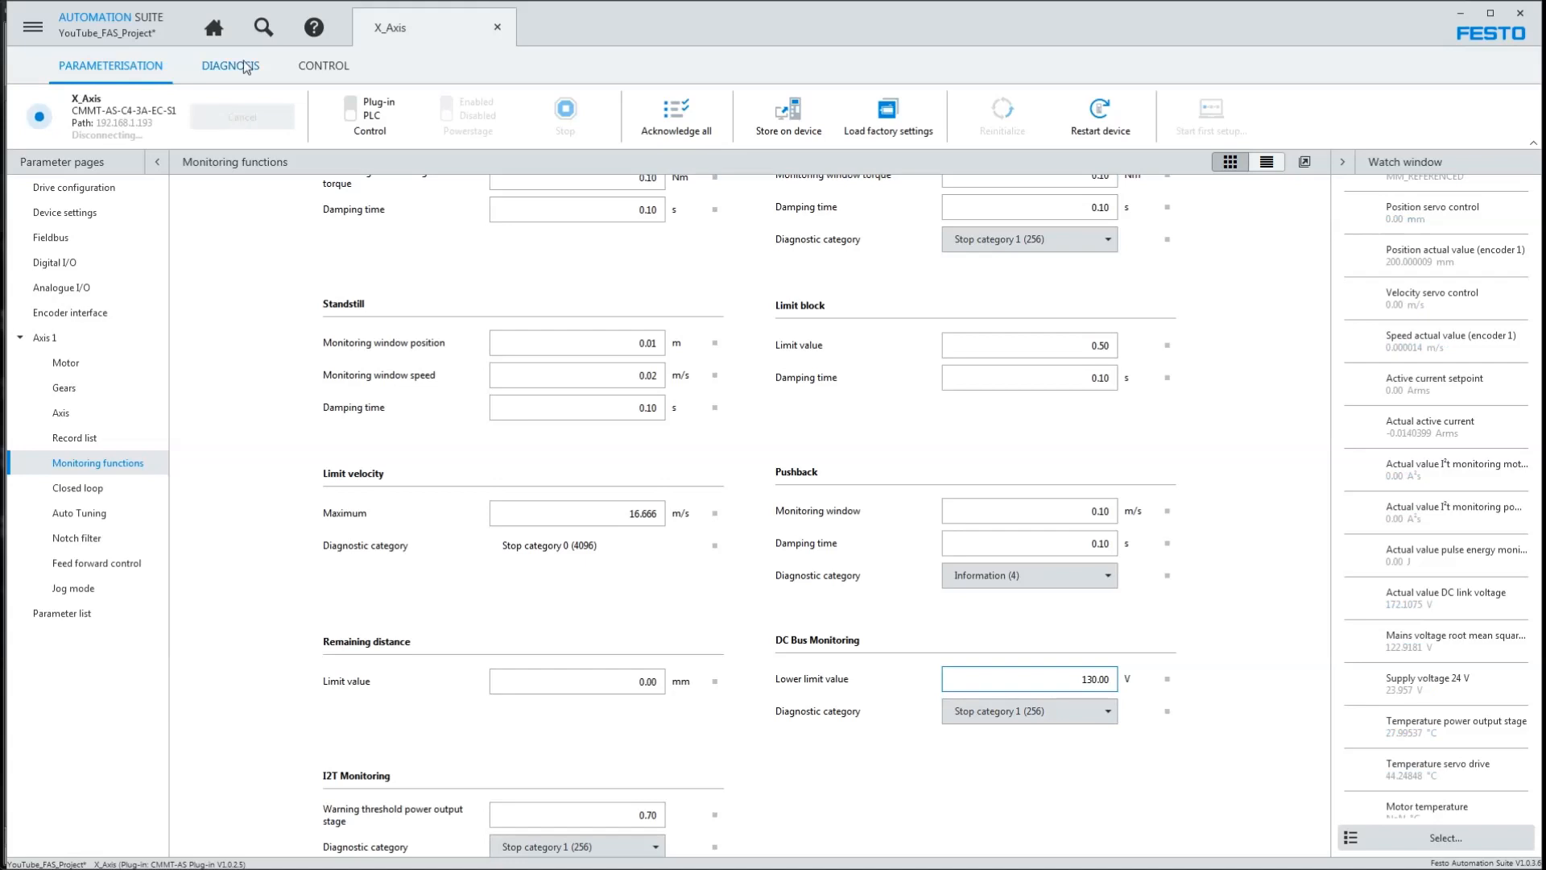
pyautogui.click(214, 29)
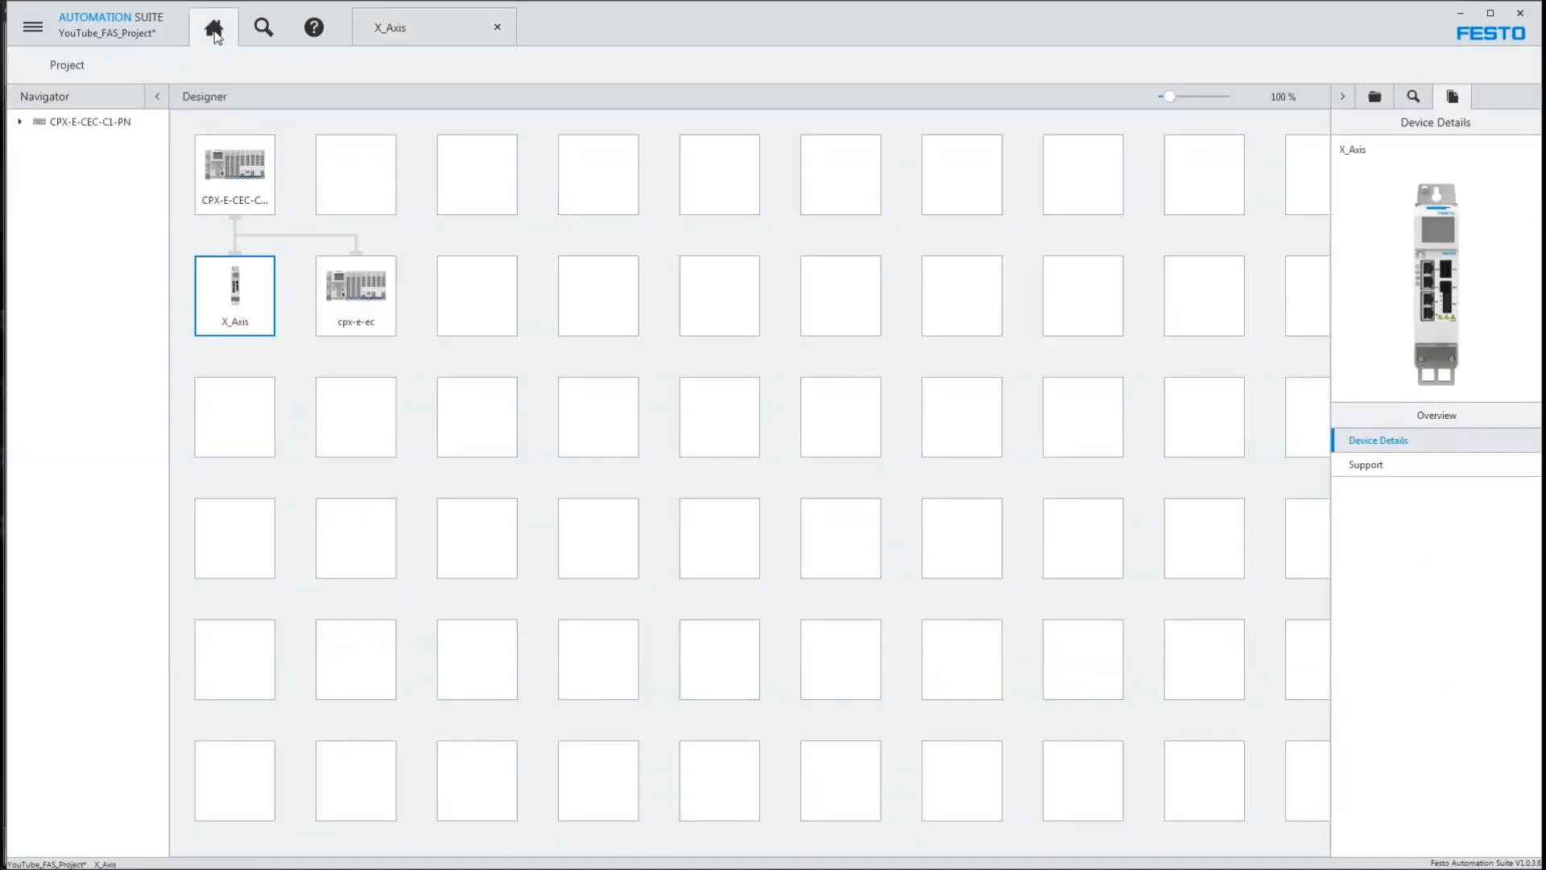
# - Save the project and select the CPX_E_CEC_C1_PN controller in its programming project tree
pyautogui.click(32, 26)
pyautogui.click(66, 277)
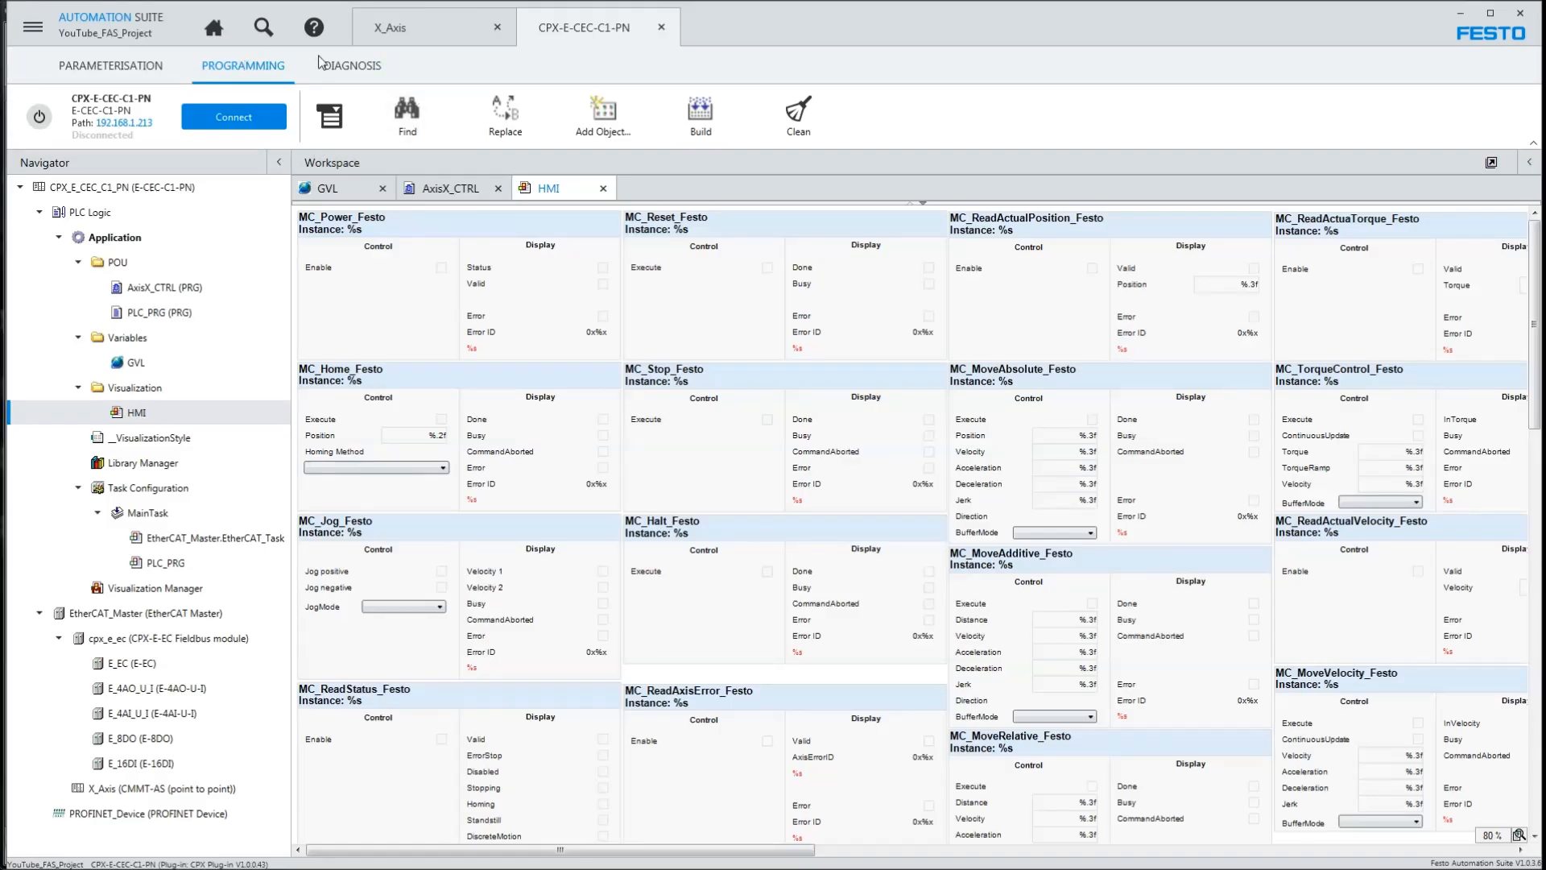
pyautogui.click(161, 187)
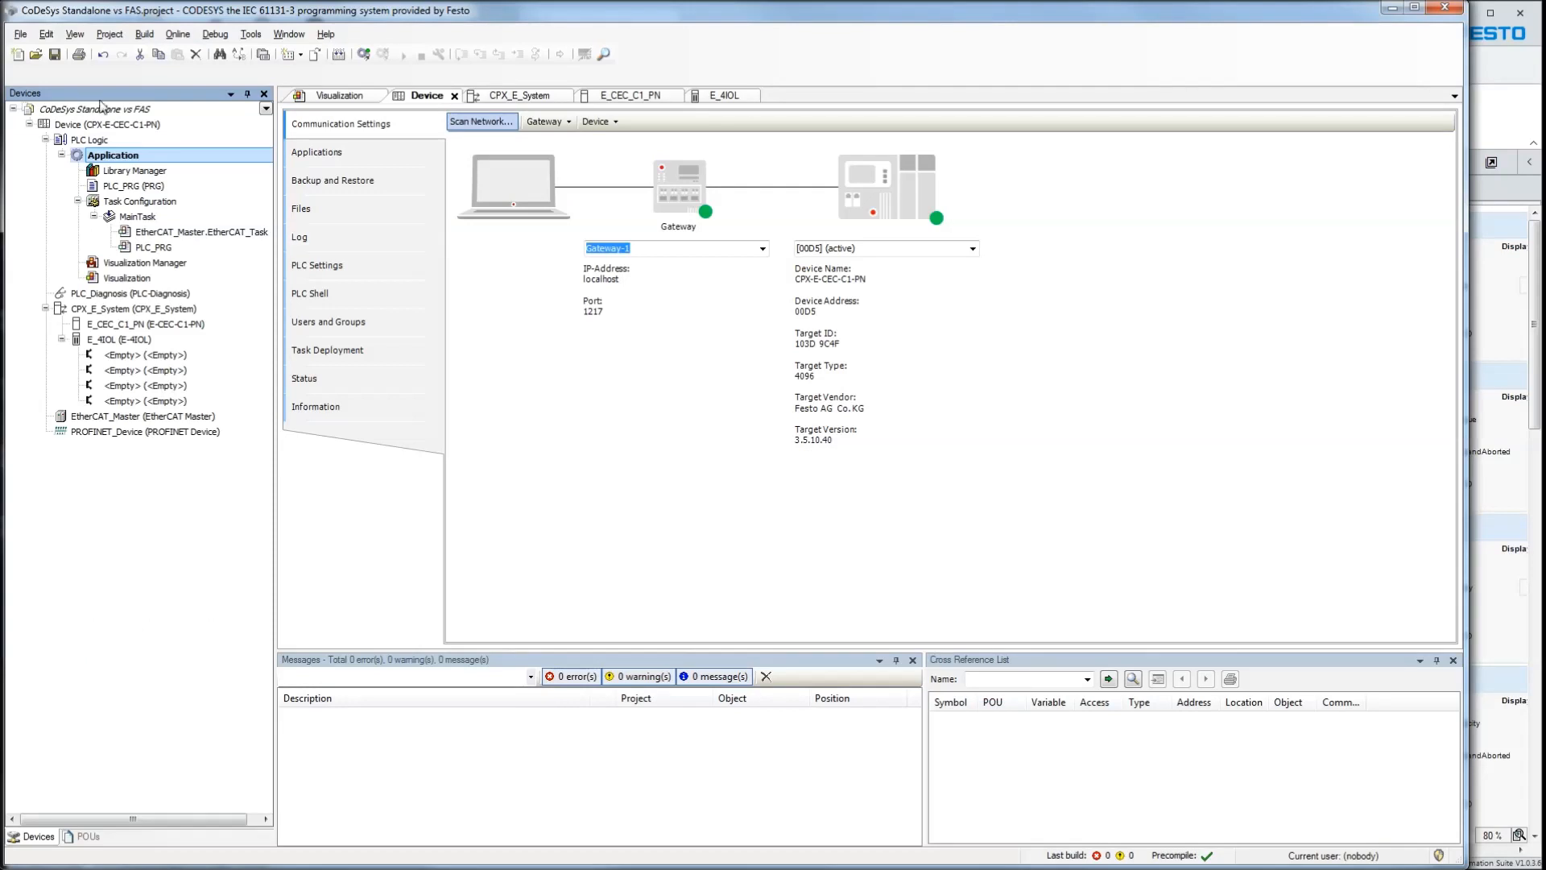
# - In the standalone CODESYS project, examine the replacement PLCs offered for updating the controller, including the SoftMotion CPX-E-CEC-M1-PN, and leave without updating
pyautogui.click(88, 126)
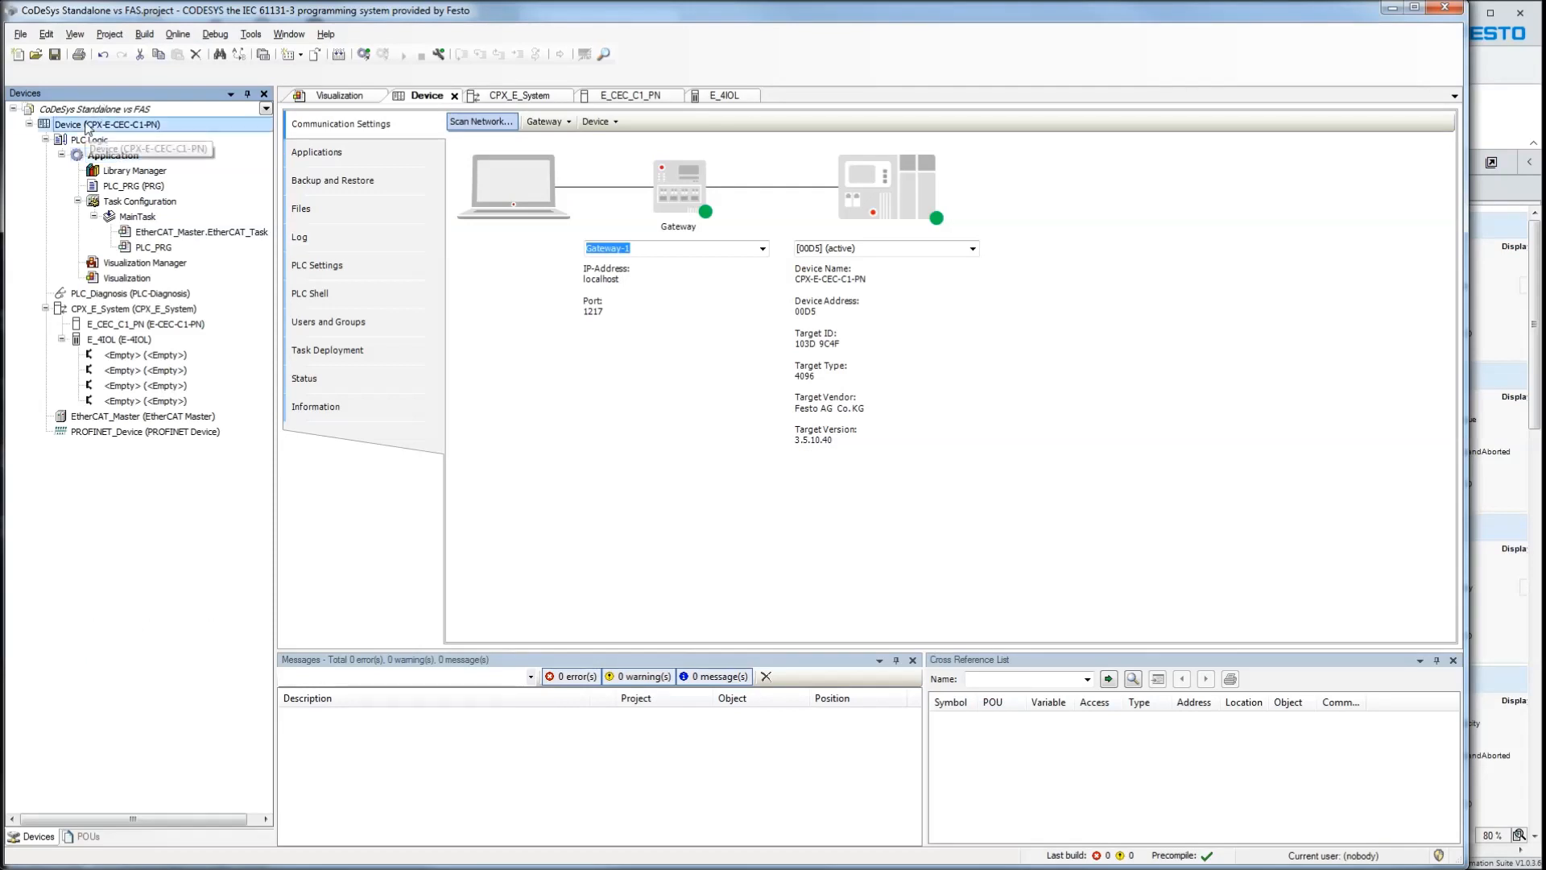
pyautogui.rightClick(88, 126)
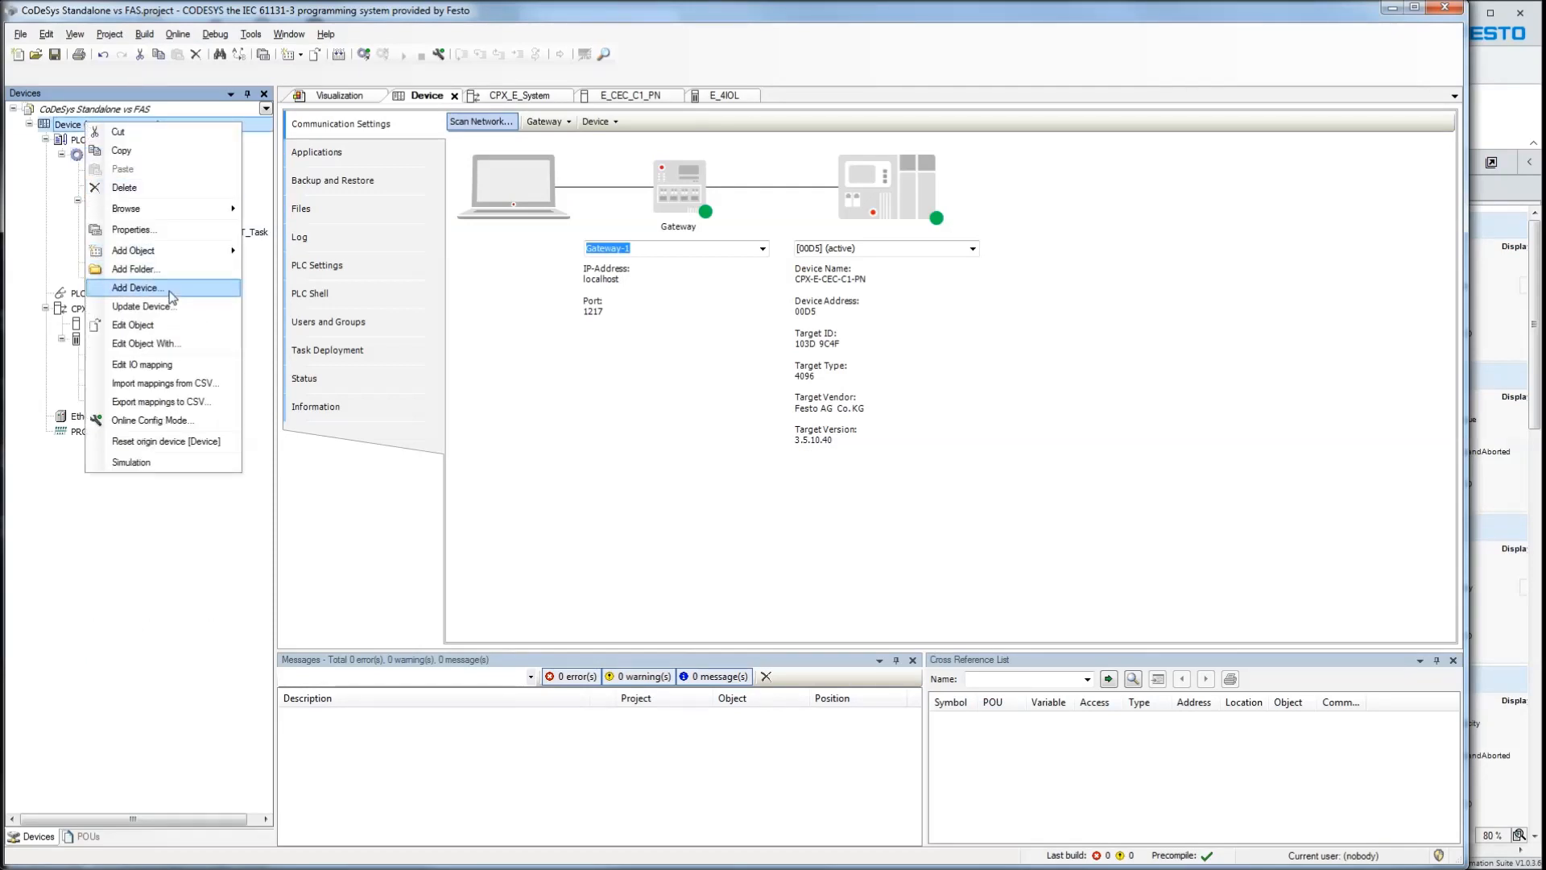
pyautogui.click(141, 307)
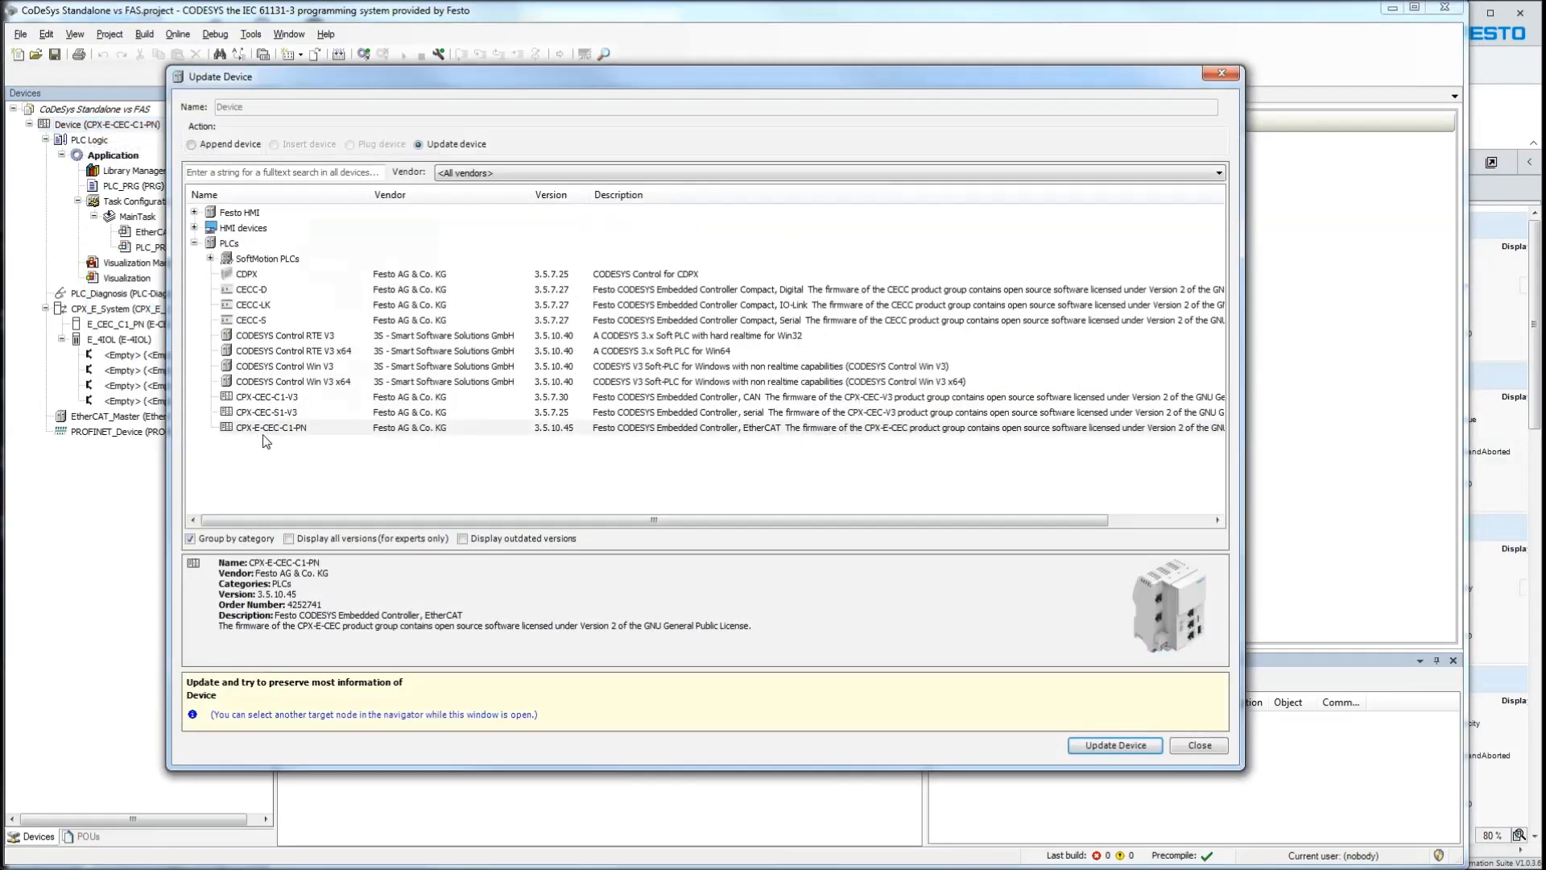
pyautogui.click(286, 415)
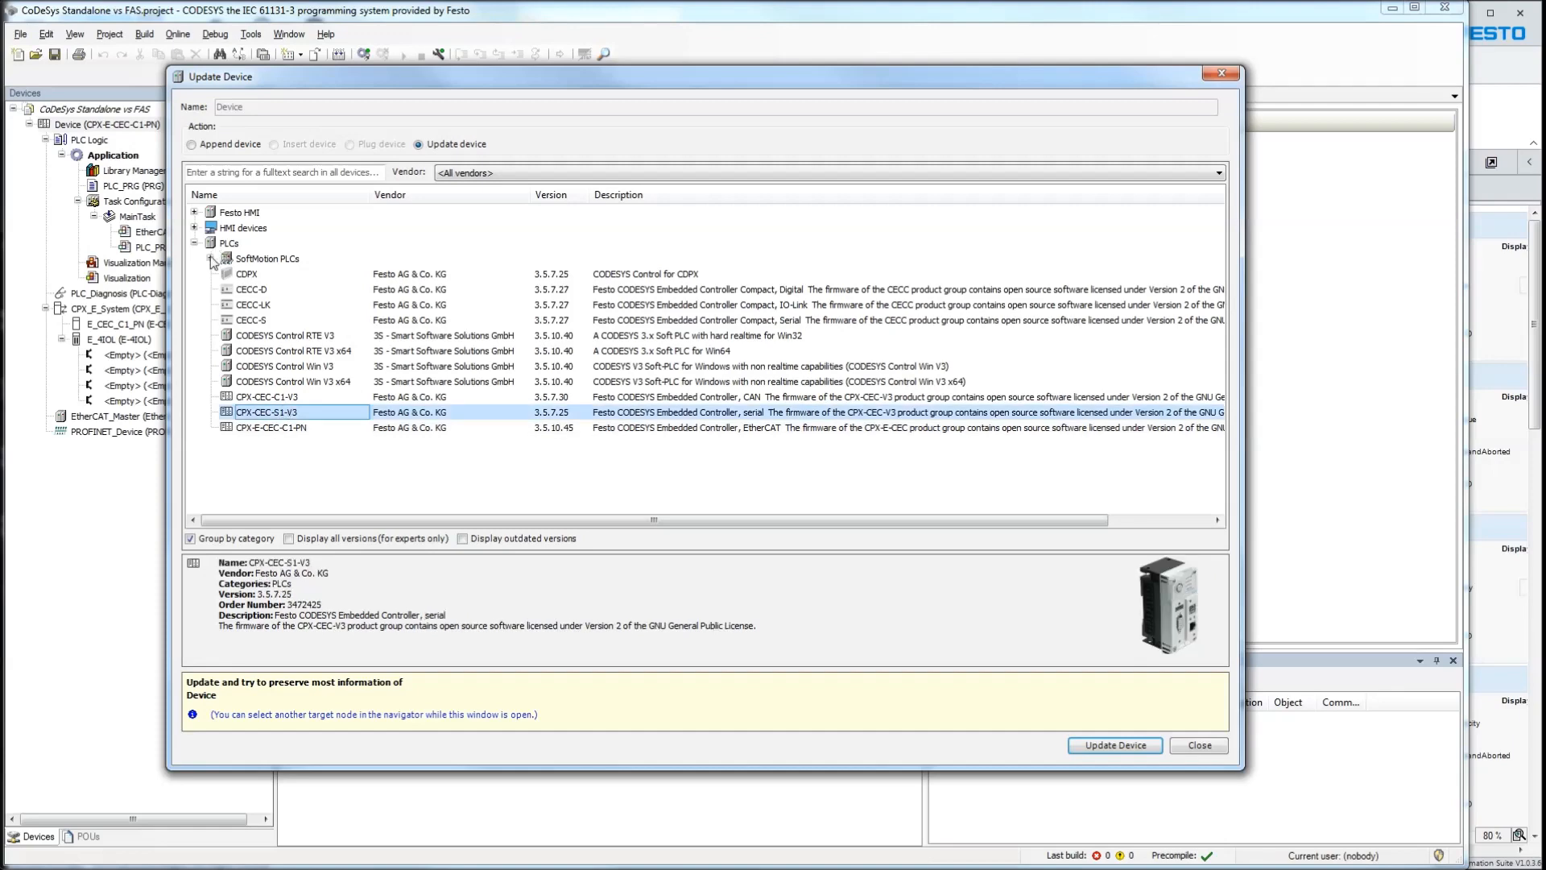
pyautogui.click(210, 259)
pyautogui.click(291, 368)
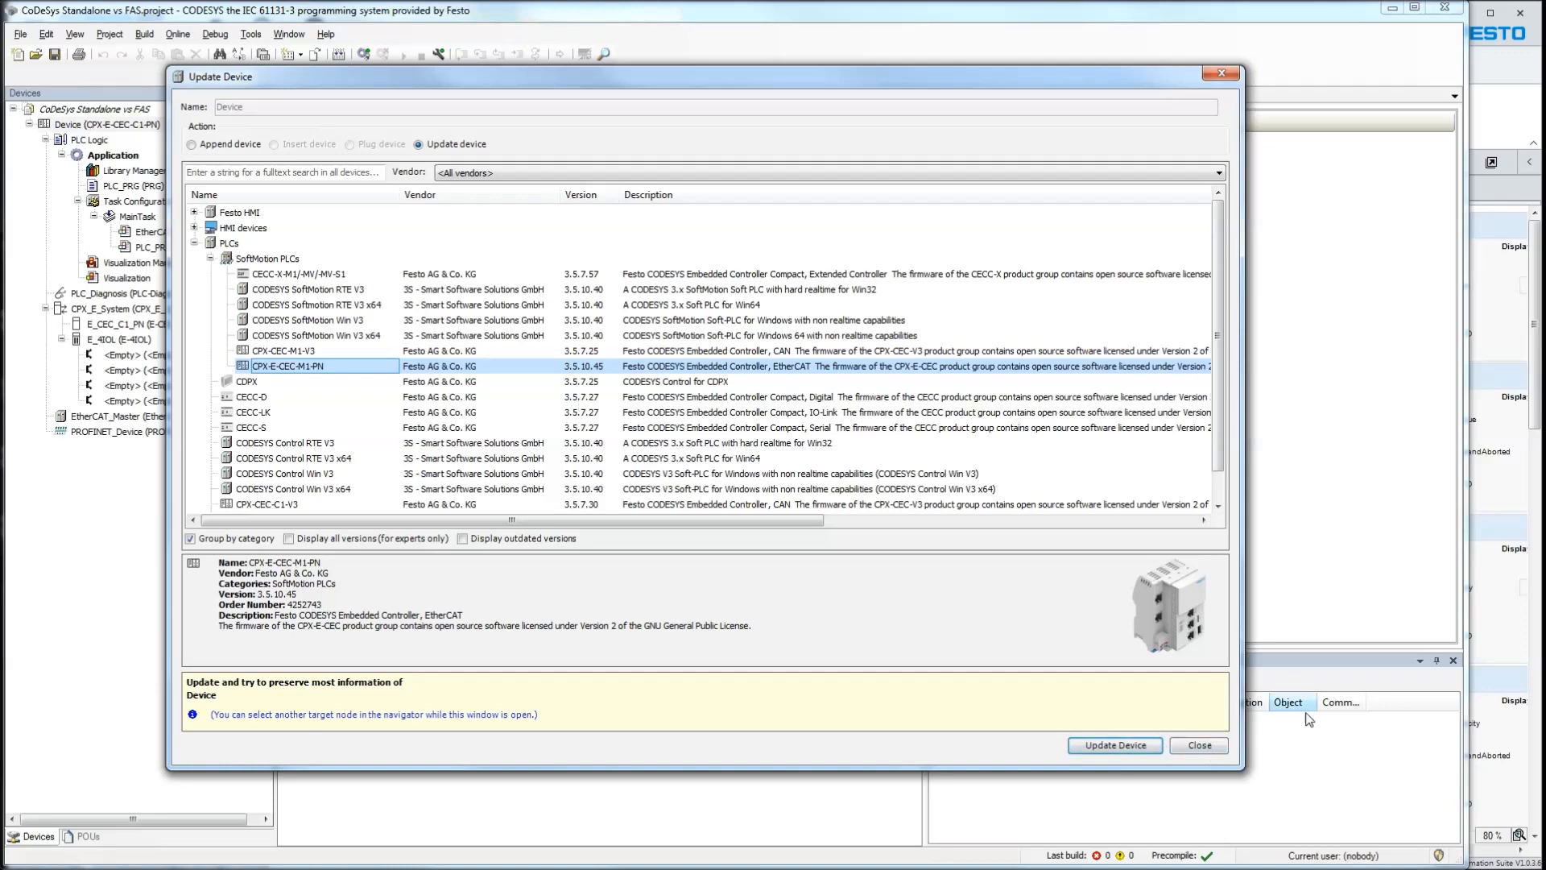
pyautogui.click(1200, 745)
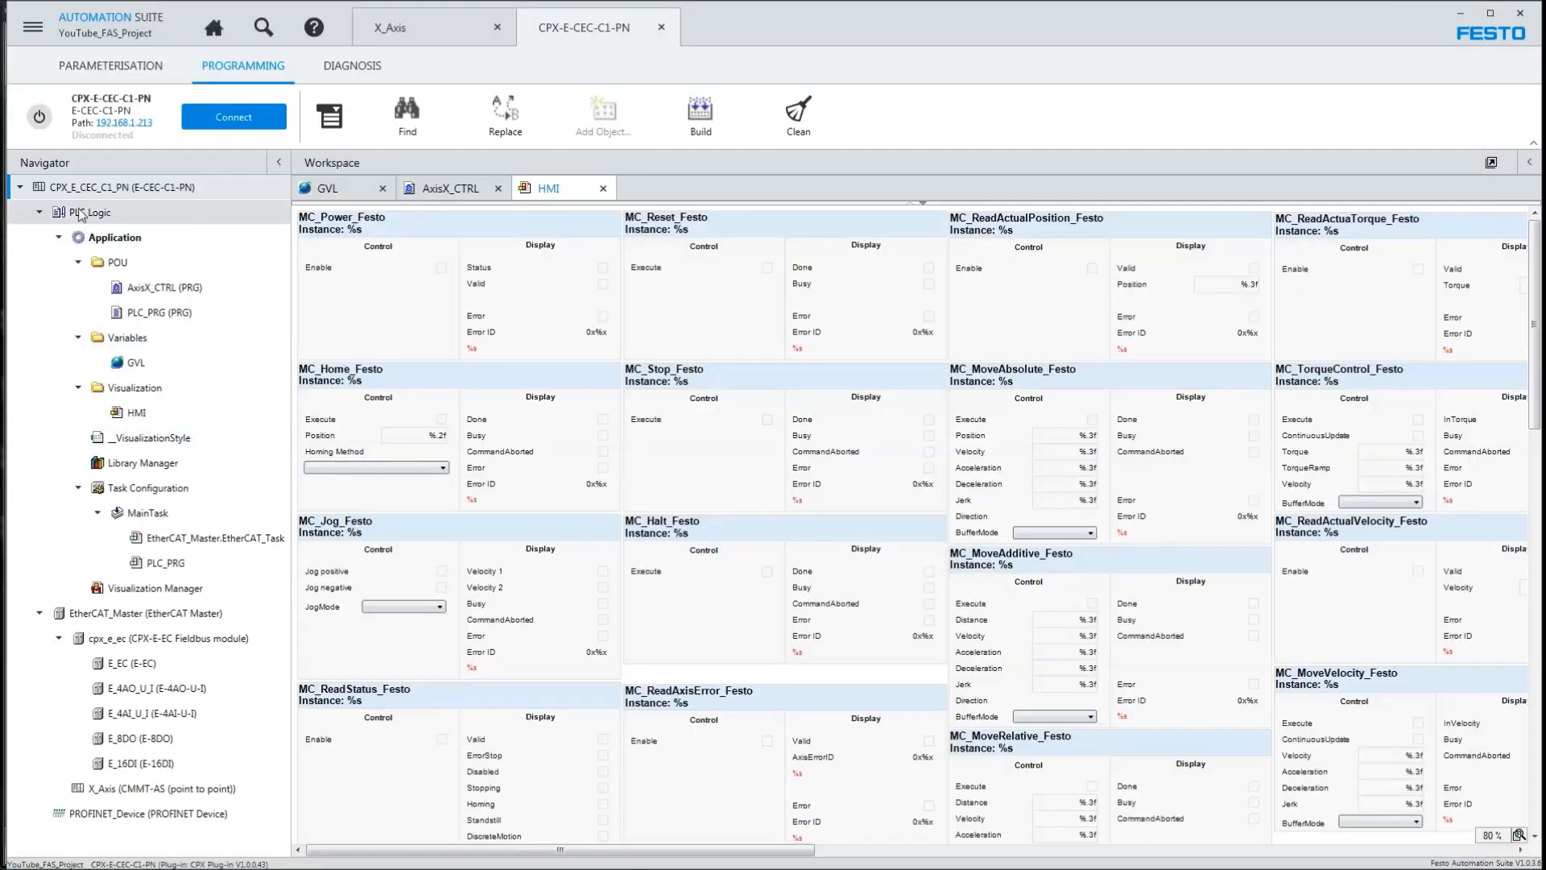
# - Back in Festo Automation Suite, try to replace the Terminal's E-CEC-C1-PN controller with the E-CEC-M1-PN from the module catalog
pyautogui.click(113, 69)
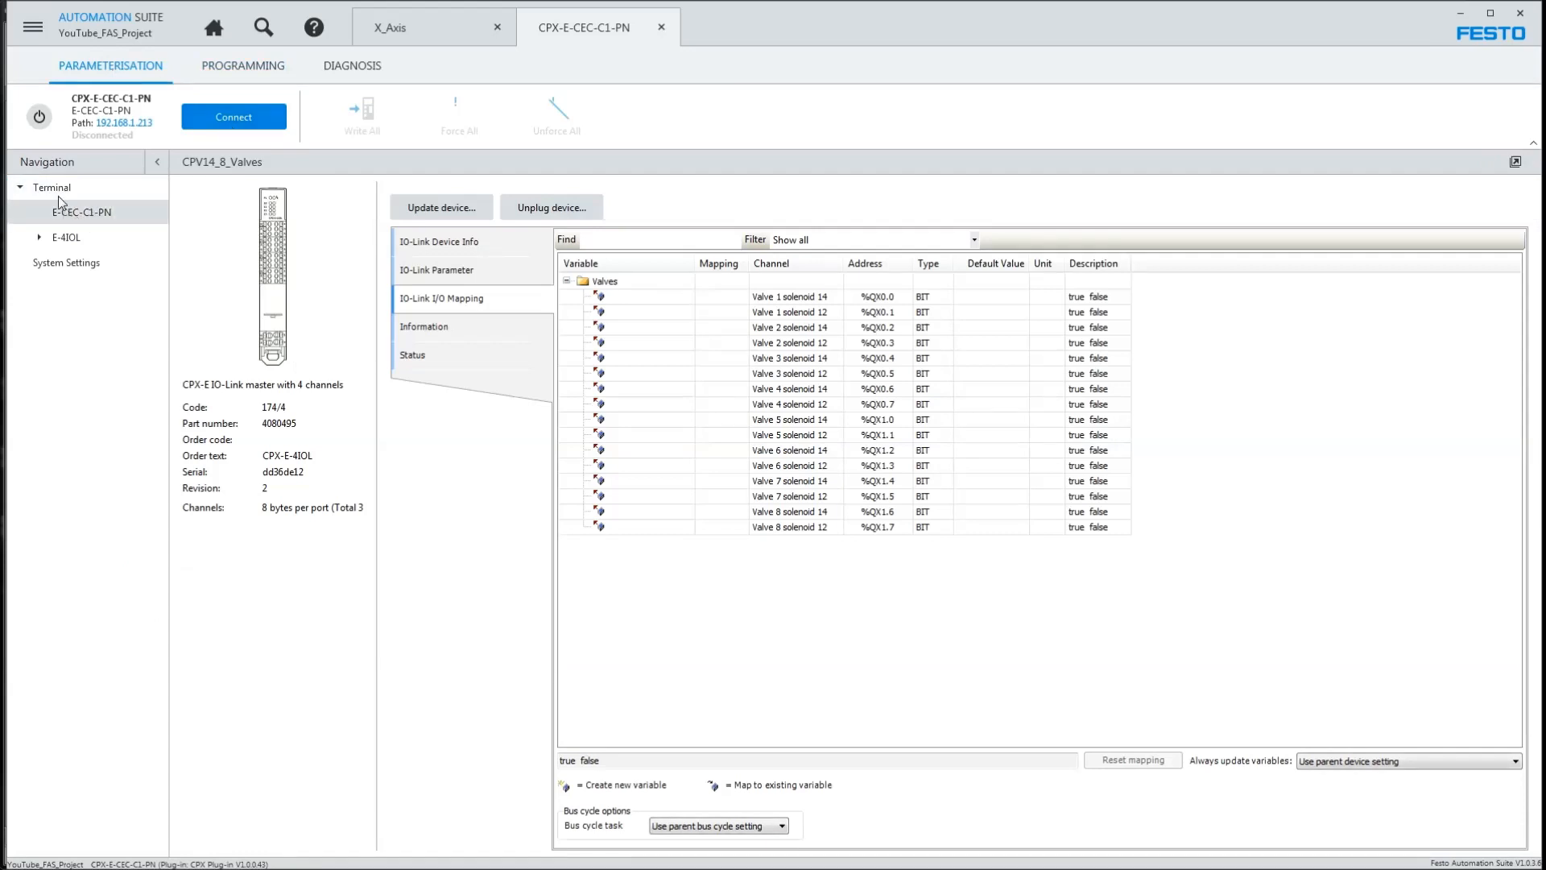
pyautogui.click(51, 189)
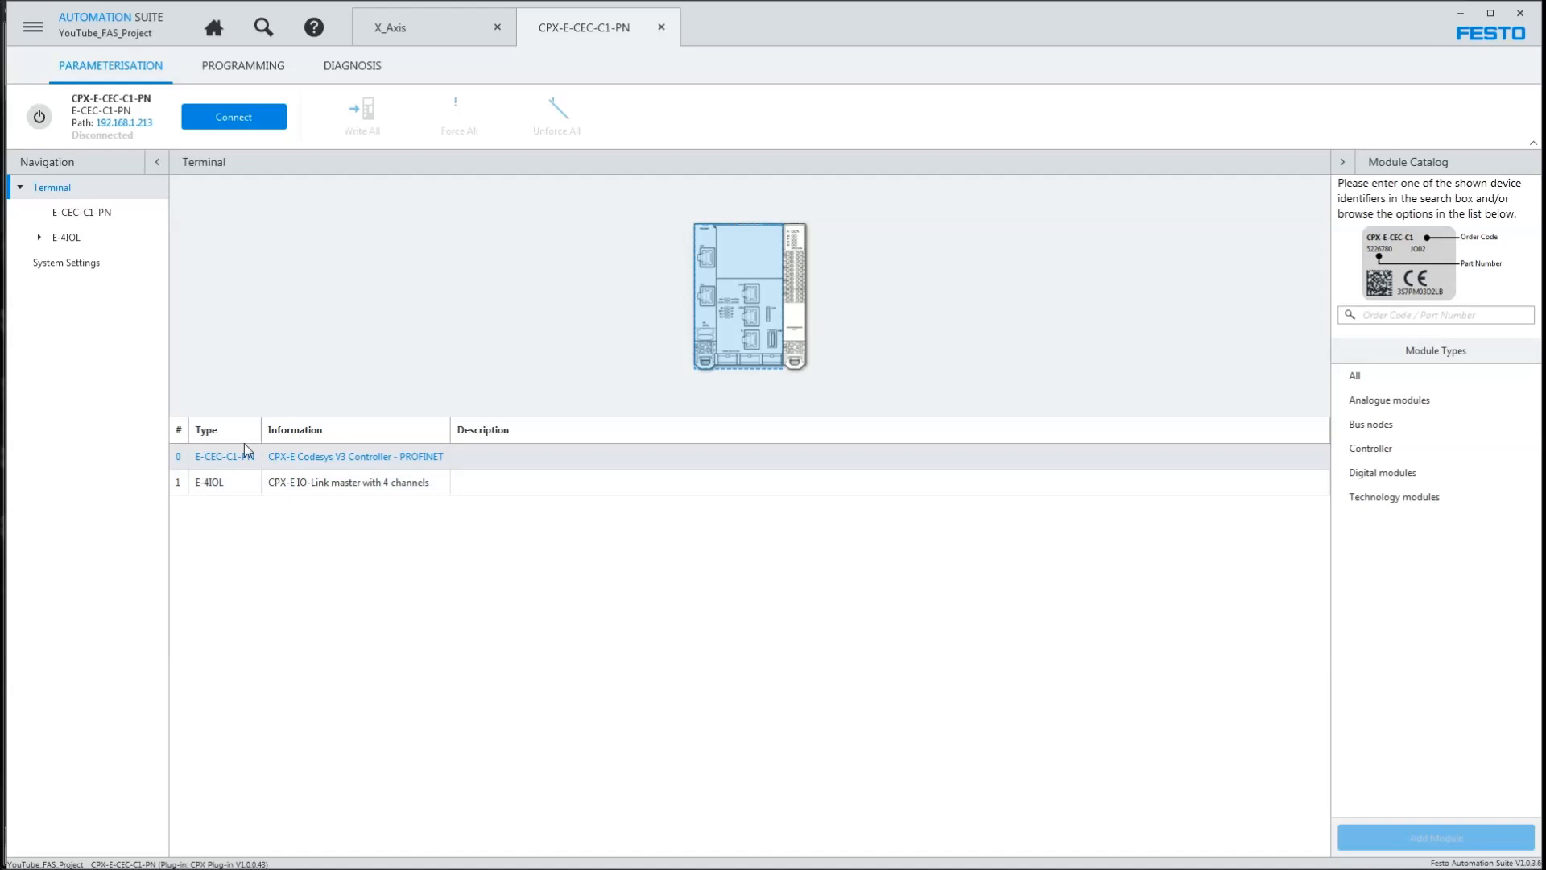
pyautogui.moveTo(260, 430); pyautogui.dragTo(316, 430)
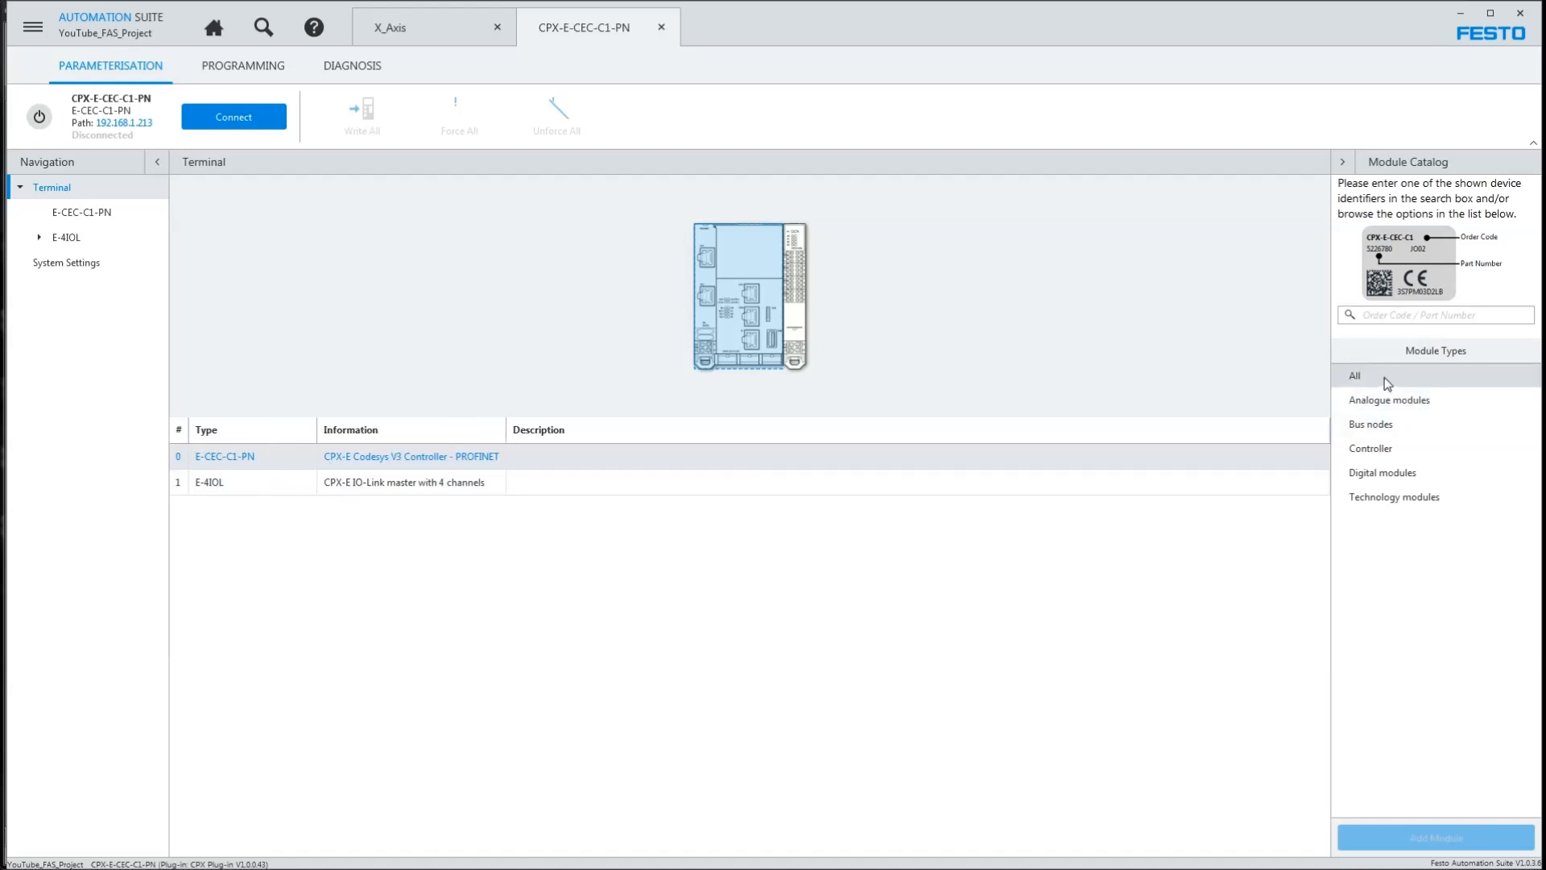
pyautogui.click(1388, 447)
pyautogui.click(1423, 455)
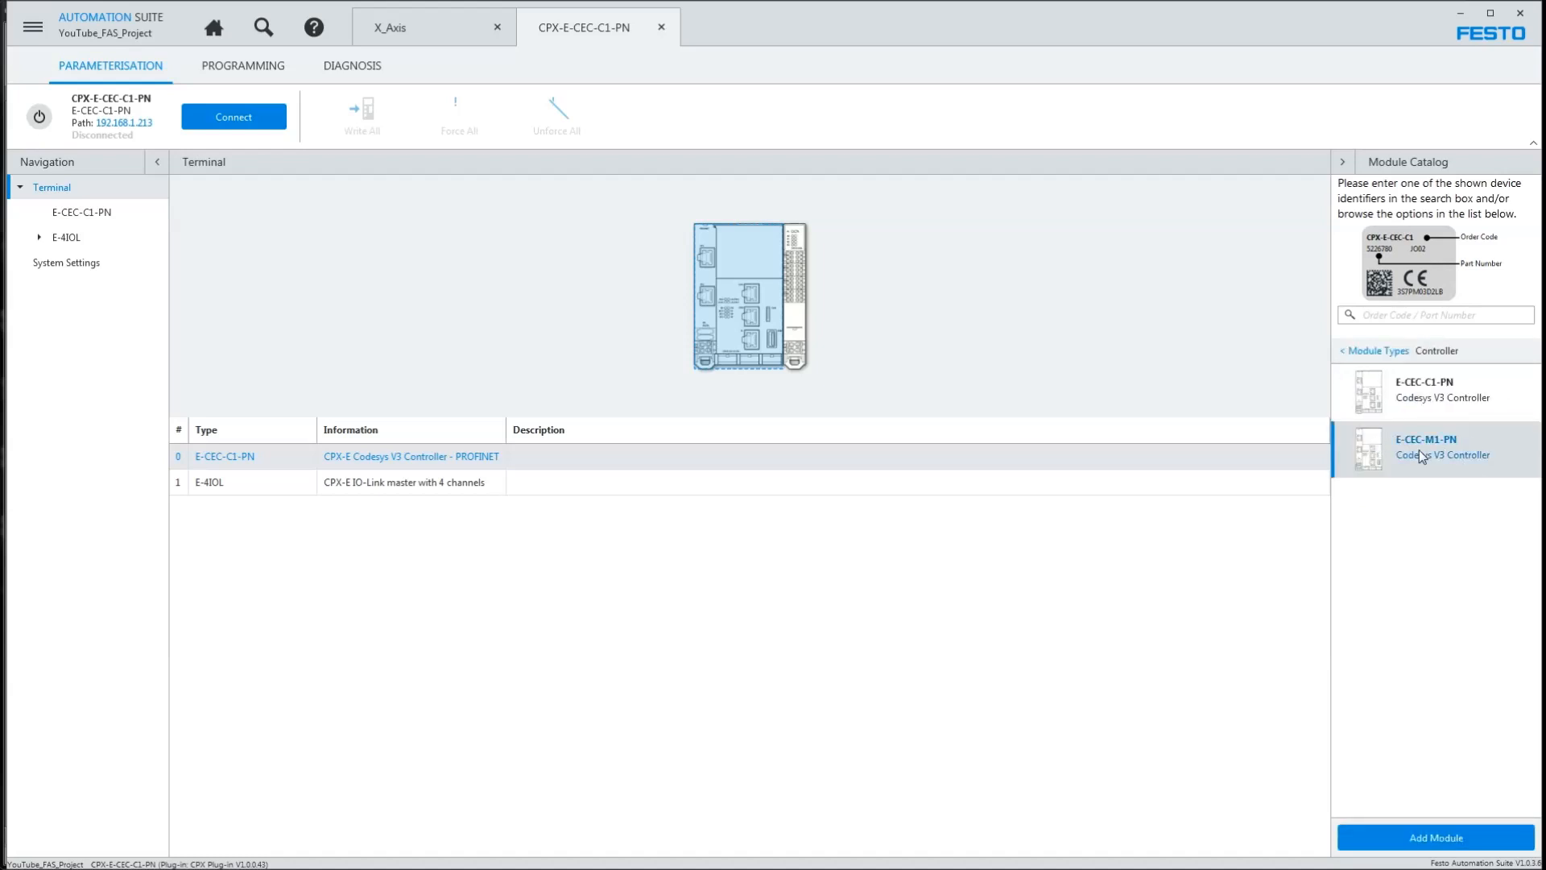
pyautogui.moveTo(1423, 456); pyautogui.dragTo(740, 304)
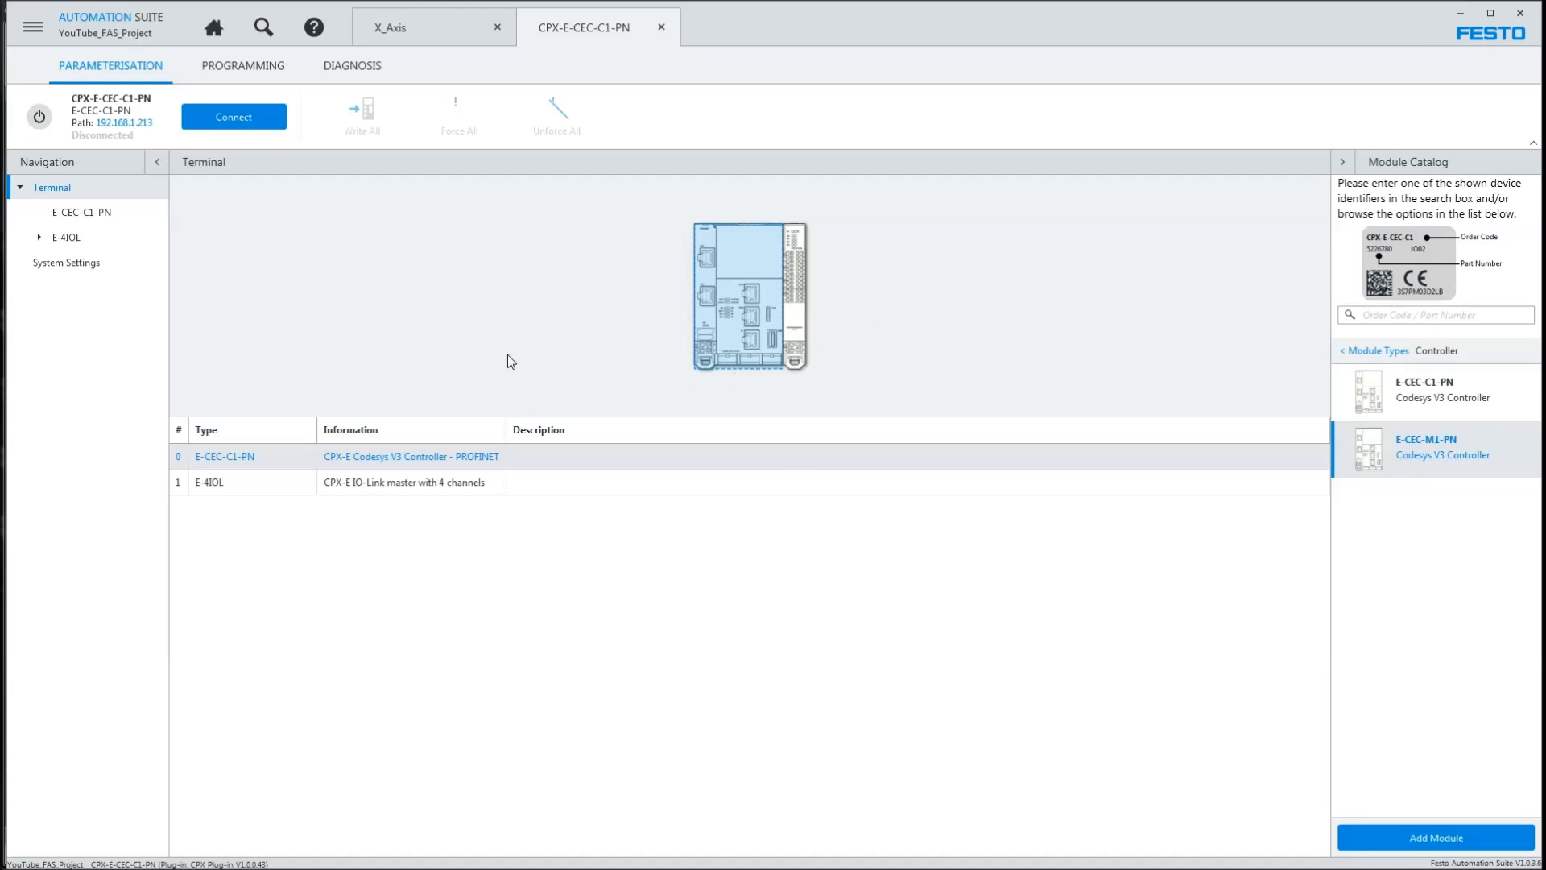
# - Review the controller's programming and the X_Axis parameters, and return to the project's device overview
pyautogui.click(246, 67)
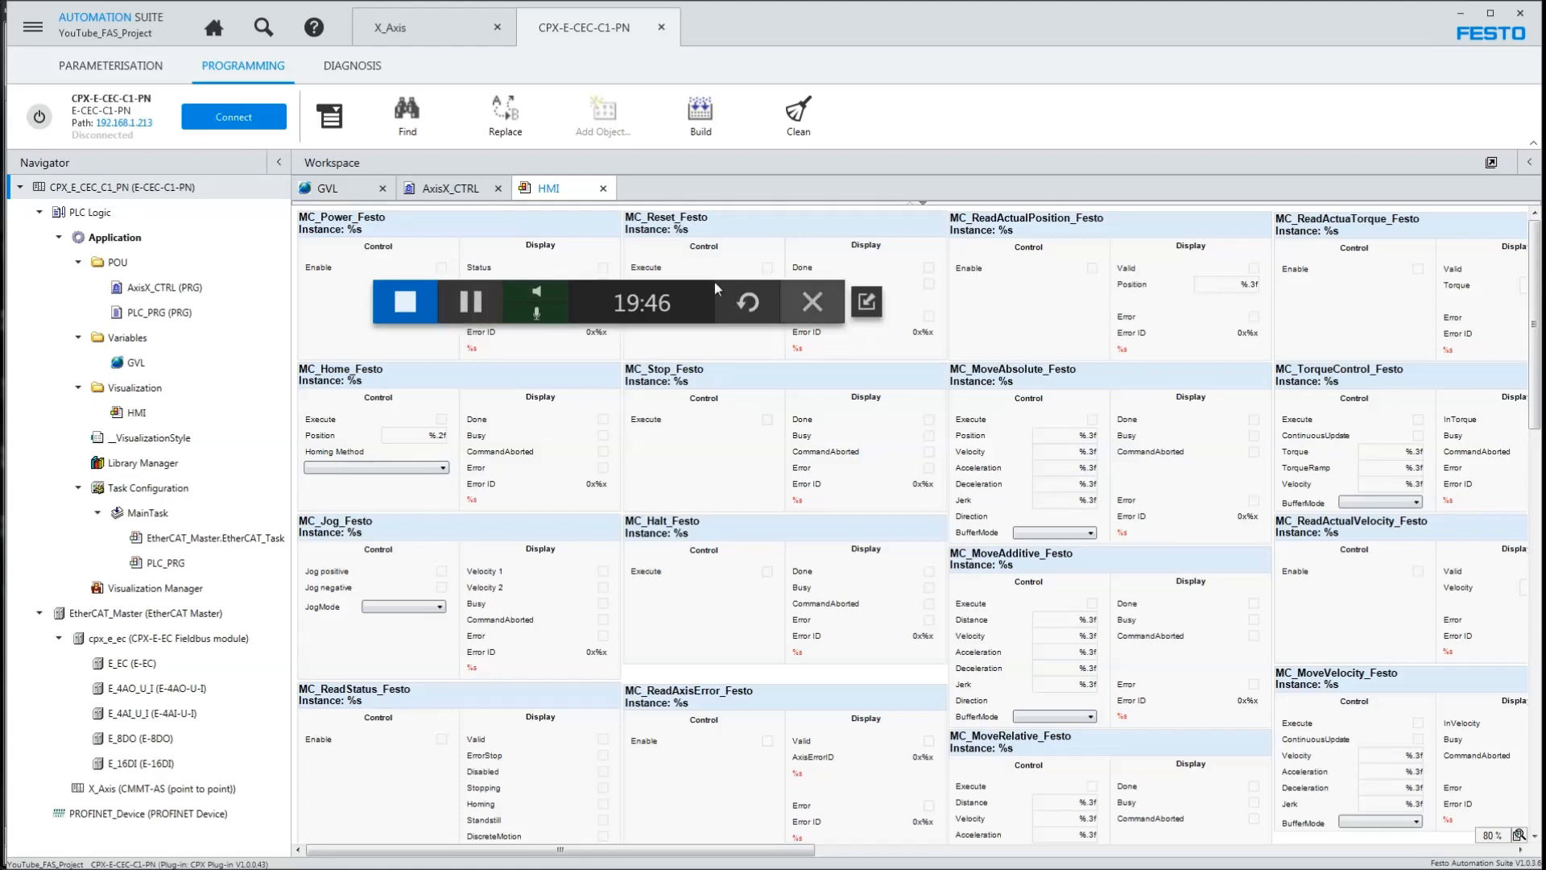
pyautogui.click(443, 28)
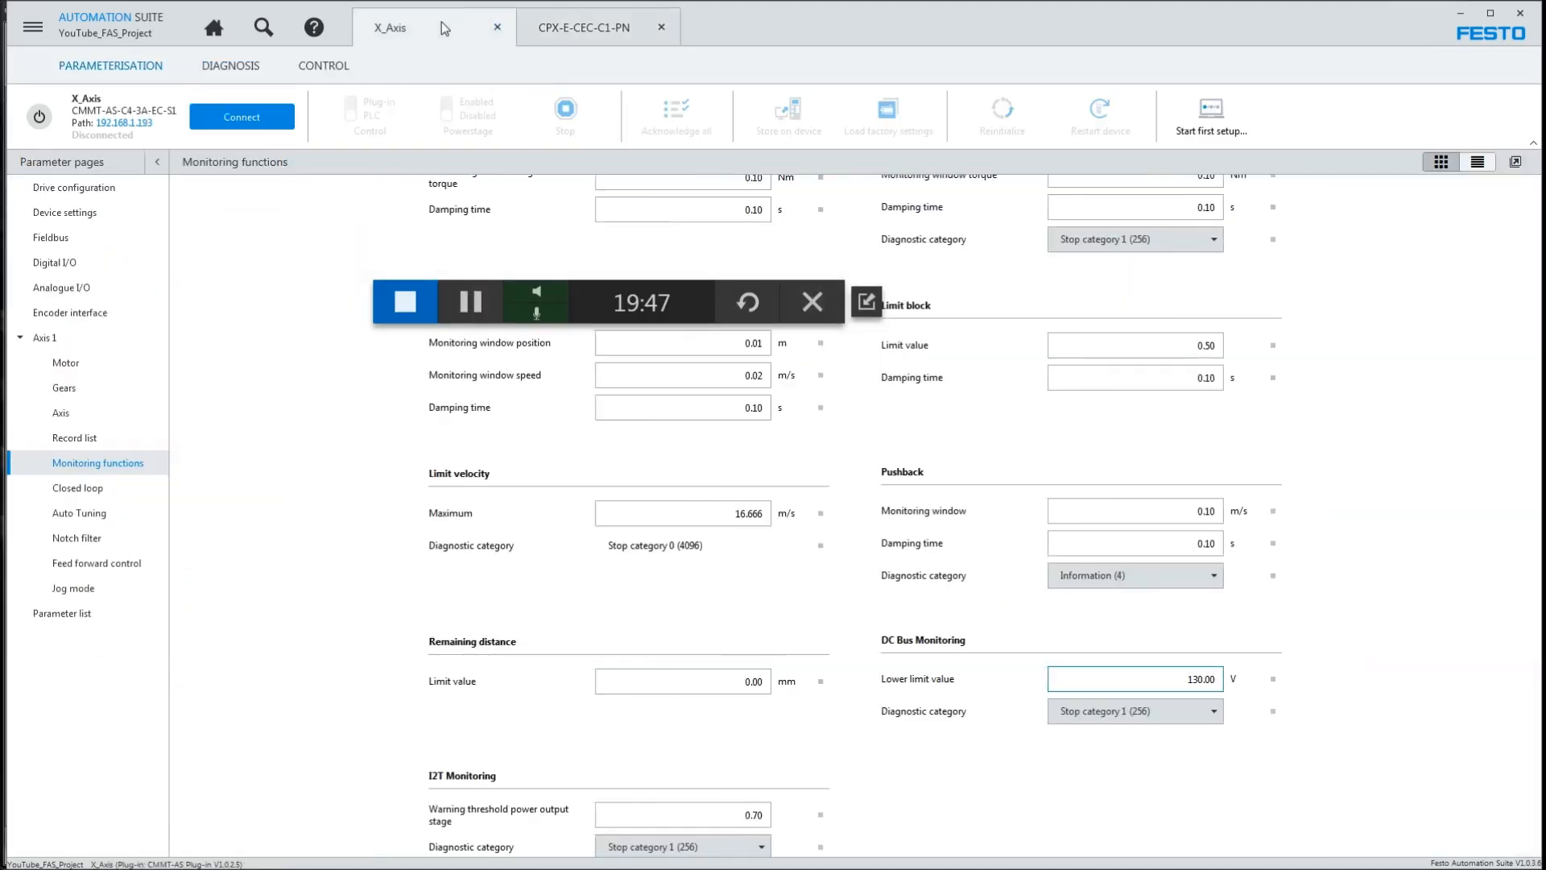
pyautogui.click(215, 32)
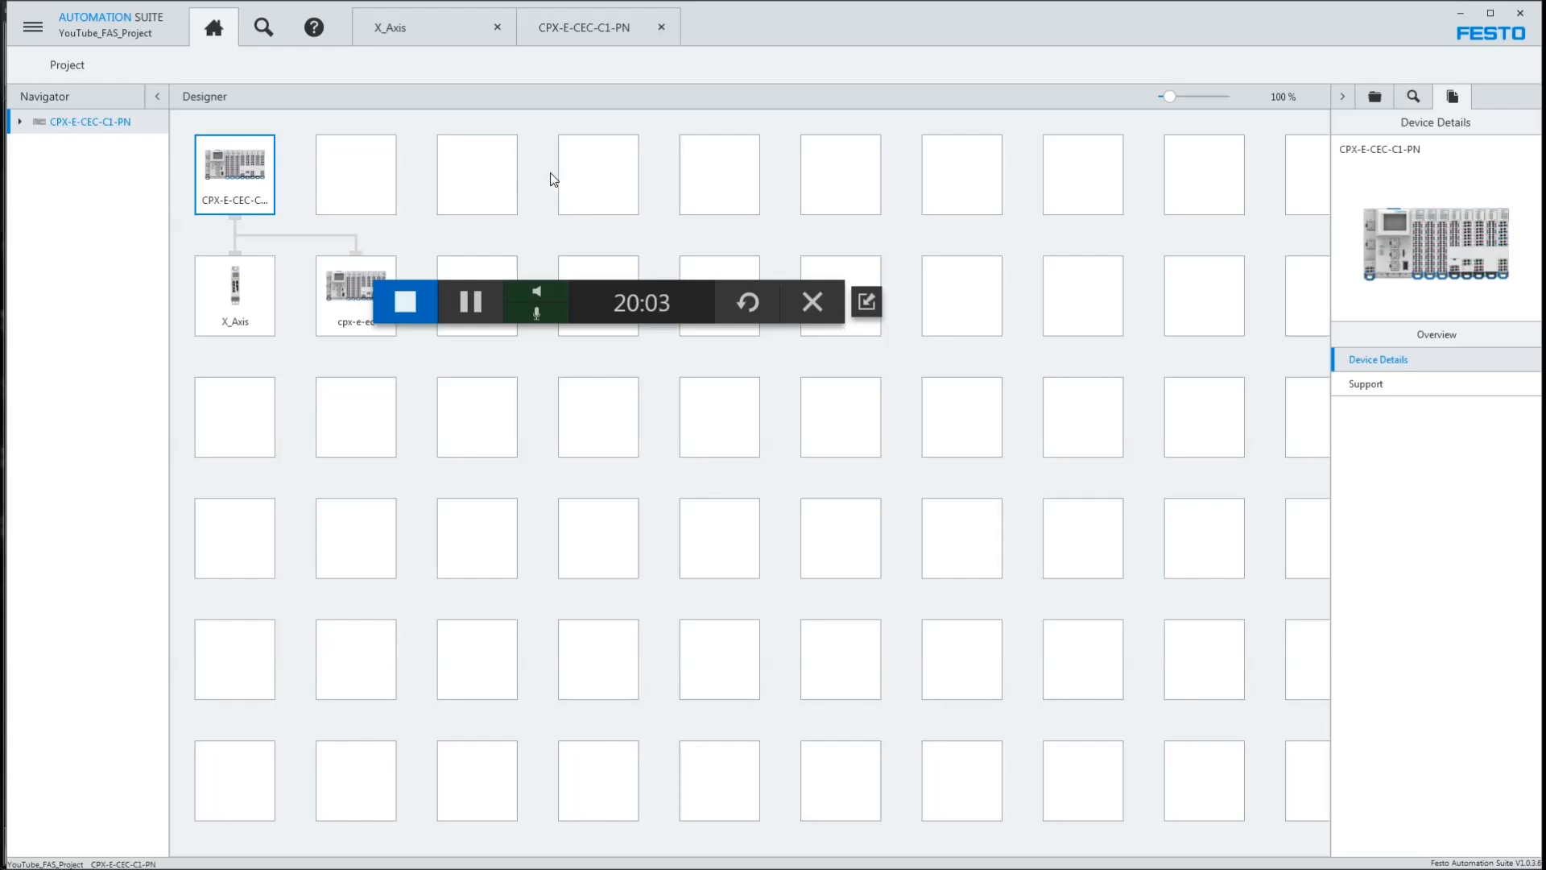
pyautogui.click(475, 298)
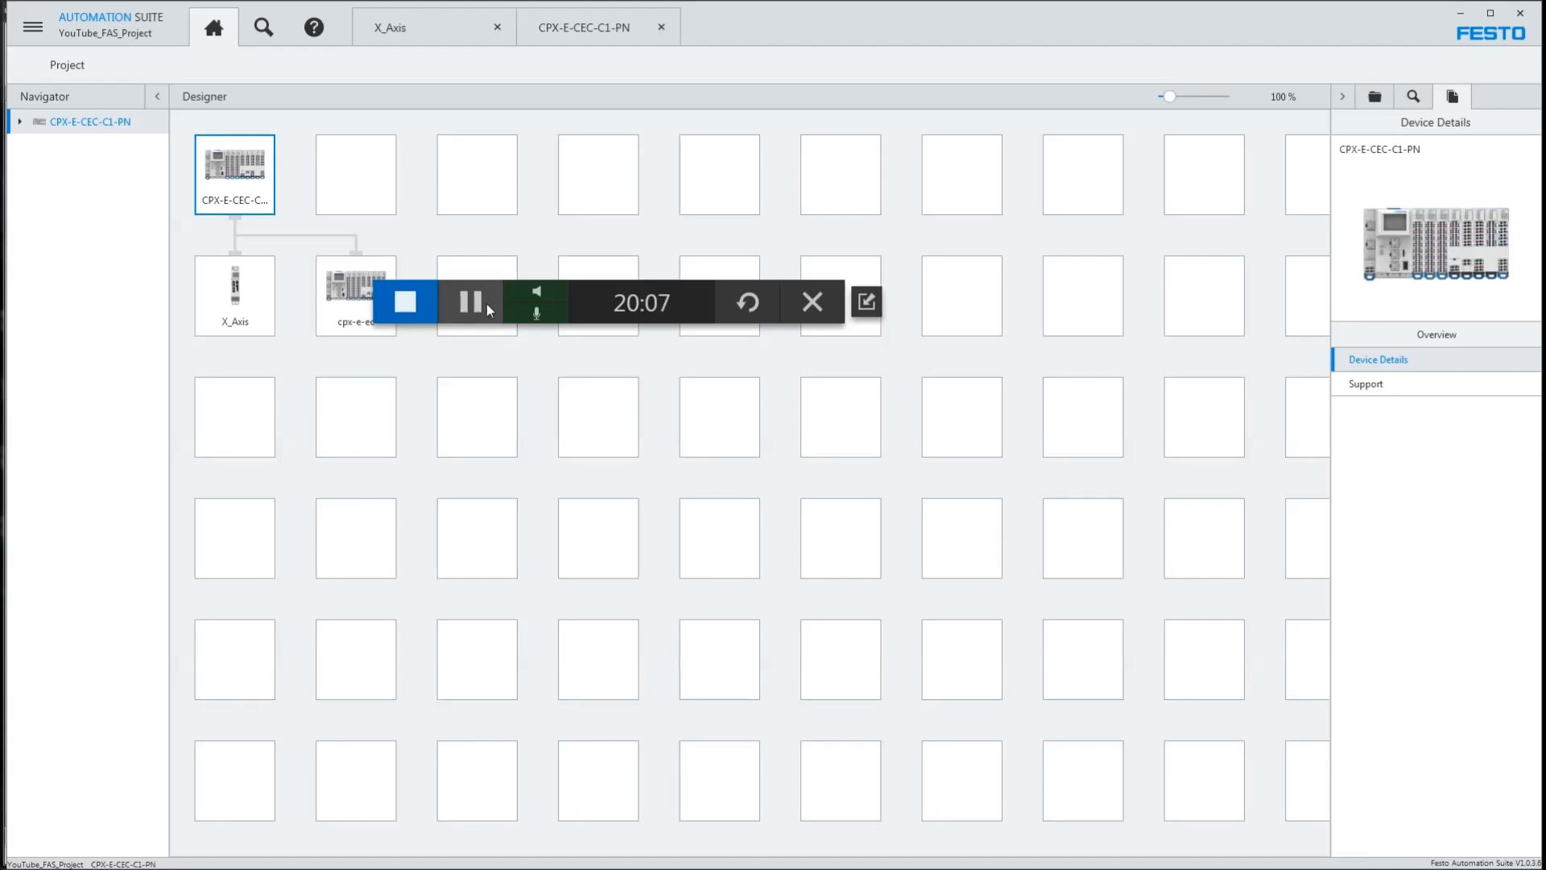